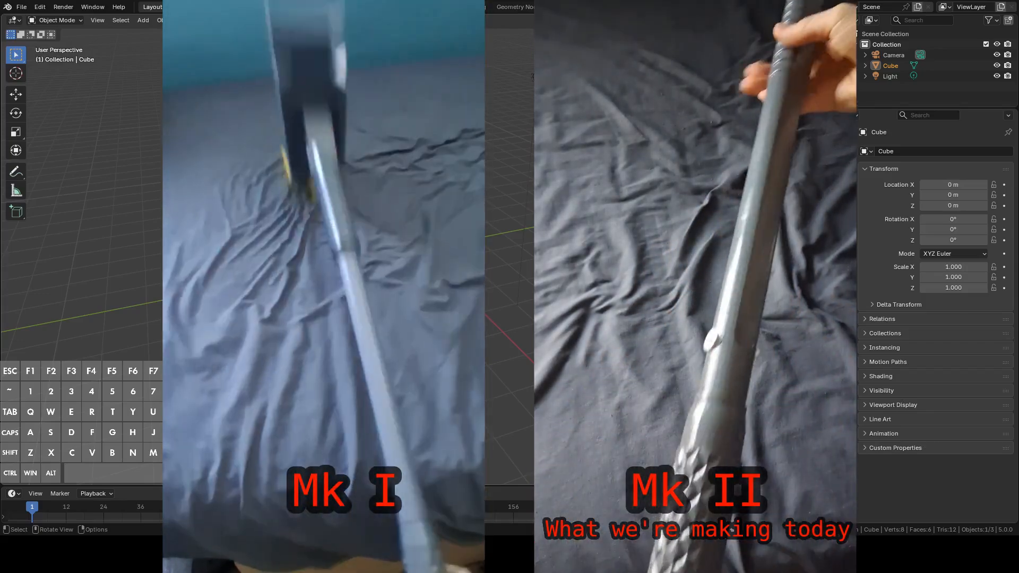
{"action": "key", "text": "shift"}
{"action": "key", "text": "shift+a"}
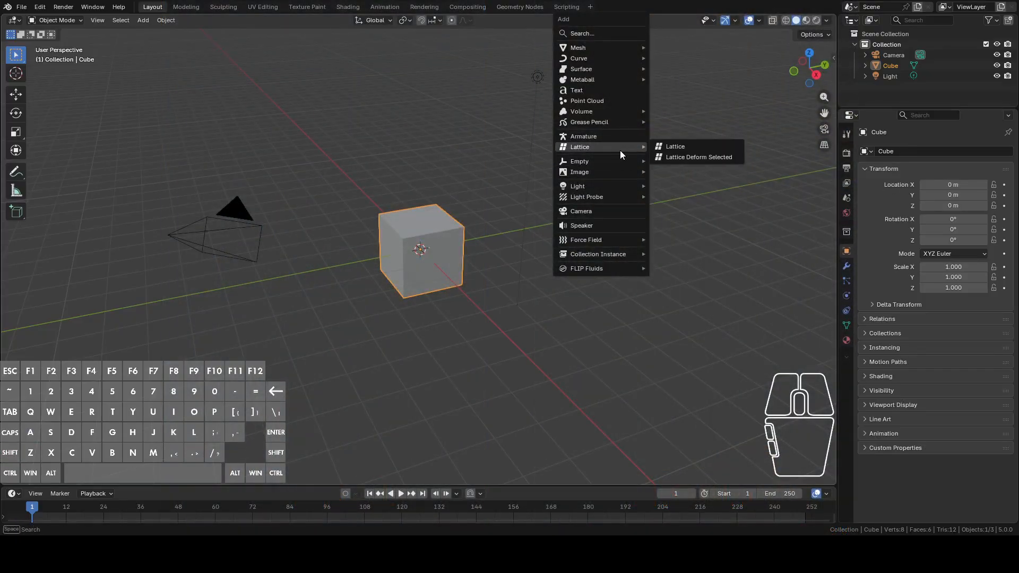
{"action": "mouse_move", "coordinate": [614, 161]}
{"action": "right_click", "coordinate": [778, 68]}
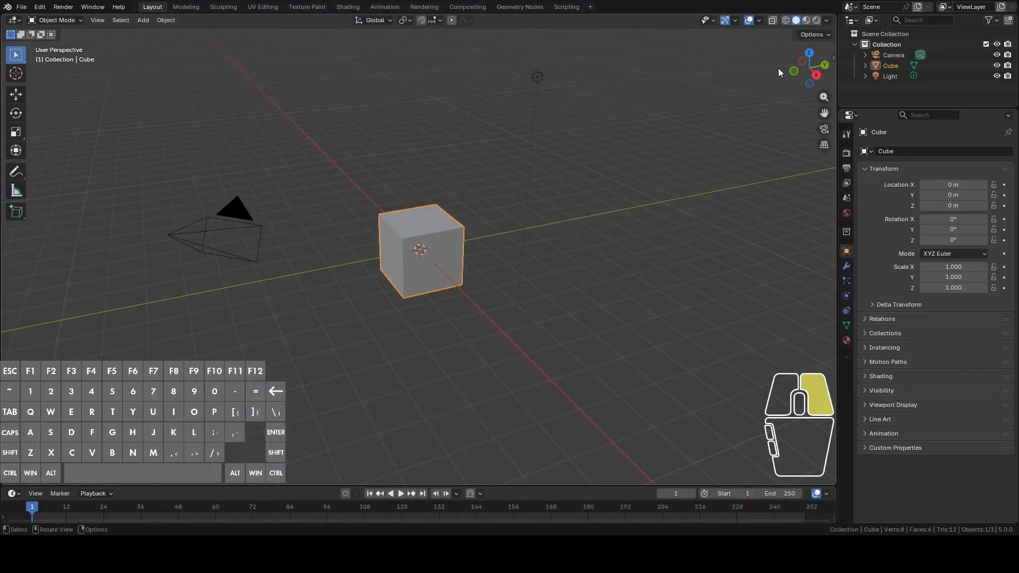
Switch to the orthographic back view and delete the default cube
{"action": "left_click", "coordinate": [825, 64]}
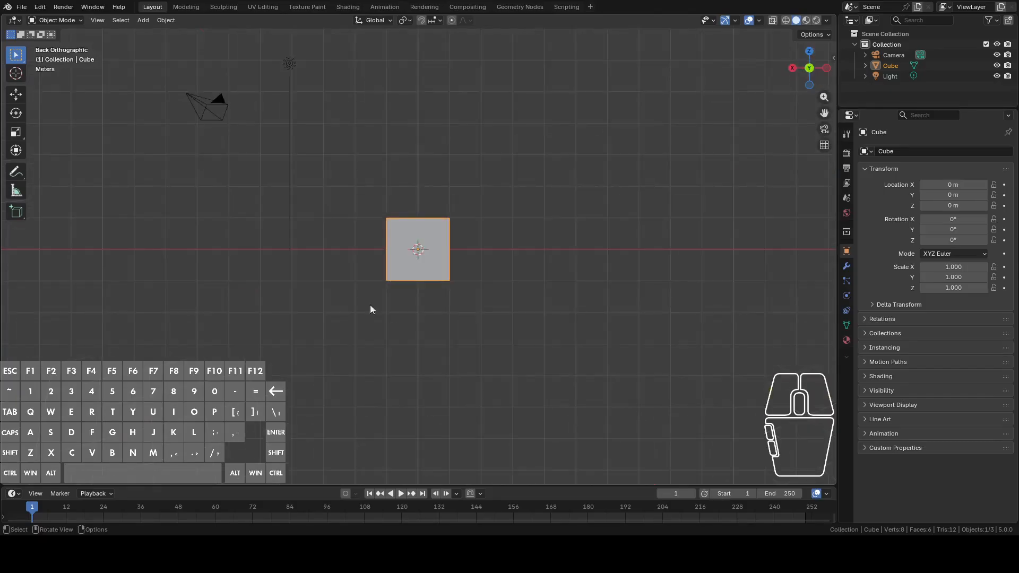
{"action": "middle_click_drag", "start_coordinate": [489, 221], "coordinate": [582, 221], "text": "shift"}
{"action": "right_click", "coordinate": [516, 237]}
{"action": "left_click", "coordinate": [516, 237]}
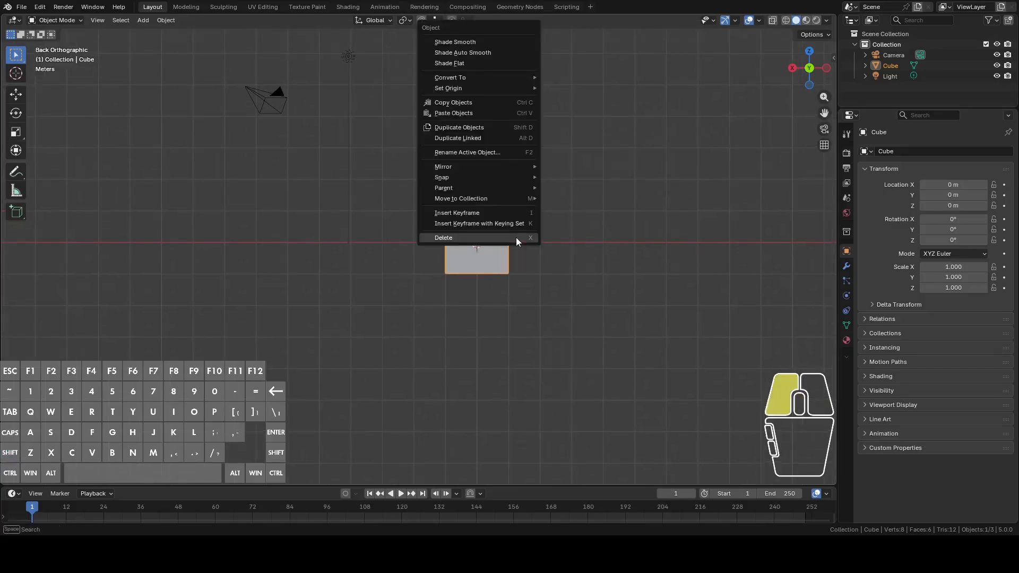
Add the hammer picture collage to the scene as a reference image
{"action": "scroll", "coordinate": [613, 173], "scroll_direction": "up", "scroll_amount": 2}
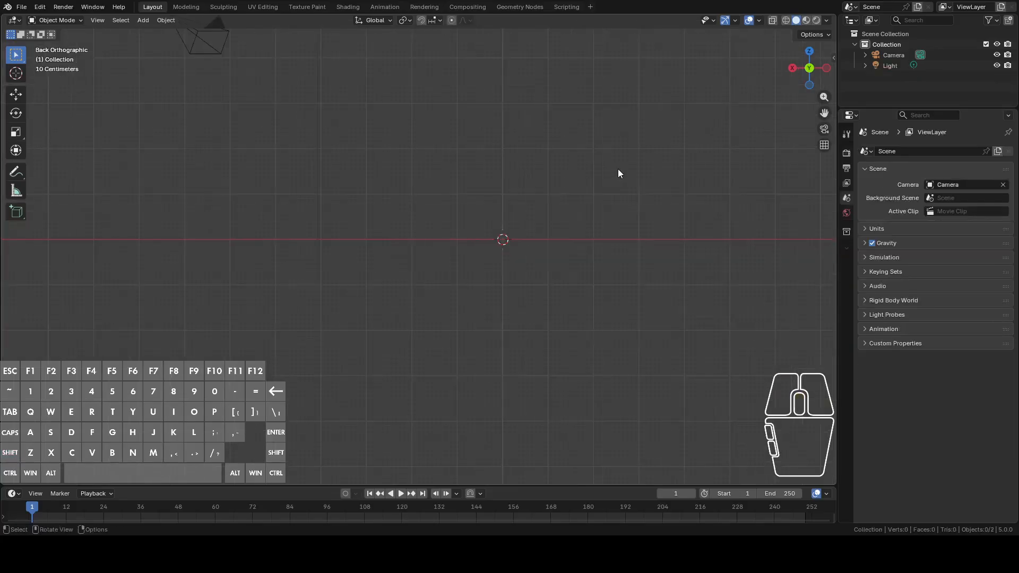
{"action": "key", "text": "shift+a"}
{"action": "mouse_move", "coordinate": [620, 169]}
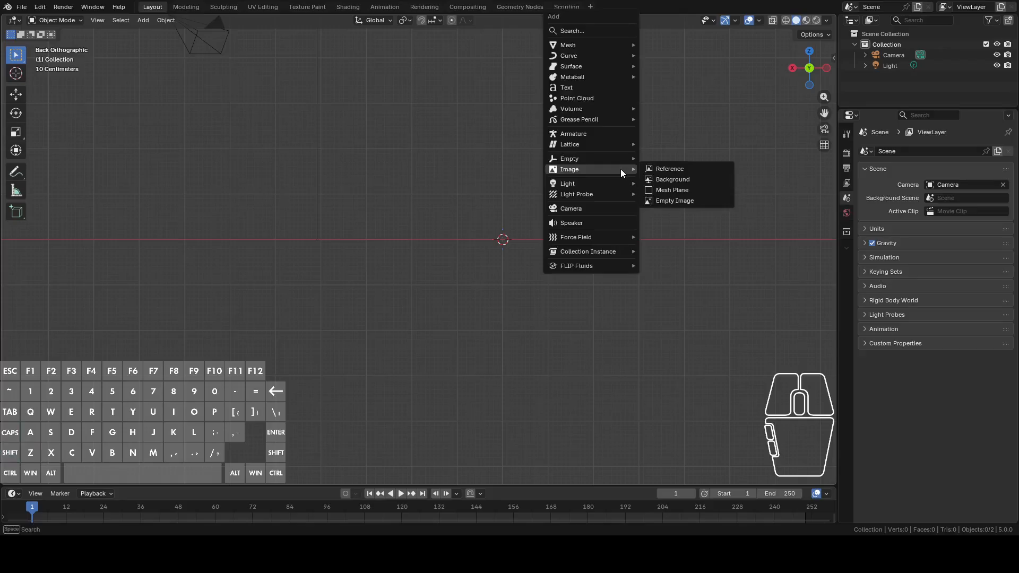
{"action": "left_click", "coordinate": [663, 169]}
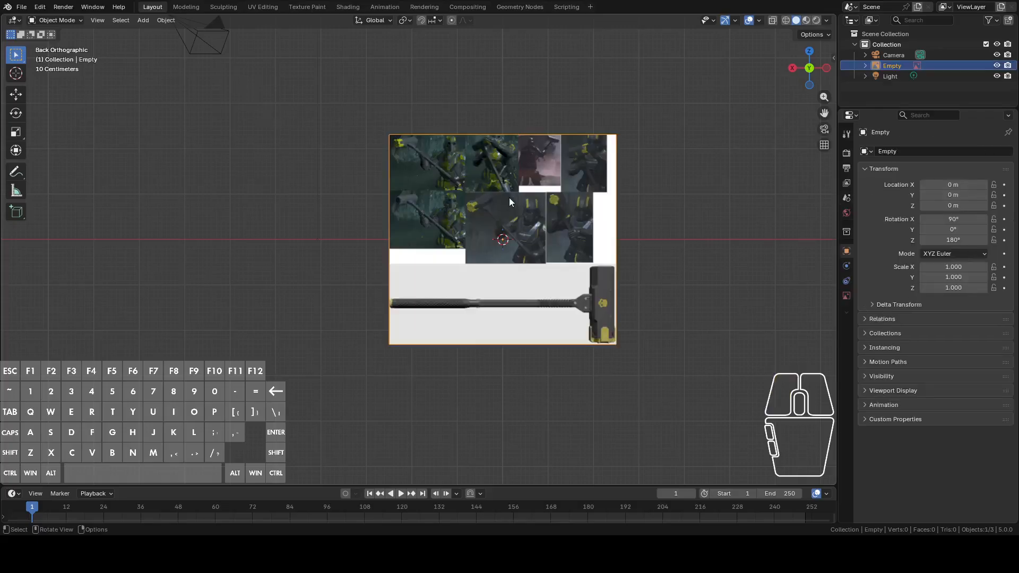
Rotate the reference image 90° so the hammer stands upright, and move it to centre the handle on the world origin
{"action": "key", "text": "r"}
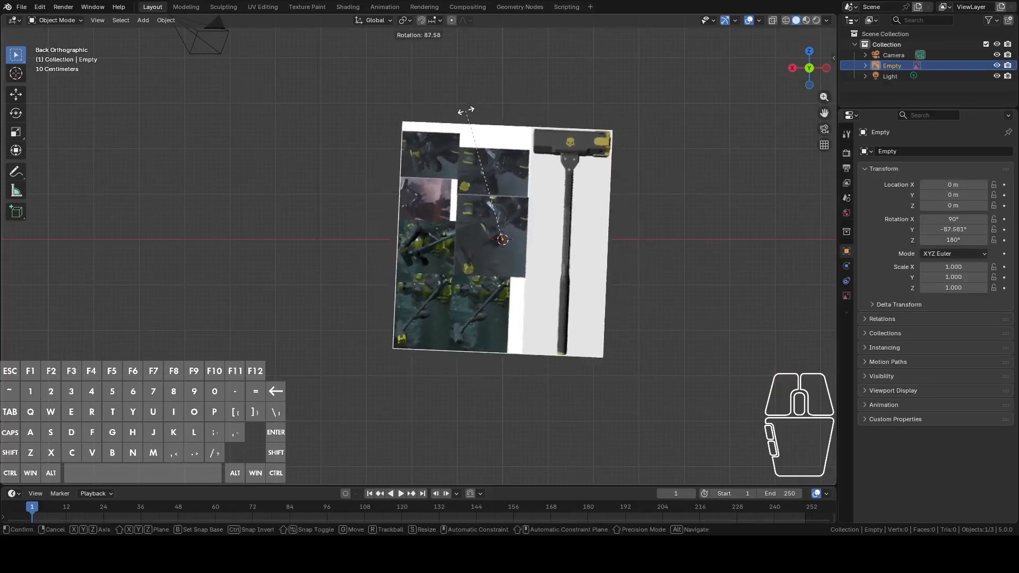
{"action": "left_click", "coordinate": [462, 123], "text": "ctrl"}
{"action": "left_click", "coordinate": [553, 190]}
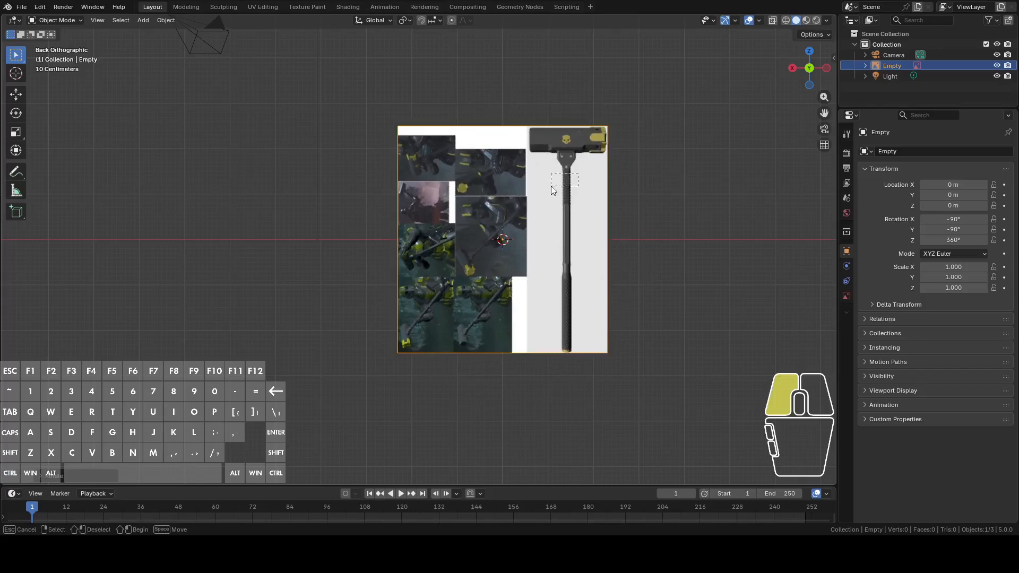
{"action": "left_click", "coordinate": [537, 195]}
{"action": "key", "text": "g"}
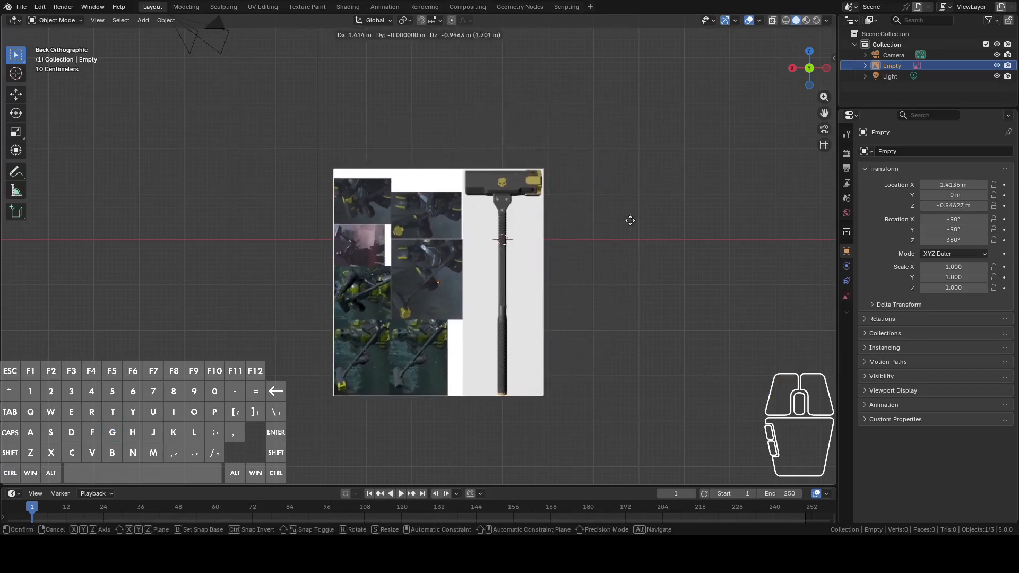
{"action": "left_click", "coordinate": [631, 219]}
Examine the hammer's head, shaft and grip and the surrounding in-game pictures in the reference image
{"action": "scroll", "coordinate": [632, 204], "scroll_direction": "up", "scroll_amount": 4}
{"action": "scroll", "coordinate": [634, 199], "scroll_direction": "up", "scroll_amount": 1}
{"action": "middle_click_drag", "start_coordinate": [650, 189], "coordinate": [460, 248], "text": "shift"}
{"action": "scroll", "coordinate": [497, 235], "scroll_direction": "up", "scroll_amount": 2}
{"action": "middle_click_drag", "start_coordinate": [578, 185], "coordinate": [604, 212], "text": "shift"}
{"action": "scroll", "coordinate": [581, 239], "scroll_direction": "up", "scroll_amount": 2}
{"action": "scroll", "coordinate": [597, 221], "scroll_direction": "down", "scroll_amount": 3}
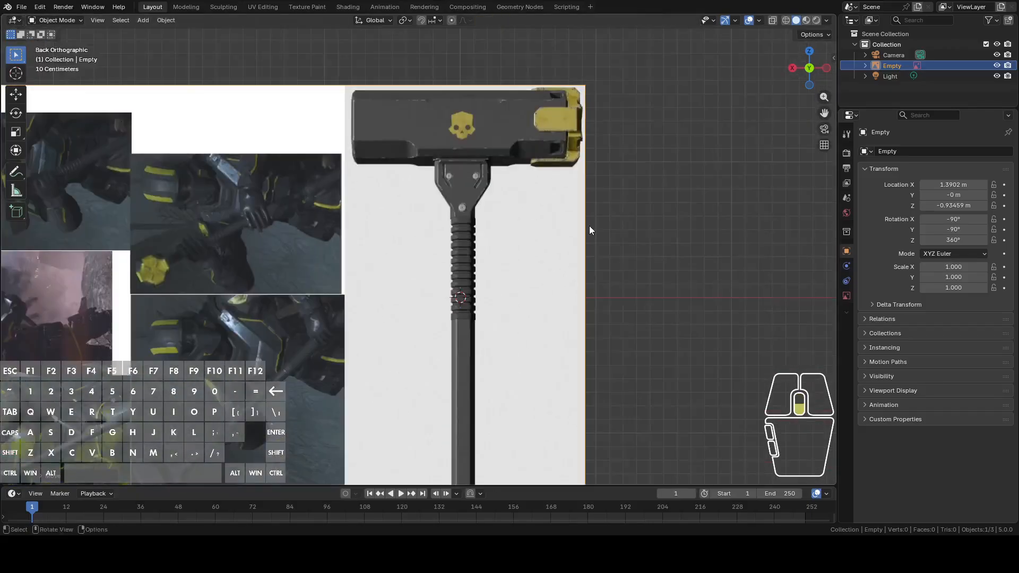
{"action": "middle_click_drag", "start_coordinate": [586, 276], "coordinate": [573, 162], "text": "shift"}
{"action": "middle_click_drag", "start_coordinate": [387, 237], "coordinate": [658, 74], "text": "shift"}
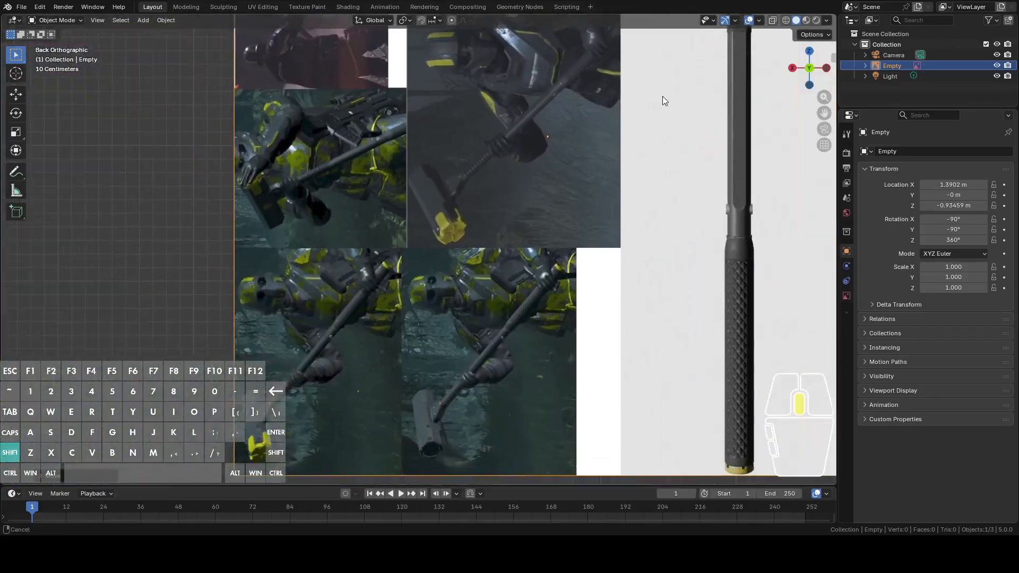
{"action": "mouse_move", "coordinate": [559, 222]}
{"action": "middle_mouse_down", "text": "shift"}
{"action": "mouse_move", "coordinate": [590, 132]}
{"action": "mouse_move", "coordinate": [609, 334]}
{"action": "middle_mouse_up", "text": "shift"}
{"action": "middle_click_drag", "start_coordinate": [626, 177], "coordinate": [617, 317], "text": "shift"}
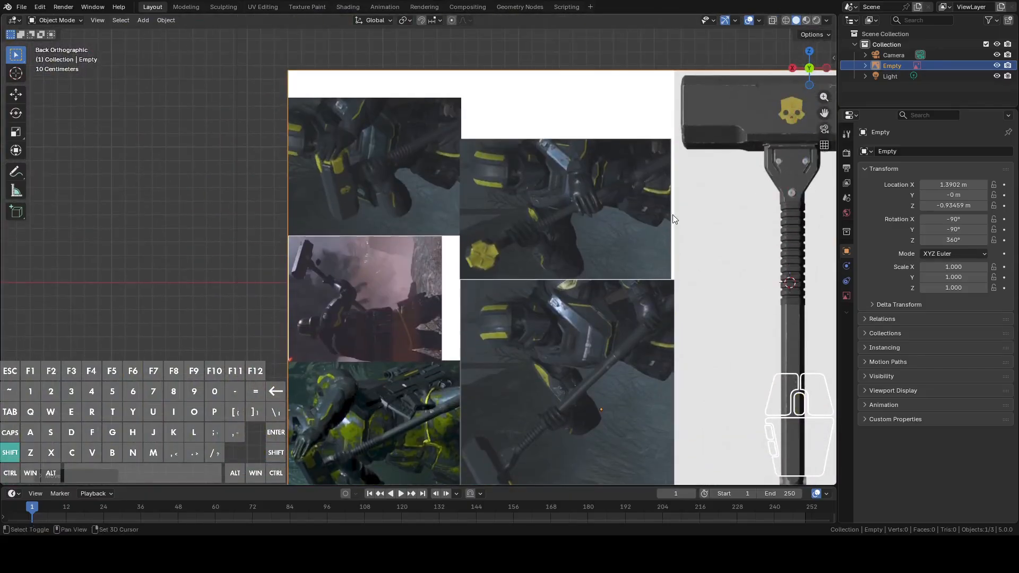
Nudge the reference image to about X 1.411 m, Z -0.937 m, refining the handle's alignment with the world origin
{"action": "middle_click_drag", "start_coordinate": [671, 223], "coordinate": [409, 292], "text": "shift"}
{"action": "middle_click_drag", "start_coordinate": [605, 289], "coordinate": [529, 182], "text": "shift"}
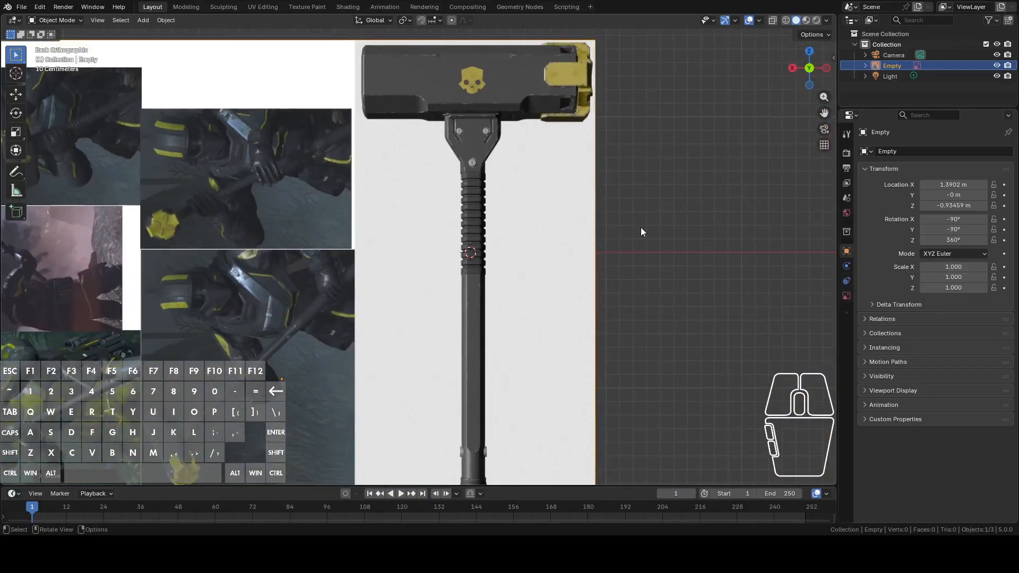
{"action": "key", "text": "g"}
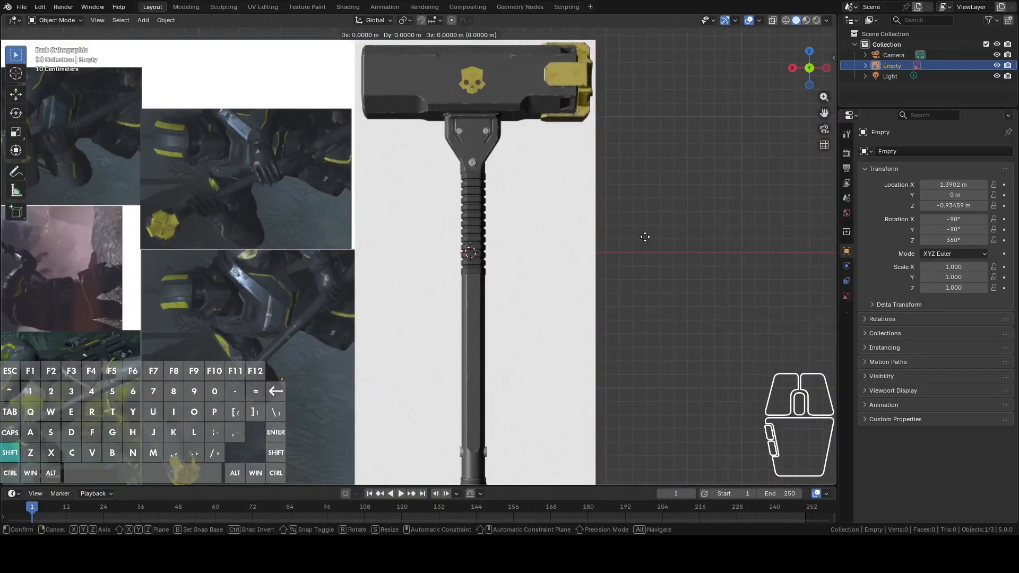
{"action": "left_click", "coordinate": [616, 241]}
Check the hammer reference along its full length, from the head down the shaft to the textured grip
{"action": "mouse_move", "coordinate": [562, 148]}
{"action": "middle_mouse_down", "text": "shift"}
{"action": "mouse_move", "coordinate": [612, 244]}
{"action": "mouse_move", "coordinate": [607, 117]}
{"action": "middle_mouse_up", "text": "shift"}
{"action": "middle_click_drag", "start_coordinate": [612, 288], "coordinate": [611, 144], "text": "shift"}
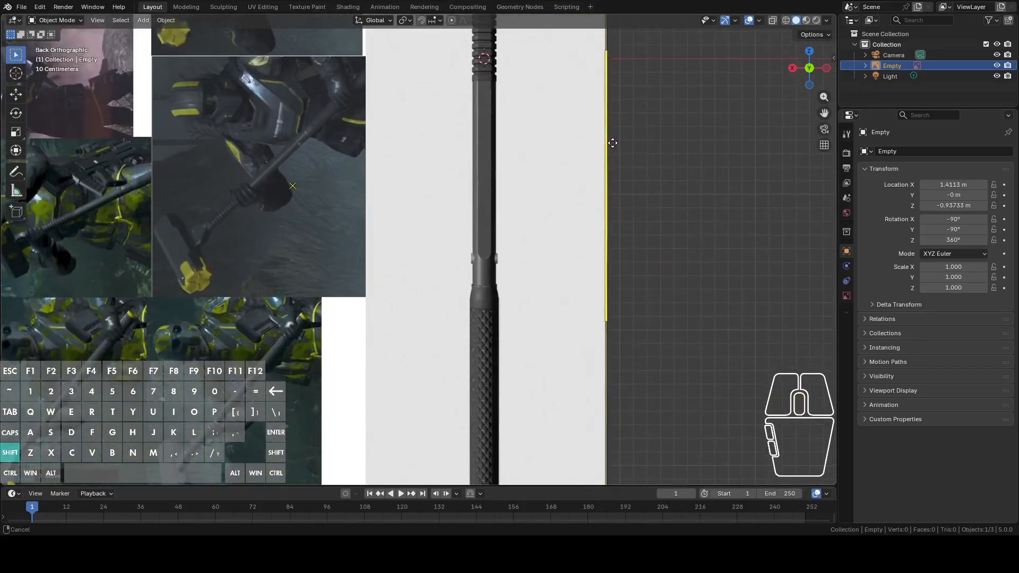
{"action": "middle_click_drag", "start_coordinate": [595, 242], "coordinate": [580, 159], "text": "shift"}
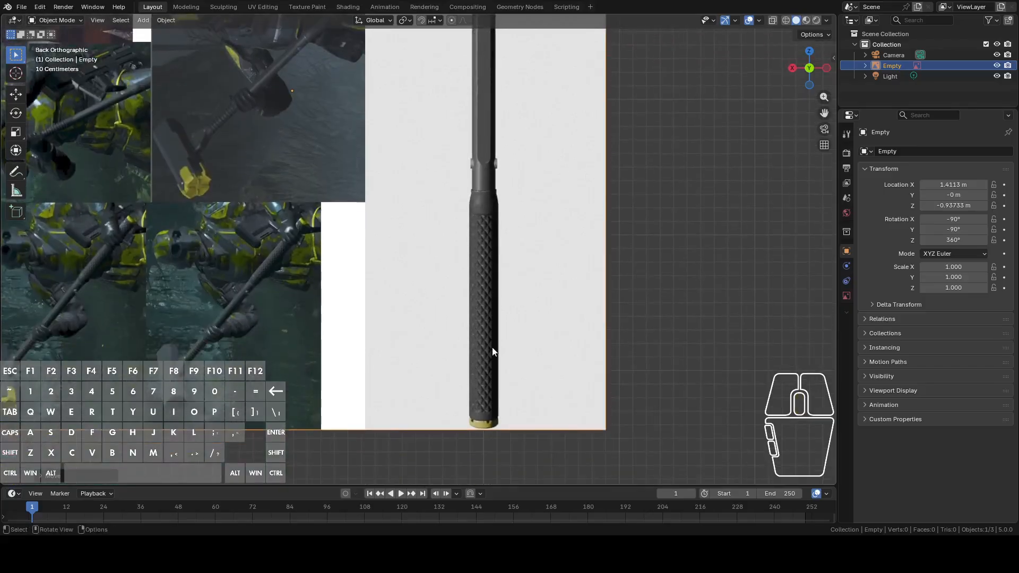
{"action": "middle_click_drag", "start_coordinate": [522, 102], "coordinate": [539, 305], "text": "shift"}
{"action": "middle_click_drag", "start_coordinate": [559, 191], "coordinate": [541, 286], "text": "shift"}
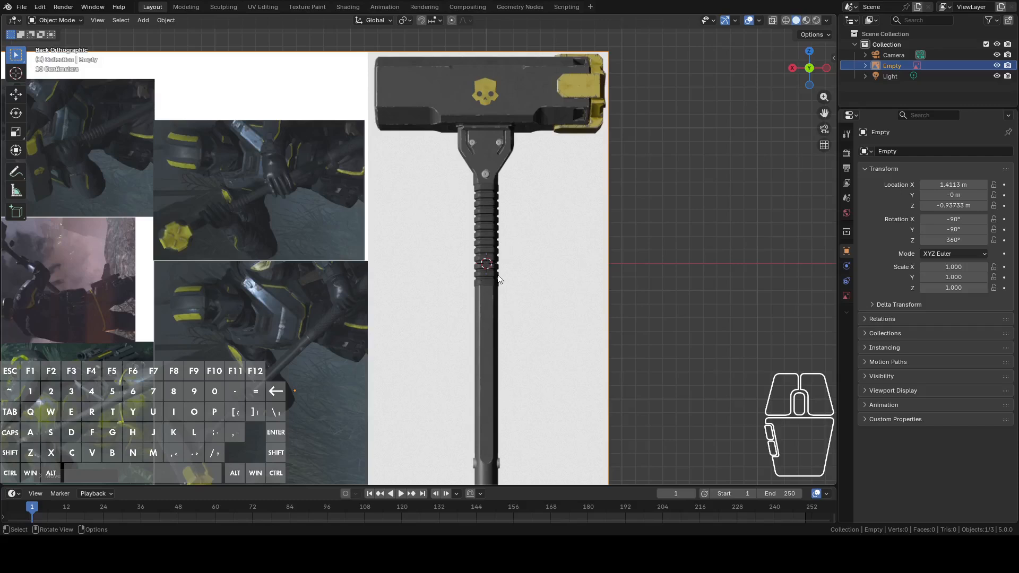
{"action": "middle_click_drag", "start_coordinate": [564, 303], "coordinate": [562, 186], "text": "shift"}
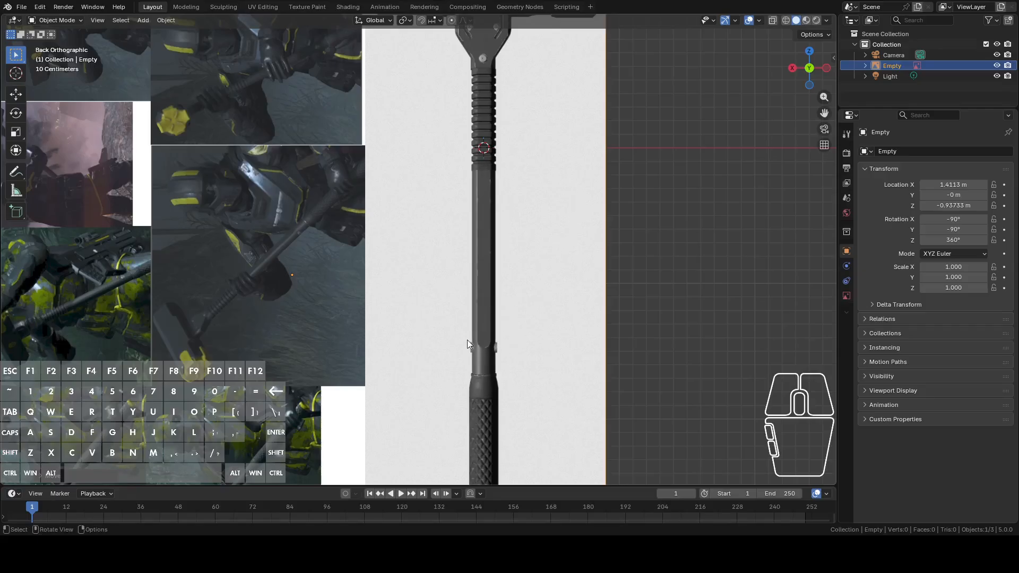
{"action": "middle_click_drag", "start_coordinate": [476, 334], "coordinate": [566, 353], "text": "shift"}
{"action": "middle_click_drag", "start_coordinate": [554, 214], "coordinate": [577, 287], "text": "shift"}
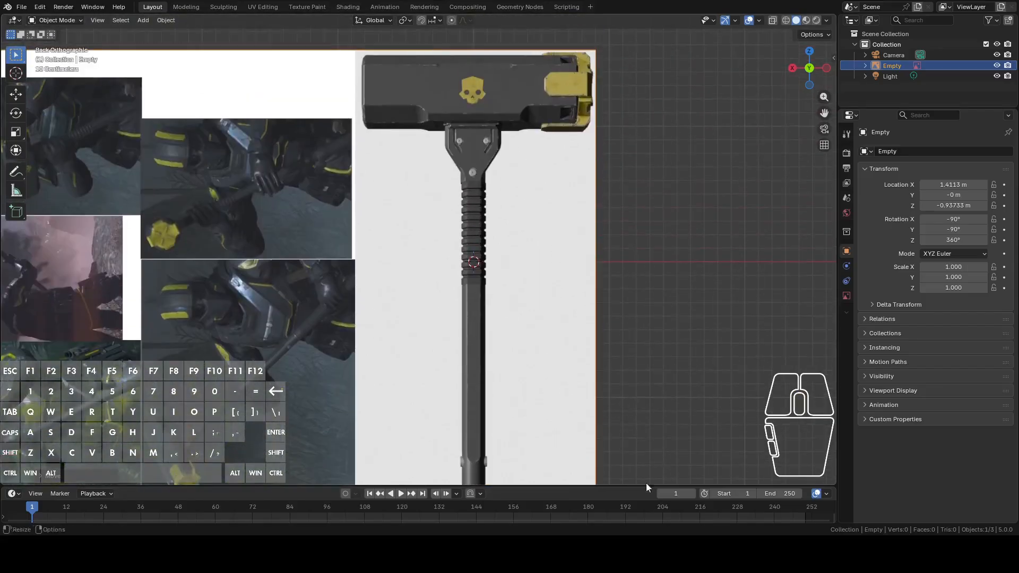
Add a mesh circle at the world origin and expand its creation settings
{"action": "scroll", "coordinate": [550, 276], "scroll_direction": "up", "scroll_amount": 2}
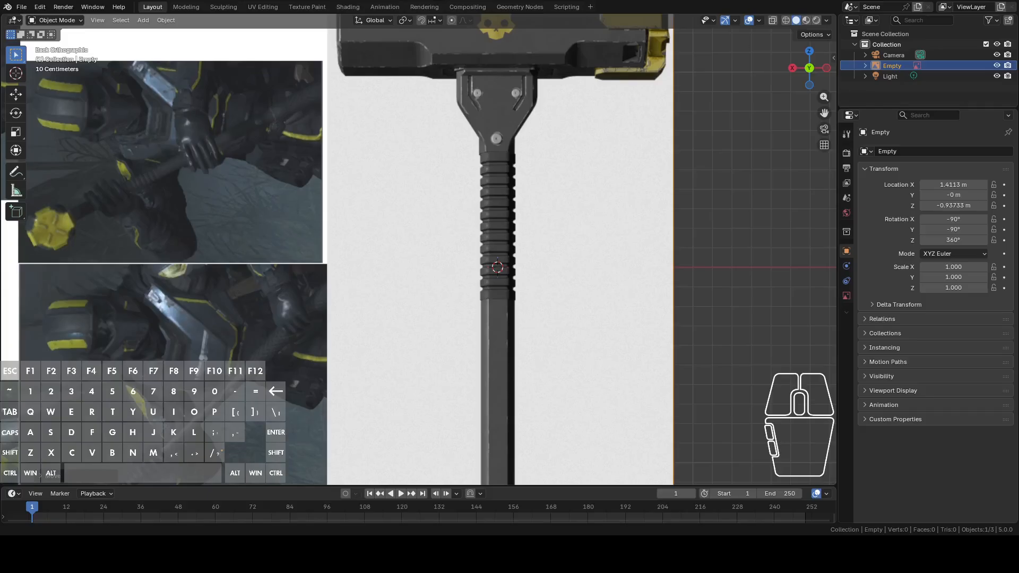
{"action": "key", "text": "shift+a"}
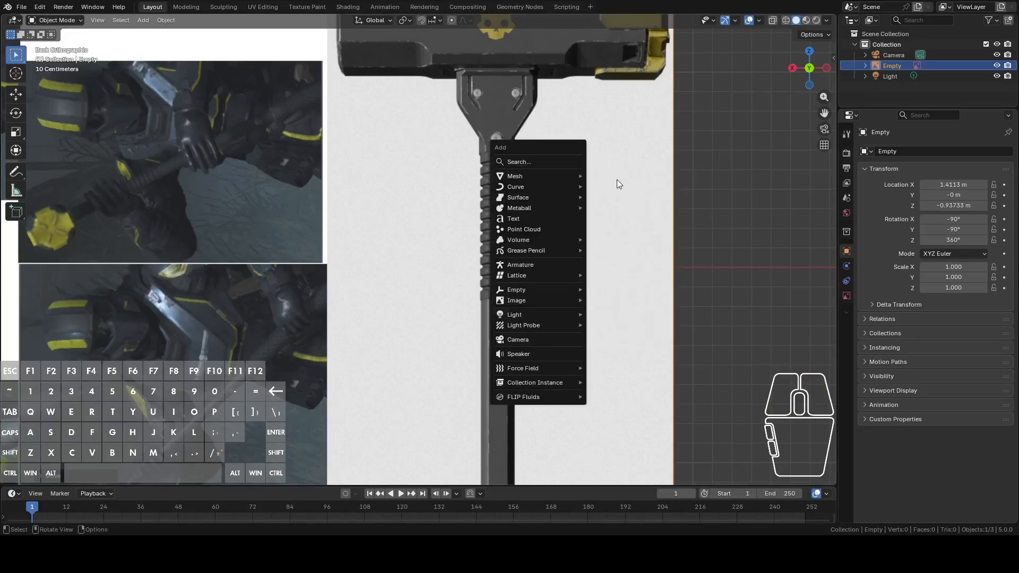
{"action": "mouse_move", "coordinate": [523, 176]}
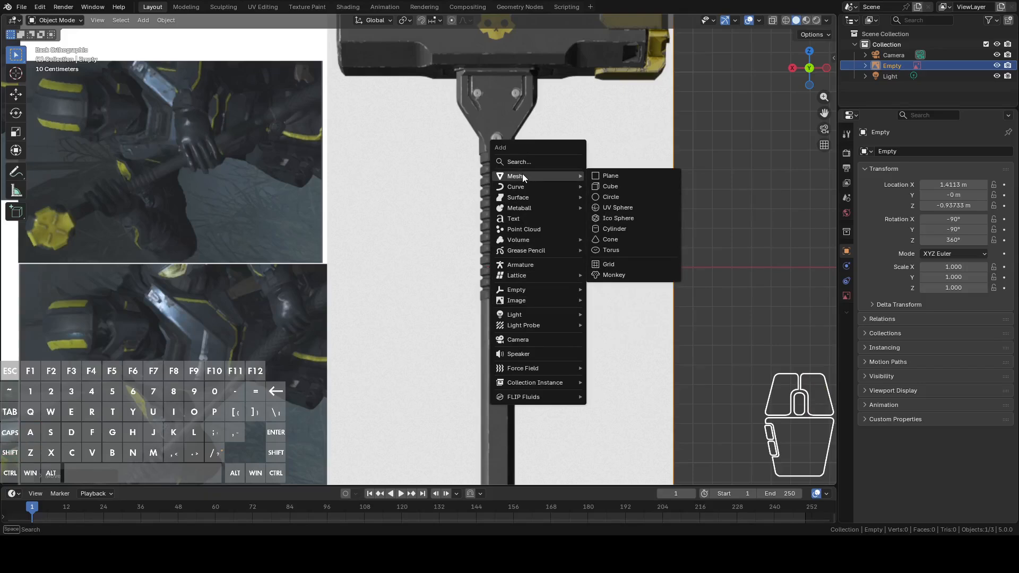
{"action": "left_click", "coordinate": [616, 197]}
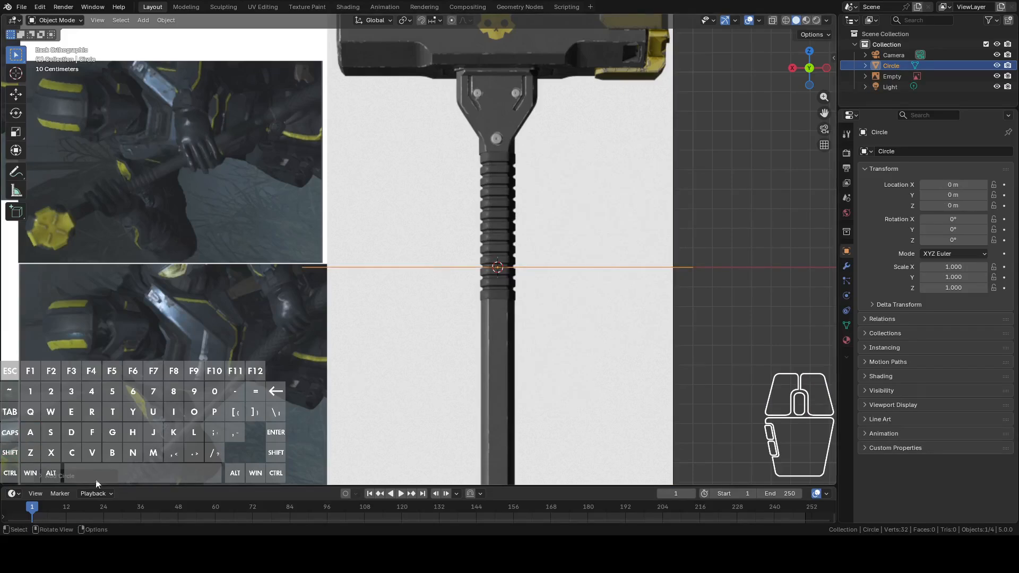
{"action": "left_click", "coordinate": [78, 474]}
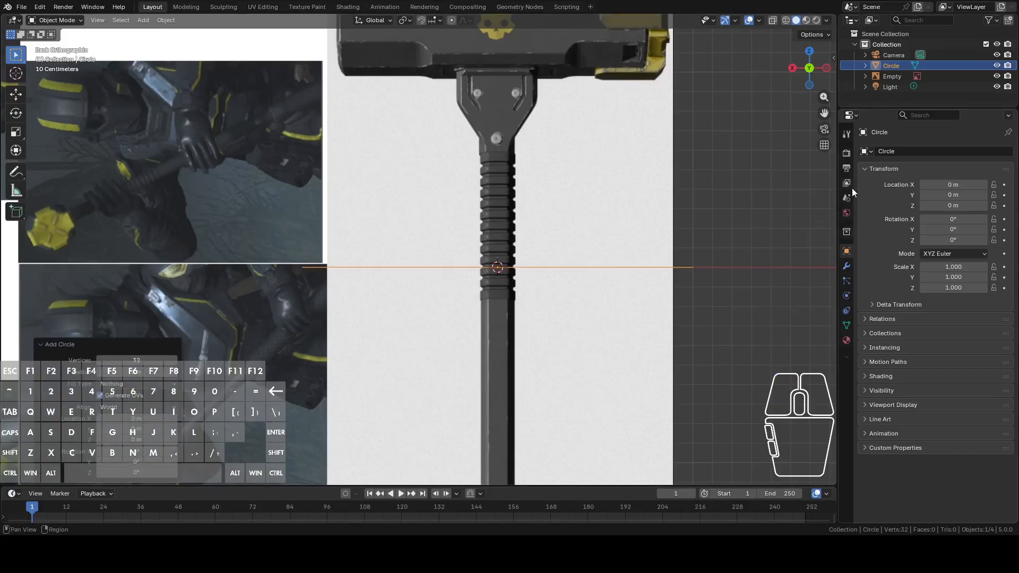
Set the scene's length unit to millimeters
{"action": "left_click", "coordinate": [846, 201]}
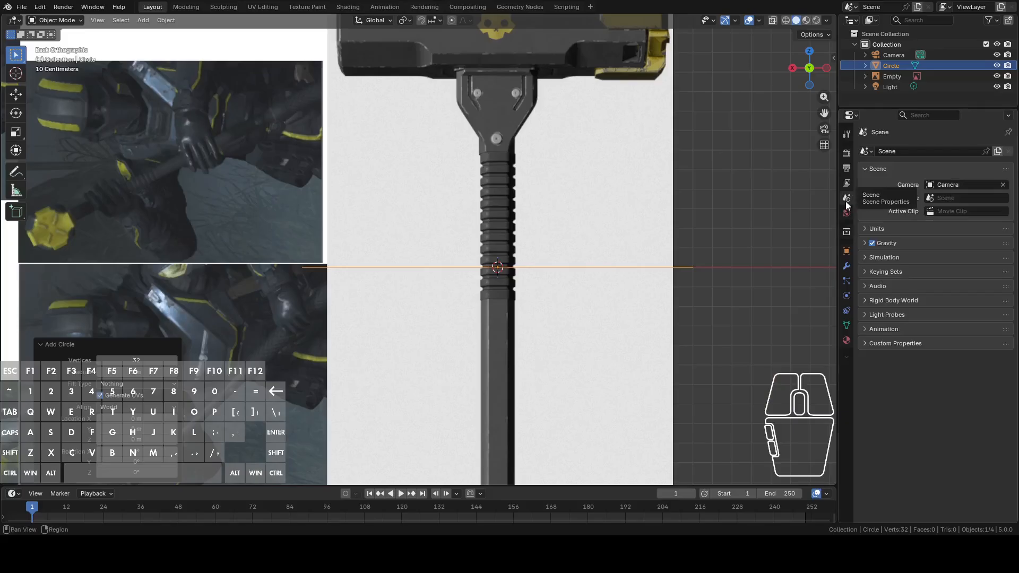
{"action": "left_click", "coordinate": [879, 229]}
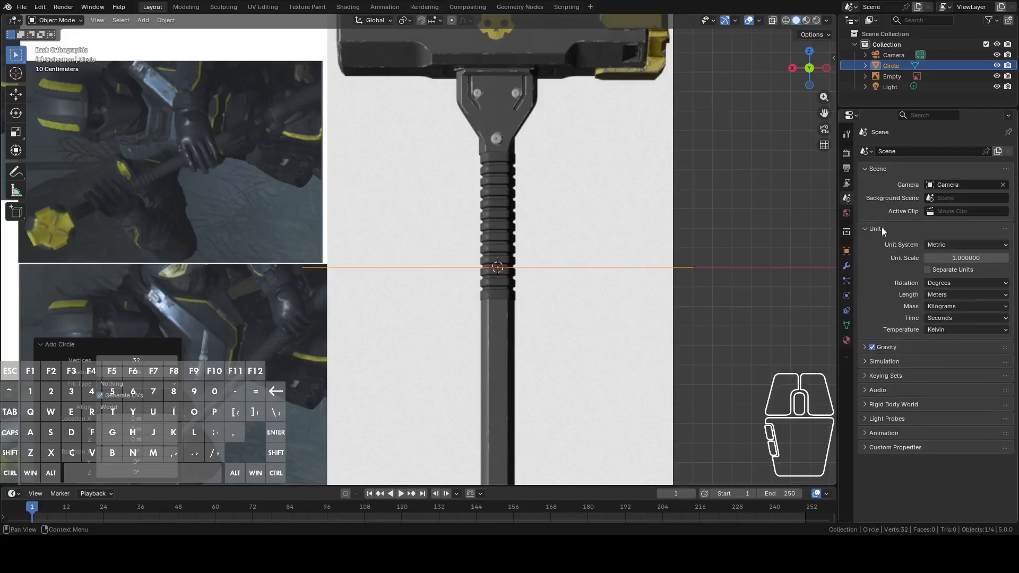
{"action": "left_click", "coordinate": [936, 294]}
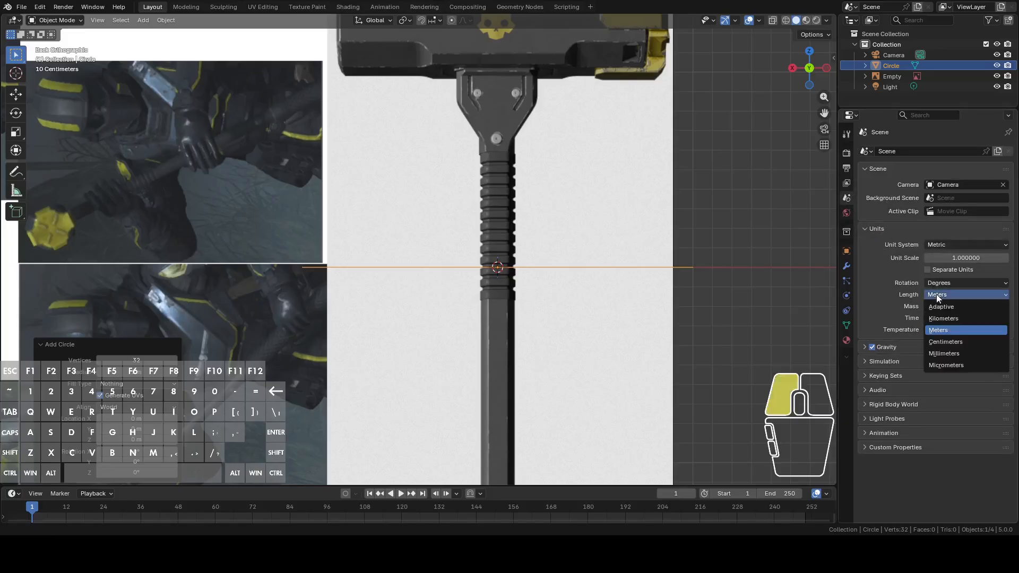
{"action": "left_click", "coordinate": [943, 354]}
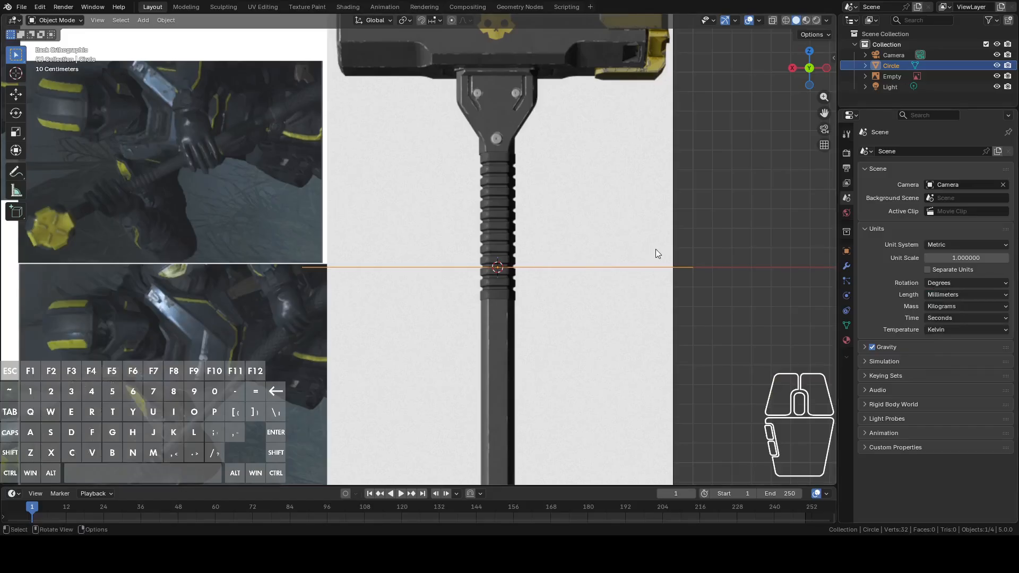
Delete the mesh circle at the world origin
{"action": "right_click", "coordinate": [585, 283]}
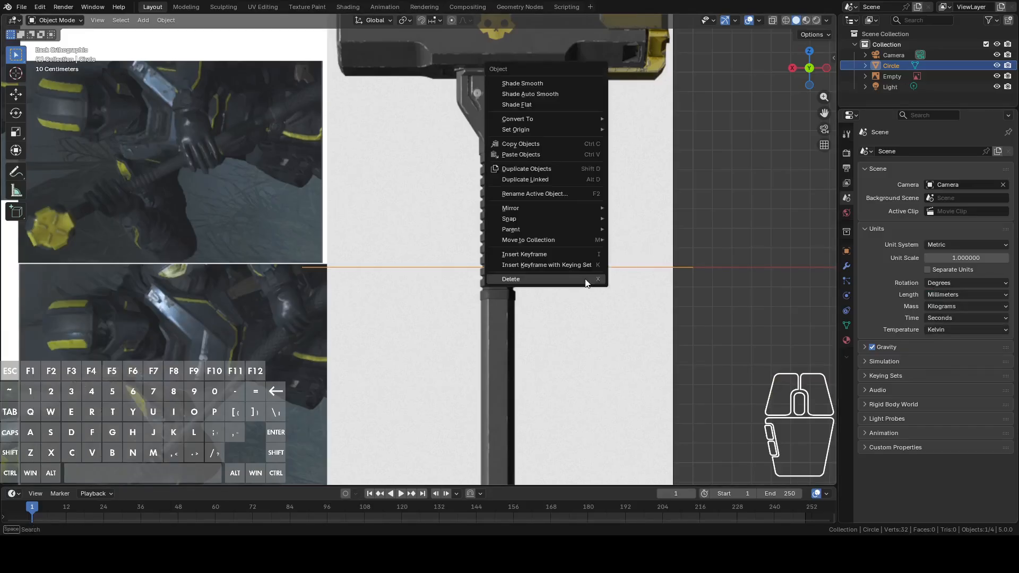
{"action": "left_click", "coordinate": [560, 286]}
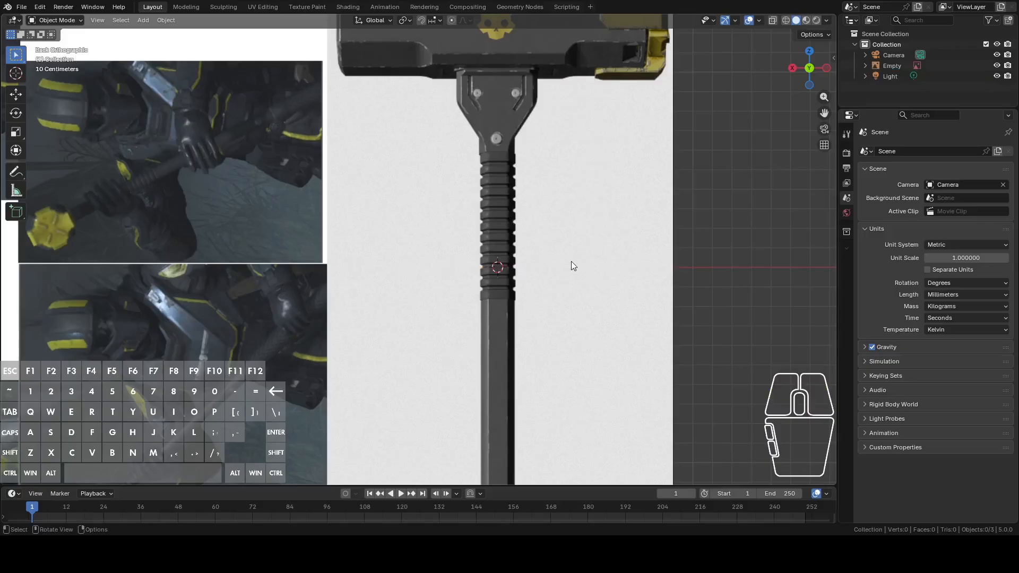
Add a new mesh circle at the world origin and give it a much smaller radius
{"action": "key", "text": "shift+a"}
{"action": "mouse_move", "coordinate": [572, 261]}
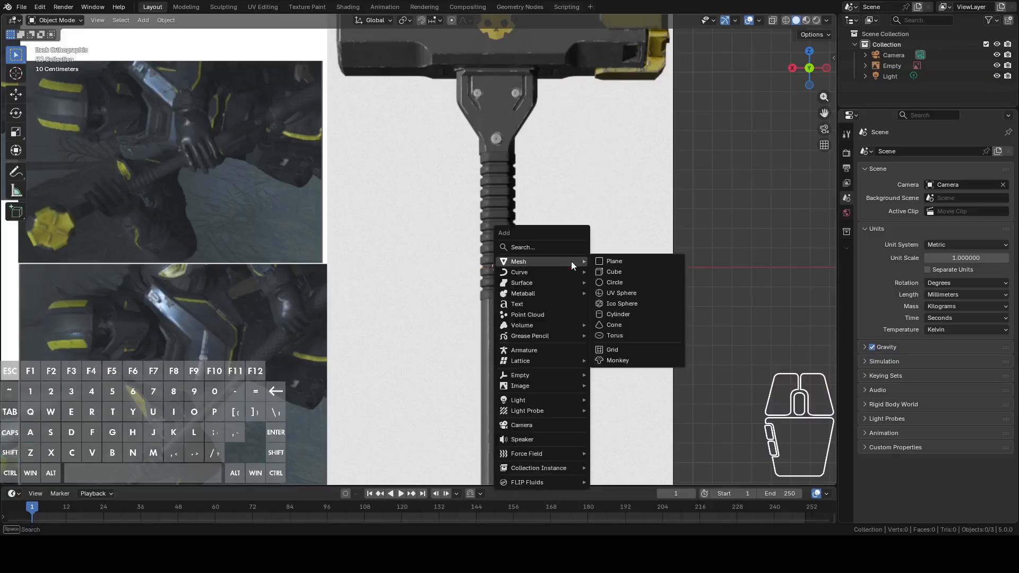
{"action": "left_click", "coordinate": [621, 282]}
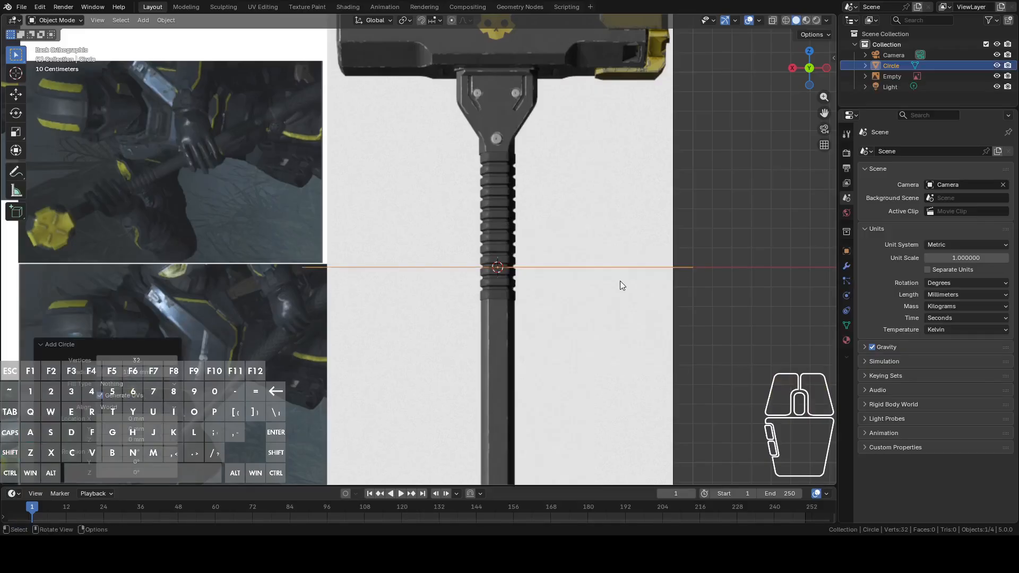
{"action": "left_click", "coordinate": [142, 372]}
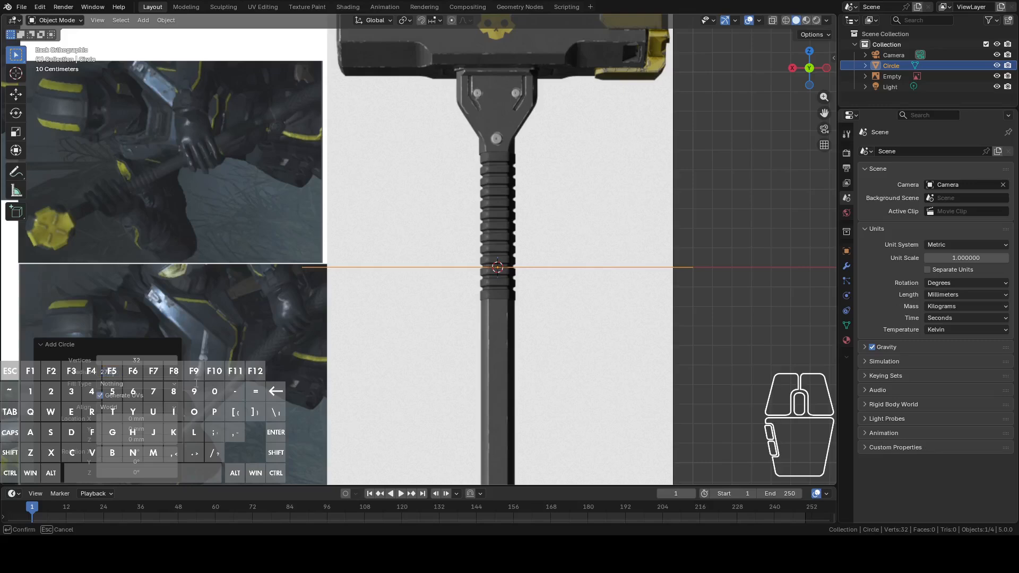
{"action": "left_click", "coordinate": [164, 373]}
{"action": "key", "text": "Return"}
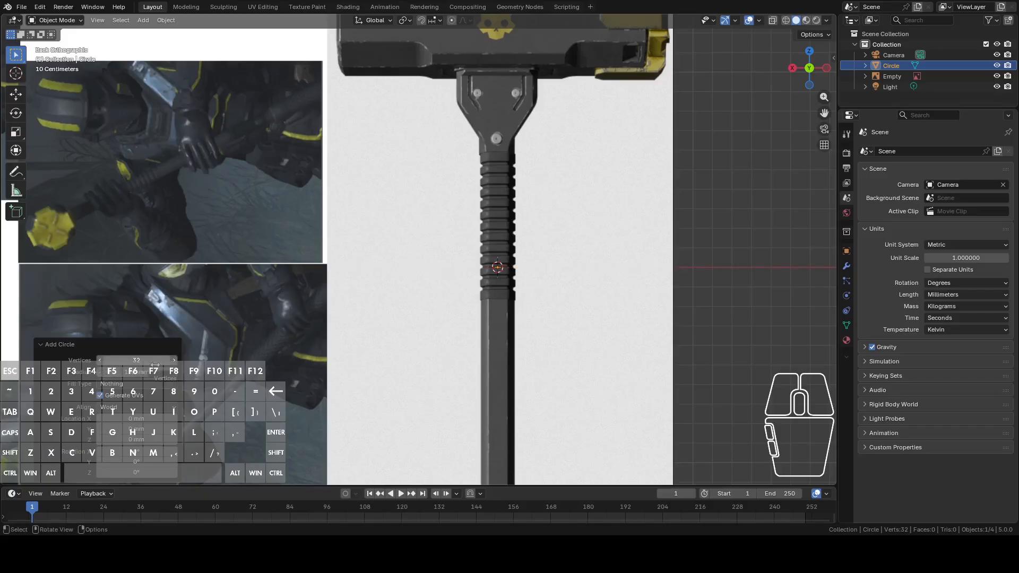
Try to scale the hammer reference image down around its own origin
{"action": "middle_click_drag", "start_coordinate": [467, 256], "coordinate": [486, 294]}
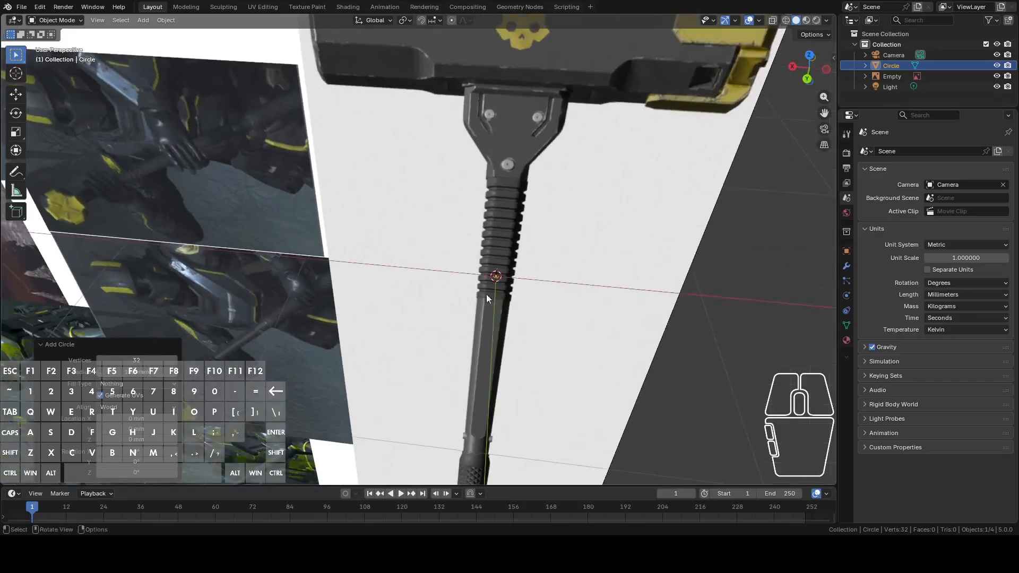
{"action": "left_click", "coordinate": [605, 234]}
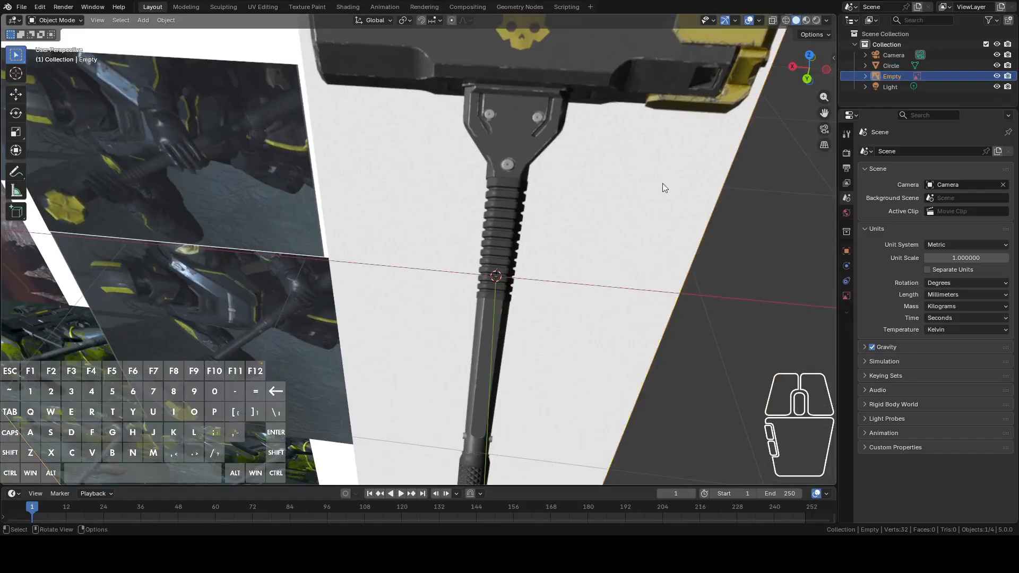
{"action": "left_click", "coordinate": [808, 82]}
{"action": "key", "text": "s"}
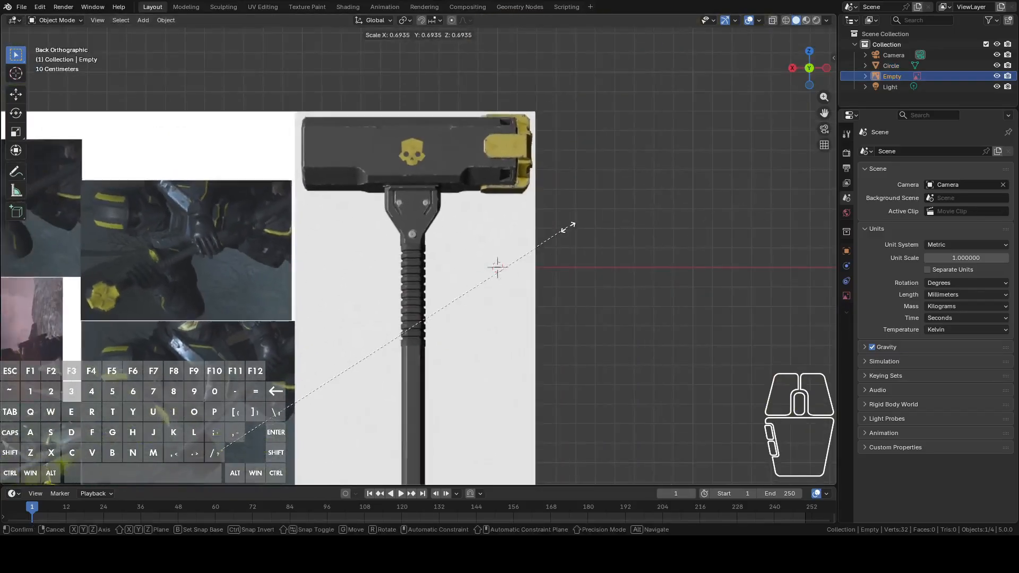
{"action": "left_click", "coordinate": [326, 430]}
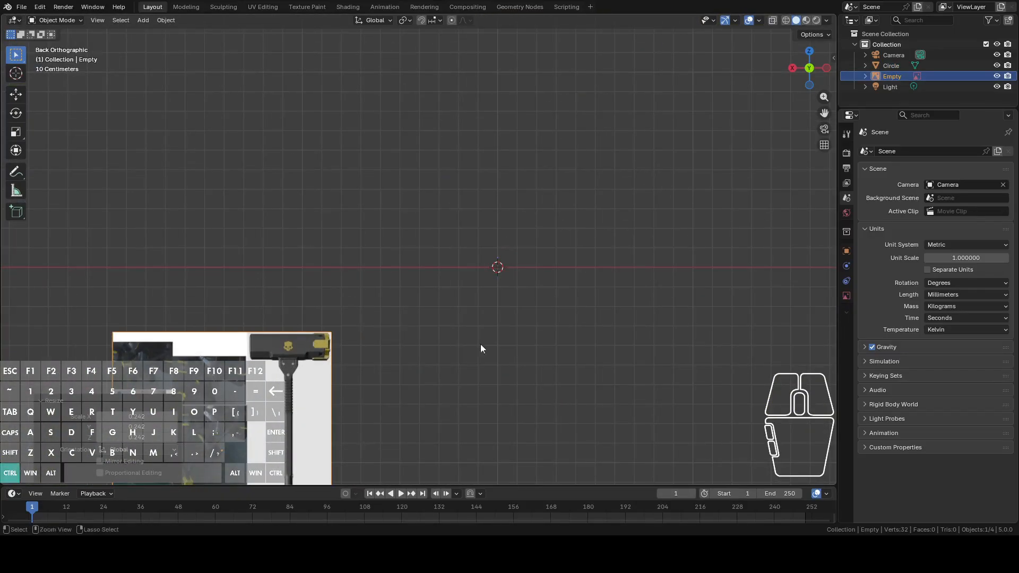
{"action": "key", "text": "ctrl+z"}
Set the transform pivot point to 3D Cursor and scale the reference image down around it
{"action": "left_click", "coordinate": [407, 20]}
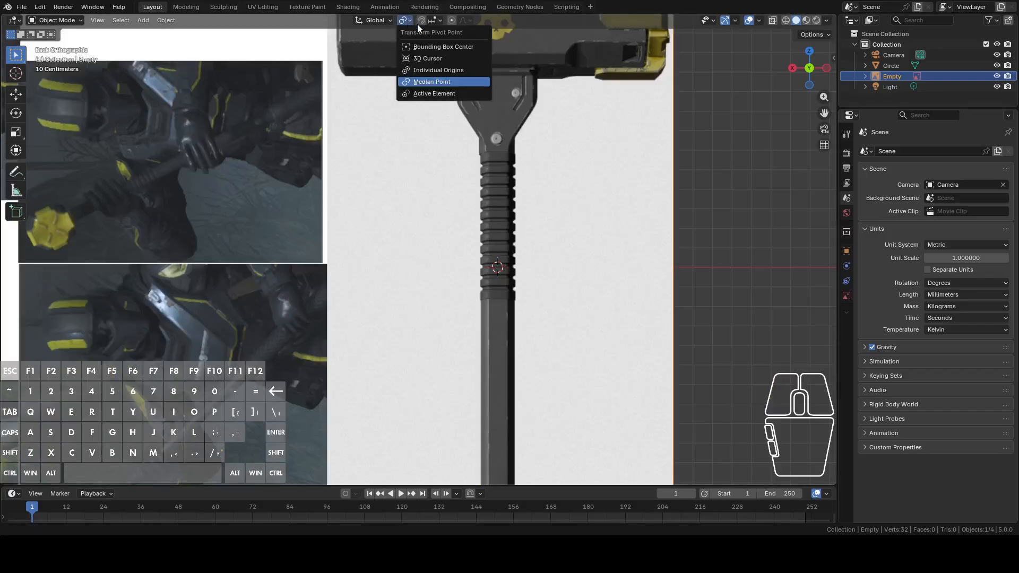
{"action": "left_click", "coordinate": [422, 57]}
{"action": "key", "text": "s"}
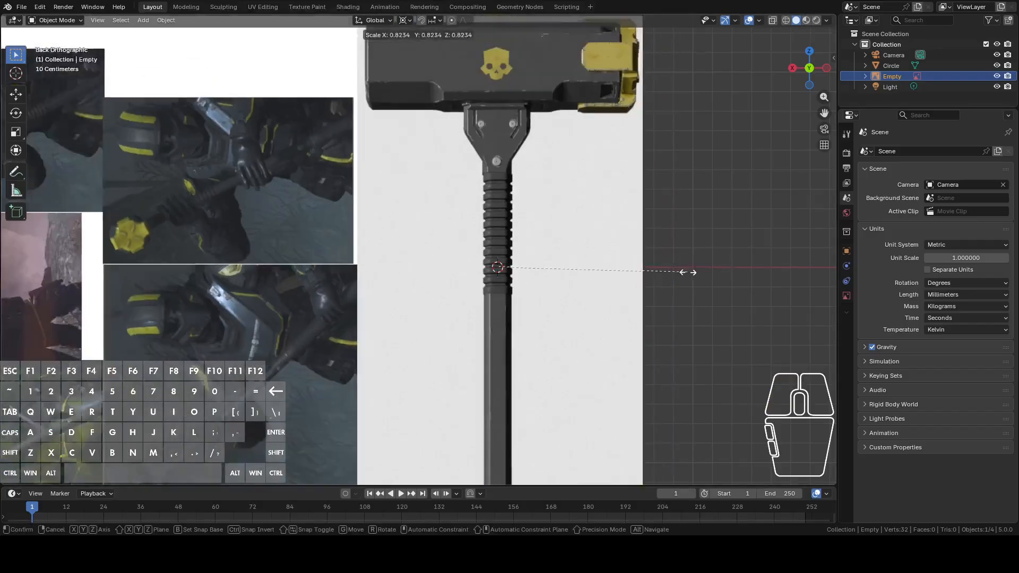
{"action": "left_click", "coordinate": [540, 271]}
Enlarge the reference image about three times around the 3D cursor, so its handle is slightly wider than the circle
{"action": "scroll", "coordinate": [637, 284], "scroll_direction": "up", "scroll_amount": 6}
{"action": "middle_click_drag", "start_coordinate": [698, 296], "coordinate": [443, 239], "text": "shift"}
{"action": "scroll", "coordinate": [562, 231], "scroll_direction": "up", "scroll_amount": 6}
{"action": "key", "text": "s"}
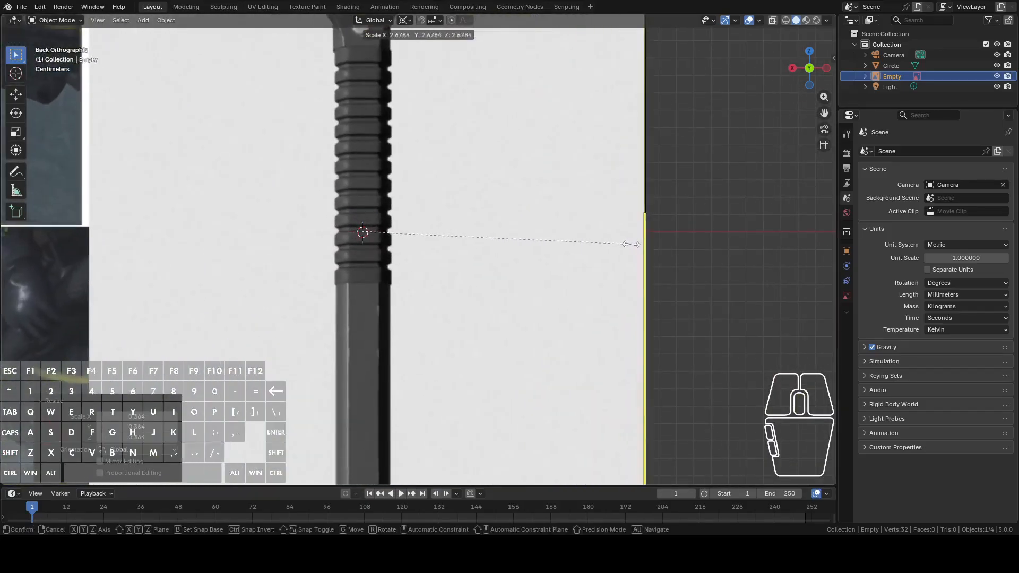
{"action": "left_click", "coordinate": [663, 243]}
Compare the circle with the handle and scale the reference image up by a further factor of about 1.2
{"action": "left_click", "coordinate": [351, 233]}
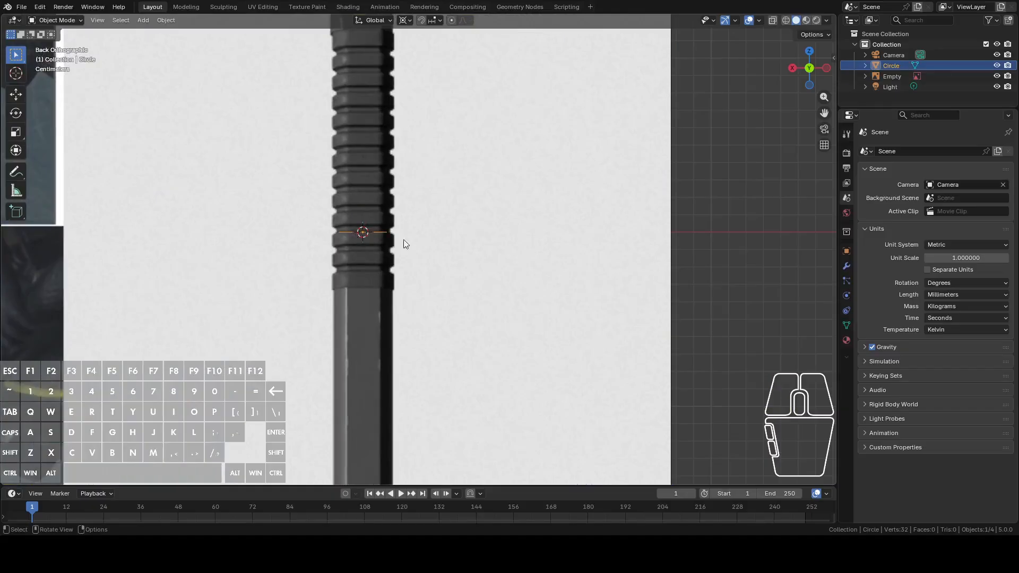
{"action": "left_click", "coordinate": [518, 241]}
{"action": "key", "text": "s"}
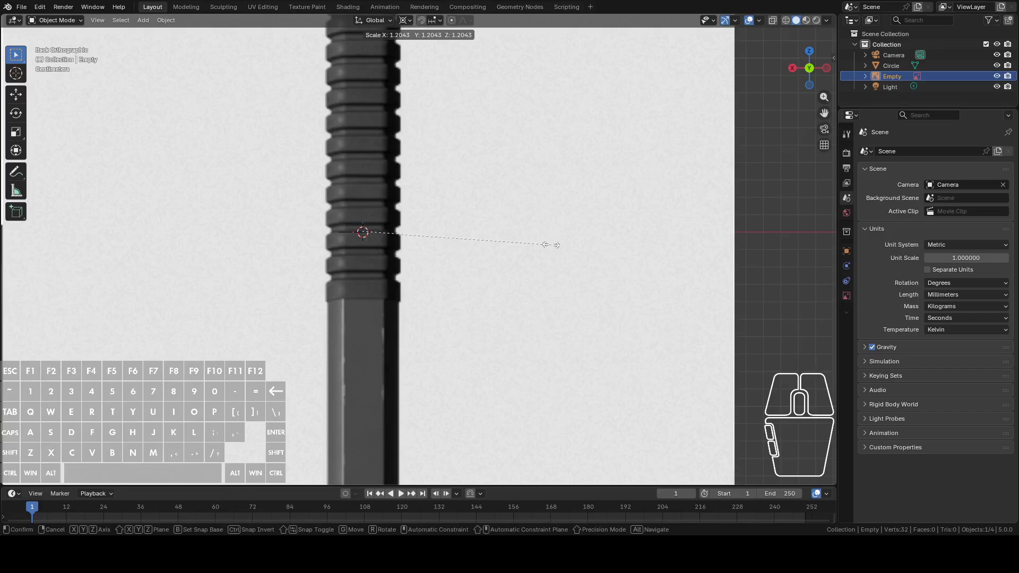
{"action": "left_click", "coordinate": [549, 244]}
Move the reference image about 960 mm back along the Y axis, behind the circle
{"action": "left_click", "coordinate": [352, 233]}
{"action": "middle_click_drag", "start_coordinate": [498, 252], "coordinate": [500, 291]}
{"action": "left_click", "coordinate": [537, 292]}
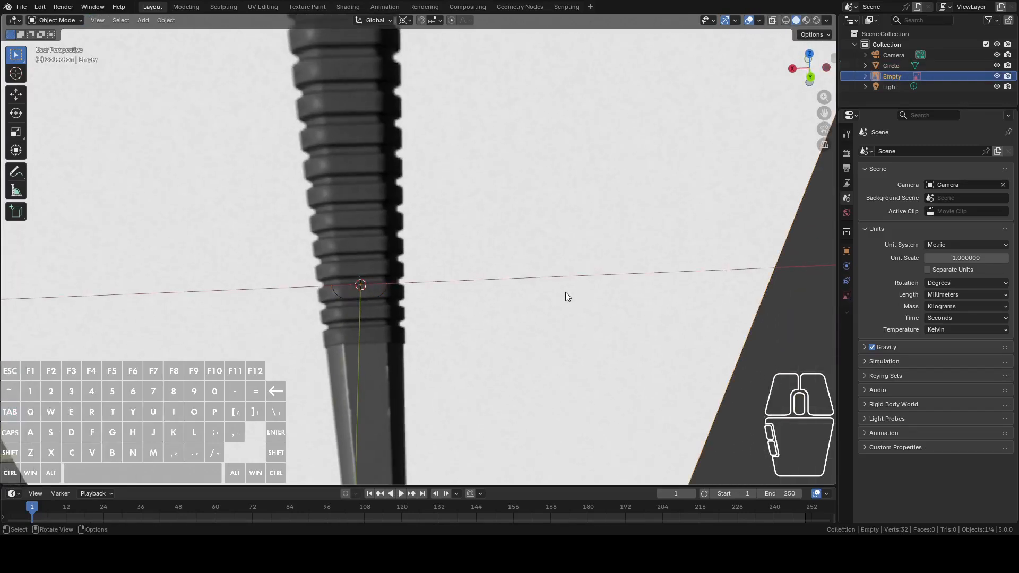
{"action": "scroll", "coordinate": [564, 327], "scroll_direction": "down", "scroll_amount": 8}
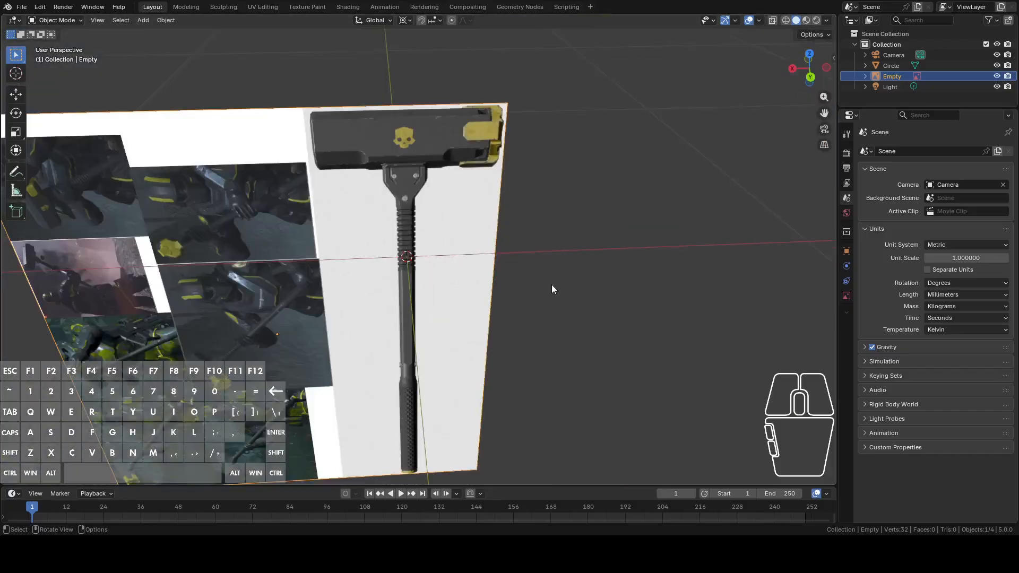
{"action": "key", "text": "g"}
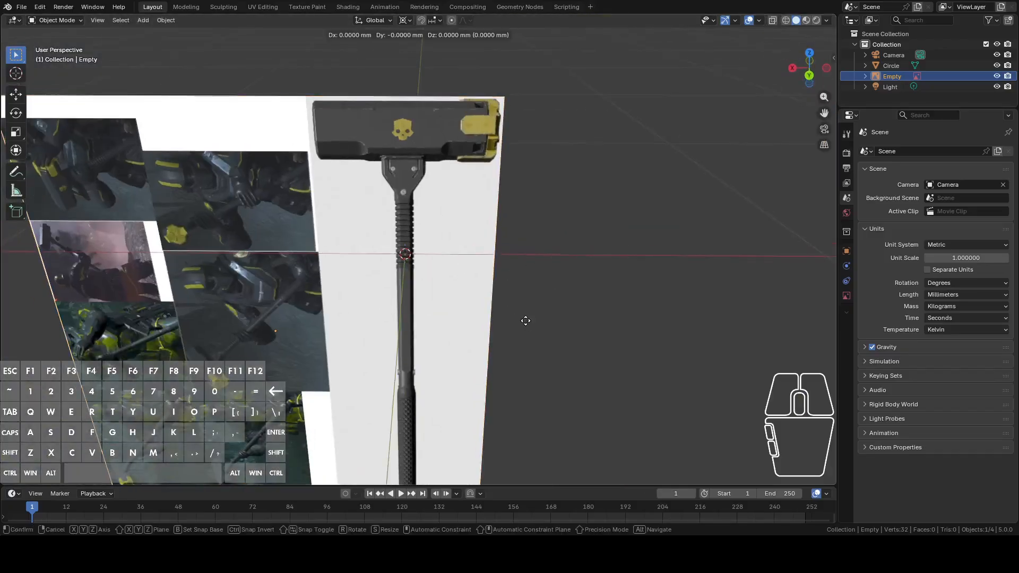
{"action": "left_click", "coordinate": [552, 219]}
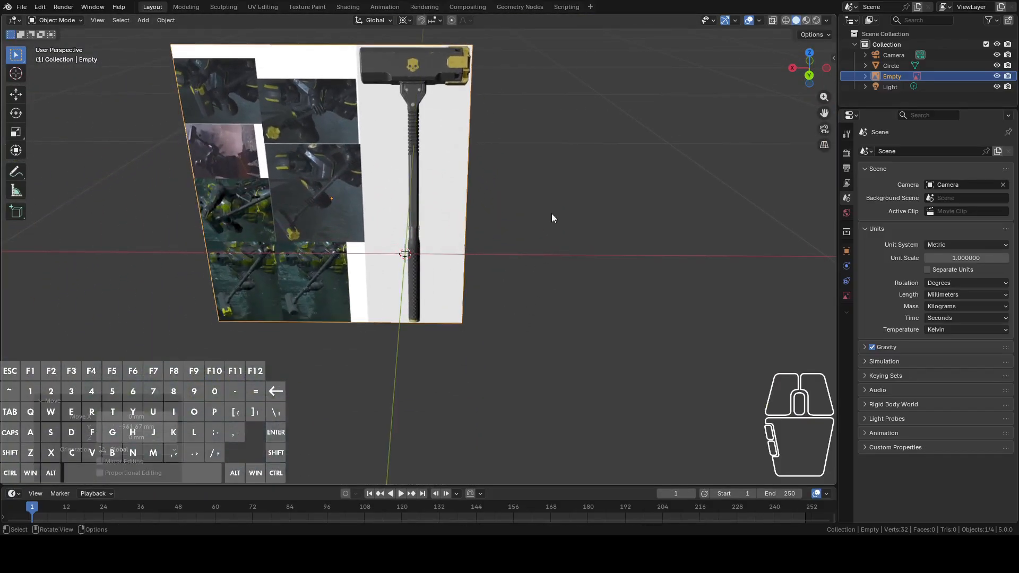
{"action": "left_click", "coordinate": [808, 75]}
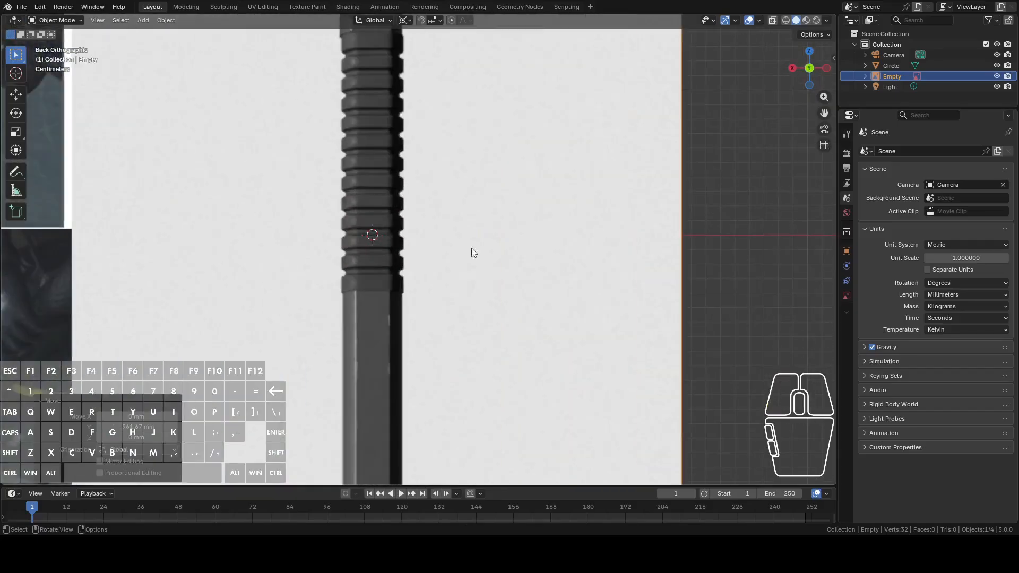
Select the mesh circle at the world origin and switch it to Edit Mode
{"action": "left_click", "coordinate": [371, 234]}
{"action": "middle_click_drag", "start_coordinate": [458, 234], "coordinate": [609, 241], "text": "shift"}
{"action": "scroll", "coordinate": [581, 184], "scroll_direction": "up", "scroll_amount": 2}
{"action": "scroll", "coordinate": [584, 189], "scroll_direction": "down", "scroll_amount": 6}
{"action": "key", "text": "Tab"}
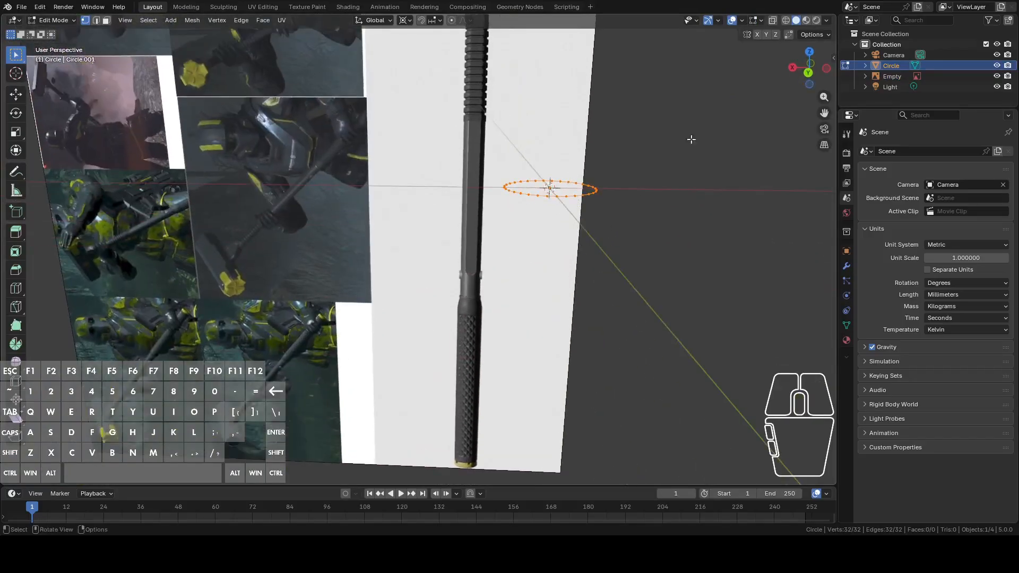
Move the whole circle down along Z by about 43 mm, to just below the handle's ribbed section
{"action": "left_click", "coordinate": [807, 73]}
{"action": "scroll", "coordinate": [685, 149], "scroll_direction": "down", "scroll_amount": 8}
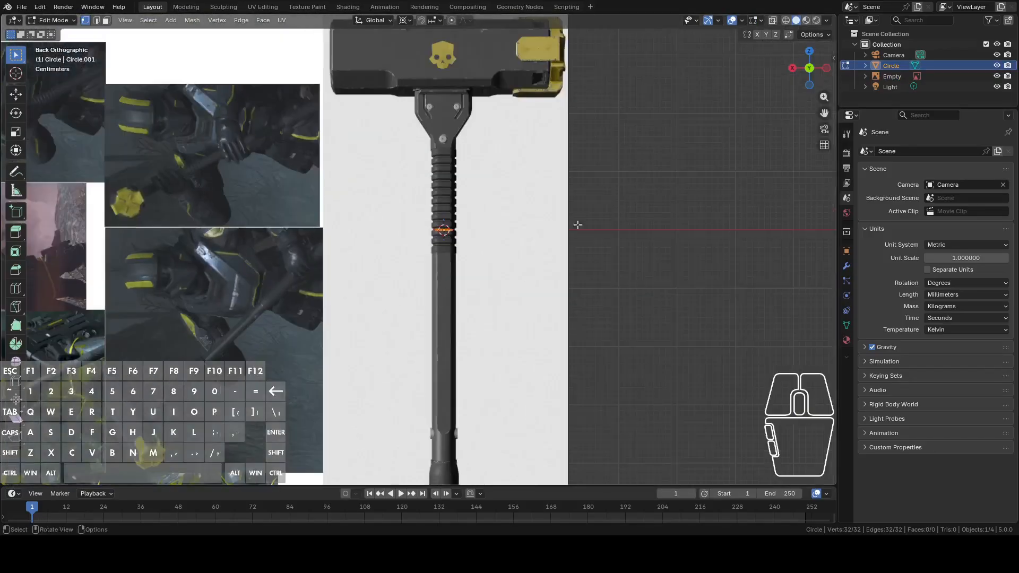
{"action": "middle_click_drag", "start_coordinate": [571, 229], "coordinate": [566, 170], "text": "shift"}
{"action": "middle_click_drag", "start_coordinate": [567, 192], "coordinate": [701, 120]}
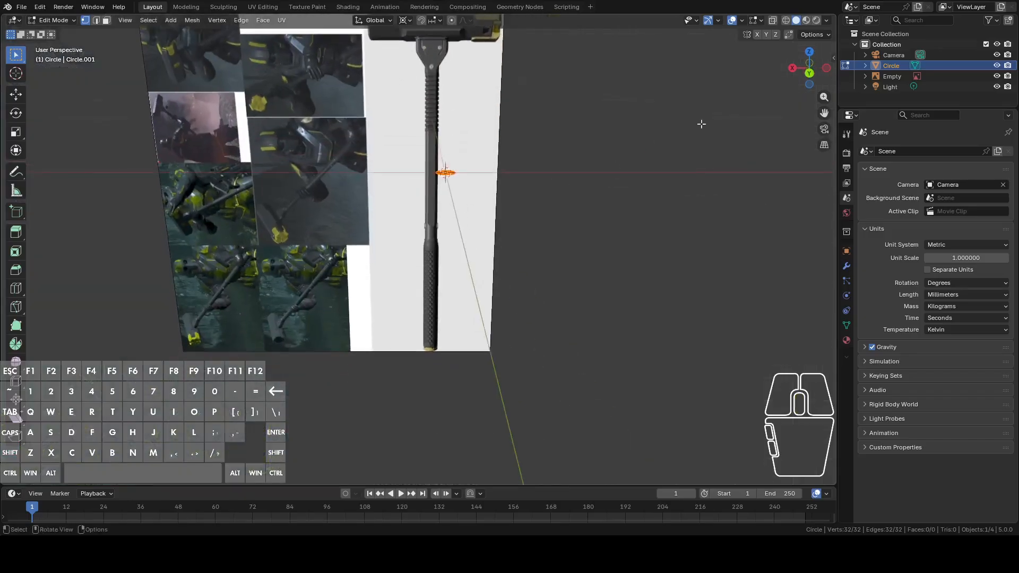
{"action": "left_click", "coordinate": [809, 73]}
{"action": "scroll", "coordinate": [572, 244], "scroll_direction": "up", "scroll_amount": 6}
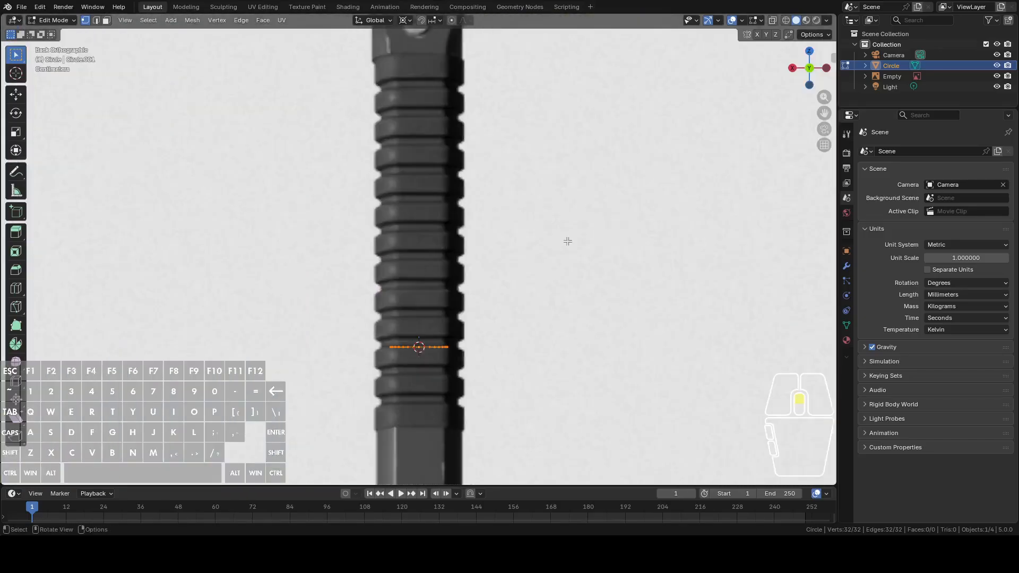
{"action": "scroll", "coordinate": [568, 236], "scroll_direction": "down", "scroll_amount": 3, "text": "shift"}
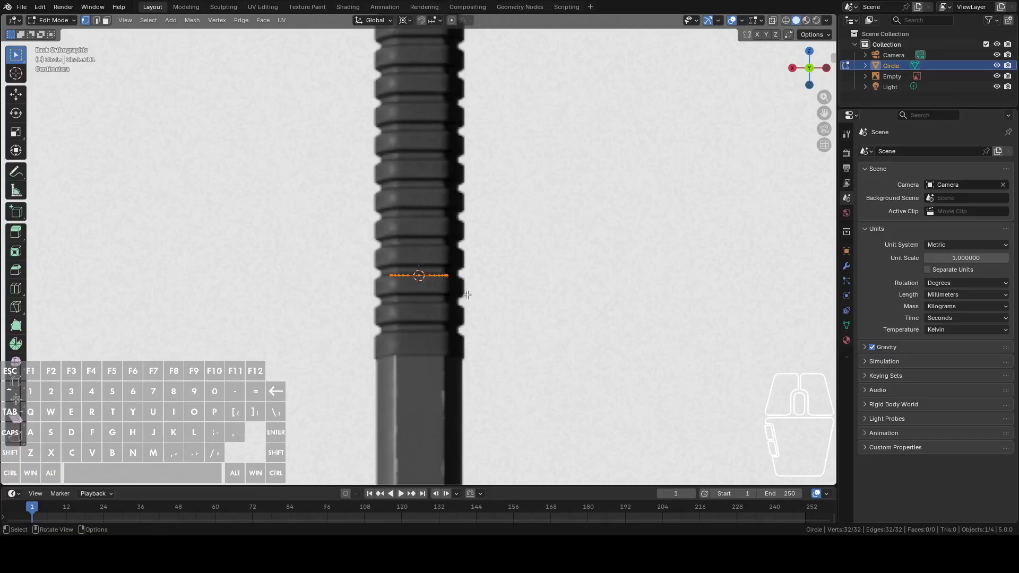
{"action": "scroll", "coordinate": [486, 287], "scroll_direction": "down", "scroll_amount": 4}
{"action": "scroll", "coordinate": [497, 244], "scroll_direction": "down", "scroll_amount": 3, "text": "shift"}
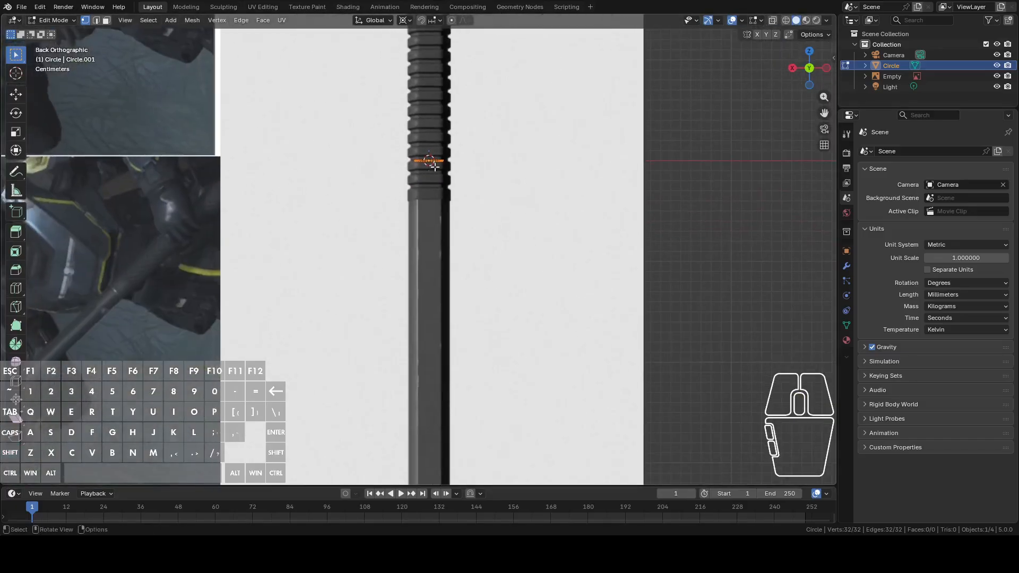
{"action": "key", "text": "g"}
{"action": "key", "text": "z"}
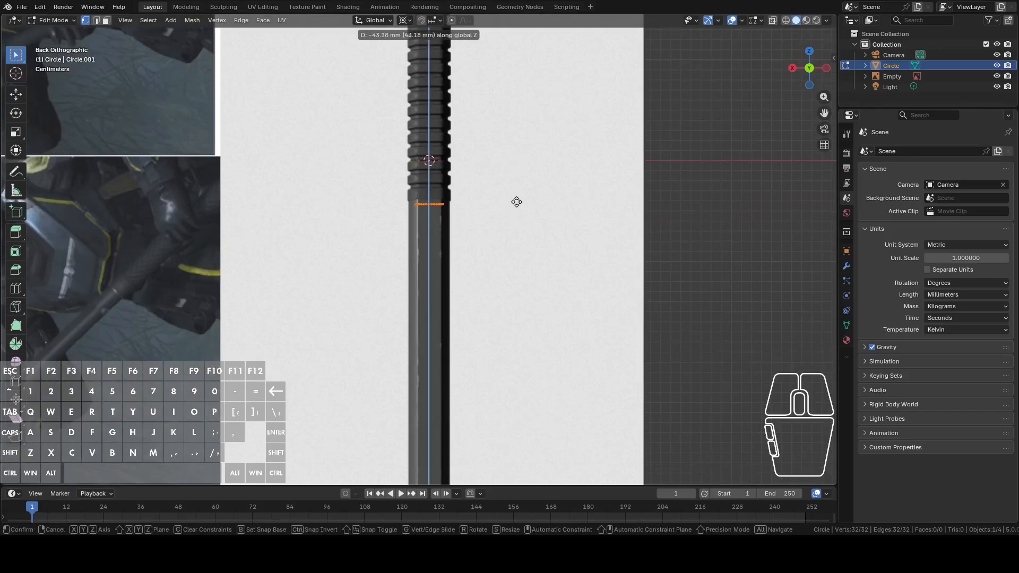
{"action": "left_click", "coordinate": [517, 202]}
Extrude the circle's edge loop in place and try to scale the new loop around the 3D cursor
{"action": "scroll", "coordinate": [518, 191], "scroll_direction": "up", "scroll_amount": 3}
{"action": "middle_click_drag", "start_coordinate": [531, 174], "coordinate": [531, 223]}
{"action": "key", "text": "e"}
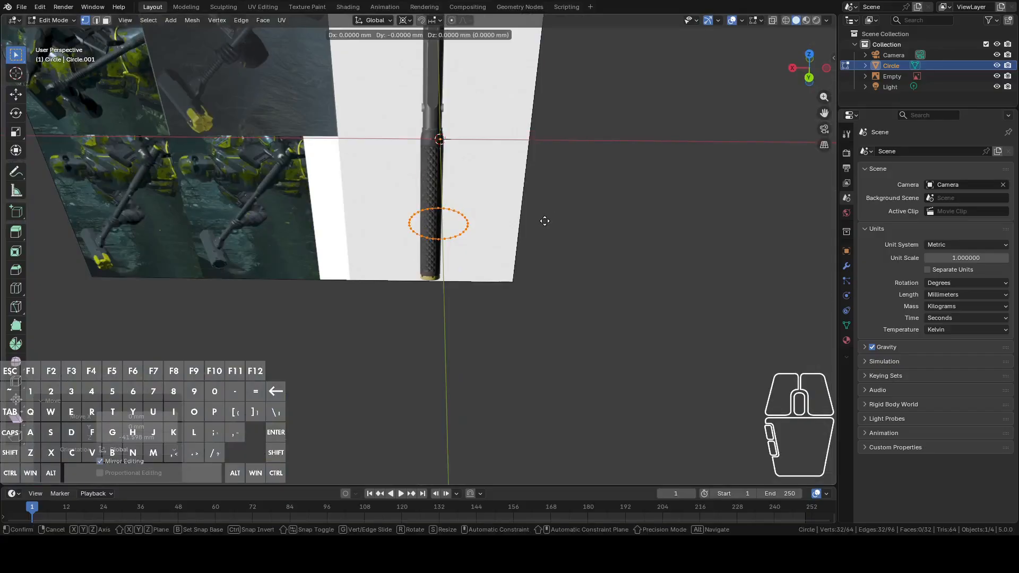
{"action": "key", "text": "s"}
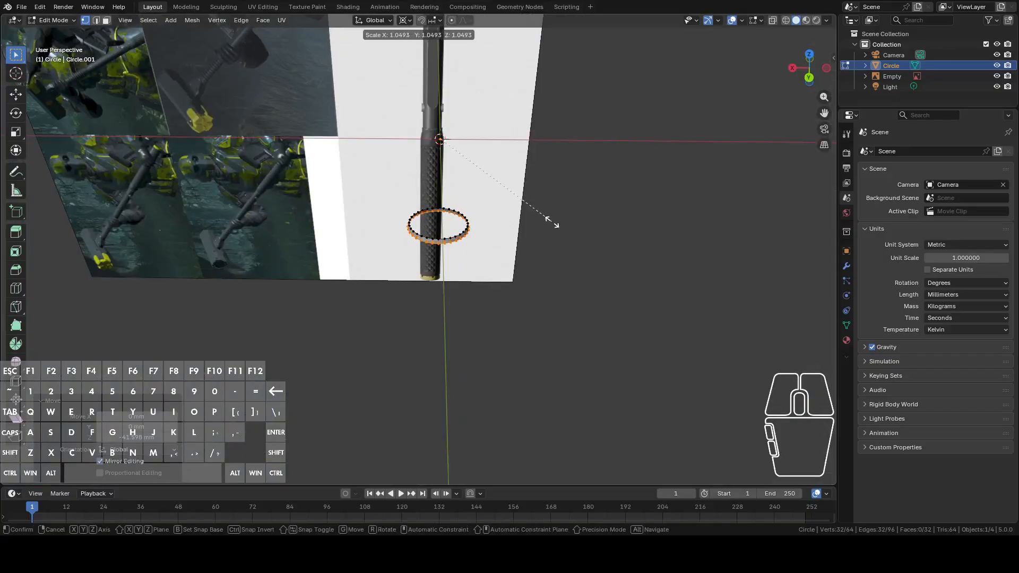
{"action": "left_click", "coordinate": [556, 221]}
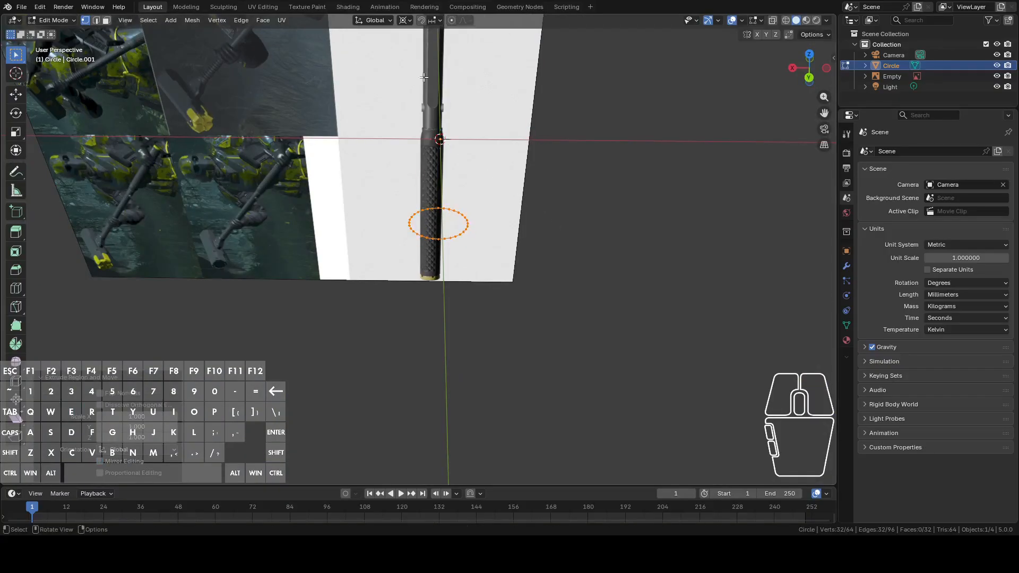
Set the transform pivot point to Median Point and scale the extruded loop up by about 1.2
{"action": "left_click", "coordinate": [405, 20]}
{"action": "left_click", "coordinate": [431, 67]}
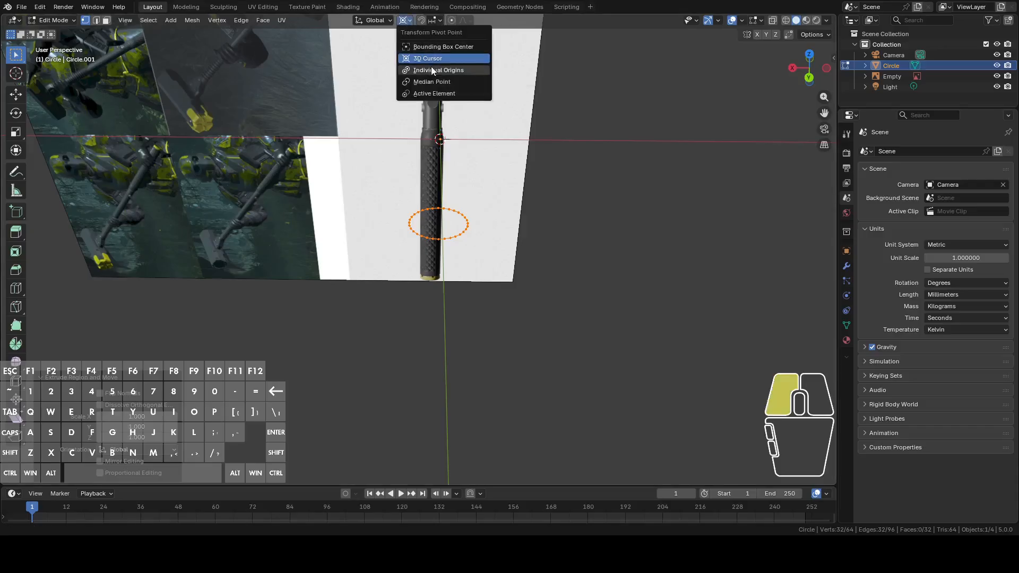
{"action": "key", "text": "s"}
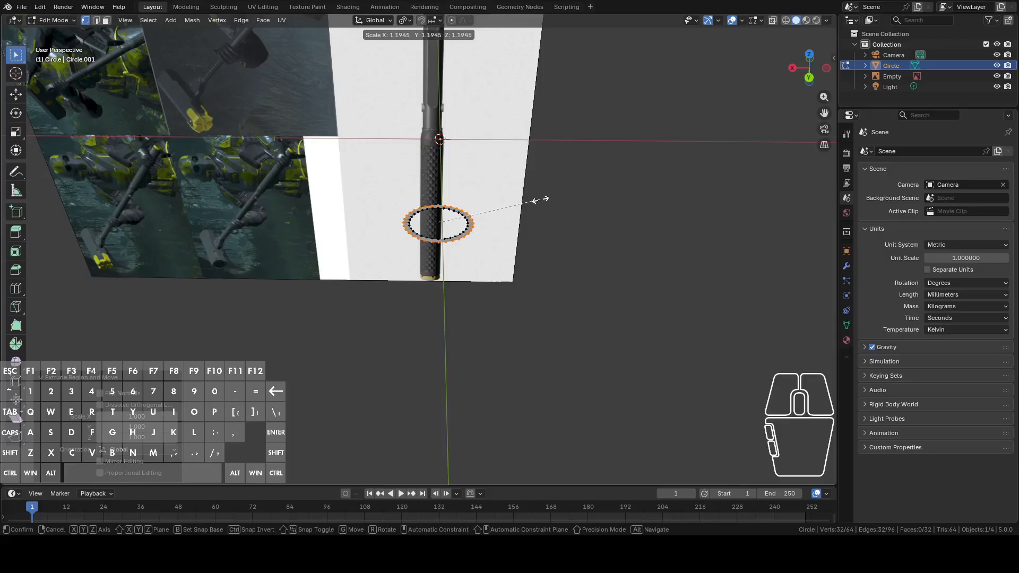
{"action": "left_click", "coordinate": [540, 199]}
Scale the extruded outer loop up by about 1.25 in the back view, matching the width of the handle shaft
{"action": "left_click", "coordinate": [809, 78]}
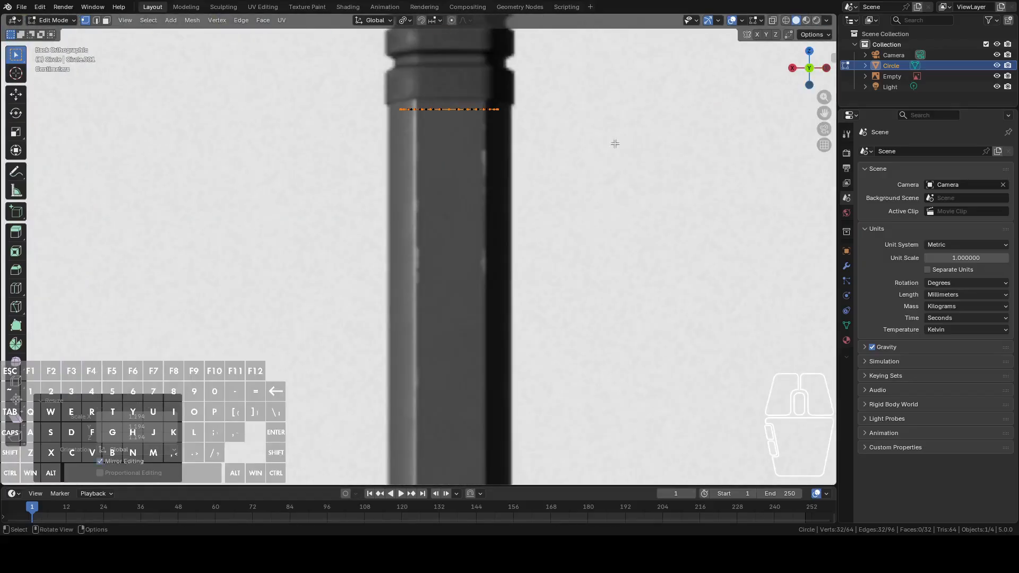
{"action": "middle_click_drag", "start_coordinate": [615, 144], "coordinate": [556, 226], "text": "shift"}
{"action": "key", "text": "ctrl+z"}
{"action": "key", "text": "ctrl+shift+z"}
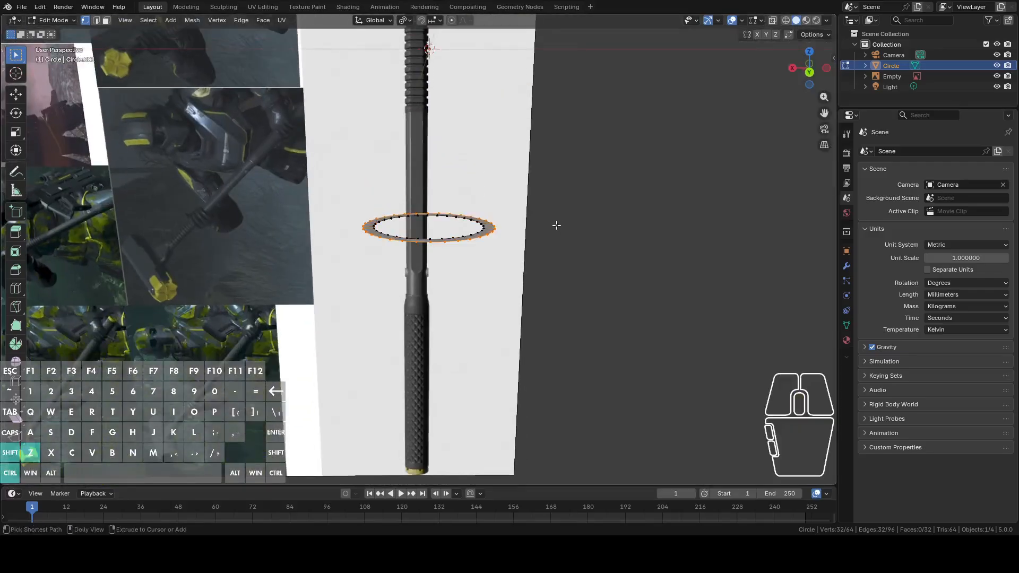
{"action": "left_click", "coordinate": [809, 72]}
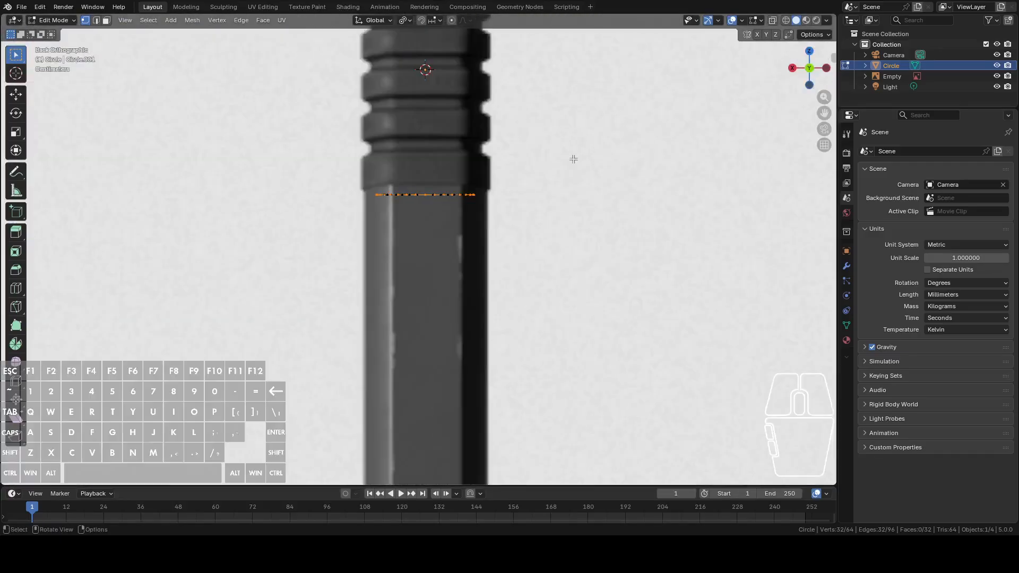
{"action": "key", "text": "s"}
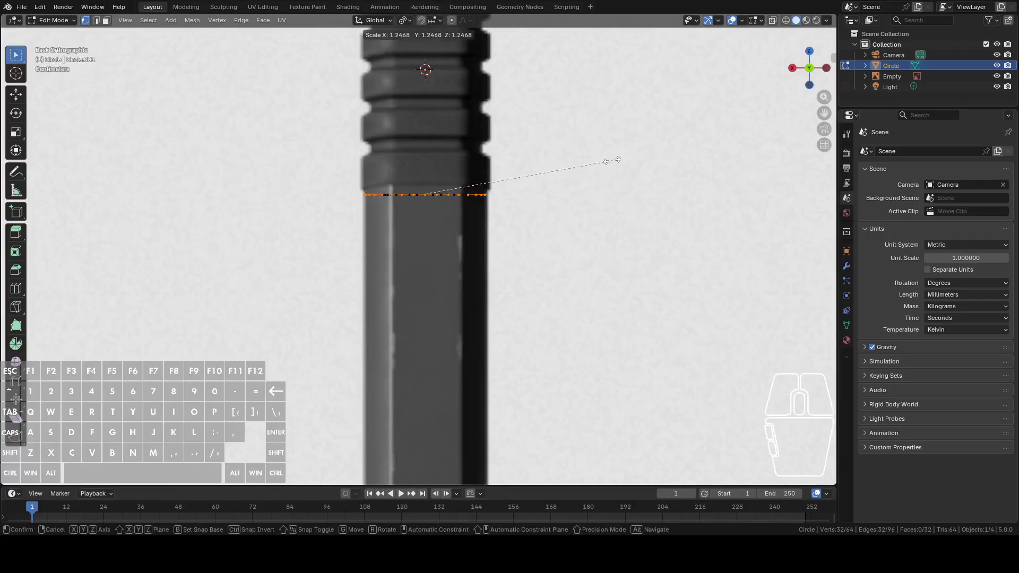
{"action": "left_click", "coordinate": [610, 160]}
Inspect the flat ring from several angles and select a single vertex on its outer edge
{"action": "middle_click_drag", "start_coordinate": [615, 159], "coordinate": [526, 179]}
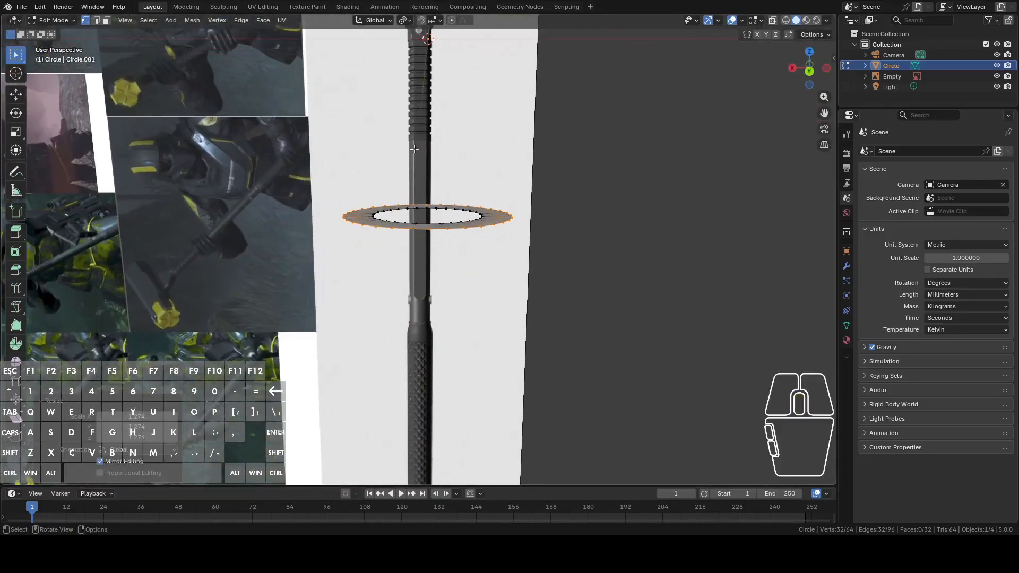
{"action": "middle_click_drag", "start_coordinate": [337, 223], "coordinate": [346, 245]}
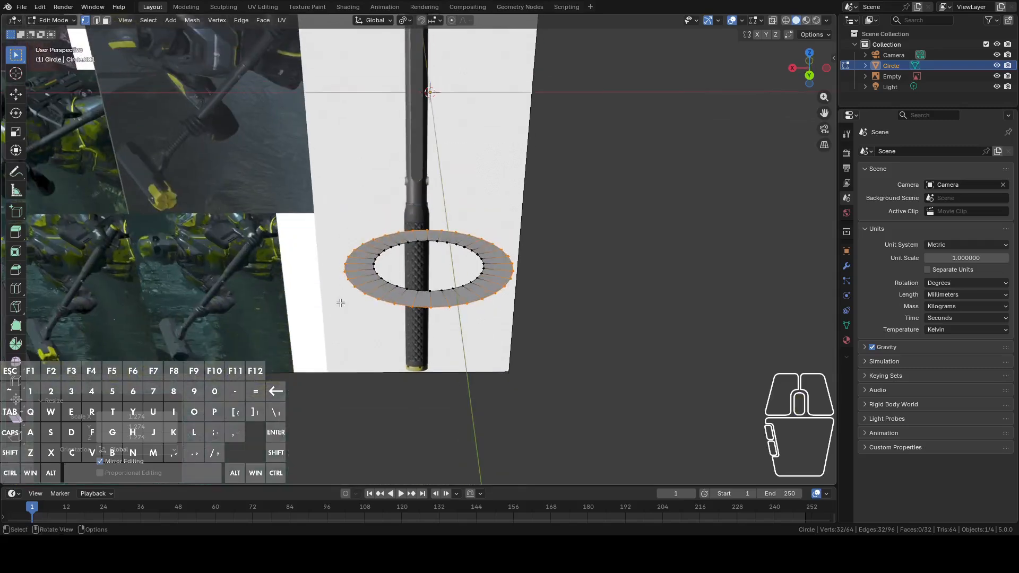
{"action": "middle_click_drag", "start_coordinate": [508, 273], "coordinate": [504, 263]}
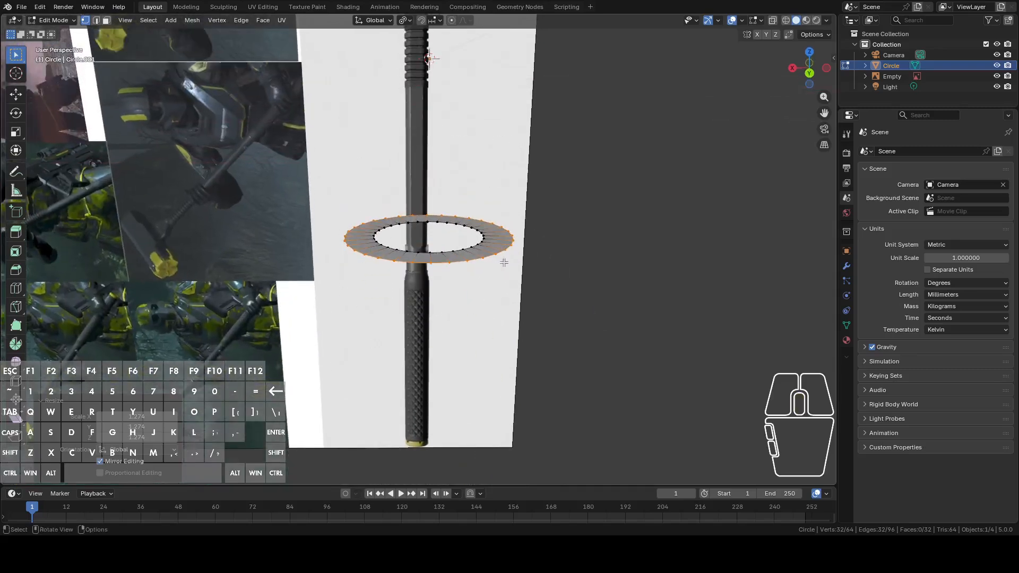
{"action": "middle_click_drag", "start_coordinate": [430, 269], "coordinate": [424, 301]}
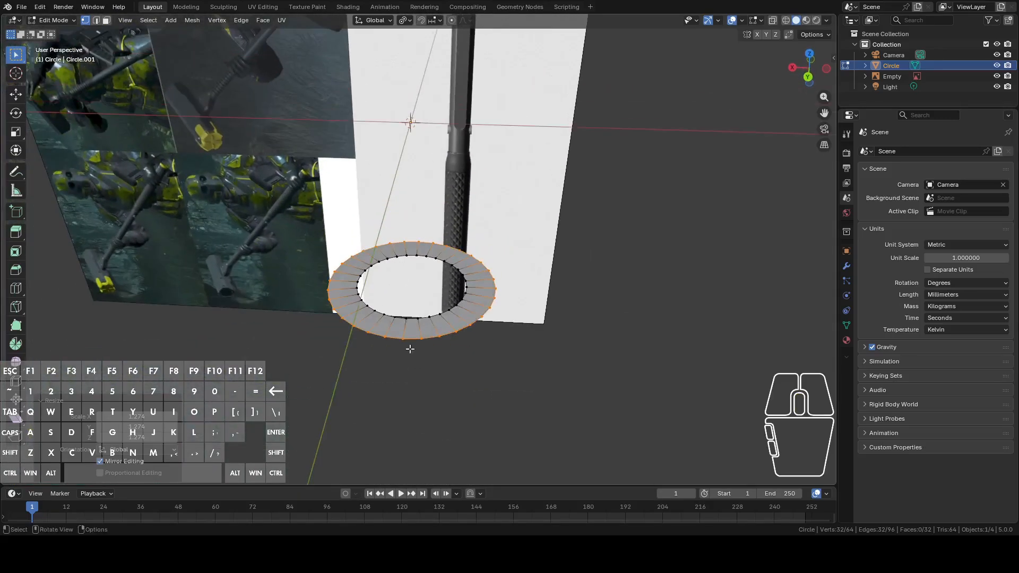
{"action": "left_click", "coordinate": [409, 349]}
{"action": "middle_click_drag", "start_coordinate": [409, 349], "coordinate": [493, 274]}
{"action": "scroll", "coordinate": [478, 271], "scroll_direction": "up", "scroll_amount": 2}
{"action": "left_click", "coordinate": [328, 238]}
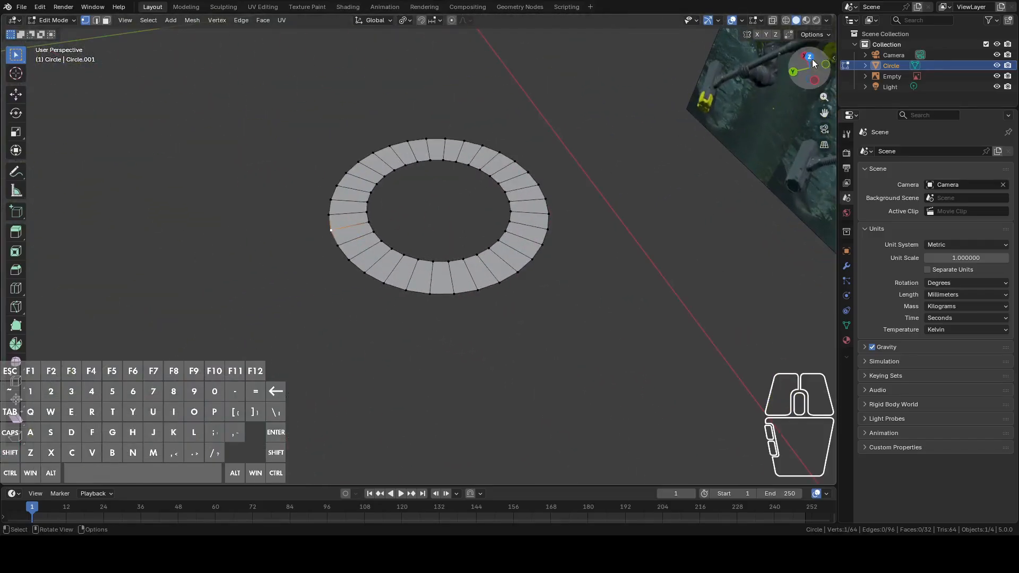
Enable X-ray in the left view and circle-select the outer-edge vertices at both Y ends of the ring
{"action": "left_click", "coordinate": [815, 81]}
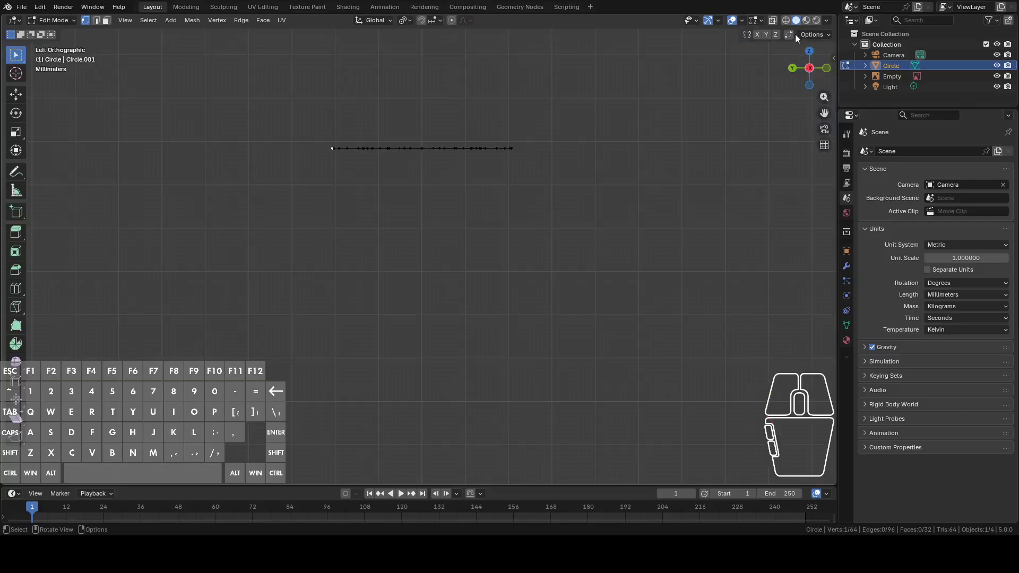
{"action": "left_click", "coordinate": [773, 21]}
{"action": "middle_click_drag", "start_coordinate": [566, 107], "coordinate": [580, 193], "text": "shift"}
{"action": "scroll", "coordinate": [592, 211], "scroll_direction": "up", "scroll_amount": 2}
{"action": "key", "text": "c"}
{"action": "left_click_drag", "start_coordinate": [583, 227], "coordinate": [557, 231]}
{"action": "left_click_drag", "start_coordinate": [287, 225], "coordinate": [312, 228]}
{"action": "key", "text": "Escape"}
Add the missing outer-edge vertices to the two side groups and check the selection's width against the reference shaft in back view
{"action": "middle_click_drag", "start_coordinate": [314, 276], "coordinate": [446, 335]}
{"action": "left_click", "coordinate": [376, 324], "text": "shift"}
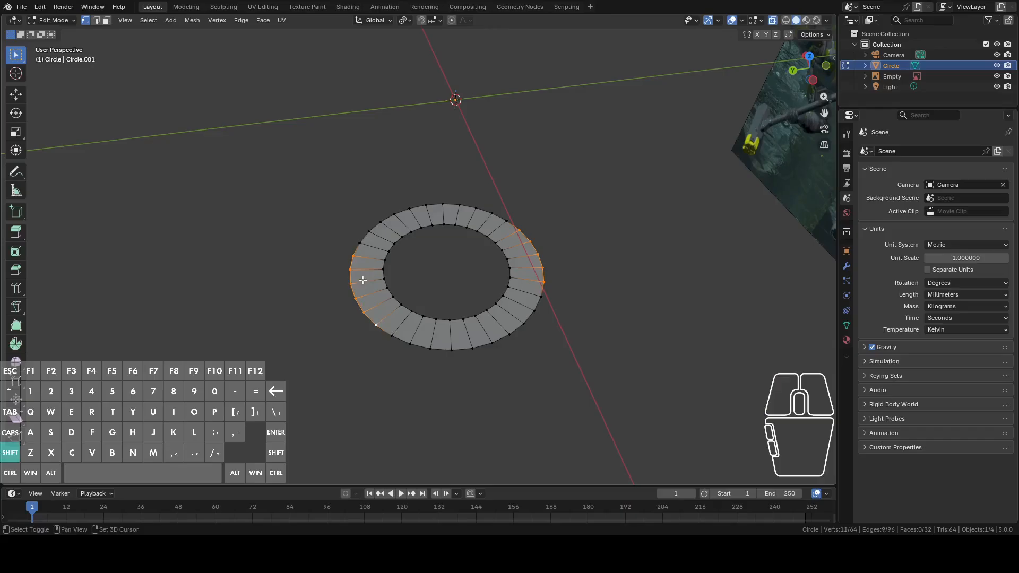
{"action": "left_click", "coordinate": [355, 247], "text": "shift"}
{"action": "left_click", "coordinate": [541, 293], "text": "shift"}
{"action": "middle_click_drag", "start_coordinate": [587, 294], "coordinate": [681, 228]}
{"action": "left_click", "coordinate": [798, 74]}
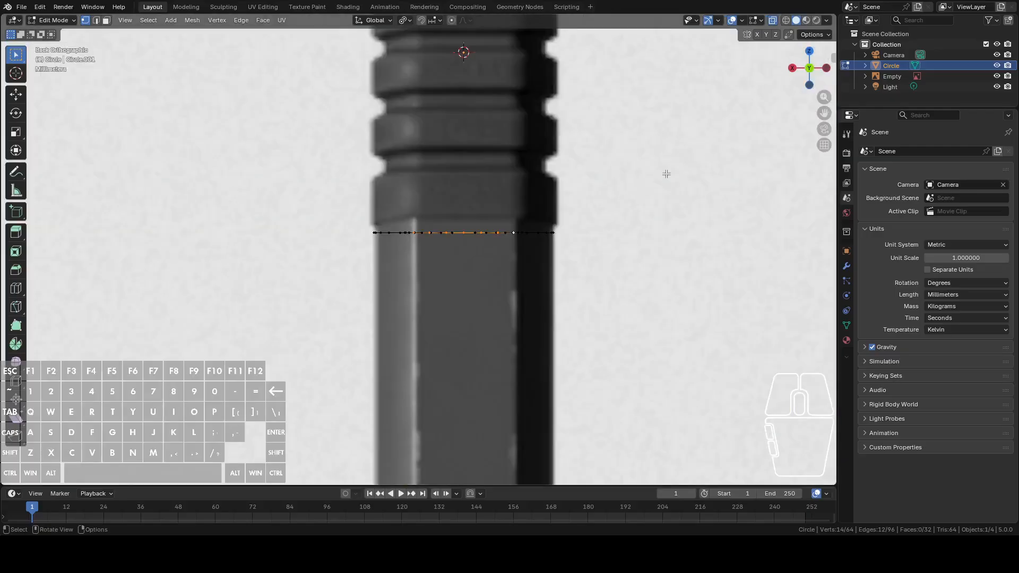
{"action": "middle_click_drag", "start_coordinate": [429, 232], "coordinate": [425, 335]}
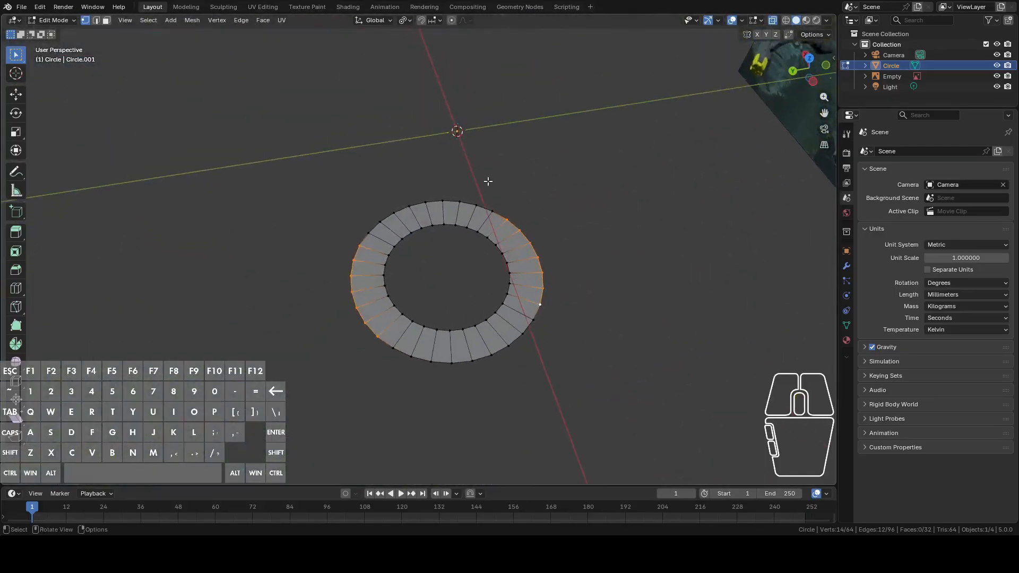
Set the pivot point to Individual Origins and scale the two vertex groups to 0 along Y to flatten the ring's sides
{"action": "left_click", "coordinate": [408, 21]}
{"action": "key", "text": "s"}
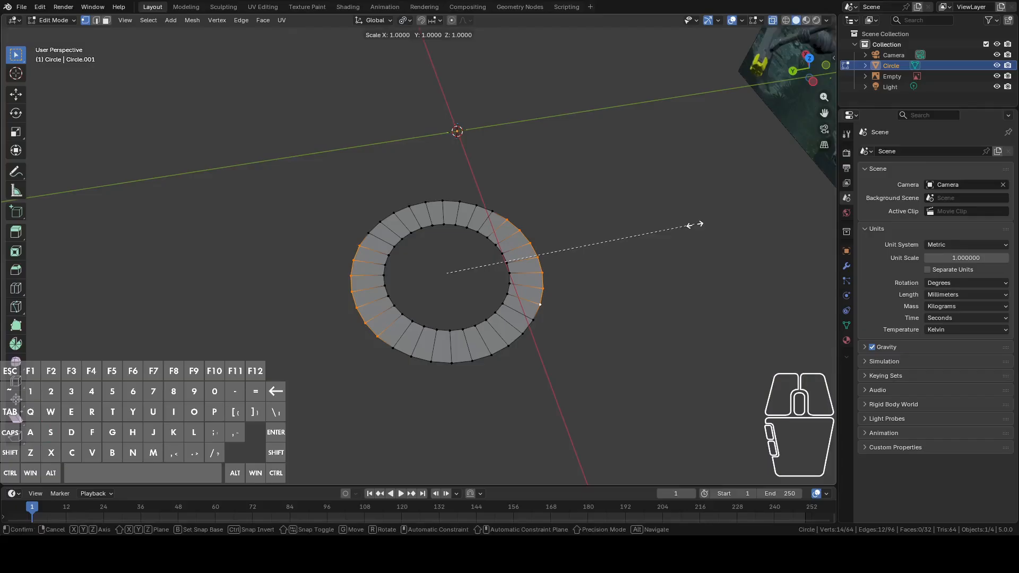
{"action": "type", "text": "y"}
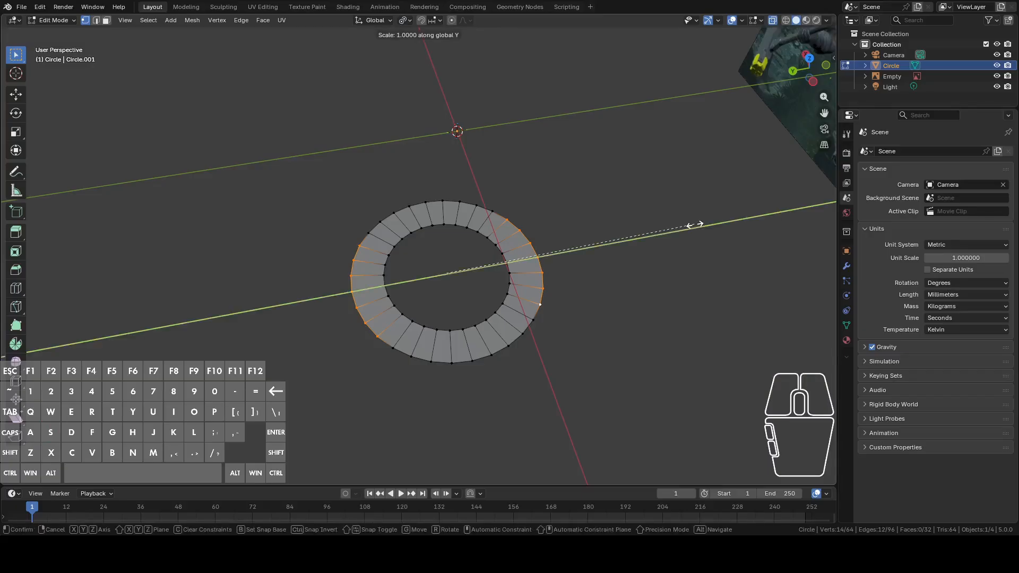
{"action": "type", "text": "0"}
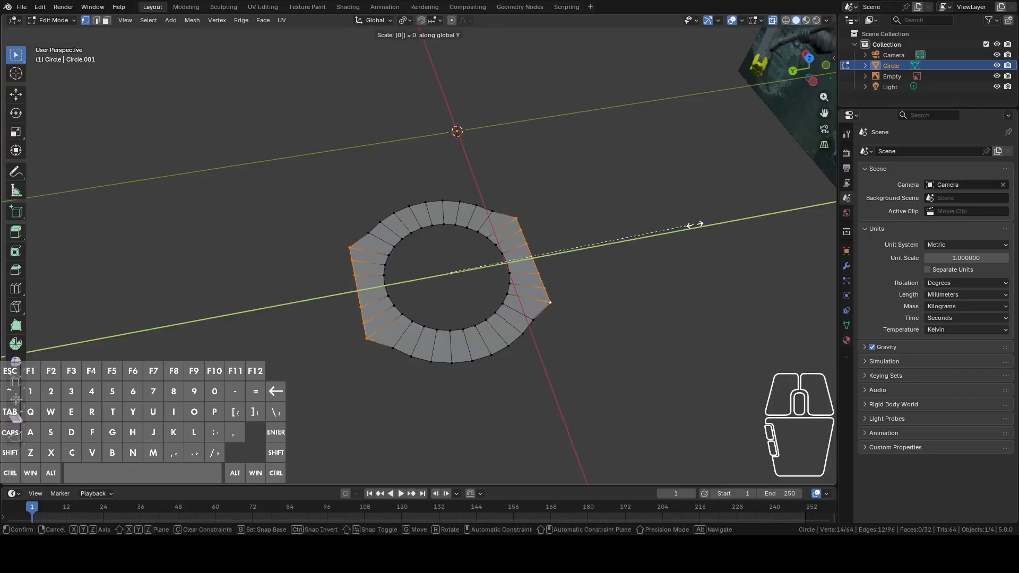
{"action": "key", "text": "Return"}
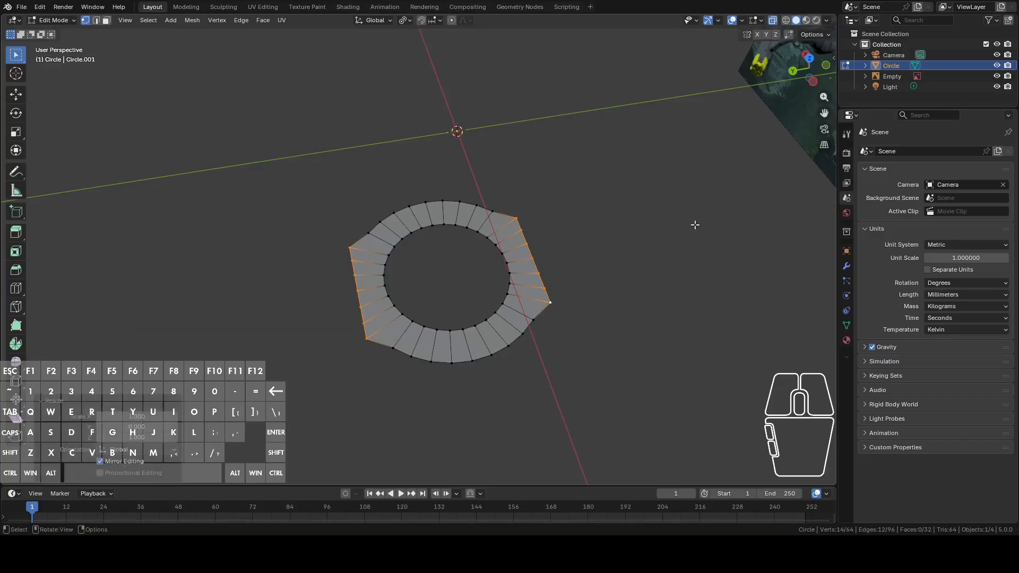
Reselect all outer vertices along both flattened sides, starting from a corner vertex and using circle select
{"action": "left_click", "coordinate": [525, 234], "text": "alt"}
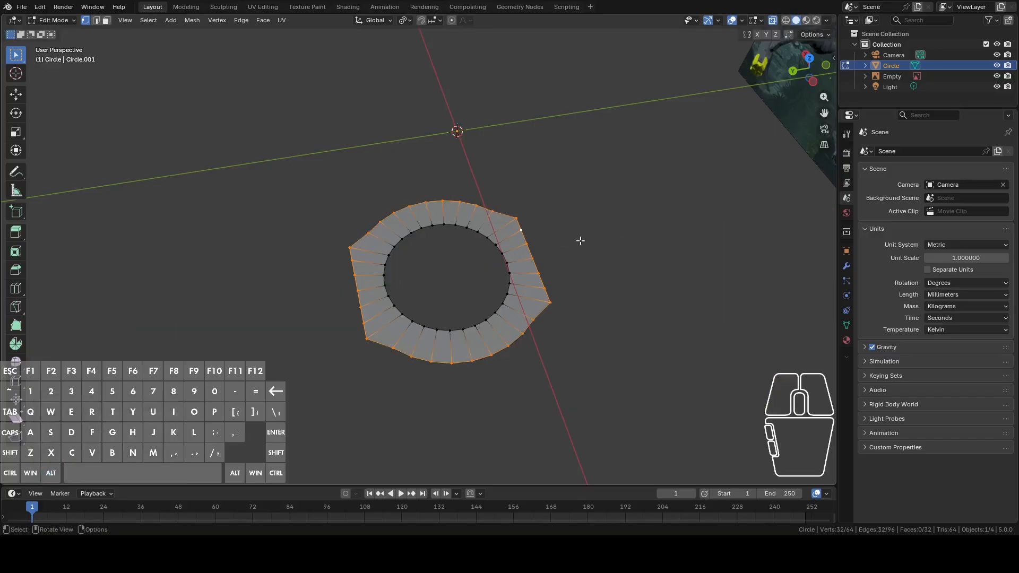
{"action": "left_click", "coordinate": [518, 208]}
{"action": "middle_click_drag", "start_coordinate": [591, 221], "coordinate": [562, 314]}
{"action": "key", "text": "c"}
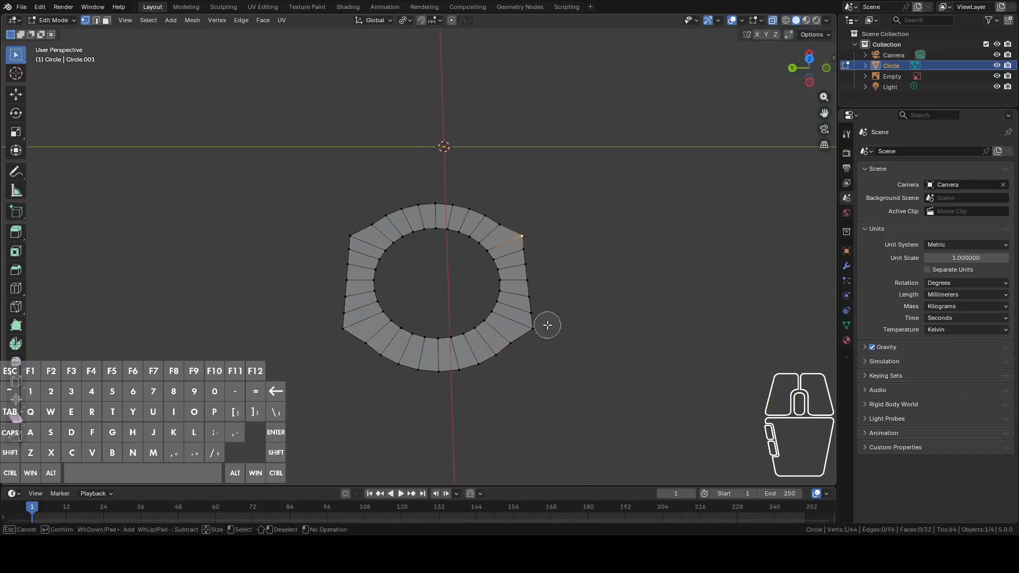
{"action": "mouse_move", "coordinate": [546, 324]}
{"action": "left_mouse_down"}
{"action": "mouse_move", "coordinate": [539, 263]}
{"action": "mouse_move", "coordinate": [535, 314]}
{"action": "left_mouse_up"}
{"action": "mouse_move", "coordinate": [342, 308]}
{"action": "left_mouse_down"}
{"action": "mouse_move", "coordinate": [335, 319]}
{"action": "mouse_move", "coordinate": [346, 240]}
{"action": "left_mouse_up"}
{"action": "right_click", "coordinate": [319, 196]}
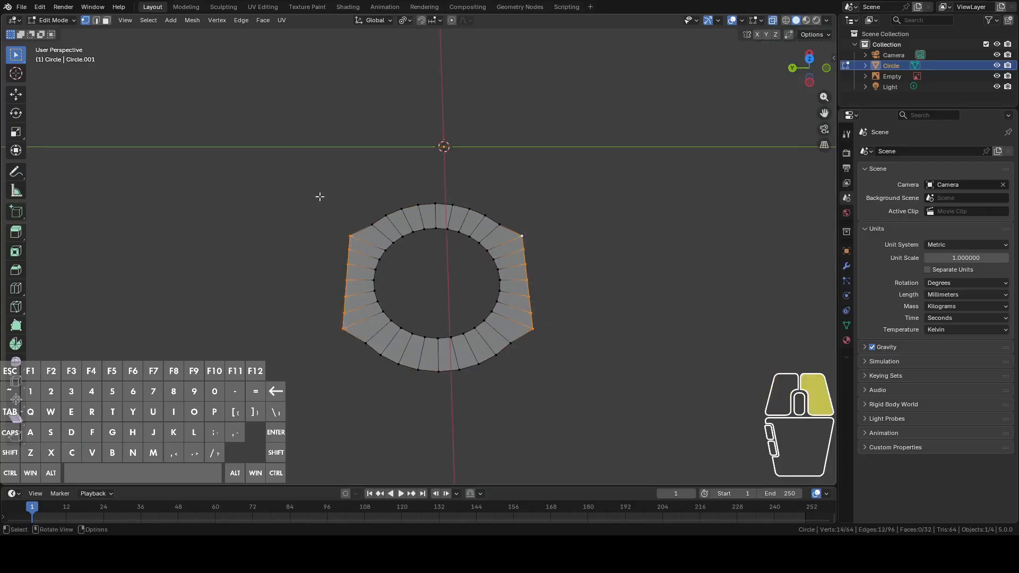
Set the snap base to Active and the snap target to Vertex
{"action": "left_click", "coordinate": [435, 21]}
{"action": "left_click", "coordinate": [470, 53]}
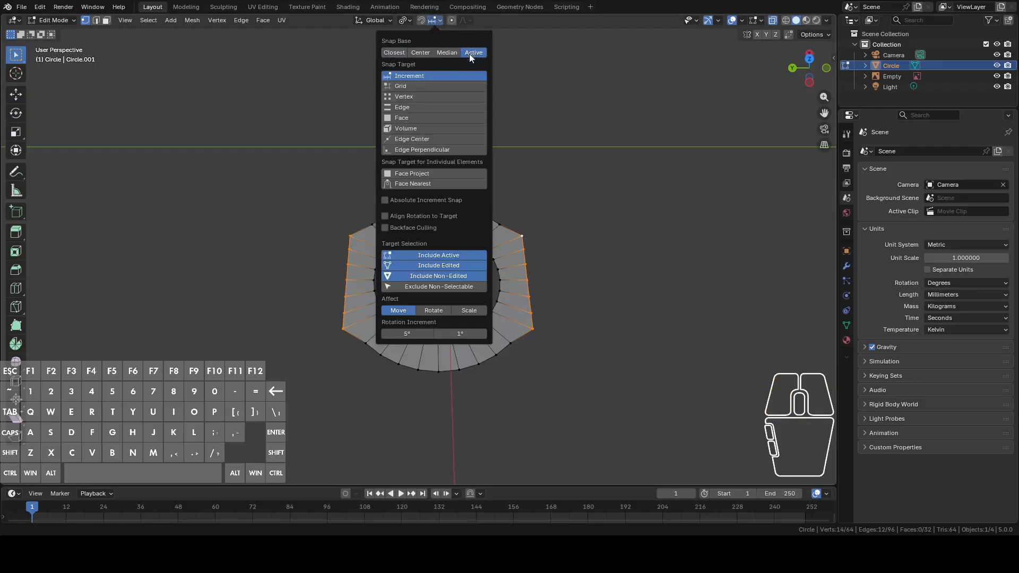
{"action": "left_click", "coordinate": [412, 96]}
Set the pivot point to Median Point and scale the flattened sides to about 0.87 along Y
{"action": "left_click", "coordinate": [405, 21]}
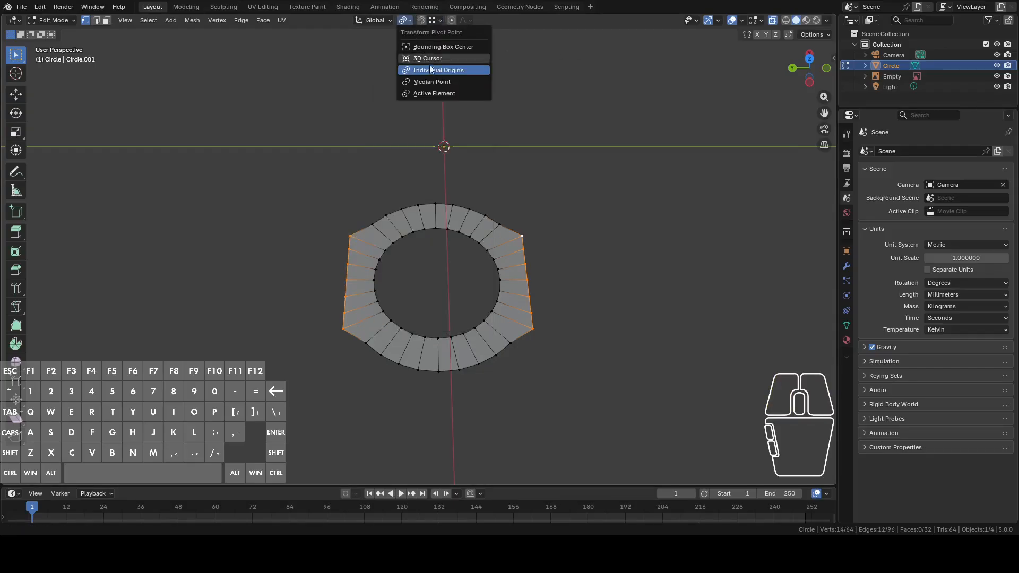
{"action": "left_click", "coordinate": [432, 81]}
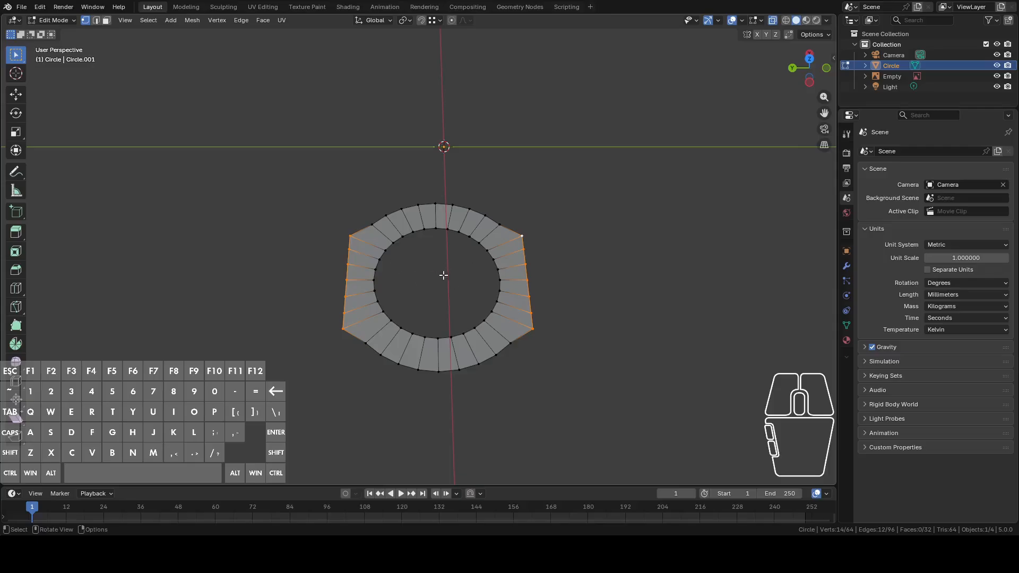
{"action": "key", "text": "s"}
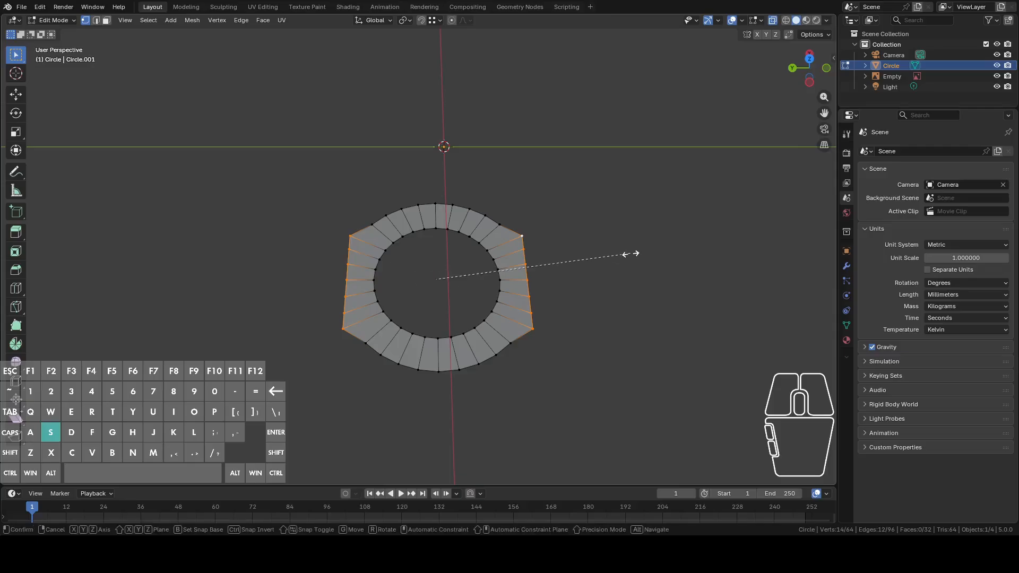
{"action": "key", "text": "y"}
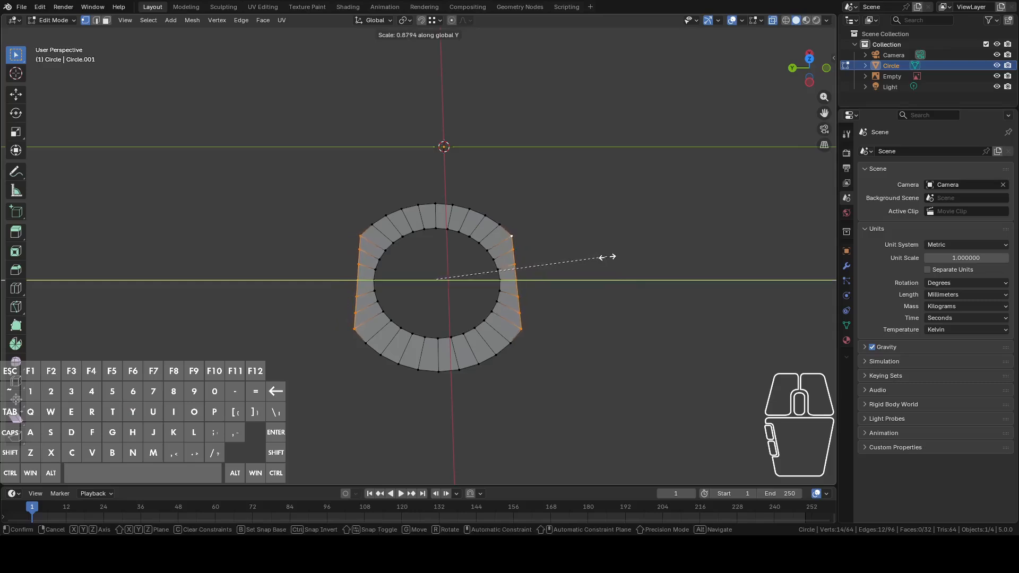
{"action": "left_click", "coordinate": [601, 258]}
Select a cross edge on one flattened side, enable the edge length overlay, and compare the ring with the reference in back view
{"action": "key", "text": "2"}
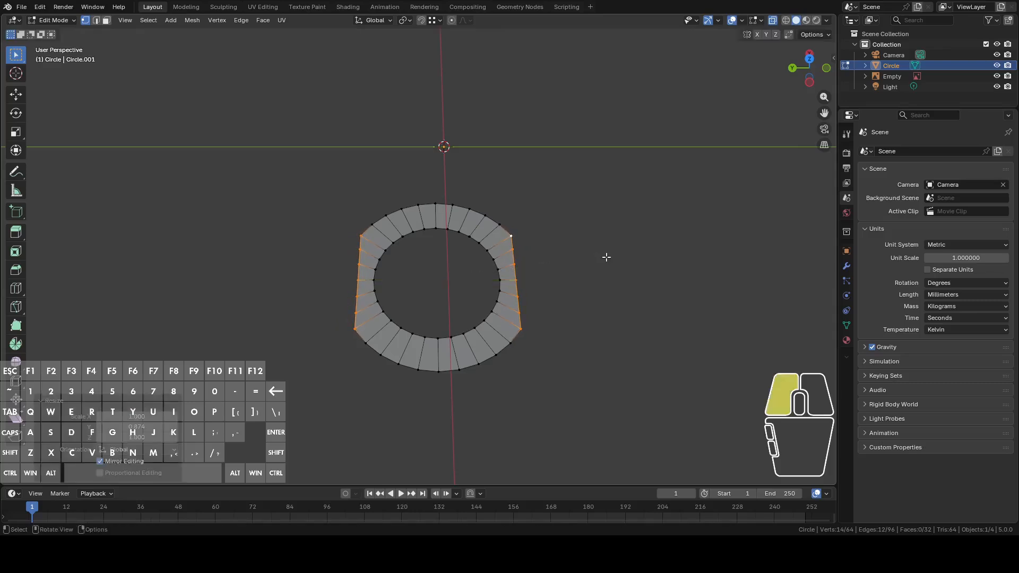
{"action": "left_click", "coordinate": [508, 280]}
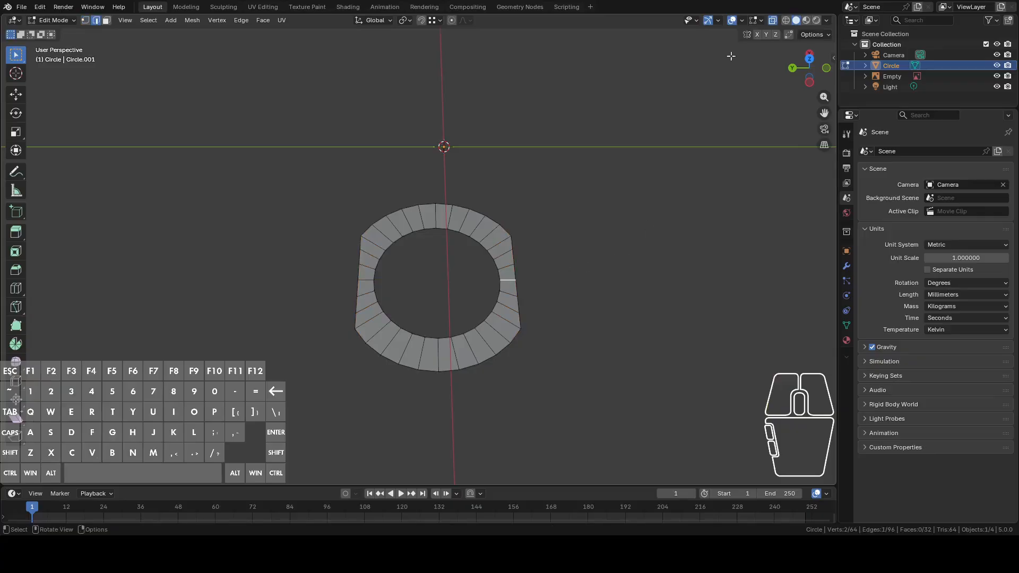
{"action": "left_click", "coordinate": [761, 20]}
{"action": "left_click", "coordinate": [710, 167]}
{"action": "middle_click_drag", "start_coordinate": [557, 264], "coordinate": [722, 136]}
{"action": "left_click", "coordinate": [808, 73]}
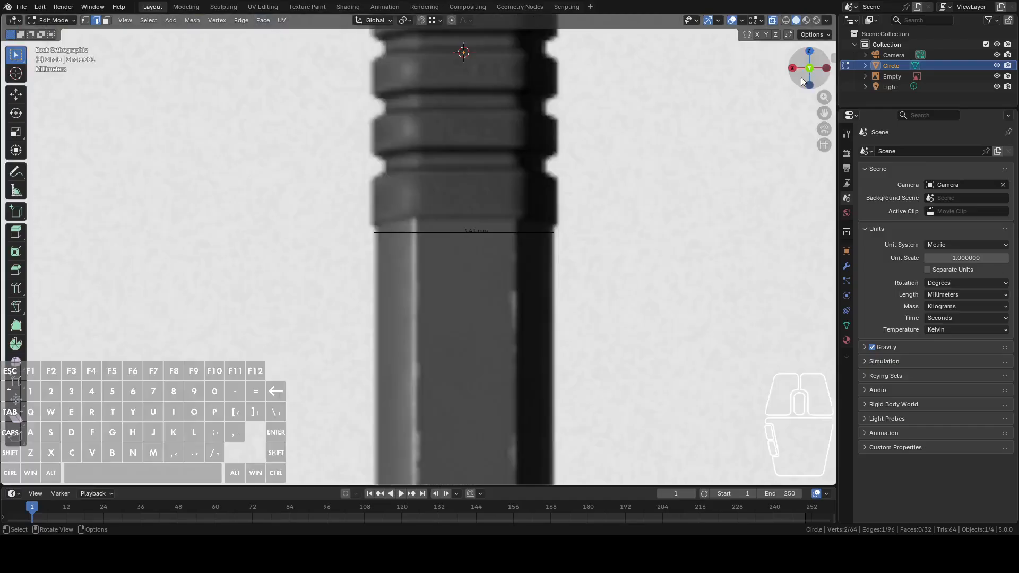
{"action": "middle_click_drag", "start_coordinate": [492, 244], "coordinate": [485, 272]}
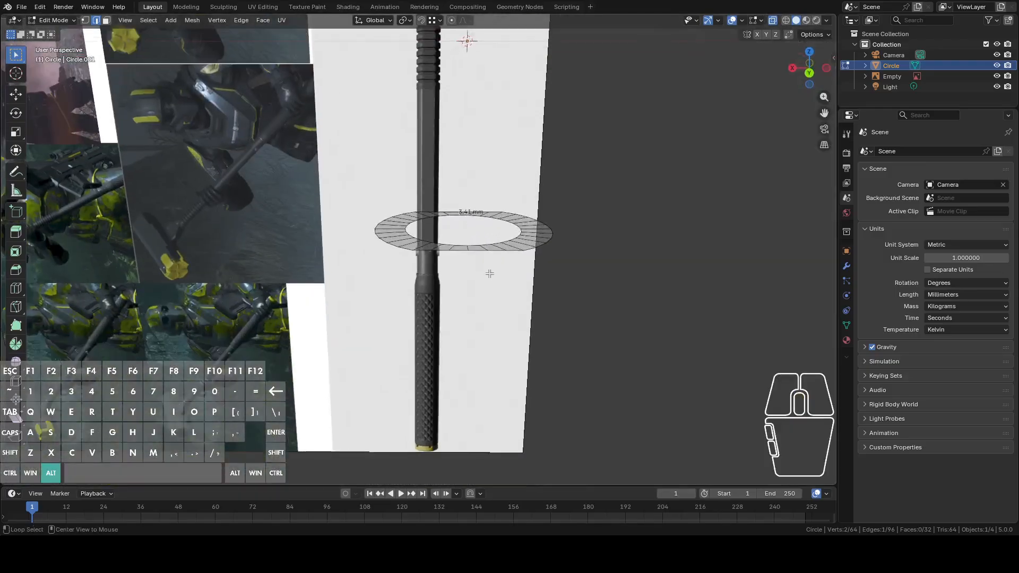
Select only the ring's outer and inner edge loops in edge select mode
{"action": "key", "text": "a"}
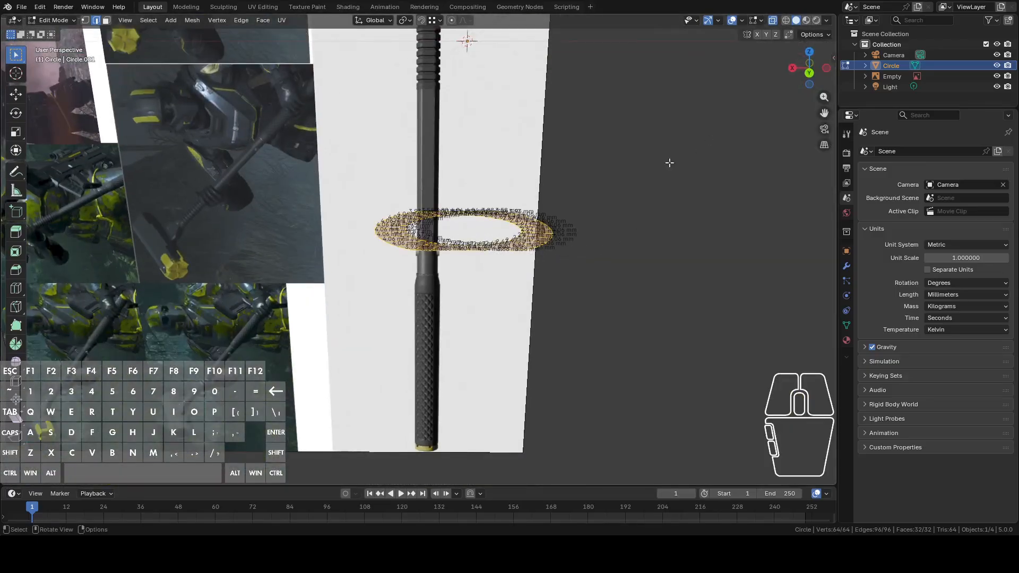
{"action": "middle_click_drag", "start_coordinate": [669, 163], "coordinate": [610, 212]}
{"action": "left_click", "coordinate": [477, 173], "text": "alt"}
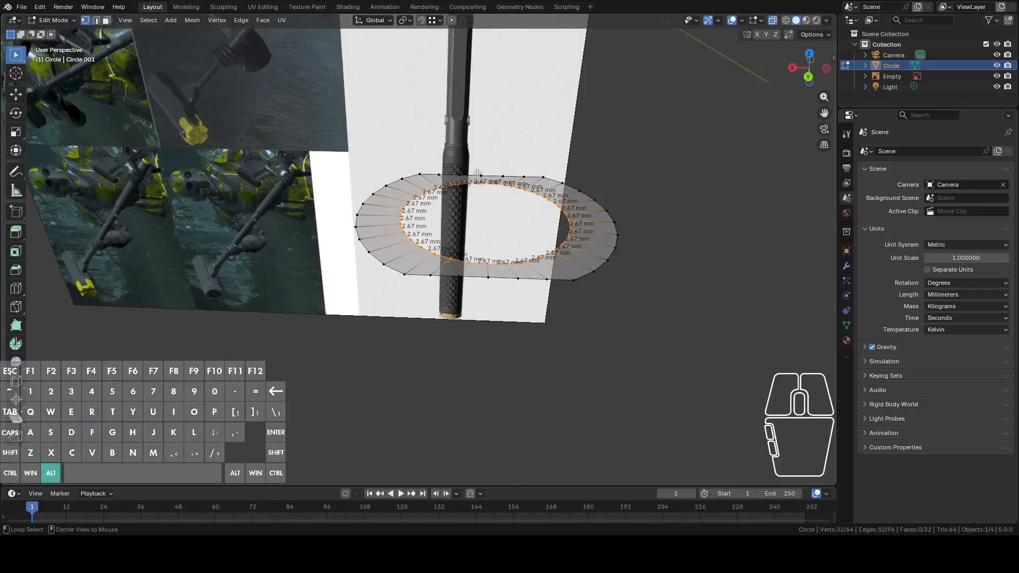
{"action": "left_click", "coordinate": [478, 173], "text": "alt+shift"}
{"action": "key", "text": "2"}
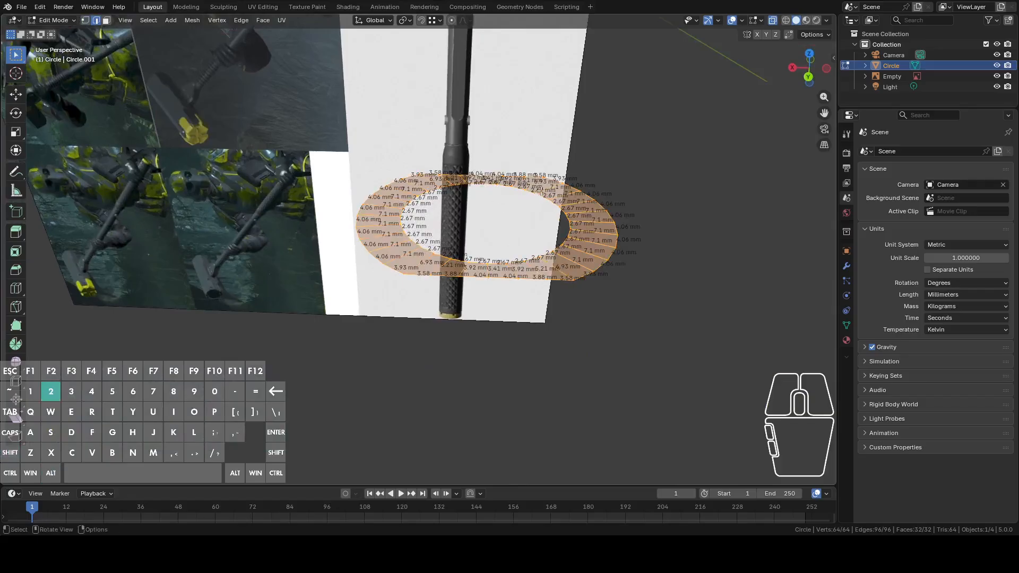
{"action": "left_click", "coordinate": [599, 178]}
{"action": "left_click", "coordinate": [611, 198], "text": "alt"}
{"action": "left_click", "coordinate": [484, 186], "text": "alt+shift"}
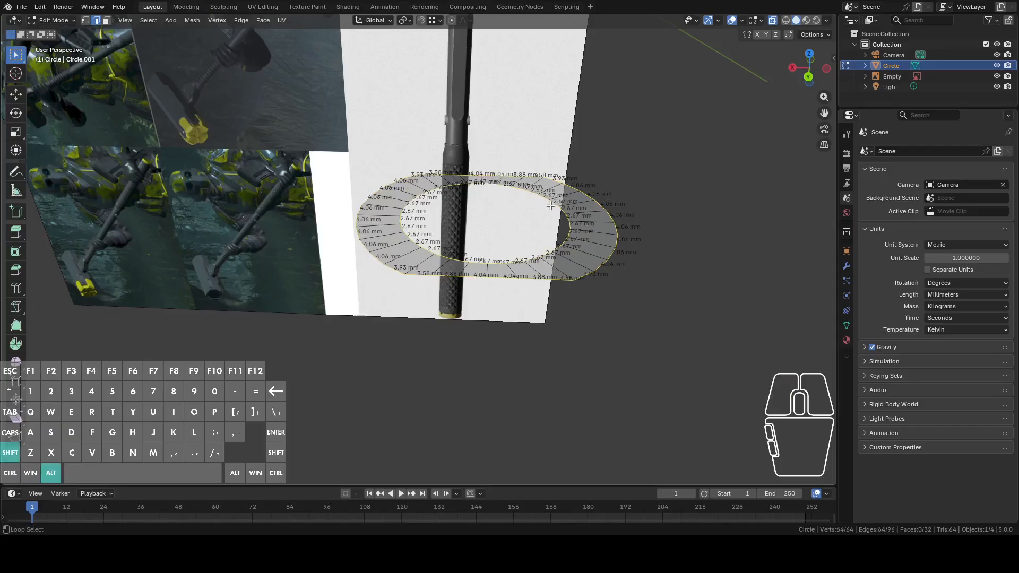
Extrude both edge loops straight down in back view to the lower end of the reference handle's flat-sided shaft
{"action": "middle_click_drag", "start_coordinate": [658, 182], "coordinate": [676, 164]}
{"action": "left_click", "coordinate": [809, 77]}
{"action": "scroll", "coordinate": [750, 122], "scroll_direction": "down", "scroll_amount": 1}
{"action": "scroll", "coordinate": [596, 286], "scroll_direction": "down", "scroll_amount": 8}
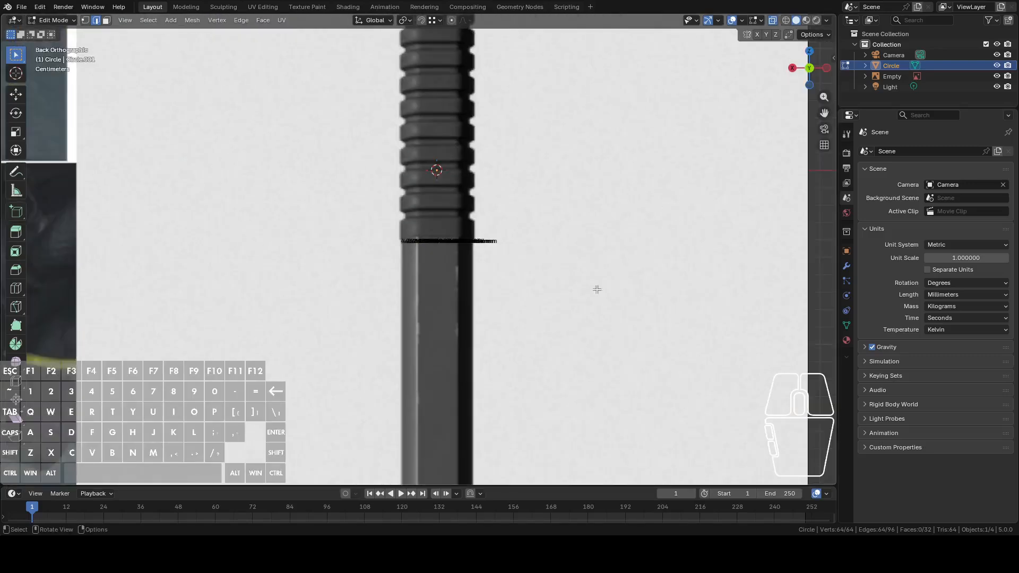
{"action": "key", "text": "e"}
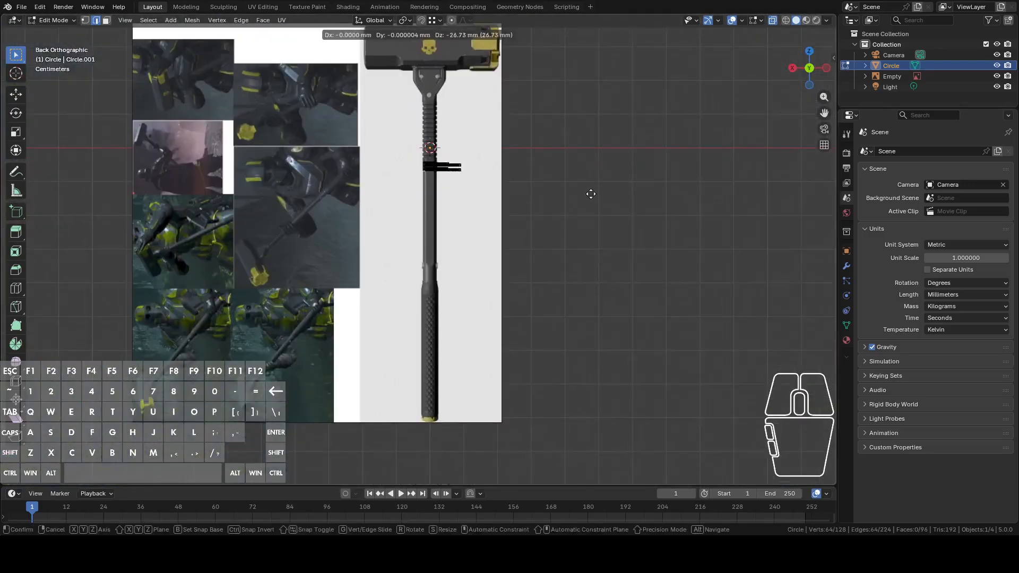
{"action": "left_click", "coordinate": [592, 264]}
Move the extruded lower end down about 11.5 mm along Z to meet the top of the reference handle's round section
{"action": "scroll", "coordinate": [592, 264], "scroll_direction": "up", "scroll_amount": 8}
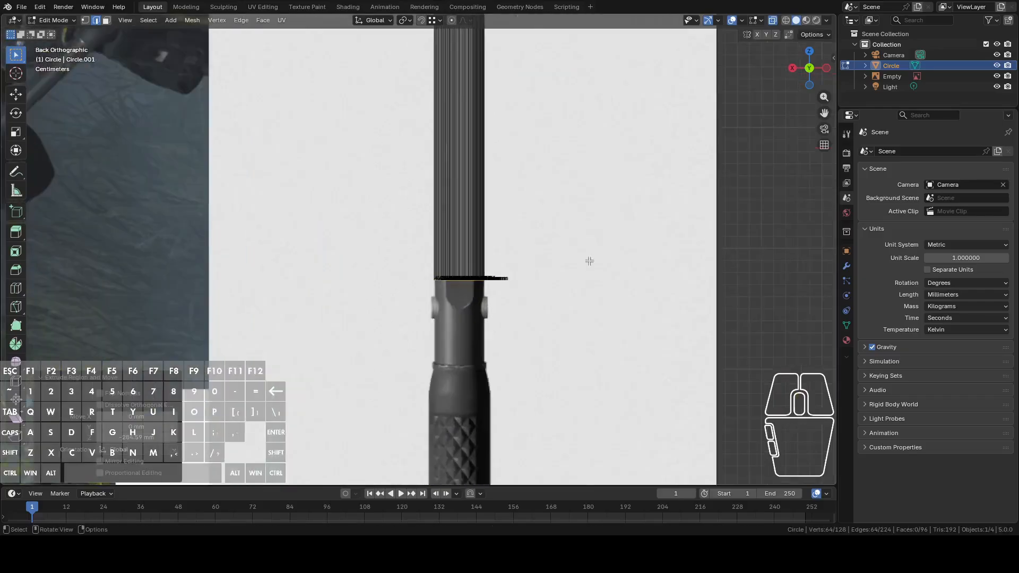
{"action": "key", "text": "g"}
{"action": "key", "text": "z"}
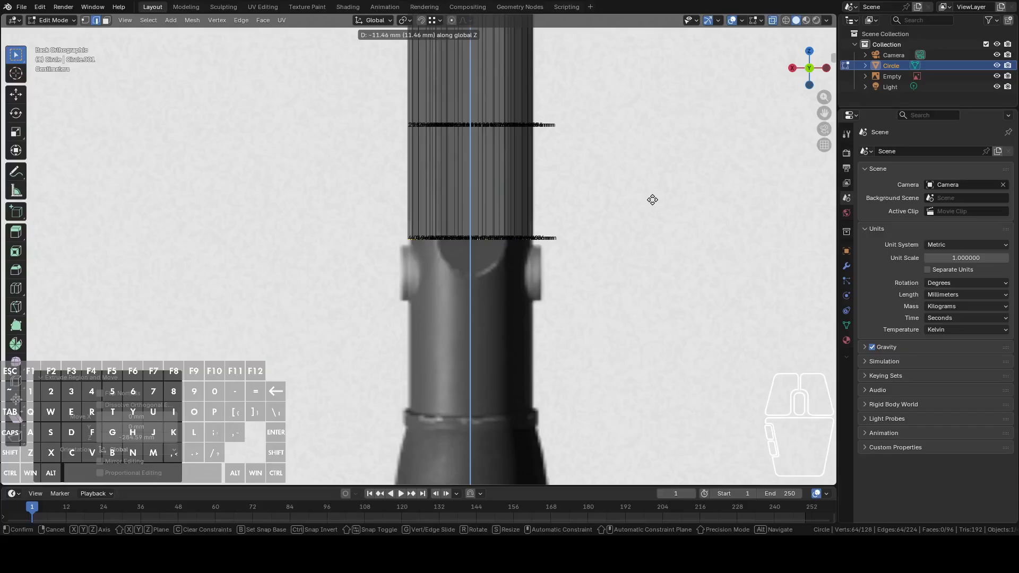
{"action": "left_click", "coordinate": [652, 200]}
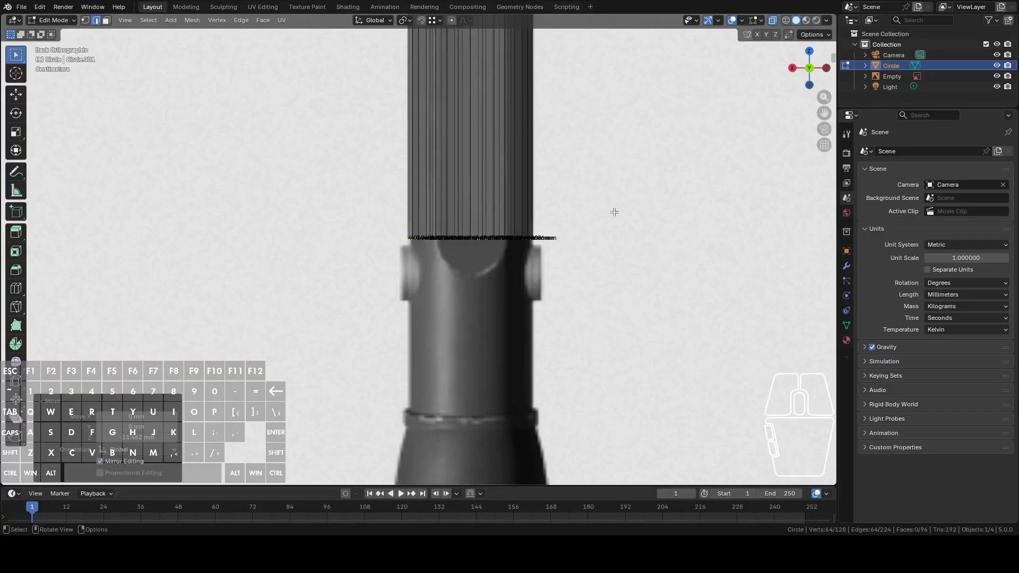
Duplicate the inner edge loop at the shaft's lower end and move the copy down along Z, below the shaft
{"action": "scroll", "coordinate": [614, 212], "scroll_direction": "down", "scroll_amount": 8}
{"action": "middle_click_drag", "start_coordinate": [607, 218], "coordinate": [548, 271]}
{"action": "scroll", "coordinate": [552, 267], "scroll_direction": "up", "scroll_amount": 2}
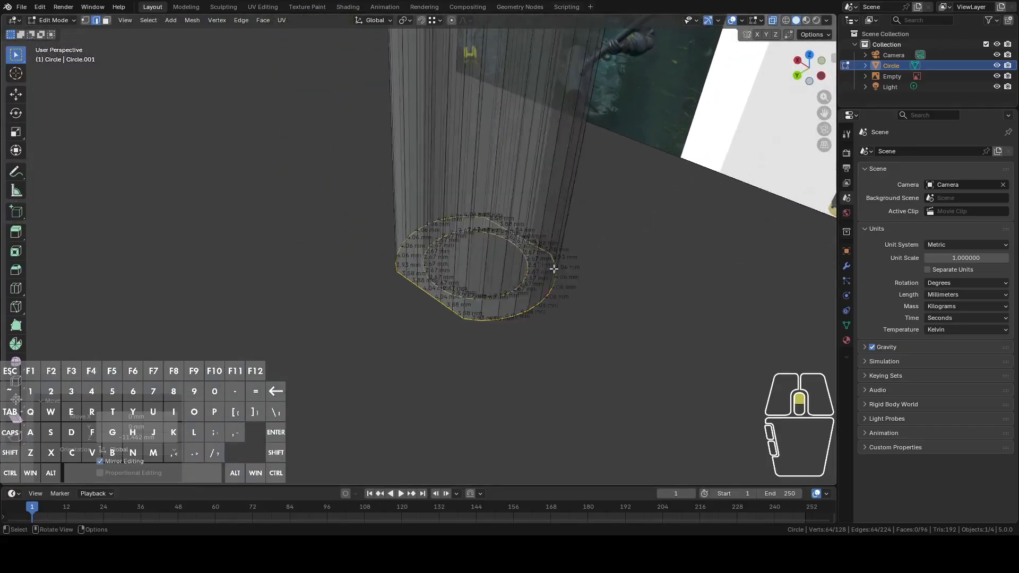
{"action": "key", "text": "a"}
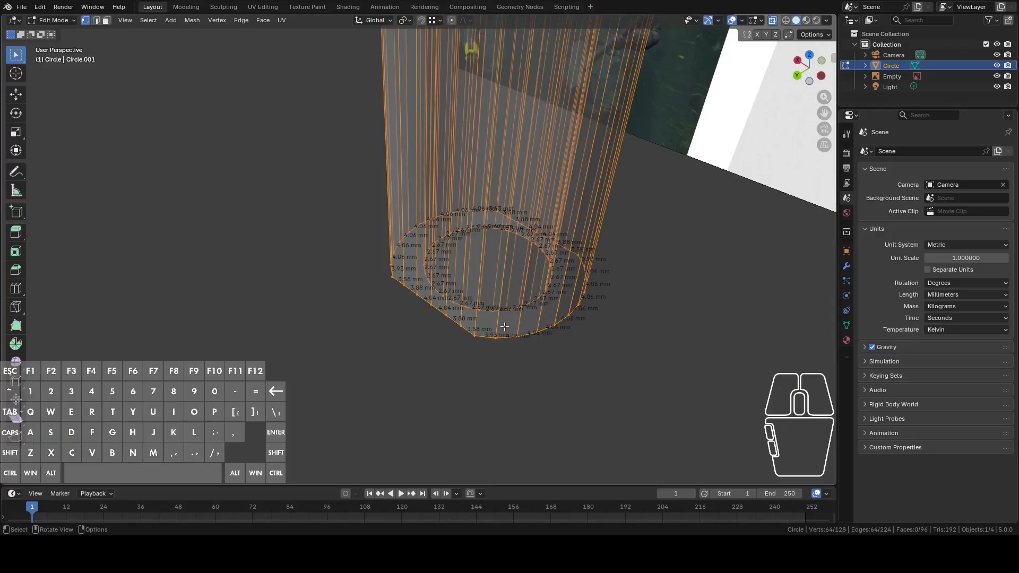
{"action": "key", "text": "alt"}
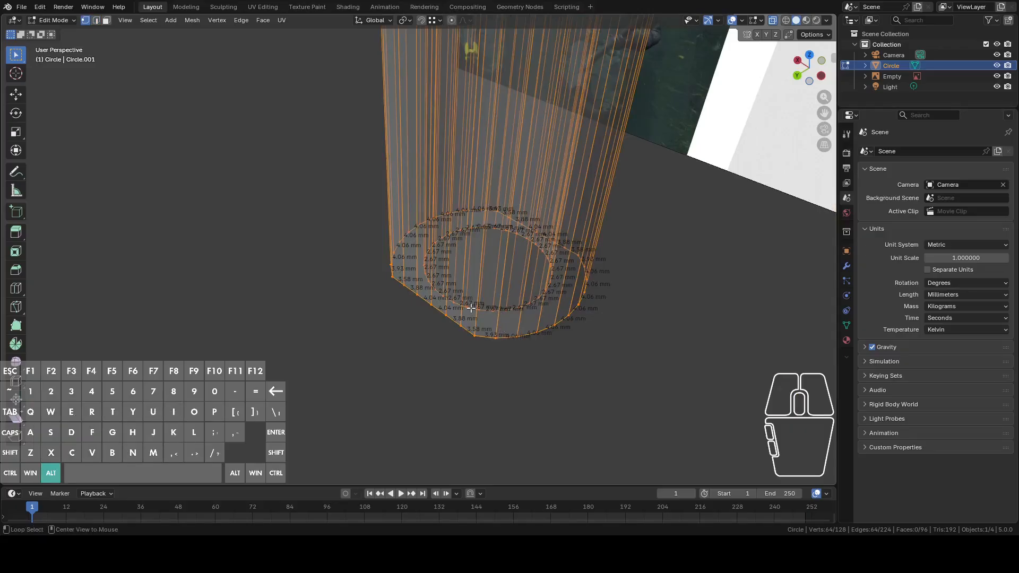
{"action": "left_click", "coordinate": [471, 307], "text": "alt"}
{"action": "middle_click_drag", "start_coordinate": [471, 308], "coordinate": [586, 273]}
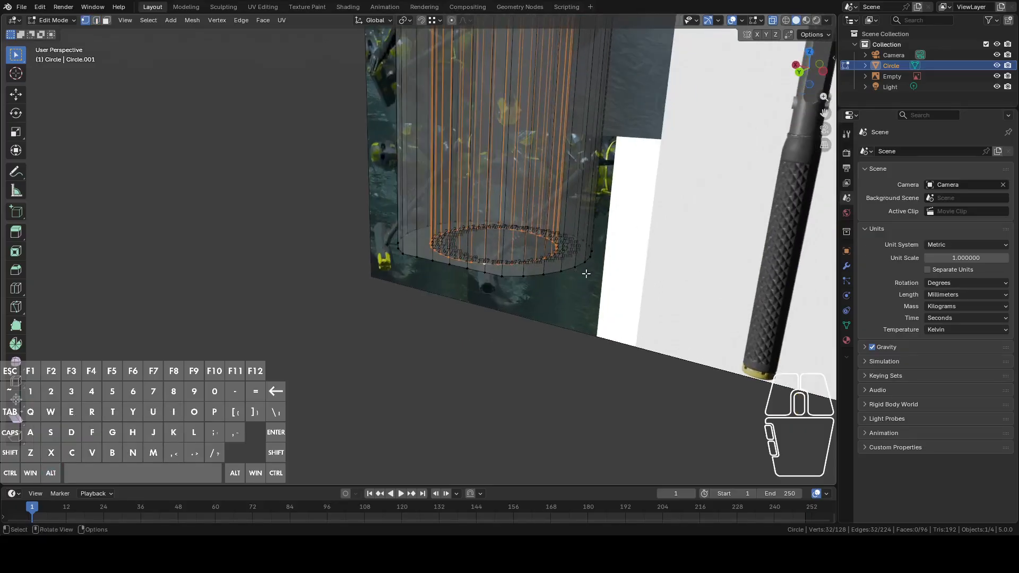
{"action": "key", "text": "shift+d"}
{"action": "right_click", "coordinate": [695, 269]}
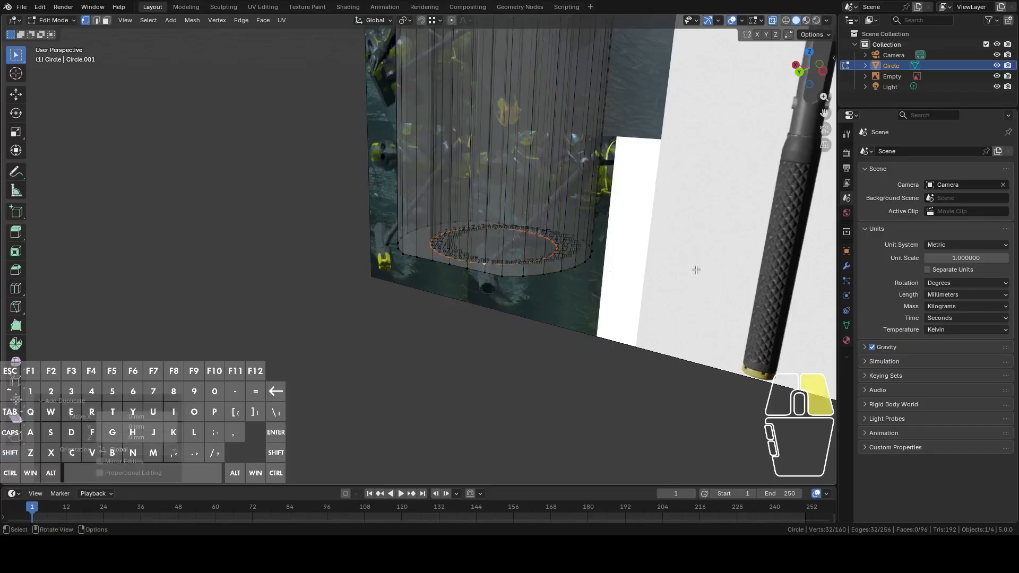
{"action": "key", "text": "g"}
{"action": "key", "text": "z"}
{"action": "left_click", "coordinate": [685, 321]}
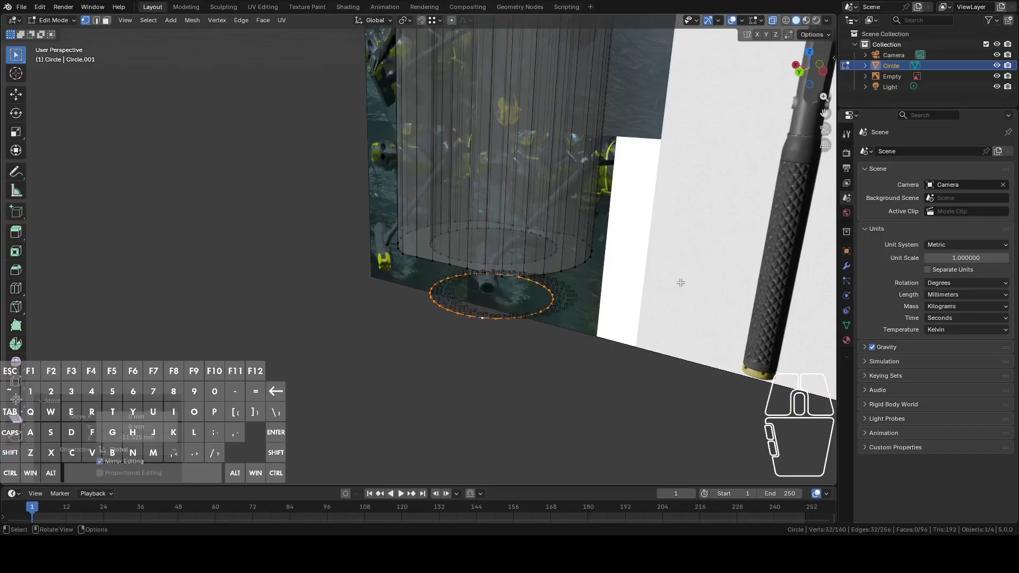
Scale the duplicated loop in top view by about 1.51 to match the shaft's outer curved sides
{"action": "middle_click_drag", "start_coordinate": [681, 282], "coordinate": [653, 343]}
{"action": "left_click", "coordinate": [810, 60]}
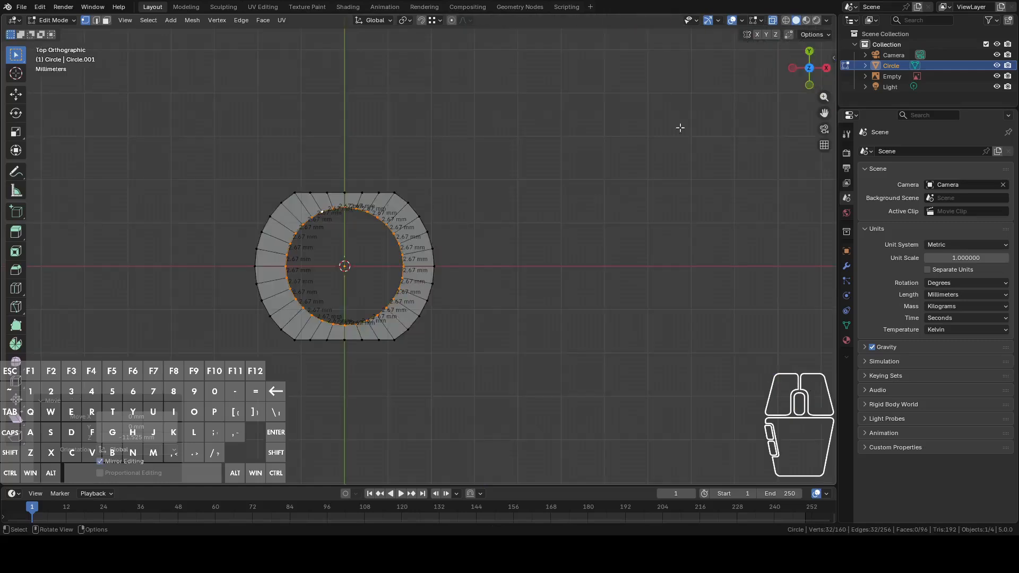
{"action": "middle_click_drag", "start_coordinate": [520, 195], "coordinate": [659, 182], "text": "shift"}
{"action": "scroll", "coordinate": [659, 182], "scroll_direction": "up", "scroll_amount": 3}
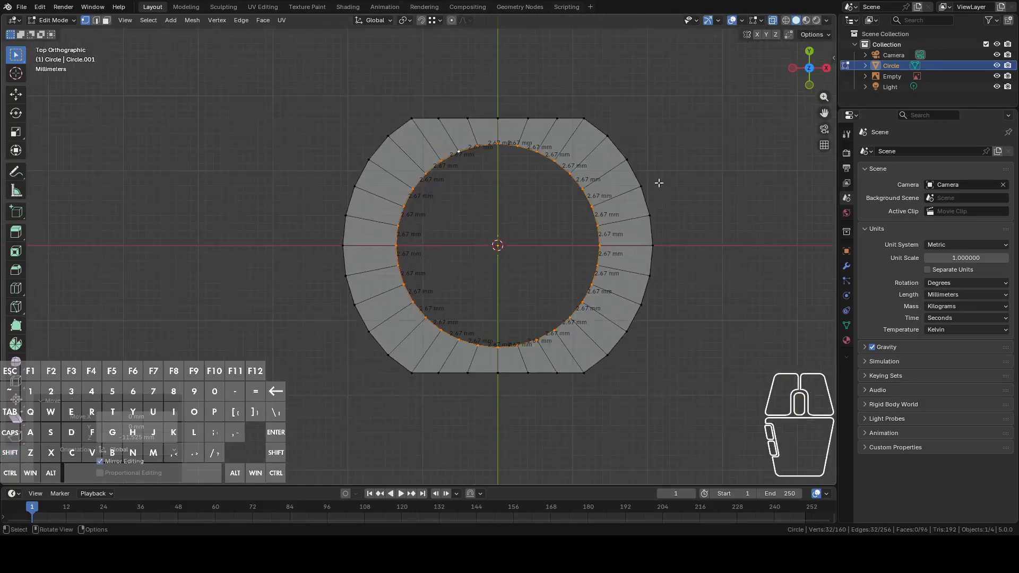
{"action": "key", "text": "s"}
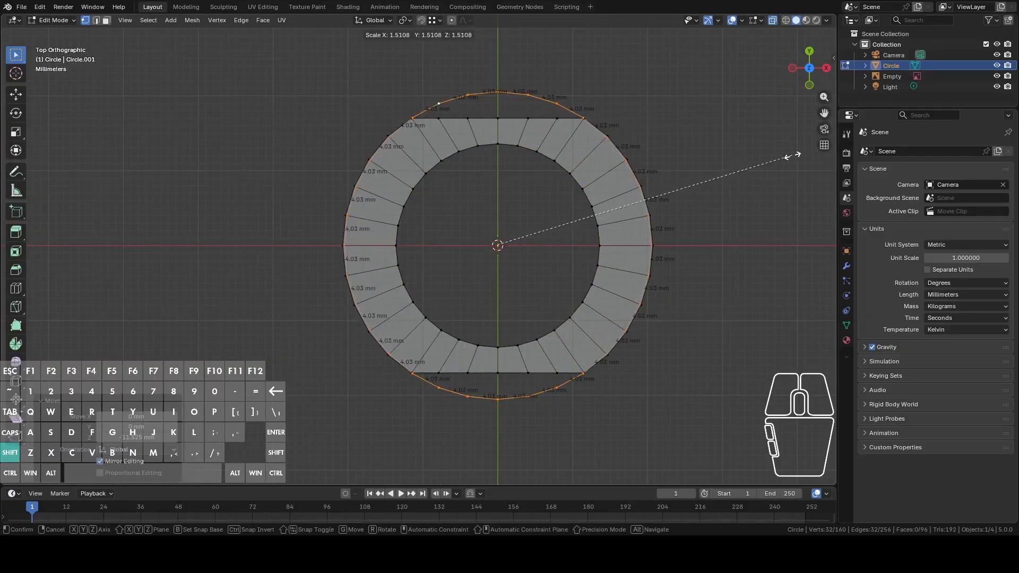
{"action": "key", "text": "shift"}
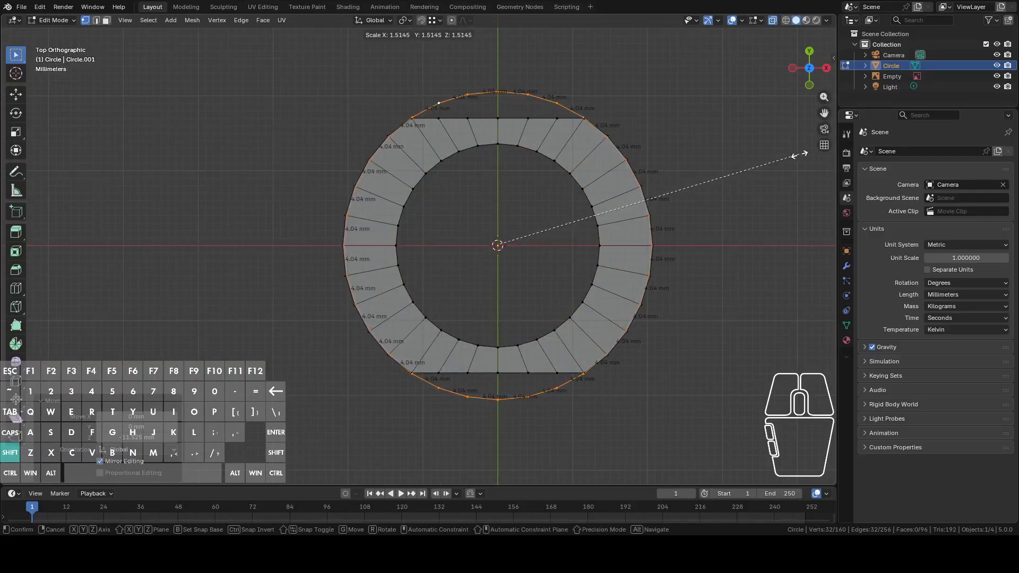
{"action": "left_click", "coordinate": [796, 155]}
Move the enlarged loop down about 1.5 mm along Z in back view
{"action": "middle_click_drag", "start_coordinate": [712, 170], "coordinate": [740, 78]}
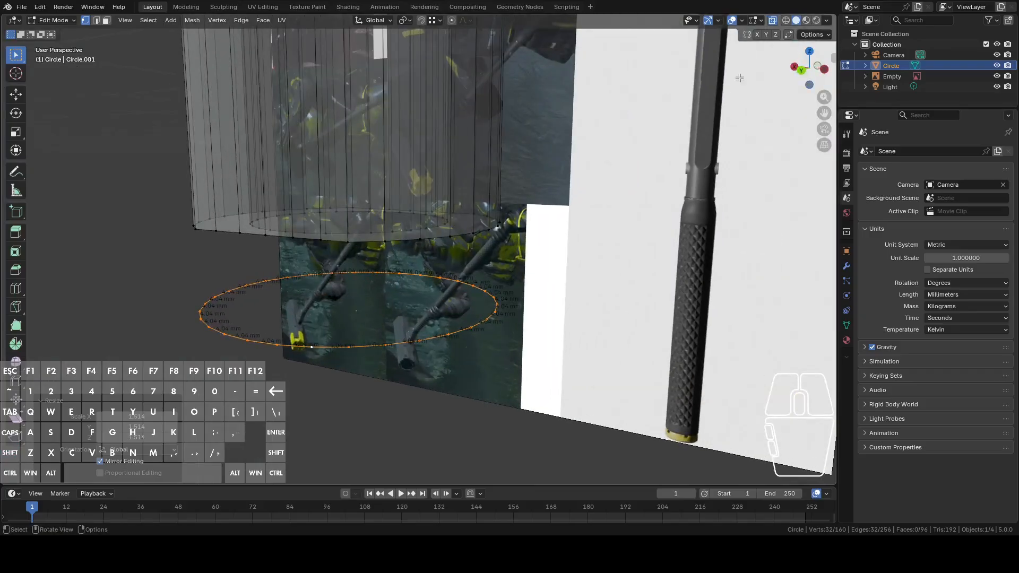
{"action": "left_click", "coordinate": [803, 68]}
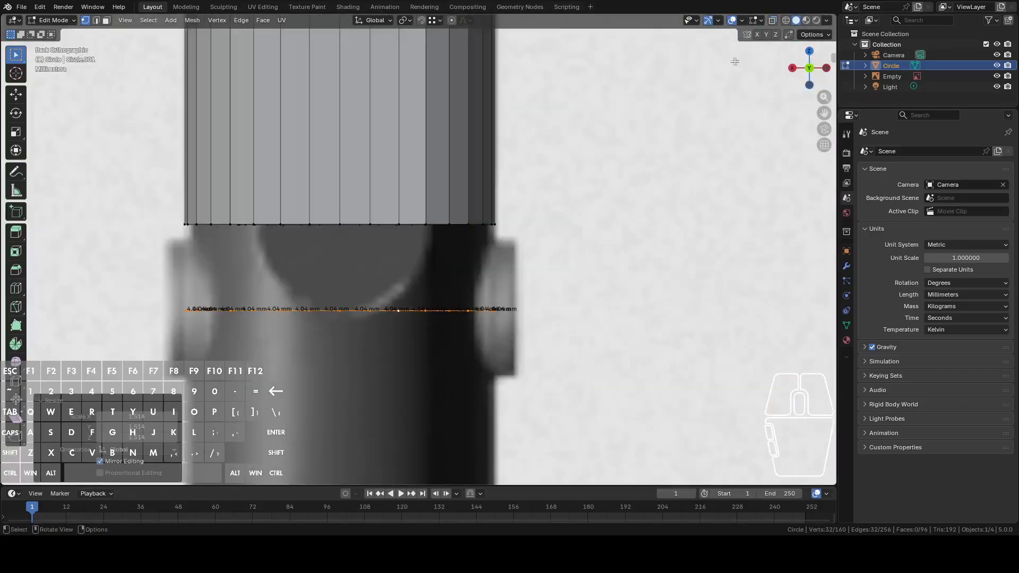
{"action": "key", "text": "shift"}
{"action": "middle_click_drag", "start_coordinate": [625, 157], "coordinate": [635, 121], "text": "shift"}
{"action": "key", "text": "g"}
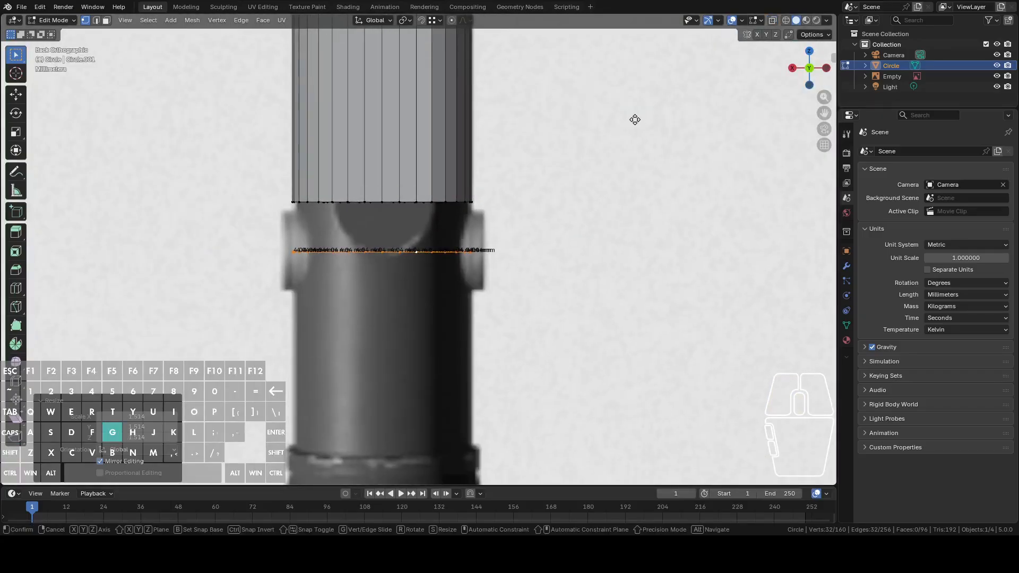
{"action": "key", "text": "z"}
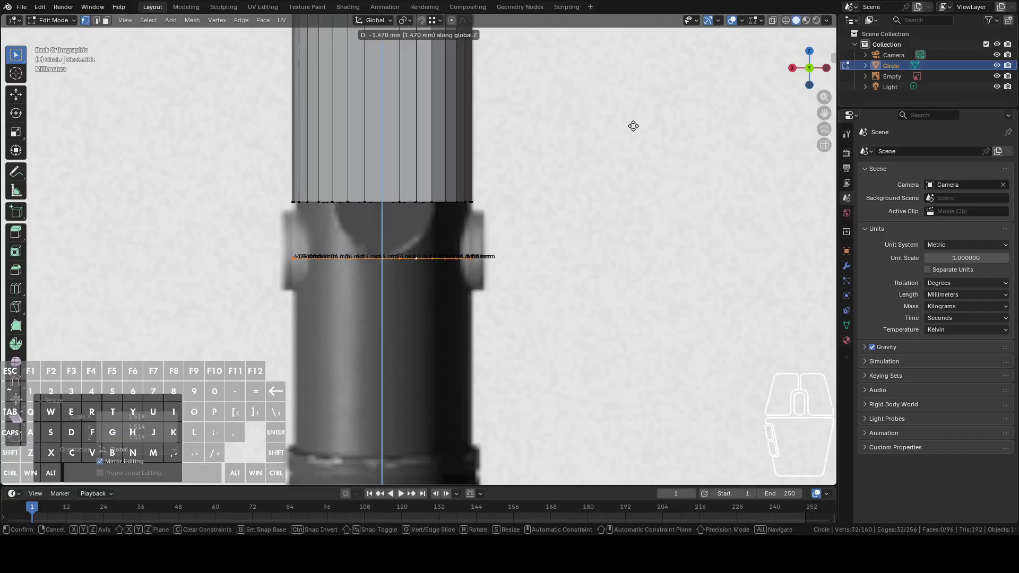
{"action": "left_click", "coordinate": [633, 126]}
Move the loop about 8 mm further down along Z, below the reference's side lugs, and extrude it down to the top of the handle's collar
{"action": "middle_click_drag", "start_coordinate": [576, 148], "coordinate": [508, 252]}
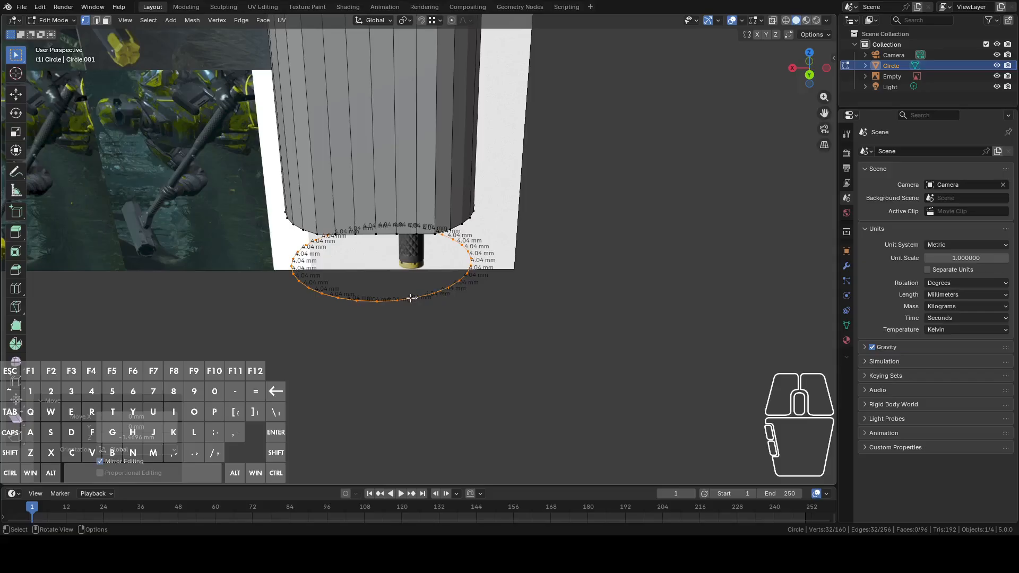
{"action": "middle_click_drag", "start_coordinate": [499, 244], "coordinate": [502, 199]}
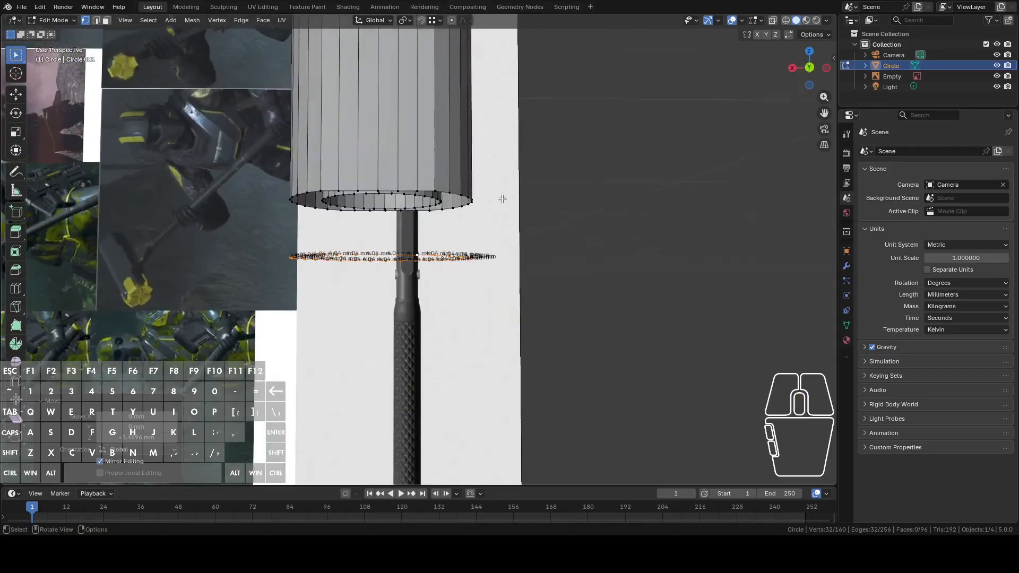
{"action": "left_click", "coordinate": [809, 67]}
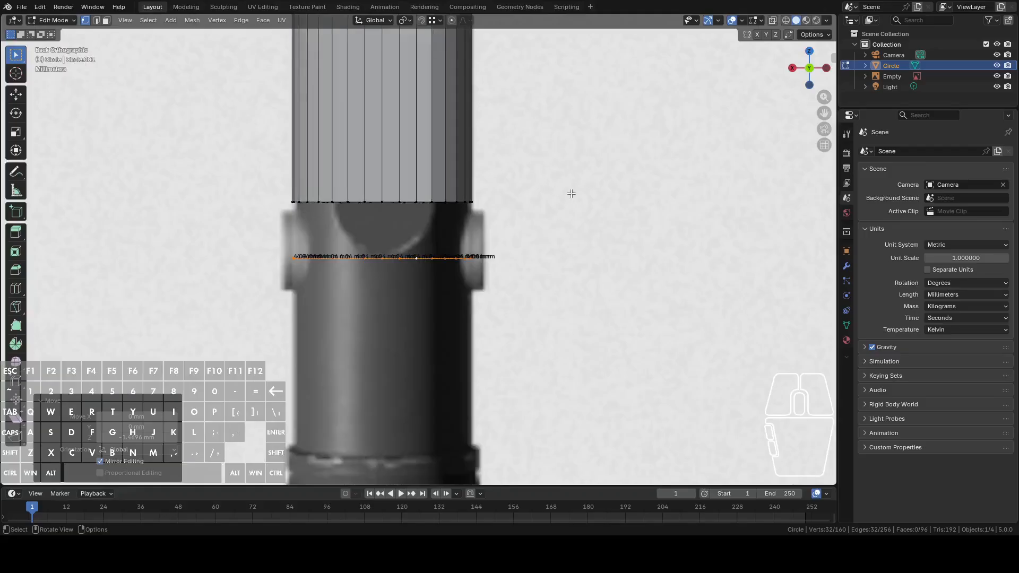
{"action": "middle_click_drag", "start_coordinate": [587, 272], "coordinate": [596, 221], "text": "shift"}
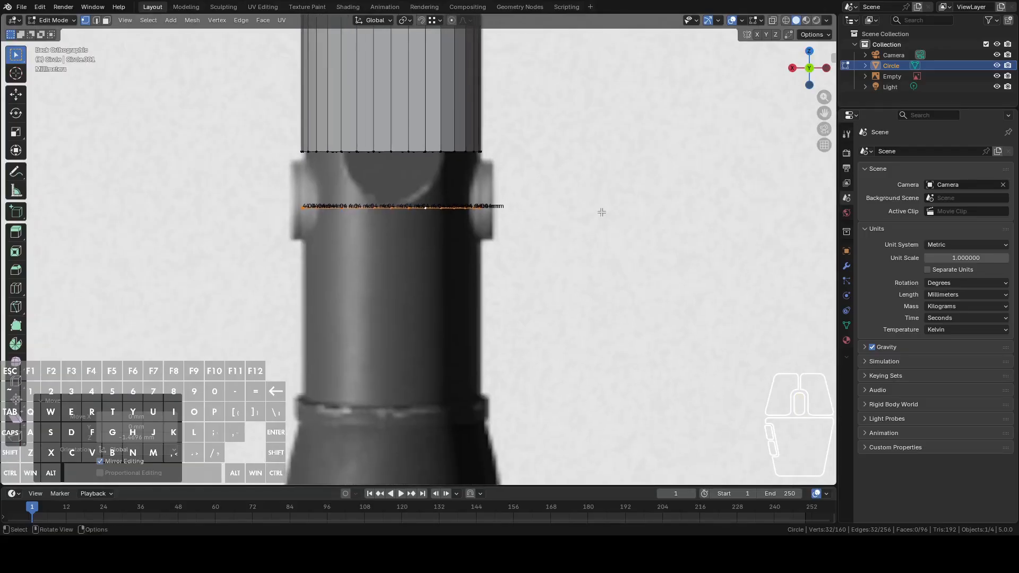
{"action": "key", "text": "g"}
{"action": "key", "text": "z"}
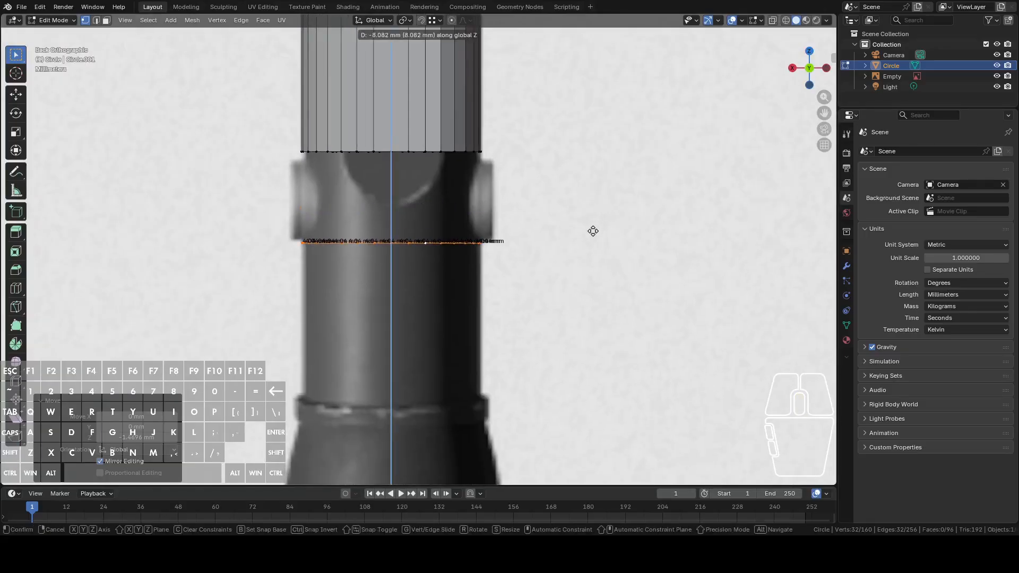
{"action": "left_click", "coordinate": [593, 230]}
{"action": "key", "text": "e"}
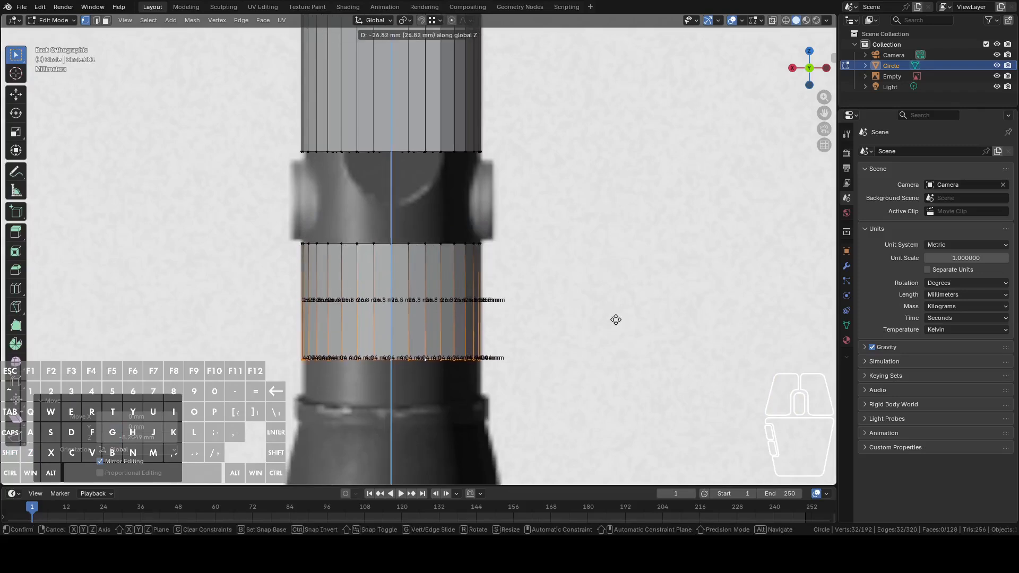
{"action": "left_click", "coordinate": [614, 361]}
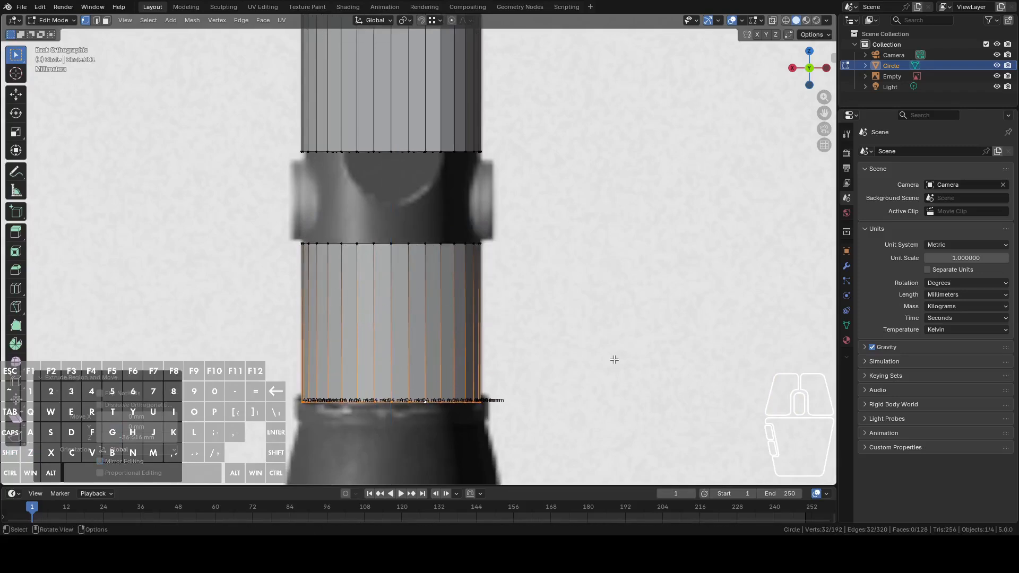
Select the middle vertex on the flat side of the shaft's lower edge and snap the 3D cursor to it
{"action": "middle_click_drag", "start_coordinate": [371, 181], "coordinate": [401, 240], "text": "shift"}
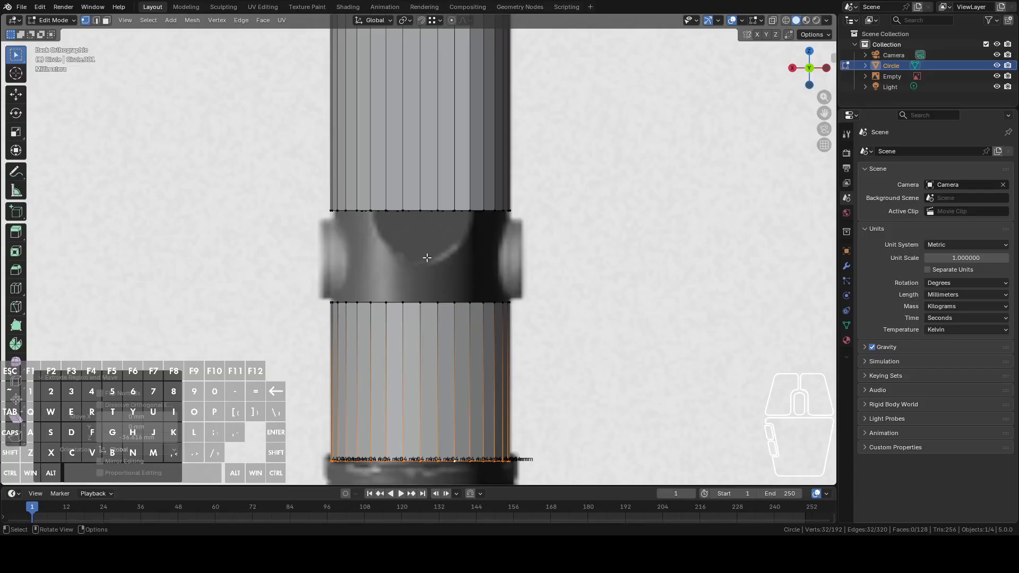
{"action": "middle_click_drag", "start_coordinate": [435, 253], "coordinate": [438, 282]}
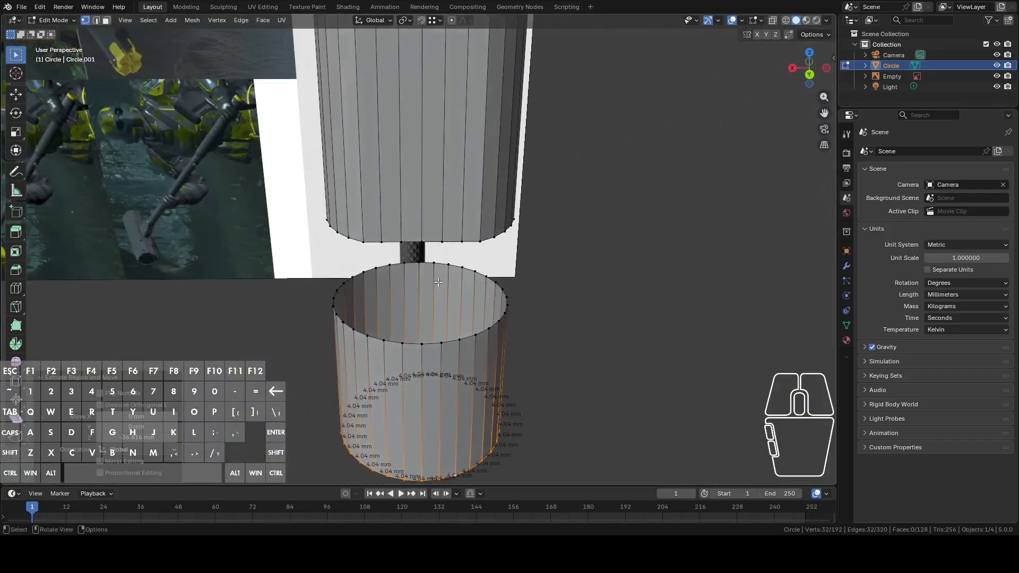
{"action": "left_click", "coordinate": [422, 240]}
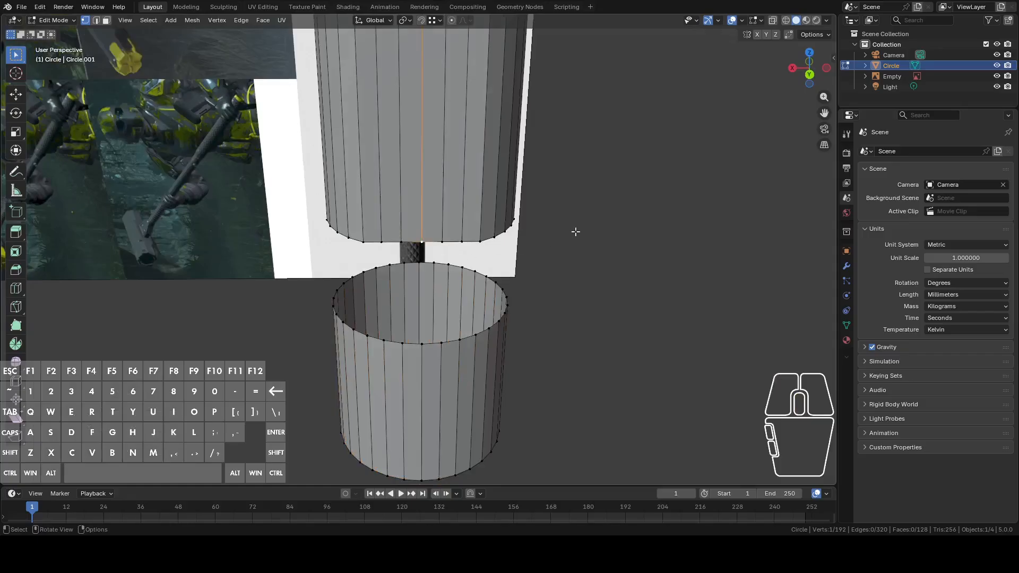
{"action": "key", "text": "F3"}
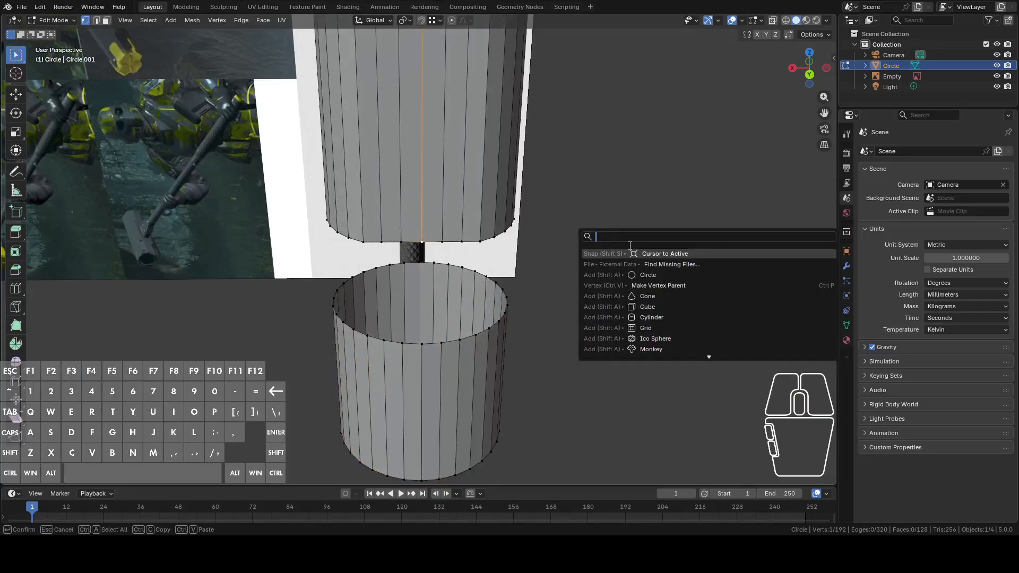
{"action": "right_click", "coordinate": [562, 184]}
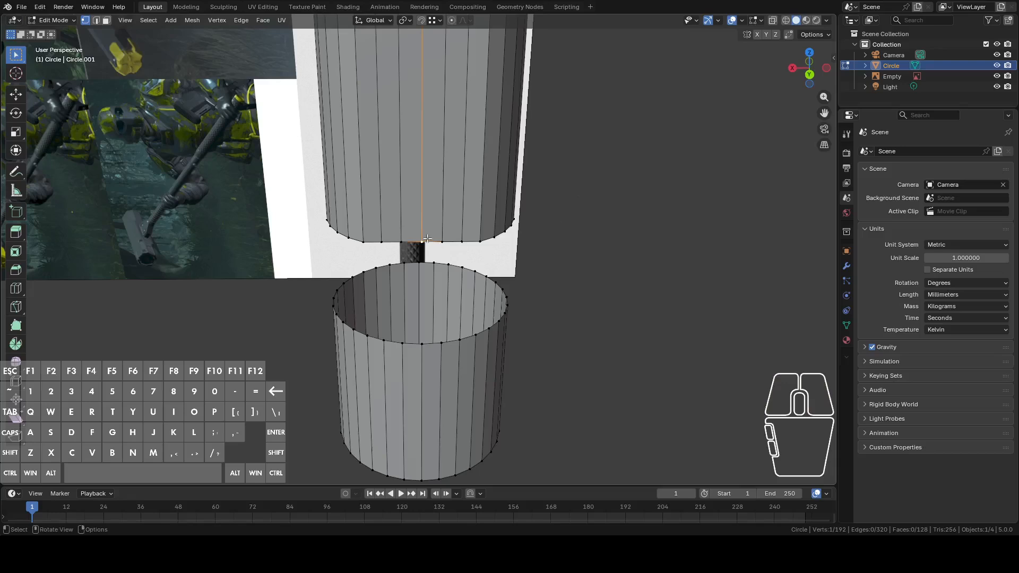
{"action": "key", "text": "F3"}
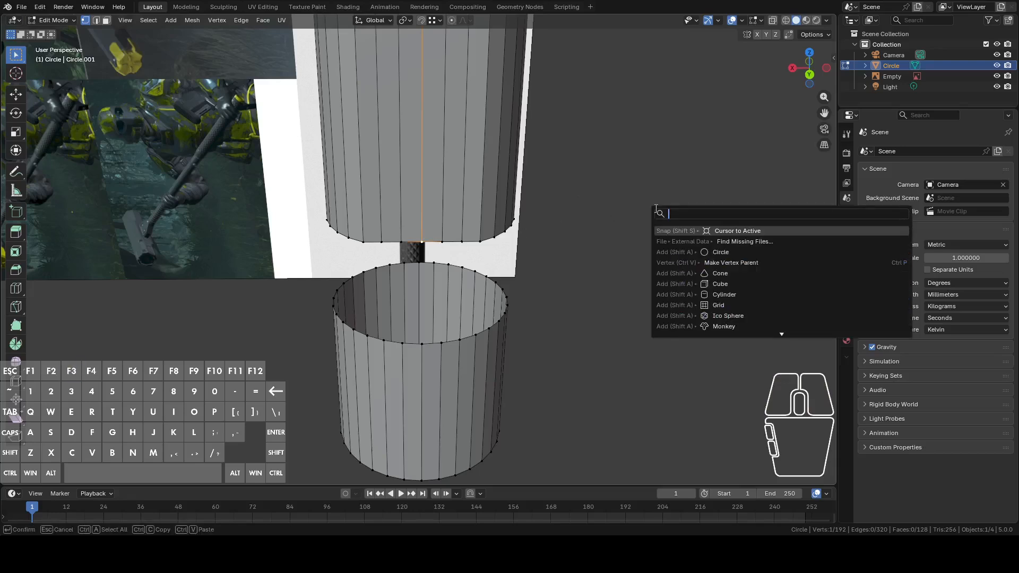
{"action": "left_click", "coordinate": [731, 230]}
Add a circle mesh at the 3D cursor and rotate it -90° about X so it stands parallel to the shaft's flat side
{"action": "middle_click_drag", "start_coordinate": [677, 230], "coordinate": [570, 229]}
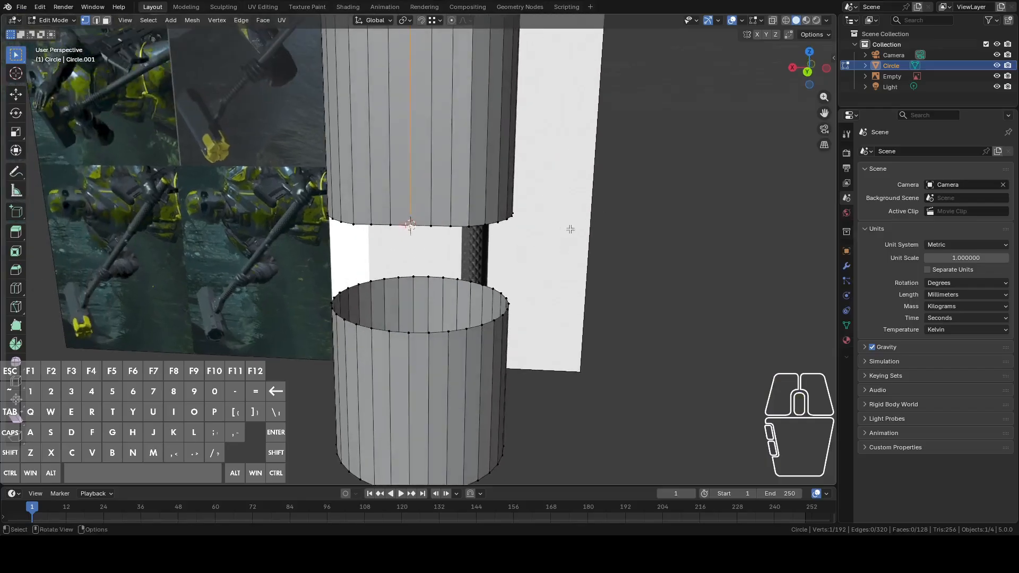
{"action": "key", "text": "shift+a"}
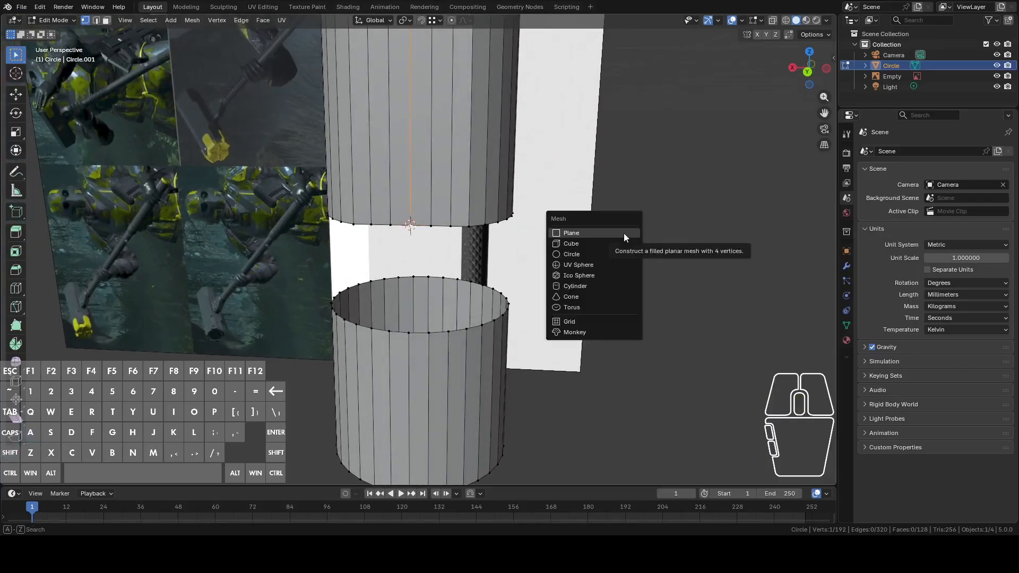
{"action": "left_click", "coordinate": [597, 254]}
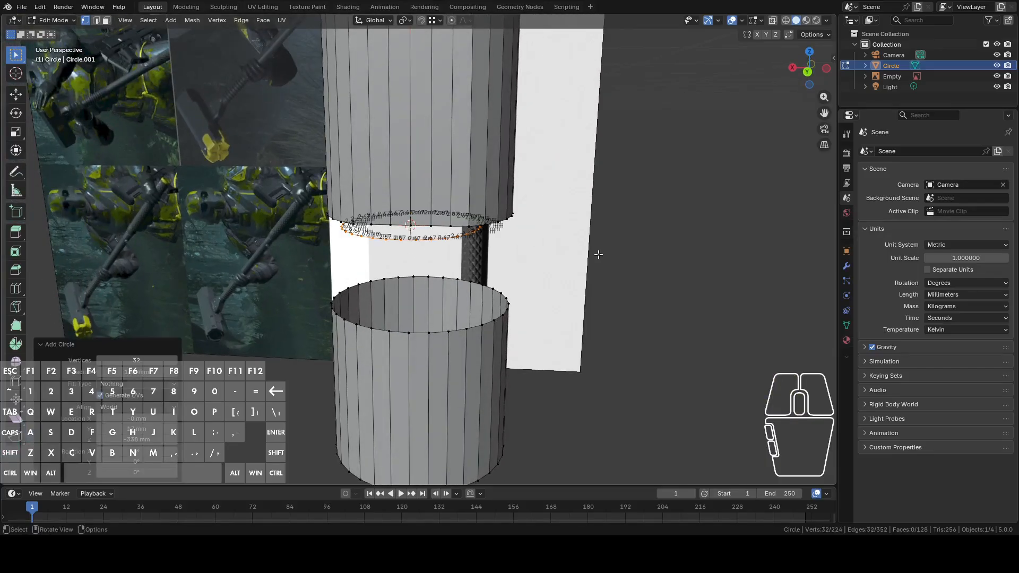
{"action": "middle_click_drag", "start_coordinate": [661, 238], "coordinate": [660, 266]}
{"action": "key", "text": "r"}
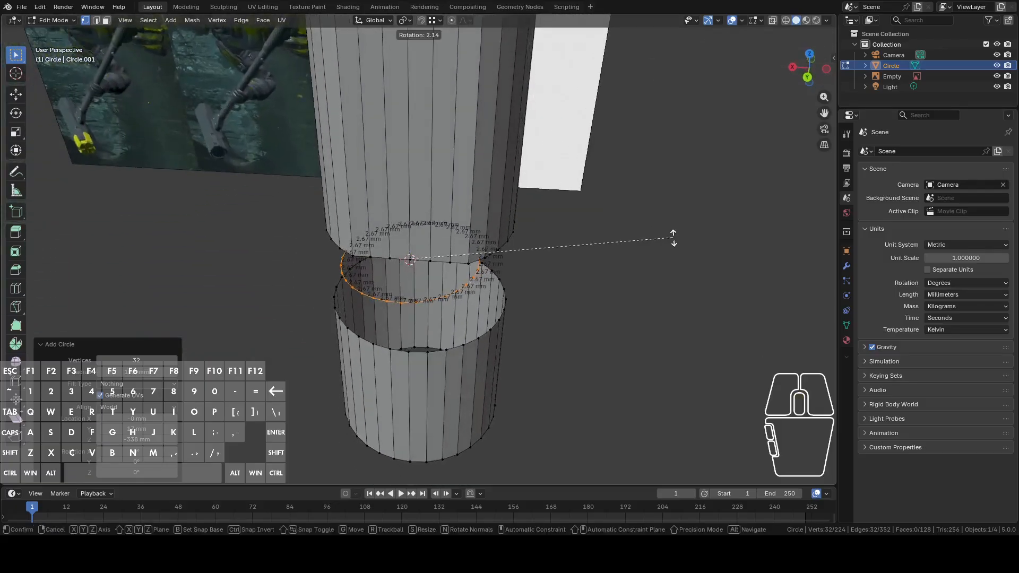
{"action": "key", "text": "x"}
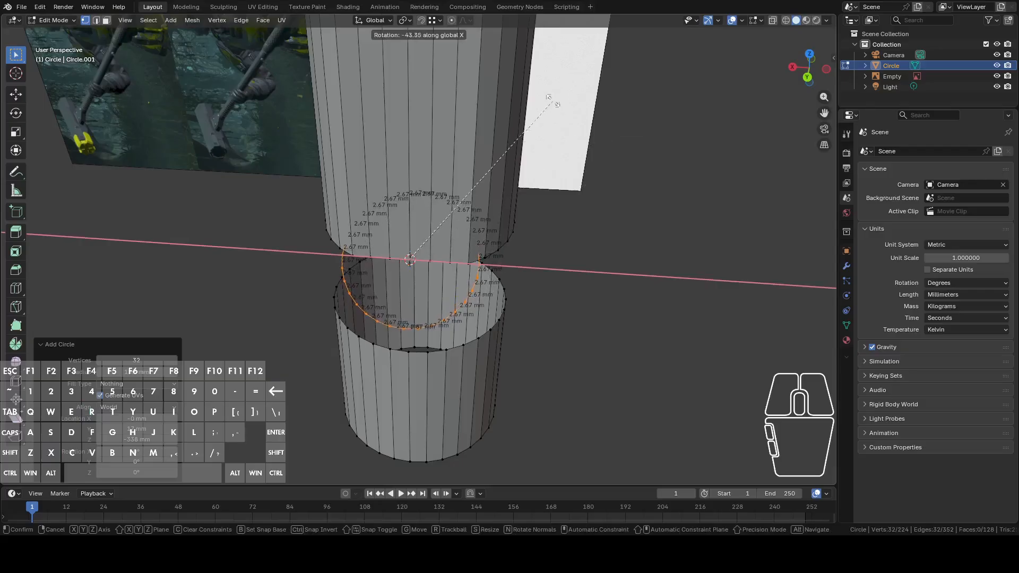
{"action": "left_click", "coordinate": [401, 95], "text": "ctrl"}
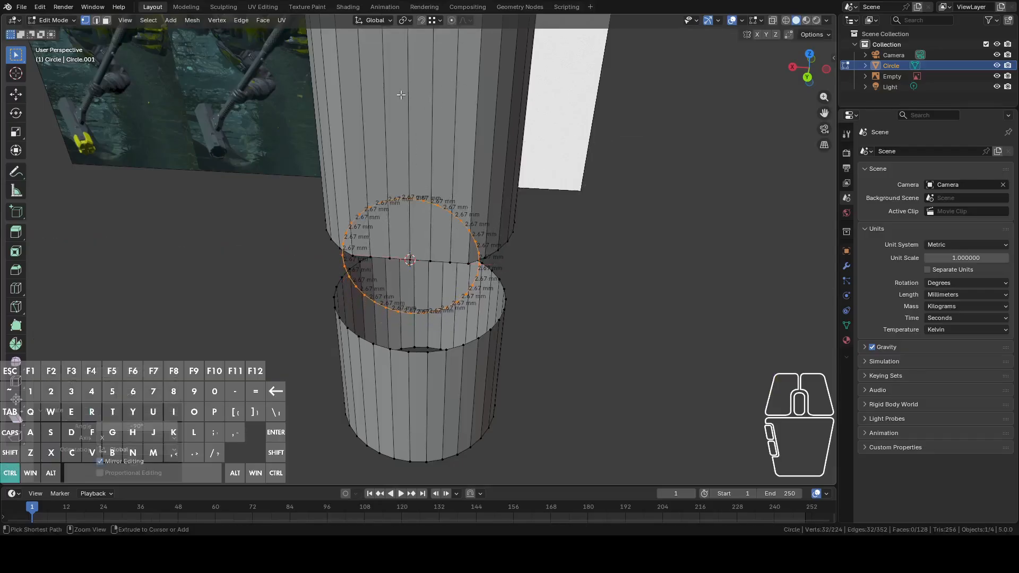
Scale the upright circle in back view to about 0.8 to approximate the rounded lower end of the reference's flat side
{"action": "middle_click_drag", "start_coordinate": [567, 146], "coordinate": [705, 110]}
{"action": "left_click", "coordinate": [808, 73]}
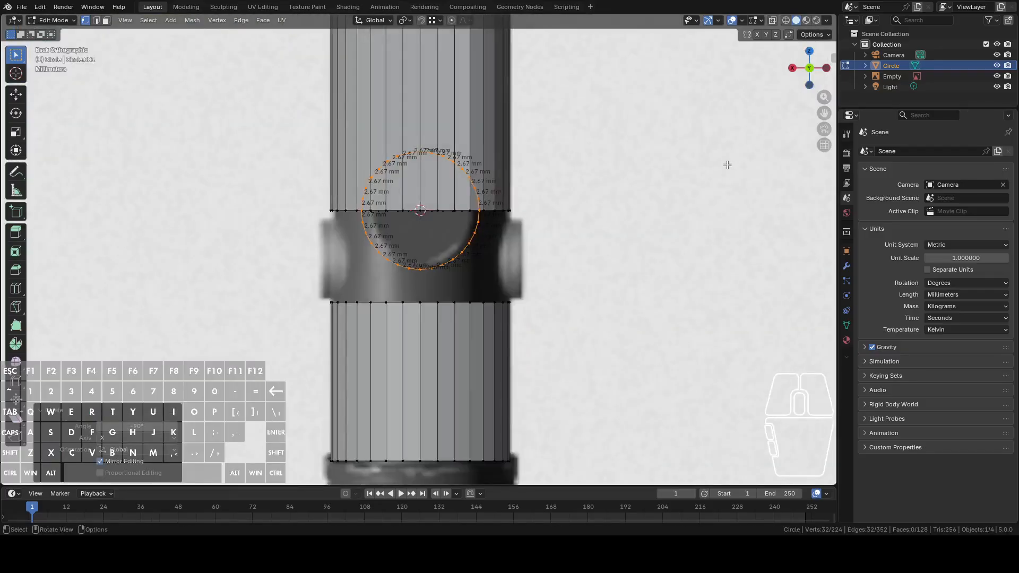
{"action": "key", "text": "s"}
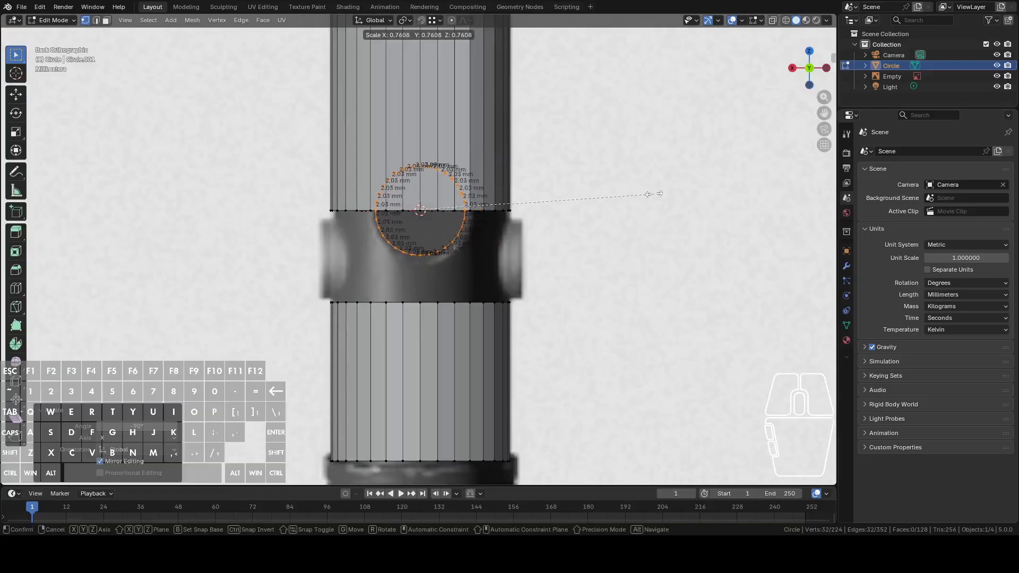
{"action": "left_click", "coordinate": [661, 194]}
Fine-tune the circle's scale, by about 1.05 and a slight further enlargement, so its side meets the corner of the shaft's flat face
{"action": "scroll", "coordinate": [648, 187], "scroll_direction": "up", "scroll_amount": 5}
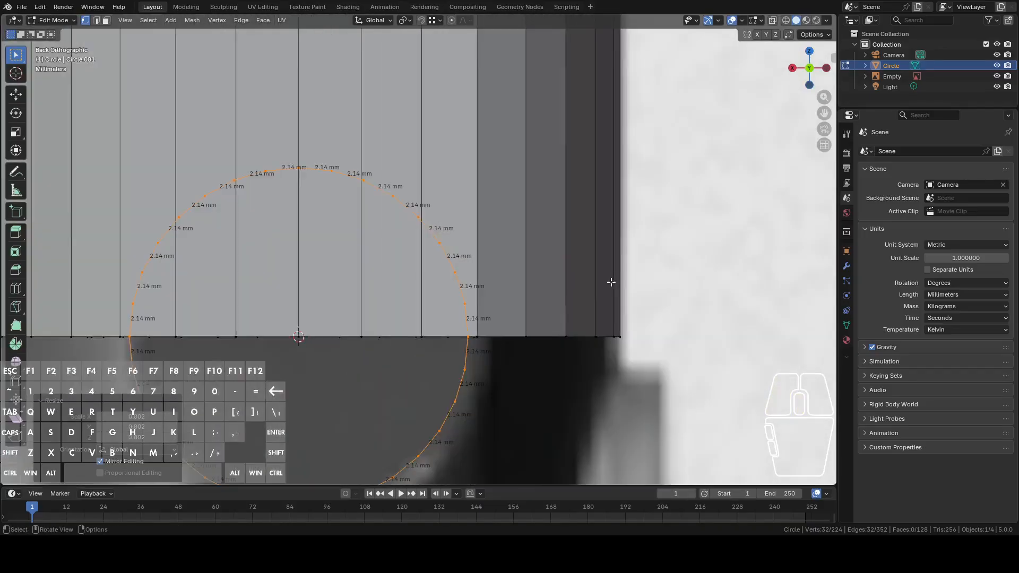
{"action": "scroll", "coordinate": [605, 222], "scroll_direction": "up", "scroll_amount": 5}
{"action": "key", "text": "s"}
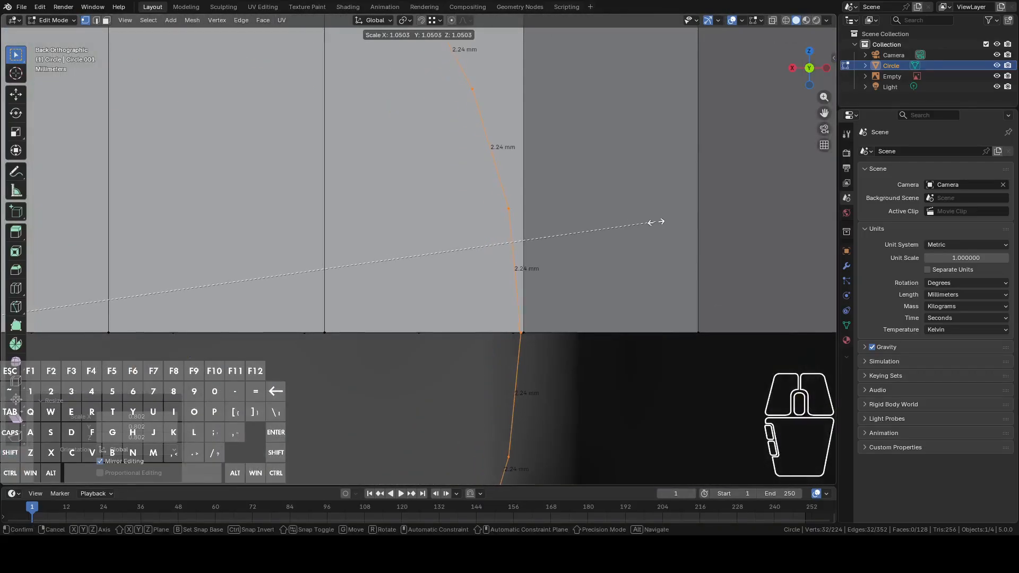
{"action": "left_click", "coordinate": [659, 221]}
{"action": "scroll", "coordinate": [644, 187], "scroll_direction": "up", "scroll_amount": 4}
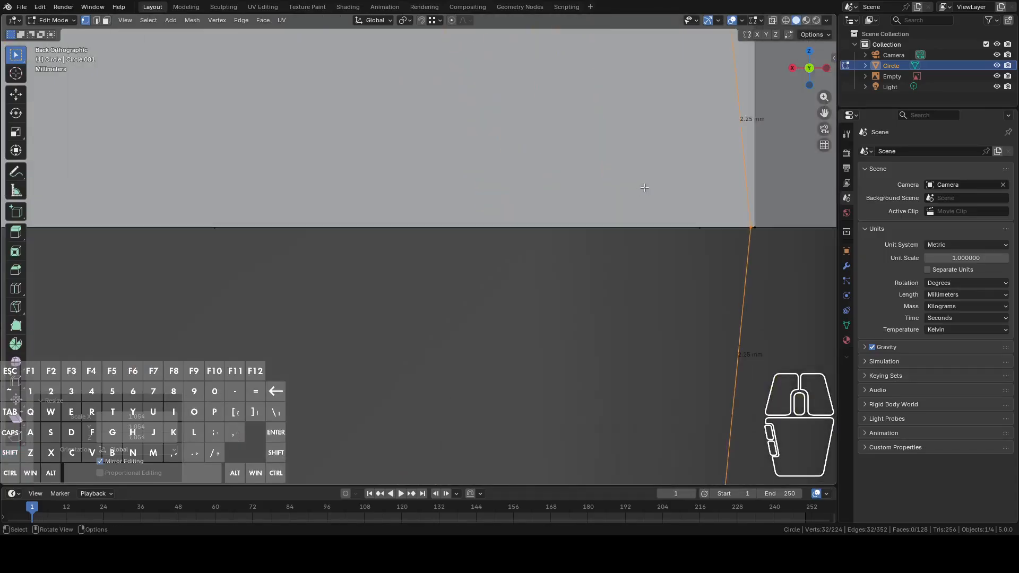
{"action": "middle_click_drag", "start_coordinate": [645, 187], "coordinate": [447, 228], "text": "shift"}
{"action": "key", "text": "s"}
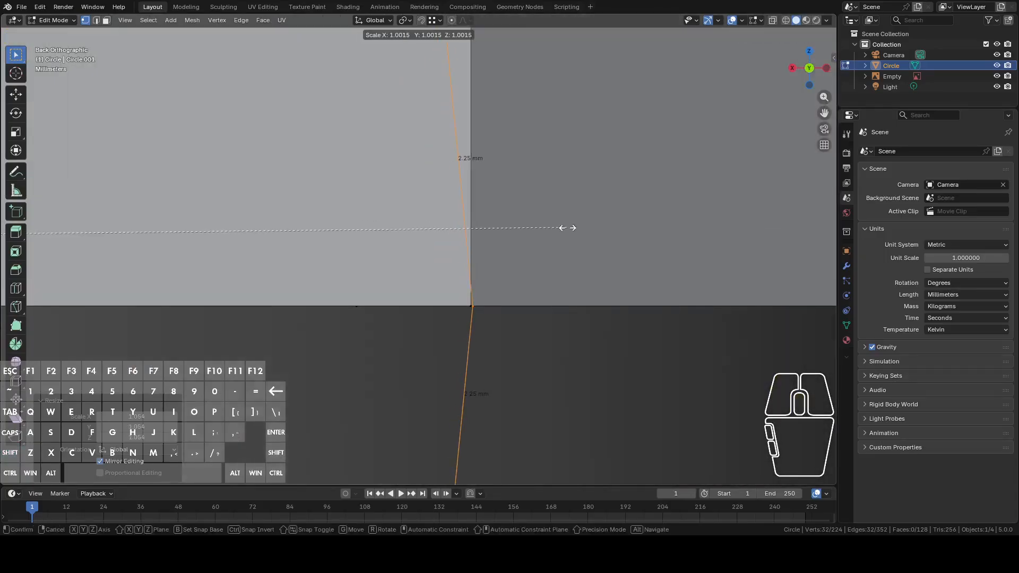
{"action": "left_click", "coordinate": [565, 226]}
{"action": "scroll", "coordinate": [510, 223], "scroll_direction": "down", "scroll_amount": 12}
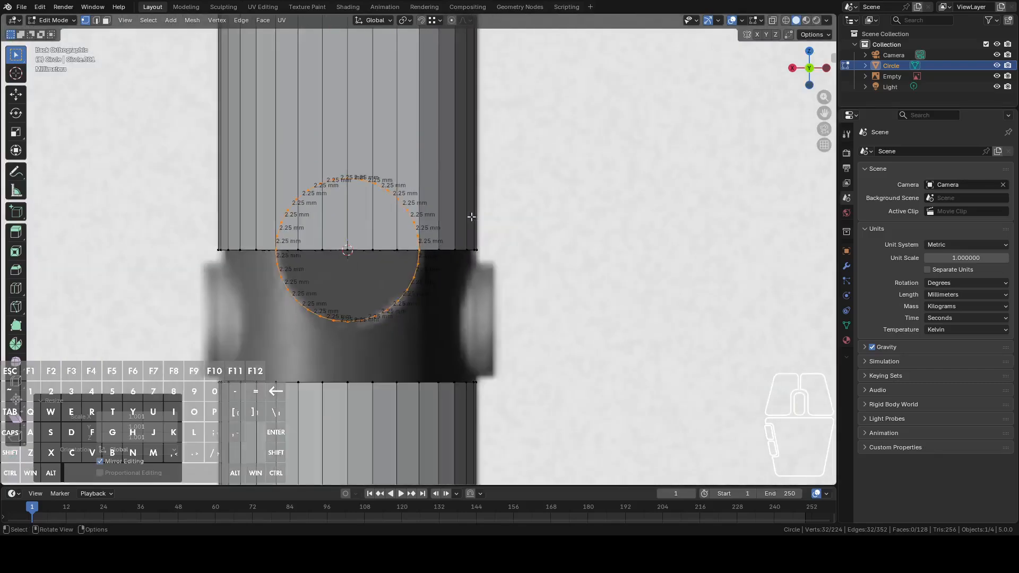
{"action": "middle_click_drag", "start_coordinate": [323, 210], "coordinate": [370, 218]}
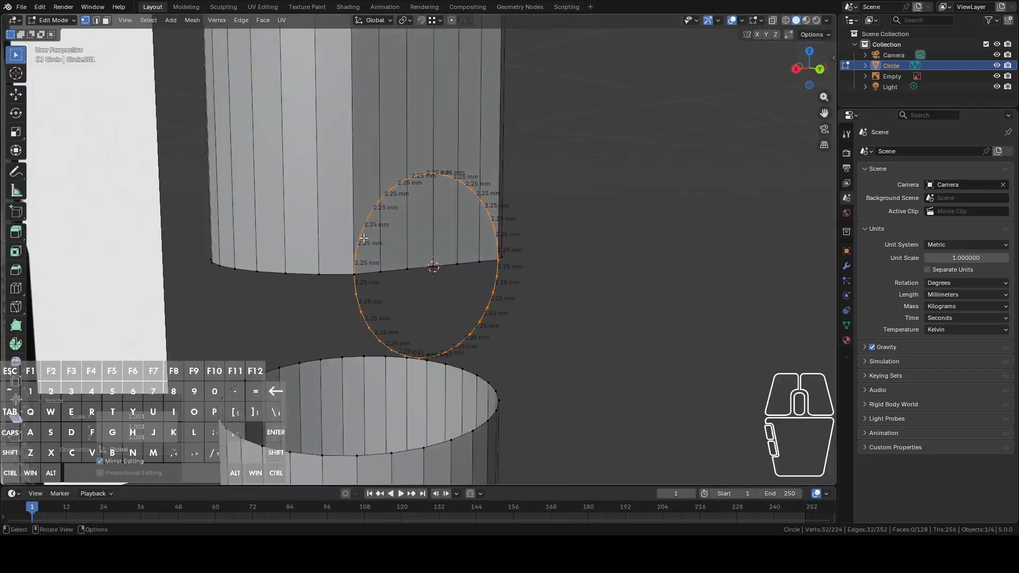
Delete the upper-half vertices of the upright circle, keeping only the lower arc below the shaft's flat side
{"action": "left_click", "coordinate": [357, 251]}
{"action": "key", "text": "c"}
{"action": "left_click_drag", "start_coordinate": [361, 245], "coordinate": [374, 201]}
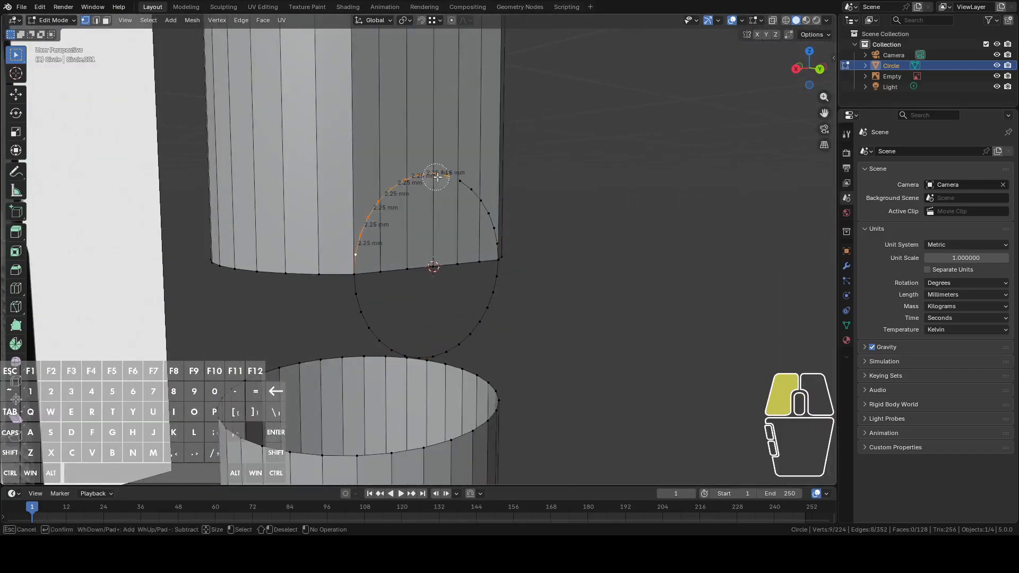
{"action": "left_click_drag", "start_coordinate": [437, 177], "coordinate": [486, 215]}
{"action": "right_click", "coordinate": [560, 230]}
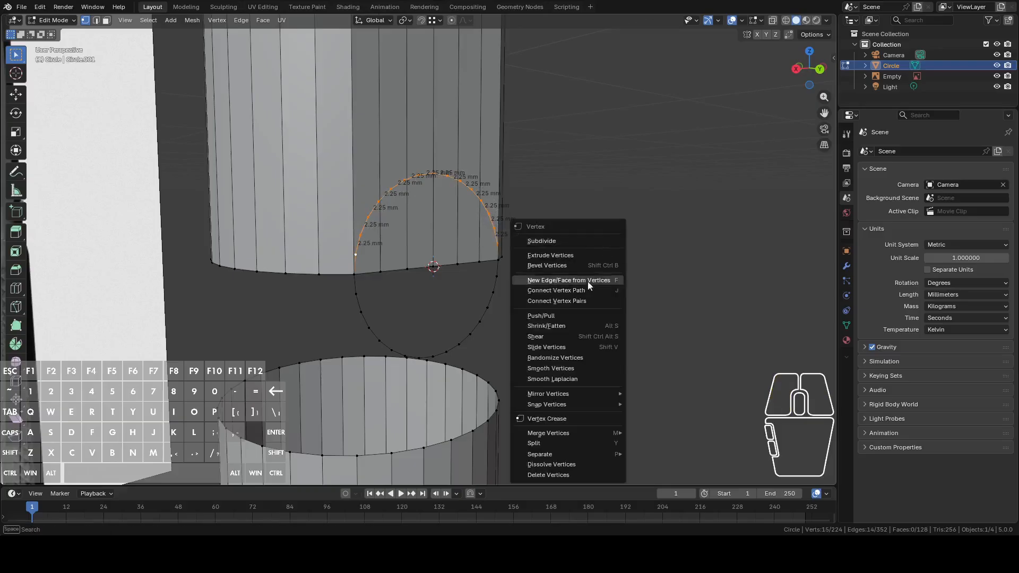
{"action": "left_click", "coordinate": [566, 476]}
{"action": "middle_click_drag", "start_coordinate": [535, 361], "coordinate": [513, 361]}
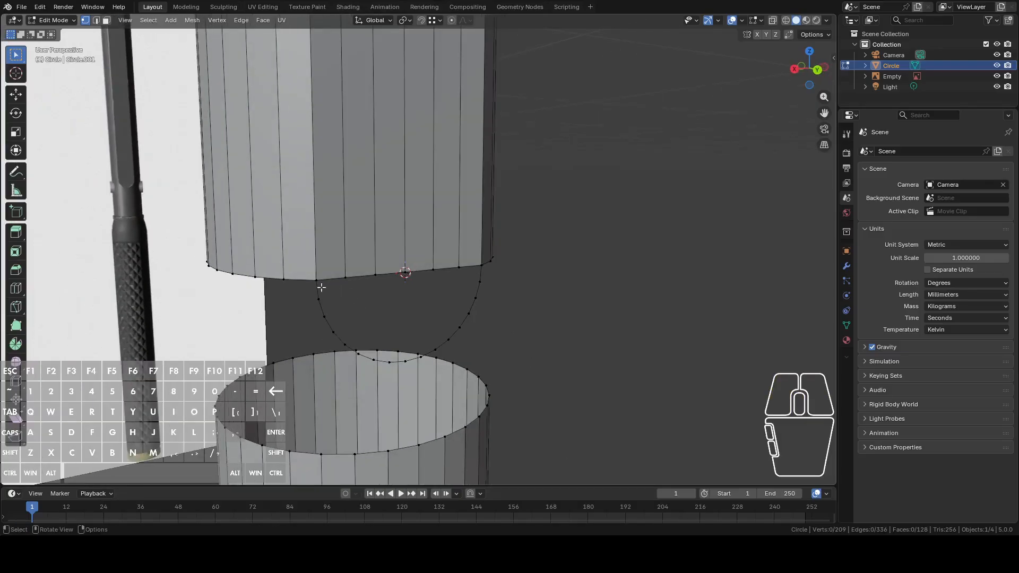
Enable snapping with Vertex as the snap target and Active as the snap base
{"action": "middle_click_drag", "start_coordinate": [325, 285], "coordinate": [338, 279]}
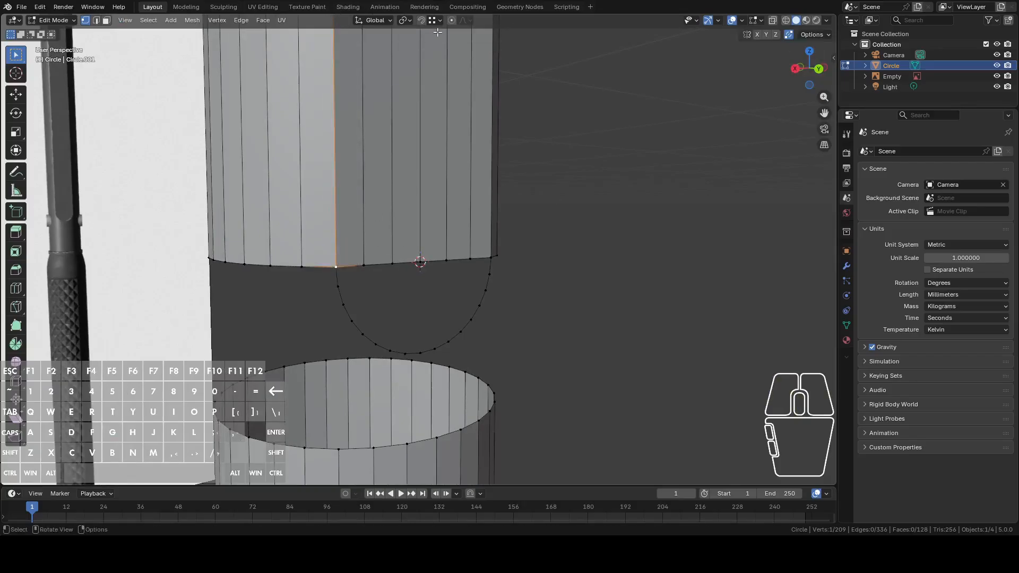
{"action": "left_click", "coordinate": [422, 21]}
{"action": "left_click", "coordinate": [434, 20]}
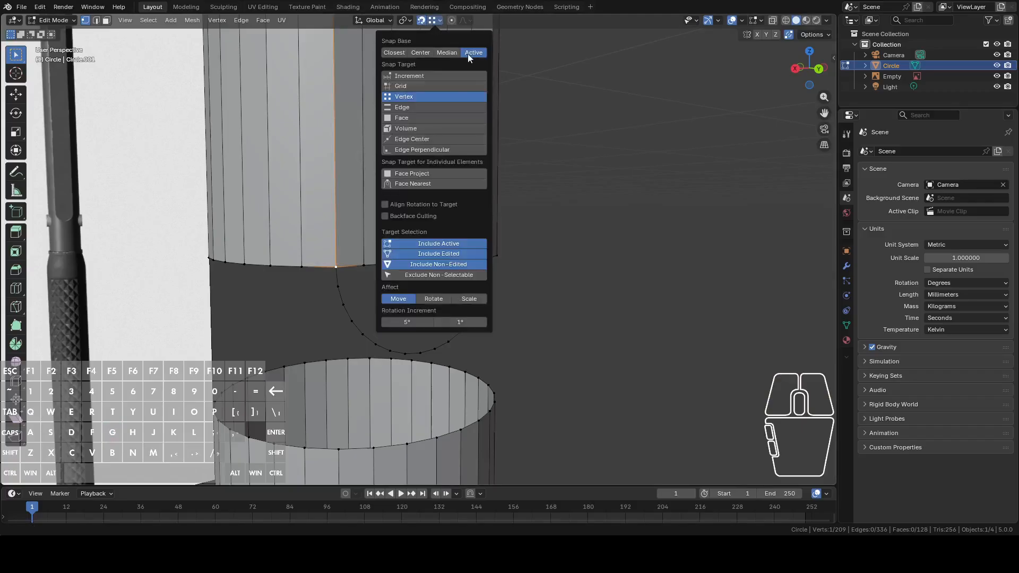
{"action": "key", "text": "g"}
{"action": "right_click", "coordinate": [339, 263]}
{"action": "left_click", "coordinate": [340, 281]}
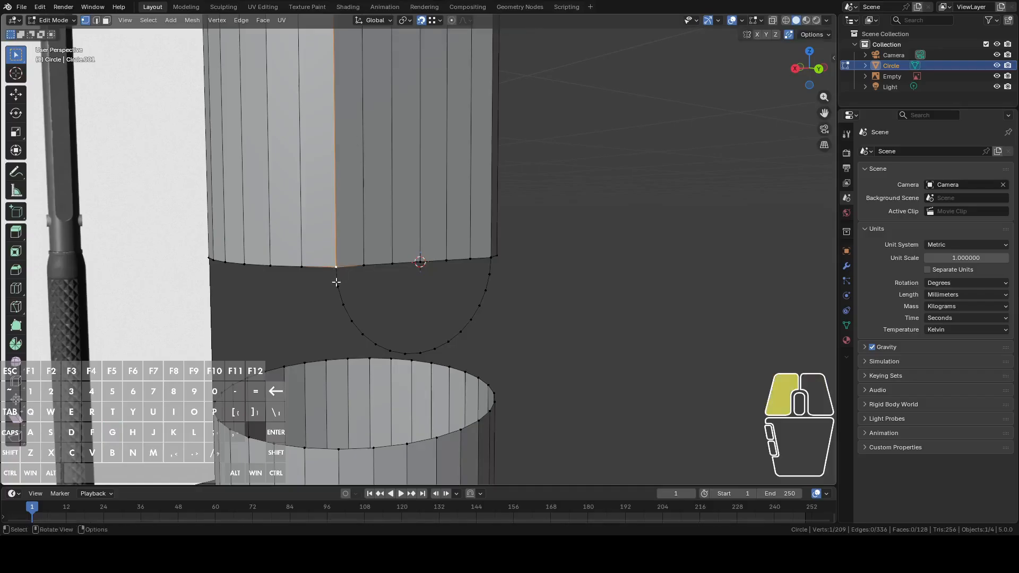
Select the end vertex of the arc nearest the flat side's first lower corner and snap it onto that corner vertex
{"action": "key", "text": "2"}
{"action": "left_click", "coordinate": [343, 275]}
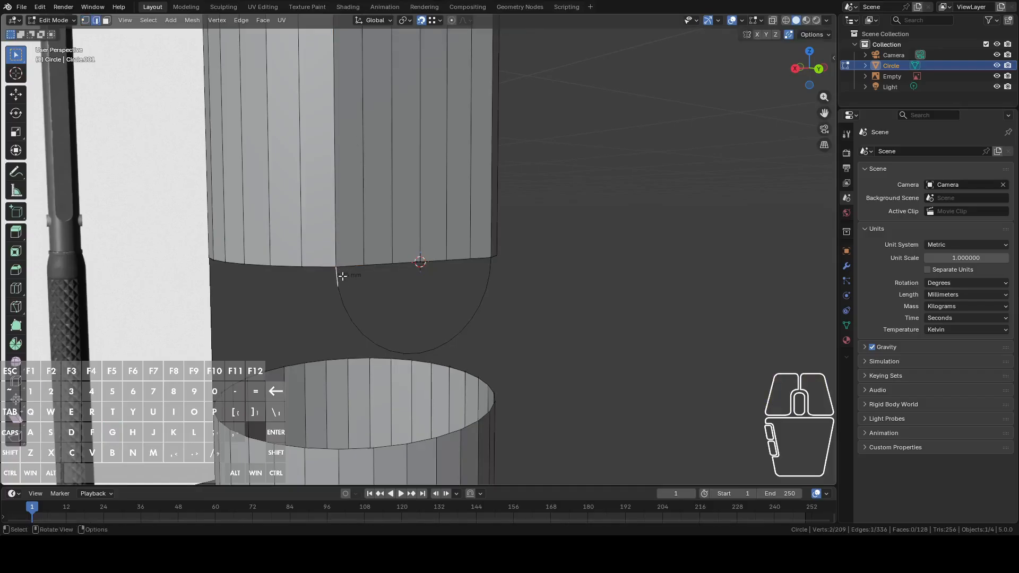
{"action": "key", "text": "c"}
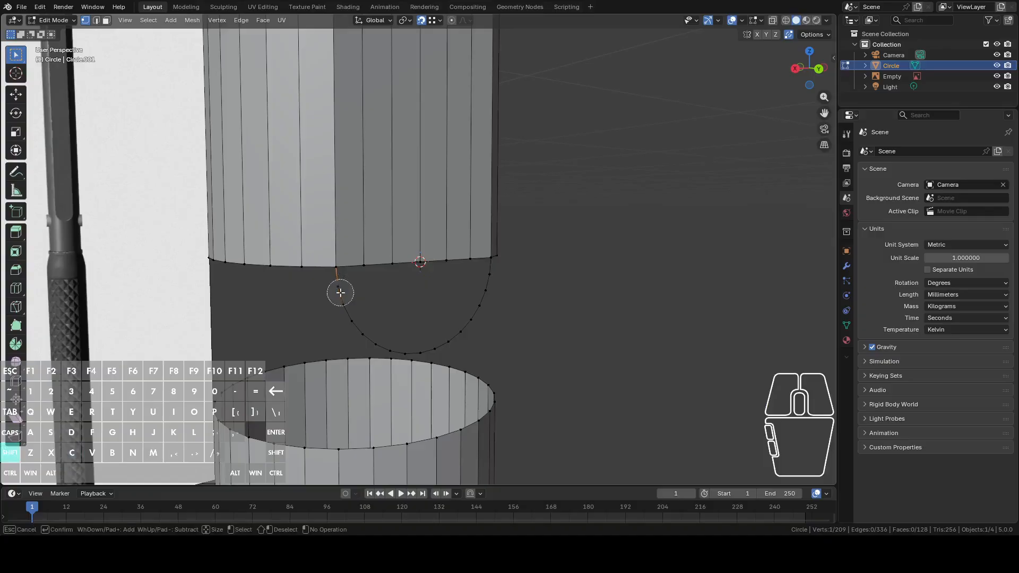
{"action": "key", "text": "Escape"}
{"action": "key", "text": "g"}
{"action": "left_click", "coordinate": [336, 267]}
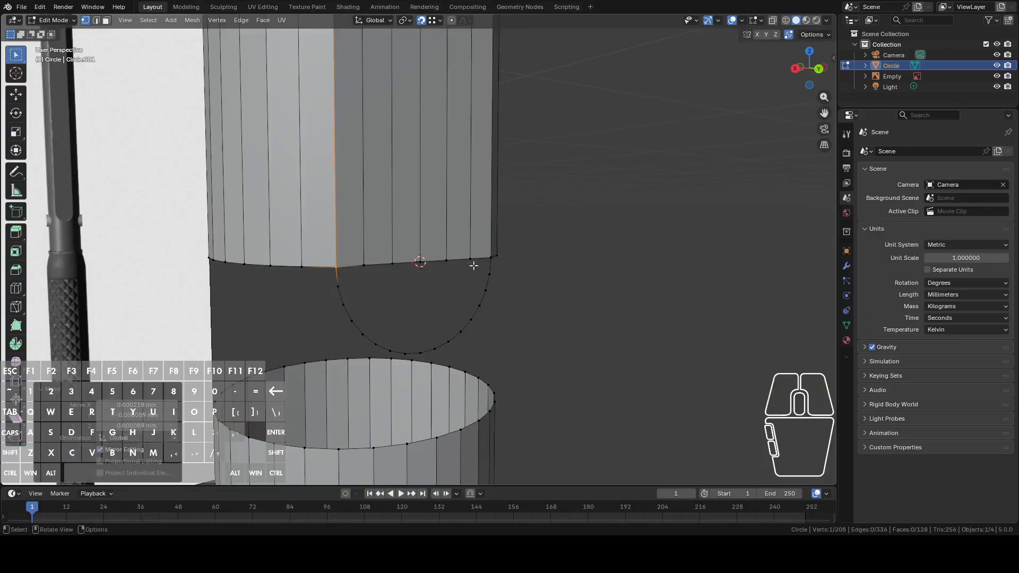
Snap the arc's other end vertex onto the opposite lower corner vertex of the shaft's flat side
{"action": "key", "text": "2"}
{"action": "left_click", "coordinate": [491, 264]}
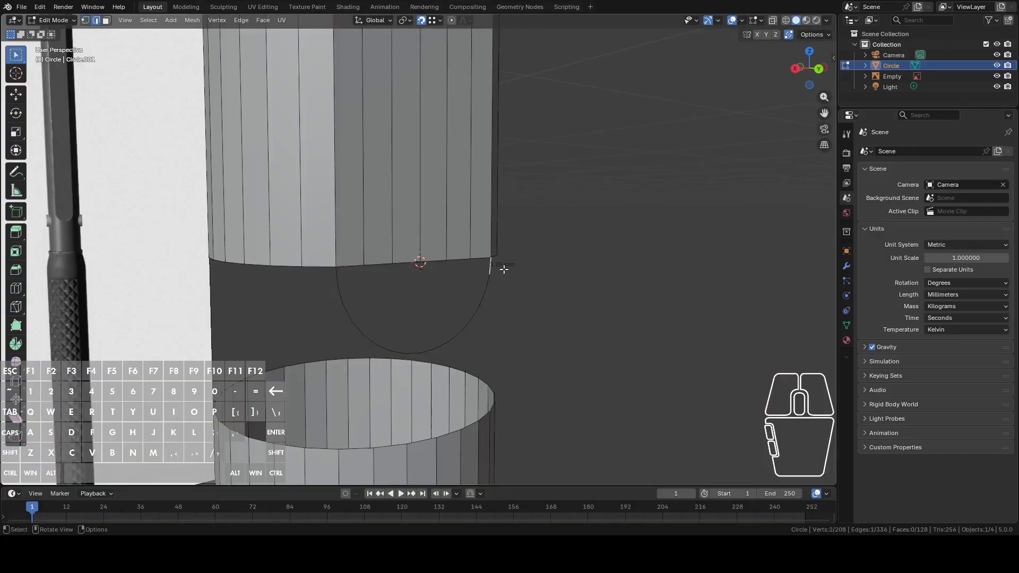
{"action": "scroll", "coordinate": [504, 270], "scroll_direction": "up", "scroll_amount": 2}
{"action": "key", "text": "c"}
{"action": "left_click", "coordinate": [530, 291], "text": "shift"}
{"action": "right_click", "coordinate": [531, 291]}
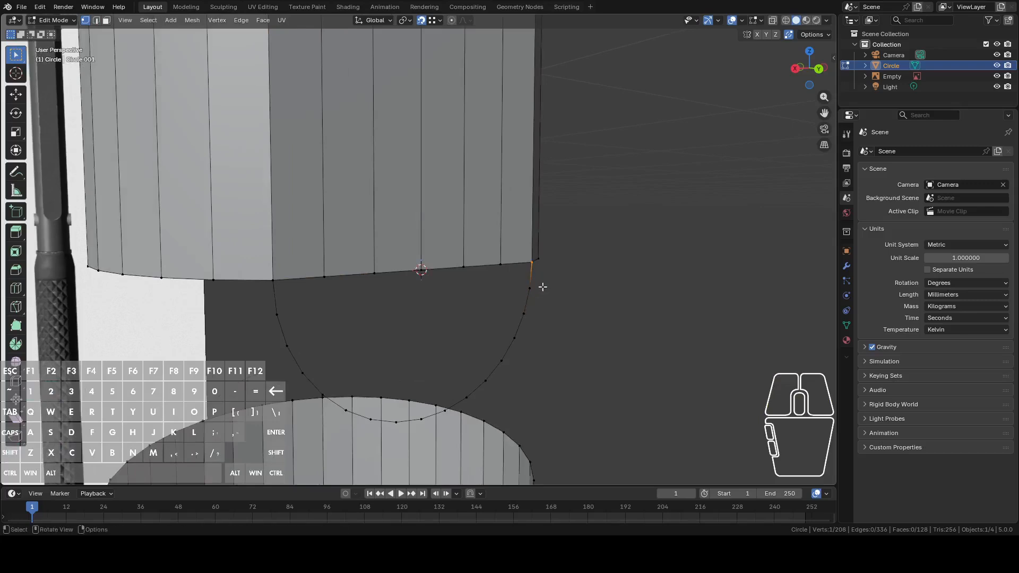
{"action": "key", "text": "g"}
{"action": "left_click", "coordinate": [531, 264]}
{"action": "scroll", "coordinate": [530, 264], "scroll_direction": "down", "scroll_amount": 4}
{"action": "middle_click_drag", "start_coordinate": [534, 279], "coordinate": [468, 280]}
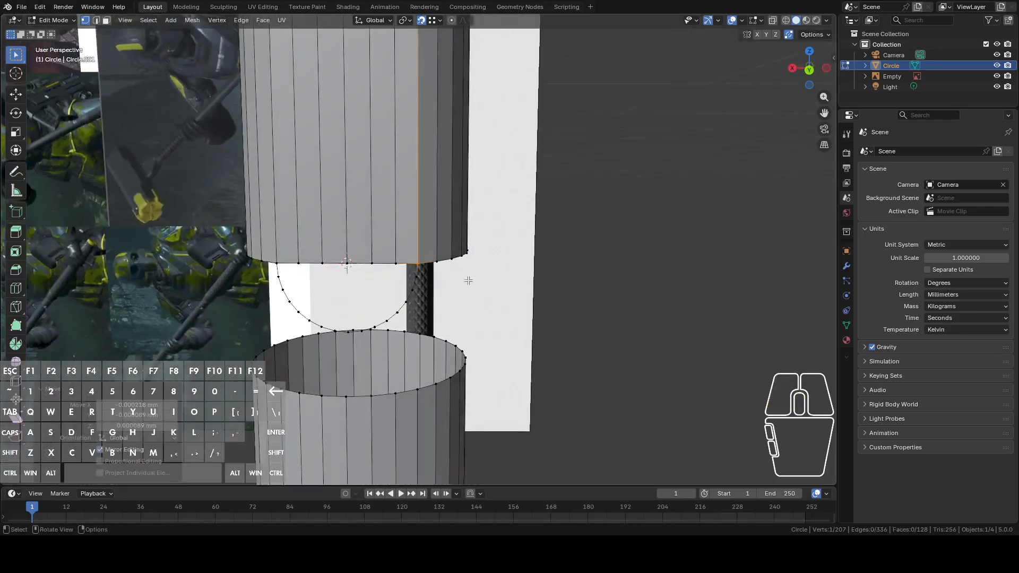
Test-move the shared corner vertex to check that the arc's end is merged with the shaft, cancelling the move
{"action": "left_click", "coordinate": [421, 263]}
{"action": "middle_click_drag", "start_coordinate": [457, 246], "coordinate": [484, 232]}
{"action": "key", "text": "g"}
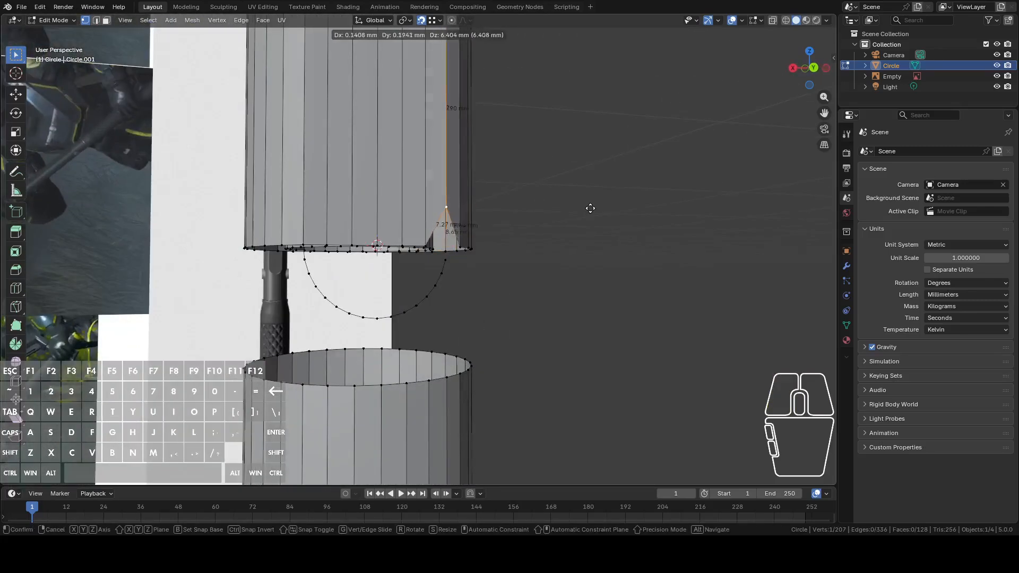
{"action": "middle_click_drag", "start_coordinate": [589, 209], "coordinate": [426, 277], "text": "alt"}
{"action": "right_click", "coordinate": [600, 244]}
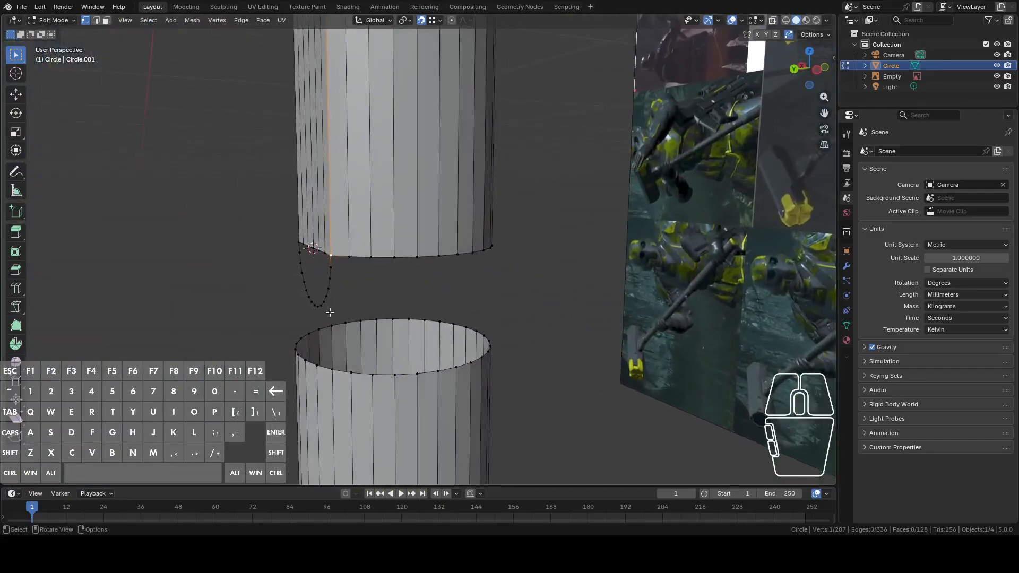
Select all vertices of the arc, including both ends attached to the shaft's corners
{"action": "middle_click_drag", "start_coordinate": [330, 313], "coordinate": [351, 348]}
{"action": "middle_click_drag", "start_coordinate": [357, 301], "coordinate": [403, 286]}
{"action": "left_click", "coordinate": [393, 260]}
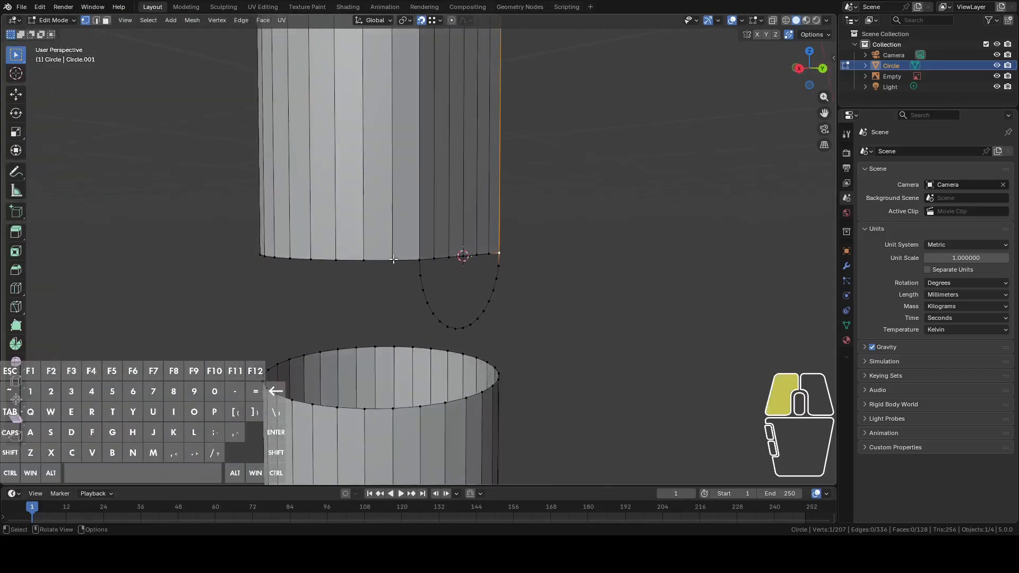
{"action": "middle_click_drag", "start_coordinate": [404, 346], "coordinate": [429, 333]}
{"action": "middle_click_drag", "start_coordinate": [432, 282], "coordinate": [524, 294]}
{"action": "key", "text": "c"}
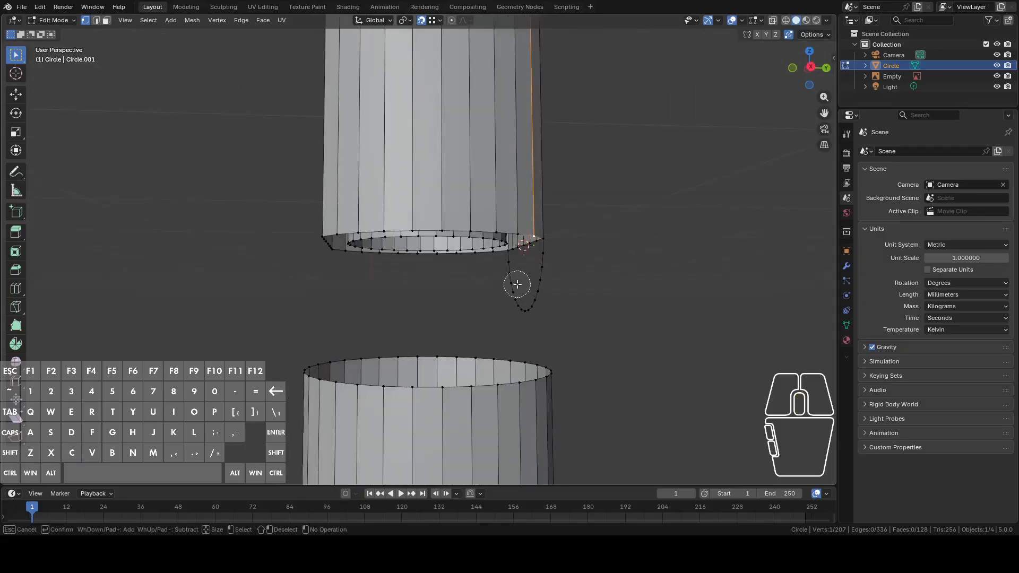
{"action": "mouse_move", "coordinate": [514, 282]}
{"action": "left_mouse_down"}
{"action": "mouse_move", "coordinate": [509, 269]}
{"action": "mouse_move", "coordinate": [538, 297]}
{"action": "left_mouse_up"}
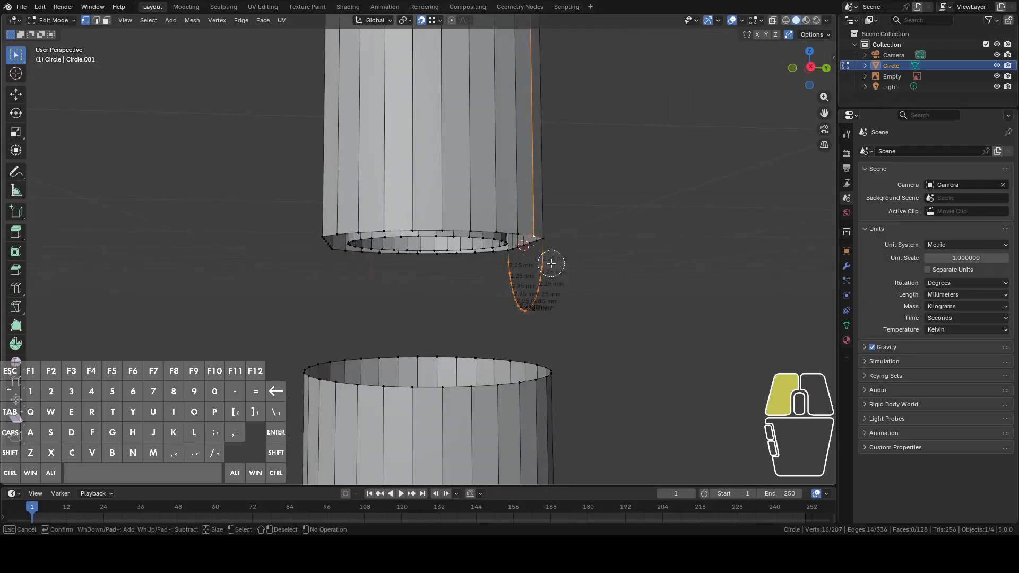
{"action": "mouse_move", "coordinate": [551, 263]}
{"action": "middle_mouse_down"}
{"action": "mouse_move", "coordinate": [467, 276]}
{"action": "mouse_move", "coordinate": [484, 281]}
{"action": "mouse_move", "coordinate": [450, 273]}
{"action": "mouse_move", "coordinate": [587, 275]}
{"action": "middle_mouse_up"}
{"action": "left_click", "coordinate": [443, 278], "text": "shift"}
{"action": "right_click", "coordinate": [446, 276]}
{"action": "left_click", "coordinate": [466, 273], "text": "shift"}
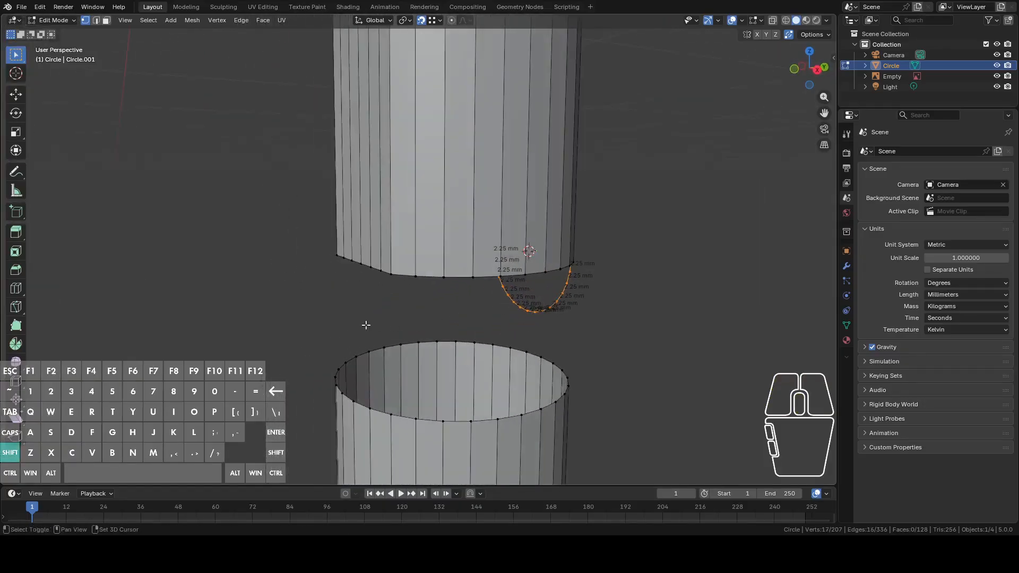
Duplicate the arc and move the copy along Y to the opposite flat side, snapping it to the shaft's lower corners
{"action": "key", "text": "shift+d"}
{"action": "right_click", "coordinate": [329, 323]}
{"action": "key", "text": "g"}
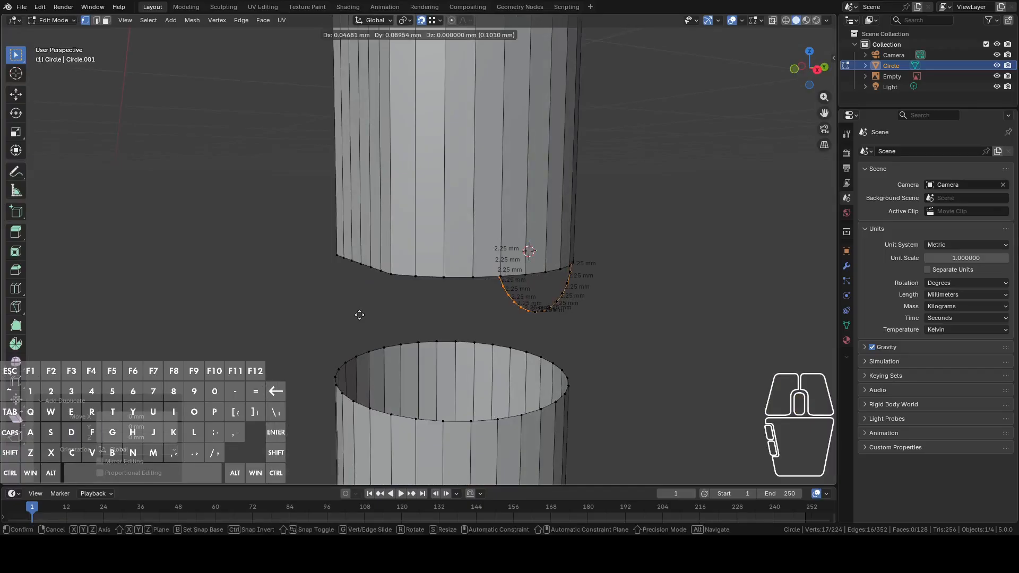
{"action": "key", "text": "y"}
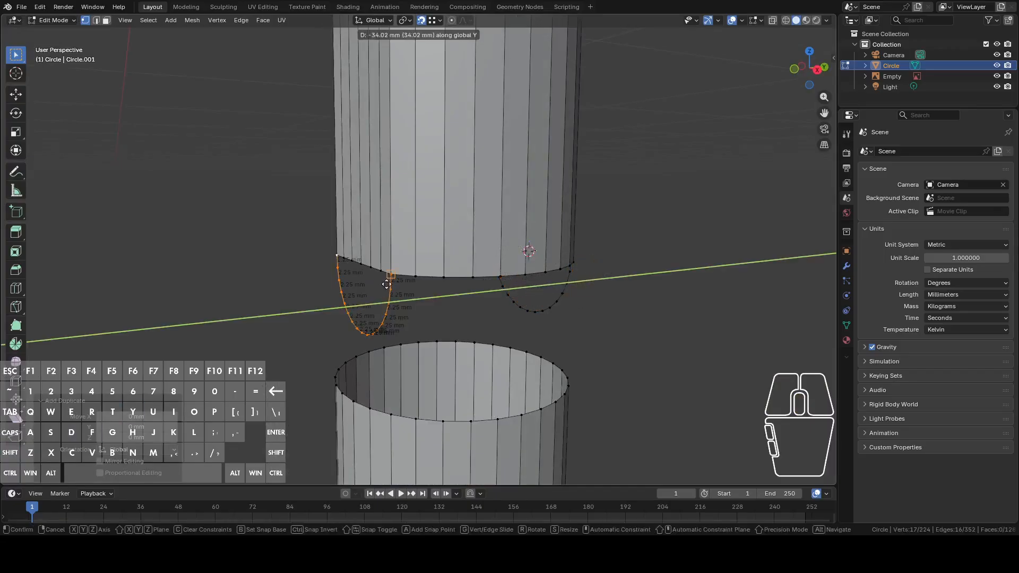
{"action": "left_click", "coordinate": [392, 277]}
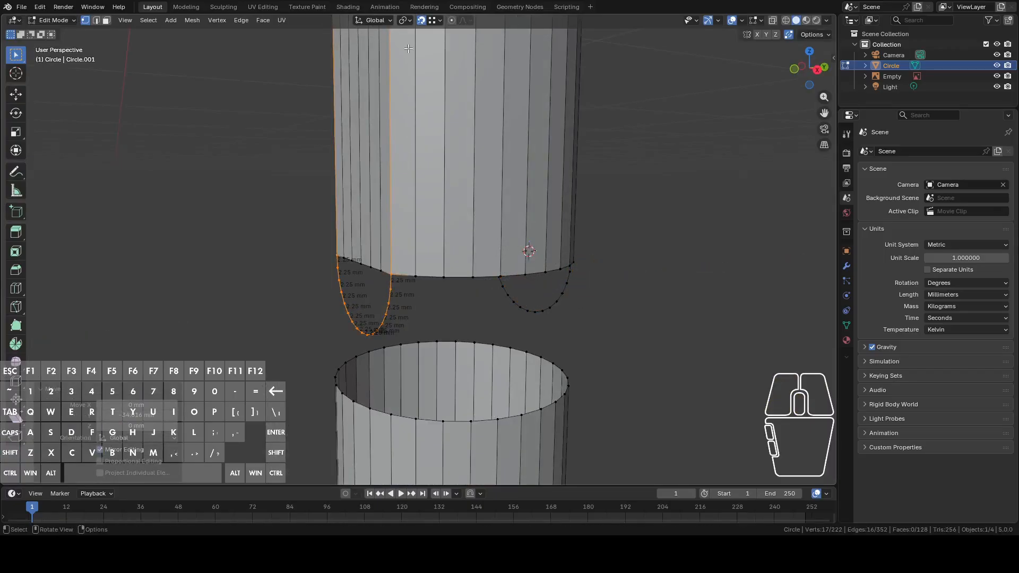
{"action": "middle_click_drag", "start_coordinate": [443, 230], "coordinate": [534, 174]}
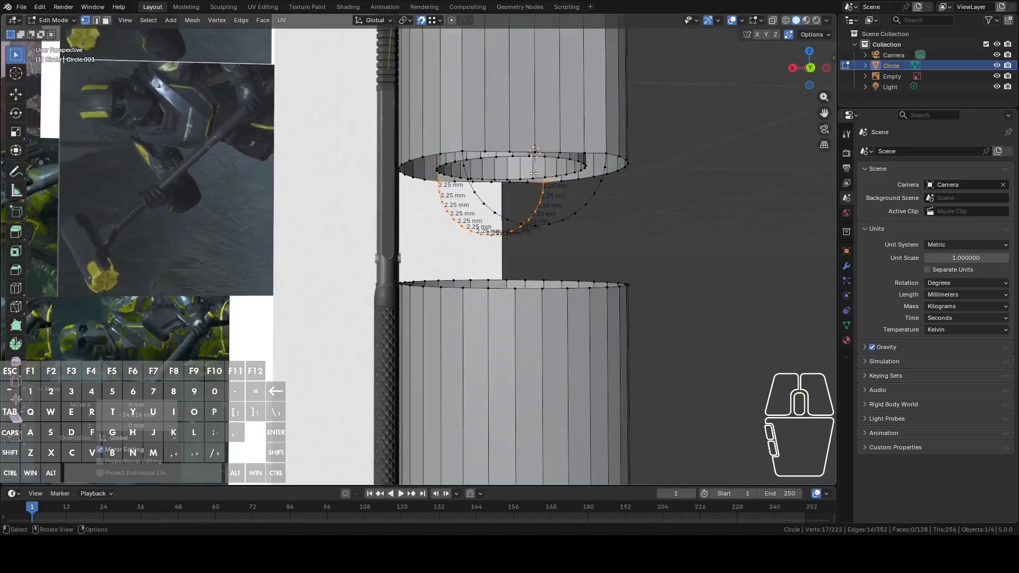
Select the nine vertices on the lower section's upper rim that face the shaft's first rounded side
{"action": "left_click", "coordinate": [447, 147]}
{"action": "middle_click_drag", "start_coordinate": [448, 147], "coordinate": [493, 259]}
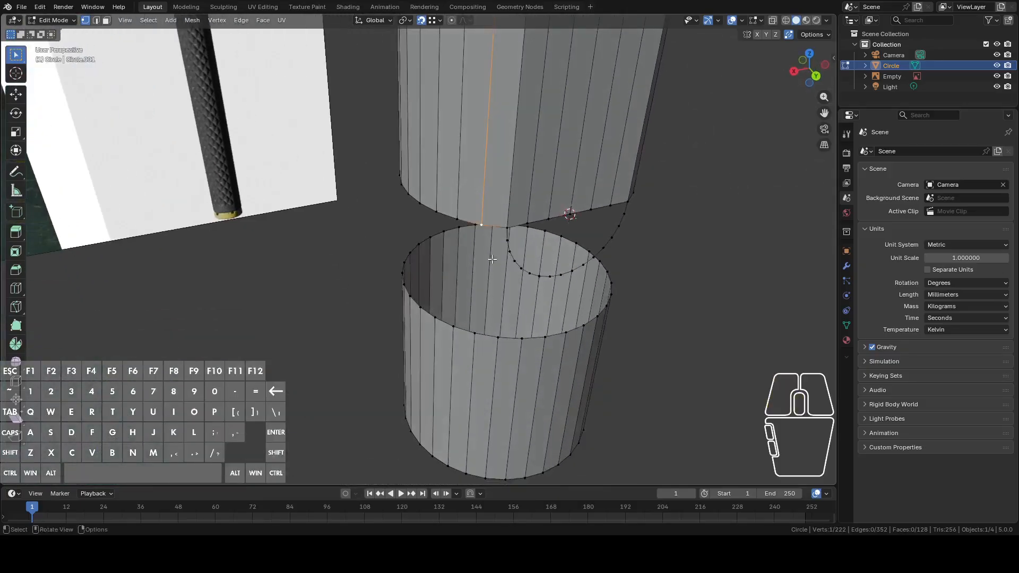
{"action": "left_click", "coordinate": [476, 334], "text": "shift"}
{"action": "middle_click_drag", "start_coordinate": [480, 340], "coordinate": [454, 304]}
{"action": "left_click", "coordinate": [495, 308], "text": "ctrl"}
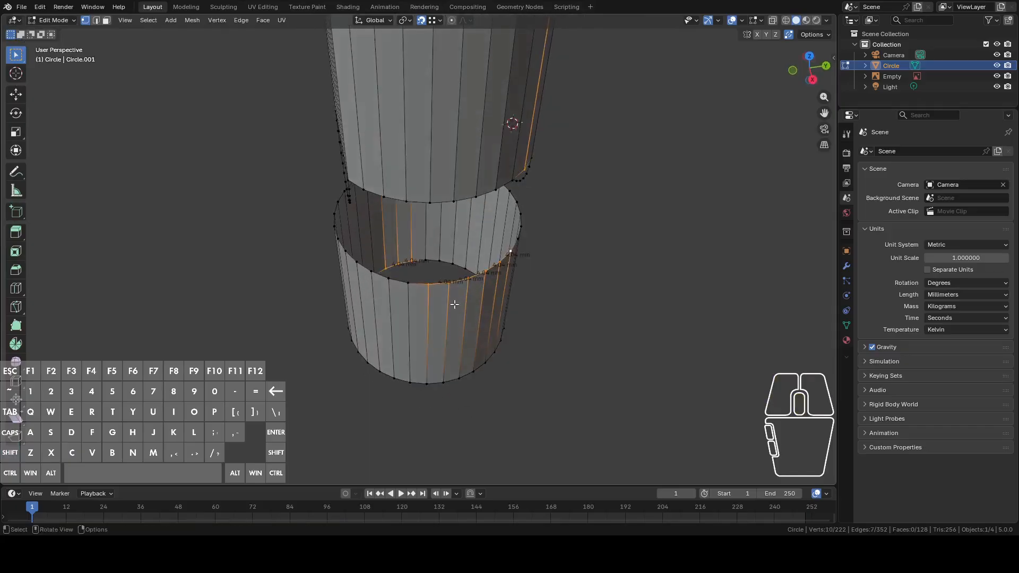
{"action": "key", "text": "c"}
{"action": "left_click_drag", "start_coordinate": [416, 255], "coordinate": [393, 257], "text": "shift"}
{"action": "middle_click_drag", "start_coordinate": [393, 258], "coordinate": [411, 308]}
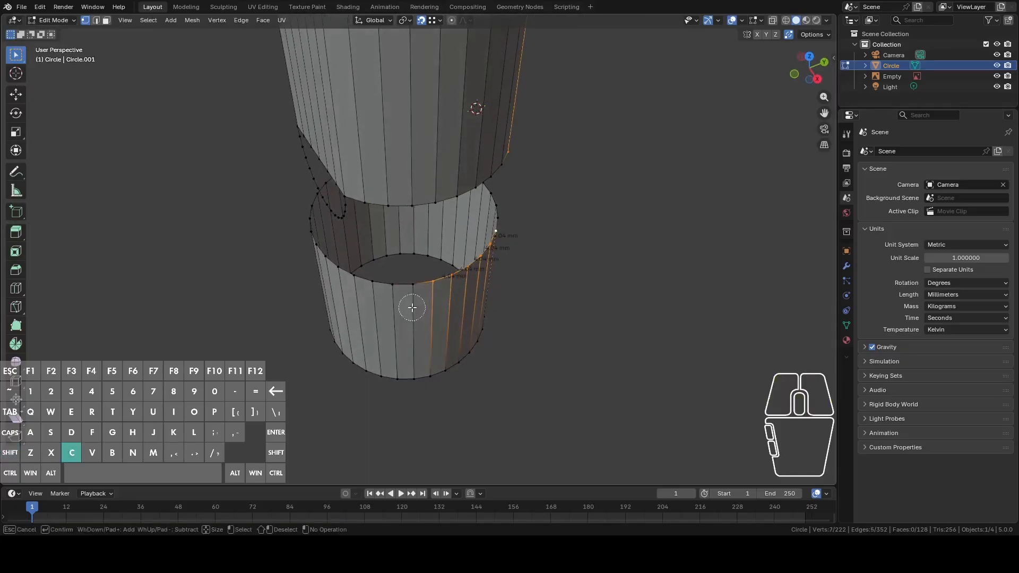
{"action": "left_click_drag", "start_coordinate": [412, 307], "coordinate": [403, 293]}
{"action": "middle_click_drag", "start_coordinate": [405, 292], "coordinate": [455, 291]}
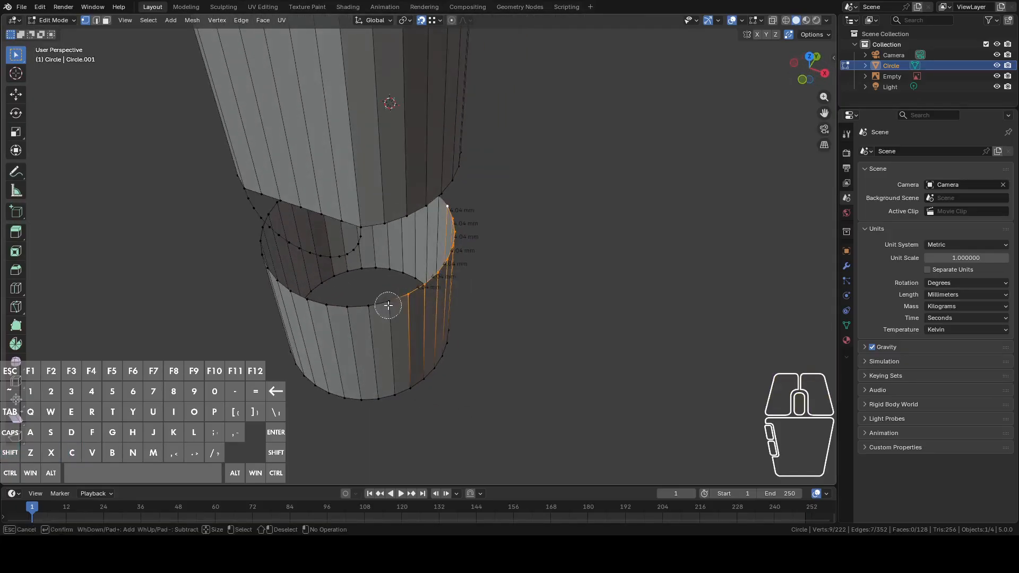
{"action": "left_click", "coordinate": [388, 306]}
Add the matching vertices of the shaft's rounded lower edge to the selection and bridge both edge loops
{"action": "middle_click_drag", "start_coordinate": [396, 305], "coordinate": [359, 269]}
{"action": "left_click_drag", "start_coordinate": [374, 182], "coordinate": [445, 175]}
{"action": "right_click", "coordinate": [445, 176]}
{"action": "middle_click_drag", "start_coordinate": [478, 181], "coordinate": [420, 184]}
{"action": "key", "text": "c"}
{"action": "left_click_drag", "start_coordinate": [464, 184], "coordinate": [500, 181]}
{"action": "right_click", "coordinate": [500, 181]}
{"action": "middle_click_drag", "start_coordinate": [500, 181], "coordinate": [517, 197]}
{"action": "key", "text": "2"}
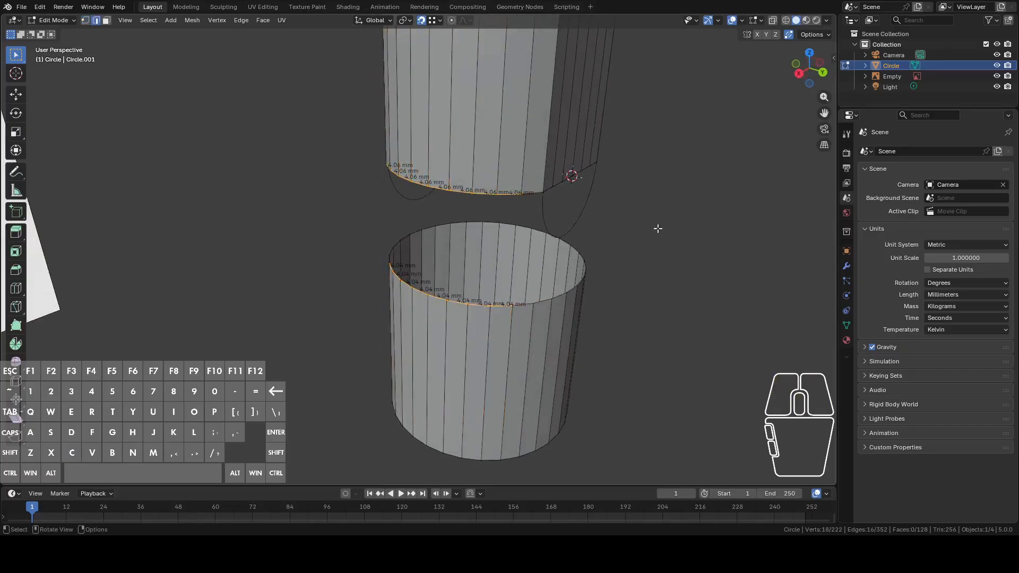
{"action": "middle_click_drag", "start_coordinate": [611, 221], "coordinate": [672, 217]}
{"action": "key", "text": "ctrl+e"}
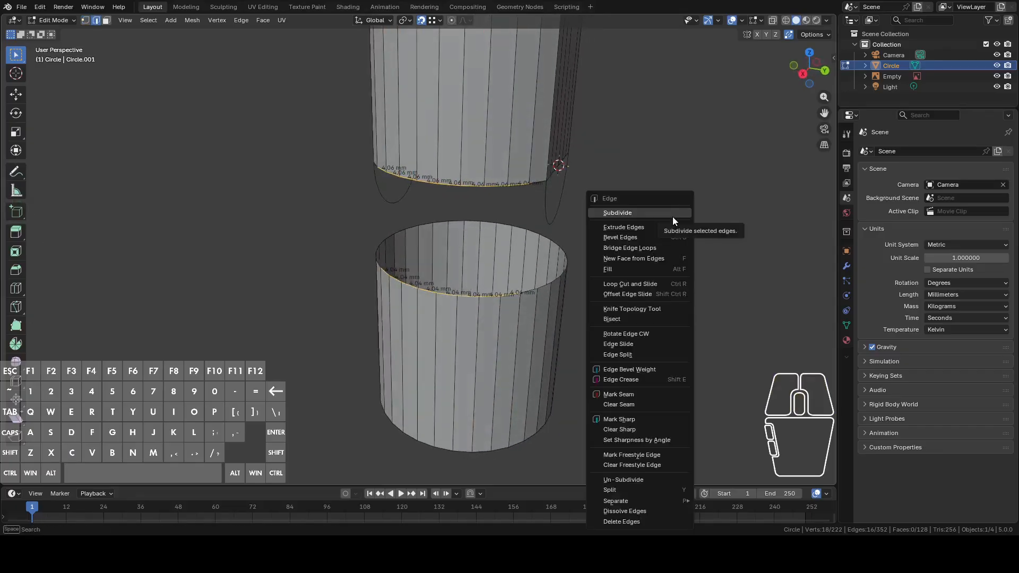
{"action": "left_click", "coordinate": [637, 247]}
Select the nine vertices along the shaft's lower edge on the other, still unbridged rounded side
{"action": "middle_click_drag", "start_coordinate": [636, 247], "coordinate": [325, 261]}
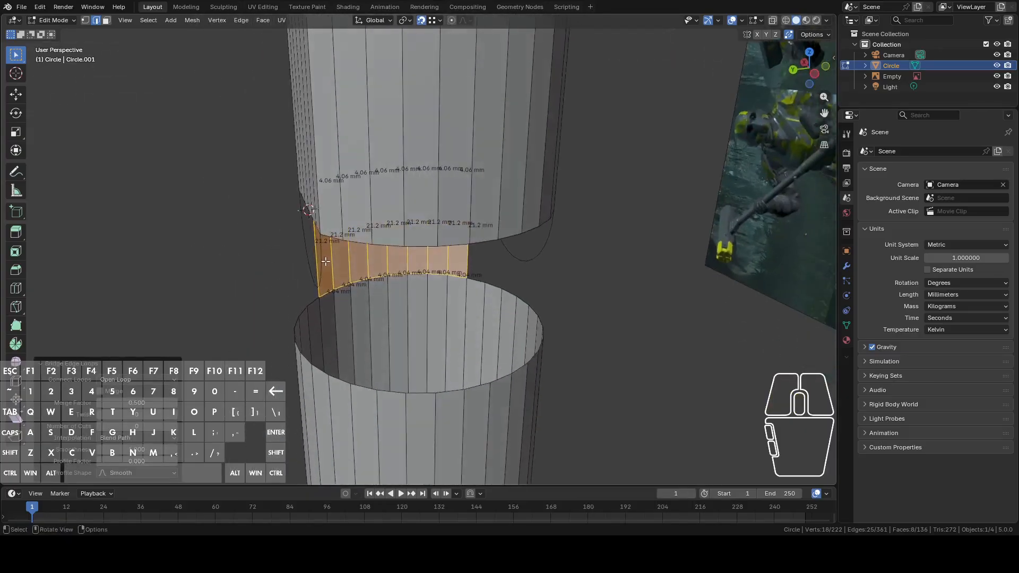
{"action": "left_click", "coordinate": [349, 236]}
{"action": "key", "text": "1"}
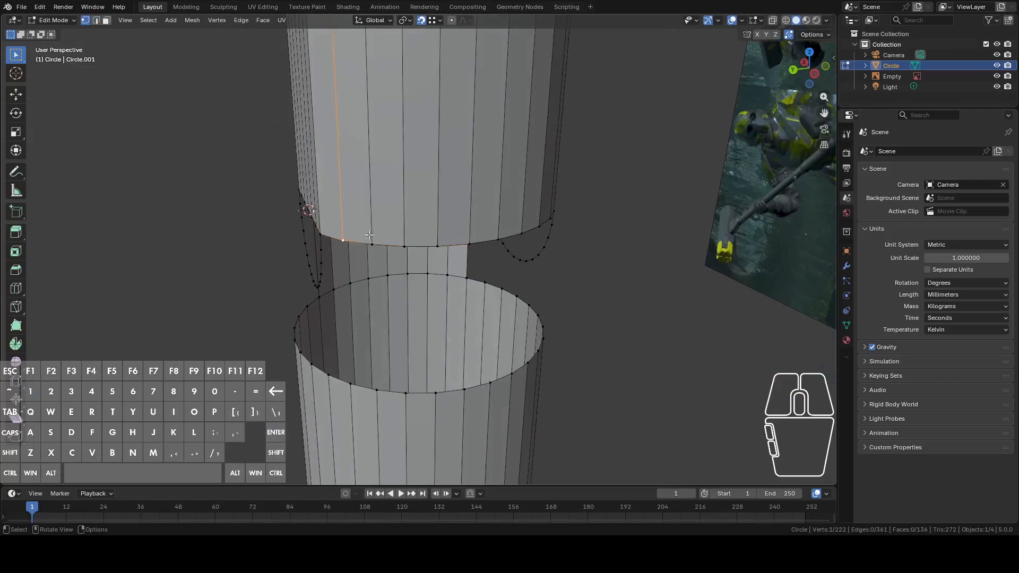
{"action": "key", "text": "c"}
{"action": "left_click_drag", "start_coordinate": [371, 236], "coordinate": [434, 236]}
{"action": "right_click", "coordinate": [434, 236]}
{"action": "middle_click_drag", "start_coordinate": [434, 236], "coordinate": [396, 234]}
{"action": "key", "text": "c"}
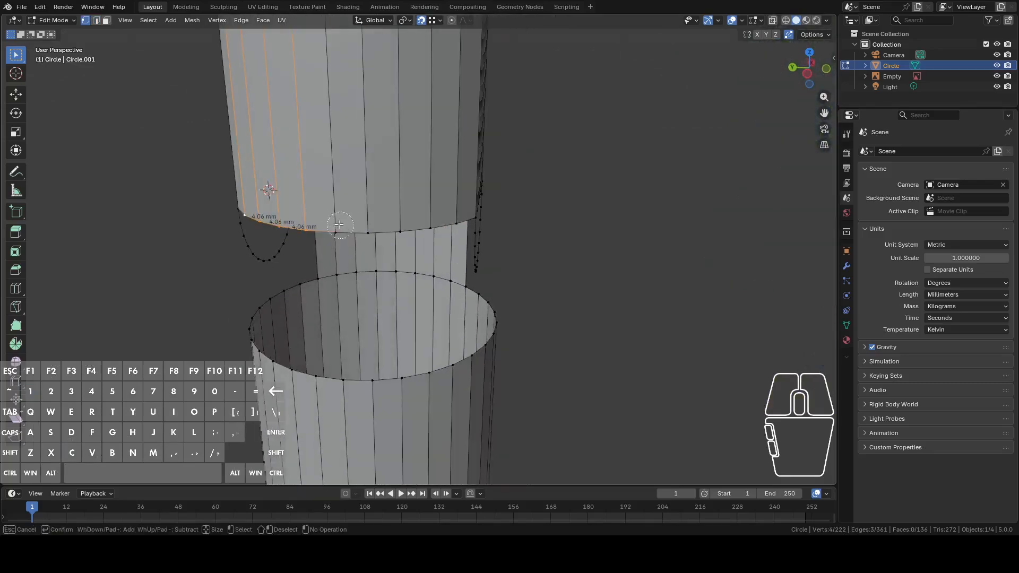
{"action": "left_click_drag", "start_coordinate": [338, 224], "coordinate": [443, 223]}
{"action": "right_click", "coordinate": [444, 224]}
{"action": "middle_click_drag", "start_coordinate": [444, 224], "coordinate": [427, 379]}
Add the matching nine vertices of the lower section's rim to the selection and bridge the two edge loops
{"action": "key", "text": "c"}
{"action": "mouse_move", "coordinate": [412, 409]}
{"action": "left_mouse_down"}
{"action": "mouse_move", "coordinate": [393, 420]}
{"action": "mouse_move", "coordinate": [363, 417]}
{"action": "left_mouse_up"}
{"action": "right_click", "coordinate": [364, 417]}
{"action": "mouse_move", "coordinate": [364, 417]}
{"action": "middle_mouse_down"}
{"action": "mouse_move", "coordinate": [395, 420]}
{"action": "mouse_move", "coordinate": [445, 394]}
{"action": "middle_mouse_up"}
{"action": "key", "text": "c"}
{"action": "right_click", "coordinate": [437, 427]}
{"action": "key", "text": "c"}
{"action": "left_click_drag", "start_coordinate": [480, 373], "coordinate": [471, 375]}
{"action": "left_click_drag", "start_coordinate": [387, 382], "coordinate": [386, 383]}
{"action": "right_click", "coordinate": [386, 383]}
{"action": "middle_click_drag", "start_coordinate": [386, 383], "coordinate": [409, 378]}
{"action": "key", "text": "c"}
{"action": "left_click_drag", "start_coordinate": [408, 378], "coordinate": [391, 379]}
{"action": "right_click", "coordinate": [402, 380]}
{"action": "key", "text": "2"}
{"action": "key", "text": "ctrl+e"}
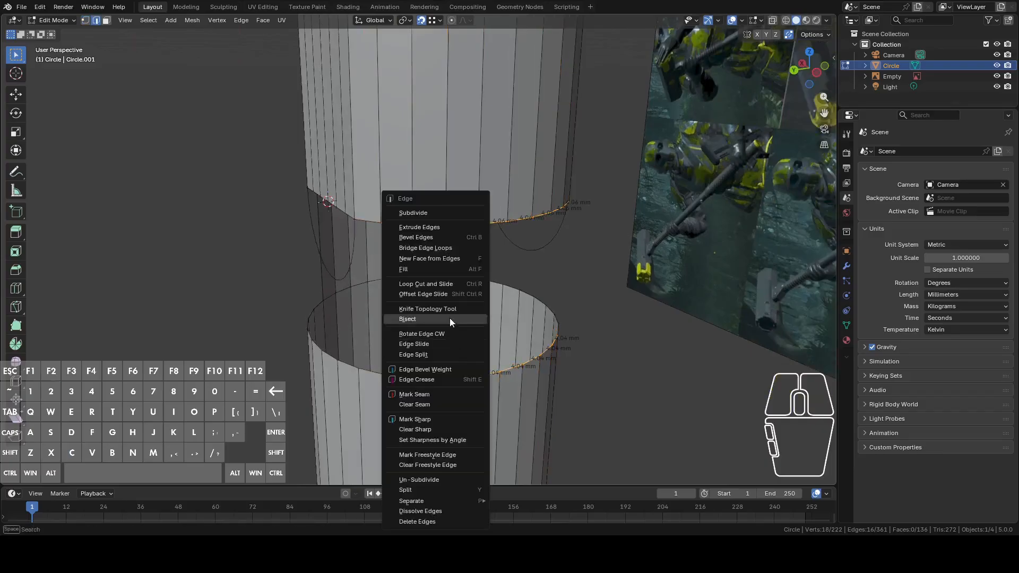
{"action": "left_click", "coordinate": [433, 245]}
Select the border edge loops of both remaining openings under the shaft's flat sides
{"action": "middle_click_drag", "start_coordinate": [548, 275], "coordinate": [481, 269]}
{"action": "key", "text": "1"}
{"action": "left_click", "coordinate": [436, 263], "text": "alt"}
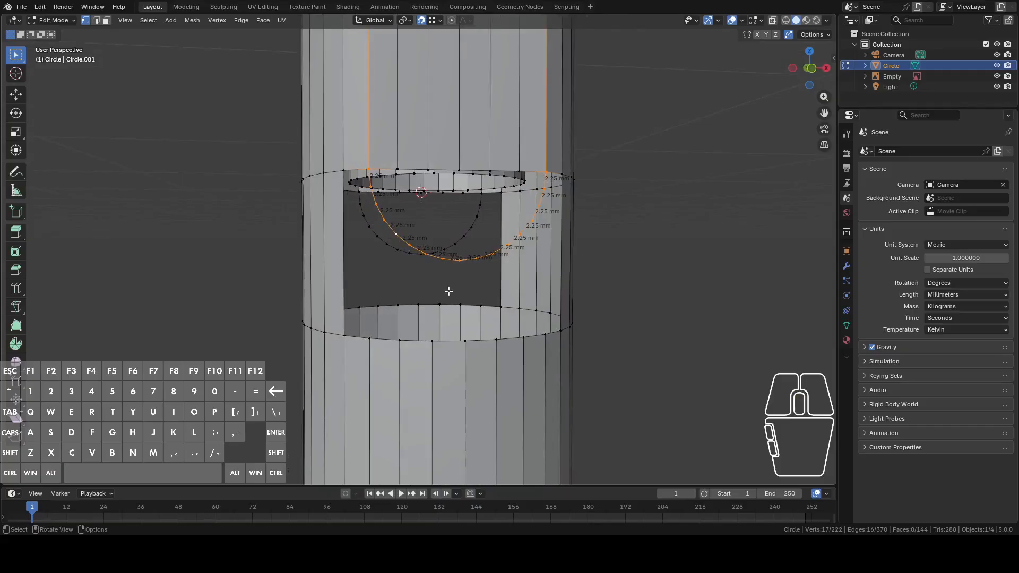
{"action": "mouse_move", "coordinate": [464, 303]}
{"action": "middle_mouse_down"}
{"action": "mouse_move", "coordinate": [435, 329]}
{"action": "mouse_move", "coordinate": [398, 329]}
{"action": "mouse_move", "coordinate": [455, 316]}
{"action": "middle_mouse_up"}
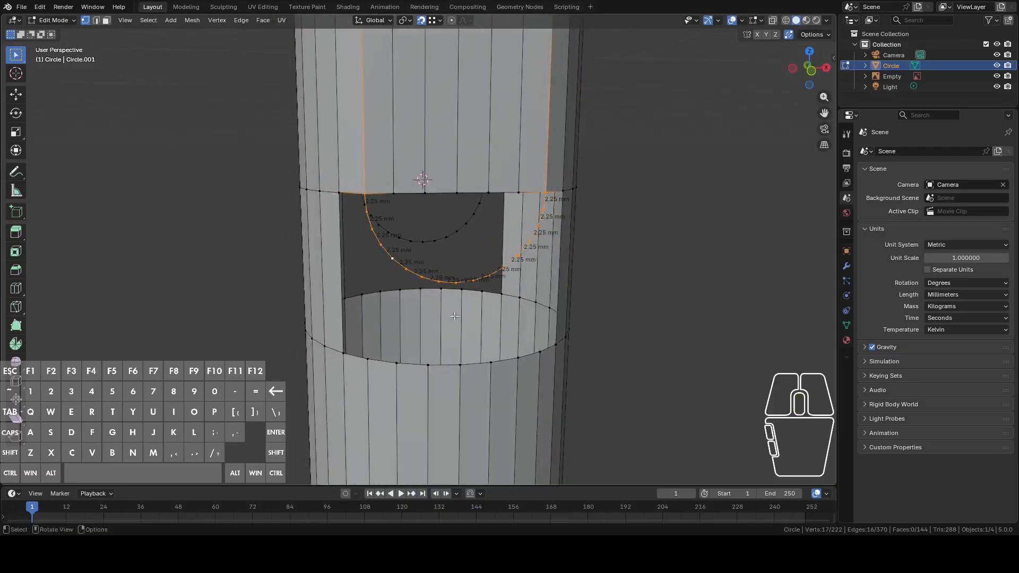
{"action": "left_click", "coordinate": [455, 373], "text": "alt"}
{"action": "left_click", "coordinate": [389, 292], "text": "alt+shift"}
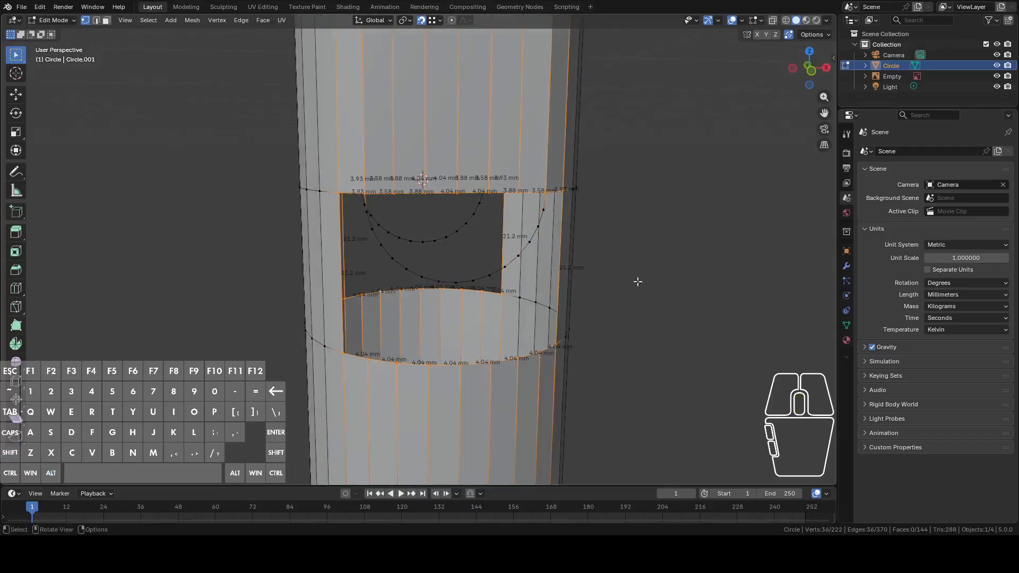
In front view with X-ray on, deselect the vertices along the shaft's lower edge, keeping only the lower section's rim selected
{"action": "left_click", "coordinate": [811, 73]}
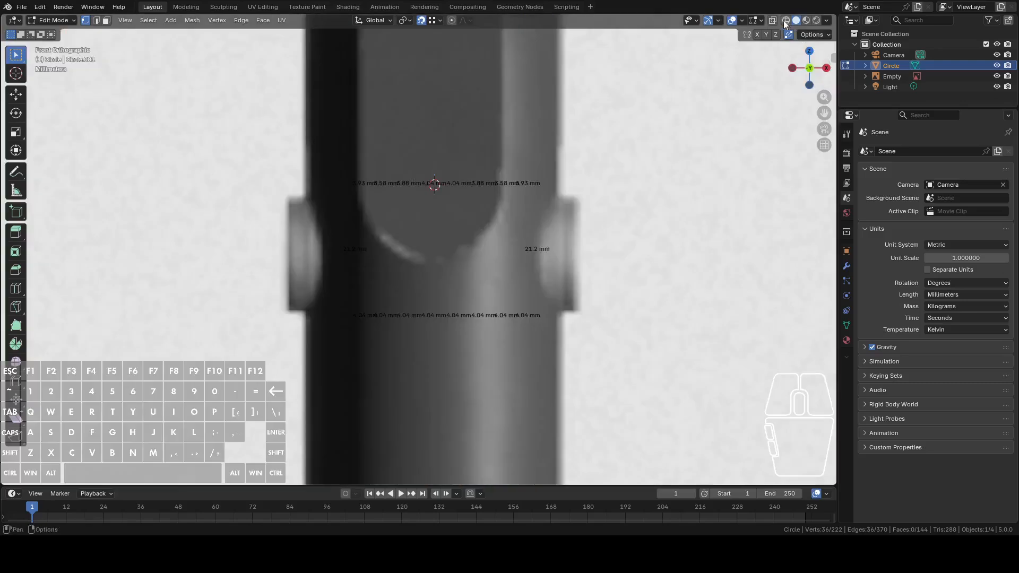
{"action": "left_click", "coordinate": [773, 20]}
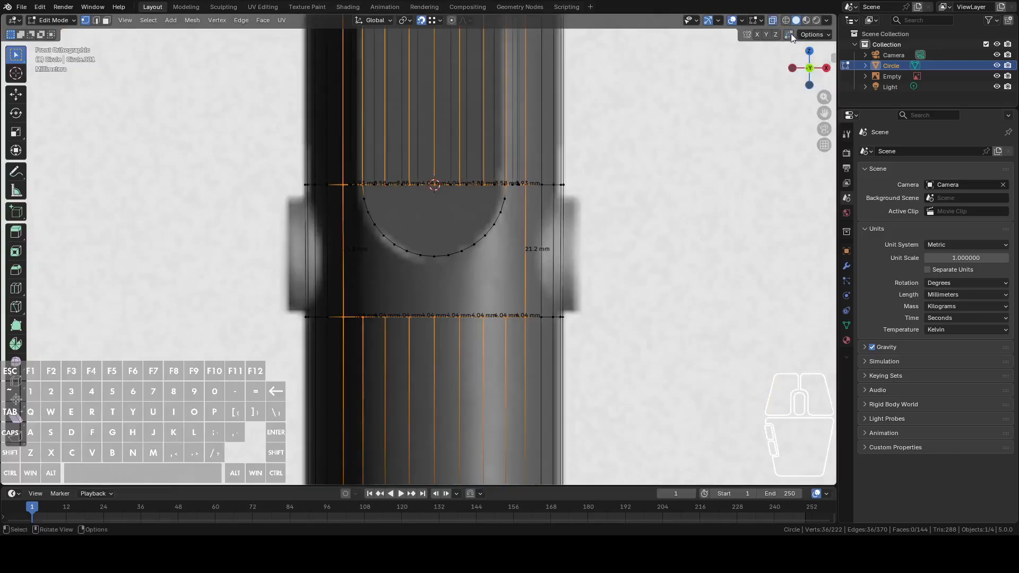
{"action": "key", "text": "c"}
{"action": "left_click_drag", "start_coordinate": [550, 182], "coordinate": [281, 183], "text": "shift"}
{"action": "key", "text": "Escape"}
Add the remaining vertices of the lower section's rim to the selection and move the whole rim up about 8 mm along Z
{"action": "key", "text": "c"}
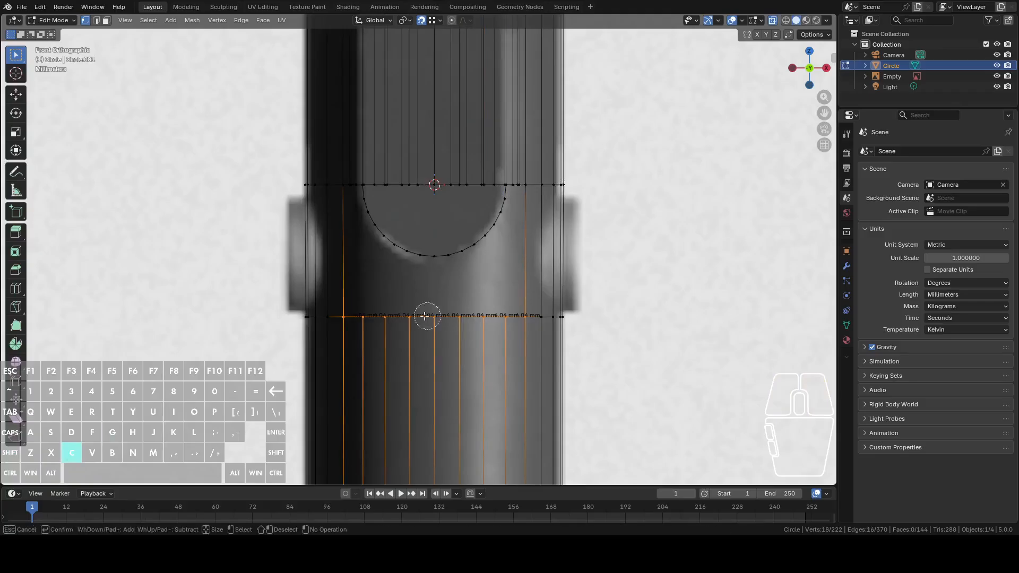
{"action": "mouse_move", "coordinate": [425, 319]}
{"action": "left_mouse_down"}
{"action": "mouse_move", "coordinate": [318, 318]}
{"action": "mouse_move", "coordinate": [601, 321]}
{"action": "left_mouse_up"}
{"action": "key", "text": "Escape"}
{"action": "key", "text": "g"}
{"action": "key", "text": "z"}
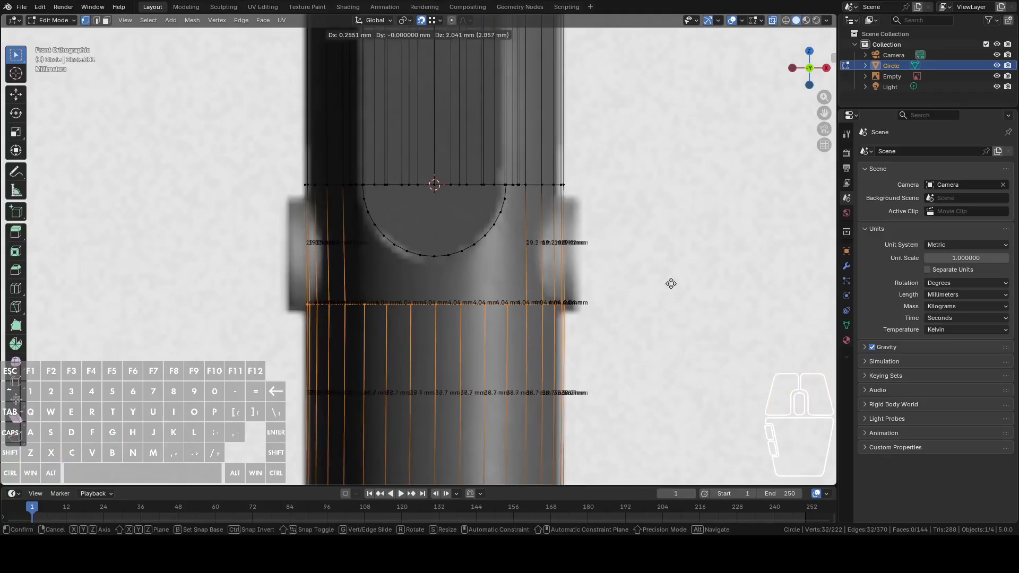
{"action": "left_click", "coordinate": [668, 247]}
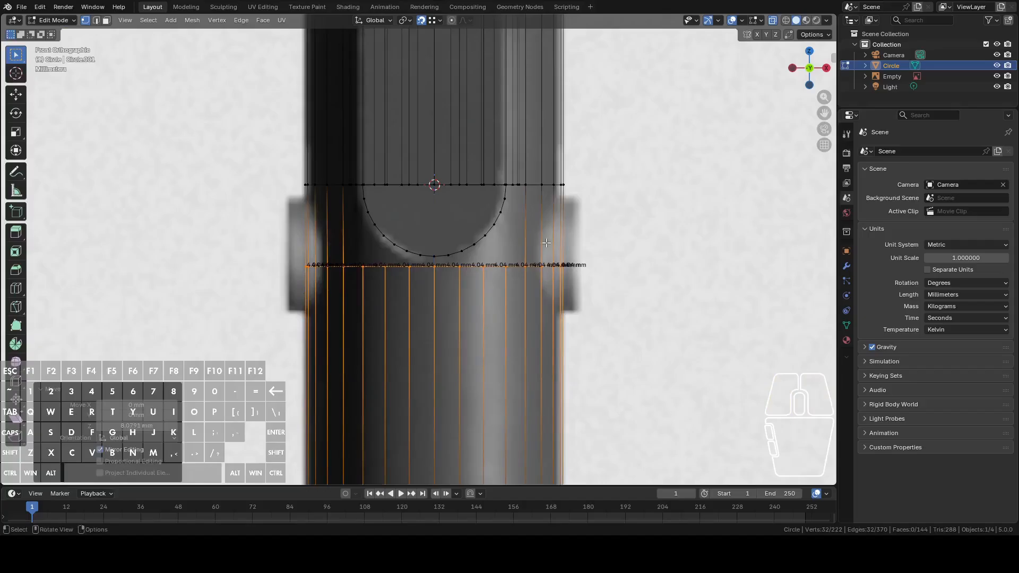
Select the arc with its two adjoining short edges plus the facing lower rim edges, and bridge the two edge loops
{"action": "middle_click_drag", "start_coordinate": [667, 247], "coordinate": [489, 290]}
{"action": "left_click", "coordinate": [466, 293], "text": "alt"}
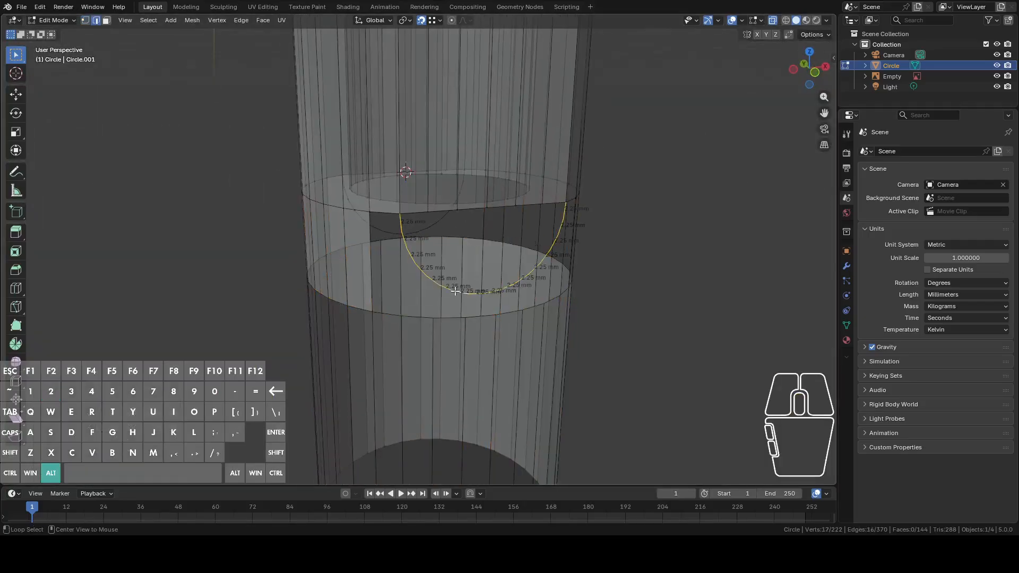
{"action": "left_click", "coordinate": [447, 317], "text": "alt+shift"}
{"action": "middle_click_drag", "start_coordinate": [456, 323], "coordinate": [523, 281]}
{"action": "key", "text": "c"}
{"action": "left_click_drag", "start_coordinate": [412, 223], "coordinate": [528, 221], "text": "shift"}
{"action": "middle_click_drag", "start_coordinate": [525, 219], "coordinate": [498, 207]}
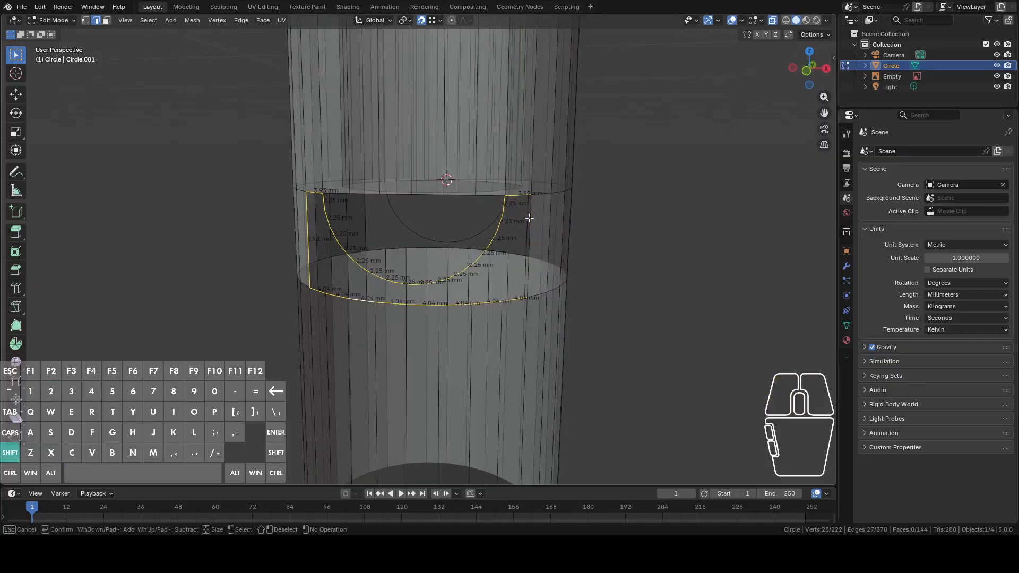
{"action": "left_click", "coordinate": [309, 240], "text": "shift"}
{"action": "right_click", "coordinate": [551, 205]}
{"action": "right_click", "coordinate": [549, 206]}
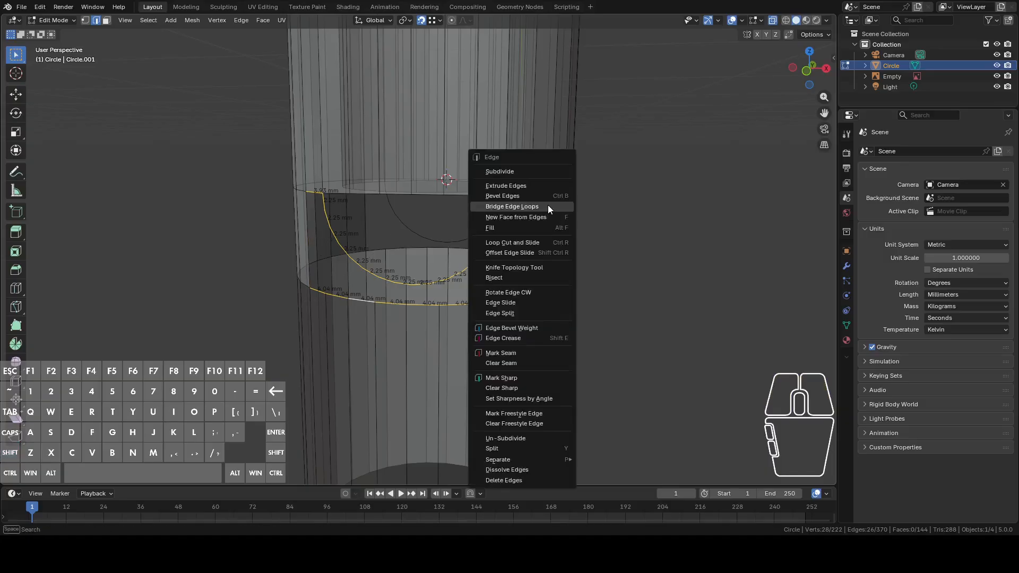
{"action": "left_click", "coordinate": [548, 205]}
Turn off X-ray display to inspect the new faces and undo the bridge between the arc and the lower rim
{"action": "middle_click_drag", "start_coordinate": [559, 216], "coordinate": [565, 269]}
{"action": "key", "text": "Tab"}
{"action": "left_click", "coordinate": [773, 20]}
{"action": "key", "text": "Tab"}
{"action": "key", "text": "ctrl+z"}
{"action": "key", "text": "ctrl+z"}
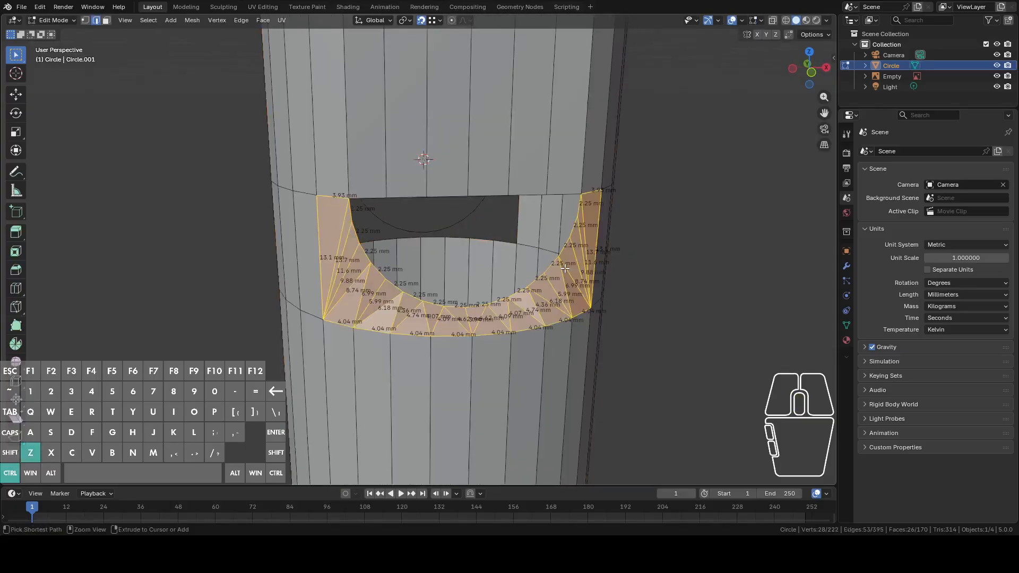
{"action": "key", "text": "ctrl+z"}
{"action": "middle_click_drag", "start_coordinate": [456, 286], "coordinate": [382, 207]}
{"action": "left_click", "coordinate": [419, 276]}
{"action": "key", "text": "1"}
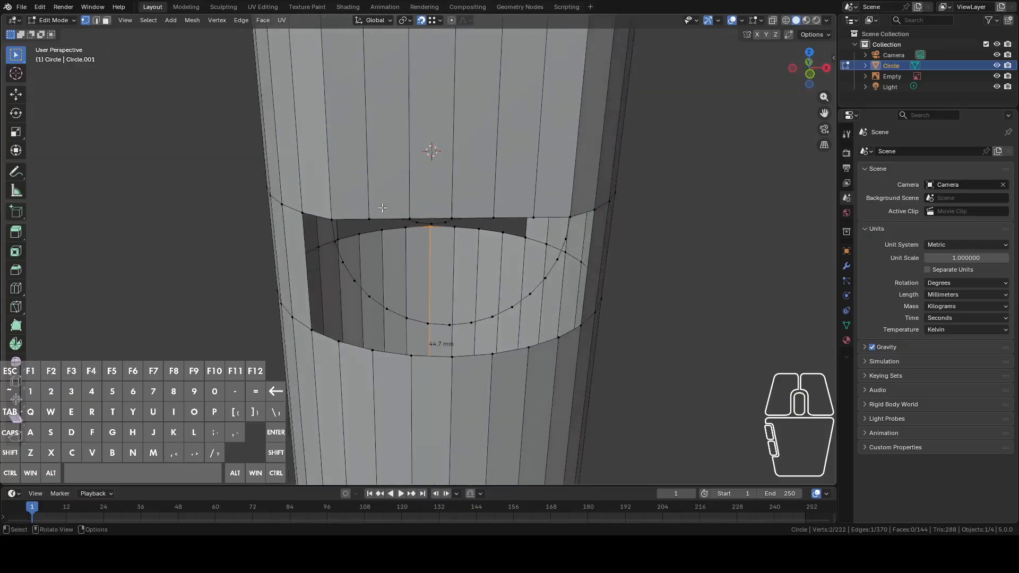
{"action": "middle_click_drag", "start_coordinate": [604, 220], "coordinate": [557, 221]}
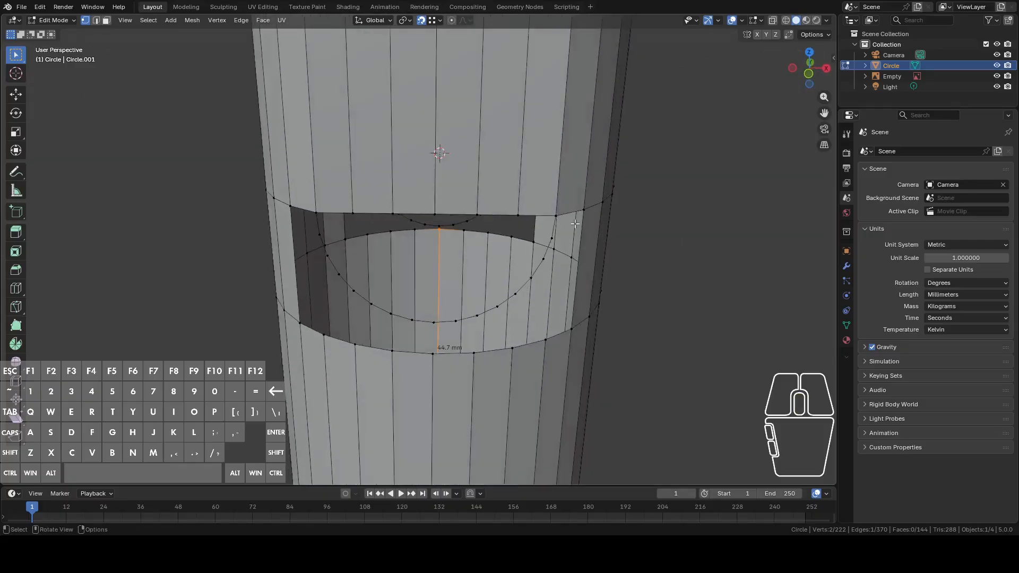
{"action": "key", "text": "2"}
{"action": "middle_click_drag", "start_coordinate": [454, 335], "coordinate": [432, 310]}
Select the vertices of the short edge beside the arc and continue the selection along the first part of the arc
{"action": "key", "text": "1"}
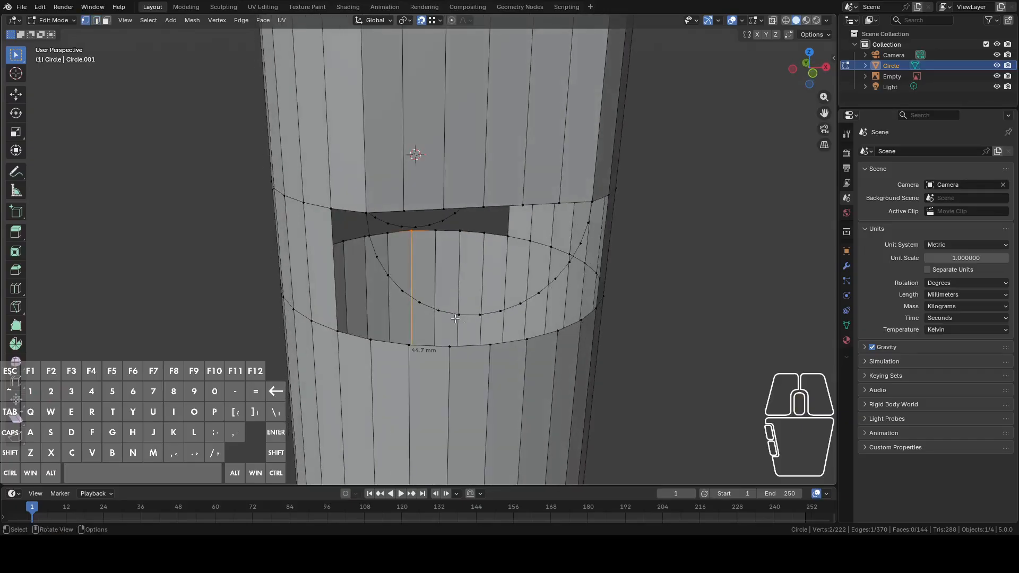
{"action": "left_click", "coordinate": [365, 214]}
{"action": "left_click", "coordinate": [333, 209], "text": "shift"}
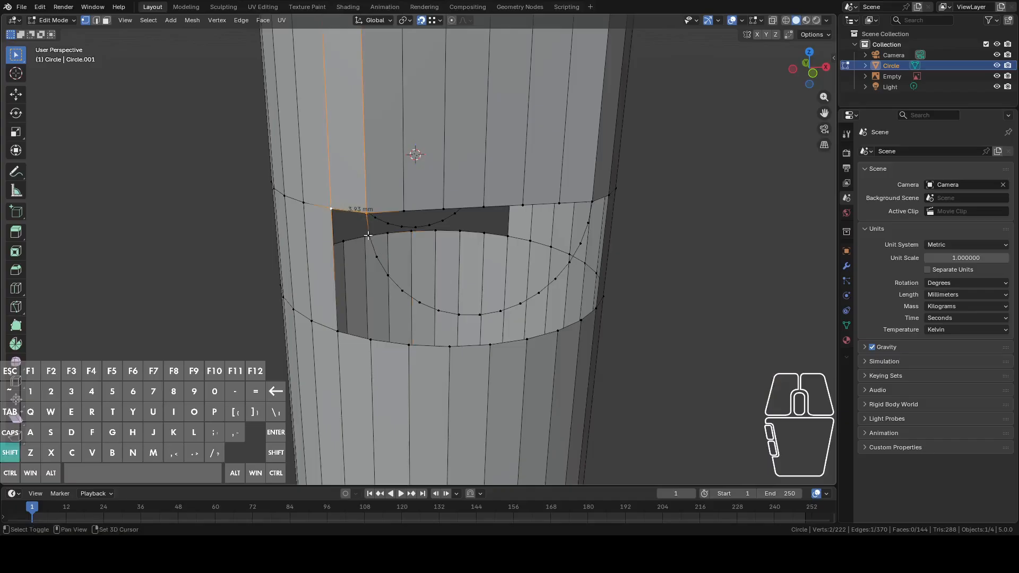
{"action": "middle_click_drag", "start_coordinate": [410, 261], "coordinate": [409, 283]}
{"action": "key", "text": "c"}
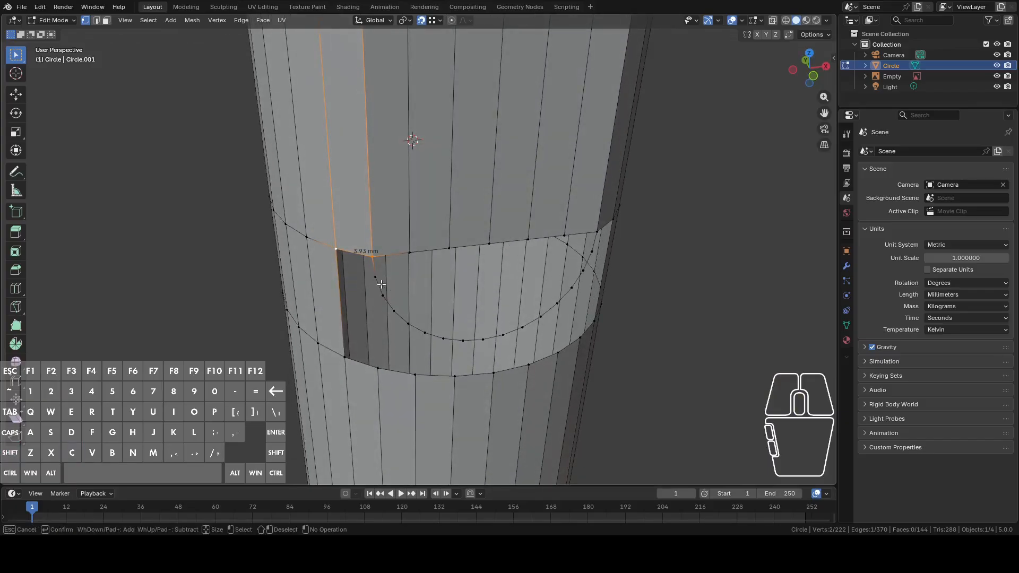
{"action": "left_click", "coordinate": [384, 294]}
{"action": "key", "text": "c"}
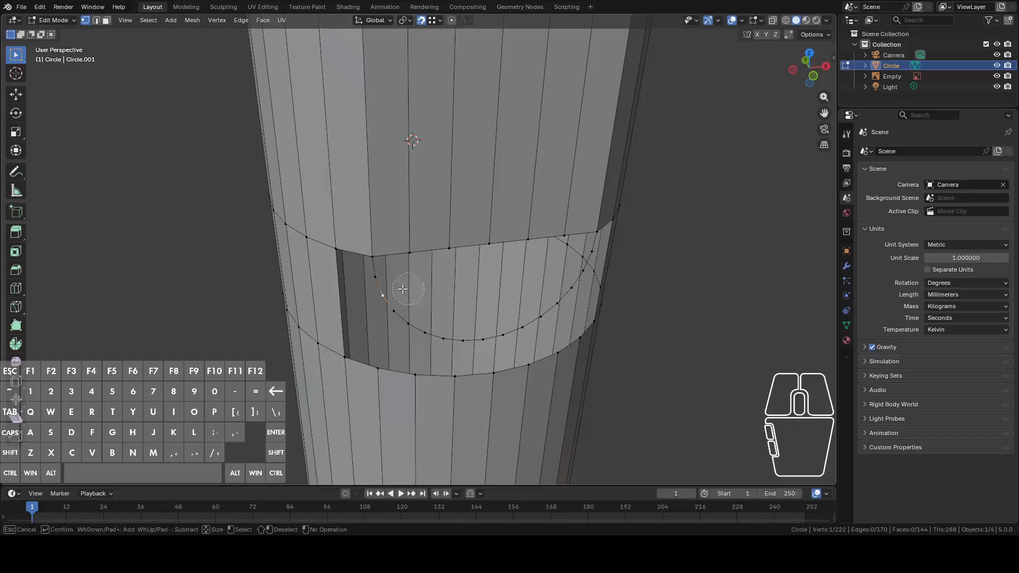
{"action": "mouse_move", "coordinate": [371, 273]}
{"action": "left_mouse_down"}
{"action": "mouse_move", "coordinate": [359, 269]}
{"action": "mouse_move", "coordinate": [398, 310]}
{"action": "mouse_move", "coordinate": [446, 331]}
{"action": "mouse_move", "coordinate": [507, 322]}
{"action": "left_mouse_up"}
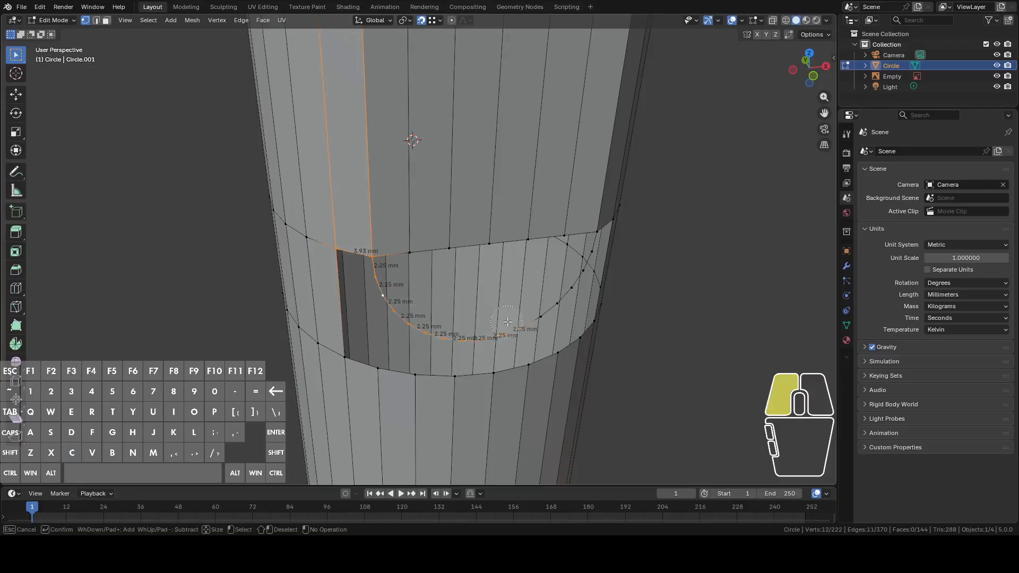
Extend the selection over the rest of the arc and the opposite short edge, and check its edge count
{"action": "right_click", "coordinate": [537, 308]}
{"action": "middle_click_drag", "start_coordinate": [537, 307], "coordinate": [472, 313]}
{"action": "key", "text": "c"}
{"action": "left_click", "coordinate": [433, 336]}
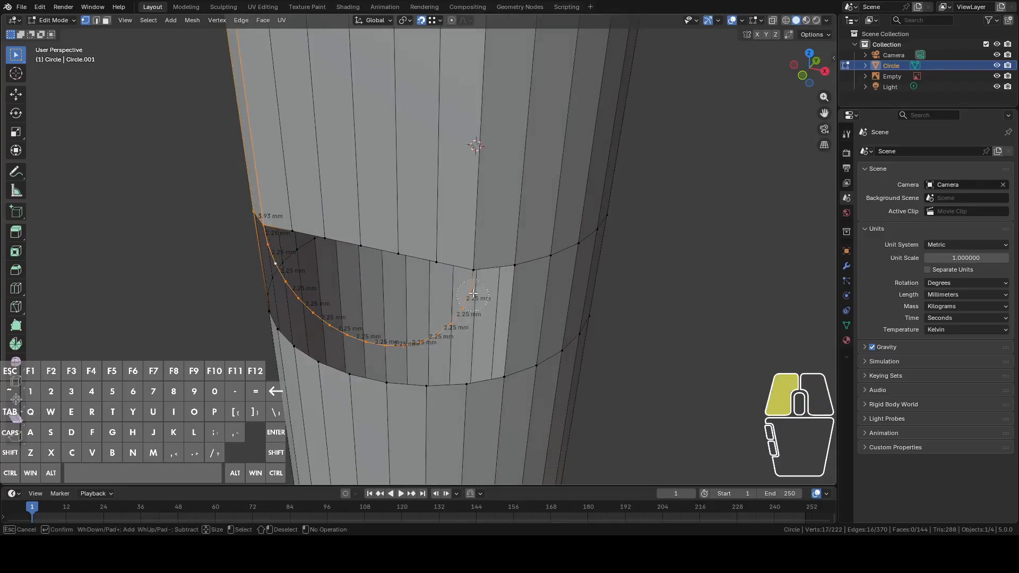
{"action": "left_click_drag", "start_coordinate": [473, 294], "coordinate": [503, 272]}
{"action": "right_click", "coordinate": [503, 272]}
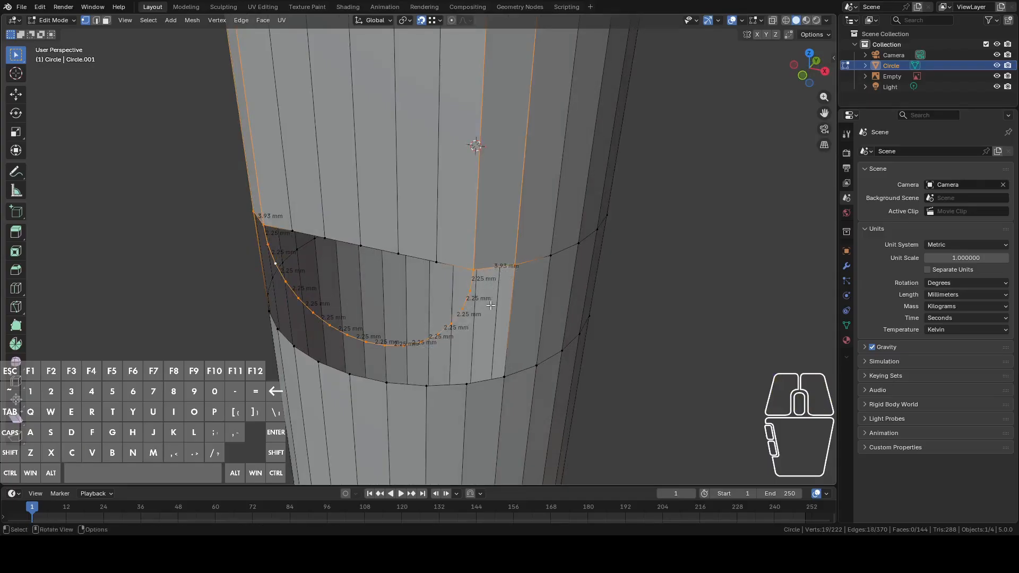
{"action": "key", "text": "2"}
{"action": "middle_click_drag", "start_coordinate": [492, 310], "coordinate": [506, 278]}
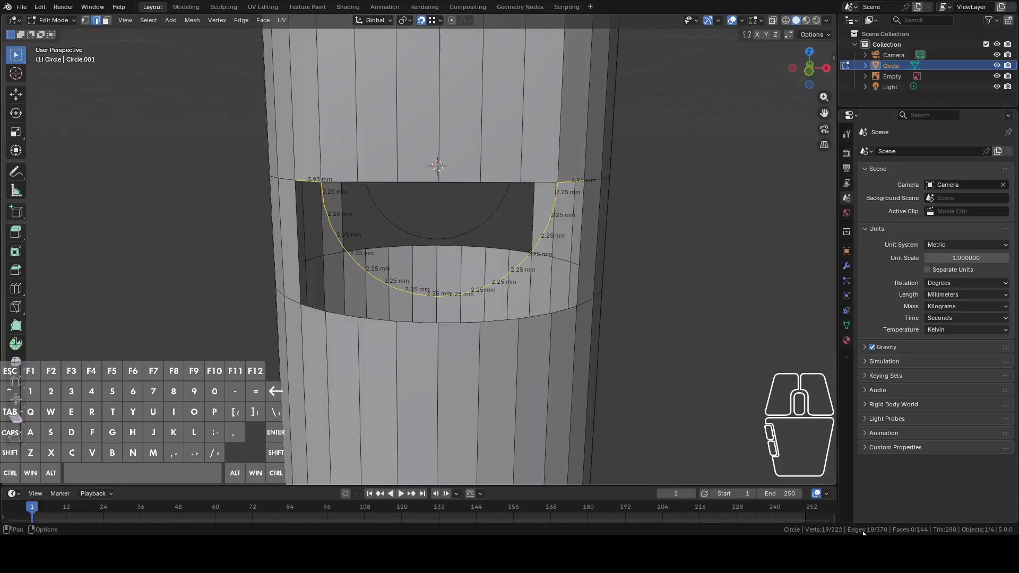
Select the eight lower rim edges that span the opening below the arc
{"action": "middle_click_drag", "start_coordinate": [451, 348], "coordinate": [396, 365]}
{"action": "left_click", "coordinate": [371, 346]}
{"action": "key", "text": "c"}
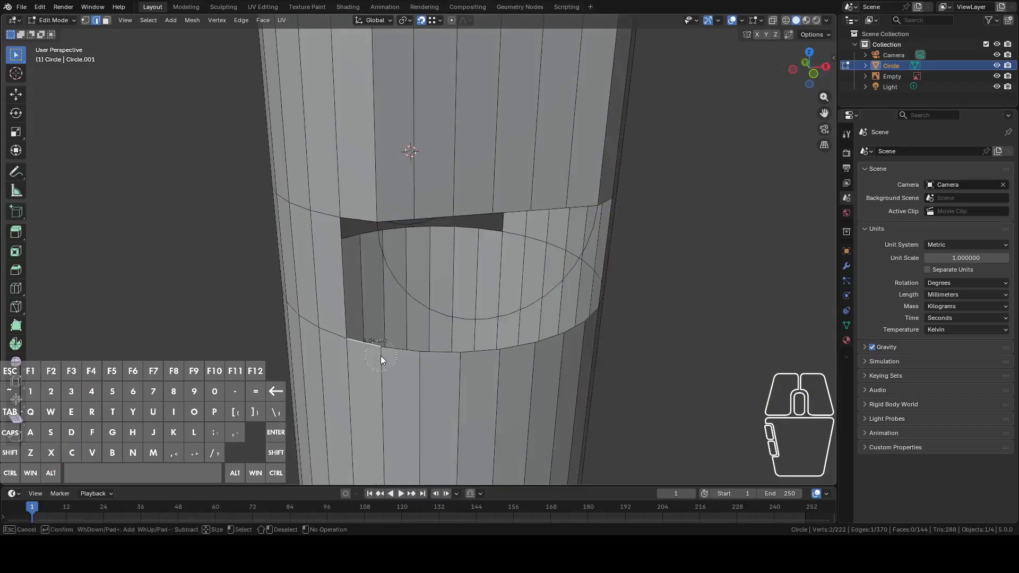
{"action": "right_click", "coordinate": [382, 356]}
{"action": "left_click", "coordinate": [458, 359], "text": "shift"}
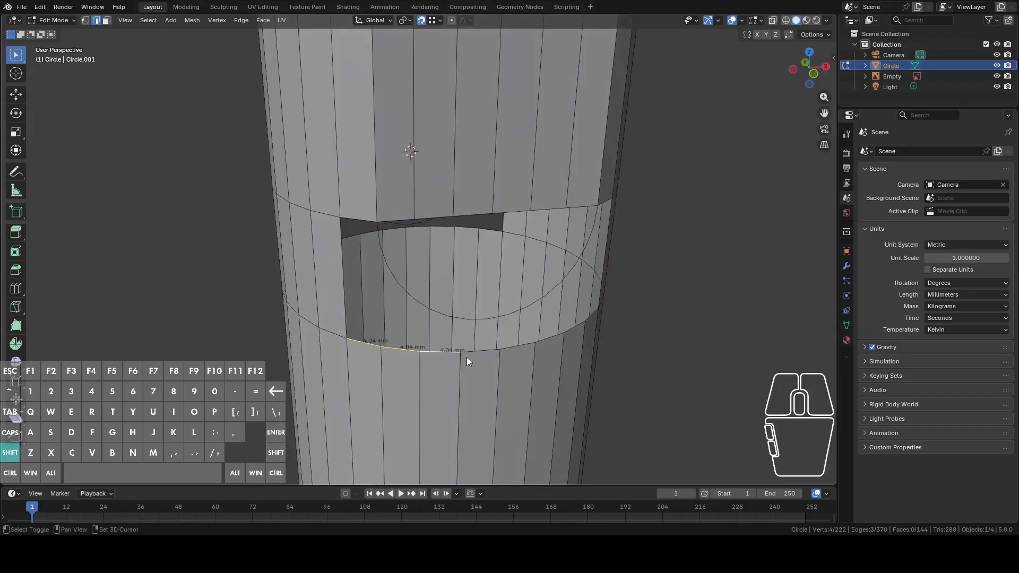
{"action": "left_click", "coordinate": [524, 348], "text": "shift"}
{"action": "left_click", "coordinate": [547, 339], "text": "shift"}
{"action": "left_click", "coordinate": [579, 329], "text": "shift"}
{"action": "middle_click_drag", "start_coordinate": [603, 327], "coordinate": [552, 331]}
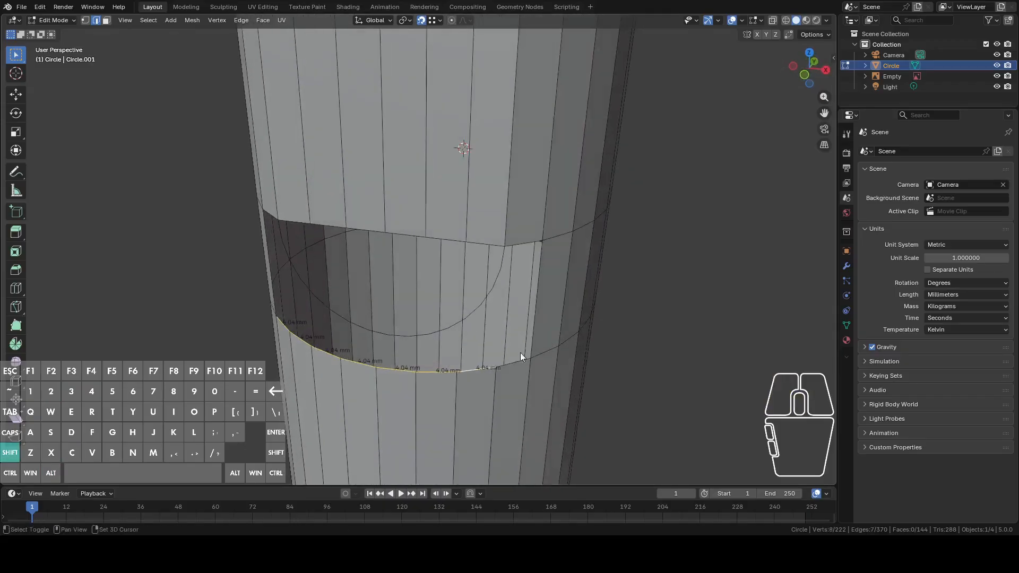
{"action": "left_click", "coordinate": [528, 366], "text": "shift"}
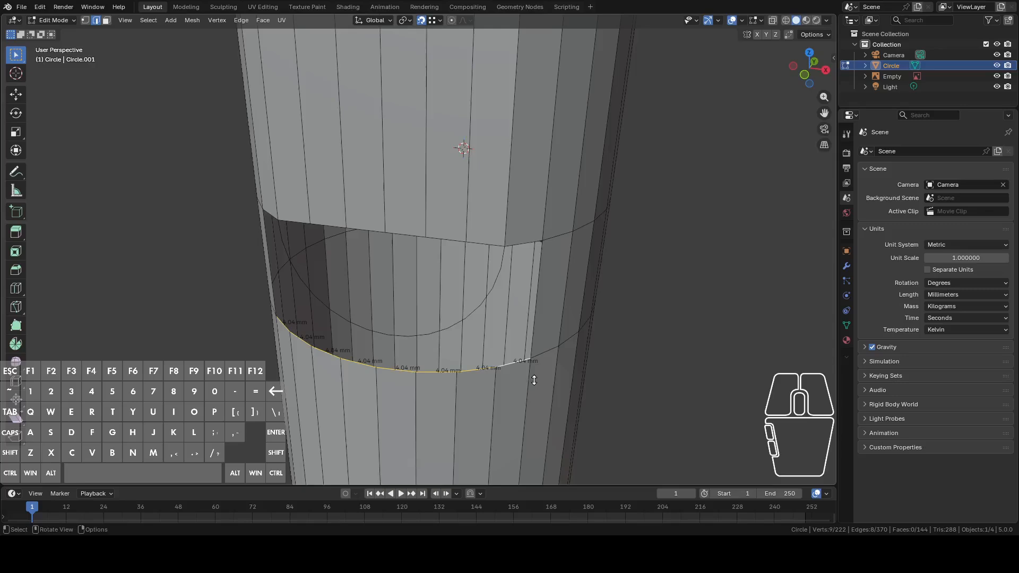
Subdivide the eight selected rim edges and inspect the new vertices in vertex selection mode
{"action": "middle_click_drag", "start_coordinate": [534, 380], "coordinate": [578, 376]}
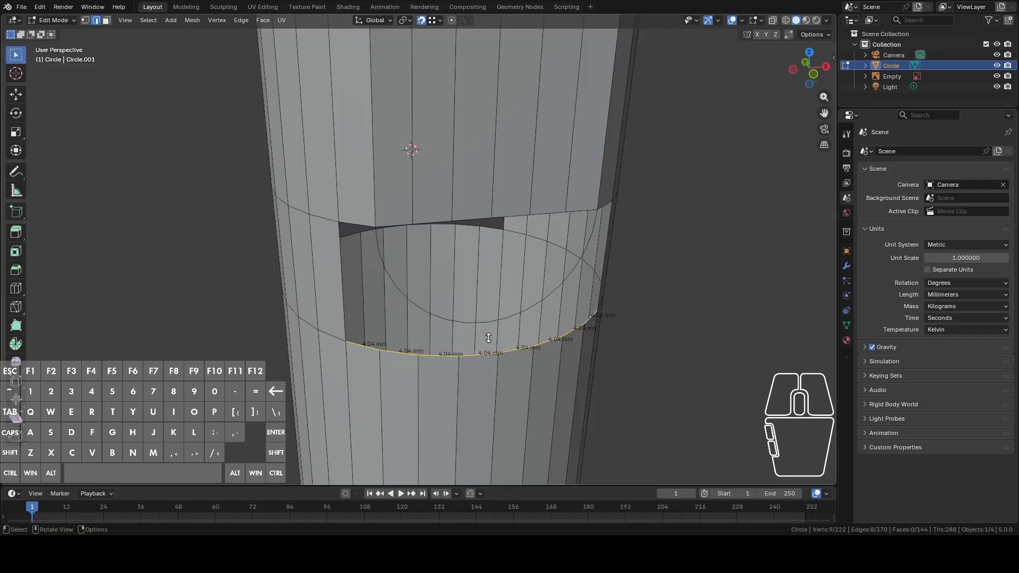
{"action": "middle_click_drag", "start_coordinate": [516, 361], "coordinate": [471, 352]}
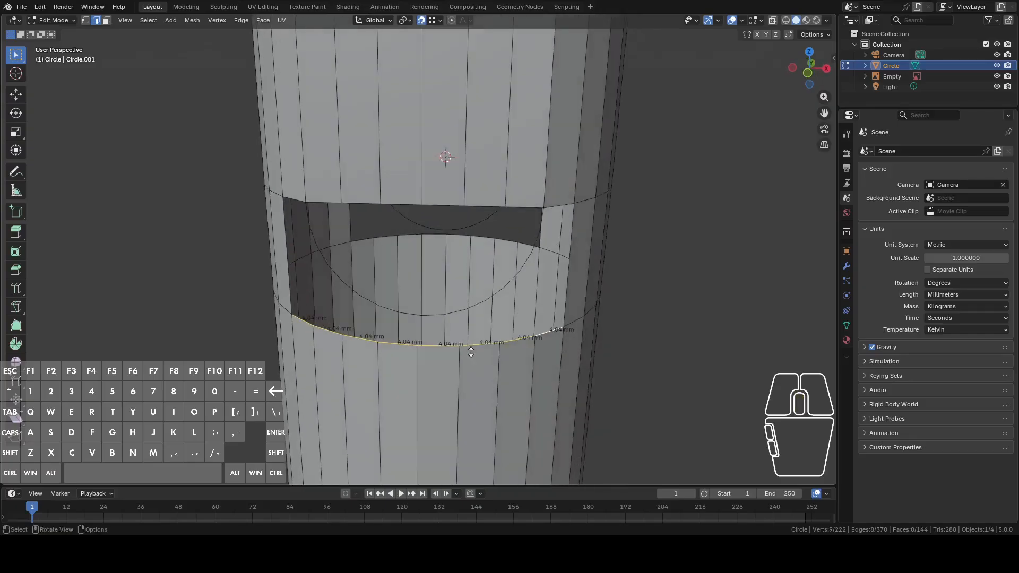
{"action": "middle_click_drag", "start_coordinate": [535, 348], "coordinate": [593, 317]}
{"action": "right_click", "coordinate": [593, 317]}
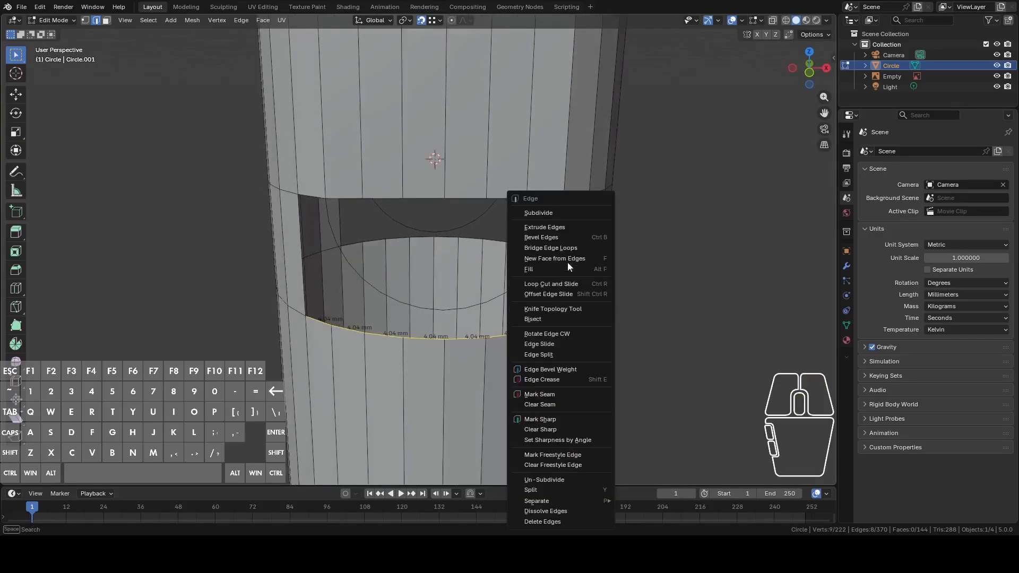
{"action": "left_click", "coordinate": [550, 214]}
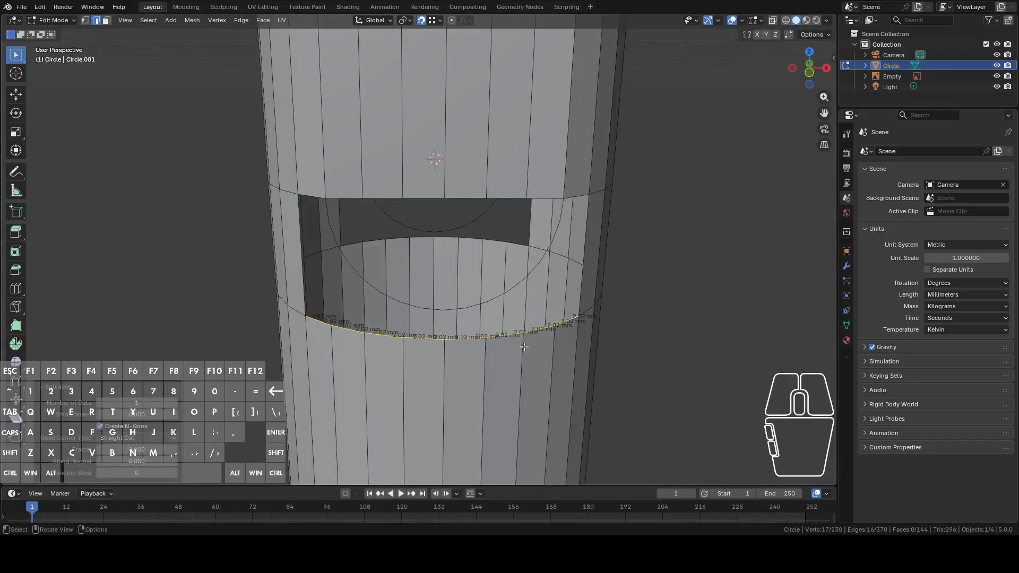
{"action": "middle_click_drag", "start_coordinate": [524, 347], "coordinate": [536, 346]}
{"action": "key", "text": "1"}
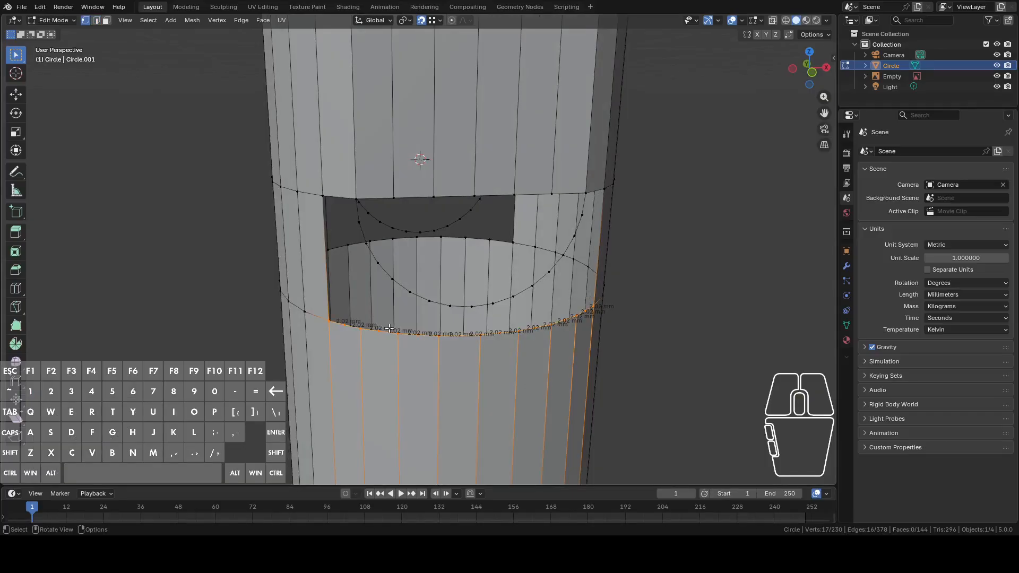
Undo the subdivision of the eight rim edges
{"action": "middle_click_drag", "start_coordinate": [417, 319], "coordinate": [361, 323]}
{"action": "key", "text": "ctrl+z"}
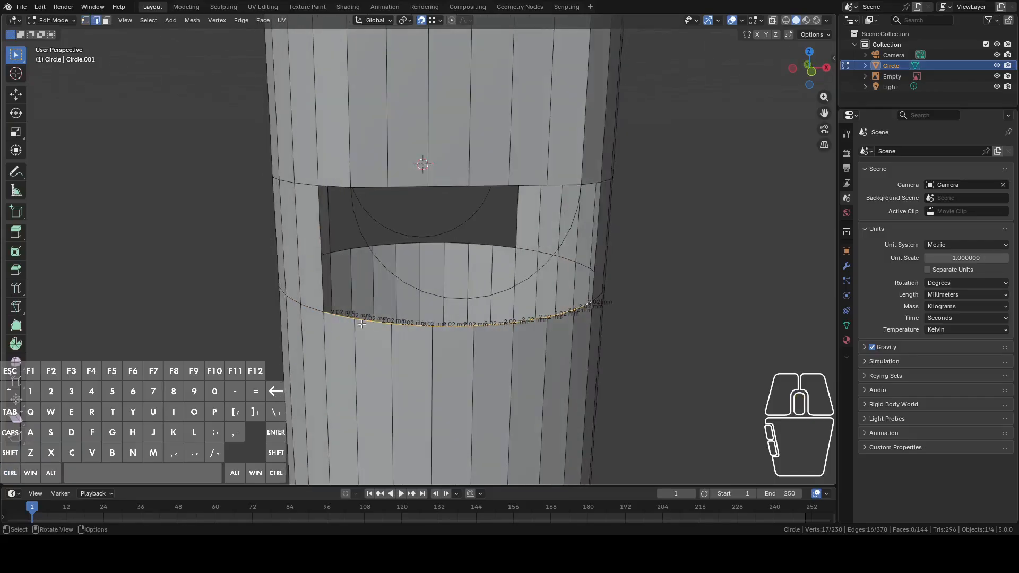
{"action": "left_click", "coordinate": [342, 314]}
{"action": "key", "text": "ctrl+z"}
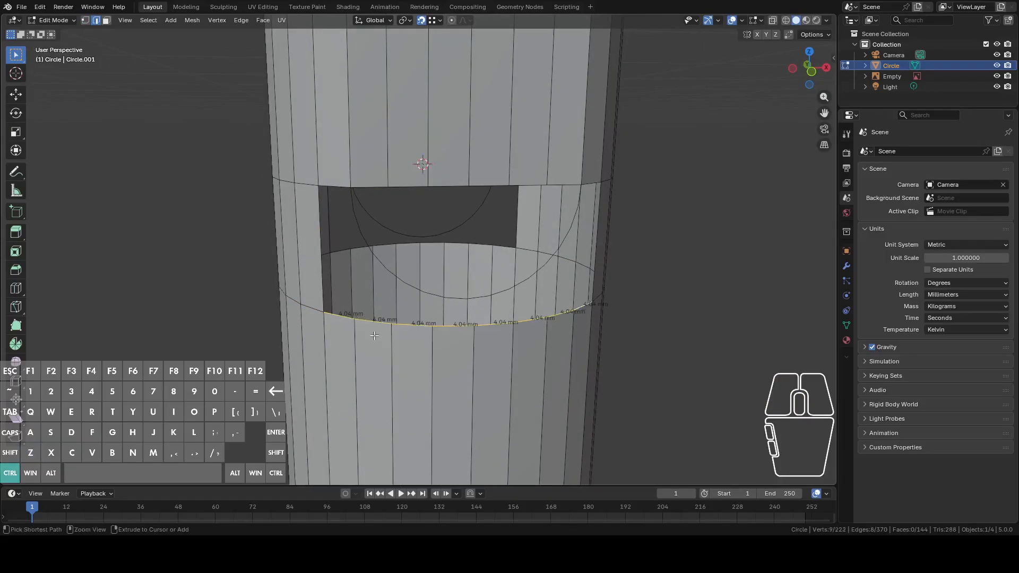
Select the six middle lower rim edges below the arc, leaving out the end edge on each side of the opening
{"action": "key", "text": "2"}
{"action": "left_click", "coordinate": [343, 321]}
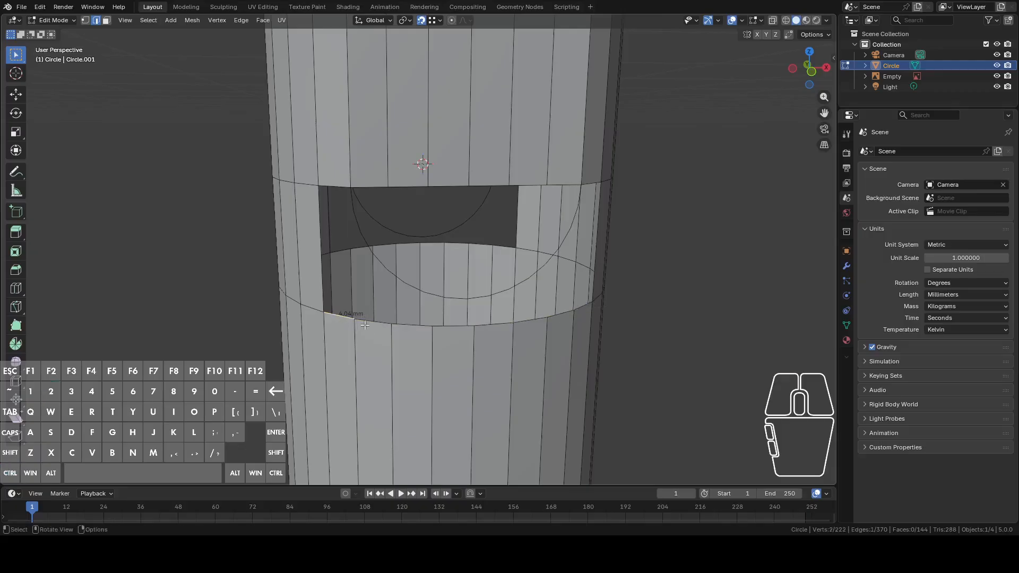
{"action": "left_click", "coordinate": [393, 325], "text": "shift"}
{"action": "left_click", "coordinate": [457, 327], "text": "shift"}
{"action": "left_click", "coordinate": [493, 327], "text": "shift"}
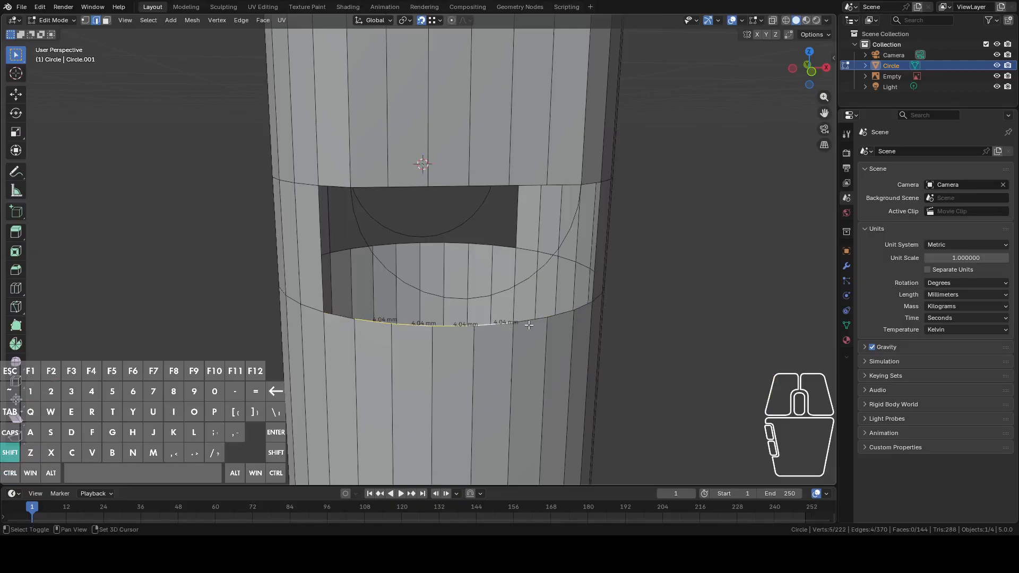
{"action": "left_click", "coordinate": [532, 324], "text": "shift"}
{"action": "left_click", "coordinate": [555, 318], "text": "shift"}
{"action": "left_click", "coordinate": [583, 306], "text": "shift"}
{"action": "middle_click_drag", "start_coordinate": [583, 307], "coordinate": [563, 315]}
{"action": "key", "text": "c"}
{"action": "left_click", "coordinate": [519, 349], "text": "shift"}
{"action": "right_click", "coordinate": [519, 348]}
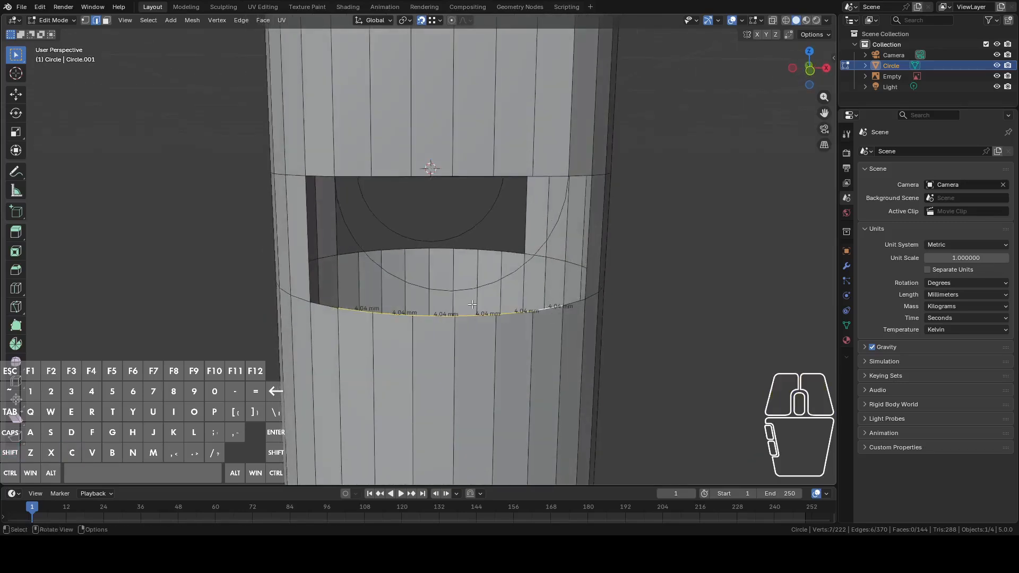
Subdivide the six selected rim edges with one cut each and check the new vertices in vertex selection mode
{"action": "middle_click_drag", "start_coordinate": [472, 305], "coordinate": [556, 329]}
{"action": "key", "text": "ctrl+e"}
{"action": "left_click", "coordinate": [512, 212]}
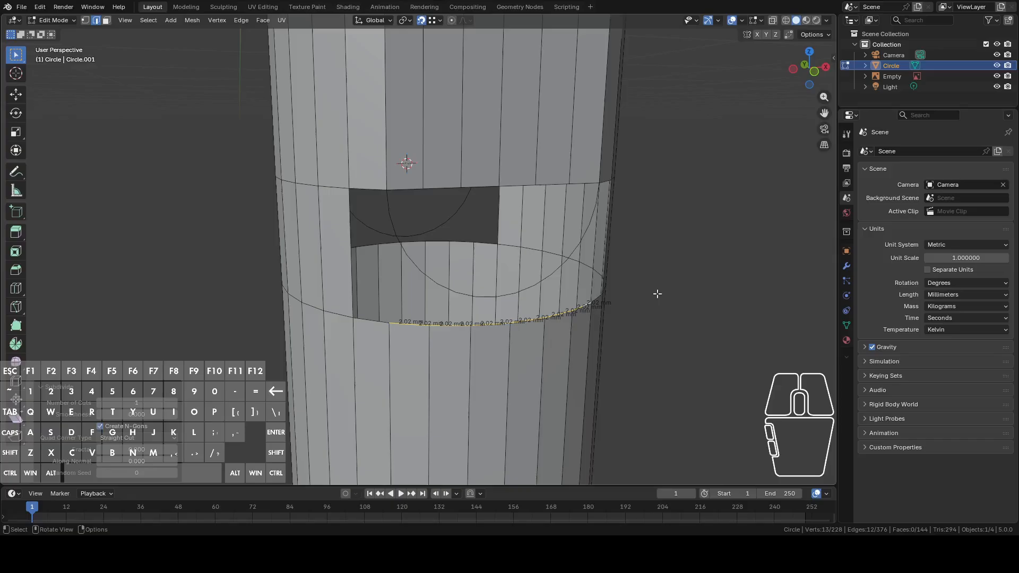
{"action": "left_click", "coordinate": [420, 327]}
{"action": "key", "text": "1"}
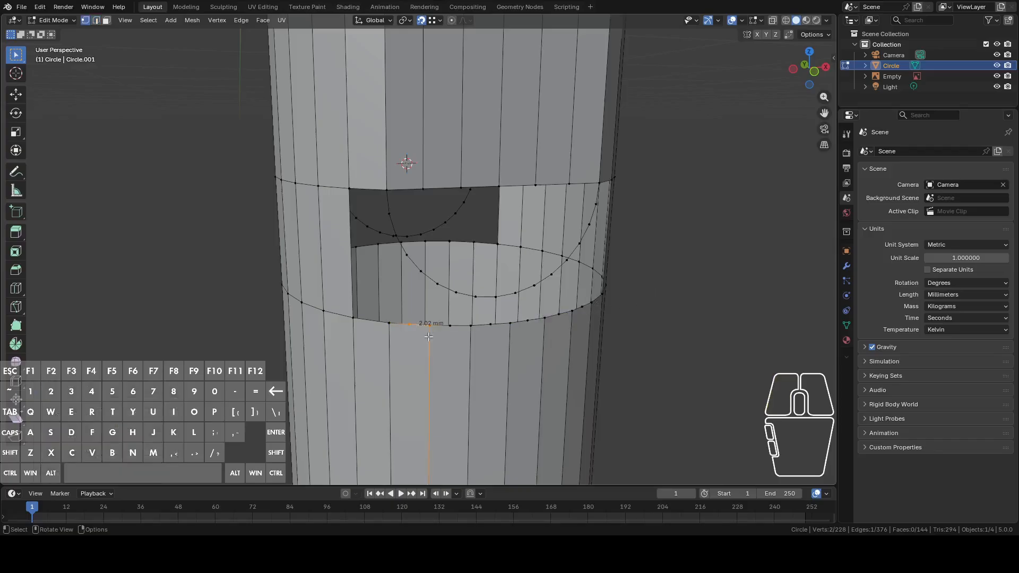
Fill a face between the upper and lower rim edges at each end of the front opening
{"action": "middle_click_drag", "start_coordinate": [427, 334], "coordinate": [429, 351]}
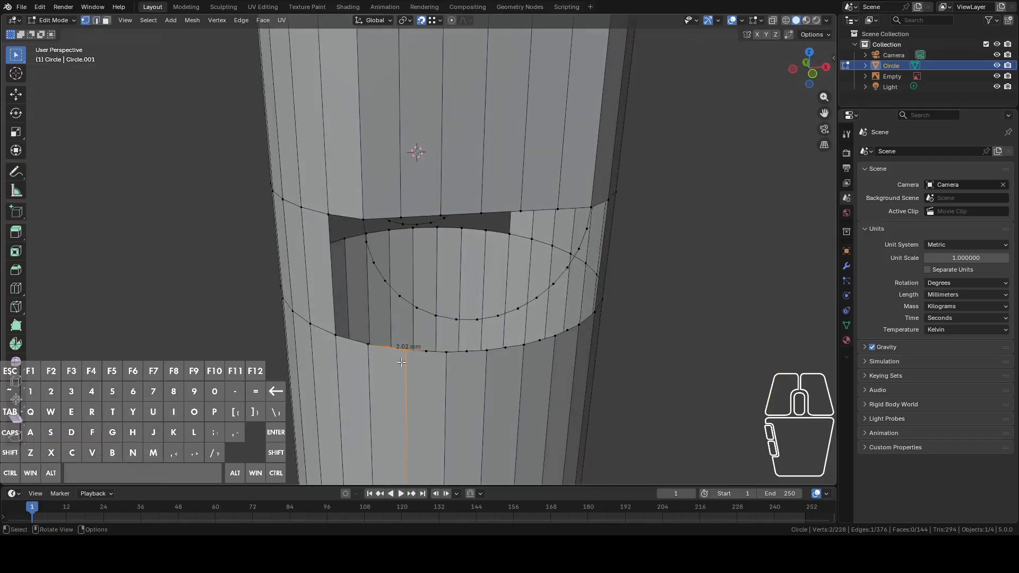
{"action": "key", "text": "2"}
{"action": "left_click", "coordinate": [351, 343]}
{"action": "left_click", "coordinate": [352, 222], "text": "shift"}
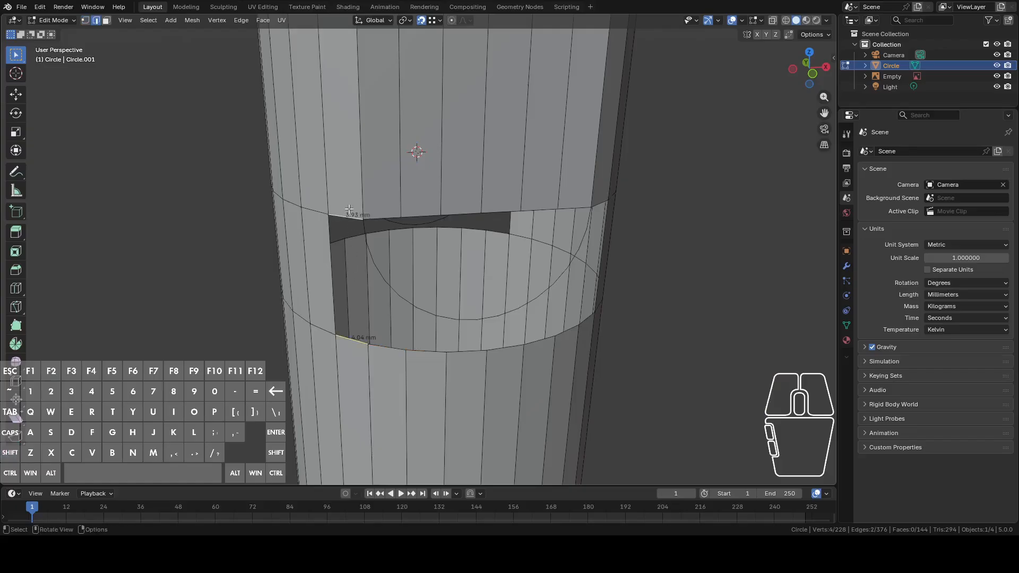
{"action": "key", "text": "f"}
{"action": "middle_click_drag", "start_coordinate": [352, 224], "coordinate": [529, 227]}
{"action": "left_click", "coordinate": [539, 212]}
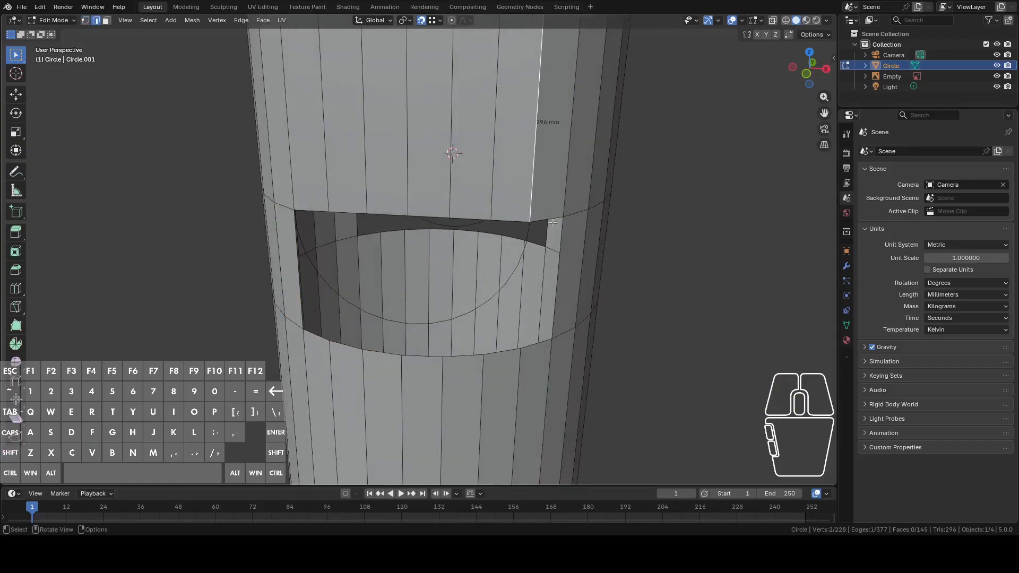
{"action": "left_click", "coordinate": [547, 218]}
{"action": "left_click", "coordinate": [535, 346], "text": "shift"}
{"action": "key", "text": "f"}
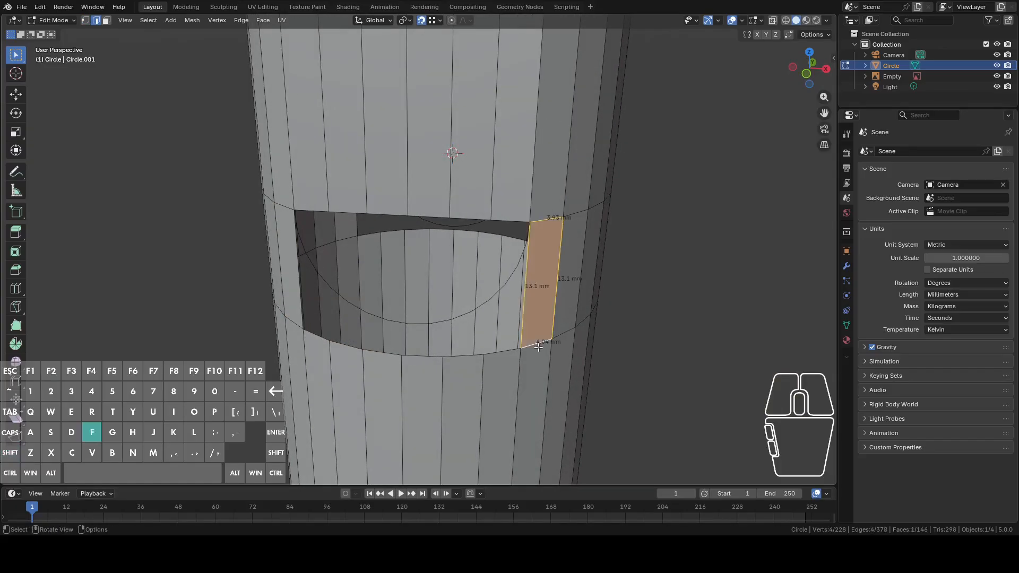
Compare the number of edges along the arc with those along the lower rim beneath it
{"action": "key", "text": "1"}
{"action": "middle_click_drag", "start_coordinate": [530, 342], "coordinate": [536, 321]}
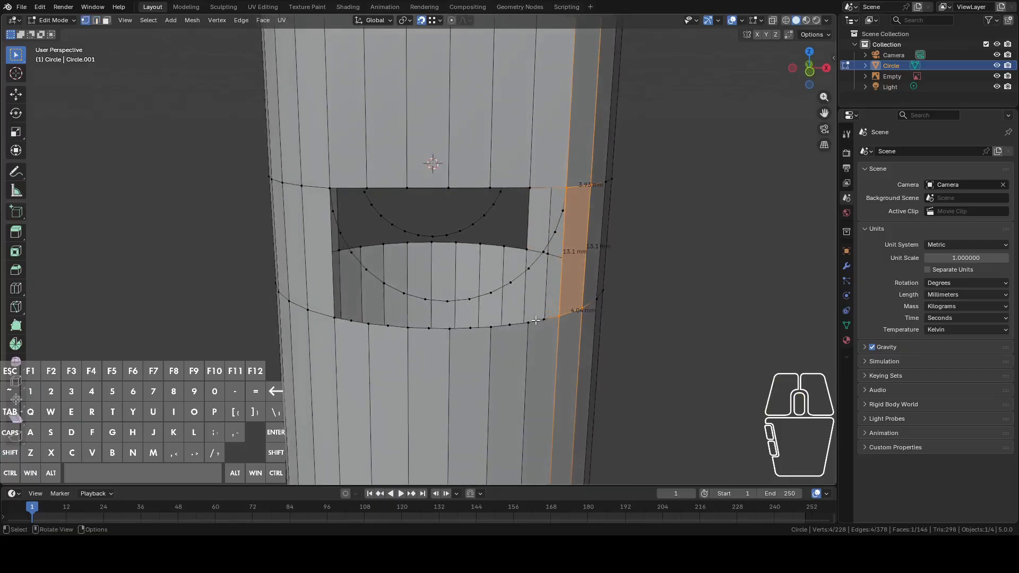
{"action": "left_click", "coordinate": [541, 321]}
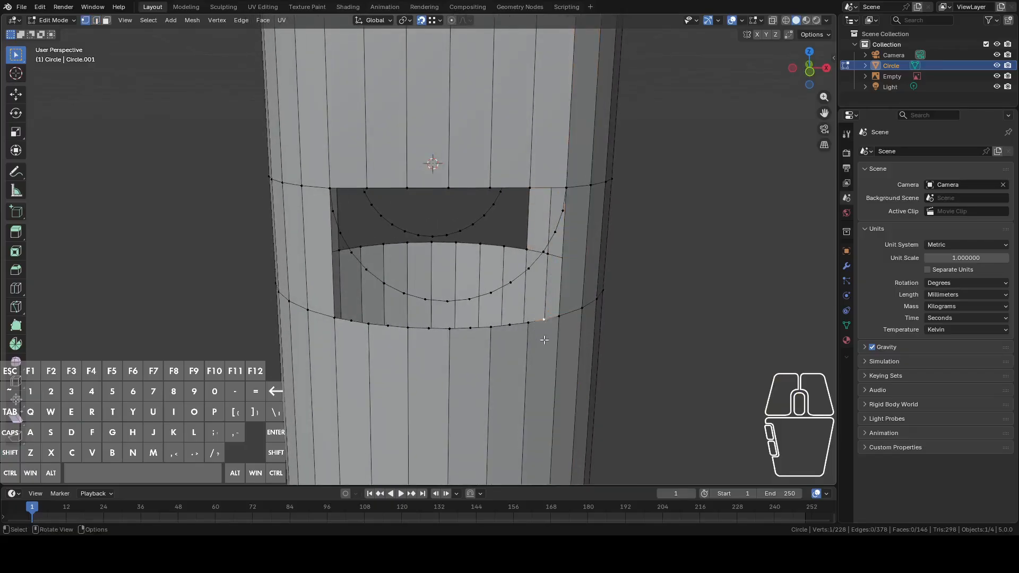
{"action": "middle_click_drag", "start_coordinate": [450, 342], "coordinate": [441, 318]}
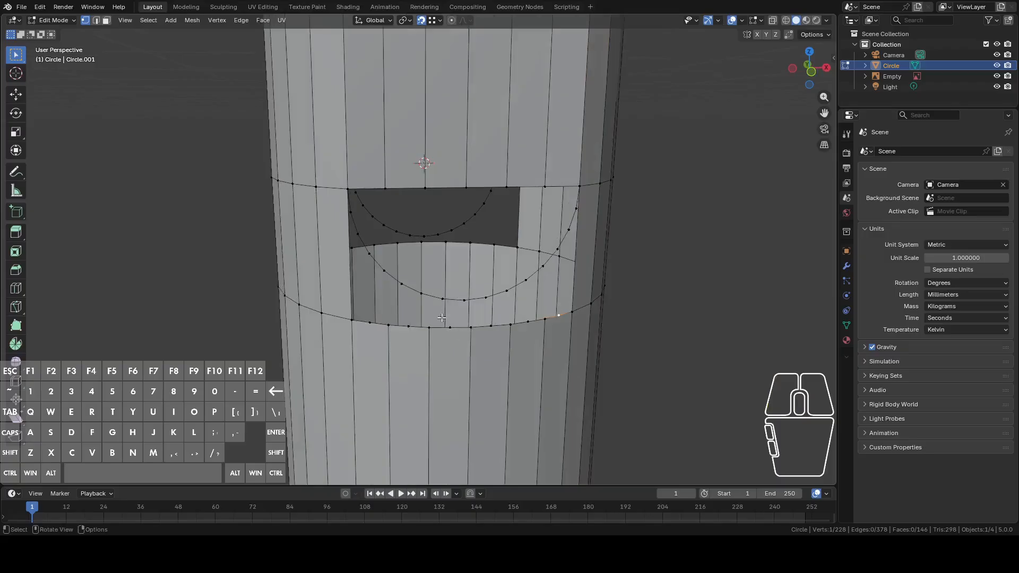
{"action": "left_click", "coordinate": [414, 289], "text": "alt"}
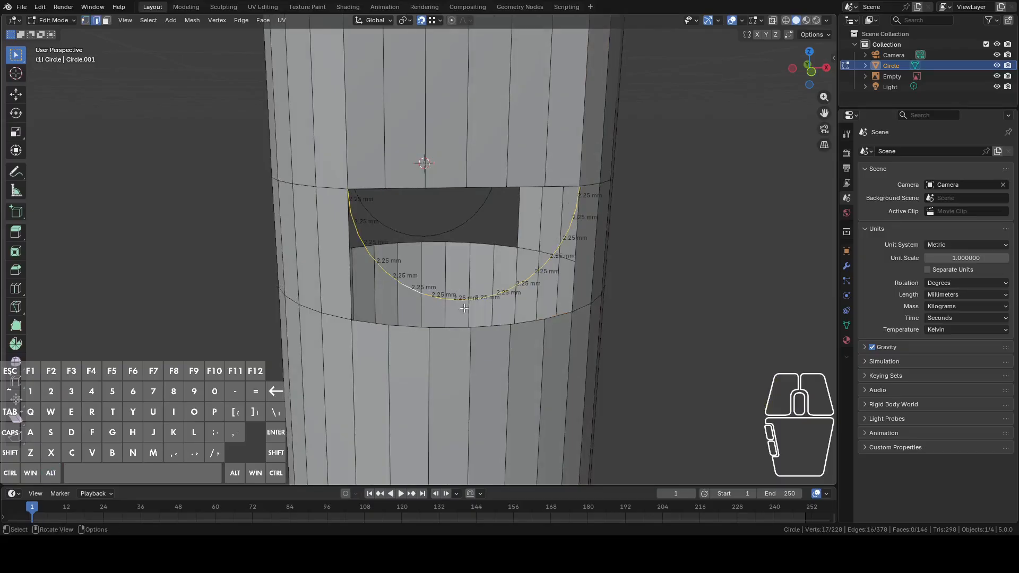
{"action": "left_click", "coordinate": [452, 330]}
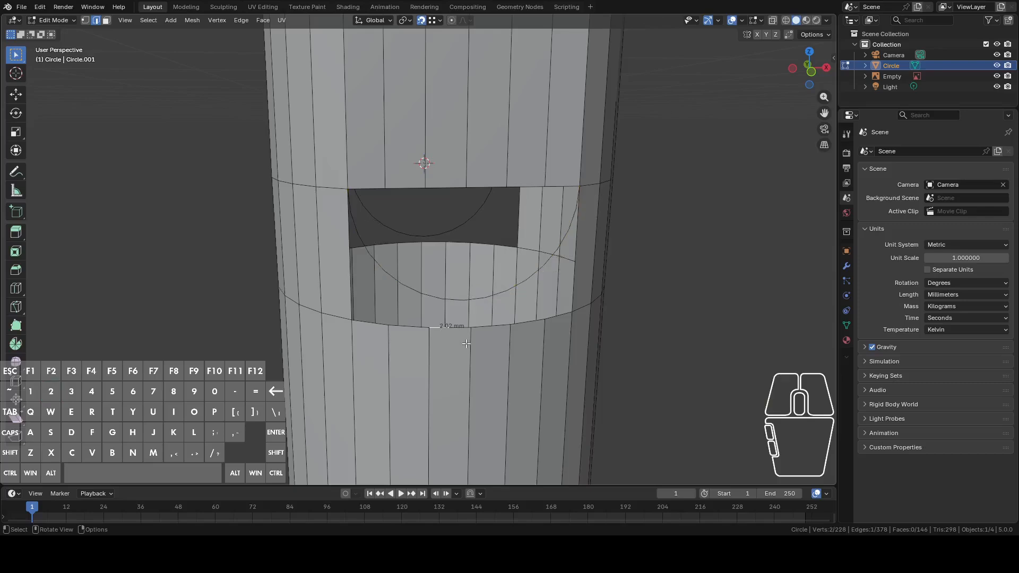
{"action": "key", "text": "1"}
{"action": "middle_click_drag", "start_coordinate": [466, 344], "coordinate": [462, 376]}
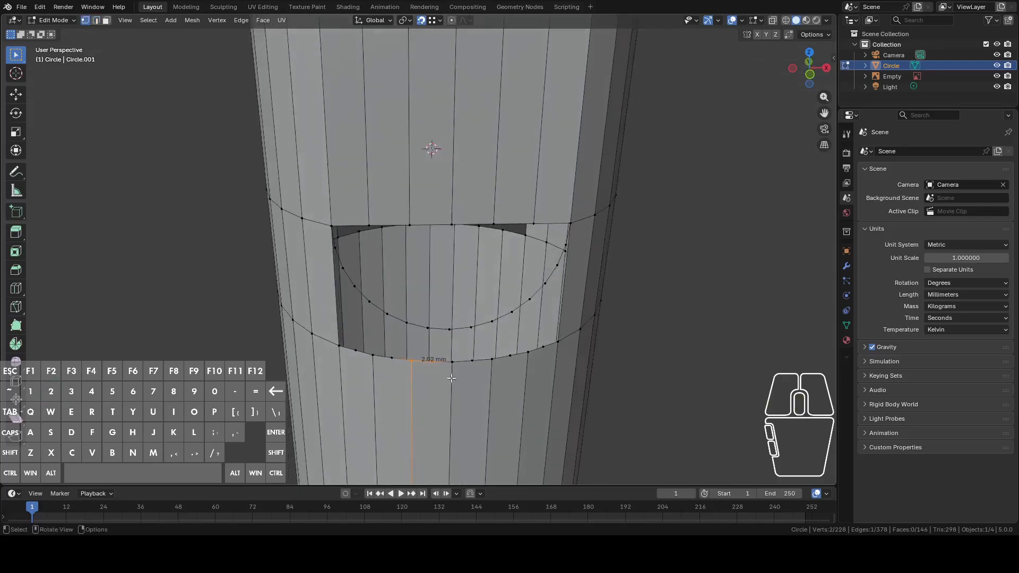
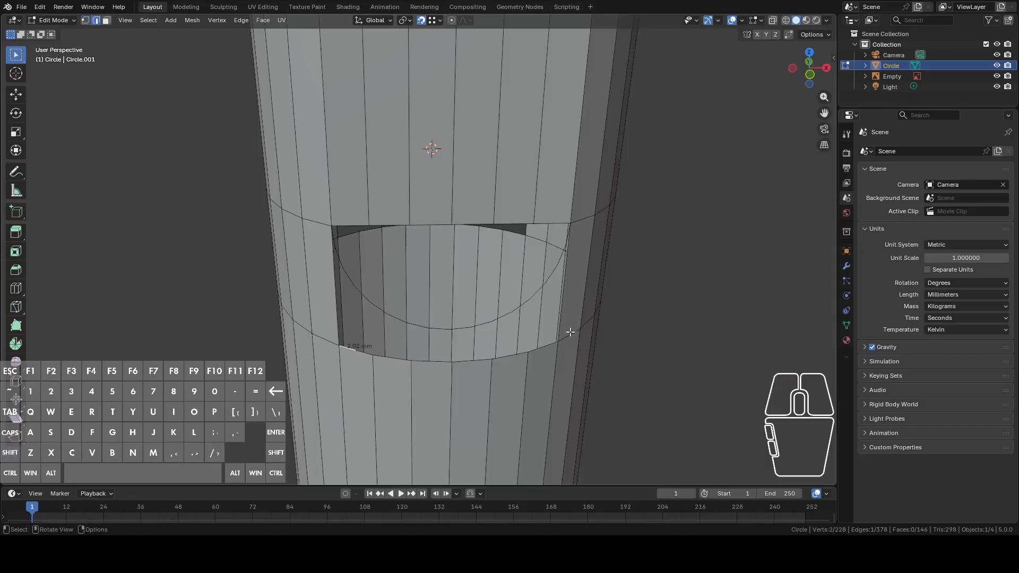
Subdivide the outermost short rim edge at each end of the front opening with one cut
{"action": "middle_click_drag", "start_coordinate": [573, 333], "coordinate": [533, 363]}
{"action": "left_click", "coordinate": [531, 359], "text": "shift"}
{"action": "right_click", "coordinate": [531, 359]}
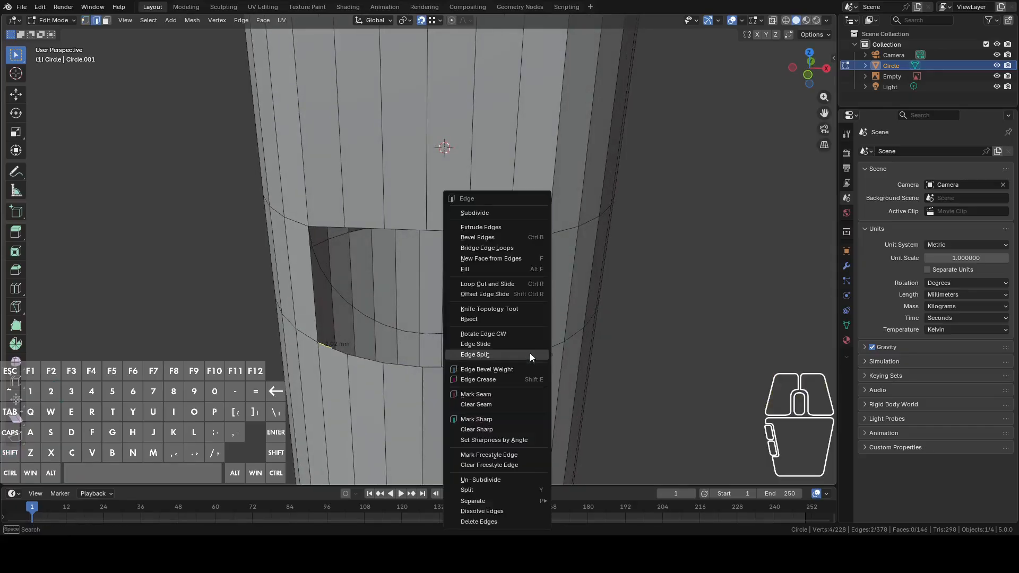
{"action": "left_click", "coordinate": [490, 211]}
{"action": "middle_click_drag", "start_coordinate": [503, 278], "coordinate": [493, 319]}
{"action": "key", "text": "1"}
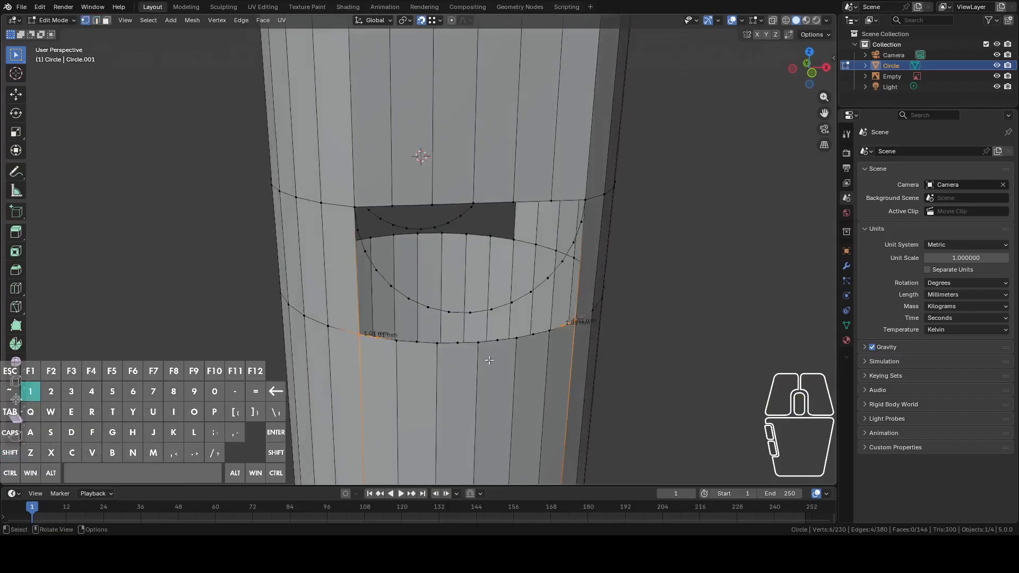
Select all lower rim vertices beneath the arc and check their edge count in edge selection mode
{"action": "left_click", "coordinate": [398, 361]}
{"action": "middle_click_drag", "start_coordinate": [398, 361], "coordinate": [393, 364]}
{"action": "key", "text": "c"}
{"action": "left_click_drag", "start_coordinate": [393, 361], "coordinate": [558, 346]}
{"action": "right_click", "coordinate": [557, 348]}
{"action": "key", "text": "2"}
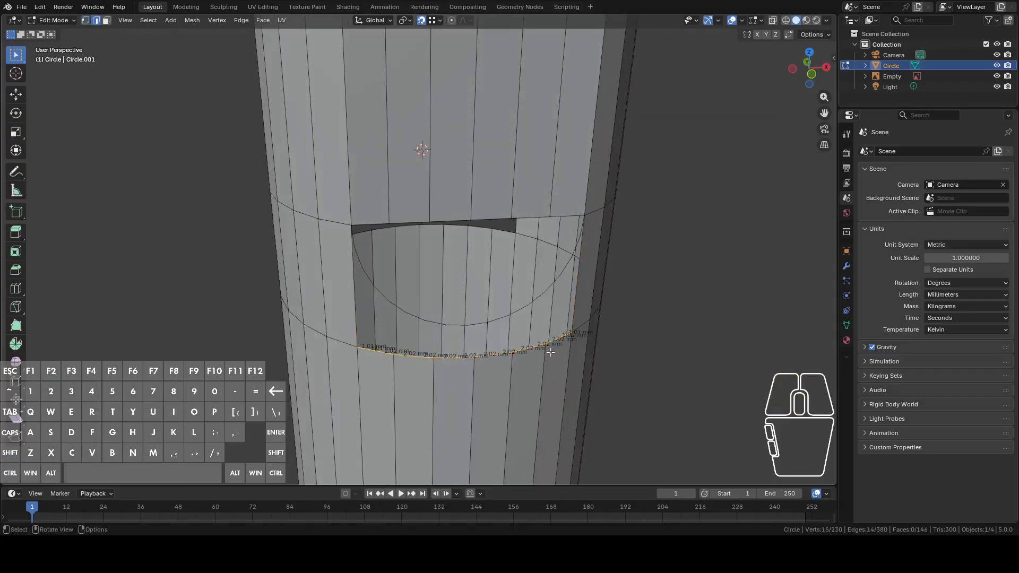
Subdivide the next rim edge inward at each end of the front opening and show the vertices
{"action": "left_click", "coordinate": [421, 367]}
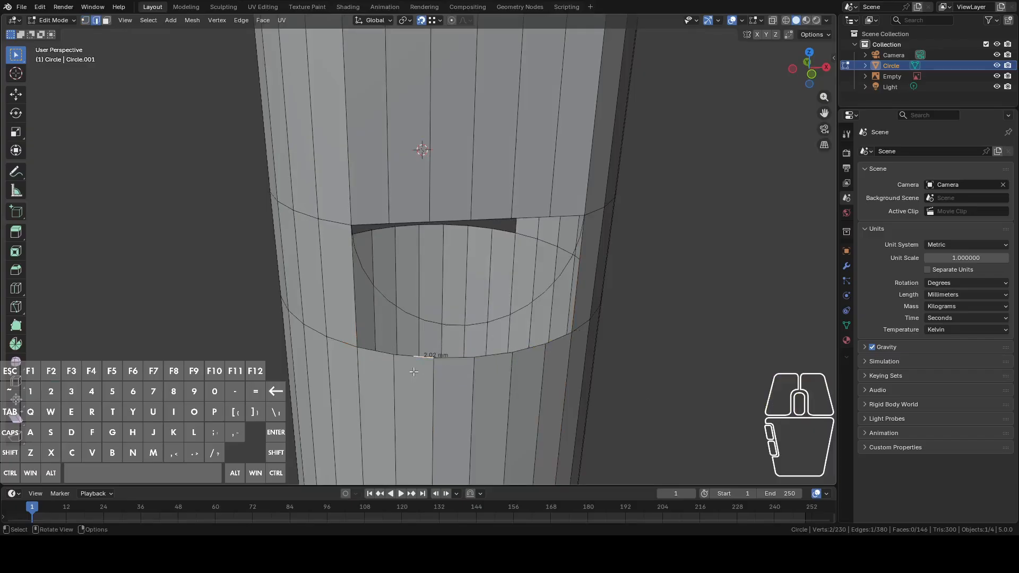
{"action": "left_click", "coordinate": [384, 364]}
{"action": "middle_click_drag", "start_coordinate": [459, 363], "coordinate": [507, 359]}
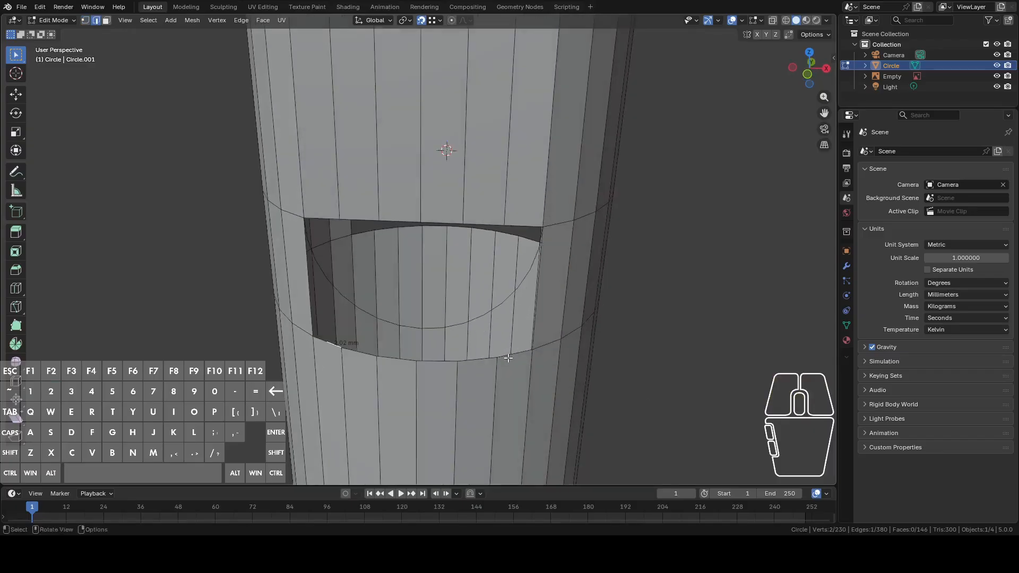
{"action": "left_click", "coordinate": [509, 358], "text": "shift"}
{"action": "right_click", "coordinate": [487, 253]}
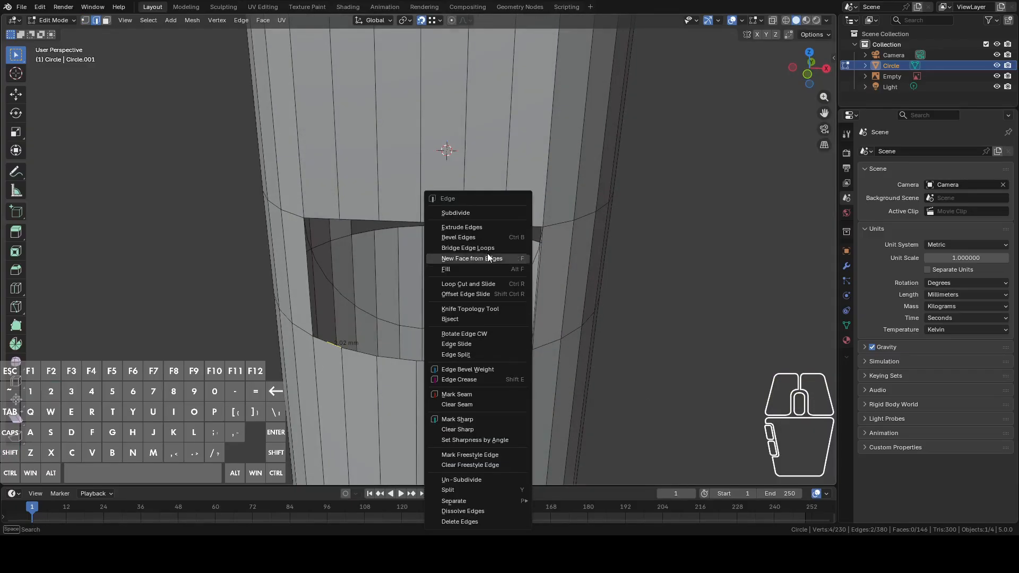
{"action": "left_click", "coordinate": [482, 210]}
{"action": "key", "text": "1"}
{"action": "middle_click_drag", "start_coordinate": [424, 309], "coordinate": [399, 306]}
Circle-select the vertices along the front arc and the lower rim beneath it
{"action": "left_click", "coordinate": [400, 307]}
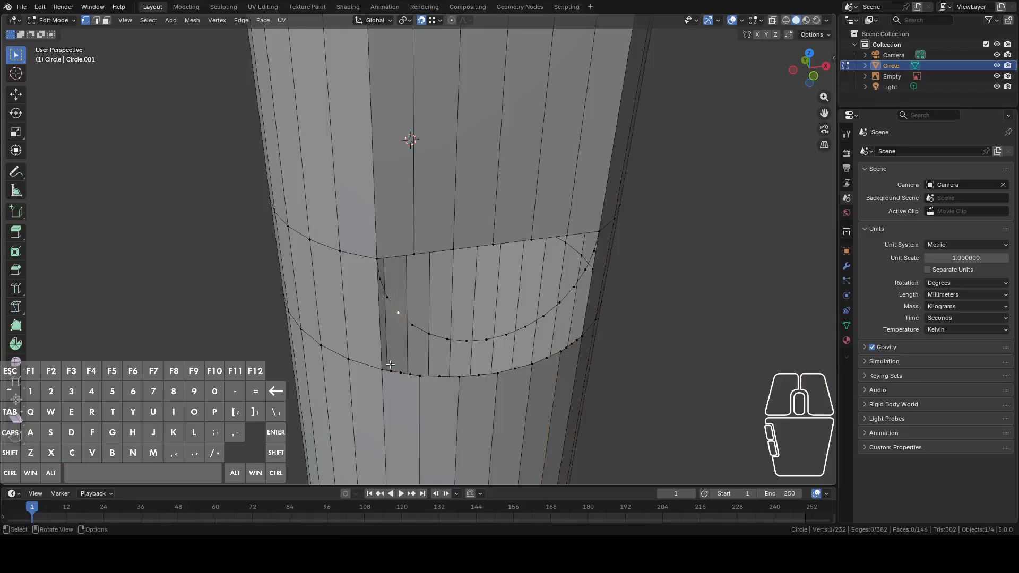
{"action": "key", "text": "c"}
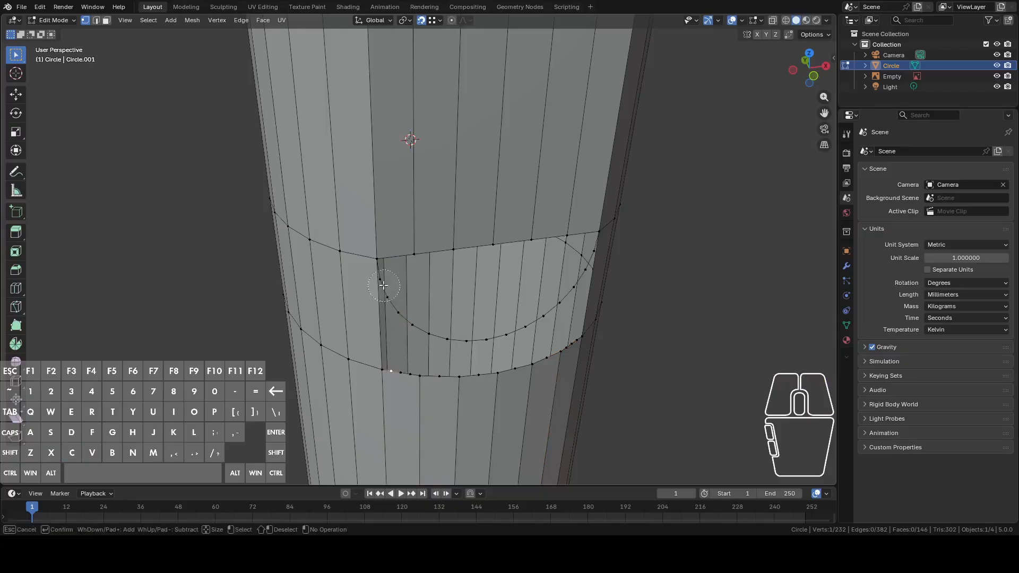
{"action": "mouse_move", "coordinate": [380, 273]}
{"action": "left_mouse_down"}
{"action": "mouse_move", "coordinate": [390, 363]}
{"action": "mouse_move", "coordinate": [462, 374]}
{"action": "mouse_move", "coordinate": [563, 353]}
{"action": "mouse_move", "coordinate": [570, 336]}
{"action": "left_mouse_up"}
{"action": "right_click", "coordinate": [570, 336]}
{"action": "middle_click_drag", "start_coordinate": [570, 336], "coordinate": [511, 341]}
{"action": "key", "text": "c"}
{"action": "left_click_drag", "start_coordinate": [511, 342], "coordinate": [457, 366]}
{"action": "right_click", "coordinate": [456, 367]}
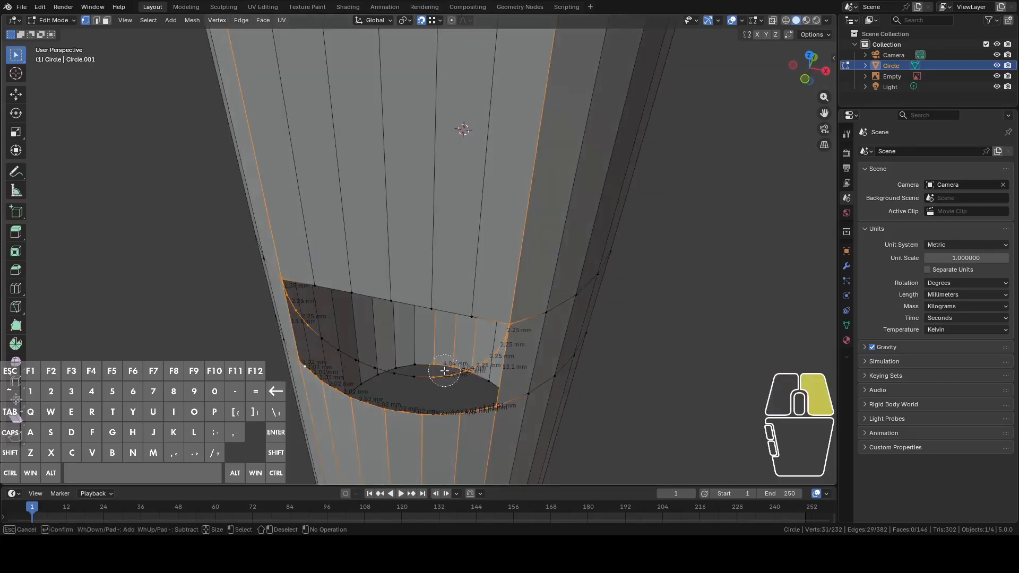
Deselect the stray vertices on the far side, add the missing arc vertices, and switch to edge selection mode
{"action": "middle_click_drag", "start_coordinate": [456, 367], "coordinate": [469, 355]}
{"action": "key", "text": "c"}
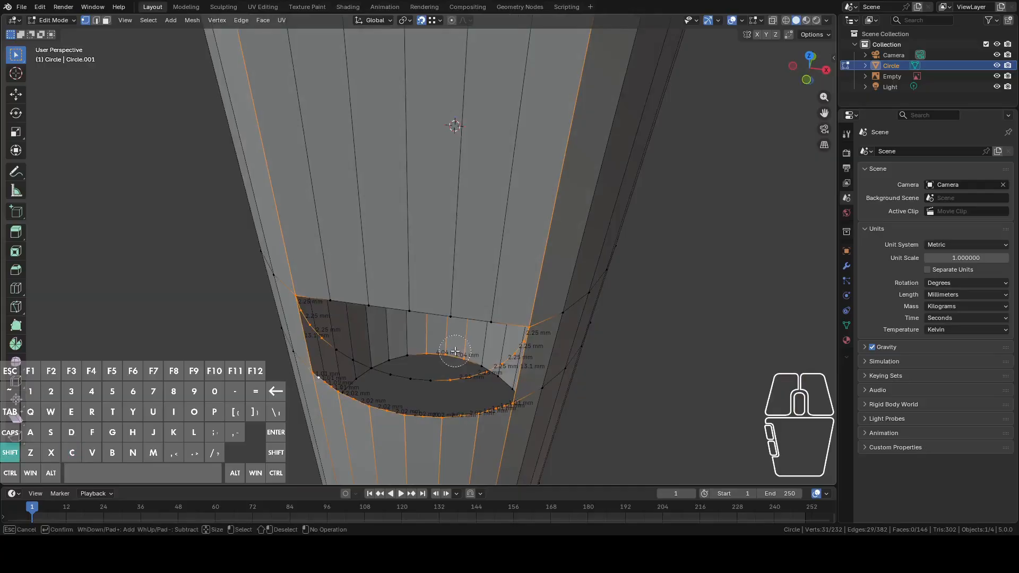
{"action": "left_click_drag", "start_coordinate": [455, 350], "coordinate": [425, 351], "text": "shift"}
{"action": "right_click", "coordinate": [426, 351]}
{"action": "middle_click_drag", "start_coordinate": [428, 353], "coordinate": [449, 321]}
{"action": "key", "text": "c"}
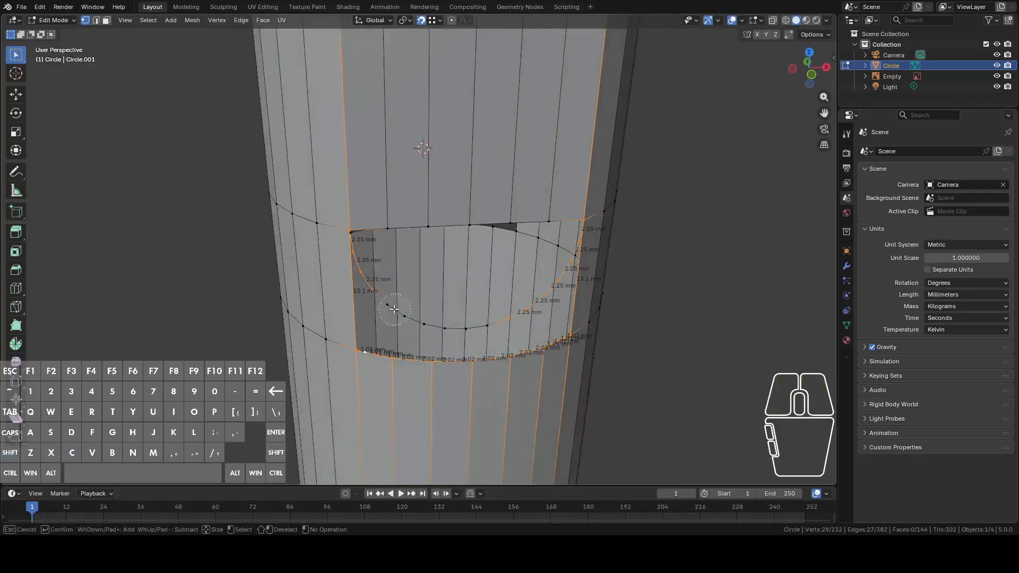
{"action": "mouse_move", "coordinate": [379, 293]}
{"action": "left_mouse_down"}
{"action": "mouse_move", "coordinate": [456, 326]}
{"action": "mouse_move", "coordinate": [497, 325]}
{"action": "left_mouse_up"}
{"action": "right_click", "coordinate": [496, 325]}
{"action": "key", "text": "2"}
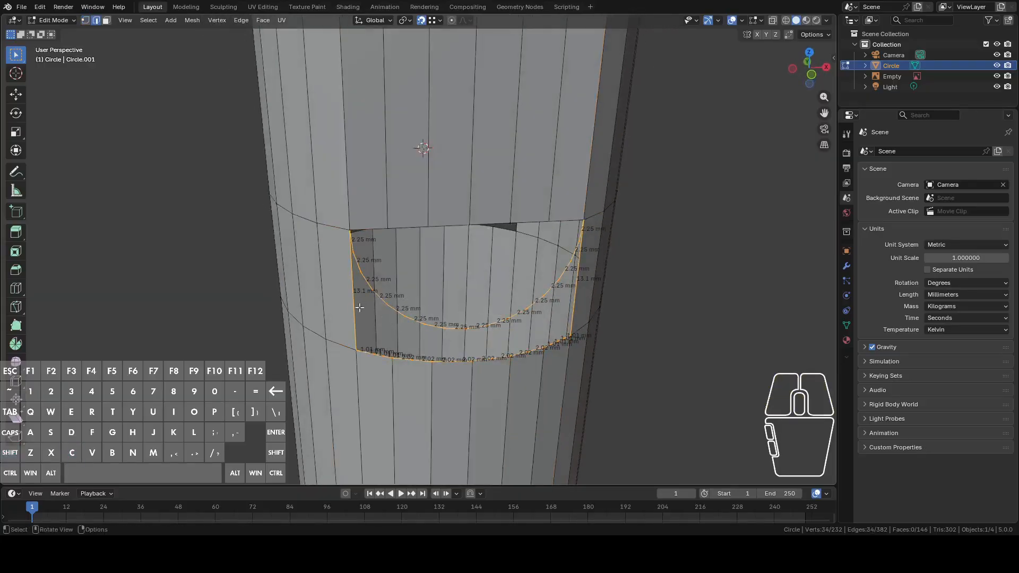
Deselect the two vertical side edges and bridge the arc's edges to the lower rim edges
{"action": "left_click", "coordinate": [357, 306], "text": "shift"}
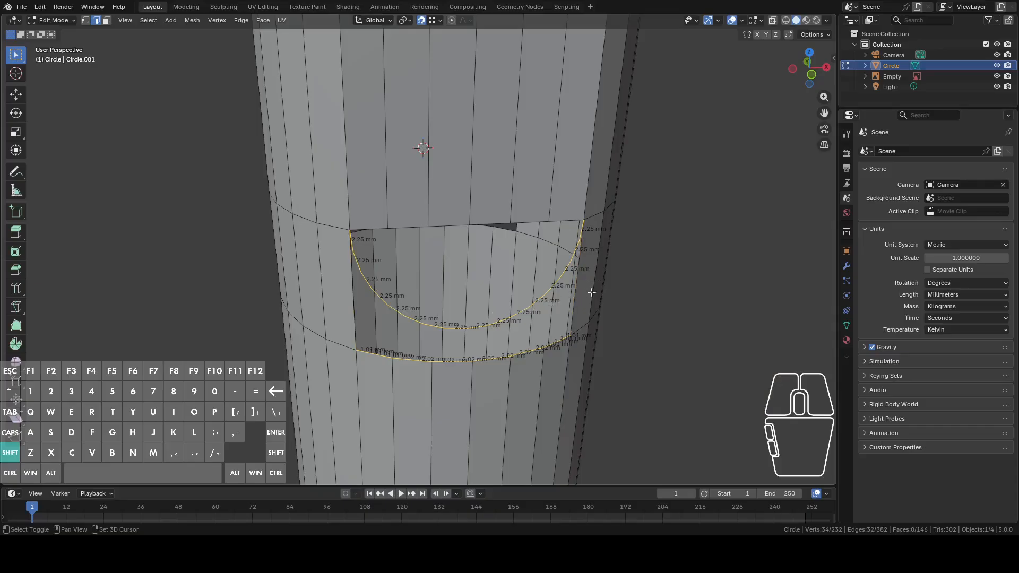
{"action": "middle_click_drag", "start_coordinate": [591, 292], "coordinate": [434, 284]}
{"action": "right_click", "coordinate": [592, 250]}
{"action": "left_click", "coordinate": [591, 250]}
Check the bridged surface in Object Mode and fill the half-round opening enclosed by the arc with a face
{"action": "key", "text": "Tab"}
{"action": "key", "text": "Tab"}
{"action": "key", "text": "Tab"}
{"action": "middle_click_drag", "start_coordinate": [495, 282], "coordinate": [439, 282]}
{"action": "key", "text": "Tab"}
{"action": "left_click", "coordinate": [542, 296], "text": "alt"}
{"action": "key", "text": "f"}
On the opposite side of the handle, fill a face between the upper and lower rim edges at each end of the opening
{"action": "middle_click_drag", "start_coordinate": [340, 261], "coordinate": [328, 229]}
{"action": "key", "text": "2"}
{"action": "left_click", "coordinate": [313, 188]}
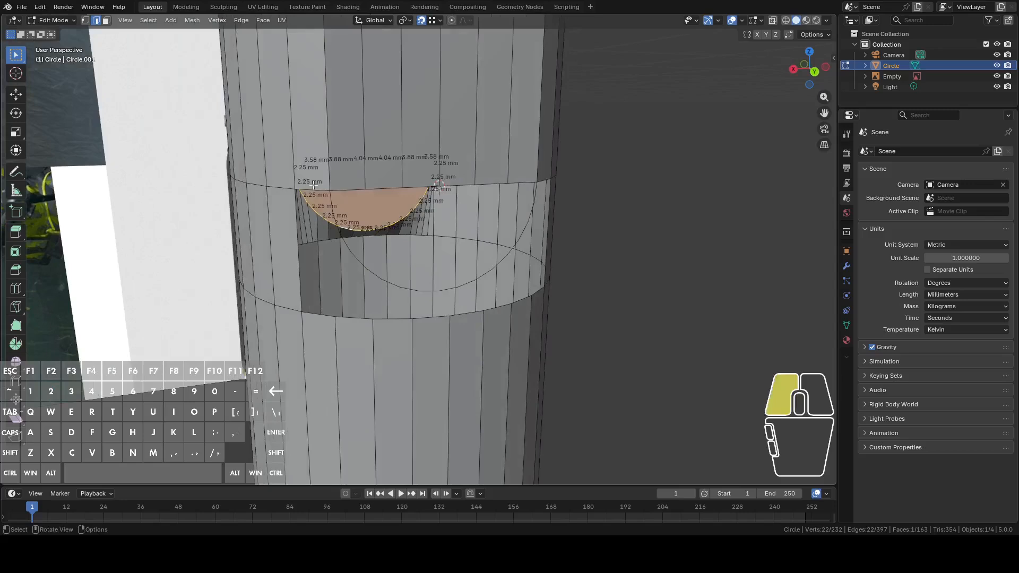
{"action": "left_click", "coordinate": [326, 313], "text": "shift"}
{"action": "key", "text": "f"}
{"action": "middle_click_drag", "start_coordinate": [432, 320], "coordinate": [457, 326]}
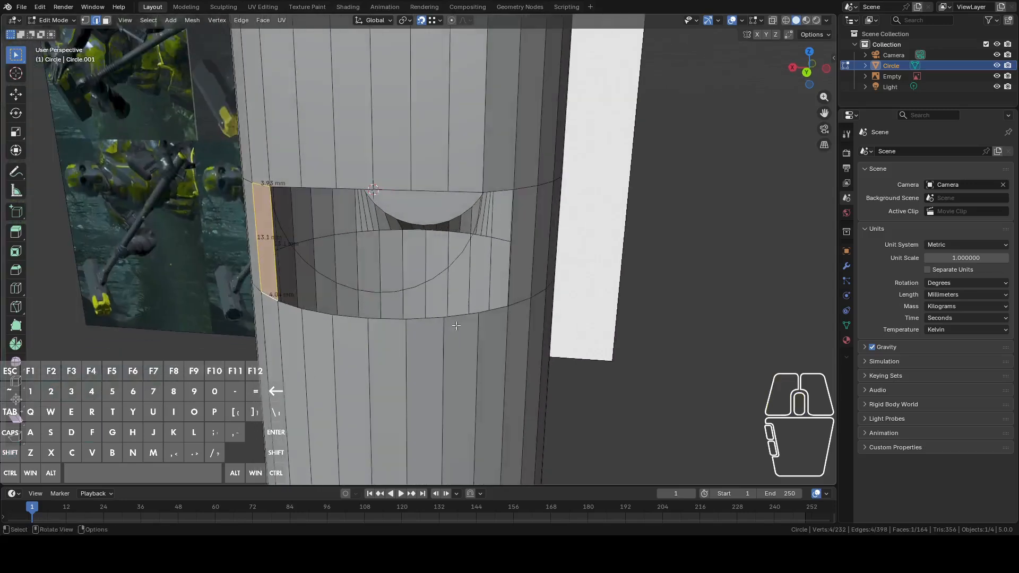
{"action": "left_click", "coordinate": [494, 312]}
{"action": "left_click", "coordinate": [495, 188], "text": "shift"}
{"action": "key", "text": "f"}
Subdivide the six lower rim edges beneath the second arc with one cut each
{"action": "middle_click_drag", "start_coordinate": [495, 188], "coordinate": [371, 308]}
{"action": "left_click", "coordinate": [341, 338]}
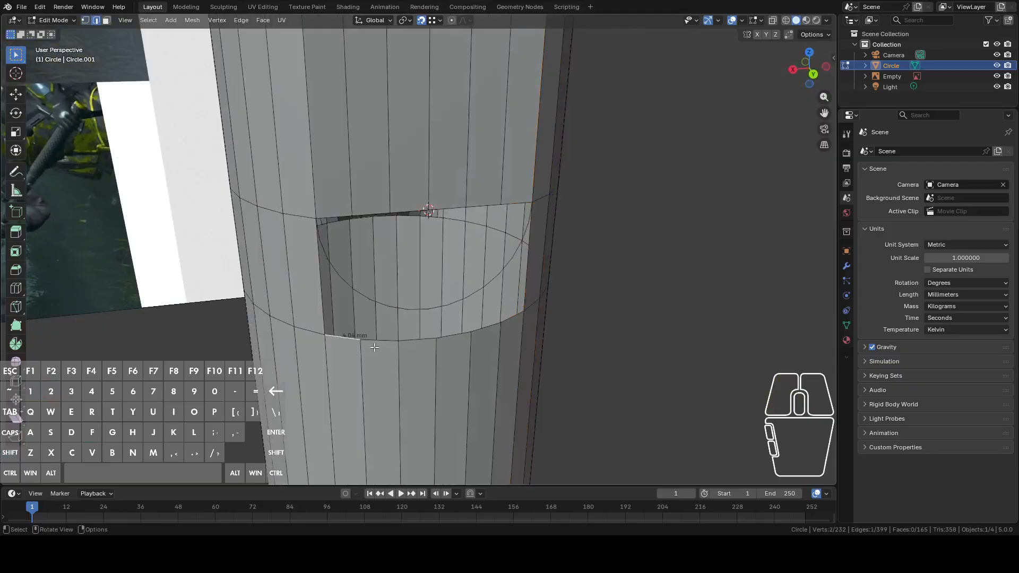
{"action": "left_click", "coordinate": [377, 345], "text": "shift"}
{"action": "left_click", "coordinate": [420, 342], "text": "shift"}
{"action": "left_click", "coordinate": [460, 337], "text": "shift"}
{"action": "left_click", "coordinate": [494, 328], "text": "shift"}
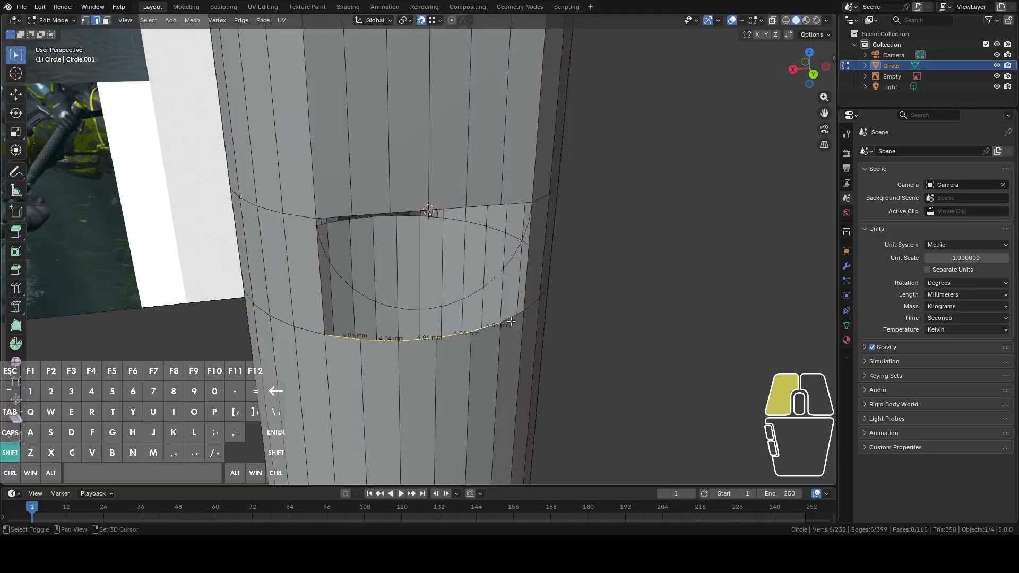
{"action": "left_click", "coordinate": [511, 321], "text": "shift"}
{"action": "mouse_move", "coordinate": [517, 314]}
{"action": "middle_mouse_down"}
{"action": "mouse_move", "coordinate": [539, 312]}
{"action": "mouse_move", "coordinate": [514, 306]}
{"action": "middle_mouse_up"}
{"action": "right_click", "coordinate": [513, 306]}
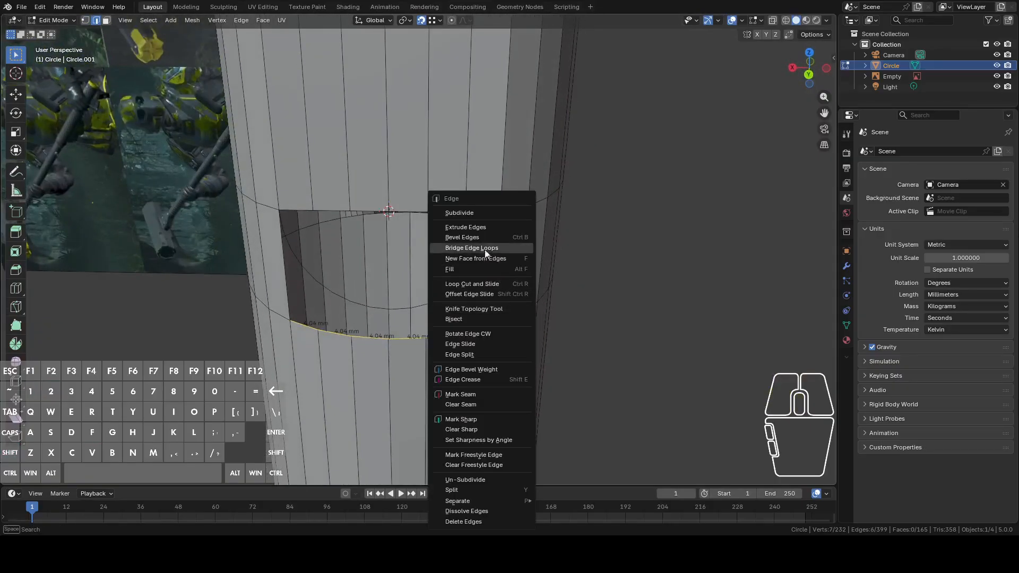
{"action": "left_click", "coordinate": [475, 213]}
Subdivide the two outermost short rim edges at each end of the second opening with one cut each
{"action": "left_click", "coordinate": [470, 334]}
{"action": "left_click", "coordinate": [486, 329], "text": "shift"}
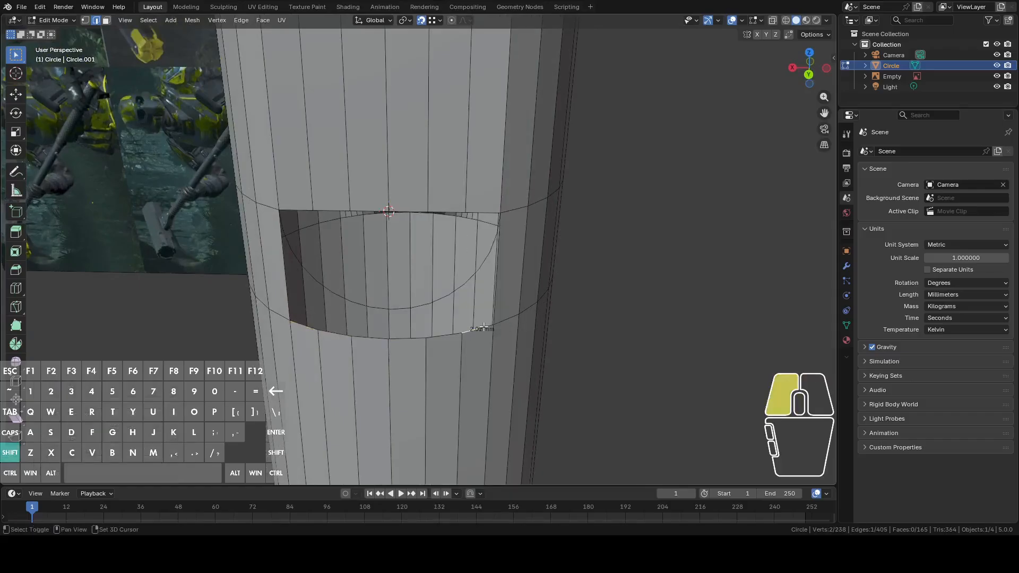
{"action": "middle_click_drag", "start_coordinate": [485, 329], "coordinate": [354, 350]}
{"action": "left_click", "coordinate": [354, 350], "text": "shift"}
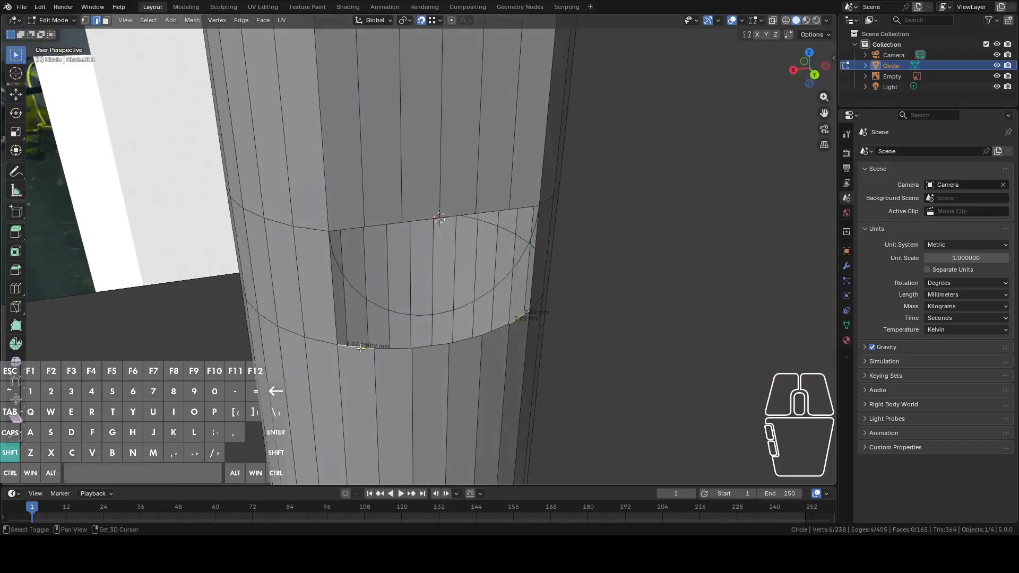
{"action": "right_click", "coordinate": [354, 350]}
{"action": "left_click", "coordinate": [375, 219]}
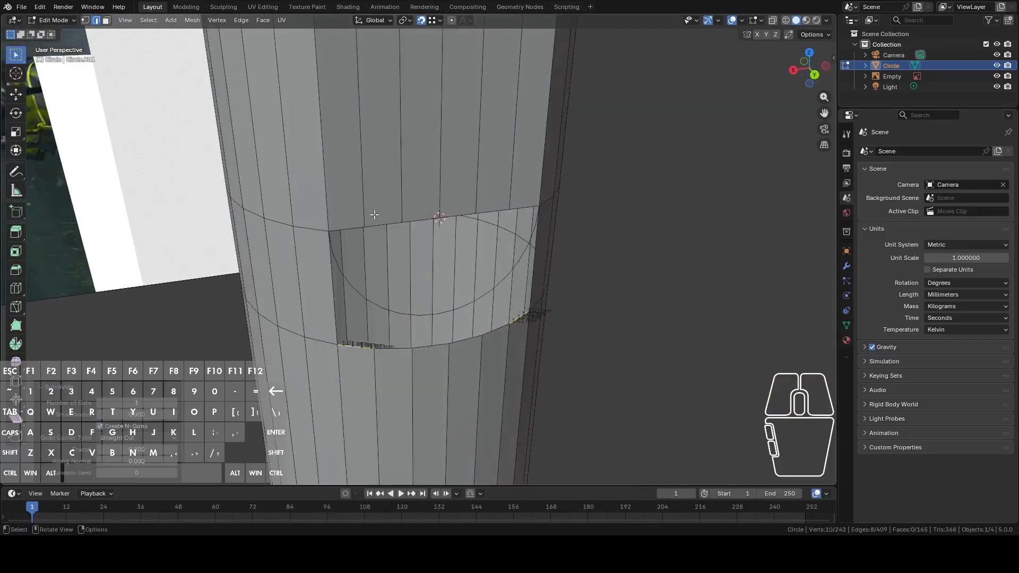
Select the second arc's edges together with the lower rim edges beneath them, excluding stray side edges, and bridge the two edge loops
{"action": "left_click", "coordinate": [393, 311], "text": "alt"}
{"action": "left_click", "coordinate": [389, 344], "text": "alt+shift"}
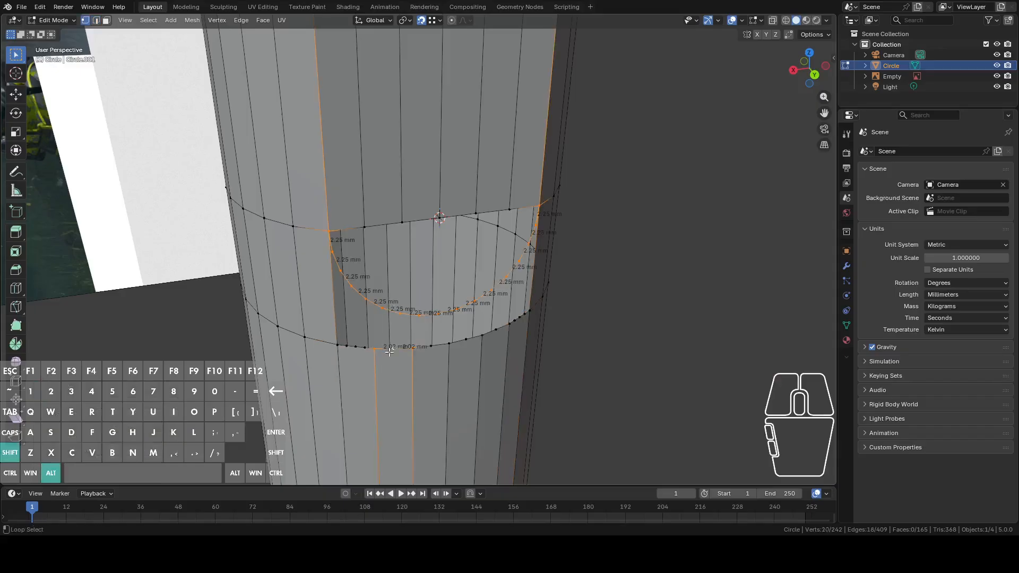
{"action": "scroll", "coordinate": [464, 158], "scroll_direction": "down", "scroll_amount": 10}
{"action": "scroll", "coordinate": [465, 158], "scroll_direction": "up", "scroll_amount": 10}
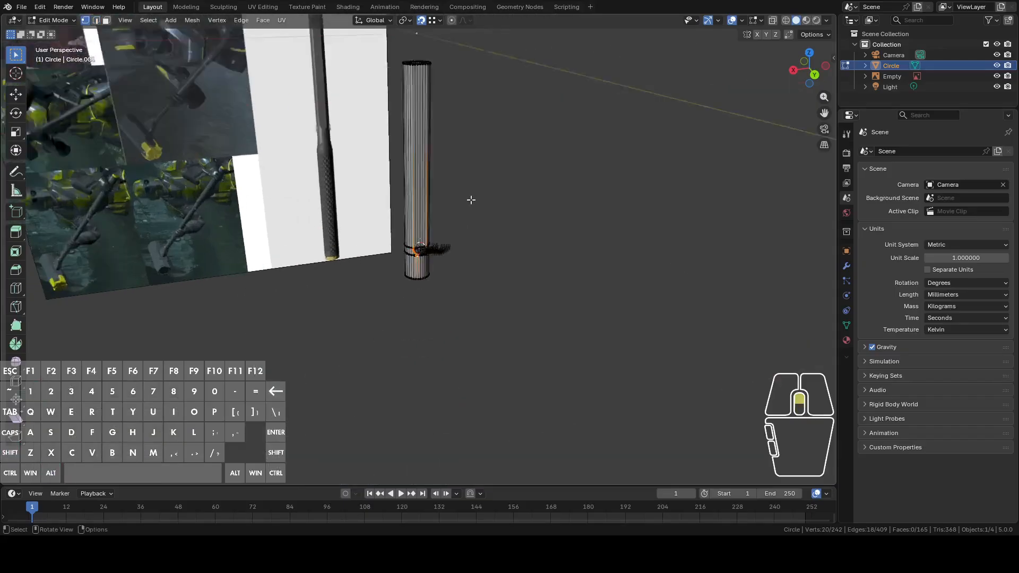
{"action": "key", "text": "ctrl+z"}
{"action": "key", "text": "c"}
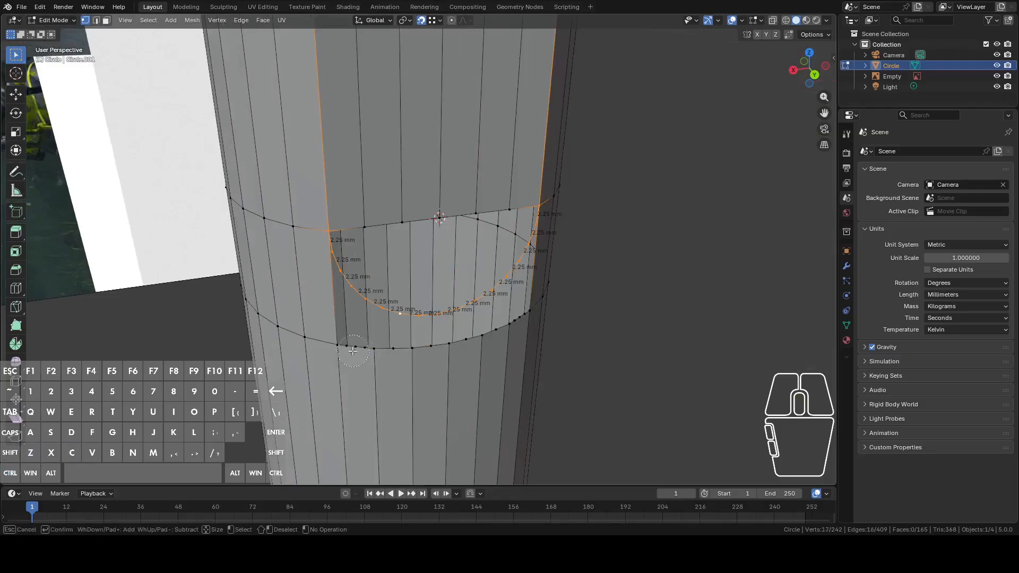
{"action": "left_click_drag", "start_coordinate": [335, 348], "coordinate": [479, 339]}
{"action": "right_click", "coordinate": [479, 338]}
{"action": "middle_click_drag", "start_coordinate": [478, 339], "coordinate": [416, 339]}
{"action": "key", "text": "c"}
{"action": "left_click_drag", "start_coordinate": [426, 340], "coordinate": [482, 332]}
{"action": "right_click", "coordinate": [482, 333]}
{"action": "key", "text": "2"}
{"action": "key", "text": "c"}
{"action": "left_click", "coordinate": [479, 307], "text": "shift"}
{"action": "right_click", "coordinate": [479, 307]}
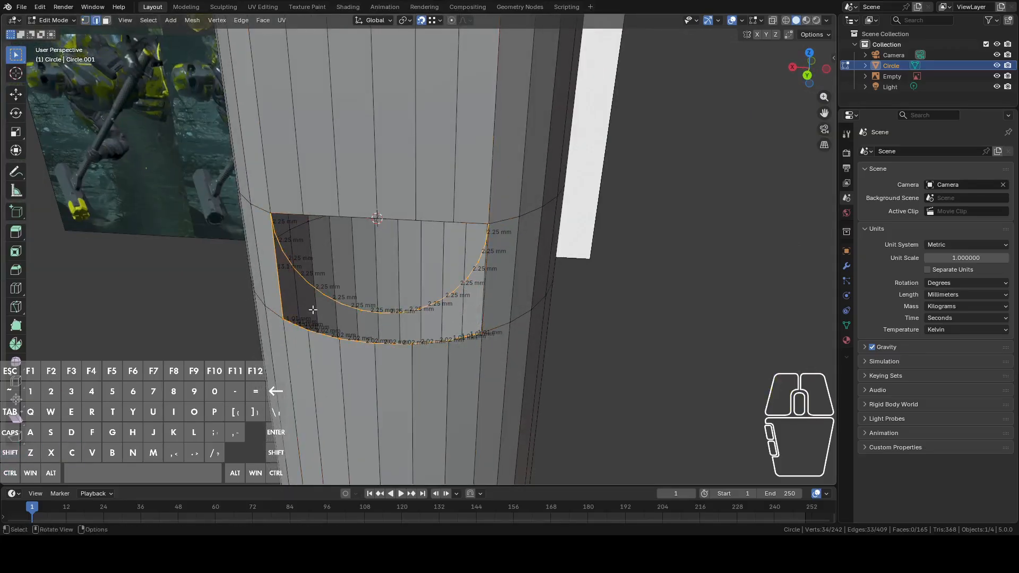
{"action": "middle_click_drag", "start_coordinate": [311, 307], "coordinate": [316, 287]}
{"action": "left_click", "coordinate": [318, 275], "text": "shift"}
{"action": "right_click", "coordinate": [418, 293]}
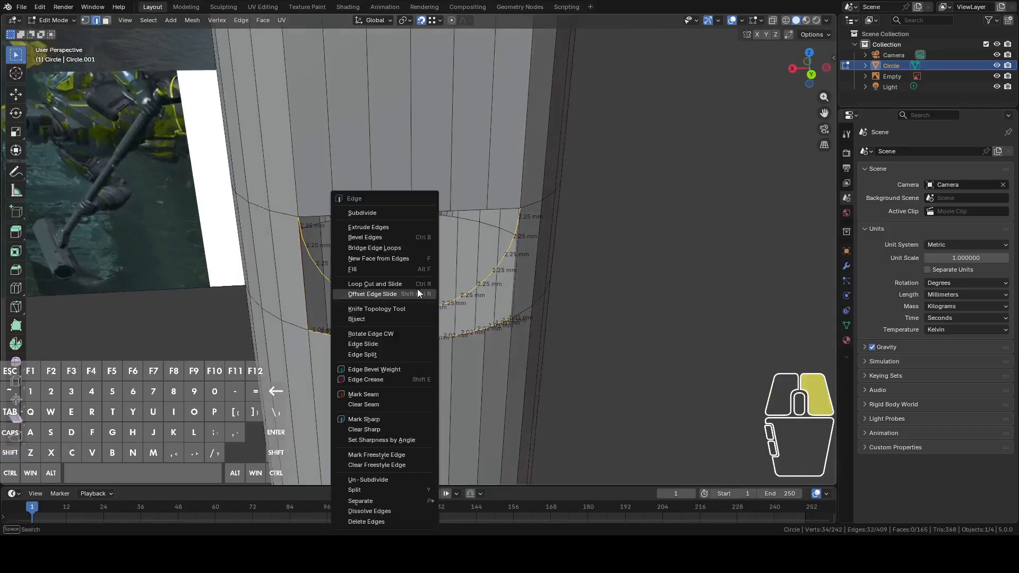
{"action": "left_click", "coordinate": [400, 247]}
Check the bridged surface in Object Mode and fill the second half-round opening enclosed by the arc with a face
{"action": "key", "text": "Tab"}
{"action": "middle_click_drag", "start_coordinate": [500, 311], "coordinate": [489, 277]}
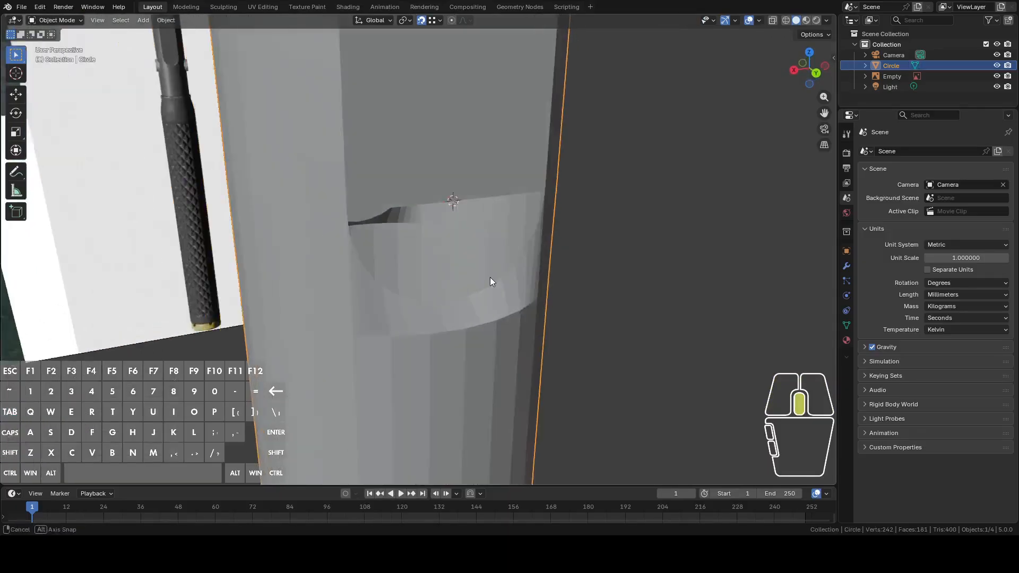
{"action": "key", "text": "Tab"}
{"action": "left_click", "coordinate": [500, 279], "text": "alt"}
{"action": "key", "text": "f"}
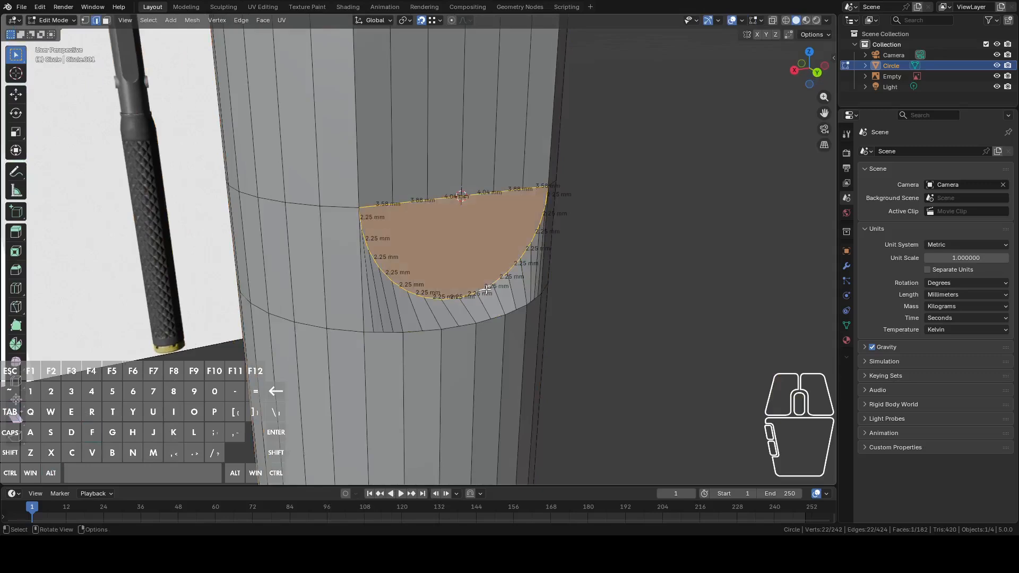
Return to Object Mode and turn on X-ray display in the back orthographic view
{"action": "key", "text": "Tab"}
{"action": "scroll", "coordinate": [514, 269], "scroll_direction": "down", "scroll_amount": 3}
{"action": "middle_click_drag", "start_coordinate": [514, 269], "coordinate": [488, 231]}
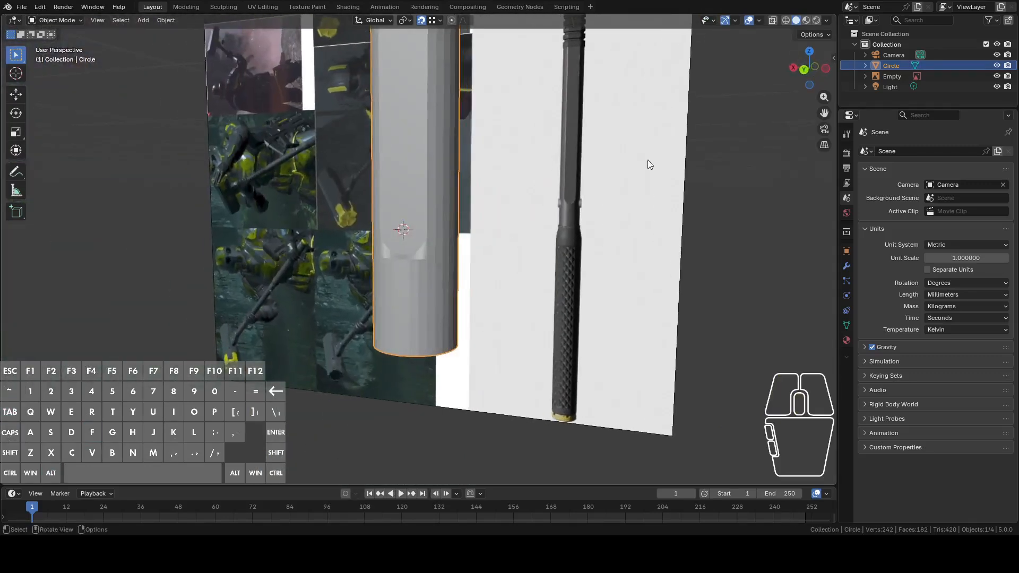
{"action": "left_click", "coordinate": [802, 69]}
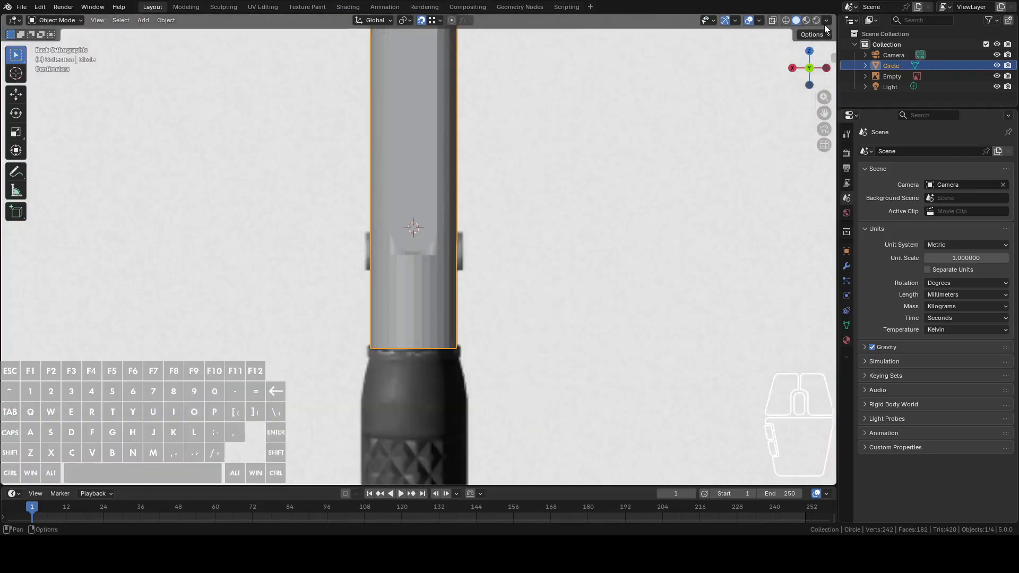
{"action": "left_click", "coordinate": [773, 20]}
Compare the handle with the reference image around the half-round cutout and side pegs, temporarily hiding each object
{"action": "left_click", "coordinate": [438, 294]}
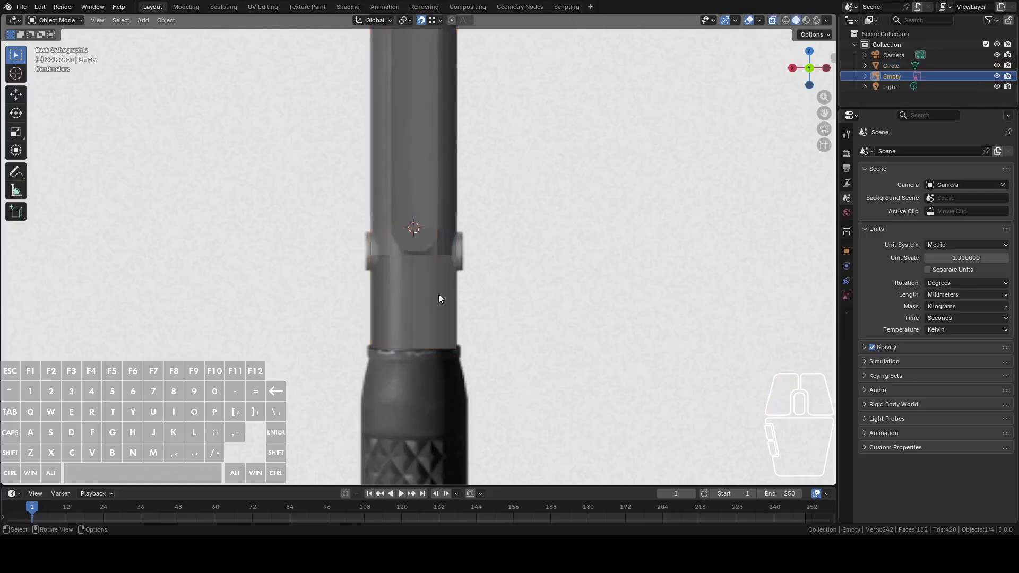
{"action": "key", "text": "h"}
{"action": "key", "text": "ctrl+z"}
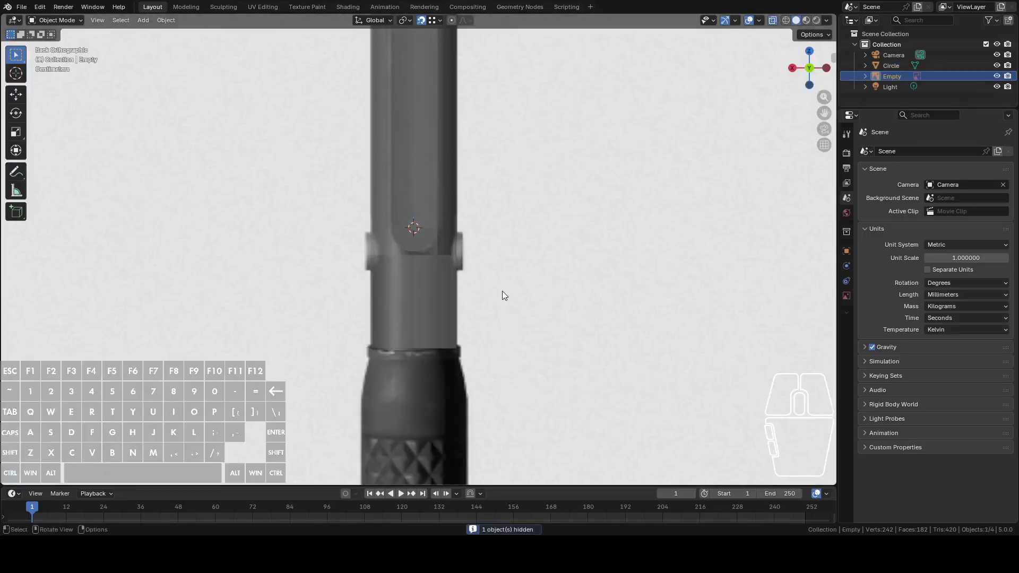
{"action": "left_click", "coordinate": [426, 292]}
{"action": "key", "text": "h"}
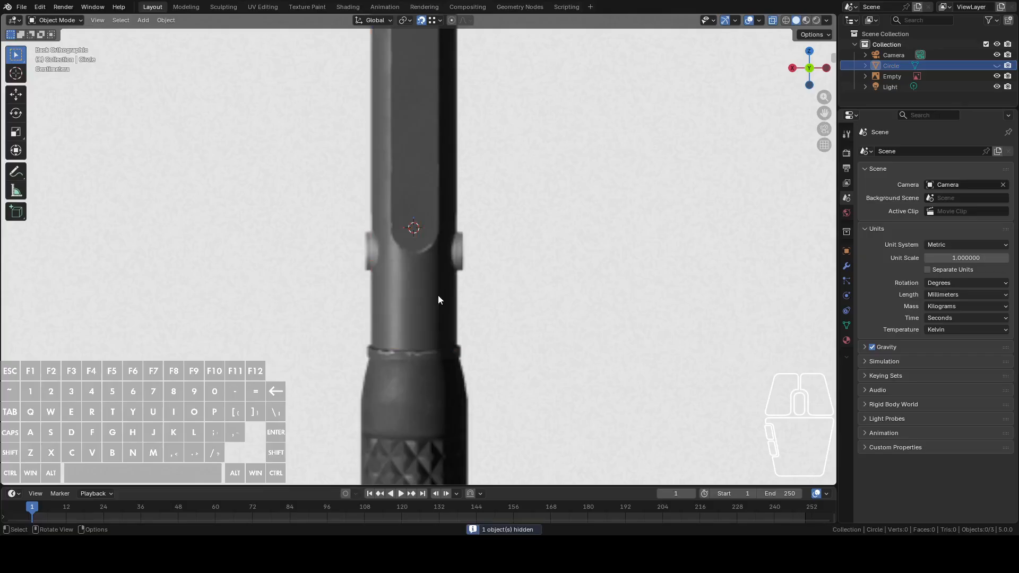
{"action": "key", "text": "ctrl"}
{"action": "key", "text": "ctrl+z"}
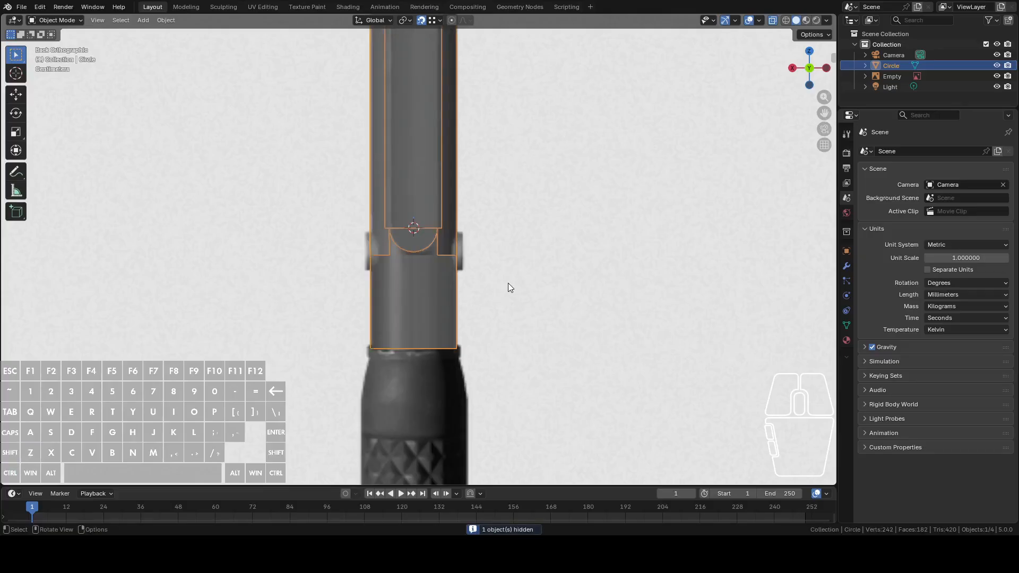
{"action": "left_click", "coordinate": [457, 251]}
{"action": "scroll", "coordinate": [454, 276], "scroll_direction": "up", "scroll_amount": 3}
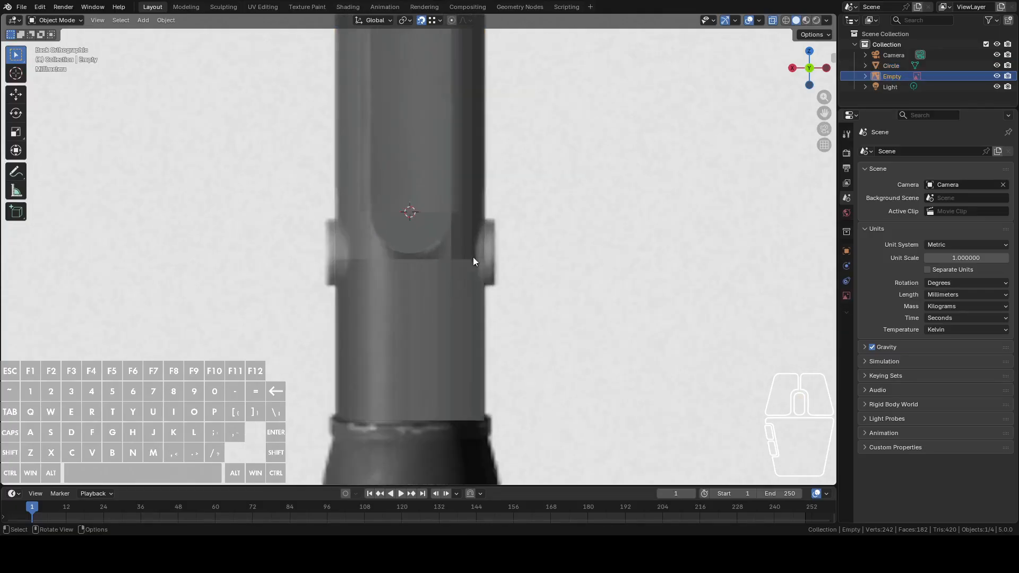
{"action": "scroll", "coordinate": [492, 283], "scroll_direction": "down", "scroll_amount": 5}
{"action": "middle_click_drag", "start_coordinate": [487, 285], "coordinate": [462, 293]}
Select the handle mesh and enter Edit Mode in the back orthographic view
{"action": "left_click", "coordinate": [461, 290]}
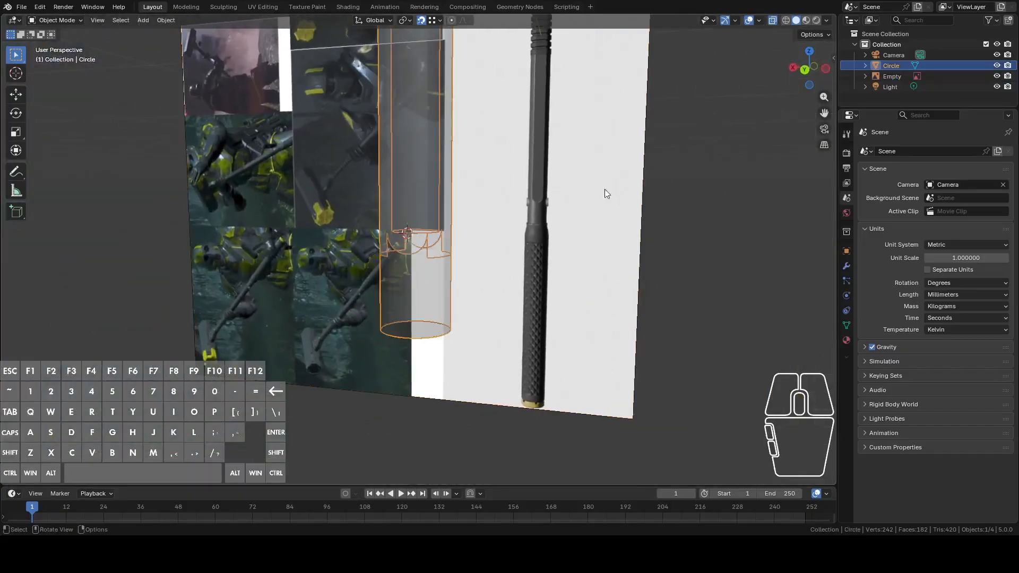
{"action": "left_click", "coordinate": [804, 69]}
{"action": "scroll", "coordinate": [473, 253], "scroll_direction": "up", "scroll_amount": 3}
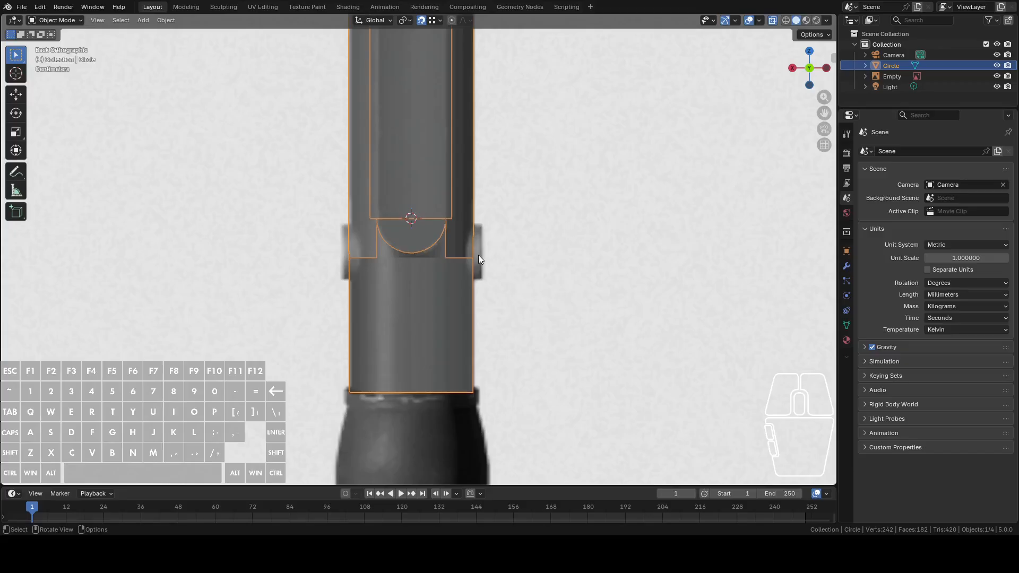
{"action": "key", "text": "Tab"}
{"action": "middle_click_drag", "start_coordinate": [479, 255], "coordinate": [431, 279]}
{"action": "left_click", "coordinate": [805, 71]}
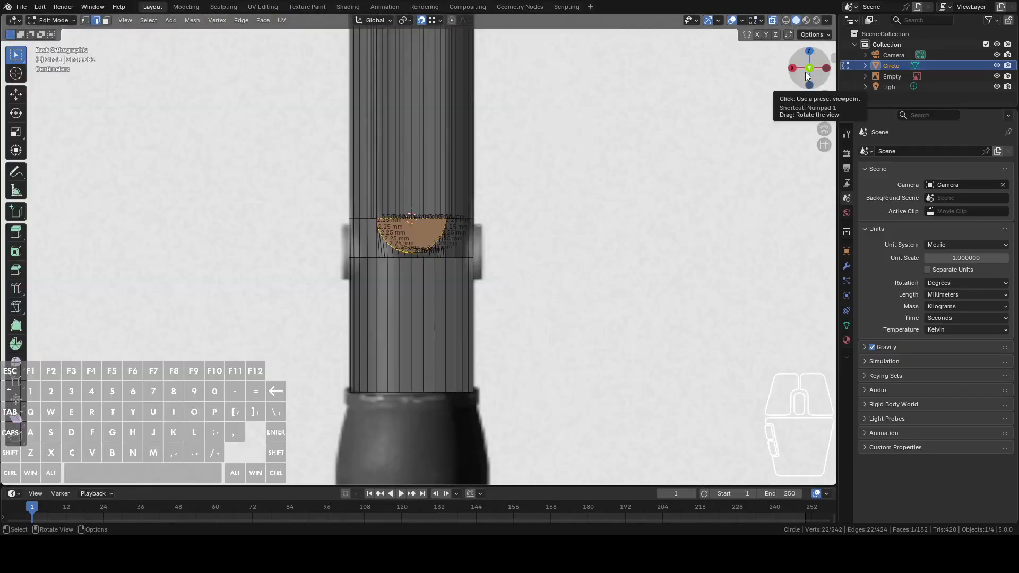
Select the two opposite vertical edges between the upper and lower rims at the handle's sides and subdivide them with one cut
{"action": "left_click", "coordinate": [474, 247]}
{"action": "mouse_move", "coordinate": [476, 250]}
{"action": "middle_mouse_down"}
{"action": "mouse_move", "coordinate": [480, 239]}
{"action": "mouse_move", "coordinate": [435, 276]}
{"action": "mouse_move", "coordinate": [371, 279]}
{"action": "mouse_move", "coordinate": [481, 263]}
{"action": "middle_mouse_up"}
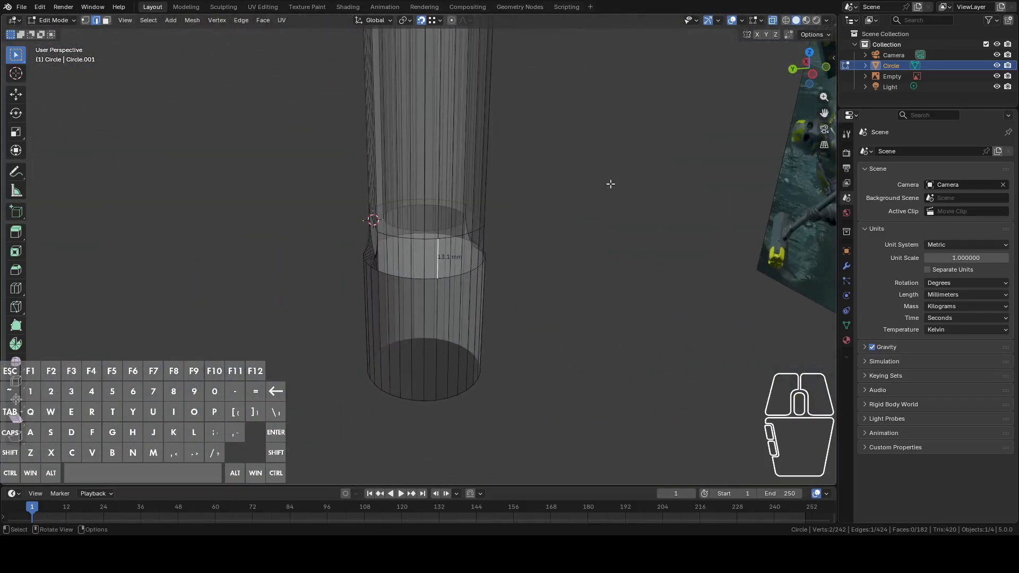
{"action": "left_click", "coordinate": [807, 74]}
{"action": "scroll", "coordinate": [456, 234], "scroll_direction": "up", "scroll_amount": 5}
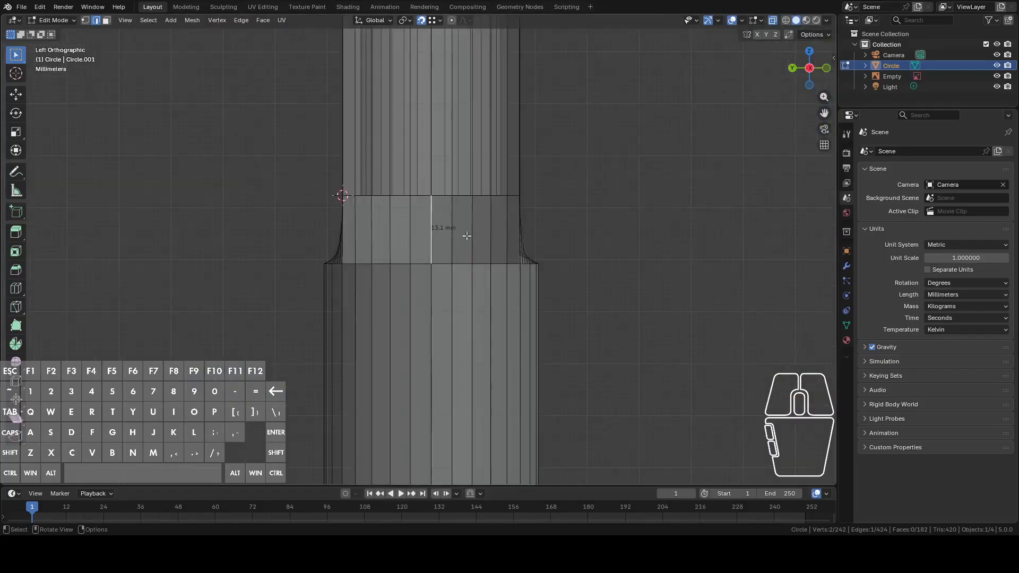
{"action": "key", "text": "c"}
{"action": "left_click", "coordinate": [430, 231]}
{"action": "right_click", "coordinate": [432, 229]}
{"action": "scroll", "coordinate": [434, 233], "scroll_direction": "down", "scroll_amount": 4}
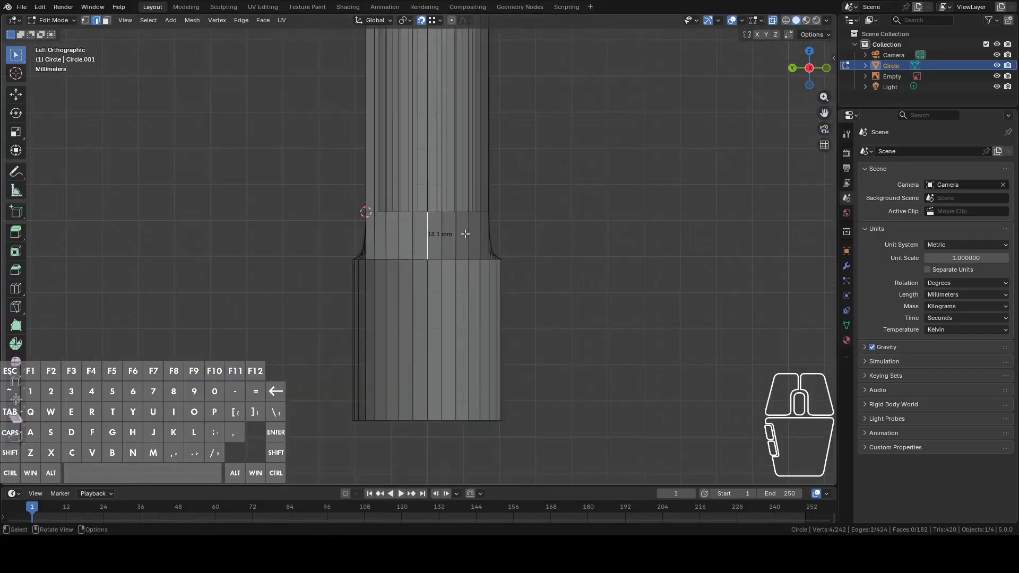
{"action": "middle_click_drag", "start_coordinate": [475, 234], "coordinate": [542, 239]}
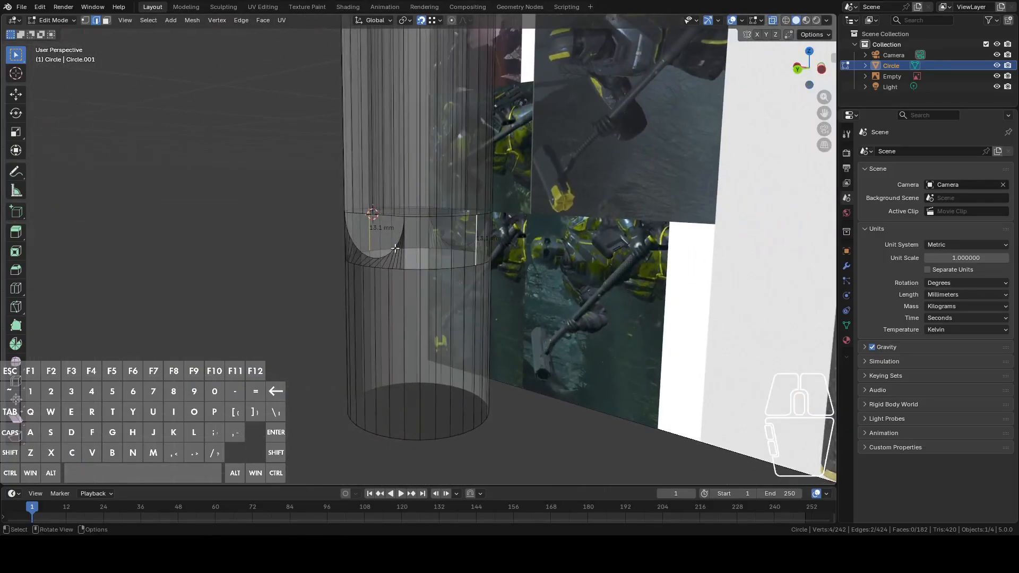
{"action": "right_click", "coordinate": [530, 250]}
{"action": "left_click", "coordinate": [563, 125]}
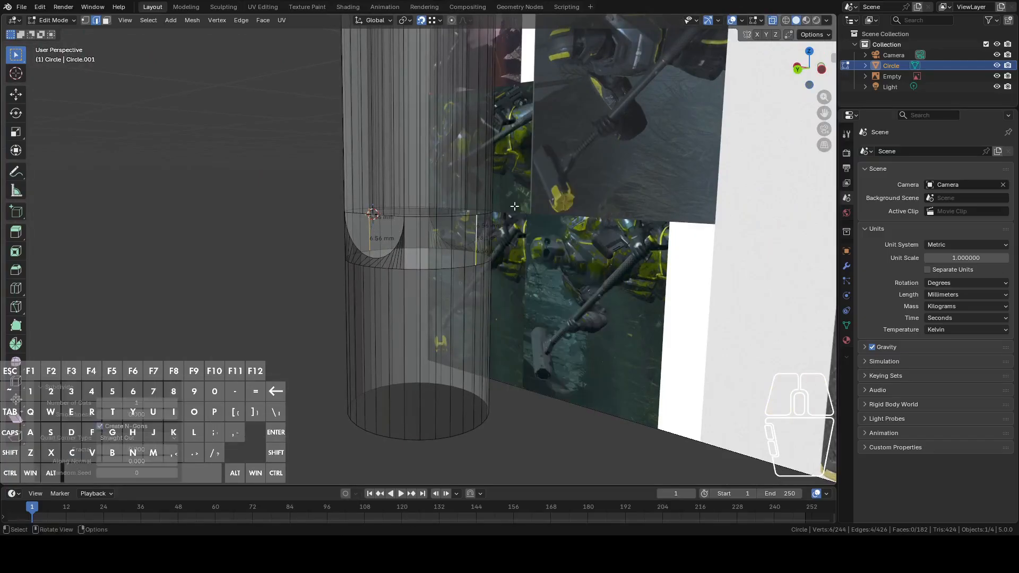
Select the two new midpoint vertices and move them down about 4.4 mm along Z to the reference pegs' centre height
{"action": "left_click", "coordinate": [474, 241]}
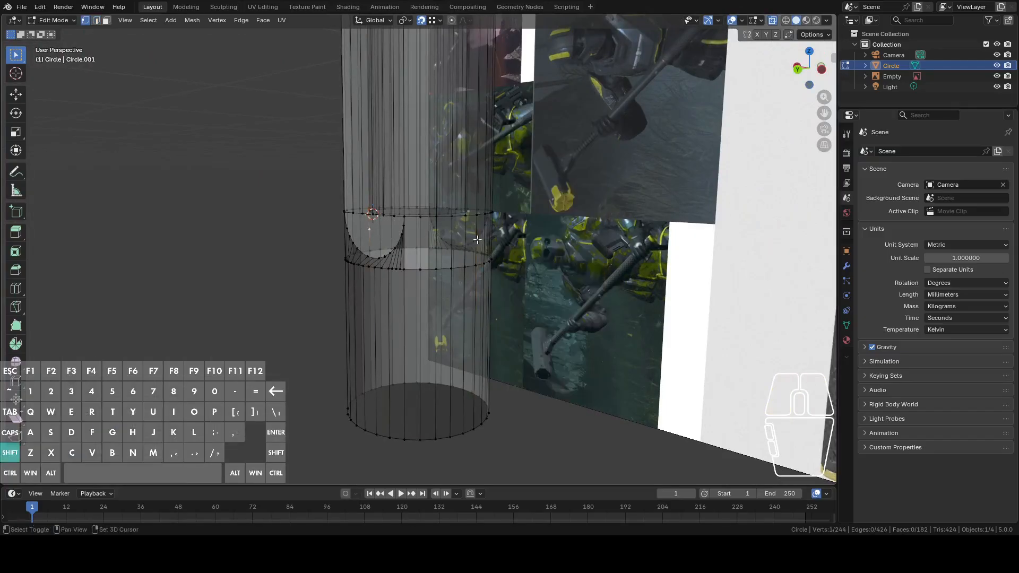
{"action": "middle_click_drag", "start_coordinate": [488, 242], "coordinate": [579, 241]}
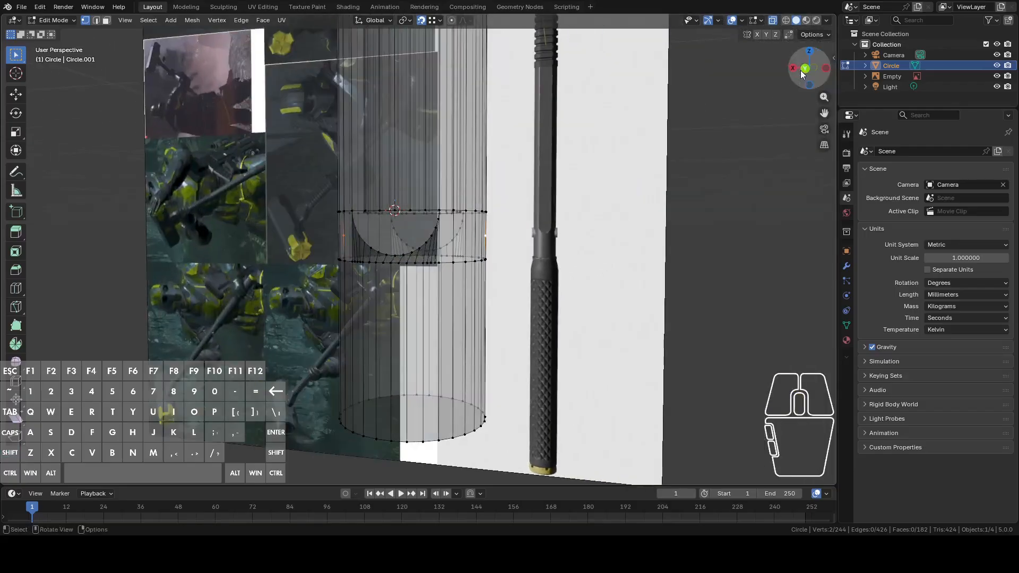
{"action": "left_click", "coordinate": [802, 73]}
{"action": "key", "text": "g"}
{"action": "key", "text": "z"}
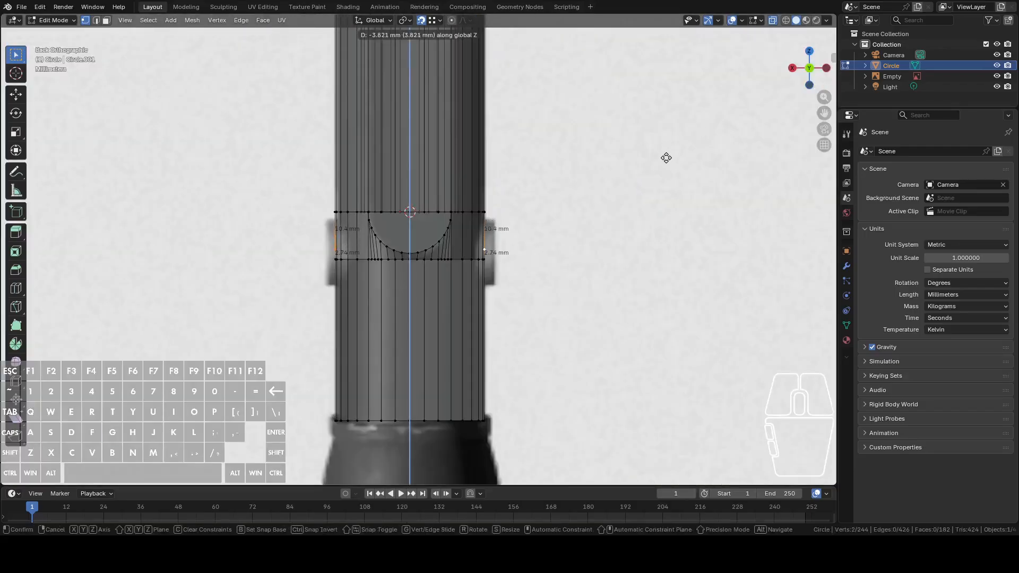
{"action": "key", "text": "shift"}
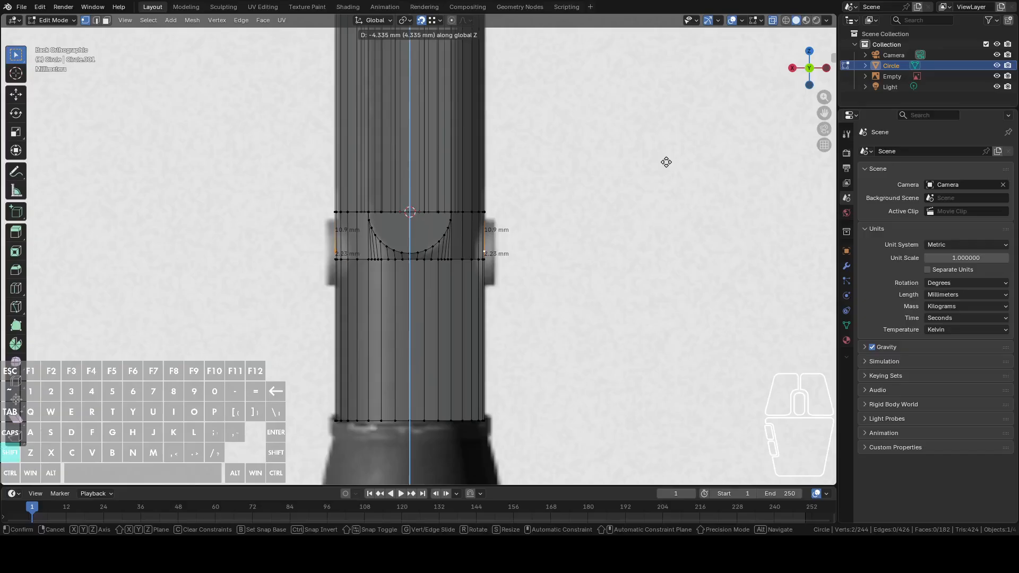
{"action": "left_click", "coordinate": [666, 163]}
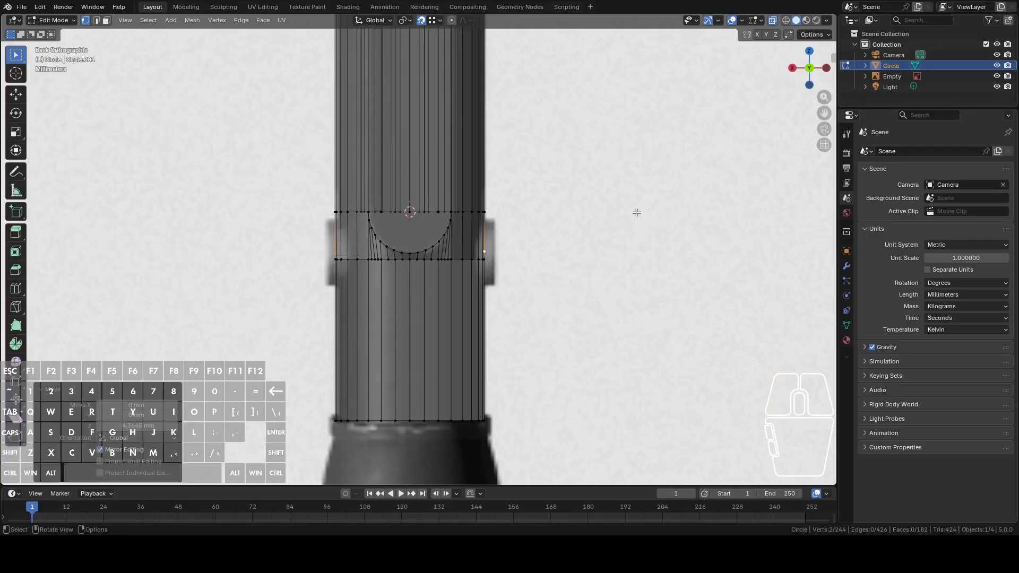
Snap the 3D cursor to the active side vertex and add a 32-vertex circle there
{"action": "key", "text": "F3"}
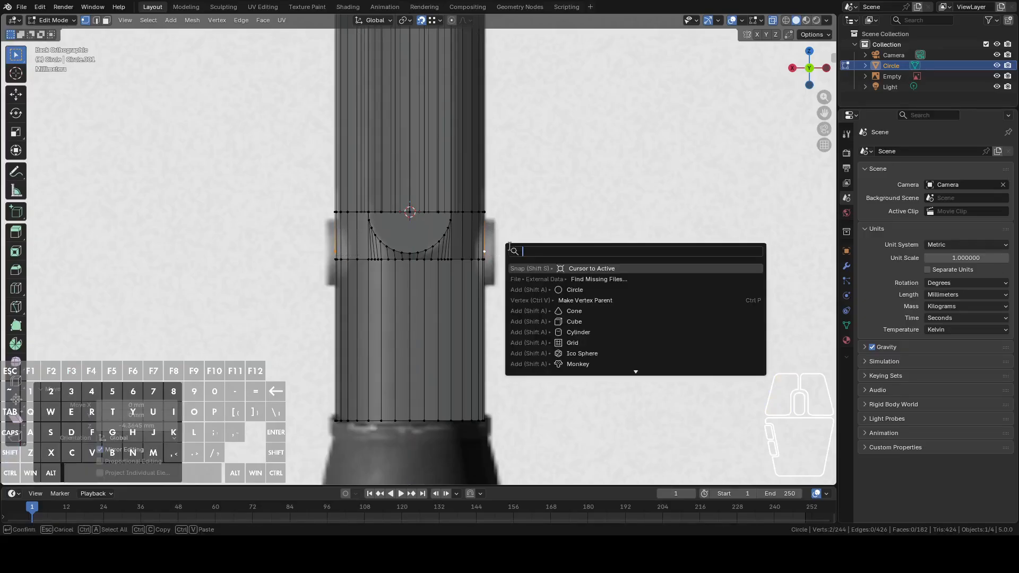
{"action": "left_click", "coordinate": [586, 268]}
{"action": "middle_click_drag", "start_coordinate": [619, 243], "coordinate": [540, 257]}
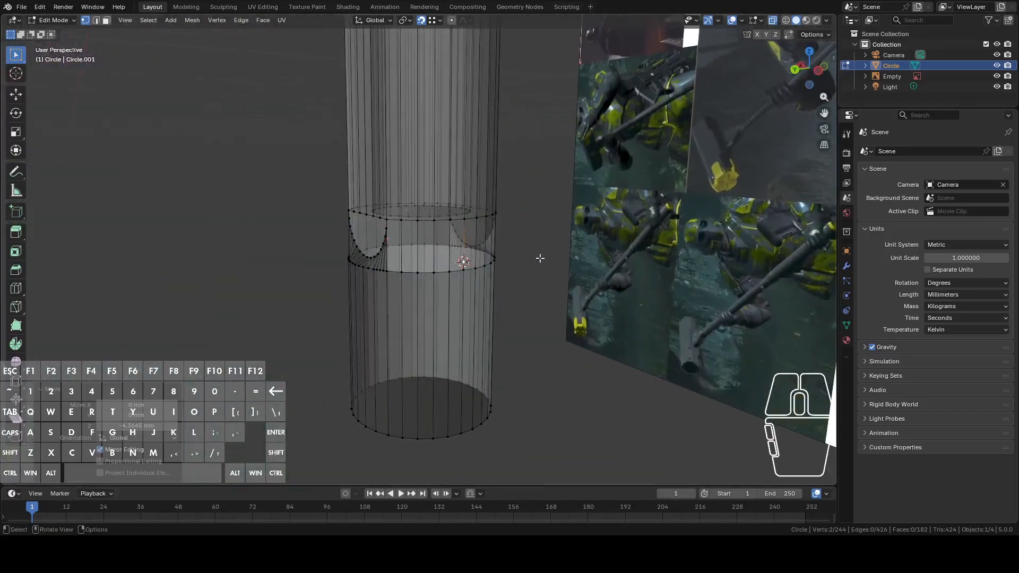
{"action": "key", "text": "shift+a"}
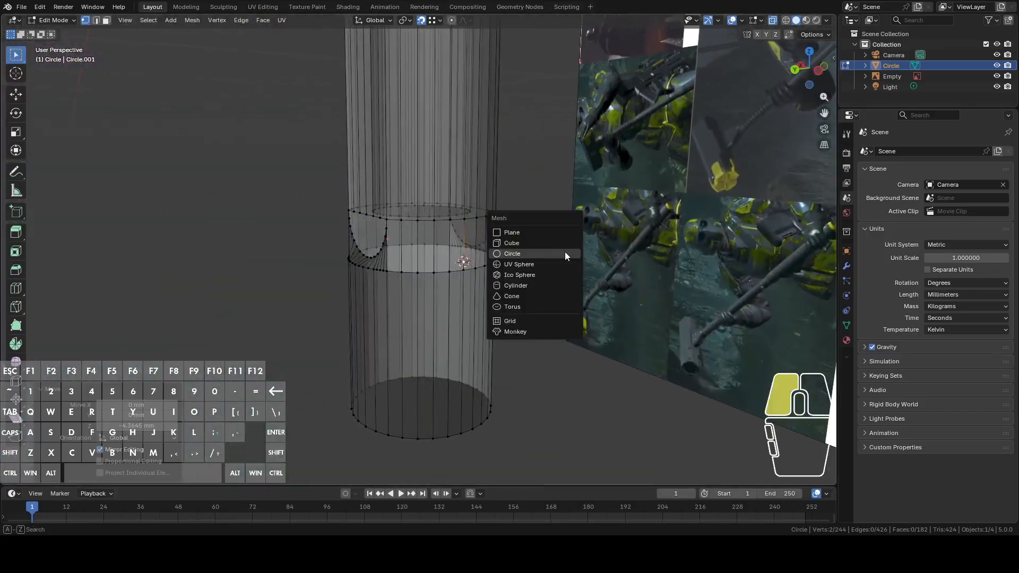
{"action": "left_click", "coordinate": [565, 253]}
{"action": "middle_click_drag", "start_coordinate": [565, 253], "coordinate": [810, 108]}
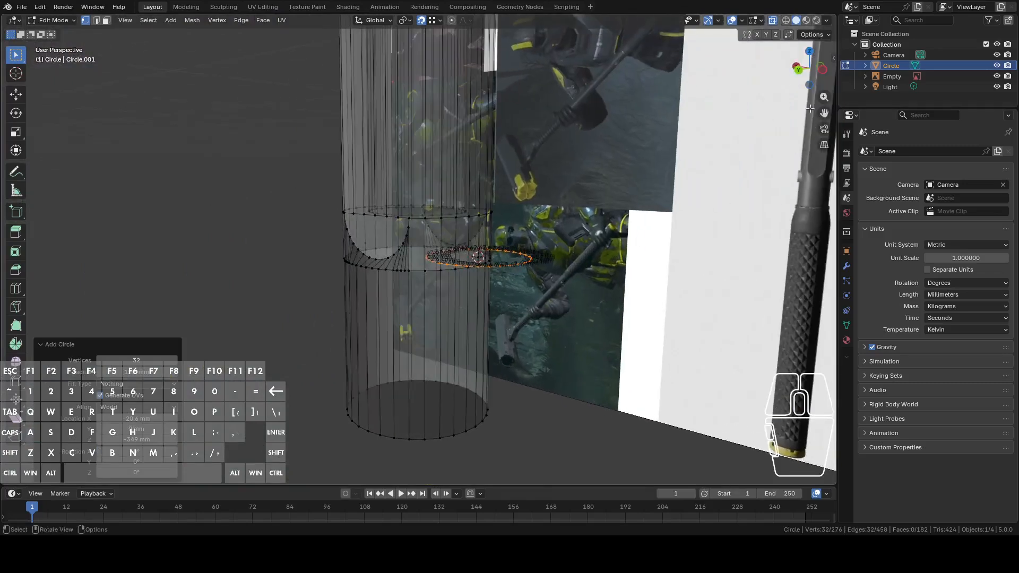
In the back orthographic view, rotate the new circle -90° so it stands upright against the handle's side
{"action": "left_click", "coordinate": [799, 71]}
{"action": "middle_click_drag", "start_coordinate": [689, 175], "coordinate": [683, 199]}
{"action": "key", "text": "shift+a"}
{"action": "left_click", "coordinate": [806, 70]}
{"action": "key", "text": "r"}
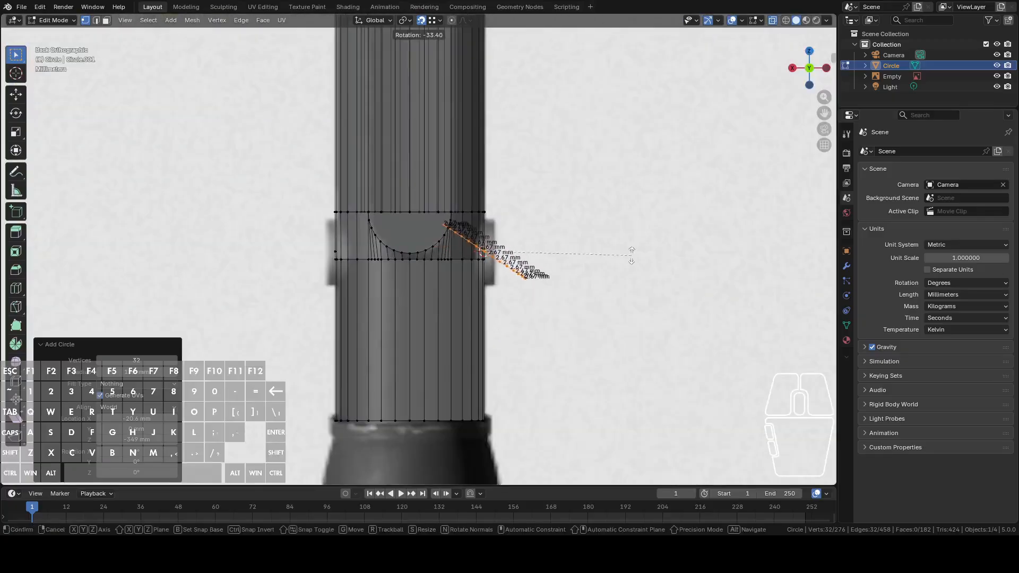
{"action": "key", "text": "ctrl"}
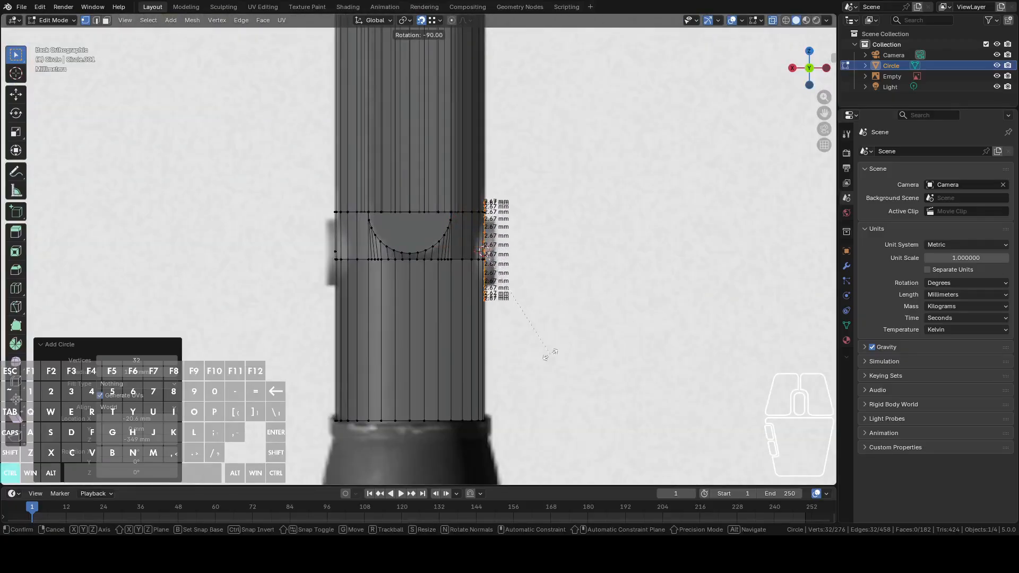
{"action": "left_click", "coordinate": [545, 357]}
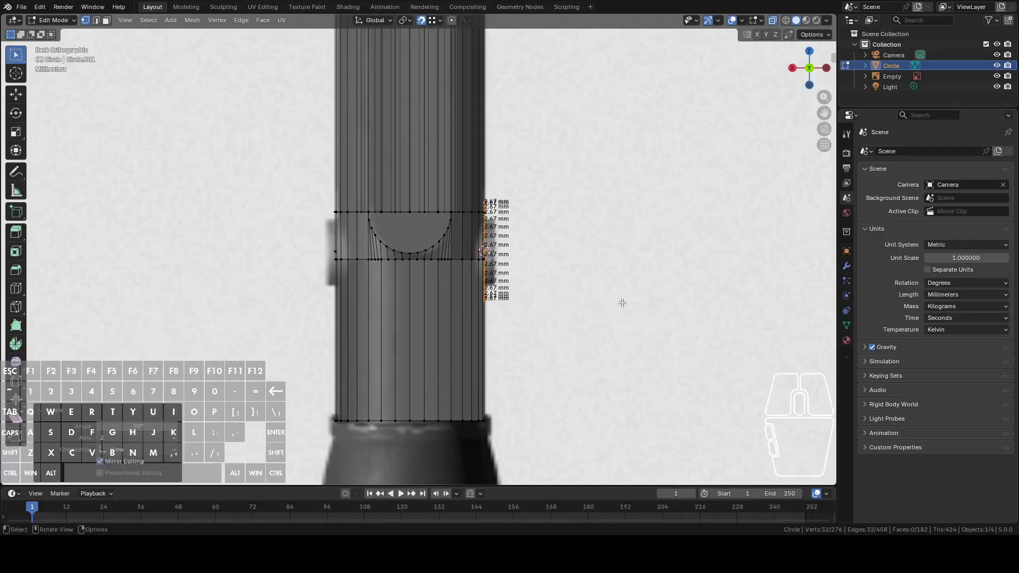
Scale the upright circle to about 0.67 to match the height of the reference peg
{"action": "key", "text": "s"}
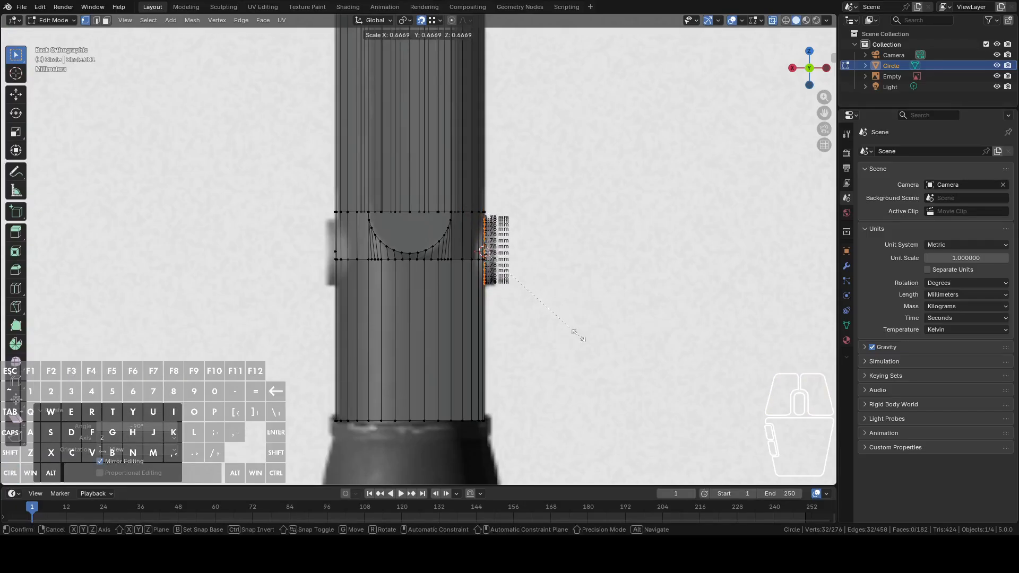
{"action": "left_click", "coordinate": [578, 335]}
{"action": "middle_click_drag", "start_coordinate": [602, 324], "coordinate": [624, 341]}
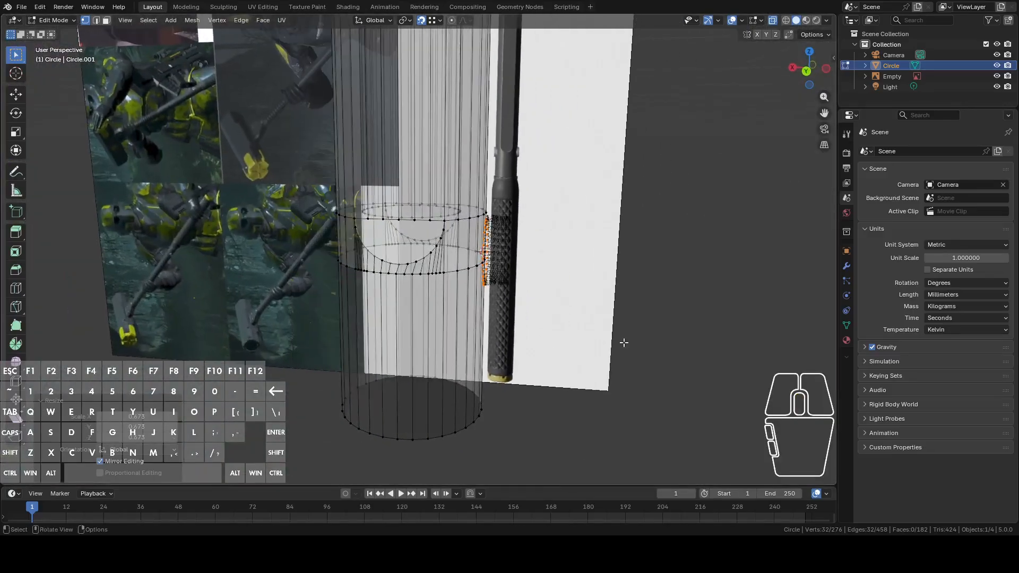
Move the circle about 5.6 mm outward along X, clear of the handle's side
{"action": "key", "text": "g"}
{"action": "key", "text": "y"}
{"action": "key", "text": "x"}
{"action": "left_click", "coordinate": [623, 337]}
{"action": "key", "text": "g"}
{"action": "key", "text": "x"}
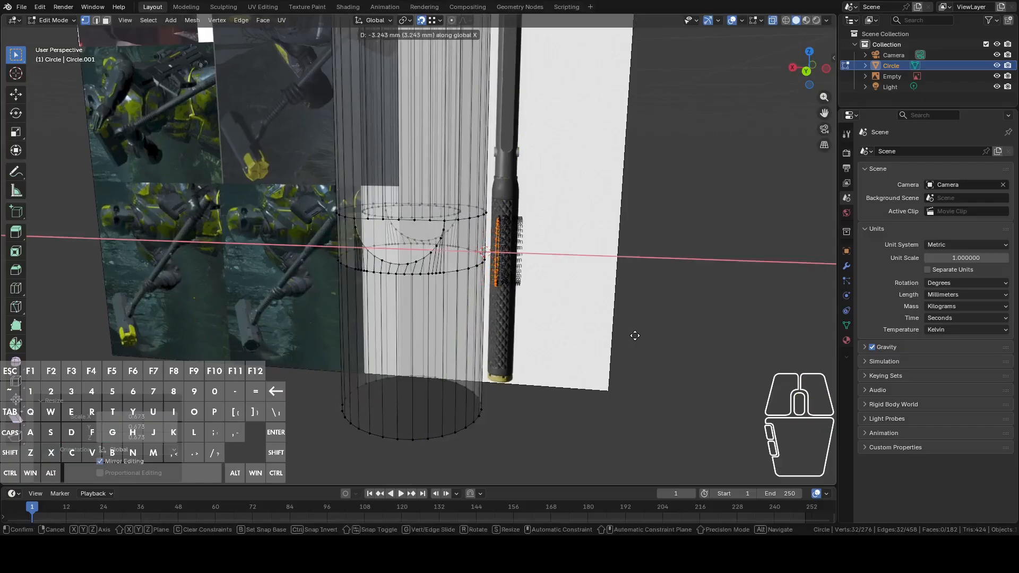
{"action": "left_click", "coordinate": [643, 336]}
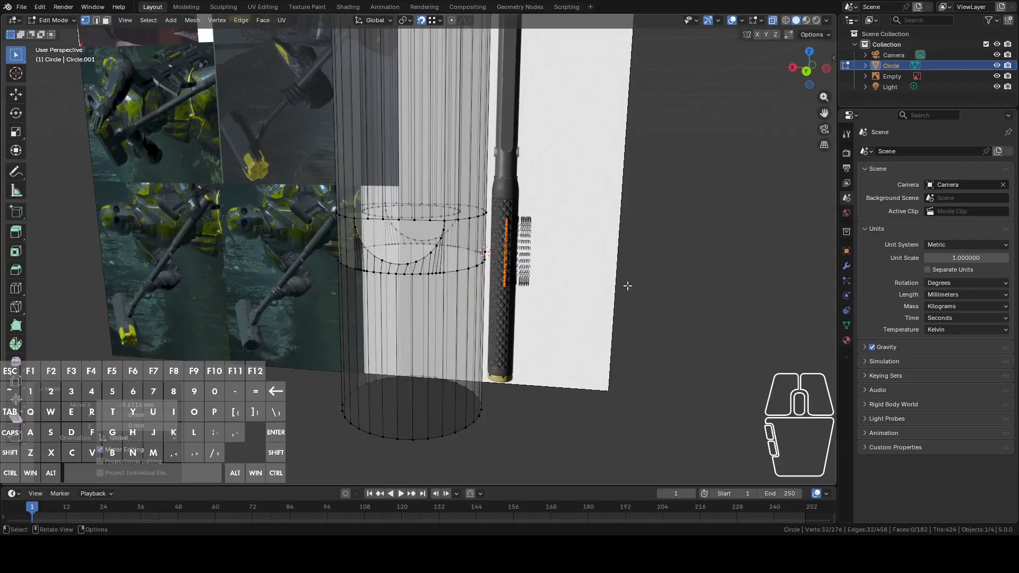
Separate the selected circle from the handle mesh into its own object
{"action": "key", "text": "p"}
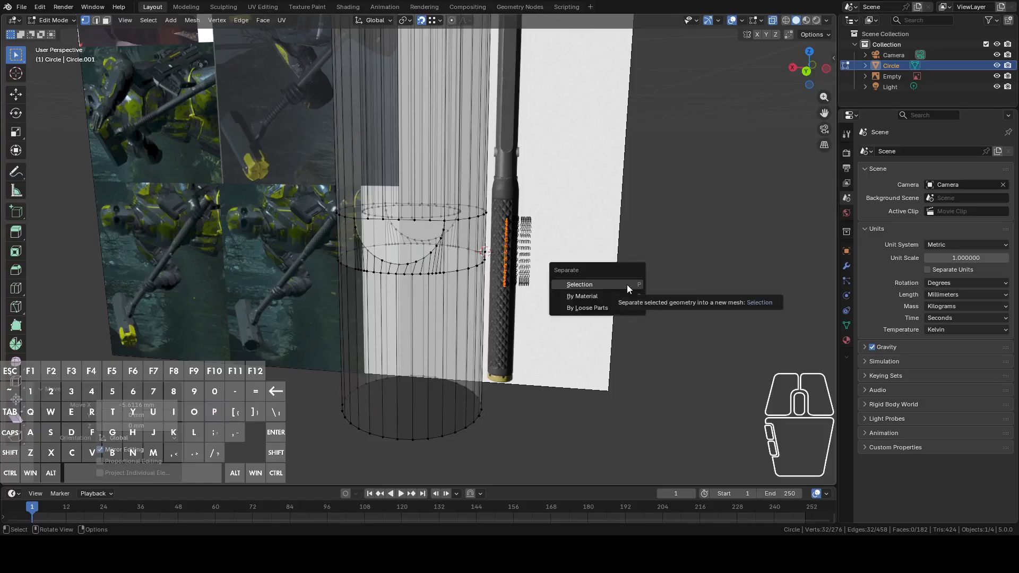
{"action": "left_click", "coordinate": [626, 284]}
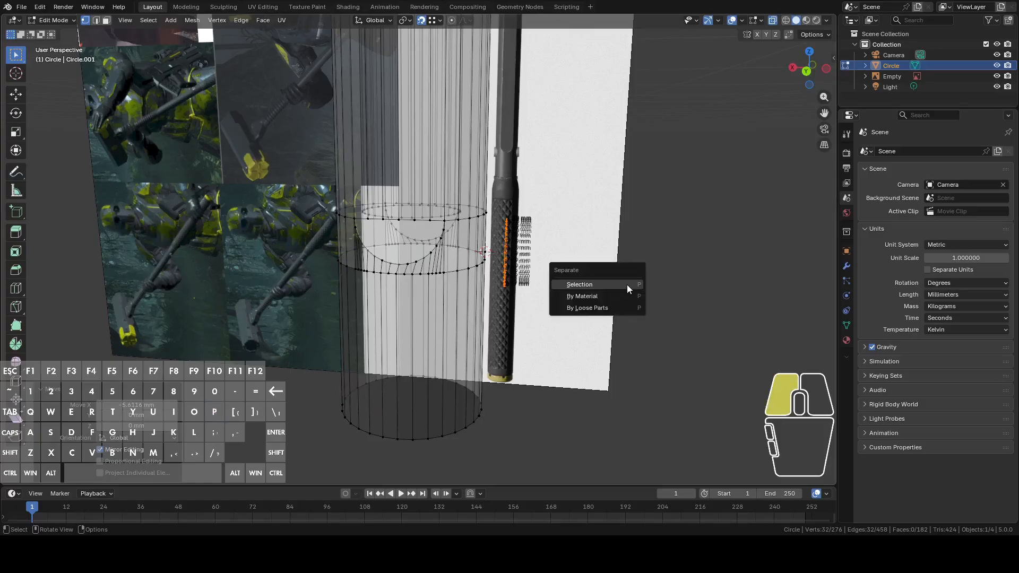
{"action": "middle_click_drag", "start_coordinate": [626, 285], "coordinate": [584, 278]}
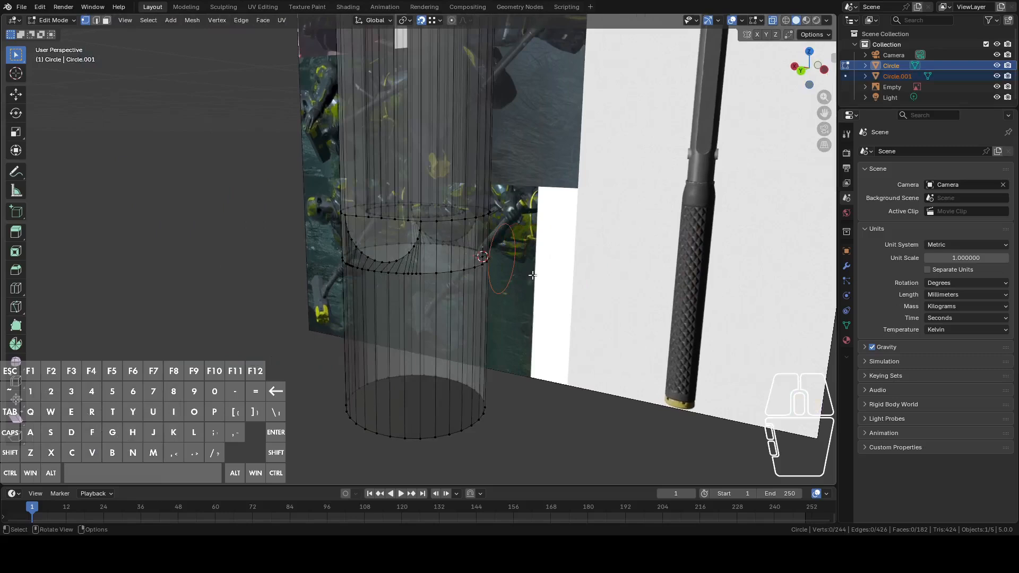
Reopen the handle in Edit Mode with the separated circle added to the object selection, and view them in left orthographic
{"action": "key", "text": "Tab"}
{"action": "left_click", "coordinate": [449, 266]}
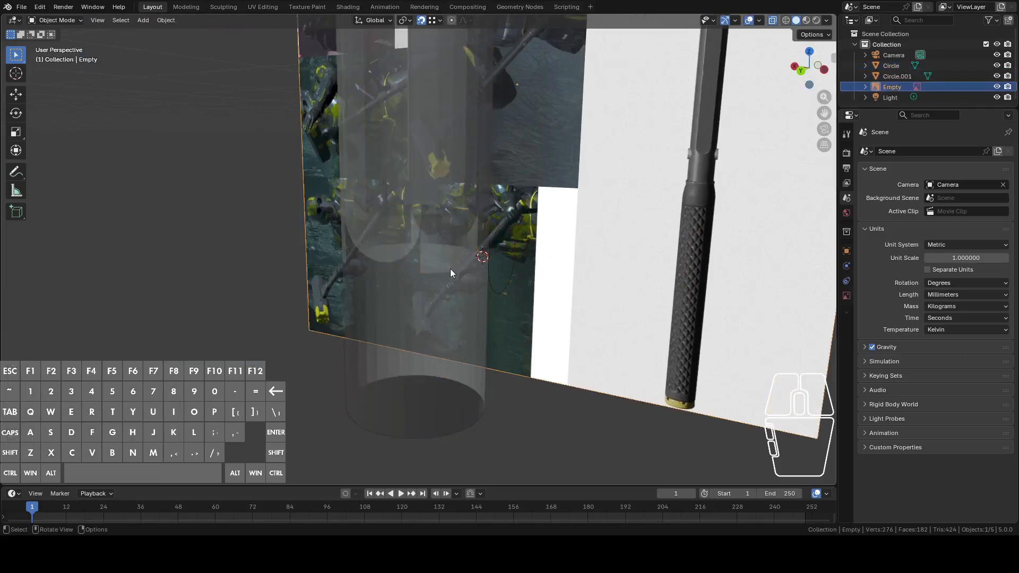
{"action": "left_click", "coordinate": [407, 294]}
{"action": "key", "text": "Tab"}
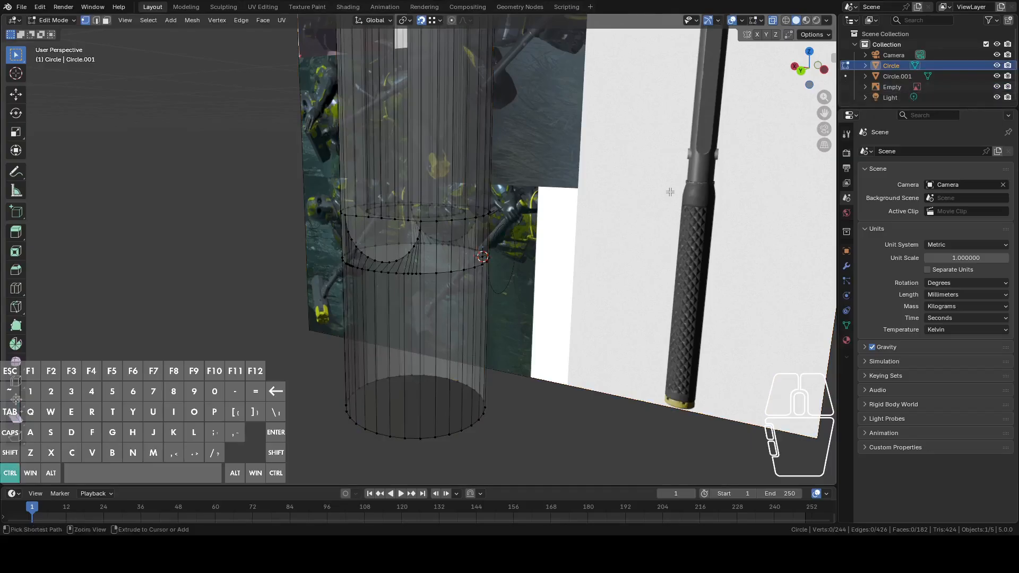
{"action": "left_click", "coordinate": [896, 77], "text": "ctrl"}
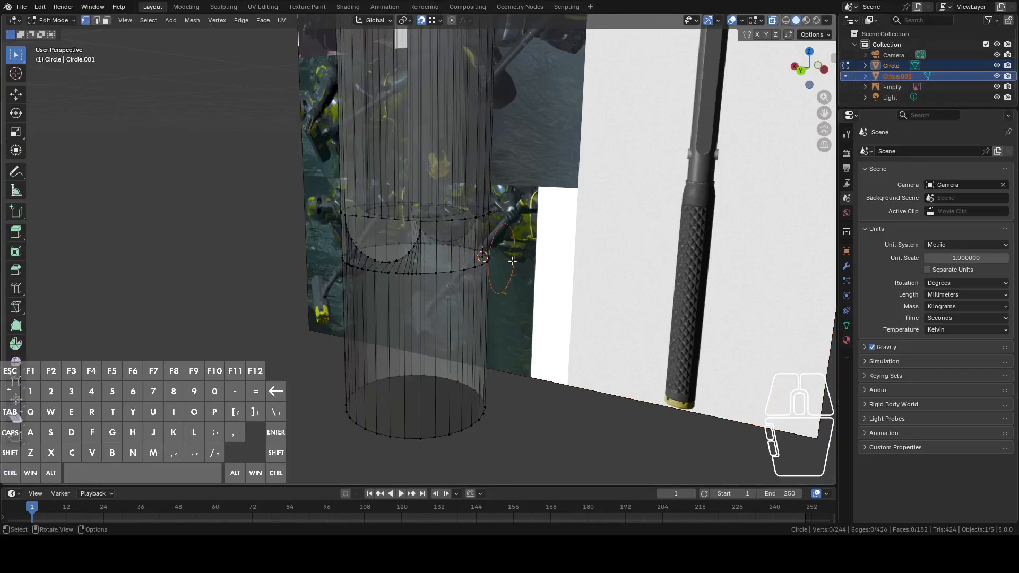
{"action": "left_click", "coordinate": [824, 70]}
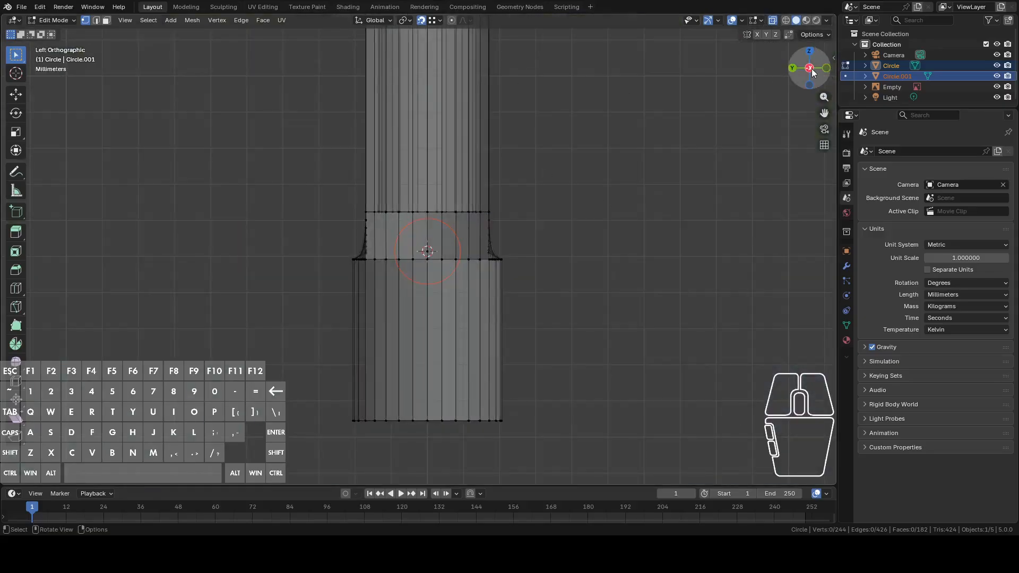
Knife Project the circle onto the handle with Cut Through enabled, cutting both sides
{"action": "left_click", "coordinate": [193, 22]}
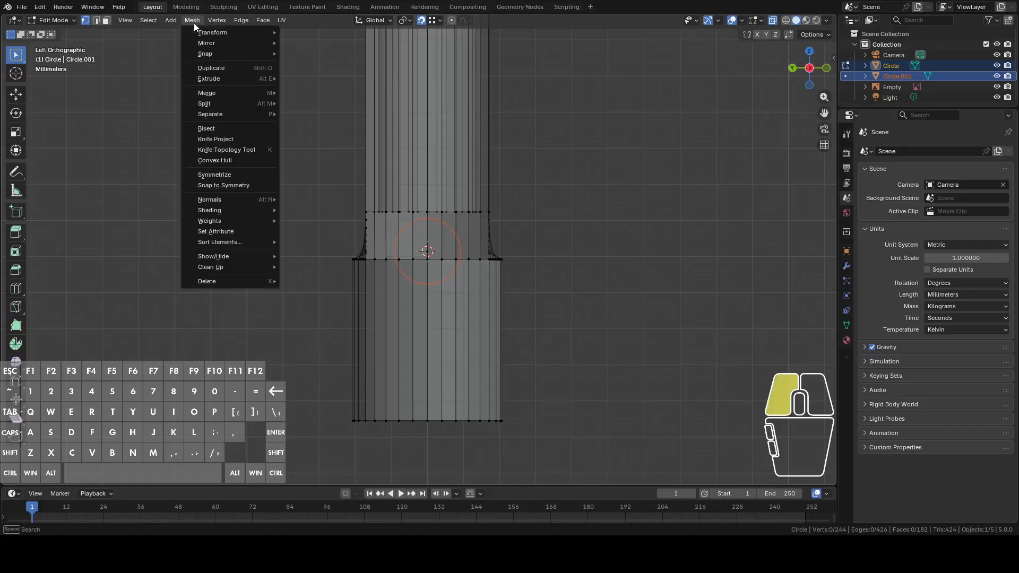
{"action": "left_click", "coordinate": [220, 137]}
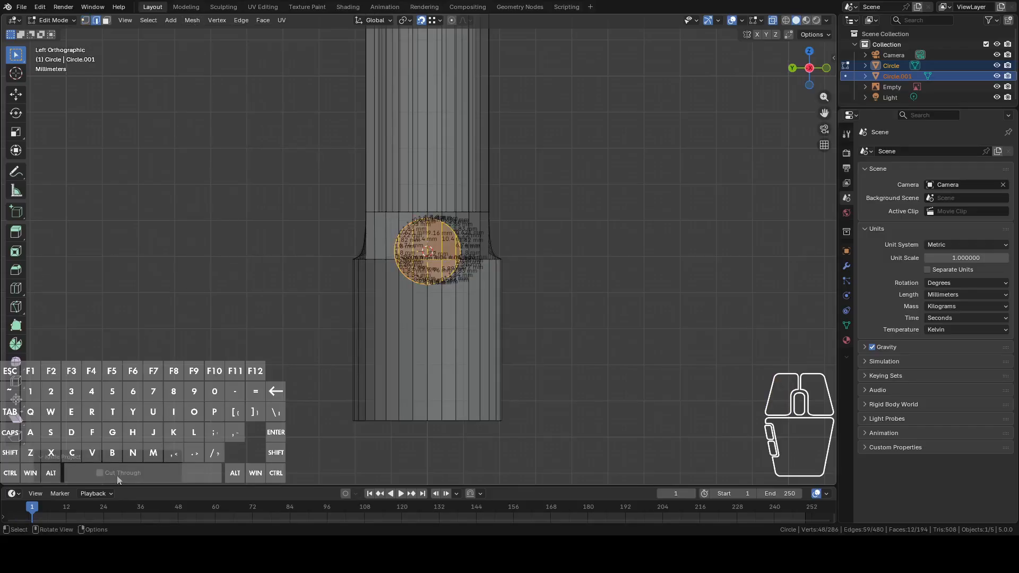
{"action": "left_click", "coordinate": [99, 473]}
{"action": "middle_click_drag", "start_coordinate": [229, 273], "coordinate": [318, 296]}
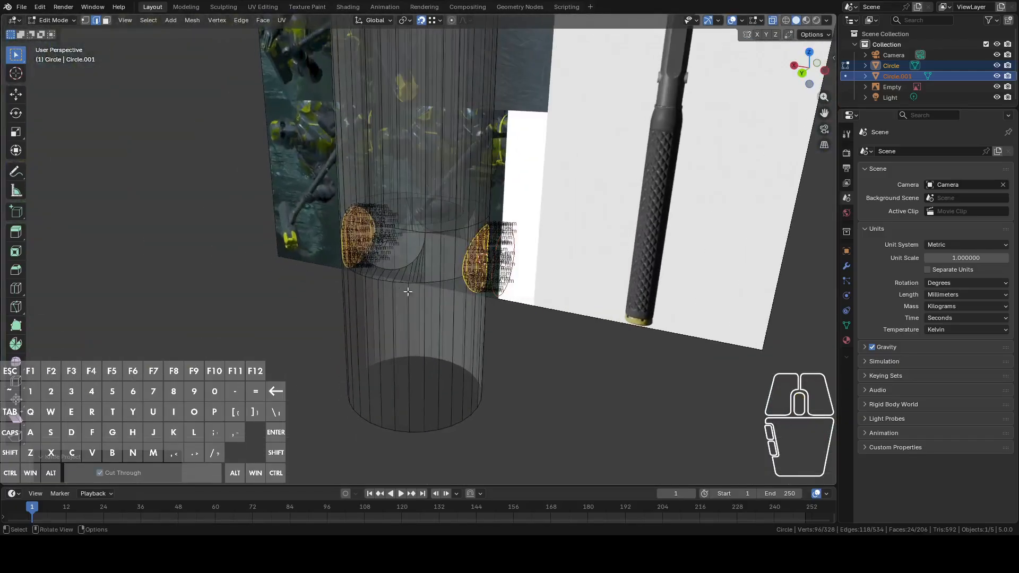
Return to Object Mode and delete the separate cutter circle
{"action": "key", "text": "Tab"}
{"action": "left_click", "coordinate": [505, 285]}
{"action": "left_click", "coordinate": [505, 285]}
{"action": "middle_click_drag", "start_coordinate": [506, 285], "coordinate": [559, 273]}
{"action": "right_click", "coordinate": [562, 272]}
{"action": "left_click", "coordinate": [510, 274]}
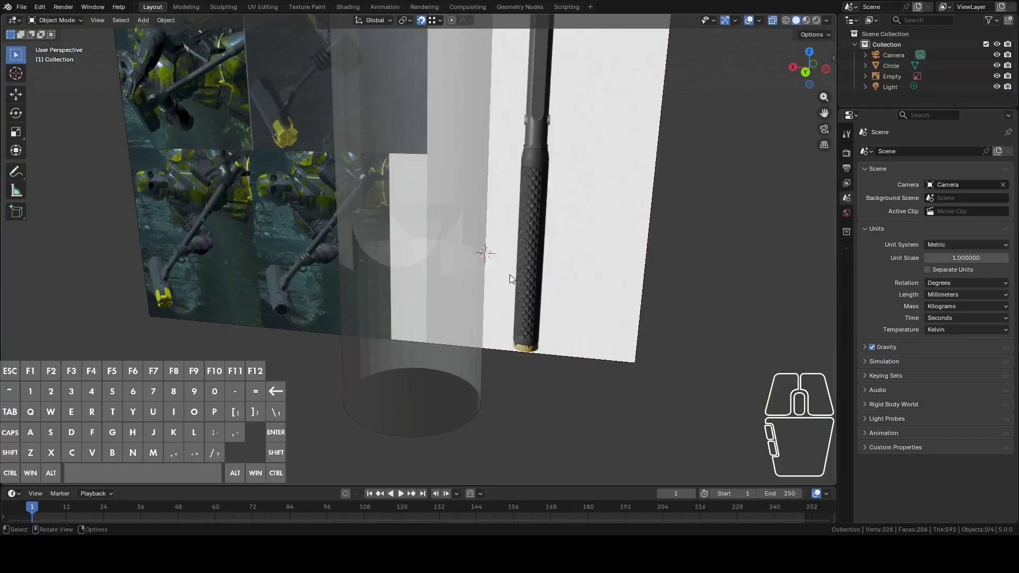
Enter Edit Mode on the handle and try to select the projected circle's edge loop
{"action": "left_click", "coordinate": [450, 273]}
{"action": "key", "text": "Tab"}
{"action": "middle_click_drag", "start_coordinate": [460, 277], "coordinate": [466, 291]}
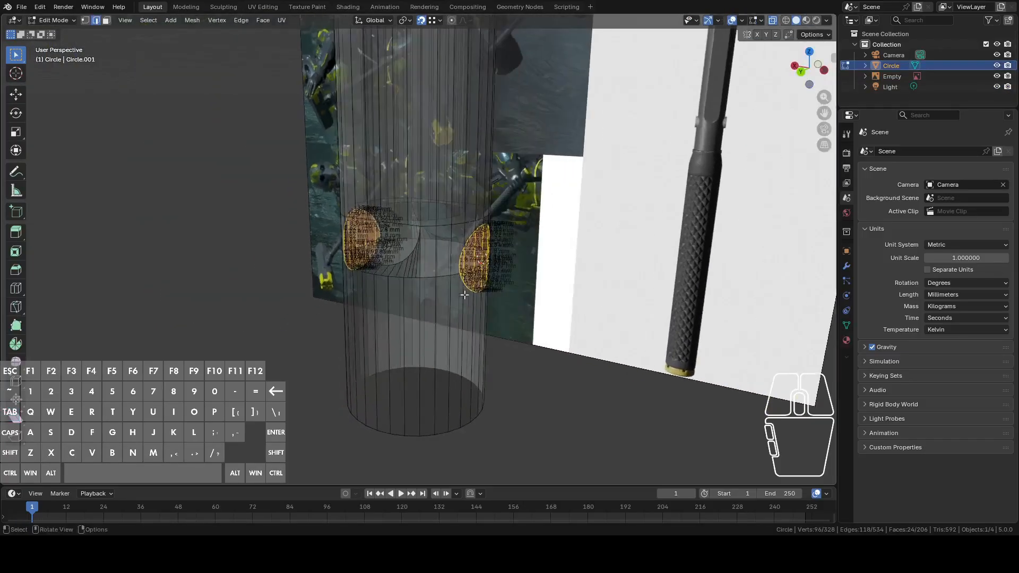
{"action": "scroll", "coordinate": [472, 291], "scroll_direction": "up", "scroll_amount": 3}
{"action": "key", "text": "1"}
{"action": "middle_click_drag", "start_coordinate": [499, 258], "coordinate": [438, 255]}
{"action": "left_click", "coordinate": [480, 263], "text": "alt"}
Undo the last selections and the deletion of the cutter circle, ending in Object Mode
{"action": "key", "text": "ctrl+z"}
{"action": "key", "text": "ctrl+z"}
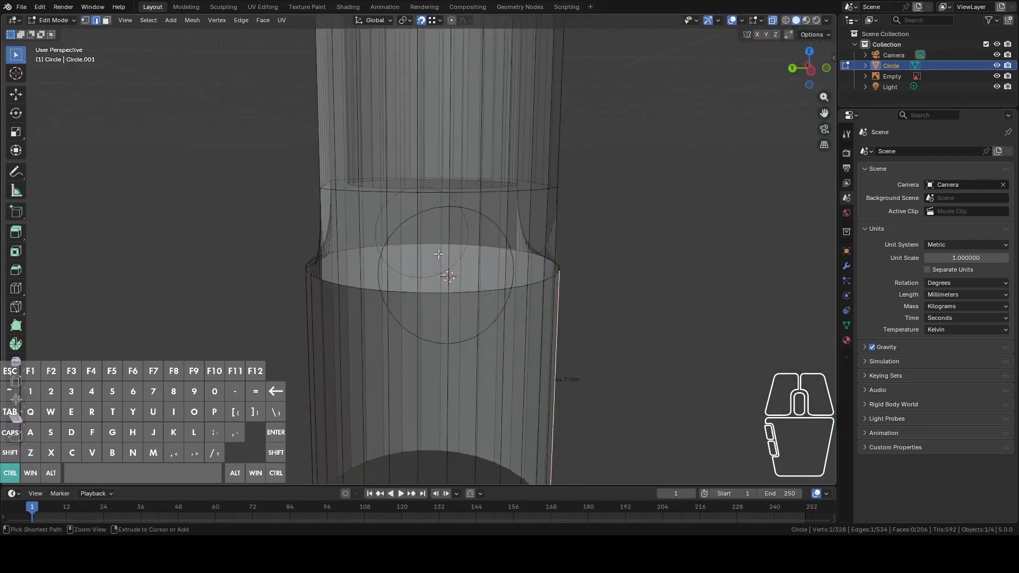
{"action": "key", "text": "ctrl+z"}
{"action": "key", "text": "ctrl+z"}
{"action": "key", "text": "ctrl+z"}
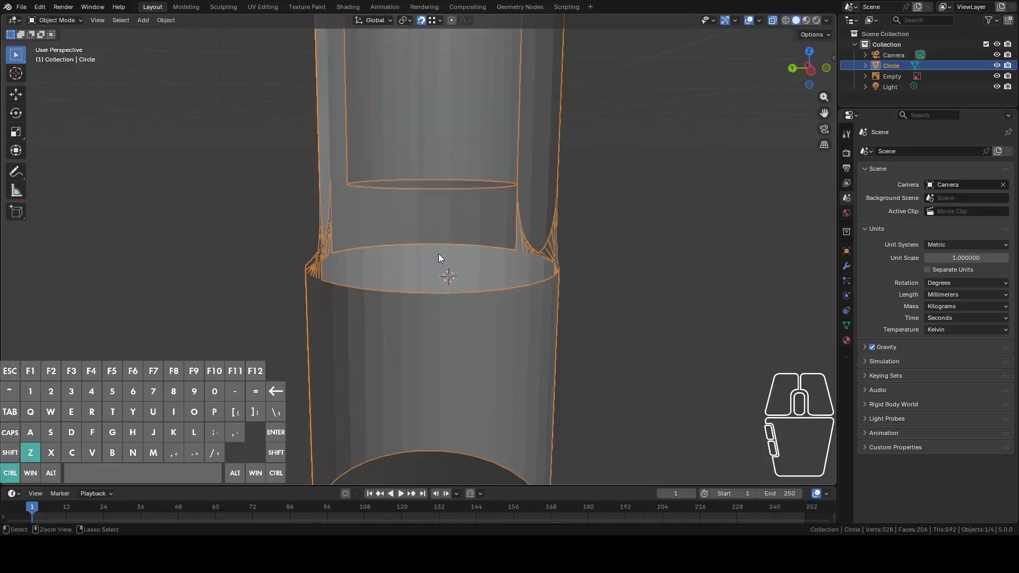
{"action": "middle_click_drag", "start_coordinate": [439, 253], "coordinate": [515, 262]}
{"action": "key", "text": "Tab"}
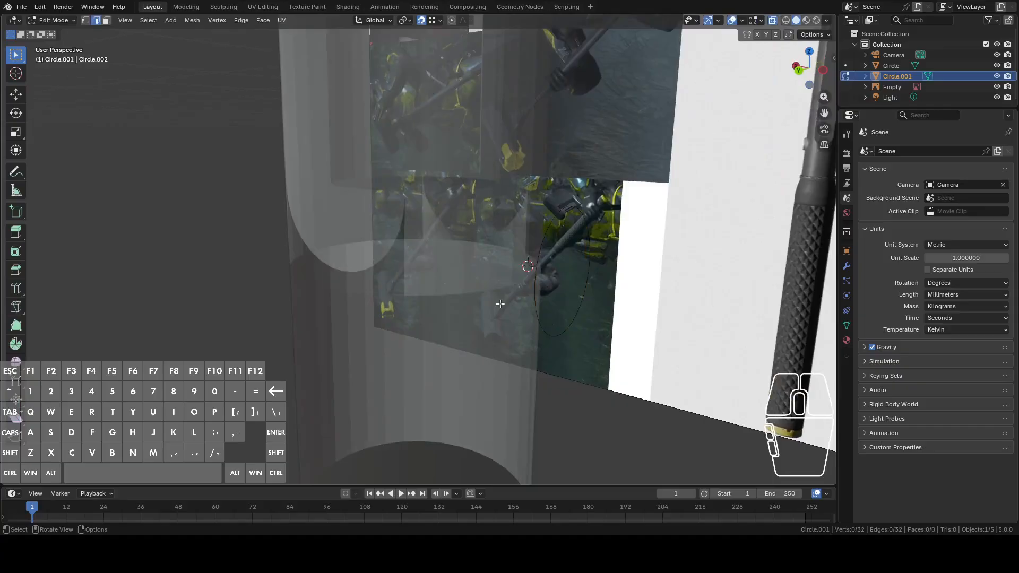
{"action": "key", "text": "Tab"}
{"action": "left_click", "coordinate": [496, 304]}
{"action": "middle_click_drag", "start_coordinate": [496, 304], "coordinate": [524, 307]}
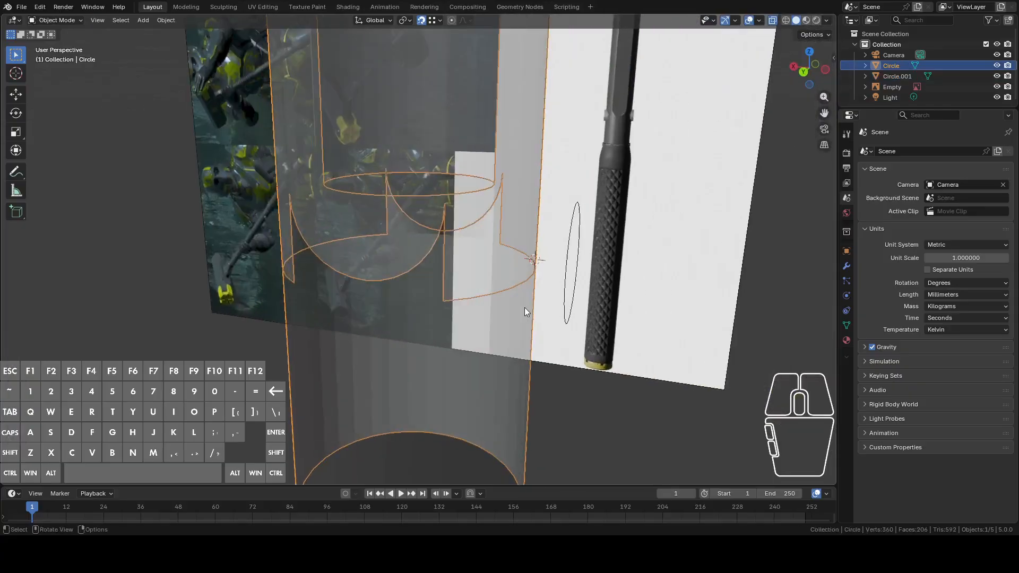
{"action": "left_click", "coordinate": [564, 307]}
{"action": "left_click", "coordinate": [476, 326], "text": "shift"}
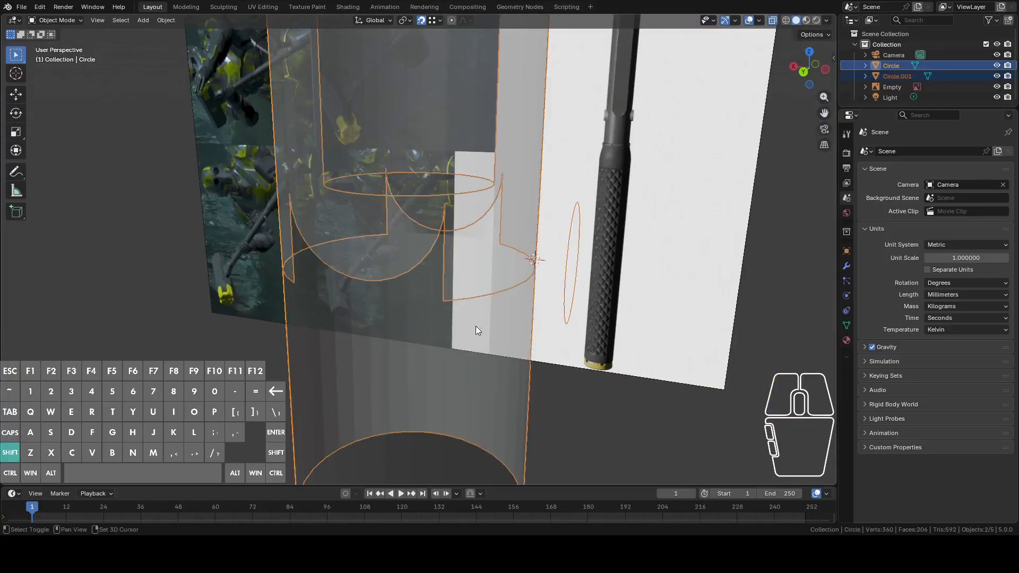
{"action": "middle_click_drag", "start_coordinate": [475, 326], "coordinate": [496, 329]}
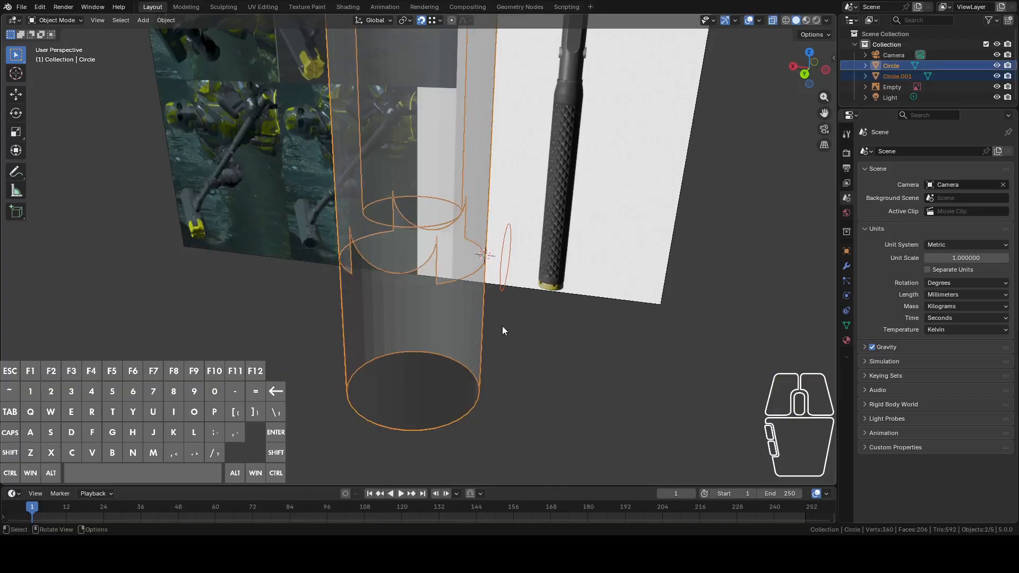
{"action": "left_click", "coordinate": [504, 284]}
{"action": "middle_click_drag", "start_coordinate": [505, 289], "coordinate": [485, 307]}
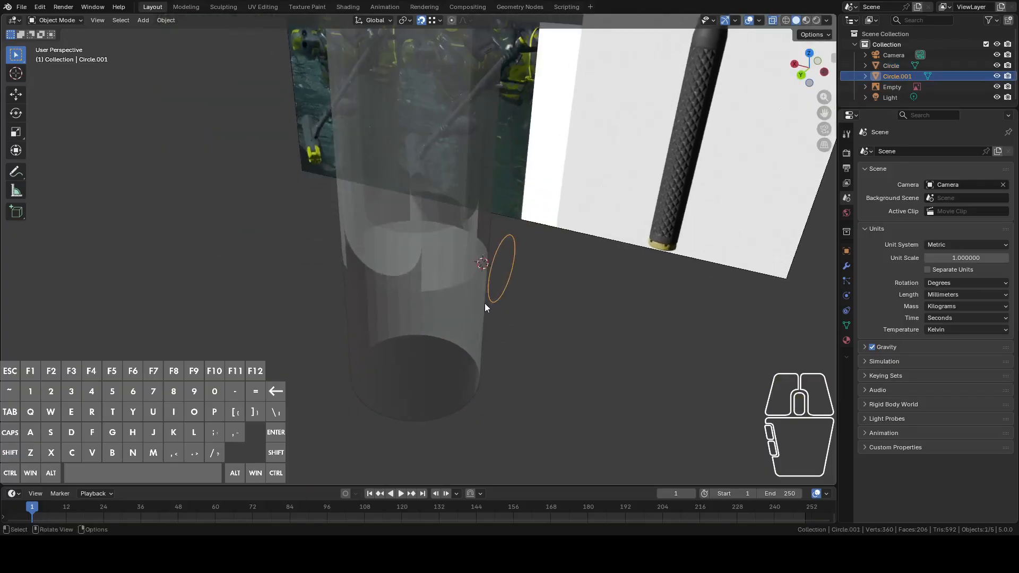
Select the separate circle together with the handle as the active object and join them into one mesh
{"action": "left_click", "coordinate": [504, 285]}
{"action": "left_click", "coordinate": [460, 302], "text": "shift"}
{"action": "middle_click_drag", "start_coordinate": [461, 312], "coordinate": [574, 296]}
{"action": "key", "text": "Tab"}
{"action": "key", "text": "Tab"}
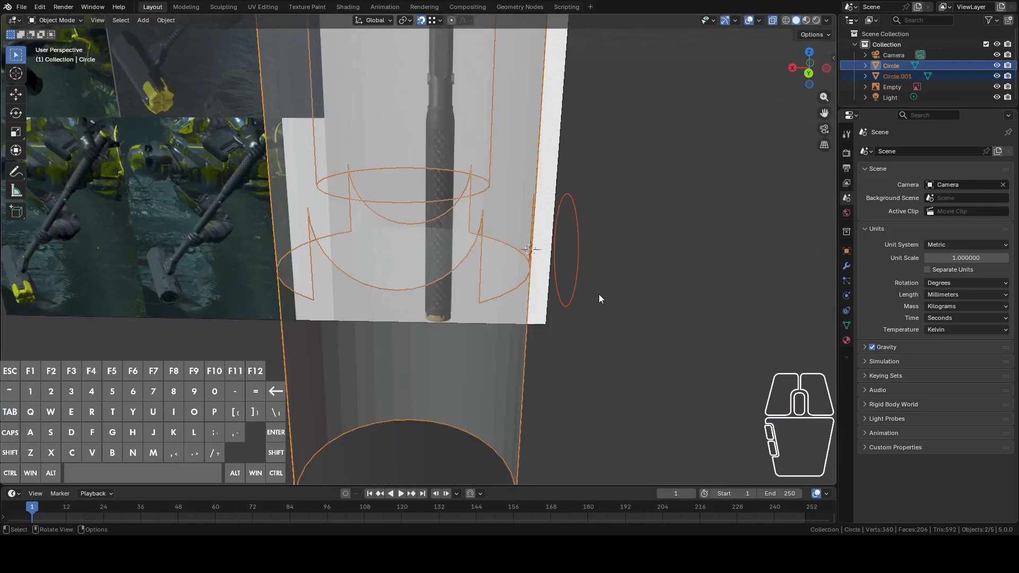
{"action": "key", "text": "ctrl"}
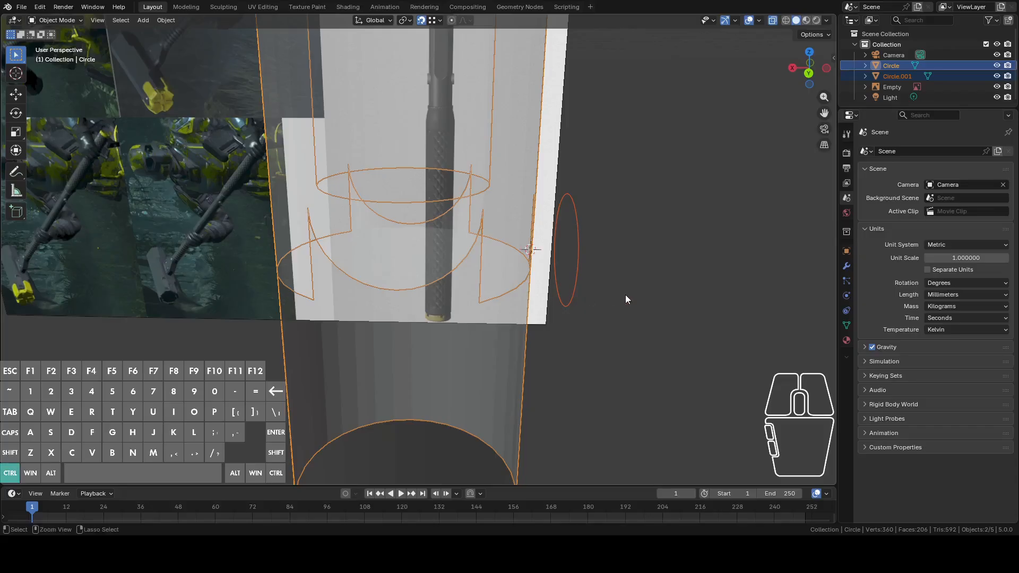
{"action": "key", "text": "ctrl+j"}
In Edit Mode's back orthographic view, duplicate the circle and move the copy about 49.6 mm along X to the opposite peg's outer end
{"action": "key", "text": "Tab"}
{"action": "mouse_move", "coordinate": [620, 285]}
{"action": "middle_mouse_down"}
{"action": "mouse_move", "coordinate": [587, 286]}
{"action": "mouse_move", "coordinate": [605, 272]}
{"action": "middle_mouse_up"}
{"action": "key", "text": "1"}
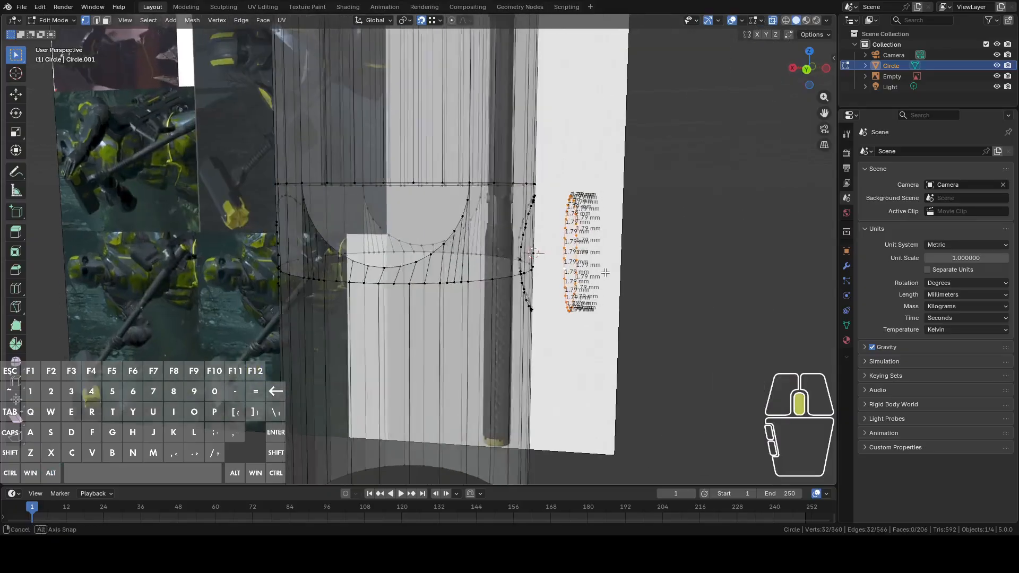
{"action": "left_click", "coordinate": [805, 72]}
{"action": "key", "text": "shift+d"}
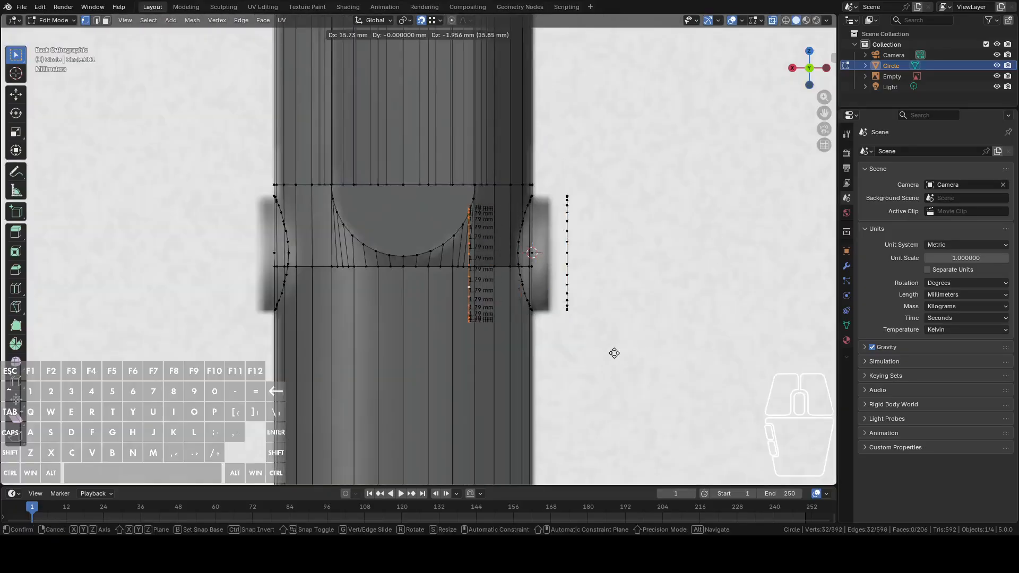
{"action": "left_click", "coordinate": [612, 352]}
{"action": "key", "text": "g"}
{"action": "key", "text": "x"}
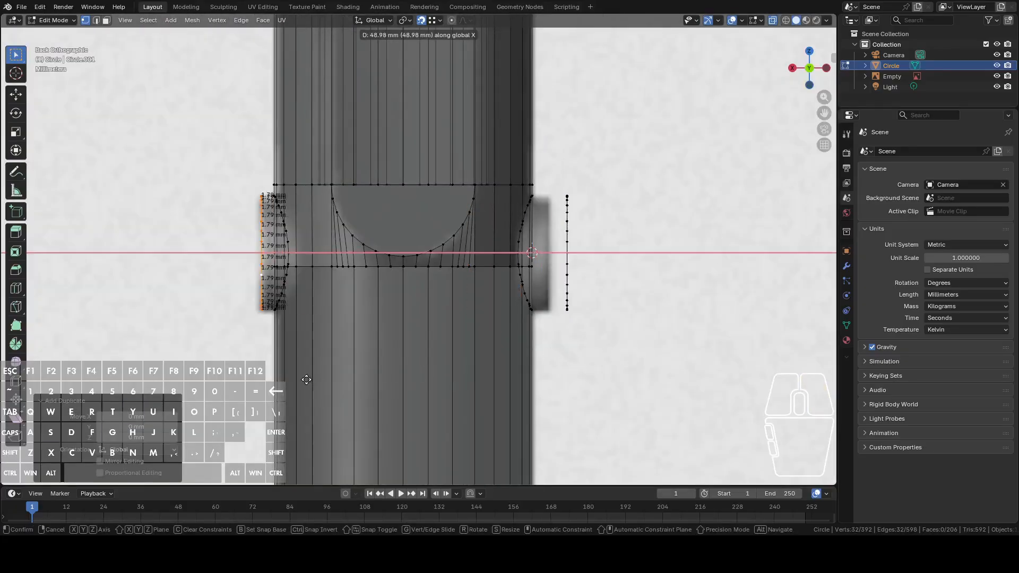
{"action": "left_click_drag", "start_coordinate": [307, 380], "coordinate": [295, 382]}
{"action": "left_click", "coordinate": [297, 381]}
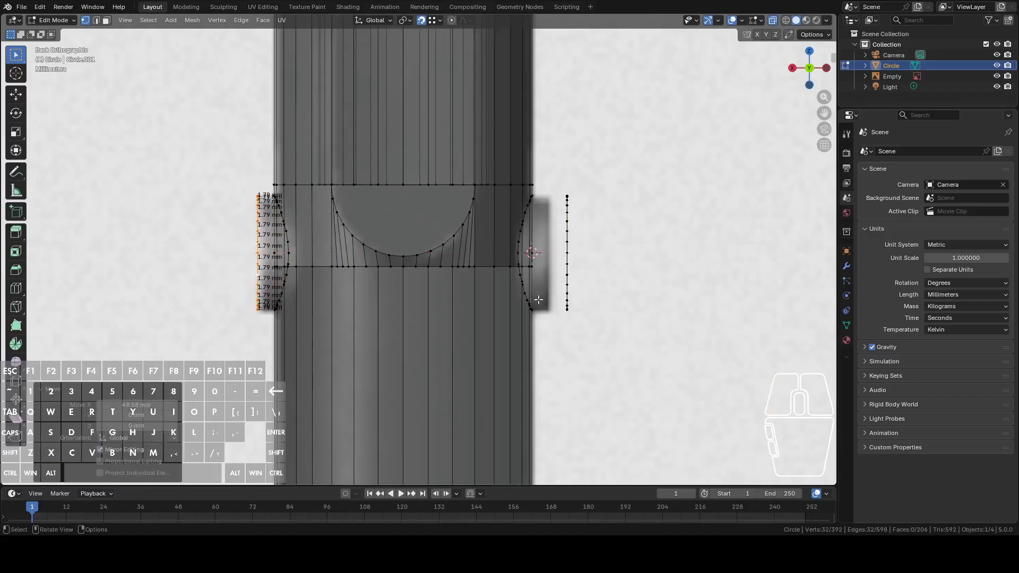
Select the original circle loop and move it about 3.1 mm along X to its reference peg's outer edge
{"action": "left_click", "coordinate": [564, 269], "text": "alt"}
{"action": "key", "text": "g"}
{"action": "key", "text": "y"}
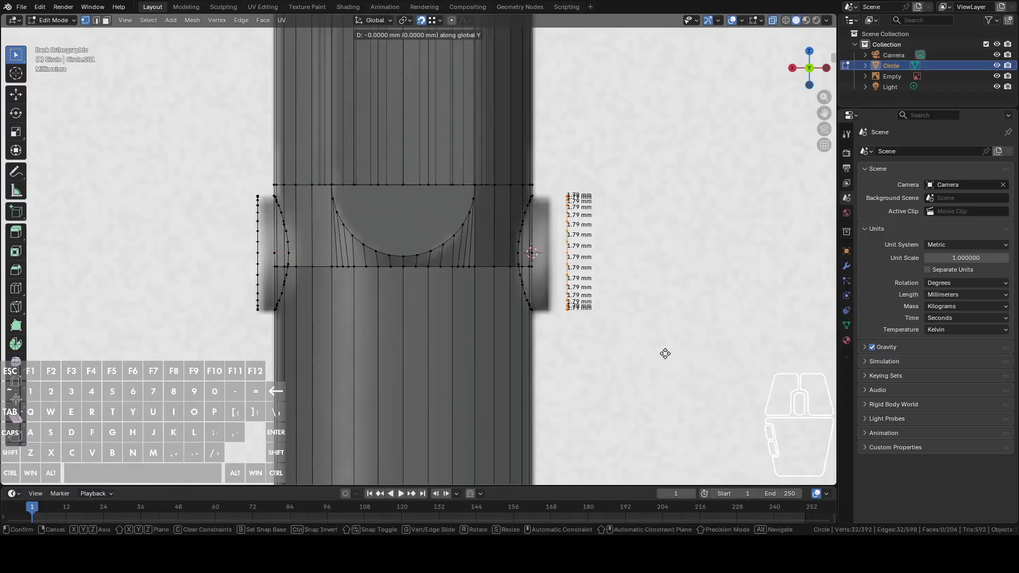
{"action": "key", "text": "x"}
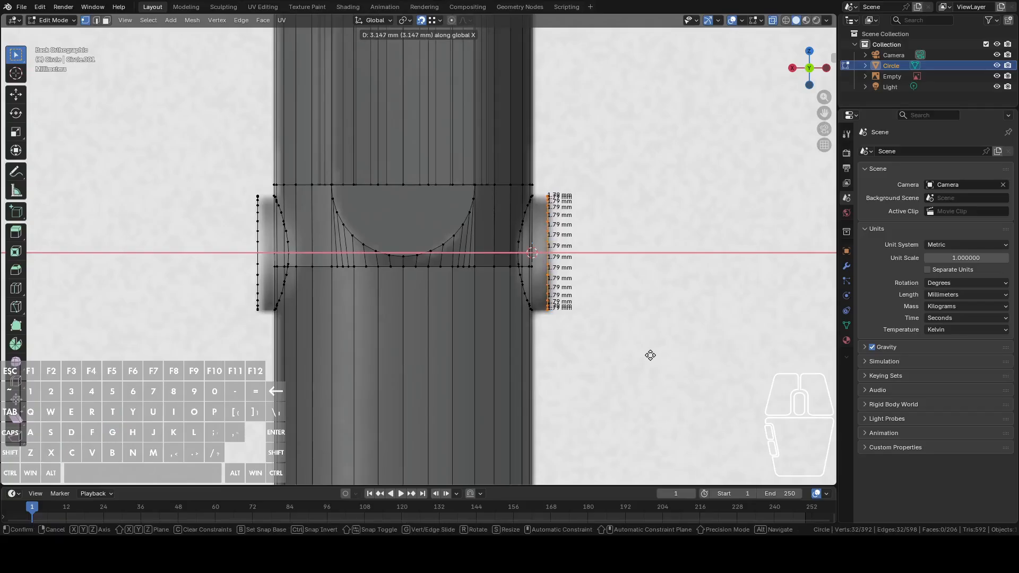
{"action": "left_click", "coordinate": [651, 354]}
{"action": "middle_click_drag", "start_coordinate": [653, 352], "coordinate": [589, 347]}
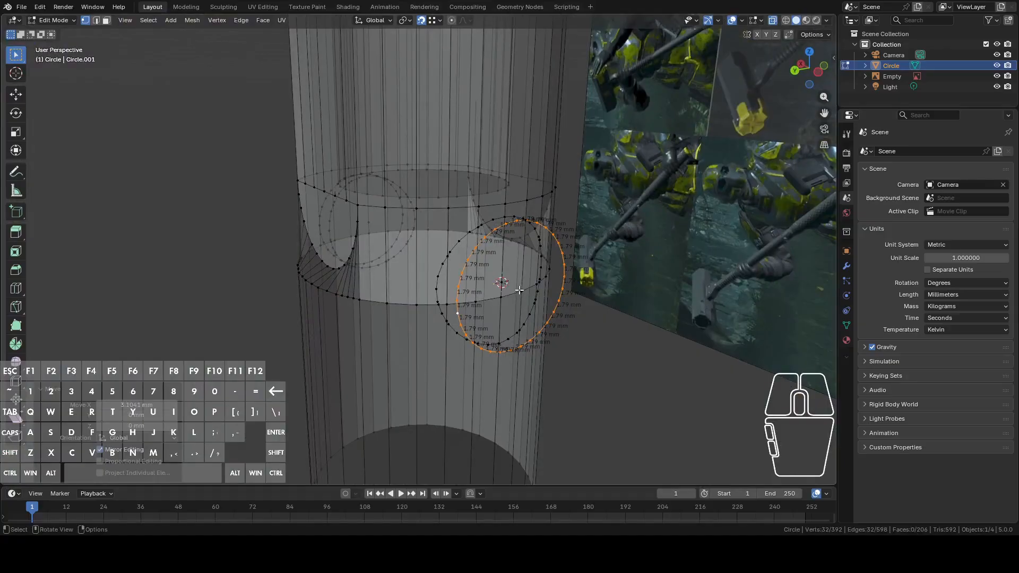
Turn off X-ray and delete the handle vertices inside the round outline behind the original circle
{"action": "middle_click_drag", "start_coordinate": [519, 290], "coordinate": [573, 272]}
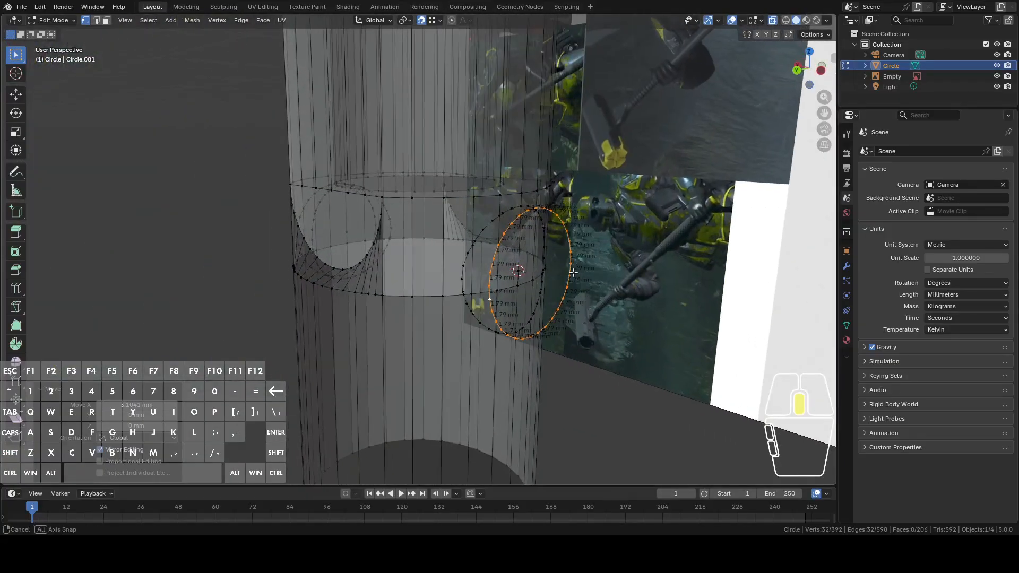
{"action": "middle_click_drag", "start_coordinate": [516, 250], "coordinate": [555, 266]}
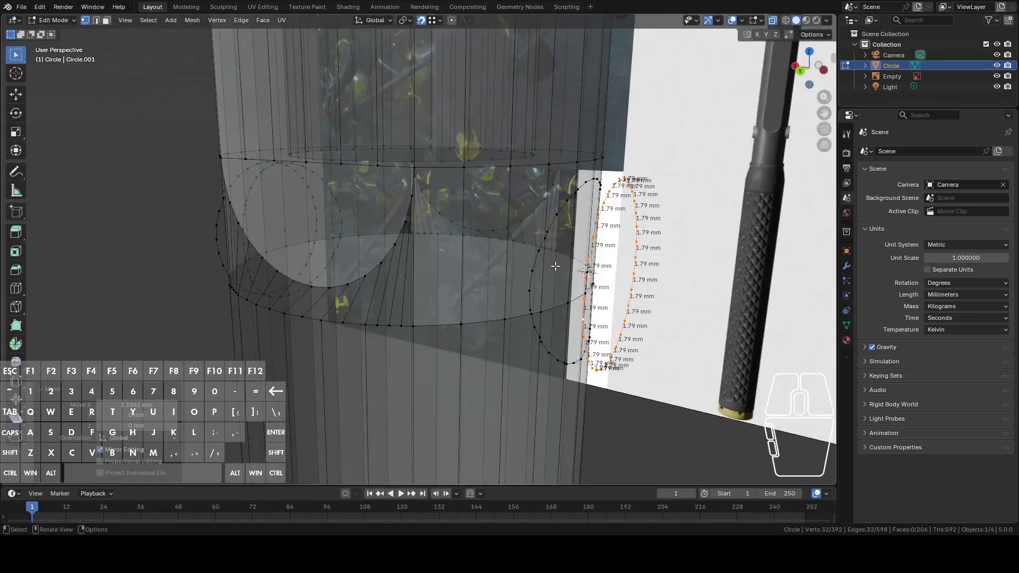
{"action": "left_click", "coordinate": [544, 308]}
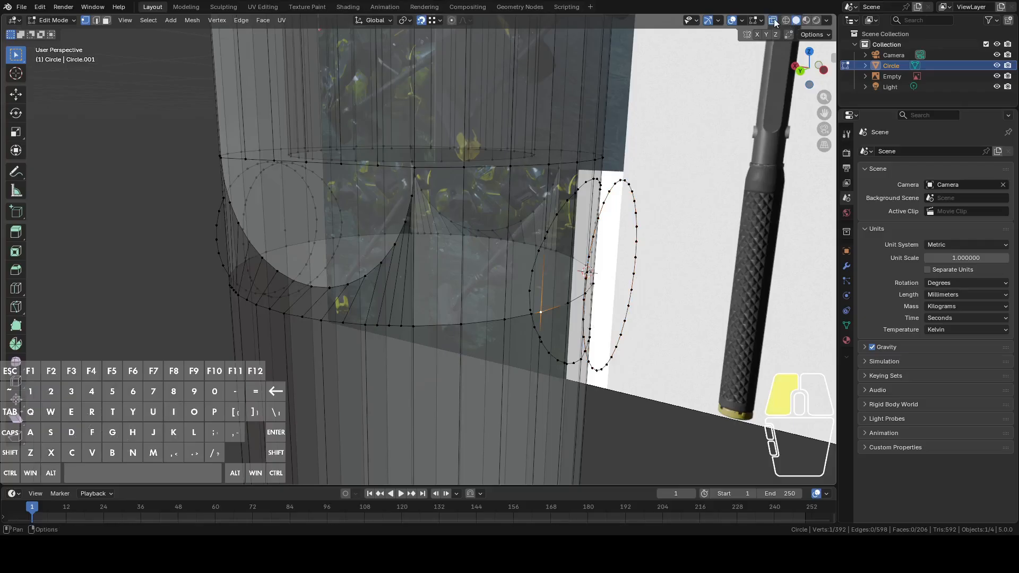
{"action": "left_click", "coordinate": [774, 23]}
{"action": "middle_click_drag", "start_coordinate": [664, 213], "coordinate": [621, 212]}
{"action": "middle_click_drag", "start_coordinate": [575, 268], "coordinate": [460, 296]}
{"action": "left_click", "coordinate": [452, 308], "text": "shift"}
{"action": "left_click", "coordinate": [479, 303], "text": "shift"}
{"action": "left_click", "coordinate": [524, 299], "text": "shift"}
{"action": "left_click", "coordinate": [501, 308], "text": "shift"}
{"action": "right_click", "coordinate": [501, 306]}
{"action": "left_click", "coordinate": [460, 512]}
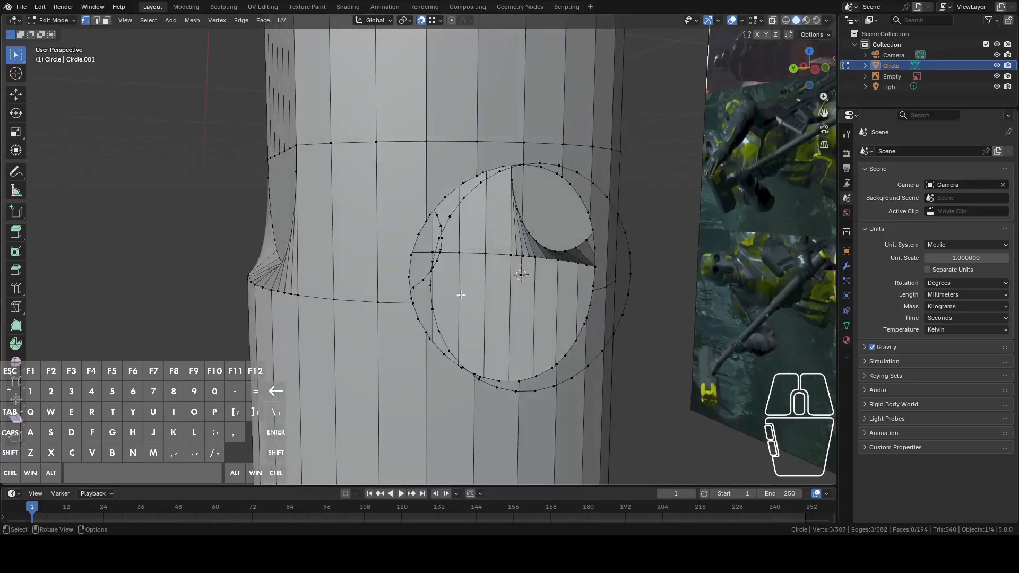
Select the original circle loop together with all the edges around the rim of the matching round hole in the handle
{"action": "left_click", "coordinate": [449, 220], "text": "alt"}
{"action": "middle_click_drag", "start_coordinate": [449, 220], "coordinate": [512, 210]}
{"action": "left_click", "coordinate": [511, 210], "text": "alt+shift"}
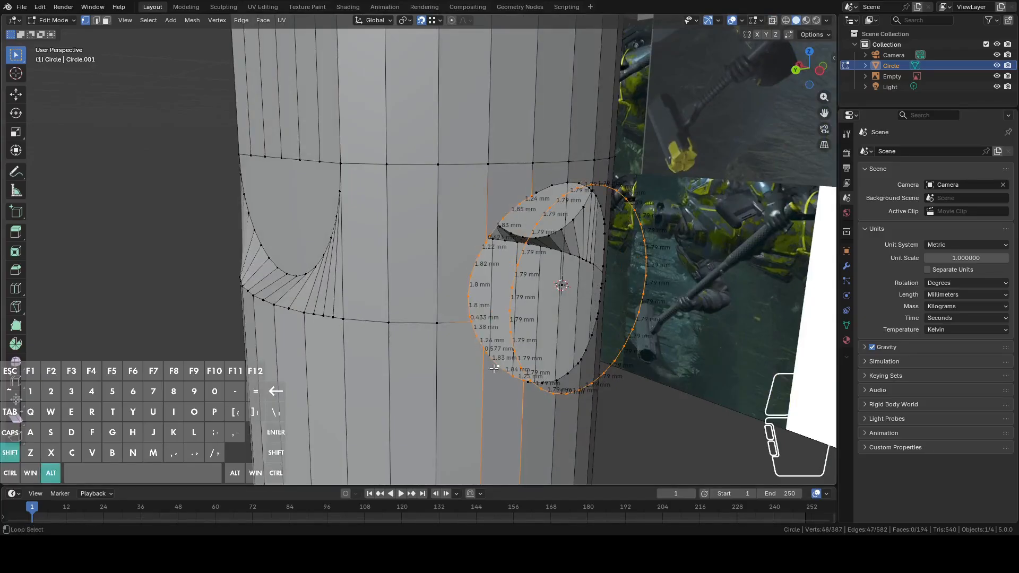
{"action": "middle_click_drag", "start_coordinate": [494, 369], "coordinate": [508, 375]}
{"action": "left_click", "coordinate": [539, 384], "text": "alt+shift"}
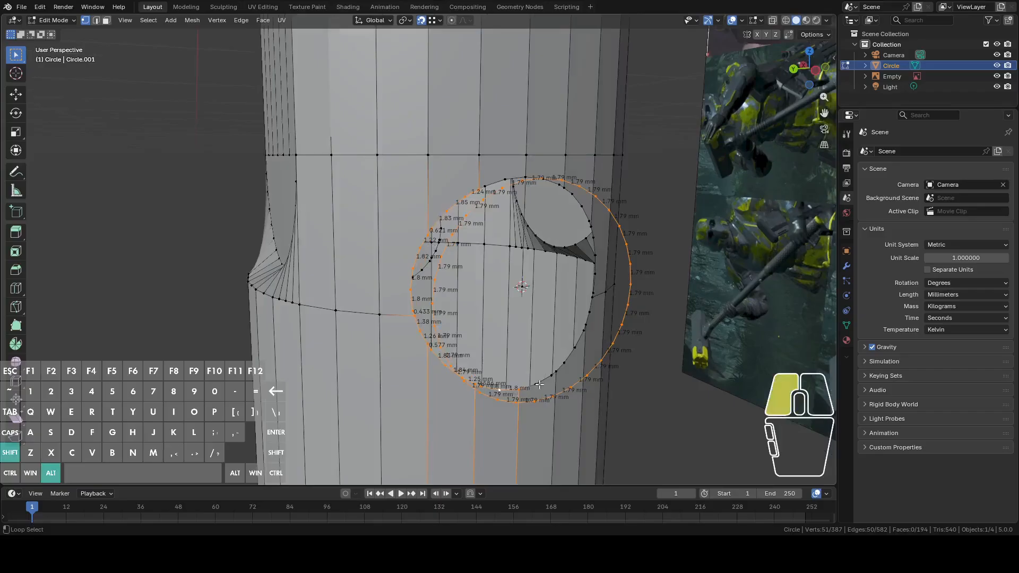
{"action": "left_click", "coordinate": [592, 300], "text": "alt+shift"}
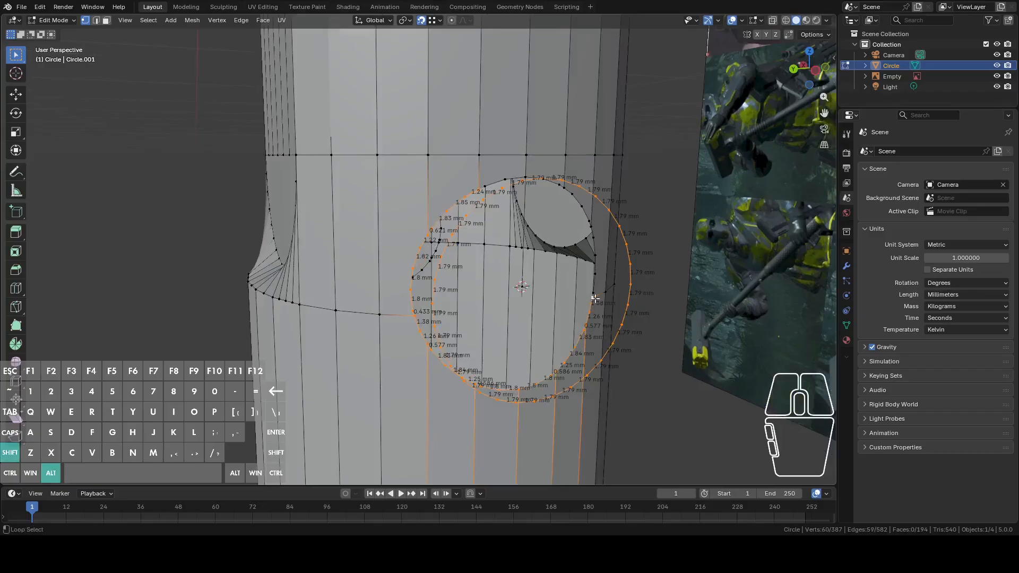
{"action": "left_click", "coordinate": [579, 203], "text": "alt+shift"}
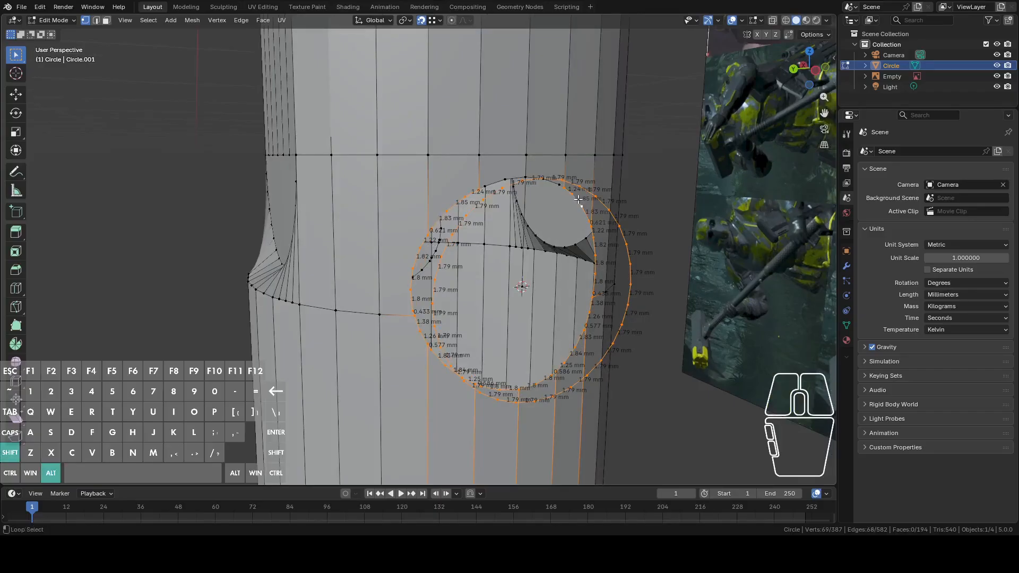
{"action": "middle_click_drag", "start_coordinate": [548, 164], "coordinate": [581, 186]}
{"action": "left_click", "coordinate": [517, 130], "text": "alt+shift"}
{"action": "left_click", "coordinate": [478, 128], "text": "alt+shift"}
Bridge the selected circle and hole rim with Bridge Edge Loops and inspect the peg wall in Object Mode
{"action": "key", "text": "2"}
{"action": "key", "text": "ctrl+e"}
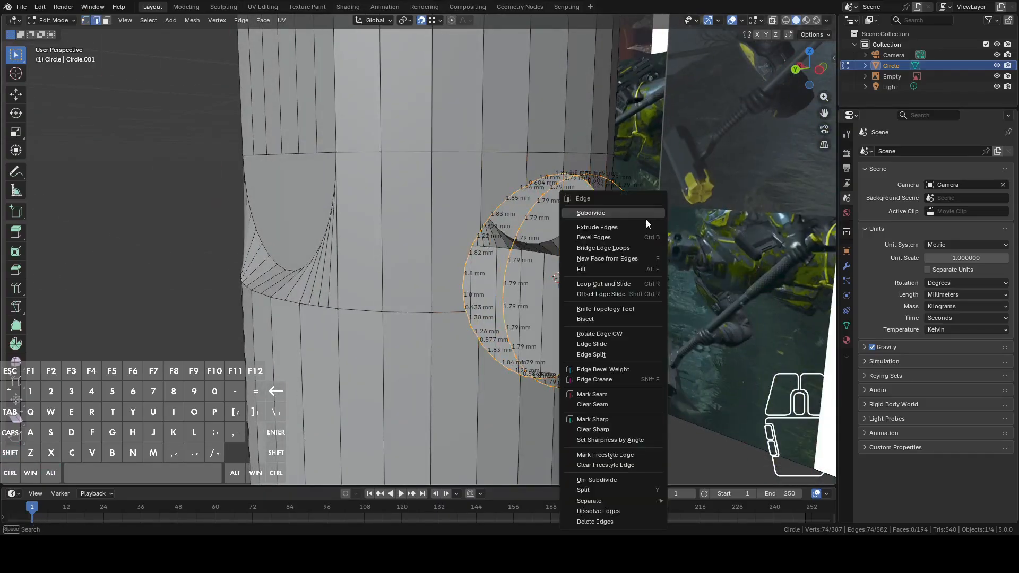
{"action": "left_click", "coordinate": [615, 250]}
{"action": "key", "text": "Tab"}
{"action": "scroll", "coordinate": [641, 267], "scroll_direction": "up", "scroll_amount": 3}
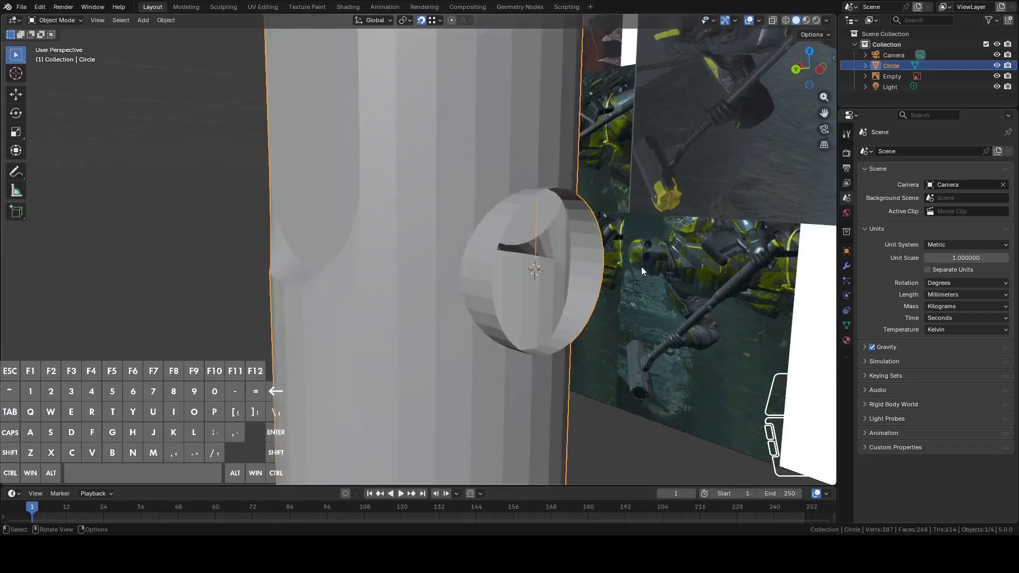
In Edit Mode, fill the outer circle loop of the bridged peg with a face
{"action": "middle_click_drag", "start_coordinate": [641, 267], "coordinate": [423, 285]}
{"action": "key", "text": "Tab"}
{"action": "left_click", "coordinate": [610, 249], "text": "alt"}
{"action": "key", "text": "f"}
Delete the handle vertices inside the round outline behind the copied circle on the opposite side
{"action": "left_click", "coordinate": [375, 285]}
{"action": "left_click", "coordinate": [409, 292], "text": "shift"}
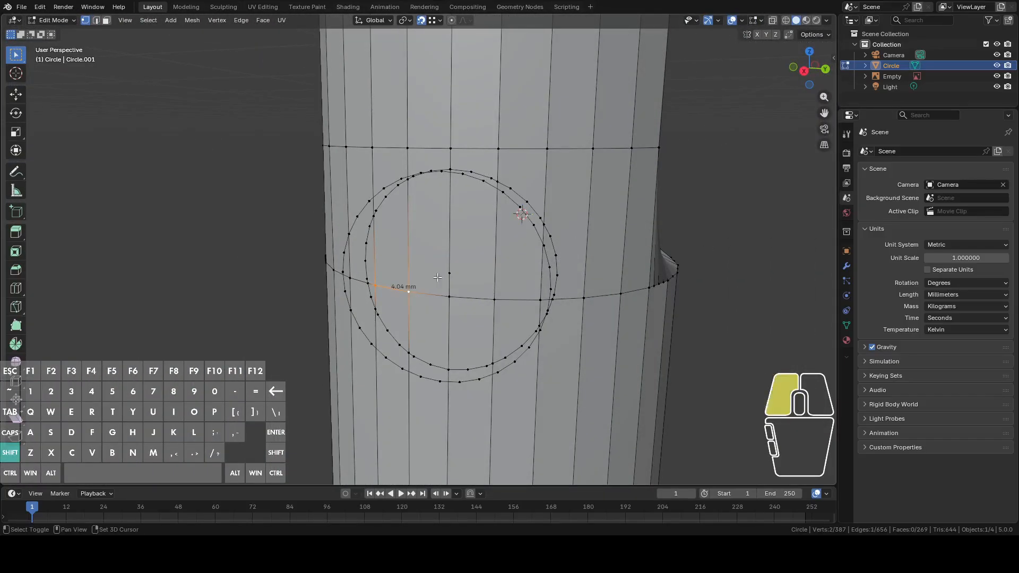
{"action": "left_click", "coordinate": [449, 275], "text": "shift"}
{"action": "left_click", "coordinate": [447, 296], "text": "shift"}
{"action": "right_click", "coordinate": [518, 298]}
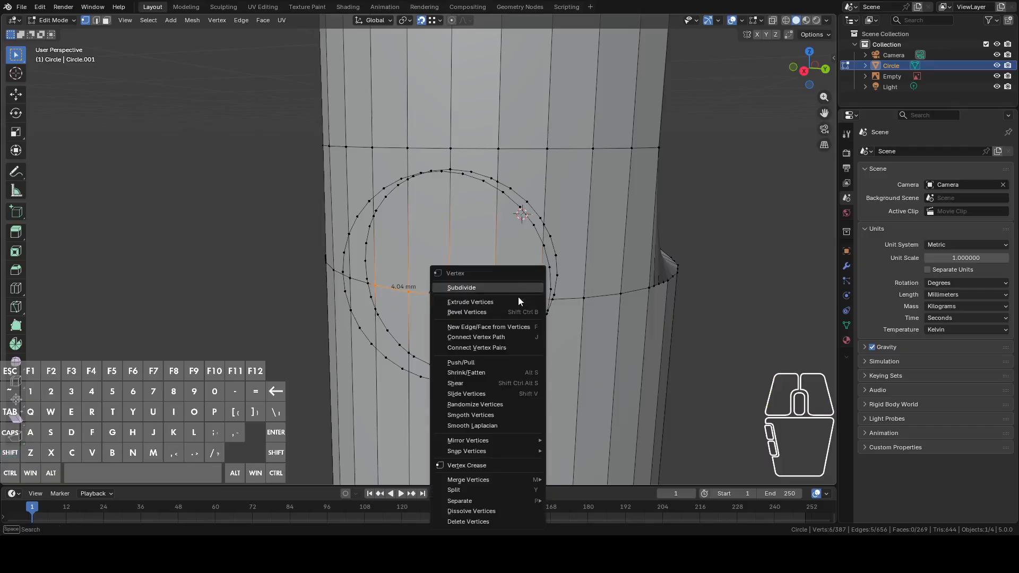
{"action": "left_click", "coordinate": [466, 521]}
Select the copied circle loop and add the upper edges of the hole rim behind it to the selection
{"action": "middle_click_drag", "start_coordinate": [509, 305], "coordinate": [554, 257]}
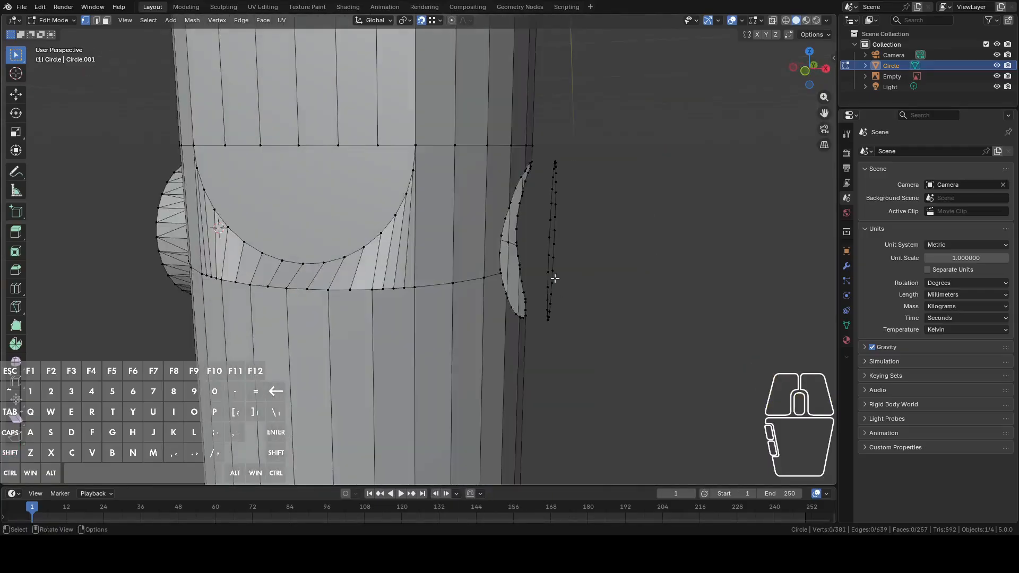
{"action": "left_click", "coordinate": [564, 249], "text": "alt"}
{"action": "middle_click_drag", "start_coordinate": [564, 246], "coordinate": [494, 276], "text": "shift"}
{"action": "scroll", "coordinate": [485, 272], "scroll_direction": "up", "scroll_amount": 5}
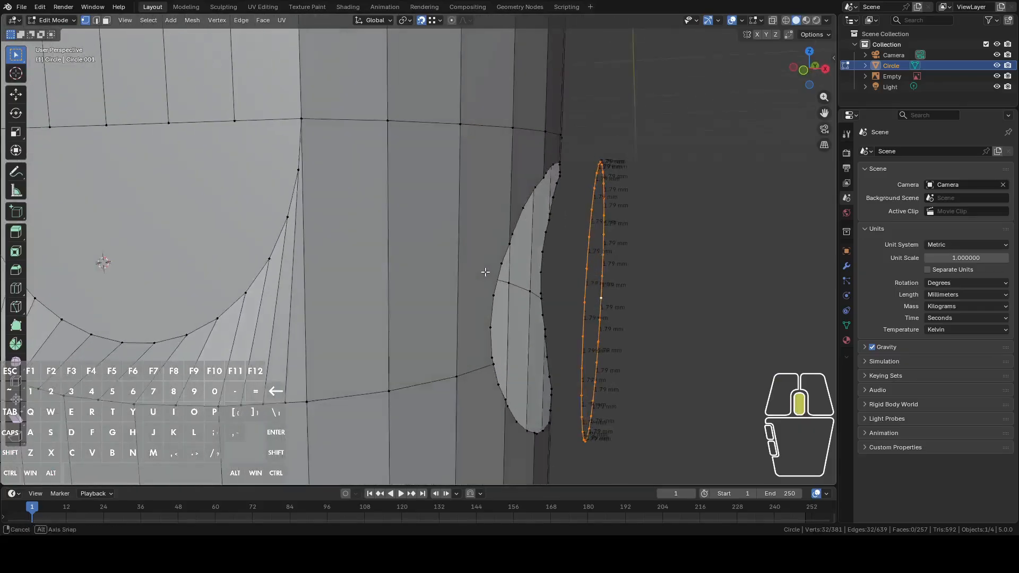
{"action": "scroll", "coordinate": [481, 266], "scroll_direction": "up", "scroll_amount": 1}
{"action": "left_click", "coordinate": [500, 238], "text": "alt+shift"}
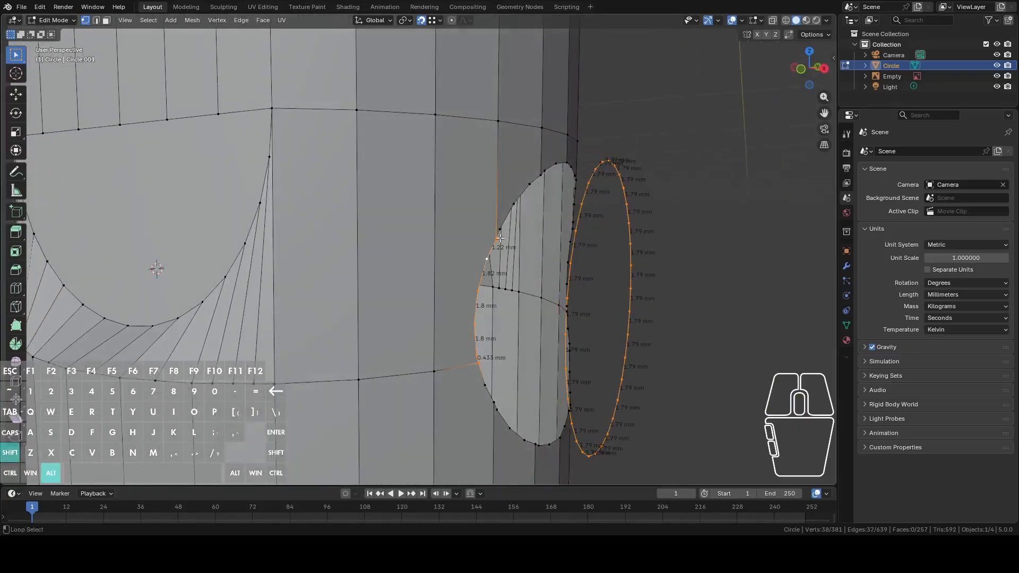
{"action": "middle_click_drag", "start_coordinate": [535, 205], "coordinate": [480, 208]}
{"action": "left_click", "coordinate": [512, 186], "text": "alt+shift"}
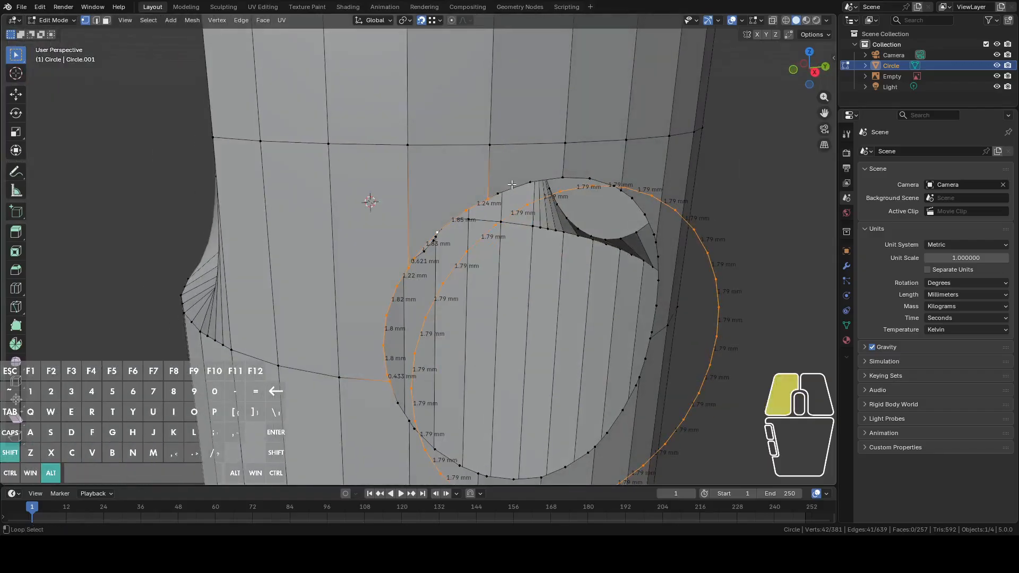
{"action": "middle_click_drag", "start_coordinate": [576, 187], "coordinate": [548, 214]}
{"action": "left_click", "coordinate": [549, 214], "text": "alt+shift"}
{"action": "left_click", "coordinate": [610, 238], "text": "alt+shift"}
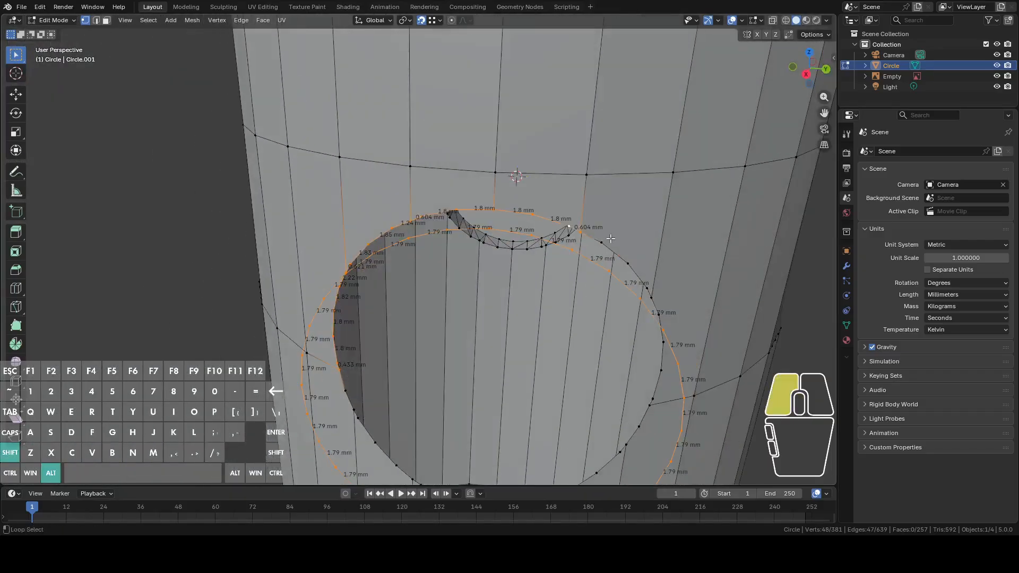
Add the remaining side and lower edges of the hole rim to the selection
{"action": "middle_click_drag", "start_coordinate": [672, 312], "coordinate": [671, 285]}
{"action": "left_click", "coordinate": [673, 300], "text": "alt+shift"}
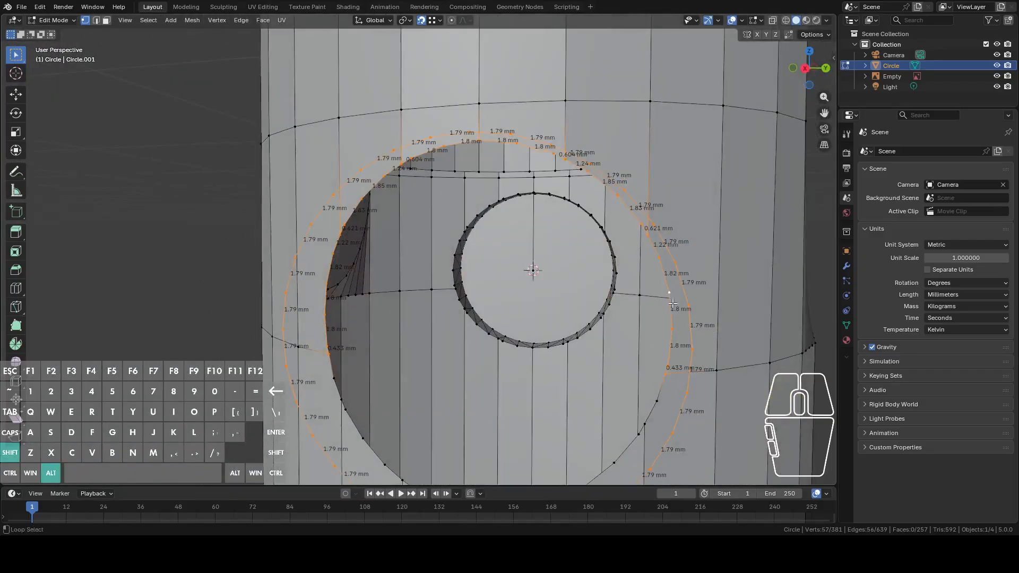
{"action": "left_click", "coordinate": [663, 396], "text": "alt+shift"}
{"action": "middle_click_drag", "start_coordinate": [662, 397], "coordinate": [690, 355], "text": "shift"}
{"action": "left_click", "coordinate": [658, 362], "text": "alt+shift"}
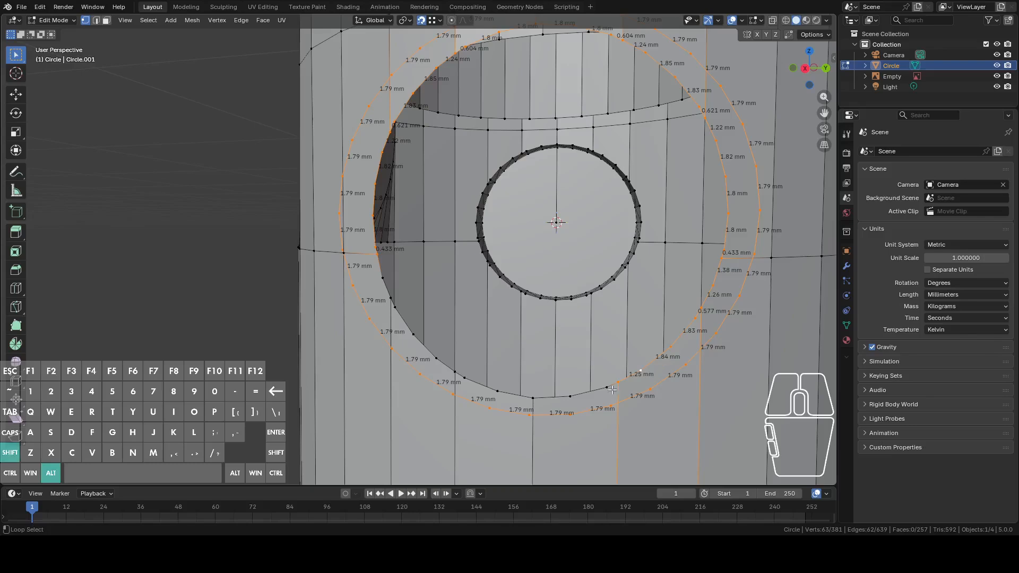
{"action": "left_click", "coordinate": [584, 398], "text": "alt+shift"}
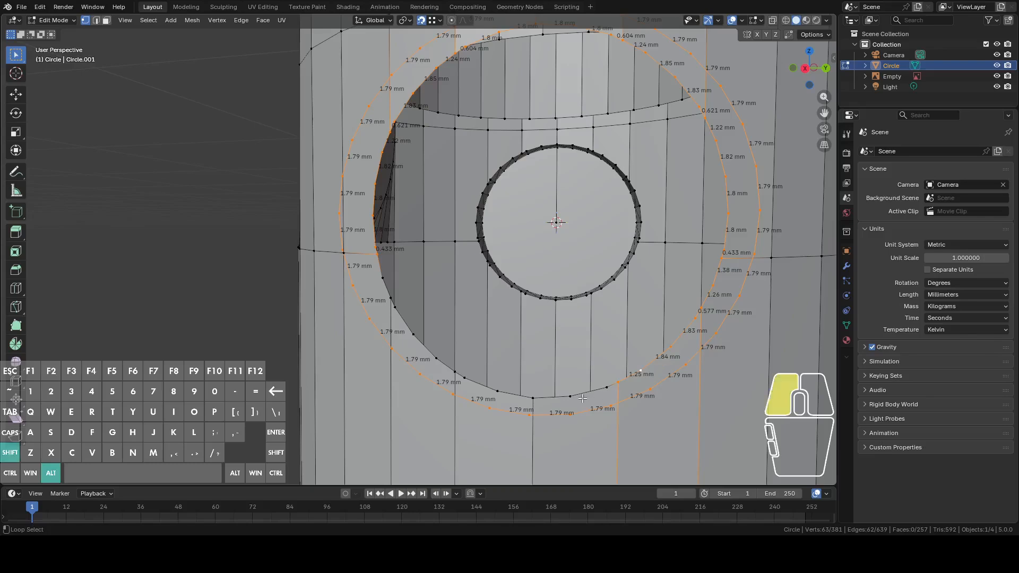
{"action": "left_click", "coordinate": [413, 340], "text": "alt+shift"}
{"action": "left_click", "coordinate": [382, 287], "text": "alt+shift"}
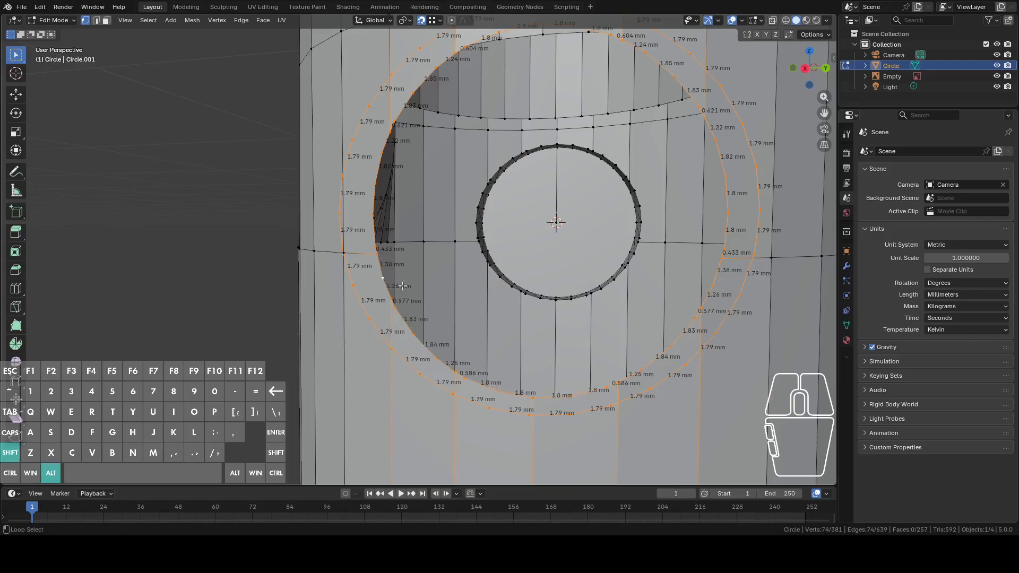
Connect the copied circle to its hole rim with Bridge Edge Loops in edge select mode
{"action": "scroll", "coordinate": [419, 287], "scroll_direction": "down", "scroll_amount": 3}
{"action": "middle_click_drag", "start_coordinate": [523, 290], "coordinate": [614, 298]}
{"action": "key", "text": "2"}
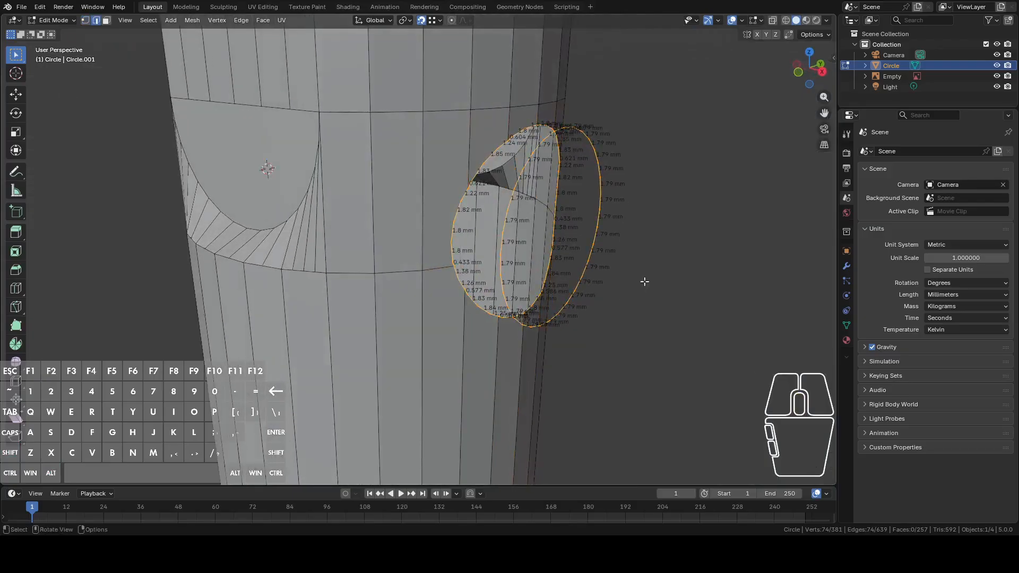
{"action": "key", "text": "ctrl+e"}
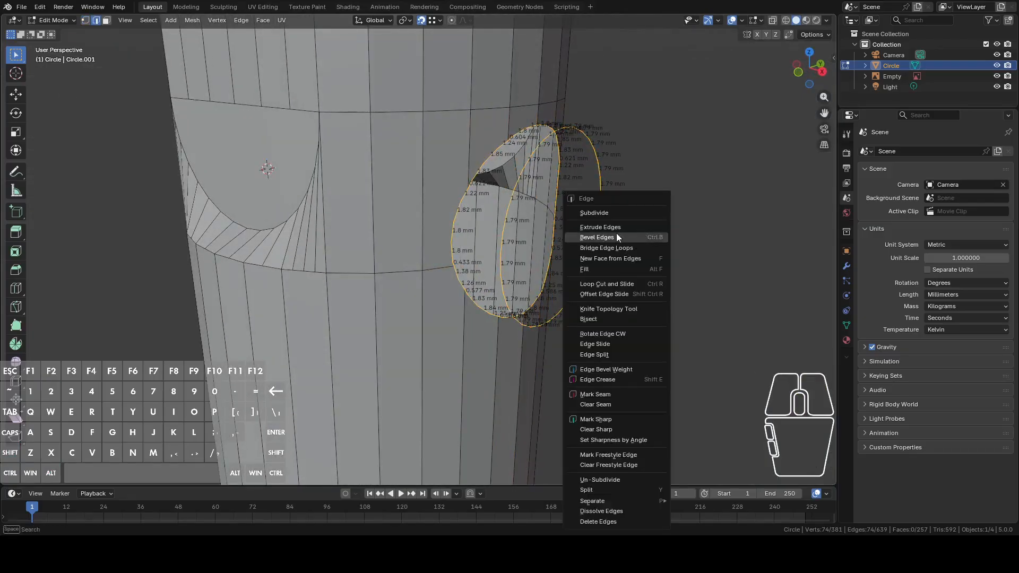
{"action": "left_click", "coordinate": [610, 248]}
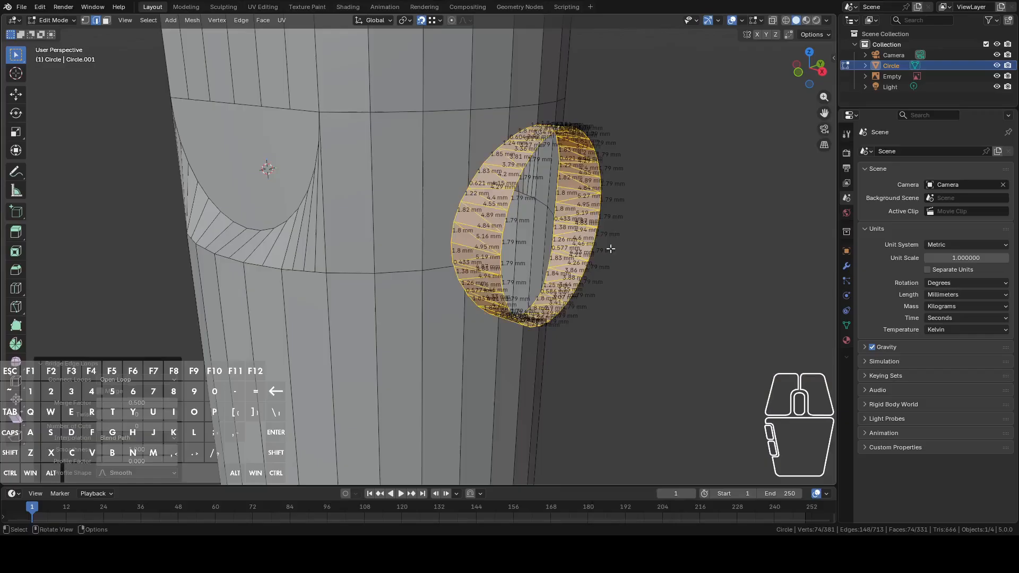
{"action": "middle_click_drag", "start_coordinate": [611, 249], "coordinate": [639, 243]}
Fill the second peg's outer loop with a face and select the original peg's end face in face select mode
{"action": "left_click", "coordinate": [607, 212]}
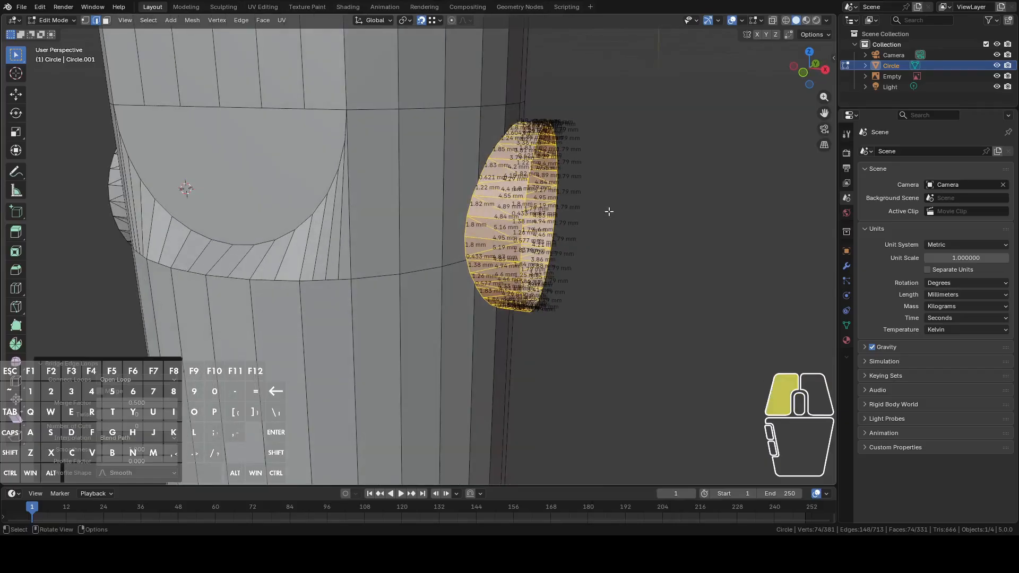
{"action": "left_click", "coordinate": [565, 176], "text": "alt"}
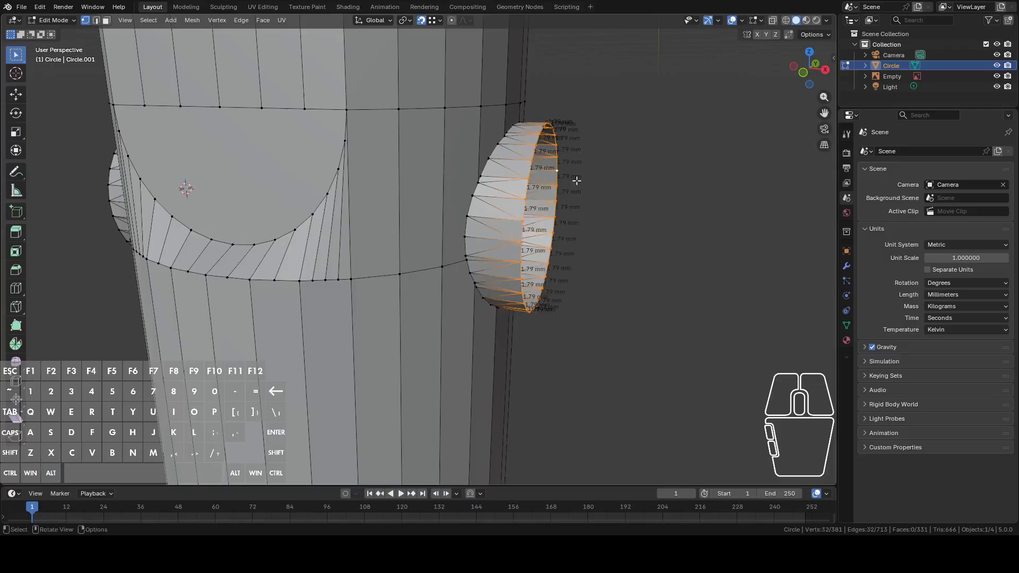
{"action": "key", "text": "f"}
{"action": "middle_click_drag", "start_coordinate": [603, 187], "coordinate": [361, 274]}
{"action": "key", "text": "3"}
{"action": "middle_click_drag", "start_coordinate": [295, 260], "coordinate": [368, 263]}
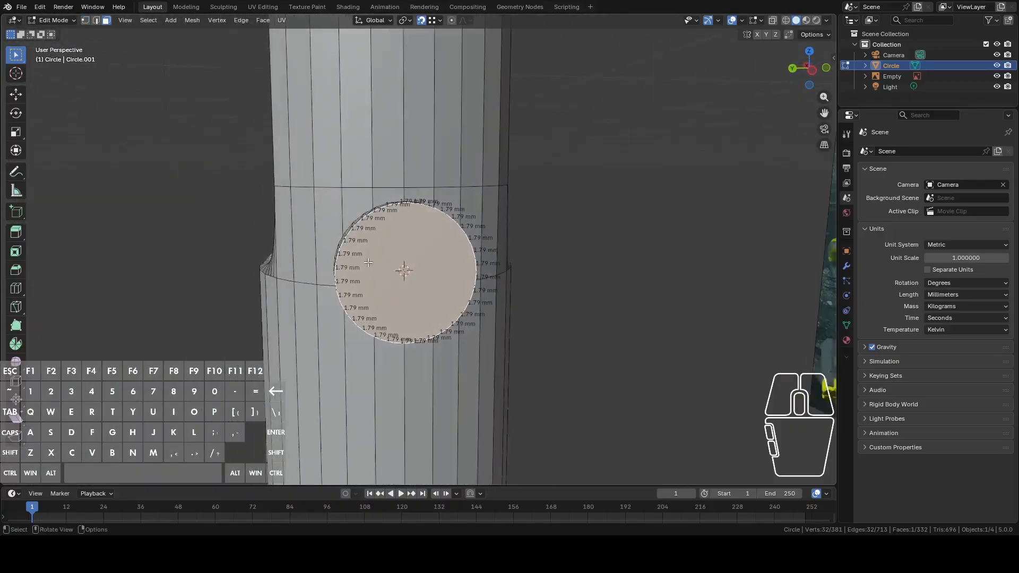
{"action": "middle_click_drag", "start_coordinate": [521, 241], "coordinate": [635, 248]}
Examine the round bolts on the reference hammer's neck in the back orthographic view and return to the pegs
{"action": "key", "text": "shift+a"}
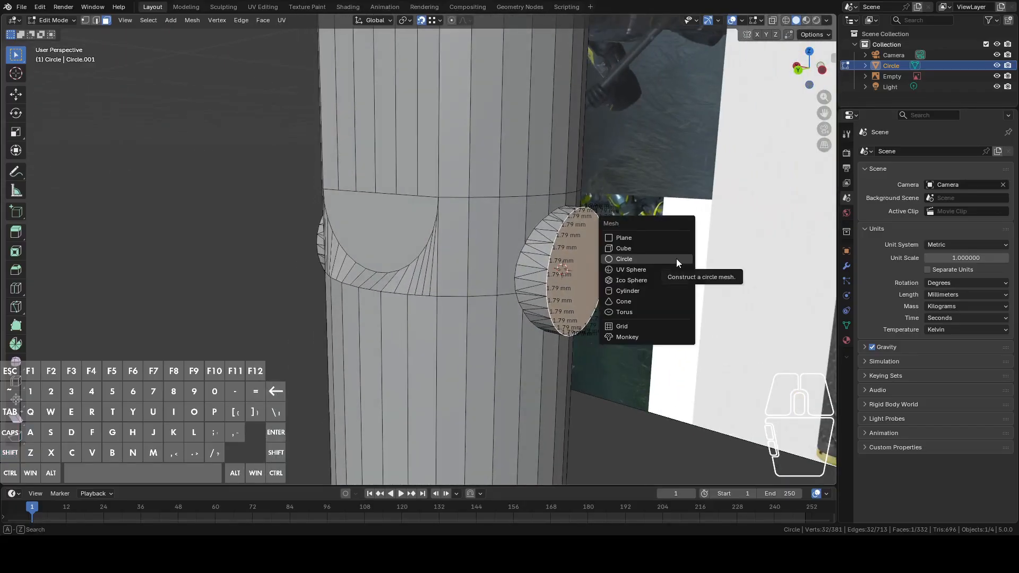
{"action": "left_click", "coordinate": [799, 69]}
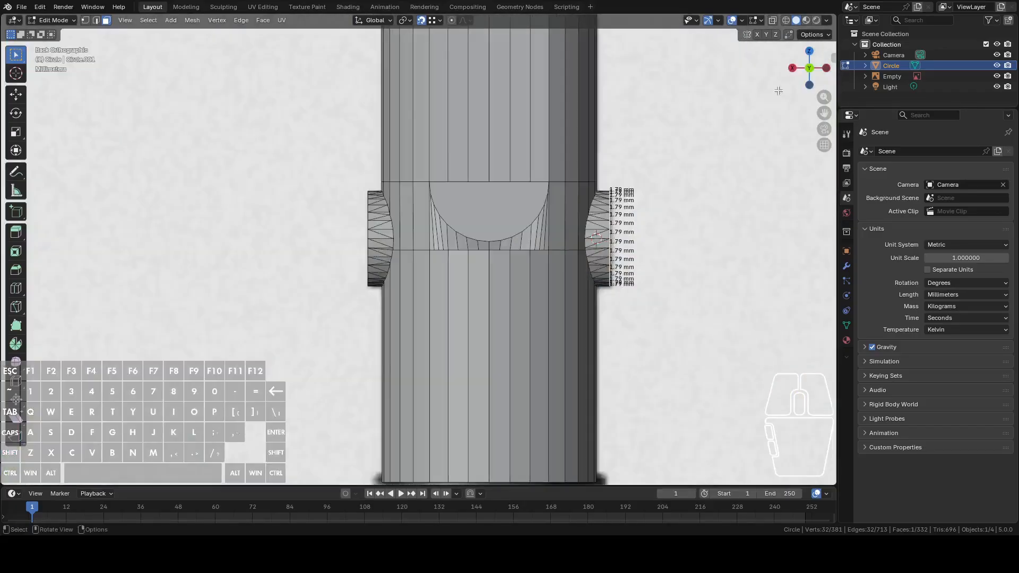
{"action": "scroll", "coordinate": [657, 157], "scroll_direction": "down", "scroll_amount": 8}
{"action": "scroll", "coordinate": [506, 276], "scroll_direction": "up", "scroll_amount": 10}
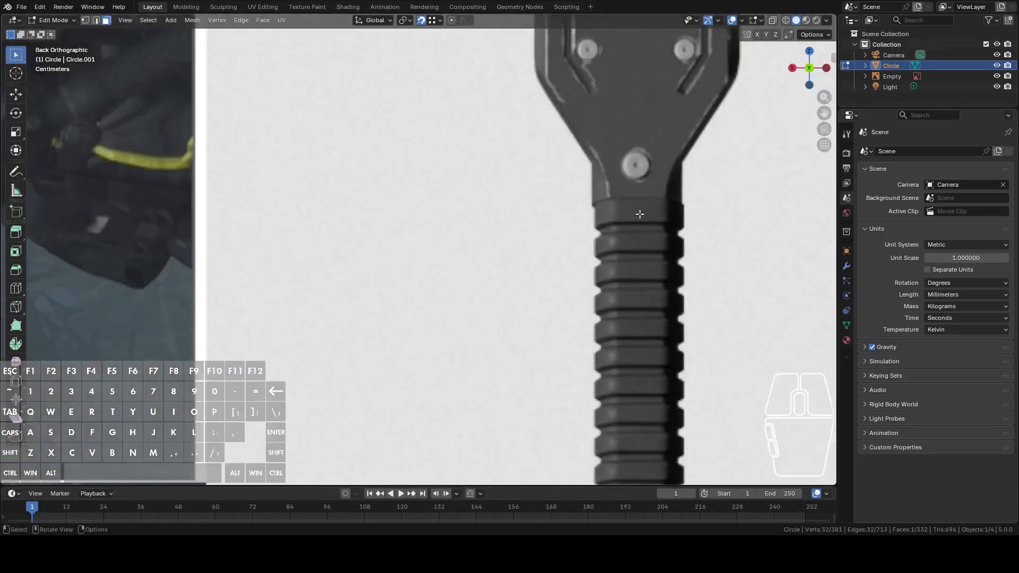
{"action": "scroll", "coordinate": [535, 258], "scroll_direction": "up", "scroll_amount": 5, "text": "shift"}
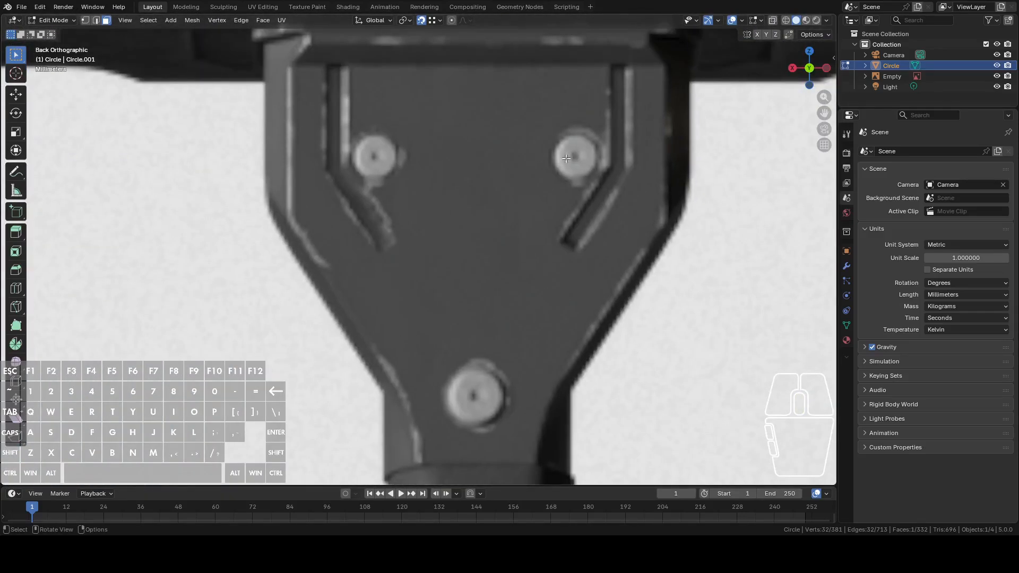
{"action": "scroll", "coordinate": [539, 346], "scroll_direction": "down", "scroll_amount": 13}
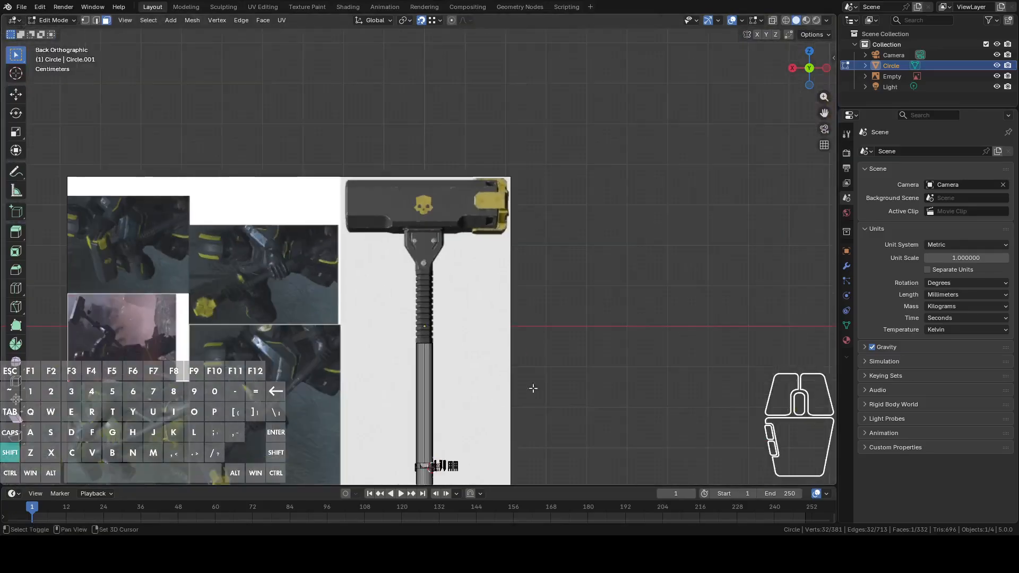
{"action": "middle_click_drag", "start_coordinate": [542, 415], "coordinate": [491, 221], "text": "shift"}
{"action": "scroll", "coordinate": [555, 218], "scroll_direction": "up", "scroll_amount": 4}
{"action": "scroll", "coordinate": [555, 217], "scroll_direction": "up", "scroll_amount": 5}
{"action": "scroll", "coordinate": [643, 241], "scroll_direction": "up", "scroll_amount": 2}
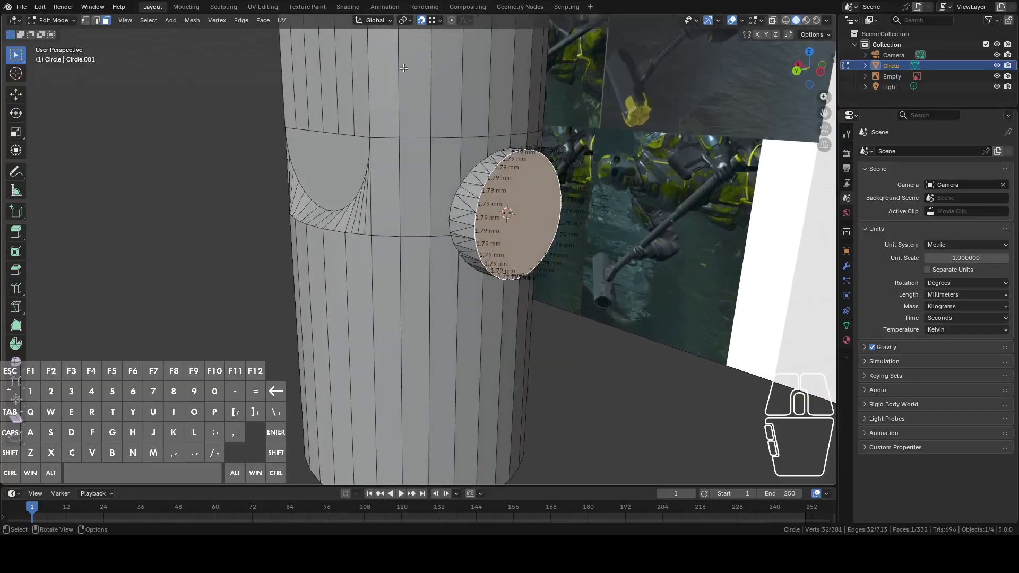
Add a circle with 6 vertices at the 3D cursor on the peg
{"action": "left_click", "coordinate": [404, 21]}
{"action": "left_click", "coordinate": [422, 59]}
{"action": "left_click", "coordinate": [404, 21]}
{"action": "left_click", "coordinate": [425, 70]}
{"action": "key", "text": "shift+a"}
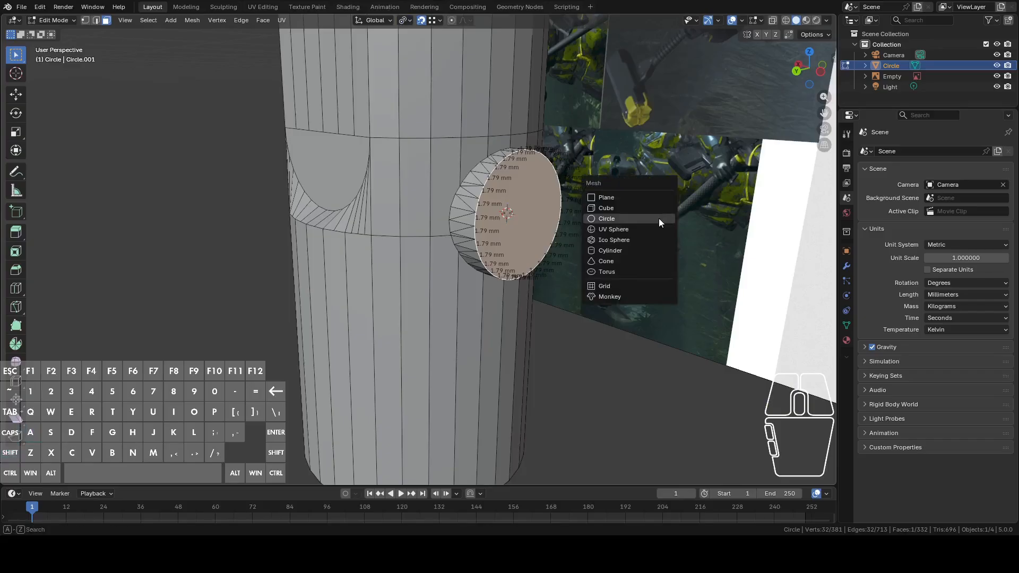
{"action": "left_click", "coordinate": [628, 218]}
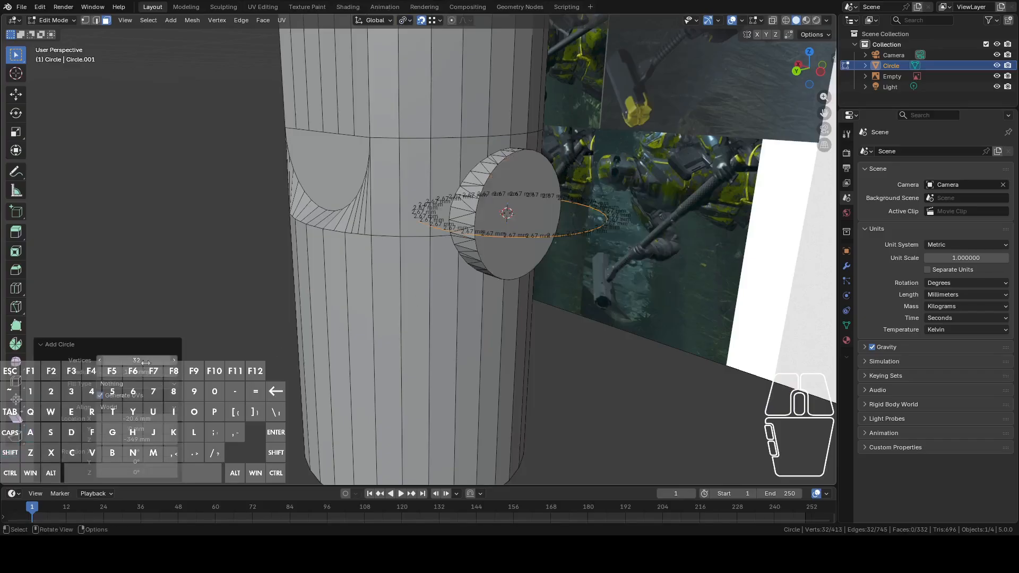
{"action": "left_click", "coordinate": [145, 362]}
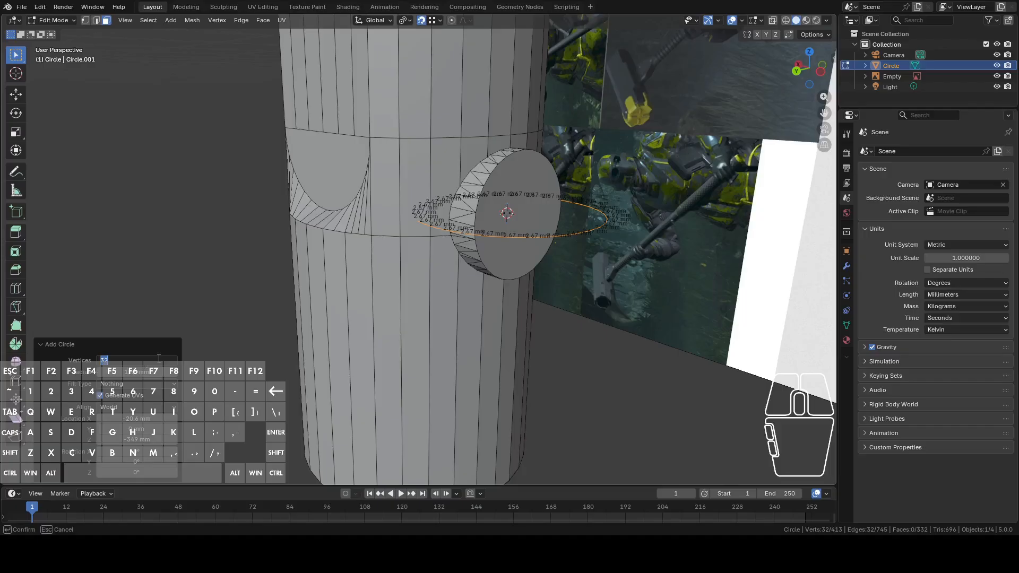
{"action": "type", "text": "6"}
{"action": "key", "text": "Return"}
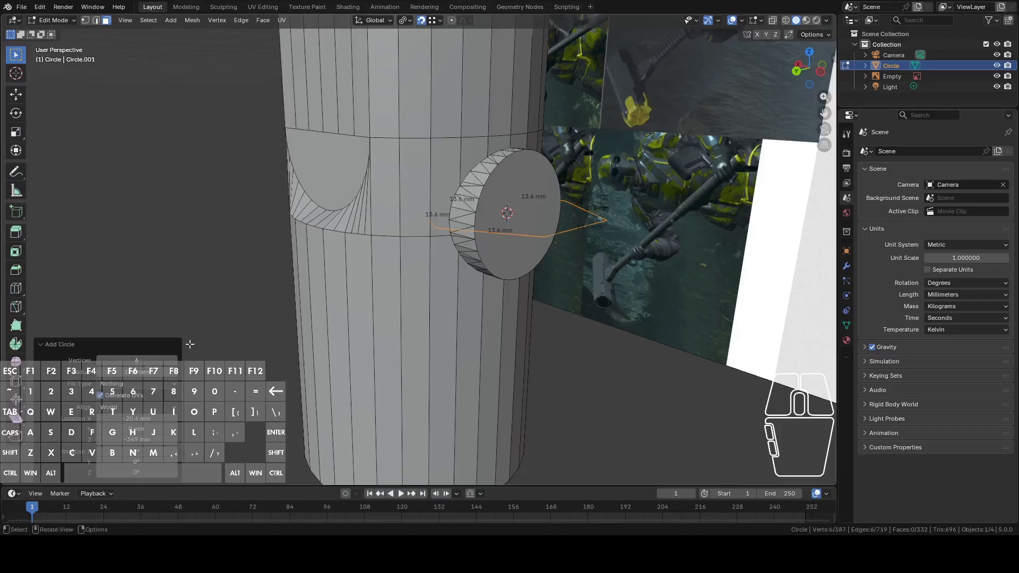
Rotate the hexagon by -90° in the back orthographic view so it stands parallel to the peg's end face
{"action": "middle_click_drag", "start_coordinate": [190, 344], "coordinate": [648, 171]}
{"action": "left_click", "coordinate": [798, 74]}
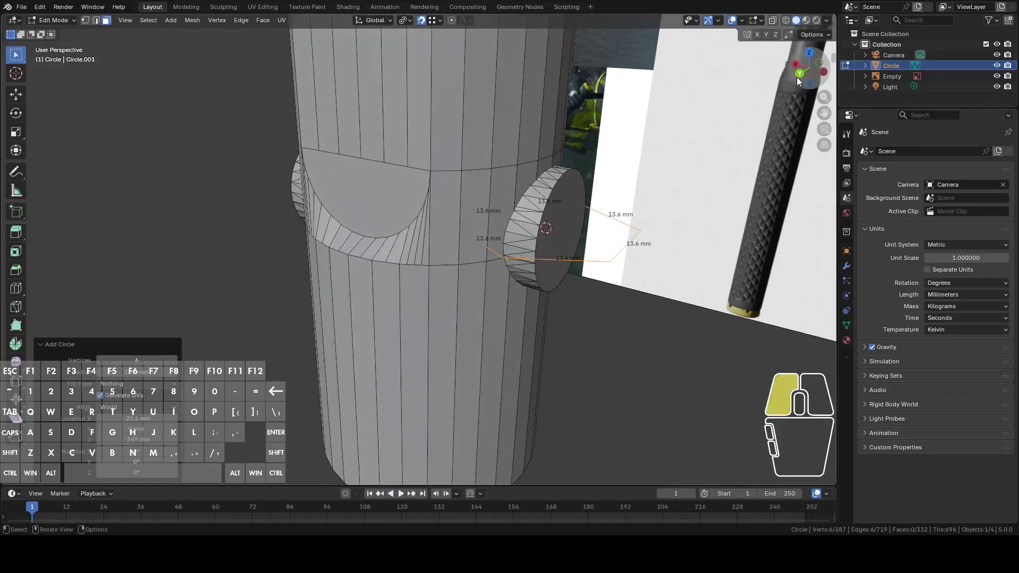
{"action": "key", "text": "r"}
{"action": "left_click", "coordinate": [695, 218]}
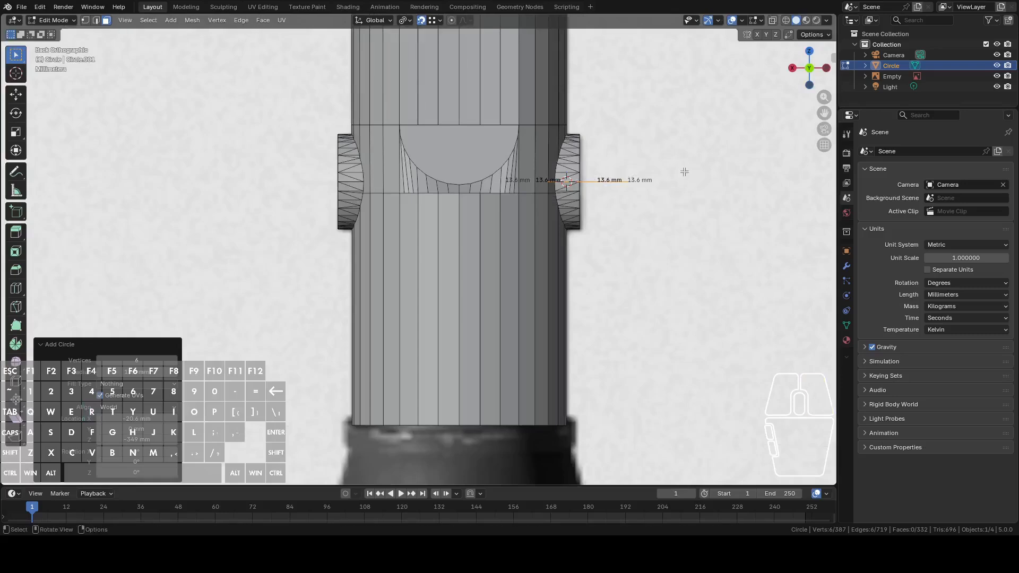
{"action": "middle_click_drag", "start_coordinate": [684, 210], "coordinate": [661, 232]}
{"action": "key", "text": "1"}
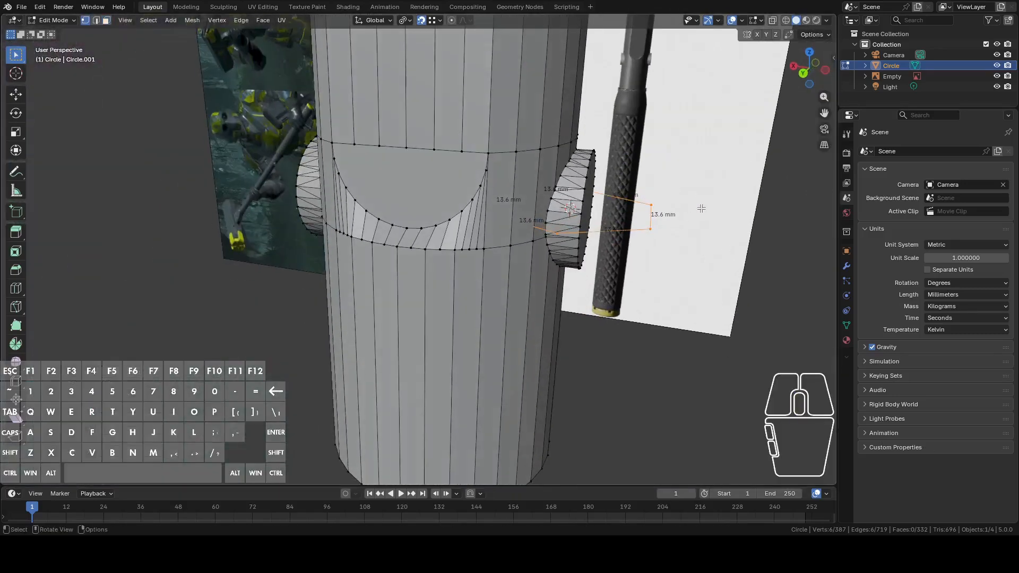
{"action": "left_click", "coordinate": [803, 74]}
{"action": "key", "text": "r"}
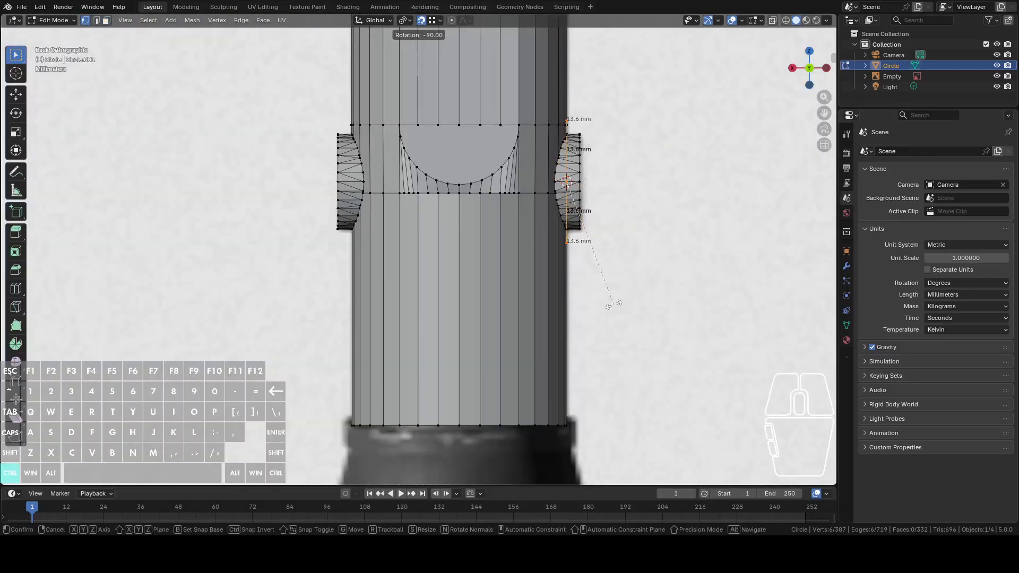
{"action": "left_click", "coordinate": [614, 304]}
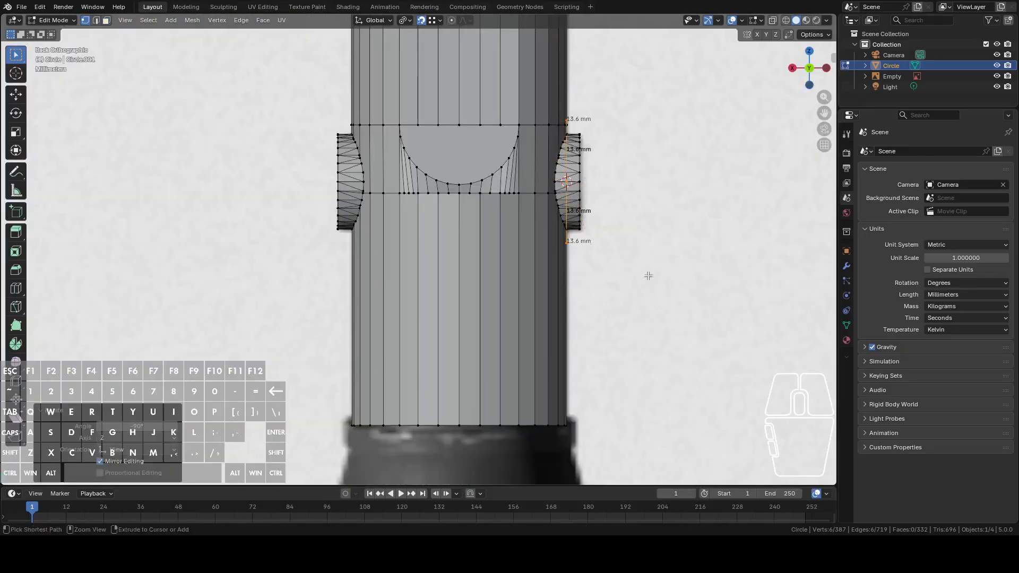
Scale the hexagon to about 0.391 and move it along the global X axis onto the peg's end face
{"action": "middle_click_drag", "start_coordinate": [648, 275], "coordinate": [460, 112]}
{"action": "key", "text": "s"}
{"action": "left_click", "coordinate": [598, 285]}
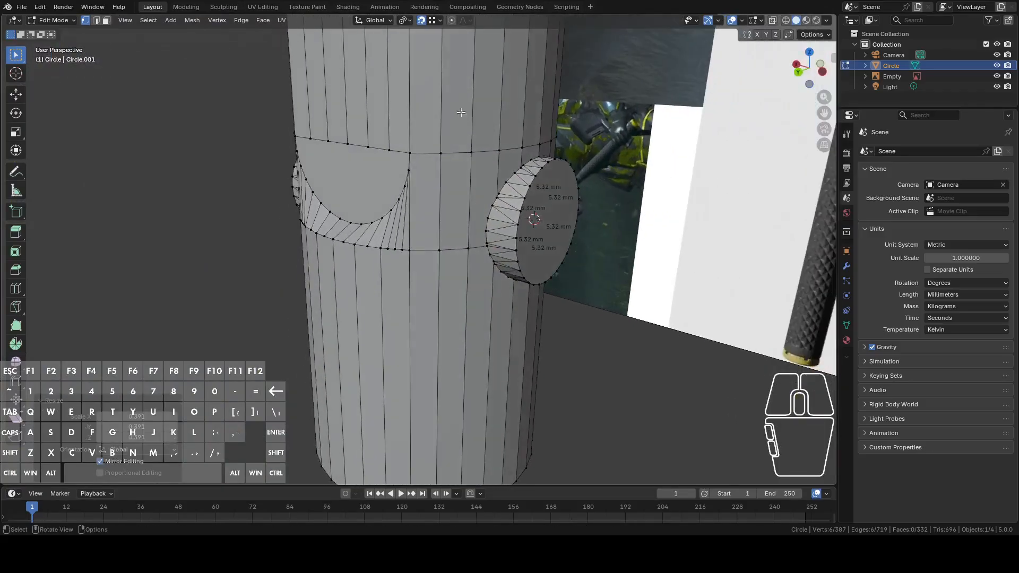
{"action": "middle_click_drag", "start_coordinate": [587, 241], "coordinate": [608, 248]}
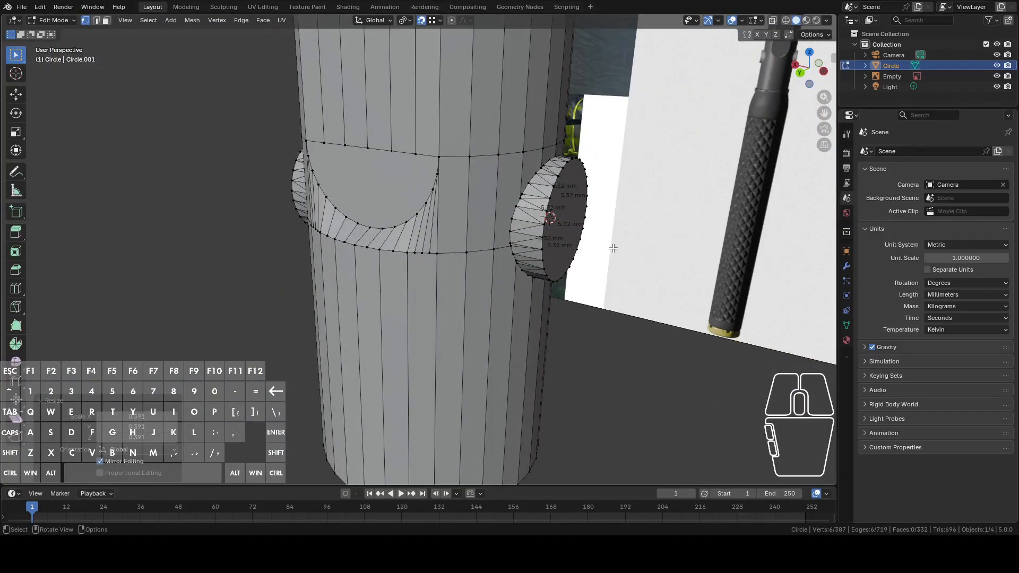
{"action": "key", "text": "g"}
{"action": "key", "text": "y"}
{"action": "key", "text": "y"}
{"action": "key", "text": "x"}
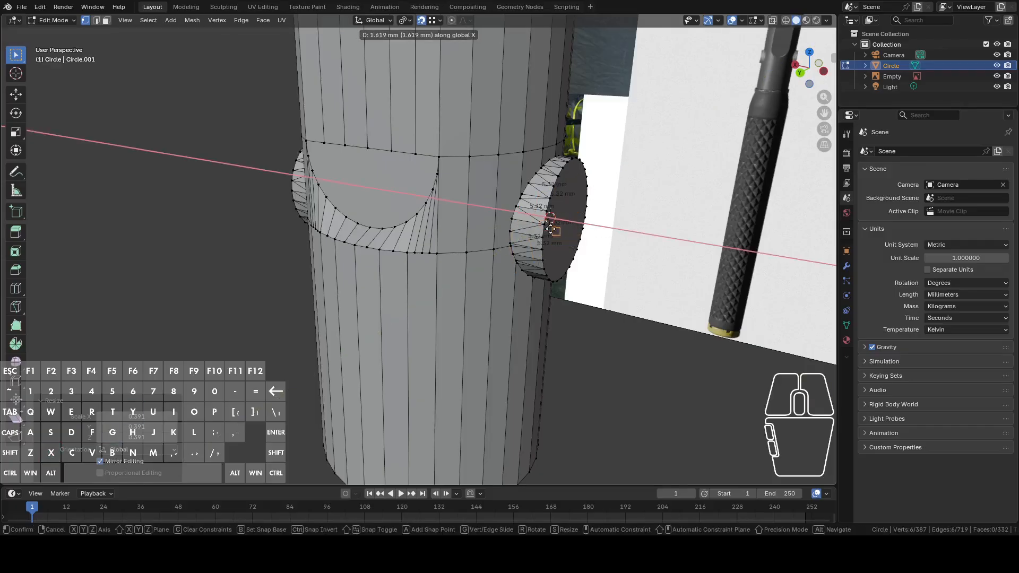
{"action": "left_click", "coordinate": [539, 234]}
Delete only the face that closes the peg's outer end around the hexagon
{"action": "middle_click_drag", "start_coordinate": [591, 229], "coordinate": [498, 226]}
{"action": "key", "text": "3"}
{"action": "left_click", "coordinate": [452, 241]}
{"action": "key", "text": "x"}
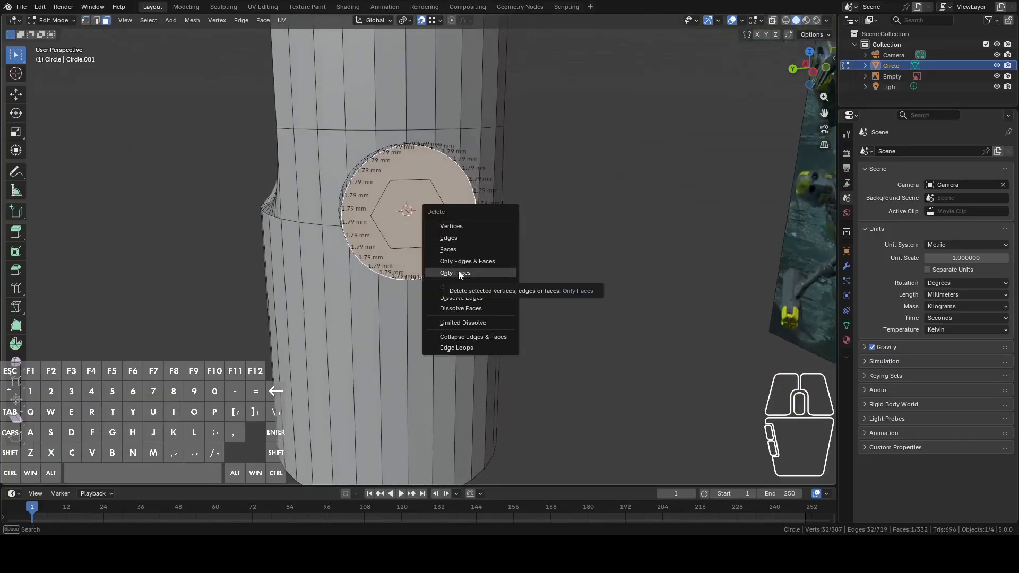
{"action": "left_click", "coordinate": [458, 273]}
Scale the hexagon down to about 0.45 in the left orthographic view, giving sides of about 2.4 mm
{"action": "middle_click_drag", "start_coordinate": [458, 272], "coordinate": [467, 251]}
{"action": "left_click", "coordinate": [481, 253], "text": "alt"}
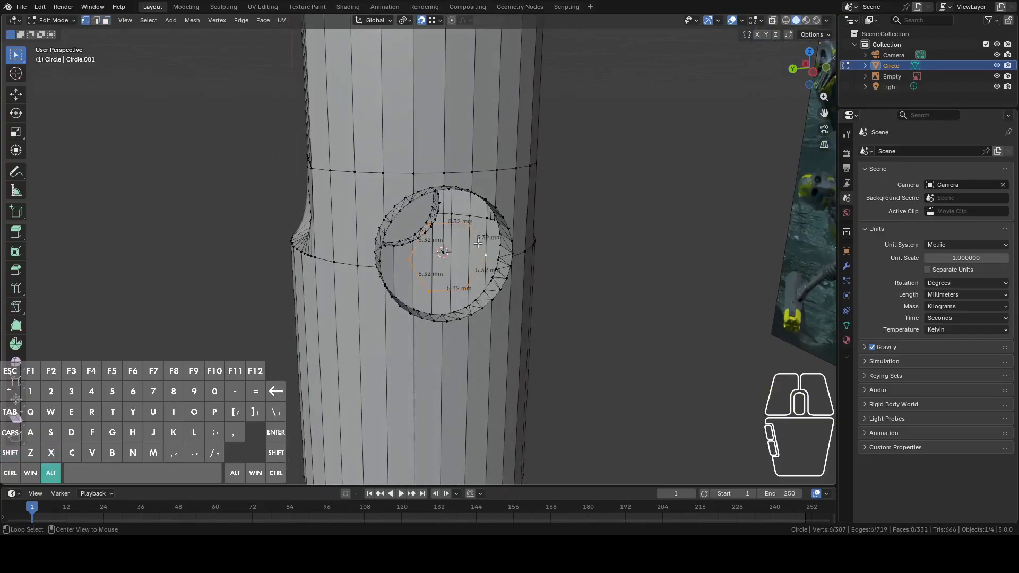
{"action": "left_click", "coordinate": [812, 72]}
{"action": "scroll", "coordinate": [628, 248], "scroll_direction": "up", "scroll_amount": 5}
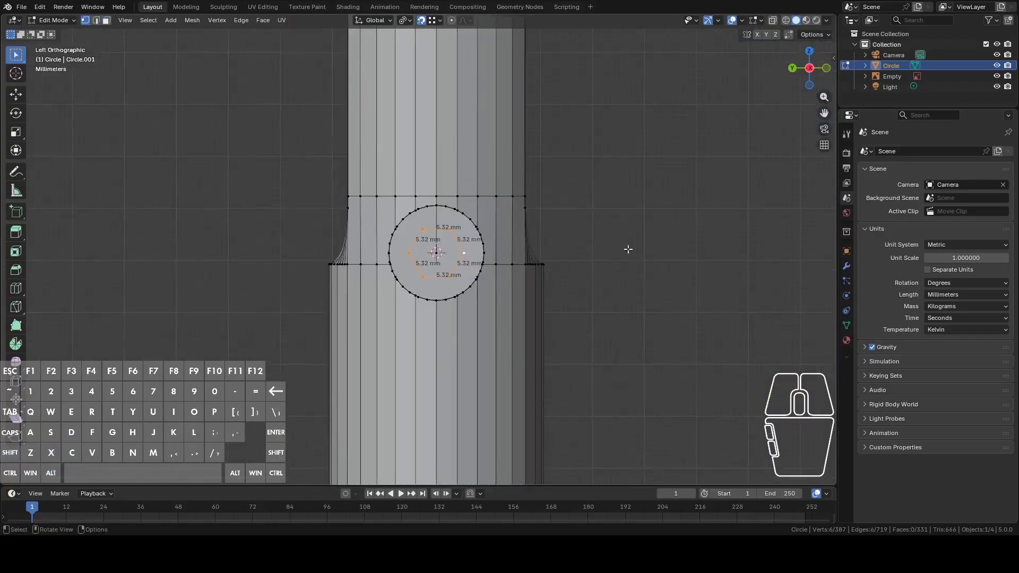
{"action": "key", "text": "s"}
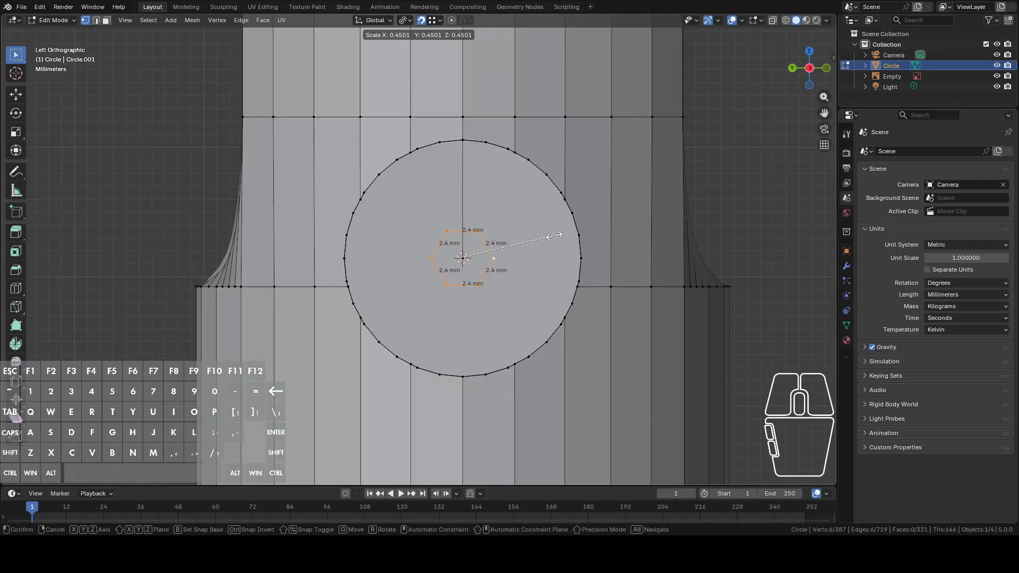
{"action": "left_click", "coordinate": [549, 237]}
Duplicate the hexagon and move the copy along the global X axis to the opposite peg's end face
{"action": "middle_click_drag", "start_coordinate": [550, 237], "coordinate": [635, 259]}
{"action": "key", "text": "shift+d"}
{"action": "right_click", "coordinate": [425, 300]}
{"action": "key", "text": "g"}
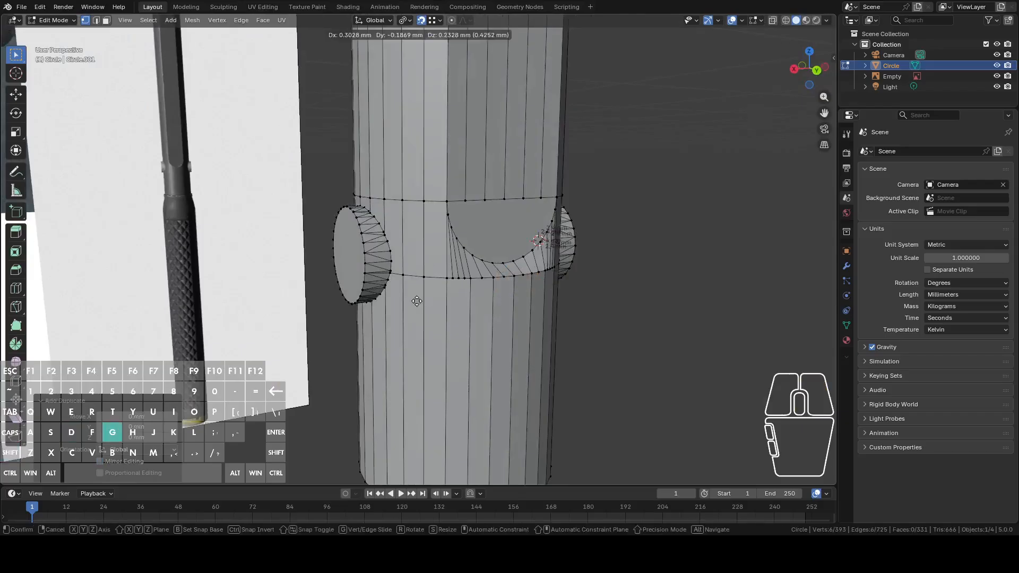
{"action": "key", "text": "y"}
{"action": "key", "text": "x"}
{"action": "left_click", "coordinate": [338, 256]}
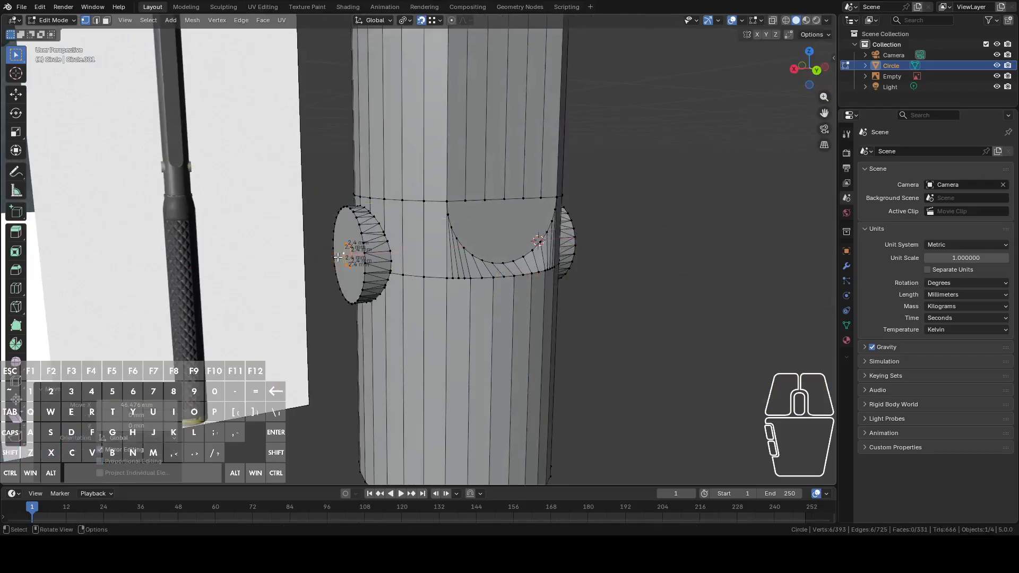
Delete only the end face of the opposite peg in face select mode
{"action": "key", "text": "3"}
{"action": "key", "text": "x"}
{"action": "left_click", "coordinate": [348, 279]}
Try bridging the opposite peg's outer rim to the copied hexagon with Bridge Edge Loops and undo it
{"action": "middle_click_drag", "start_coordinate": [348, 279], "coordinate": [445, 263]}
{"action": "key", "text": "1"}
{"action": "left_click", "coordinate": [376, 249], "text": "alt"}
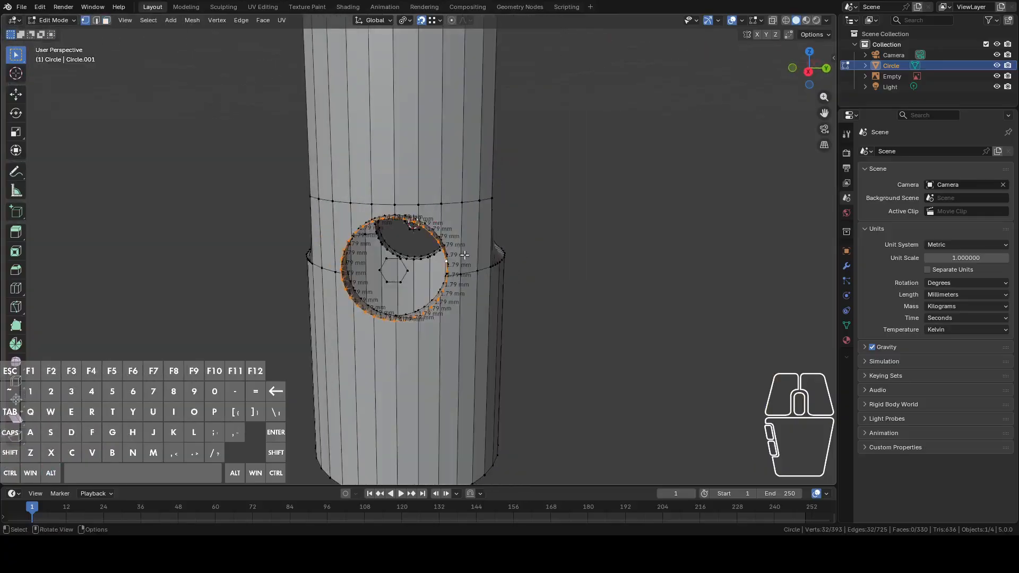
{"action": "scroll", "coordinate": [446, 263], "scroll_direction": "up", "scroll_amount": 3}
{"action": "left_click", "coordinate": [390, 281], "text": "alt+shift"}
{"action": "key", "text": "2"}
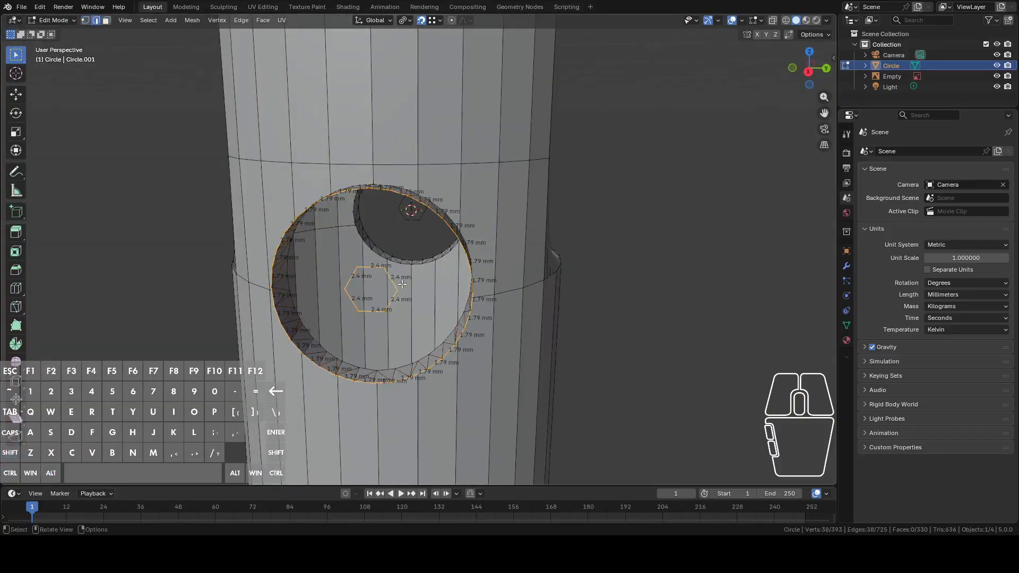
{"action": "right_click", "coordinate": [399, 283]}
{"action": "left_click", "coordinate": [374, 245]}
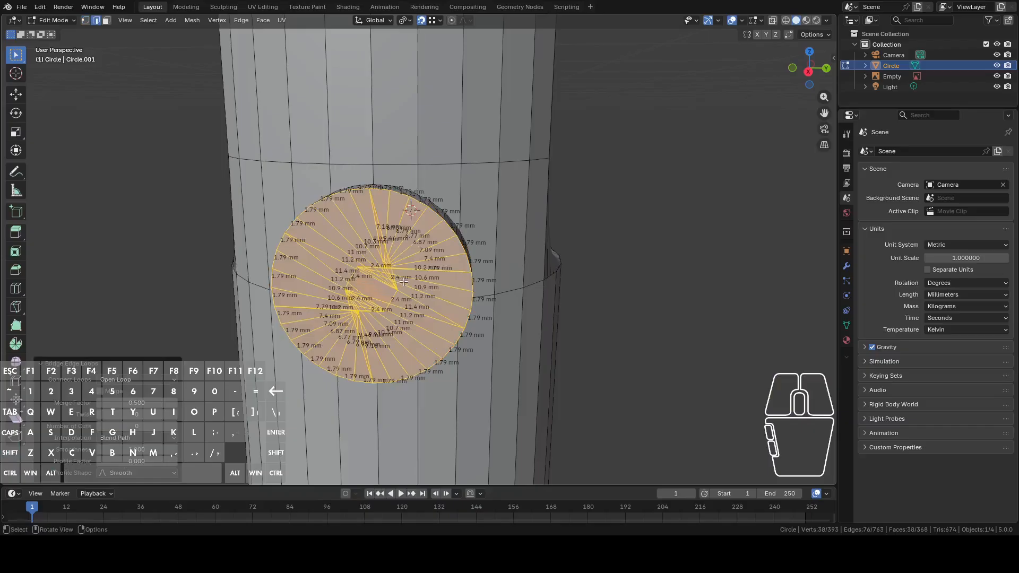
{"action": "key", "text": "ctrl+z"}
Recalculate the normals of the whole mesh and clear the selection
{"action": "middle_click_drag", "start_coordinate": [404, 282], "coordinate": [450, 286]}
{"action": "key", "text": "a"}
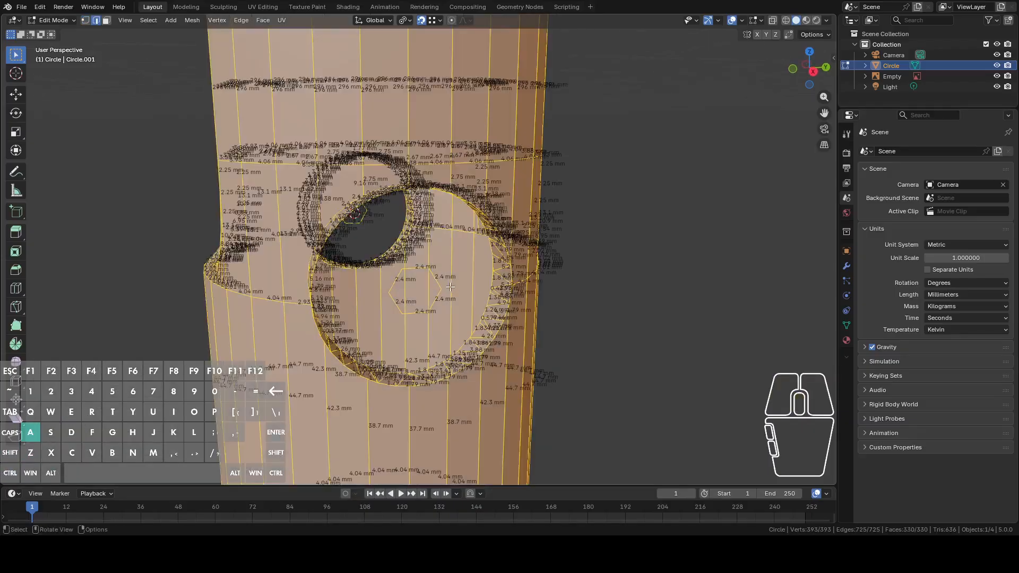
{"action": "key", "text": "shift+n"}
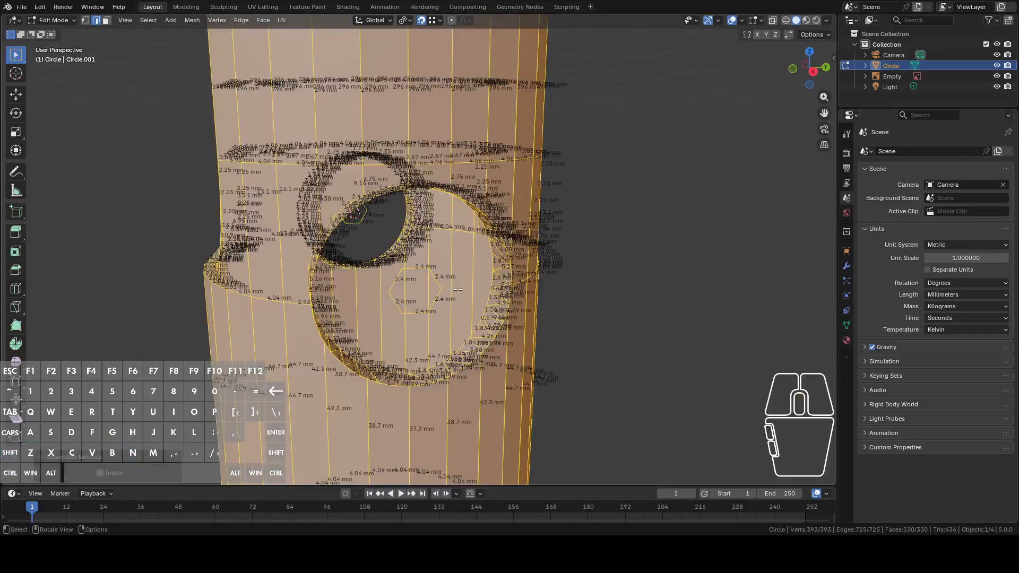
{"action": "key", "text": "alt+a"}
Retry Bridge Edge Loops between the peg's rim and the hexagon, then undo the bridge
{"action": "left_click", "coordinate": [508, 279], "text": "alt"}
{"action": "left_click", "coordinate": [444, 275], "text": "alt+shift"}
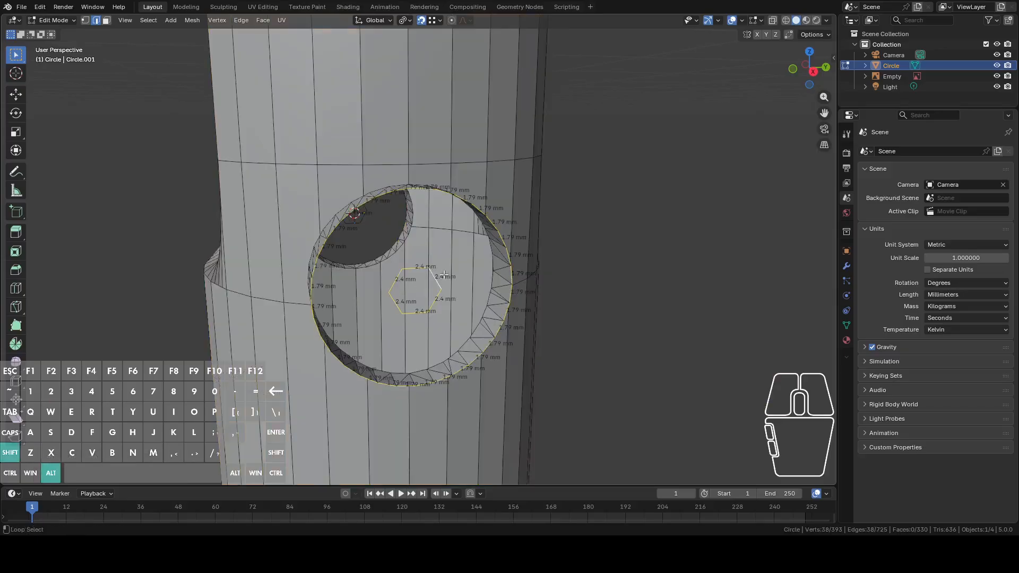
{"action": "key", "text": "ctrl+e"}
{"action": "left_click", "coordinate": [421, 246]}
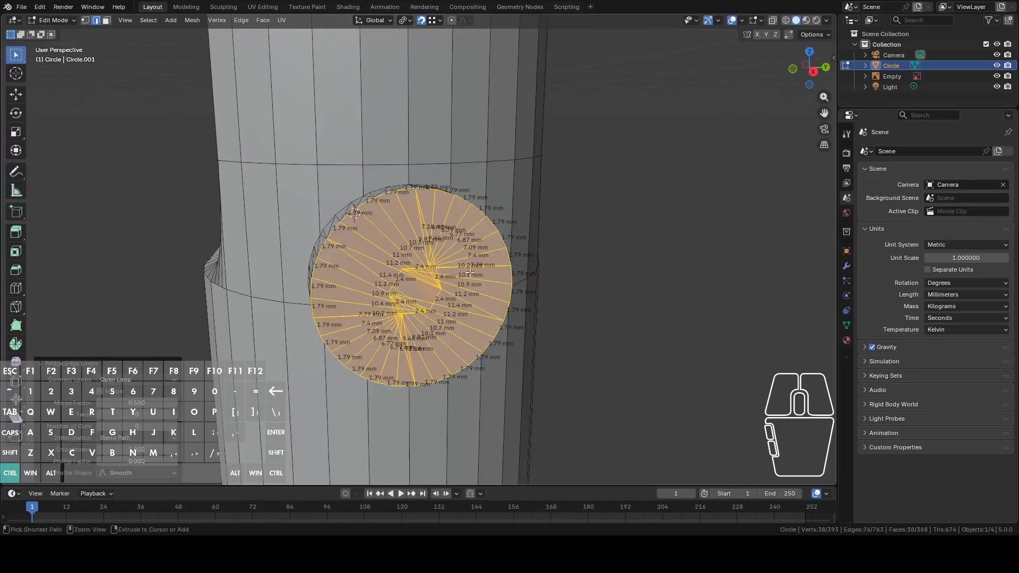
{"action": "key", "text": "ctrl+z"}
Connect two opposite corners of the hexagon to the peg's outer rim with new edges in vertex select mode
{"action": "key", "text": "1"}
{"action": "left_click", "coordinate": [436, 269]}
{"action": "middle_click_drag", "start_coordinate": [435, 269], "coordinate": [387, 310]}
{"action": "left_click", "coordinate": [412, 276], "text": "shift"}
{"action": "left_click", "coordinate": [377, 308]}
{"action": "left_click", "coordinate": [335, 367], "text": "shift"}
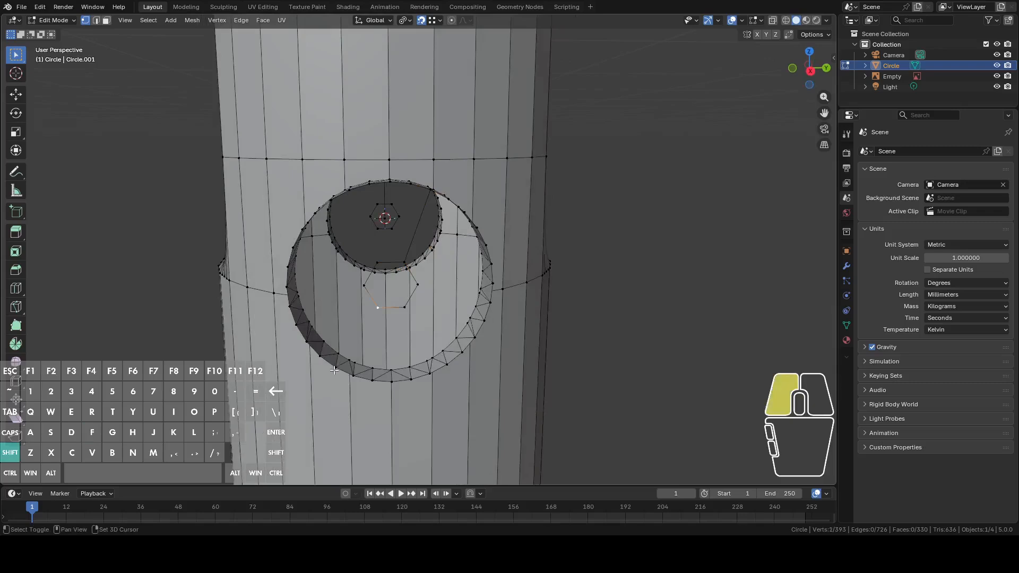
{"action": "key", "text": "f"}
Select the outline of one half between the peg's rim and the hexagon and fill it with a face
{"action": "middle_click_drag", "start_coordinate": [406, 345], "coordinate": [384, 400]}
{"action": "left_click", "coordinate": [354, 352], "text": "alt"}
{"action": "left_click", "coordinate": [355, 352], "text": "alt+shift"}
{"action": "key", "text": "c"}
{"action": "mouse_move", "coordinate": [372, 397]}
{"action": "left_mouse_down", "text": "shift"}
{"action": "mouse_move", "coordinate": [457, 372]}
{"action": "mouse_move", "coordinate": [484, 294]}
{"action": "left_mouse_up", "text": "shift"}
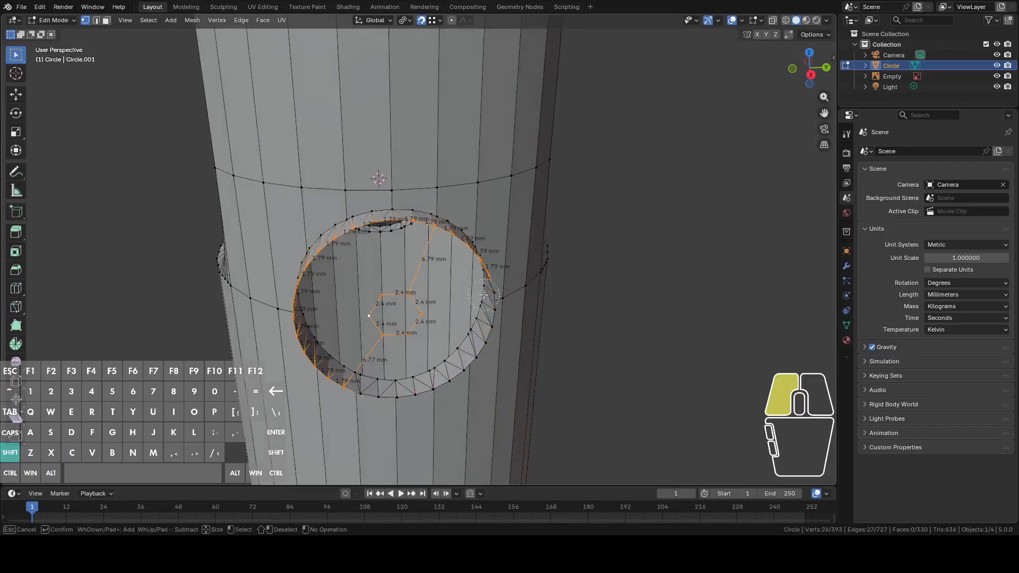
{"action": "key", "text": "f"}
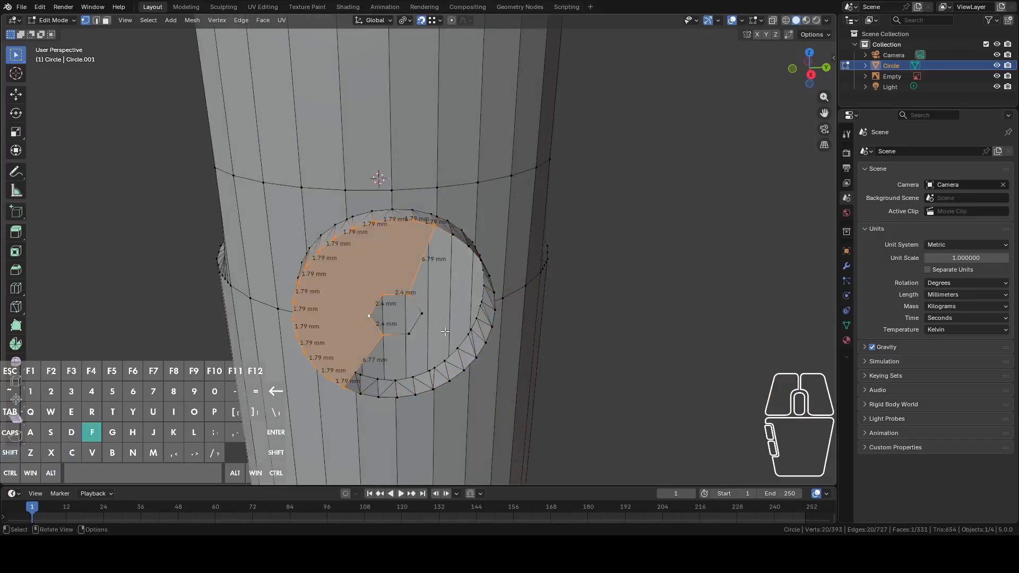
Fill the remaining half between the peg's rim and the hexagon with a face
{"action": "left_click", "coordinate": [424, 304], "text": "alt"}
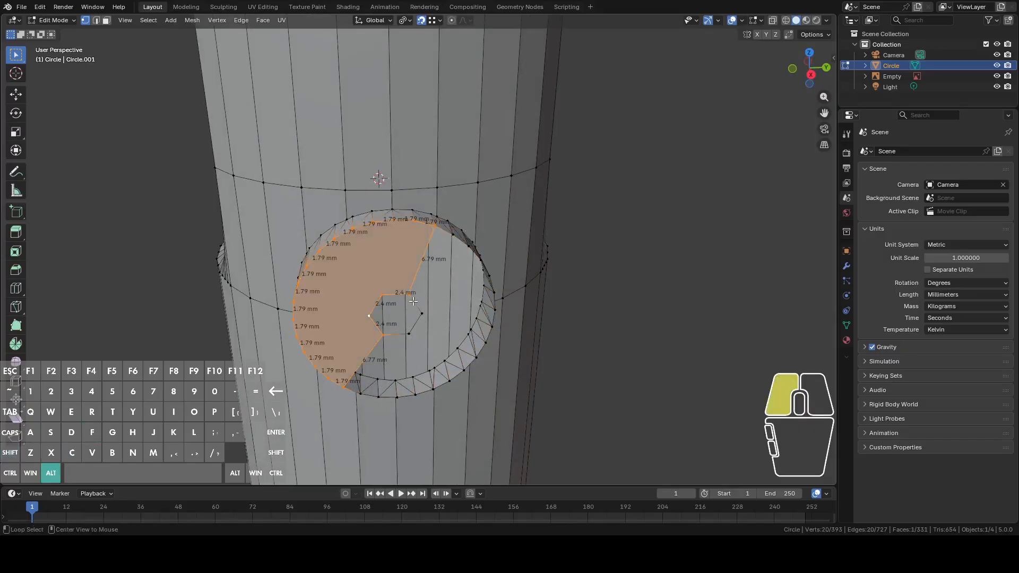
{"action": "left_click", "coordinate": [465, 271], "text": "alt+shift"}
{"action": "key", "text": "f"}
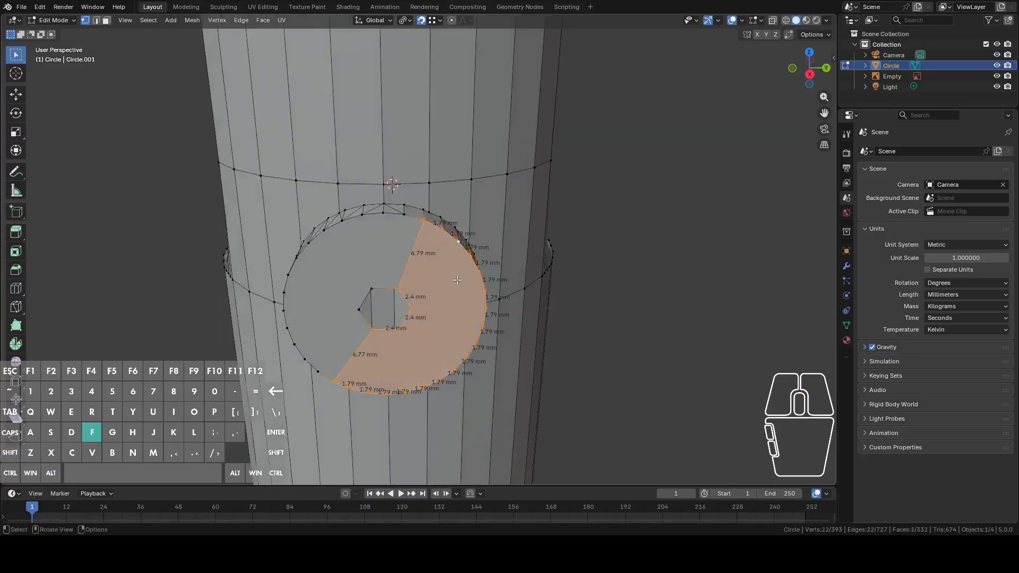
Extrude the hexagon's edge loop inward along the global X axis and fill the recess floor with a face
{"action": "middle_click_drag", "start_coordinate": [457, 280], "coordinate": [363, 298]}
{"action": "left_click", "coordinate": [350, 274]}
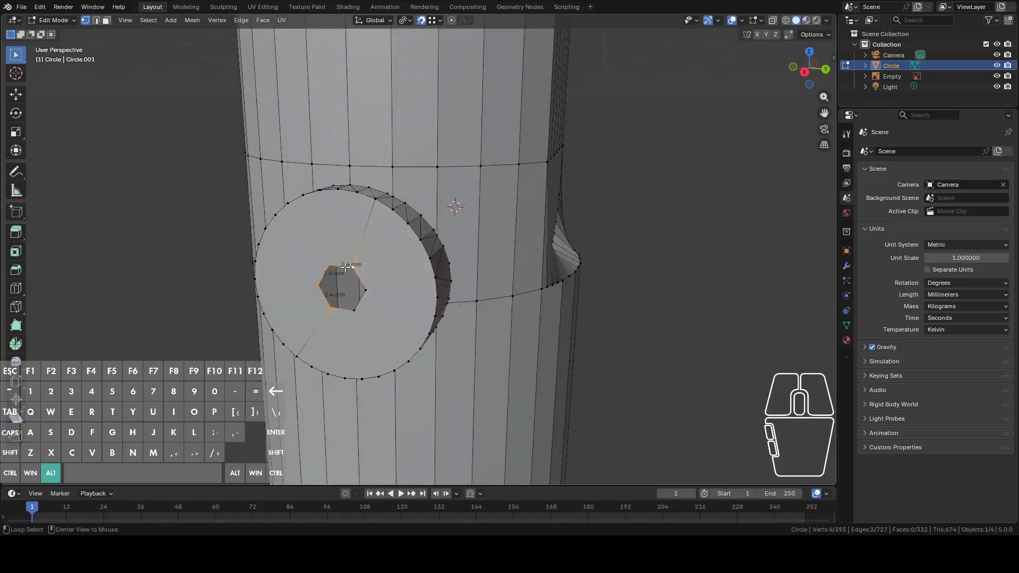
{"action": "middle_click", "coordinate": [348, 279], "text": "alt"}
{"action": "left_click", "coordinate": [457, 303], "text": "alt"}
{"action": "middle_click_drag", "start_coordinate": [457, 304], "coordinate": [380, 314]}
{"action": "key", "text": "e"}
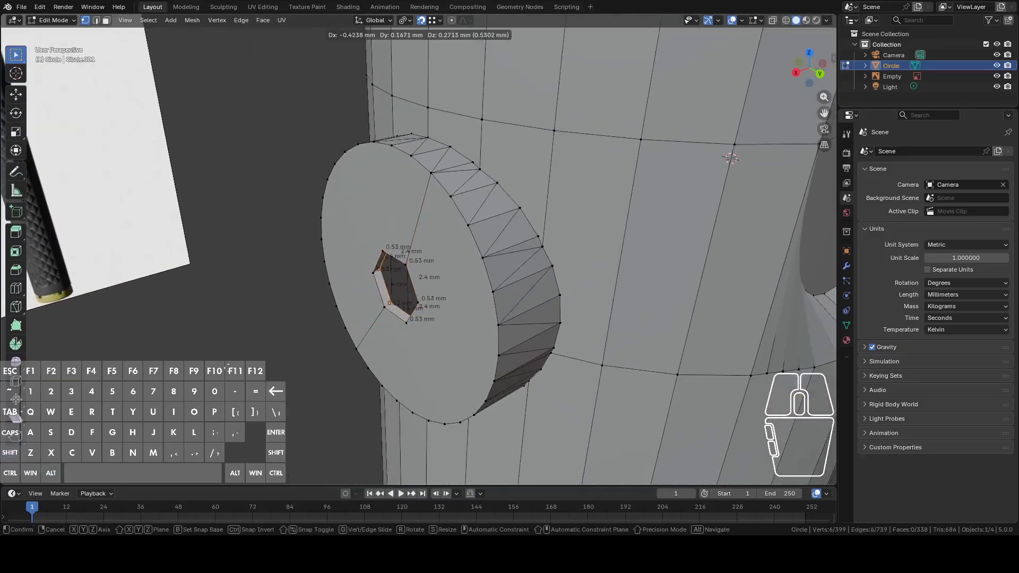
{"action": "key", "text": "y"}
{"action": "key", "text": "x"}
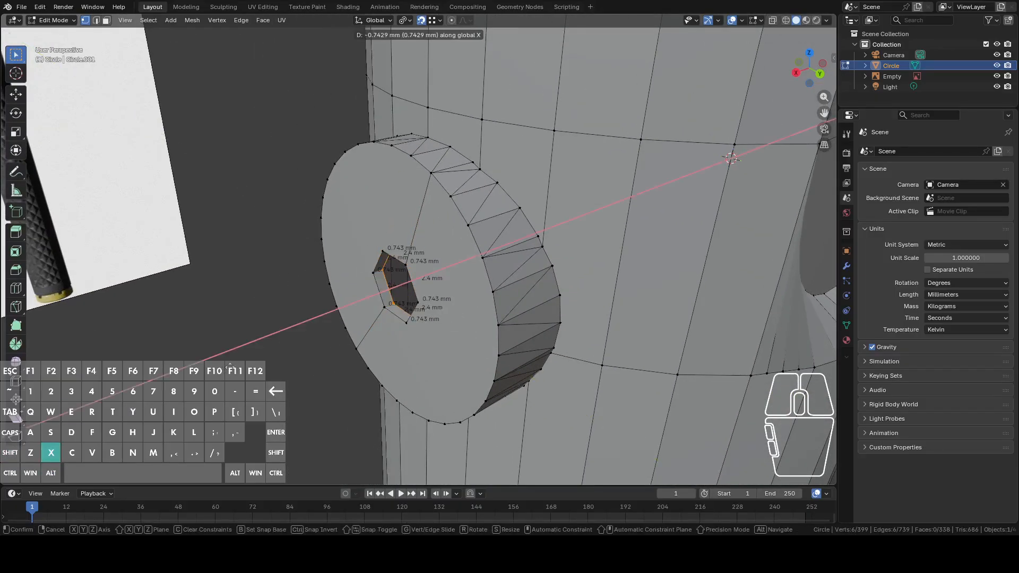
{"action": "key", "text": "Escape"}
{"action": "key", "text": "f"}
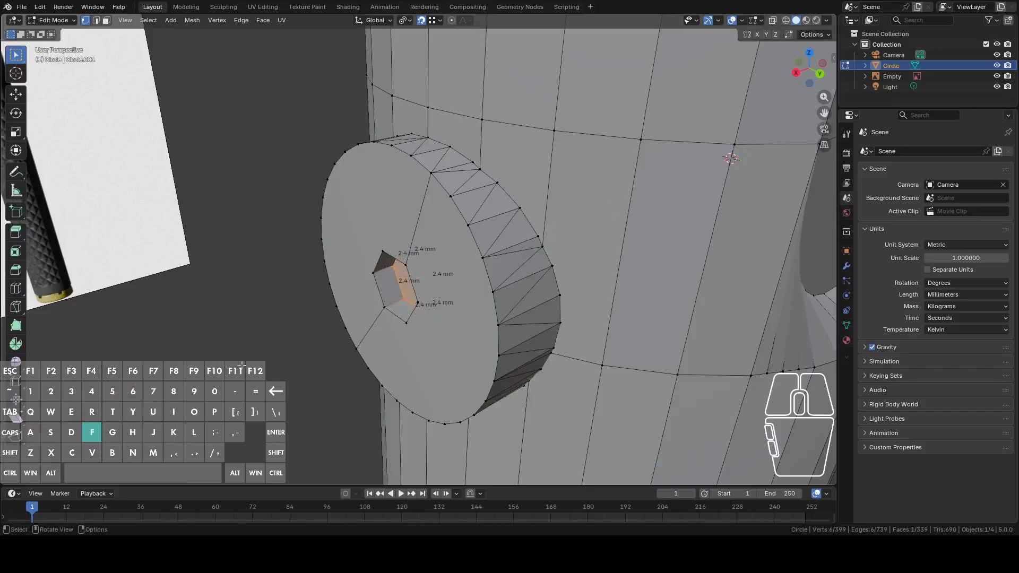
Examine the recessed hexagonal socket in Object Mode and return to Edit Mode at the other open peg
{"action": "middle_click_drag", "start_coordinate": [266, 345], "coordinate": [361, 307]}
{"action": "key", "text": "Tab"}
{"action": "scroll", "coordinate": [278, 340], "scroll_direction": "down", "scroll_amount": 5}
{"action": "middle_click_drag", "start_coordinate": [523, 274], "coordinate": [428, 294]}
{"action": "key", "text": "Tab"}
{"action": "middle_click_drag", "start_coordinate": [515, 299], "coordinate": [549, 315]}
{"action": "scroll", "coordinate": [548, 316], "scroll_direction": "up", "scroll_amount": 4}
{"action": "middle_click_drag", "start_coordinate": [604, 282], "coordinate": [549, 297]}
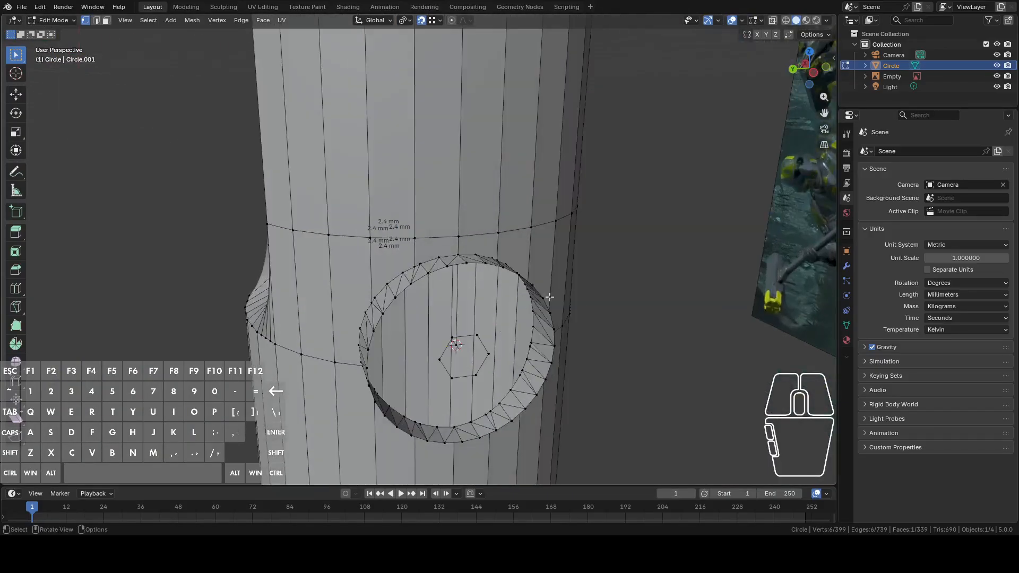
Connect two opposite corners of the hexagon to the open peg's outer rim with one edge each
{"action": "left_click", "coordinate": [481, 332]}
{"action": "middle_click_drag", "start_coordinate": [481, 332], "coordinate": [457, 335]}
{"action": "left_click", "coordinate": [391, 297], "text": "shift"}
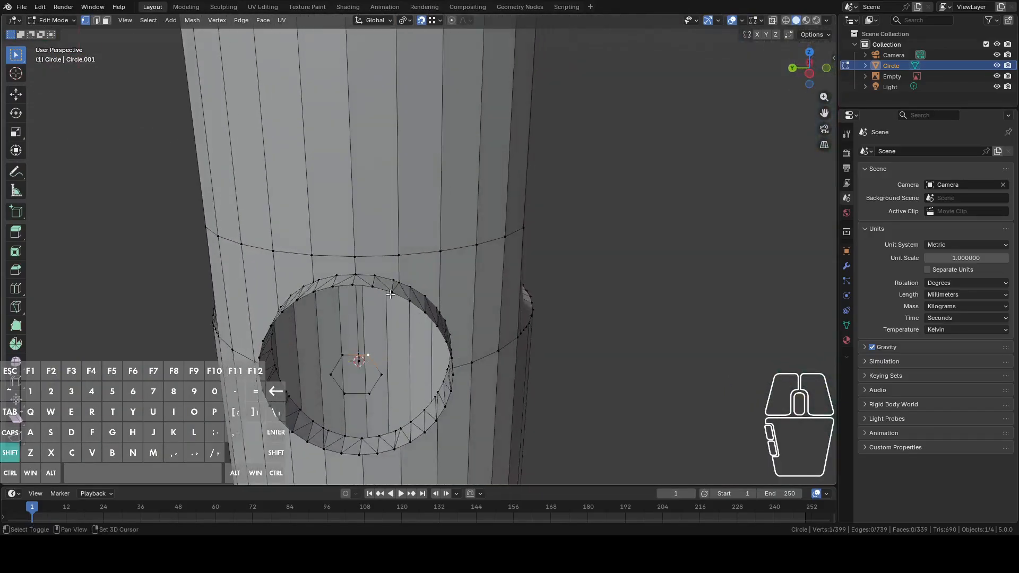
{"action": "key", "text": "f"}
{"action": "left_click", "coordinate": [348, 390]}
{"action": "key", "text": "f"}
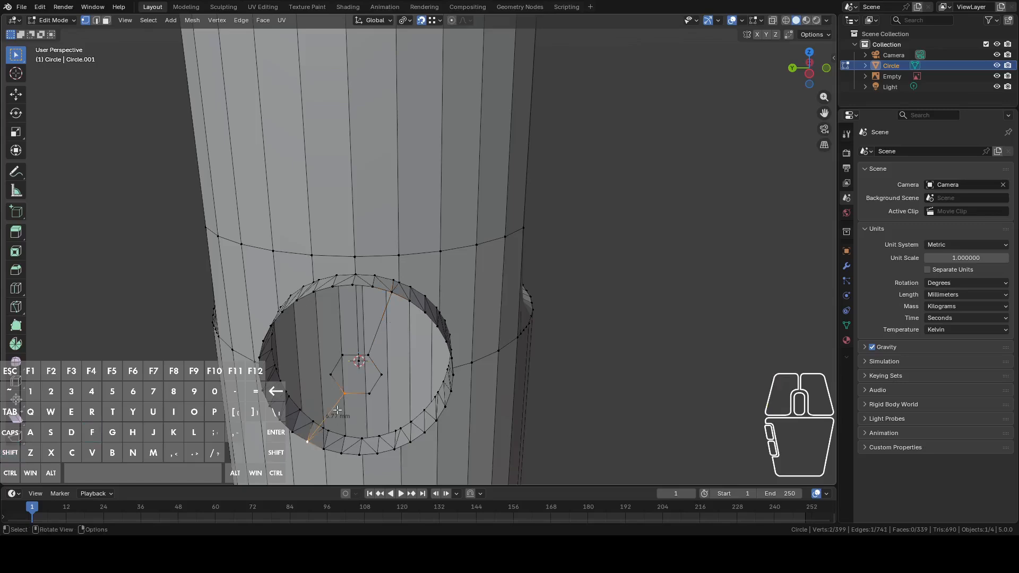
Select the hexagon and rim loops, deselect the vertices of one half, and fill the other half of the peg's end with a face
{"action": "left_click", "coordinate": [337, 387], "text": "alt"}
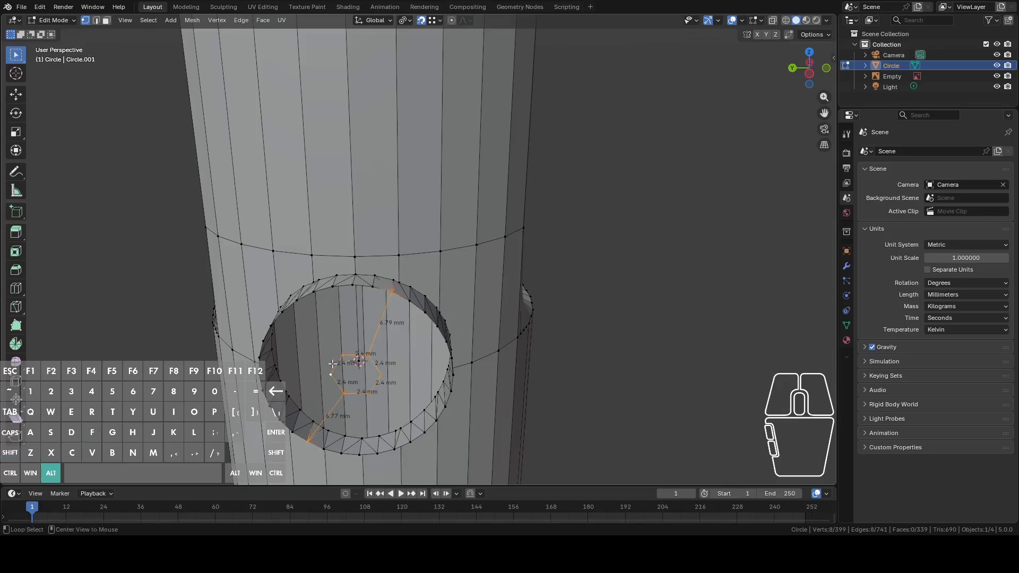
{"action": "left_click", "coordinate": [264, 347], "text": "alt+shift"}
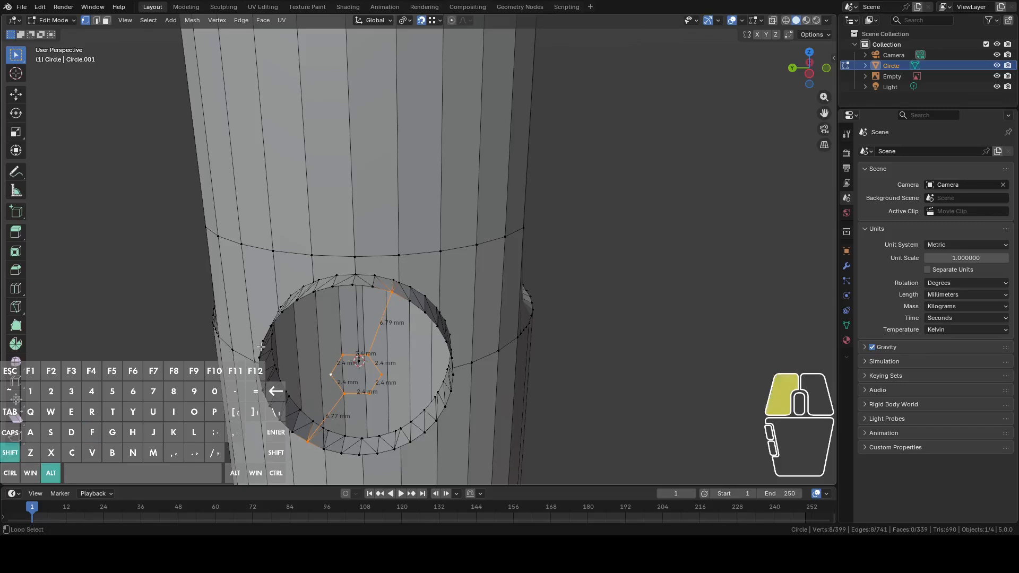
{"action": "middle_click_drag", "start_coordinate": [265, 347], "coordinate": [289, 341], "text": "shift"}
{"action": "key", "text": "c"}
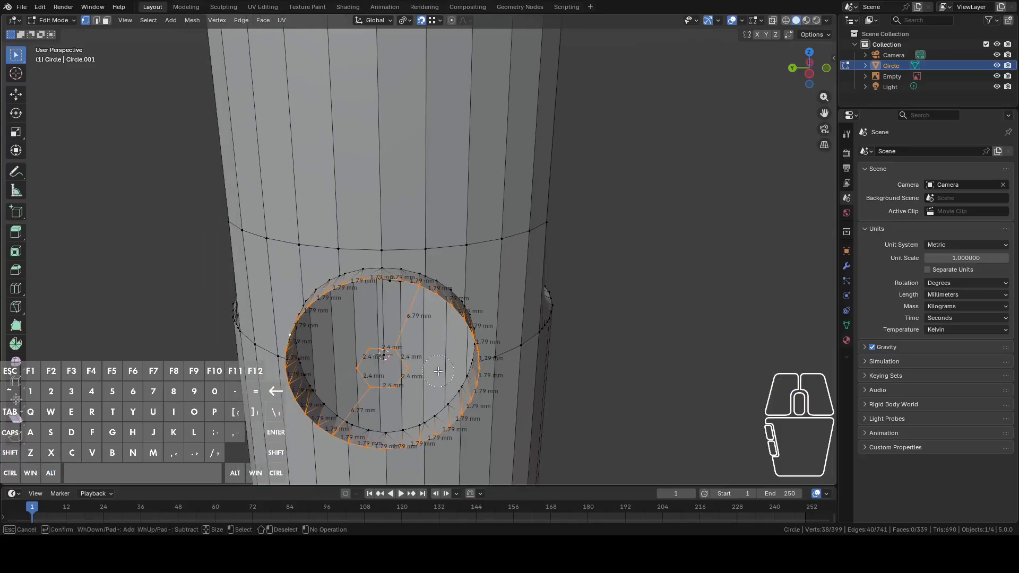
{"action": "left_click_drag", "start_coordinate": [417, 371], "coordinate": [407, 384]}
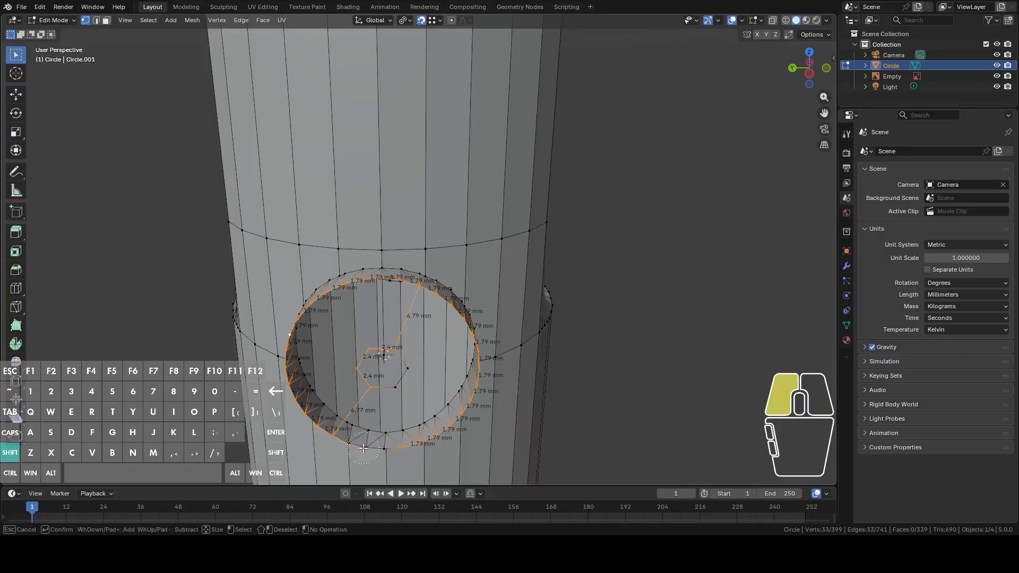
{"action": "left_click_drag", "start_coordinate": [363, 448], "coordinate": [449, 422], "text": "shift"}
{"action": "left_click_drag", "start_coordinate": [445, 306], "coordinate": [451, 313], "text": "shift"}
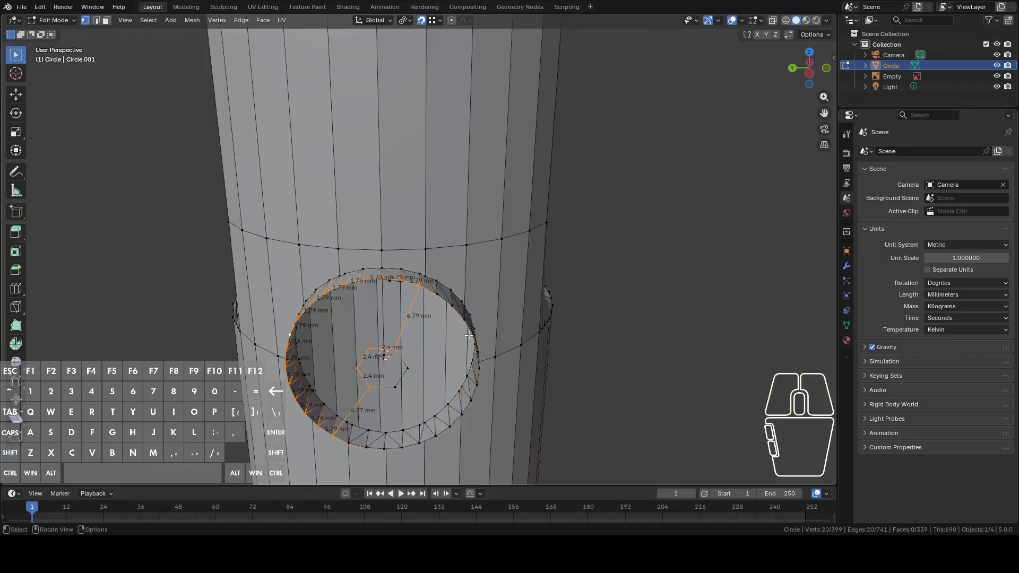
{"action": "key", "text": "f"}
Select the open half's rim and hexagon edges and fill the rest of this peg's end with a face
{"action": "left_click", "coordinate": [443, 302], "text": "alt"}
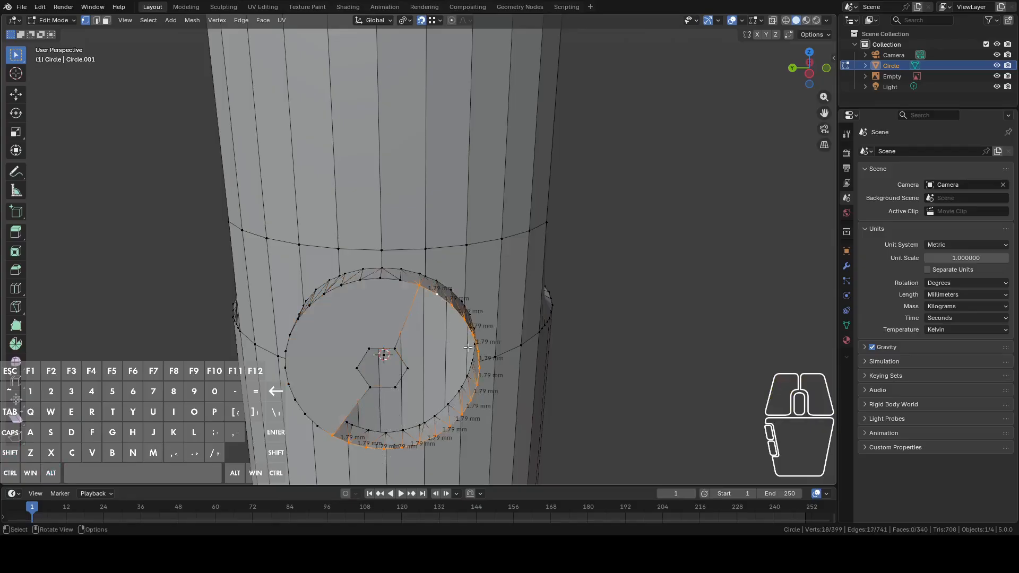
{"action": "left_click", "coordinate": [407, 369], "text": "alt+shift"}
{"action": "key", "text": "f"}
Extrude this second peg's hexagon edge loop inward along the global X axis and close the socket floor with a face
{"action": "middle_click_drag", "start_coordinate": [396, 369], "coordinate": [597, 369]}
{"action": "left_click", "coordinate": [289, 364], "text": "alt"}
{"action": "key", "text": "e"}
{"action": "key", "text": "x"}
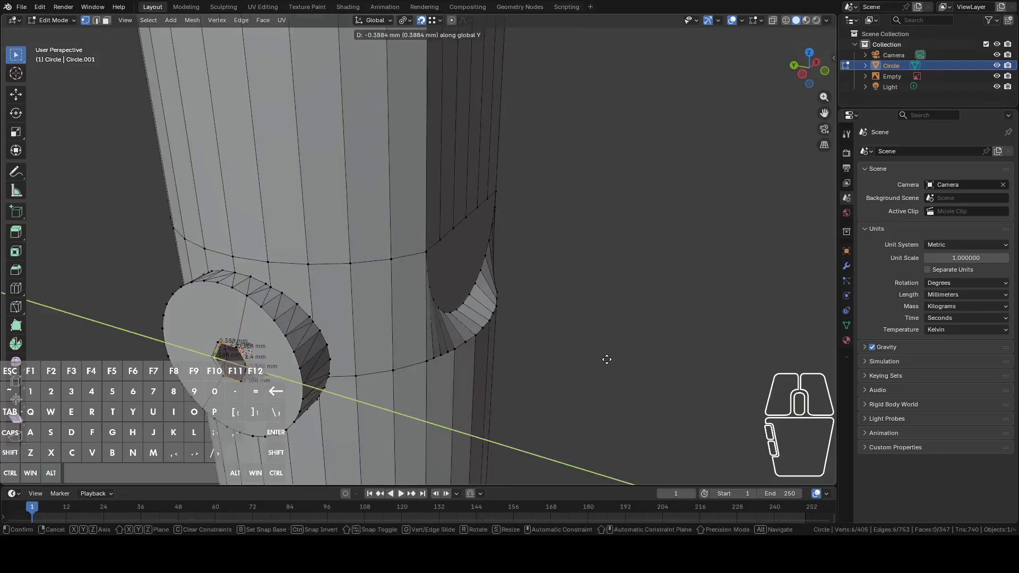
{"action": "left_click", "coordinate": [609, 358]}
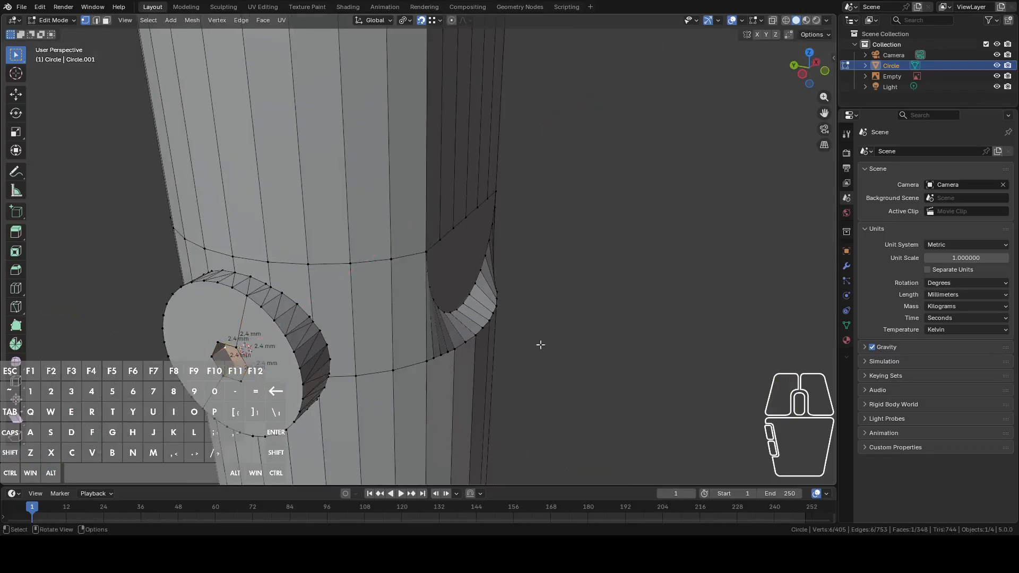
Return to Object Mode and examine both finished pegs against the reference image in the back orthographic view
{"action": "middle_click_drag", "start_coordinate": [539, 343], "coordinate": [745, 324]}
{"action": "key", "text": "Tab"}
{"action": "scroll", "coordinate": [645, 313], "scroll_direction": "down", "scroll_amount": 4}
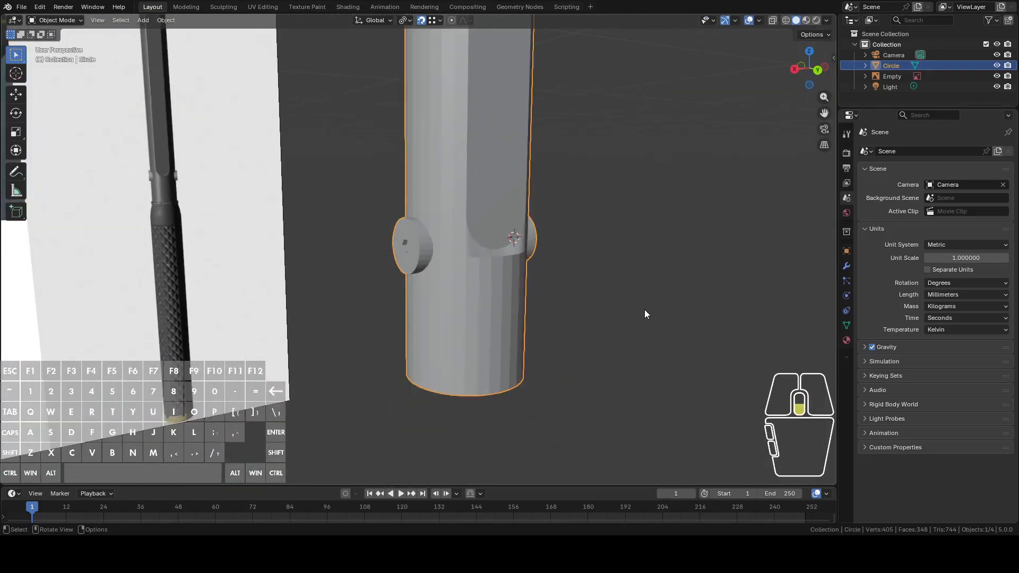
{"action": "left_click", "coordinate": [814, 70]}
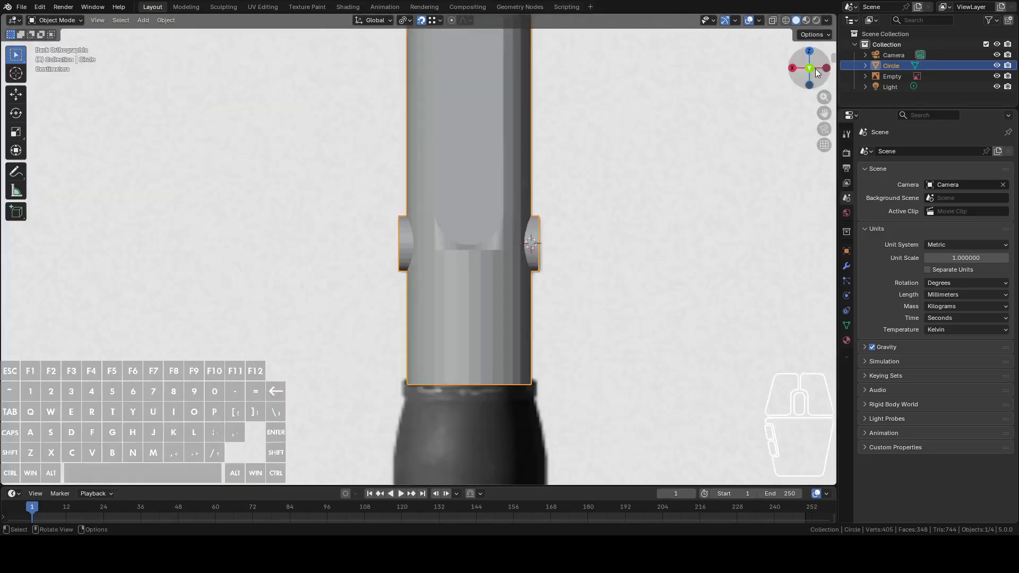
Examine the reference image around the joint between the metal tube and the dark knurled grip
{"action": "scroll", "coordinate": [660, 243], "scroll_direction": "down", "scroll_amount": 3}
{"action": "scroll", "coordinate": [482, 286], "scroll_direction": "up", "scroll_amount": 3}
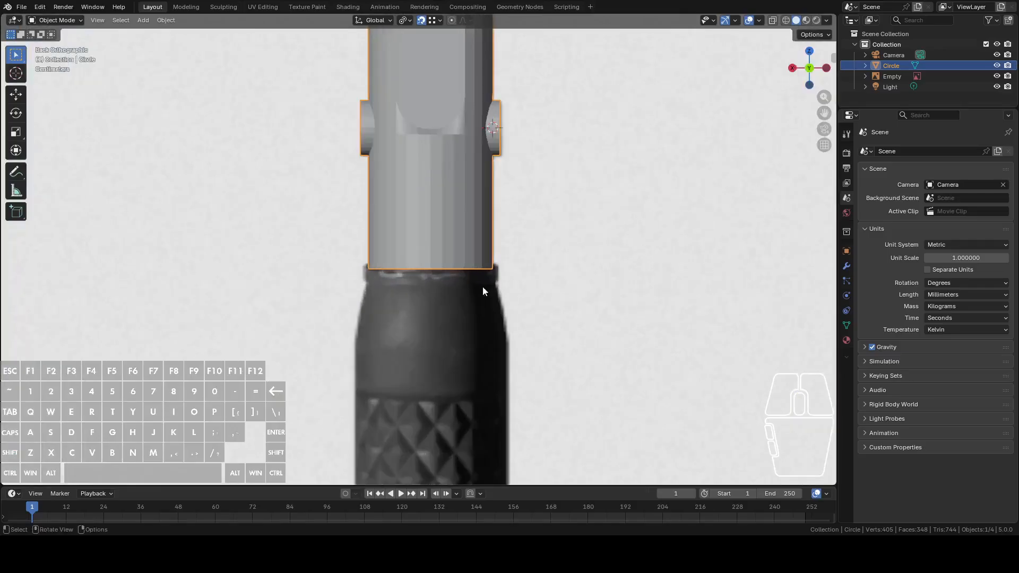
{"action": "scroll", "coordinate": [511, 288], "scroll_direction": "down", "scroll_amount": 3}
{"action": "scroll", "coordinate": [514, 284], "scroll_direction": "down", "scroll_amount": 6}
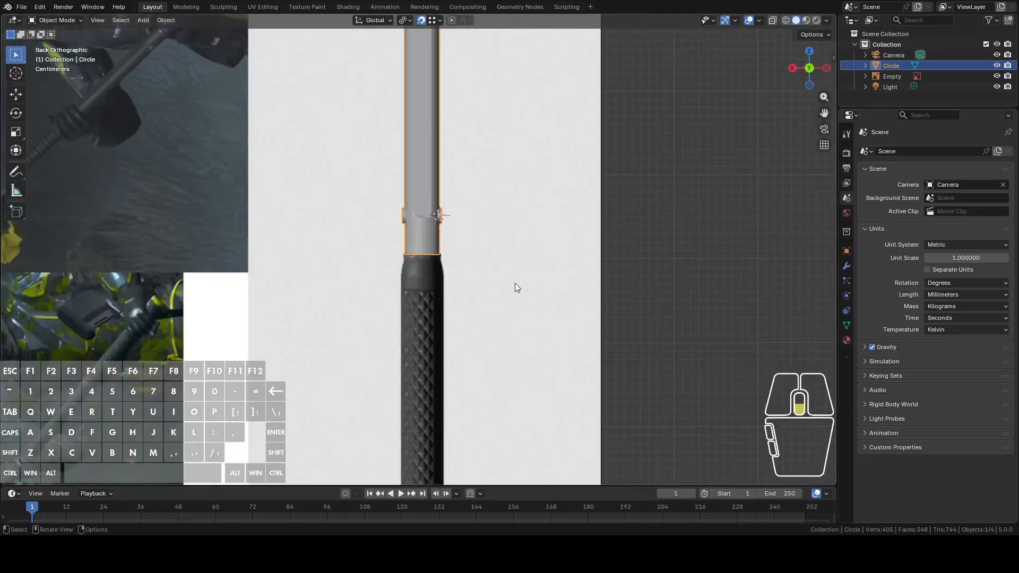
{"action": "scroll", "coordinate": [499, 280], "scroll_direction": "up", "scroll_amount": 4}
{"action": "scroll", "coordinate": [424, 262], "scroll_direction": "up", "scroll_amount": 4}
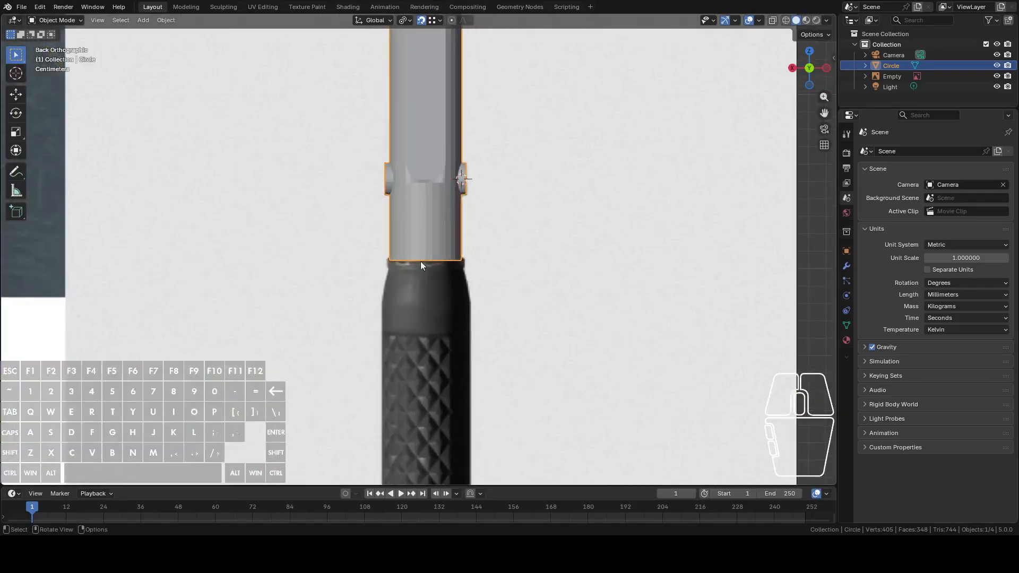
{"action": "scroll", "coordinate": [450, 260], "scroll_direction": "up", "scroll_amount": 2}
Move the tube's inner edge loop down along Z about 57.6 mm so it lies level with the tube's lower rim
{"action": "key", "text": "Tab"}
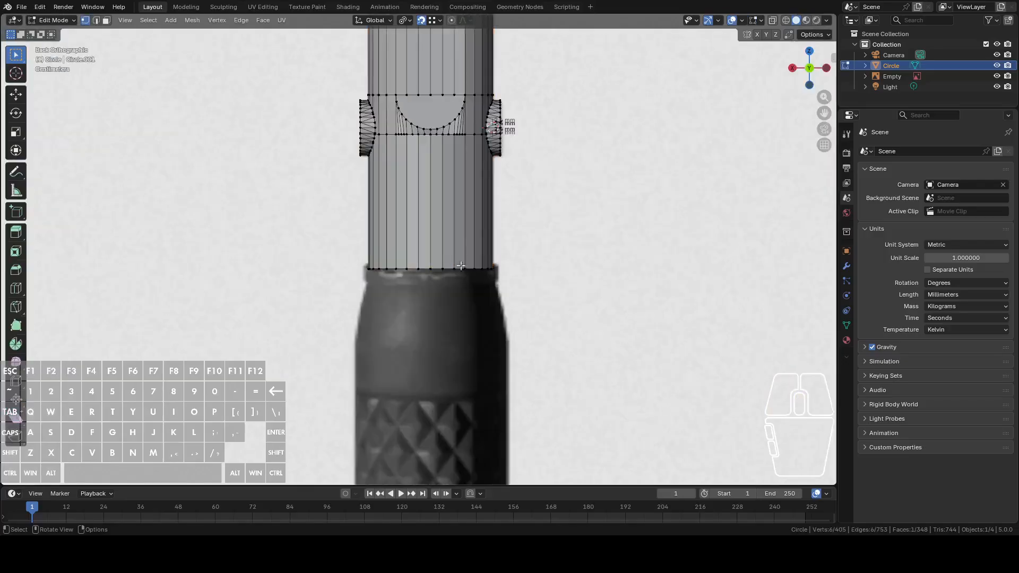
{"action": "left_click", "coordinate": [445, 269], "text": "alt"}
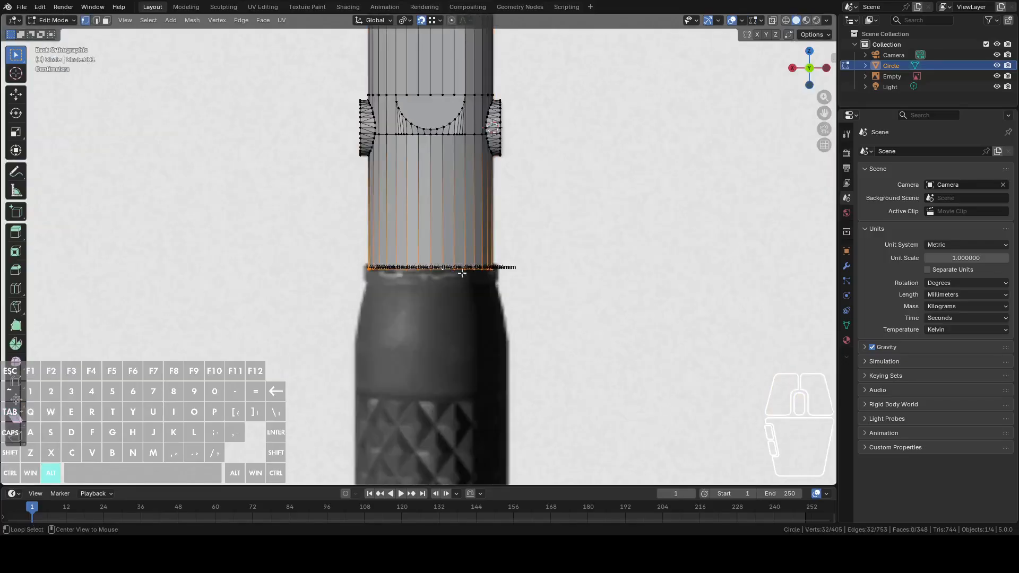
{"action": "middle_click_drag", "start_coordinate": [445, 269], "coordinate": [456, 230]}
{"action": "left_click", "coordinate": [455, 231], "text": "alt"}
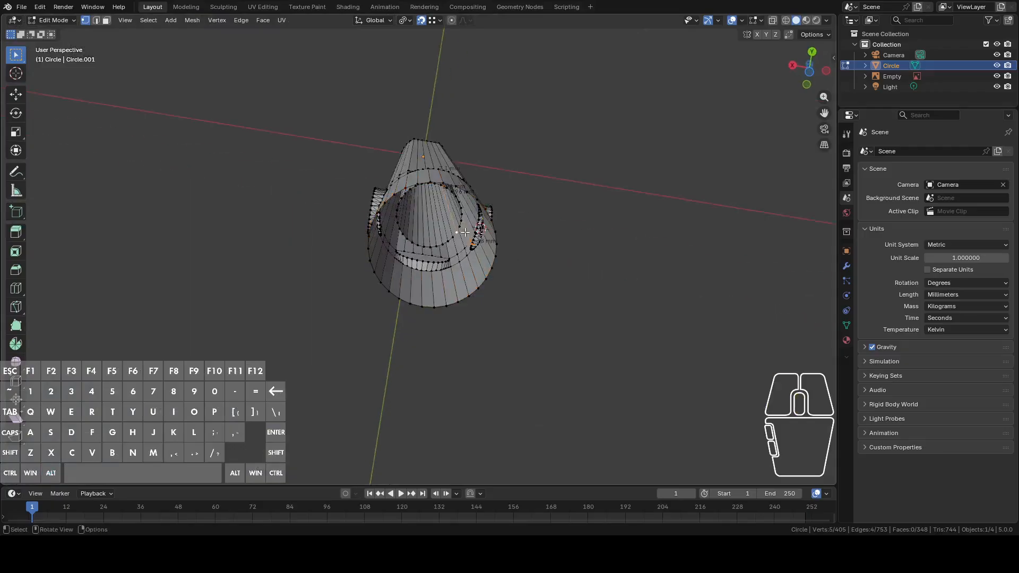
{"action": "left_click", "coordinate": [453, 233], "text": "alt"}
{"action": "left_click", "coordinate": [455, 234], "text": "alt"}
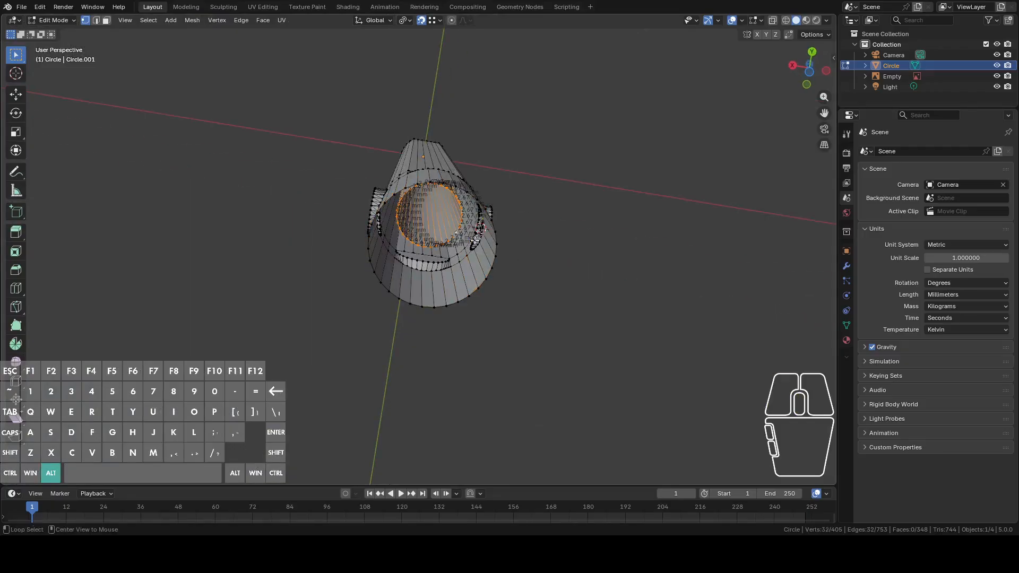
{"action": "middle_click_drag", "start_coordinate": [474, 241], "coordinate": [496, 286]}
{"action": "key", "text": "g"}
{"action": "key", "text": "z"}
{"action": "right_click", "coordinate": [484, 290]}
{"action": "key", "text": "g"}
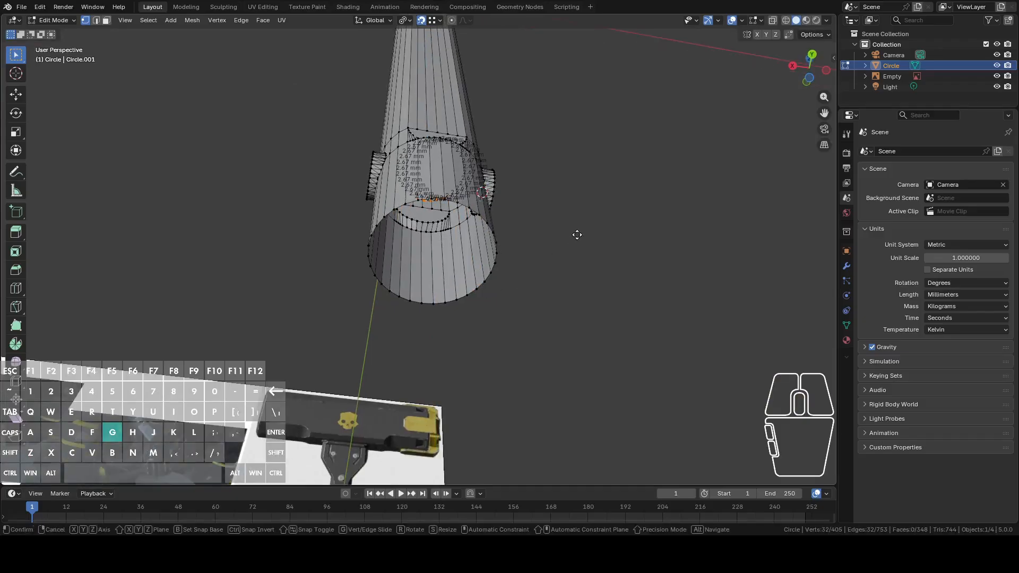
{"action": "key", "text": "z"}
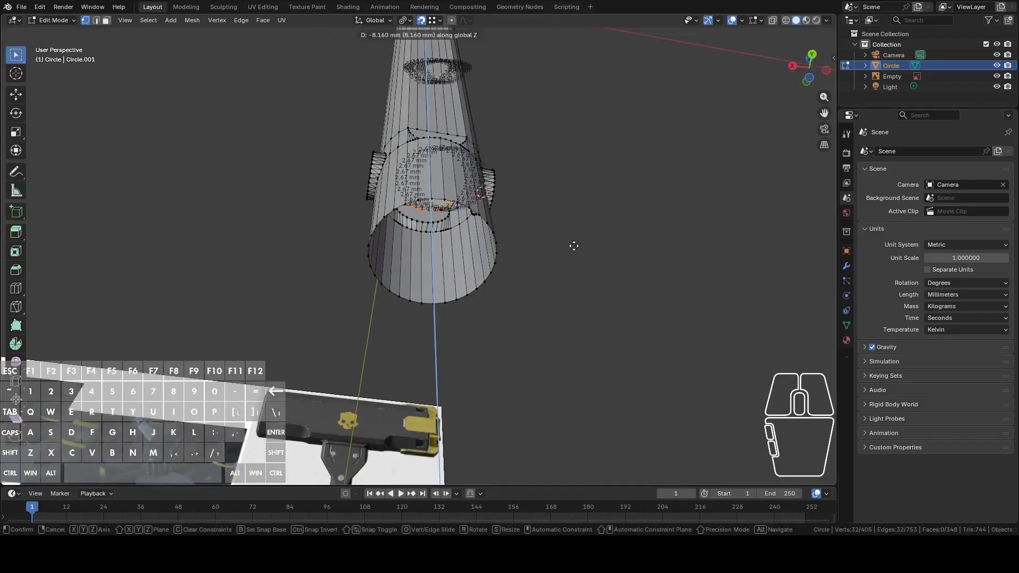
{"action": "left_click", "coordinate": [493, 279]}
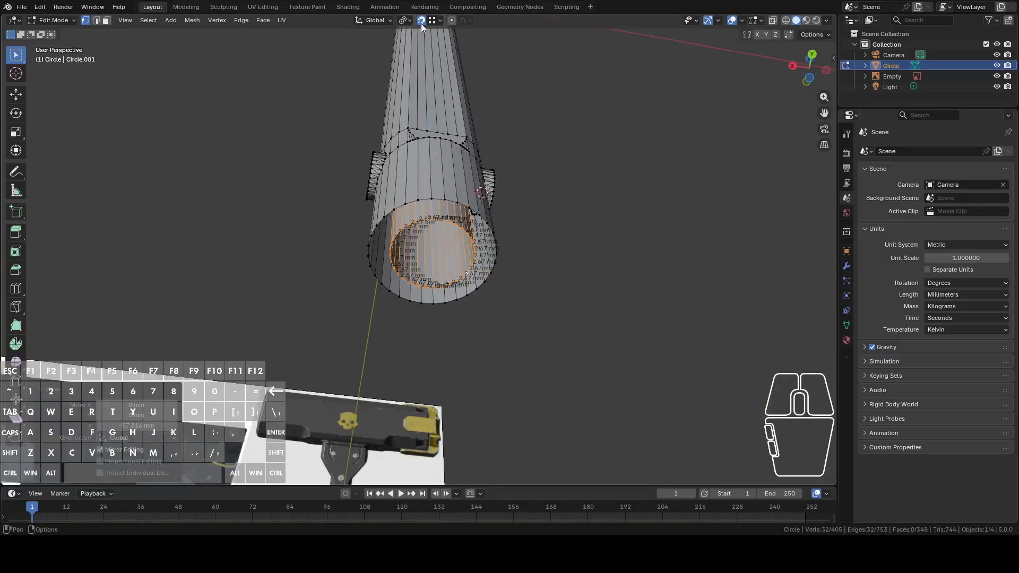
Duplicate the inner and outer edge loops at the tube's lower end in place and separate them into a new object
{"action": "middle_click_drag", "start_coordinate": [570, 237], "coordinate": [456, 276]}
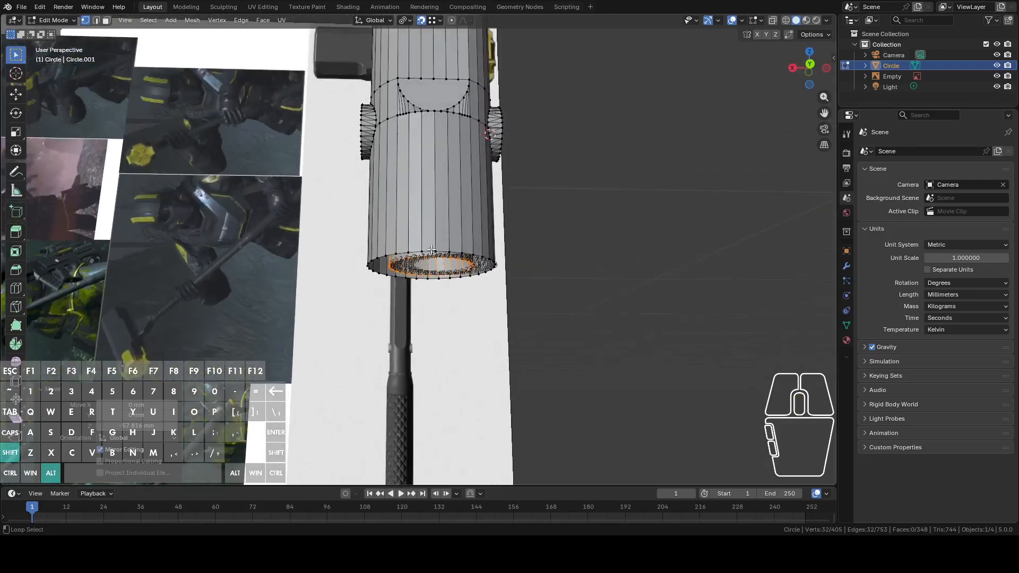
{"action": "left_click", "coordinate": [431, 250], "text": "alt+shift"}
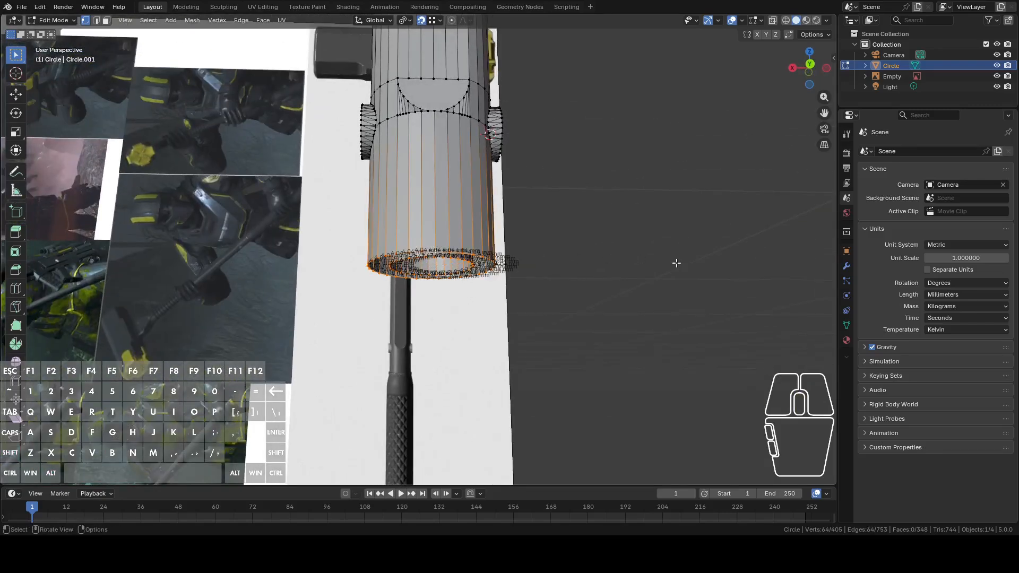
{"action": "key", "text": "shift+d"}
{"action": "right_click", "coordinate": [676, 302]}
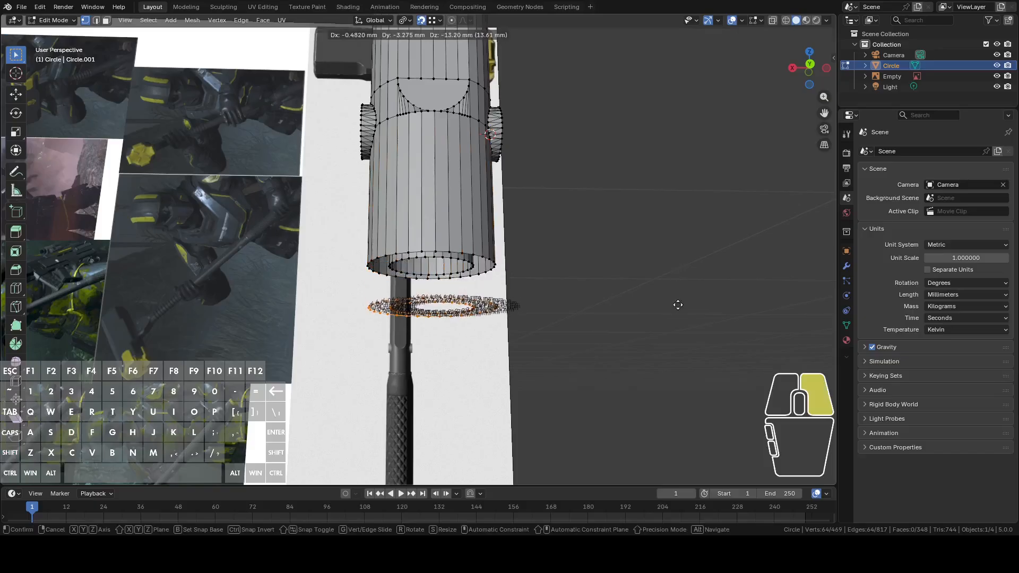
{"action": "key", "text": "p"}
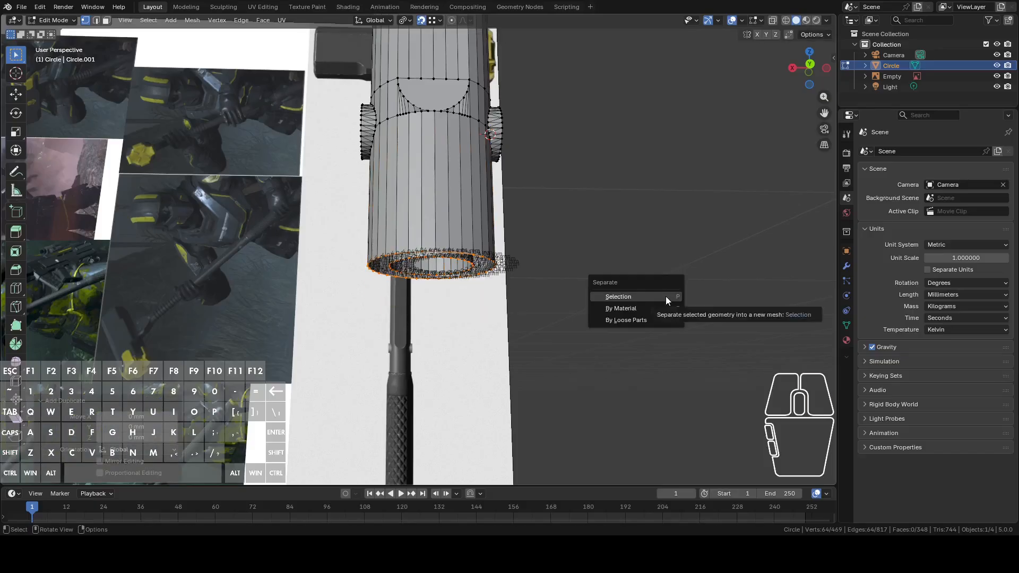
{"action": "left_click", "coordinate": [646, 296]}
{"action": "key", "text": "Tab"}
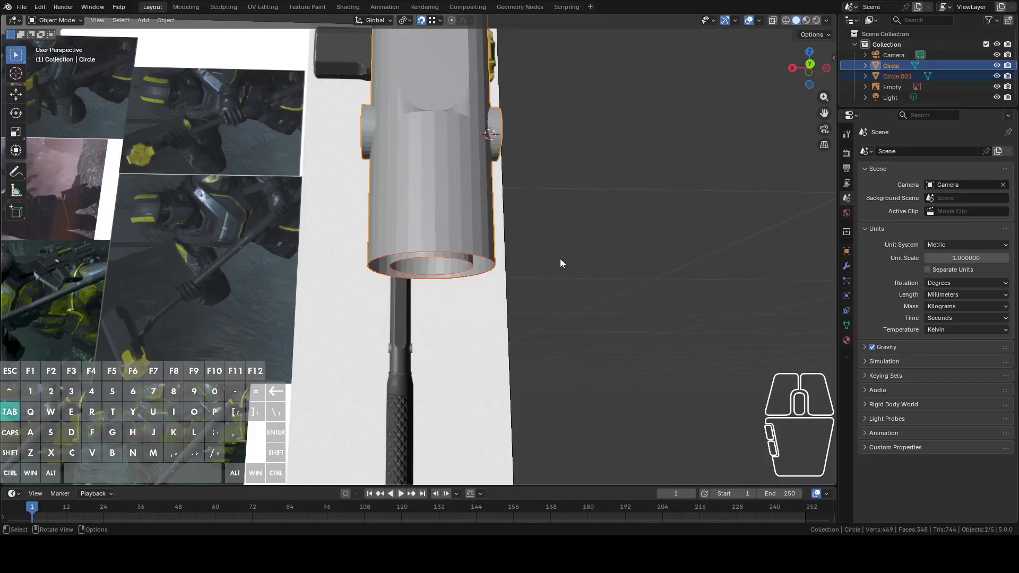
Hide the original tube object so only the separated rings remain in view
{"action": "left_click", "coordinate": [463, 195]}
{"action": "middle_click_drag", "start_coordinate": [631, 211], "coordinate": [617, 223]}
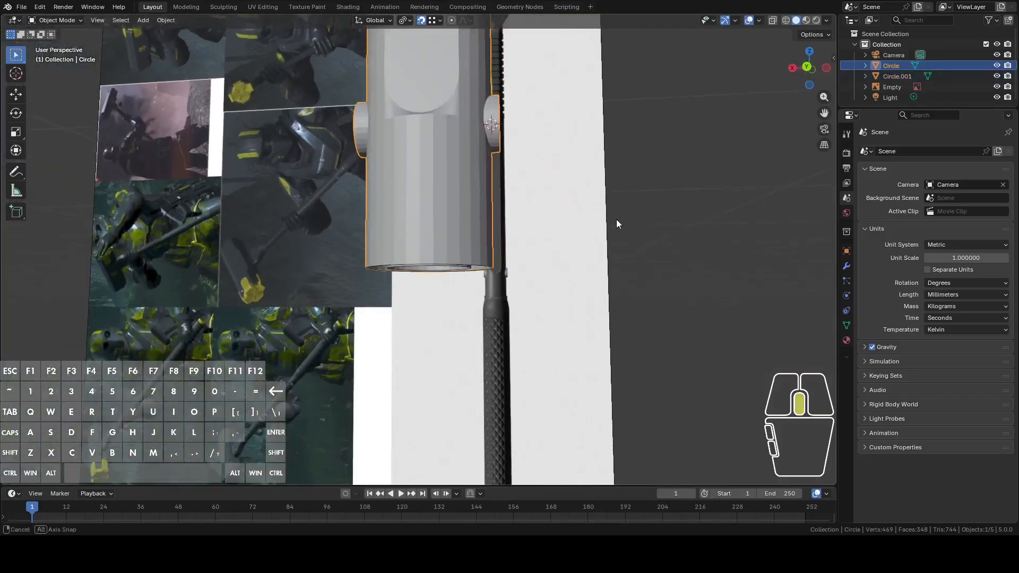
{"action": "key", "text": "h"}
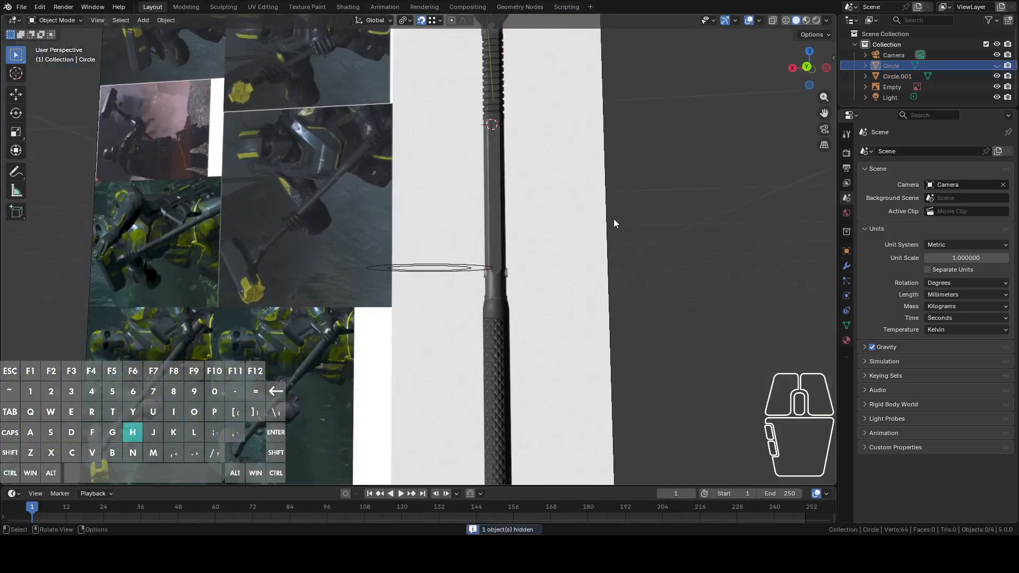
Bridge the two edge loops of the separated ring object to form a flat ring
{"action": "left_click", "coordinate": [445, 268]}
{"action": "middle_click_drag", "start_coordinate": [475, 273], "coordinate": [678, 151]}
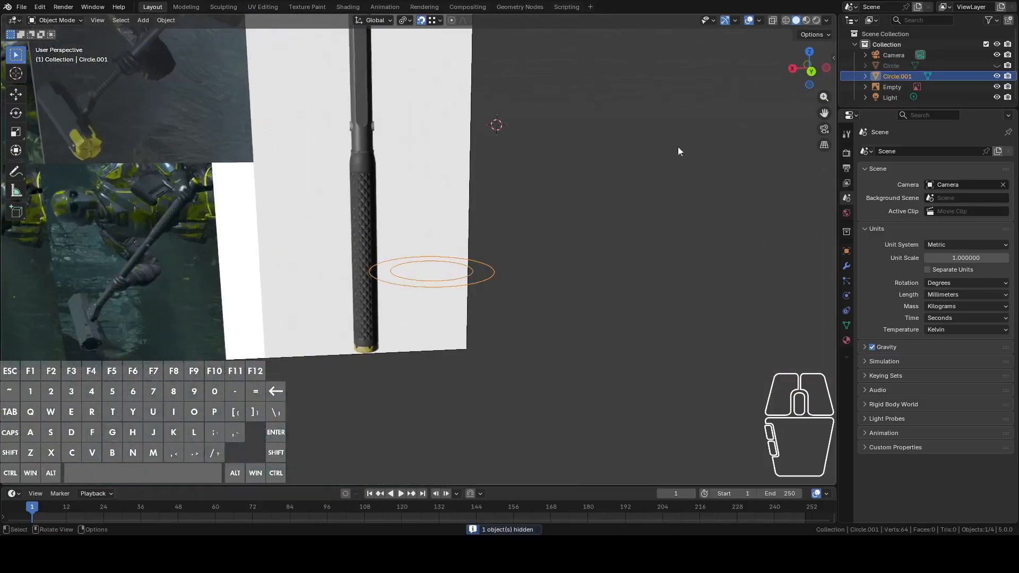
{"action": "left_click", "coordinate": [805, 71]}
{"action": "scroll", "coordinate": [722, 159], "scroll_direction": "up", "scroll_amount": 5}
{"action": "key", "text": "Tab"}
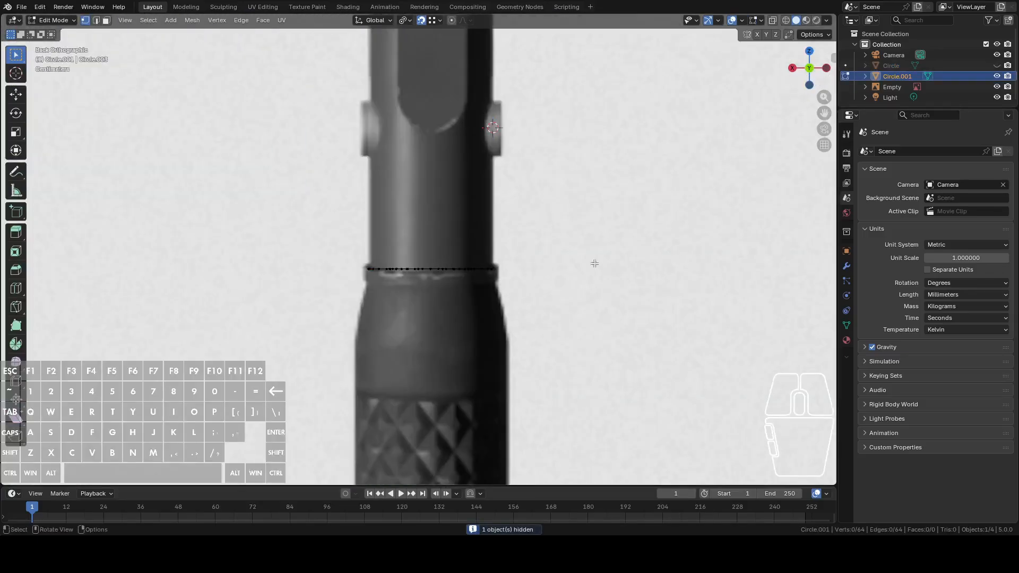
{"action": "middle_click_drag", "start_coordinate": [595, 263], "coordinate": [506, 293]}
{"action": "left_click", "coordinate": [475, 280], "text": "alt"}
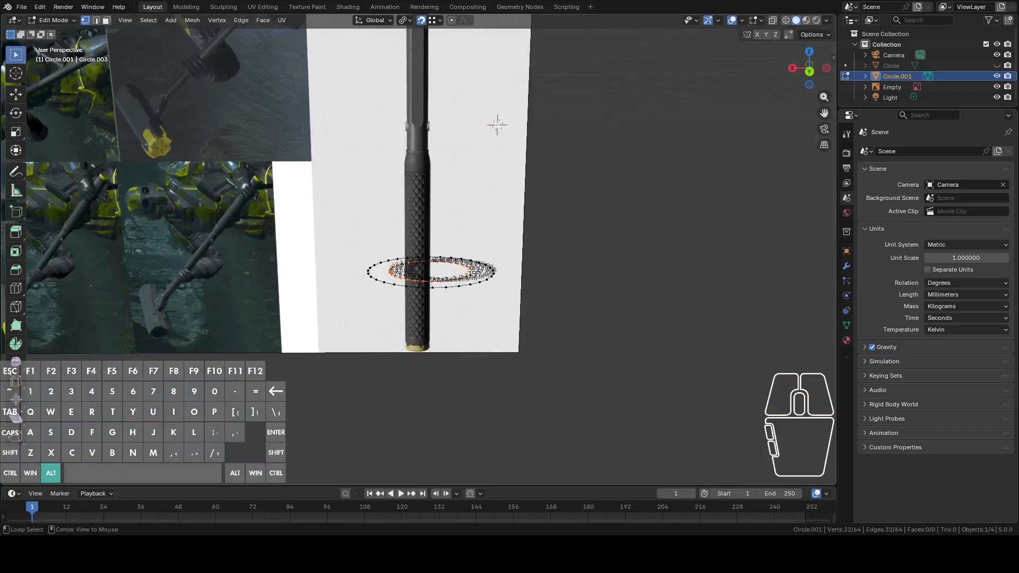
{"action": "left_click", "coordinate": [471, 271], "text": "alt+shift"}
{"action": "key", "text": "2"}
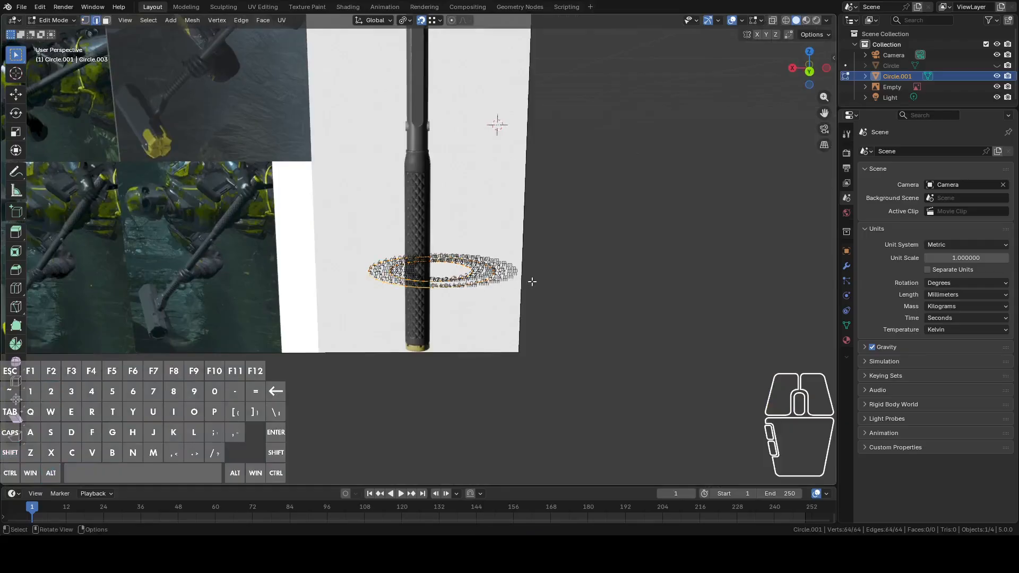
{"action": "middle_click_drag", "start_coordinate": [532, 282], "coordinate": [591, 295]}
{"action": "key", "text": "ctrl+e"}
{"action": "left_click", "coordinate": [549, 250]}
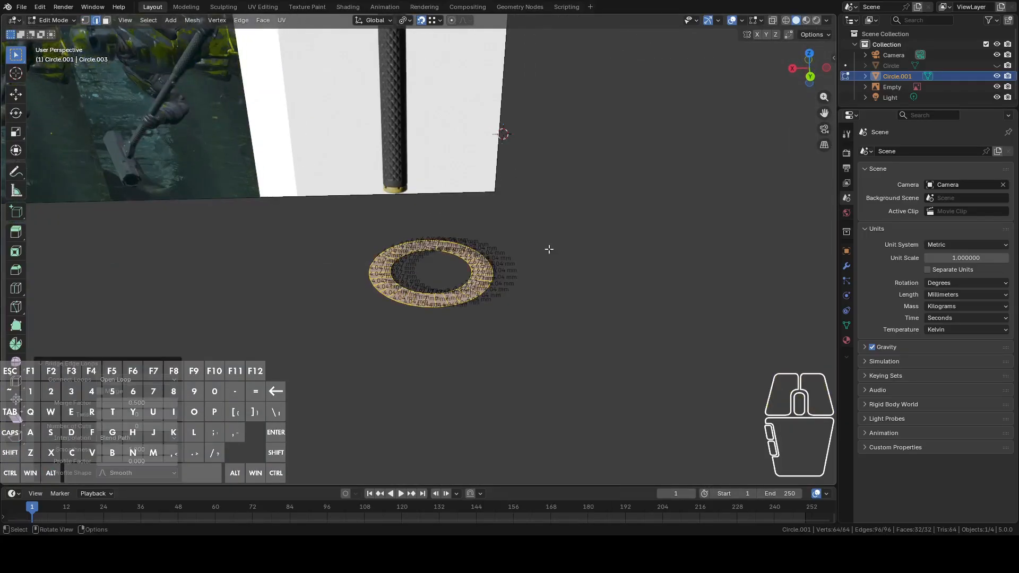
Scale the flat ring's outer edge loop to about 1.091 to match the collar width in the back-view reference
{"action": "middle_click_drag", "start_coordinate": [548, 246], "coordinate": [581, 280]}
{"action": "left_click", "coordinate": [531, 287], "text": "alt"}
{"action": "left_click", "coordinate": [808, 71]}
{"action": "scroll", "coordinate": [653, 235], "scroll_direction": "up", "scroll_amount": 1}
{"action": "scroll", "coordinate": [651, 239], "scroll_direction": "down", "scroll_amount": 1}
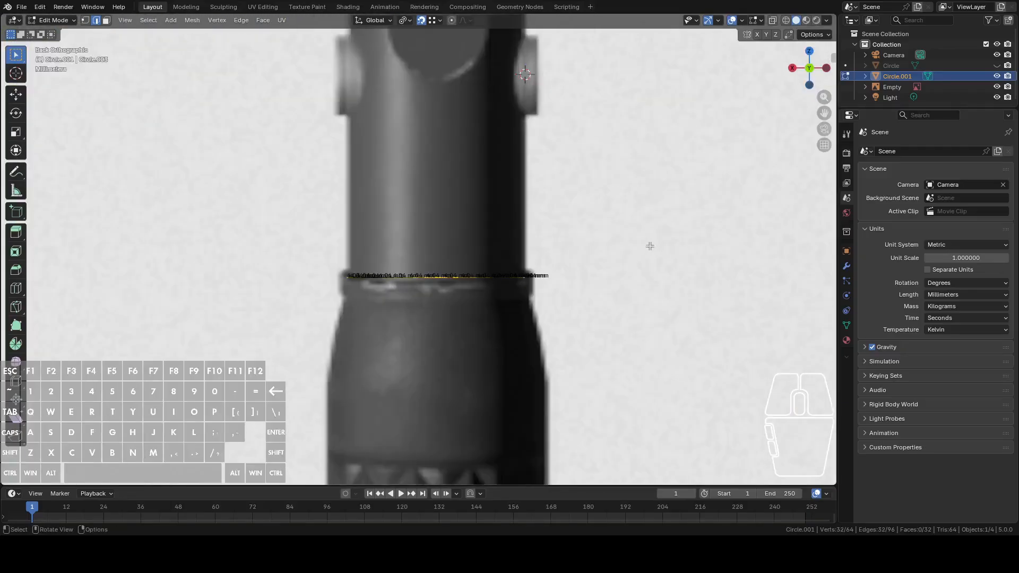
{"action": "middle_click_drag", "start_coordinate": [648, 244], "coordinate": [628, 250], "text": "shift"}
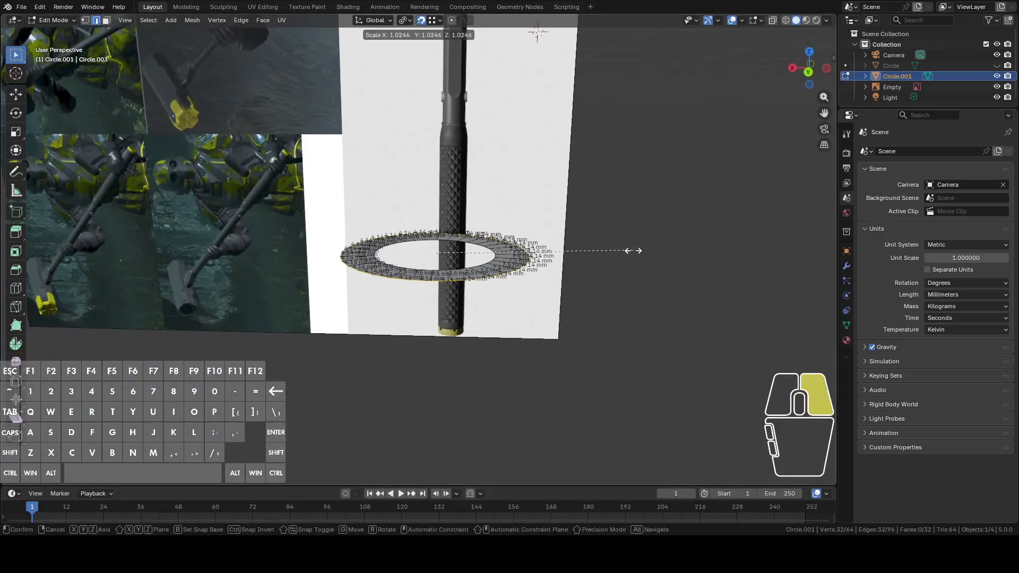
{"action": "left_click", "coordinate": [807, 71]}
{"action": "key", "text": "s"}
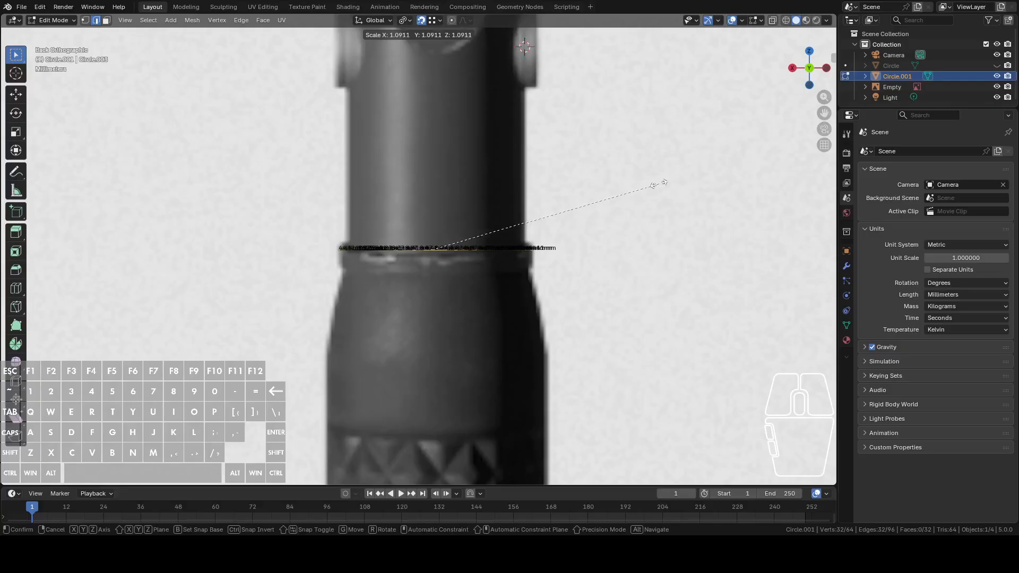
{"action": "left_click", "coordinate": [653, 185]}
Extrude the outer edge loop down along Z about 5 mm to form the collar's side wall
{"action": "middle_click_drag", "start_coordinate": [655, 205], "coordinate": [655, 216]}
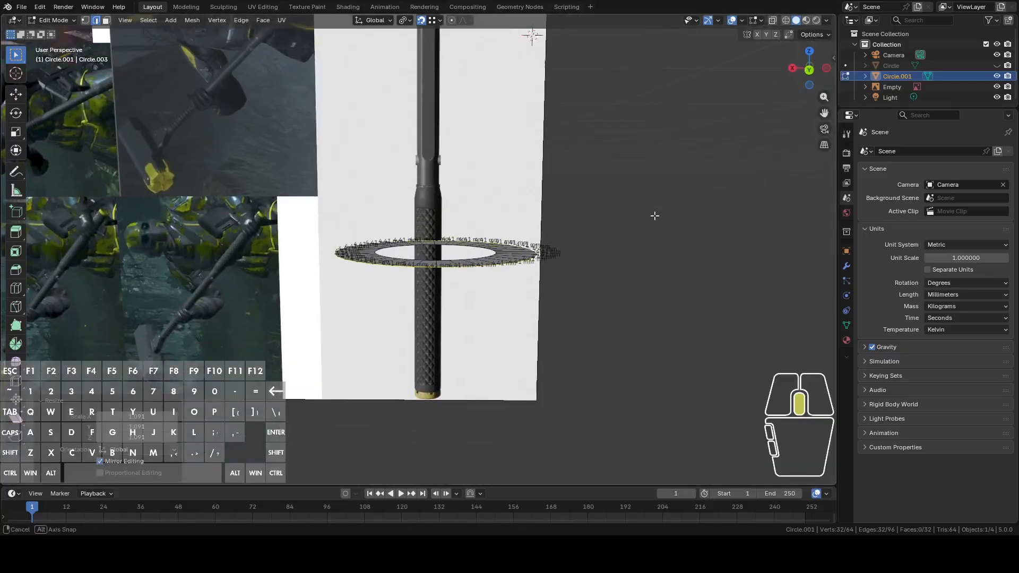
{"action": "left_click", "coordinate": [809, 72]}
{"action": "key", "text": "e"}
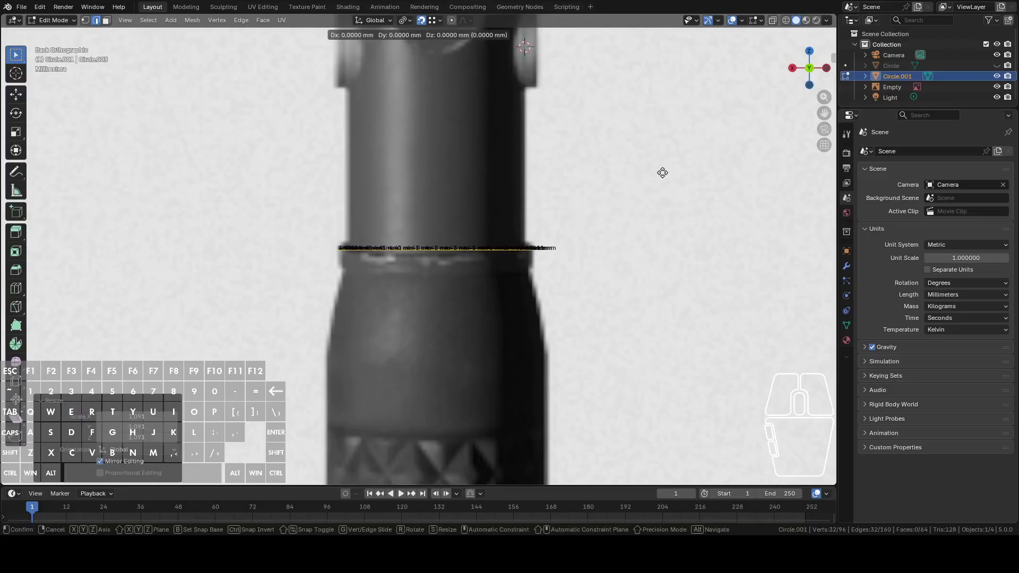
{"action": "key", "text": "z"}
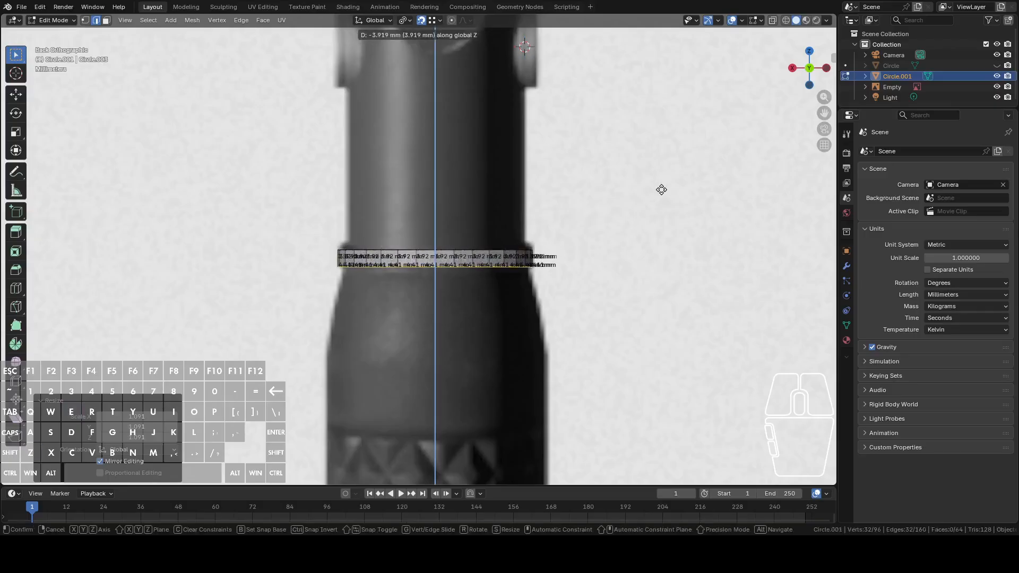
{"action": "left_click", "coordinate": [661, 198]}
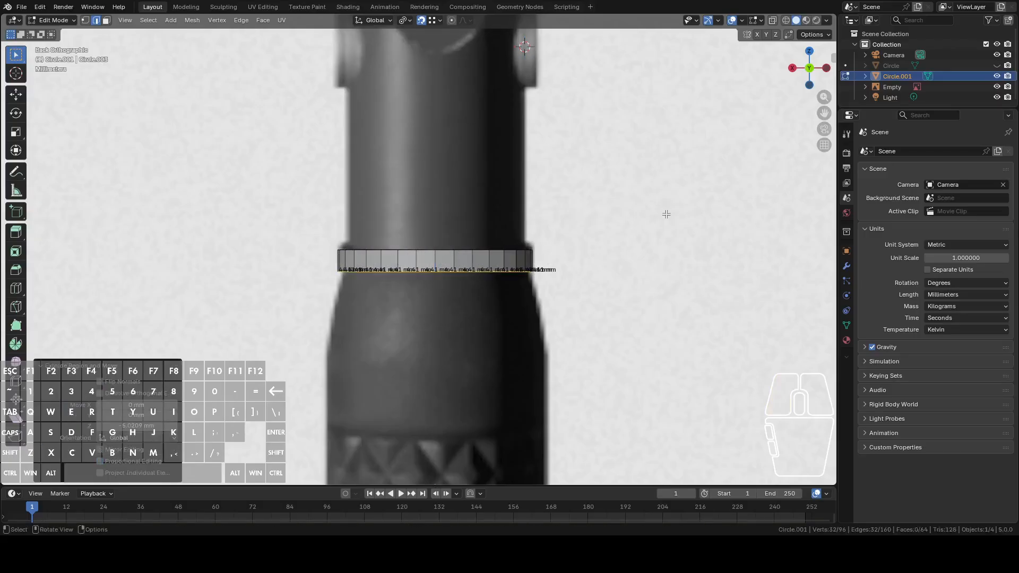
Extrude the collar's lower edge loop in place and scale it inward to about 0.894
{"action": "mouse_move", "coordinate": [667, 213]}
{"action": "middle_mouse_down"}
{"action": "mouse_move", "coordinate": [667, 198]}
{"action": "mouse_move", "coordinate": [670, 210]}
{"action": "middle_mouse_up"}
{"action": "key", "text": "e"}
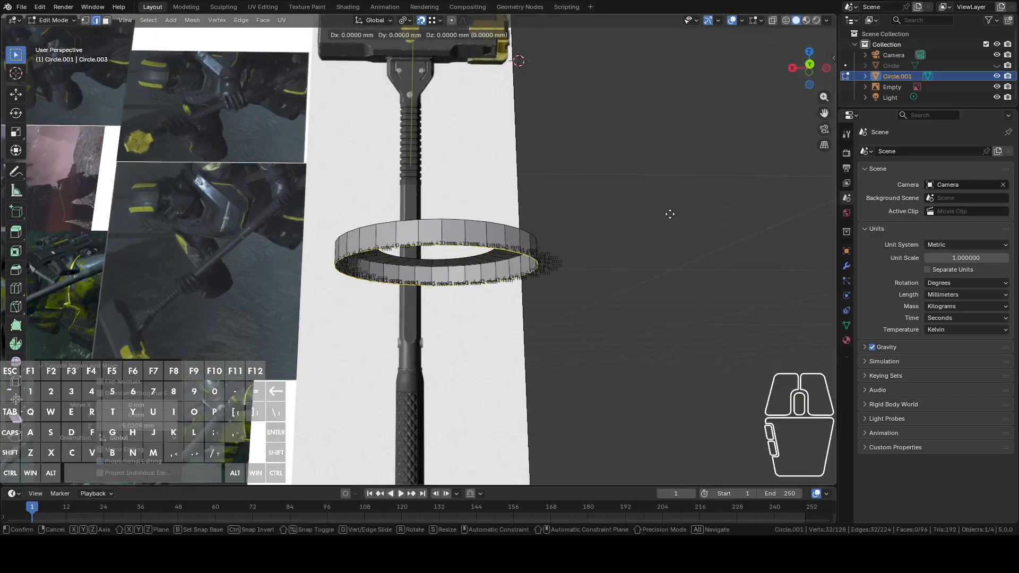
{"action": "right_click", "coordinate": [669, 214]}
{"action": "key", "text": "s"}
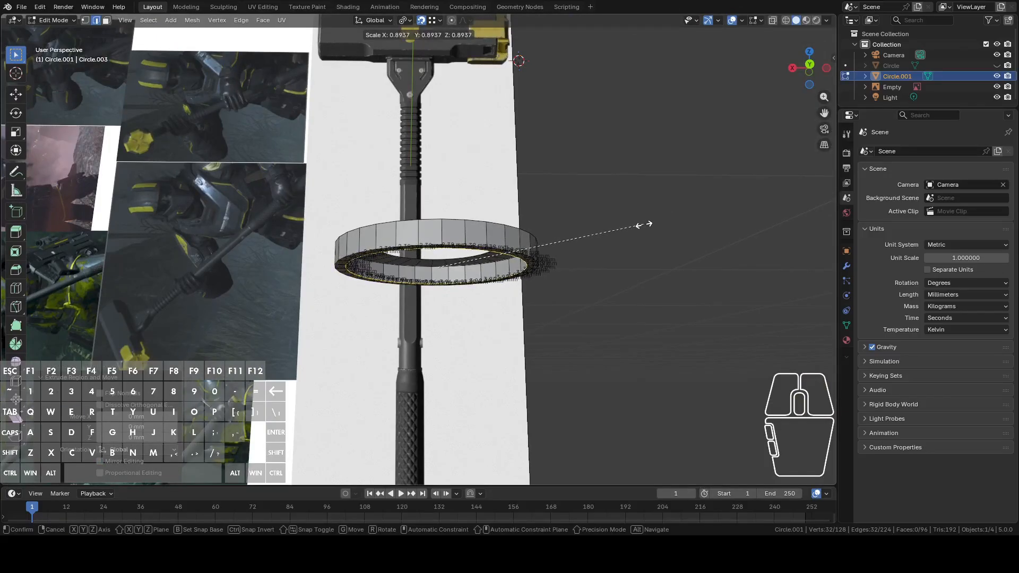
{"action": "left_click", "coordinate": [643, 224]}
Extrude the collar's inner lower edge loop down along Z about 18.9 mm and scale it to about 1.25 to match the grip width
{"action": "middle_click_drag", "start_coordinate": [644, 224], "coordinate": [646, 228]}
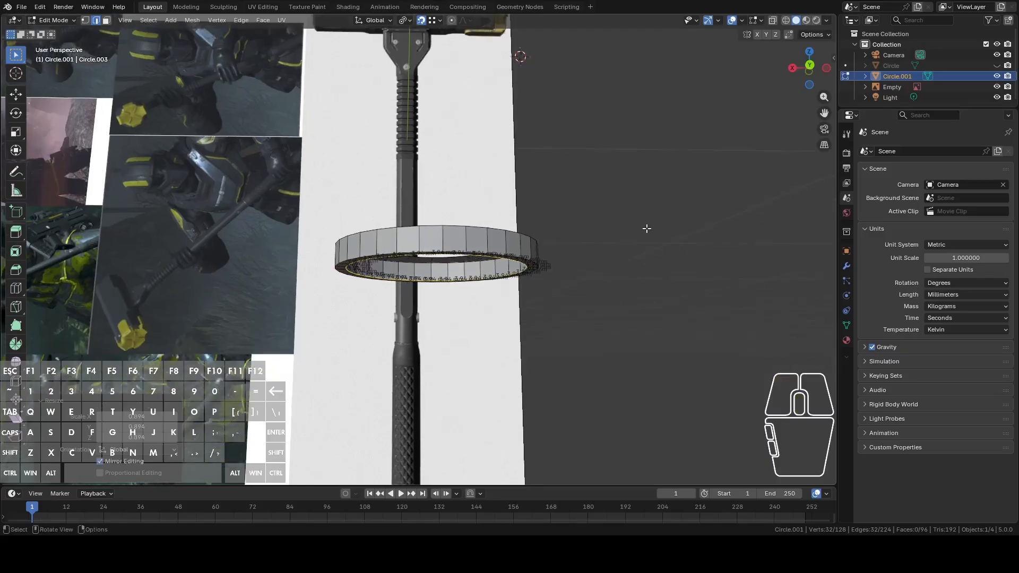
{"action": "left_click", "coordinate": [810, 66]}
{"action": "key", "text": "e"}
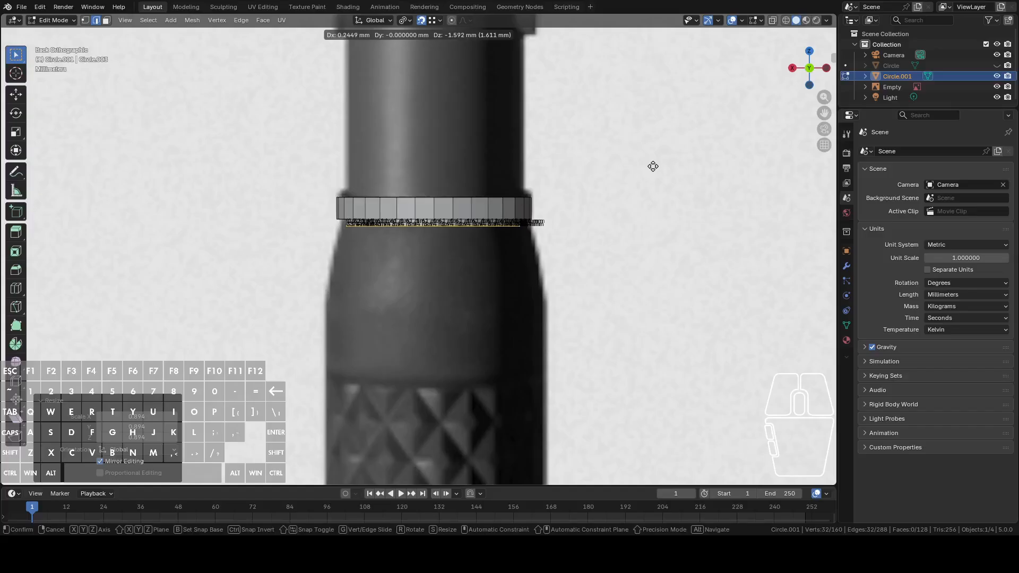
{"action": "key", "text": "z"}
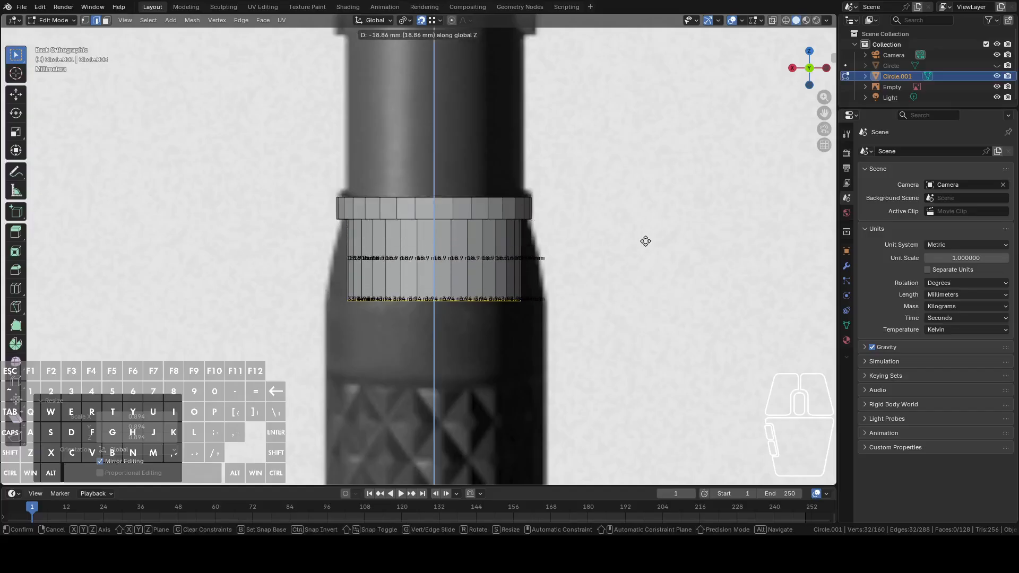
{"action": "left_click", "coordinate": [645, 241]}
{"action": "key", "text": "s"}
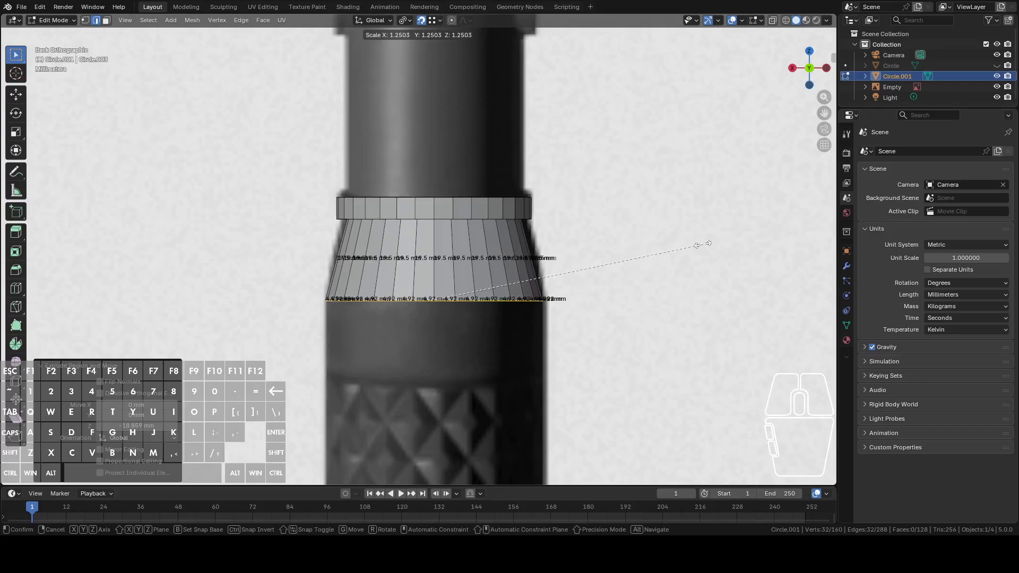
{"action": "left_click", "coordinate": [702, 244]}
Enable X-ray and subdivide all the lengthwise edges of the flared section below the collar
{"action": "left_click", "coordinate": [774, 20]}
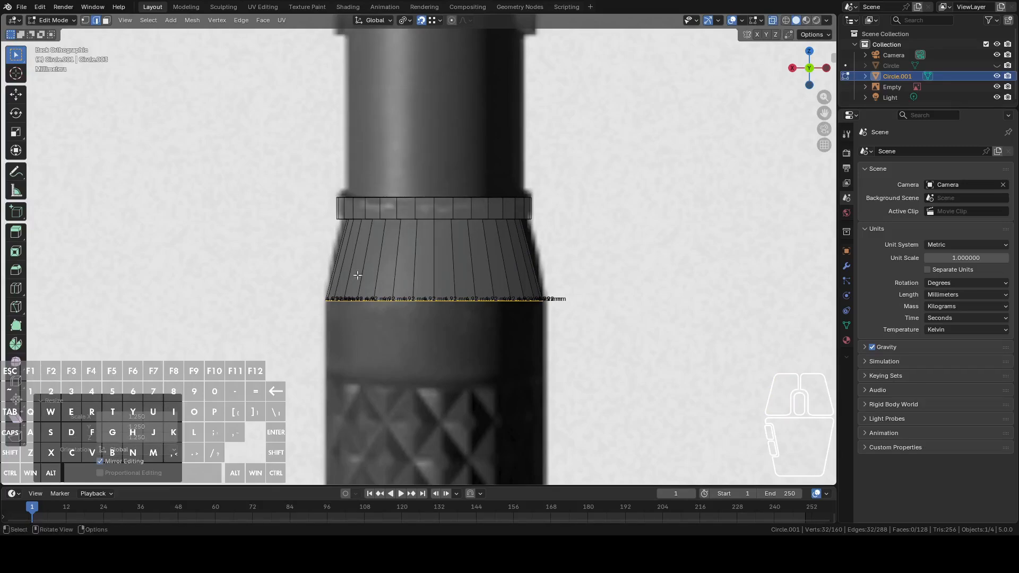
{"action": "left_click_drag", "start_coordinate": [267, 254], "coordinate": [418, 255]}
{"action": "left_click_drag", "start_coordinate": [550, 254], "coordinate": [595, 262]}
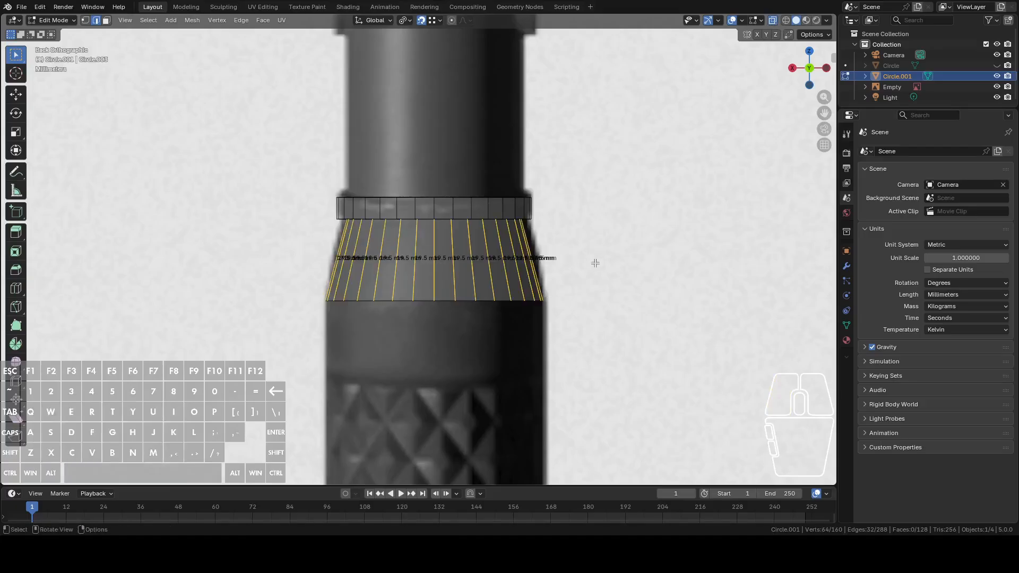
{"action": "right_click", "coordinate": [576, 271]}
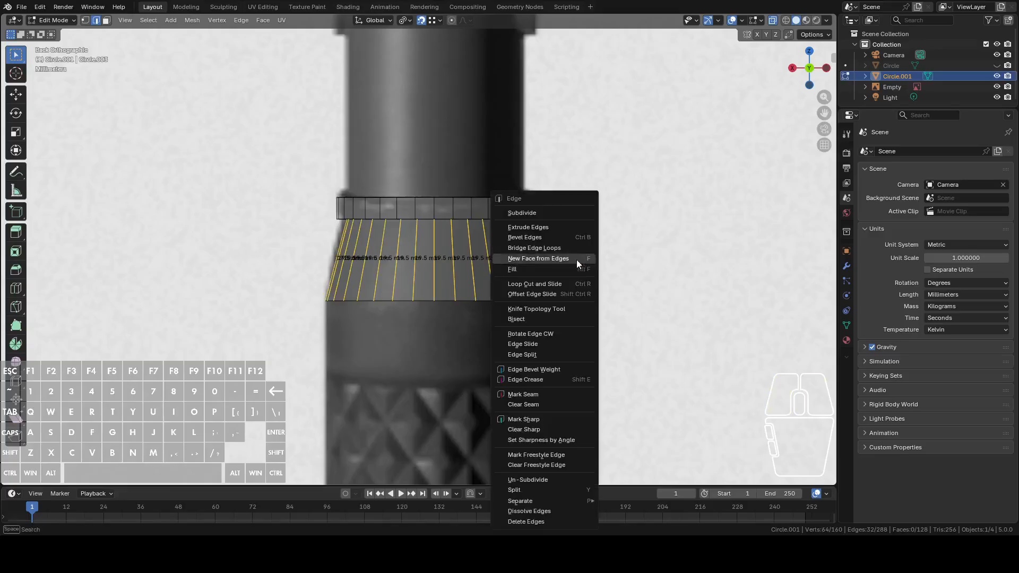
{"action": "left_click", "coordinate": [563, 209]}
Scale the flared section's middle vertex loop to about 1.087 and move it up along Z about 1.2 mm
{"action": "key", "text": "1"}
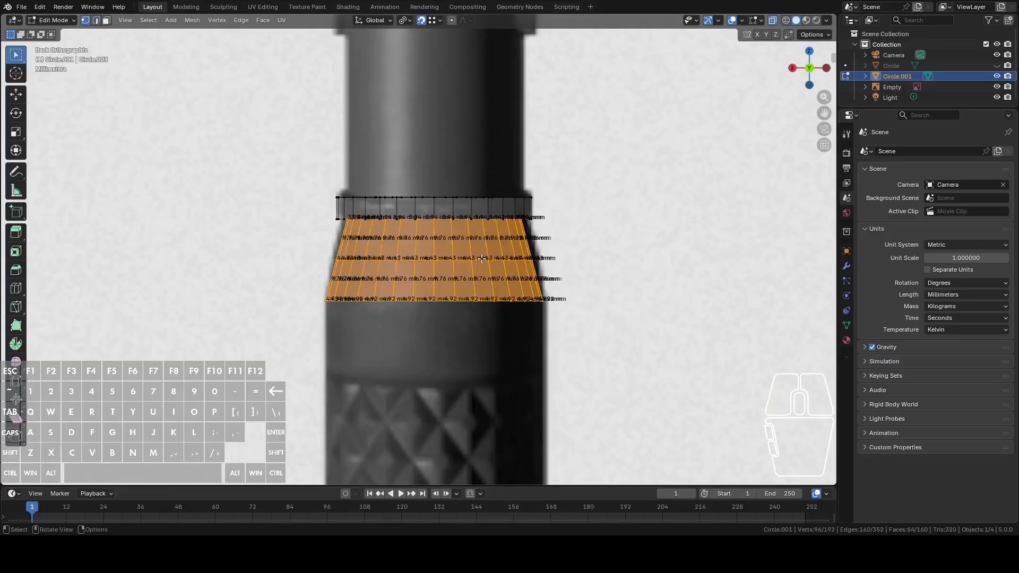
{"action": "key", "text": "alt+a"}
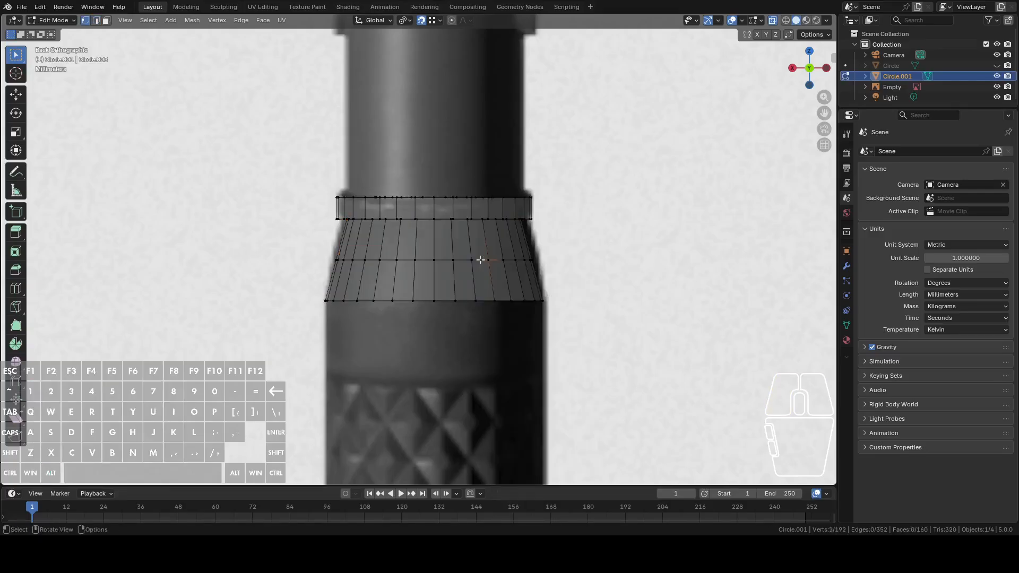
{"action": "left_click", "coordinate": [480, 258], "text": "alt"}
{"action": "key", "text": "s"}
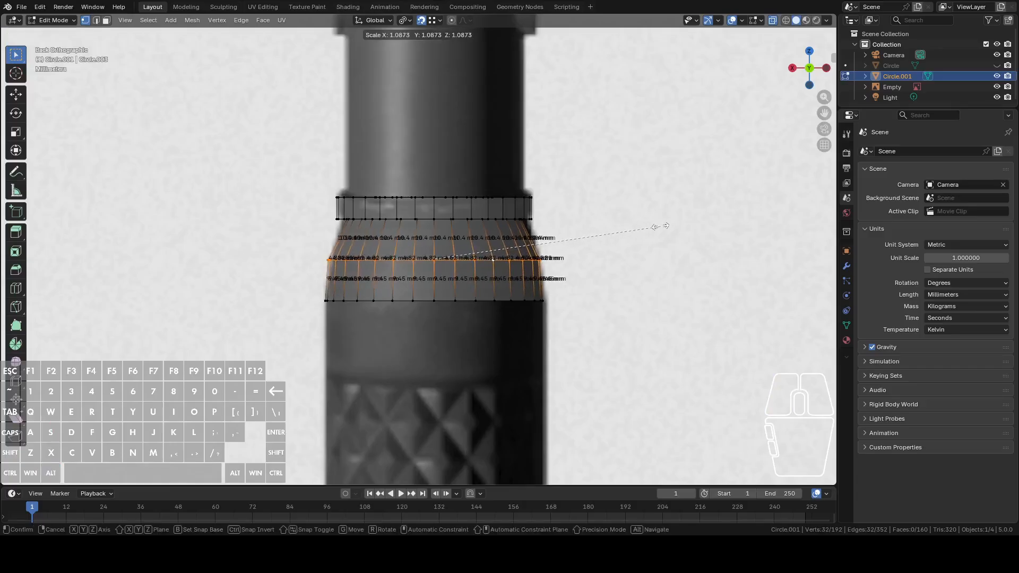
{"action": "left_click", "coordinate": [660, 226]}
{"action": "key", "text": "g"}
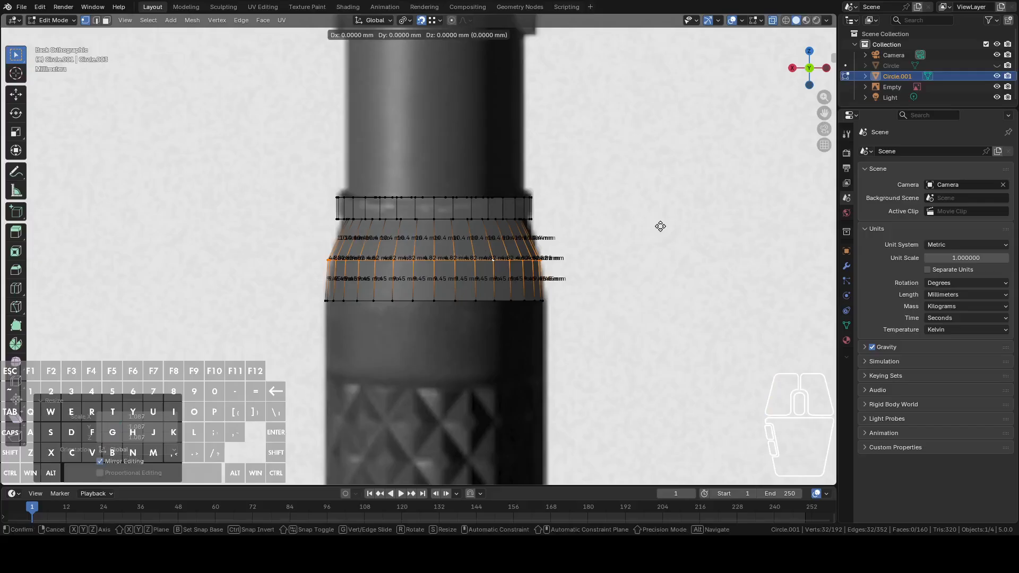
{"action": "key", "text": "z"}
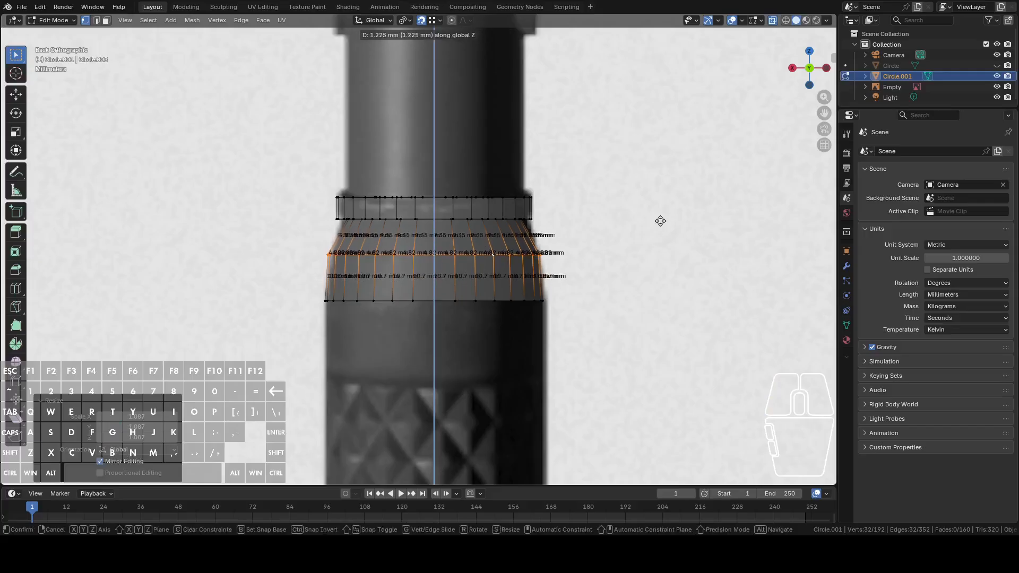
{"action": "left_click", "coordinate": [654, 226]}
Try to bevel the flared section's middle edge loop by about 5.9 mm with 5 segments
{"action": "key", "text": "2"}
{"action": "left_click", "coordinate": [506, 259], "text": "alt"}
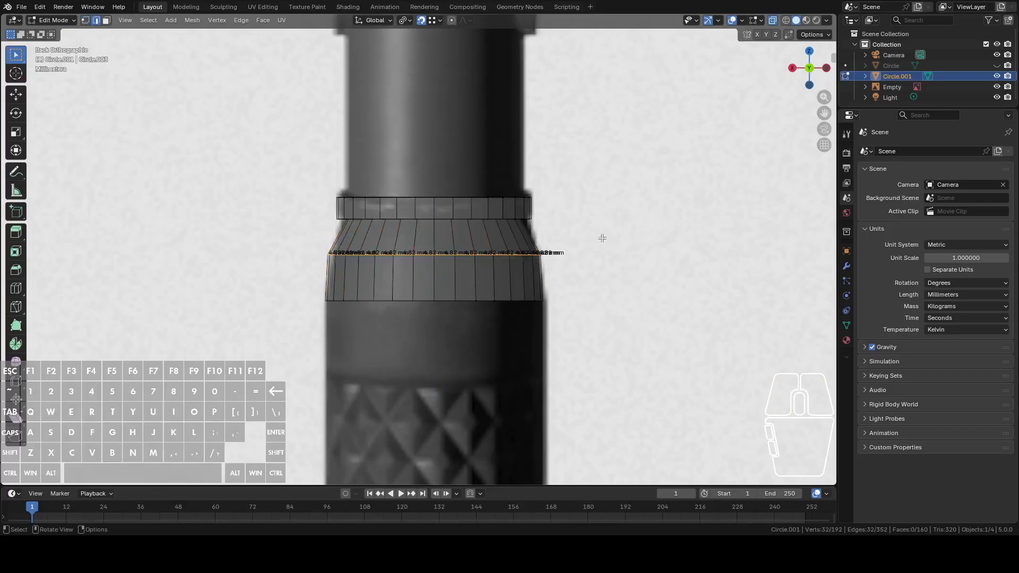
{"action": "right_click", "coordinate": [601, 238]}
{"action": "left_click", "coordinate": [587, 239]}
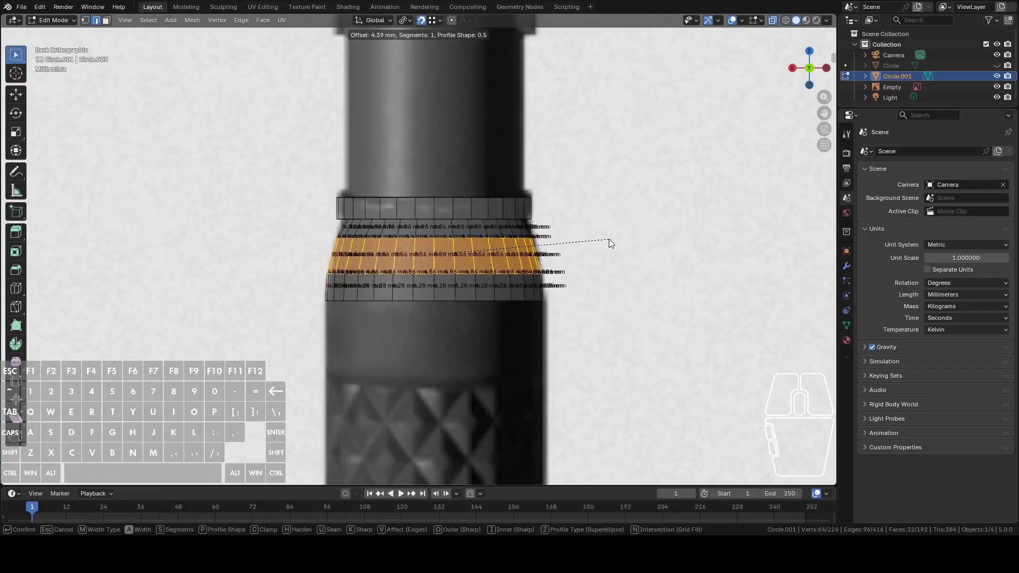
{"action": "scroll", "coordinate": [609, 240], "scroll_direction": "up", "scroll_amount": 1}
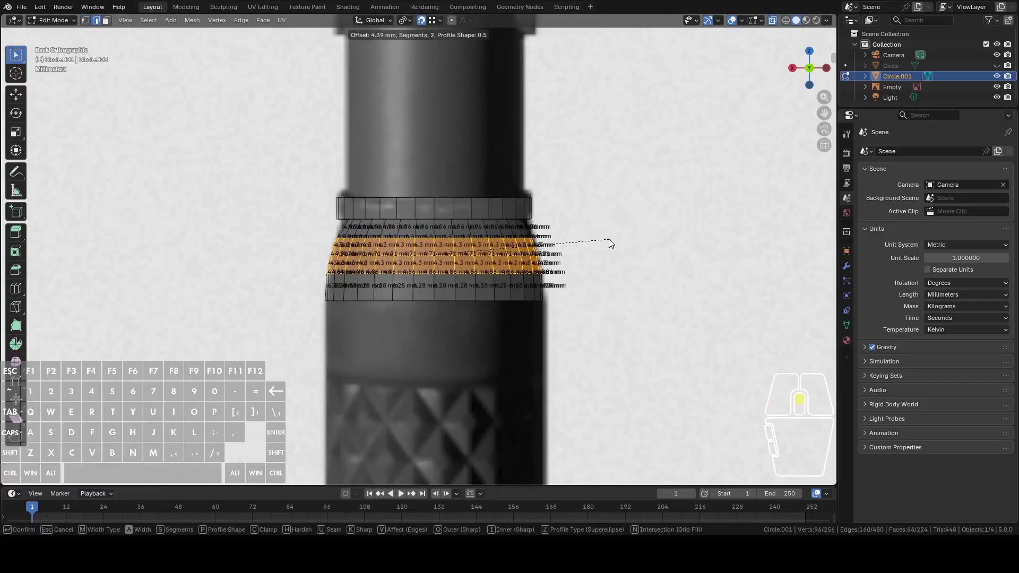
{"action": "scroll", "coordinate": [609, 243], "scroll_direction": "up", "scroll_amount": 3}
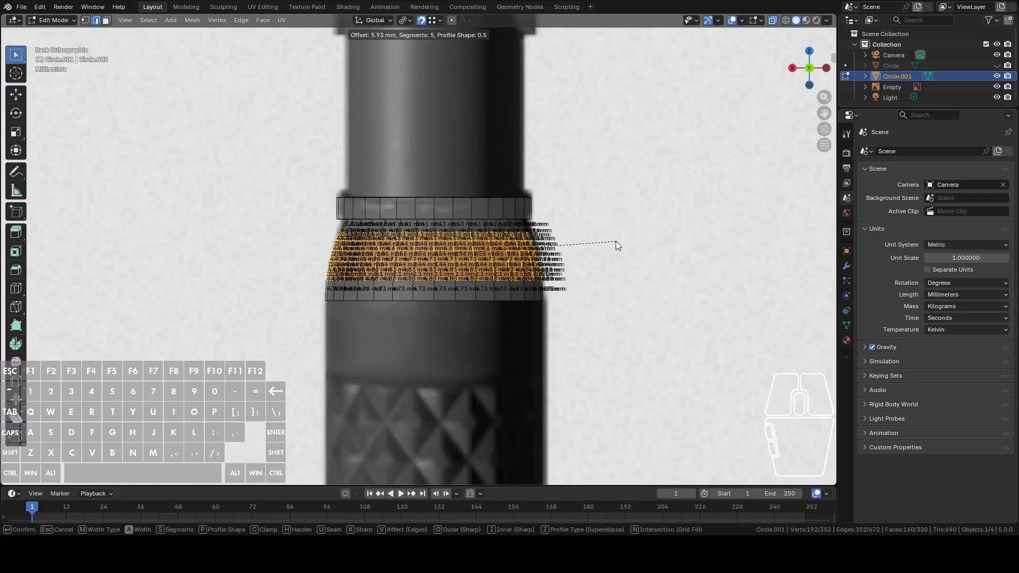
{"action": "left_click", "coordinate": [616, 243]}
Check the rounded shape in Object Mode and undo the bevel on the middle edge loop
{"action": "key", "text": "Tab"}
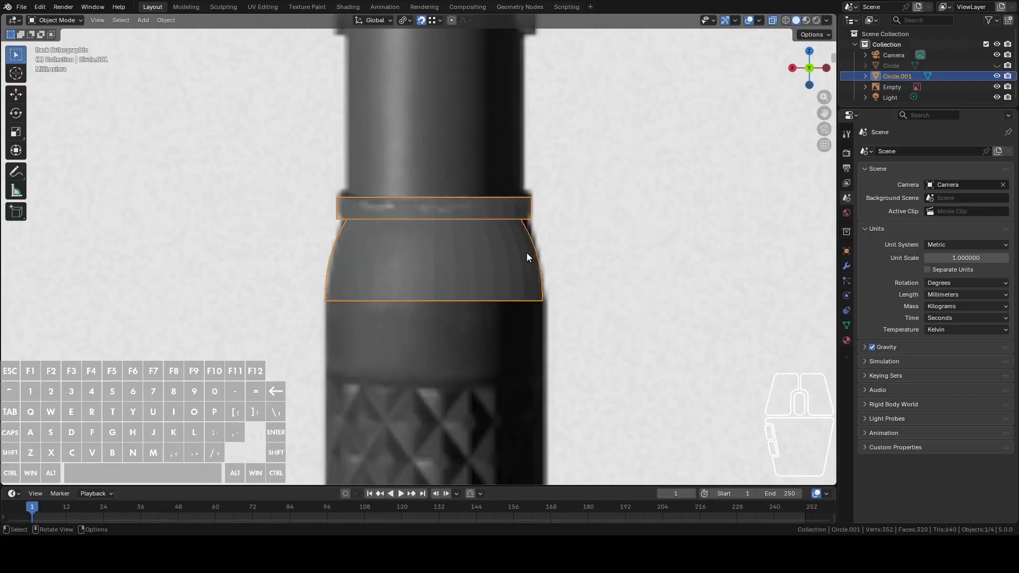
{"action": "scroll", "coordinate": [526, 253], "scroll_direction": "up", "scroll_amount": 2}
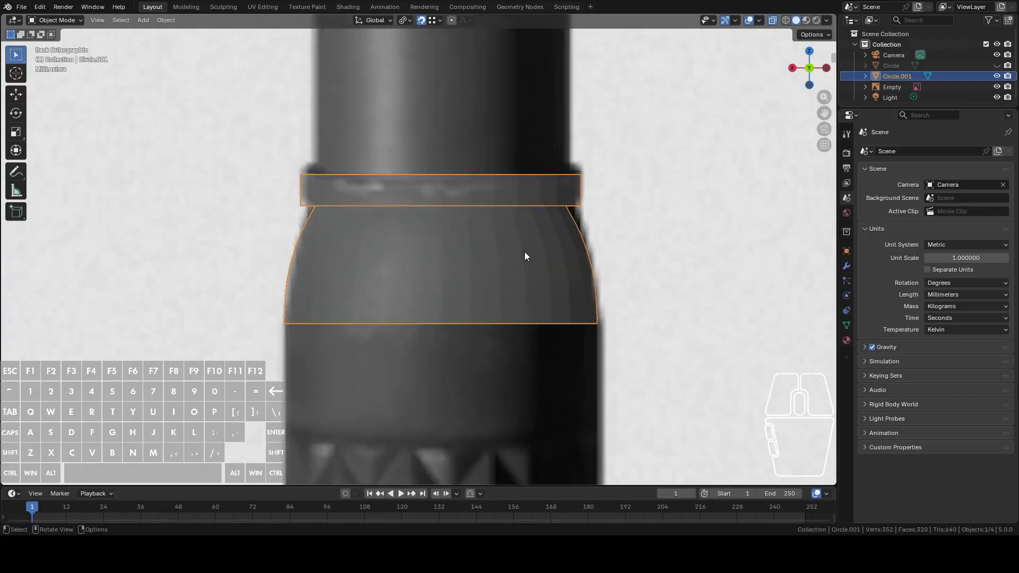
{"action": "key", "text": "Tab"}
{"action": "key", "text": "ctrl+r"}
{"action": "left_click", "coordinate": [482, 216]}
Scale the flared section's upper vertex loop outward by about 1.039 and again by about 1.03 to match the back-view reference
{"action": "middle_click_drag", "start_coordinate": [484, 232], "coordinate": [483, 220]}
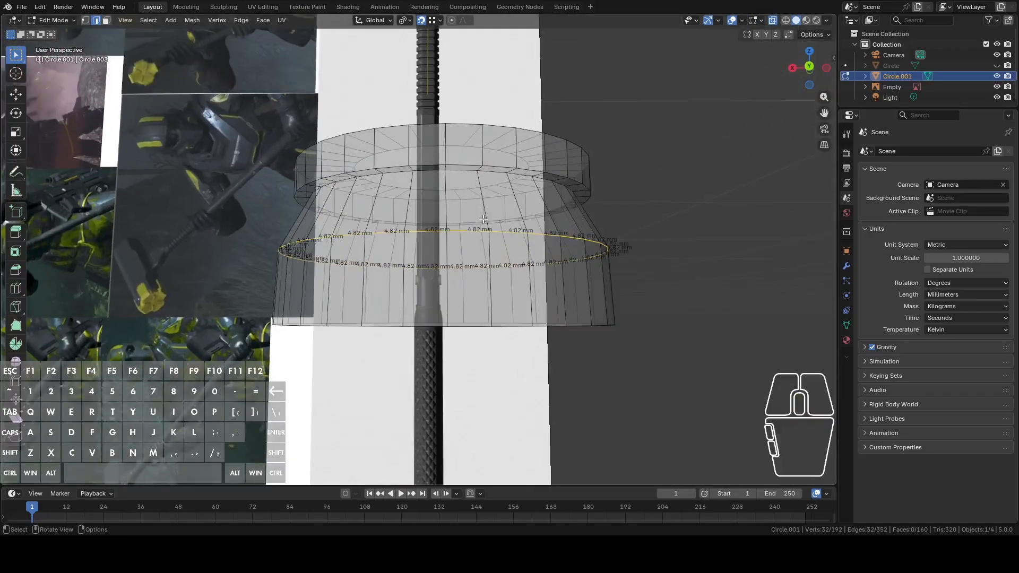
{"action": "left_click", "coordinate": [477, 179], "text": "alt"}
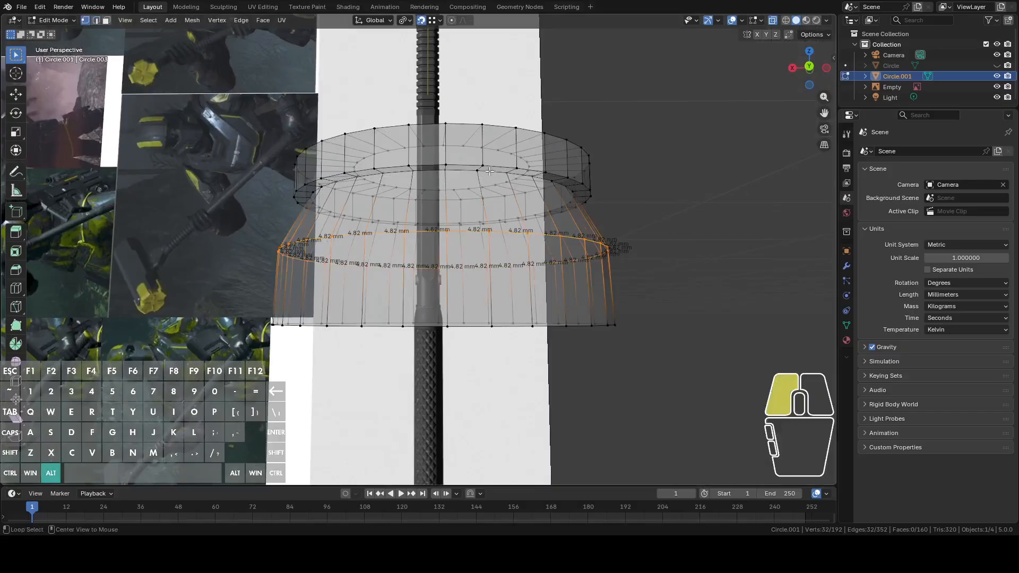
{"action": "key", "text": "s"}
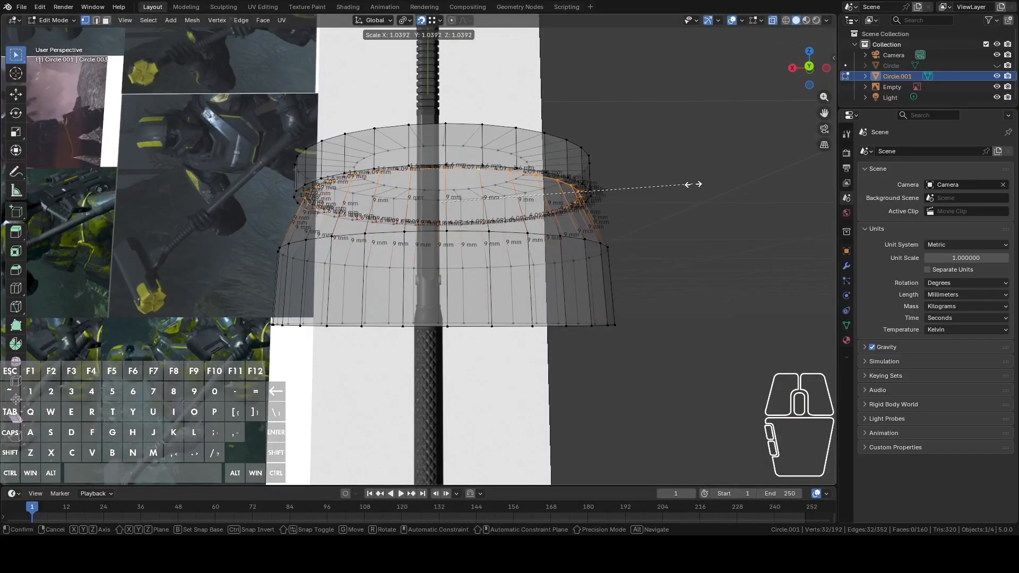
{"action": "left_click", "coordinate": [696, 184]}
{"action": "left_click", "coordinate": [808, 68]}
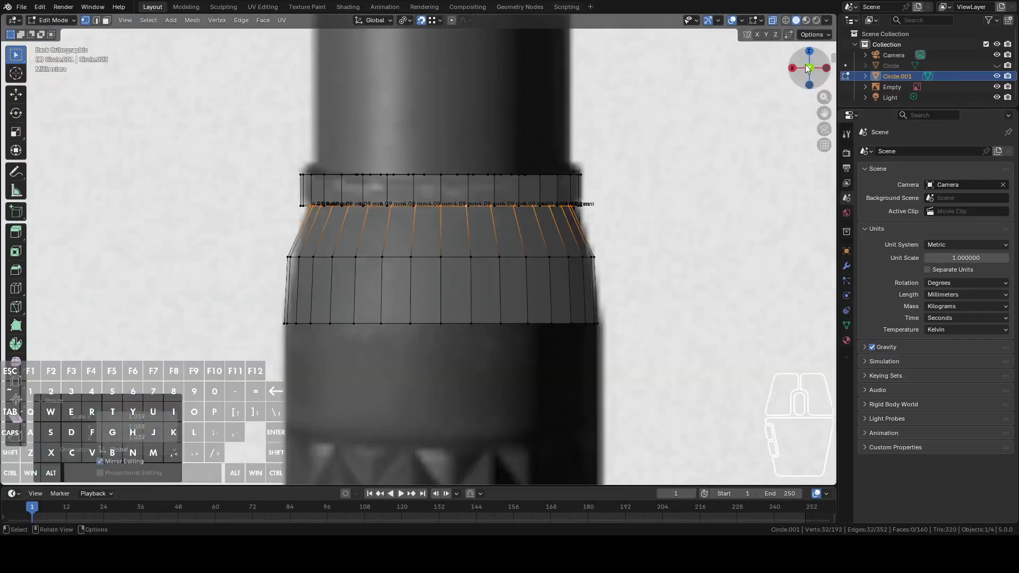
{"action": "key", "text": "s"}
{"action": "left_click", "coordinate": [726, 147]}
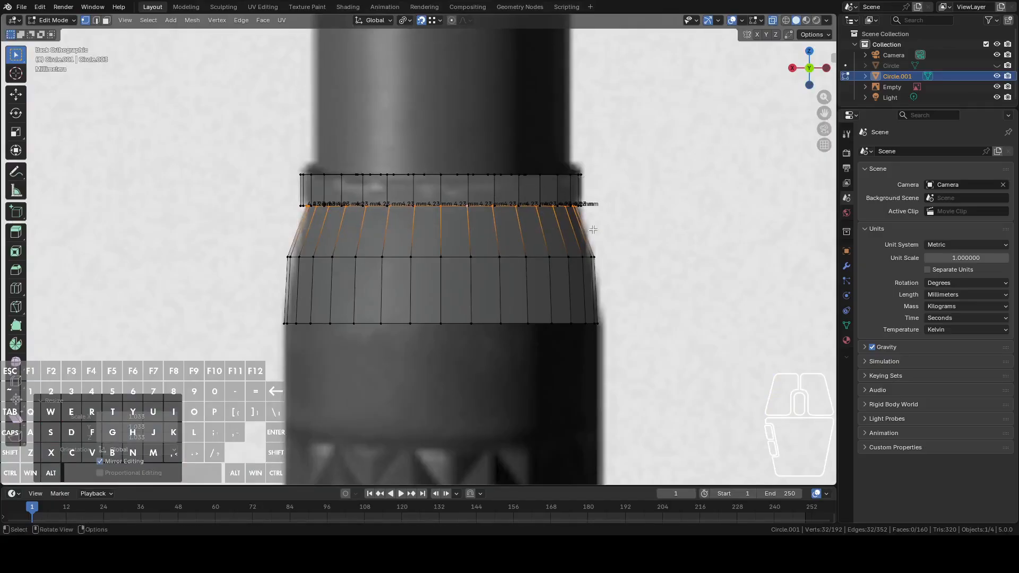
Bevel the flared section's middle edge loop by about 6.36 mm with 6 segments
{"action": "left_click", "coordinate": [572, 256], "text": "alt"}
{"action": "key", "text": "2"}
{"action": "right_click", "coordinate": [678, 228]}
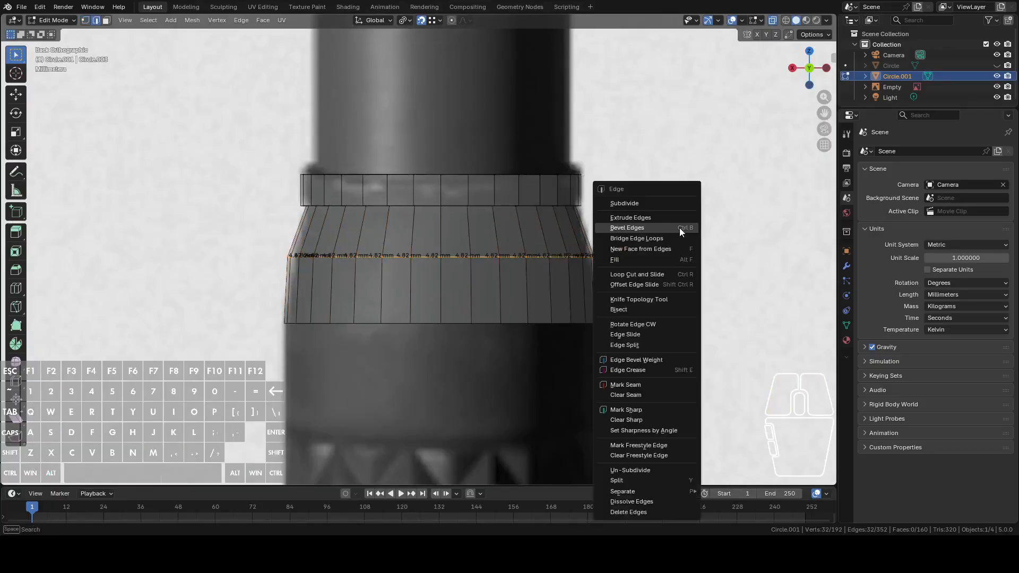
{"action": "left_click", "coordinate": [648, 230]}
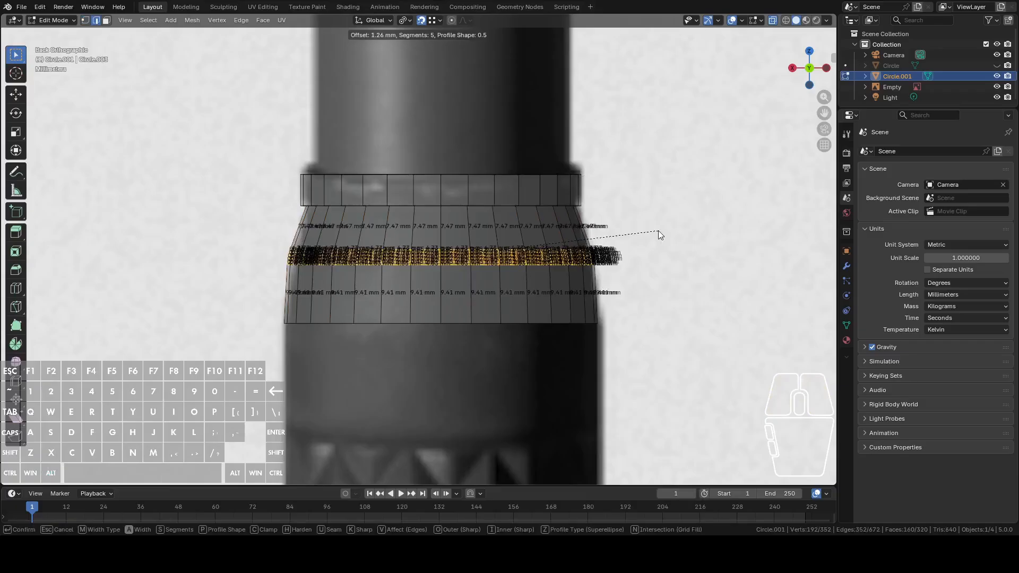
{"action": "scroll", "coordinate": [688, 228], "scroll_direction": "up", "scroll_amount": 1}
{"action": "left_click", "coordinate": [690, 228]}
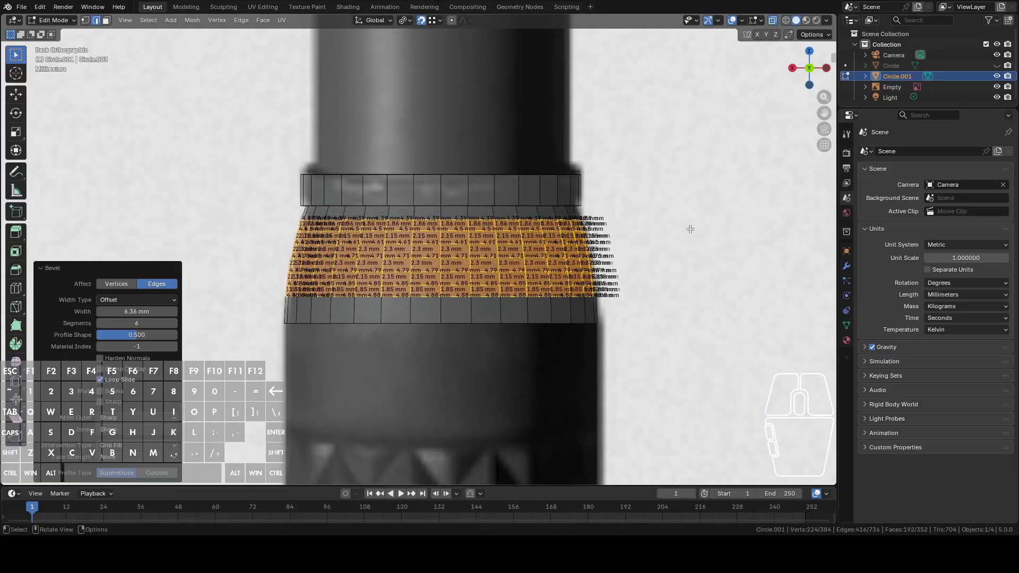
Extrude the flared section's bottom loop down along Z about 18.2 mm to the start of the knurled grip
{"action": "scroll", "coordinate": [667, 263], "scroll_direction": "down", "scroll_amount": 3}
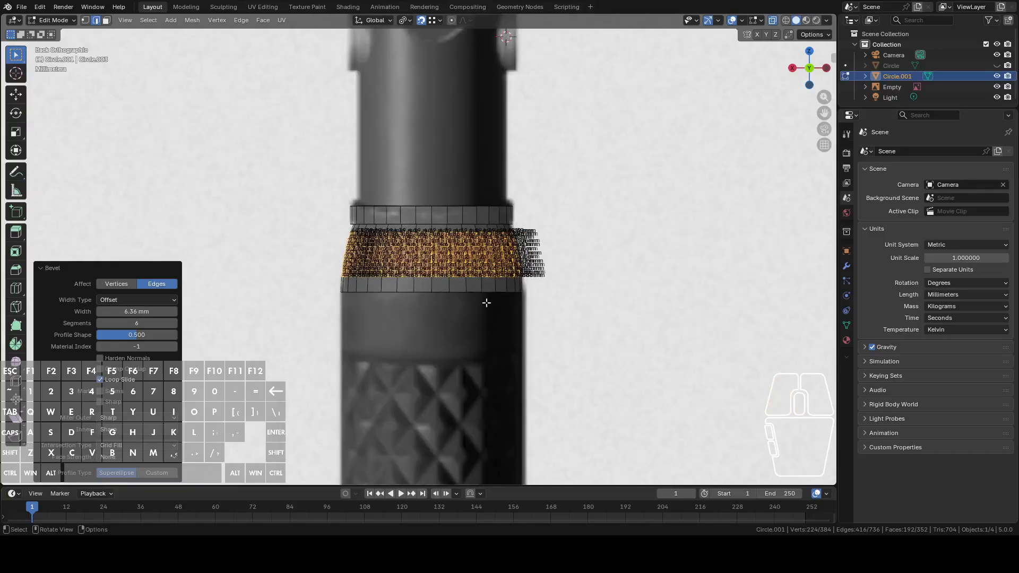
{"action": "left_click", "coordinate": [478, 296], "text": "alt"}
{"action": "middle_click_drag", "start_coordinate": [584, 319], "coordinate": [571, 223], "text": "shift"}
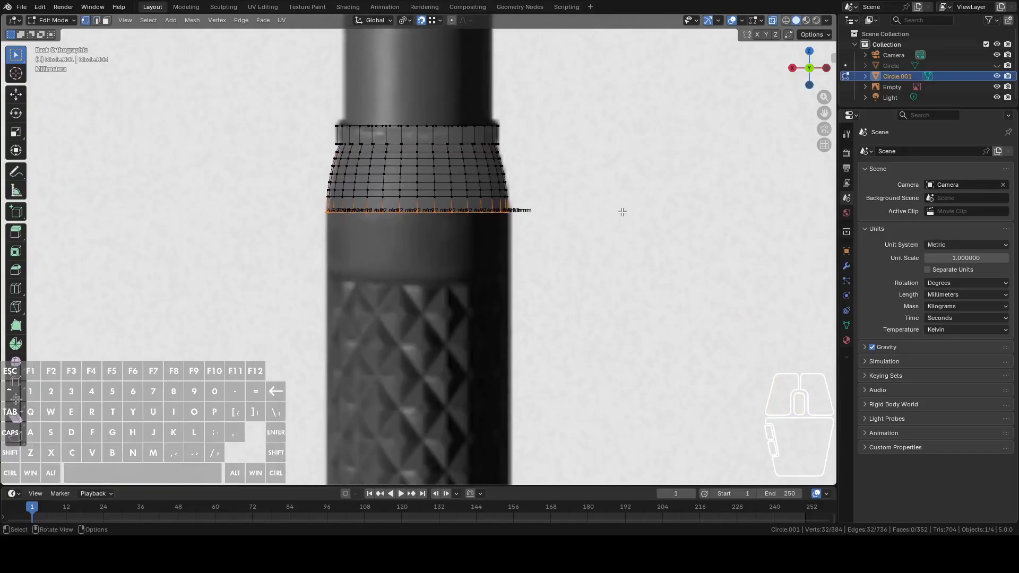
{"action": "key", "text": "e"}
{"action": "key", "text": "z"}
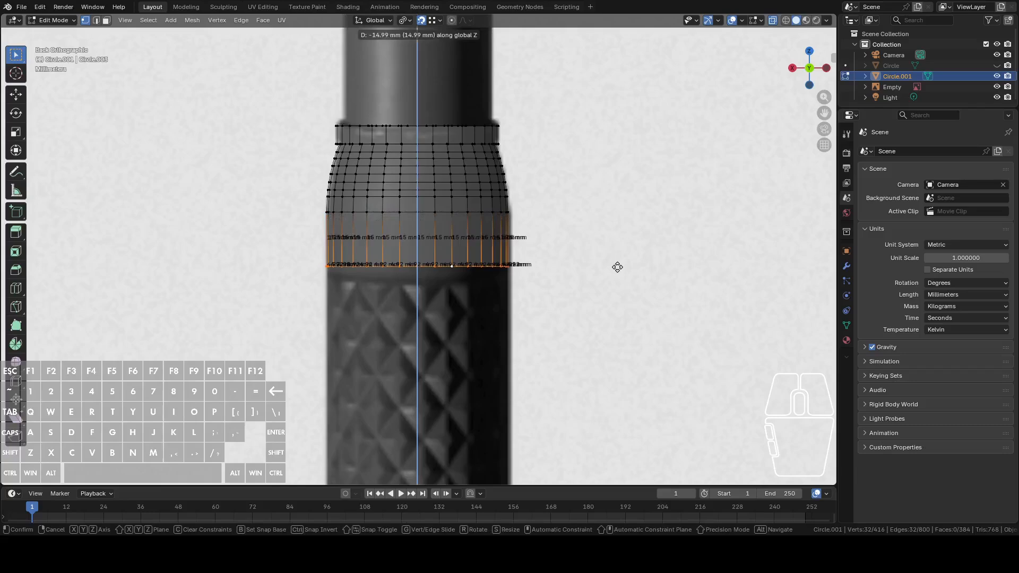
{"action": "left_click", "coordinate": [616, 276]}
Snap the 3D cursor to the active vertex on the grip's bottom loop
{"action": "middle_click_drag", "start_coordinate": [616, 277], "coordinate": [598, 230]}
{"action": "left_click", "coordinate": [806, 61]}
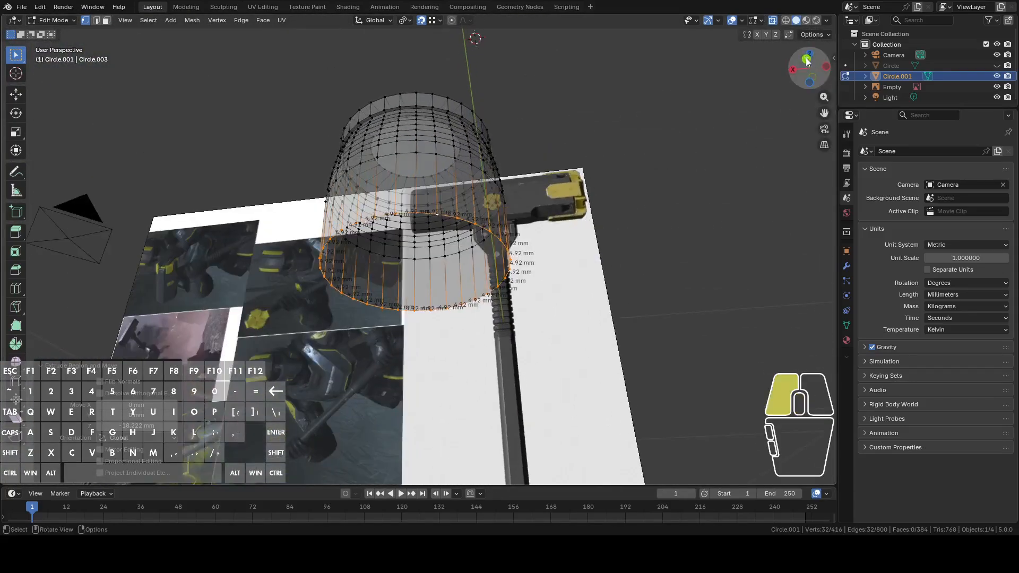
{"action": "middle_click_drag", "start_coordinate": [602, 279], "coordinate": [625, 198], "text": "shift"}
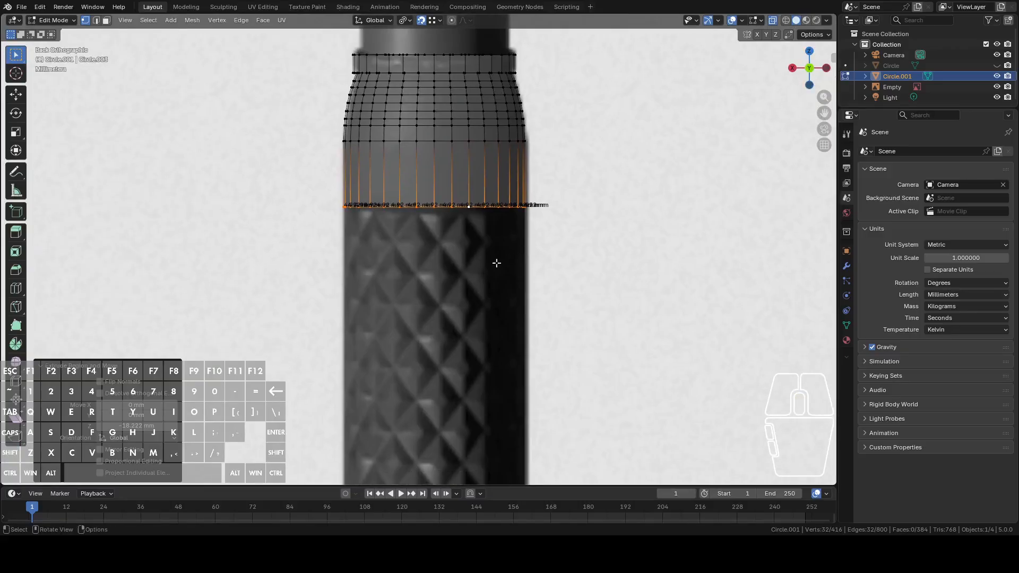
{"action": "scroll", "coordinate": [510, 207], "scroll_direction": "down", "scroll_amount": 4}
{"action": "scroll", "coordinate": [531, 207], "scroll_direction": "up", "scroll_amount": 6}
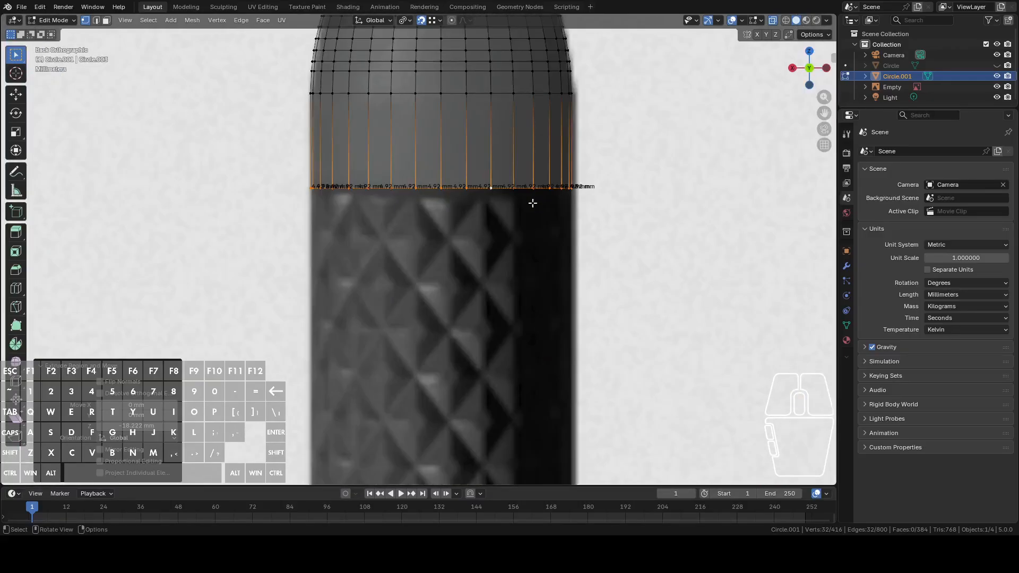
{"action": "scroll", "coordinate": [573, 198], "scroll_direction": "down", "scroll_amount": 3}
{"action": "middle_click_drag", "start_coordinate": [573, 198], "coordinate": [573, 232]}
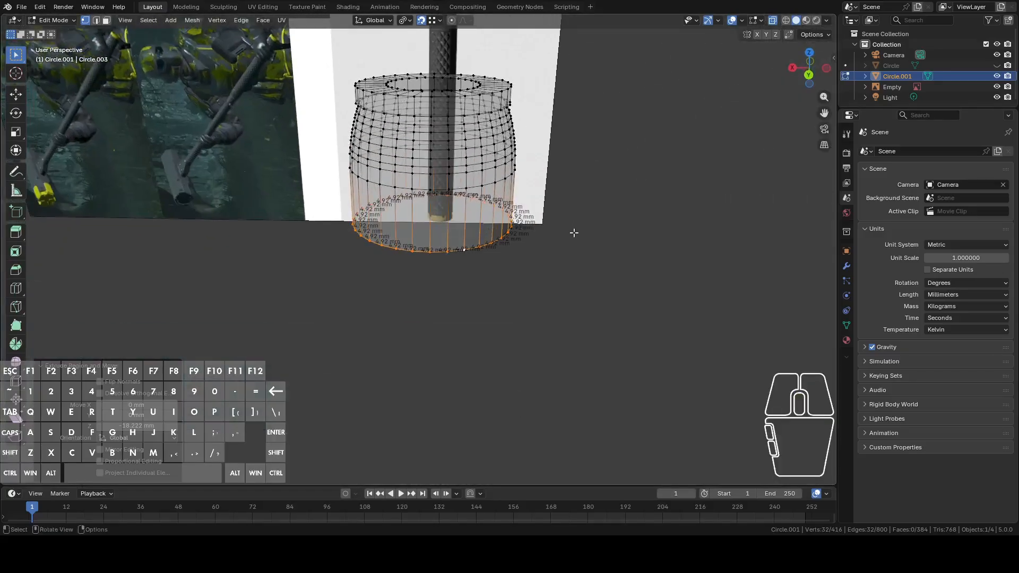
{"action": "key", "text": "F3"}
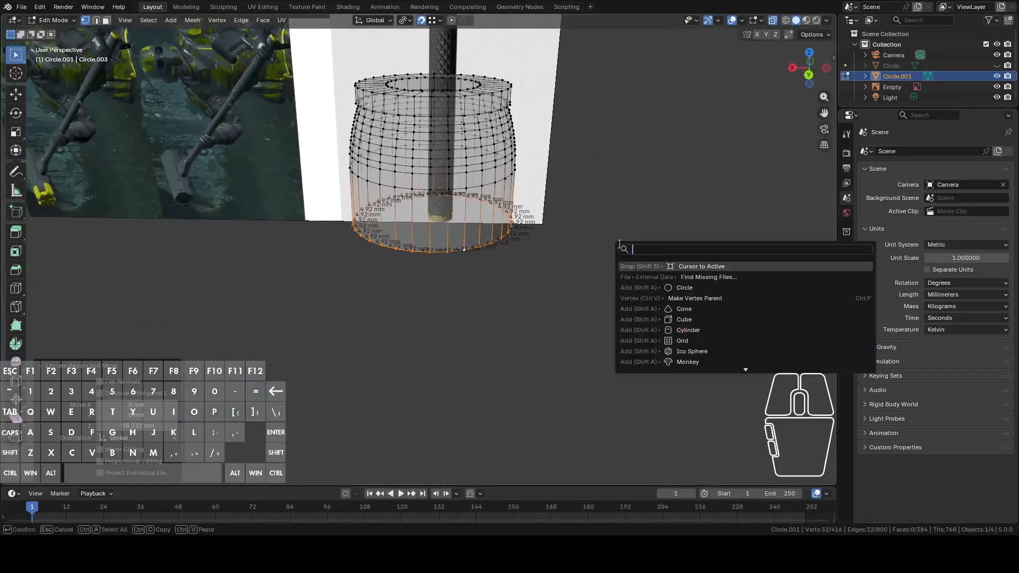
{"action": "left_click", "coordinate": [696, 267]}
{"action": "middle_click_drag", "start_coordinate": [655, 268], "coordinate": [600, 278]}
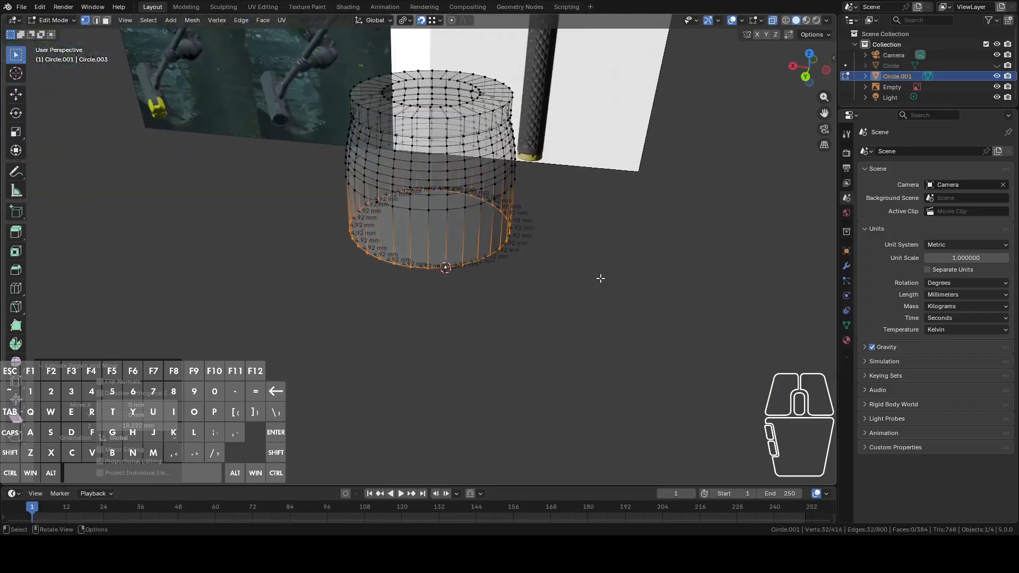
Fill the grip's open bottom vertex loop with a single face and switch to face selection
{"action": "middle_click_drag", "start_coordinate": [433, 250], "coordinate": [463, 234]}
{"action": "key", "text": "3"}
{"action": "left_click", "coordinate": [434, 242]}
{"action": "key", "text": "1"}
{"action": "left_click", "coordinate": [455, 231], "text": "alt"}
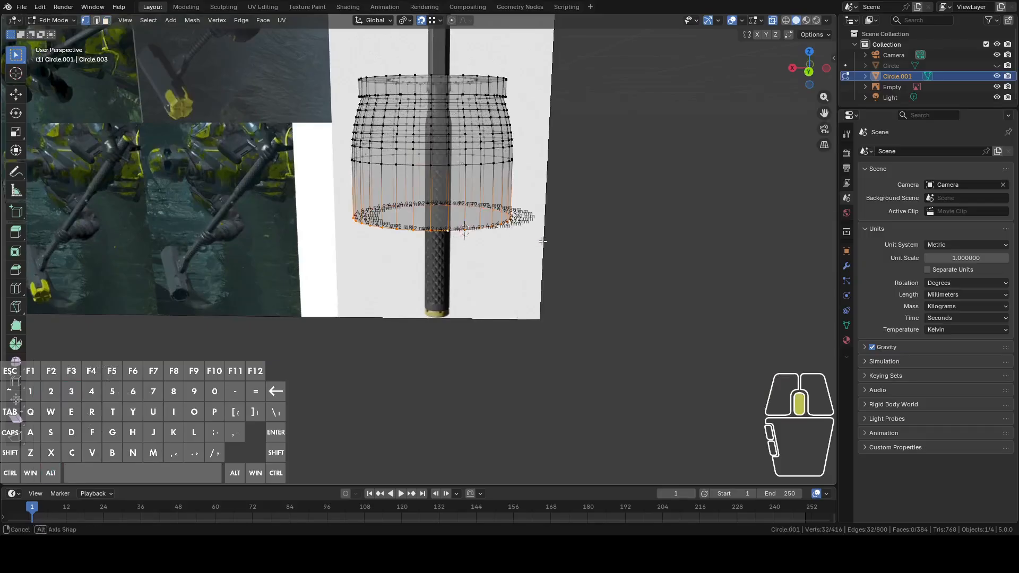
{"action": "middle_click_drag", "start_coordinate": [542, 241], "coordinate": [581, 262]}
{"action": "key", "text": "f"}
{"action": "key", "text": "3"}
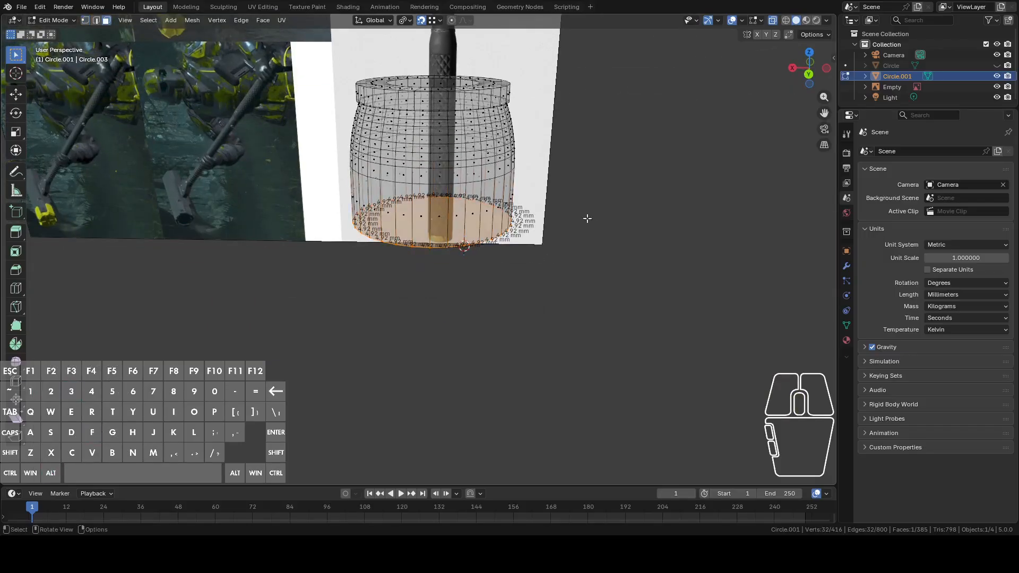
Poke the grip's bottom face to create a vertex at its centre
{"action": "key", "text": "F3"}
{"action": "key", "text": "Escape"}
{"action": "right_click", "coordinate": [444, 224]}
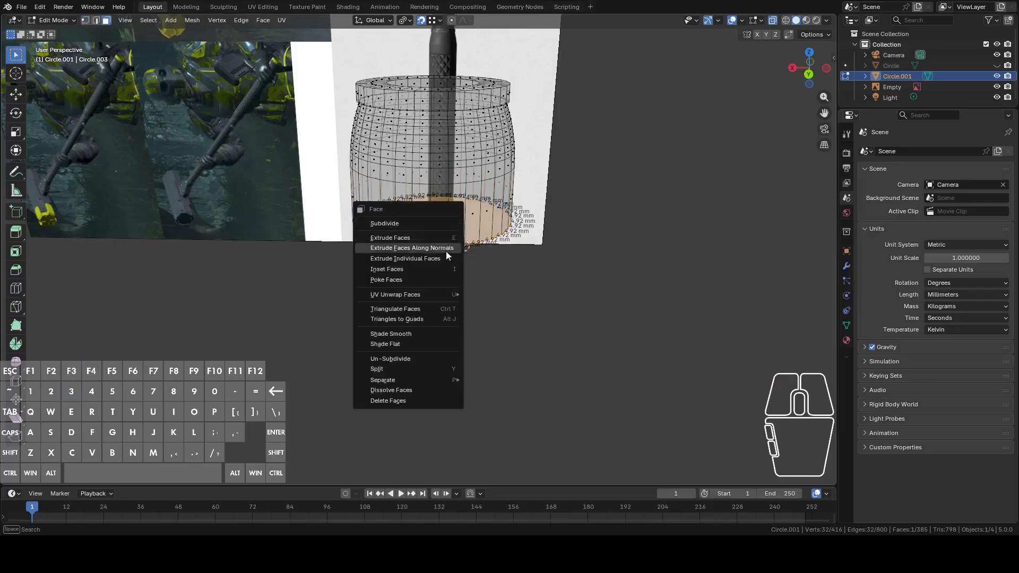
{"action": "right_click", "coordinate": [486, 208]}
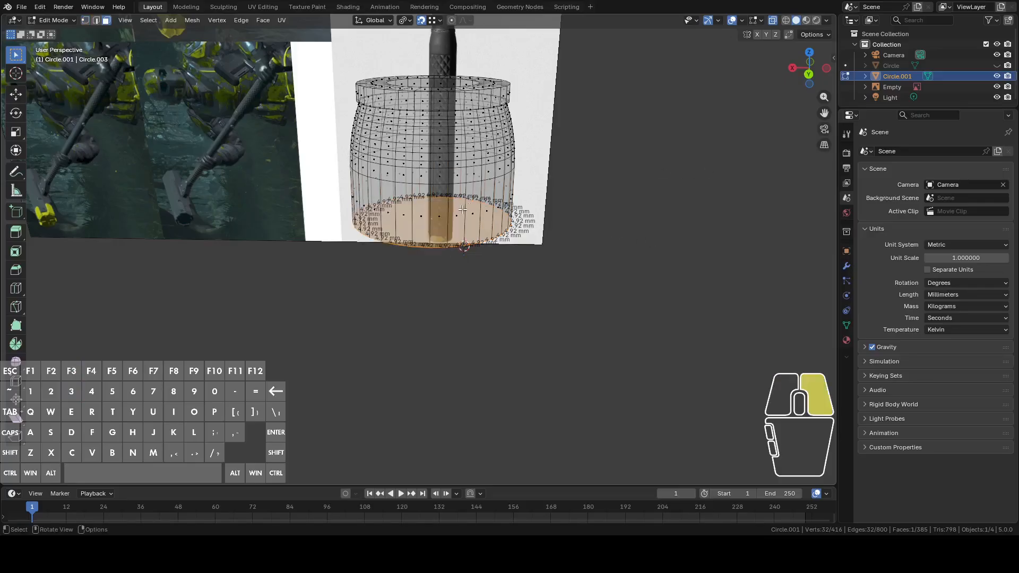
{"action": "left_click", "coordinate": [415, 268]}
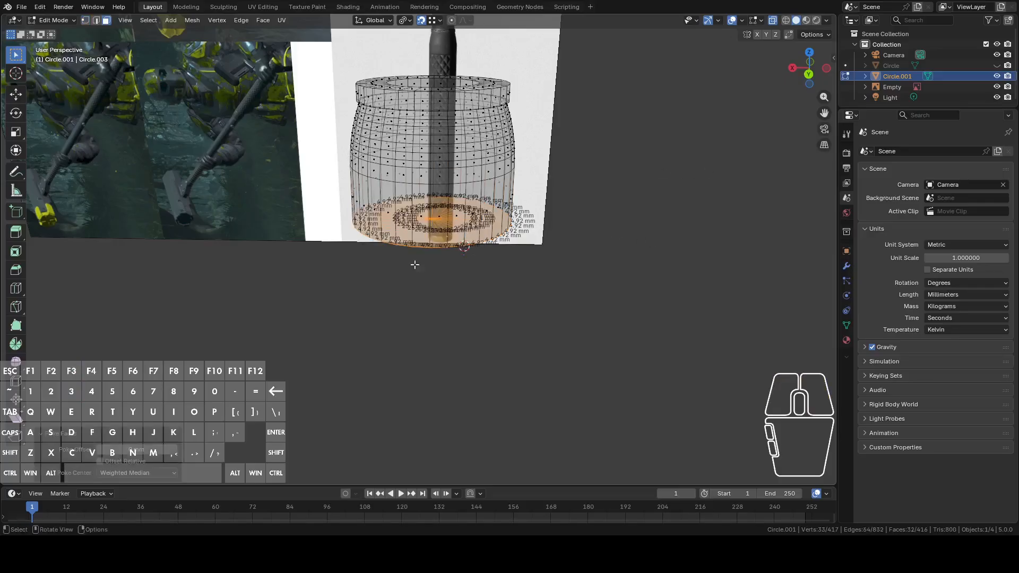
Snap the 3D cursor to the centre vertex of the grip's bottom face
{"action": "left_click", "coordinate": [432, 218]}
{"action": "key", "text": "F3"}
{"action": "left_click", "coordinate": [678, 230]}
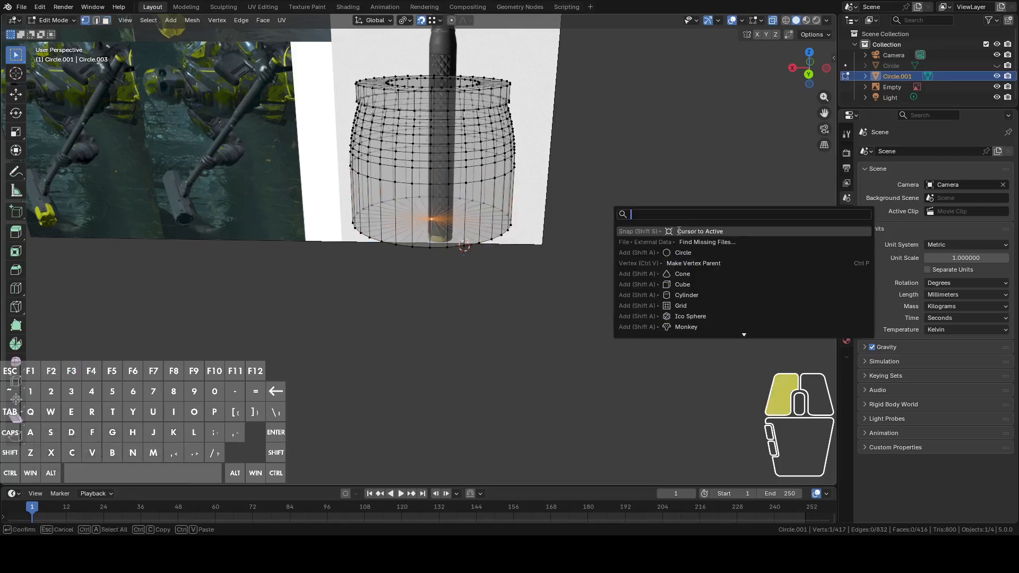
{"action": "scroll", "coordinate": [506, 270], "scroll_direction": "up", "scroll_amount": 3}
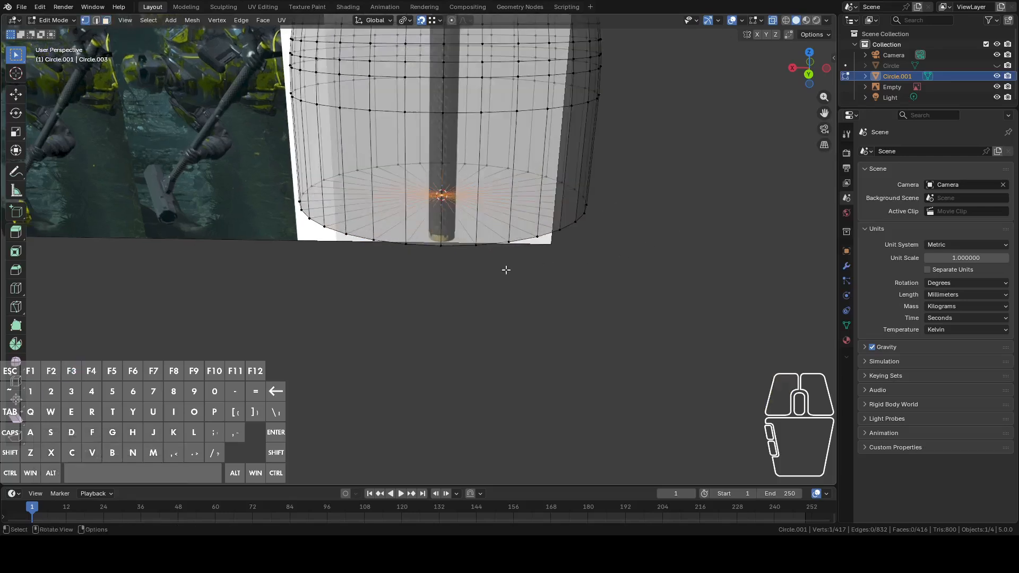
Delete the centre vertex of the bottom cap to reopen the grip's lower end
{"action": "left_click", "coordinate": [450, 207]}
{"action": "right_click", "coordinate": [454, 243]}
{"action": "left_click", "coordinate": [442, 389]}
In back view, extrude the grip's bottom vertex loop down along Z about 39.8 mm over the knurled area
{"action": "left_click", "coordinate": [584, 207], "text": "alt"}
{"action": "left_click", "coordinate": [804, 73]}
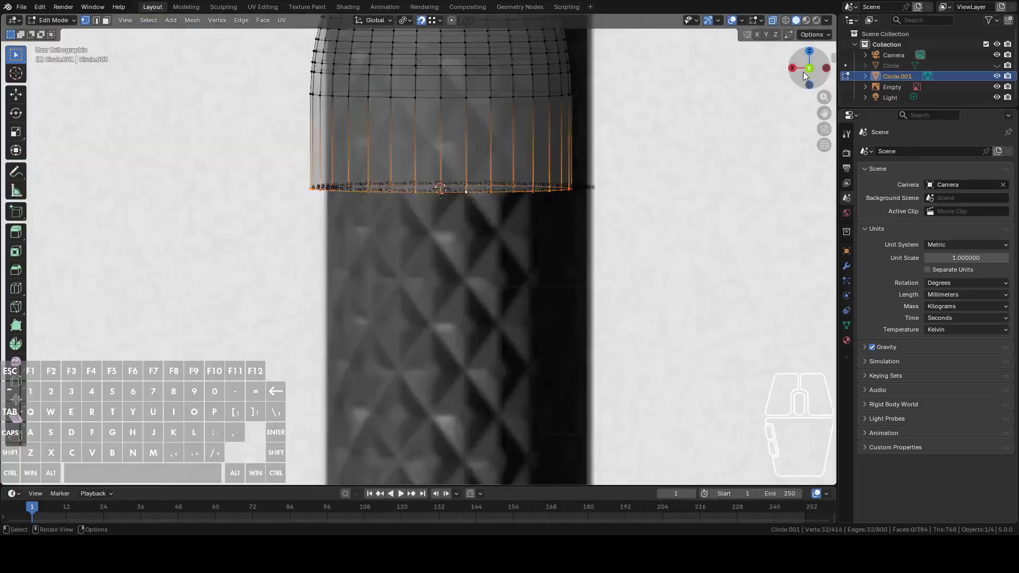
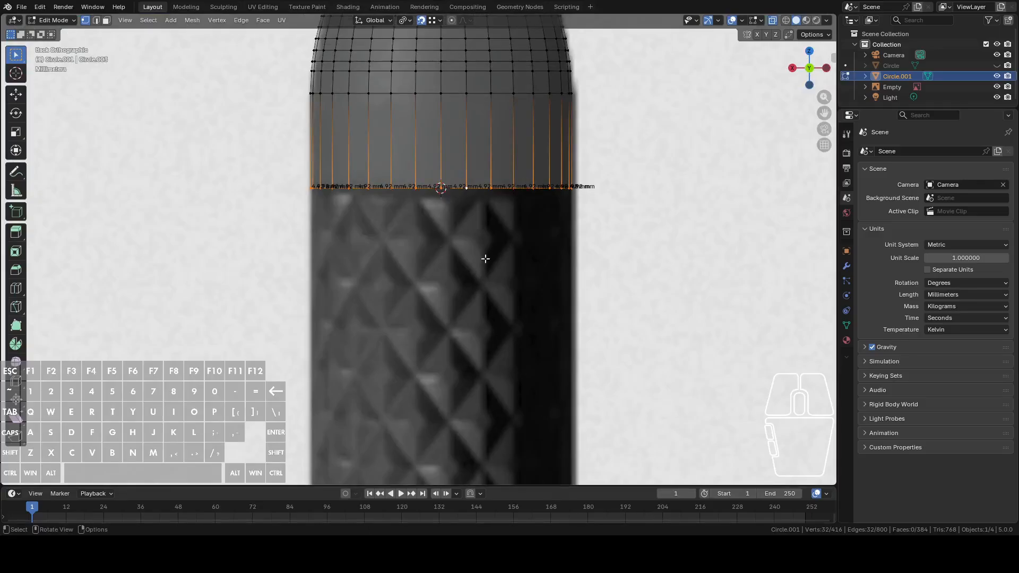
{"action": "scroll", "coordinate": [485, 259], "scroll_direction": "down", "scroll_amount": 8}
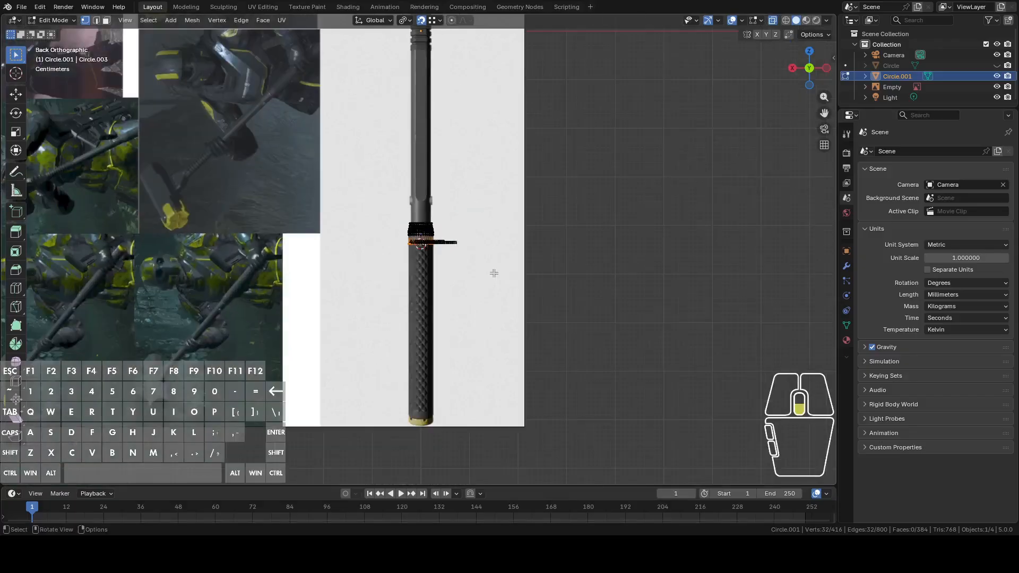
{"action": "scroll", "coordinate": [502, 274], "scroll_direction": "up", "scroll_amount": 10}
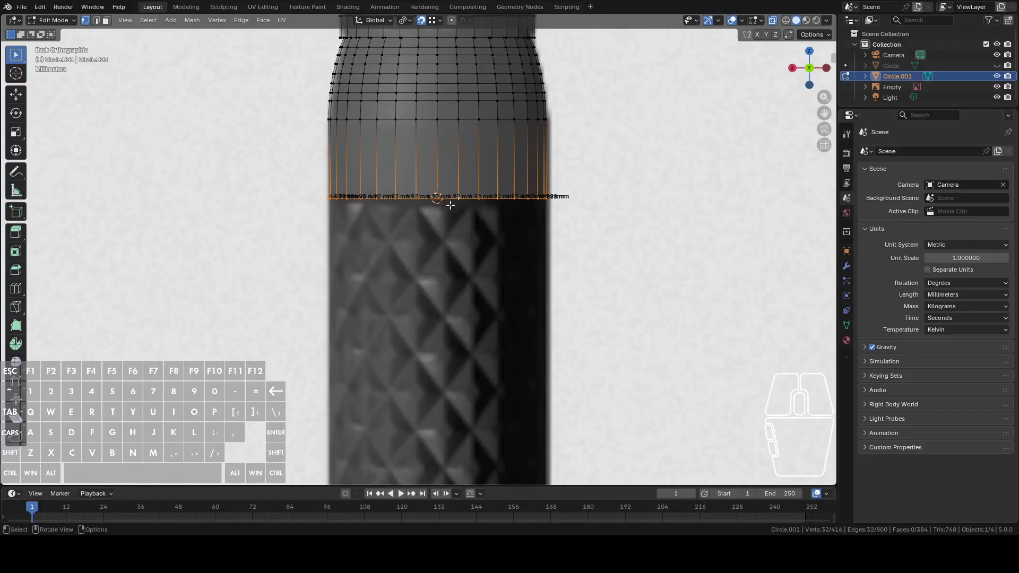
{"action": "middle_click_drag", "start_coordinate": [507, 217], "coordinate": [505, 251]}
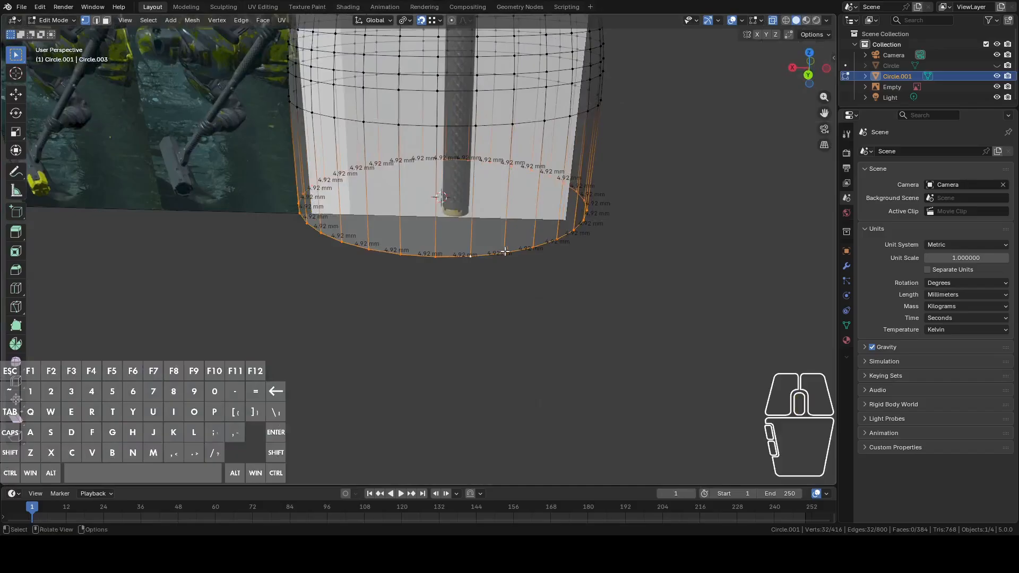
{"action": "left_click", "coordinate": [807, 77]}
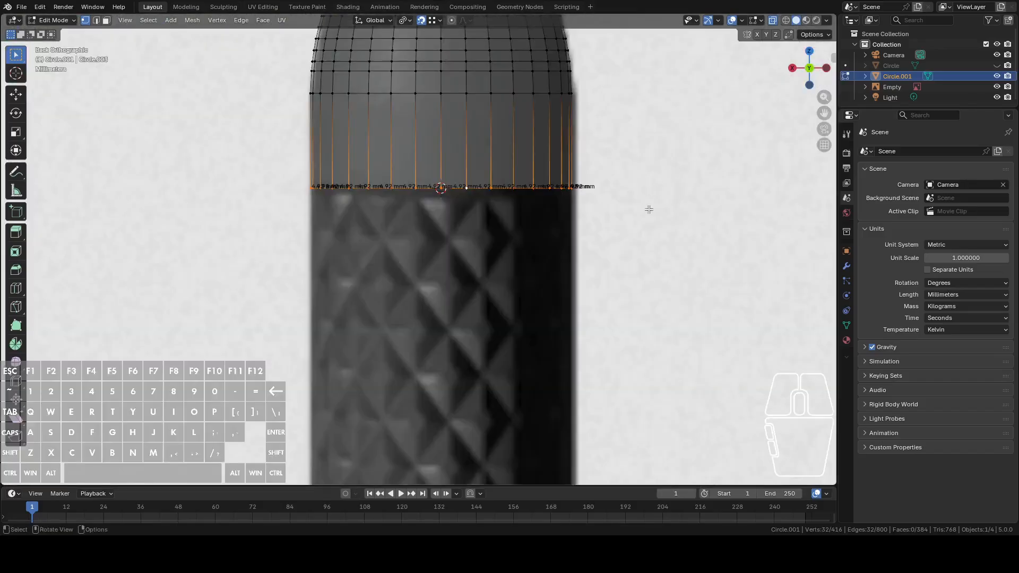
{"action": "left_click", "coordinate": [460, 191], "text": "alt"}
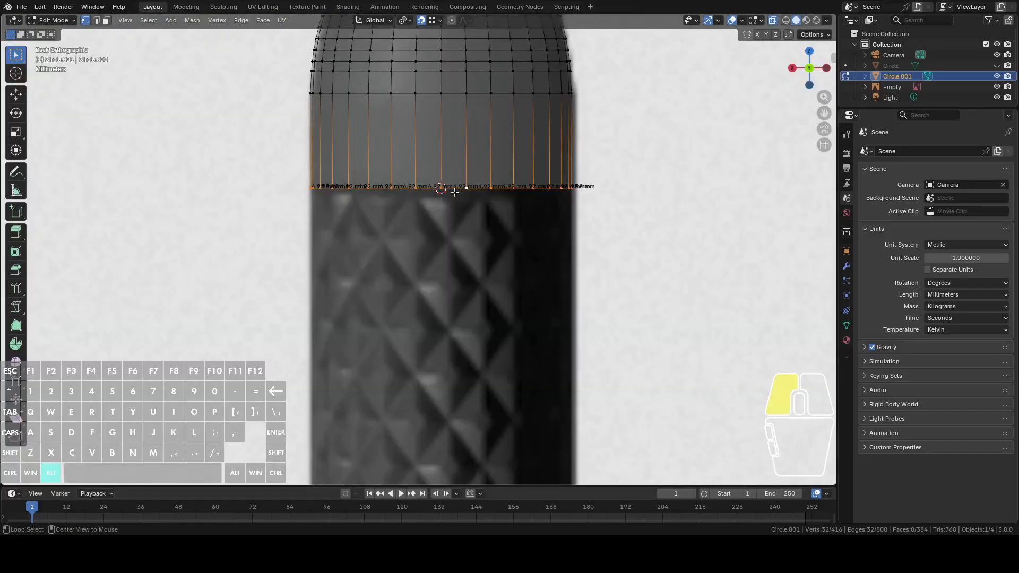
{"action": "key", "text": "e"}
{"action": "key", "text": "z"}
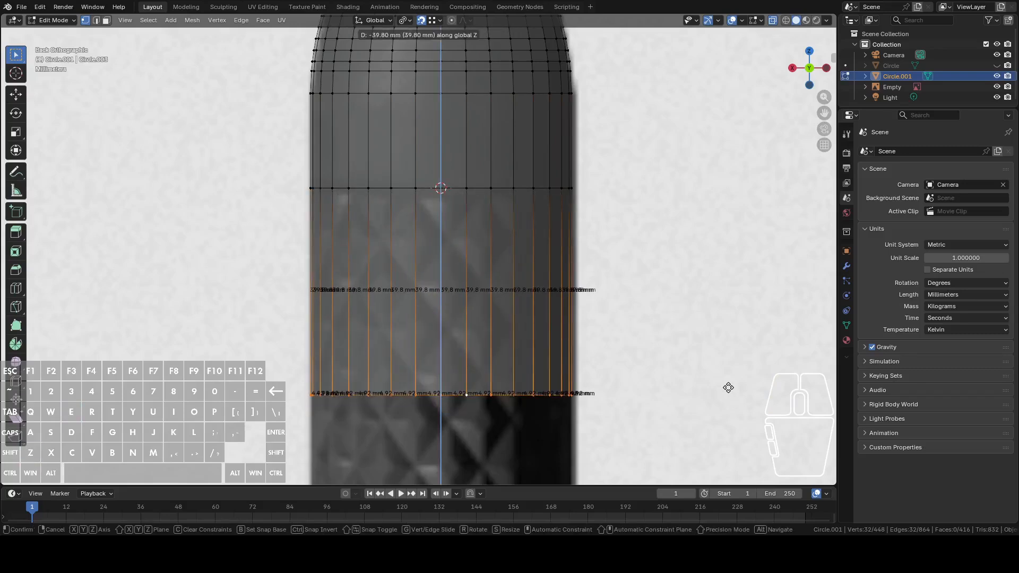
{"action": "left_click", "coordinate": [728, 388]}
Subdivide the central vertical edge of the new grip section and select its midpoint vertex
{"action": "key", "text": "2"}
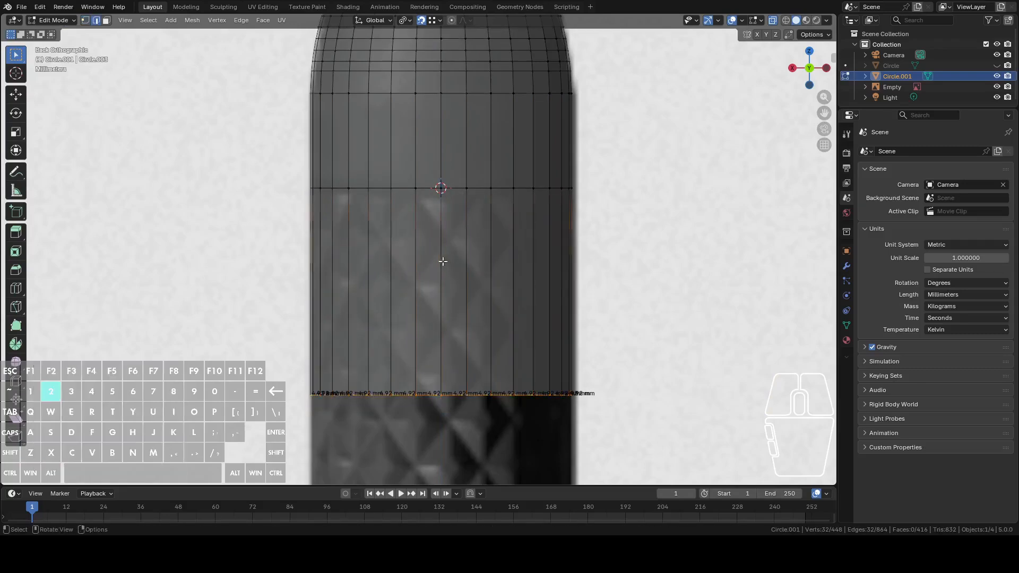
{"action": "left_click", "coordinate": [443, 261]}
{"action": "key", "text": "ctrl+e"}
{"action": "left_click", "coordinate": [425, 235]}
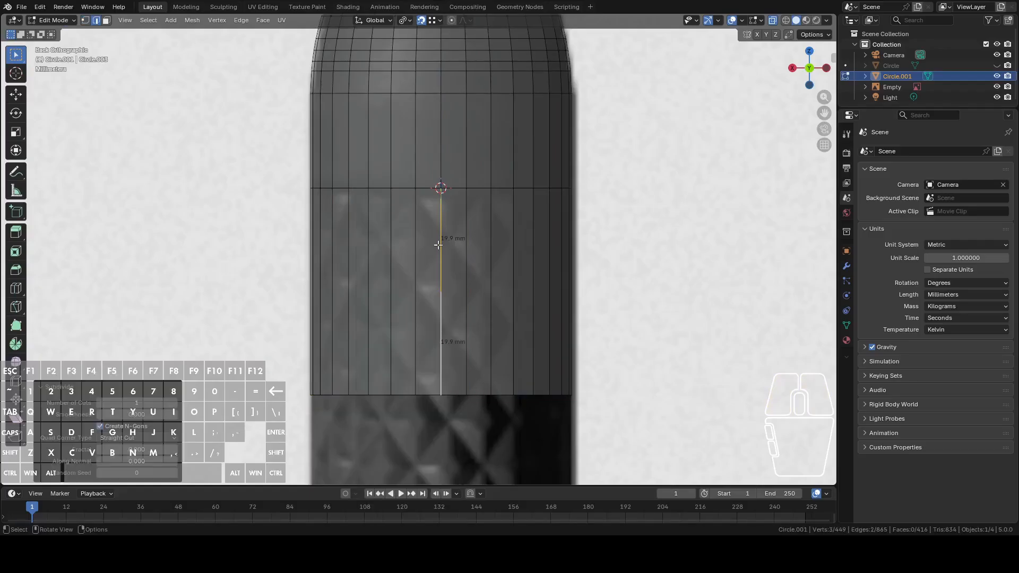
{"action": "key", "text": "1"}
{"action": "left_click", "coordinate": [457, 294]}
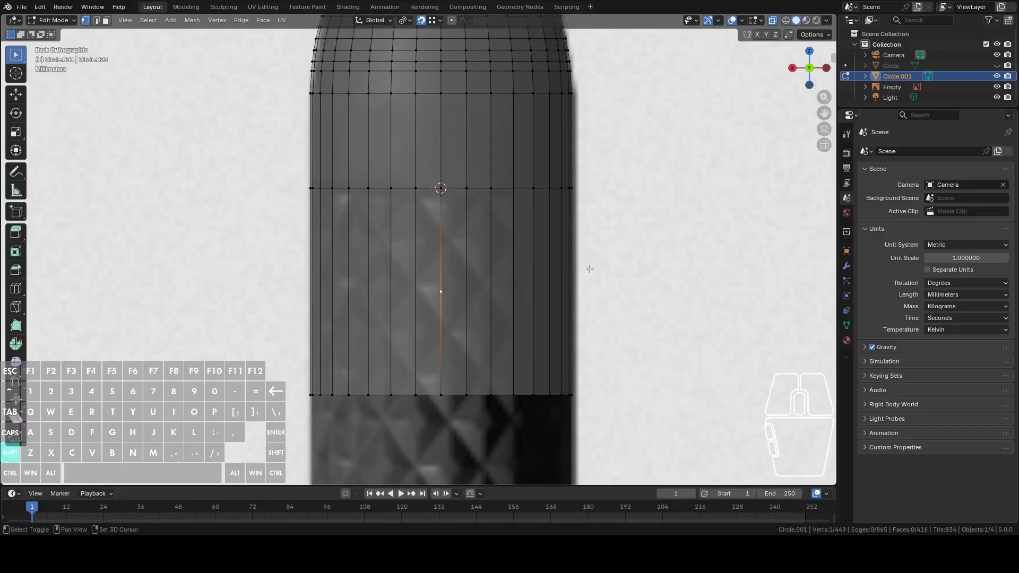
Add a plane at the 3D cursor and set its size to 10 mm
{"action": "key", "text": "shift+a"}
{"action": "left_click", "coordinate": [574, 247]}
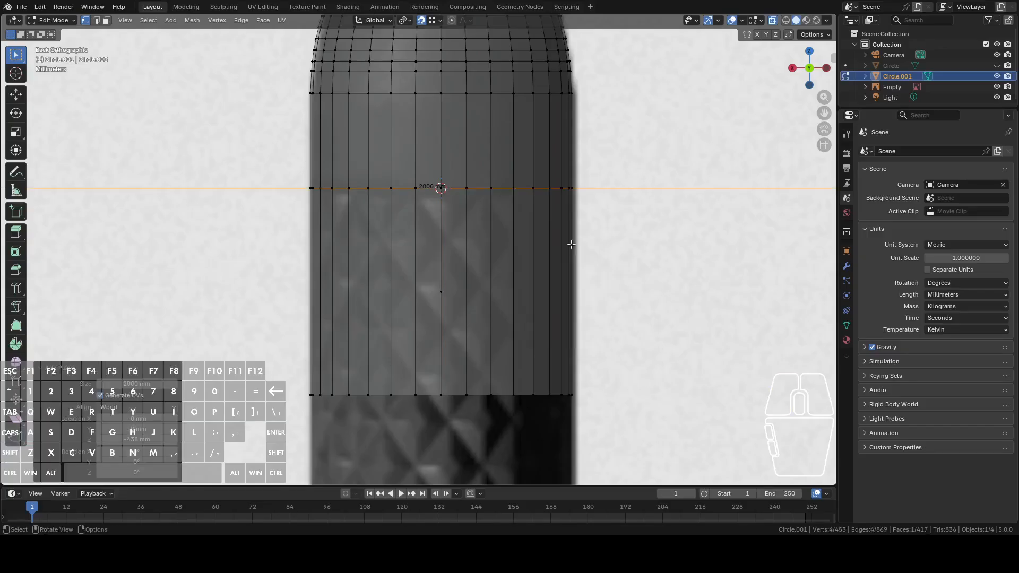
{"action": "left_click", "coordinate": [149, 384]}
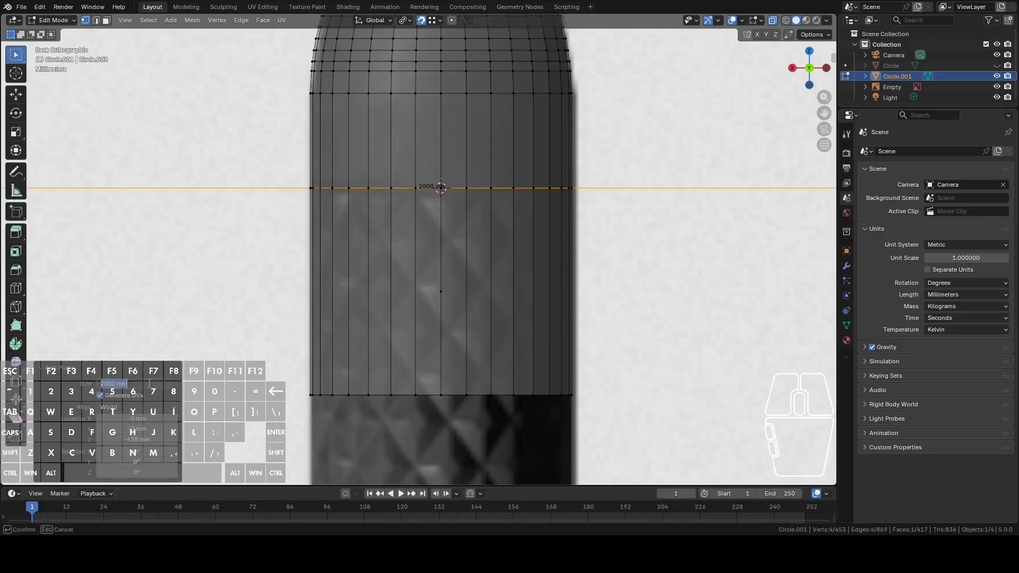
{"action": "type", "text": "10"}
{"action": "key", "text": "Return"}
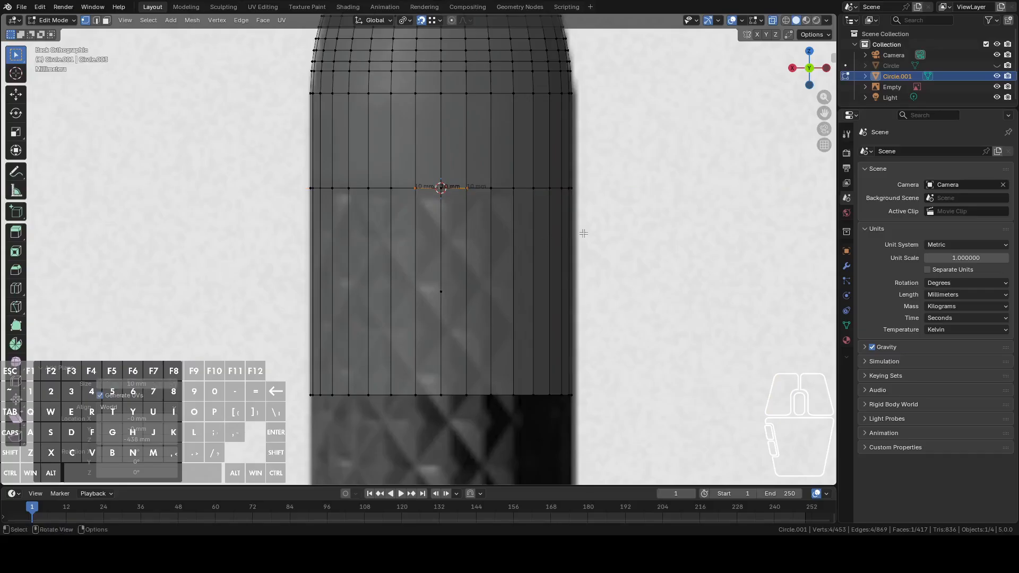
Rotate the plane 90° about the X axis and 45° in the back view to form an upright diamond
{"action": "key", "text": "r"}
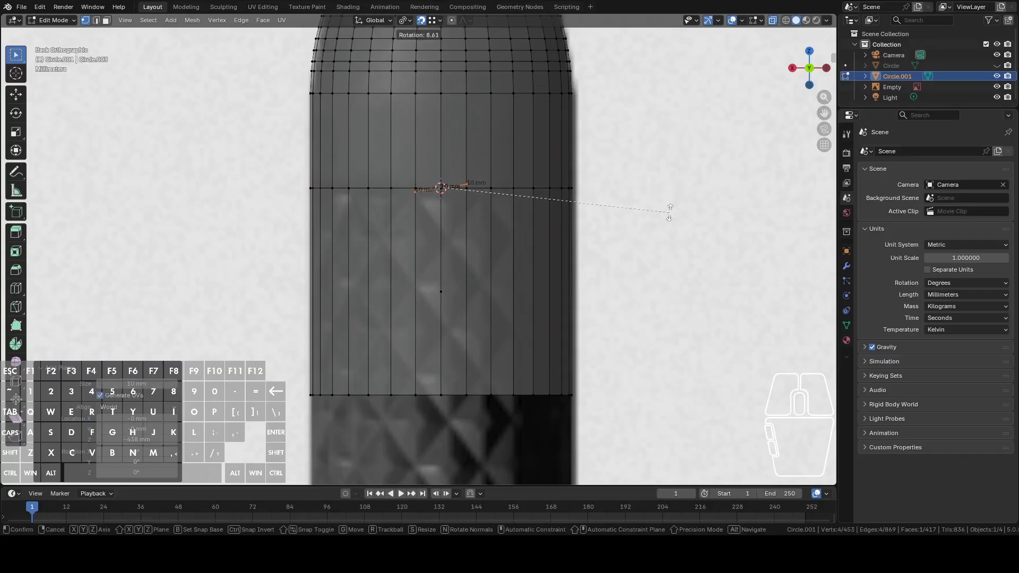
{"action": "key", "text": "x"}
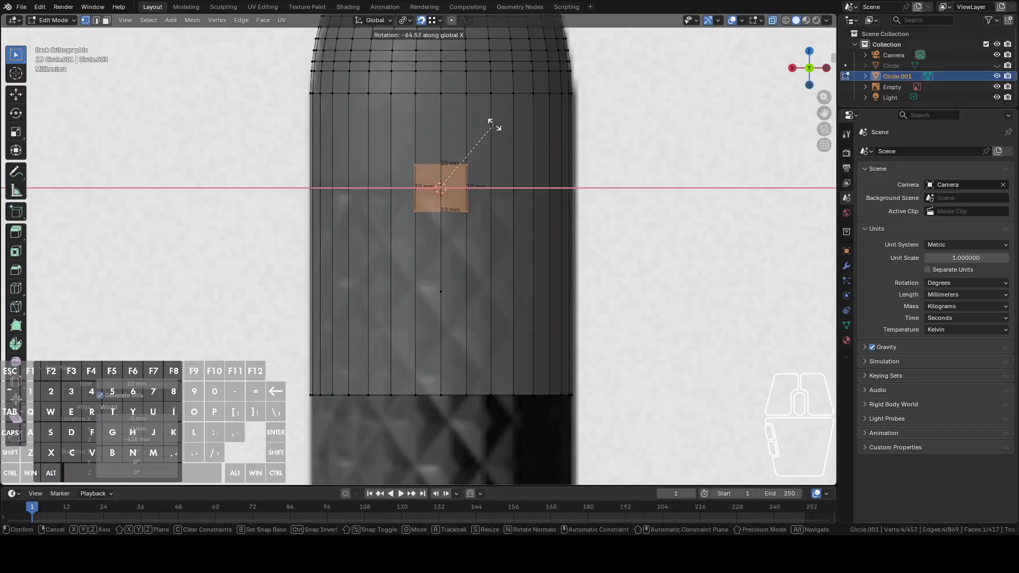
{"action": "key", "text": "ctrl"}
{"action": "left_click", "coordinate": [458, 122]}
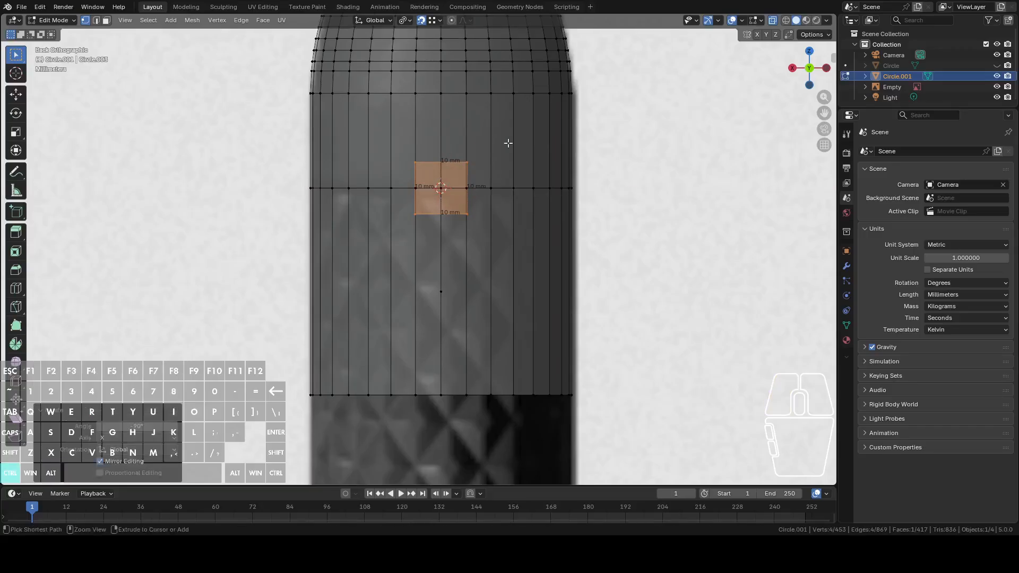
{"action": "key", "text": "r"}
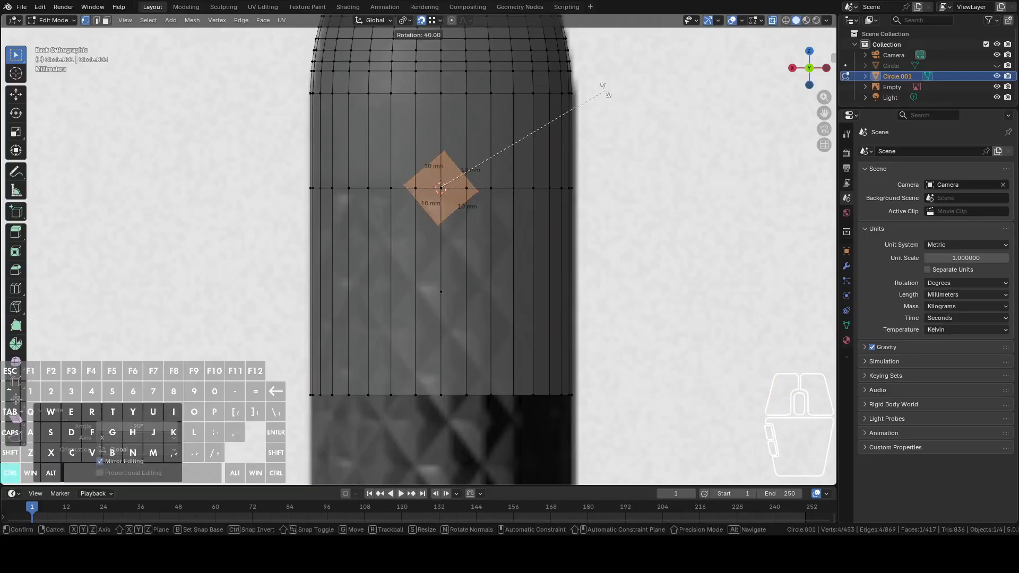
{"action": "left_click", "coordinate": [587, 83]}
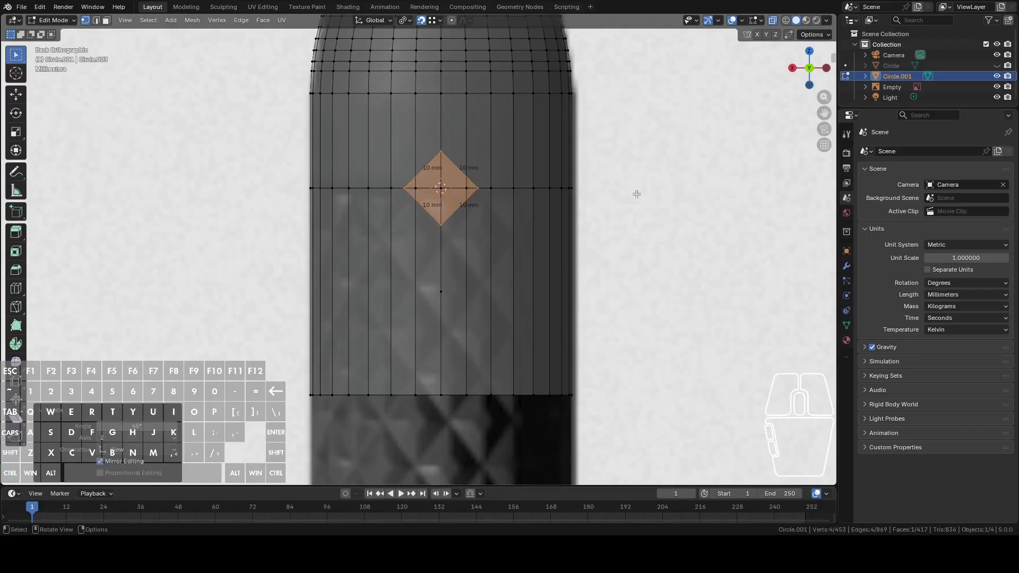
Move the diamond down about 19.8 mm along Z and snap its median to the midpoint vertex on the grip surface
{"action": "key", "text": "g"}
{"action": "key", "text": "z"}
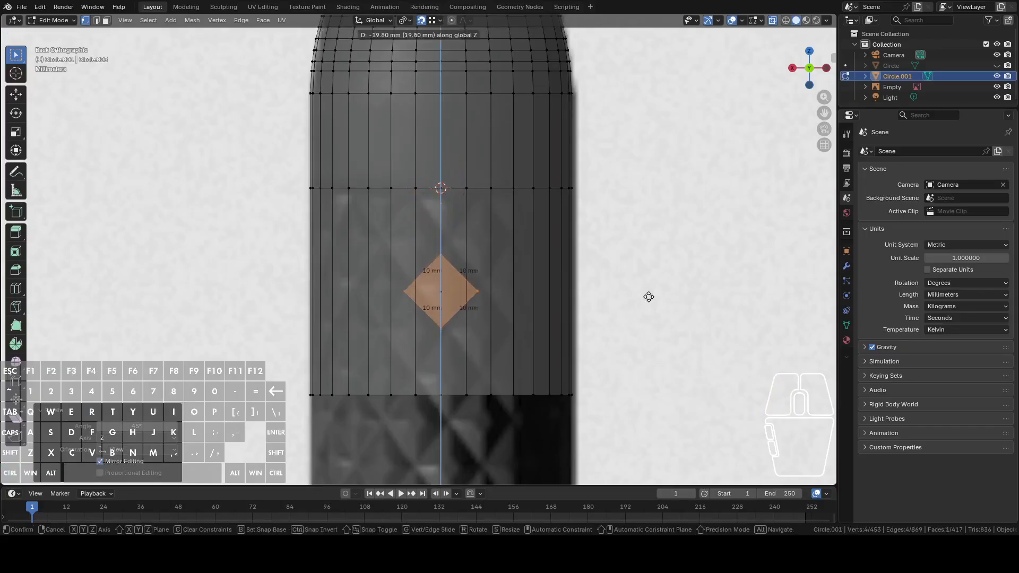
{"action": "left_click", "coordinate": [648, 298]}
{"action": "left_click", "coordinate": [440, 20]}
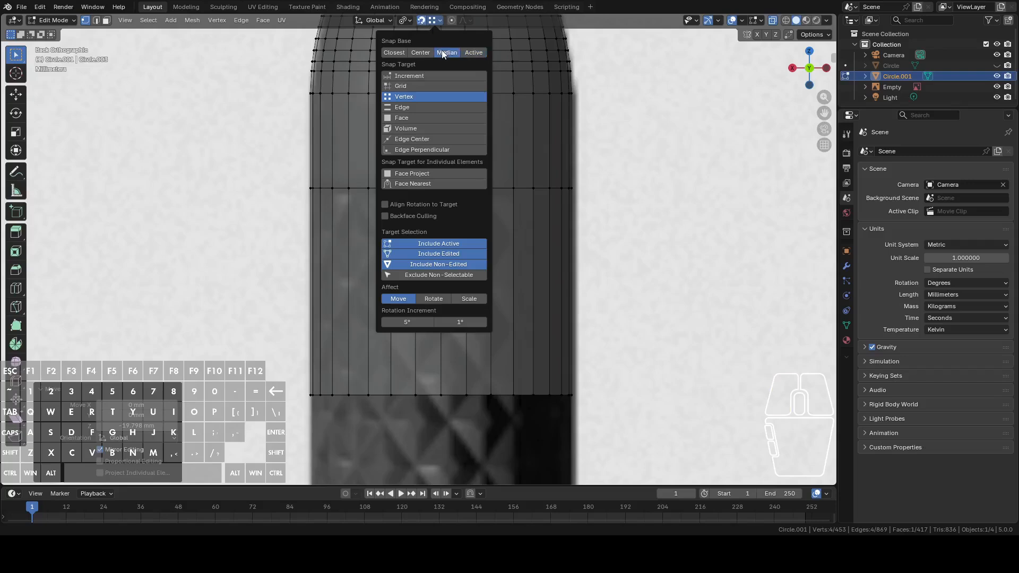
{"action": "key", "text": "g"}
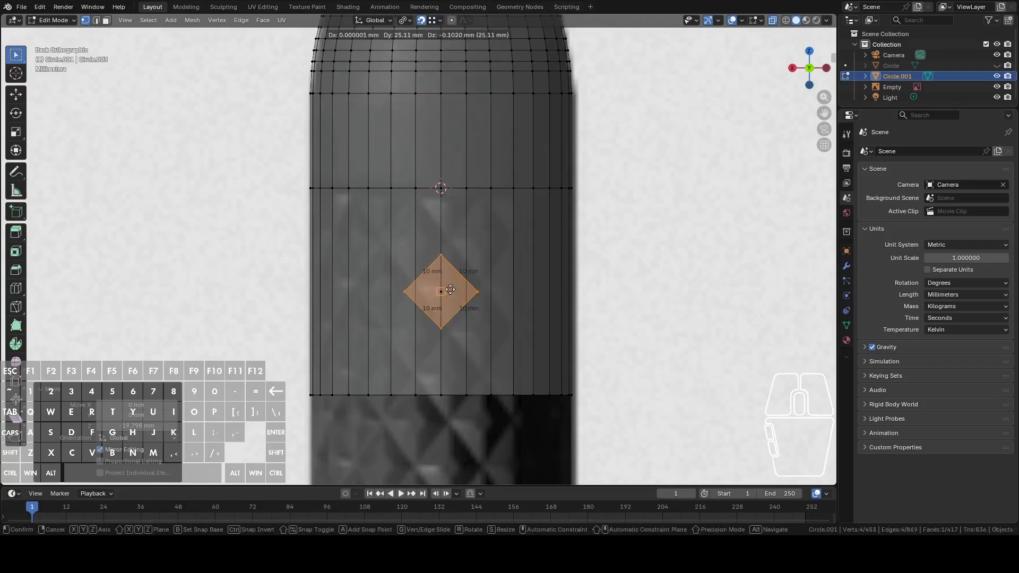
{"action": "left_click", "coordinate": [451, 293]}
Scale the diamond by about 1.4 along Z and uniformly by 0.822 to match the knurling in the reference
{"action": "middle_click_drag", "start_coordinate": [560, 288], "coordinate": [496, 296]}
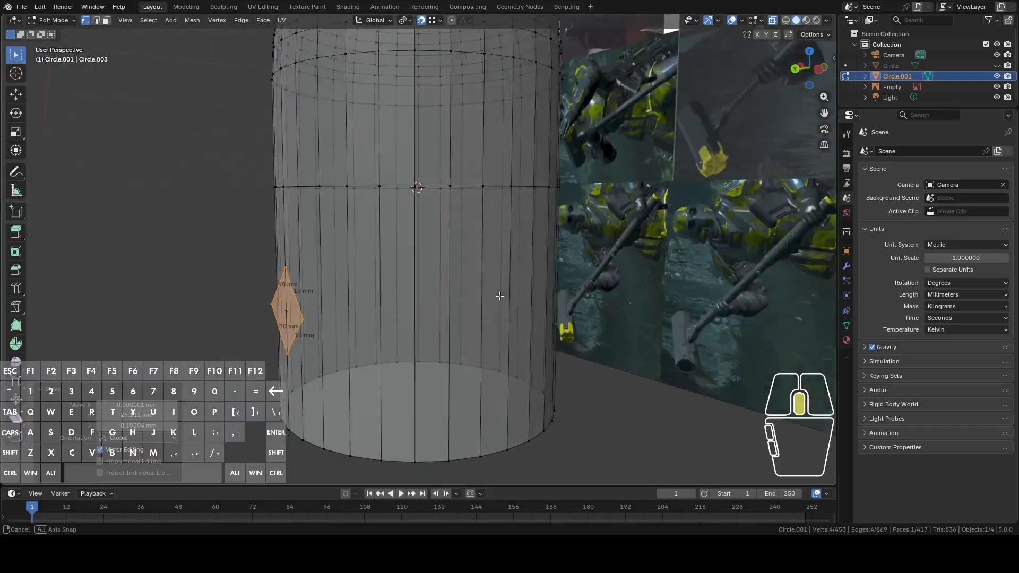
{"action": "left_click", "coordinate": [794, 70]}
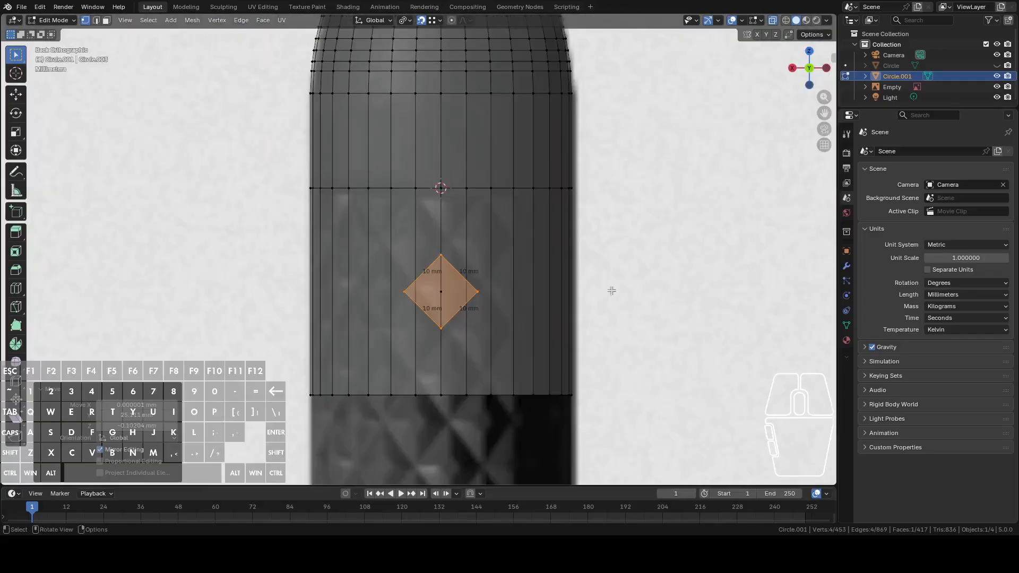
{"action": "key", "text": "s"}
{"action": "key", "text": "z"}
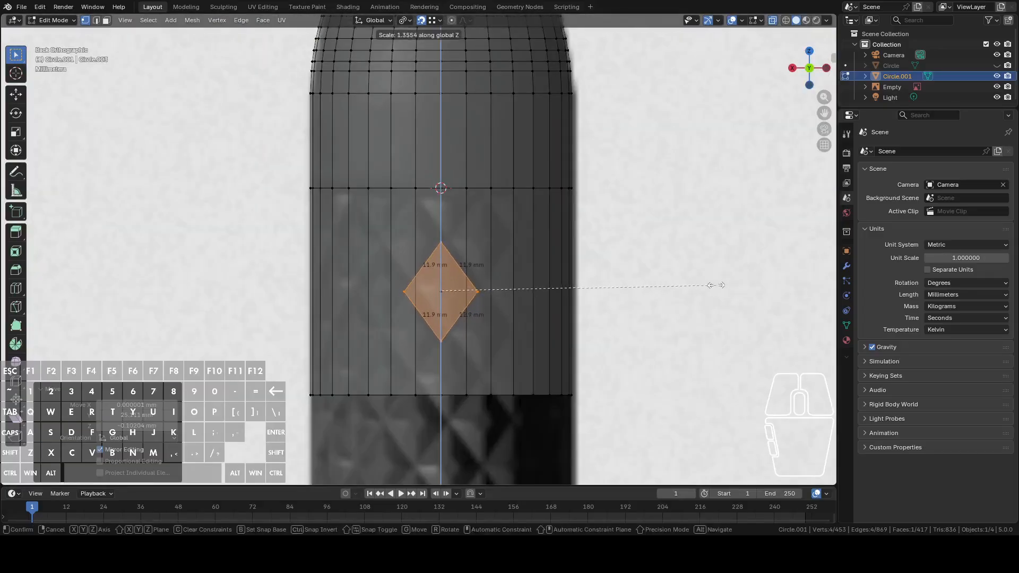
{"action": "left_click", "coordinate": [721, 285]}
{"action": "key", "text": "s"}
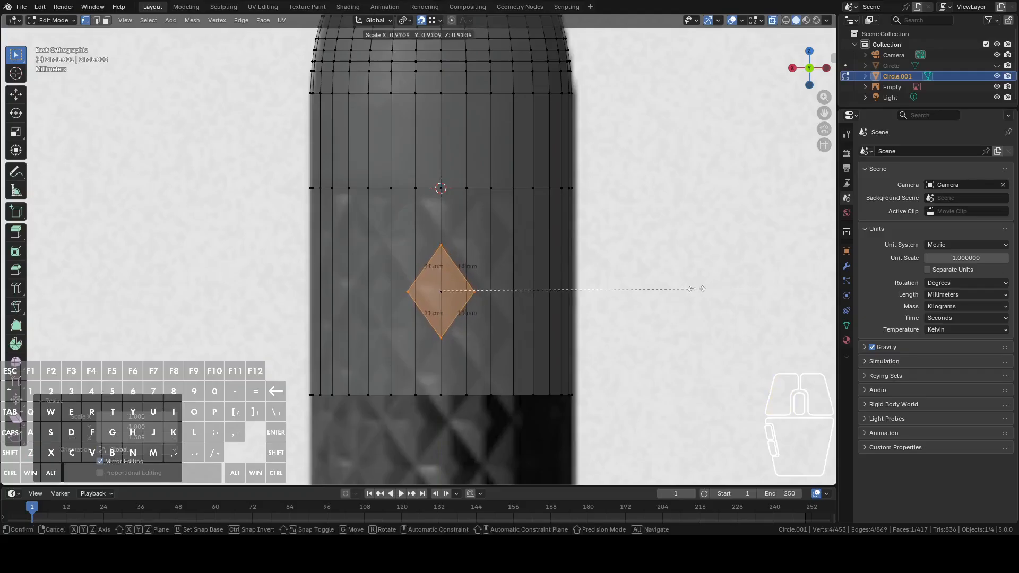
{"action": "left_click", "coordinate": [671, 290]}
{"action": "key", "text": "g"}
{"action": "right_click", "coordinate": [672, 291]}
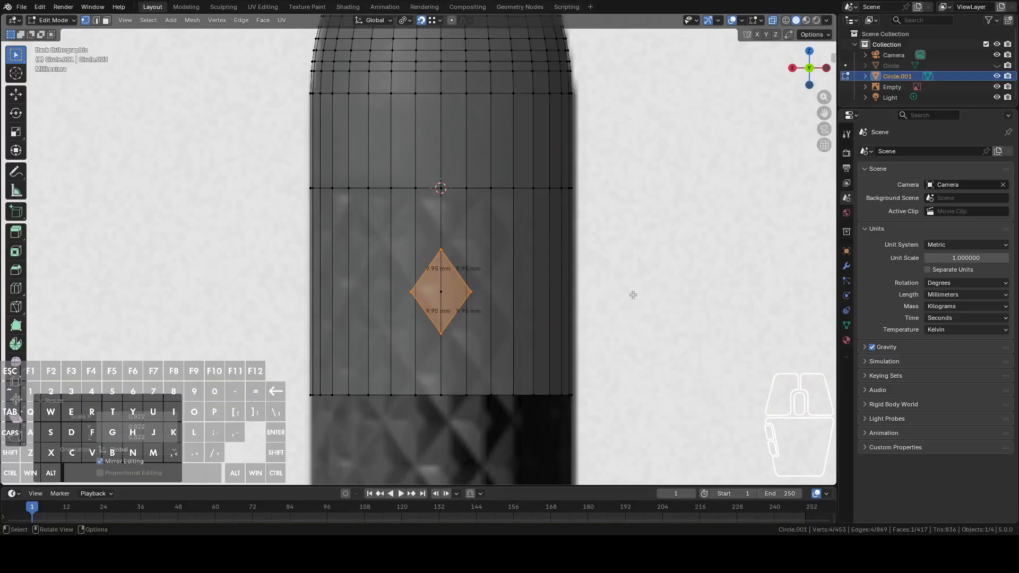
{"action": "scroll", "coordinate": [608, 289], "scroll_direction": "up", "scroll_amount": 2}
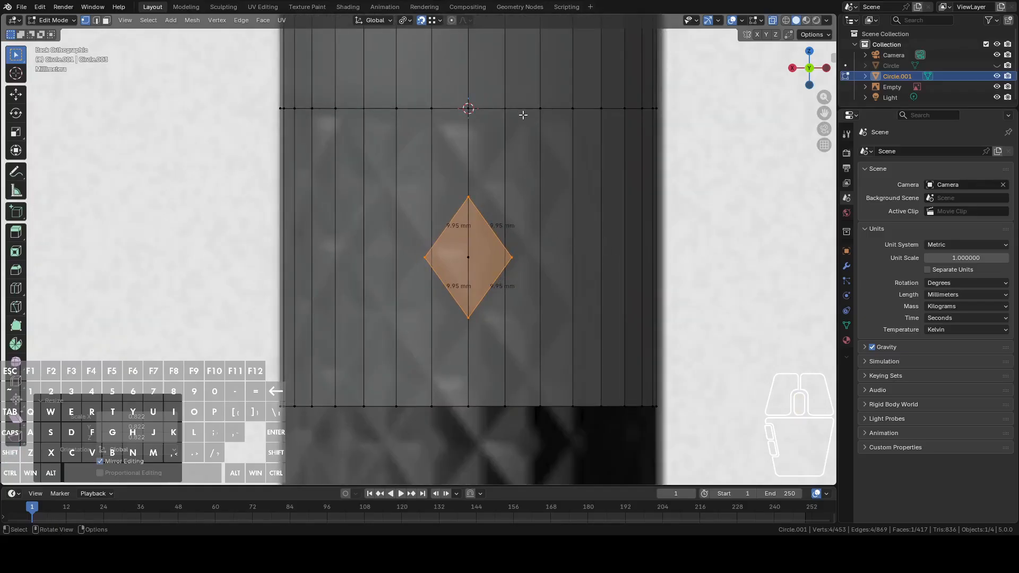
Subdivide the upper and lower edges of the grip face beside the diamond to create a vertical centre guide edge
{"action": "key", "text": "2"}
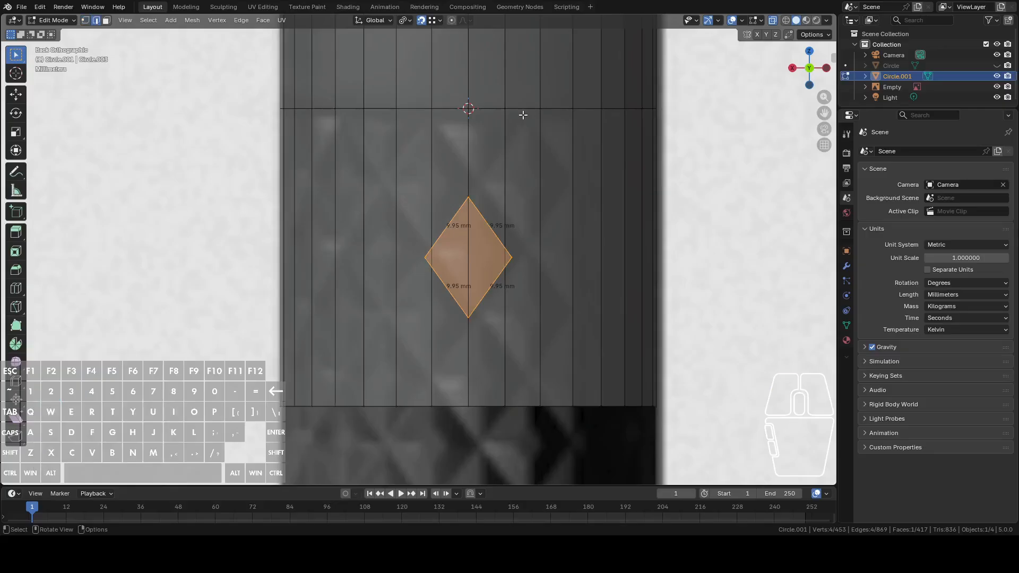
{"action": "left_click", "coordinate": [523, 114]}
{"action": "scroll", "coordinate": [531, 183], "scroll_direction": "down", "scroll_amount": 2}
{"action": "middle_click_drag", "start_coordinate": [523, 191], "coordinate": [499, 190]}
{"action": "middle_click_drag", "start_coordinate": [555, 209], "coordinate": [501, 228]}
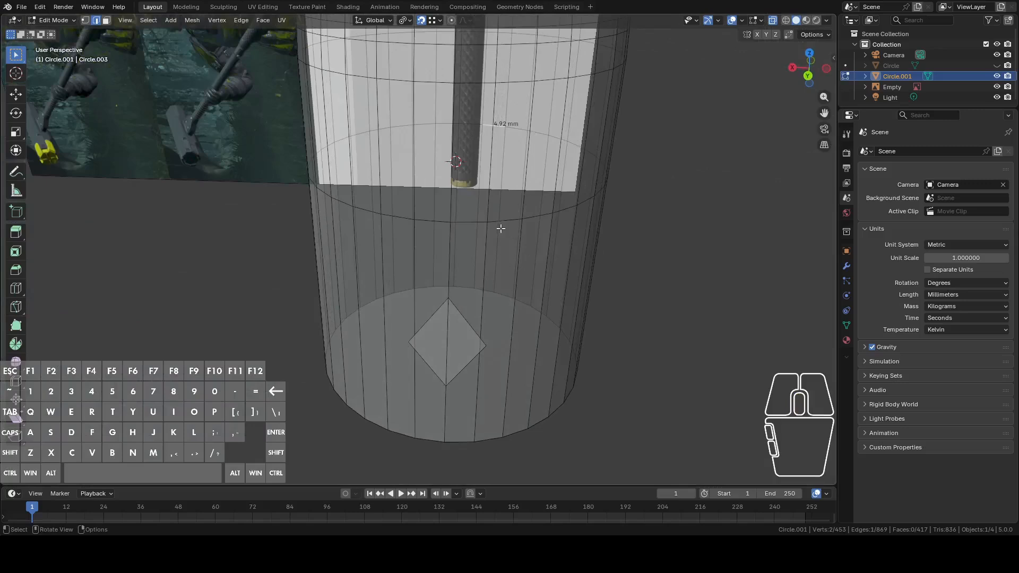
{"action": "left_click", "coordinate": [507, 220]}
{"action": "left_click", "coordinate": [489, 439], "text": "shift"}
{"action": "right_click", "coordinate": [501, 430]}
{"action": "left_click", "coordinate": [468, 208]}
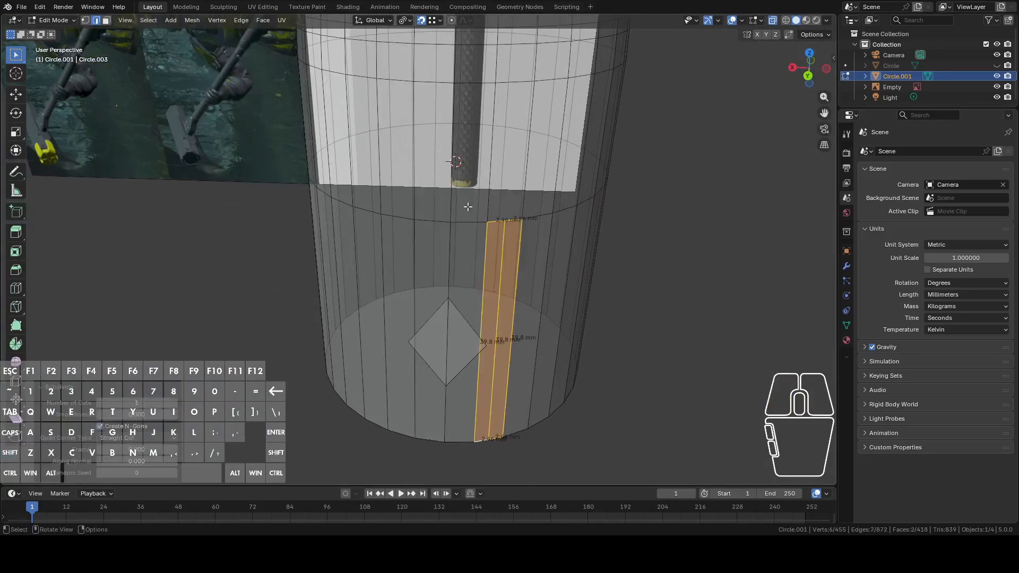
{"action": "key", "text": "2"}
{"action": "left_click", "coordinate": [498, 301]}
Select the whole diamond and scale it uniformly by 1.211 in the back view so its side corner nears the guide edge
{"action": "key", "text": "1"}
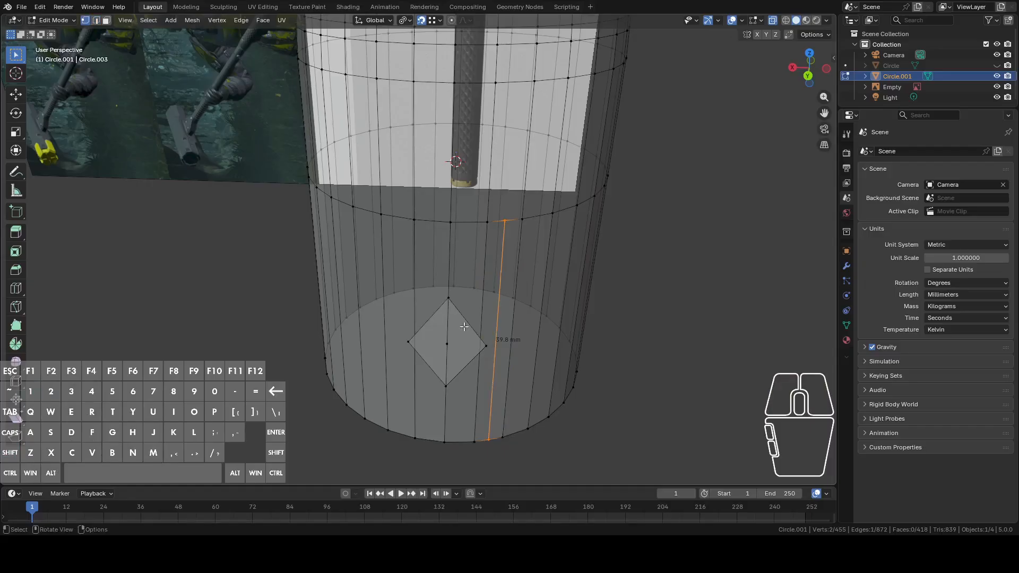
{"action": "left_click", "coordinate": [464, 323], "text": "alt"}
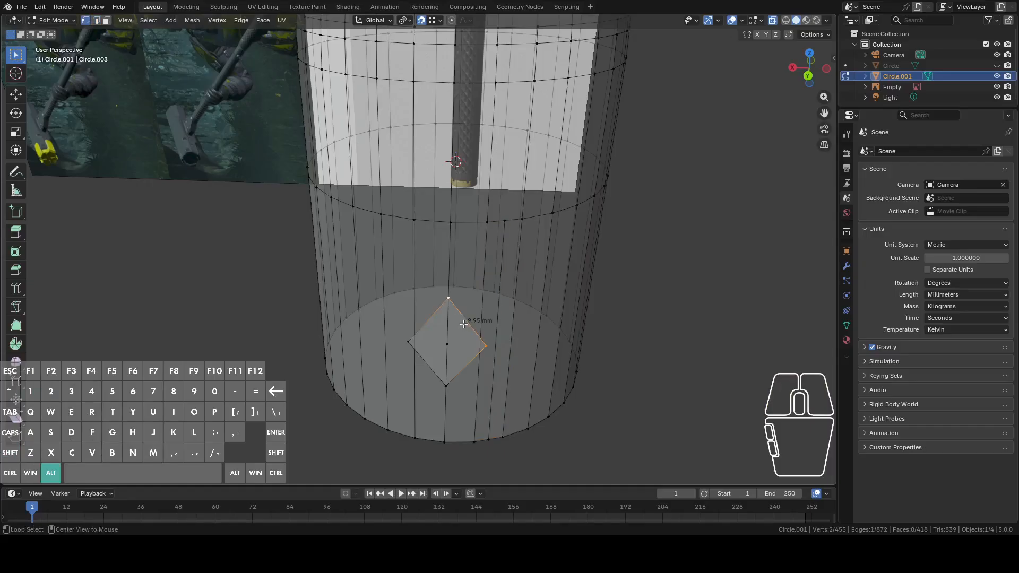
{"action": "left_click", "coordinate": [422, 359], "text": "alt+shift"}
{"action": "middle_click_drag", "start_coordinate": [778, 109], "coordinate": [693, 198]}
{"action": "scroll", "coordinate": [694, 198], "scroll_direction": "up", "scroll_amount": 3}
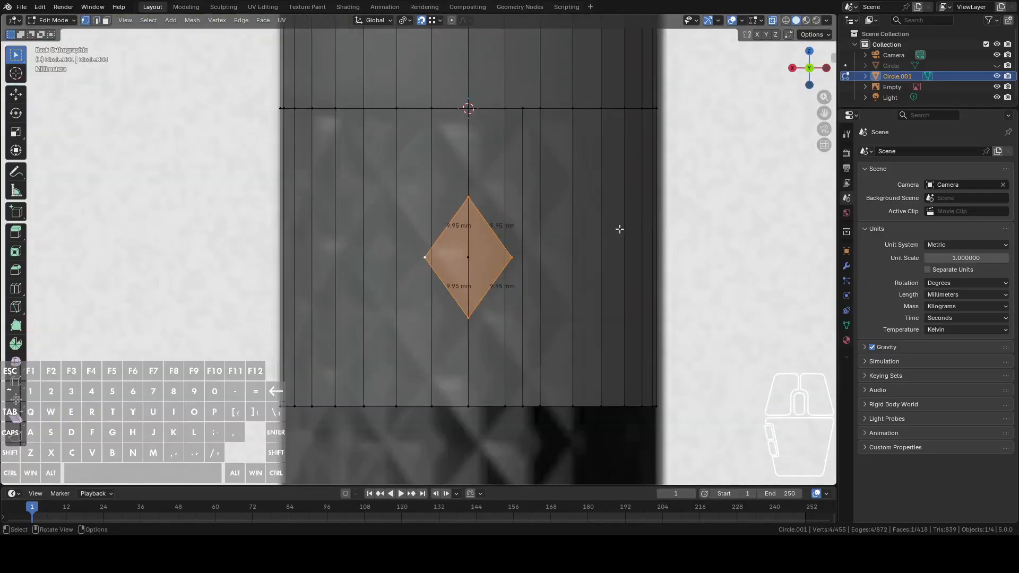
{"action": "key", "text": "s"}
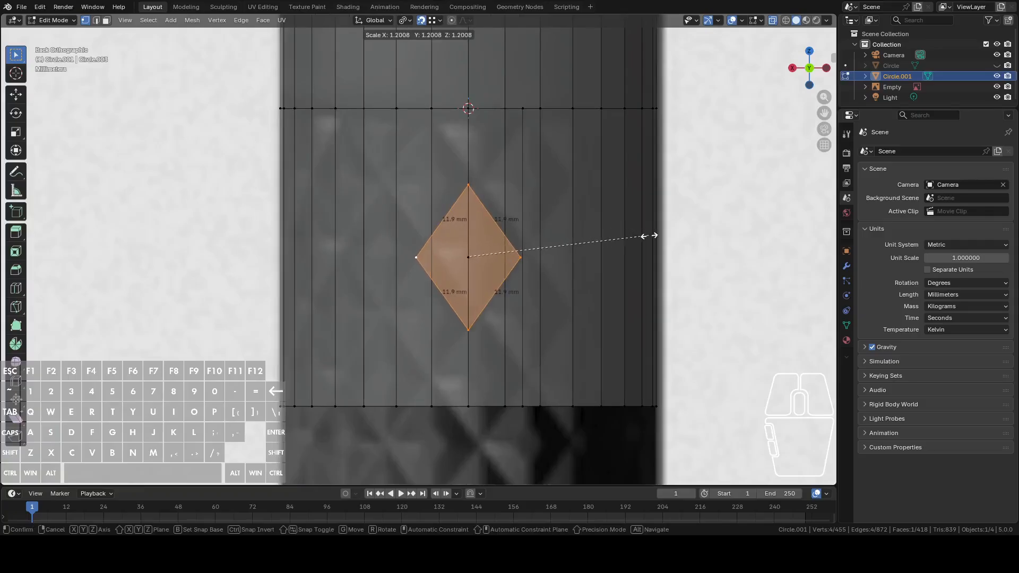
{"action": "left_click", "coordinate": [656, 235]}
Subdivide the vertical guide edge beside the diamond to add a vertex at its midpoint
{"action": "scroll", "coordinate": [475, 215], "scroll_direction": "up", "scroll_amount": 3}
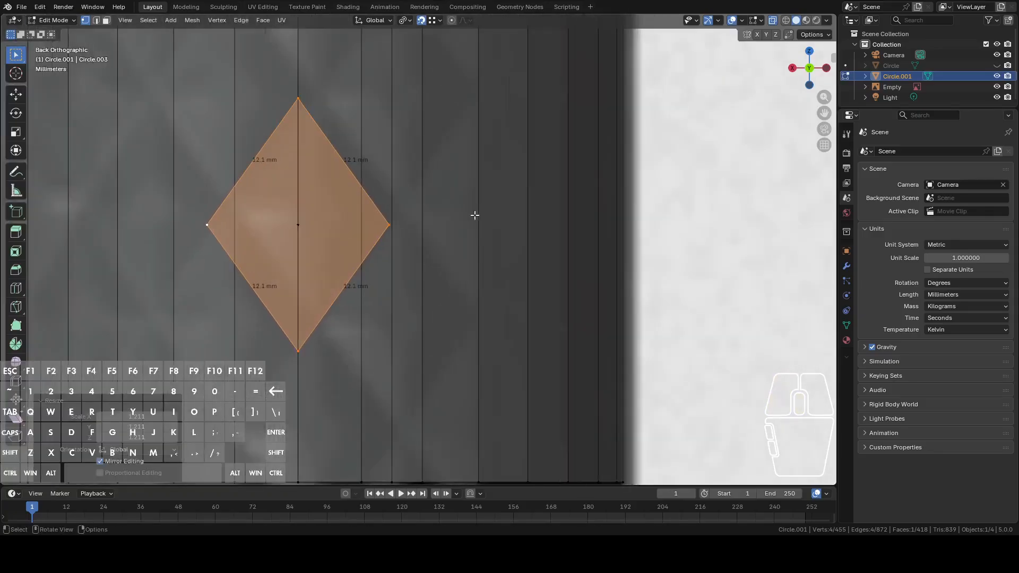
{"action": "key", "text": "2"}
{"action": "left_click", "coordinate": [400, 193]}
{"action": "right_click", "coordinate": [400, 193]}
{"action": "left_click", "coordinate": [400, 193]}
Scale the diamond uniformly by 1.023 and 1.007 until its side corner meets the guide edge's midpoint vertex
{"action": "key", "text": "1"}
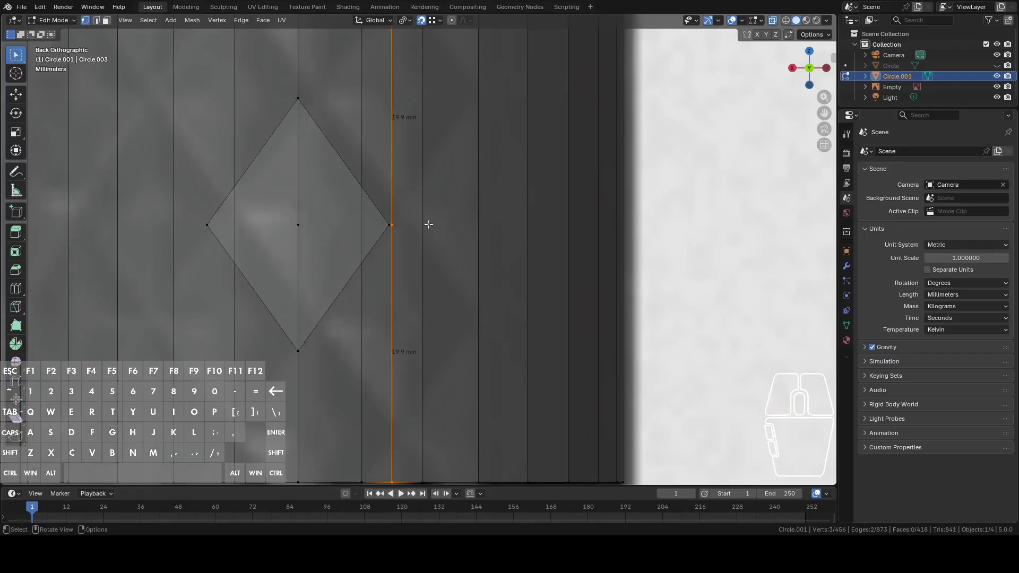
{"action": "left_click", "coordinate": [353, 177], "text": "alt"}
{"action": "left_click", "coordinate": [262, 317], "text": "alt+shift"}
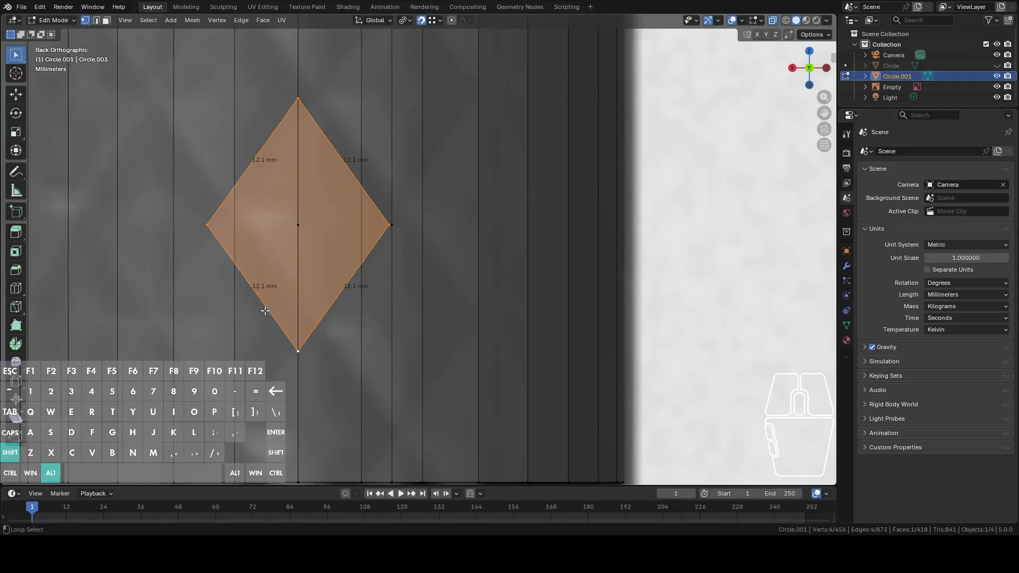
{"action": "scroll", "coordinate": [496, 228], "scroll_direction": "up", "scroll_amount": 4}
{"action": "key", "text": "s"}
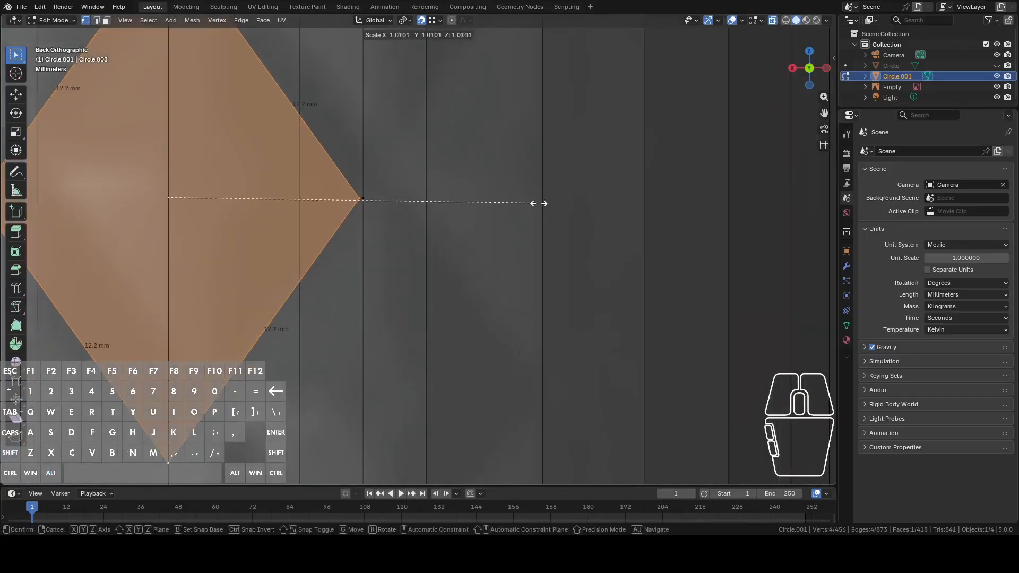
{"action": "left_click", "coordinate": [544, 204]}
{"action": "middle_click_drag", "start_coordinate": [543, 204], "coordinate": [547, 294], "text": "shift"}
{"action": "key", "text": "s"}
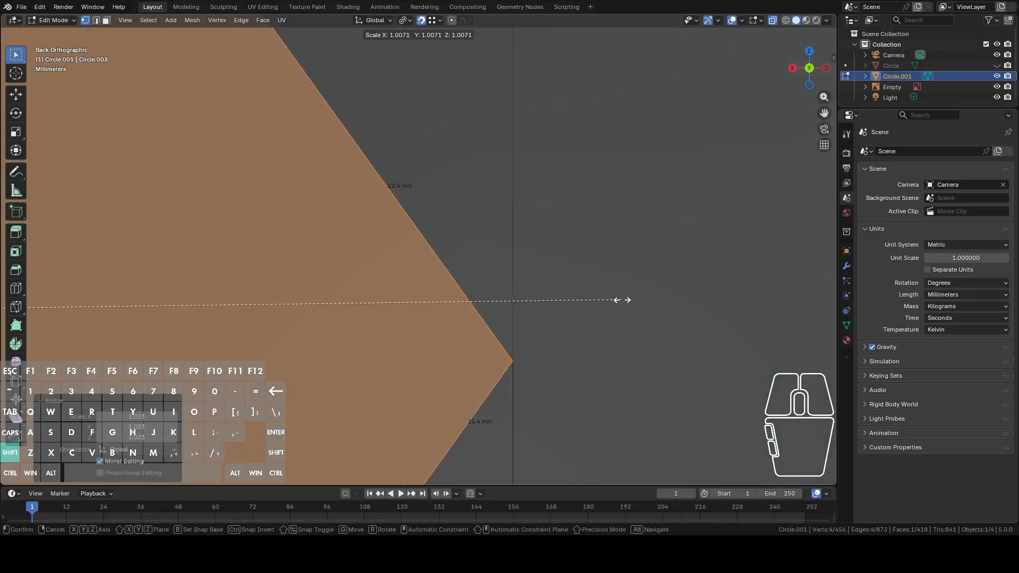
{"action": "left_click", "coordinate": [619, 299]}
{"action": "middle_click_drag", "start_coordinate": [617, 298], "coordinate": [542, 297], "text": "shift"}
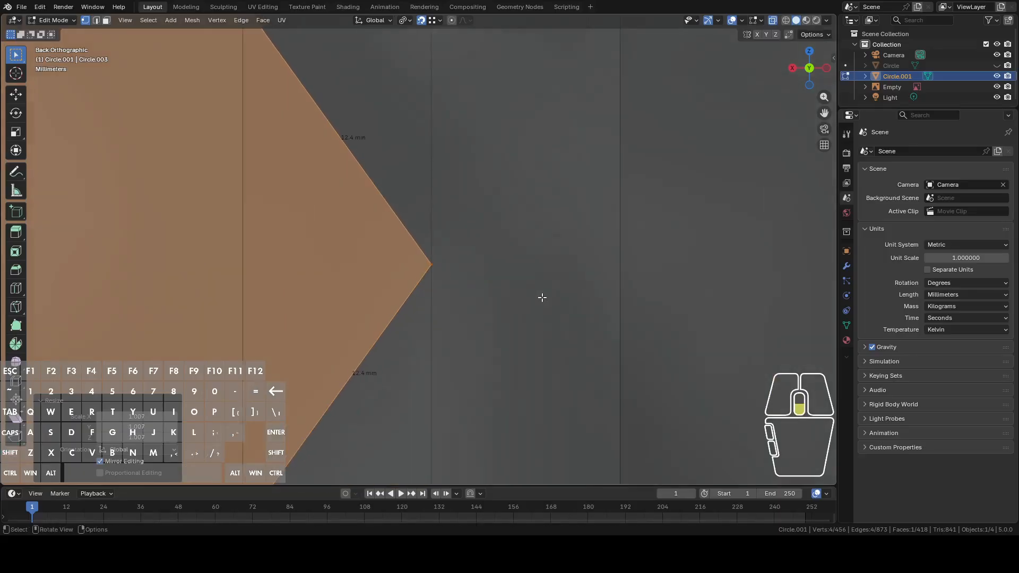
Delete the guide edge's midpoint, upper and lower vertices beside the diamond
{"action": "scroll", "coordinate": [542, 298], "scroll_direction": "down", "scroll_amount": 8}
{"action": "scroll", "coordinate": [453, 271], "scroll_direction": "up", "scroll_amount": 2}
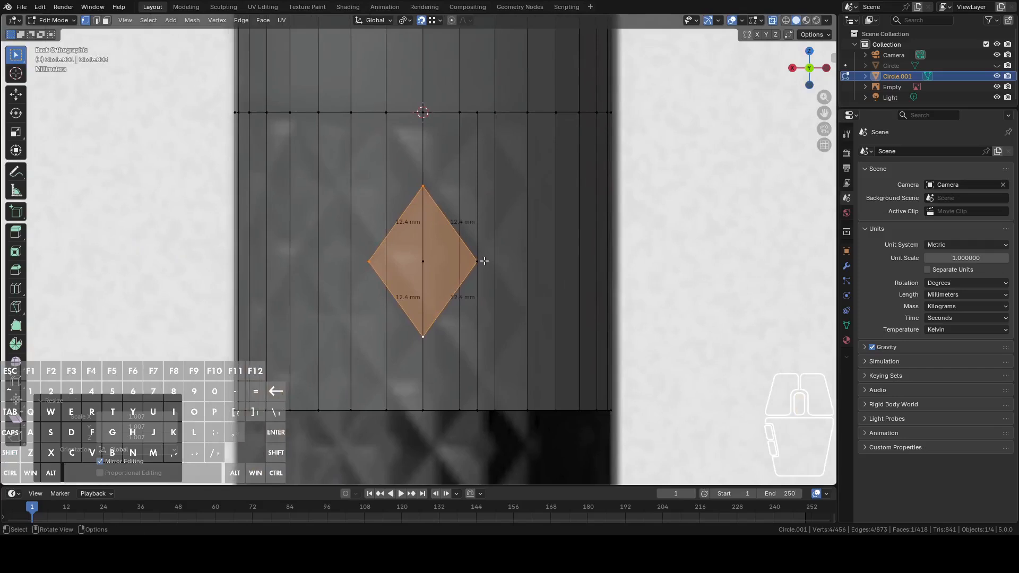
{"action": "left_click", "coordinate": [479, 261]}
{"action": "left_click", "coordinate": [481, 114], "text": "shift"}
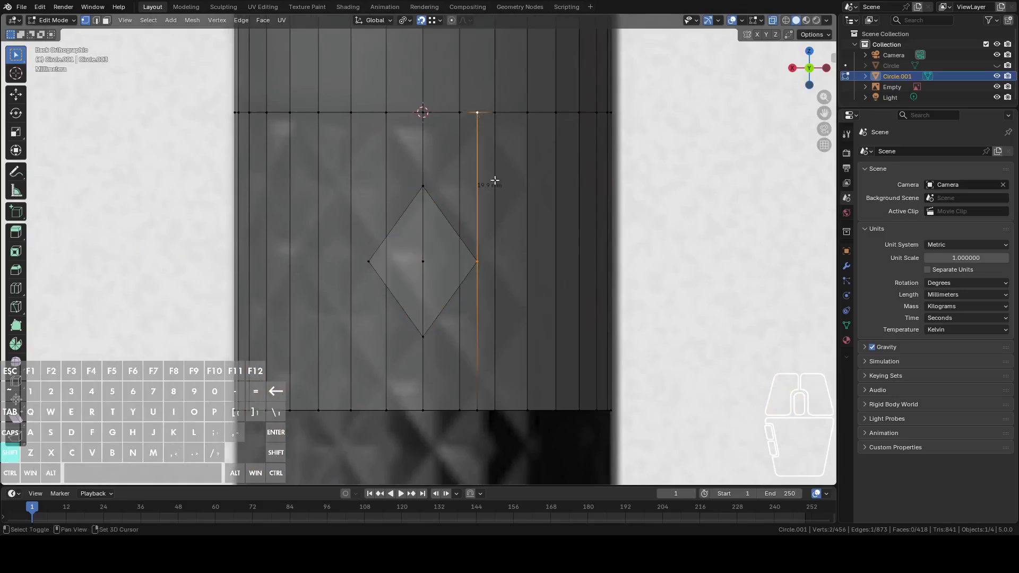
{"action": "left_click", "coordinate": [479, 409], "text": "shift"}
{"action": "right_click", "coordinate": [511, 470]}
{"action": "left_click", "coordinate": [477, 521]}
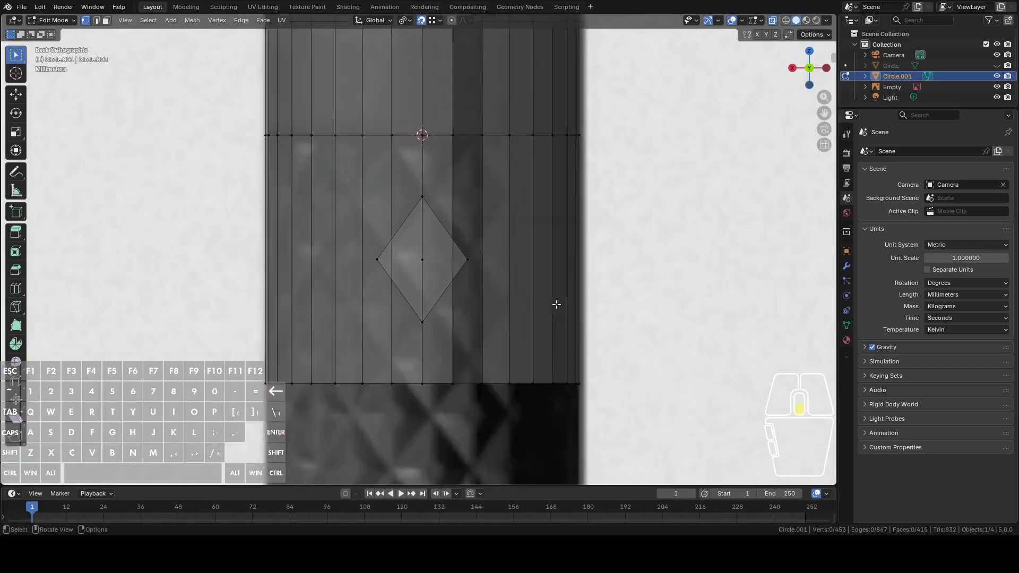
Fill the two gaps in the grip wall with faces between their opposite vertical edges
{"action": "middle_click_drag", "start_coordinate": [555, 303], "coordinate": [535, 271]}
{"action": "left_click", "coordinate": [502, 279]}
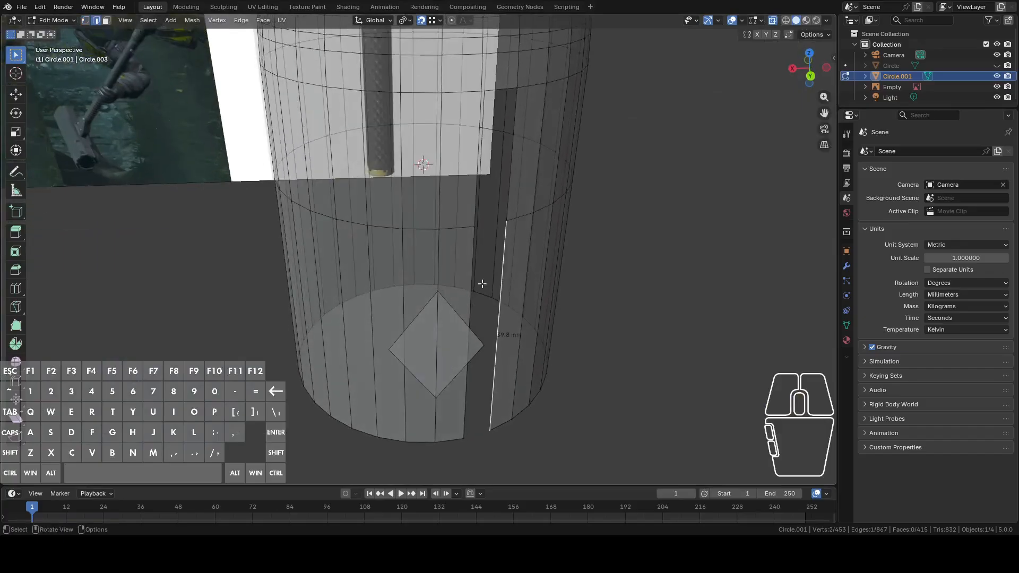
{"action": "left_click", "coordinate": [469, 298], "text": "shift"}
{"action": "key", "text": "f"}
{"action": "middle_click_drag", "start_coordinate": [470, 318], "coordinate": [610, 240]}
{"action": "left_click", "coordinate": [482, 247]}
{"action": "left_click", "coordinate": [521, 239], "text": "shift"}
{"action": "key", "text": "f"}
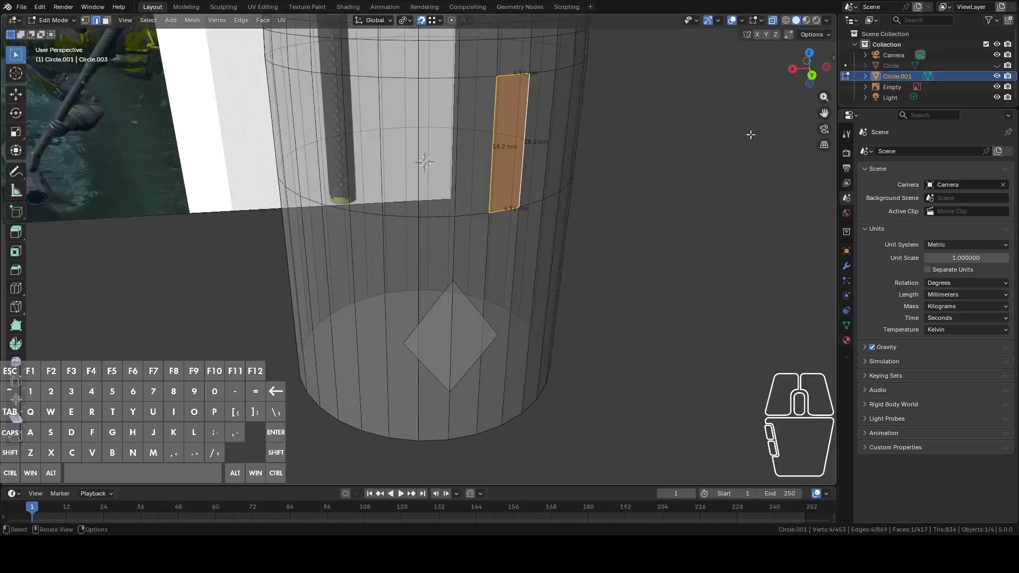
Select the whole diamond and move it along Y until it stands clear of the grip surface
{"action": "left_click", "coordinate": [808, 68]}
{"action": "key", "text": "1"}
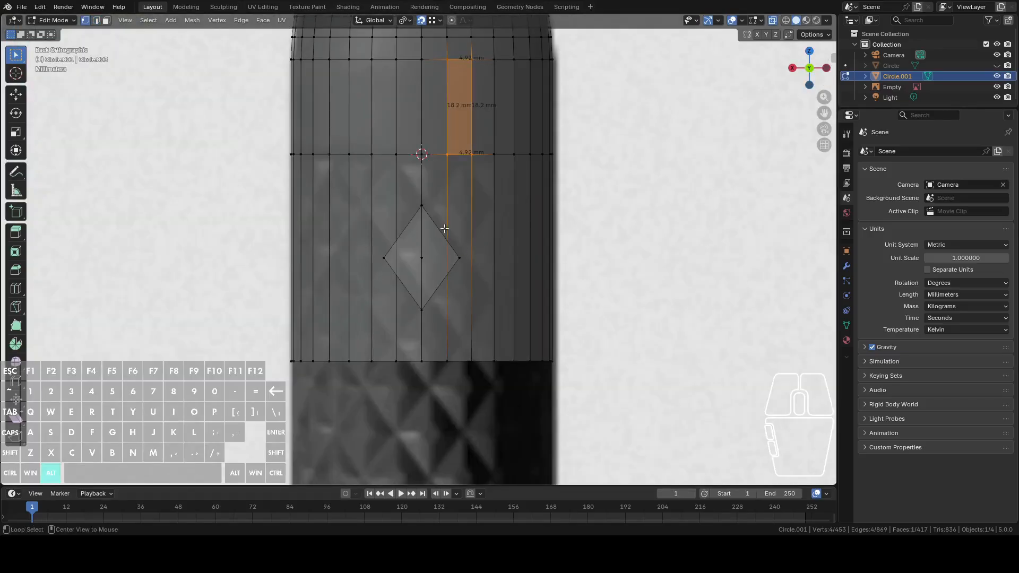
{"action": "left_click", "coordinate": [444, 227], "text": "alt"}
{"action": "left_click", "coordinate": [445, 227], "text": "alt"}
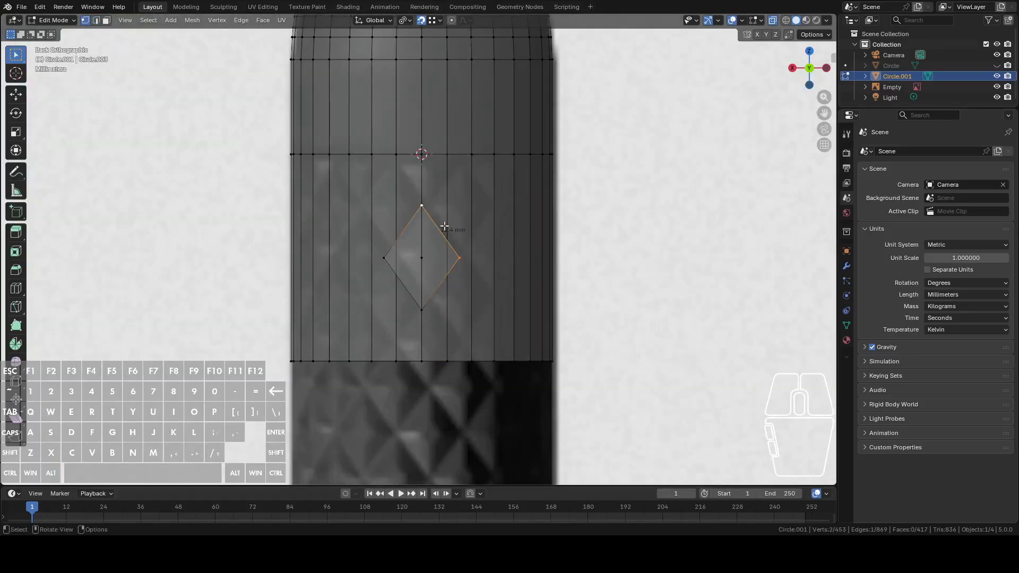
{"action": "left_click", "coordinate": [408, 287], "text": "alt+shift"}
{"action": "middle_click_drag", "start_coordinate": [636, 307], "coordinate": [587, 347]}
{"action": "key", "text": "g"}
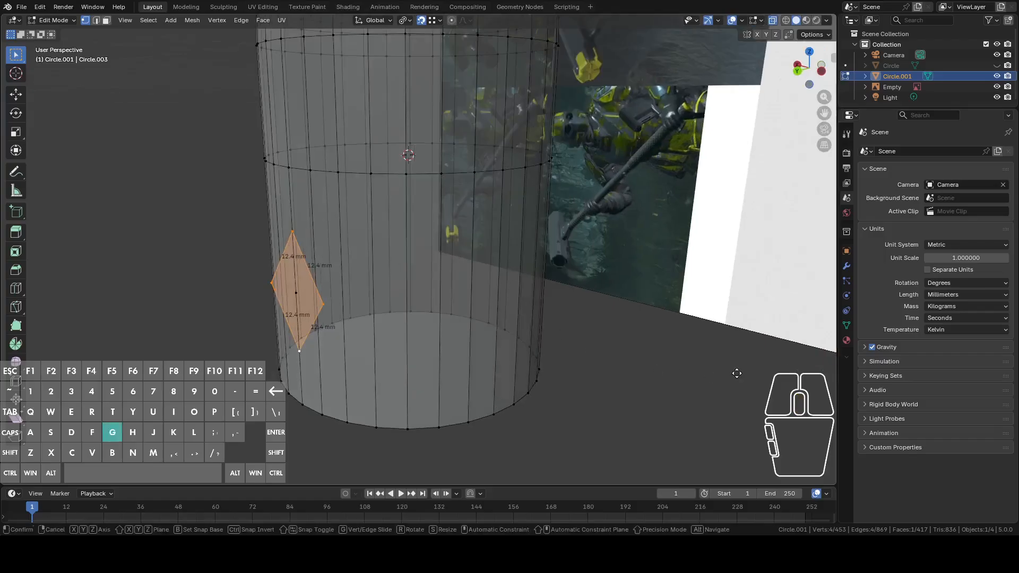
{"action": "key", "text": "y"}
{"action": "left_click", "coordinate": [666, 396]}
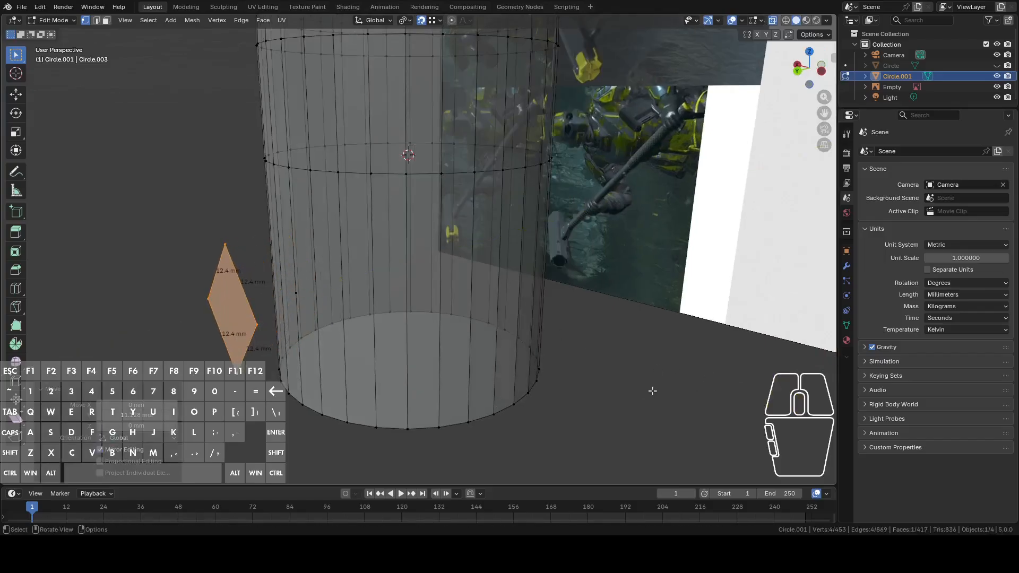
Separate the selected diamond from the grip mesh into its own object
{"action": "left_click", "coordinate": [798, 67]}
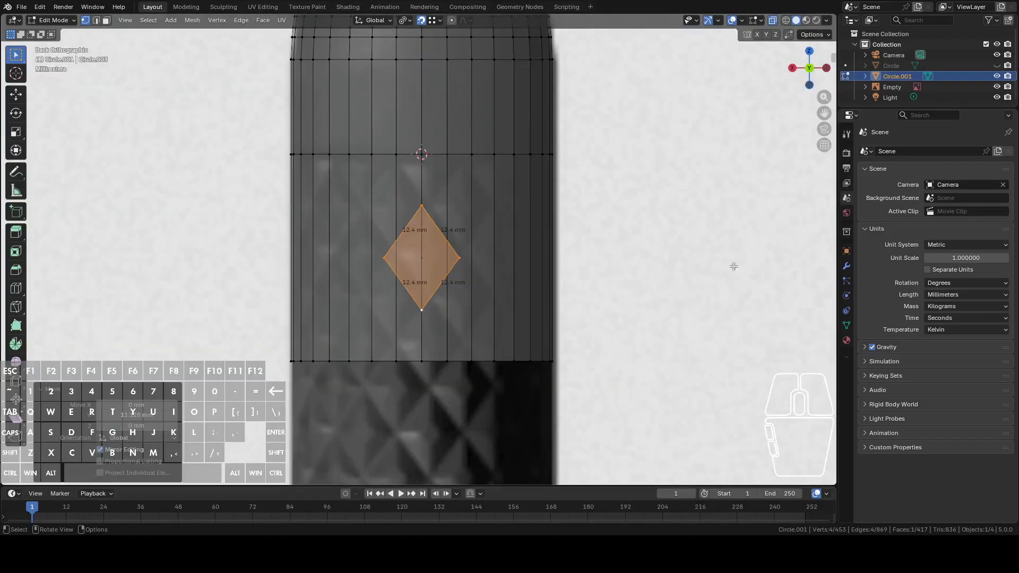
{"action": "key", "text": "p"}
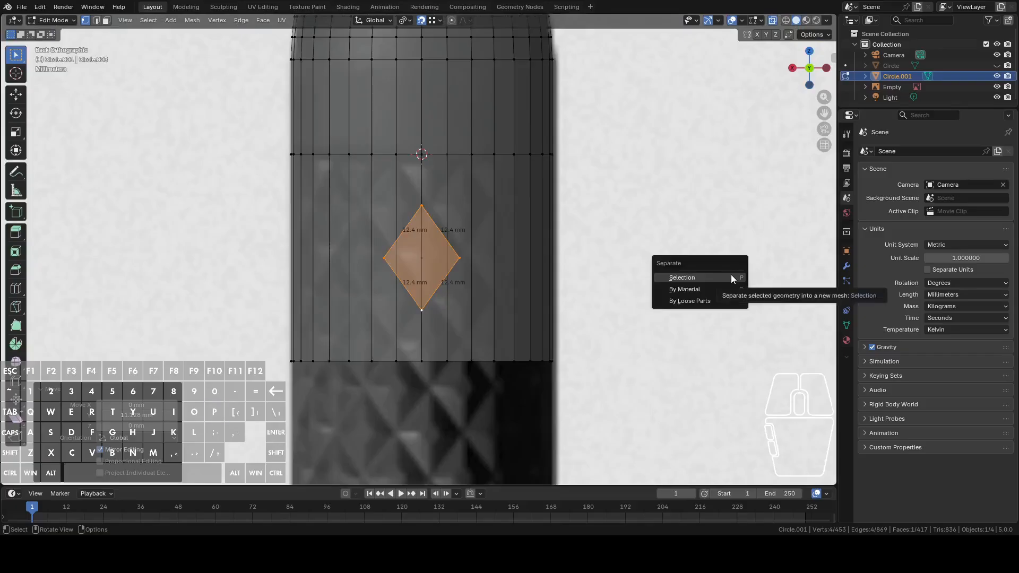
{"action": "left_click", "coordinate": [730, 275]}
Try selecting the grip and the separated diamond together in Object Mode
{"action": "middle_click_drag", "start_coordinate": [540, 259], "coordinate": [585, 295]}
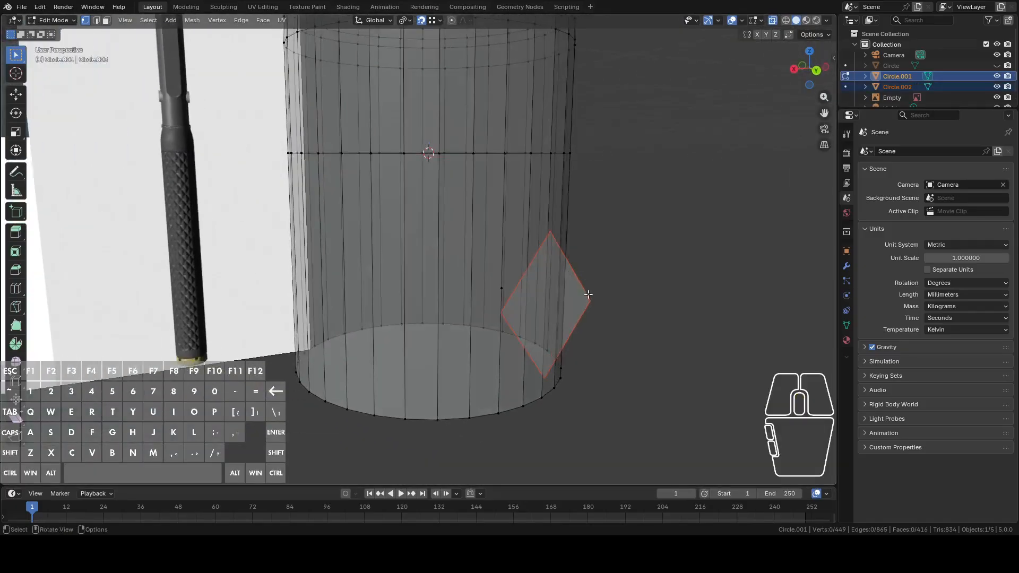
{"action": "key", "text": "Tab"}
{"action": "key", "text": "Tab"}
{"action": "key", "text": "Tab"}
{"action": "left_click", "coordinate": [530, 177]}
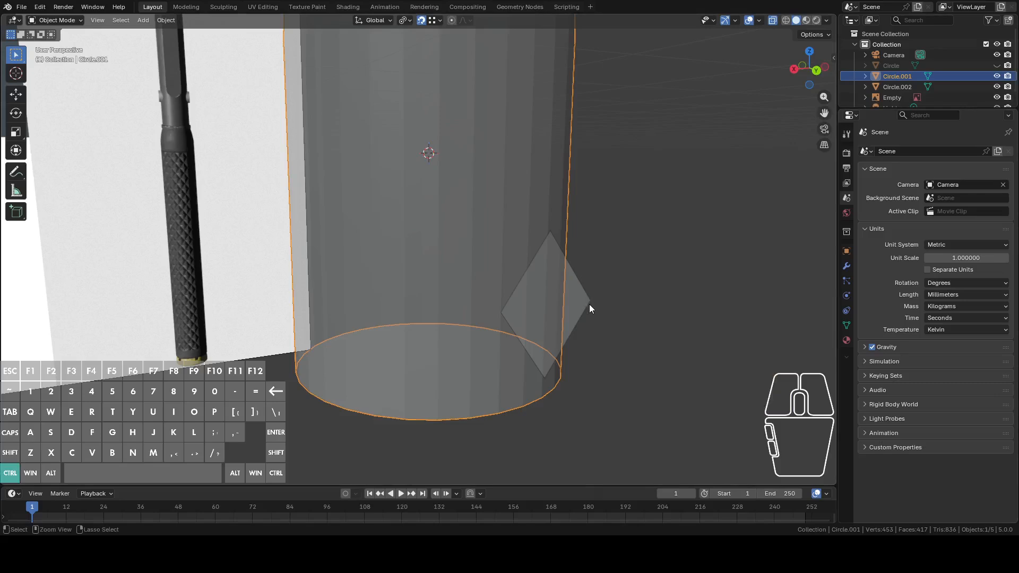
{"action": "middle_click_drag", "start_coordinate": [589, 304], "coordinate": [624, 314]}
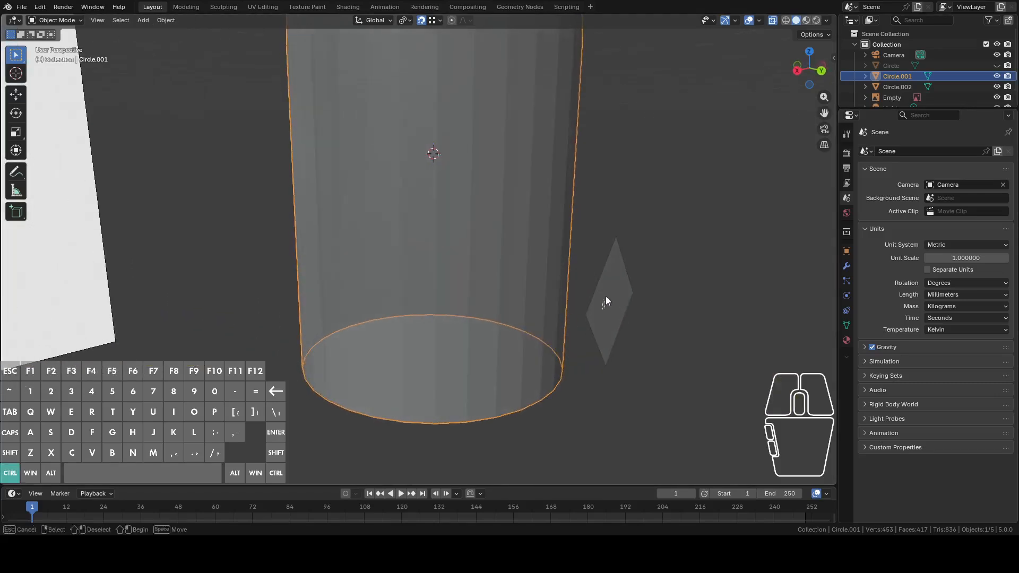
{"action": "left_click_drag", "start_coordinate": [606, 298], "coordinate": [611, 286], "text": "ctrl"}
{"action": "left_click_drag", "start_coordinate": [600, 224], "coordinate": [651, 289], "text": "ctrl"}
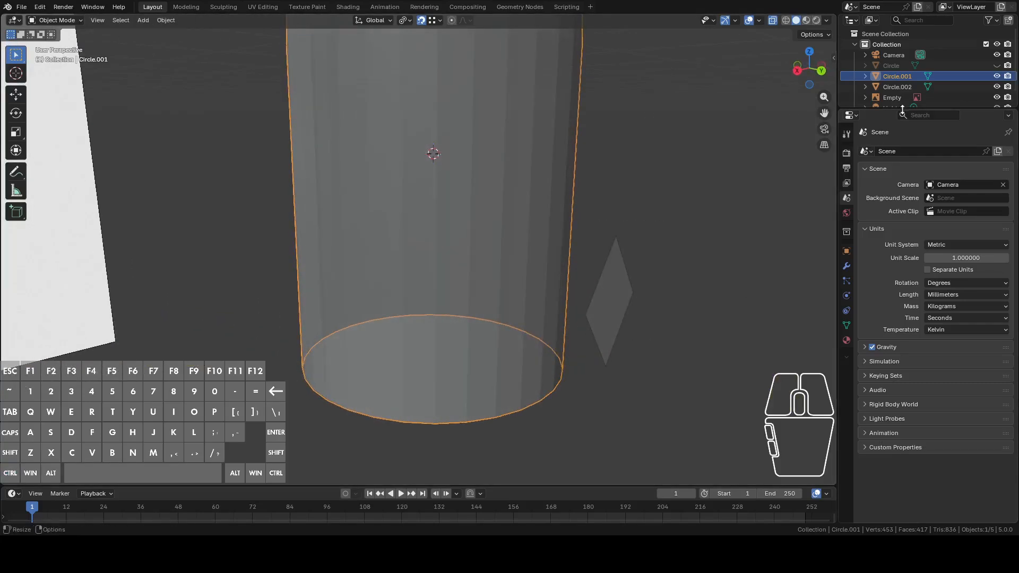
{"action": "left_click", "coordinate": [600, 300]}
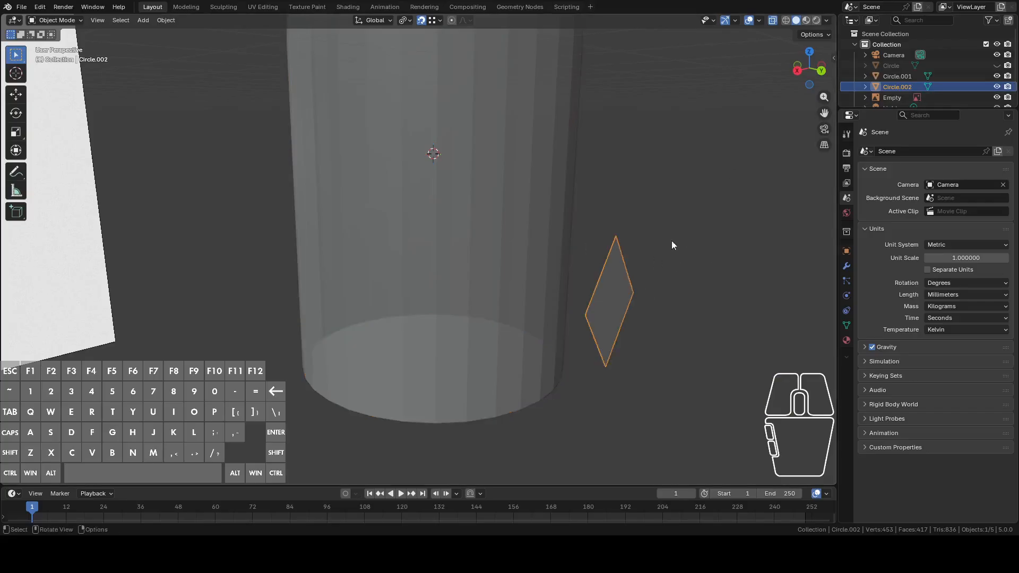
Edit the grip mesh with the diamond object as cutter and Knife Project its outline from the back view with Cut Through
{"action": "left_click", "coordinate": [505, 215]}
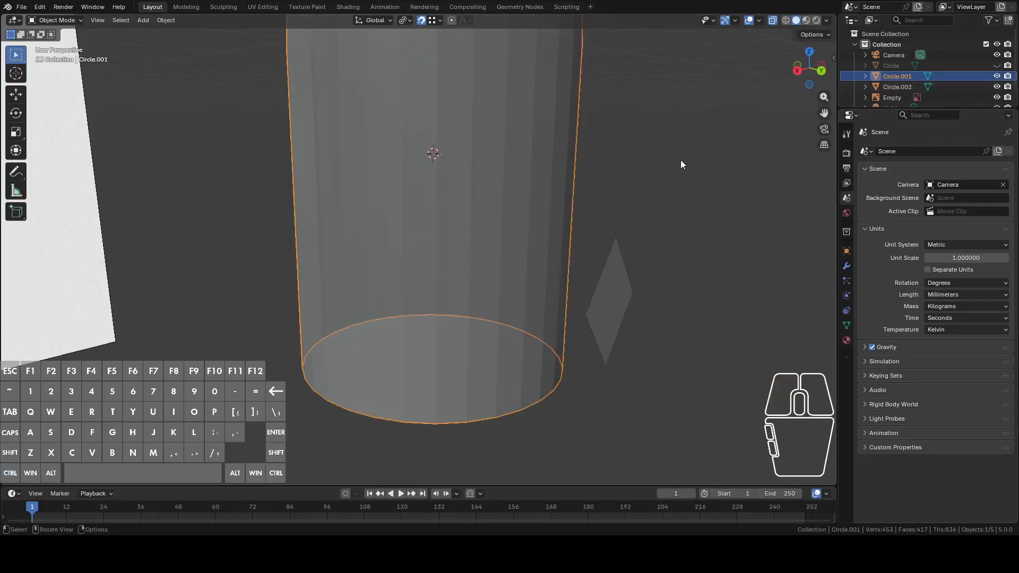
{"action": "key", "text": "Tab"}
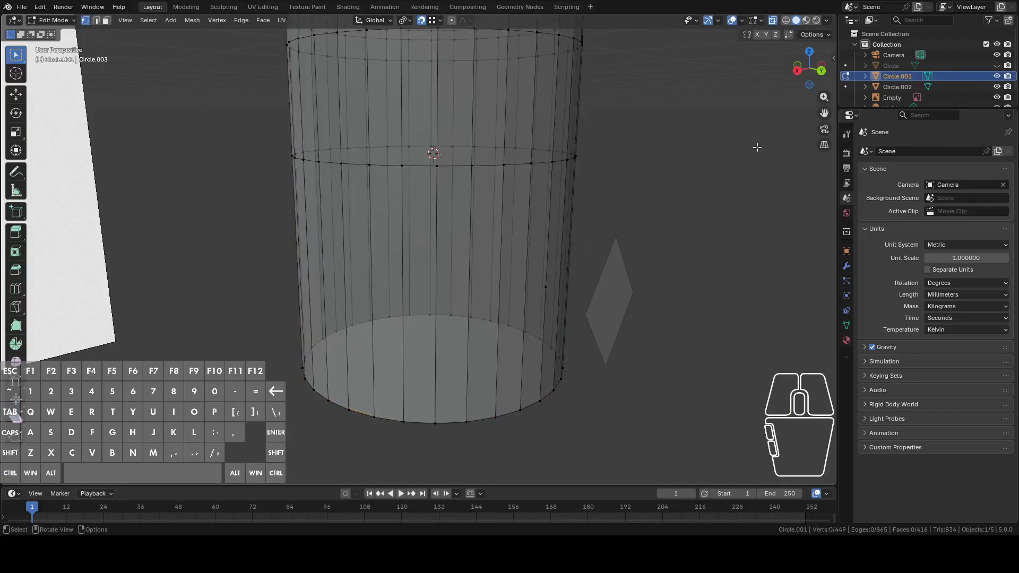
{"action": "left_click", "coordinate": [897, 87], "text": "ctrl"}
{"action": "left_click", "coordinate": [822, 71]}
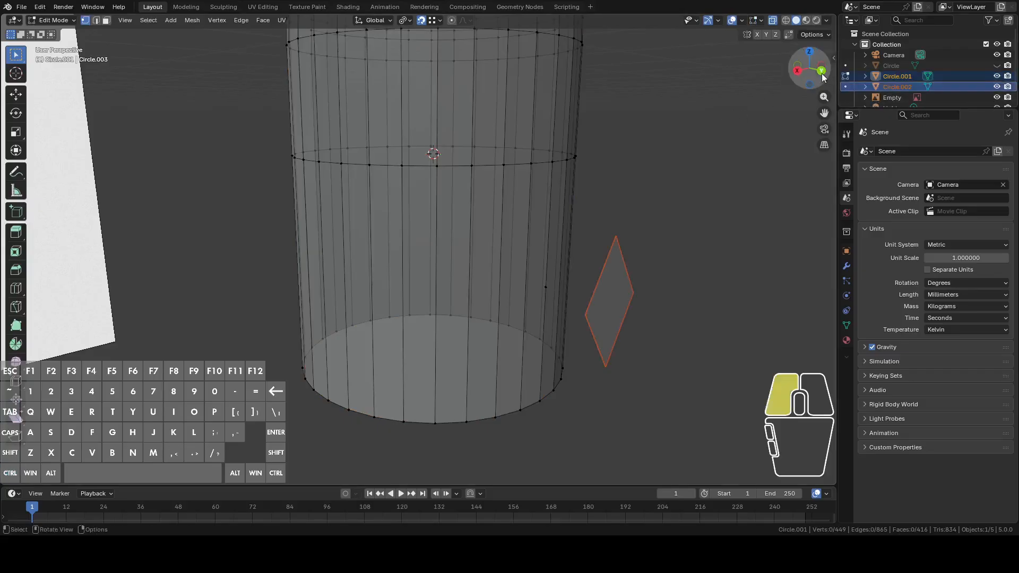
{"action": "left_click", "coordinate": [175, 20]}
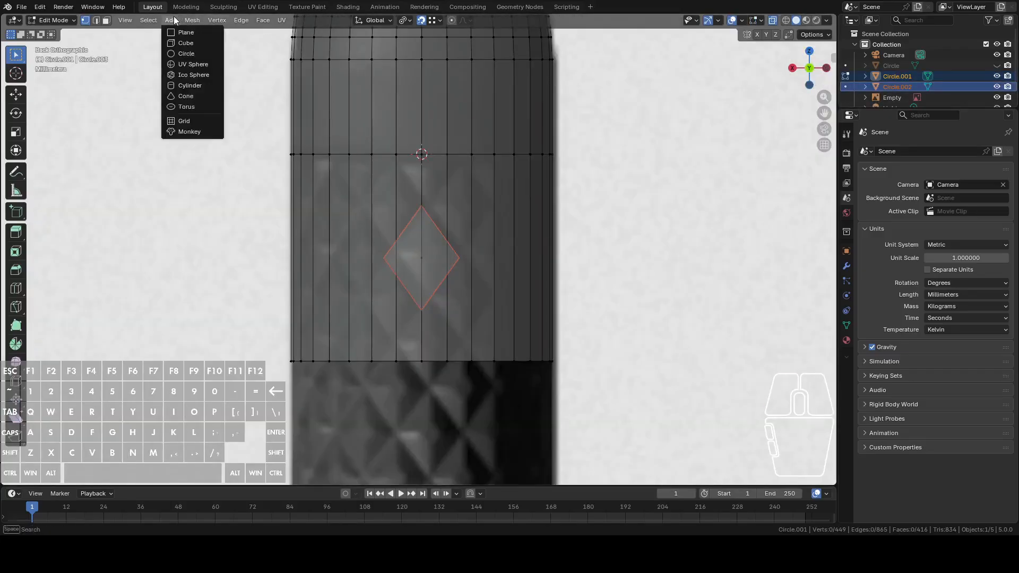
{"action": "mouse_move", "coordinate": [196, 19]}
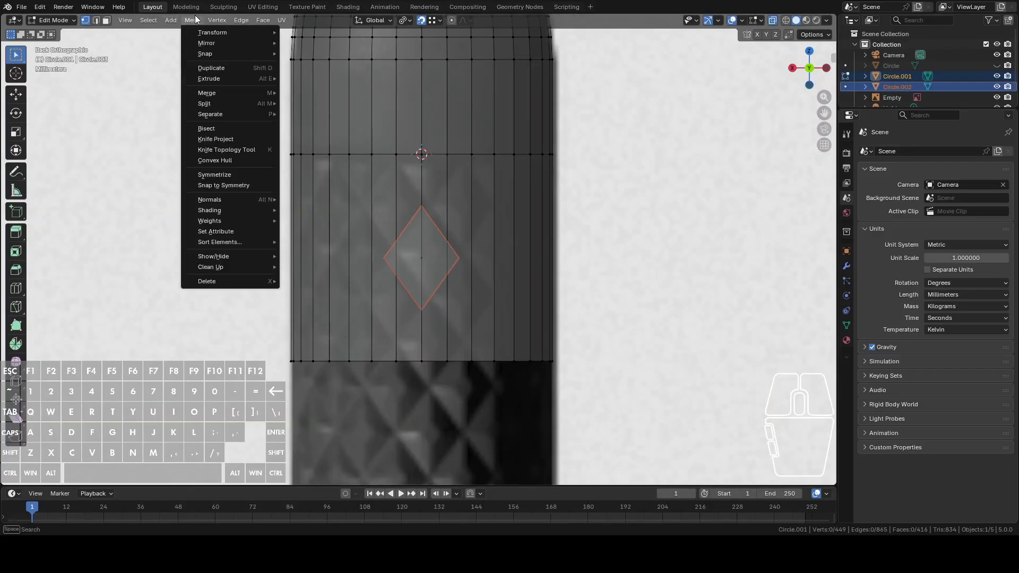
{"action": "left_click", "coordinate": [228, 140]}
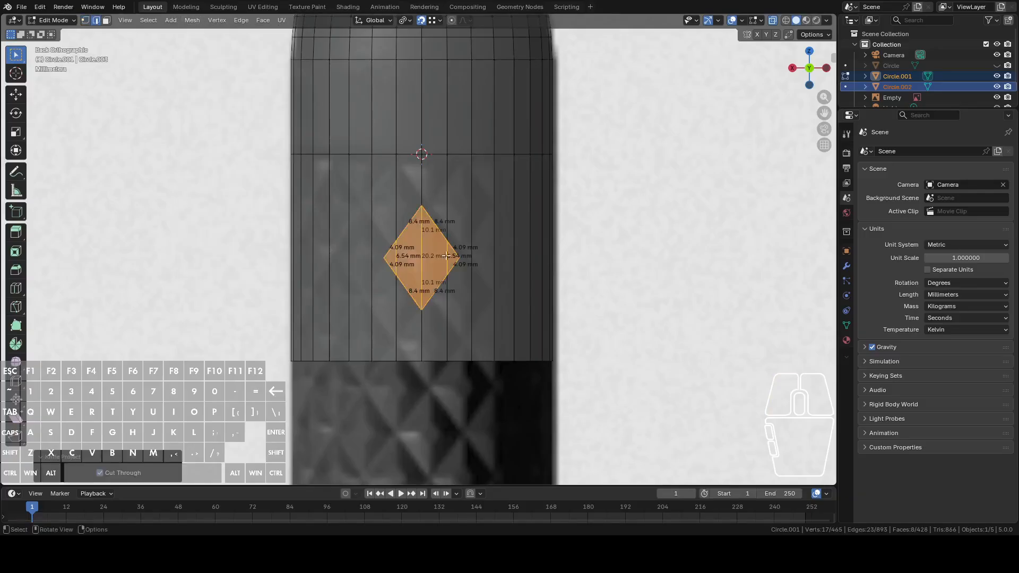
Delete the vertex and leftover edges inside the cut diamond outline on the grip, opening a diamond-shaped hole
{"action": "middle_click_drag", "start_coordinate": [446, 256], "coordinate": [523, 268]}
{"action": "left_click", "coordinate": [552, 295]}
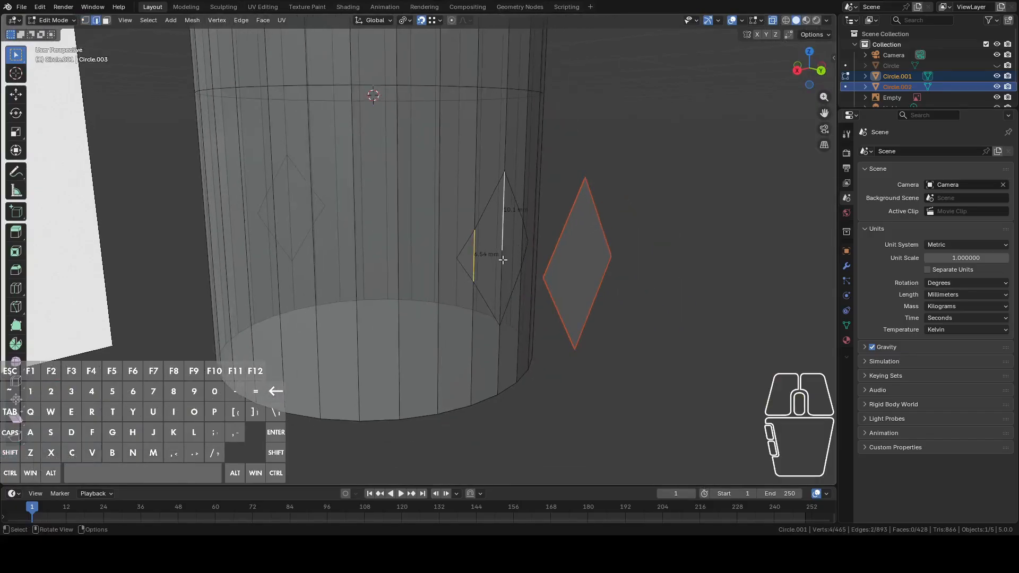
{"action": "key", "text": "1"}
{"action": "left_click", "coordinate": [502, 253]}
{"action": "right_click", "coordinate": [518, 247]}
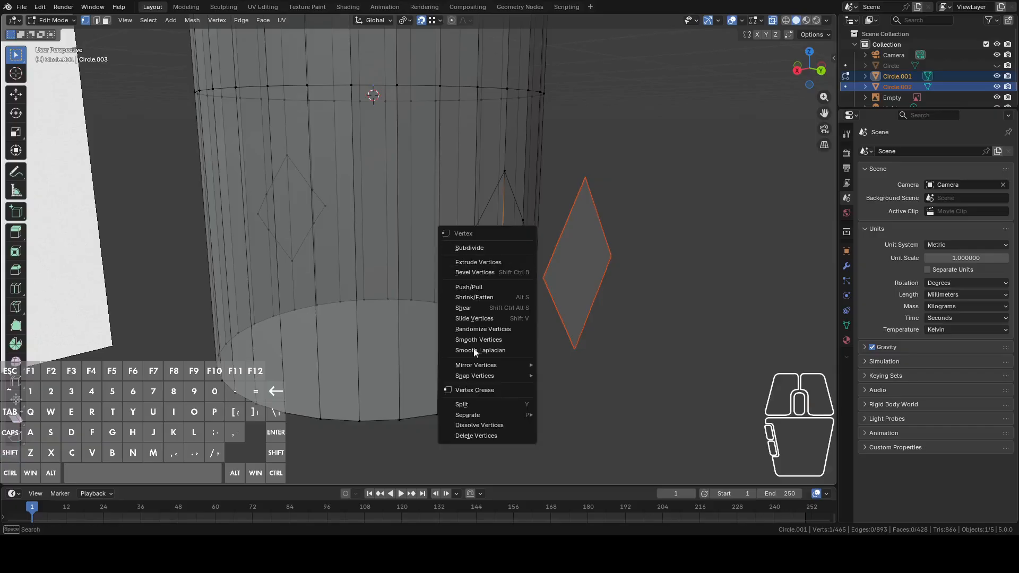
{"action": "left_click", "coordinate": [477, 432]}
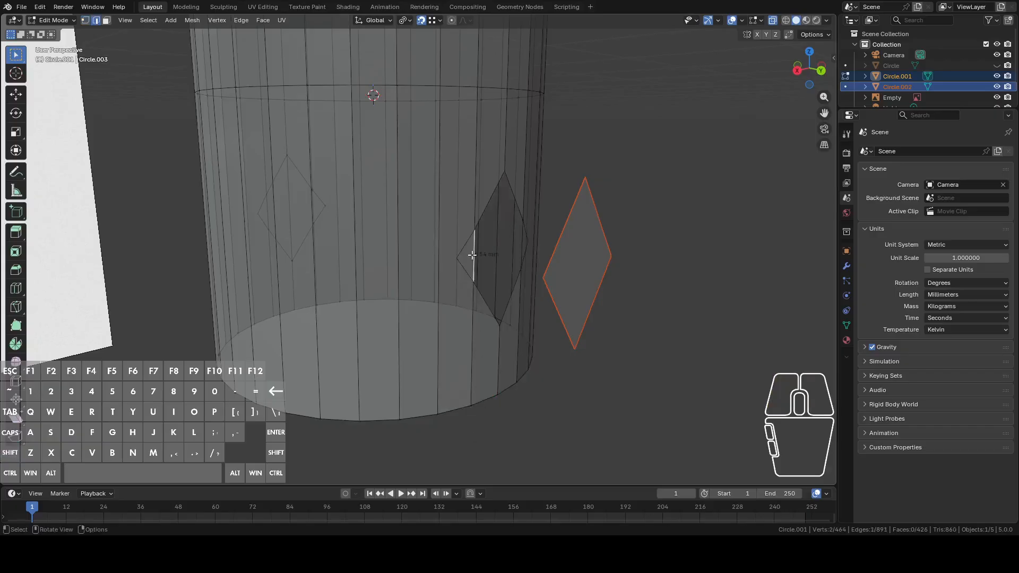
{"action": "middle_click_drag", "start_coordinate": [472, 255], "coordinate": [509, 255]}
{"action": "left_click", "coordinate": [510, 253], "text": "shift"}
{"action": "key", "text": "x"}
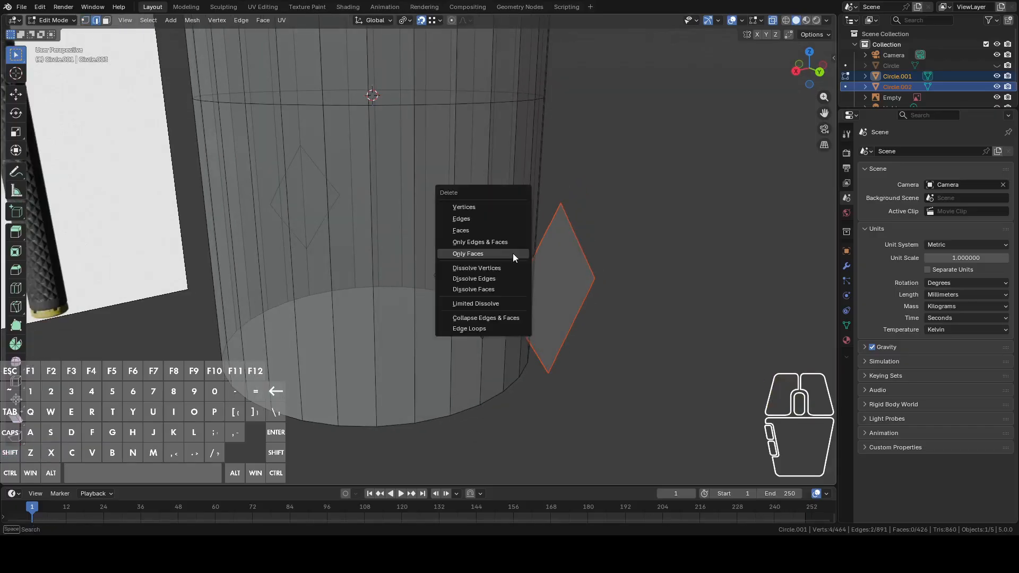
{"action": "left_click", "coordinate": [489, 219]}
Hide the separated diamond cutter object and reopen the grip mesh for editing
{"action": "key", "text": "Tab"}
{"action": "left_click", "coordinate": [576, 251]}
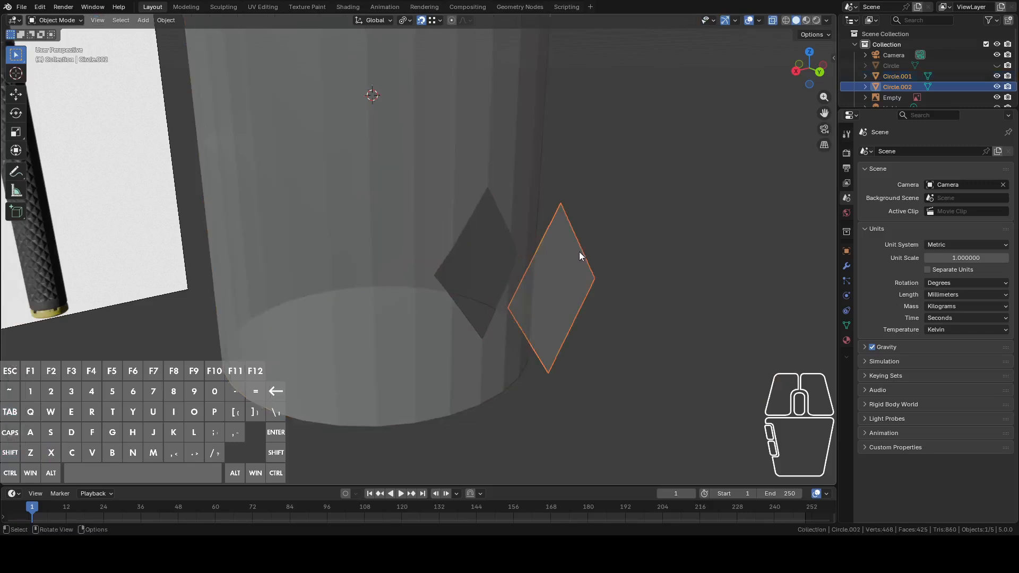
{"action": "key", "text": "h"}
{"action": "left_click", "coordinate": [504, 199]}
{"action": "key", "text": "Tab"}
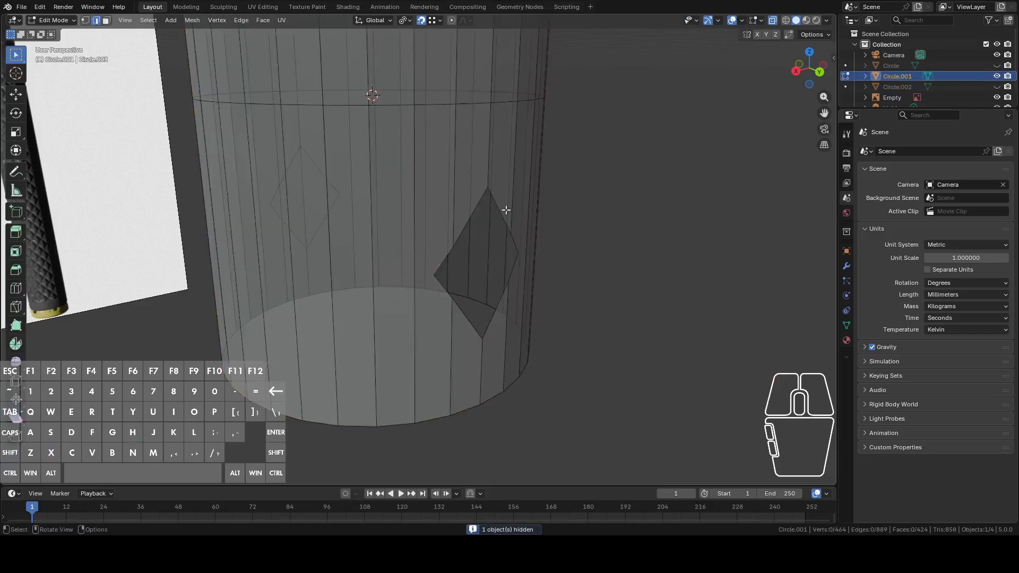
Select the diamond hole's border vertices, extrude them outward along Y, and fill the raised outline with a face
{"action": "key", "text": "1"}
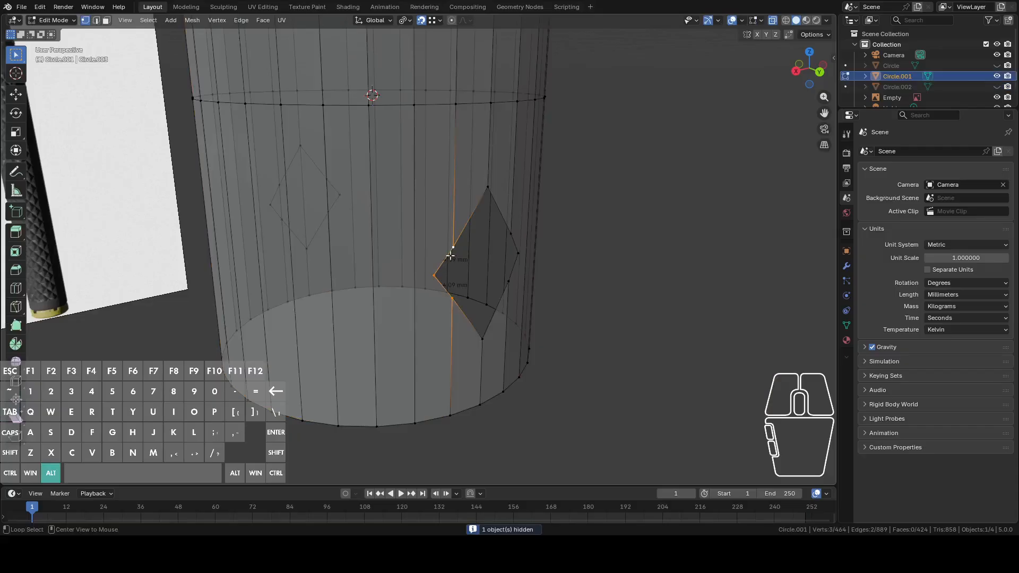
{"action": "left_click", "coordinate": [489, 189], "text": "shift"}
{"action": "left_click", "coordinate": [511, 235], "text": "shift"}
{"action": "left_click", "coordinate": [521, 254], "text": "shift"}
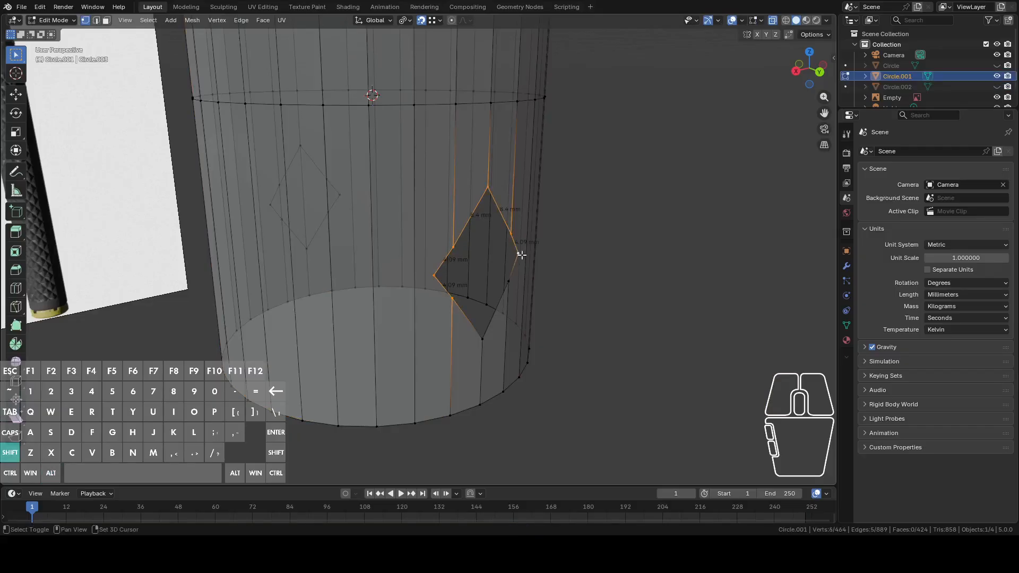
{"action": "middle_click_drag", "start_coordinate": [494, 332], "coordinate": [647, 278]}
{"action": "key", "text": "e"}
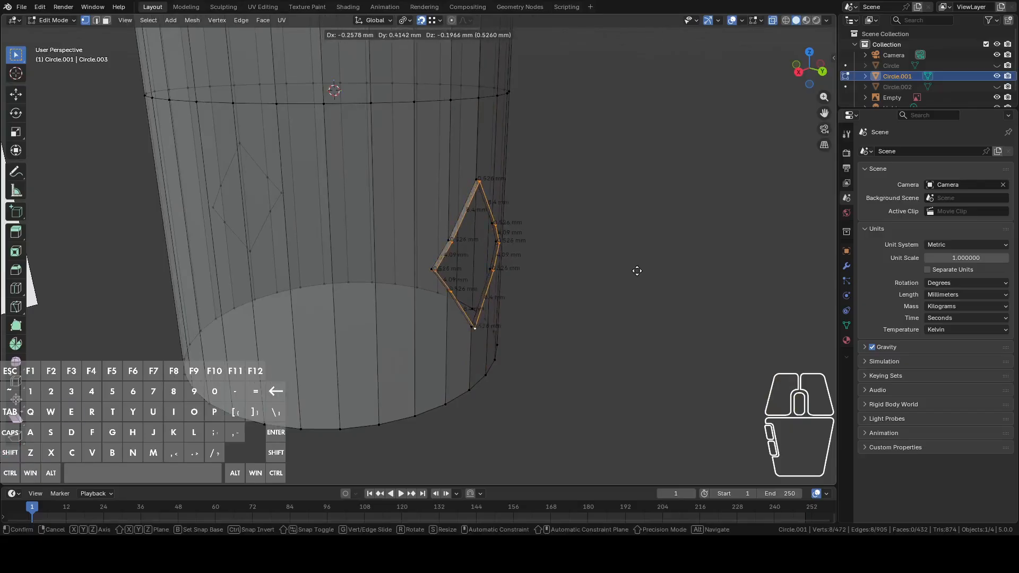
{"action": "key", "text": "y"}
{"action": "left_click", "coordinate": [642, 273]}
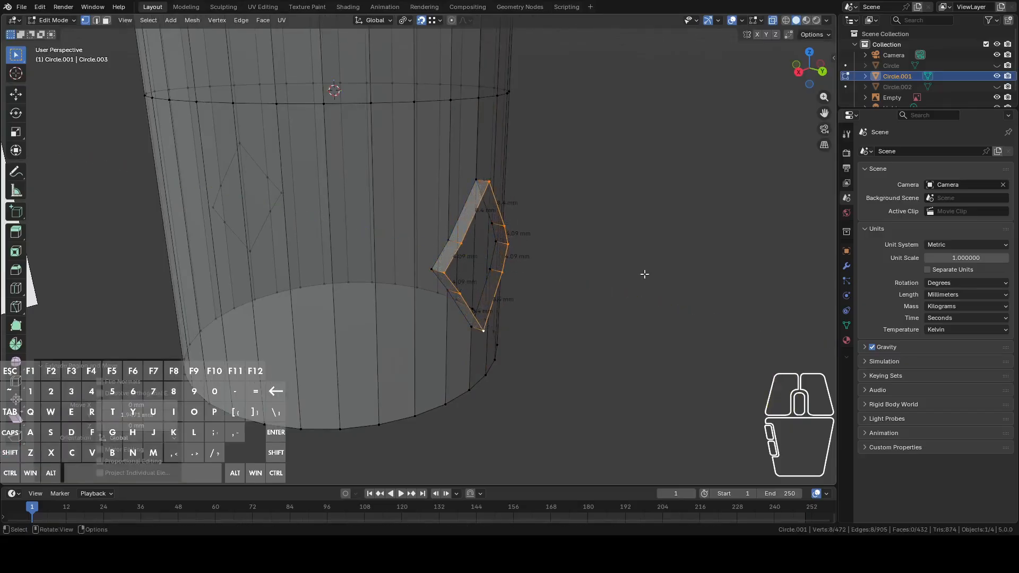
{"action": "key", "text": "f"}
{"action": "middle_click_drag", "start_coordinate": [644, 276], "coordinate": [629, 265]}
Try extruding the raised diamond face in place and scaling it inward to about half size from the back view
{"action": "left_click", "coordinate": [819, 72]}
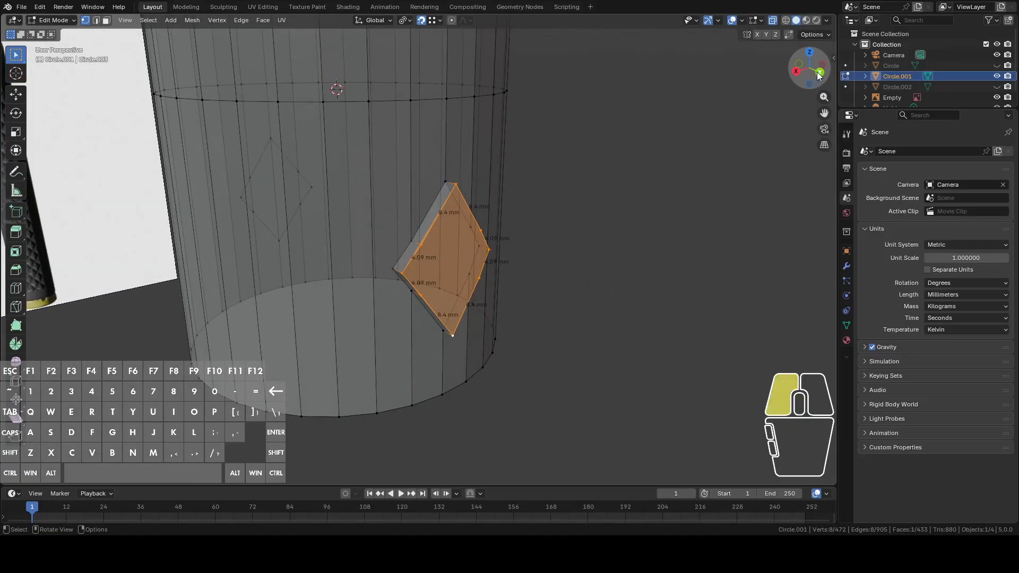
{"action": "scroll", "coordinate": [501, 156], "scroll_direction": "up", "scroll_amount": 3}
{"action": "middle_click_drag", "start_coordinate": [488, 154], "coordinate": [637, 213], "text": "shift"}
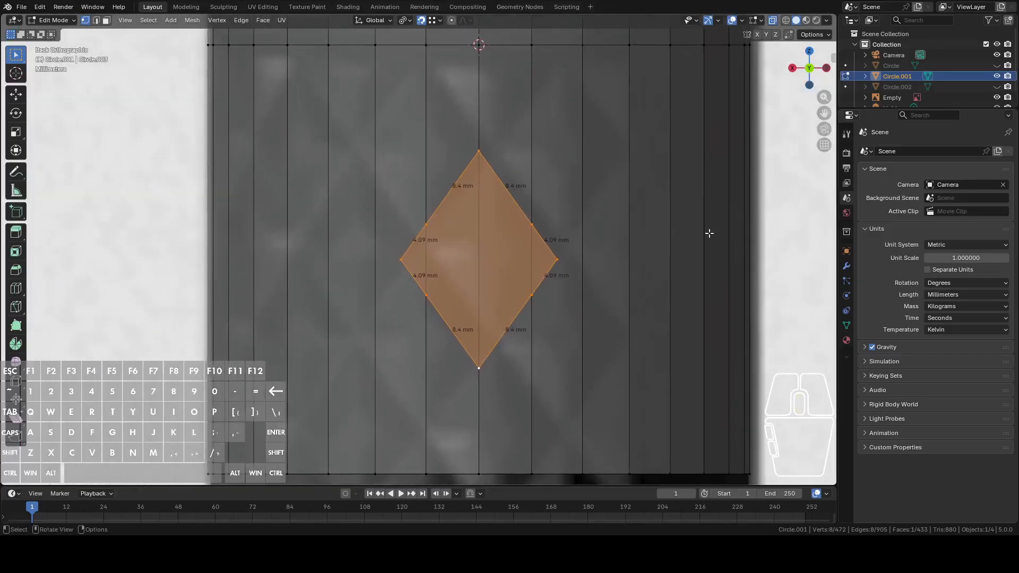
{"action": "key", "text": "s"}
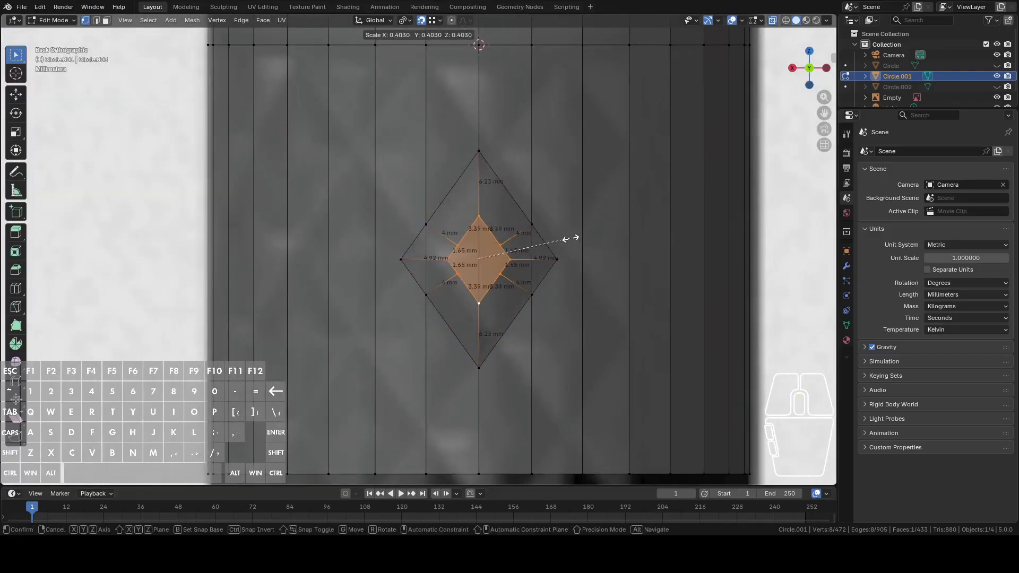
{"action": "left_click", "coordinate": [599, 254]}
Try bevelling the inner diamond's edges with 6 segments and a 2.34 mm width, and undo the bevel
{"action": "key", "text": "2"}
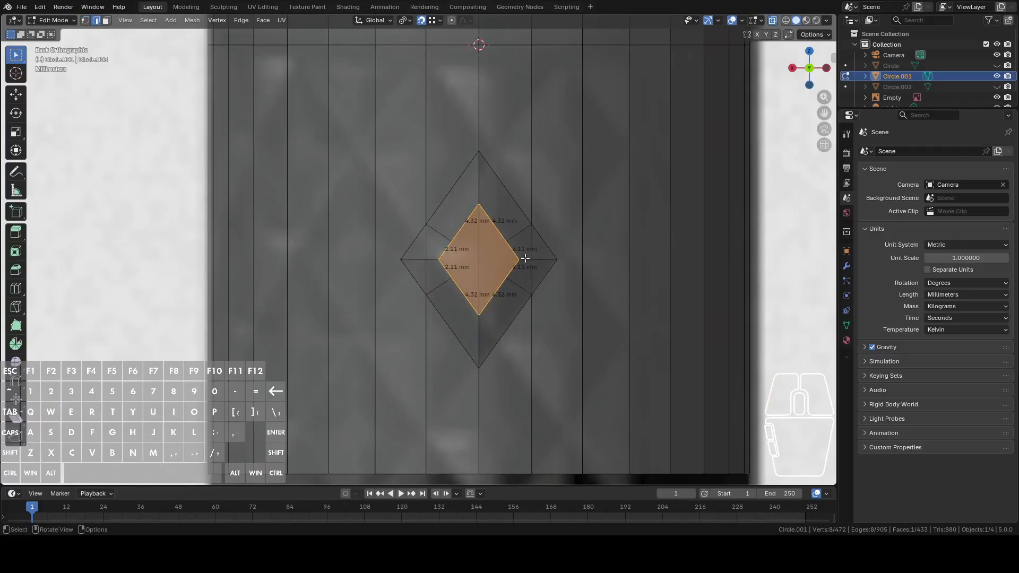
{"action": "right_click", "coordinate": [565, 244]}
{"action": "left_click", "coordinate": [539, 237]}
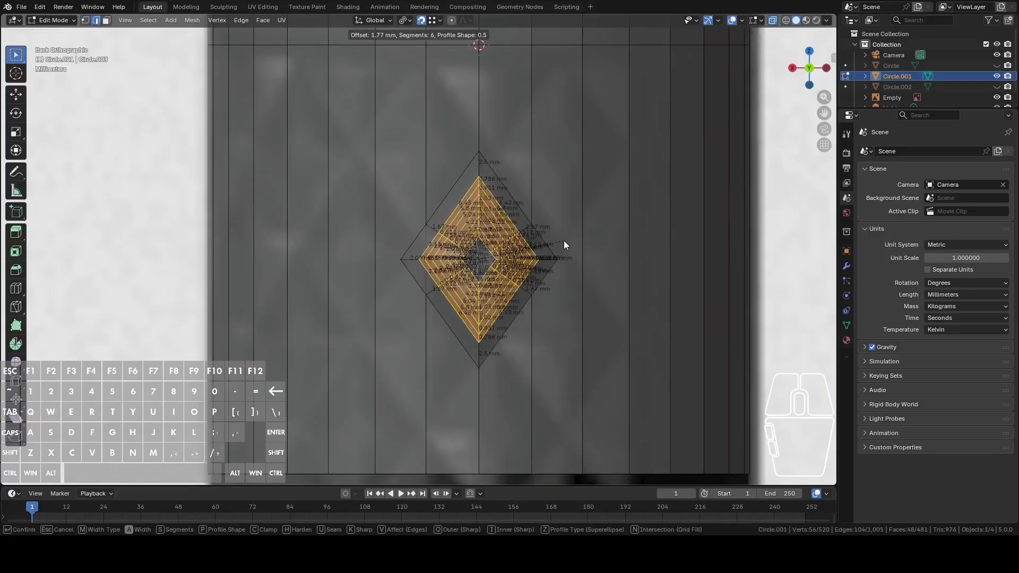
{"action": "left_click", "coordinate": [570, 242]}
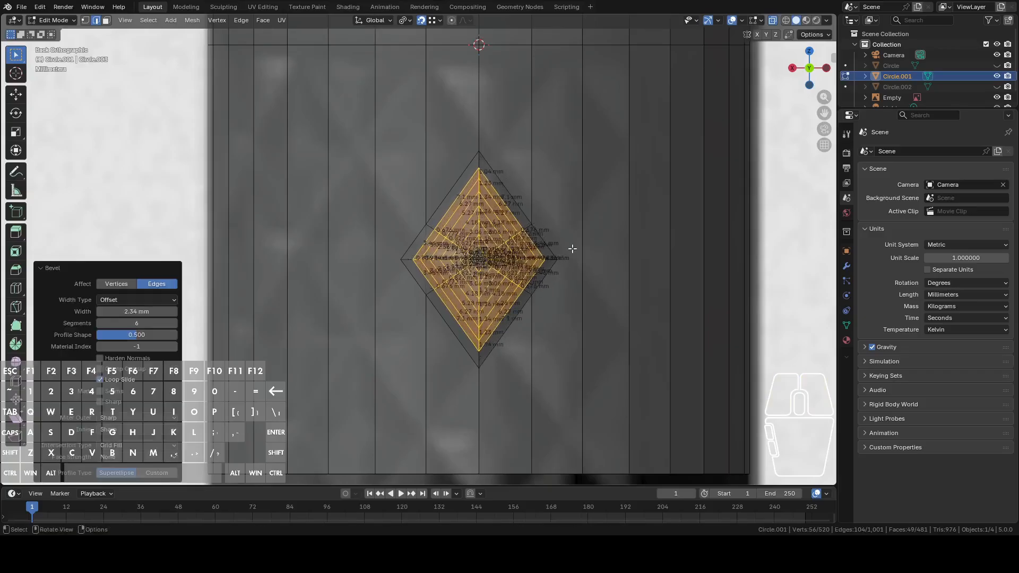
{"action": "key", "text": "Tab"}
{"action": "key", "text": "Tab"}
{"action": "middle_click_drag", "start_coordinate": [603, 252], "coordinate": [680, 242]}
{"action": "left_click", "coordinate": [639, 253]}
{"action": "key", "text": "ctrl+l"}
{"action": "key", "text": "ctrl+x"}
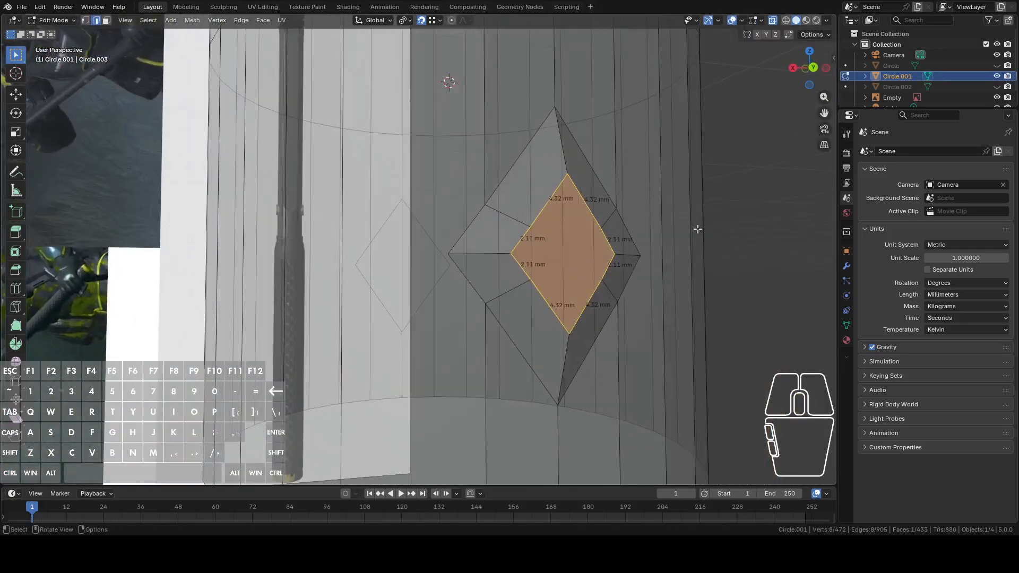
Undo the inward extrusion and scaling of the raised diamond face
{"action": "left_click", "coordinate": [813, 69]}
{"action": "scroll", "coordinate": [690, 165], "scroll_direction": "up", "scroll_amount": 2}
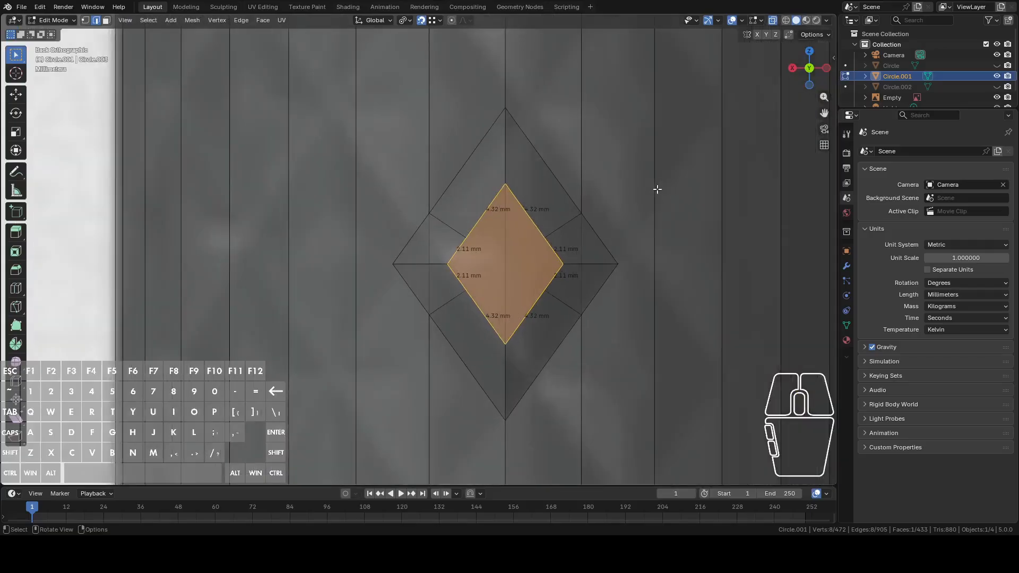
{"action": "key", "text": "ctrl+1"}
{"action": "key", "text": "ctrl+z"}
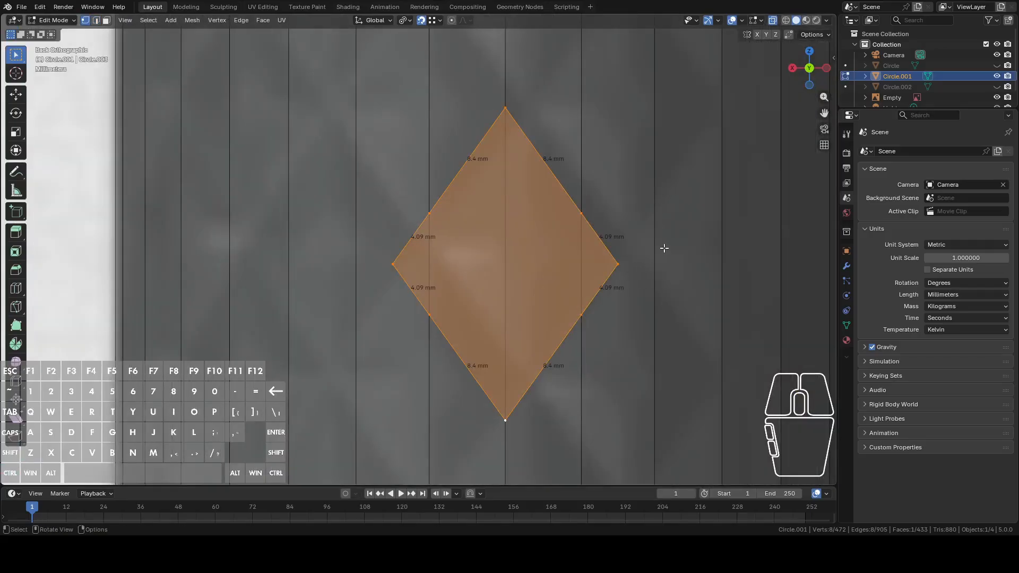
Extrude the raised diamond face in place and scale it inward to about 0.64
{"action": "key", "text": "e"}
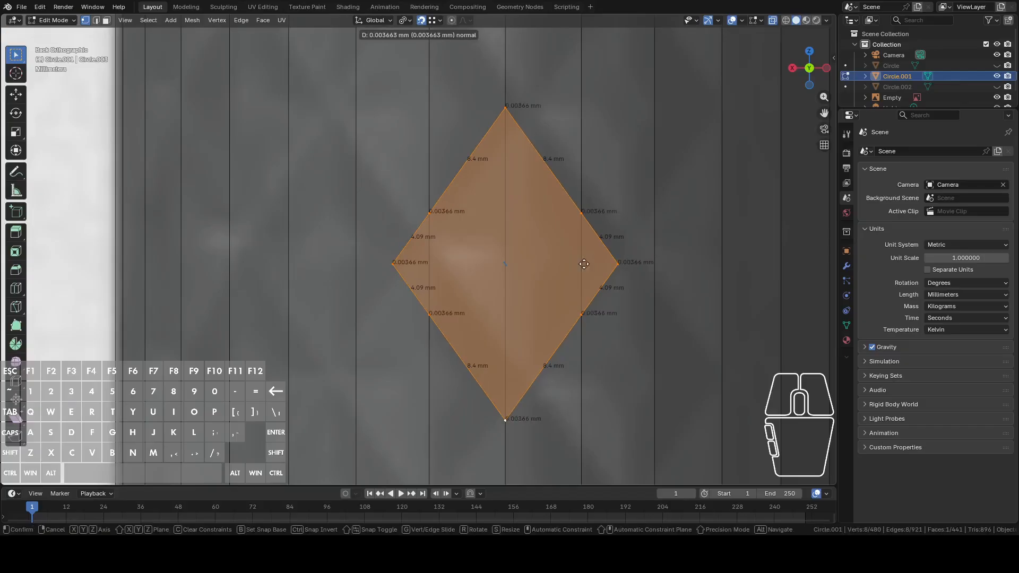
{"action": "key", "text": "s"}
{"action": "left_click", "coordinate": [599, 268]}
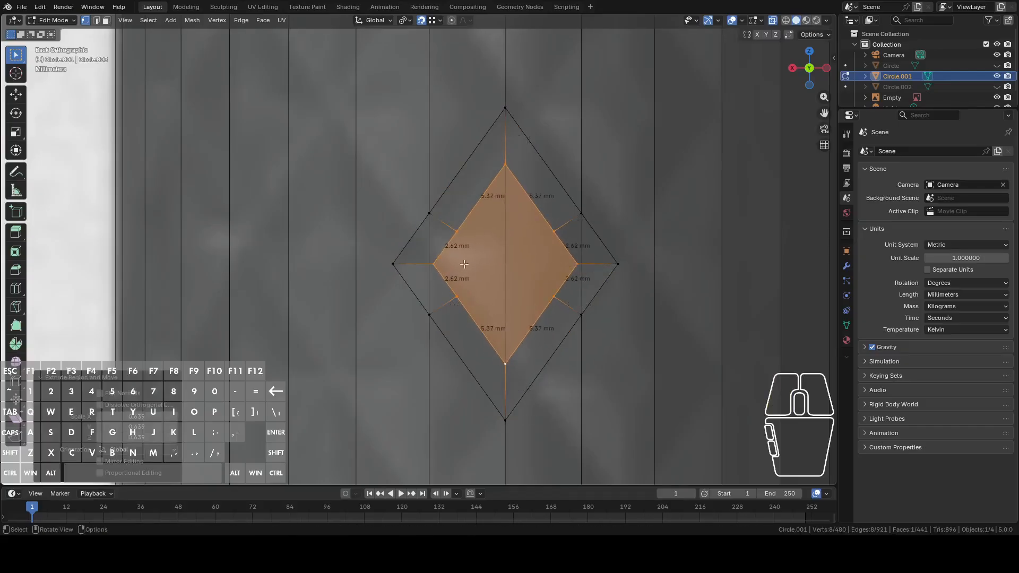
Delete the four intermediate vertices along the inner diamond's sides, leaving only its corner vertices
{"action": "left_click", "coordinate": [457, 232]}
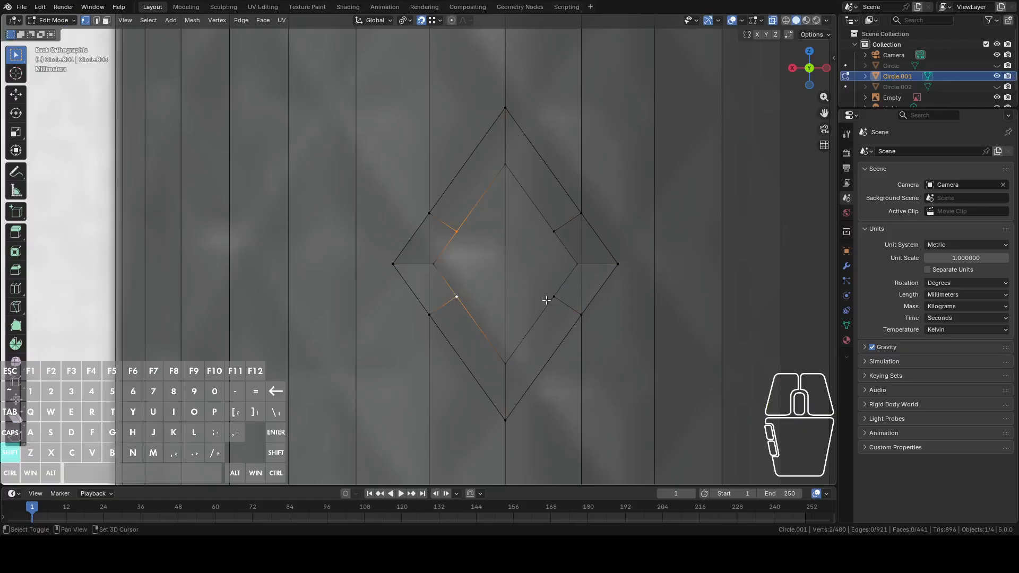
{"action": "right_click", "coordinate": [553, 233]}
{"action": "left_click", "coordinate": [523, 469]}
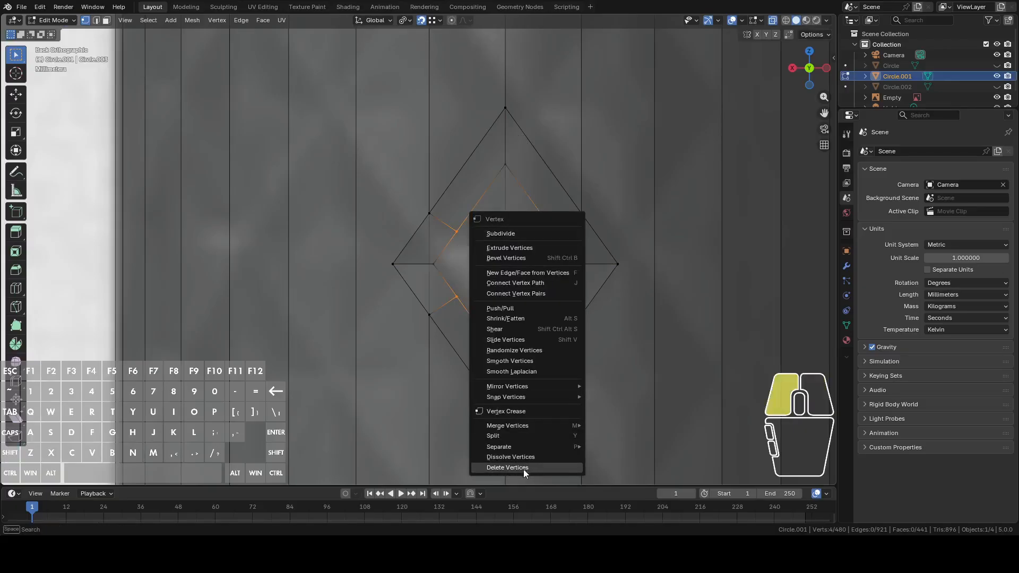
Connect the inner diamond's four corner vertices with straight edges to form a closed outline
{"action": "left_click", "coordinate": [434, 263]}
{"action": "left_click", "coordinate": [504, 164], "text": "shift"}
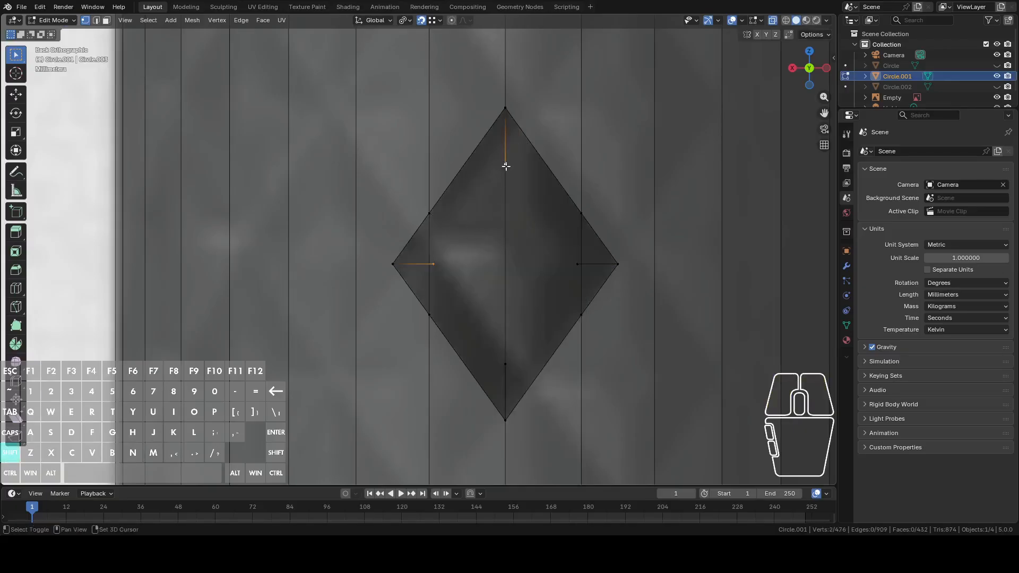
{"action": "key", "text": "j"}
{"action": "left_click", "coordinate": [571, 268], "text": "shift"}
{"action": "key", "text": "j"}
{"action": "left_click", "coordinate": [499, 361]}
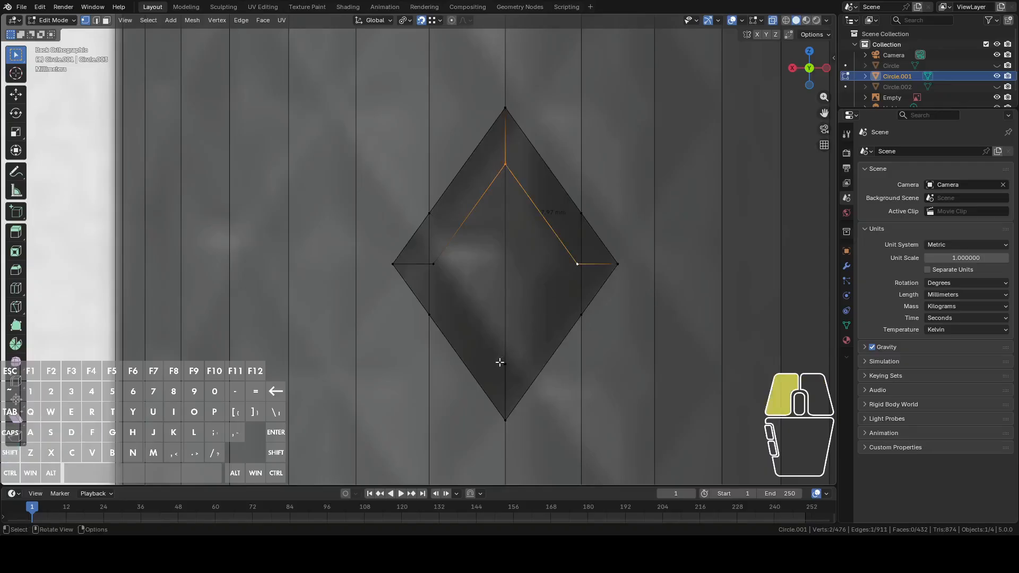
{"action": "left_click", "coordinate": [565, 268], "text": "shift"}
{"action": "key", "text": "j"}
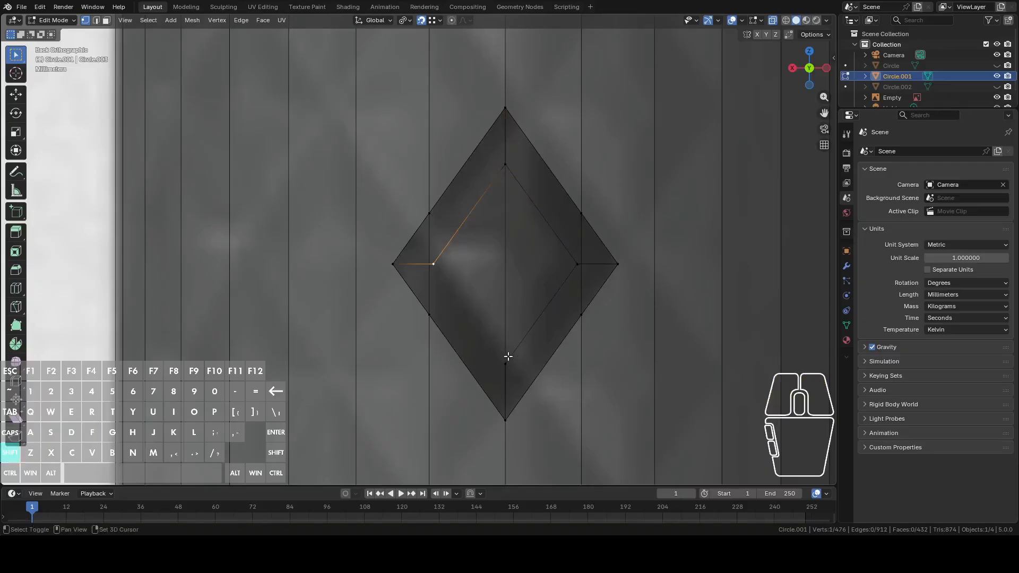
{"action": "key", "text": "f"}
{"action": "key", "text": "ctrl+z"}
Fill the inner diamond outline with a face from its edges
{"action": "key", "text": "2"}
{"action": "middle_click_drag", "start_coordinate": [516, 344], "coordinate": [535, 257]}
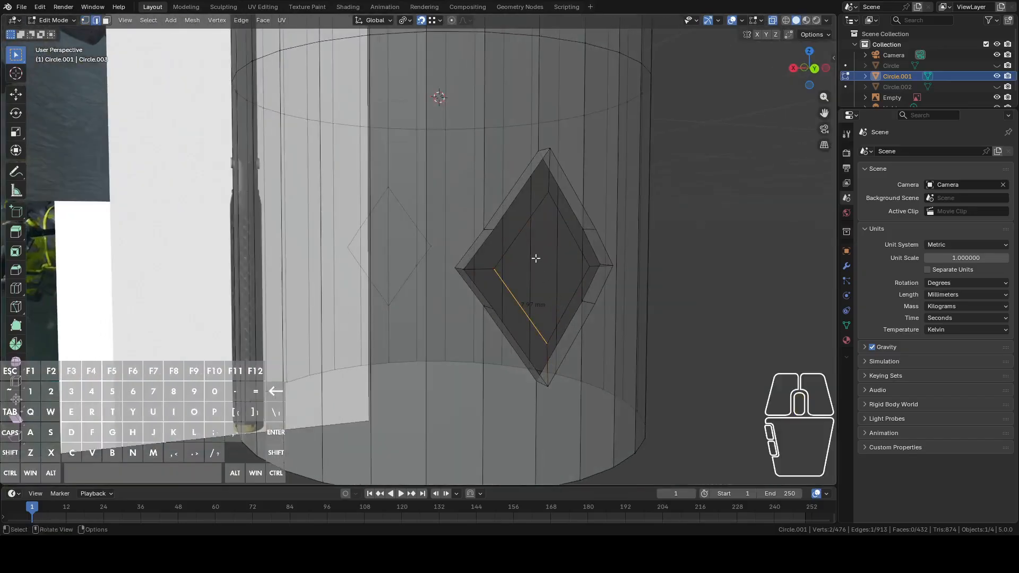
{"action": "left_click", "coordinate": [567, 227], "text": "shift"}
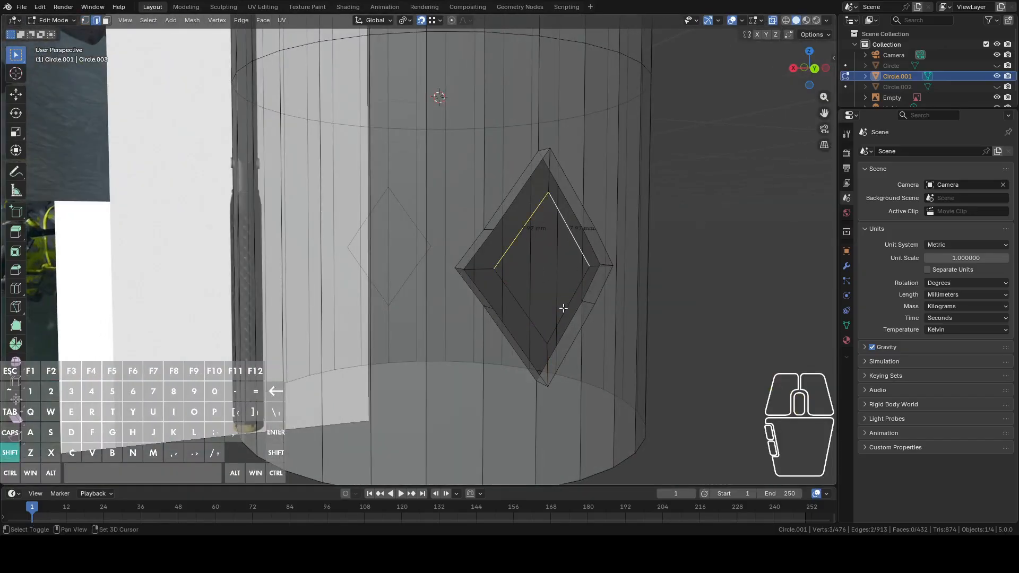
{"action": "key", "text": "f"}
Fill three of the open sloped sides between the inner and outer diamond outlines with faces
{"action": "middle_click_drag", "start_coordinate": [522, 308], "coordinate": [529, 313]}
{"action": "left_click", "coordinate": [490, 280], "text": "alt"}
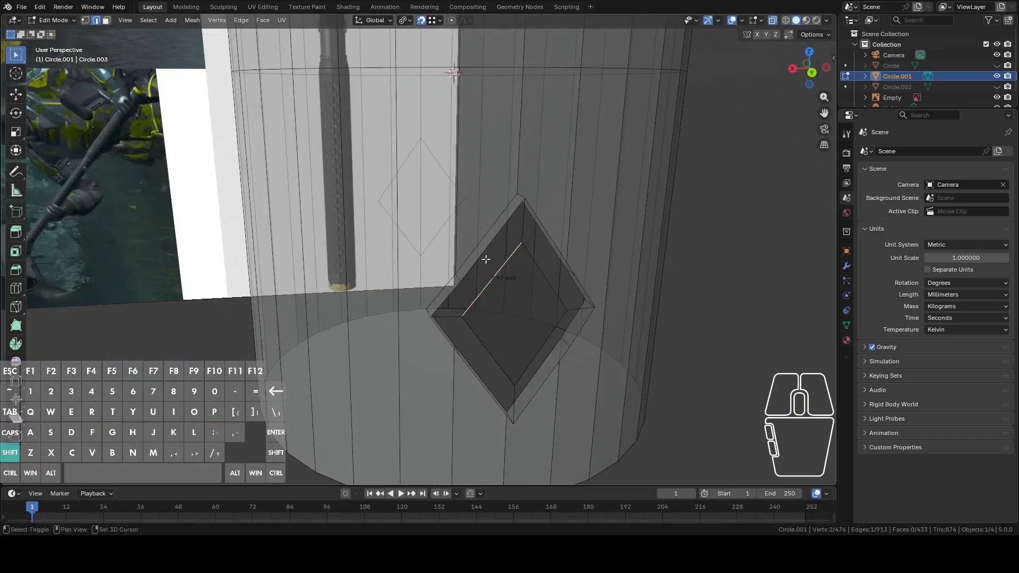
{"action": "left_click", "coordinate": [470, 288], "text": "shift"}
{"action": "key", "text": "f"}
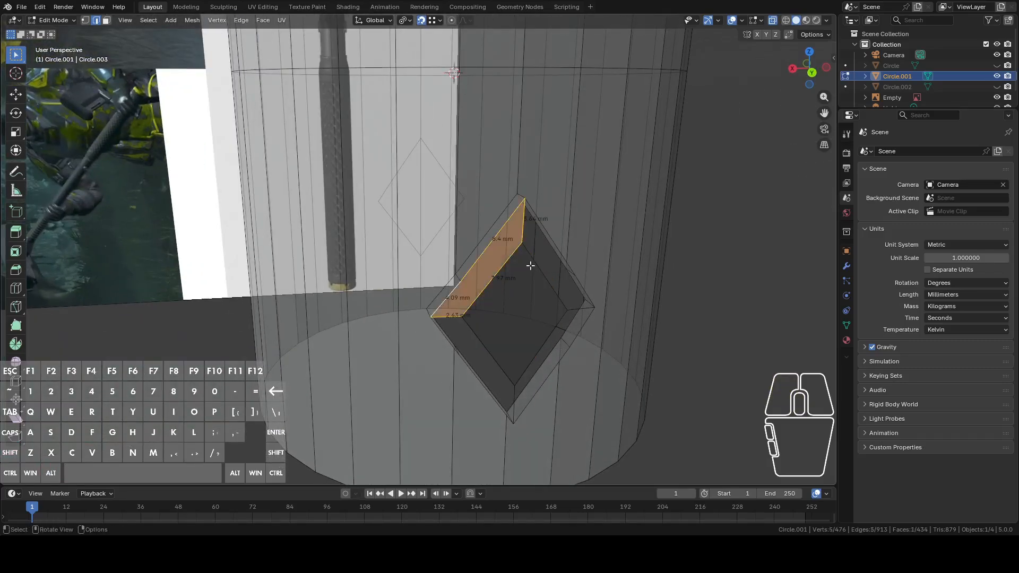
{"action": "left_click", "coordinate": [530, 262]}
{"action": "middle_click_drag", "start_coordinate": [530, 263], "coordinate": [479, 325]}
{"action": "key", "text": "f"}
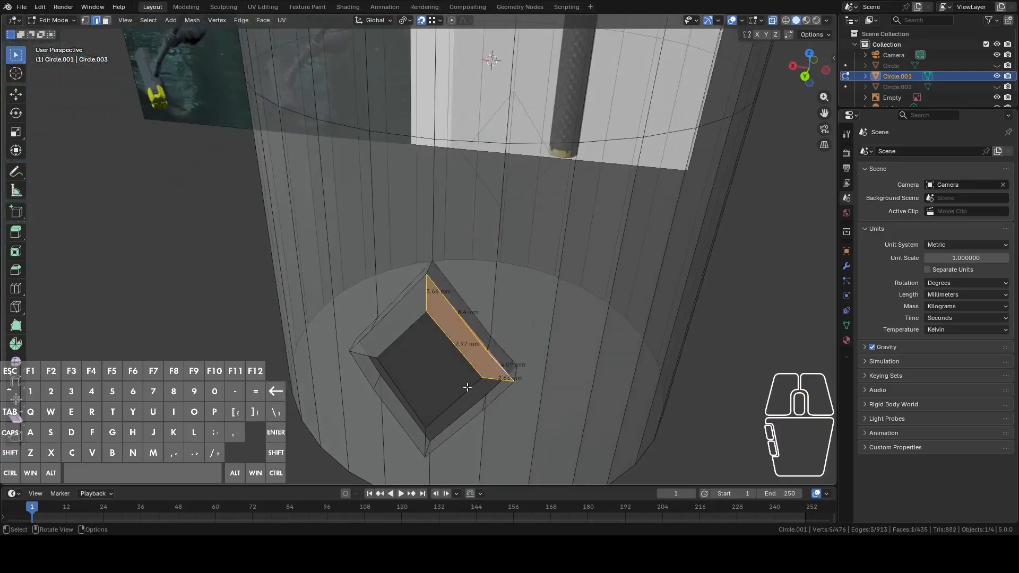
{"action": "left_click", "coordinate": [465, 392]}
{"action": "left_click", "coordinate": [482, 408], "text": "shift"}
{"action": "left_click", "coordinate": [463, 424], "text": "shift"}
{"action": "key", "text": "f"}
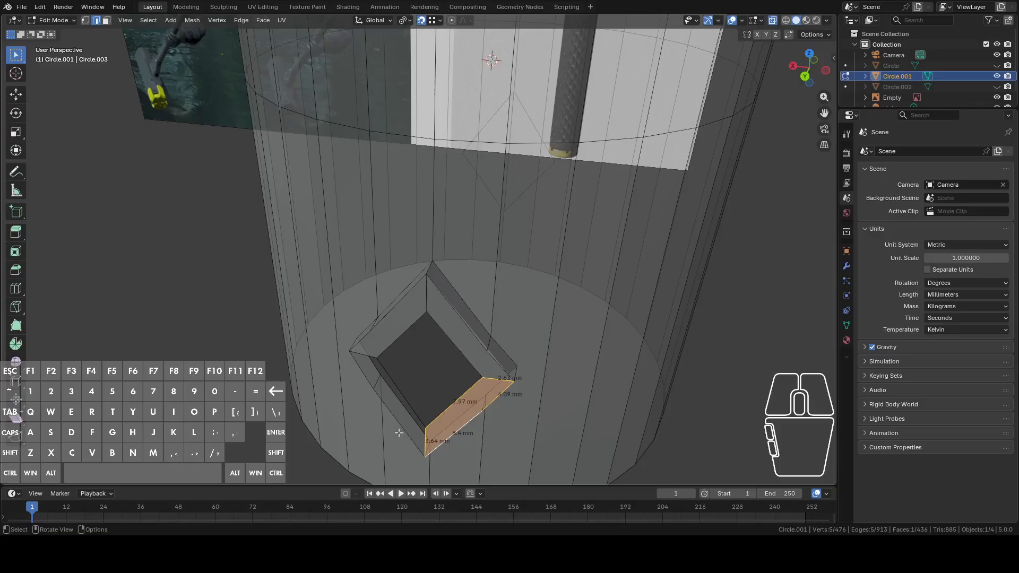
Turn off the X-ray display so the handle and its raised diamond show as solid surfaces
{"action": "left_click", "coordinate": [399, 410]}
{"action": "middle_click_drag", "start_coordinate": [361, 374], "coordinate": [545, 285]}
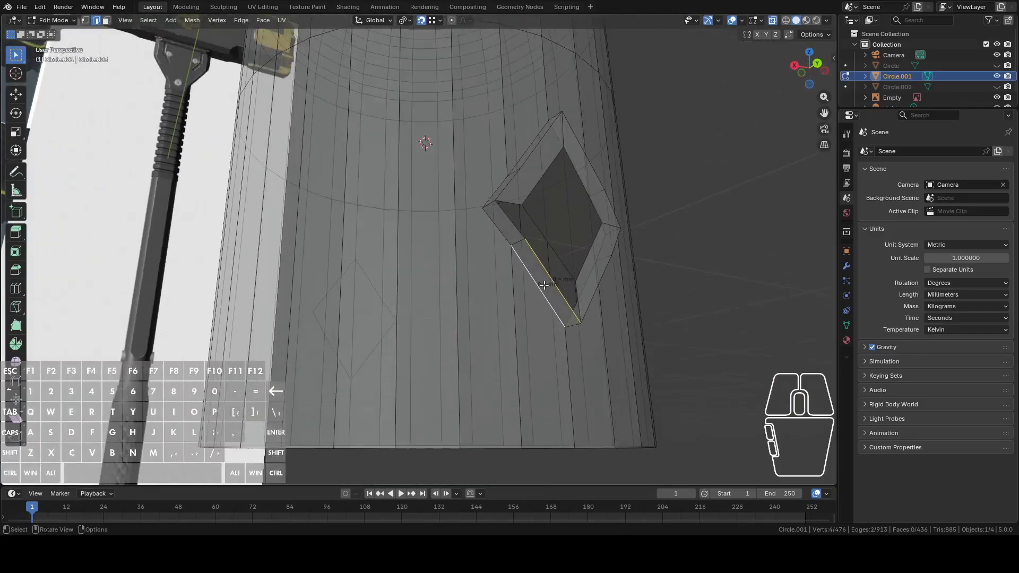
{"action": "left_click", "coordinate": [548, 268]}
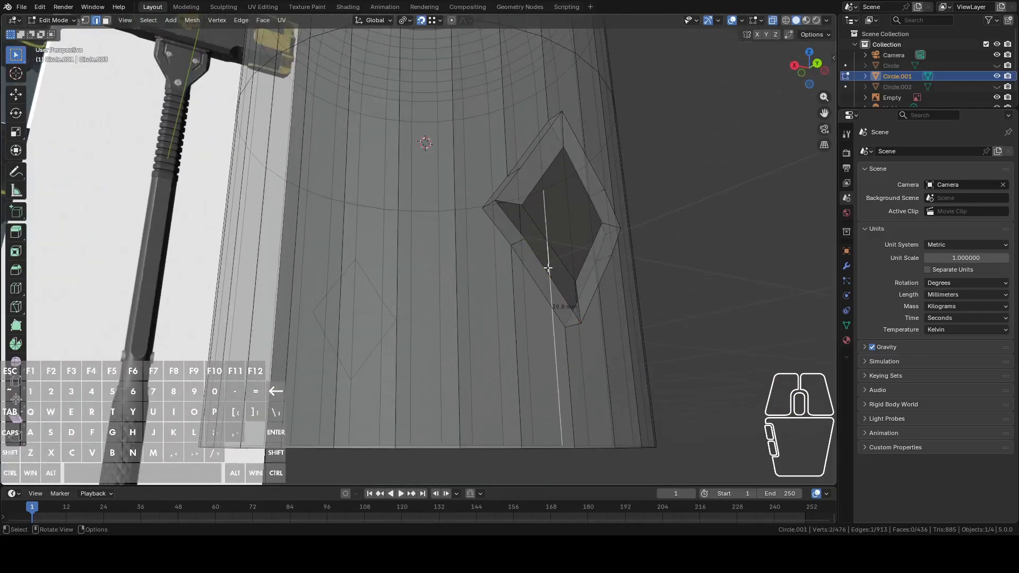
{"action": "left_click", "coordinate": [773, 20]}
{"action": "middle_click_drag", "start_coordinate": [570, 287], "coordinate": [450, 316]}
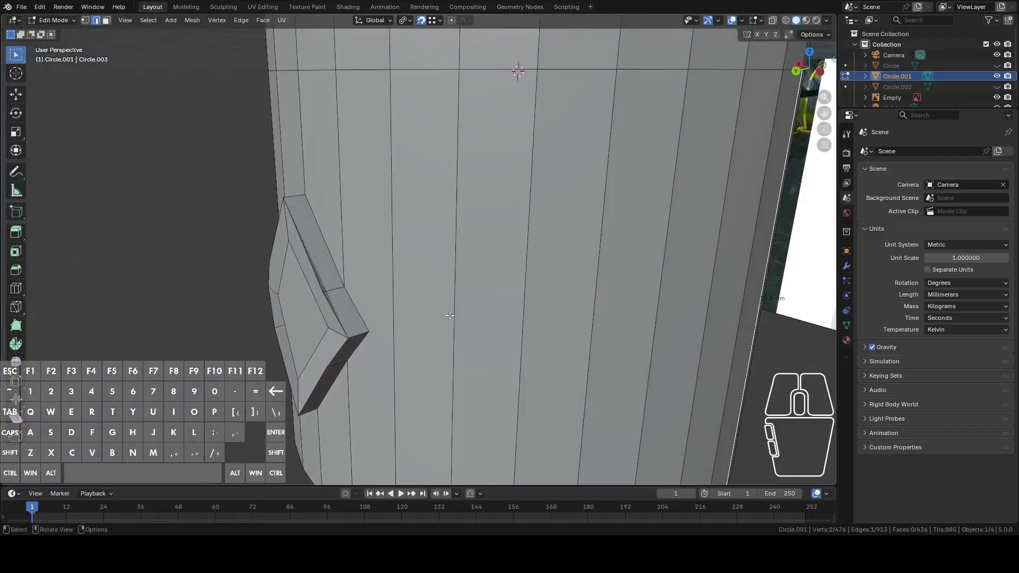
Fill the last open sloped side between the inner and outer diamond outlines with a face
{"action": "left_click", "coordinate": [328, 293]}
{"action": "key", "text": "KP_Decimal"}
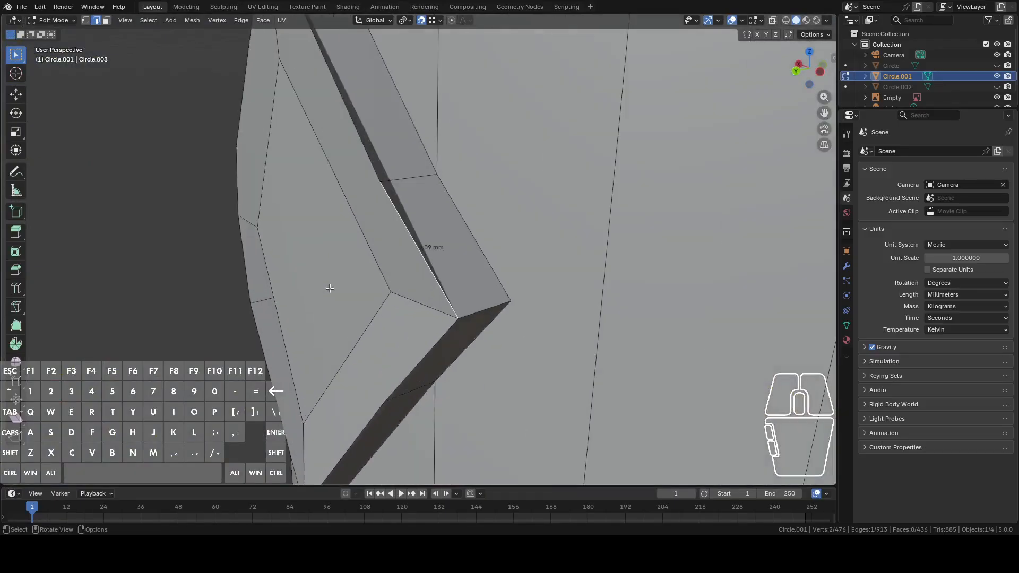
{"action": "middle_click_drag", "start_coordinate": [333, 287], "coordinate": [570, 304]}
{"action": "key", "text": "1"}
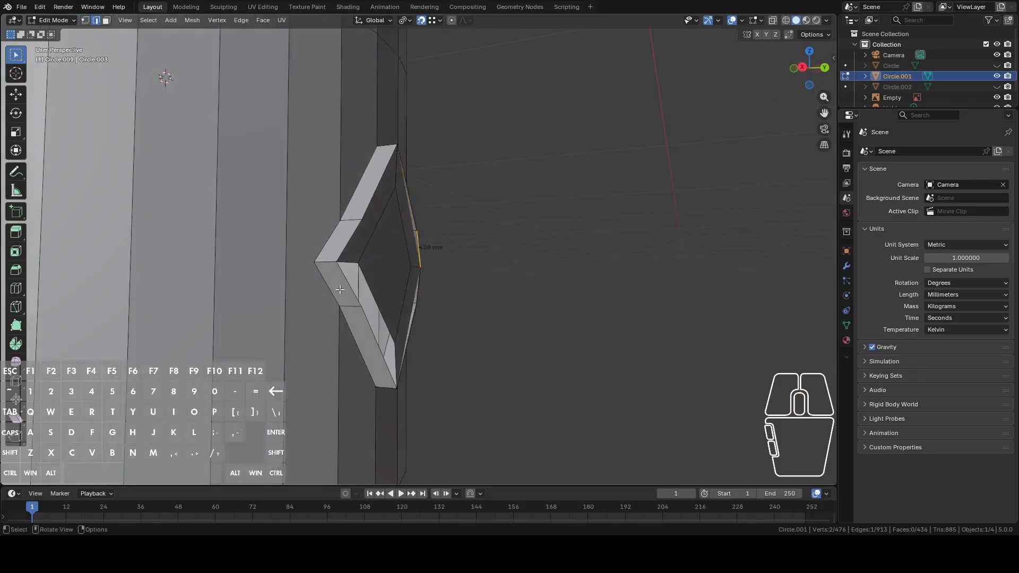
{"action": "middle_click_drag", "start_coordinate": [352, 284], "coordinate": [353, 297]}
{"action": "left_click", "coordinate": [354, 312], "text": "shift"}
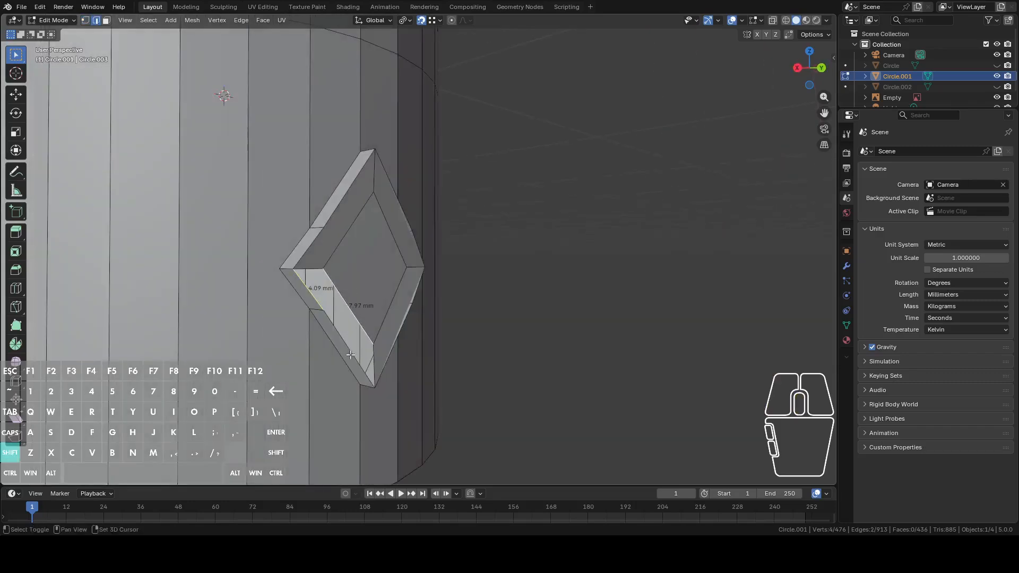
{"action": "key", "text": "f"}
{"action": "middle_click_drag", "start_coordinate": [361, 347], "coordinate": [346, 292]}
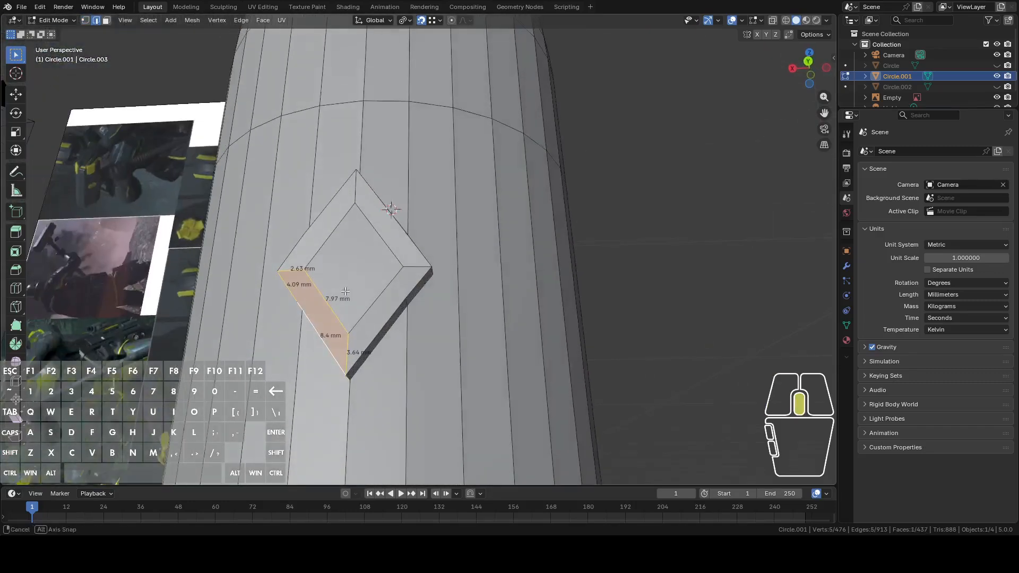
Move the inner diamond face outward from the handle along the Y axis by about 1 mm
{"action": "left_click", "coordinate": [352, 265]}
{"action": "middle_click_drag", "start_coordinate": [475, 286], "coordinate": [361, 308]}
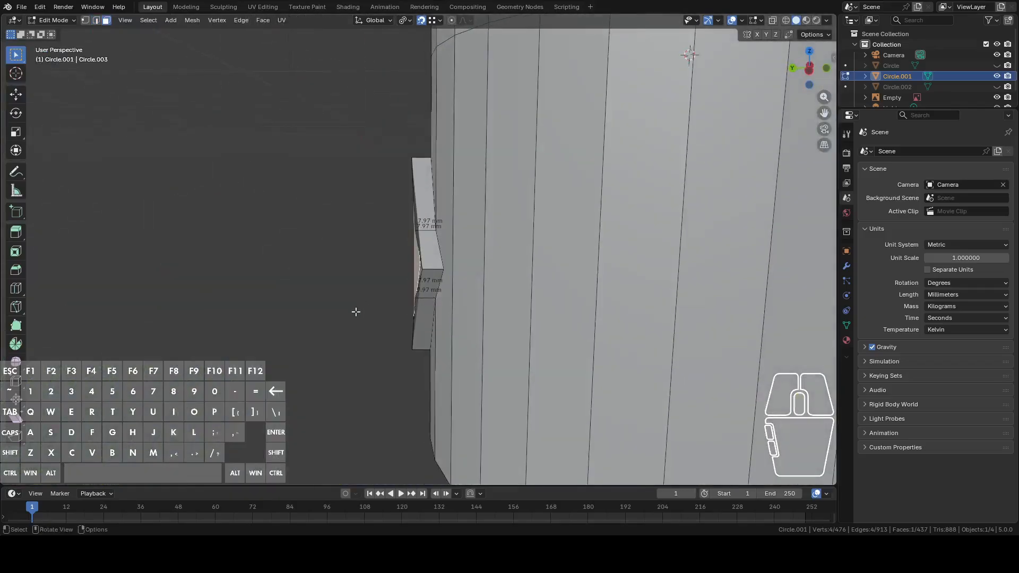
{"action": "key", "text": "g"}
{"action": "key", "text": "y"}
{"action": "left_click", "coordinate": [312, 315]}
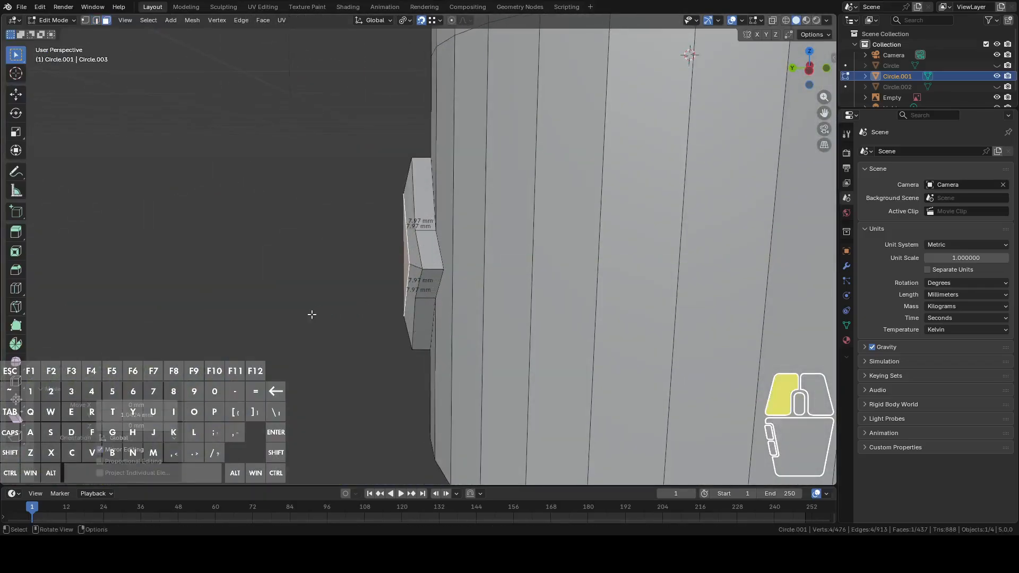
Delete all eight vertices of the raised outer diamond rim, leaving the inner diamond face and the base outline
{"action": "middle_click_drag", "start_coordinate": [312, 314], "coordinate": [413, 267]}
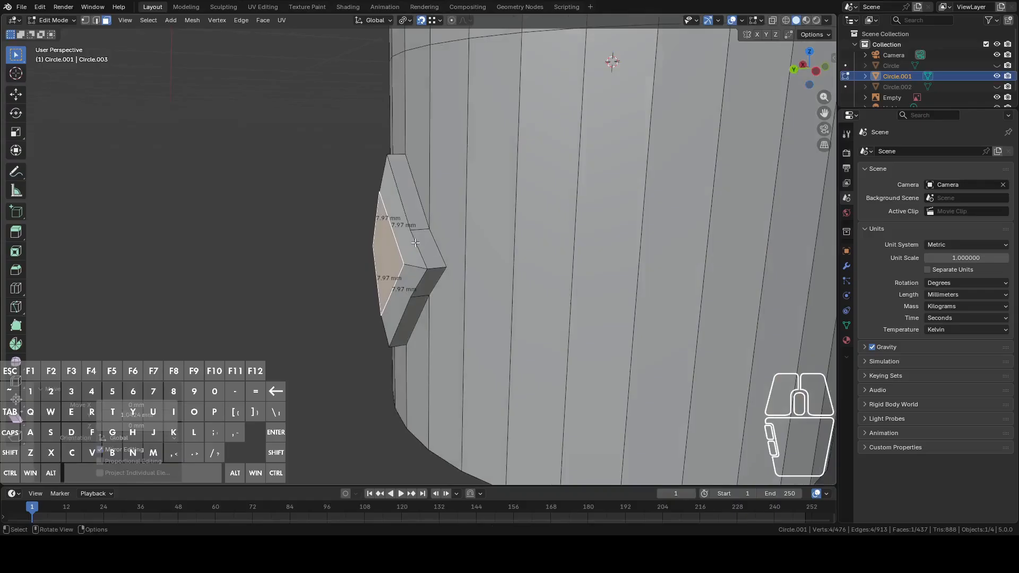
{"action": "middle_click_drag", "start_coordinate": [415, 230], "coordinate": [470, 313], "text": "shift"}
{"action": "scroll", "coordinate": [460, 281], "scroll_direction": "up", "scroll_amount": 3}
{"action": "key", "text": "1"}
{"action": "left_click", "coordinate": [472, 315]}
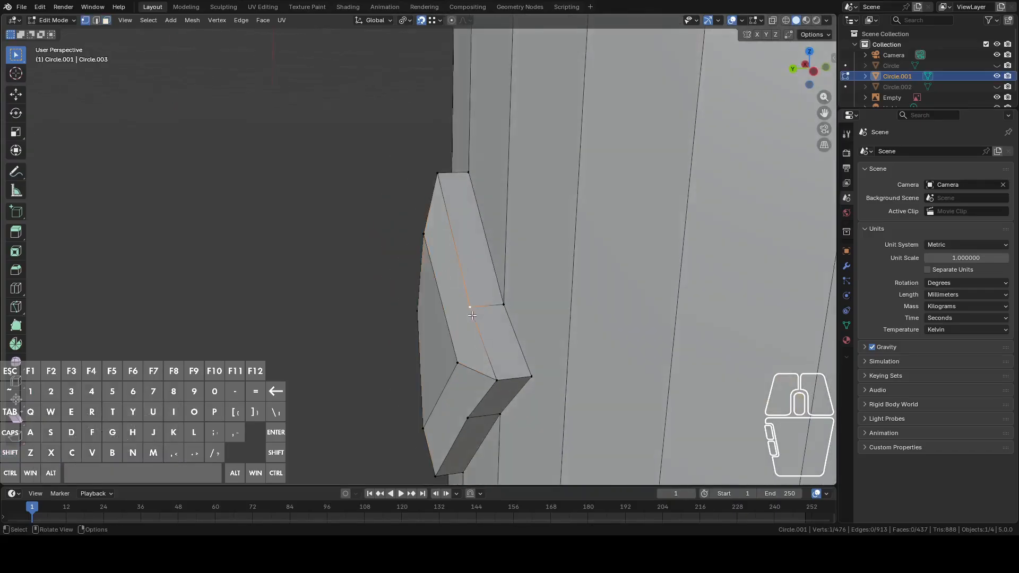
{"action": "left_click", "coordinate": [468, 417], "text": "shift"}
{"action": "middle_click_drag", "start_coordinate": [469, 416], "coordinate": [525, 350]}
{"action": "middle_click_drag", "start_coordinate": [525, 351], "coordinate": [549, 255], "text": "shift"}
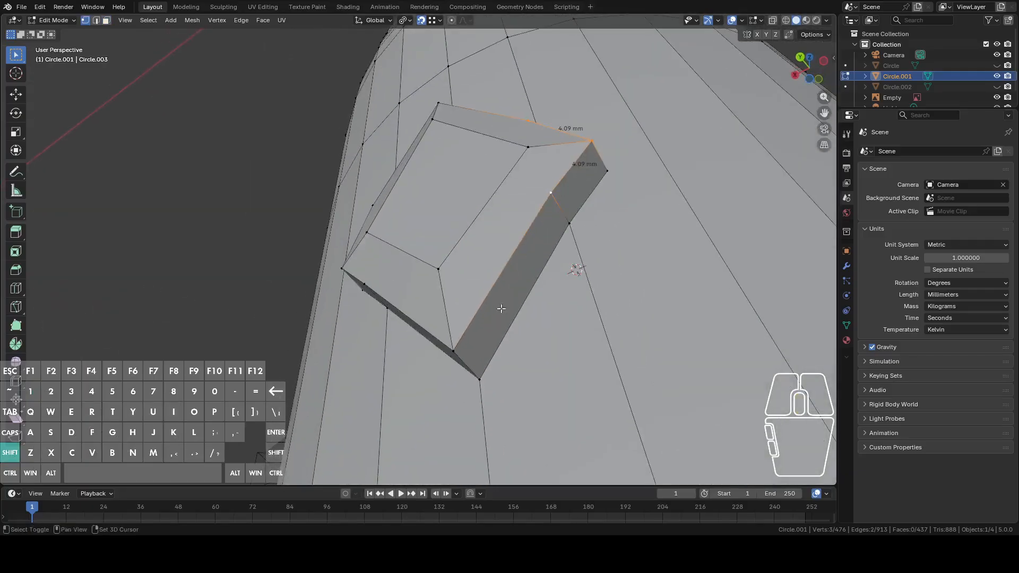
{"action": "left_click", "coordinate": [452, 340], "text": "shift"}
{"action": "middle_click_drag", "start_coordinate": [452, 340], "coordinate": [444, 331]}
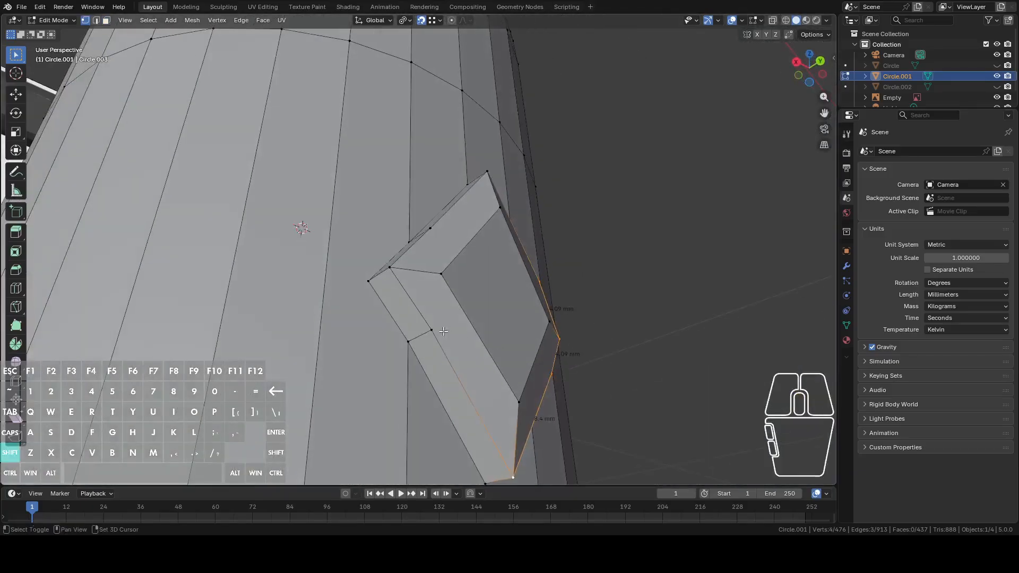
{"action": "left_click", "coordinate": [430, 330], "text": "shift"}
{"action": "left_click", "coordinate": [391, 268], "text": "shift"}
{"action": "middle_click_drag", "start_coordinate": [391, 268], "coordinate": [424, 278]}
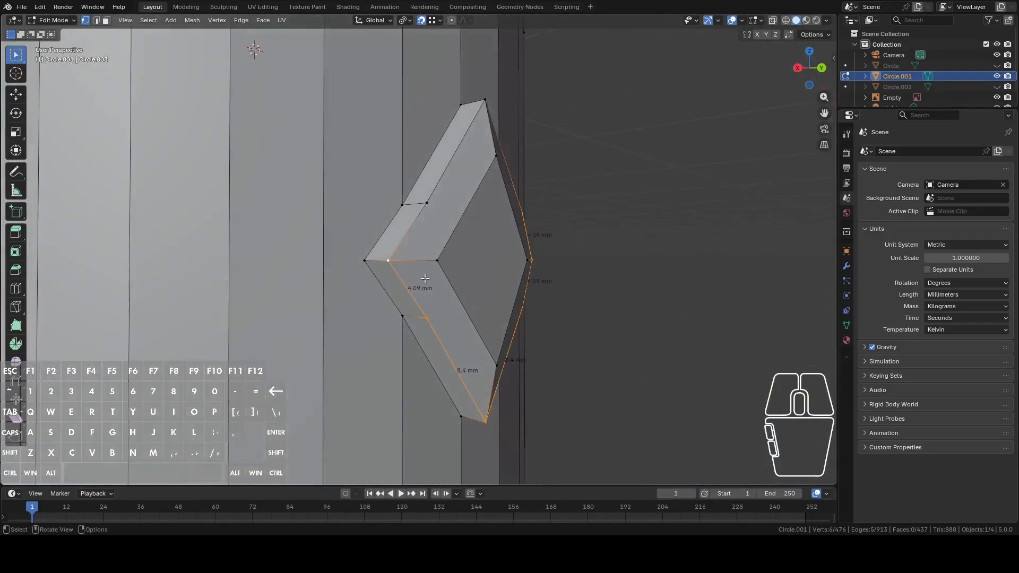
{"action": "left_click", "coordinate": [430, 201], "text": "shift"}
{"action": "middle_click_drag", "start_coordinate": [430, 202], "coordinate": [520, 62]}
{"action": "middle_click_drag", "start_coordinate": [547, 96], "coordinate": [575, 231]}
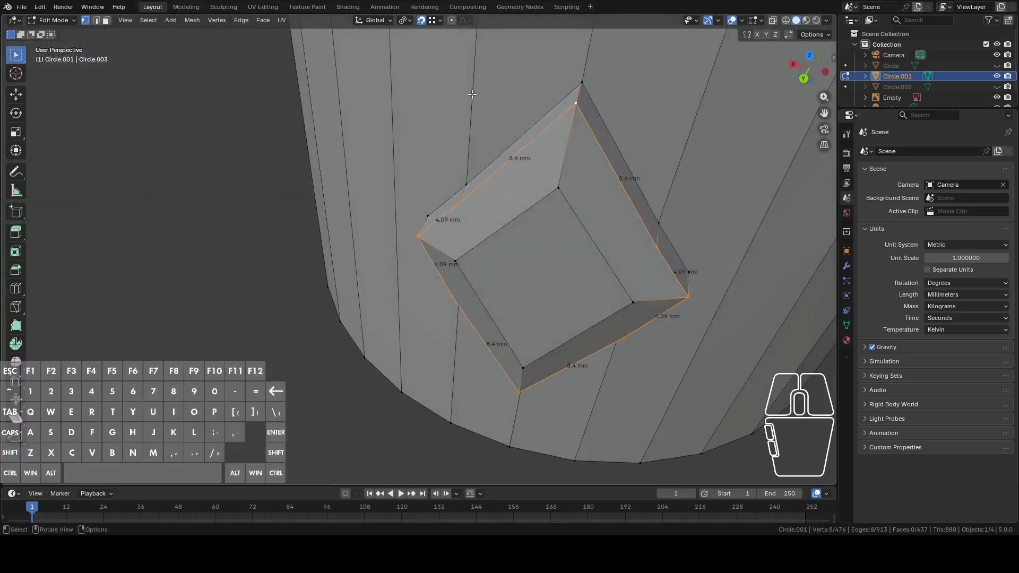
{"action": "right_click", "coordinate": [575, 230]}
{"action": "left_click", "coordinate": [524, 262]}
Fill two adjacent gaps between the inner diamond face and the base outline on the handle with sloped faces
{"action": "middle_click_drag", "start_coordinate": [629, 260], "coordinate": [494, 229]}
{"action": "key", "text": "2"}
{"action": "left_click", "coordinate": [471, 273]}
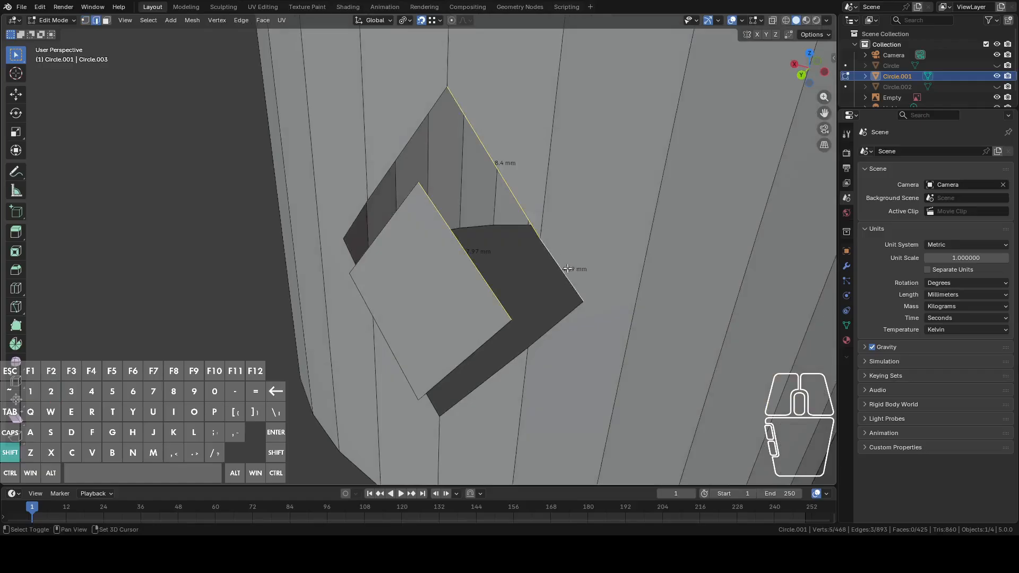
{"action": "key", "text": "f"}
{"action": "left_click", "coordinate": [562, 321]}
{"action": "left_click", "coordinate": [474, 352], "text": "shift"}
{"action": "middle_click_drag", "start_coordinate": [483, 276], "coordinate": [523, 125]}
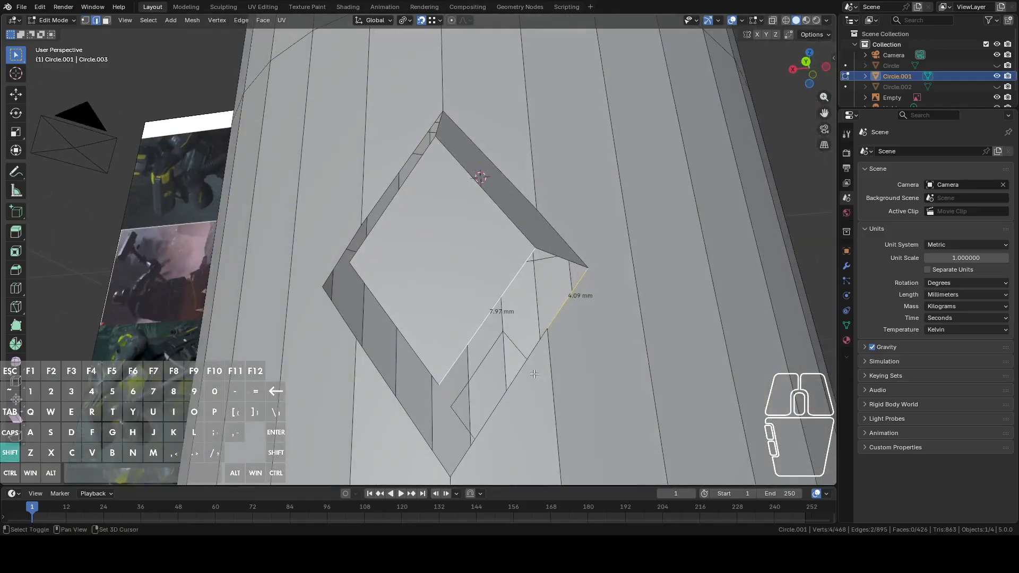
{"action": "left_click", "coordinate": [517, 377], "text": "shift"}
{"action": "key", "text": "f"}
Fill the third gap with a face using both base edges of that side and the inner diamond's edge
{"action": "left_click", "coordinate": [389, 410]}
{"action": "left_click", "coordinate": [373, 303], "text": "shift"}
{"action": "middle_click_drag", "start_coordinate": [371, 300], "coordinate": [408, 320]}
{"action": "key", "text": "f"}
{"action": "key", "text": "ctrl+z"}
{"action": "left_click", "coordinate": [352, 306], "text": "shift"}
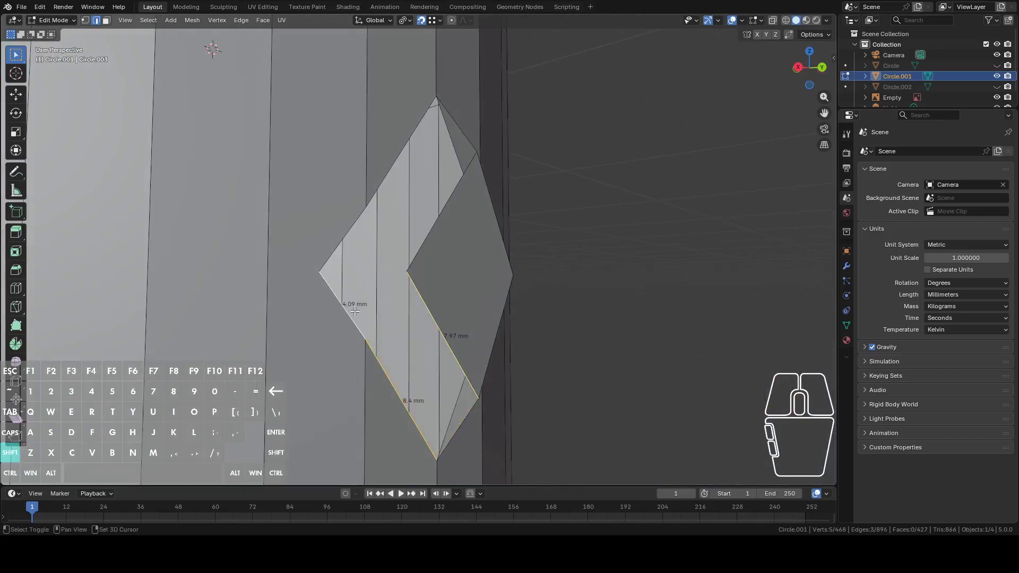
{"action": "key", "text": "f"}
Close the last gap between the inner diamond and the base outline with a sloped face
{"action": "left_click", "coordinate": [353, 248]}
{"action": "middle_click_drag", "start_coordinate": [448, 213], "coordinate": [486, 254]}
{"action": "left_click", "coordinate": [430, 235], "text": "shift"}
{"action": "key", "text": "ctrl+z"}
{"action": "key", "text": "ctrl+z"}
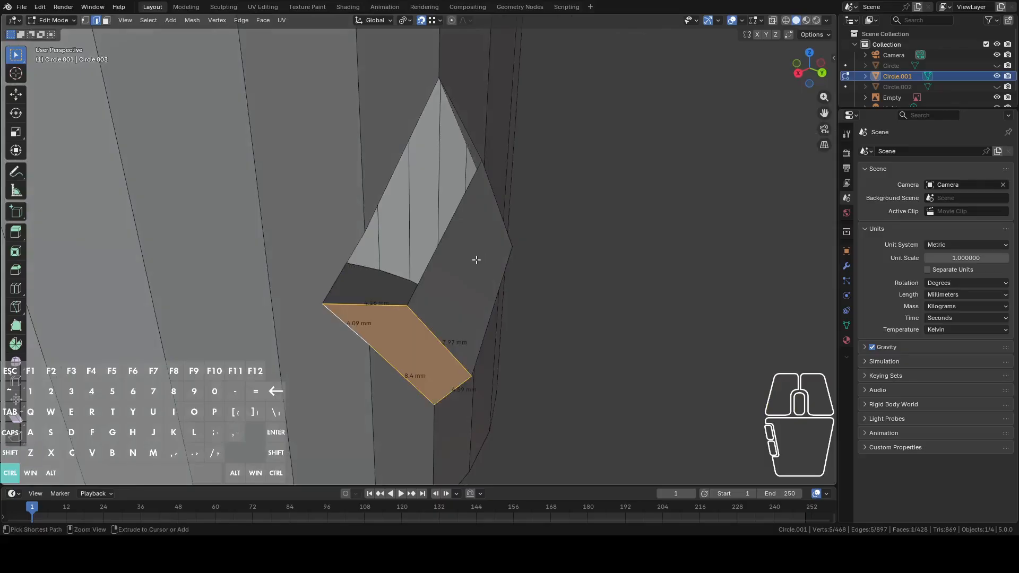
{"action": "left_click", "coordinate": [430, 265]}
{"action": "left_click", "coordinate": [334, 262], "text": "shift"}
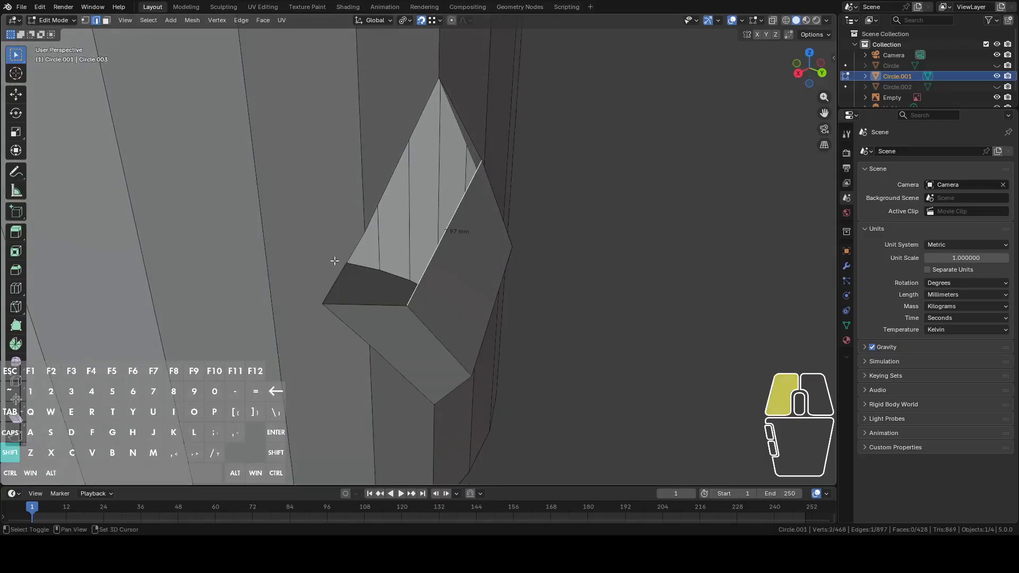
{"action": "left_click", "coordinate": [388, 157], "text": "shift"}
{"action": "middle_click_drag", "start_coordinate": [516, 135], "coordinate": [479, 176]}
{"action": "key", "text": "f"}
Move the diamond's front face slightly in toward the handle along the Y axis
{"action": "middle_click_drag", "start_coordinate": [568, 204], "coordinate": [490, 181]}
{"action": "left_click", "coordinate": [415, 289]}
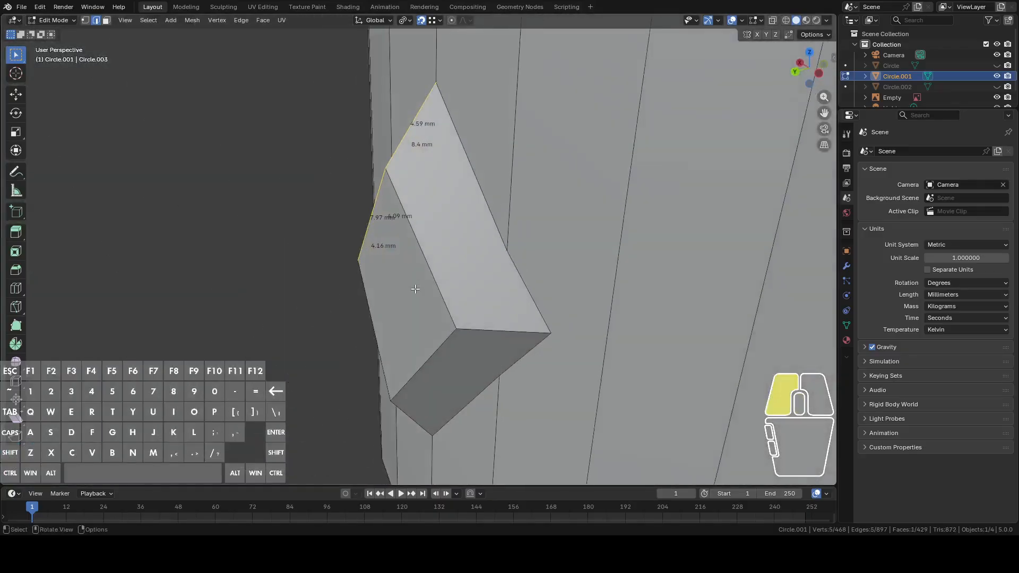
{"action": "middle_click_drag", "start_coordinate": [465, 284], "coordinate": [407, 269]}
{"action": "key", "text": "3"}
{"action": "left_click", "coordinate": [387, 296]}
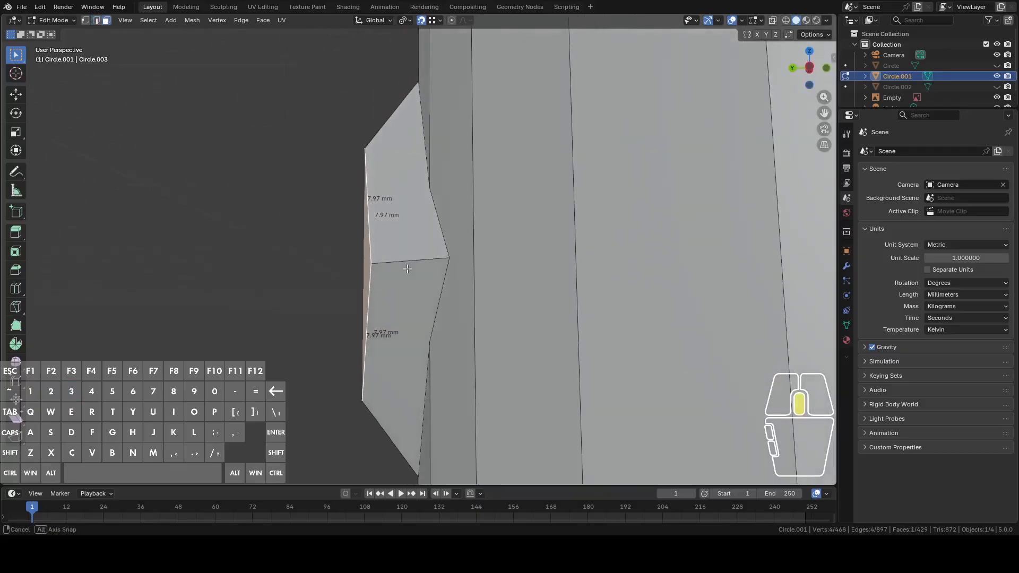
{"action": "key", "text": "s"}
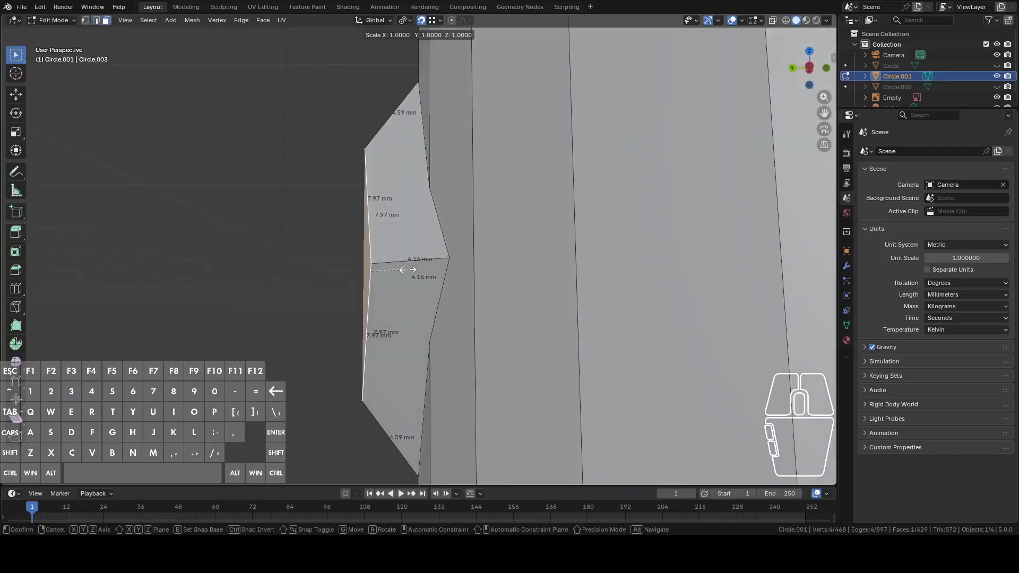
{"action": "right_click", "coordinate": [407, 270]}
{"action": "middle_click_drag", "start_coordinate": [406, 270], "coordinate": [404, 270]}
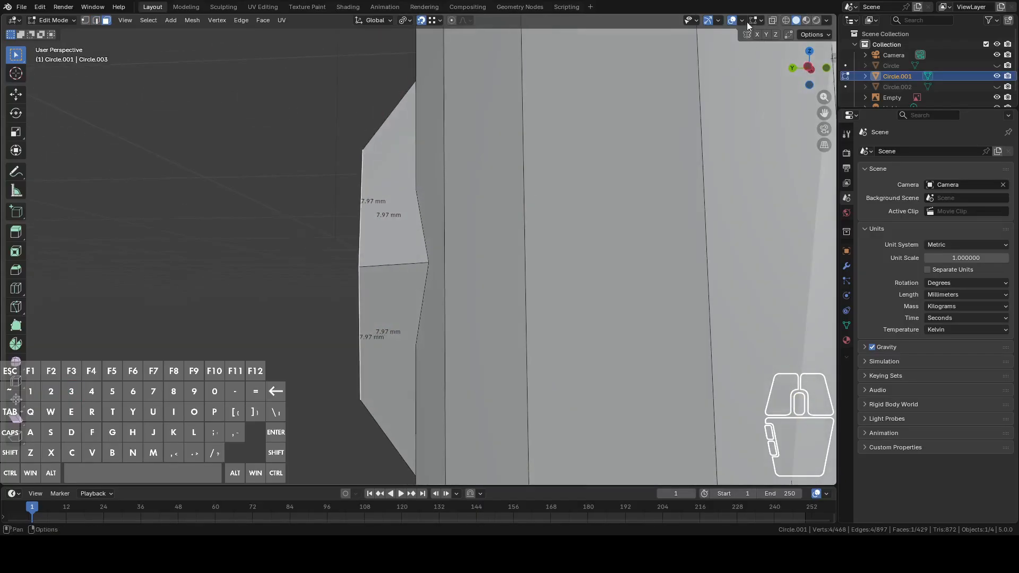
{"action": "left_click", "coordinate": [803, 68]}
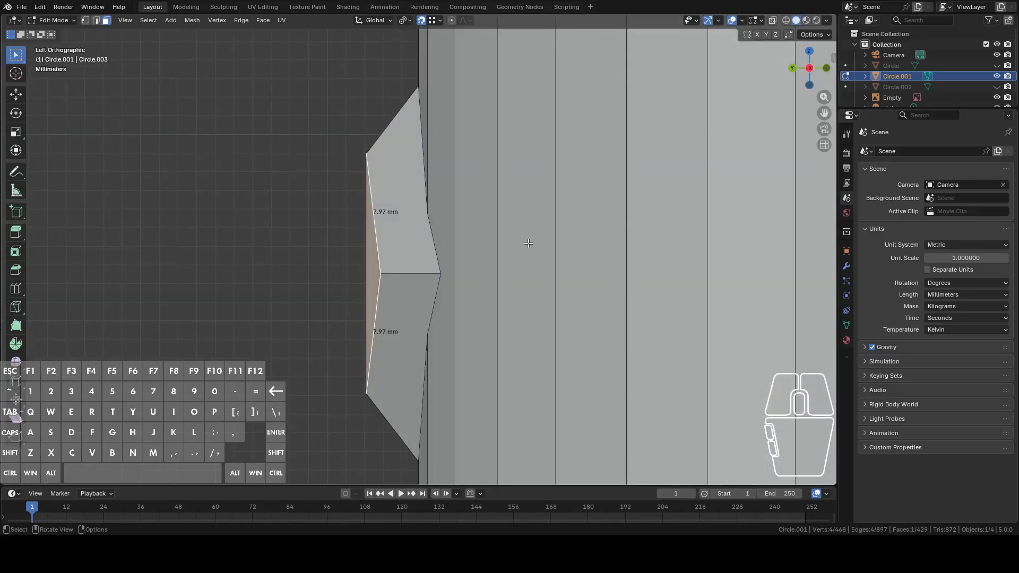
{"action": "middle_click_drag", "start_coordinate": [529, 243], "coordinate": [689, 289]}
{"action": "key", "text": "g"}
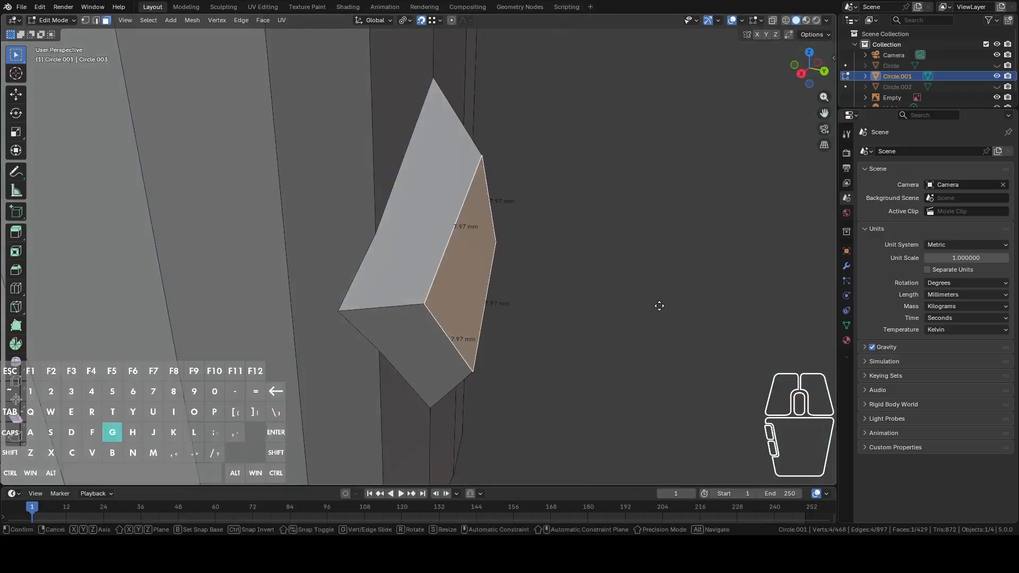
{"action": "key", "text": "x"}
{"action": "left_click", "coordinate": [648, 303]}
Try to bevel the edges around the diamond's front face with 6 segments
{"action": "right_click", "coordinate": [628, 262]}
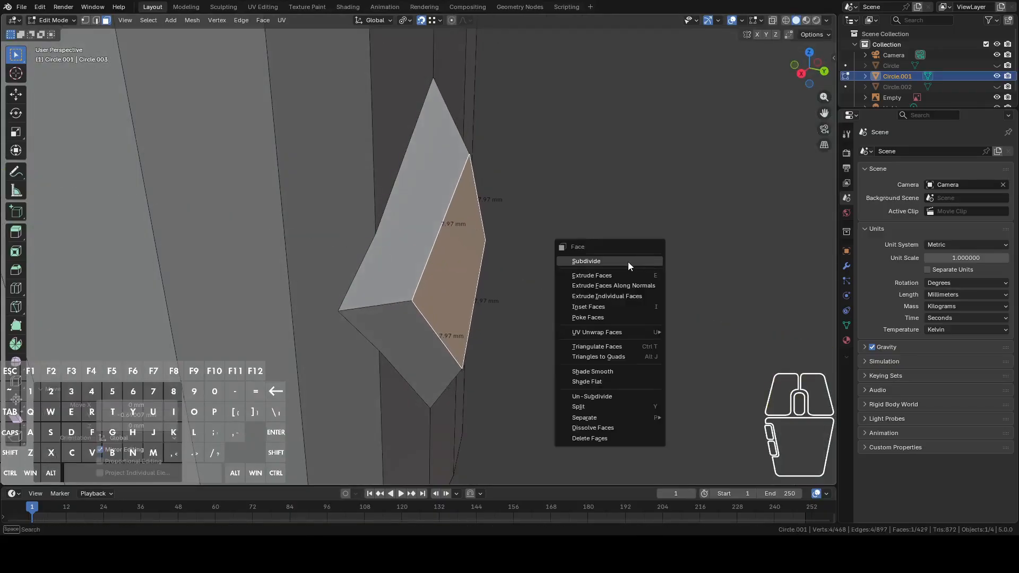
{"action": "key", "text": "Escape"}
{"action": "key", "text": "2"}
{"action": "right_click", "coordinate": [616, 232]}
{"action": "left_click", "coordinate": [616, 231]}
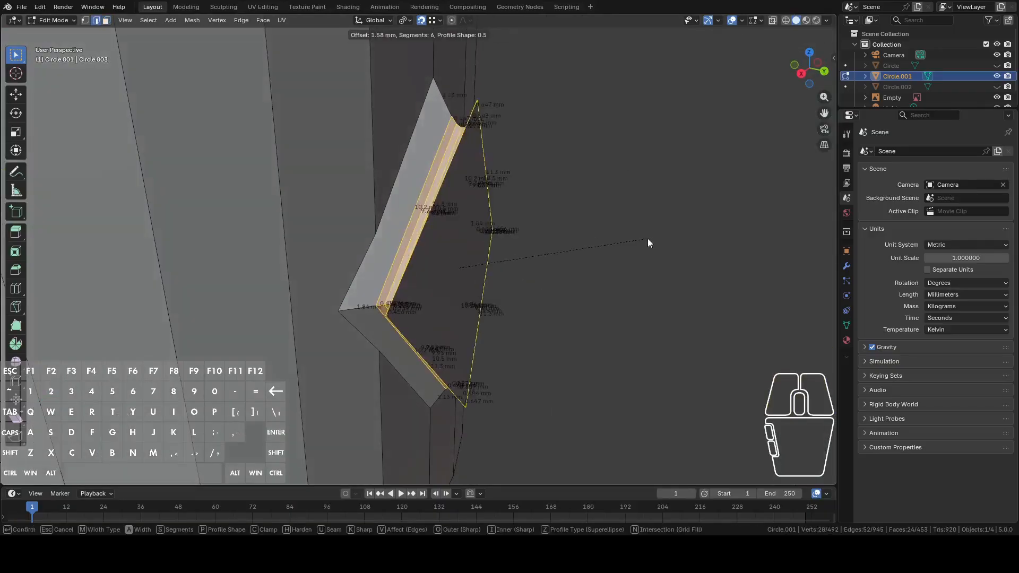
{"action": "left_click", "coordinate": [627, 243]}
{"action": "key", "text": "a"}
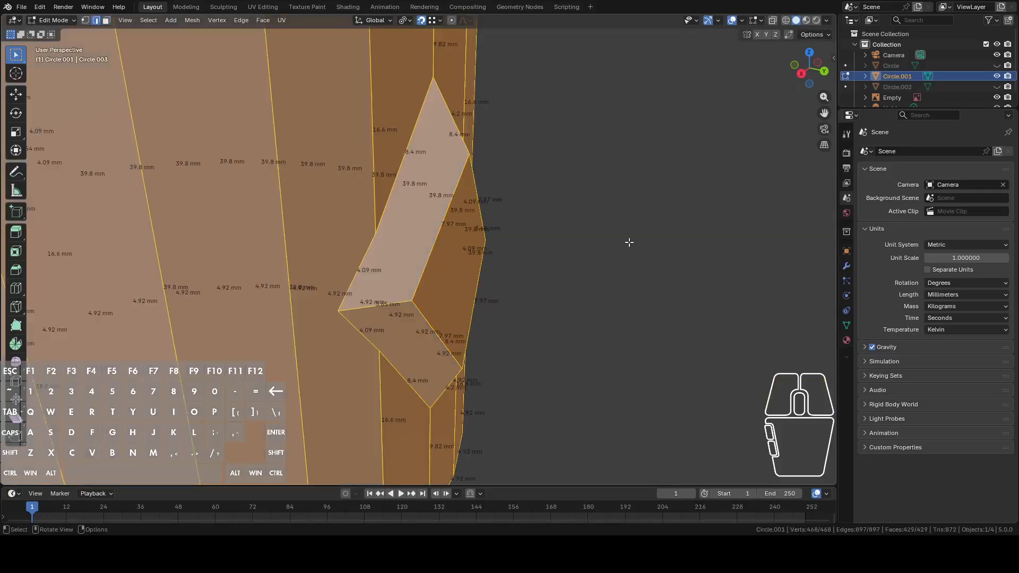
Bevel the four edges of the diamond's front face with a width of about 2.24 mm and 6 segments
{"action": "left_click", "coordinate": [440, 235]}
{"action": "key", "text": "2"}
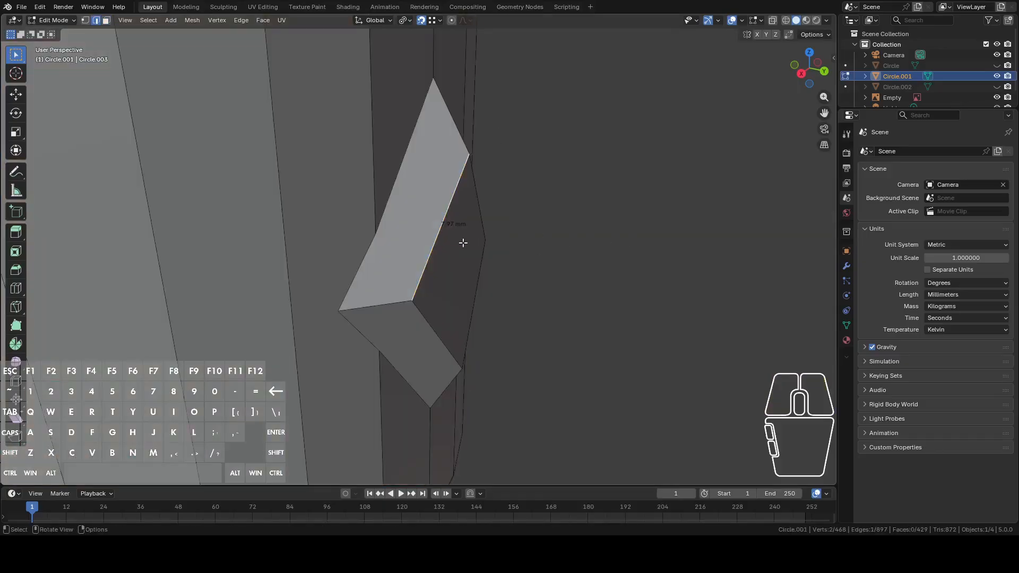
{"action": "key", "text": "3"}
{"action": "left_click", "coordinate": [463, 243]}
{"action": "key", "text": "2"}
{"action": "right_click", "coordinate": [628, 237]}
{"action": "left_click", "coordinate": [627, 237]}
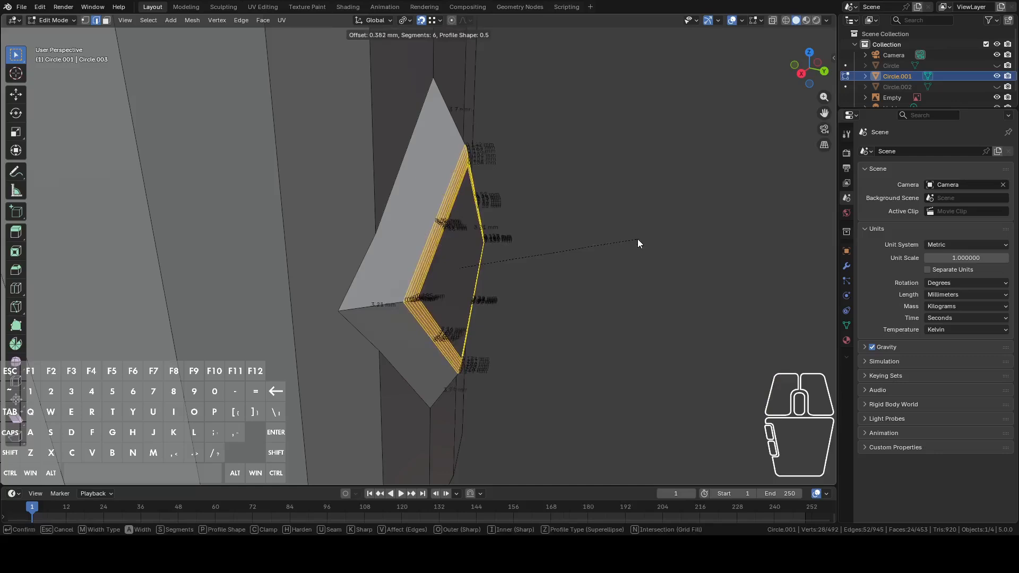
{"action": "left_click", "coordinate": [672, 251]}
{"action": "middle_click_drag", "start_coordinate": [657, 248], "coordinate": [612, 221]}
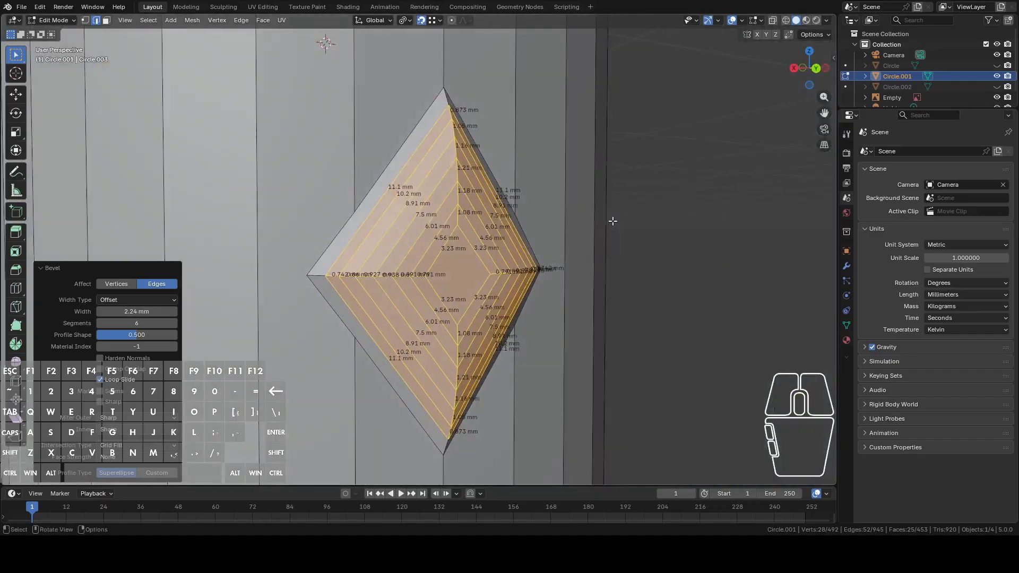
Select all vertices of the bevelled diamond in the back view, with X-ray enabled
{"action": "scroll", "coordinate": [613, 220], "scroll_direction": "down", "scroll_amount": 6}
{"action": "left_click", "coordinate": [816, 69]}
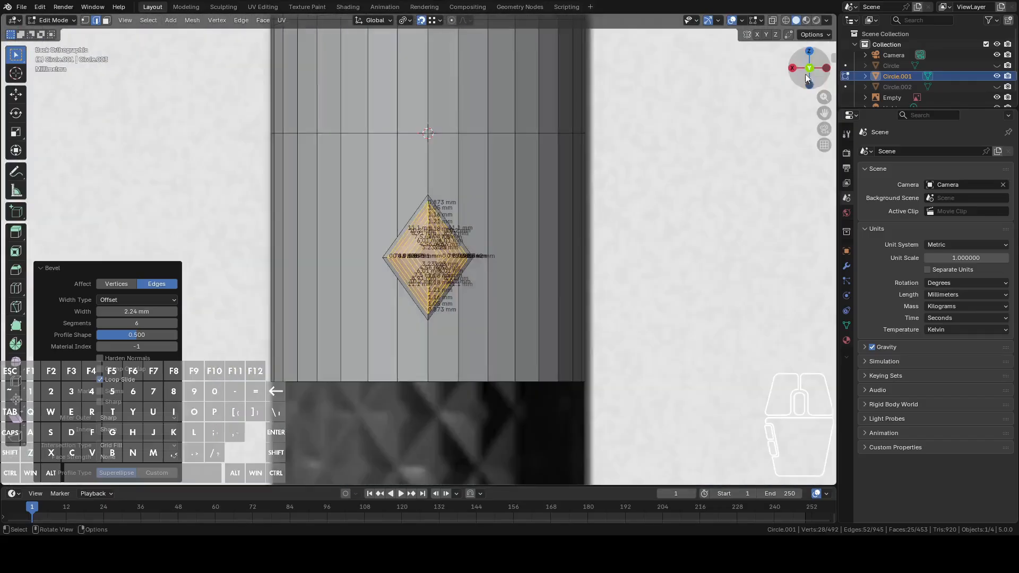
{"action": "scroll", "coordinate": [614, 176], "scroll_direction": "up", "scroll_amount": 2}
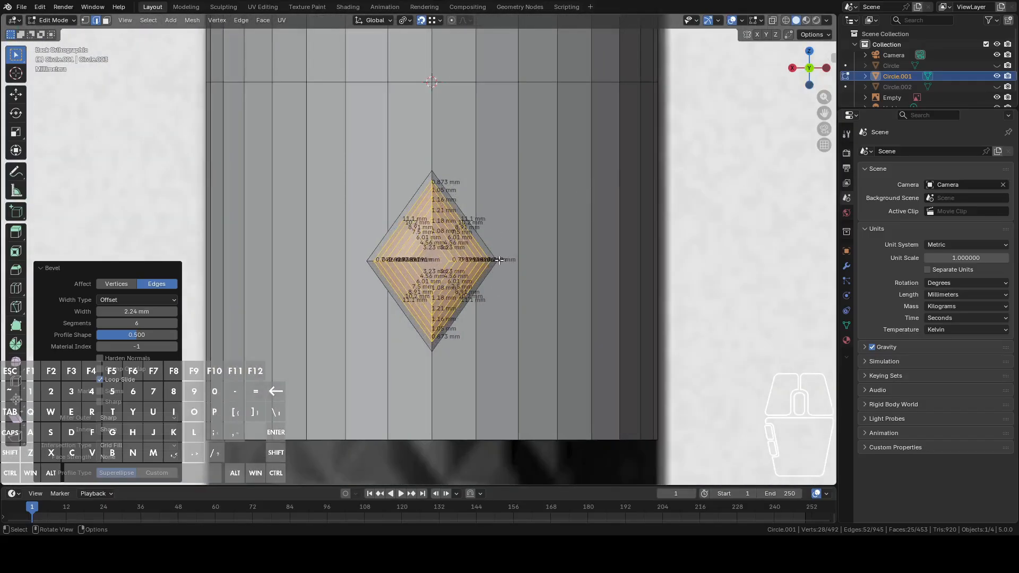
{"action": "key", "text": "1"}
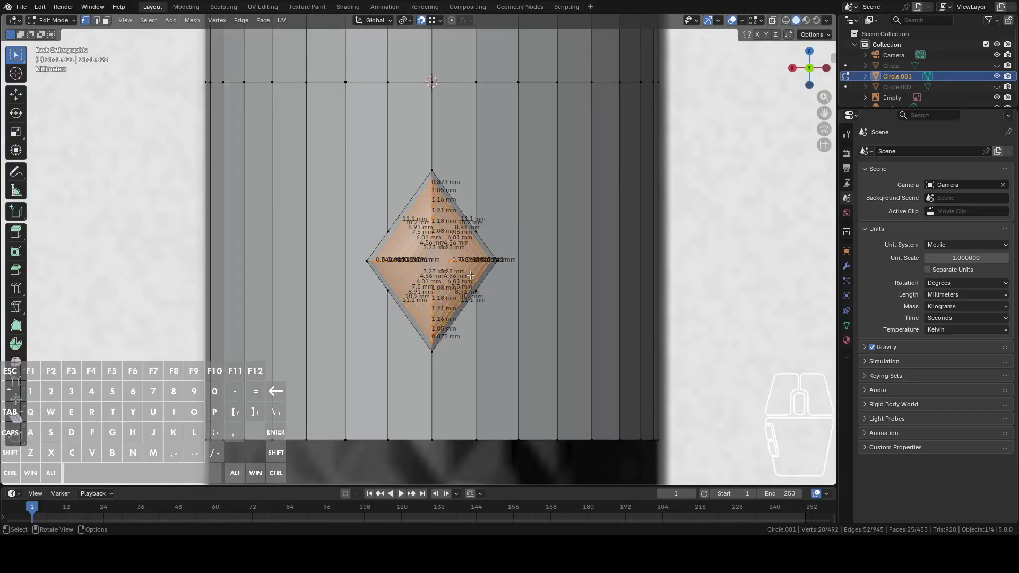
{"action": "key", "text": "c"}
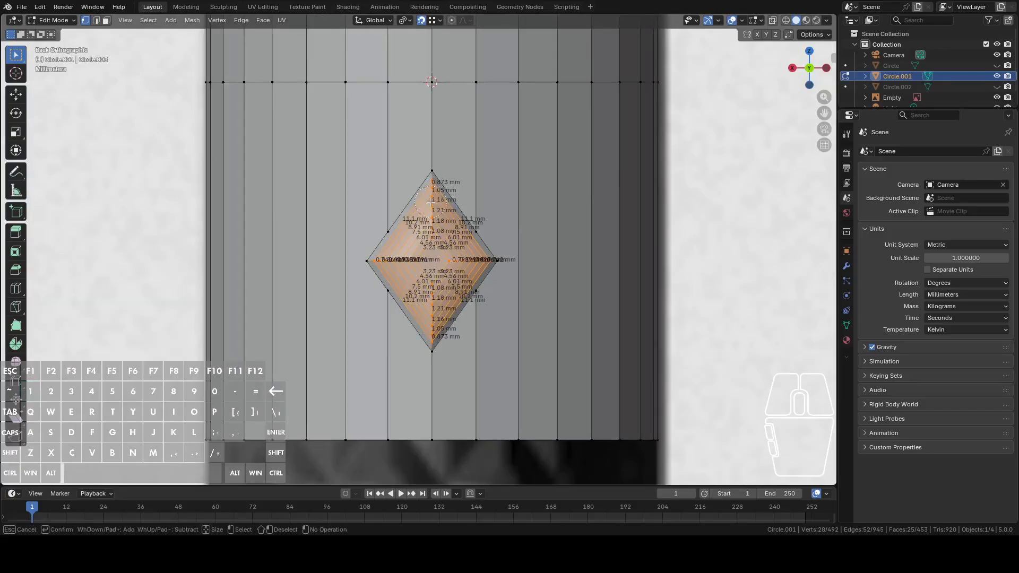
{"action": "left_click", "coordinate": [773, 21]}
{"action": "key", "text": "c"}
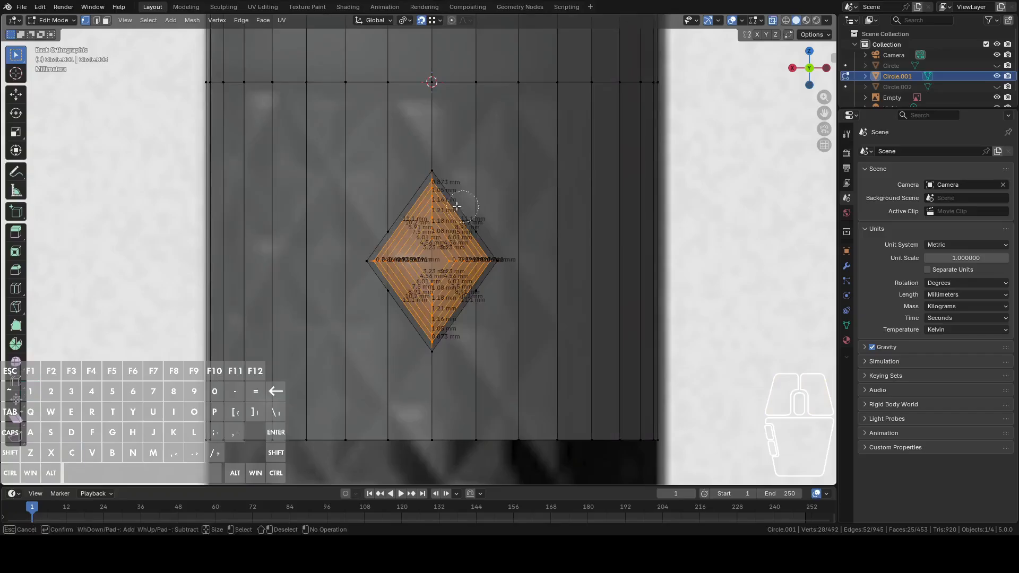
{"action": "mouse_move", "coordinate": [434, 174]}
{"action": "left_mouse_down"}
{"action": "mouse_move", "coordinate": [490, 260]}
{"action": "mouse_move", "coordinate": [443, 337]}
{"action": "mouse_move", "coordinate": [388, 286]}
{"action": "mouse_move", "coordinate": [416, 213]}
{"action": "left_mouse_up"}
{"action": "right_click", "coordinate": [506, 256]}
{"action": "scroll", "coordinate": [511, 260], "scroll_direction": "down", "scroll_amount": 3}
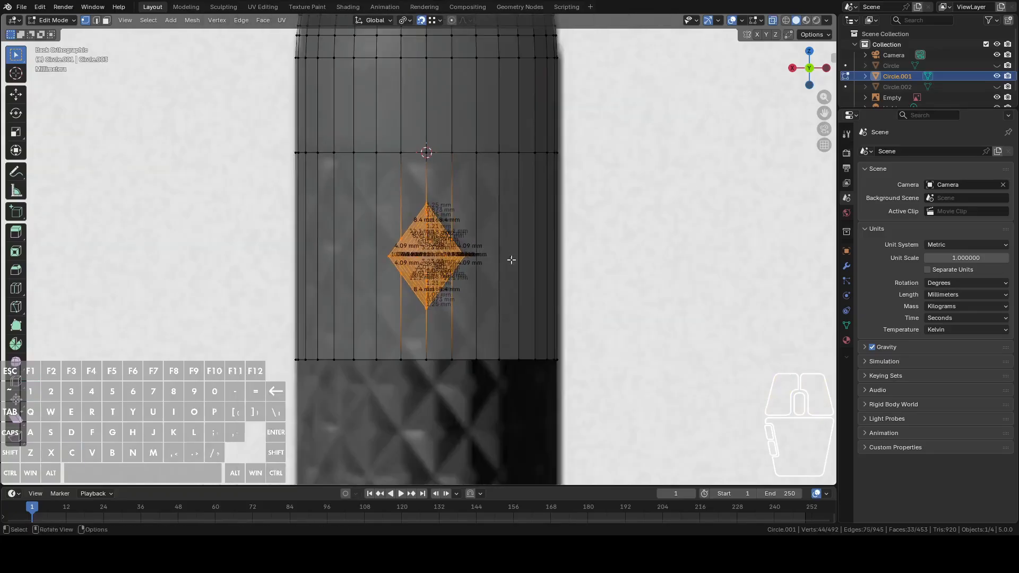
Duplicate the diamond in place and set the transform pivot point to the 3D Cursor
{"action": "key", "text": "shift+d"}
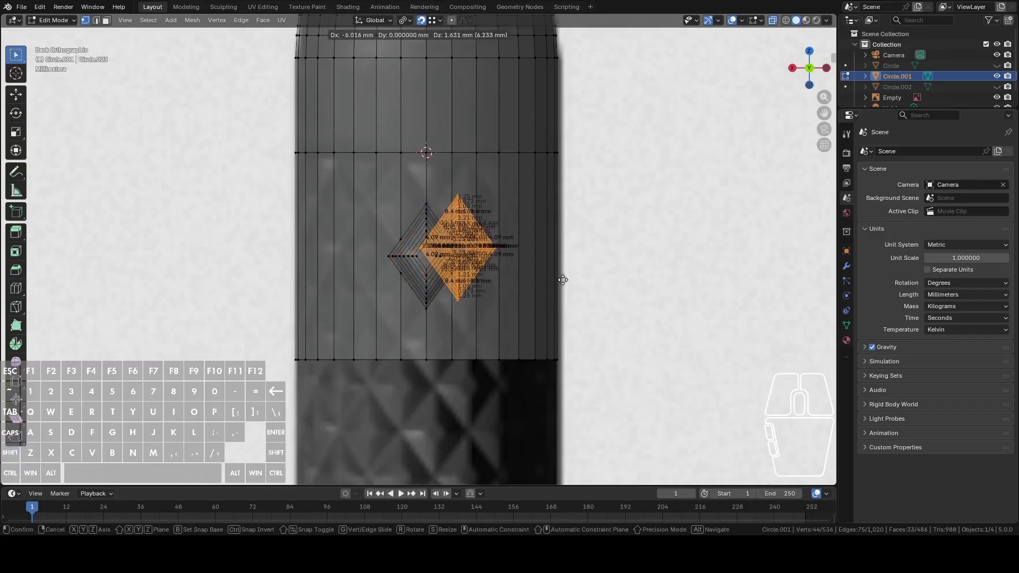
{"action": "right_click", "coordinate": [562, 280]}
{"action": "left_click", "coordinate": [403, 21]}
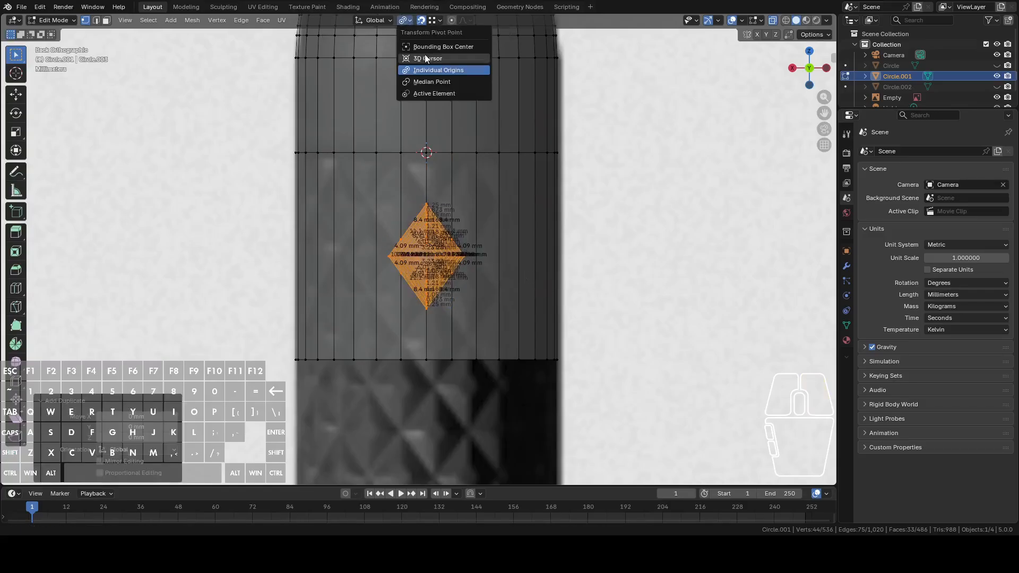
{"action": "left_click", "coordinate": [428, 58]}
Deselect the flat diamond on the far side of the handle, keeping only the raised diamond's copy selected
{"action": "middle_click_drag", "start_coordinate": [594, 163], "coordinate": [644, 193]}
{"action": "mouse_move", "coordinate": [465, 148]}
{"action": "middle_mouse_down"}
{"action": "mouse_move", "coordinate": [510, 132]}
{"action": "mouse_move", "coordinate": [242, 209]}
{"action": "middle_mouse_up"}
{"action": "key", "text": "c"}
{"action": "key", "text": "Escape"}
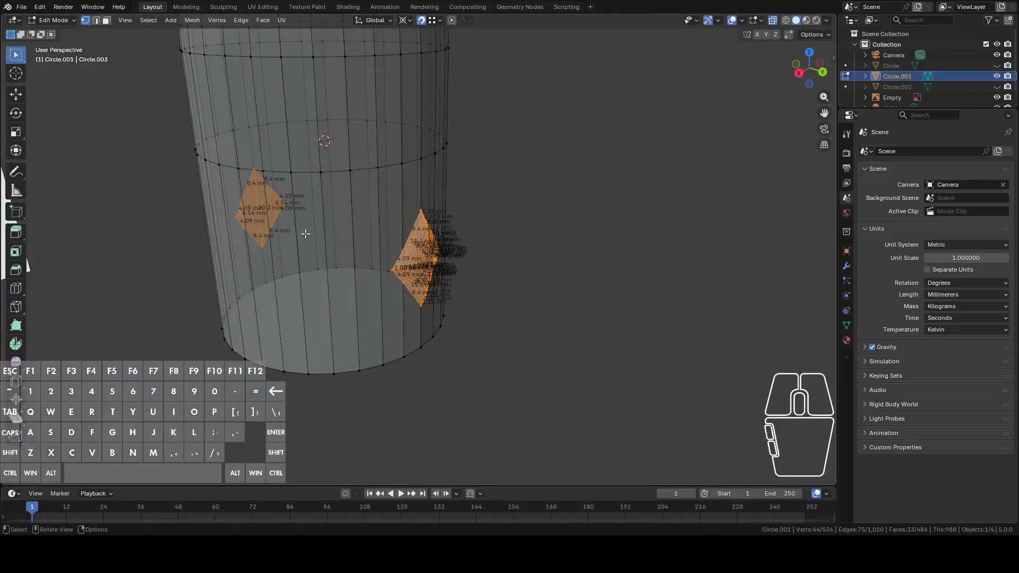
{"action": "key", "text": "c"}
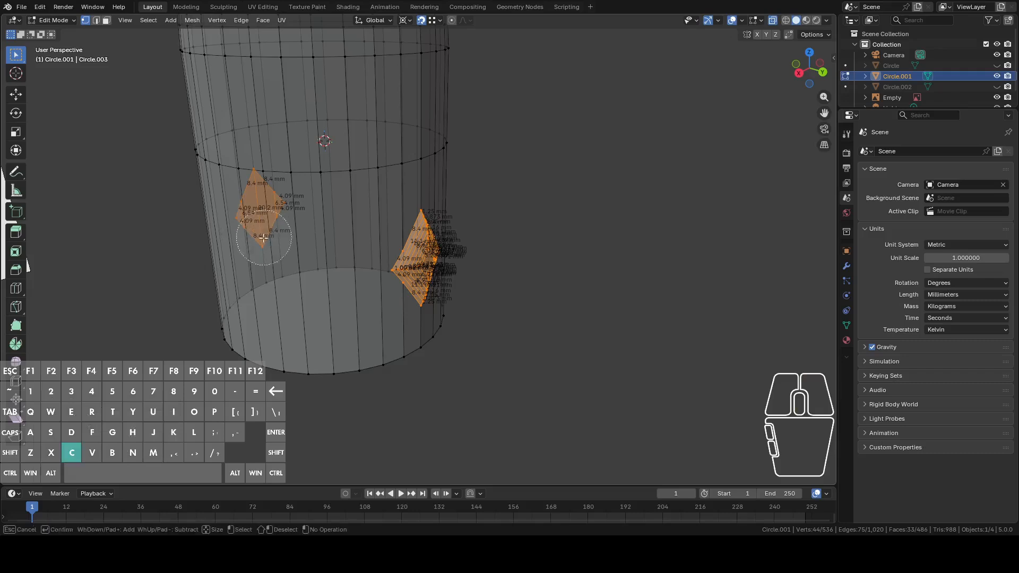
{"action": "left_click_drag", "start_coordinate": [261, 227], "coordinate": [273, 201], "text": "shift"}
{"action": "right_click", "coordinate": [249, 227]}
{"action": "middle_click_drag", "start_coordinate": [332, 223], "coordinate": [607, 220]}
{"action": "left_click", "coordinate": [812, 77]}
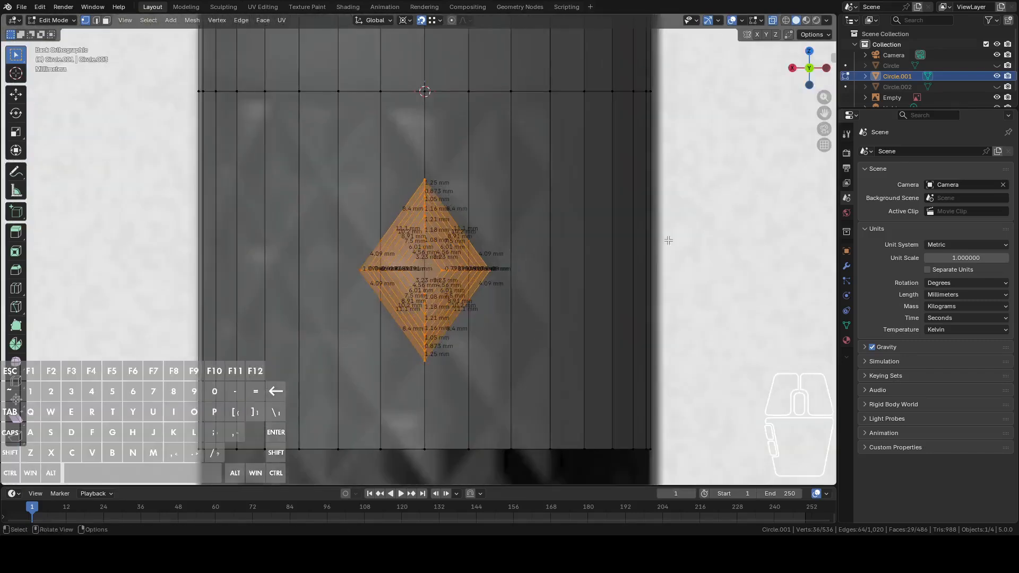
Rotate the copied diamond 35° around the global Z axis, beside the original
{"action": "key", "text": "g"}
{"action": "right_click", "coordinate": [579, 279]}
{"action": "key", "text": "r"}
{"action": "key", "text": "z"}
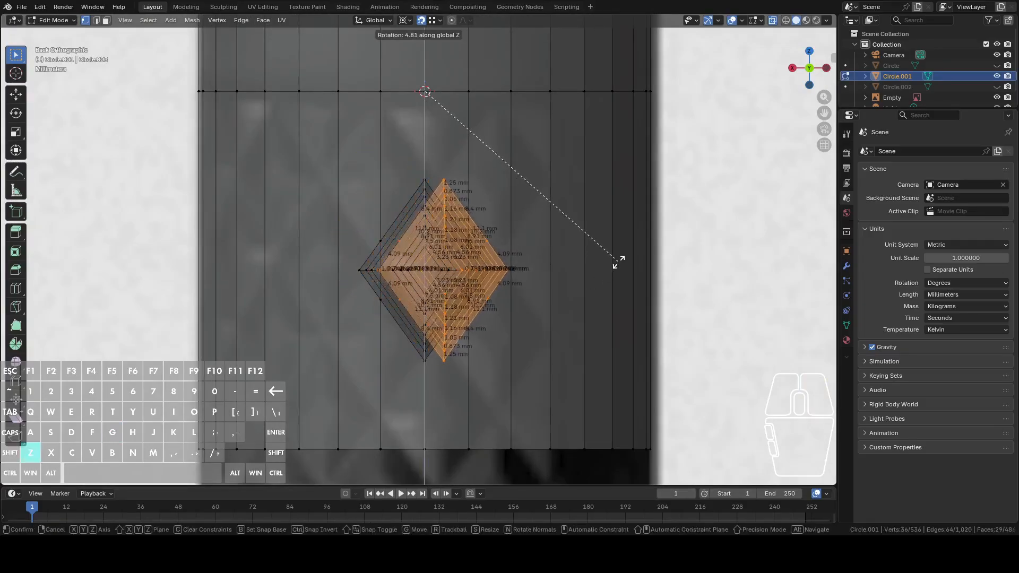
{"action": "key", "text": "ctrl"}
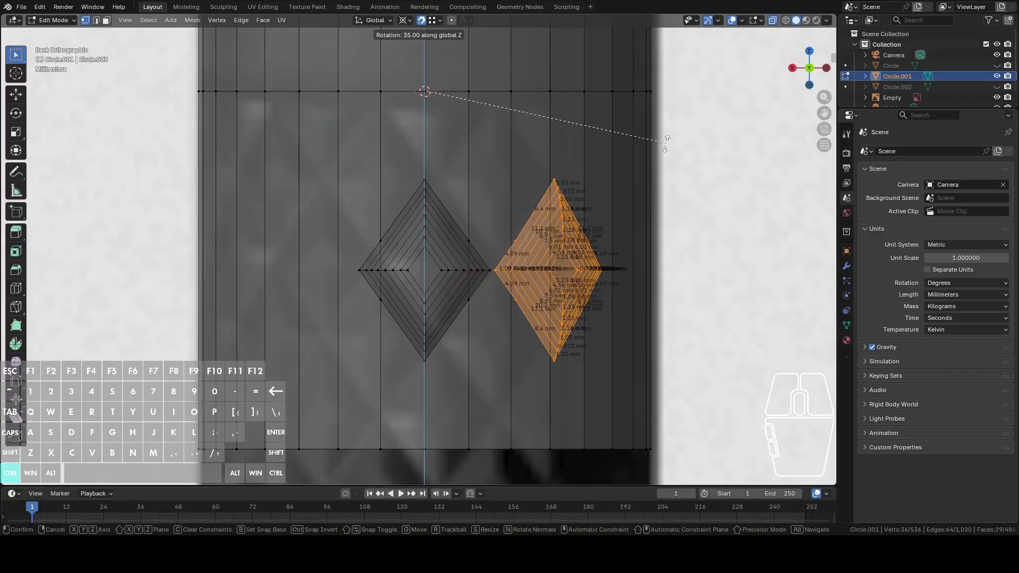
{"action": "left_click", "coordinate": [666, 143]}
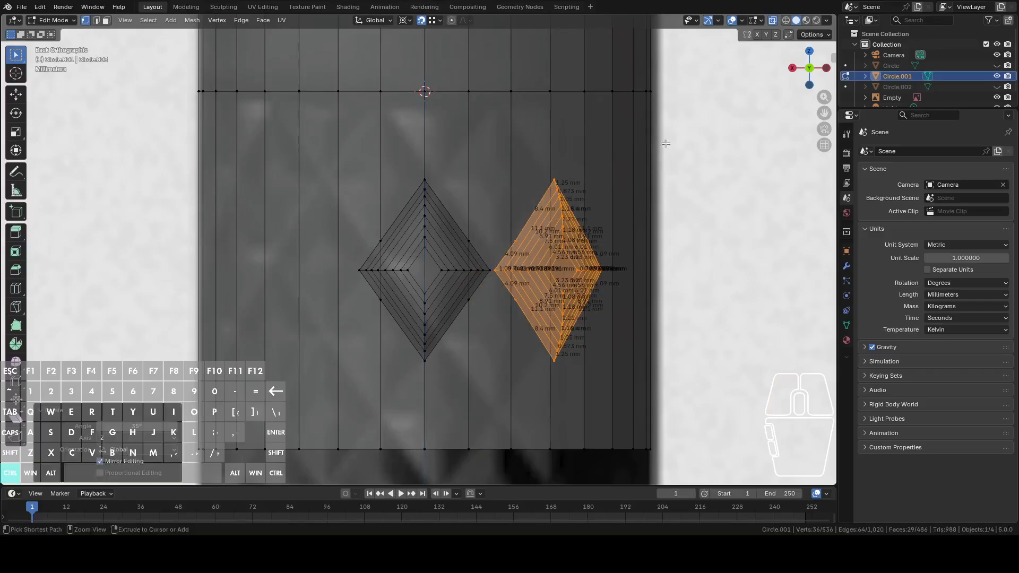
Add the original diamond to the selection and duplicate both diamonds in place
{"action": "scroll", "coordinate": [630, 200], "scroll_direction": "down", "scroll_amount": 2}
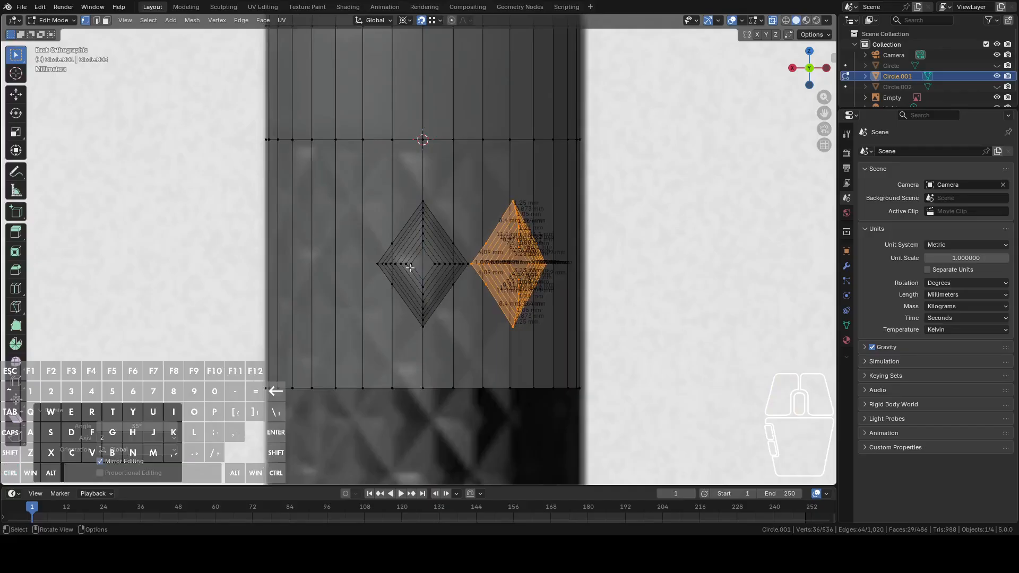
{"action": "key", "text": "c"}
{"action": "mouse_move", "coordinate": [449, 264]}
{"action": "left_mouse_down"}
{"action": "mouse_move", "coordinate": [427, 308]}
{"action": "mouse_move", "coordinate": [409, 260]}
{"action": "mouse_move", "coordinate": [443, 241]}
{"action": "left_mouse_up"}
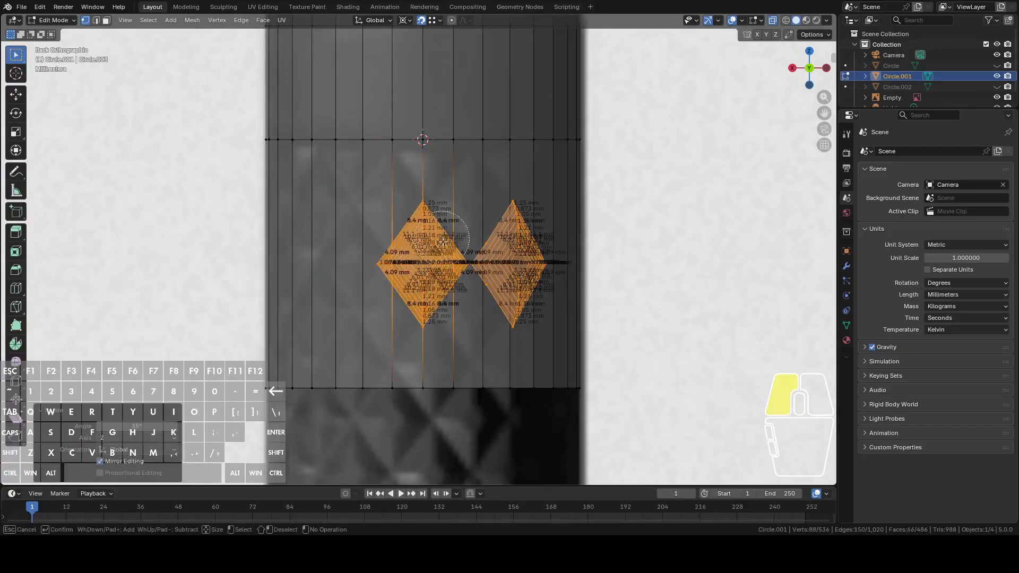
{"action": "right_click", "coordinate": [478, 256]}
{"action": "key", "text": "shift+d"}
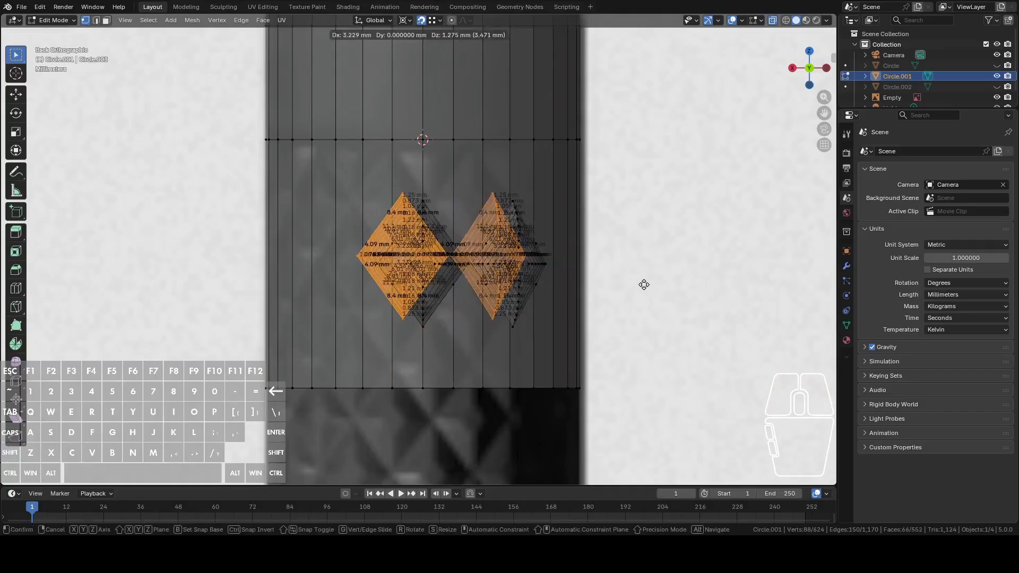
{"action": "right_click", "coordinate": [649, 301]}
{"action": "key", "text": "r"}
{"action": "key", "text": "z"}
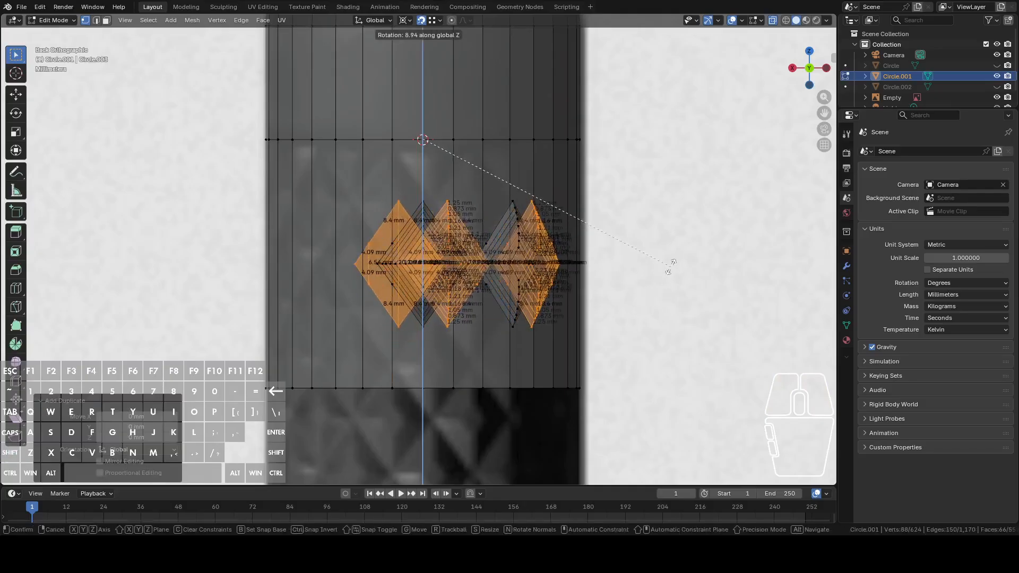
{"action": "left_click", "coordinate": [668, 264]}
Deselect the flat diamond on the handle's far side, leaving the two raised copies selected
{"action": "middle_click_drag", "start_coordinate": [669, 264], "coordinate": [660, 282]}
{"action": "middle_click_drag", "start_coordinate": [552, 195], "coordinate": [586, 199]}
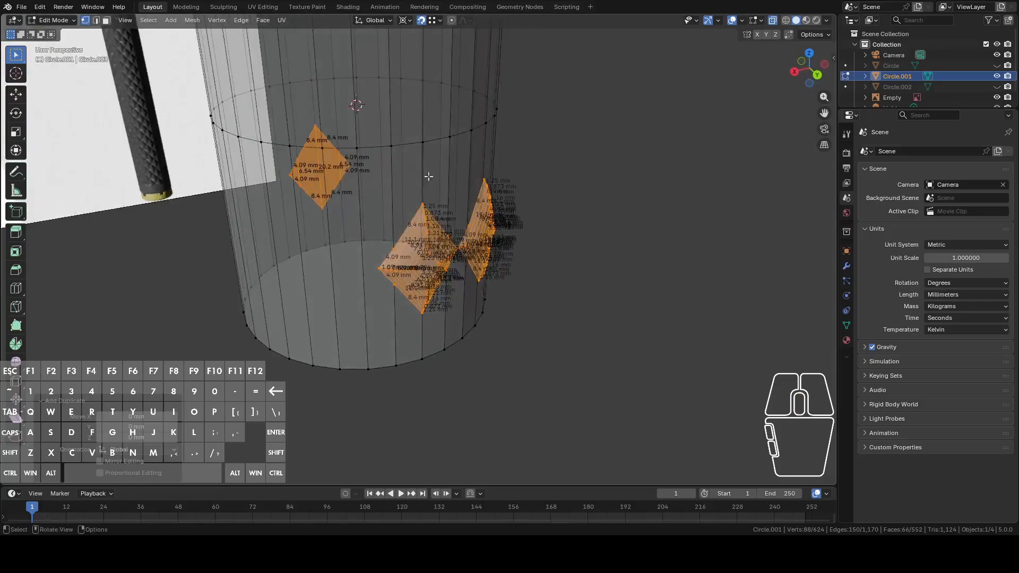
{"action": "key", "text": "c"}
{"action": "mouse_move", "coordinate": [324, 197]}
{"action": "left_mouse_down", "text": "shift"}
{"action": "mouse_move", "coordinate": [303, 158]}
{"action": "mouse_move", "coordinate": [312, 184]}
{"action": "left_mouse_up", "text": "shift"}
{"action": "right_click", "coordinate": [318, 185]}
{"action": "middle_click_drag", "start_coordinate": [436, 199], "coordinate": [445, 245]}
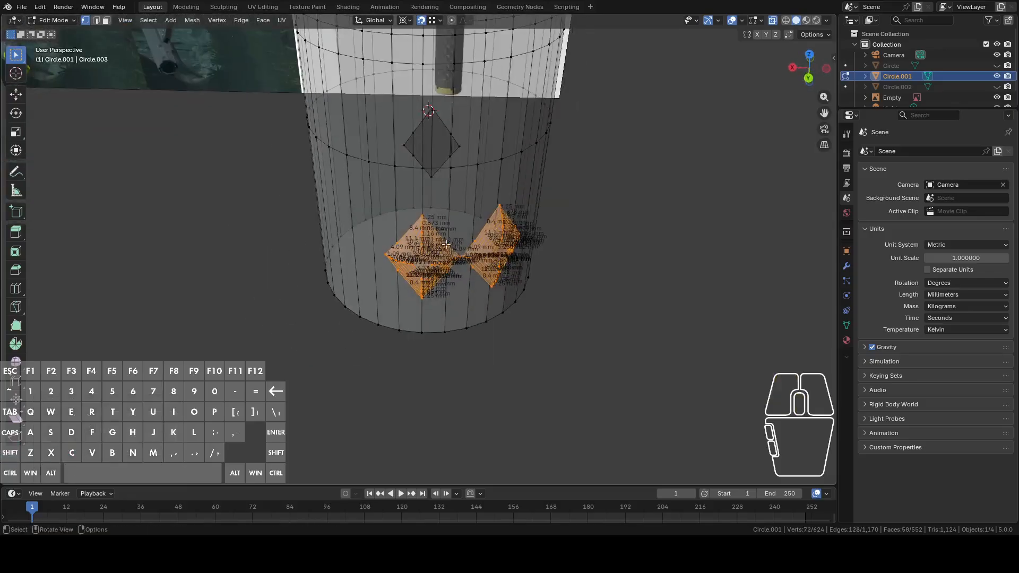
Rotate the two copied diamonds 70° around the global Z axis to continue the row
{"action": "key", "text": "r"}
{"action": "key", "text": "z"}
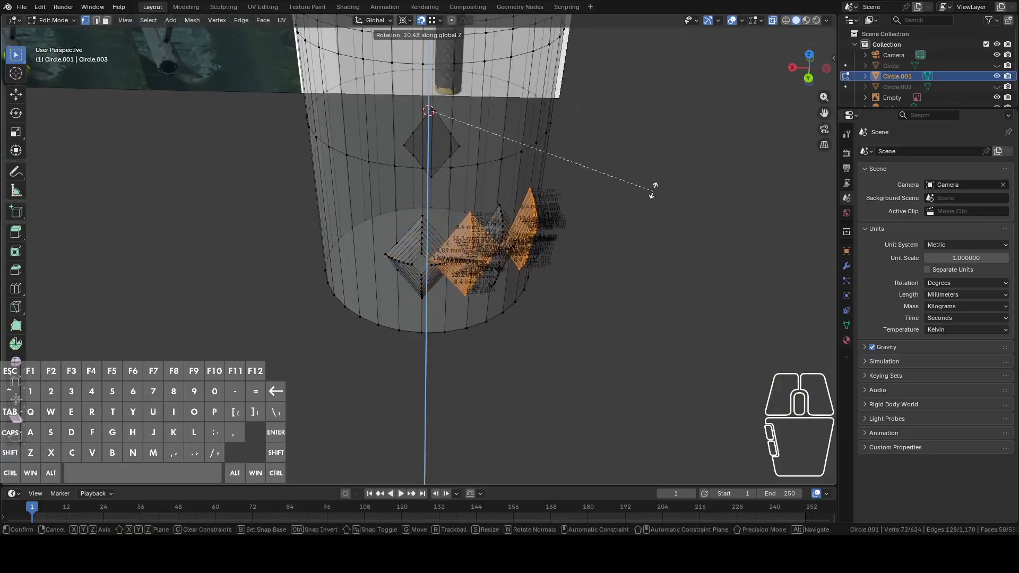
{"action": "key", "text": "ctrl"}
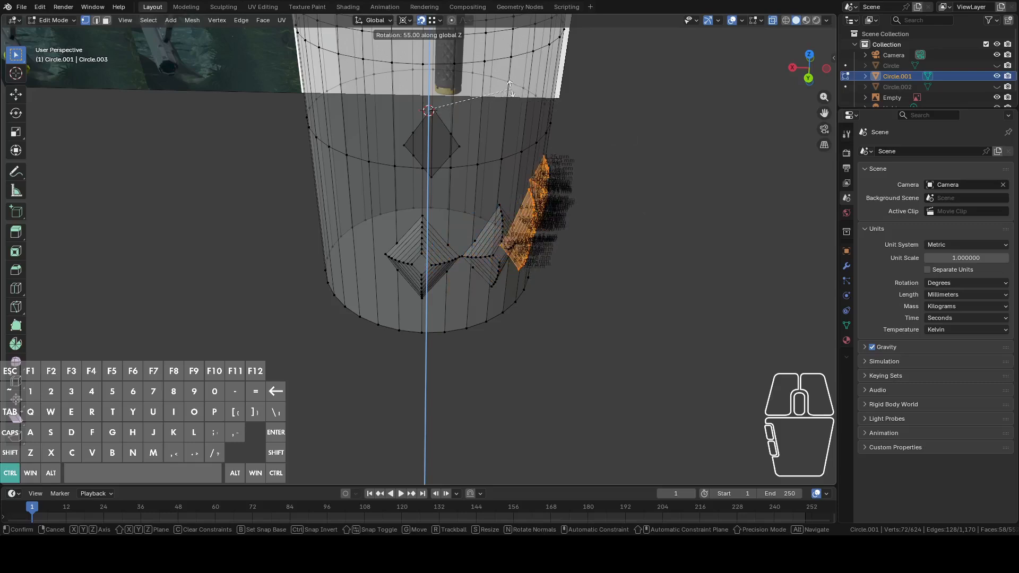
{"action": "left_click", "coordinate": [481, 74]}
{"action": "middle_click_drag", "start_coordinate": [481, 75], "coordinate": [652, 190]}
Select all four raised diamonds and duplicate them in place
{"action": "mouse_move", "coordinate": [414, 284]}
{"action": "left_mouse_down"}
{"action": "mouse_move", "coordinate": [435, 286]}
{"action": "mouse_move", "coordinate": [462, 250]}
{"action": "mouse_move", "coordinate": [436, 212]}
{"action": "mouse_move", "coordinate": [391, 242]}
{"action": "left_mouse_up"}
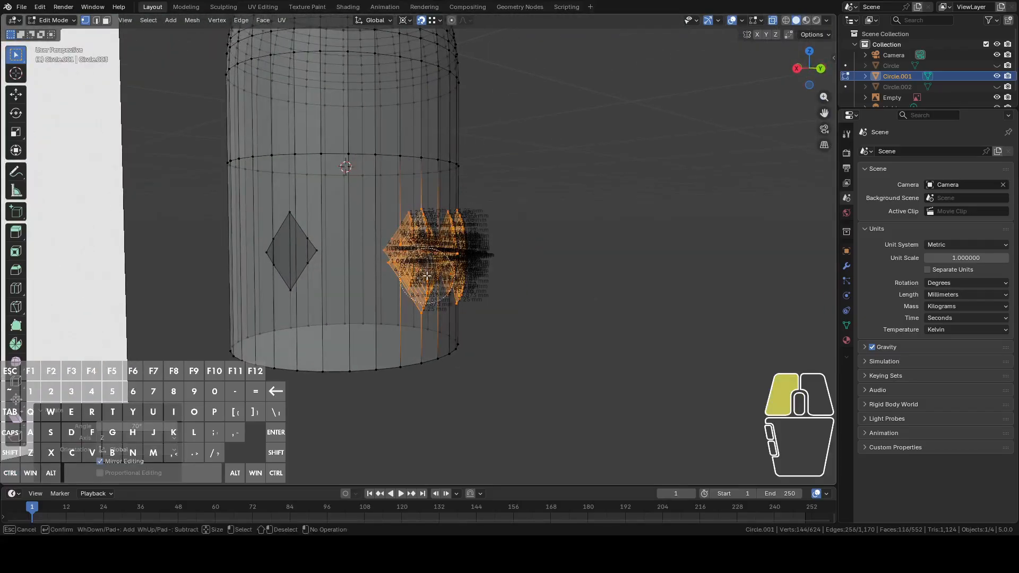
{"action": "mouse_move", "coordinate": [424, 292]}
{"action": "left_mouse_down"}
{"action": "mouse_move", "coordinate": [454, 239]}
{"action": "mouse_move", "coordinate": [394, 240]}
{"action": "mouse_move", "coordinate": [397, 248]}
{"action": "left_mouse_up"}
{"action": "right_click", "coordinate": [500, 257]}
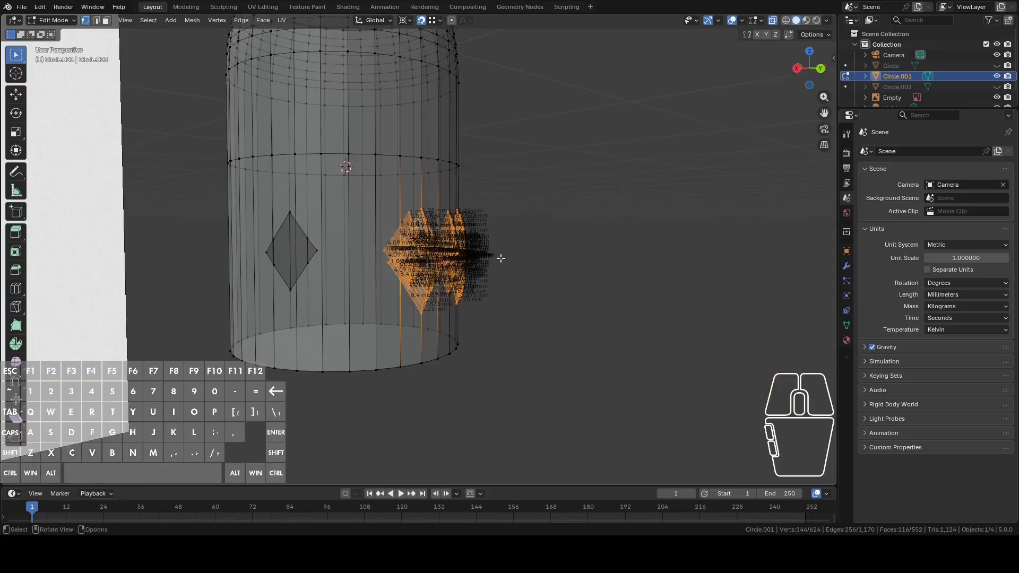
{"action": "mouse_move", "coordinate": [500, 257]}
{"action": "middle_mouse_down"}
{"action": "mouse_move", "coordinate": [449, 293]}
{"action": "mouse_move", "coordinate": [487, 328]}
{"action": "middle_mouse_up"}
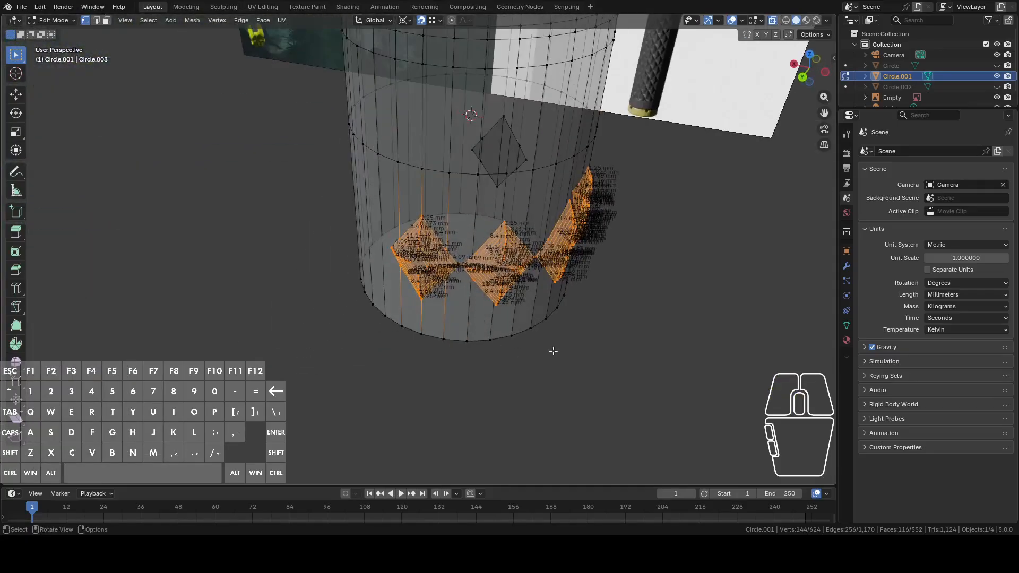
{"action": "key", "text": "shift+d"}
{"action": "right_click", "coordinate": [575, 346]}
Rotate the four copied diamonds 140° around the global Z axis
{"action": "key", "text": "r"}
{"action": "key", "text": "z"}
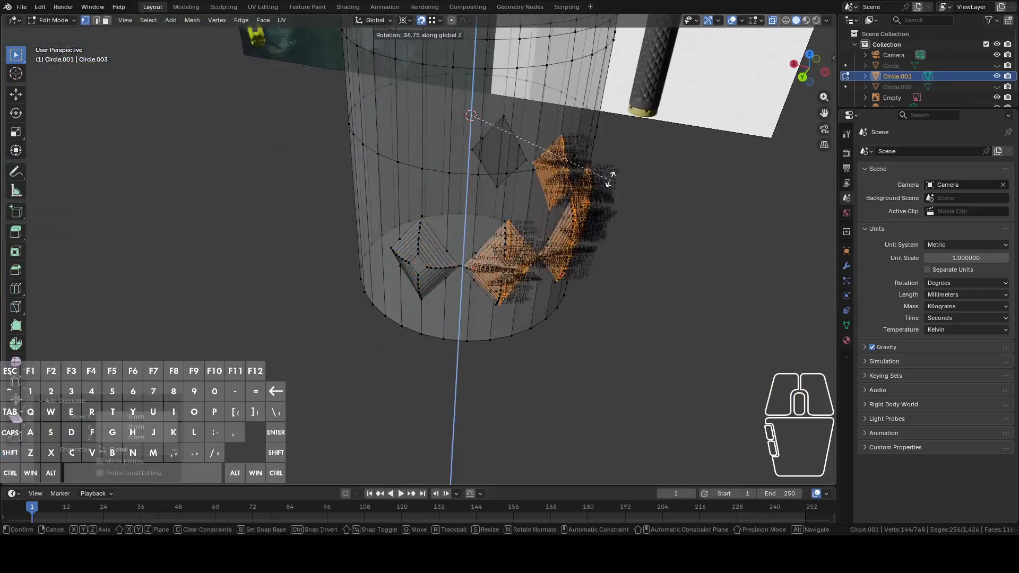
{"action": "key", "text": "ctrl"}
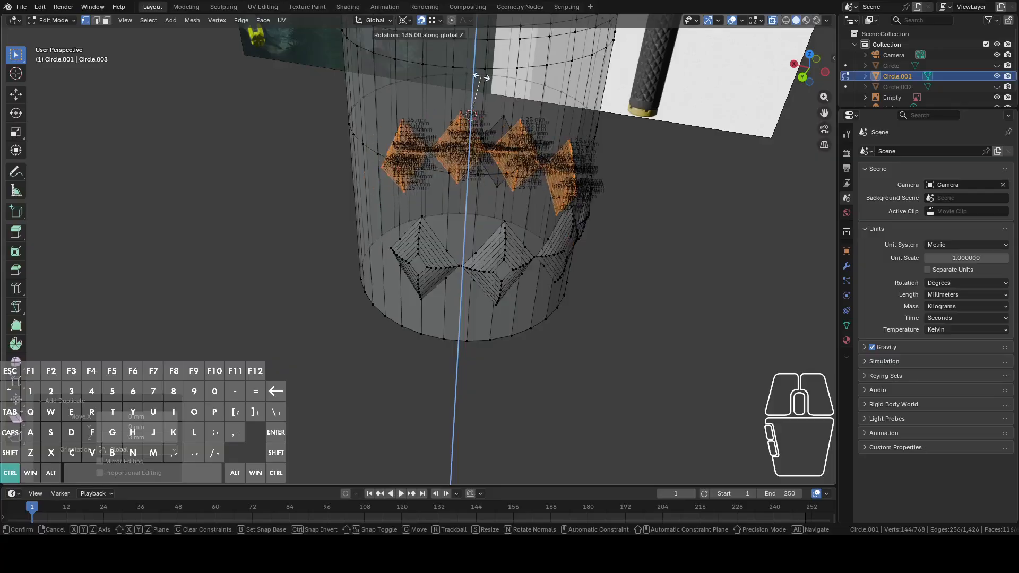
{"action": "left_click", "coordinate": [478, 78]}
{"action": "middle_click_drag", "start_coordinate": [478, 78], "coordinate": [603, 184]}
Duplicate the four selected diamonds again and rotate the copies 115° around the global Z axis
{"action": "key", "text": "shift+d"}
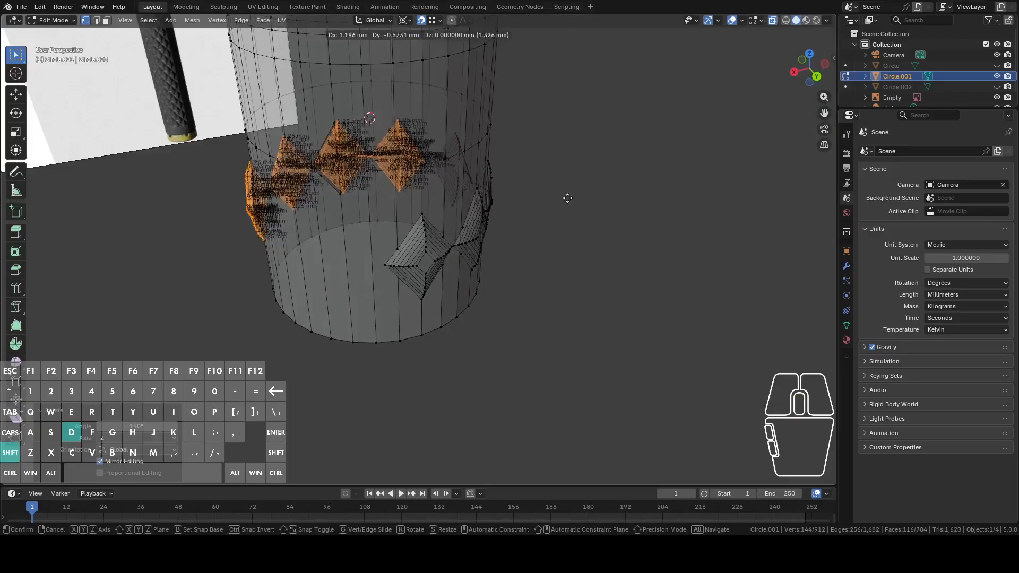
{"action": "key", "text": "r"}
{"action": "key", "text": "z"}
{"action": "key", "text": "ctrl"}
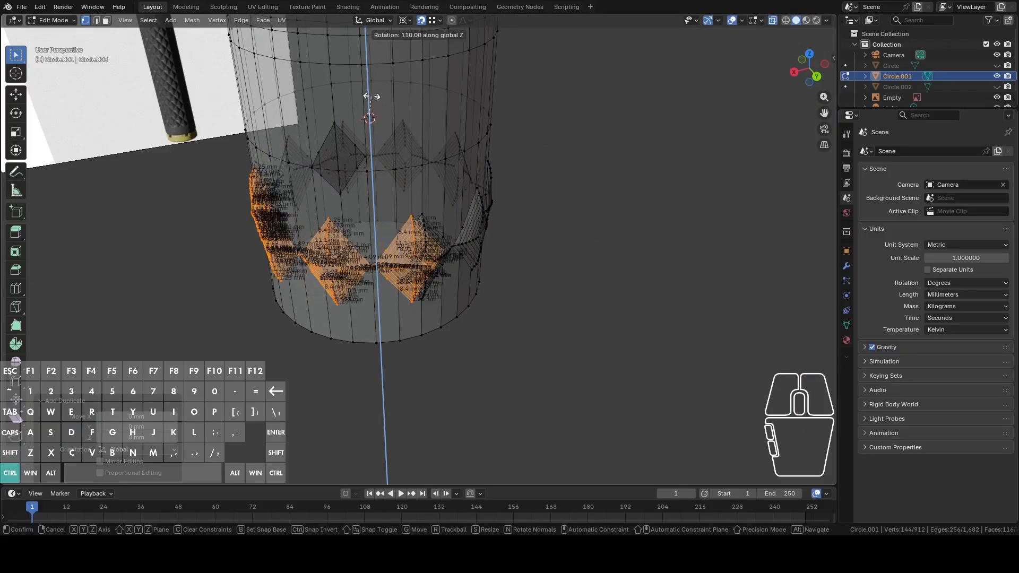
{"action": "left_click", "coordinate": [371, 119]}
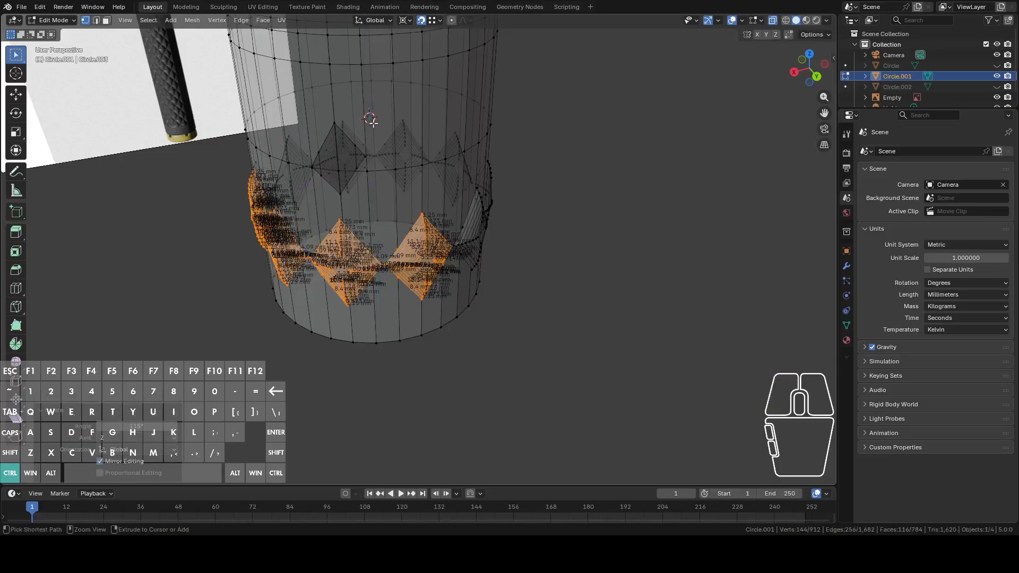
{"action": "middle_click_drag", "start_coordinate": [371, 118], "coordinate": [572, 292]}
Undo the rotations and duplications that extended the row beyond the first two diamond positions
{"action": "key", "text": "ctrl+z"}
{"action": "key", "text": "ctrl+z"}
{"action": "key", "text": "ctrl+z"}
{"action": "key", "text": "ctrl+z"}
Select the second diamond's linked geometry and try to rotate it around the 3D cursor
{"action": "left_click", "coordinate": [492, 252]}
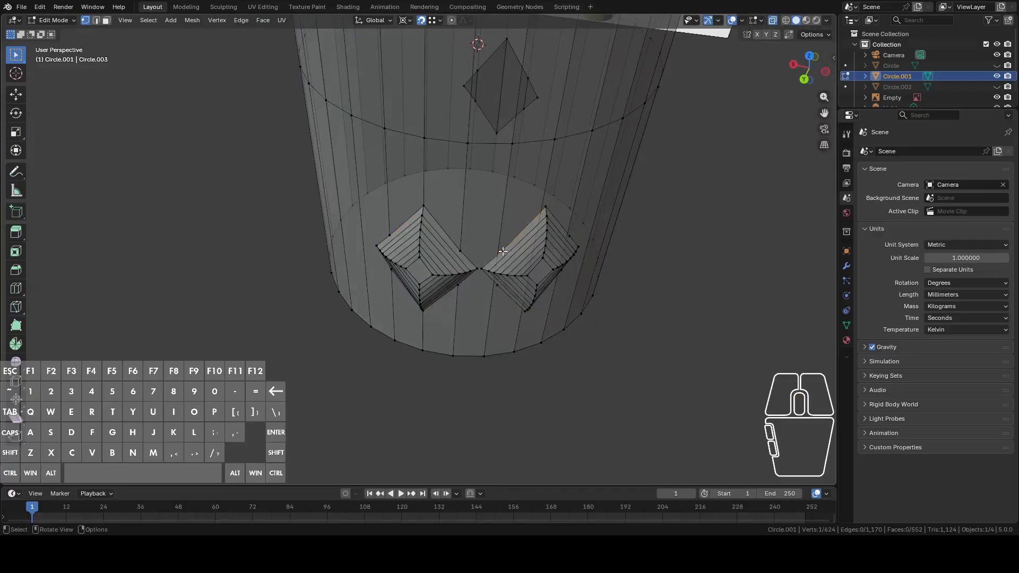
{"action": "key", "text": "l"}
{"action": "left_click_drag", "start_coordinate": [572, 265], "coordinate": [572, 266]}
{"action": "middle_click_drag", "start_coordinate": [571, 266], "coordinate": [512, 260], "text": "shift"}
{"action": "key", "text": "r"}
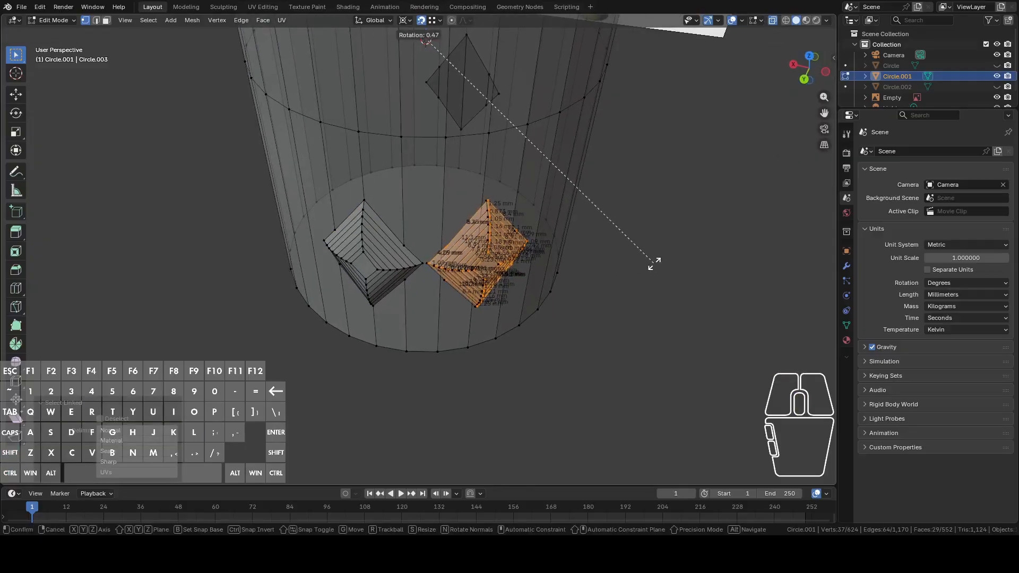
{"action": "right_click", "coordinate": [656, 260]}
Undo the selection changes and the pair's duplication, back to the single rotated diamond copy
{"action": "key", "text": "ctrl+z"}
{"action": "key", "text": "ctrl+z"}
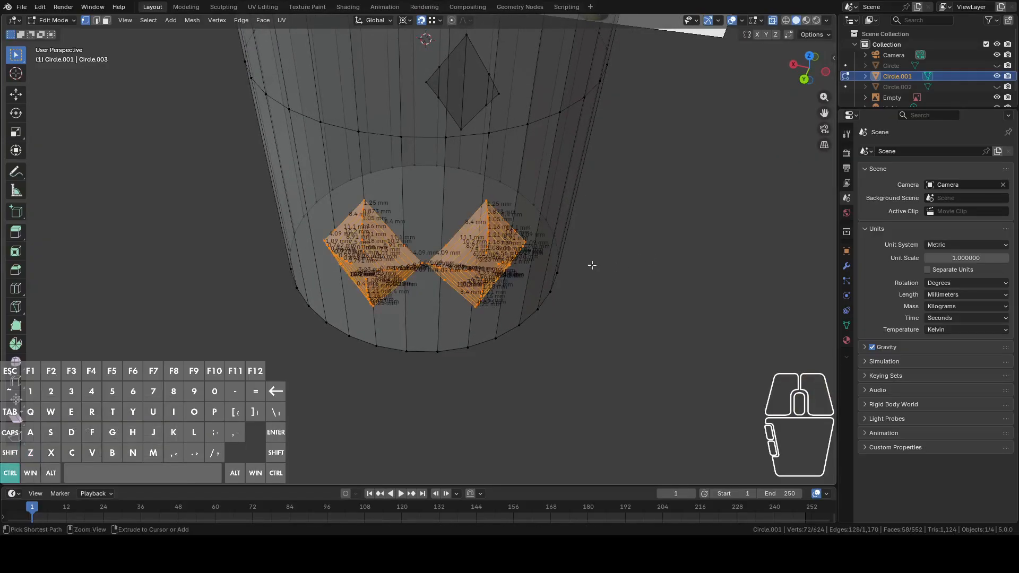
{"action": "key", "text": "ctrl+z"}
{"action": "key", "text": "ctrl+z"}
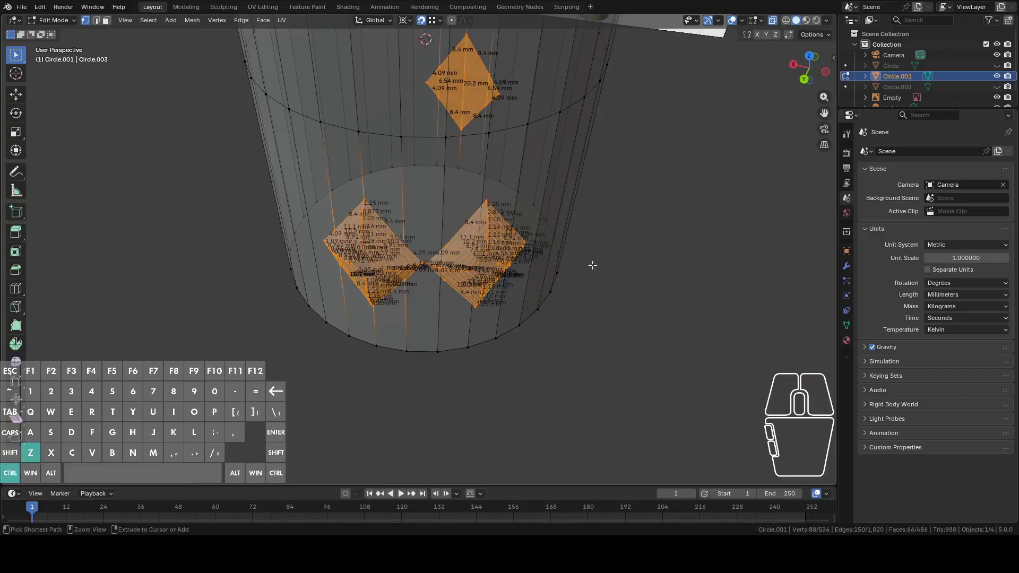
{"action": "key", "text": "ctrl+z"}
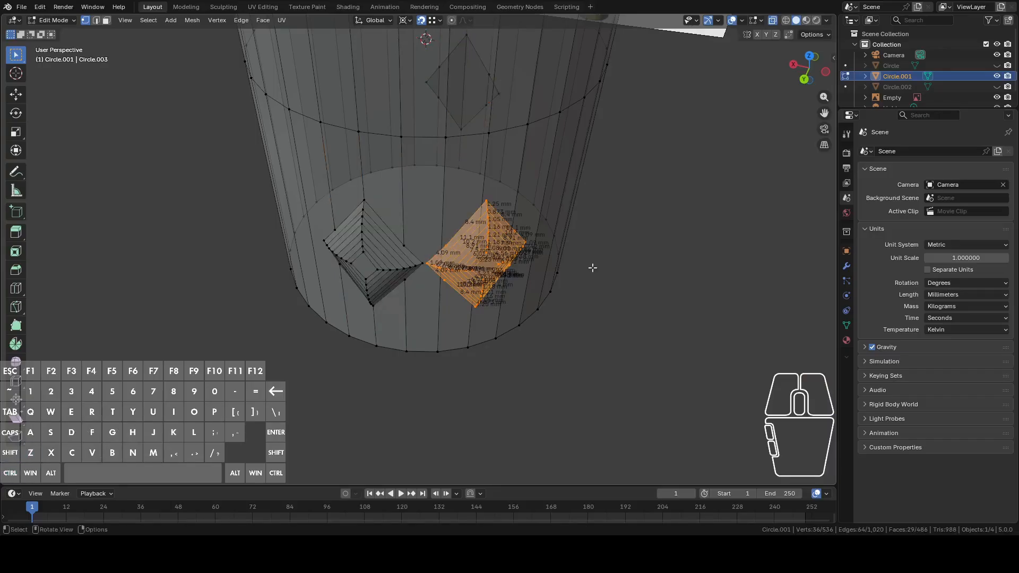
Try to rotate the second diamond around the global Z axis with angle snapping
{"action": "key", "text": "r"}
{"action": "key", "text": "z"}
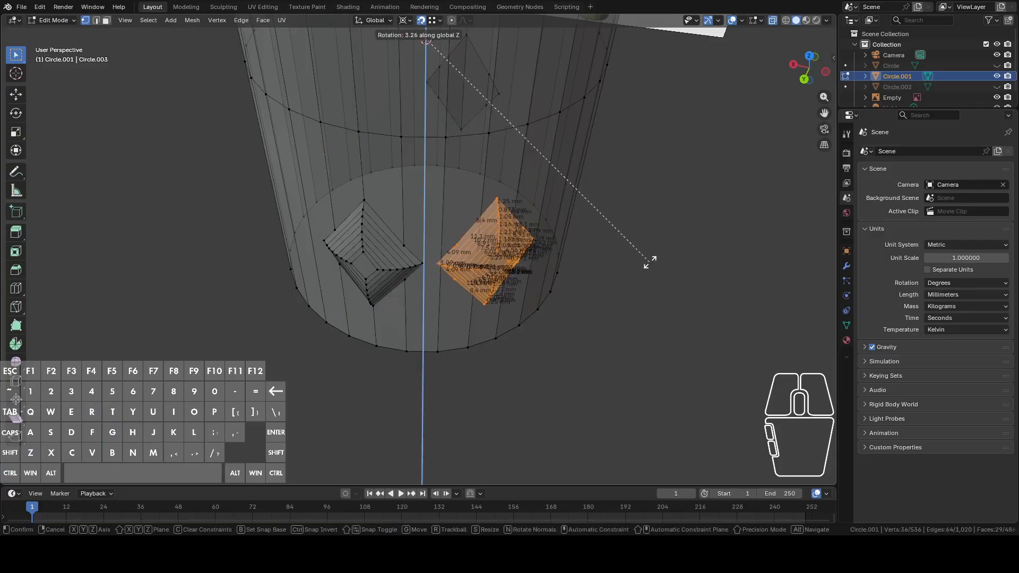
{"action": "key", "text": "ctrl"}
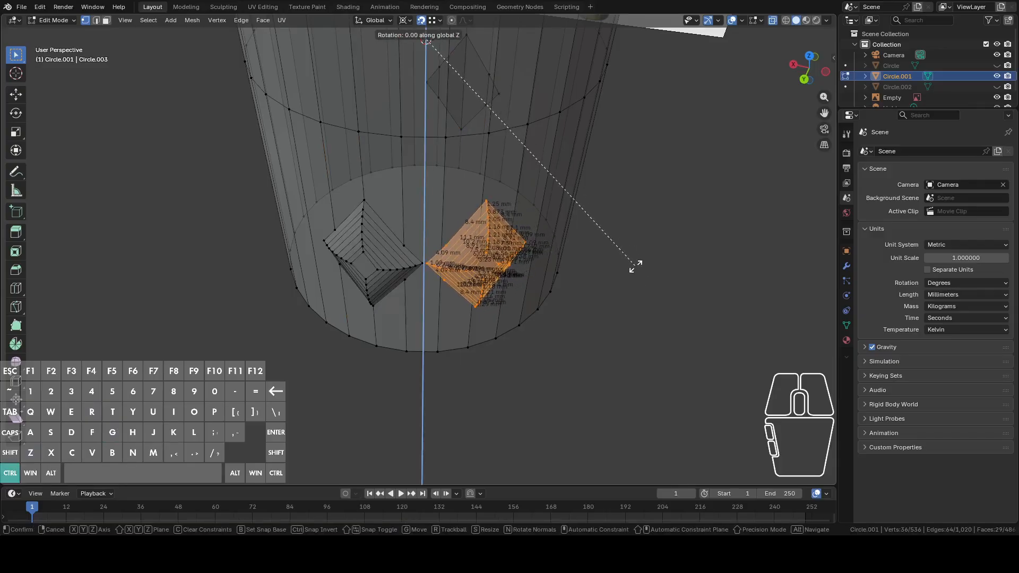
{"action": "left_click", "coordinate": [632, 269]}
{"action": "middle_click_drag", "start_coordinate": [467, 295], "coordinate": [608, 298]}
{"action": "key", "text": "r"}
{"action": "right_click", "coordinate": [618, 291]}
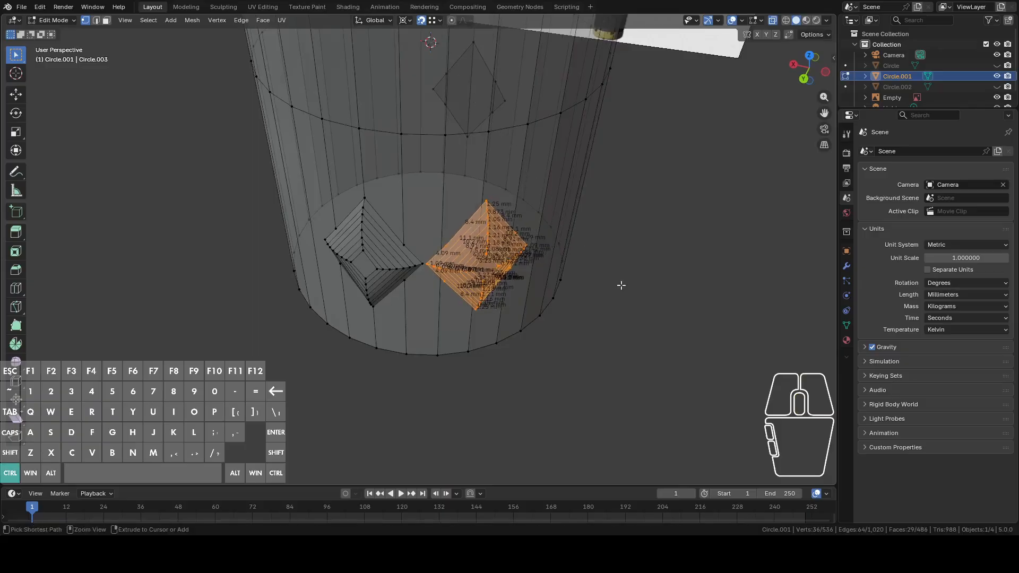
Try to bring the second diamond's corner against the first diamond with small free rotations of about -0.8° and -0.2°
{"action": "key", "text": "r"}
{"action": "key", "text": "ctrl"}
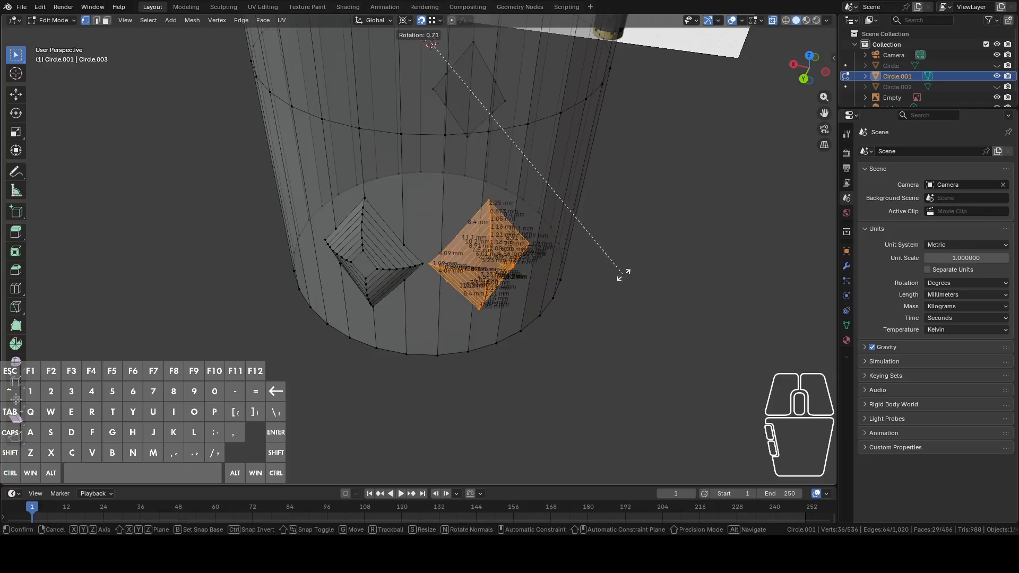
{"action": "key", "text": "ctrl"}
{"action": "key", "text": "shift"}
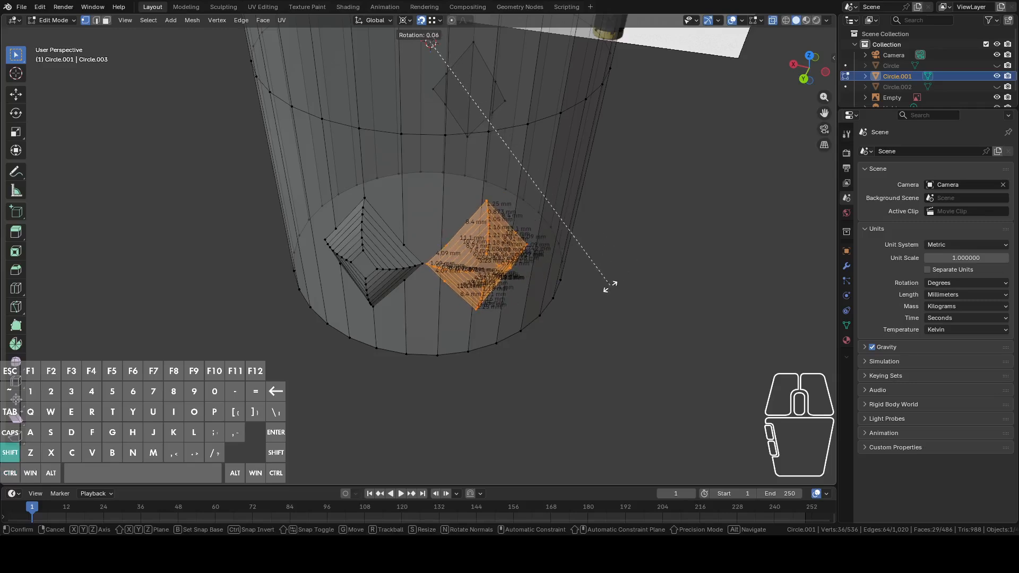
{"action": "left_click", "coordinate": [503, 452]}
{"action": "scroll", "coordinate": [500, 378], "scroll_direction": "up", "scroll_amount": 8}
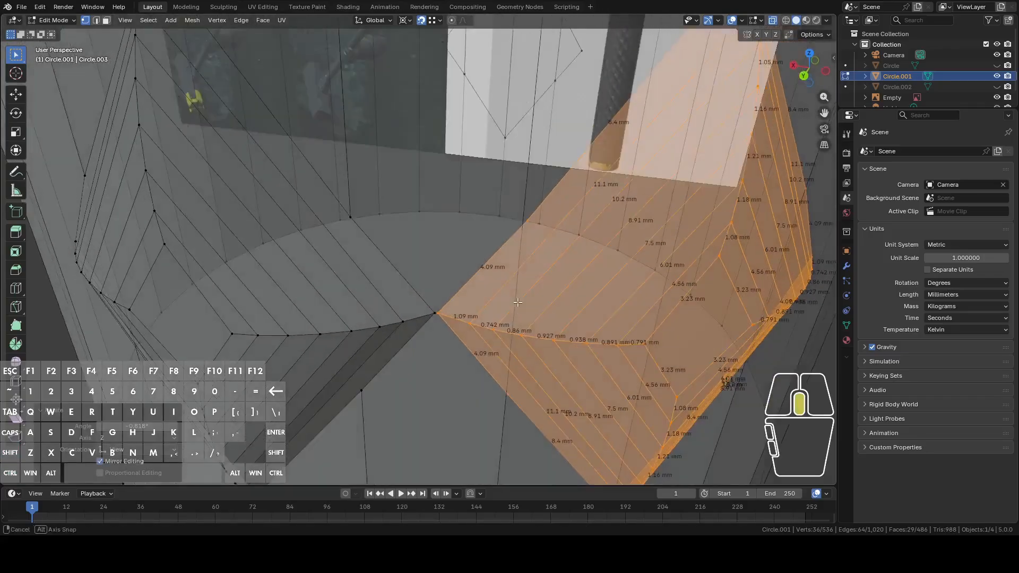
{"action": "middle_click_drag", "start_coordinate": [518, 302], "coordinate": [610, 289]}
{"action": "key", "text": "r"}
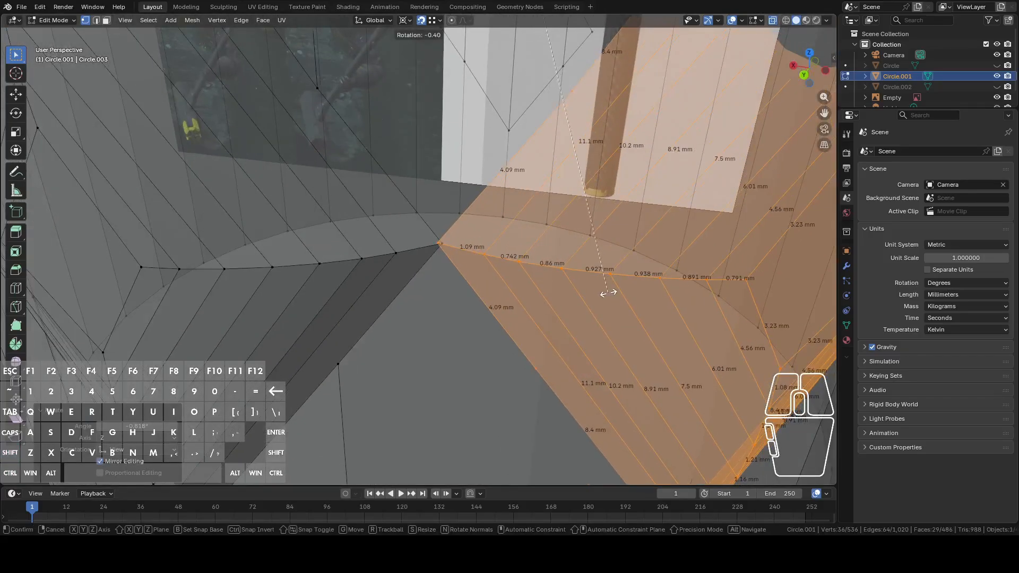
{"action": "left_click", "coordinate": [656, 198]}
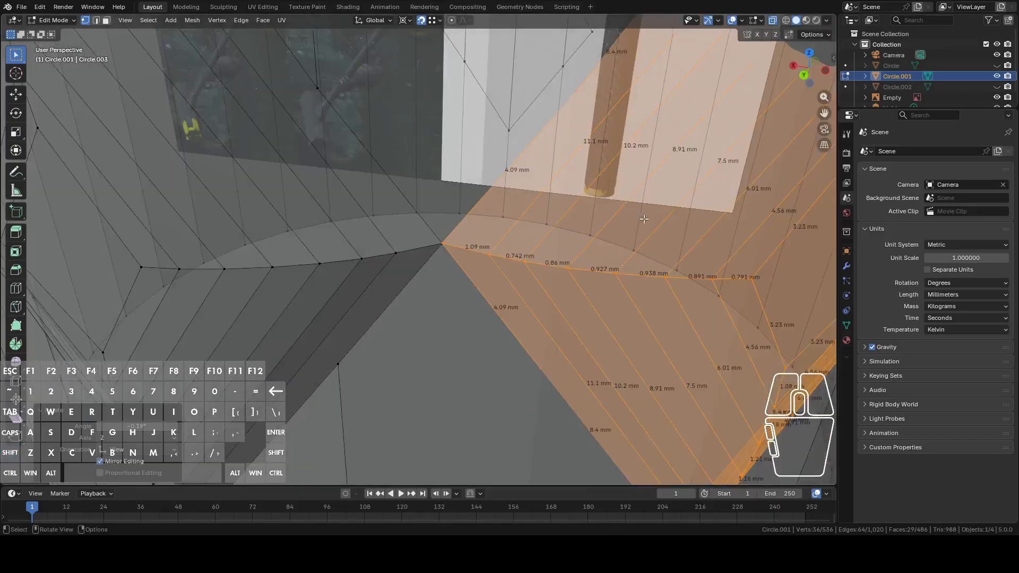
Undo the small free rotations of the second diamond
{"action": "scroll", "coordinate": [644, 219], "scroll_direction": "down", "scroll_amount": 5}
{"action": "key", "text": "ctrl+z"}
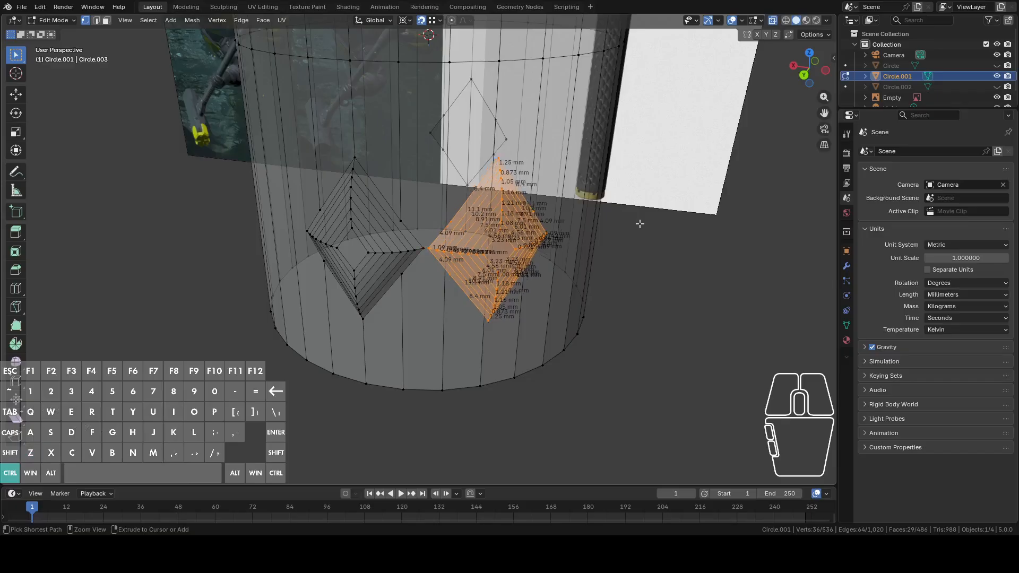
{"action": "key", "text": "ctrl+z"}
{"action": "key", "text": "ctrl+shift+z"}
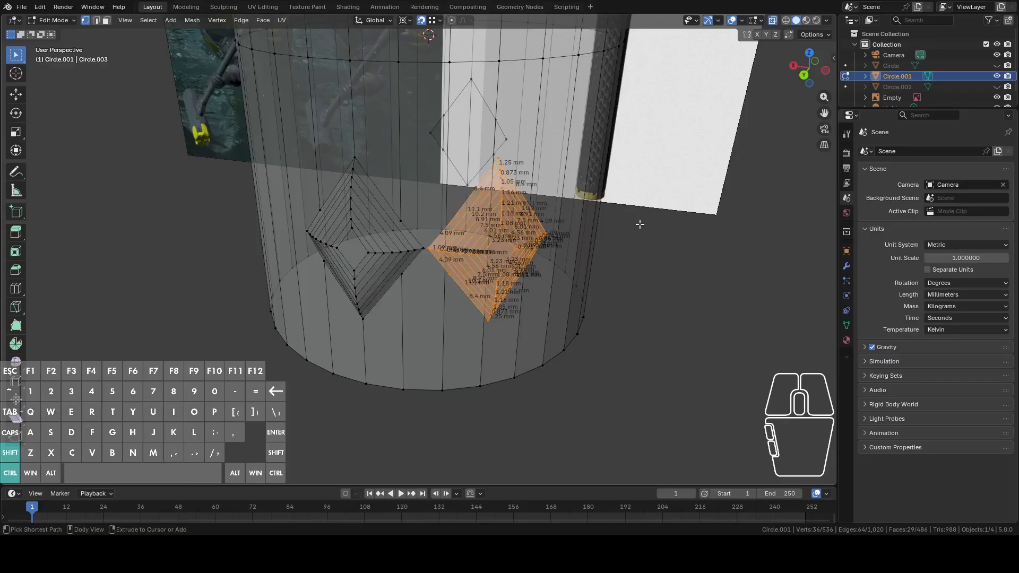
{"action": "middle_click_drag", "start_coordinate": [639, 224], "coordinate": [642, 265]}
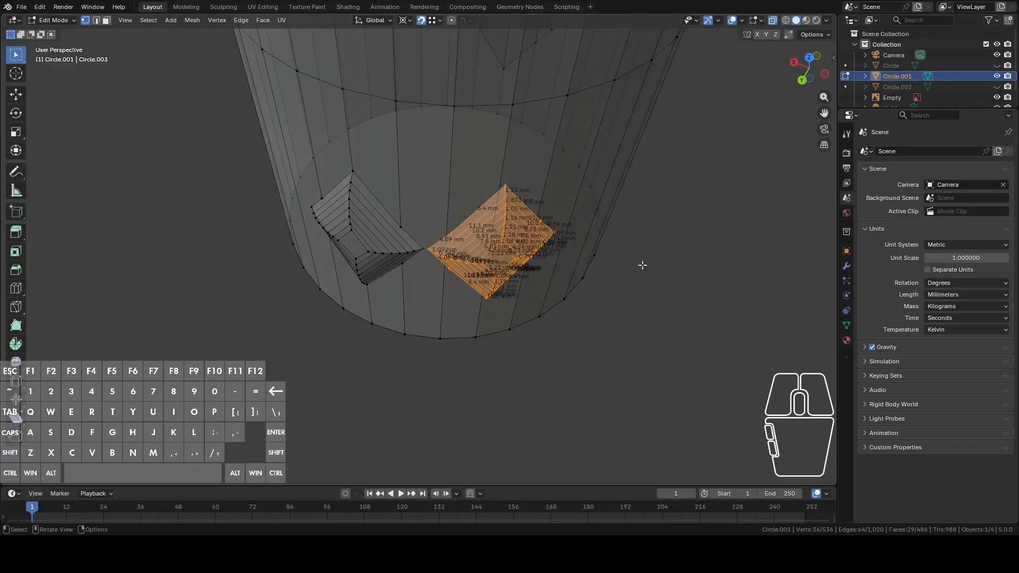
{"action": "key", "text": "ctrl+z"}
{"action": "key", "text": "ctrl+shift+z"}
Rotate the second diamond 5° around the 3D cursor, away from the first diamond
{"action": "key", "text": "r"}
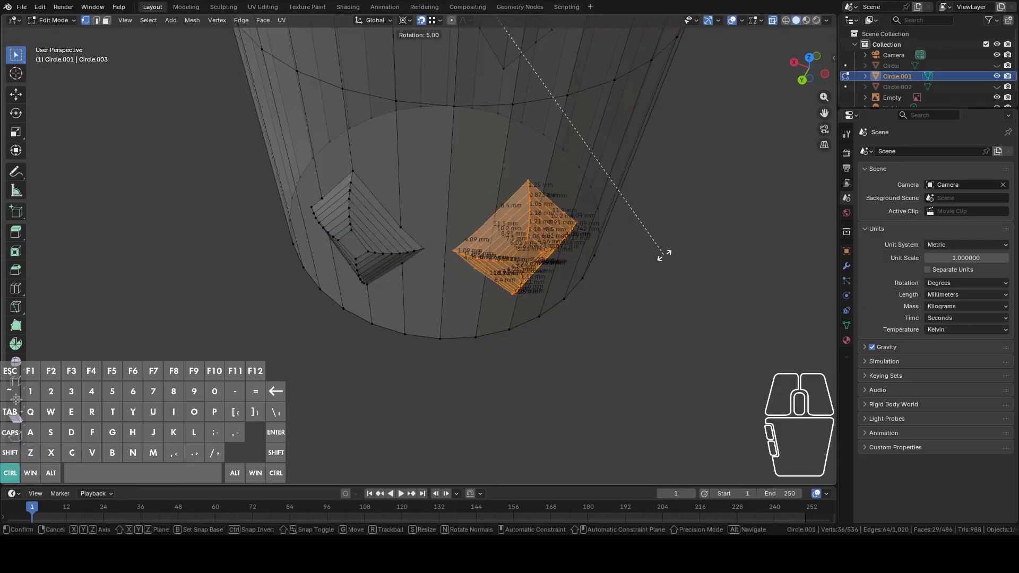
{"action": "left_click", "coordinate": [664, 254]}
{"action": "middle_click_drag", "start_coordinate": [664, 255], "coordinate": [645, 271]}
{"action": "middle_click_drag", "start_coordinate": [396, 258], "coordinate": [426, 206]}
{"action": "middle_click_drag", "start_coordinate": [481, 245], "coordinate": [575, 304]}
Duplicate the second diamond and rotate the copy 40° around the global Z axis
{"action": "key", "text": "shift+d"}
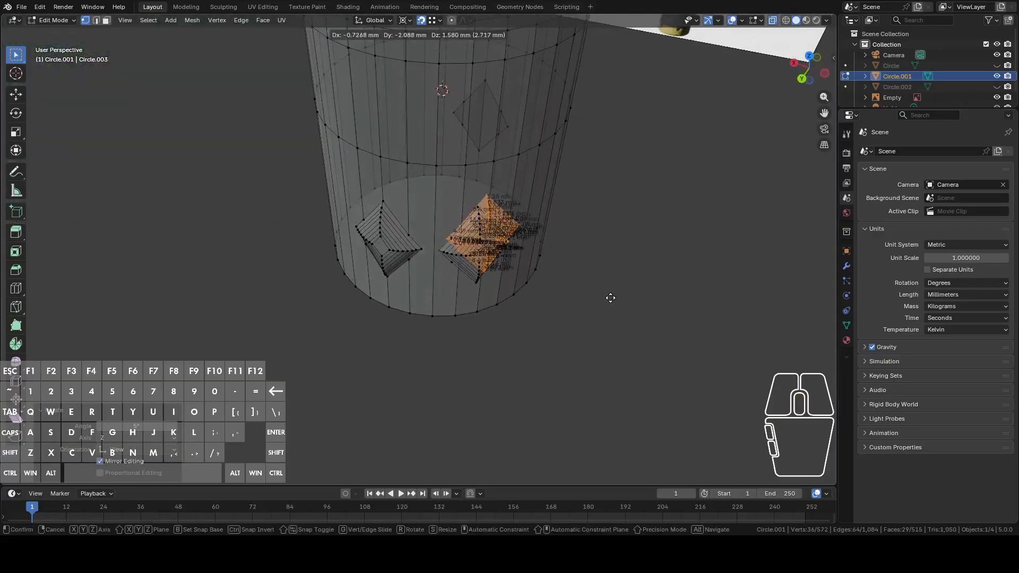
{"action": "key", "text": "r"}
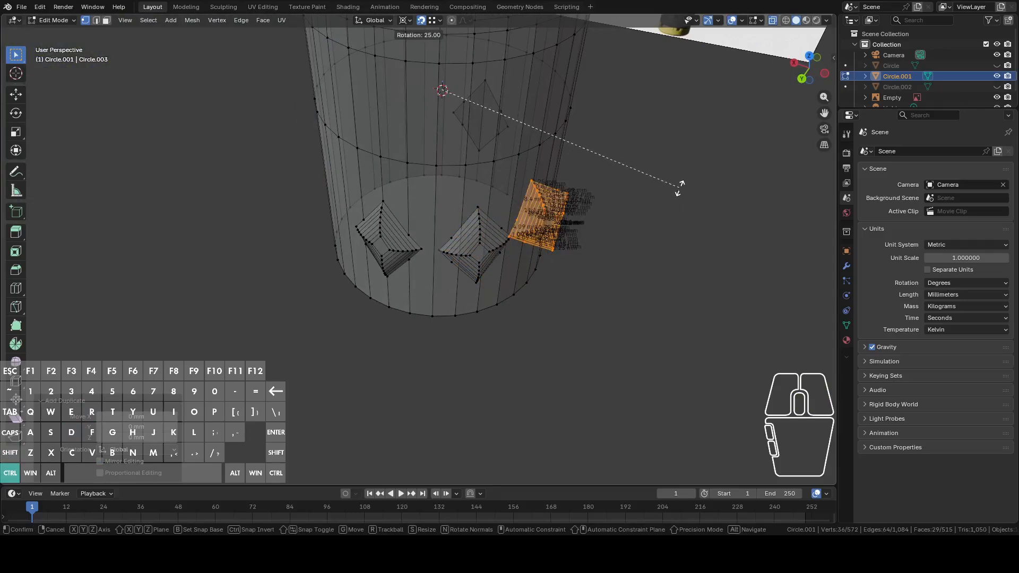
{"action": "left_click", "coordinate": [682, 174], "text": "ctrl"}
{"action": "middle_click_drag", "start_coordinate": [682, 175], "coordinate": [682, 241]}
{"action": "key", "text": "r"}
{"action": "key", "text": "z"}
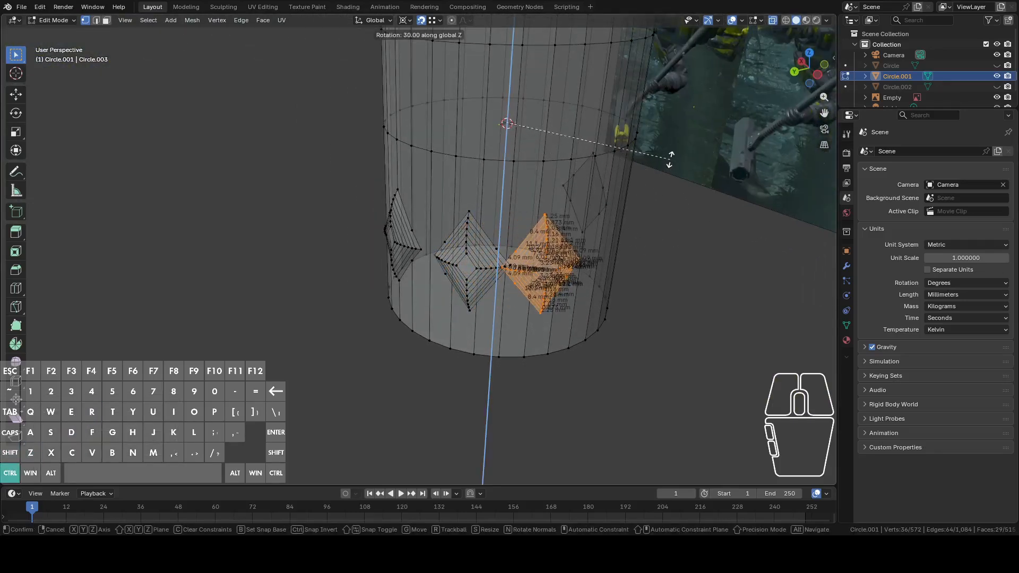
{"action": "left_click", "coordinate": [663, 136], "text": "ctrl"}
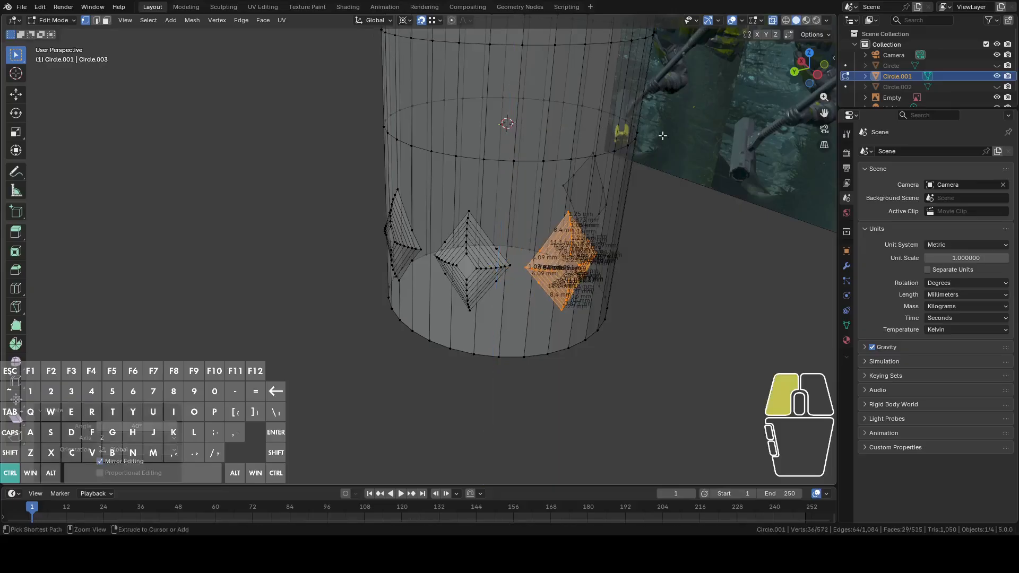
Select the linked geometry of the second and third diamonds, duplicate the pair and rotate the copies 80° around the global Z axis
{"action": "key", "text": "l"}
{"action": "left_click", "coordinate": [480, 267]}
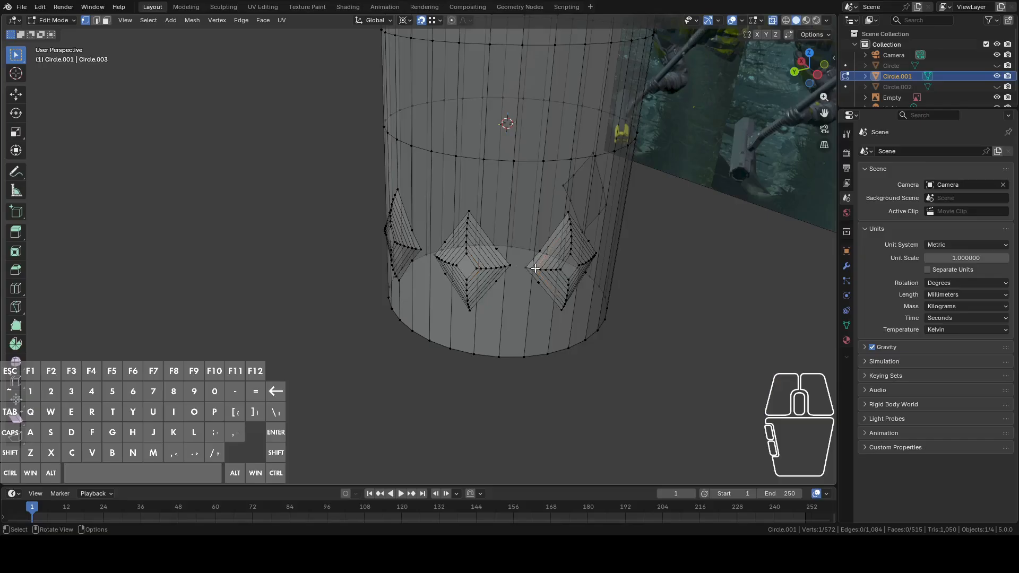
{"action": "key", "text": "l"}
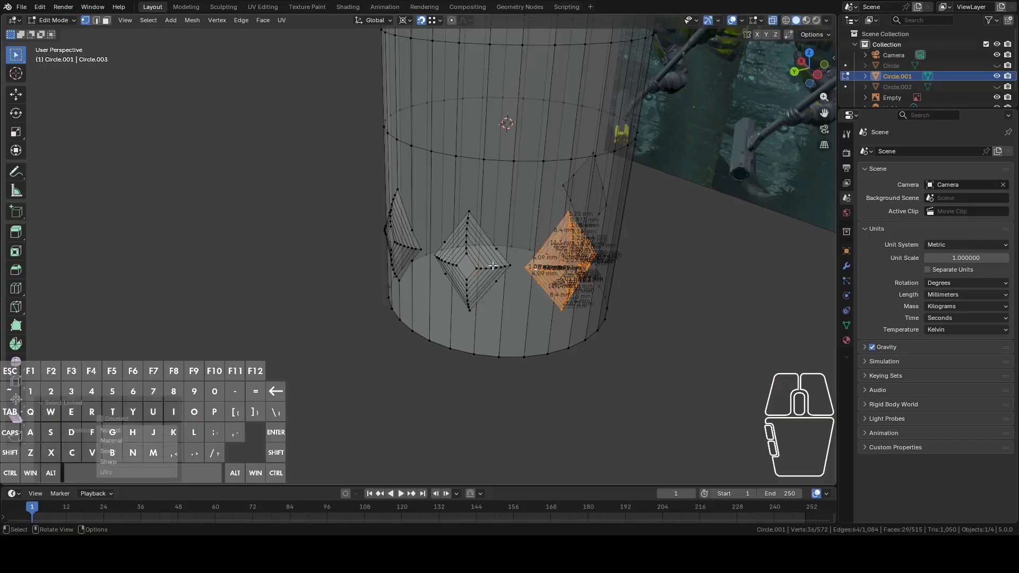
{"action": "key", "text": "l"}
{"action": "middle_click_drag", "start_coordinate": [492, 269], "coordinate": [659, 325]}
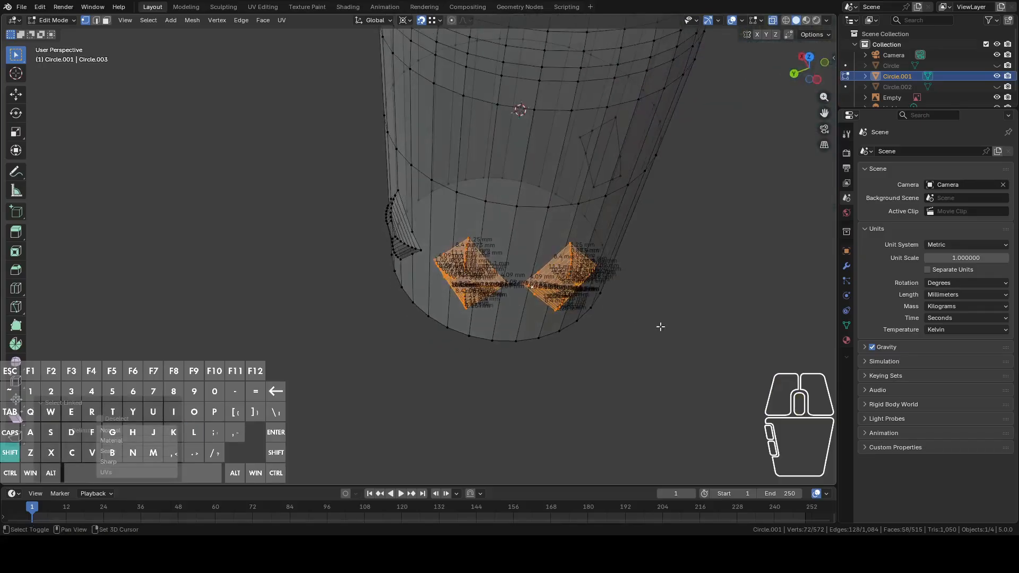
{"action": "key", "text": "shift+d"}
{"action": "key", "text": "r"}
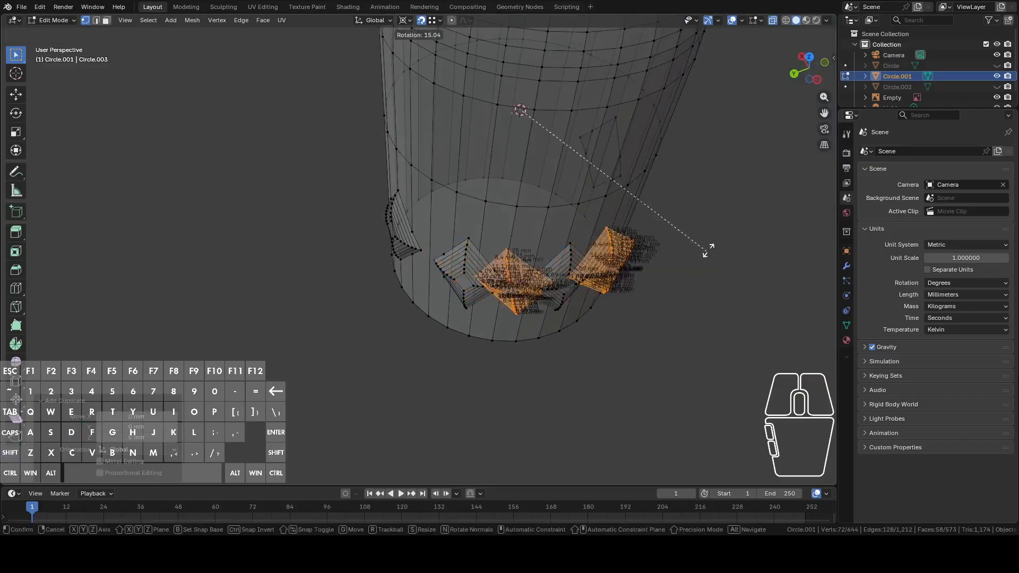
{"action": "key", "text": "z"}
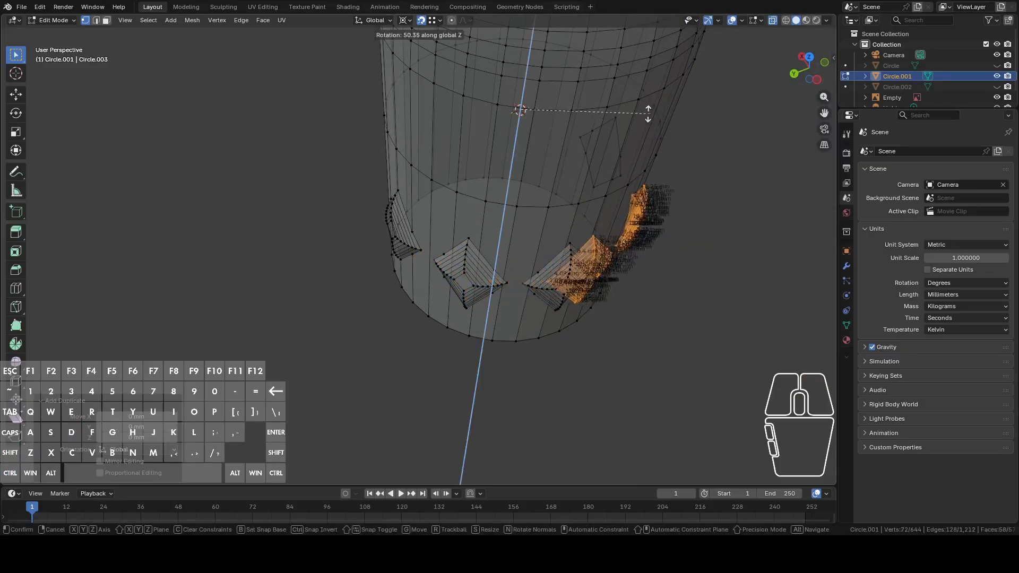
{"action": "left_click", "coordinate": [544, 96]}
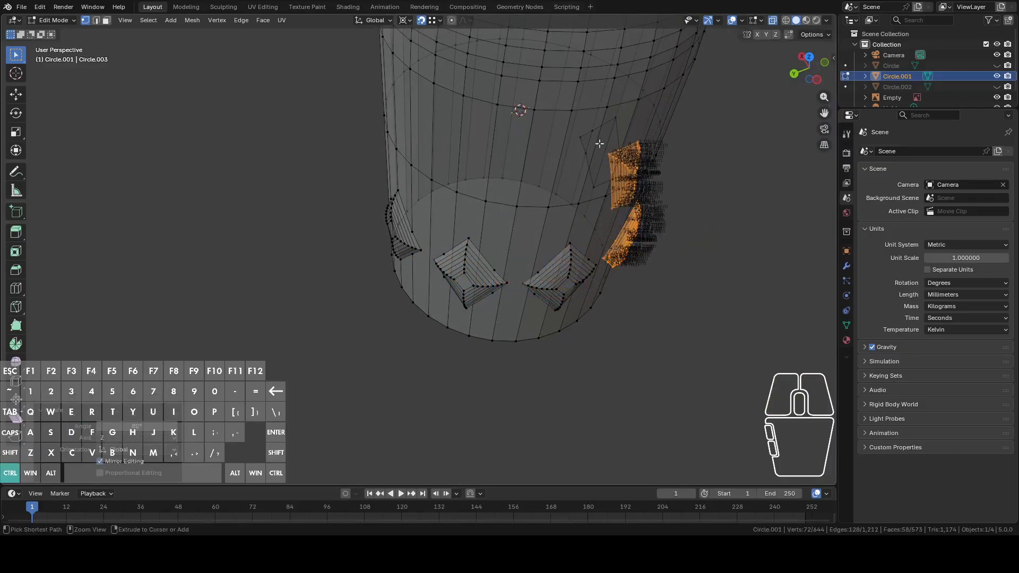
Undo the rotations and duplications that extended the row beyond the second diamond
{"action": "middle_click_drag", "start_coordinate": [520, 109], "coordinate": [764, 70]}
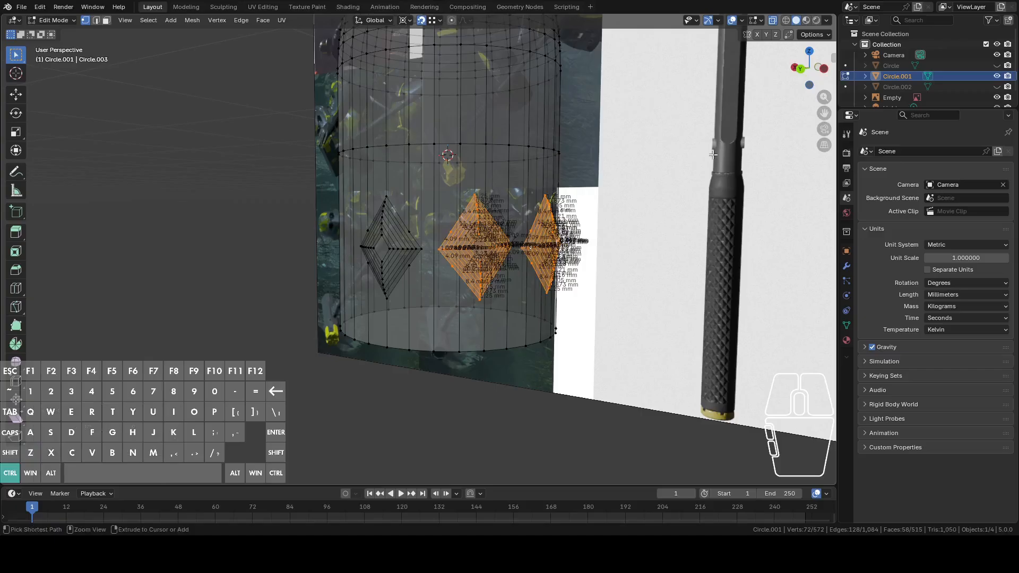
{"action": "key", "text": "ctrl+z"}
{"action": "key", "text": "ctrl+z"}
{"action": "key", "text": "ctrl+z"}
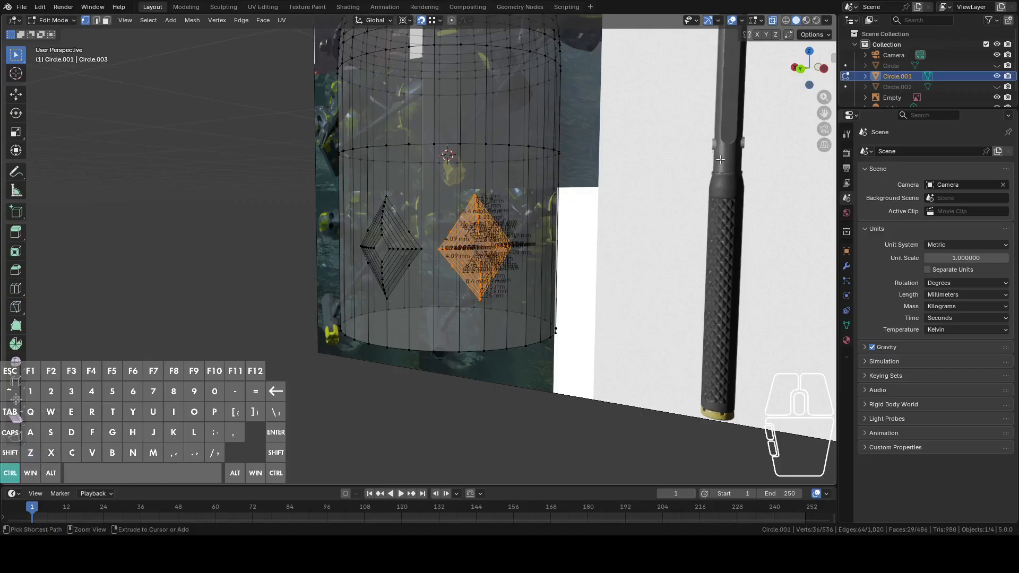
{"action": "middle_click_drag", "start_coordinate": [721, 159], "coordinate": [532, 240]}
{"action": "key", "text": "c"}
{"action": "mouse_move", "coordinate": [433, 313]}
{"action": "left_mouse_down"}
{"action": "mouse_move", "coordinate": [398, 285]}
{"action": "mouse_move", "coordinate": [391, 225]}
{"action": "mouse_move", "coordinate": [438, 214]}
{"action": "left_mouse_up"}
{"action": "key", "text": "Escape"}
Select the second diamond's linked geometry and rotate it 5° around the global Z axis, away from the first diamond
{"action": "middle_click_drag", "start_coordinate": [479, 248], "coordinate": [573, 261]}
{"action": "left_click", "coordinate": [441, 247]}
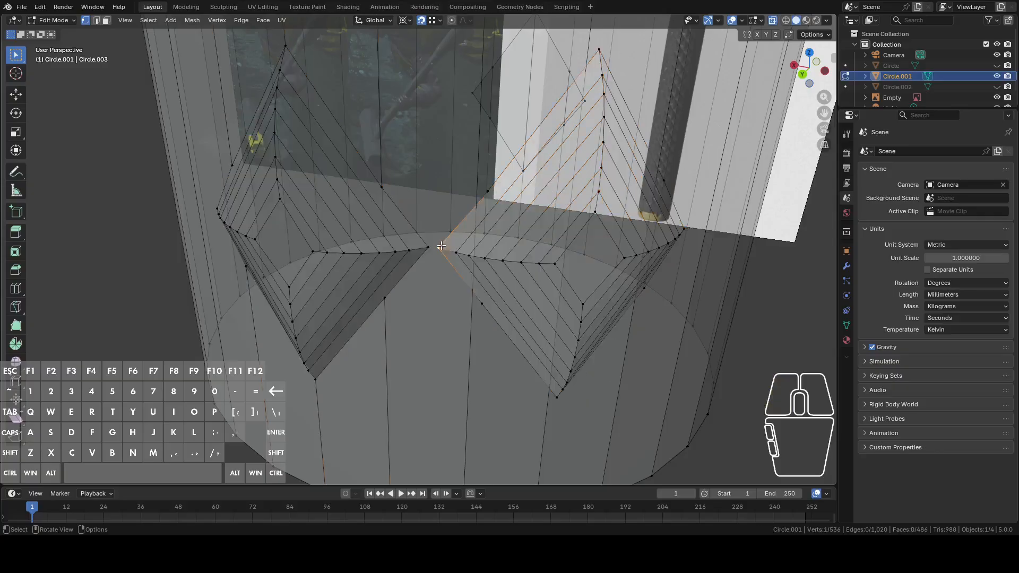
{"action": "key", "text": "ctrl+l"}
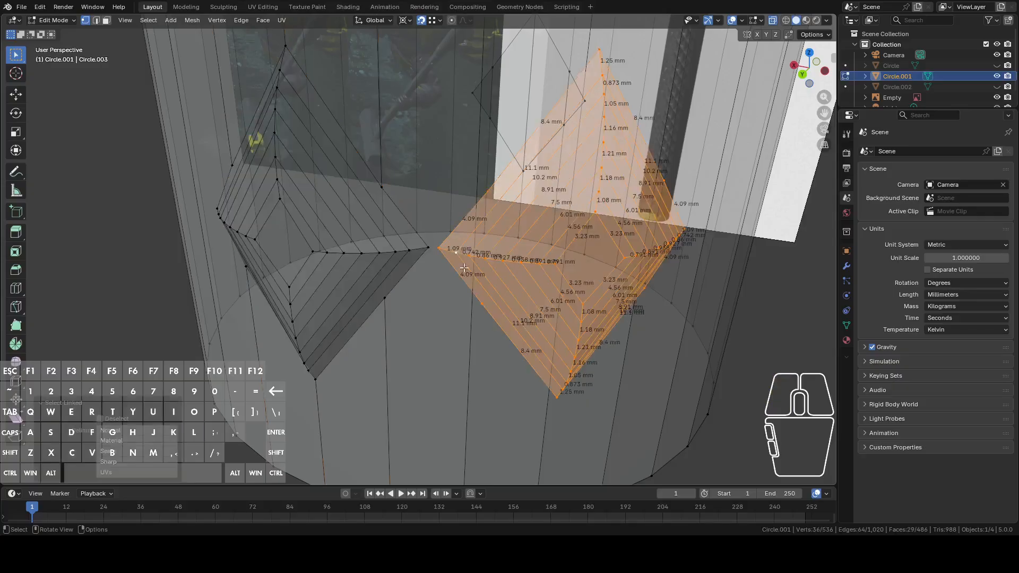
{"action": "middle_click_drag", "start_coordinate": [459, 252], "coordinate": [566, 317]}
{"action": "key", "text": "r"}
{"action": "key", "text": "z"}
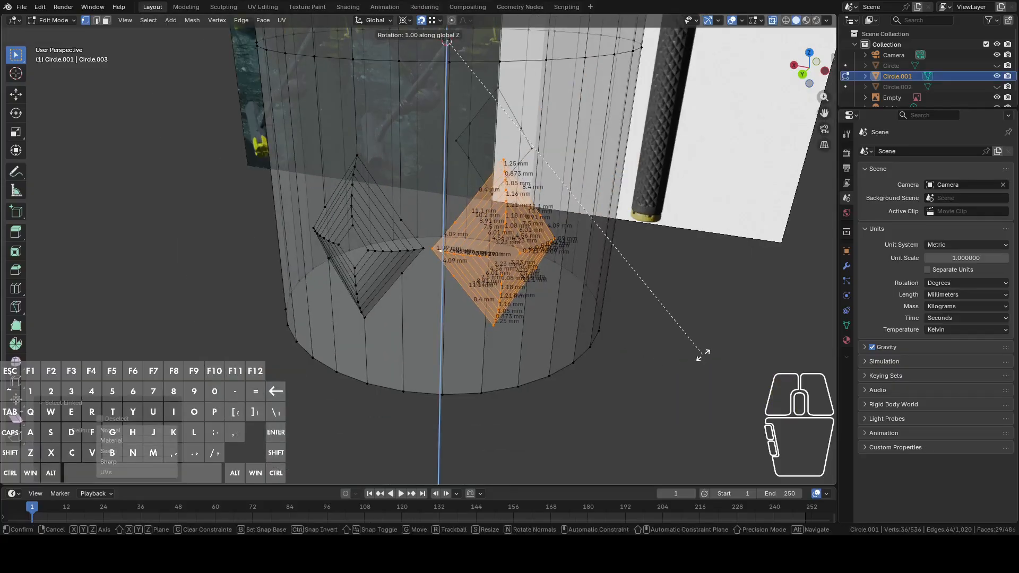
{"action": "left_click", "coordinate": [712, 342]}
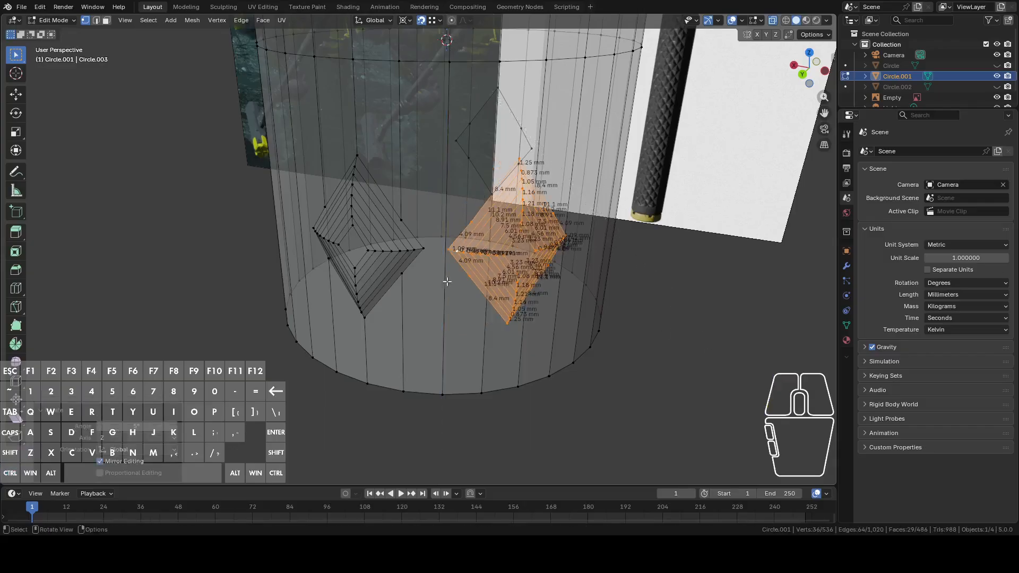
Add the first diamond to the selection, duplicate the pair and rotate the copies 80° around the global Z axis
{"action": "middle_click_drag", "start_coordinate": [416, 248], "coordinate": [381, 266]}
{"action": "key", "text": "c"}
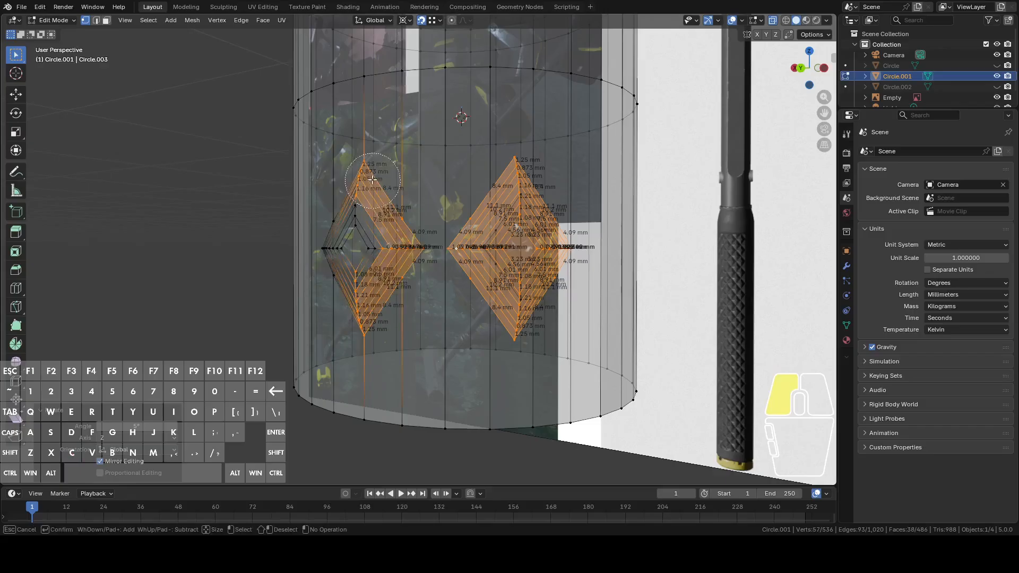
{"action": "mouse_move", "coordinate": [372, 179]}
{"action": "left_mouse_down"}
{"action": "mouse_move", "coordinate": [342, 228]}
{"action": "mouse_move", "coordinate": [338, 280]}
{"action": "left_mouse_up"}
{"action": "right_click", "coordinate": [381, 250]}
{"action": "middle_click_drag", "start_coordinate": [382, 250], "coordinate": [531, 345]}
{"action": "key", "text": "shift+d"}
{"action": "right_click", "coordinate": [629, 353]}
{"action": "key", "text": "r"}
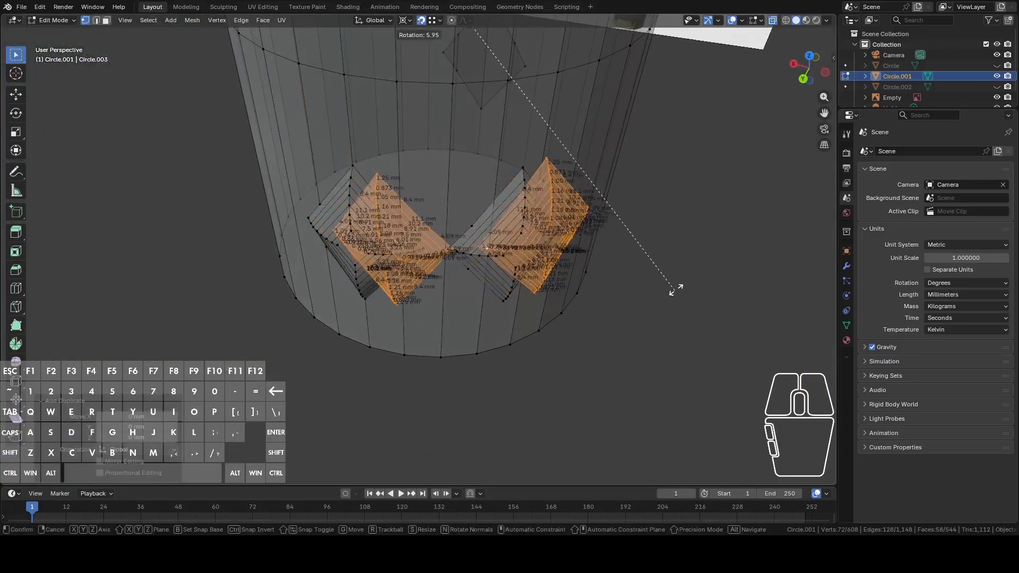
{"action": "key", "text": "z"}
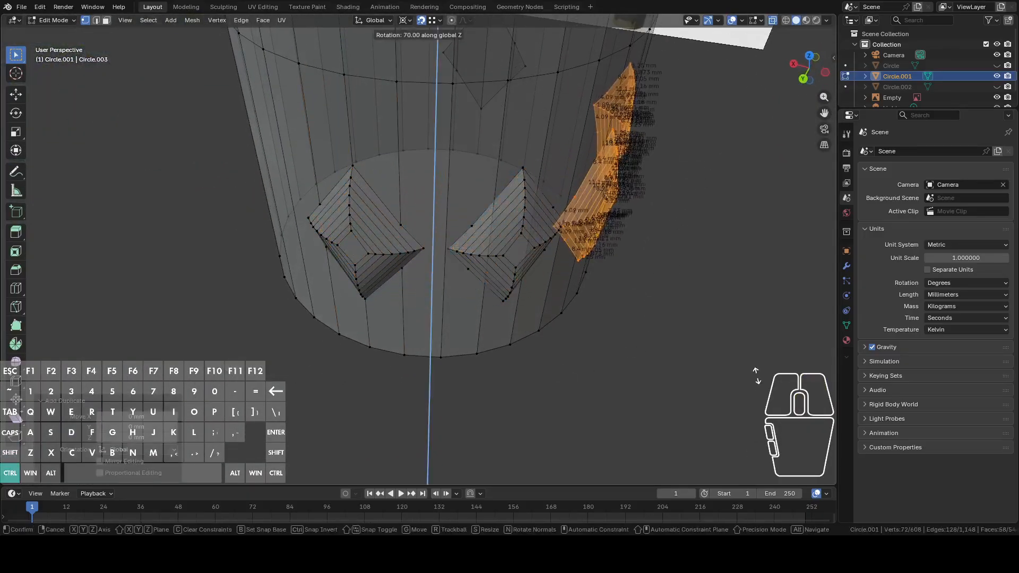
{"action": "left_click", "coordinate": [757, 340]}
Add the neighbouring diamond to the selected pair, duplicate all three and rotate the copies 120° around the global Z axis
{"action": "middle_click_drag", "start_coordinate": [756, 340], "coordinate": [497, 265]}
{"action": "scroll", "coordinate": [524, 272], "scroll_direction": "down", "scroll_amount": 3}
{"action": "key", "text": "c"}
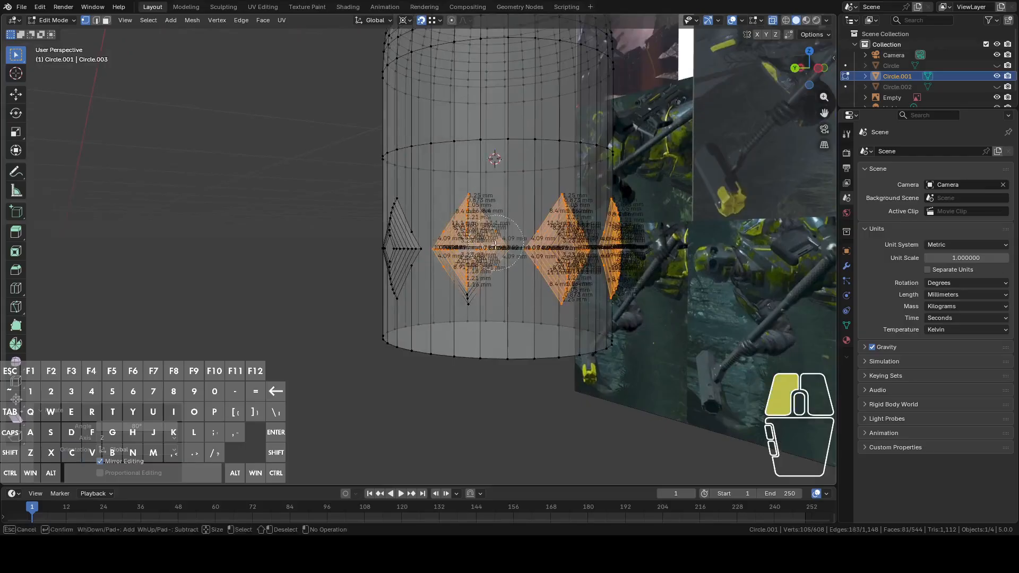
{"action": "right_click", "coordinate": [473, 279]}
{"action": "middle_click_drag", "start_coordinate": [473, 279], "coordinate": [602, 306]}
{"action": "key", "text": "shift+d"}
{"action": "right_click", "coordinate": [666, 344]}
{"action": "key", "text": "r"}
{"action": "key", "text": "z"}
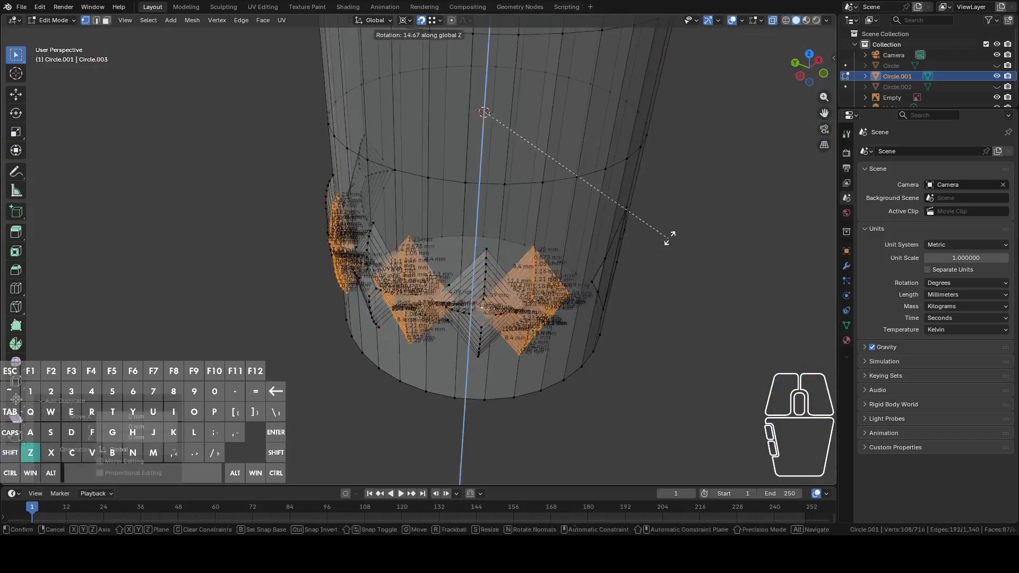
{"action": "key", "text": "ctrl"}
{"action": "left_click", "coordinate": [497, 47]}
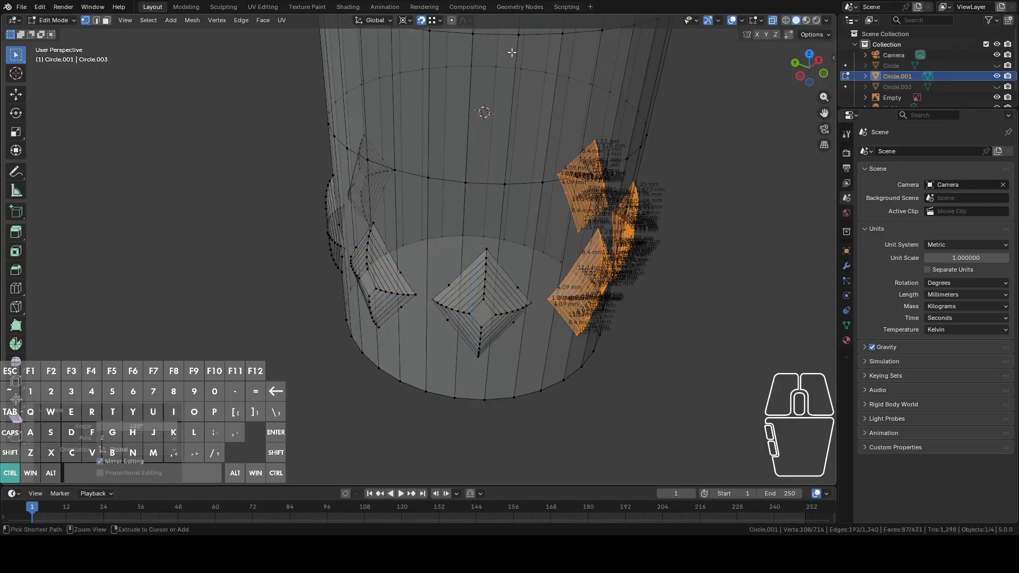
Duplicate the three selected diamonds and rotate the copies 80° around the global Z axis
{"action": "middle_click_drag", "start_coordinate": [497, 48], "coordinate": [518, 122]}
{"action": "key", "text": "shift+d"}
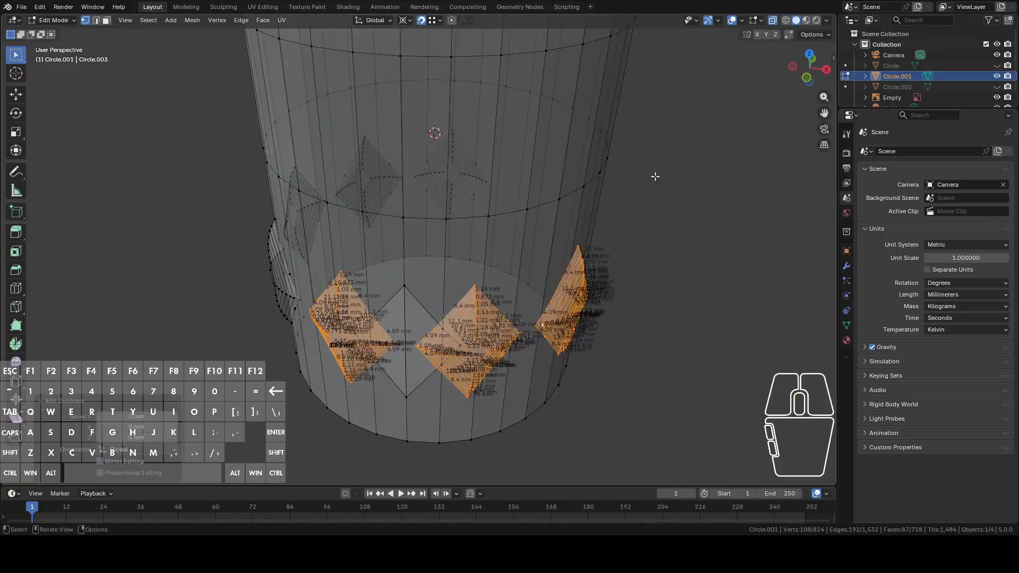
{"action": "right_click", "coordinate": [655, 175]}
{"action": "key", "text": "r"}
{"action": "key", "text": "z"}
{"action": "key", "text": "ctrl"}
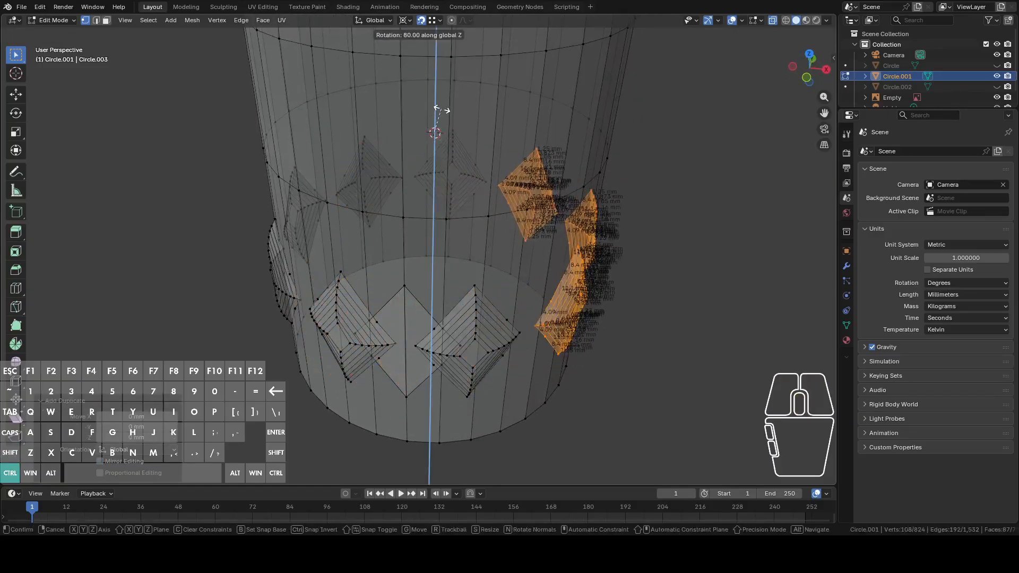
{"action": "left_click", "coordinate": [435, 109]}
Measure the gap between neighbouring diamonds by selecting the facing vertices at their side corners
{"action": "middle_click_drag", "start_coordinate": [435, 110], "coordinate": [435, 194]}
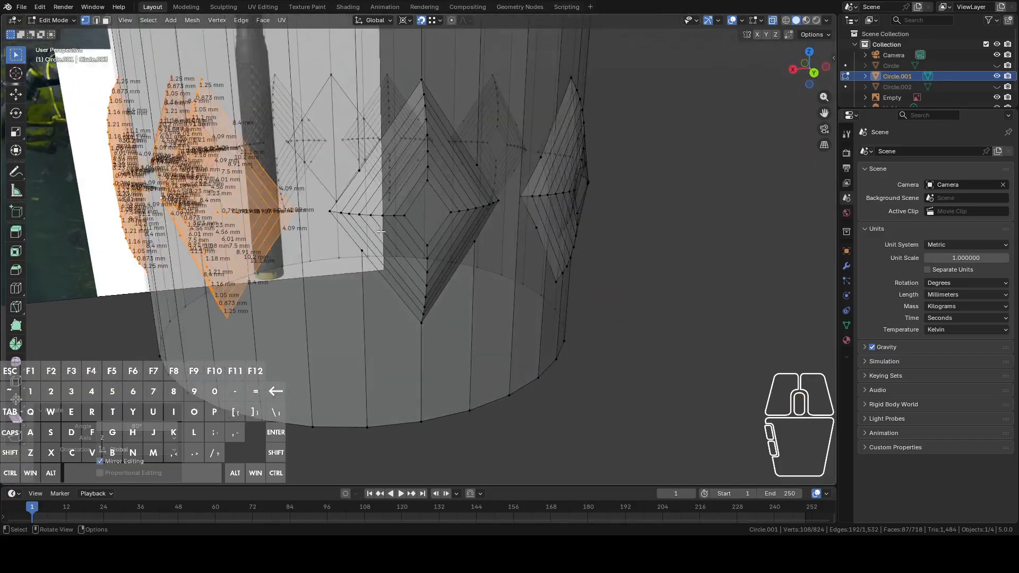
{"action": "left_click", "coordinate": [302, 211]}
{"action": "left_click", "coordinate": [330, 211], "text": "shift"}
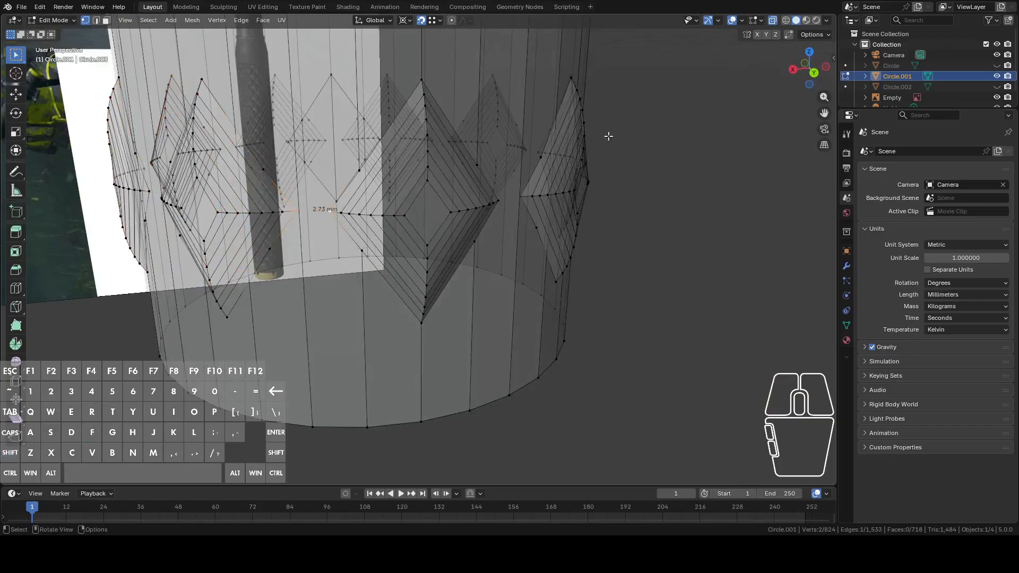
{"action": "left_click", "coordinate": [521, 197], "text": "shift"}
{"action": "middle_click_drag", "start_coordinate": [554, 222], "coordinate": [650, 254]}
{"action": "key", "text": "ctrl+z"}
{"action": "scroll", "coordinate": [563, 238], "scroll_direction": "down", "scroll_amount": 3}
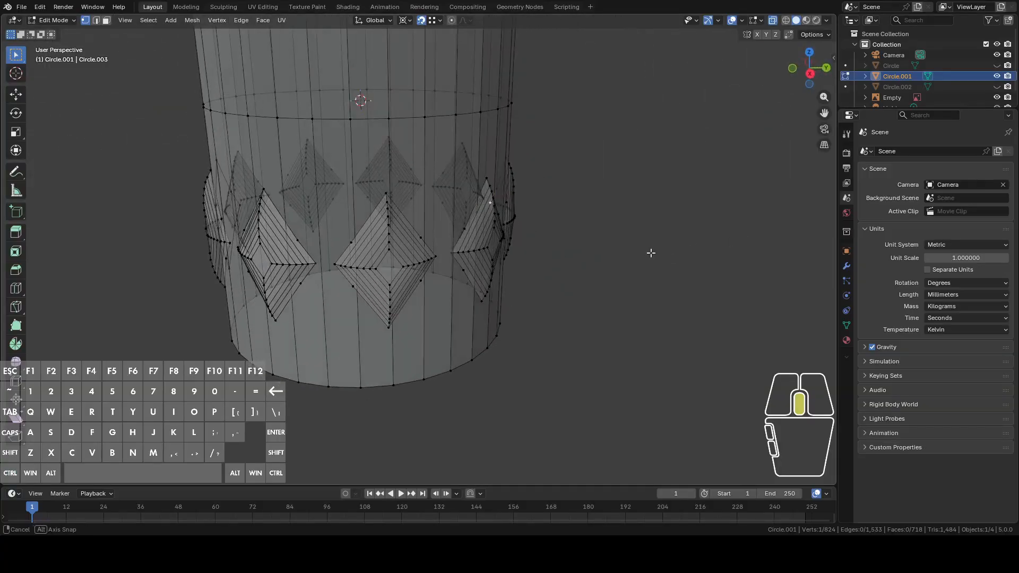
From the right orthographic view, select the cylinder's bottom ring of vertices and delete it
{"action": "left_click", "coordinate": [809, 74]}
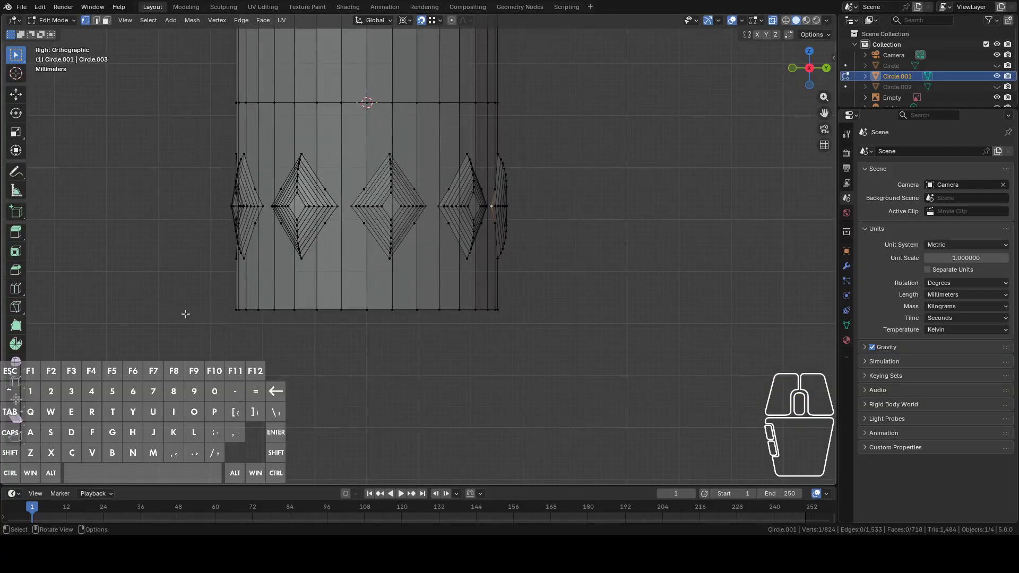
{"action": "left_click_drag", "start_coordinate": [171, 303], "coordinate": [628, 348]}
{"action": "right_click", "coordinate": [596, 347]}
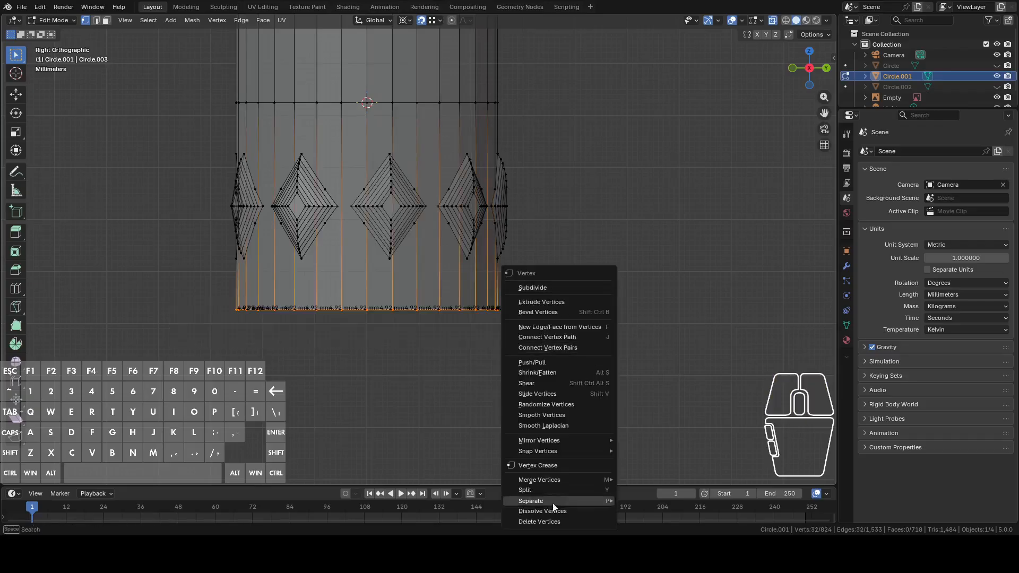
{"action": "left_click", "coordinate": [547, 522]}
{"action": "scroll", "coordinate": [443, 296], "scroll_direction": "up", "scroll_amount": 3}
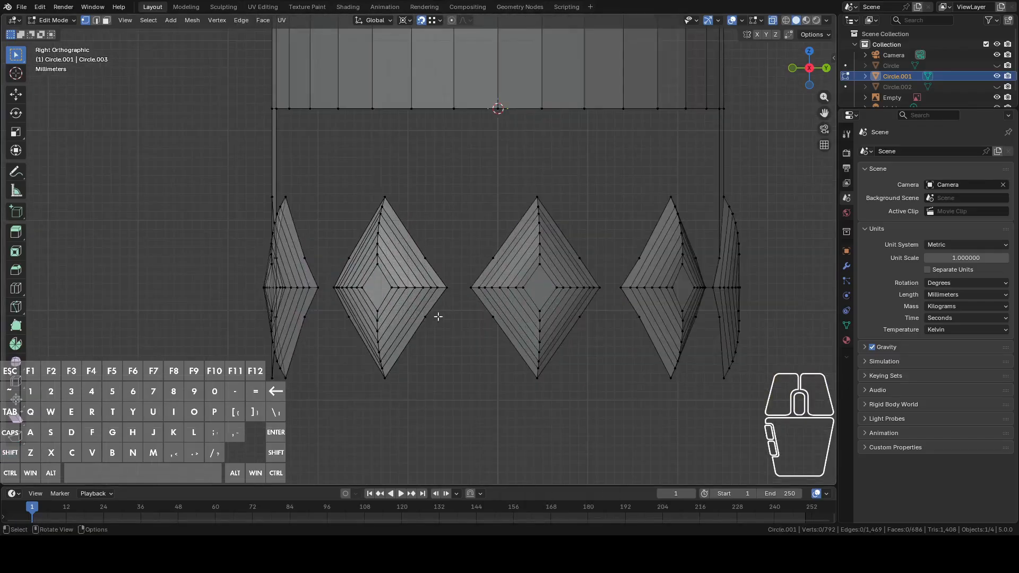
Delete the leftover edges and faces connecting the diamond row to the cylinder wall above
{"action": "middle_click_drag", "start_coordinate": [456, 250], "coordinate": [559, 247]}
{"action": "left_click_drag", "start_coordinate": [374, 147], "coordinate": [557, 158]}
{"action": "key", "text": "x"}
{"action": "left_click", "coordinate": [555, 158]}
{"action": "scroll", "coordinate": [560, 176], "scroll_direction": "down", "scroll_amount": 2}
Select the linked geometry of the leftover flat diamond among the raised ones and delete it
{"action": "middle_click_drag", "start_coordinate": [562, 184], "coordinate": [494, 225]}
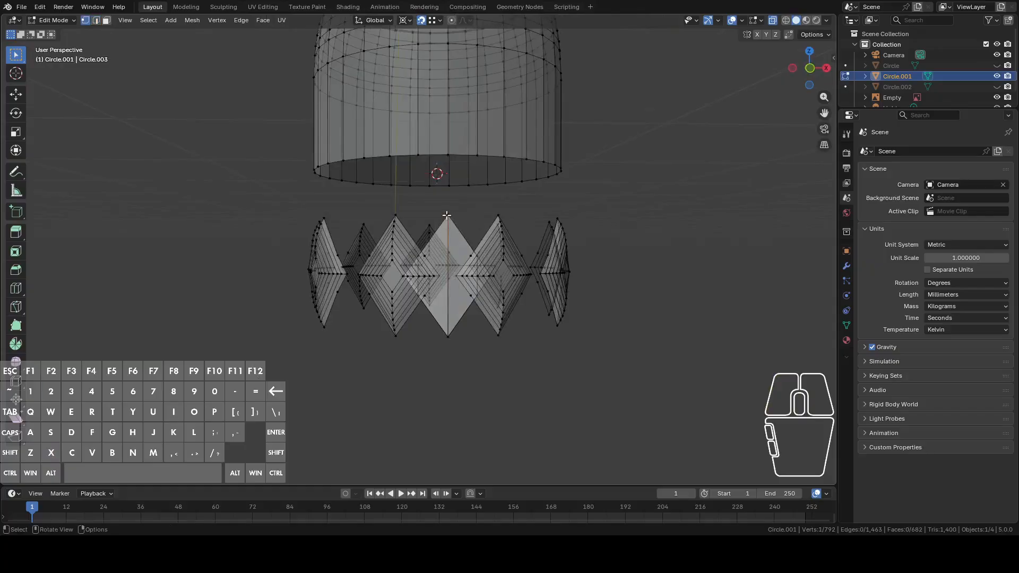
{"action": "key", "text": "l"}
{"action": "right_click", "coordinate": [475, 215]}
{"action": "left_click", "coordinate": [454, 261]}
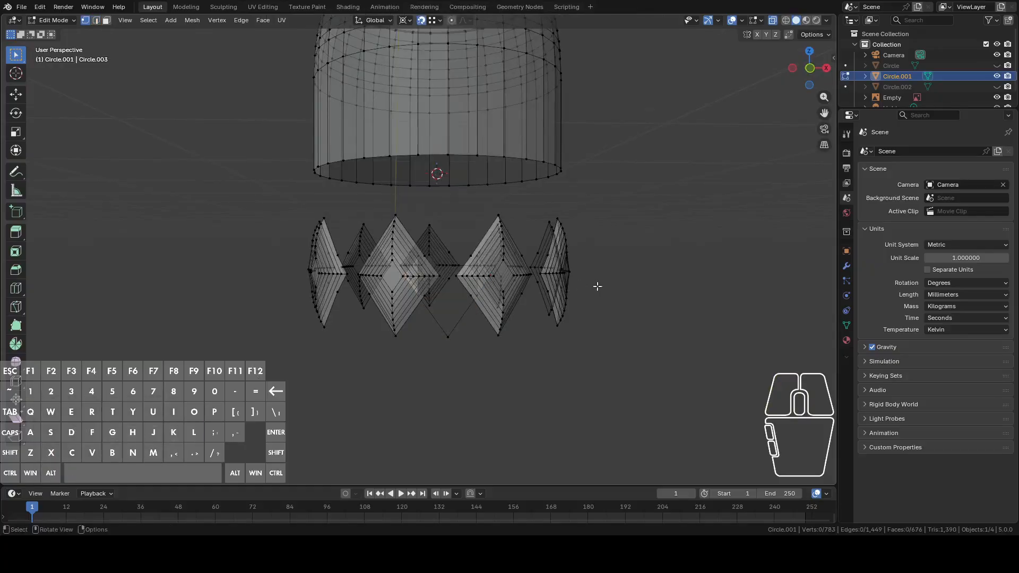
Select the two side corners of one diamond's central face and join them with a horizontal edge
{"action": "middle_click_drag", "start_coordinate": [596, 285], "coordinate": [743, 160]}
{"action": "left_click", "coordinate": [816, 78]}
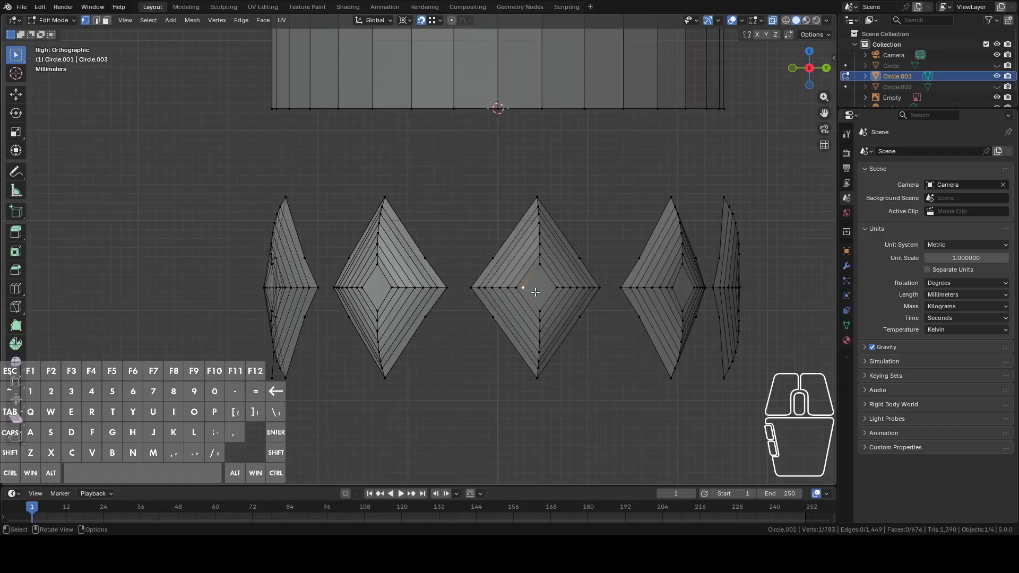
{"action": "key", "text": "3"}
{"action": "left_click", "coordinate": [537, 289]}
{"action": "middle_click_drag", "start_coordinate": [541, 291], "coordinate": [520, 298]}
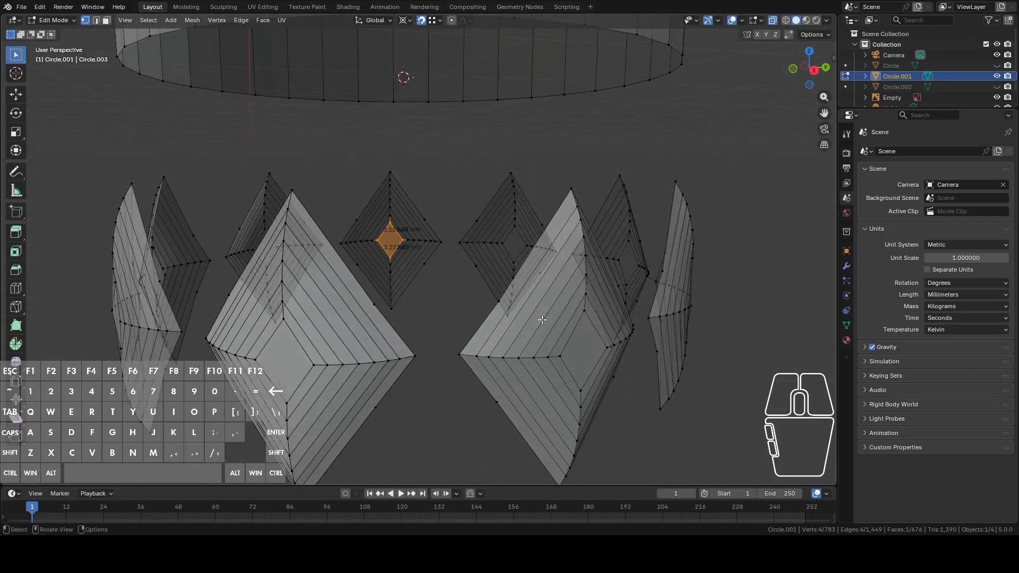
{"action": "left_click", "coordinate": [582, 352]}
{"action": "middle_click_drag", "start_coordinate": [581, 352], "coordinate": [551, 350]}
{"action": "key", "text": "1"}
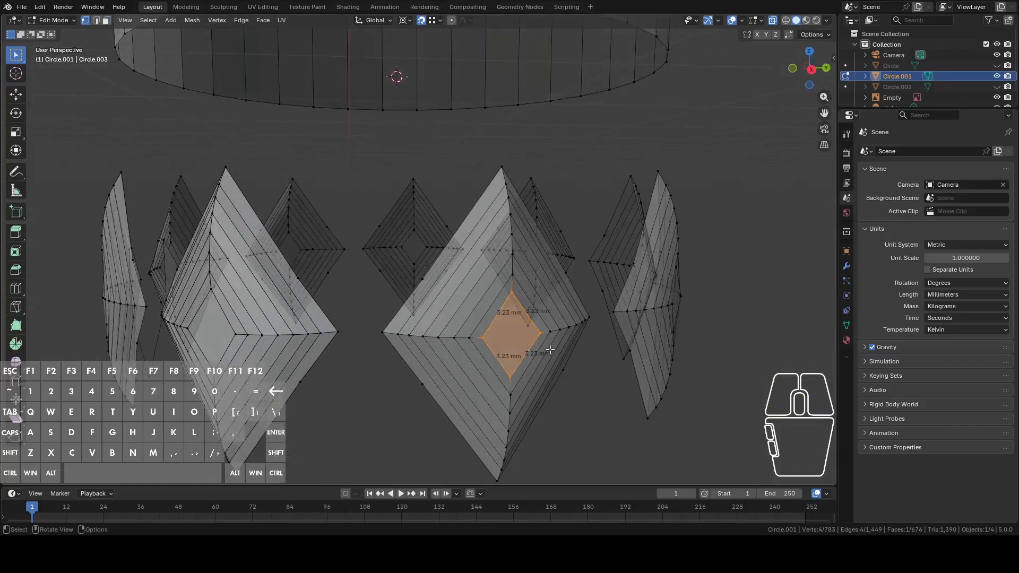
{"action": "left_click", "coordinate": [538, 334]}
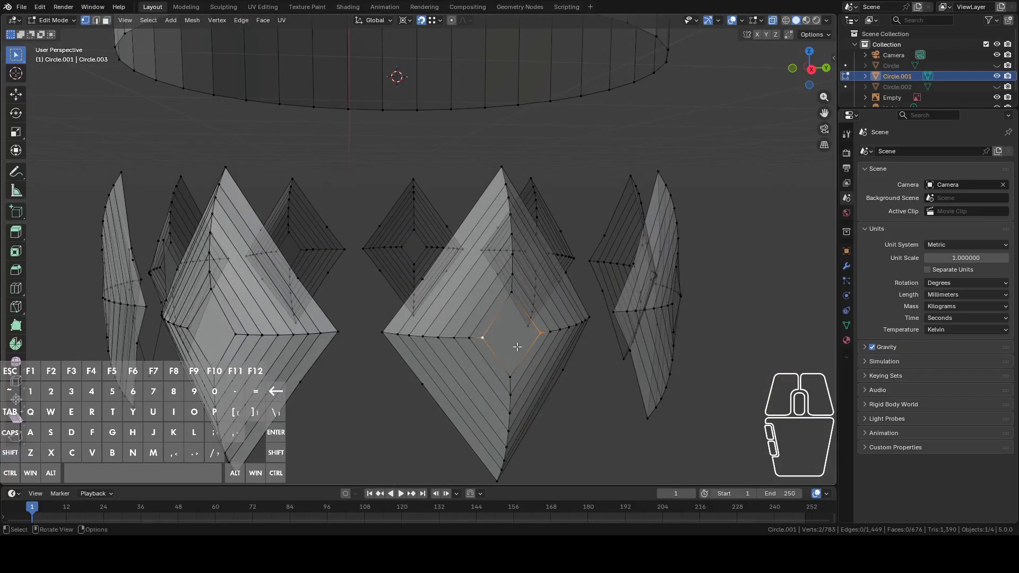
Delete only the central face of that diamond, keeping its surrounding and dividing edges
{"action": "key", "text": "3"}
{"action": "left_click", "coordinate": [513, 335]}
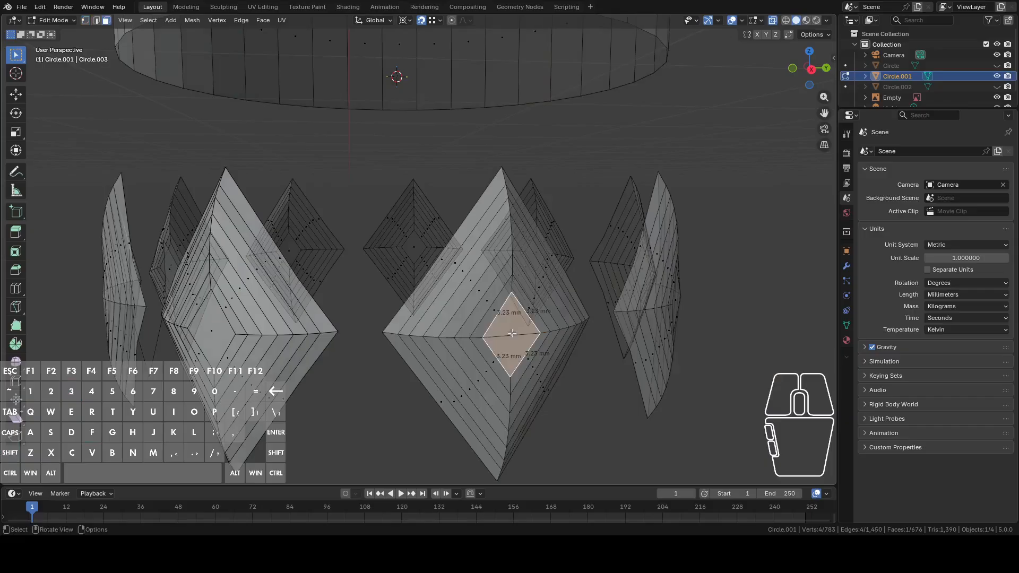
{"action": "key", "text": "x"}
{"action": "left_click", "coordinate": [493, 368]}
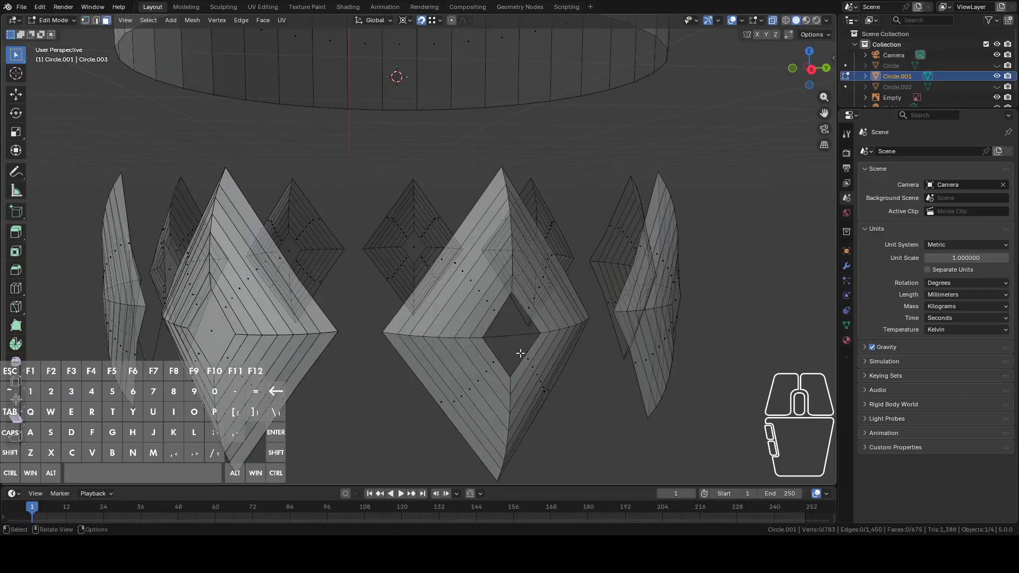
Fill the upper and lower halves of the diamond's central opening with separate triangular faces
{"action": "key", "text": "2"}
{"action": "left_click", "coordinate": [511, 336]}
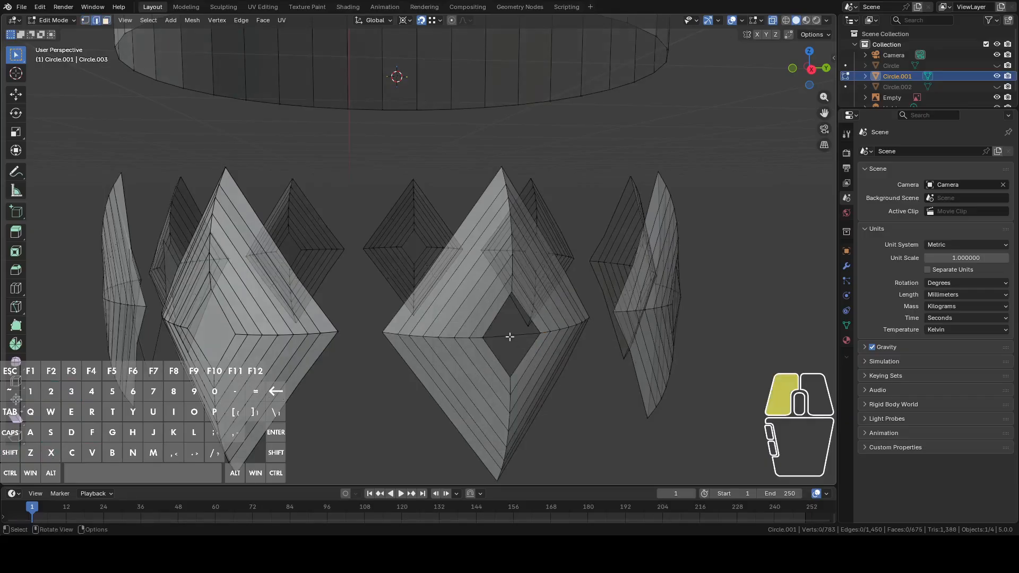
{"action": "left_click", "coordinate": [502, 317], "text": "shift"}
{"action": "key", "text": "f"}
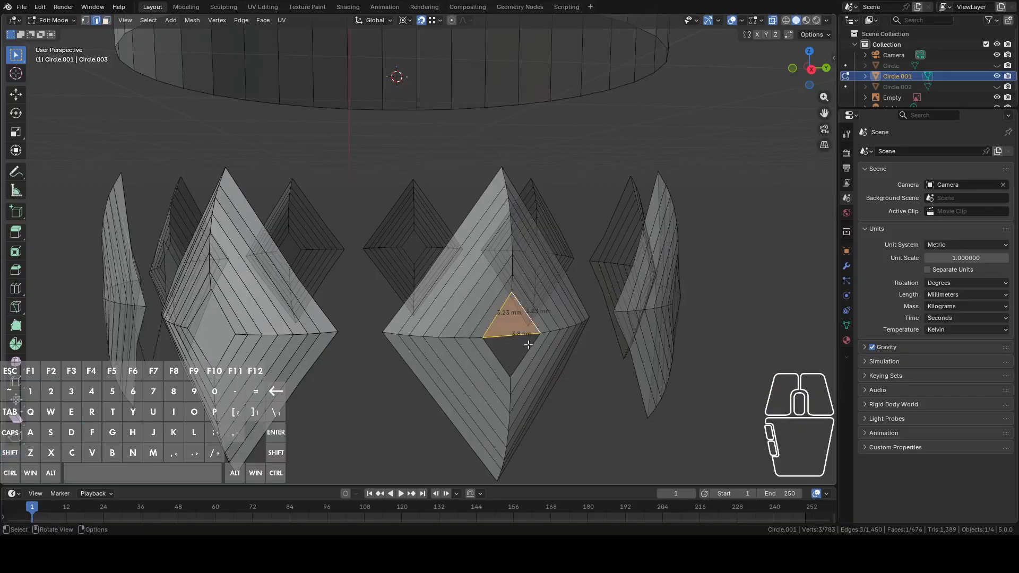
{"action": "left_click", "coordinate": [516, 353]}
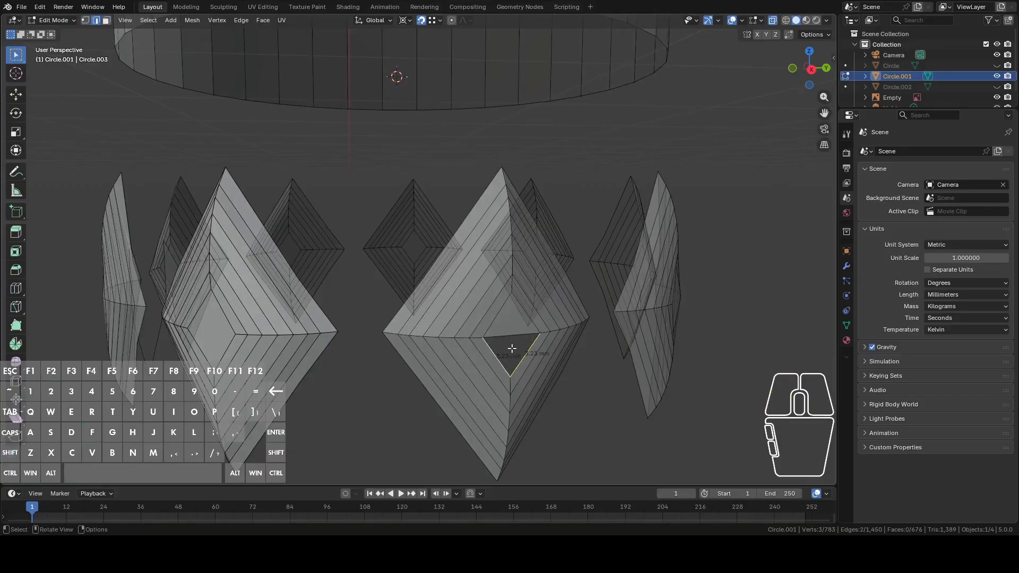
{"action": "key", "text": "f"}
Delete only the central face of the adjacent diamond, keeping its edges
{"action": "middle_click_drag", "start_coordinate": [511, 348], "coordinate": [471, 355]}
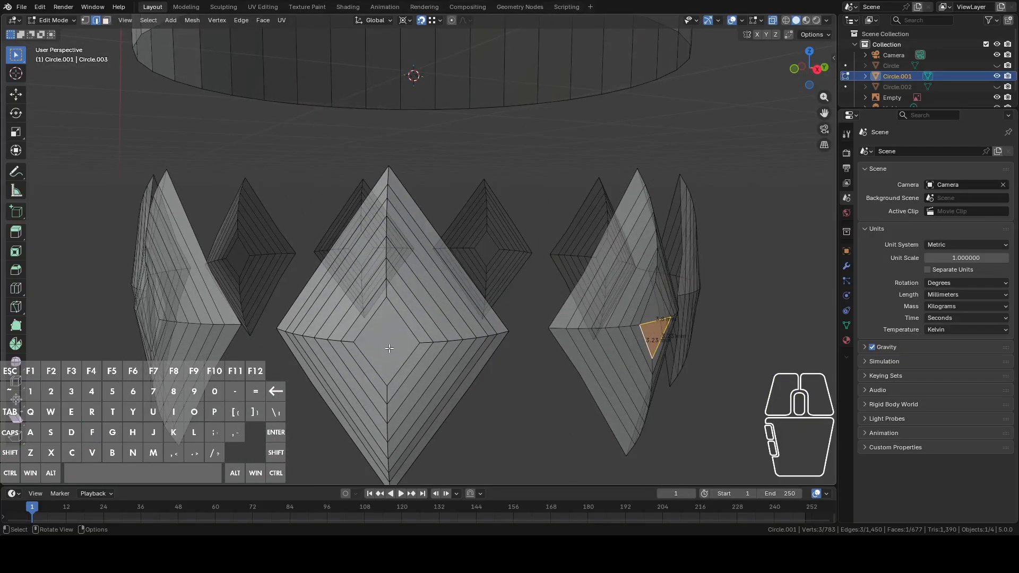
{"action": "key", "text": "3"}
{"action": "left_click", "coordinate": [389, 349]}
{"action": "key", "text": "x"}
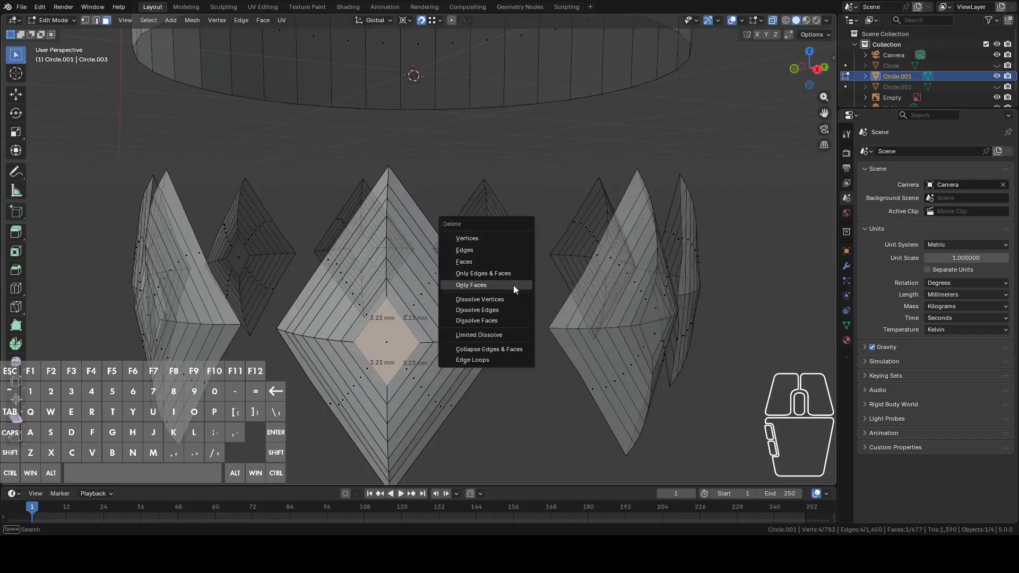
{"action": "left_click", "coordinate": [504, 286]}
Delete the stray face behind the opened diamond and the remaining linked geometry left over from the flat diamond
{"action": "left_click", "coordinate": [394, 341]}
{"action": "middle_click_drag", "start_coordinate": [395, 341], "coordinate": [508, 362]}
{"action": "key", "text": "x"}
{"action": "left_click", "coordinate": [441, 349]}
{"action": "key", "text": "1"}
{"action": "middle_click_drag", "start_coordinate": [576, 316], "coordinate": [553, 317]}
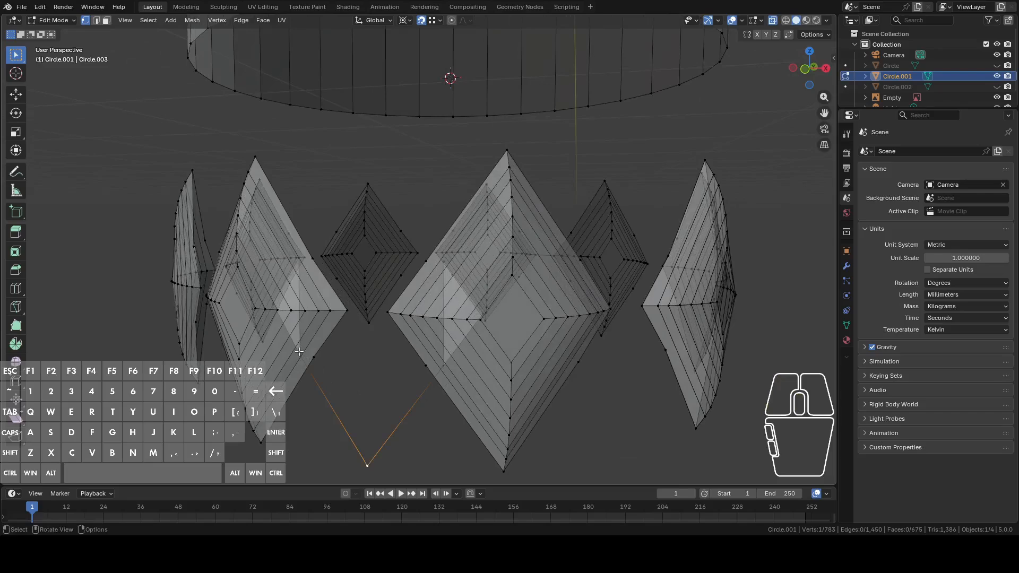
{"action": "key", "text": "ctrl+l"}
{"action": "right_click", "coordinate": [434, 363]}
{"action": "left_click", "coordinate": [414, 365]}
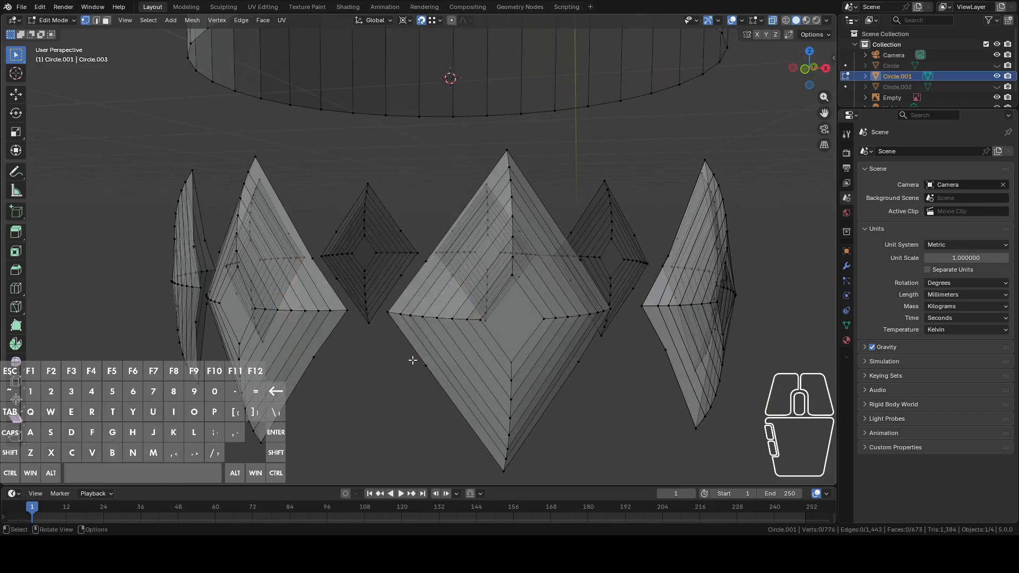
{"action": "scroll", "coordinate": [412, 357], "scroll_direction": "down", "scroll_amount": 4}
{"action": "middle_click_drag", "start_coordinate": [474, 359], "coordinate": [412, 353]}
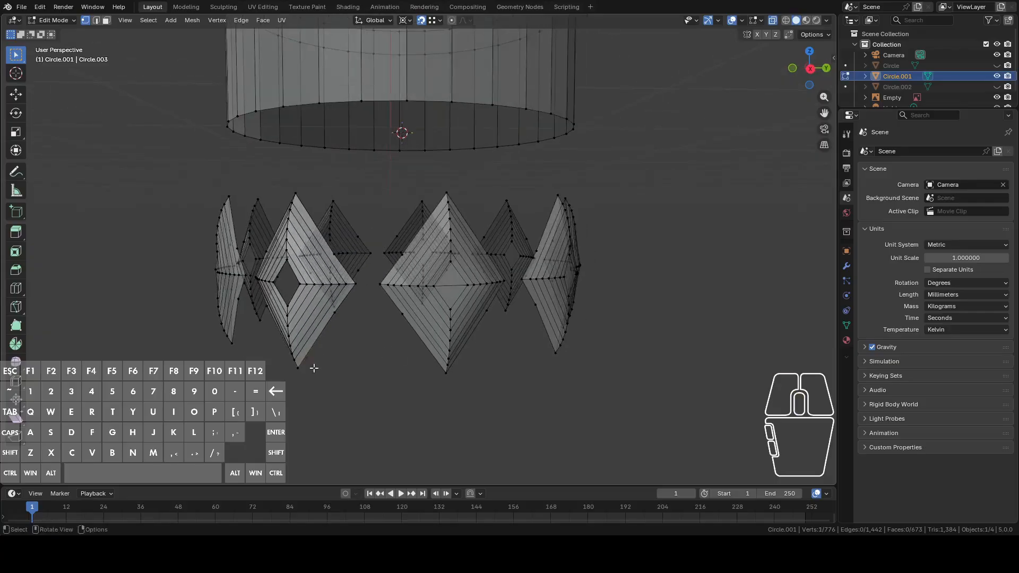
{"action": "middle_click_drag", "start_coordinate": [314, 368], "coordinate": [393, 349]}
{"action": "scroll", "coordinate": [392, 349], "scroll_direction": "up", "scroll_amount": 3}
{"action": "key", "text": "2"}
{"action": "left_click", "coordinate": [337, 336]}
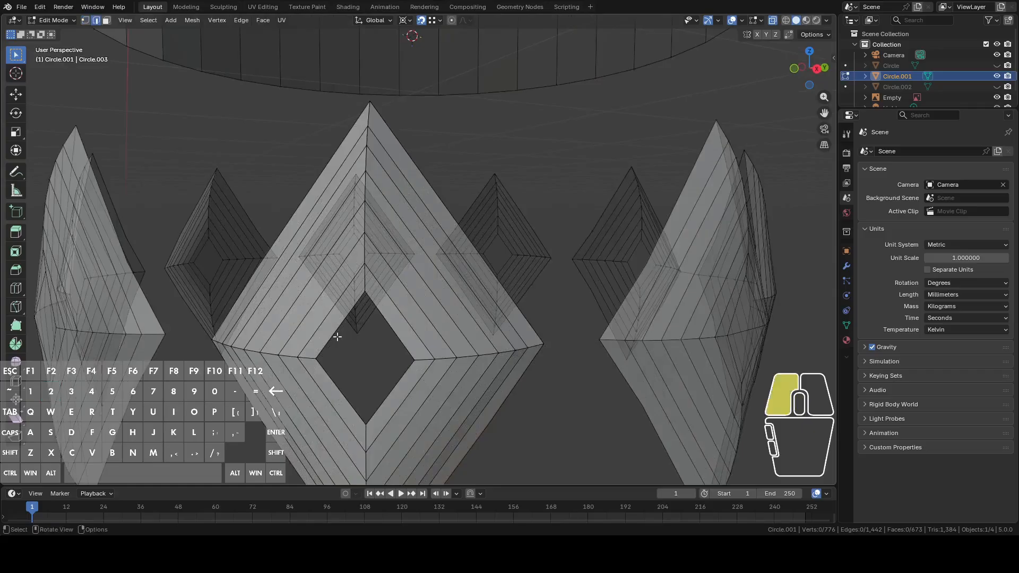
Select the whole mesh and merge its vertices by distance, with the merge distance set to 0.01 mm
{"action": "key", "text": "1"}
{"action": "key", "text": "a"}
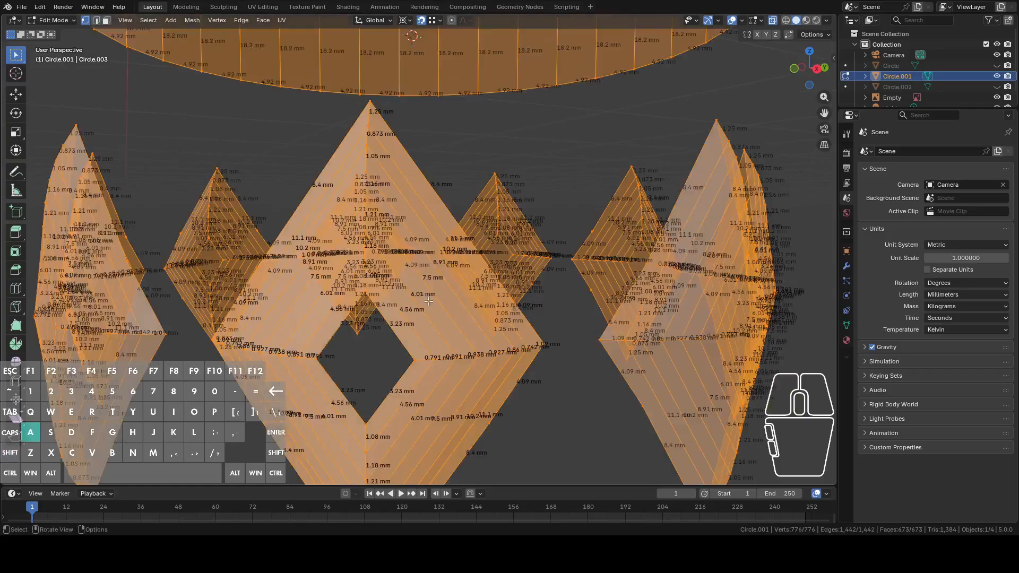
{"action": "left_click", "coordinate": [192, 20]}
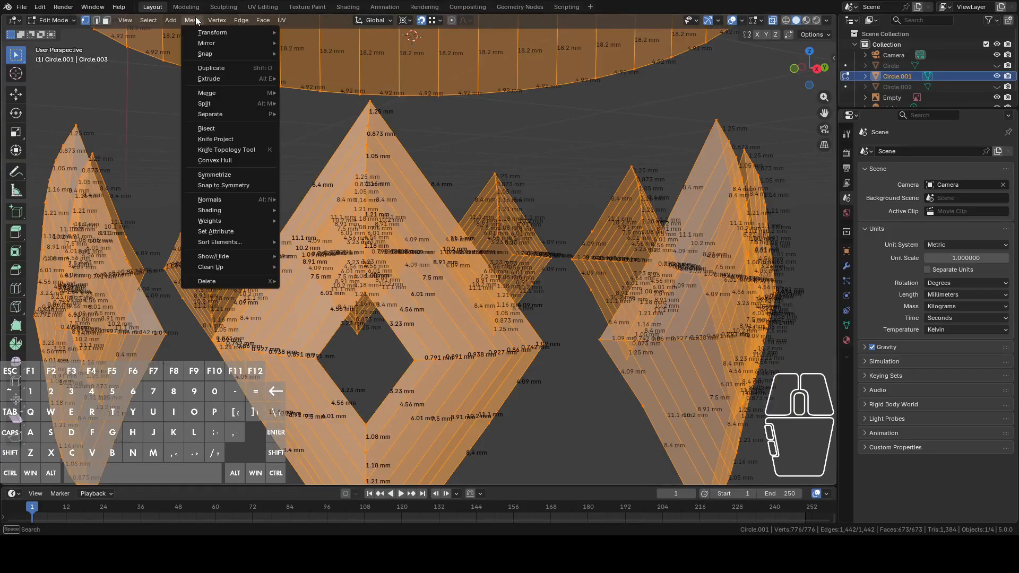
{"action": "mouse_move", "coordinate": [237, 269]}
{"action": "left_click", "coordinate": [323, 344]}
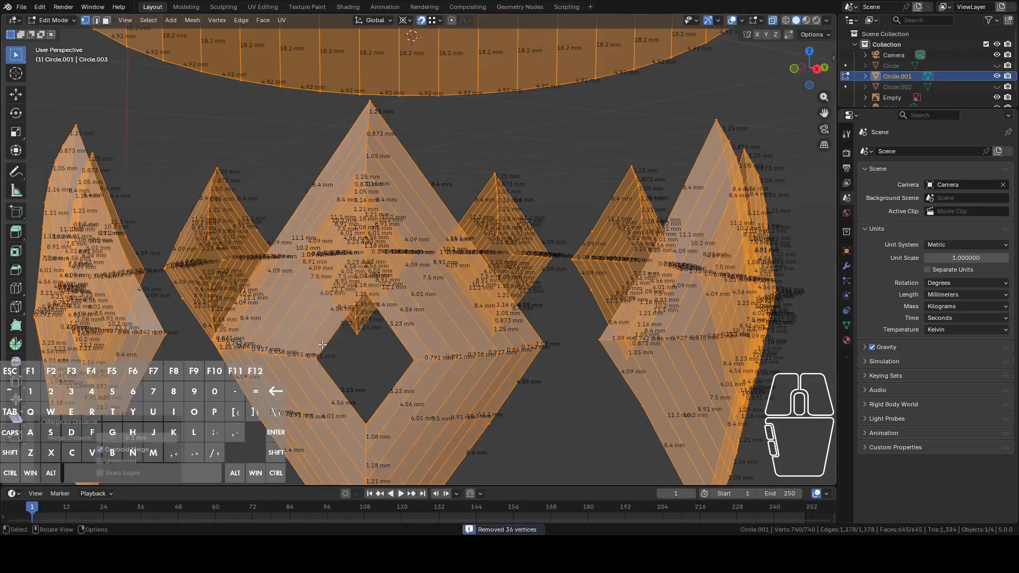
{"action": "left_click", "coordinate": [137, 438]}
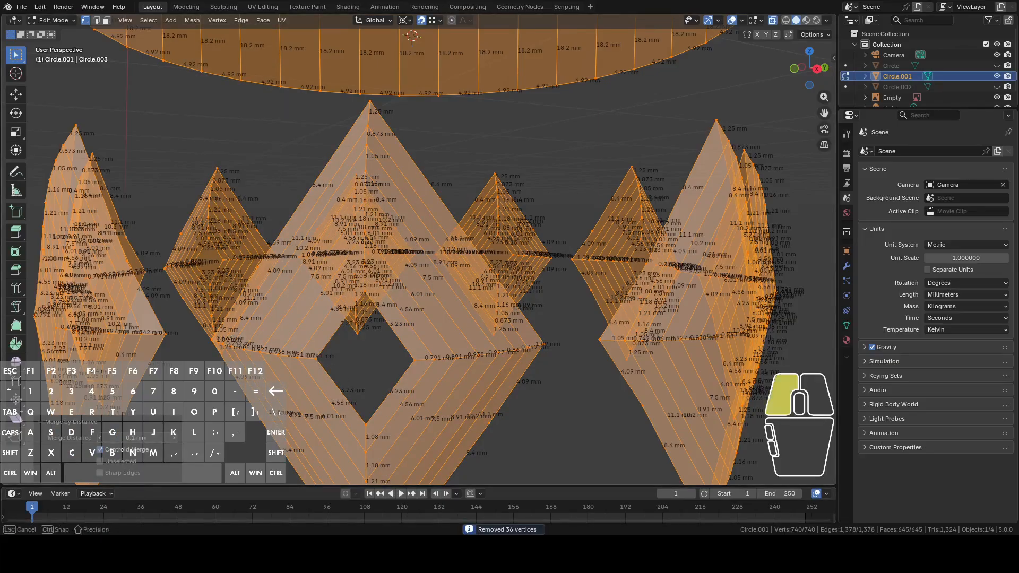
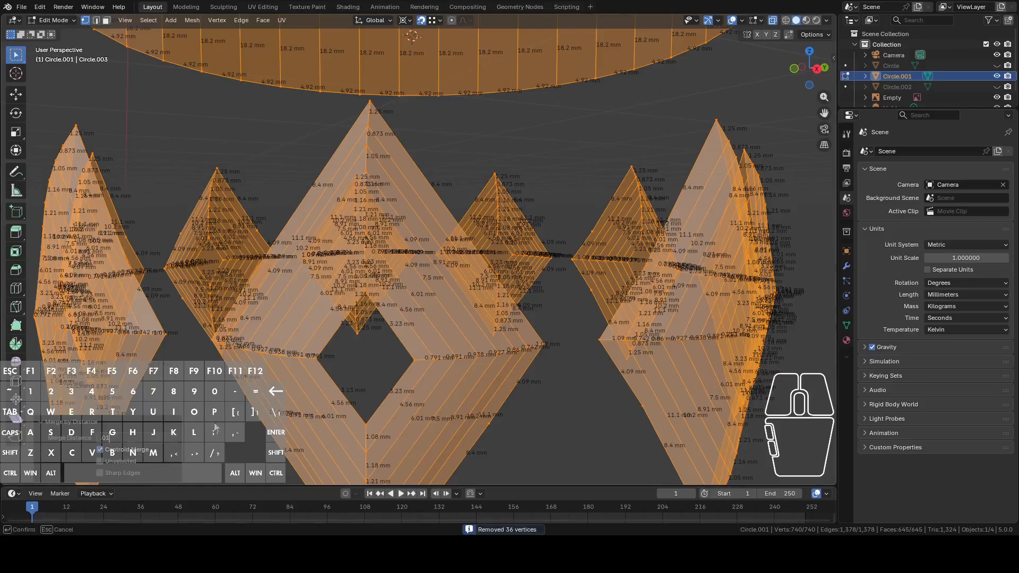
{"action": "type", "text": ".01"}
{"action": "key", "text": "Return"}
Close the second diamond's central opening with an upper and a lower triangular face
{"action": "left_click", "coordinate": [453, 382]}
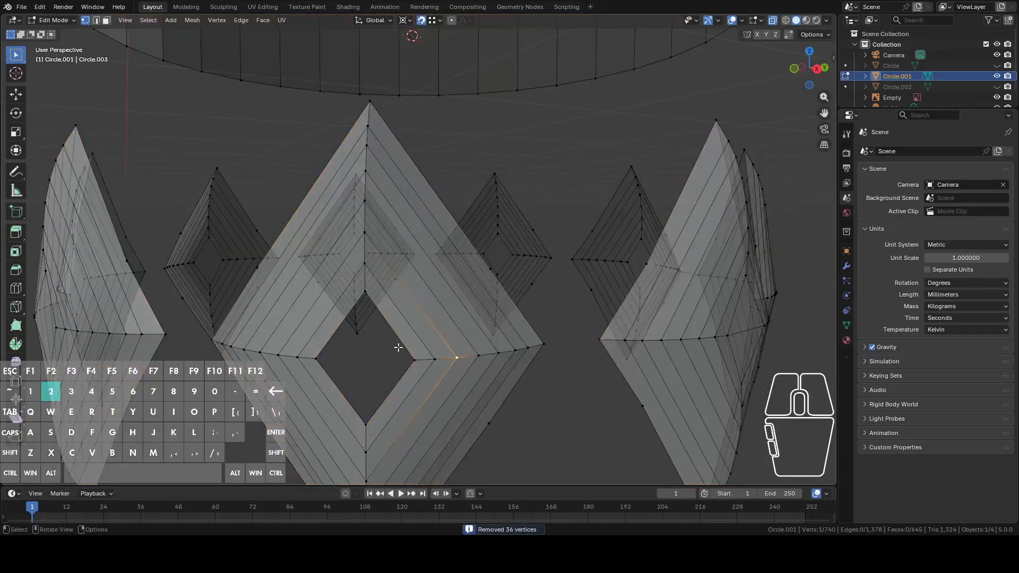
{"action": "key", "text": "f"}
{"action": "left_click", "coordinate": [346, 393]}
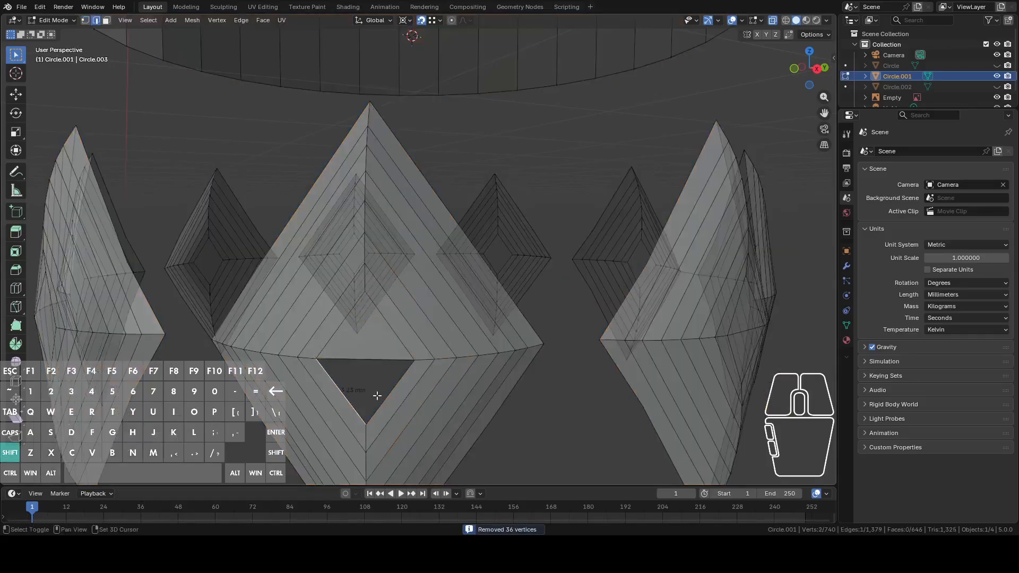
{"action": "left_click", "coordinate": [391, 395], "text": "shift"}
{"action": "key", "text": "f"}
Delete only the central face of the third diamond along the row, keeping its edges
{"action": "scroll", "coordinate": [392, 395], "scroll_direction": "down", "scroll_amount": 3}
{"action": "middle_click_drag", "start_coordinate": [322, 341], "coordinate": [373, 336]}
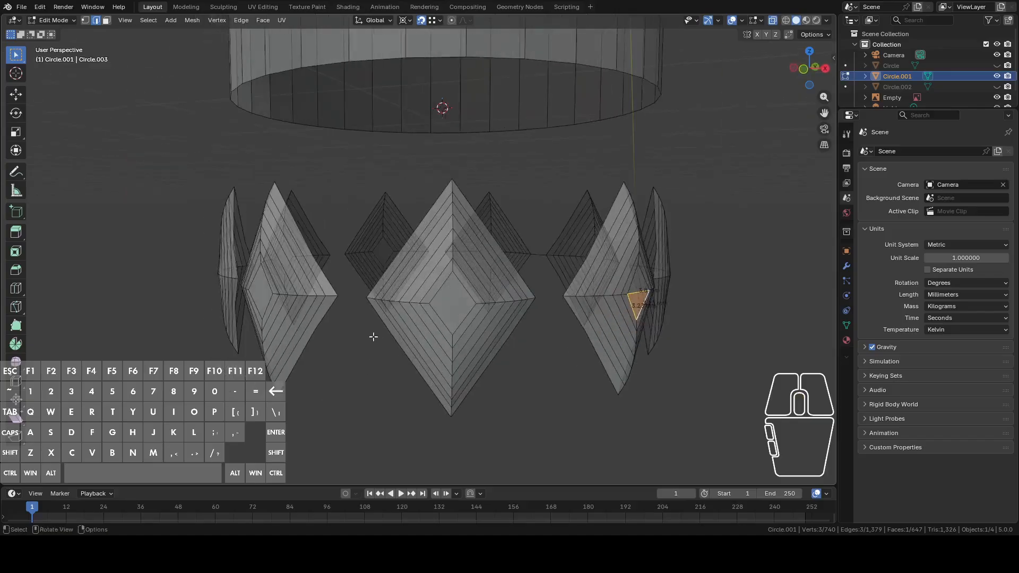
{"action": "left_click", "coordinate": [449, 309]}
{"action": "key", "text": "x"}
{"action": "left_click", "coordinate": [461, 315]}
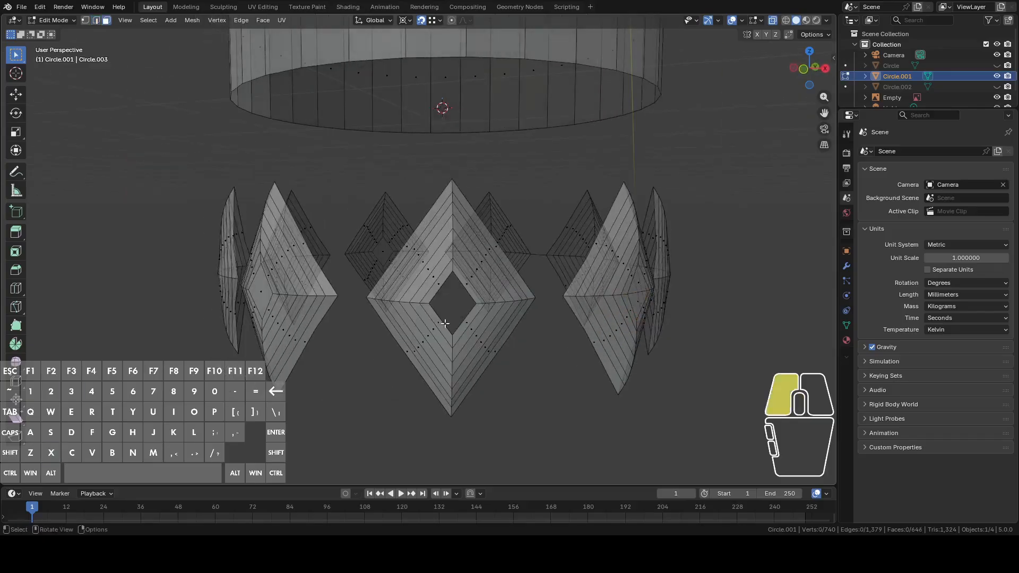
Close the third diamond's central opening with a lower and an upper triangular face
{"action": "key", "text": "2"}
{"action": "left_click", "coordinate": [442, 324]}
{"action": "left_click", "coordinate": [465, 325], "text": "shift"}
{"action": "key", "text": "f"}
{"action": "scroll", "coordinate": [467, 324], "scroll_direction": "up", "scroll_amount": 3}
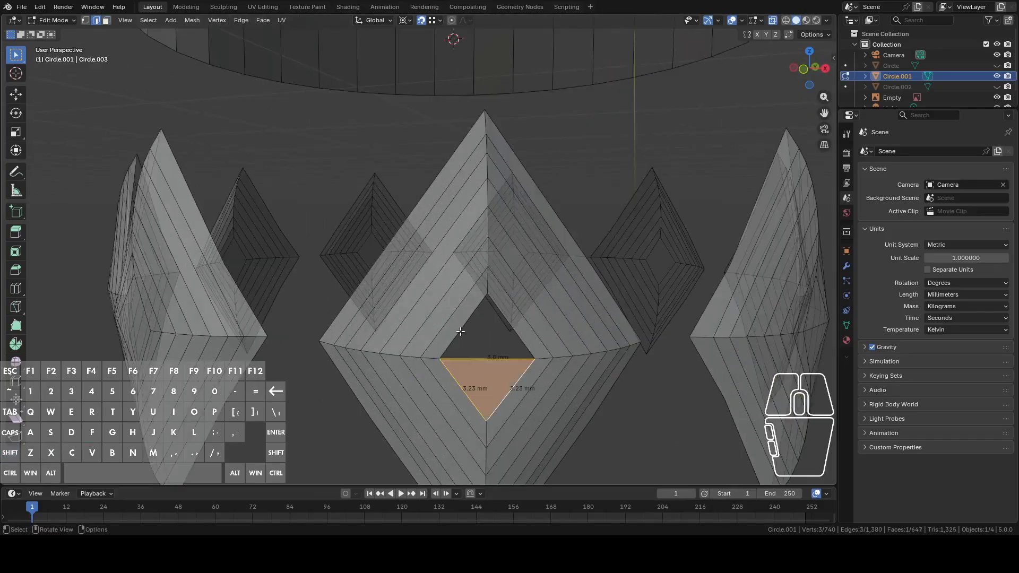
{"action": "left_click", "coordinate": [460, 331]}
{"action": "left_click", "coordinate": [515, 340], "text": "shift"}
{"action": "key", "text": "f"}
{"action": "scroll", "coordinate": [528, 342], "scroll_direction": "down", "scroll_amount": 4}
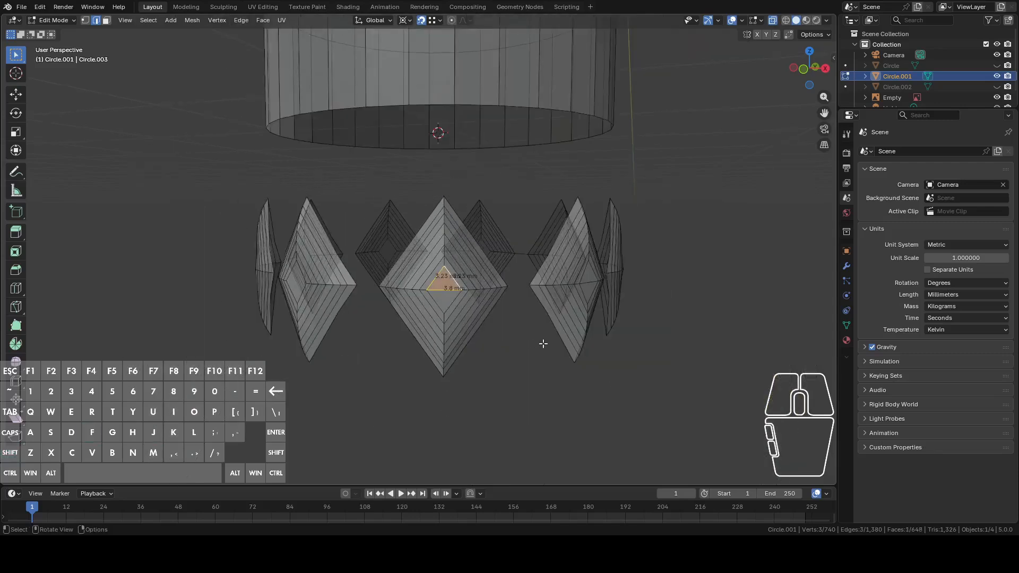
Select the six linked diamonds that have not been cleaned up and delete their vertices
{"action": "middle_click_drag", "start_coordinate": [541, 346], "coordinate": [565, 365]}
{"action": "key", "text": "1"}
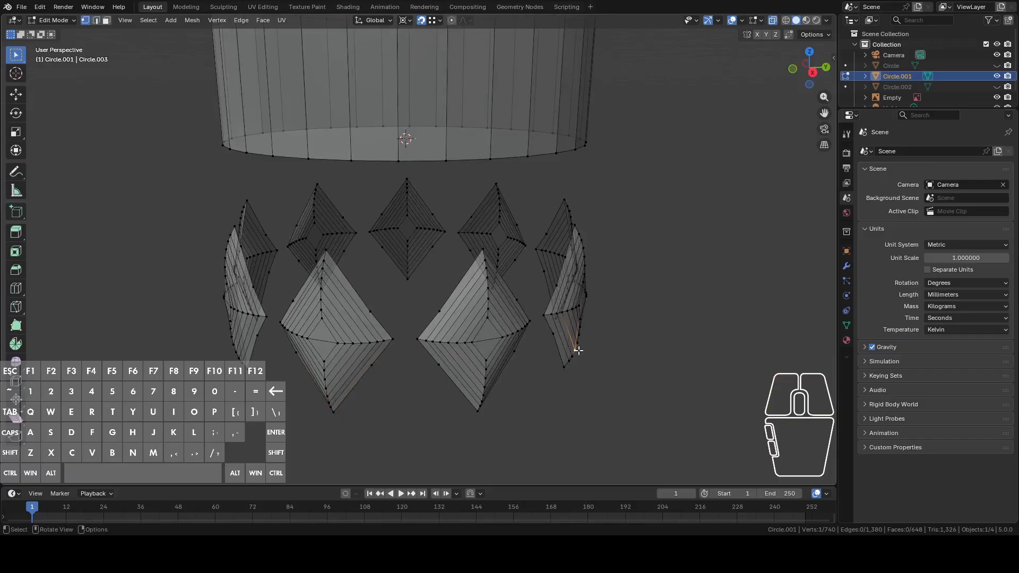
{"action": "key", "text": "l"}
{"action": "key", "text": "l"}
{"action": "key", "text": "l"}
{"action": "key", "text": "l"}
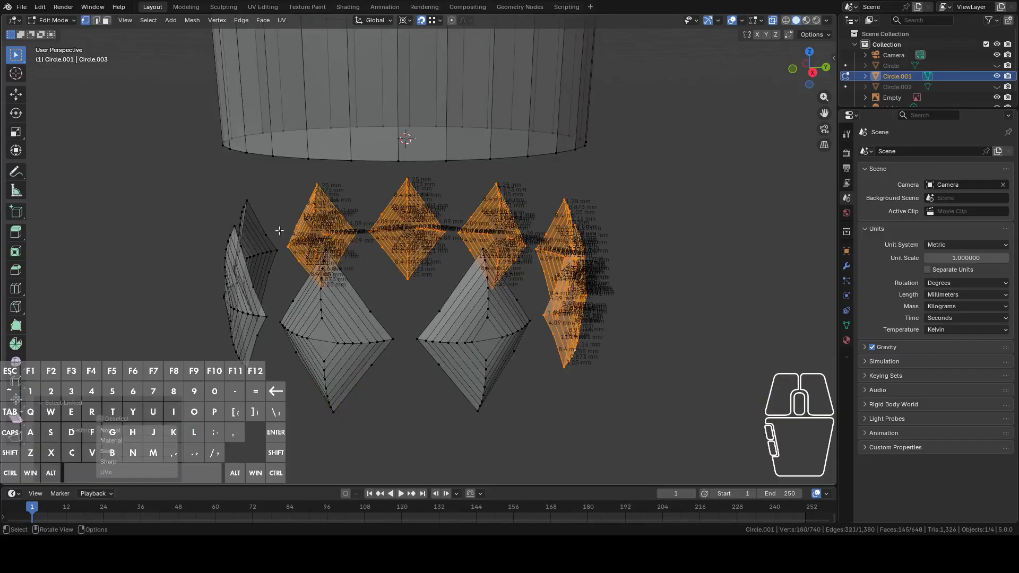
{"action": "key", "text": "l"}
{"action": "middle_click_drag", "start_coordinate": [279, 230], "coordinate": [412, 510]}
{"action": "right_click", "coordinate": [412, 510]}
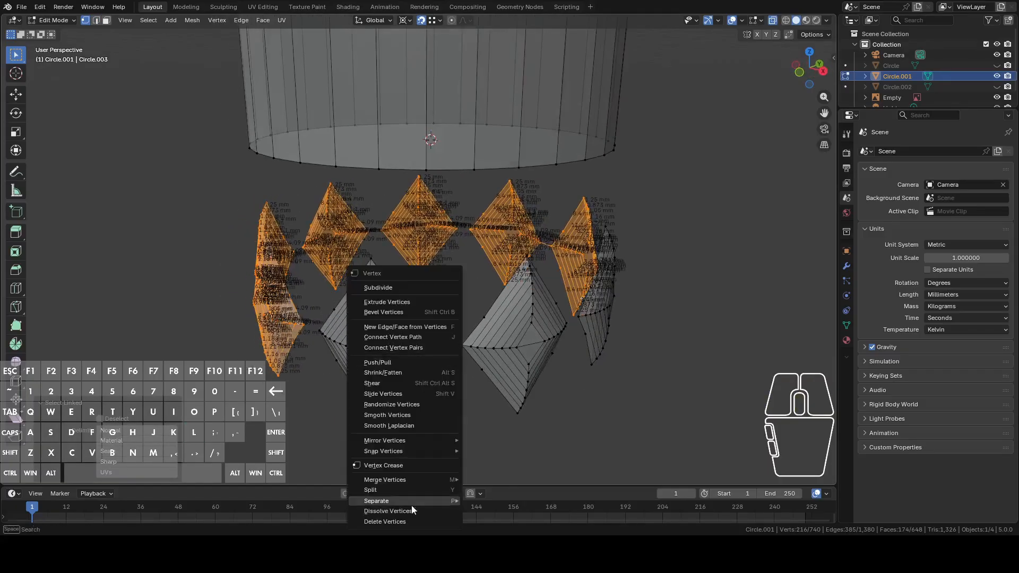
{"action": "left_click", "coordinate": [419, 521]}
Duplicate the three cleaned diamonds in place and rotate the copies around global Z to continue the ring
{"action": "key", "text": "l"}
{"action": "key", "text": "l"}
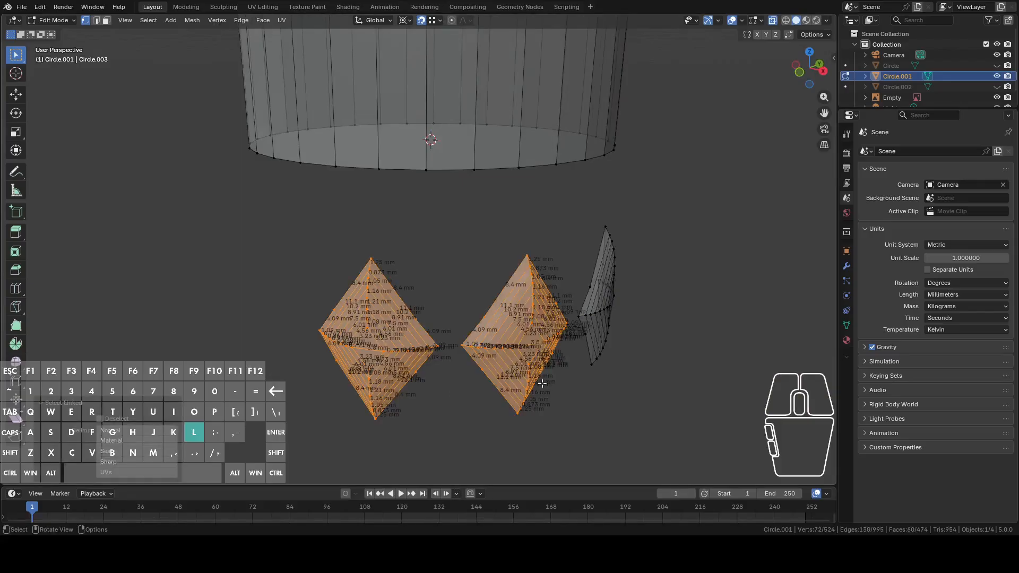
{"action": "key", "text": "l"}
{"action": "middle_click_drag", "start_coordinate": [600, 323], "coordinate": [575, 359]}
{"action": "key", "text": "shift+d"}
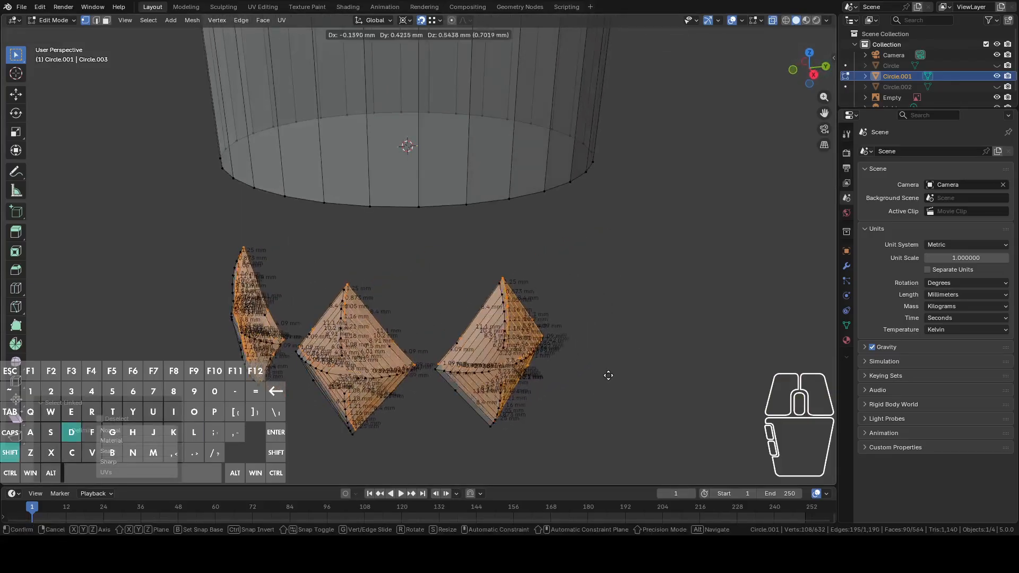
{"action": "key", "text": "Escape"}
{"action": "key", "text": "r"}
{"action": "key", "text": "z"}
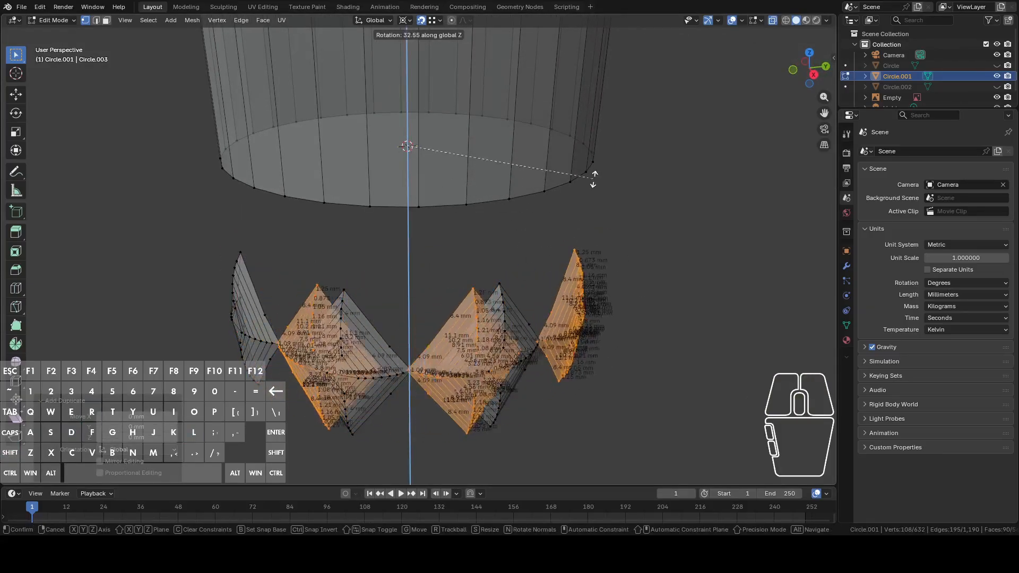
{"action": "key", "text": "ctrl"}
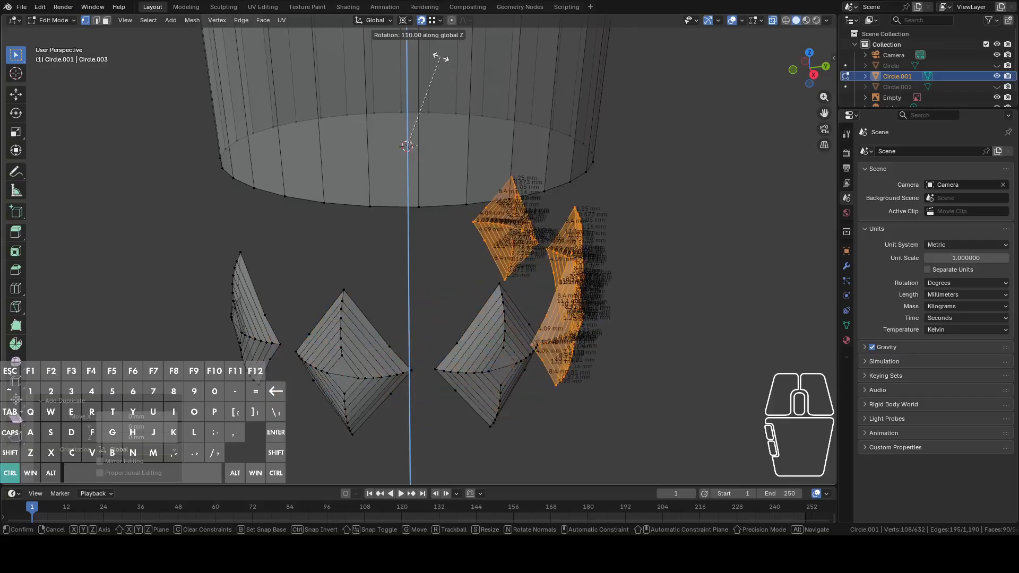
{"action": "left_click", "coordinate": [432, 52]}
Duplicate the copied diamond trio in place and rotate it 120° around global Z to complete the ring
{"action": "middle_click_drag", "start_coordinate": [432, 52], "coordinate": [507, 151]}
{"action": "key", "text": "shift+d"}
{"action": "right_click", "coordinate": [543, 186]}
{"action": "key", "text": "r"}
{"action": "key", "text": "z"}
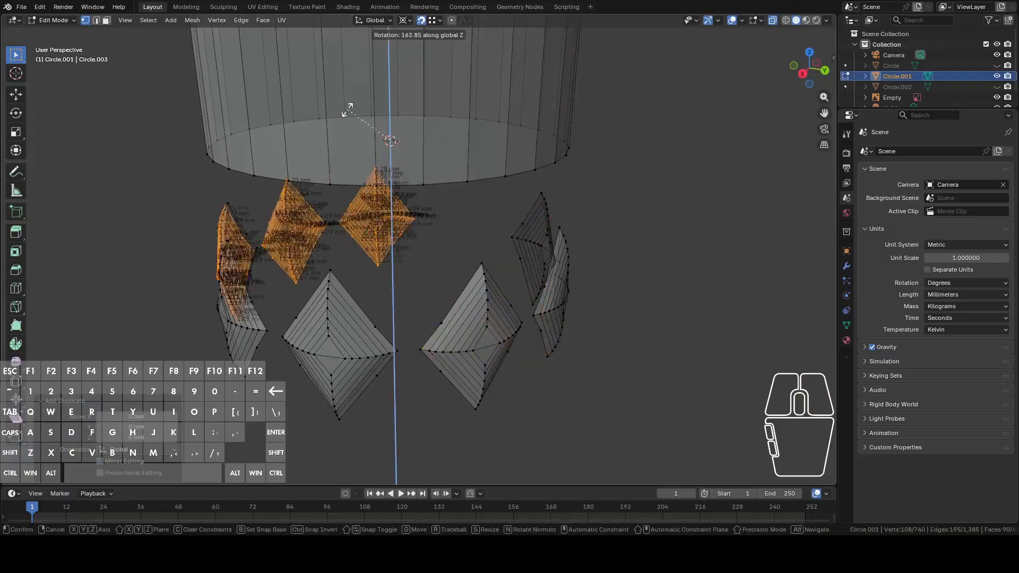
{"action": "key", "text": "ctrl"}
{"action": "left_click", "coordinate": [382, 98]}
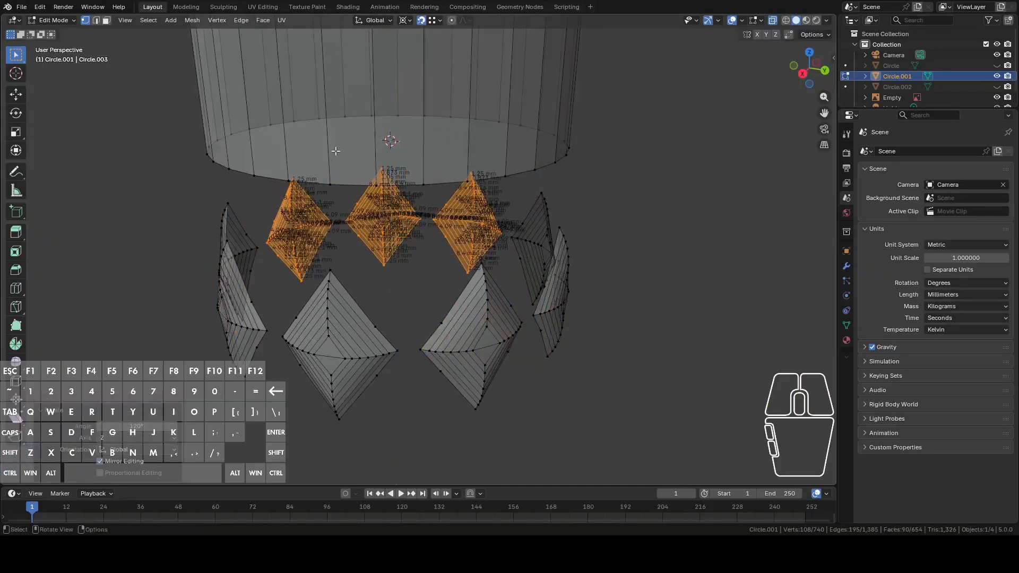
{"action": "middle_click_drag", "start_coordinate": [382, 98], "coordinate": [564, 152]}
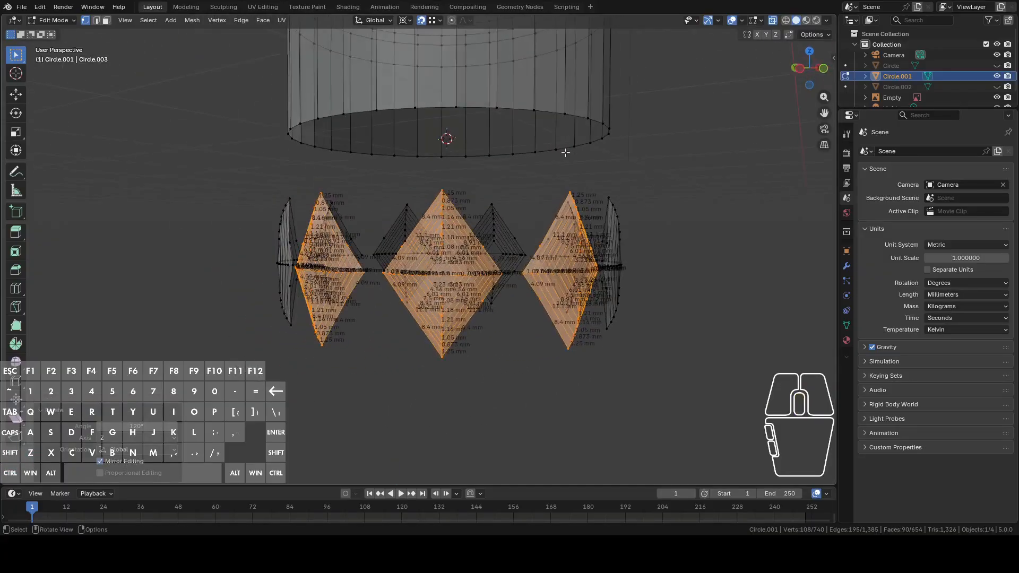
In front view, select the diamonds' lower halves including the middle line, and duplicate them about 17.5 mm upward along global Z
{"action": "left_click", "coordinate": [556, 150]}
{"action": "left_click", "coordinate": [823, 69]}
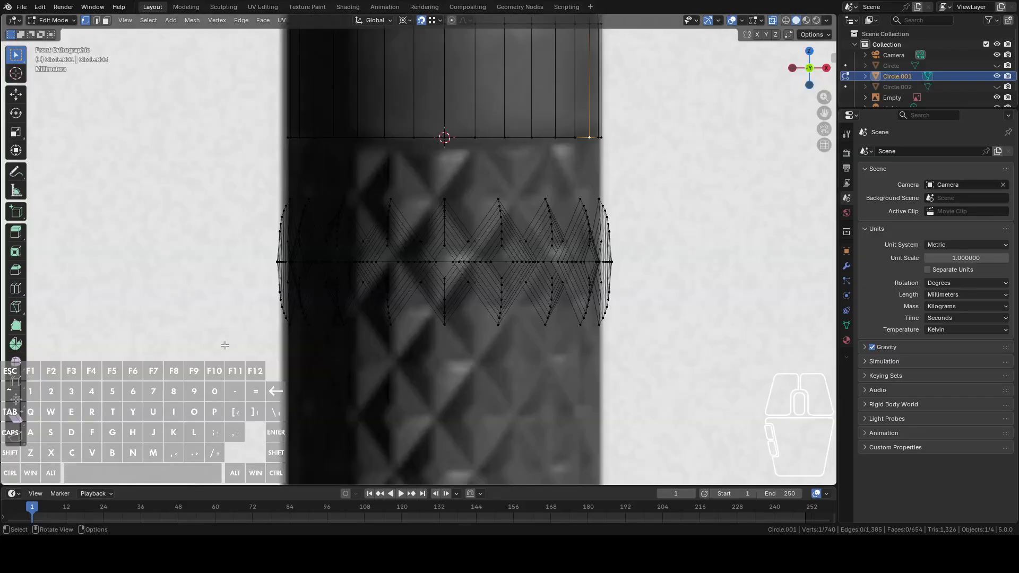
{"action": "left_click_drag", "start_coordinate": [232, 355], "coordinate": [722, 258]}
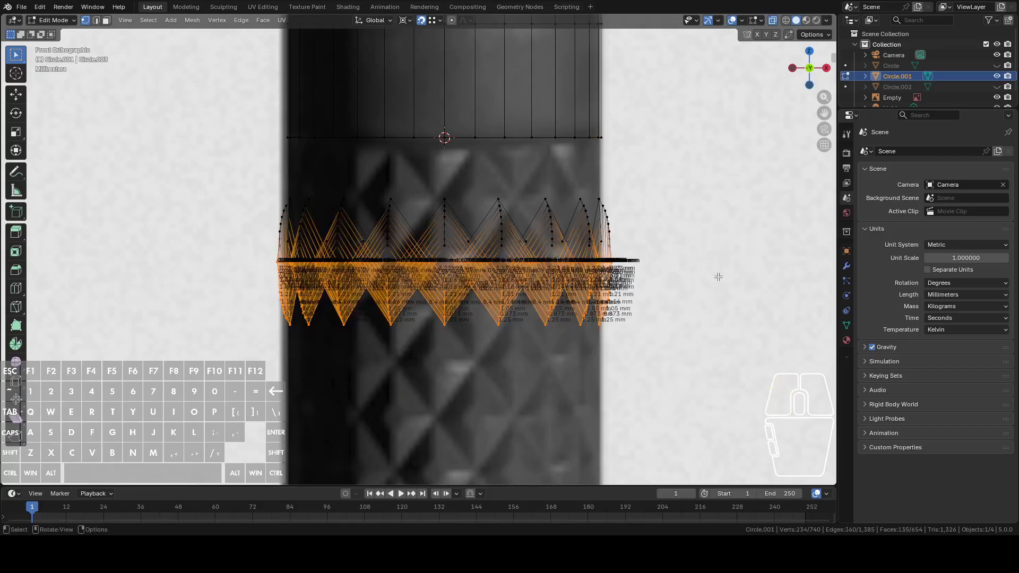
{"action": "key", "text": "shift+d"}
{"action": "key", "text": "z"}
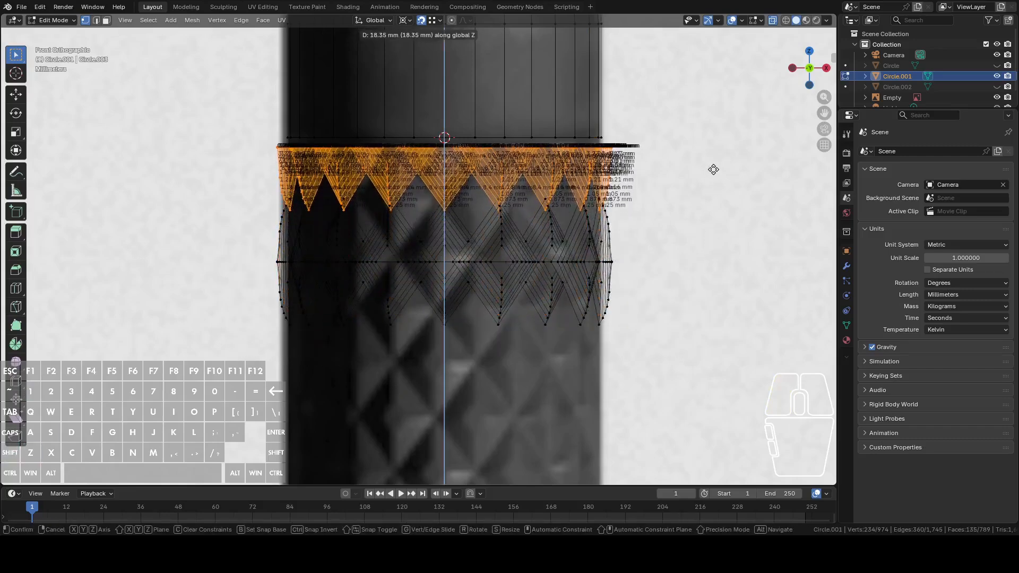
{"action": "left_click", "coordinate": [712, 177]}
Rotate the duplicated half-diamond row 20° around global Z so its tips fall between the full diamonds
{"action": "key", "text": "r"}
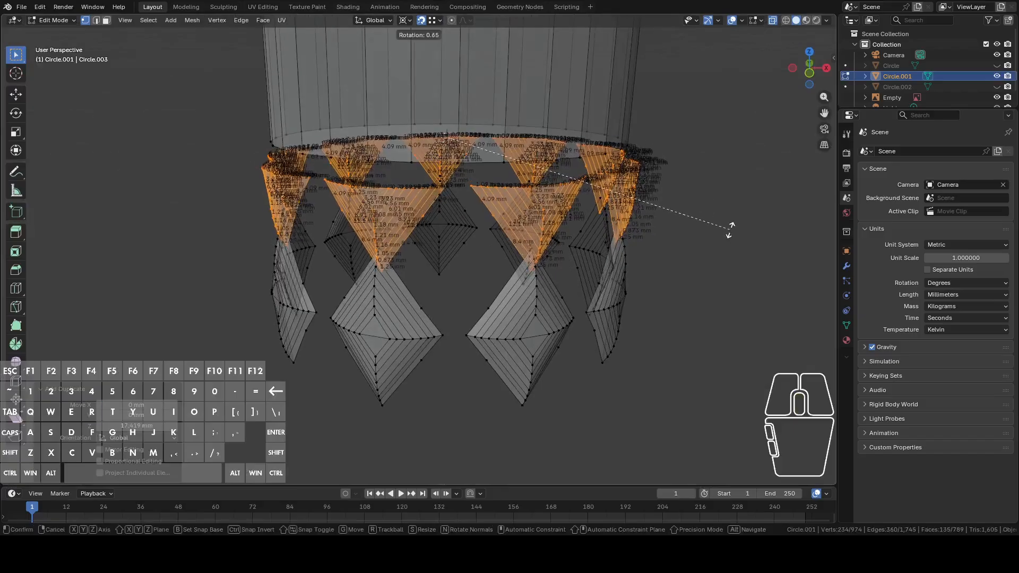
{"action": "key", "text": "z"}
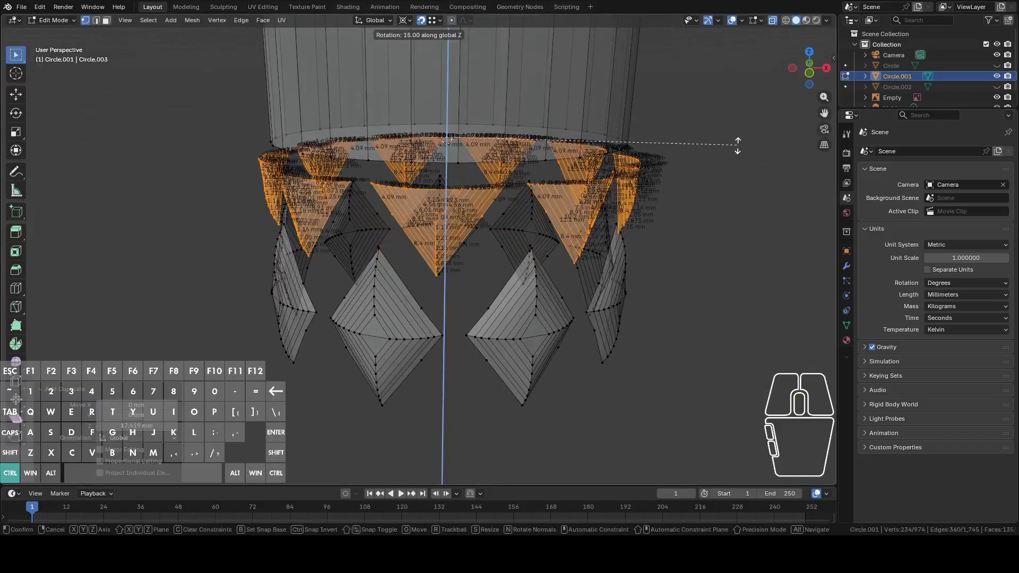
{"action": "left_click", "coordinate": [737, 138]}
{"action": "middle_click_drag", "start_coordinate": [735, 159], "coordinate": [717, 243]}
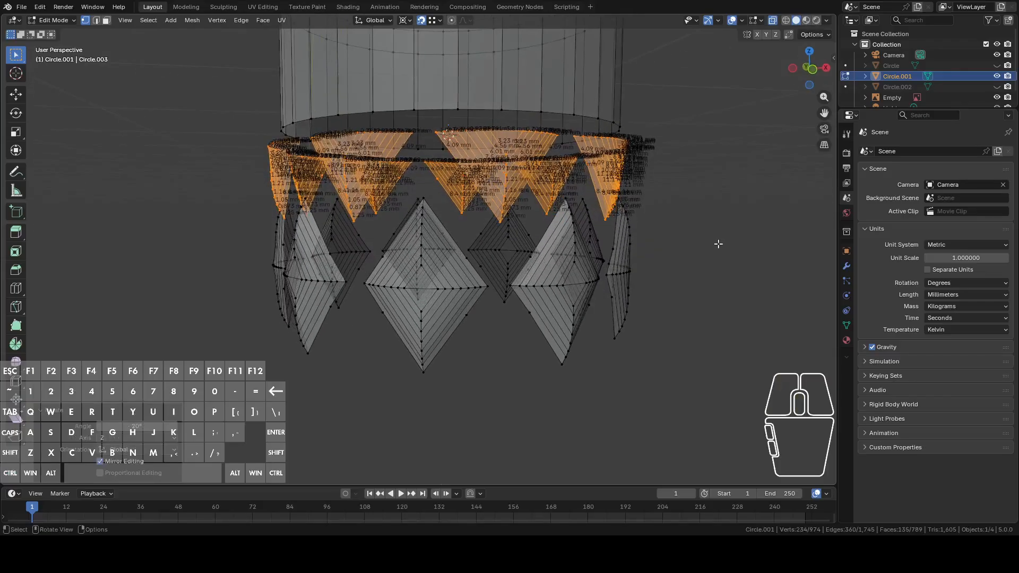
Lower the half-diamond row along global Z in two moves, the second about 3.6 mm, to nest it between the full diamonds
{"action": "left_click", "coordinate": [812, 69]}
{"action": "scroll", "coordinate": [765, 143], "scroll_direction": "up", "scroll_amount": 6}
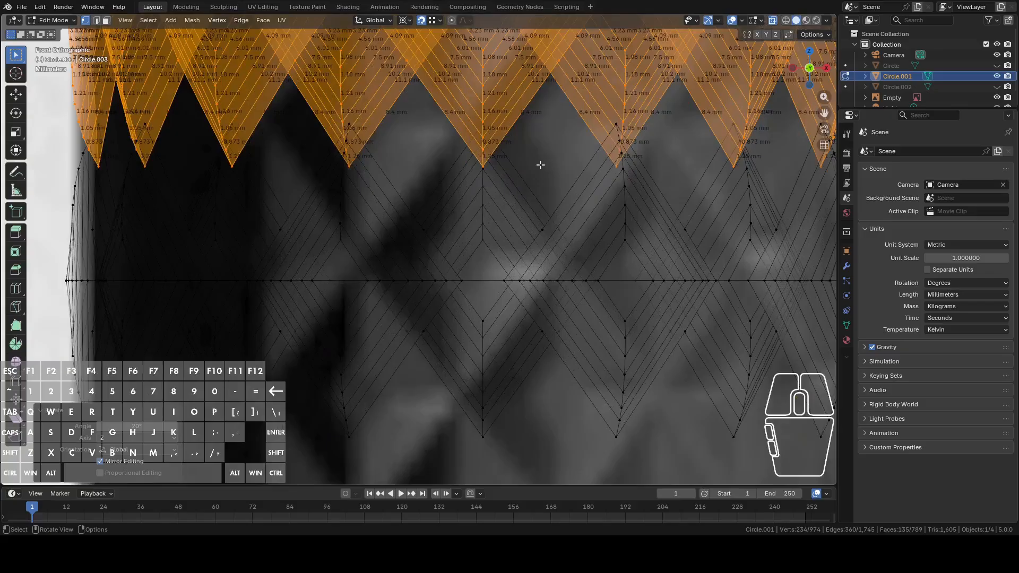
{"action": "scroll", "coordinate": [540, 165], "scroll_direction": "down", "scroll_amount": 4}
{"action": "key", "text": "g"}
{"action": "key", "text": "z"}
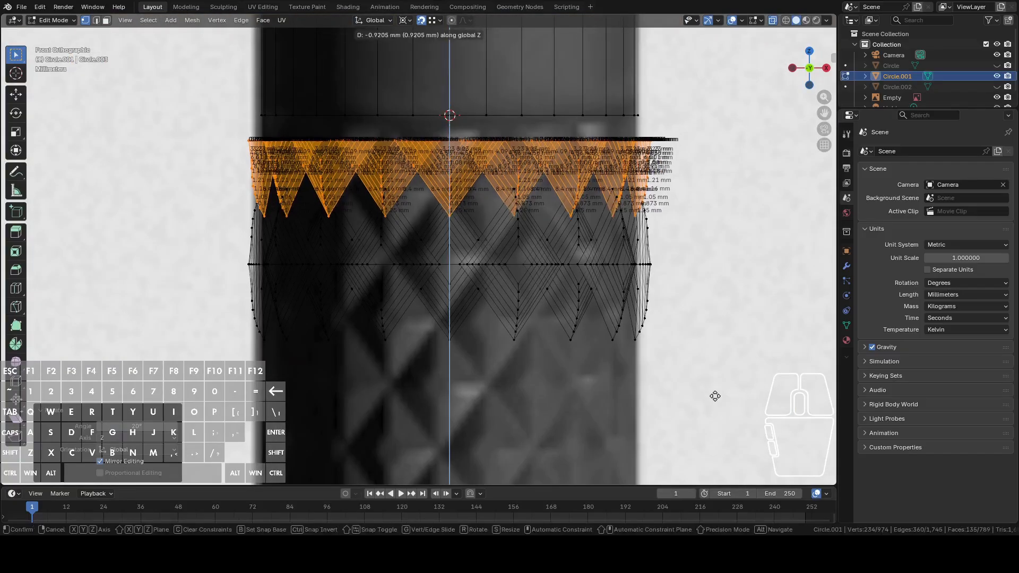
{"action": "left_click", "coordinate": [713, 414]}
{"action": "middle_click_drag", "start_coordinate": [713, 415], "coordinate": [695, 433]}
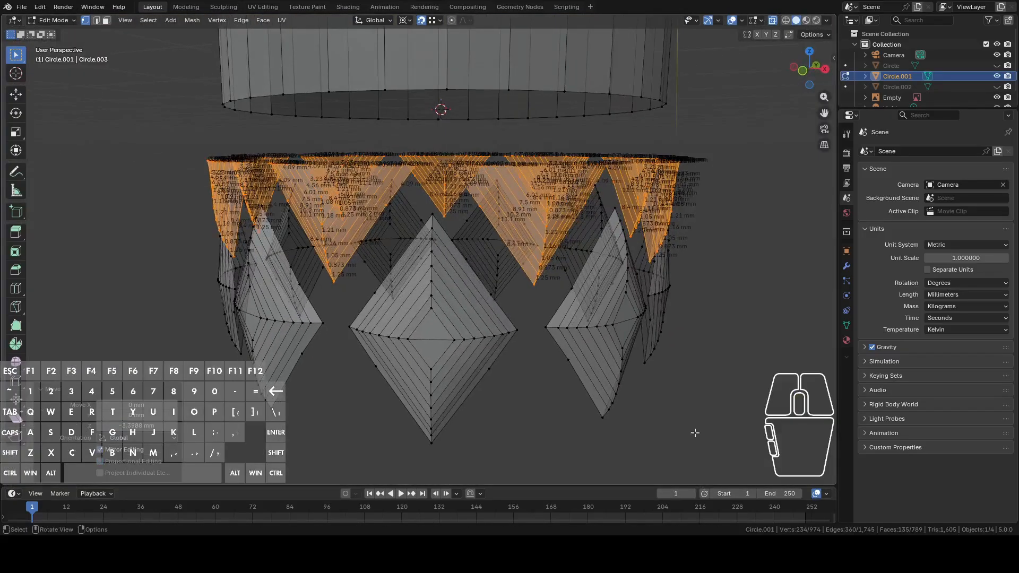
{"action": "key", "text": "g"}
{"action": "key", "text": "z"}
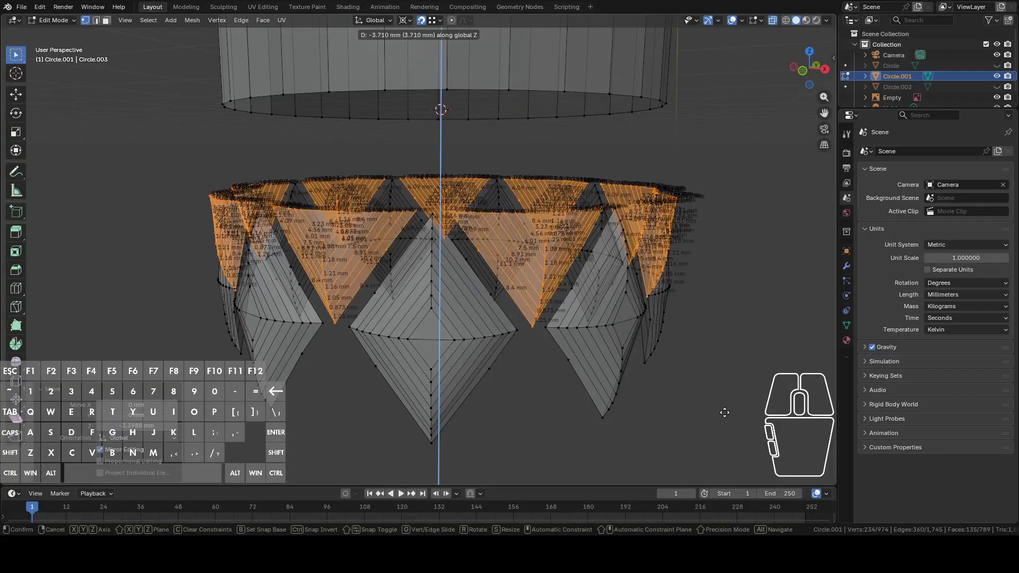
{"action": "left_click", "coordinate": [724, 412]}
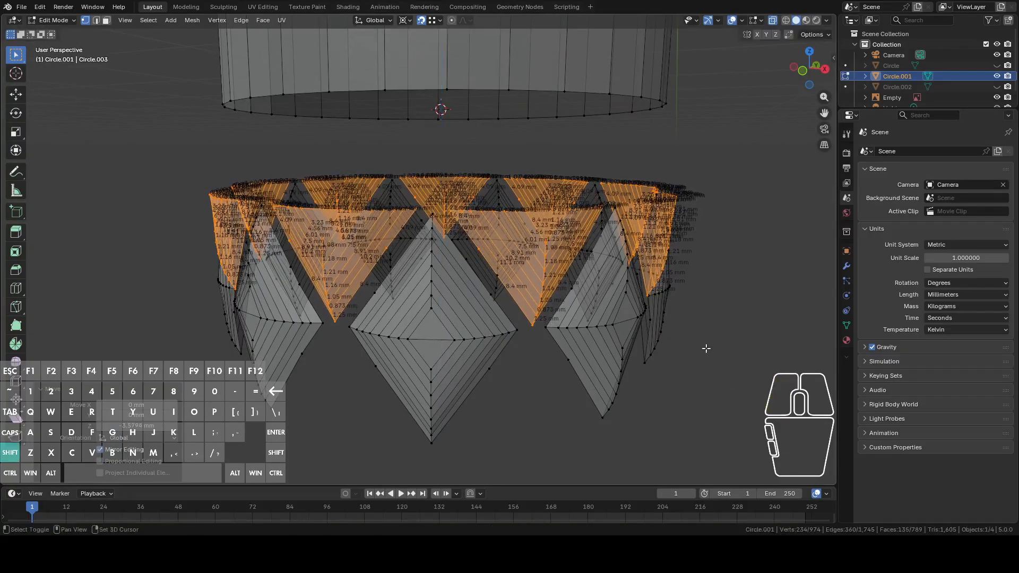
Make the upper corner vertex of one half diamond the active vertex while keeping the whole row selected
{"action": "scroll", "coordinate": [706, 348], "scroll_direction": "up", "scroll_amount": 3}
{"action": "middle_click_drag", "start_coordinate": [706, 348], "coordinate": [383, 279]}
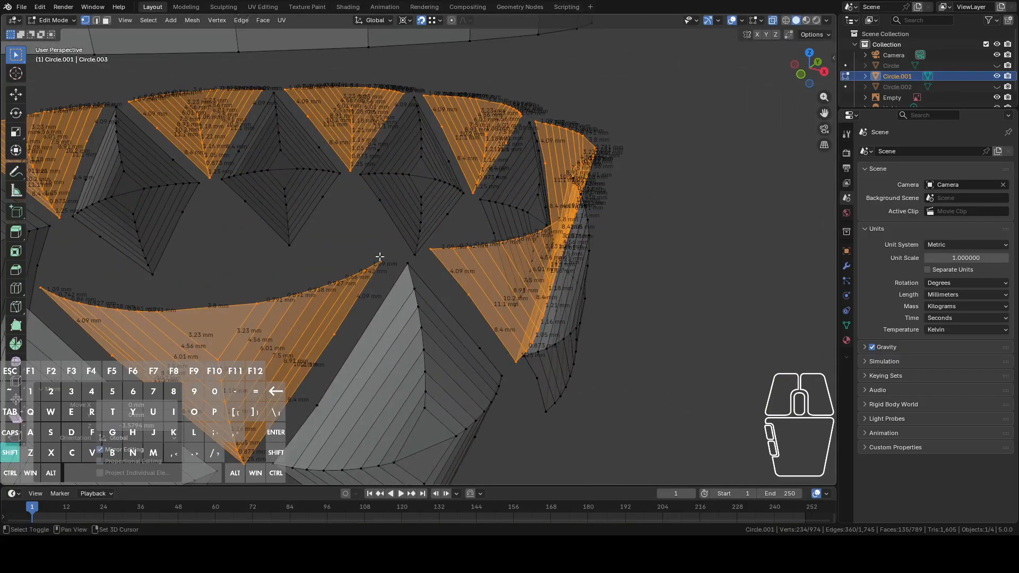
{"action": "left_click", "coordinate": [380, 256], "text": "shift"}
{"action": "left_click", "coordinate": [381, 257], "text": "shift"}
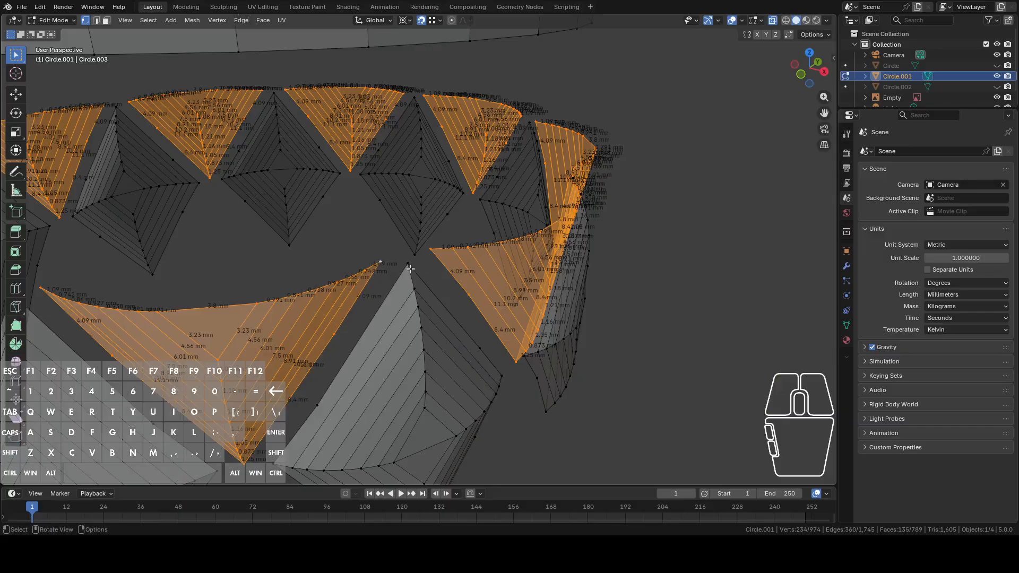
{"action": "key", "text": "g"}
{"action": "key", "text": "z"}
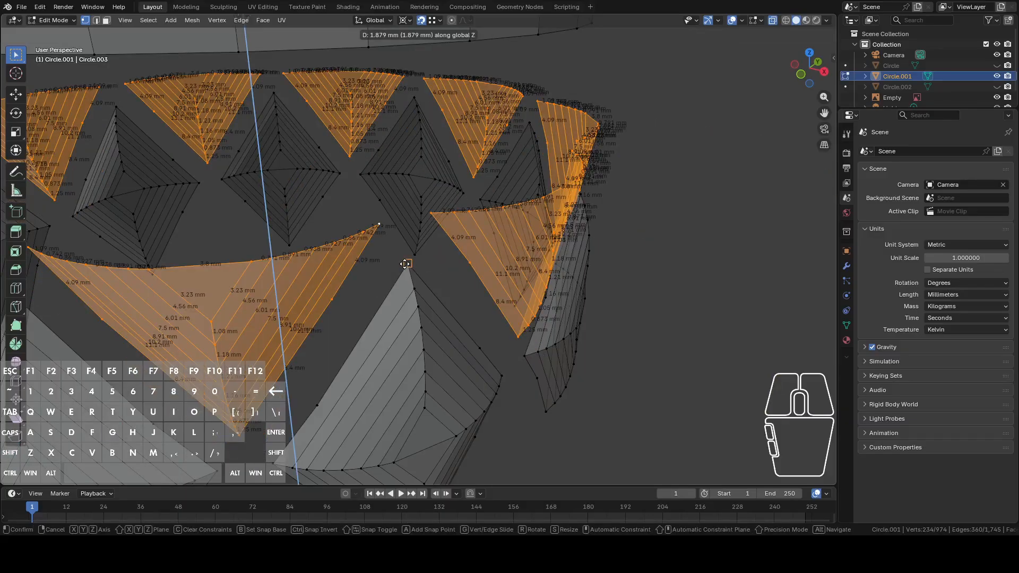
{"action": "key", "text": "Escape"}
With the snap base set to Active and Vertex as target, snap the half-diamond row along Z to the neighbouring diamond's top tip
{"action": "middle_click_drag", "start_coordinate": [424, 255], "coordinate": [419, 228]}
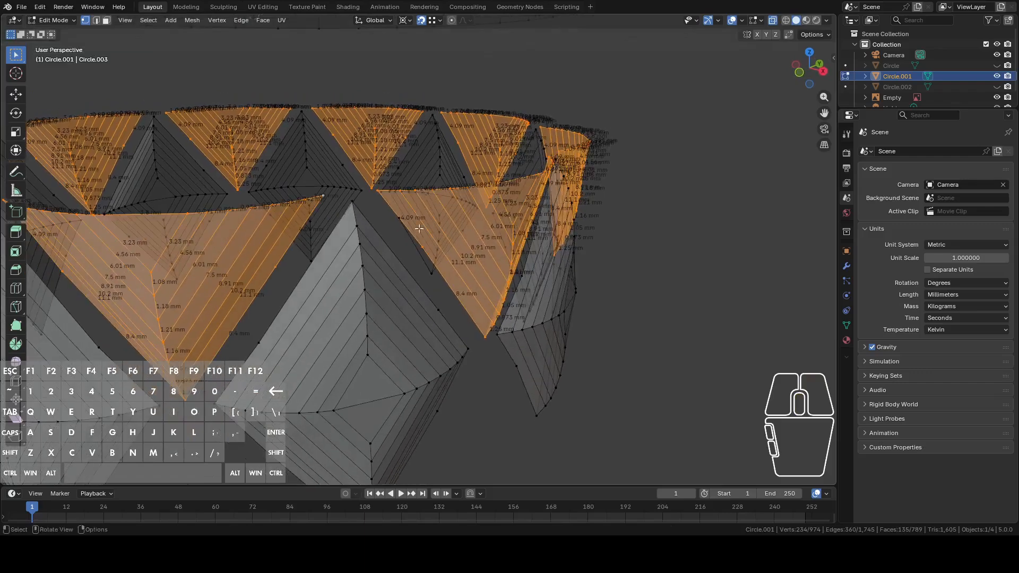
{"action": "left_click", "coordinate": [434, 24]}
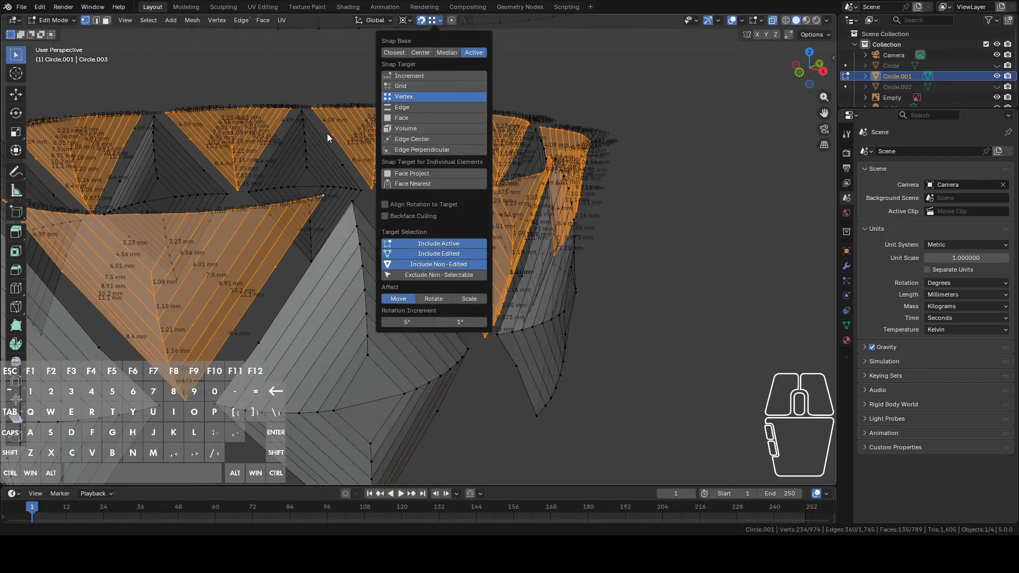
{"action": "key", "text": "g"}
{"action": "key", "text": "z"}
{"action": "left_click", "coordinate": [354, 202]}
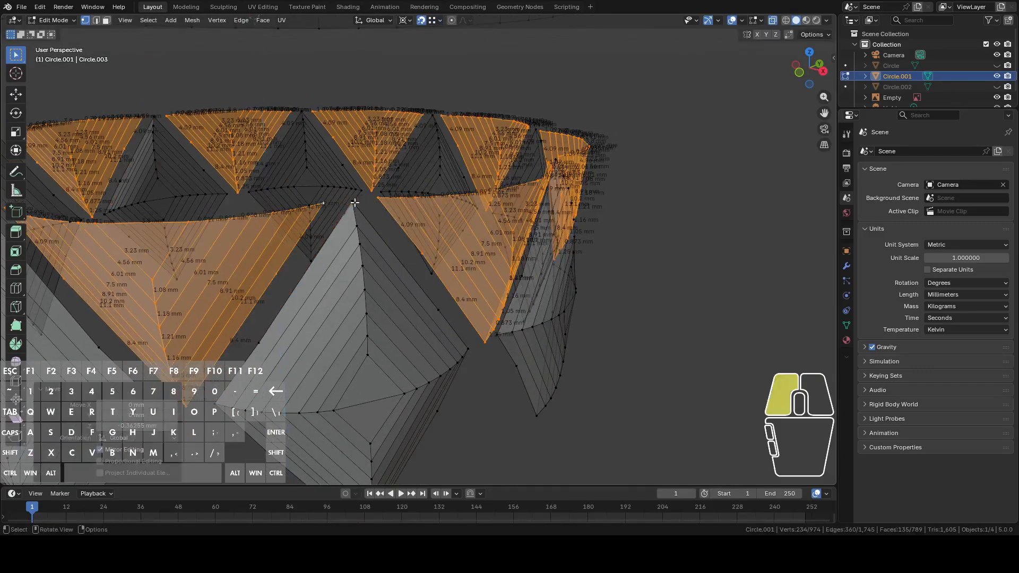
Examine the nested diamond rows in Object Mode from several sides and against the reference image in back view
{"action": "middle_click_drag", "start_coordinate": [354, 202], "coordinate": [657, 160]}
{"action": "key", "text": "Tab"}
{"action": "scroll", "coordinate": [502, 200], "scroll_direction": "down", "scroll_amount": 3}
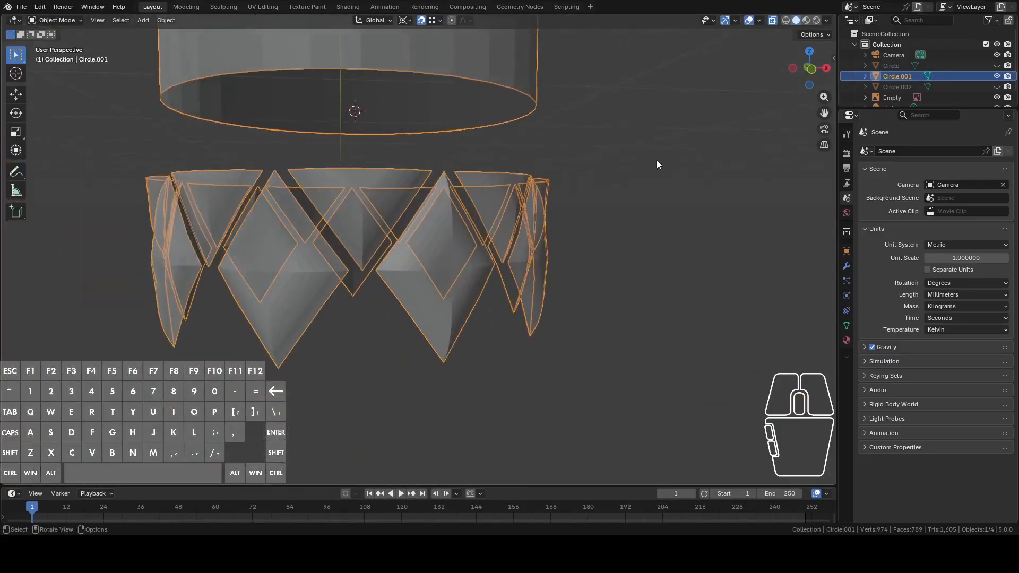
{"action": "left_click", "coordinate": [811, 71]}
{"action": "middle_click_drag", "start_coordinate": [811, 70], "coordinate": [554, 200]}
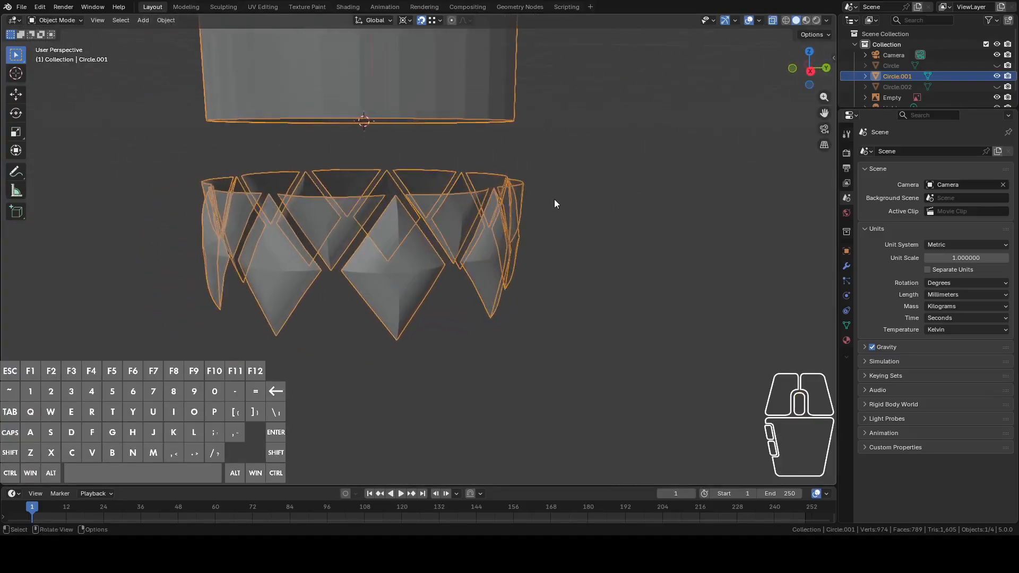
{"action": "left_click", "coordinate": [810, 71]}
{"action": "left_click", "coordinate": [812, 72]}
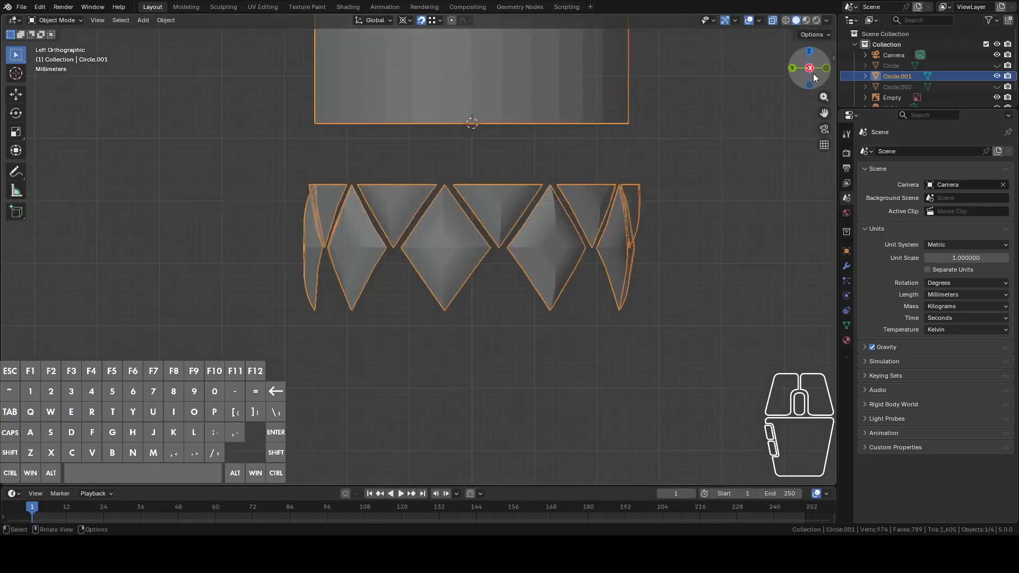
{"action": "left_click", "coordinate": [793, 71]}
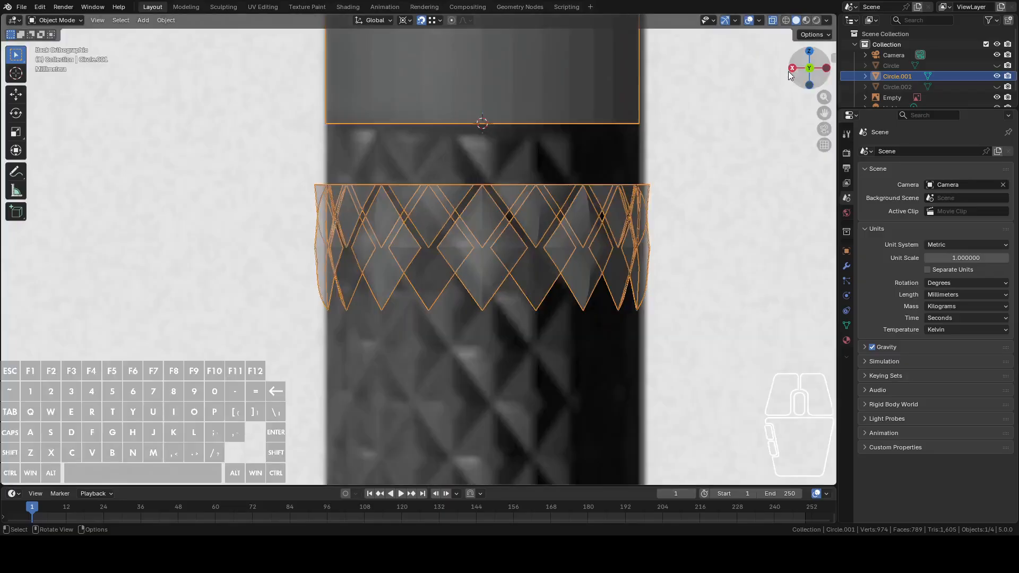
Enter Edit Mode, select the cylinder's lower edge loop and compare it with the diamond rows in back view
{"action": "key", "text": "Tab"}
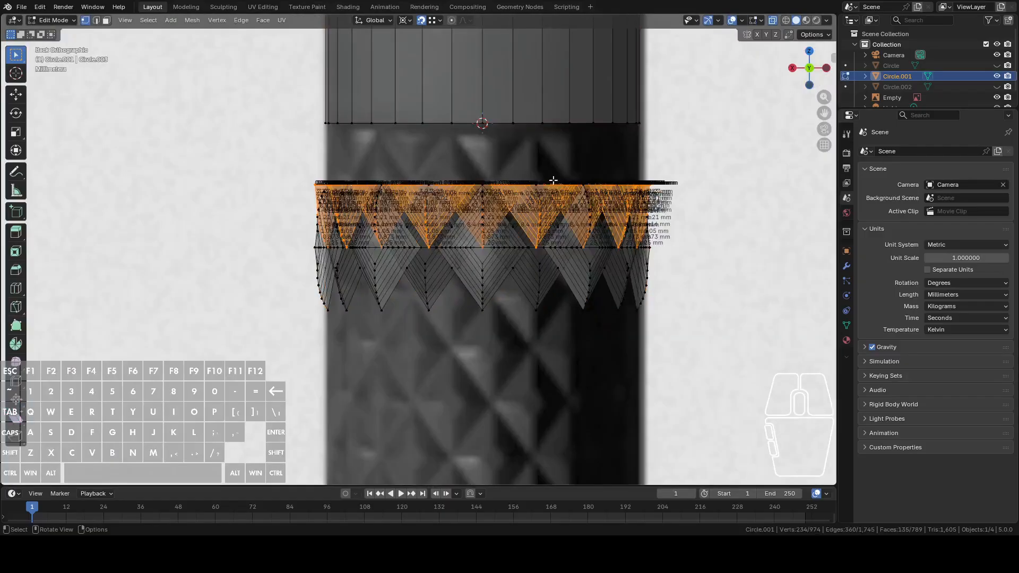
{"action": "middle_click_drag", "start_coordinate": [554, 168], "coordinate": [479, 193]}
{"action": "left_click", "coordinate": [504, 158], "text": "alt"}
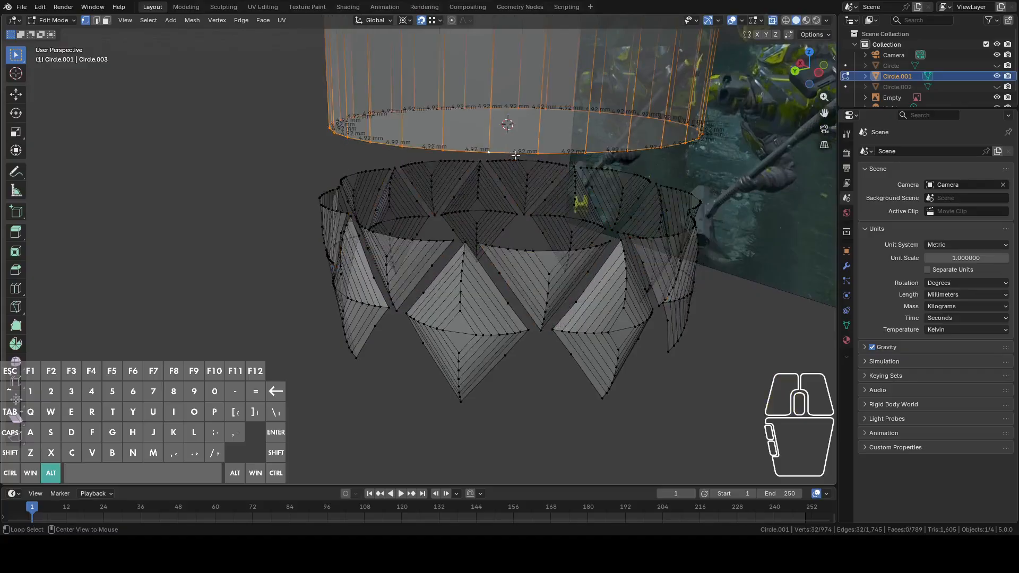
{"action": "middle_click_drag", "start_coordinate": [503, 158], "coordinate": [601, 164]}
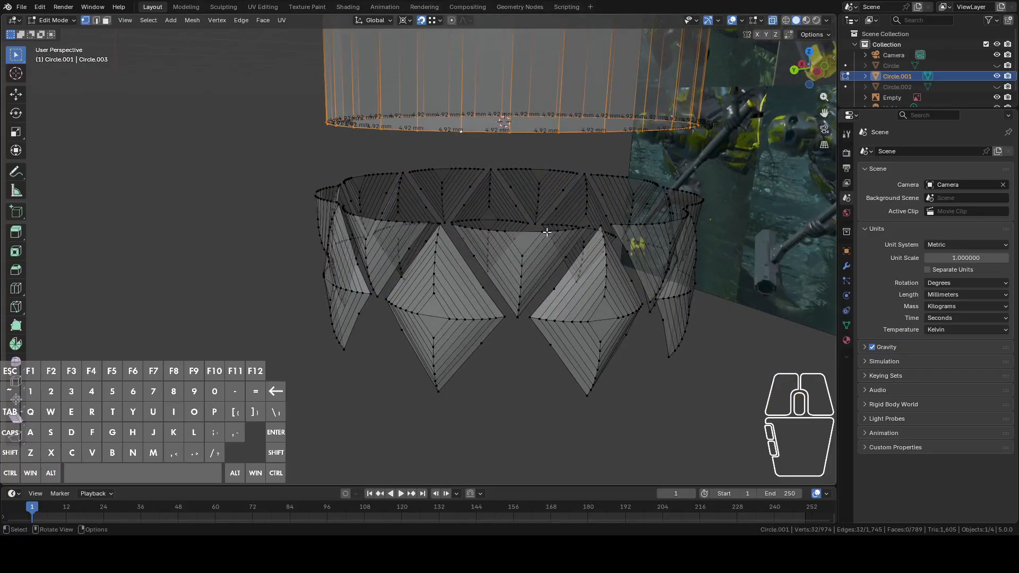
{"action": "middle_click_drag", "start_coordinate": [546, 231], "coordinate": [596, 210]}
{"action": "left_click", "coordinate": [800, 77]}
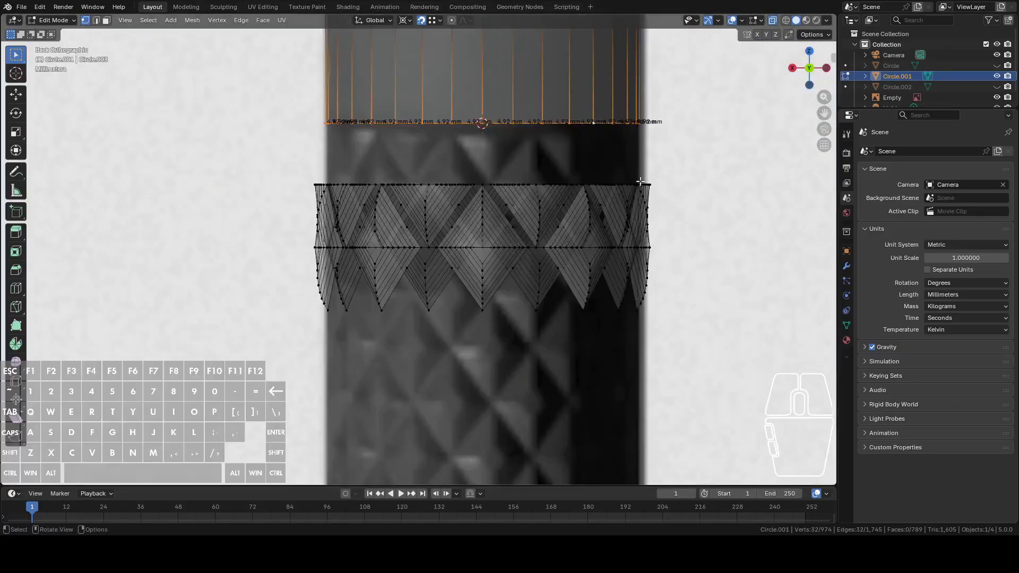
In edge select mode, select all facing edges of a full diamond and its neighbouring half diamond and fill the gap with a face
{"action": "scroll", "coordinate": [584, 186], "scroll_direction": "up", "scroll_amount": 2}
{"action": "middle_click_drag", "start_coordinate": [539, 190], "coordinate": [546, 224]}
{"action": "scroll", "coordinate": [557, 230], "scroll_direction": "up", "scroll_amount": 1}
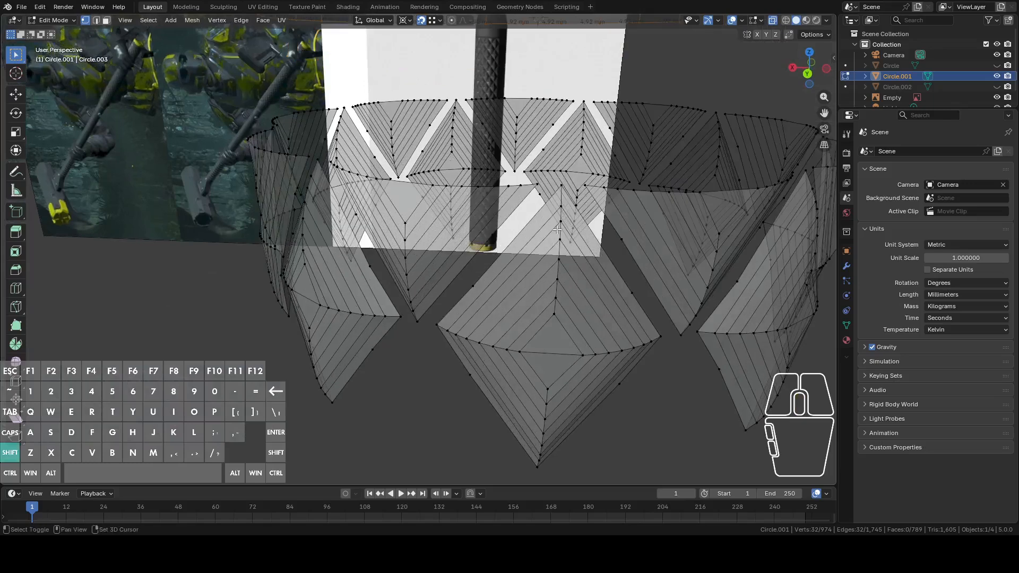
{"action": "key", "text": "2"}
{"action": "left_click", "coordinate": [524, 223]}
{"action": "left_click", "coordinate": [513, 218], "text": "shift"}
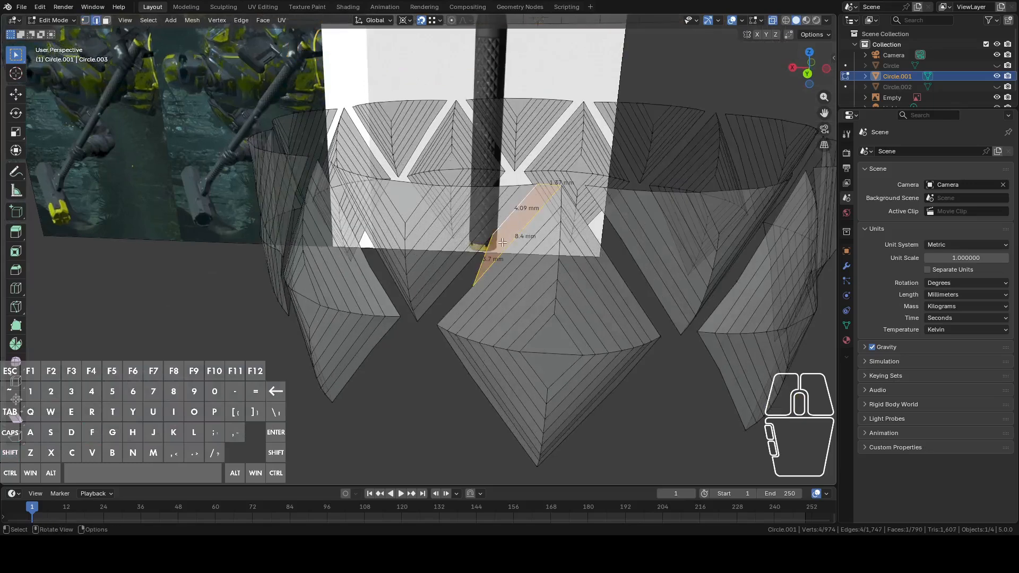
{"action": "middle_click_drag", "start_coordinate": [513, 217], "coordinate": [505, 311]}
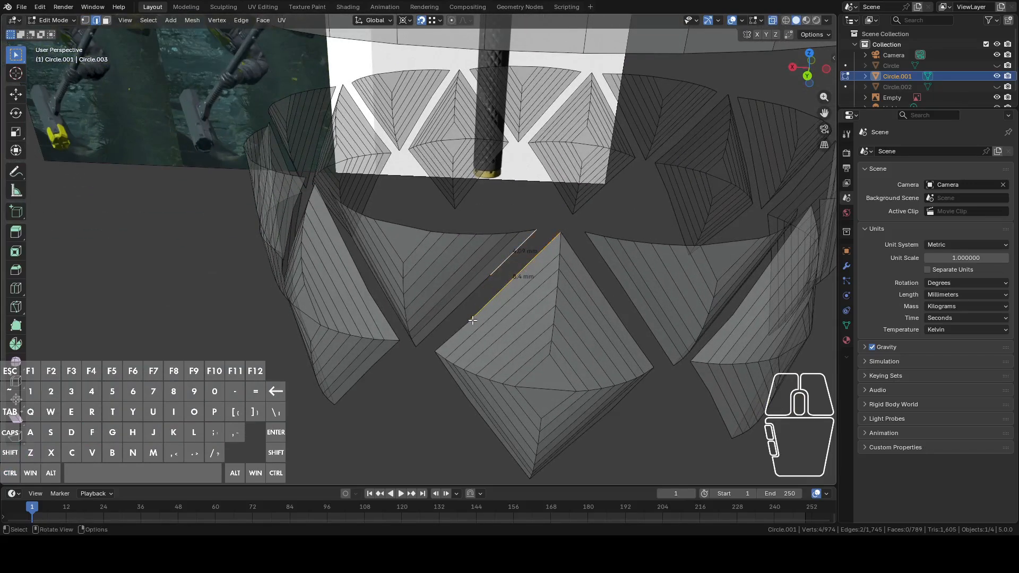
{"action": "key", "text": "f"}
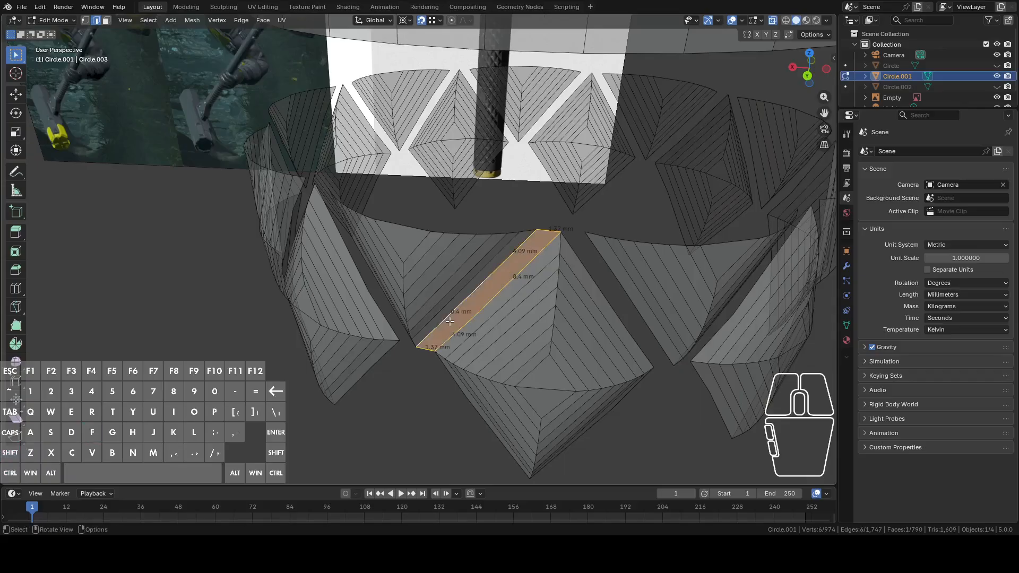
Fill the gaps along both upper sides of the second full diamond with faces joining it to the adjacent half diamonds
{"action": "middle_click_drag", "start_coordinate": [448, 322], "coordinate": [486, 305]}
{"action": "left_click", "coordinate": [482, 298]}
{"action": "left_click", "coordinate": [482, 293], "text": "shift"}
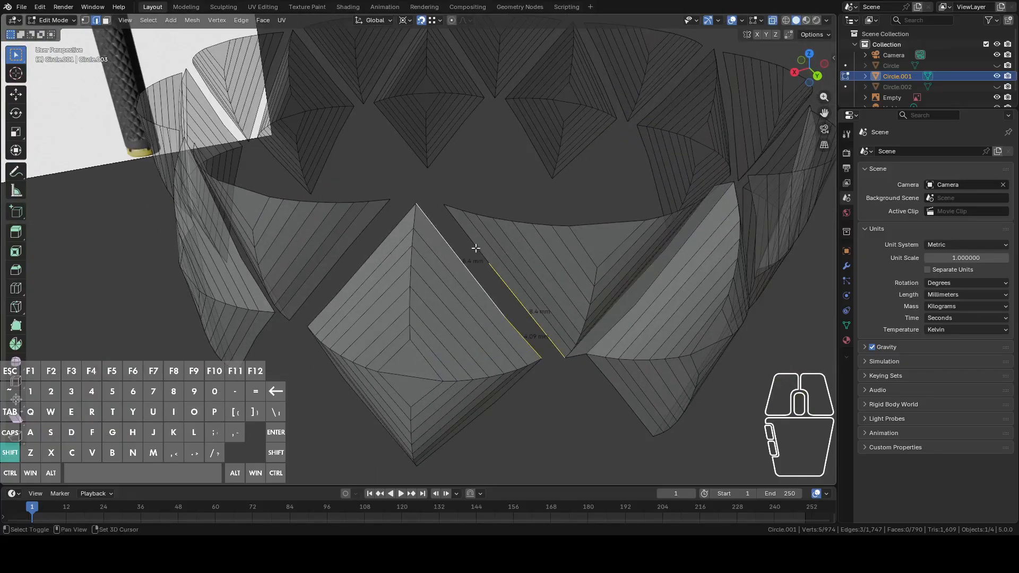
{"action": "key", "text": "f"}
{"action": "left_click", "coordinate": [372, 251]}
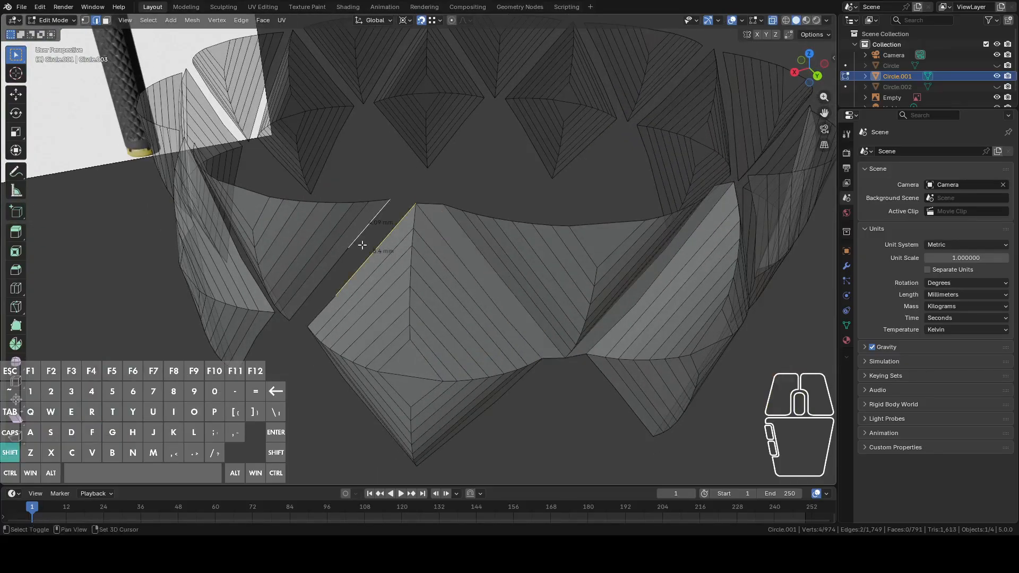
{"action": "middle_click_drag", "start_coordinate": [362, 245], "coordinate": [374, 250]}
{"action": "left_click", "coordinate": [370, 275], "text": "shift"}
{"action": "key", "text": "f"}
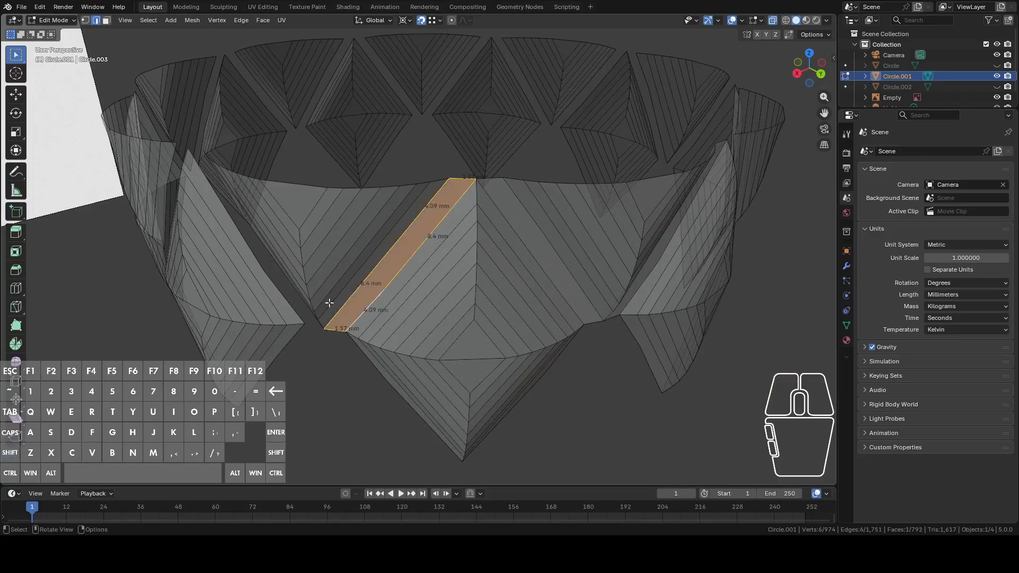
Continue around the ring and fill the two gaps between the third full diamond and its neighbouring half diamonds
{"action": "middle_click_drag", "start_coordinate": [329, 303], "coordinate": [335, 255]}
{"action": "left_click", "coordinate": [344, 304]}
{"action": "key", "text": "f"}
{"action": "middle_click_drag", "start_coordinate": [329, 216], "coordinate": [304, 237]}
{"action": "left_click", "coordinate": [272, 238]}
{"action": "left_click", "coordinate": [272, 239], "text": "shift"}
{"action": "middle_click_drag", "start_coordinate": [246, 263], "coordinate": [354, 234]}
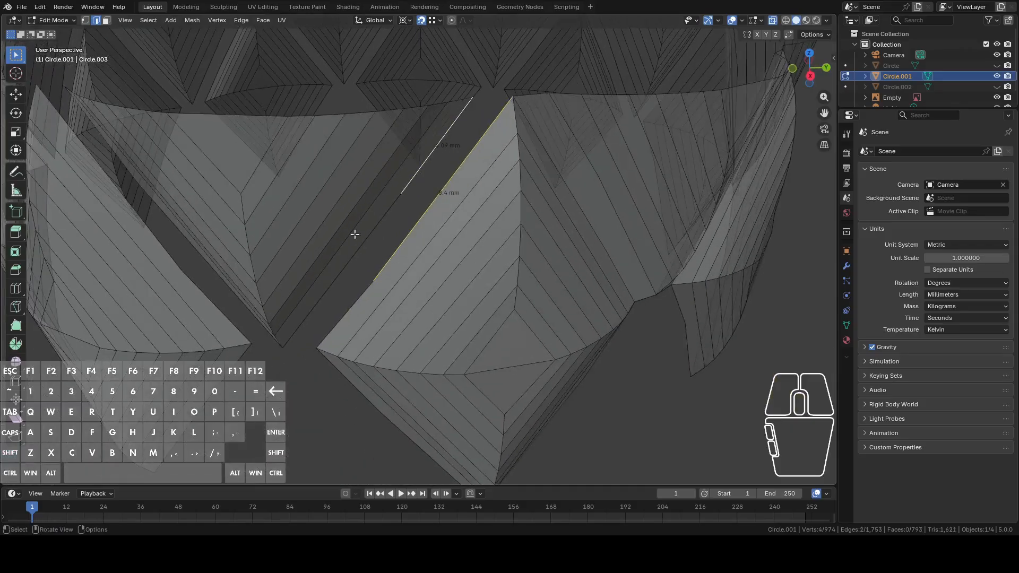
{"action": "key", "text": "f"}
Select the facing edges on each upper side of the fourth full diamond and fill both gaps with faces
{"action": "middle_click_drag", "start_coordinate": [284, 318], "coordinate": [409, 292]}
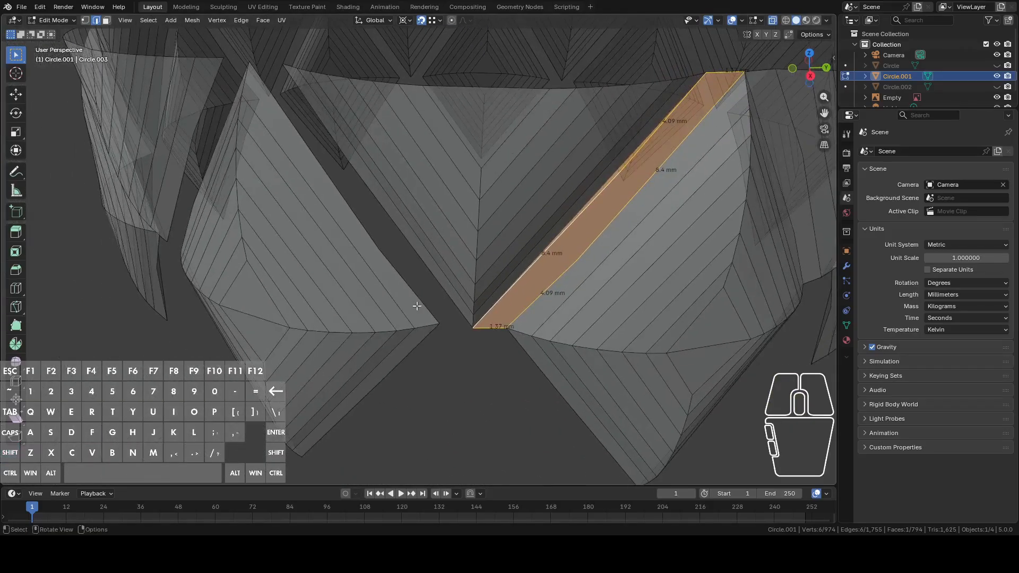
{"action": "left_click", "coordinate": [413, 284]}
{"action": "left_click", "coordinate": [415, 258], "text": "shift"}
{"action": "middle_click_drag", "start_coordinate": [371, 243], "coordinate": [394, 245]}
{"action": "left_click", "coordinate": [422, 241], "text": "shift"}
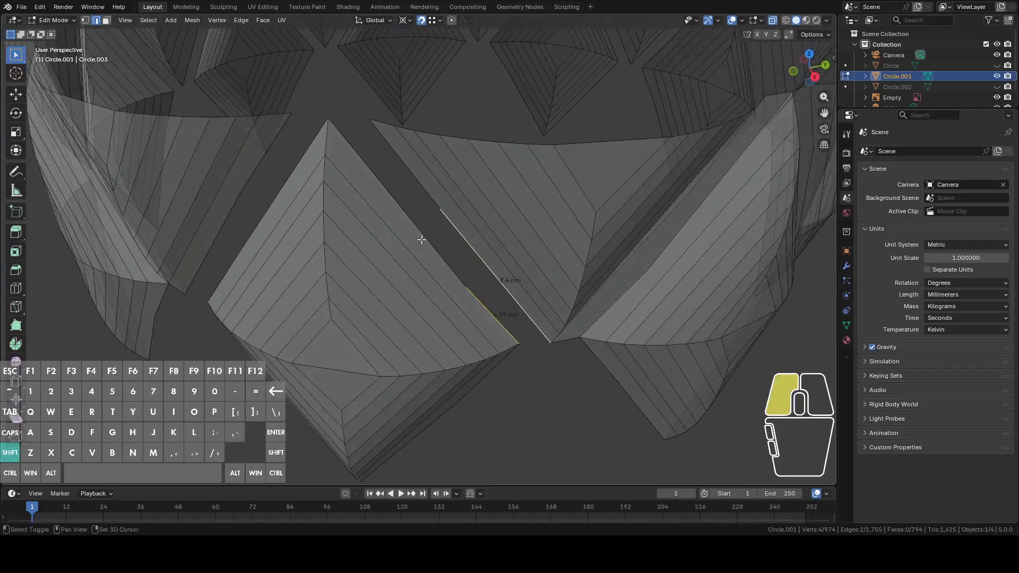
{"action": "left_click", "coordinate": [422, 198], "text": "shift"}
{"action": "key", "text": "f"}
{"action": "middle_click_drag", "start_coordinate": [329, 200], "coordinate": [377, 240]}
{"action": "left_click", "coordinate": [353, 200]}
{"action": "left_click", "coordinate": [329, 226], "text": "shift"}
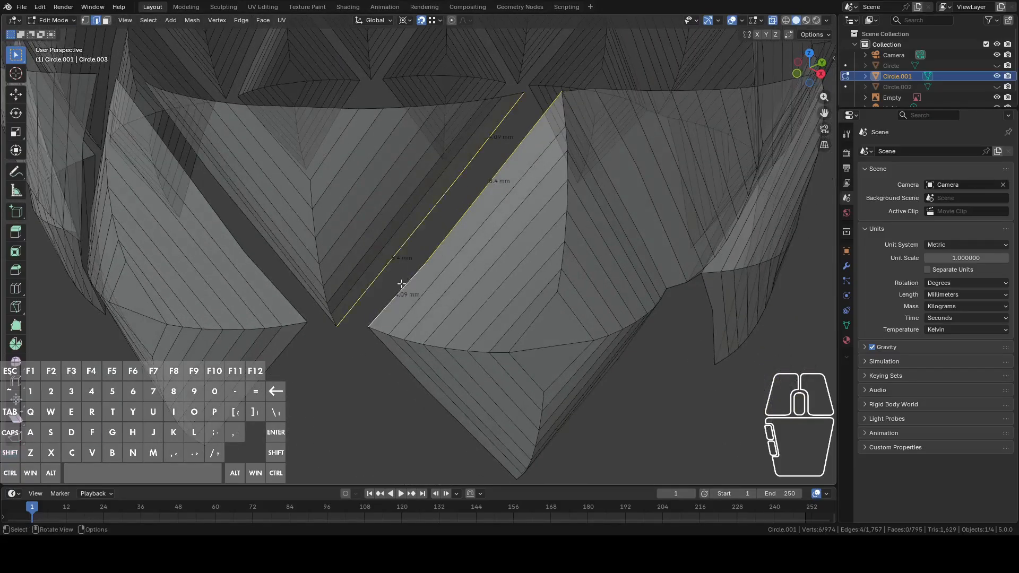
{"action": "key", "text": "f"}
Fill both gaps between the fifth full diamond and the half diamonds beside it with one face each
{"action": "middle_click_drag", "start_coordinate": [405, 285], "coordinate": [371, 287]}
{"action": "left_click", "coordinate": [396, 268]}
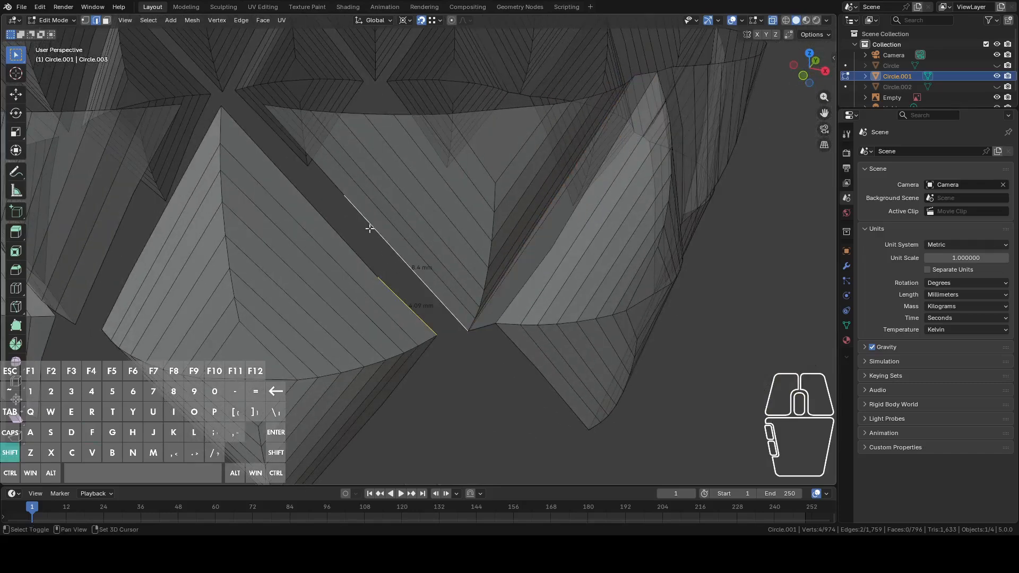
{"action": "left_click", "coordinate": [313, 203], "text": "shift"}
{"action": "middle_click_drag", "start_coordinate": [313, 204], "coordinate": [485, 250], "text": "shift"}
{"action": "key", "text": "f"}
{"action": "left_click", "coordinate": [455, 265]}
{"action": "left_click", "coordinate": [429, 253], "text": "shift"}
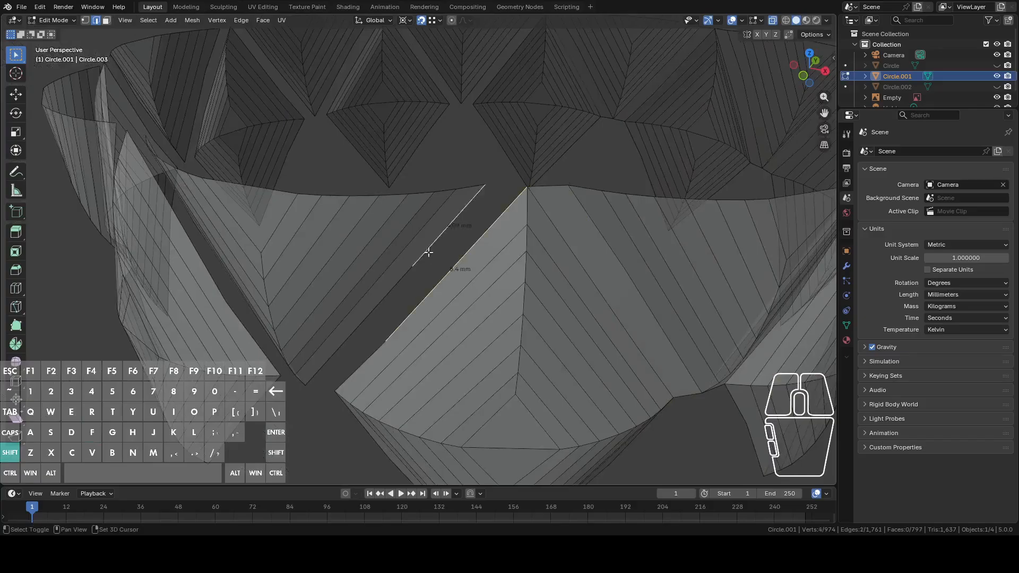
{"action": "key", "text": "f"}
Create the two connecting faces along the upper sides of the sixth full diamond in the ring
{"action": "middle_click_drag", "start_coordinate": [377, 345], "coordinate": [400, 339]}
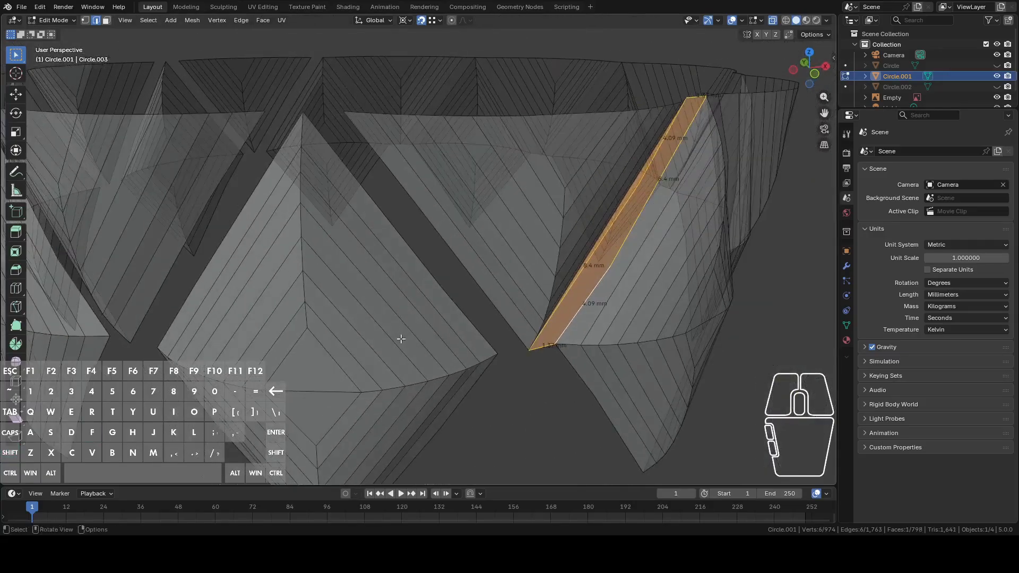
{"action": "left_click", "coordinate": [465, 308]}
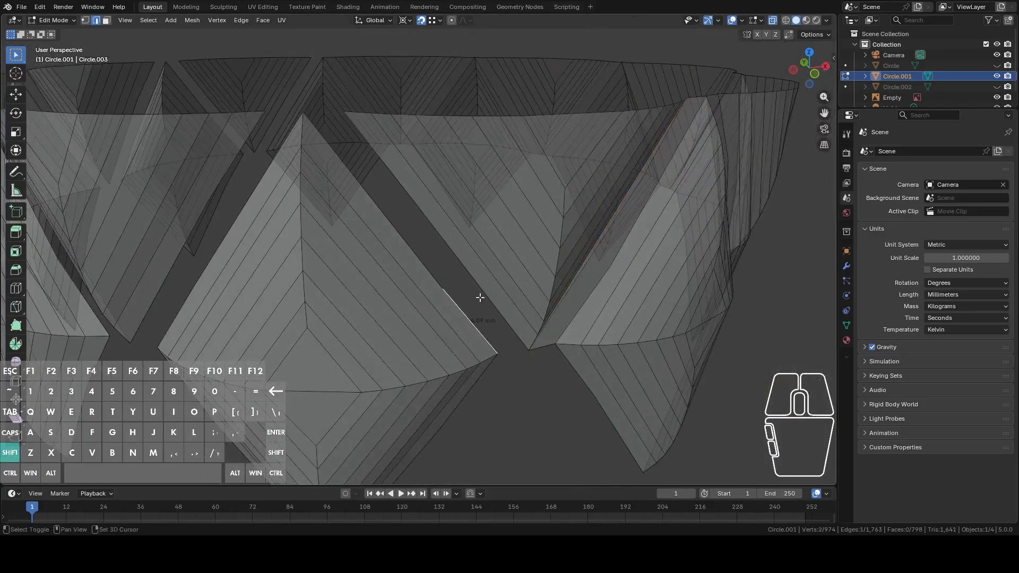
{"action": "left_click", "coordinate": [404, 200], "text": "shift"}
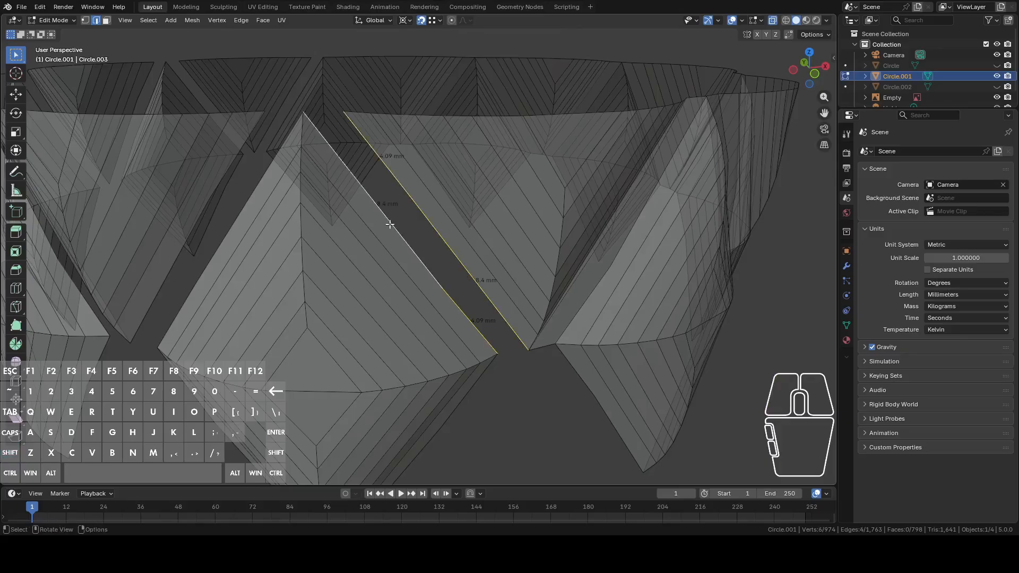
{"action": "key", "text": "f"}
{"action": "middle_click_drag", "start_coordinate": [389, 225], "coordinate": [416, 246]}
{"action": "left_click", "coordinate": [419, 247]}
{"action": "left_click", "coordinate": [393, 260], "text": "shift"}
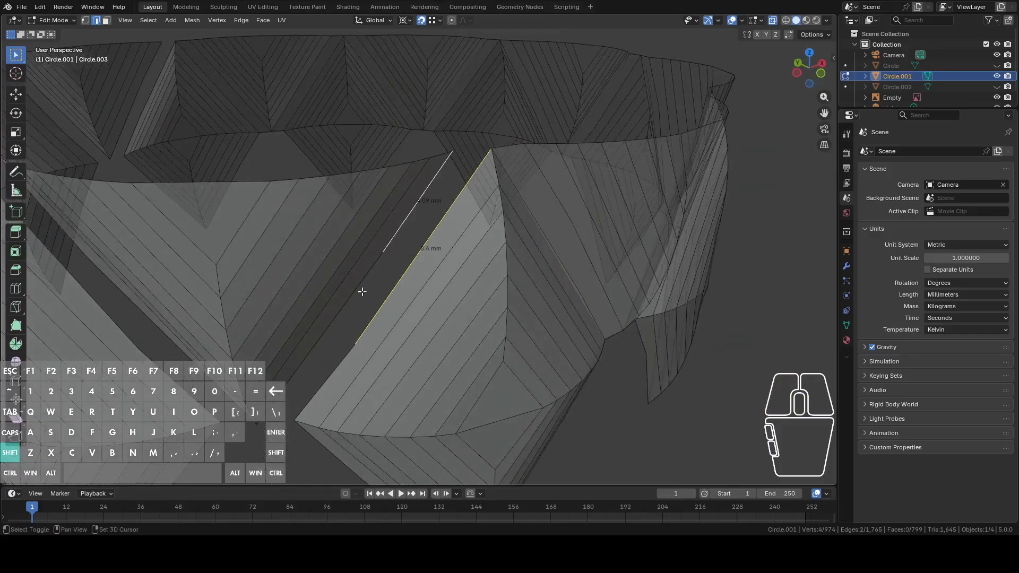
{"action": "key", "text": "f"}
Fill the gaps on both upper sides of the seventh full diamond from their four bounding edges
{"action": "middle_click_drag", "start_coordinate": [334, 364], "coordinate": [405, 358]}
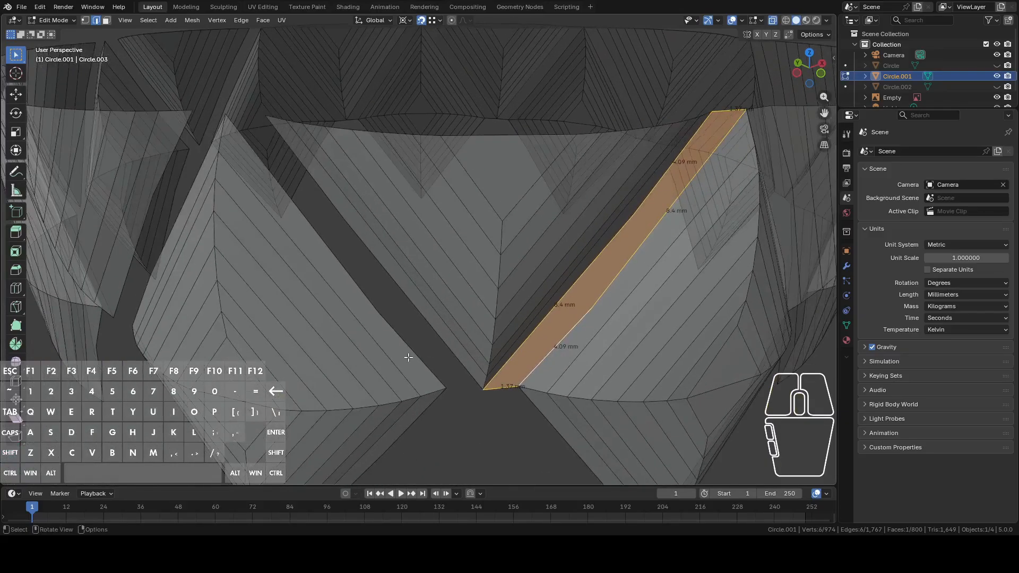
{"action": "left_click", "coordinate": [419, 331]}
{"action": "left_click", "coordinate": [358, 232], "text": "shift"}
{"action": "key", "text": "f"}
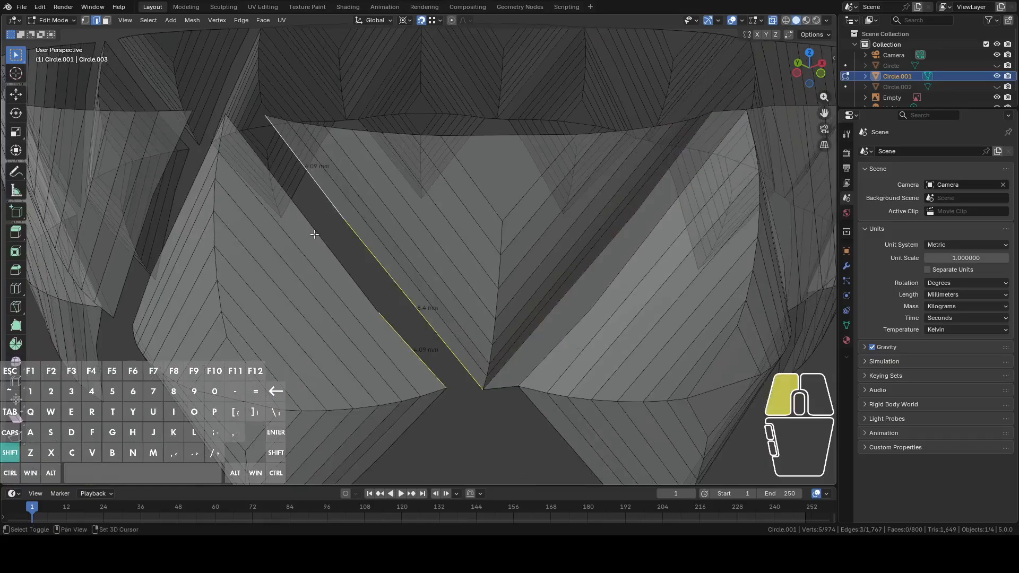
{"action": "middle_click_drag", "start_coordinate": [339, 207], "coordinate": [419, 263]}
{"action": "left_click", "coordinate": [403, 263]}
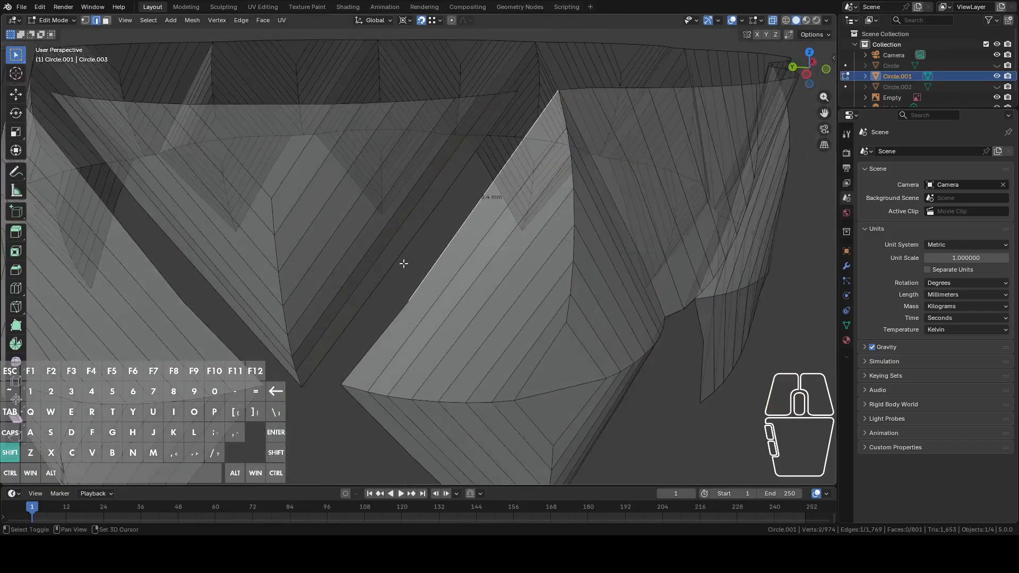
{"action": "left_click", "coordinate": [453, 189], "text": "shift"}
{"action": "left_click", "coordinate": [391, 312], "text": "shift"}
{"action": "key", "text": "f"}
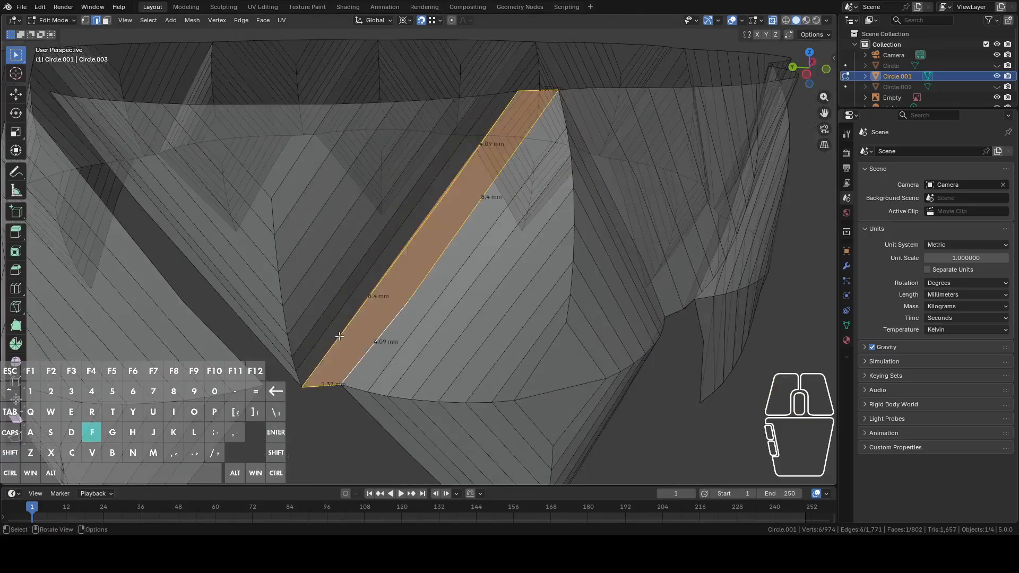
Fill both gaps beside the eighth full diamond, undoing the second face and refilling it with the missing upper edge included
{"action": "middle_click_drag", "start_coordinate": [353, 331], "coordinate": [457, 324], "text": "shift"}
{"action": "left_click", "coordinate": [456, 321]}
{"action": "left_click", "coordinate": [434, 282], "text": "shift"}
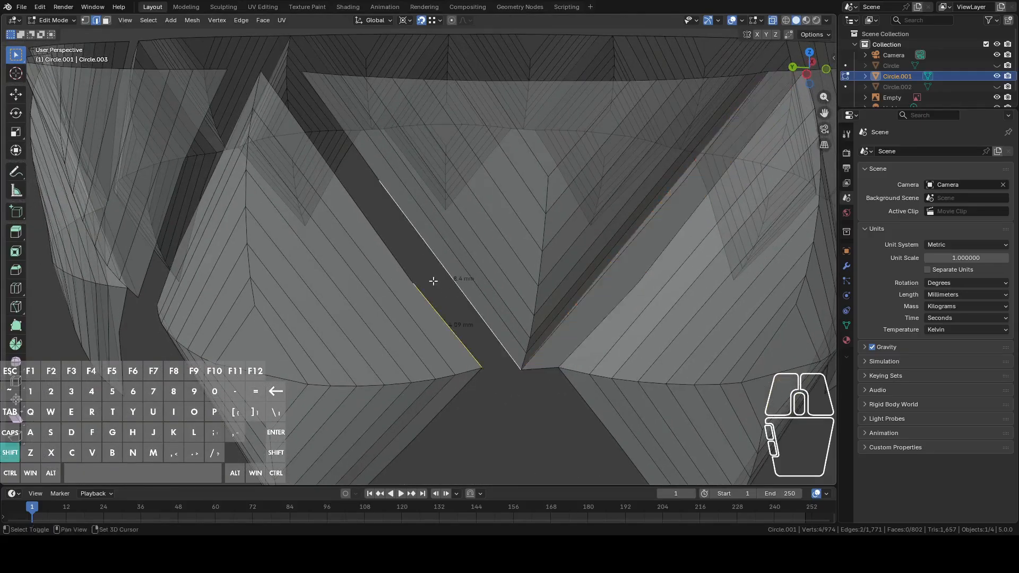
{"action": "left_click", "coordinate": [361, 178], "text": "shift"}
{"action": "middle_click_drag", "start_coordinate": [368, 227], "coordinate": [480, 264]}
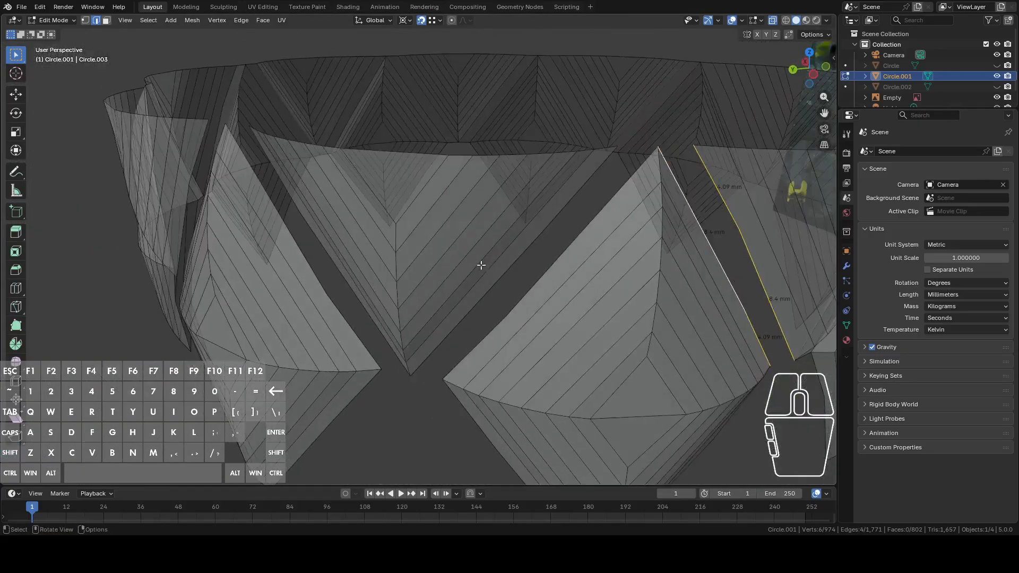
{"action": "key", "text": "f"}
{"action": "left_click", "coordinate": [526, 270]}
{"action": "left_click", "coordinate": [478, 315], "text": "shift"}
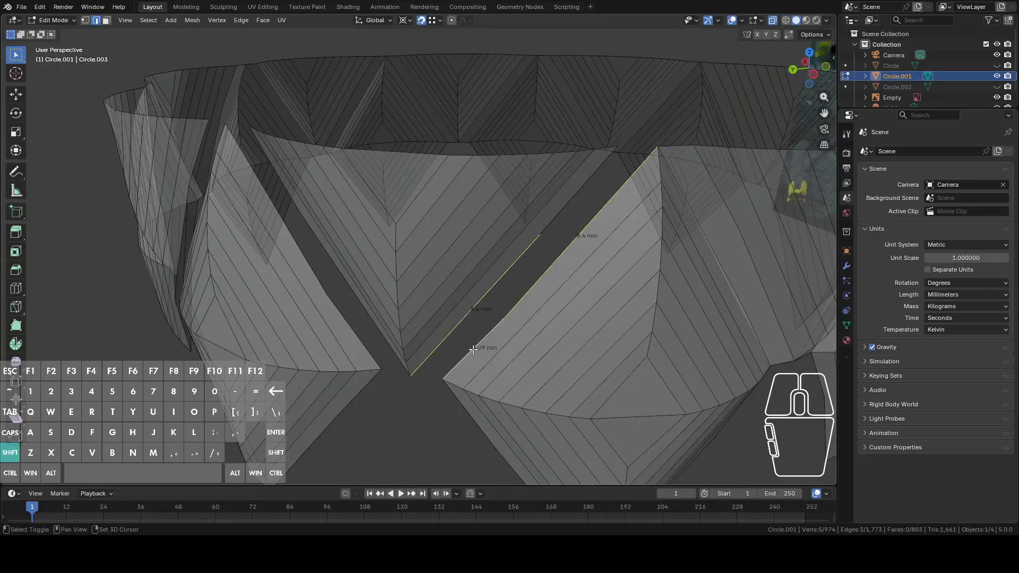
{"action": "key", "text": "f"}
{"action": "key", "text": "ctrl+z"}
{"action": "left_click", "coordinate": [576, 197], "text": "shift"}
{"action": "key", "text": "f"}
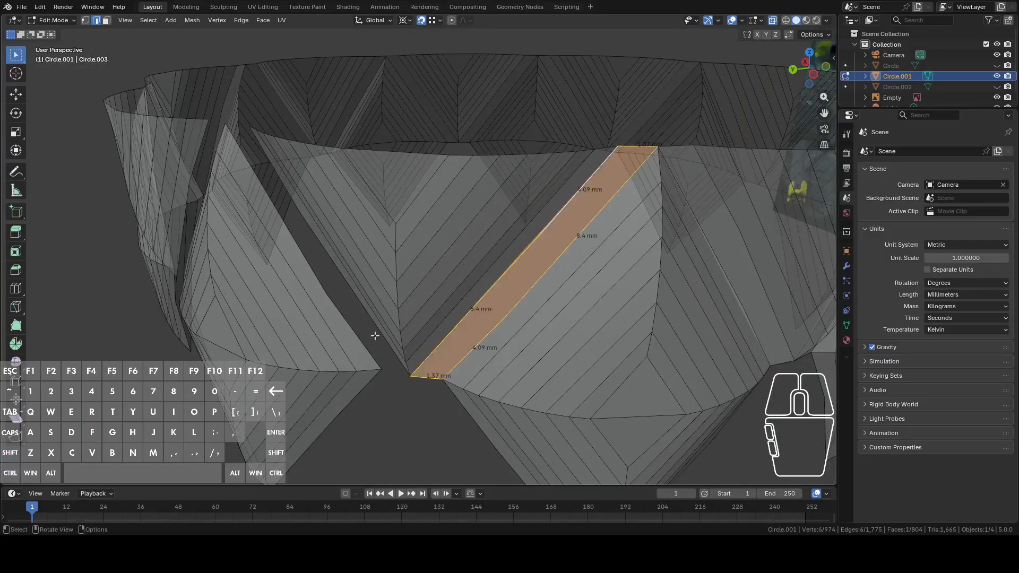
Connect the ninth full diamond to its two neighbouring half diamonds by filling the gaps along its upper sides
{"action": "left_click", "coordinate": [371, 326]}
{"action": "middle_click_drag", "start_coordinate": [371, 327], "coordinate": [430, 332]}
{"action": "left_click", "coordinate": [474, 308], "text": "shift"}
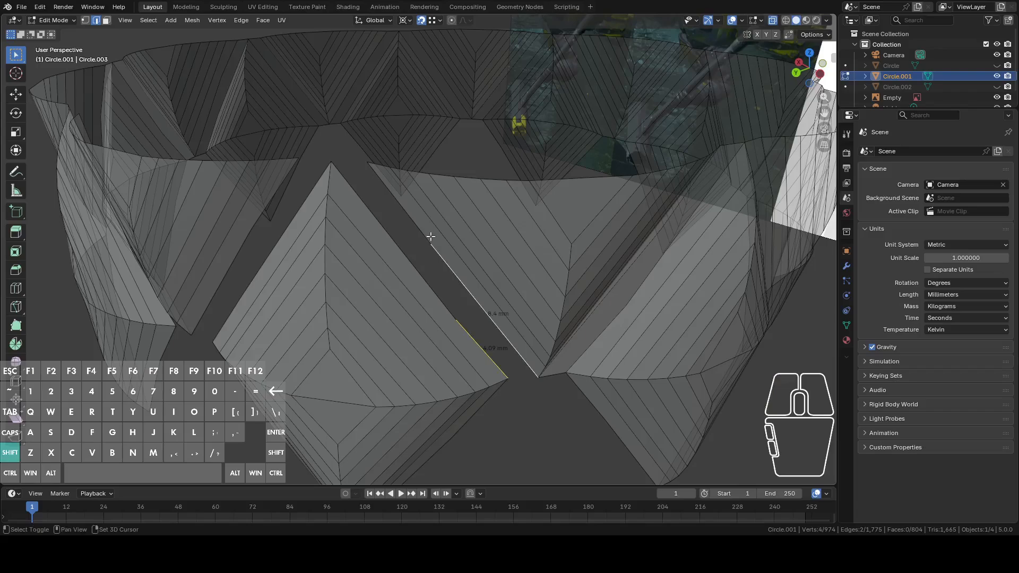
{"action": "key", "text": "f"}
{"action": "mouse_move", "coordinate": [399, 239]}
{"action": "middle_mouse_down"}
{"action": "mouse_move", "coordinate": [391, 241]}
{"action": "mouse_move", "coordinate": [405, 235]}
{"action": "middle_mouse_up"}
{"action": "left_click", "coordinate": [405, 234]}
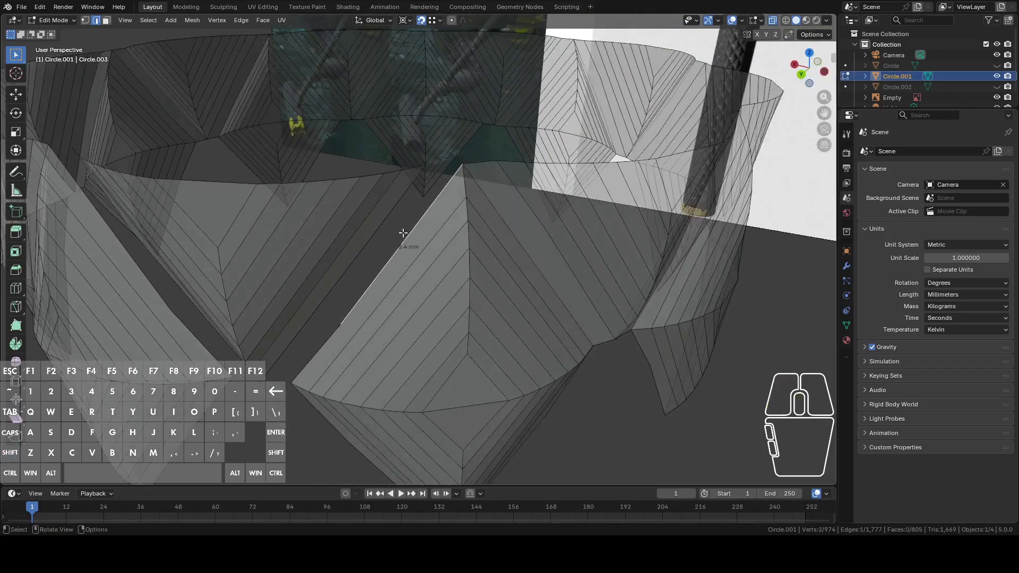
{"action": "left_click", "coordinate": [364, 251], "text": "shift"}
{"action": "left_click", "coordinate": [321, 341], "text": "shift"}
{"action": "left_click", "coordinate": [309, 317], "text": "shift"}
{"action": "key", "text": "f"}
Fill the last open gap, on the remaining upper side of the first full diamond, and check the closed ring
{"action": "middle_click_drag", "start_coordinate": [309, 317], "coordinate": [392, 311]}
{"action": "left_click", "coordinate": [428, 321]}
{"action": "left_click", "coordinate": [439, 299], "text": "shift"}
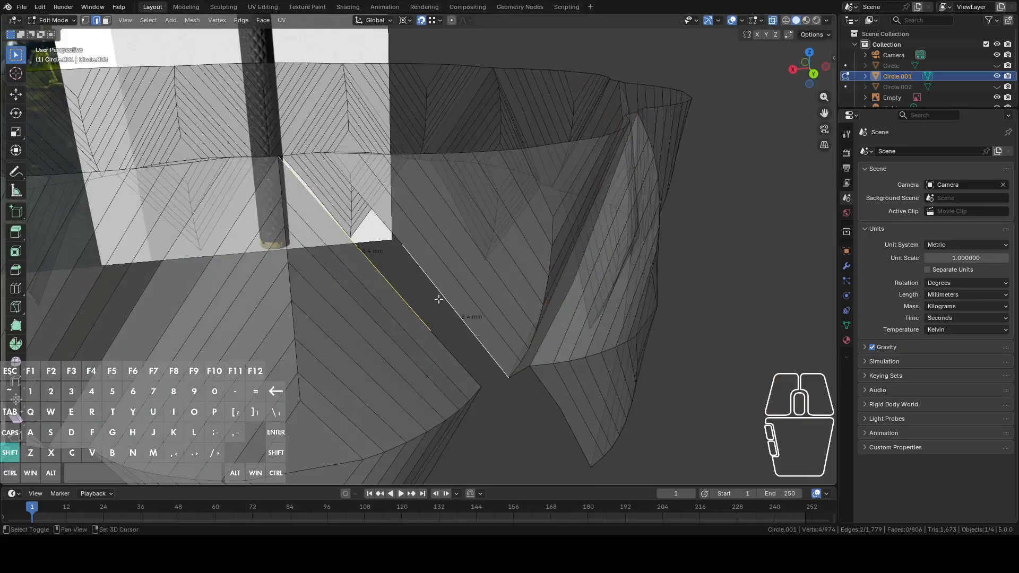
{"action": "key", "text": "f"}
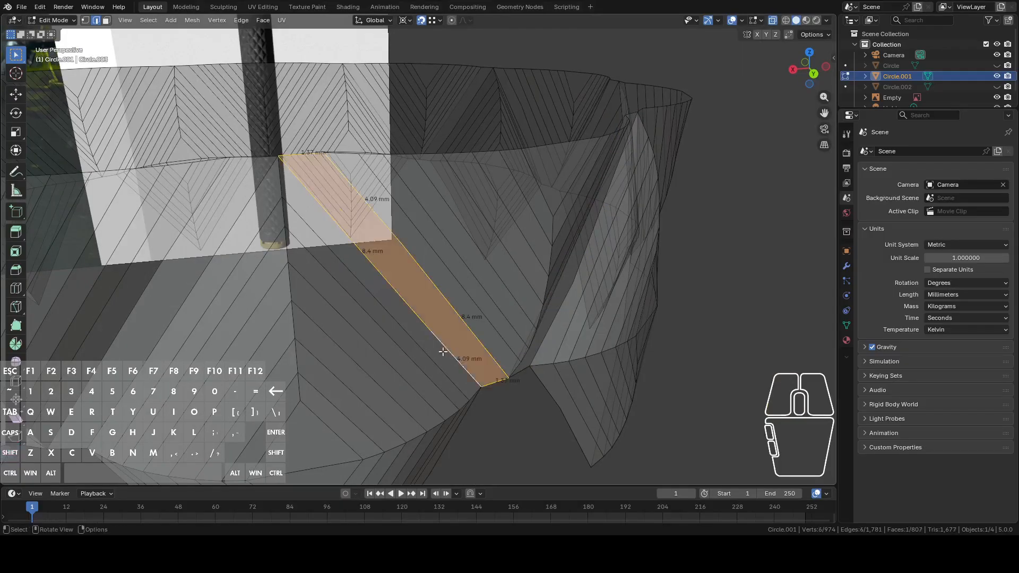
{"action": "middle_click_drag", "start_coordinate": [446, 353], "coordinate": [466, 344]}
{"action": "scroll", "coordinate": [492, 251], "scroll_direction": "down", "scroll_amount": 4}
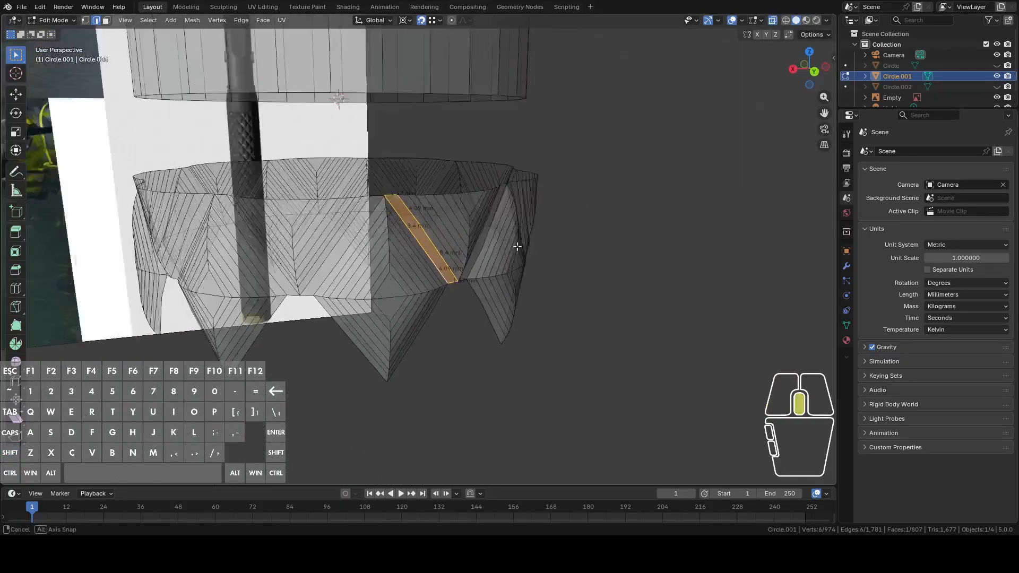
{"action": "middle_click_drag", "start_coordinate": [516, 243], "coordinate": [522, 222]}
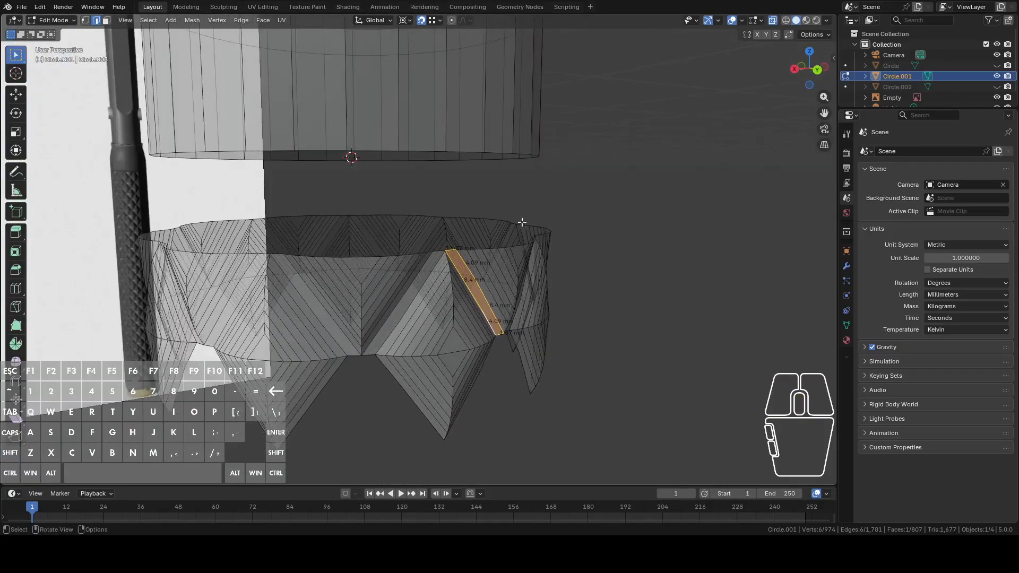
Select the whole linked diamond ring in the back view and move it up along Z to just below the cylinder's lower edge
{"action": "left_click", "coordinate": [543, 158], "text": "alt"}
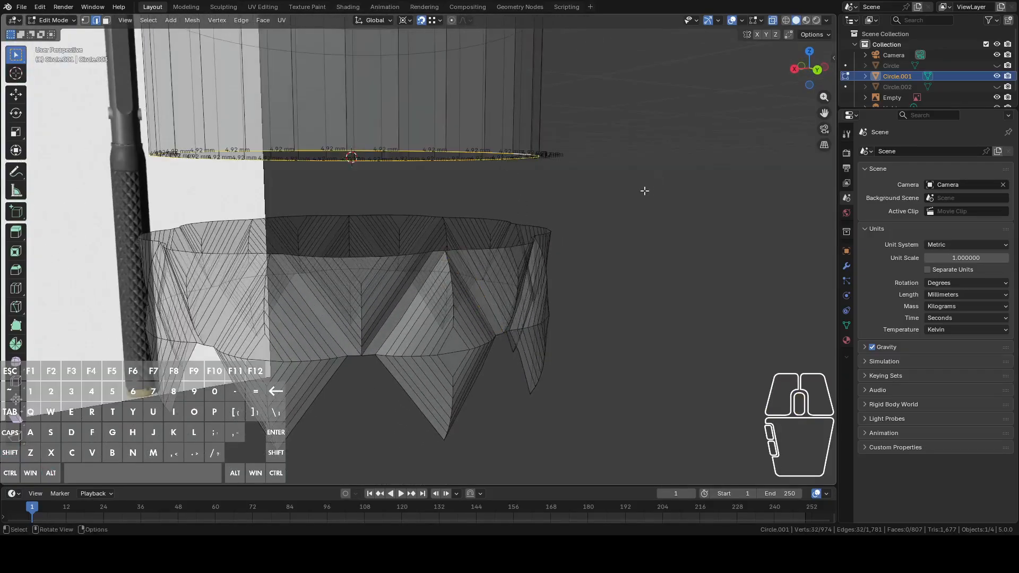
{"action": "left_click", "coordinate": [819, 72]}
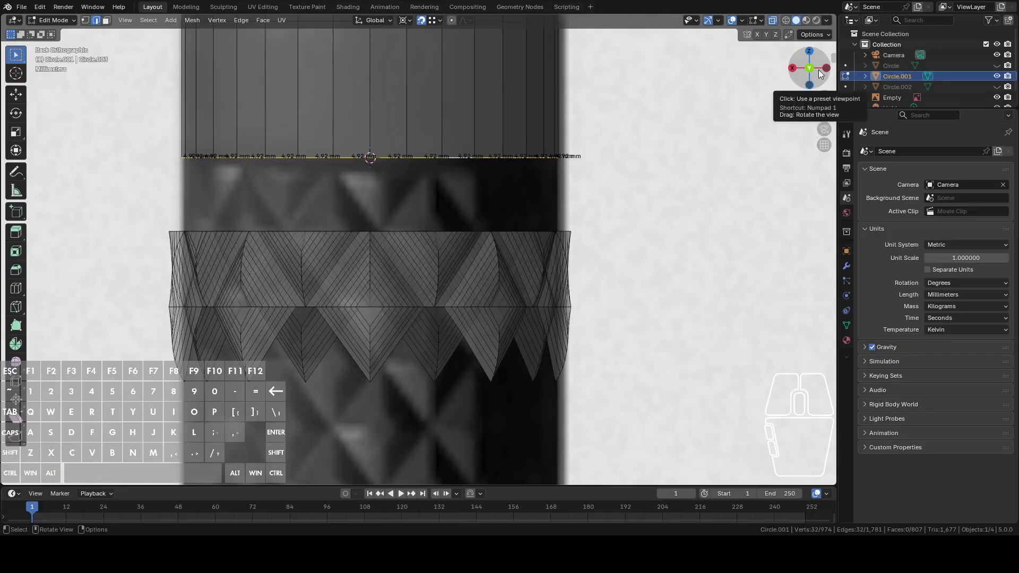
{"action": "key", "text": "1"}
{"action": "left_click", "coordinate": [495, 237]}
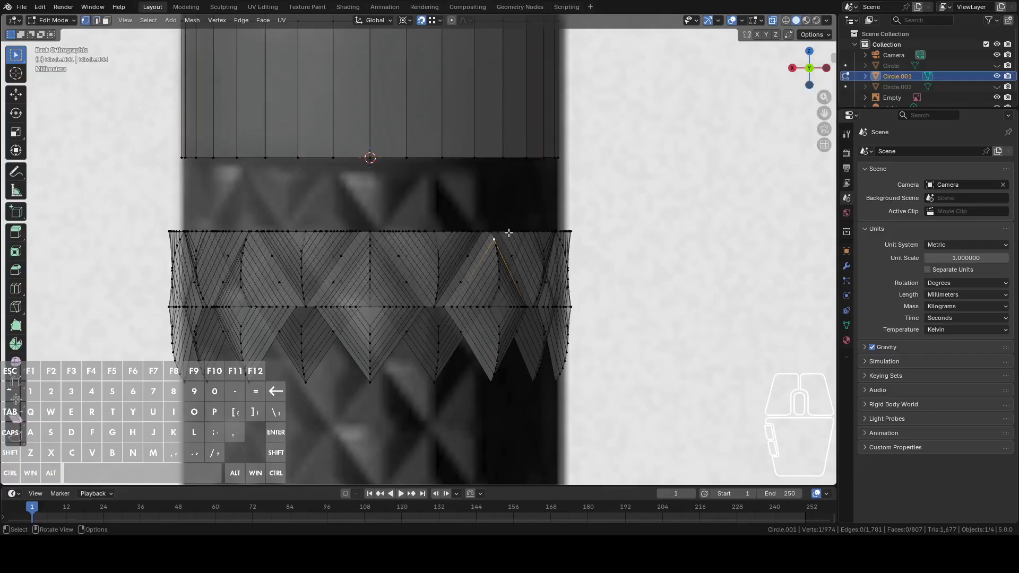
{"action": "key", "text": "ctrl+l"}
{"action": "key", "text": "g"}
{"action": "key", "text": "z"}
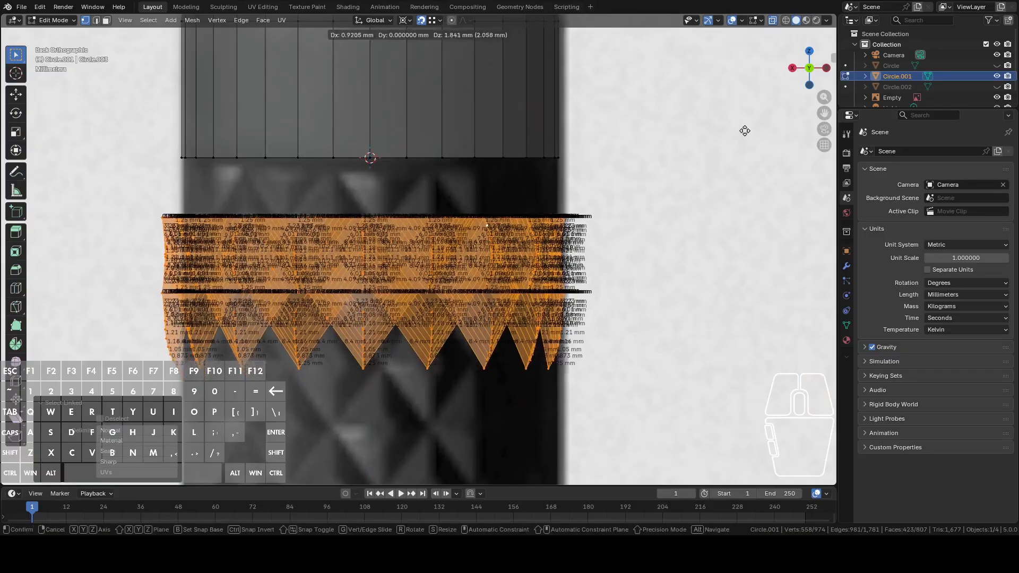
{"action": "left_click", "coordinate": [731, 88]}
Bridge the diamond ring's upper edge loop to the cylinder's lower edge loop with Bridge Edge Loops
{"action": "middle_click_drag", "start_coordinate": [495, 146], "coordinate": [470, 236]}
{"action": "left_click", "coordinate": [474, 258], "text": "alt"}
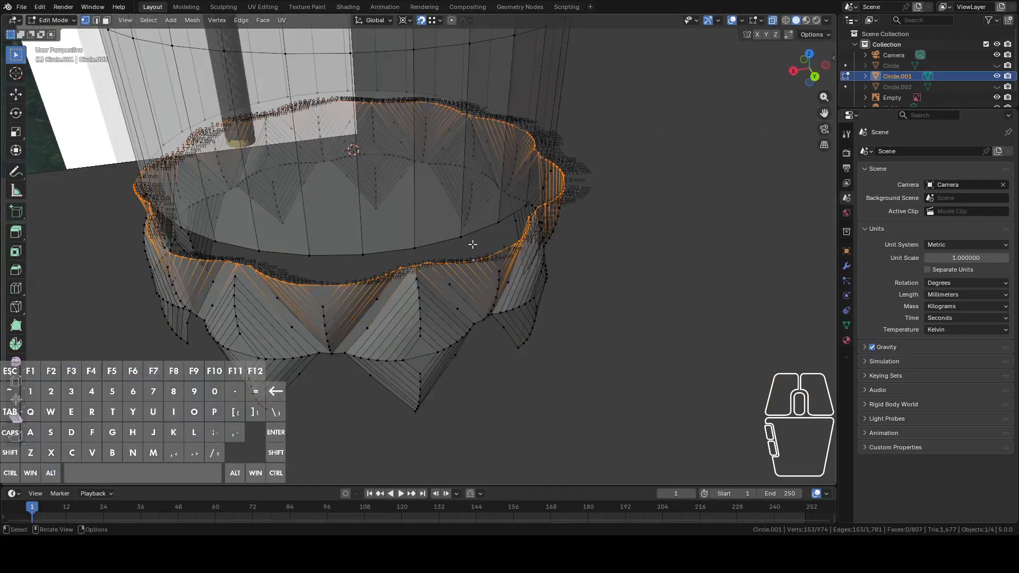
{"action": "left_click", "coordinate": [442, 245], "text": "alt+shift"}
{"action": "key", "text": "2"}
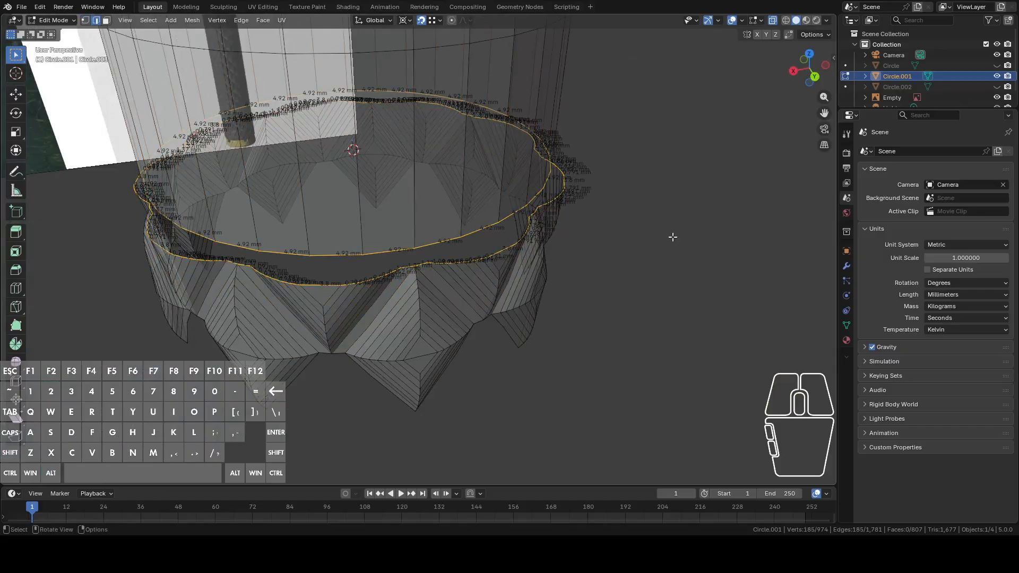
{"action": "right_click", "coordinate": [672, 237]}
{"action": "left_click", "coordinate": [658, 235]}
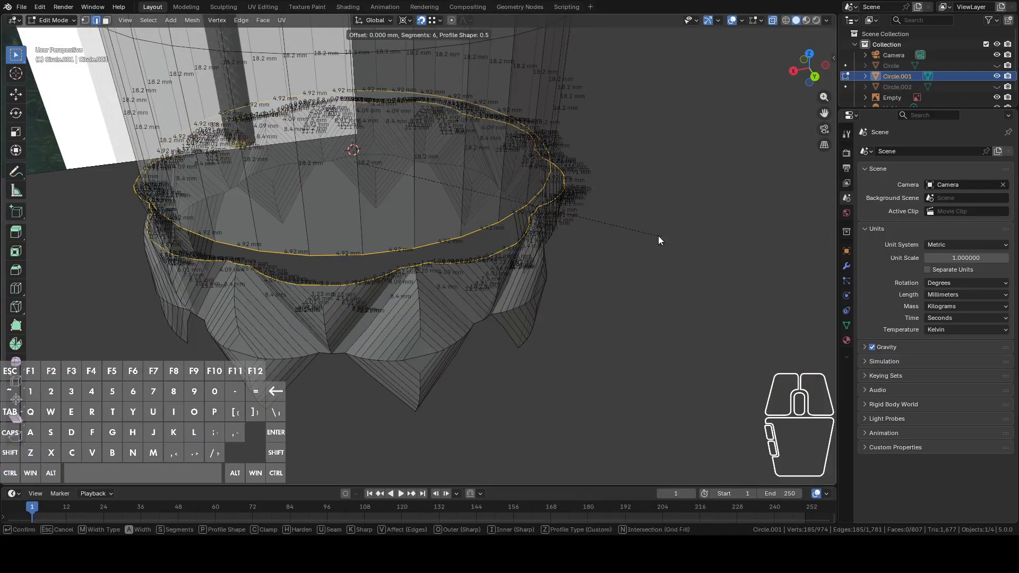
{"action": "right_click", "coordinate": [658, 240]}
{"action": "right_click", "coordinate": [665, 239]}
{"action": "left_click", "coordinate": [642, 247]}
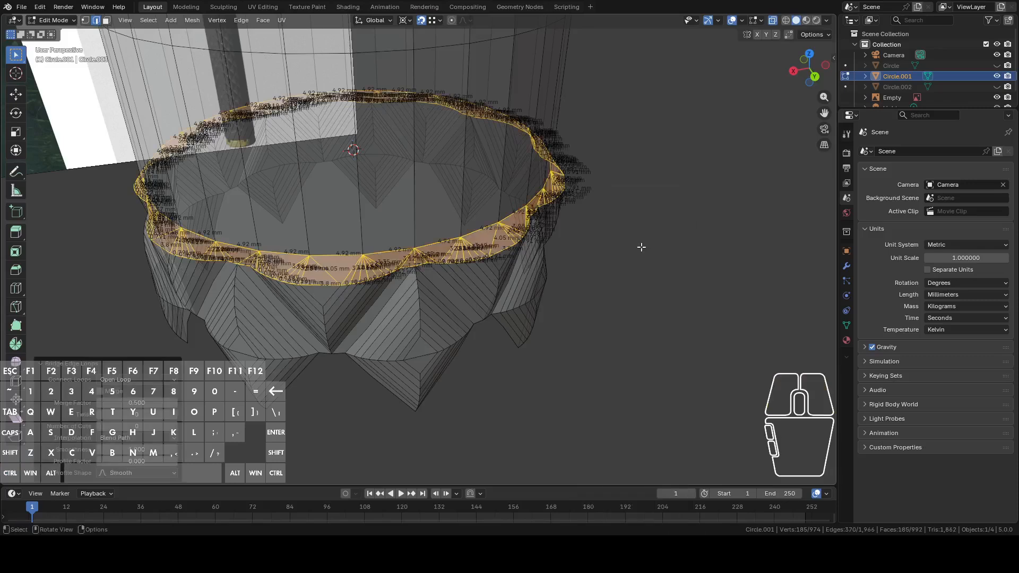
Examine the bridged joint from the back with X-ray off, briefly hiding the handle mesh to compare it with the reference image
{"action": "key", "text": "Tab"}
{"action": "mouse_move", "coordinate": [642, 247]}
{"action": "middle_mouse_down"}
{"action": "mouse_move", "coordinate": [603, 265]}
{"action": "mouse_move", "coordinate": [634, 257]}
{"action": "middle_mouse_up"}
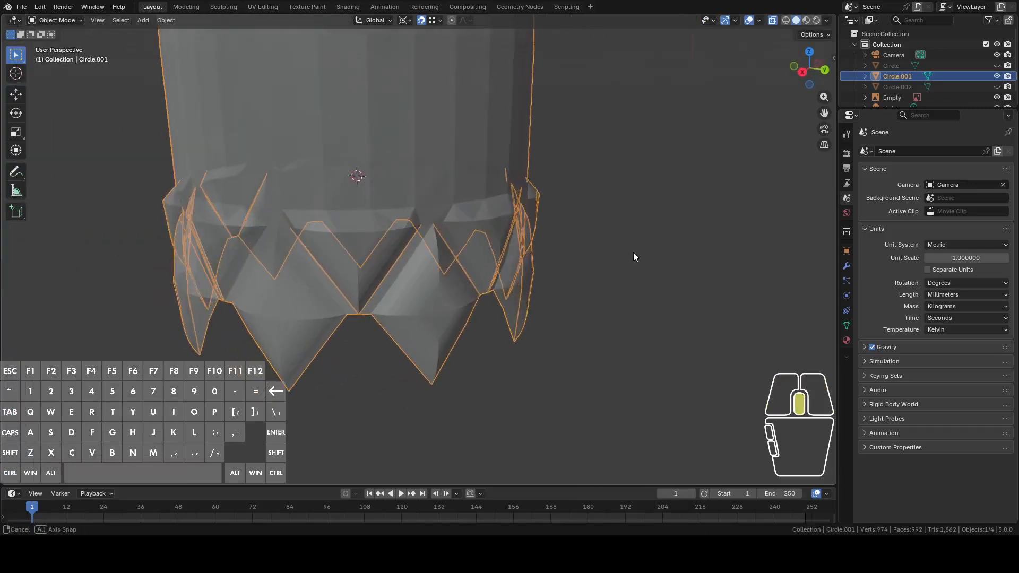
{"action": "left_click", "coordinate": [772, 20]}
{"action": "middle_click_drag", "start_coordinate": [764, 55], "coordinate": [584, 190]}
{"action": "left_click", "coordinate": [805, 76]}
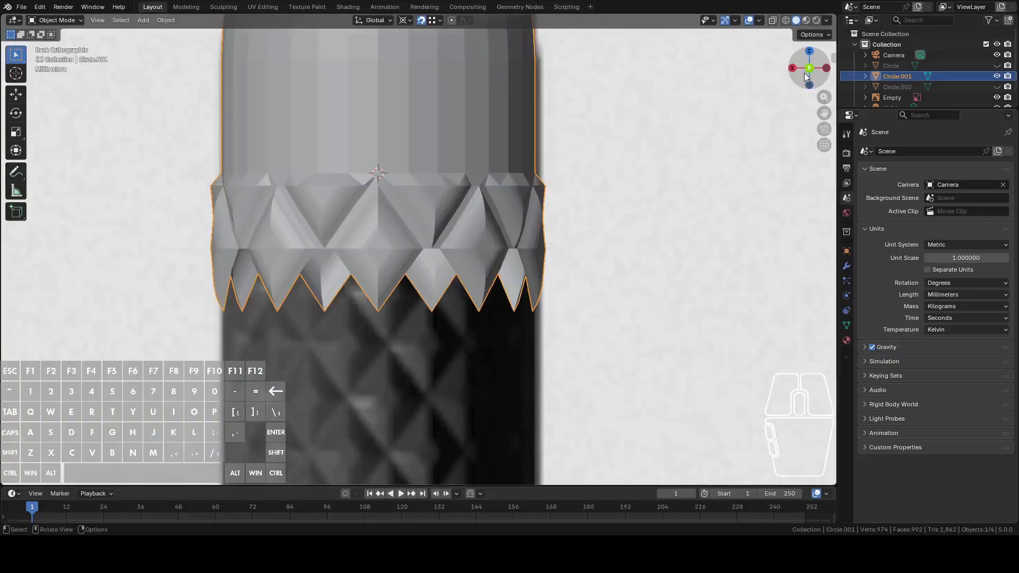
{"action": "key", "text": "Tab"}
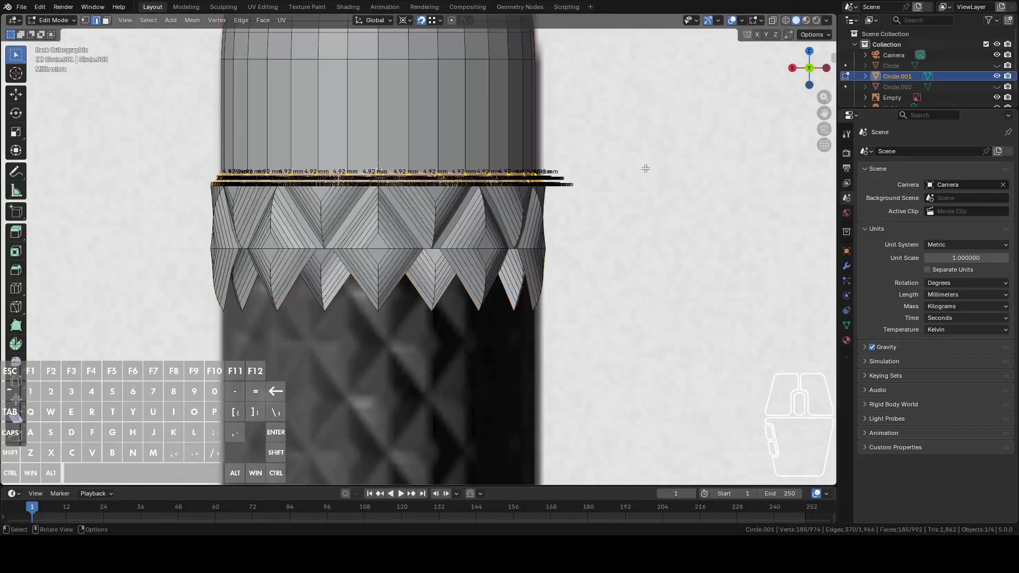
{"action": "left_click", "coordinate": [409, 161]}
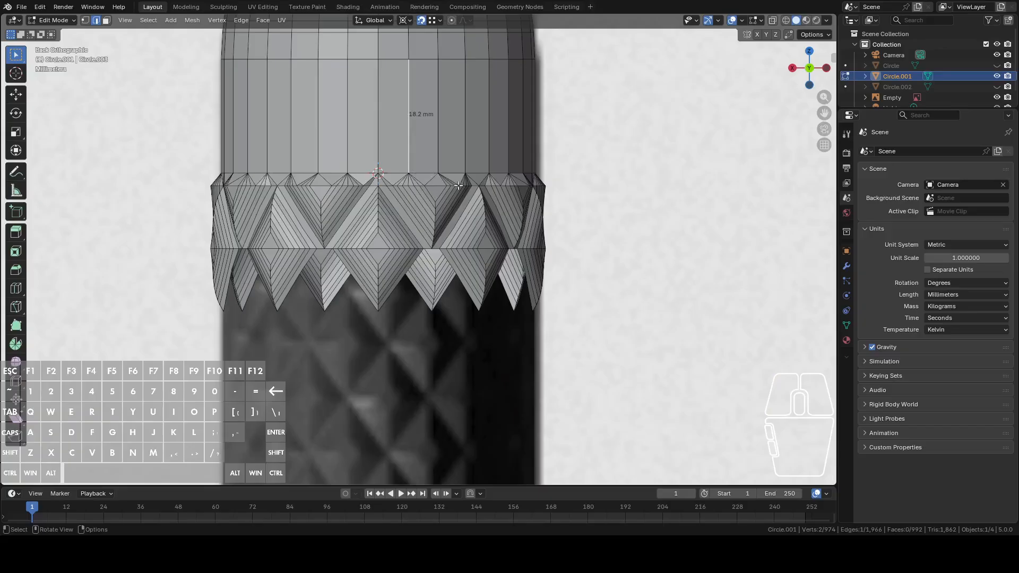
{"action": "key", "text": "Tab"}
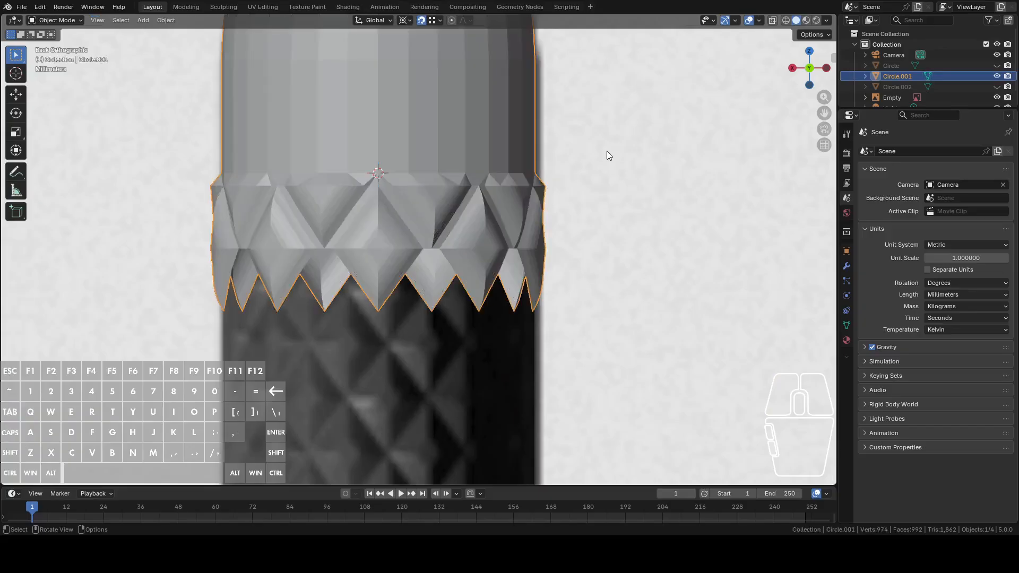
{"action": "key", "text": "h"}
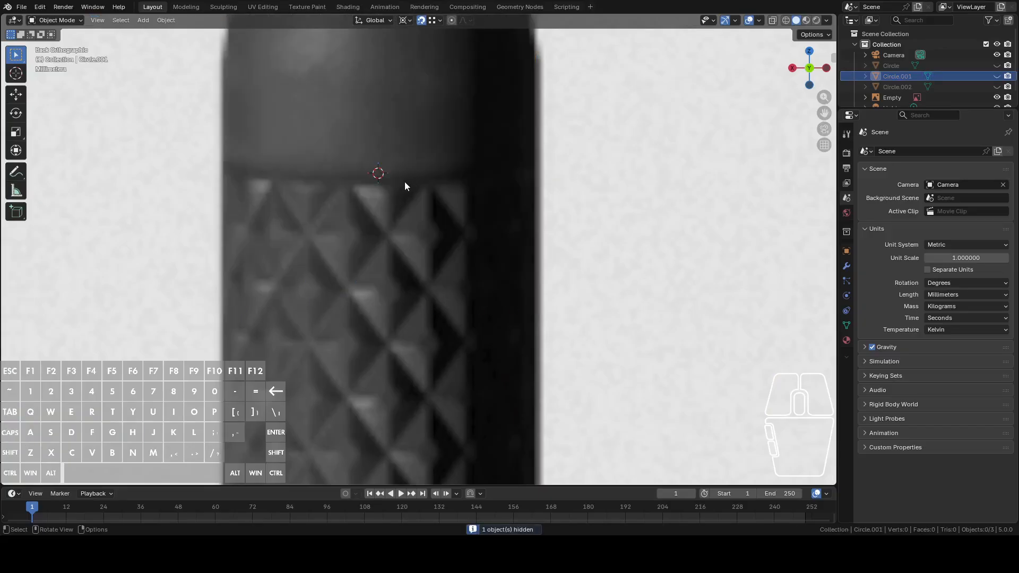
{"action": "key", "text": "ctrl+z"}
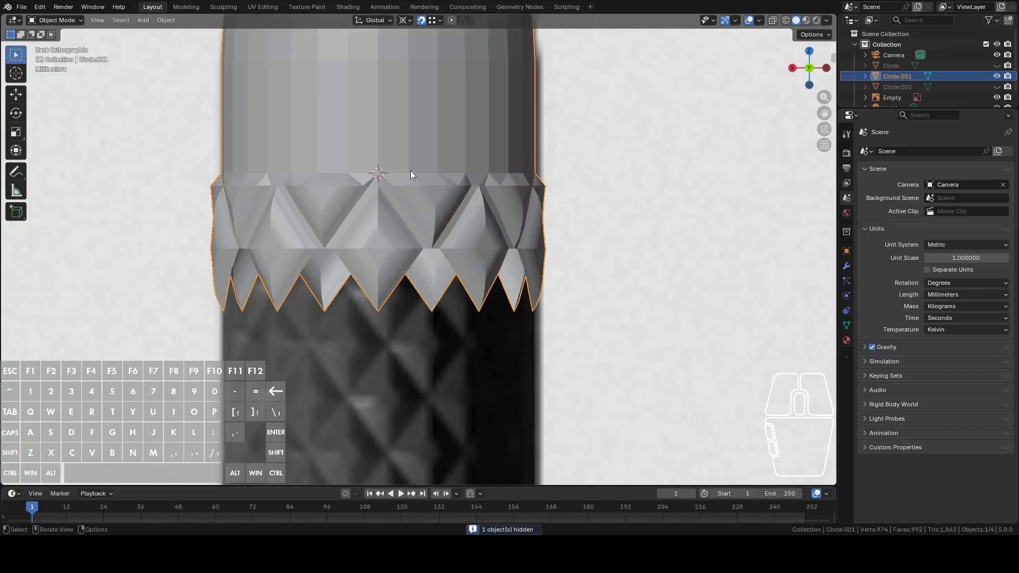
Return to editing the mesh with X-ray on and select two neighbouring vertices on the cylinder's lower edge
{"action": "key", "text": "Tab"}
{"action": "left_click", "coordinate": [395, 172]}
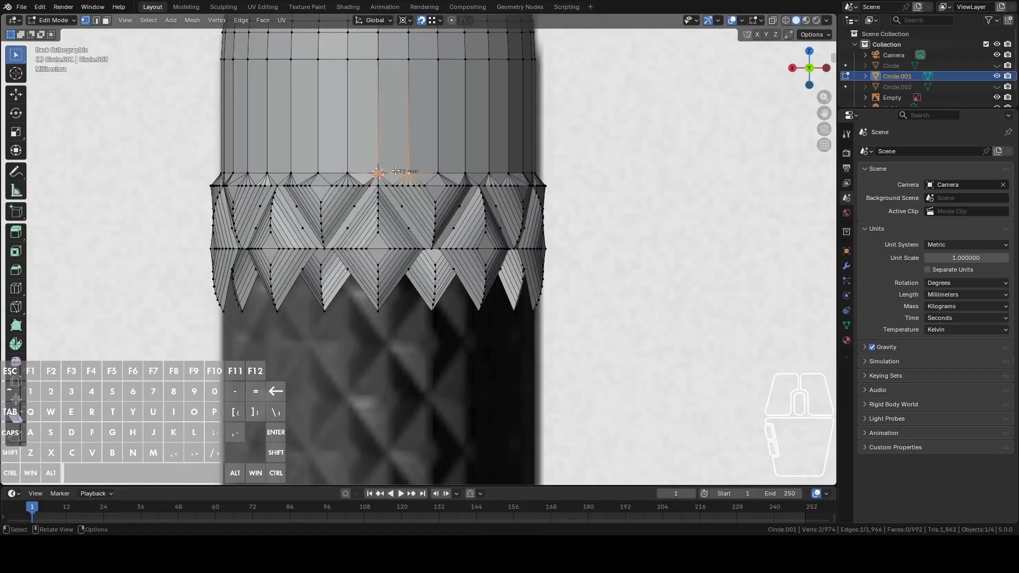
{"action": "left_click", "coordinate": [770, 20]}
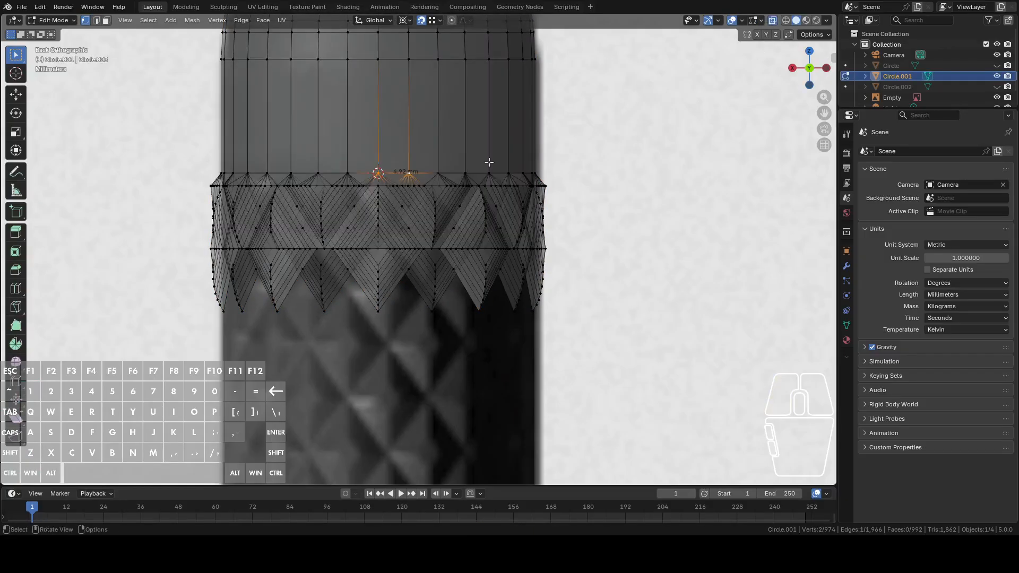
Move the ring of vertices just above the diamond band down along Z, close to the band's top edge
{"action": "left_click_drag", "start_coordinate": [165, 159], "coordinate": [596, 177]}
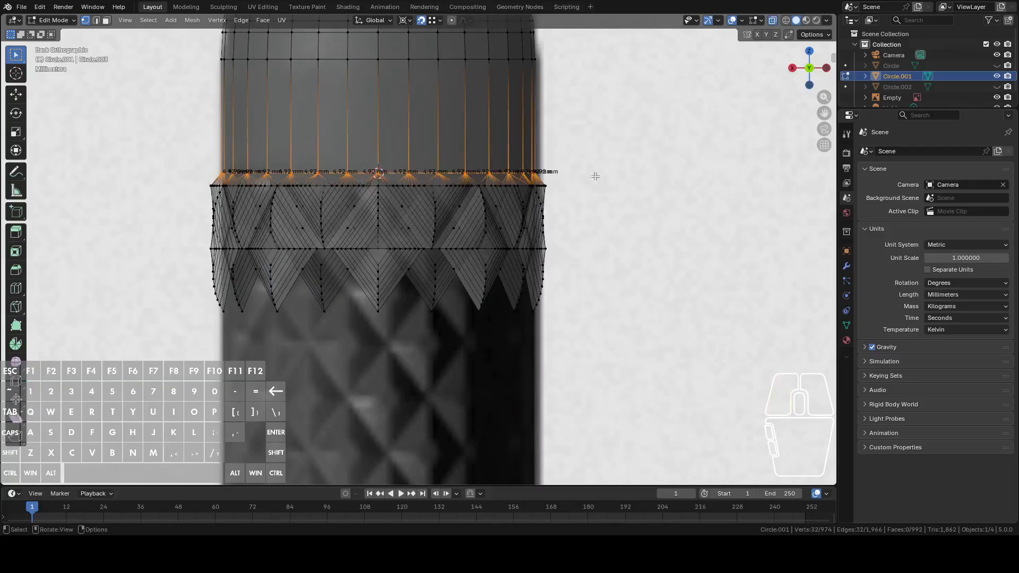
{"action": "key", "text": "g"}
{"action": "key", "text": "z"}
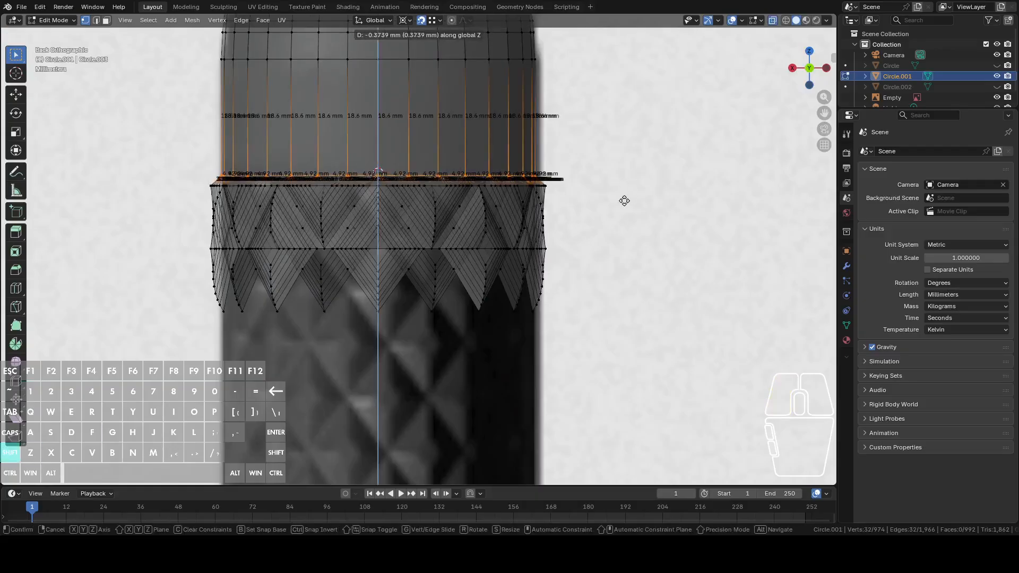
{"action": "left_click", "coordinate": [624, 243]}
{"action": "key", "text": "ctrl+z"}
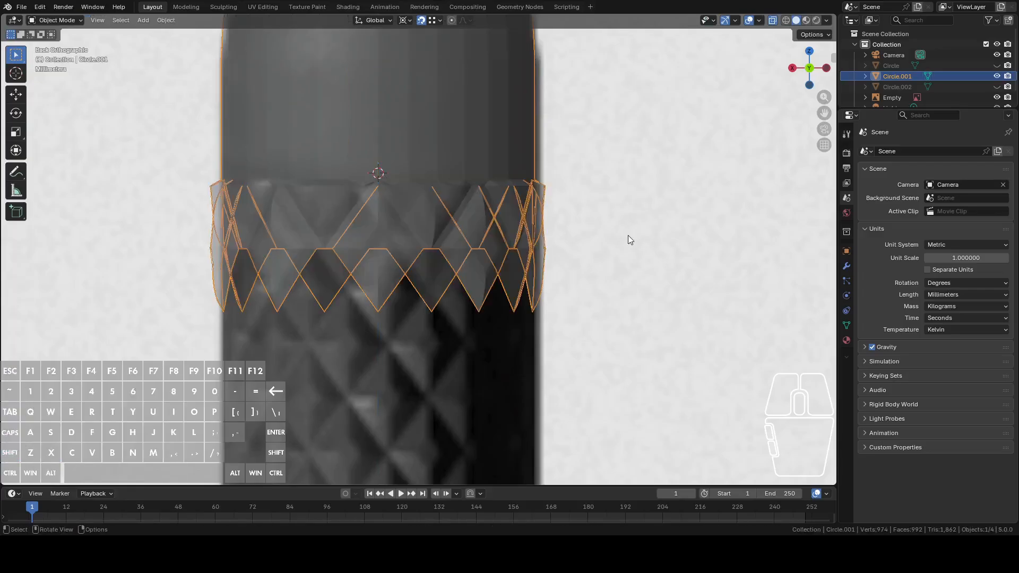
{"action": "key", "text": "ctrl+shift+z"}
{"action": "middle_click_drag", "start_coordinate": [519, 210], "coordinate": [732, 130]}
{"action": "left_click", "coordinate": [811, 75]}
{"action": "scroll", "coordinate": [598, 297], "scroll_direction": "up", "scroll_amount": 3}
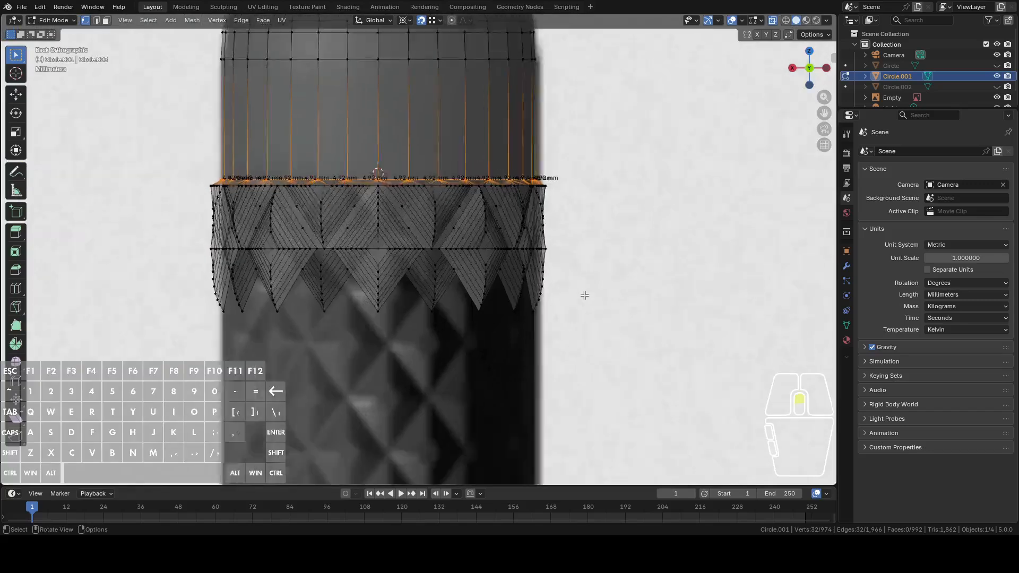
{"action": "left_click", "coordinate": [214, 381]}
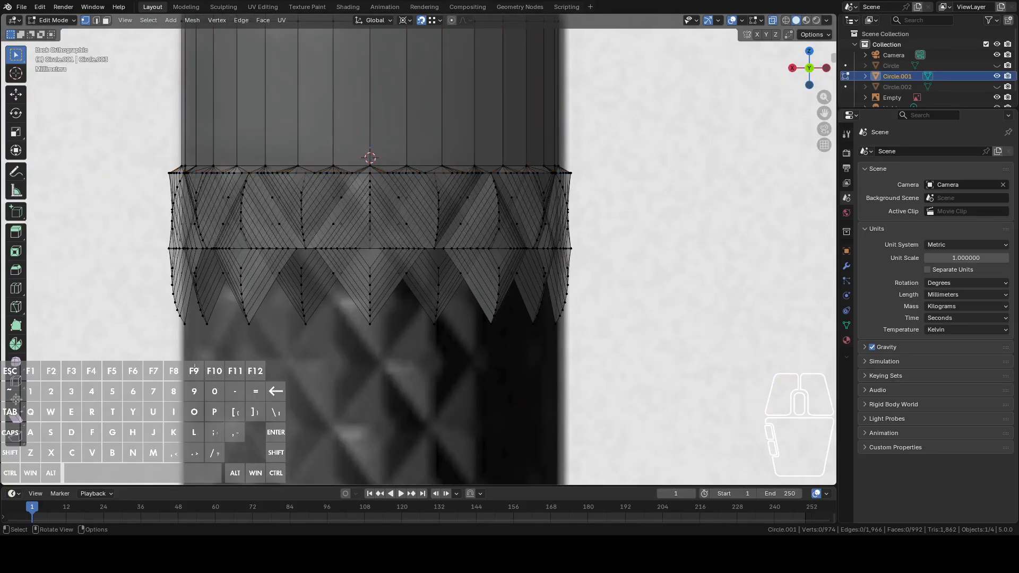
Duplicate the whole diamond band below the smooth cylinder, move the copy down along Z and turn off X-ray
{"action": "left_click_drag", "start_coordinate": [124, 374], "coordinate": [687, 170]}
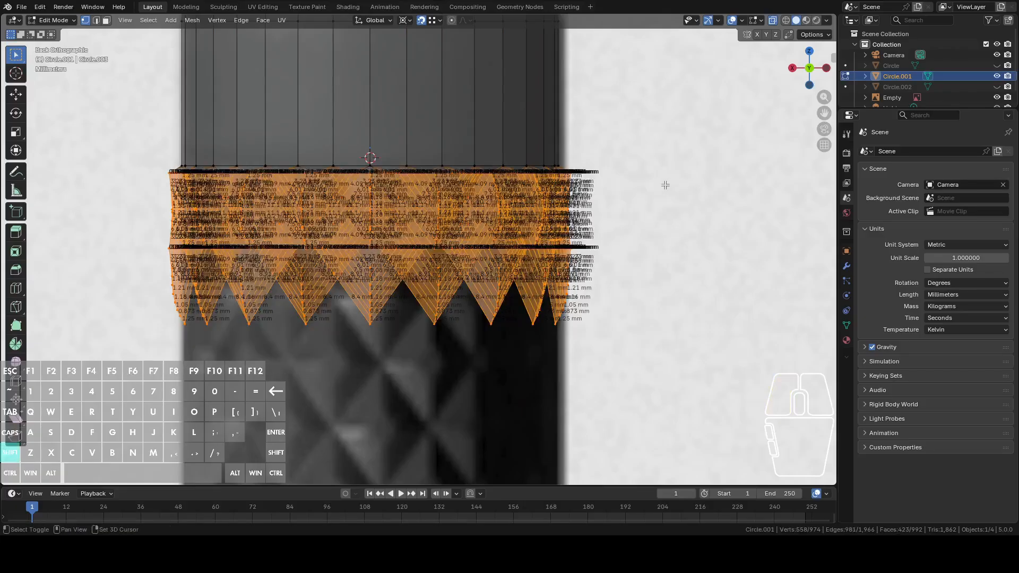
{"action": "key", "text": "shift+d"}
{"action": "key", "text": "z"}
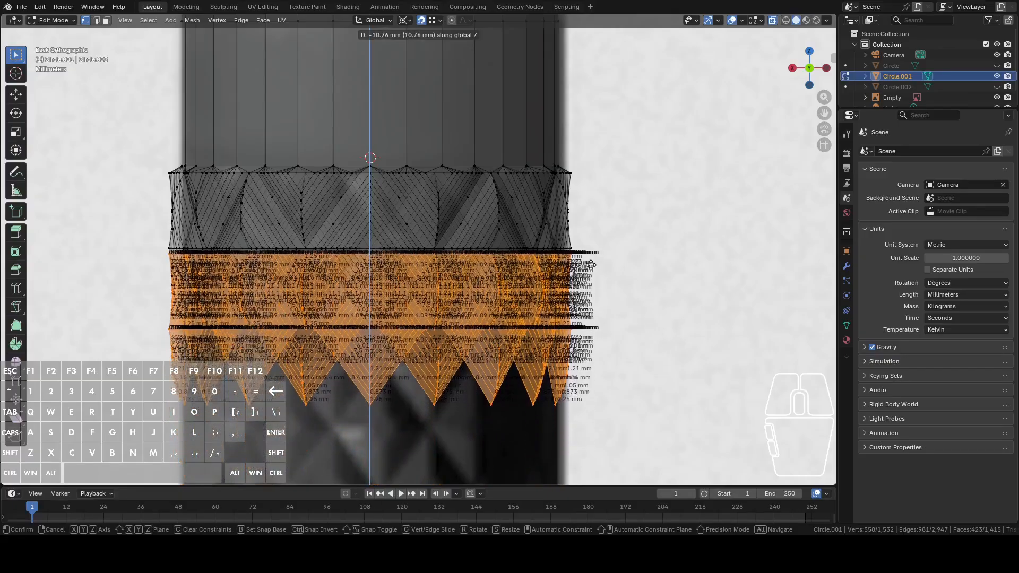
{"action": "left_click", "coordinate": [573, 254]}
{"action": "middle_click_drag", "start_coordinate": [678, 250], "coordinate": [794, 88]}
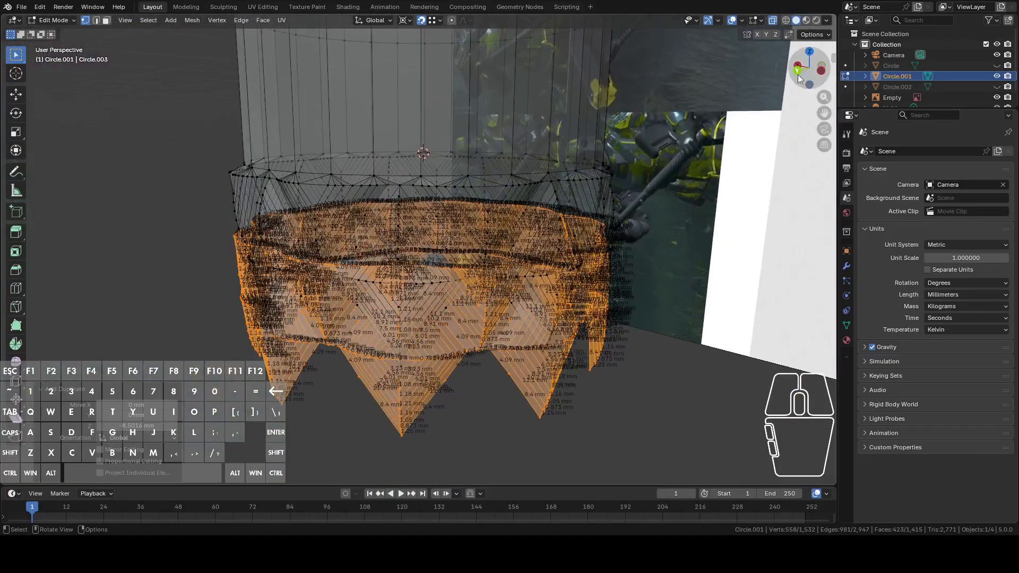
{"action": "left_click", "coordinate": [772, 20]}
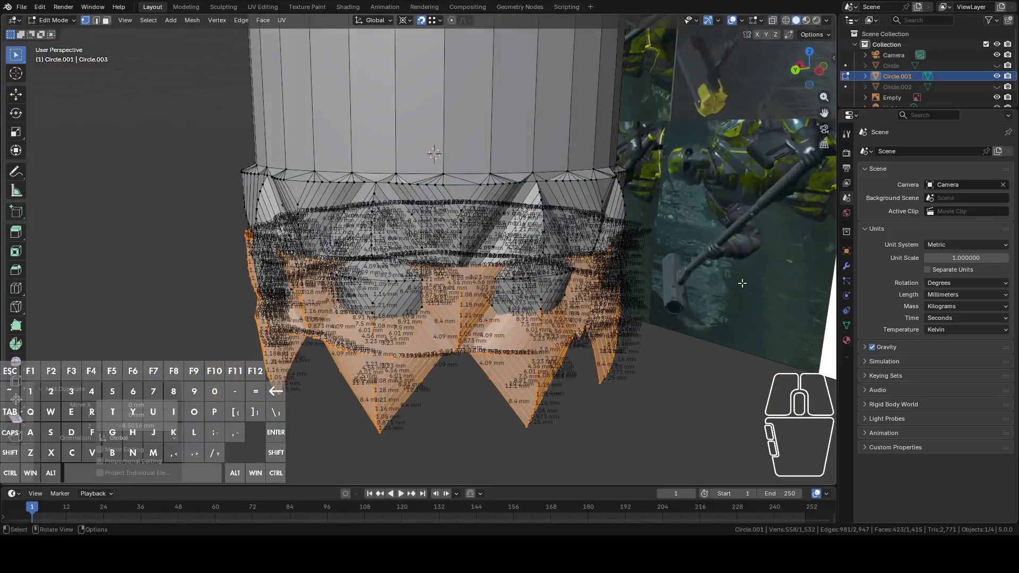
Rotate the duplicated diamond band 20 degrees about the Z axis
{"action": "key", "text": "r"}
{"action": "key", "text": "z"}
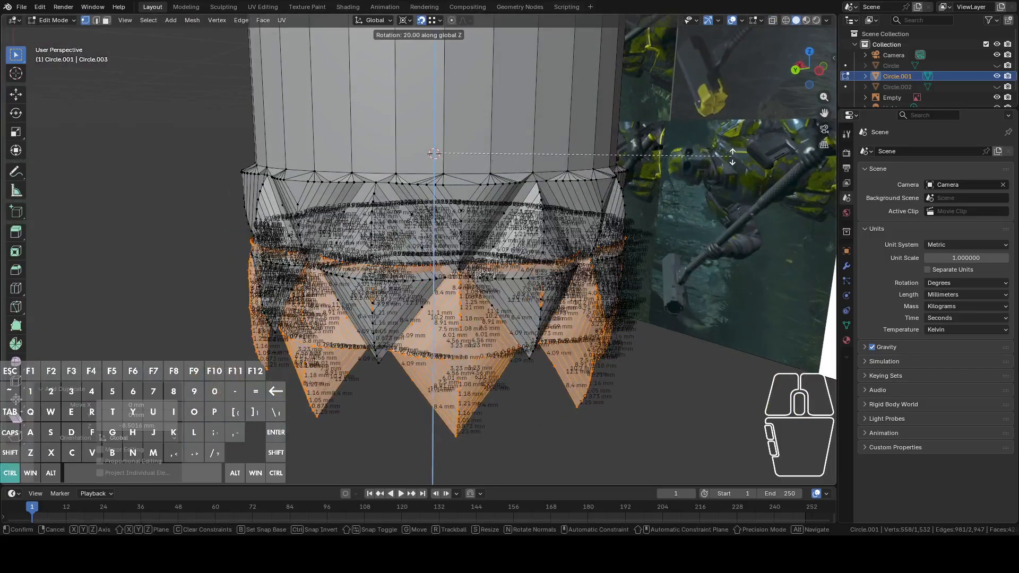
{"action": "left_click", "coordinate": [732, 155]}
{"action": "scroll", "coordinate": [745, 260], "scroll_direction": "up", "scroll_amount": 2}
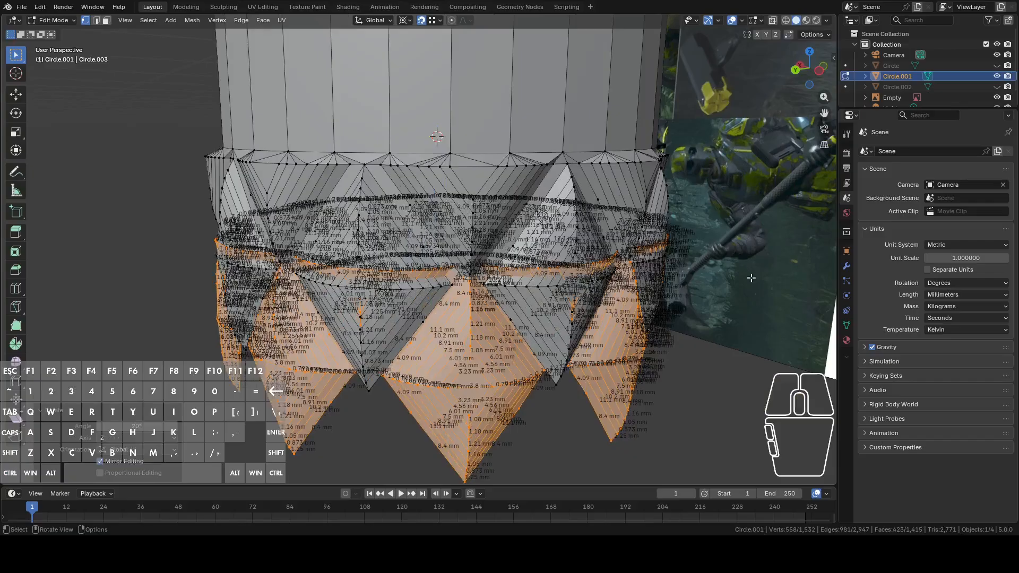
Lower the rotated band copy along Z and turn off the Edge Length measurement overlay
{"action": "key", "text": "g"}
{"action": "key", "text": "z"}
{"action": "left_click", "coordinate": [746, 294]}
{"action": "scroll", "coordinate": [603, 264], "scroll_direction": "up", "scroll_amount": 3}
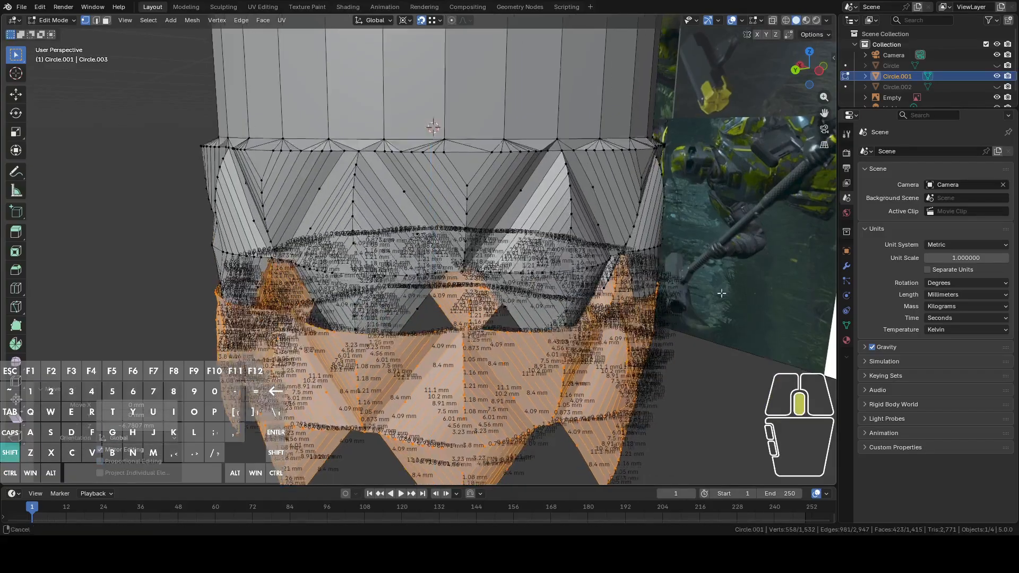
{"action": "left_click", "coordinate": [762, 20]}
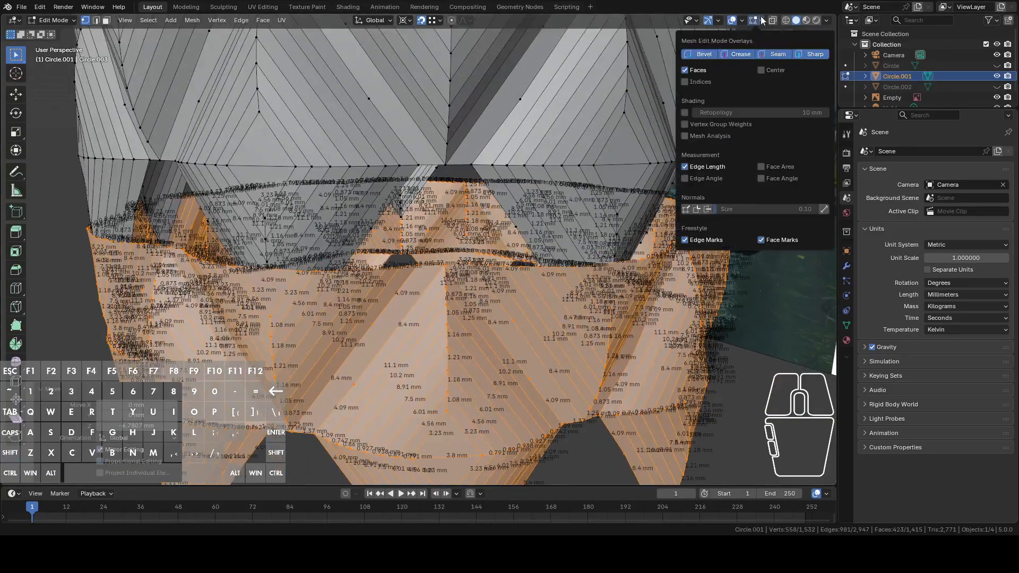
{"action": "left_click", "coordinate": [721, 166]}
Move the band copy farther down along Z until its top edge is clear of the original band's center line
{"action": "left_click", "coordinate": [457, 260]}
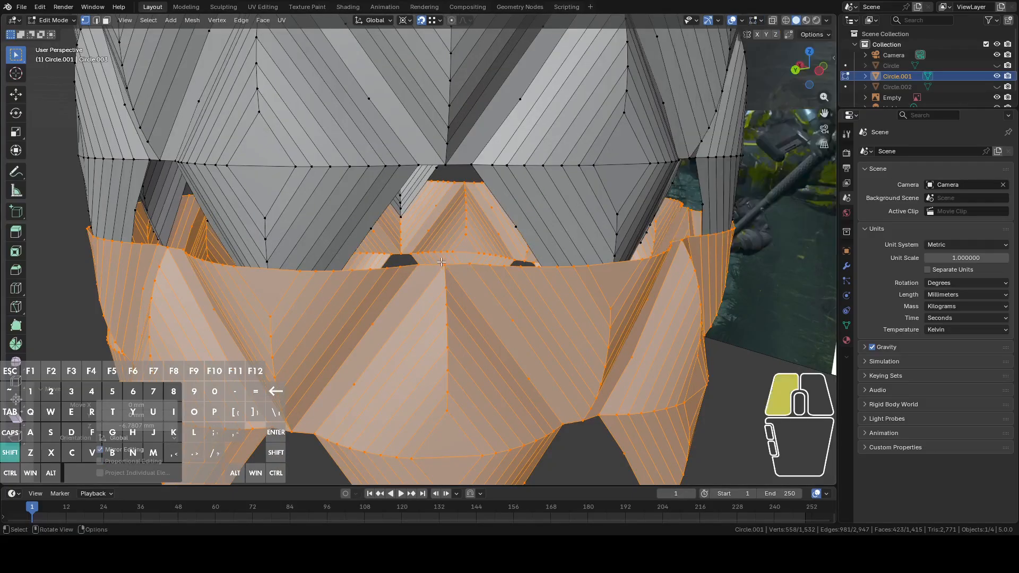
{"action": "middle_click_drag", "start_coordinate": [465, 262], "coordinate": [492, 251]}
{"action": "key", "text": "g"}
{"action": "key", "text": "z"}
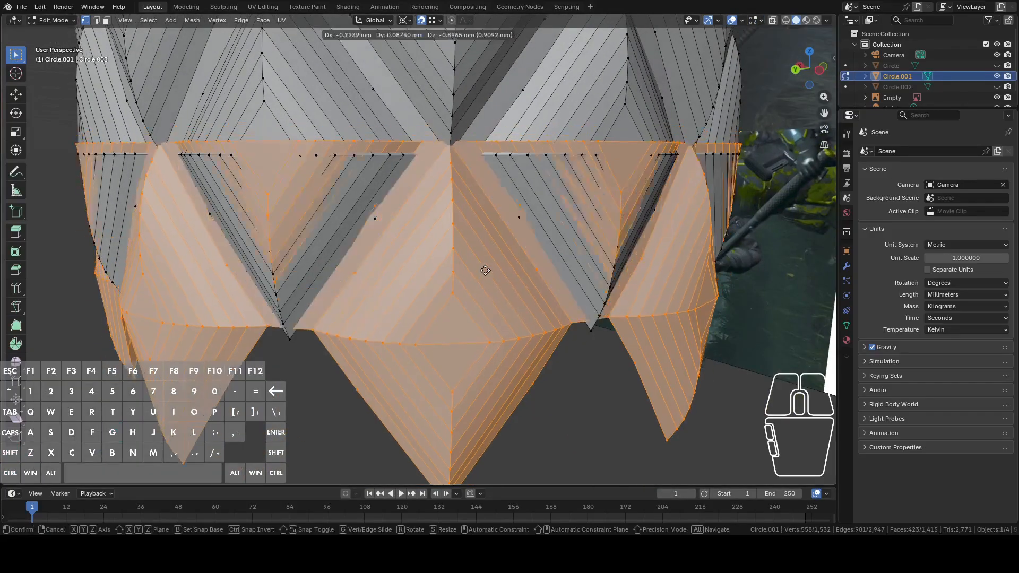
{"action": "left_click", "coordinate": [462, 391]}
Move the band copy up 12.09 mm along Z, snapping its top edge to the original band's horizontal middle edge
{"action": "double_click", "coordinate": [447, 378], "text": "shift"}
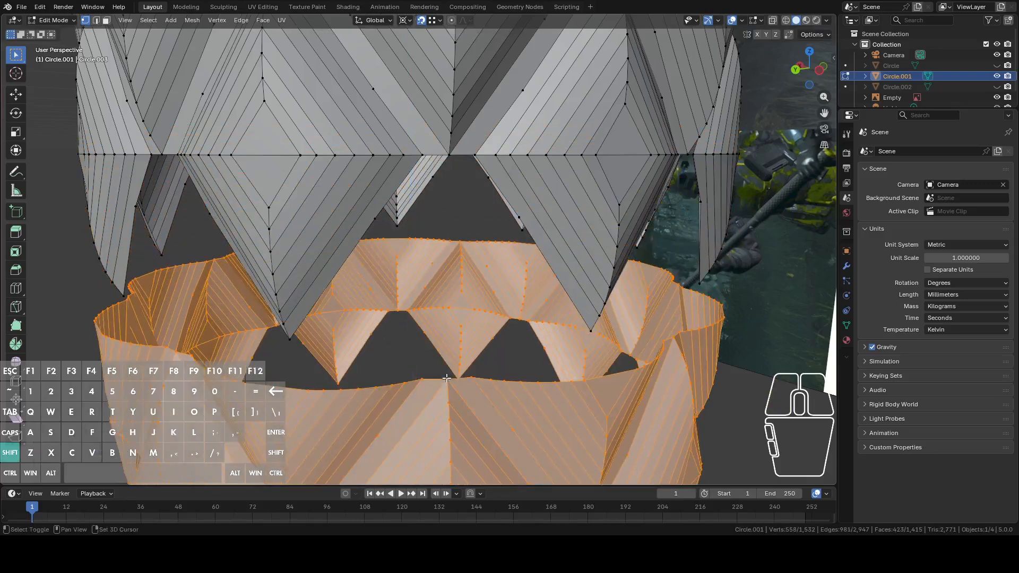
{"action": "key", "text": "g"}
{"action": "key", "text": "z"}
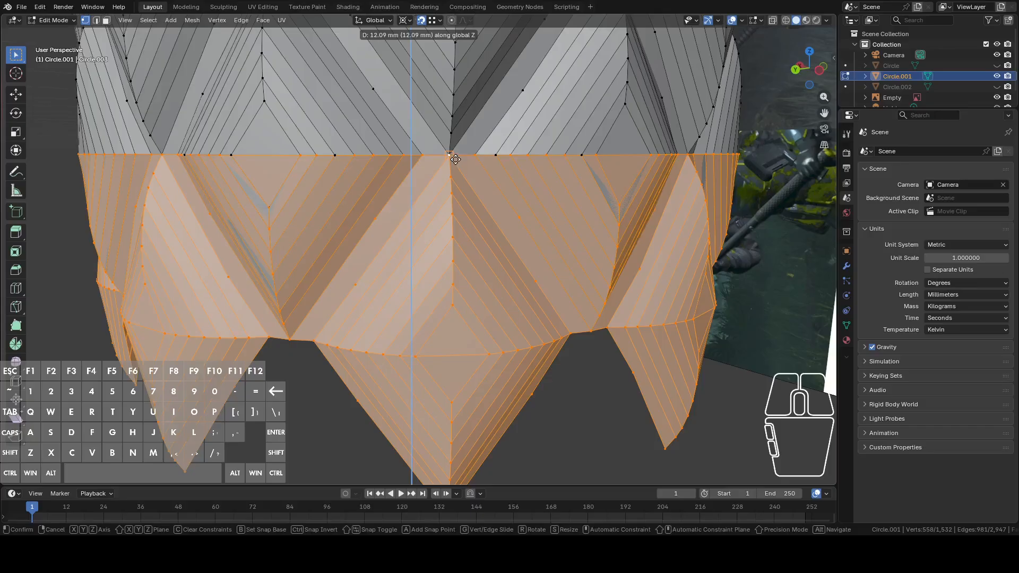
{"action": "left_click", "coordinate": [455, 159]}
{"action": "middle_click_drag", "start_coordinate": [455, 159], "coordinate": [653, 241]}
{"action": "scroll", "coordinate": [585, 233], "scroll_direction": "down", "scroll_amount": 2}
{"action": "scroll", "coordinate": [616, 240], "scroll_direction": "down", "scroll_amount": 3}
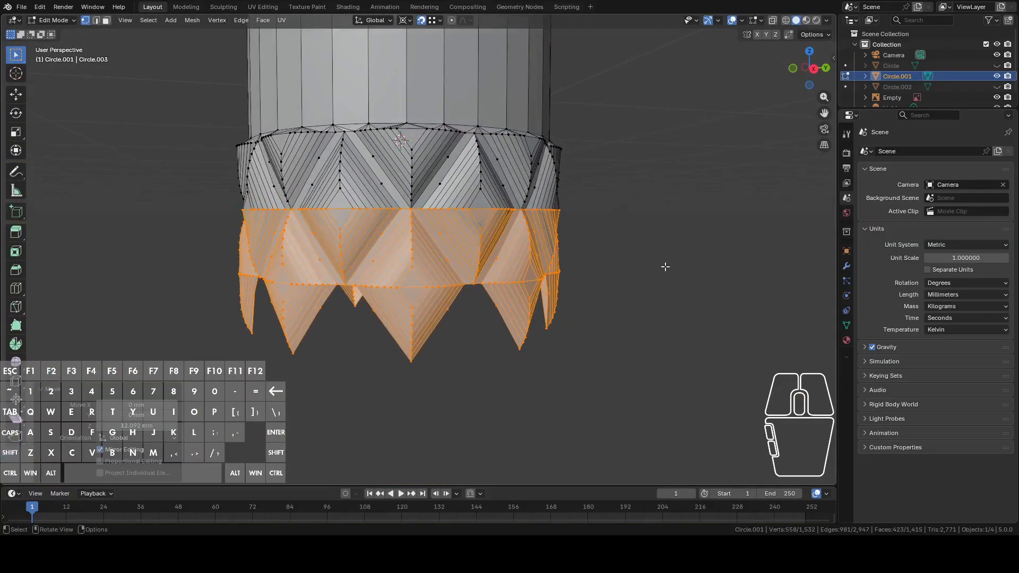
{"action": "middle_click_drag", "start_coordinate": [663, 268], "coordinate": [640, 276]}
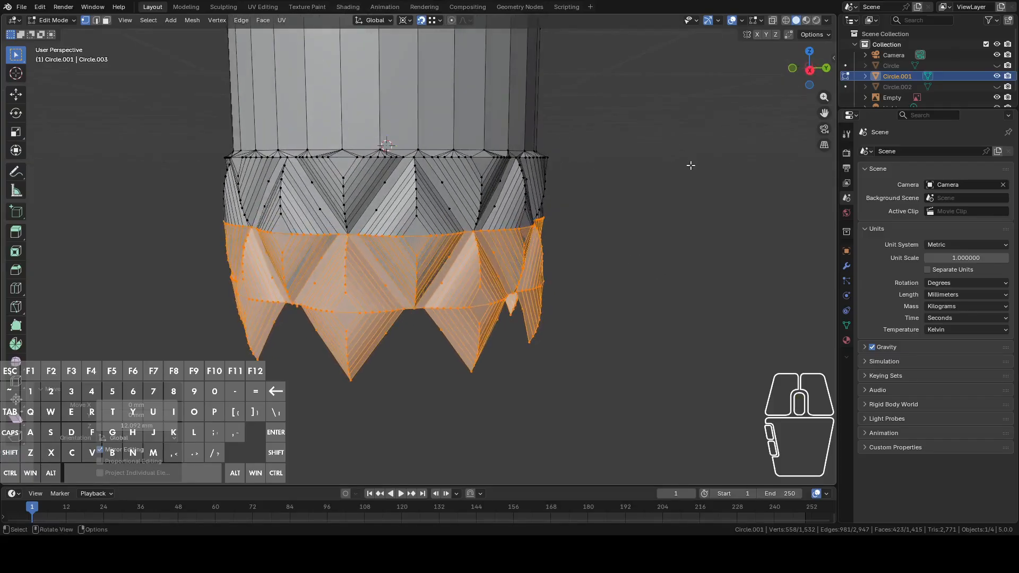
{"action": "middle_click_drag", "start_coordinate": [621, 229], "coordinate": [687, 231]}
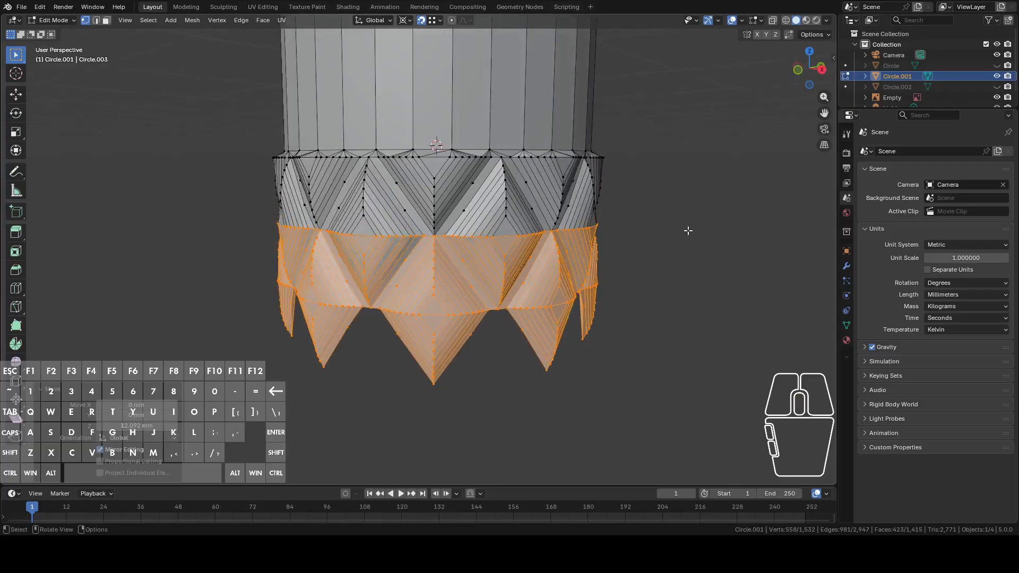
Select the entire mesh, merge its overlapping vertices by distance and clear the full selection
{"action": "key", "text": "l"}
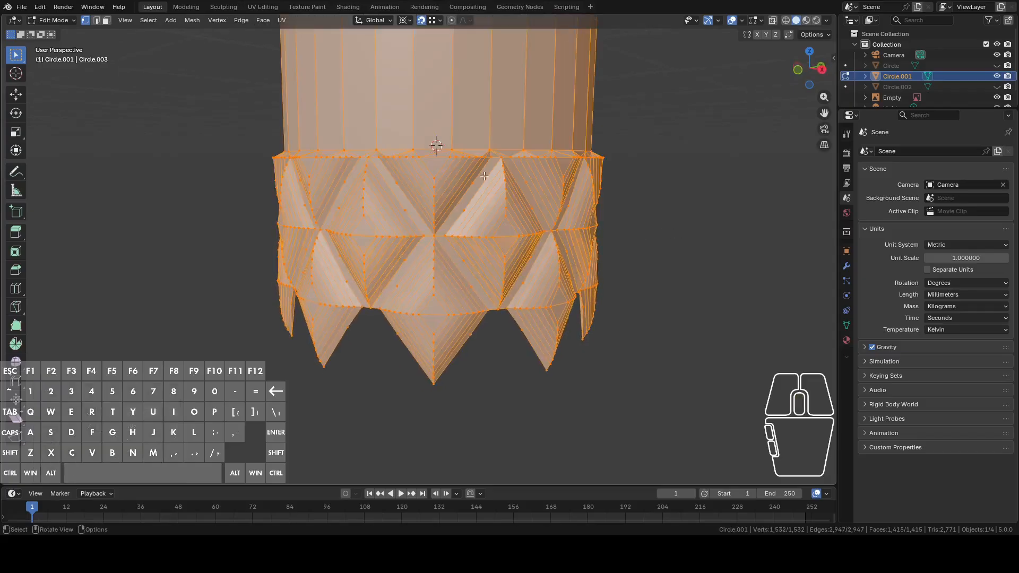
{"action": "left_click", "coordinate": [192, 21]}
{"action": "mouse_move", "coordinate": [230, 267]}
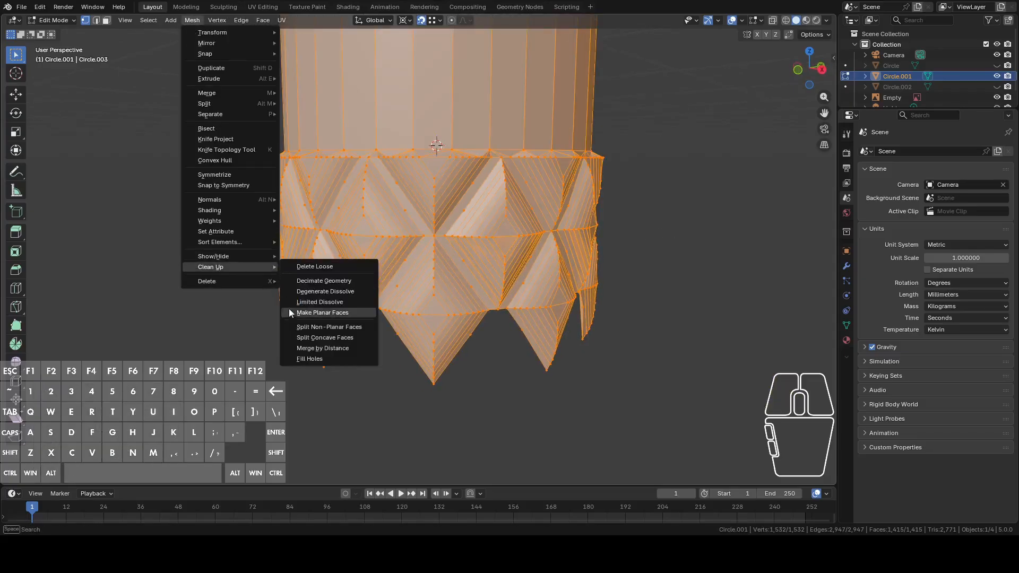
{"action": "left_click", "coordinate": [309, 348]}
{"action": "left_click", "coordinate": [576, 335]}
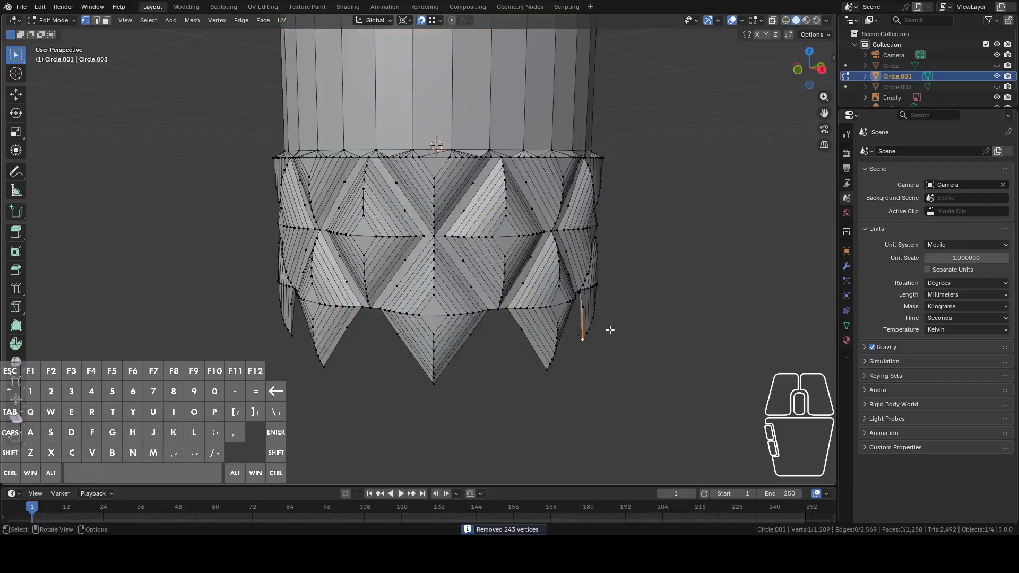
With X-ray on in the right view, duplicate all the diamond rows and move the copy down about 21.24 mm along Z
{"action": "middle_click_drag", "start_coordinate": [587, 334], "coordinate": [597, 262]}
{"action": "scroll", "coordinate": [541, 258], "scroll_direction": "up", "scroll_amount": 4}
{"action": "scroll", "coordinate": [597, 263], "scroll_direction": "down", "scroll_amount": 4}
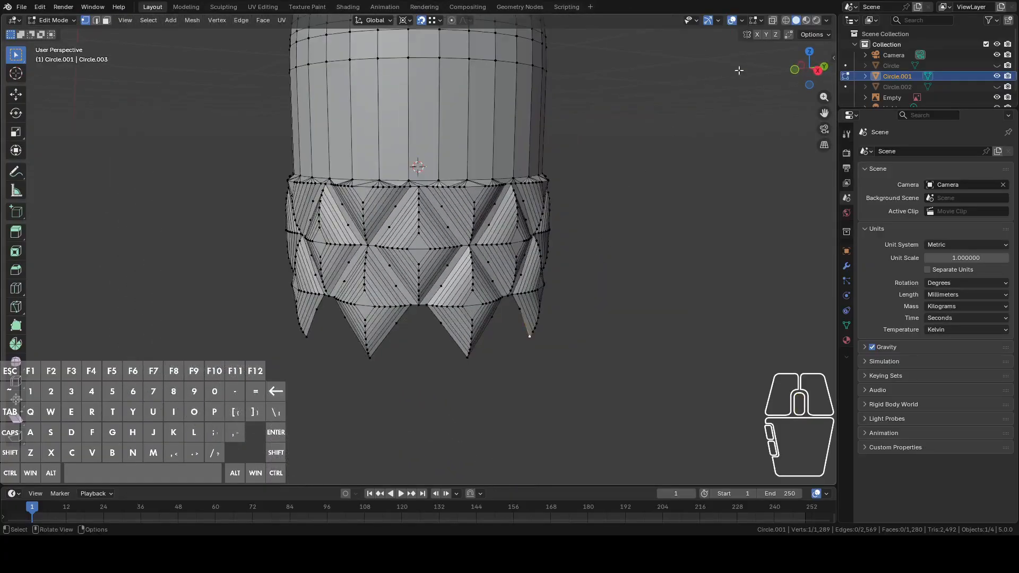
{"action": "left_click", "coordinate": [817, 69]}
{"action": "scroll", "coordinate": [533, 298], "scroll_direction": "up", "scroll_amount": 2}
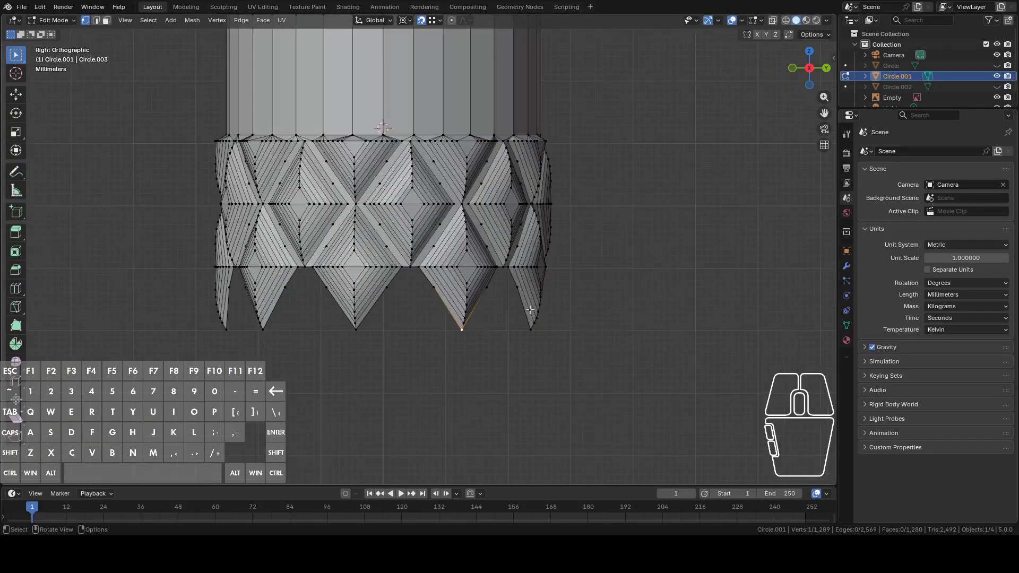
{"action": "scroll", "coordinate": [420, 198], "scroll_direction": "up", "scroll_amount": 2}
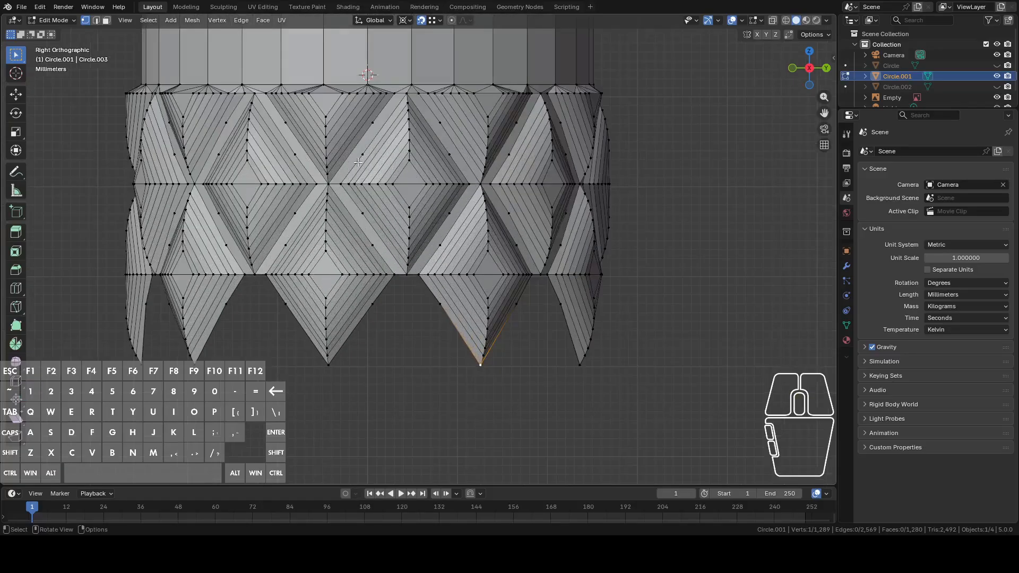
{"action": "left_click_drag", "start_coordinate": [104, 92], "coordinate": [526, 191]}
{"action": "key", "text": "alt+z"}
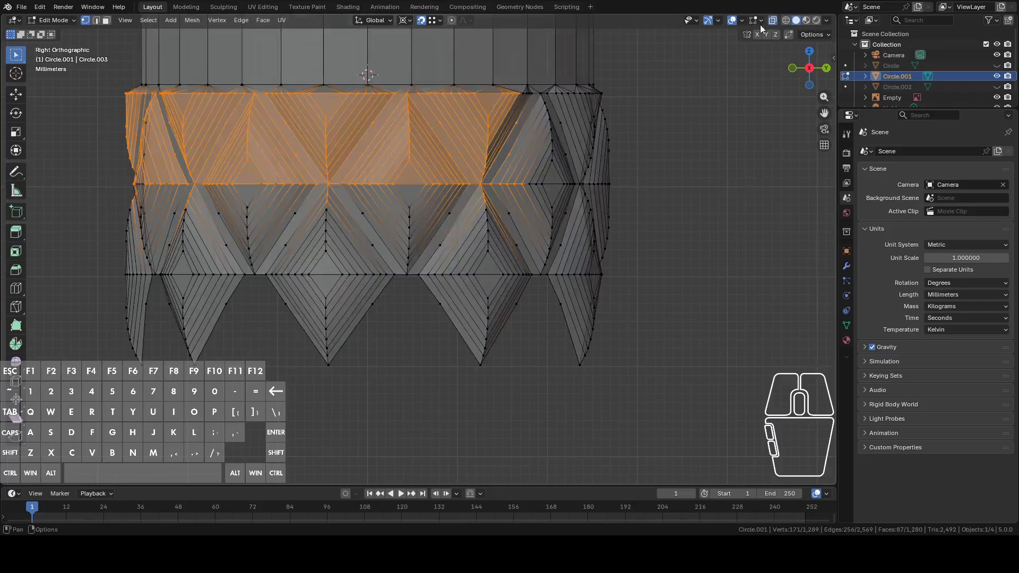
{"action": "left_click_drag", "start_coordinate": [86, 90], "coordinate": [717, 384]}
{"action": "key", "text": "shift+d"}
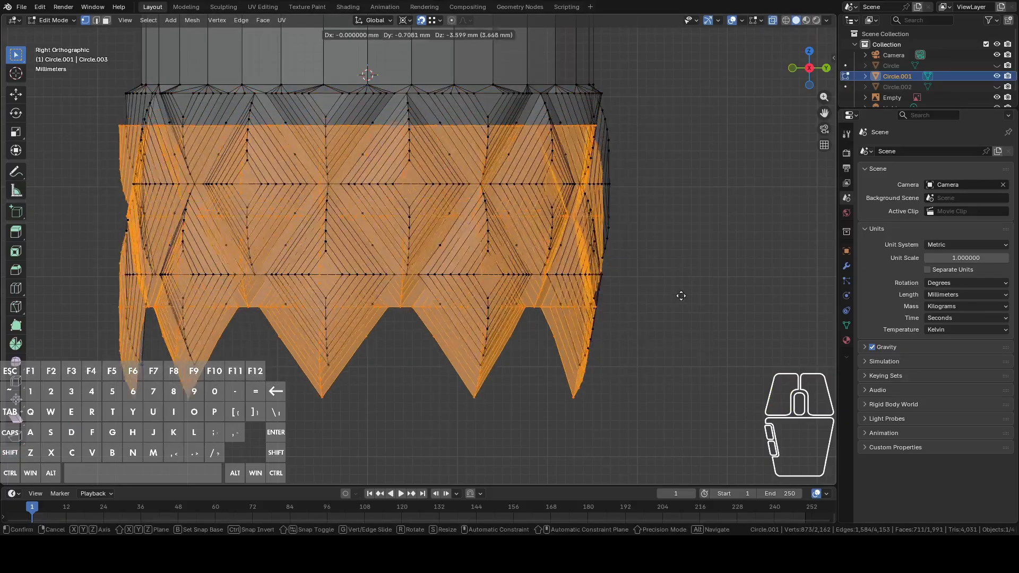
{"action": "key", "text": "z"}
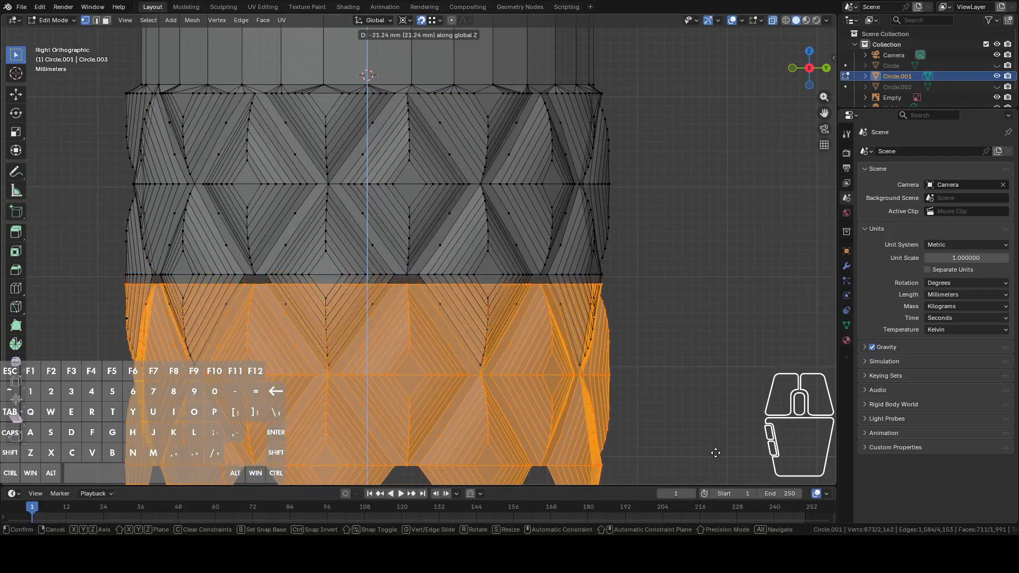
{"action": "left_click", "coordinate": [712, 452]}
Move the duplicated rows up about 1.09 mm along Z, snapping their top edge to the lowest horizontal edge of the rows above
{"action": "left_click", "coordinate": [407, 284]}
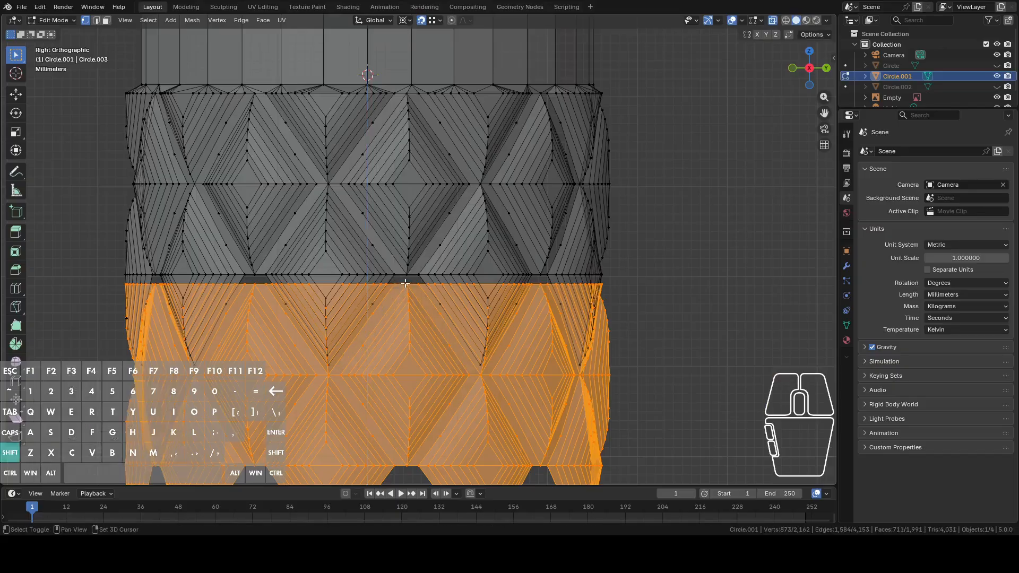
{"action": "key", "text": "g"}
{"action": "key", "text": "z"}
{"action": "left_click", "coordinate": [408, 275]}
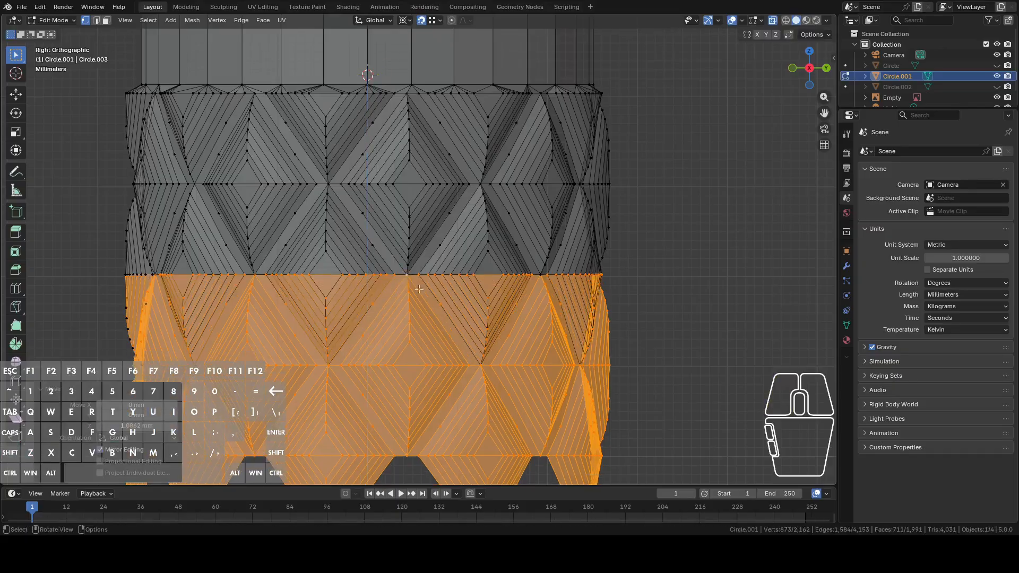
{"action": "scroll", "coordinate": [419, 289], "scroll_direction": "down", "scroll_amount": 5}
{"action": "middle_click_drag", "start_coordinate": [570, 271], "coordinate": [583, 210], "text": "shift"}
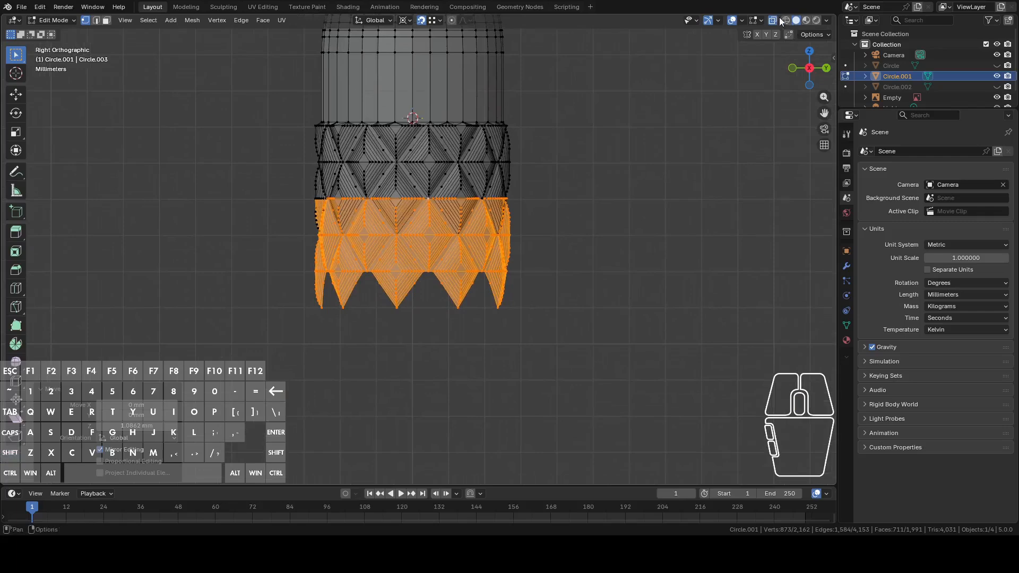
In the back view, duplicate the selected diamond rows and move the copy down 20.16 mm along Z, snapping to the lowest horizontal edge
{"action": "middle_click_drag", "start_coordinate": [740, 148], "coordinate": [724, 96]}
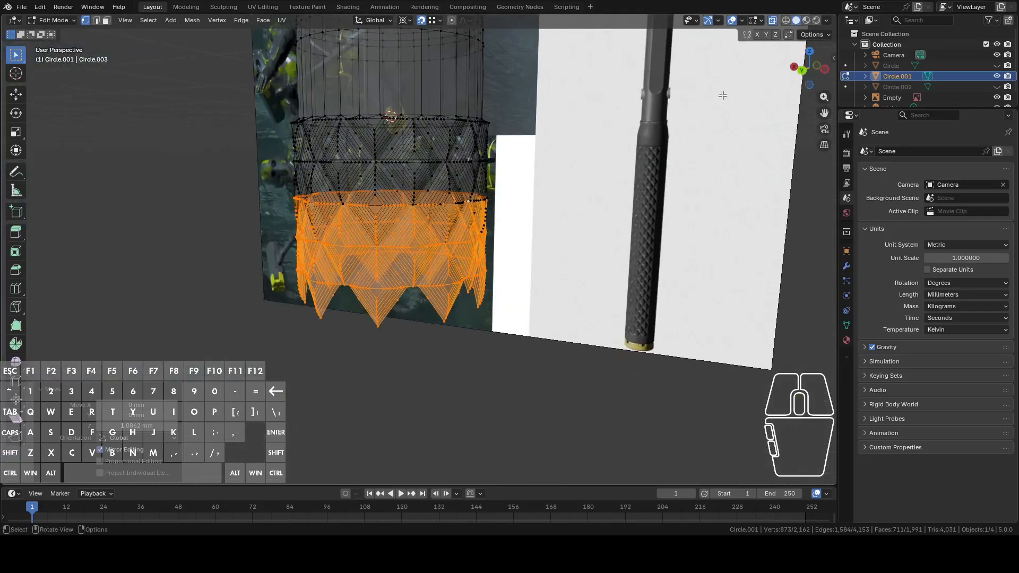
{"action": "left_click", "coordinate": [802, 70]}
{"action": "scroll", "coordinate": [671, 178], "scroll_direction": "up", "scroll_amount": 3}
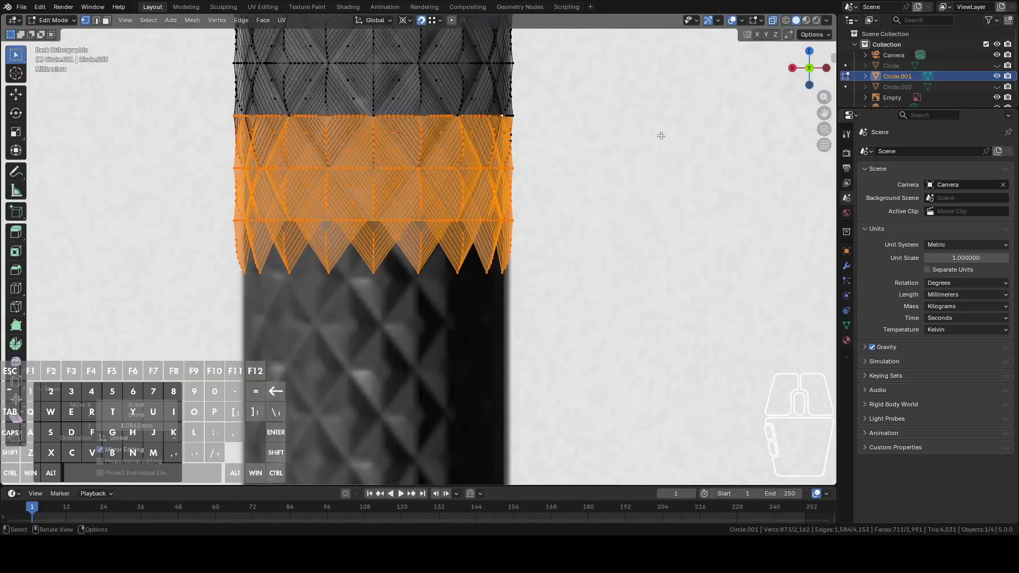
{"action": "key", "text": "shift+d"}
{"action": "key", "text": "z"}
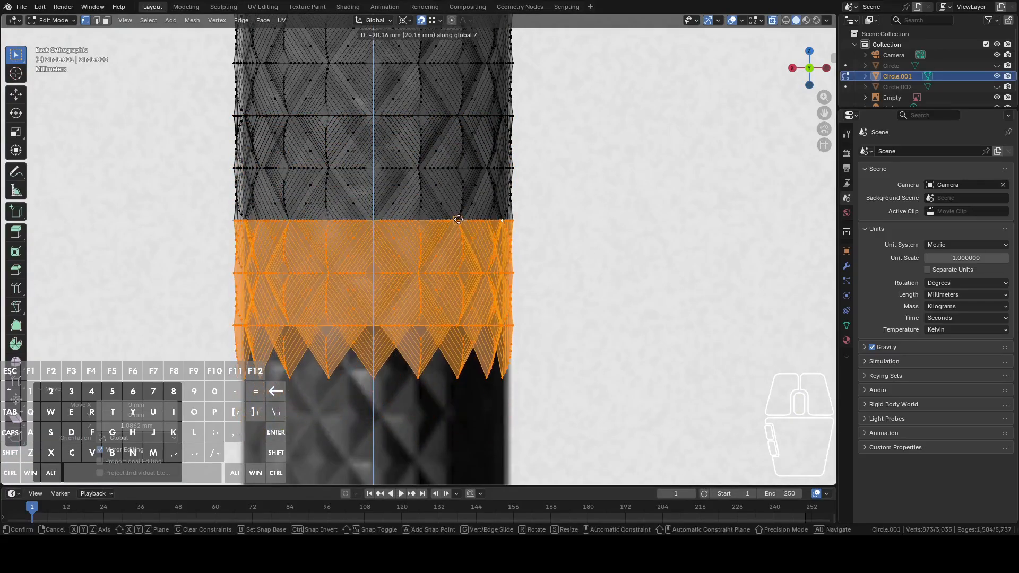
{"action": "left_click", "coordinate": [458, 219]}
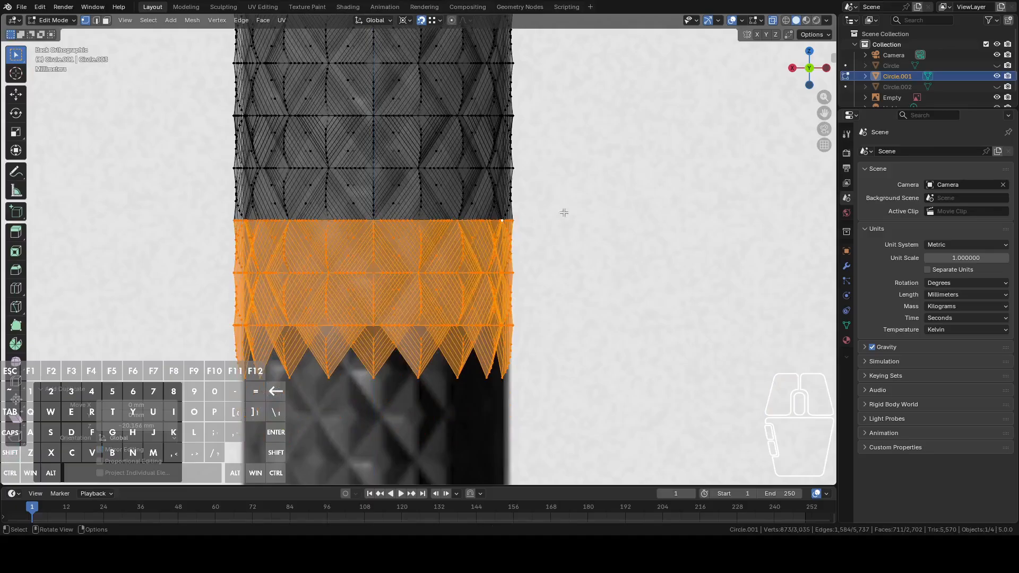
Add two more copies of the selected diamond rows, stacking each one 20.16 mm below the previous along Z
{"action": "middle_click_drag", "start_coordinate": [564, 212], "coordinate": [605, 206]}
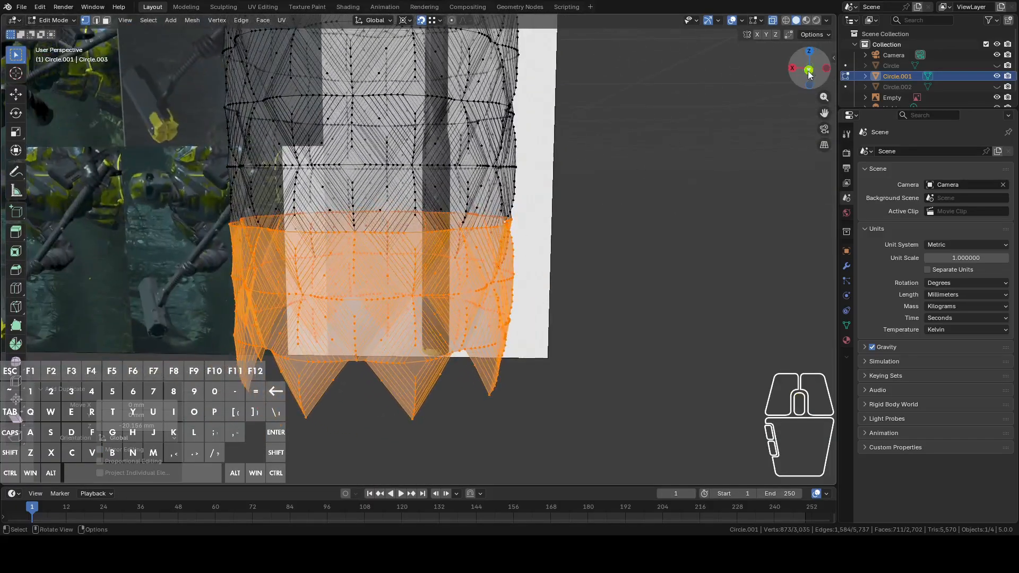
{"action": "left_click", "coordinate": [809, 69]}
{"action": "key", "text": "shift+d"}
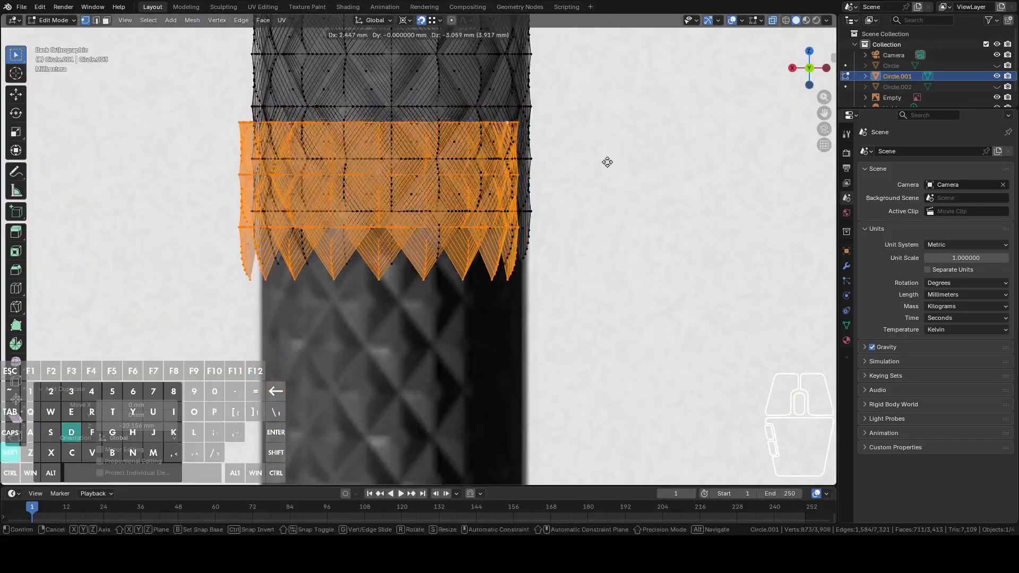
{"action": "key", "text": "z"}
{"action": "left_click", "coordinate": [457, 214]}
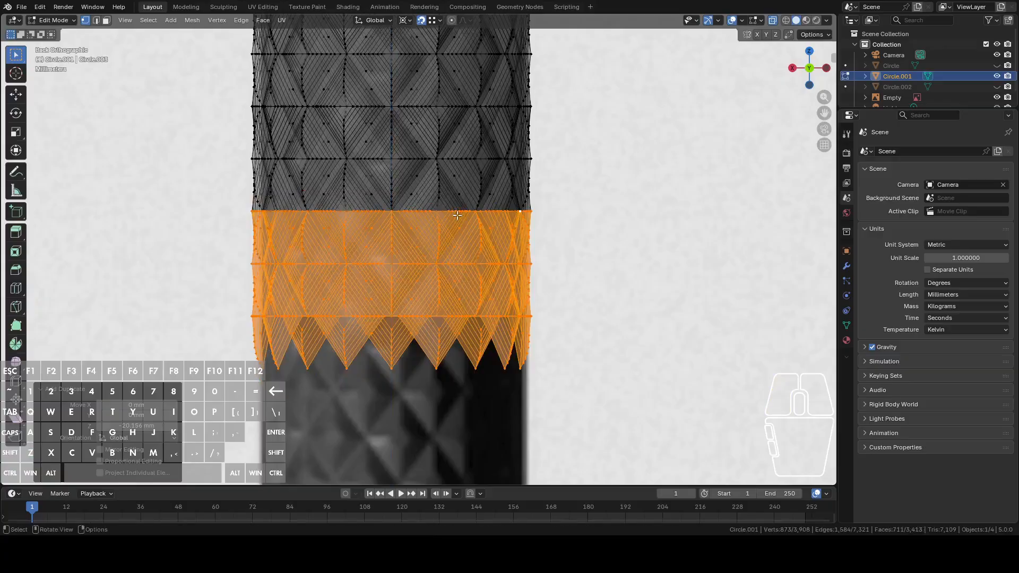
{"action": "key", "text": "shift+d"}
{"action": "key", "text": "z"}
{"action": "left_click", "coordinate": [474, 315]}
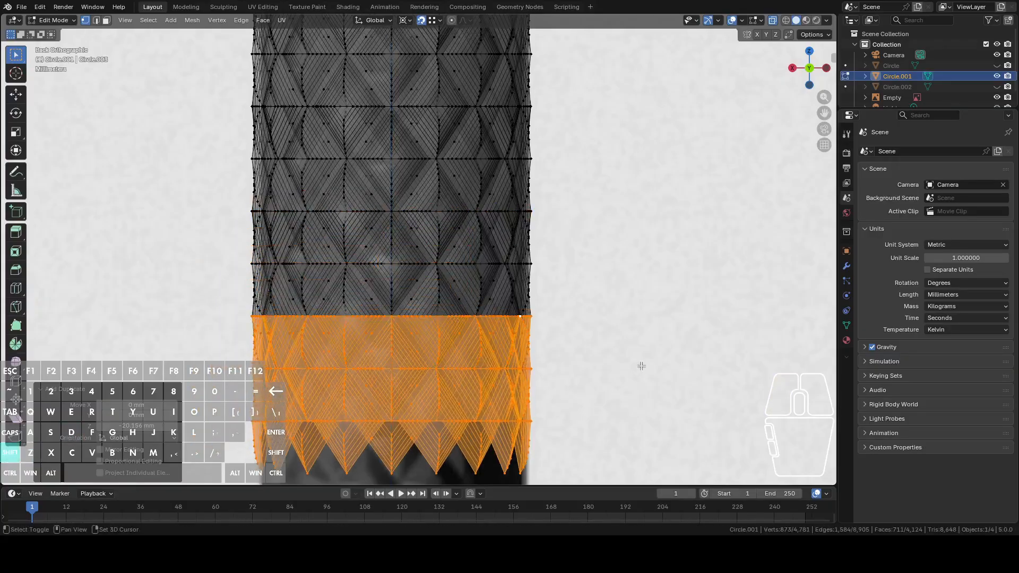
Continue the knurling with four further copies, each moved down 20.16 mm along Z and snapped to the previous rows' lowest horizontal edge
{"action": "middle_click_drag", "start_coordinate": [637, 367], "coordinate": [618, 196], "text": "shift"}
{"action": "key", "text": "shift+d"}
{"action": "key", "text": "z"}
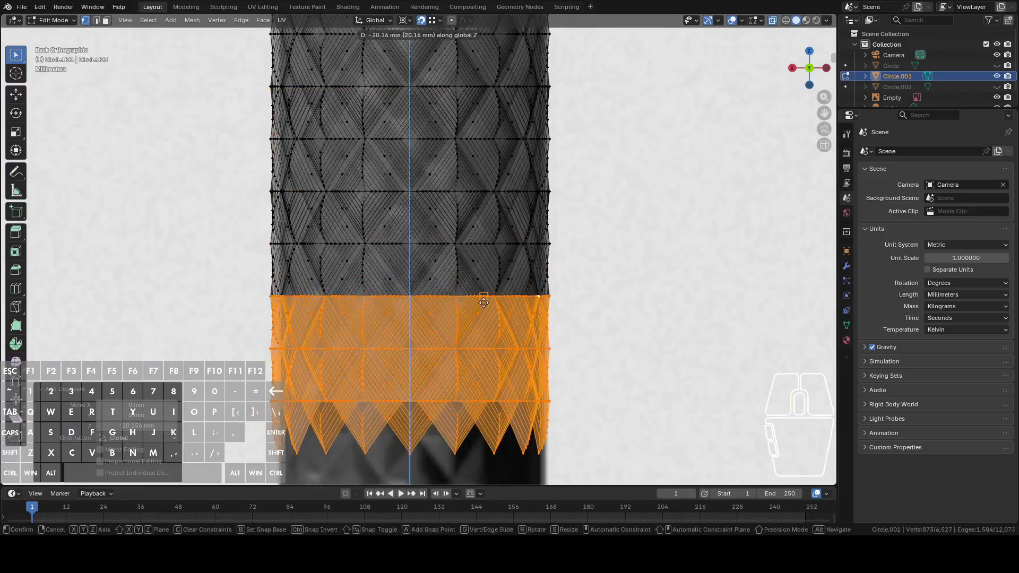
{"action": "left_click", "coordinate": [496, 293]}
{"action": "middle_click_drag", "start_coordinate": [648, 364], "coordinate": [630, 182], "text": "shift"}
{"action": "key", "text": "shift+d"}
{"action": "key", "text": "z"}
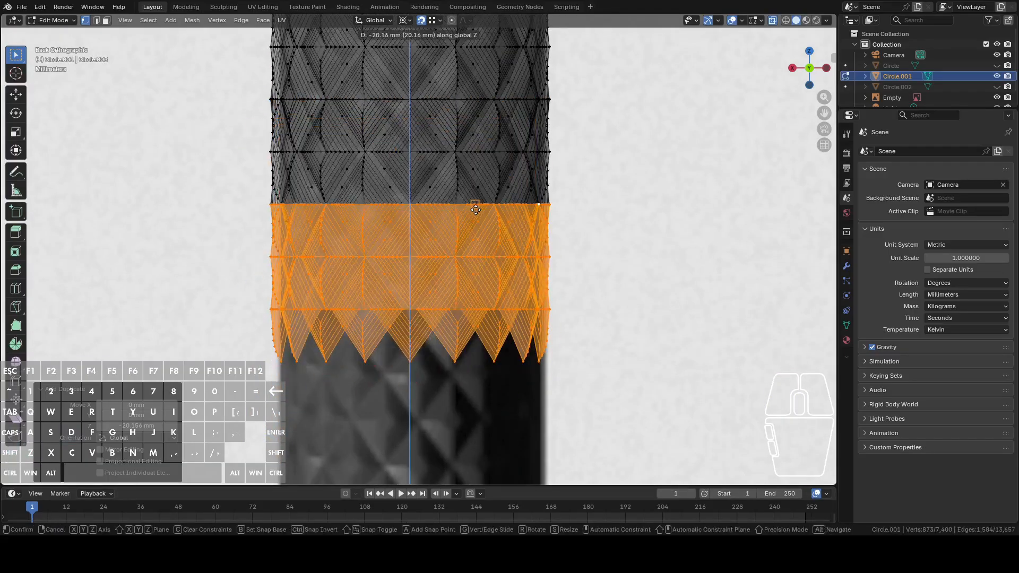
{"action": "left_click", "coordinate": [474, 207]}
{"action": "key", "text": "shift+d"}
{"action": "key", "text": "z"}
{"action": "left_click", "coordinate": [486, 304]}
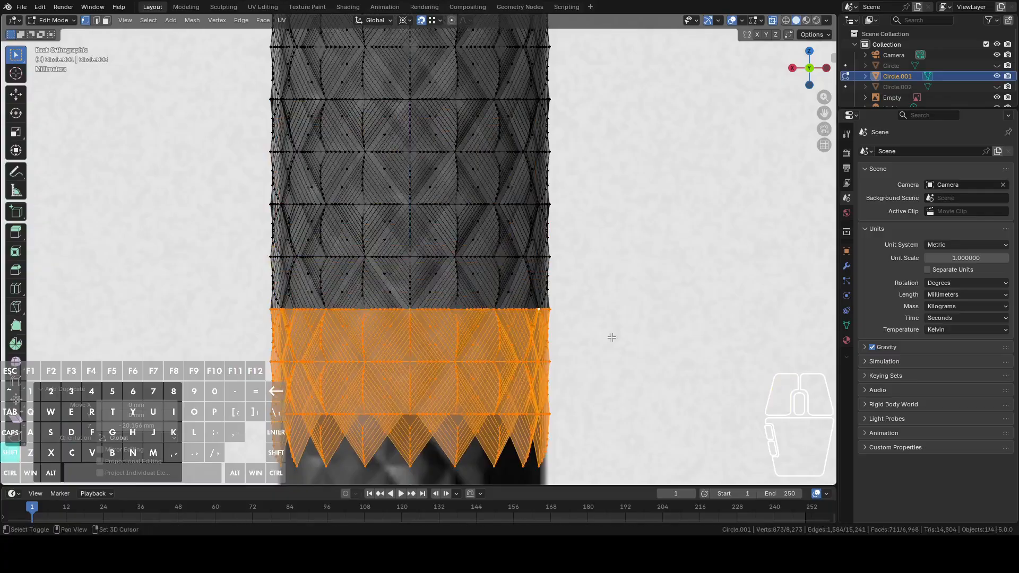
Extend the diamond pattern further down the handle with another four duplicates, each snapped 20.16 mm lower along Z
{"action": "middle_click_drag", "start_coordinate": [609, 337], "coordinate": [642, 132], "text": "shift"}
{"action": "key", "text": "shift+d"}
{"action": "key", "text": "z"}
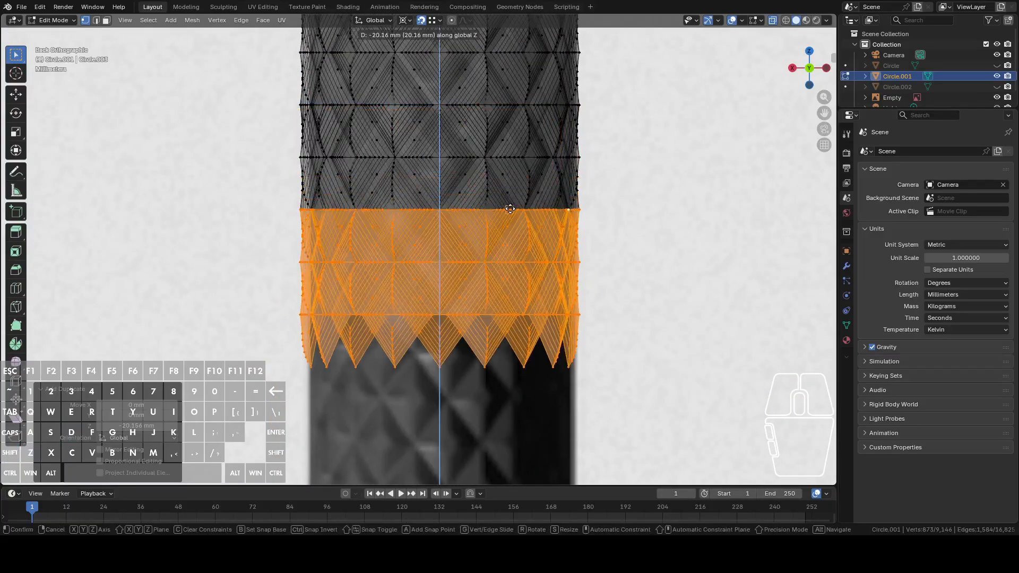
{"action": "left_click", "coordinate": [507, 210]}
{"action": "middle_click_drag", "start_coordinate": [666, 271], "coordinate": [650, 136], "text": "shift"}
{"action": "key", "text": "shift+d"}
{"action": "key", "text": "z"}
{"action": "left_click", "coordinate": [658, 244]}
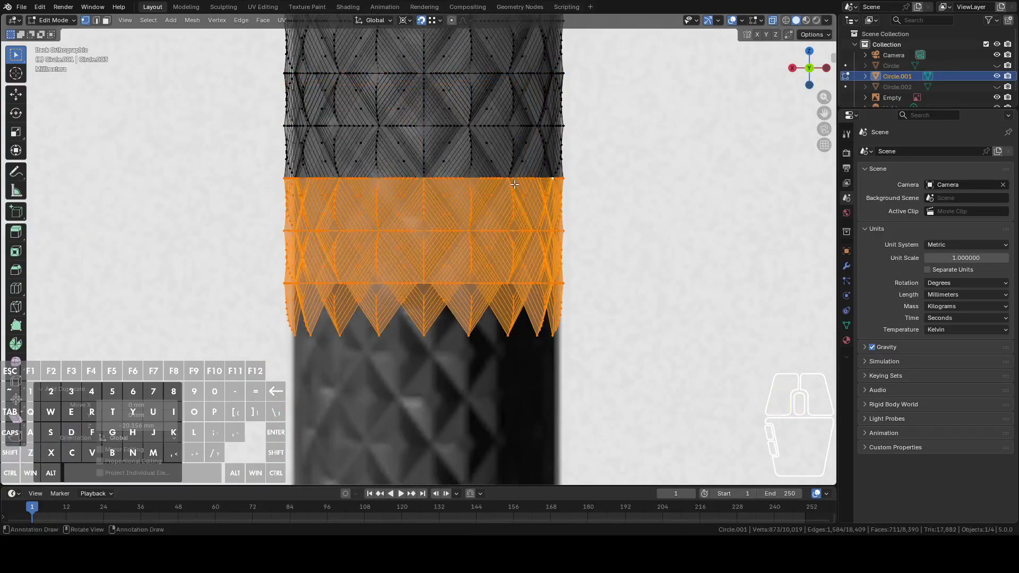
{"action": "middle_click_drag", "start_coordinate": [659, 273], "coordinate": [616, 161], "text": "shift"}
{"action": "key", "text": "shift+d"}
{"action": "key", "text": "z"}
{"action": "left_click", "coordinate": [486, 164]}
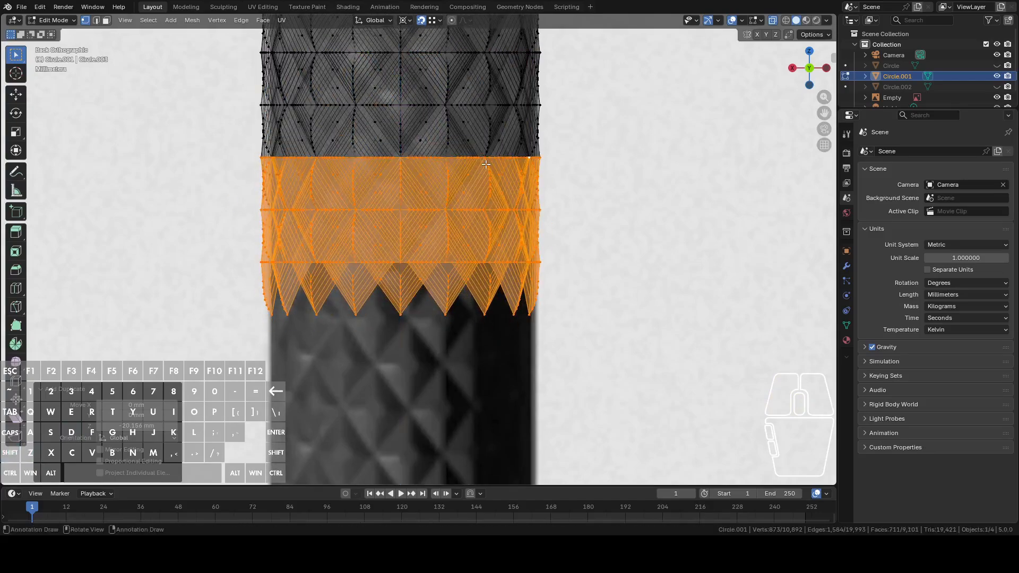
{"action": "key", "text": "shift+d"}
{"action": "key", "text": "z"}
{"action": "left_click", "coordinate": [600, 324]}
Duplicate the lowest diamond rows twice more down the Z axis, snapping each copy's top edge to the lowest horizontal edge above
{"action": "middle_click_drag", "start_coordinate": [663, 313], "coordinate": [676, 152], "text": "shift"}
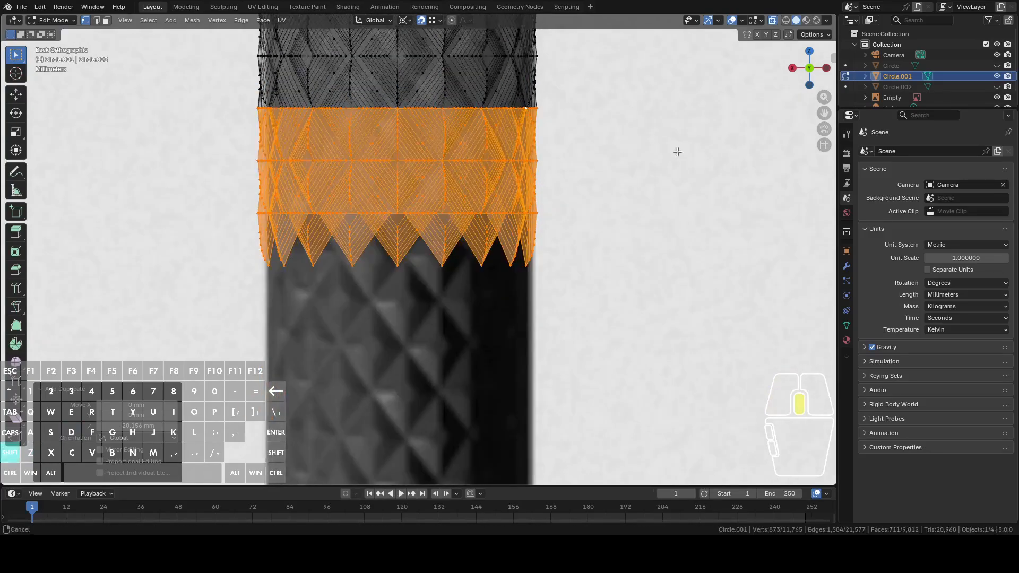
{"action": "key", "text": "shift+d"}
{"action": "key", "text": "z"}
{"action": "left_click", "coordinate": [596, 228]}
{"action": "key", "text": "shift+d"}
{"action": "key", "text": "z"}
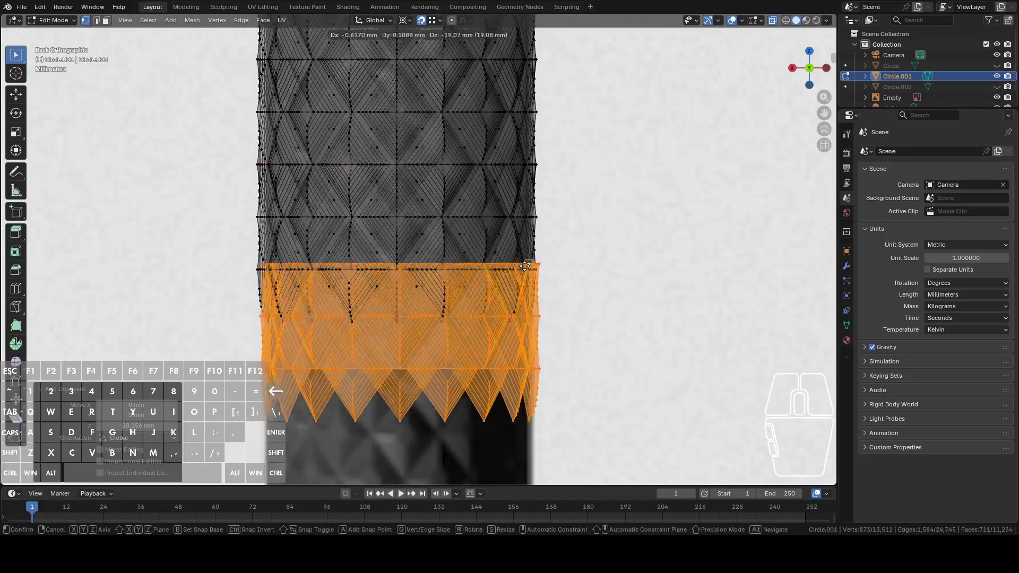
{"action": "left_click", "coordinate": [479, 271]}
{"action": "middle_click_drag", "start_coordinate": [477, 269], "coordinate": [628, 132], "text": "shift"}
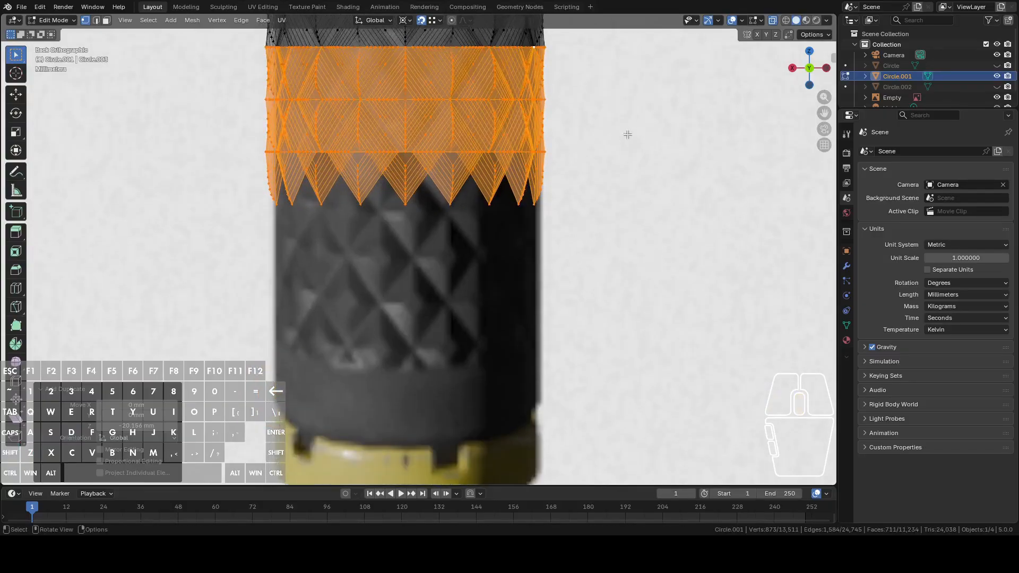
{"action": "key", "text": "shift+z"}
{"action": "key", "text": "g"}
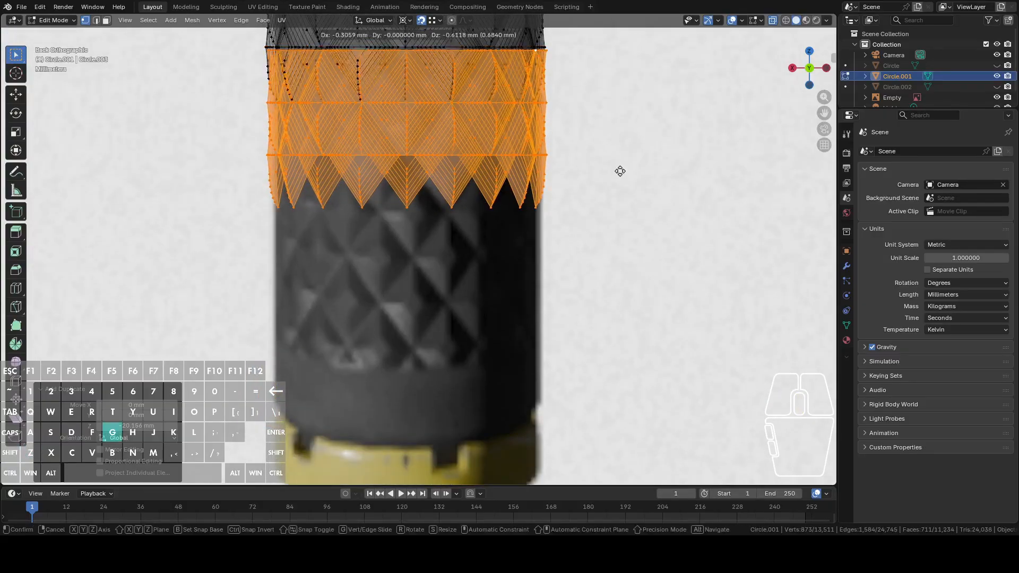
{"action": "key", "text": "z"}
{"action": "right_click", "coordinate": [630, 298]}
{"action": "mouse_move", "coordinate": [626, 183]}
{"action": "middle_mouse_down"}
{"action": "mouse_move", "coordinate": [625, 198]}
{"action": "mouse_move", "coordinate": [639, 184]}
{"action": "middle_mouse_up"}
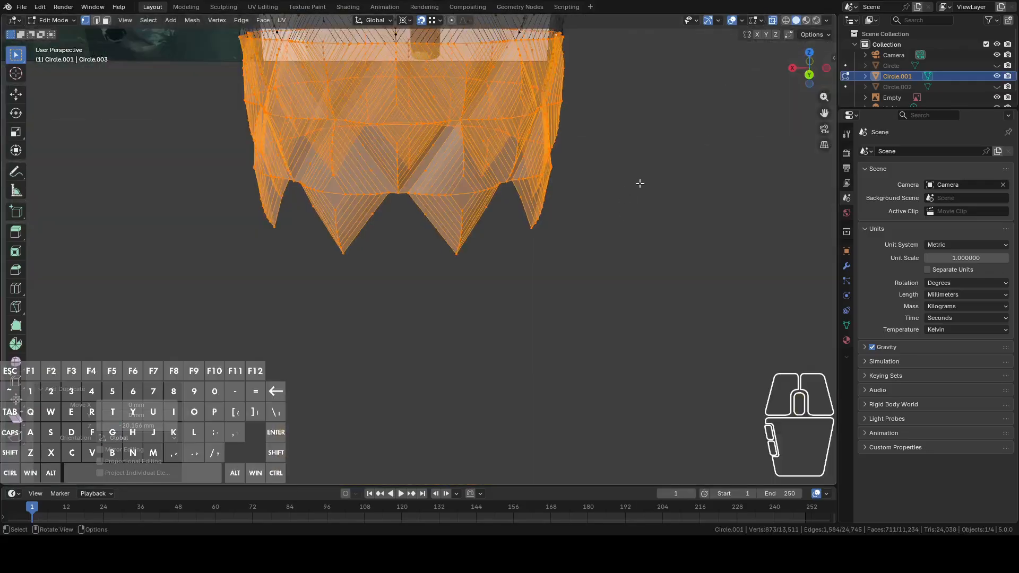
{"action": "left_click", "coordinate": [811, 75]}
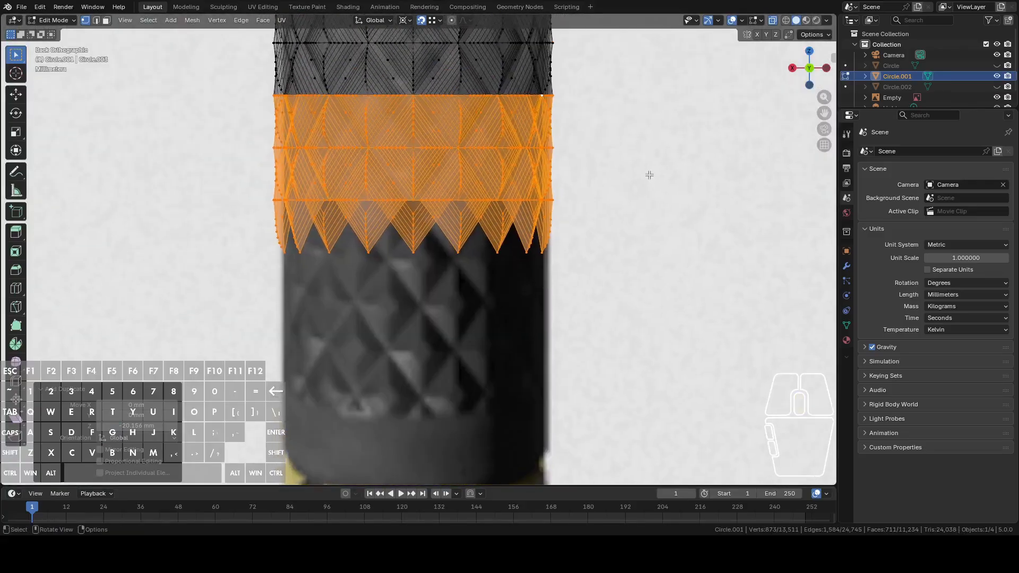
Duplicate the selected rows once more in the back view and move the copy down 20.16 mm along Z onto the lowest horizontal edge
{"action": "key", "text": "shift+d"}
{"action": "key", "text": "z"}
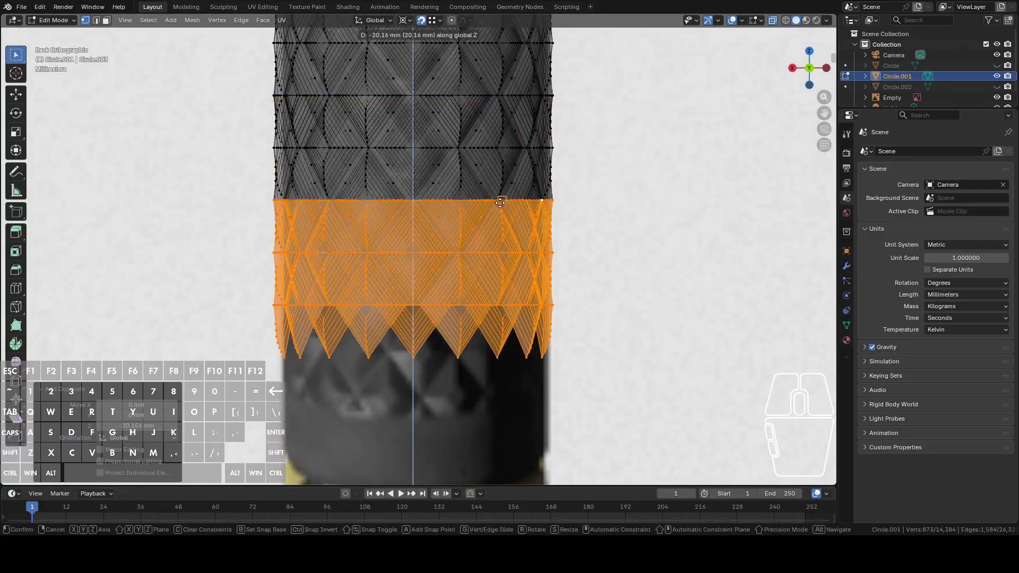
{"action": "left_click", "coordinate": [500, 204]}
Duplicate the lowest diamond rows in place, leaving the copy at its original position
{"action": "middle_click_drag", "start_coordinate": [615, 259], "coordinate": [625, 157], "text": "shift"}
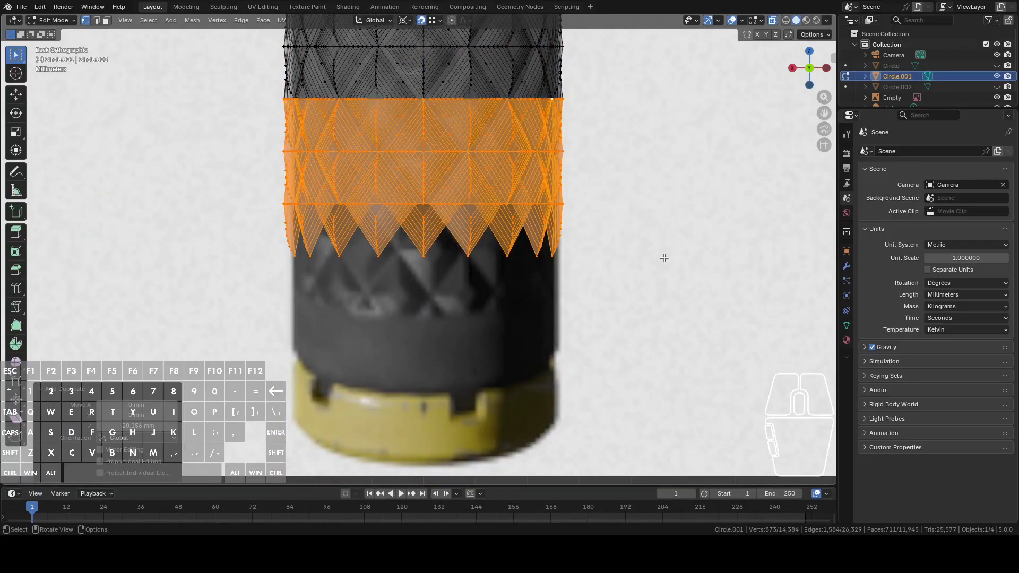
{"action": "key", "text": "shift+d"}
{"action": "right_click", "coordinate": [653, 290]}
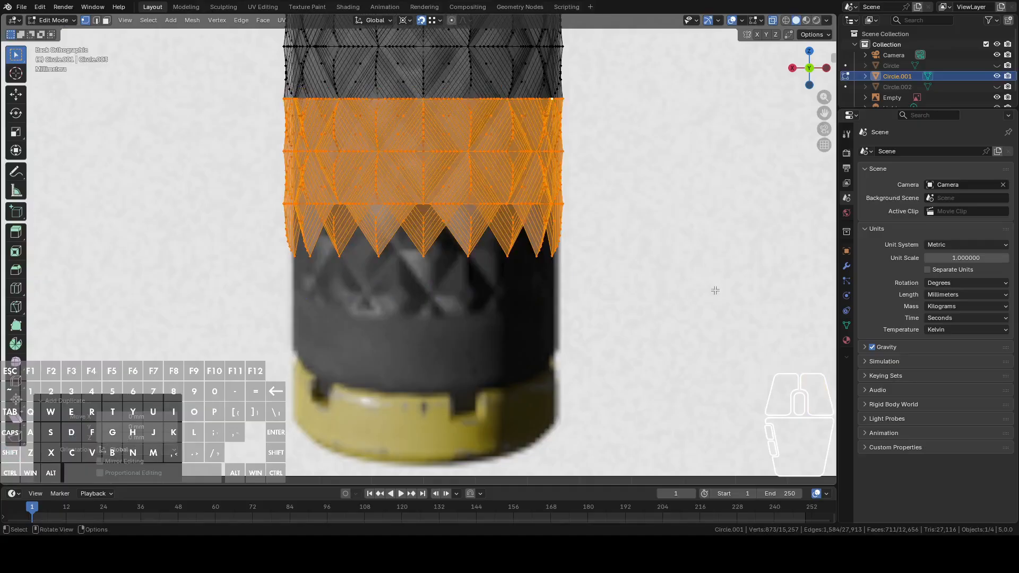
{"action": "key", "text": "r"}
{"action": "key", "text": "z"}
{"action": "right_click", "coordinate": [609, 80]}
Mirror the duplicated rows' vertices along the global Z axis
{"action": "right_click", "coordinate": [607, 311]}
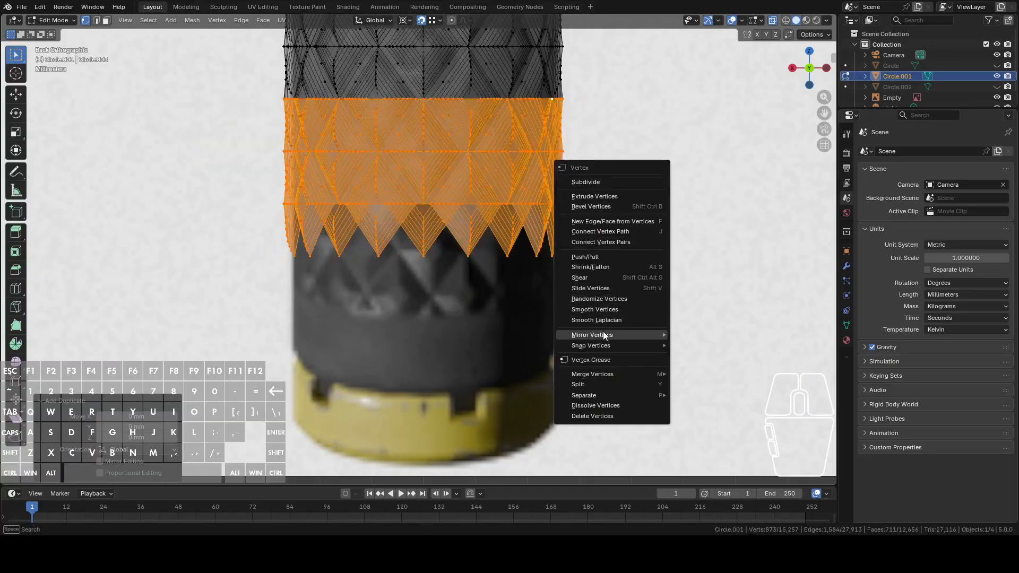
{"action": "mouse_move", "coordinate": [603, 333]}
{"action": "left_click", "coordinate": [700, 370]}
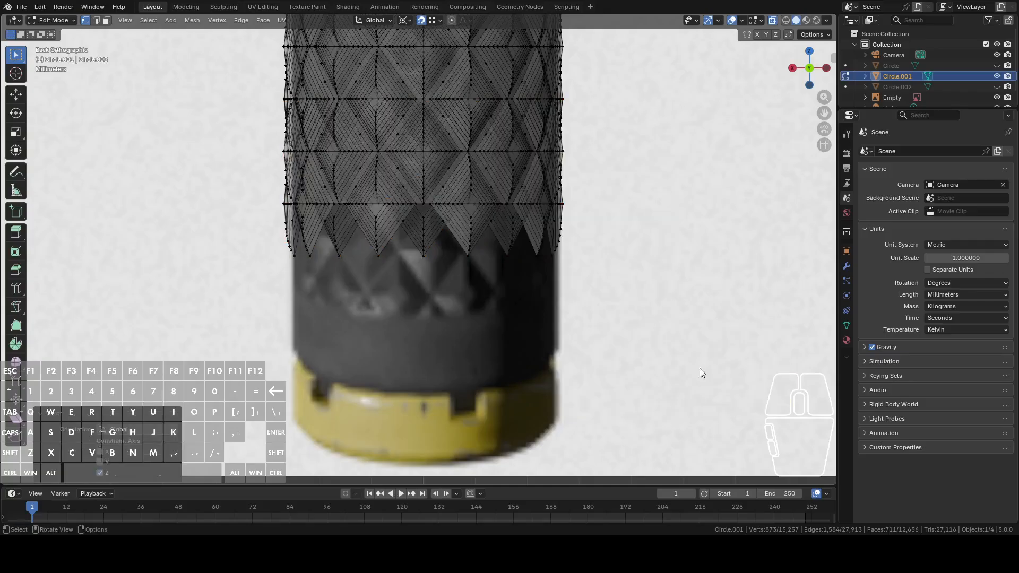
Move the mirrored rows down along Z to the handle's lower end, leaving a small gap below the last diamond points
{"action": "key", "text": "g"}
{"action": "left_click", "coordinate": [669, 298]}
{"action": "scroll", "coordinate": [664, 292], "scroll_direction": "down", "scroll_amount": 10}
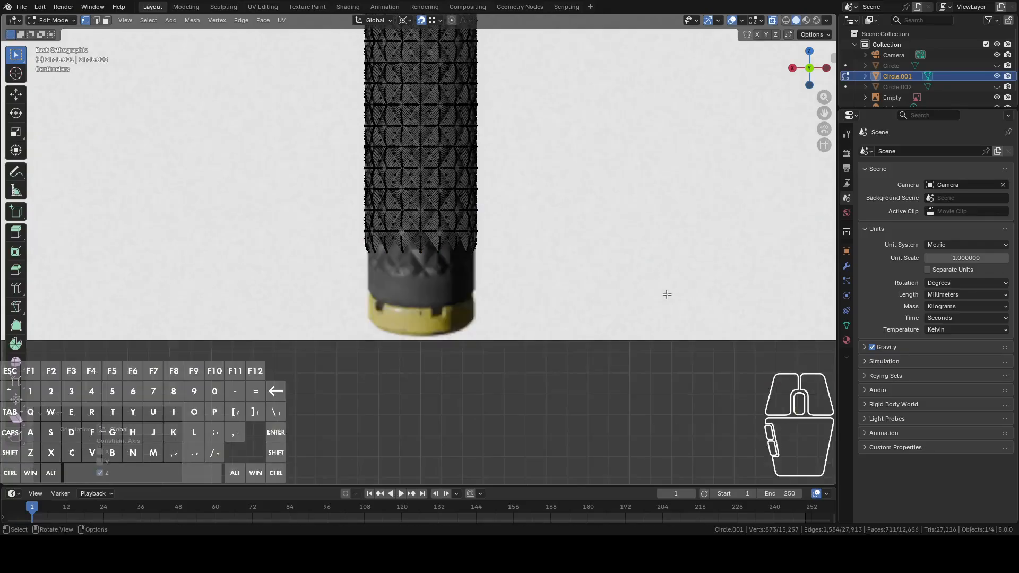
{"action": "scroll", "coordinate": [596, 277], "scroll_direction": "up", "scroll_amount": 8}
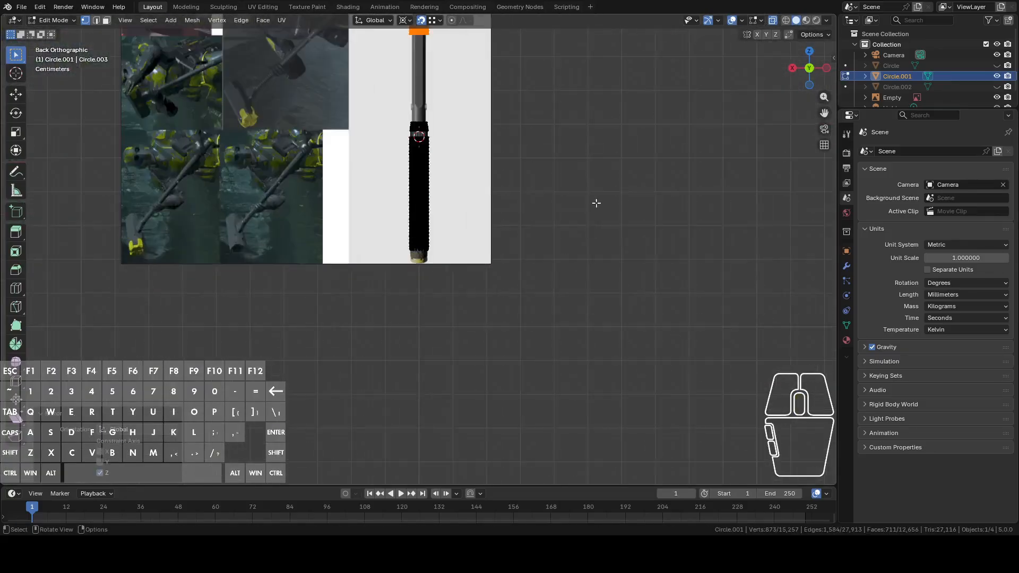
{"action": "key", "text": "g"}
{"action": "key", "text": "z"}
{"action": "left_click", "coordinate": [588, 382]}
{"action": "scroll", "coordinate": [588, 382], "scroll_direction": "up", "scroll_amount": 8}
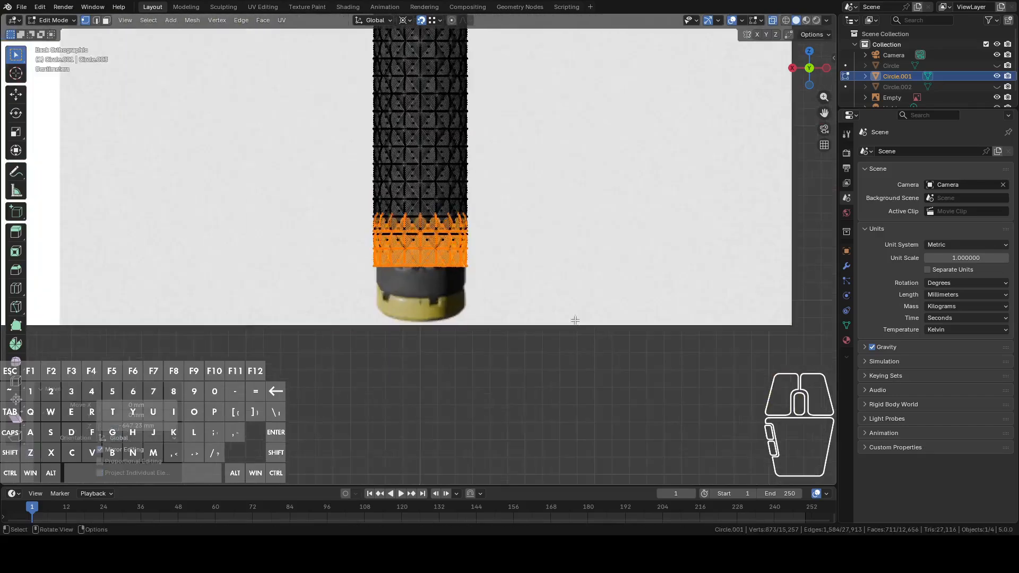
{"action": "key", "text": "g"}
{"action": "key", "text": "z"}
{"action": "left_click", "coordinate": [624, 302]}
{"action": "scroll", "coordinate": [584, 294], "scroll_direction": "up", "scroll_amount": 5}
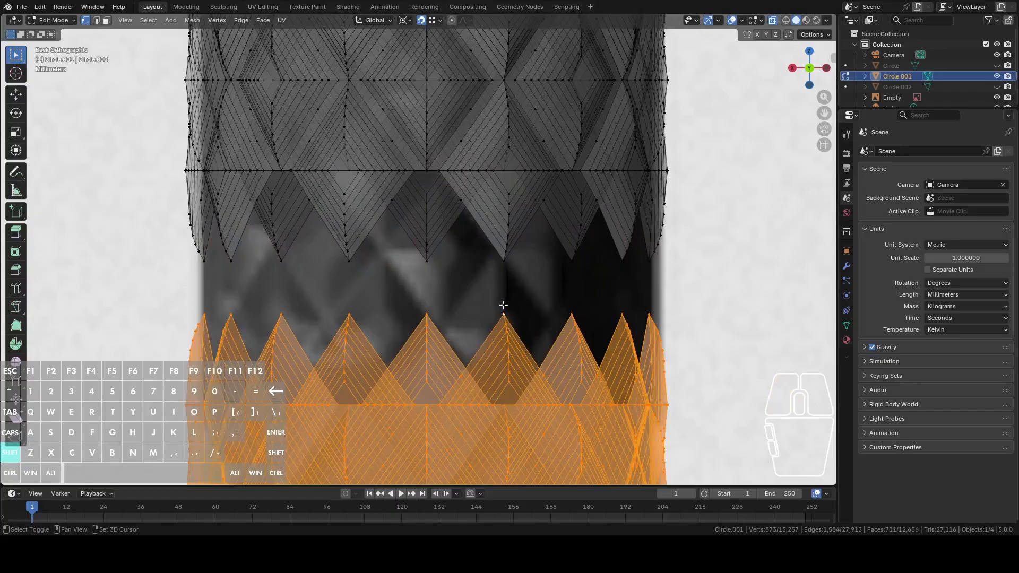
{"action": "key", "text": "g"}
{"action": "key", "text": "z"}
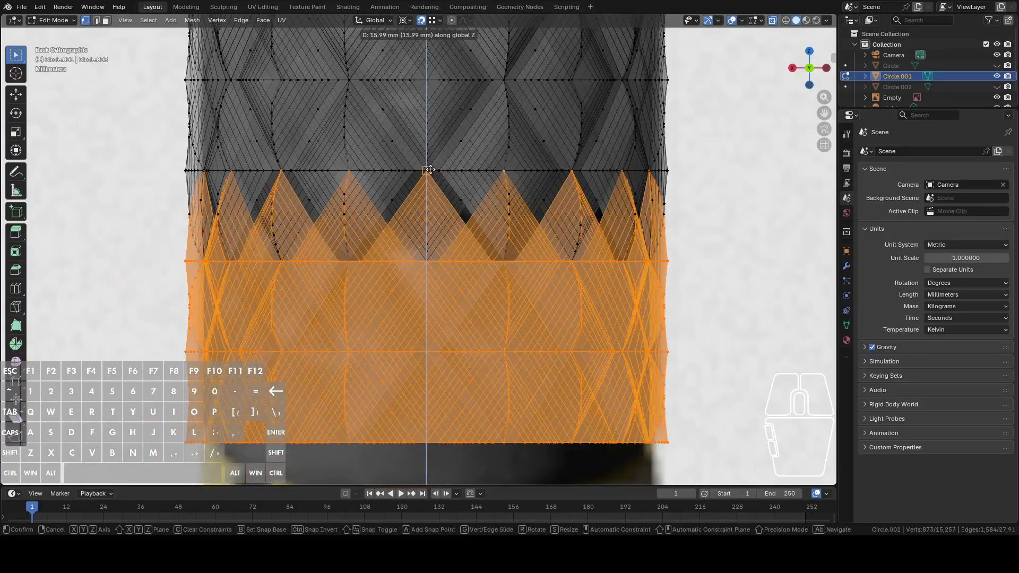
{"action": "key", "text": "Escape"}
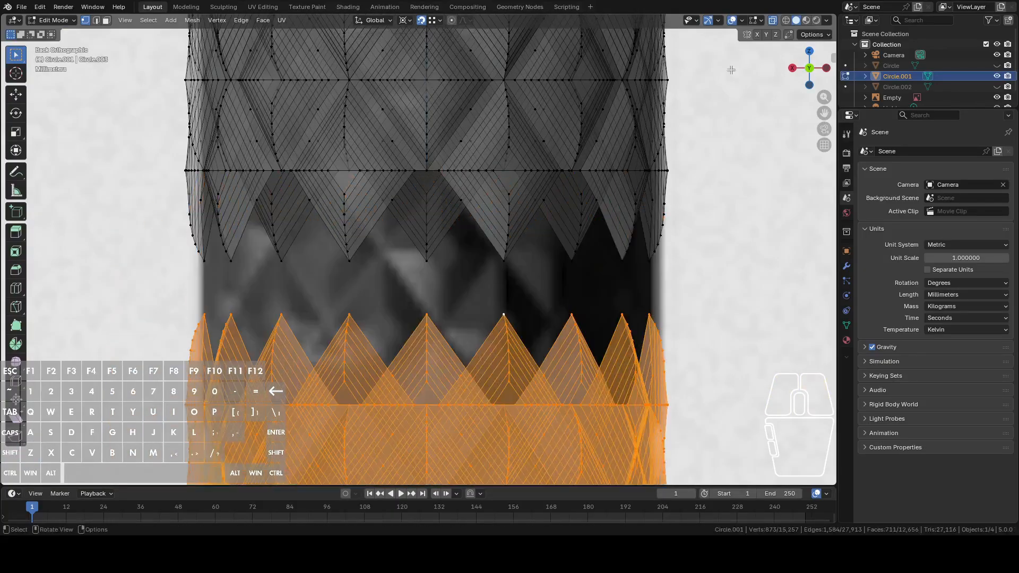
Turn off X-ray and rotate the mirrored rows 20° about the global Z axis in angle-snapped increments
{"action": "left_click", "coordinate": [773, 20]}
{"action": "middle_click_drag", "start_coordinate": [712, 186], "coordinate": [700, 215]}
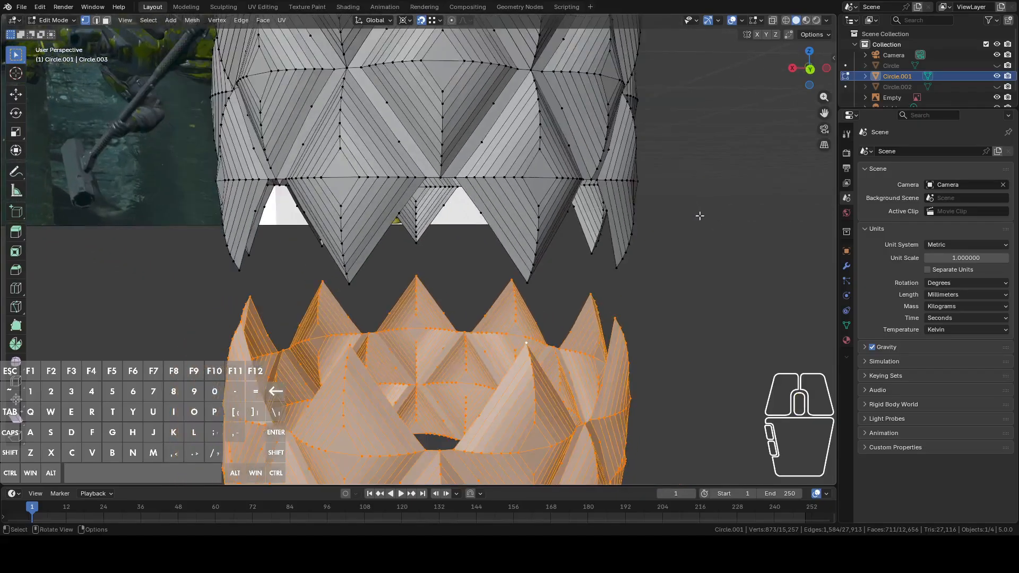
{"action": "key", "text": "r"}
{"action": "key", "text": "z"}
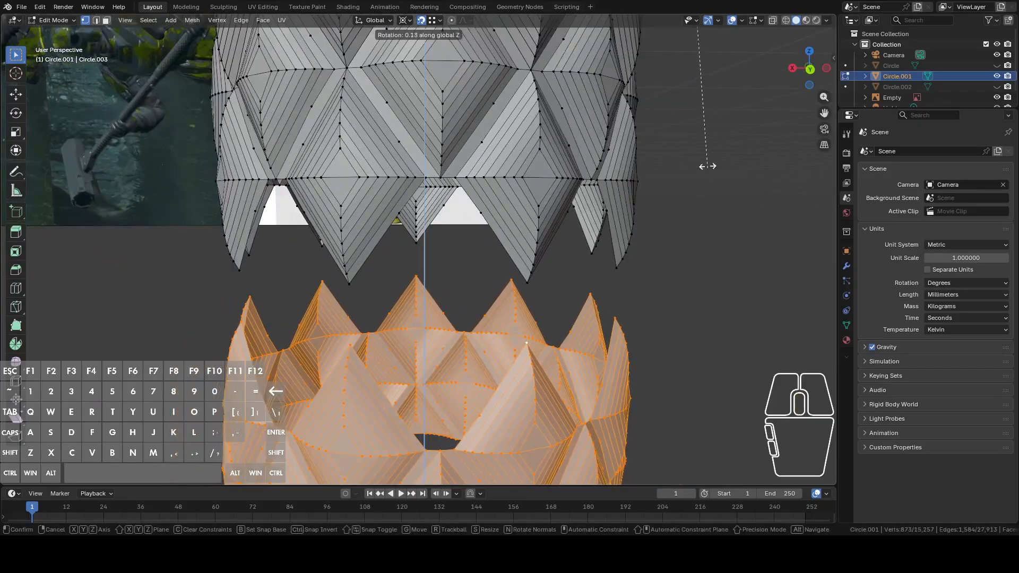
{"action": "key", "text": "ctrl"}
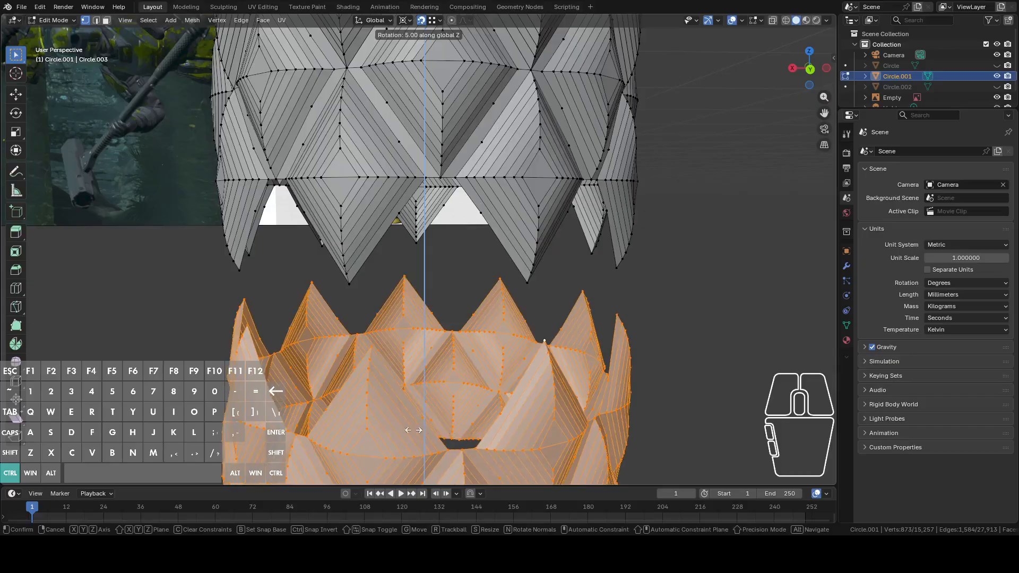
{"action": "left_click", "coordinate": [198, 111]}
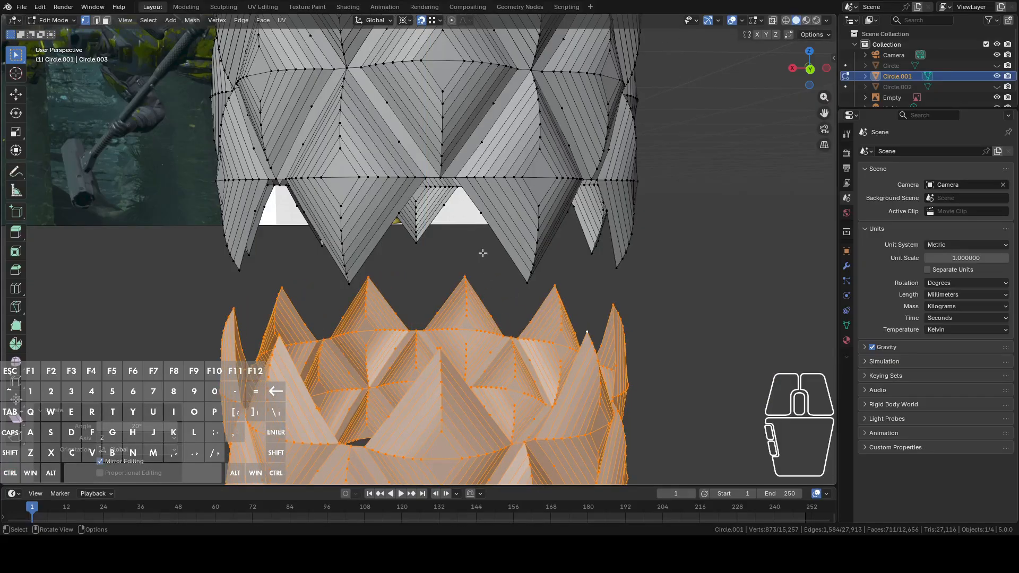
Move the mirrored rows up along Z, snapping their points to the lowest horizontal edge line of the existing diamond bands
{"action": "key", "text": "g"}
{"action": "key", "text": "z"}
{"action": "left_click", "coordinate": [444, 177]}
{"action": "scroll", "coordinate": [552, 198], "scroll_direction": "down", "scroll_amount": 5}
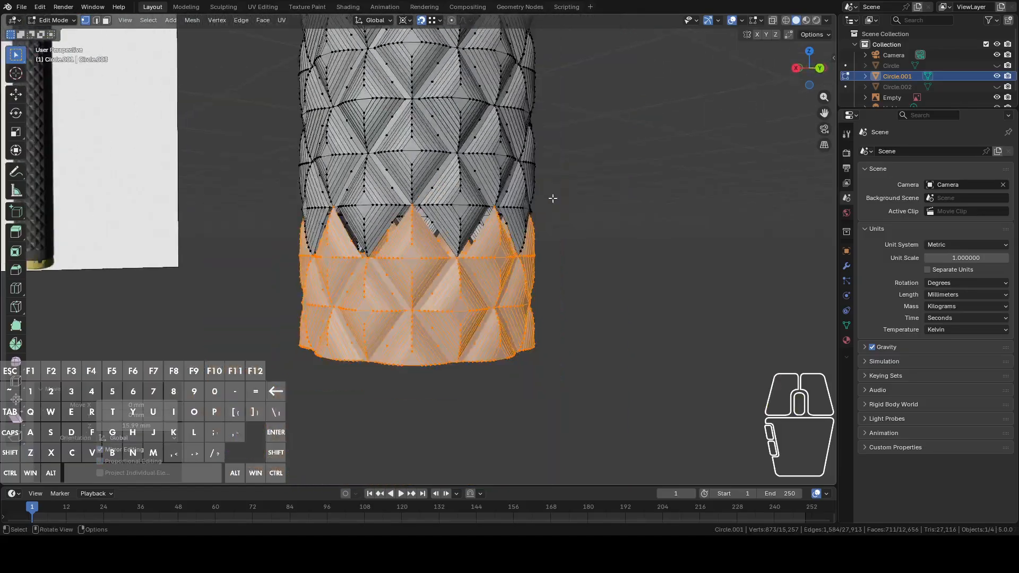
{"action": "middle_click_drag", "start_coordinate": [608, 226], "coordinate": [704, 180]}
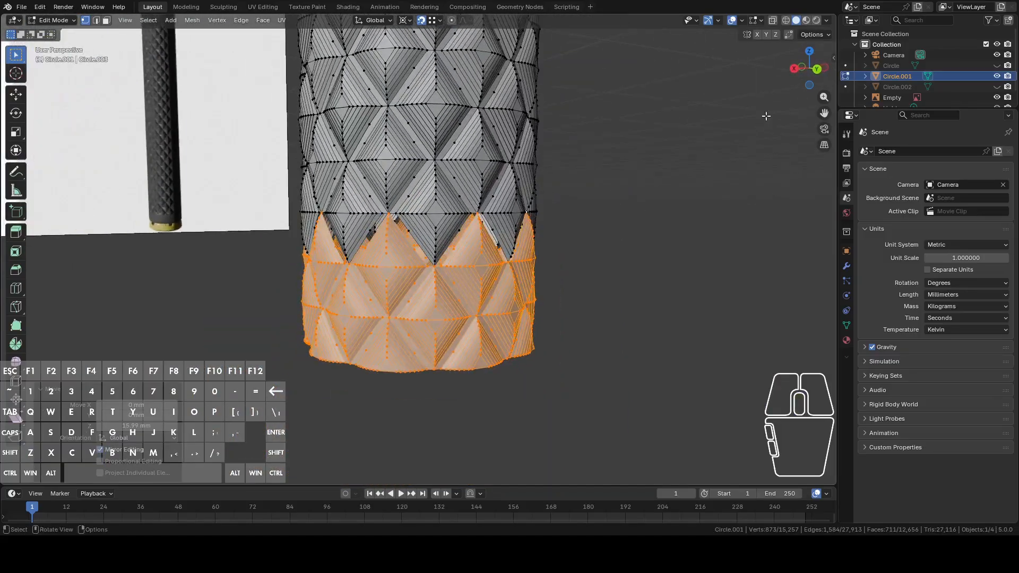
{"action": "middle_click_drag", "start_coordinate": [736, 139], "coordinate": [648, 210]}
{"action": "scroll", "coordinate": [649, 211], "scroll_direction": "up", "scroll_amount": 4}
{"action": "scroll", "coordinate": [649, 211], "scroll_direction": "up", "scroll_amount": 4}
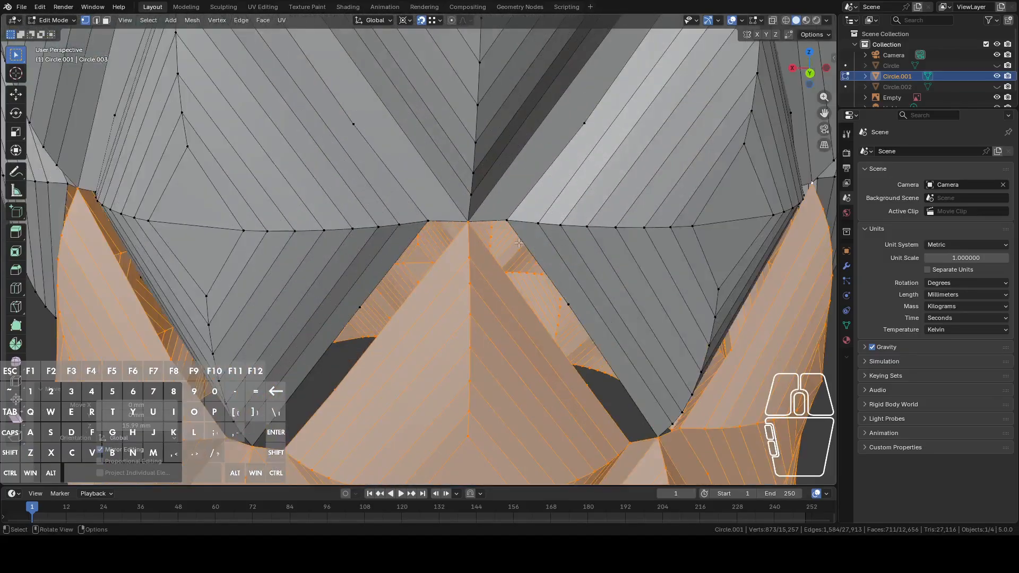
{"action": "scroll", "coordinate": [485, 236], "scroll_direction": "down", "scroll_amount": 6}
Select the whole mesh and merge its overlapping vertices by distance
{"action": "key", "text": "a"}
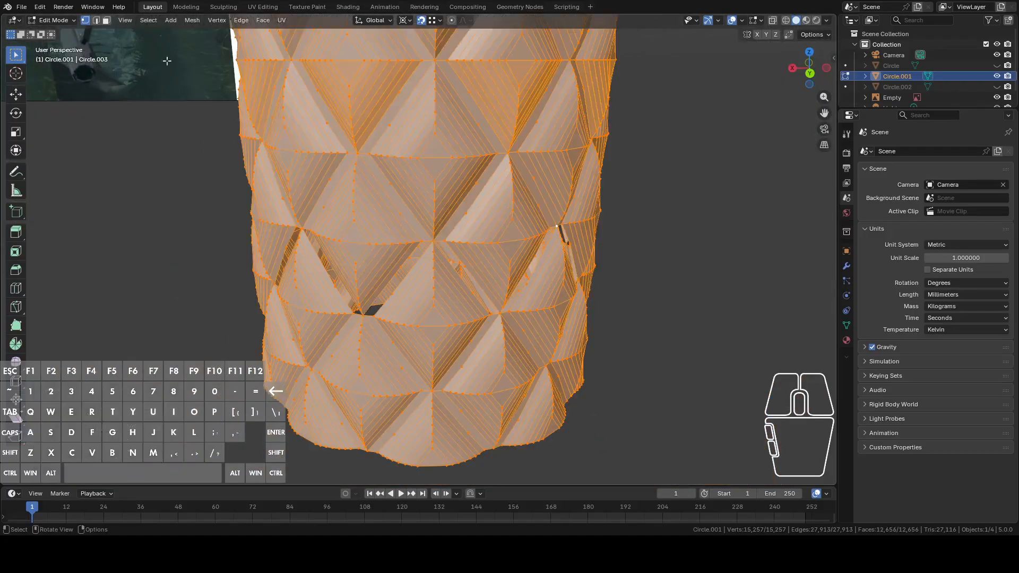
{"action": "left_click", "coordinate": [192, 20]}
{"action": "mouse_move", "coordinate": [233, 268]}
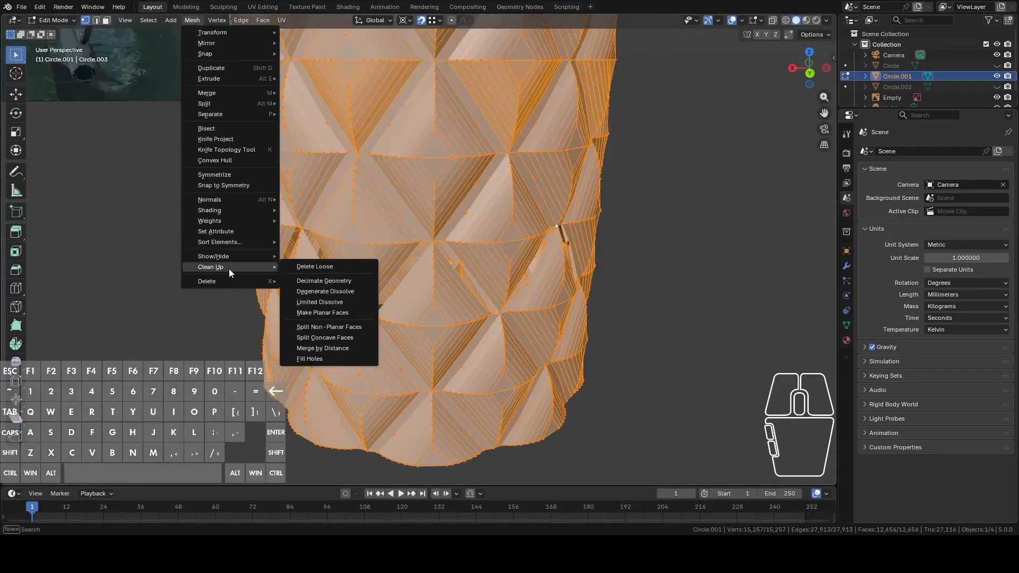
{"action": "left_click", "coordinate": [328, 348]}
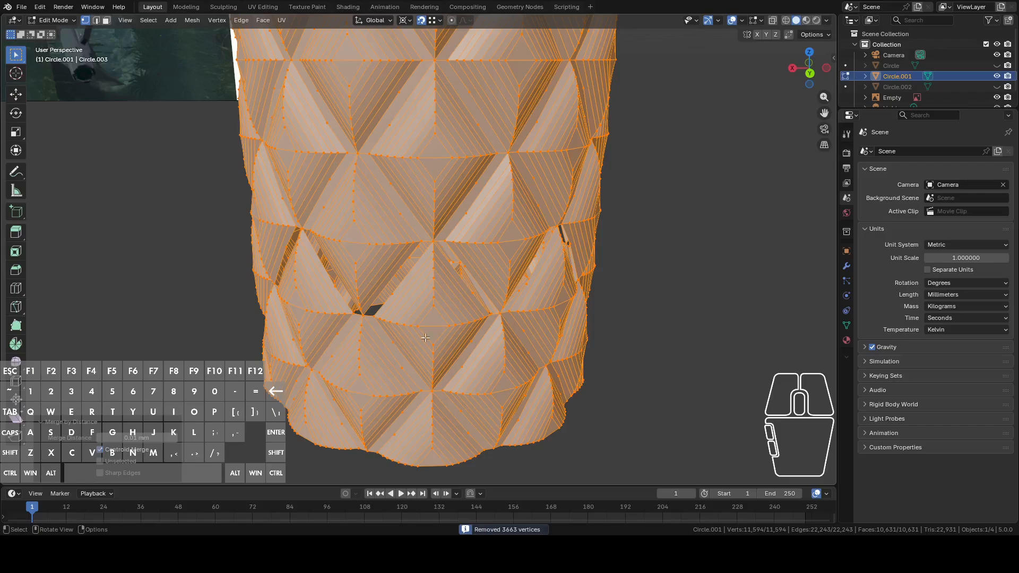
In edge selection, select the border edges of one open slit between the joined bands and fill it with a face
{"action": "scroll", "coordinate": [467, 326], "scroll_direction": "up", "scroll_amount": 4}
{"action": "left_click", "coordinate": [468, 313]}
{"action": "key", "text": "2"}
{"action": "left_click", "coordinate": [426, 264]}
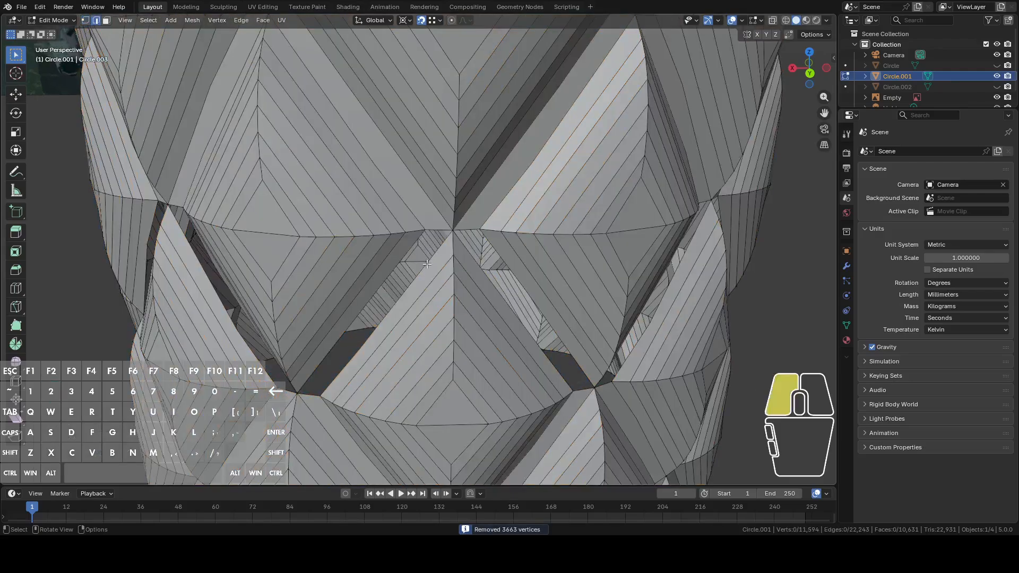
{"action": "middle_click_drag", "start_coordinate": [426, 264], "coordinate": [475, 140]}
{"action": "middle_click_drag", "start_coordinate": [657, 107], "coordinate": [396, 191]}
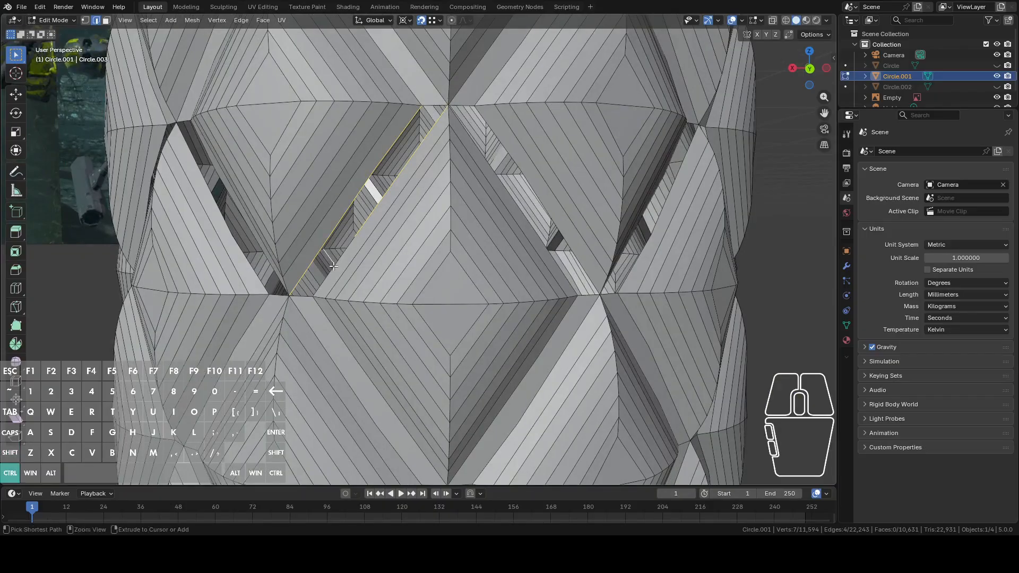
{"action": "key", "text": "f"}
Fill the slits on both sides of the second upward-pointing diamond in the joint, one face per slit
{"action": "middle_click_drag", "start_coordinate": [333, 262], "coordinate": [278, 232]}
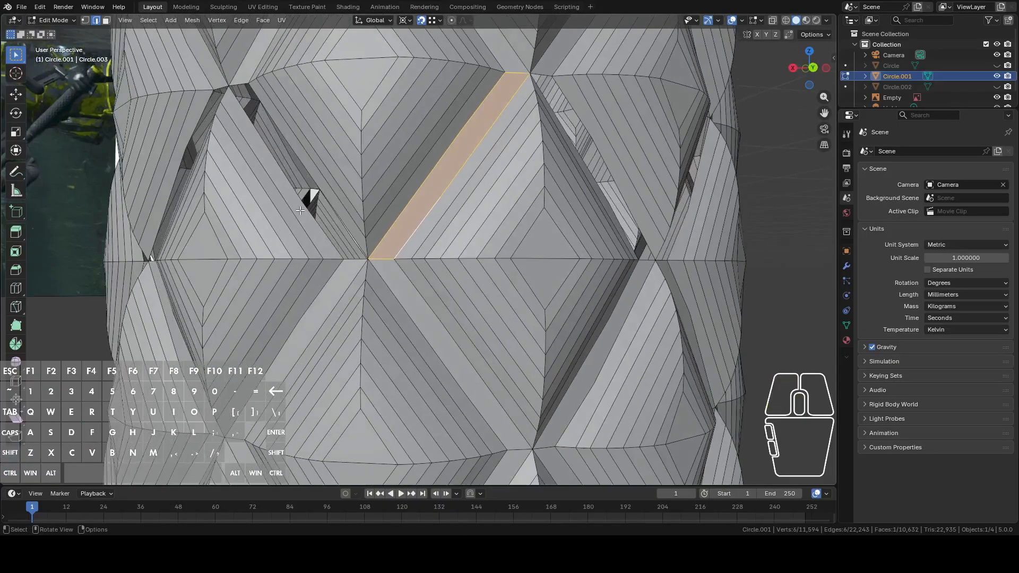
{"action": "left_click", "coordinate": [301, 211]}
{"action": "left_click", "coordinate": [327, 200], "text": "shift"}
{"action": "middle_click_drag", "start_coordinate": [327, 200], "coordinate": [376, 195]}
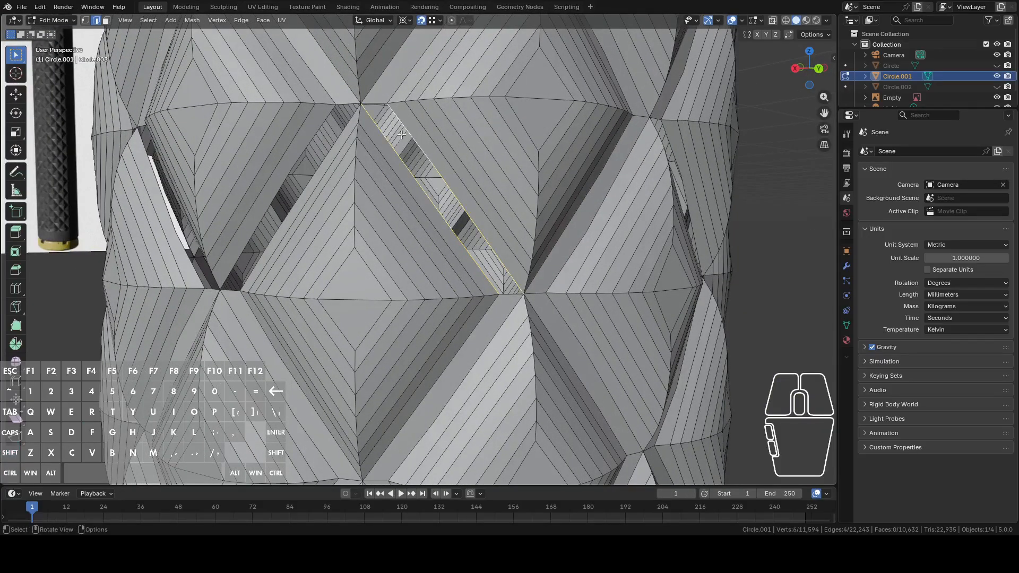
{"action": "key", "text": "f"}
{"action": "left_click", "coordinate": [342, 126]}
{"action": "left_click", "coordinate": [316, 123], "text": "shift"}
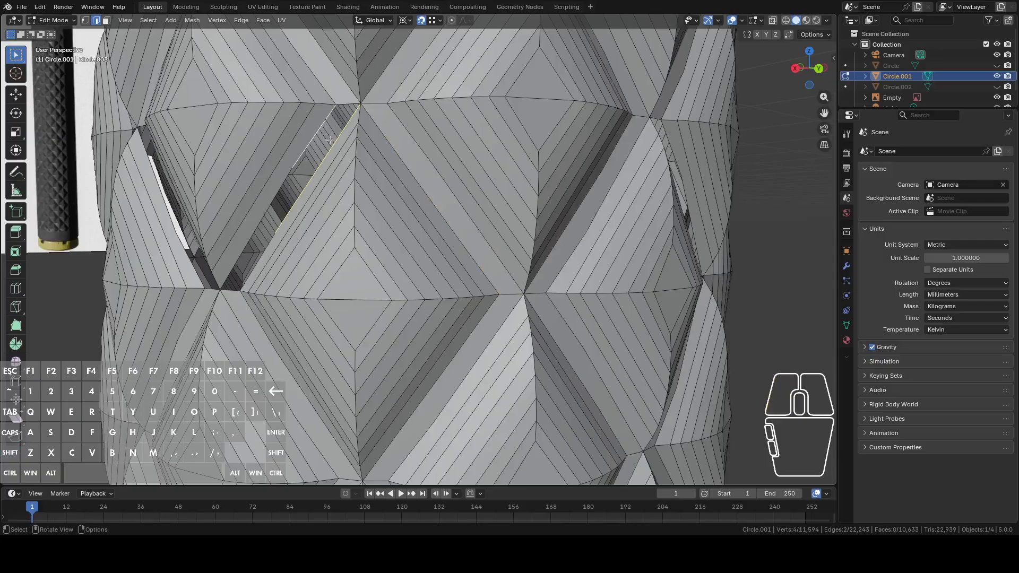
{"action": "middle_click_drag", "start_coordinate": [316, 123], "coordinate": [357, 134]}
{"action": "left_click", "coordinate": [392, 216], "text": "shift"}
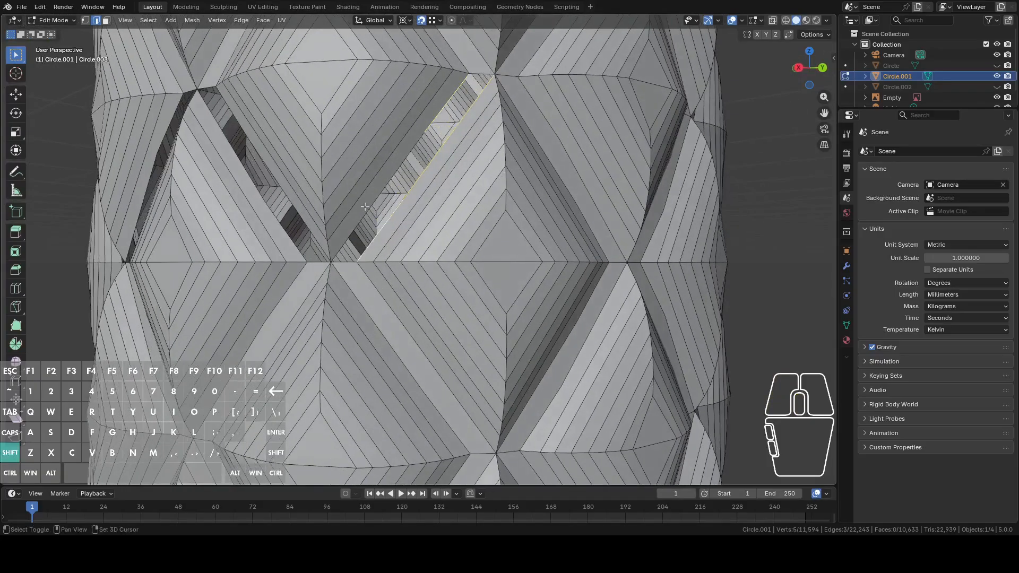
{"action": "left_click", "coordinate": [366, 206], "text": "shift"}
{"action": "key", "text": "f"}
Fill both open slits flanking the third upward-pointing diamond around the handle with one face each
{"action": "left_click", "coordinate": [289, 234]}
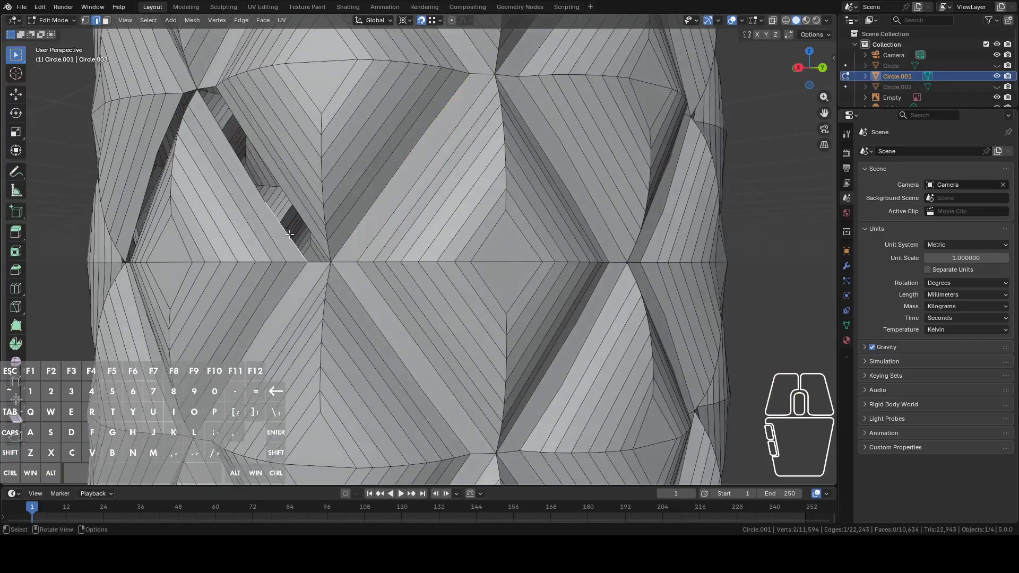
{"action": "middle_click_drag", "start_coordinate": [305, 222], "coordinate": [303, 178]}
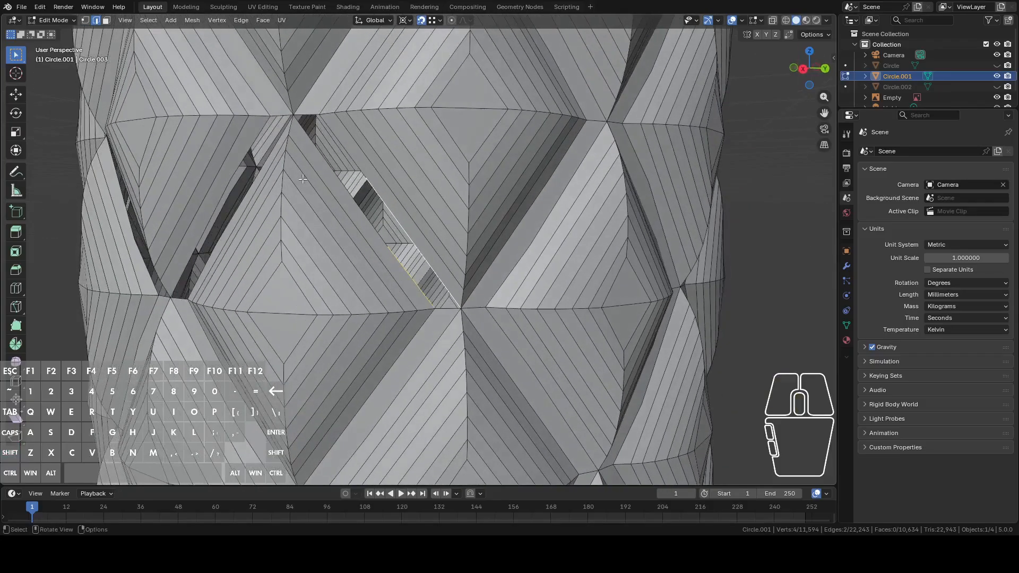
{"action": "left_click", "coordinate": [322, 167], "text": "shift"}
{"action": "key", "text": "f"}
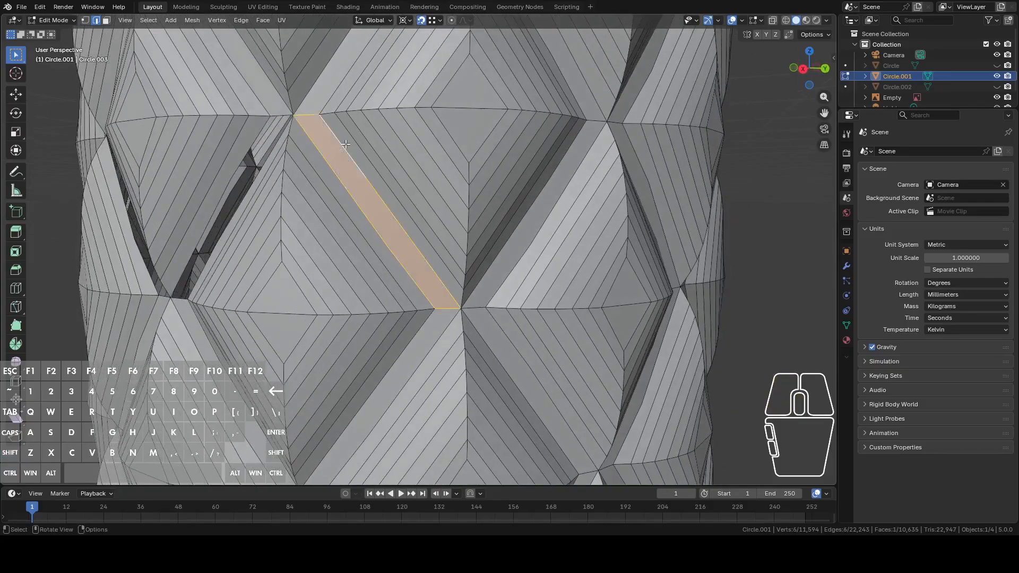
{"action": "middle_click_drag", "start_coordinate": [343, 144], "coordinate": [373, 150]}
{"action": "left_click", "coordinate": [388, 171]}
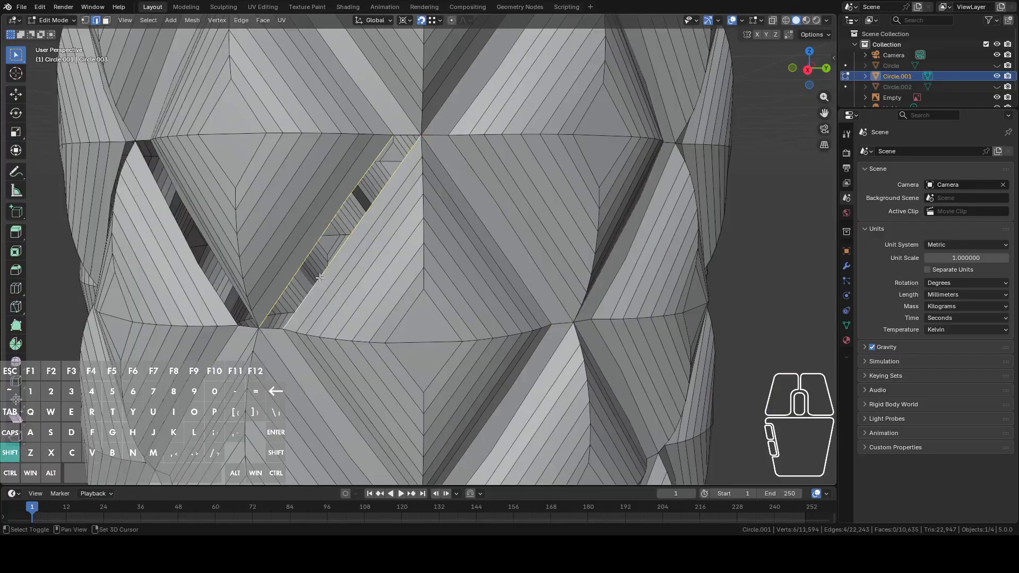
{"action": "key", "text": "f"}
Close the two slits beside the fourth upward-pointing diamond by filling each between its border edges
{"action": "middle_click_drag", "start_coordinate": [319, 277], "coordinate": [383, 252]}
{"action": "left_click", "coordinate": [410, 229]}
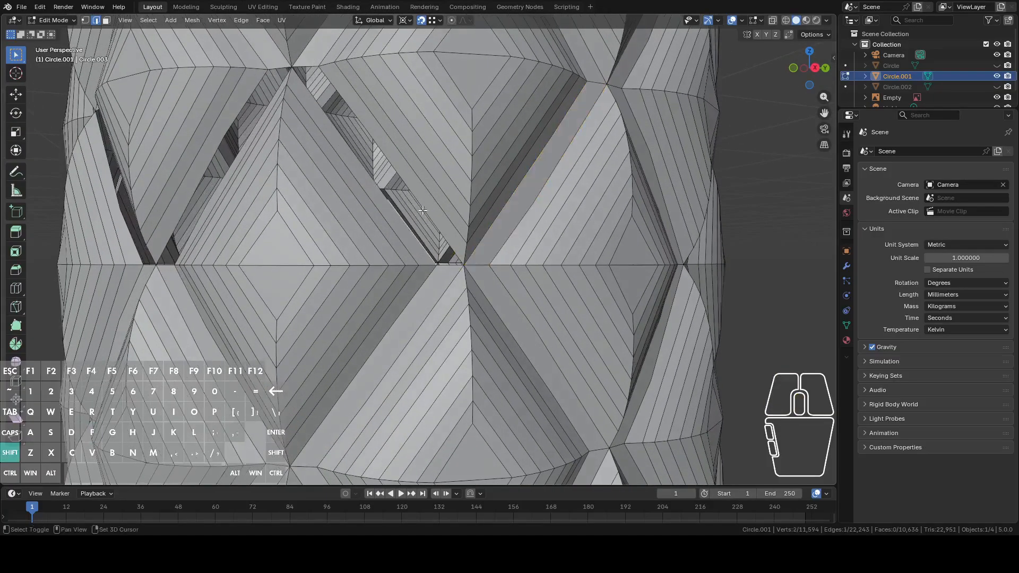
{"action": "left_click", "coordinate": [423, 209], "text": "shift"}
{"action": "middle_click_drag", "start_coordinate": [424, 210], "coordinate": [450, 209]}
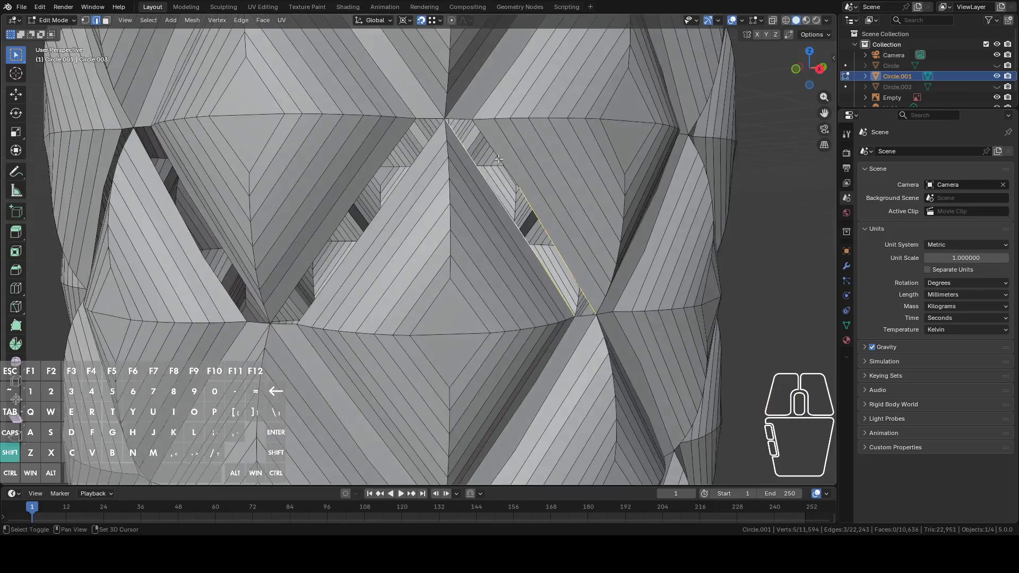
{"action": "key", "text": "f"}
{"action": "left_click", "coordinate": [425, 155], "text": "alt"}
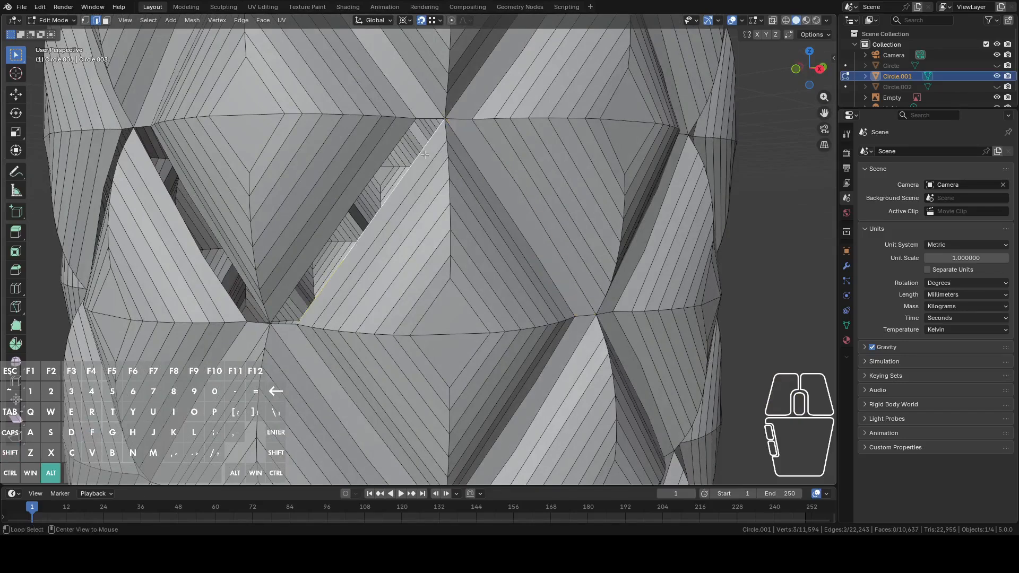
{"action": "left_click", "coordinate": [378, 160], "text": "alt+shift"}
{"action": "key", "text": "f"}
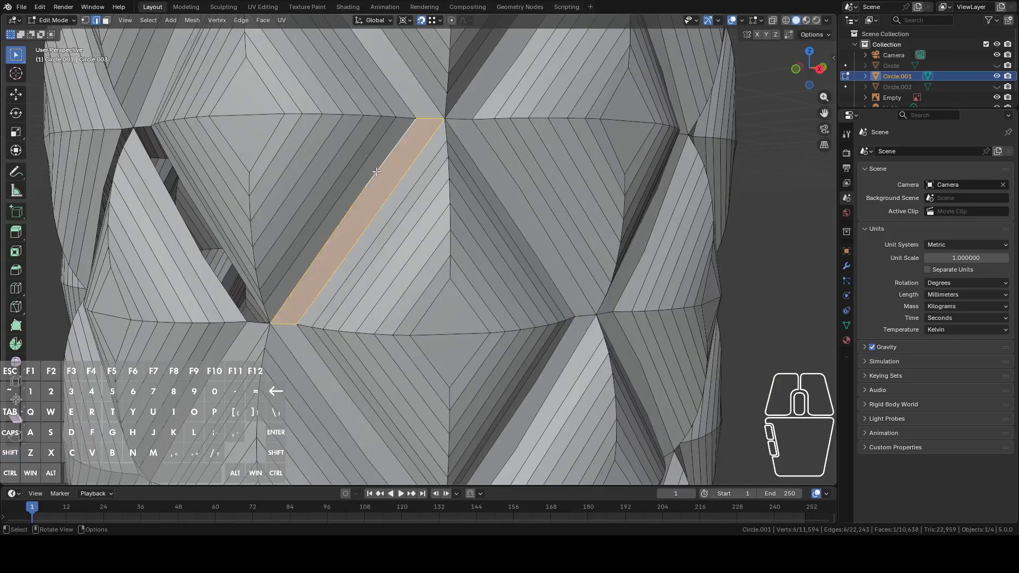
{"action": "middle_click_drag", "start_coordinate": [381, 166], "coordinate": [404, 179]}
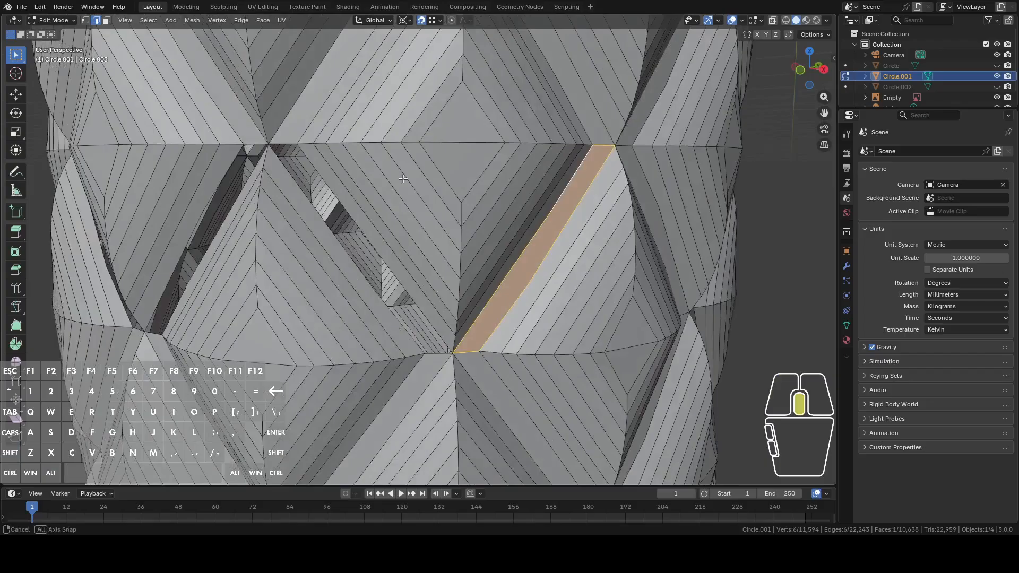
{"action": "left_click", "coordinate": [358, 254], "text": "alt+shift"}
{"action": "middle_click_drag", "start_coordinate": [358, 254], "coordinate": [422, 201]}
{"action": "key", "text": "f"}
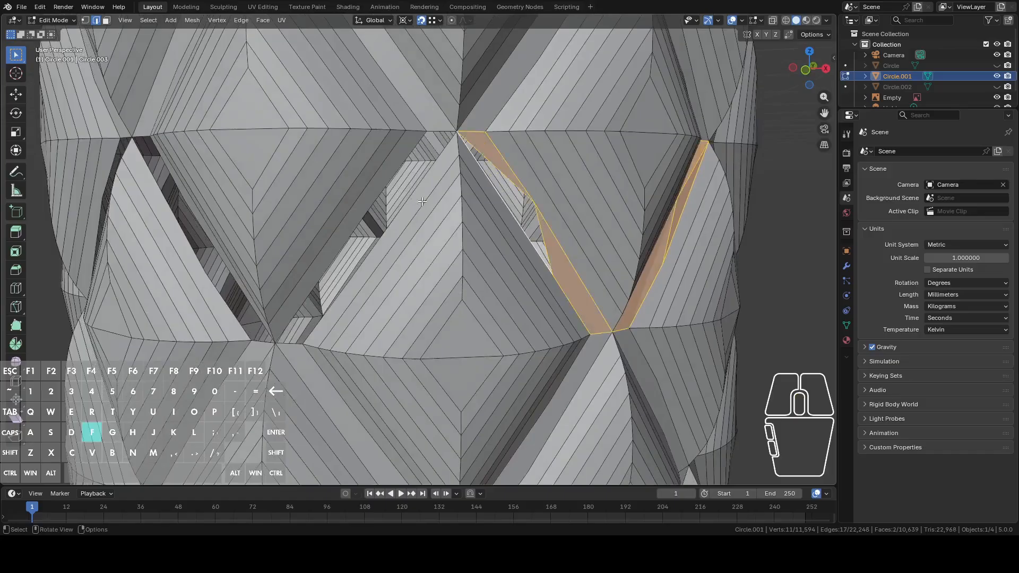
{"action": "key", "text": "ctrl+z"}
Reselect only the slit borders beside the fifth upward-pointing diamond and fill both slits with separate faces
{"action": "middle_click_drag", "start_coordinate": [492, 214], "coordinate": [560, 210]}
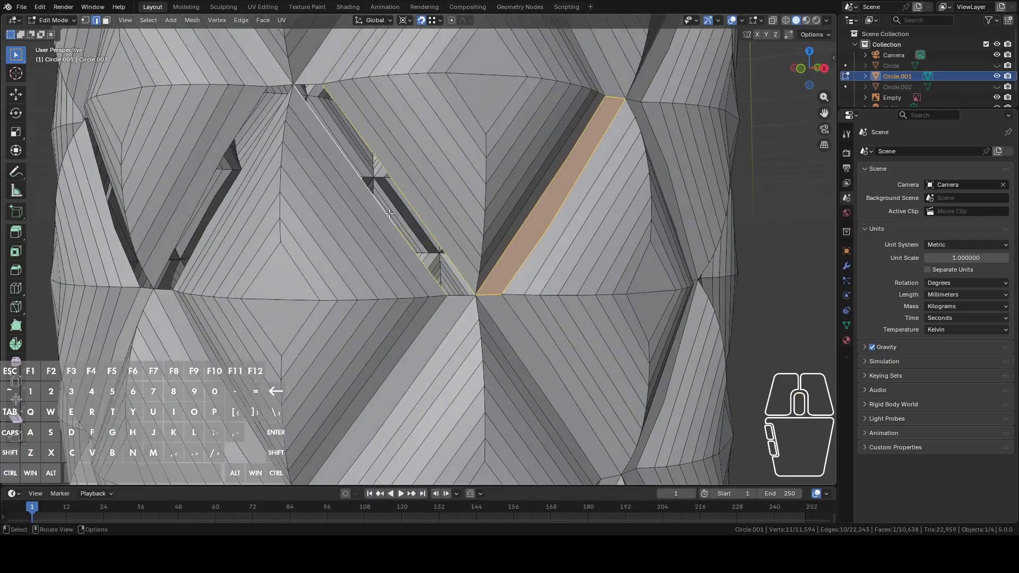
{"action": "left_click", "coordinate": [410, 204]}
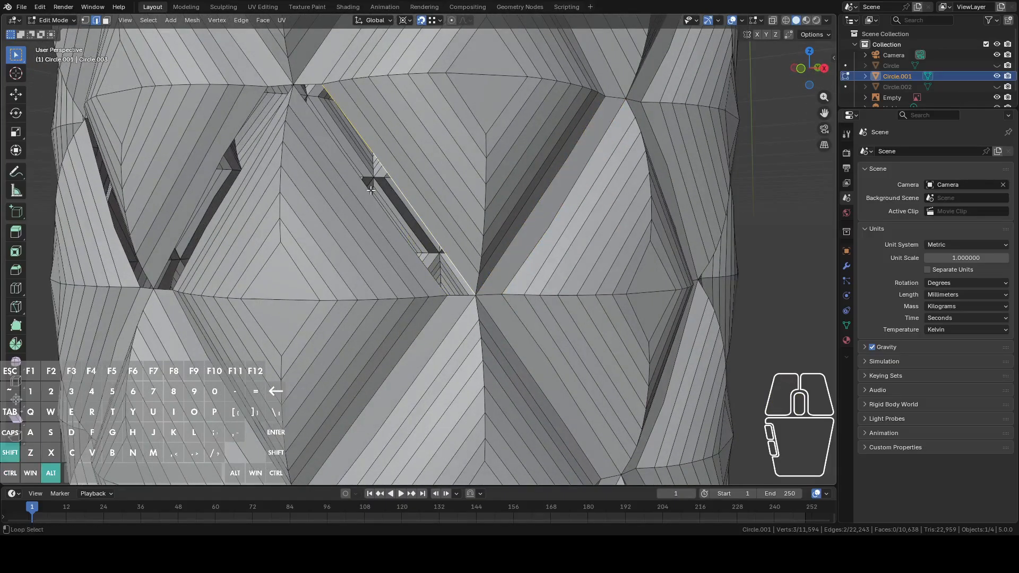
{"action": "left_click", "coordinate": [370, 190], "text": "alt+shift"}
{"action": "key", "text": "f"}
{"action": "middle_click_drag", "start_coordinate": [357, 191], "coordinate": [402, 202]}
{"action": "left_click", "coordinate": [429, 211]}
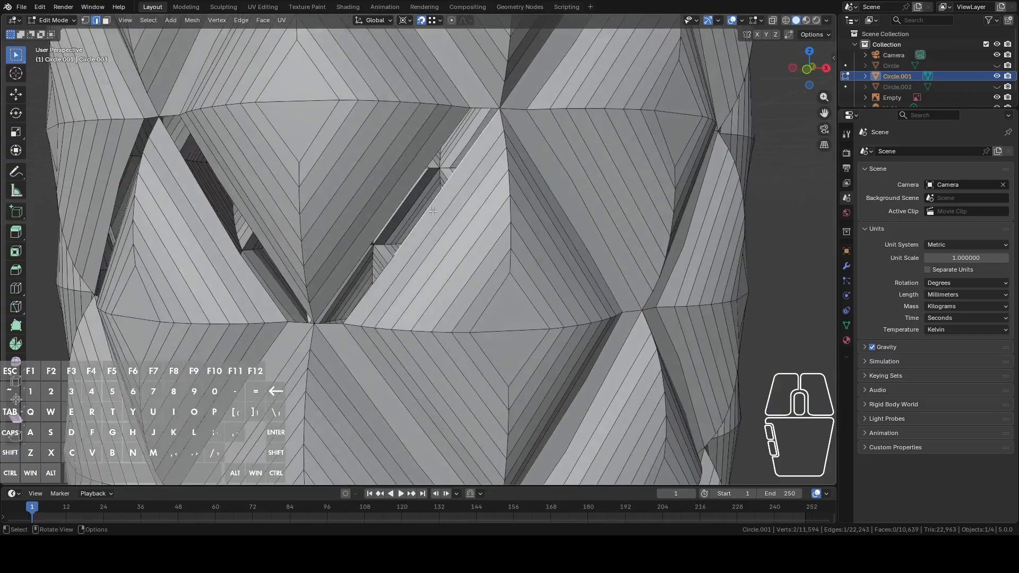
{"action": "left_click", "coordinate": [430, 211], "text": "alt"}
{"action": "left_click", "coordinate": [408, 188], "text": "alt+shift"}
{"action": "key", "text": "f"}
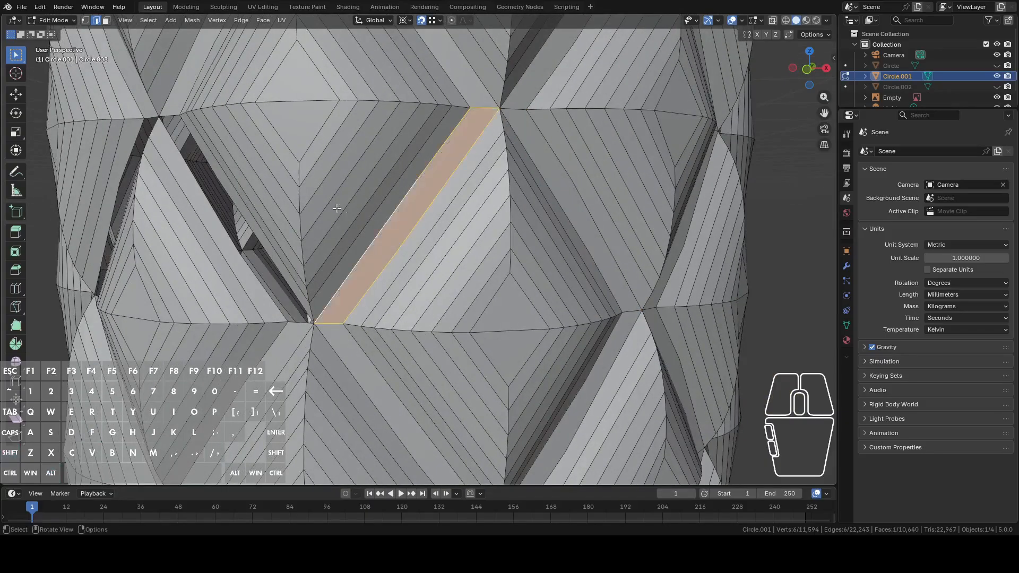
Fill the two slits flanking the sixth upward-pointing diamond in the joint with one face each
{"action": "middle_click_drag", "start_coordinate": [408, 188], "coordinate": [470, 229]}
{"action": "left_click", "coordinate": [470, 230]}
{"action": "left_click", "coordinate": [456, 231], "text": "alt"}
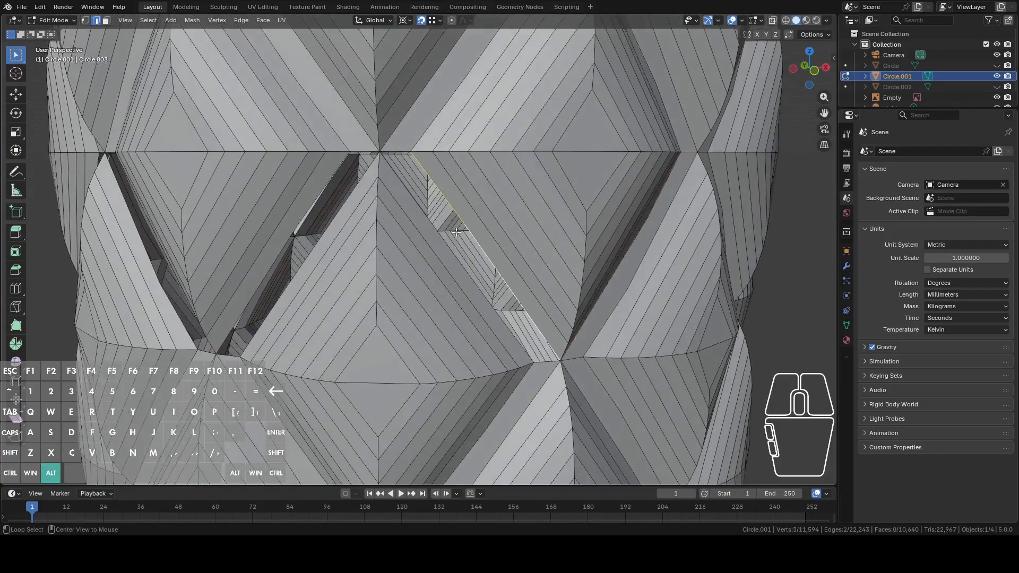
{"action": "key", "text": "f"}
{"action": "left_click", "coordinate": [324, 229], "text": "alt"}
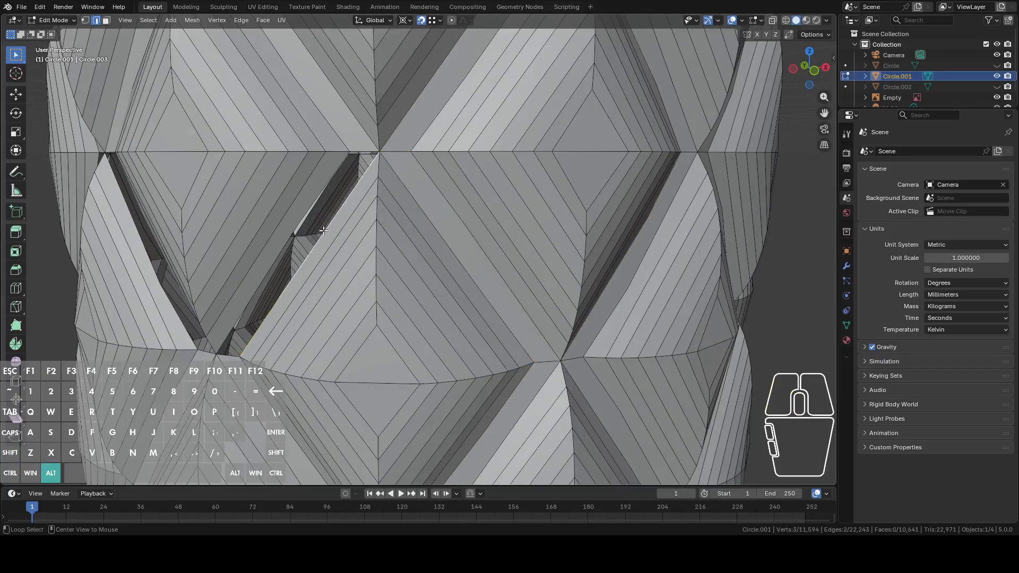
{"action": "left_click", "coordinate": [308, 215], "text": "alt+shift"}
{"action": "key", "text": "f"}
Fill the slits on both sides of the seventh upward-pointing diamond, using each slit's border edges
{"action": "middle_click_drag", "start_coordinate": [308, 217], "coordinate": [407, 223]}
{"action": "left_click", "coordinate": [404, 191], "text": "alt"}
{"action": "left_click", "coordinate": [374, 198], "text": "alt+shift"}
{"action": "key", "text": "f"}
{"action": "left_click", "coordinate": [447, 213], "text": "alt"}
{"action": "left_click", "coordinate": [420, 198], "text": "alt+shift"}
{"action": "key", "text": "f"}
Close both slits beside the eighth upward-pointing diamond with one face each
{"action": "left_click", "coordinate": [426, 220], "text": "alt"}
{"action": "left_click", "coordinate": [406, 235], "text": "alt+shift"}
{"action": "key", "text": "f"}
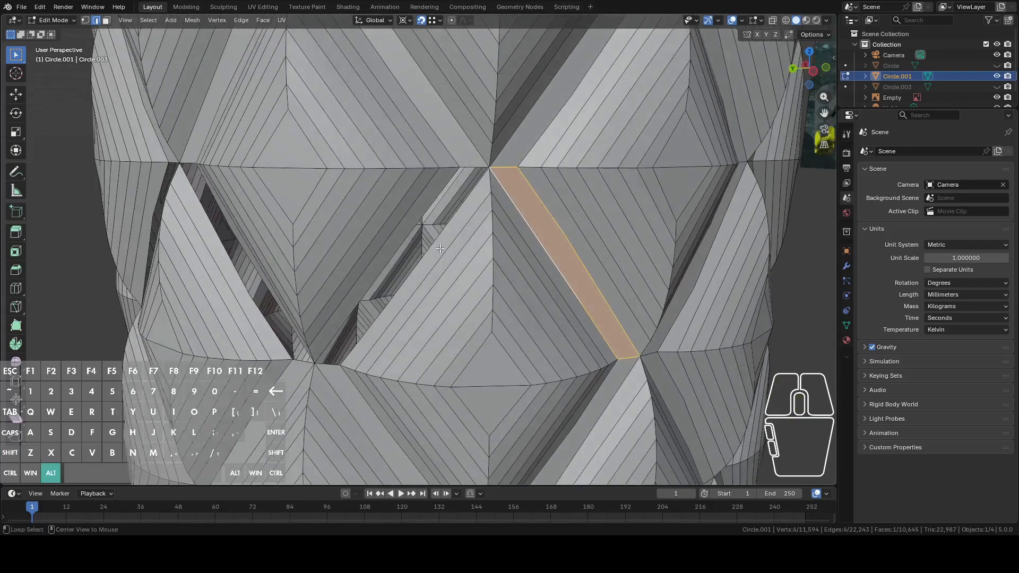
{"action": "left_click", "coordinate": [424, 231], "text": "alt"}
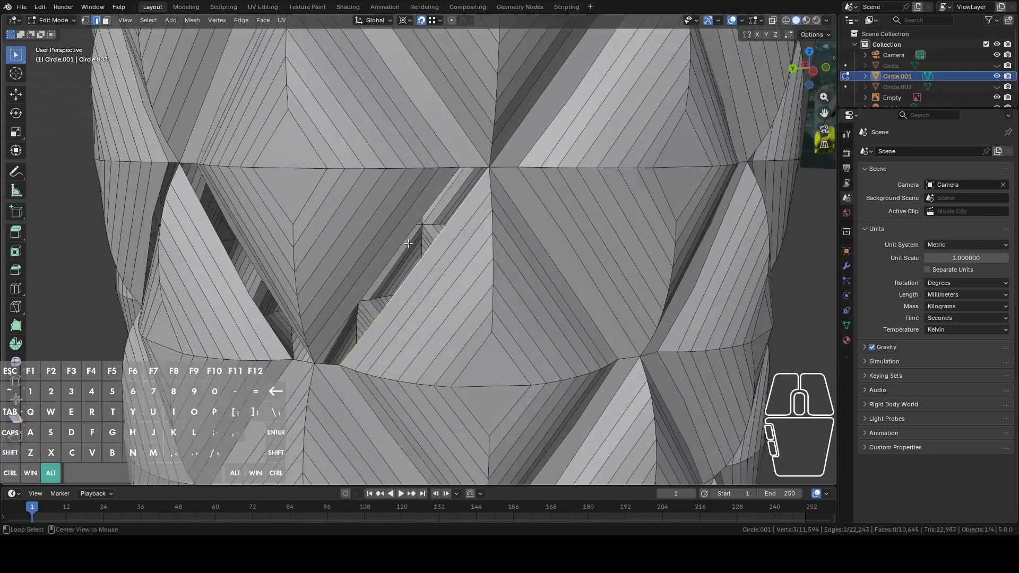
{"action": "left_click", "coordinate": [398, 239], "text": "alt+shift"}
{"action": "key", "text": "f"}
Fill the two slits flanking the ninth upward-pointing diamond with separate faces
{"action": "middle_click_drag", "start_coordinate": [399, 239], "coordinate": [466, 249]}
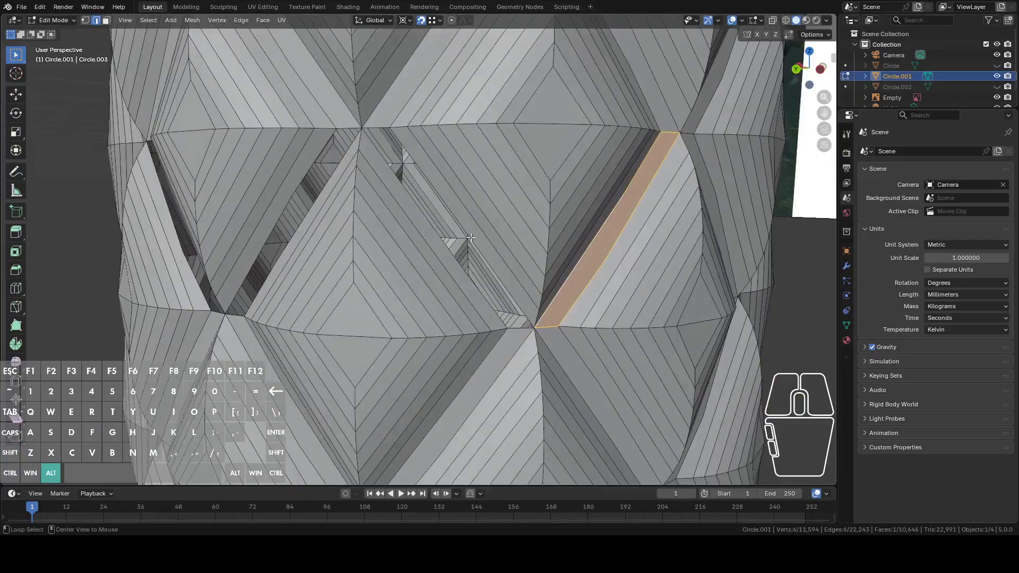
{"action": "left_click", "coordinate": [471, 238], "text": "alt"}
{"action": "key", "text": "f"}
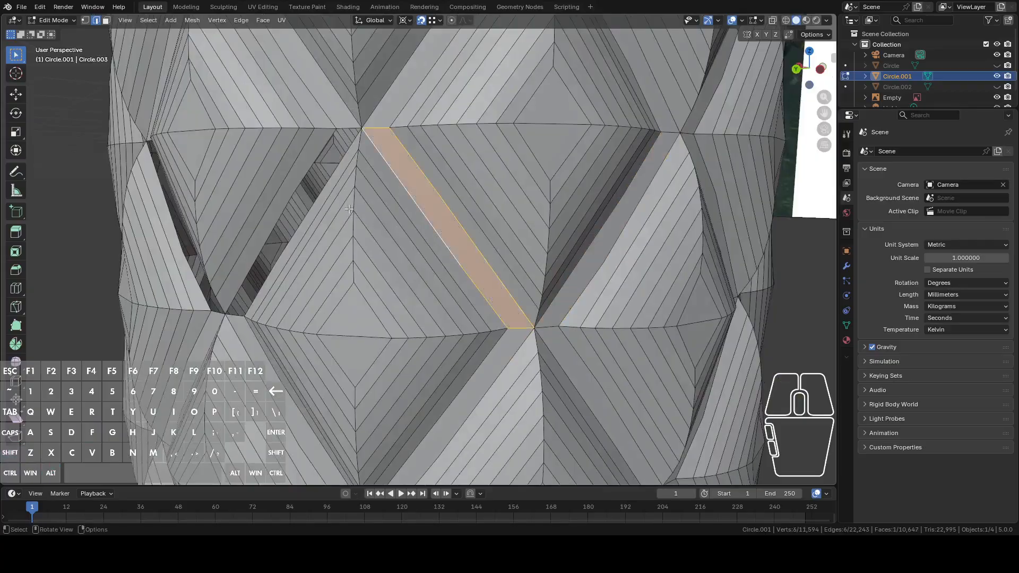
{"action": "middle_click_drag", "start_coordinate": [435, 239], "coordinate": [434, 225]}
{"action": "left_click", "coordinate": [435, 229], "text": "alt"}
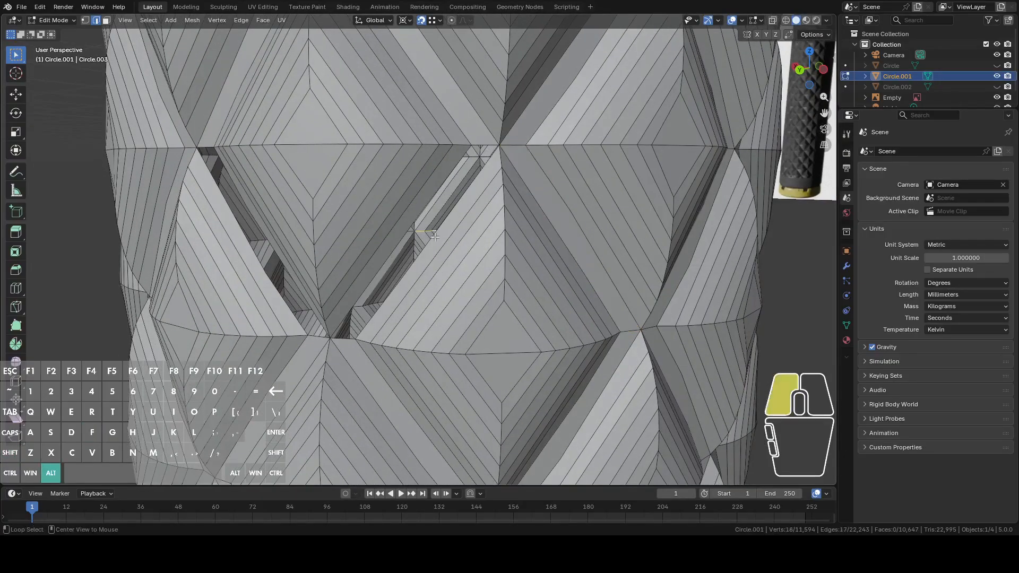
{"action": "key", "text": "f"}
Fill the last open slit in the joint with a face from its two border edges, and finish editing the mesh
{"action": "middle_click_drag", "start_coordinate": [405, 230], "coordinate": [446, 227]}
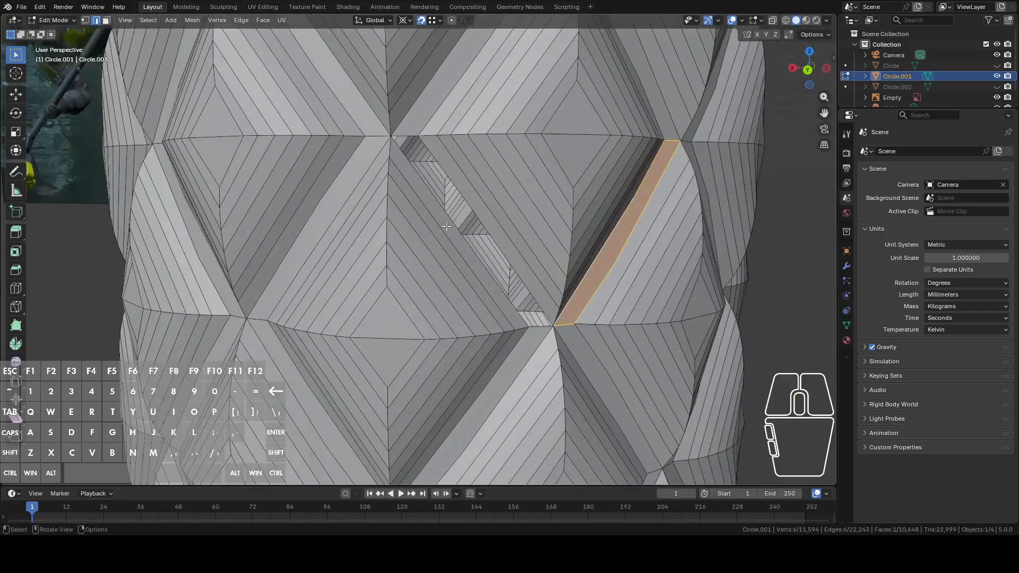
{"action": "left_click", "coordinate": [472, 211], "text": "alt"}
{"action": "left_click", "coordinate": [453, 222], "text": "alt+shift"}
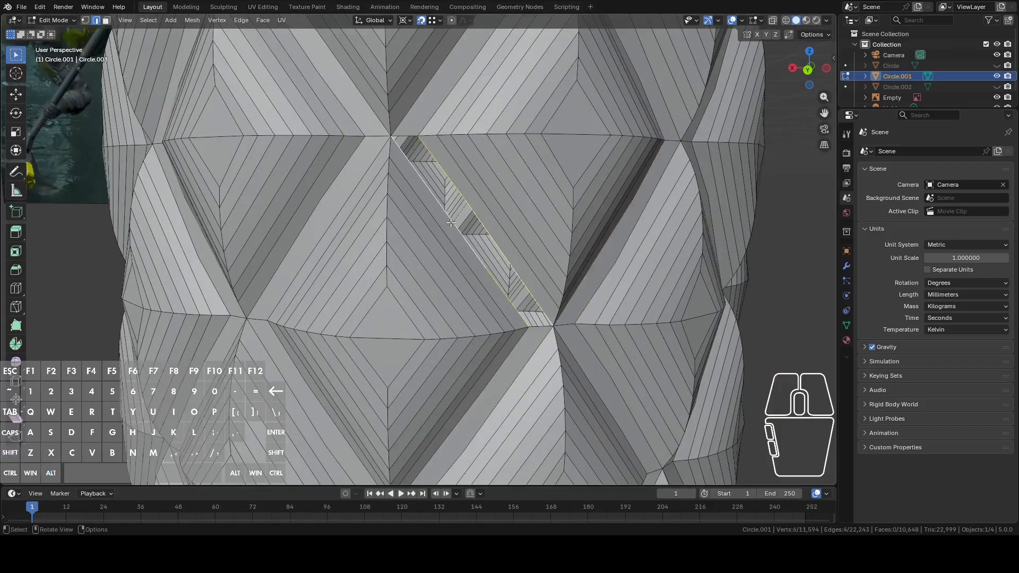
{"action": "key", "text": "f"}
{"action": "scroll", "coordinate": [474, 227], "scroll_direction": "down", "scroll_amount": 4}
{"action": "scroll", "coordinate": [476, 229], "scroll_direction": "down", "scroll_amount": 4}
{"action": "key", "text": "Tab"}
{"action": "scroll", "coordinate": [557, 223], "scroll_direction": "down", "scroll_amount": 6}
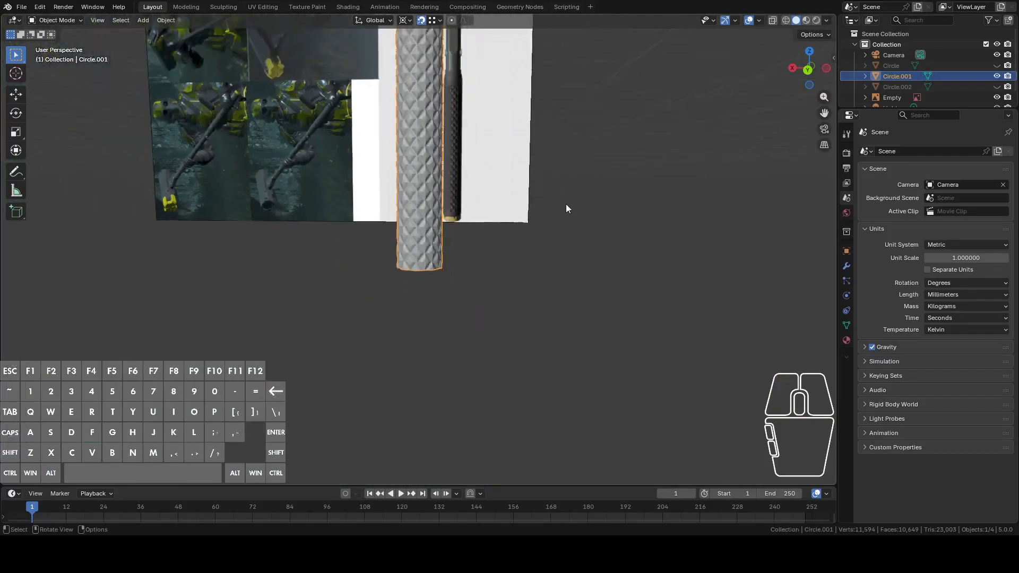
Extrude the inner rim loop of the grip's upper opening about 397 mm down along Z, through the grip
{"action": "middle_click_drag", "start_coordinate": [566, 205], "coordinate": [542, 278]}
{"action": "key", "text": "Tab"}
{"action": "scroll", "coordinate": [550, 223], "scroll_direction": "up", "scroll_amount": 4}
{"action": "middle_click_drag", "start_coordinate": [556, 151], "coordinate": [510, 291], "text": "shift"}
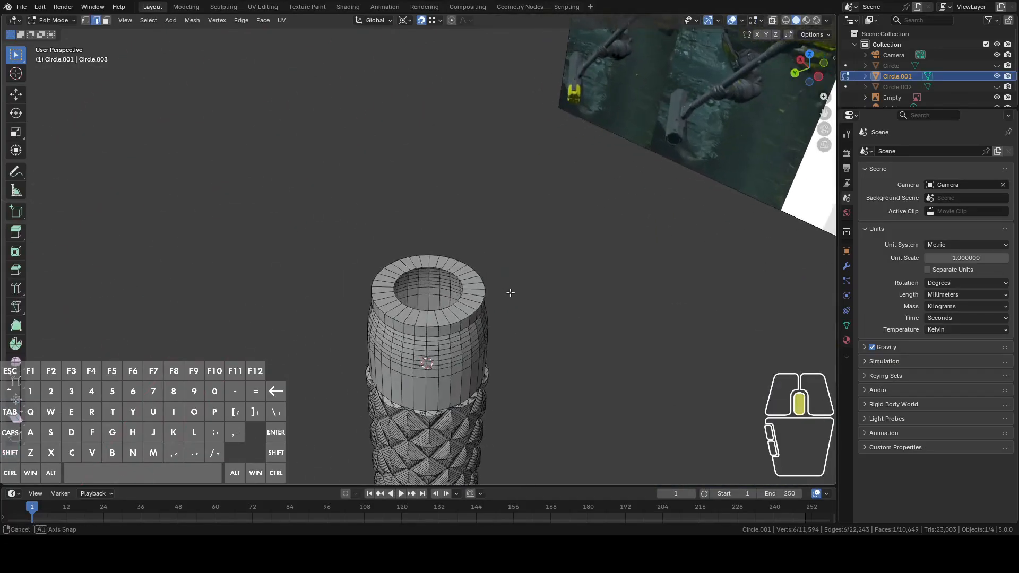
{"action": "key", "text": "1"}
{"action": "left_click", "coordinate": [433, 268], "text": "alt"}
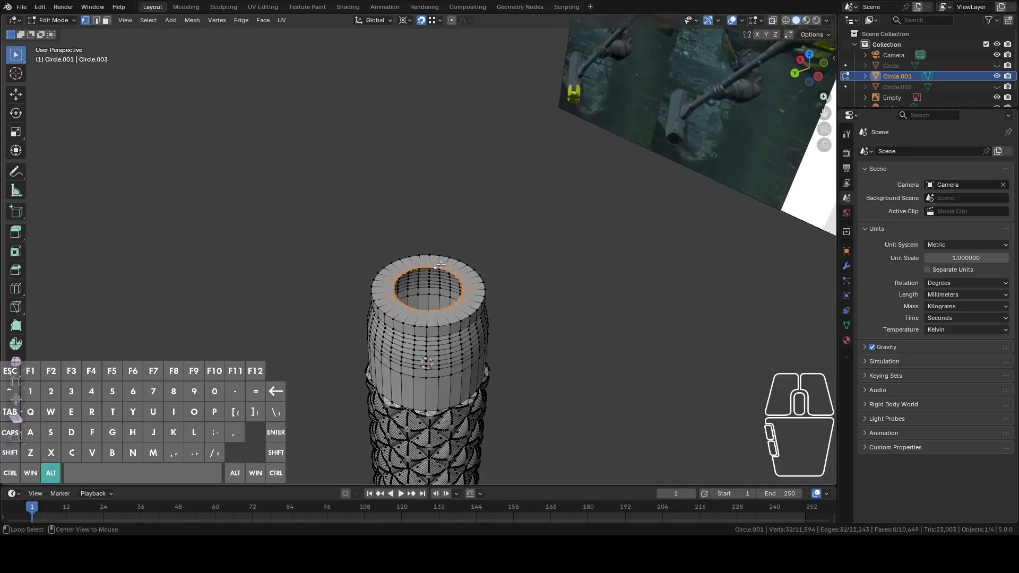
{"action": "scroll", "coordinate": [600, 259], "scroll_direction": "down", "scroll_amount": 3}
{"action": "scroll", "coordinate": [673, 247], "scroll_direction": "down", "scroll_amount": 4}
{"action": "middle_click_drag", "start_coordinate": [607, 336], "coordinate": [624, 208], "text": "shift"}
{"action": "middle_click_drag", "start_coordinate": [624, 208], "coordinate": [620, 152]}
{"action": "scroll", "coordinate": [595, 233], "scroll_direction": "up", "scroll_amount": 4}
{"action": "key", "text": "e"}
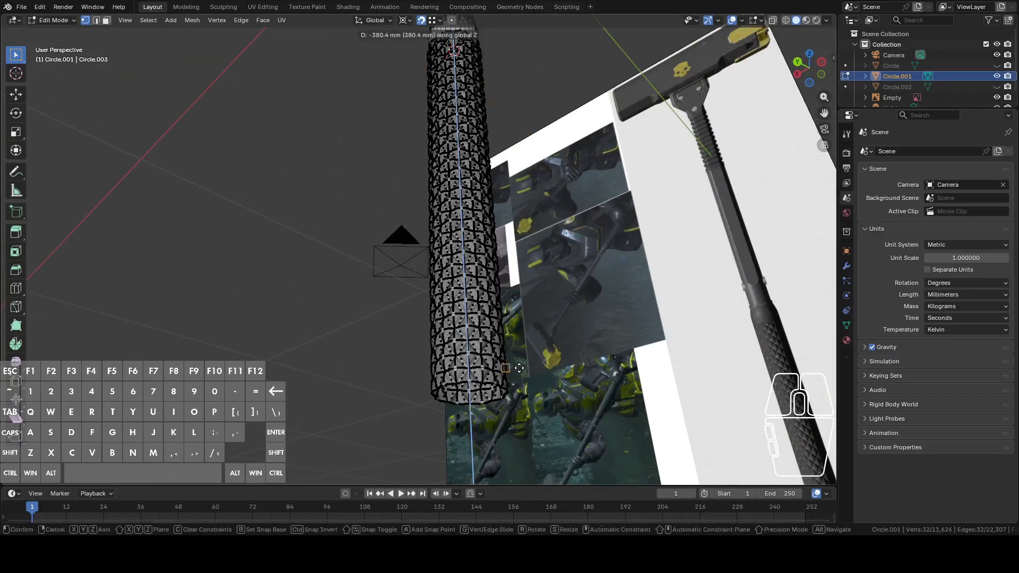
{"action": "left_click", "coordinate": [489, 383]}
{"action": "middle_click_drag", "start_coordinate": [577, 352], "coordinate": [573, 207]}
{"action": "scroll", "coordinate": [512, 211], "scroll_direction": "up", "scroll_amount": 4}
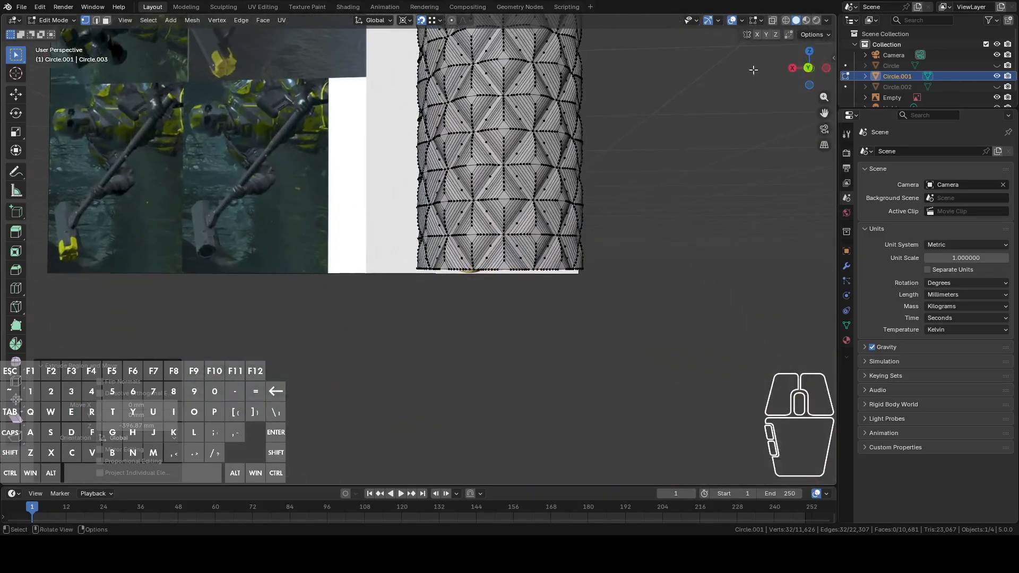
Compare the upper and lower ends of the knurled grip with the reference image in the back view
{"action": "left_click", "coordinate": [809, 69]}
{"action": "middle_click_drag", "start_coordinate": [660, 229], "coordinate": [640, 174], "text": "shift"}
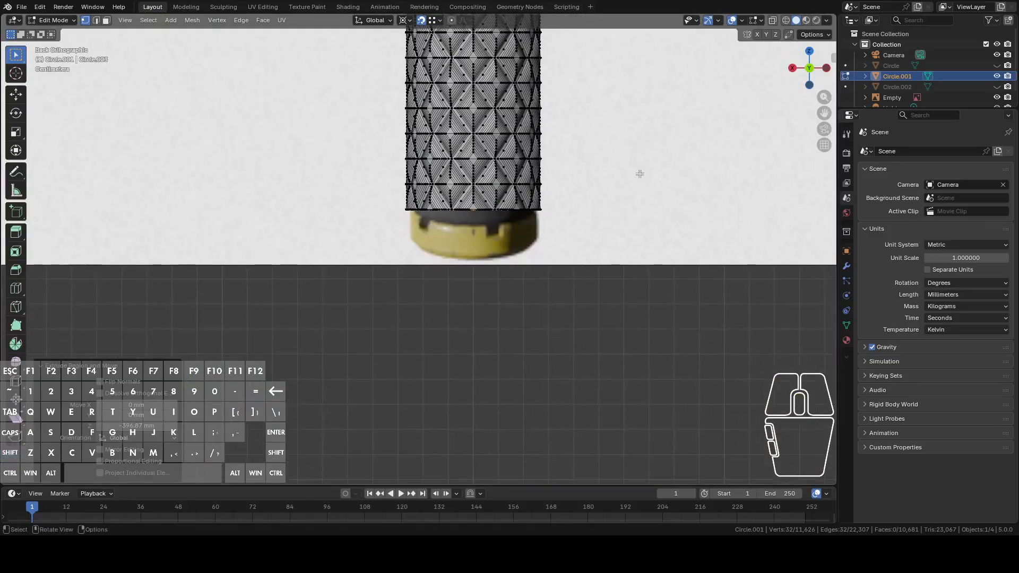
{"action": "scroll", "coordinate": [635, 191], "scroll_direction": "up", "scroll_amount": 3}
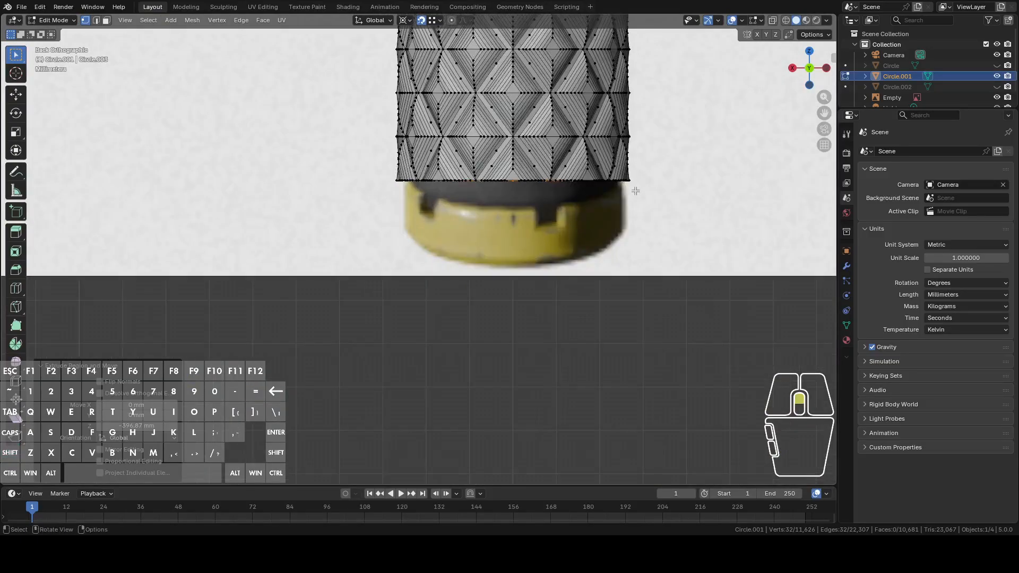
{"action": "scroll", "coordinate": [635, 190], "scroll_direction": "up", "scroll_amount": 1}
{"action": "left_click", "coordinate": [578, 180]}
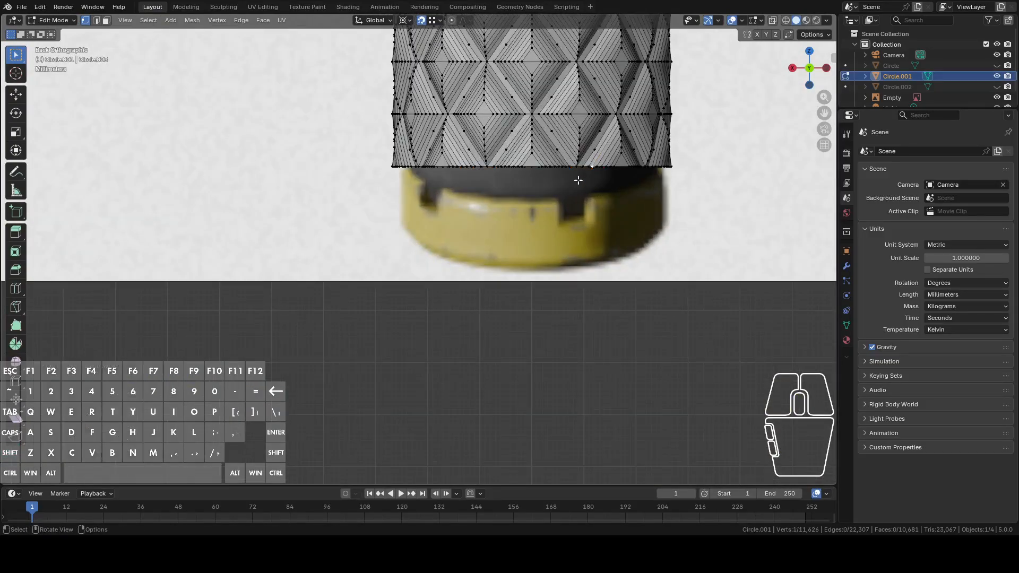
{"action": "scroll", "coordinate": [578, 180], "scroll_direction": "down", "scroll_amount": 8}
{"action": "middle_click_drag", "start_coordinate": [544, 90], "coordinate": [550, 364], "text": "shift"}
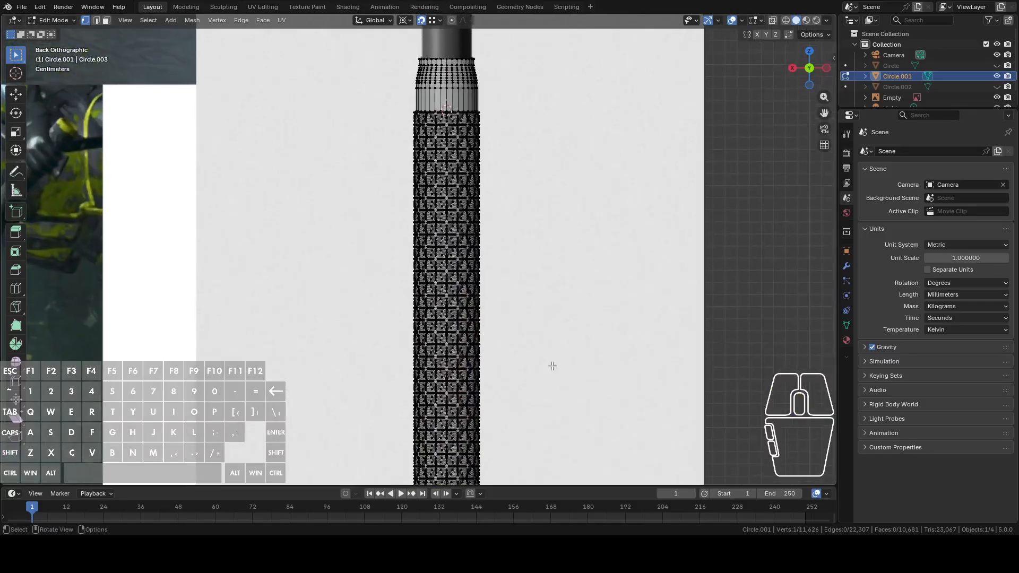
{"action": "scroll", "coordinate": [539, 343], "scroll_direction": "up", "scroll_amount": 7}
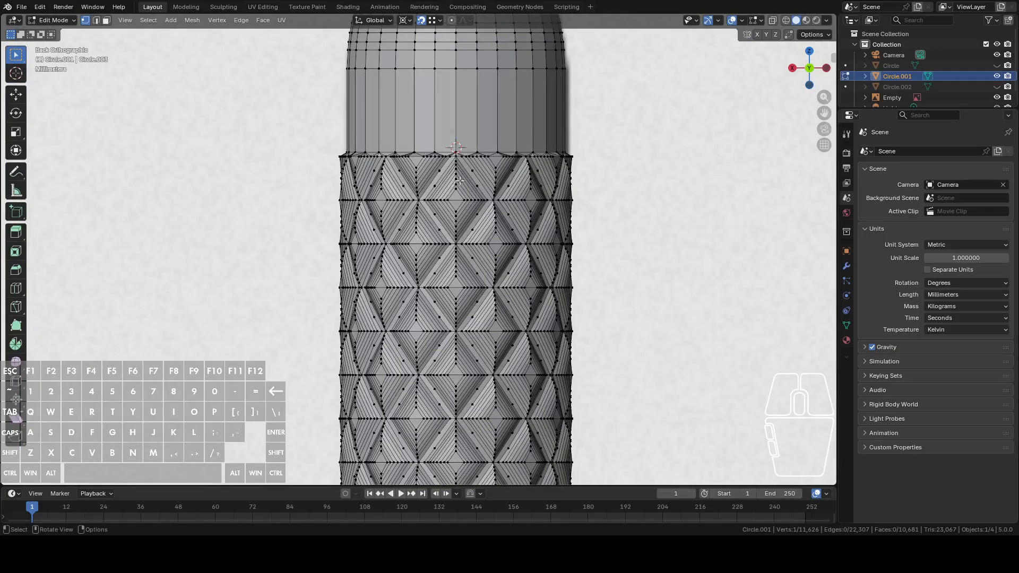
{"action": "scroll", "coordinate": [402, 68], "scroll_direction": "down", "scroll_amount": 8}
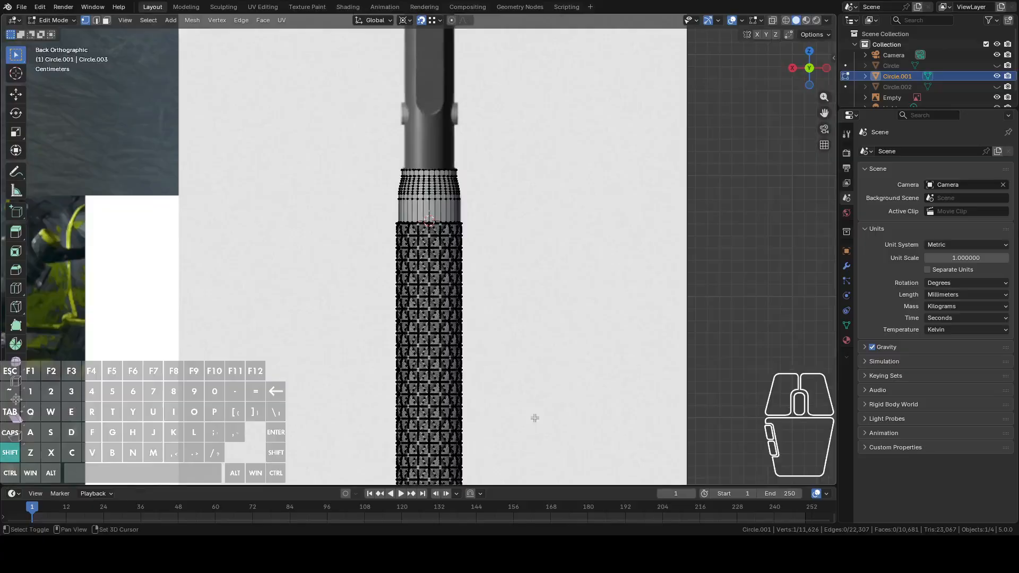
{"action": "middle_click_drag", "start_coordinate": [533, 416], "coordinate": [539, 37], "text": "shift"}
{"action": "scroll", "coordinate": [532, 257], "scroll_direction": "up", "scroll_amount": 6}
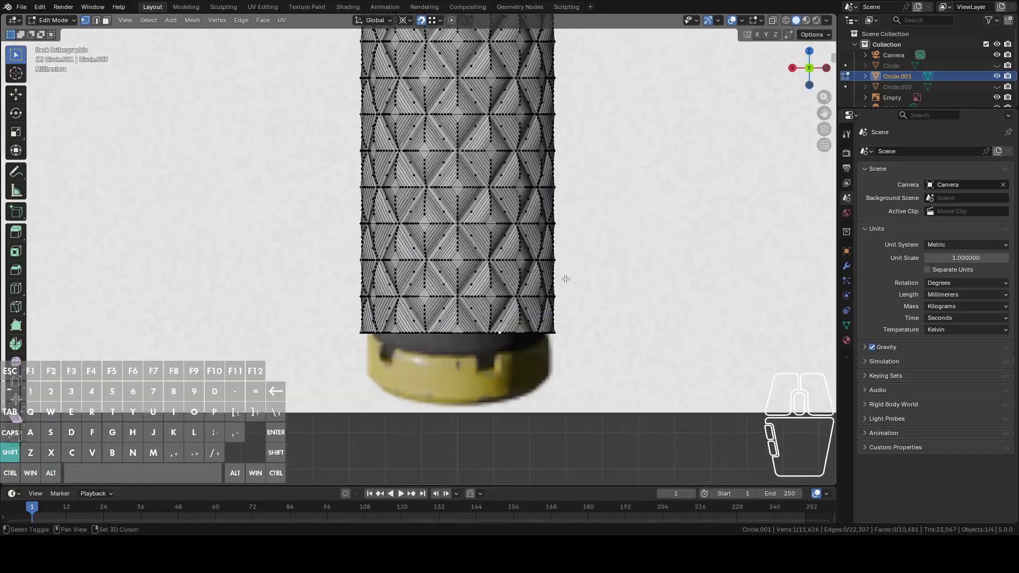
Hide the grip temporarily to examine the plain section and yellow end cap in the reference image
{"action": "key", "text": "Tab"}
{"action": "key", "text": "h"}
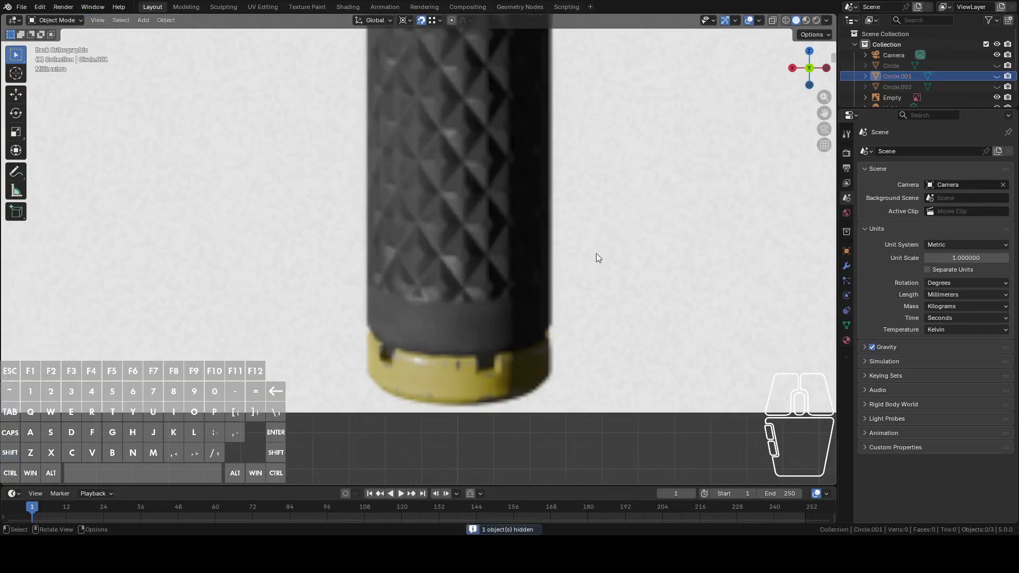
{"action": "key", "text": "ctrl+z"}
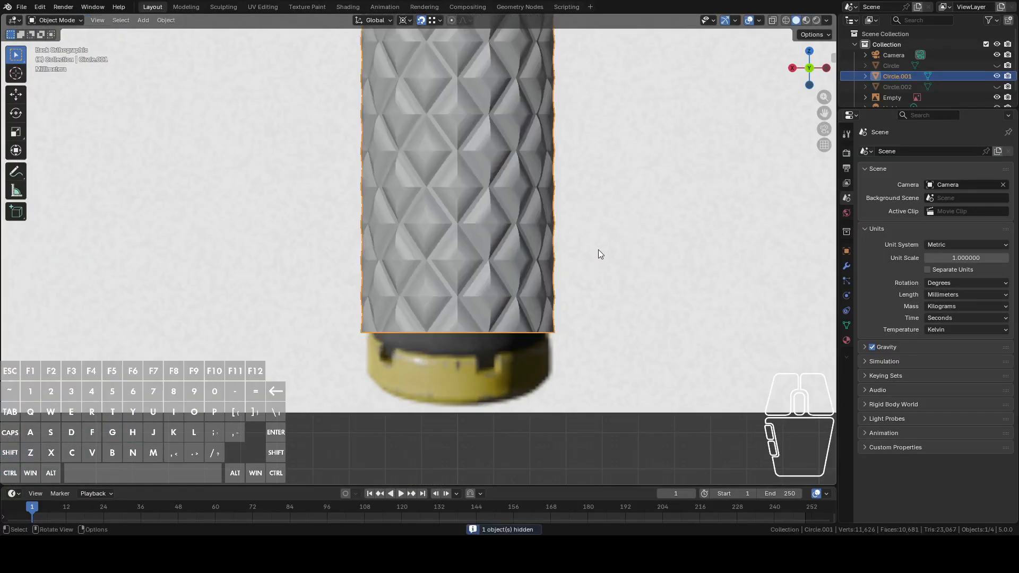
Try extruding the grip's lower border loop a short distance straight down along Z
{"action": "key", "text": "Tab"}
{"action": "left_click", "coordinate": [505, 335], "text": "alt"}
{"action": "middle_click_drag", "start_coordinate": [504, 335], "coordinate": [599, 243]}
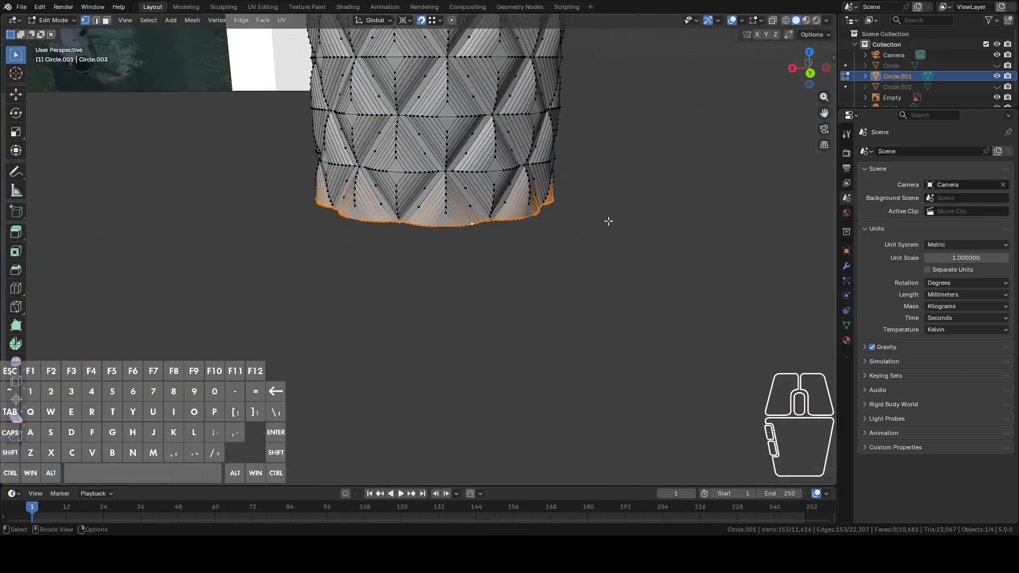
{"action": "key", "text": "e"}
{"action": "key", "text": "z"}
{"action": "left_click", "coordinate": [629, 426]}
Look through the vertex and edge commands for the extruded border, and undo the extrusion
{"action": "right_click", "coordinate": [603, 327]}
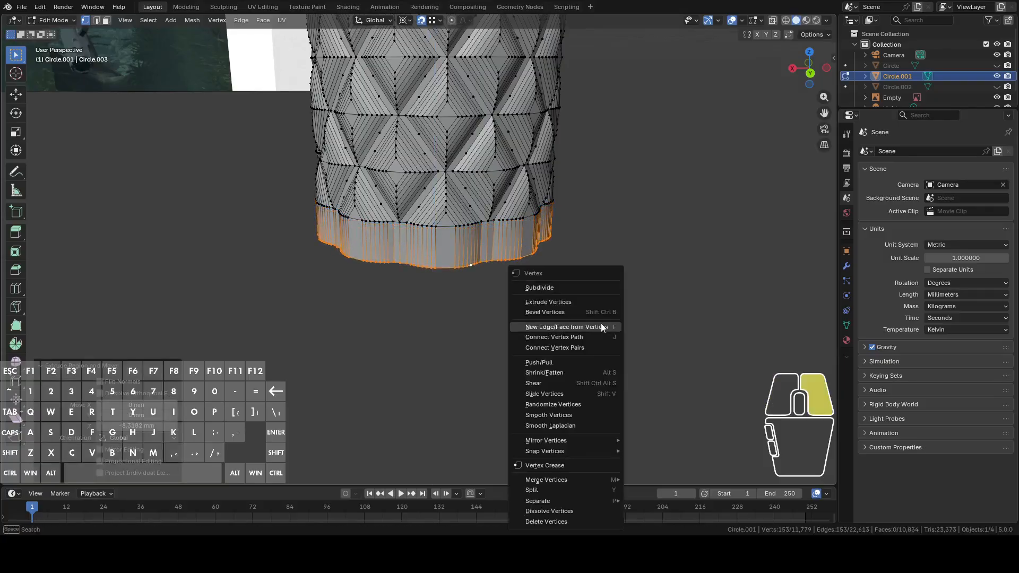
{"action": "right_click", "coordinate": [666, 163]}
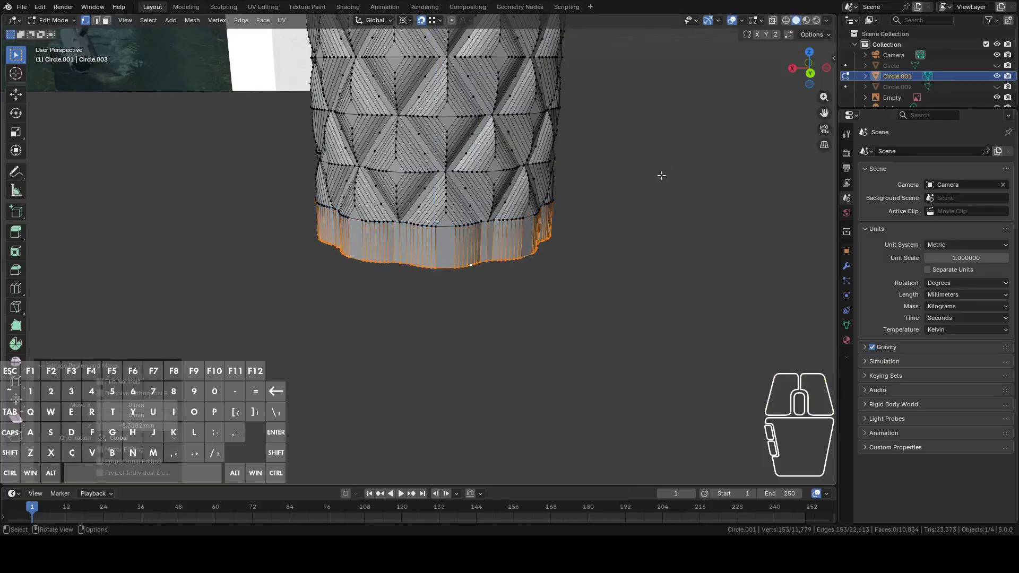
{"action": "key", "text": "2"}
{"action": "key", "text": "ctrl+e"}
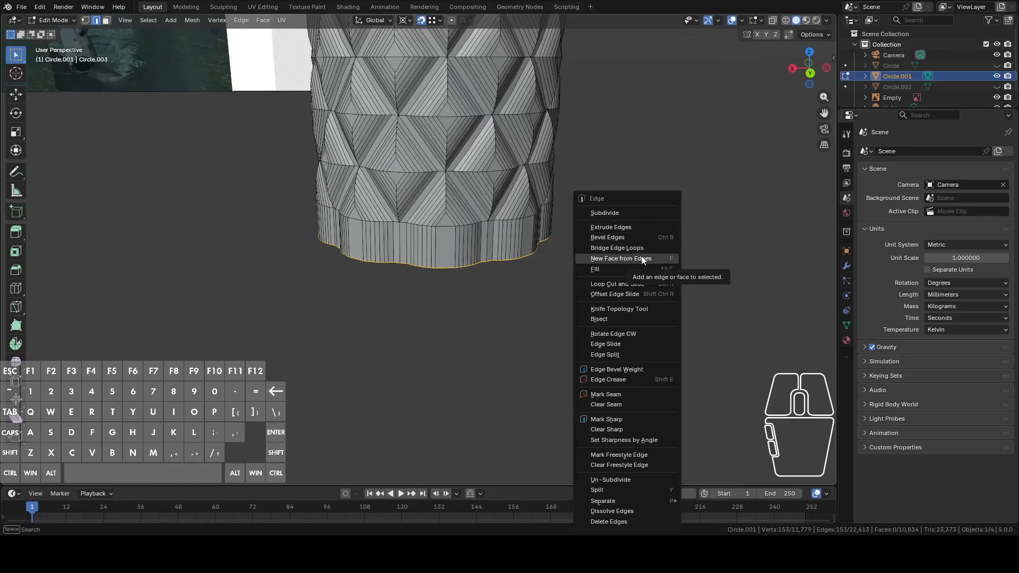
{"action": "right_click", "coordinate": [664, 152]}
{"action": "middle_click_drag", "start_coordinate": [584, 260], "coordinate": [578, 240]}
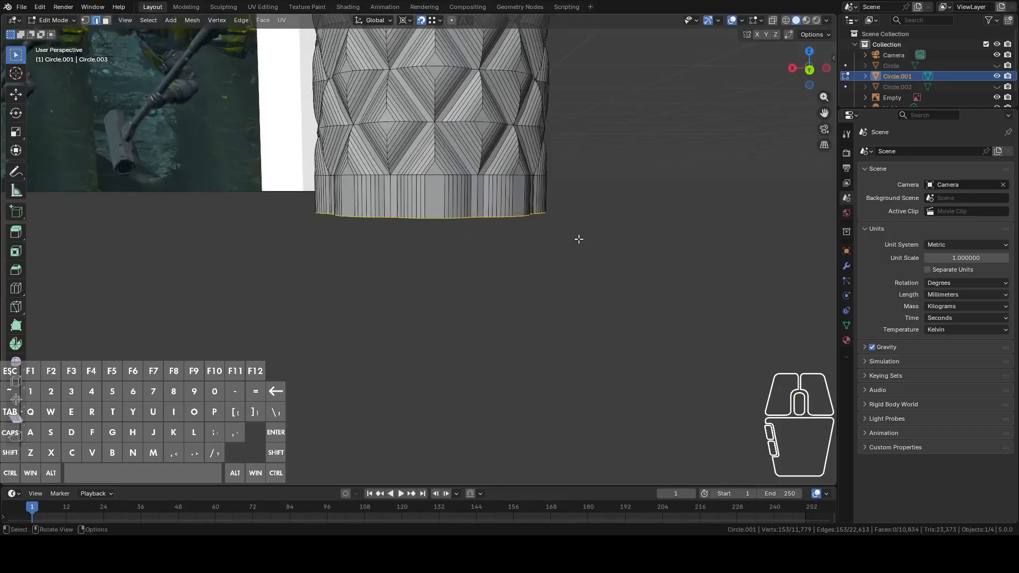
{"action": "key", "text": "ctrl+z"}
{"action": "key", "text": "ctrl+z"}
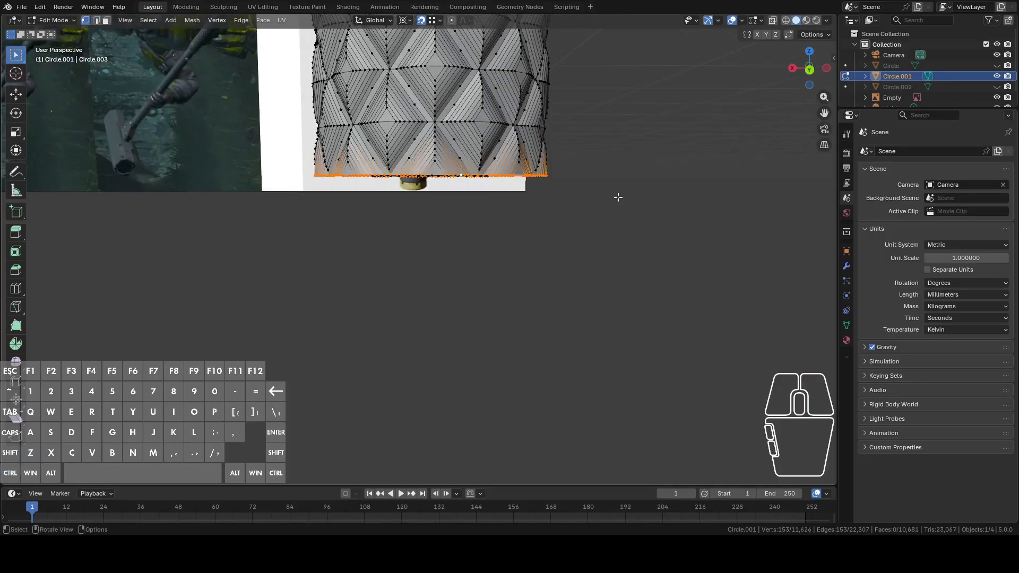
Add a six-vertex mesh circle as a new object and move it about 427 mm down along Z, below the grip
{"action": "middle_click_drag", "start_coordinate": [617, 197], "coordinate": [560, 151], "text": "shift"}
{"action": "key", "text": "Tab"}
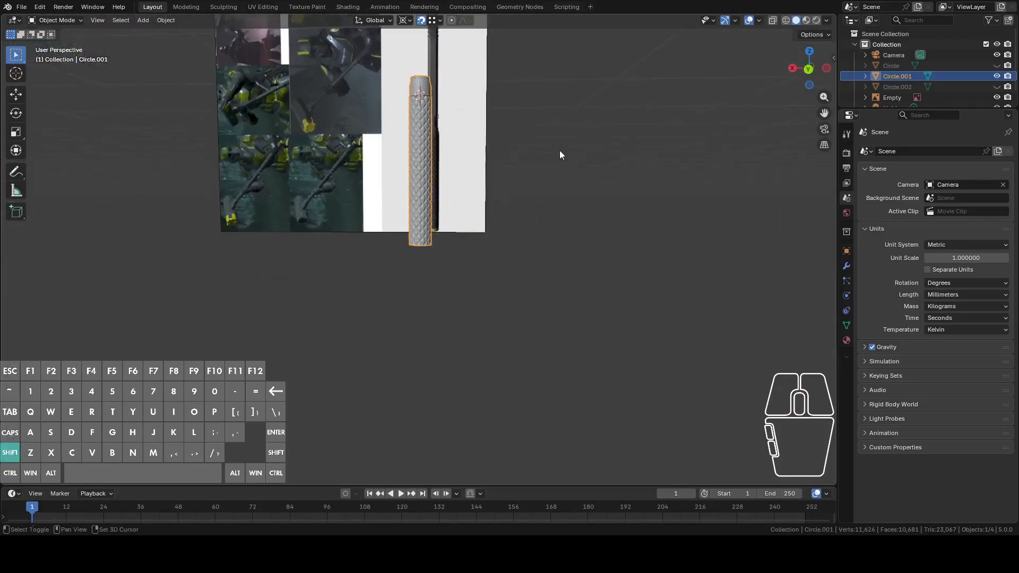
{"action": "key", "text": "shift+a"}
{"action": "mouse_move", "coordinate": [560, 151]}
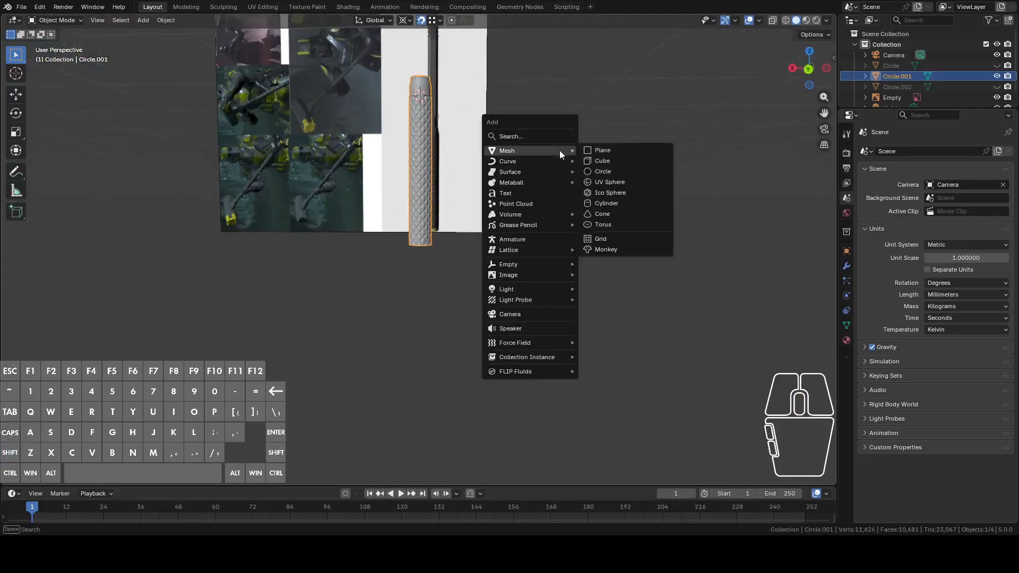
{"action": "left_click", "coordinate": [603, 172]}
{"action": "middle_click_drag", "start_coordinate": [598, 173], "coordinate": [553, 157]}
{"action": "key", "text": "g"}
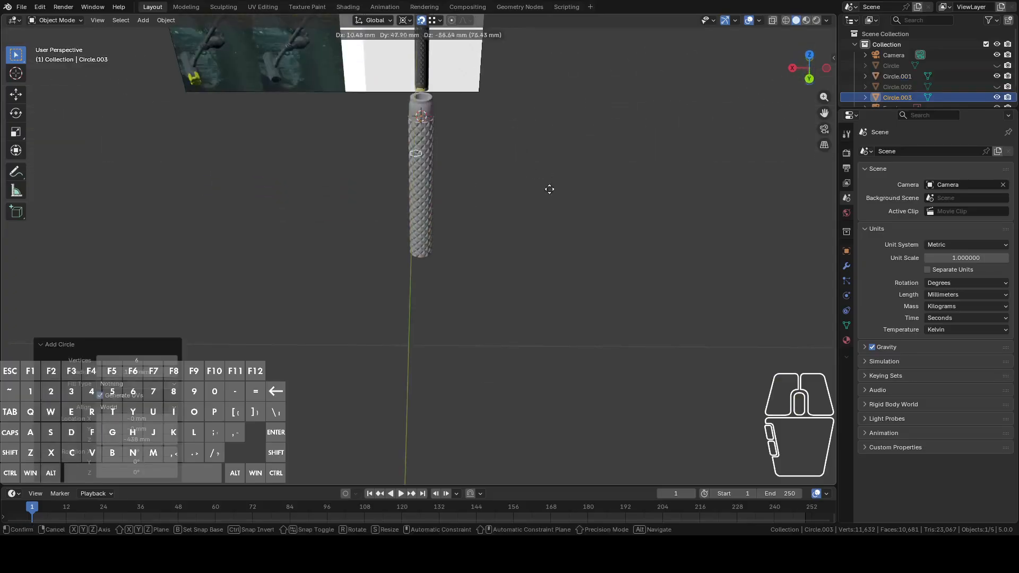
{"action": "key", "text": "z"}
{"action": "left_click", "coordinate": [533, 267]}
{"action": "scroll", "coordinate": [533, 267], "scroll_direction": "up", "scroll_amount": 3}
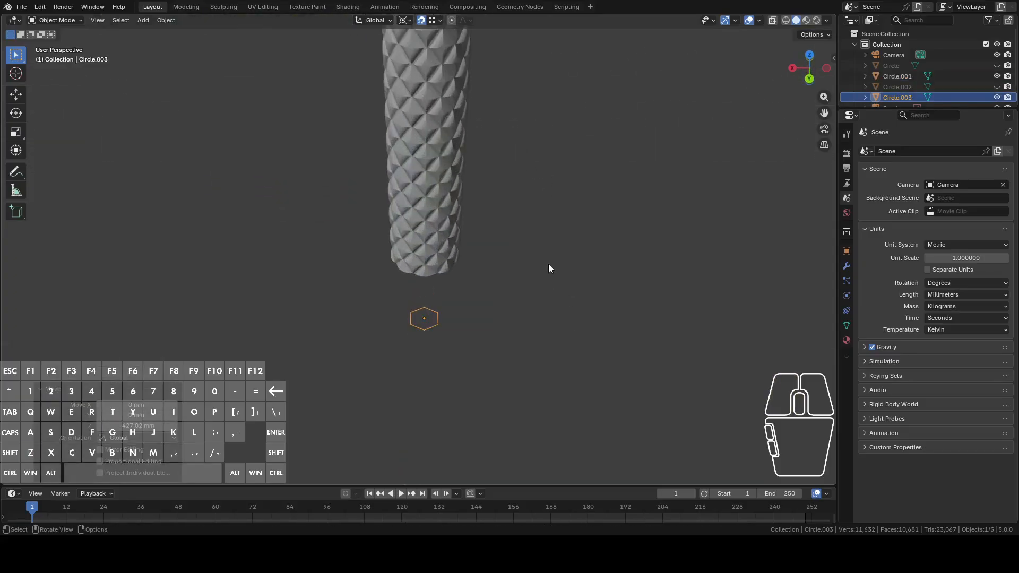
{"action": "middle_click_drag", "start_coordinate": [415, 359], "coordinate": [548, 244]}
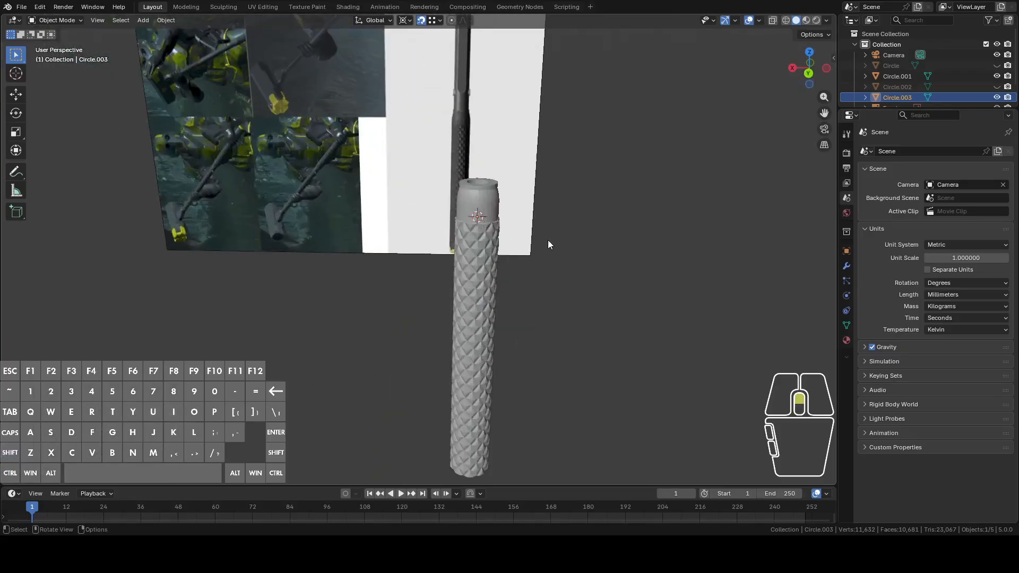
Add a mesh circle with 64 vertices and move it about 372 mm down along Z to just below the grip
{"action": "right_click", "coordinate": [584, 262]}
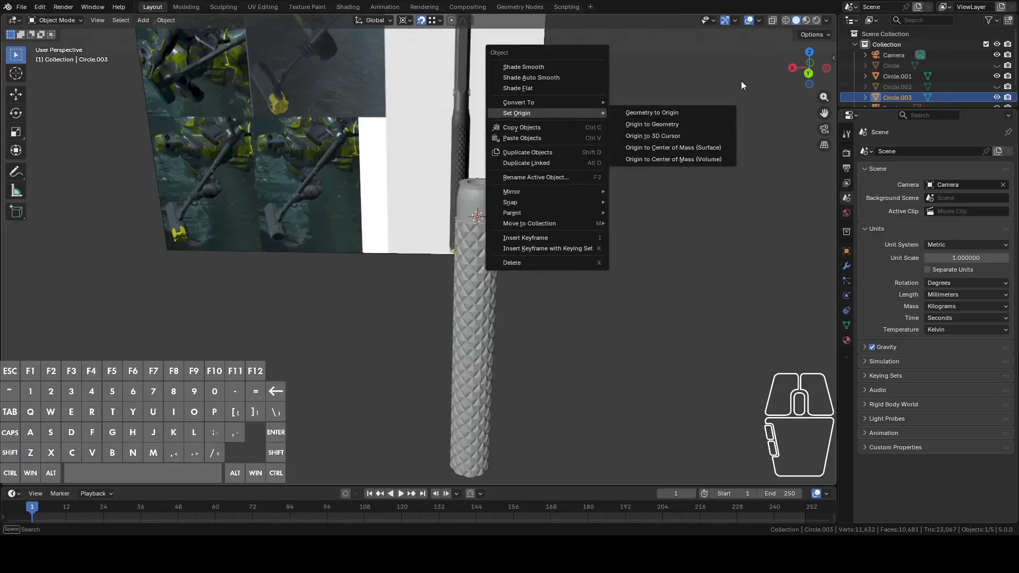
{"action": "right_click", "coordinate": [630, 161]}
{"action": "key", "text": "shift+a"}
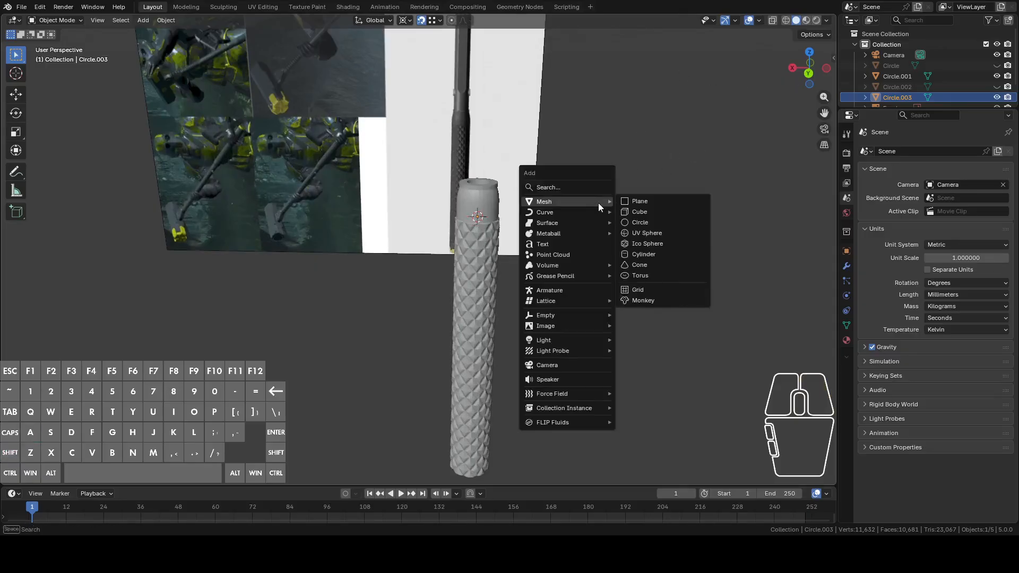
{"action": "left_click", "coordinate": [642, 221]}
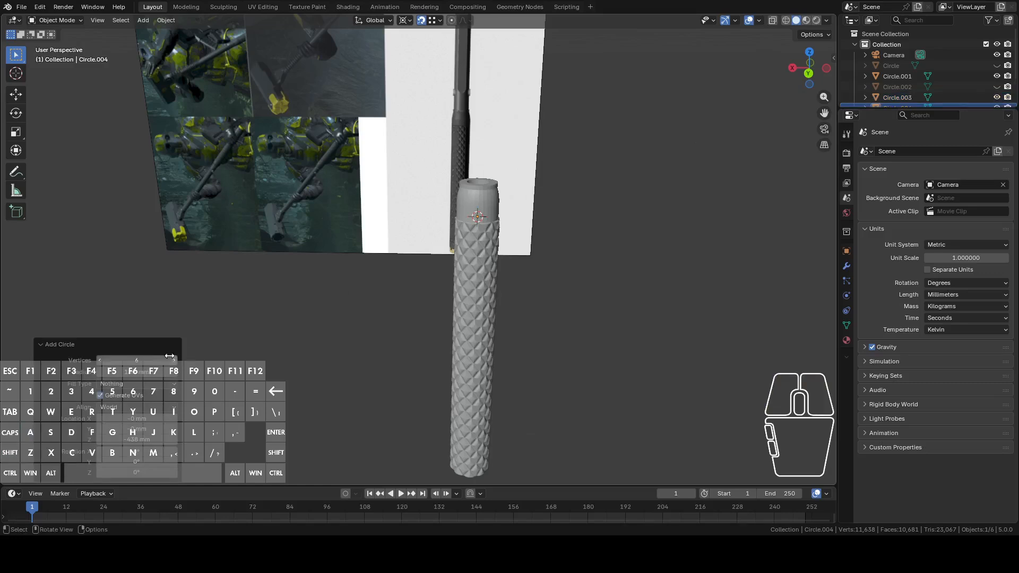
{"action": "left_click", "coordinate": [154, 359]}
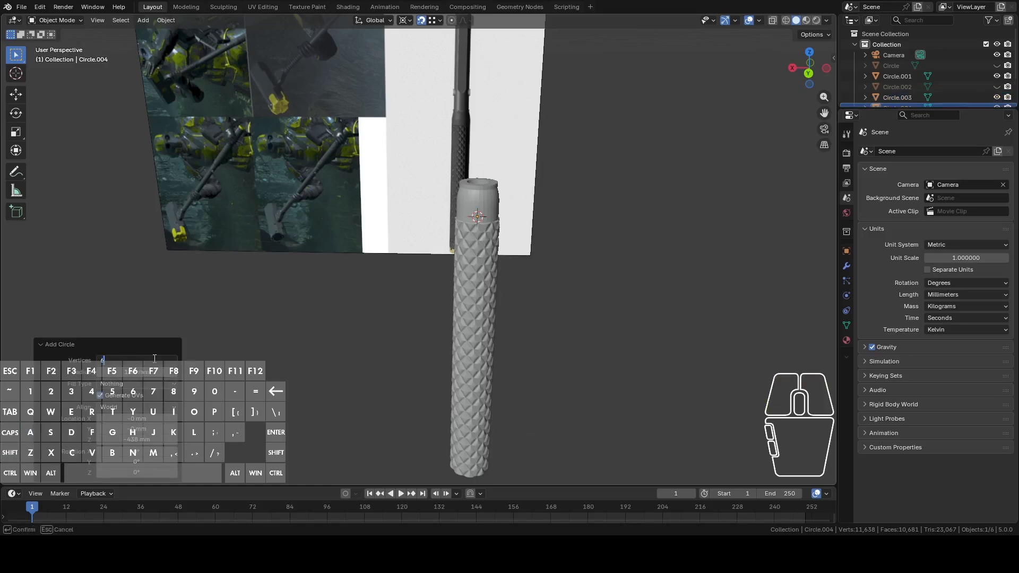
{"action": "type", "text": "64"}
{"action": "key", "text": "Return"}
{"action": "middle_click_drag", "start_coordinate": [657, 381], "coordinate": [640, 254], "text": "shift"}
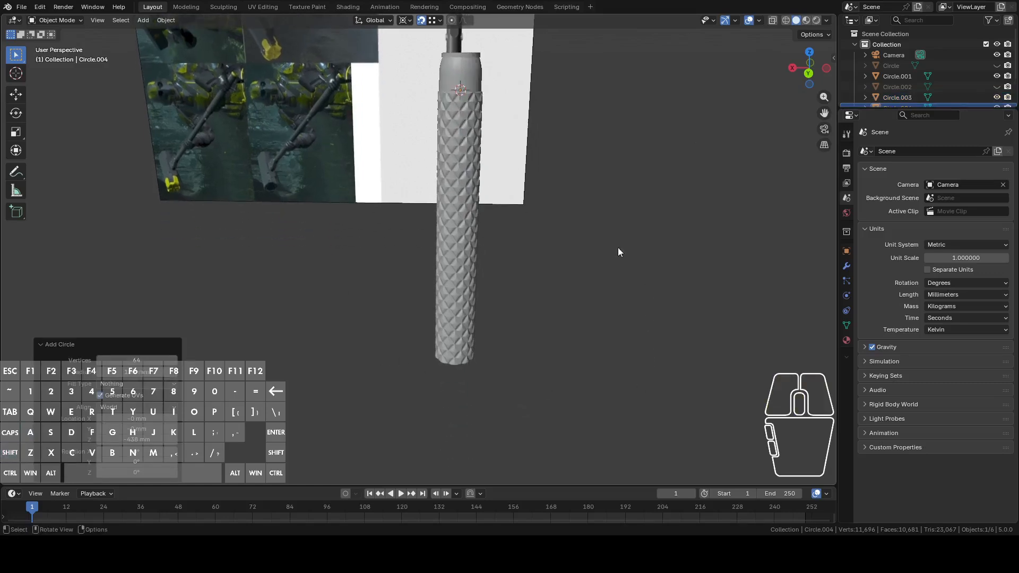
{"action": "key", "text": "g"}
{"action": "key", "text": "z"}
{"action": "left_click", "coordinate": [599, 40]}
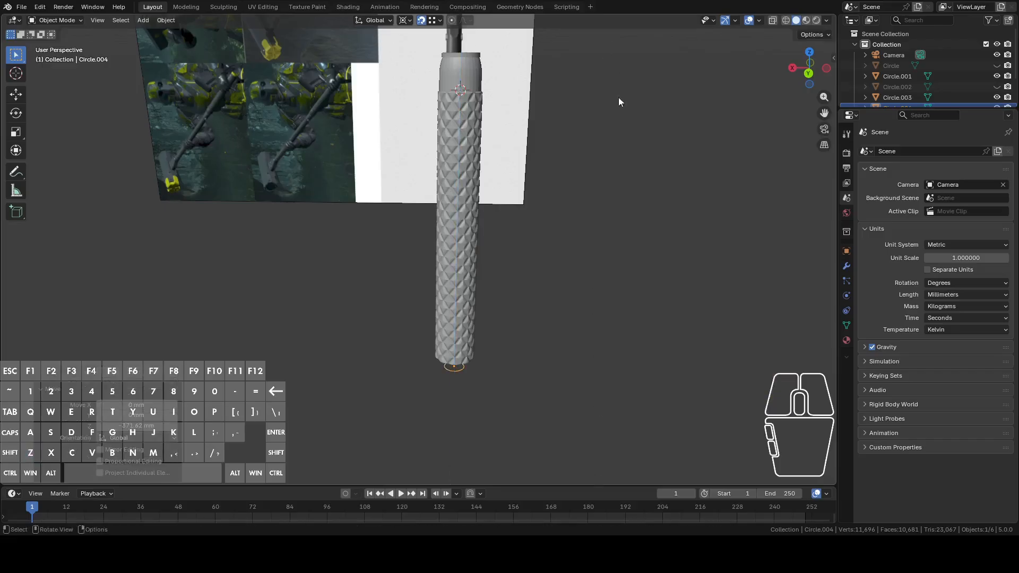
Change the transform pivot point for scaling the 64-vertex circle beneath the grip
{"action": "scroll", "coordinate": [612, 119], "scroll_direction": "up", "scroll_amount": 8}
{"action": "middle_click_drag", "start_coordinate": [658, 135], "coordinate": [629, 152]}
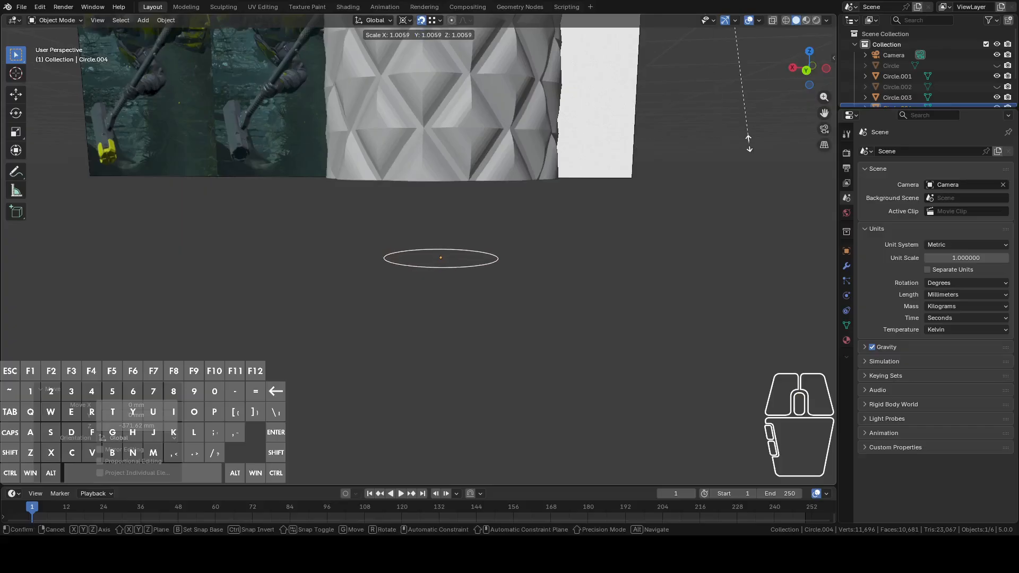
{"action": "left_click", "coordinate": [406, 20]}
{"action": "left_click", "coordinate": [432, 69]}
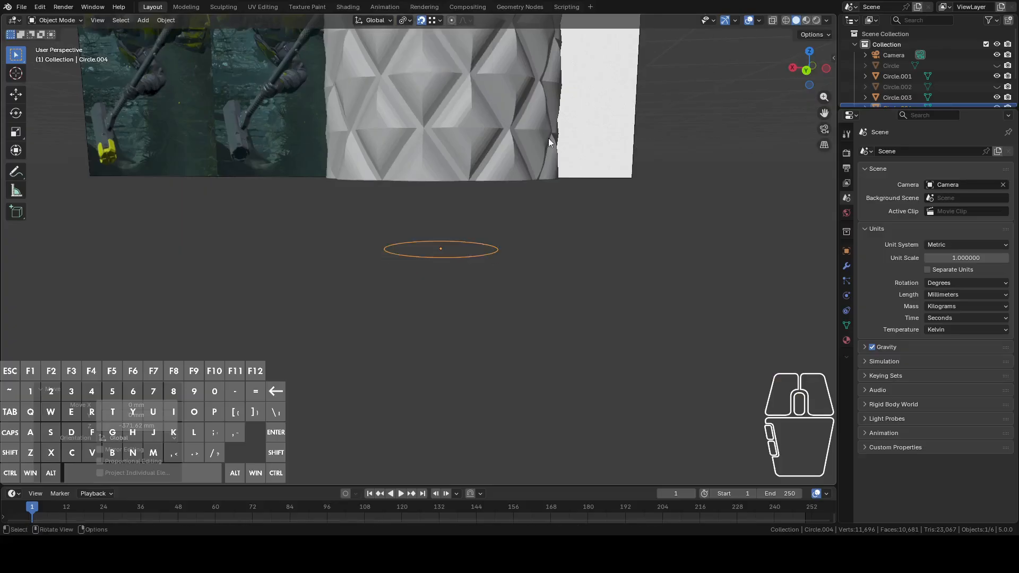
Scale the 64-vertex circle up by about 1.878 and raise it along Z by about 15.5 mm to just below the grip
{"action": "key", "text": "s"}
{"action": "left_click", "coordinate": [706, 143]}
{"action": "left_click", "coordinate": [811, 72]}
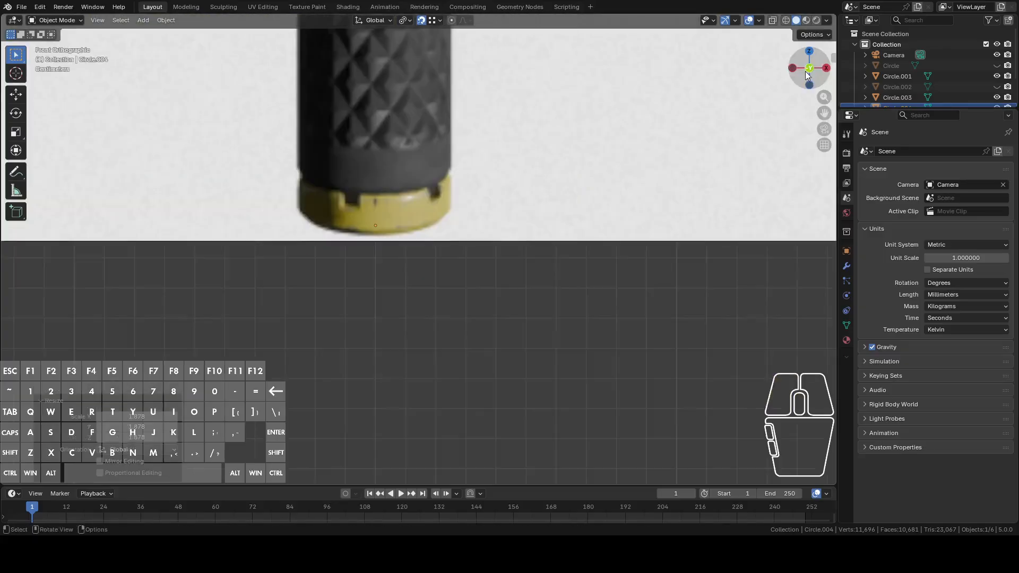
{"action": "left_click", "coordinate": [809, 68]}
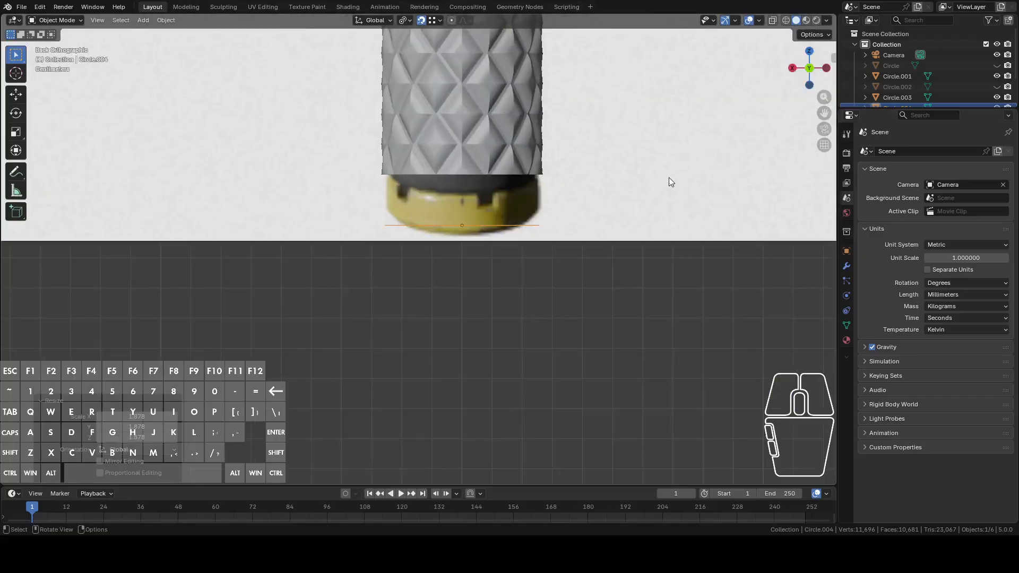
{"action": "key", "text": "g"}
{"action": "key", "text": "z"}
{"action": "left_click", "coordinate": [659, 135]}
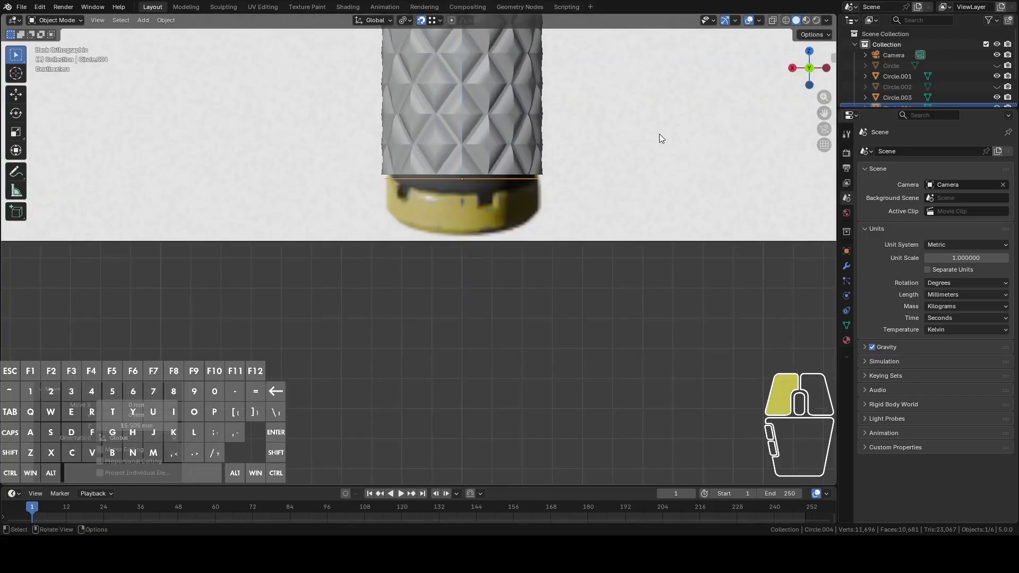
Fine-tune the circle's uniform scale so its width matches the lower rim of the knurled grip
{"action": "scroll", "coordinate": [659, 138], "scroll_direction": "up", "scroll_amount": 4}
{"action": "key", "text": "s"}
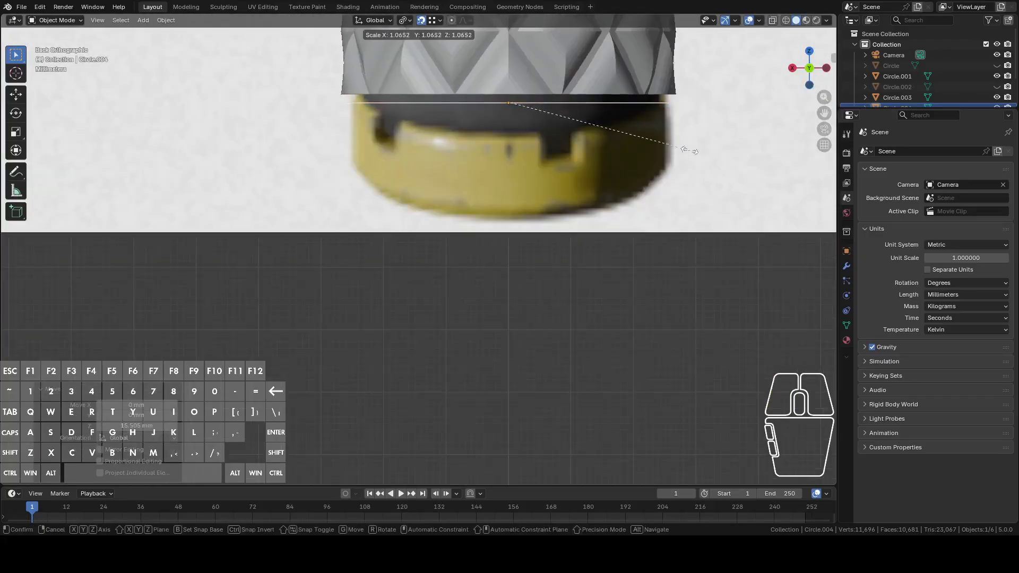
{"action": "left_click", "coordinate": [689, 151]}
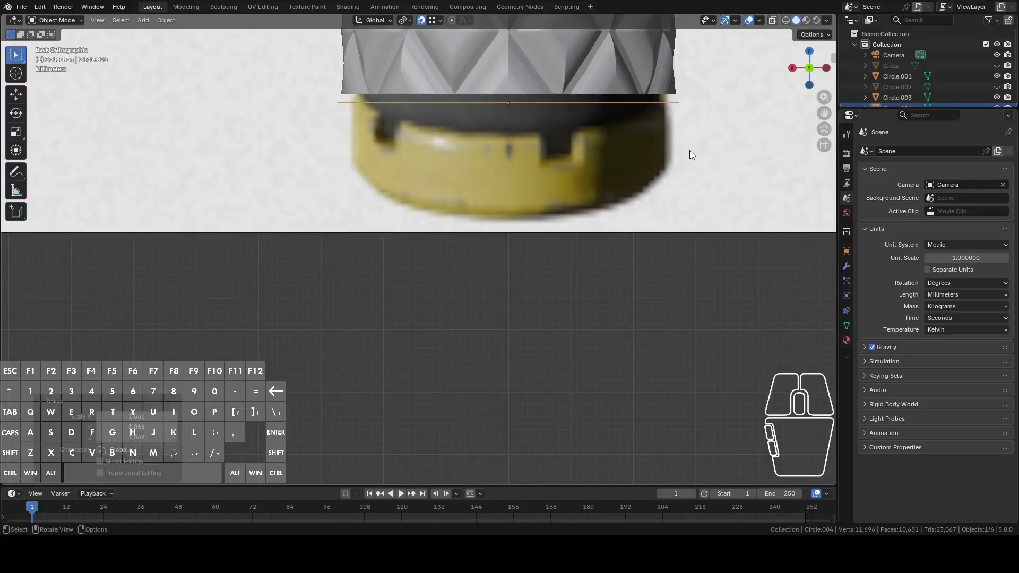
{"action": "key", "text": "s"}
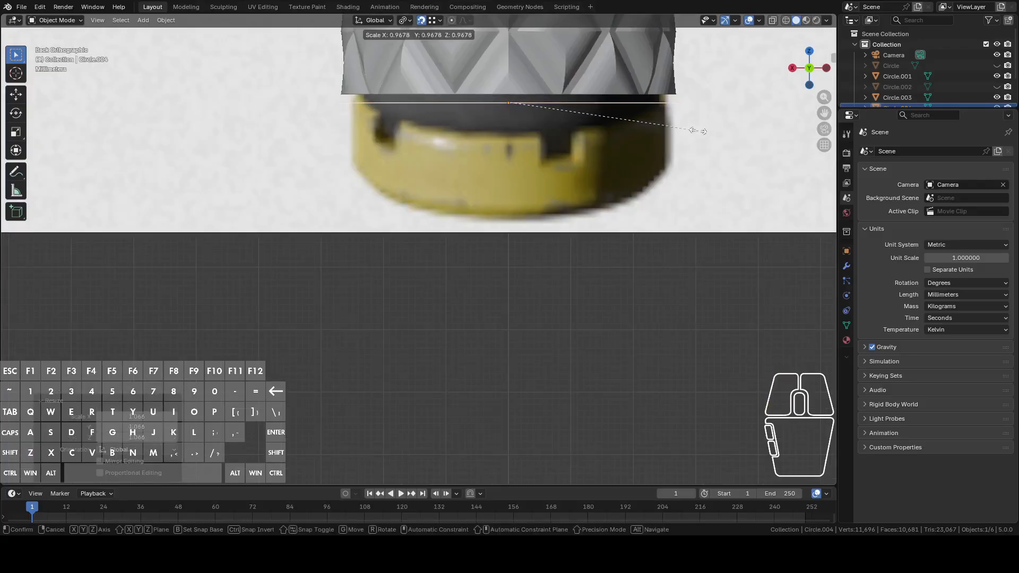
{"action": "left_click", "coordinate": [699, 131]}
{"action": "key", "text": "s"}
{"action": "left_click", "coordinate": [705, 123]}
Move the circle down along Z by about 10.5 mm, leaving a gap beneath the grip
{"action": "key", "text": "g"}
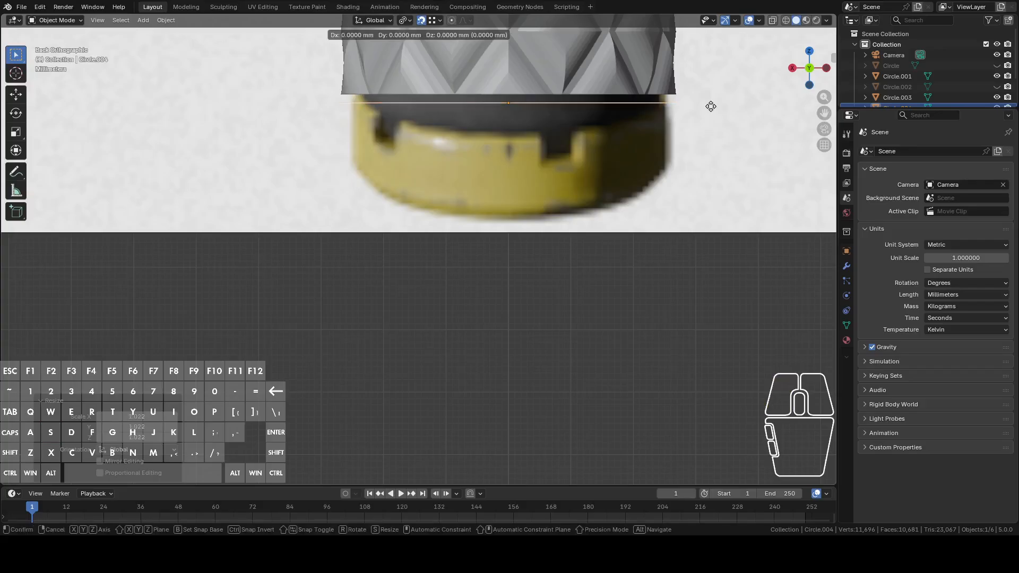
{"action": "key", "text": "z"}
{"action": "left_click", "coordinate": [714, 172]}
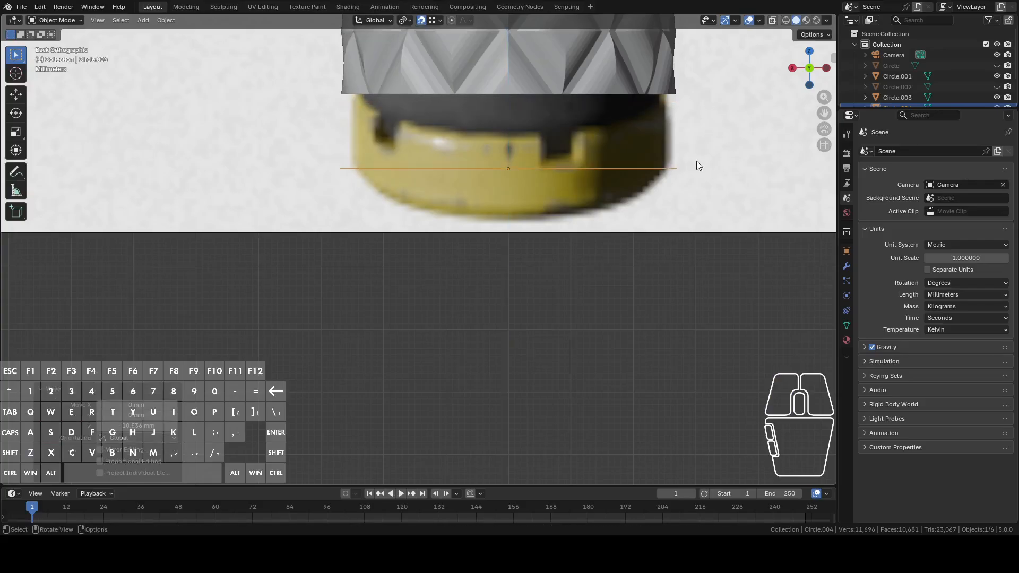
{"action": "scroll", "coordinate": [696, 161], "scroll_direction": "down", "scroll_amount": 4}
{"action": "middle_click_drag", "start_coordinate": [670, 161], "coordinate": [645, 170]}
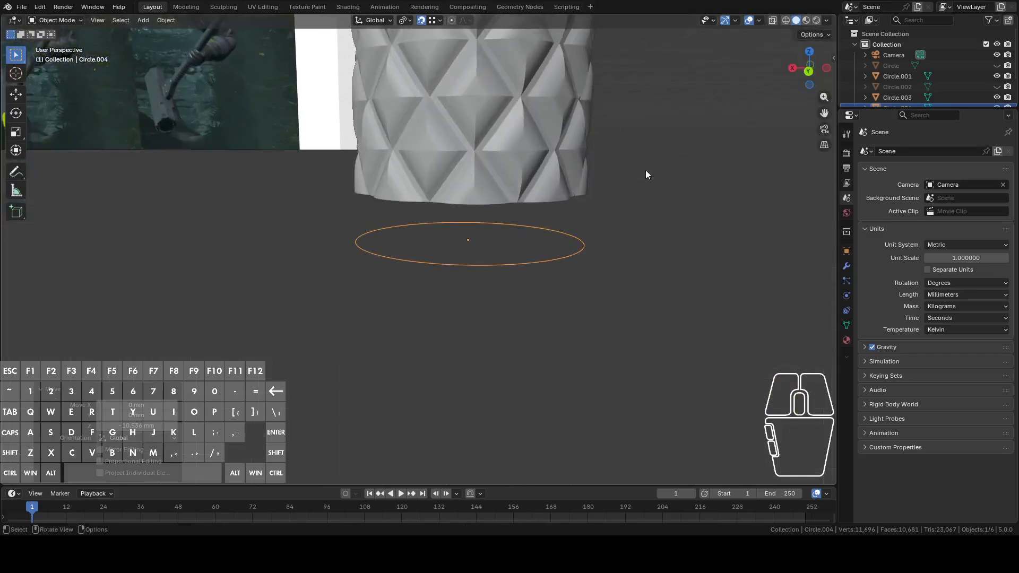
Join the 64-vertex circle to the knurled grip object, with the grip as the active object
{"action": "key", "text": "Tab"}
{"action": "key", "text": "Tab"}
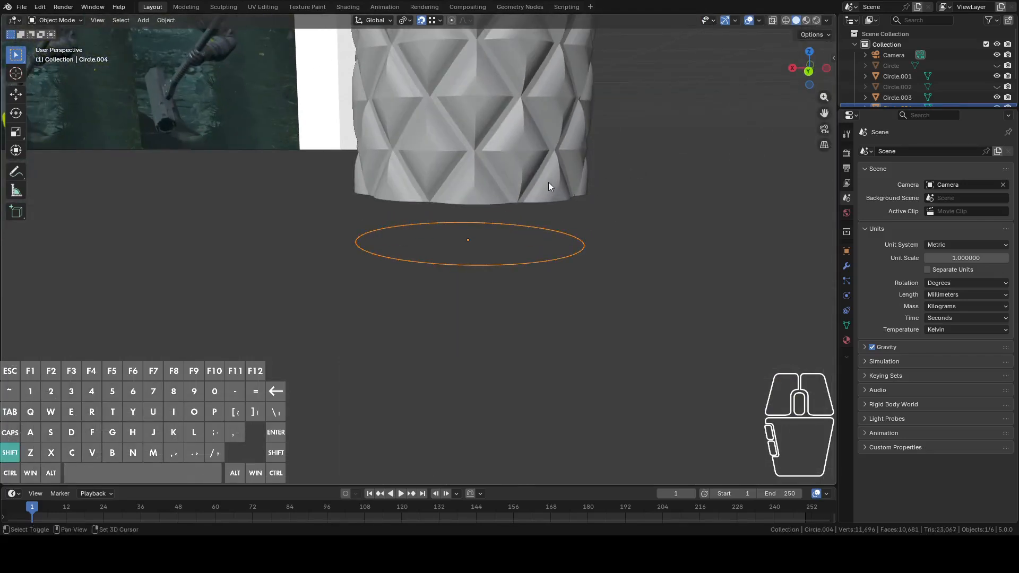
{"action": "left_click", "coordinate": [548, 183], "text": "shift"}
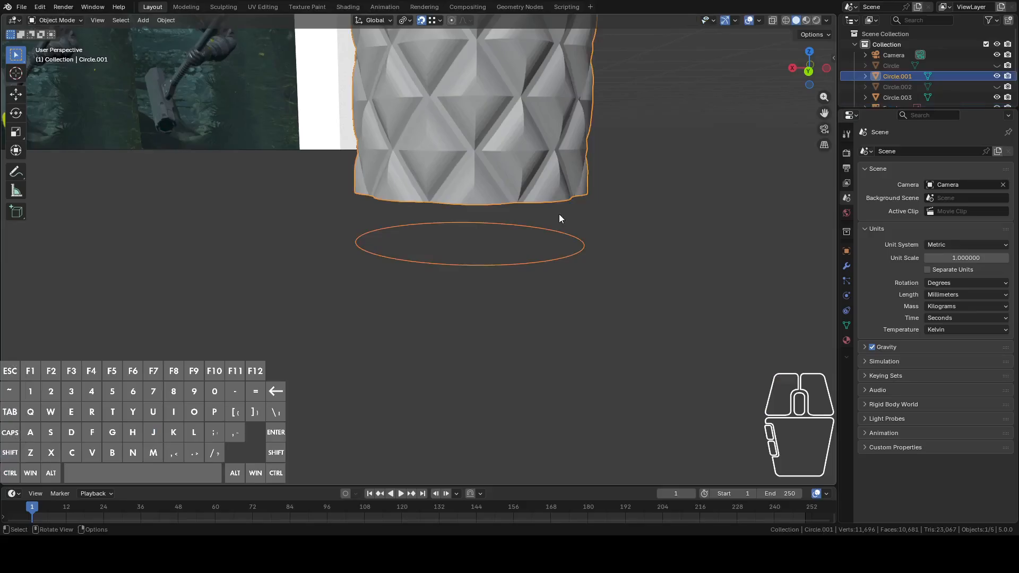
Bridge the grip's bottom border edges to the joined circle's edge loop
{"action": "key", "text": "Tab"}
{"action": "key", "text": "2"}
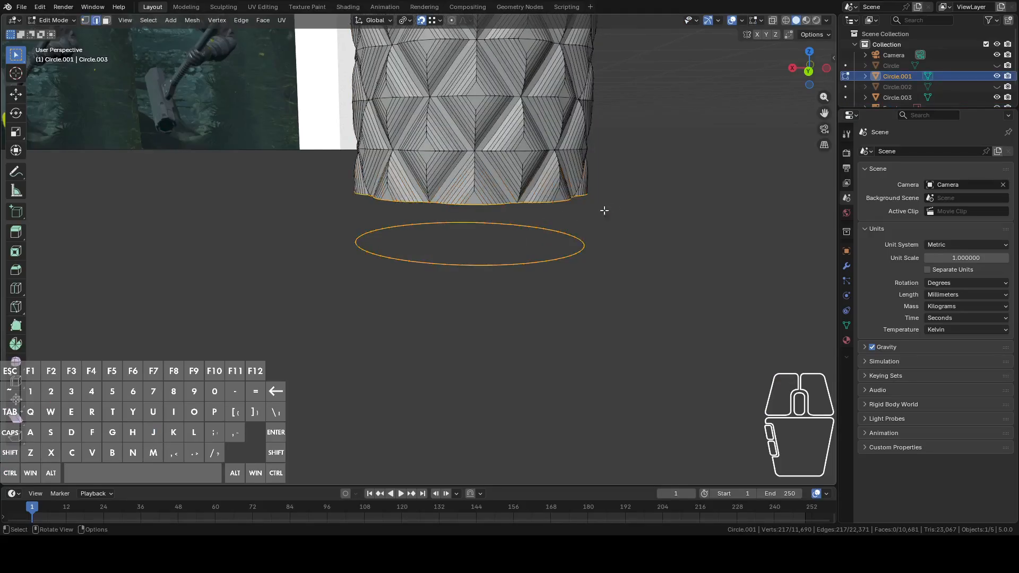
{"action": "middle_click_drag", "start_coordinate": [603, 209], "coordinate": [667, 189]}
{"action": "key", "text": "ctrl+e"}
{"action": "left_click", "coordinate": [640, 223]}
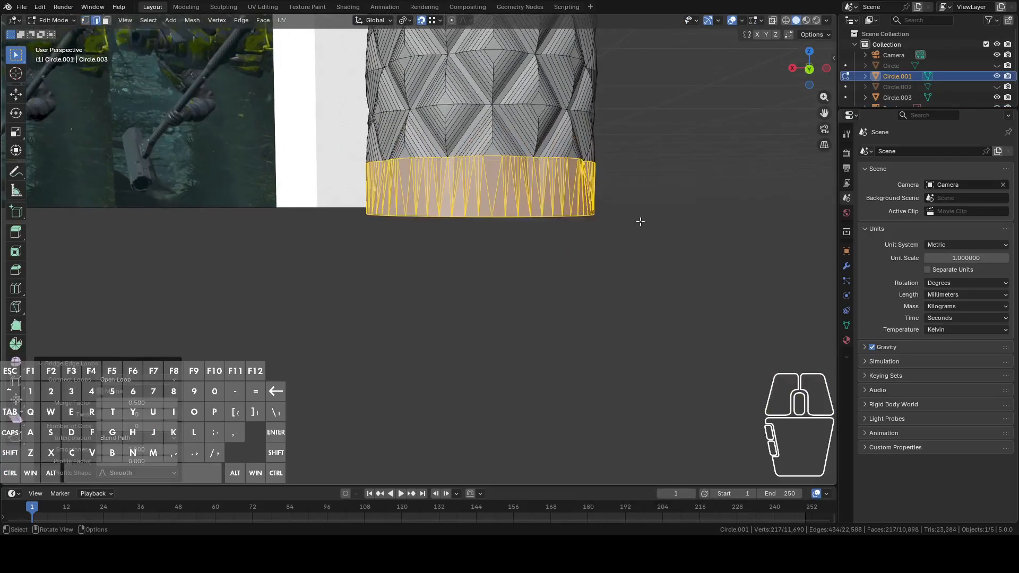
Select the lowest edge loop of the bridged band and move it up along Z by about 10.8 mm, close to the knurling
{"action": "middle_click_drag", "start_coordinate": [639, 221], "coordinate": [585, 244]}
{"action": "key", "text": "Tab"}
{"action": "key", "text": "Tab"}
{"action": "left_click", "coordinate": [585, 244], "text": "alt"}
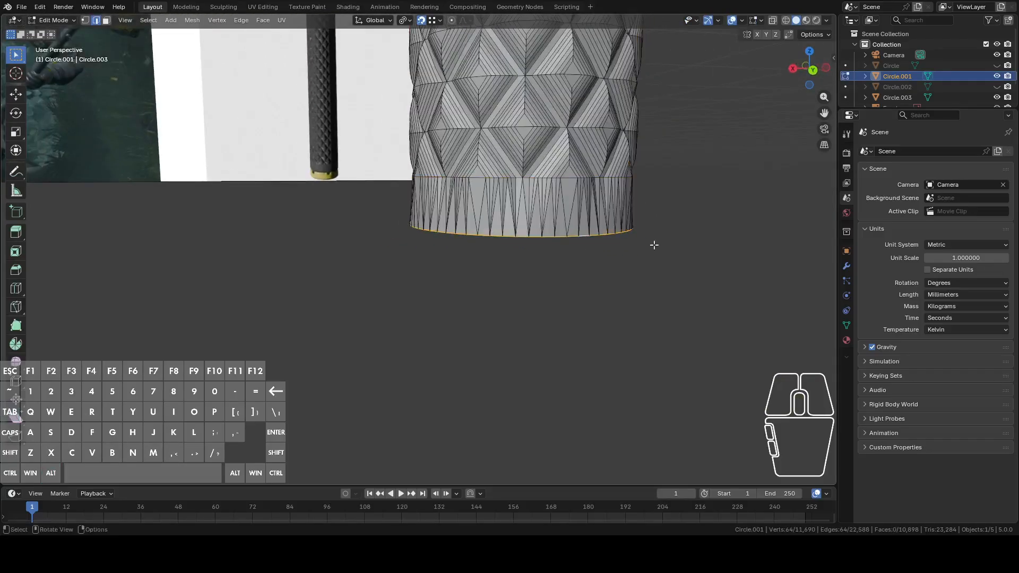
{"action": "key", "text": "g"}
{"action": "key", "text": "z"}
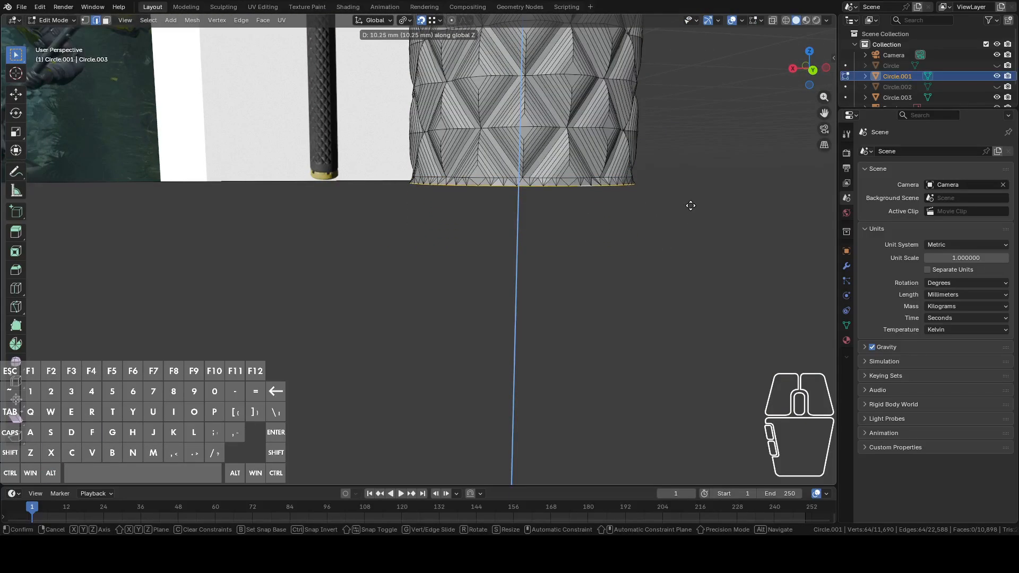
{"action": "left_click", "coordinate": [691, 204]}
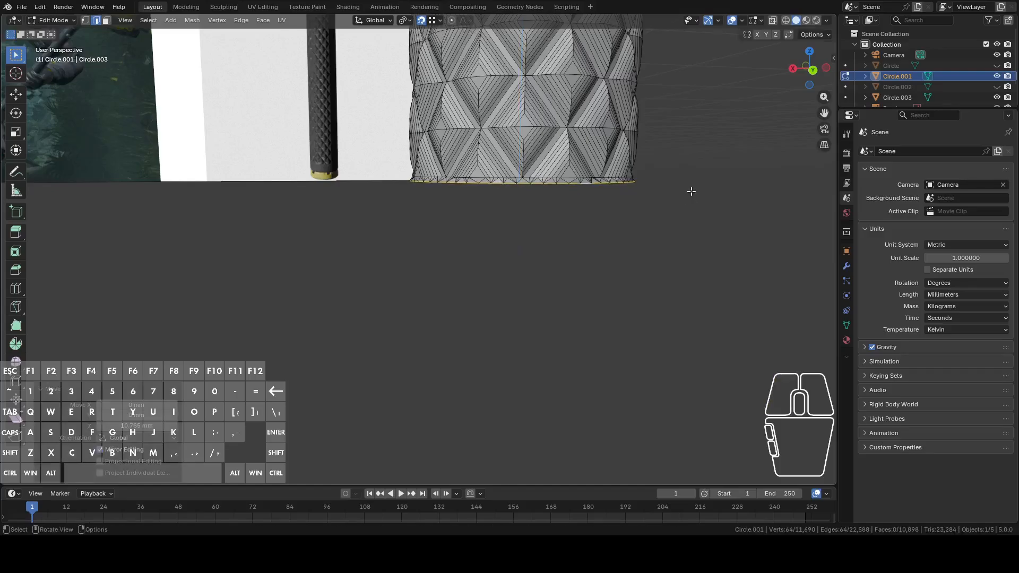
Extrude the bottom edge loop down along Z by about 9.8 mm to form a smooth collar
{"action": "key", "text": "e"}
{"action": "key", "text": "z"}
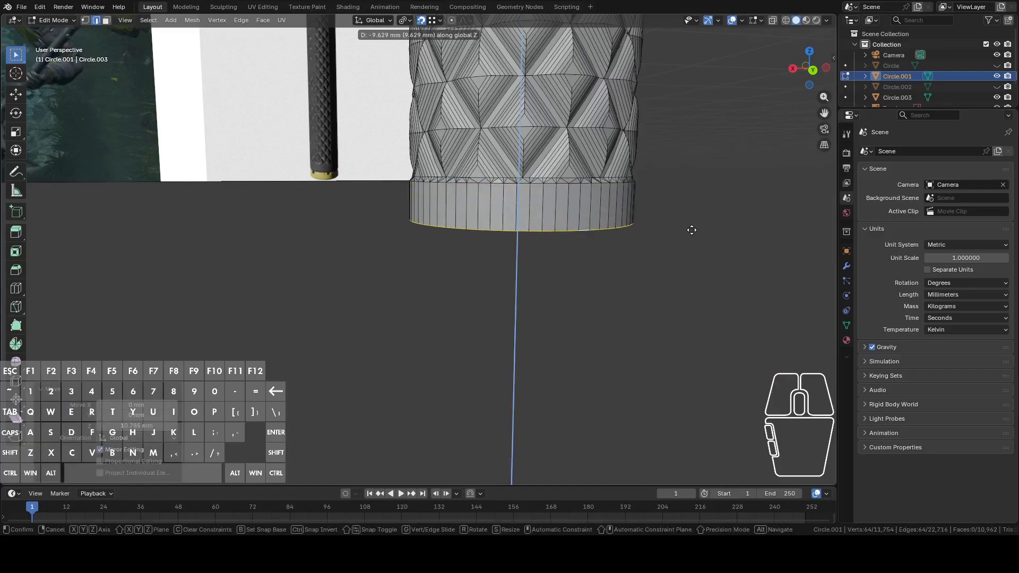
{"action": "left_click", "coordinate": [692, 228]}
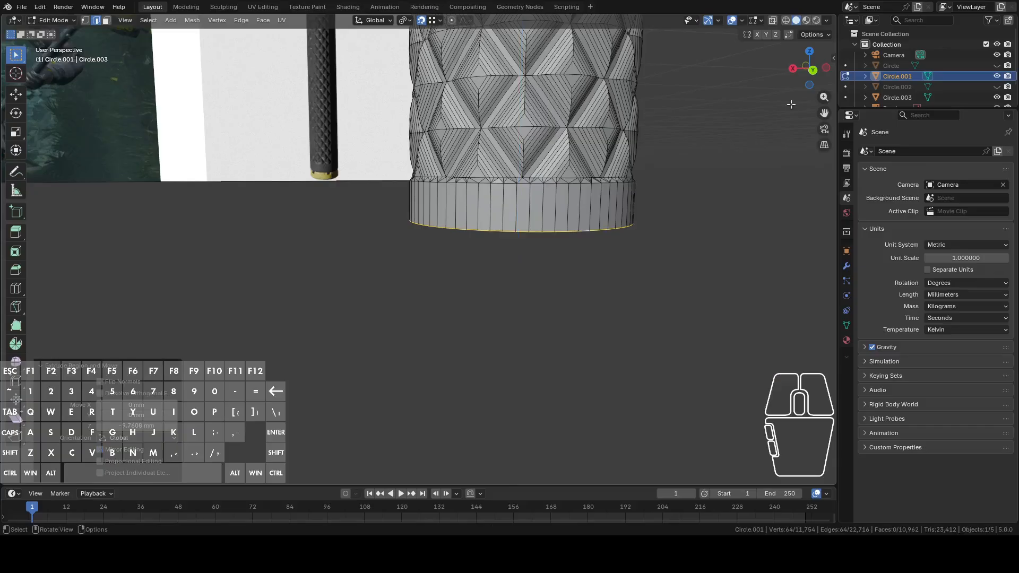
Hide the grip temporarily and examine the reference image's collar and yellow end cap from the back view
{"action": "left_click", "coordinate": [813, 70]}
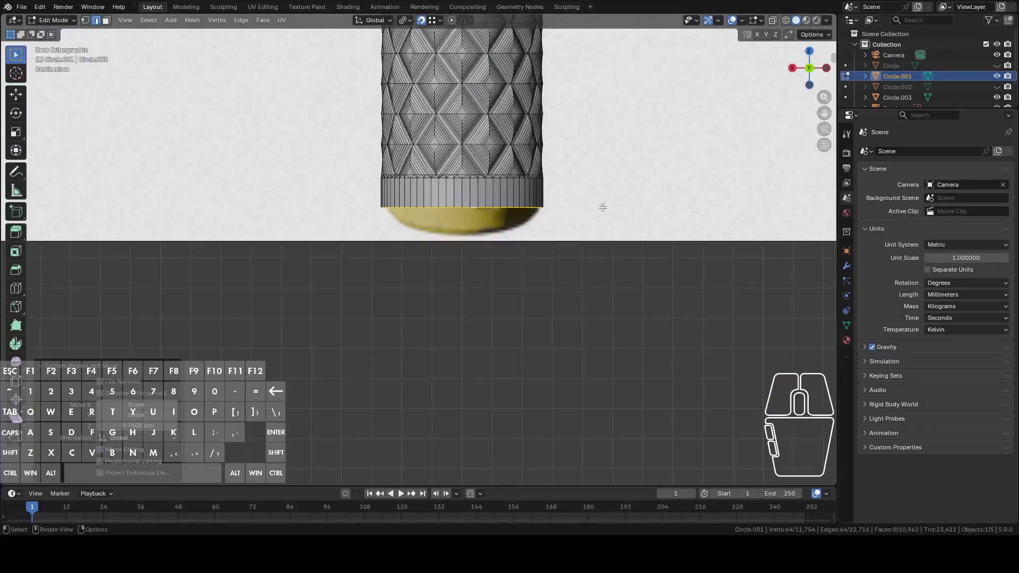
{"action": "middle_click_drag", "start_coordinate": [619, 182], "coordinate": [646, 186]}
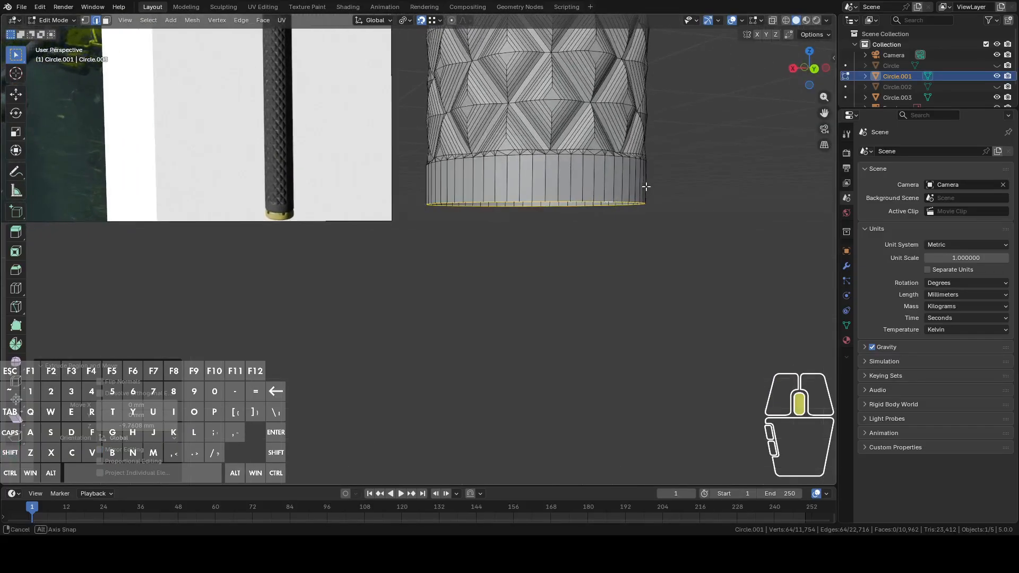
{"action": "left_click", "coordinate": [814, 69]}
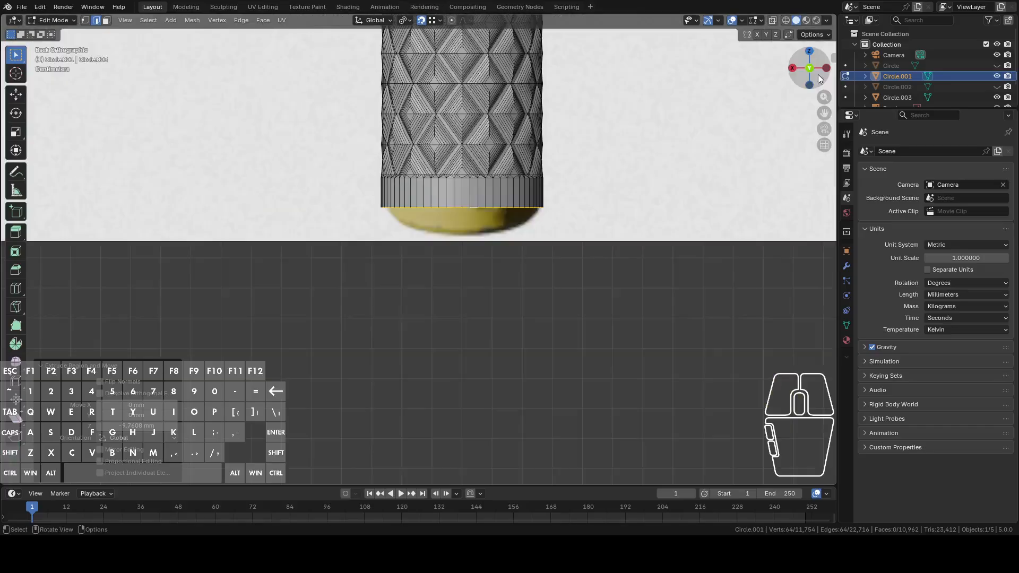
{"action": "key", "text": "Tab"}
{"action": "left_click", "coordinate": [520, 133]}
{"action": "key", "text": "h"}
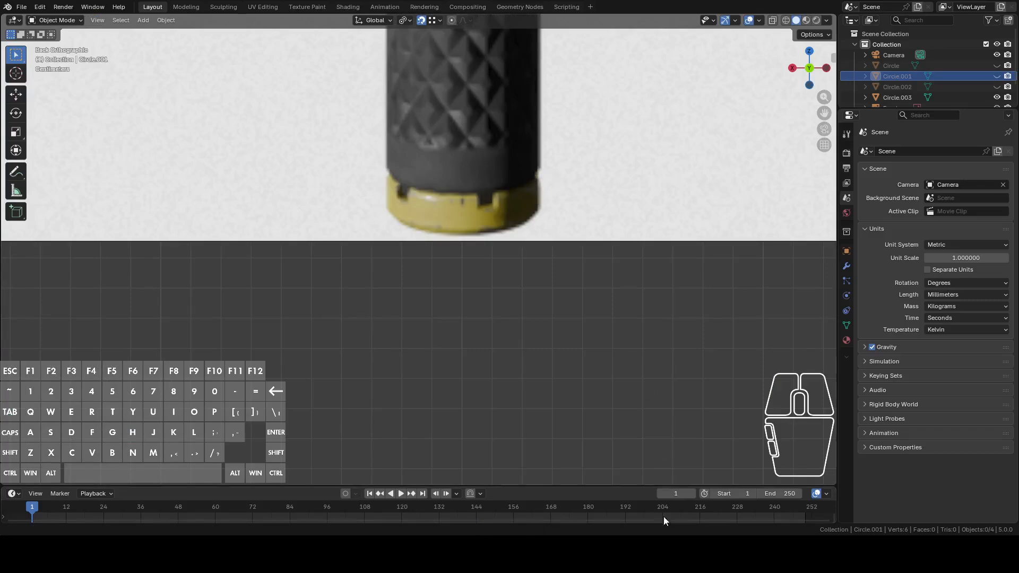
{"action": "left_click", "coordinate": [734, 497]}
{"action": "scroll", "coordinate": [521, 202], "scroll_direction": "down", "scroll_amount": 10}
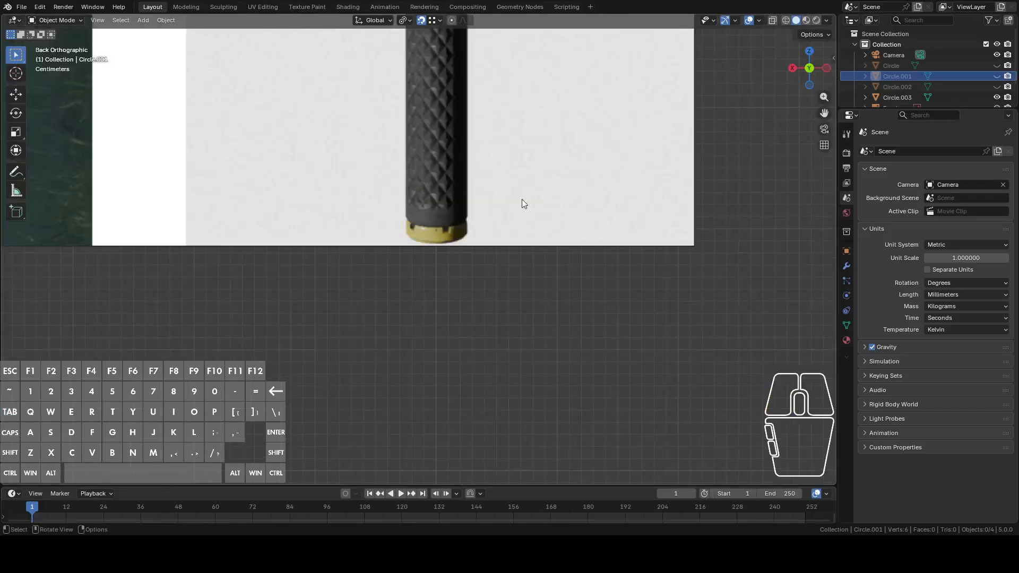
{"action": "left_click", "coordinate": [438, 195]}
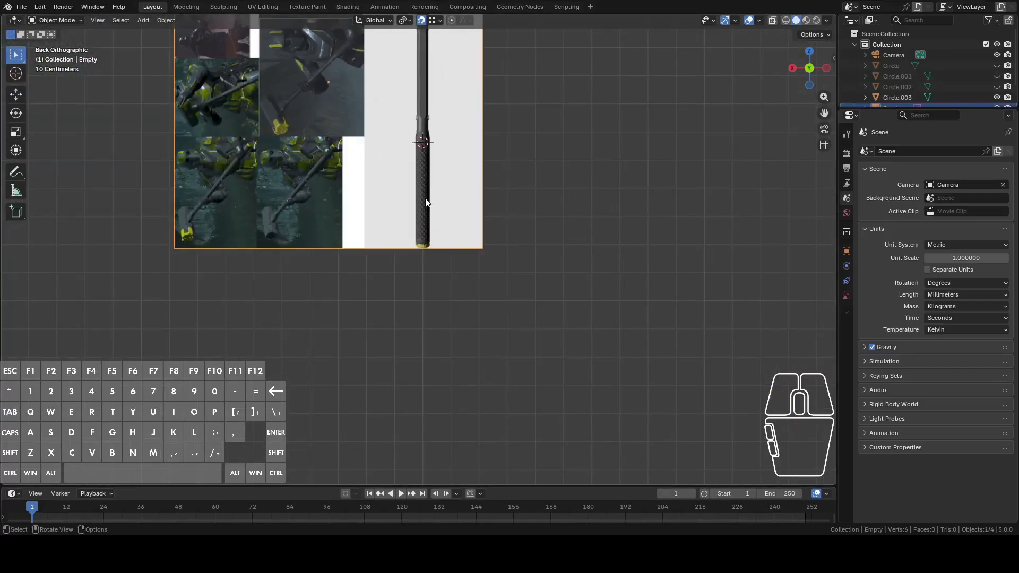
{"action": "scroll", "coordinate": [450, 205], "scroll_direction": "up", "scroll_amount": 6}
{"action": "key", "text": "Tab"}
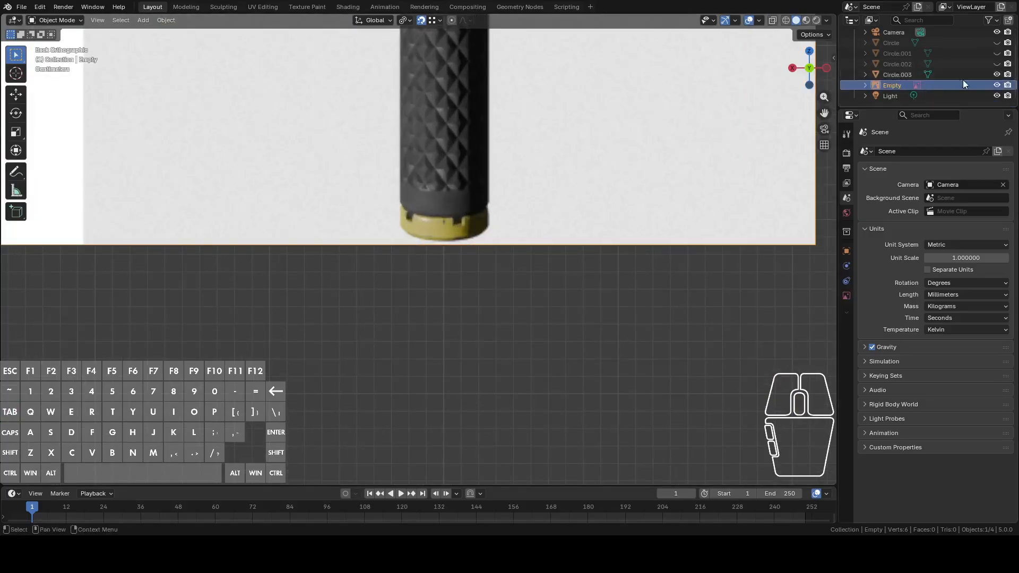
Show Circle.001 and Circle.002 again and reopen the knurled grip's mesh for editing
{"action": "scroll", "coordinate": [987, 74], "scroll_direction": "down", "scroll_amount": 2}
{"action": "left_click_drag", "start_coordinate": [997, 64], "coordinate": [997, 53]}
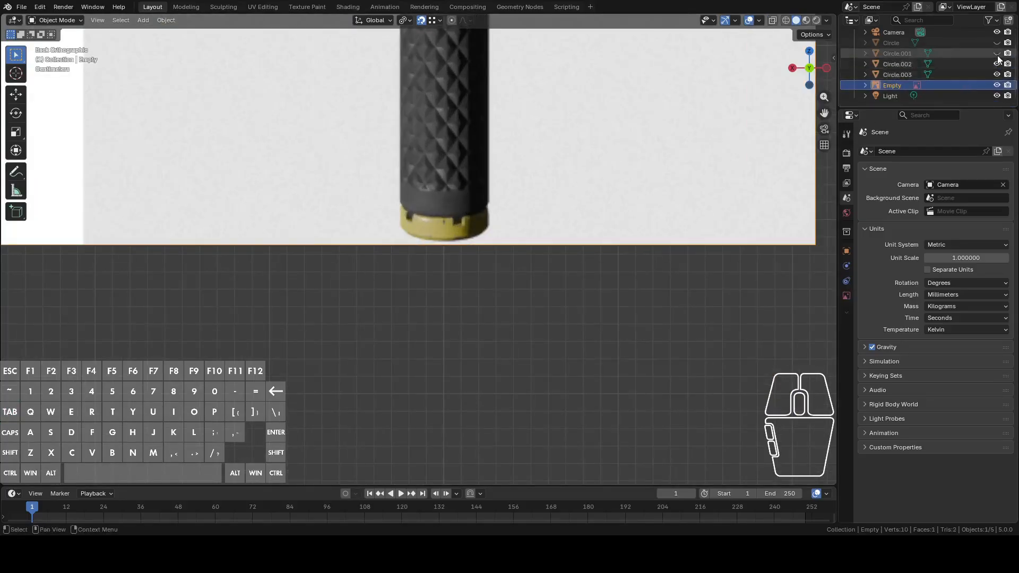
{"action": "left_click", "coordinate": [467, 146]}
{"action": "scroll", "coordinate": [504, 169], "scroll_direction": "up", "scroll_amount": 5}
{"action": "key", "text": "Tab"}
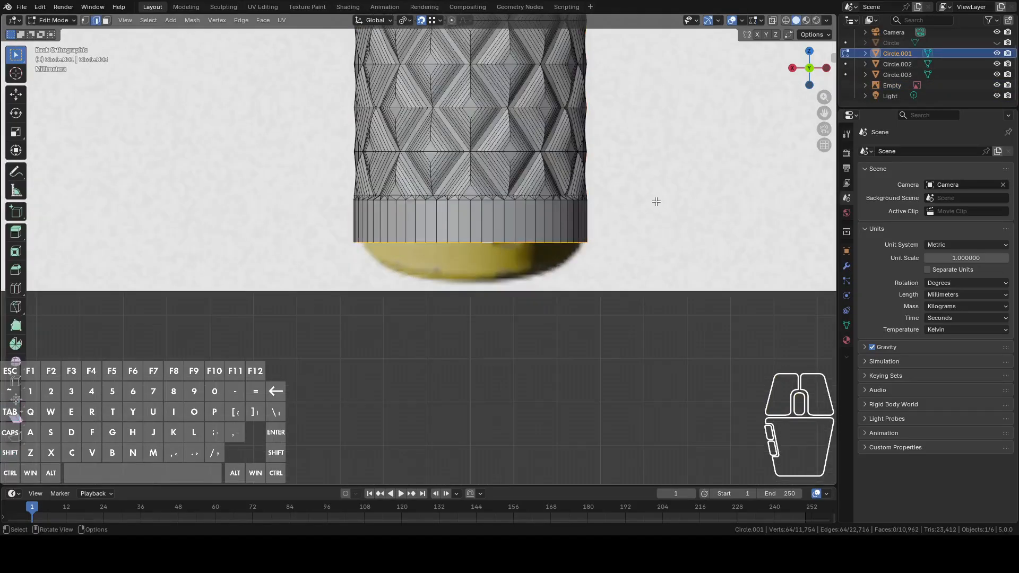
Raise the collar's bottom edge loop along Z by about 1.8 mm
{"action": "key", "text": "g"}
{"action": "key", "text": "z"}
{"action": "left_click", "coordinate": [681, 216]}
{"action": "key", "text": "g"}
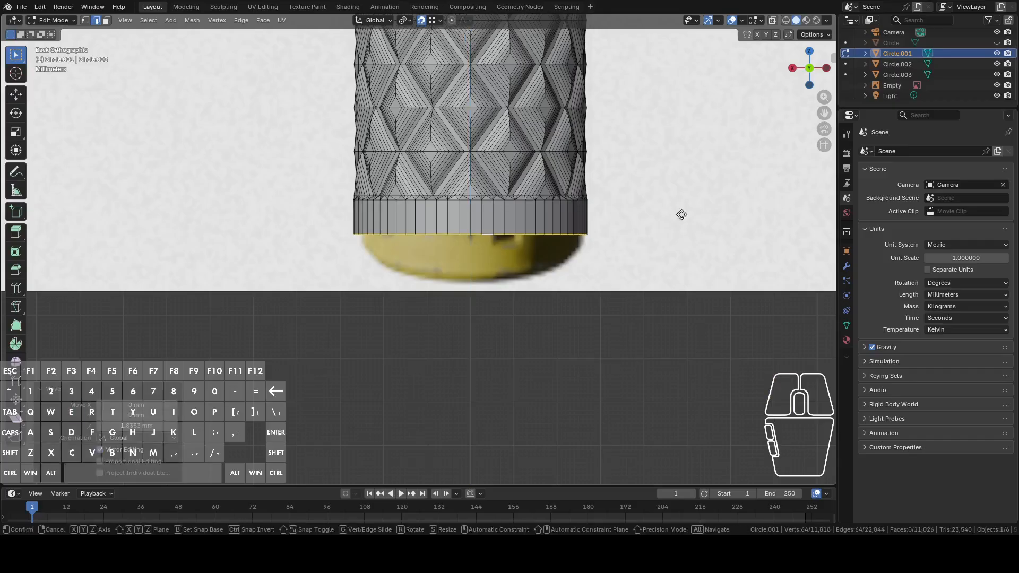
{"action": "key", "text": "Escape"}
Extrude the collar's bottom edge loop a short way down along Z and scale the new loop to about 0.938
{"action": "key", "text": "e"}
{"action": "key", "text": "z"}
{"action": "left_click", "coordinate": [683, 225]}
{"action": "key", "text": "s"}
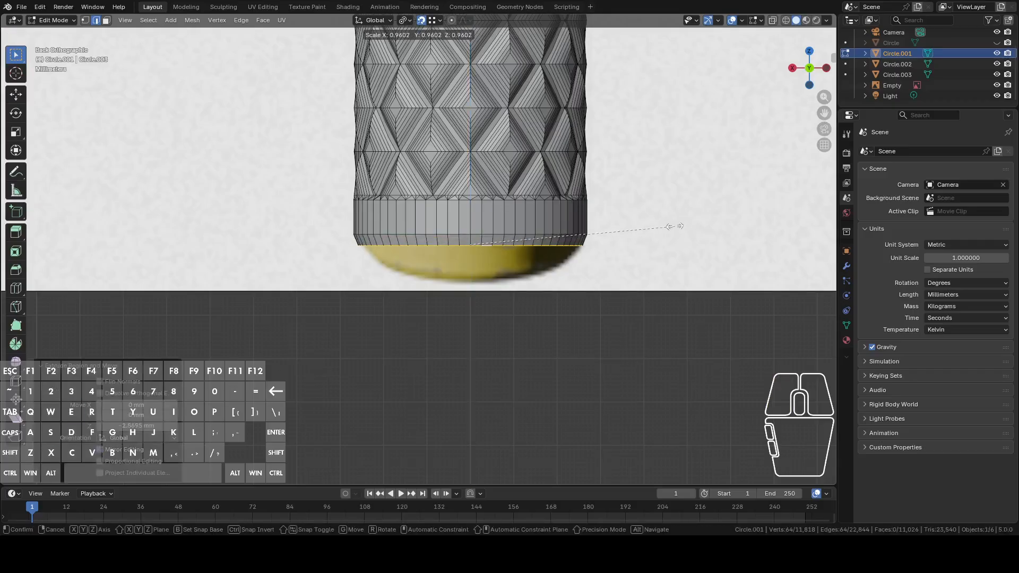
{"action": "left_click", "coordinate": [670, 226]}
Extrude the narrowed bottom loop slightly down along Z and scale it out to about 1.045, forming a groove
{"action": "middle_click_drag", "start_coordinate": [669, 226], "coordinate": [665, 182], "text": "shift"}
{"action": "key", "text": "e"}
{"action": "key", "text": "z"}
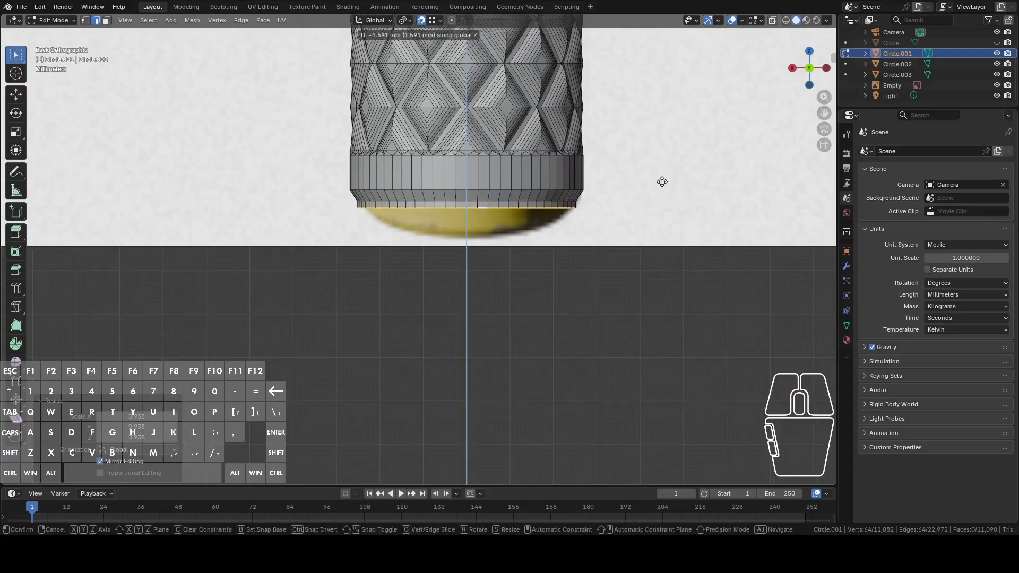
{"action": "left_click", "coordinate": [663, 183]}
{"action": "key", "text": "s"}
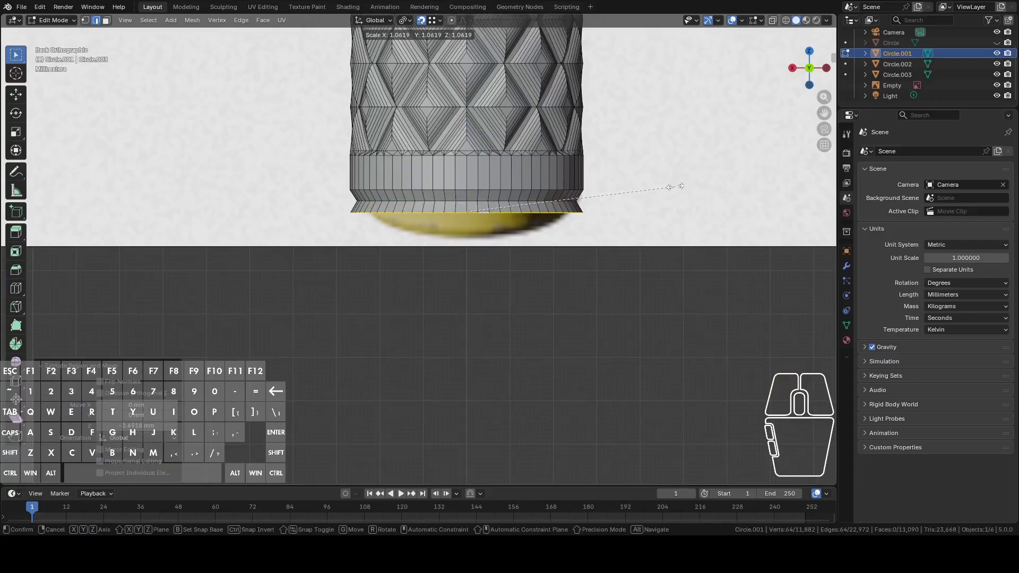
{"action": "left_click", "coordinate": [671, 184]}
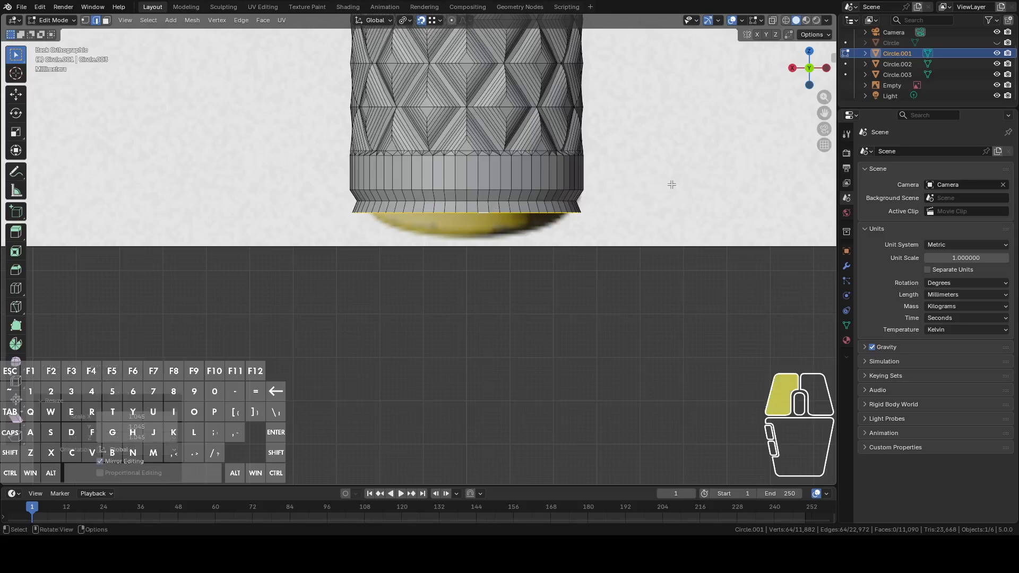
Extrude the bottom loop about 5.3 mm down along Z, lower it slightly to the end cap's base, and fill it with a face
{"action": "key", "text": "e"}
{"action": "key", "text": "z"}
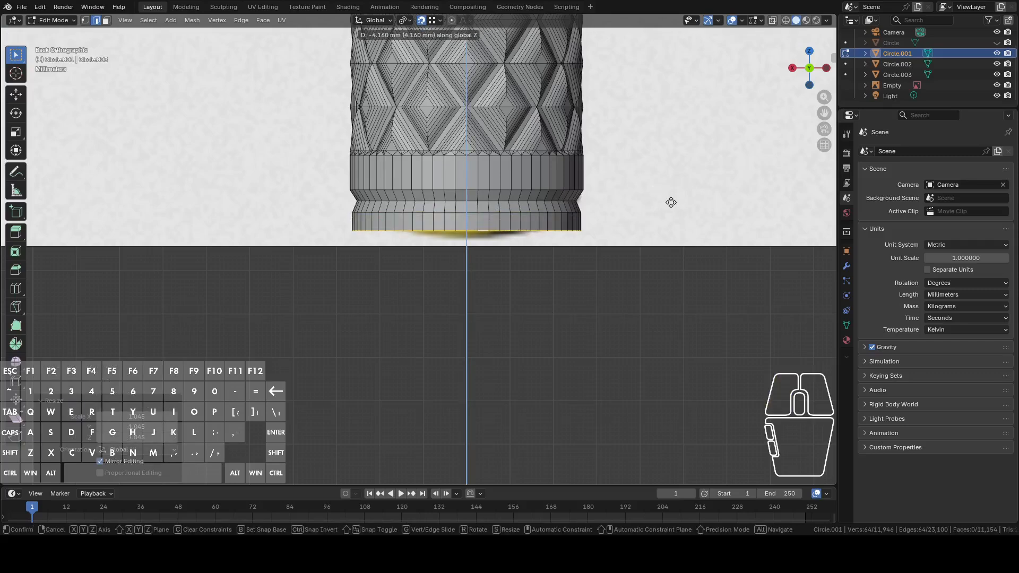
{"action": "left_click", "coordinate": [671, 207]}
{"action": "key", "text": "g"}
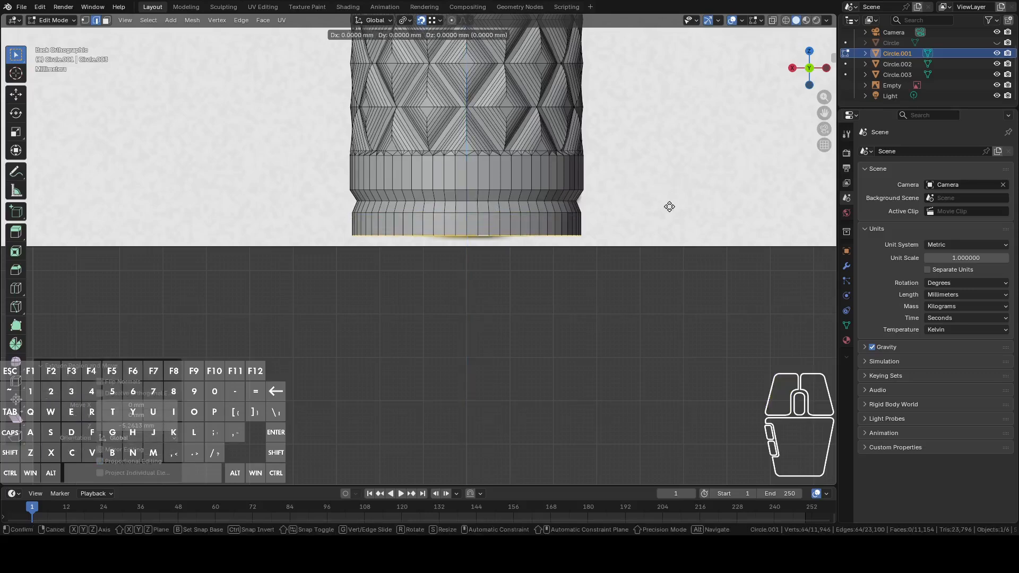
{"action": "key", "text": "z"}
{"action": "left_click", "coordinate": [669, 210]}
{"action": "key", "text": "f"}
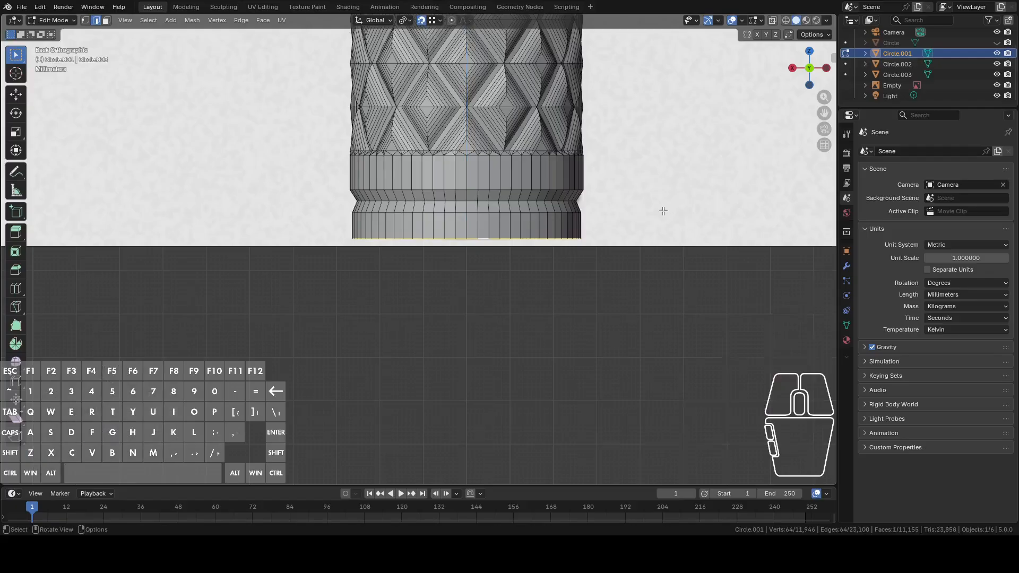
Delete only the face closing the end cap's base, keeping its surrounding edges
{"action": "middle_click_drag", "start_coordinate": [661, 211], "coordinate": [665, 199]}
{"action": "key", "text": "3"}
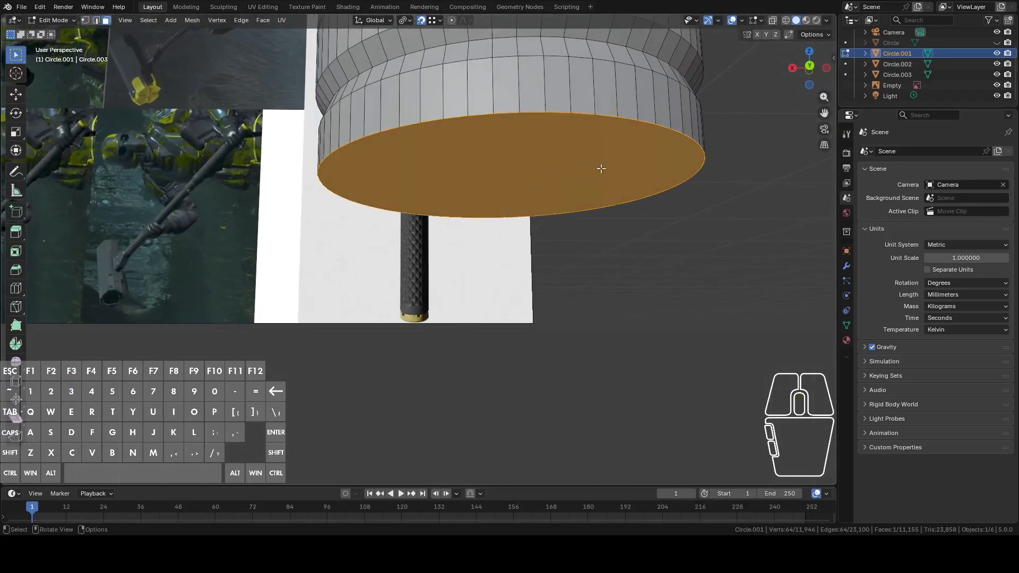
{"action": "key", "text": "1"}
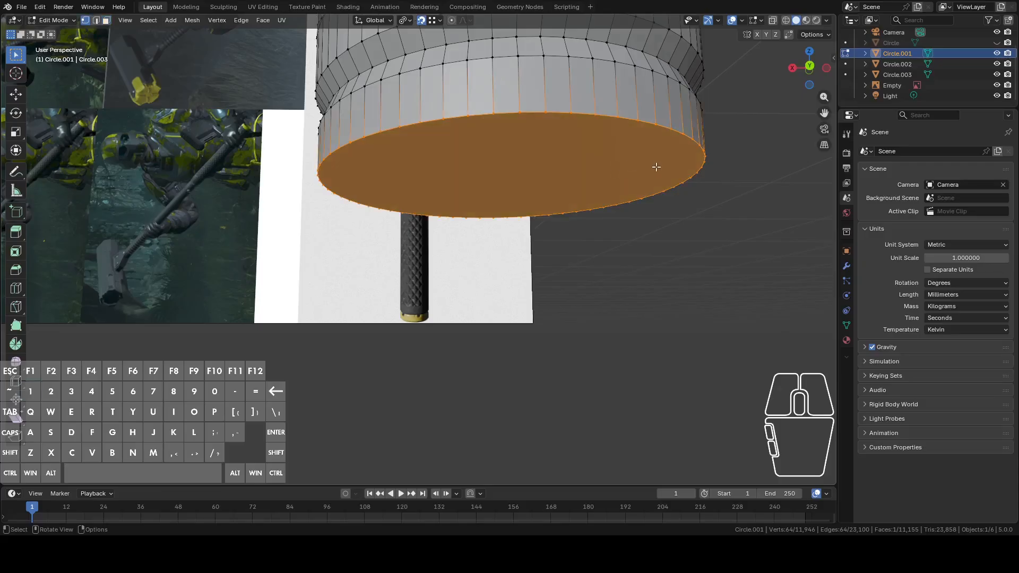
{"action": "key", "text": "3"}
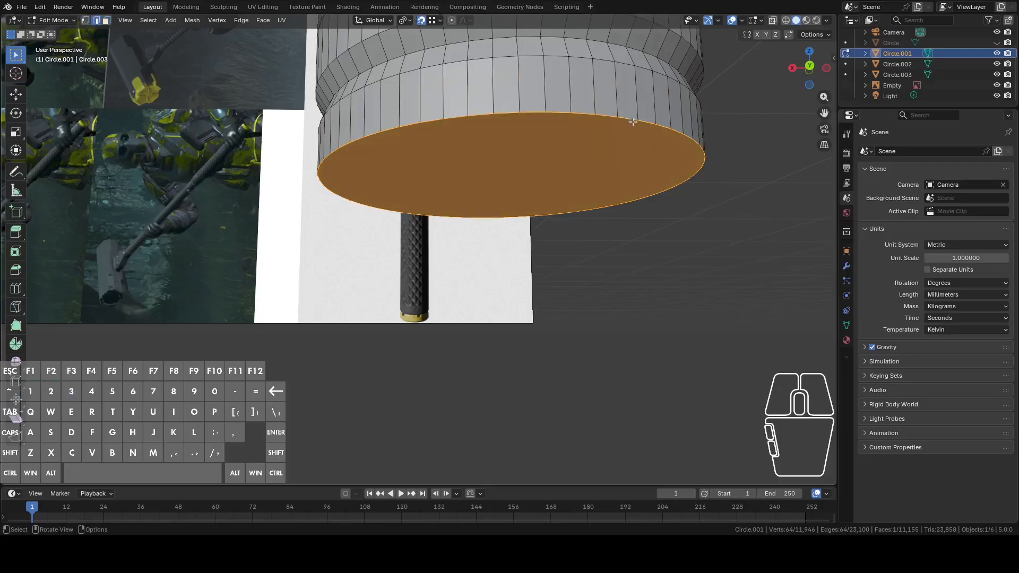
{"action": "key", "text": "alt+a"}
{"action": "left_click", "coordinate": [566, 163]}
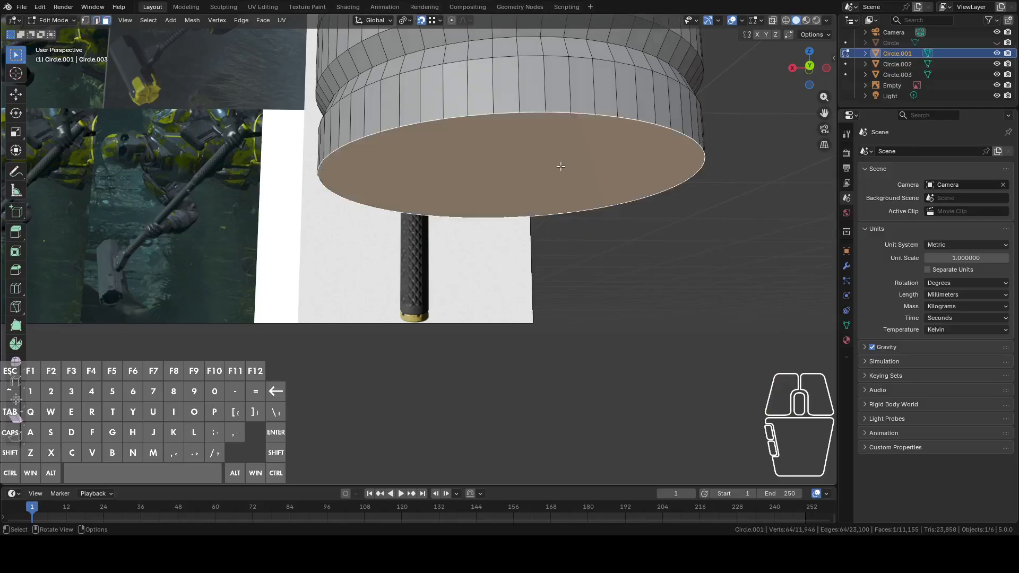
{"action": "key", "text": "x"}
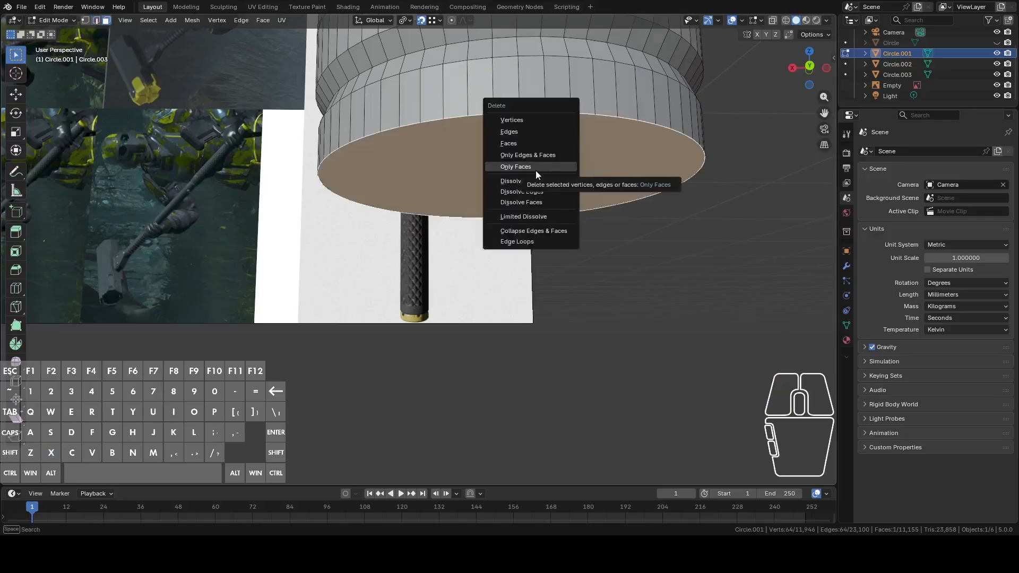
{"action": "left_click", "coordinate": [536, 171]}
Extrude the end cap's open bottom edge loop inward, scaling it to about 0.788 to form a flat rim
{"action": "key", "text": "1"}
{"action": "left_click", "coordinate": [666, 139], "text": "alt"}
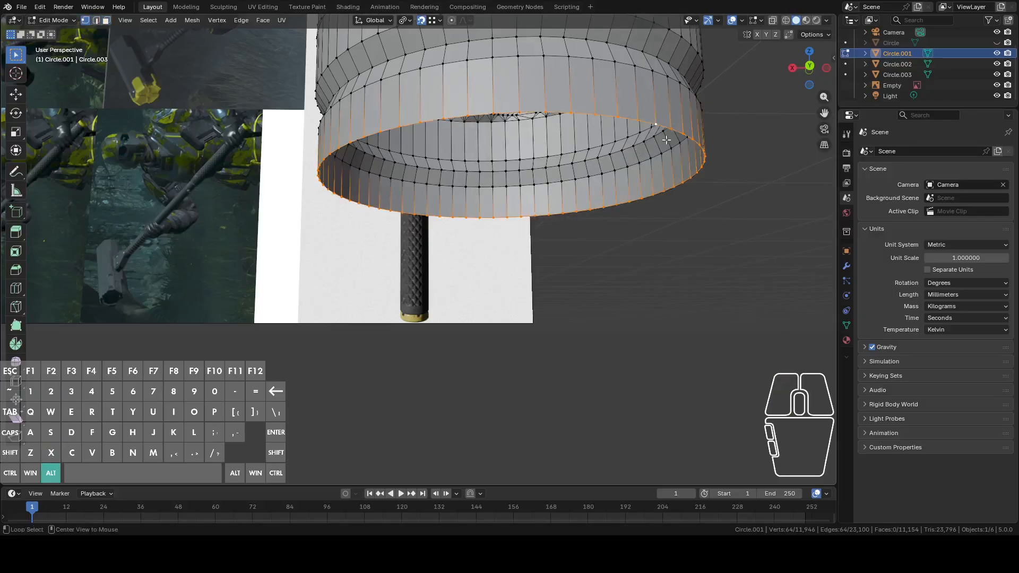
{"action": "middle_click_drag", "start_coordinate": [666, 139], "coordinate": [684, 178]}
{"action": "key", "text": "e"}
{"action": "key", "text": "s"}
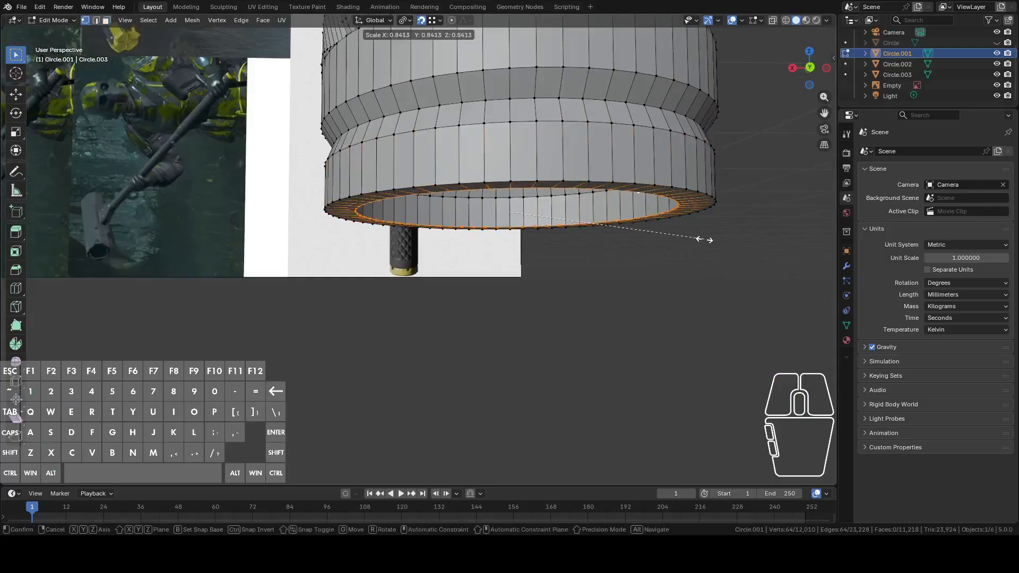
{"action": "left_click", "coordinate": [693, 235]}
Extrude the rim's inner loop a short way up into the end cap along Z and fill it with a face
{"action": "key", "text": "e"}
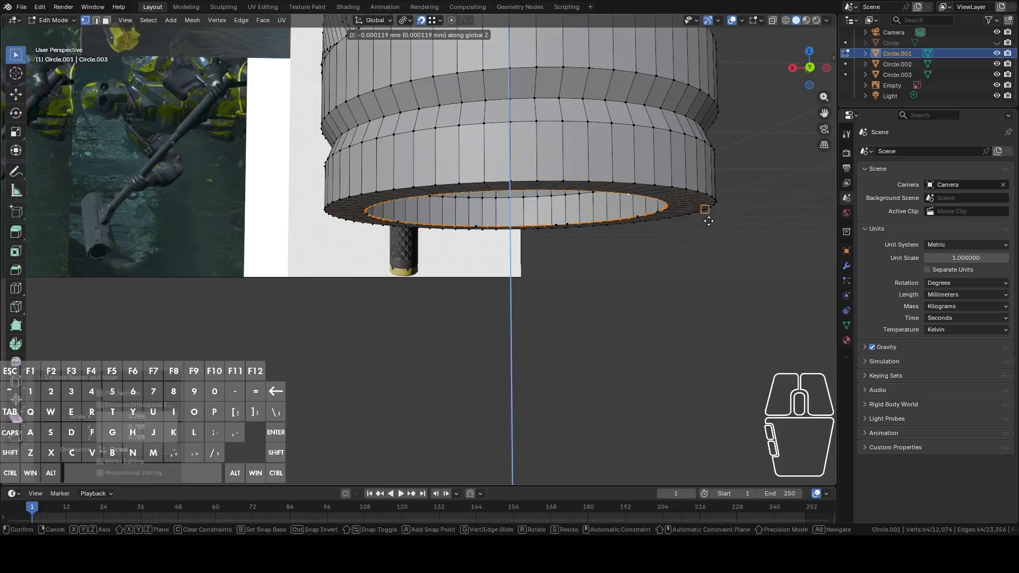
{"action": "left_click", "coordinate": [772, 221]}
{"action": "key", "text": "f"}
Select the recess's inner and rim edge loops together with the end cap's outer bottom edge loop
{"action": "middle_click_drag", "start_coordinate": [769, 221], "coordinate": [724, 195]}
{"action": "key", "text": "2"}
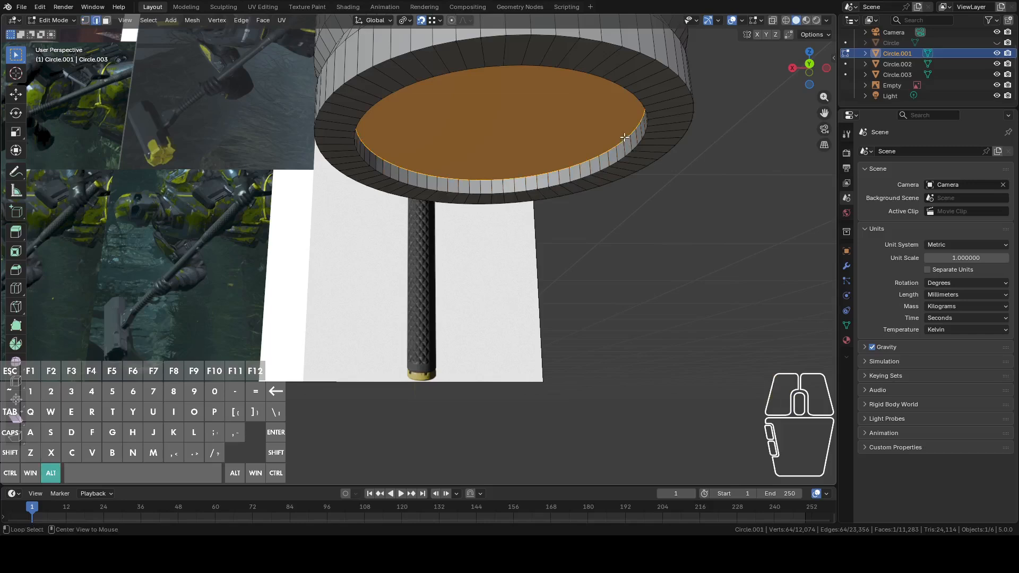
{"action": "left_click", "coordinate": [639, 144], "text": "alt+shift"}
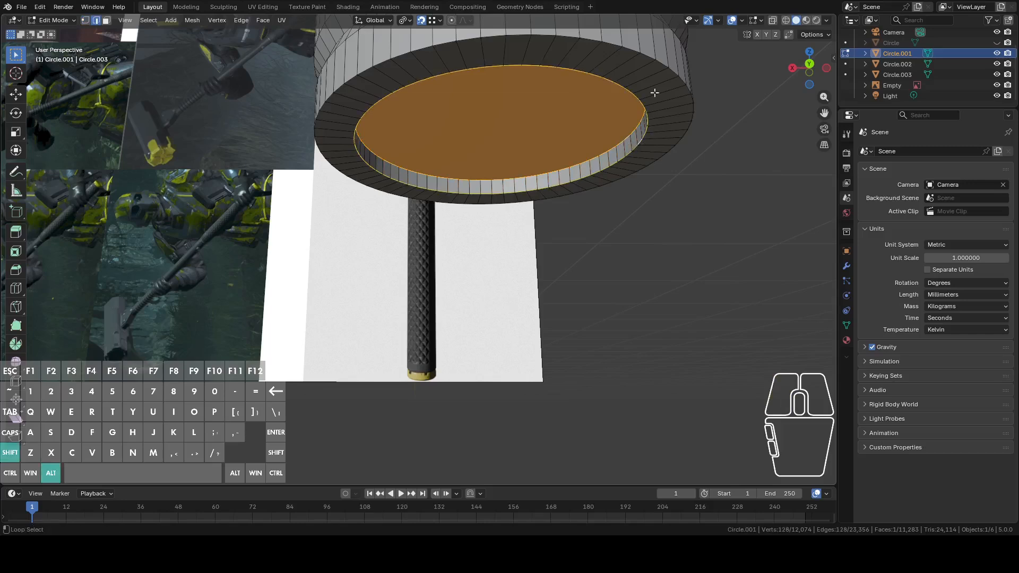
{"action": "left_click", "coordinate": [662, 64], "text": "alt+shift"}
{"action": "middle_click_drag", "start_coordinate": [662, 65], "coordinate": [744, 135]}
Try 6-segment bevels of about 0.88 mm and about 1.14 mm on the three selected loops, undoing each one
{"action": "key", "text": "ctrl+e"}
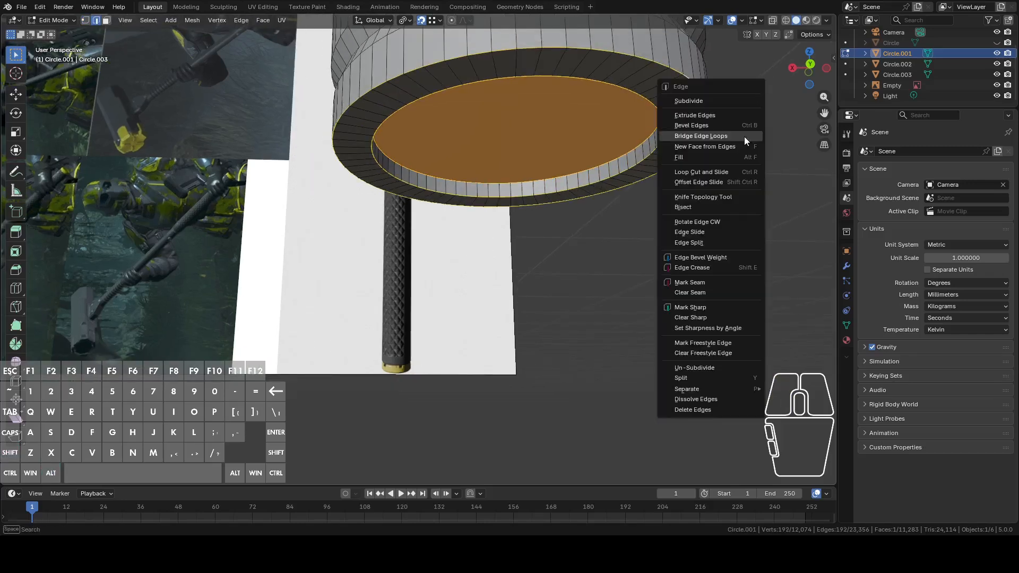
{"action": "left_click", "coordinate": [715, 126]}
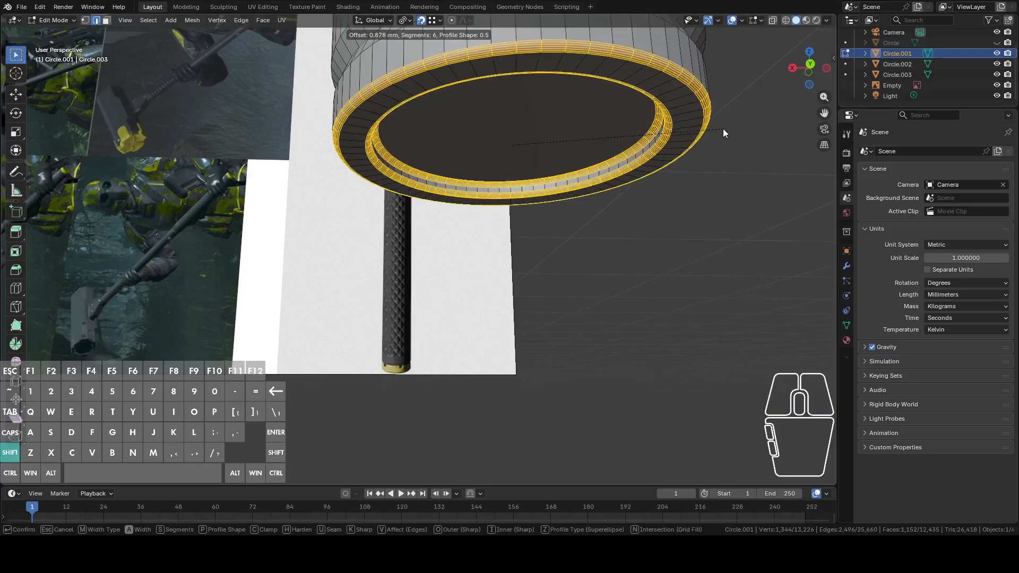
{"action": "left_click", "coordinate": [724, 128]}
{"action": "key", "text": "ctrl+z"}
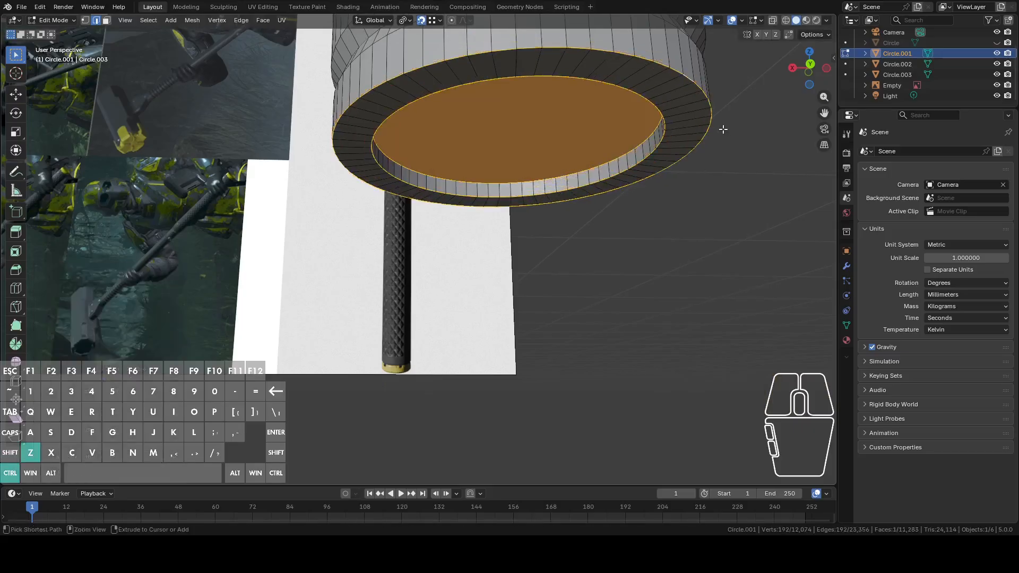
{"action": "key", "text": "ctrl+e"}
{"action": "left_click", "coordinate": [723, 130]}
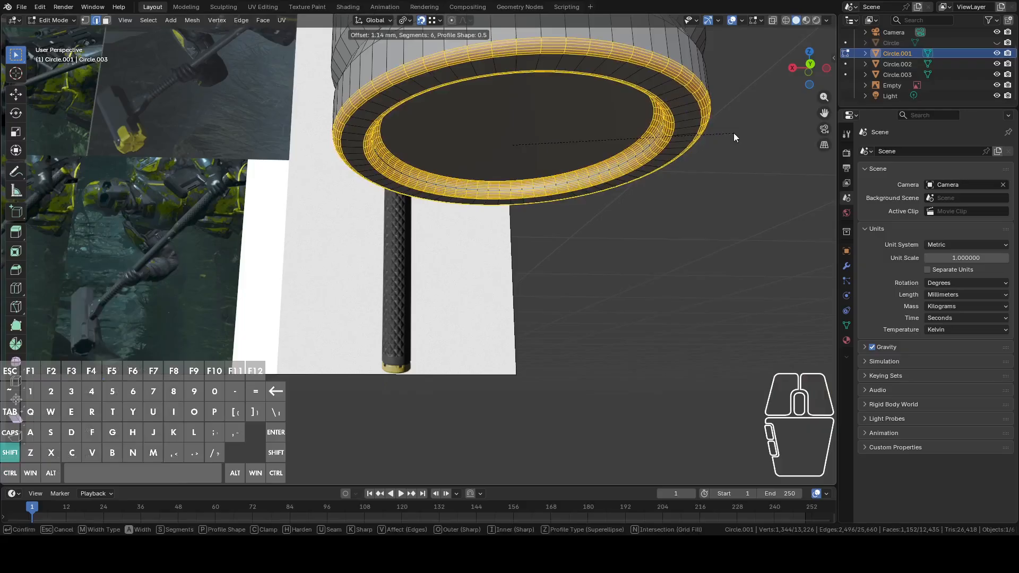
{"action": "left_click", "coordinate": [732, 134]}
{"action": "key", "text": "Tab"}
{"action": "middle_click_drag", "start_coordinate": [725, 142], "coordinate": [650, 168]}
{"action": "key", "text": "ctrl+z"}
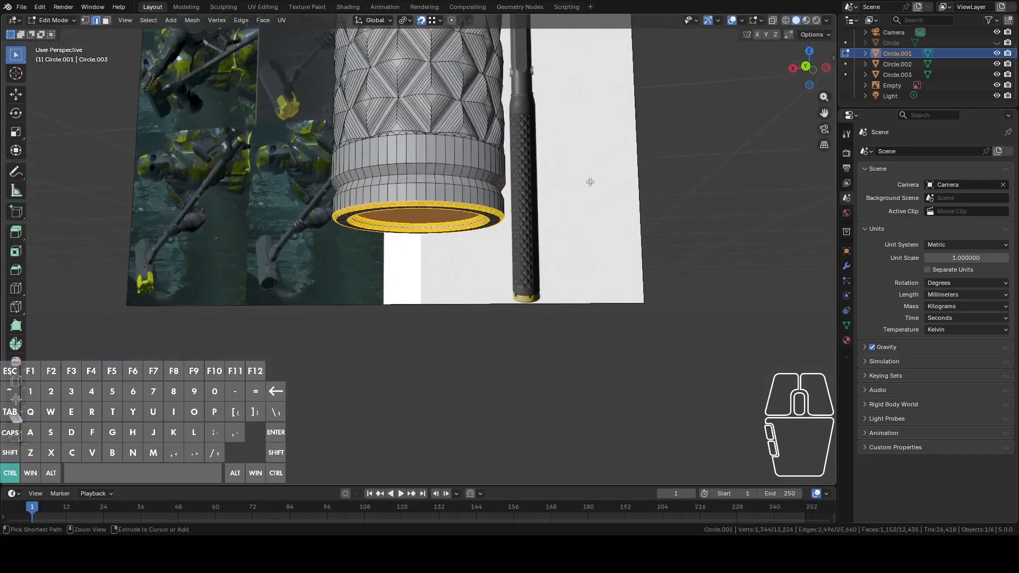
{"action": "key", "text": "ctrl+z"}
{"action": "scroll", "coordinate": [563, 189], "scroll_direction": "up", "scroll_amount": 4}
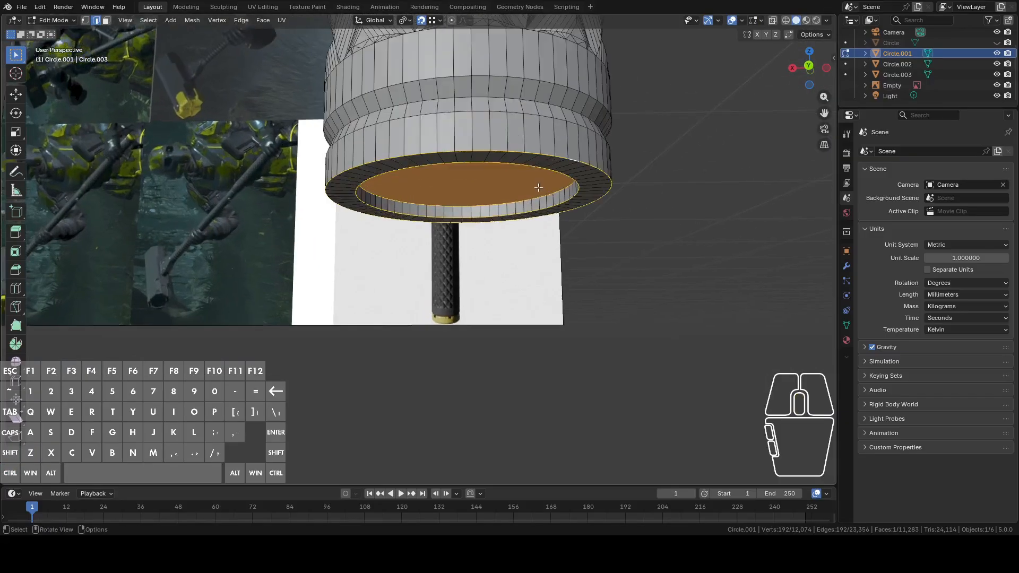
Deselect the outer bottom loop and bevel the recess's two edge loops by about 1.04 mm with 6 segments
{"action": "left_click", "coordinate": [545, 154], "text": "alt+shift"}
{"action": "right_click", "coordinate": [669, 182]}
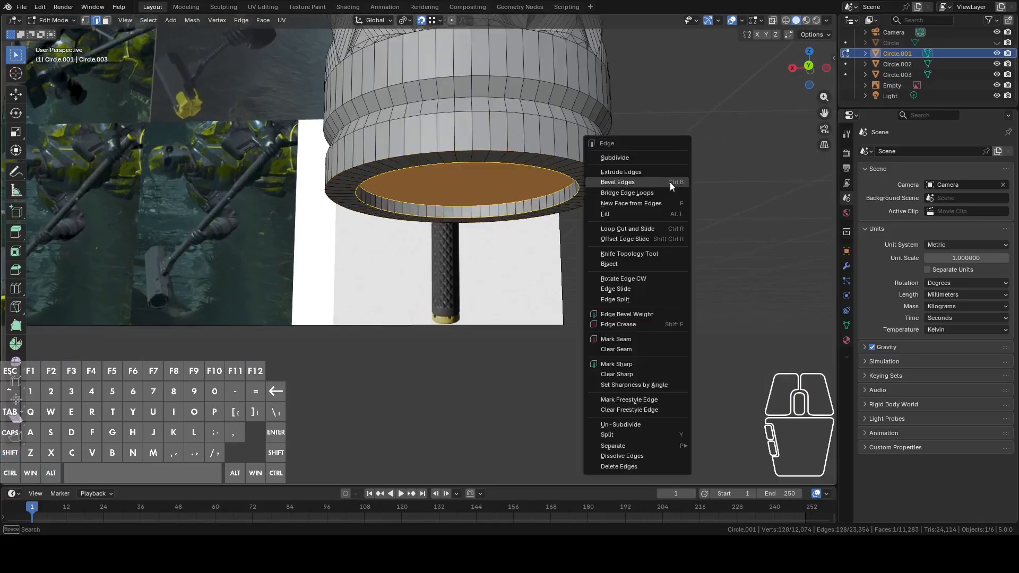
{"action": "left_click", "coordinate": [671, 182]}
{"action": "left_click", "coordinate": [675, 183]}
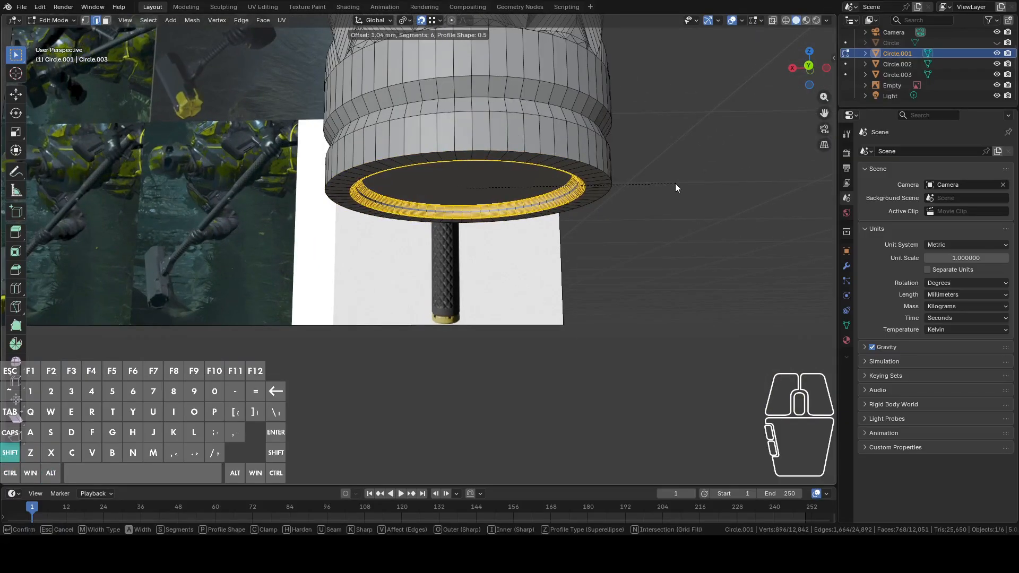
Bevel the end cap's outer bottom edge loop by about 3.17 mm with 6 segments
{"action": "left_click", "coordinate": [584, 163], "text": "alt"}
{"action": "right_click", "coordinate": [668, 177]}
{"action": "left_click", "coordinate": [669, 177]}
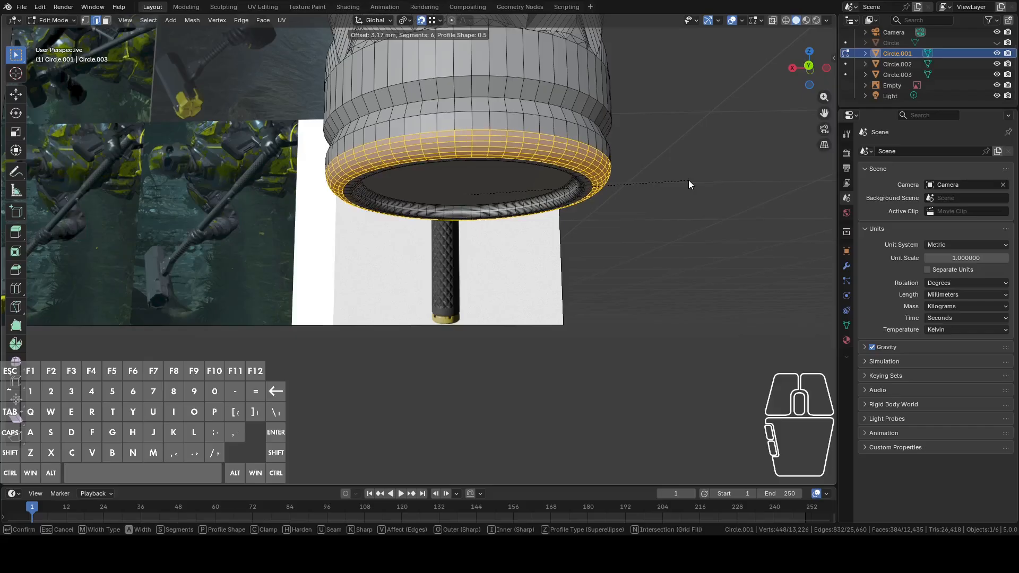
{"action": "left_click", "coordinate": [688, 181]}
{"action": "middle_click_drag", "start_coordinate": [680, 172], "coordinate": [741, 132]}
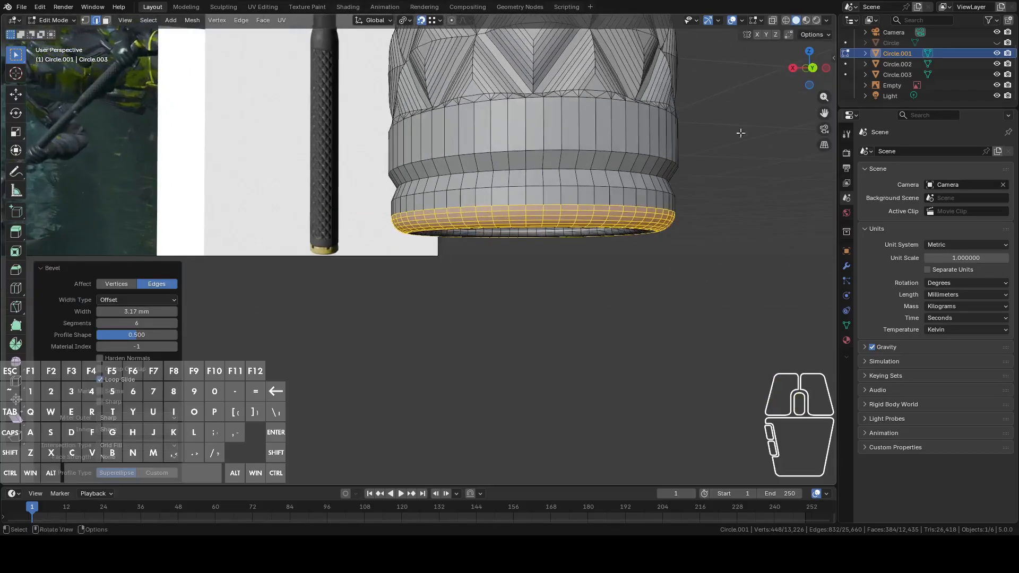
Temporarily hide the handle in back view to compare its end section with the reference image
{"action": "left_click", "coordinate": [812, 68]}
{"action": "key", "text": "Tab"}
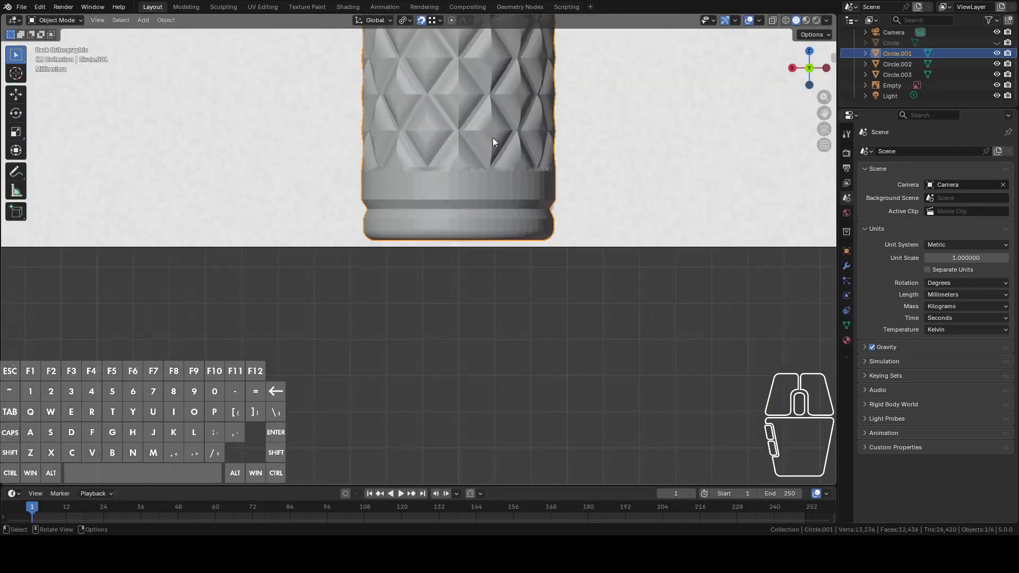
{"action": "key", "text": "h"}
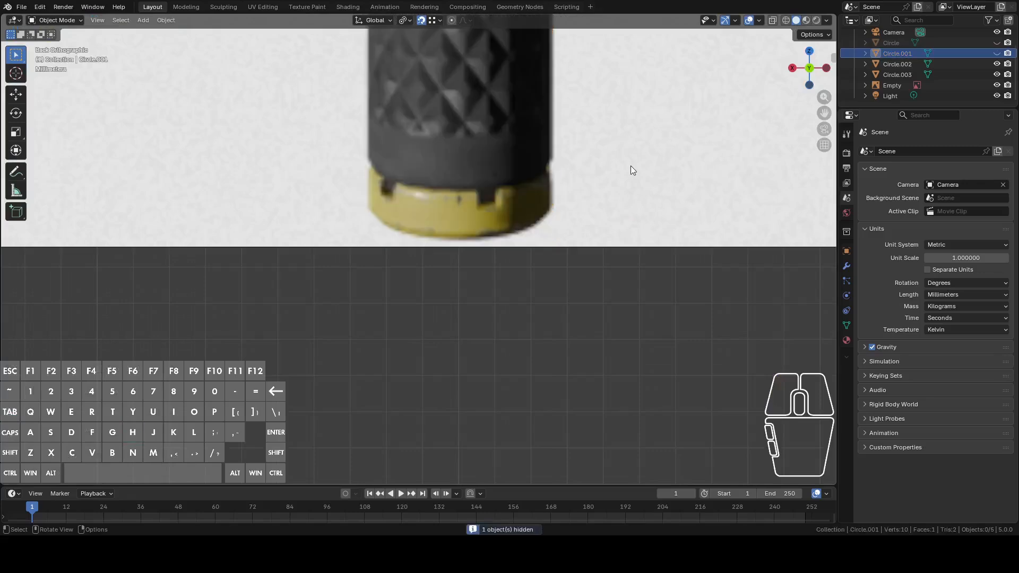
{"action": "key", "text": "ctrl+z"}
{"action": "left_click", "coordinate": [552, 203]}
With X-ray on, select everything below the collar and move it down along Z by about 3.7 mm
{"action": "key", "text": "Tab"}
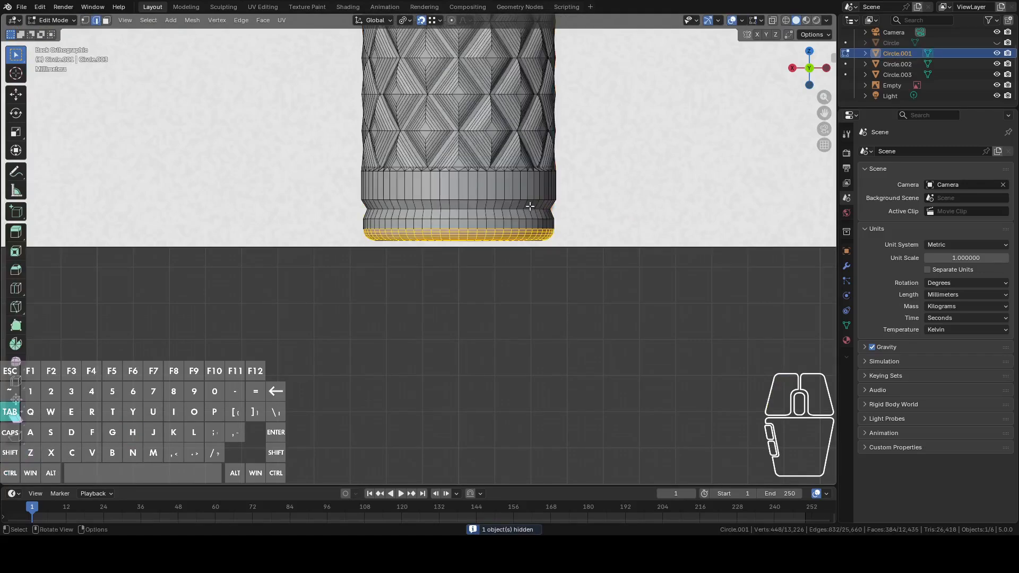
{"action": "left_click", "coordinate": [773, 20]}
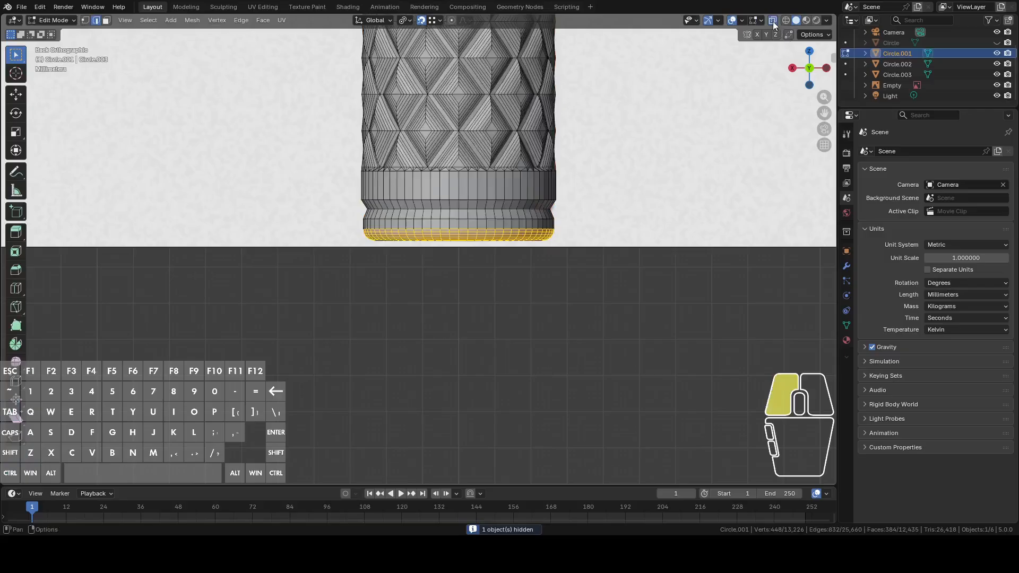
{"action": "left_click_drag", "start_coordinate": [332, 189], "coordinate": [611, 293]}
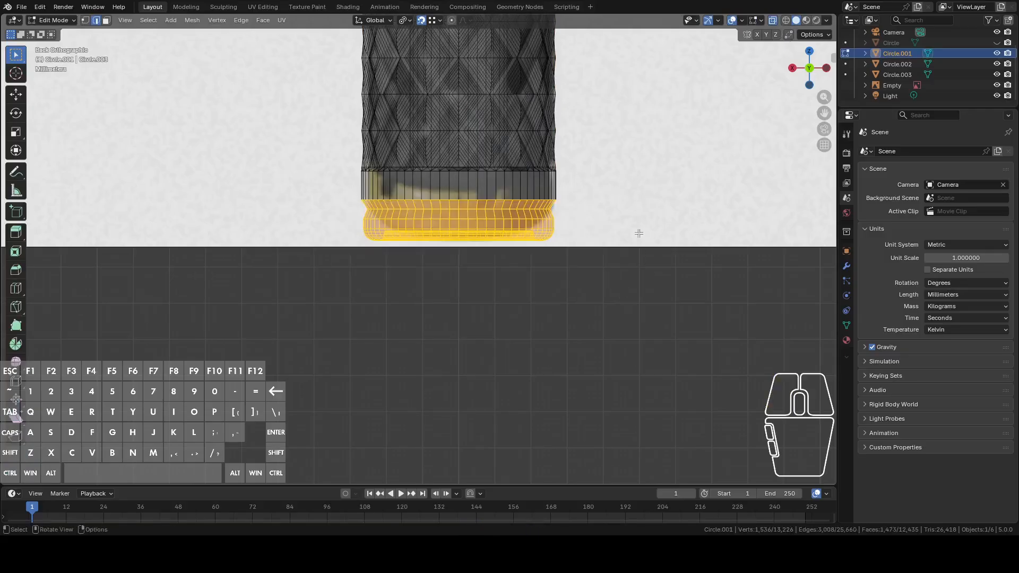
{"action": "key", "text": "g"}
{"action": "key", "text": "z"}
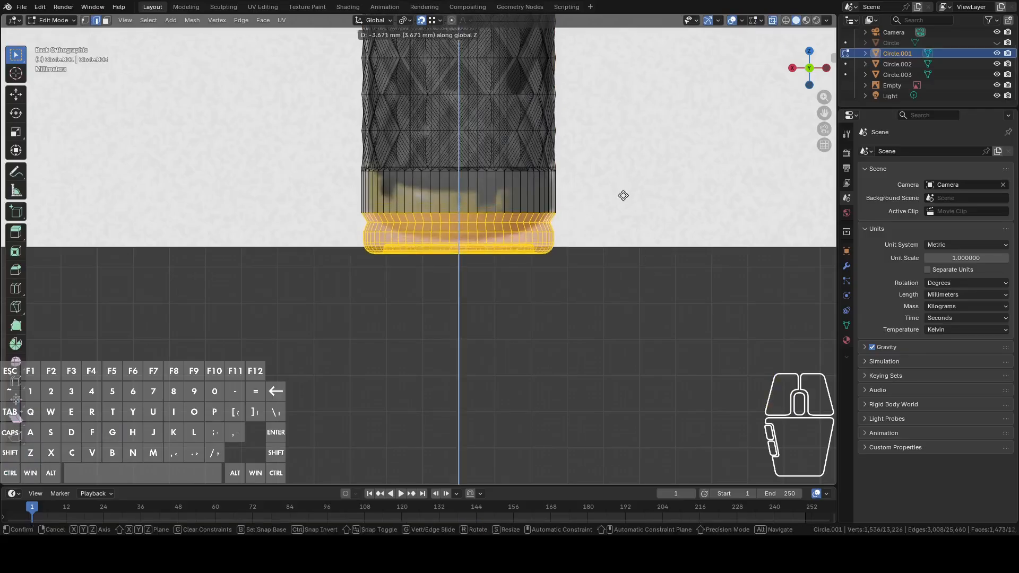
{"action": "left_click", "coordinate": [623, 197]}
Lower the end cap's rounded bottom and recess geometry along Z by about 6.75 mm to lengthen the cap
{"action": "left_click", "coordinate": [330, 289]}
{"action": "left_click_drag", "start_coordinate": [327, 292], "coordinate": [592, 239]}
{"action": "key", "text": "g"}
{"action": "key", "text": "z"}
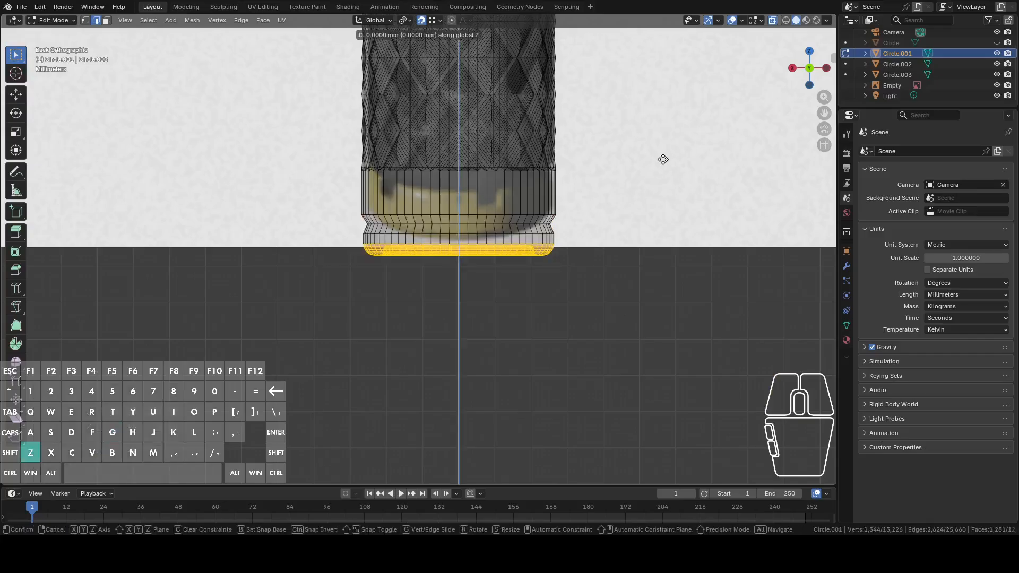
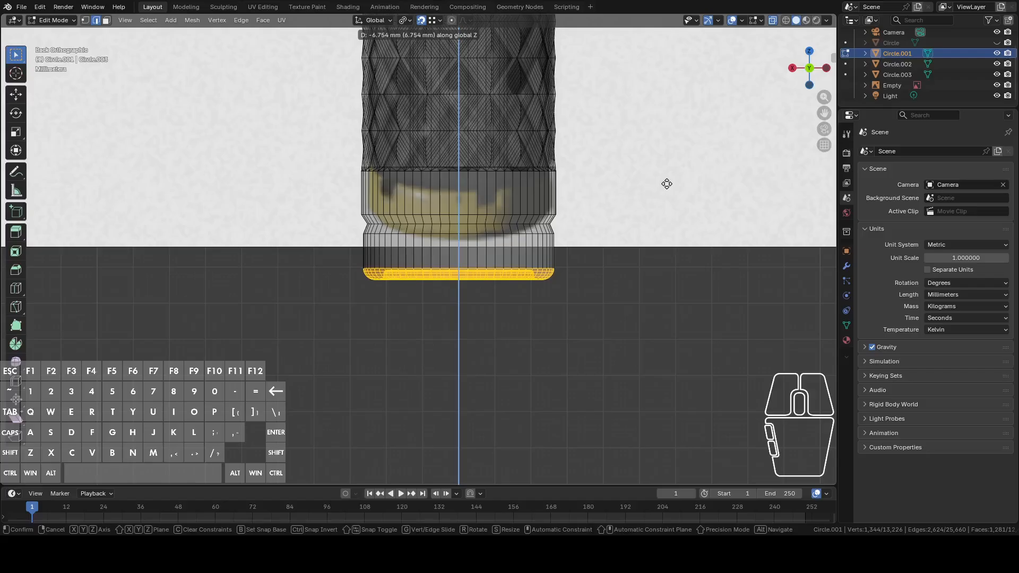
{"action": "left_click", "coordinate": [667, 183]}
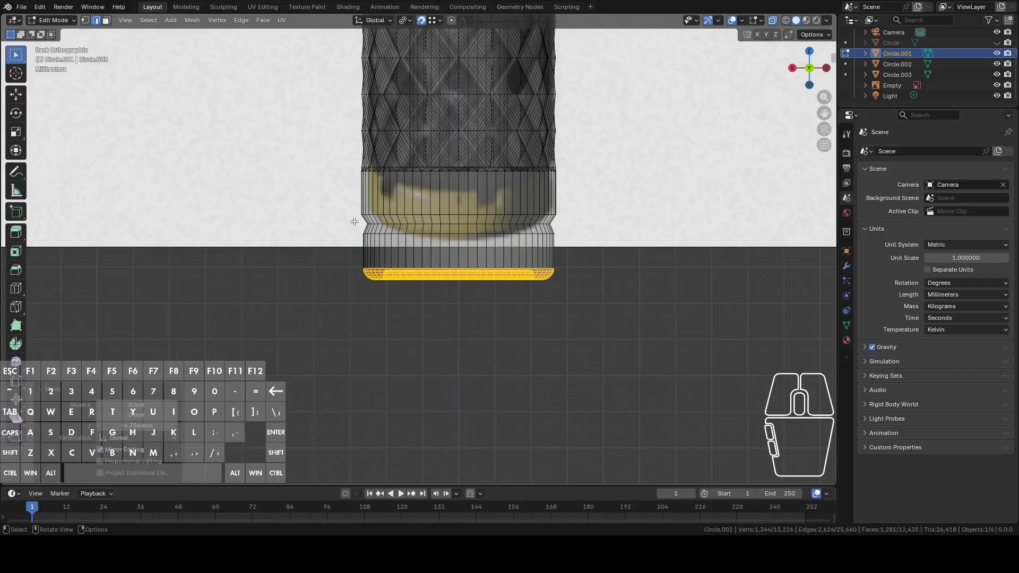
Scale the groove's edge loops to about 1.51 along Z and raise the groove by about 3.23 mm
{"action": "left_click_drag", "start_coordinate": [344, 206], "coordinate": [604, 237]}
{"action": "key", "text": "s"}
{"action": "key", "text": "z"}
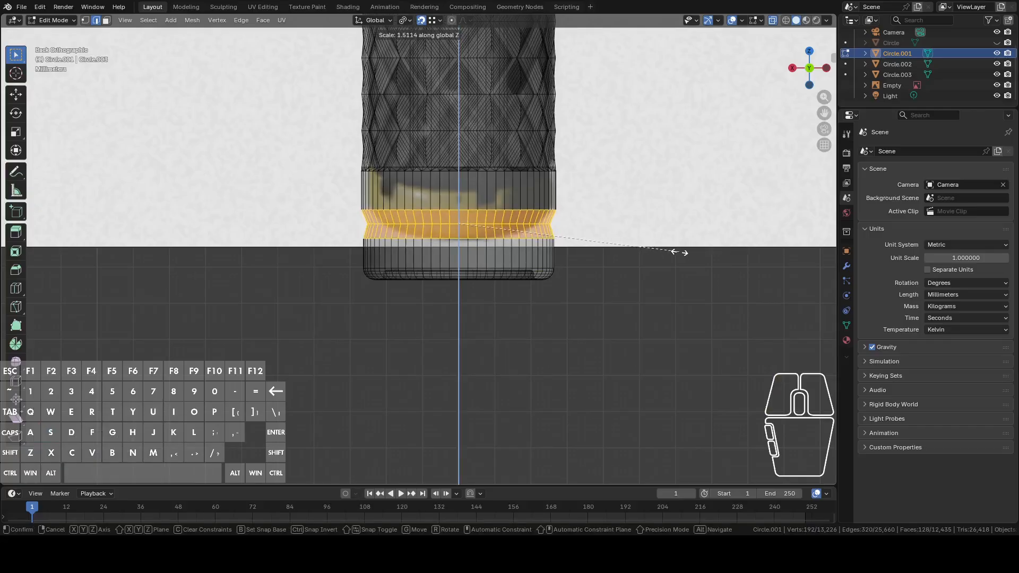
{"action": "left_click", "coordinate": [679, 252]}
{"action": "key", "text": "g"}
{"action": "key", "text": "z"}
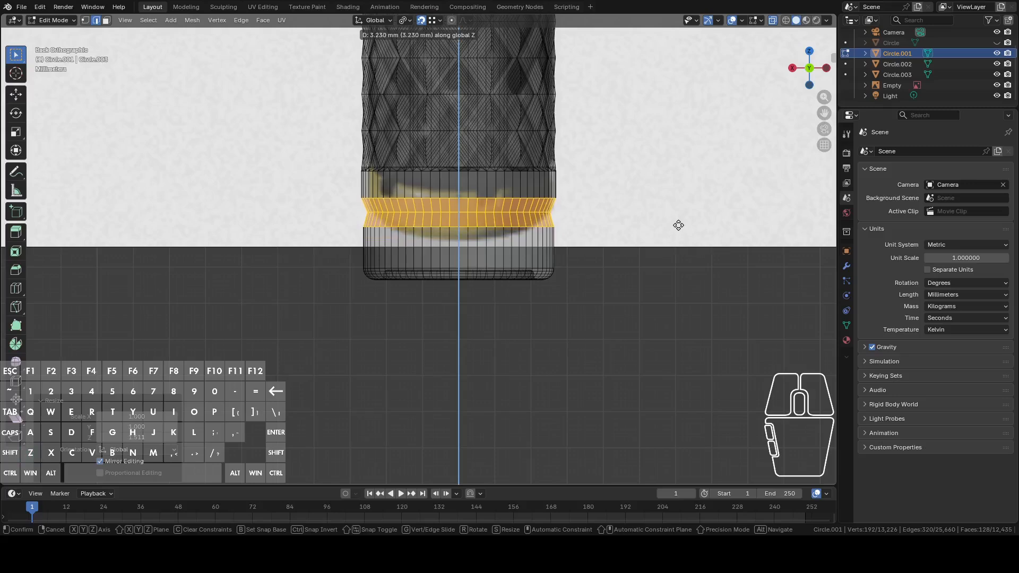
{"action": "left_click", "coordinate": [678, 225]}
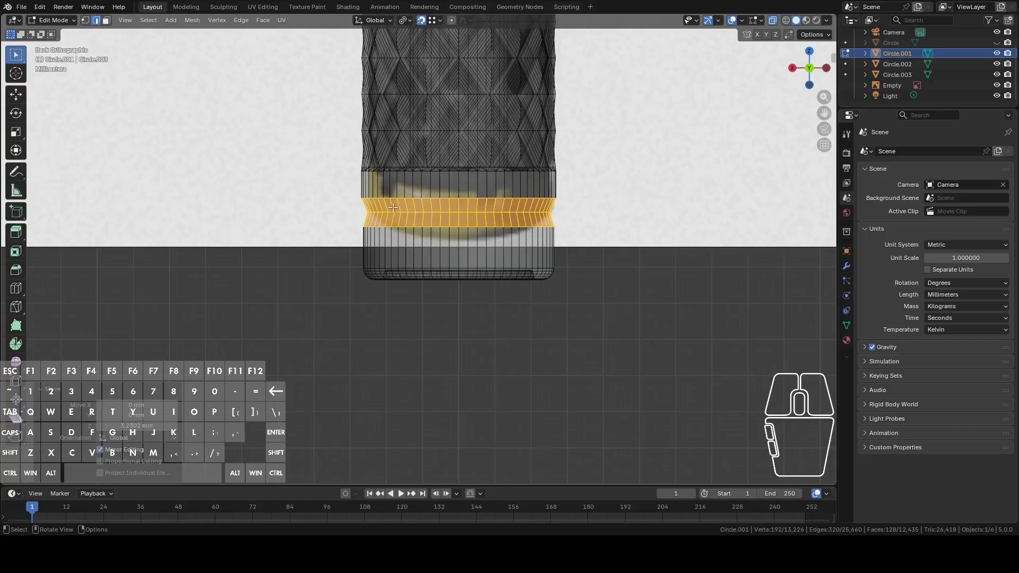
Bridge four adjacent edge segments on the groove's upper rim to the four matching segments on its lower rim
{"action": "left_click", "coordinate": [468, 217]}
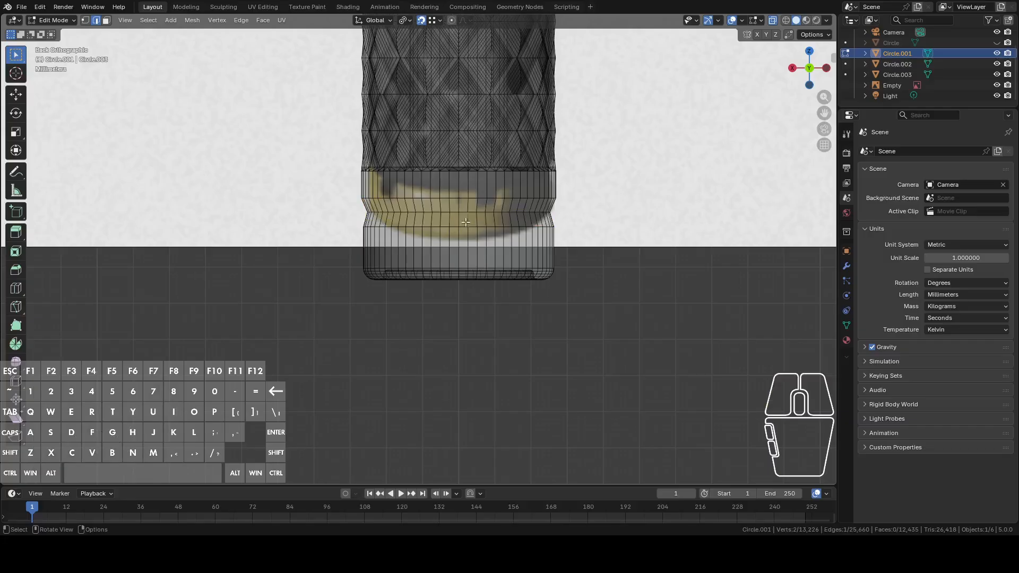
{"action": "left_click", "coordinate": [456, 210]}
{"action": "middle_click_drag", "start_coordinate": [462, 217], "coordinate": [429, 298]}
{"action": "key", "text": "KP_Decimal"}
{"action": "left_click", "coordinate": [465, 254], "text": "shift"}
{"action": "key", "text": "2"}
{"action": "left_click", "coordinate": [415, 314]}
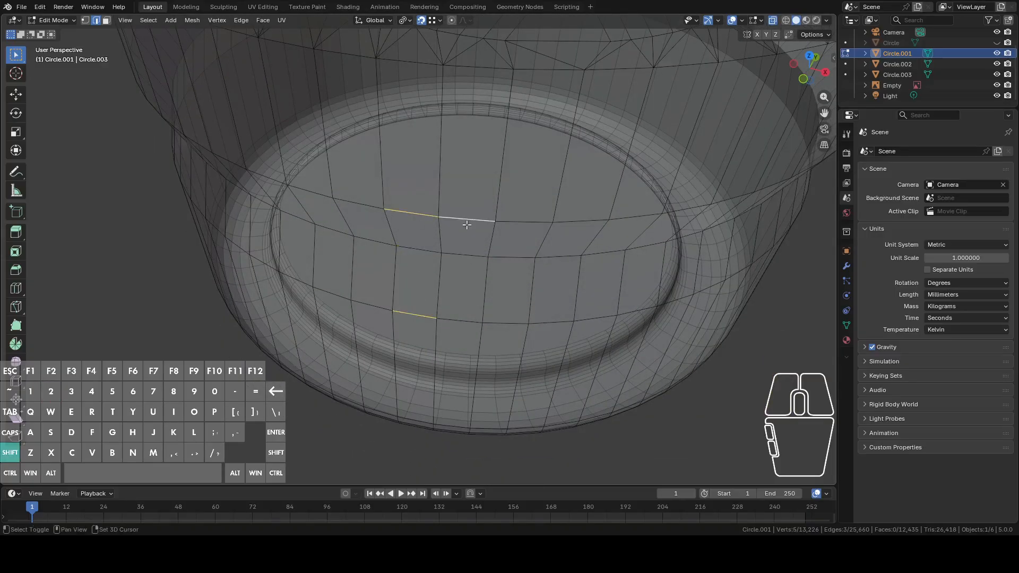
{"action": "left_click", "coordinate": [464, 317], "text": "shift"}
{"action": "left_click", "coordinate": [508, 313], "text": "shift"}
{"action": "left_click", "coordinate": [553, 319], "text": "shift"}
{"action": "right_click", "coordinate": [555, 289]}
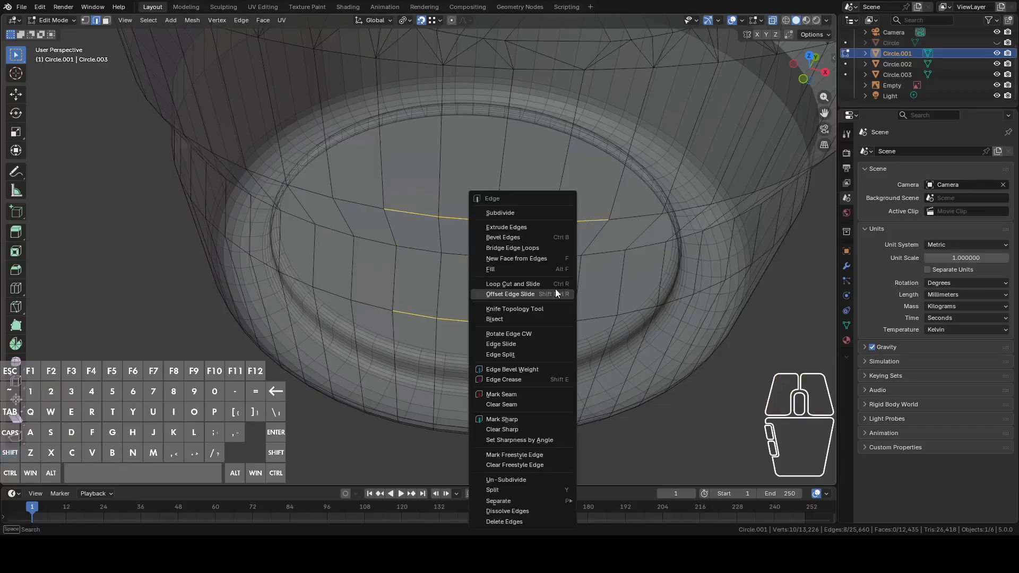
{"action": "left_click", "coordinate": [525, 248]}
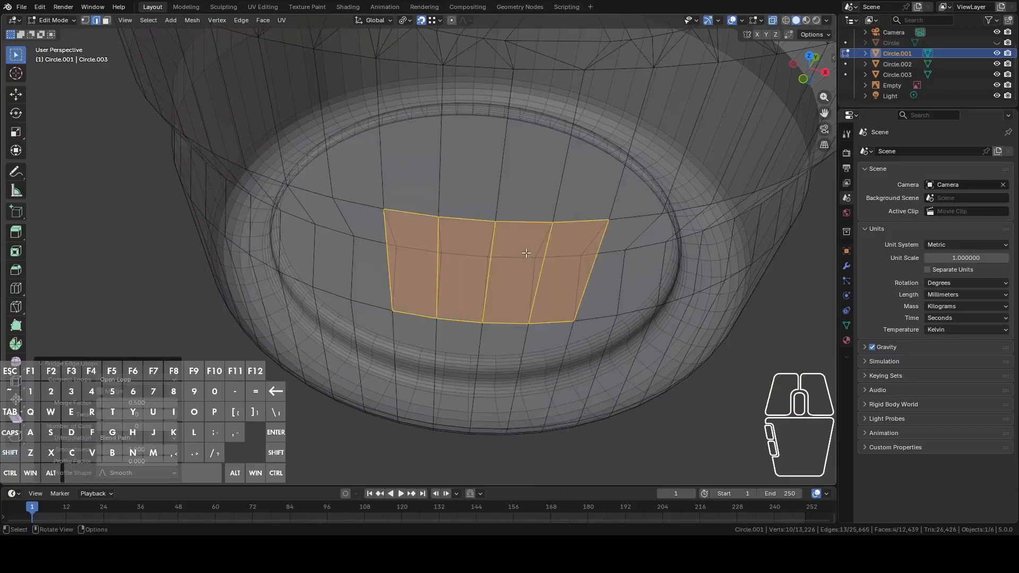
Delete the three inner groove vertices hidden behind the bridged panel
{"action": "key", "text": "1"}
{"action": "left_click", "coordinate": [443, 258]}
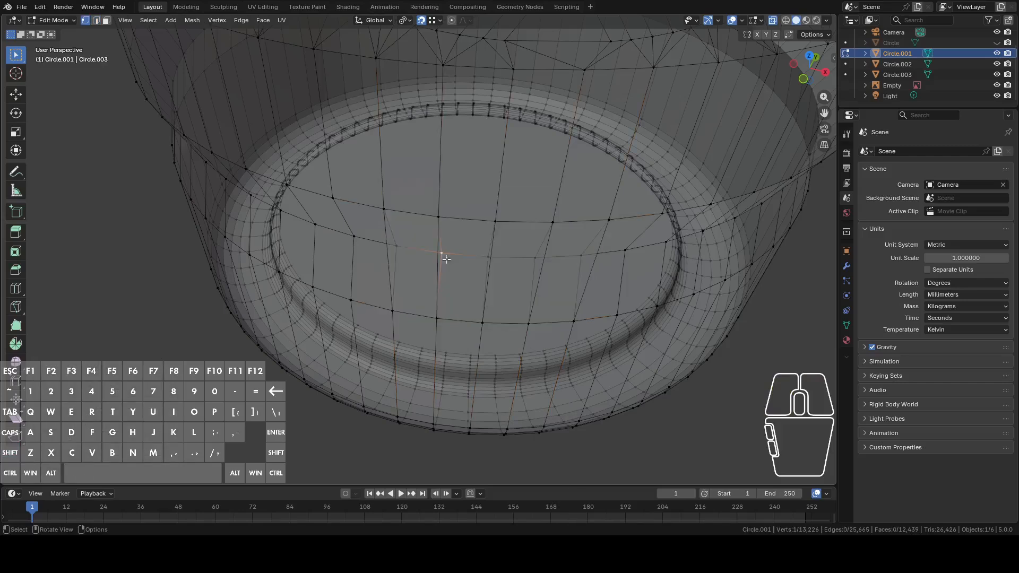
{"action": "left_click", "coordinate": [491, 258], "text": "shift"}
{"action": "left_click", "coordinate": [532, 260], "text": "shift"}
{"action": "right_click", "coordinate": [563, 276]}
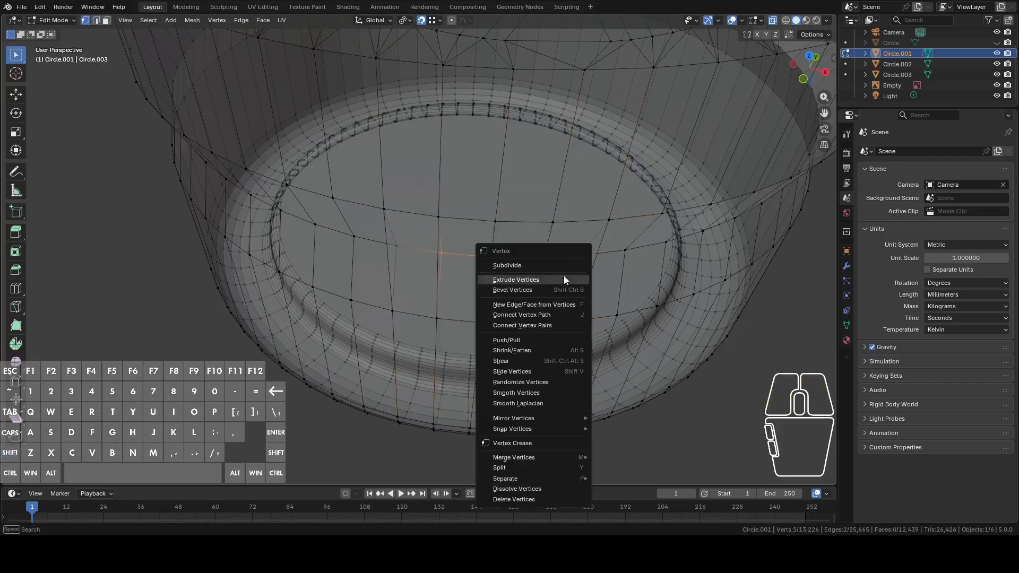
{"action": "left_click", "coordinate": [521, 499]}
Fill the triangular openings at both ends of the bridged panel with faces
{"action": "middle_click_drag", "start_coordinate": [521, 500], "coordinate": [611, 305]}
{"action": "key", "text": "2"}
{"action": "left_click", "coordinate": [407, 275]}
{"action": "left_click", "coordinate": [409, 264], "text": "shift"}
{"action": "left_click", "coordinate": [402, 248], "text": "shift"}
{"action": "key", "text": "f"}
{"action": "left_click", "coordinate": [590, 316]}
{"action": "left_click", "coordinate": [552, 306], "text": "shift"}
{"action": "key", "text": "f"}
{"action": "scroll", "coordinate": [557, 314], "scroll_direction": "down", "scroll_amount": 3}
Recalculate the normals of the whole handle mesh to face outward
{"action": "key", "text": "Tab"}
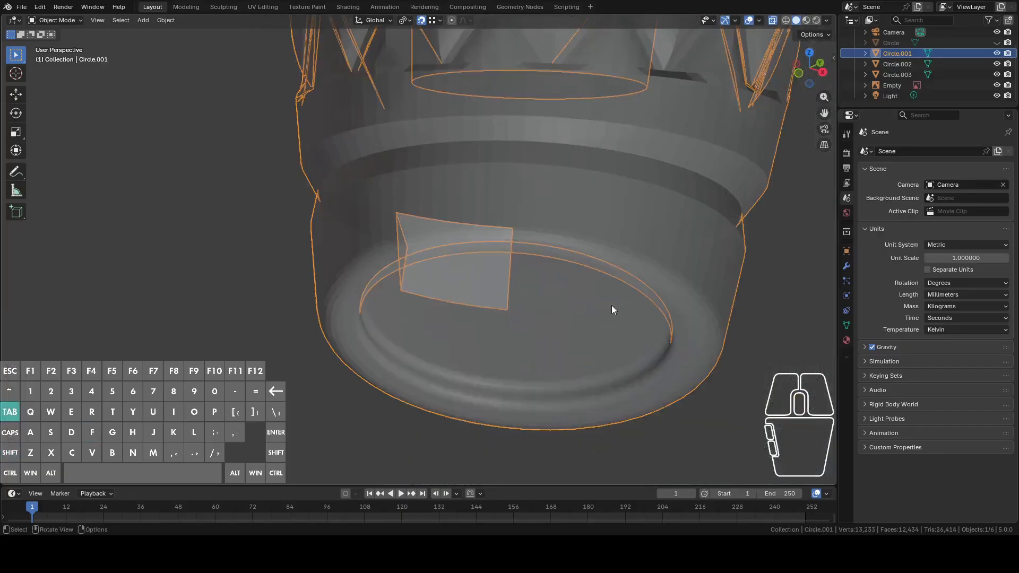
{"action": "key", "text": "Tab"}
{"action": "key", "text": "a"}
{"action": "key", "text": "shift+n"}
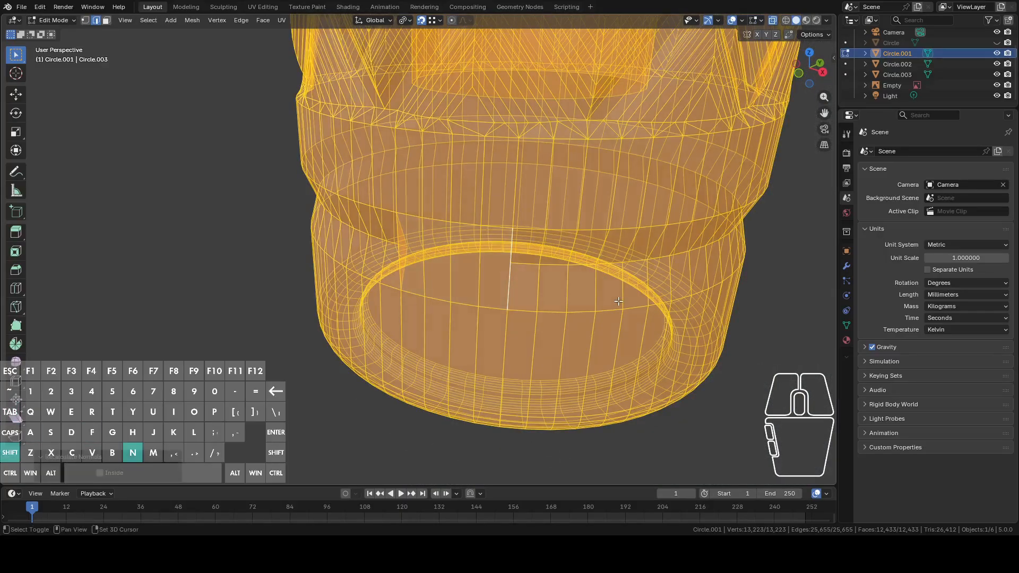
{"action": "key", "text": "Tab"}
Examine the bridged panel's position around the groove in perspective, left and front views
{"action": "mouse_move", "coordinate": [619, 303]}
{"action": "middle_mouse_down"}
{"action": "mouse_move", "coordinate": [601, 303]}
{"action": "mouse_move", "coordinate": [627, 296]}
{"action": "middle_mouse_up"}
{"action": "key", "text": "Tab"}
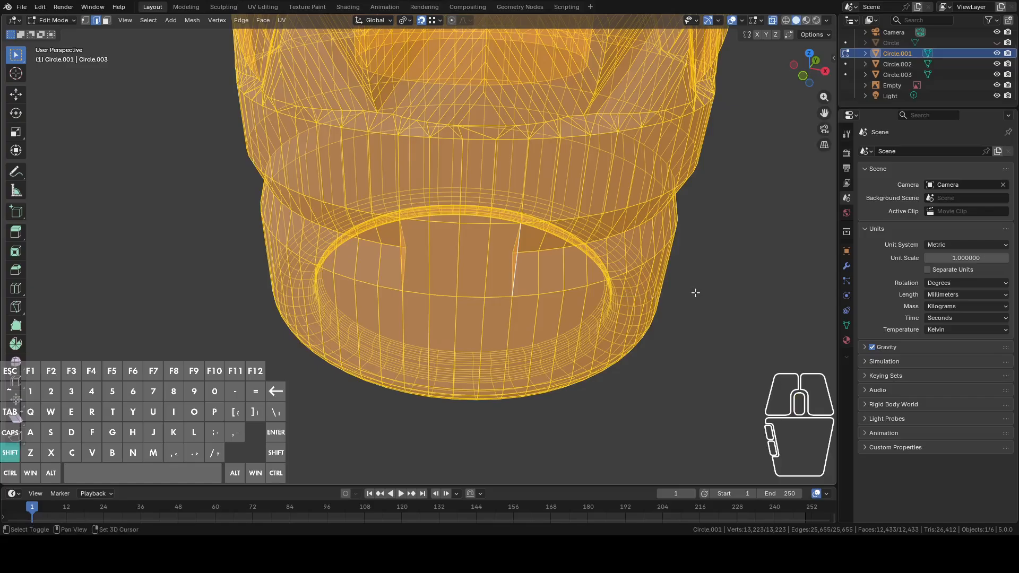
{"action": "middle_click_drag", "start_coordinate": [696, 292], "coordinate": [280, 273]}
{"action": "key", "text": "Tab"}
{"action": "left_click", "coordinate": [798, 70]}
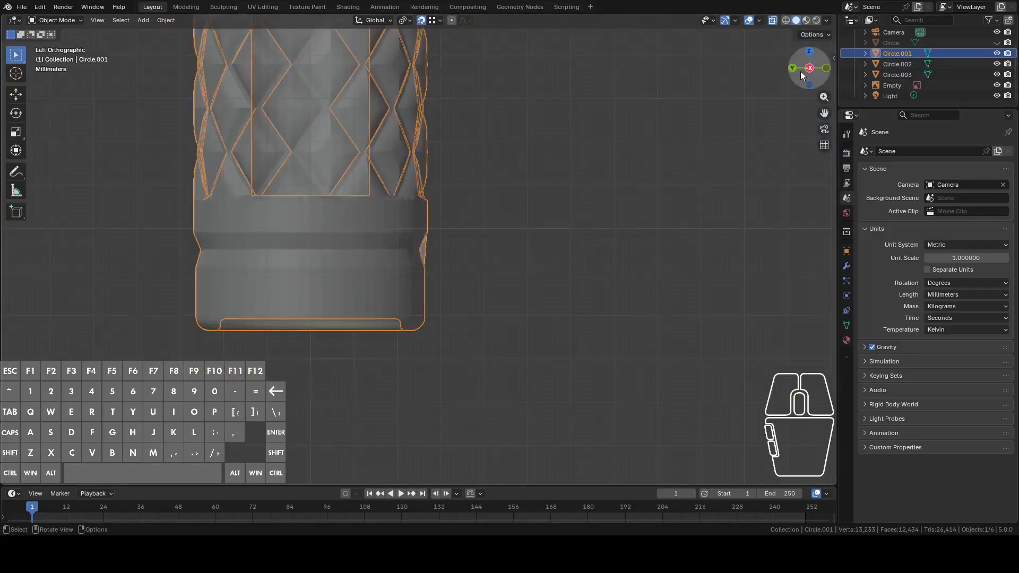
{"action": "scroll", "coordinate": [635, 177], "scroll_direction": "up", "scroll_amount": 4}
{"action": "key", "text": "Tab"}
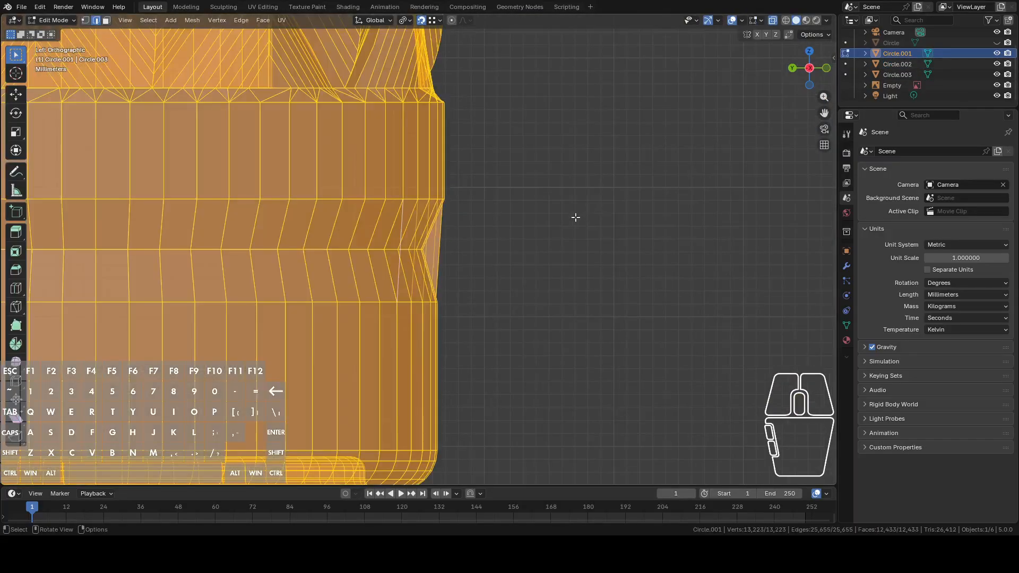
{"action": "scroll", "coordinate": [573, 216], "scroll_direction": "down", "scroll_amount": 2}
{"action": "key", "text": "Tab"}
{"action": "middle_click_drag", "start_coordinate": [571, 219], "coordinate": [419, 234]}
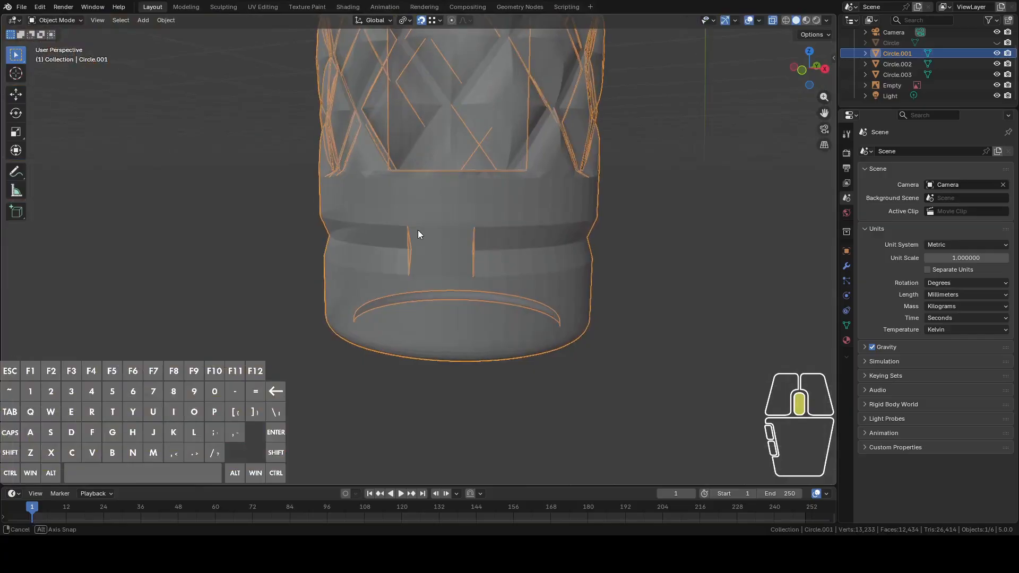
{"action": "left_click", "coordinate": [802, 75]}
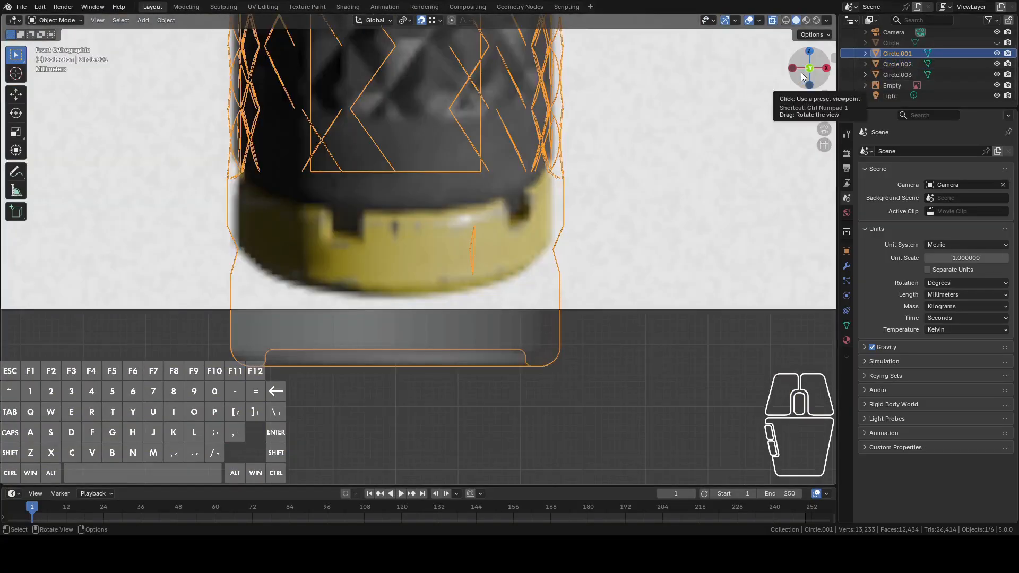
Inspect the bridged panel and surrounding edges of the end section with X-ray off and in wireframe shading
{"action": "key", "text": "Tab"}
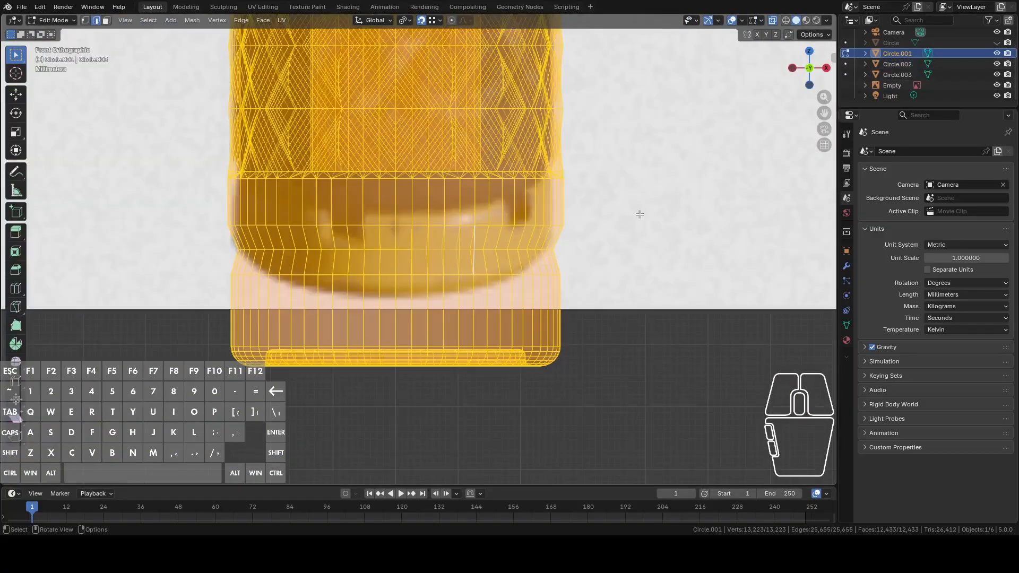
{"action": "left_click", "coordinate": [772, 21]}
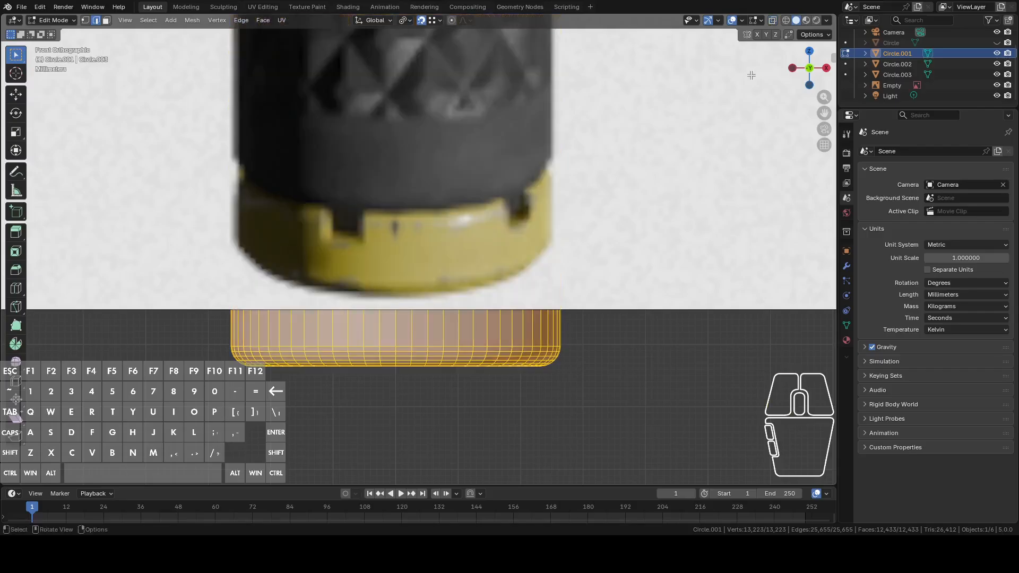
{"action": "left_click", "coordinate": [488, 336]}
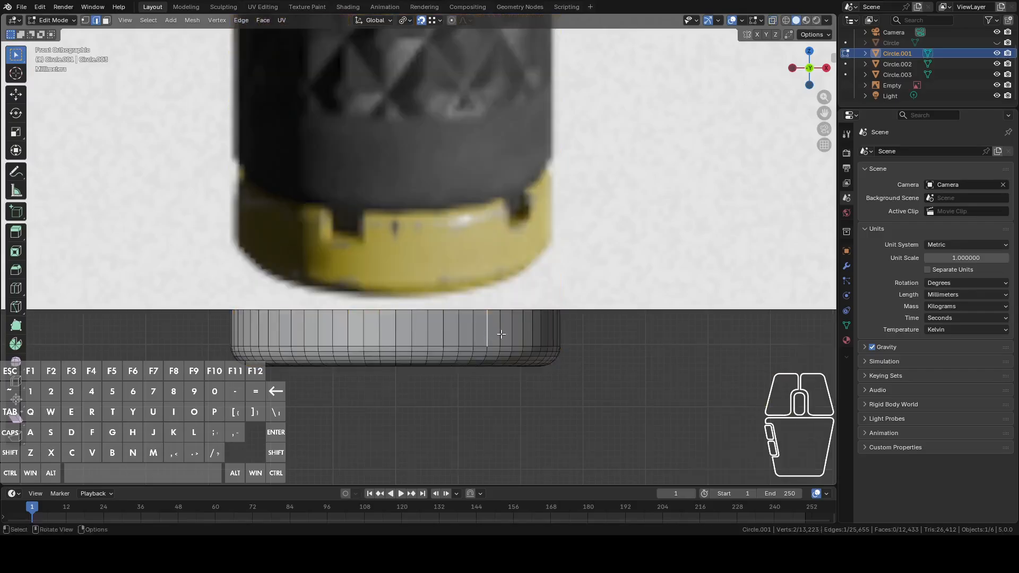
{"action": "middle_click_drag", "start_coordinate": [499, 335], "coordinate": [536, 325]}
{"action": "scroll", "coordinate": [623, 306], "scroll_direction": "up", "scroll_amount": 3}
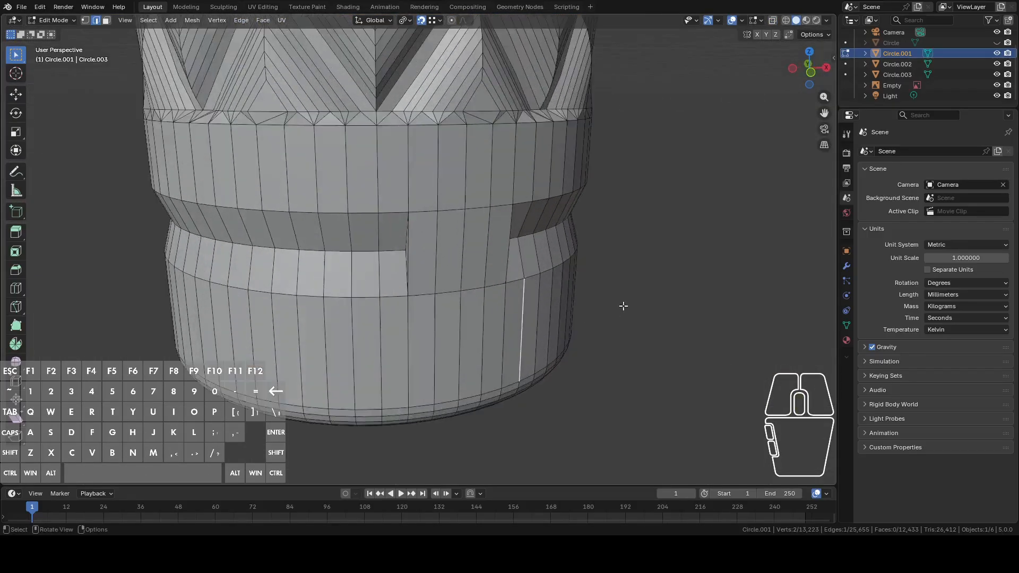
{"action": "key", "text": "shift+a"}
{"action": "right_click", "coordinate": [686, 290]}
{"action": "key", "text": "shift+z"}
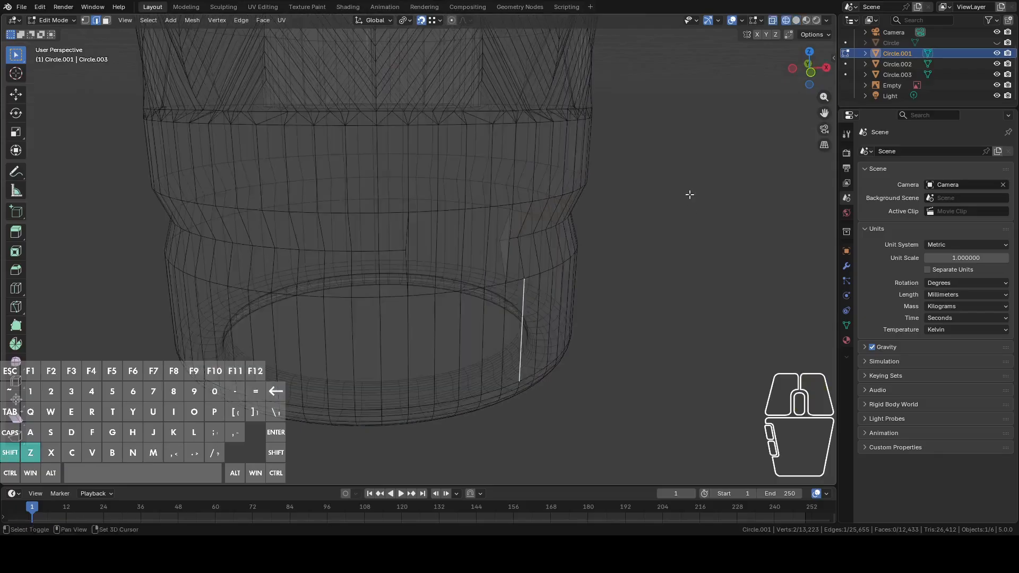
Undo the normals recalculation, end fills, vertex deletion and bridging of the off-centre panel
{"action": "key", "text": "a"}
{"action": "key", "text": "ctrl+z"}
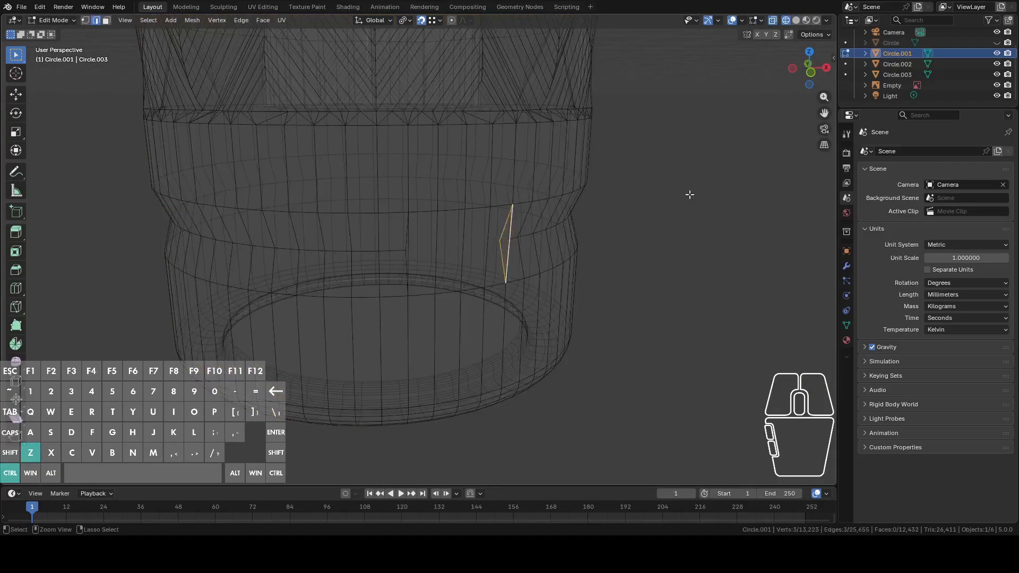
{"action": "key", "text": "ctrl+z"}
{"action": "key", "text": "ctrl+z"}
{"action": "key", "text": "ctrl+z"}
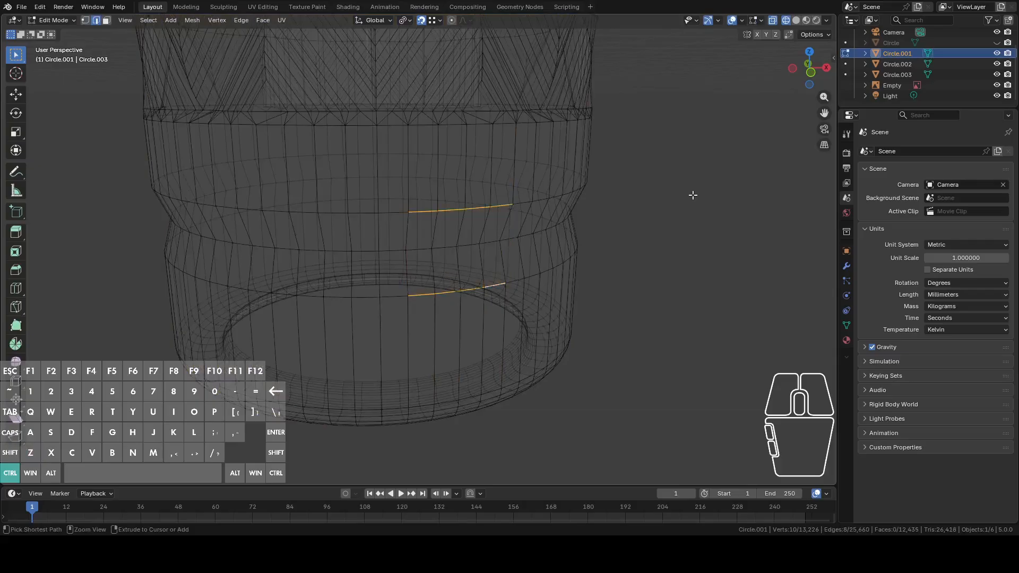
In back view, turn off wireframe X-ray so only the near-side groove edges can be picked
{"action": "middle_click_drag", "start_coordinate": [584, 245], "coordinate": [615, 257]}
{"action": "left_click", "coordinate": [801, 64]}
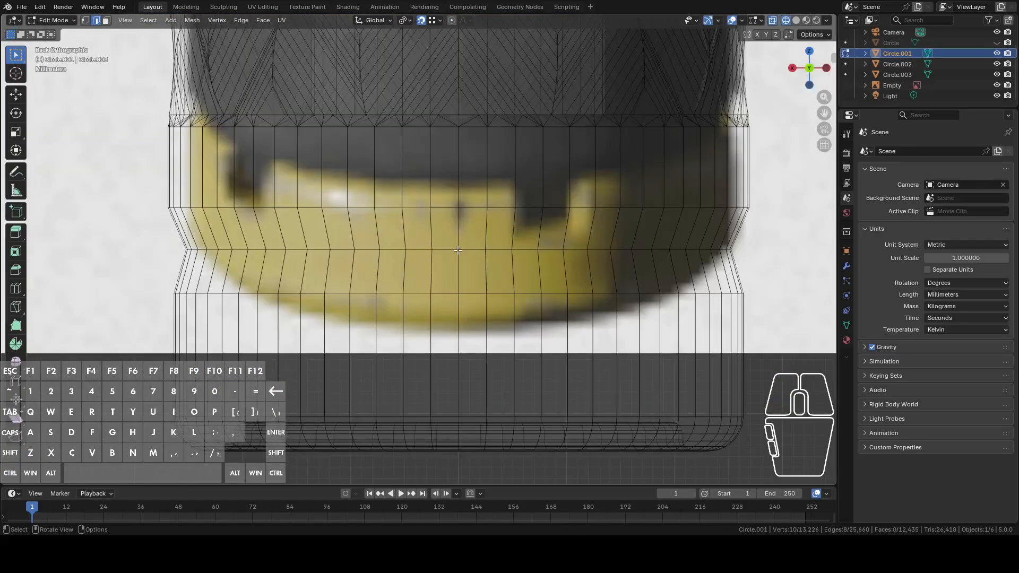
{"action": "left_click", "coordinate": [447, 249]}
{"action": "key", "text": "c"}
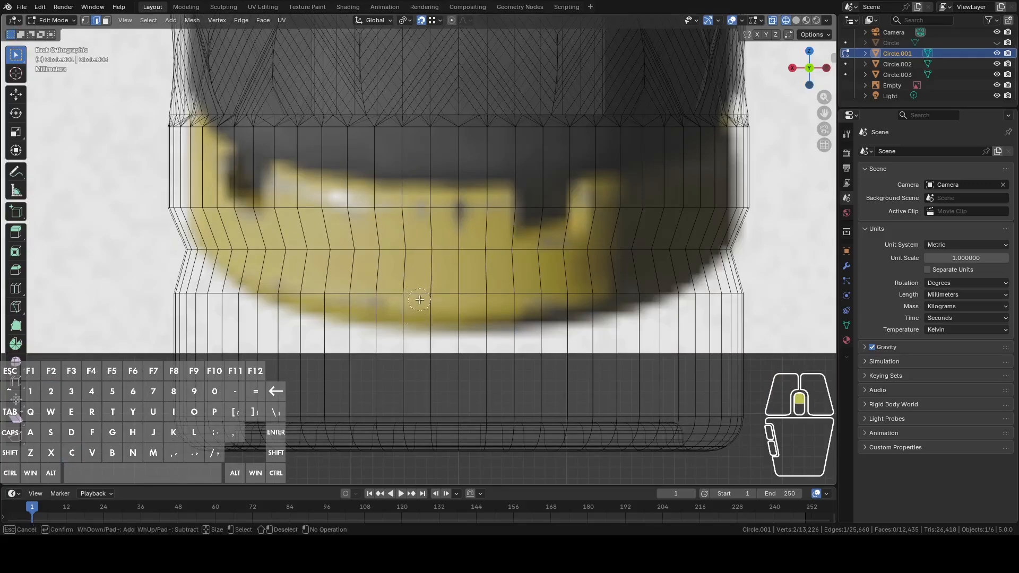
{"action": "right_click", "coordinate": [419, 300]}
{"action": "left_click", "coordinate": [424, 291]}
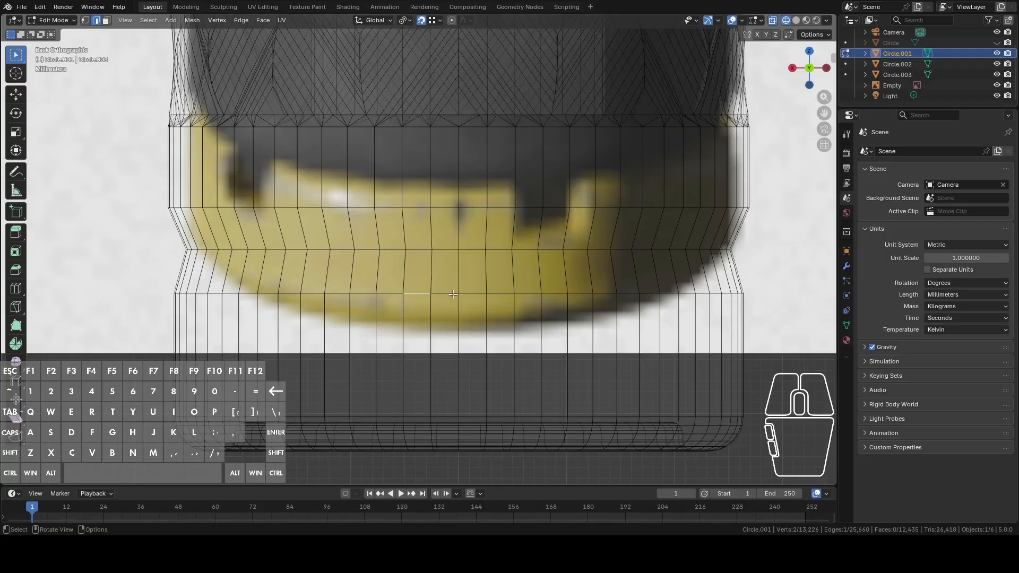
{"action": "left_click", "coordinate": [446, 296]}
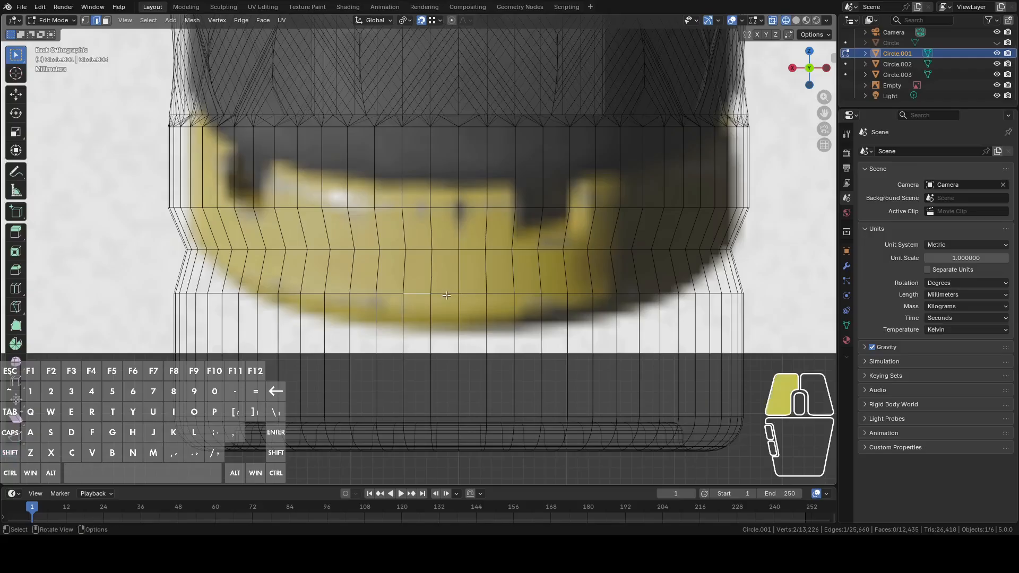
{"action": "left_click", "coordinate": [773, 23]}
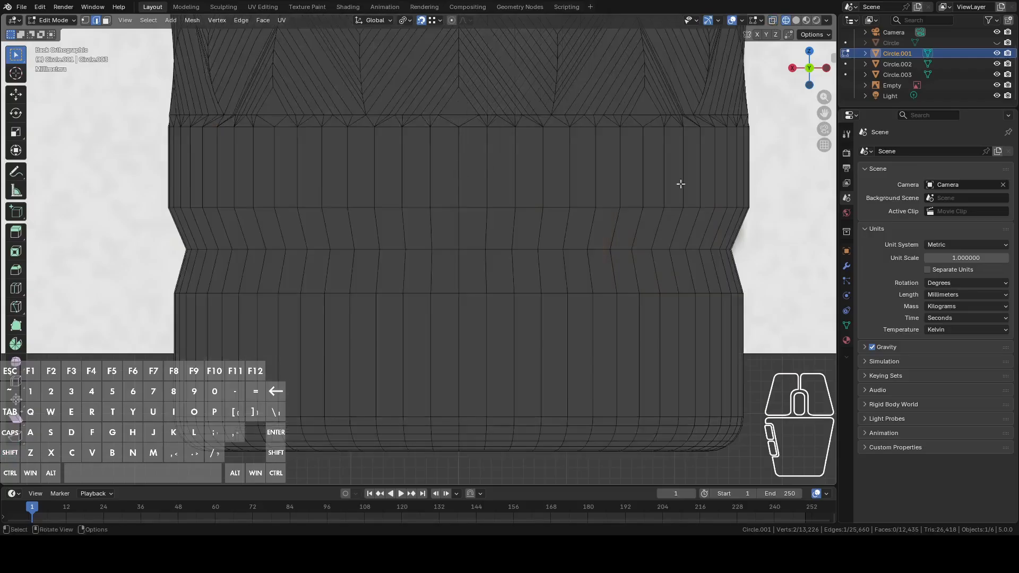
Select four centred edges on each of the groove's upper and lower rims in back view and bridge them
{"action": "left_click", "coordinate": [446, 294], "text": "shift"}
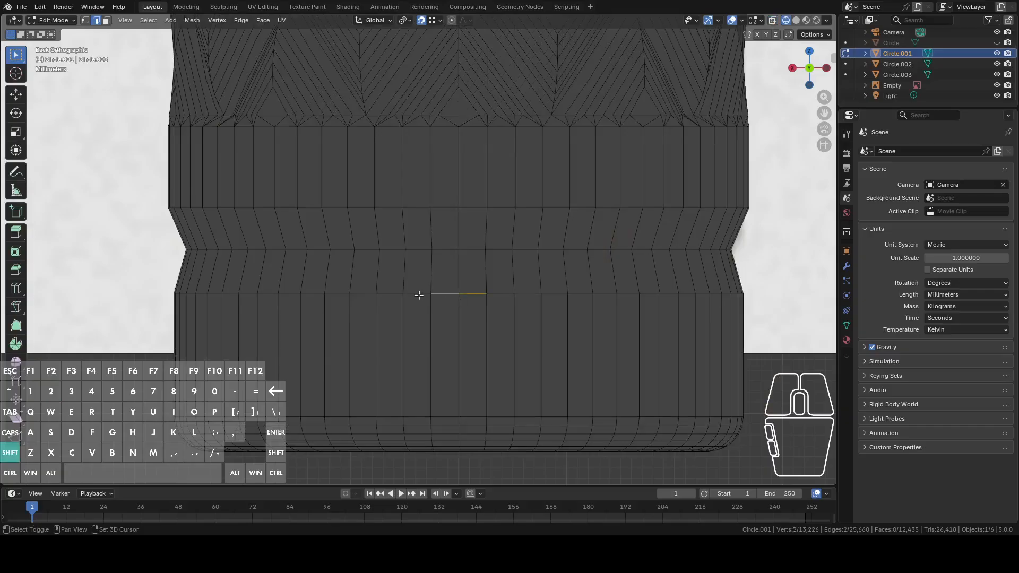
{"action": "left_click", "coordinate": [445, 207], "text": "shift"}
{"action": "left_click", "coordinate": [419, 207], "text": "shift"}
{"action": "middle_click_drag", "start_coordinate": [505, 230], "coordinate": [510, 251]}
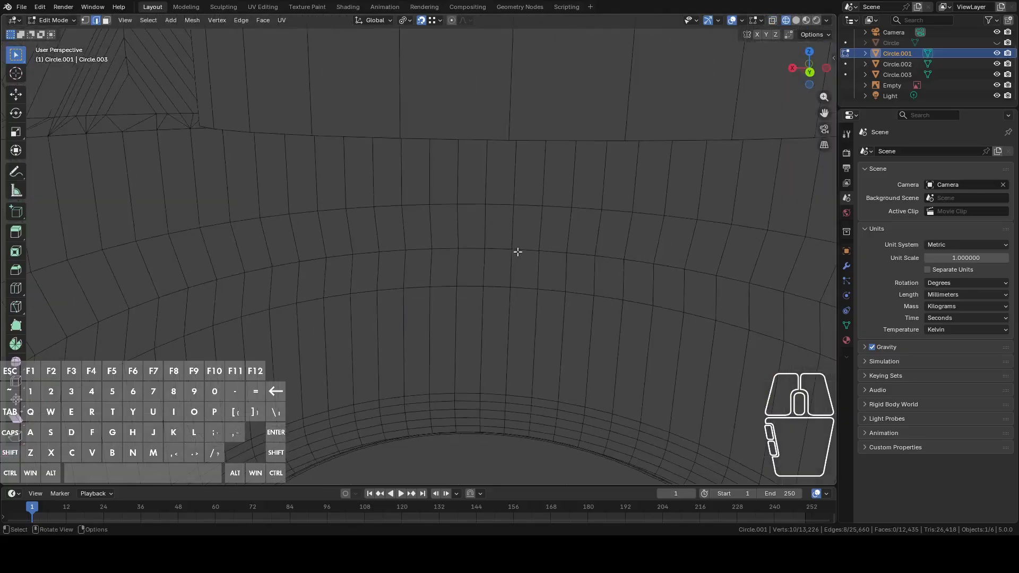
{"action": "key", "text": "KP_Decimal"}
{"action": "right_click", "coordinate": [546, 250]}
{"action": "left_click", "coordinate": [545, 250]}
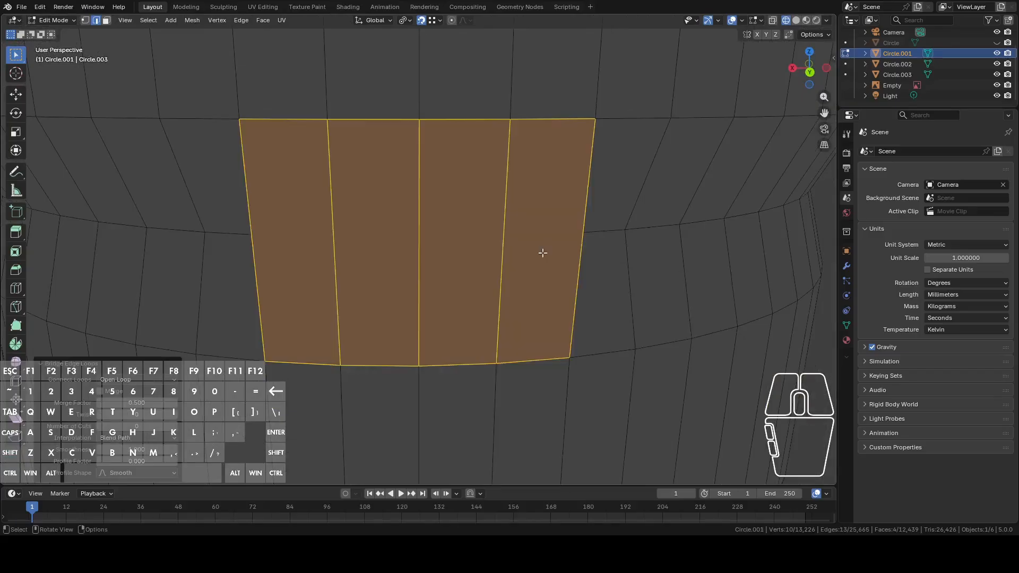
Fill the triangular openings at both ends of the centred groove panel with faces
{"action": "middle_click_drag", "start_coordinate": [544, 252], "coordinate": [274, 334]}
{"action": "key", "text": "1"}
{"action": "key", "text": "2"}
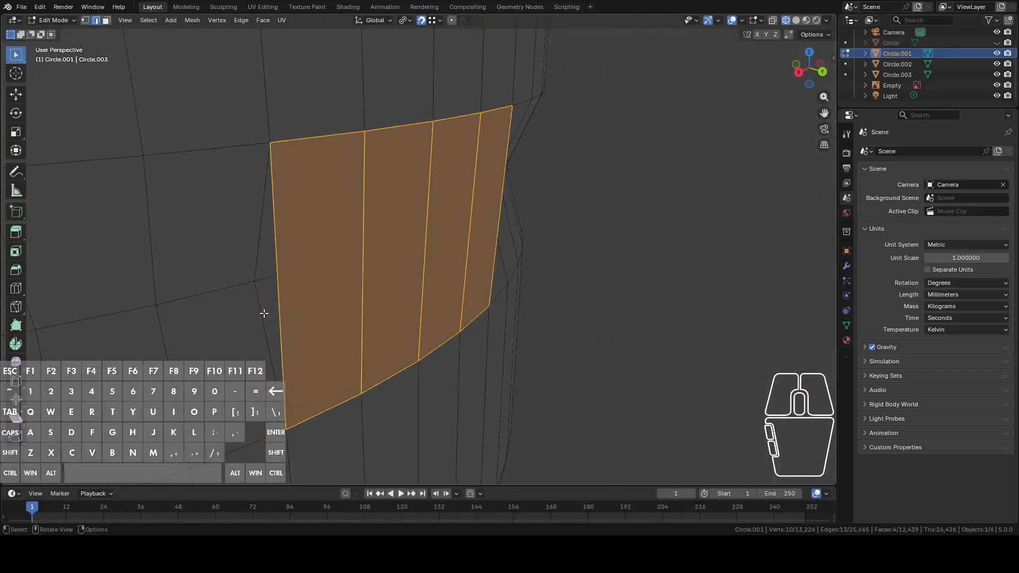
{"action": "left_click", "coordinate": [264, 314]}
{"action": "left_click", "coordinate": [256, 253], "text": "shift"}
{"action": "key", "text": "f"}
{"action": "middle_click_drag", "start_coordinate": [478, 276], "coordinate": [337, 266]}
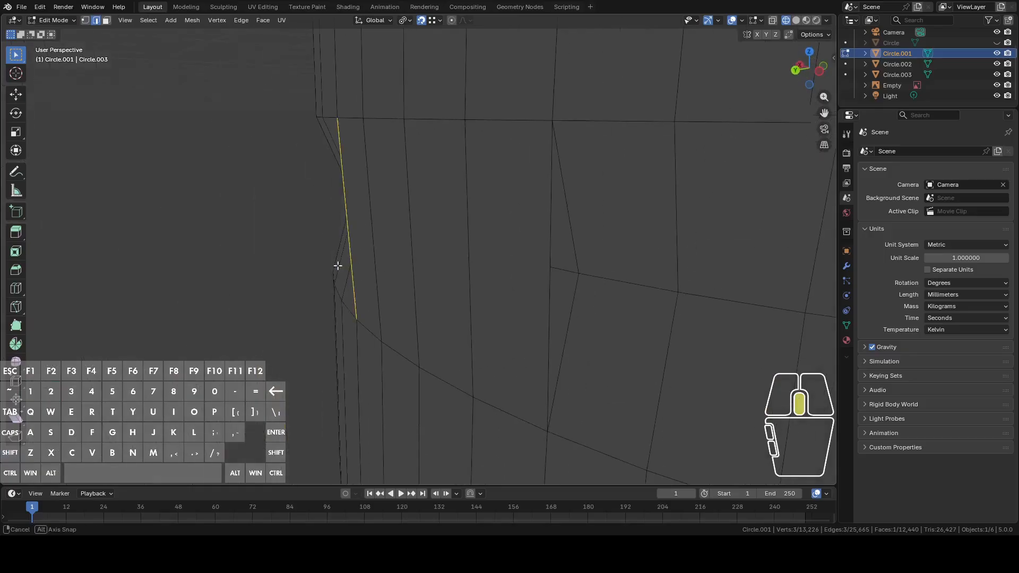
{"action": "left_click", "coordinate": [552, 311]}
{"action": "left_click", "coordinate": [569, 319], "text": "shift"}
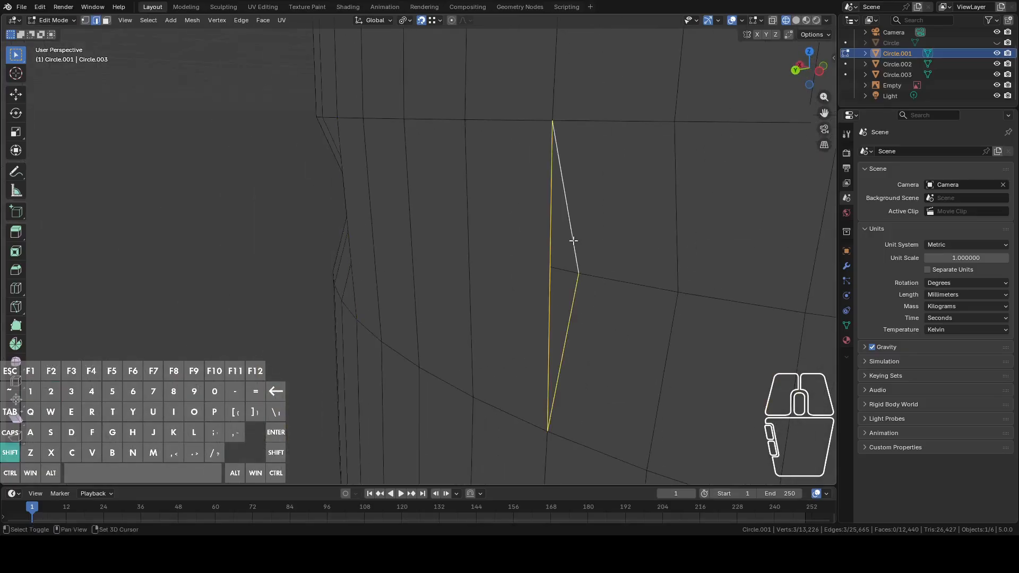
{"action": "key", "text": "f"}
Delete the three inner groove vertices behind the centred panel and return to back view
{"action": "middle_click_drag", "start_coordinate": [573, 240], "coordinate": [417, 275]}
{"action": "key", "text": "1"}
{"action": "left_click", "coordinate": [374, 279]}
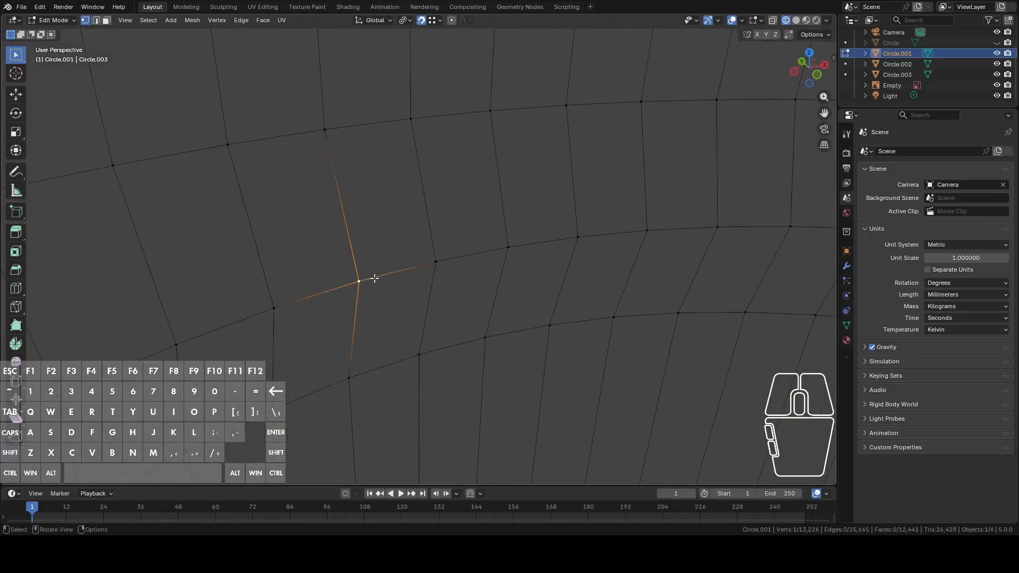
{"action": "left_click", "coordinate": [436, 261], "text": "shift"}
{"action": "left_click", "coordinate": [509, 247], "text": "shift"}
{"action": "right_click", "coordinate": [513, 260]}
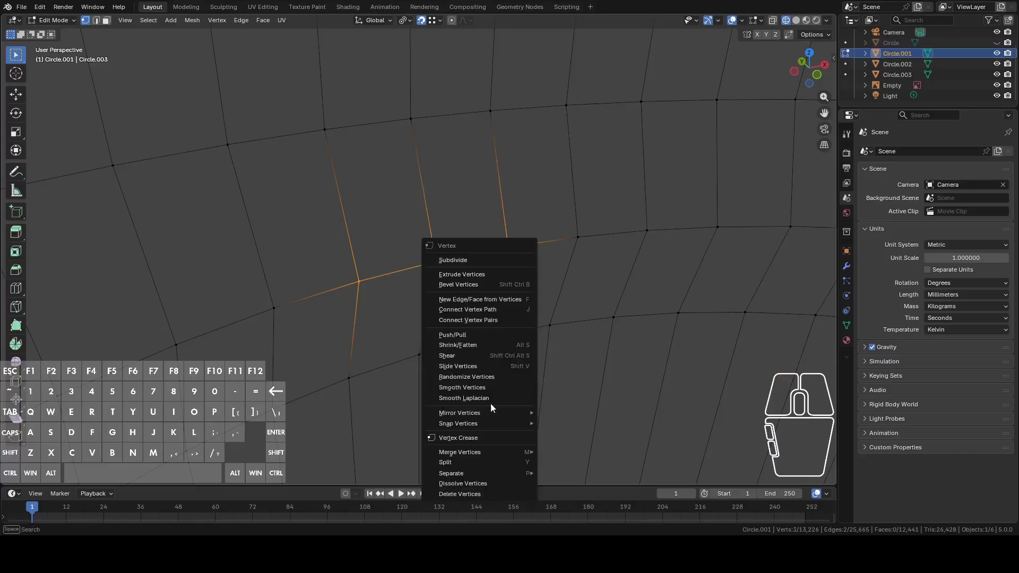
{"action": "left_click", "coordinate": [473, 493]}
{"action": "middle_click_drag", "start_coordinate": [428, 357], "coordinate": [647, 314]}
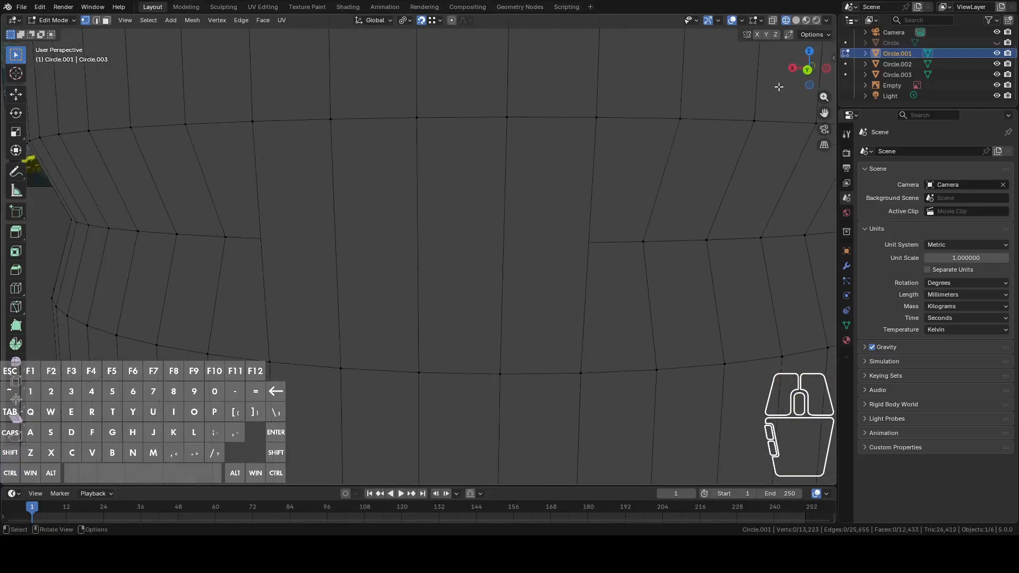
{"action": "left_click", "coordinate": [807, 70]}
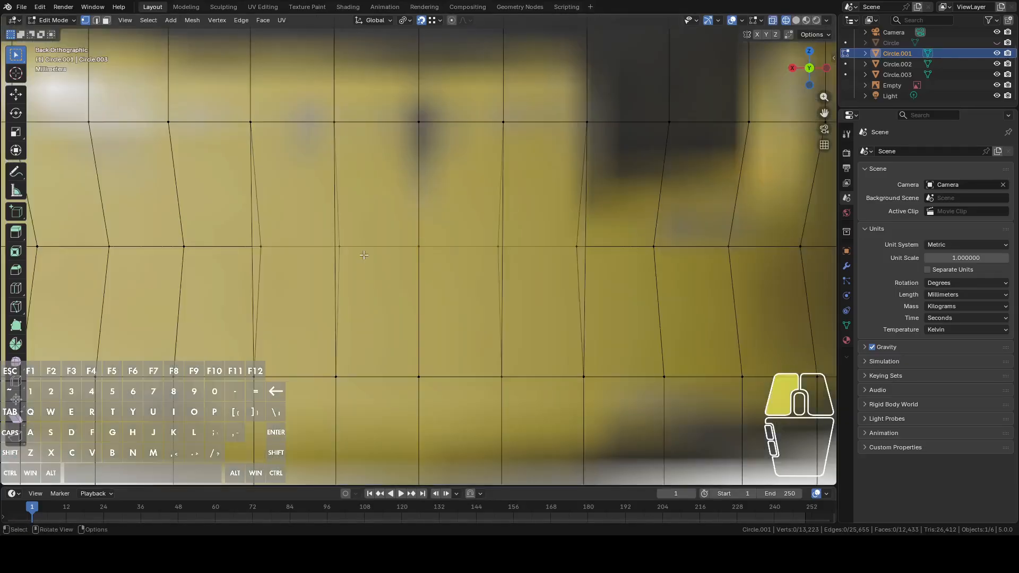
Select the three remaining centred inner groove vertices on the front side and delete them
{"action": "key", "text": "c"}
{"action": "left_click", "coordinate": [344, 246]}
{"action": "left_click_drag", "start_coordinate": [487, 246], "coordinate": [496, 246]}
{"action": "key", "text": "Escape"}
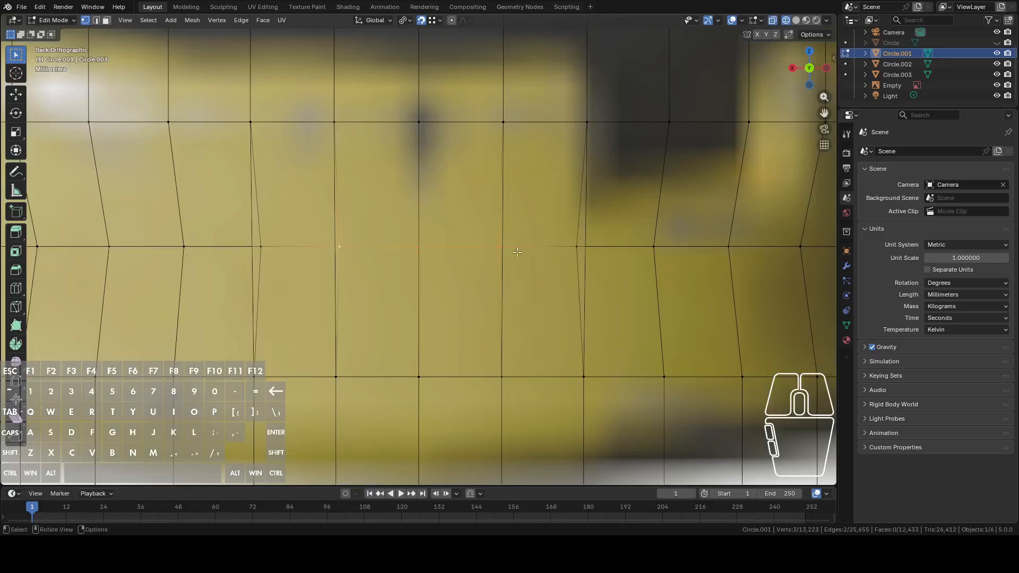
{"action": "middle_click_drag", "start_coordinate": [496, 246], "coordinate": [393, 280]}
{"action": "key", "text": "KP_Decimal"}
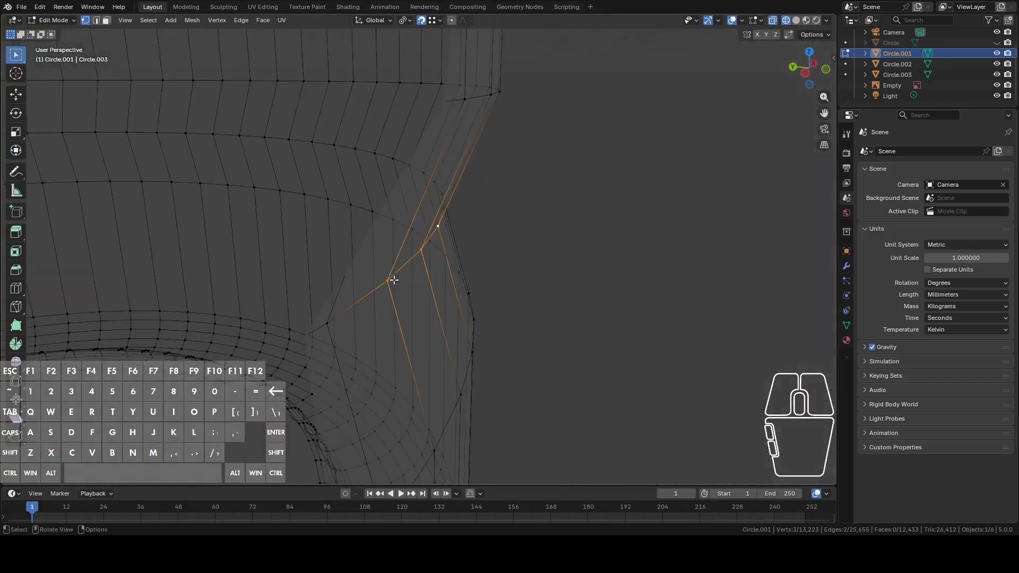
{"action": "middle_click_drag", "start_coordinate": [478, 300], "coordinate": [448, 260]}
{"action": "right_click", "coordinate": [496, 270]}
{"action": "left_click", "coordinate": [473, 273]}
Select four edges on each of the front opening's upper and lower rims, excluding the side edges, and bridge them
{"action": "key", "text": "2"}
{"action": "left_click", "coordinate": [443, 313], "text": "alt"}
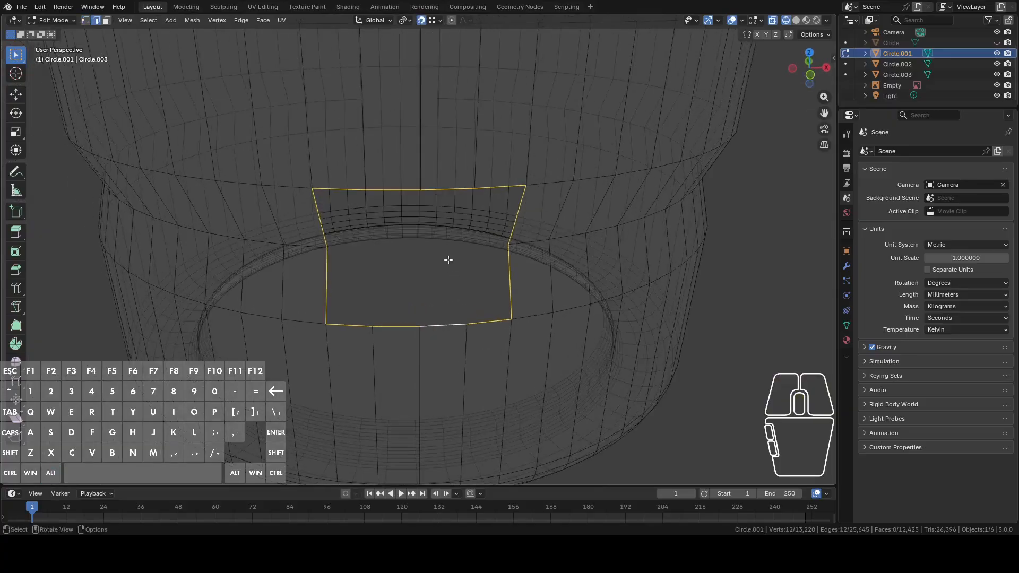
{"action": "key", "text": "c"}
{"action": "left_click_drag", "start_coordinate": [332, 242], "coordinate": [517, 241], "text": "shift"}
{"action": "right_click", "coordinate": [588, 243]}
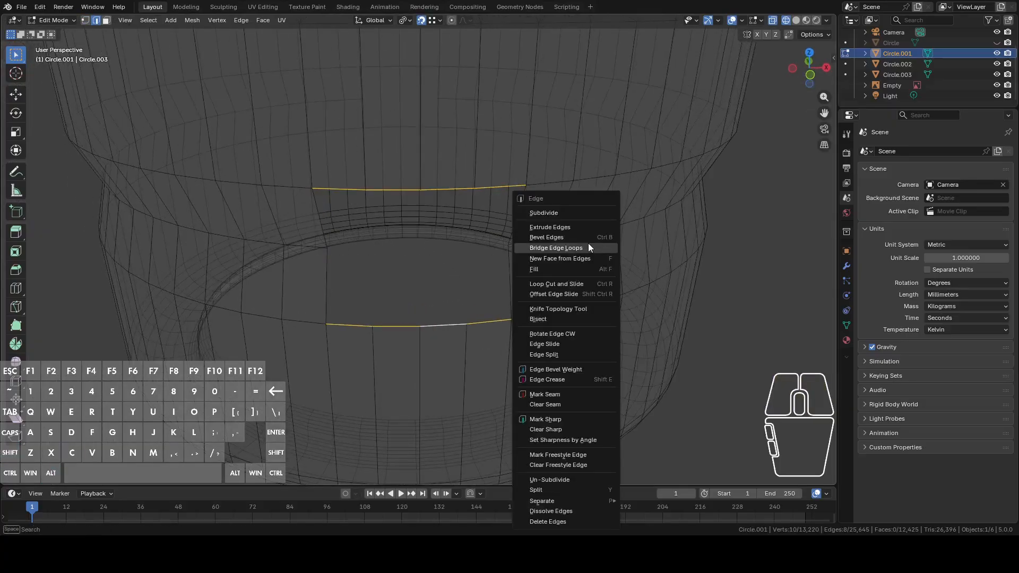
{"action": "left_click", "coordinate": [584, 243]}
Fill the triangular openings at both ends of the front groove panel with faces
{"action": "middle_click_drag", "start_coordinate": [438, 248], "coordinate": [366, 314]}
{"action": "left_click", "coordinate": [348, 295]}
{"action": "left_click", "coordinate": [367, 314], "text": "alt"}
{"action": "middle_click_drag", "start_coordinate": [552, 271], "coordinate": [398, 254]}
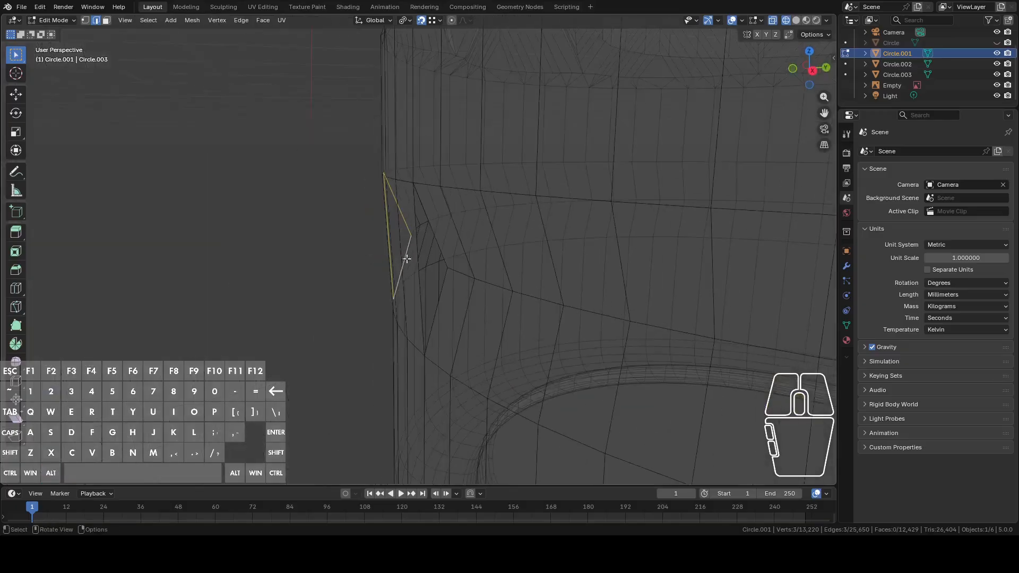
{"action": "key", "text": "f"}
{"action": "key", "text": "f"}
{"action": "scroll", "coordinate": [467, 287], "scroll_direction": "down", "scroll_amount": 6}
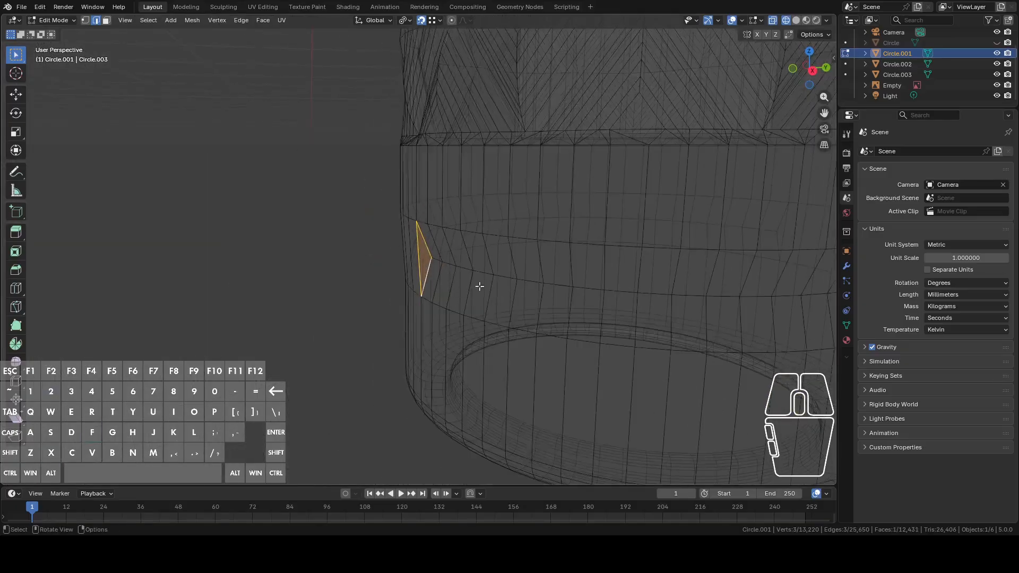
Show the end section in right view with X-ray off and solid shading on
{"action": "left_click", "coordinate": [811, 72]}
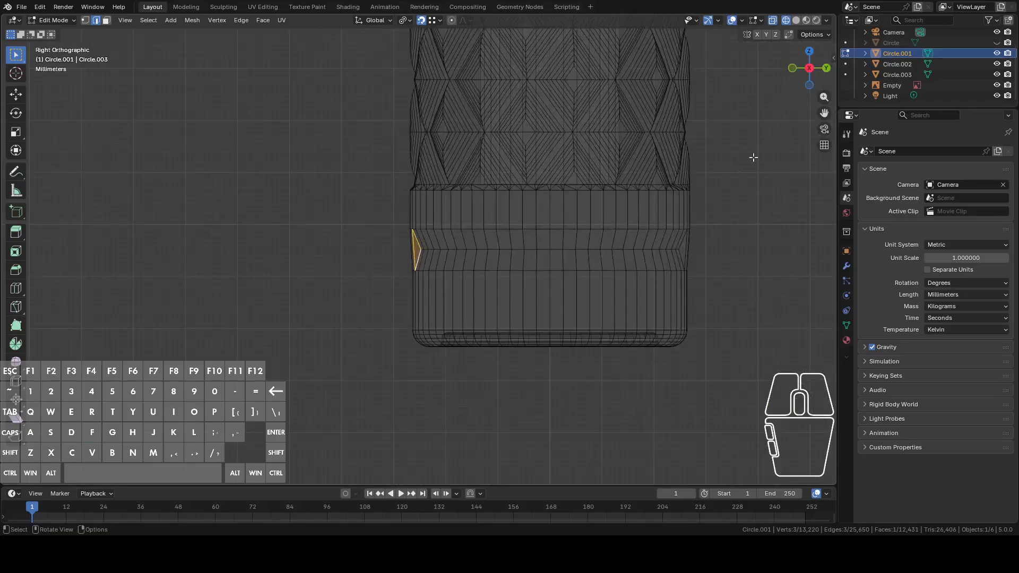
{"action": "middle_click_drag", "start_coordinate": [632, 180], "coordinate": [553, 196], "text": "shift"}
{"action": "scroll", "coordinate": [532, 221], "scroll_direction": "up", "scroll_amount": 3}
{"action": "scroll", "coordinate": [532, 221], "scroll_direction": "up", "scroll_amount": 1}
{"action": "key", "text": "1"}
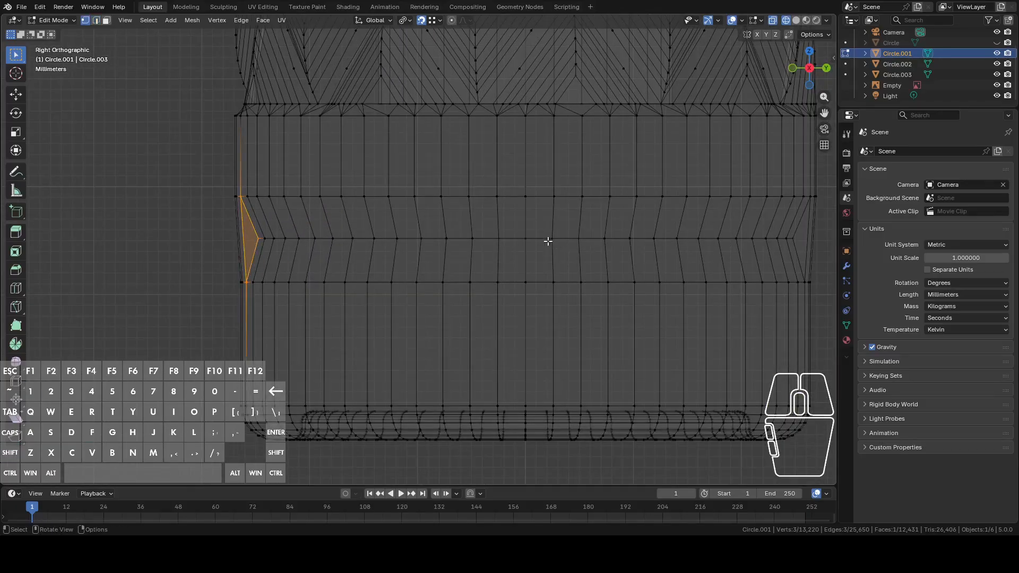
{"action": "middle_click_drag", "start_coordinate": [547, 242], "coordinate": [449, 285], "text": "shift"}
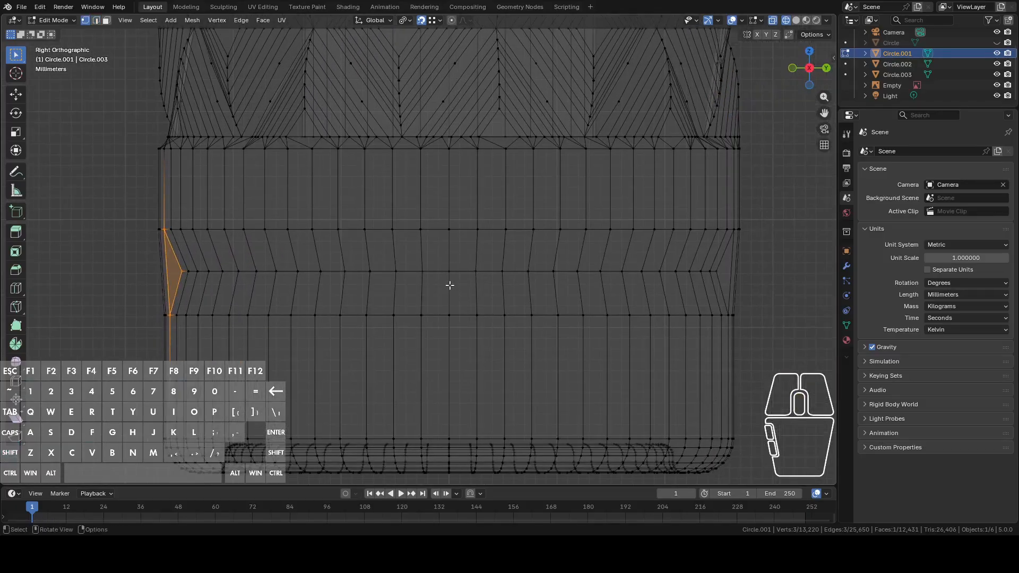
{"action": "left_click", "coordinate": [774, 20]}
{"action": "left_click", "coordinate": [796, 20]}
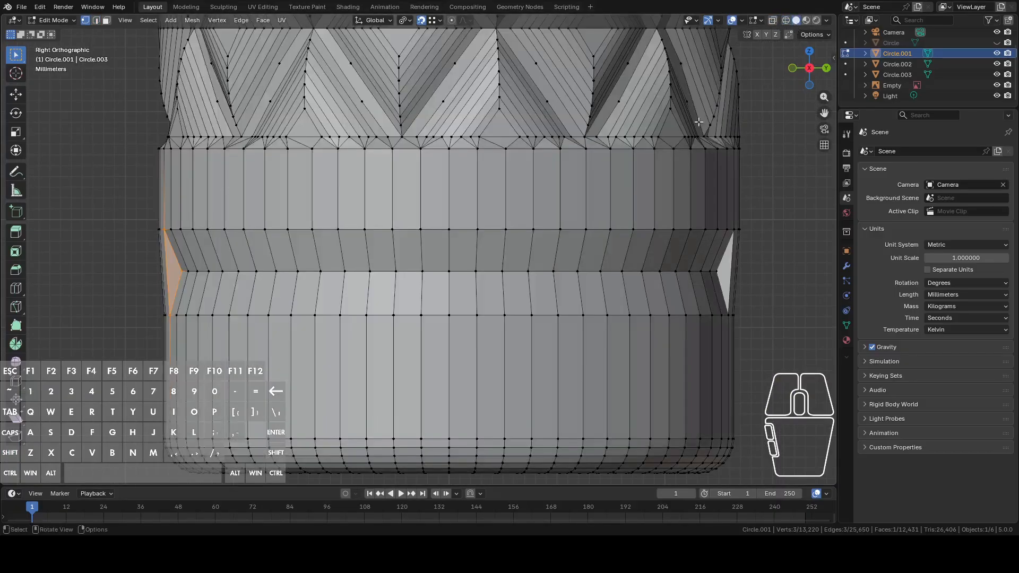
Select four centred edges on each of the groove's upper and lower rims in right view and bridge them
{"action": "left_click", "coordinate": [445, 270]}
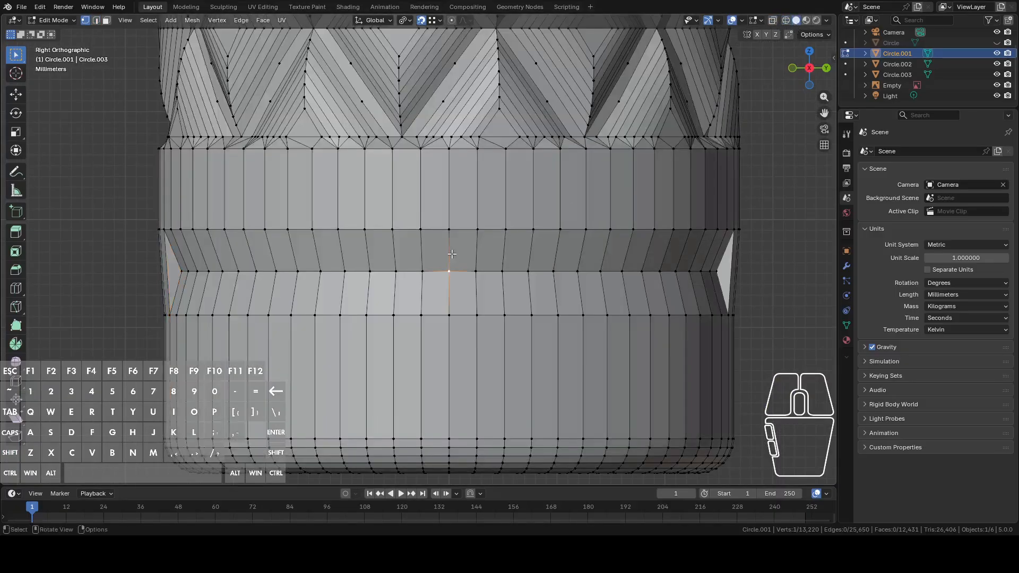
{"action": "scroll", "coordinate": [450, 254], "scroll_direction": "down", "scroll_amount": 4}
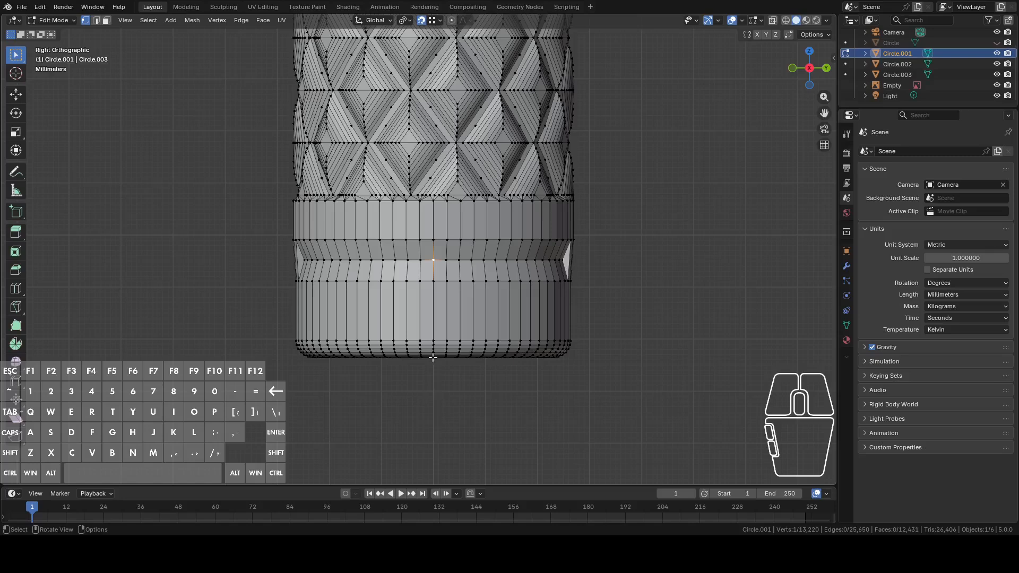
{"action": "scroll", "coordinate": [434, 265], "scroll_direction": "up", "scroll_amount": 4}
{"action": "key", "text": "2"}
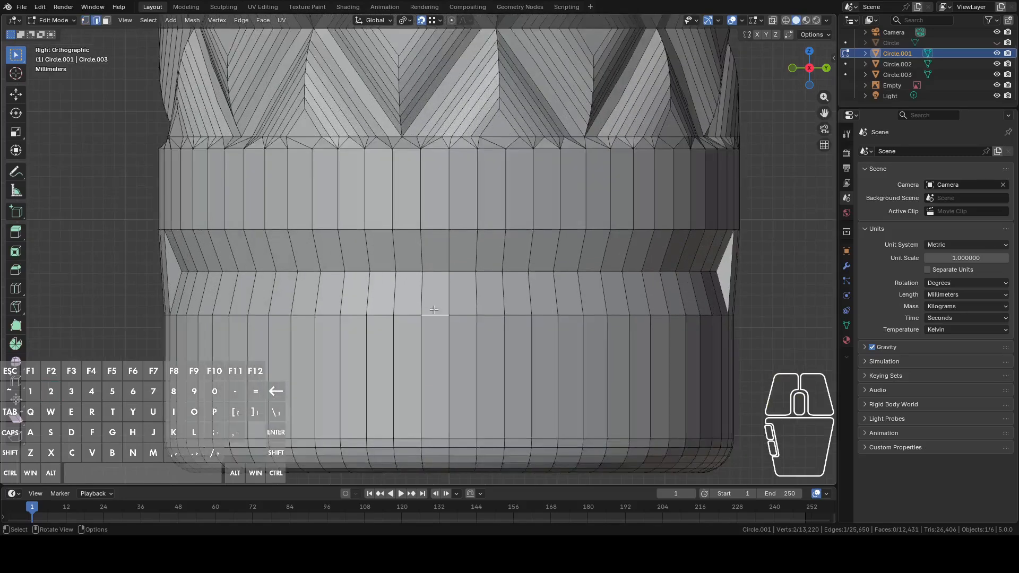
{"action": "left_click", "coordinate": [444, 230], "text": "shift"}
{"action": "left_click", "coordinate": [466, 229], "text": "shift"}
{"action": "left_click", "coordinate": [478, 314], "text": "shift"}
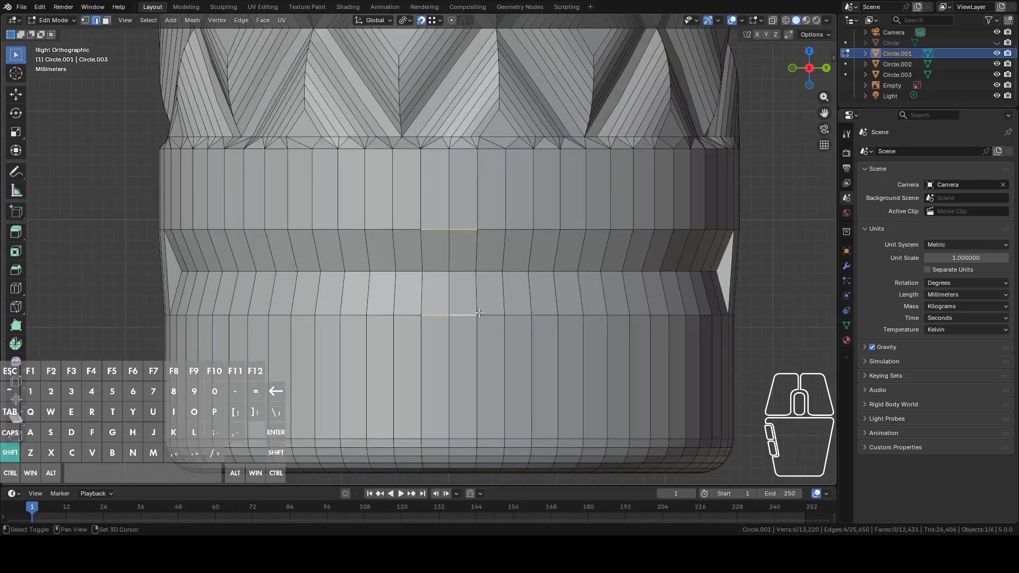
{"action": "left_click", "coordinate": [406, 230], "text": "shift"}
{"action": "left_click", "coordinate": [408, 315], "text": "shift"}
{"action": "middle_click_drag", "start_coordinate": [457, 298], "coordinate": [499, 304]}
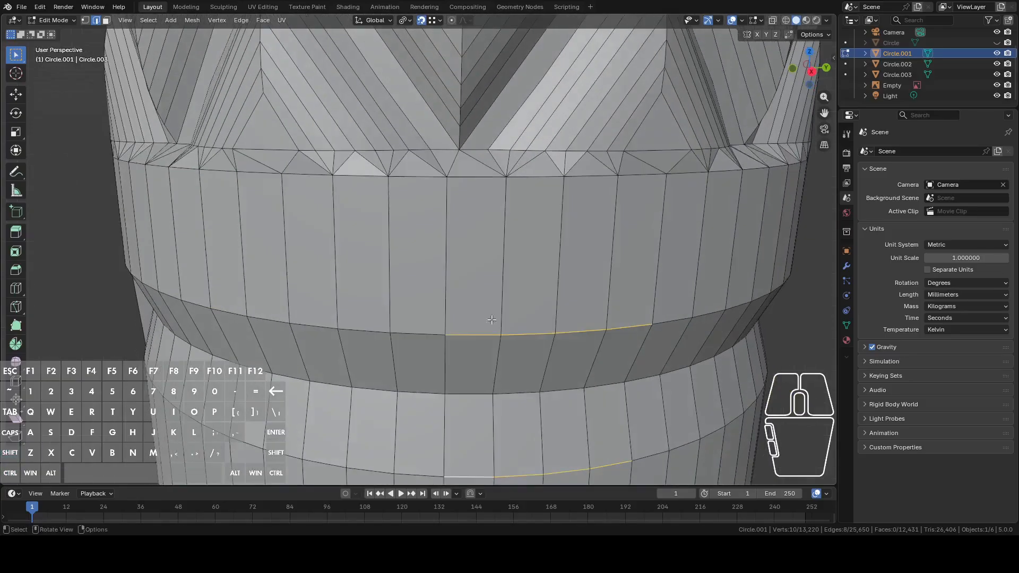
{"action": "key", "text": "ctrl+e"}
{"action": "left_click", "coordinate": [451, 246]}
Fill the triangular openings at both ends of the right-side groove panel with faces
{"action": "middle_click_drag", "start_coordinate": [451, 247], "coordinate": [207, 240]}
{"action": "left_click", "coordinate": [553, 312], "text": "alt"}
{"action": "key", "text": "f"}
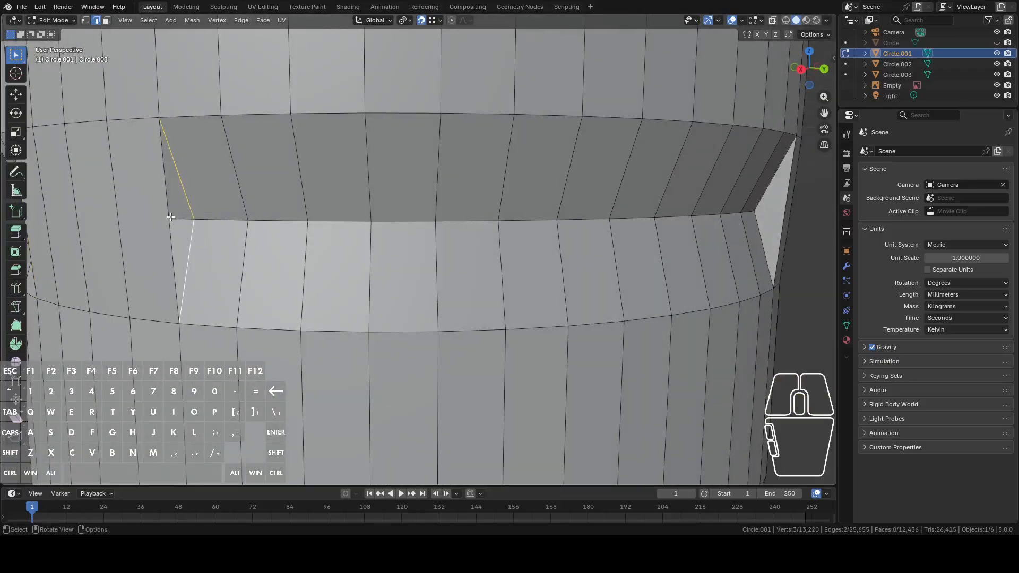
{"action": "key", "text": "f"}
Delete the three inner groove vertices behind the right-side panel
{"action": "left_click", "coordinate": [195, 220]}
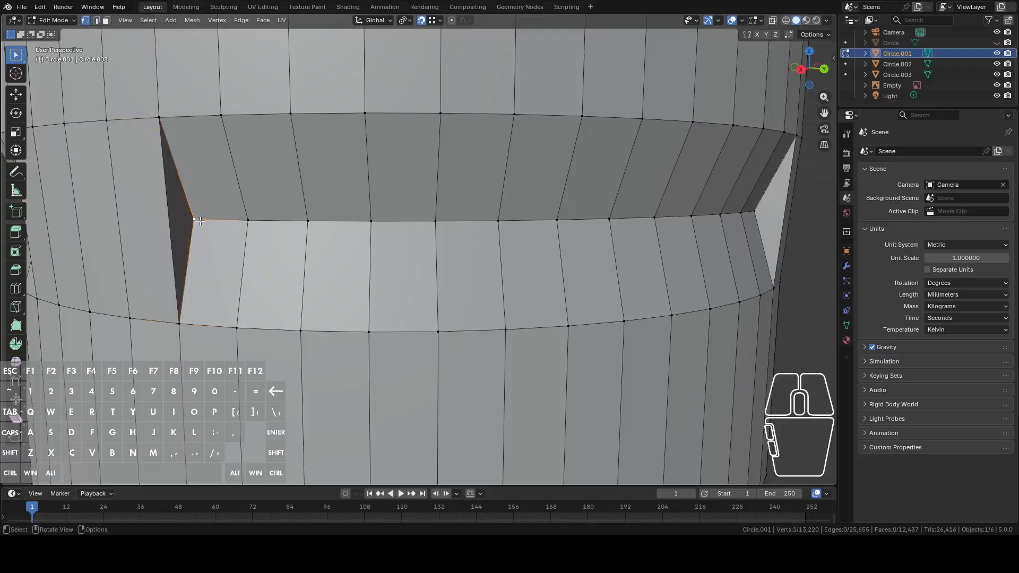
{"action": "middle_click_drag", "start_coordinate": [197, 221], "coordinate": [511, 218]}
{"action": "left_click", "coordinate": [577, 194], "text": "shift"}
{"action": "key", "text": "ctrl+v"}
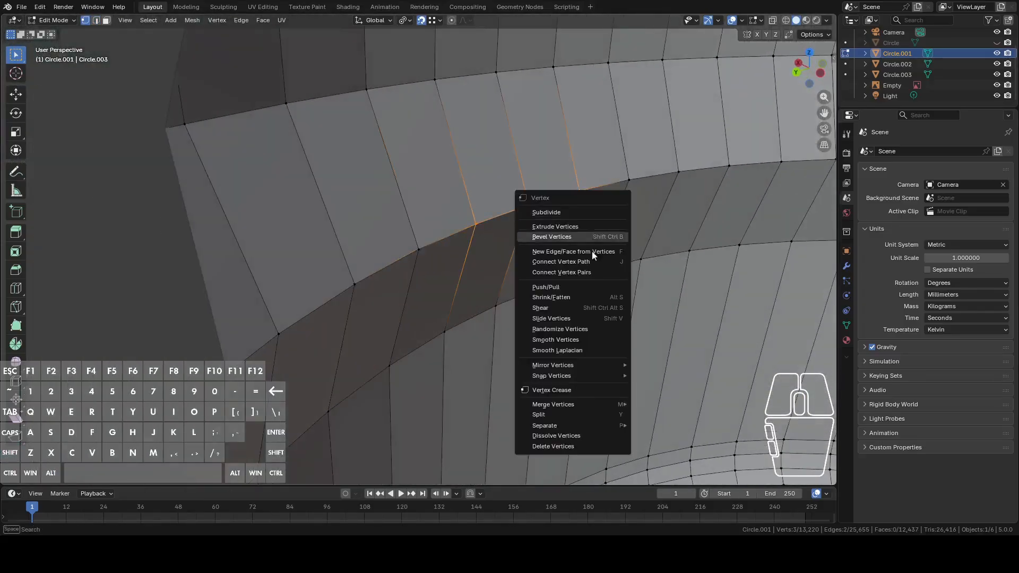
{"action": "left_click", "coordinate": [566, 445]}
{"action": "middle_click_drag", "start_coordinate": [549, 387], "coordinate": [730, 175]}
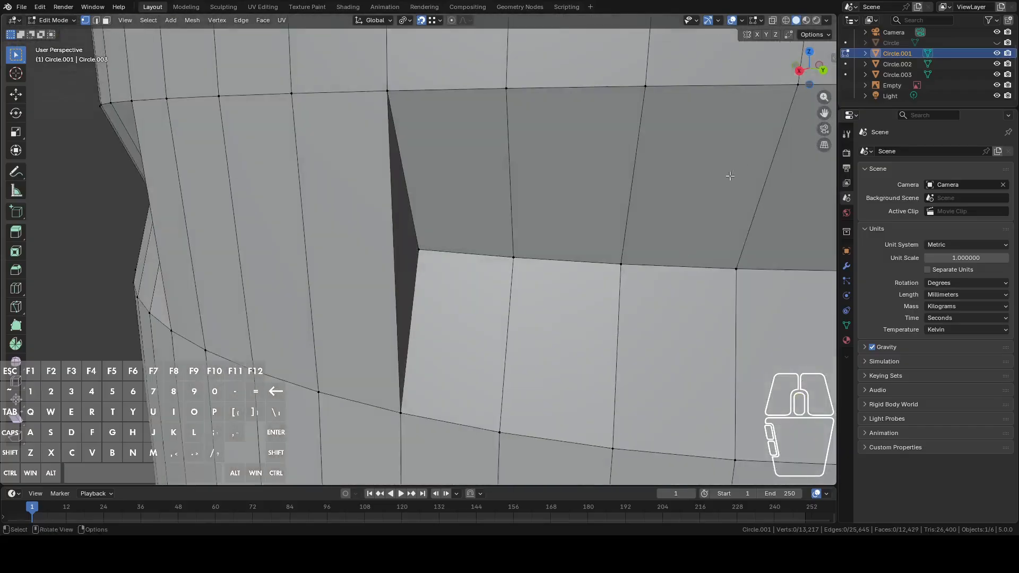
In right view with X-ray on, select the three centred inner groove vertices on the opposite side and delete them
{"action": "left_click", "coordinate": [799, 70]}
{"action": "left_click", "coordinate": [774, 23]}
{"action": "scroll", "coordinate": [496, 225], "scroll_direction": "down", "scroll_amount": 3}
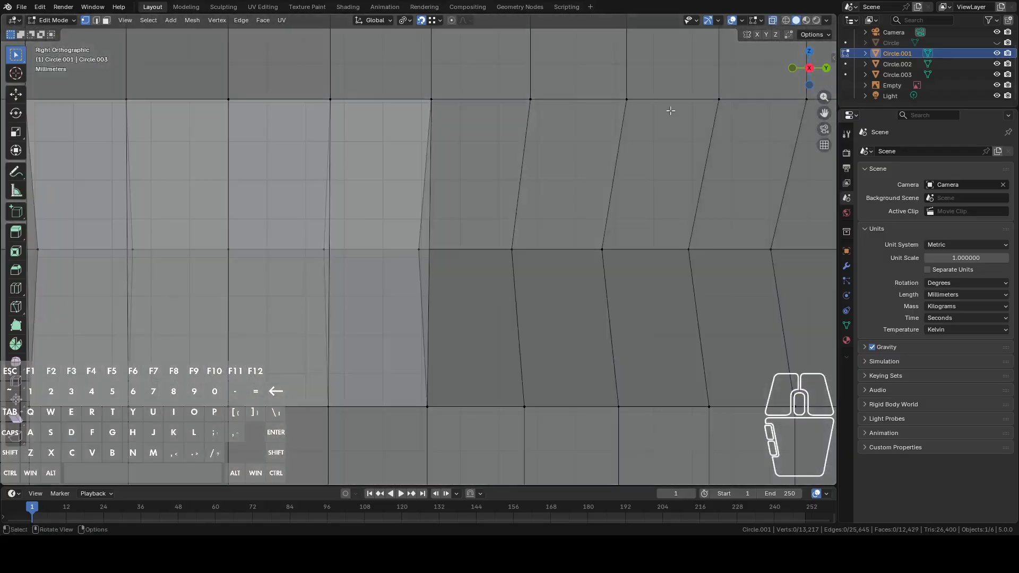
{"action": "key", "text": "c"}
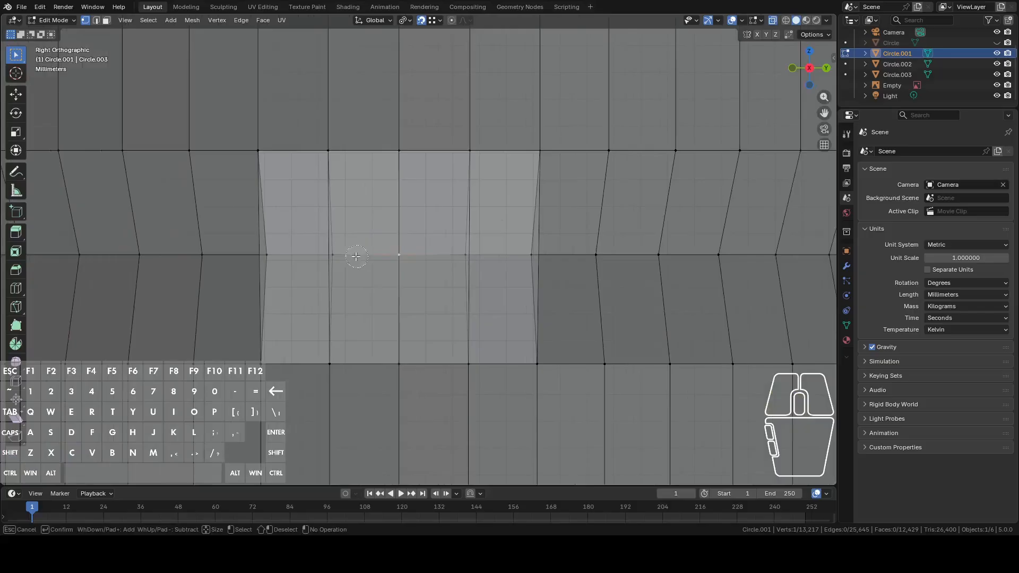
{"action": "left_click_drag", "start_coordinate": [385, 257], "coordinate": [393, 256]}
{"action": "right_click", "coordinate": [461, 256]}
{"action": "middle_click_drag", "start_coordinate": [461, 255], "coordinate": [466, 294]}
{"action": "scroll", "coordinate": [397, 268], "scroll_direction": "up", "scroll_amount": 2}
{"action": "right_click", "coordinate": [466, 294]}
{"action": "left_click", "coordinate": [445, 291]}
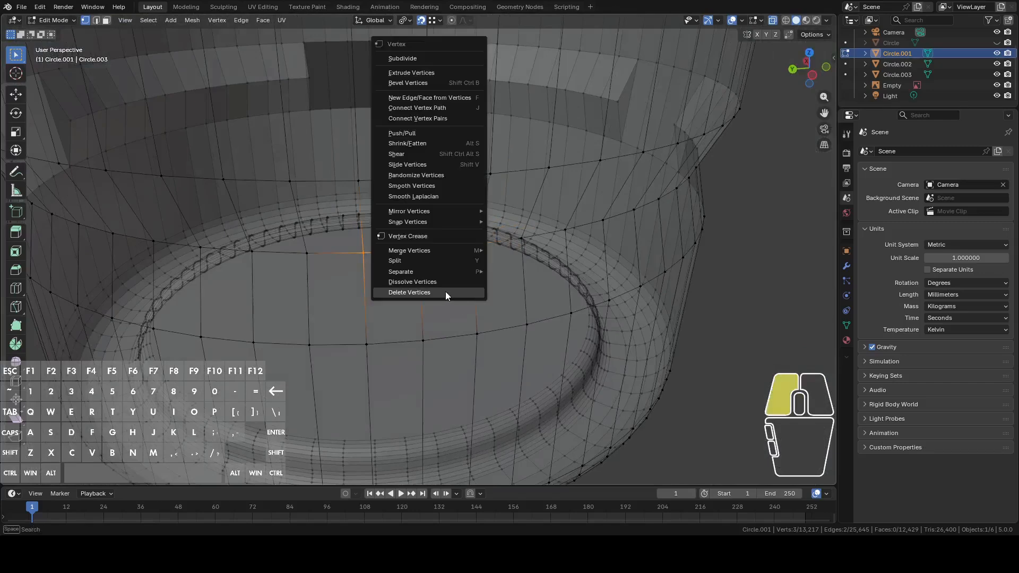
Bridge the four upper and four lower rim edges of the new opening opposite the right-side panel
{"action": "key", "text": "2"}
{"action": "left_click", "coordinate": [349, 345], "text": "alt"}
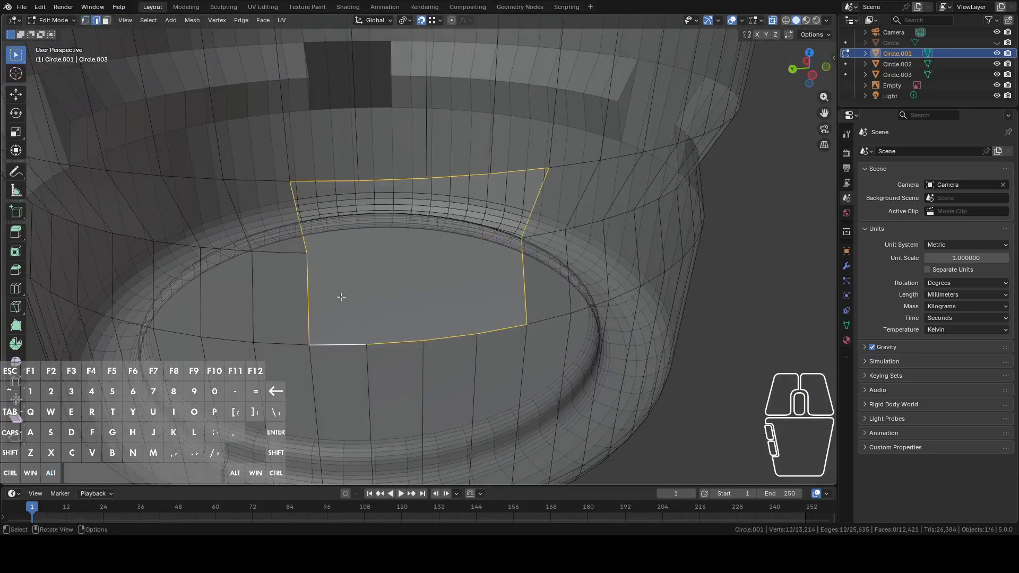
{"action": "key", "text": "c"}
{"action": "left_click_drag", "start_coordinate": [296, 250], "coordinate": [537, 252], "text": "shift"}
{"action": "right_click", "coordinate": [499, 238]}
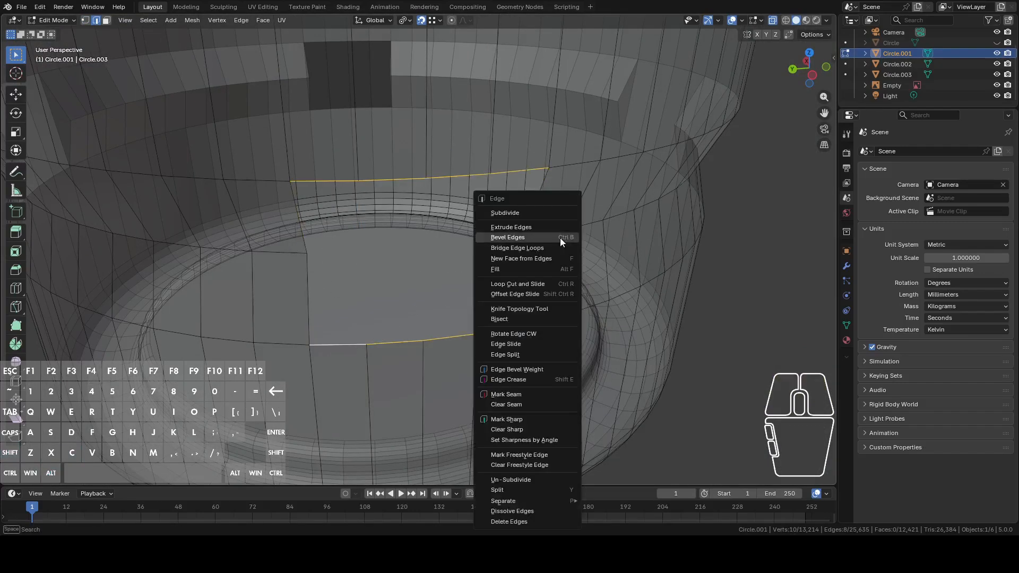
{"action": "left_click", "coordinate": [515, 248]}
Fill the triangular ends of the last groove panel, then return to Object Mode with X-ray off
{"action": "left_click", "coordinate": [301, 277], "text": "alt"}
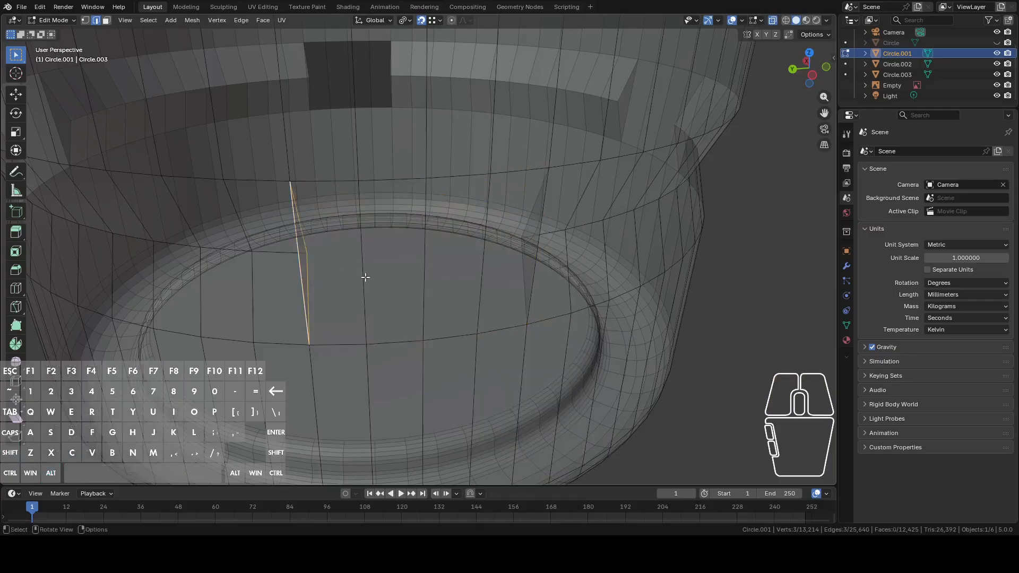
{"action": "left_click", "coordinate": [516, 273], "text": "alt"}
{"action": "key", "text": "Tab"}
{"action": "middle_click_drag", "start_coordinate": [514, 275], "coordinate": [737, 85]}
{"action": "left_click", "coordinate": [772, 19]}
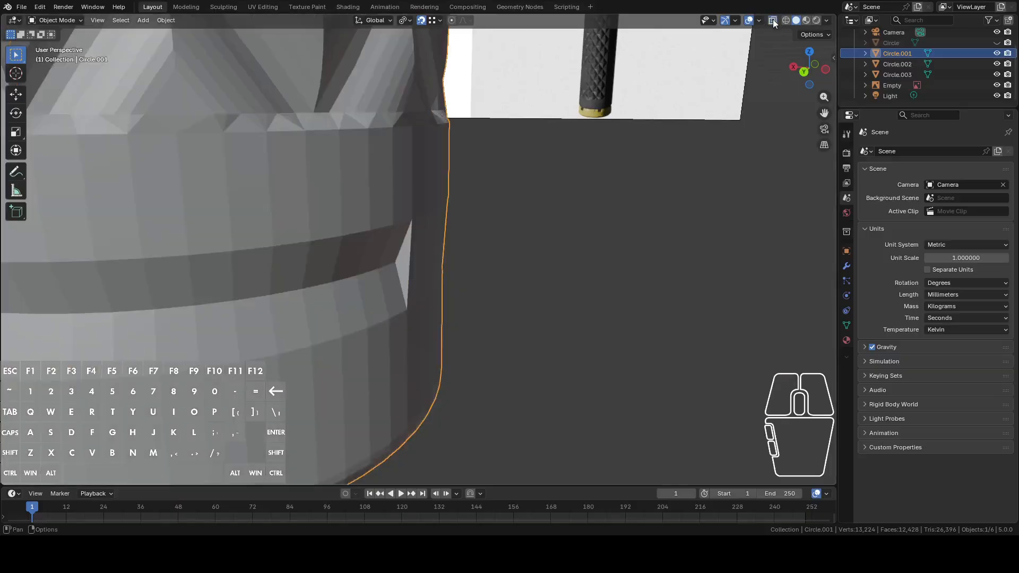
Examine the bridged groove panels around the end section and compare them with the reference image in back view
{"action": "scroll", "coordinate": [610, 200], "scroll_direction": "down", "scroll_amount": 3}
{"action": "scroll", "coordinate": [537, 227], "scroll_direction": "up", "scroll_amount": 5}
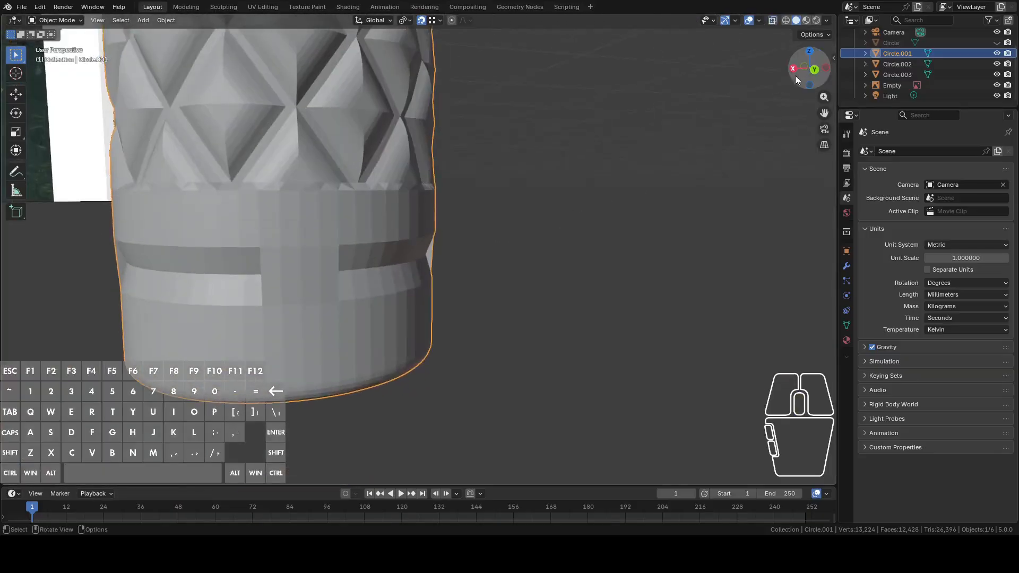
{"action": "left_click", "coordinate": [814, 70]}
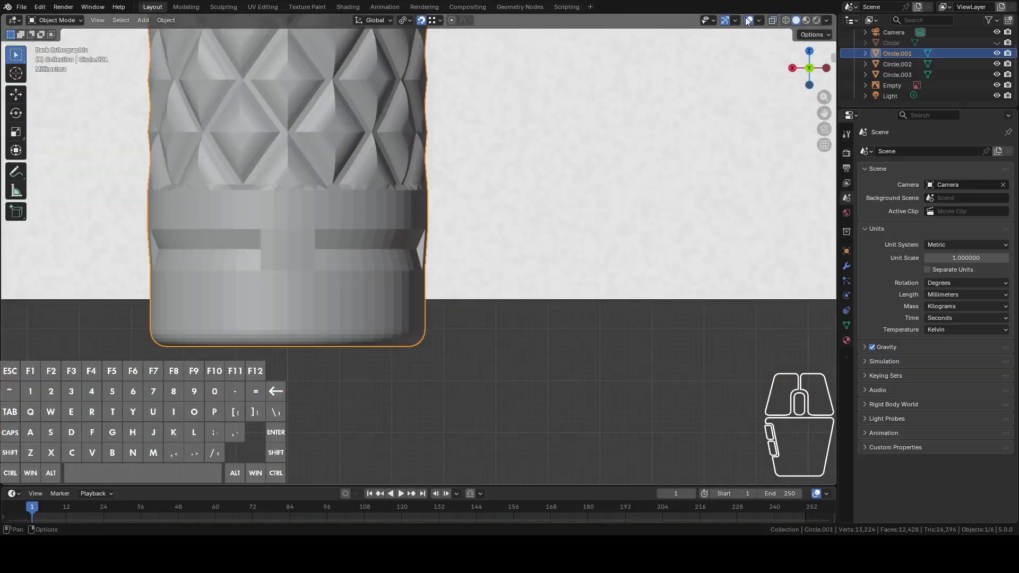
{"action": "left_click", "coordinate": [773, 21]}
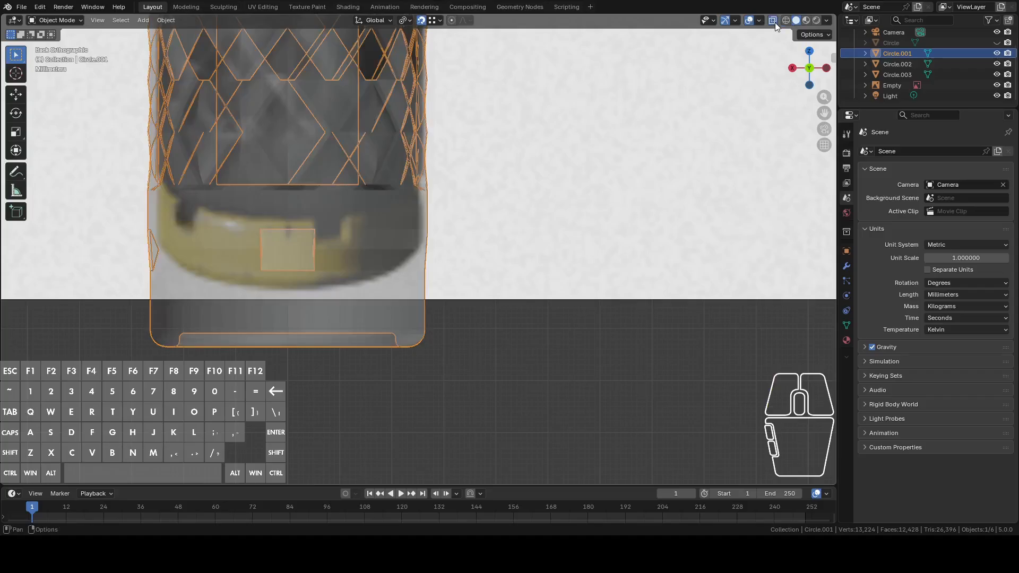
{"action": "left_click", "coordinate": [773, 20]}
{"action": "middle_click_drag", "start_coordinate": [420, 246], "coordinate": [364, 268]}
{"action": "scroll", "coordinate": [364, 269], "scroll_direction": "down", "scroll_amount": 4}
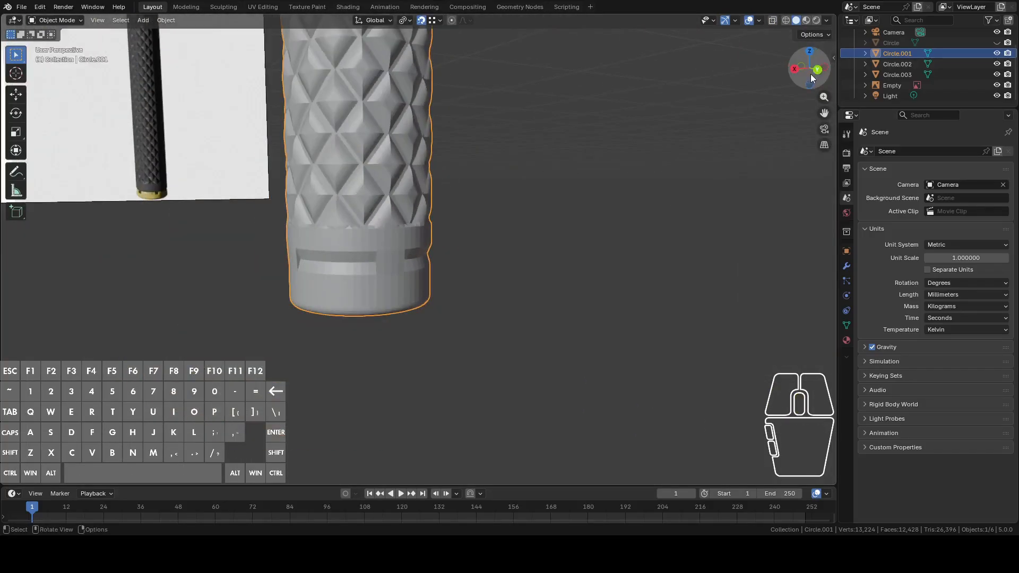
Unhide the Circle shaft object and select it in back view, near the ribbed section of the reference
{"action": "left_click", "coordinate": [810, 78]}
{"action": "scroll", "coordinate": [585, 138], "scroll_direction": "down", "scroll_amount": 4}
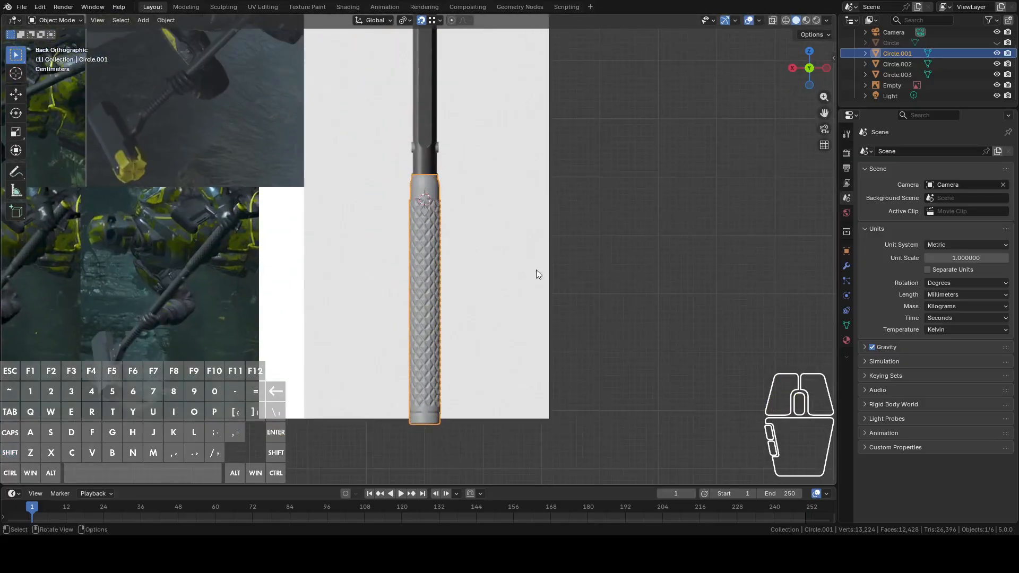
{"action": "scroll", "coordinate": [537, 272], "scroll_direction": "up", "scroll_amount": 6}
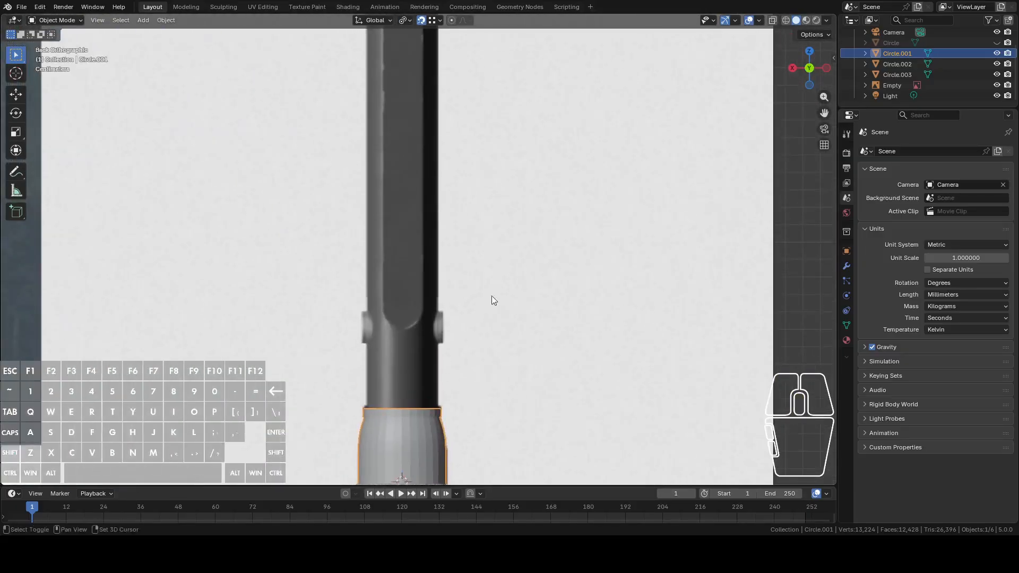
{"action": "left_click", "coordinate": [406, 208]}
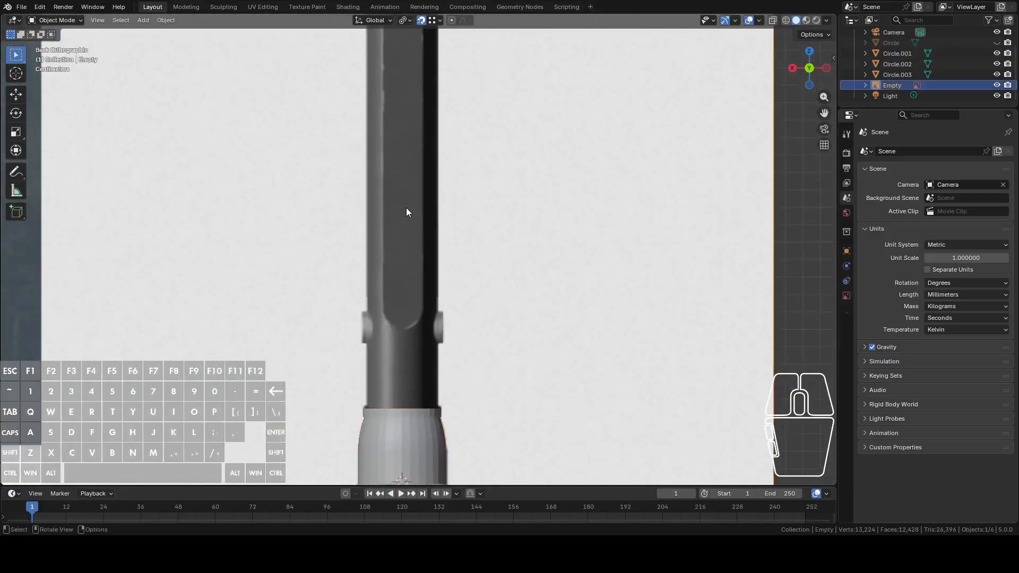
{"action": "left_click", "coordinate": [998, 44]}
{"action": "scroll", "coordinate": [541, 176], "scroll_direction": "down", "scroll_amount": 4}
{"action": "middle_click_drag", "start_coordinate": [475, 147], "coordinate": [512, 297], "text": "shift"}
{"action": "middle_click_drag", "start_coordinate": [535, 248], "coordinate": [529, 295], "text": "shift"}
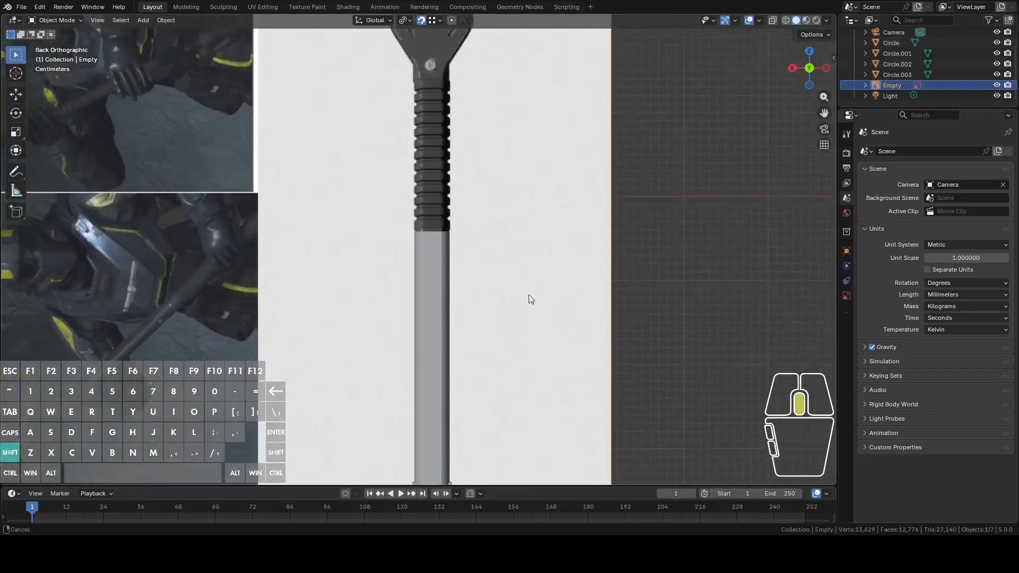
{"action": "scroll", "coordinate": [529, 300], "scroll_direction": "up", "scroll_amount": 2}
{"action": "left_click", "coordinate": [438, 273]}
{"action": "scroll", "coordinate": [507, 296], "scroll_direction": "up", "scroll_amount": 1}
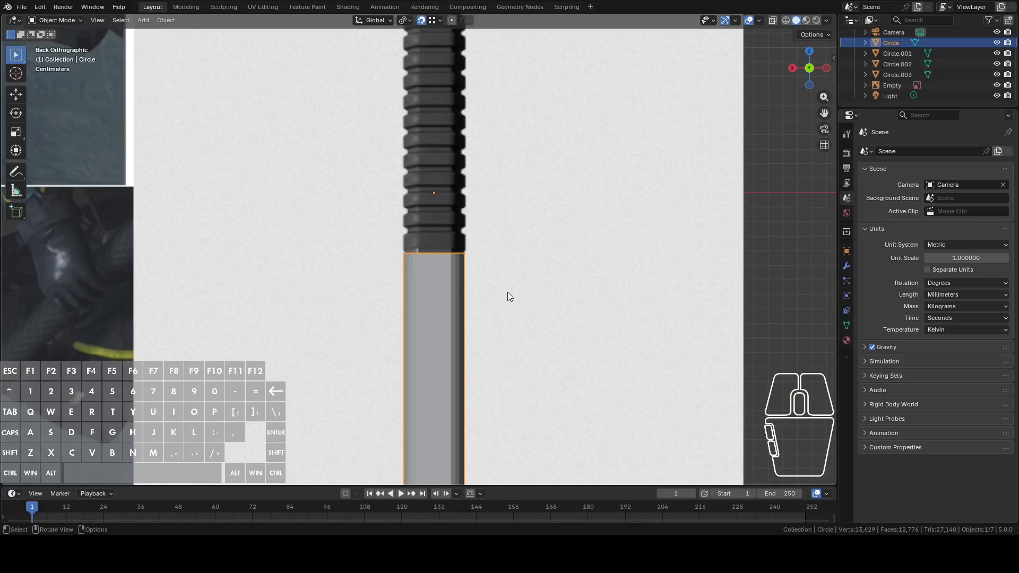
Select the shaft's upper end vertices with X-ray on and lower them along Z by about 6.1 mm
{"action": "scroll", "coordinate": [511, 297], "scroll_direction": "up", "scroll_amount": 5}
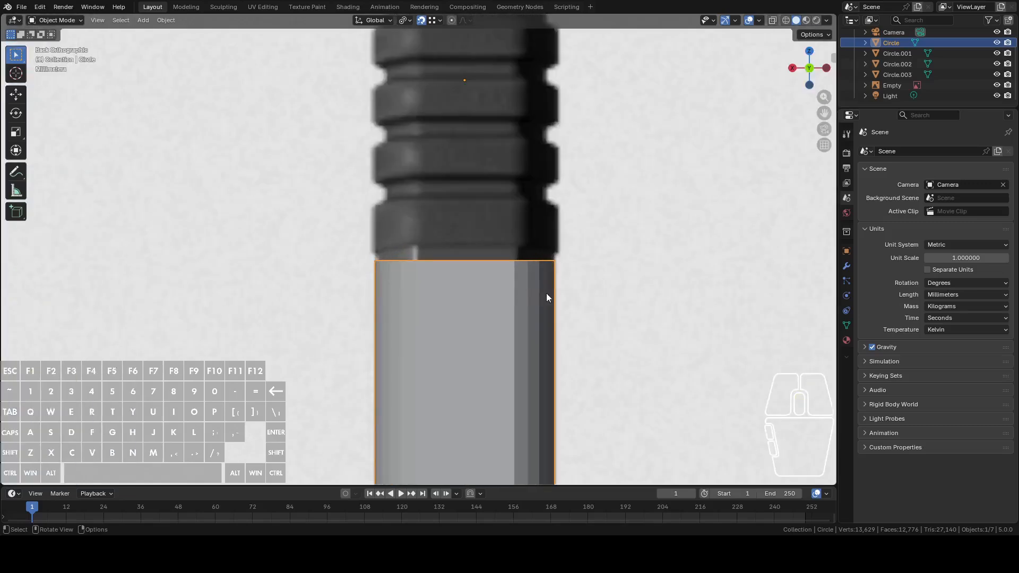
{"action": "key", "text": "Tab"}
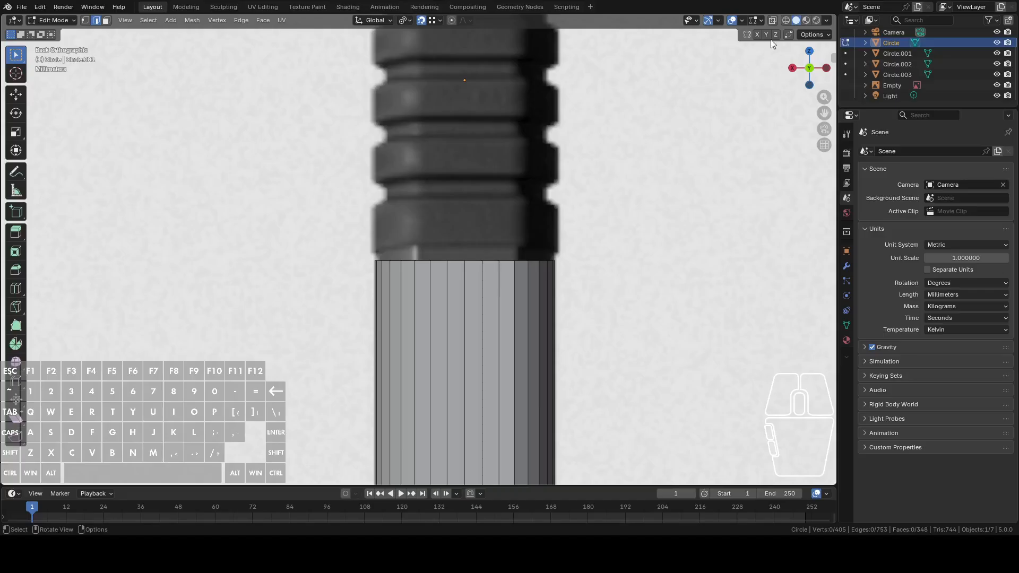
{"action": "left_click", "coordinate": [773, 20]}
{"action": "left_click_drag", "start_coordinate": [280, 221], "coordinate": [587, 298]}
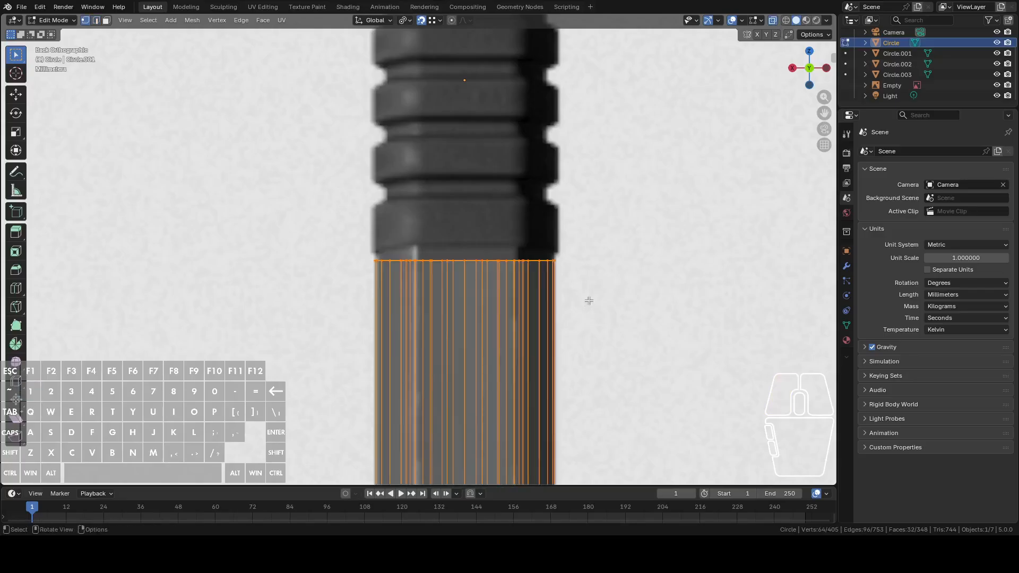
{"action": "key", "text": "g"}
{"action": "key", "text": "z"}
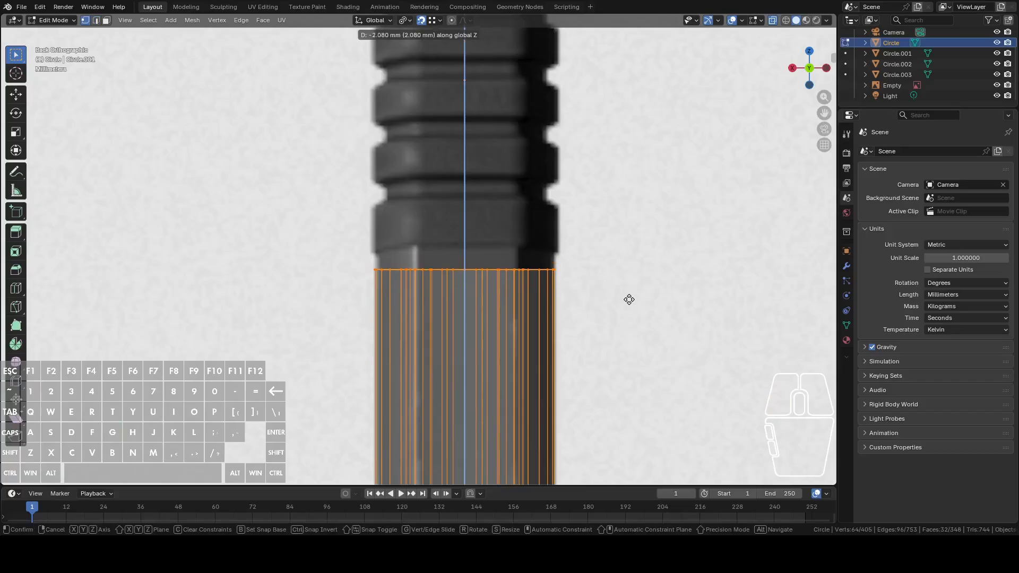
{"action": "left_click", "coordinate": [629, 313]}
Duplicate the shaft's selected upper rim in place and separate the copy into its own object
{"action": "key", "text": "shift+d"}
{"action": "key", "text": "z"}
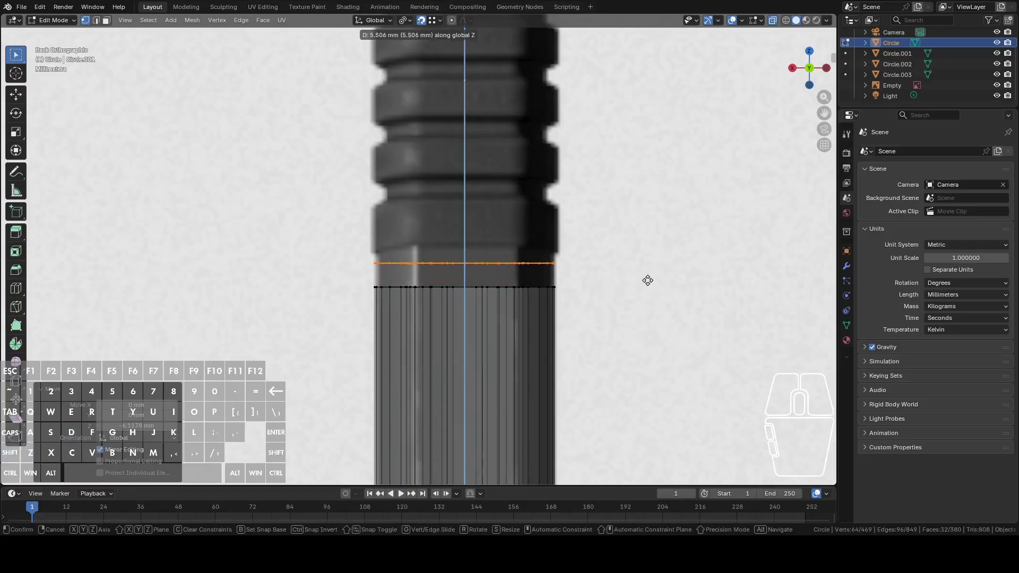
{"action": "key", "text": "Escape"}
{"action": "key", "text": "p"}
{"action": "left_click", "coordinate": [646, 282]}
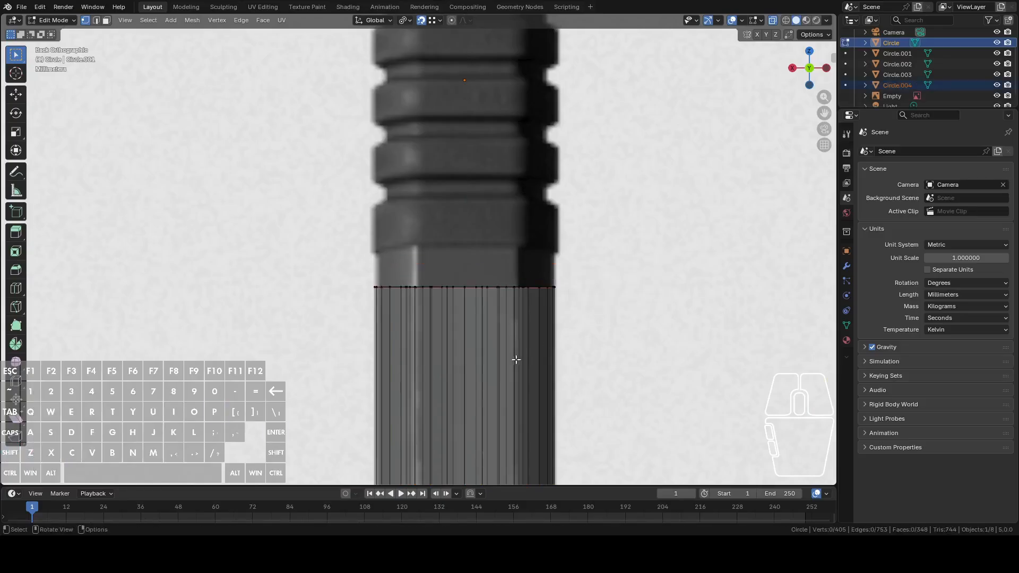
Hide the shaft object, keeping the reference image visible, and select the separated ring
{"action": "key", "text": "Tab"}
{"action": "left_click", "coordinate": [513, 365]}
{"action": "key", "text": "h"}
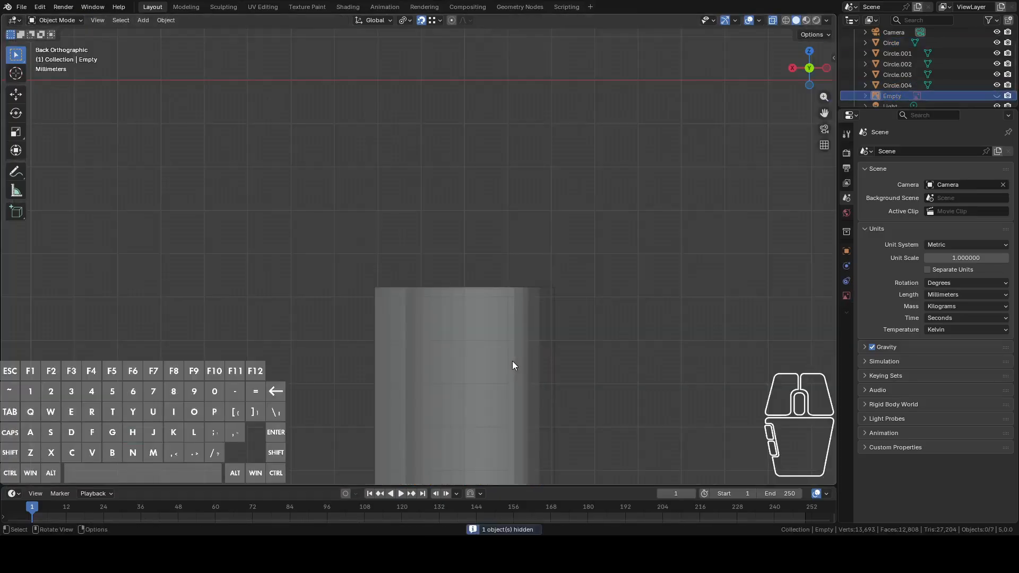
{"action": "key", "text": "ctrl+z"}
{"action": "left_click", "coordinate": [512, 369]}
{"action": "key", "text": "h"}
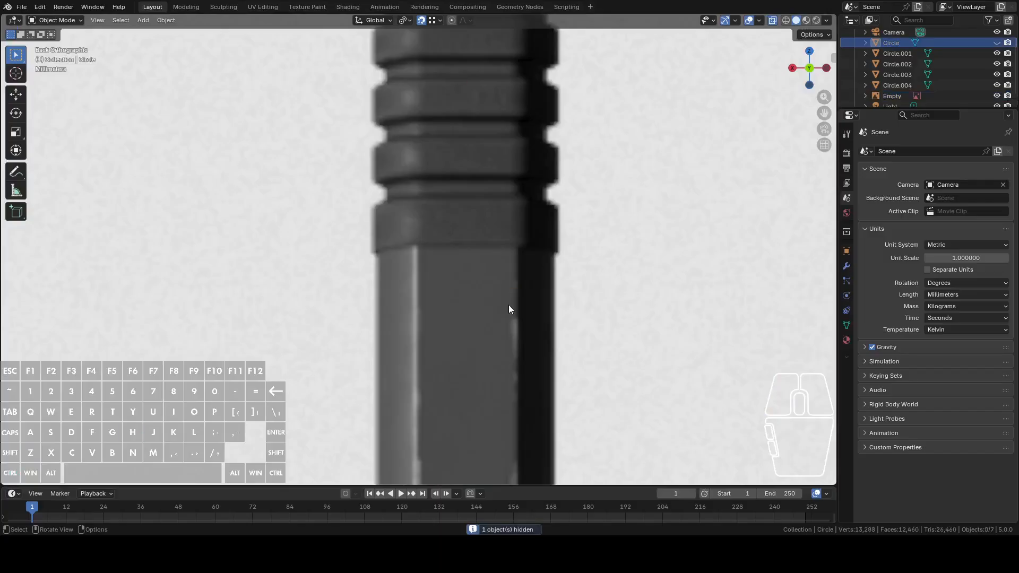
{"action": "left_click", "coordinate": [507, 298]}
{"action": "scroll", "coordinate": [507, 284], "scroll_direction": "down", "scroll_amount": 3}
{"action": "middle_click_drag", "start_coordinate": [537, 308], "coordinate": [567, 321]}
{"action": "left_click", "coordinate": [485, 267]}
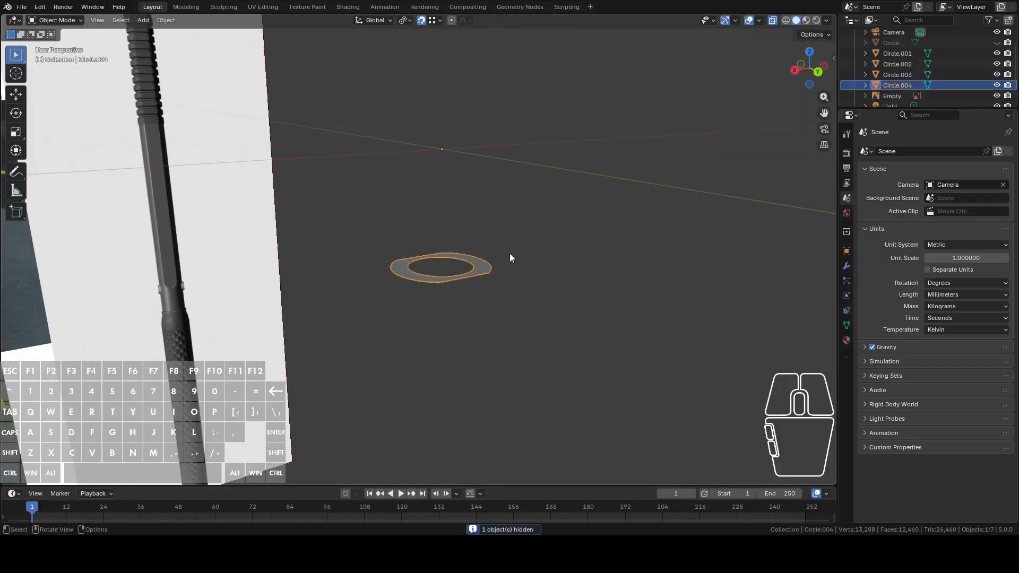
Extrude the whole ring upward in back view by about 7.8 mm, up to the reference's lowest rib
{"action": "key", "text": "ctrl+KP_1"}
{"action": "key", "text": "KP_Decimal"}
{"action": "key", "text": "Tab"}
{"action": "key", "text": "a"}
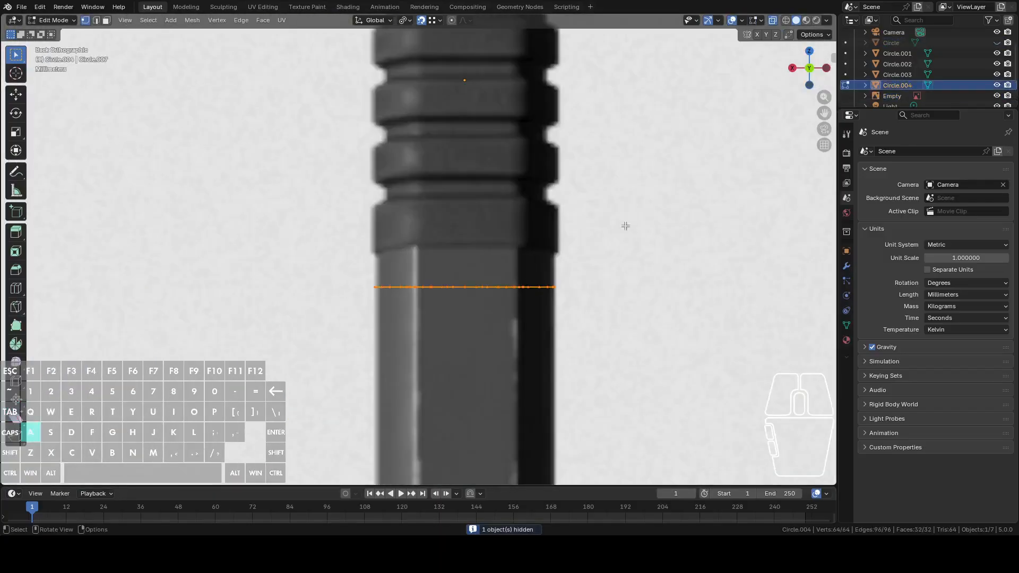
{"action": "key", "text": "e"}
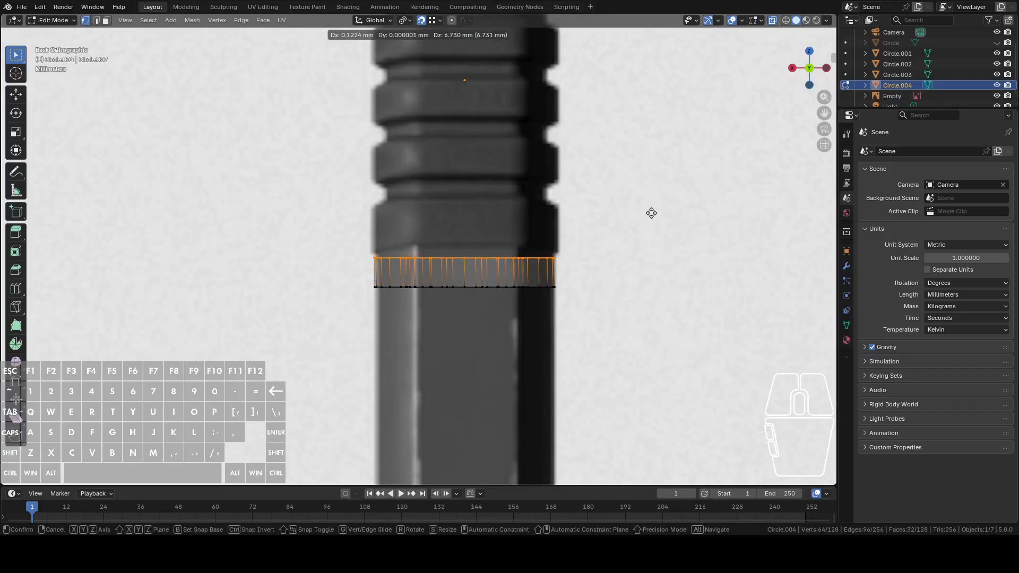
{"action": "left_click", "coordinate": [651, 208]}
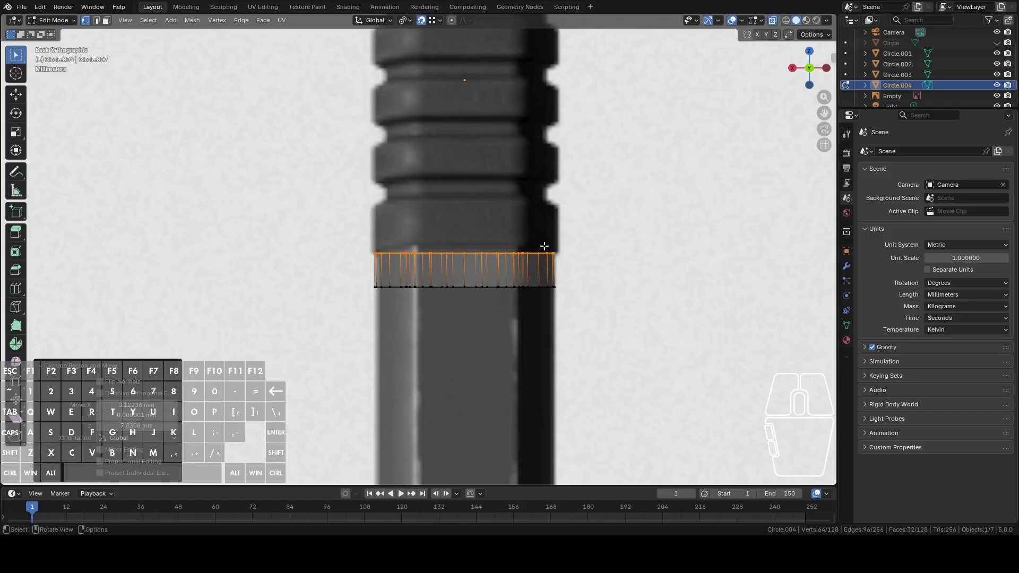
Extrude the ring's upper outer edge loop and scale it outward to about 1.071
{"action": "left_click", "coordinate": [501, 255], "text": "alt"}
{"action": "left_click", "coordinate": [501, 255], "text": "alt"}
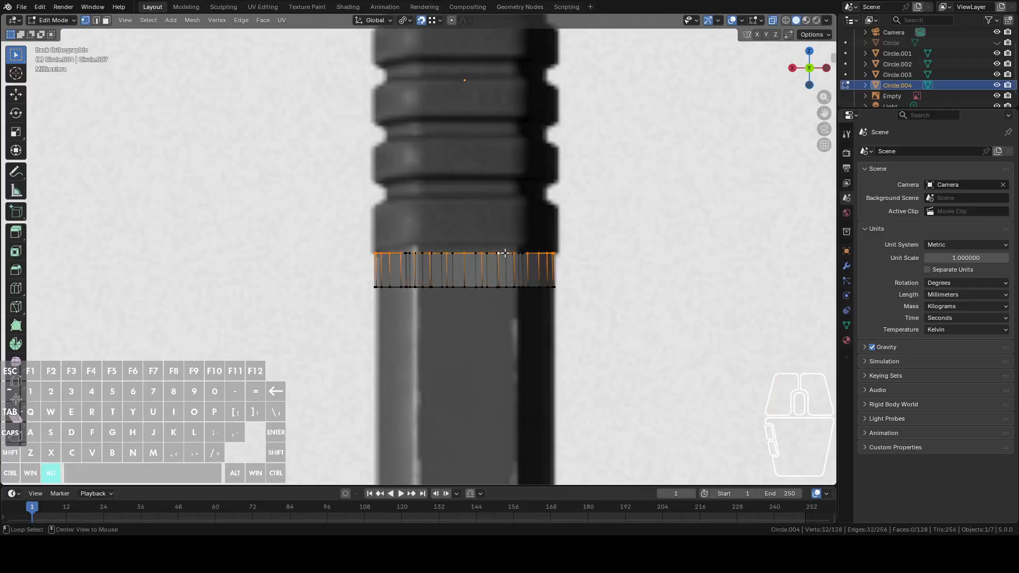
{"action": "middle_click_drag", "start_coordinate": [505, 256], "coordinate": [651, 220]}
{"action": "key", "text": "e"}
{"action": "key", "text": "s"}
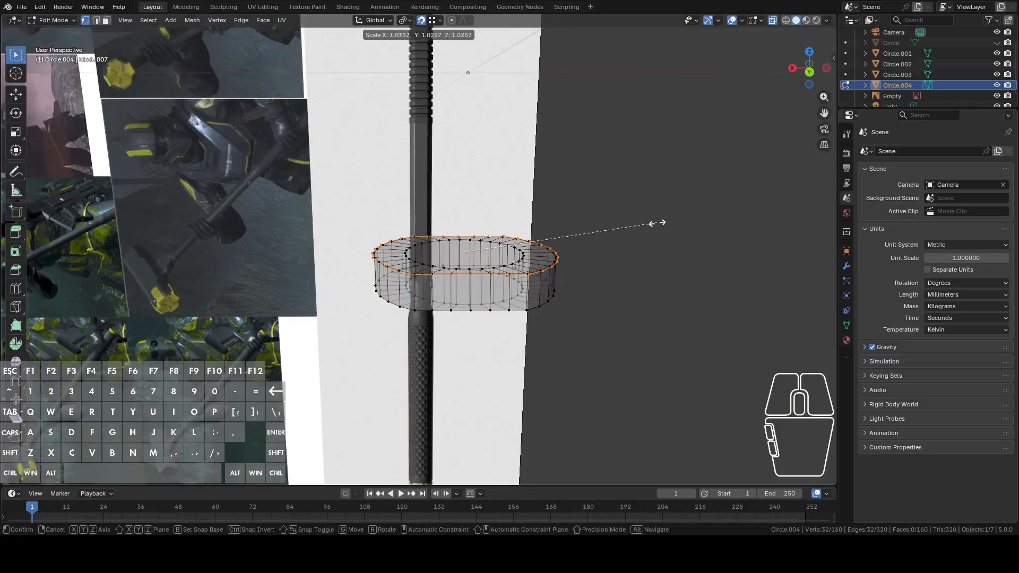
{"action": "left_click", "coordinate": [666, 225]}
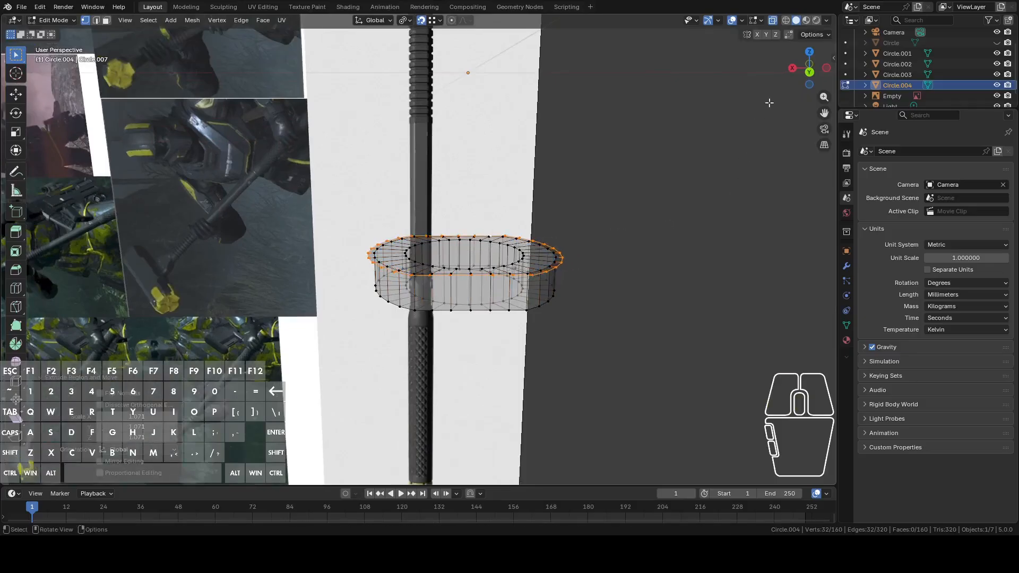
Raise the flared edge loop along Z to form a chamfer, then extrude it upward about 9.2 mm as the first rib
{"action": "left_click", "coordinate": [809, 72]}
{"action": "key", "text": "g"}
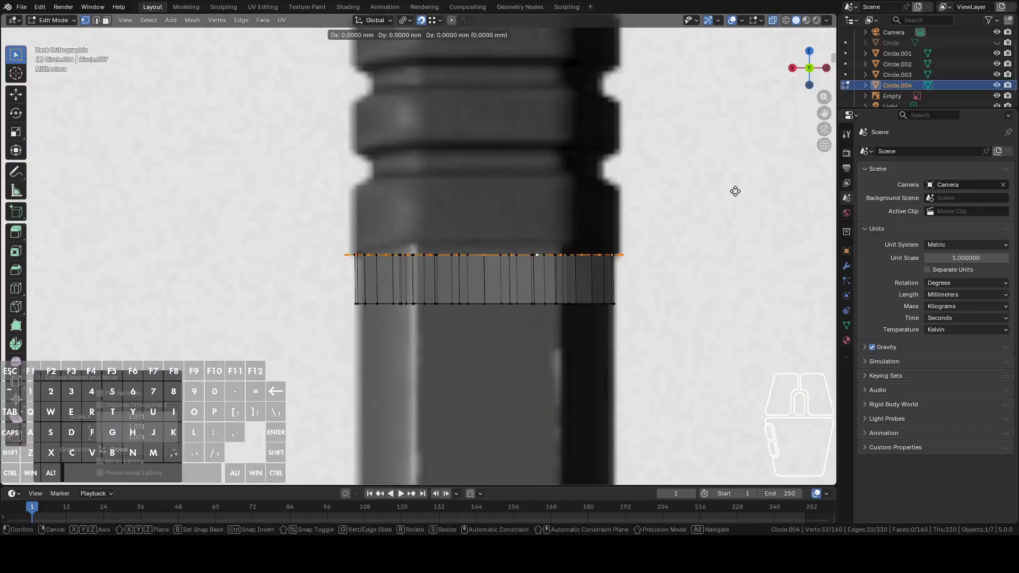
{"action": "key", "text": "z"}
{"action": "left_click", "coordinate": [735, 181]}
{"action": "key", "text": "e"}
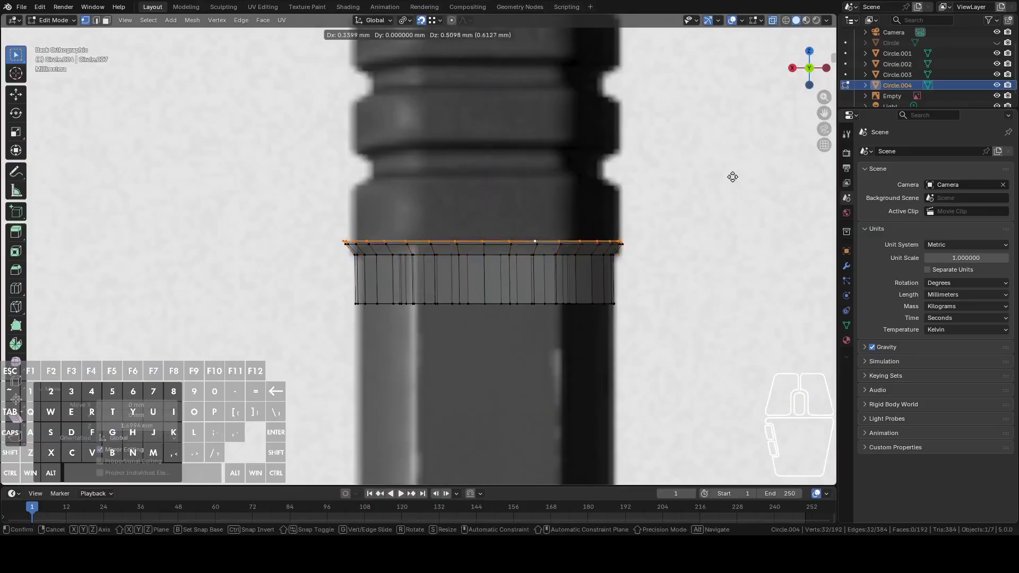
{"action": "key", "text": "z"}
{"action": "left_click", "coordinate": [730, 129]}
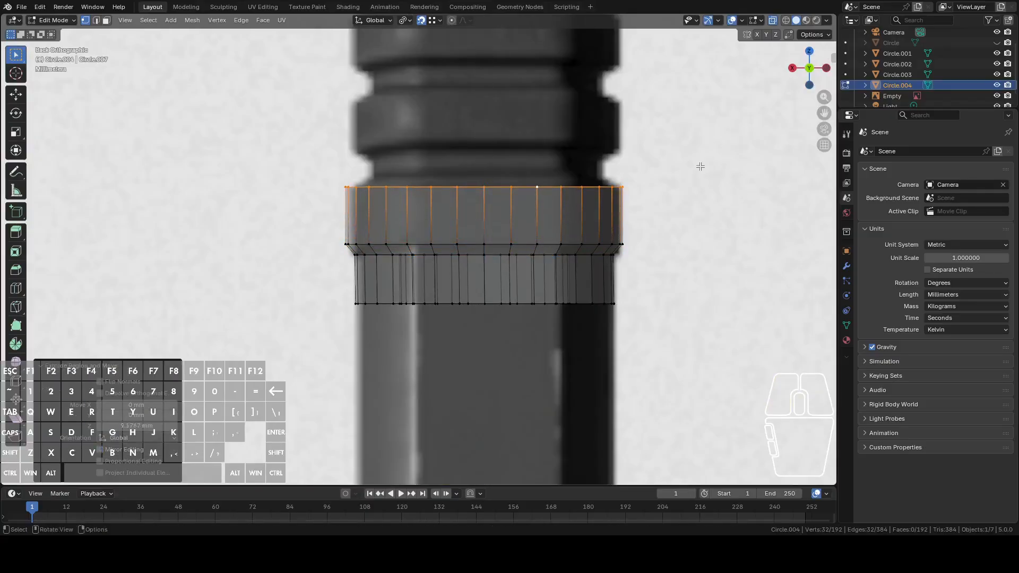
Duplicate the rib's lower chamfer face loop upward by about 16.2 mm and mirror the copy along global Z
{"action": "key", "text": "3"}
{"action": "left_click", "coordinate": [457, 249], "text": "alt"}
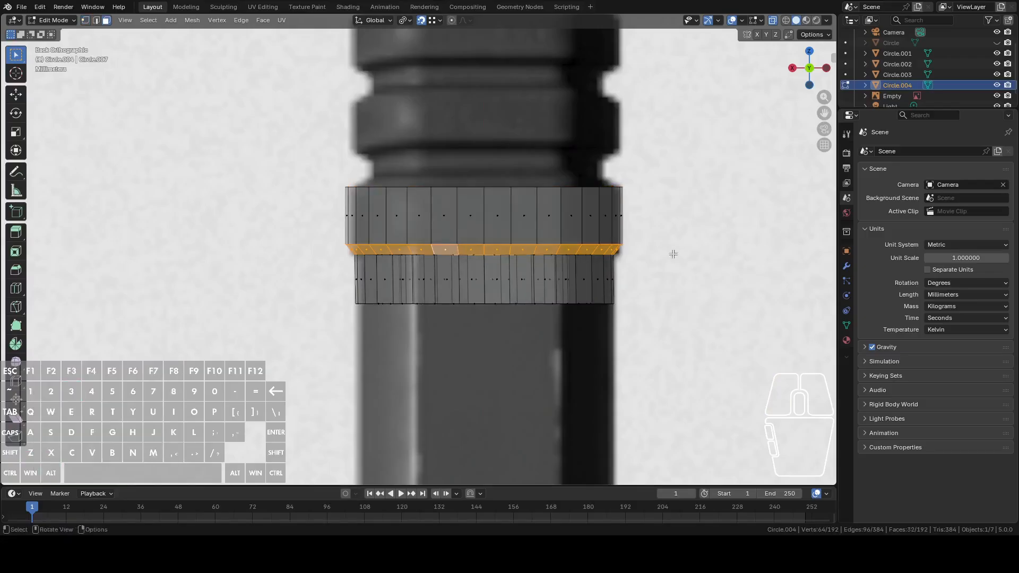
{"action": "key", "text": "shift+d"}
{"action": "key", "text": "z"}
{"action": "left_click", "coordinate": [692, 152]}
{"action": "key", "text": "ctrl+f"}
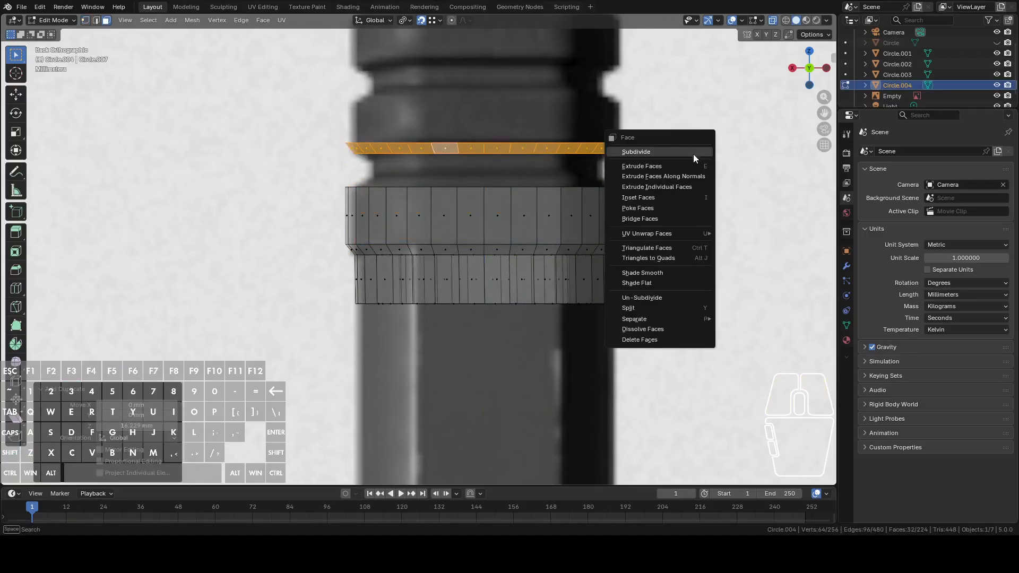
{"action": "key", "text": "Escape"}
{"action": "key", "text": "1"}
{"action": "key", "text": "ctrl+v"}
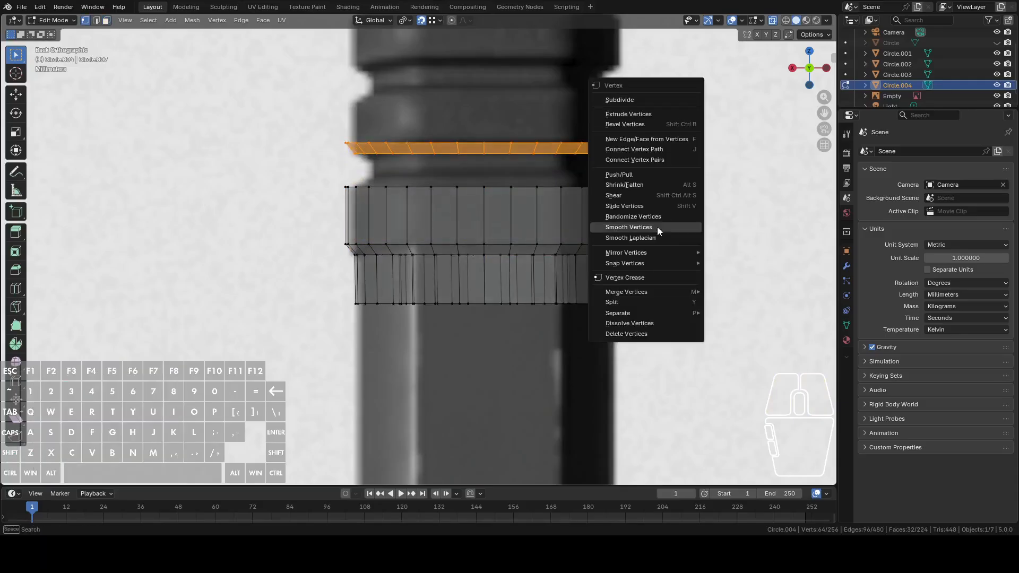
{"action": "mouse_move", "coordinate": [638, 254]}
{"action": "left_click", "coordinate": [730, 288]}
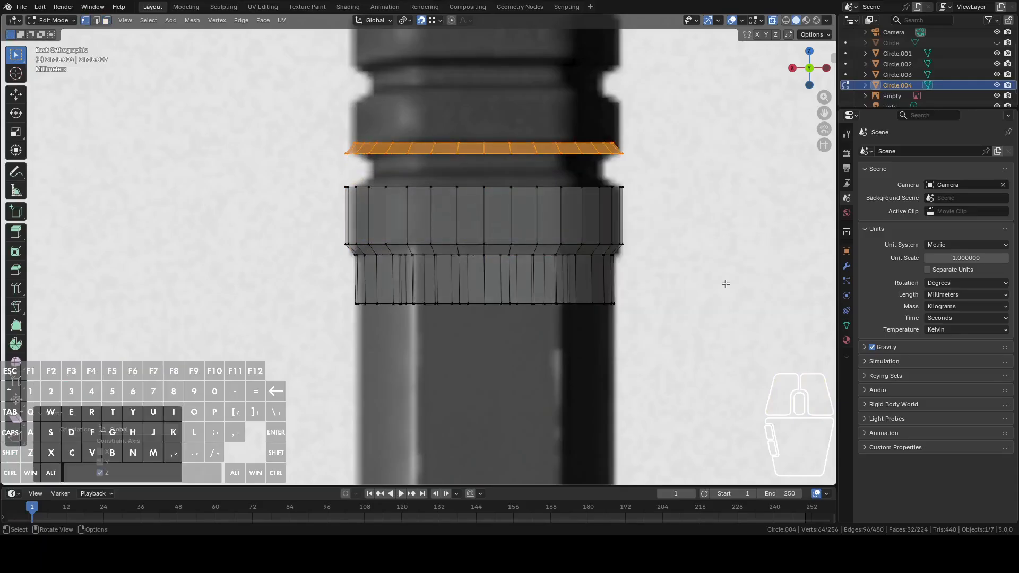
Move the mirrored chamfer loop down along Z, snapping it onto the rib's upper edge
{"action": "left_click", "coordinate": [615, 154], "text": "shift"}
{"action": "key", "text": "g"}
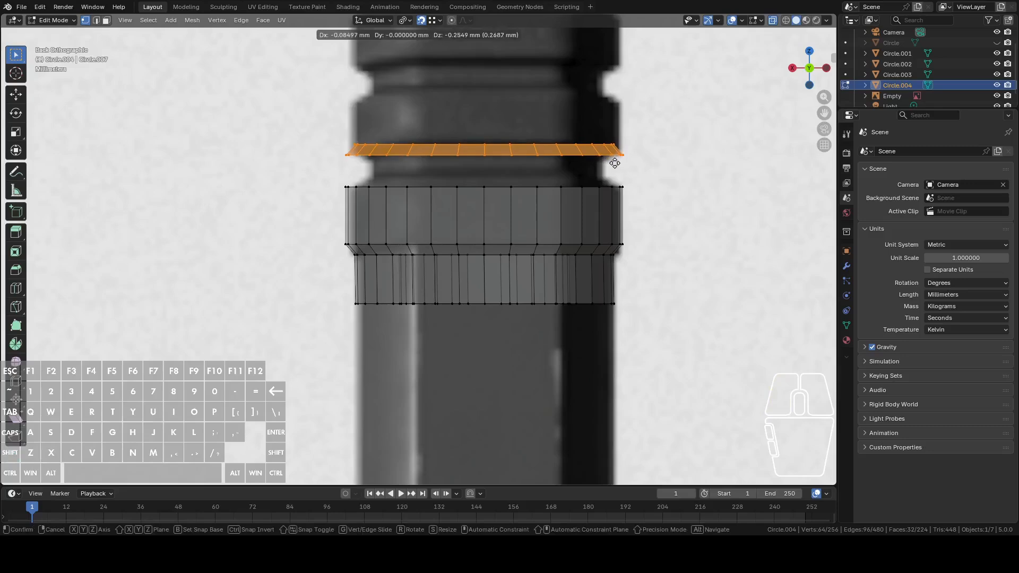
{"action": "key", "text": "z"}
{"action": "left_click", "coordinate": [609, 183]}
Merge all of the ring's overlapping vertices by distance
{"action": "key", "text": "a"}
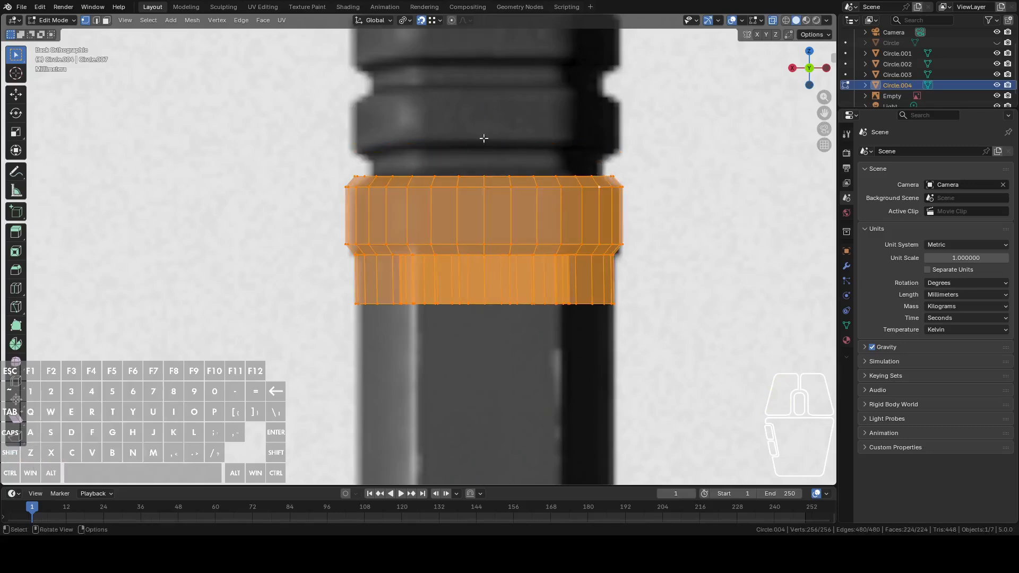
{"action": "left_click", "coordinate": [191, 19]}
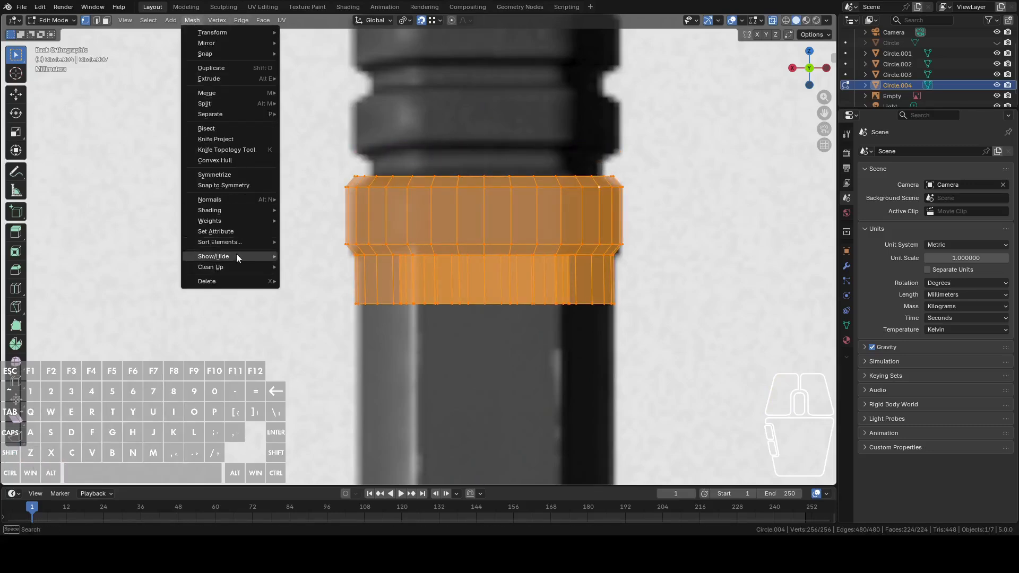
{"action": "mouse_move", "coordinate": [232, 267]}
{"action": "left_click", "coordinate": [338, 348]}
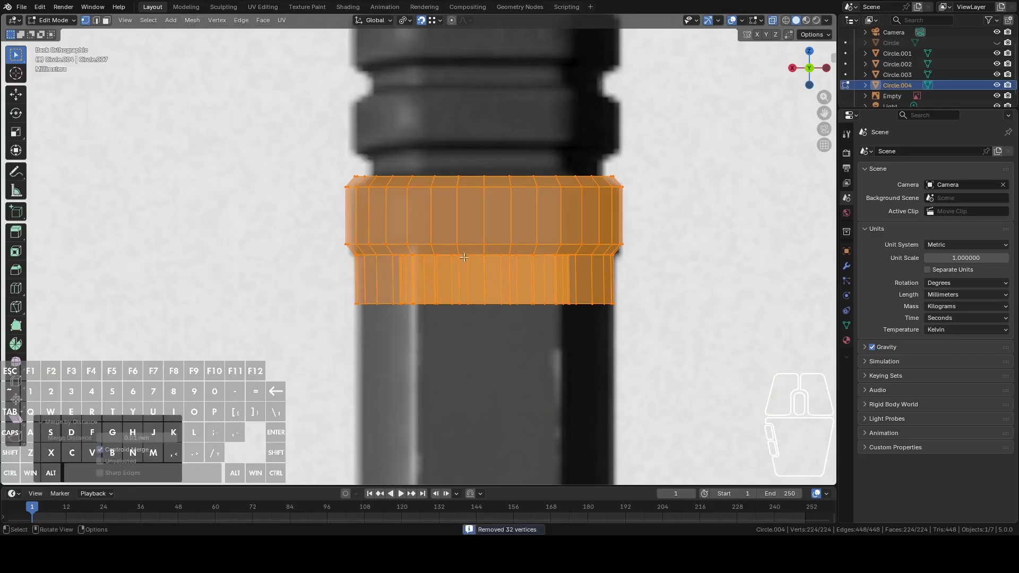
Extrude the upper chamfer's top edge loop upward about 3.3 mm to form the groove above the rib
{"action": "key", "text": "alt+a"}
{"action": "left_click", "coordinate": [516, 180], "text": "alt"}
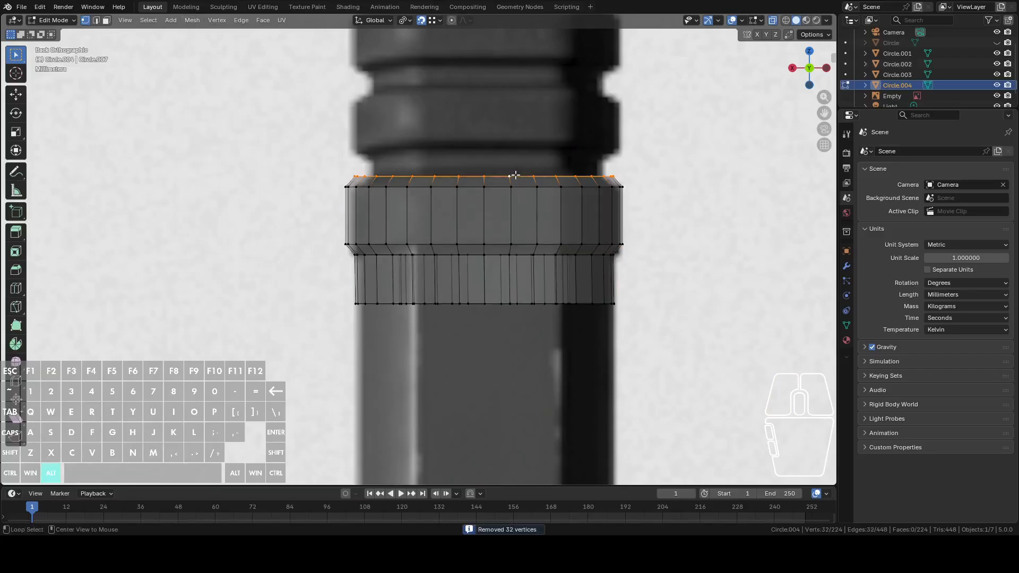
{"action": "middle_click_drag", "start_coordinate": [514, 178], "coordinate": [616, 196], "text": "shift"}
{"action": "scroll", "coordinate": [663, 200], "scroll_direction": "up", "scroll_amount": 1}
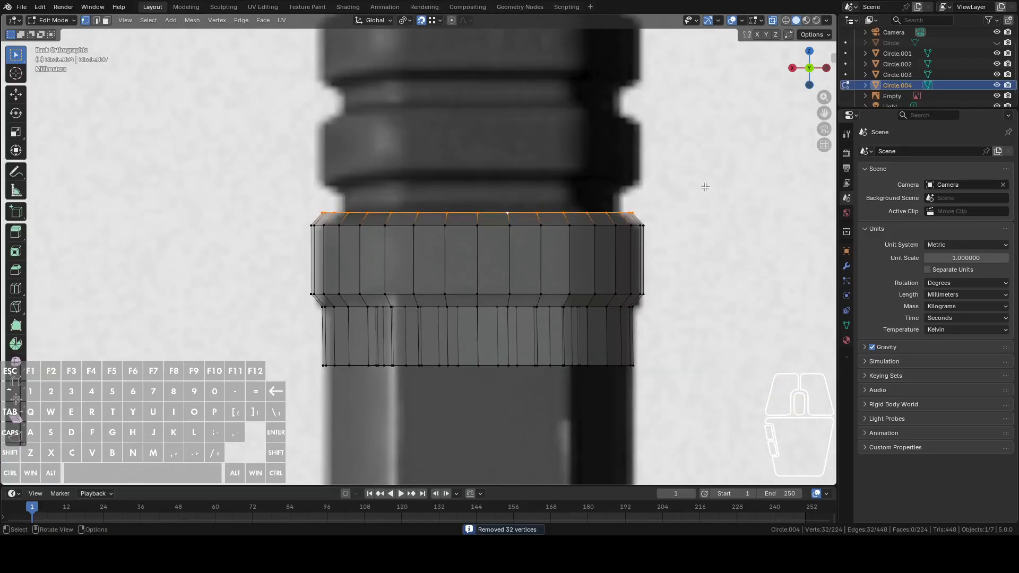
{"action": "key", "text": "e"}
{"action": "key", "text": "z"}
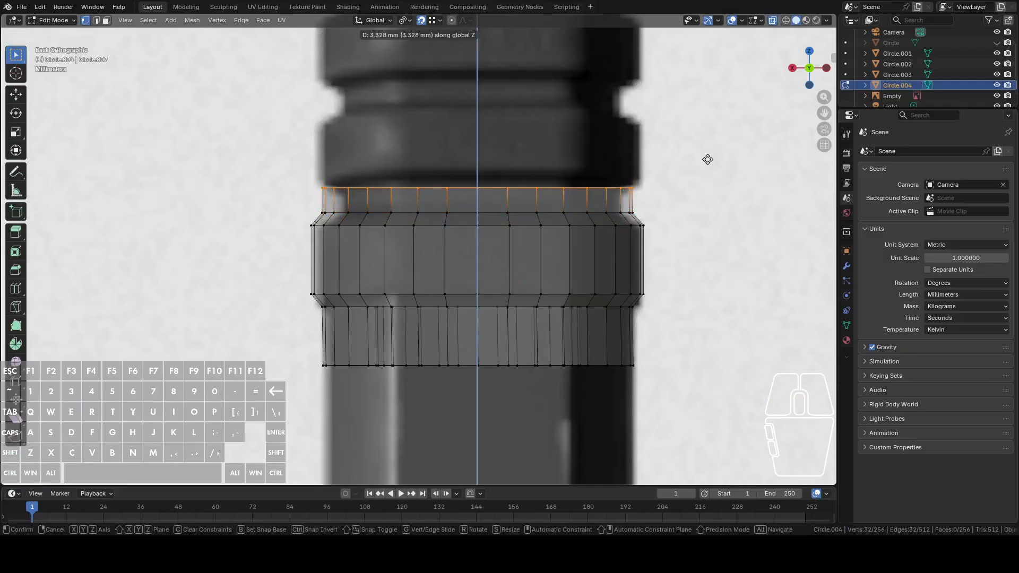
{"action": "left_click", "coordinate": [708, 162]}
Duplicate the rib with its chamfers and groove along Z and snap the copy onto the top of the original
{"action": "left_click_drag", "start_coordinate": [238, 154], "coordinate": [689, 324]}
{"action": "key", "text": "shift+d"}
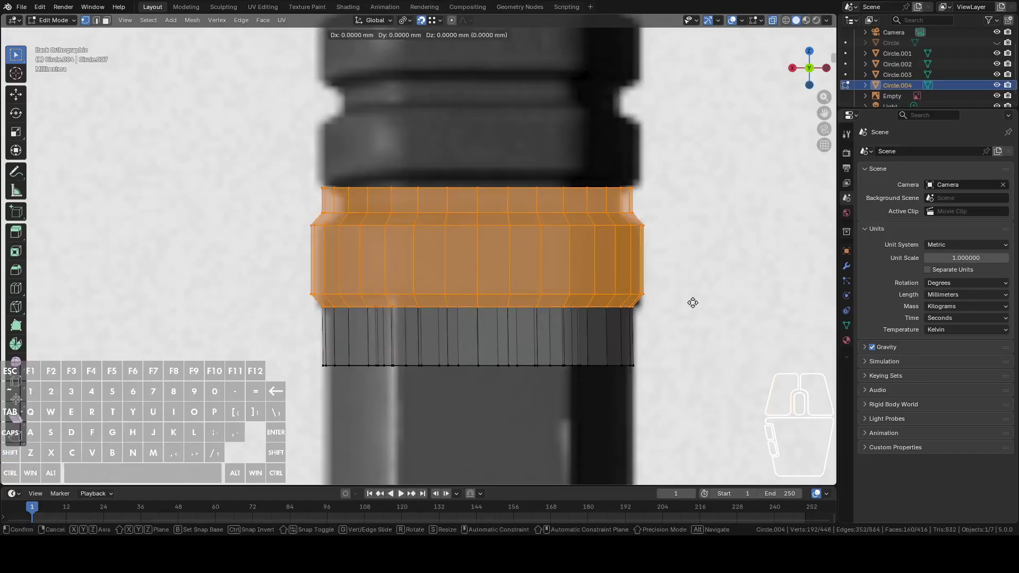
{"action": "key", "text": "z"}
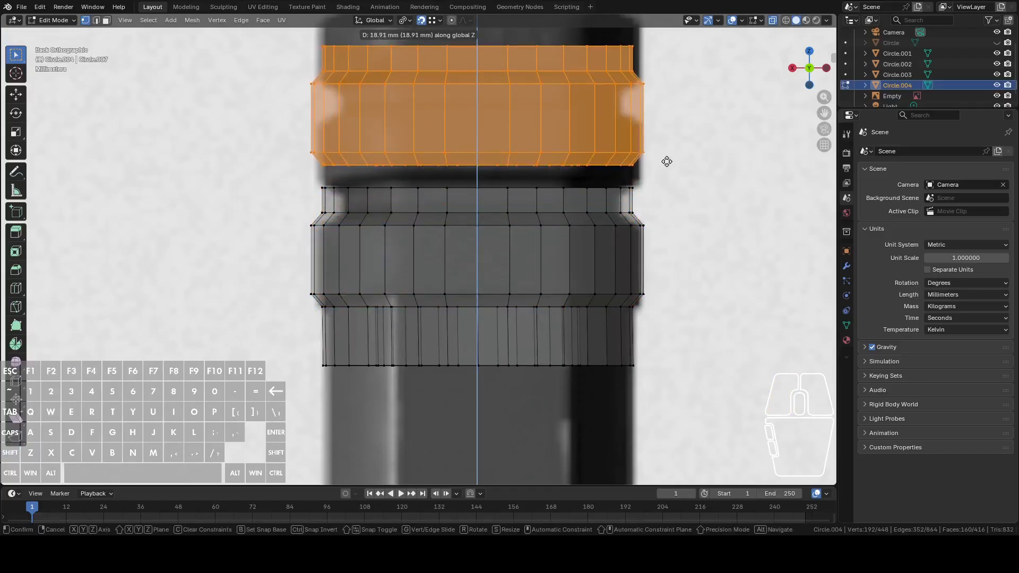
{"action": "left_click", "coordinate": [680, 139]}
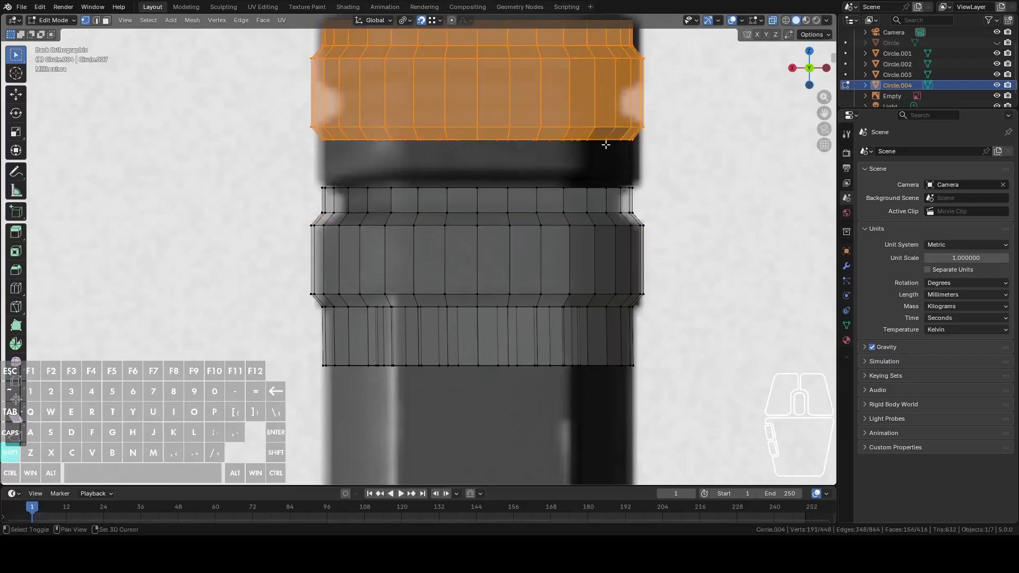
{"action": "key", "text": "g"}
{"action": "key", "text": "z"}
{"action": "left_click", "coordinate": [609, 183]}
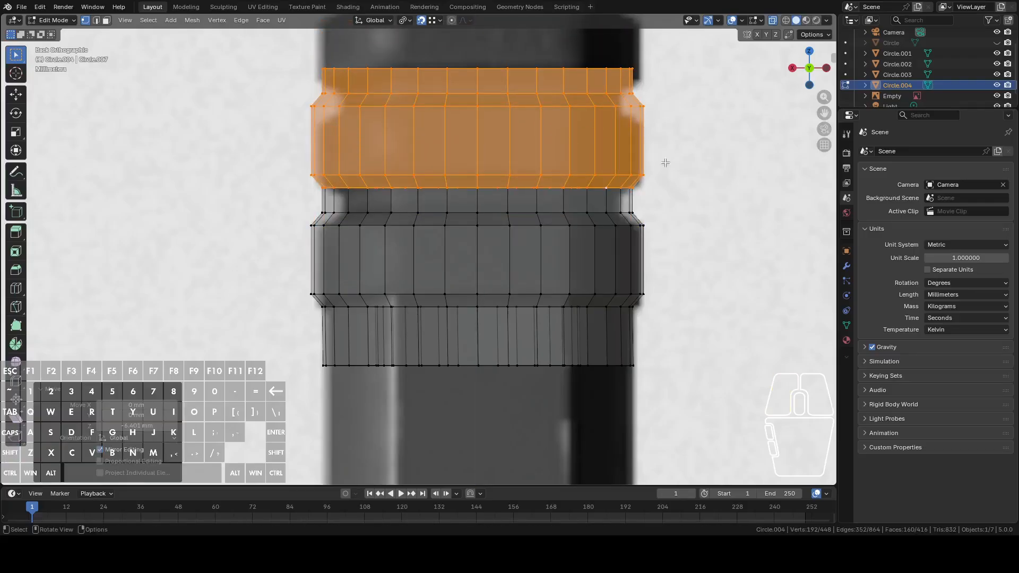
Stack two more copies of the rib section upward along Z, each offset about 15.9 mm
{"action": "middle_click_drag", "start_coordinate": [664, 159], "coordinate": [691, 263], "text": "shift"}
{"action": "key", "text": "shift+d"}
{"action": "key", "text": "z"}
{"action": "left_click", "coordinate": [614, 183]}
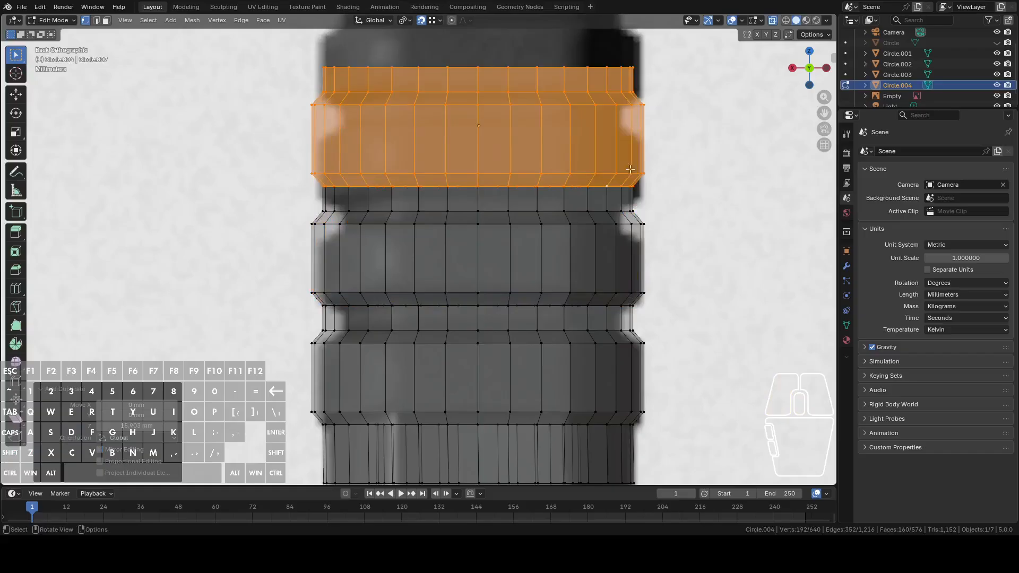
{"action": "middle_click_drag", "start_coordinate": [614, 183], "coordinate": [667, 309], "text": "shift"}
{"action": "key", "text": "shift+d"}
{"action": "key", "text": "z"}
{"action": "left_click", "coordinate": [619, 251]}
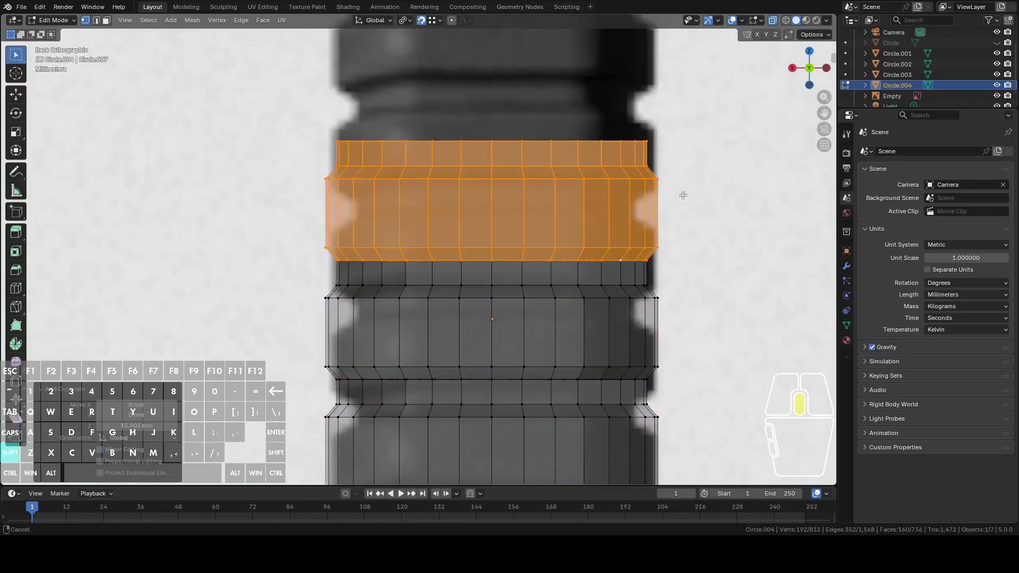
Duplicate the top rib section twice more along Z, snapping each copy about 15.9 mm above the one below
{"action": "middle_click_drag", "start_coordinate": [676, 194], "coordinate": [680, 340], "text": "shift"}
{"action": "key", "text": "shift+d"}
{"action": "key", "text": "z"}
{"action": "left_click", "coordinate": [622, 296]}
{"action": "middle_click_drag", "start_coordinate": [677, 209], "coordinate": [696, 346], "text": "shift"}
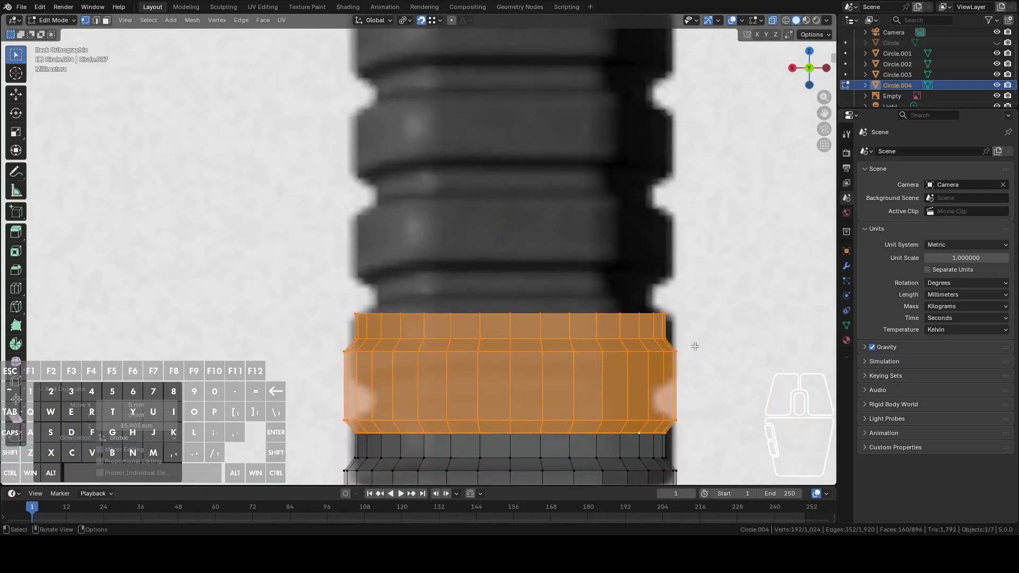
{"action": "key", "text": "shift+d"}
{"action": "key", "text": "z"}
{"action": "left_click", "coordinate": [659, 322]}
Compare the stacked ribs with the reference from the shaft up to the head bracket
{"action": "scroll", "coordinate": [648, 405], "scroll_direction": "down", "scroll_amount": 3}
{"action": "middle_click_drag", "start_coordinate": [648, 405], "coordinate": [653, 194], "text": "shift"}
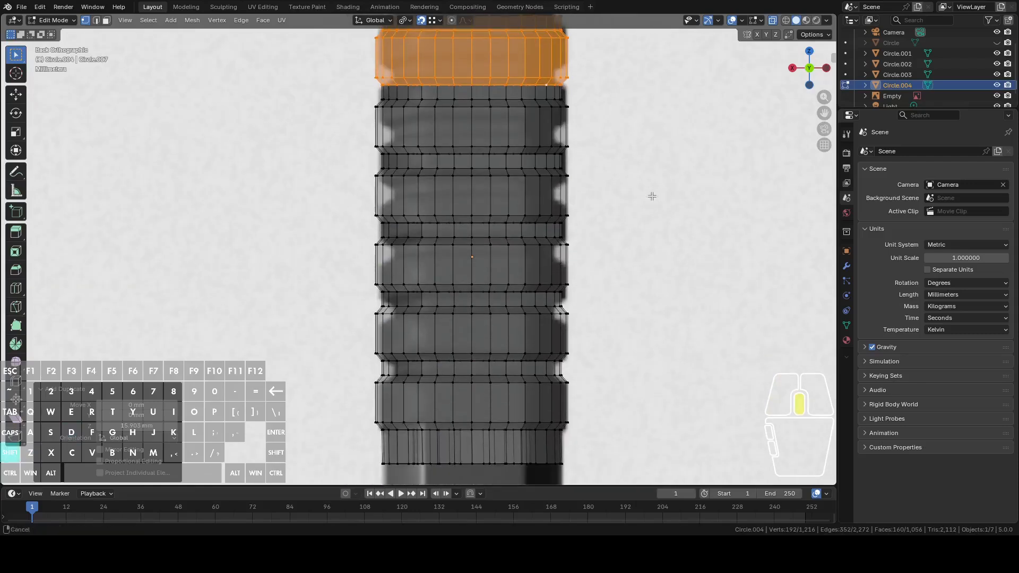
{"action": "middle_click_drag", "start_coordinate": [649, 295], "coordinate": [656, 235], "text": "shift"}
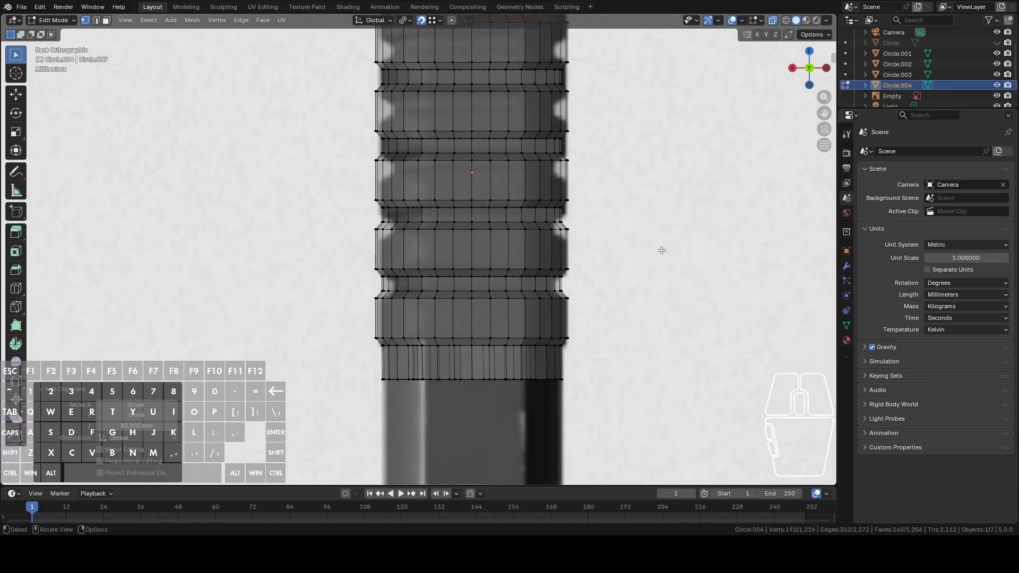
{"action": "middle_click_drag", "start_coordinate": [655, 162], "coordinate": [674, 334], "text": "shift"}
{"action": "middle_click_drag", "start_coordinate": [651, 202], "coordinate": [650, 355], "text": "shift"}
{"action": "scroll", "coordinate": [643, 222], "scroll_direction": "down", "scroll_amount": 4}
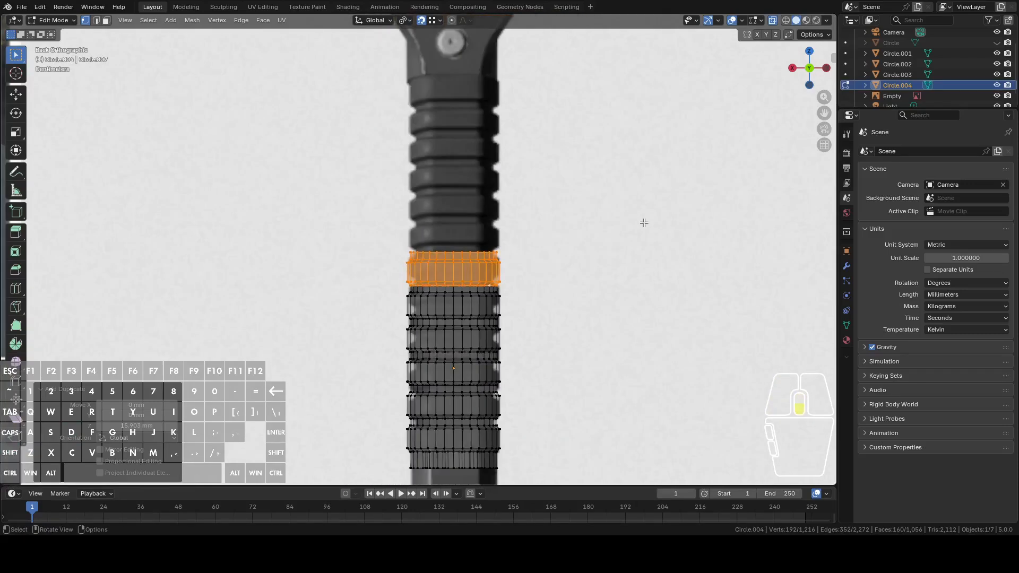
{"action": "scroll", "coordinate": [622, 218], "scroll_direction": "down", "scroll_amount": 3}
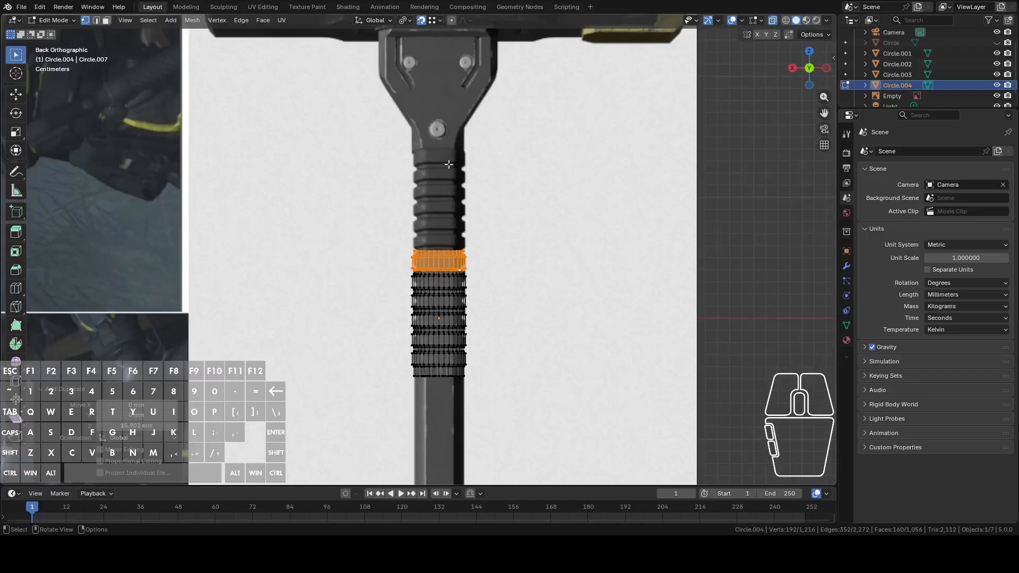
{"action": "scroll", "coordinate": [505, 246], "scroll_direction": "up", "scroll_amount": 5}
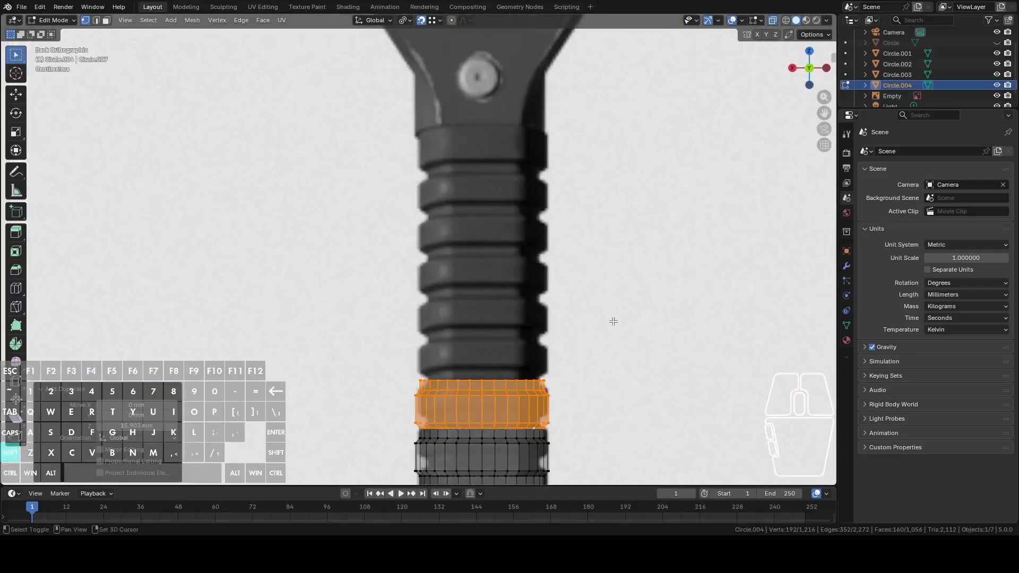
Continue the rib stack with three further copies along Z, each snapped onto the top of the previous section
{"action": "middle_click_drag", "start_coordinate": [612, 319], "coordinate": [615, 257], "text": "shift"}
{"action": "scroll", "coordinate": [615, 258], "scroll_direction": "up", "scroll_amount": 2}
{"action": "key", "text": "shift+d"}
{"action": "key", "text": "z"}
{"action": "left_click", "coordinate": [561, 243]}
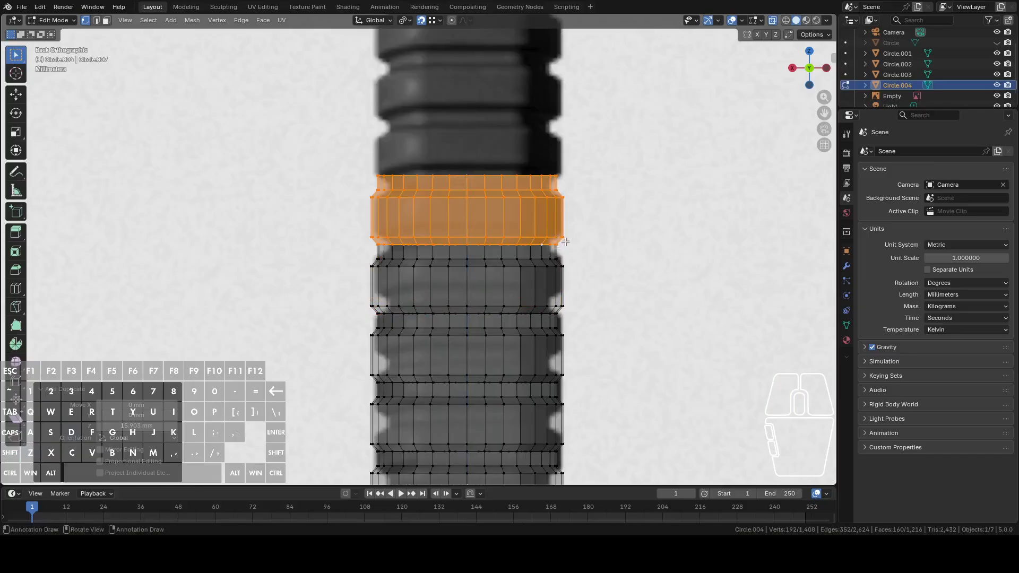
{"action": "key", "text": "shift+d"}
{"action": "key", "text": "z"}
{"action": "left_click", "coordinate": [541, 179]}
{"action": "middle_click_drag", "start_coordinate": [541, 179], "coordinate": [637, 291], "text": "shift"}
{"action": "key", "text": "shift+d"}
{"action": "key", "text": "z"}
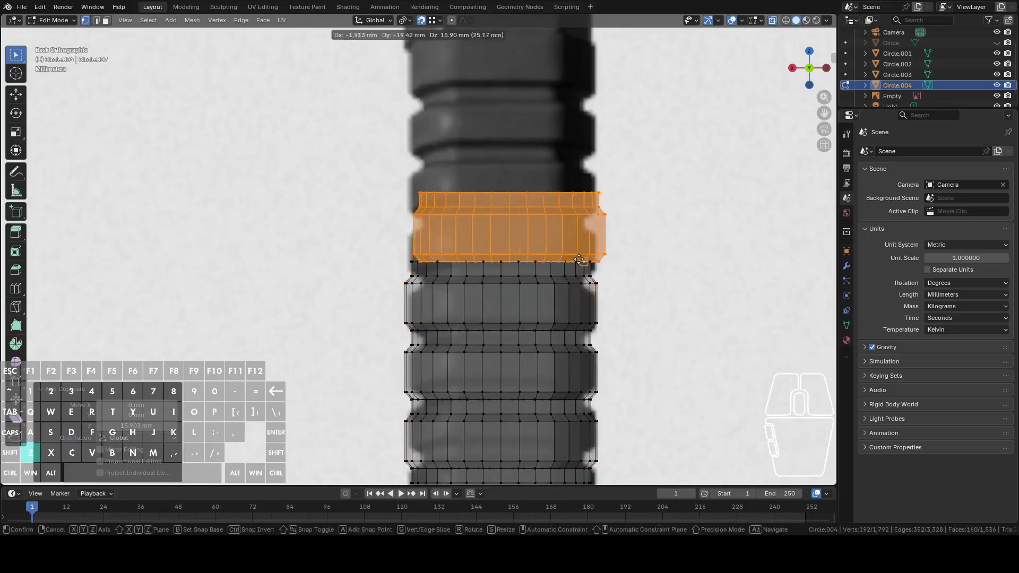
{"action": "left_click", "coordinate": [595, 244]}
Add the last two rib copies along Z at about 15.9 mm spacing, reaching the collar under the bracket
{"action": "middle_click_drag", "start_coordinate": [595, 245], "coordinate": [610, 350], "text": "shift"}
{"action": "key", "text": "shift+d"}
{"action": "key", "text": "z"}
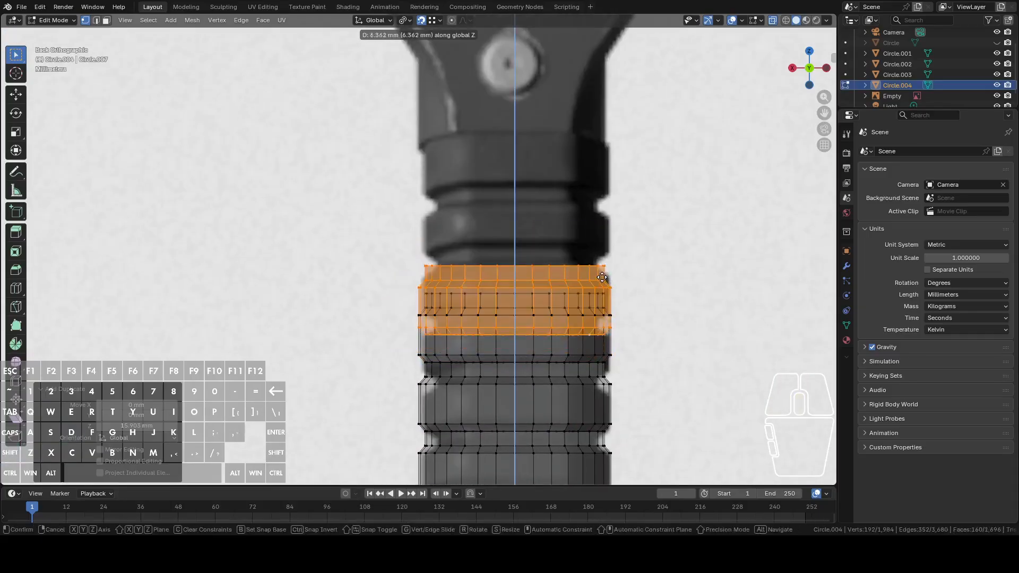
{"action": "left_click", "coordinate": [601, 278]}
{"action": "key", "text": "g"}
{"action": "key", "text": "z"}
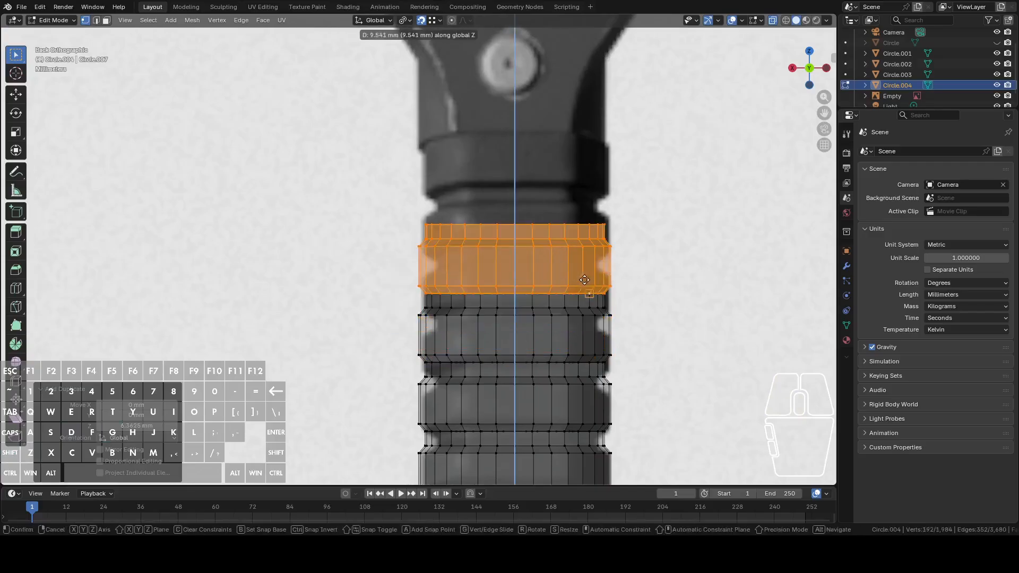
{"action": "left_click", "coordinate": [579, 284]}
{"action": "key", "text": "shift+d"}
{"action": "key", "text": "z"}
{"action": "left_click", "coordinate": [698, 198]}
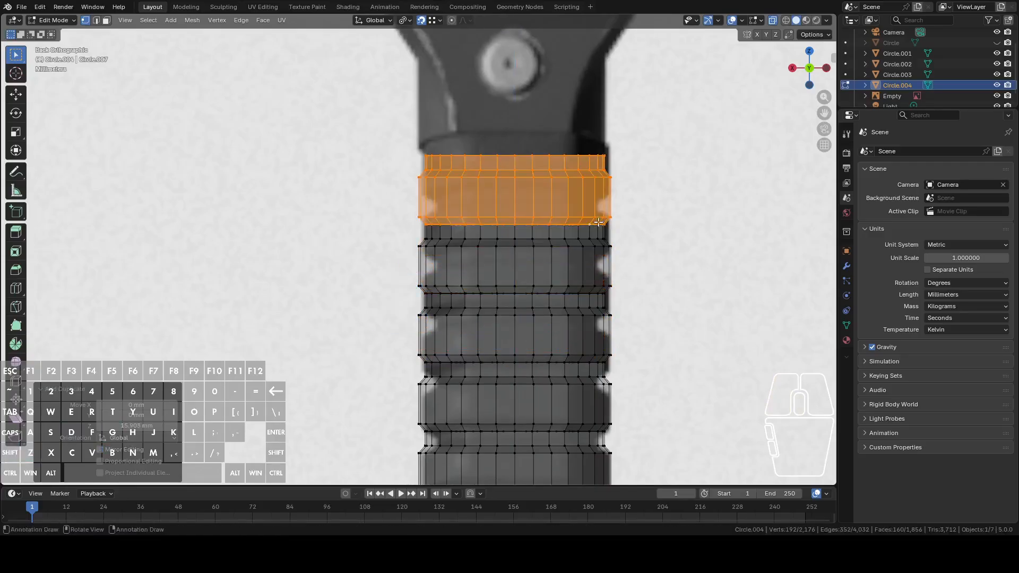
Select the entire ribbed mesh and merge its overlapping vertices by distance
{"action": "middle_click_drag", "start_coordinate": [698, 199], "coordinate": [674, 299], "text": "shift"}
{"action": "scroll", "coordinate": [675, 299], "scroll_direction": "up", "scroll_amount": 1}
{"action": "scroll", "coordinate": [674, 298], "scroll_direction": "up", "scroll_amount": 1}
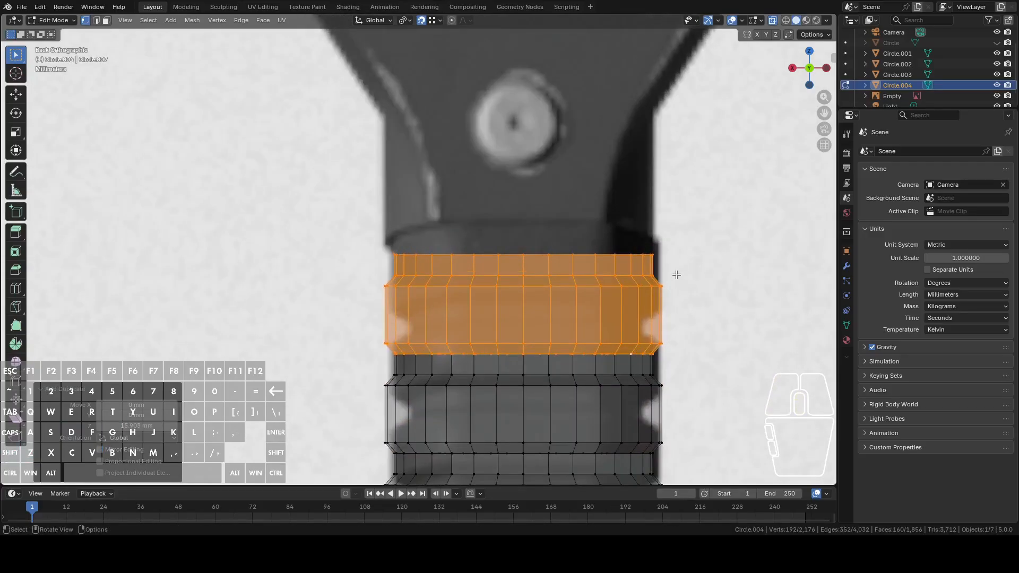
{"action": "key", "text": "Tab"}
{"action": "key", "text": "Tab"}
{"action": "key", "text": "a"}
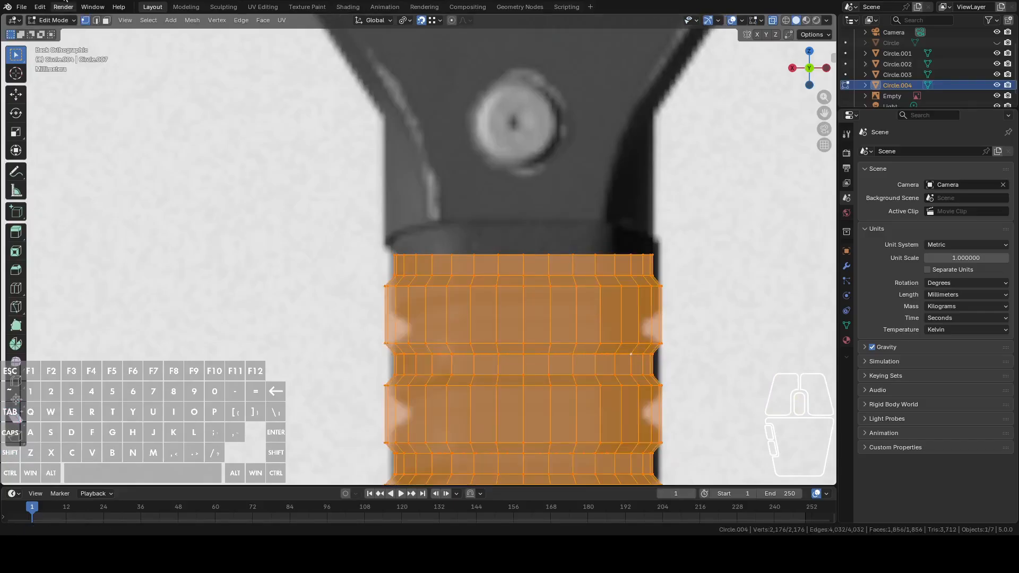
{"action": "left_click", "coordinate": [185, 19]}
{"action": "mouse_move", "coordinate": [239, 267]}
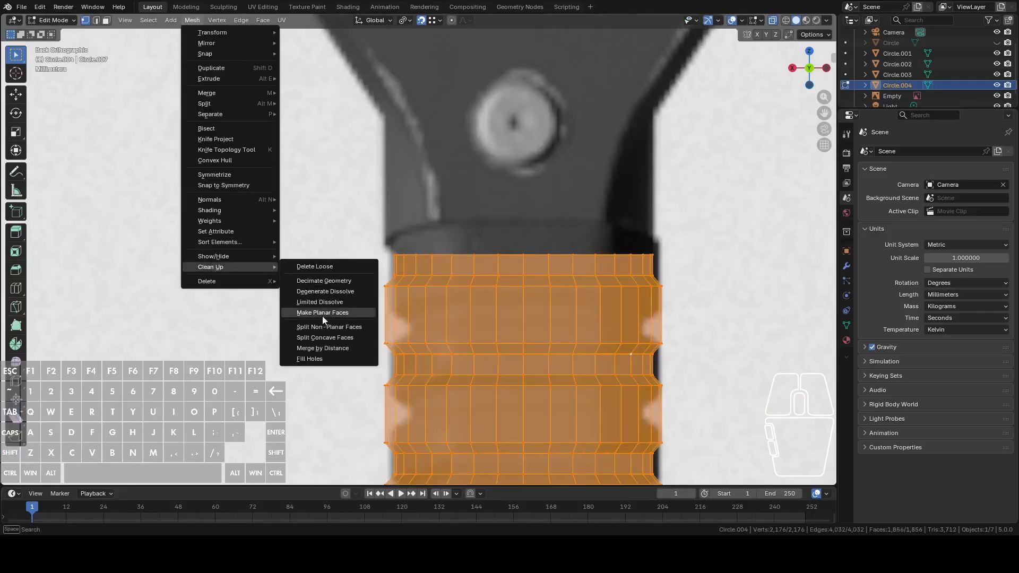
{"action": "left_click", "coordinate": [332, 348]}
Hide the ribbed section briefly to examine the reference collar, and restore it for editing
{"action": "key", "text": "Tab"}
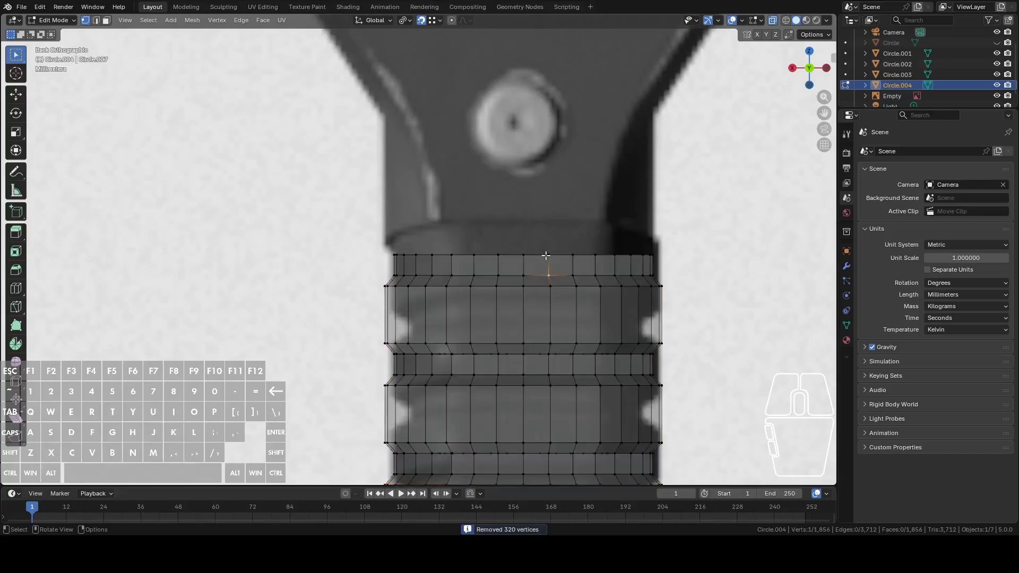
{"action": "key", "text": "h"}
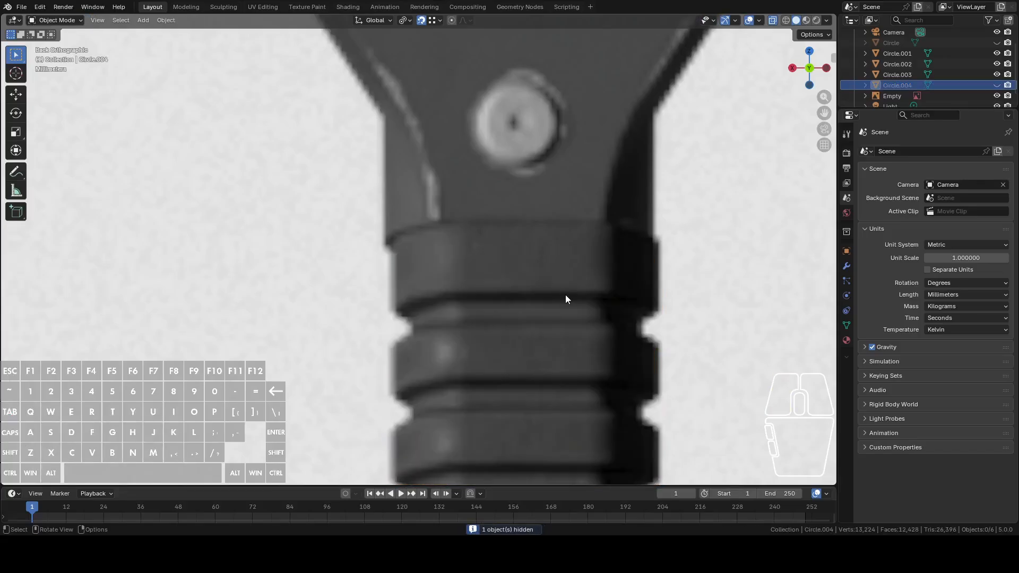
{"action": "key", "text": "ctrl+z"}
{"action": "key", "text": "Tab"}
Delete the two topmost vertex rings, removing the chamfer and groove above the uppermost rib
{"action": "key", "text": "1"}
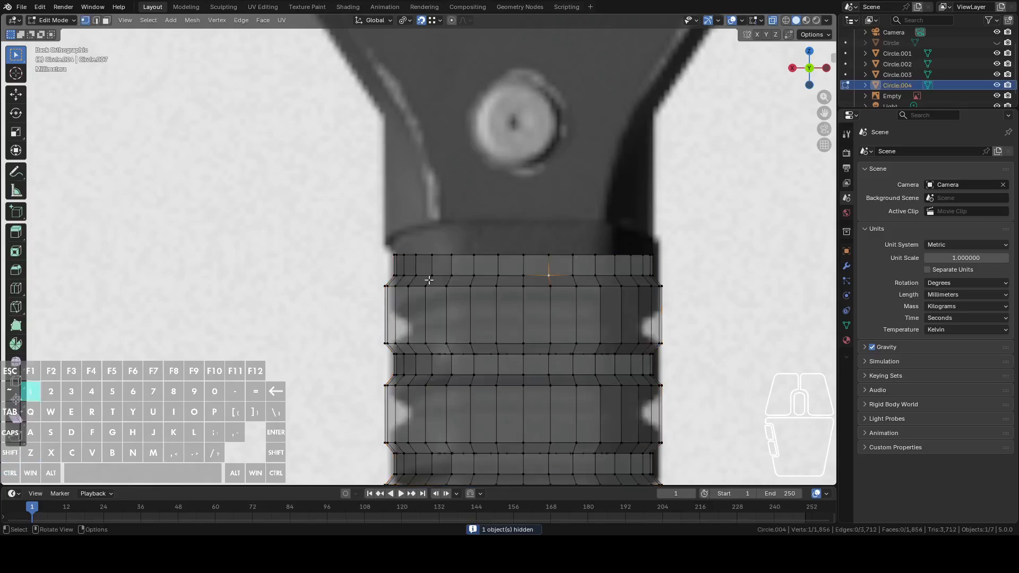
{"action": "left_click_drag", "start_coordinate": [313, 220], "coordinate": [695, 285]}
{"action": "right_click", "coordinate": [698, 287]}
{"action": "left_click", "coordinate": [660, 521]}
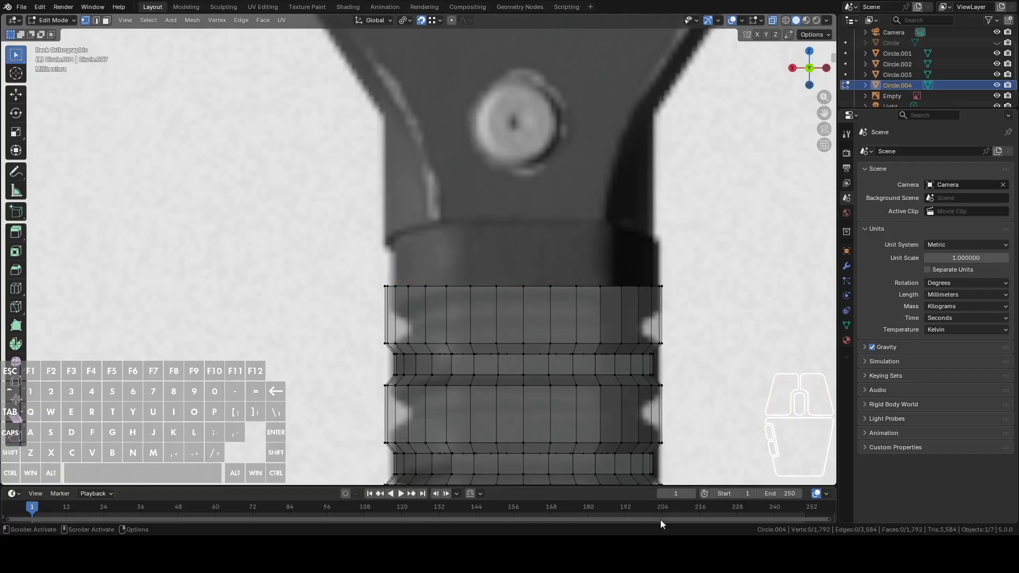
Compare the full ribbed section and its top edge with the reference collar below the bracket
{"action": "left_click", "coordinate": [527, 277], "text": "alt"}
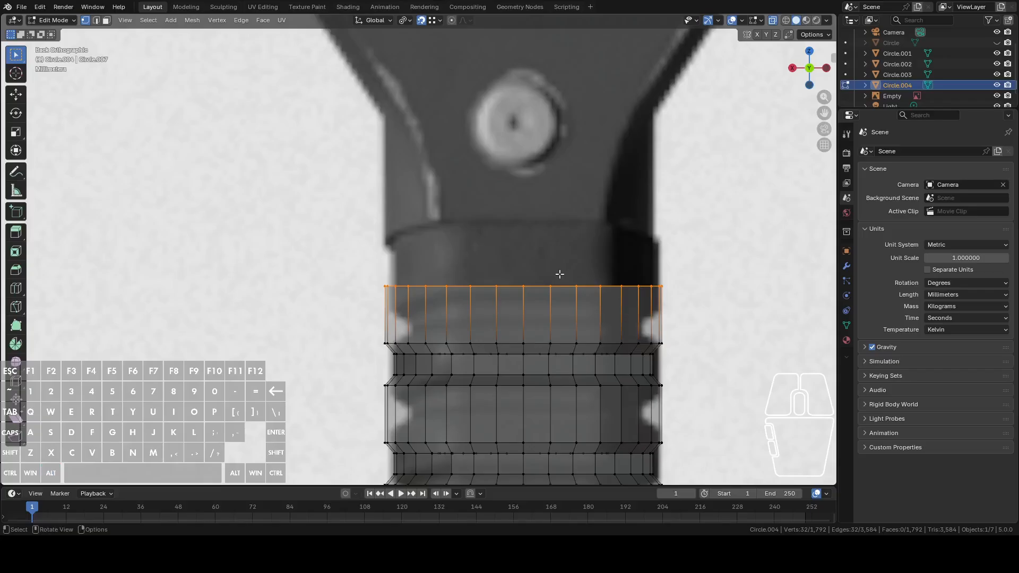
{"action": "scroll", "coordinate": [569, 275], "scroll_direction": "down", "scroll_amount": 8}
{"action": "middle_click_drag", "start_coordinate": [566, 279], "coordinate": [581, 262], "text": "shift"}
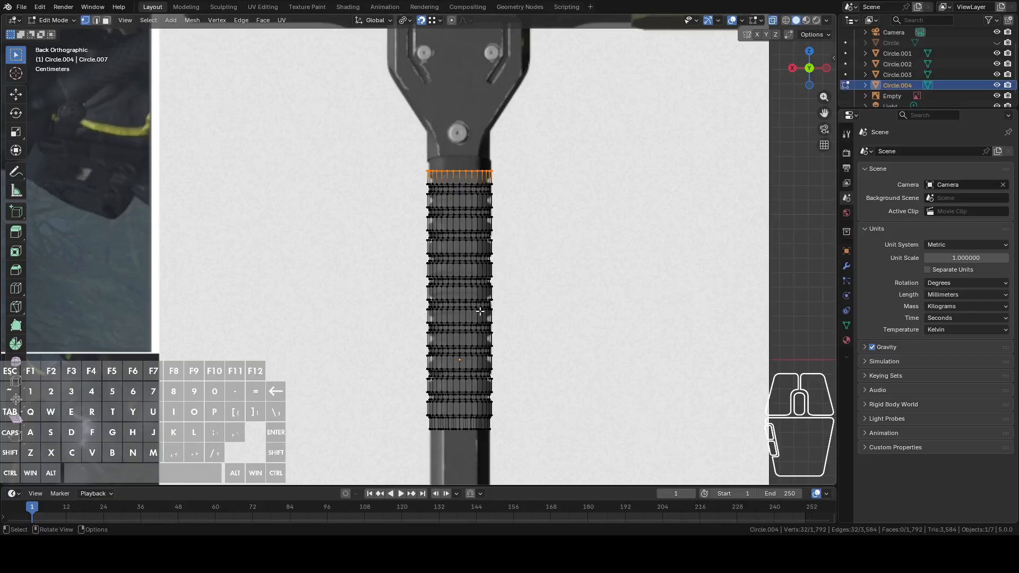
{"action": "key", "text": "Tab"}
{"action": "scroll", "coordinate": [480, 310], "scroll_direction": "down", "scroll_amount": 2}
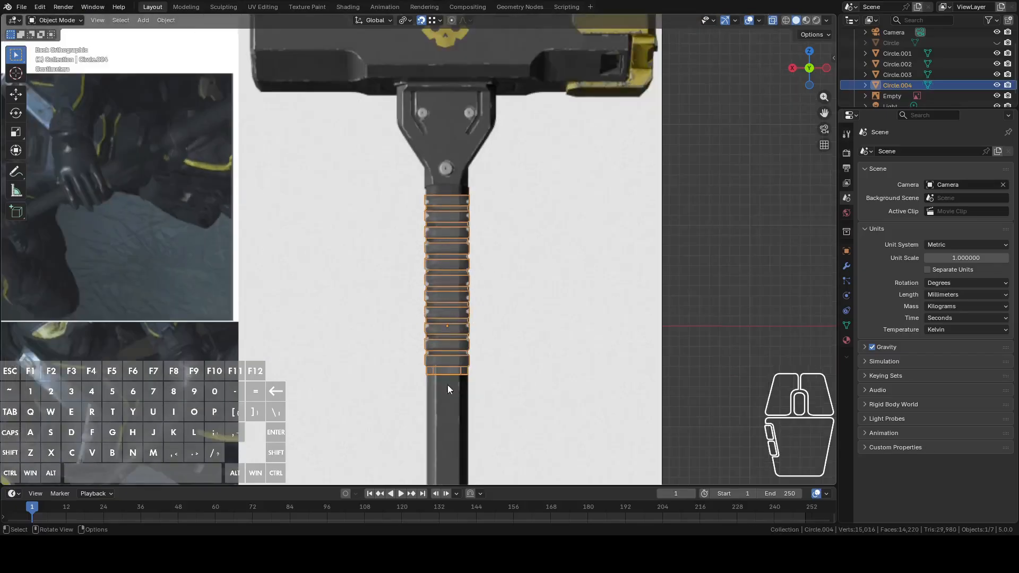
{"action": "scroll", "coordinate": [556, 209], "scroll_direction": "up", "scroll_amount": 5}
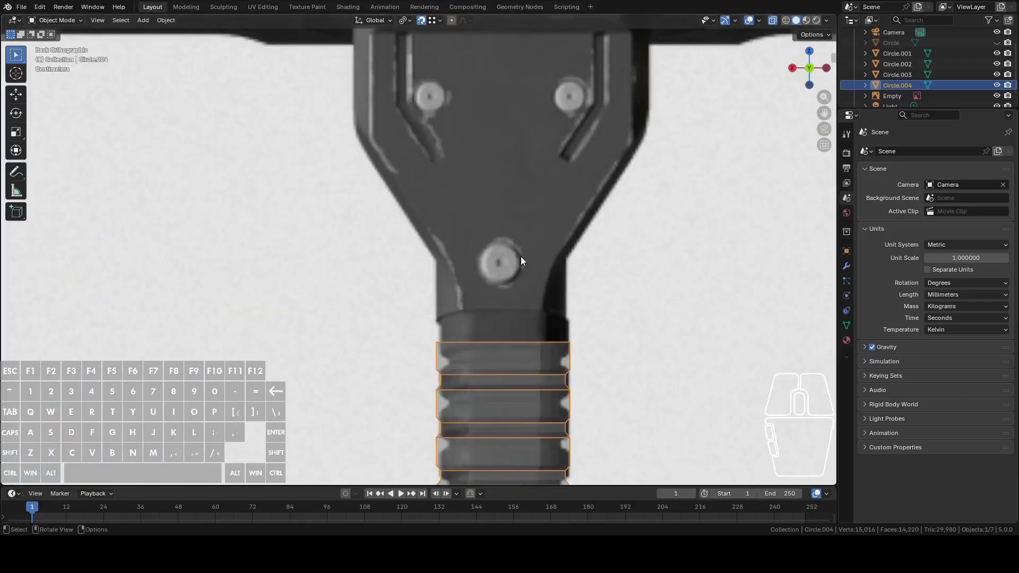
{"action": "scroll", "coordinate": [523, 286], "scroll_direction": "up", "scroll_amount": 2}
{"action": "middle_click_drag", "start_coordinate": [547, 302], "coordinate": [504, 190], "text": "shift"}
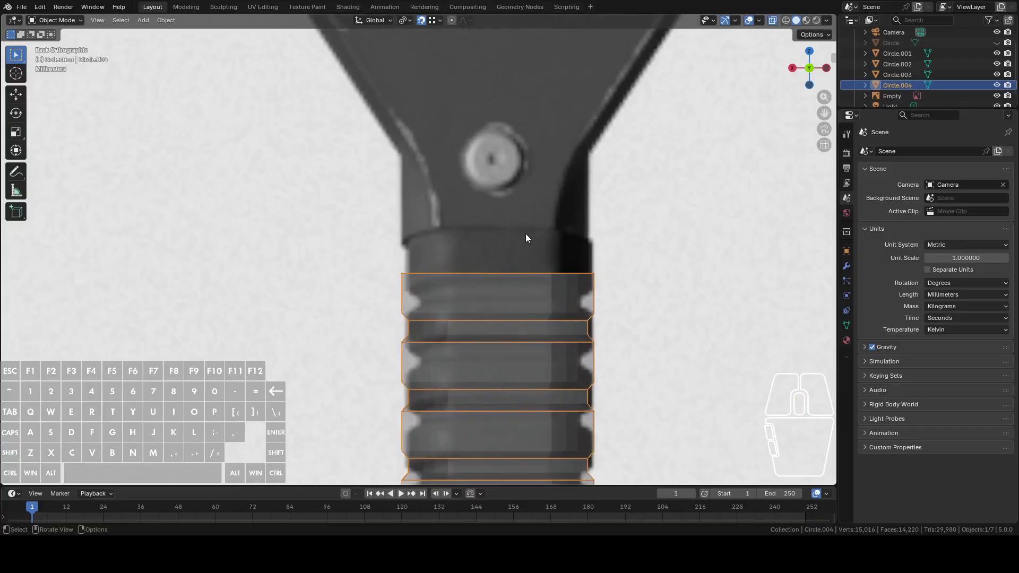
Lower the uppermost rib's top edge loop about 1.3 mm along Z
{"action": "key", "text": "Tab"}
{"action": "left_click_drag", "start_coordinate": [353, 234], "coordinate": [651, 295]}
{"action": "key", "text": "g"}
{"action": "key", "text": "z"}
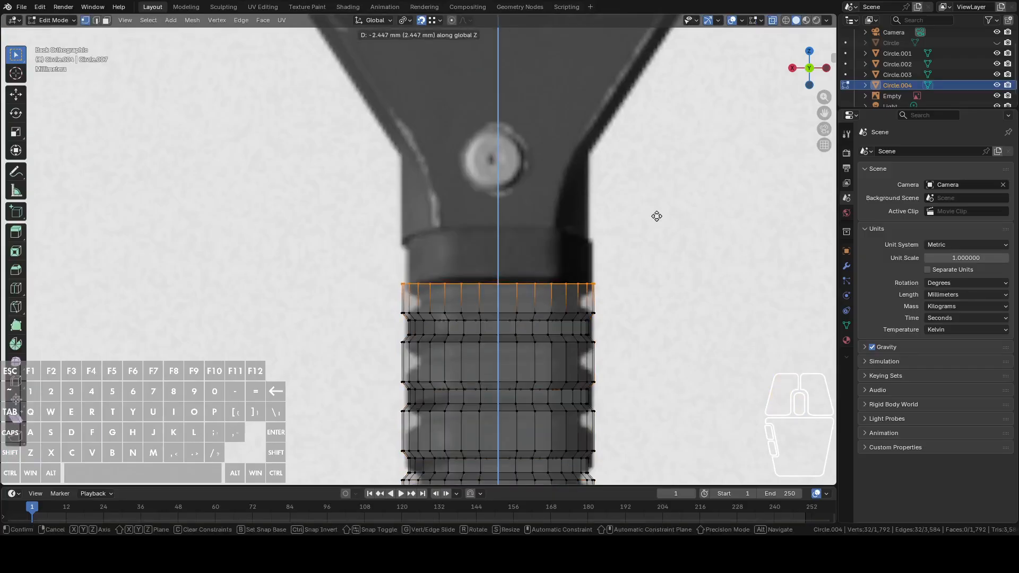
{"action": "left_click", "coordinate": [657, 211]}
Extrude the top edge loop in place and separate it into its own object
{"action": "key", "text": "e"}
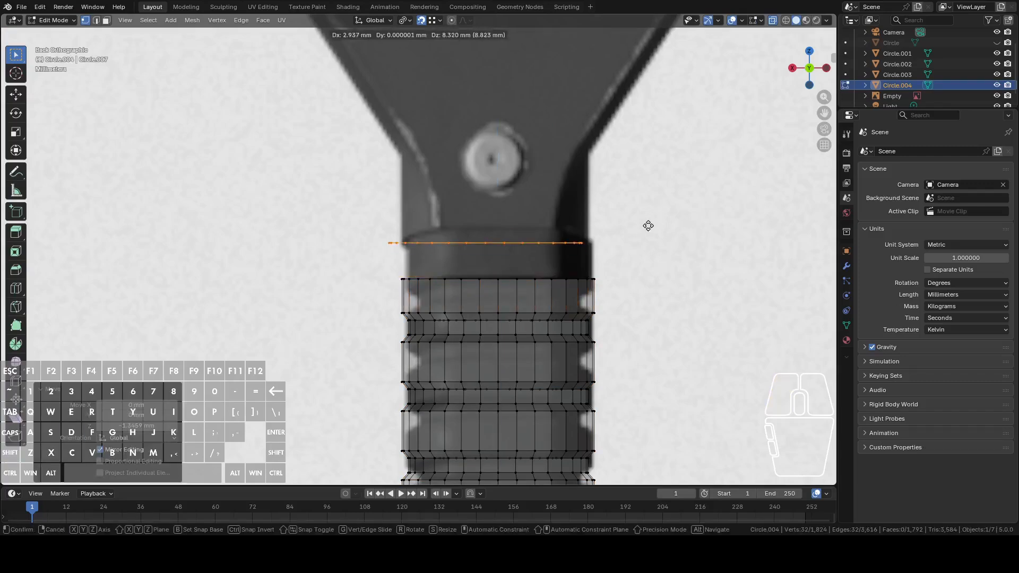
{"action": "right_click", "coordinate": [649, 226]}
{"action": "key", "text": "p"}
{"action": "left_click", "coordinate": [648, 218]}
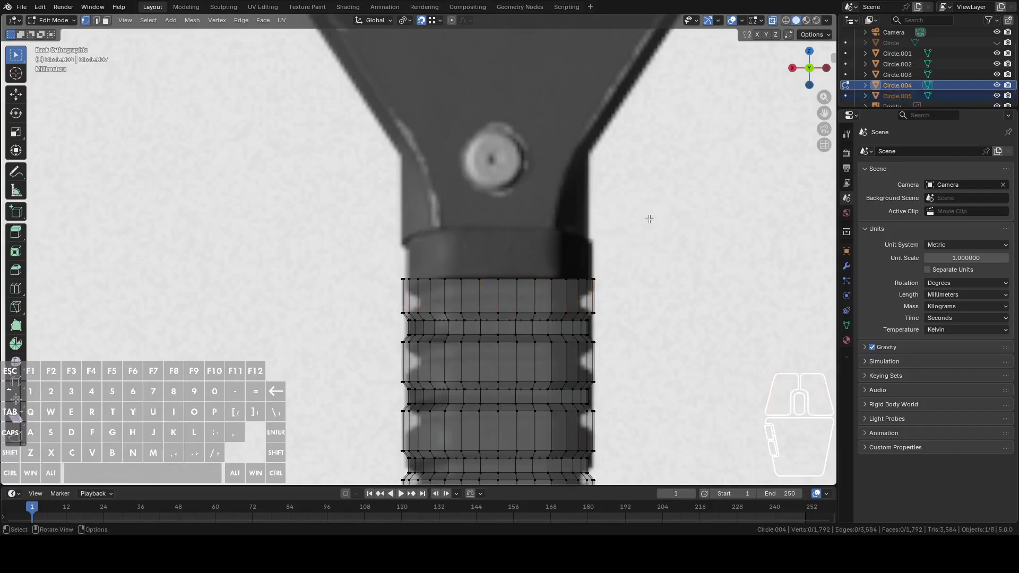
{"action": "key", "text": "Tab"}
{"action": "left_click", "coordinate": [533, 352]}
{"action": "key", "text": "h"}
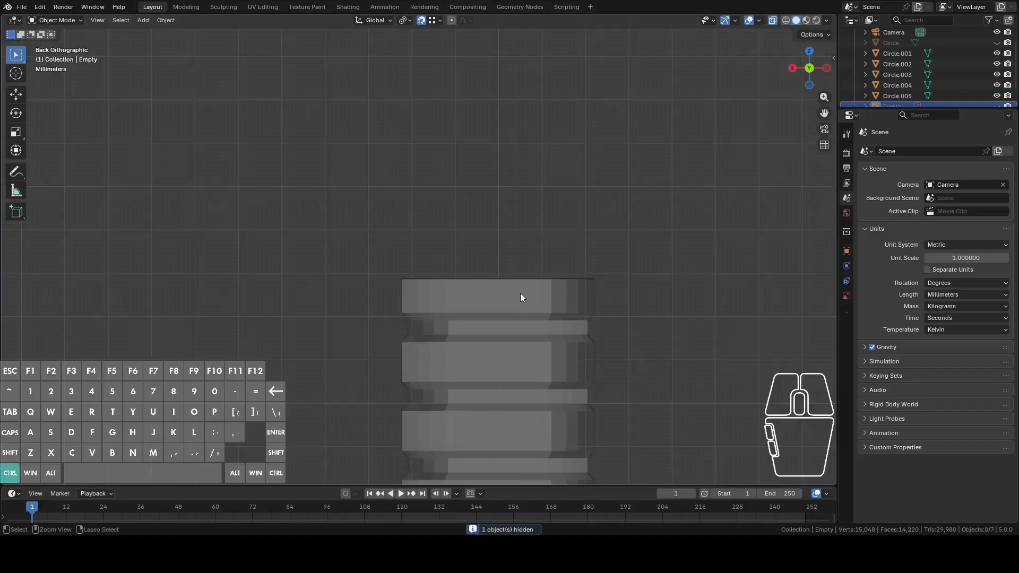
{"action": "key", "text": "ctrl+z"}
Hide the ribbed section and extrude the separated loop about 8.4 mm upward along Z to form the collar
{"action": "left_click", "coordinate": [517, 374]}
{"action": "key", "text": "h"}
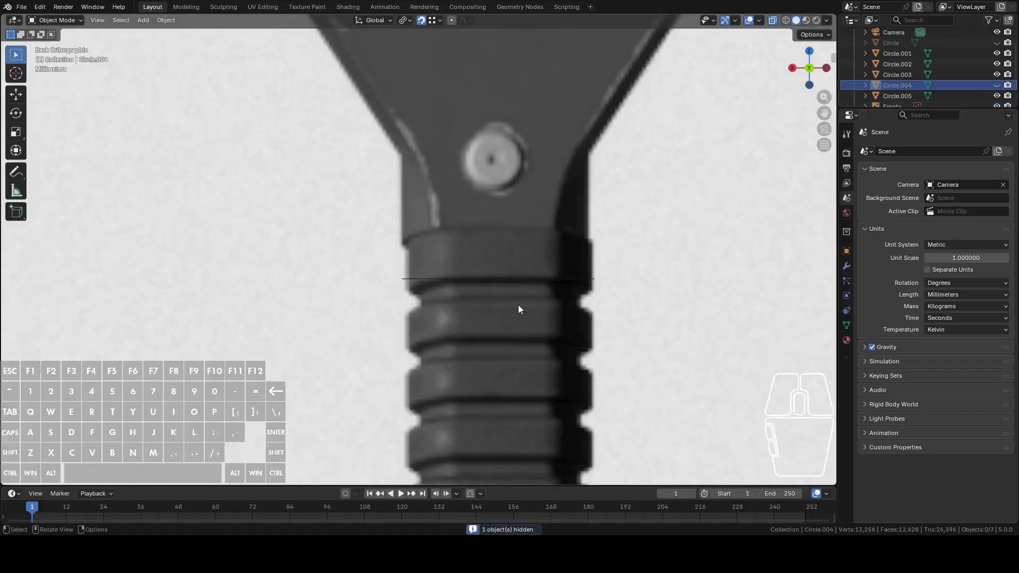
{"action": "left_click", "coordinate": [425, 279]}
{"action": "key", "text": "Tab"}
{"action": "key", "text": "a"}
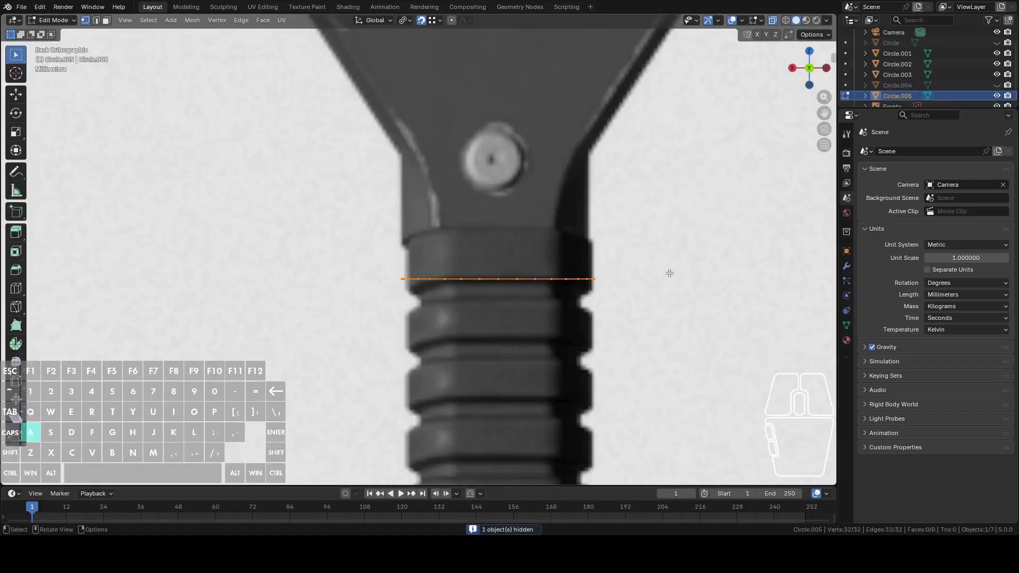
{"action": "key", "text": "e"}
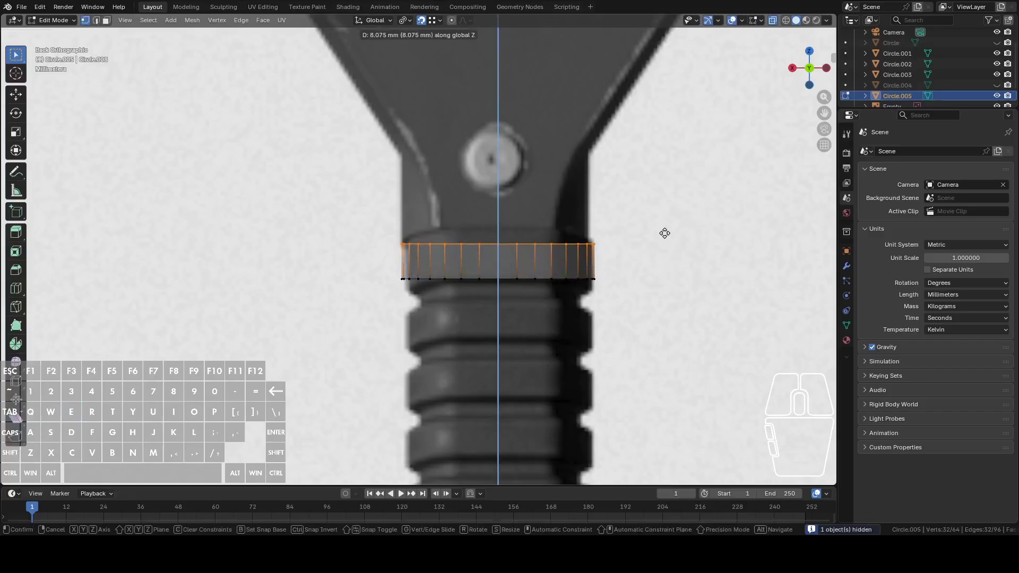
{"action": "left_click", "coordinate": [663, 229]}
Extrude the collar's top loop, raise it slightly along Z, and scale it to 1.024 to form a small flare
{"action": "scroll", "coordinate": [662, 228], "scroll_direction": "up", "scroll_amount": 2}
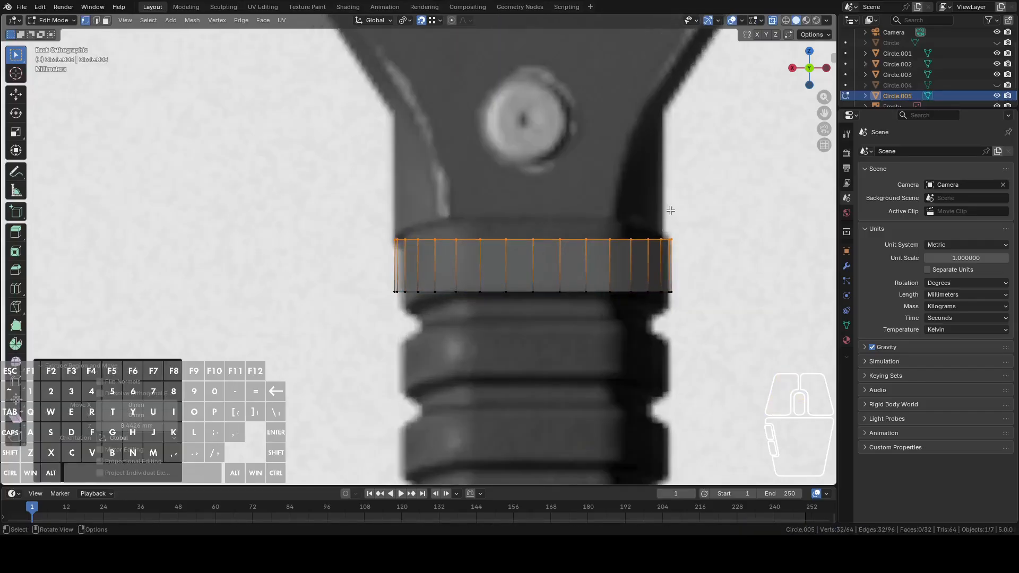
{"action": "key", "text": "e"}
{"action": "right_click", "coordinate": [676, 210]}
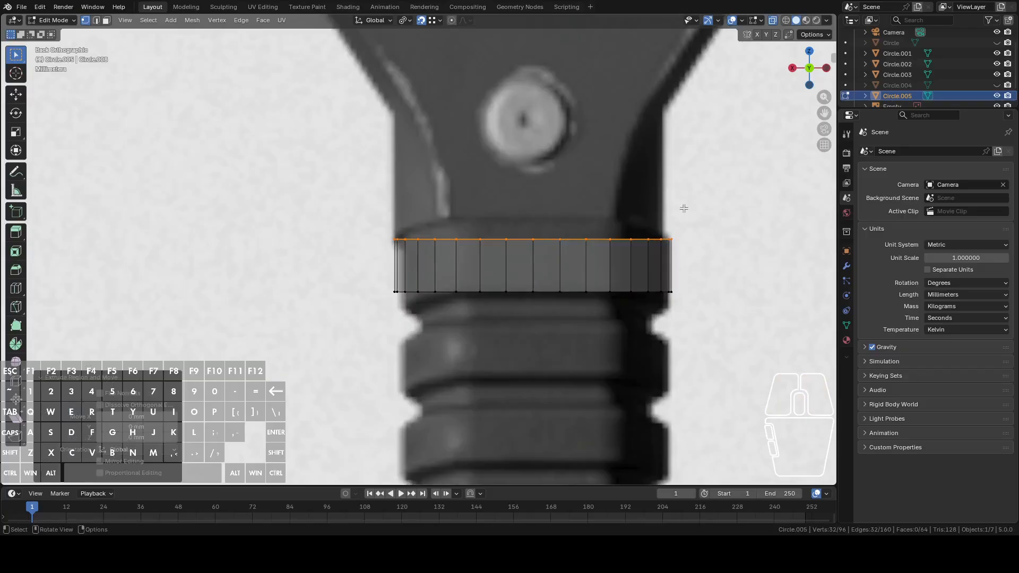
{"action": "key", "text": "g"}
{"action": "key", "text": "z"}
{"action": "left_click", "coordinate": [683, 207]}
{"action": "key", "text": "s"}
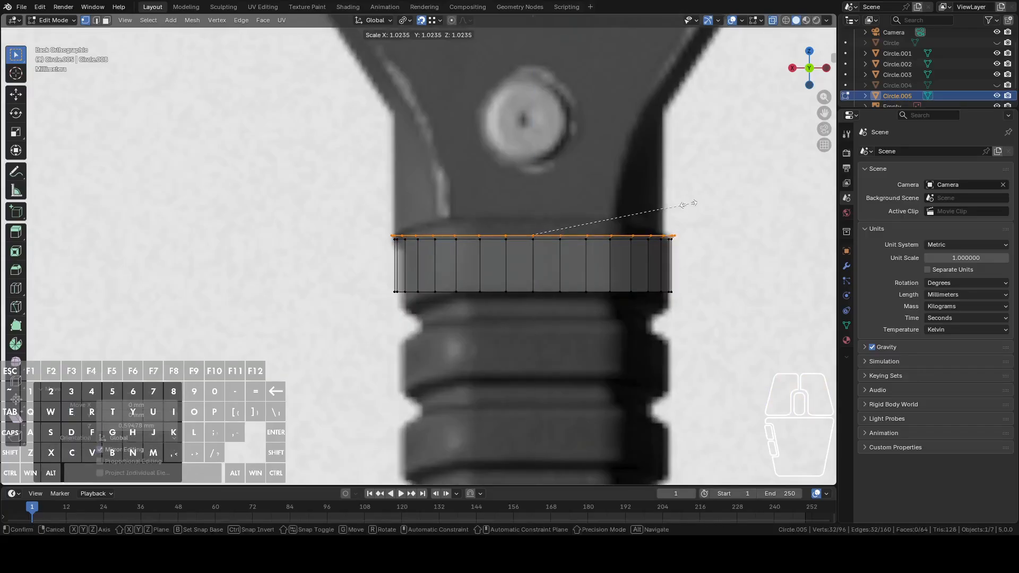
{"action": "left_click", "coordinate": [688, 204]}
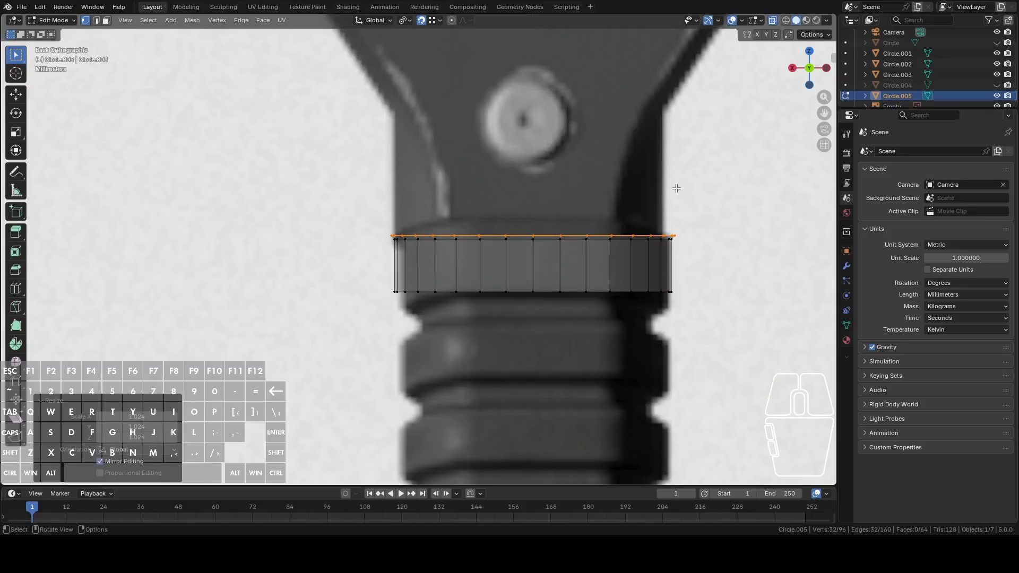
Extrude the collar's flared top loop about 18 mm upward along Z to form the neck
{"action": "key", "text": "e"}
{"action": "key", "text": "z"}
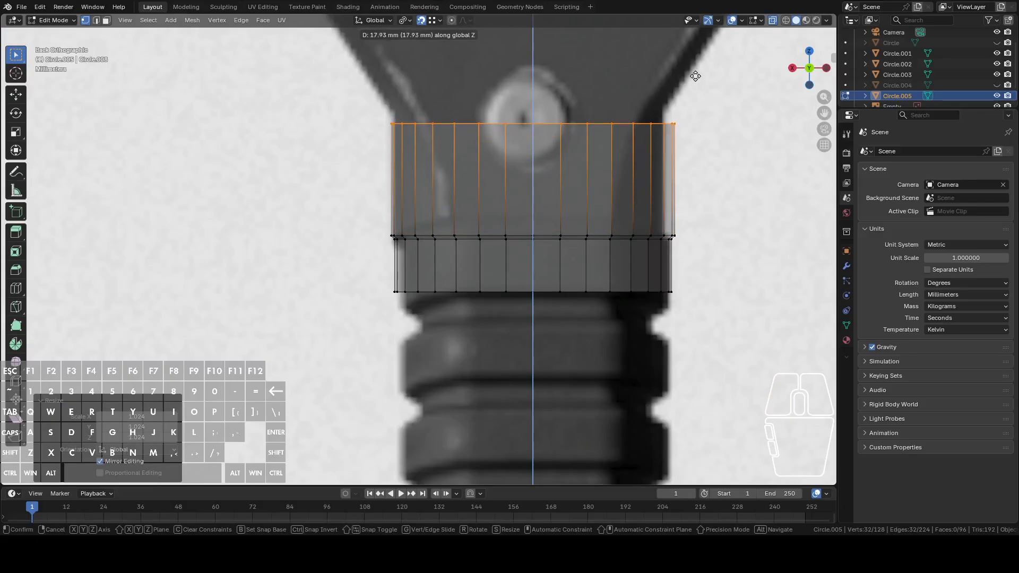
{"action": "left_click", "coordinate": [695, 76]}
{"action": "scroll", "coordinate": [628, 142], "scroll_direction": "down", "scroll_amount": 6}
{"action": "scroll", "coordinate": [575, 223], "scroll_direction": "up", "scroll_amount": 3}
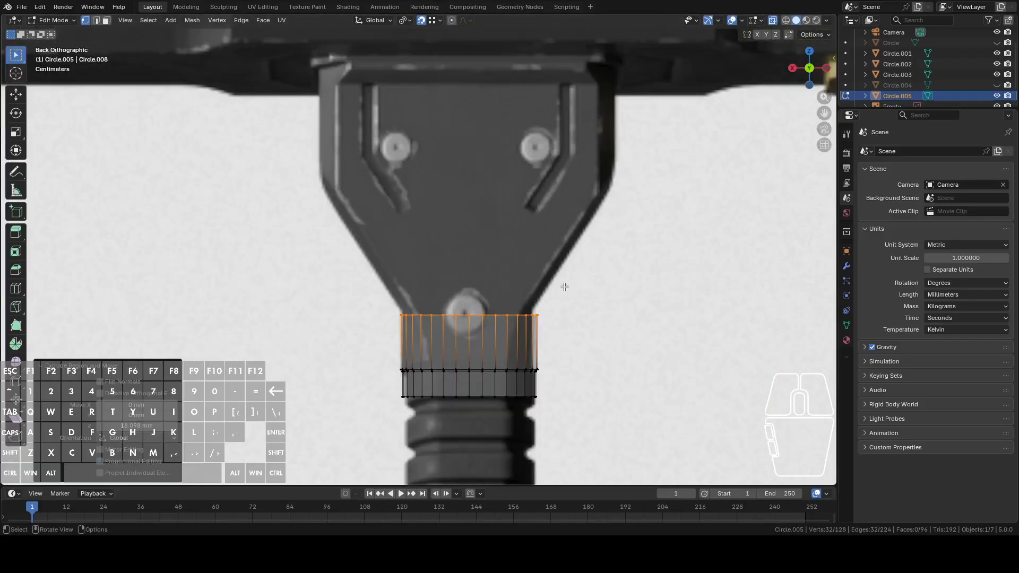
Extrude the neck's top loop about 82.6 mm upward along Z and scale it to about 2.15 along X
{"action": "key", "text": "e"}
{"action": "key", "text": "z"}
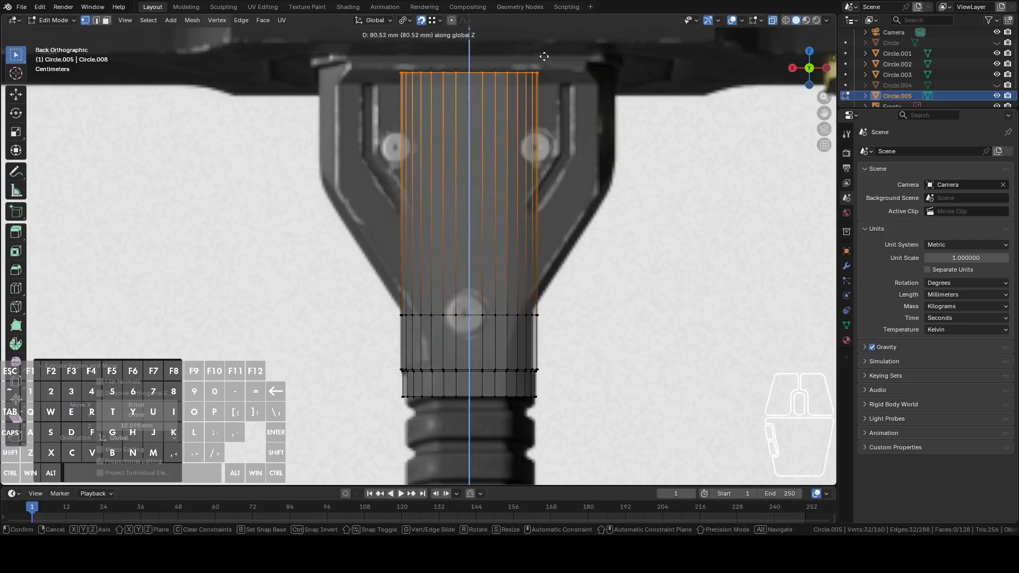
{"action": "left_click", "coordinate": [542, 50]}
{"action": "key", "text": "s"}
{"action": "key", "text": "x"}
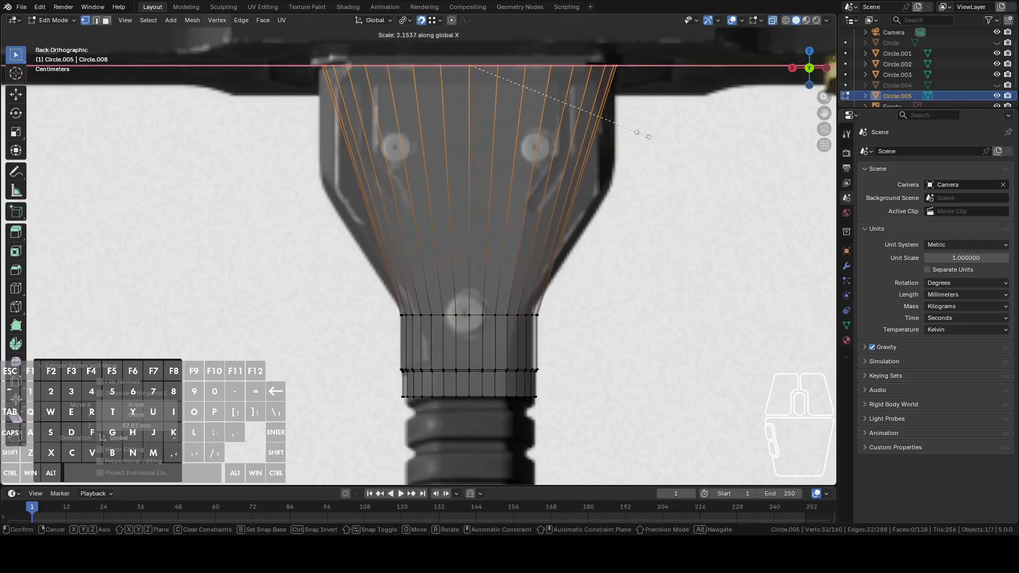
{"action": "left_click", "coordinate": [644, 135]}
{"action": "middle_click_drag", "start_coordinate": [643, 134], "coordinate": [678, 179]}
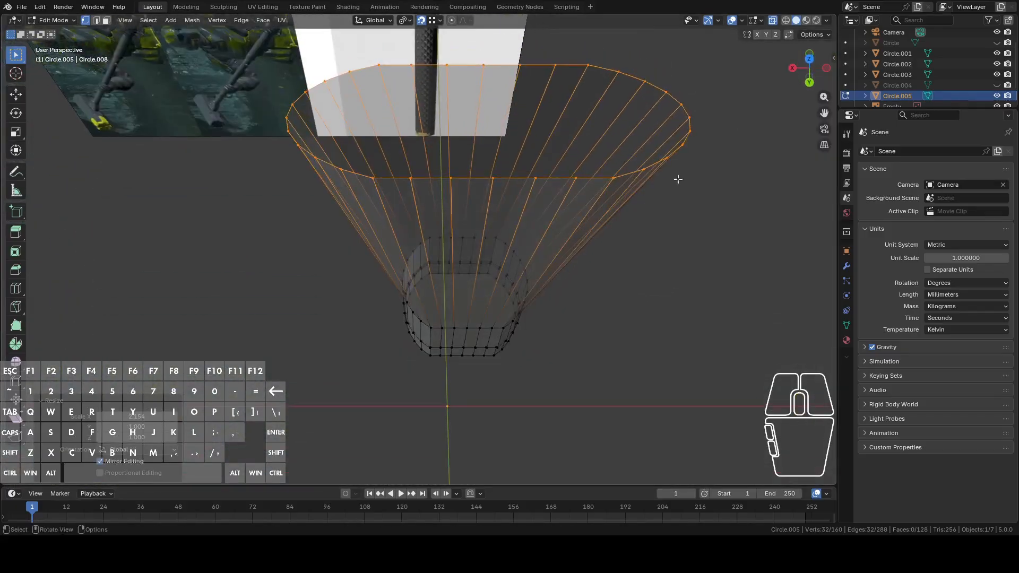
{"action": "left_click", "coordinate": [808, 85]}
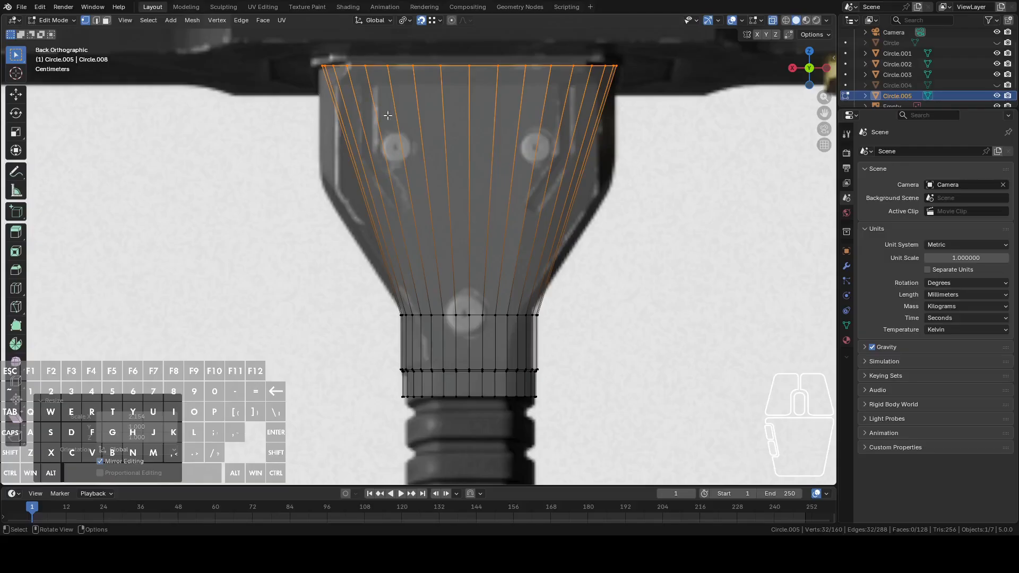
Scale the rounded end vertices of the upper loop to about 0.52 along X
{"action": "middle_click_drag", "start_coordinate": [387, 116], "coordinate": [390, 223]}
{"action": "left_click_drag", "start_coordinate": [623, 82], "coordinate": [717, 236]}
{"action": "key", "text": "c"}
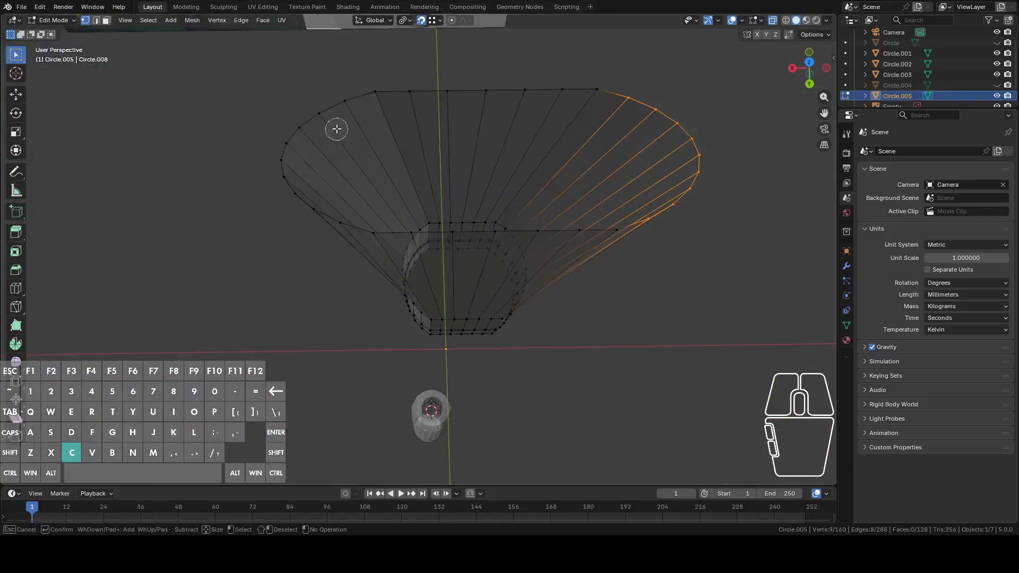
{"action": "mouse_move", "coordinate": [336, 127]}
{"action": "left_mouse_down"}
{"action": "mouse_move", "coordinate": [342, 102]}
{"action": "mouse_move", "coordinate": [287, 143]}
{"action": "mouse_move", "coordinate": [311, 205]}
{"action": "left_mouse_up"}
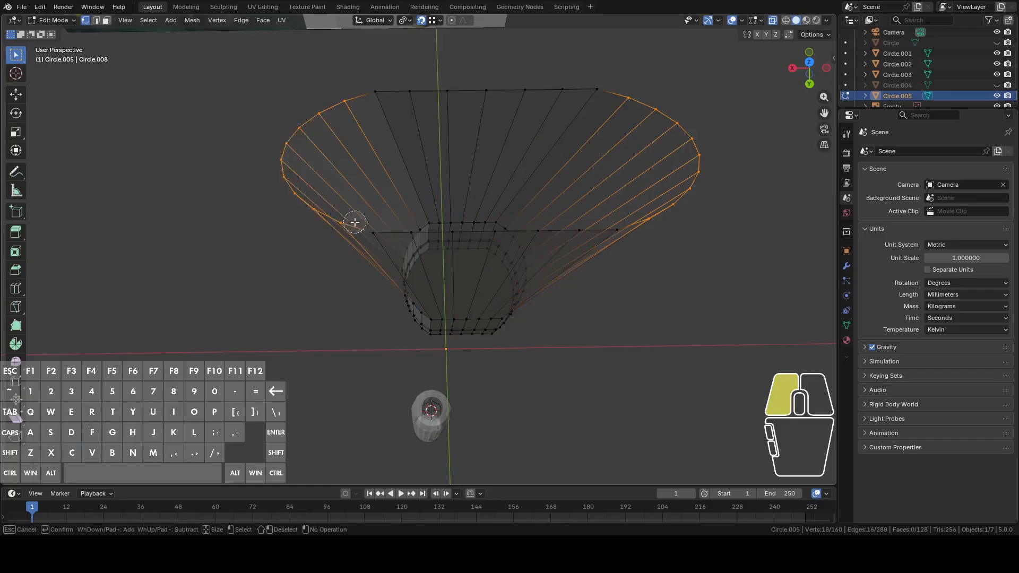
{"action": "key", "text": "Escape"}
{"action": "key", "text": "s"}
{"action": "key", "text": "x"}
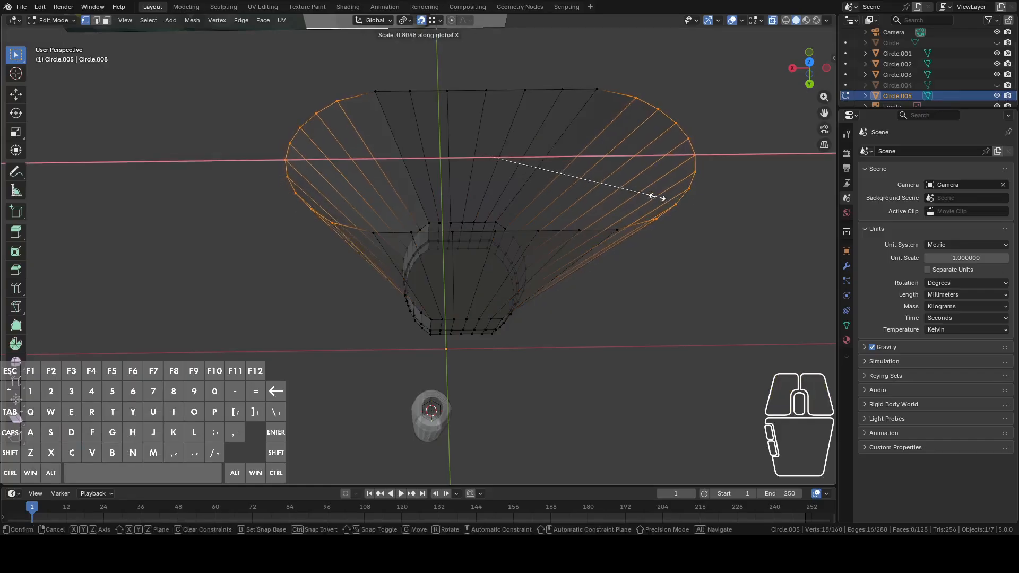
{"action": "key", "text": "Escape"}
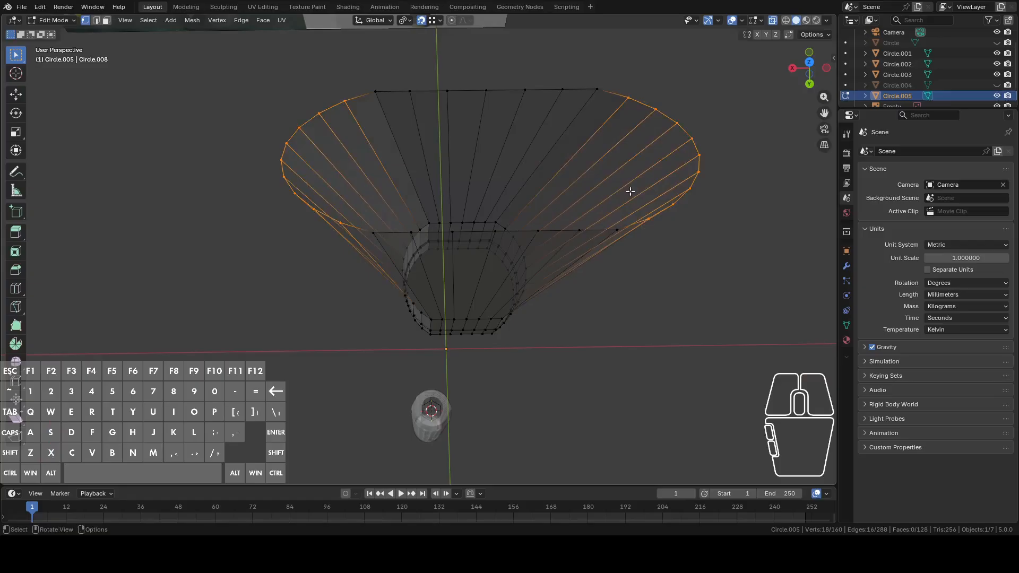
{"action": "key", "text": "s"}
{"action": "key", "text": "x"}
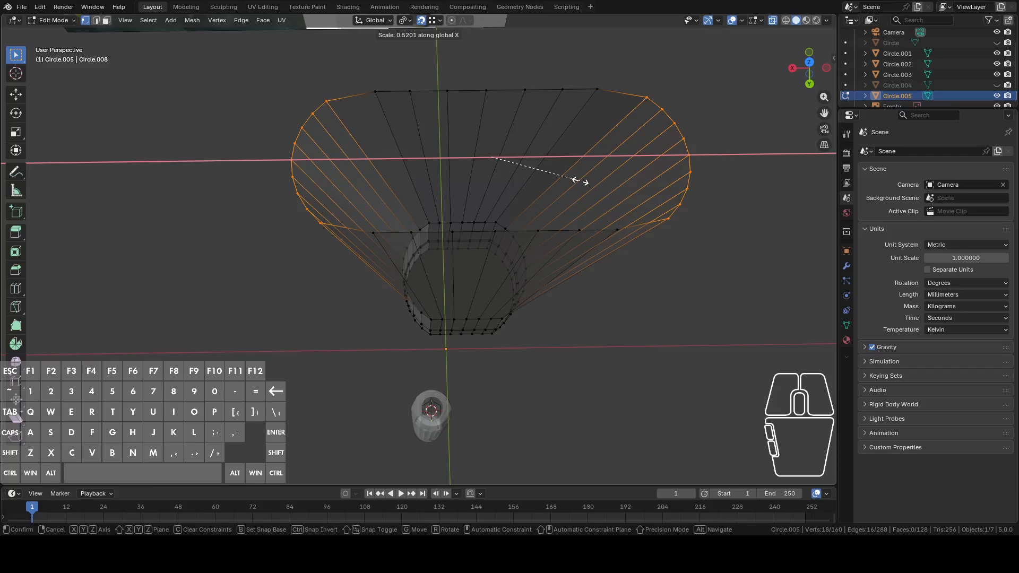
{"action": "left_click", "coordinate": [580, 182]}
Scale the vertices on the upper loop's two straight sides to about 1.24 along X
{"action": "middle_click_drag", "start_coordinate": [372, 82], "coordinate": [379, 66]}
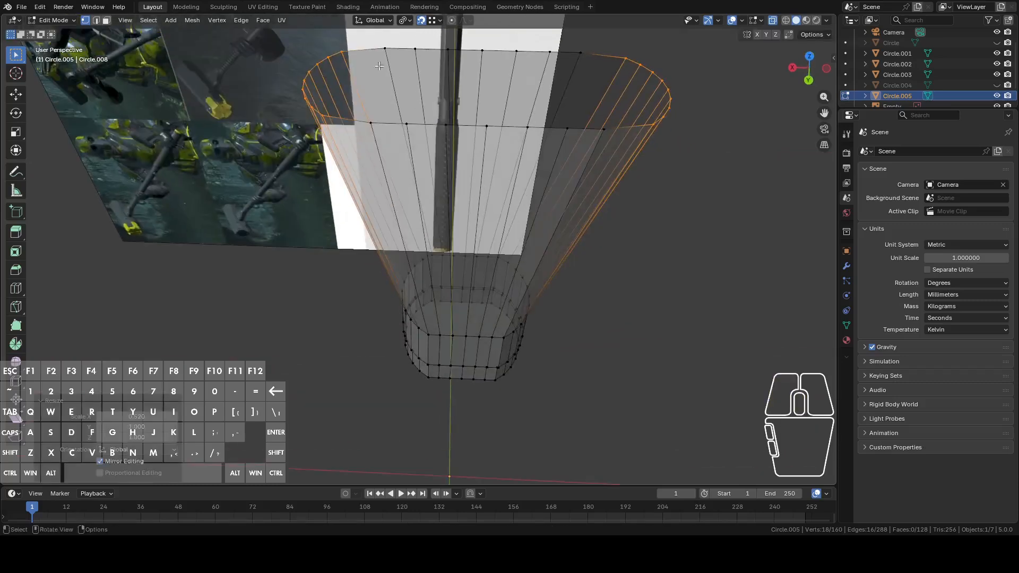
{"action": "left_click_drag", "start_coordinate": [365, 37], "coordinate": [608, 151]}
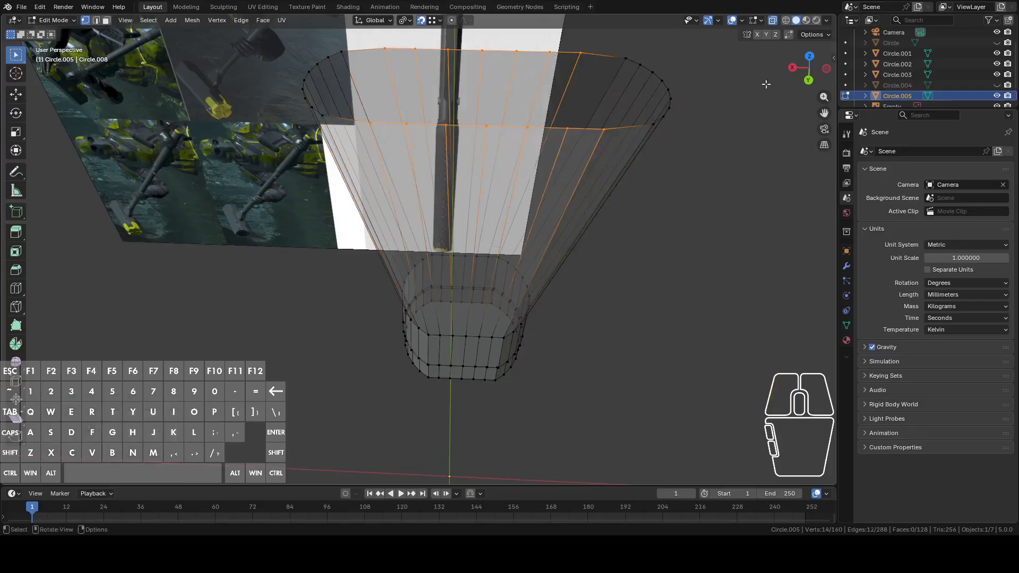
{"action": "left_click", "coordinate": [807, 81]}
{"action": "key", "text": "s"}
{"action": "key", "text": "x"}
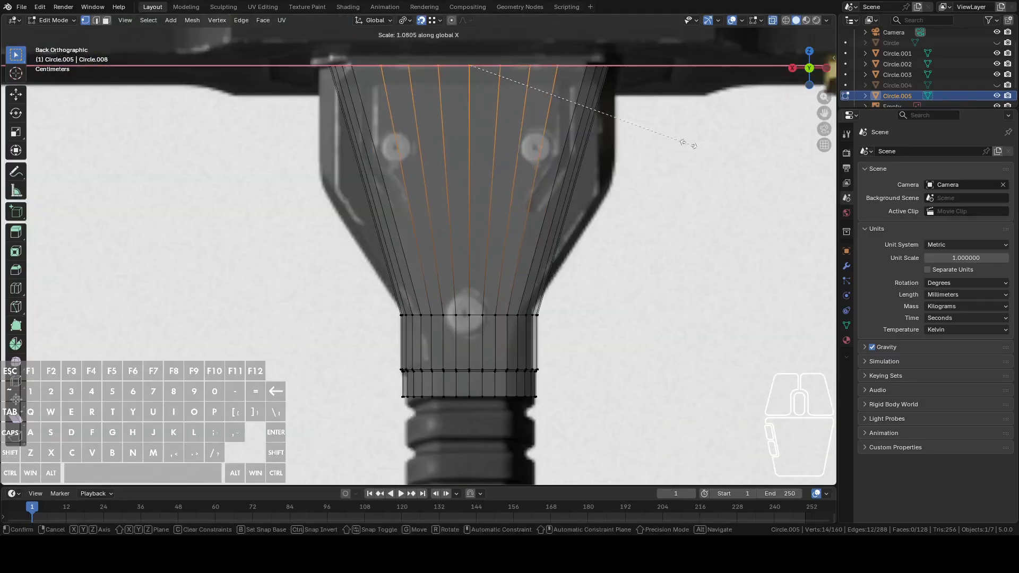
{"action": "left_click", "coordinate": [711, 150]}
{"action": "middle_click_drag", "start_coordinate": [712, 151], "coordinate": [703, 252]}
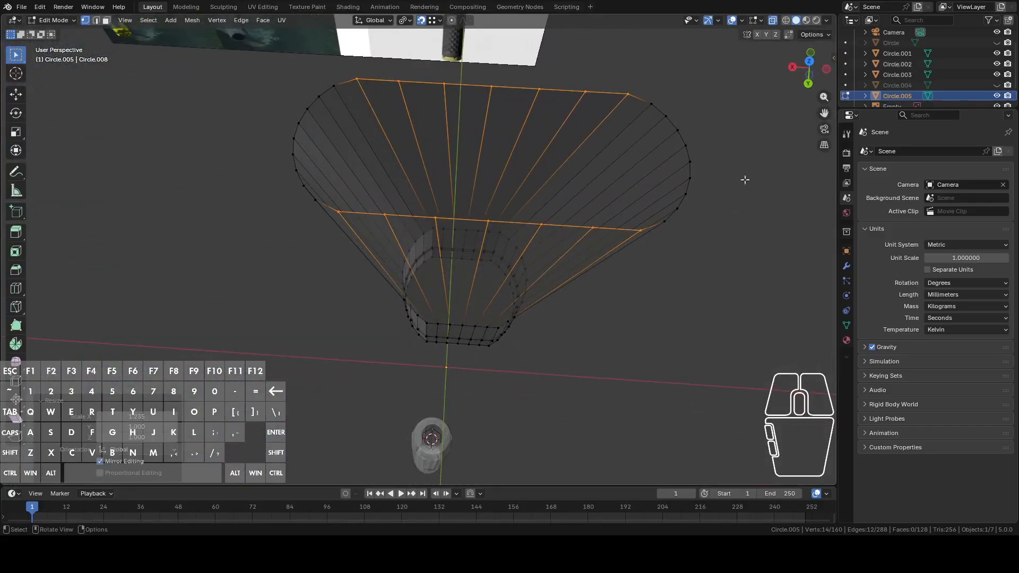
{"action": "left_click", "coordinate": [808, 85]}
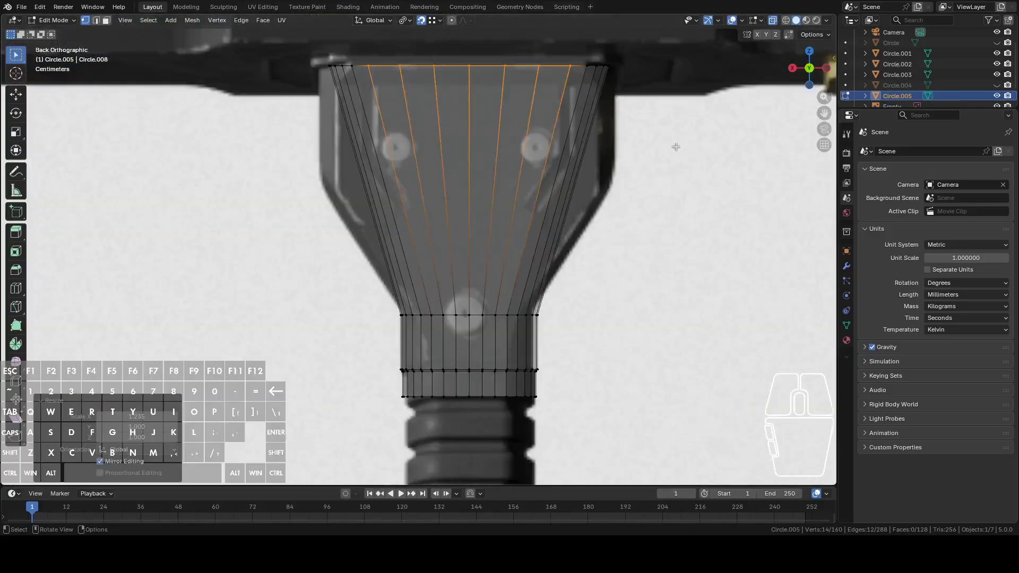
Subdivide the flare's lengthwise edges once and widen the new middle loop along X to the bracket's shoulder width
{"action": "key", "text": "2"}
{"action": "left_click_drag", "start_coordinate": [301, 149], "coordinate": [622, 184]}
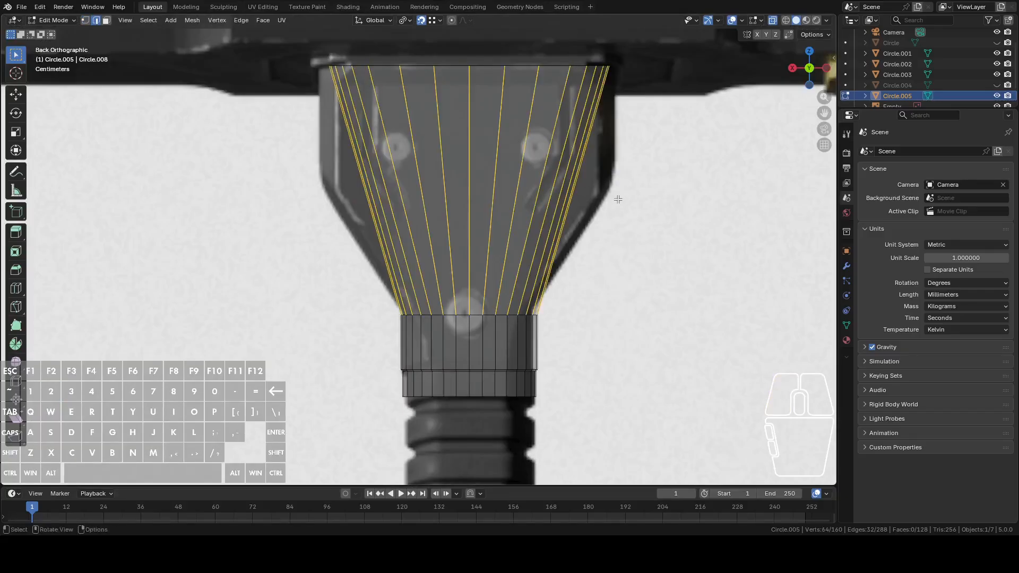
{"action": "right_click", "coordinate": [600, 172]}
{"action": "left_click", "coordinate": [599, 172]}
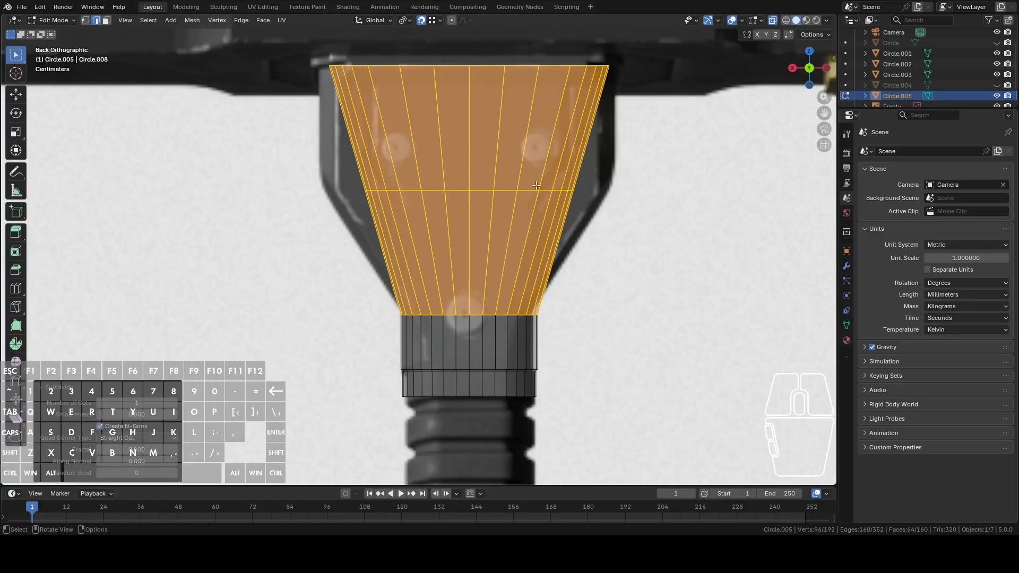
{"action": "left_click_drag", "start_coordinate": [316, 174], "coordinate": [628, 234]}
{"action": "key", "text": "s"}
{"action": "key", "text": "x"}
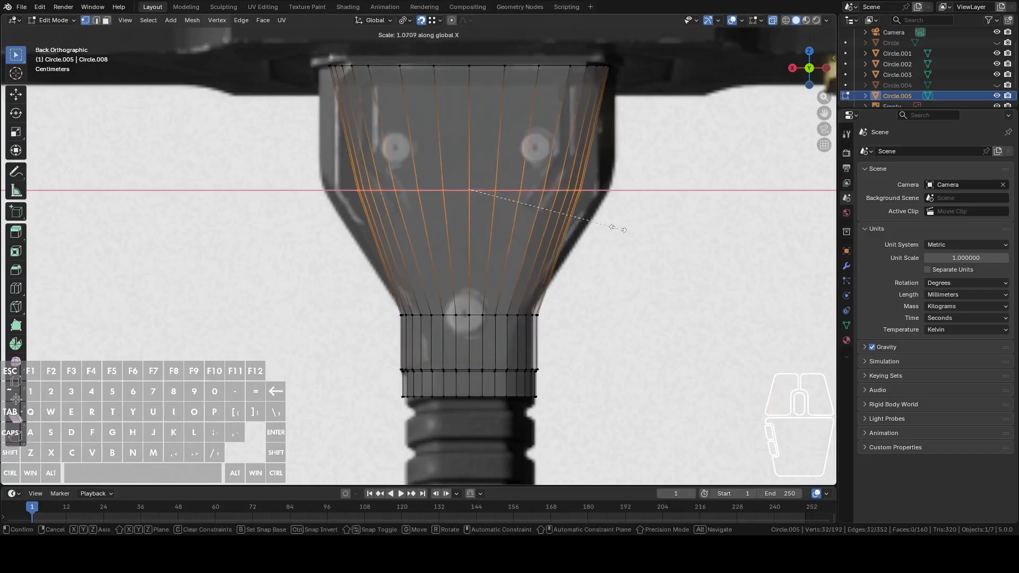
{"action": "left_click", "coordinate": [663, 239]}
Try to widen the flare's top loop to about 1.04 along X
{"action": "left_click_drag", "start_coordinate": [279, 49], "coordinate": [677, 118]}
{"action": "key", "text": "s"}
{"action": "key", "text": "x"}
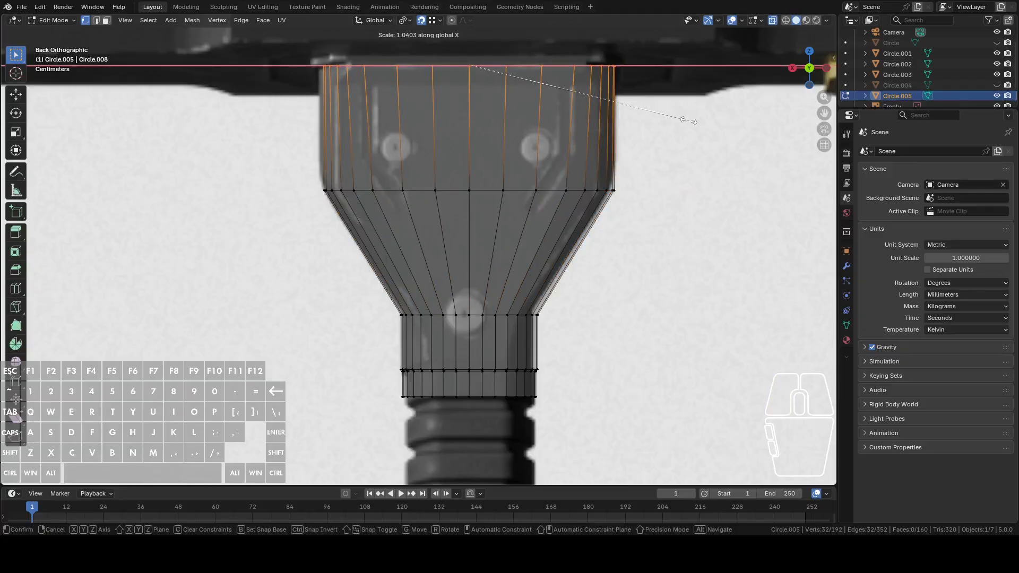
{"action": "left_click", "coordinate": [688, 121]}
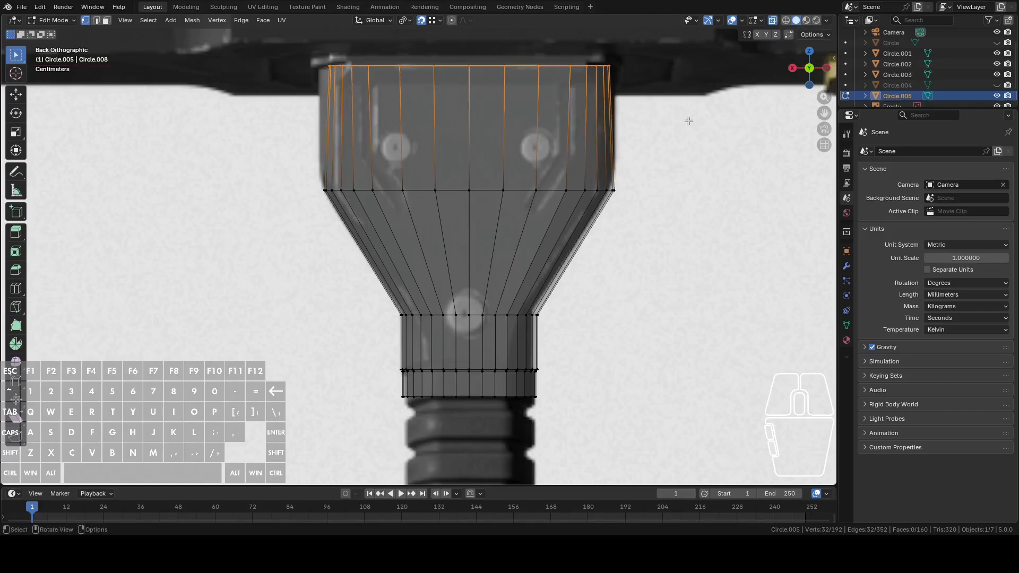
Delete the middle loop's vertices so the top loop is detached from the neck
{"action": "middle_click_drag", "start_coordinate": [641, 107], "coordinate": [690, 167]}
{"action": "left_click", "coordinate": [809, 68]}
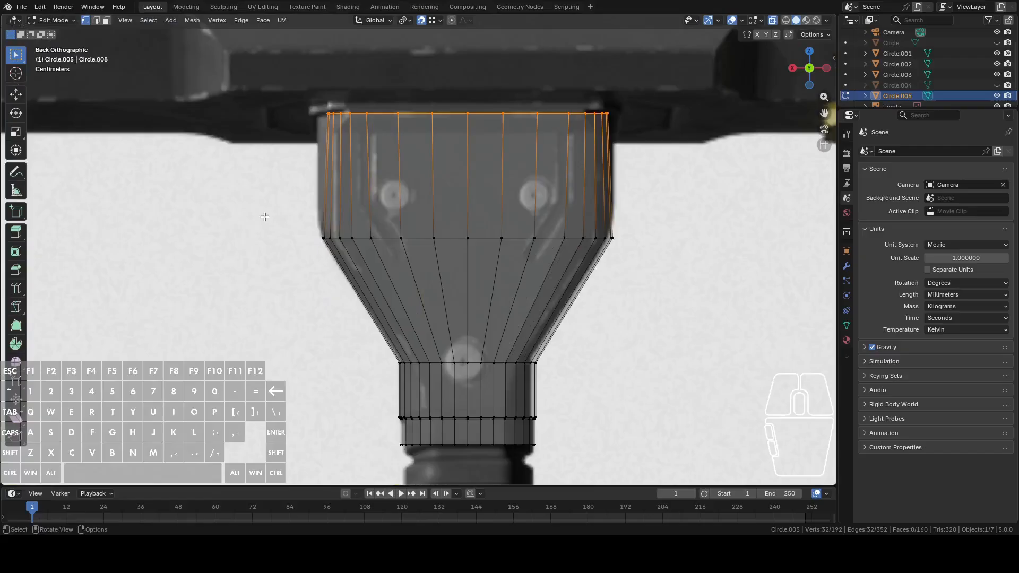
{"action": "left_click_drag", "start_coordinate": [264, 217], "coordinate": [655, 262]}
{"action": "right_click", "coordinate": [568, 245]}
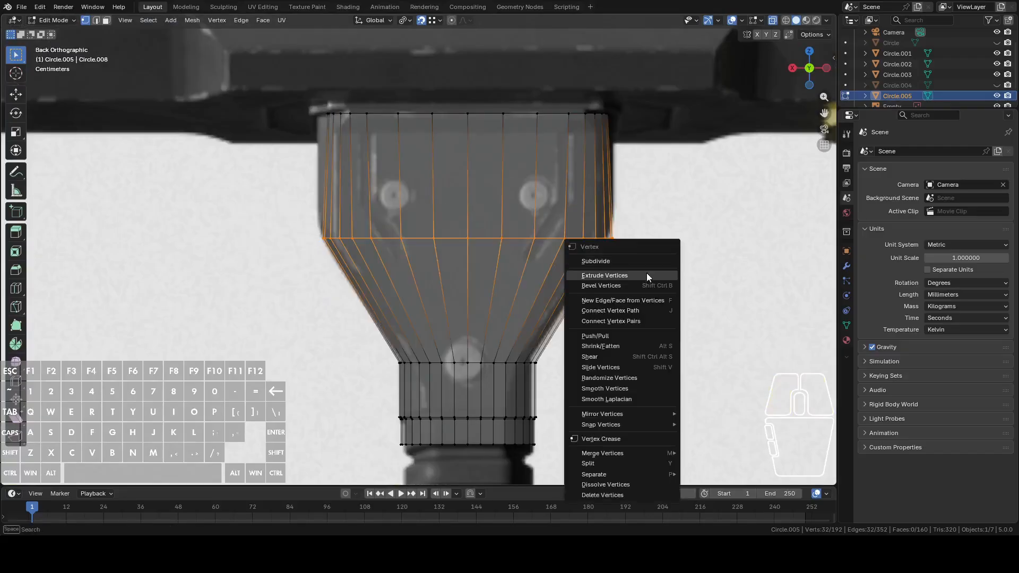
{"action": "left_click", "coordinate": [590, 497]}
Lower the detached top loop about 42 mm along Z to the bracket's shoulder
{"action": "left_click_drag", "start_coordinate": [225, 93], "coordinate": [421, 122]}
{"action": "key", "text": "e"}
{"action": "key", "text": "z"}
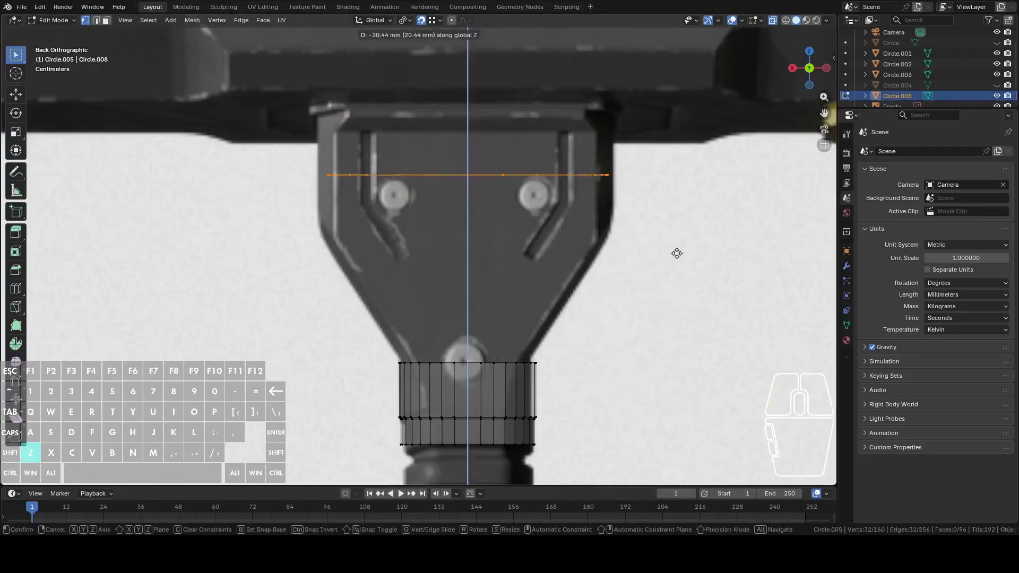
{"action": "left_click", "coordinate": [671, 313]}
Extrude the shoulder loop about 30.3 mm upward along Z and raise the new top loop another 5.1 mm
{"action": "key", "text": "e"}
{"action": "key", "text": "z"}
{"action": "key", "text": "z"}
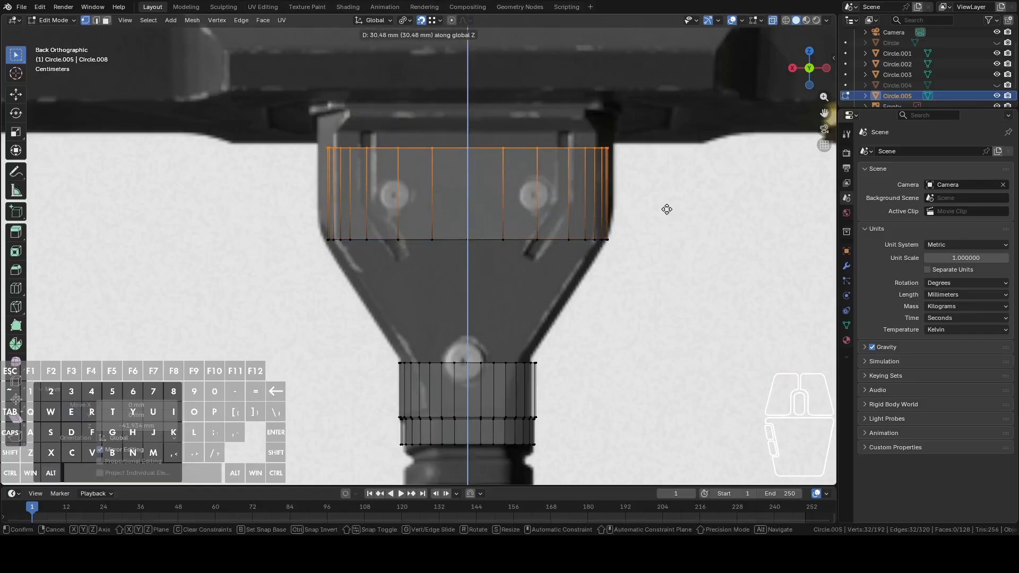
{"action": "left_click", "coordinate": [660, 210]}
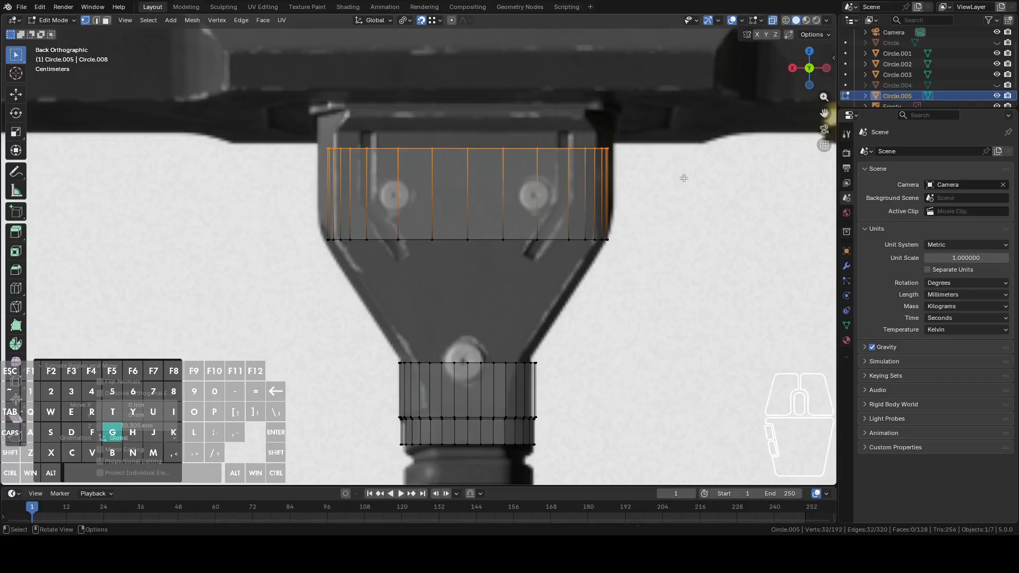
{"action": "key", "text": "g"}
{"action": "key", "text": "z"}
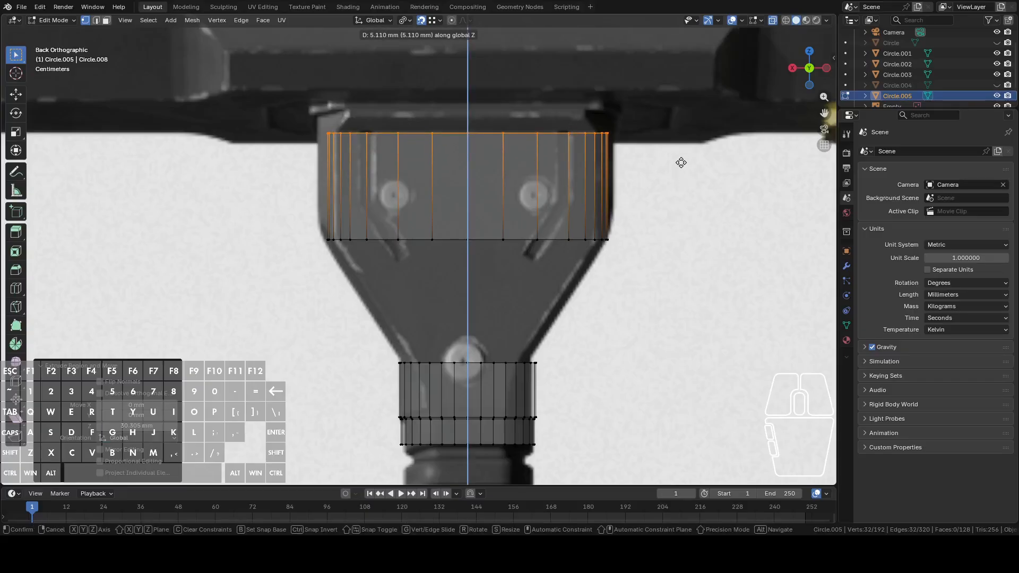
{"action": "left_click", "coordinate": [681, 163]}
Bridge the shoulder loop and the neck's top loop with faces
{"action": "left_click_drag", "start_coordinate": [272, 213], "coordinate": [623, 285]}
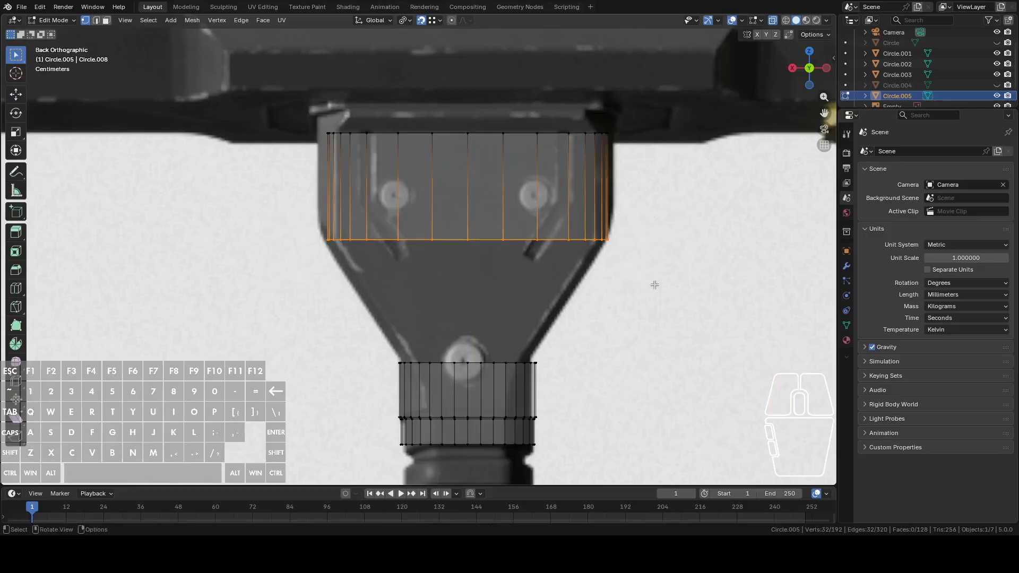
{"action": "left_click_drag", "start_coordinate": [345, 341], "coordinate": [632, 371], "text": "shift"}
{"action": "key", "text": "ctrl+v"}
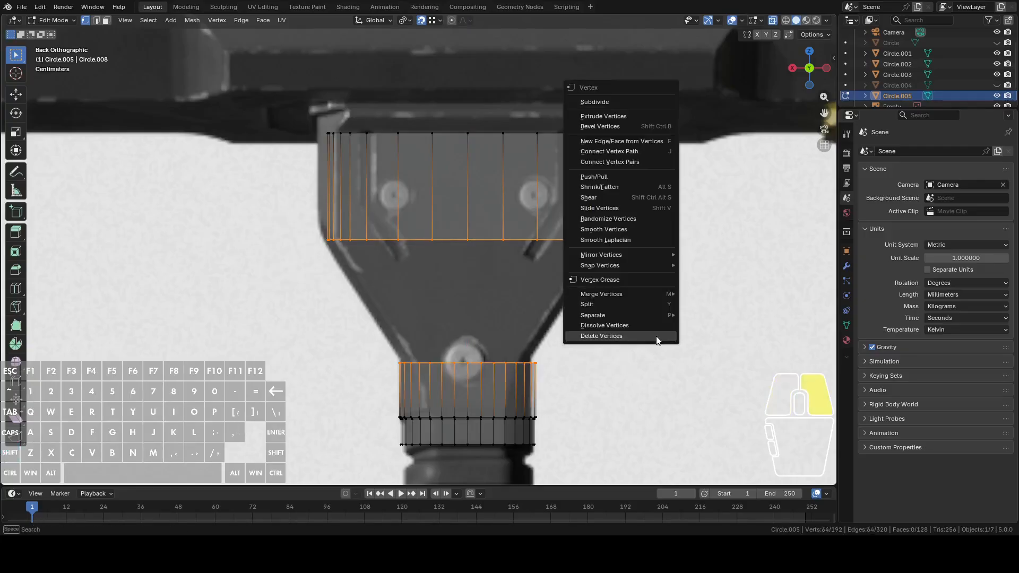
{"action": "key", "text": "2"}
{"action": "key", "text": "ctrl+e"}
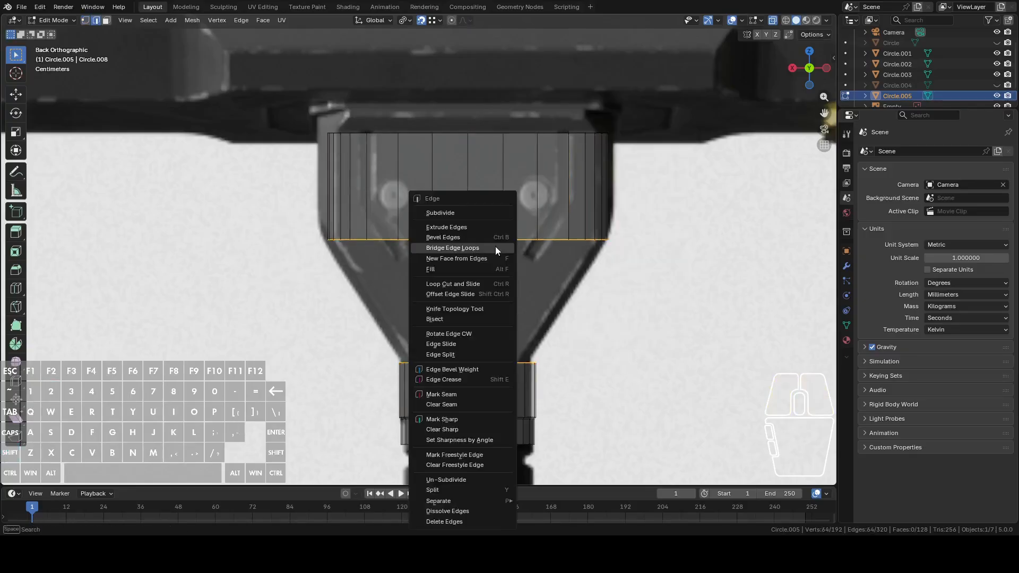
{"action": "left_click", "coordinate": [475, 248]}
{"action": "middle_click_drag", "start_coordinate": [474, 248], "coordinate": [579, 292]}
{"action": "key", "text": "Tab"}
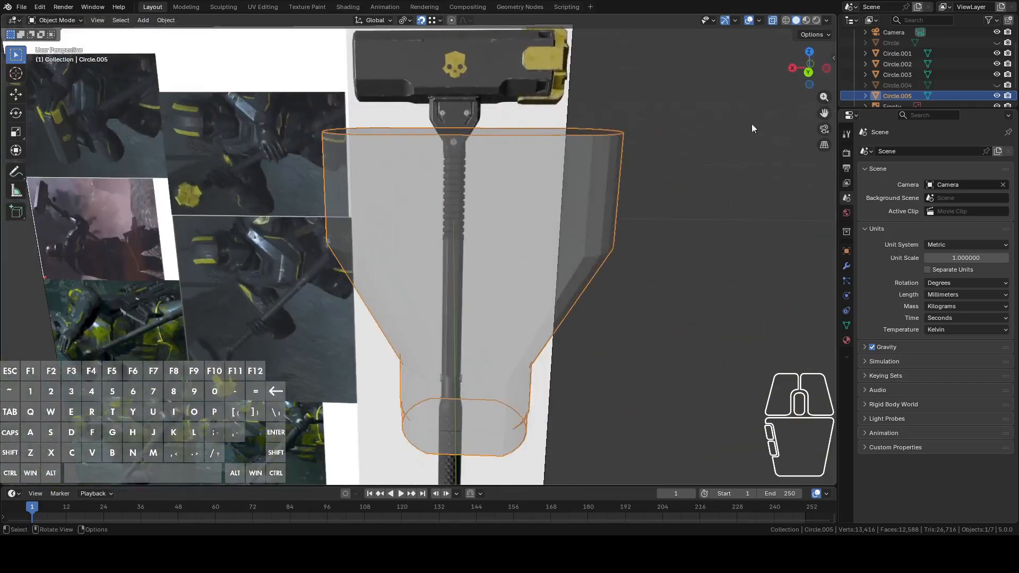
Extrude the bracket's open top loop about 8.3 mm upward along Z
{"action": "left_click", "coordinate": [808, 74]}
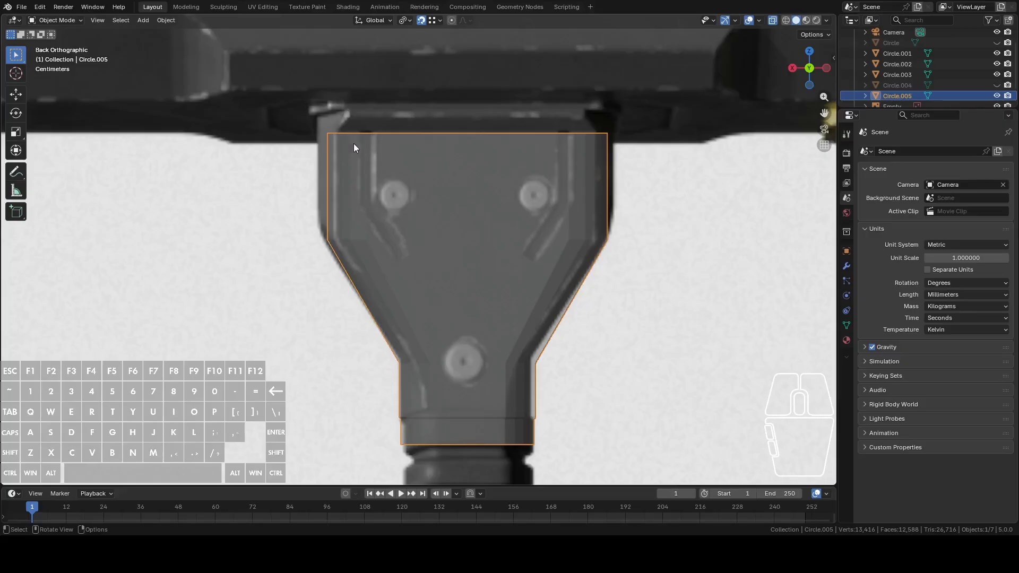
{"action": "middle_click_drag", "start_coordinate": [354, 144], "coordinate": [403, 181]}
{"action": "key", "text": "Tab"}
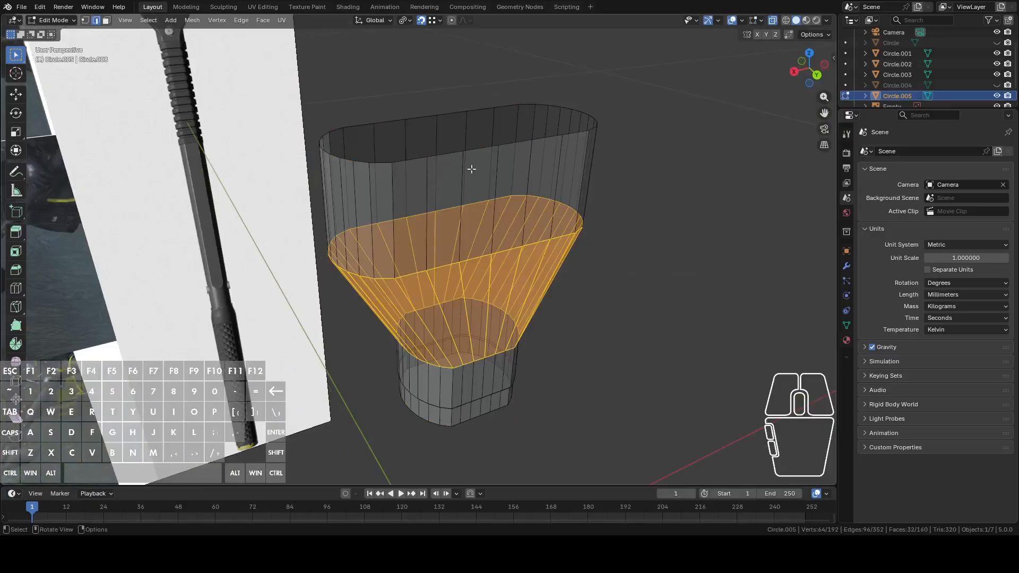
{"action": "left_click", "coordinate": [493, 148], "text": "alt"}
{"action": "middle_click_drag", "start_coordinate": [564, 147], "coordinate": [716, 141], "text": "shift"}
{"action": "key", "text": "e"}
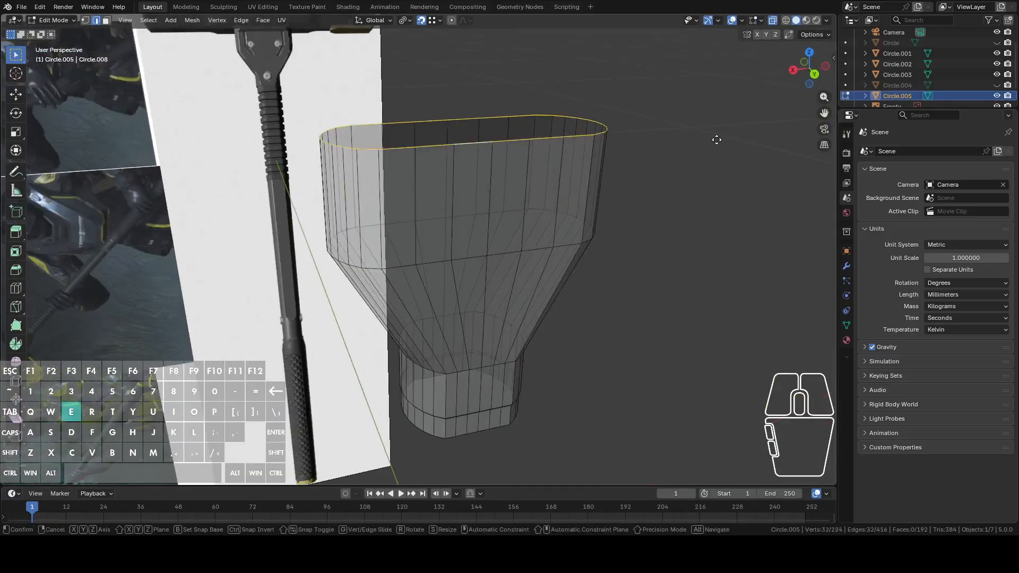
{"action": "key", "text": "z"}
{"action": "left_click", "coordinate": [711, 113]}
{"action": "key", "text": "s"}
{"action": "key", "text": "x"}
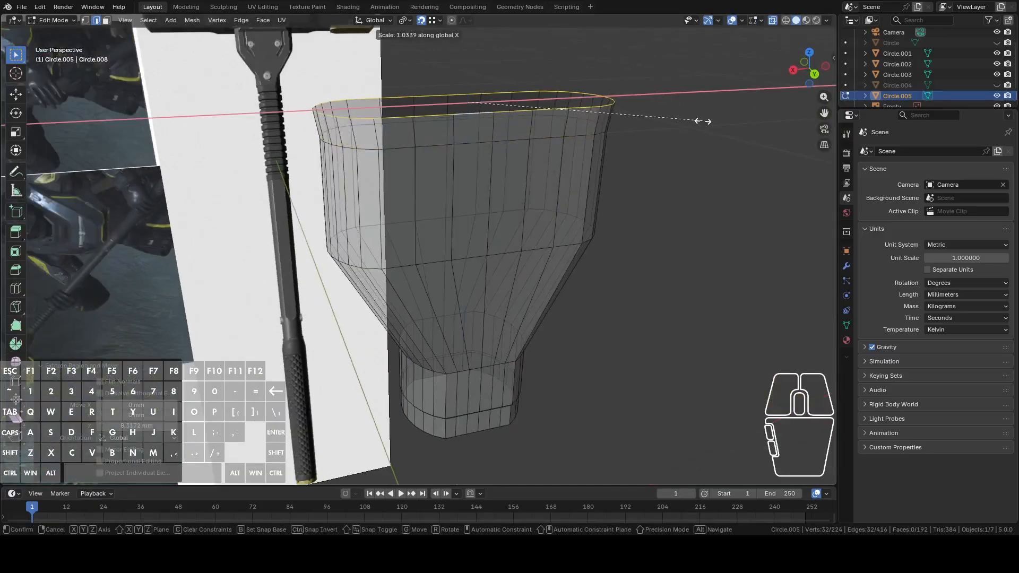
{"action": "right_click", "coordinate": [690, 129]}
Flare the new top loop outward by scaling it about 1.27 along Y
{"action": "middle_click_drag", "start_coordinate": [689, 129], "coordinate": [729, 158]}
{"action": "key", "text": "s"}
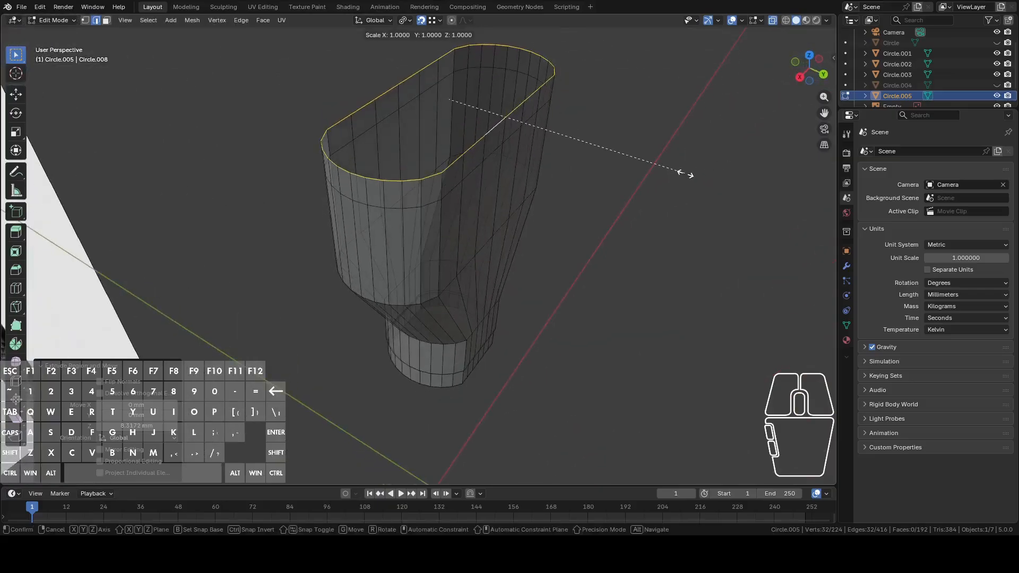
{"action": "key", "text": "y"}
{"action": "left_click", "coordinate": [746, 199]}
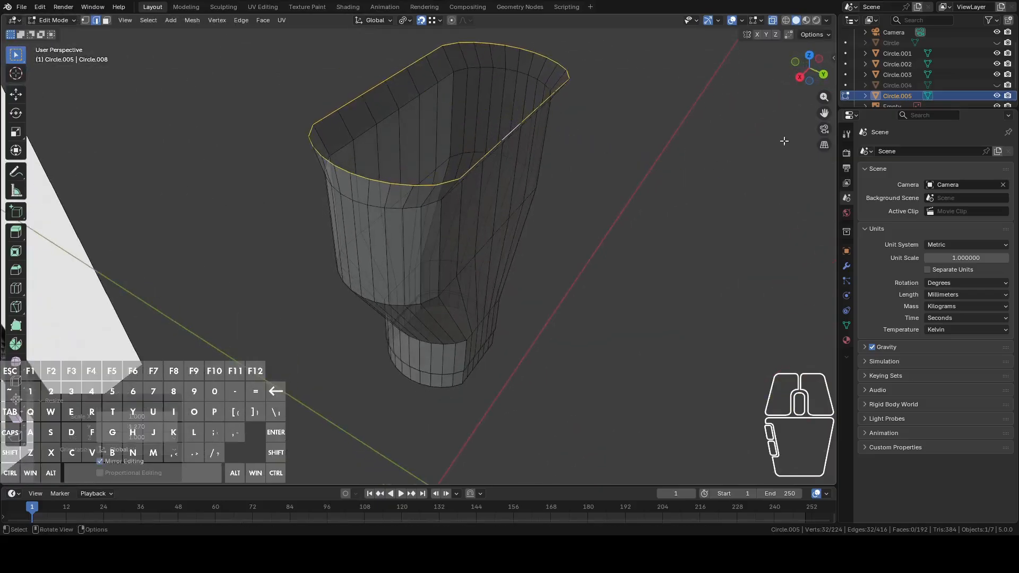
Check the bracket against the reference from behind and fine-tune the top loop's flare with a small further scale along Y
{"action": "left_click", "coordinate": [824, 77]}
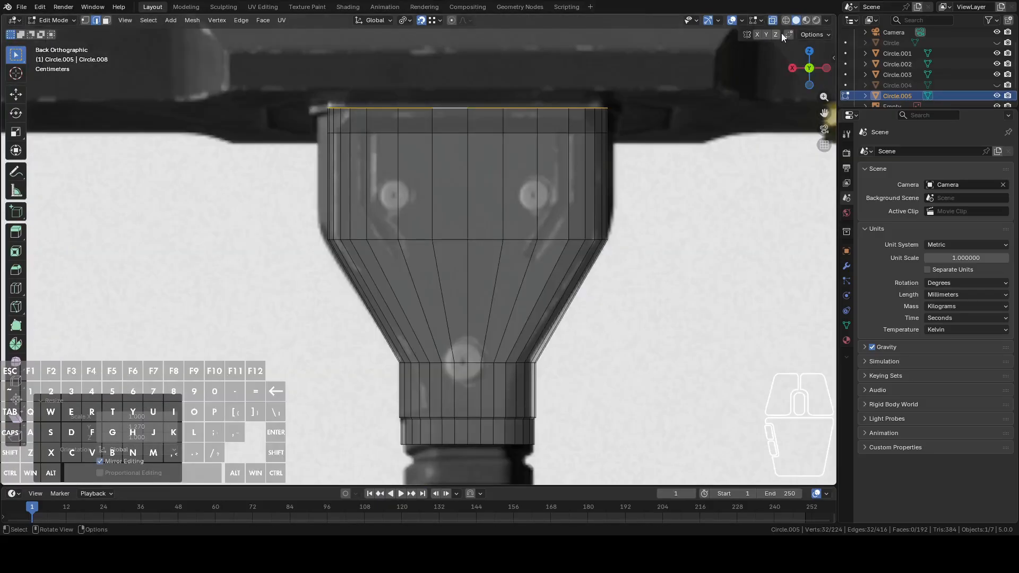
{"action": "left_click", "coordinate": [775, 19]}
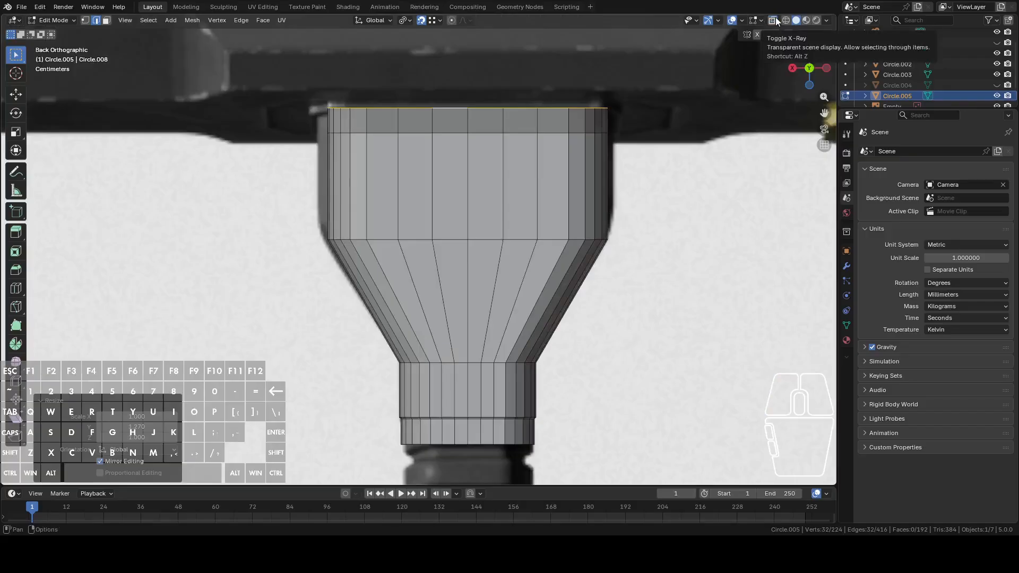
{"action": "left_click", "coordinate": [775, 17]}
{"action": "middle_click_drag", "start_coordinate": [664, 159], "coordinate": [769, 210]}
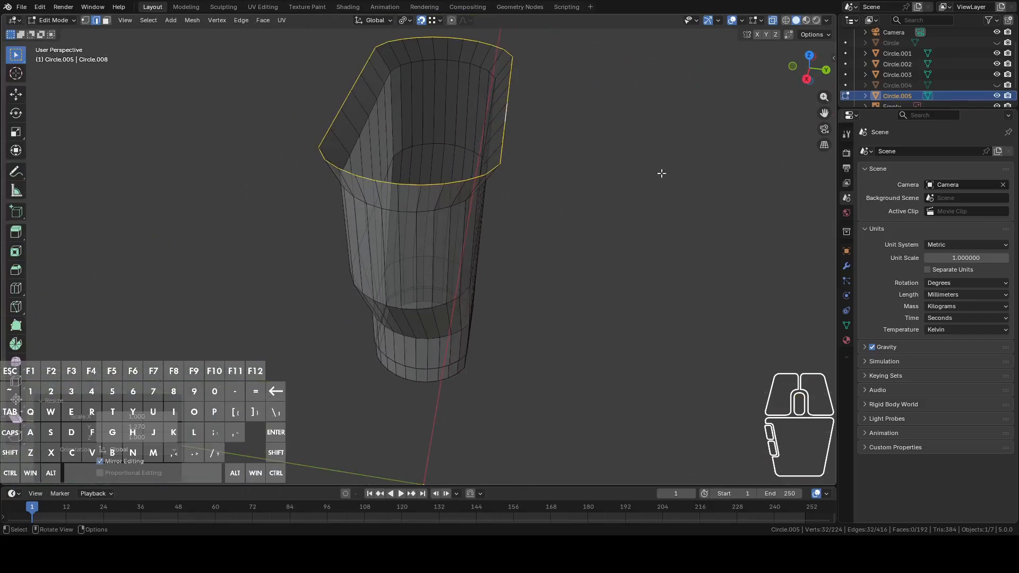
{"action": "key", "text": "s"}
{"action": "key", "text": "y"}
{"action": "left_click", "coordinate": [664, 172]}
{"action": "left_click", "coordinate": [826, 70]}
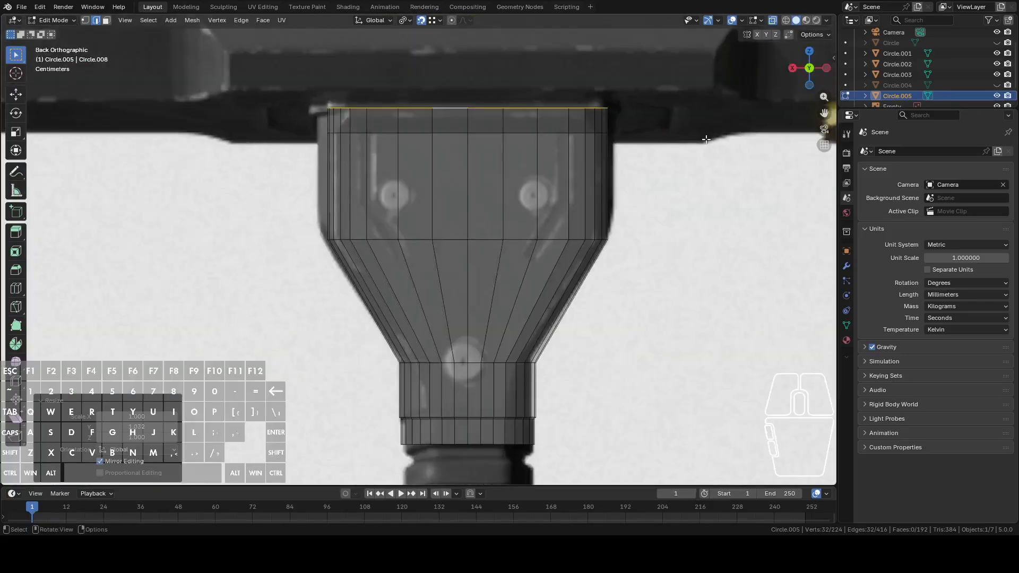
{"action": "left_click_drag", "start_coordinate": [258, 70], "coordinate": [687, 279]}
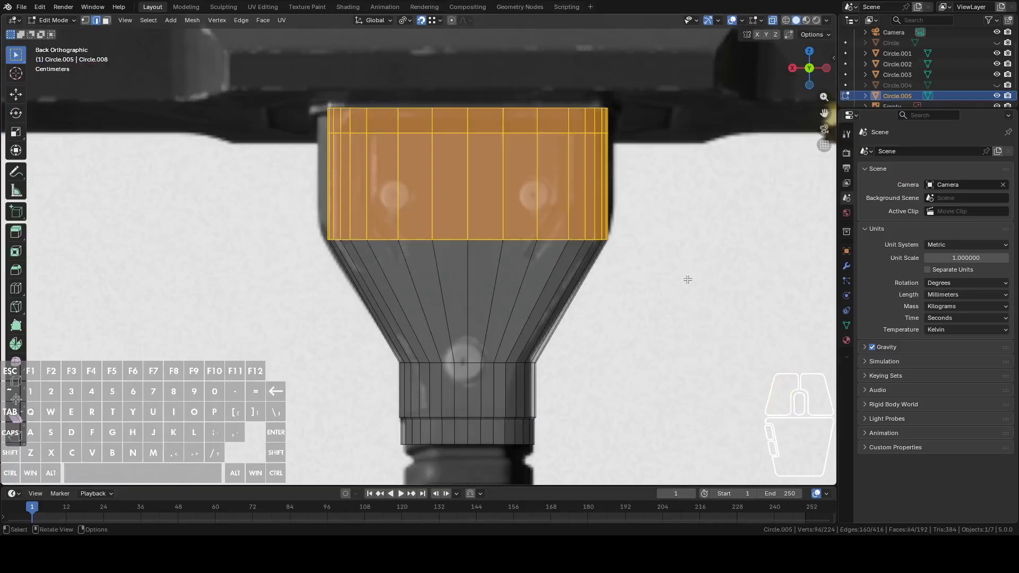
{"action": "key", "text": "1"}
{"action": "left_click_drag", "start_coordinate": [271, 80], "coordinate": [660, 274]}
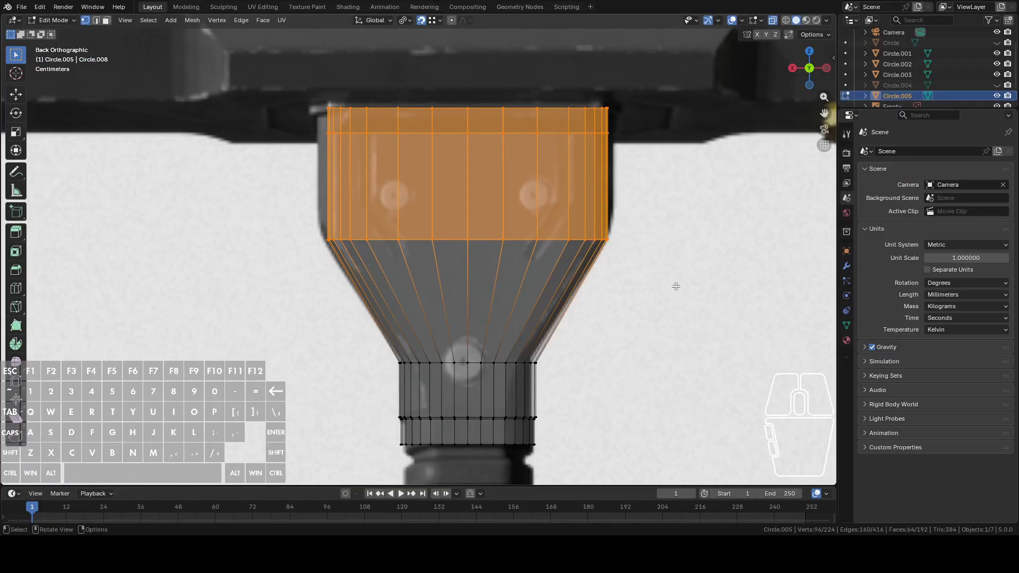
{"action": "key", "text": "s"}
{"action": "key", "text": "x"}
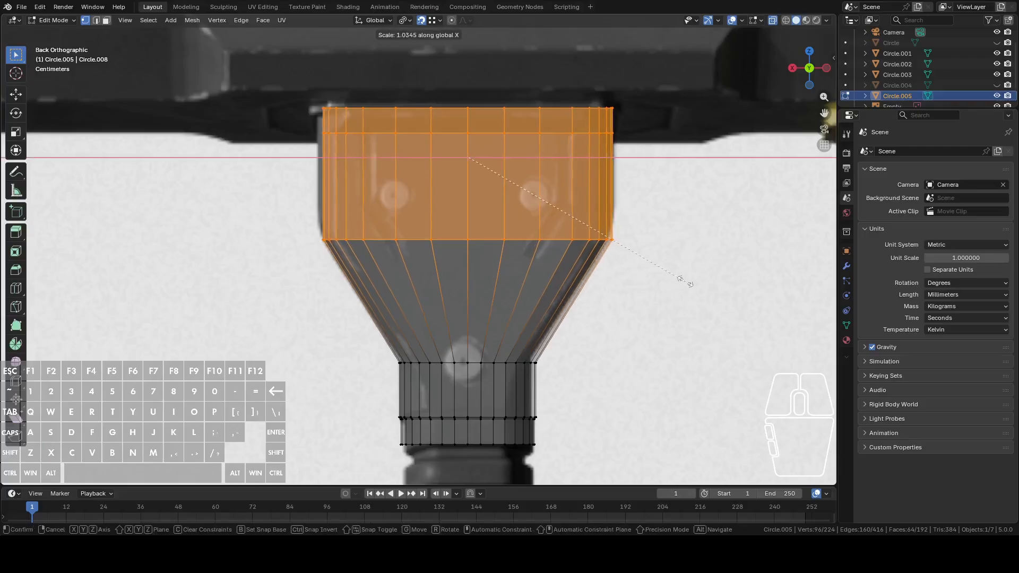
{"action": "right_click", "coordinate": [685, 282]}
Raise the bracket's shoulder loop slightly along Z to meet the corner in the reference
{"action": "left_click_drag", "start_coordinate": [301, 226], "coordinate": [659, 289]}
{"action": "key", "text": "g"}
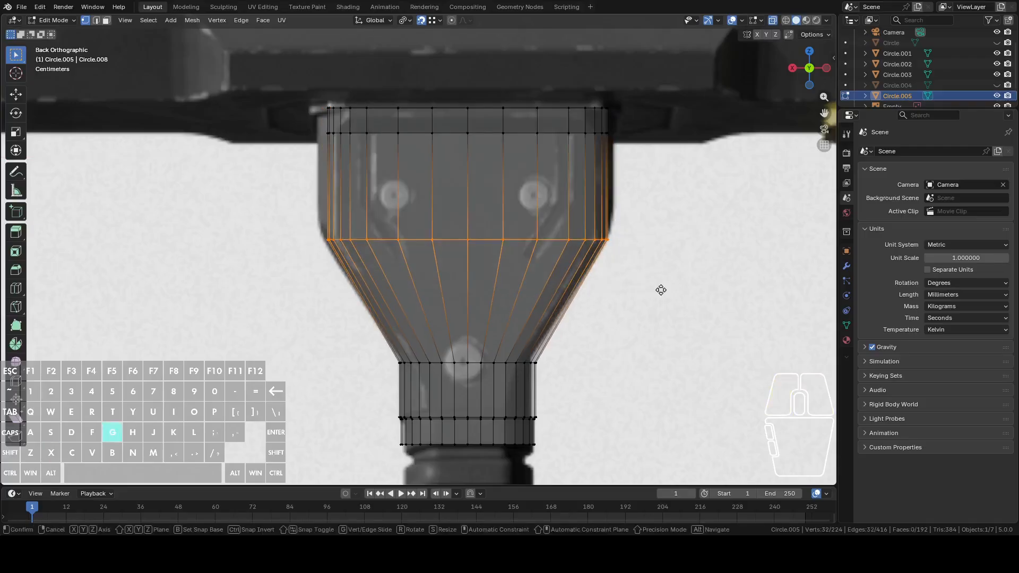
{"action": "key", "text": "z"}
{"action": "left_click", "coordinate": [659, 282]}
Widen the bracket's upper section, from the shoulder loop to the top loop, by scaling it about 1.04 along X
{"action": "left_click_drag", "start_coordinate": [250, 82], "coordinate": [629, 252]}
{"action": "key", "text": "s"}
{"action": "key", "text": "x"}
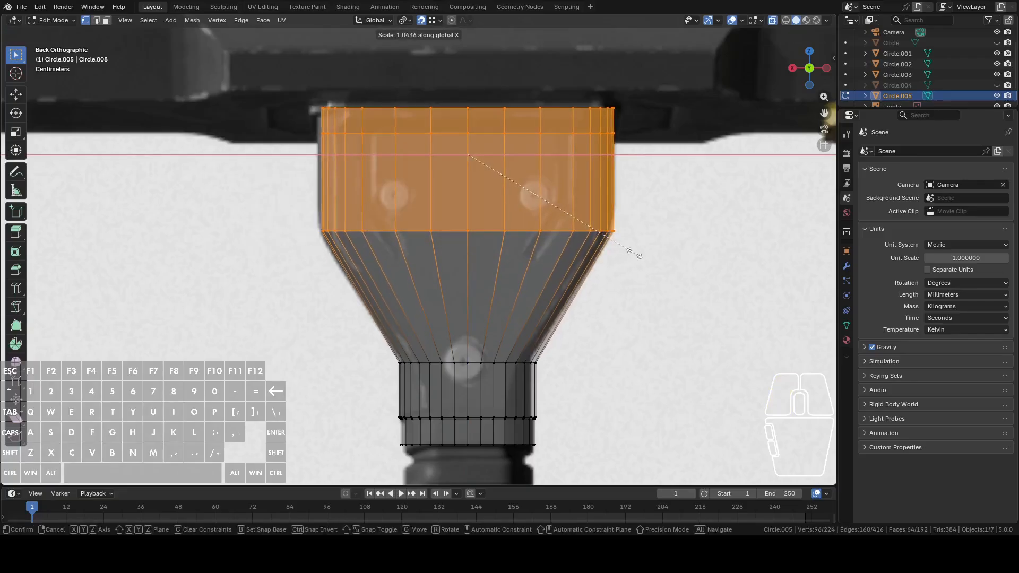
{"action": "left_click", "coordinate": [634, 251]}
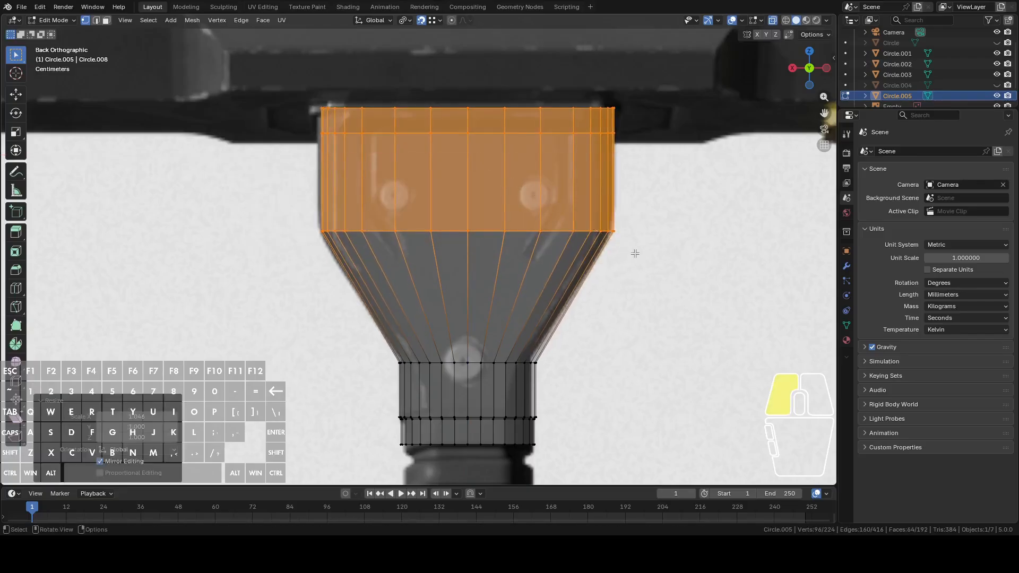
Examine the funnel-shaped collar in perspective and against the hammer reference in the back view
{"action": "middle_click_drag", "start_coordinate": [625, 250], "coordinate": [653, 219], "text": "shift"}
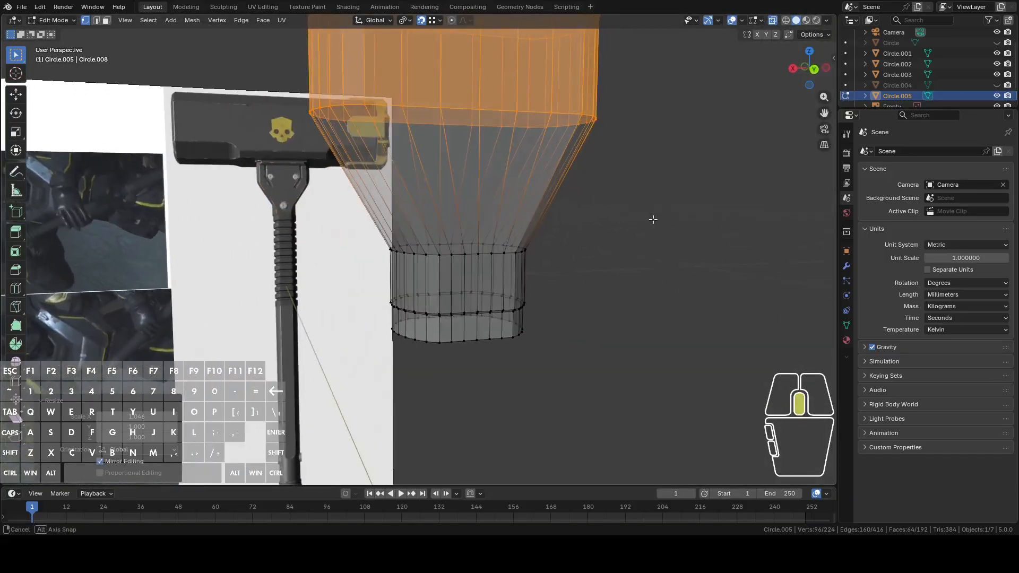
{"action": "left_click", "coordinate": [813, 69]}
{"action": "key", "text": "Tab"}
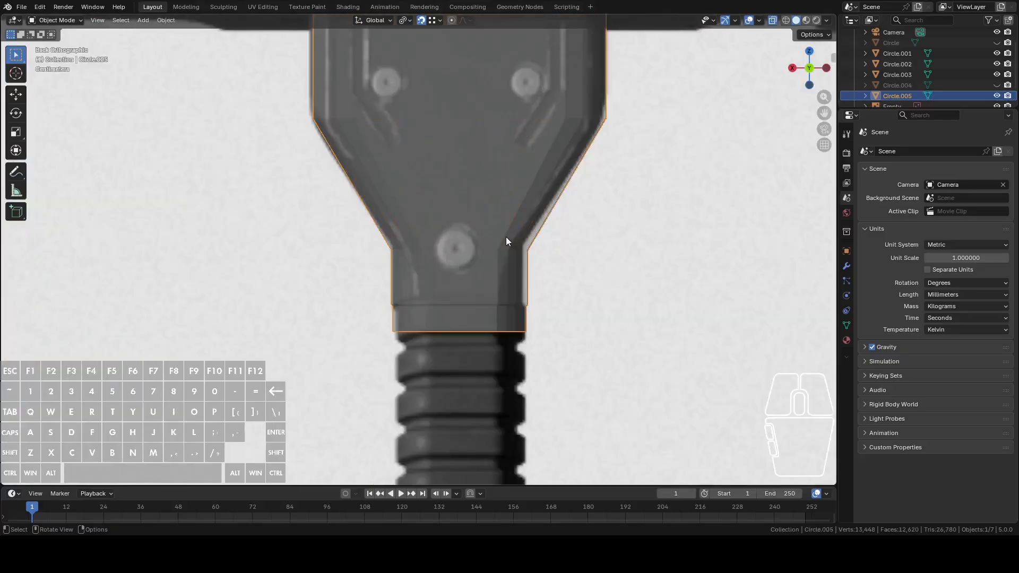
{"action": "mouse_move", "coordinate": [512, 243]}
{"action": "middle_mouse_down"}
{"action": "mouse_move", "coordinate": [535, 244]}
{"action": "mouse_move", "coordinate": [526, 242]}
{"action": "middle_mouse_up"}
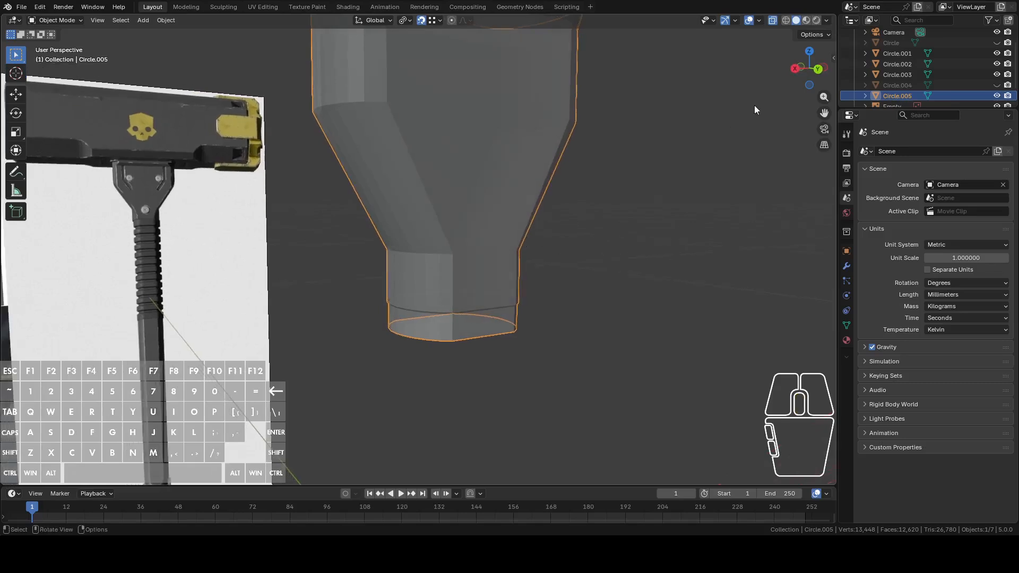
{"action": "left_click", "coordinate": [821, 68]}
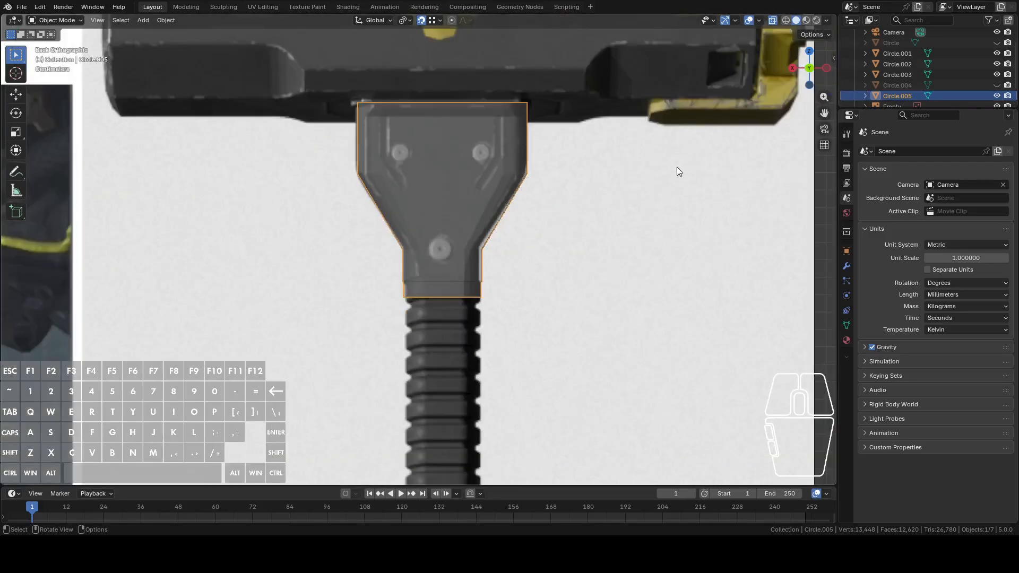
{"action": "middle_click_drag", "start_coordinate": [603, 158], "coordinate": [514, 245], "text": "shift"}
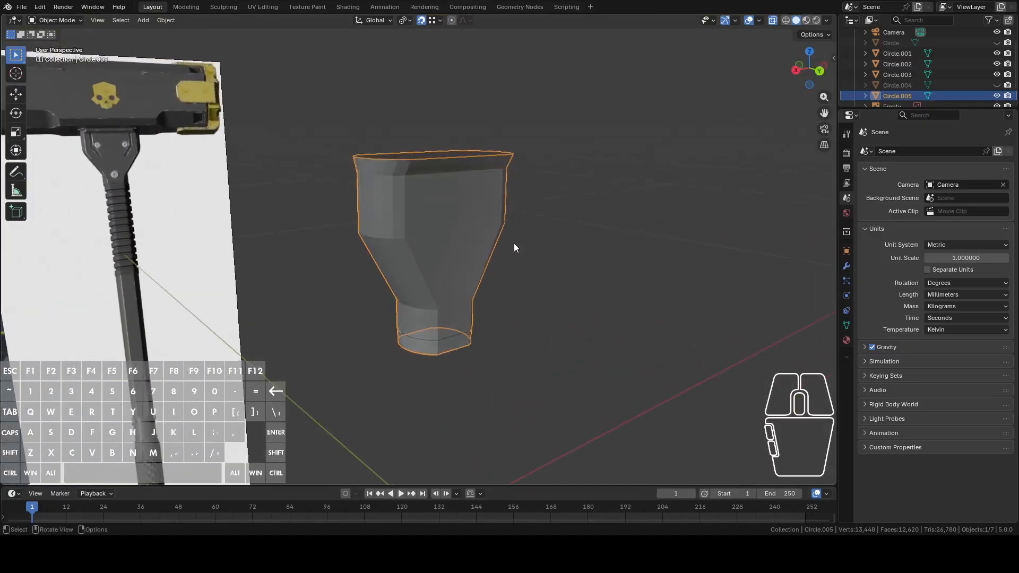
{"action": "left_click", "coordinate": [818, 73]}
{"action": "middle_click_drag", "start_coordinate": [622, 158], "coordinate": [621, 200], "text": "shift"}
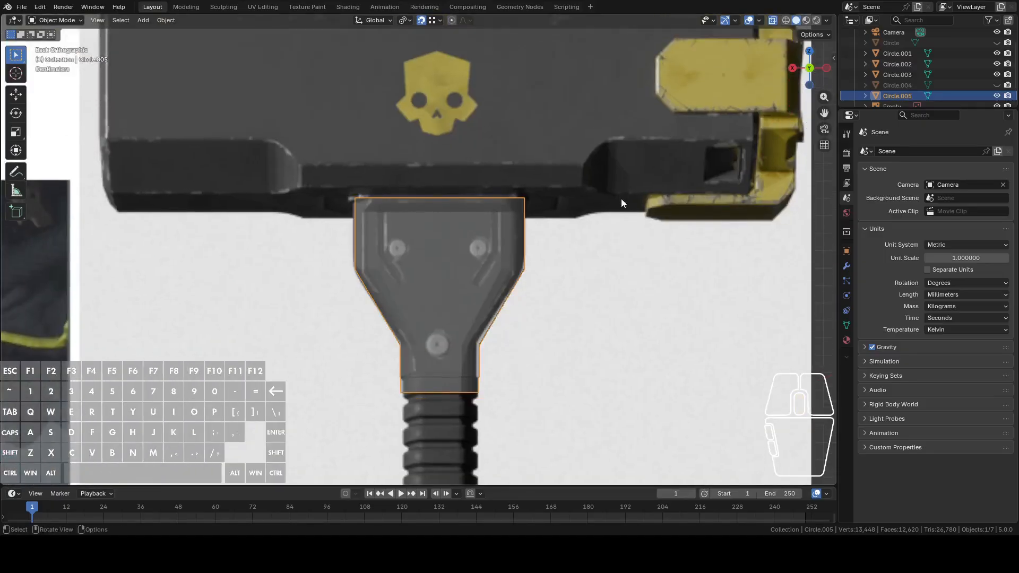
Extrude the collar's top edge loop about 53 mm upward along Z, into the hammer head area
{"action": "key", "text": "Tab"}
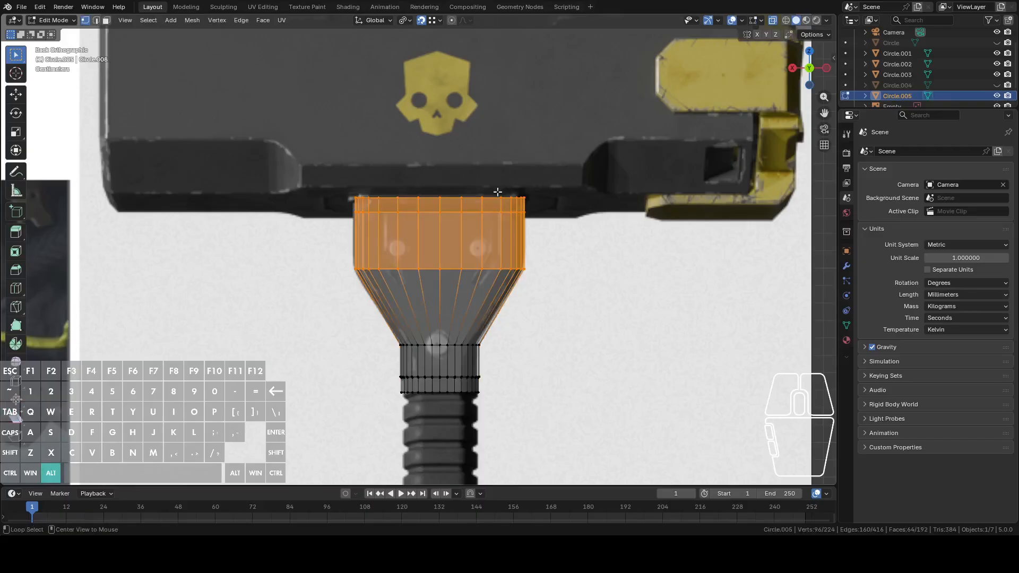
{"action": "left_click", "coordinate": [513, 184], "text": "alt"}
{"action": "middle_click_drag", "start_coordinate": [513, 183], "coordinate": [560, 208]}
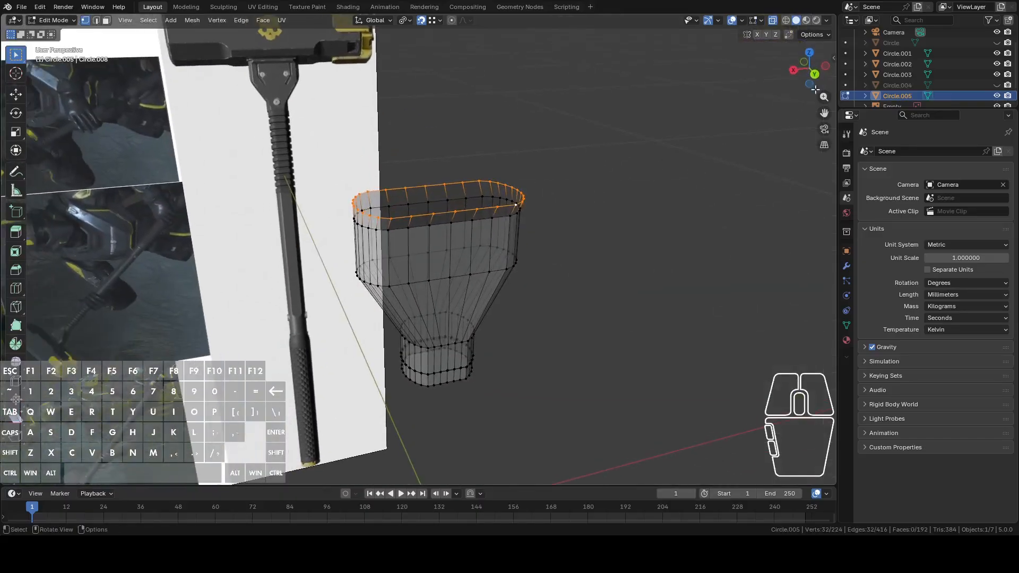
{"action": "left_click", "coordinate": [815, 74]}
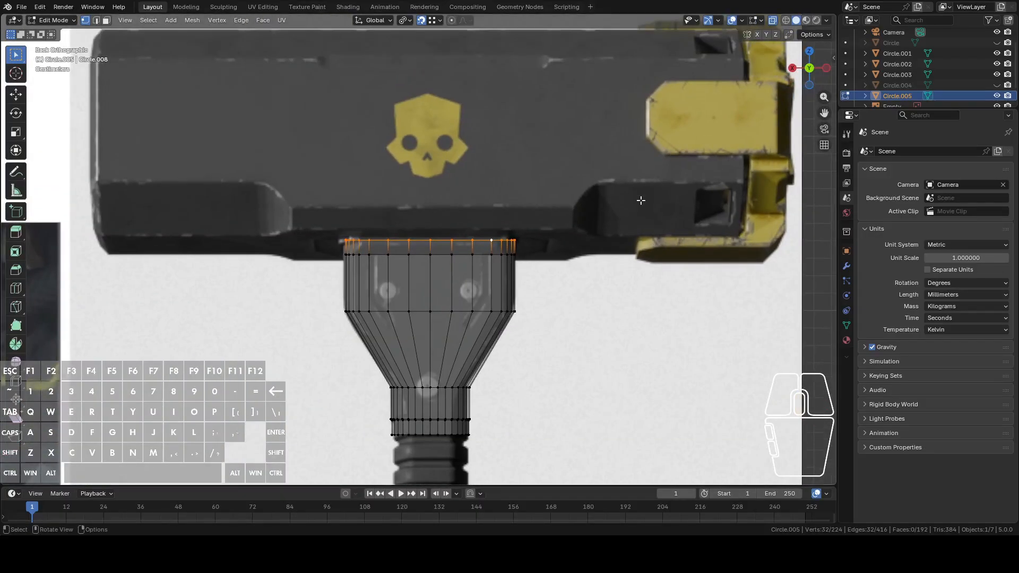
{"action": "key", "text": "e"}
{"action": "key", "text": "z"}
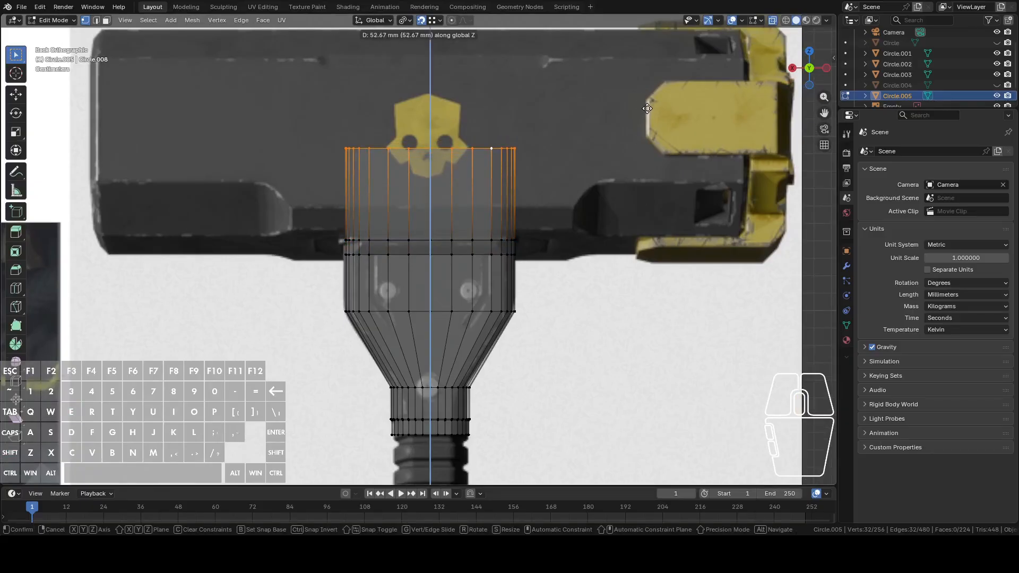
{"action": "left_click", "coordinate": [647, 108]}
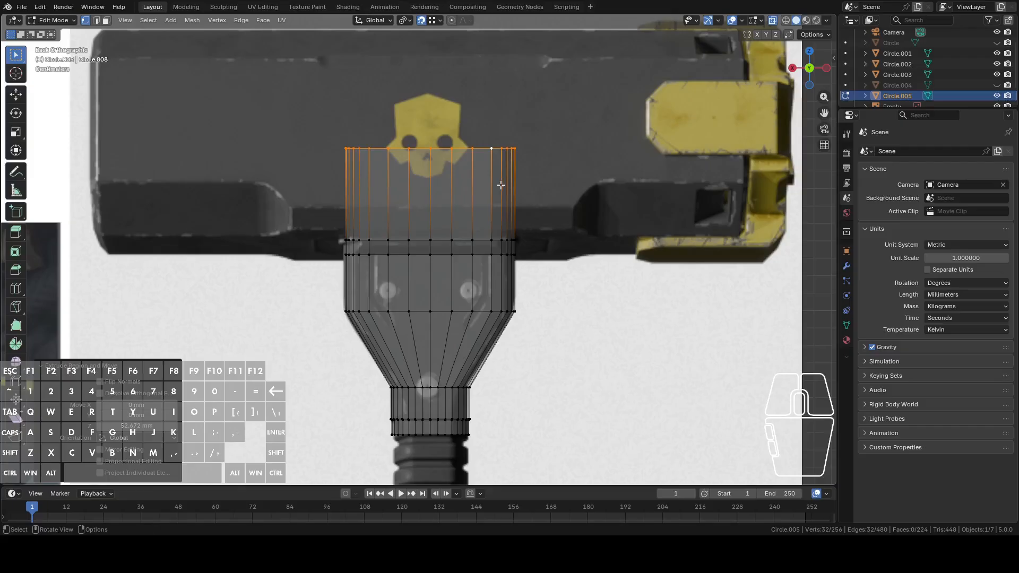
Leave the collar mesh and open the handle grip object Circle.001 for mesh editing
{"action": "middle_click_drag", "start_coordinate": [557, 244], "coordinate": [557, 227], "text": "shift"}
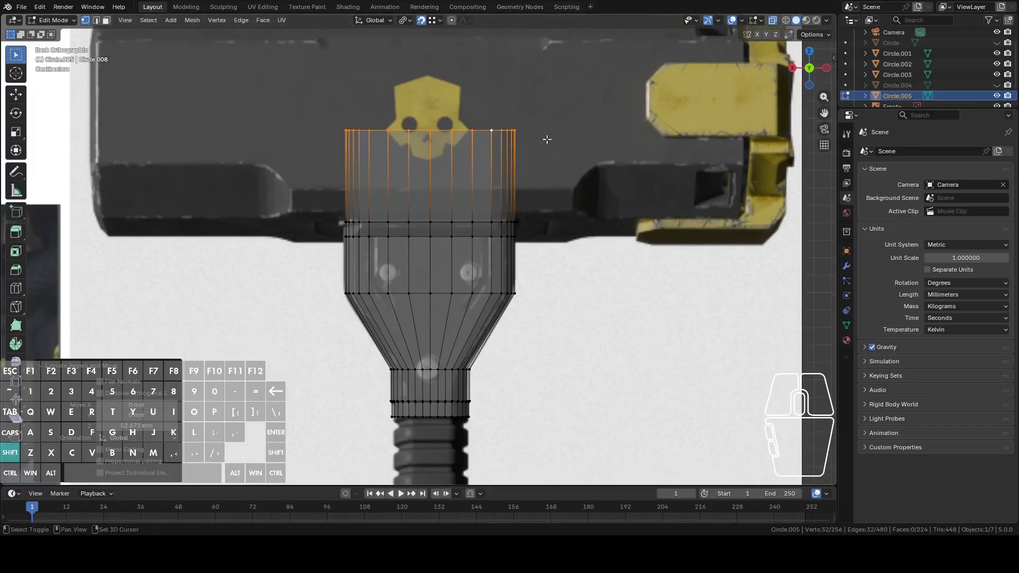
{"action": "scroll", "coordinate": [551, 188], "scroll_direction": "down", "scroll_amount": 5}
{"action": "middle_click_drag", "start_coordinate": [532, 271], "coordinate": [541, 228]}
{"action": "key", "text": "Tab"}
{"action": "left_click", "coordinate": [426, 473]}
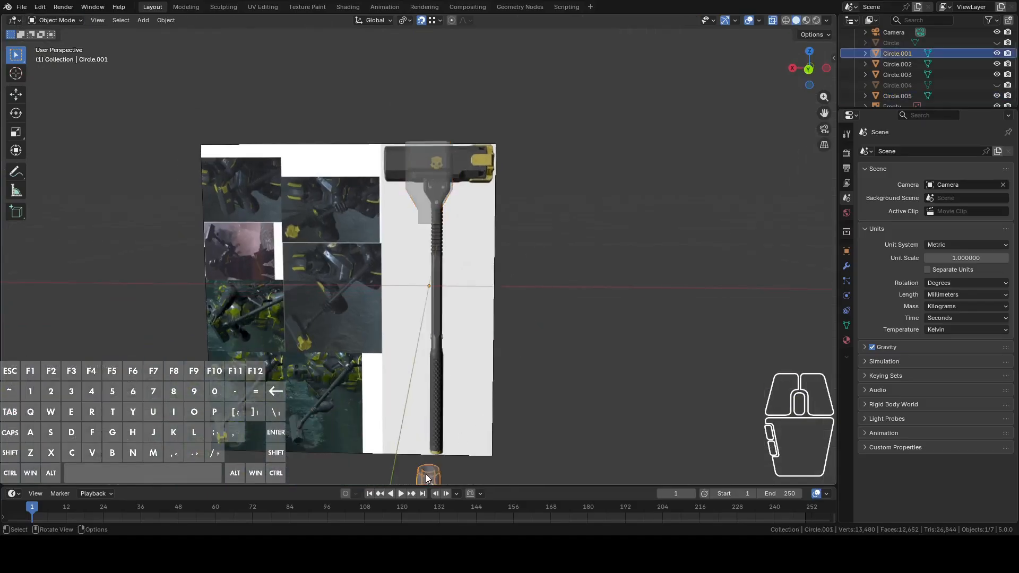
{"action": "mouse_move", "coordinate": [479, 398]}
{"action": "middle_mouse_down", "text": "shift"}
{"action": "mouse_move", "coordinate": [477, 336]}
{"action": "mouse_move", "coordinate": [451, 384]}
{"action": "mouse_move", "coordinate": [446, 461]}
{"action": "mouse_move", "coordinate": [460, 281]}
{"action": "mouse_move", "coordinate": [448, 432]}
{"action": "middle_mouse_up", "text": "shift"}
{"action": "key", "text": "Tab"}
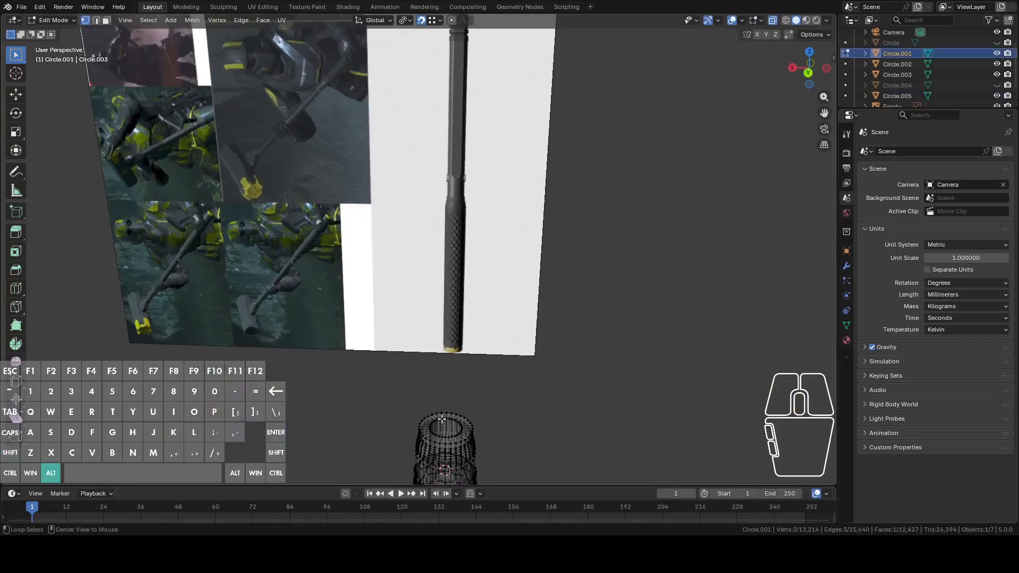
Duplicate the inner edge loop at the grip's top opening and raise the copy along Z to near the world origin
{"action": "left_click", "coordinate": [442, 418], "text": "alt"}
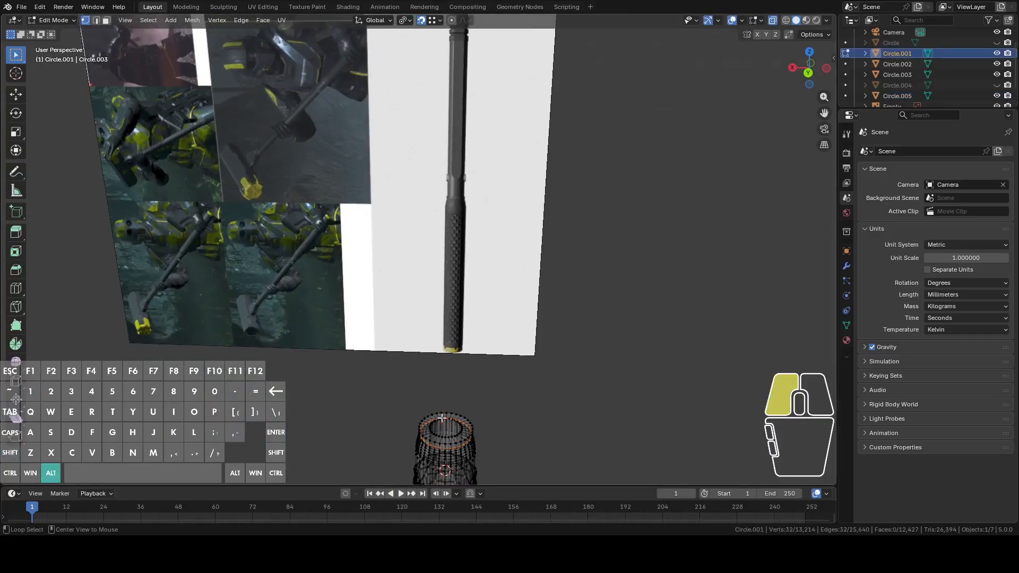
{"action": "left_click", "coordinate": [443, 418], "text": "alt"}
{"action": "left_click", "coordinate": [443, 419], "text": "alt"}
{"action": "left_click", "coordinate": [443, 418], "text": "alt"}
{"action": "left_click", "coordinate": [445, 419], "text": "alt"}
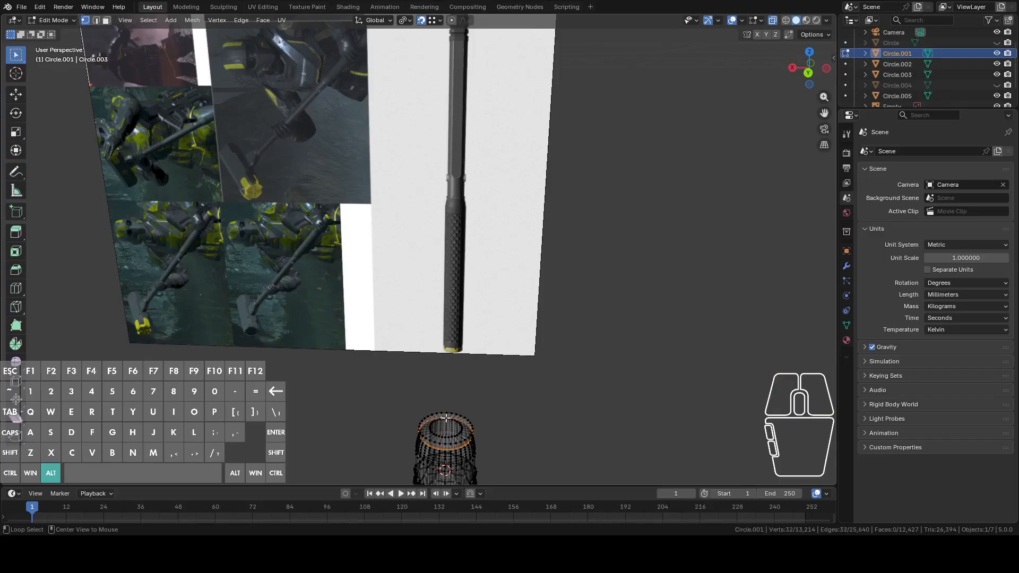
{"action": "left_click", "coordinate": [447, 418], "text": "alt"}
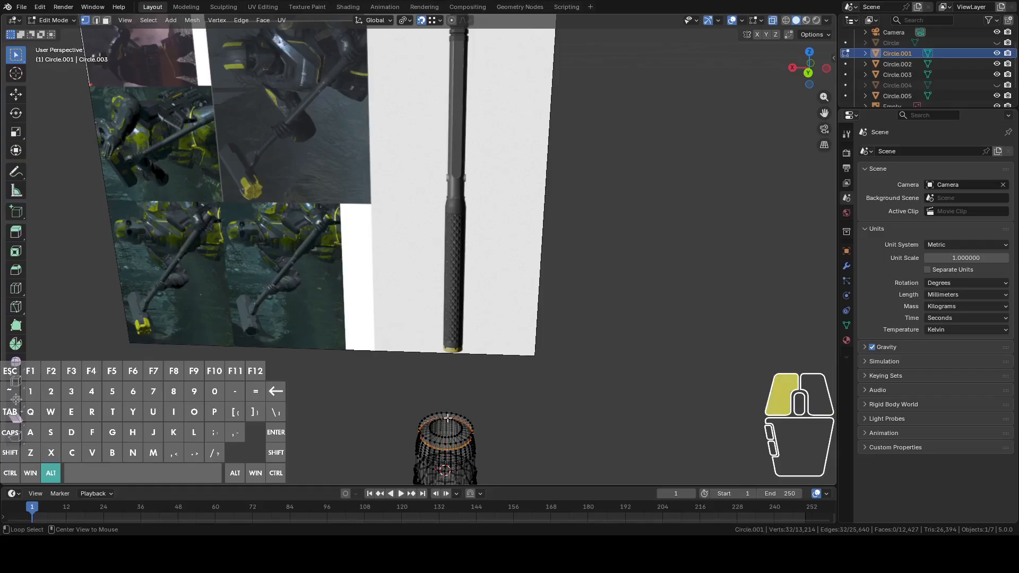
{"action": "scroll", "coordinate": [448, 398], "scroll_direction": "up", "scroll_amount": 4}
{"action": "middle_click_drag", "start_coordinate": [448, 396], "coordinate": [440, 351], "text": "shift"}
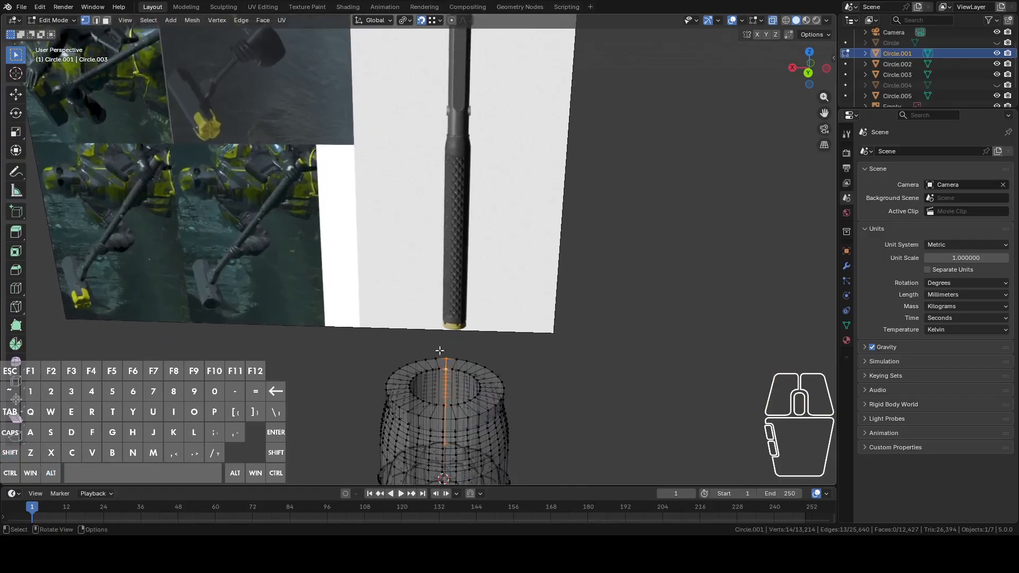
{"action": "left_click", "coordinate": [443, 404], "text": "alt"}
{"action": "scroll", "coordinate": [507, 319], "scroll_direction": "down", "scroll_amount": 10}
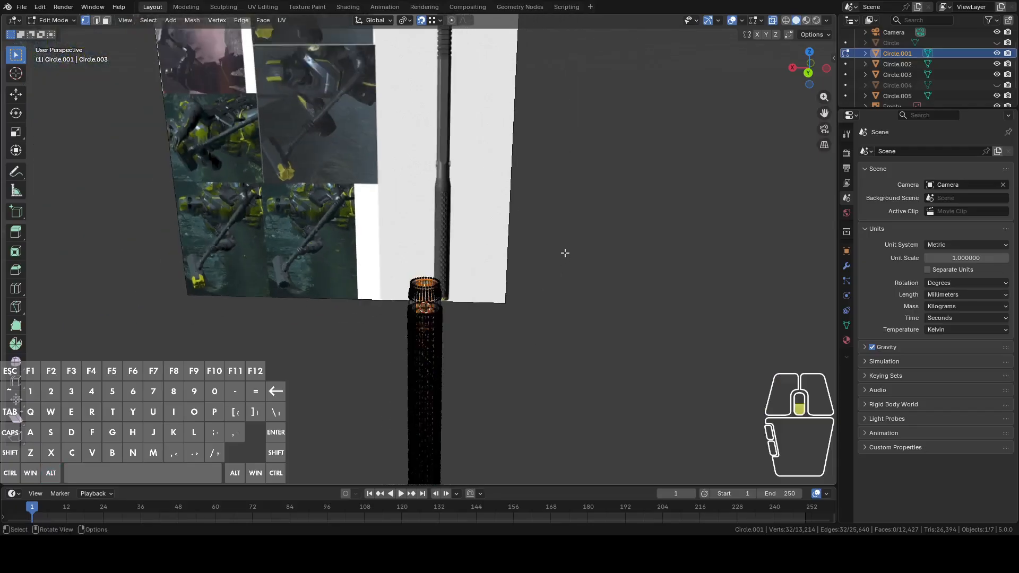
{"action": "middle_click_drag", "start_coordinate": [540, 146], "coordinate": [542, 285], "text": "shift"}
{"action": "key", "text": "g"}
{"action": "key", "text": "z"}
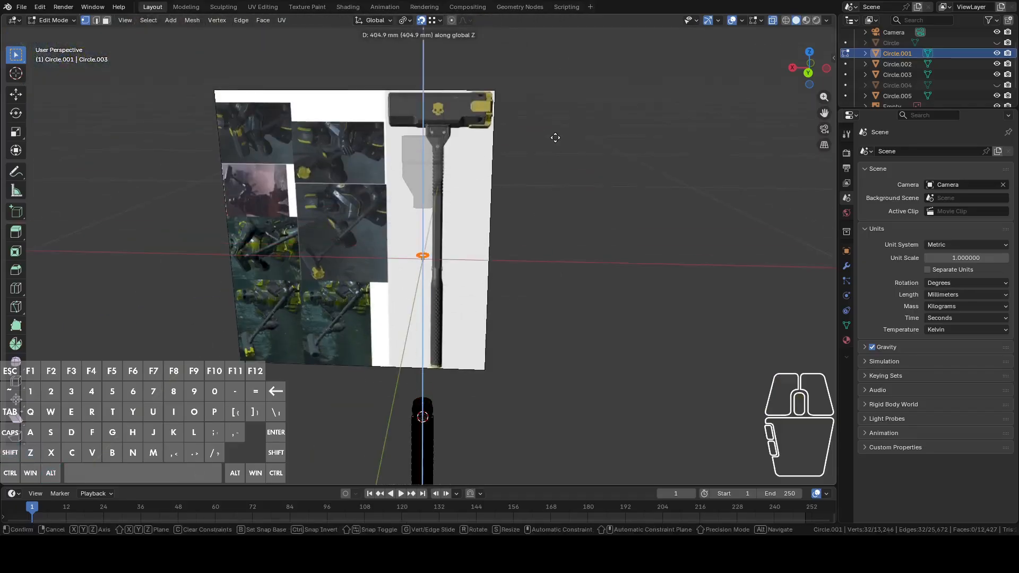
{"action": "left_click", "coordinate": [556, 138]}
Separate the duplicated ring into its own object and join it with the funnel-shaped collar
{"action": "key", "text": "x"}
{"action": "left_click", "coordinate": [556, 133]}
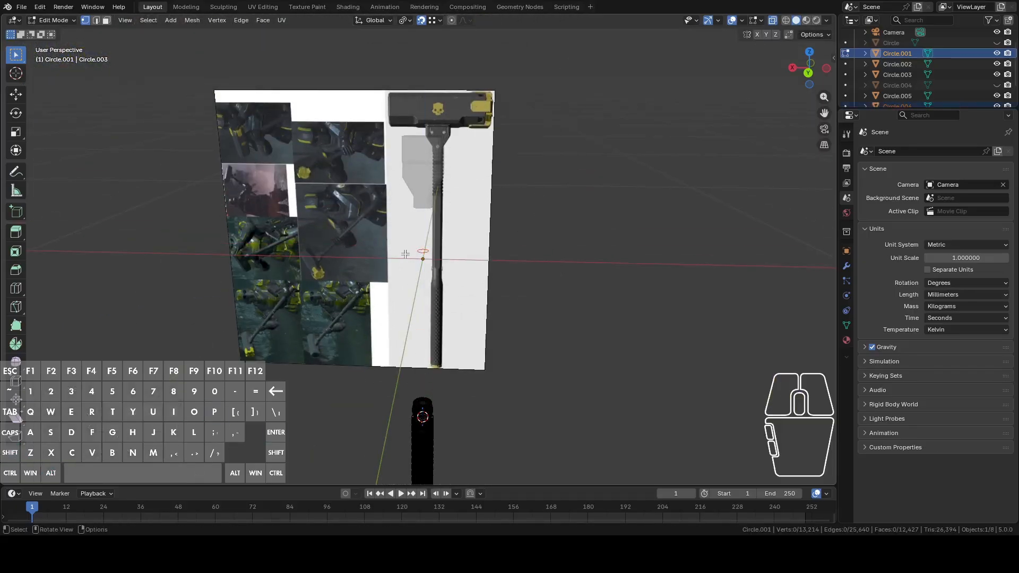
{"action": "left_click", "coordinate": [422, 251]}
{"action": "middle_click_drag", "start_coordinate": [494, 225], "coordinate": [476, 278], "text": "shift"}
{"action": "key", "text": "Tab"}
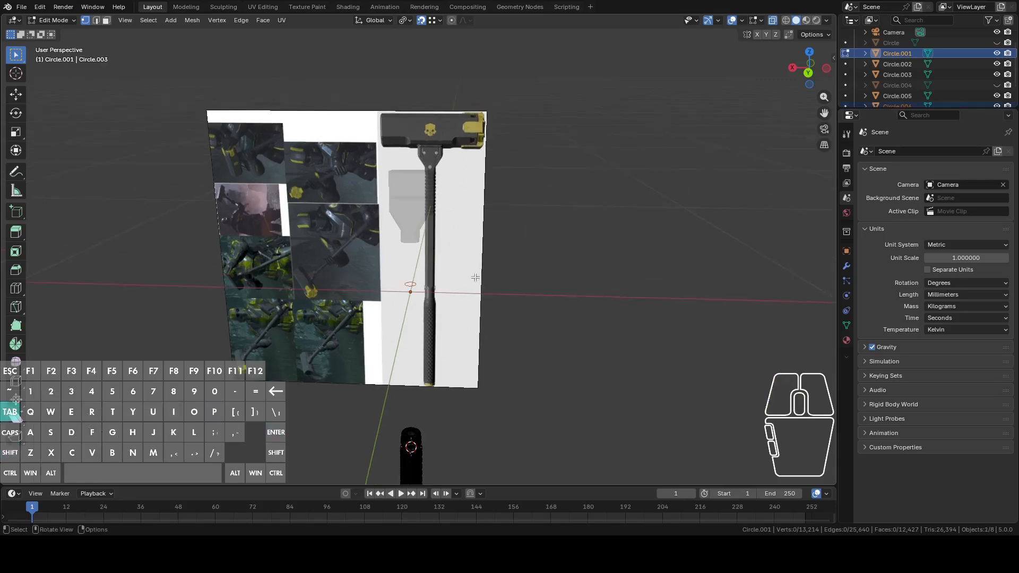
{"action": "left_click", "coordinate": [409, 281]}
{"action": "left_click", "coordinate": [410, 224], "text": "shift"}
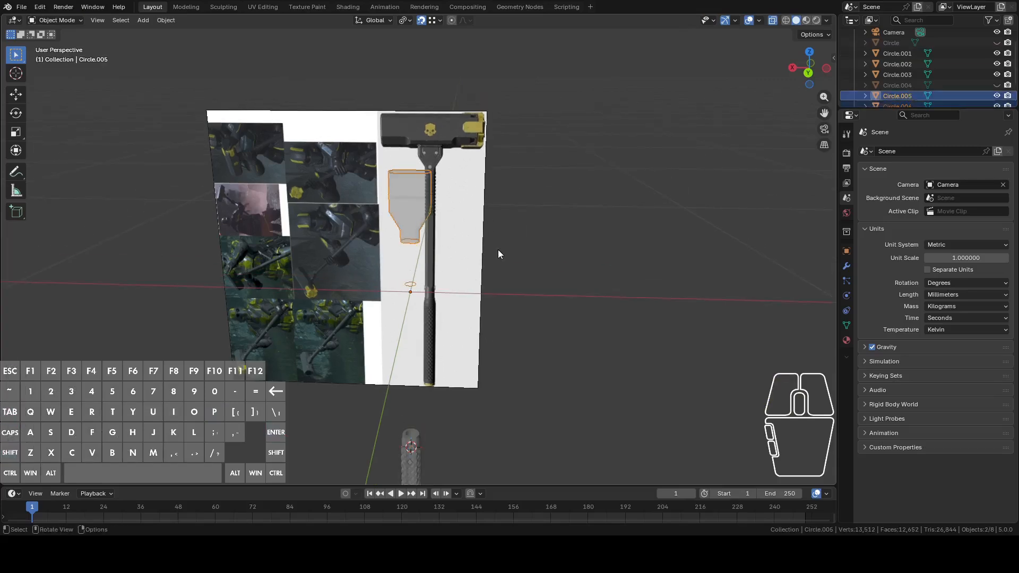
{"action": "key", "text": "ctrl+j"}
Select only the joined ring in the collar mesh and move it up along Z to the collar's bottom opening
{"action": "key", "text": "Tab"}
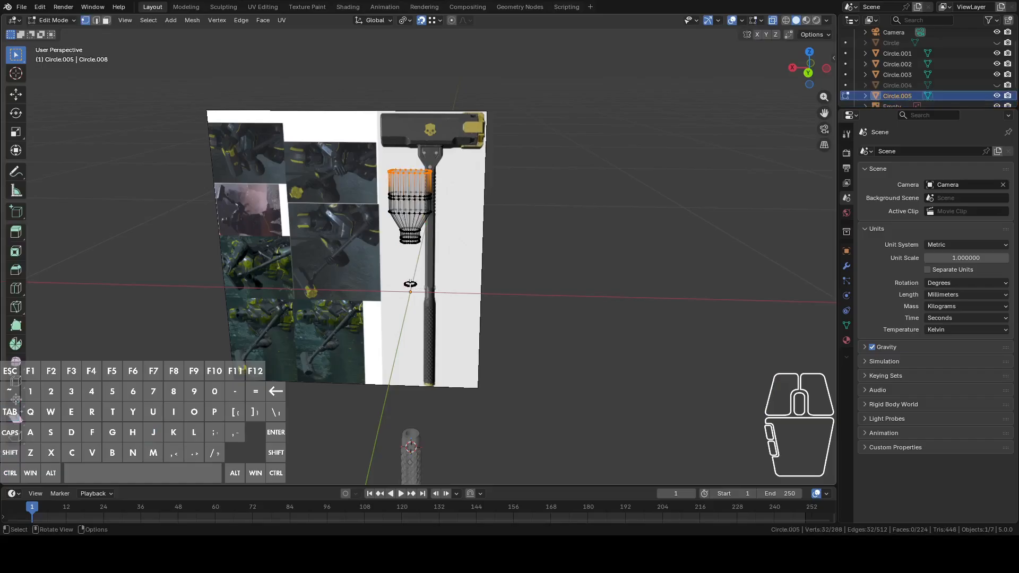
{"action": "key", "text": "alt+a"}
{"action": "key", "text": "l"}
{"action": "scroll", "coordinate": [448, 276], "scroll_direction": "up", "scroll_amount": 5}
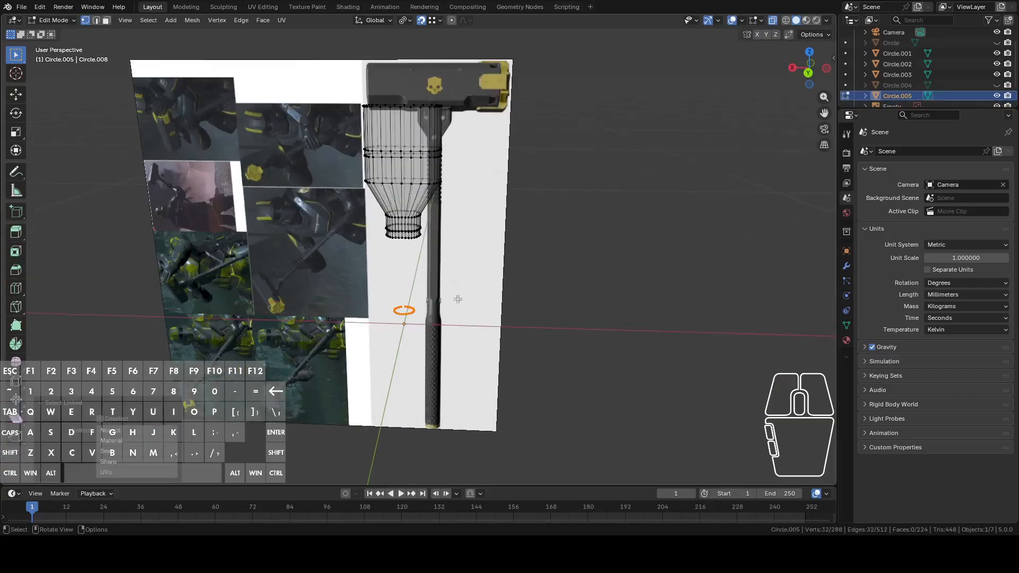
{"action": "key", "text": "g"}
{"action": "key", "text": "z"}
{"action": "left_click", "coordinate": [420, 236]}
{"action": "middle_click_drag", "start_coordinate": [502, 236], "coordinate": [508, 332], "text": "shift"}
{"action": "key", "text": "shift+d"}
{"action": "key", "text": "z"}
{"action": "left_click", "coordinate": [433, 124]}
{"action": "middle_click_drag", "start_coordinate": [466, 145], "coordinate": [522, 194]}
{"action": "key", "text": "ctrl+z"}
Extrude the ring upward along Z to form an inner tube through the collar
{"action": "key", "text": "e"}
{"action": "key", "text": "z"}
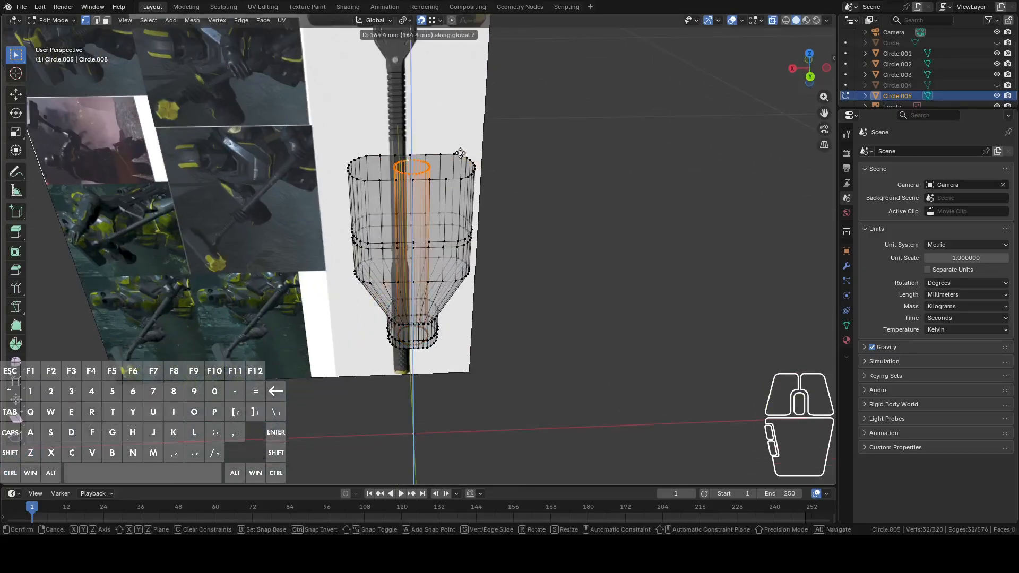
{"action": "left_click", "coordinate": [538, 191]}
Try to bridge the collar's bottom rim with the bottom edge loop of the inner tube, then undo the bridge
{"action": "middle_click_drag", "start_coordinate": [538, 189], "coordinate": [482, 185]}
{"action": "key", "text": "2"}
{"action": "left_click", "coordinate": [485, 162], "text": "alt"}
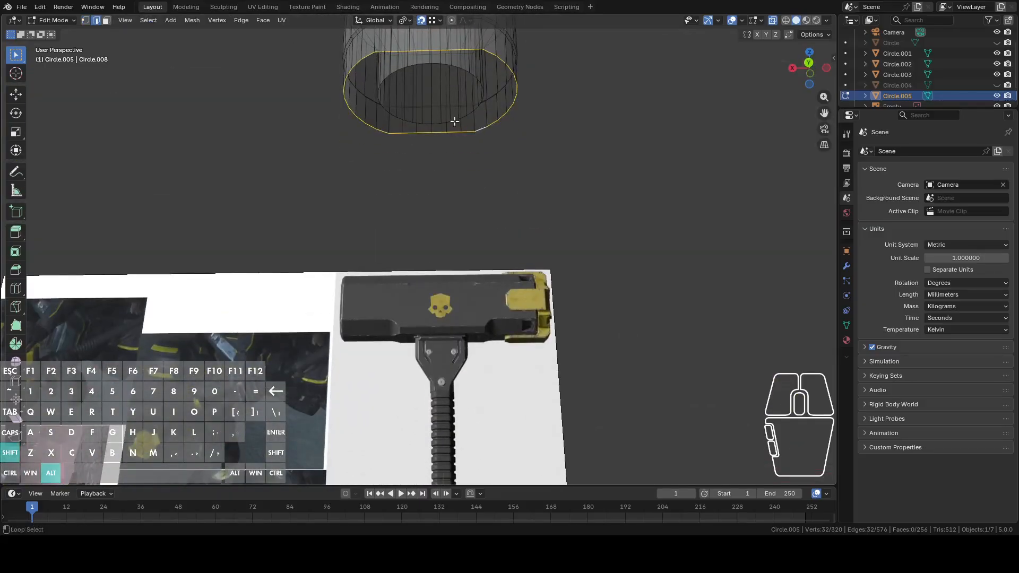
{"action": "key", "text": "ctrl+e"}
{"action": "left_click", "coordinate": [462, 121]}
{"action": "middle_click_drag", "start_coordinate": [462, 121], "coordinate": [480, 136]}
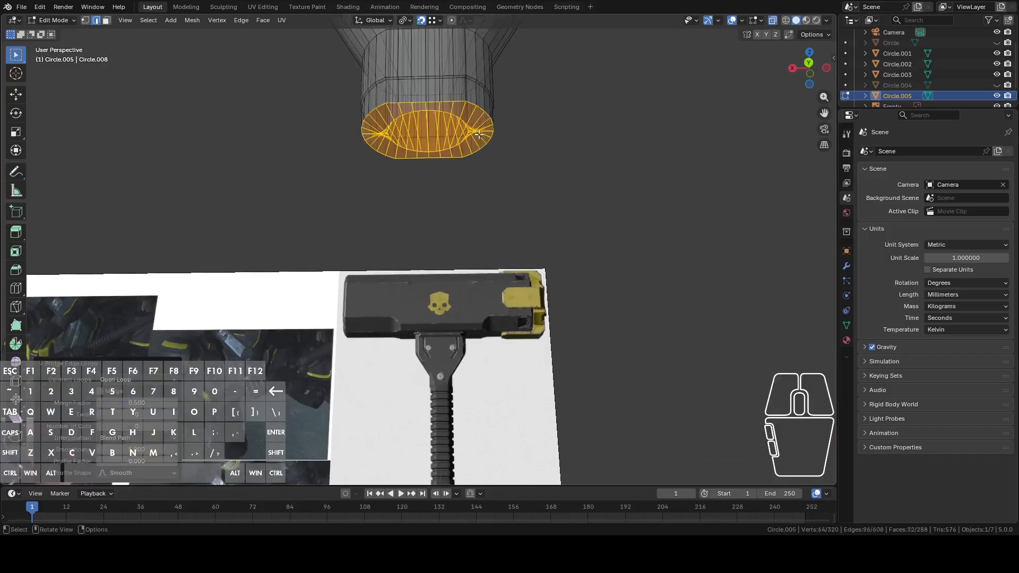
{"action": "key", "text": "ctrl+z"}
Turn off X-ray, retry bridging the collar's bottom rim with the inner tube's bottom loop, and undo the bridge
{"action": "left_click", "coordinate": [773, 21]}
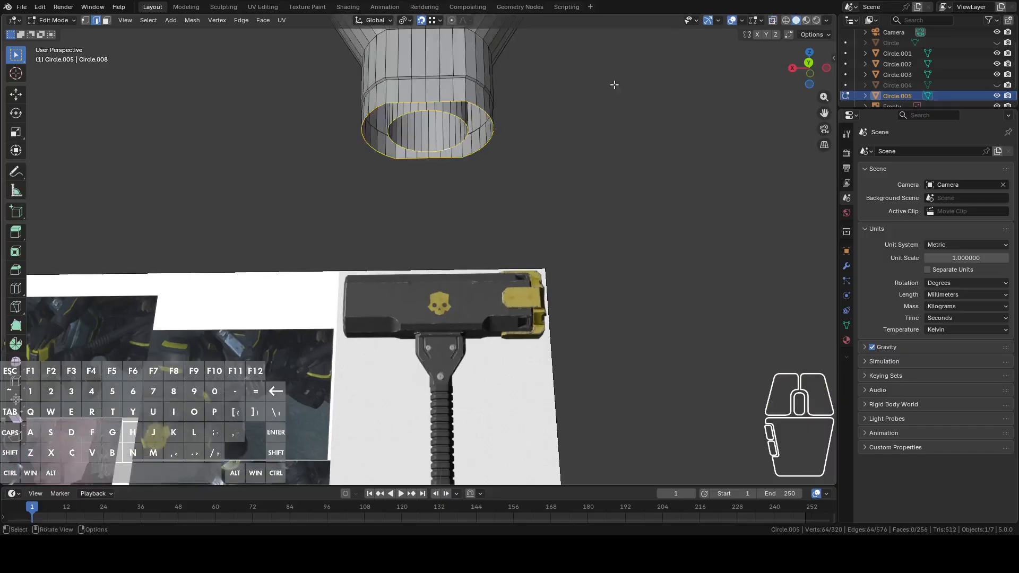
{"action": "scroll", "coordinate": [605, 209], "scroll_direction": "up", "scroll_amount": 3}
{"action": "key", "text": "a"}
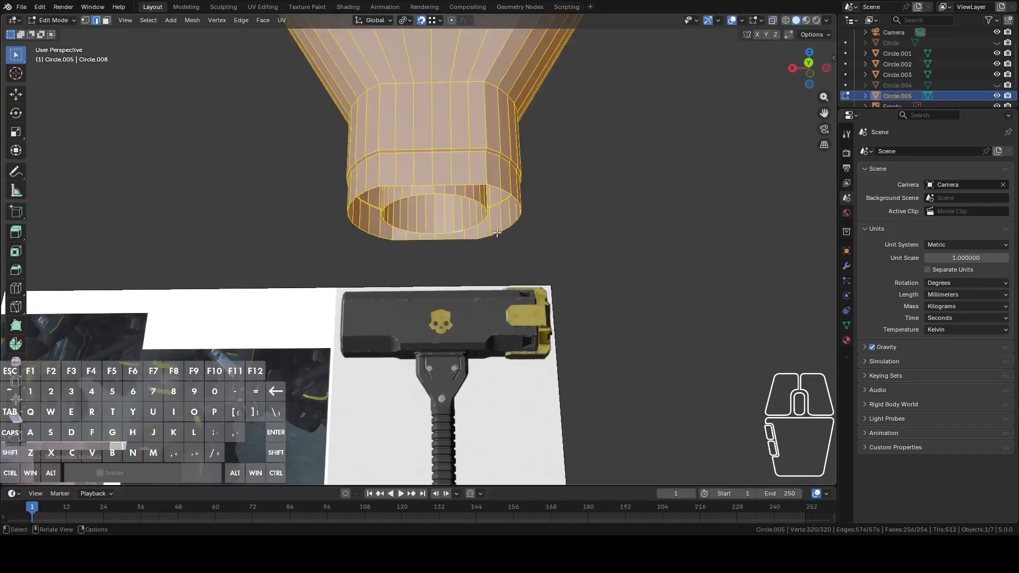
{"action": "key", "text": "alt+a"}
{"action": "left_click", "coordinate": [473, 227], "text": "alt"}
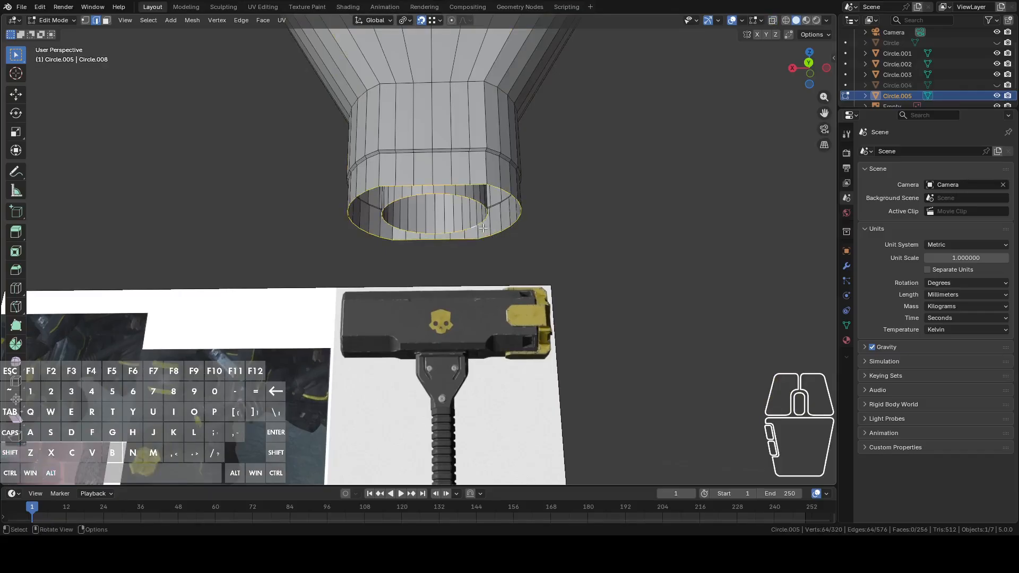
{"action": "right_click", "coordinate": [492, 228]}
{"action": "left_click", "coordinate": [492, 229]}
{"action": "key", "text": "ctrl+z"}
Connect the collar's bottom rim to the inner tube with one edge at the middle of each flat side
{"action": "key", "text": "b"}
{"action": "left_click", "coordinate": [433, 185]}
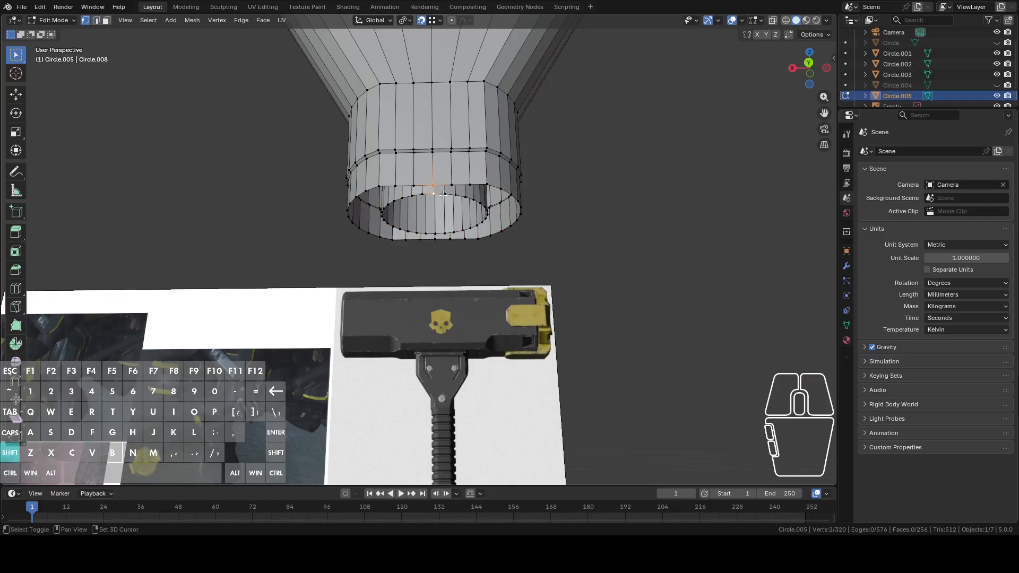
{"action": "scroll", "coordinate": [465, 216], "scroll_direction": "up", "scroll_amount": 2}
{"action": "left_click", "coordinate": [440, 231]}
{"action": "left_click", "coordinate": [443, 238], "text": "shift"}
{"action": "key", "text": "f"}
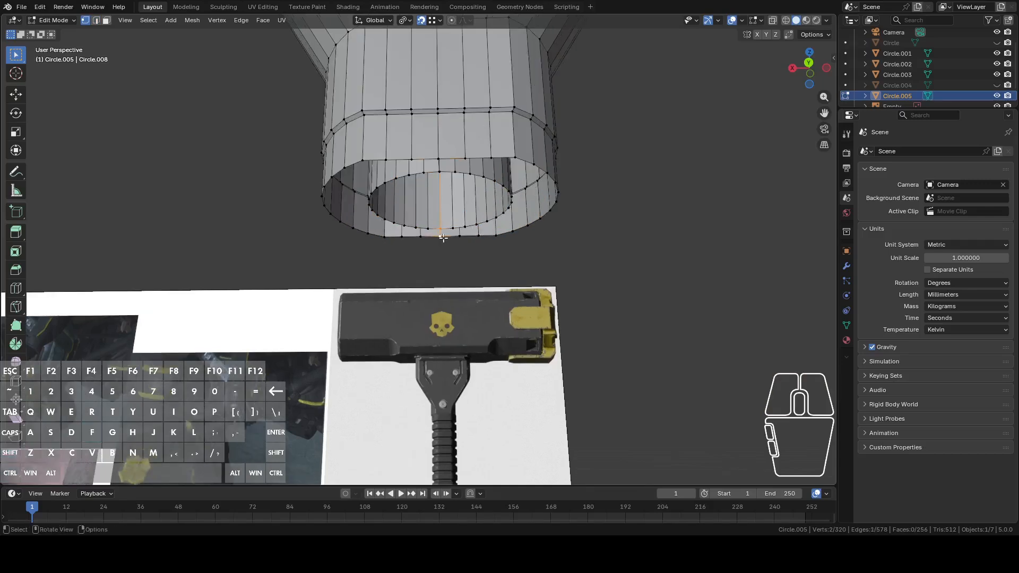
Close the collar's bottom rim by filling each half between the outer rim and the inner tube's bottom loop with a face
{"action": "left_click", "coordinate": [430, 227], "text": "alt"}
{"action": "left_click", "coordinate": [444, 162], "text": "alt+shift"}
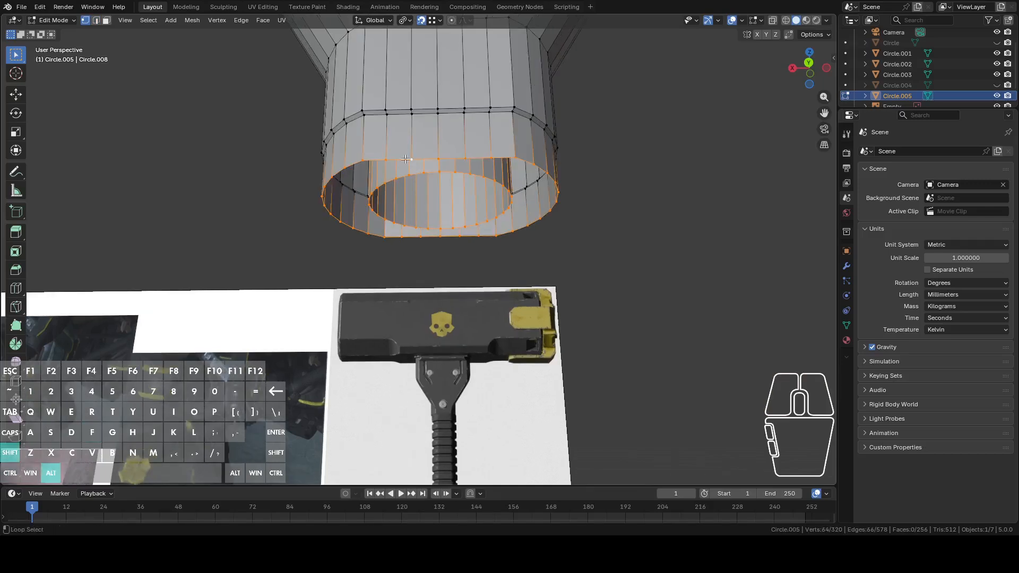
{"action": "key", "text": "2"}
{"action": "key", "text": "c"}
{"action": "left_click_drag", "start_coordinate": [449, 164], "coordinate": [460, 162], "text": "shift"}
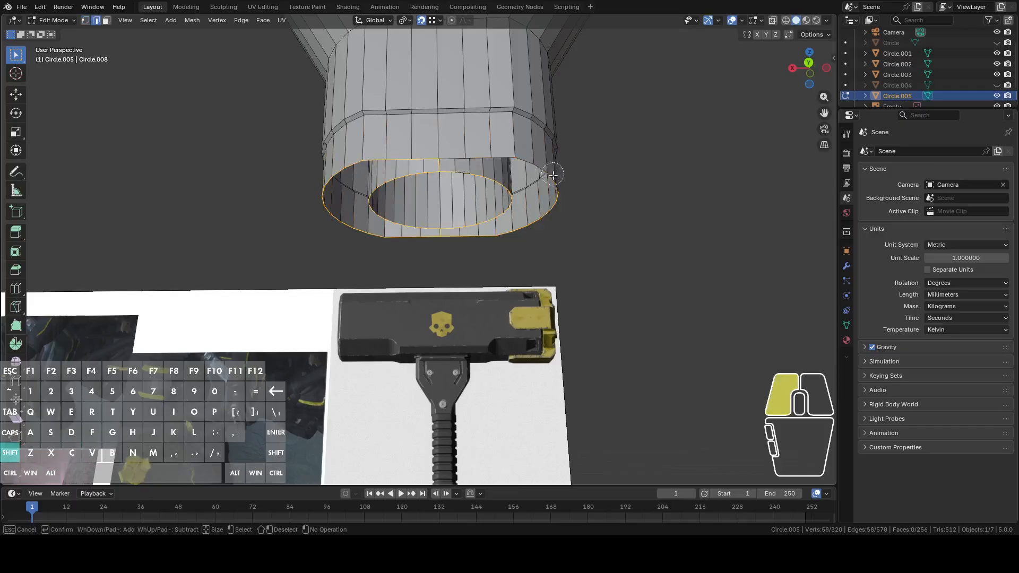
{"action": "right_click", "coordinate": [476, 181]}
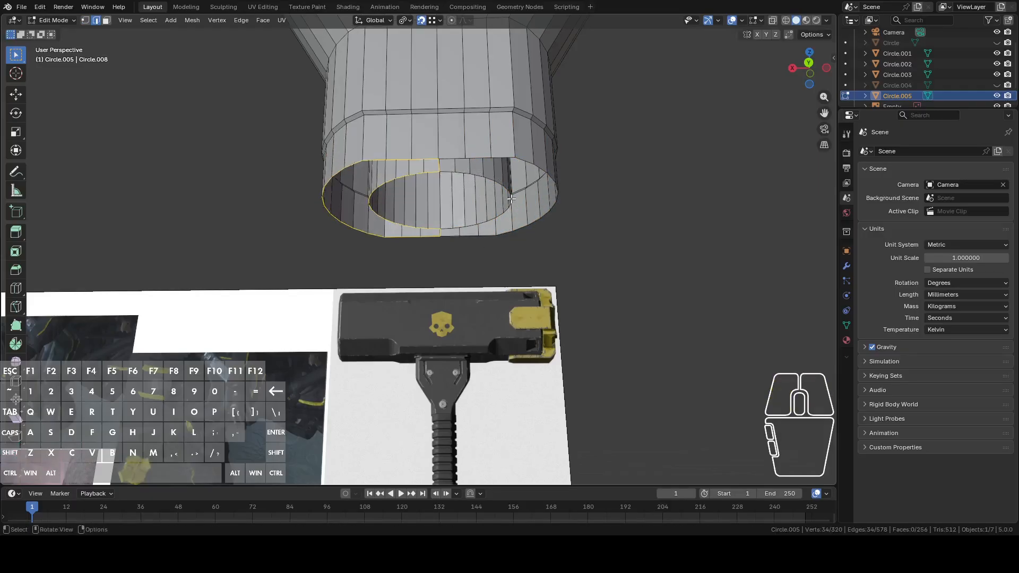
{"action": "key", "text": "f"}
{"action": "left_click", "coordinate": [492, 181], "text": "alt"}
{"action": "key", "text": "f"}
{"action": "scroll", "coordinate": [500, 180], "scroll_direction": "down", "scroll_amount": 7}
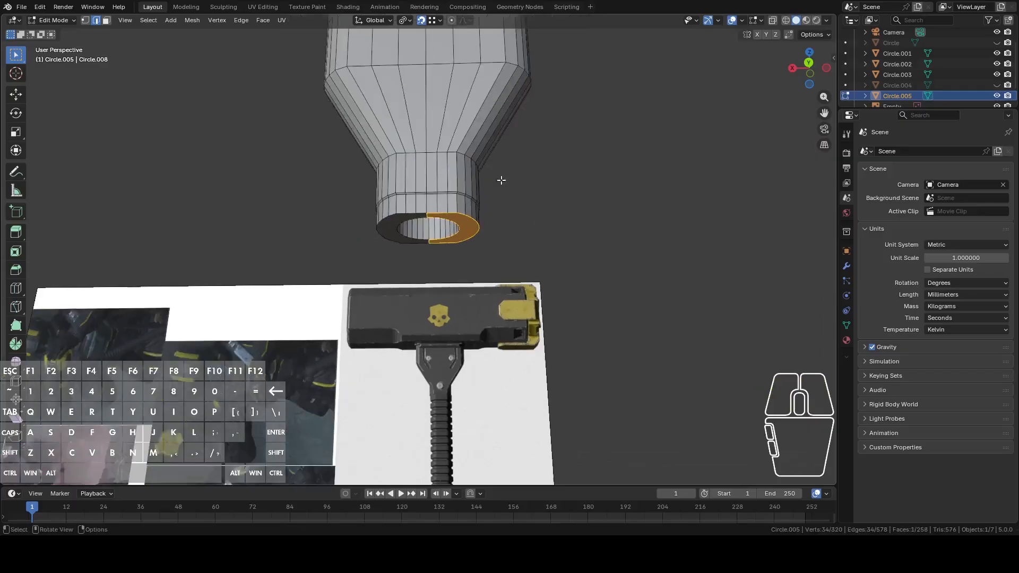
Connect two opposite vertices of the collar's top rim with an edge on one side of the inner tube
{"action": "middle_click_drag", "start_coordinate": [529, 136], "coordinate": [532, 189], "text": "shift"}
{"action": "middle_click_drag", "start_coordinate": [532, 189], "coordinate": [512, 275]}
{"action": "scroll", "coordinate": [507, 275], "scroll_direction": "up", "scroll_amount": 3}
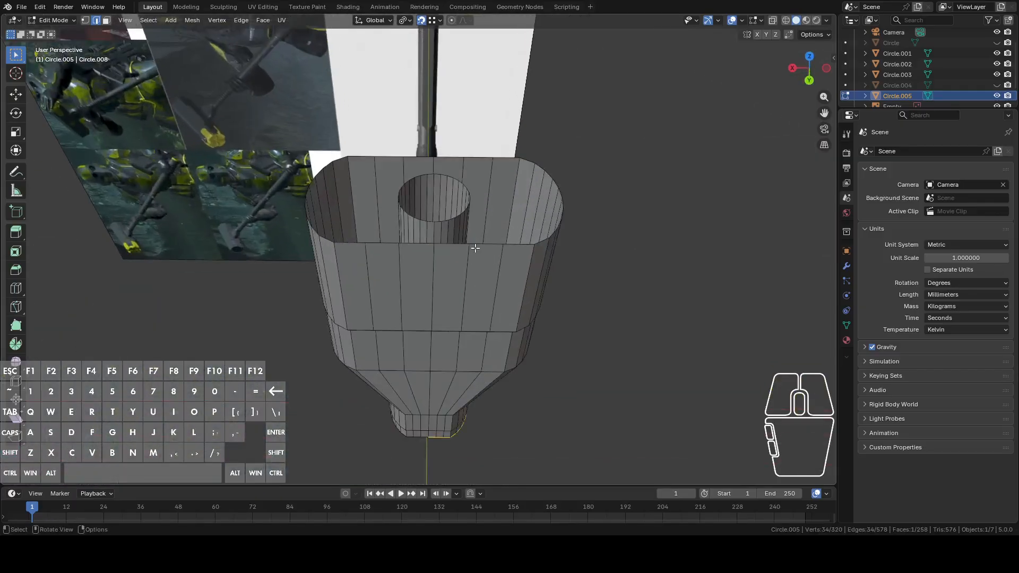
{"action": "middle_click_drag", "start_coordinate": [463, 230], "coordinate": [498, 227]}
{"action": "key", "text": "1"}
{"action": "left_click", "coordinate": [490, 211]}
{"action": "left_click", "coordinate": [484, 166], "text": "shift"}
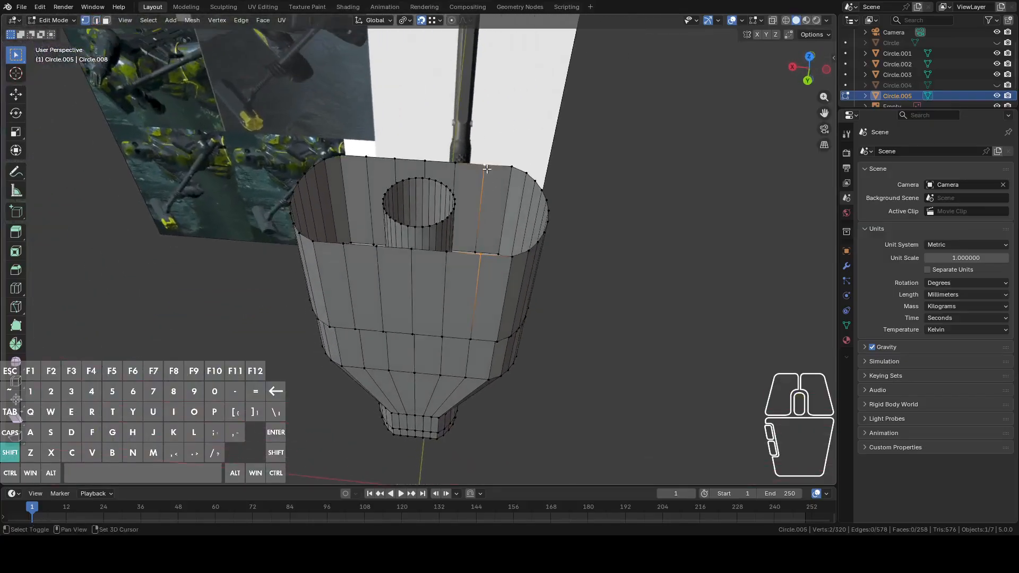
{"action": "key", "text": "f"}
Subdivide the new edge across the top opening and snap the 3D cursor to its midpoint vertex
{"action": "middle_click_drag", "start_coordinate": [484, 166], "coordinate": [382, 266]}
{"action": "left_click", "coordinate": [380, 266]}
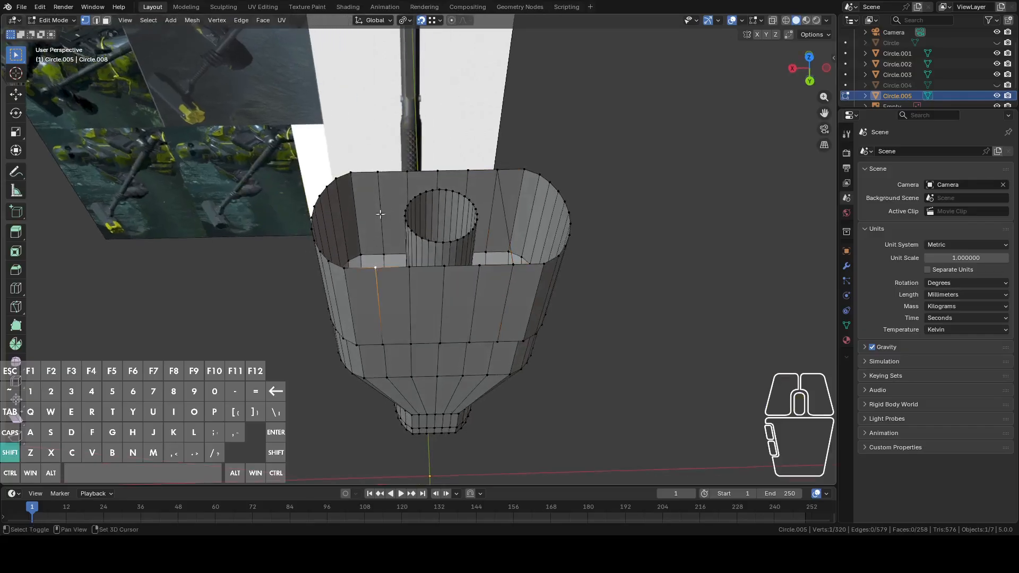
{"action": "key", "text": "2"}
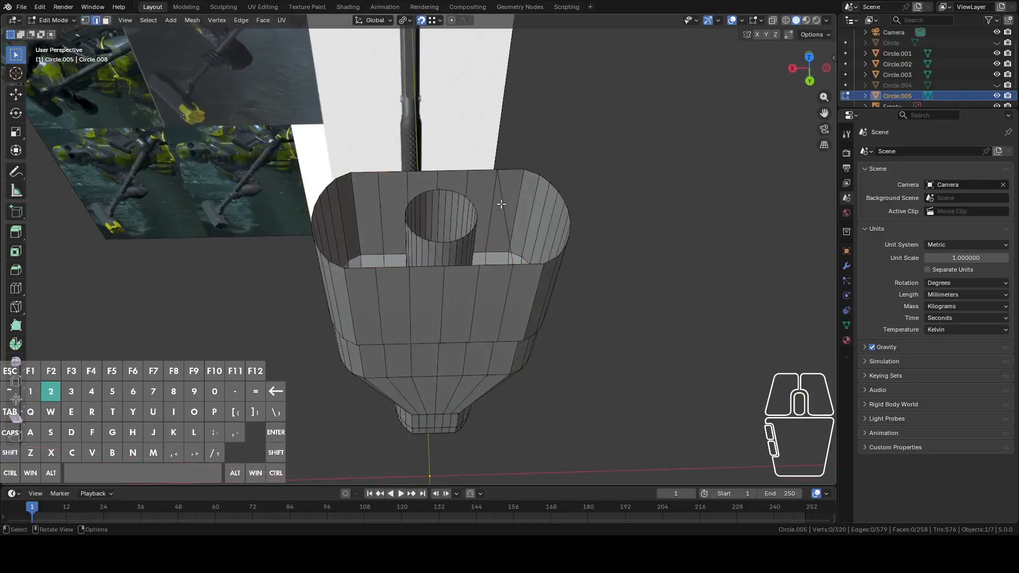
{"action": "right_click", "coordinate": [506, 205]}
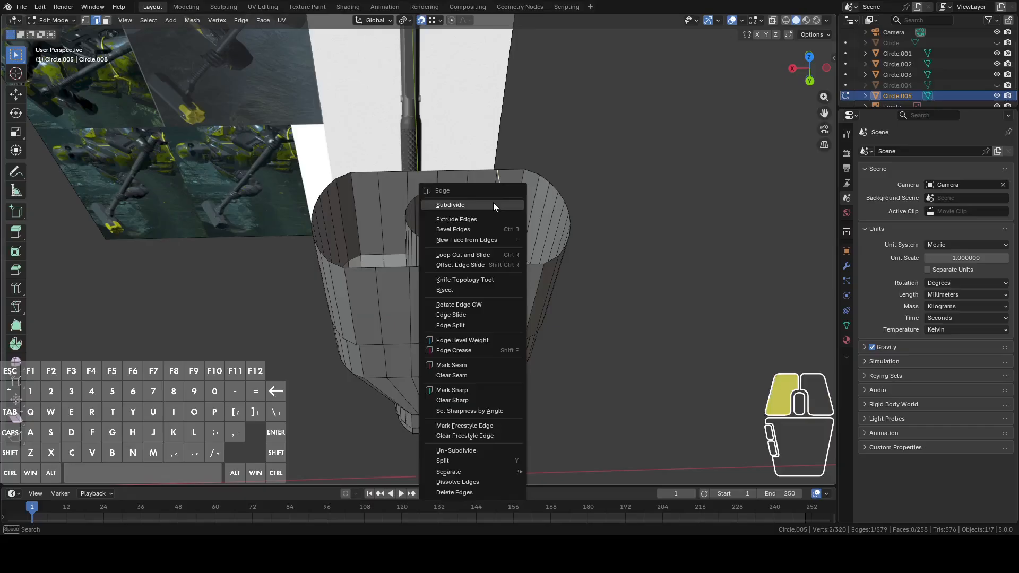
{"action": "left_click", "coordinate": [493, 203]}
{"action": "key", "text": "1"}
{"action": "left_click", "coordinate": [504, 214]}
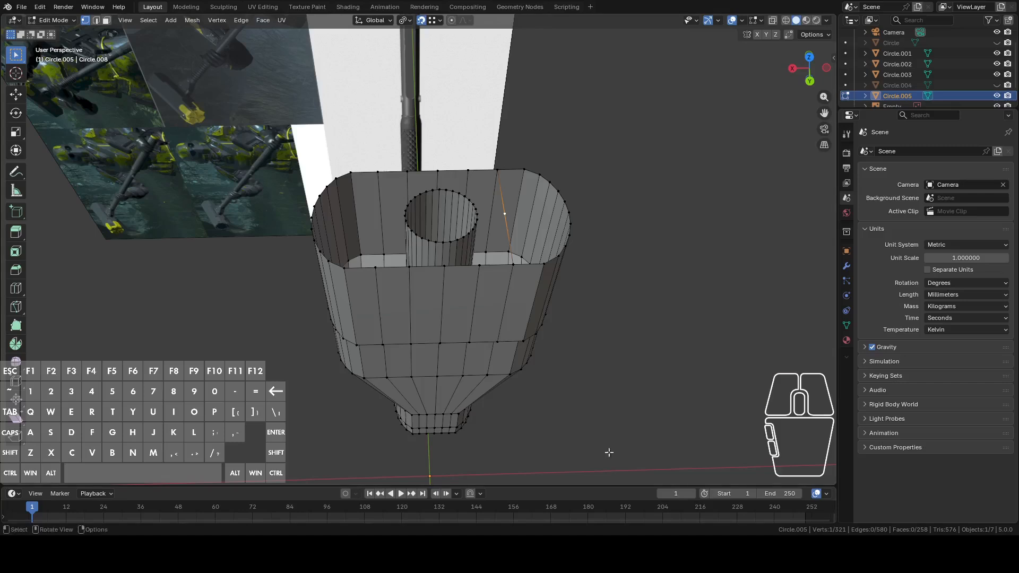
{"action": "key", "text": "F3"}
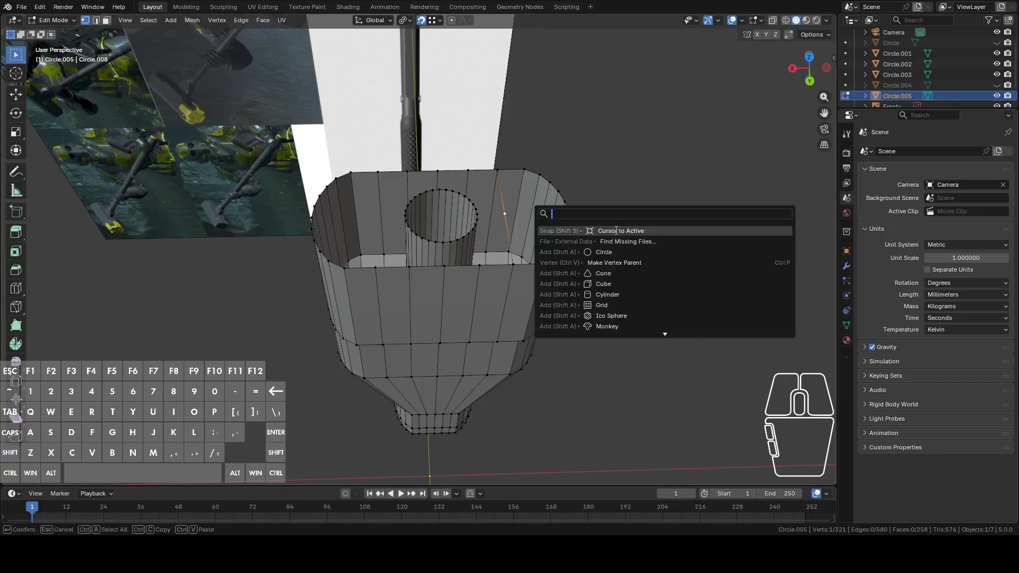
{"action": "left_click", "coordinate": [616, 230]}
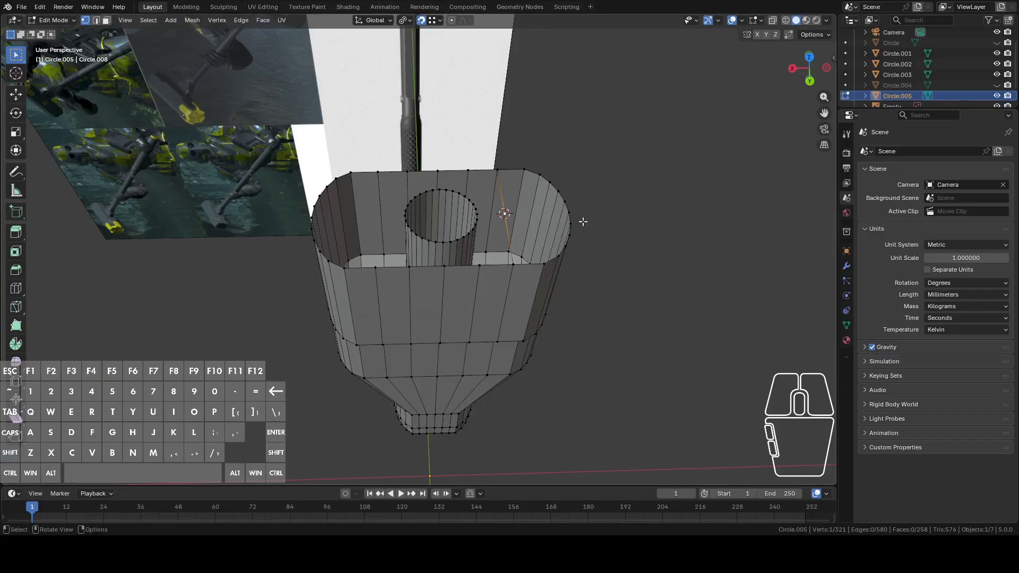
Add a circle with 32 vertices at the 3D cursor and reduce its radius so it fits well clear of the inner tube
{"action": "key", "text": "shift+a"}
{"action": "left_click", "coordinate": [581, 227]}
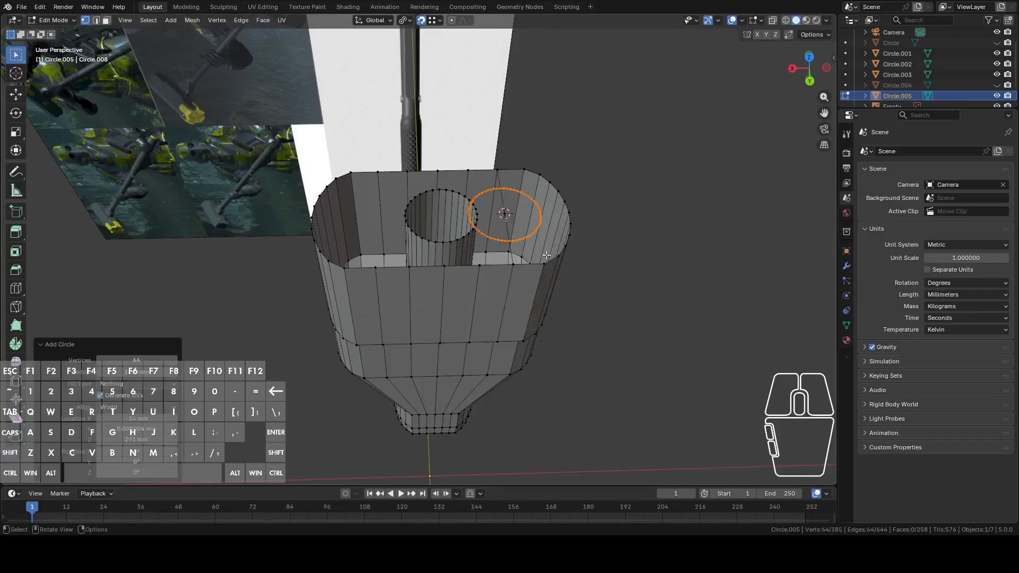
{"action": "left_click", "coordinate": [158, 356]}
{"action": "type", "text": "3"}
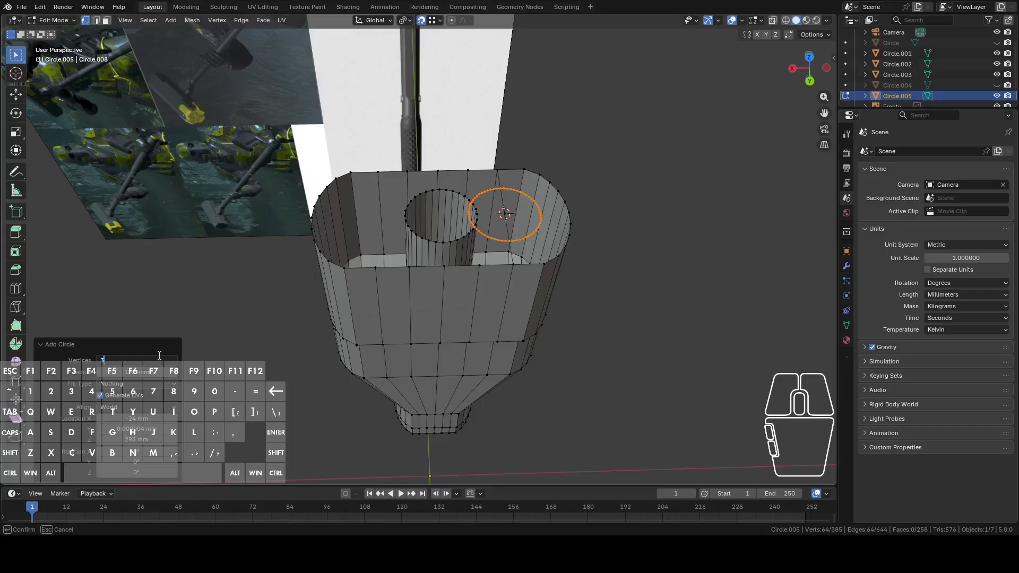
{"action": "type", "text": "2"}
{"action": "key", "text": "Return"}
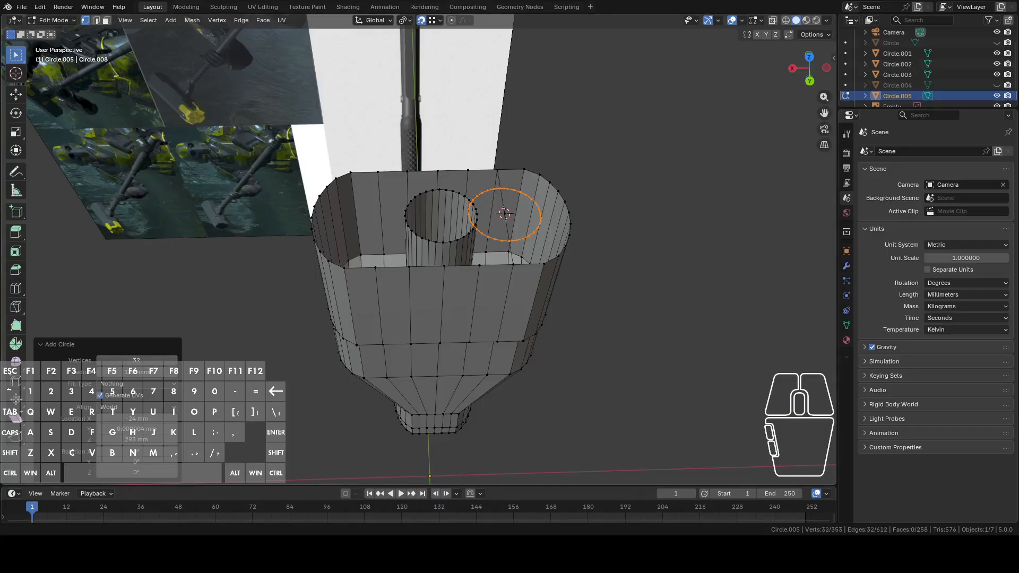
{"action": "left_click", "coordinate": [158, 371]}
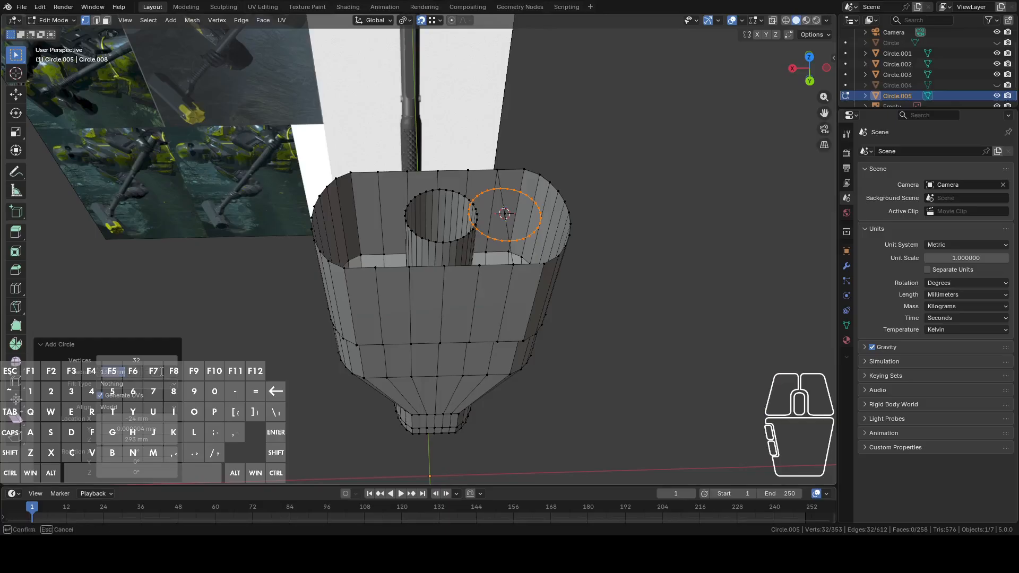
{"action": "key", "text": "Return"}
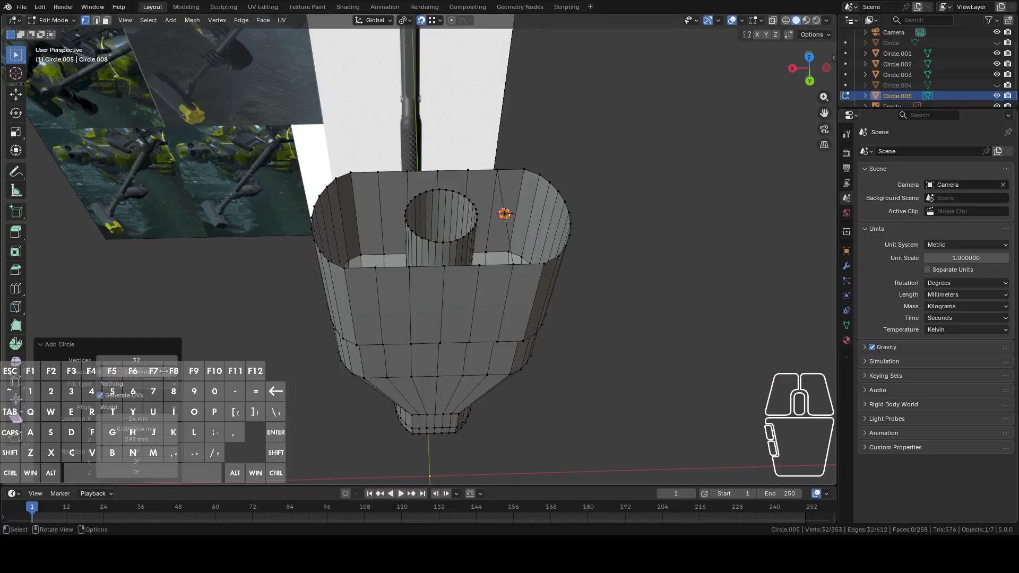
Connect the matching opposite top-rim vertices on the other side of the inner tube with an edge and subdivide it
{"action": "scroll", "coordinate": [518, 254], "scroll_direction": "up", "scroll_amount": 6}
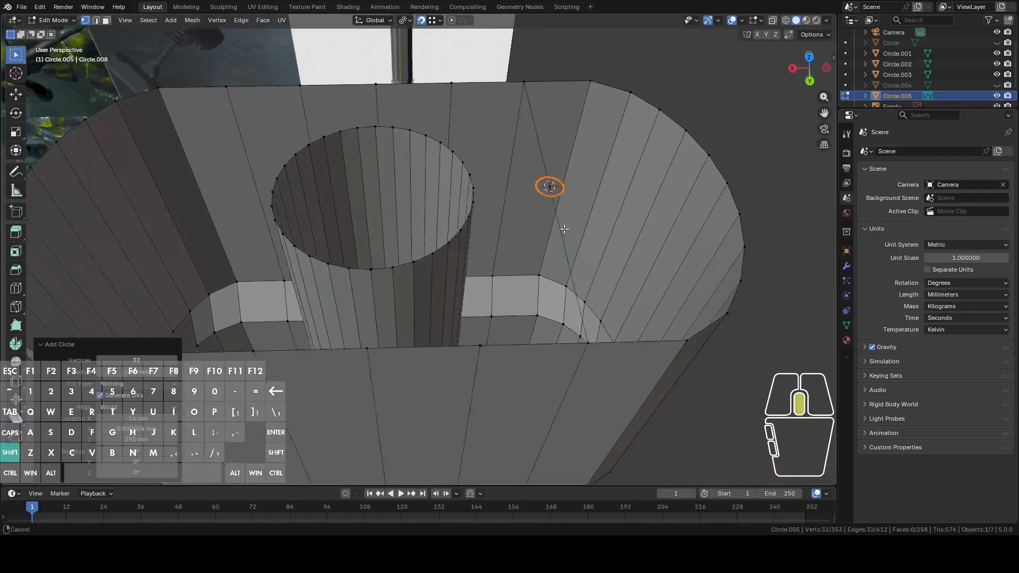
{"action": "scroll", "coordinate": [567, 237], "scroll_direction": "down", "scroll_amount": 4}
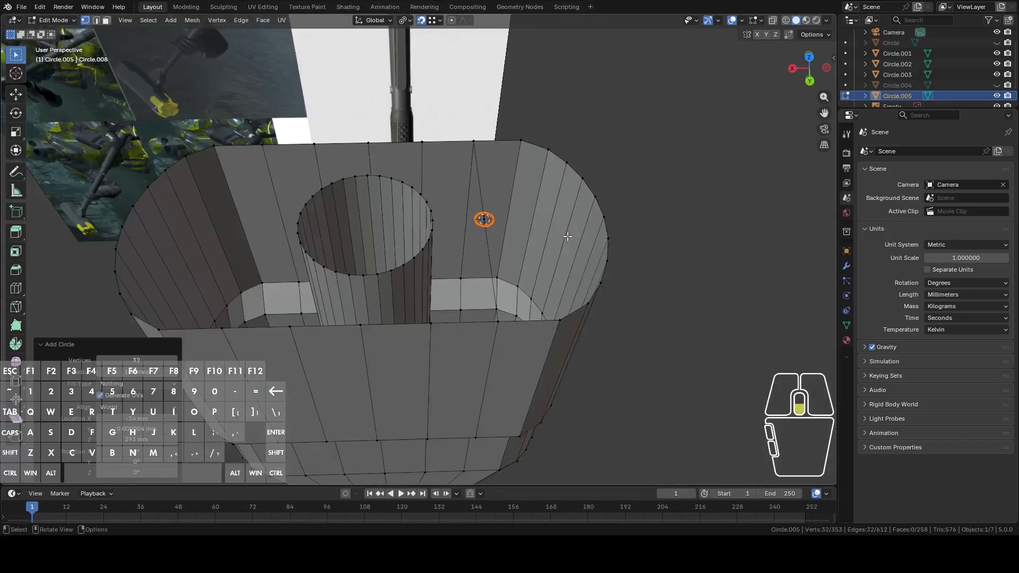
{"action": "middle_click_drag", "start_coordinate": [262, 149], "coordinate": [366, 159], "text": "shift"}
{"action": "left_click", "coordinate": [356, 319]}
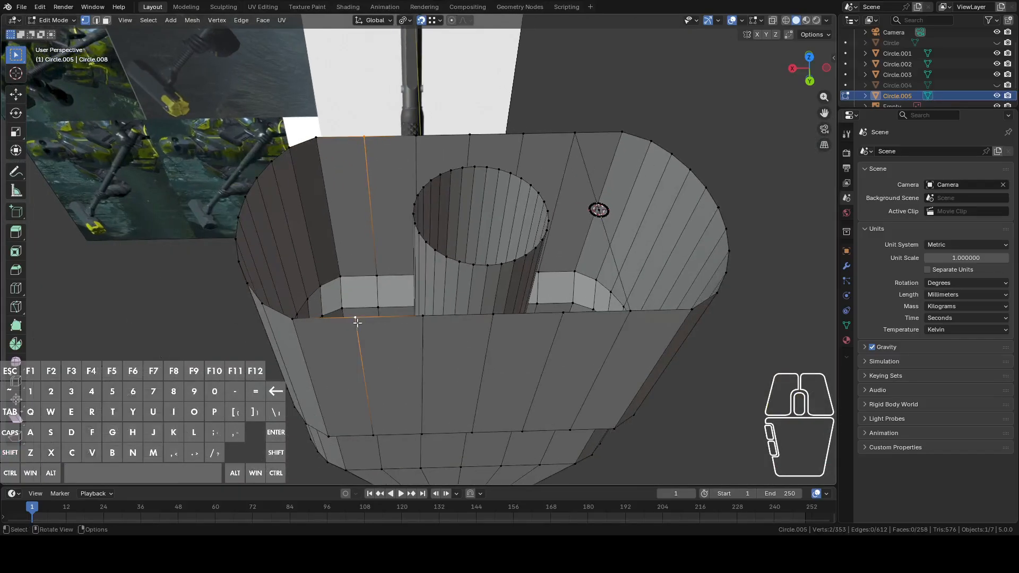
{"action": "right_click", "coordinate": [366, 245]}
{"action": "left_click", "coordinate": [346, 234]}
Set the snap base to Median and duplicate the small circle onto the midpoint vertex on the other side of the tube
{"action": "left_click", "coordinate": [603, 206], "text": "alt"}
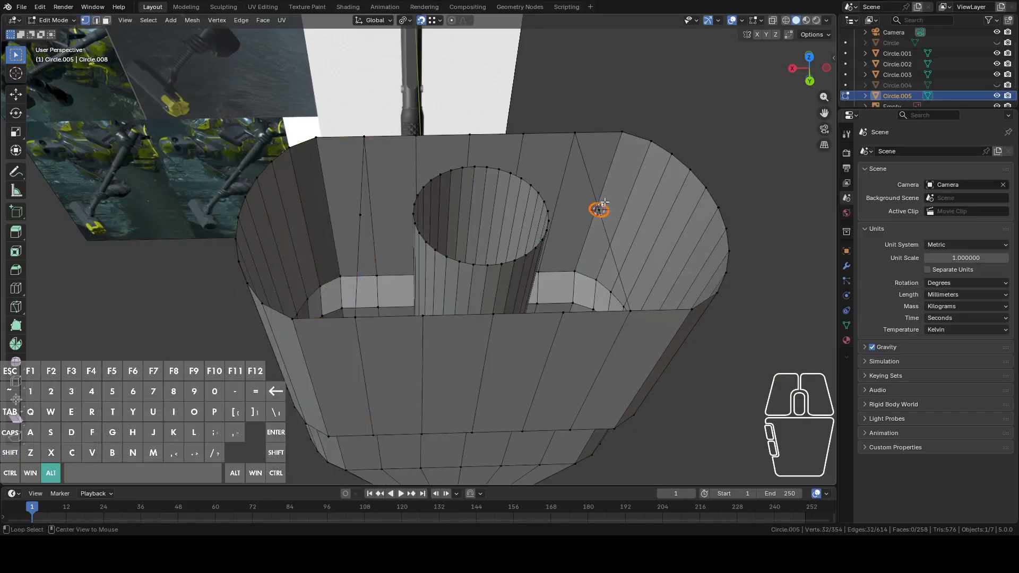
{"action": "left_click", "coordinate": [437, 22]}
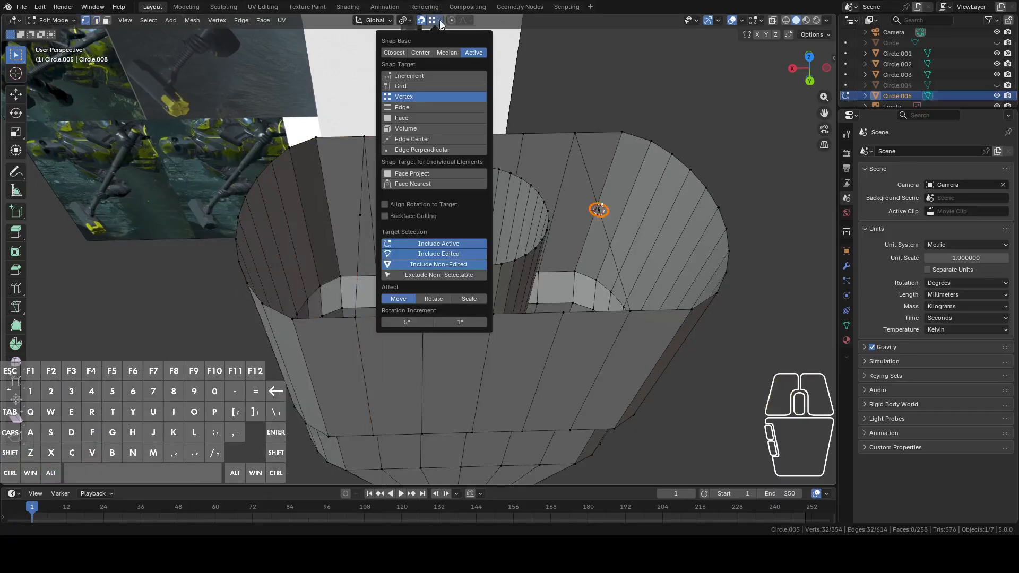
{"action": "left_click", "coordinate": [448, 53]}
{"action": "key", "text": "shift+d"}
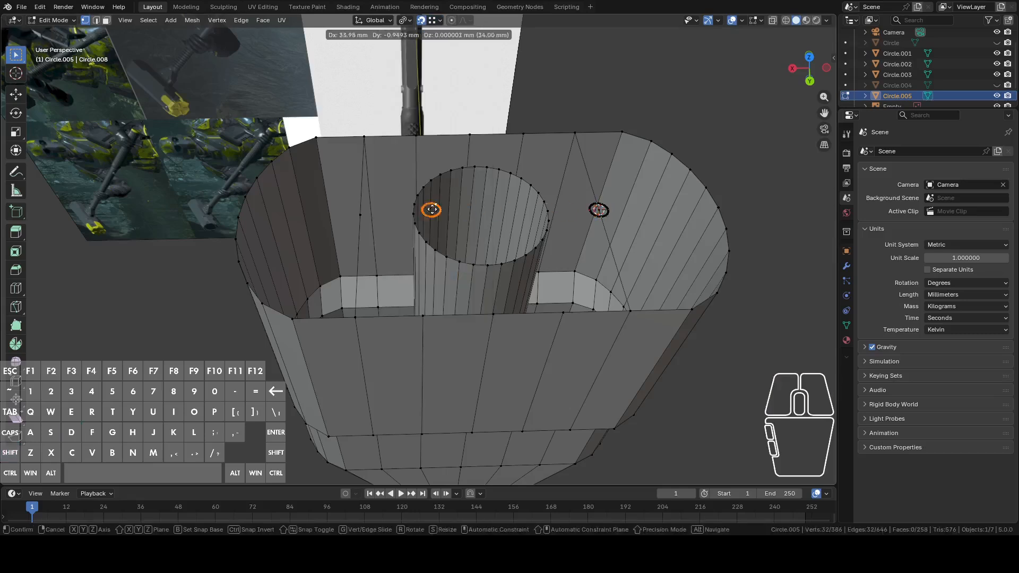
{"action": "left_click", "coordinate": [440, 228]}
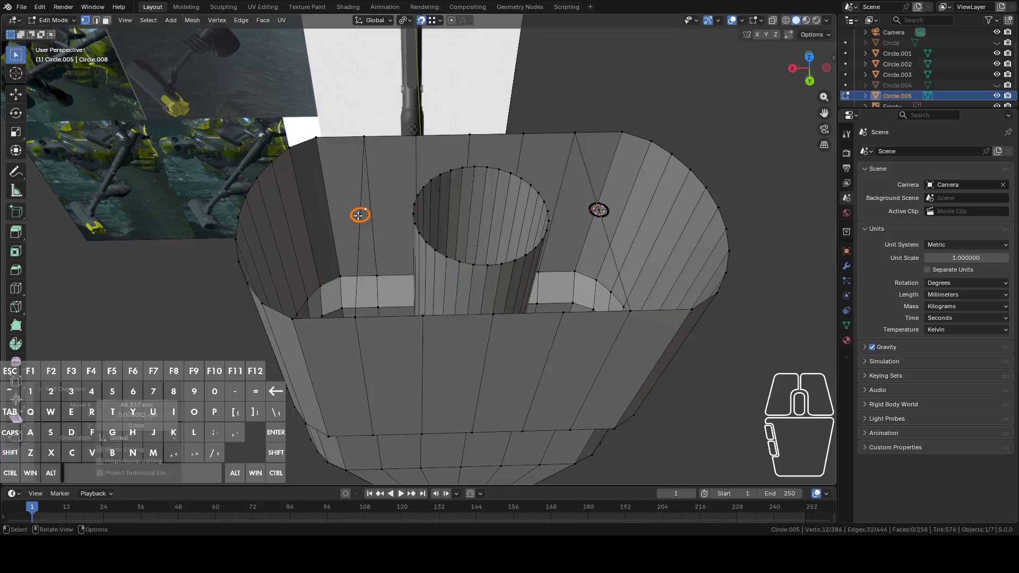
Delete the midpoint vertices of both helper edges across the top opening, leaving only the two small circles
{"action": "left_click", "coordinate": [359, 215]}
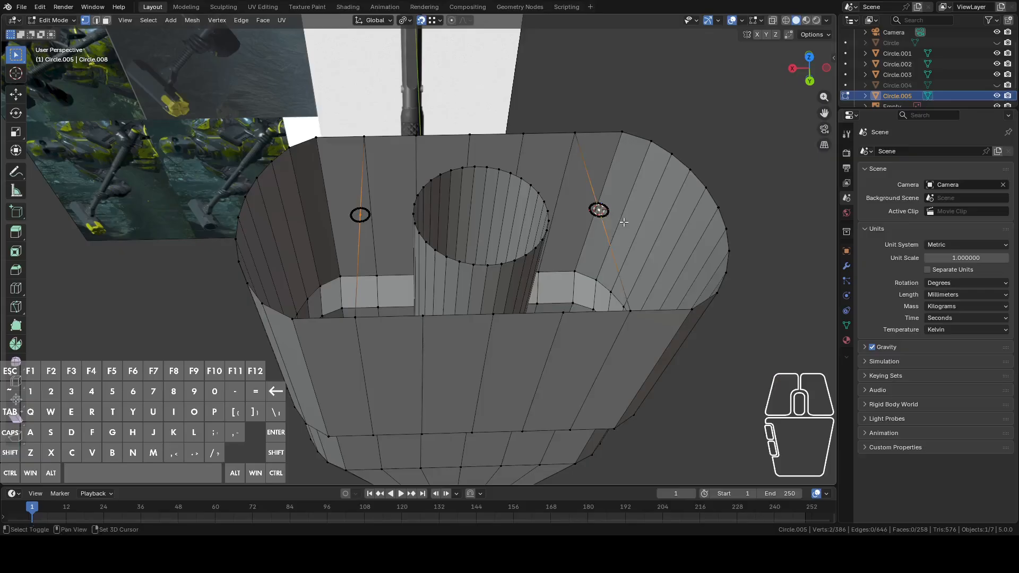
{"action": "right_click", "coordinate": [624, 223]}
{"action": "left_click", "coordinate": [581, 457]}
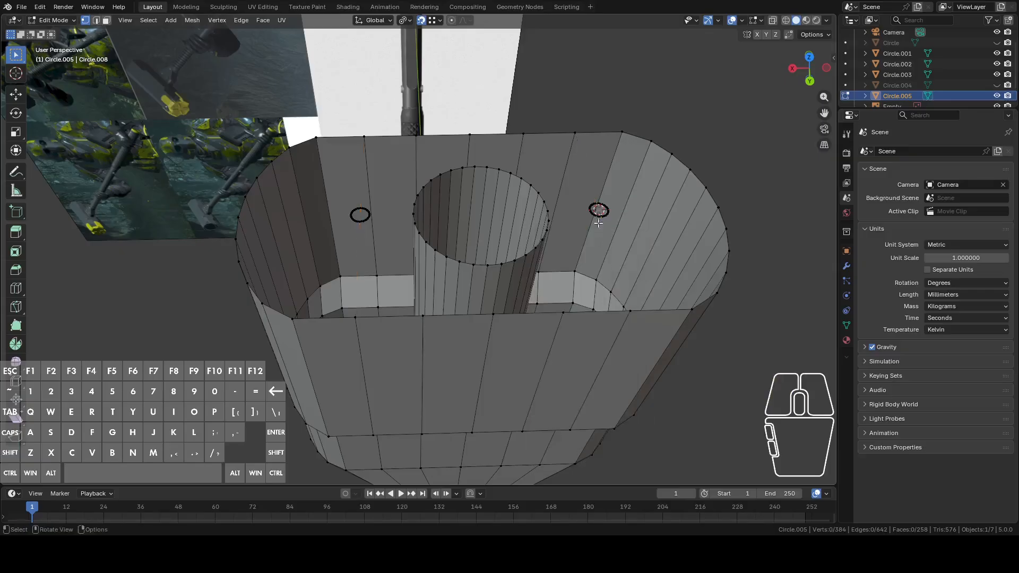
Turn on X-ray and extrude both small circles downward into the collar to form thin tubes
{"action": "left_click", "coordinate": [598, 219], "text": "alt"}
{"action": "left_click", "coordinate": [366, 222], "text": "alt+shift"}
{"action": "middle_click_drag", "start_coordinate": [376, 230], "coordinate": [716, 155]}
{"action": "left_click", "coordinate": [772, 20]}
{"action": "scroll", "coordinate": [740, 163], "scroll_direction": "down", "scroll_amount": 4}
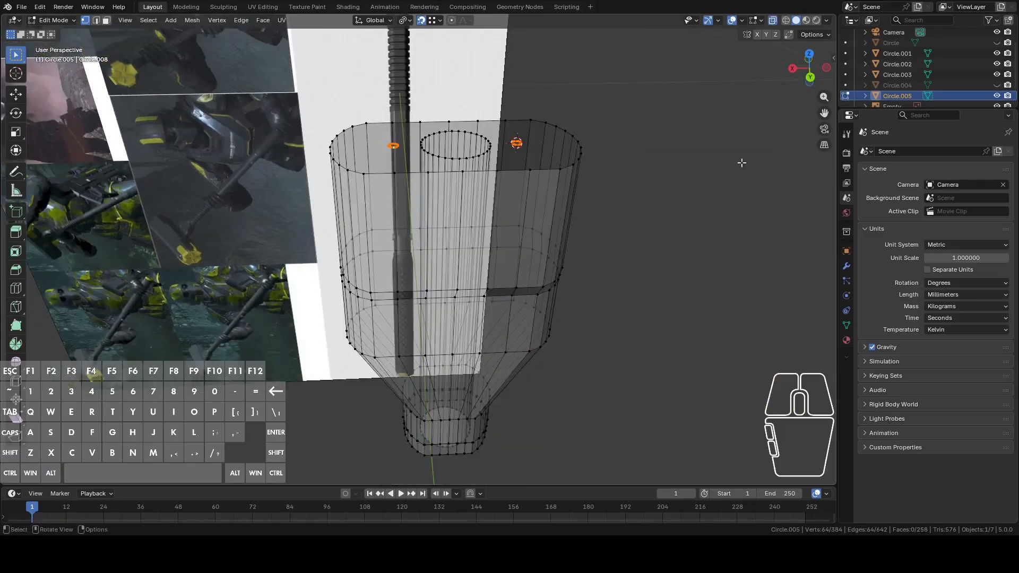
{"action": "key", "text": "e"}
{"action": "left_click", "coordinate": [723, 325]}
Lower the bottom ends of both thin tubes by about a further 27.4 mm along Z
{"action": "middle_click_drag", "start_coordinate": [724, 326], "coordinate": [687, 236]}
{"action": "key", "text": "g"}
{"action": "key", "text": "z"}
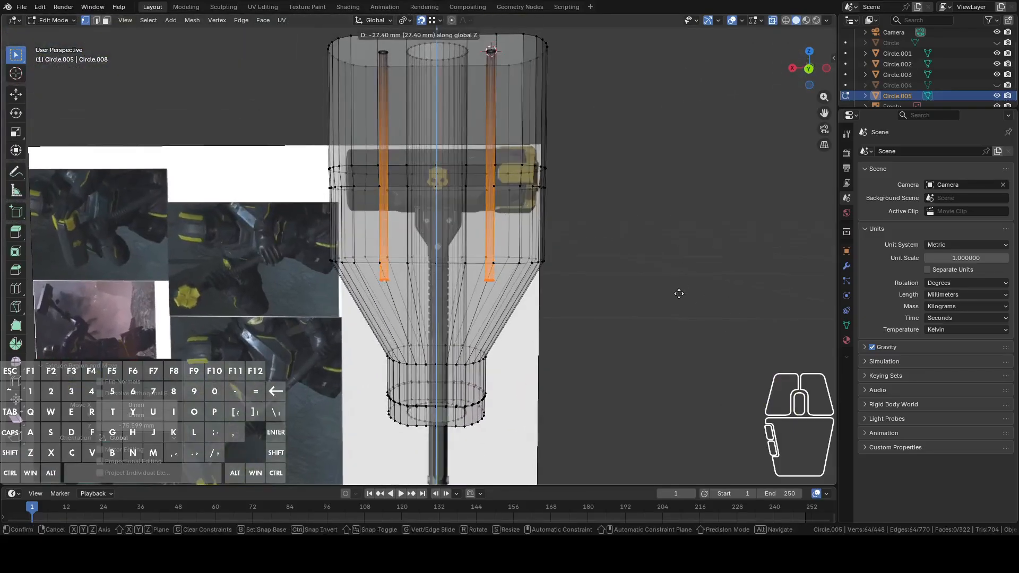
{"action": "left_click", "coordinate": [679, 294]}
Fill the open bottom loop of each thin tube with a cap face
{"action": "scroll", "coordinate": [677, 291], "scroll_direction": "up", "scroll_amount": 6}
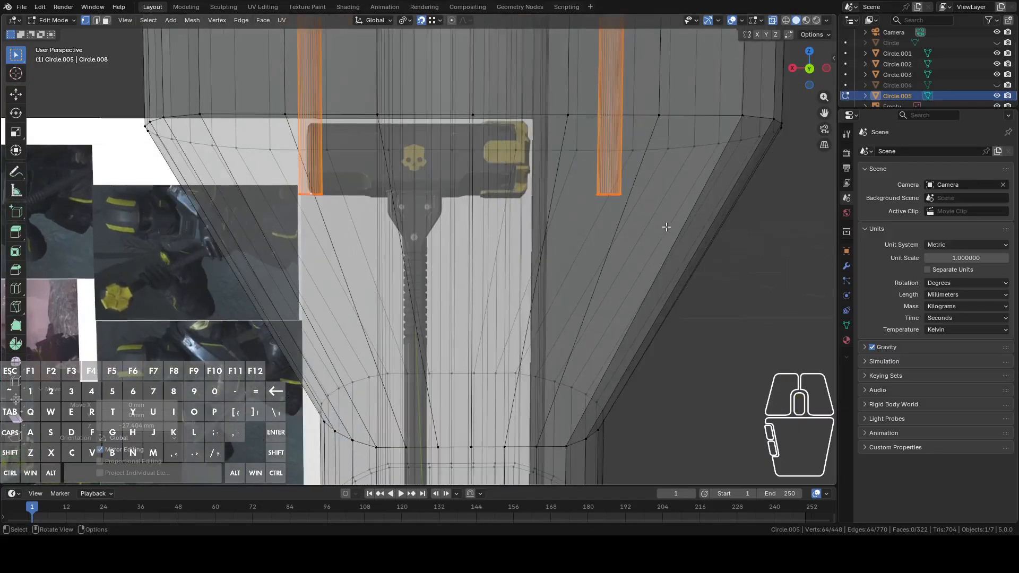
{"action": "key", "text": "alt+a"}
{"action": "left_click", "coordinate": [308, 200], "text": "alt"}
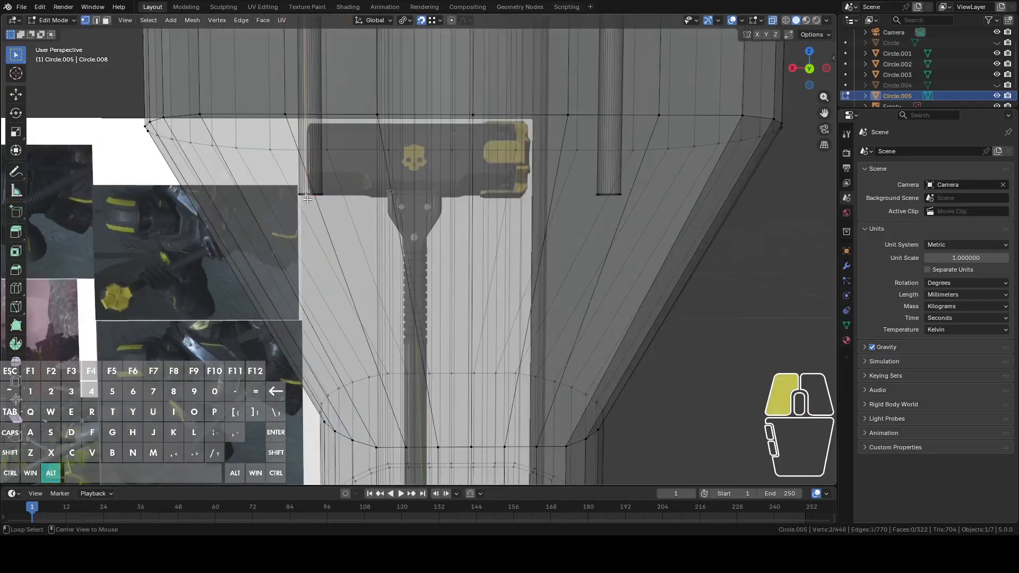
{"action": "left_click", "coordinate": [604, 202], "text": "alt"}
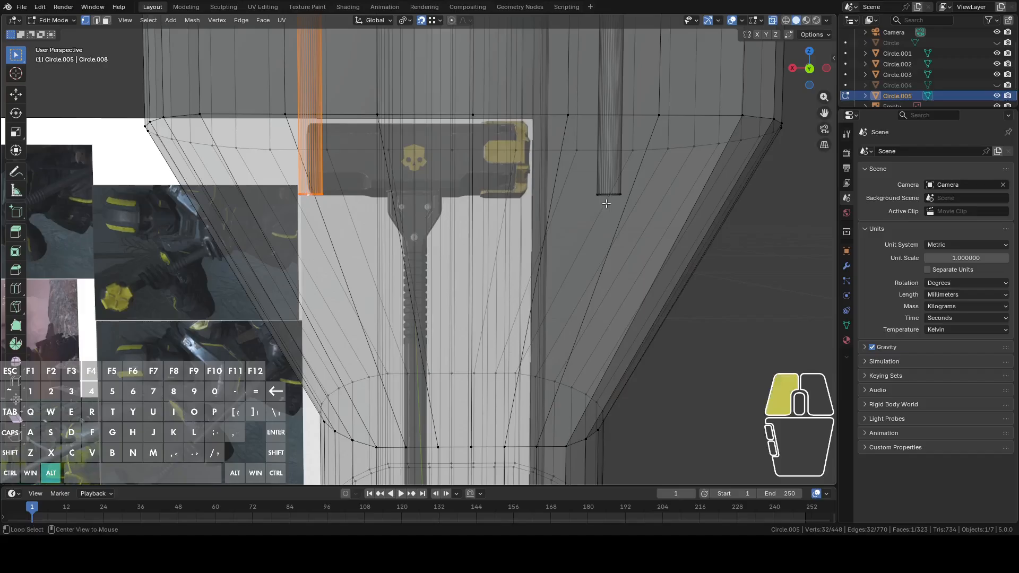
{"action": "left_click", "coordinate": [604, 199], "text": "alt"}
{"action": "middle_click_drag", "start_coordinate": [604, 199], "coordinate": [600, 173]}
Poke the bottom cap faces of both thin tubes to give each a centre vertex
{"action": "key", "text": "3"}
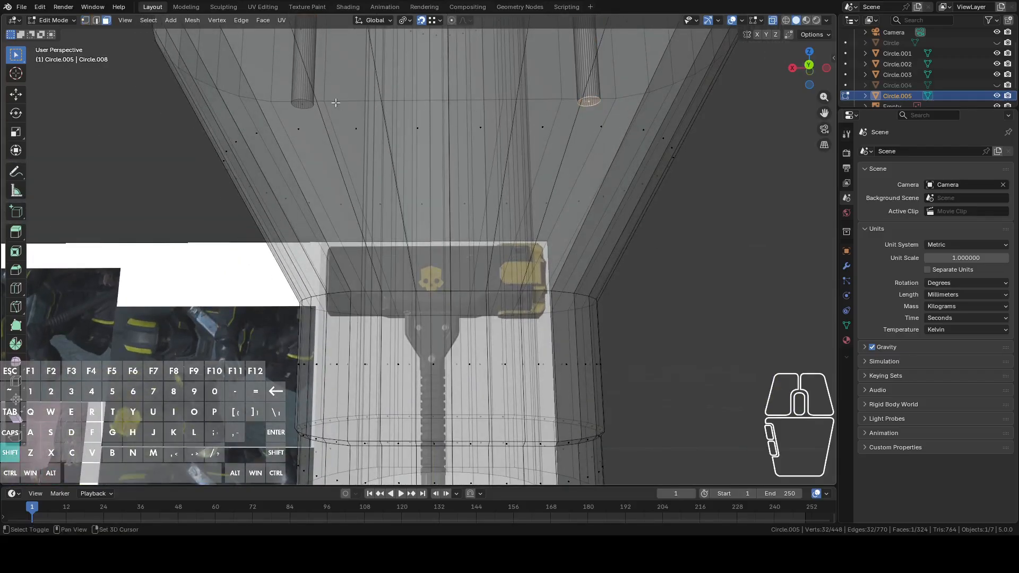
{"action": "left_click", "coordinate": [302, 103], "text": "shift"}
{"action": "key", "text": "ctrl+f"}
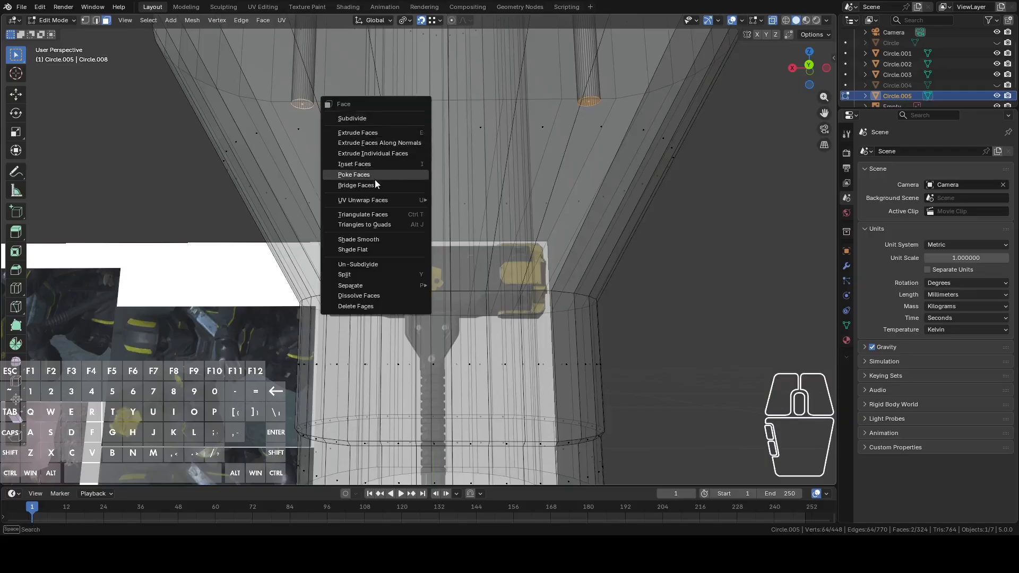
{"action": "left_click", "coordinate": [354, 175]}
Pull the centre vertices of both thin tubes' bottom caps down about 1.85 mm along Z into pointed tips
{"action": "key", "text": "1"}
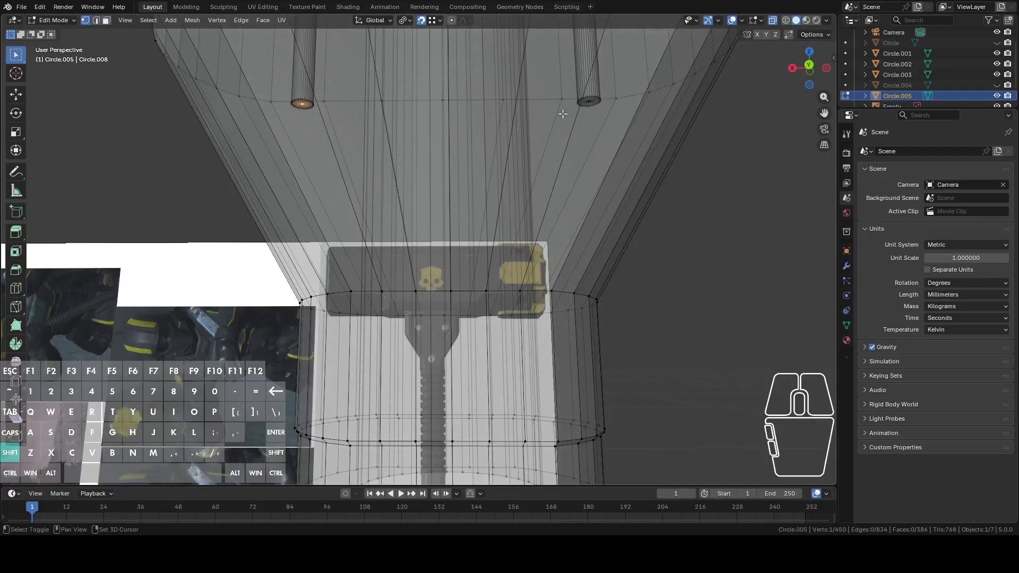
{"action": "key", "text": "g"}
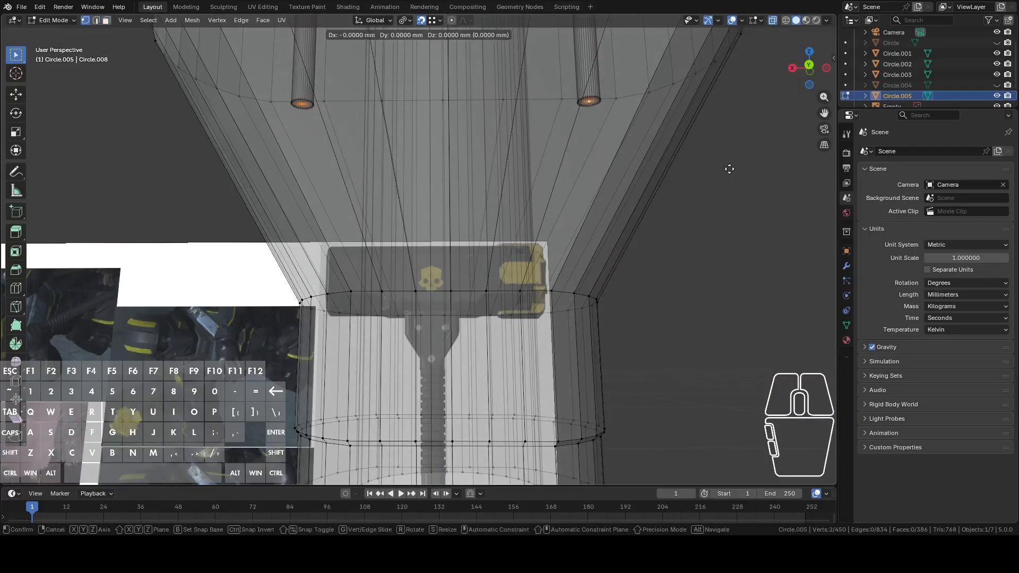
{"action": "key", "text": "z"}
{"action": "left_click", "coordinate": [730, 191]}
In back view, lower both pointed tube tips by about a further 0.63 mm along Z
{"action": "middle_click_drag", "start_coordinate": [698, 193], "coordinate": [614, 203]}
{"action": "left_click", "coordinate": [809, 75]}
{"action": "scroll", "coordinate": [643, 191], "scroll_direction": "up", "scroll_amount": 3}
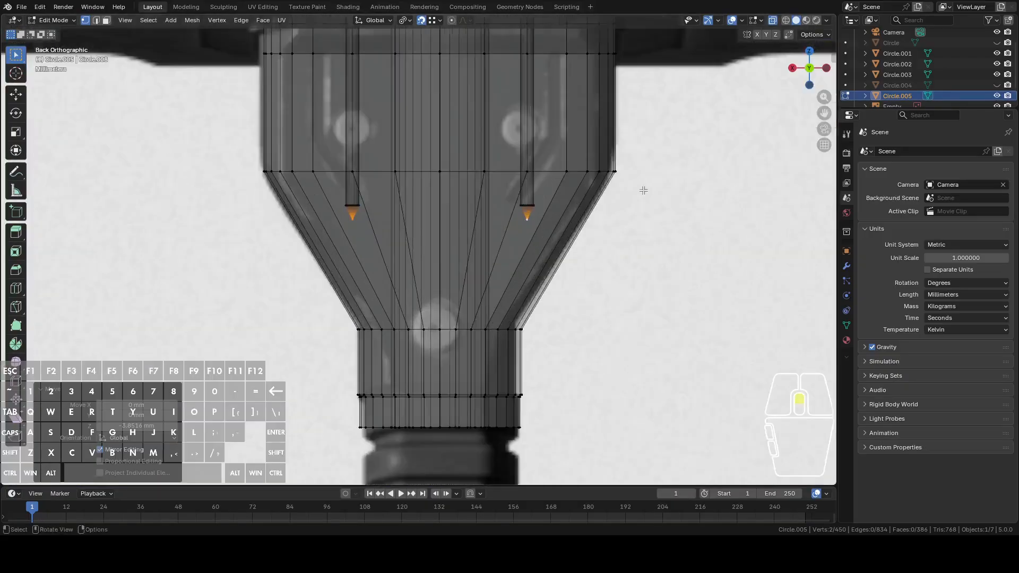
{"action": "scroll", "coordinate": [643, 190], "scroll_direction": "up", "scroll_amount": 2}
{"action": "key", "text": "g"}
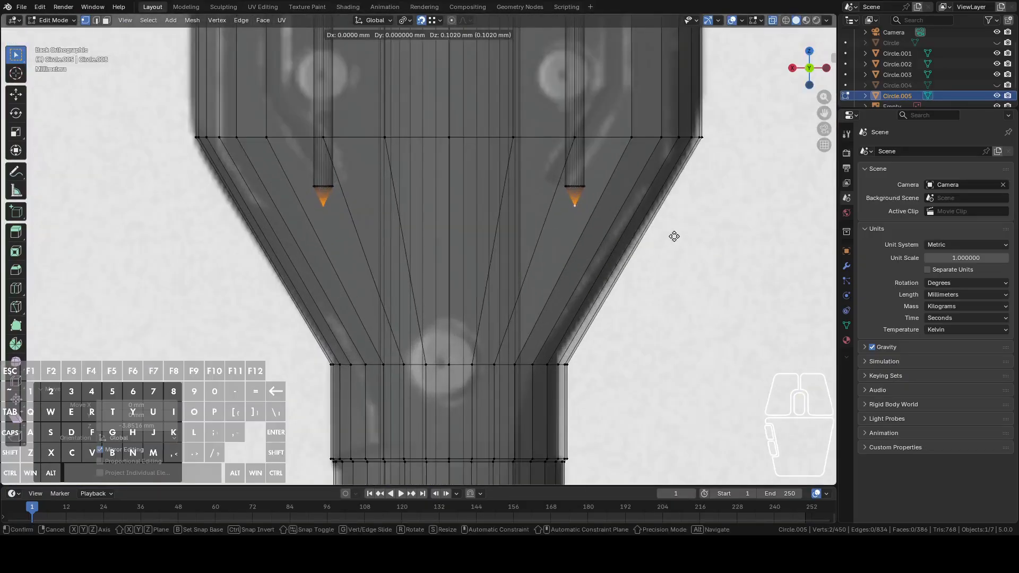
{"action": "key", "text": "z"}
{"action": "left_click", "coordinate": [668, 239]}
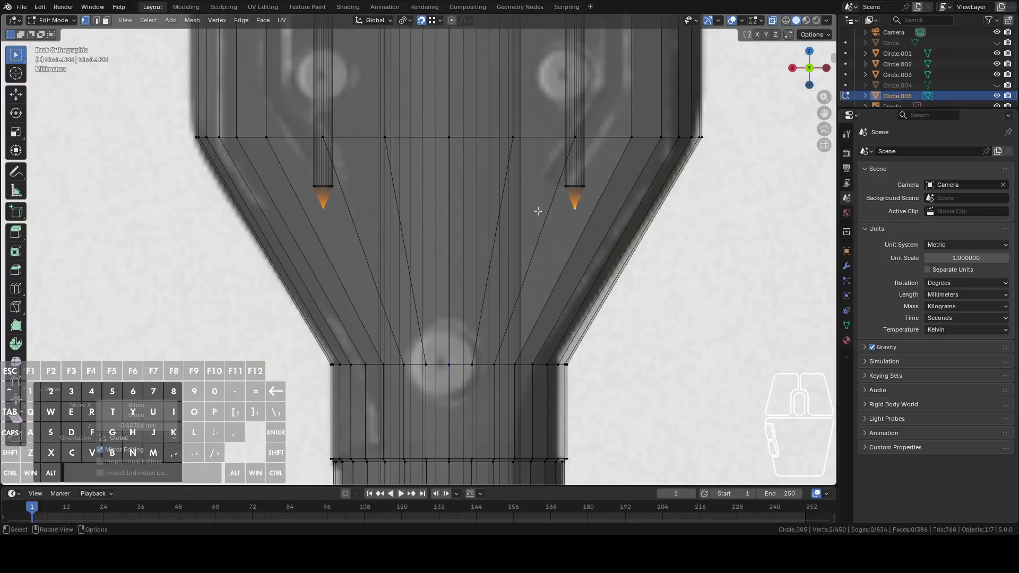
Check the collar in Object Mode, return to Edit Mode and turn off X-ray
{"action": "scroll", "coordinate": [536, 212], "scroll_direction": "down", "scroll_amount": 6}
{"action": "middle_click_drag", "start_coordinate": [460, 109], "coordinate": [511, 163]}
{"action": "key", "text": "Tab"}
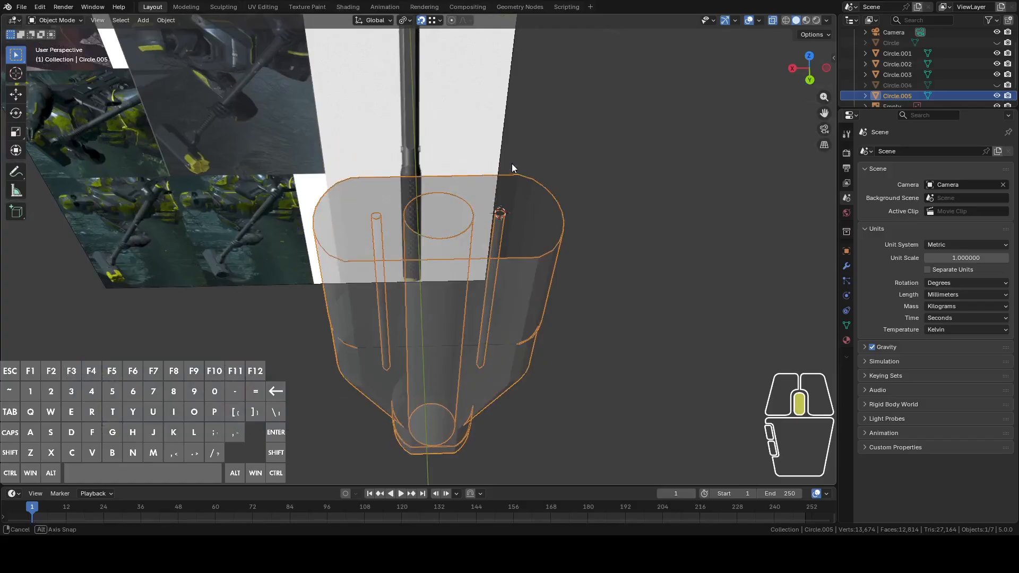
{"action": "middle_click_drag", "start_coordinate": [531, 199], "coordinate": [376, 233]}
{"action": "key", "text": "Tab"}
{"action": "middle_click_drag", "start_coordinate": [444, 210], "coordinate": [593, 140]}
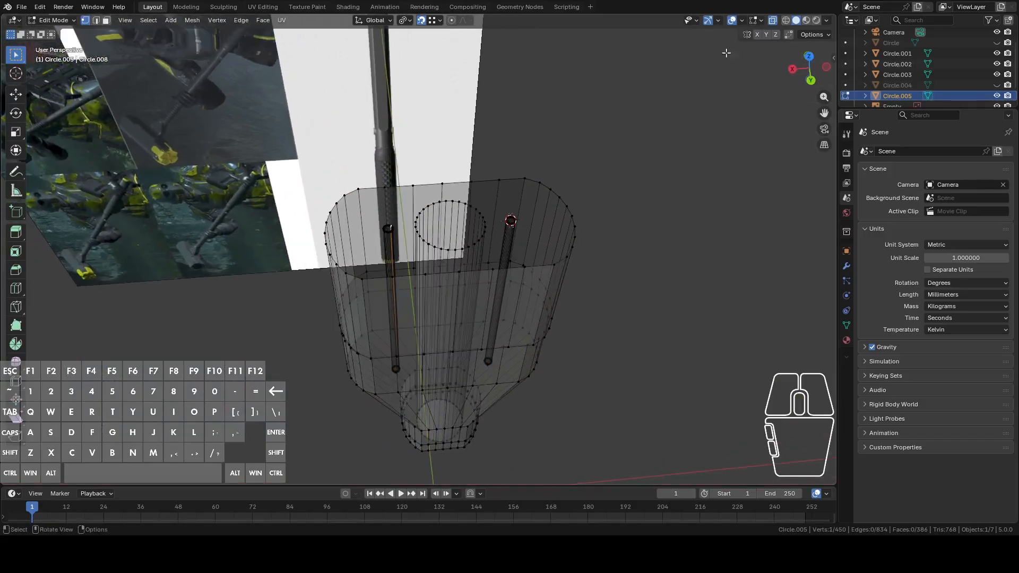
{"action": "left_click", "coordinate": [773, 23]}
{"action": "scroll", "coordinate": [395, 152], "scroll_direction": "up", "scroll_amount": 5}
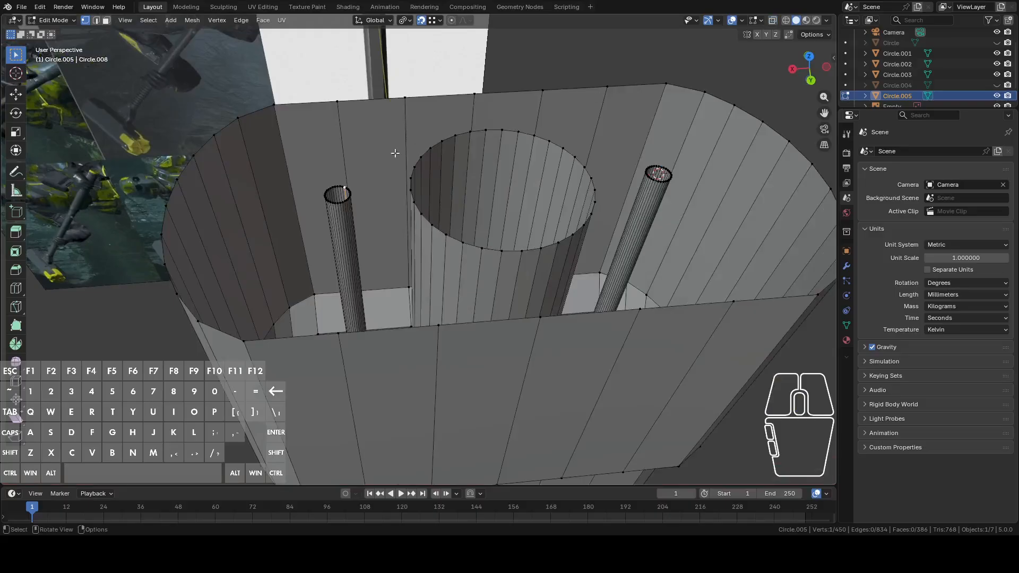
Try to connect the first thin tube and the central tube to the straight side of the outer rim with edges
{"action": "left_click", "coordinate": [339, 180]}
{"action": "middle_click_drag", "start_coordinate": [346, 162], "coordinate": [377, 144]}
{"action": "left_click", "coordinate": [391, 114], "text": "shift"}
{"action": "key", "text": "f"}
{"action": "middle_click_drag", "start_coordinate": [667, 166], "coordinate": [647, 170]}
{"action": "left_click", "coordinate": [500, 150]}
{"action": "left_click", "coordinate": [494, 118], "text": "shift"}
{"action": "middle_click_drag", "start_coordinate": [579, 132], "coordinate": [574, 150]}
{"action": "key", "text": "ctrl+z"}
{"action": "key", "text": "ctrl+z"}
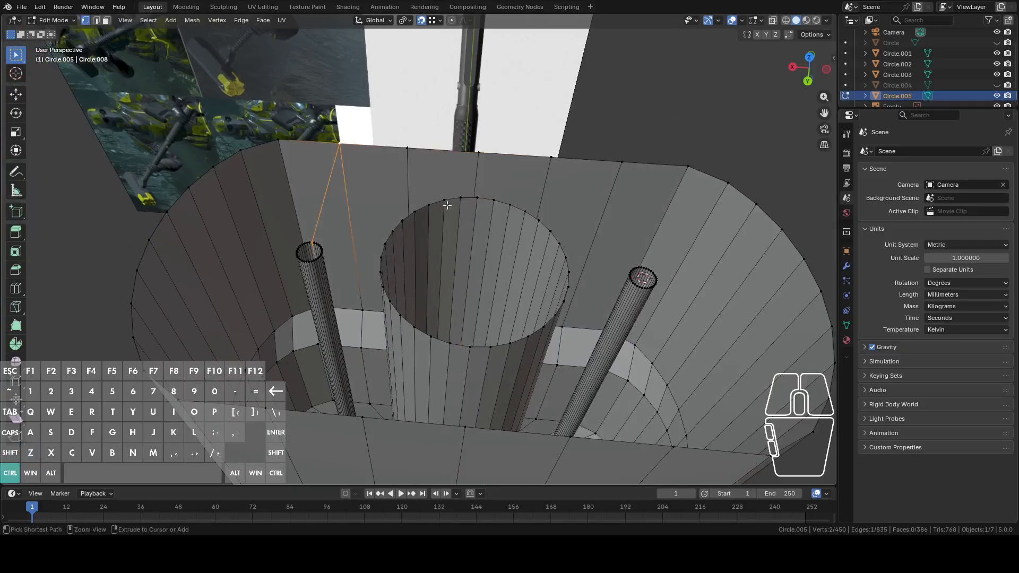
Connect the first thin tube's top rim to the rounded end of the outer rim and to the central tube's rim with edges
{"action": "left_click", "coordinate": [296, 250]}
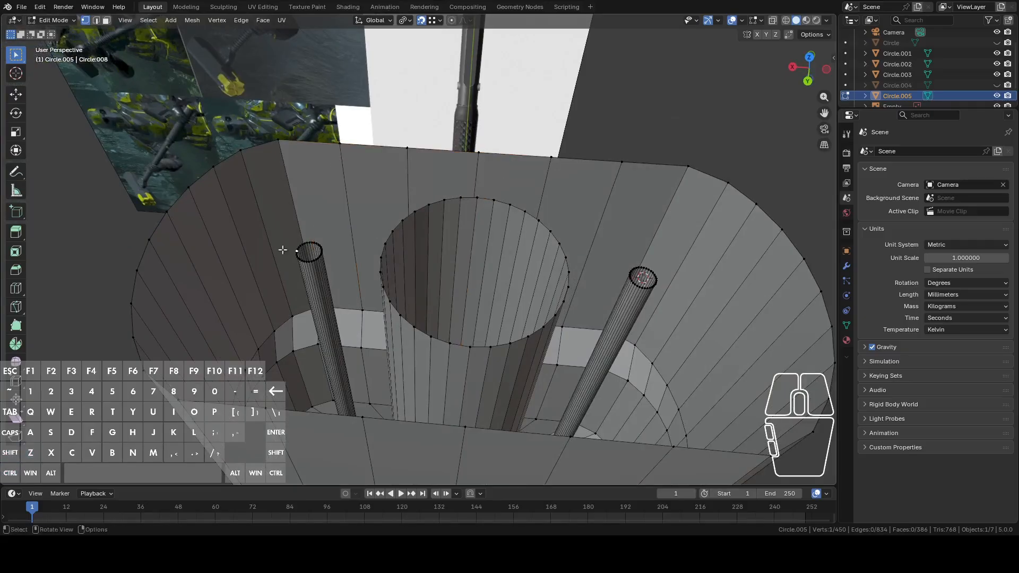
{"action": "left_click", "coordinate": [150, 240], "text": "shift"}
{"action": "key", "text": "f"}
{"action": "left_click", "coordinate": [321, 254]}
{"action": "middle_click_drag", "start_coordinate": [329, 253], "coordinate": [478, 266]}
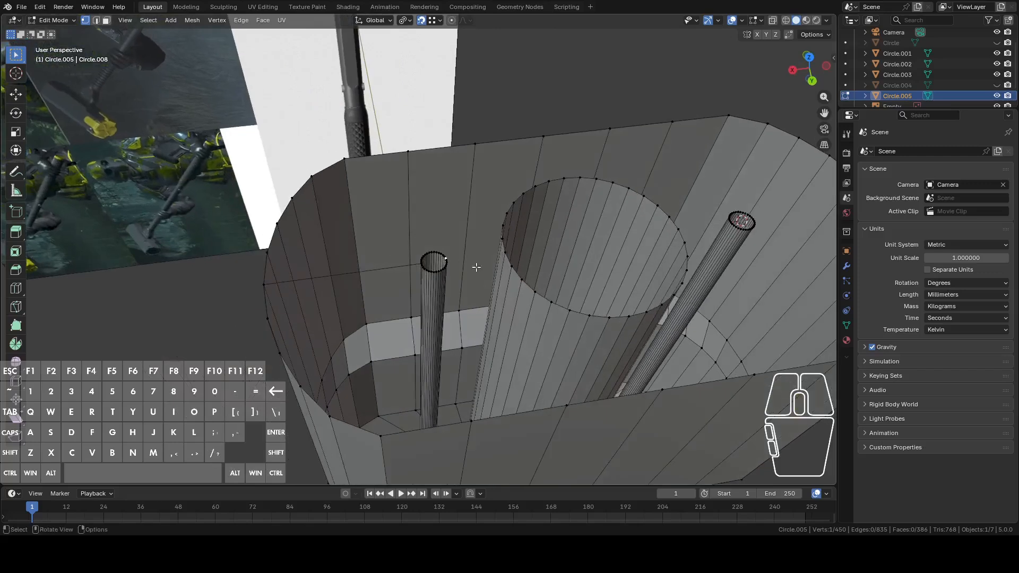
{"action": "left_click", "coordinate": [504, 252], "text": "shift"}
{"action": "key", "text": "f"}
Connect the second thin tube's top rim to the central tube's rim and to the opposite rounded end of the outer rim
{"action": "left_click", "coordinate": [678, 229]}
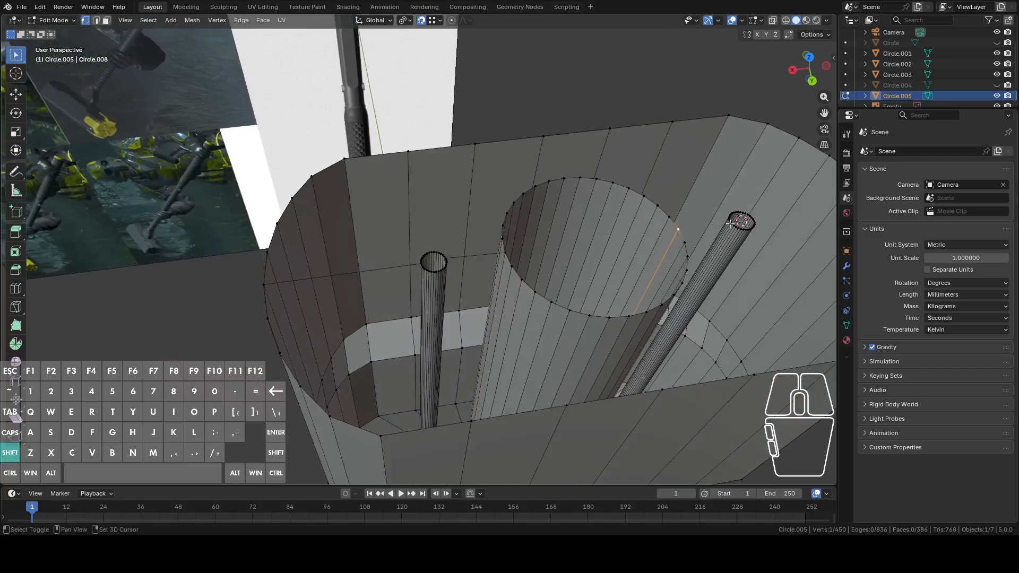
{"action": "key", "text": "f"}
{"action": "left_click", "coordinate": [754, 219]}
{"action": "middle_click_drag", "start_coordinate": [753, 219], "coordinate": [672, 210]}
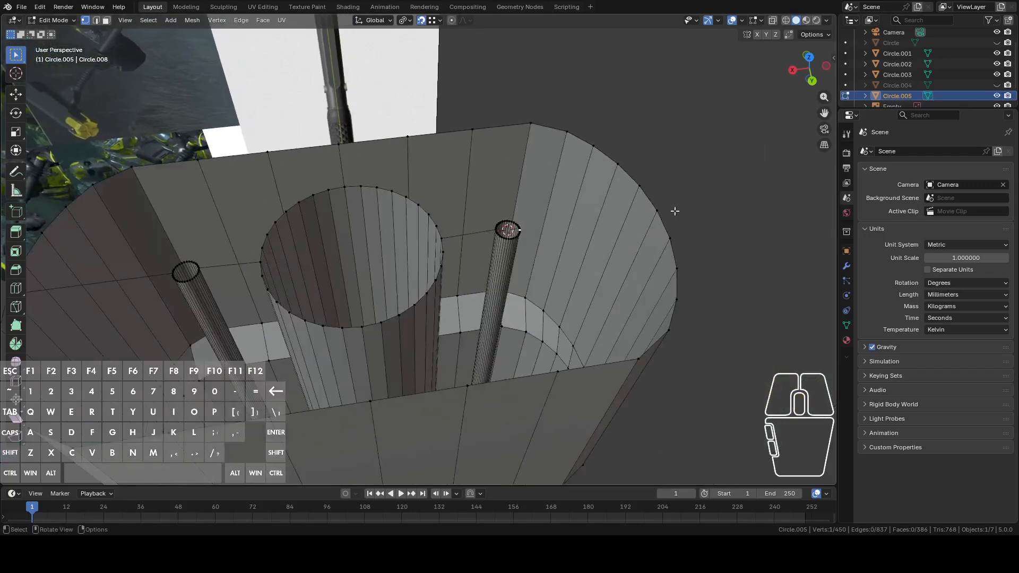
Select the top edge loops of the outer rim, the central tube and both thin tubes
{"action": "left_click", "coordinate": [486, 129], "text": "alt"}
{"action": "left_click", "coordinate": [385, 183], "text": "alt+shift"}
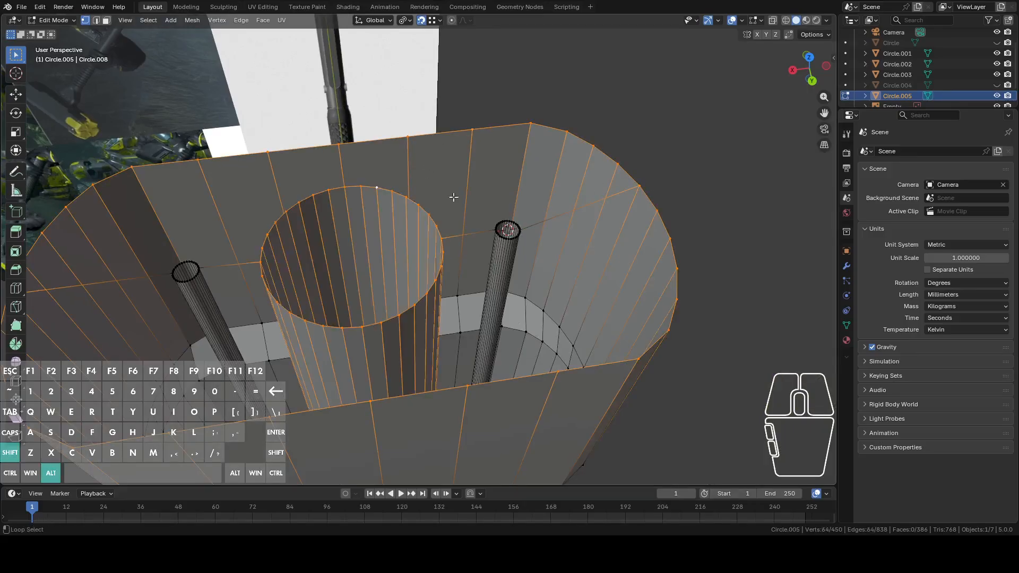
{"action": "left_click", "coordinate": [497, 215], "text": "alt+shift"}
{"action": "left_click", "coordinate": [192, 257], "text": "alt+shift"}
Deselect the +Y half of the top rims of the central tube and both thin tubes with Circle Select
{"action": "mouse_move", "coordinate": [192, 257]}
{"action": "middle_mouse_down"}
{"action": "mouse_move", "coordinate": [283, 243]}
{"action": "mouse_move", "coordinate": [515, 247]}
{"action": "middle_mouse_up"}
{"action": "key", "text": "c"}
{"action": "left_click", "coordinate": [515, 246], "text": "shift"}
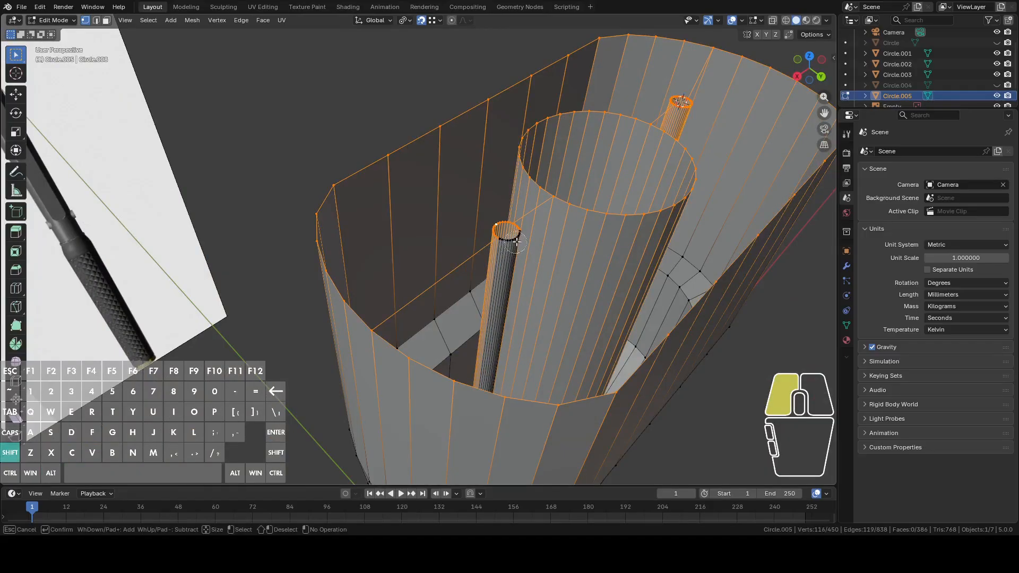
{"action": "key", "text": "Escape"}
{"action": "scroll", "coordinate": [565, 256], "scroll_direction": "up", "scroll_amount": 5}
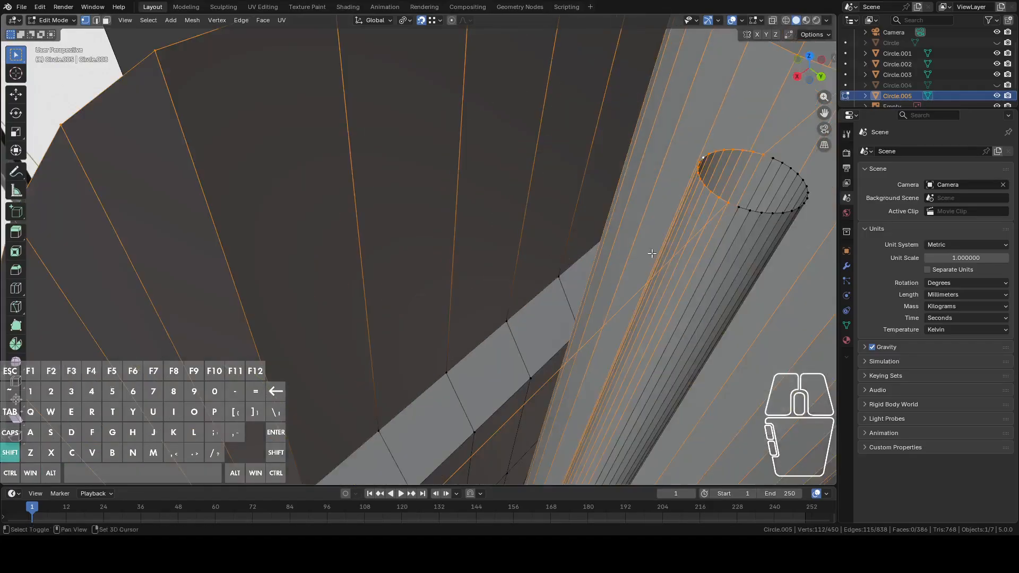
{"action": "scroll", "coordinate": [652, 253], "scroll_direction": "down", "scroll_amount": 5}
{"action": "key", "text": "c"}
{"action": "left_click", "coordinate": [425, 252], "text": "shift"}
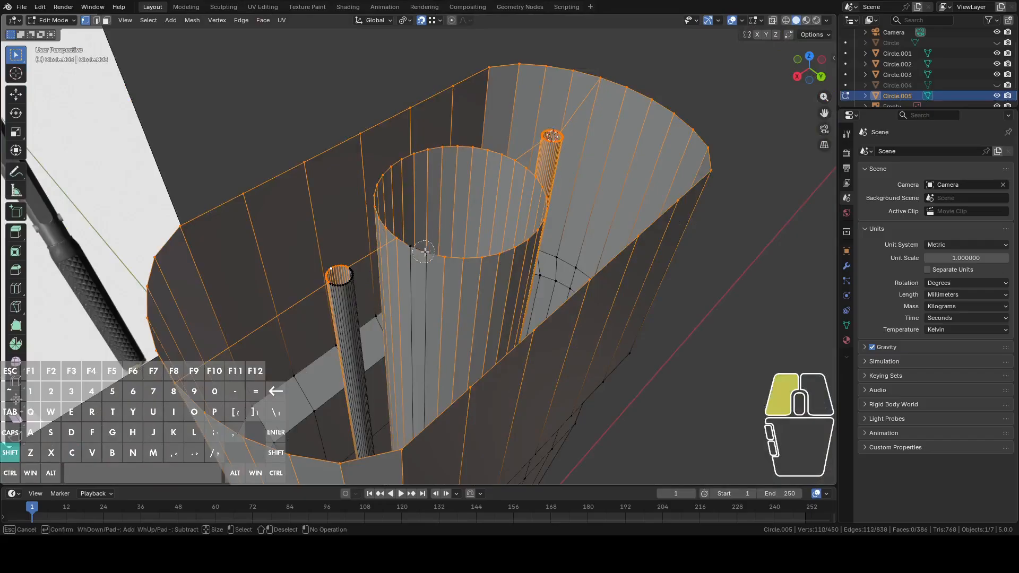
{"action": "left_click_drag", "start_coordinate": [425, 252], "coordinate": [540, 237], "text": "shift"}
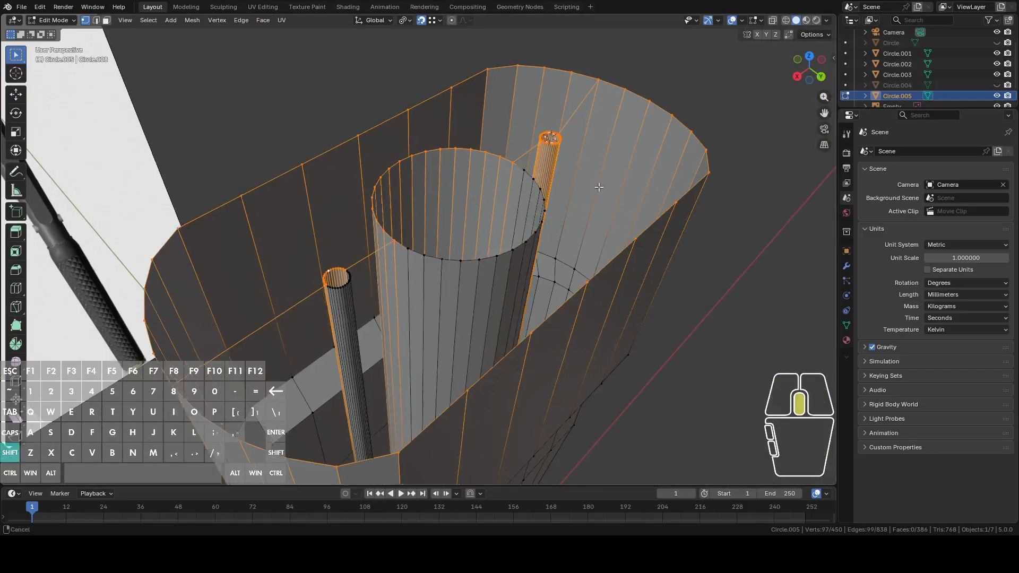
{"action": "middle_click_drag", "start_coordinate": [533, 174], "coordinate": [403, 225]}
{"action": "left_click", "coordinate": [403, 225], "text": "shift"}
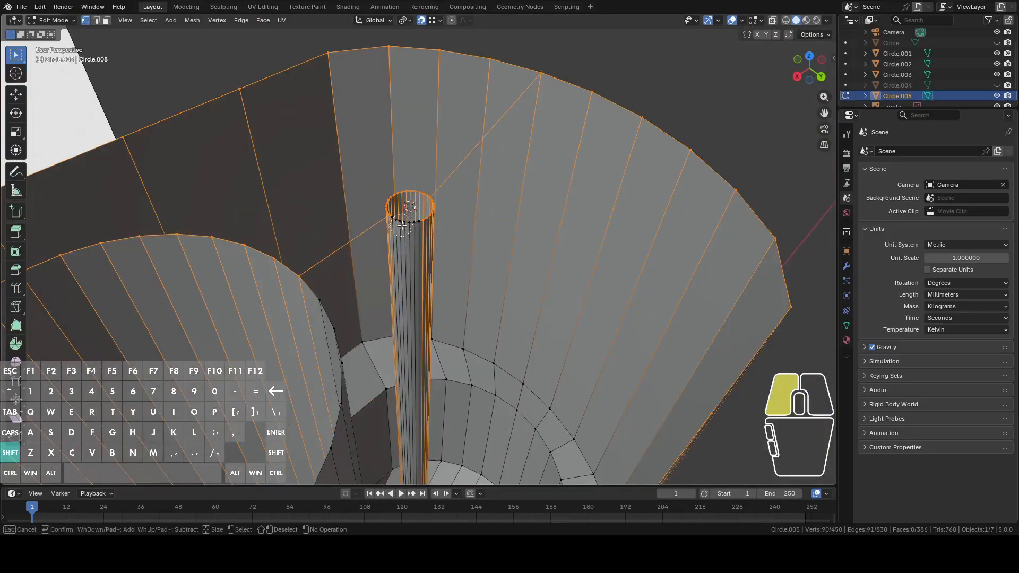
{"action": "left_click_drag", "start_coordinate": [402, 226], "coordinate": [431, 216], "text": "shift"}
{"action": "right_click", "coordinate": [477, 225]}
{"action": "scroll", "coordinate": [488, 230], "scroll_direction": "down", "scroll_amount": 9}
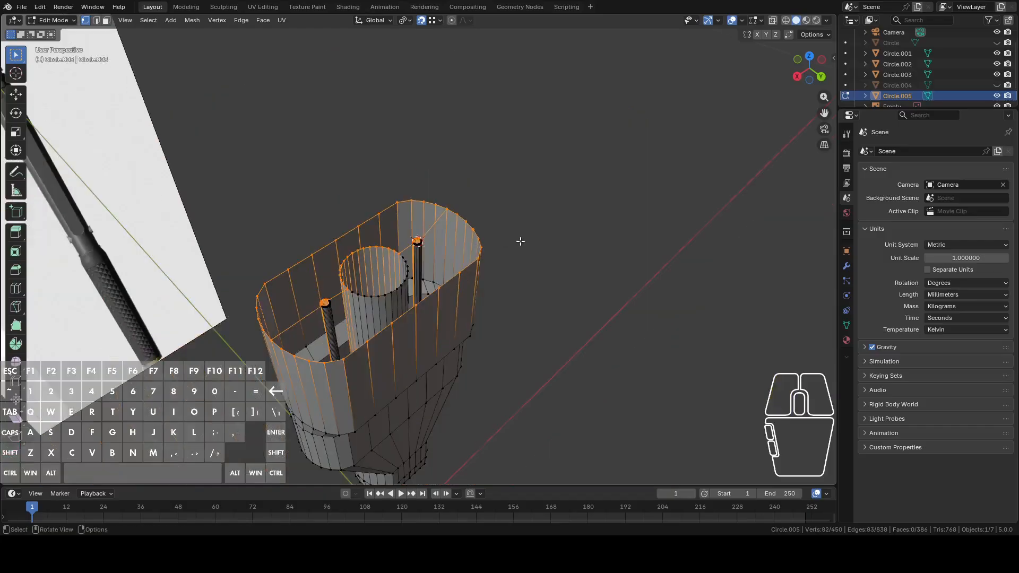
Deselect the +Y half of the outer rim and fill the remaining selected half of the collar's top with a face
{"action": "key", "text": "c"}
{"action": "left_click_drag", "start_coordinate": [484, 252], "coordinate": [464, 214], "text": "shift"}
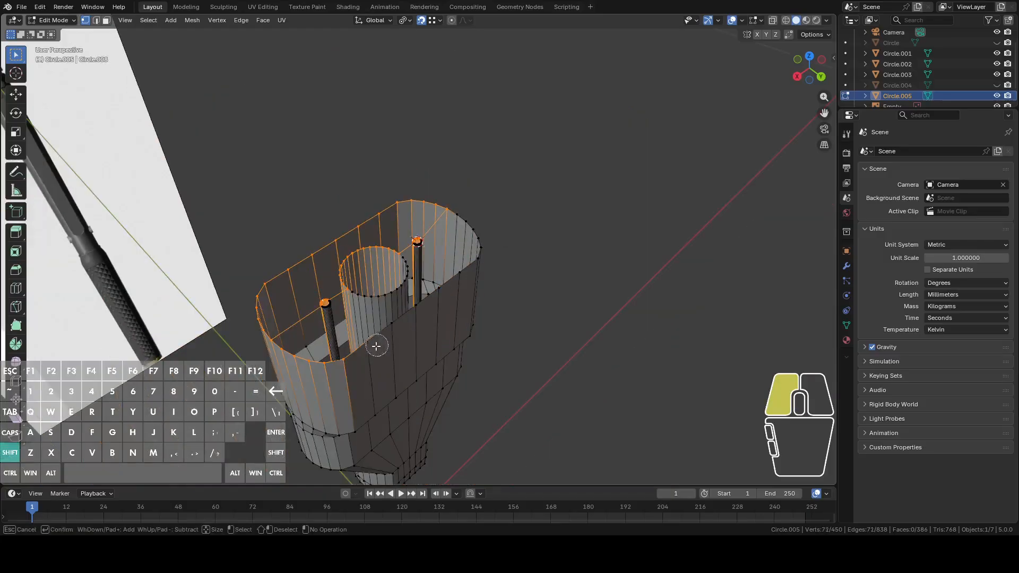
{"action": "left_click_drag", "start_coordinate": [291, 358], "coordinate": [290, 360], "text": "shift"}
{"action": "right_click", "coordinate": [290, 360]}
{"action": "key", "text": "f"}
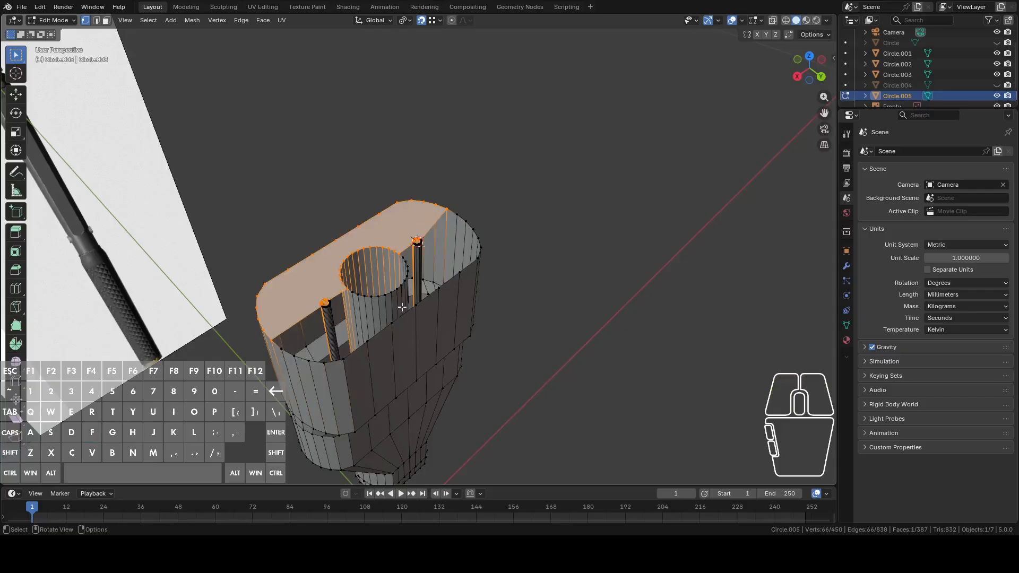
Fill the other open half of the collar's top with a face and return to Object Mode
{"action": "mouse_move", "coordinate": [435, 255]}
{"action": "middle_mouse_down"}
{"action": "mouse_move", "coordinate": [556, 223]}
{"action": "mouse_move", "coordinate": [488, 197]}
{"action": "mouse_move", "coordinate": [496, 204]}
{"action": "mouse_move", "coordinate": [541, 171]}
{"action": "mouse_move", "coordinate": [589, 157]}
{"action": "mouse_move", "coordinate": [418, 253]}
{"action": "middle_mouse_up"}
{"action": "left_click", "coordinate": [515, 203], "text": "alt"}
{"action": "key", "text": "f"}
{"action": "key", "text": "Tab"}
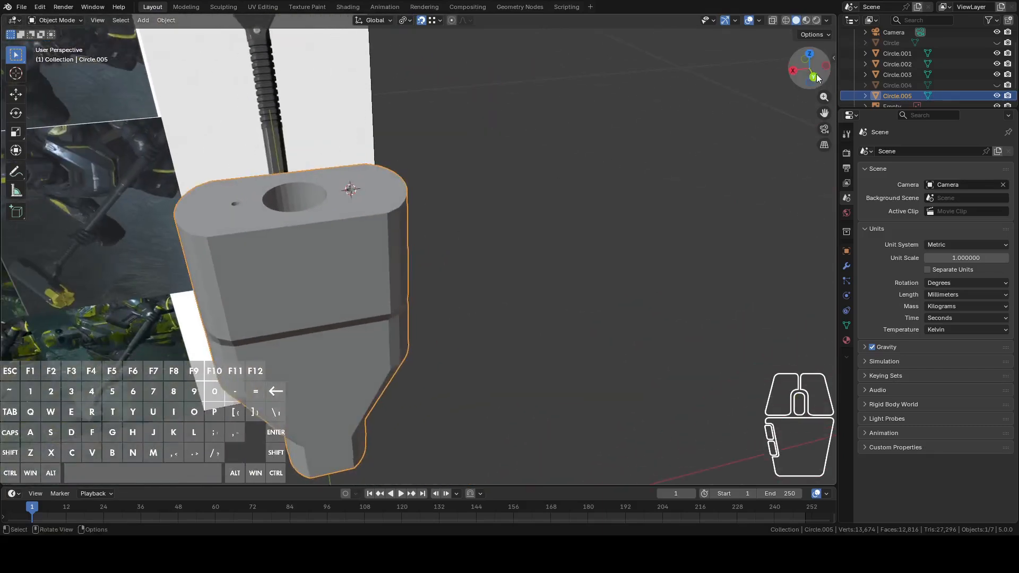
In back view, unhide Circle.004 and select this ridged grip below the collar
{"action": "left_click", "coordinate": [816, 76]}
{"action": "middle_click_drag", "start_coordinate": [402, 203], "coordinate": [593, 162], "text": "shift"}
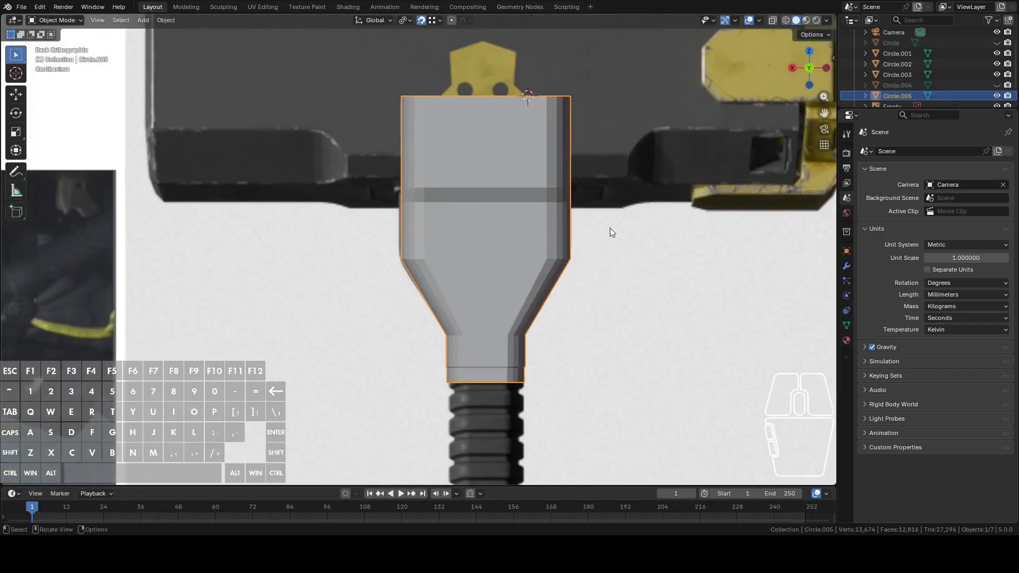
{"action": "middle_click_drag", "start_coordinate": [639, 267], "coordinate": [637, 134], "text": "shift"}
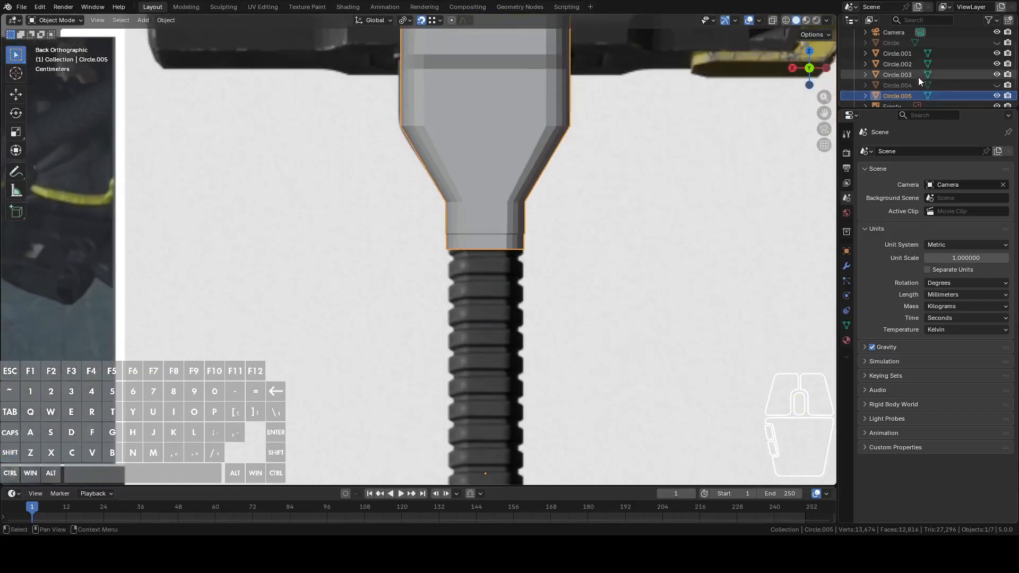
{"action": "left_click", "coordinate": [997, 85]}
{"action": "left_click", "coordinate": [506, 234]}
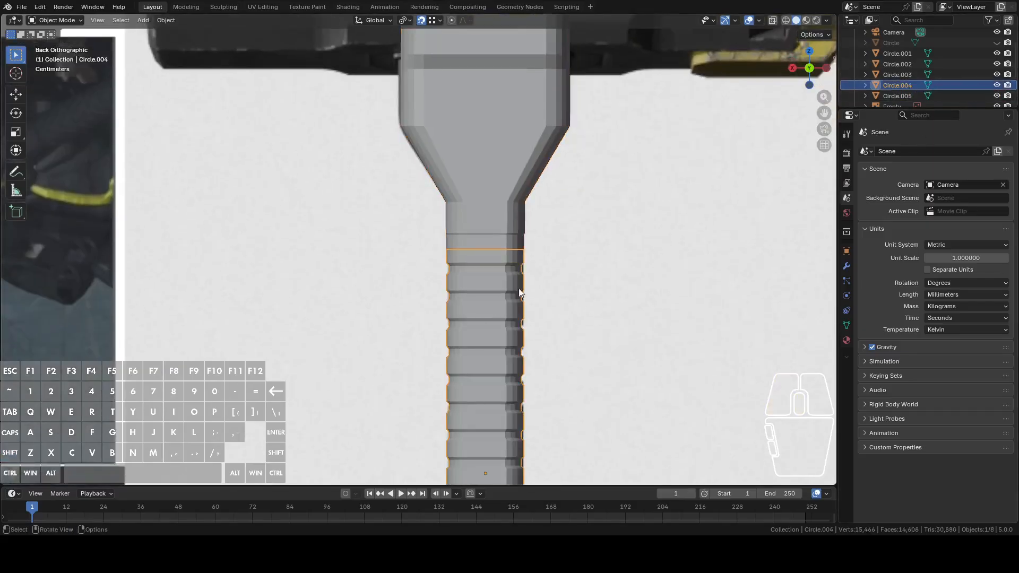
Hide the collar and open the ridged grip in Edit Mode
{"action": "key", "text": "Tab"}
{"action": "middle_click_drag", "start_coordinate": [505, 234], "coordinate": [452, 295]}
{"action": "scroll", "coordinate": [472, 361], "scroll_direction": "up", "scroll_amount": 4}
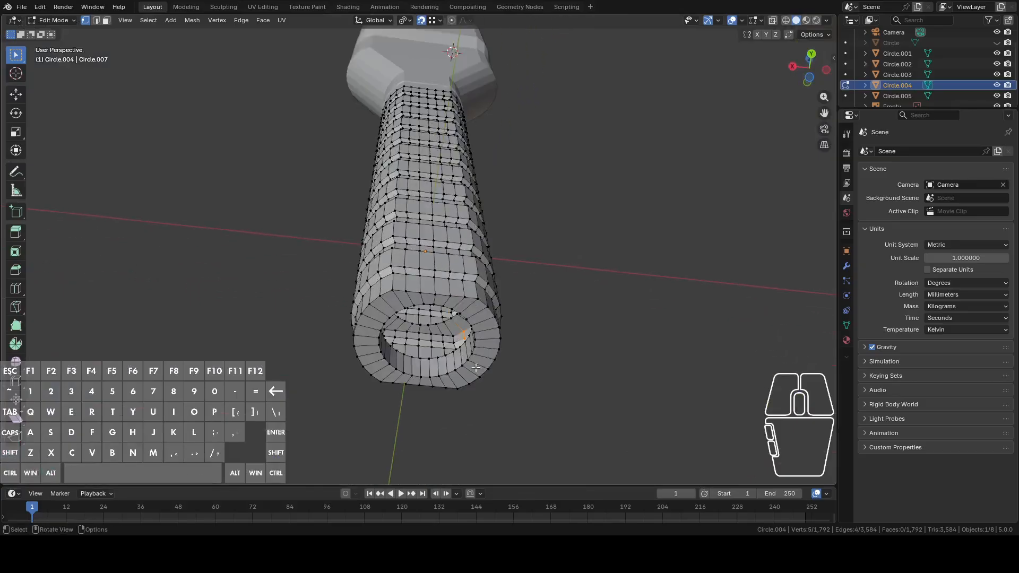
{"action": "left_click", "coordinate": [449, 355], "text": "alt"}
{"action": "key", "text": "Tab"}
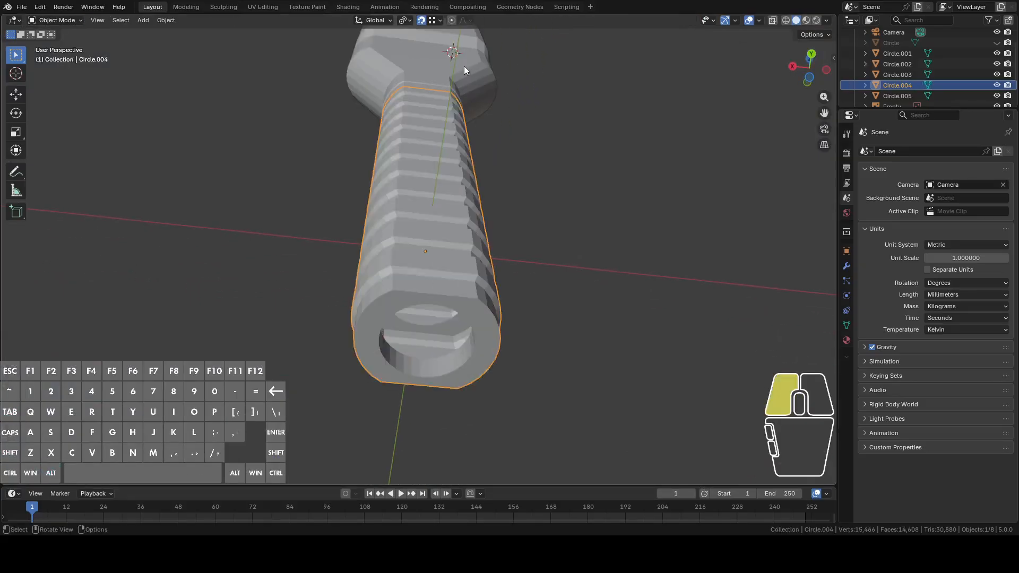
{"action": "left_click", "coordinate": [464, 66]}
{"action": "key", "text": "h"}
{"action": "left_click", "coordinate": [457, 350]}
{"action": "key", "text": "Tab"}
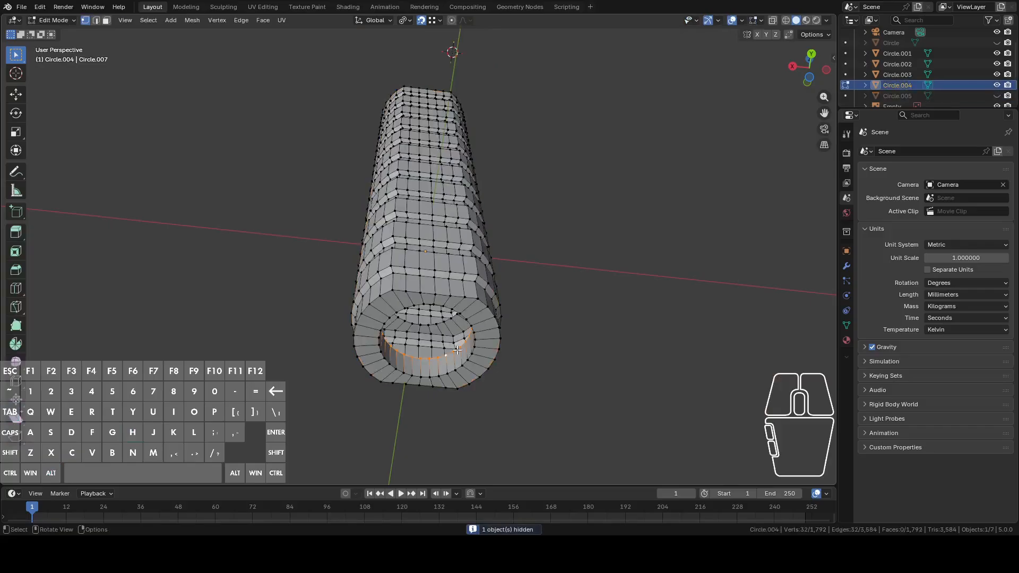
Select two neighbouring edge loops on the inner wall of the ridged grip, near its open end
{"action": "middle_click_drag", "start_coordinate": [472, 338], "coordinate": [457, 307]}
{"action": "scroll", "coordinate": [456, 306], "scroll_direction": "up", "scroll_amount": 5}
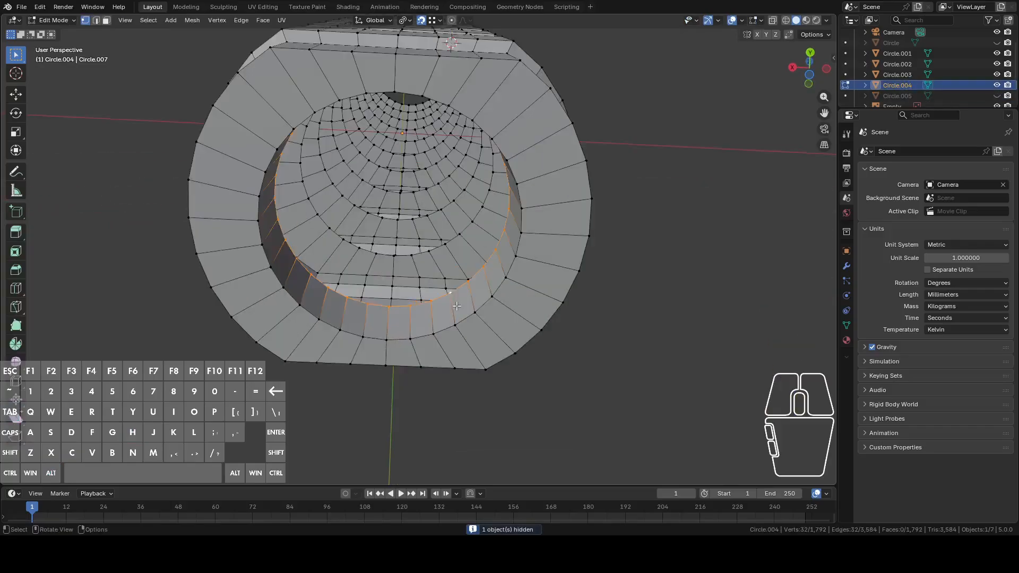
{"action": "left_click", "coordinate": [442, 247], "text": "alt"}
{"action": "left_click", "coordinate": [436, 212], "text": "alt+shift"}
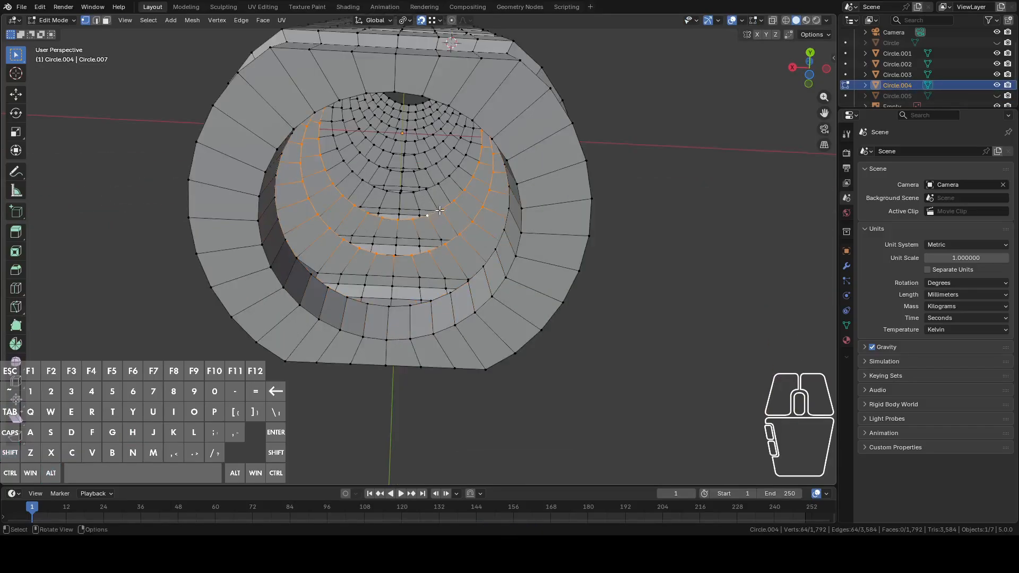
Add the remaining inner-wall edge loops along the ridged grip's bore to the selection and delete their vertices
{"action": "scroll", "coordinate": [437, 212], "scroll_direction": "down", "scroll_amount": 6}
{"action": "mouse_move", "coordinate": [504, 225]}
{"action": "middle_mouse_down"}
{"action": "mouse_move", "coordinate": [556, 264]}
{"action": "mouse_move", "coordinate": [518, 215]}
{"action": "middle_mouse_up"}
{"action": "scroll", "coordinate": [478, 175], "scroll_direction": "up", "scroll_amount": 4}
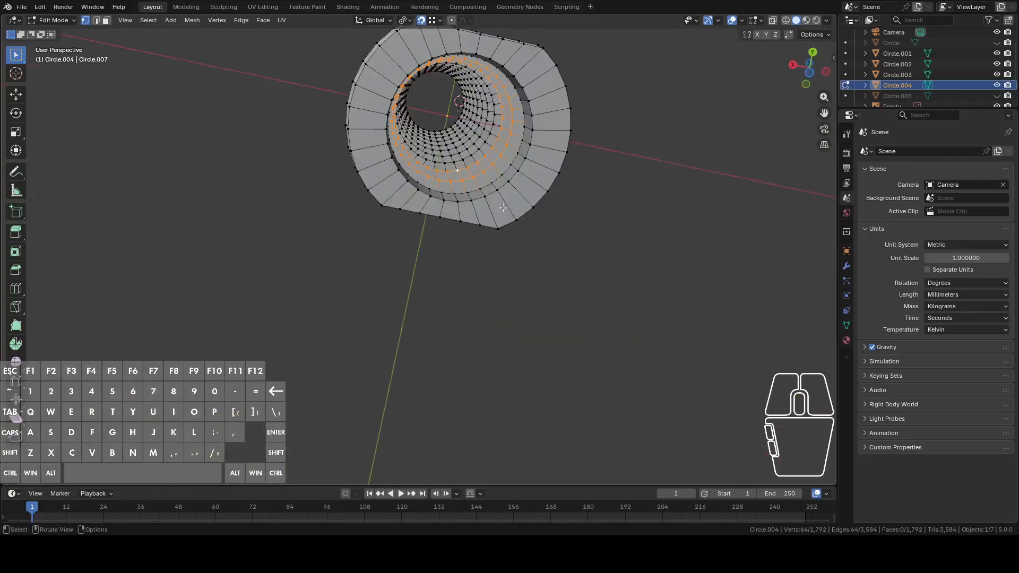
{"action": "middle_click_drag", "start_coordinate": [455, 150], "coordinate": [451, 250], "text": "shift"}
{"action": "scroll", "coordinate": [484, 257], "scroll_direction": "up", "scroll_amount": 5}
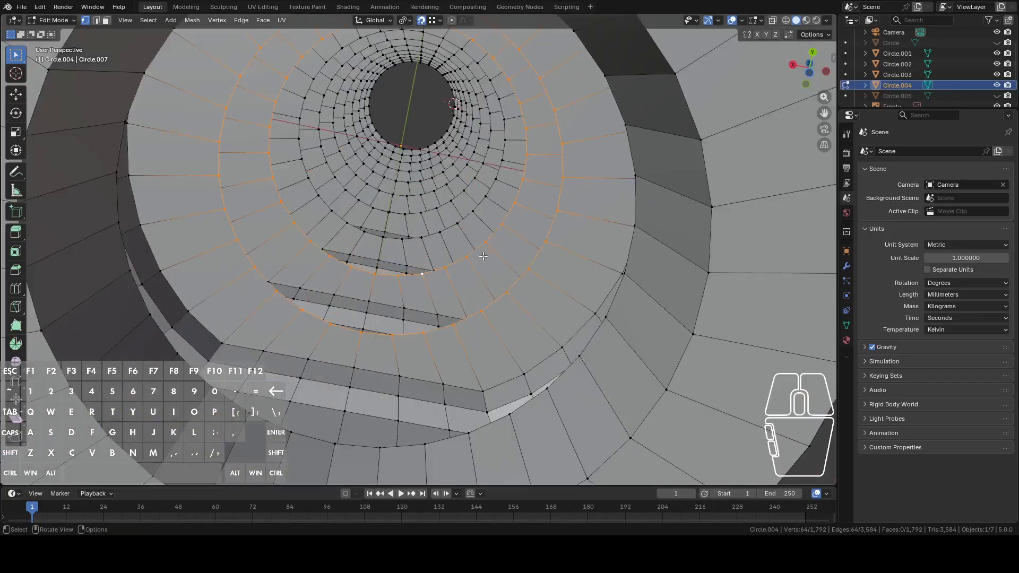
{"action": "left_click", "coordinate": [465, 218], "text": "alt+shift"}
{"action": "left_click", "coordinate": [463, 198], "text": "alt+shift"}
{"action": "left_click", "coordinate": [452, 171], "text": "alt+shift"}
{"action": "left_click", "coordinate": [448, 165], "text": "alt+shift"}
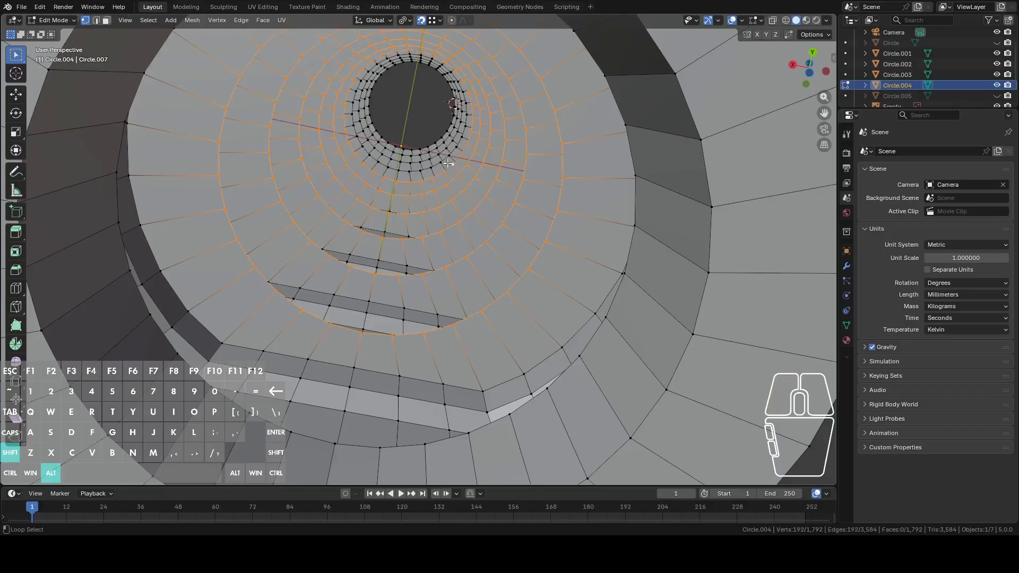
{"action": "left_click", "coordinate": [446, 157], "text": "alt+shift"}
{"action": "left_click", "coordinate": [444, 150], "text": "alt+shift"}
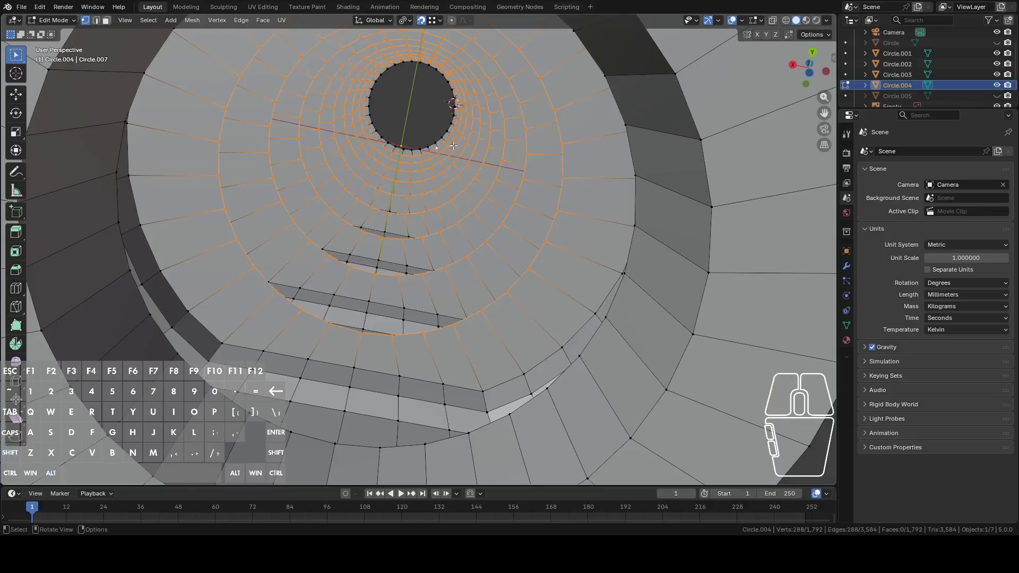
{"action": "right_click", "coordinate": [440, 145]}
{"action": "left_click", "coordinate": [455, 402]}
{"action": "scroll", "coordinate": [523, 225], "scroll_direction": "down", "scroll_amount": 8}
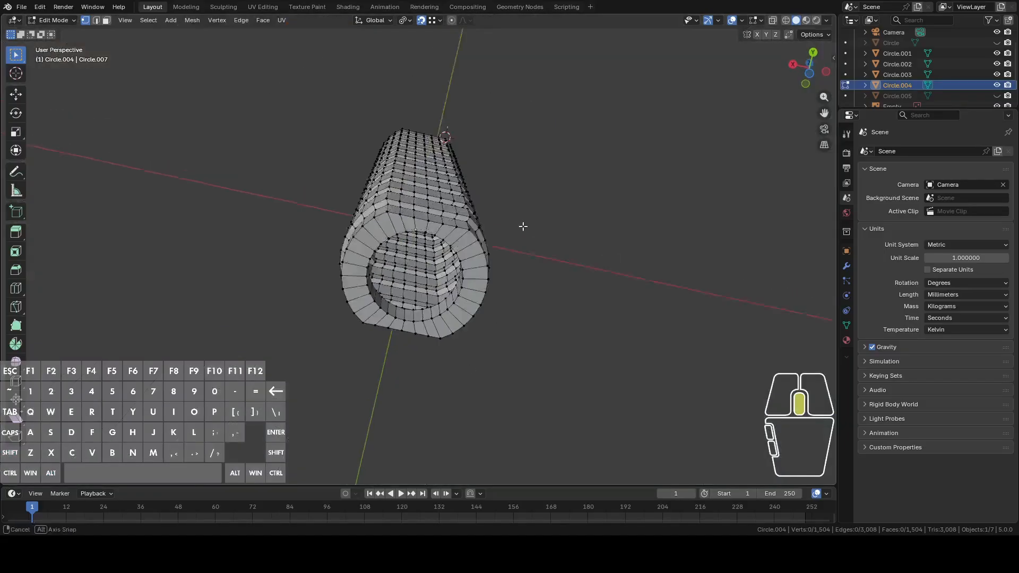
Delete the vertices of the inner edge loop at the ridged grip's upper end
{"action": "middle_click_drag", "start_coordinate": [523, 225], "coordinate": [493, 355]}
{"action": "scroll", "coordinate": [502, 345], "scroll_direction": "up", "scroll_amount": 4}
{"action": "left_click", "coordinate": [441, 323], "text": "alt"}
{"action": "left_click", "coordinate": [441, 323], "text": "alt"}
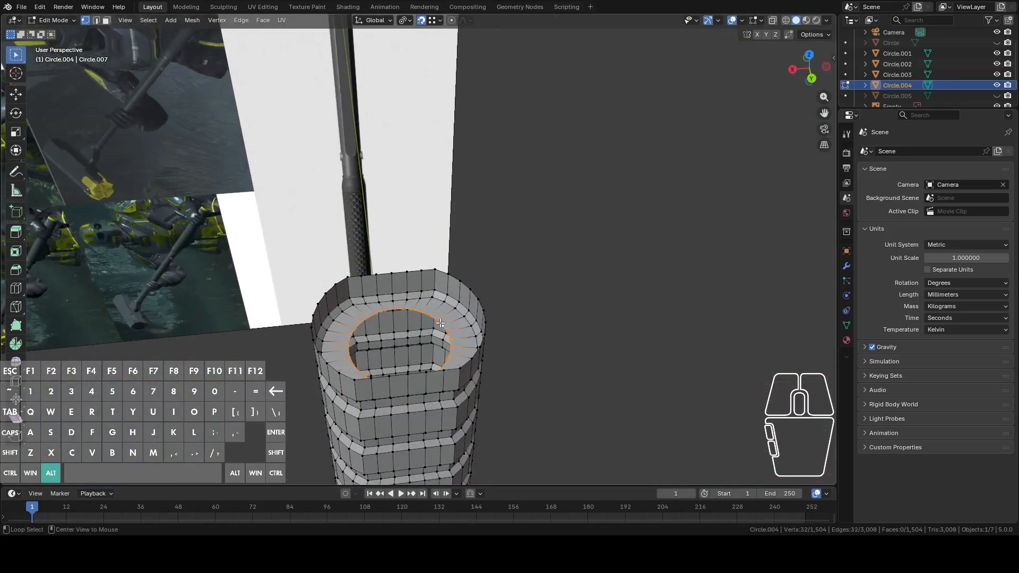
{"action": "right_click", "coordinate": [441, 324]}
{"action": "left_click", "coordinate": [441, 330]}
Delete the vertices of the leftover inner edge loop just inside the ridged grip's lower end
{"action": "middle_click_drag", "start_coordinate": [442, 332], "coordinate": [514, 298]}
{"action": "left_click", "coordinate": [433, 396], "text": "alt"}
{"action": "scroll", "coordinate": [457, 197], "scroll_direction": "down", "scroll_amount": 4}
{"action": "right_click", "coordinate": [515, 297]}
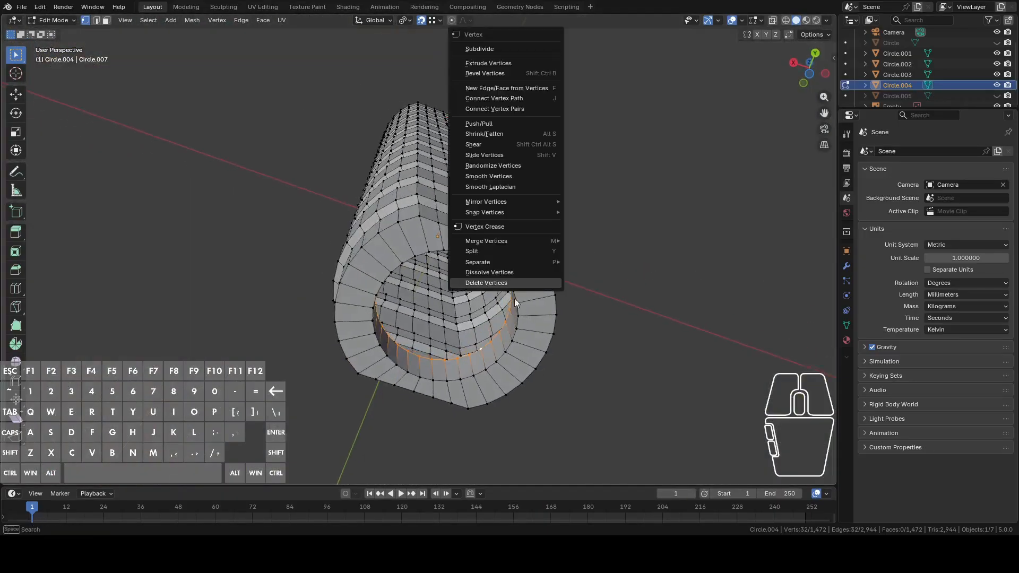
{"action": "left_click", "coordinate": [514, 296]}
Extrude the lower end's inner rim about 176.4 mm straight up to the ridged grip's top as a smooth bore wall
{"action": "left_click", "coordinate": [472, 364], "text": "alt"}
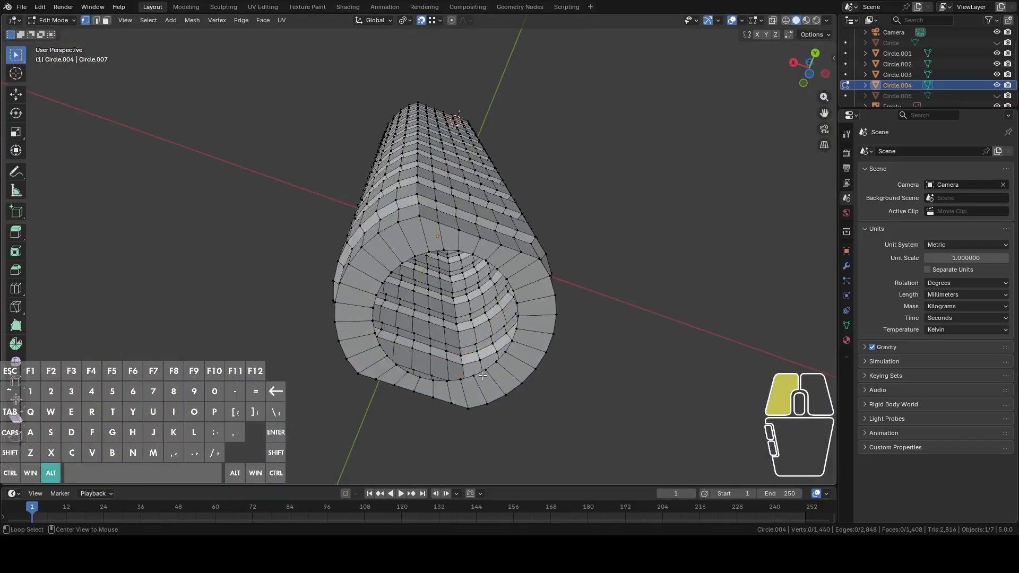
{"action": "middle_click_drag", "start_coordinate": [472, 365], "coordinate": [553, 309]}
{"action": "key", "text": "e"}
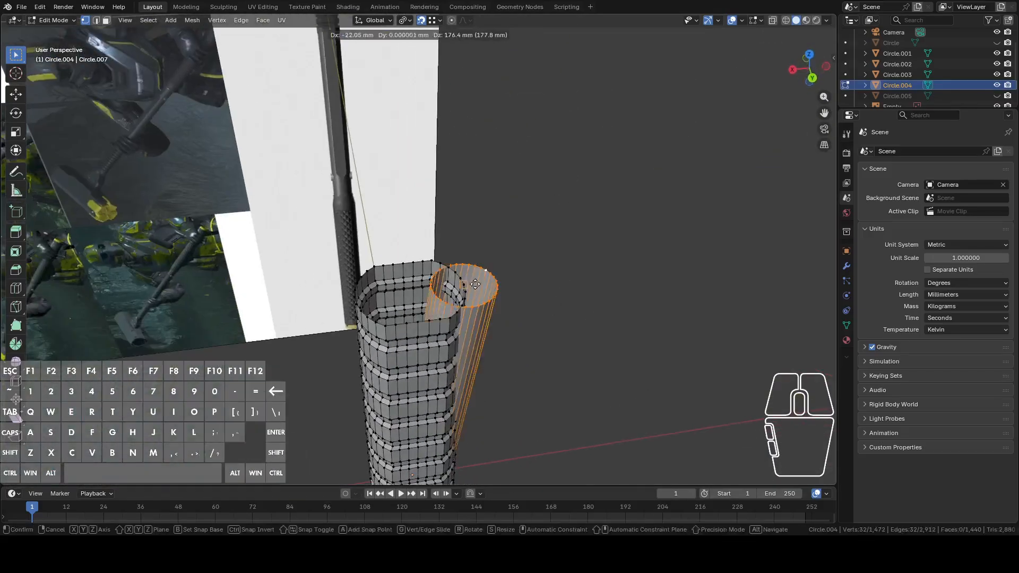
{"action": "left_click", "coordinate": [428, 278]}
{"action": "scroll", "coordinate": [429, 278], "scroll_direction": "up", "scroll_amount": 3}
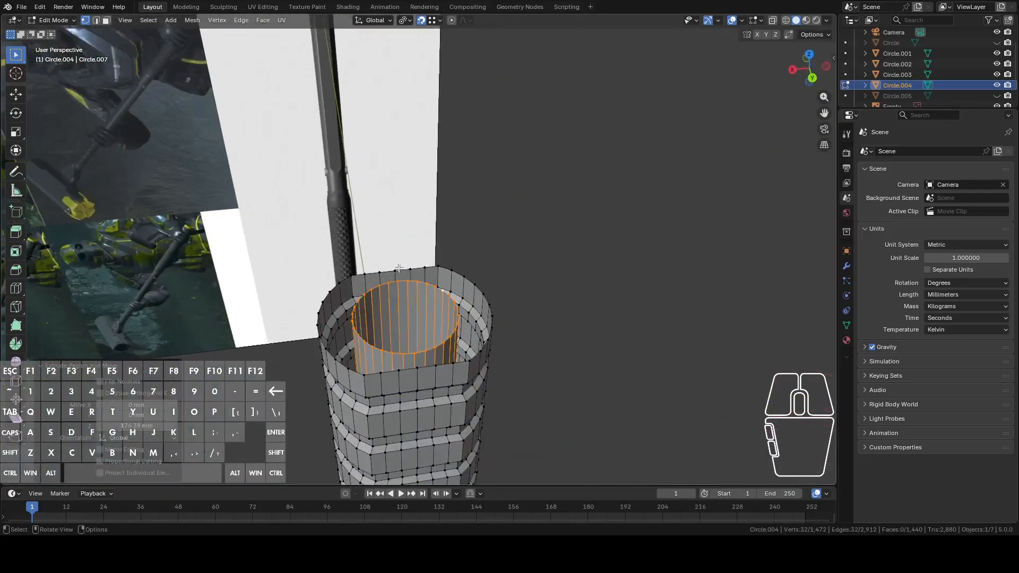
Connect the bore's top rim to the ridged grip's outer top rim with edges on two opposite sides
{"action": "left_click", "coordinate": [397, 272]}
{"action": "left_click", "coordinate": [397, 281], "text": "shift"}
{"action": "key", "text": "f"}
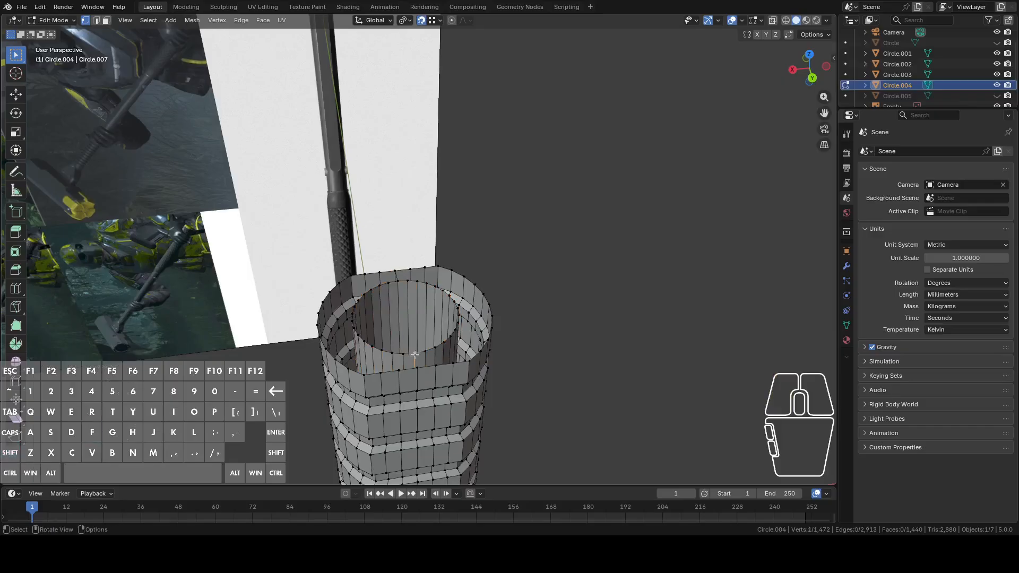
Select both top rims, deselect one half of them, and fill the selected half with a face
{"action": "left_click", "coordinate": [401, 354], "text": "alt"}
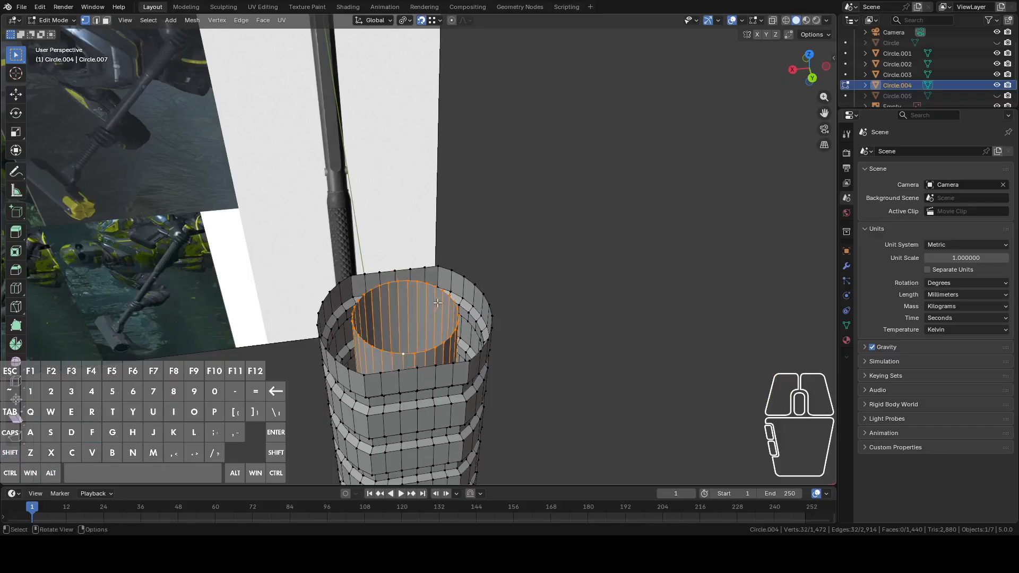
{"action": "scroll", "coordinate": [437, 303], "scroll_direction": "up", "scroll_amount": 2}
{"action": "left_click", "coordinate": [421, 269], "text": "alt+shift"}
{"action": "key", "text": "c"}
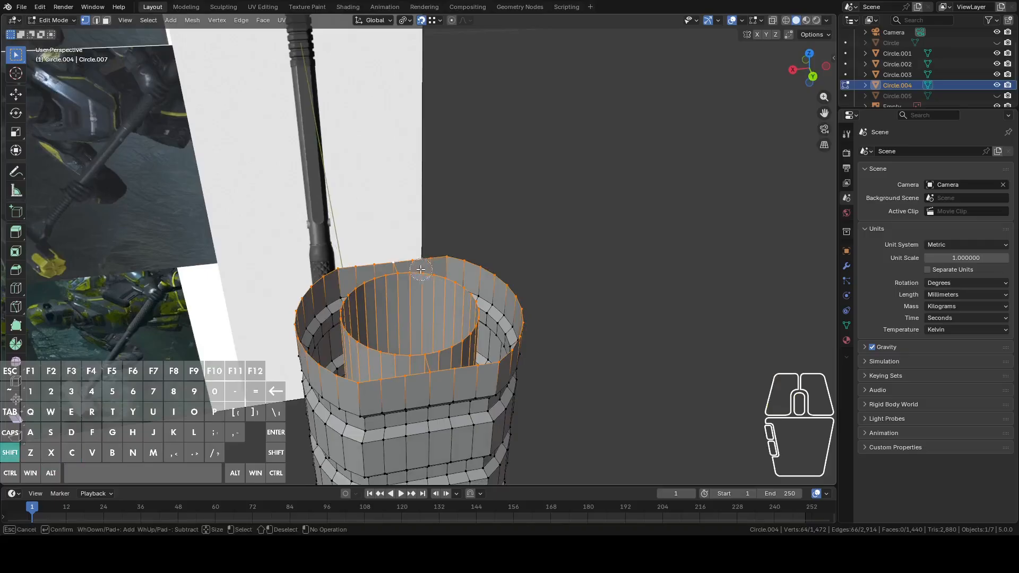
{"action": "left_click_drag", "start_coordinate": [421, 270], "coordinate": [432, 335], "text": "shift"}
{"action": "scroll", "coordinate": [454, 253], "scroll_direction": "down", "scroll_amount": 4}
{"action": "left_click_drag", "start_coordinate": [454, 252], "coordinate": [481, 348], "text": "shift"}
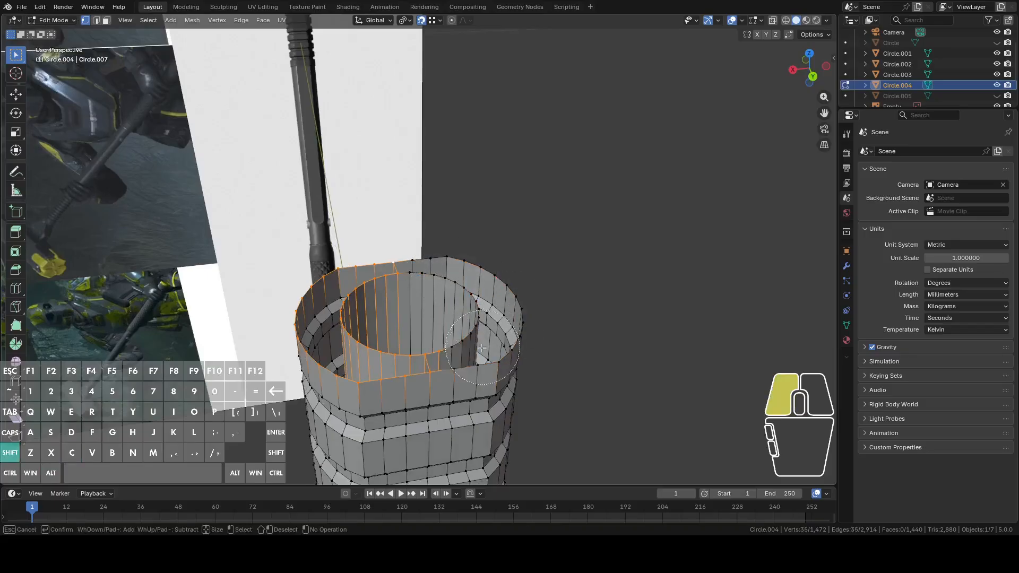
{"action": "right_click", "coordinate": [481, 348]}
{"action": "key", "text": "f"}
Fill the other open half of the ridged grip's top with a face and return to Object Mode
{"action": "left_click", "coordinate": [498, 274], "text": "alt"}
{"action": "key", "text": "f"}
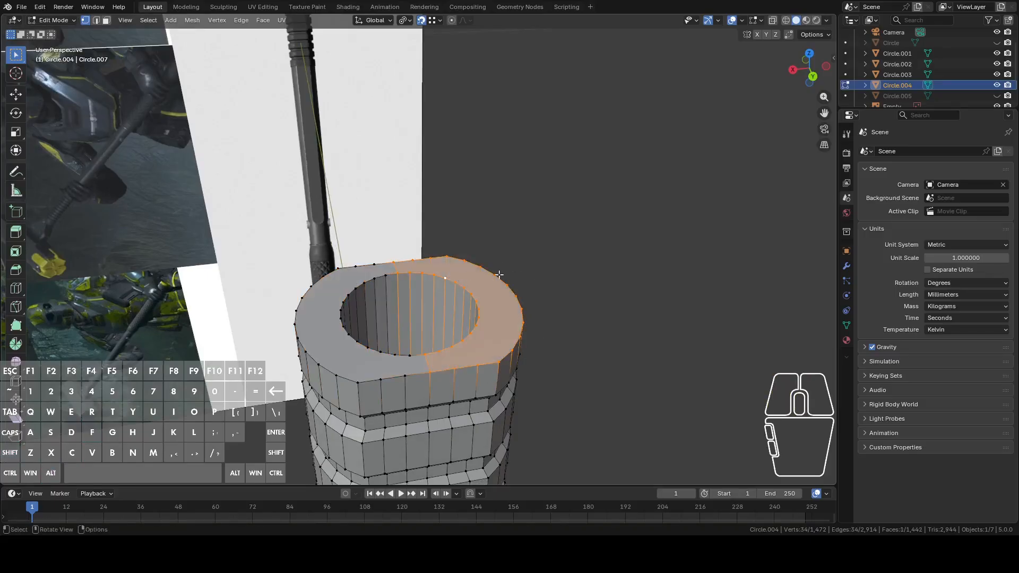
{"action": "key", "text": "Tab"}
Hide the ridged grip Circle.004 and unhide the long shaft Circle
{"action": "scroll", "coordinate": [541, 302], "scroll_direction": "down", "scroll_amount": 6}
{"action": "middle_click_drag", "start_coordinate": [564, 330], "coordinate": [576, 208]}
{"action": "left_click", "coordinate": [996, 86]}
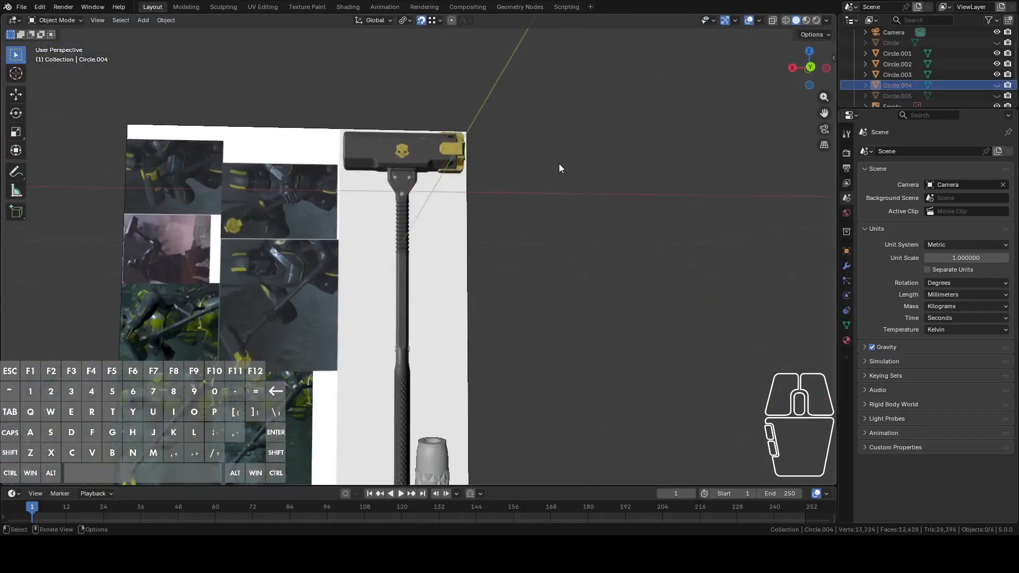
{"action": "middle_click_drag", "start_coordinate": [559, 163], "coordinate": [571, 259]}
{"action": "left_click", "coordinate": [996, 43]}
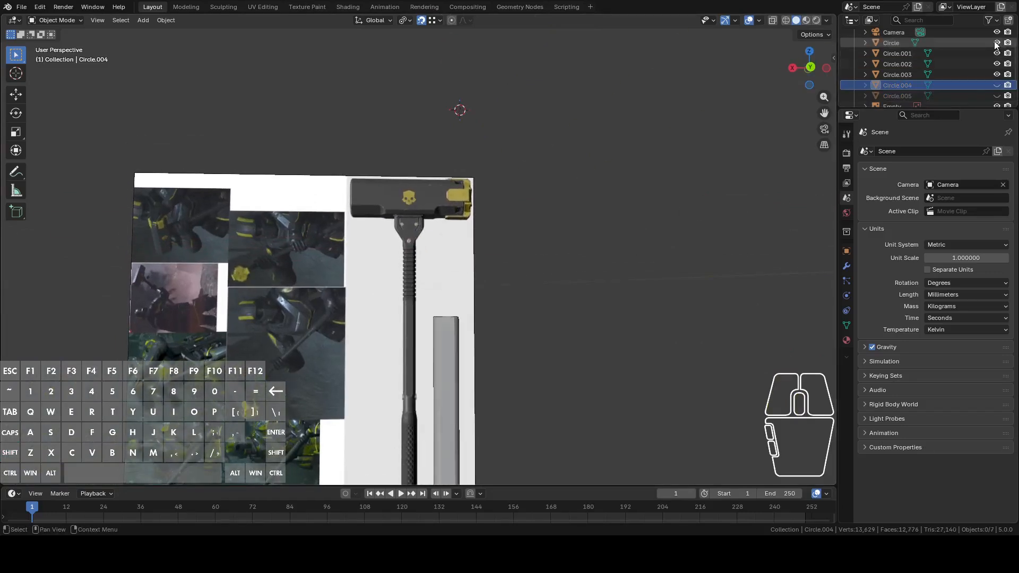
Select the textured grip at the lower end of the shaft and rename it Handle
{"action": "middle_click_drag", "start_coordinate": [514, 385], "coordinate": [444, 345]}
{"action": "left_click", "coordinate": [472, 367]}
{"action": "left_click", "coordinate": [472, 368]}
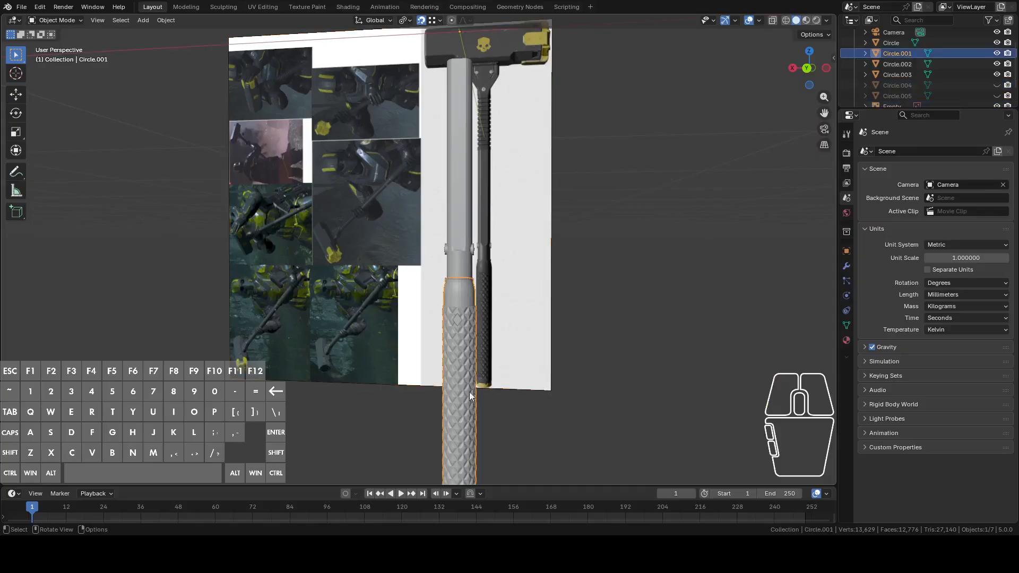
{"action": "middle_click_drag", "start_coordinate": [469, 392], "coordinate": [587, 263]}
{"action": "double_click", "coordinate": [898, 53]}
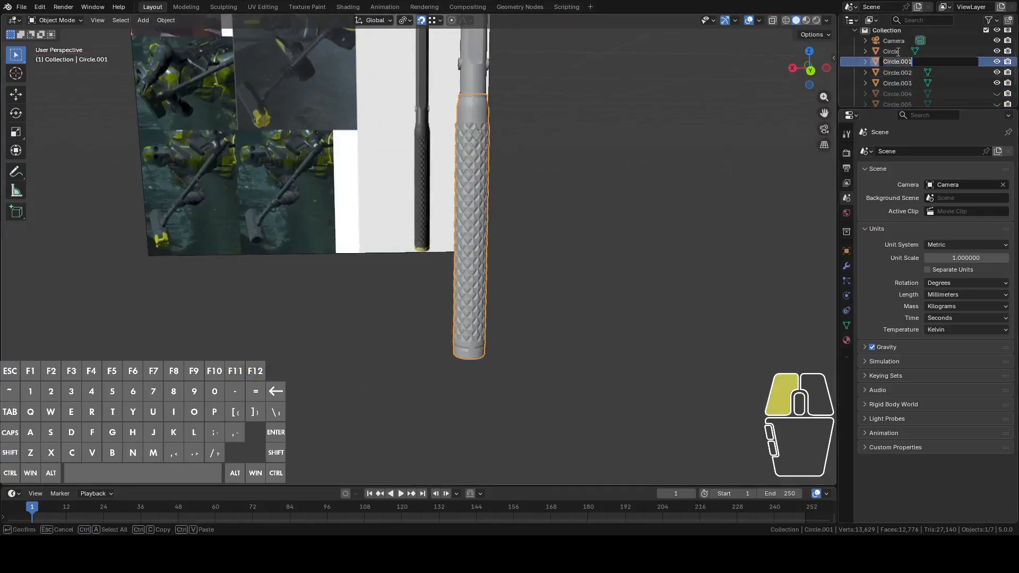
{"action": "type", "text": "Handle"}
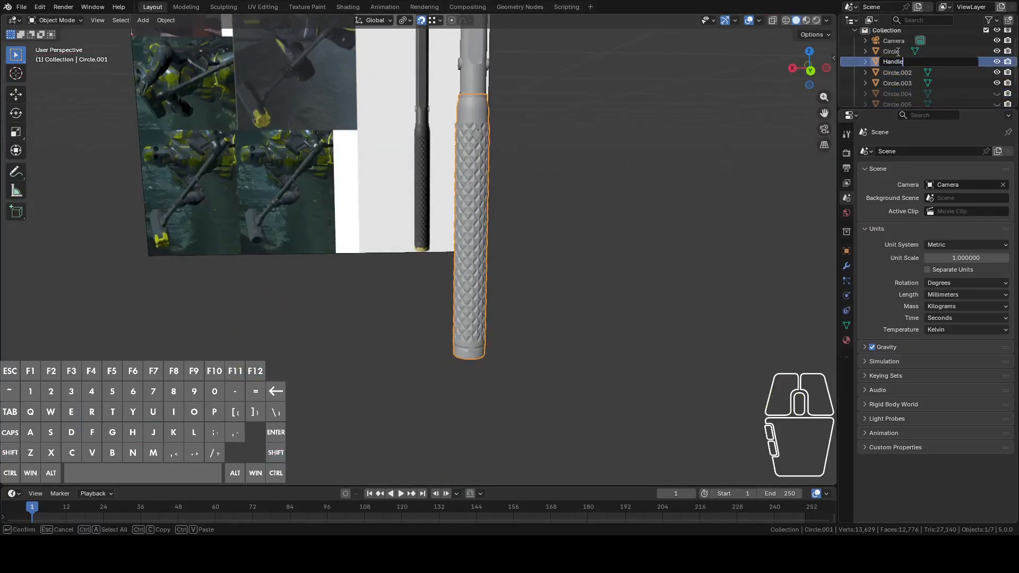
{"action": "key", "text": "Return"}
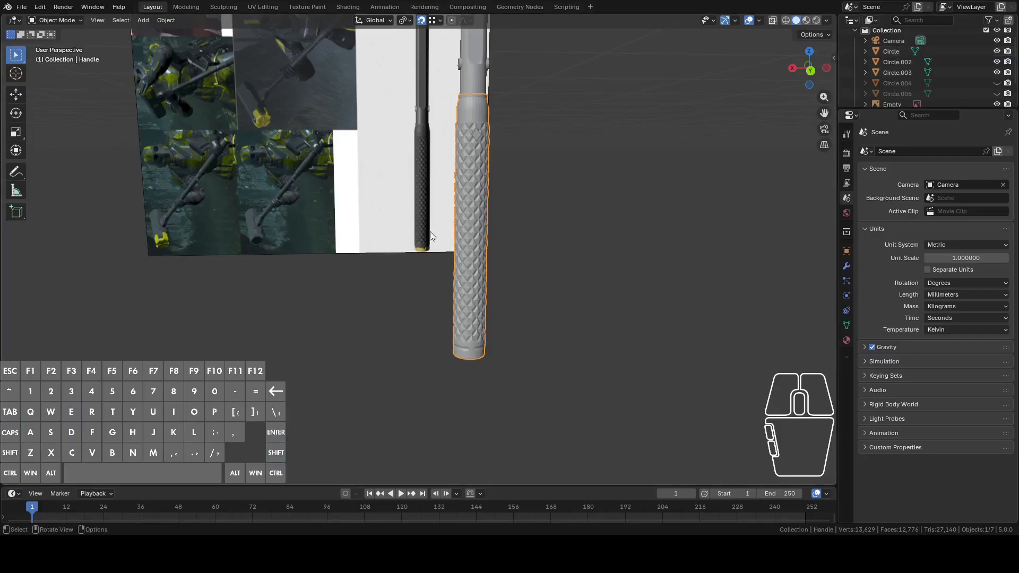
Select the long shaft above the handle and rename it Haft
{"action": "middle_click_drag", "start_coordinate": [489, 144], "coordinate": [488, 234], "text": "shift"}
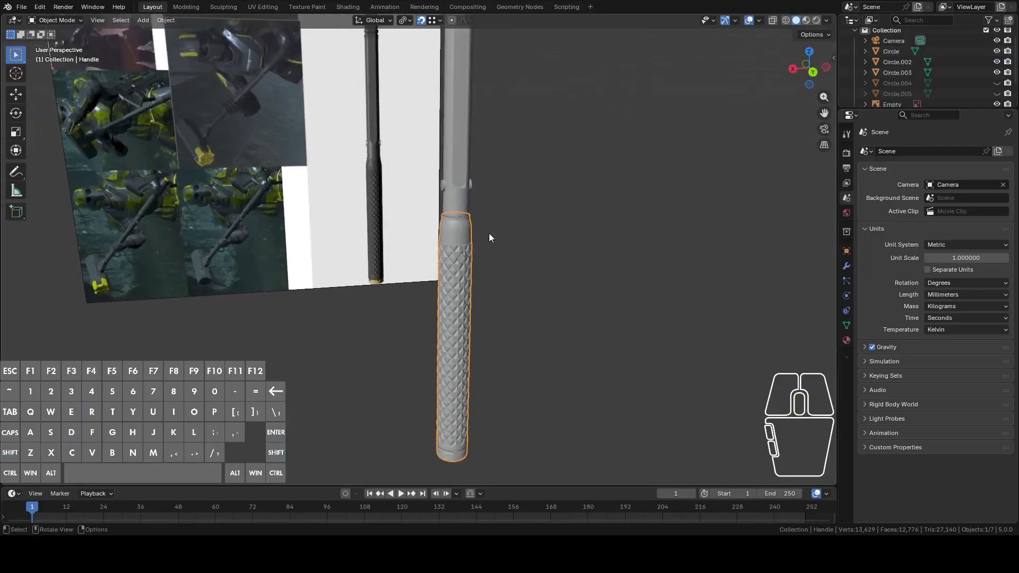
{"action": "left_click", "coordinate": [473, 155]}
{"action": "middle_click_drag", "start_coordinate": [473, 155], "coordinate": [594, 297], "text": "shift"}
{"action": "middle_click_drag", "start_coordinate": [730, 203], "coordinate": [683, 244]}
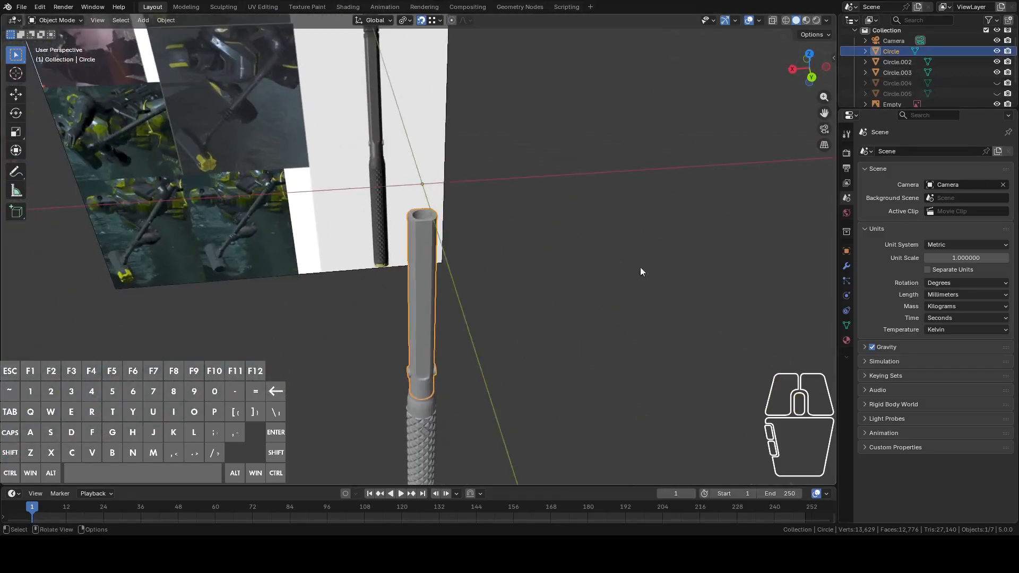
{"action": "scroll", "coordinate": [618, 261], "scroll_direction": "up", "scroll_amount": 4}
{"action": "double_click", "coordinate": [897, 51]}
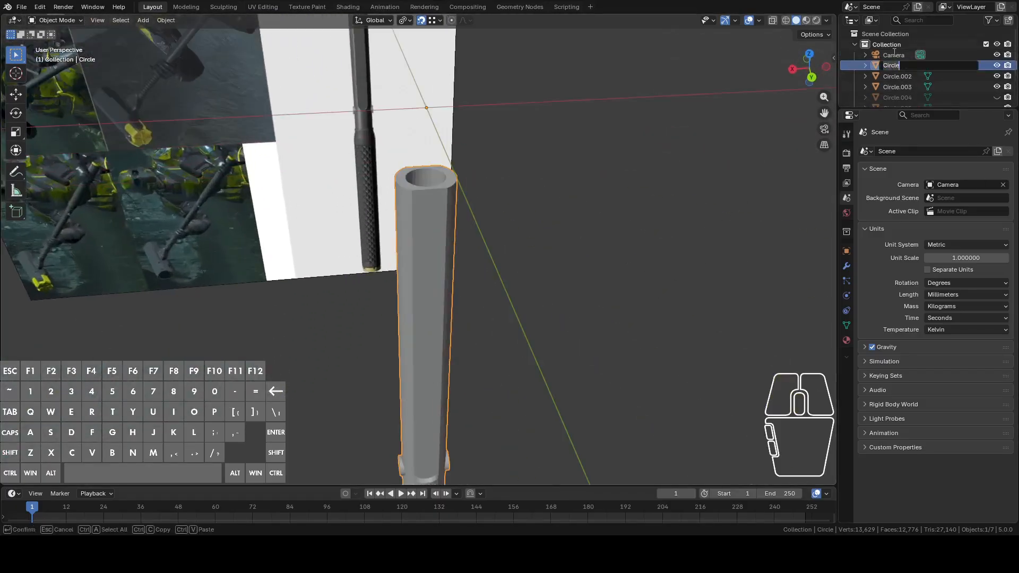
{"action": "type", "text": "Haft"}
{"action": "key", "text": "Return"}
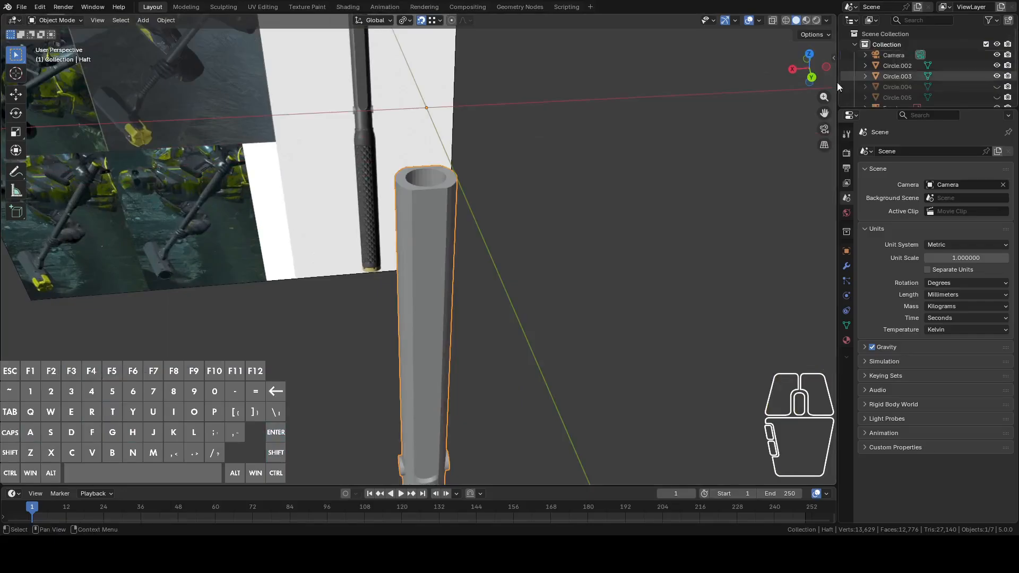
Unhide Circle.005 and Circle.004, and rename the ridged grip Circle.004 as HaftTop
{"action": "left_click", "coordinate": [996, 96]}
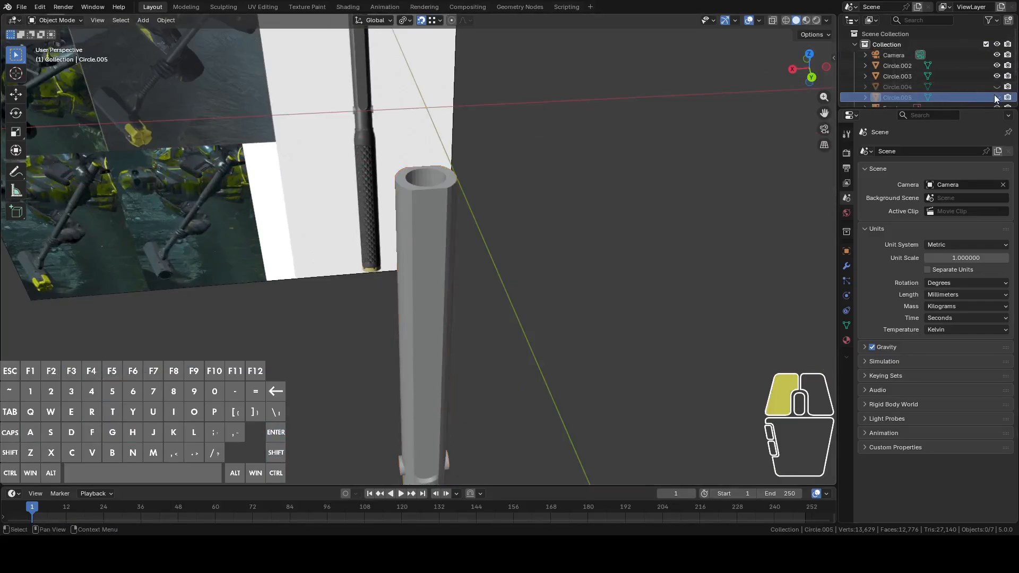
{"action": "left_click", "coordinate": [996, 87]}
{"action": "left_click", "coordinate": [894, 86]}
{"action": "middle_click_drag", "start_coordinate": [541, 93], "coordinate": [576, 300], "text": "shift"}
{"action": "double_click", "coordinate": [905, 87]}
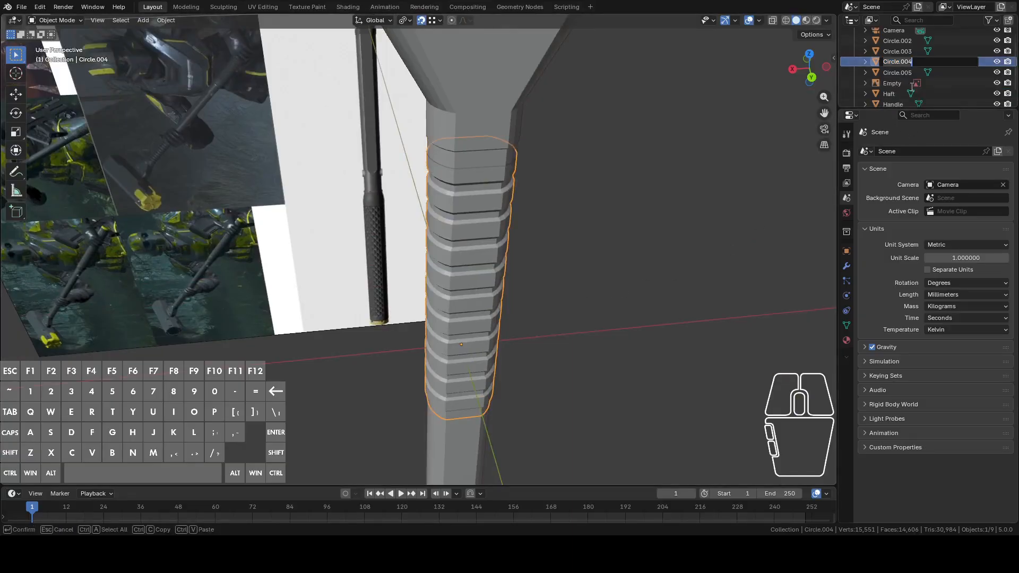
{"action": "type", "text": "HaftTop"}
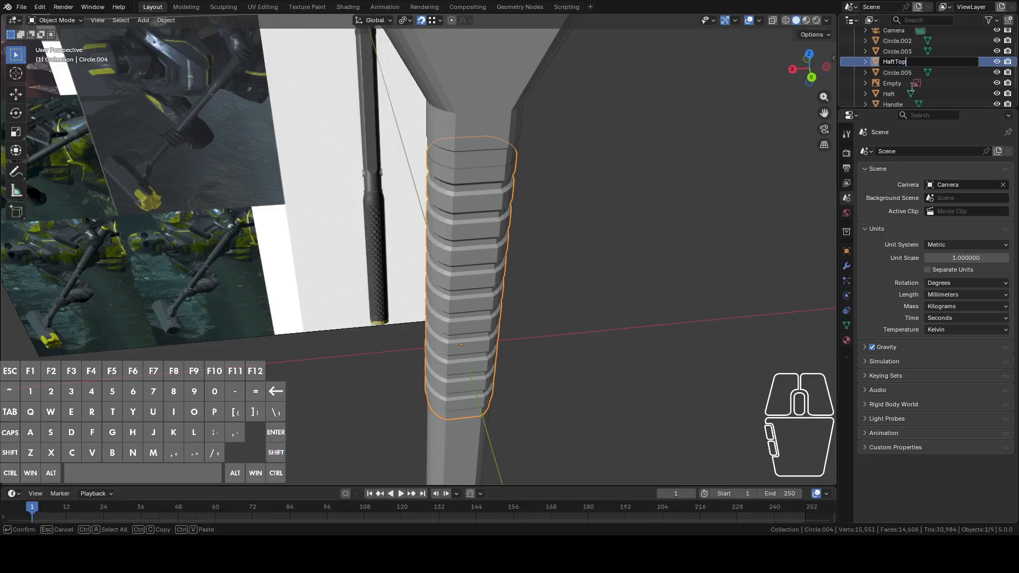
{"action": "key", "text": "Return"}
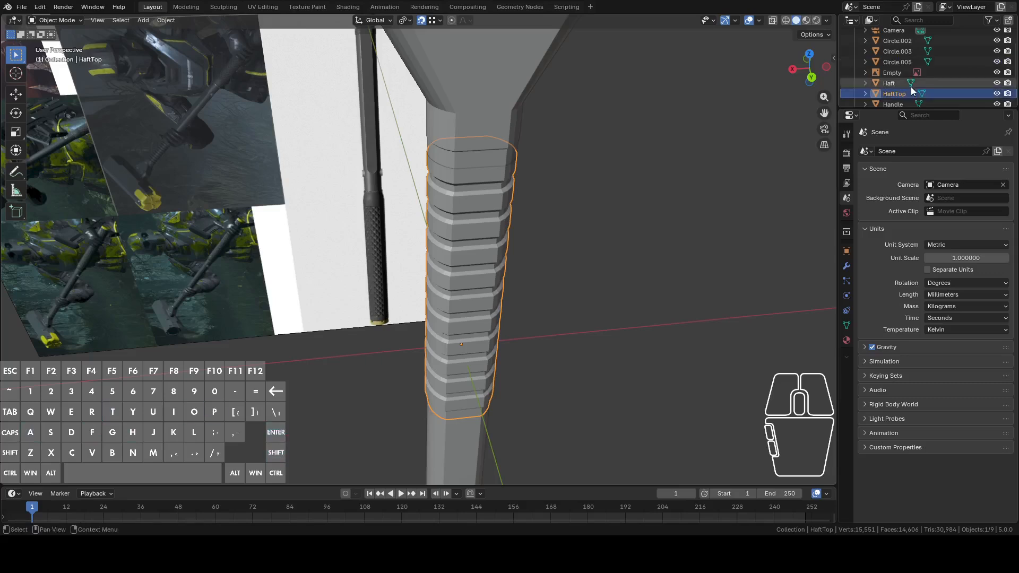
Select the flared collar above the ridged grip and rename it HeadSupport
{"action": "left_click", "coordinate": [535, 87]}
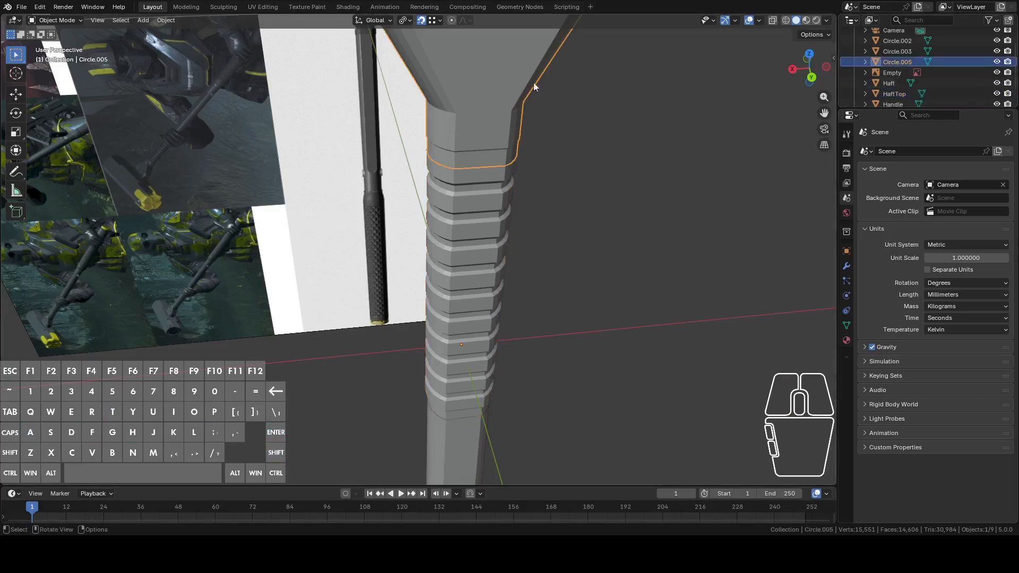
{"action": "double_click", "coordinate": [902, 60]}
{"action": "type", "text": "H"}
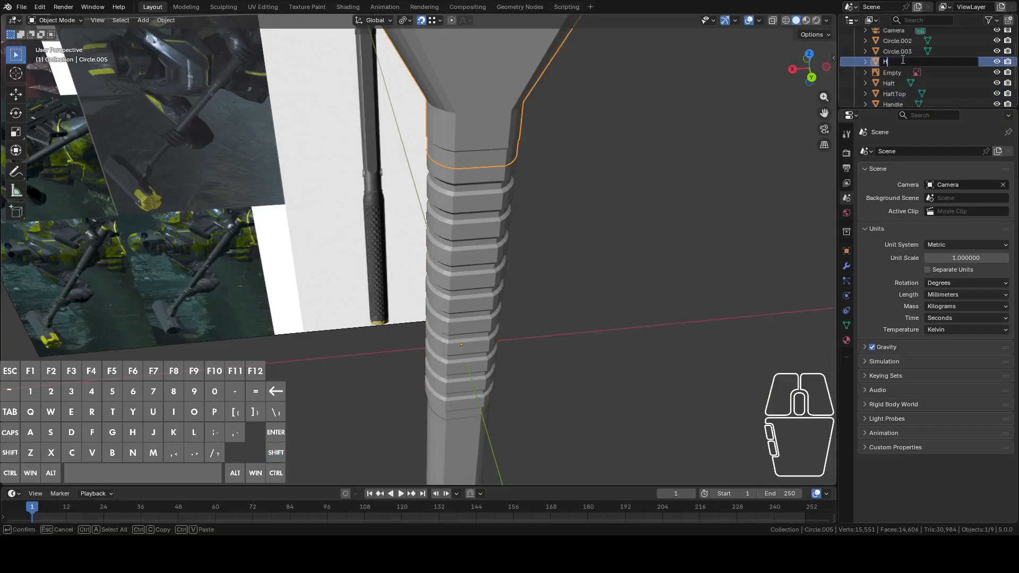
{"action": "type", "text": "HeadSupport"}
{"action": "key", "text": "Return"}
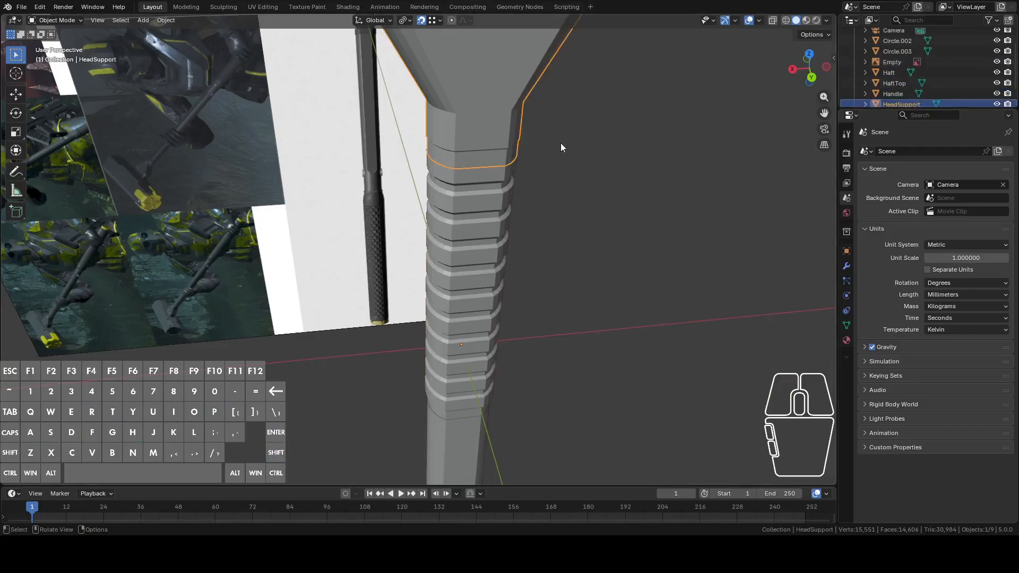
Frame the hammer head area in back view and select the reference image behind it
{"action": "key", "text": "KP_Decimal"}
{"action": "middle_click_drag", "start_coordinate": [568, 174], "coordinate": [703, 151], "text": "alt"}
{"action": "scroll", "coordinate": [571, 246], "scroll_direction": "down", "scroll_amount": 3}
{"action": "middle_click_drag", "start_coordinate": [571, 246], "coordinate": [553, 184], "text": "shift"}
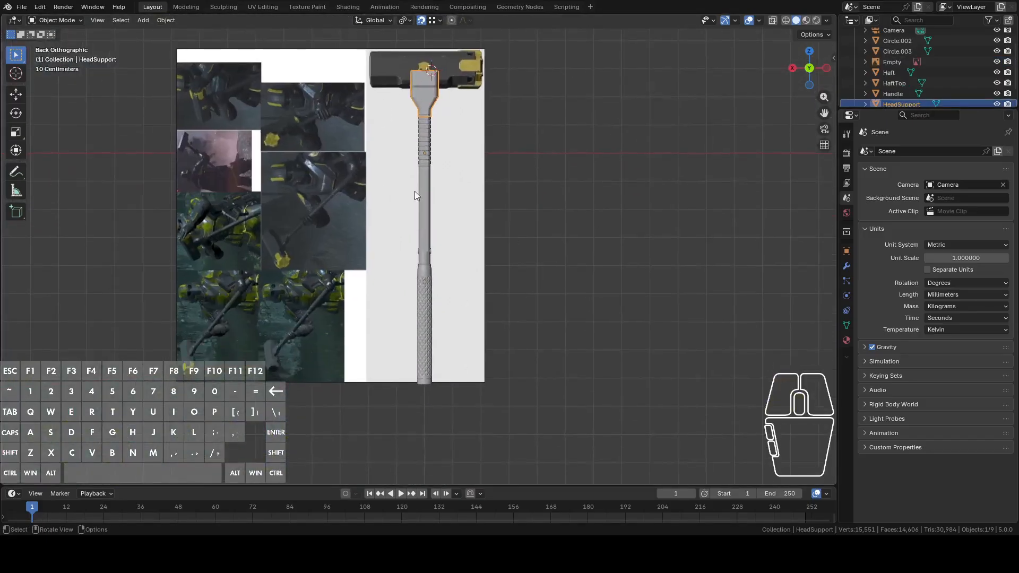
{"action": "middle_click_drag", "start_coordinate": [511, 125], "coordinate": [511, 253], "text": "shift"}
{"action": "scroll", "coordinate": [512, 256], "scroll_direction": "up", "scroll_amount": 4}
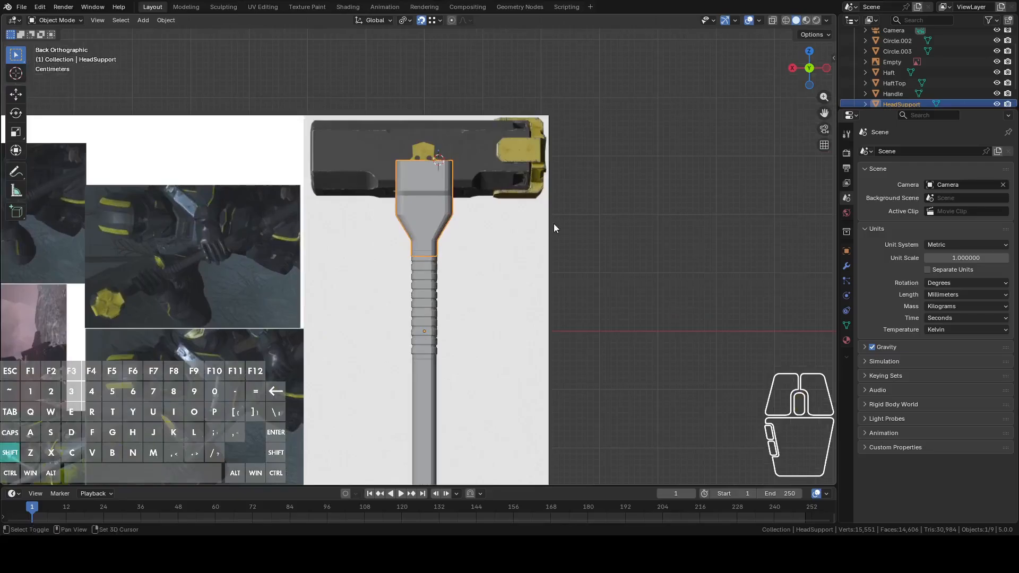
{"action": "scroll", "coordinate": [553, 294], "scroll_direction": "up", "scroll_amount": 3}
{"action": "left_click", "coordinate": [505, 210]}
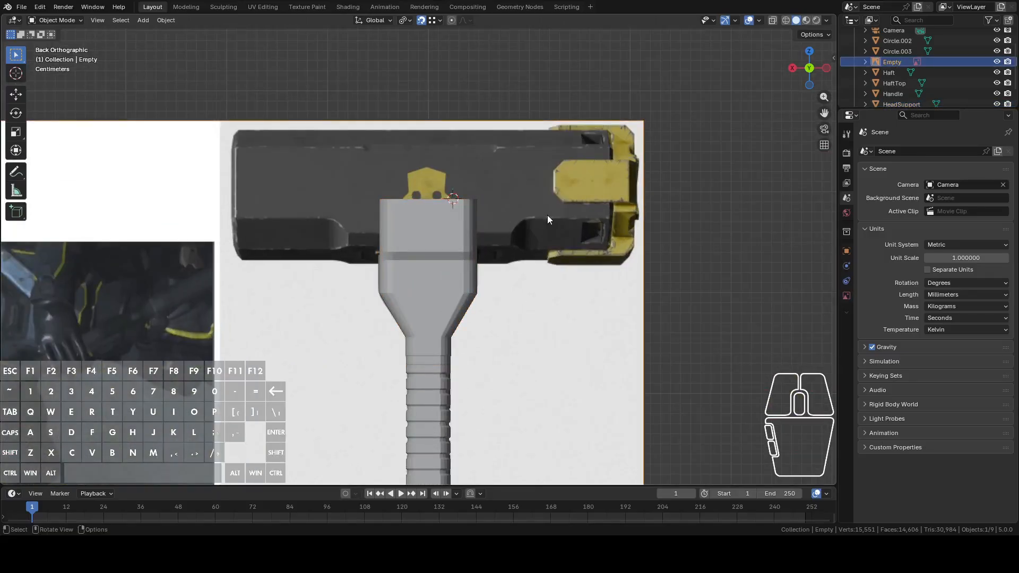
Show the 3D cursor's location settings and set its X, Y and Z to 0 mm
{"action": "left_click", "coordinate": [447, 221]}
{"action": "middle_click_drag", "start_coordinate": [450, 219], "coordinate": [467, 252]}
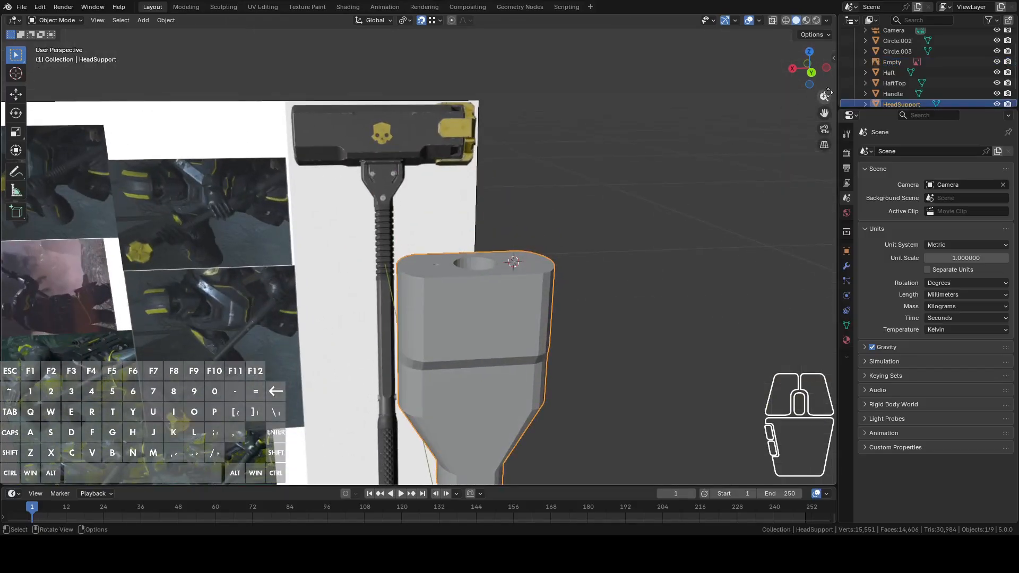
{"action": "left_click", "coordinate": [834, 57]}
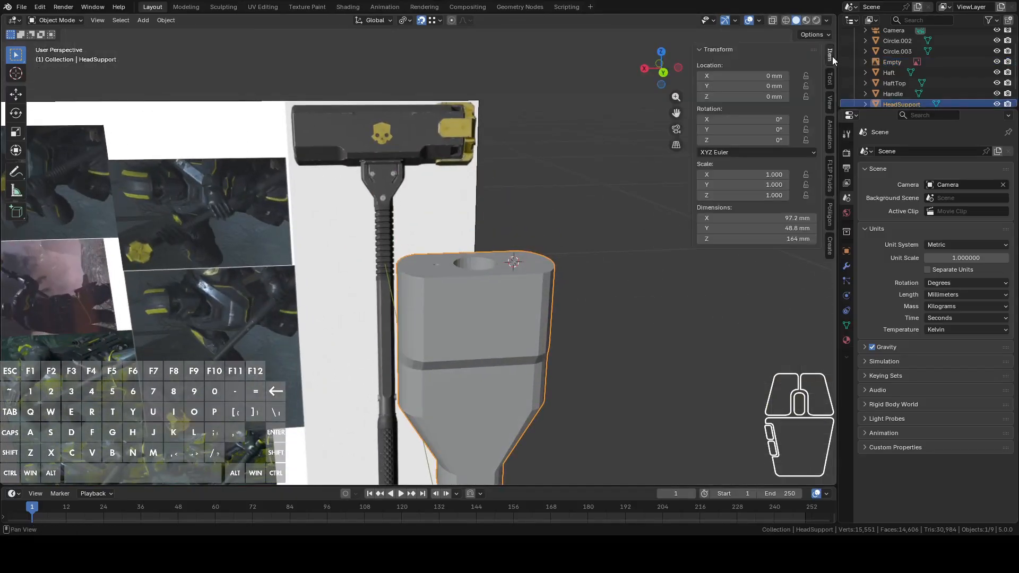
{"action": "left_click", "coordinate": [830, 102]}
{"action": "middle_click_drag", "start_coordinate": [564, 257], "coordinate": [569, 265]}
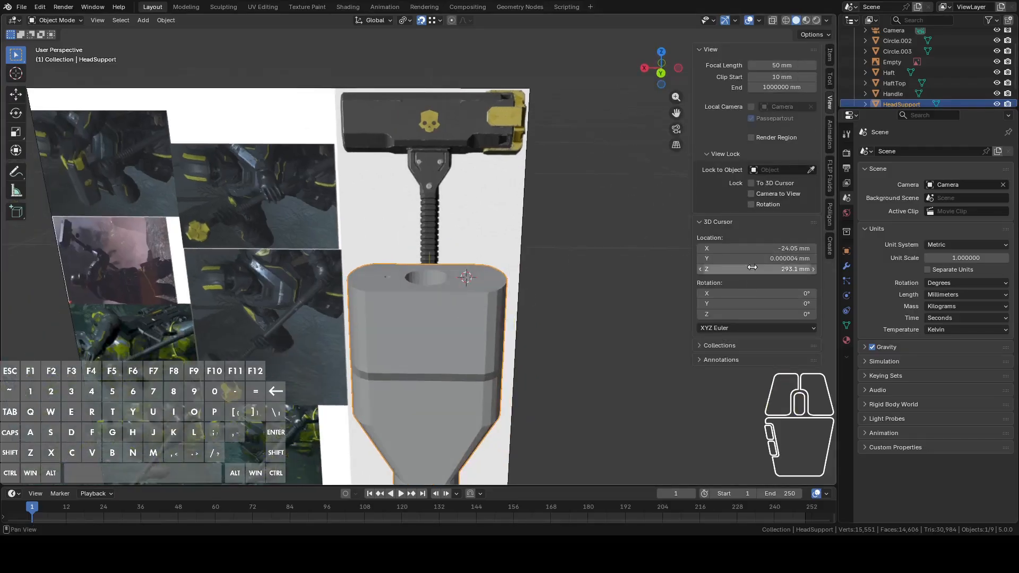
{"action": "left_click", "coordinate": [756, 249]}
{"action": "type", "text": "0"}
{"action": "key", "text": "Tab"}
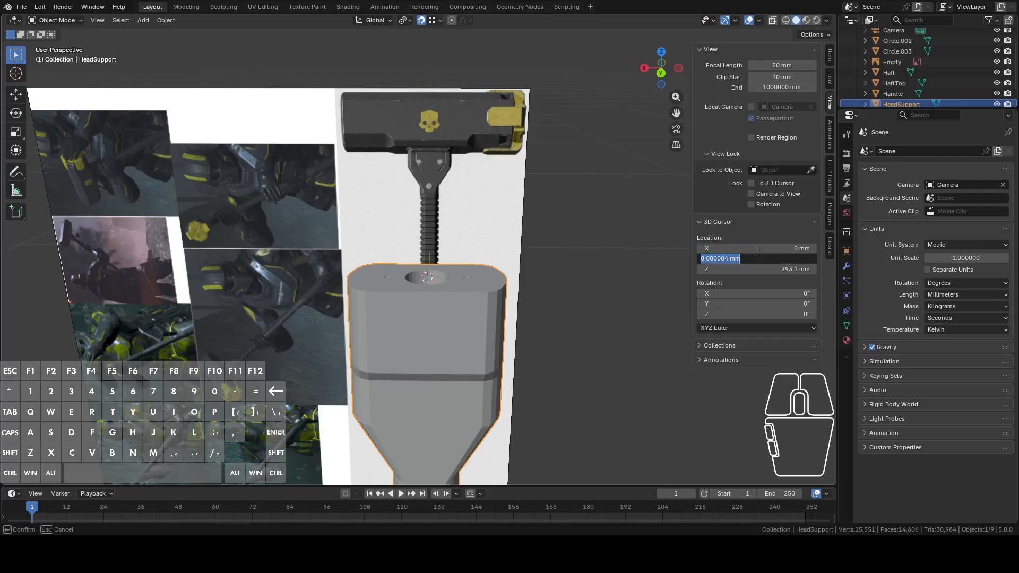
{"action": "type", "text": "0"}
{"action": "key", "text": "Tab"}
{"action": "type", "text": "0"}
{"action": "key", "text": "Return"}
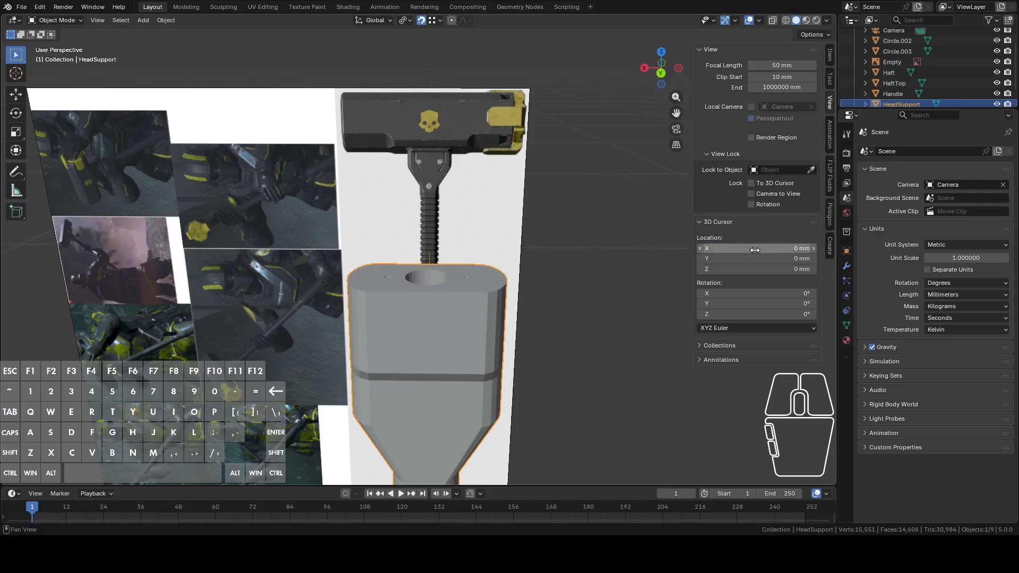
Raise the 3D cursor to Z 290 mm at the hammer head, checking its height against the reference in back view
{"action": "left_click", "coordinate": [623, 270]}
{"action": "middle_click_drag", "start_coordinate": [635, 272], "coordinate": [574, 306], "text": "shift"}
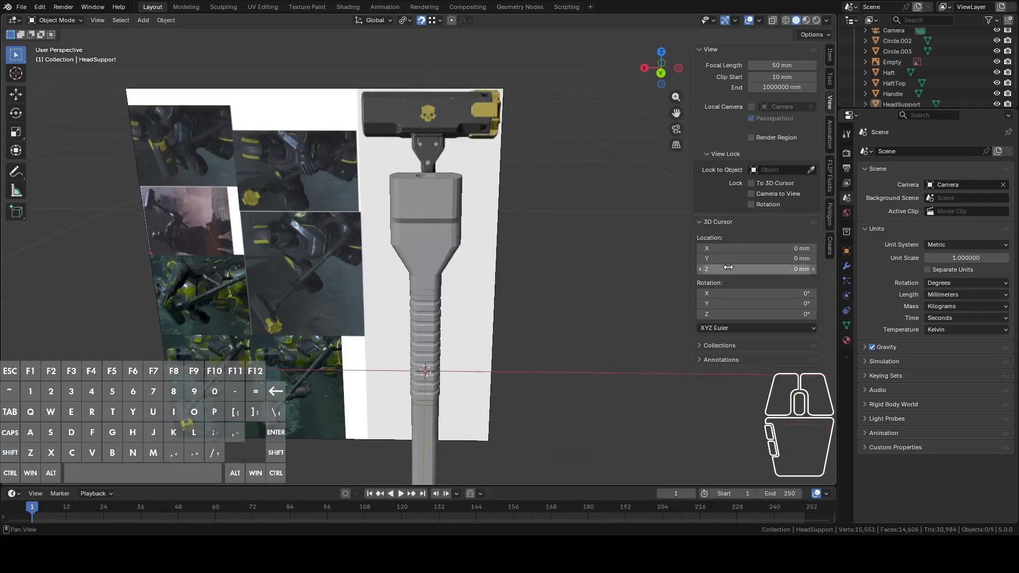
{"action": "left_click_drag", "start_coordinate": [747, 269], "coordinate": [769, 270]}
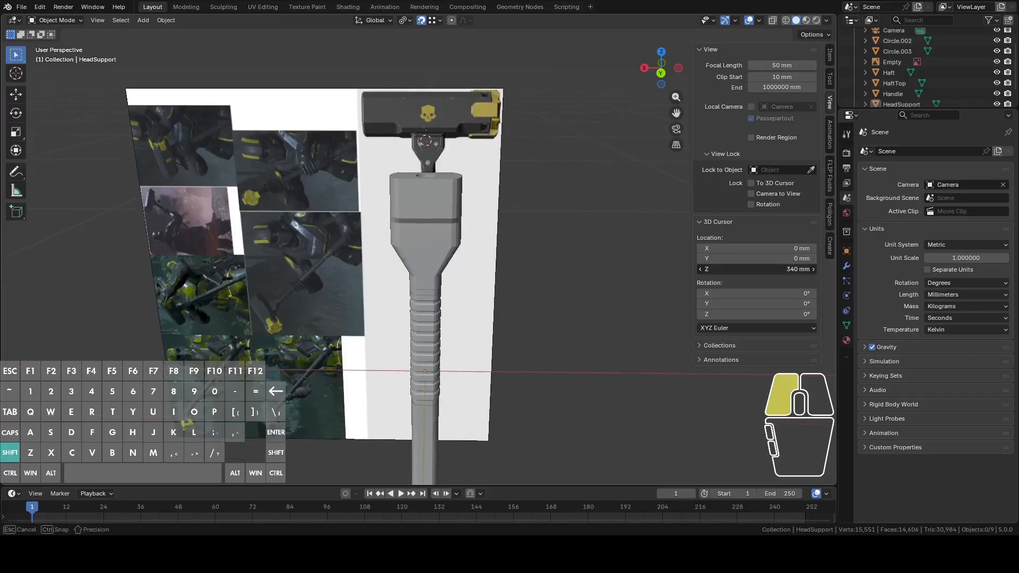
{"action": "middle_click_drag", "start_coordinate": [565, 249], "coordinate": [531, 293], "text": "shift"}
{"action": "left_click", "coordinate": [660, 74]}
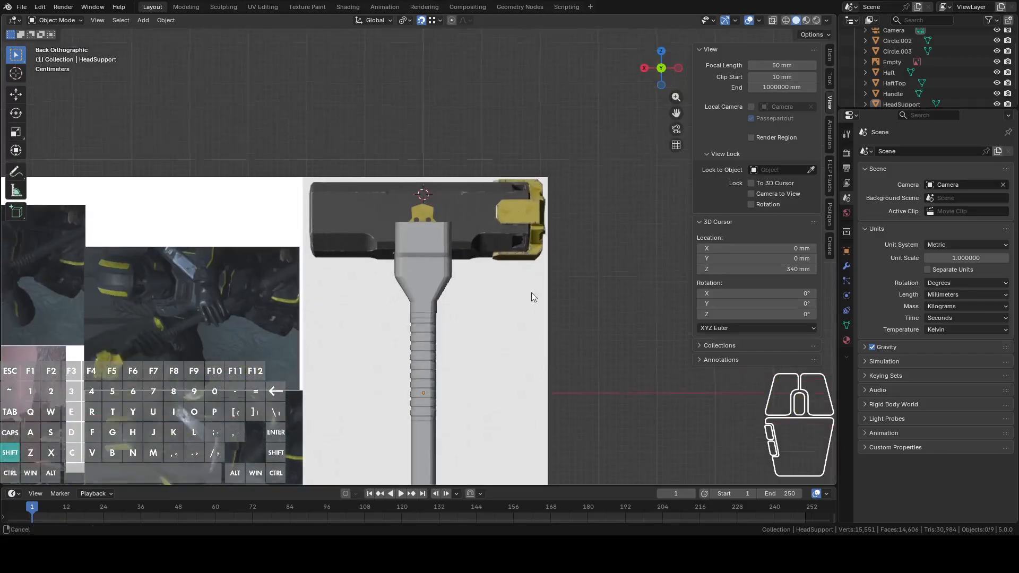
{"action": "scroll", "coordinate": [533, 298], "scroll_direction": "up", "scroll_amount": 1}
{"action": "left_click_drag", "start_coordinate": [748, 269], "coordinate": [743, 269]}
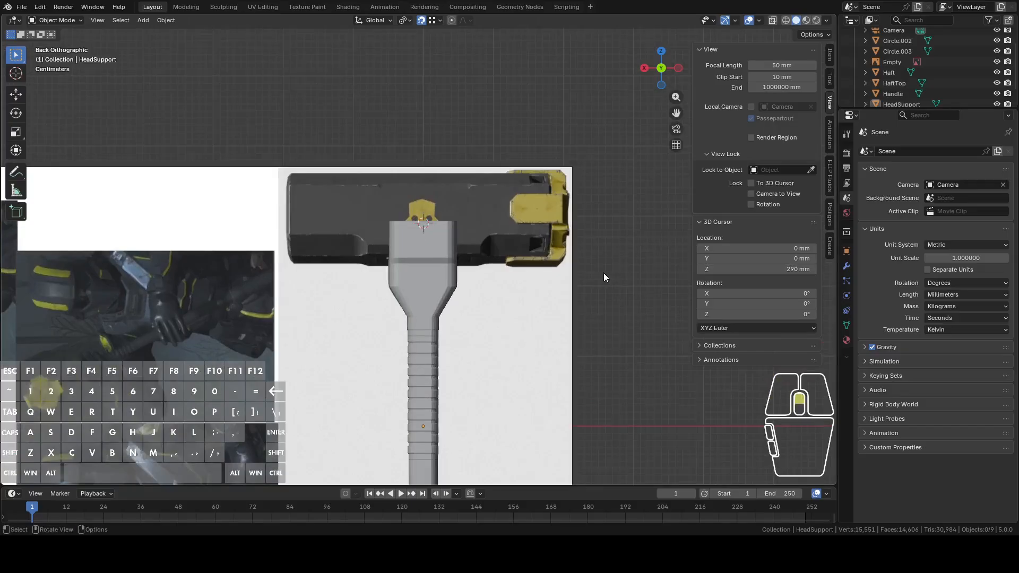
Add a cube at the 3D cursor, scale it down to roughly the hammer head's height and shift it up about 2.1 mm
{"action": "scroll", "coordinate": [603, 272], "scroll_direction": "up", "scroll_amount": 2}
{"action": "key", "text": "shift+a"}
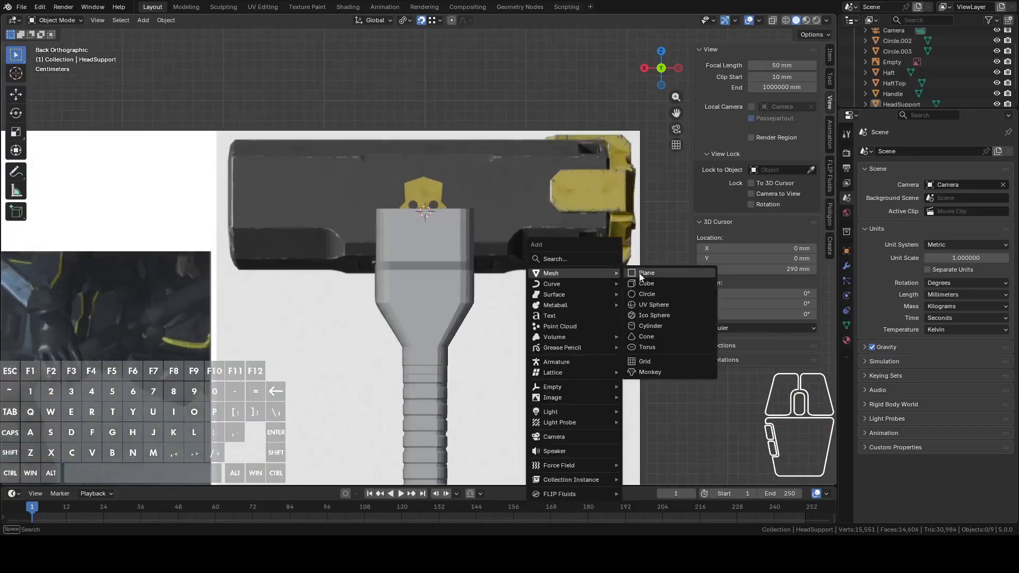
{"action": "left_click", "coordinate": [648, 284]}
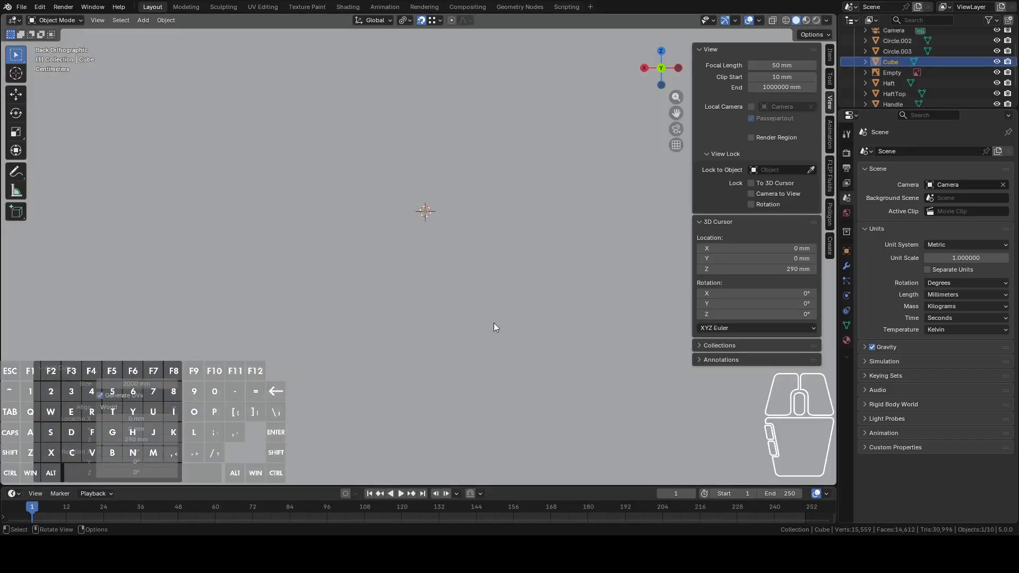
{"action": "key", "text": "s"}
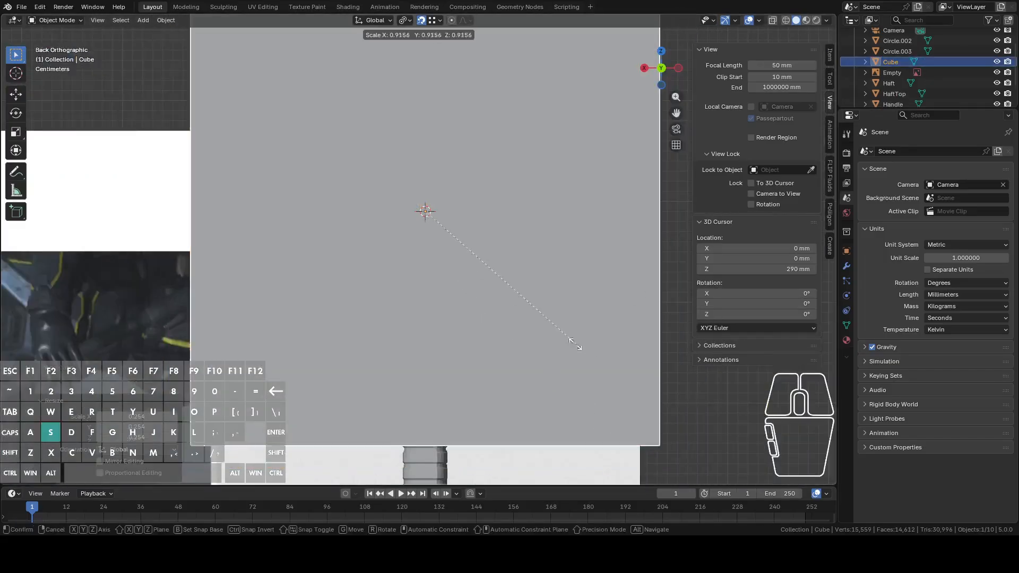
{"action": "left_click", "coordinate": [530, 306]}
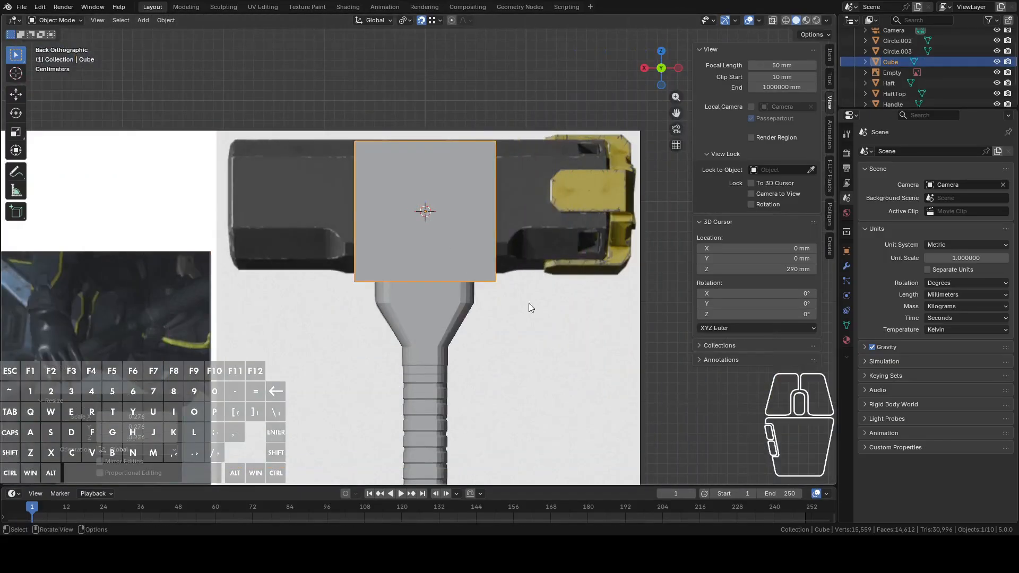
{"action": "key", "text": "g"}
{"action": "left_click", "coordinate": [556, 321]}
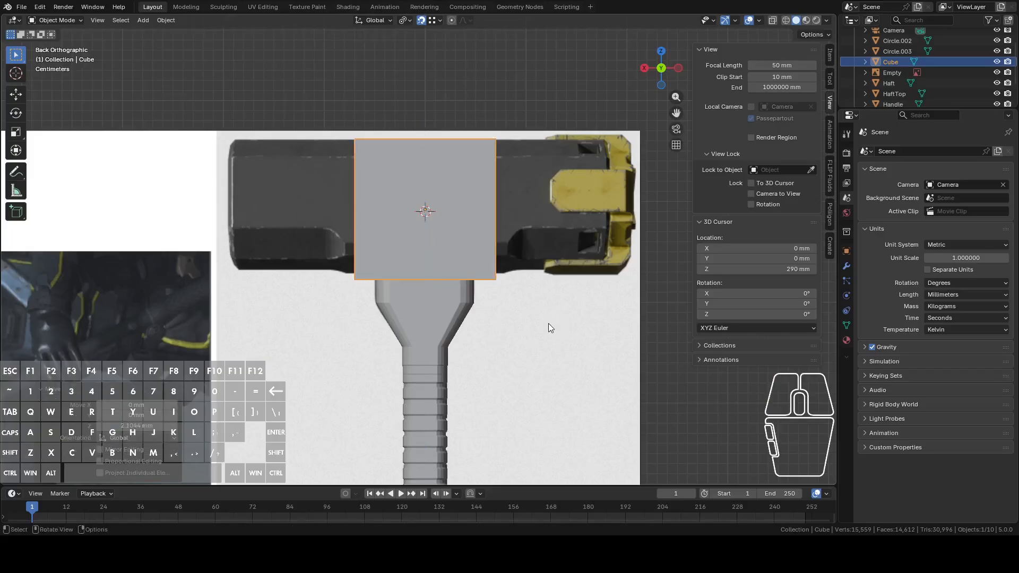
Try to apply all transforms to every object in the scene, including the reference image and camera
{"action": "scroll", "coordinate": [548, 323], "scroll_direction": "down", "scroll_amount": 3}
{"action": "scroll", "coordinate": [514, 335], "scroll_direction": "down", "scroll_amount": 3}
{"action": "key", "text": "a"}
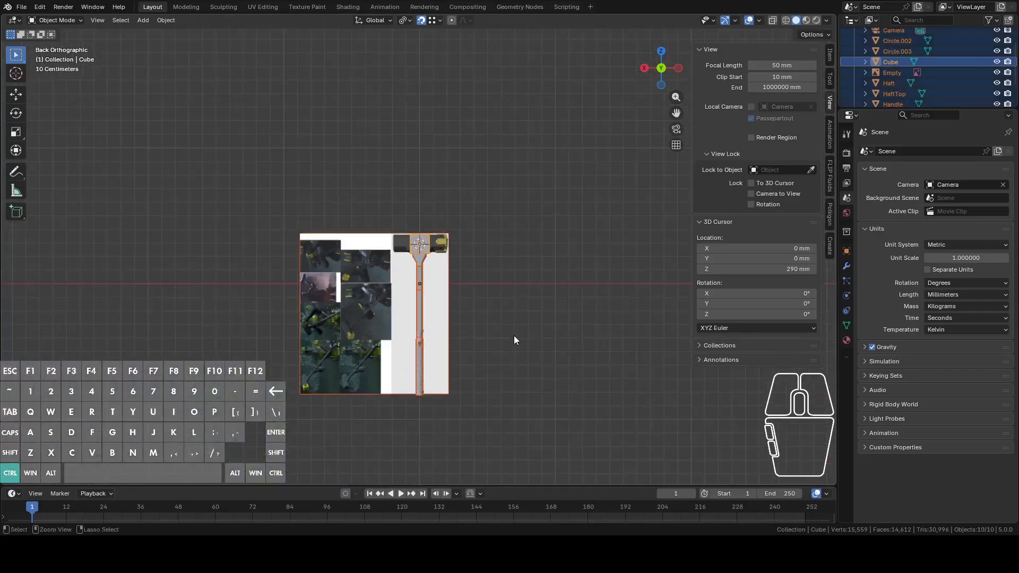
{"action": "key", "text": "ctrl+a"}
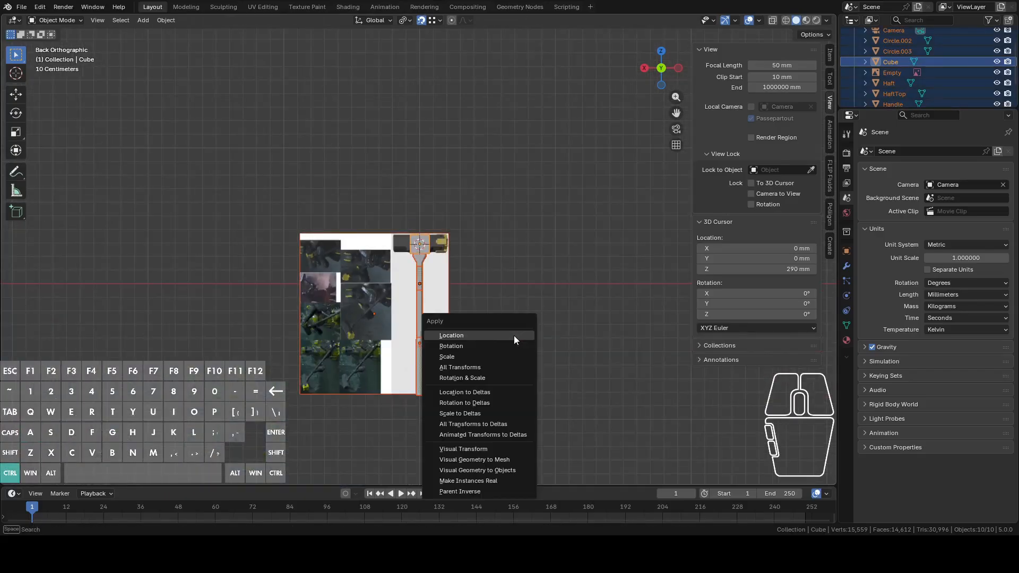
{"action": "left_click", "coordinate": [466, 362]}
{"action": "scroll", "coordinate": [466, 362], "scroll_direction": "down", "scroll_amount": 4}
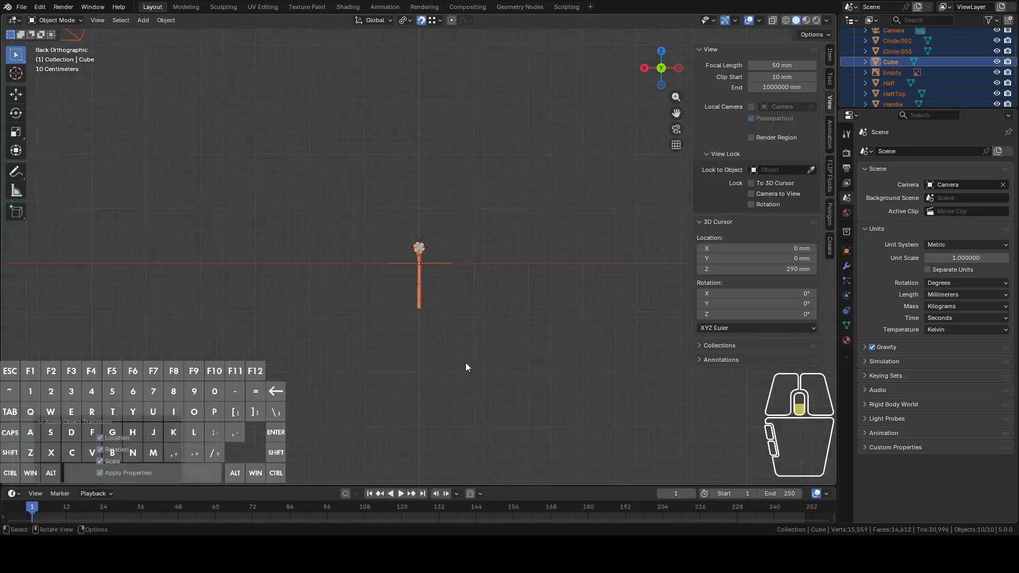
{"action": "key", "text": "ctrl+z"}
Select only the cube and the hammer parts without the reference image, apply all transforms, and reselect just the cube
{"action": "scroll", "coordinate": [470, 334], "scroll_direction": "up", "scroll_amount": 6}
{"action": "middle_click_drag", "start_coordinate": [471, 324], "coordinate": [480, 372]}
{"action": "left_click_drag", "start_coordinate": [415, 225], "coordinate": [530, 423]}
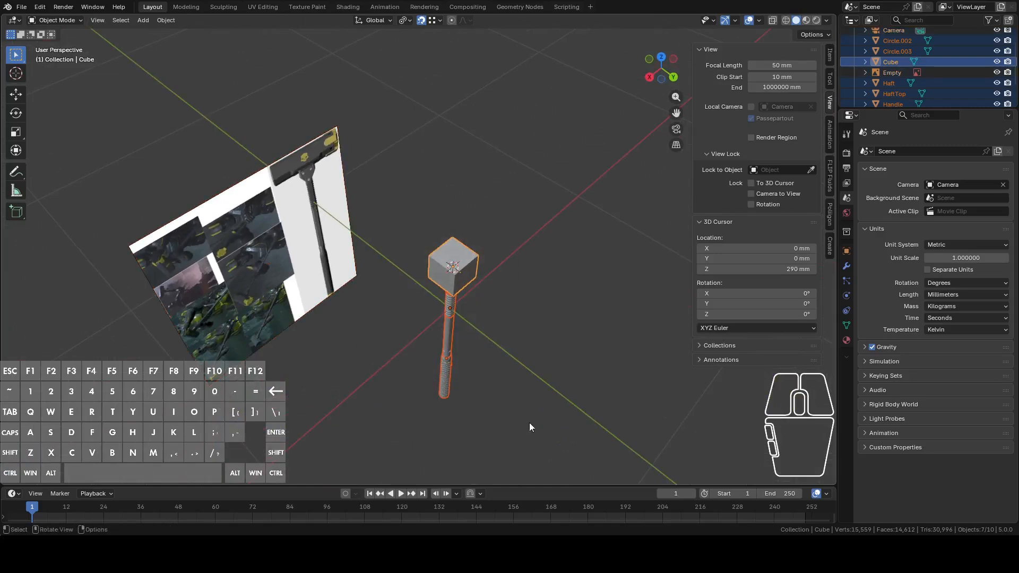
{"action": "key", "text": "ctrl+a"}
{"action": "left_click", "coordinate": [593, 329]}
{"action": "middle_click_drag", "start_coordinate": [585, 330], "coordinate": [602, 247], "text": "alt"}
{"action": "scroll", "coordinate": [605, 229], "scroll_direction": "up", "scroll_amount": 6}
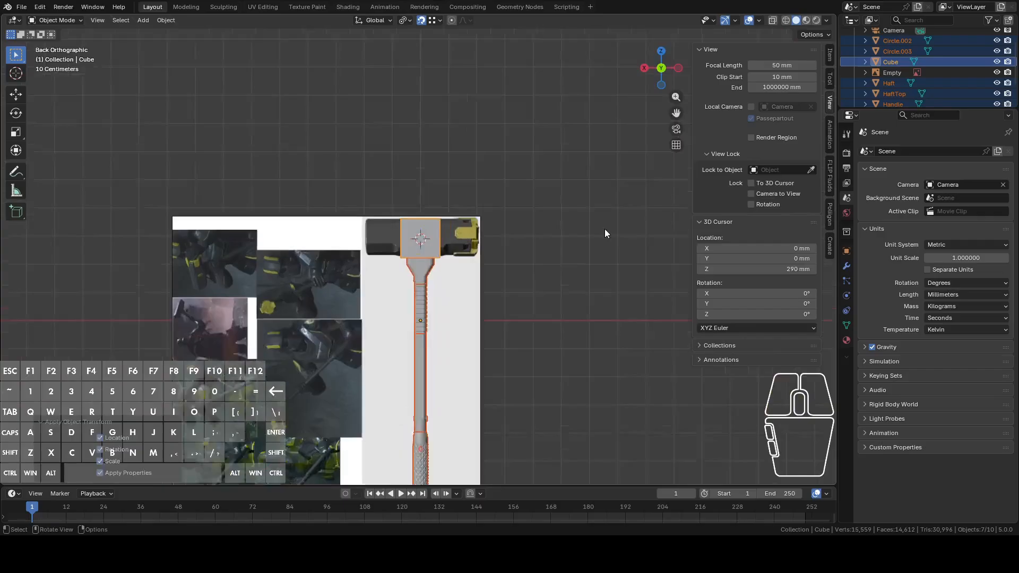
{"action": "left_click", "coordinate": [456, 214]}
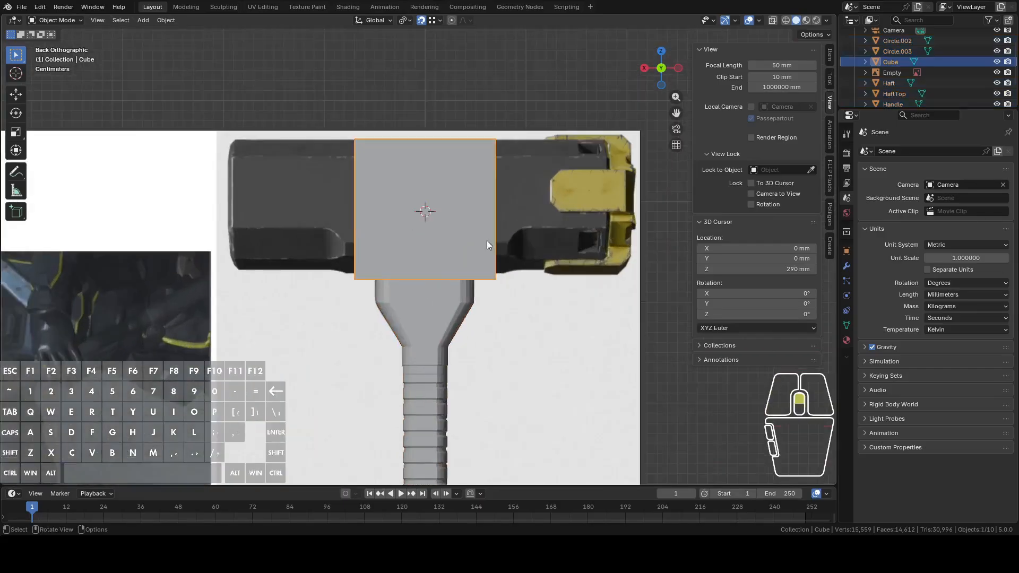
{"action": "scroll", "coordinate": [499, 241], "scroll_direction": "up", "scroll_amount": 3}
{"action": "middle_click_drag", "start_coordinate": [536, 287], "coordinate": [512, 217], "text": "shift"}
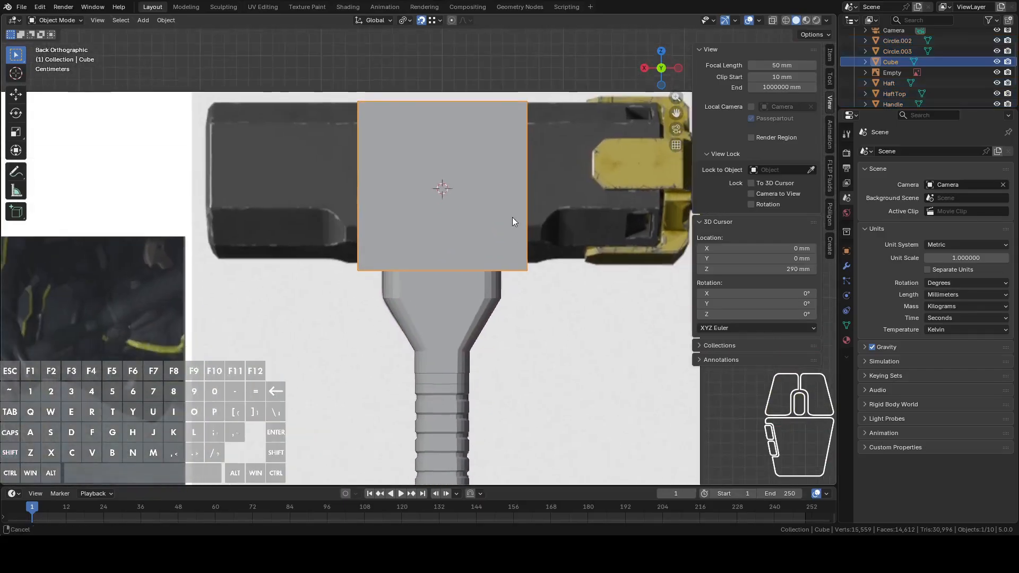
{"action": "key", "text": "g"}
{"action": "key", "text": "z"}
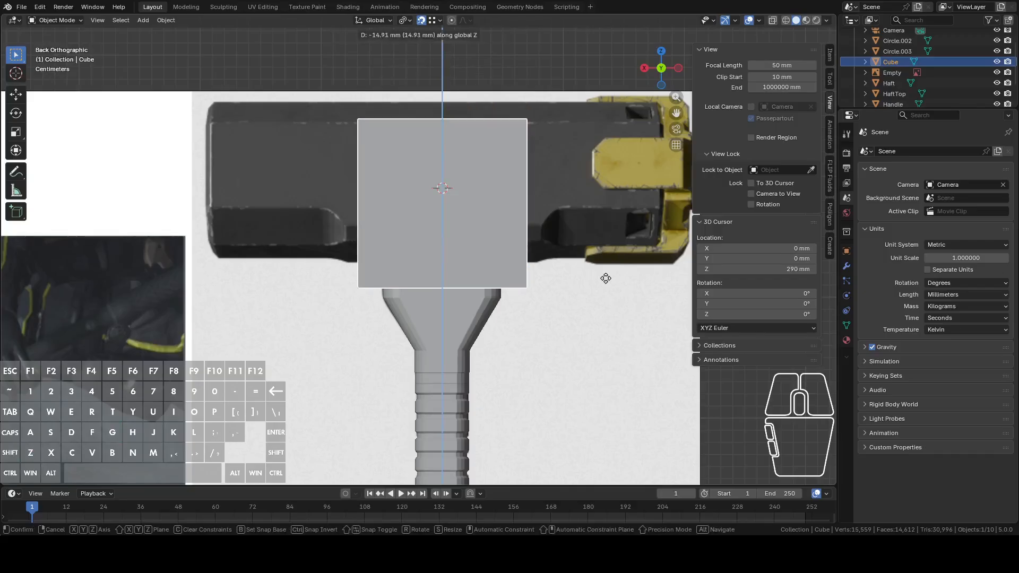
{"action": "left_click", "coordinate": [605, 281]}
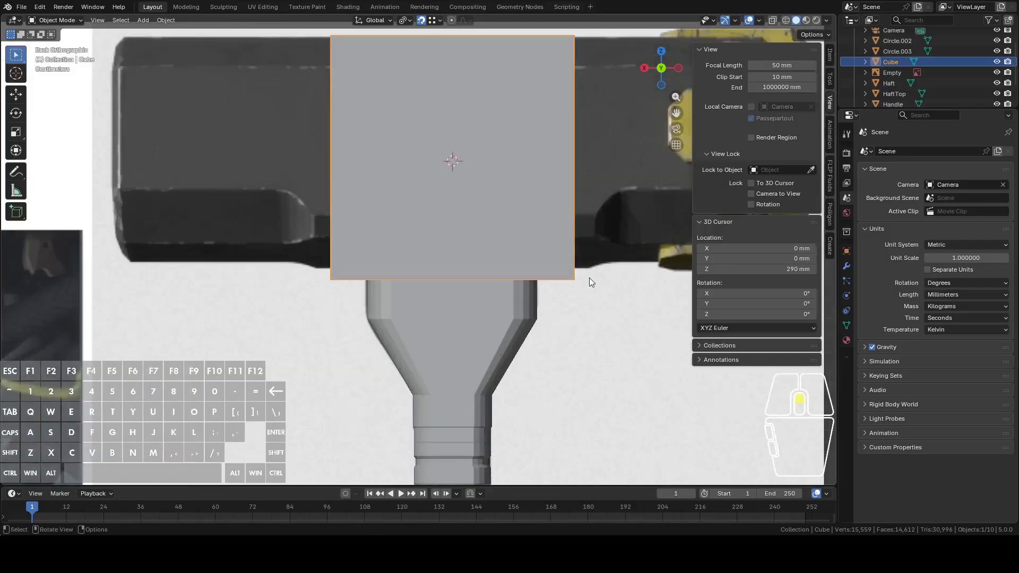
Edit the cube's mesh with X-ray on and lower its top vertices about 0.5 mm along Z to the reference head's top edge
{"action": "key", "text": "Tab"}
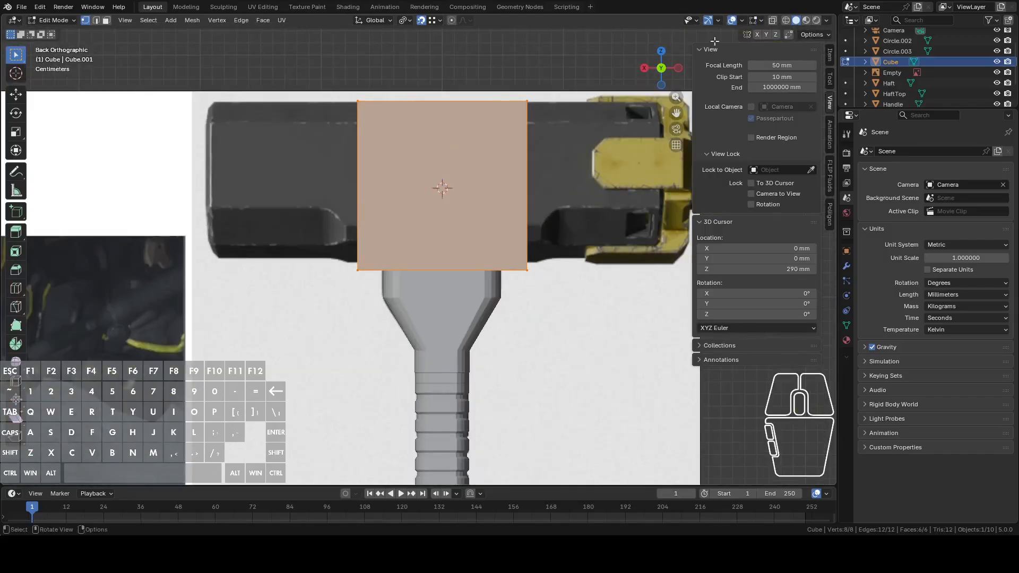
{"action": "left_click", "coordinate": [772, 19]}
{"action": "middle_click_drag", "start_coordinate": [333, 62], "coordinate": [338, 102], "text": "shift"}
{"action": "left_click_drag", "start_coordinate": [338, 101], "coordinate": [558, 171]}
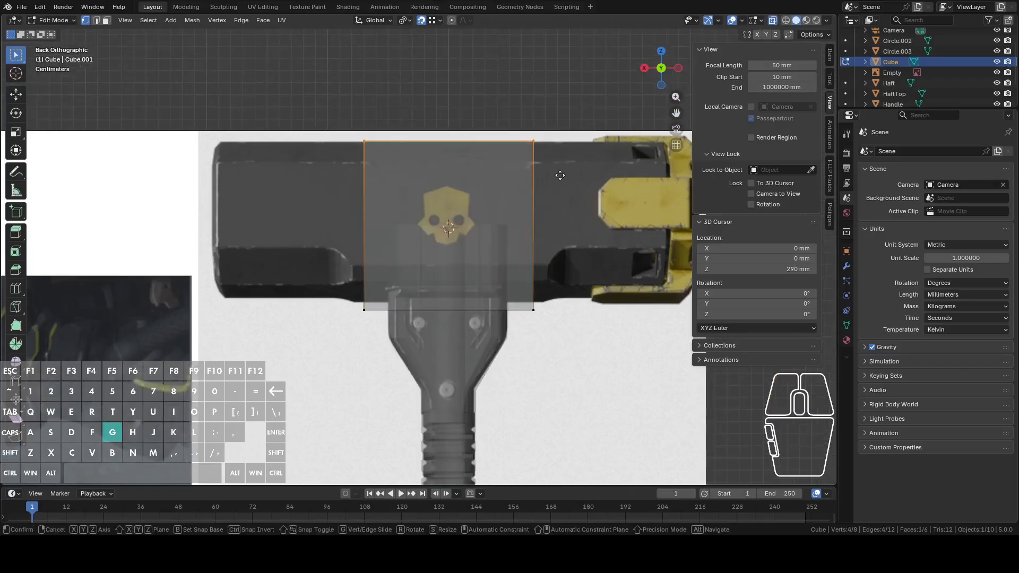
{"action": "key", "text": "g"}
{"action": "key", "text": "z"}
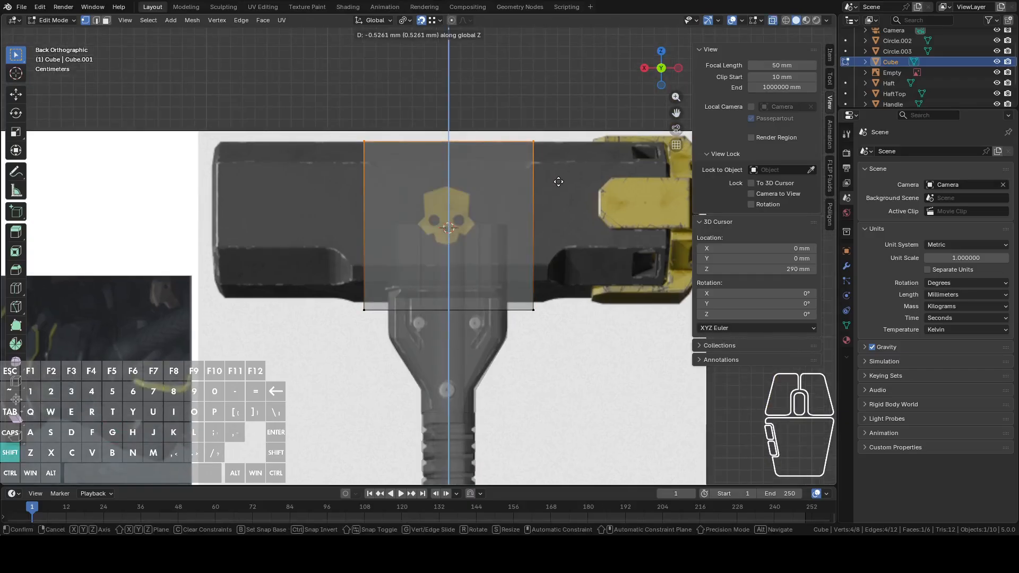
{"action": "left_click", "coordinate": [558, 182]}
Raise the cube's bottom vertices about 6.5 mm along Z to match the underside of the reference head
{"action": "left_click_drag", "start_coordinate": [287, 282], "coordinate": [573, 350]}
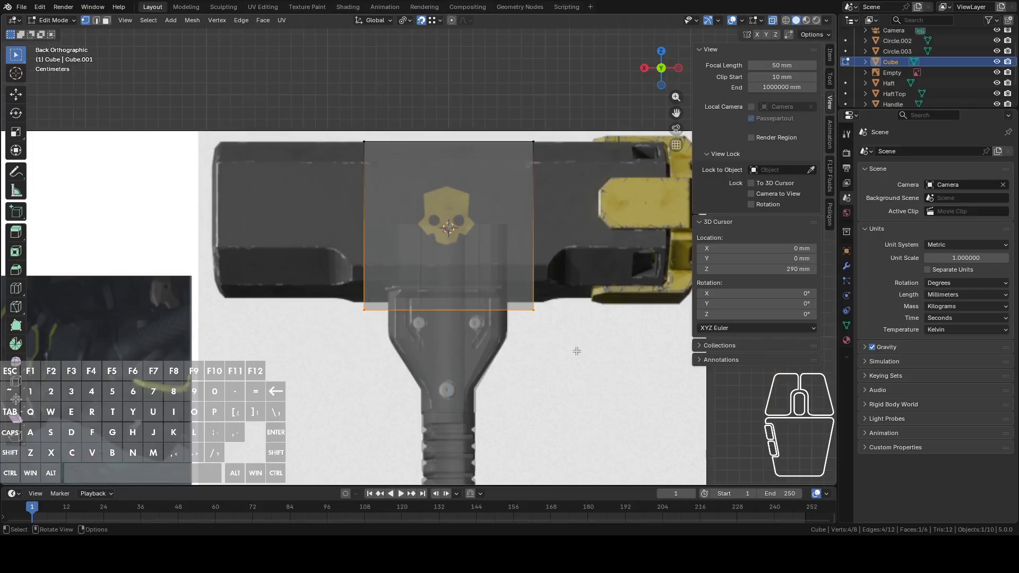
{"action": "scroll", "coordinate": [577, 352], "scroll_direction": "up", "scroll_amount": 2}
{"action": "key", "text": "g"}
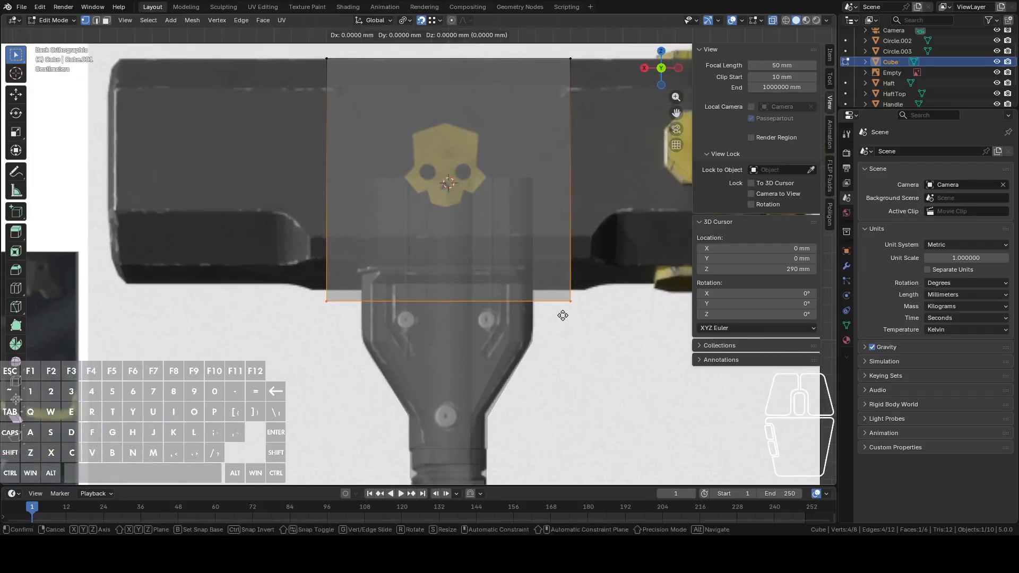
{"action": "key", "text": "z"}
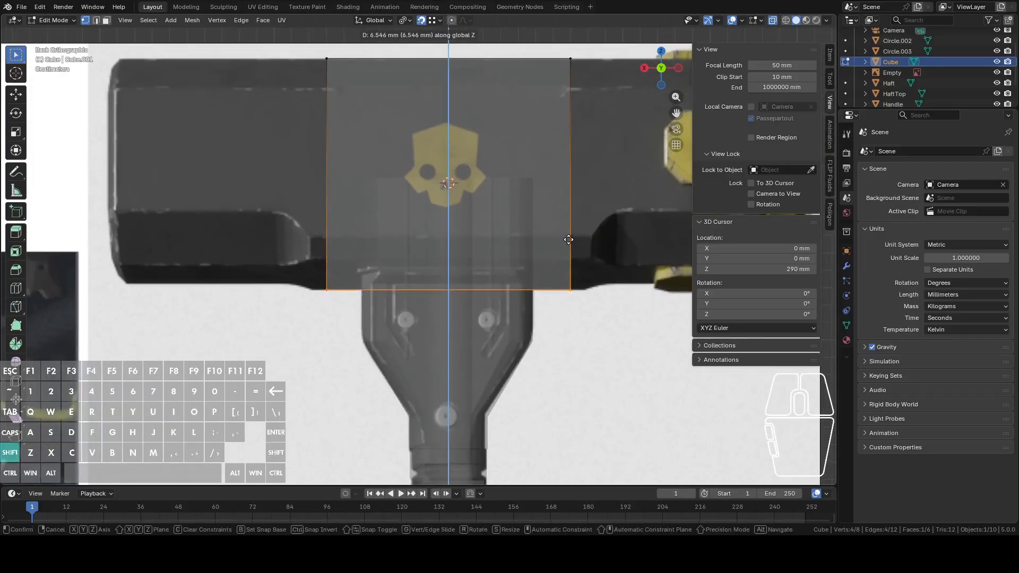
{"action": "left_click", "coordinate": [569, 239]}
Try to extrude the cube's side face about 7.5 mm along X toward the plain, dark end of the reference head
{"action": "scroll", "coordinate": [548, 285], "scroll_direction": "down", "scroll_amount": 4}
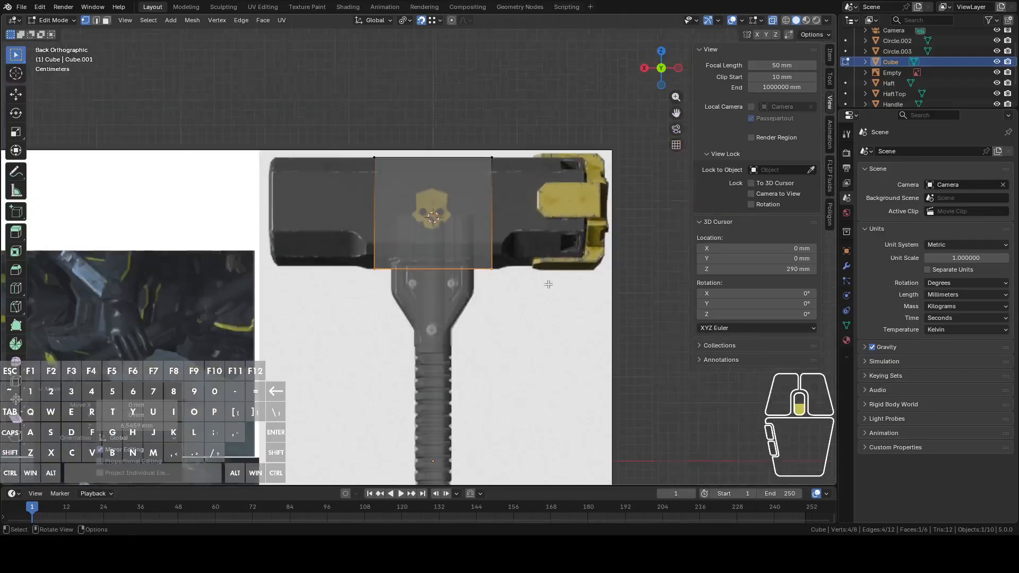
{"action": "scroll", "coordinate": [554, 287], "scroll_direction": "up", "scroll_amount": 4}
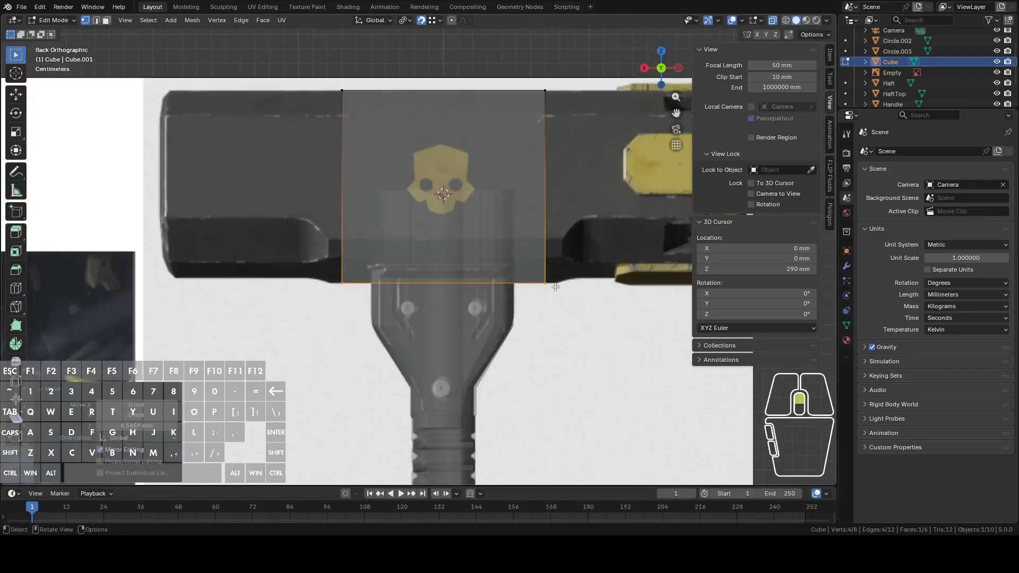
{"action": "middle_click_drag", "start_coordinate": [325, 229], "coordinate": [462, 237], "text": "shift"}
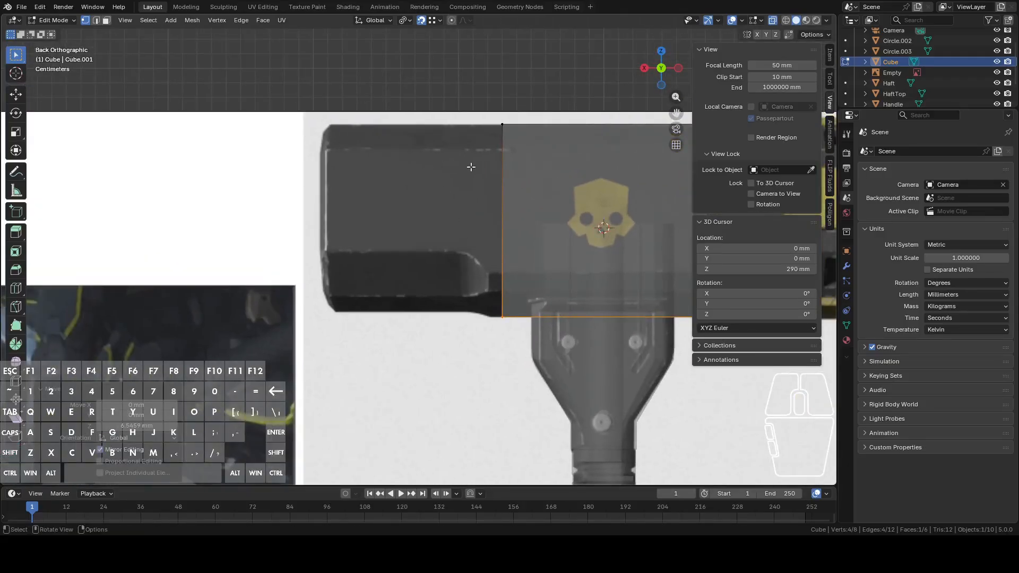
{"action": "left_click_drag", "start_coordinate": [398, 85], "coordinate": [566, 353]}
{"action": "mouse_move", "coordinate": [560, 348]}
{"action": "middle_mouse_down"}
{"action": "mouse_move", "coordinate": [573, 350]}
{"action": "mouse_move", "coordinate": [560, 346]}
{"action": "middle_mouse_up"}
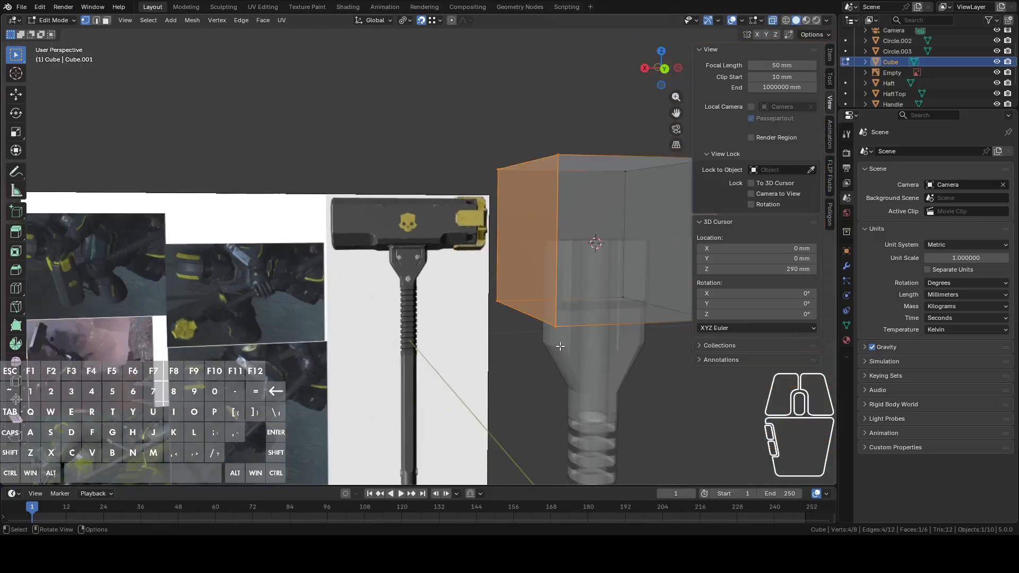
{"action": "left_click", "coordinate": [664, 70]}
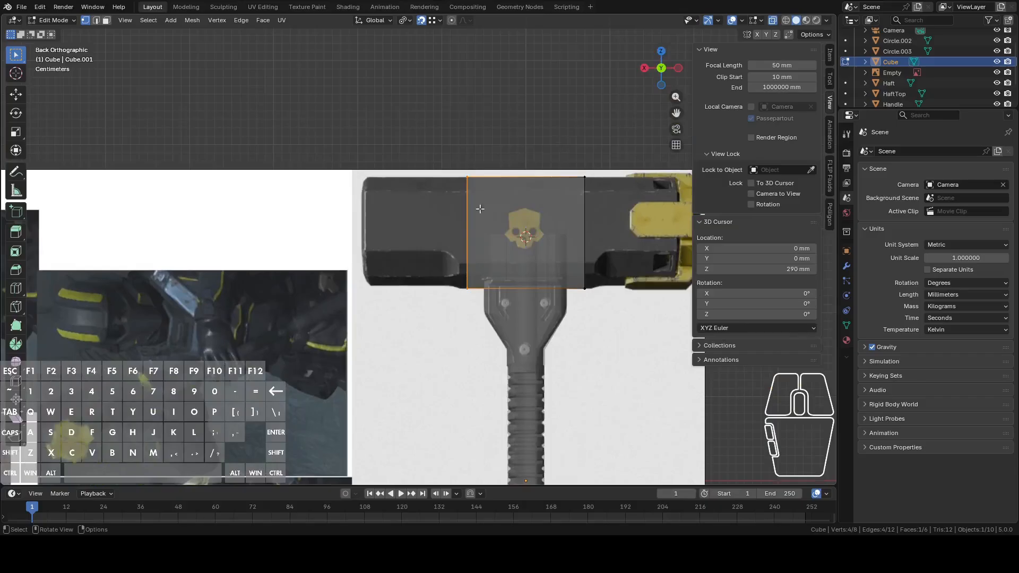
{"action": "scroll", "coordinate": [439, 99], "scroll_direction": "up", "scroll_amount": 2}
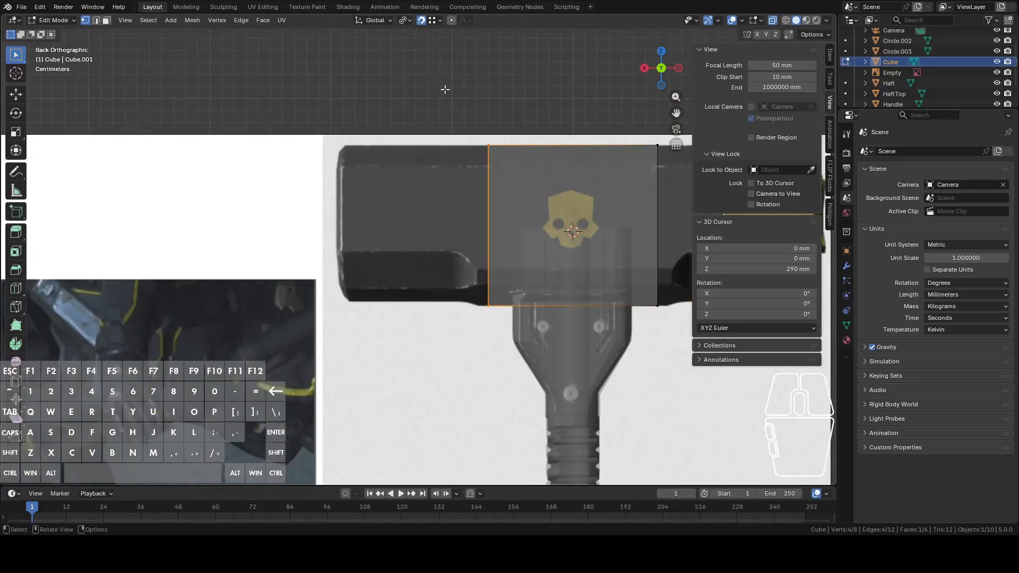
{"action": "middle_click_drag", "start_coordinate": [457, 262], "coordinate": [476, 223]}
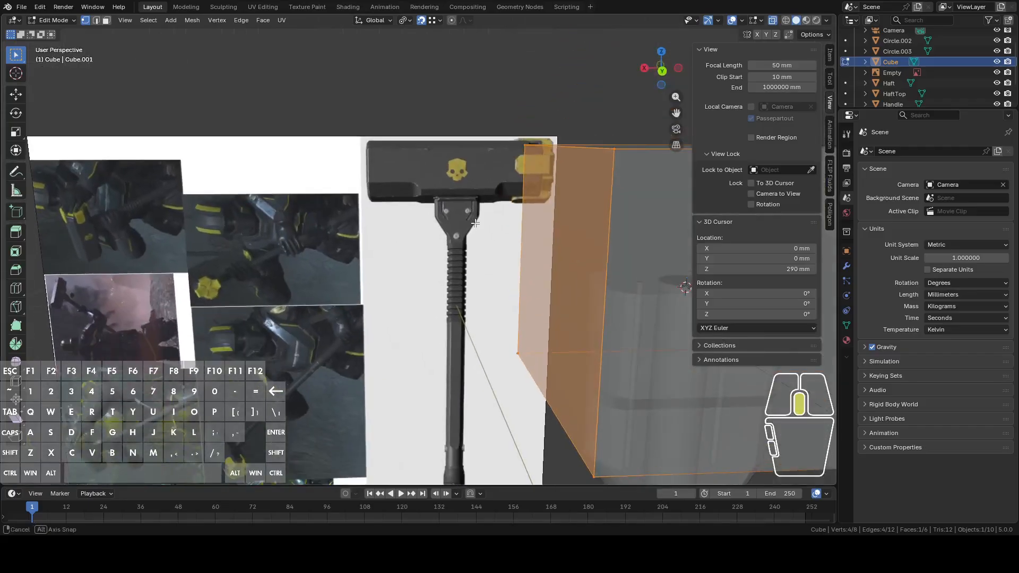
{"action": "left_click", "coordinate": [663, 73]}
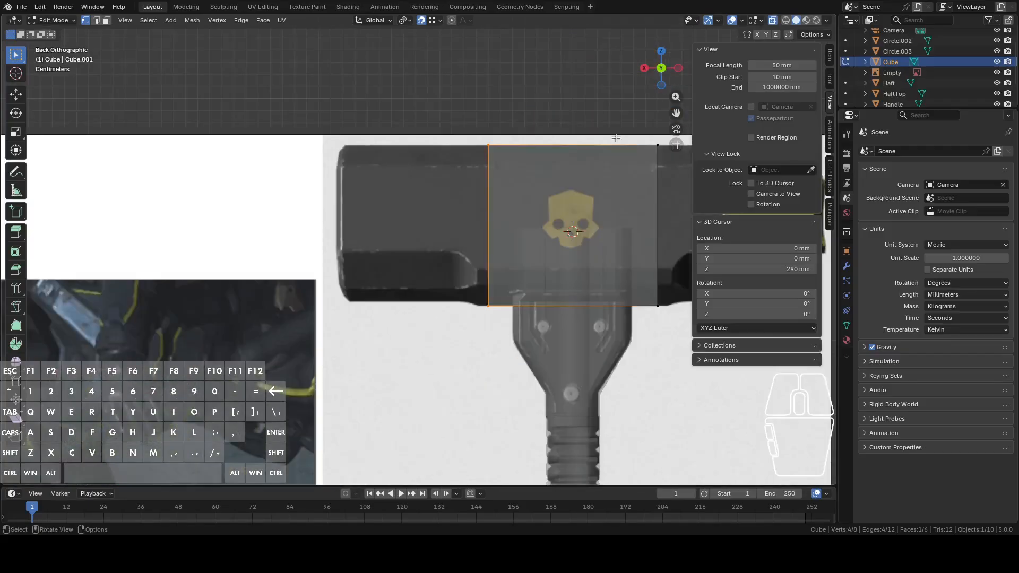
{"action": "key", "text": "e"}
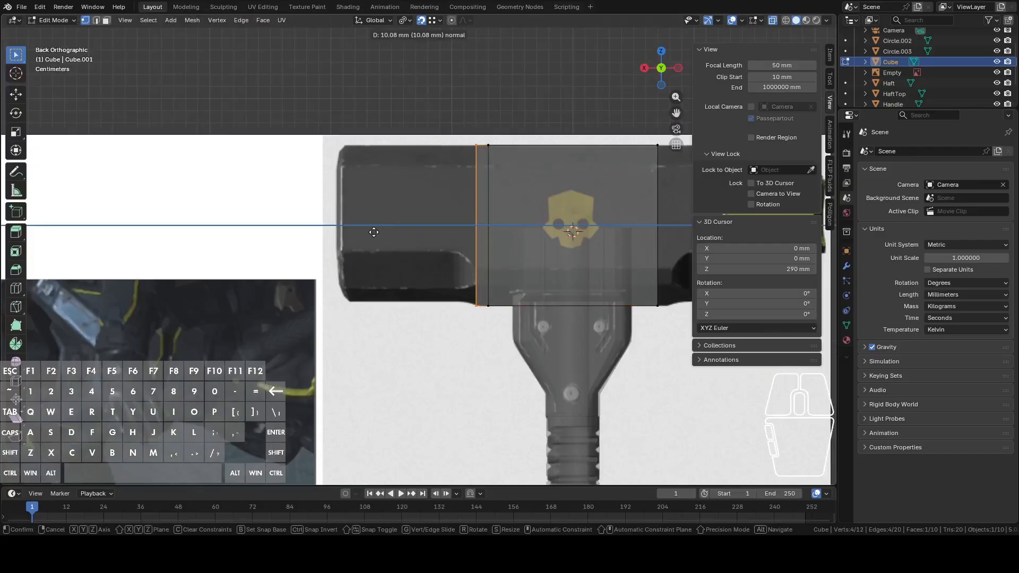
{"action": "key", "text": "x"}
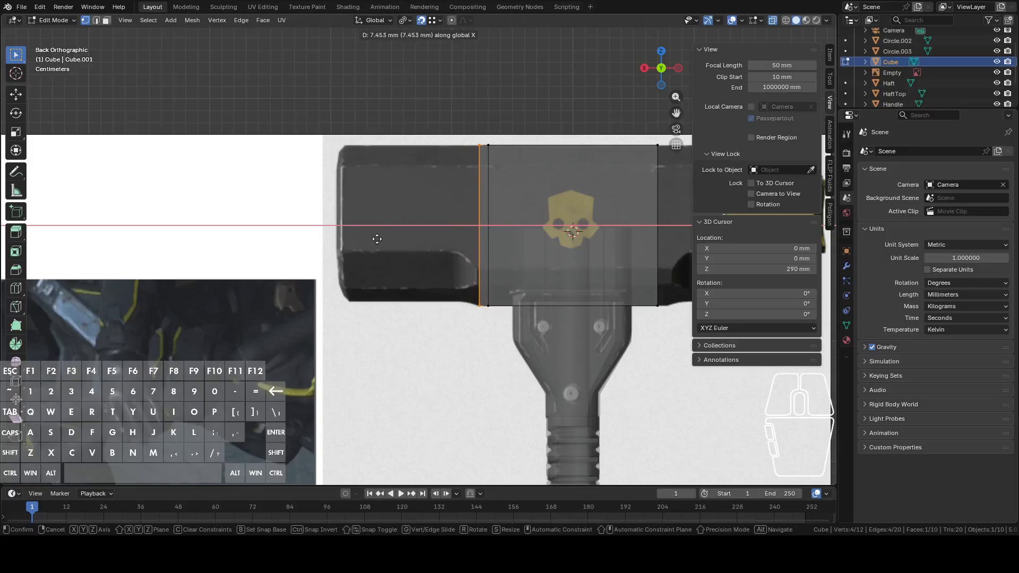
{"action": "left_click", "coordinate": [377, 239]}
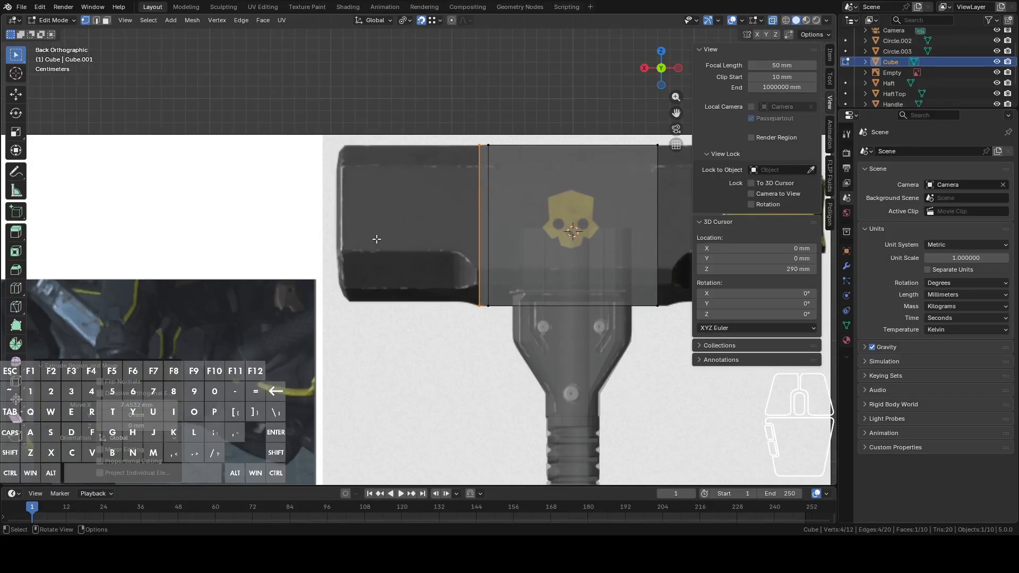
{"action": "key", "text": "ctrl+z"}
Bevel the cube's two bottom edges that run along the head's length by about 8 mm with one segment
{"action": "middle_click_drag", "start_coordinate": [377, 238], "coordinate": [316, 229], "text": "shift"}
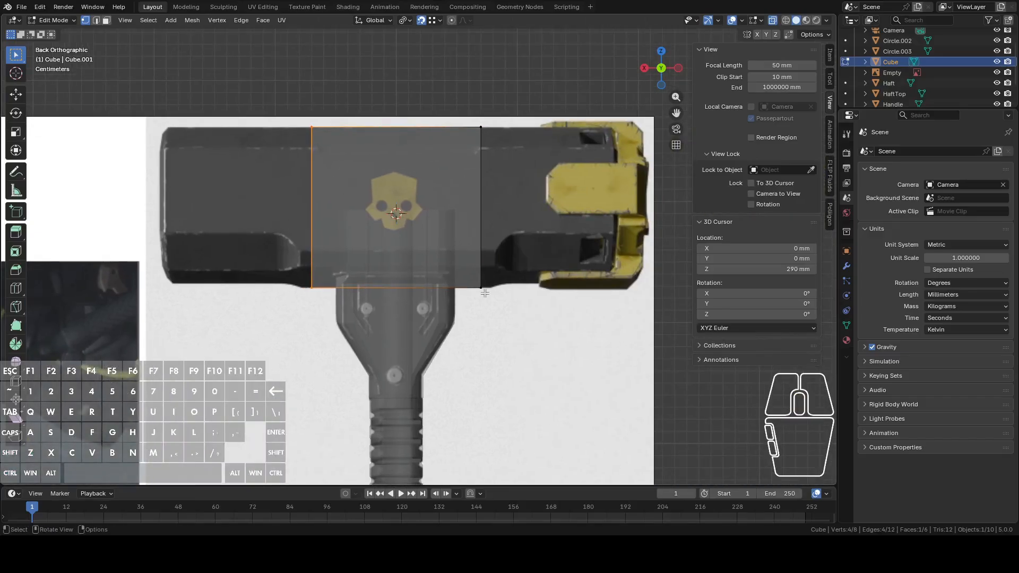
{"action": "left_click", "coordinate": [484, 293]}
{"action": "middle_click_drag", "start_coordinate": [505, 297], "coordinate": [354, 394]}
{"action": "left_click", "coordinate": [355, 394], "text": "shift"}
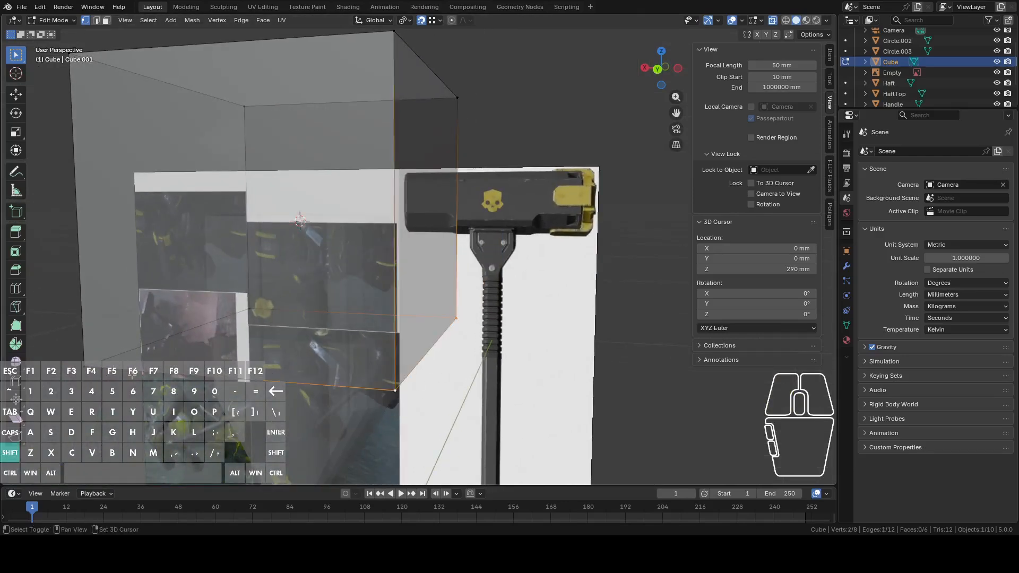
{"action": "key", "text": "2"}
{"action": "left_click", "coordinate": [402, 318], "text": "shift"}
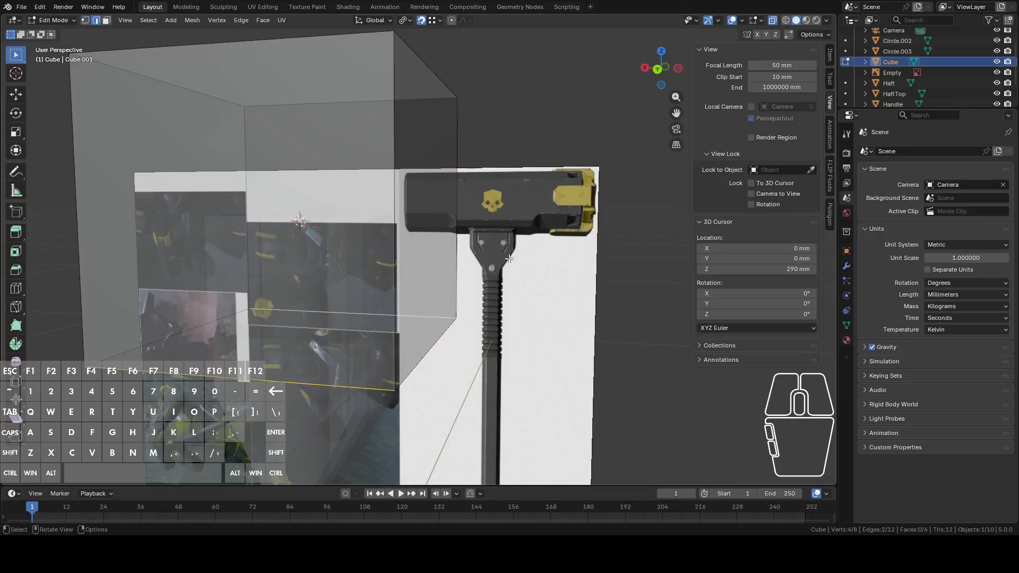
{"action": "key", "text": "ctrl+e"}
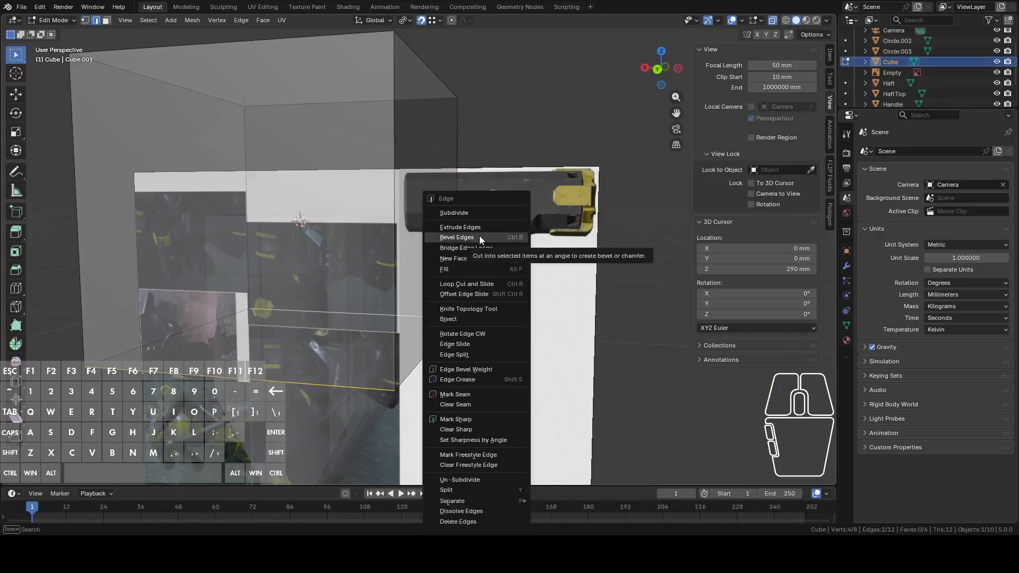
{"action": "left_click", "coordinate": [479, 237]}
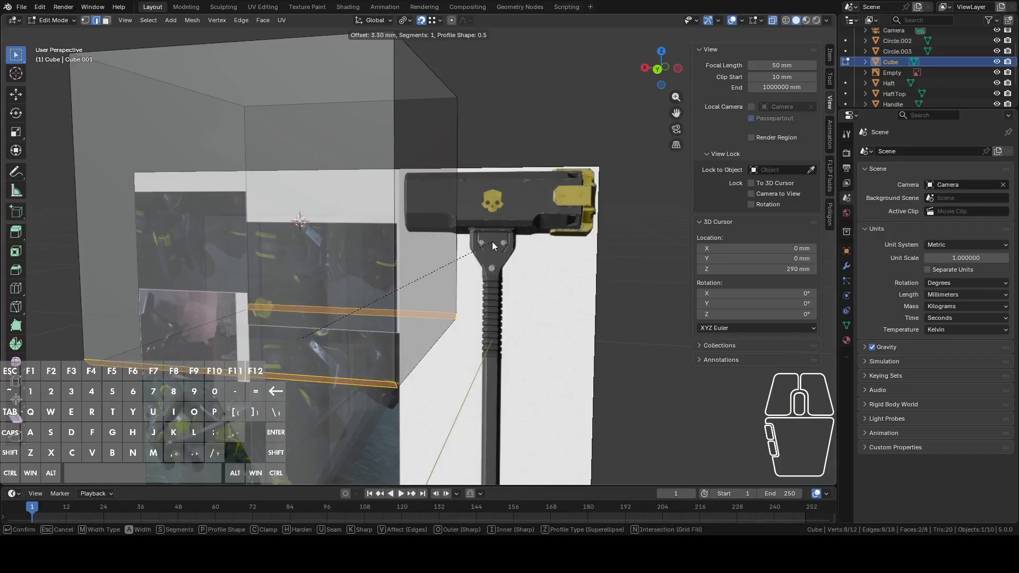
{"action": "left_click", "coordinate": [502, 241]}
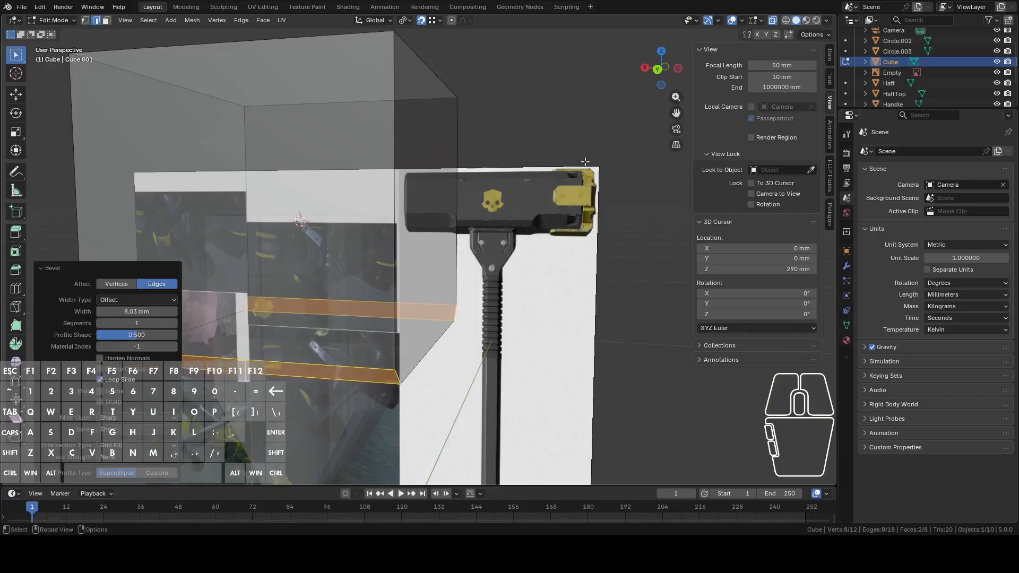
Bevel the cube's two top lengthwise edges by about 18 mm to match the reference head's upper chamfer line
{"action": "left_click", "coordinate": [657, 71]}
{"action": "scroll", "coordinate": [620, 194], "scroll_direction": "up", "scroll_amount": 3}
{"action": "middle_click_drag", "start_coordinate": [464, 249], "coordinate": [509, 233], "text": "shift"}
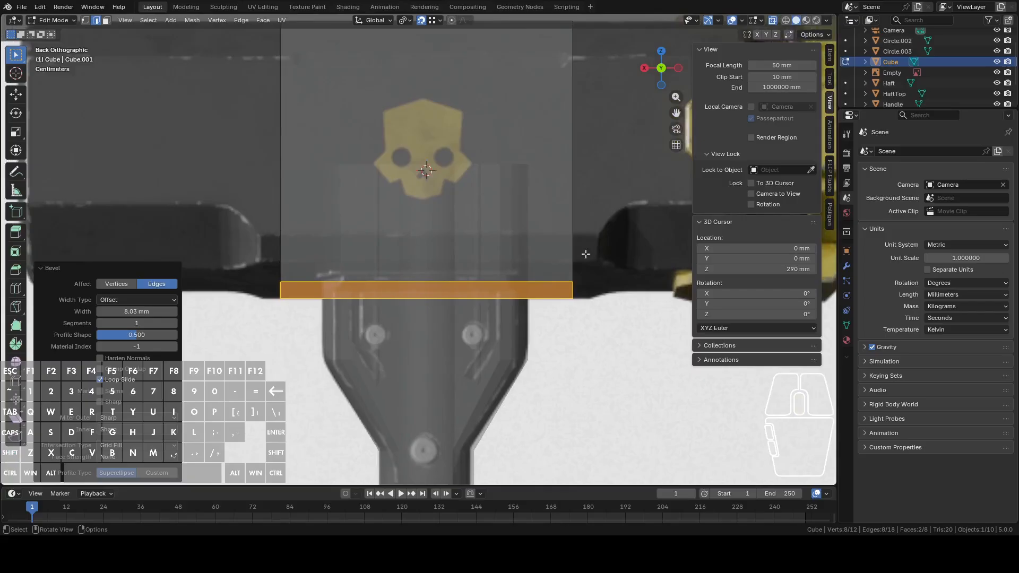
{"action": "scroll", "coordinate": [591, 276], "scroll_direction": "down", "scroll_amount": 2}
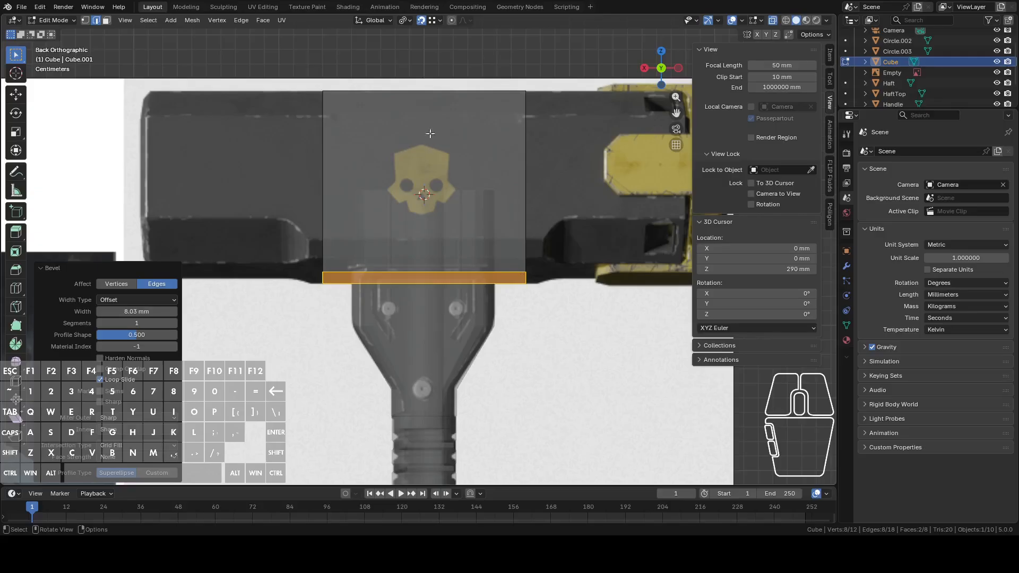
{"action": "left_click", "coordinate": [428, 102]}
{"action": "middle_click_drag", "start_coordinate": [428, 102], "coordinate": [432, 141]}
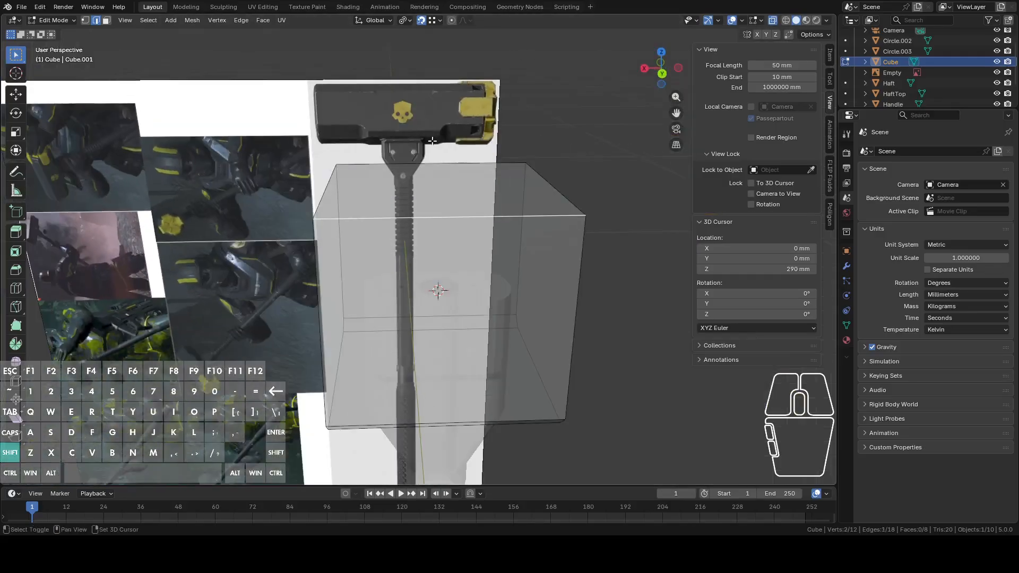
{"action": "left_click", "coordinate": [431, 163], "text": "shift"}
{"action": "left_click", "coordinate": [662, 74]}
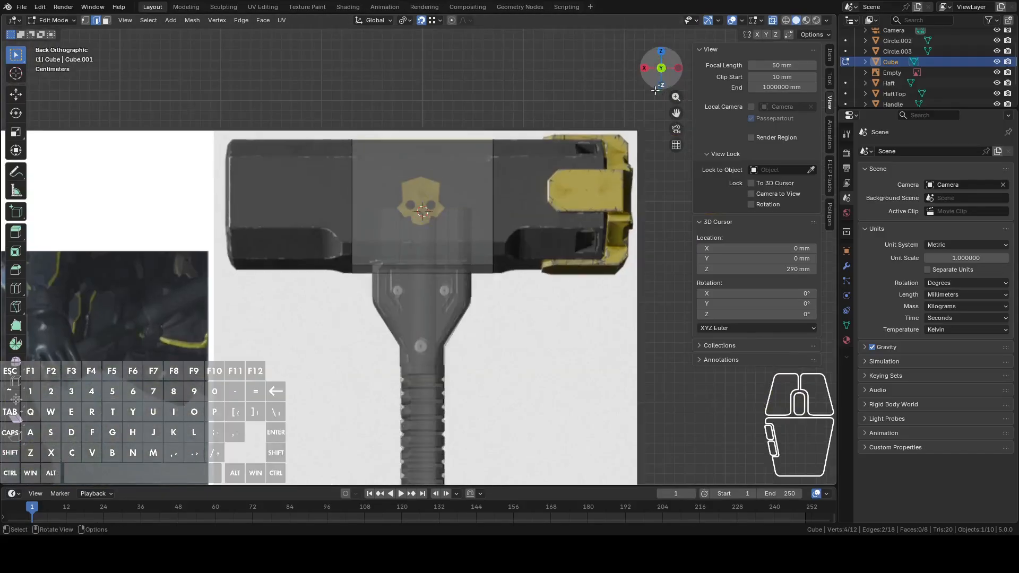
{"action": "right_click", "coordinate": [581, 202]}
{"action": "left_click", "coordinate": [582, 202]}
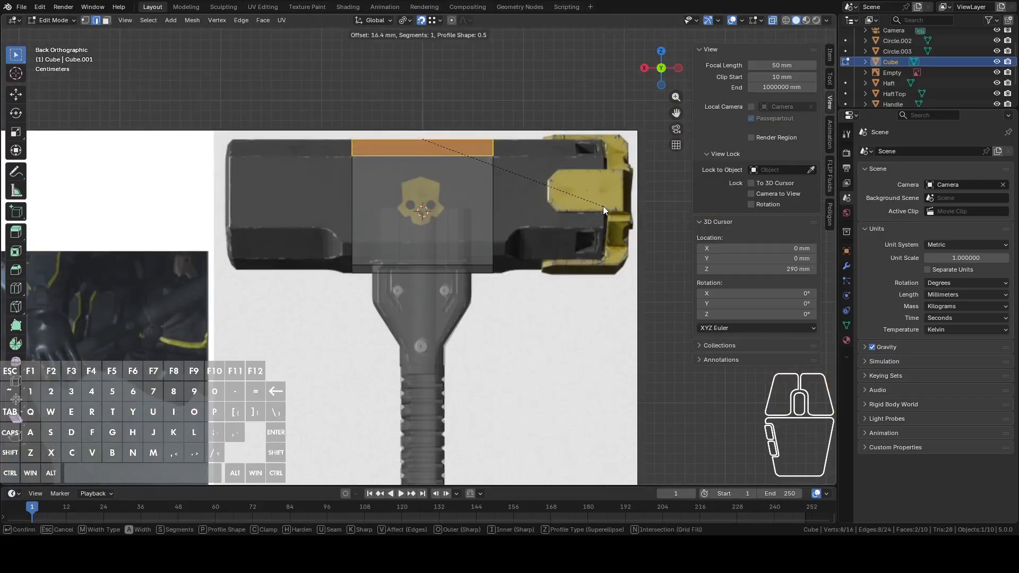
{"action": "key", "text": "shift"}
{"action": "left_click", "coordinate": [605, 206]}
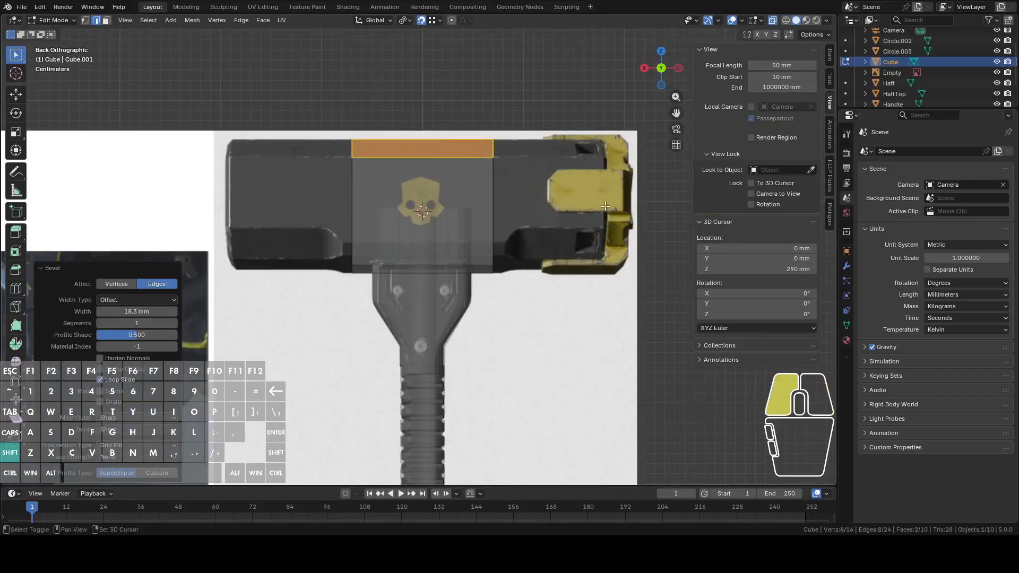
Examine the bevelled cube from several angles and compare its chamfers with the reference head in back view
{"action": "middle_click_drag", "start_coordinate": [605, 206], "coordinate": [456, 239]}
{"action": "key", "text": "Tab"}
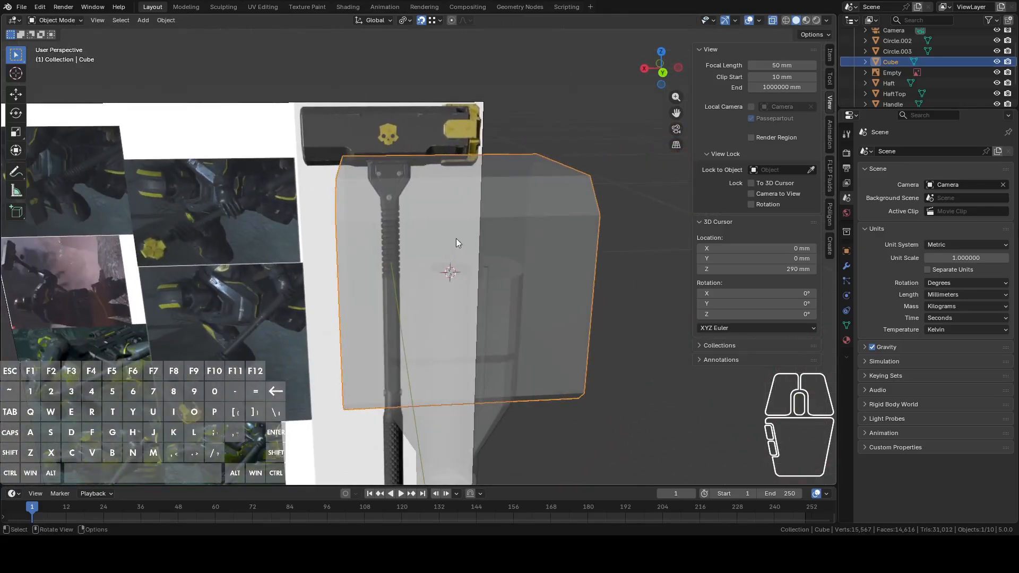
{"action": "left_click", "coordinate": [661, 74]}
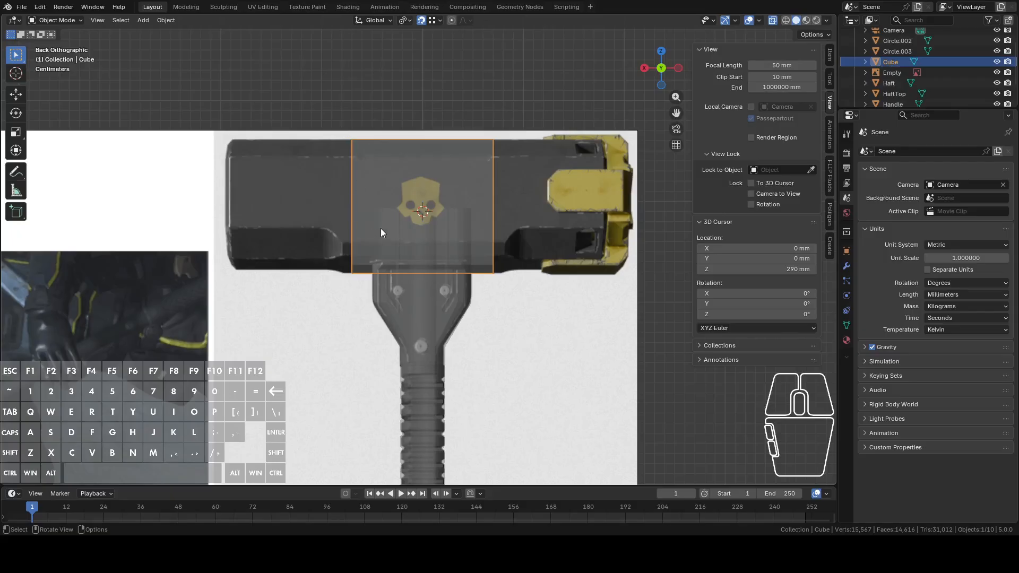
{"action": "scroll", "coordinate": [381, 228], "scroll_direction": "up", "scroll_amount": 2}
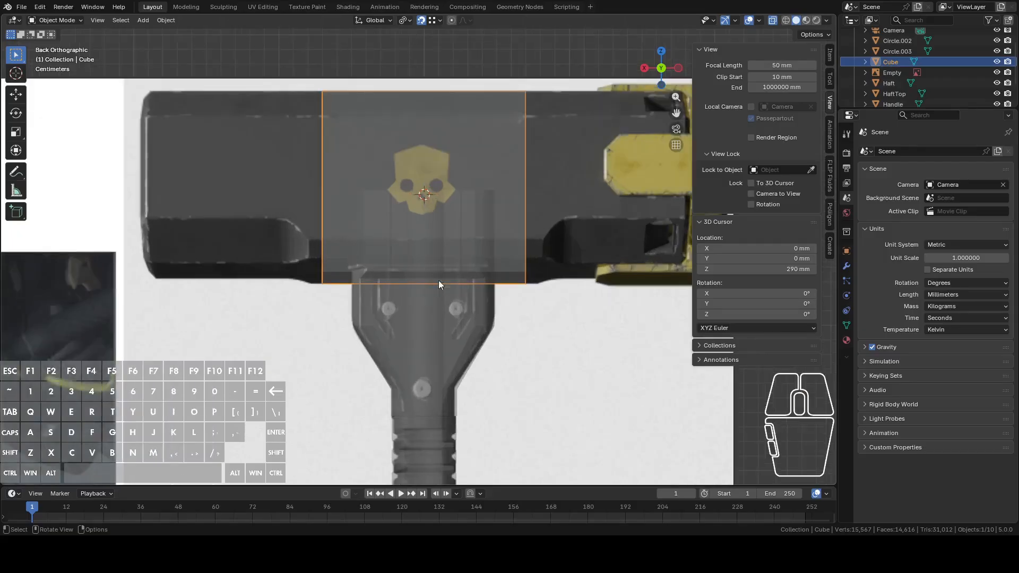
{"action": "key", "text": "Tab"}
{"action": "middle_click_drag", "start_coordinate": [425, 282], "coordinate": [381, 267]}
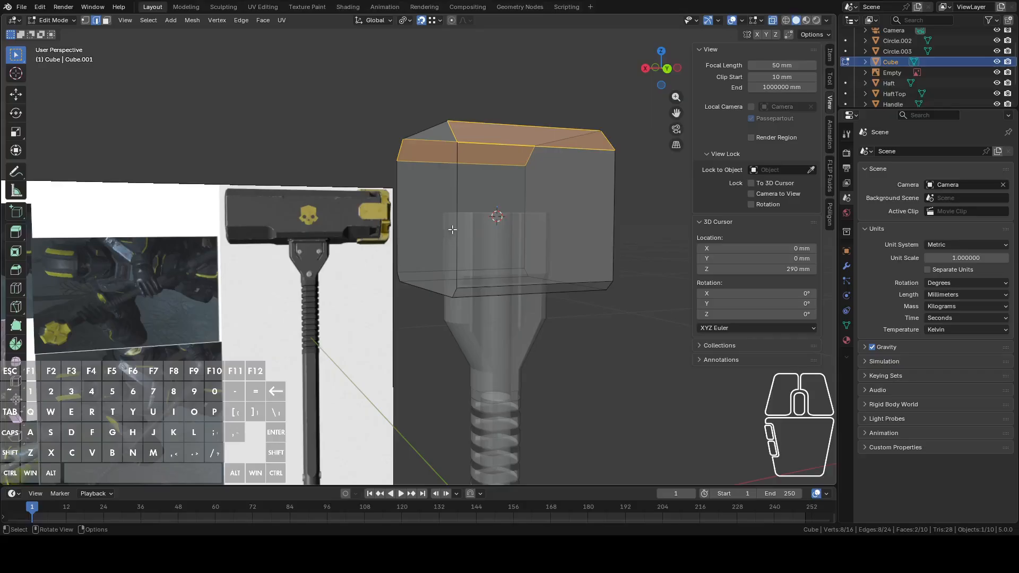
{"action": "middle_click_drag", "start_coordinate": [454, 230], "coordinate": [506, 240]}
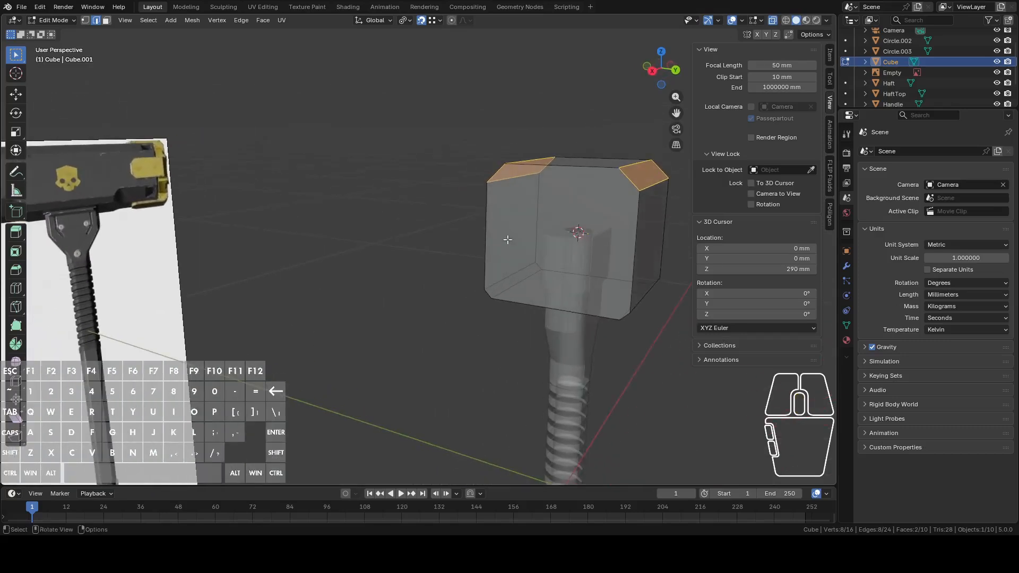
{"action": "left_click", "coordinate": [678, 77]}
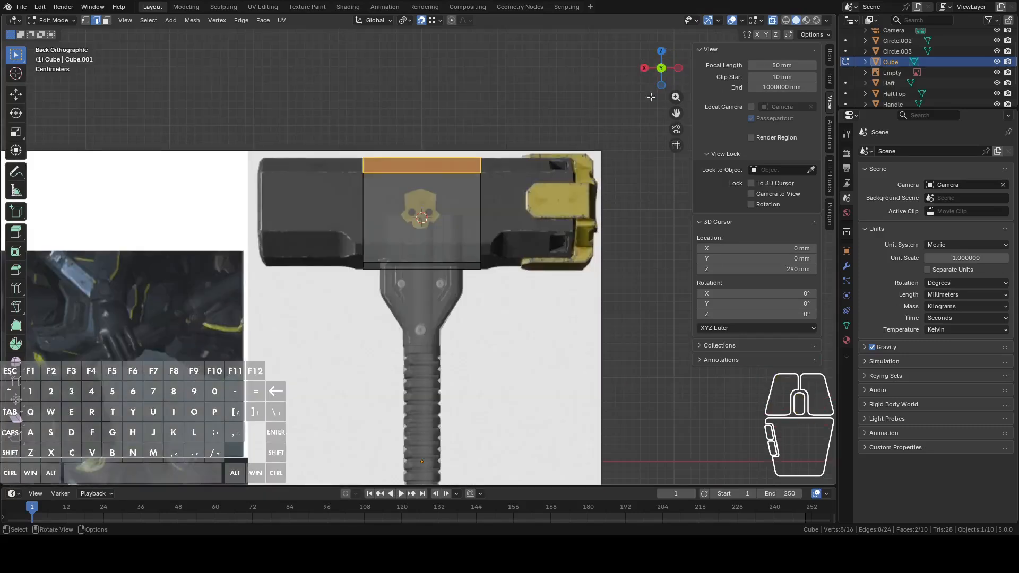
Examine the end profile of the hammer head in the in-game reference pictures, refocus on the cube and leave Edit Mode
{"action": "scroll", "coordinate": [318, 233], "scroll_direction": "down", "scroll_amount": 4}
{"action": "middle_click_drag", "start_coordinate": [318, 233], "coordinate": [464, 72], "text": "shift"}
{"action": "scroll", "coordinate": [335, 254], "scroll_direction": "up", "scroll_amount": 3}
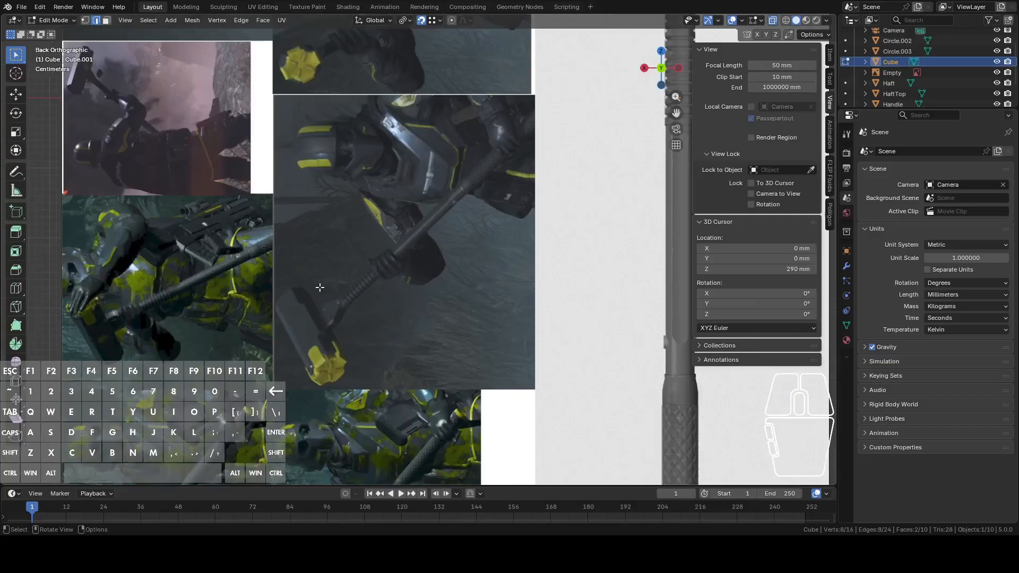
{"action": "middle_click_drag", "start_coordinate": [315, 288], "coordinate": [420, 40], "text": "shift"}
{"action": "middle_click_drag", "start_coordinate": [406, 364], "coordinate": [449, 191], "text": "shift"}
{"action": "scroll", "coordinate": [449, 190], "scroll_direction": "up", "scroll_amount": 6}
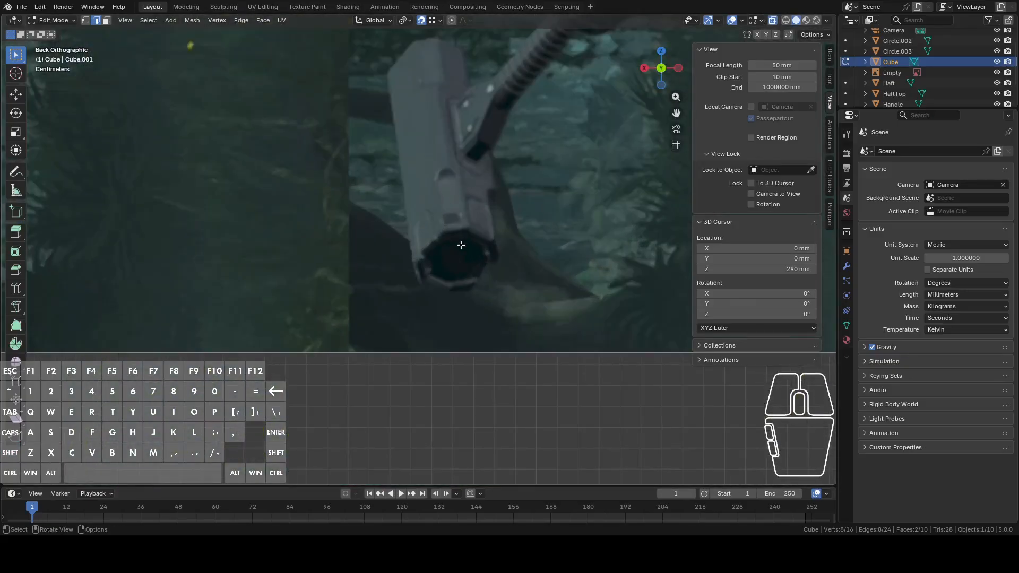
{"action": "scroll", "coordinate": [460, 244], "scroll_direction": "down", "scroll_amount": 6}
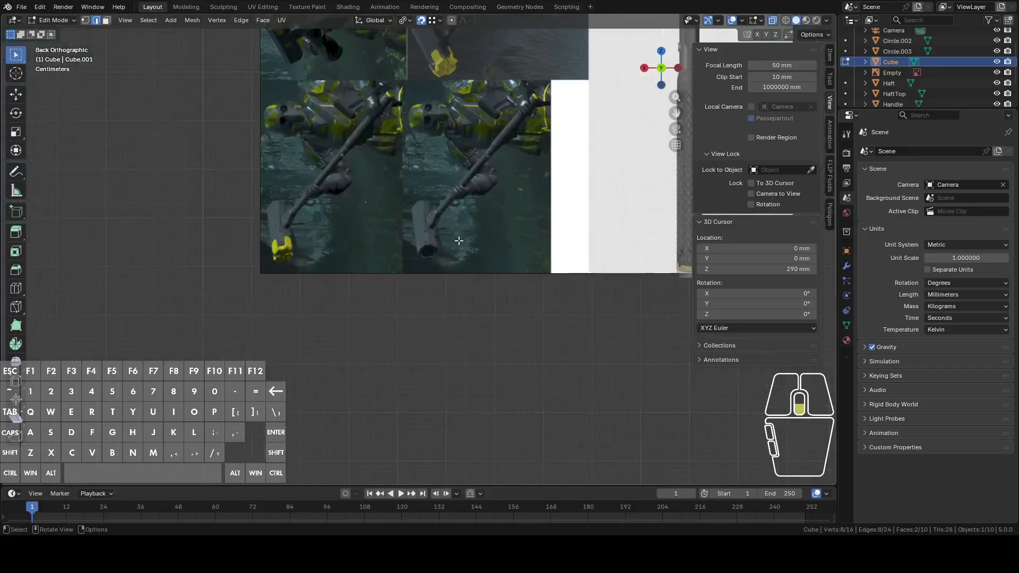
{"action": "scroll", "coordinate": [358, 355], "scroll_direction": "up", "scroll_amount": 3}
{"action": "key", "text": "KP_Decimal"}
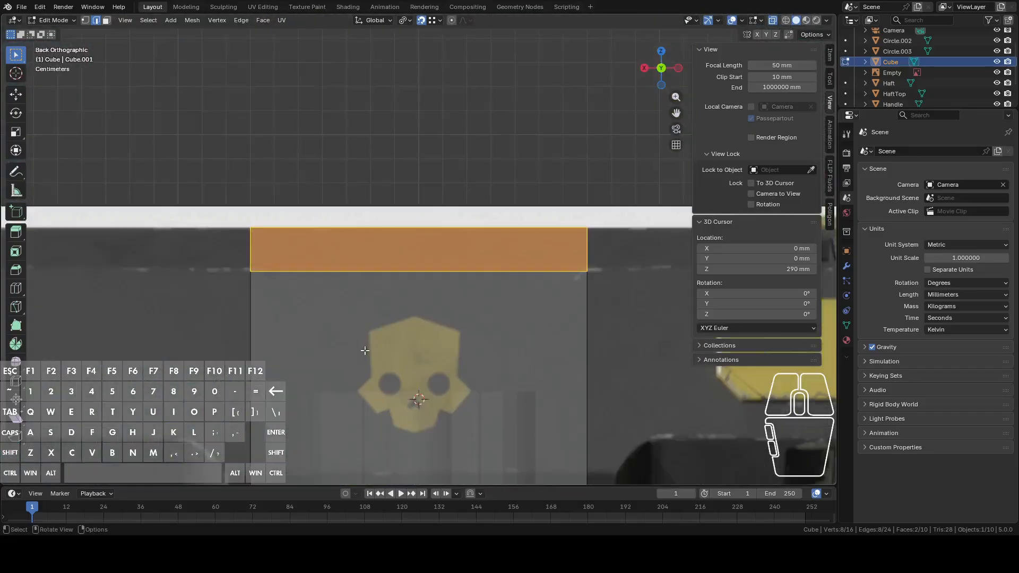
{"action": "scroll", "coordinate": [366, 351], "scroll_direction": "down", "scroll_amount": 4}
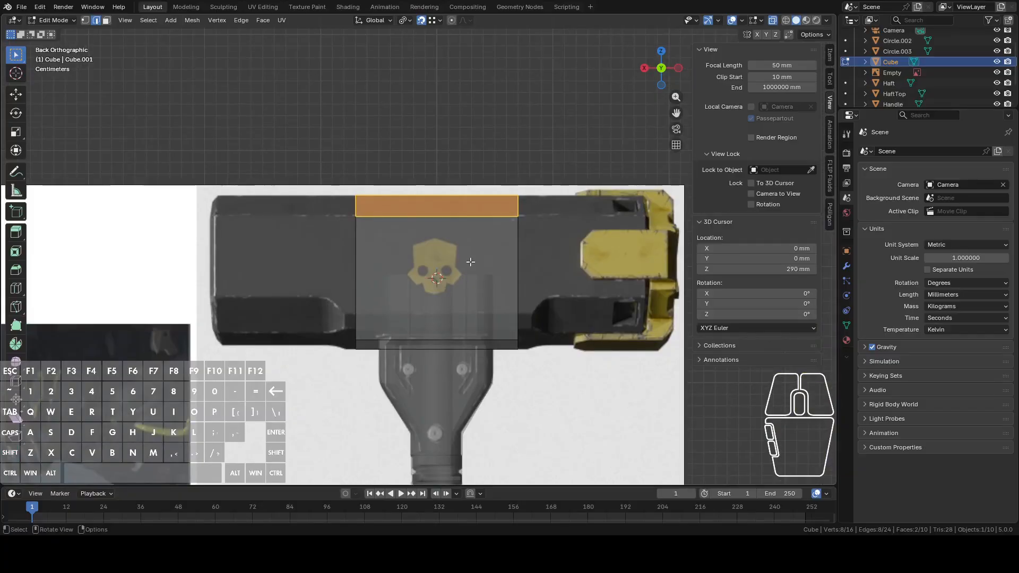
{"action": "key", "text": "Tab"}
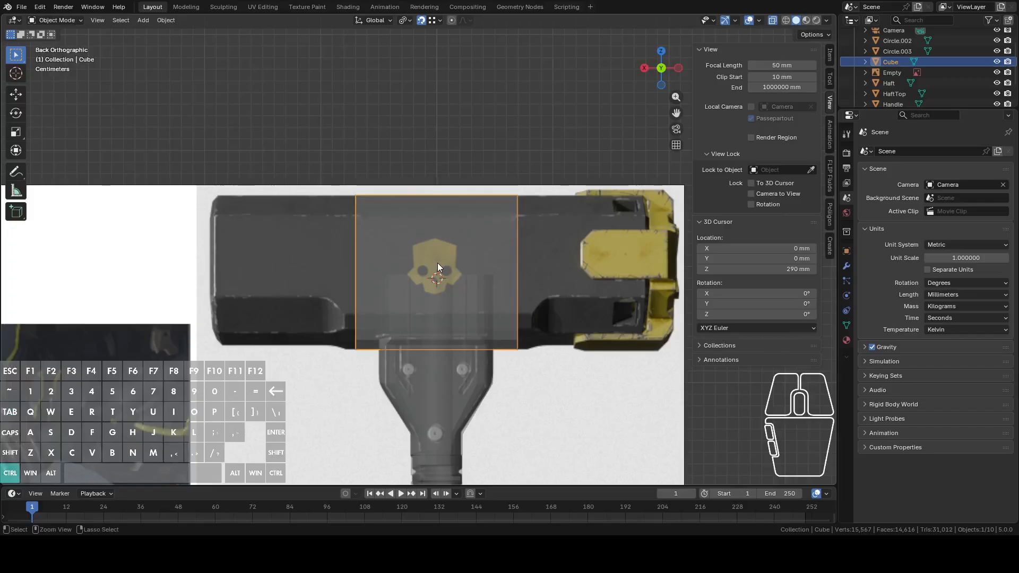
Undo the bevels on the cube's top and bottom lengthwise edges, restoring the plain box in Edit Mode
{"action": "key", "text": "ctrl+z"}
{"action": "key", "text": "ctrl+z"}
{"action": "key", "text": "ctrl+z"}
{"action": "key", "text": "ctrl+z"}
{"action": "key", "text": "ctrl+z"}
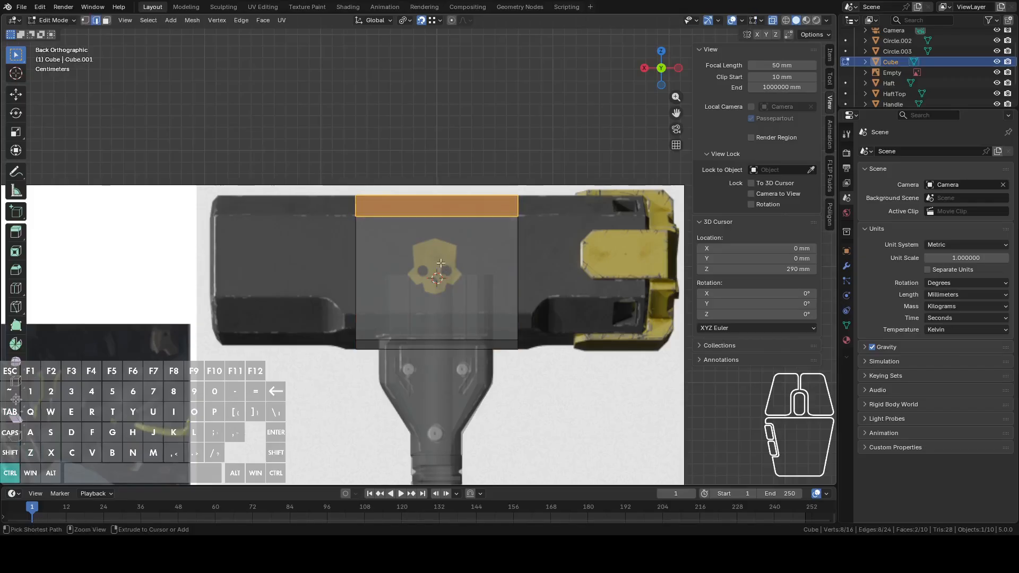
{"action": "key", "text": "ctrl+z"}
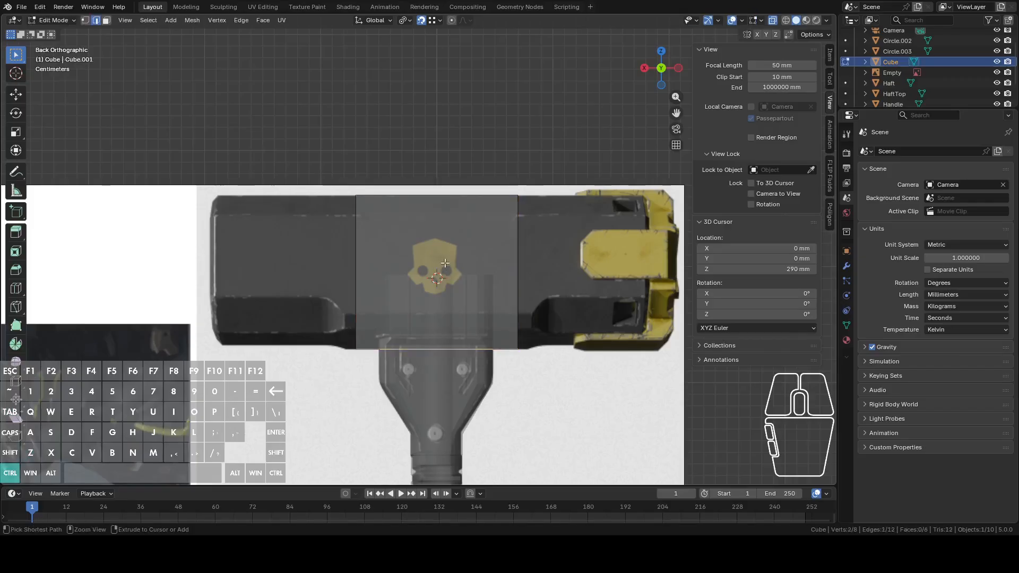
Duplicate the cube's +X end face and move the copy along X, clear of the cube toward the head's plain end
{"action": "middle_click_drag", "start_coordinate": [446, 263], "coordinate": [484, 277]}
{"action": "key", "text": "3"}
{"action": "left_click", "coordinate": [379, 281]}
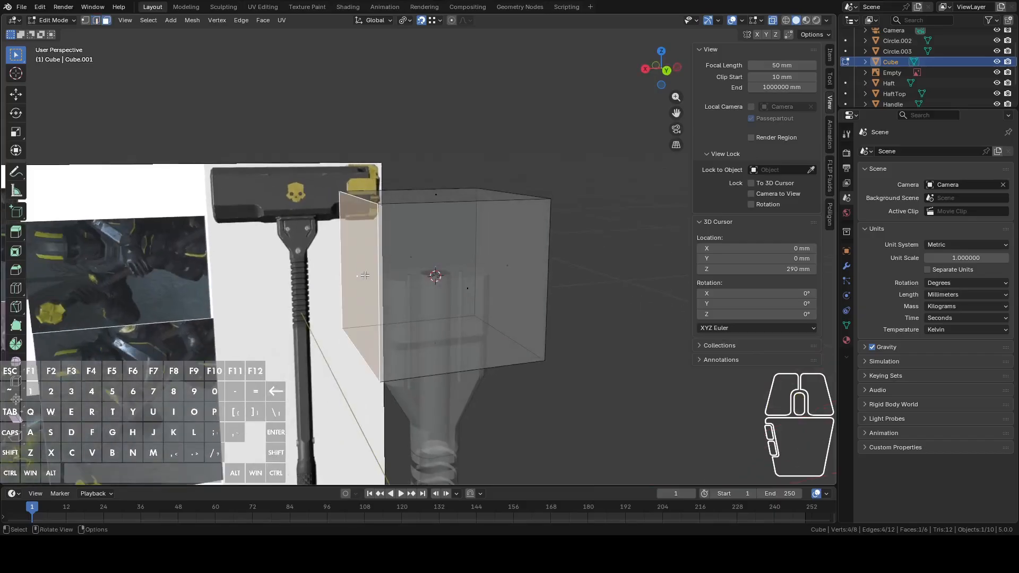
{"action": "middle_click_drag", "start_coordinate": [365, 275], "coordinate": [571, 243]}
{"action": "key", "text": "shift+d"}
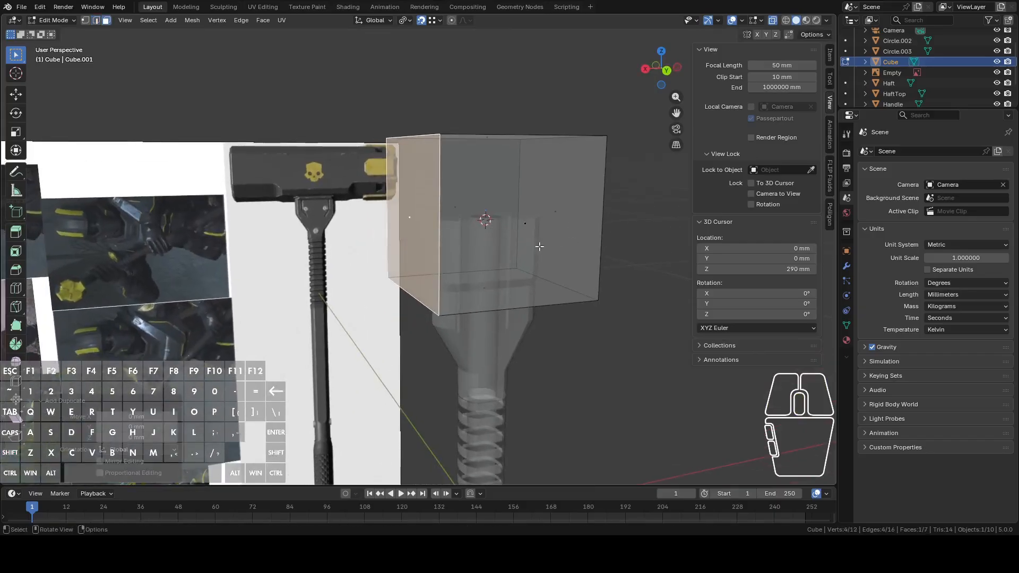
{"action": "key", "text": "y"}
{"action": "key", "text": "x"}
{"action": "left_click", "coordinate": [458, 259]}
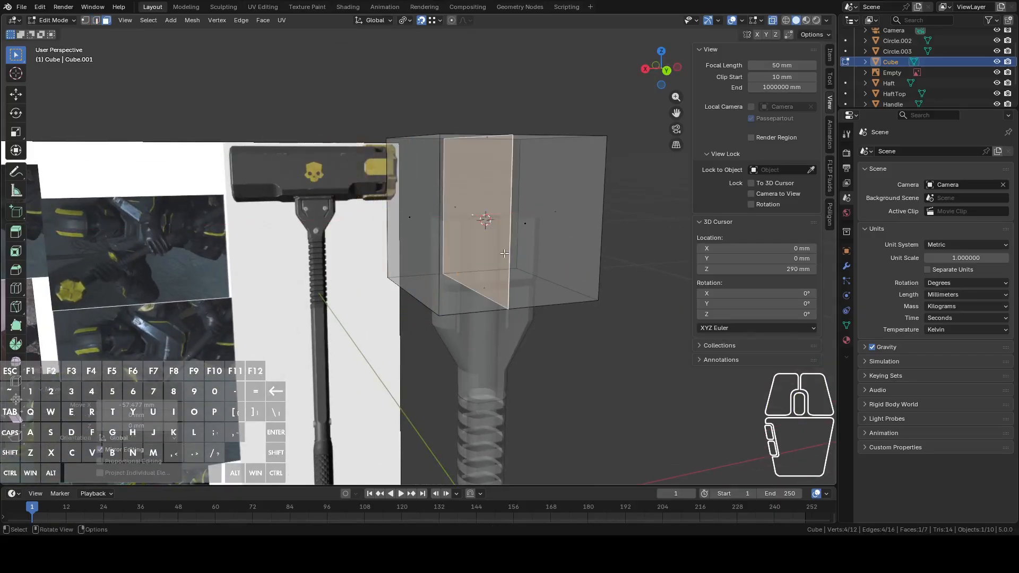
{"action": "key", "text": "g"}
{"action": "key", "text": "y"}
{"action": "key", "text": "x"}
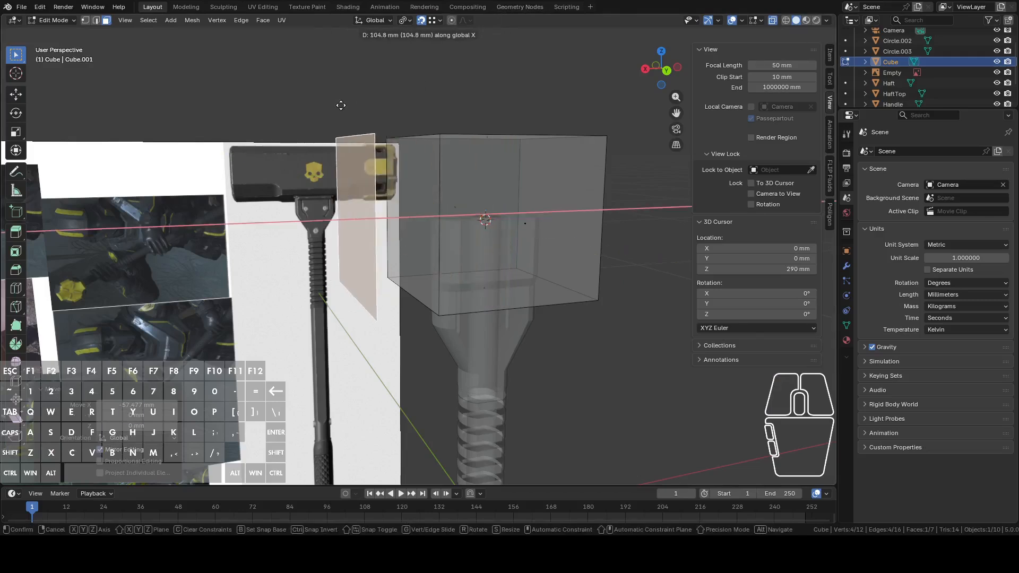
{"action": "left_click", "coordinate": [319, 114]}
Try a vertex bevel of about 27.1 mm on the four corners of the duplicated face
{"action": "middle_click_drag", "start_coordinate": [319, 115], "coordinate": [360, 180]}
{"action": "right_click", "coordinate": [383, 218]}
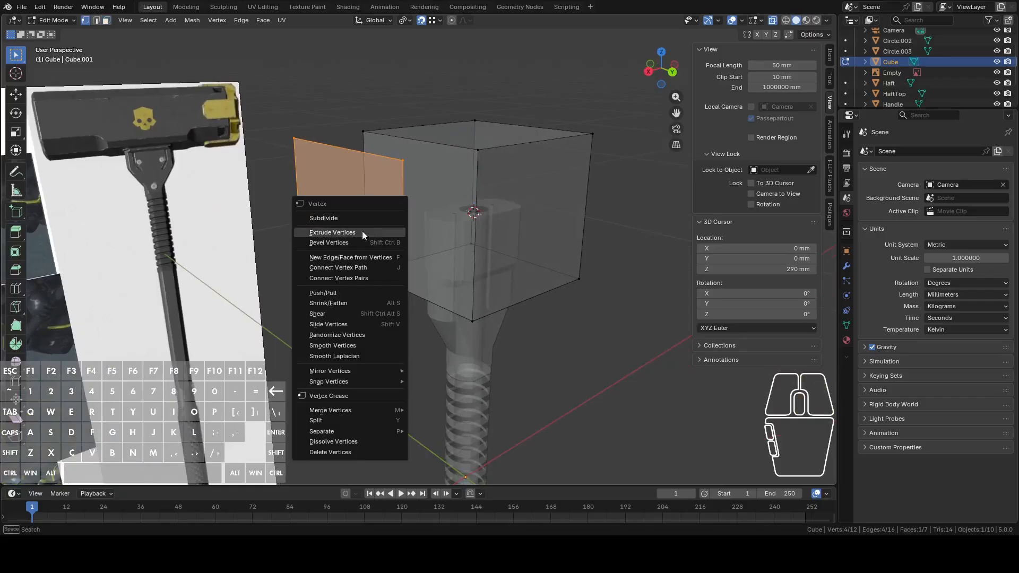
{"action": "left_click", "coordinate": [346, 240]}
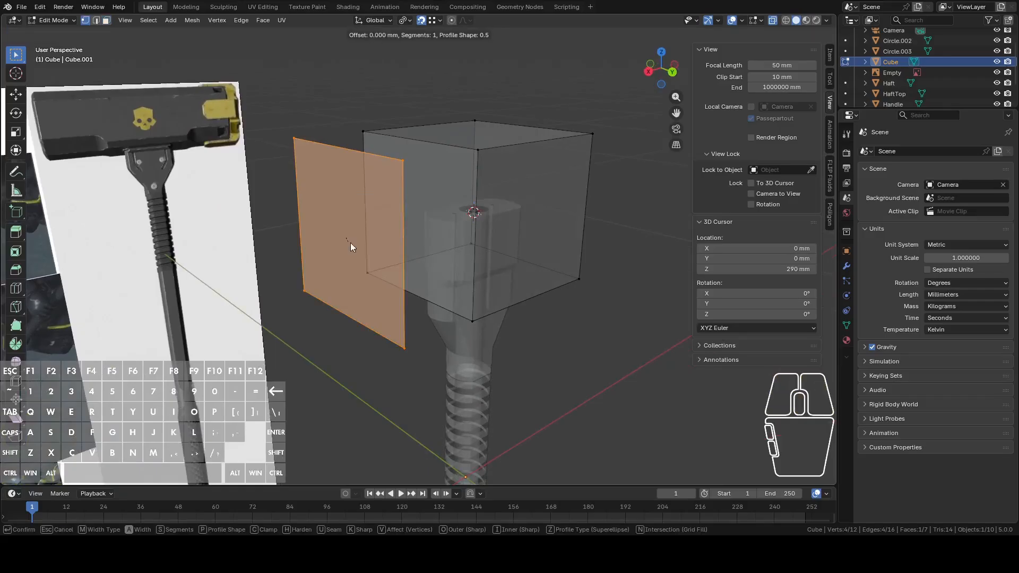
{"action": "left_click", "coordinate": [385, 253]}
Turn on the edge length measurements in the Edit Mode overlays
{"action": "left_click", "coordinate": [761, 20]}
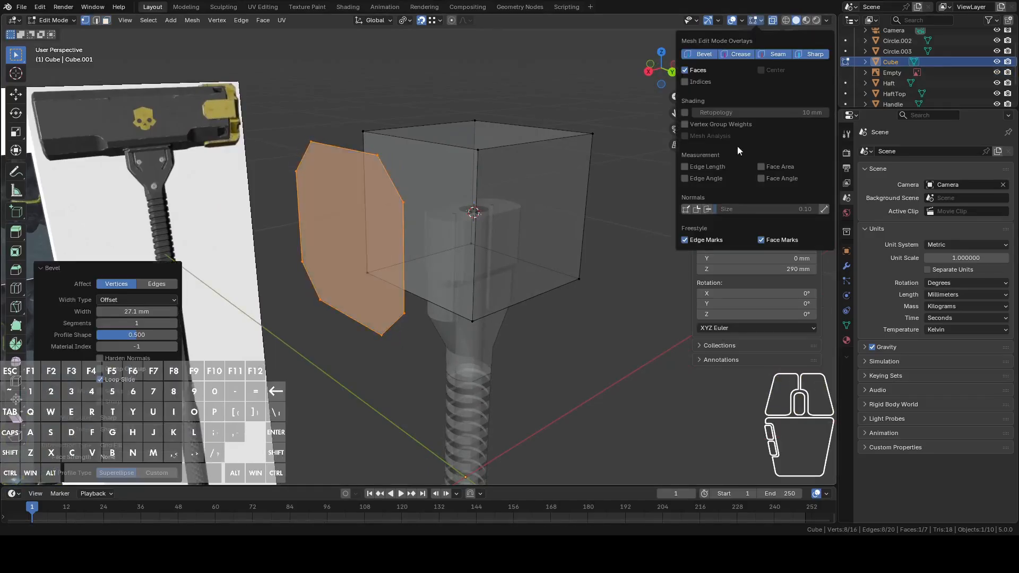
{"action": "left_click", "coordinate": [685, 166]}
{"action": "scroll", "coordinate": [553, 157], "scroll_direction": "up", "scroll_amount": 5}
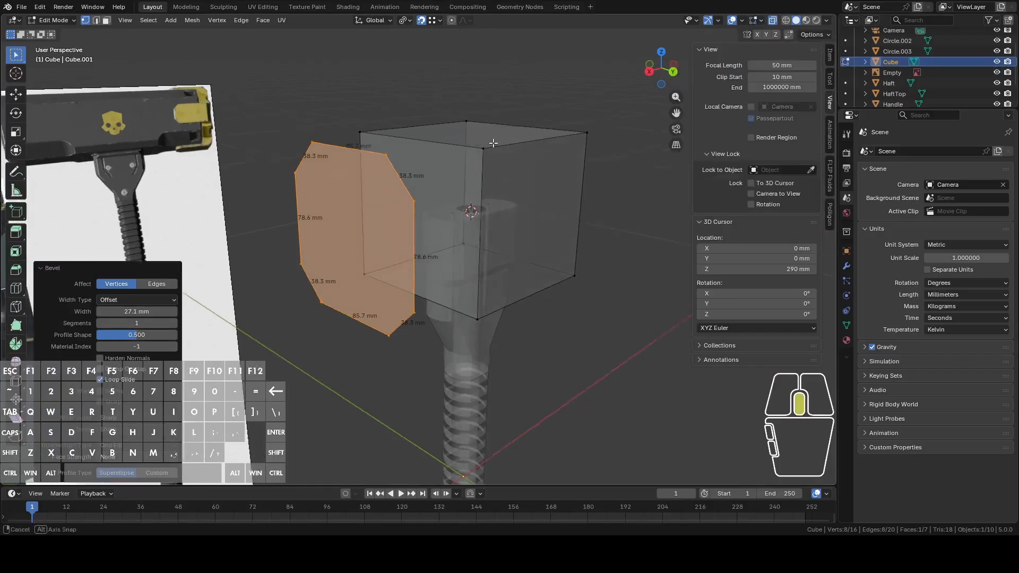
Undo the trial corner bevel and bevel the face's four vertices by about 38.9 mm, giving 55 mm vertical and diagonal sides
{"action": "key", "text": "ctrl+z"}
{"action": "right_click", "coordinate": [501, 166]}
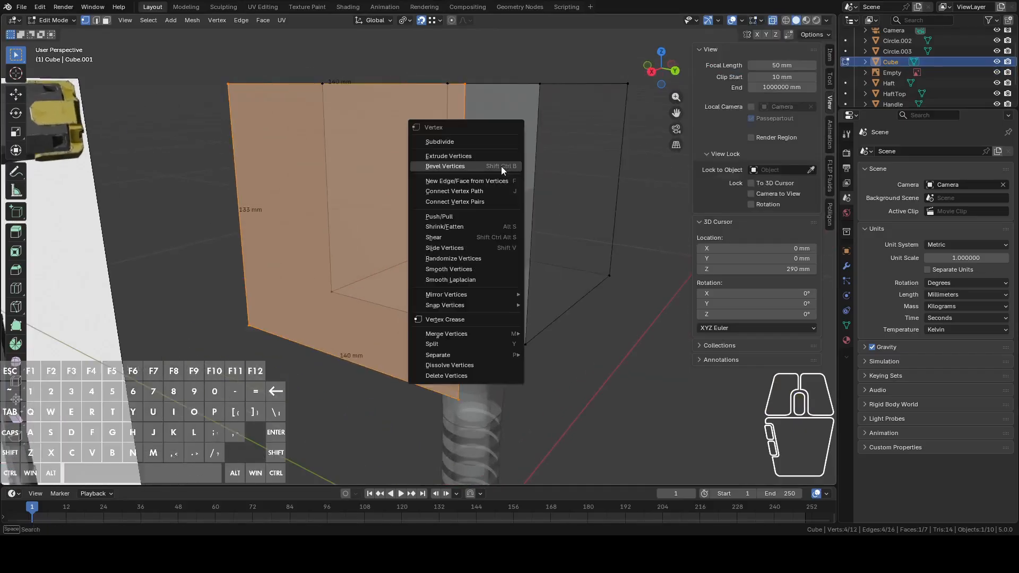
{"action": "left_click", "coordinate": [498, 166]}
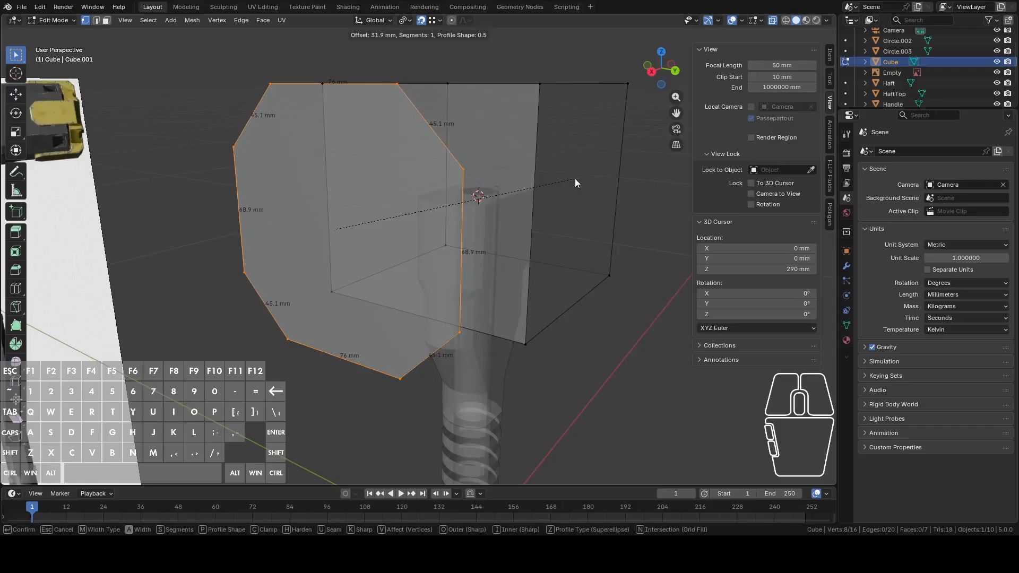
{"action": "key", "text": "shift"}
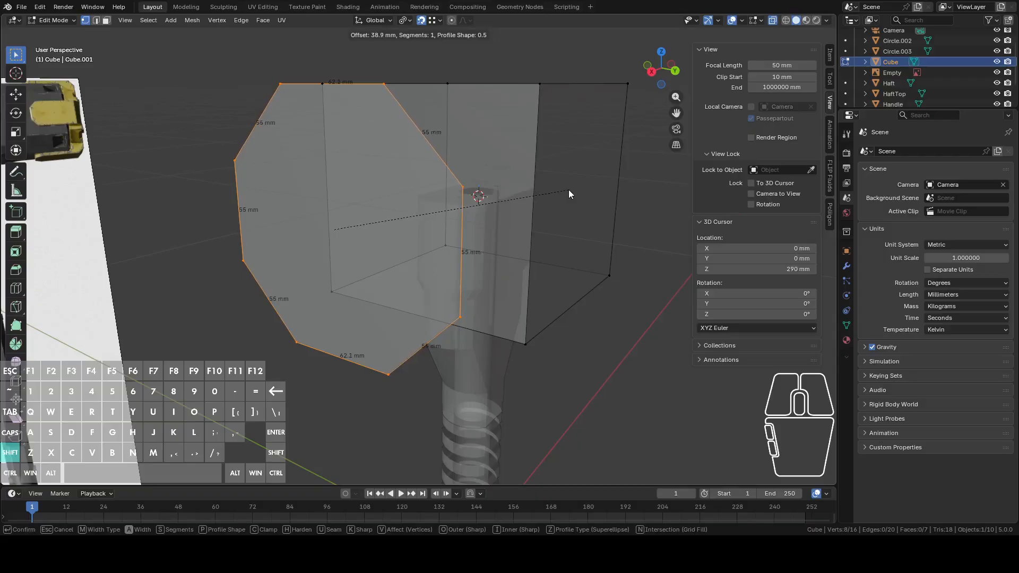
{"action": "left_click", "coordinate": [568, 190]}
In back view, move the octagonal face about 48.6 mm along X to the outer end of the reference head
{"action": "middle_click_drag", "start_coordinate": [568, 190], "coordinate": [520, 198]}
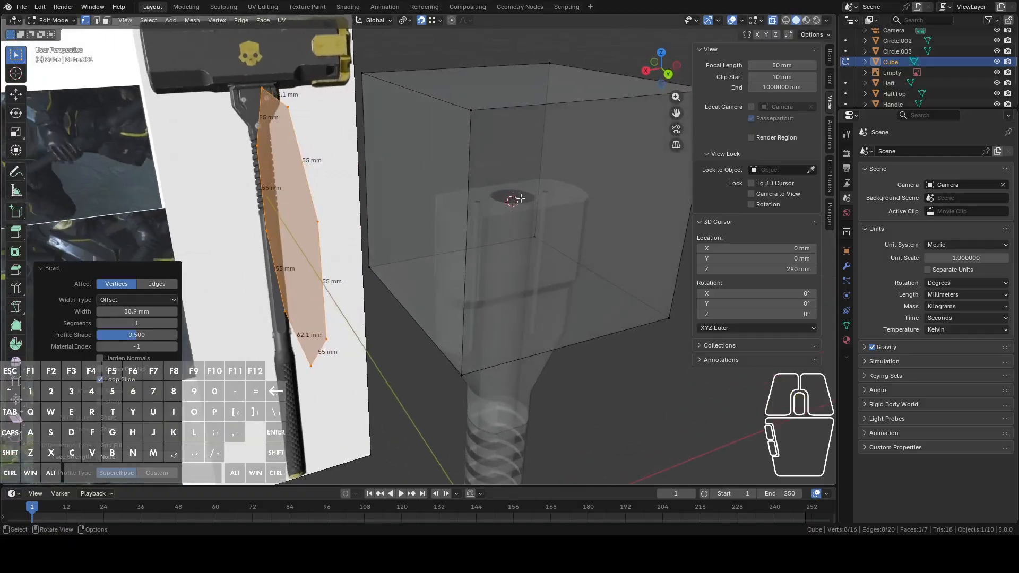
{"action": "left_click", "coordinate": [668, 74]}
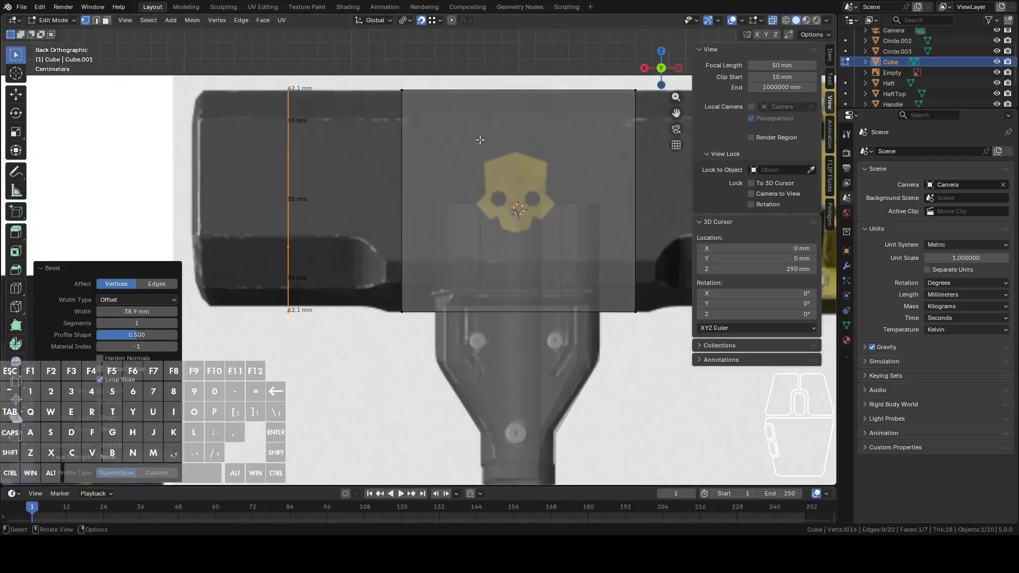
{"action": "middle_click_drag", "start_coordinate": [320, 309], "coordinate": [412, 294], "text": "shift"}
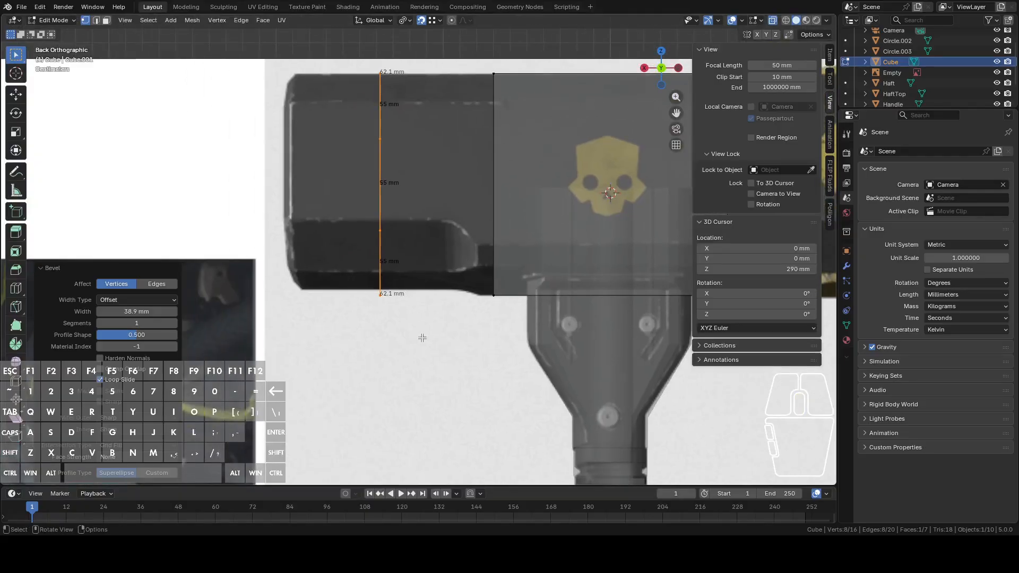
{"action": "key", "text": "g"}
{"action": "key", "text": "y"}
{"action": "key", "text": "x"}
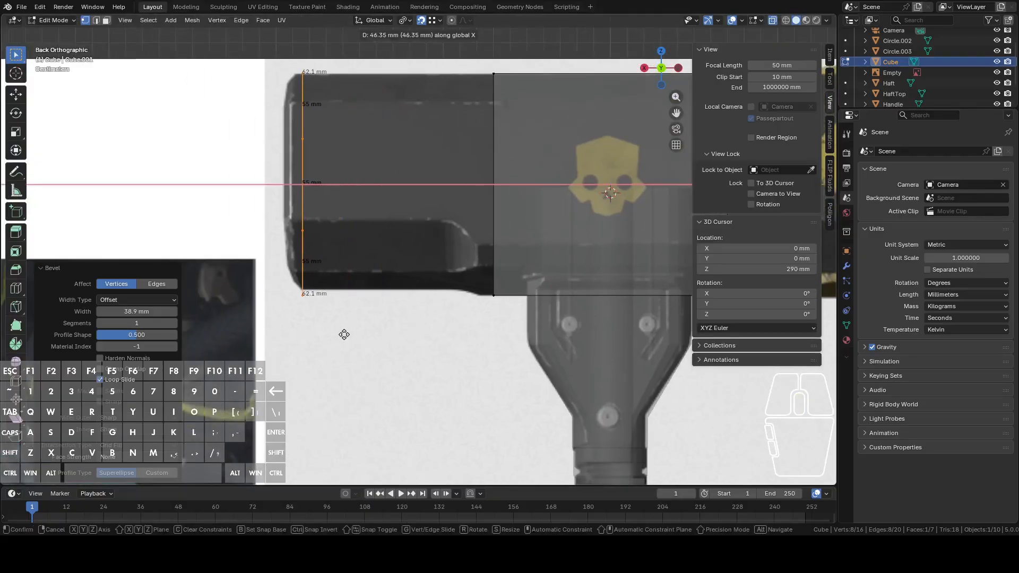
{"action": "left_click", "coordinate": [341, 335]}
Extrude the octagonal face about 94.6 mm along X toward the cube and compare it with the reference head
{"action": "key", "text": "e"}
{"action": "key", "text": "y"}
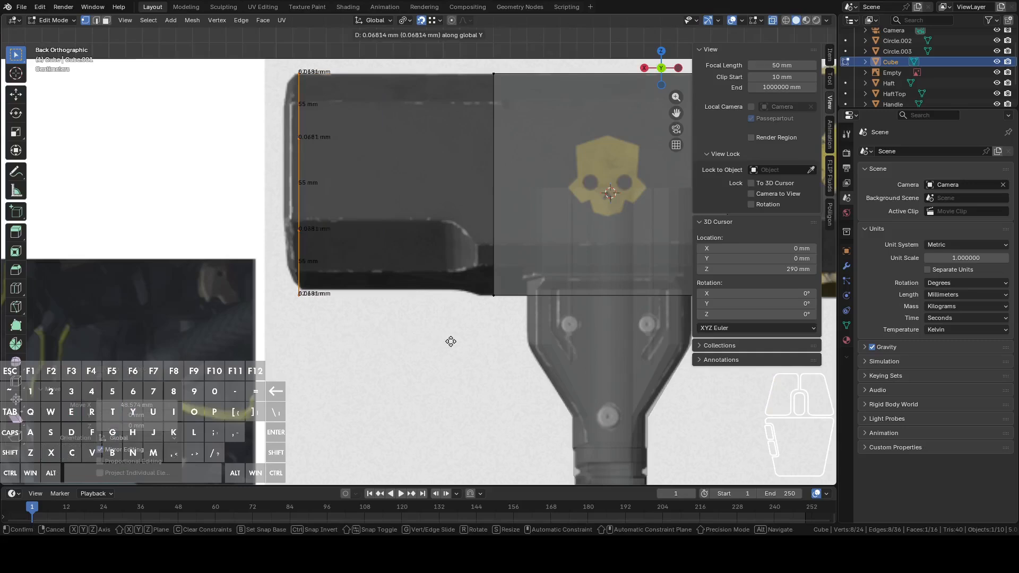
{"action": "key", "text": "x"}
{"action": "left_click", "coordinate": [501, 341]}
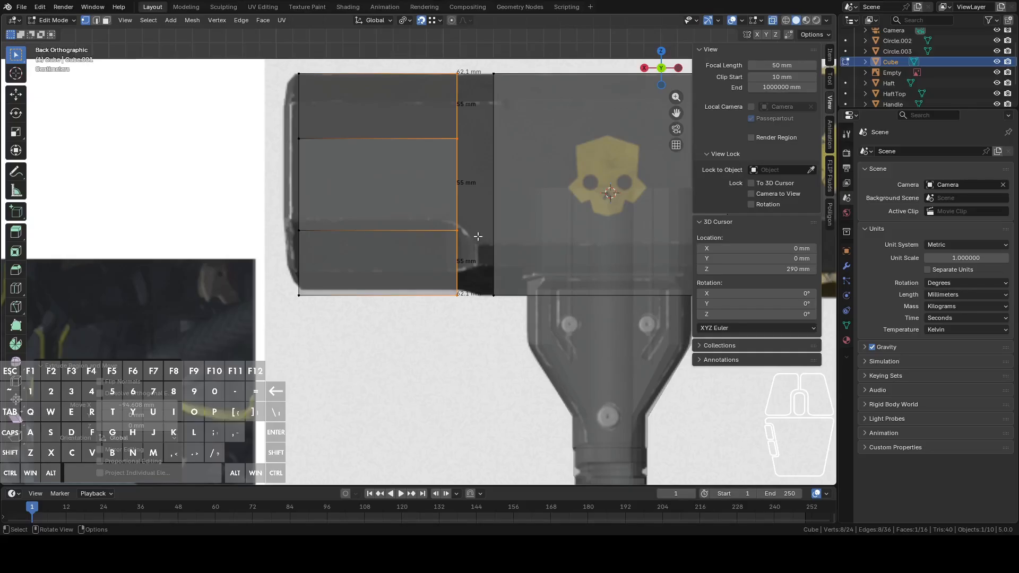
{"action": "scroll", "coordinate": [477, 236], "scroll_direction": "down", "scroll_amount": 4}
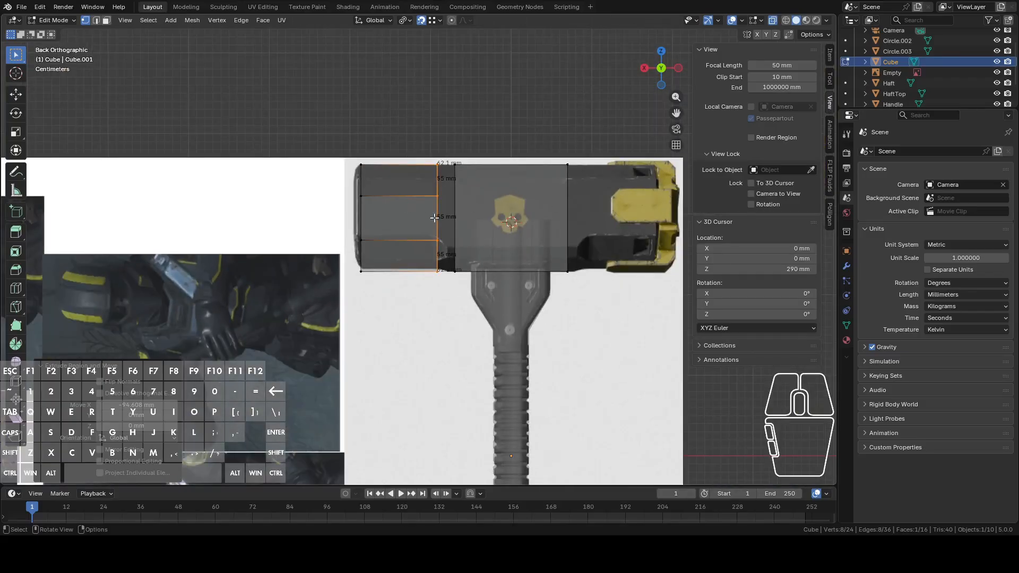
{"action": "scroll", "coordinate": [445, 214], "scroll_direction": "up", "scroll_amount": 3}
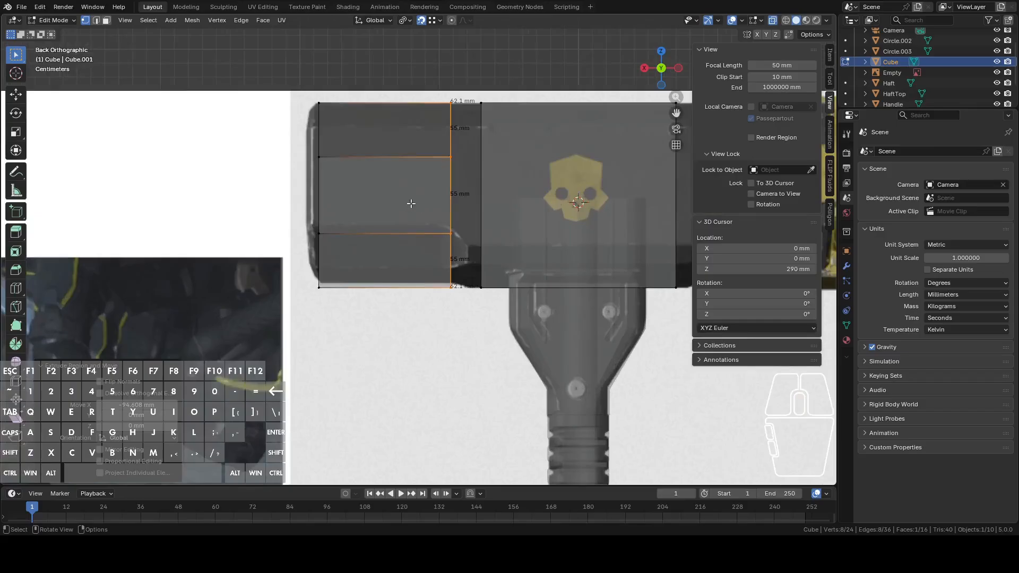
Undo the octagon's extrusion, its move along X and the corner bevel, back to the plain rectangular face
{"action": "key", "text": "ctrl+z"}
{"action": "middle_click_drag", "start_coordinate": [412, 204], "coordinate": [455, 209]}
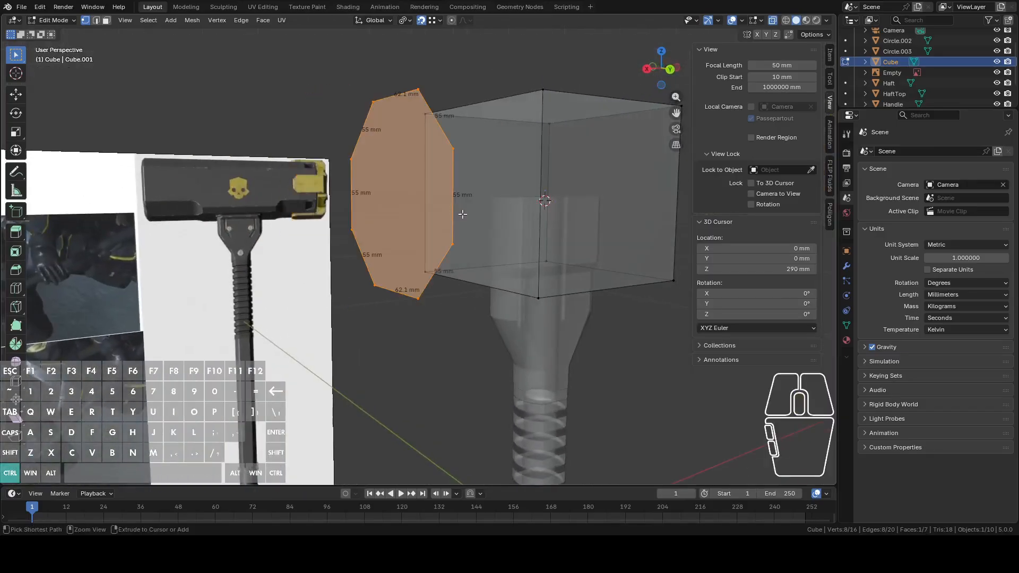
{"action": "key", "text": "ctrl+z"}
Bevel the rectangular face's four corner vertices by about 26.4 mm with one segment, giving 80 mm vertical sides
{"action": "right_click", "coordinate": [477, 217]}
{"action": "left_click", "coordinate": [498, 218]}
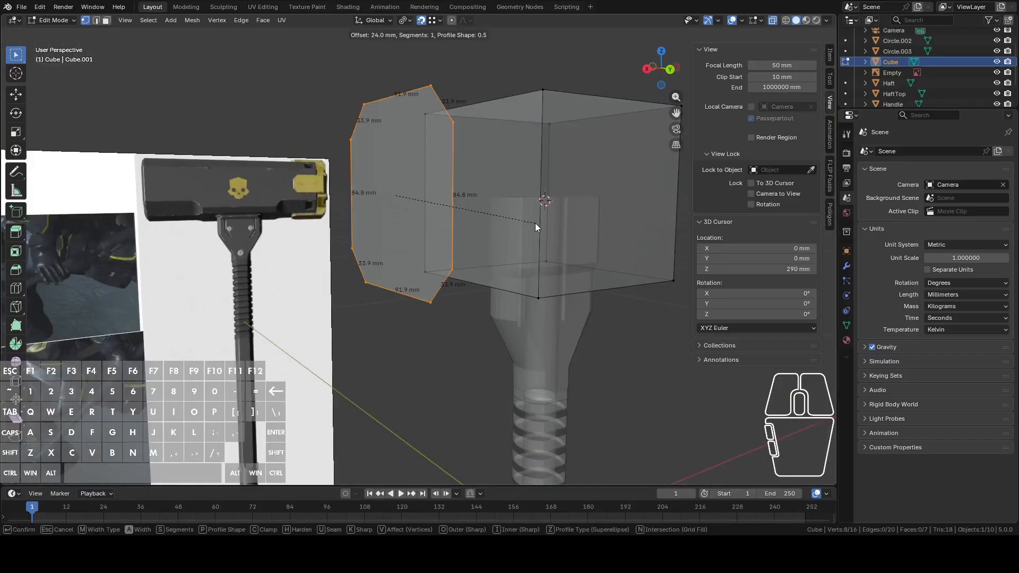
{"action": "key", "text": "shift"}
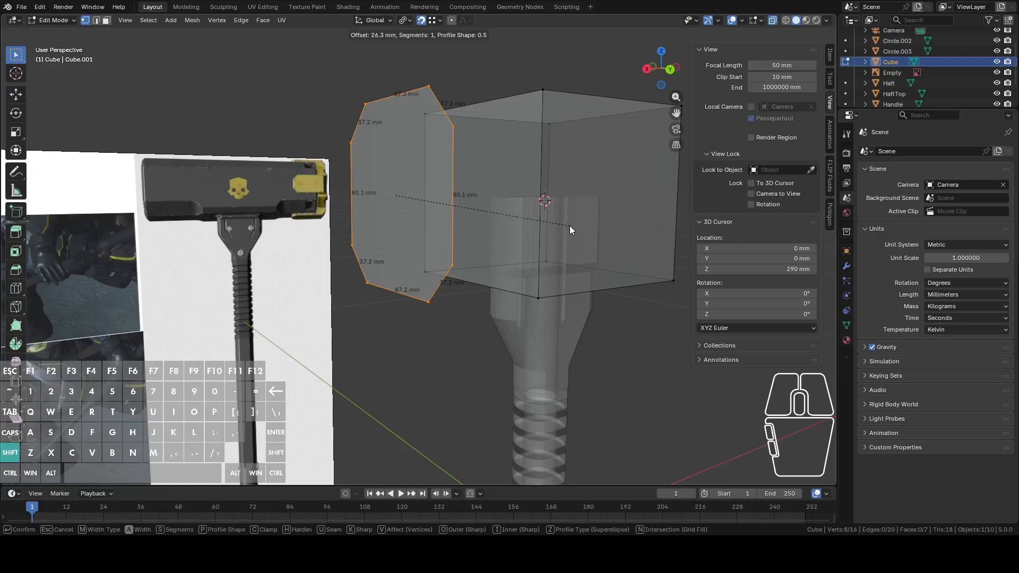
{"action": "left_click", "coordinate": [571, 228]}
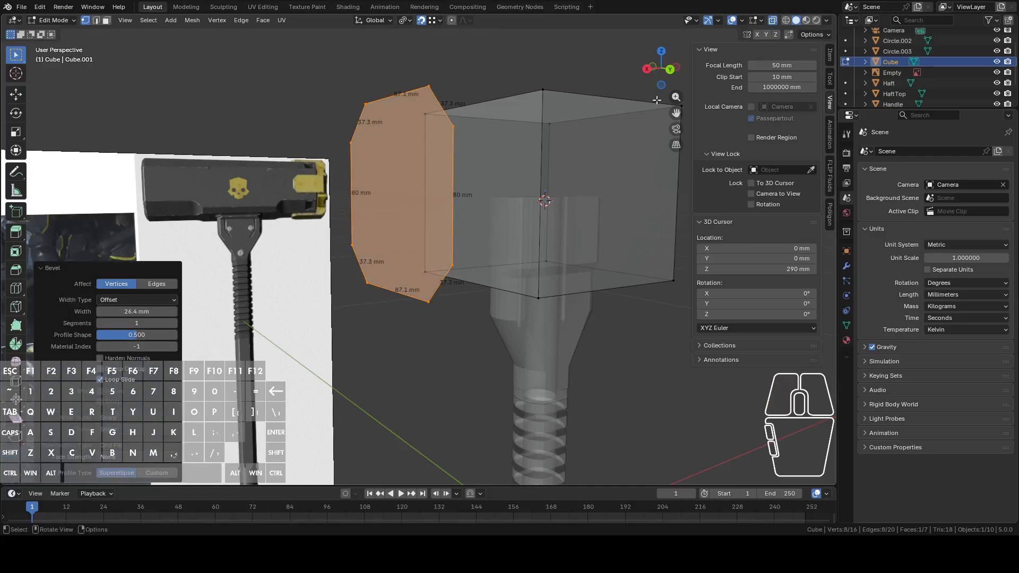
In back view, move the bevelled face about 42 mm along X toward the outer end of the reference head
{"action": "left_click", "coordinate": [670, 70]}
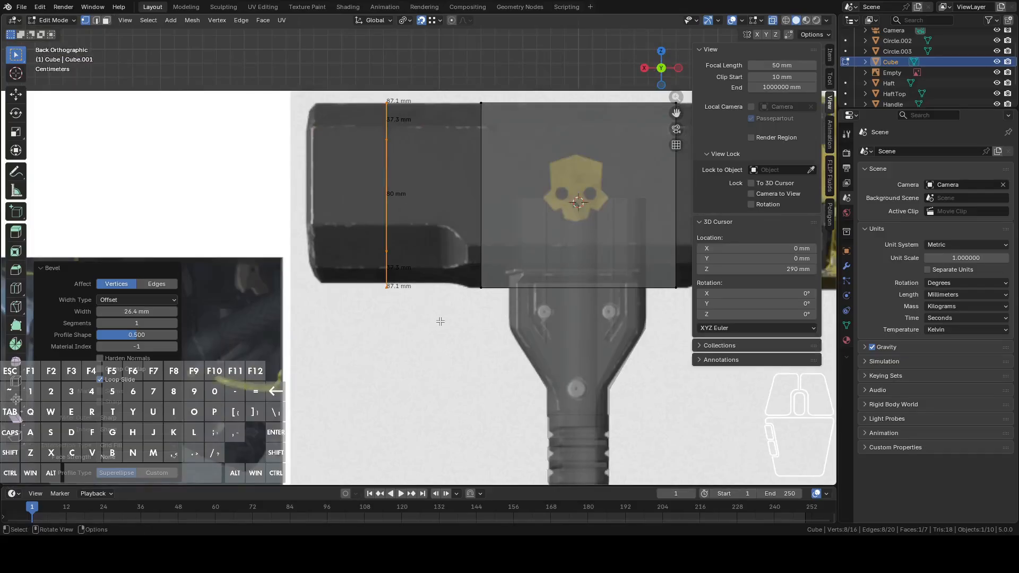
{"action": "key", "text": "g"}
{"action": "key", "text": "x"}
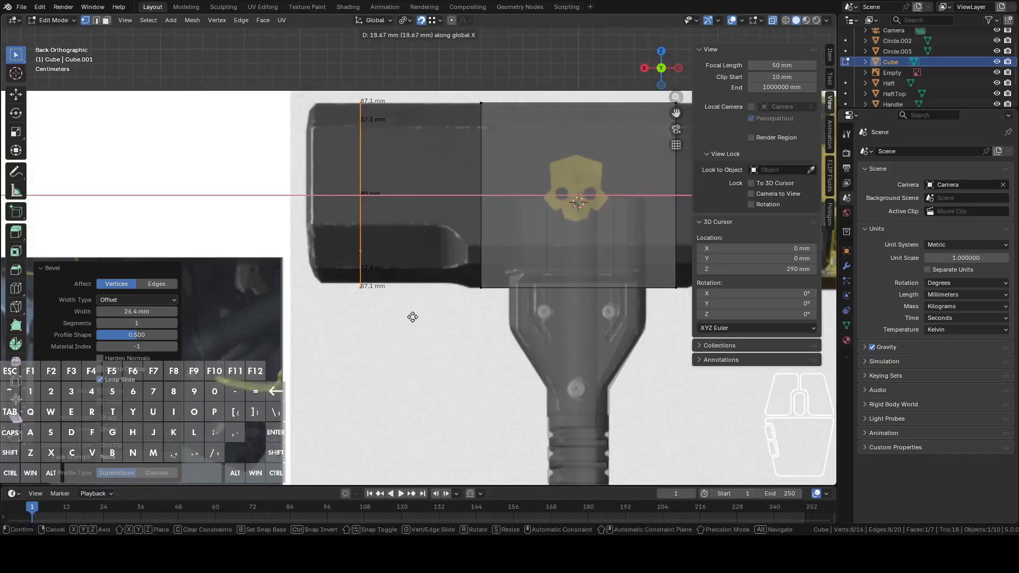
{"action": "left_click", "coordinate": [380, 317]}
Extrude the bevelled face about 80.4 mm along X toward the cube, up to the reference head's lower recess
{"action": "key", "text": "e"}
{"action": "key", "text": "x"}
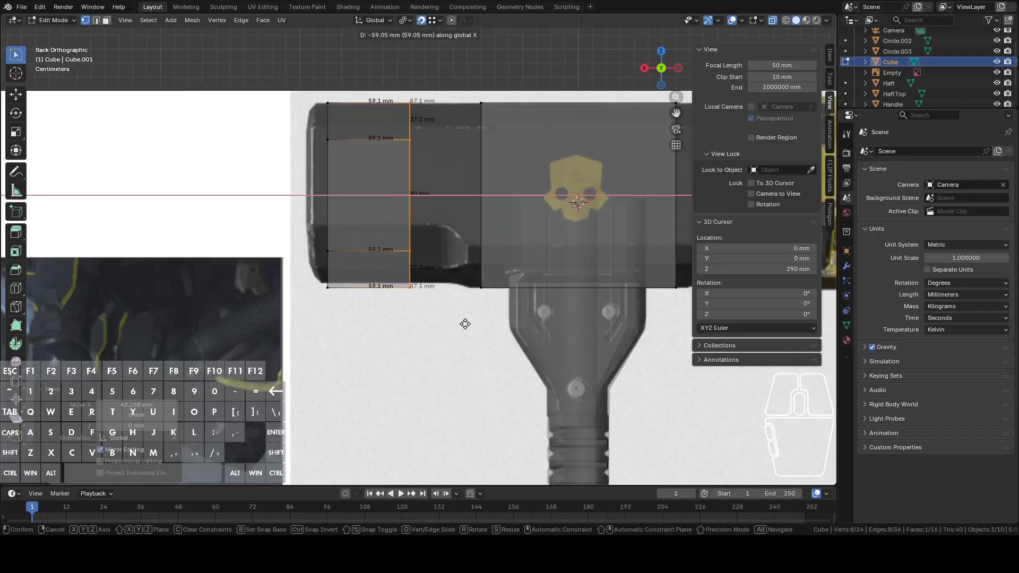
{"action": "left_click", "coordinate": [493, 329]}
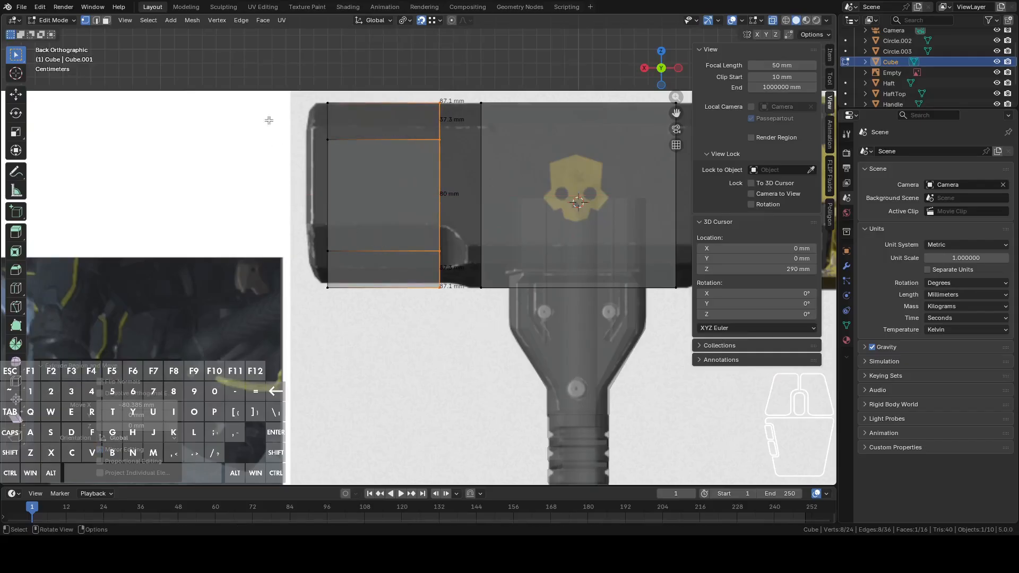
Move the extruded block's outer end about 8.8 mm outward along X to fit the reference head's end
{"action": "key", "text": "g"}
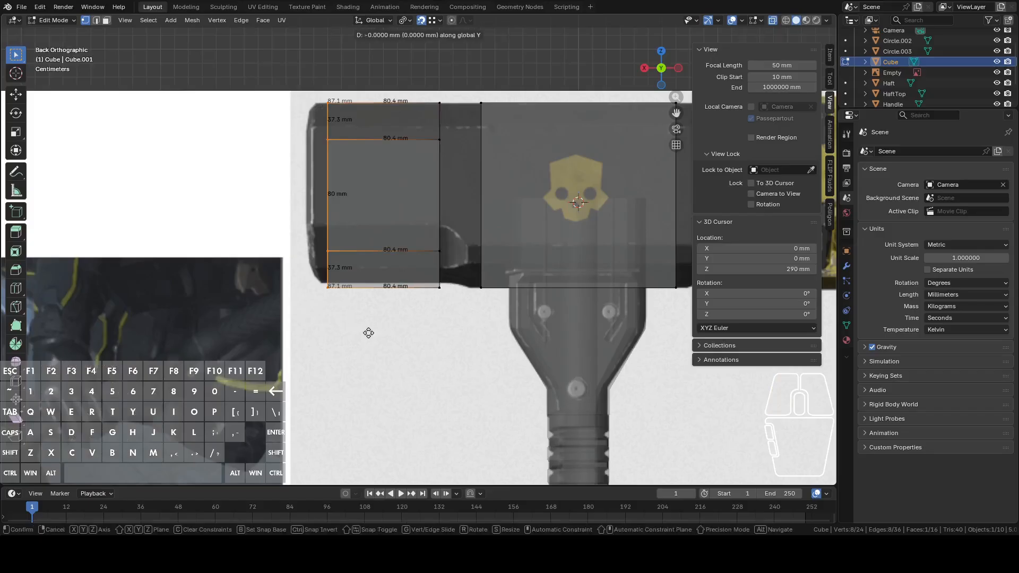
{"action": "key", "text": "x"}
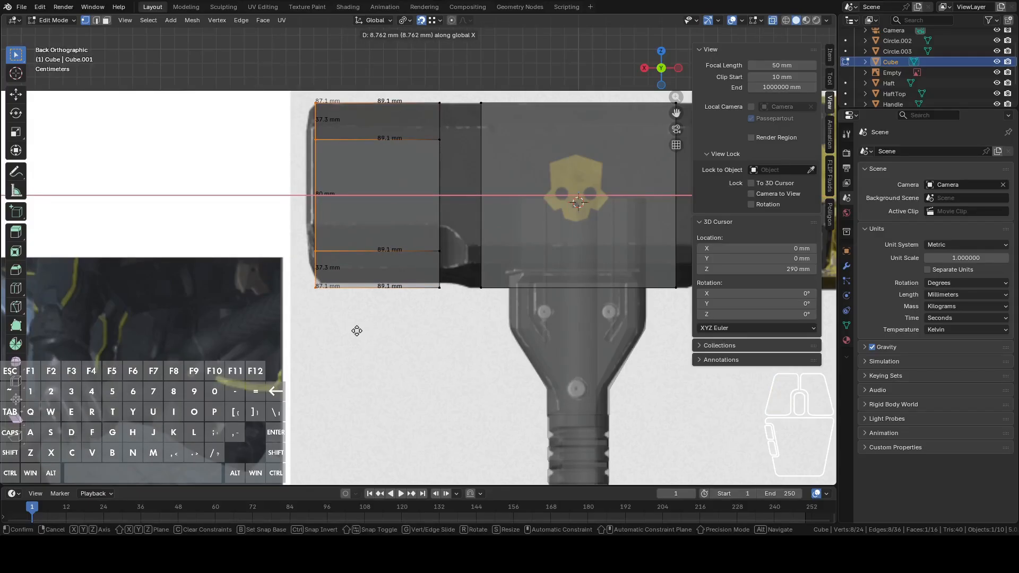
{"action": "left_click", "coordinate": [356, 331]}
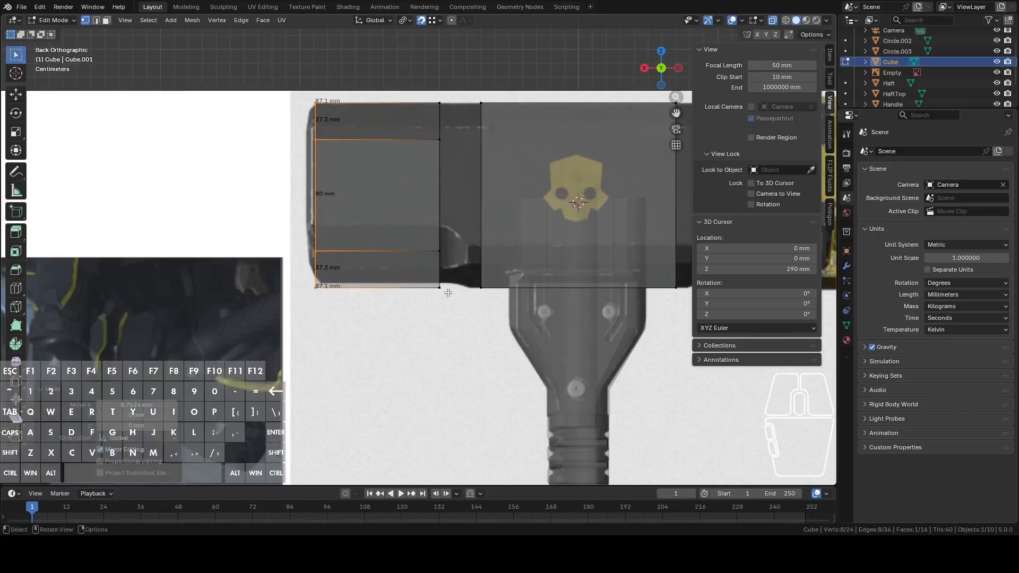
Examine the chamfered end block against the central cube and the reference head
{"action": "left_click_drag", "start_coordinate": [274, 90], "coordinate": [450, 334]}
{"action": "scroll", "coordinate": [450, 334], "scroll_direction": "down", "scroll_amount": 3}
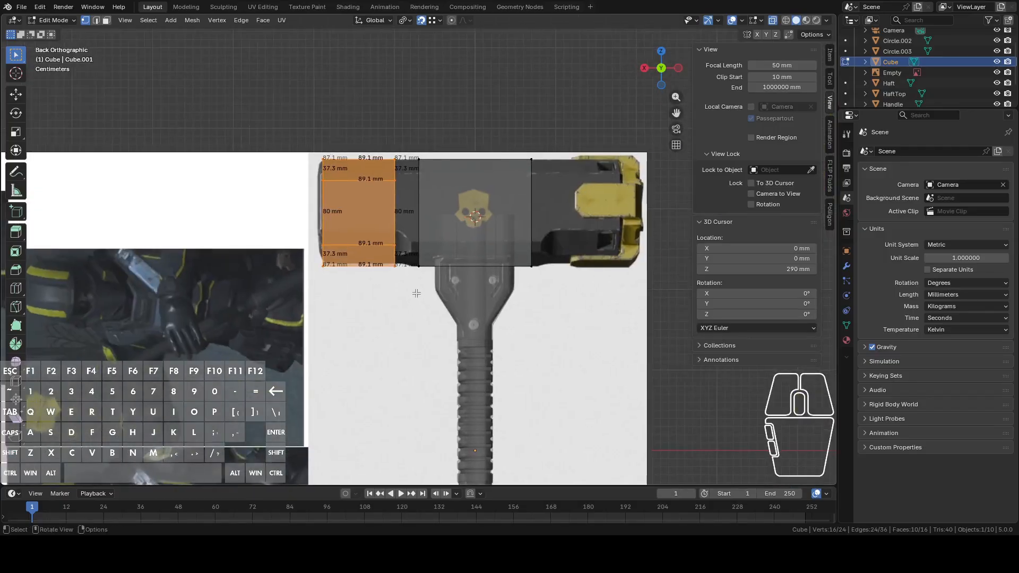
{"action": "scroll", "coordinate": [430, 271], "scroll_direction": "up", "scroll_amount": 3}
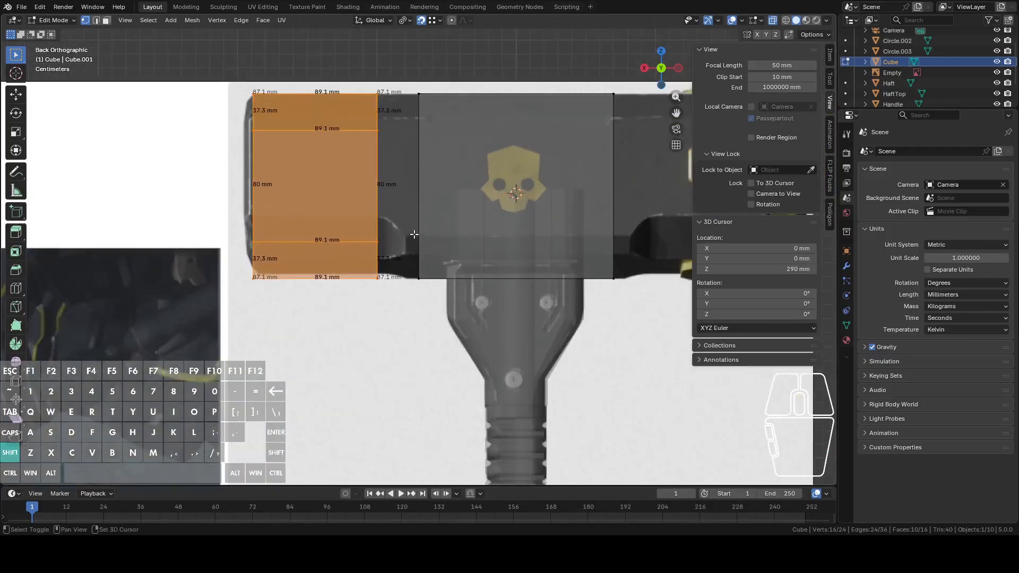
{"action": "middle_click_drag", "start_coordinate": [411, 230], "coordinate": [436, 241], "text": "shift"}
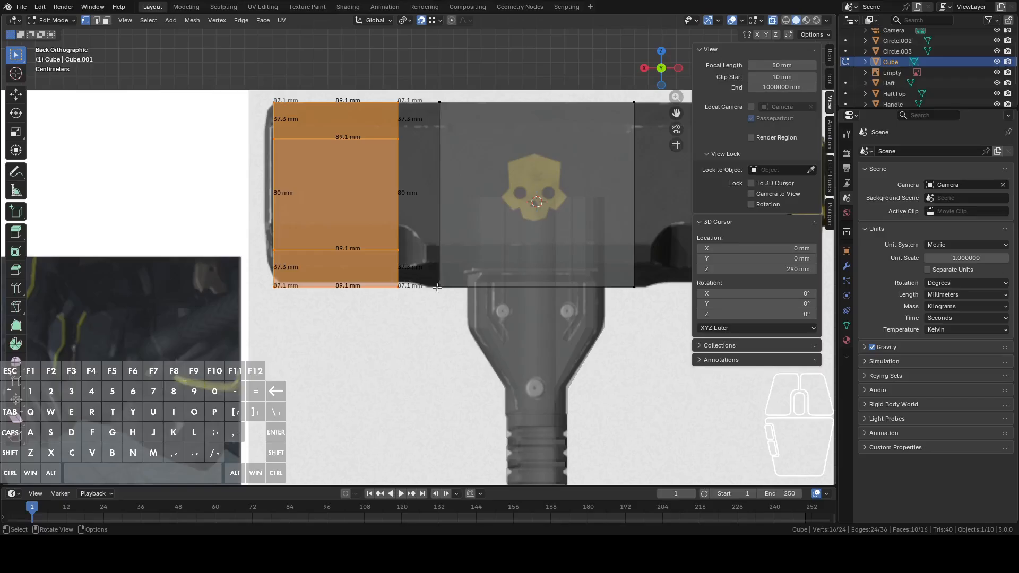
{"action": "middle_click_drag", "start_coordinate": [451, 300], "coordinate": [465, 318]}
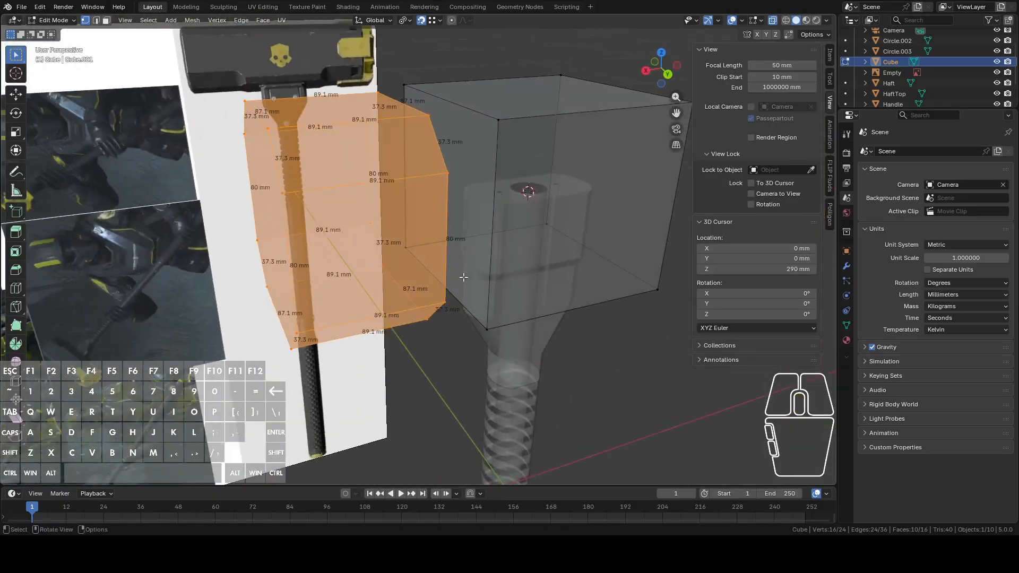
{"action": "middle_click_drag", "start_coordinate": [463, 277], "coordinate": [447, 260]}
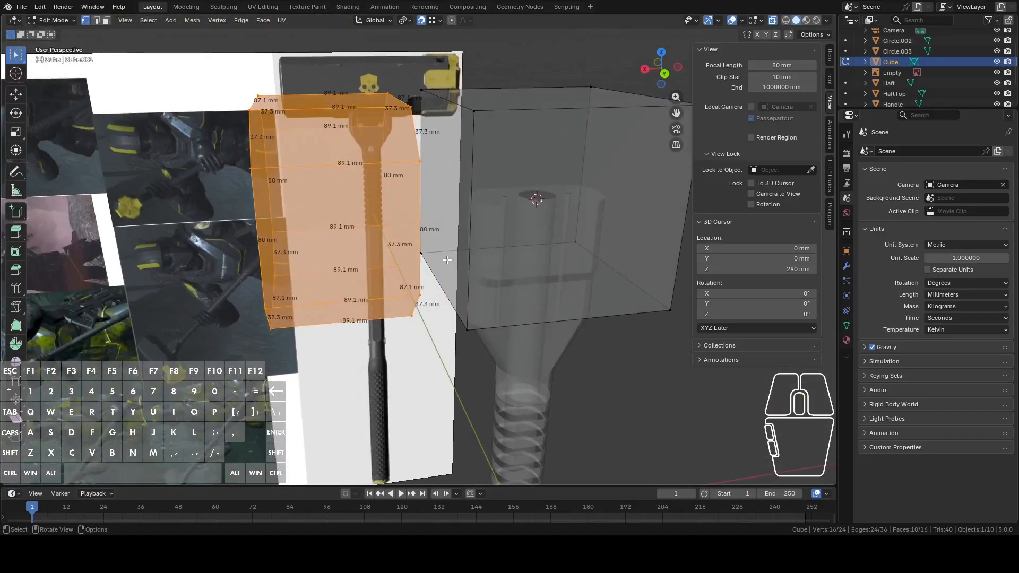
{"action": "left_click", "coordinate": [667, 80]}
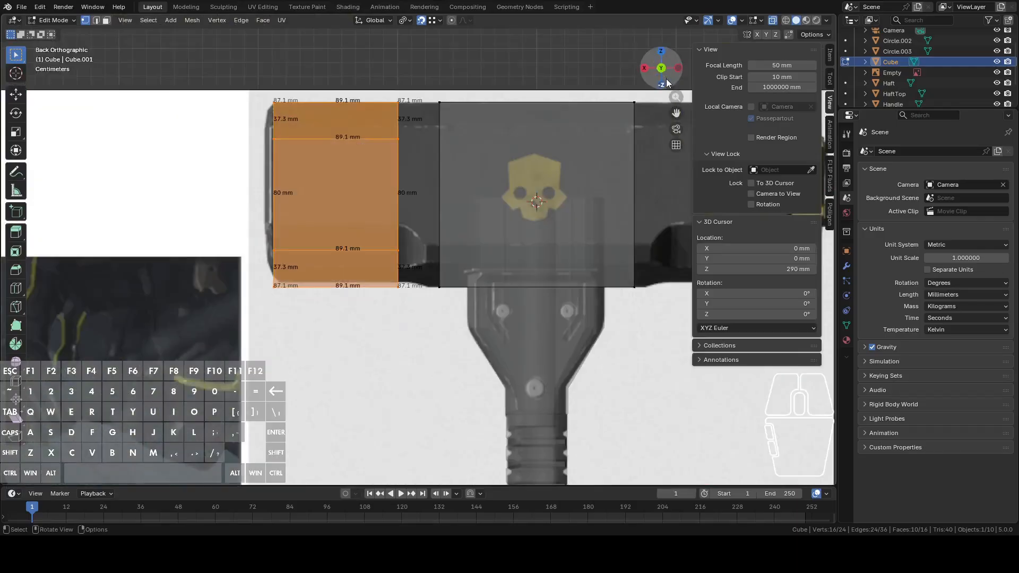
{"action": "key", "text": "2"}
{"action": "left_click", "coordinate": [470, 106]}
{"action": "middle_click_drag", "start_coordinate": [470, 106], "coordinate": [492, 154]}
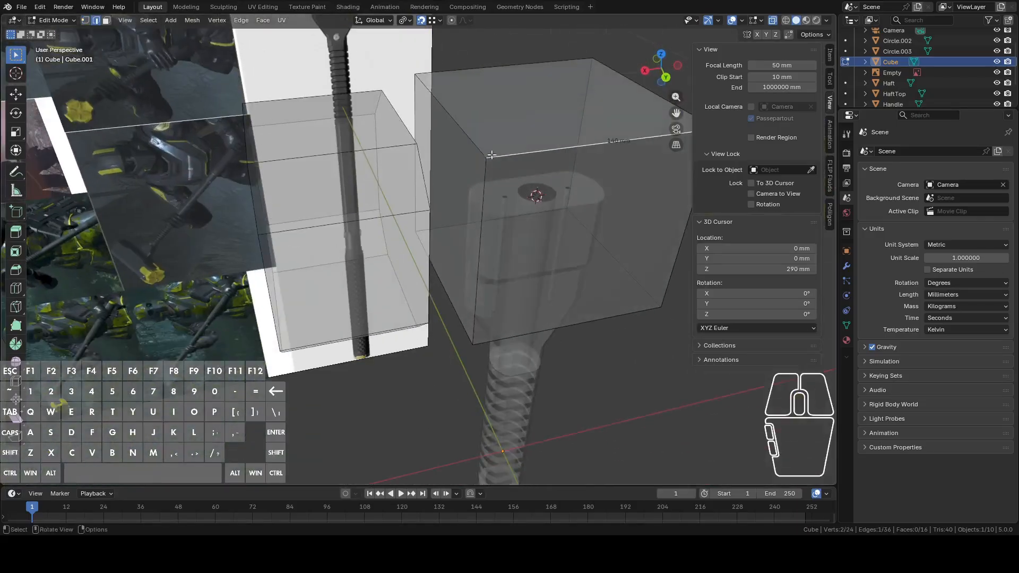
{"action": "left_click", "coordinate": [459, 69], "text": "shift"}
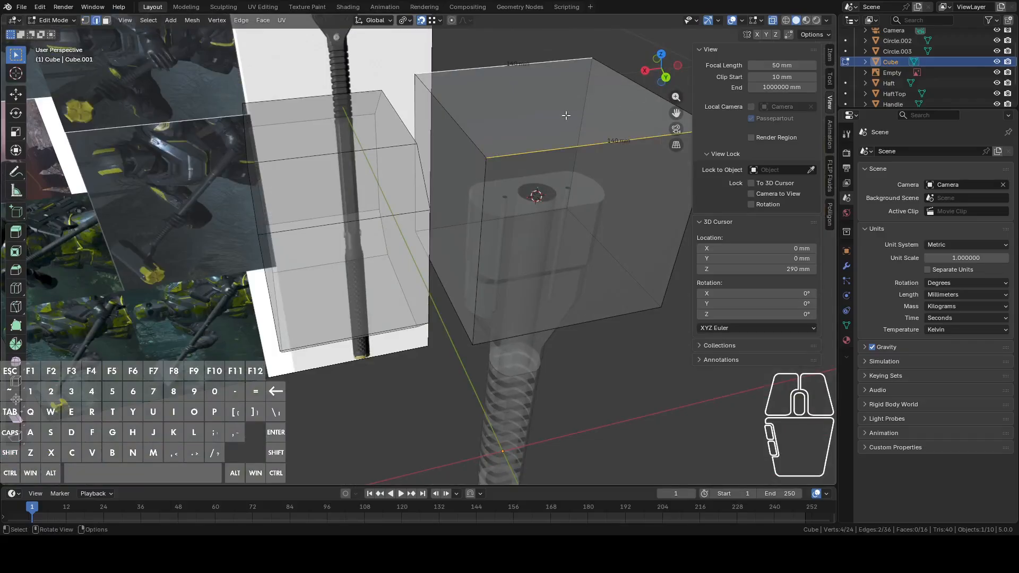
{"action": "middle_click_drag", "start_coordinate": [566, 115], "coordinate": [601, 114]}
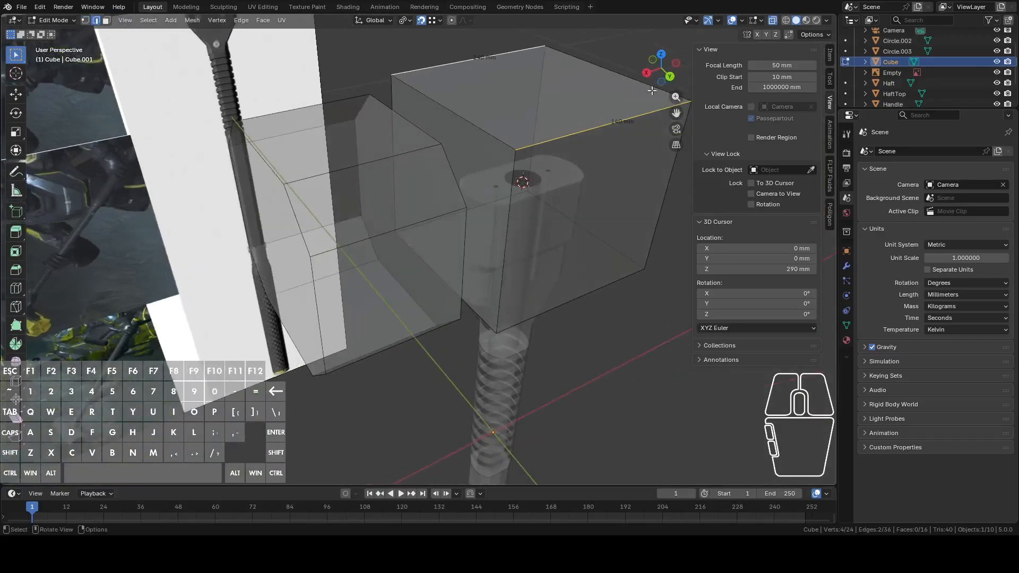
{"action": "left_click", "coordinate": [429, 125]}
{"action": "middle_click_drag", "start_coordinate": [436, 126], "coordinate": [484, 129]}
{"action": "scroll", "coordinate": [484, 128], "scroll_direction": "up", "scroll_amount": 1}
{"action": "scroll", "coordinate": [505, 123], "scroll_direction": "down", "scroll_amount": 2}
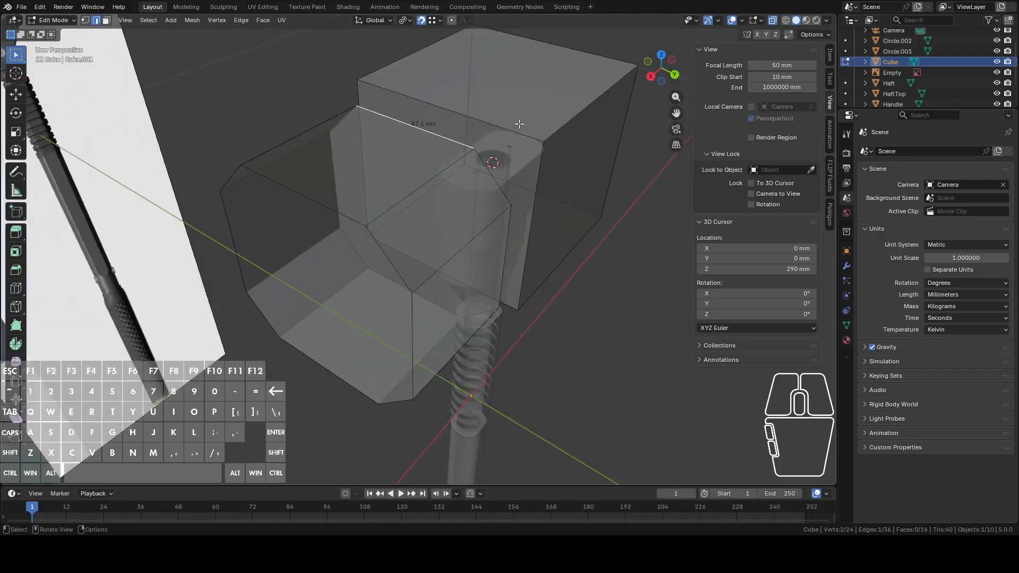
Bevel the central cube's two upper edges running along X by 26.4 mm with one segment
{"action": "left_click", "coordinate": [561, 116]}
{"action": "key", "text": "1"}
{"action": "key", "text": "2"}
{"action": "left_click", "coordinate": [408, 63]}
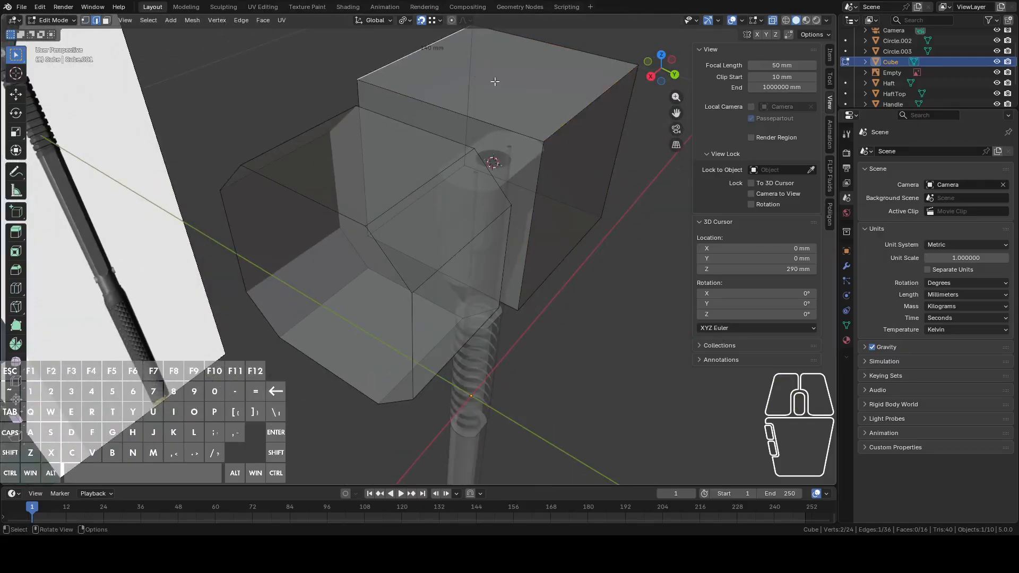
{"action": "left_click", "coordinate": [579, 111], "text": "shift"}
{"action": "scroll", "coordinate": [563, 210], "scroll_direction": "up", "scroll_amount": 4}
{"action": "key", "text": "ctrl+e"}
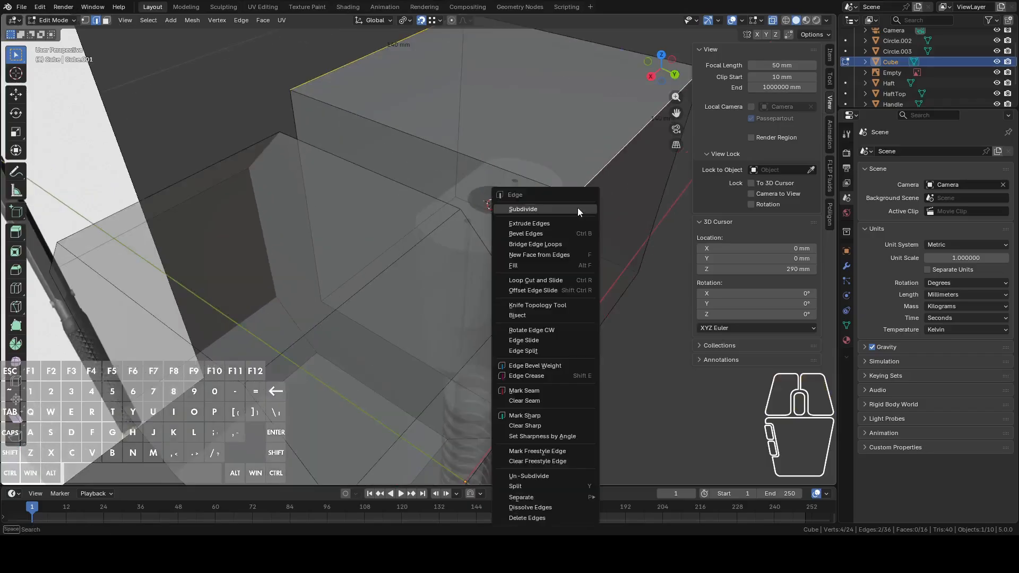
{"action": "left_click", "coordinate": [560, 233]}
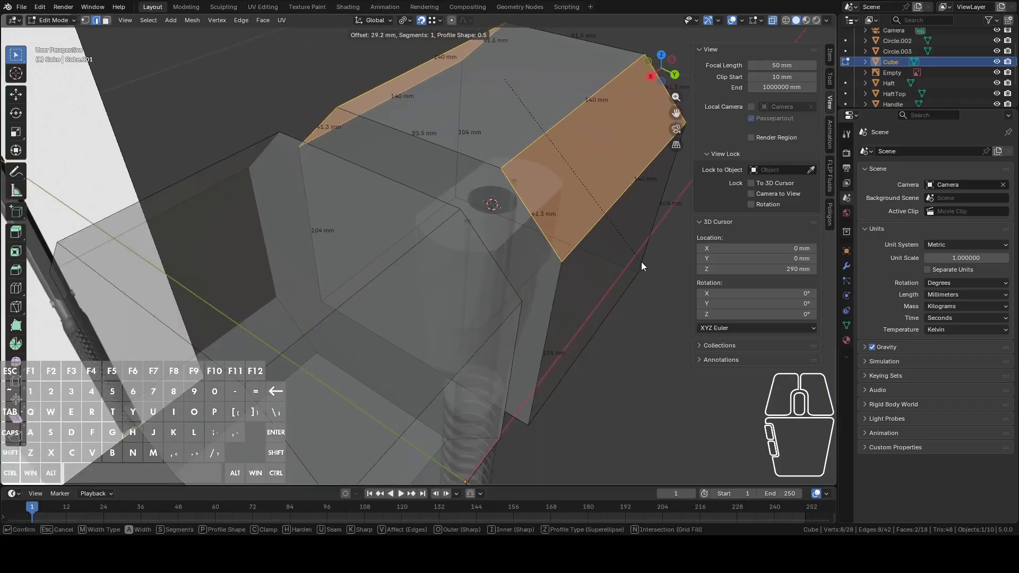
{"action": "left_click", "coordinate": [614, 248], "text": "shift"}
{"action": "middle_click_drag", "start_coordinate": [614, 247], "coordinate": [560, 216]}
{"action": "scroll", "coordinate": [559, 216], "scroll_direction": "down", "scroll_amount": 3}
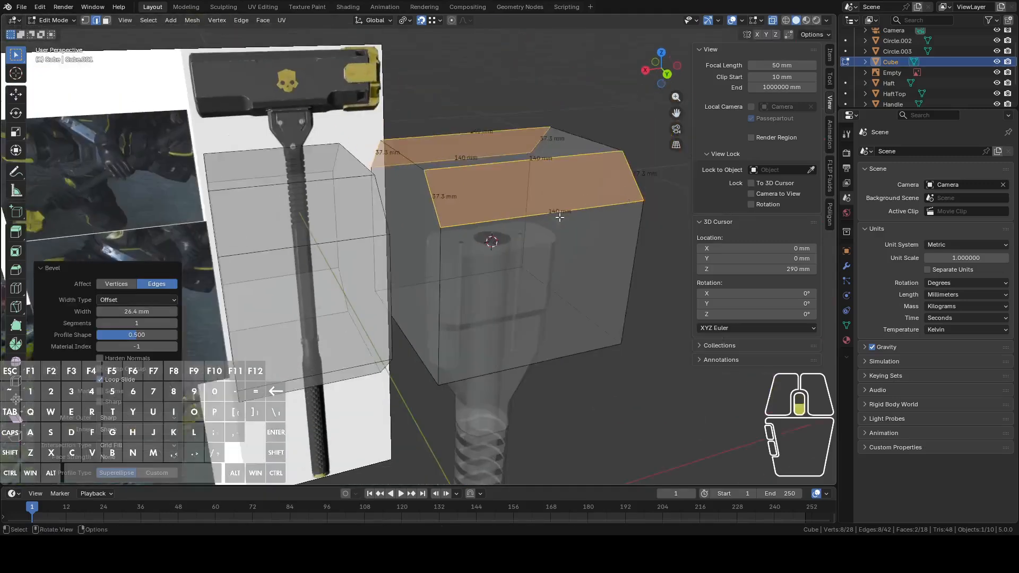
Bevel the central cube's two lower edges running along X by about 11.3 mm with one segment
{"action": "left_click", "coordinate": [667, 75]}
{"action": "scroll", "coordinate": [529, 165], "scroll_direction": "up", "scroll_amount": 6}
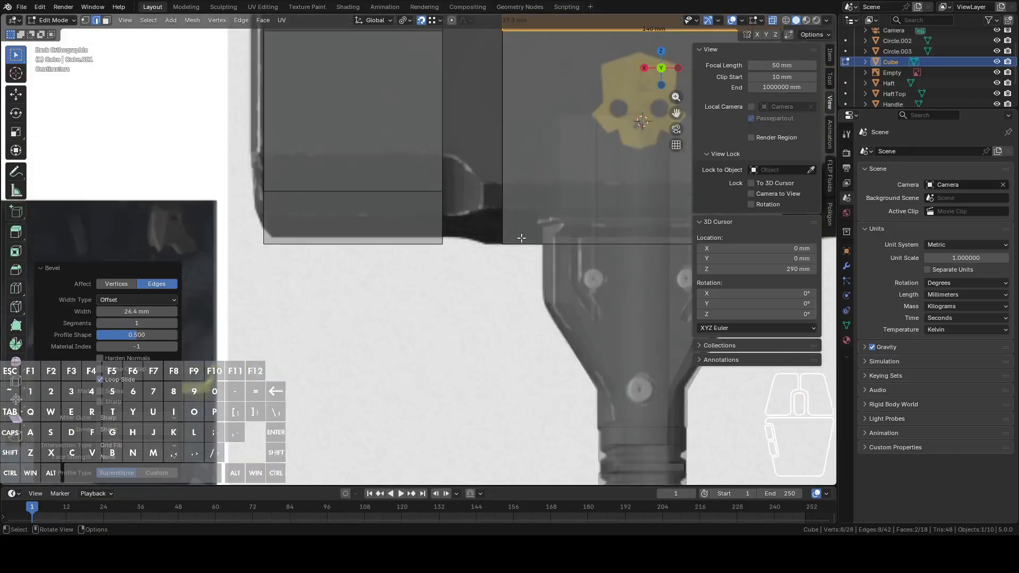
{"action": "left_click", "coordinate": [521, 242]}
{"action": "middle_click_drag", "start_coordinate": [521, 242], "coordinate": [593, 220]}
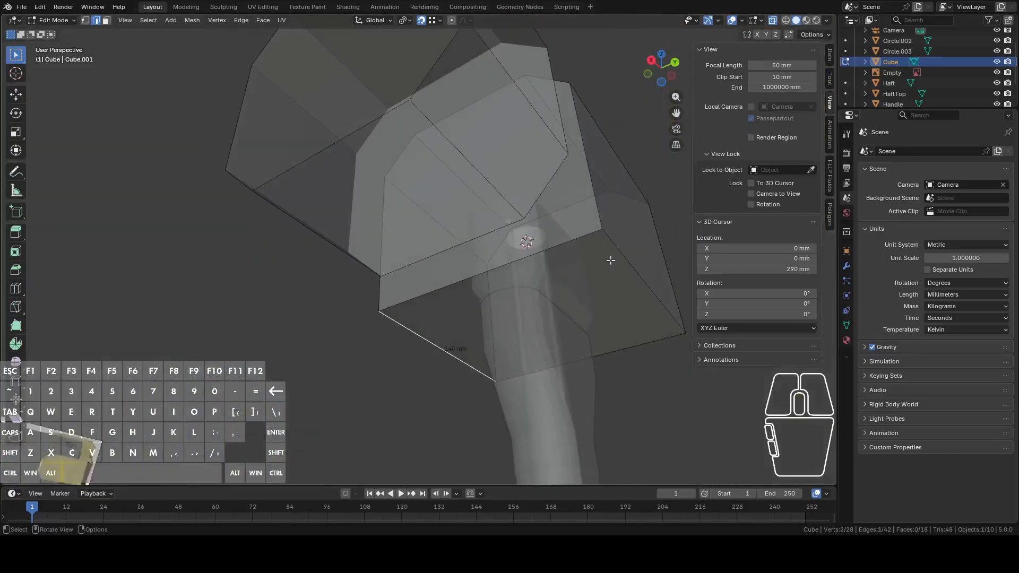
{"action": "left_click", "coordinate": [631, 261], "text": "shift"}
{"action": "middle_click_drag", "start_coordinate": [664, 234], "coordinate": [611, 227], "text": "shift"}
{"action": "right_click", "coordinate": [622, 205]}
{"action": "left_click", "coordinate": [622, 204]}
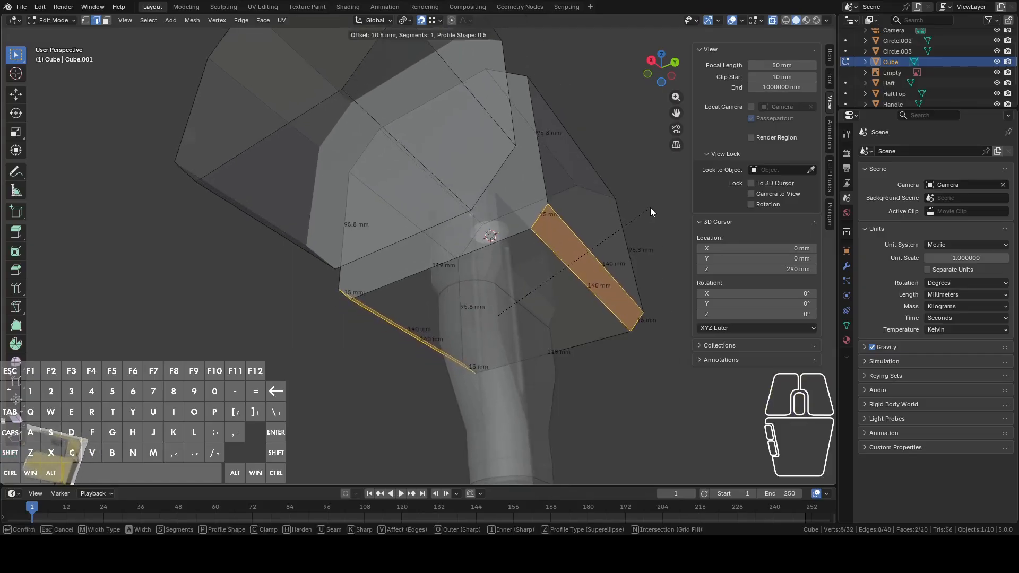
{"action": "key", "text": "shift"}
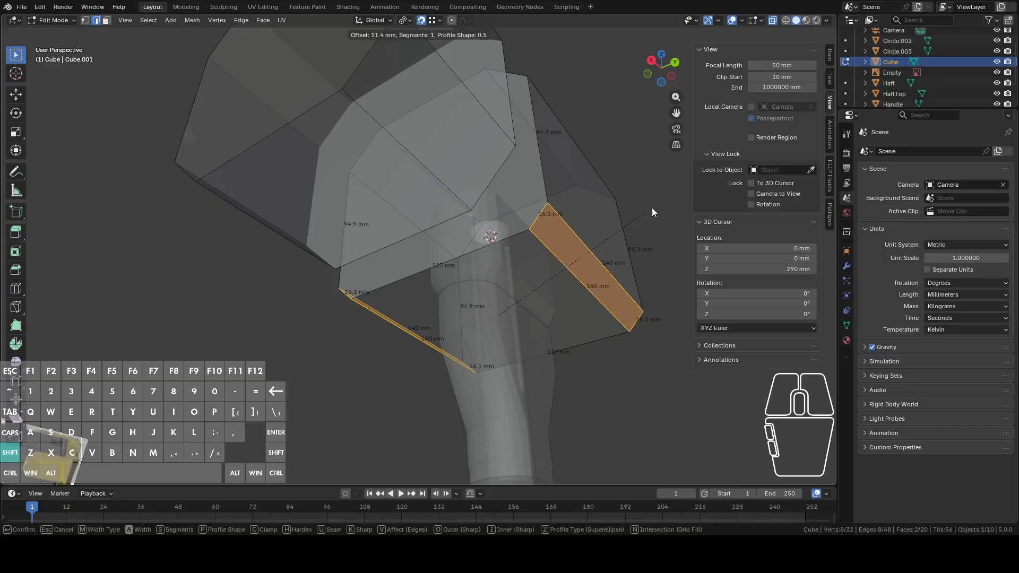
{"action": "left_click", "coordinate": [648, 208]}
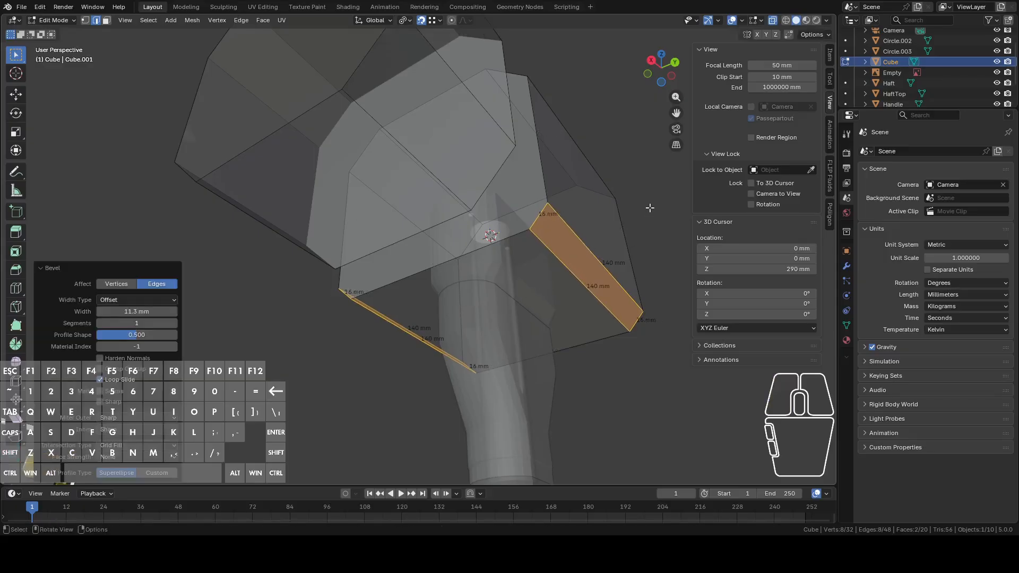
{"action": "middle_click_drag", "start_coordinate": [649, 208], "coordinate": [552, 247]}
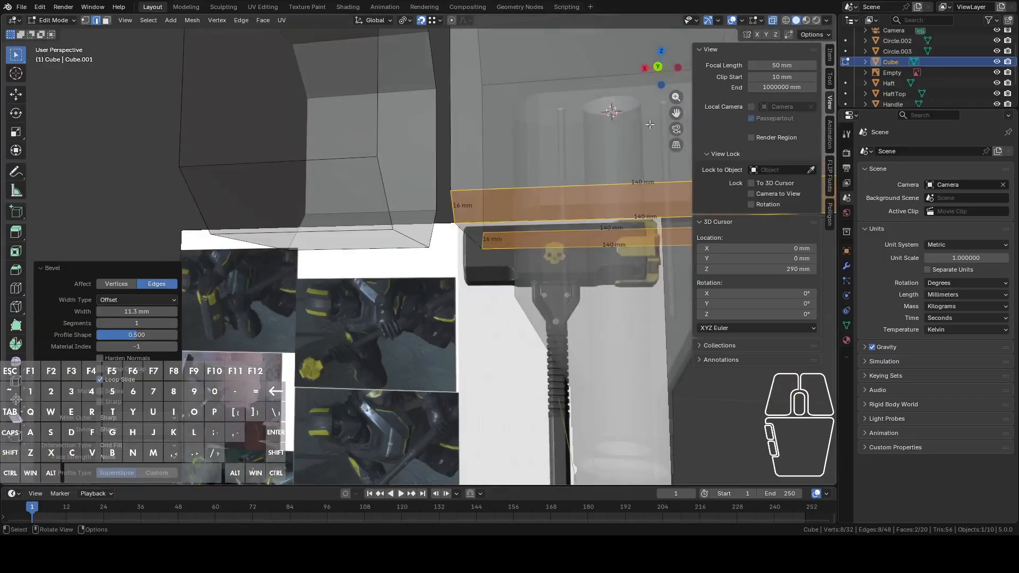
Delete the two facing end faces of the central cube and the end block
{"action": "left_click", "coordinate": [665, 69]}
{"action": "scroll", "coordinate": [498, 164], "scroll_direction": "down", "scroll_amount": 3}
{"action": "middle_click_drag", "start_coordinate": [484, 171], "coordinate": [412, 151]}
{"action": "key", "text": "3"}
{"action": "left_click", "coordinate": [486, 150]}
{"action": "left_click", "coordinate": [411, 152], "text": "shift"}
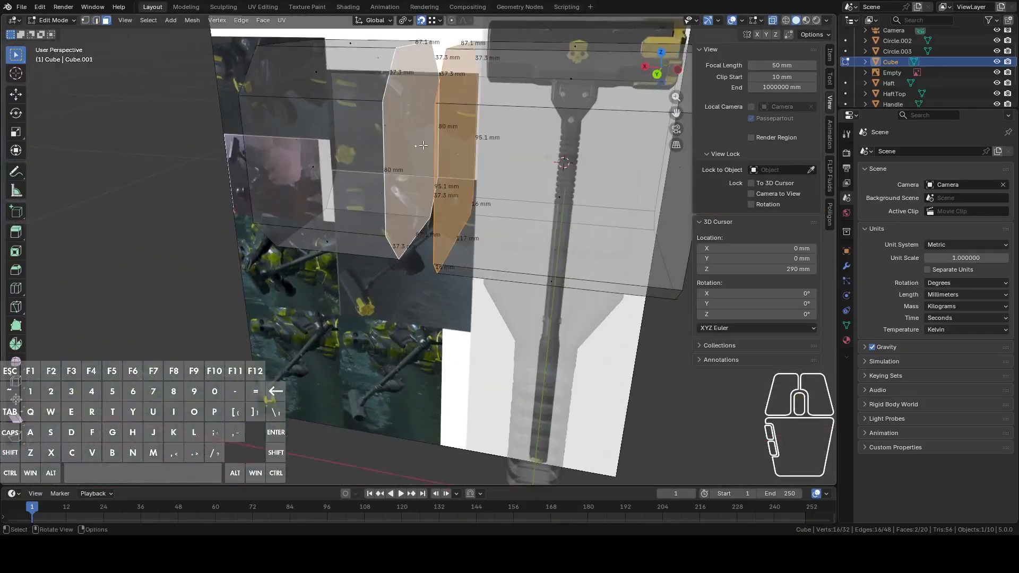
{"action": "key", "text": "x"}
{"action": "left_click", "coordinate": [399, 147]}
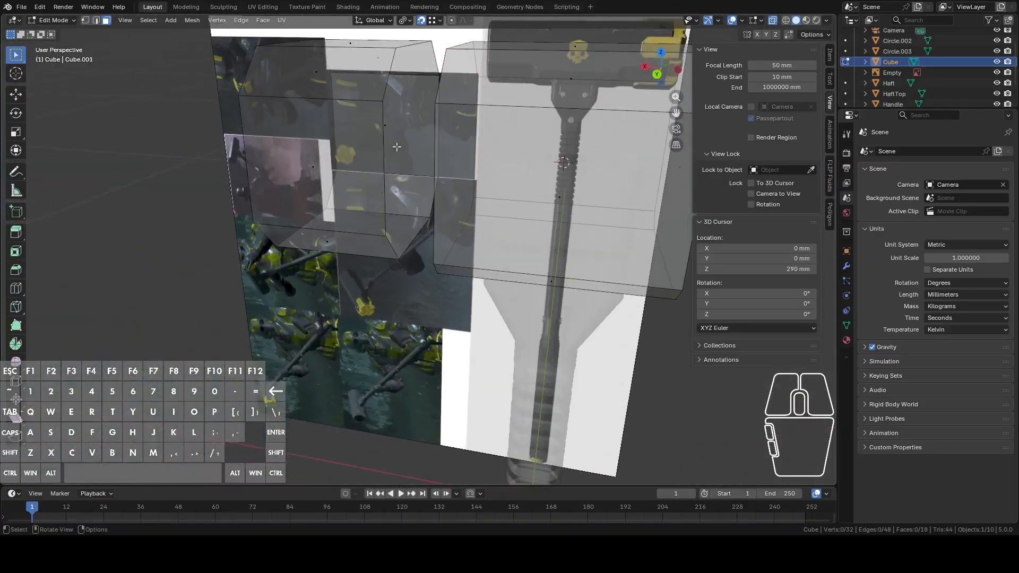
{"action": "middle_click_drag", "start_coordinate": [399, 147], "coordinate": [463, 117]}
{"action": "key", "text": "1"}
{"action": "left_click", "coordinate": [468, 139], "text": "alt"}
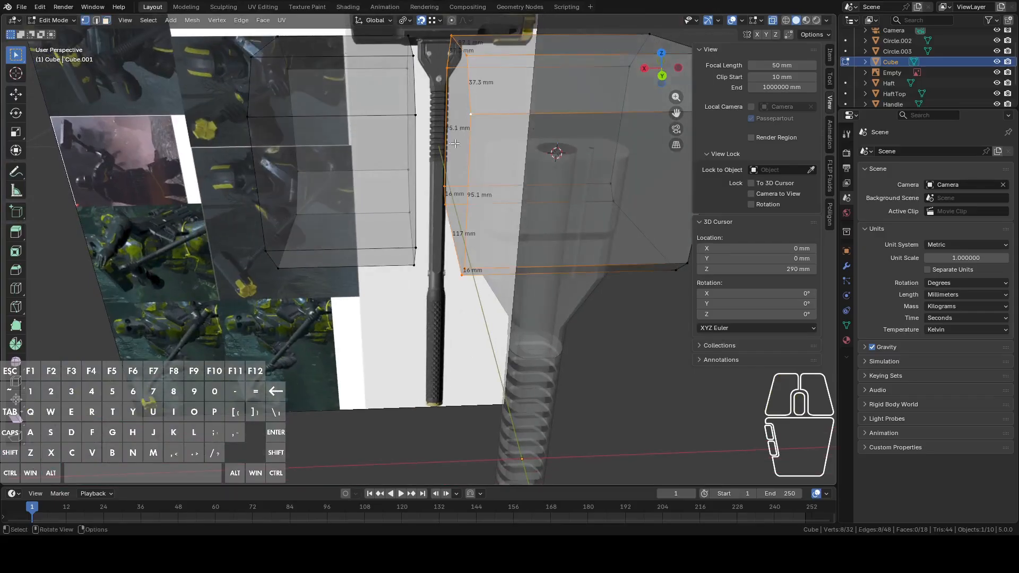
{"action": "left_click", "coordinate": [417, 141], "text": "alt+shift"}
{"action": "middle_click_drag", "start_coordinate": [486, 152], "coordinate": [532, 197], "text": "shift"}
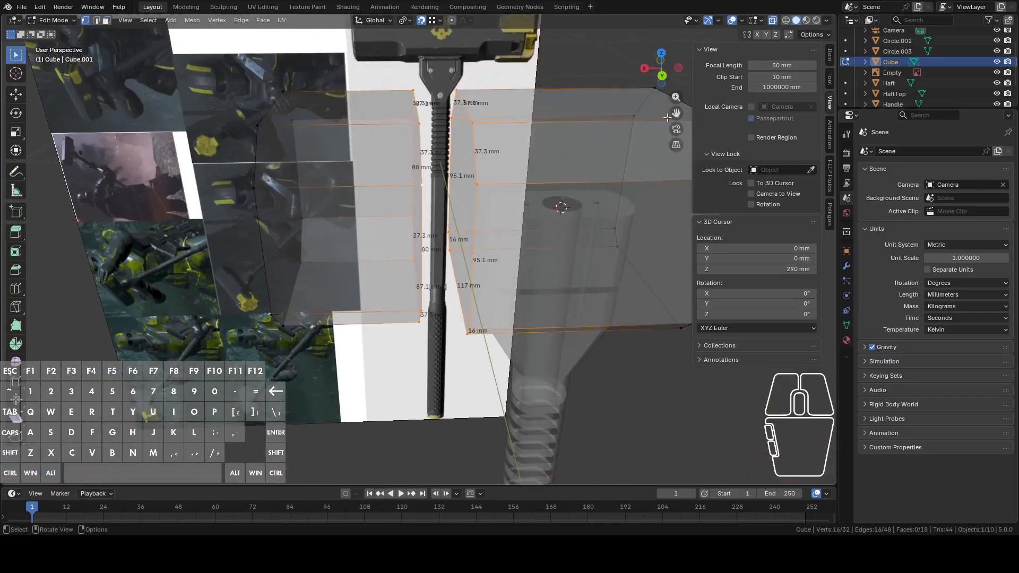
{"action": "left_click", "coordinate": [662, 77]}
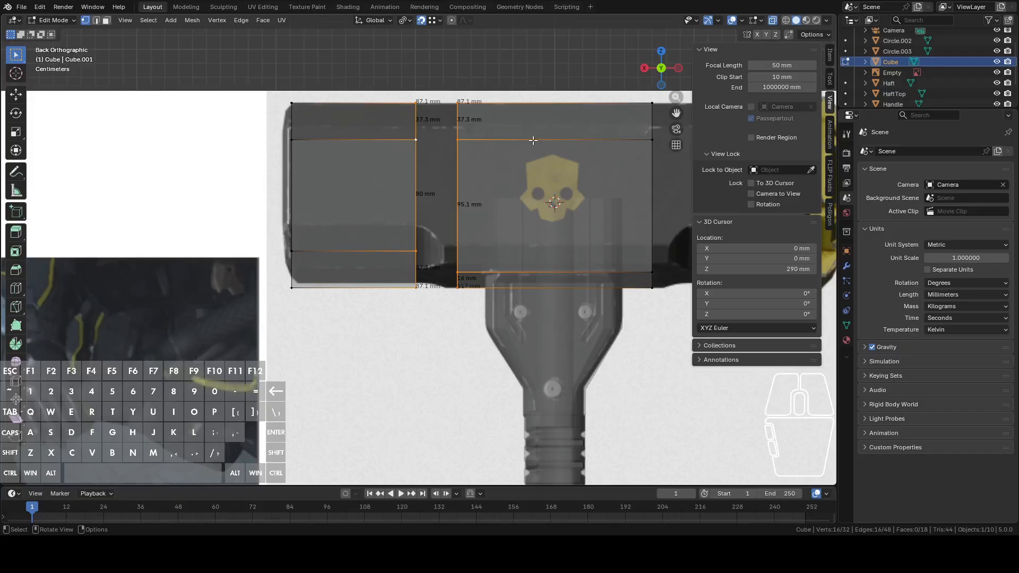
Bridge the open edge loops between the end block and the central cube
{"action": "middle_click_drag", "start_coordinate": [533, 141], "coordinate": [477, 198]}
{"action": "key", "text": "2"}
{"action": "left_click", "coordinate": [480, 121]}
{"action": "left_click", "coordinate": [477, 197], "text": "alt"}
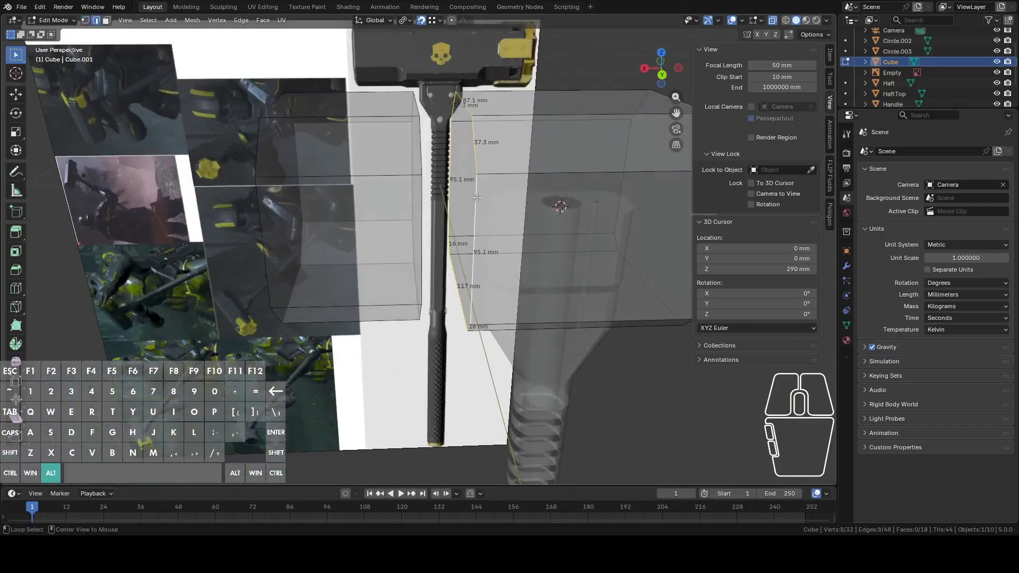
{"action": "left_click", "coordinate": [413, 208], "text": "alt+shift"}
{"action": "middle_click_drag", "start_coordinate": [413, 208], "coordinate": [477, 156]}
{"action": "key", "text": "ctrl+e"}
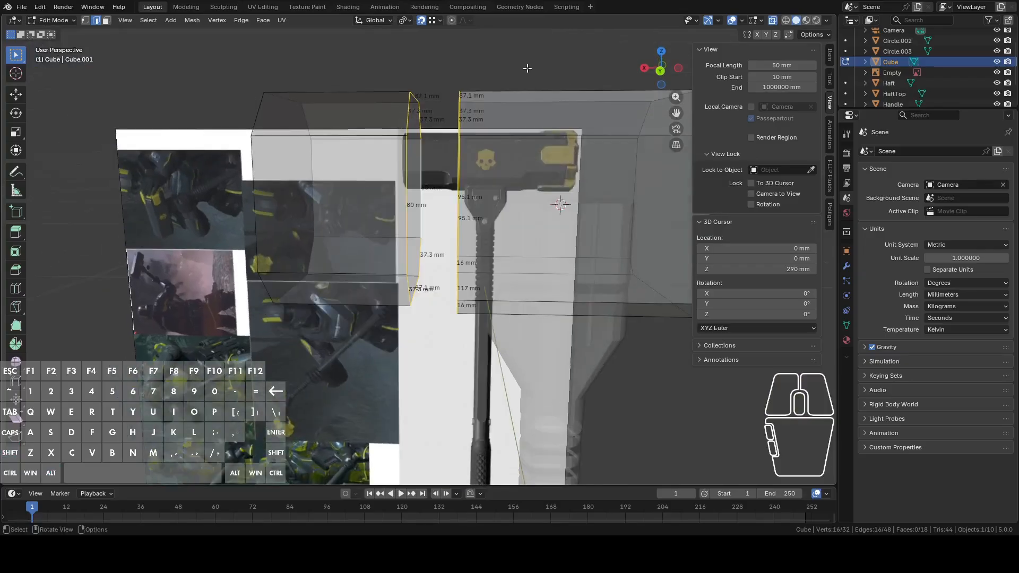
{"action": "key", "text": "ctrl+e"}
{"action": "left_click", "coordinate": [477, 79]}
{"action": "middle_click_drag", "start_coordinate": [477, 80], "coordinate": [504, 96]}
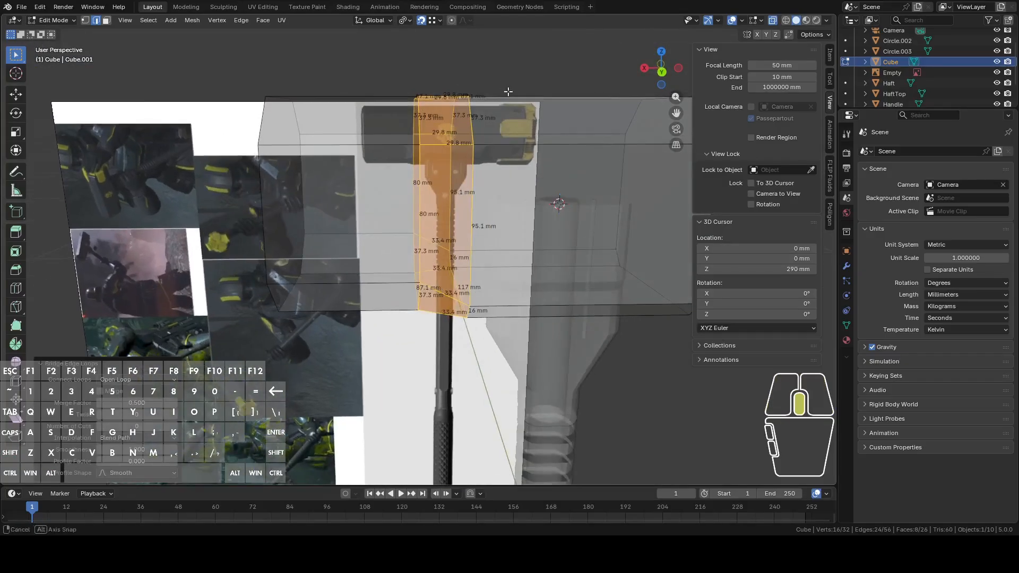
In back view, subdivide the bridging edges once to add a middle edge loop
{"action": "left_click", "coordinate": [665, 74]}
{"action": "left_click_drag", "start_coordinate": [430, 82], "coordinate": [445, 335]}
{"action": "key", "text": "ctrl+e"}
{"action": "left_click", "coordinate": [420, 212]}
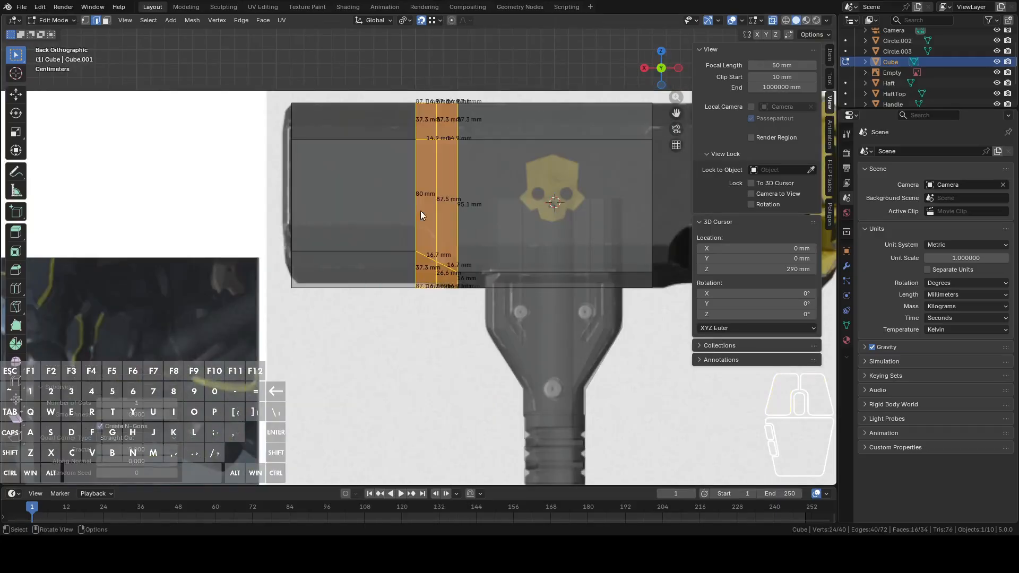
Bevel the bridge's middle edge loop by about 11 mm with 12 segments
{"action": "left_click", "coordinate": [439, 181], "text": "alt"}
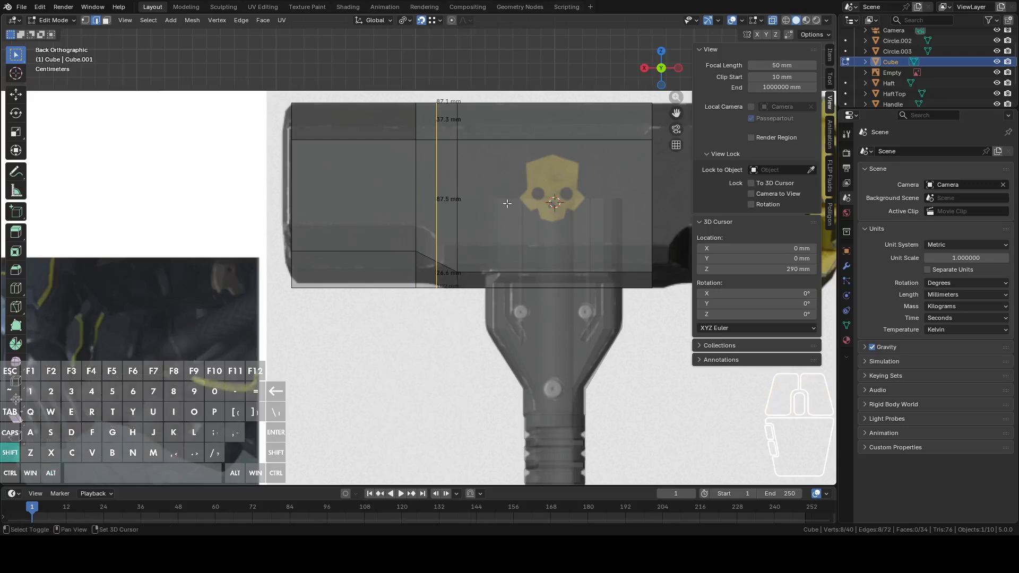
{"action": "middle_click_drag", "start_coordinate": [524, 203], "coordinate": [532, 173], "text": "shift"}
{"action": "scroll", "coordinate": [533, 172], "scroll_direction": "up", "scroll_amount": 3}
{"action": "key", "text": "ctrl+e"}
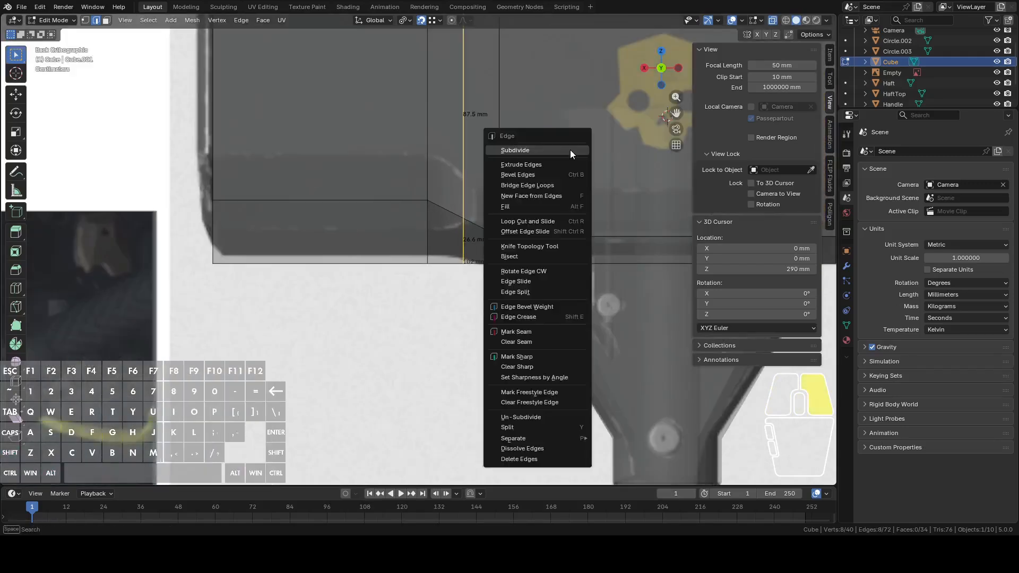
{"action": "left_click", "coordinate": [530, 176]}
{"action": "scroll", "coordinate": [555, 187], "scroll_direction": "up", "scroll_amount": 11}
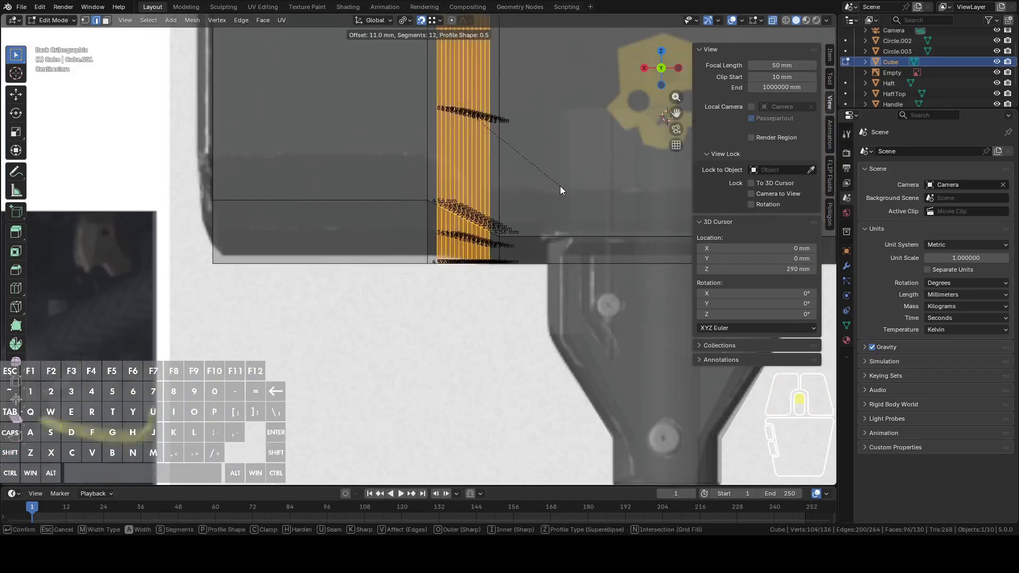
{"action": "left_click", "coordinate": [562, 189]}
Recalculate the normals of the whole head mesh to face outside, and check the bridge against the reference in back view
{"action": "key", "text": "Tab"}
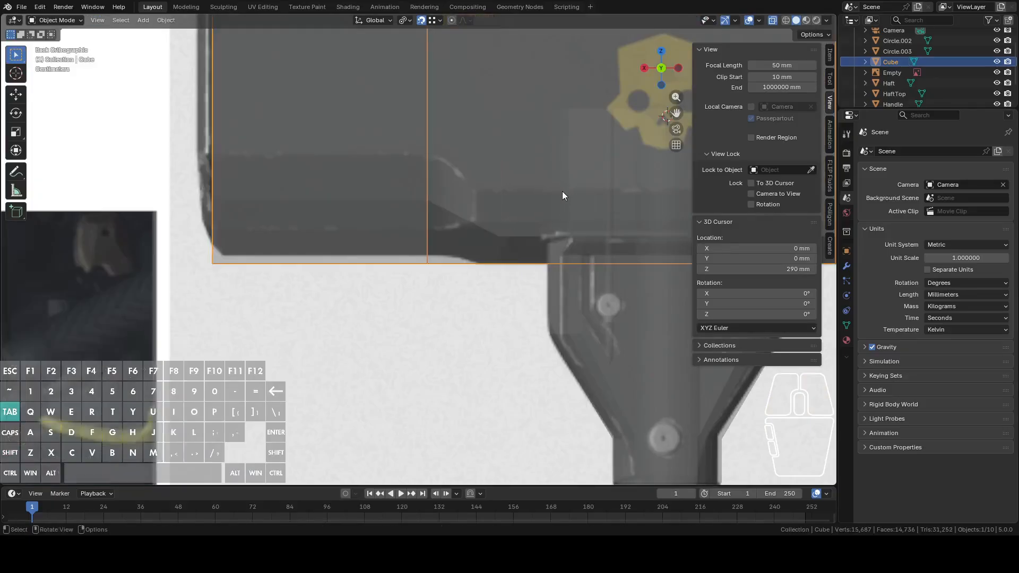
{"action": "scroll", "coordinate": [540, 200], "scroll_direction": "down", "scroll_amount": 4}
{"action": "middle_click_drag", "start_coordinate": [539, 199], "coordinate": [588, 168]}
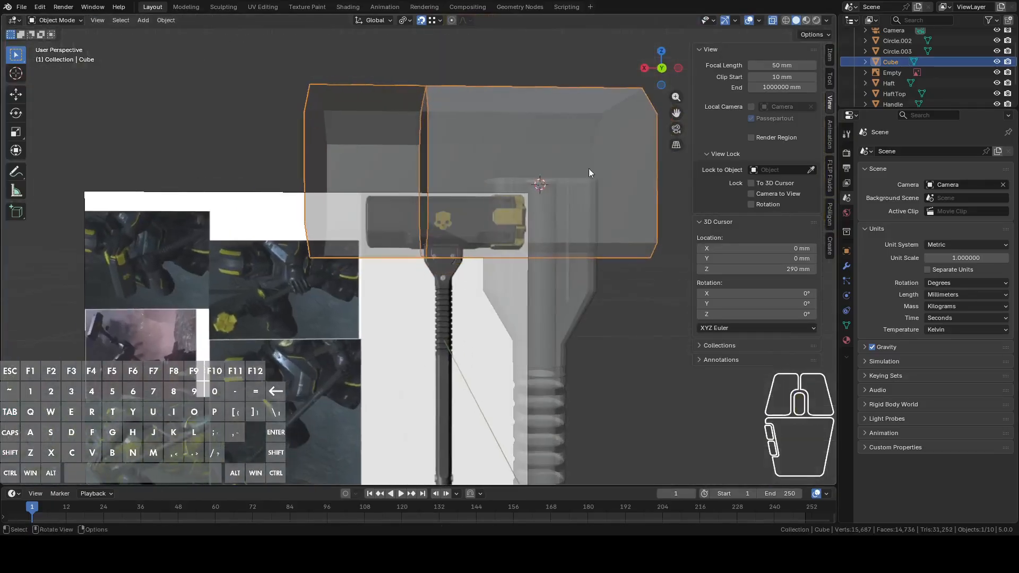
{"action": "key", "text": "Tab"}
{"action": "key", "text": "a"}
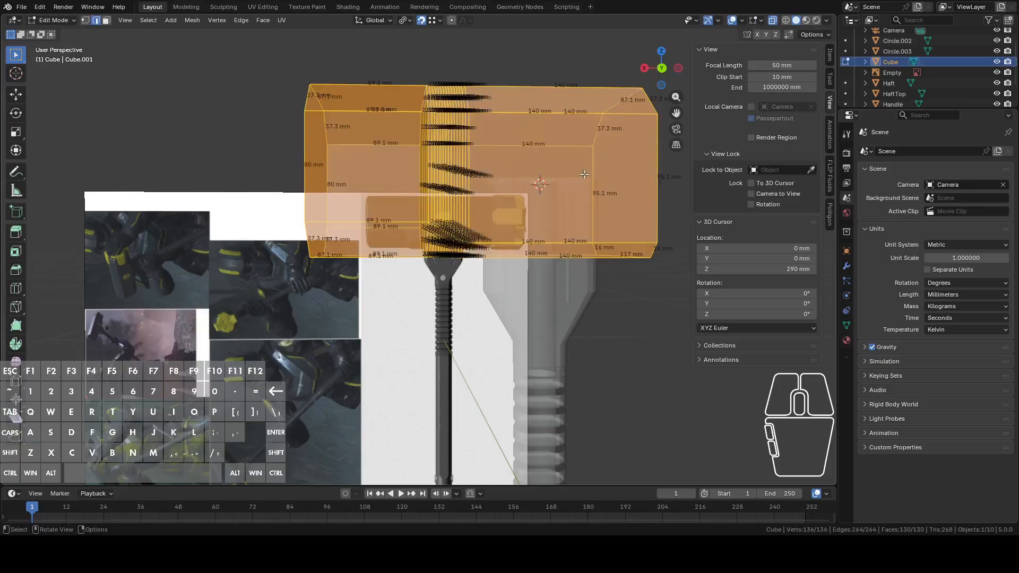
{"action": "key", "text": "shift+n"}
{"action": "key", "text": "shift+n"}
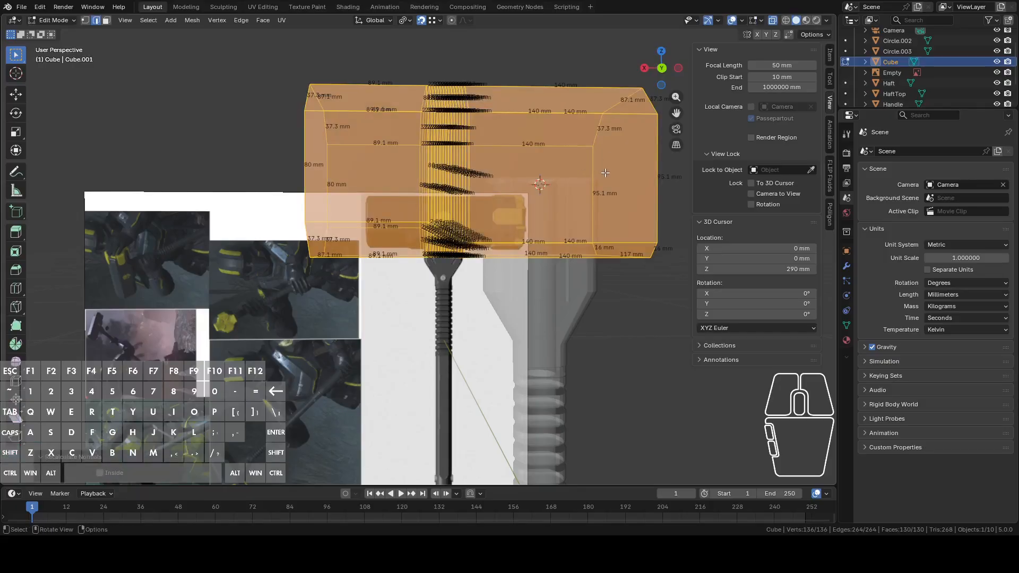
{"action": "left_click", "coordinate": [662, 69]}
{"action": "key", "text": "Tab"}
{"action": "scroll", "coordinate": [553, 185], "scroll_direction": "up", "scroll_amount": 2}
{"action": "scroll", "coordinate": [552, 189], "scroll_direction": "up", "scroll_amount": 1}
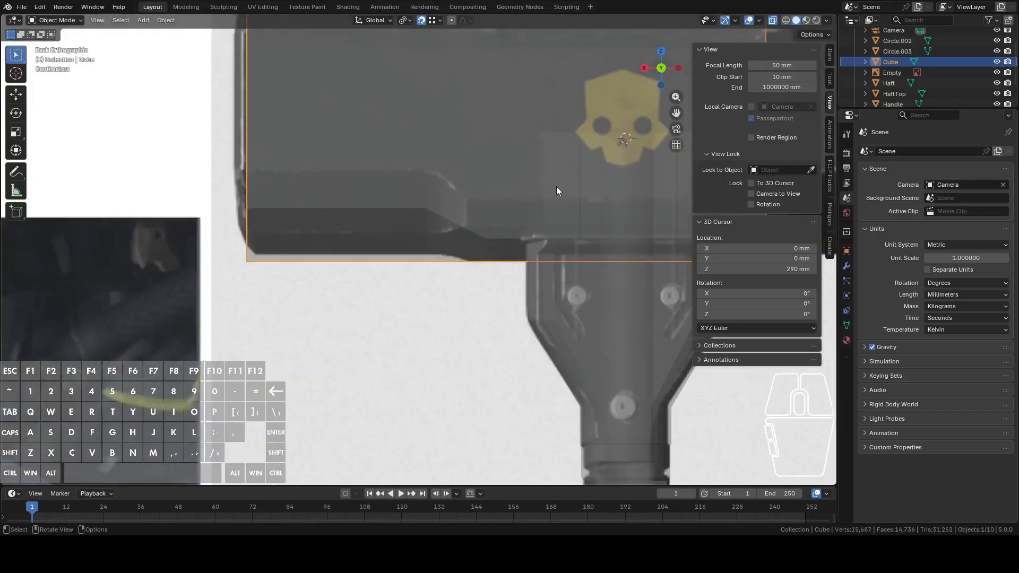
{"action": "key", "text": "Tab"}
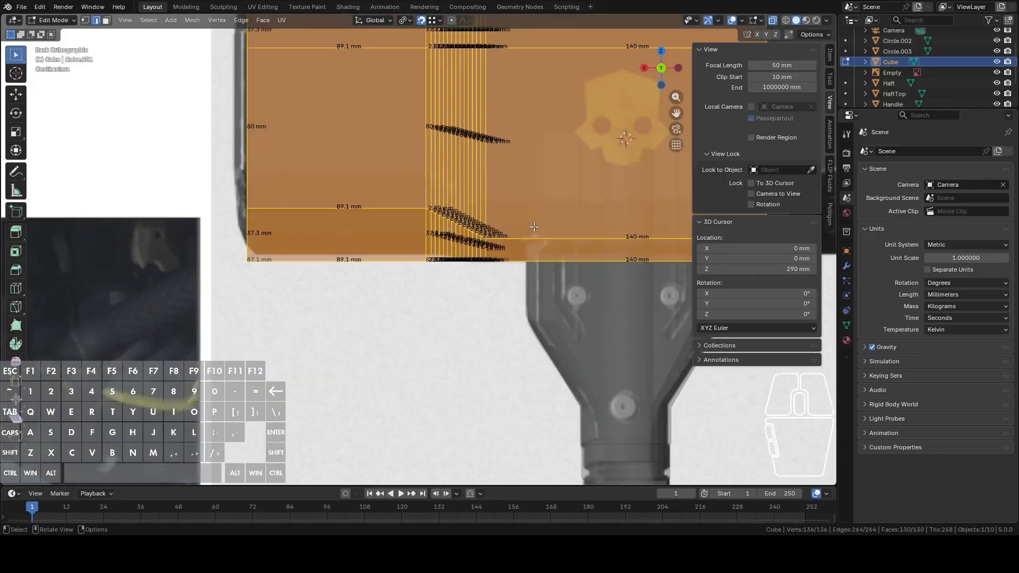
Undo the normals recalculation and the bevel on the bridge's middle edge loop
{"action": "key", "text": "ctrl+z"}
{"action": "key", "text": "ctrl+z"}
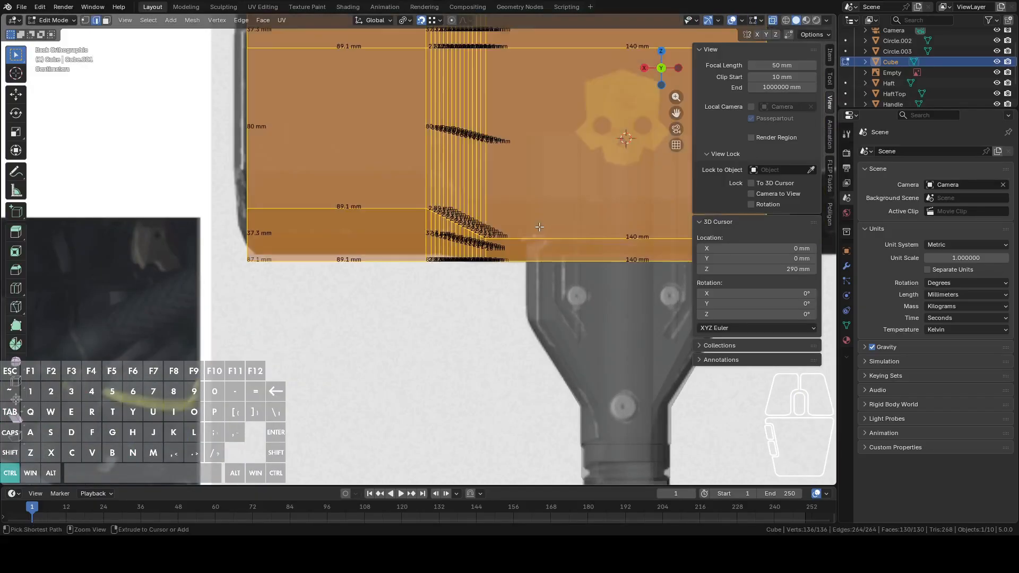
{"action": "key", "text": "ctrl+z"}
{"action": "key", "text": "ctrl+z"}
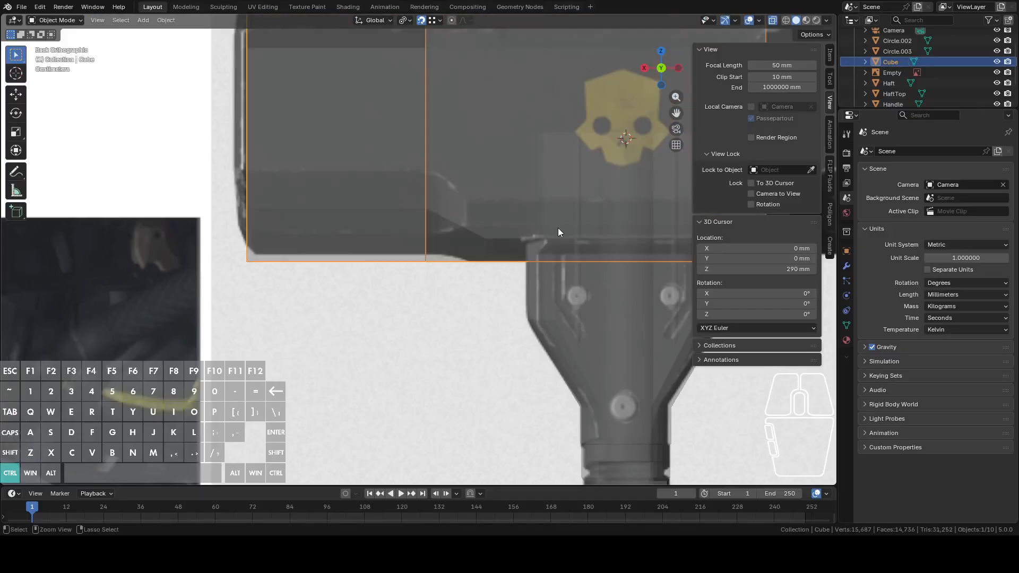
{"action": "key", "text": "ctrl+shift+z"}
{"action": "key", "text": "ctrl+z"}
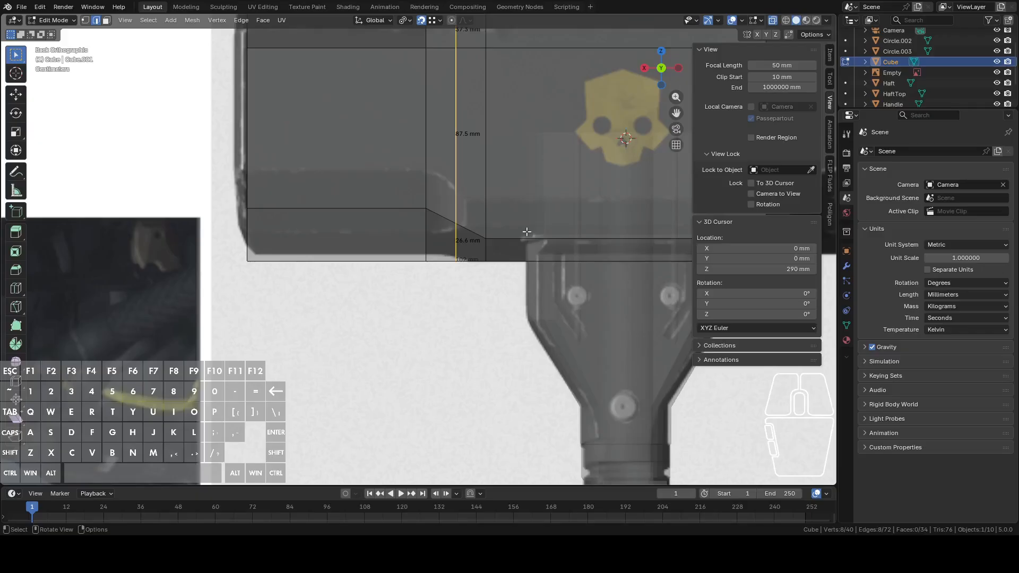
Select the four lower vertices of the bridge's middle edge loop and set the pivot point to 3D Cursor
{"action": "middle_click_drag", "start_coordinate": [533, 232], "coordinate": [592, 239]}
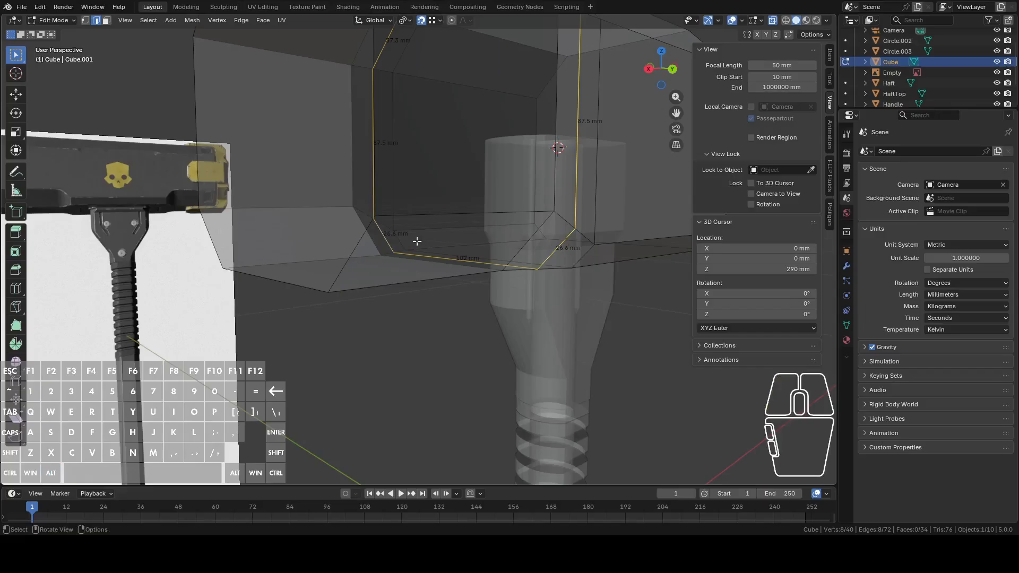
{"action": "key", "text": "1"}
{"action": "left_click", "coordinate": [572, 228]}
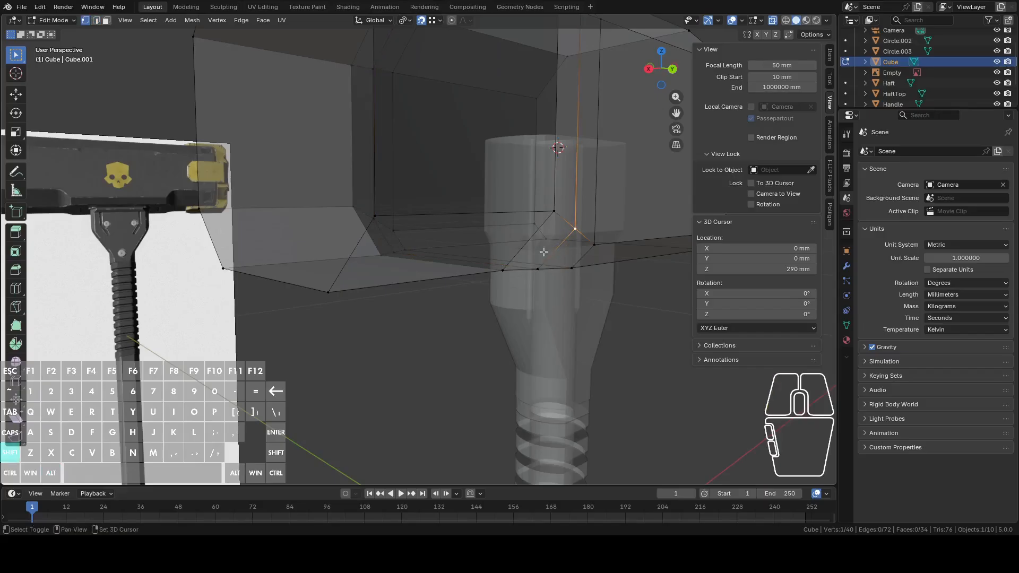
{"action": "middle_click_drag", "start_coordinate": [415, 246], "coordinate": [372, 264]}
{"action": "left_click", "coordinate": [428, 234], "text": "shift"}
{"action": "left_click", "coordinate": [431, 198], "text": "shift"}
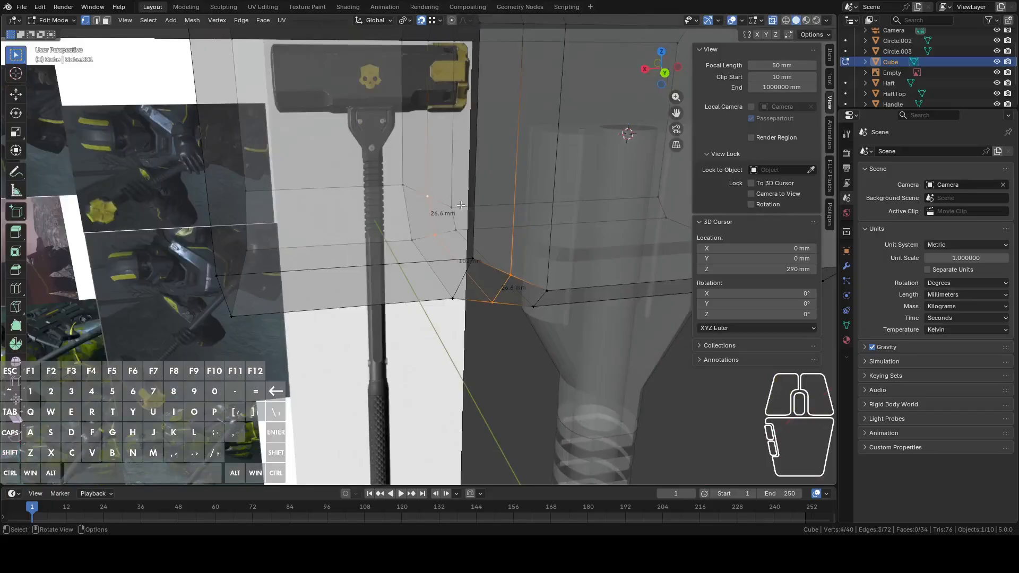
{"action": "middle_click_drag", "start_coordinate": [430, 198], "coordinate": [586, 198]}
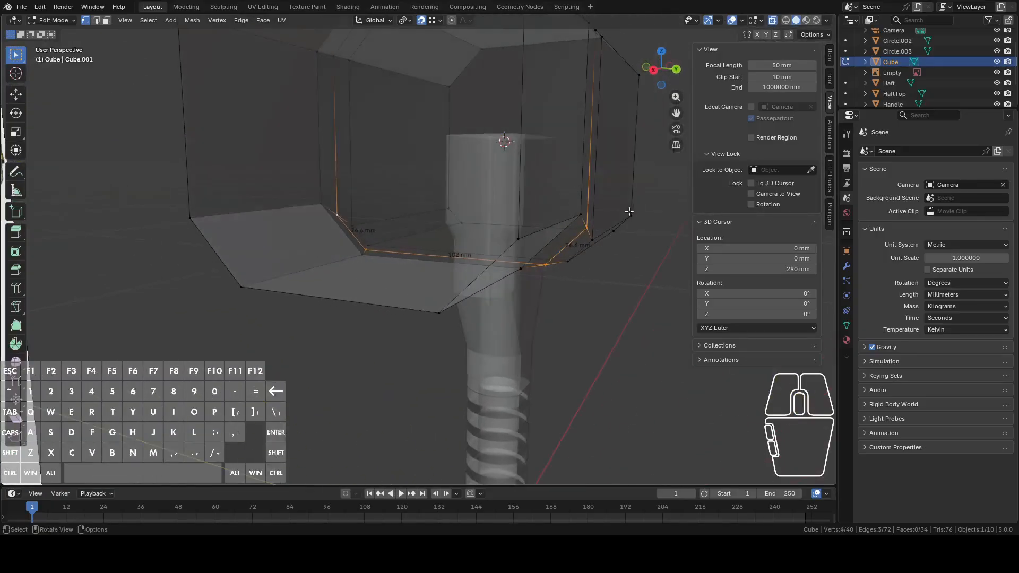
{"action": "left_click", "coordinate": [653, 70]}
{"action": "left_click", "coordinate": [404, 20]}
{"action": "left_click", "coordinate": [423, 59]}
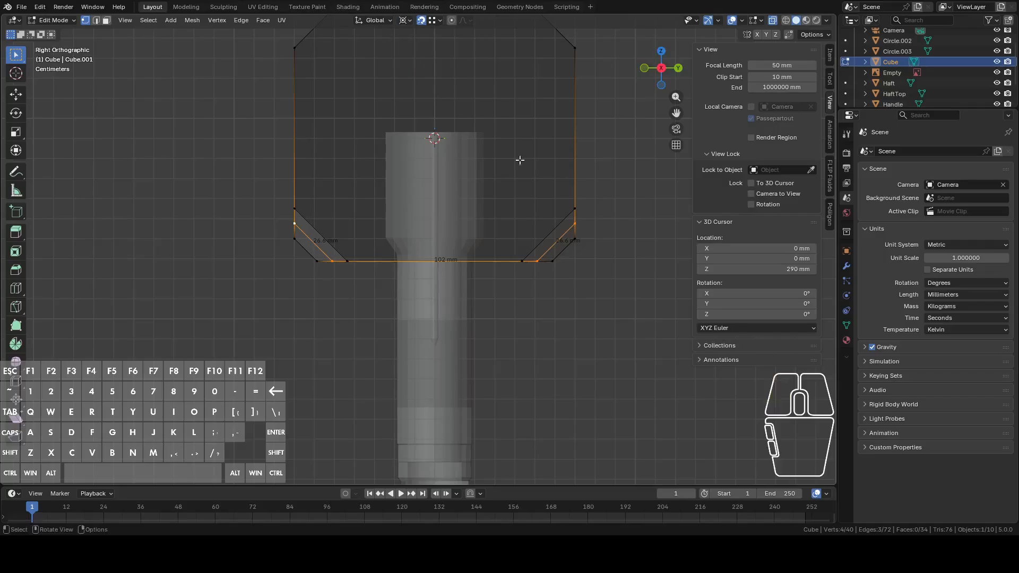
{"action": "middle_click_drag", "start_coordinate": [519, 160], "coordinate": [644, 311]}
{"action": "key", "text": "s"}
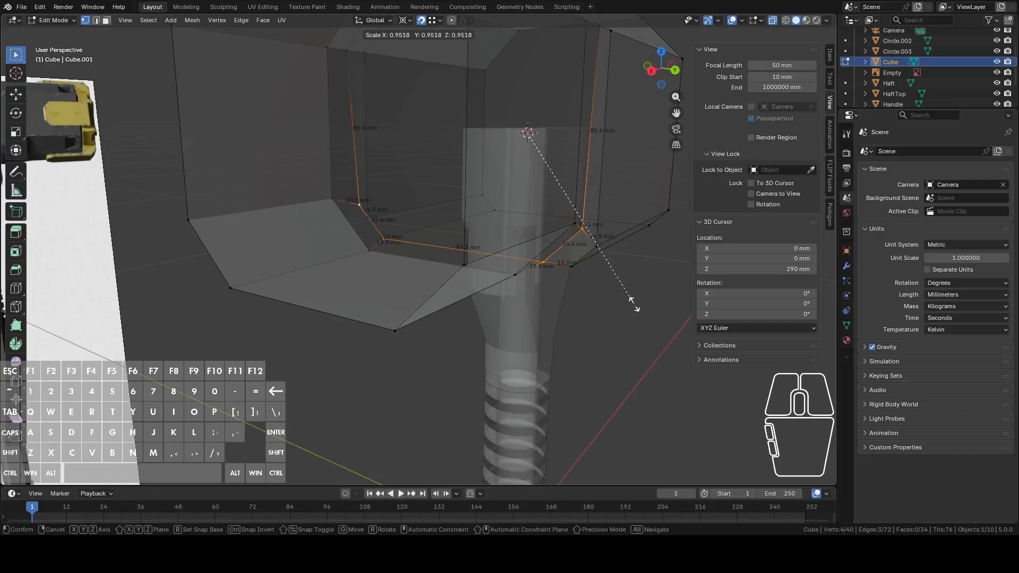
{"action": "left_click", "coordinate": [634, 304]}
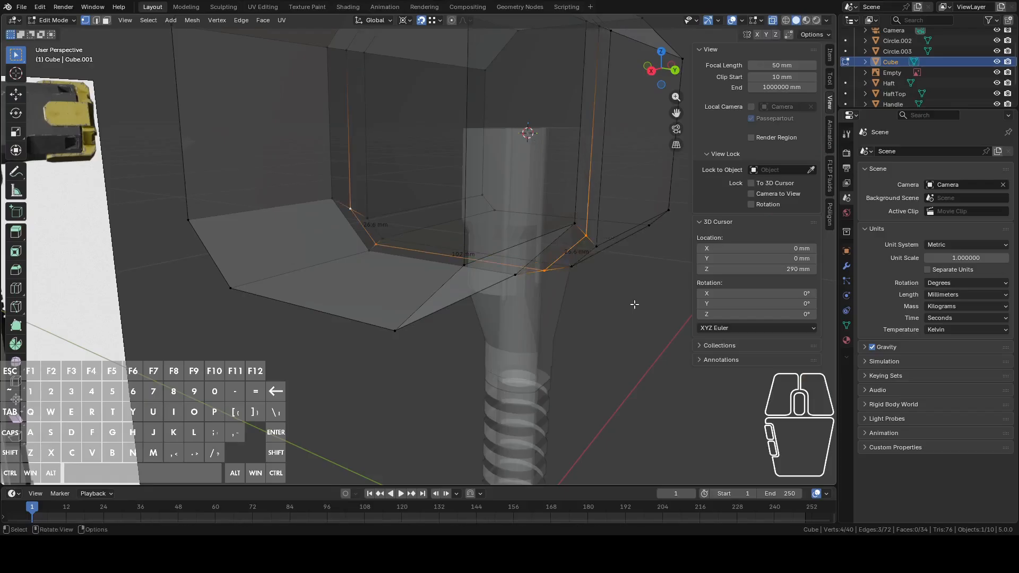
{"action": "scroll", "coordinate": [623, 260], "scroll_direction": "down", "scroll_amount": 2}
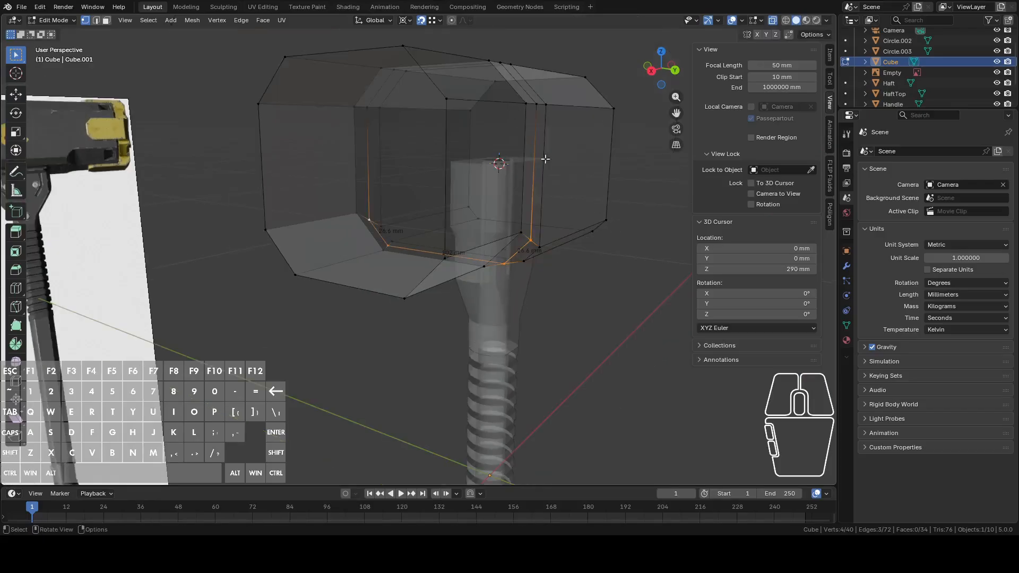
Try scaling only the middle loop's two bottom vertices by 0.913 about the 3D cursor, checking the profile in back view
{"action": "scroll", "coordinate": [569, 173], "scroll_direction": "up", "scroll_amount": 3}
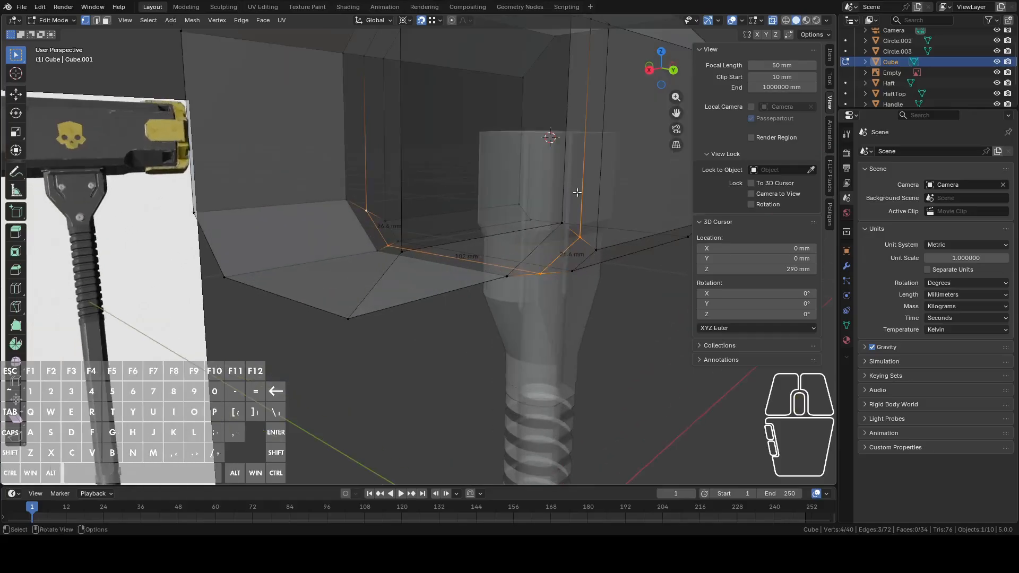
{"action": "middle_click_drag", "start_coordinate": [593, 202], "coordinate": [575, 200]}
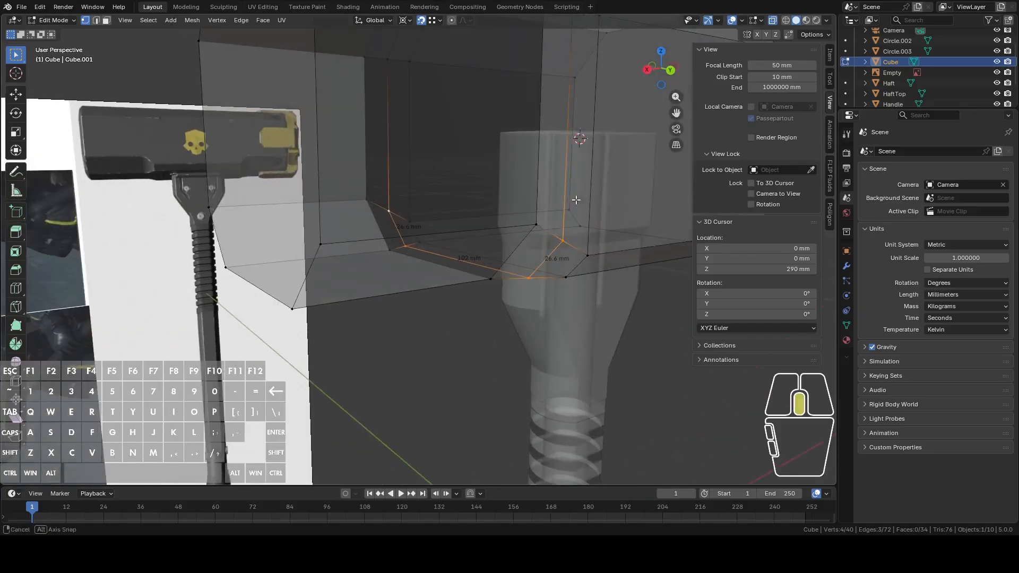
{"action": "key", "text": "c"}
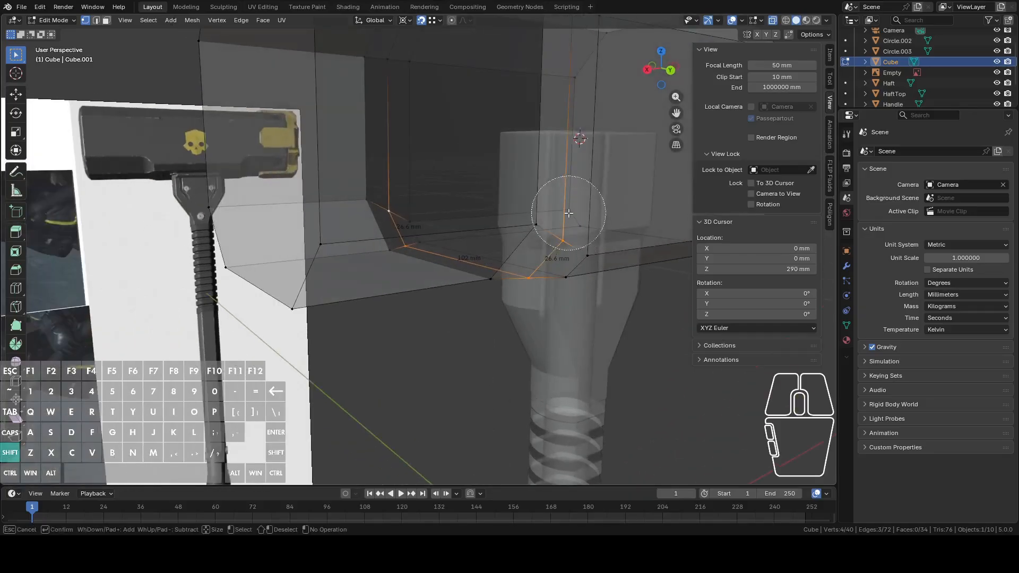
{"action": "mouse_move", "coordinate": [568, 211]}
{"action": "left_mouse_down", "text": "shift"}
{"action": "mouse_move", "coordinate": [452, 180]}
{"action": "mouse_move", "coordinate": [387, 183]}
{"action": "left_mouse_up", "text": "shift"}
{"action": "key", "text": "Escape"}
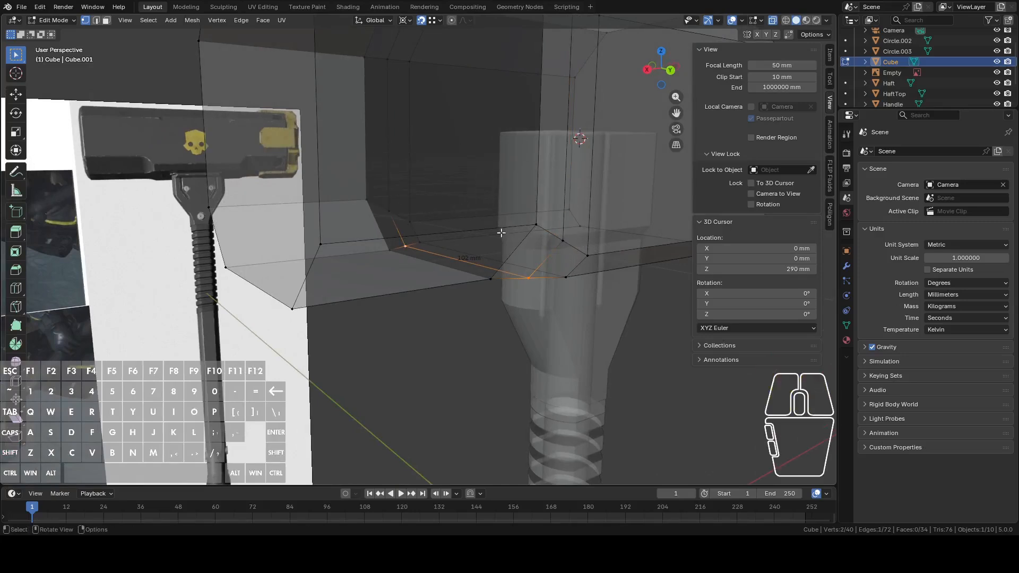
{"action": "key", "text": "s"}
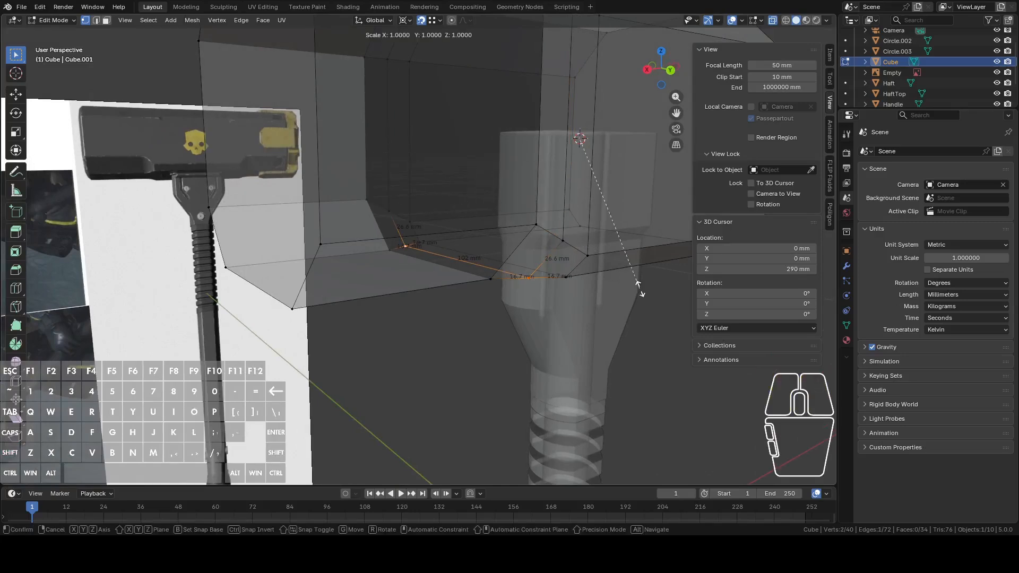
{"action": "left_click", "coordinate": [629, 275]}
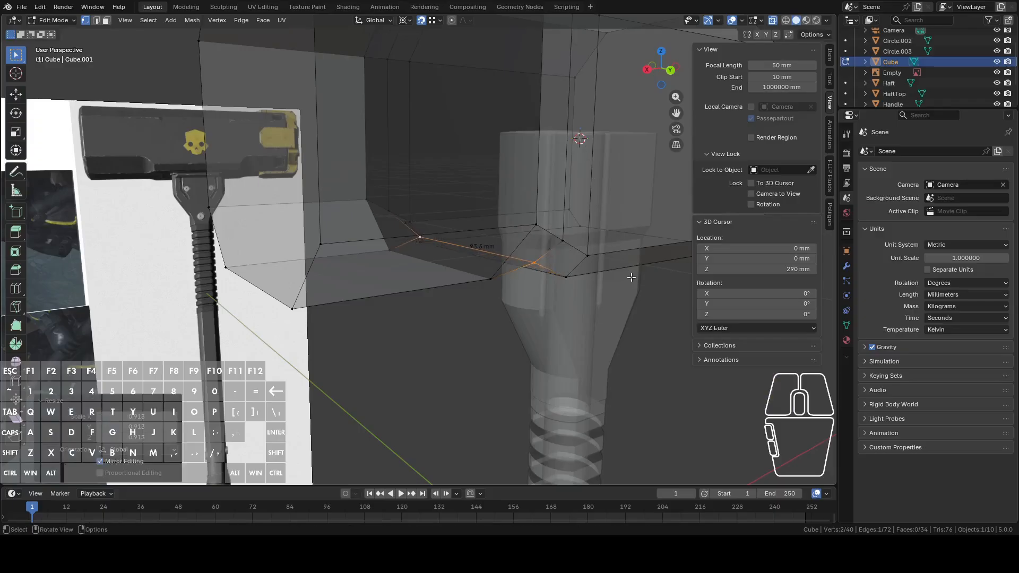
{"action": "middle_click_drag", "start_coordinate": [629, 275], "coordinate": [621, 228]}
{"action": "left_click", "coordinate": [668, 69]}
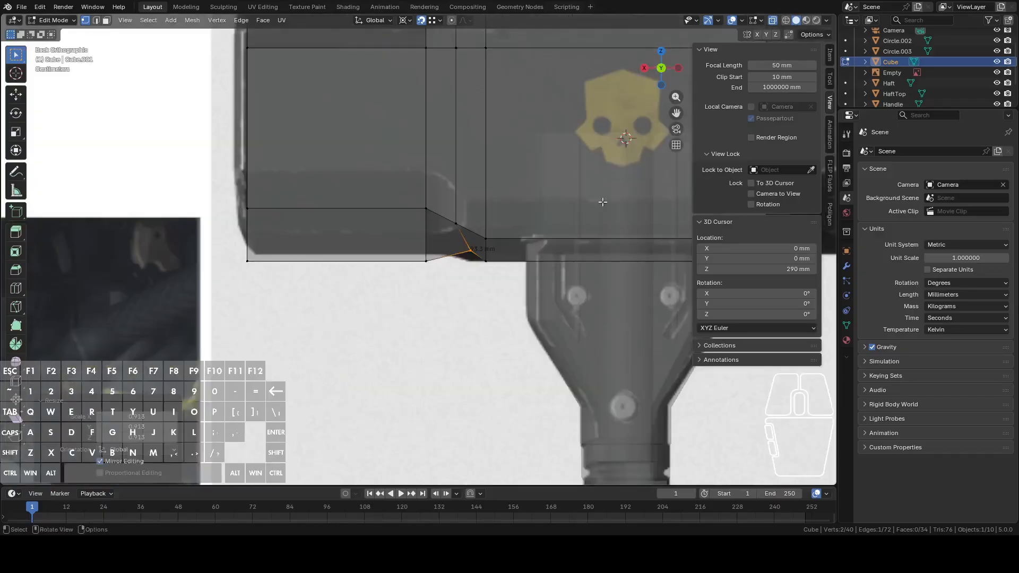
{"action": "scroll", "coordinate": [592, 203], "scroll_direction": "up", "scroll_amount": 3}
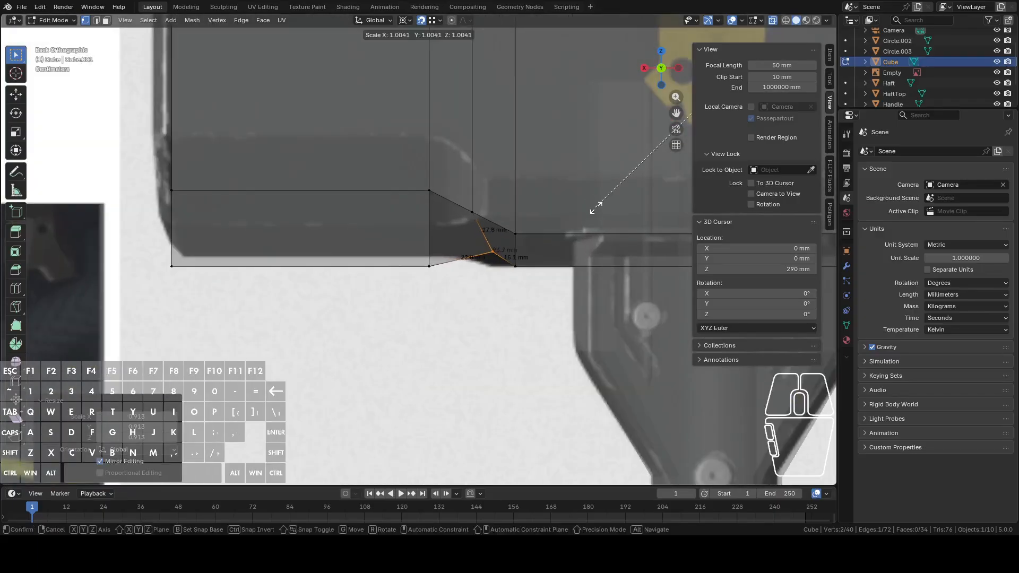
{"action": "key", "text": "ctrl+z"}
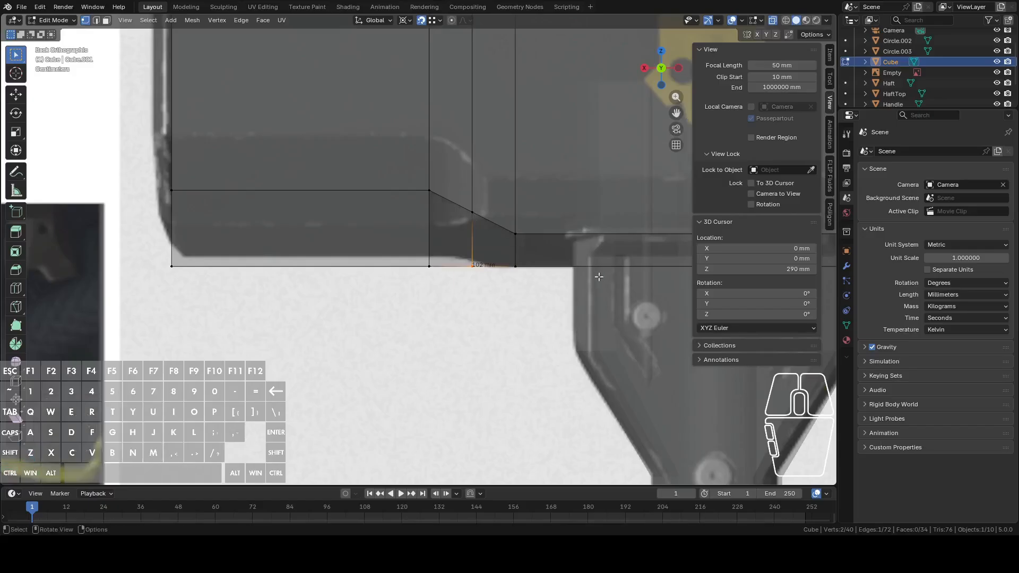
{"action": "key", "text": "s"}
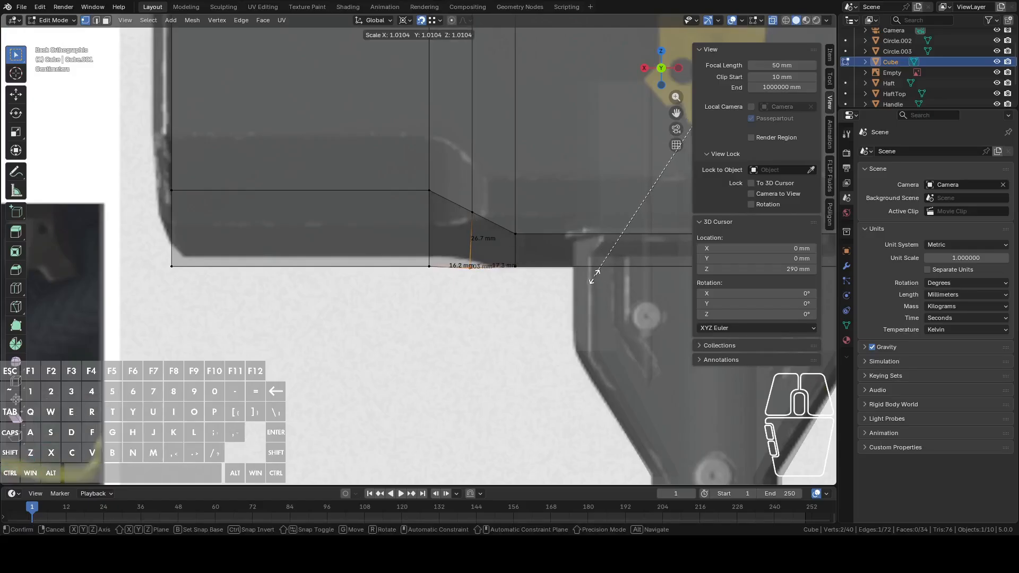
{"action": "right_click", "coordinate": [598, 277]}
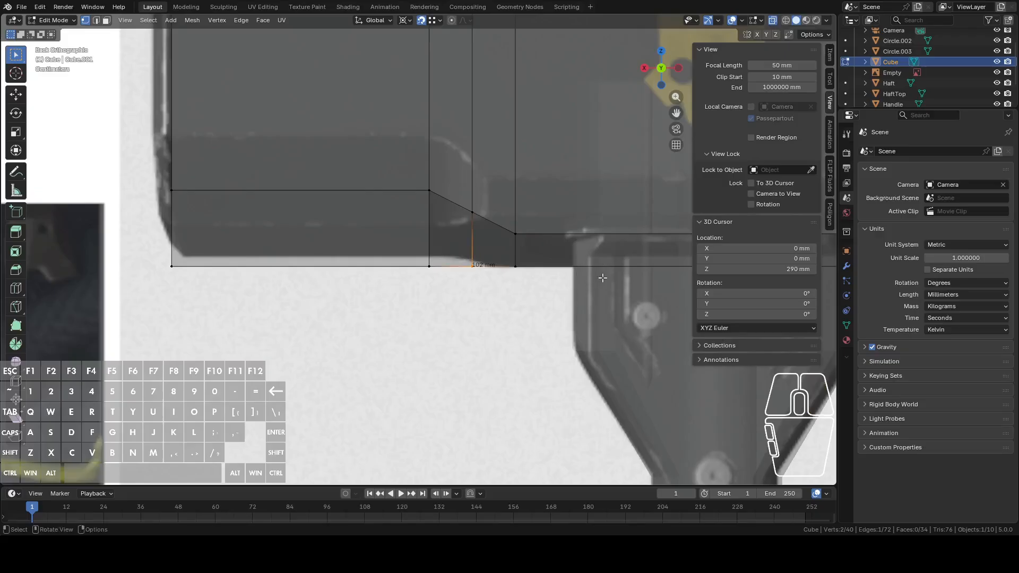
{"action": "middle_click_drag", "start_coordinate": [543, 246], "coordinate": [573, 255]}
{"action": "left_click", "coordinate": [664, 72]}
{"action": "key", "text": "g"}
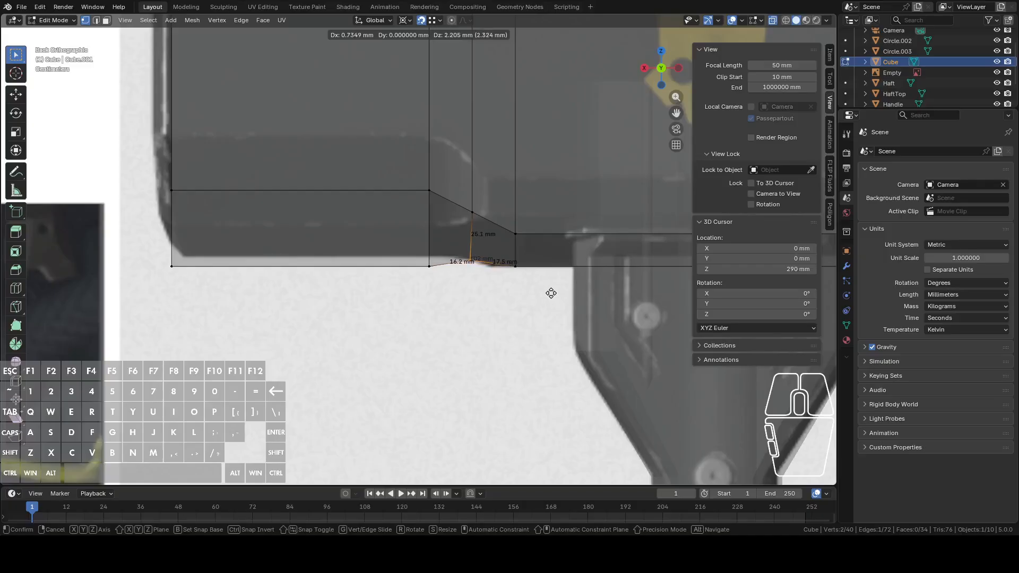
{"action": "right_click", "coordinate": [531, 297]}
Try beveling the bridge's two outer edge loops by a few millimetres with 12 segments
{"action": "key", "text": "2"}
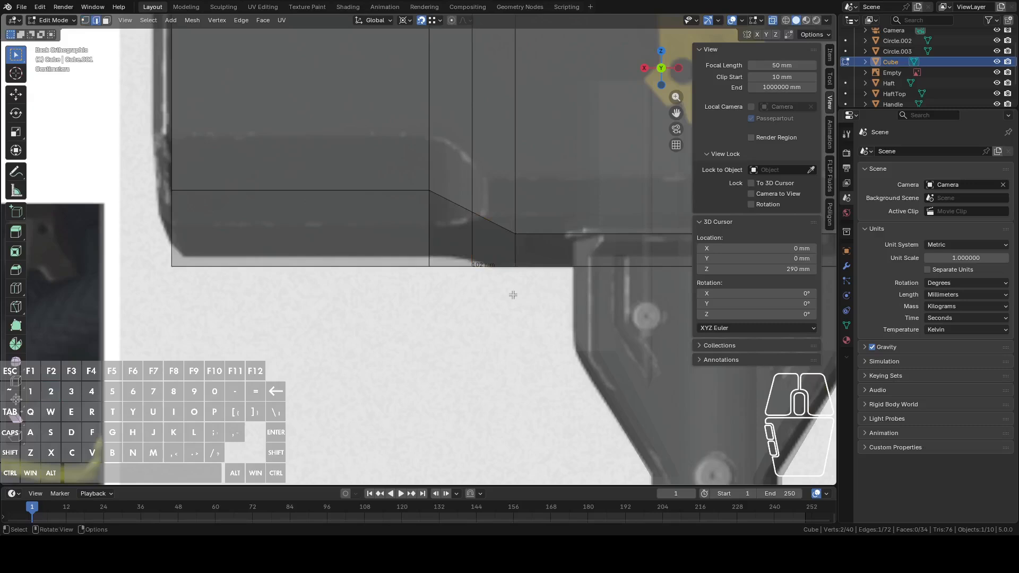
{"action": "scroll", "coordinate": [497, 259], "scroll_direction": "down", "scroll_amount": 3}
{"action": "left_click", "coordinate": [431, 204], "text": "alt"}
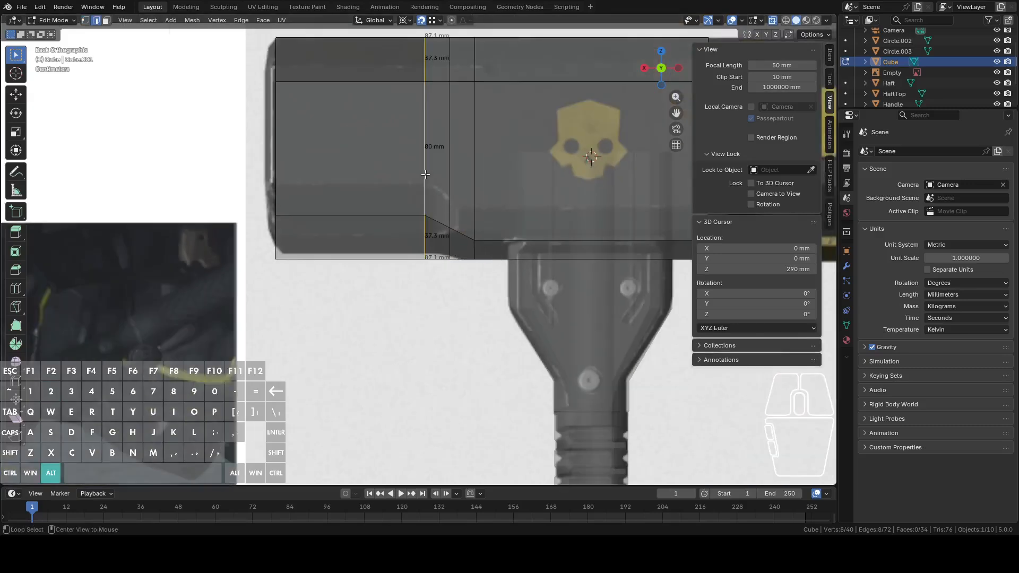
{"action": "left_click", "coordinate": [473, 180], "text": "alt+shift"}
{"action": "scroll", "coordinate": [490, 196], "scroll_direction": "up", "scroll_amount": 2}
{"action": "scroll", "coordinate": [534, 198], "scroll_direction": "up", "scroll_amount": 1}
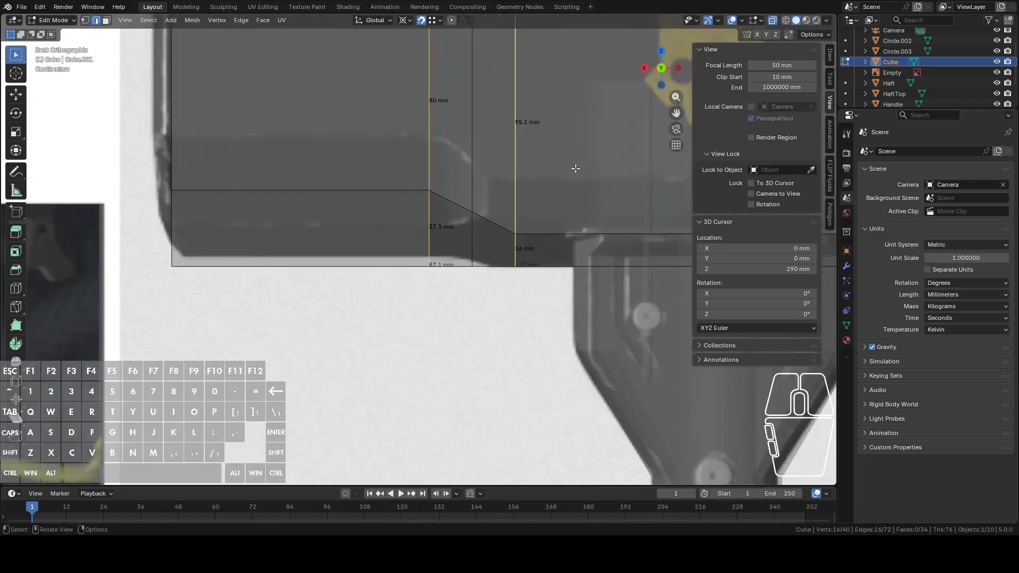
{"action": "right_click", "coordinate": [575, 168]}
{"action": "left_click", "coordinate": [553, 187]}
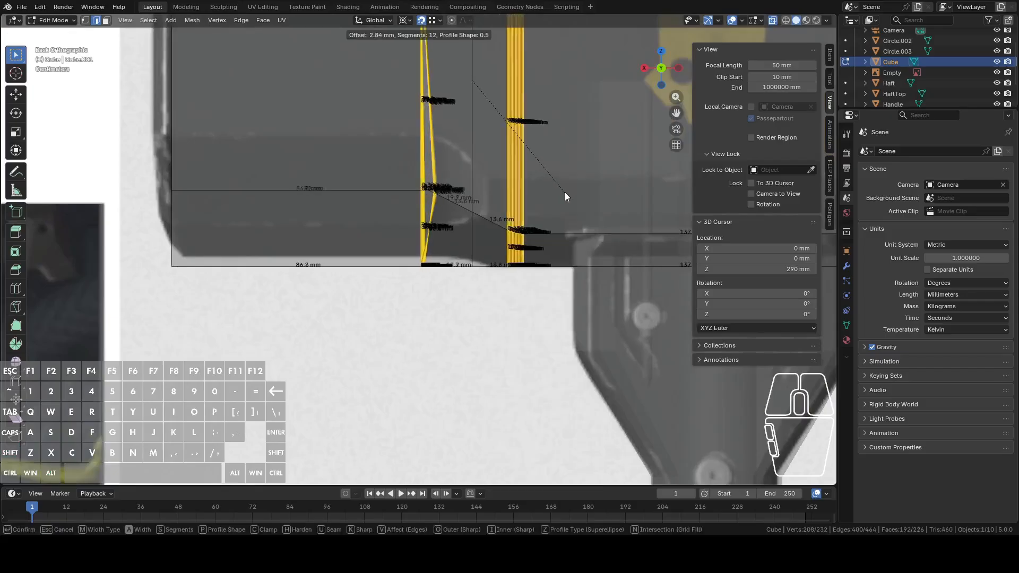
{"action": "left_click", "coordinate": [569, 193]}
{"action": "middle_click_drag", "start_coordinate": [569, 193], "coordinate": [585, 208]}
{"action": "key", "text": "ctrl+z"}
Recalculate the normals of all the head's faces to point outside and turn off X-ray display
{"action": "key", "text": "a"}
{"action": "key", "text": "3"}
{"action": "left_click", "coordinate": [455, 153]}
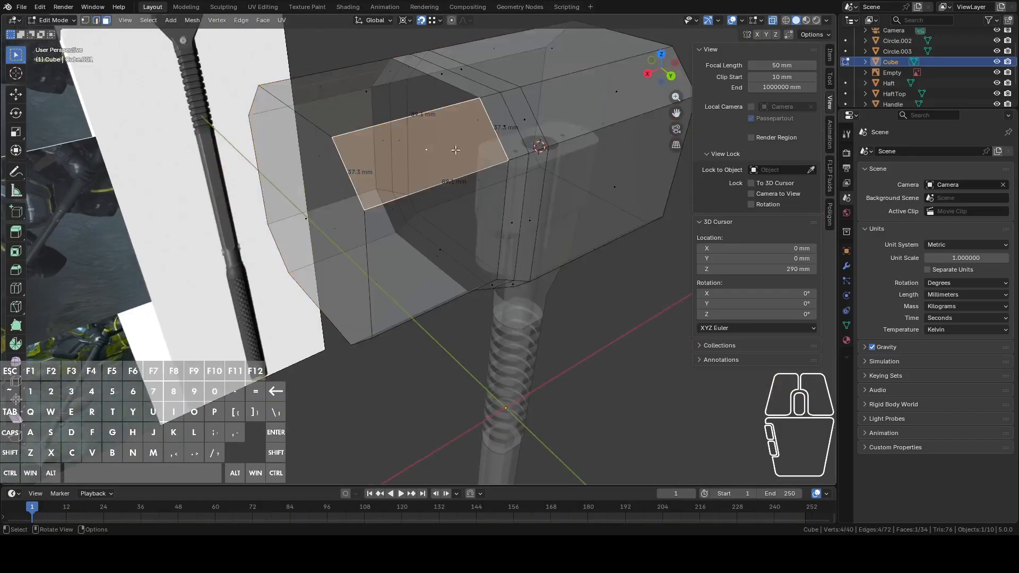
{"action": "middle_click_drag", "start_coordinate": [456, 151], "coordinate": [521, 134]}
{"action": "scroll", "coordinate": [520, 134], "scroll_direction": "up", "scroll_amount": 3}
{"action": "key", "text": "a"}
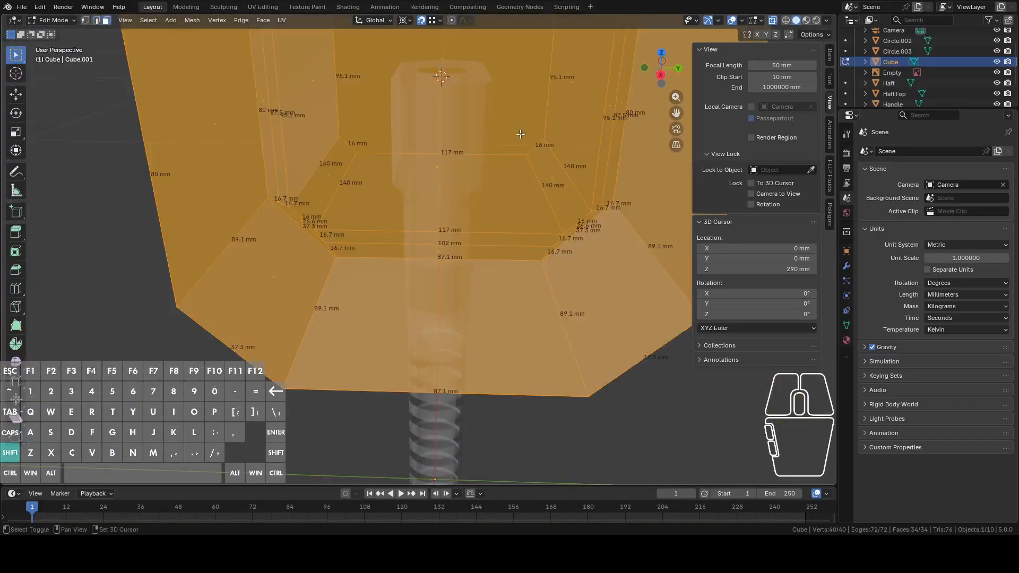
{"action": "key", "text": "shift+n"}
{"action": "left_click", "coordinate": [420, 167]}
{"action": "middle_click_drag", "start_coordinate": [419, 168], "coordinate": [532, 91]}
{"action": "left_click", "coordinate": [770, 20]}
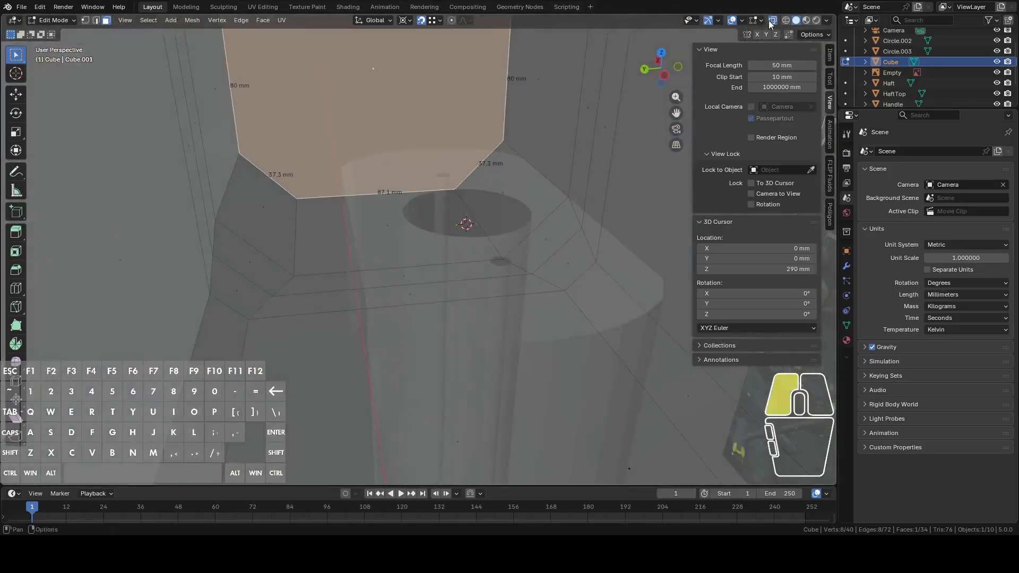
{"action": "scroll", "coordinate": [487, 164], "scroll_direction": "up", "scroll_amount": 3}
{"action": "middle_click_drag", "start_coordinate": [469, 102], "coordinate": [508, 168], "text": "shift"}
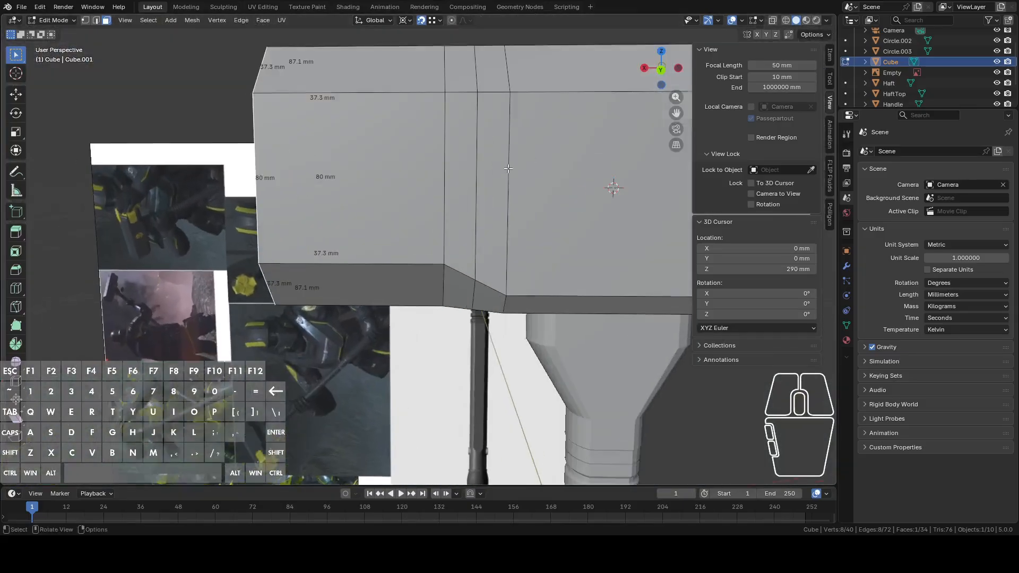
{"action": "left_click", "coordinate": [445, 155], "text": "alt"}
{"action": "middle_click_drag", "start_coordinate": [452, 120], "coordinate": [431, 145], "text": "shift"}
{"action": "key", "text": "2"}
{"action": "left_click", "coordinate": [428, 122], "text": "alt"}
{"action": "key", "text": "1"}
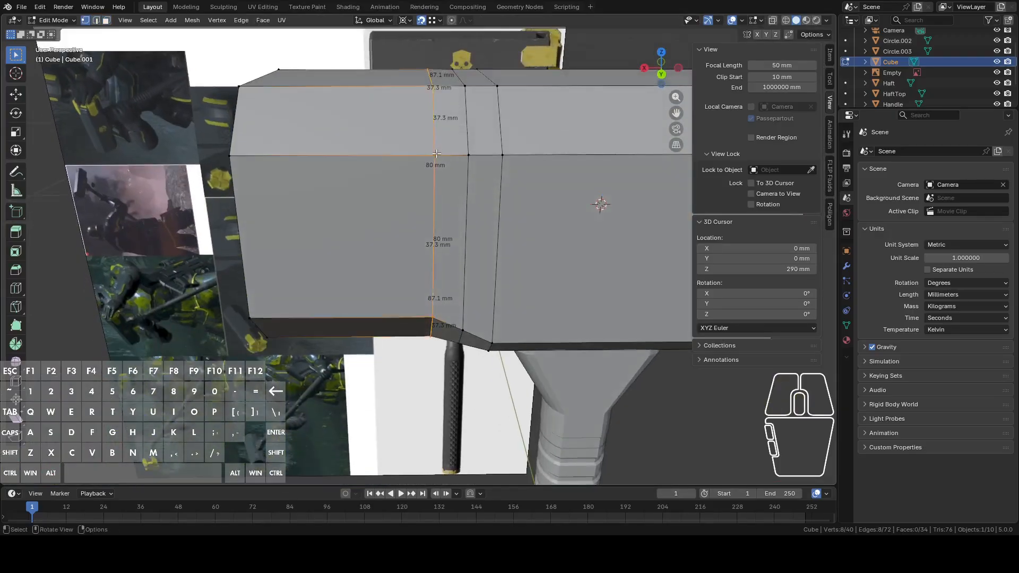
{"action": "left_click", "coordinate": [434, 155]}
{"action": "middle_click_drag", "start_coordinate": [476, 174], "coordinate": [498, 187]}
{"action": "key", "text": "g"}
{"action": "right_click", "coordinate": [479, 206]}
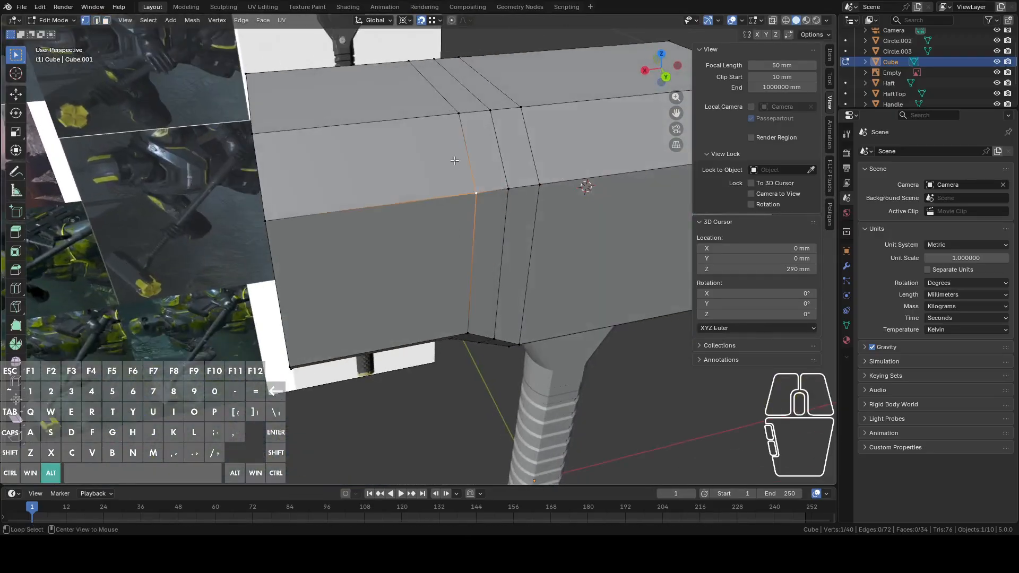
Try beveling the bridge's two outer edge loops by 7.94 mm with 12 segments, checking the curve in Object Mode from the back
{"action": "left_click", "coordinate": [473, 208], "text": "alt"}
{"action": "left_click", "coordinate": [513, 151], "text": "alt+shift"}
{"action": "middle_click_drag", "start_coordinate": [513, 151], "coordinate": [557, 134]}
{"action": "key", "text": "2"}
{"action": "right_click", "coordinate": [561, 132]}
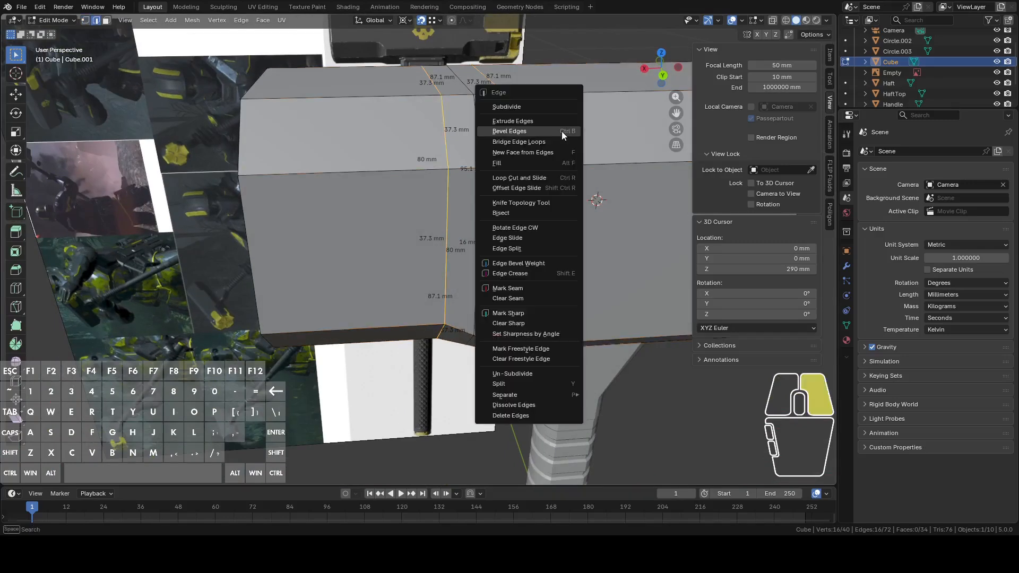
{"action": "left_click", "coordinate": [562, 131]}
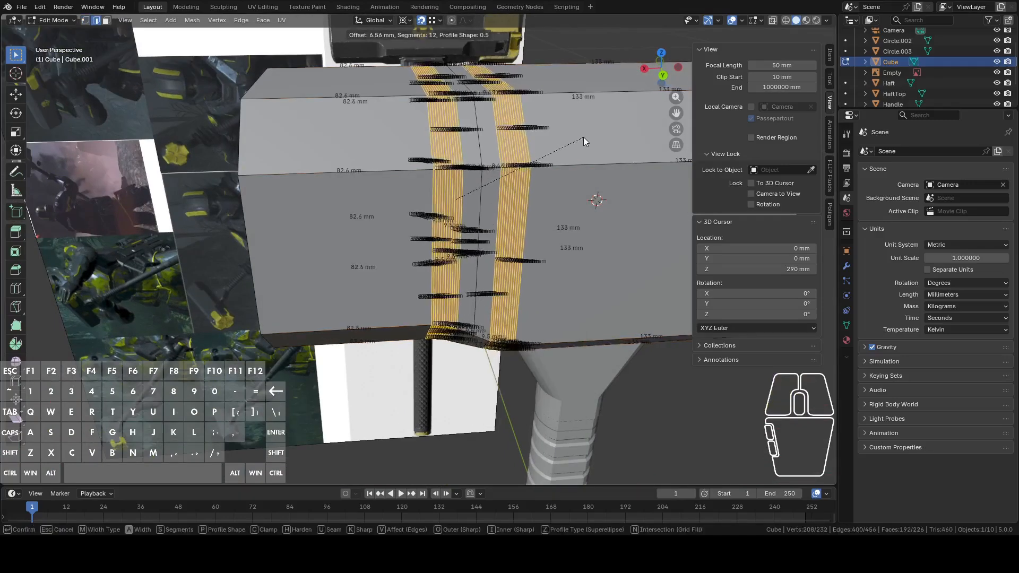
{"action": "left_click", "coordinate": [586, 137]}
{"action": "left_click", "coordinate": [660, 79]}
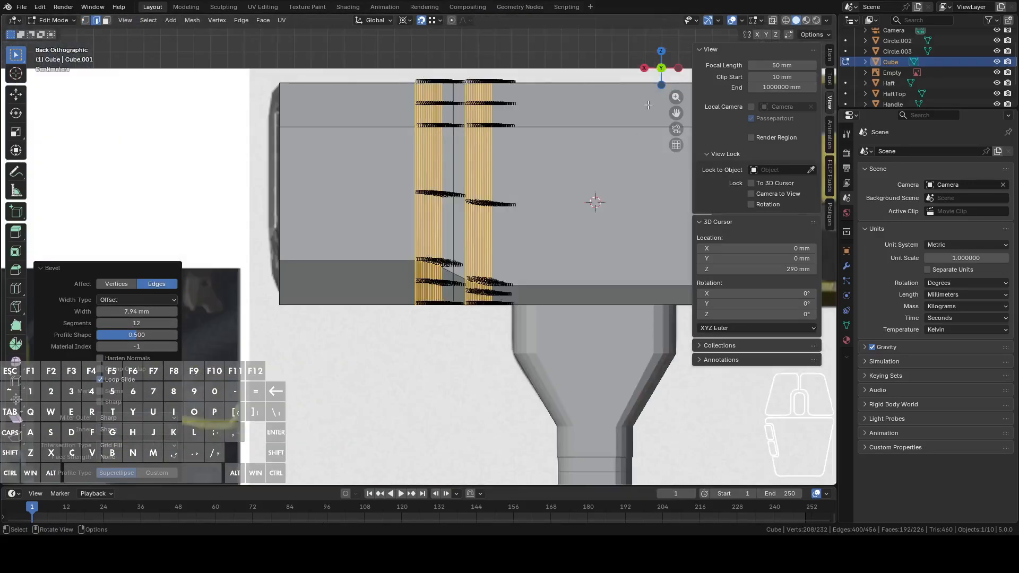
{"action": "middle_click_drag", "start_coordinate": [561, 183], "coordinate": [525, 162], "text": "shift"}
{"action": "scroll", "coordinate": [511, 160], "scroll_direction": "up", "scroll_amount": 3}
{"action": "key", "text": "Tab"}
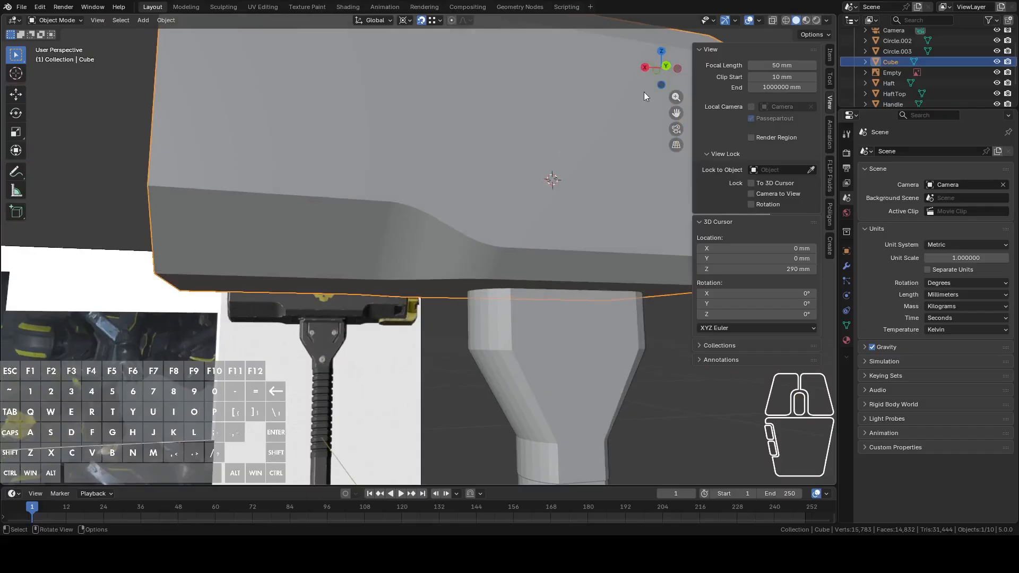
{"action": "left_click", "coordinate": [673, 64]}
{"action": "scroll", "coordinate": [547, 116], "scroll_direction": "down", "scroll_amount": 3}
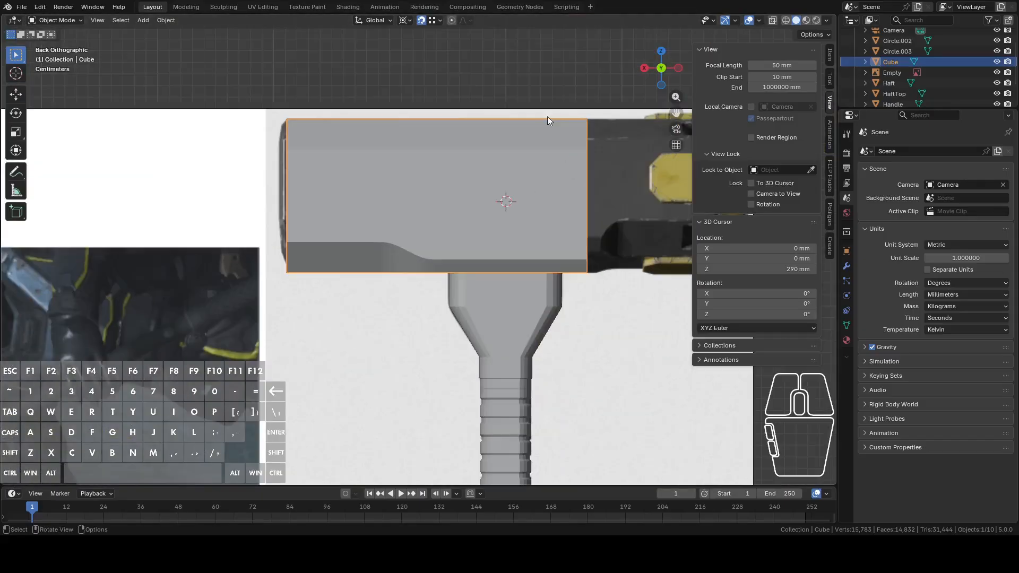
Undo the bevel on the bridge's two outer edge loops and turn on X-ray display
{"action": "key", "text": "Tab"}
{"action": "key", "text": "ctrl+z"}
{"action": "key", "text": "ctrl+z"}
{"action": "key", "text": "ctrl+z"}
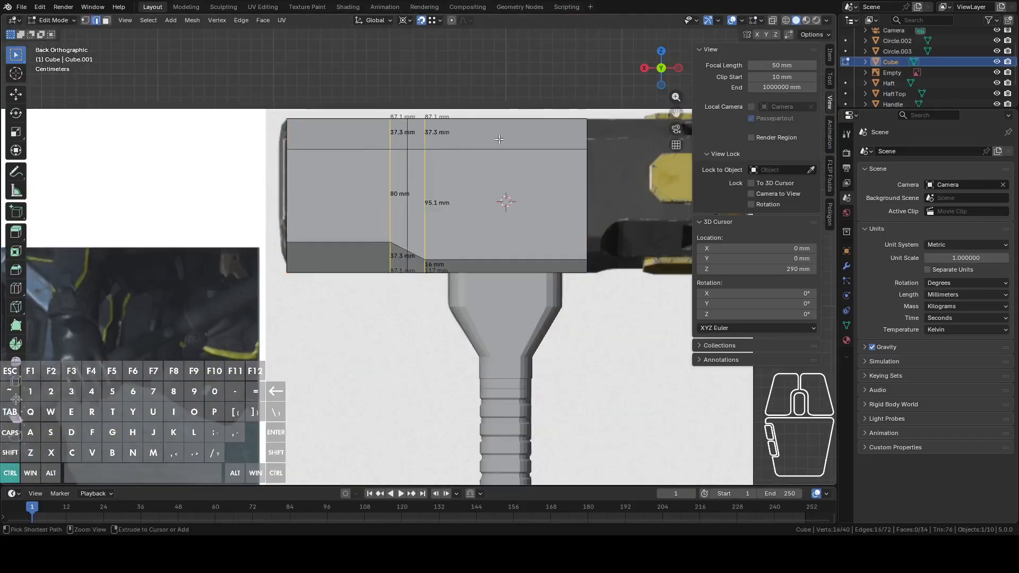
{"action": "left_click", "coordinate": [773, 20]}
{"action": "scroll", "coordinate": [371, 170], "scroll_direction": "up", "scroll_amount": 5}
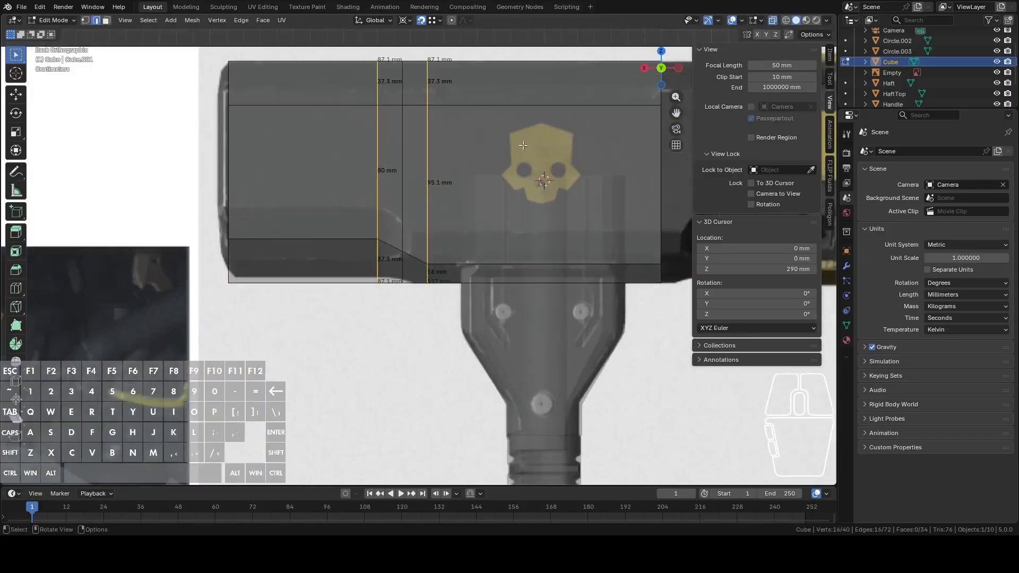
Try moving the bridge's edge loop beside the central block about 10 mm along X toward the end block
{"action": "key", "text": "1"}
{"action": "left_click_drag", "start_coordinate": [470, 46], "coordinate": [508, 413]}
{"action": "key", "text": "g"}
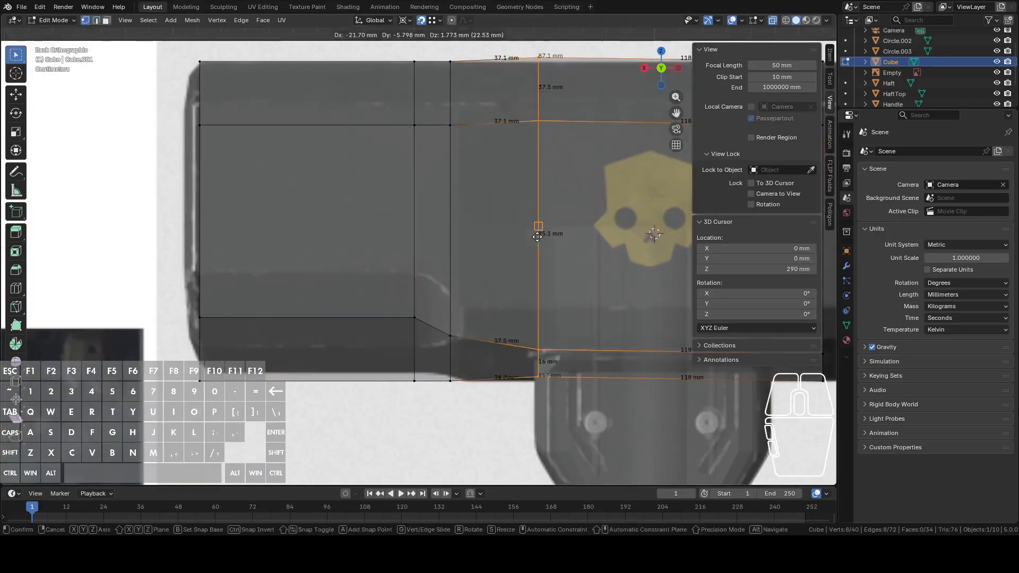
{"action": "key", "text": "x"}
{"action": "left_click", "coordinate": [514, 234]}
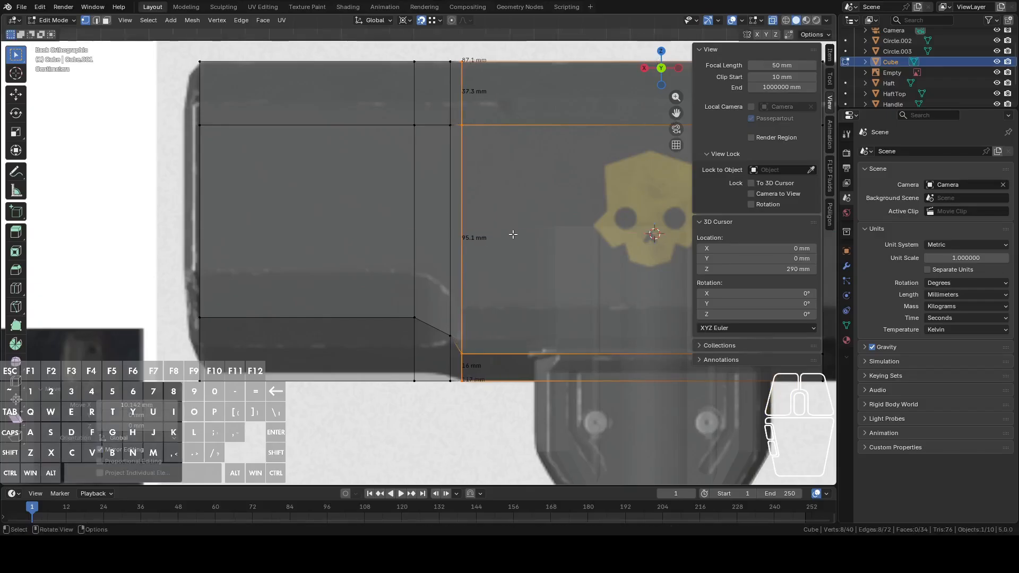
{"action": "key", "text": "ctrl+z"}
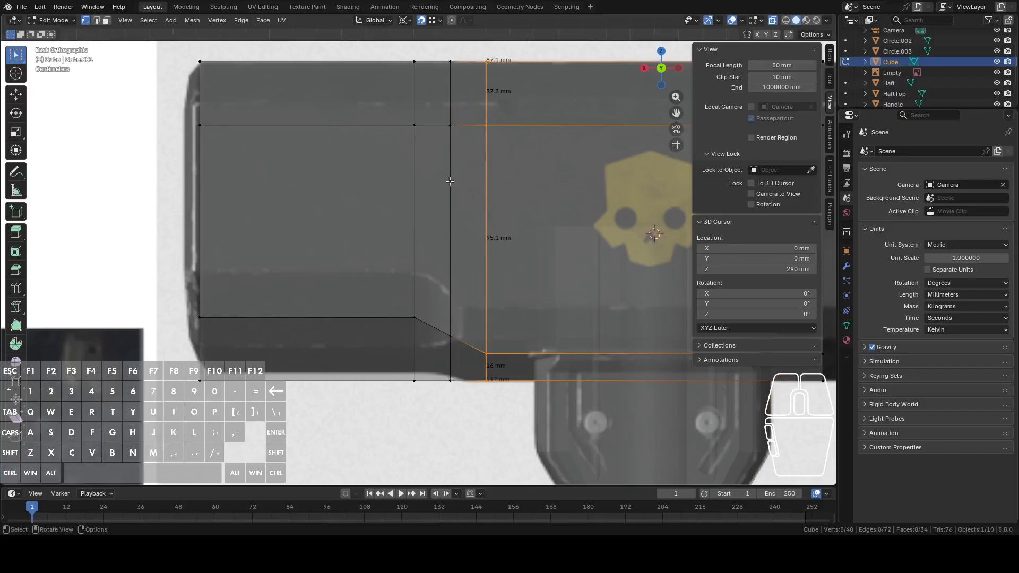
Select all bridge vertices with the end block's lower corner active, and set Snap Base to Active and the pivot point to Active Element
{"action": "left_click_drag", "start_coordinate": [399, 71], "coordinate": [505, 390], "text": "shift"}
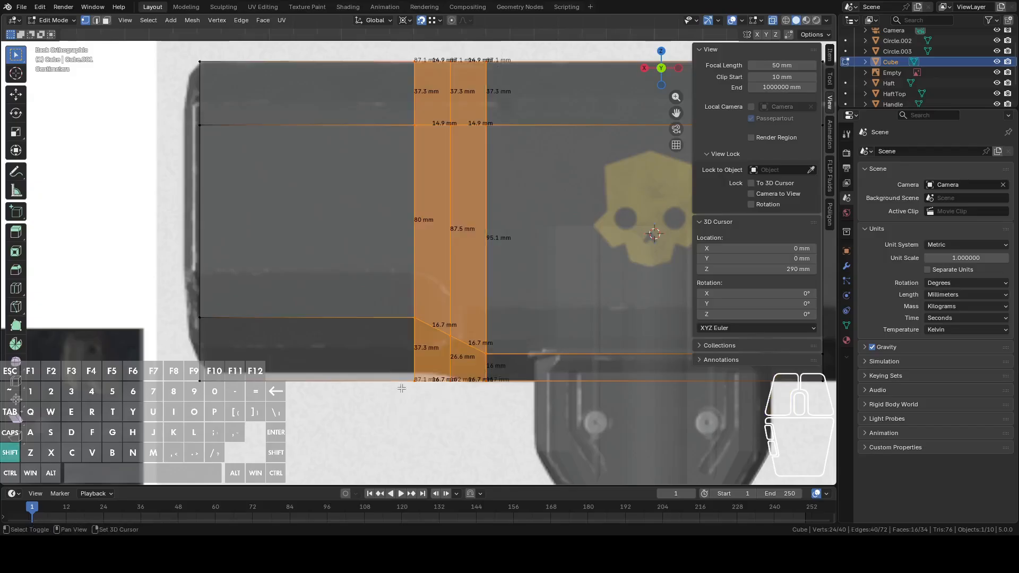
{"action": "left_click", "coordinate": [408, 380], "text": "shift"}
{"action": "left_click", "coordinate": [409, 381], "text": "shift"}
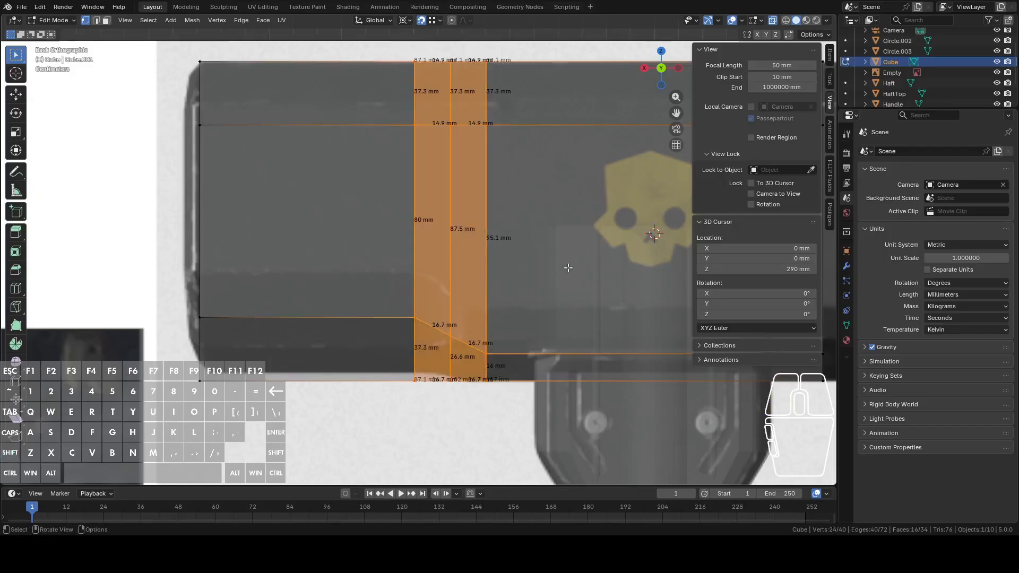
{"action": "left_click", "coordinate": [435, 21]}
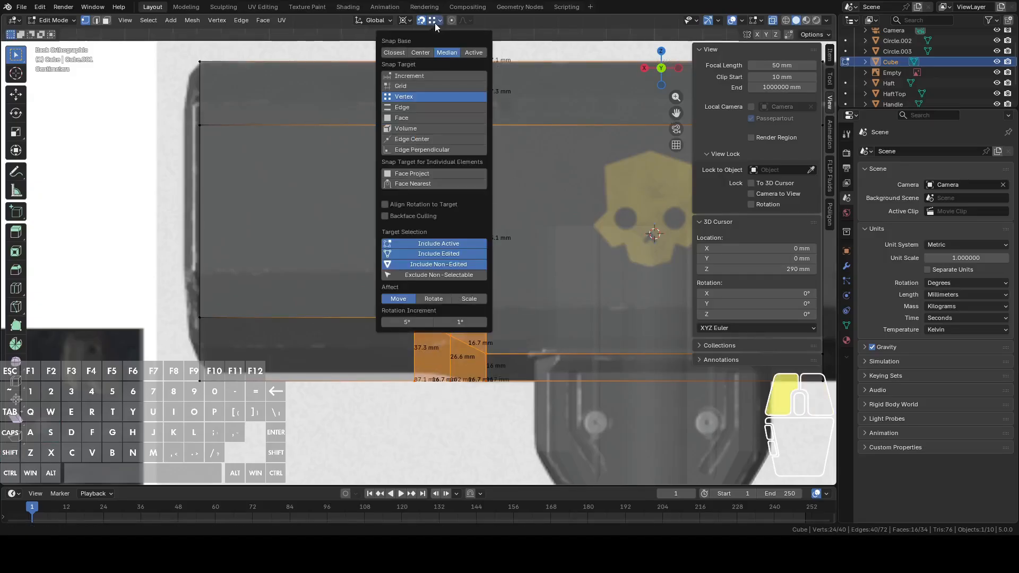
{"action": "left_click", "coordinate": [482, 53]}
{"action": "left_click", "coordinate": [406, 21]}
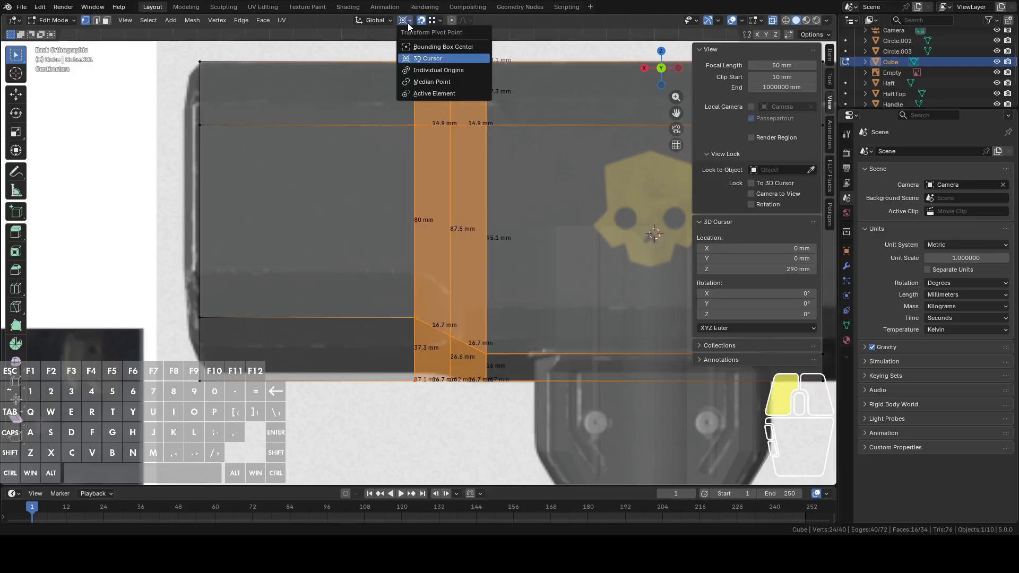
{"action": "left_click", "coordinate": [432, 92]}
Narrow the bridge by scaling its vertices about 0.662 along X from the active vertex
{"action": "key", "text": "s"}
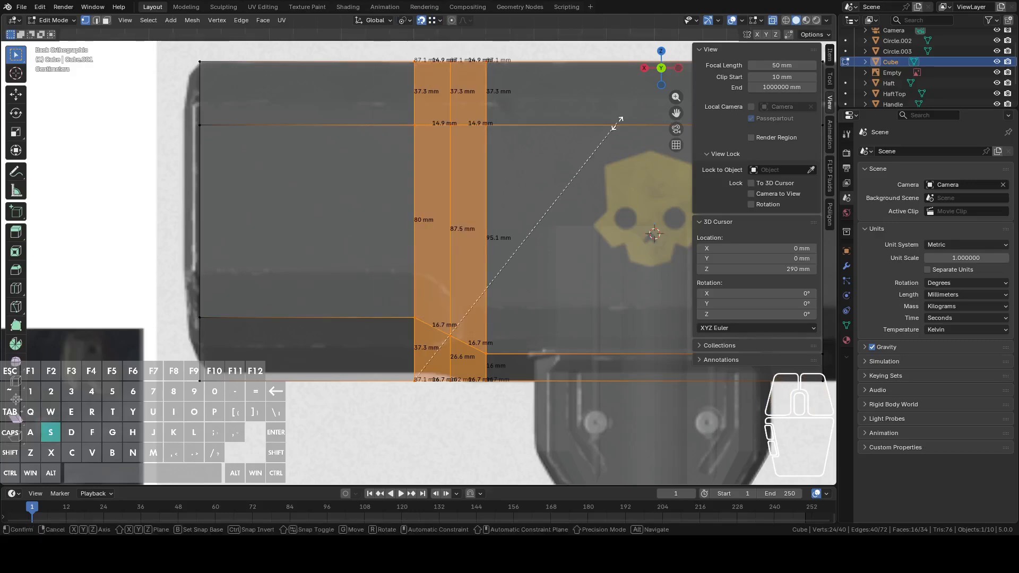
{"action": "key", "text": "z"}
{"action": "key", "text": "x"}
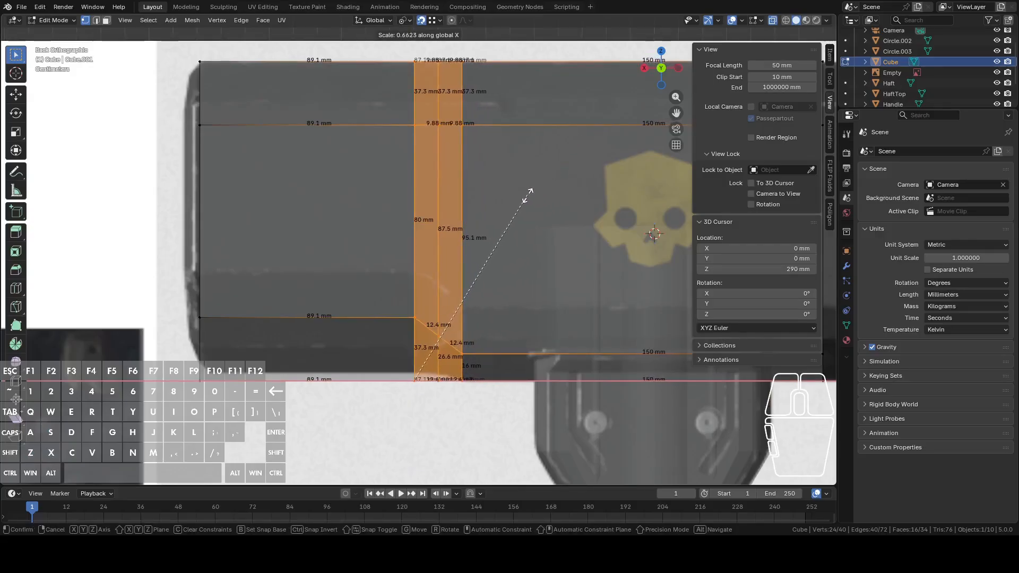
{"action": "left_click", "coordinate": [528, 197]}
{"action": "key", "text": "s"}
{"action": "key", "text": "x"}
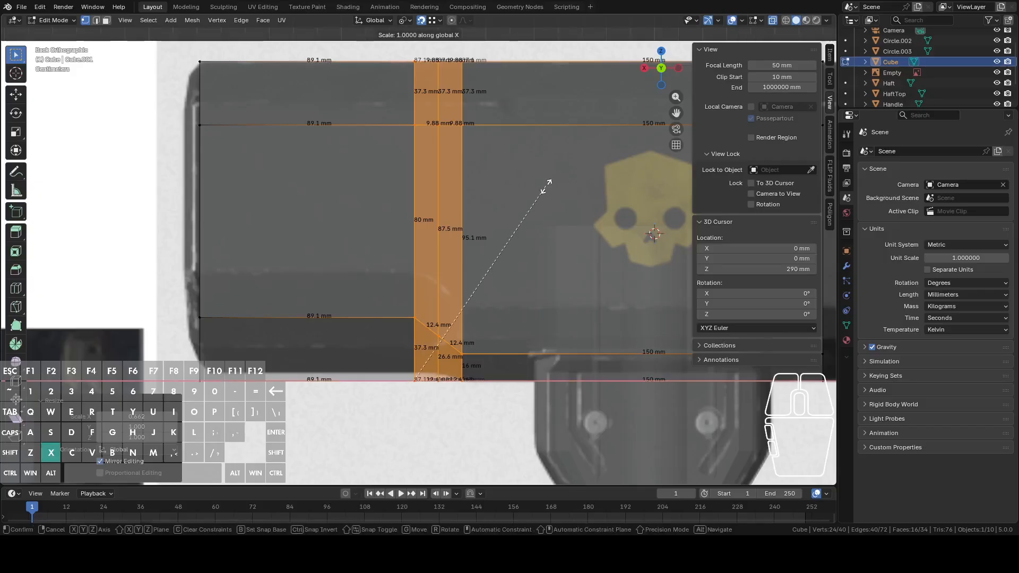
{"action": "right_click", "coordinate": [536, 194]}
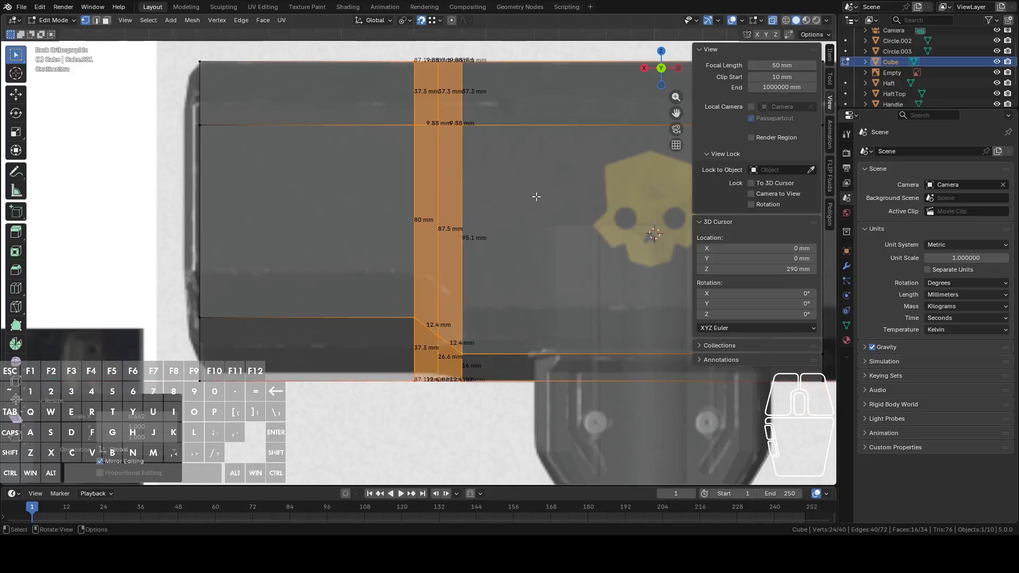
Try beveling the narrowed bridge's two outer edge loops with 12 segments, checking the curve in Object Mode
{"action": "key", "text": "alt+a"}
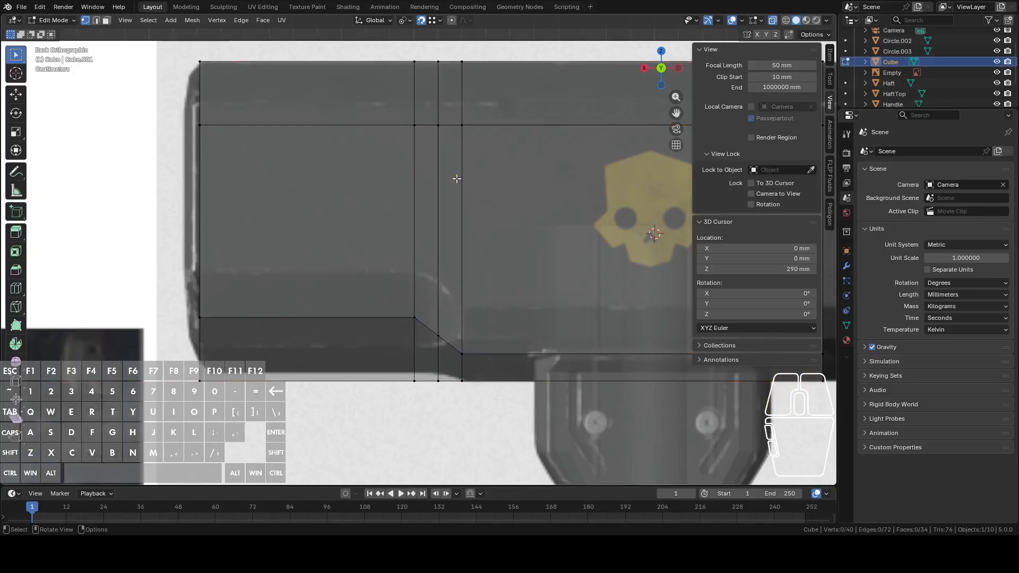
{"action": "left_click", "coordinate": [460, 178], "text": "alt"}
{"action": "left_click", "coordinate": [413, 188], "text": "alt+shift"}
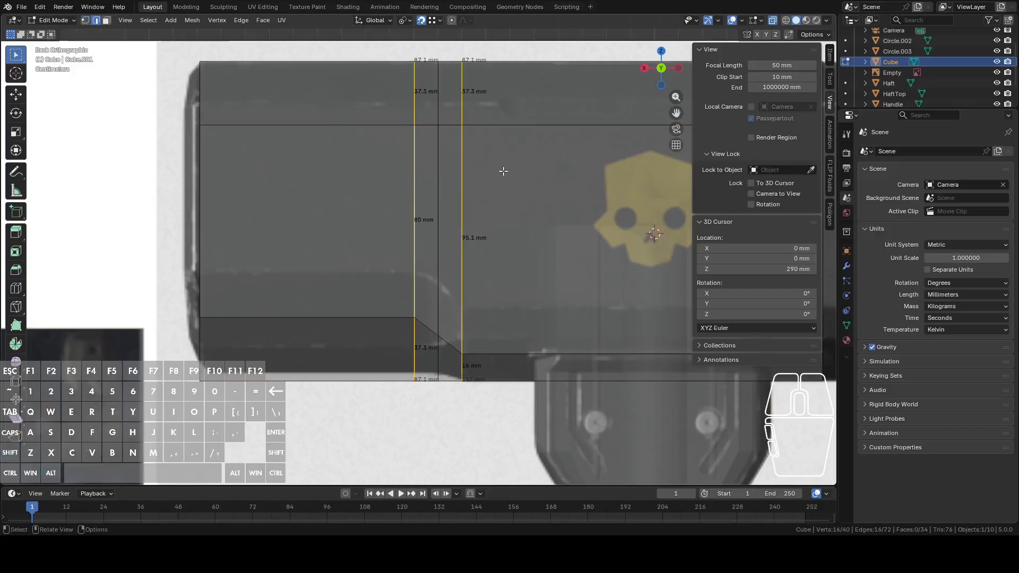
{"action": "key", "text": "ctrl+e"}
{"action": "left_click", "coordinate": [475, 194]}
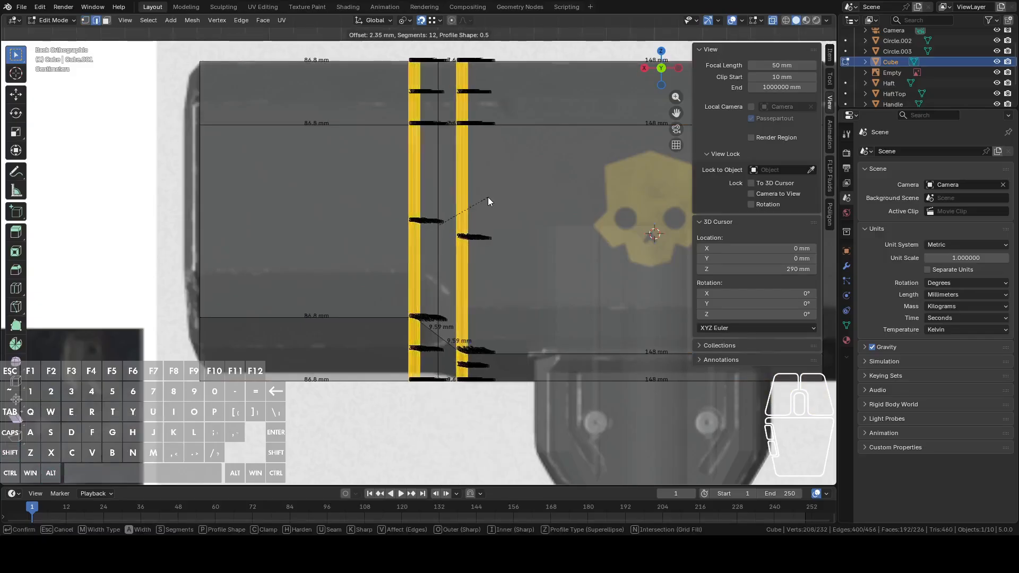
{"action": "left_click", "coordinate": [537, 221]}
{"action": "key", "text": "Tab"}
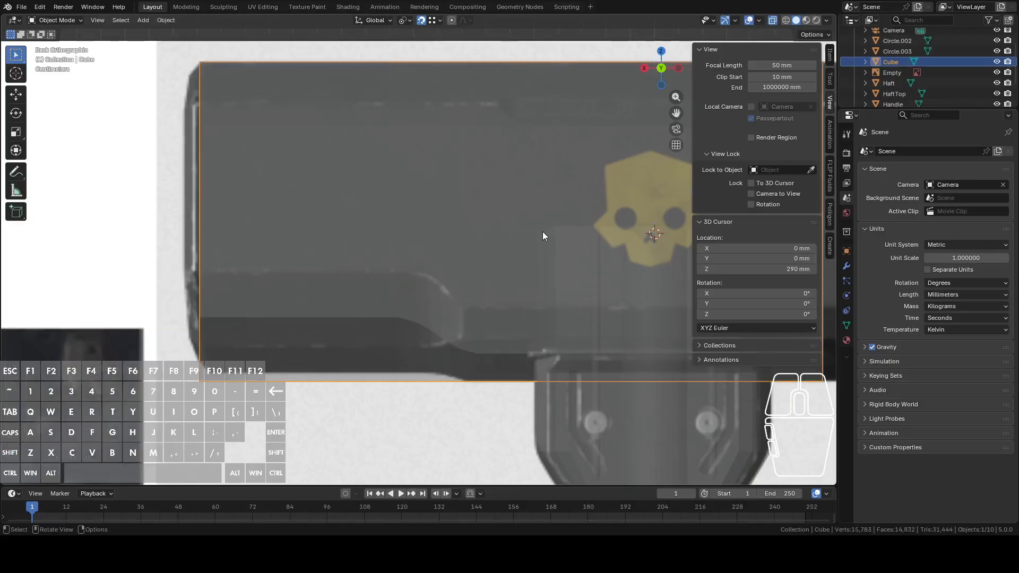
Undo the last bevel and bevel the same two edge loops again with 12 segments and a smaller offset
{"action": "key", "text": "Tab"}
{"action": "key", "text": "ctrl+z"}
{"action": "key", "text": "s"}
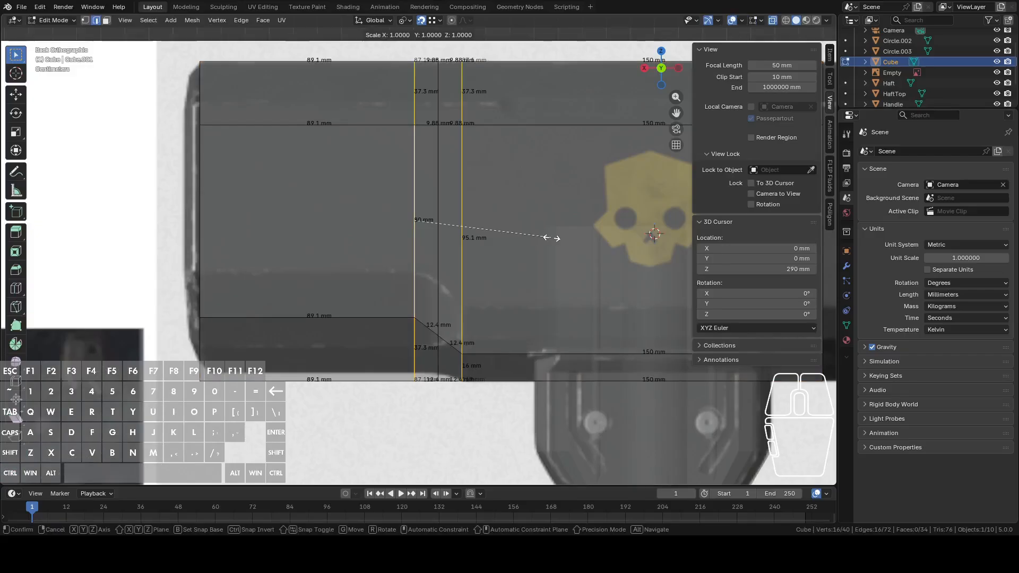
{"action": "right_click", "coordinate": [549, 234]}
{"action": "left_click", "coordinate": [550, 235]}
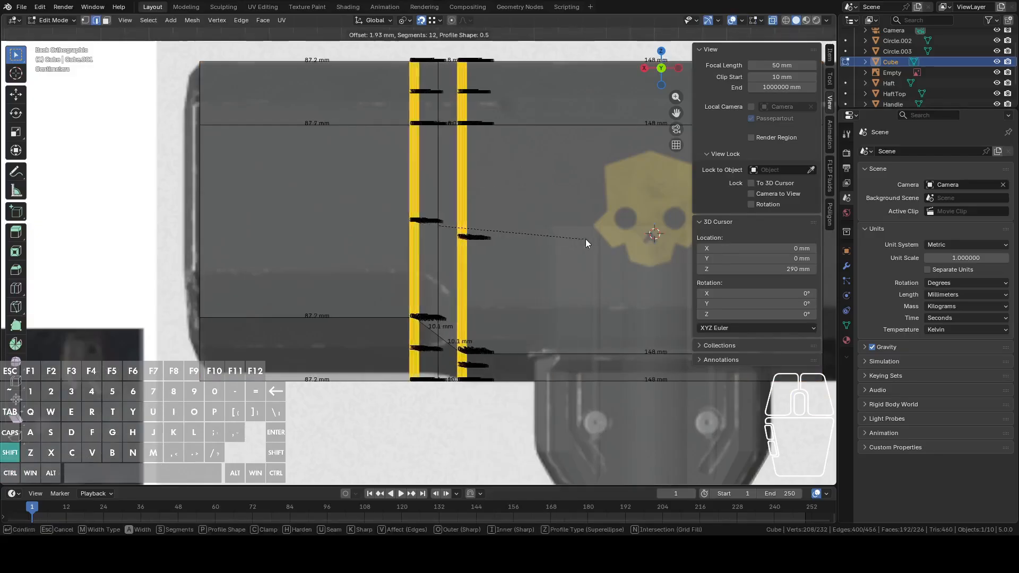
{"action": "left_click", "coordinate": [629, 246]}
{"action": "key", "text": "Tab"}
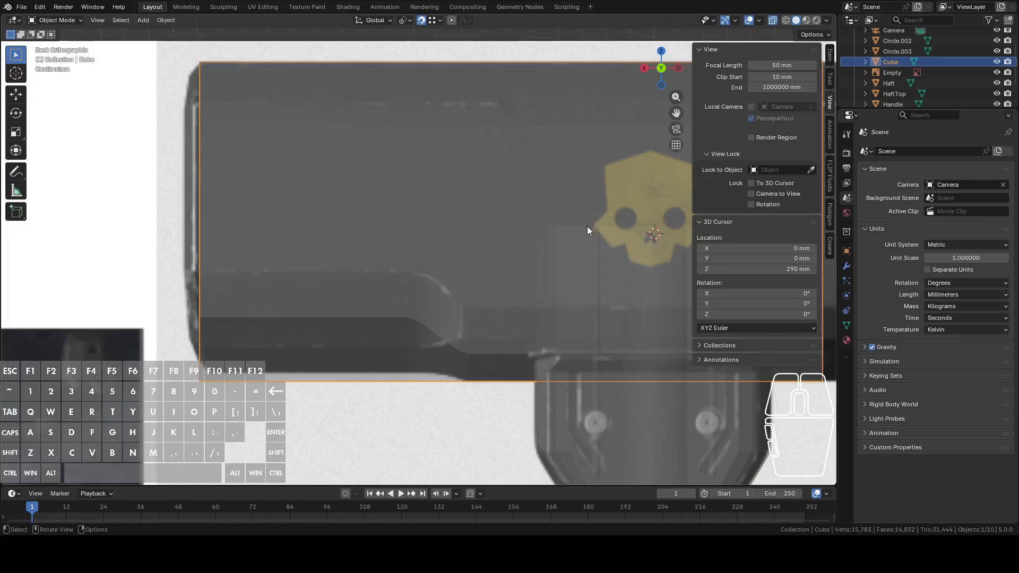
Turn off X-ray display and examine the beveled bridge from several angles in Edit Mode and Object Mode
{"action": "scroll", "coordinate": [587, 226], "scroll_direction": "down", "scroll_amount": 4}
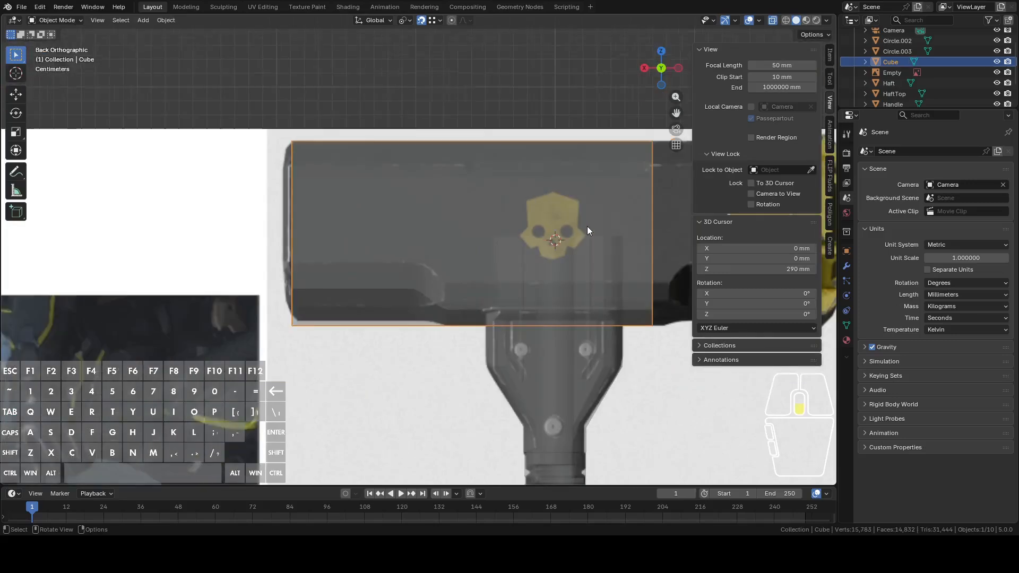
{"action": "key", "text": "Tab"}
{"action": "middle_click_drag", "start_coordinate": [587, 226], "coordinate": [577, 265]}
{"action": "left_click", "coordinate": [572, 264]}
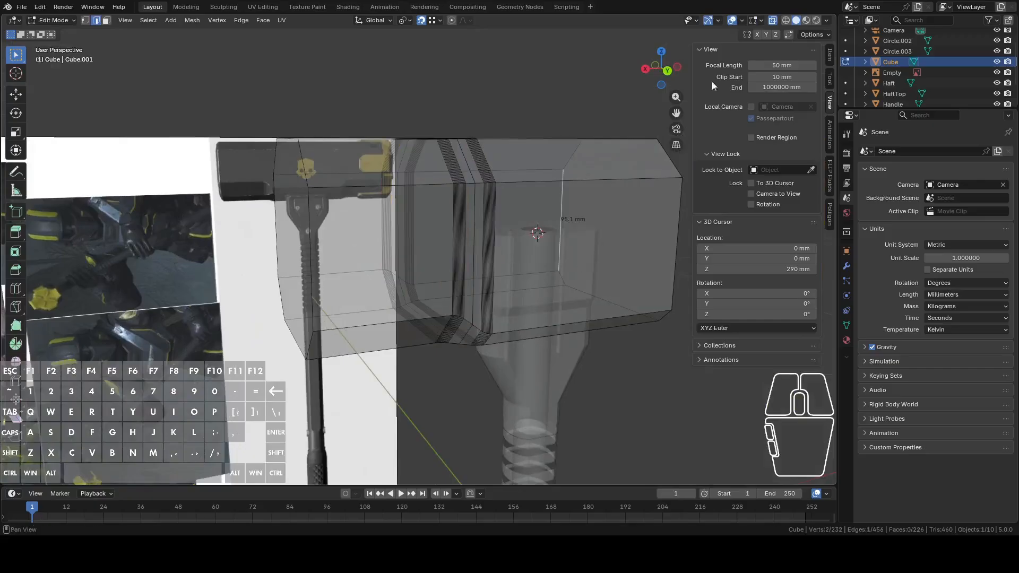
{"action": "left_click", "coordinate": [772, 21]}
{"action": "middle_click_drag", "start_coordinate": [632, 223], "coordinate": [603, 209]}
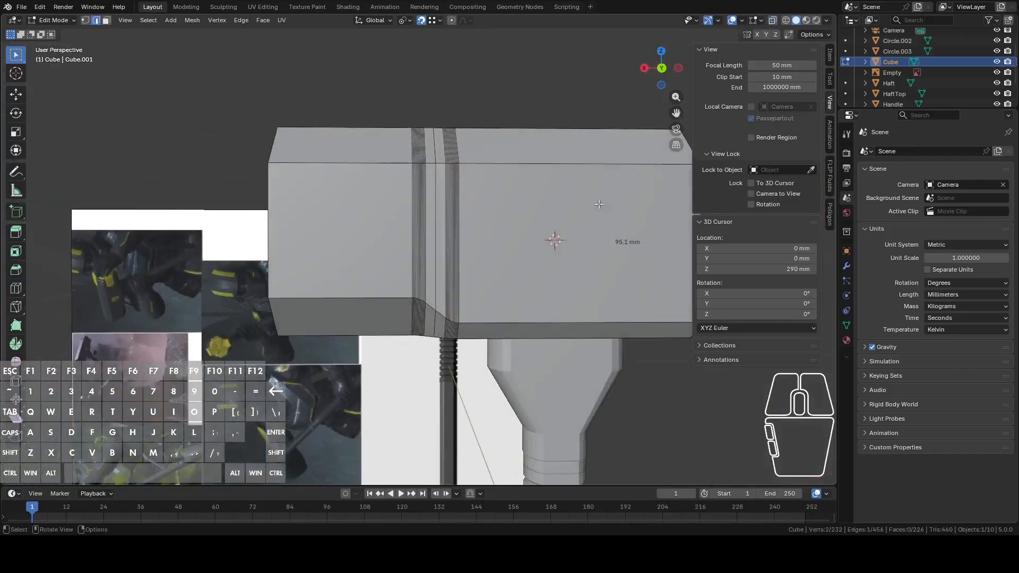
{"action": "key", "text": "Tab"}
{"action": "middle_click_drag", "start_coordinate": [543, 222], "coordinate": [506, 185]}
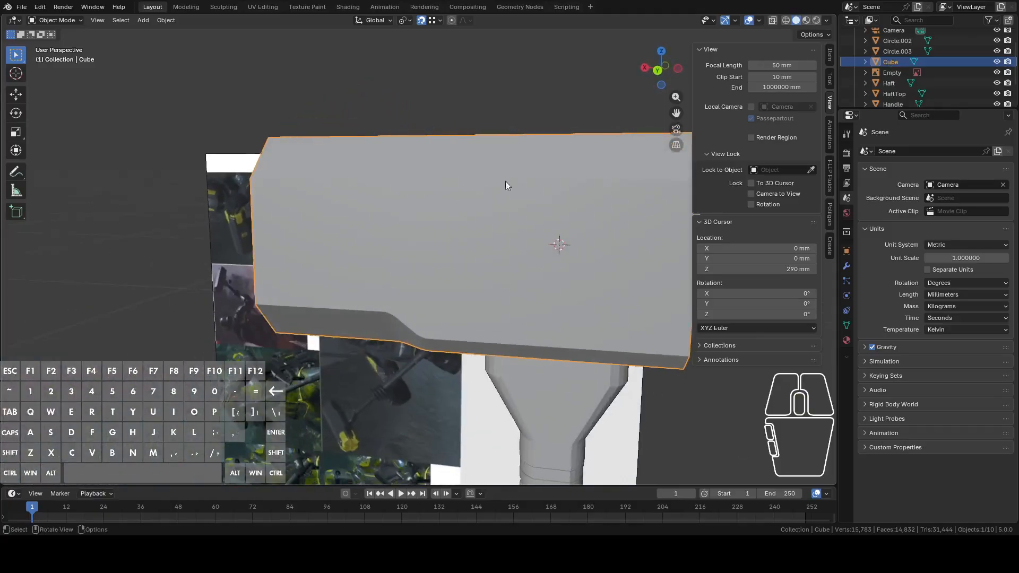
Turn on X-ray display in the back orthographic view and compare the head's outer end with the reference image
{"action": "mouse_move", "coordinate": [418, 237]}
{"action": "middle_mouse_down"}
{"action": "mouse_move", "coordinate": [562, 181]}
{"action": "mouse_move", "coordinate": [571, 200]}
{"action": "mouse_move", "coordinate": [524, 234]}
{"action": "mouse_move", "coordinate": [431, 248]}
{"action": "middle_mouse_up"}
{"action": "left_click", "coordinate": [657, 71]}
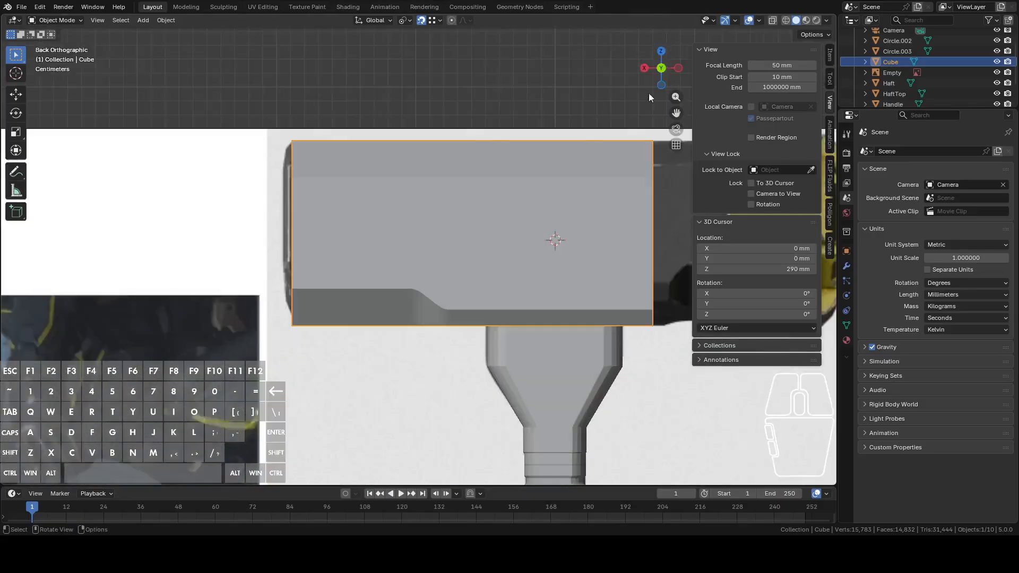
{"action": "scroll", "coordinate": [636, 161], "scroll_direction": "up", "scroll_amount": 3}
{"action": "left_click", "coordinate": [773, 20]}
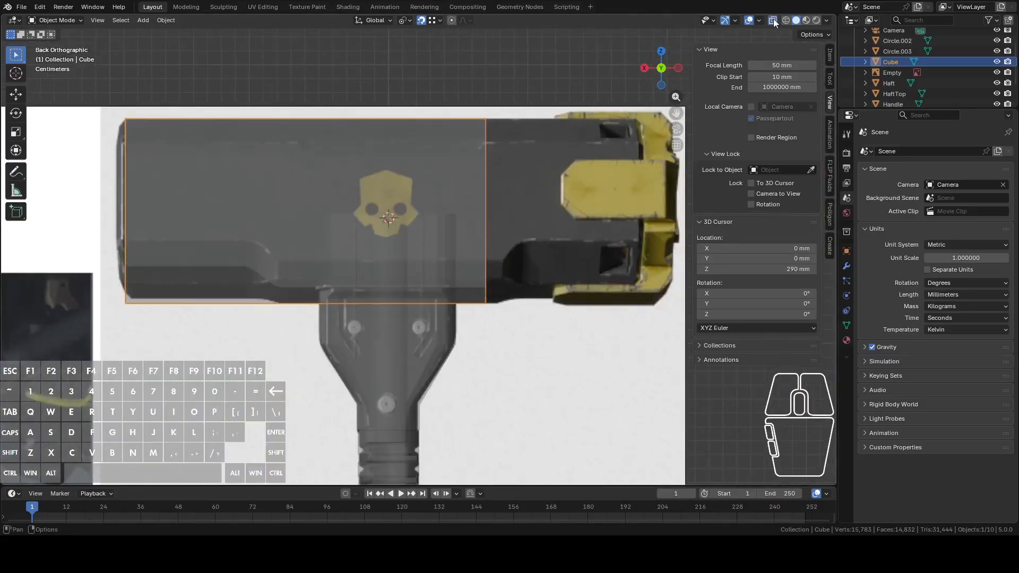
{"action": "middle_click_drag", "start_coordinate": [375, 173], "coordinate": [536, 165]}
{"action": "left_click", "coordinate": [665, 70]}
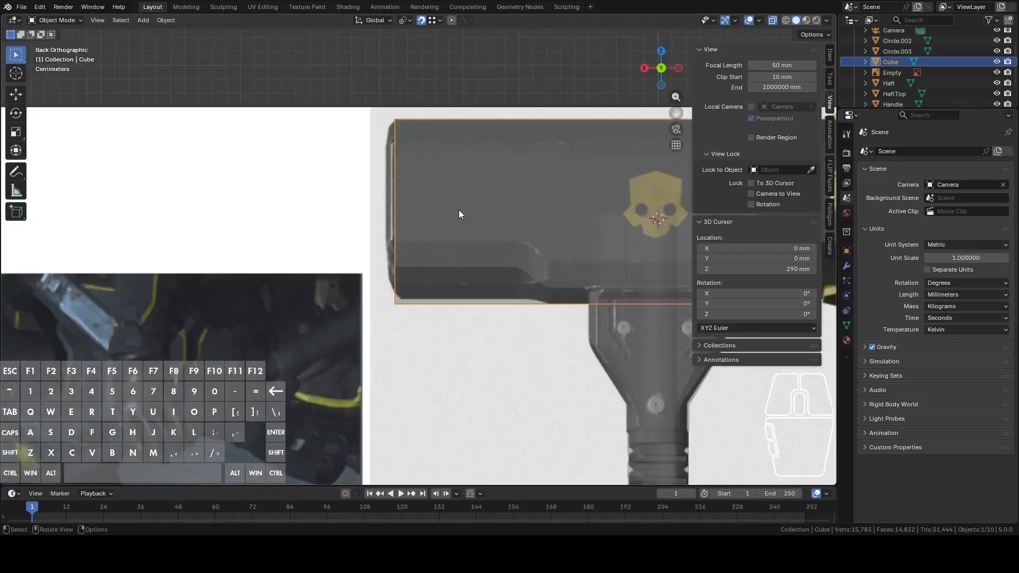
Move the octagonal block's outer end face about 6.5 mm outward along X to match the reference silhouette
{"action": "key", "text": "Tab"}
{"action": "middle_click_drag", "start_coordinate": [408, 206], "coordinate": [423, 212]}
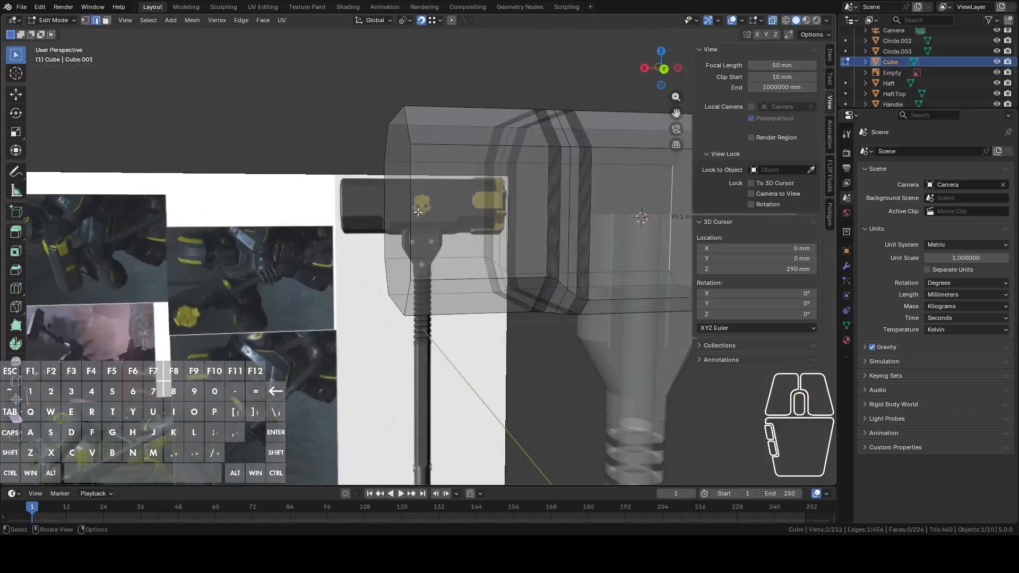
{"action": "key", "text": "3"}
{"action": "left_click", "coordinate": [400, 207]}
{"action": "left_click", "coordinate": [666, 70]}
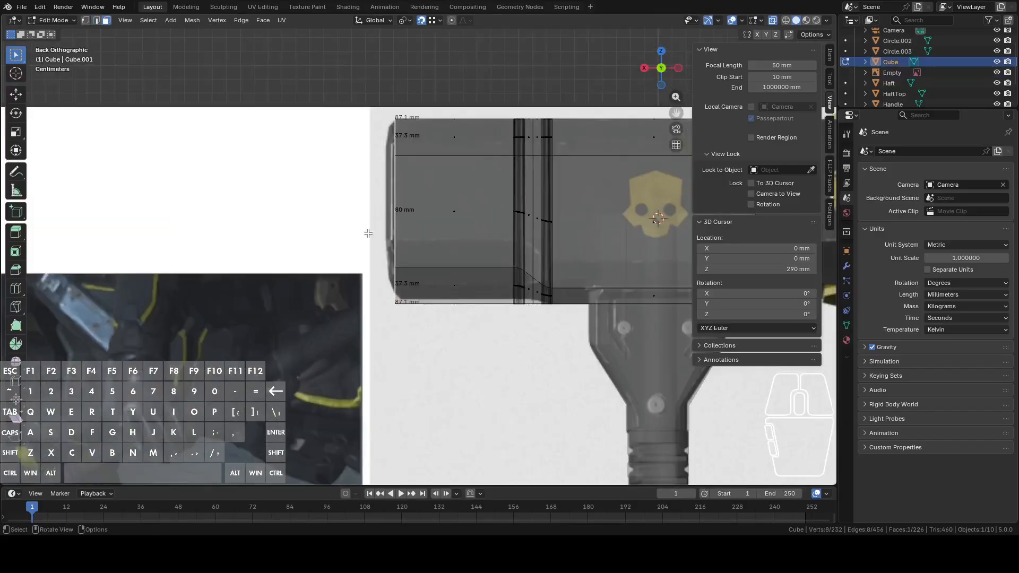
{"action": "key", "text": "g"}
{"action": "key", "text": "x"}
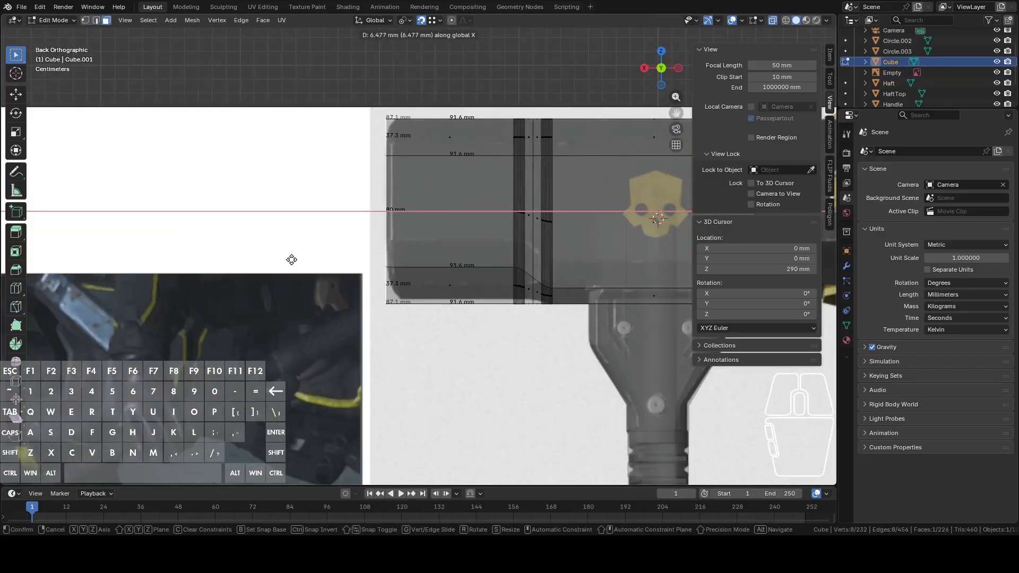
{"action": "left_click", "coordinate": [292, 259]}
Bevel the outer end face's edges about 9 mm wide with 12 segments, checking the rounding against the reference in Object Mode
{"action": "middle_click_drag", "start_coordinate": [313, 245], "coordinate": [368, 259]}
{"action": "key", "text": "2"}
{"action": "right_click", "coordinate": [419, 222]}
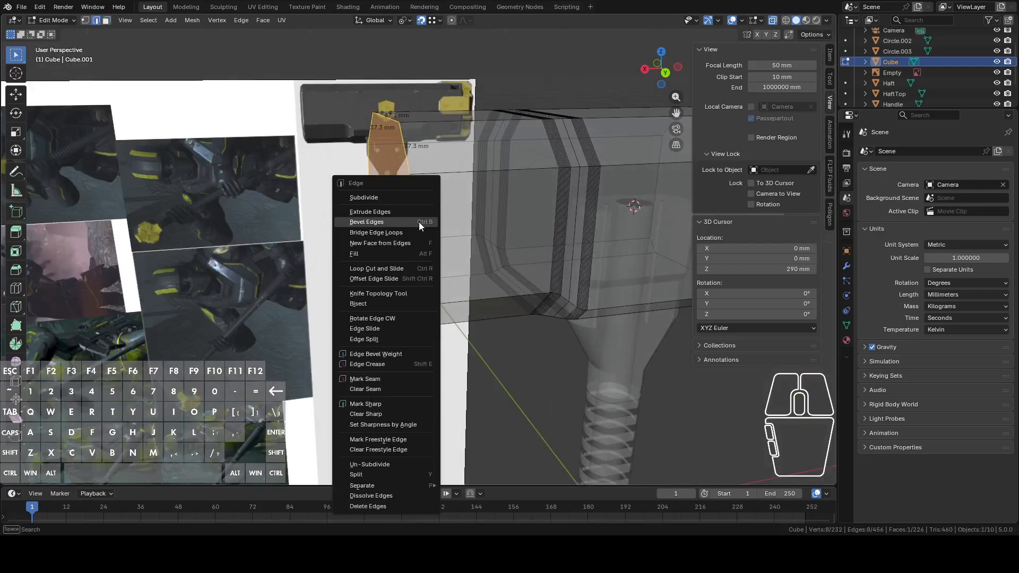
{"action": "left_click", "coordinate": [418, 222]}
{"action": "left_click", "coordinate": [433, 227]}
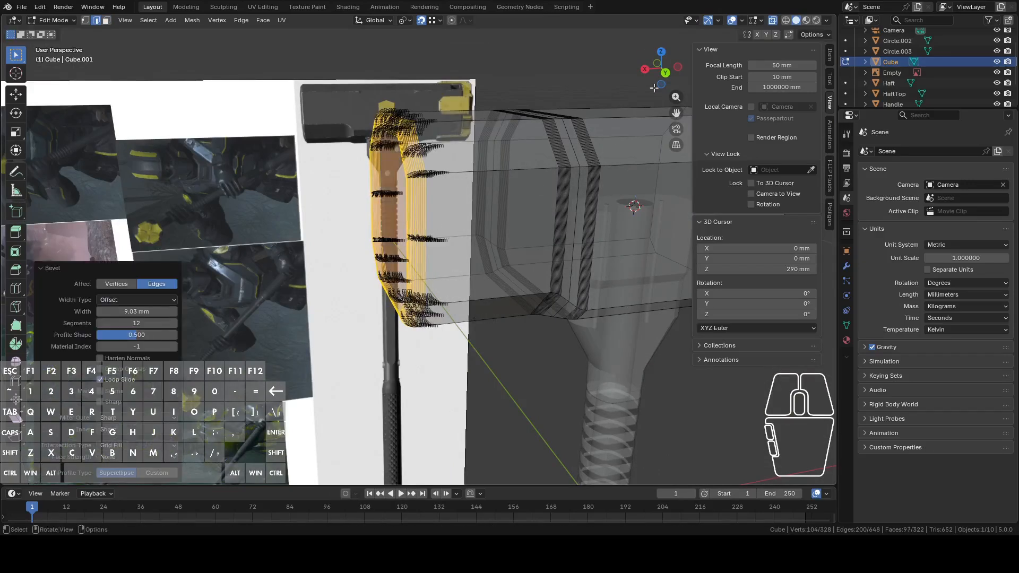
{"action": "left_click", "coordinate": [665, 73]}
{"action": "scroll", "coordinate": [465, 183], "scroll_direction": "up", "scroll_amount": 4}
{"action": "key", "text": "Tab"}
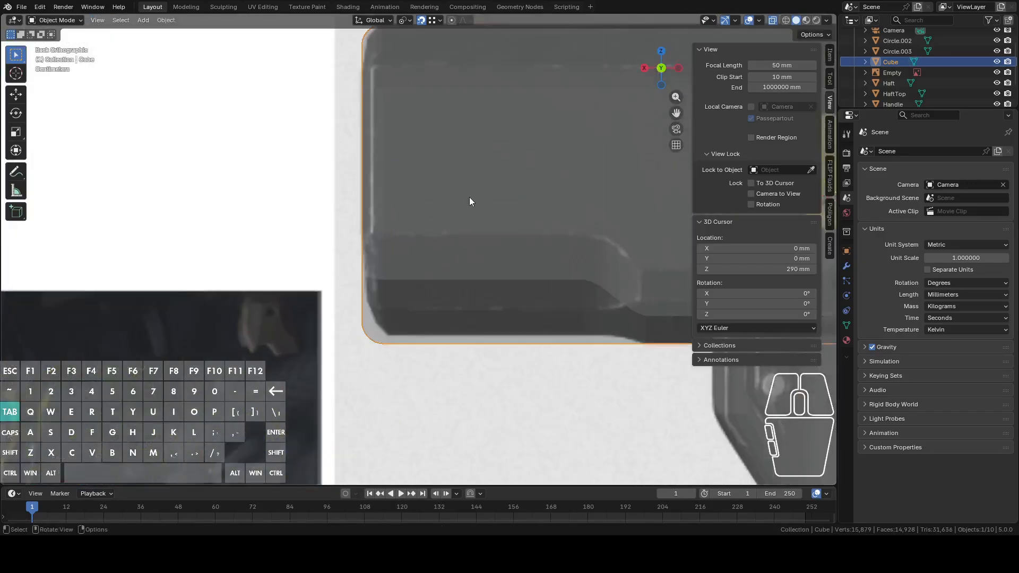
{"action": "key", "text": "Tab"}
Turn off X-ray display and examine the rounded end of the head in perspective and straight on from its end
{"action": "middle_click_drag", "start_coordinate": [497, 241], "coordinate": [527, 268]}
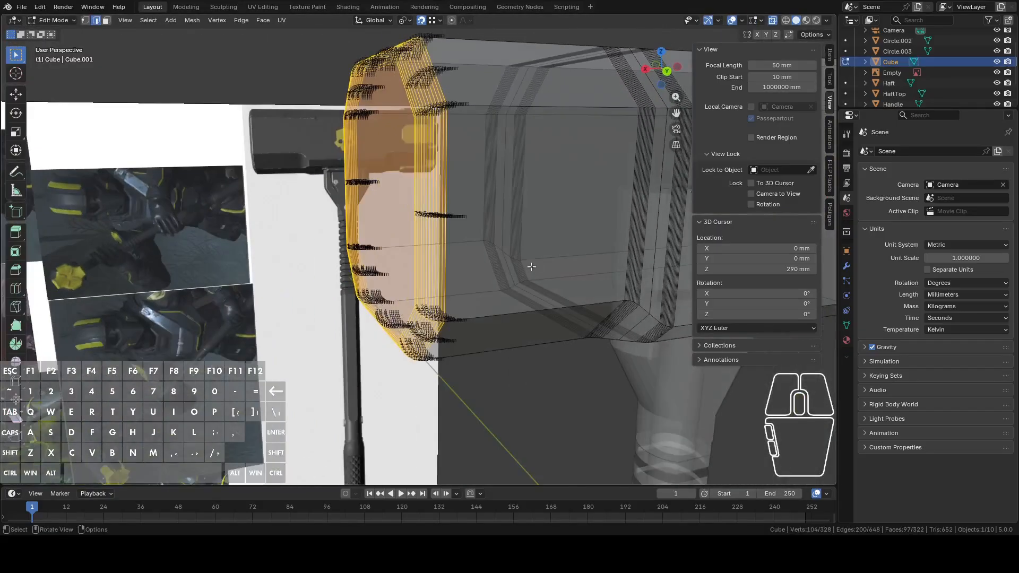
{"action": "left_click", "coordinate": [532, 271]}
{"action": "scroll", "coordinate": [532, 271], "scroll_direction": "down", "scroll_amount": 2}
{"action": "left_click", "coordinate": [773, 21]}
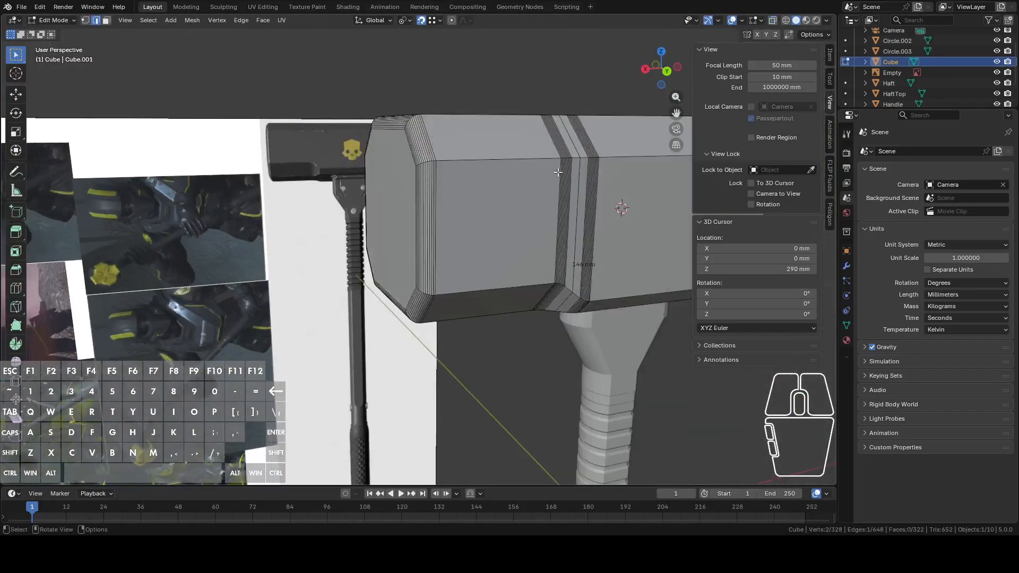
{"action": "middle_click_drag", "start_coordinate": [536, 213], "coordinate": [630, 178]}
{"action": "left_click", "coordinate": [661, 69]}
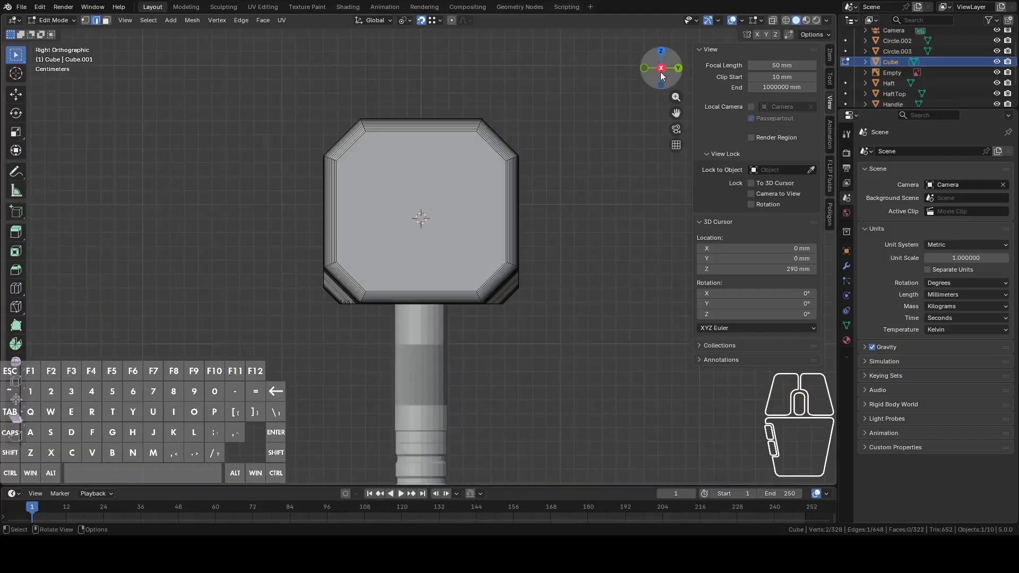
{"action": "scroll", "coordinate": [564, 187], "scroll_direction": "down", "scroll_amount": 8}
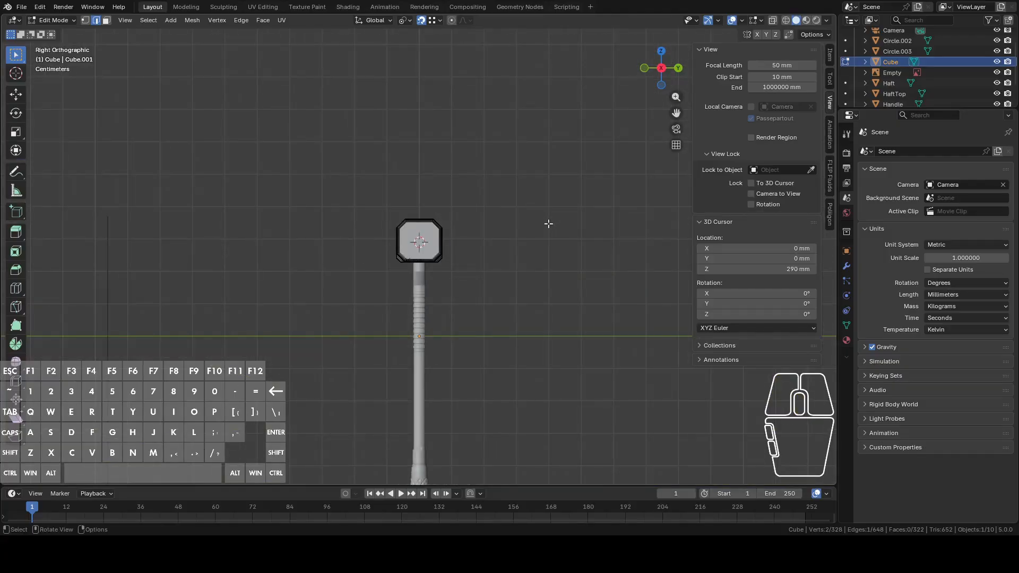
{"action": "scroll", "coordinate": [546, 221], "scroll_direction": "up", "scroll_amount": 7}
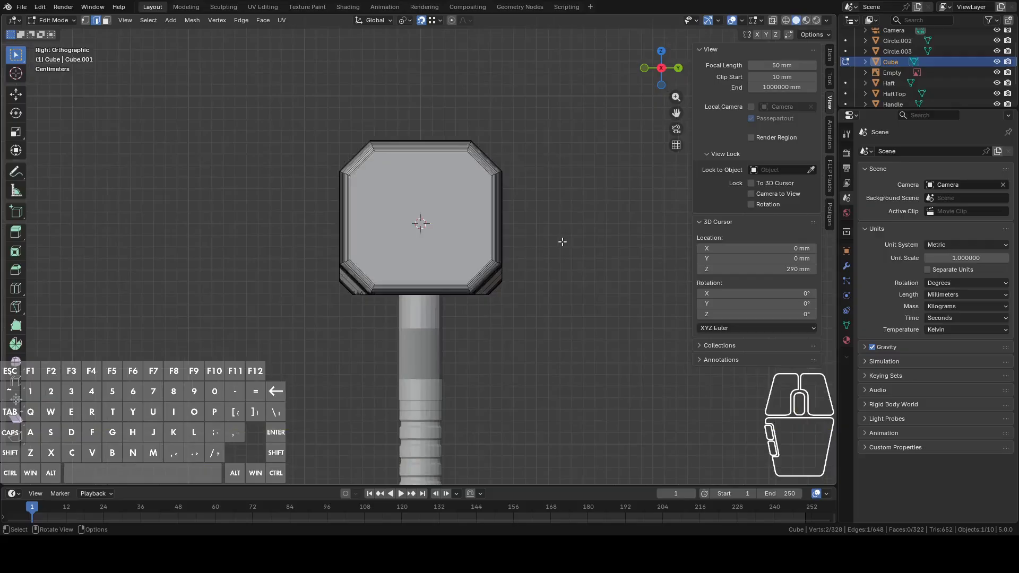
{"action": "middle_click_drag", "start_coordinate": [563, 241], "coordinate": [437, 261]}
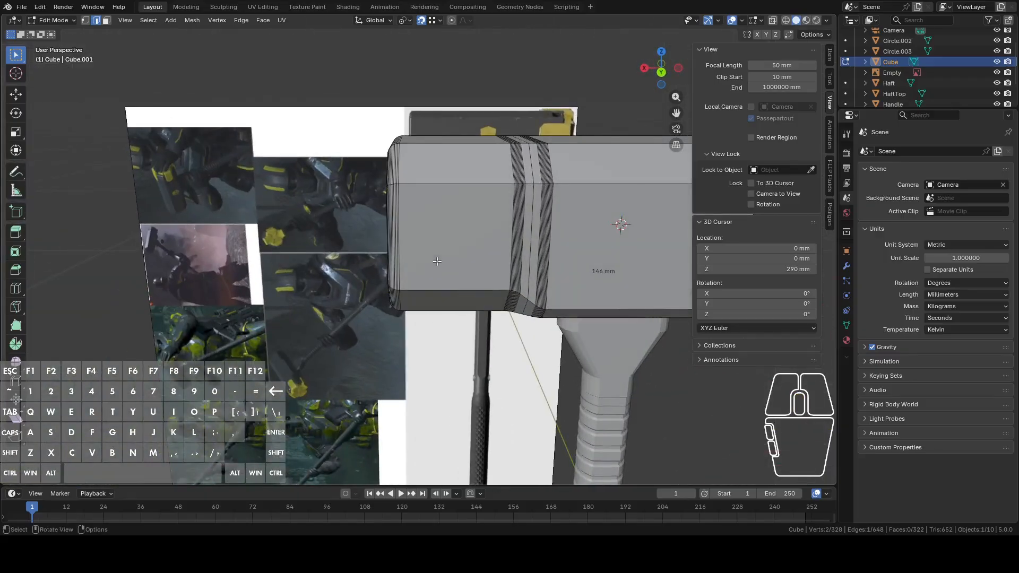
Examine the reference photos for the shape of the hammer head and compare it with the model from below
{"action": "left_click", "coordinate": [661, 73]}
{"action": "middle_click_drag", "start_coordinate": [325, 304], "coordinate": [471, 130], "text": "shift"}
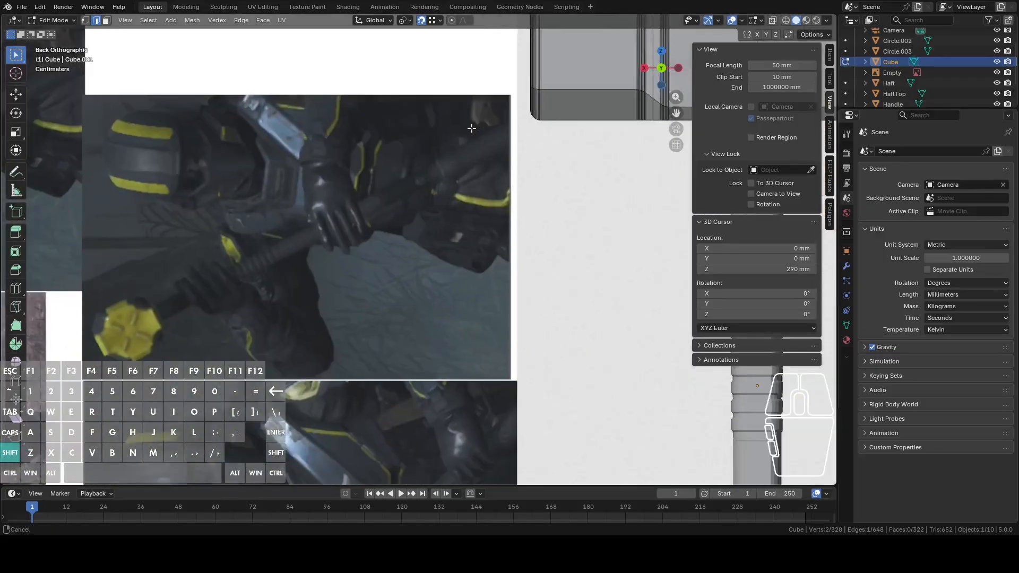
{"action": "scroll", "coordinate": [372, 260], "scroll_direction": "down", "scroll_amount": 4}
{"action": "middle_click_drag", "start_coordinate": [368, 267], "coordinate": [475, 113], "text": "shift"}
{"action": "middle_click_drag", "start_coordinate": [459, 280], "coordinate": [462, 167], "text": "shift"}
{"action": "middle_click_drag", "start_coordinate": [455, 332], "coordinate": [454, 187], "text": "shift"}
{"action": "scroll", "coordinate": [462, 213], "scroll_direction": "up", "scroll_amount": 6}
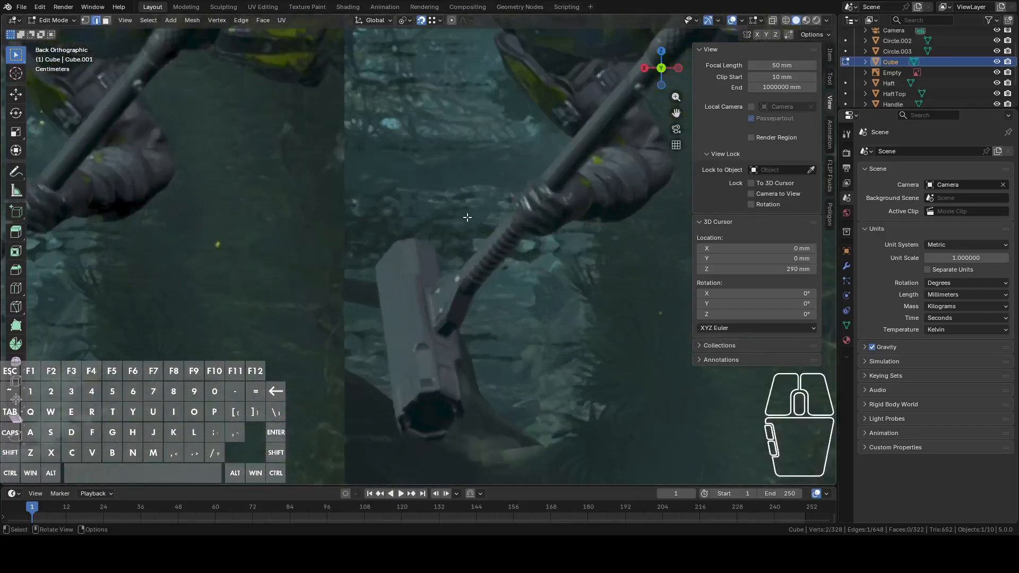
{"action": "scroll", "coordinate": [467, 217], "scroll_direction": "down", "scroll_amount": 9}
{"action": "middle_click_drag", "start_coordinate": [432, 125], "coordinate": [432, 305], "text": "shift"}
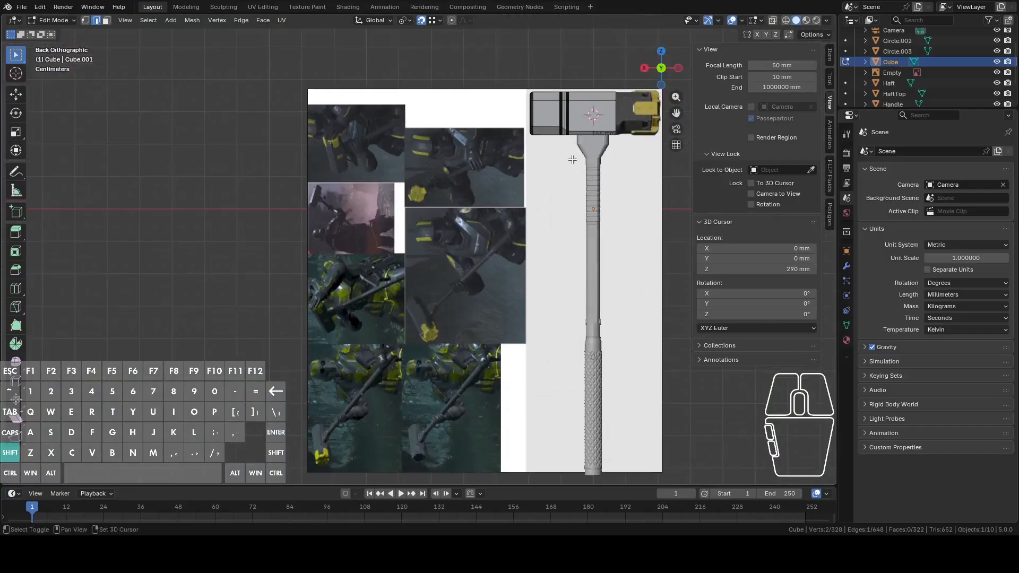
{"action": "middle_click_drag", "start_coordinate": [566, 166], "coordinate": [455, 205], "text": "shift"}
{"action": "scroll", "coordinate": [426, 286], "scroll_direction": "up", "scroll_amount": 6}
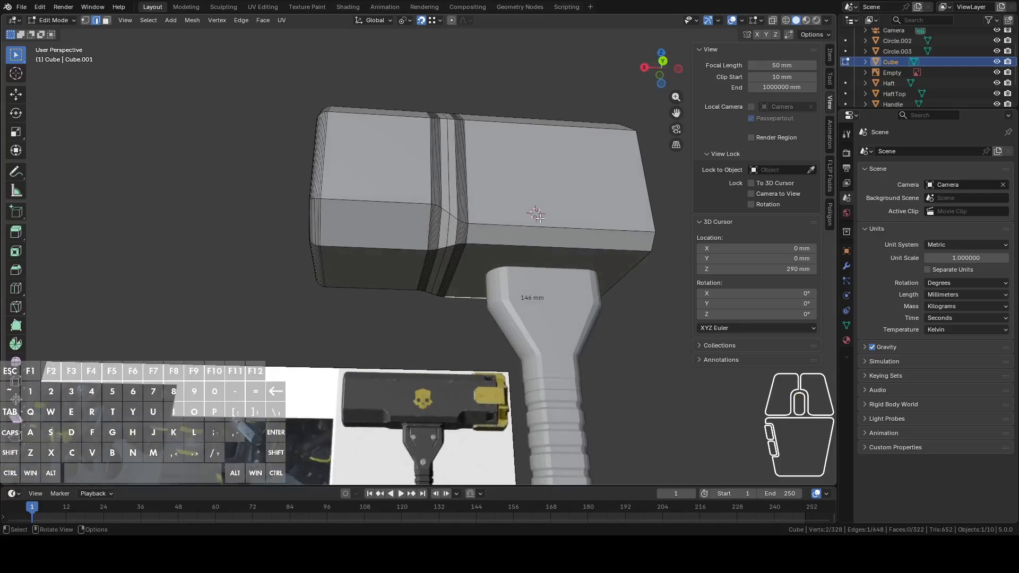
With X-ray display on, shorten the central block by moving its free end's vertices about 14 mm along X in the back view
{"action": "left_click", "coordinate": [663, 61]}
{"action": "middle_click_drag", "start_coordinate": [669, 154], "coordinate": [757, 122], "text": "shift"}
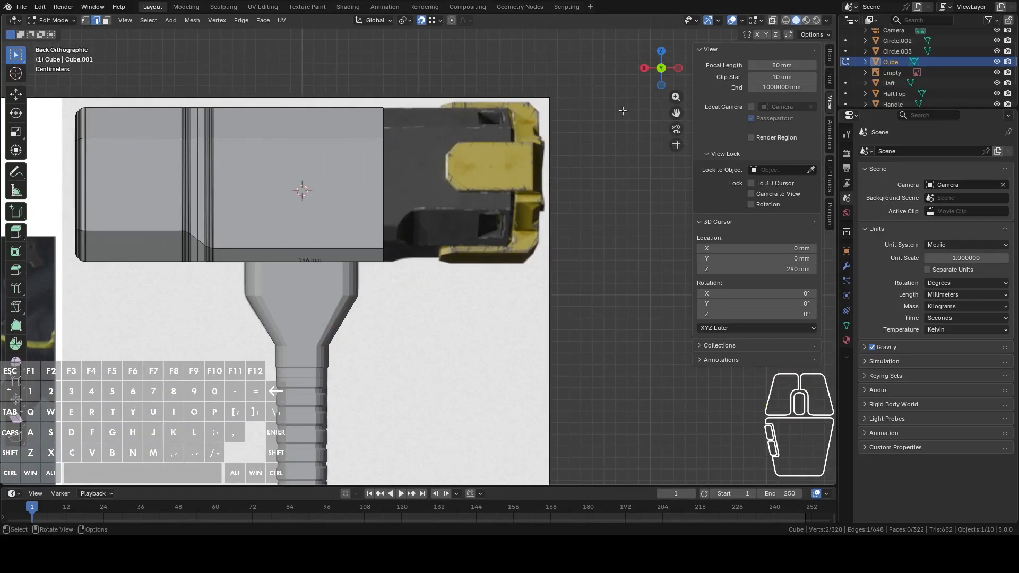
{"action": "left_click", "coordinate": [772, 21]}
{"action": "scroll", "coordinate": [517, 221], "scroll_direction": "up", "scroll_amount": 3}
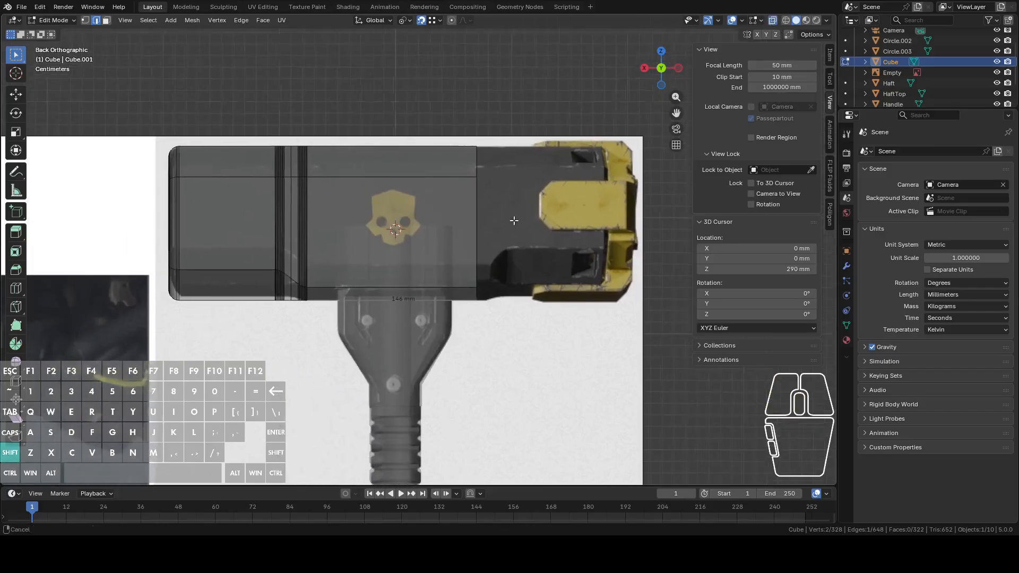
{"action": "key", "text": "1"}
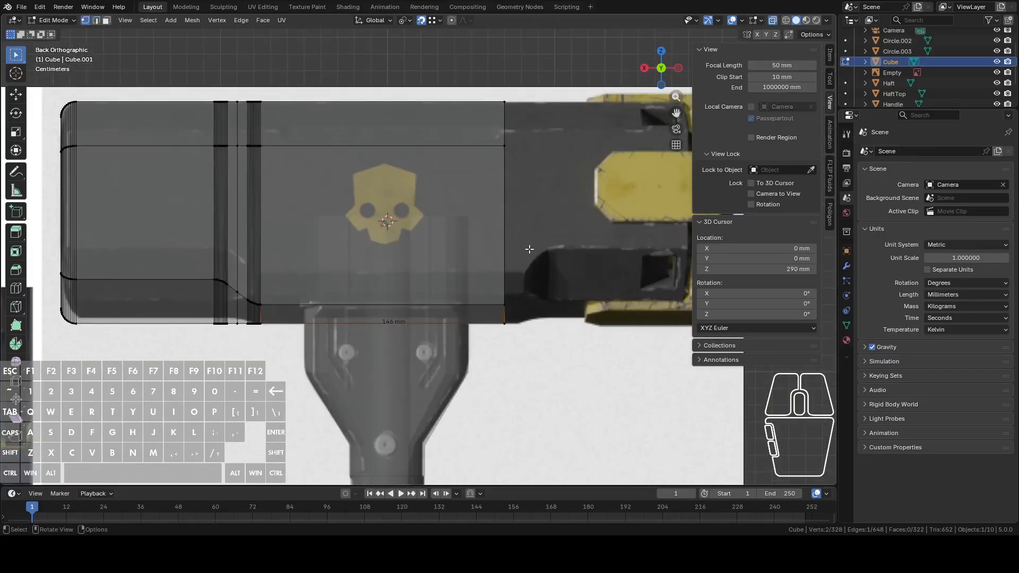
{"action": "mouse_move", "coordinate": [522, 271]}
{"action": "middle_mouse_down", "text": "shift"}
{"action": "mouse_move", "coordinate": [537, 239]}
{"action": "mouse_move", "coordinate": [518, 274]}
{"action": "middle_mouse_up", "text": "shift"}
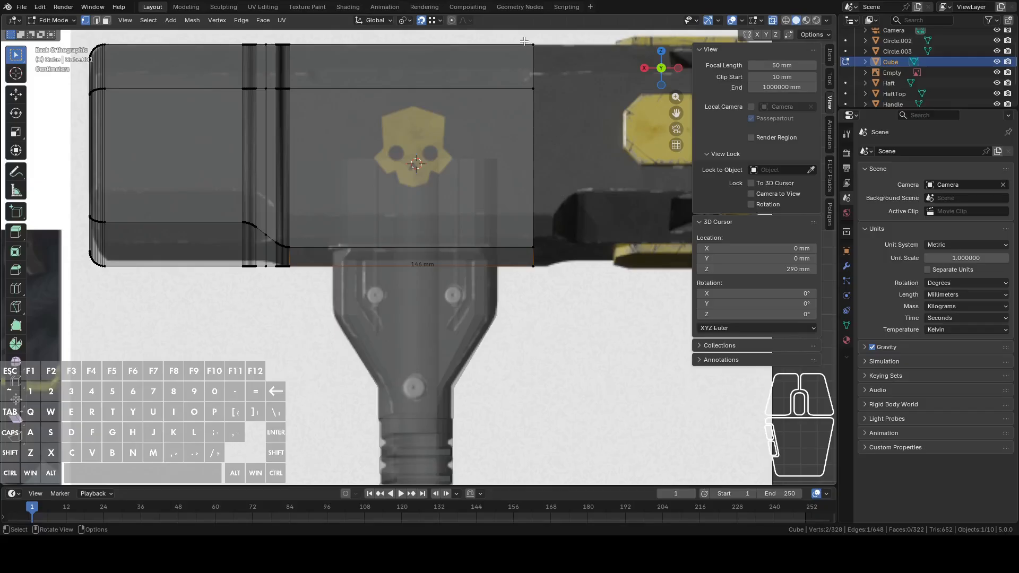
{"action": "left_click_drag", "start_coordinate": [524, 41], "coordinate": [595, 327]}
{"action": "key", "text": "g"}
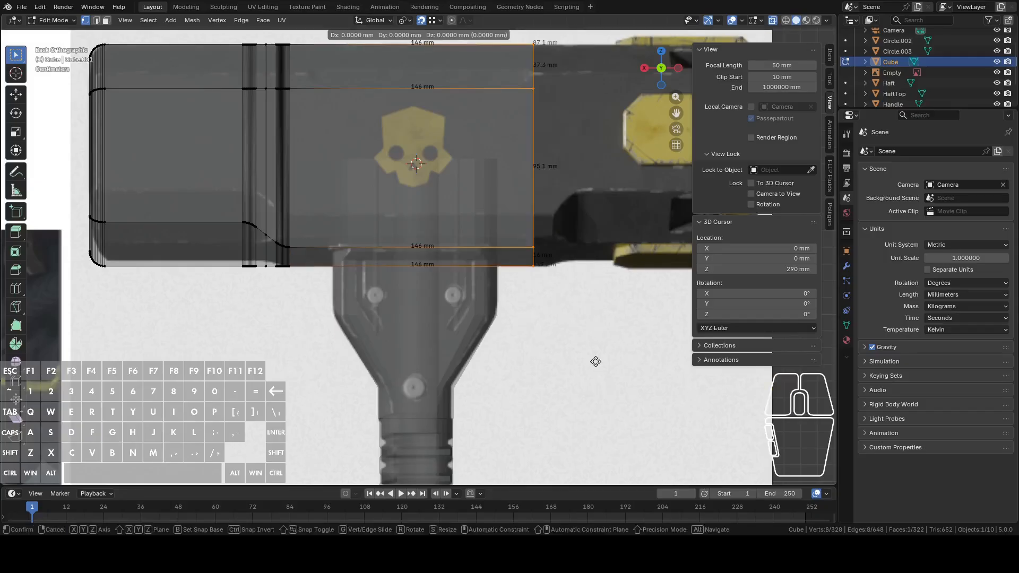
{"action": "key", "text": "x"}
{"action": "left_click", "coordinate": [572, 357]}
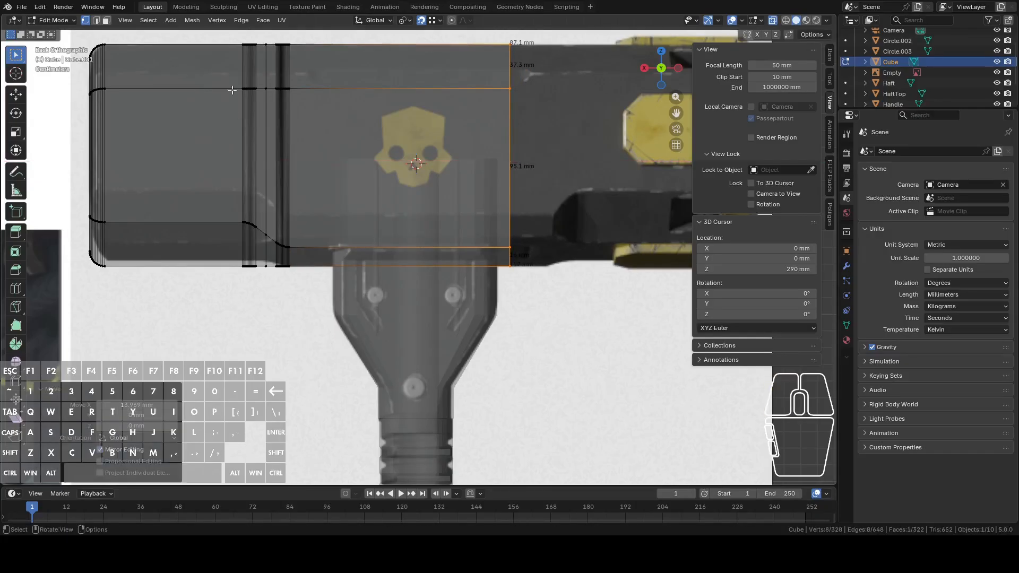
Duplicate all vertices of the beveled bridge in place
{"action": "left_click_drag", "start_coordinate": [221, 36], "coordinate": [307, 292]}
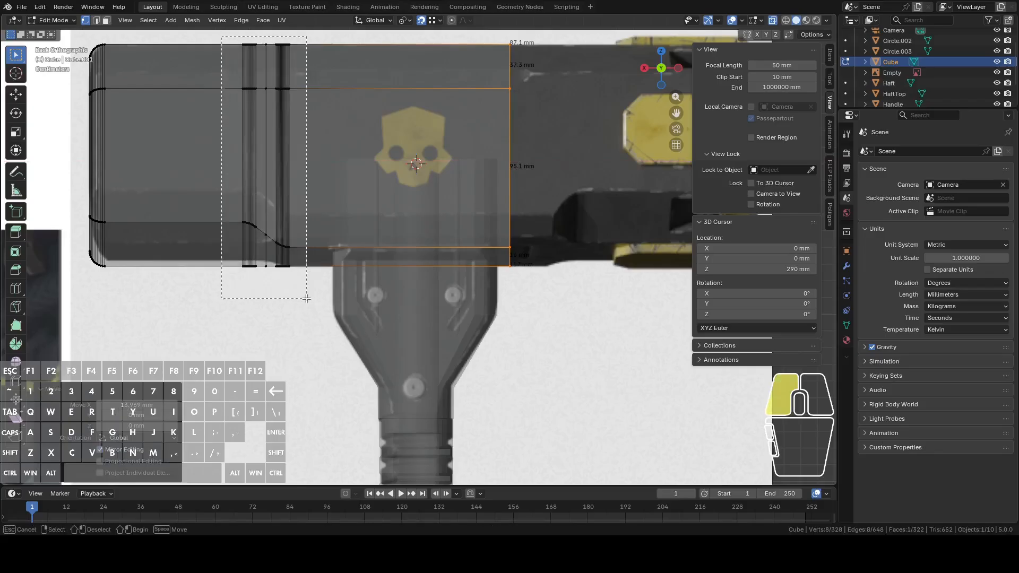
{"action": "key", "text": "shift+d"}
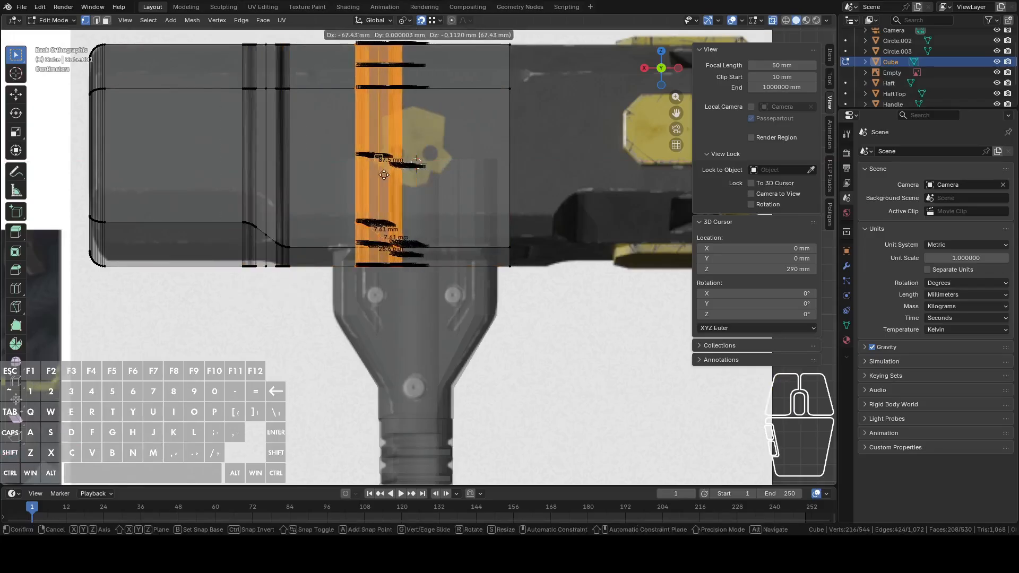
{"action": "right_click", "coordinate": [434, 168]}
{"action": "right_click", "coordinate": [434, 167]}
Set the pivot point to the 3D Cursor and mirror the duplicated bridge along global X to the head's opposite side
{"action": "left_click", "coordinate": [405, 19]}
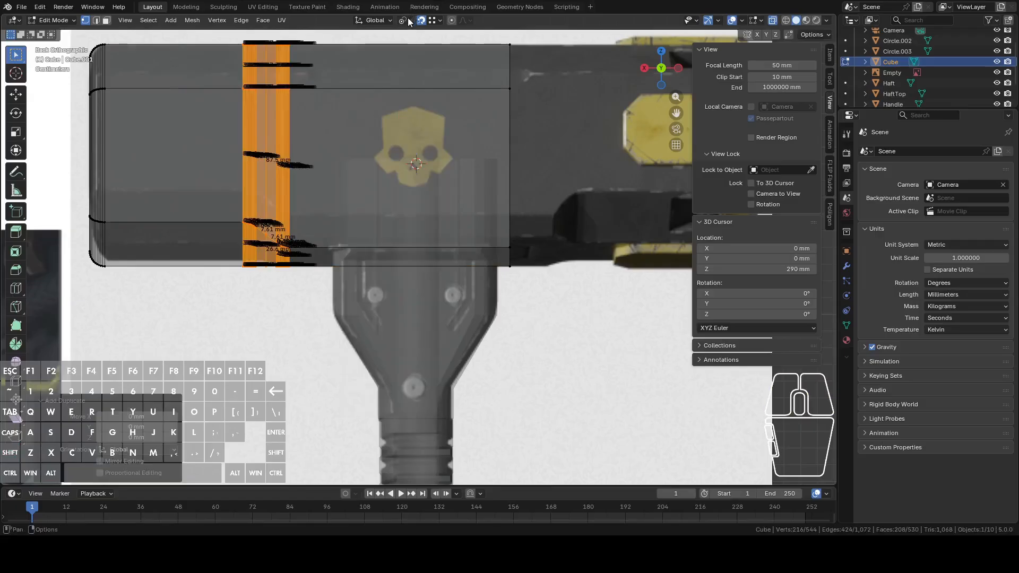
{"action": "left_click", "coordinate": [405, 19]}
{"action": "left_click", "coordinate": [430, 55]}
{"action": "right_click", "coordinate": [421, 135]}
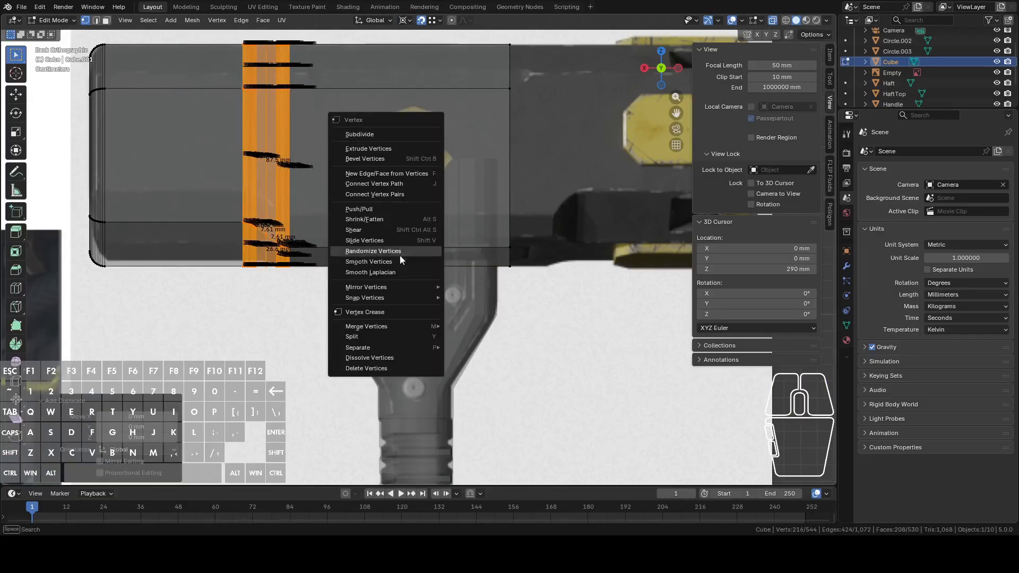
{"action": "mouse_move", "coordinate": [396, 286]}
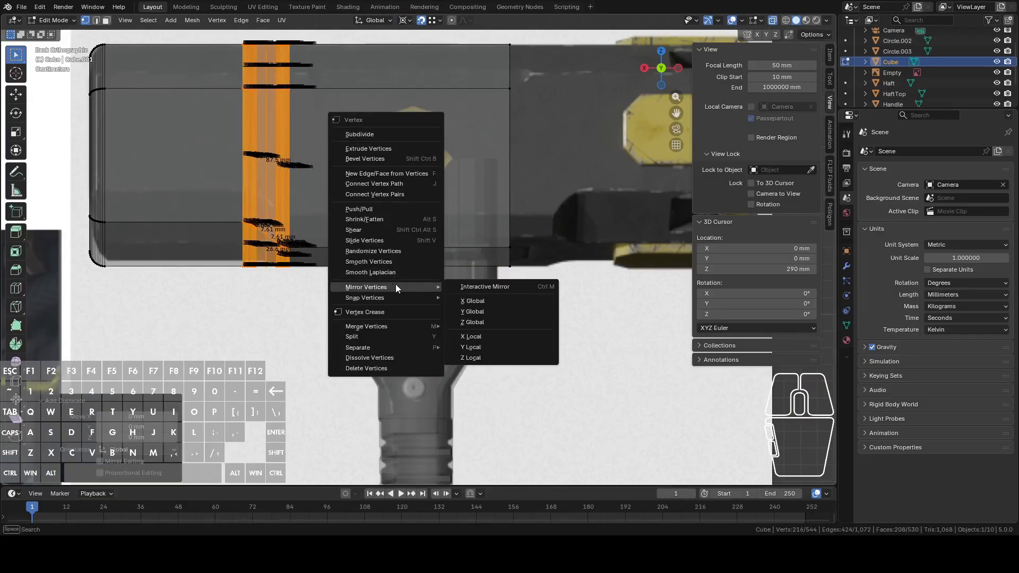
{"action": "left_click", "coordinate": [484, 300]}
{"action": "left_click", "coordinate": [533, 151]}
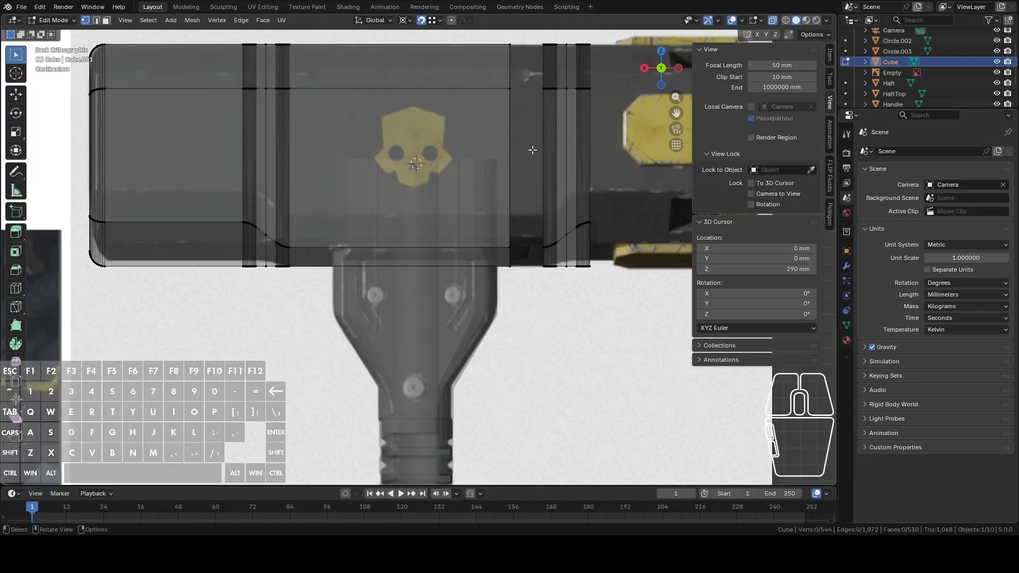
Move the central block's free end loop about 20 mm along negative X to meet the mirrored bridge's inner edge
{"action": "left_click", "coordinate": [511, 138], "text": "alt"}
{"action": "middle_click_drag", "start_coordinate": [512, 137], "coordinate": [433, 251], "text": "shift"}
{"action": "scroll", "coordinate": [462, 252], "scroll_direction": "up", "scroll_amount": 5}
{"action": "key", "text": "g"}
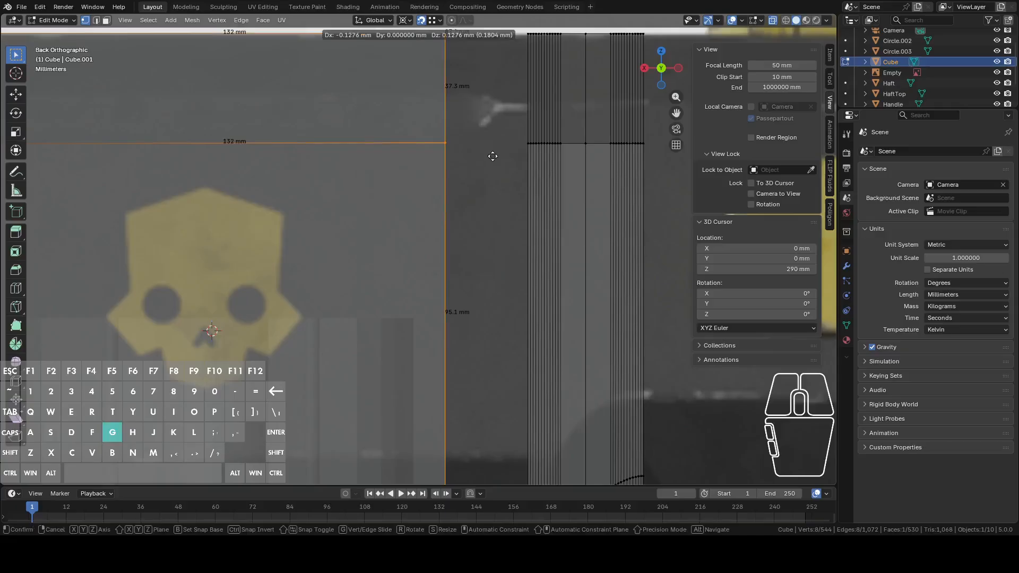
{"action": "key", "text": "x"}
{"action": "left_click", "coordinate": [517, 148]}
{"action": "scroll", "coordinate": [517, 151], "scroll_direction": "down", "scroll_amount": 4}
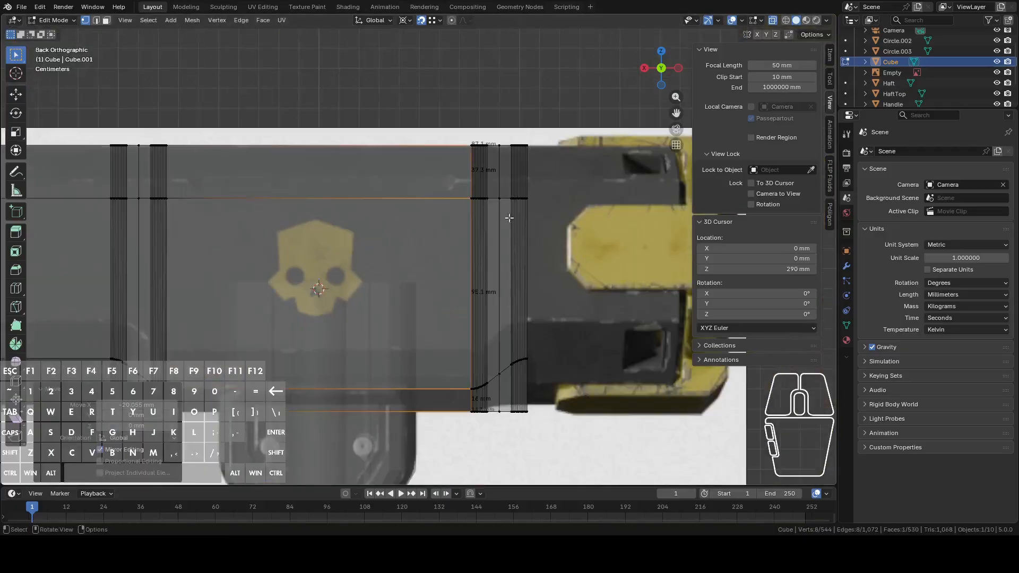
{"action": "middle_click_drag", "start_coordinate": [531, 399], "coordinate": [486, 279], "text": "shift"}
{"action": "scroll", "coordinate": [488, 281], "scroll_direction": "up", "scroll_amount": 7}
{"action": "scroll", "coordinate": [485, 309], "scroll_direction": "down", "scroll_amount": 8}
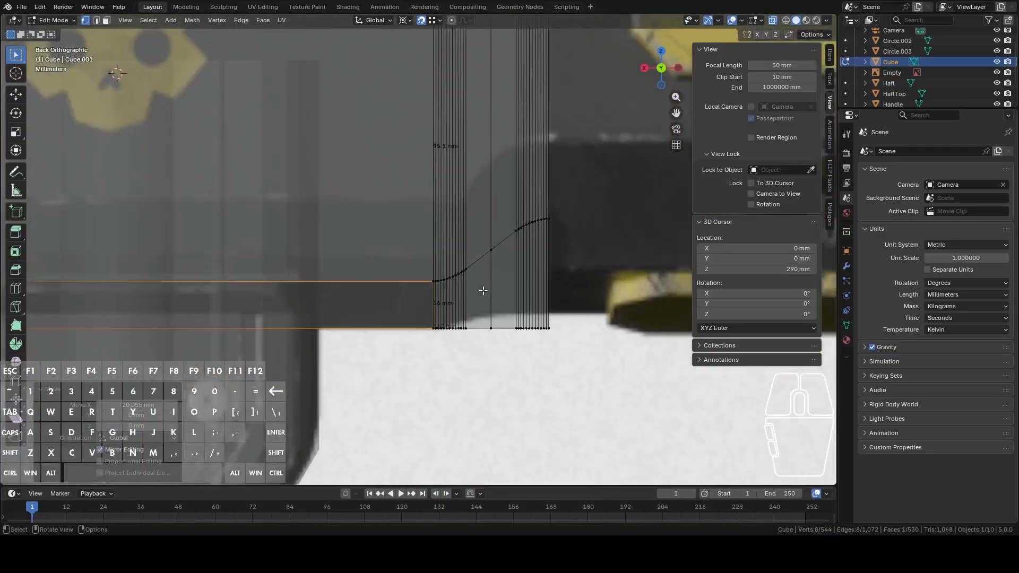
Merge all of the head's vertices by distance and recalculate the face normals to point outside
{"action": "key", "text": "a"}
{"action": "left_click", "coordinate": [192, 20]}
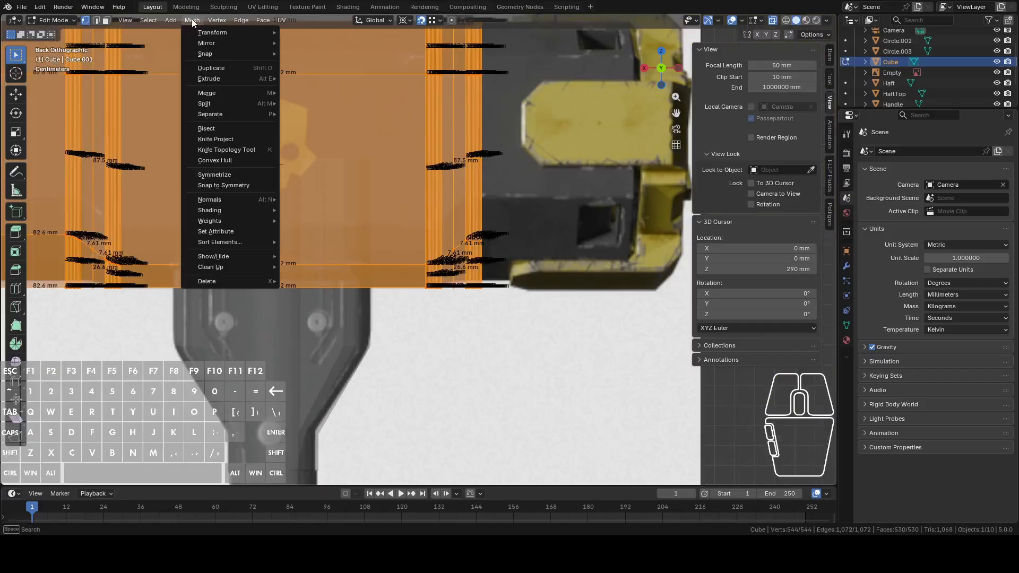
{"action": "mouse_move", "coordinate": [268, 267]}
{"action": "left_click", "coordinate": [324, 344]}
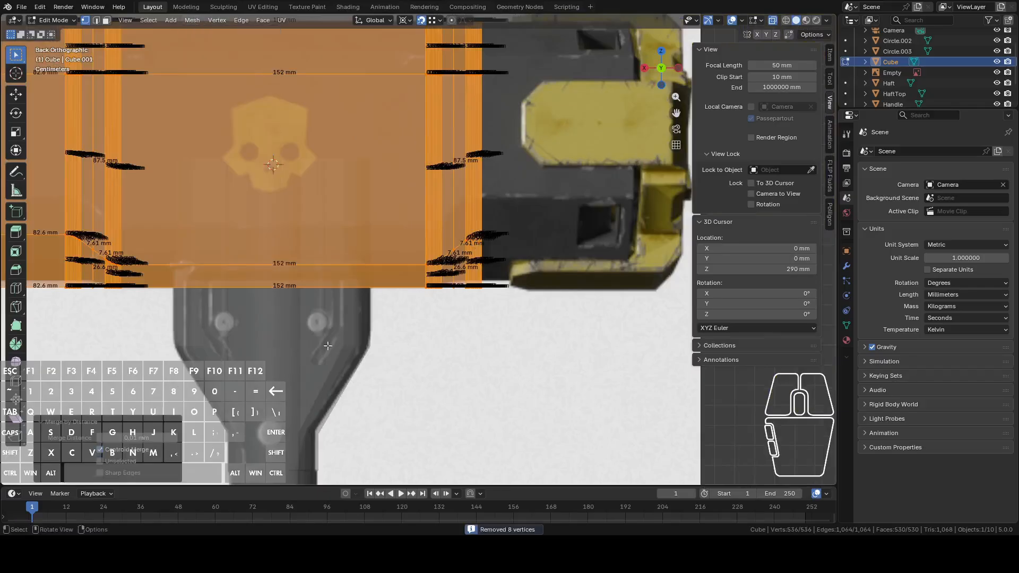
{"action": "key", "text": "a"}
{"action": "key", "text": "shift+n"}
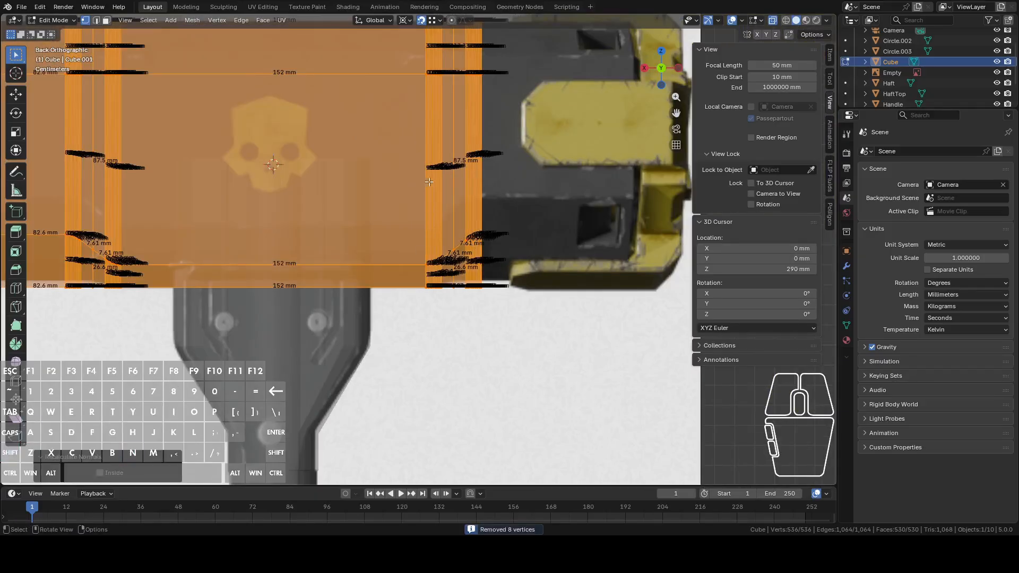
{"action": "left_click", "coordinate": [445, 157]}
Extrude the open end loop of the mirrored bridge about 76 mm along negative X in the back view
{"action": "middle_click_drag", "start_coordinate": [529, 143], "coordinate": [459, 245], "text": "shift"}
{"action": "left_click", "coordinate": [432, 208], "text": "alt"}
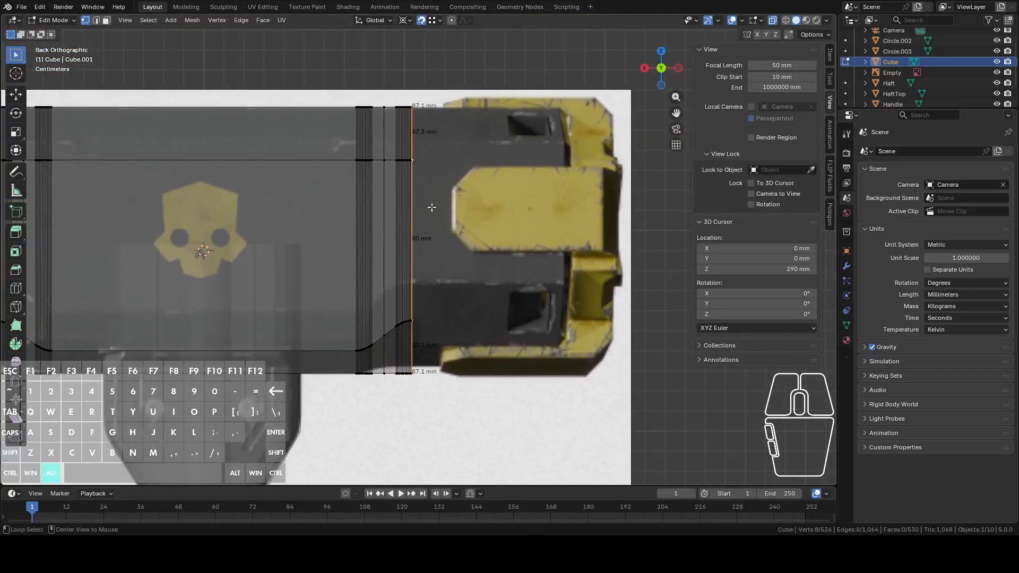
{"action": "mouse_move", "coordinate": [576, 231]}
{"action": "middle_mouse_down"}
{"action": "mouse_move", "coordinate": [553, 233]}
{"action": "mouse_move", "coordinate": [571, 231]}
{"action": "middle_mouse_up"}
{"action": "left_click", "coordinate": [660, 69]}
{"action": "middle_click_drag", "start_coordinate": [584, 270], "coordinate": [470, 255], "text": "shift"}
{"action": "key", "text": "e"}
{"action": "key", "text": "x"}
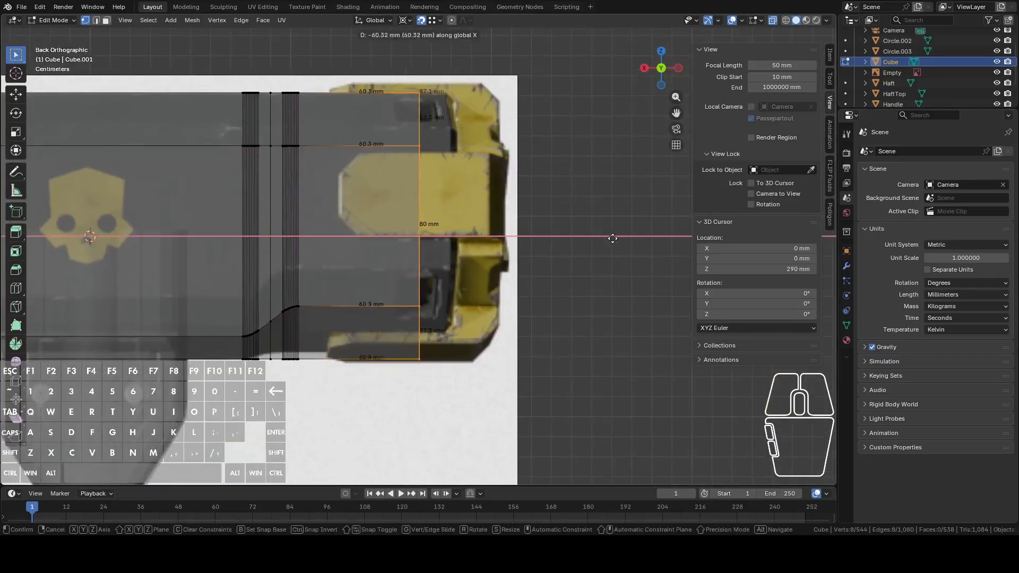
{"action": "left_click", "coordinate": [642, 240]}
Extrude the head's new end loop in place and scale it inward to about 0.79 around its own center instead of the 3D Cursor
{"action": "middle_click_drag", "start_coordinate": [610, 237], "coordinate": [549, 255]}
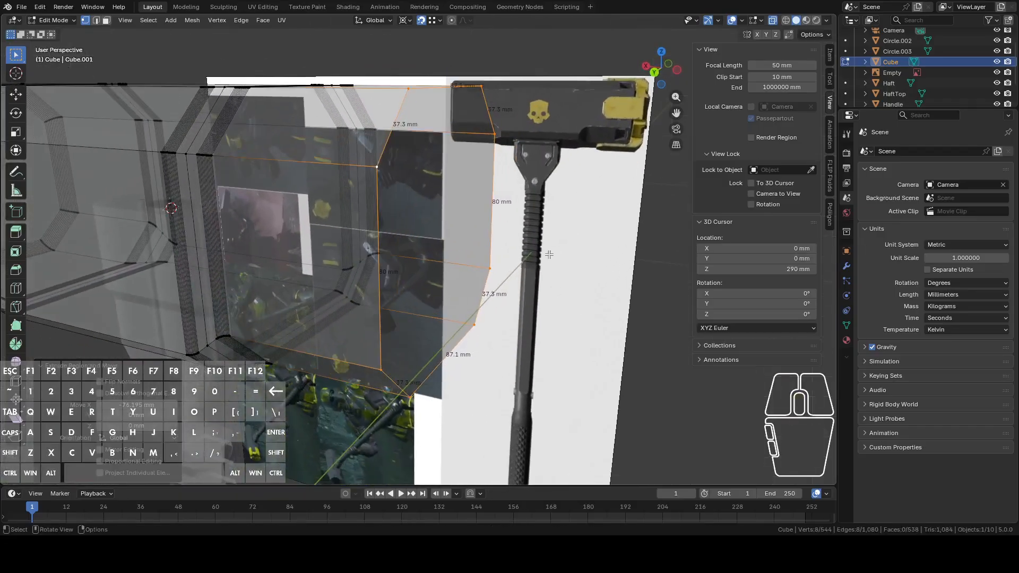
{"action": "middle_click_drag", "start_coordinate": [556, 198], "coordinate": [561, 215]}
{"action": "key", "text": "e"}
{"action": "key", "text": "s"}
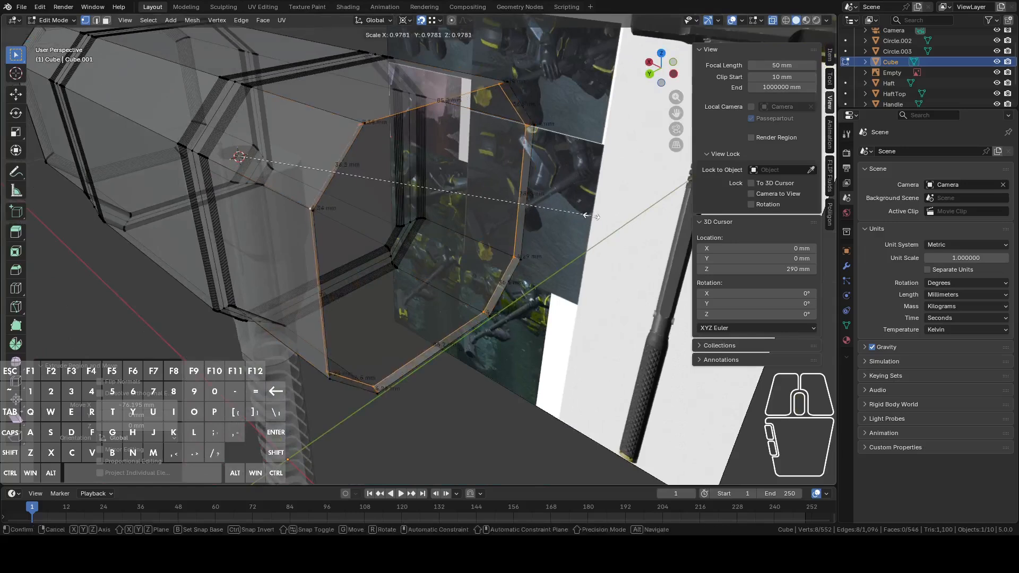
{"action": "right_click", "coordinate": [588, 219]}
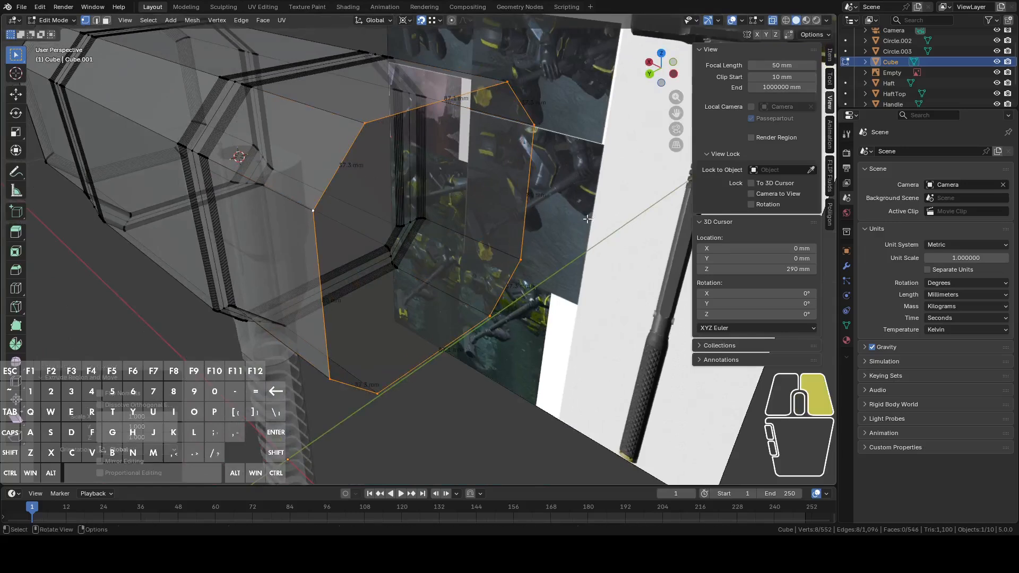
{"action": "left_click", "coordinate": [405, 18]}
{"action": "left_click", "coordinate": [439, 73]}
{"action": "key", "text": "s"}
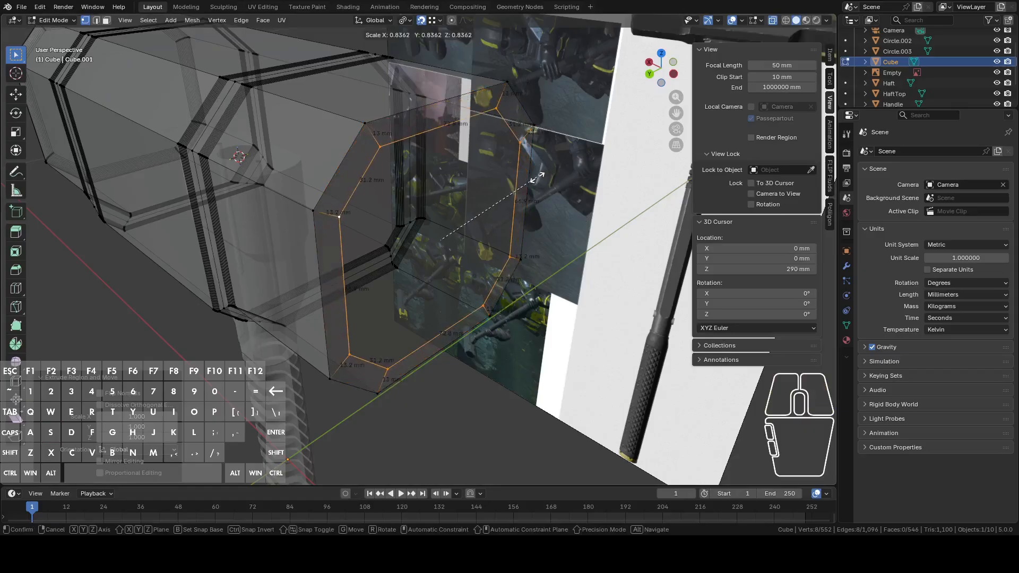
{"action": "left_click", "coordinate": [531, 180]}
Examine the shape of the hammer head's end face in the reference images
{"action": "middle_click_drag", "start_coordinate": [531, 180], "coordinate": [567, 177]}
{"action": "left_click", "coordinate": [653, 77]}
{"action": "scroll", "coordinate": [524, 205], "scroll_direction": "down", "scroll_amount": 8}
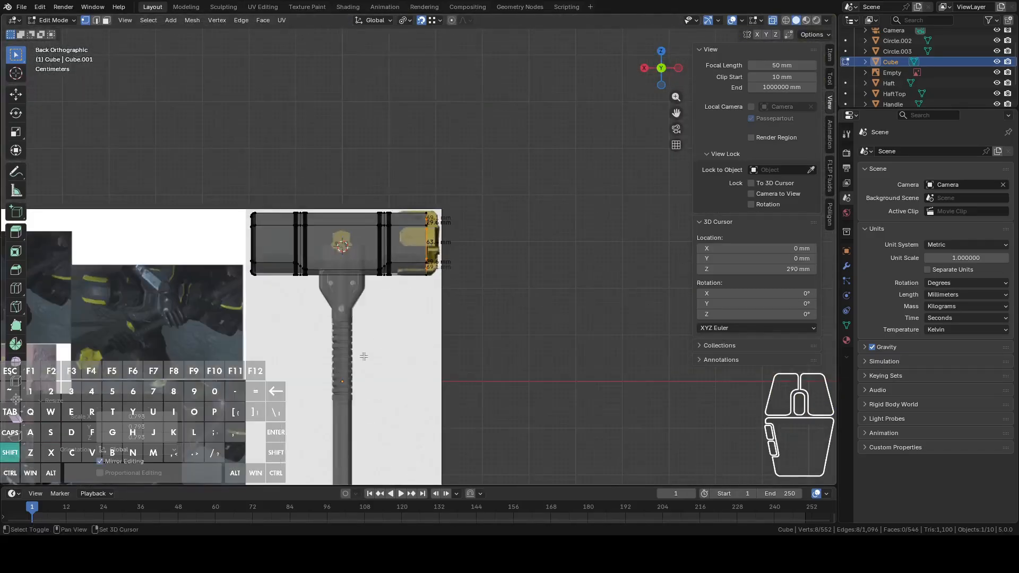
{"action": "middle_click_drag", "start_coordinate": [362, 355], "coordinate": [536, 101], "text": "shift"}
{"action": "middle_click_drag", "start_coordinate": [387, 241], "coordinate": [425, 182], "text": "shift"}
{"action": "scroll", "coordinate": [428, 228], "scroll_direction": "up", "scroll_amount": 9}
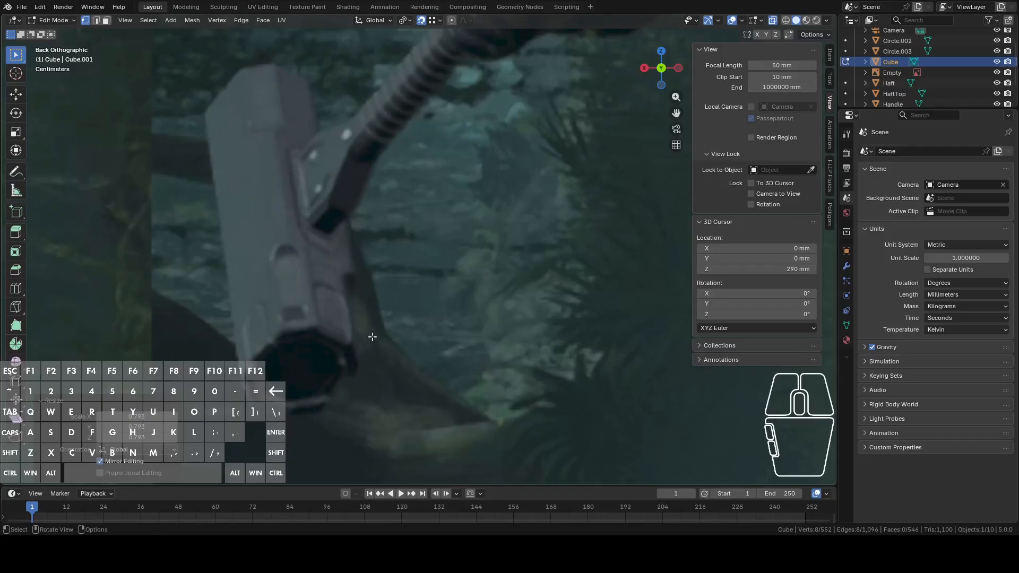
{"action": "scroll", "coordinate": [495, 222], "scroll_direction": "down", "scroll_amount": 5}
{"action": "scroll", "coordinate": [546, 187], "scroll_direction": "up", "scroll_amount": 8}
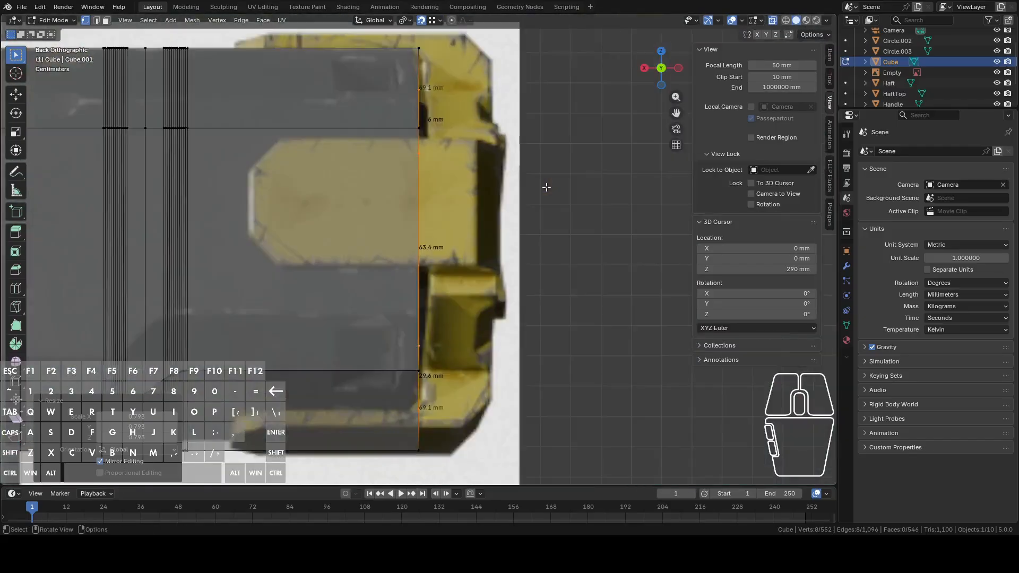
Scale the inner end loop to about 0.94 and extrude it along X into the head to form a recess
{"action": "middle_click_drag", "start_coordinate": [546, 186], "coordinate": [507, 209]}
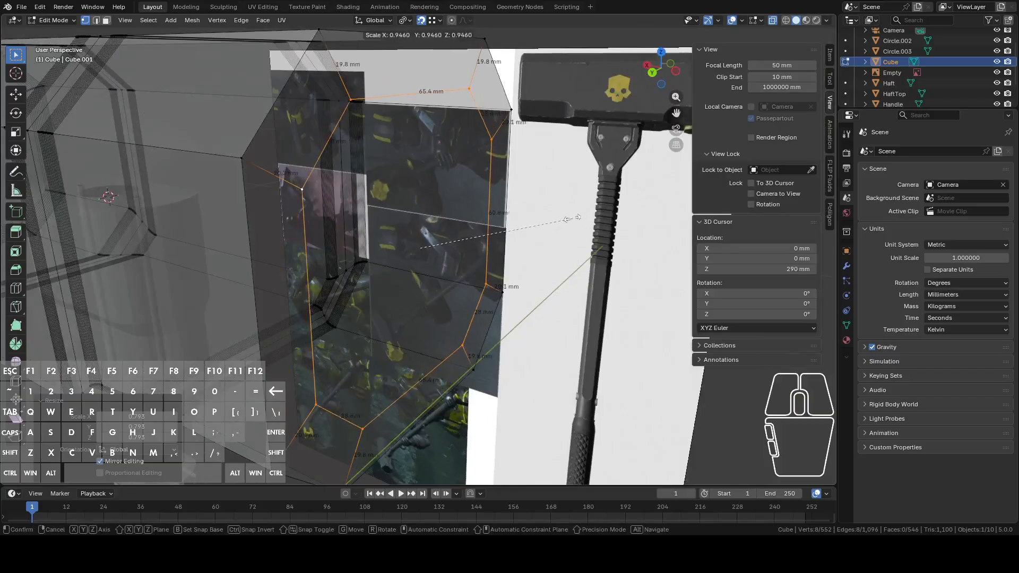
{"action": "key", "text": "e"}
{"action": "key", "text": "y"}
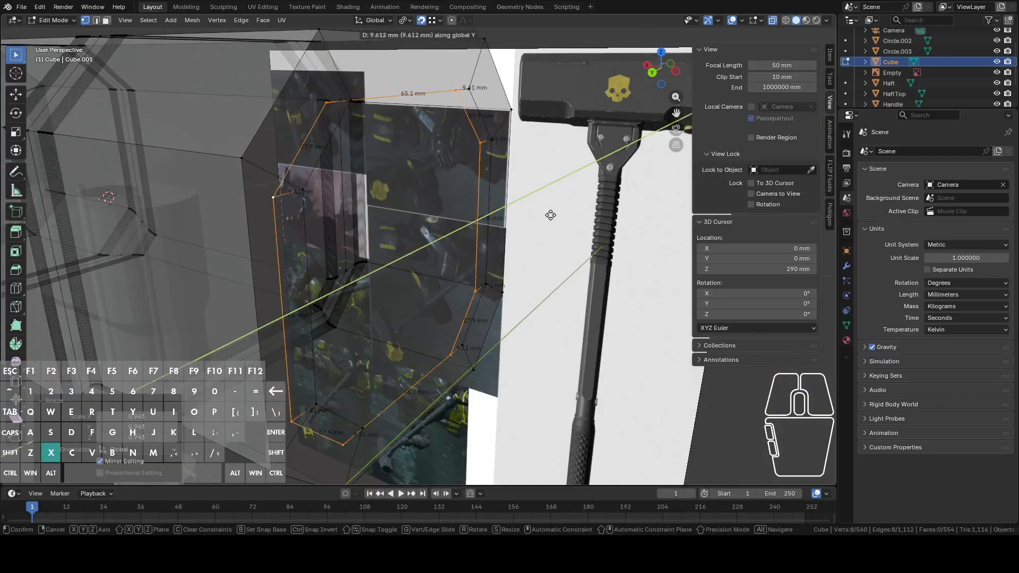
{"action": "key", "text": "x"}
{"action": "left_click", "coordinate": [524, 214]}
Fill the recess's inner loop with a face and turn off X-ray display
{"action": "key", "text": "f"}
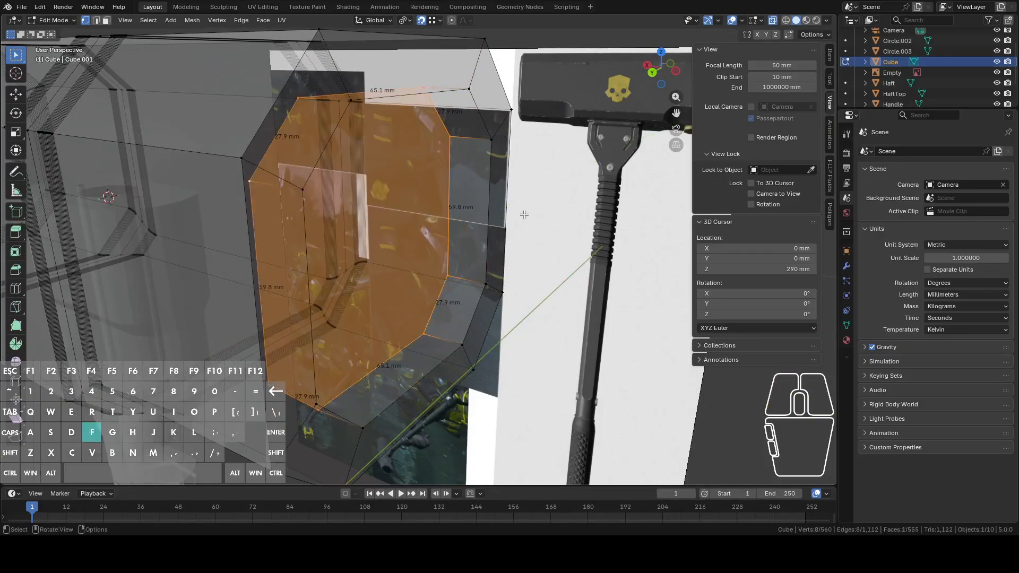
{"action": "left_click", "coordinate": [773, 22]}
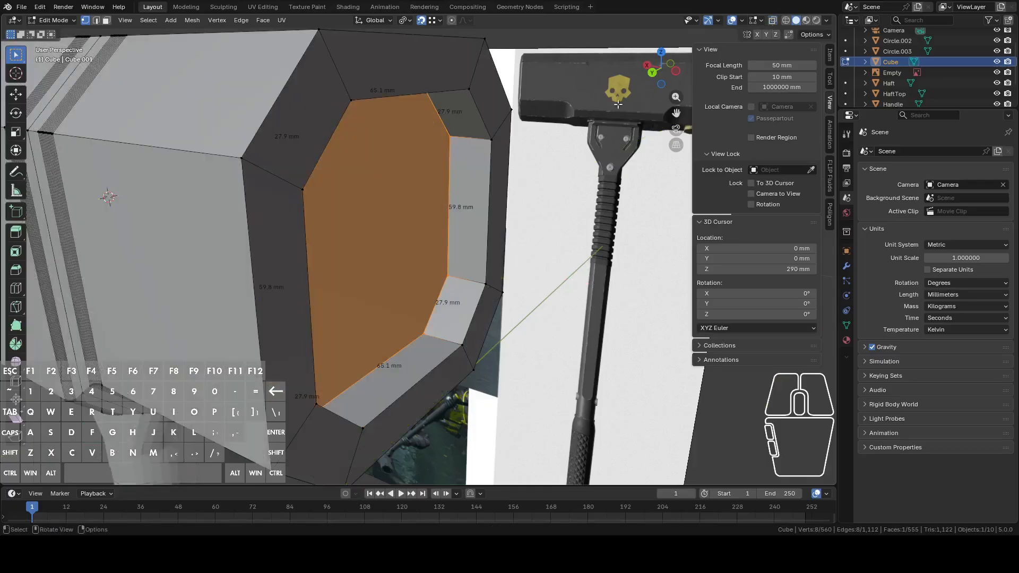
{"action": "scroll", "coordinate": [478, 243], "scroll_direction": "down", "scroll_amount": 3}
{"action": "mouse_move", "coordinate": [478, 243]}
{"action": "middle_mouse_down"}
{"action": "mouse_move", "coordinate": [421, 200]}
{"action": "mouse_move", "coordinate": [465, 224]}
{"action": "mouse_move", "coordinate": [411, 259]}
{"action": "middle_mouse_up"}
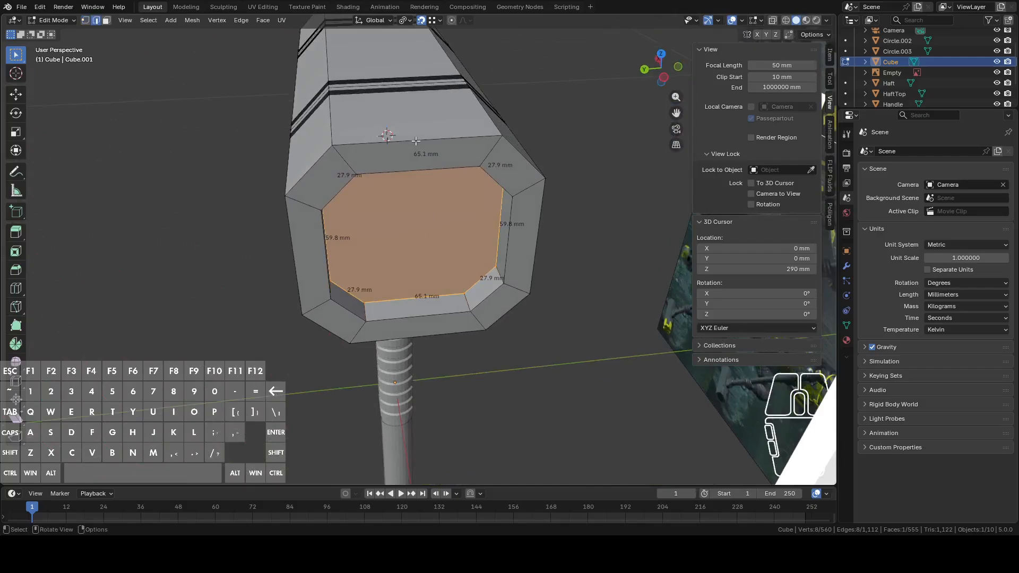
{"action": "middle_click_drag", "start_coordinate": [416, 140], "coordinate": [518, 201]}
{"action": "left_click", "coordinate": [354, 265]}
{"action": "left_click", "coordinate": [410, 138], "text": "shift"}
{"action": "scroll", "coordinate": [451, 191], "scroll_direction": "up", "scroll_amount": 2}
{"action": "left_click", "coordinate": [651, 80]}
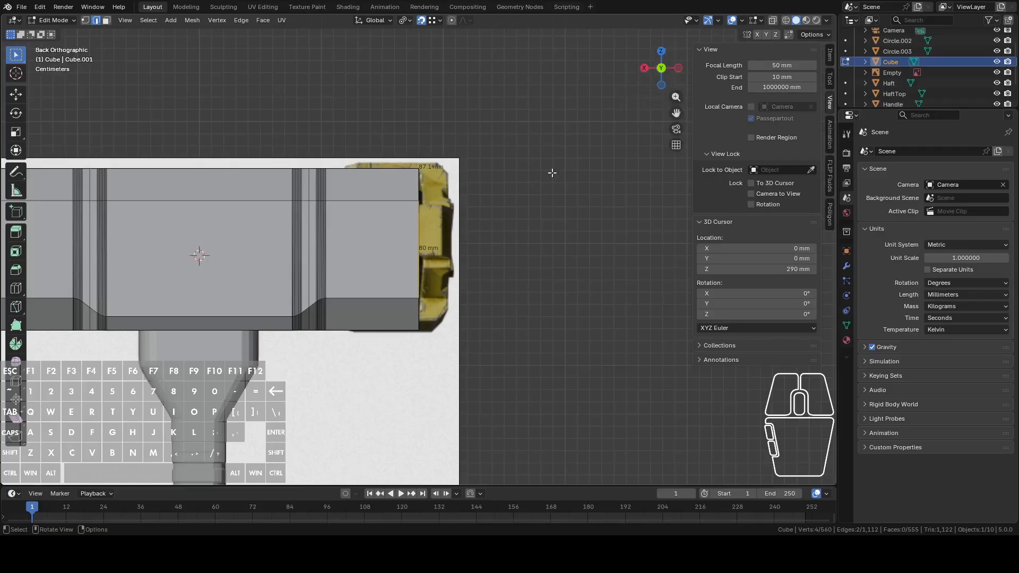
{"action": "middle_click_drag", "start_coordinate": [531, 217], "coordinate": [471, 246]}
{"action": "scroll", "coordinate": [454, 234], "scroll_direction": "up", "scroll_amount": 2}
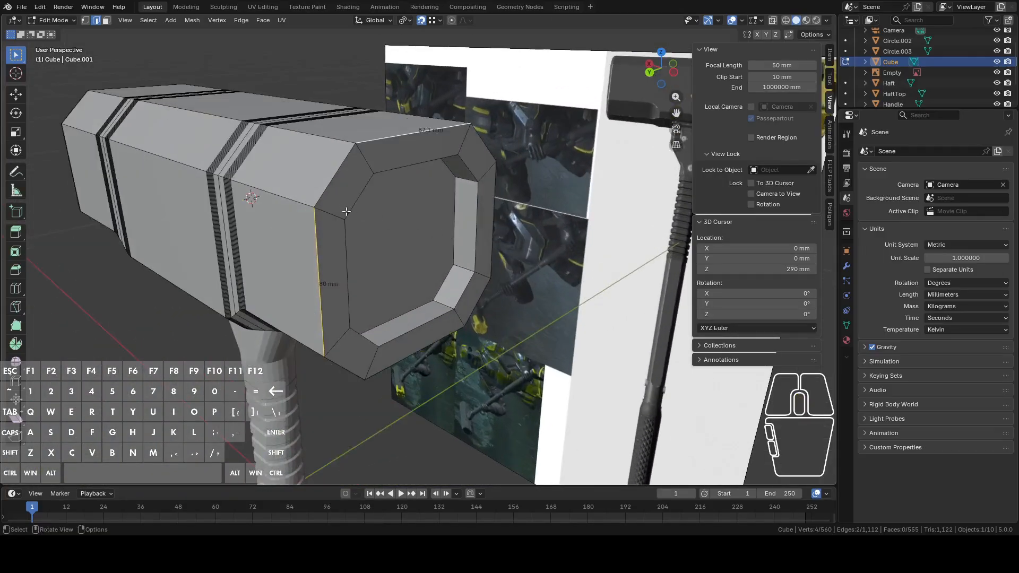
Bevel the edge loops of the end's outer rim, the recess opening and the recess floor with 5 segments and an offset of about 4 mm
{"action": "left_click", "coordinate": [336, 181], "text": "alt"}
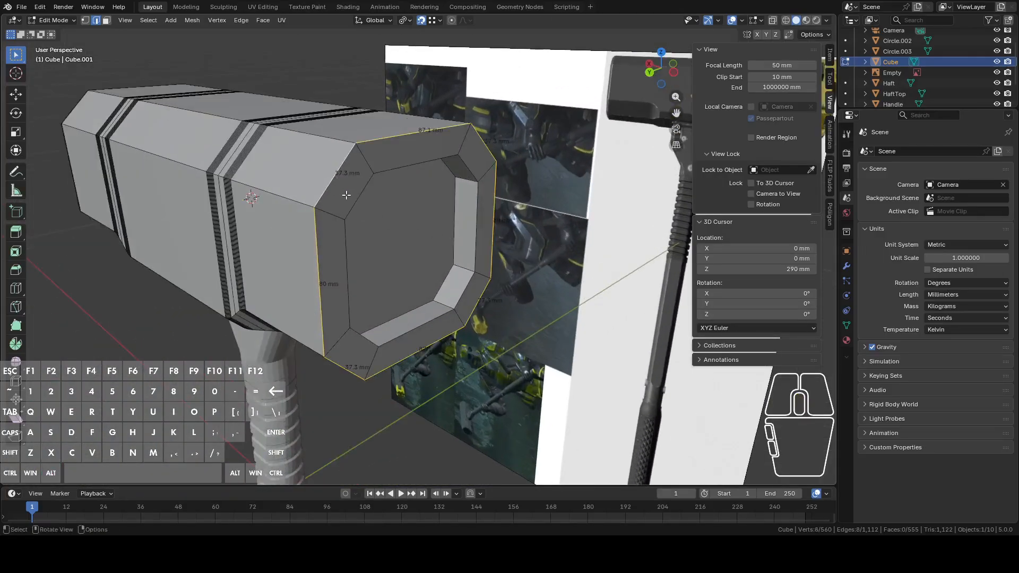
{"action": "middle_click_drag", "start_coordinate": [355, 199], "coordinate": [446, 207]}
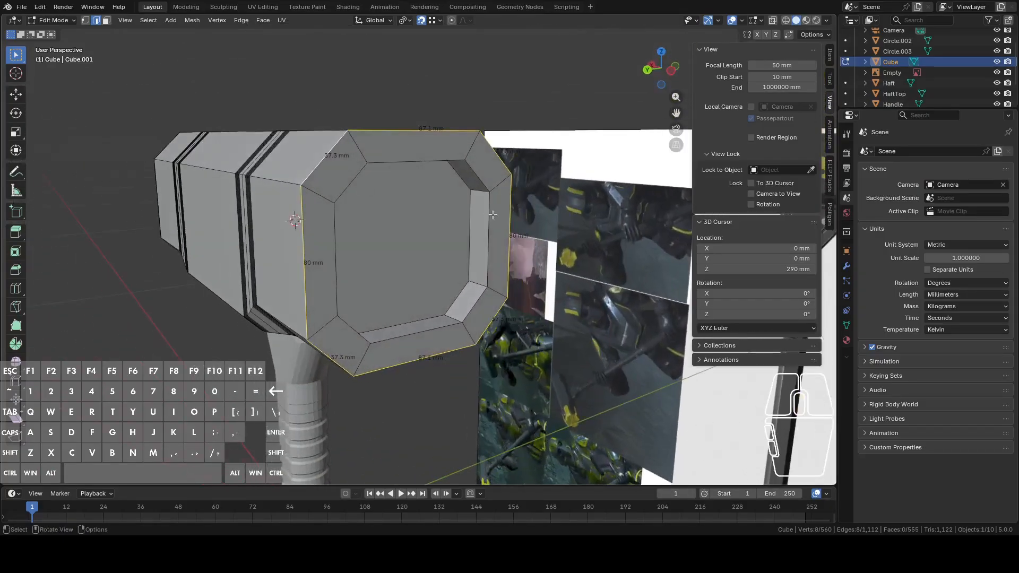
{"action": "left_click", "coordinate": [467, 218], "text": "alt+shift"}
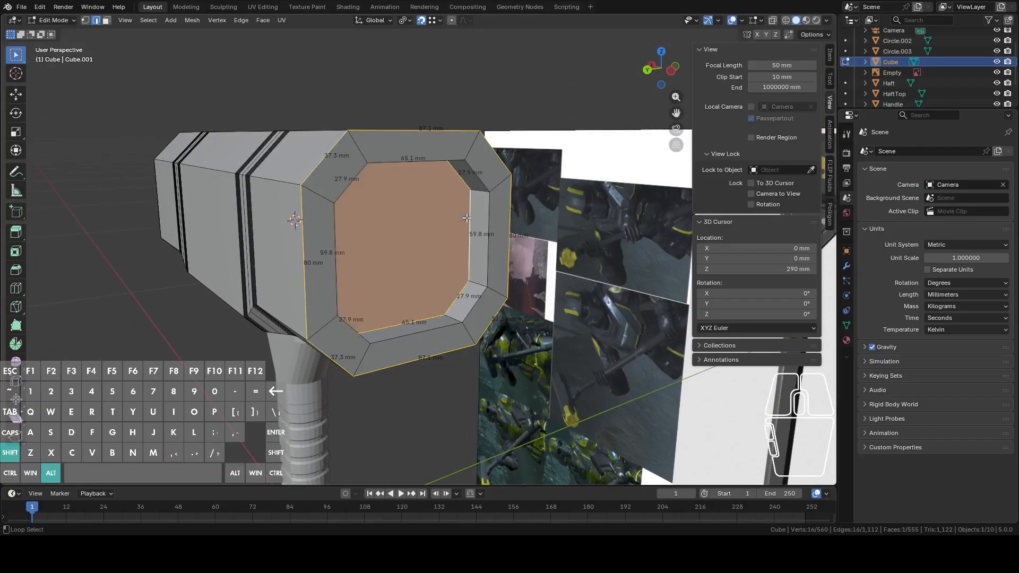
{"action": "left_click", "coordinate": [351, 190], "text": "alt+shift"}
{"action": "middle_click_drag", "start_coordinate": [400, 197], "coordinate": [541, 216]}
{"action": "key", "text": "ctrl+e"}
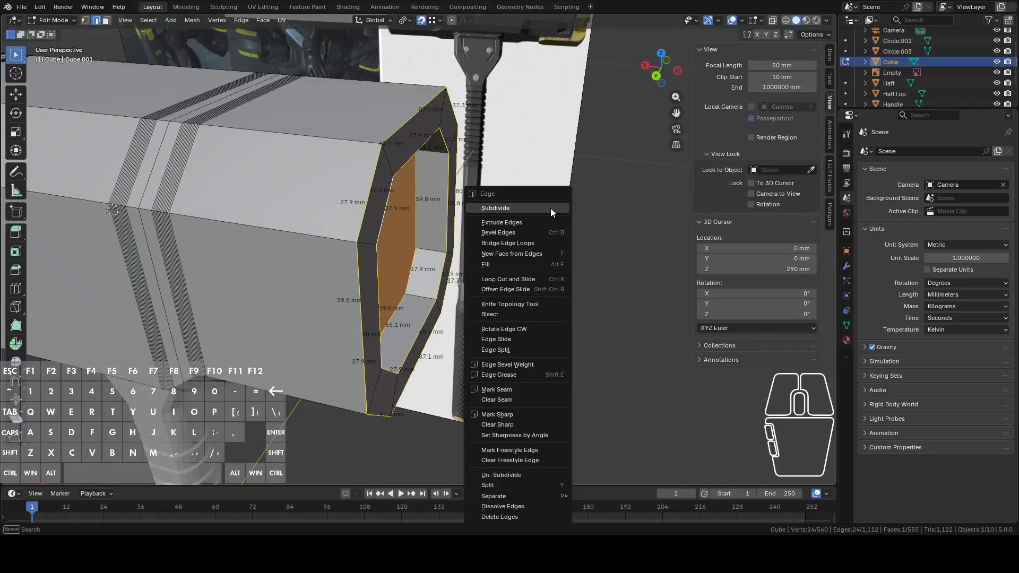
{"action": "left_click", "coordinate": [526, 232]}
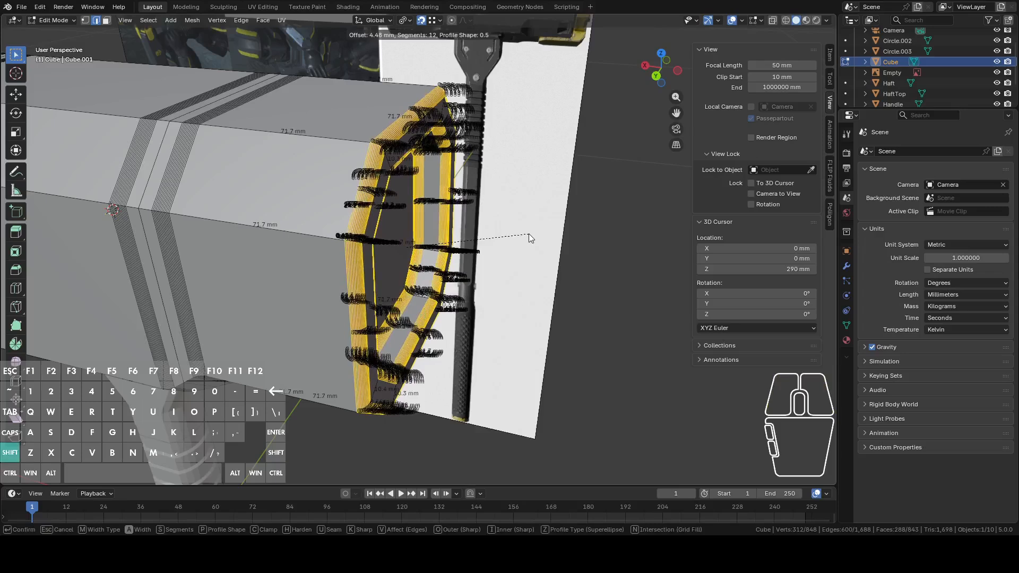
{"action": "scroll", "coordinate": [528, 233], "scroll_direction": "down", "scroll_amount": 4}
{"action": "scroll", "coordinate": [527, 231], "scroll_direction": "down", "scroll_amount": 4}
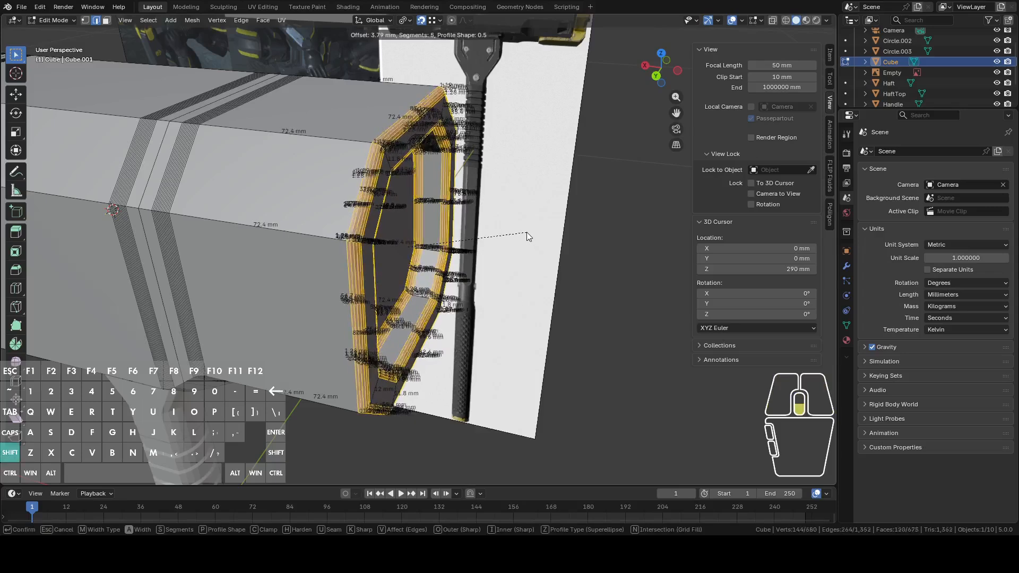
{"action": "scroll", "coordinate": [537, 231], "scroll_direction": "up", "scroll_amount": 2}
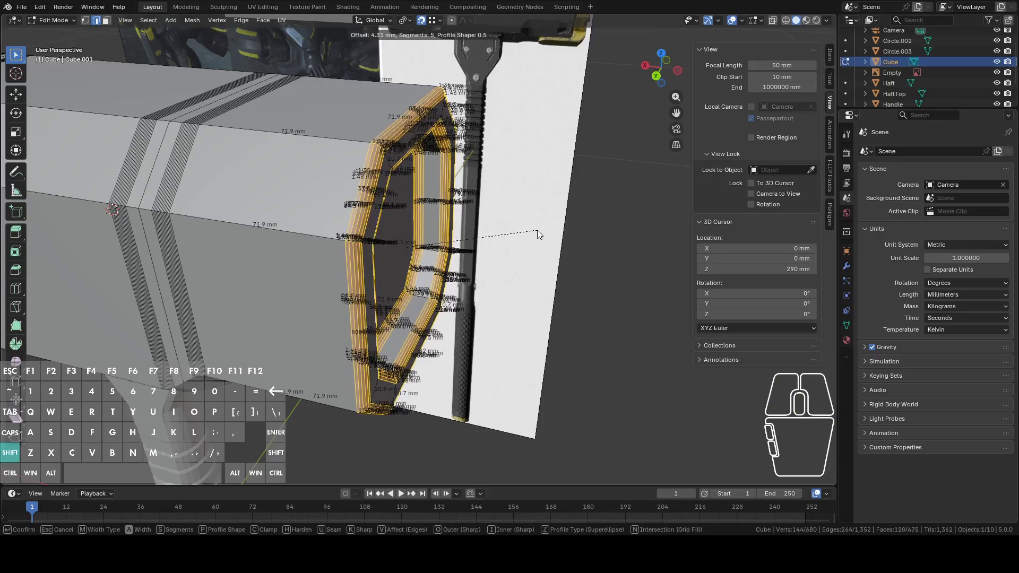
Try a 6-segment bevel about 4.41 mm wide on the rim edges of the hammer head's open end
{"action": "left_click", "coordinate": [540, 234]}
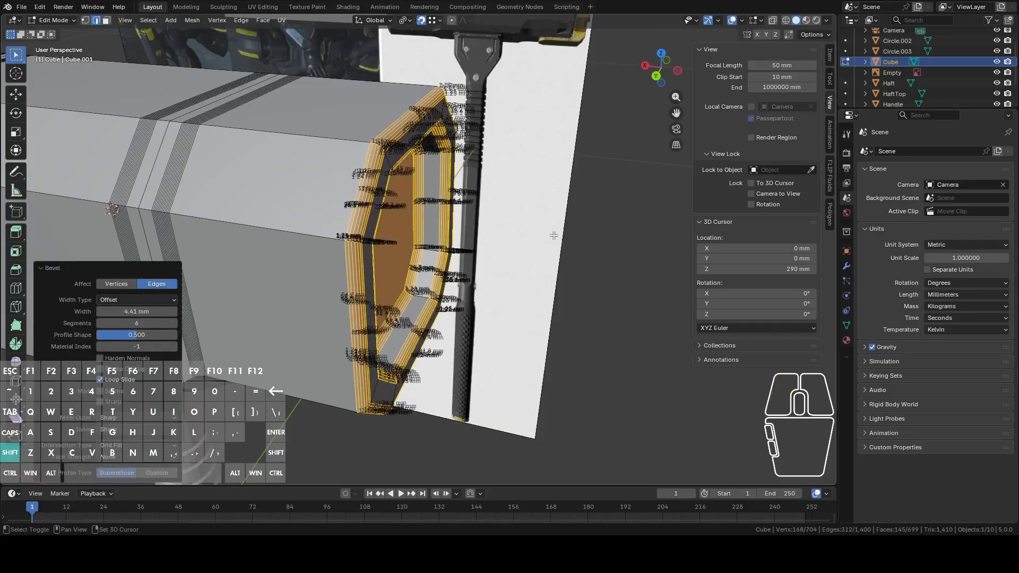
{"action": "mouse_move", "coordinate": [552, 234]}
{"action": "middle_mouse_down"}
{"action": "mouse_move", "coordinate": [393, 196]}
{"action": "mouse_move", "coordinate": [489, 189]}
{"action": "mouse_move", "coordinate": [530, 231]}
{"action": "mouse_move", "coordinate": [547, 228]}
{"action": "mouse_move", "coordinate": [536, 234]}
{"action": "middle_mouse_up"}
{"action": "left_click", "coordinate": [655, 71]}
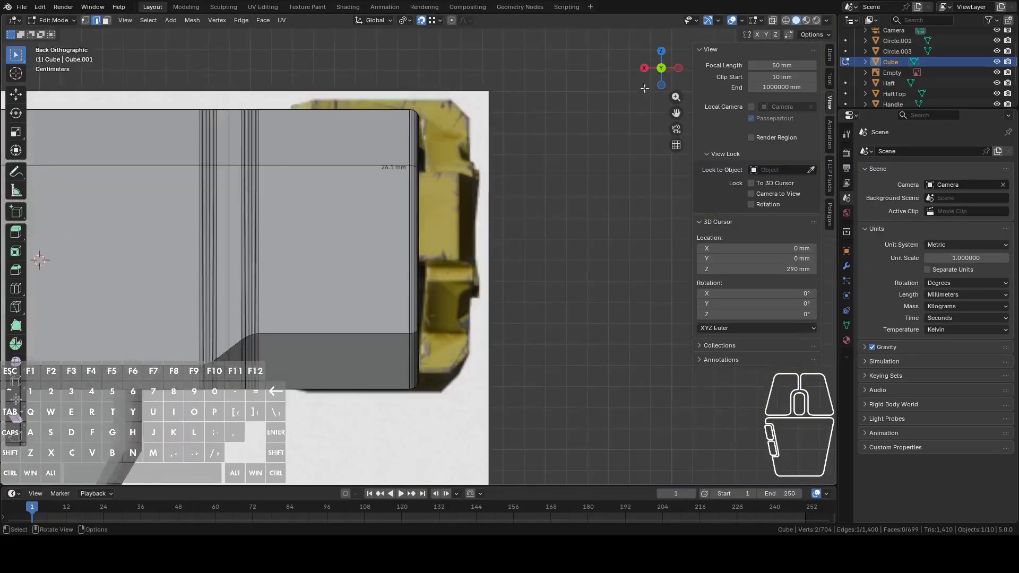
{"action": "scroll", "coordinate": [526, 223], "scroll_direction": "down", "scroll_amount": 1}
{"action": "scroll", "coordinate": [509, 220], "scroll_direction": "up", "scroll_amount": 3}
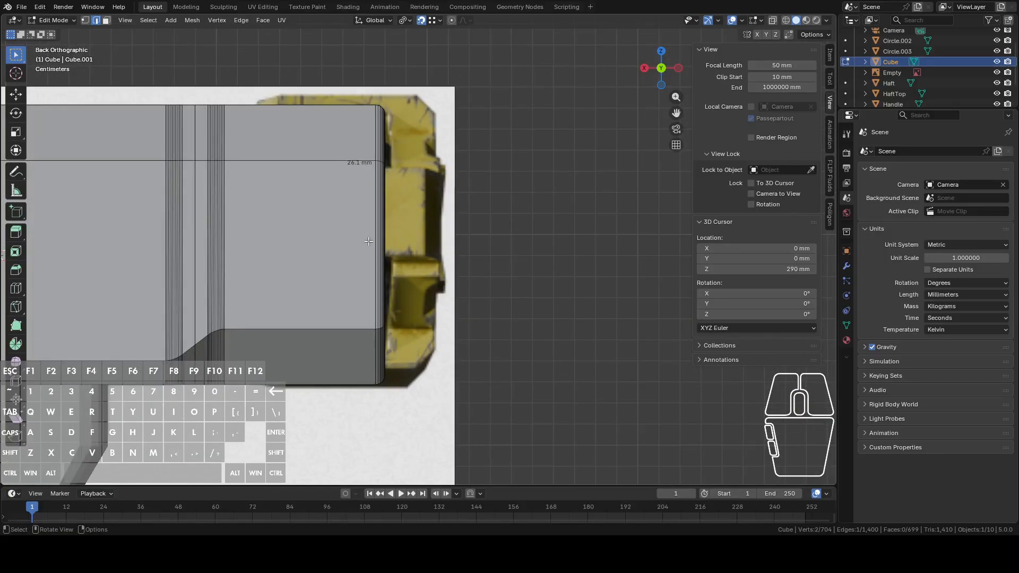
{"action": "scroll", "coordinate": [368, 241], "scroll_direction": "down", "scroll_amount": 3}
{"action": "middle_click_drag", "start_coordinate": [514, 229], "coordinate": [339, 270]}
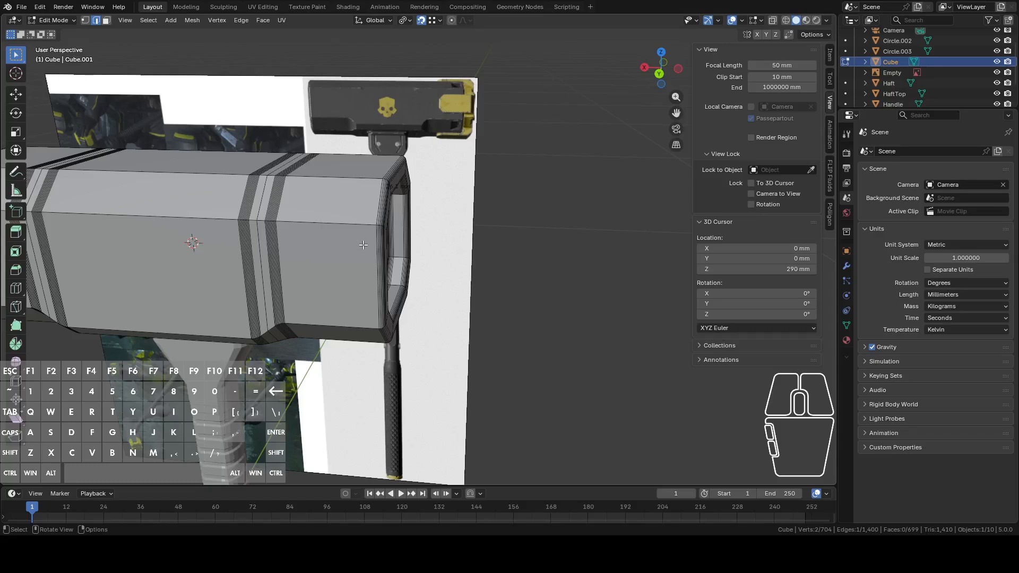
{"action": "key", "text": "ctrl+z"}
{"action": "key", "text": "ctrl+z"}
Subdivide the four straight outer rim edges at the hammer head's open end with 2 cuts each
{"action": "middle_click_drag", "start_coordinate": [417, 247], "coordinate": [445, 234]}
{"action": "left_click", "coordinate": [402, 238]}
{"action": "scroll", "coordinate": [381, 255], "scroll_direction": "down", "scroll_amount": 1}
{"action": "middle_click_drag", "start_coordinate": [381, 256], "coordinate": [351, 242]}
{"action": "scroll", "coordinate": [363, 246], "scroll_direction": "up", "scroll_amount": 2}
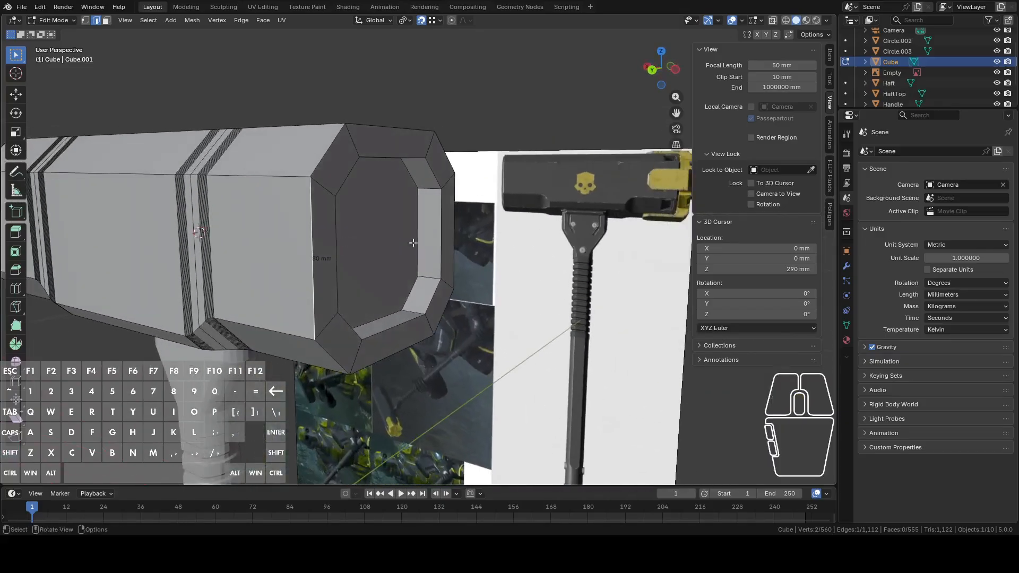
{"action": "left_click", "coordinate": [454, 230], "text": "shift"}
{"action": "left_click", "coordinate": [389, 135], "text": "shift"}
{"action": "left_click", "coordinate": [393, 351], "text": "shift"}
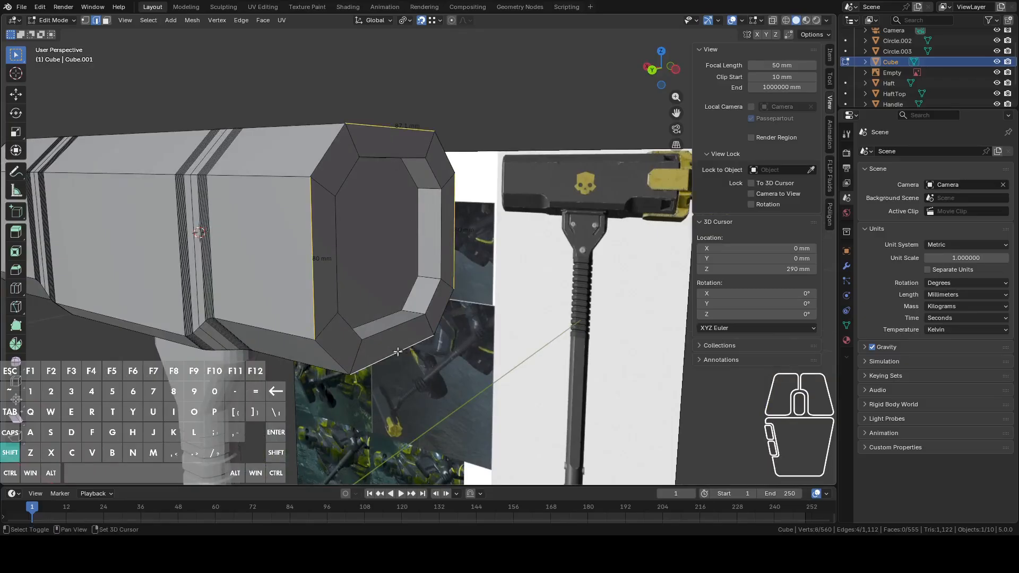
{"action": "middle_click_drag", "start_coordinate": [548, 305], "coordinate": [530, 310]}
{"action": "right_click", "coordinate": [525, 242]}
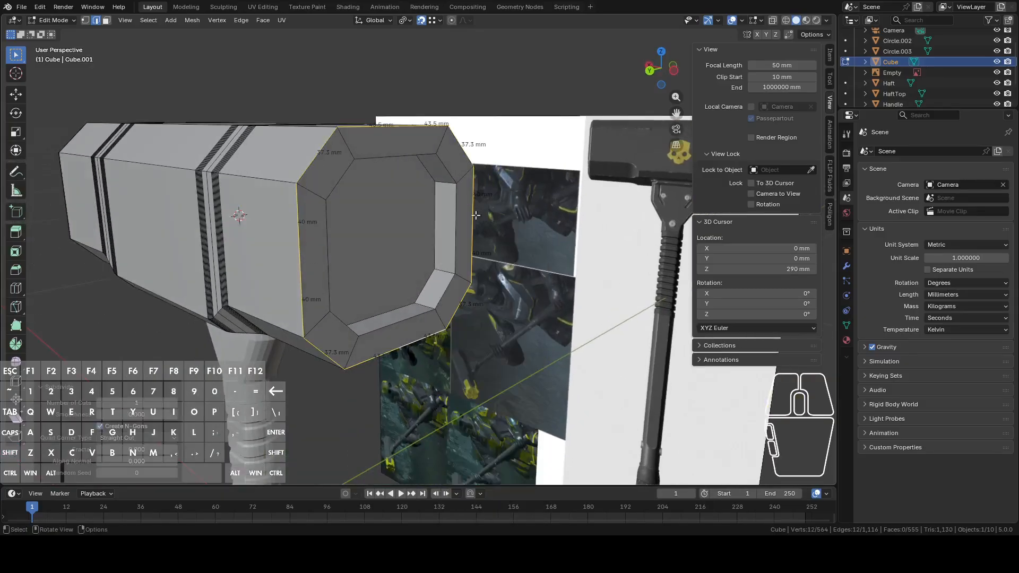
{"action": "left_click", "coordinate": [488, 212]}
{"action": "left_click", "coordinate": [174, 403]}
{"action": "middle_click_drag", "start_coordinate": [366, 276], "coordinate": [396, 293]}
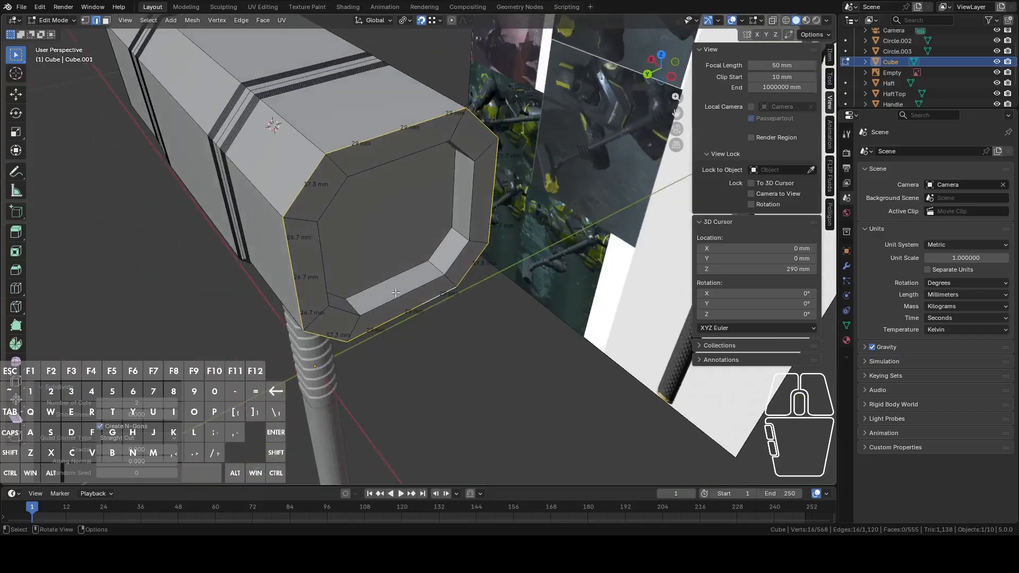
Scale the eight new rim vertices outward by about 1.55, making the top and bottom middle segments 45 mm long
{"action": "key", "text": "1"}
{"action": "left_click", "coordinate": [382, 145]}
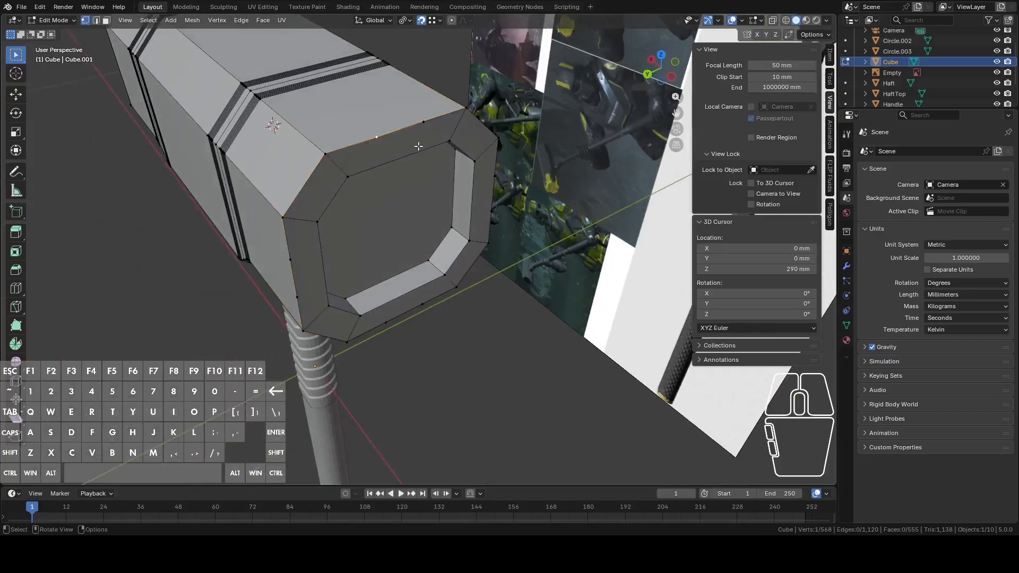
{"action": "middle_click_drag", "start_coordinate": [419, 147], "coordinate": [382, 142]}
{"action": "left_click", "coordinate": [441, 126], "text": "shift"}
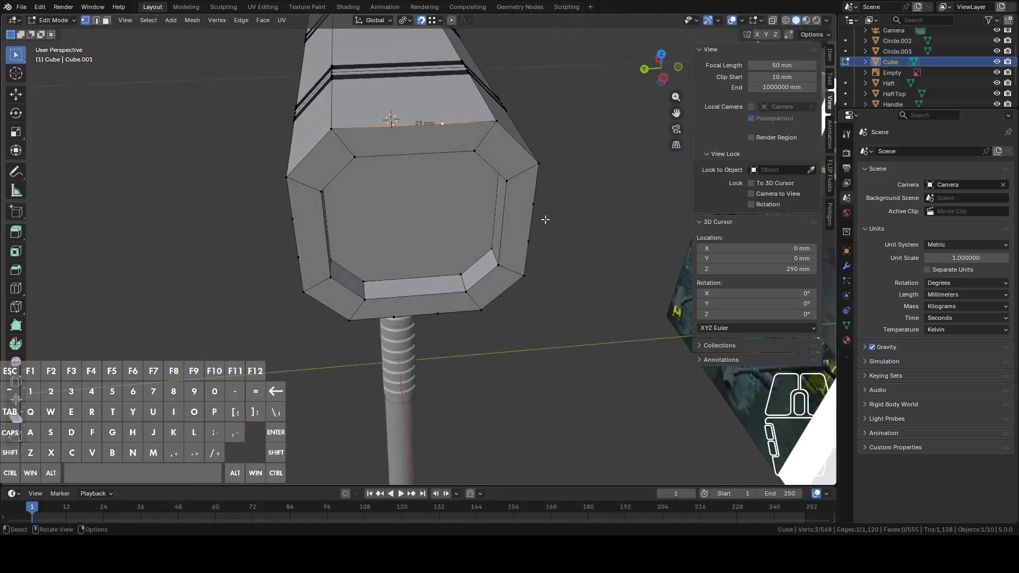
{"action": "left_click", "coordinate": [437, 310], "text": "shift"}
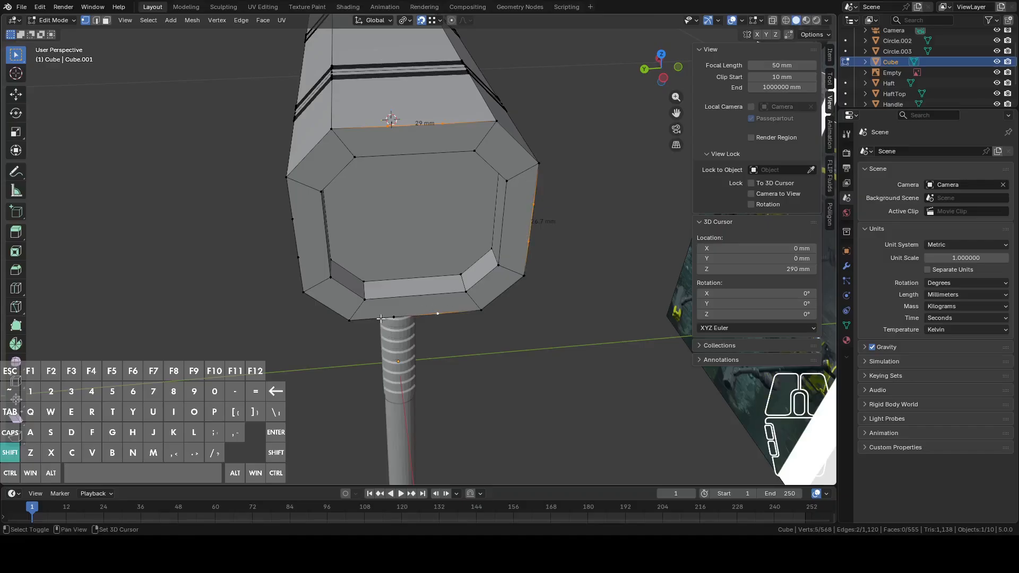
{"action": "left_click", "coordinate": [299, 258], "text": "shift"}
{"action": "left_click", "coordinate": [292, 215], "text": "shift"}
{"action": "key", "text": "s"}
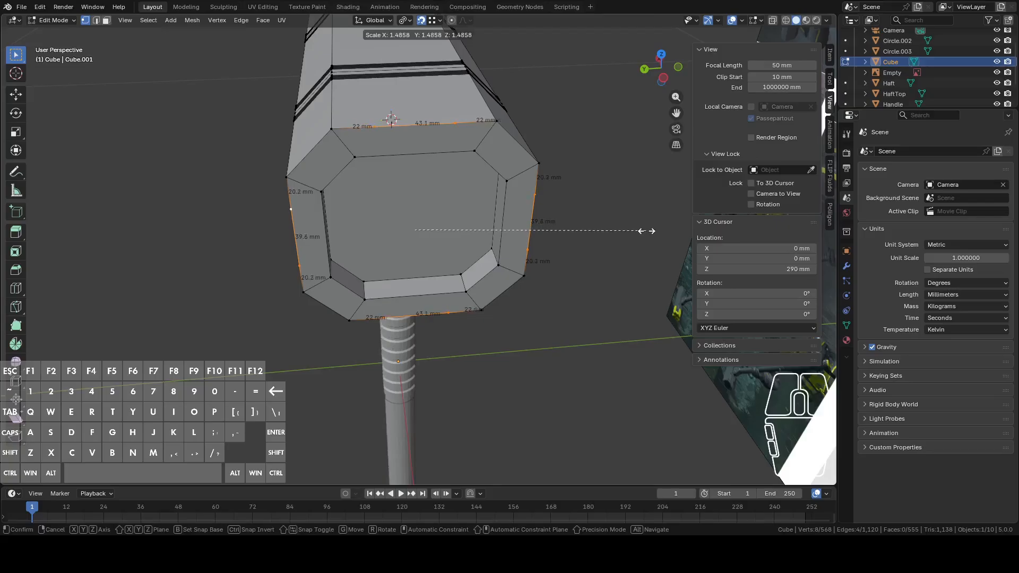
{"action": "key", "text": "shift"}
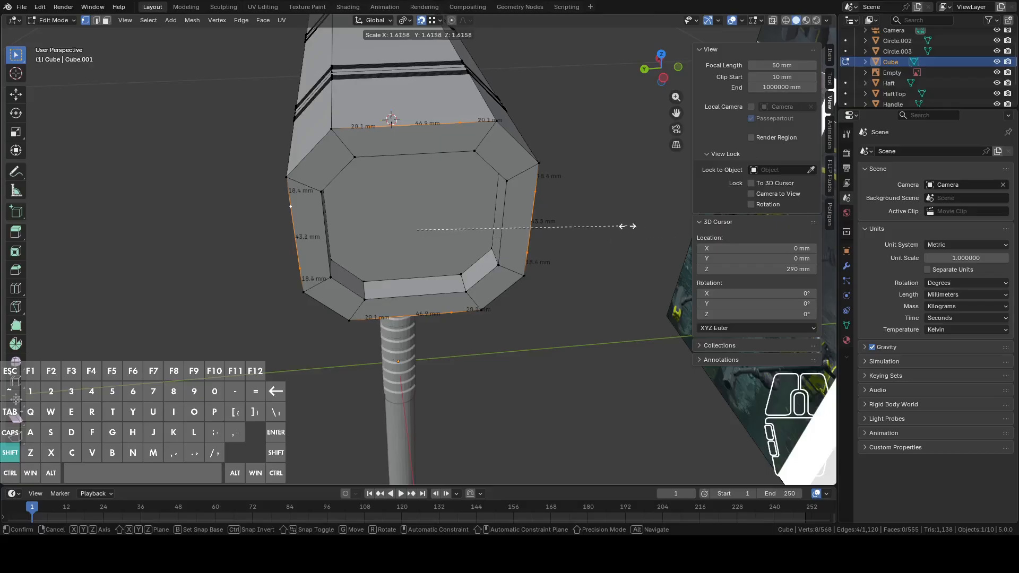
{"action": "key", "text": "shift"}
{"action": "left_click", "coordinate": [624, 234], "text": "shift"}
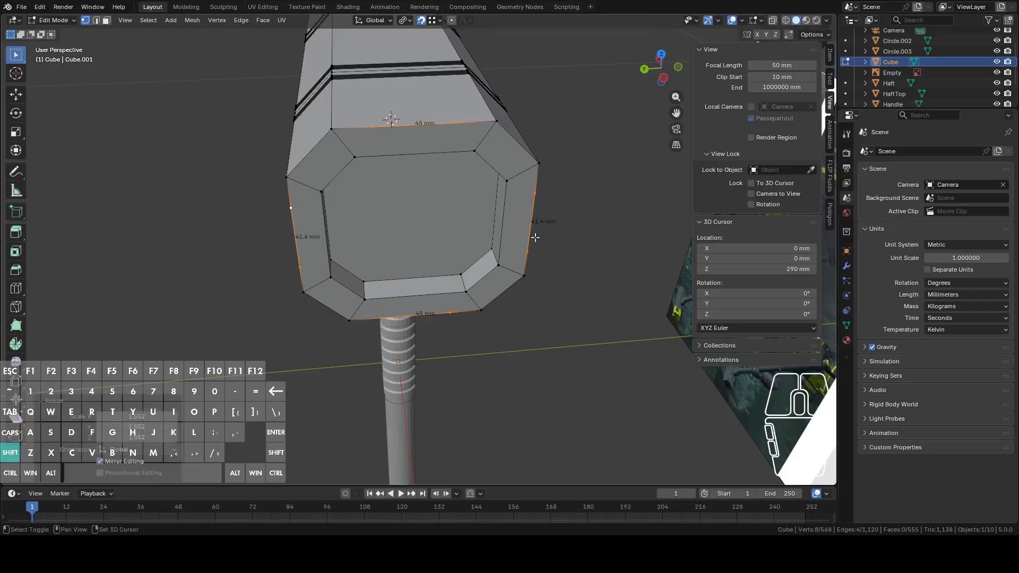
Scale the four vertices on the rim's side edges along Z until their middle segments are 45 mm, and check the bottom segment
{"action": "left_click", "coordinate": [298, 215]}
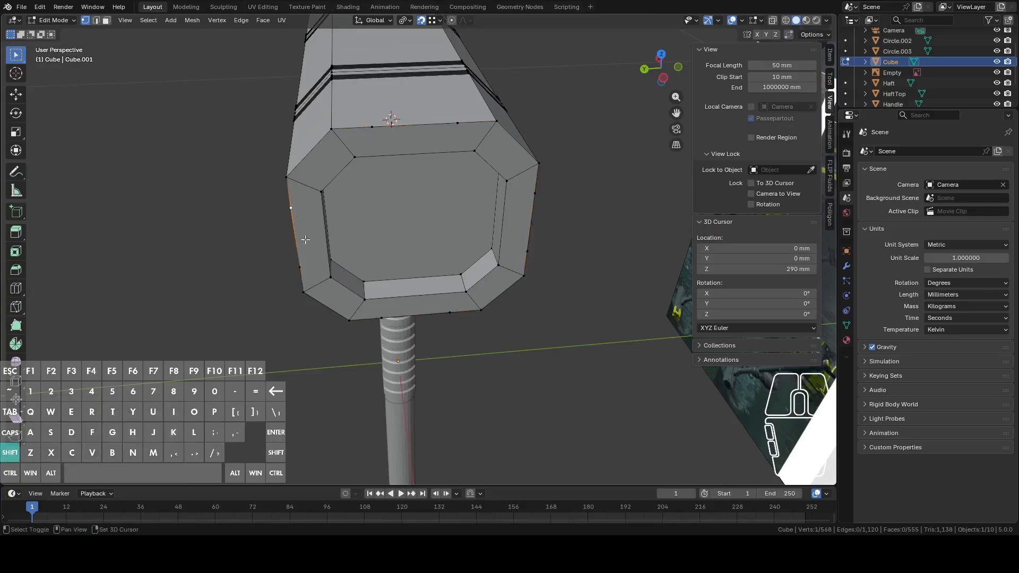
{"action": "left_click", "coordinate": [533, 195], "text": "shift"}
{"action": "key", "text": "s"}
{"action": "key", "text": "z"}
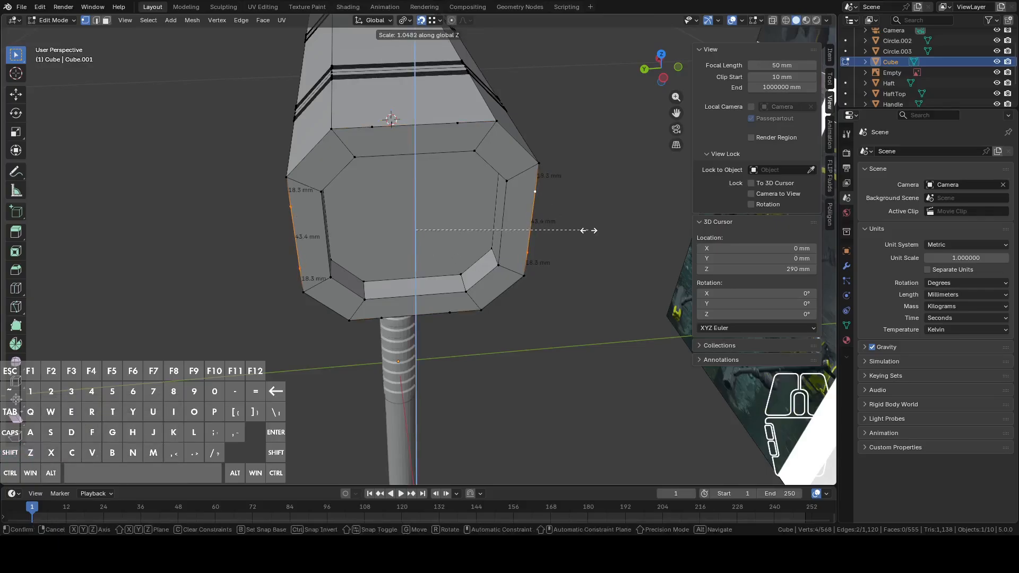
{"action": "key", "text": "shift"}
{"action": "left_click", "coordinate": [591, 234], "text": "shift"}
{"action": "middle_click_drag", "start_coordinate": [445, 255], "coordinate": [441, 224]}
{"action": "left_click", "coordinate": [442, 327]}
{"action": "left_click", "coordinate": [380, 334], "text": "shift"}
Extrude the four middle rim segments about 30.5 mm along X, back over the hammer head's faces
{"action": "middle_click_drag", "start_coordinate": [388, 335], "coordinate": [503, 255]}
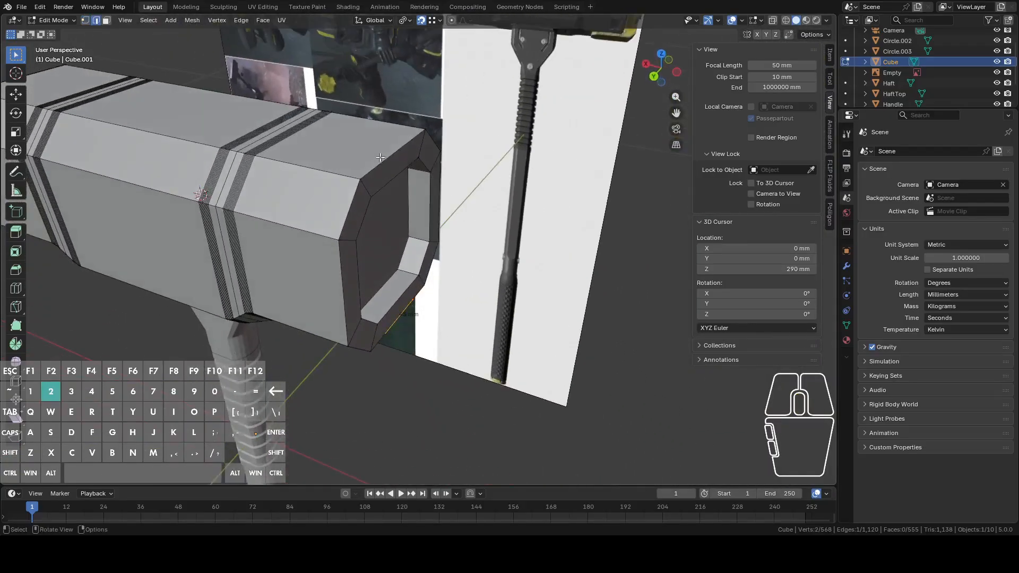
{"action": "mouse_move", "coordinate": [412, 161]}
{"action": "middle_mouse_down"}
{"action": "mouse_move", "coordinate": [437, 163]}
{"action": "mouse_move", "coordinate": [412, 148]}
{"action": "mouse_move", "coordinate": [417, 167]}
{"action": "middle_mouse_up"}
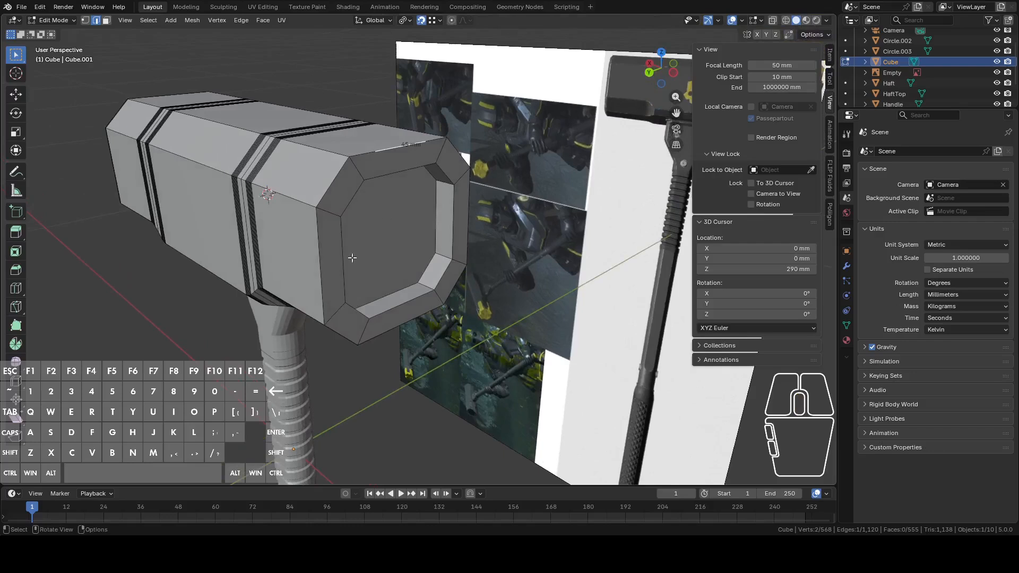
{"action": "left_click", "coordinate": [320, 267], "text": "shift"}
{"action": "left_click", "coordinate": [399, 320], "text": "shift"}
{"action": "left_click", "coordinate": [470, 229], "text": "shift"}
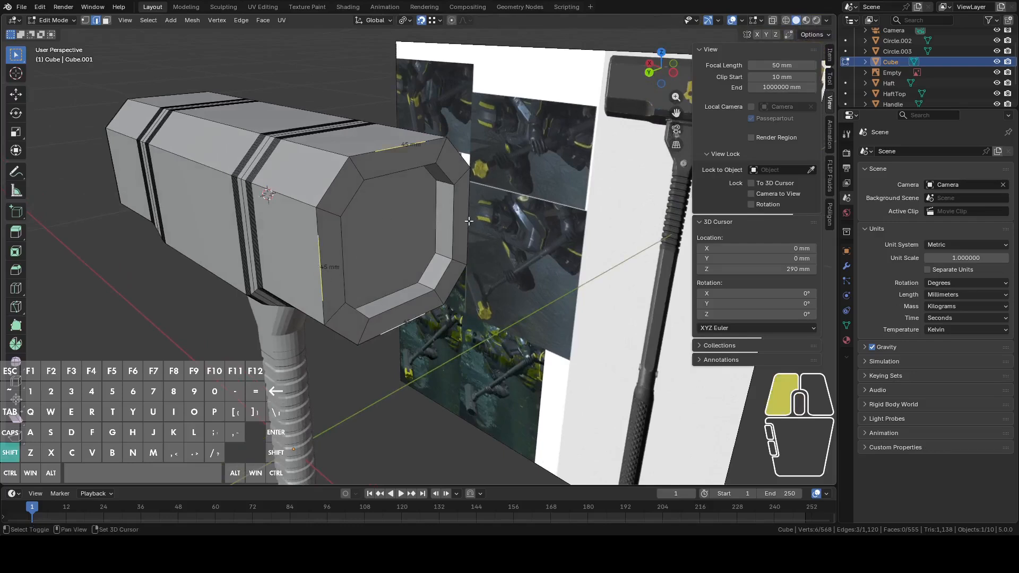
{"action": "middle_click_drag", "start_coordinate": [470, 229], "coordinate": [296, 239]}
{"action": "key", "text": "e"}
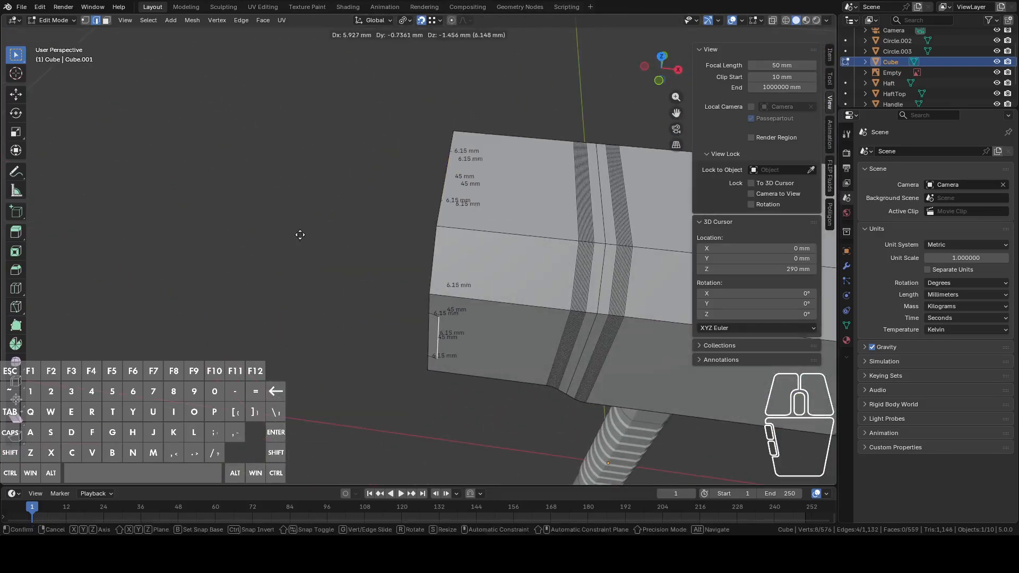
{"action": "key", "text": "y"}
{"action": "key", "text": "x"}
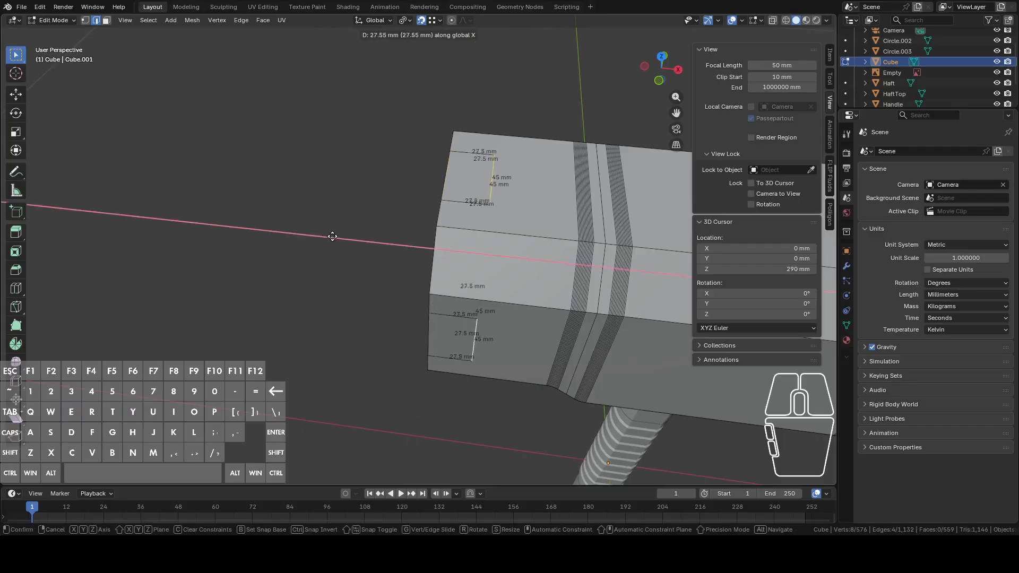
{"action": "left_click", "coordinate": [336, 237]}
Move the extruded edges about 25.75 mm further along X in see-through back view to match the reference's yellow tab
{"action": "middle_click_drag", "start_coordinate": [337, 236], "coordinate": [670, 86]}
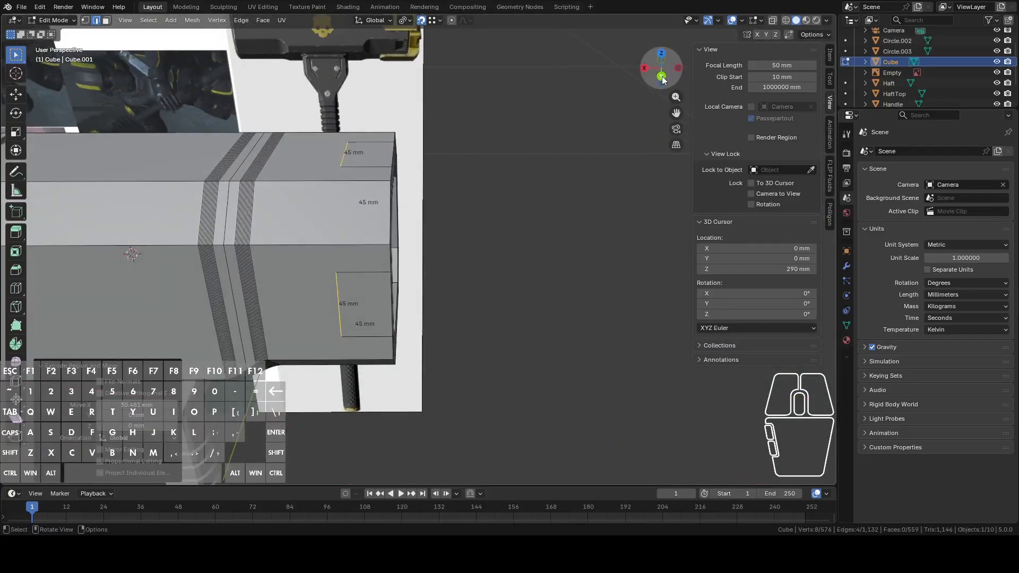
{"action": "left_click", "coordinate": [661, 77]}
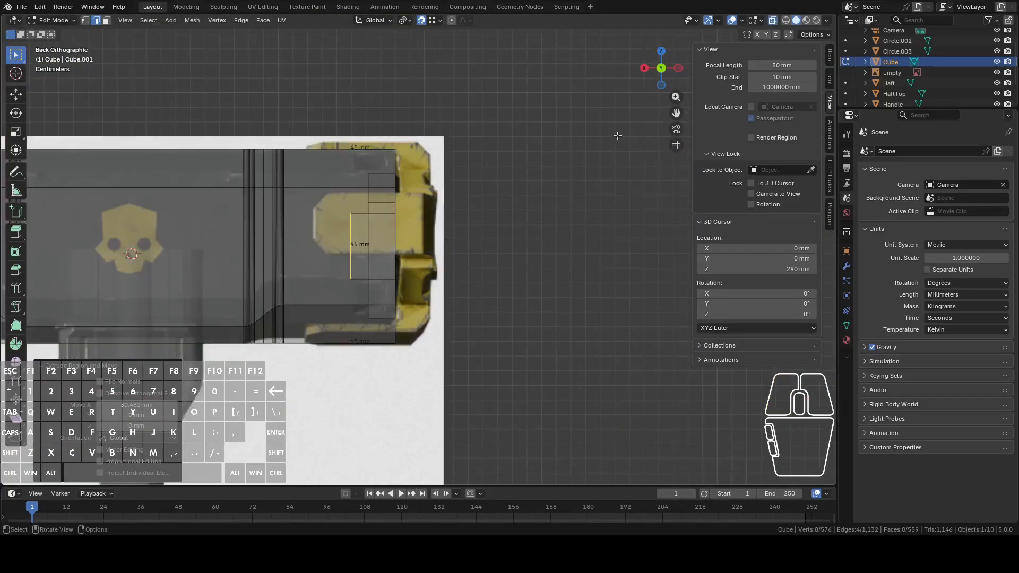
{"action": "middle_click_drag", "start_coordinate": [521, 213], "coordinate": [553, 212], "text": "shift"}
{"action": "key", "text": "g"}
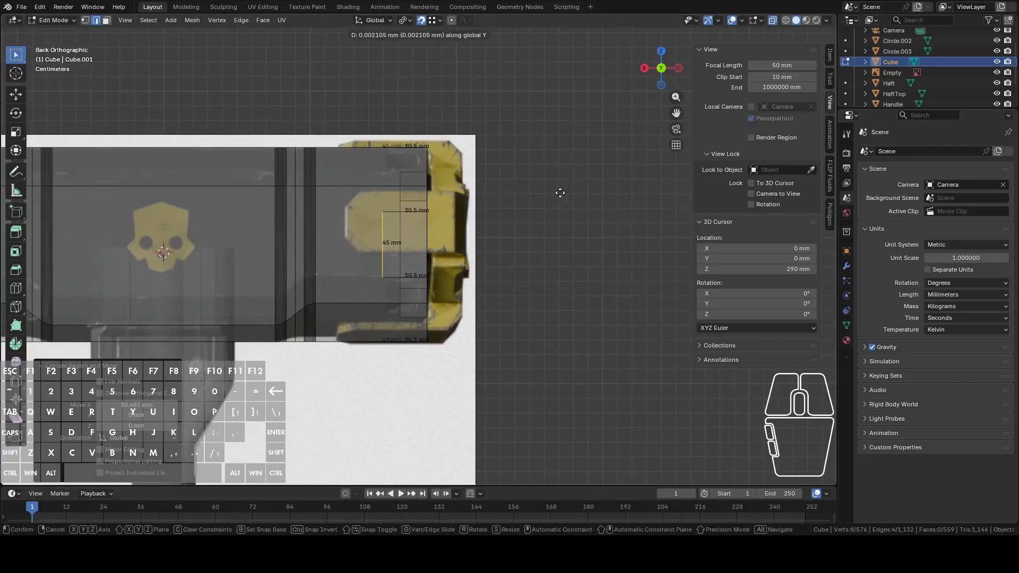
{"action": "key", "text": "x"}
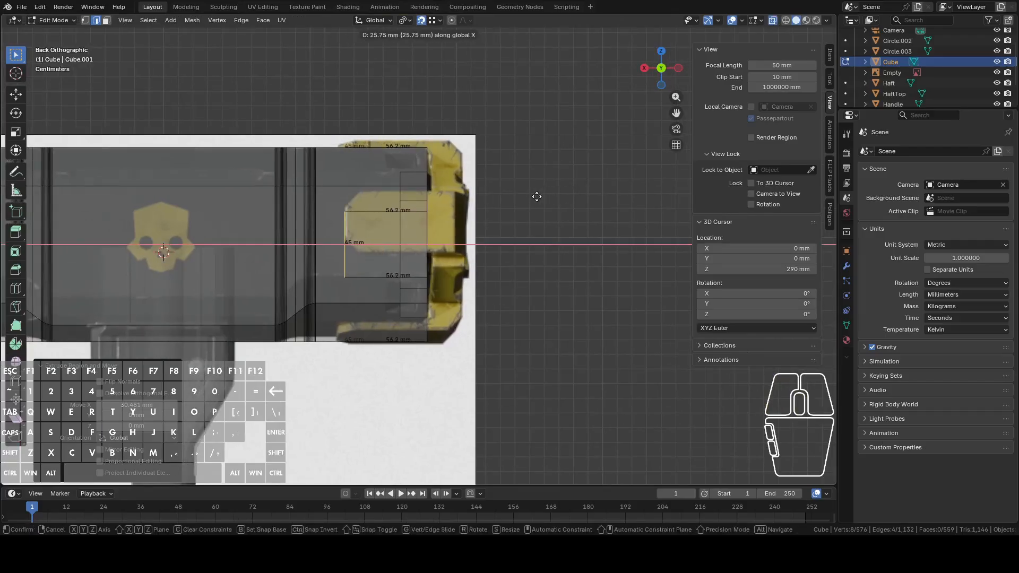
{"action": "left_click", "coordinate": [536, 197]}
Turn off X-ray and delete the four original head faces surrounding the extruded tabs
{"action": "middle_click_drag", "start_coordinate": [539, 201], "coordinate": [591, 159]}
{"action": "key", "text": "alt+z"}
{"action": "key", "text": "3"}
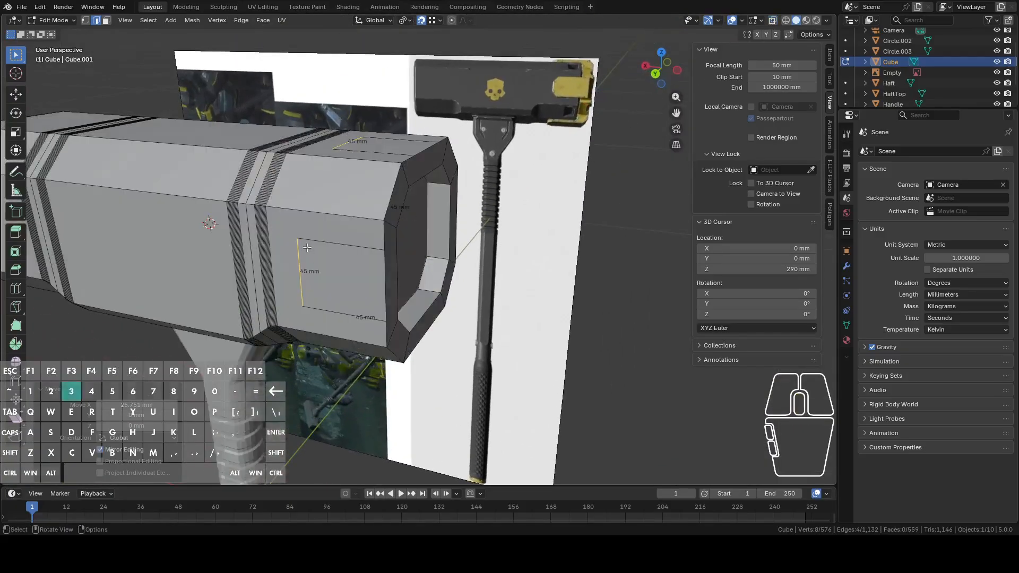
{"action": "left_click", "coordinate": [361, 202]}
{"action": "left_click", "coordinate": [336, 153], "text": "shift"}
{"action": "middle_click_drag", "start_coordinate": [336, 153], "coordinate": [363, 335]}
{"action": "left_click", "coordinate": [374, 280], "text": "shift"}
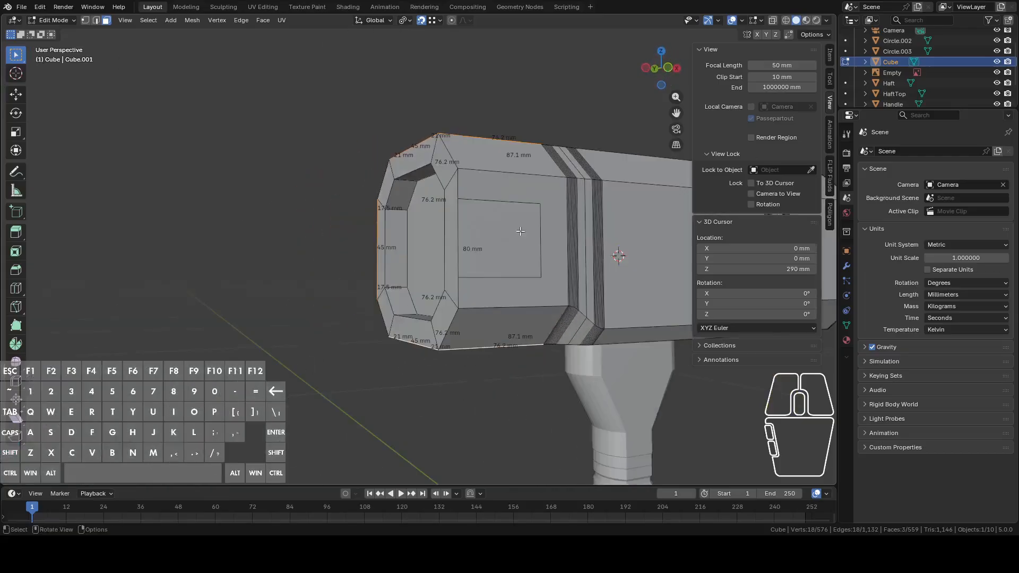
{"action": "left_click", "coordinate": [526, 195], "text": "shift"}
{"action": "key", "text": "x"}
{"action": "left_click", "coordinate": [518, 197]}
{"action": "middle_click_drag", "start_coordinate": [518, 196], "coordinate": [422, 224]}
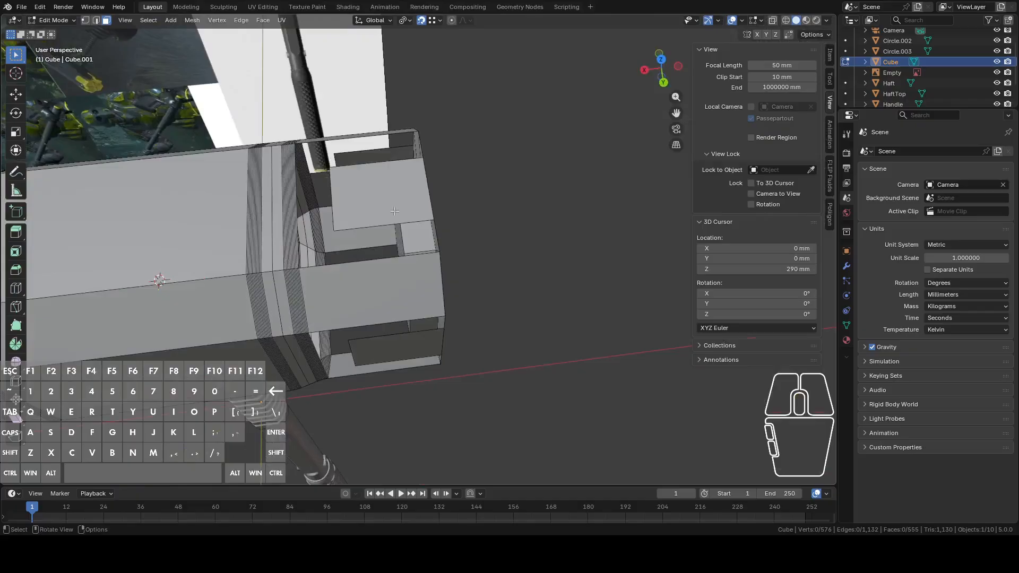
Select the eight free corner vertices at the inner ends of the four tabs
{"action": "key", "text": "1"}
{"action": "left_click", "coordinate": [341, 229]}
{"action": "left_click", "coordinate": [334, 169], "text": "shift"}
{"action": "middle_click_drag", "start_coordinate": [366, 289], "coordinate": [370, 242]}
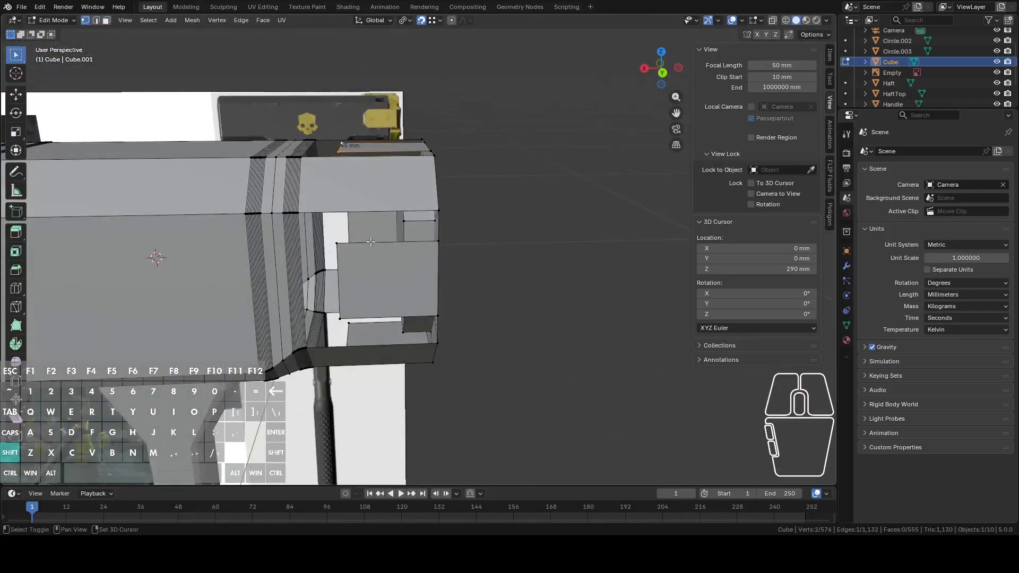
{"action": "key", "text": "ctrl+z"}
{"action": "left_click", "coordinate": [342, 319], "text": "shift"}
{"action": "middle_click_drag", "start_coordinate": [347, 325], "coordinate": [329, 263]}
{"action": "left_click", "coordinate": [331, 264], "text": "shift"}
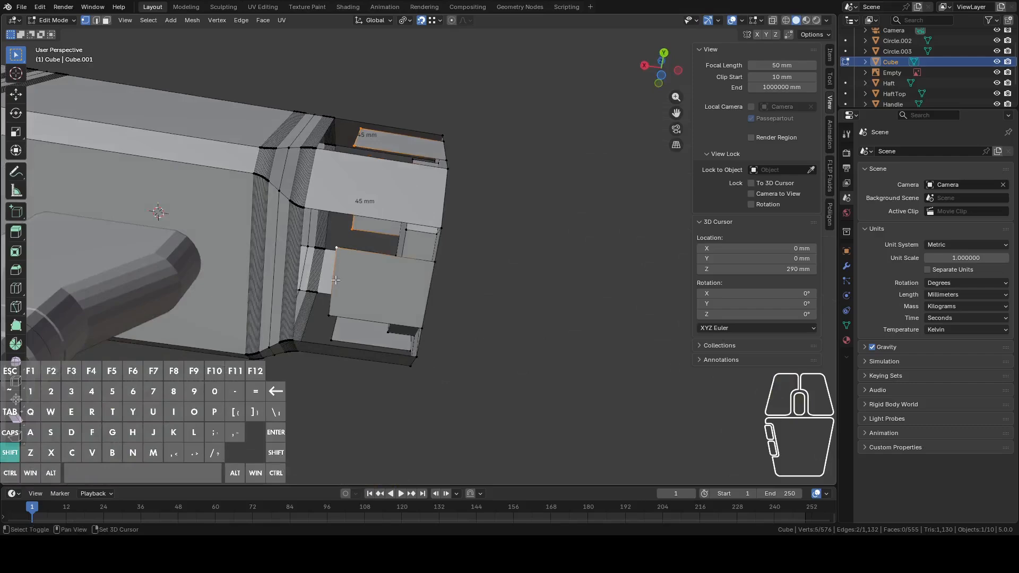
{"action": "middle_click_drag", "start_coordinate": [336, 317], "coordinate": [523, 263]}
{"action": "left_click", "coordinate": [322, 287], "text": "shift"}
Try a single-segment vertex bevel about 8.35 mm wide on the tab corners and compare it with the reference in X-ray back view
{"action": "right_click", "coordinate": [539, 262]}
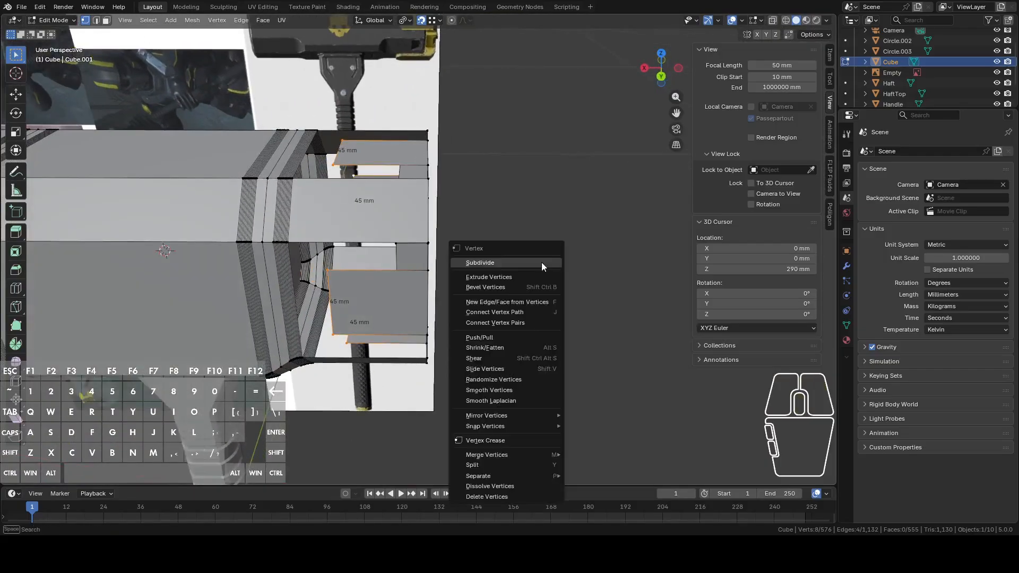
{"action": "left_click", "coordinate": [504, 287]}
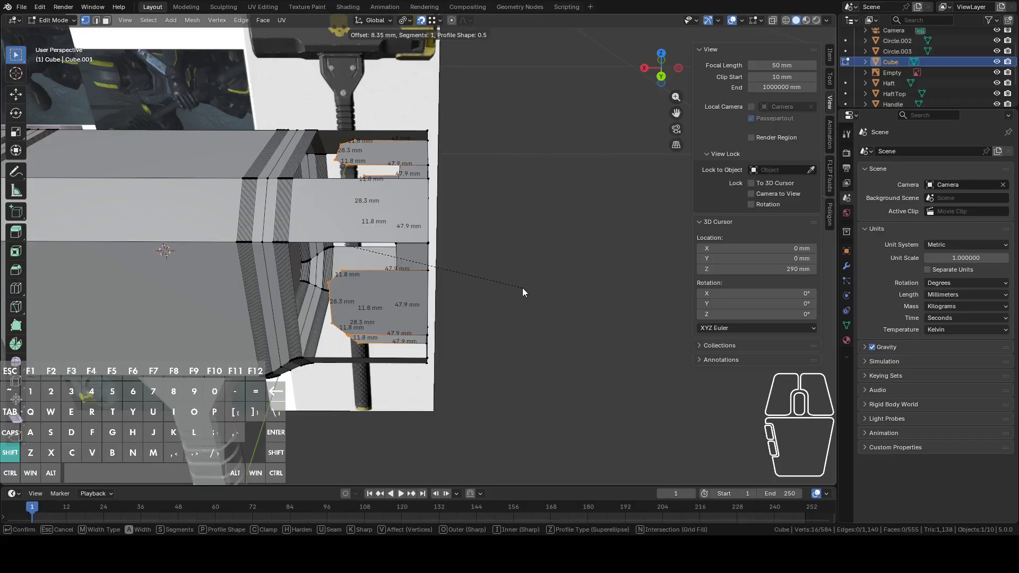
{"action": "left_click", "coordinate": [522, 292]}
{"action": "left_click", "coordinate": [660, 77]}
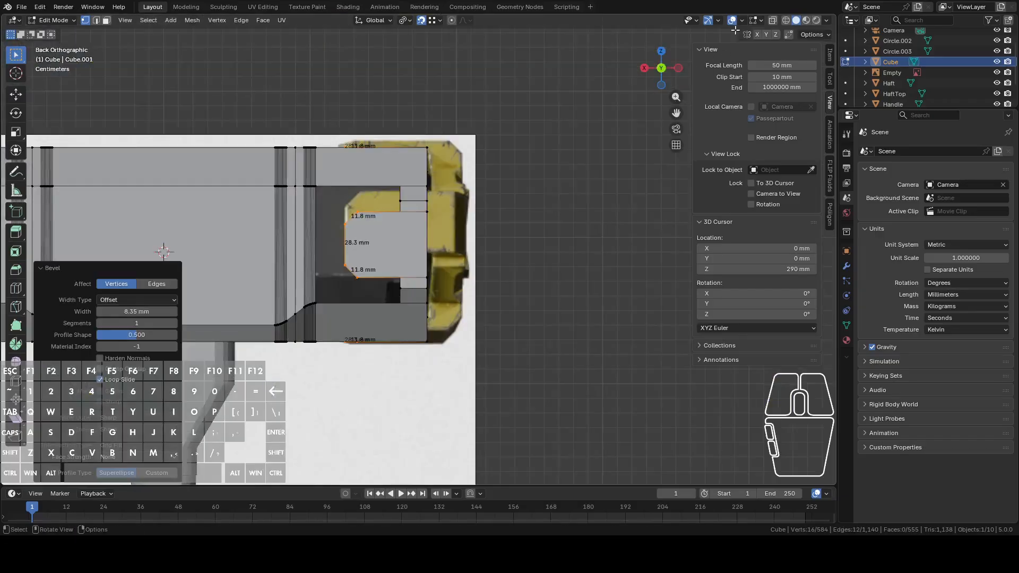
{"action": "left_click", "coordinate": [773, 20]}
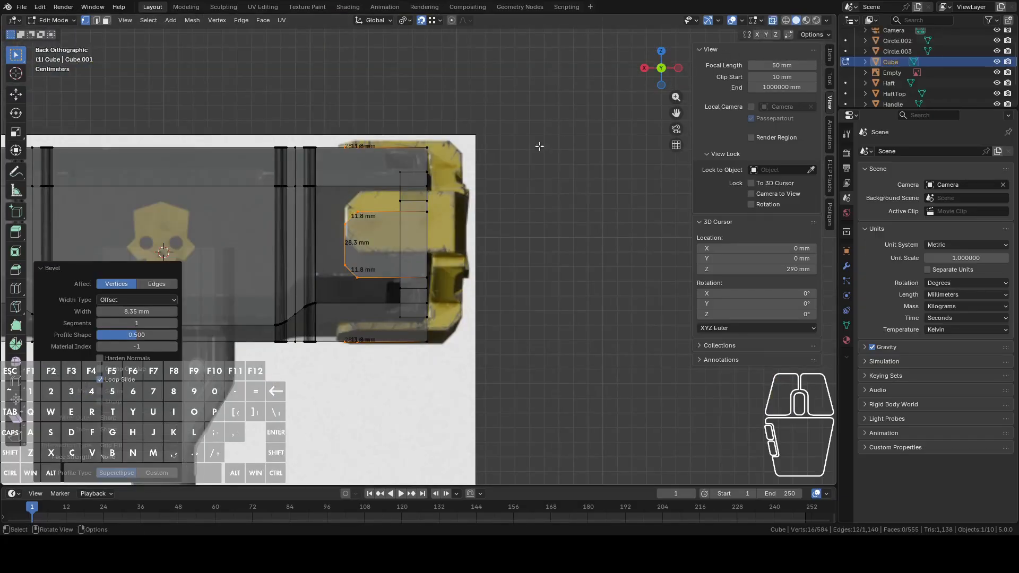
{"action": "scroll", "coordinate": [547, 159], "scroll_direction": "up", "scroll_amount": 2}
{"action": "key", "text": "ctrl+z"}
Redo the single-segment vertex bevel on the eight tab corners with a 10 mm offset and turn off X-ray
{"action": "right_click", "coordinate": [557, 183]}
{"action": "left_click", "coordinate": [558, 183]}
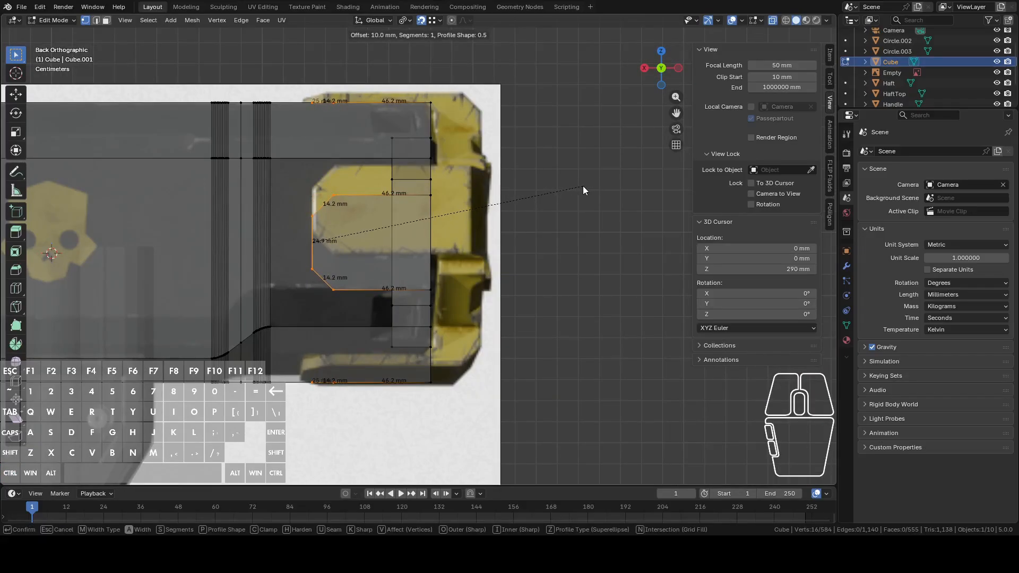
{"action": "left_click", "coordinate": [583, 186]}
{"action": "middle_click_drag", "start_coordinate": [583, 186], "coordinate": [485, 240]}
{"action": "left_click", "coordinate": [775, 22]}
Delete the four end rim faces in front of the upper, lower and two side tabs, leaving the corner rim faces
{"action": "middle_click_drag", "start_coordinate": [408, 250], "coordinate": [471, 255], "text": "shift"}
{"action": "scroll", "coordinate": [478, 234], "scroll_direction": "up", "scroll_amount": 2}
{"action": "key", "text": "2"}
{"action": "left_click", "coordinate": [463, 247]}
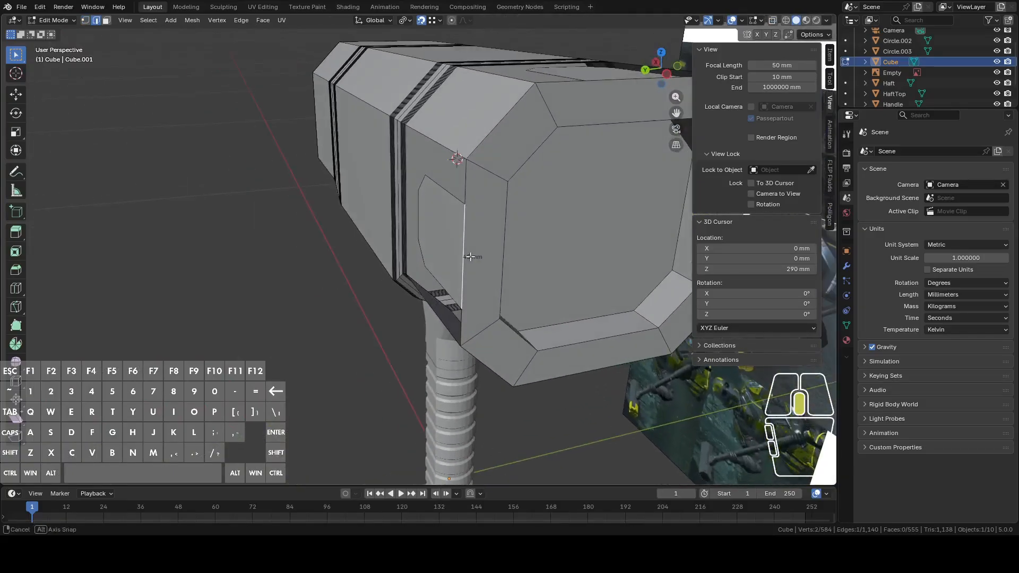
{"action": "left_click", "coordinate": [485, 248]}
{"action": "left_click", "coordinate": [485, 248]}
{"action": "left_click", "coordinate": [579, 365], "text": "shift"}
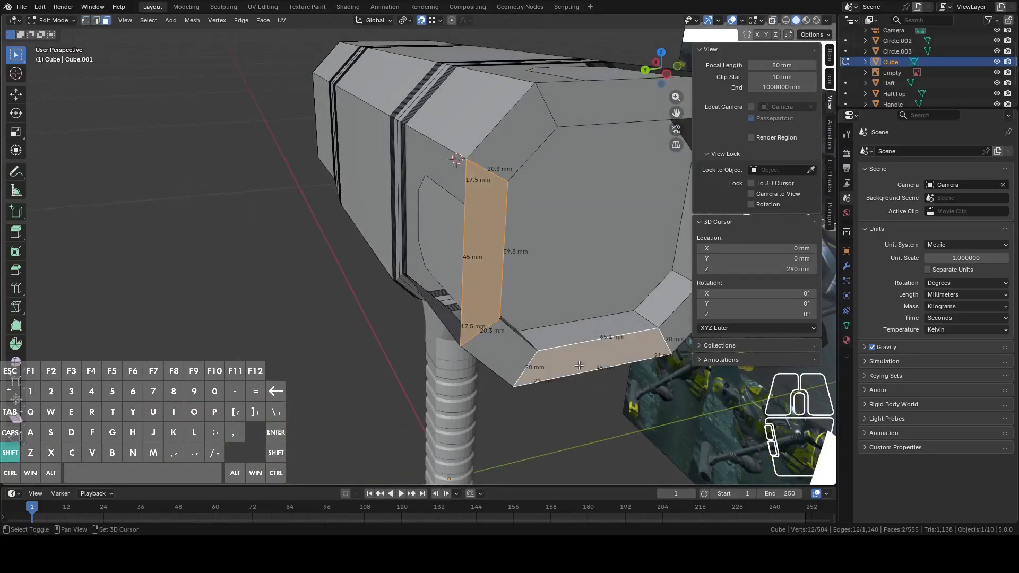
{"action": "left_click", "coordinate": [611, 113], "text": "shift"}
{"action": "middle_click_drag", "start_coordinate": [613, 113], "coordinate": [504, 257]}
{"action": "left_click", "coordinate": [568, 247], "text": "shift"}
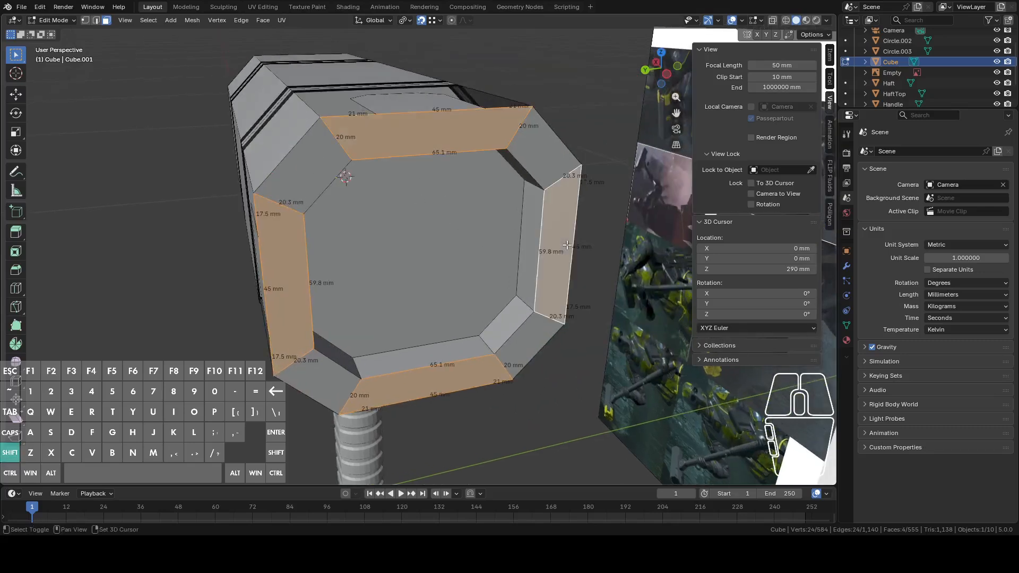
{"action": "key", "text": "x"}
{"action": "left_click", "coordinate": [562, 244]}
{"action": "middle_click_drag", "start_coordinate": [390, 223], "coordinate": [392, 215]}
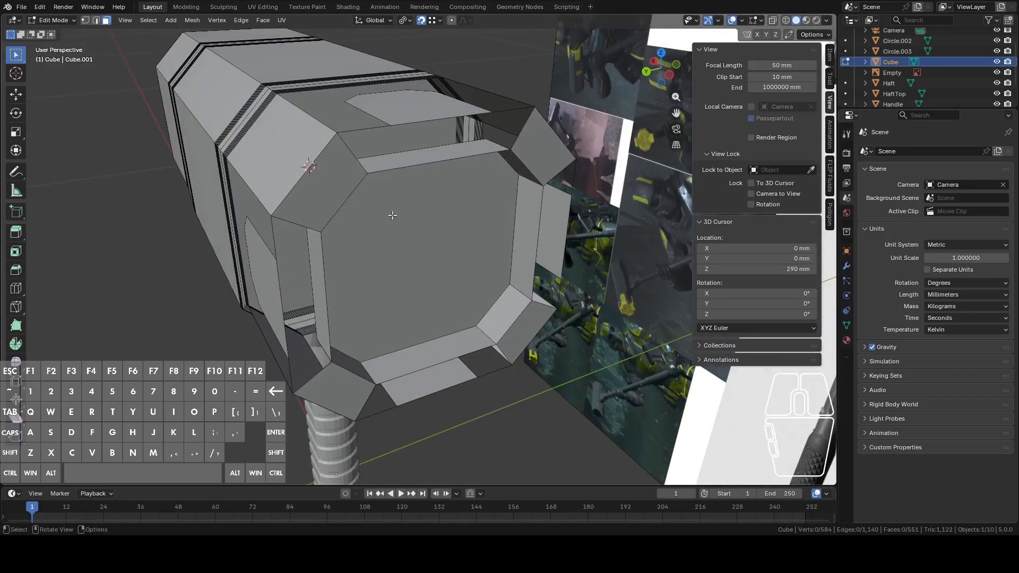
Extrude the upper and lower tab faces in place and change the pivot point so both scale about their shared centre
{"action": "left_click", "coordinate": [413, 123]}
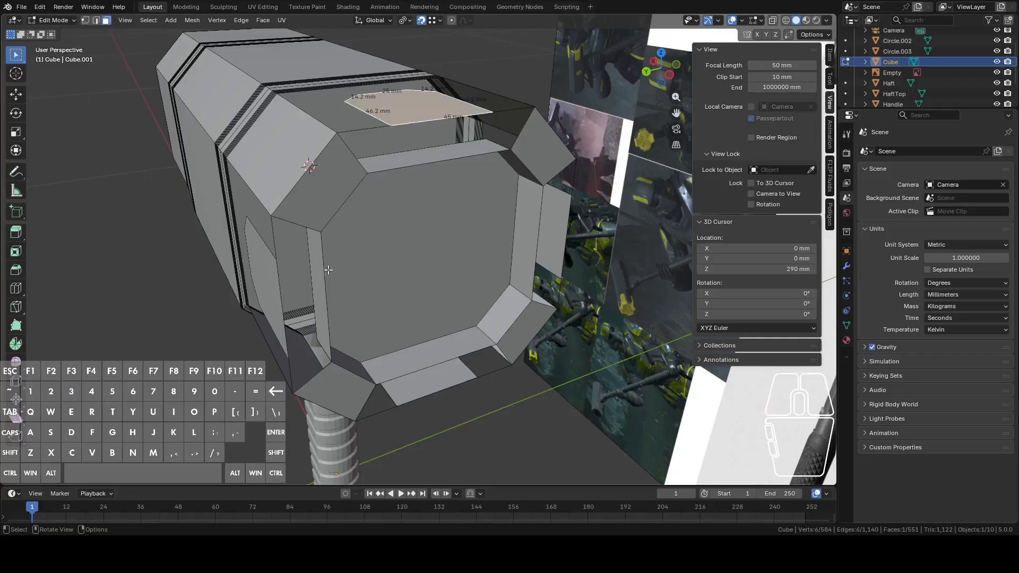
{"action": "left_click", "coordinate": [420, 375], "text": "shift"}
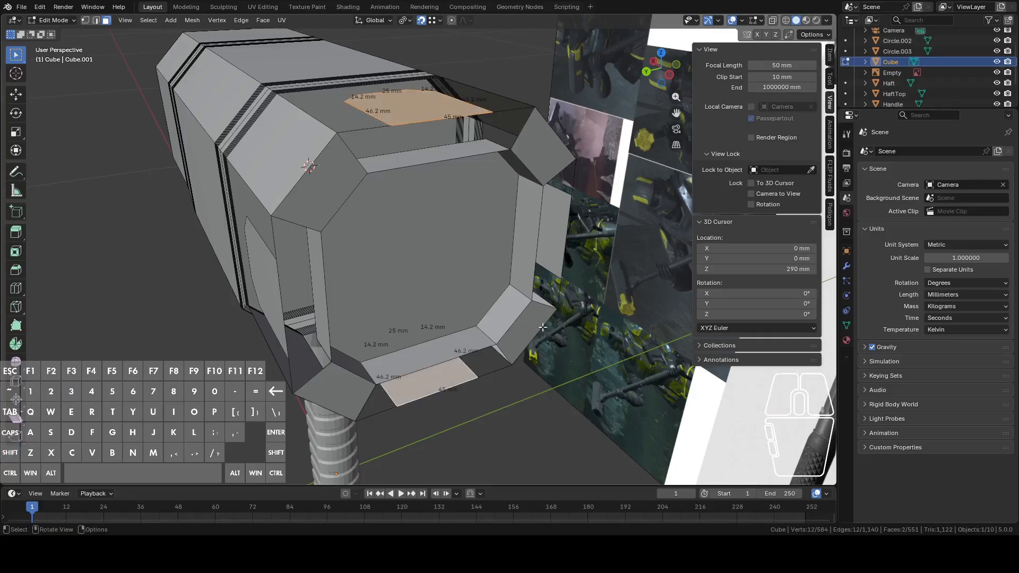
{"action": "middle_click_drag", "start_coordinate": [420, 374], "coordinate": [607, 284]}
{"action": "key", "text": "e"}
{"action": "key", "text": "s"}
{"action": "key", "text": "z"}
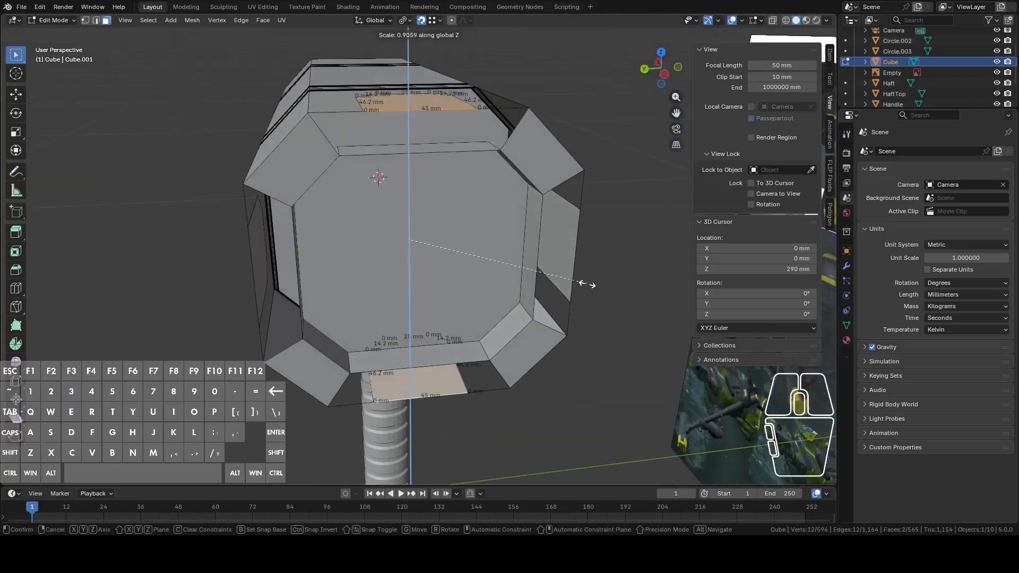
{"action": "right_click", "coordinate": [537, 273]}
{"action": "key", "text": "s"}
{"action": "key", "text": "z"}
{"action": "right_click", "coordinate": [582, 224]}
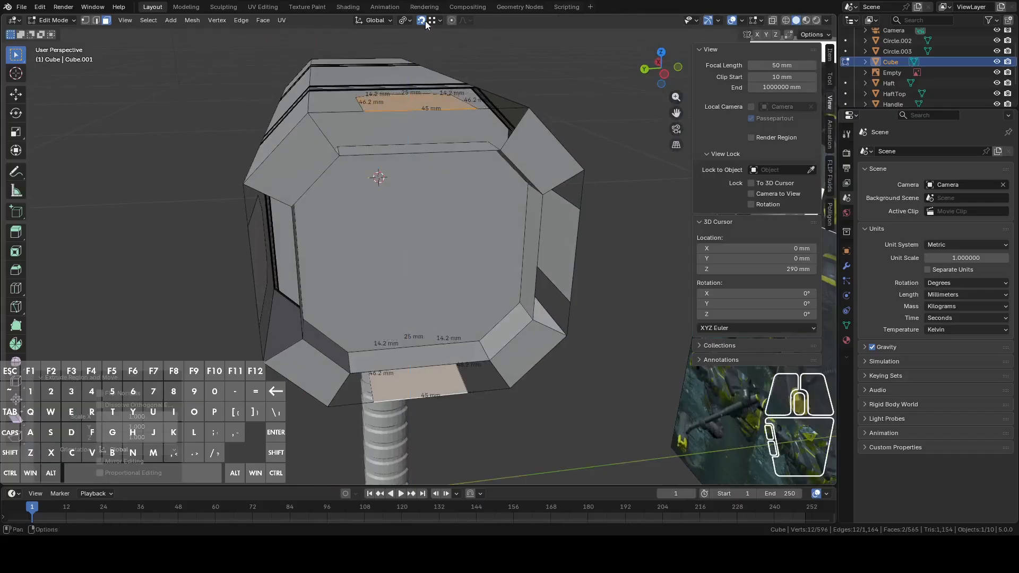
{"action": "left_click", "coordinate": [406, 21]}
{"action": "left_click", "coordinate": [432, 82]}
Try scaling the extruded upper and lower tab faces inward along Z to a 9 mm thickness, and undo the scaling
{"action": "key", "text": "s"}
{"action": "key", "text": "z"}
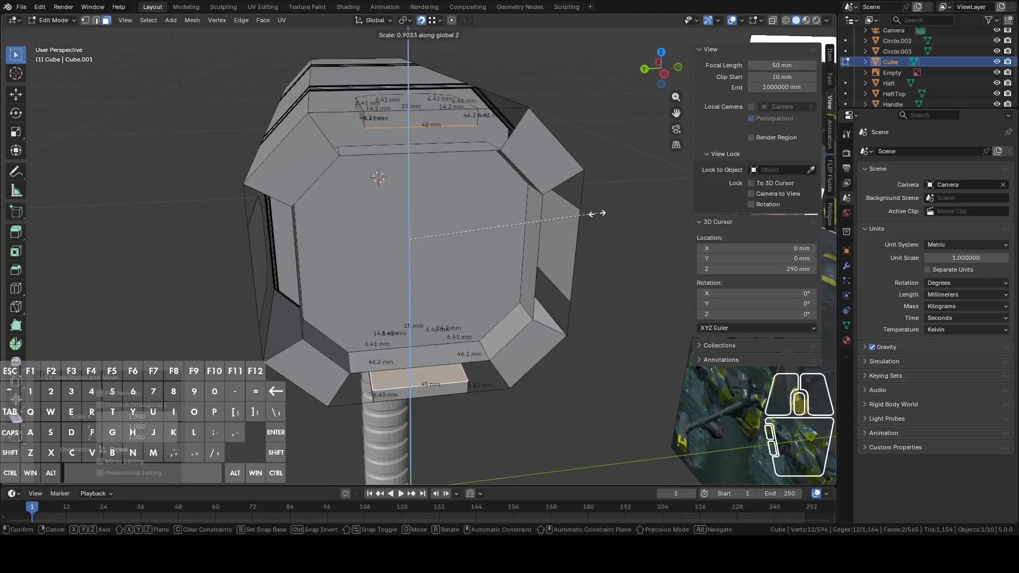
{"action": "key", "text": "shift"}
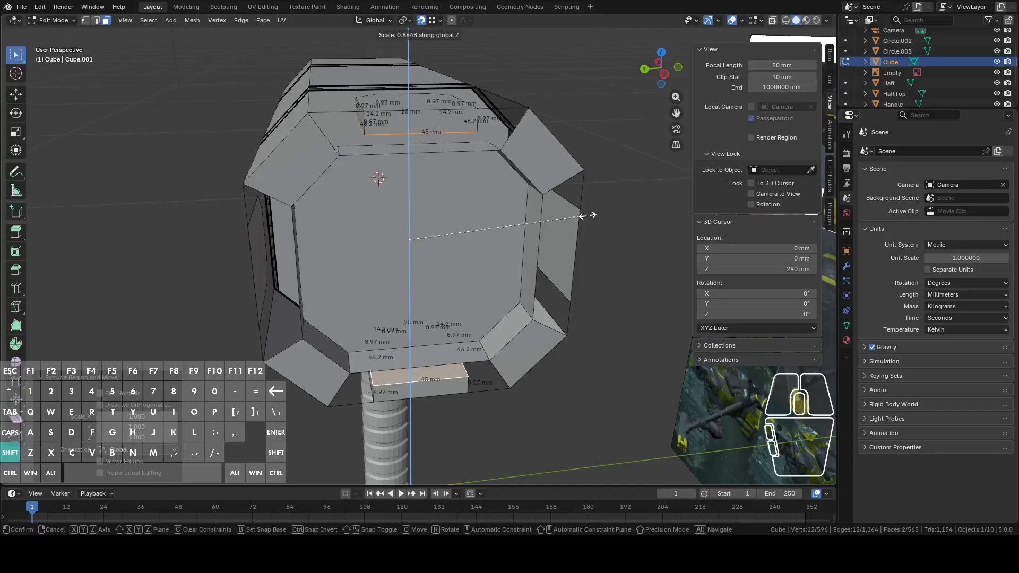
{"action": "left_click", "coordinate": [589, 212]}
{"action": "scroll", "coordinate": [541, 290], "scroll_direction": "up", "scroll_amount": 5}
{"action": "key", "text": "s"}
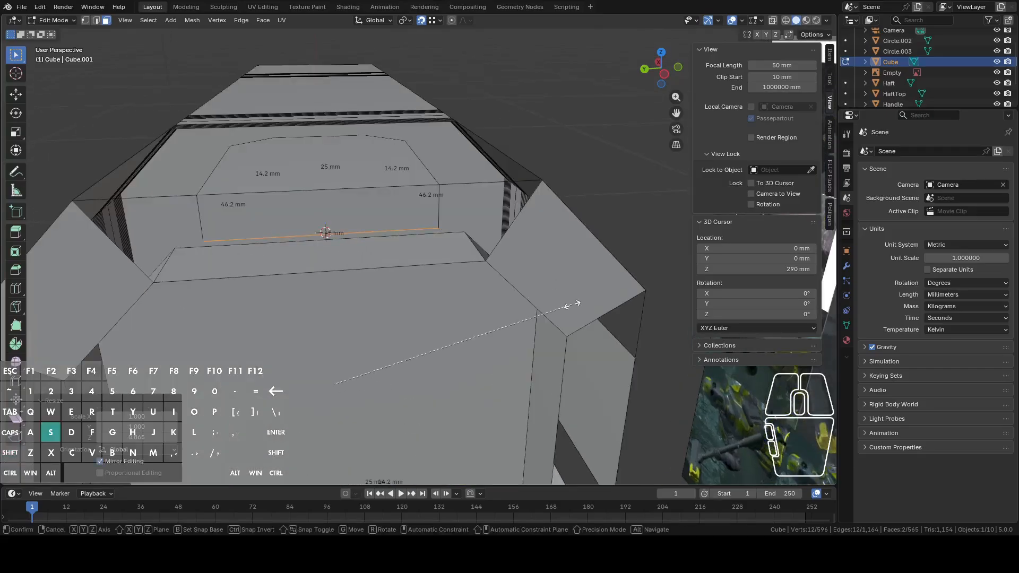
{"action": "key", "text": "z"}
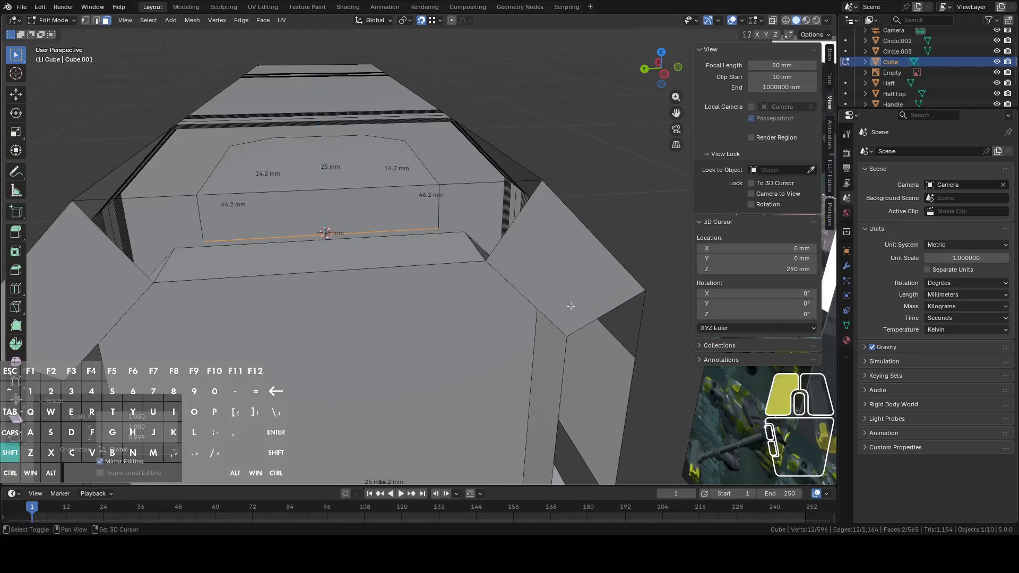
{"action": "scroll", "coordinate": [573, 297], "scroll_direction": "up", "scroll_amount": 4}
{"action": "key", "text": "z"}
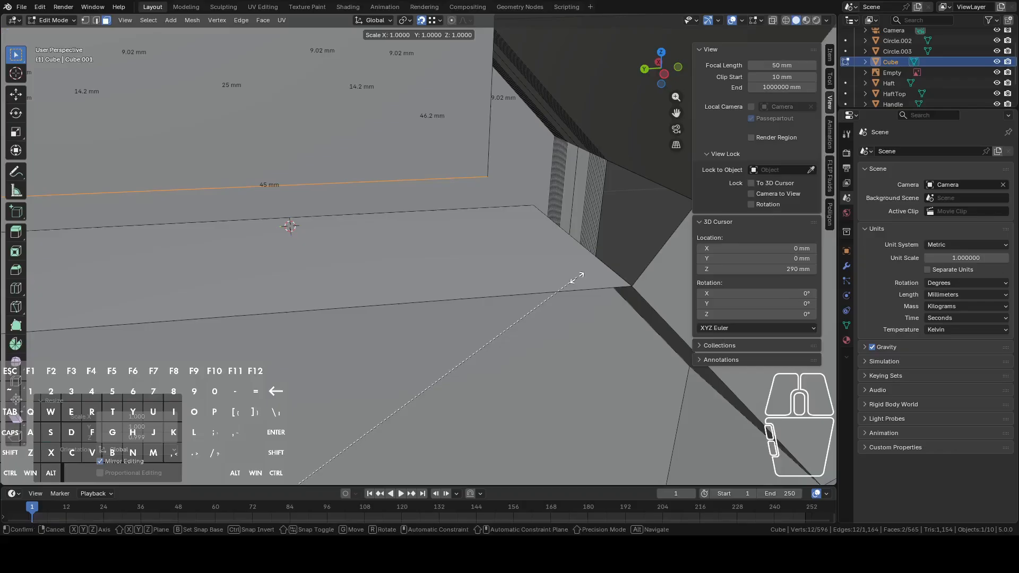
{"action": "key", "text": "z"}
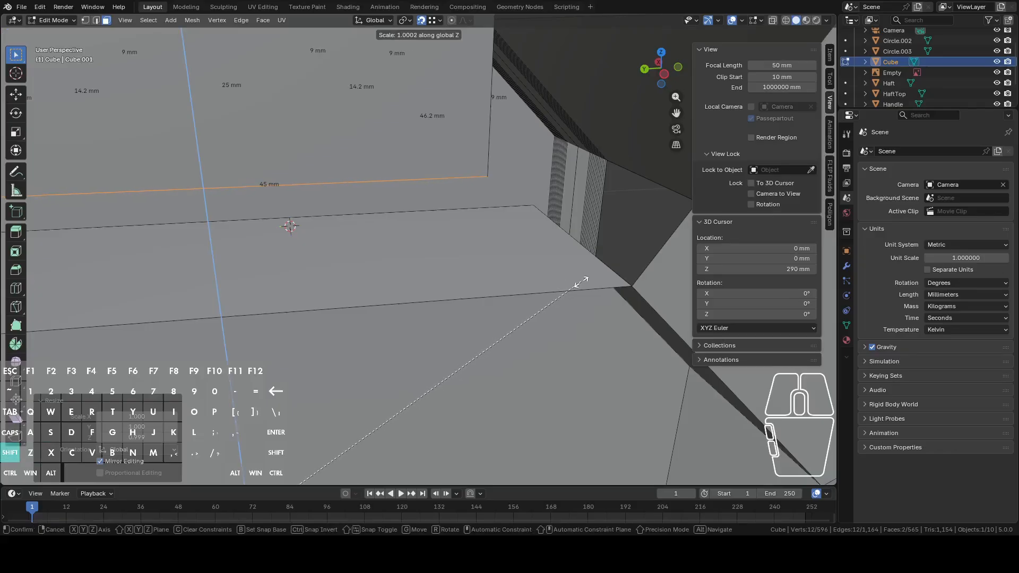
{"action": "left_click", "coordinate": [580, 283]}
{"action": "scroll", "coordinate": [563, 284], "scroll_direction": "down", "scroll_amount": 10}
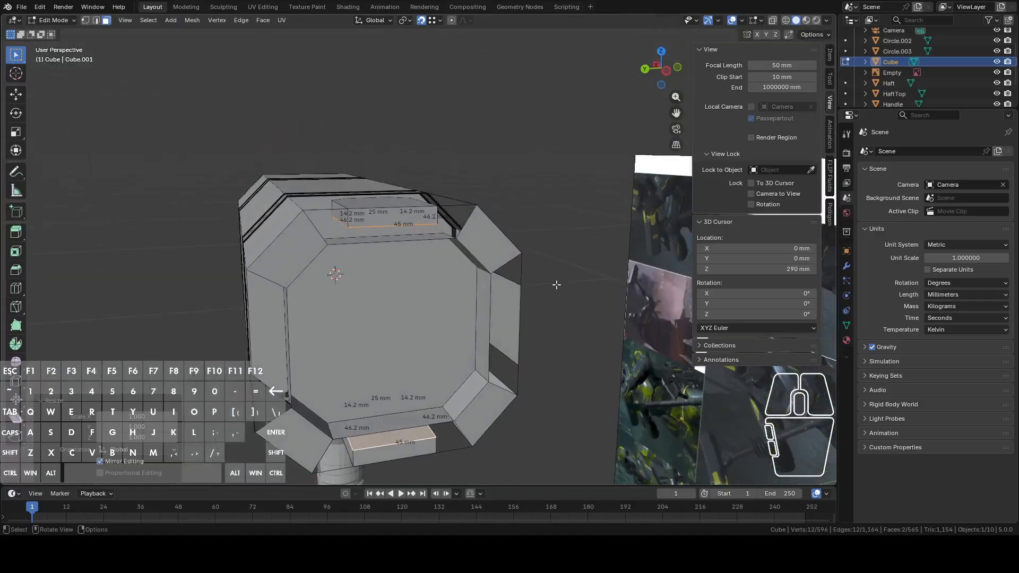
{"action": "key", "text": "ctrl+z"}
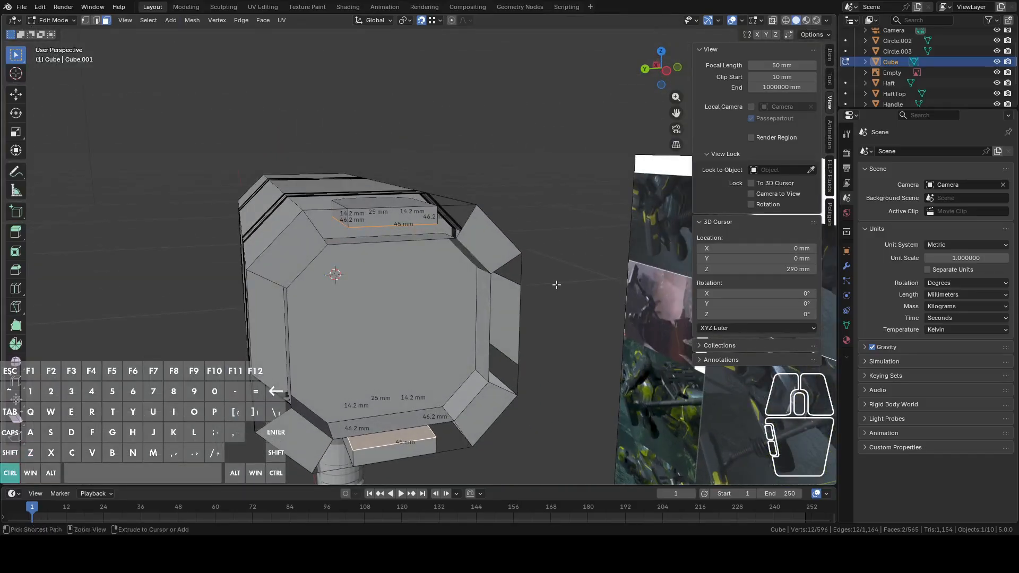
Scale the extruded upper and lower tab faces inward along Z to make both tabs about 9 mm thick
{"action": "scroll", "coordinate": [558, 285], "scroll_direction": "up", "scroll_amount": 8}
{"action": "key", "text": "s"}
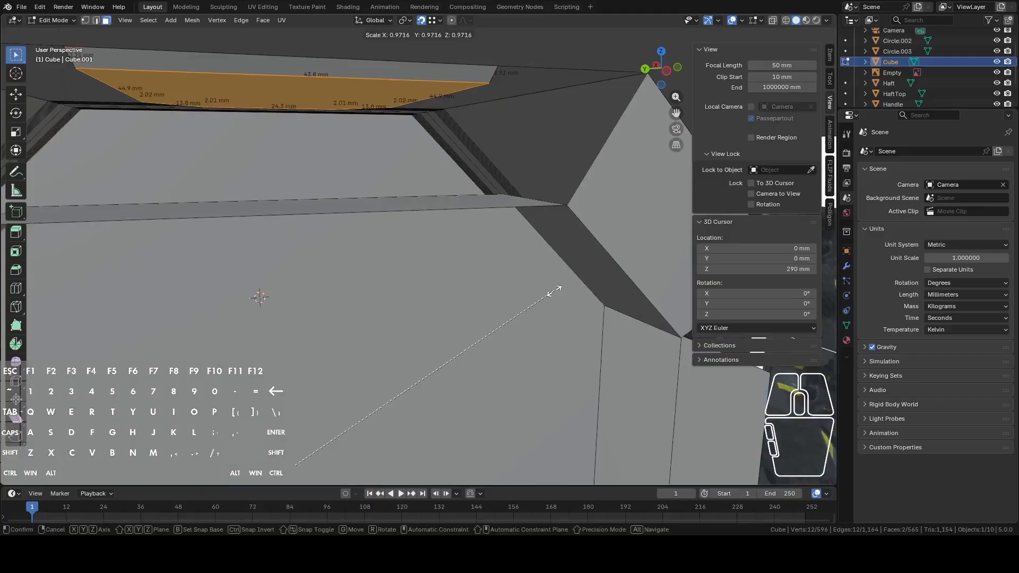
{"action": "key", "text": "z"}
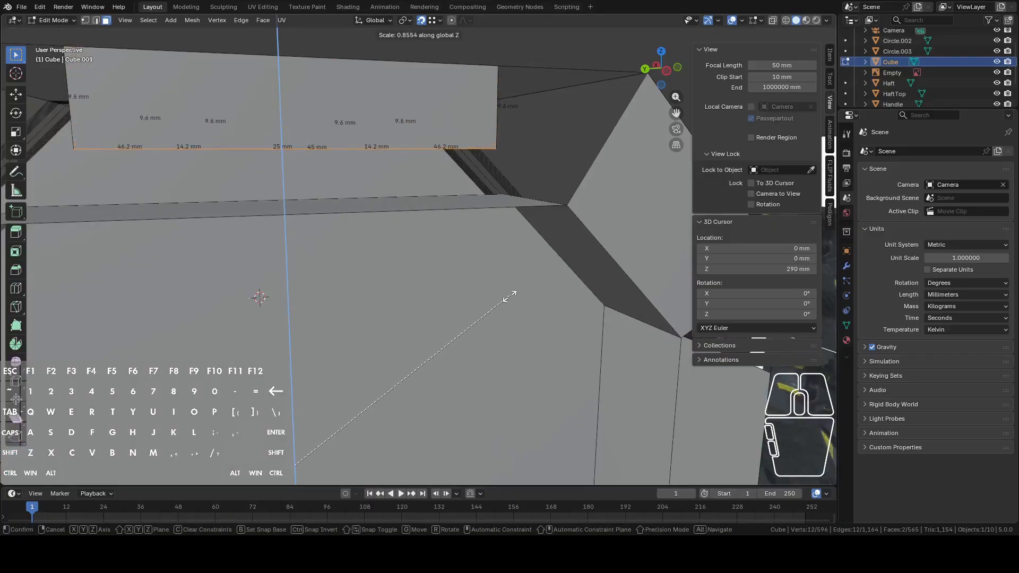
{"action": "key", "text": "shift"}
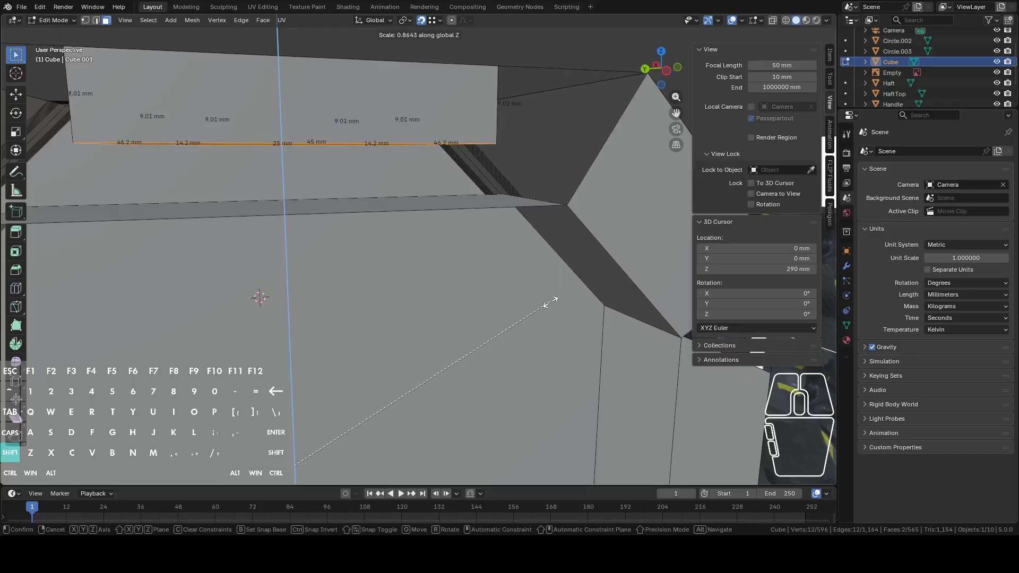
{"action": "left_click", "coordinate": [551, 303], "text": "shift"}
{"action": "scroll", "coordinate": [549, 301], "scroll_direction": "down", "scroll_amount": 10}
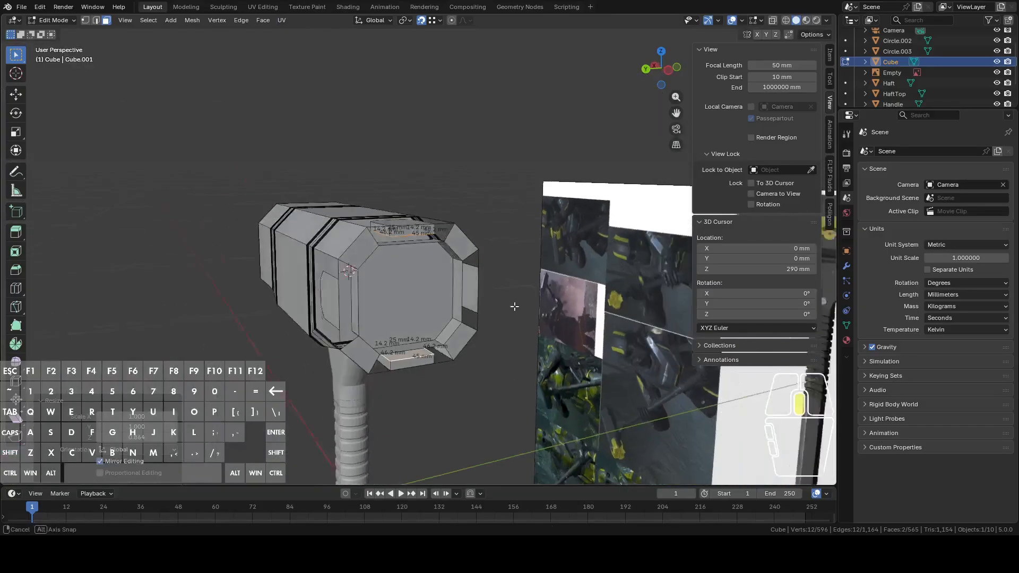
Select the flat faces of the two side tabs on opposite sides of the head
{"action": "middle_click_drag", "start_coordinate": [515, 305], "coordinate": [465, 257]}
{"action": "scroll", "coordinate": [526, 282], "scroll_direction": "up", "scroll_amount": 4}
{"action": "left_click", "coordinate": [505, 314]}
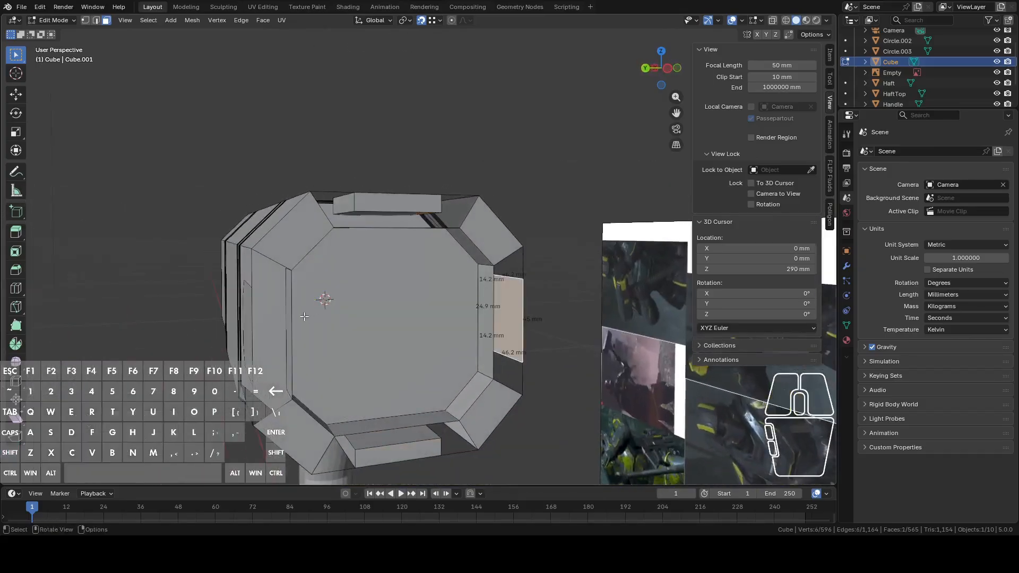
{"action": "middle_click_drag", "start_coordinate": [304, 317], "coordinate": [336, 319]}
{"action": "left_click", "coordinate": [276, 342], "text": "shift"}
{"action": "middle_click_drag", "start_coordinate": [441, 305], "coordinate": [419, 291]}
{"action": "scroll", "coordinate": [442, 294], "scroll_direction": "up", "scroll_amount": 2}
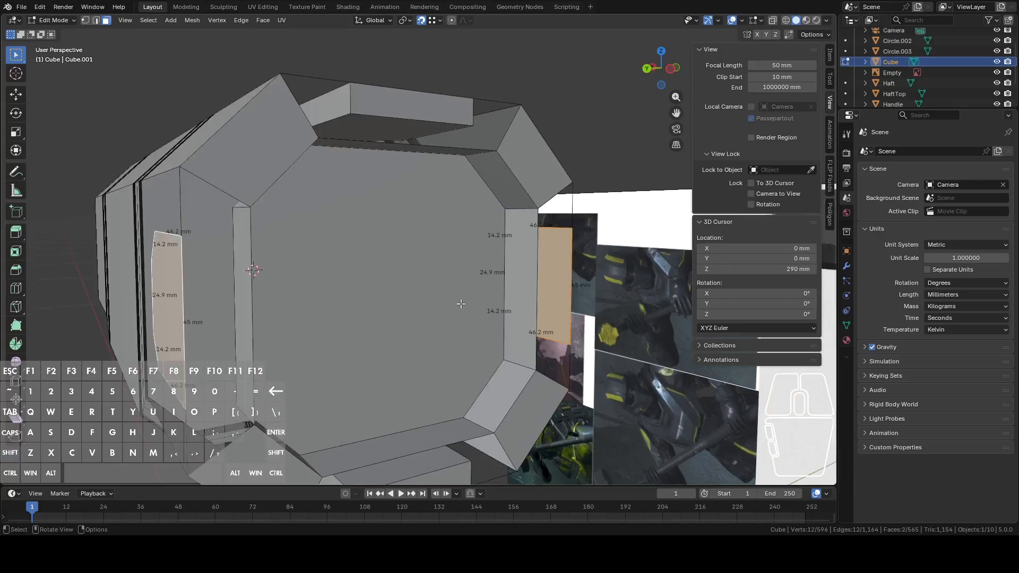
{"action": "key", "text": "s"}
{"action": "key", "text": "x"}
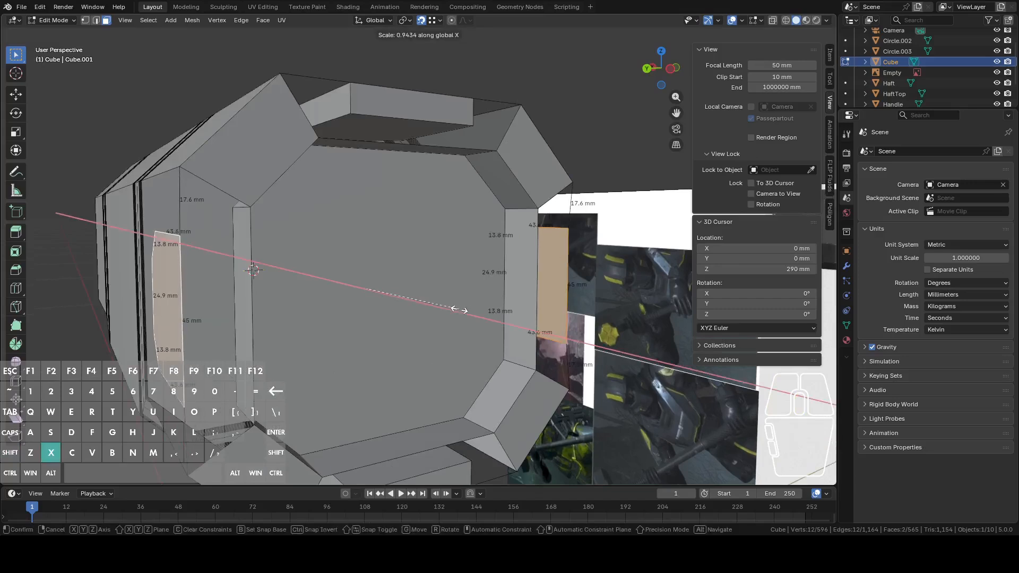
{"action": "key", "text": "y"}
{"action": "left_click", "coordinate": [452, 303]}
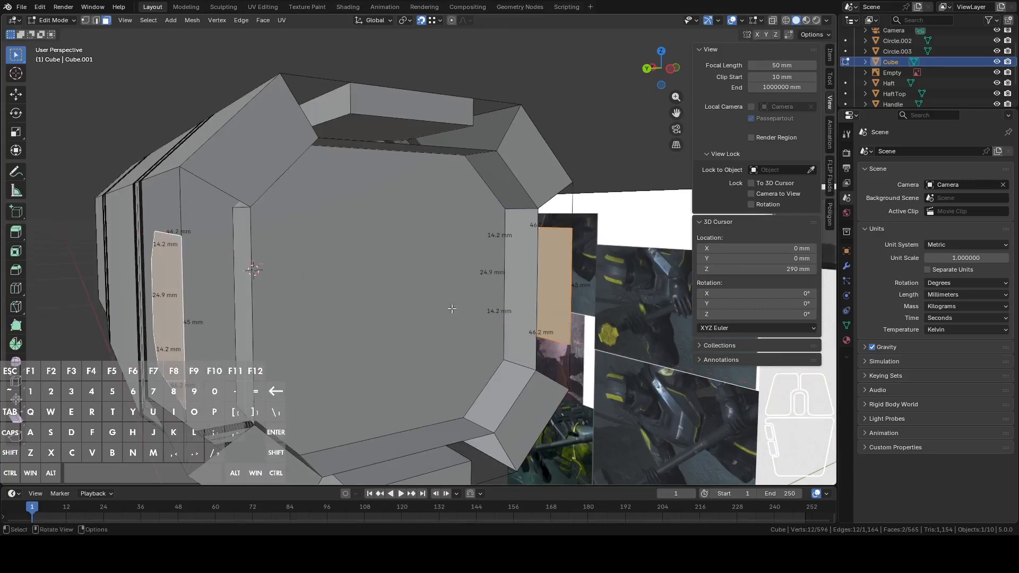
Extrude the two side tab faces and scale them inward along Y to a thickness of about 8.96 mm
{"action": "key", "text": "e"}
{"action": "key", "text": "y"}
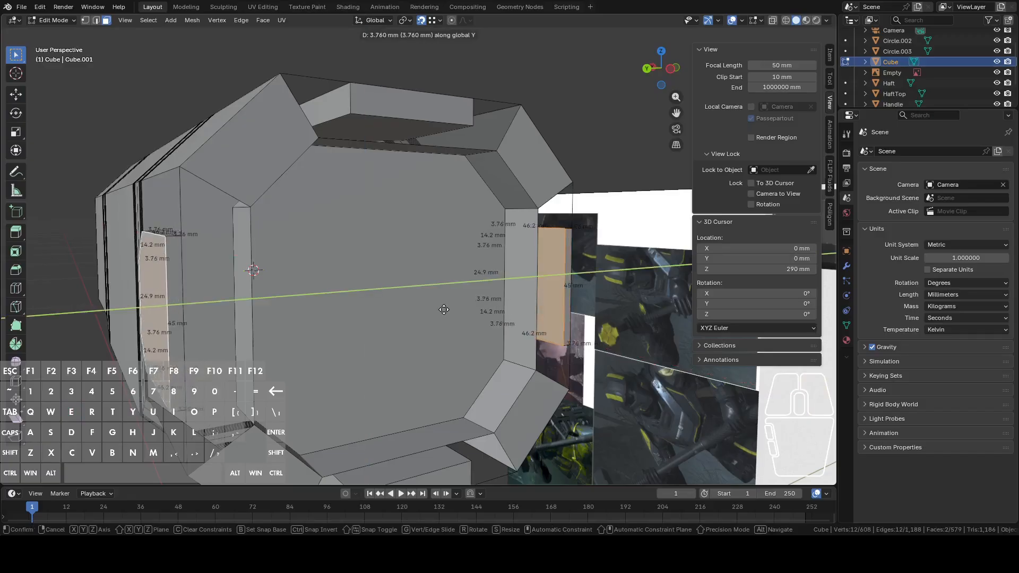
{"action": "key", "text": "s"}
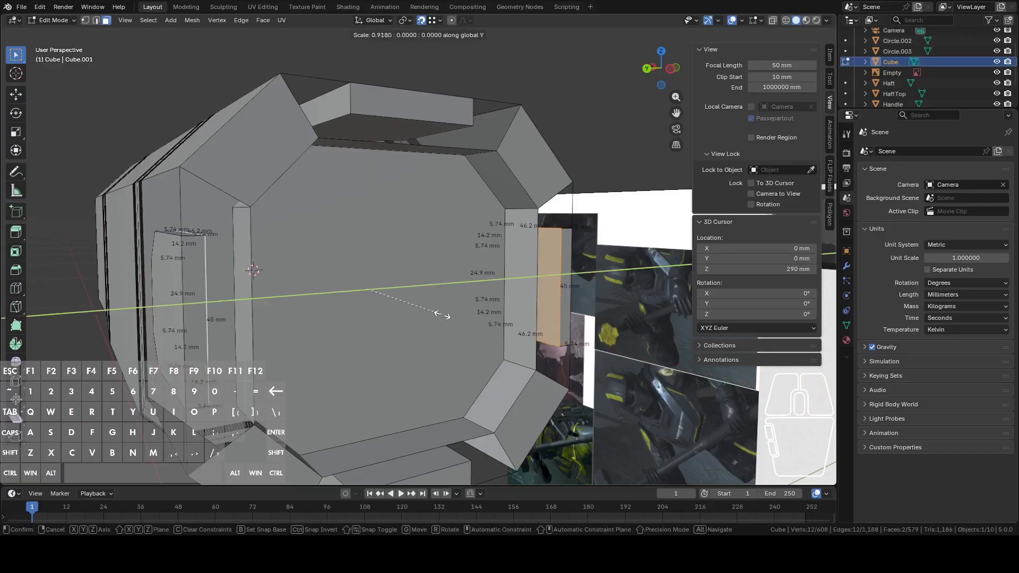
{"action": "key", "text": "shift"}
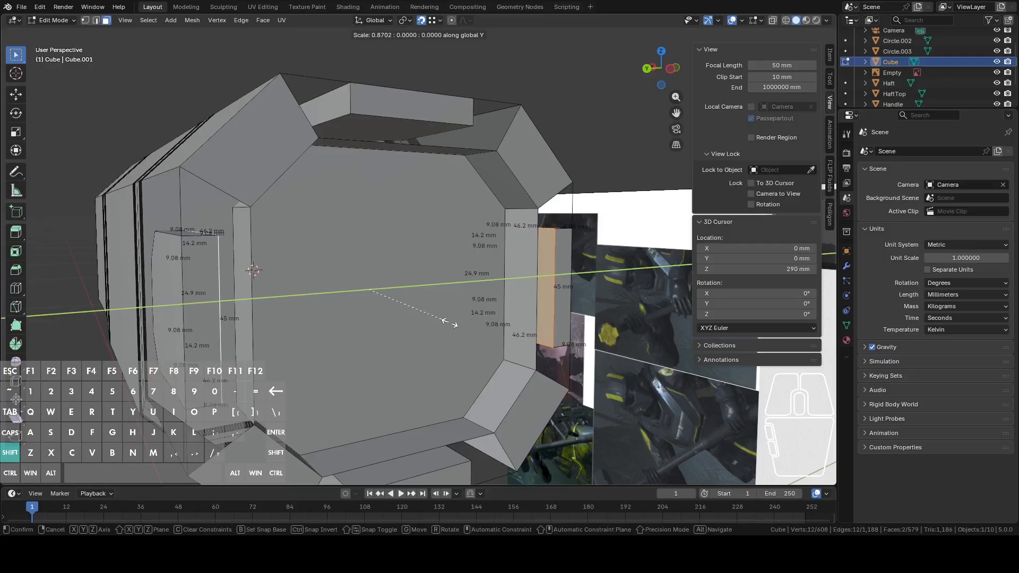
{"action": "left_click", "coordinate": [451, 323]}
Fine-tune the two side tabs to 9 mm thick by scaling their inner faces along Y
{"action": "scroll", "coordinate": [416, 334], "scroll_direction": "up", "scroll_amount": 4}
{"action": "middle_click_drag", "start_coordinate": [452, 321], "coordinate": [303, 260]}
{"action": "key", "text": "s"}
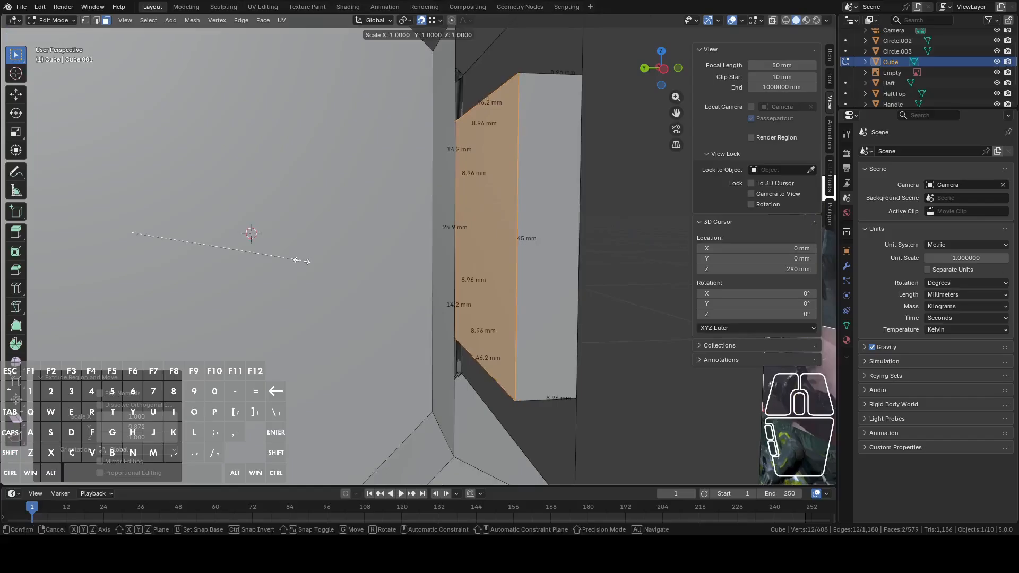
{"action": "key", "text": "y"}
{"action": "key", "text": "shift"}
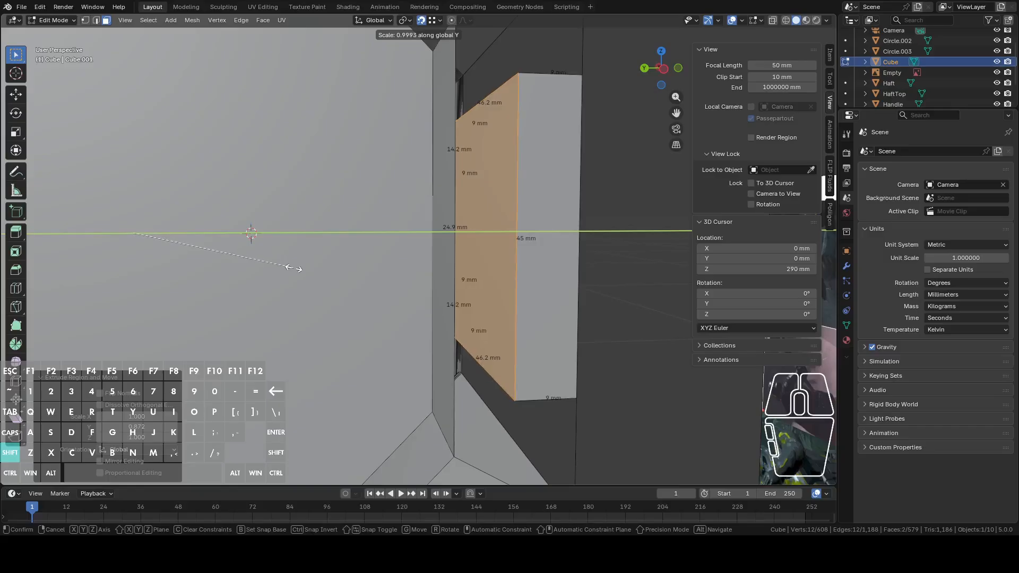
{"action": "left_click", "coordinate": [295, 268]}
{"action": "scroll", "coordinate": [297, 268], "scroll_direction": "down", "scroll_amount": 7}
{"action": "middle_click_drag", "start_coordinate": [296, 268], "coordinate": [379, 276]}
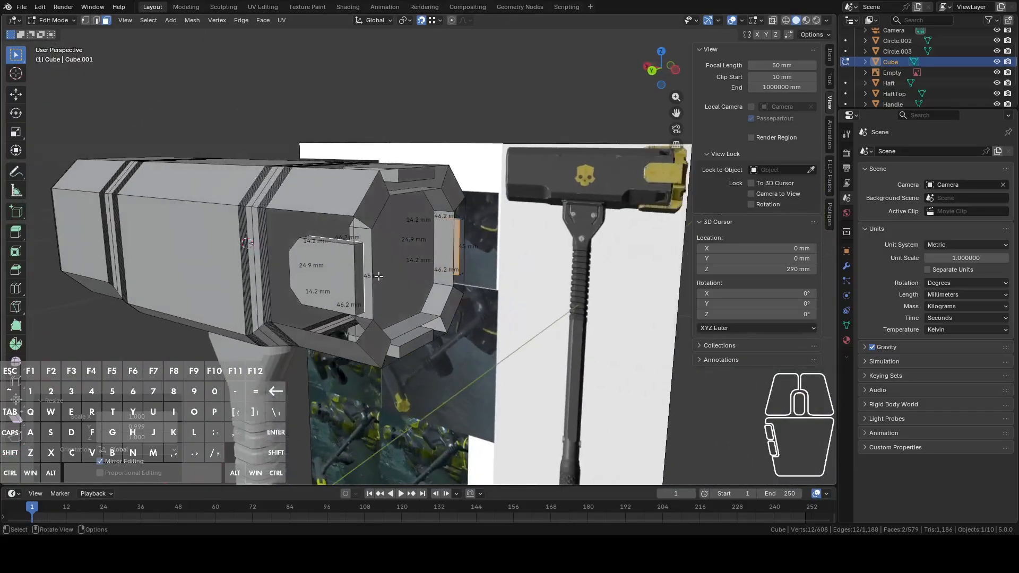
Delete the outer 45 mm edge at the open end of each of the four tabs
{"action": "scroll", "coordinate": [378, 276], "scroll_direction": "up", "scroll_amount": 2}
{"action": "key", "text": "2"}
{"action": "left_click", "coordinate": [310, 280]}
{"action": "middle_click_drag", "start_coordinate": [383, 144], "coordinate": [389, 183]}
{"action": "left_click", "coordinate": [408, 179], "text": "shift"}
{"action": "middle_click_drag", "start_coordinate": [470, 234], "coordinate": [408, 207]}
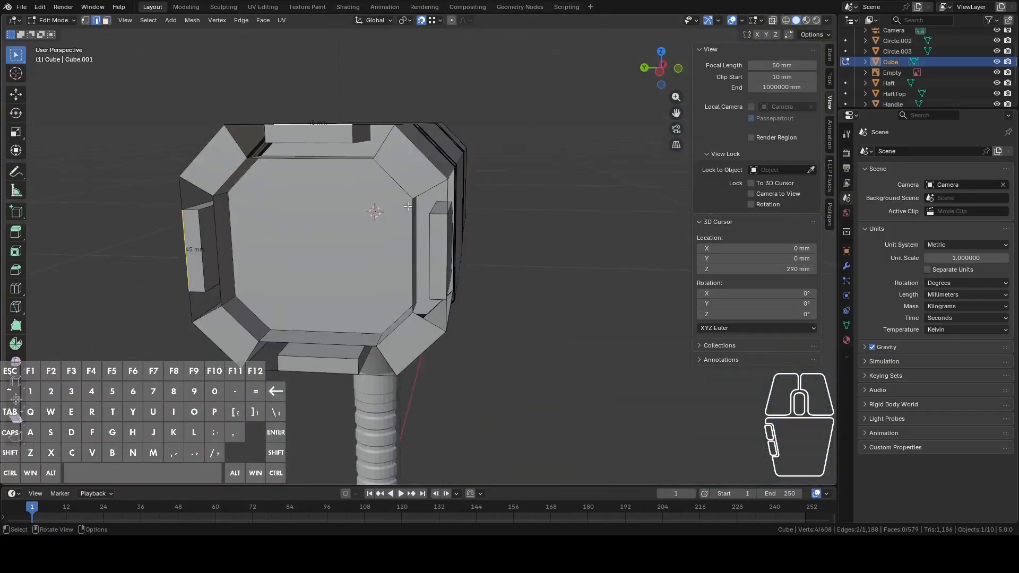
{"action": "left_click", "coordinate": [441, 248], "text": "shift"}
{"action": "left_click", "coordinate": [309, 373], "text": "shift"}
{"action": "key", "text": "x"}
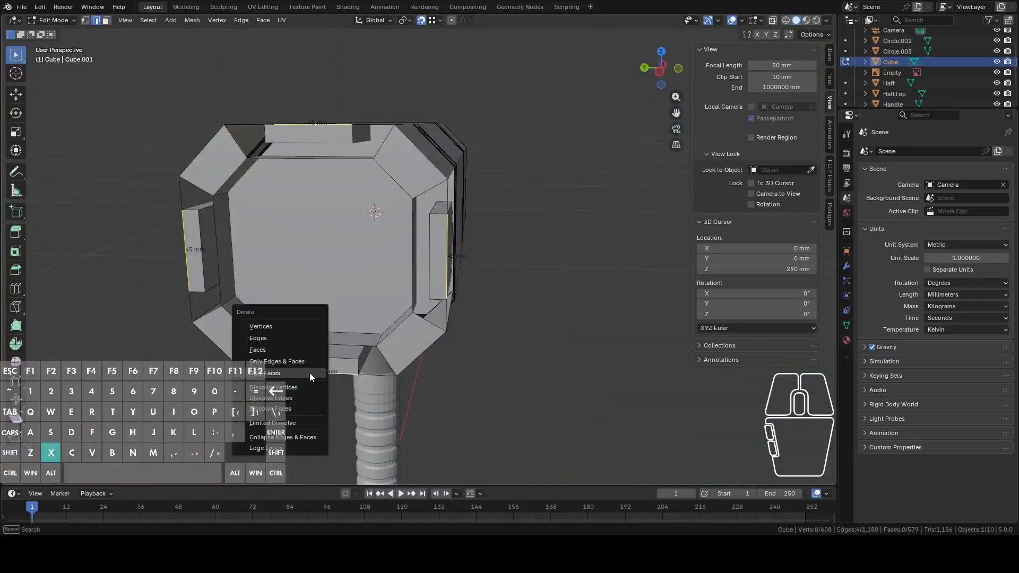
{"action": "left_click", "coordinate": [283, 340]}
Fill a face between one side tab's outline and its surrounding opening, leaving out the edges at the end rim
{"action": "middle_click_drag", "start_coordinate": [275, 302], "coordinate": [360, 164]}
{"action": "left_click", "coordinate": [378, 277], "text": "alt"}
{"action": "left_click", "coordinate": [366, 181], "text": "alt+shift"}
{"action": "key", "text": "c"}
{"action": "left_click", "coordinate": [422, 160], "text": "shift"}
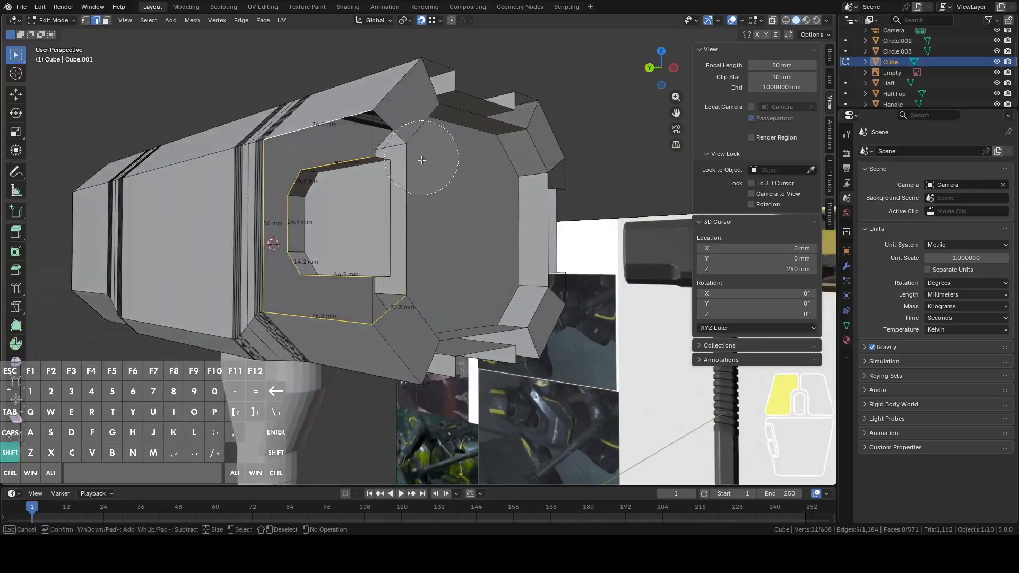
{"action": "right_click", "coordinate": [426, 259]}
{"action": "middle_click_drag", "start_coordinate": [425, 259], "coordinate": [459, 170]}
{"action": "key", "text": "f"}
Fill a face between the underside tab's outline and its surrounding opening, leaving out the edges at the end rim
{"action": "left_click", "coordinate": [370, 344], "text": "alt"}
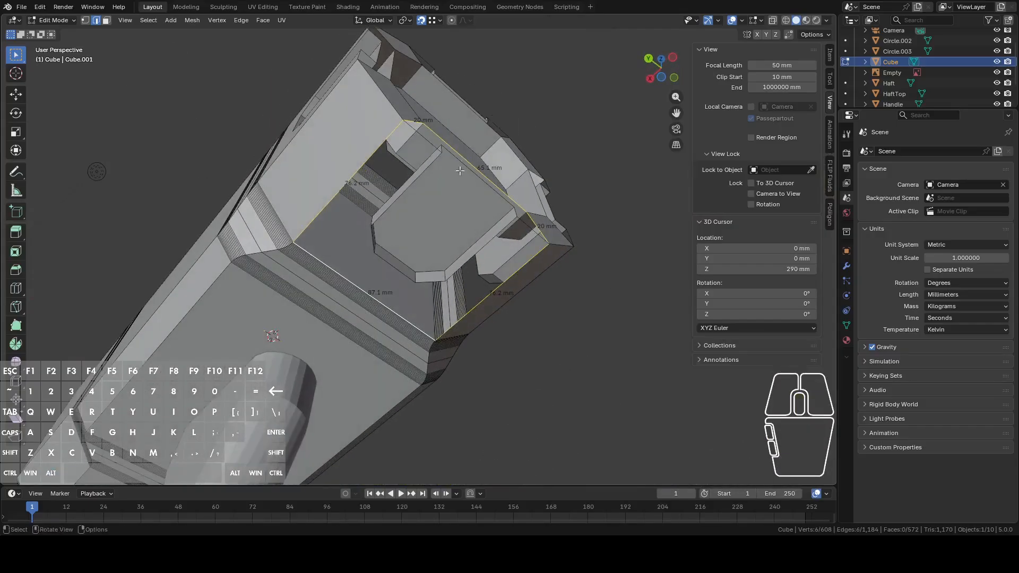
{"action": "key", "text": "c"}
{"action": "left_click", "coordinate": [451, 137], "text": "shift"}
{"action": "left_click_drag", "start_coordinate": [502, 176], "coordinate": [519, 201], "text": "shift"}
{"action": "right_click", "coordinate": [519, 200]}
{"action": "mouse_move", "coordinate": [520, 201]}
{"action": "middle_mouse_down"}
{"action": "mouse_move", "coordinate": [504, 212]}
{"action": "mouse_move", "coordinate": [528, 187]}
{"action": "middle_mouse_up"}
{"action": "middle_click_drag", "start_coordinate": [454, 166], "coordinate": [422, 204]}
{"action": "key", "text": "f"}
{"action": "middle_click_drag", "start_coordinate": [624, 223], "coordinate": [583, 243]}
{"action": "key", "text": "ctrl+z"}
{"action": "middle_click_drag", "start_coordinate": [446, 254], "coordinate": [390, 240]}
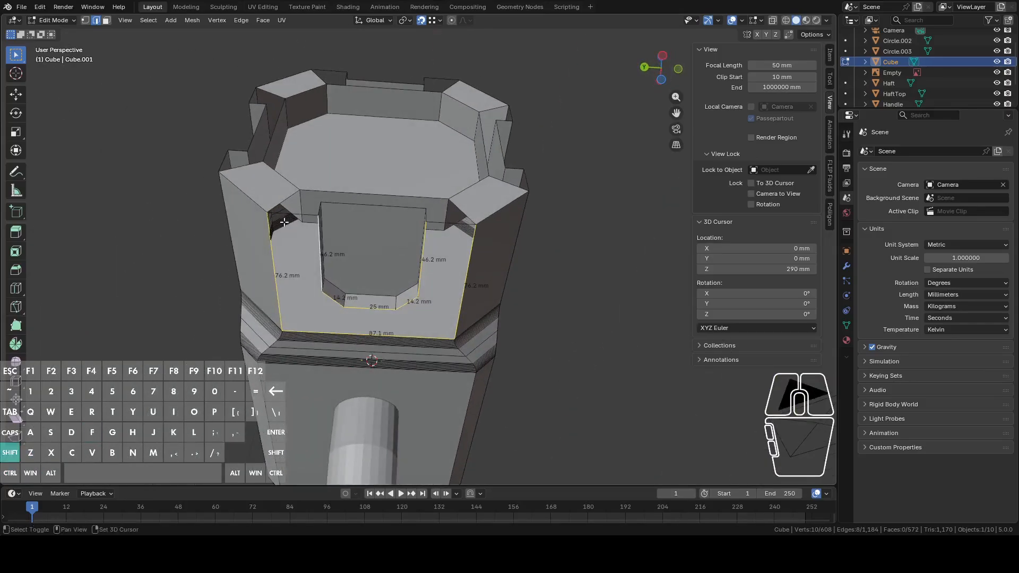
{"action": "left_click", "coordinate": [296, 217], "text": "shift"}
{"action": "key", "text": "f"}
{"action": "middle_click_drag", "start_coordinate": [440, 222], "coordinate": [419, 275]}
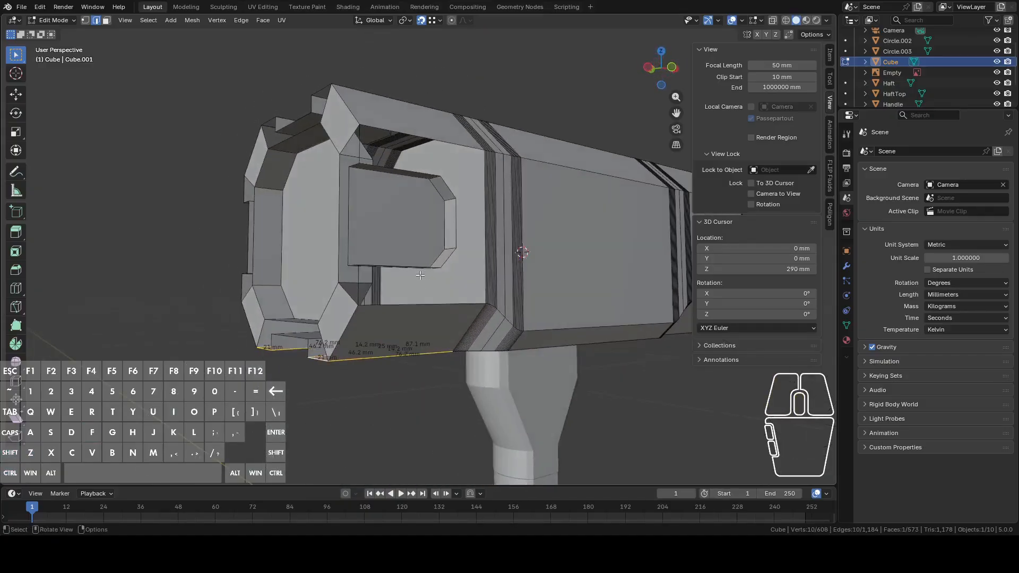
Fill a face between the opposite side tab's outline and its surrounding opening
{"action": "left_click", "coordinate": [453, 260], "text": "alt"}
{"action": "left_click", "coordinate": [484, 228], "text": "alt+shift"}
{"action": "middle_click_drag", "start_coordinate": [484, 228], "coordinate": [409, 229]}
{"action": "left_click", "coordinate": [376, 212], "text": "shift"}
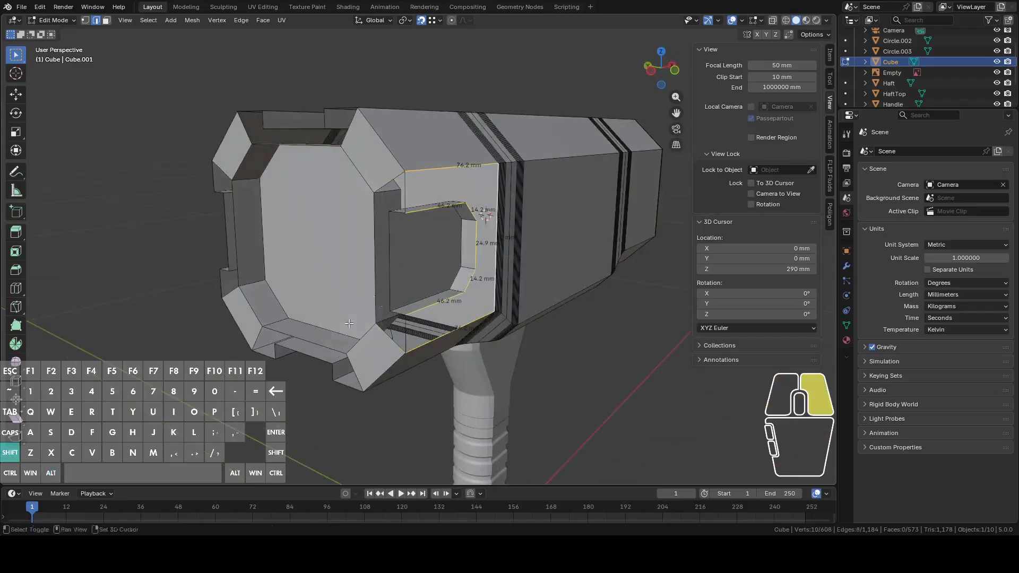
{"action": "key", "text": "f"}
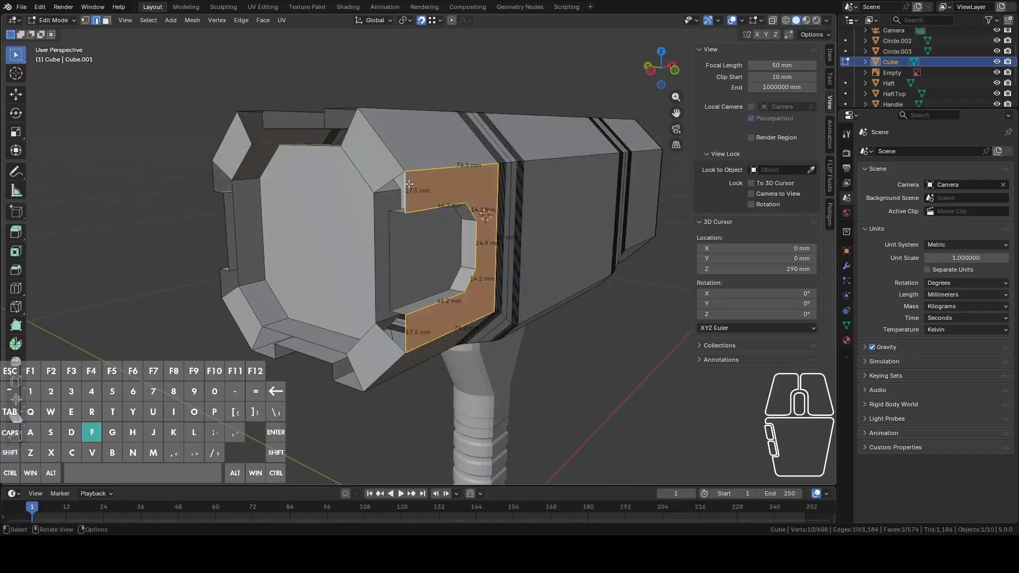
Fill a face between the top tab's outline and its surrounding opening, excluding the end-rim edges from the selection
{"action": "middle_click_drag", "start_coordinate": [407, 193], "coordinate": [471, 152]}
{"action": "left_click", "coordinate": [428, 170], "text": "alt"}
{"action": "left_click", "coordinate": [453, 128], "text": "alt+shift"}
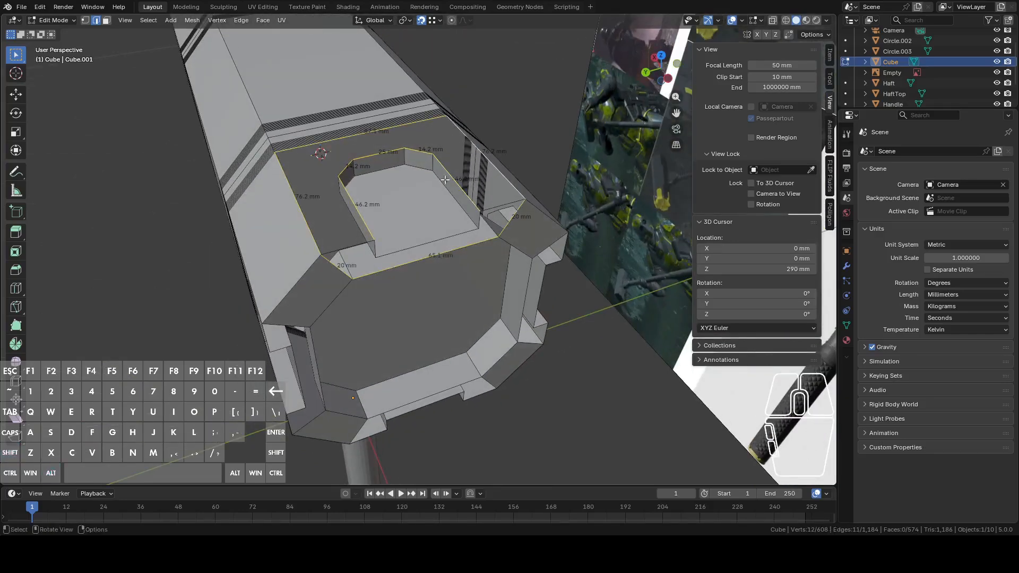
{"action": "key", "text": "c"}
{"action": "left_click_drag", "start_coordinate": [462, 282], "coordinate": [507, 201], "text": "shift"}
{"action": "right_click", "coordinate": [506, 201]}
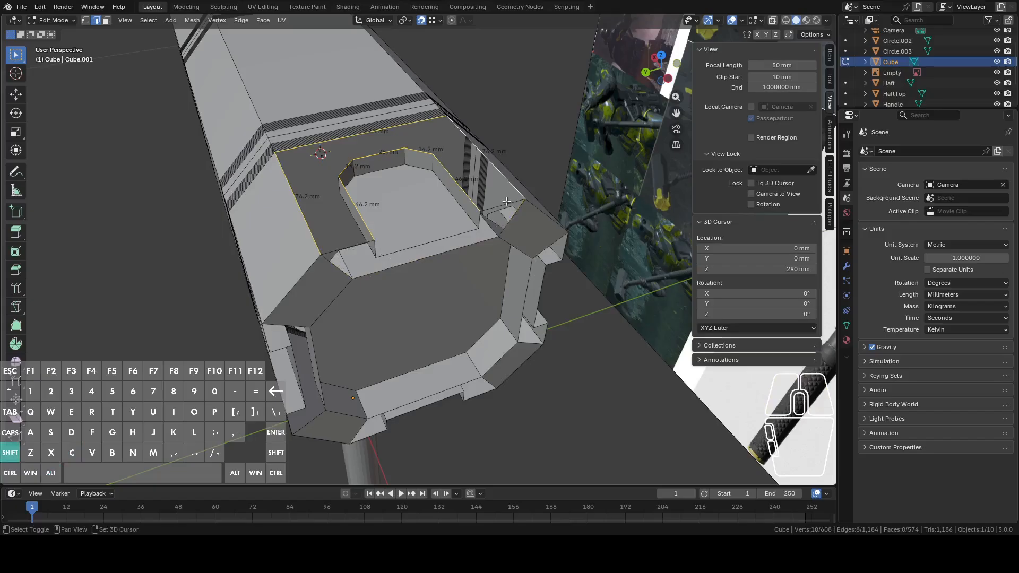
{"action": "middle_click_drag", "start_coordinate": [371, 235], "coordinate": [457, 239]}
{"action": "key", "text": "f"}
Fill the open end-rim gaps beside the four tabs with faces
{"action": "middle_click_drag", "start_coordinate": [457, 239], "coordinate": [478, 286]}
{"action": "left_click", "coordinate": [466, 259], "text": "alt"}
{"action": "key", "text": "f"}
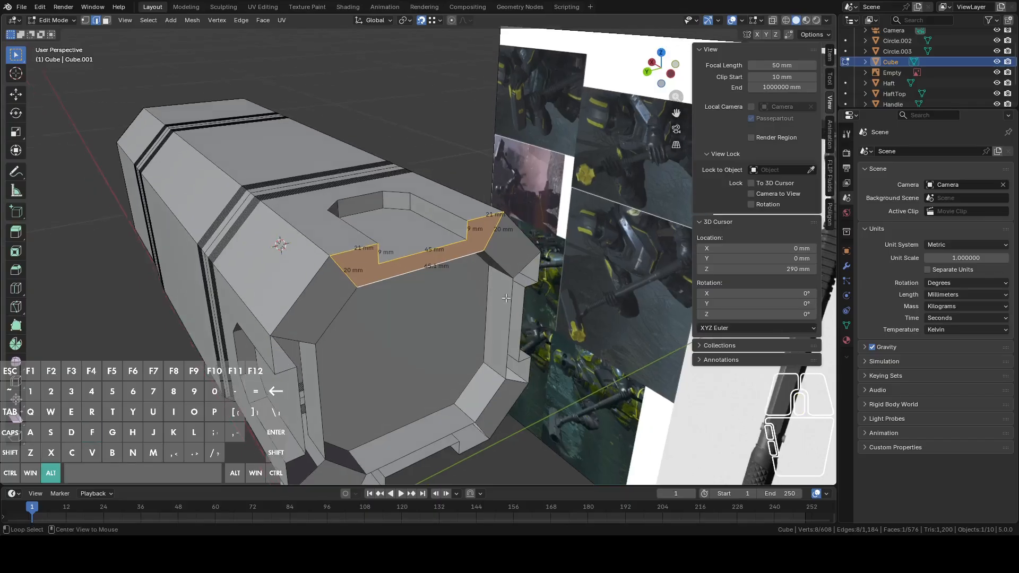
{"action": "left_click", "coordinate": [508, 330], "text": "alt"}
{"action": "key", "text": "f"}
{"action": "left_click", "coordinate": [460, 434], "text": "alt"}
{"action": "key", "text": "f"}
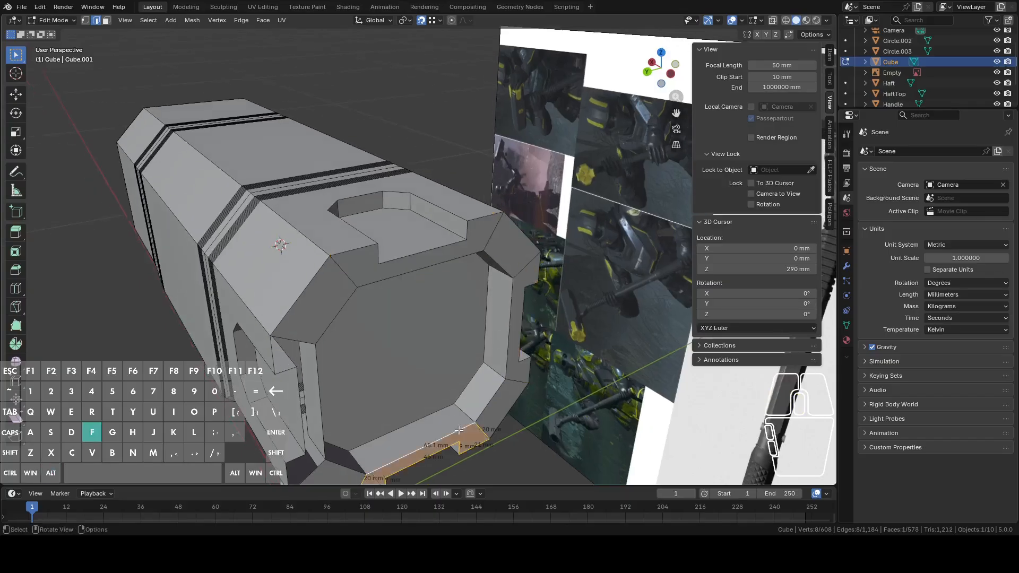
{"action": "middle_click_drag", "start_coordinate": [469, 415], "coordinate": [437, 328]}
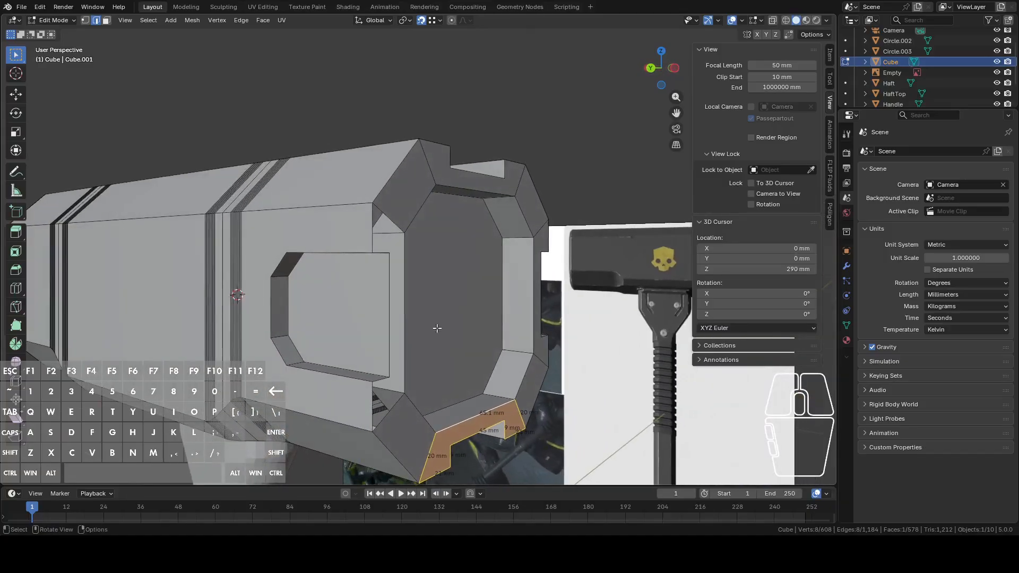
{"action": "left_click", "coordinate": [414, 285], "text": "alt"}
{"action": "key", "text": "f"}
Undo the face fills on the end rim
{"action": "middle_click_drag", "start_coordinate": [414, 286], "coordinate": [454, 273]}
{"action": "scroll", "coordinate": [456, 274], "scroll_direction": "up", "scroll_amount": 3}
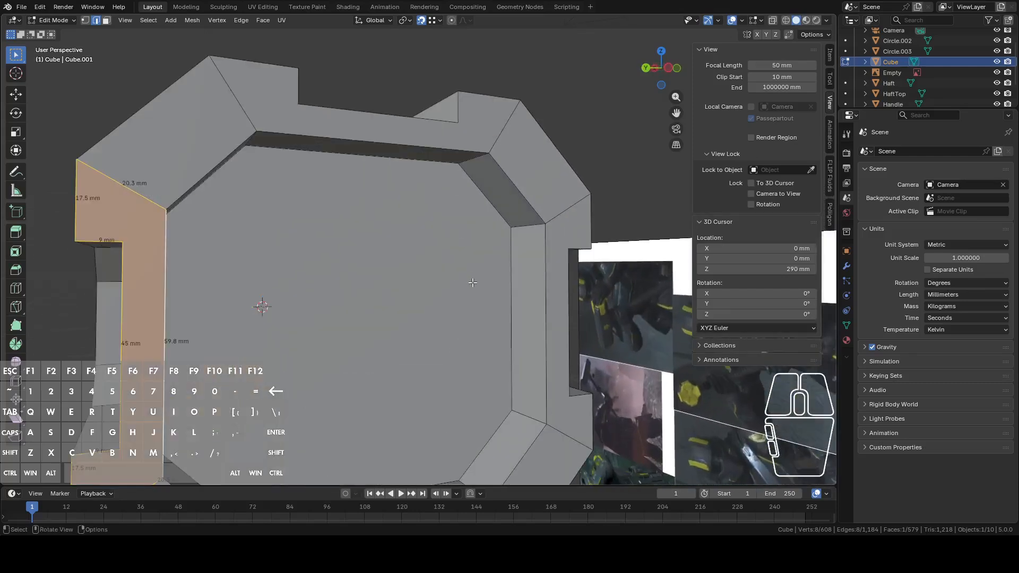
{"action": "key", "text": "ctrl+z"}
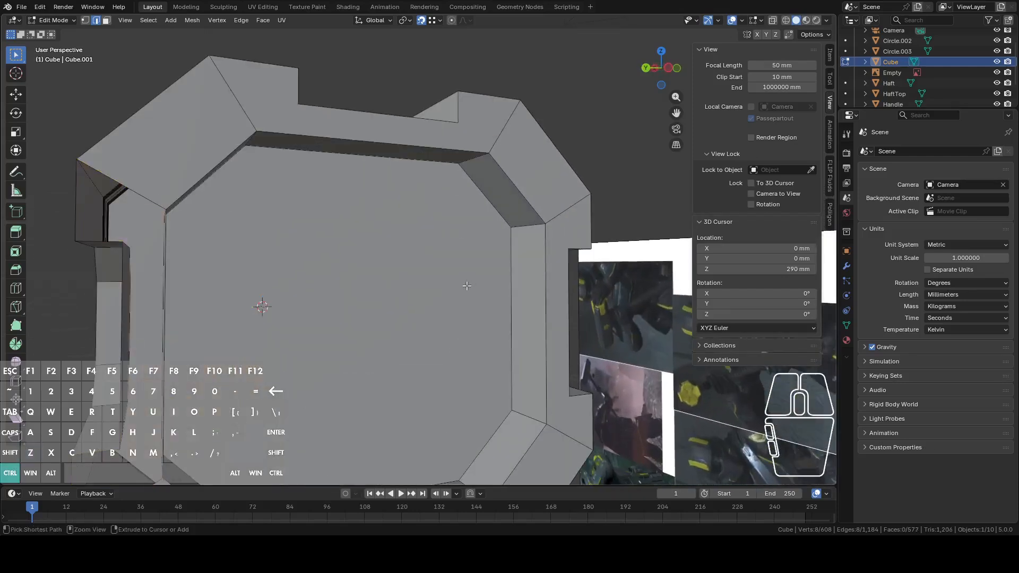
{"action": "key", "text": "ctrl+z"}
{"action": "scroll", "coordinate": [466, 290], "scroll_direction": "down", "scroll_amount": 5}
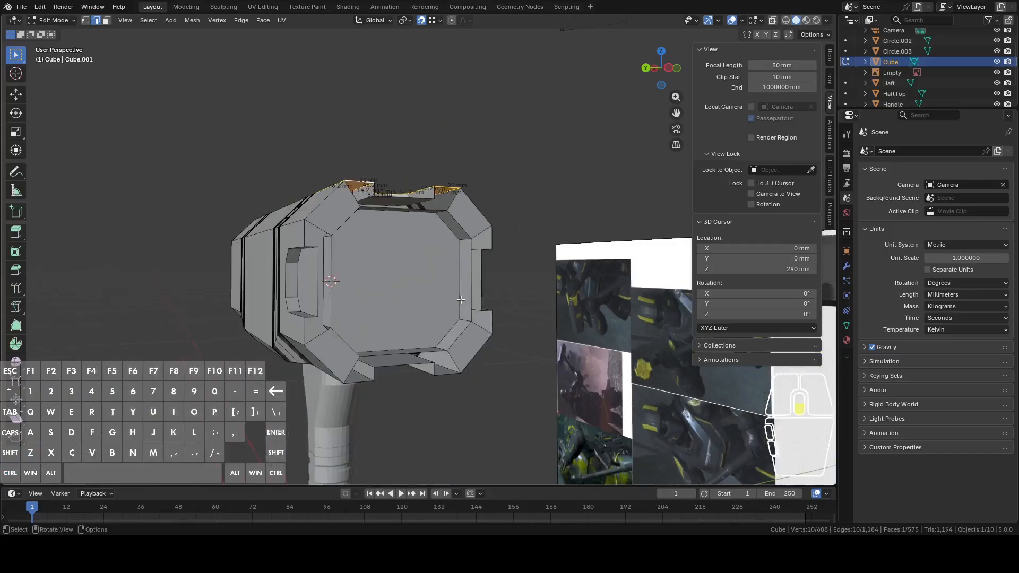
{"action": "middle_click_drag", "start_coordinate": [465, 304], "coordinate": [506, 248]}
{"action": "scroll", "coordinate": [485, 311], "scroll_direction": "up", "scroll_amount": 3}
{"action": "left_click", "coordinate": [452, 303]}
{"action": "key", "text": "ctrl+shift"}
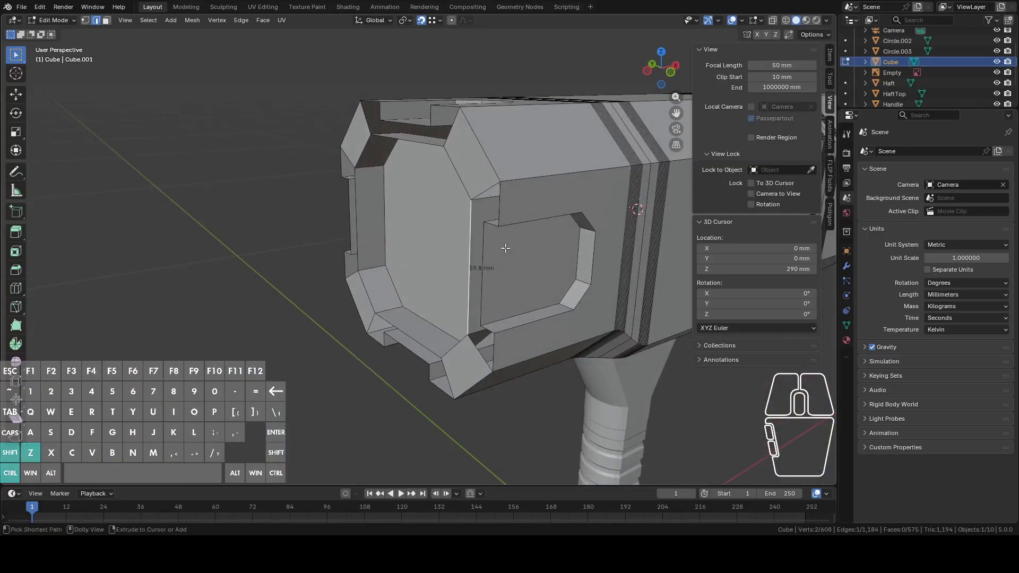
Fill each of the four open end-rim boundaries between a tab recess and the inner octagonal edge with a face
{"action": "left_click", "coordinate": [482, 270], "text": "alt"}
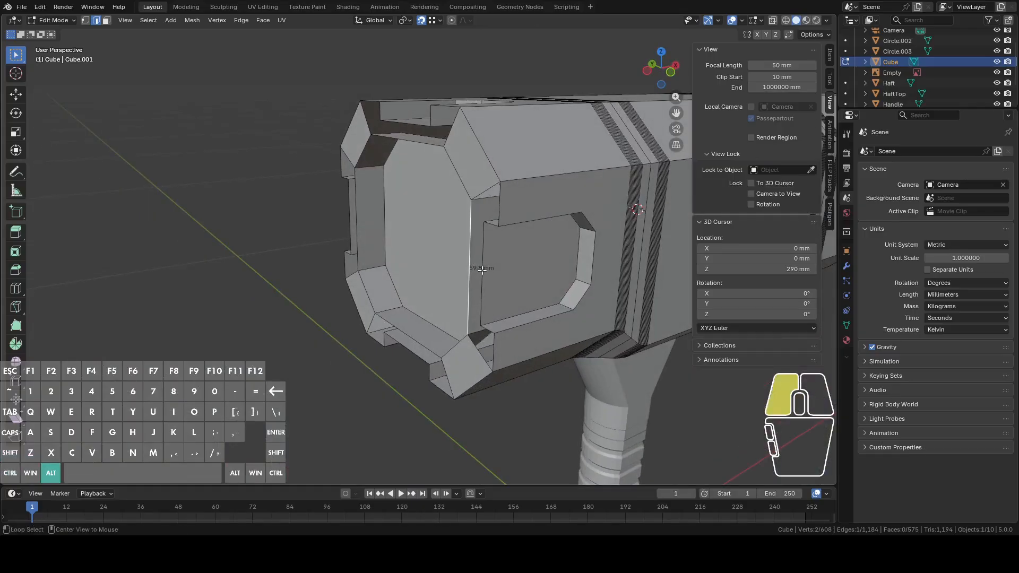
{"action": "key", "text": "f"}
{"action": "middle_click_drag", "start_coordinate": [415, 186], "coordinate": [418, 225]}
{"action": "left_click", "coordinate": [413, 192], "text": "alt"}
{"action": "key", "text": "f"}
{"action": "left_click", "coordinate": [417, 225], "text": "alt"}
{"action": "key", "text": "f"}
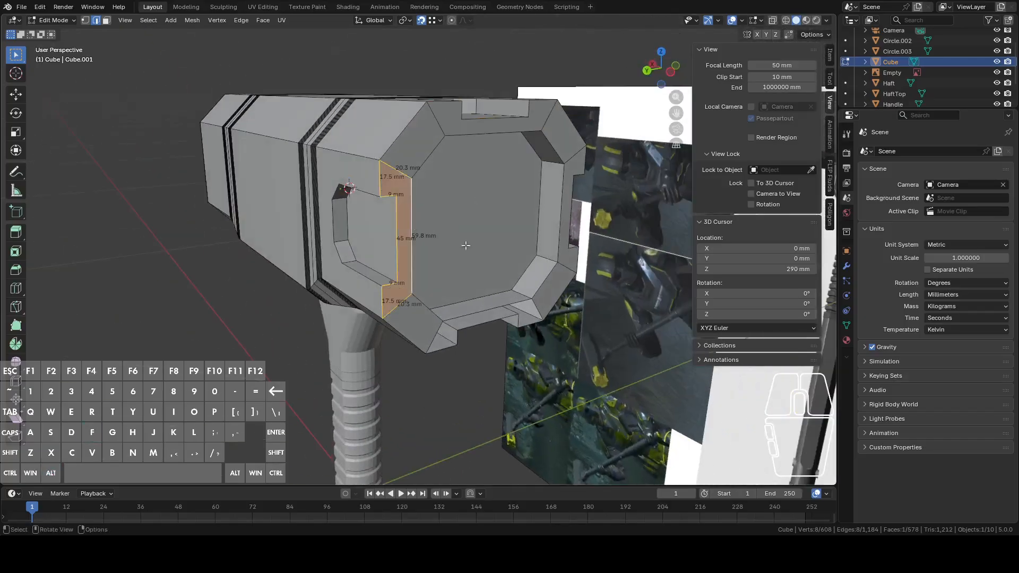
{"action": "left_click", "coordinate": [487, 308], "text": "alt"}
{"action": "middle_click_drag", "start_coordinate": [505, 287], "coordinate": [494, 313]}
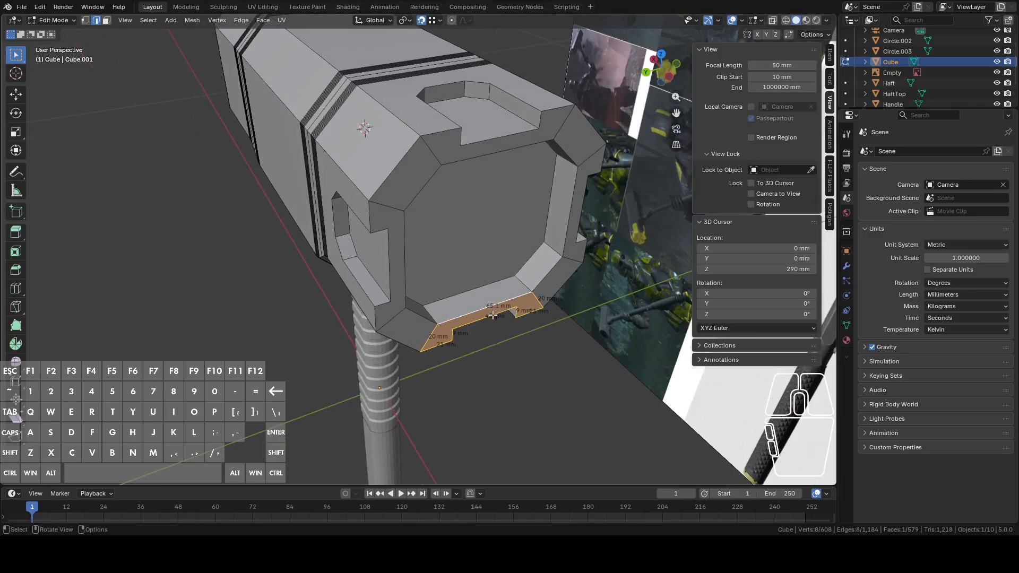
Examine the rebuilt hammer end from several angles and compare it with the reference image
{"action": "middle_click_drag", "start_coordinate": [493, 301], "coordinate": [588, 133]}
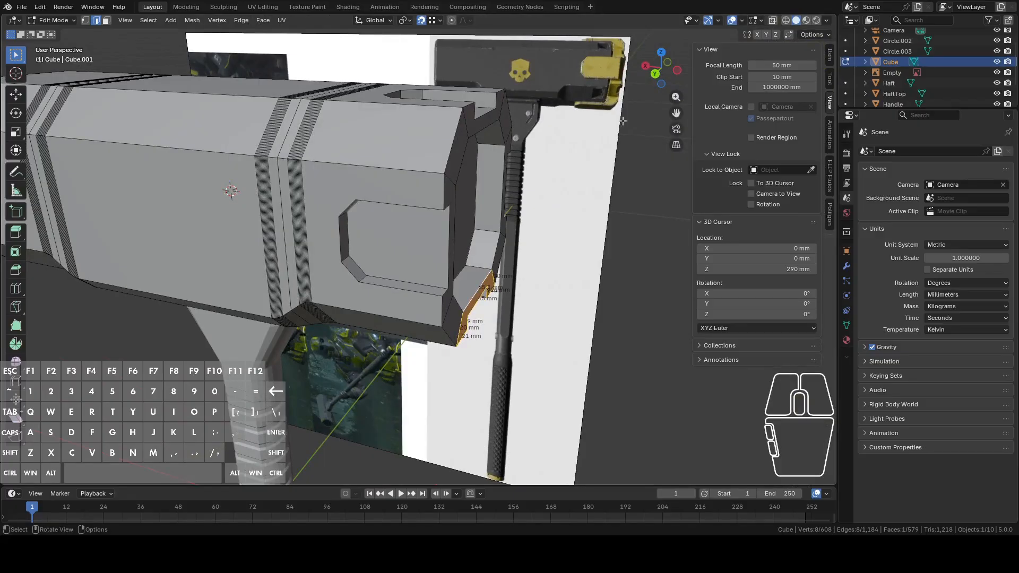
{"action": "middle_click_drag", "start_coordinate": [500, 260], "coordinate": [404, 276]}
{"action": "middle_click_drag", "start_coordinate": [480, 133], "coordinate": [355, 110]}
{"action": "middle_click_drag", "start_coordinate": [553, 272], "coordinate": [592, 252]}
{"action": "middle_click_drag", "start_coordinate": [547, 222], "coordinate": [586, 209]}
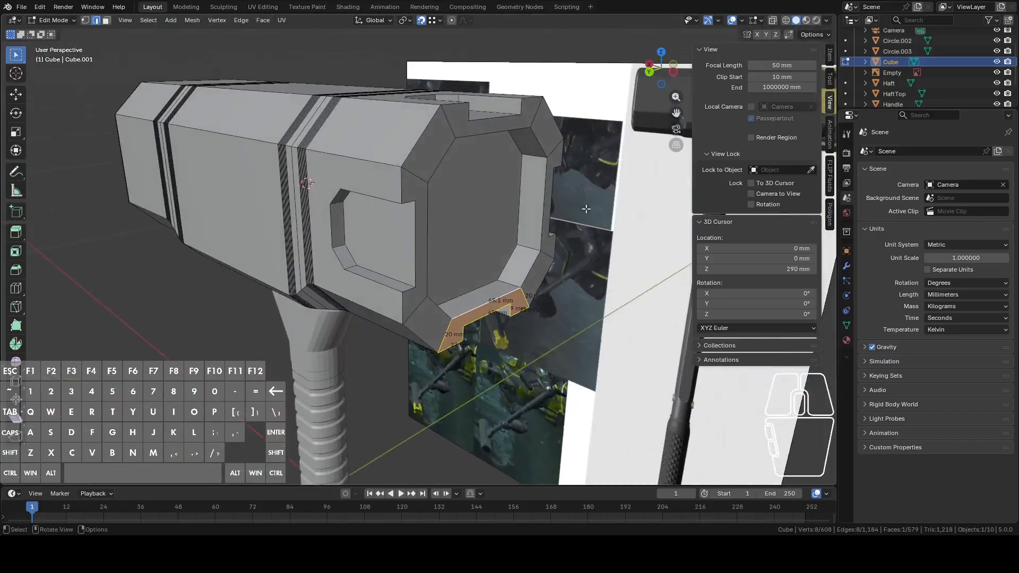
{"action": "middle_click_drag", "start_coordinate": [370, 241], "coordinate": [590, 225]}
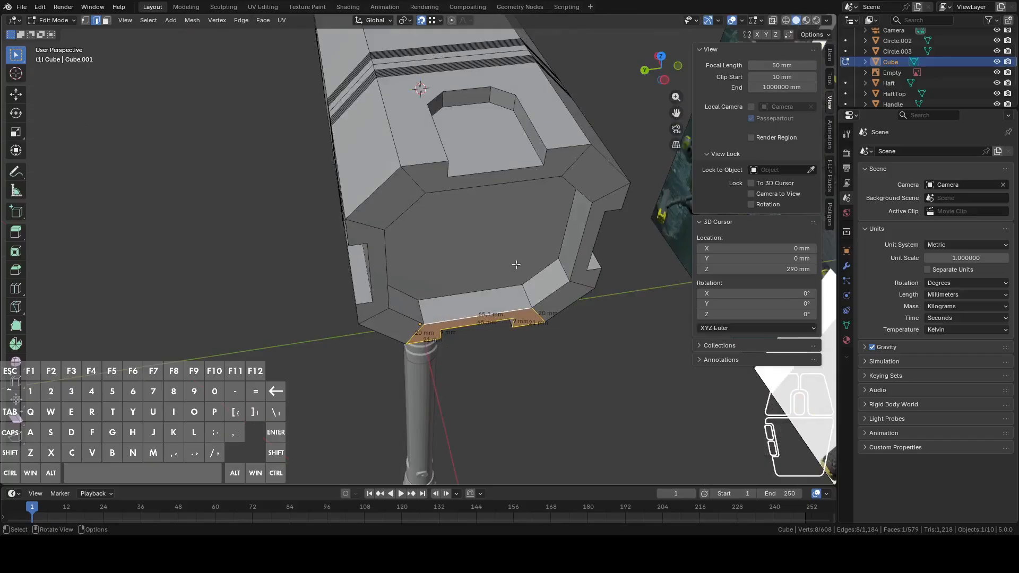
{"action": "middle_click_drag", "start_coordinate": [525, 243], "coordinate": [548, 212]}
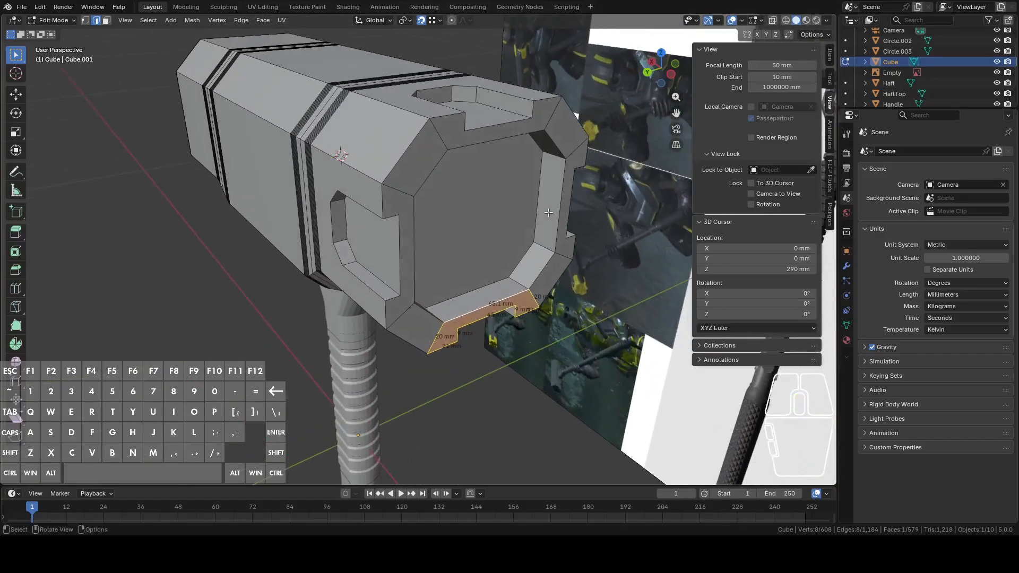
{"action": "middle_click_drag", "start_coordinate": [566, 263], "coordinate": [576, 225]}
{"action": "middle_click_drag", "start_coordinate": [584, 233], "coordinate": [548, 265]}
Measure the end recess's depth along one of its inner corner edges
{"action": "left_click", "coordinate": [480, 215]}
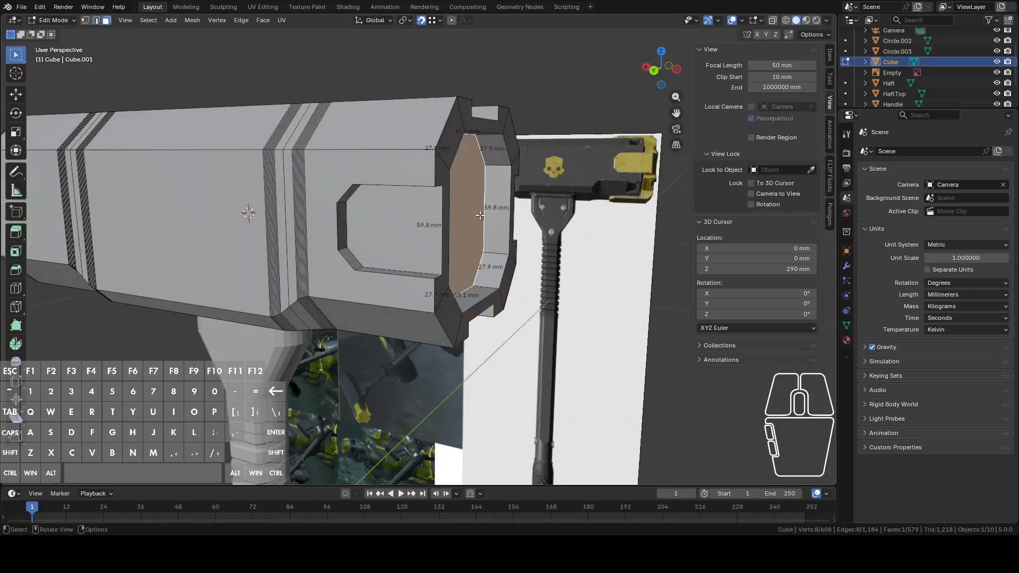
{"action": "left_click", "coordinate": [489, 257]}
{"action": "key", "text": "2"}
{"action": "left_click", "coordinate": [495, 253]}
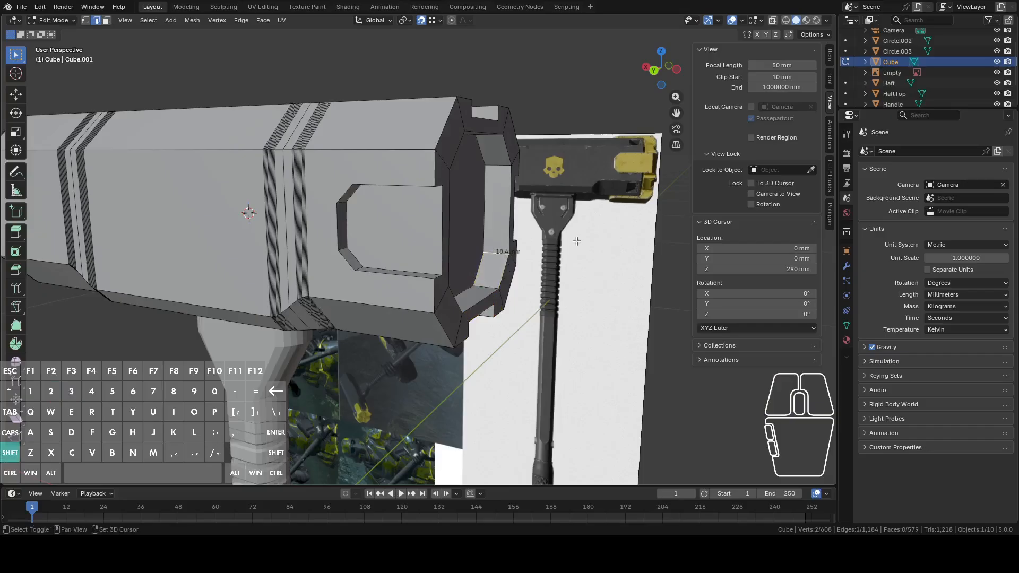
{"action": "middle_click_drag", "start_coordinate": [577, 241], "coordinate": [557, 244], "text": "shift"}
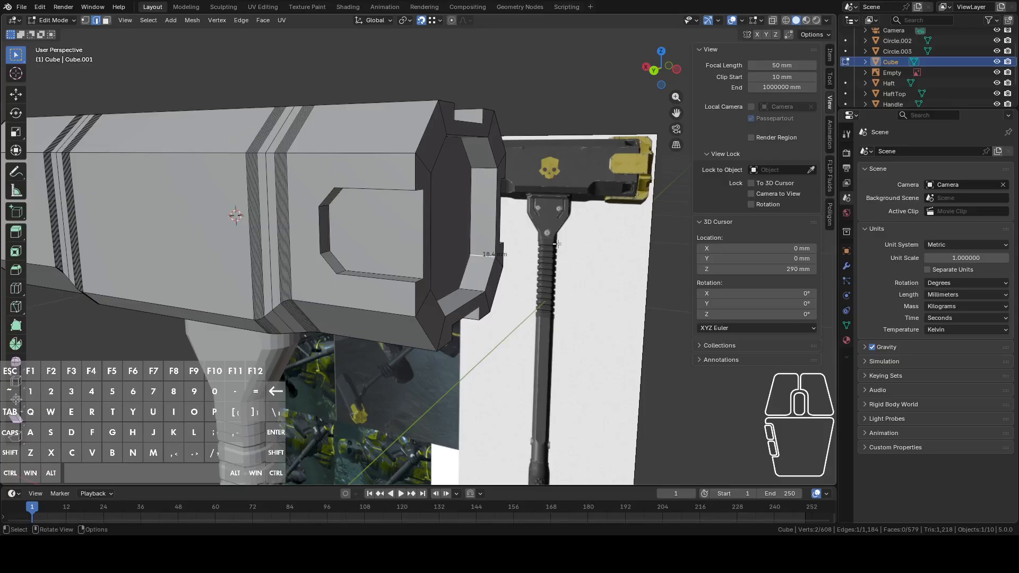
Move the recessed octagonal end face about 8.4 mm outward along global X, leaving the recess 10 mm deep
{"action": "key", "text": "3"}
{"action": "left_click", "coordinate": [446, 214]}
{"action": "middle_click_drag", "start_coordinate": [446, 214], "coordinate": [564, 305]}
{"action": "key", "text": "g"}
{"action": "key", "text": "x"}
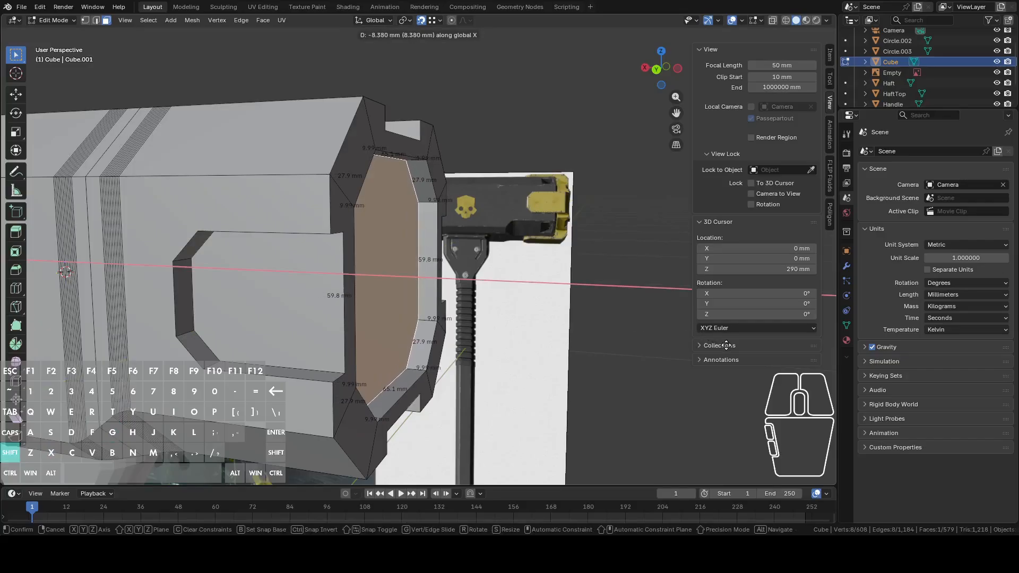
{"action": "left_click", "coordinate": [725, 346]}
{"action": "middle_click_drag", "start_coordinate": [723, 344], "coordinate": [476, 340]}
{"action": "middle_click_drag", "start_coordinate": [476, 292], "coordinate": [502, 292]}
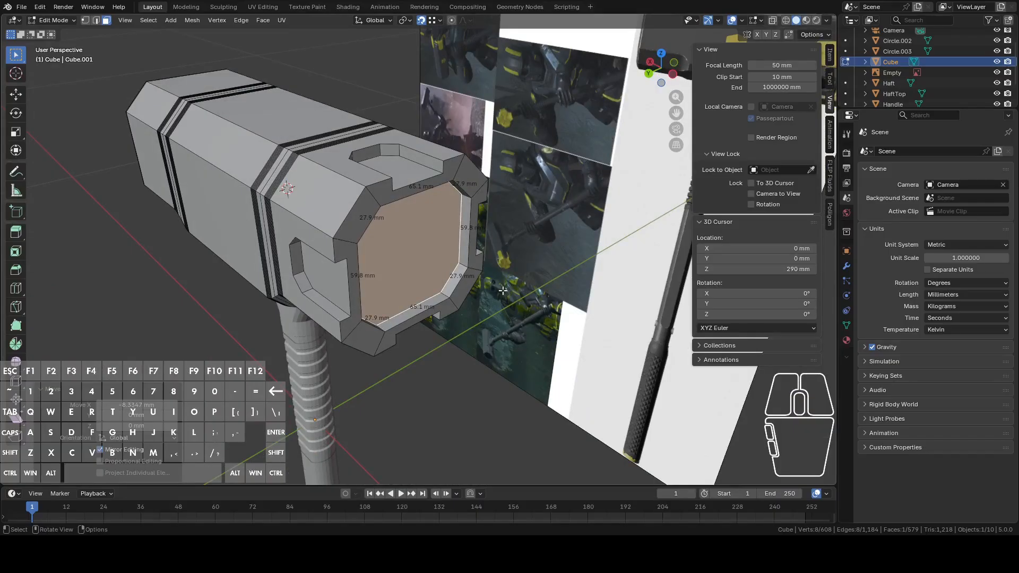
{"action": "key", "text": "Tab"}
{"action": "middle_click_drag", "start_coordinate": [451, 257], "coordinate": [334, 271]}
Select the wall and floor faces of all four tab recesses in Edit Mode
{"action": "key", "text": "Tab"}
{"action": "left_click", "coordinate": [339, 257], "text": "alt+shift"}
{"action": "left_click", "coordinate": [302, 247], "text": "alt"}
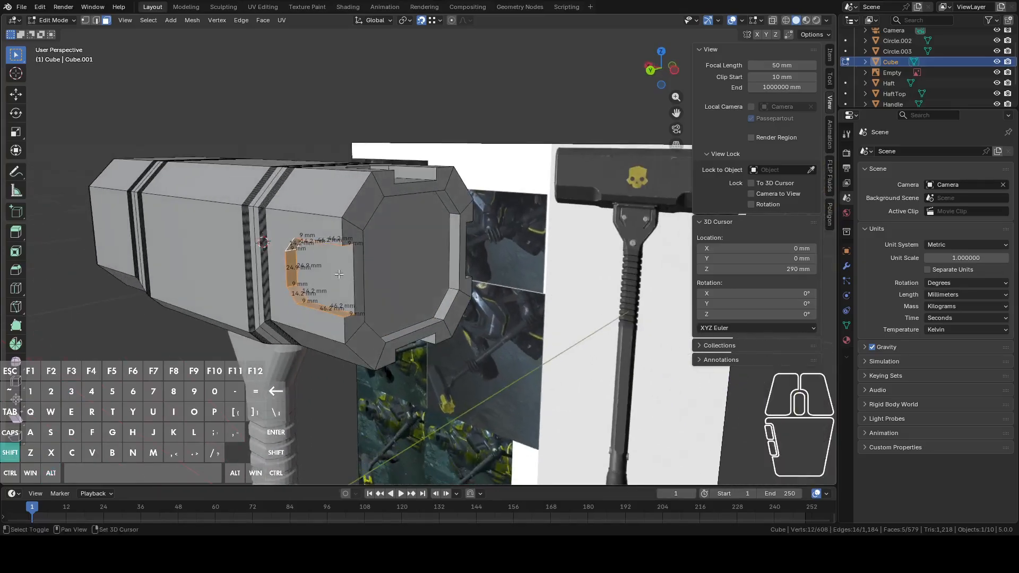
{"action": "left_click", "coordinate": [336, 270], "text": "shift"}
{"action": "middle_click_drag", "start_coordinate": [375, 227], "coordinate": [392, 358]}
{"action": "left_click", "coordinate": [399, 152], "text": "alt+shift"}
{"action": "left_click", "coordinate": [416, 170], "text": "shift"}
{"action": "left_click", "coordinate": [560, 285], "text": "alt+shift"}
{"action": "left_click", "coordinate": [546, 281], "text": "shift"}
{"action": "left_click", "coordinate": [430, 390], "text": "alt+shift"}
{"action": "left_click", "coordinate": [427, 375], "text": "shift"}
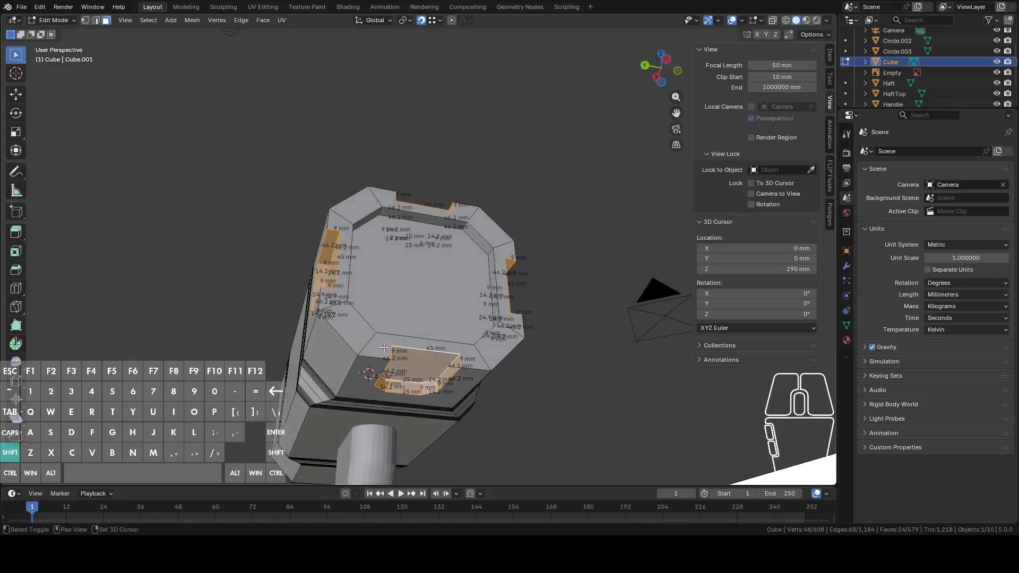
Add all the faces of the end rim to the selection
{"action": "left_click", "coordinate": [383, 346], "text": "shift"}
{"action": "left_click", "coordinate": [366, 332], "text": "shift"}
{"action": "left_click", "coordinate": [346, 254], "text": "shift"}
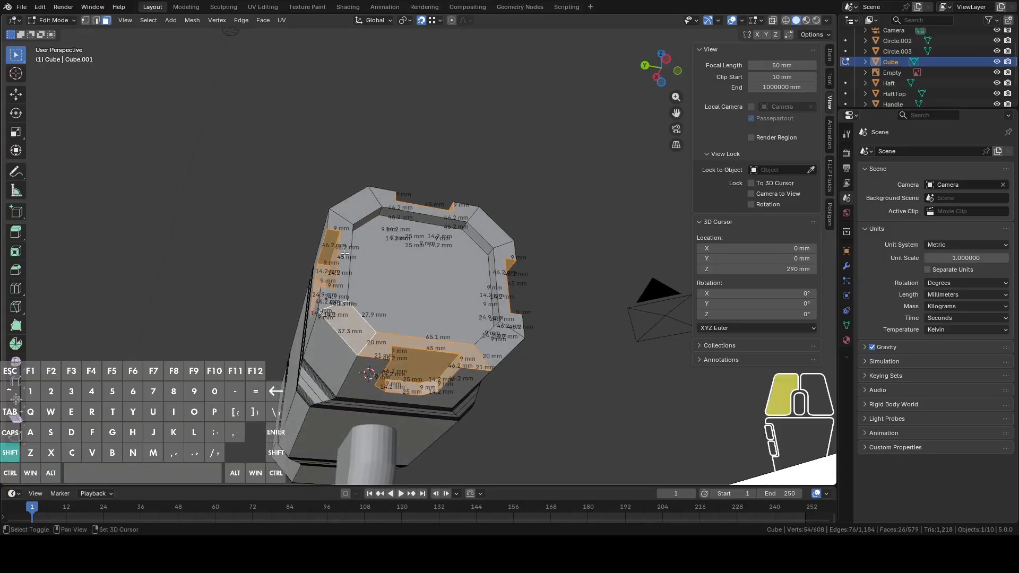
{"action": "left_click", "coordinate": [359, 210], "text": "shift"}
{"action": "left_click", "coordinate": [443, 213], "text": "shift"}
{"action": "left_click", "coordinate": [497, 232], "text": "shift"}
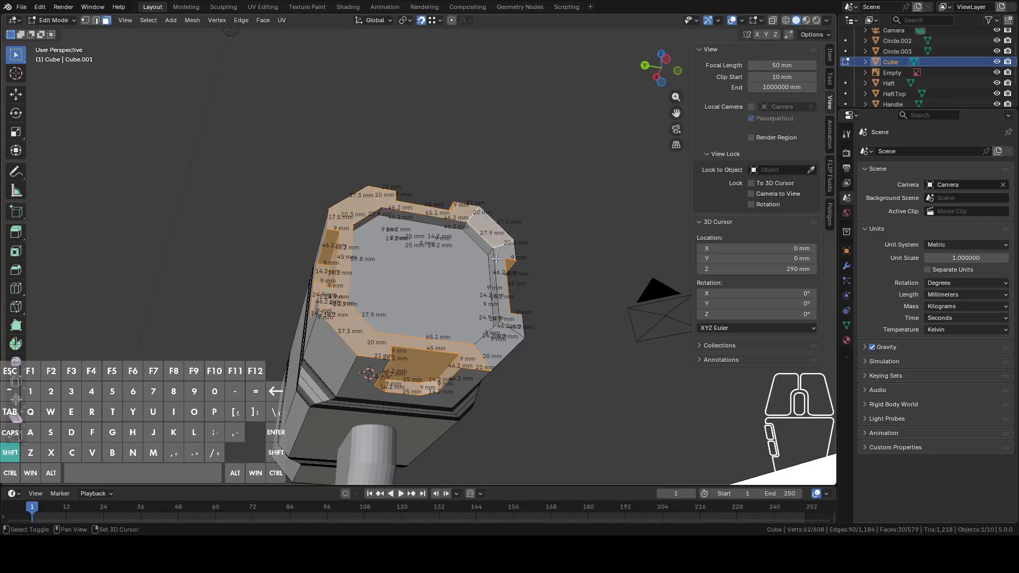
{"action": "left_click", "coordinate": [497, 266], "text": "shift"}
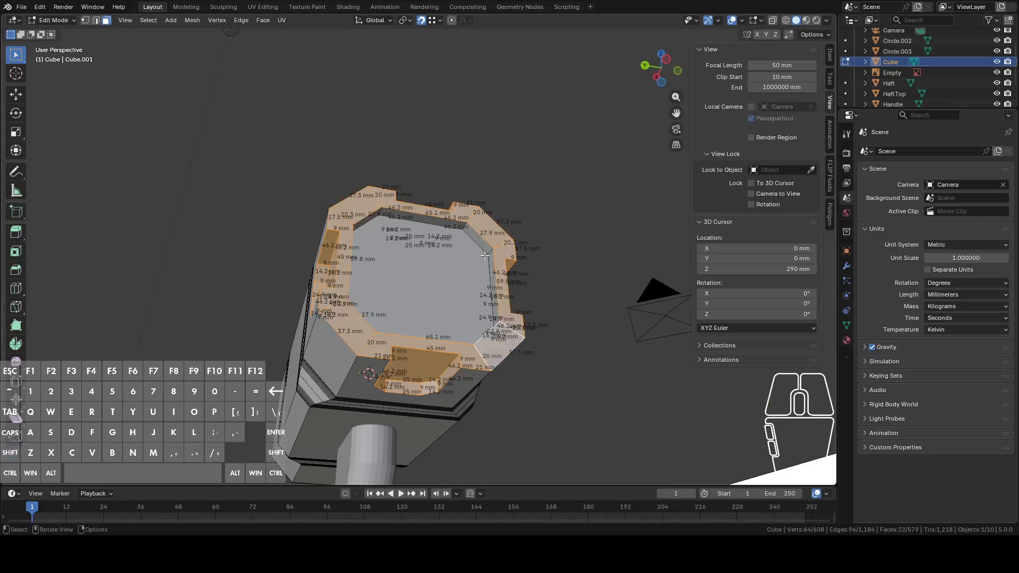
Add the end recess's inner wall faces and octagonal end face to the selection, undoing any unwanted loop selection
{"action": "left_click", "coordinate": [498, 258], "text": "alt+shift"}
{"action": "middle_click_drag", "start_coordinate": [497, 258], "coordinate": [462, 282]}
{"action": "scroll", "coordinate": [446, 268], "scroll_direction": "up", "scroll_amount": 3}
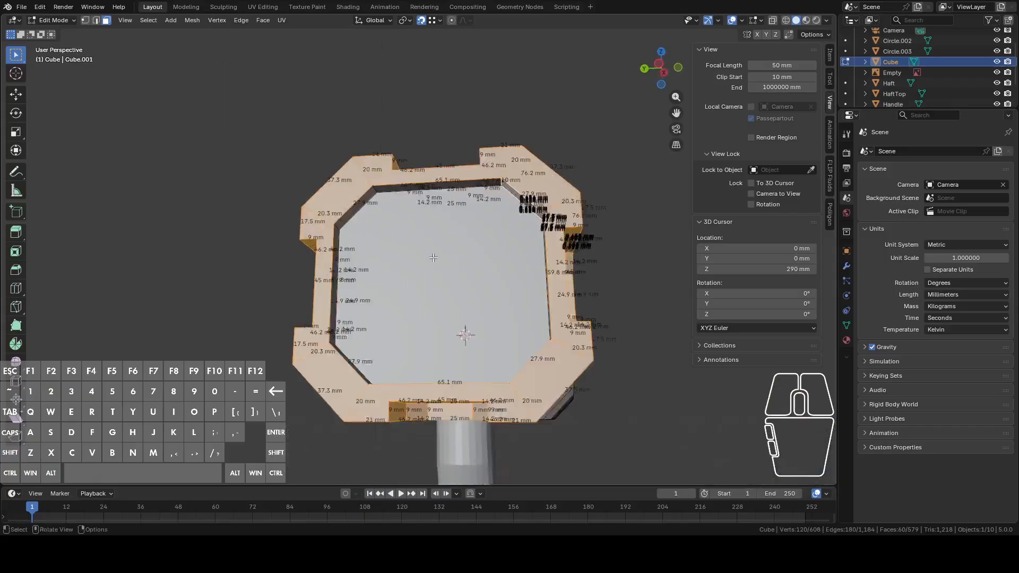
{"action": "key", "text": "ctrl+z"}
{"action": "left_click", "coordinate": [373, 190], "text": "alt+shift"}
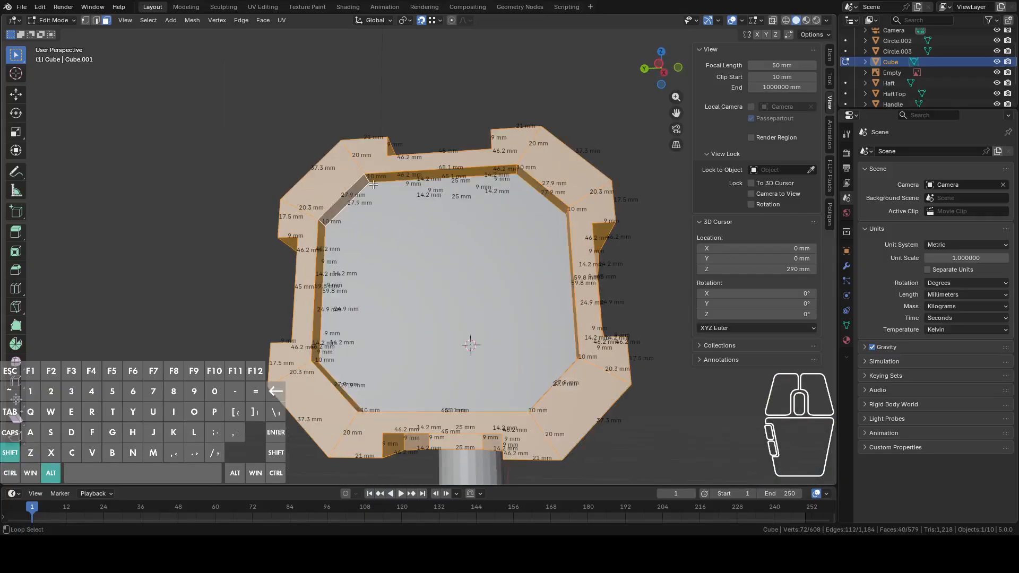
{"action": "middle_click_drag", "start_coordinate": [373, 190], "coordinate": [534, 278]}
{"action": "left_click", "coordinate": [479, 290], "text": "shift"}
Duplicate the selected end rim, tab and recess faces and move the copy about 107 mm outward along negative global X
{"action": "key", "text": "shift+d"}
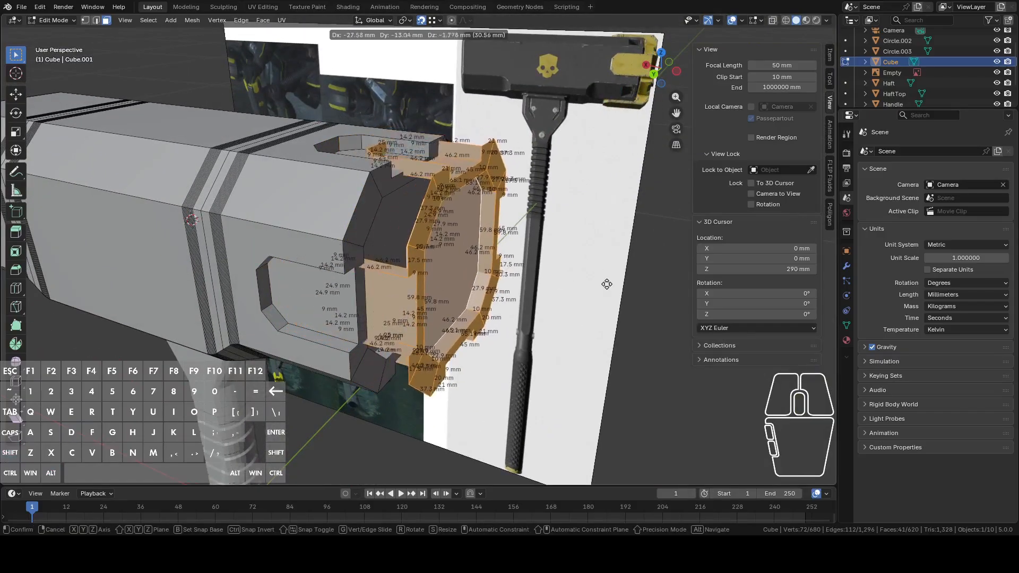
{"action": "right_click", "coordinate": [608, 295]}
{"action": "key", "text": "g"}
{"action": "key", "text": "x"}
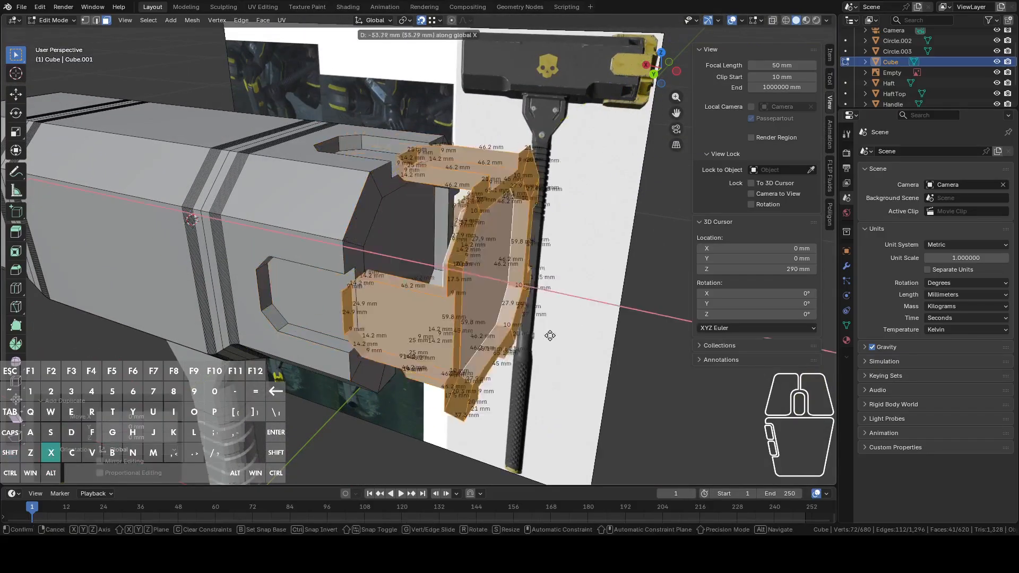
{"action": "left_click", "coordinate": [628, 368]}
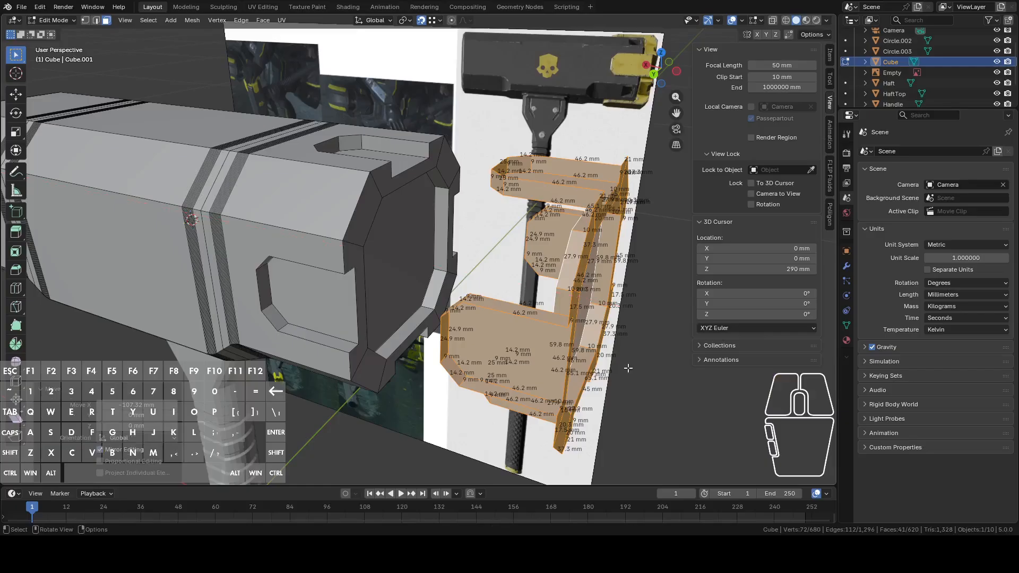
{"action": "middle_click_drag", "start_coordinate": [628, 367], "coordinate": [570, 320]}
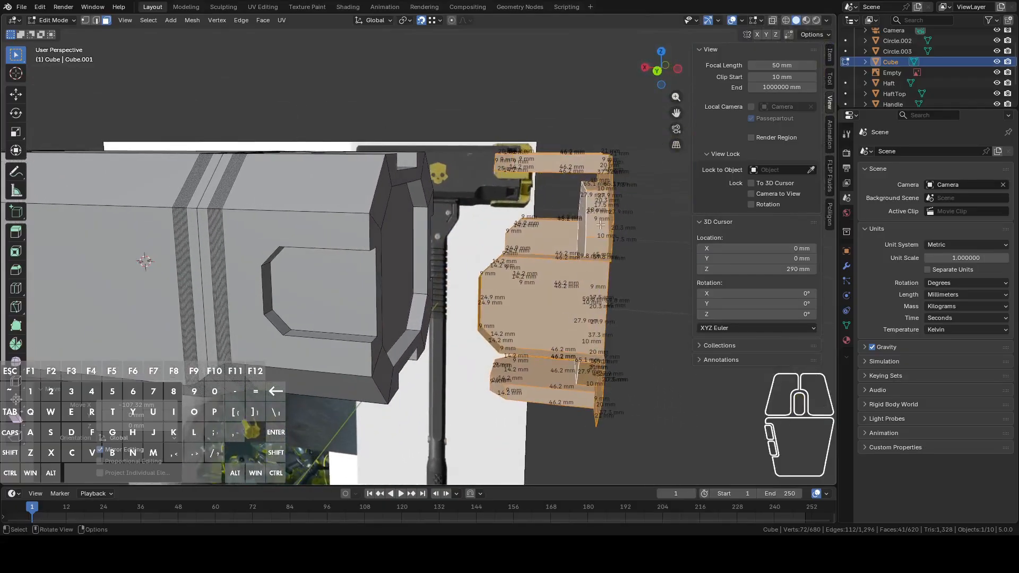
{"action": "left_click", "coordinate": [658, 74]}
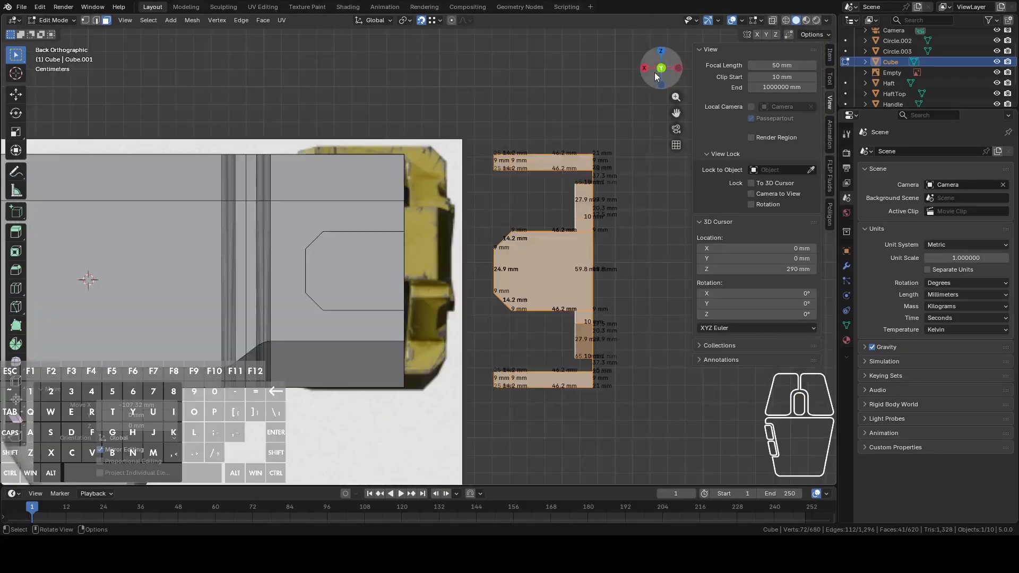
{"action": "middle_click_drag", "start_coordinate": [613, 157], "coordinate": [489, 192], "text": "shift"}
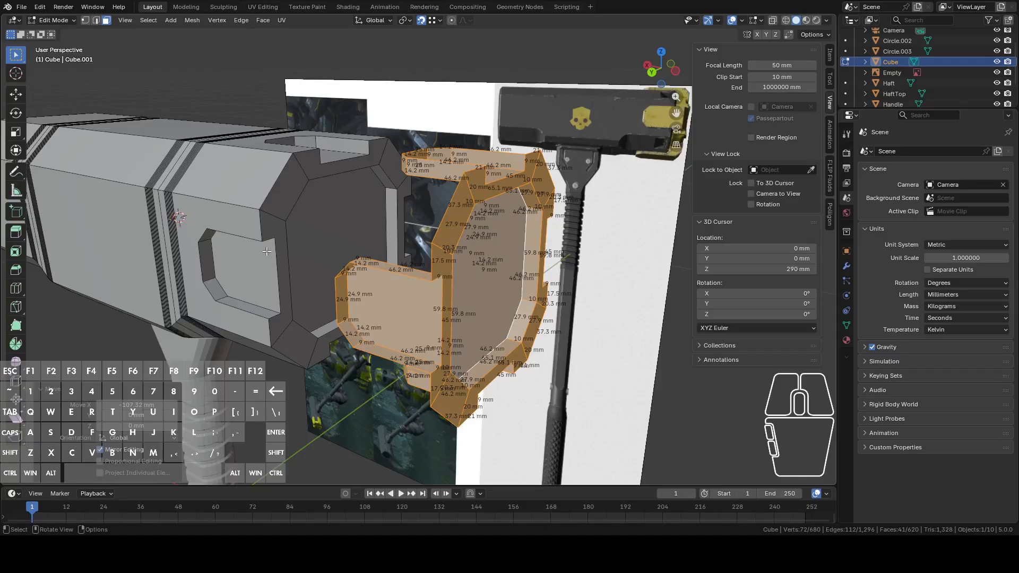
Select the loop of inner wall faces around the octagonal recess on the duplicated end cap
{"action": "middle_click_drag", "start_coordinate": [379, 237], "coordinate": [457, 258]}
{"action": "left_click", "coordinate": [506, 235]}
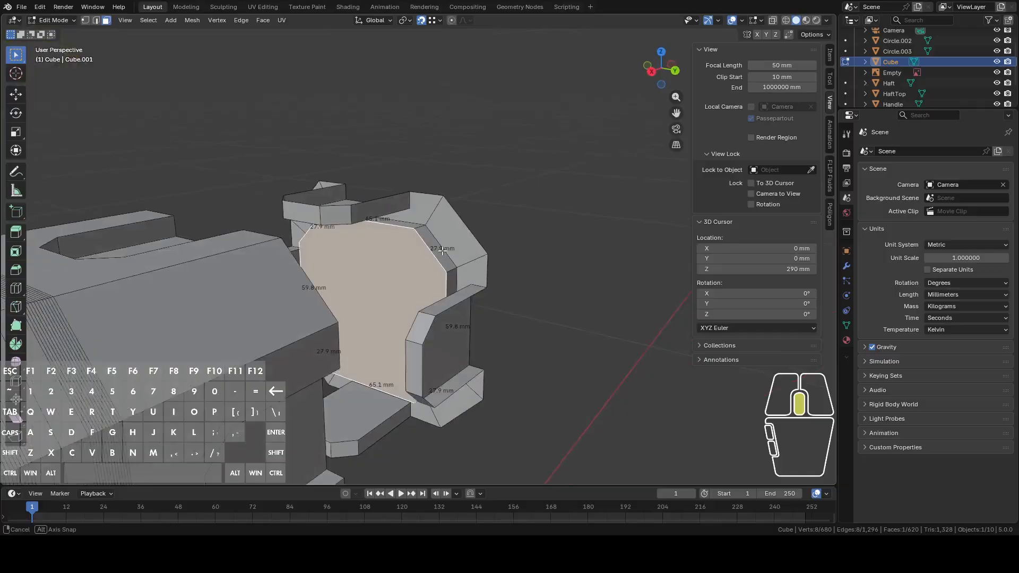
{"action": "scroll", "coordinate": [464, 256], "scroll_direction": "up", "scroll_amount": 5}
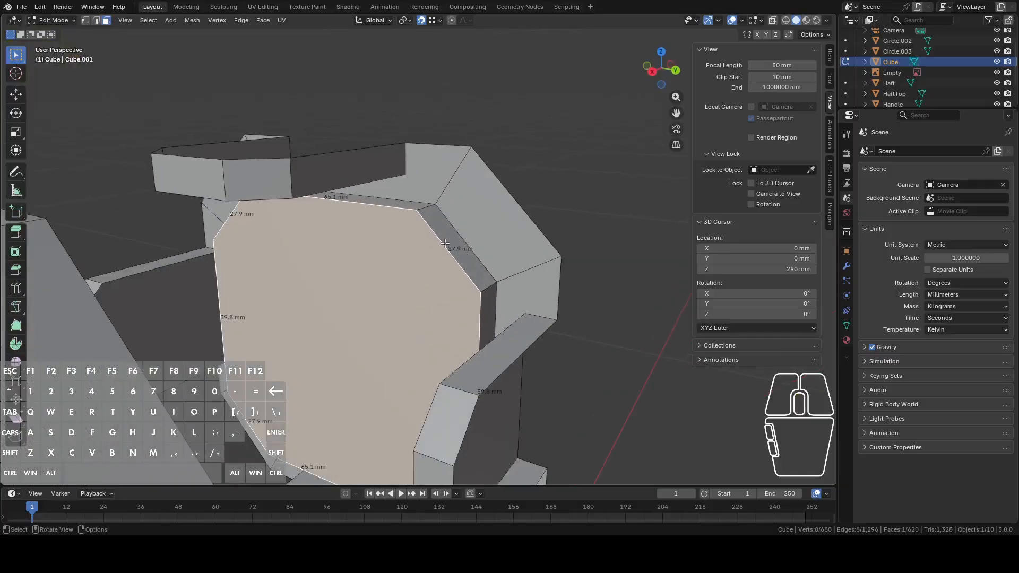
{"action": "left_click", "coordinate": [428, 207], "text": "alt"}
{"action": "middle_click_drag", "start_coordinate": [403, 300], "coordinate": [445, 288]}
{"action": "left_click", "coordinate": [404, 20]}
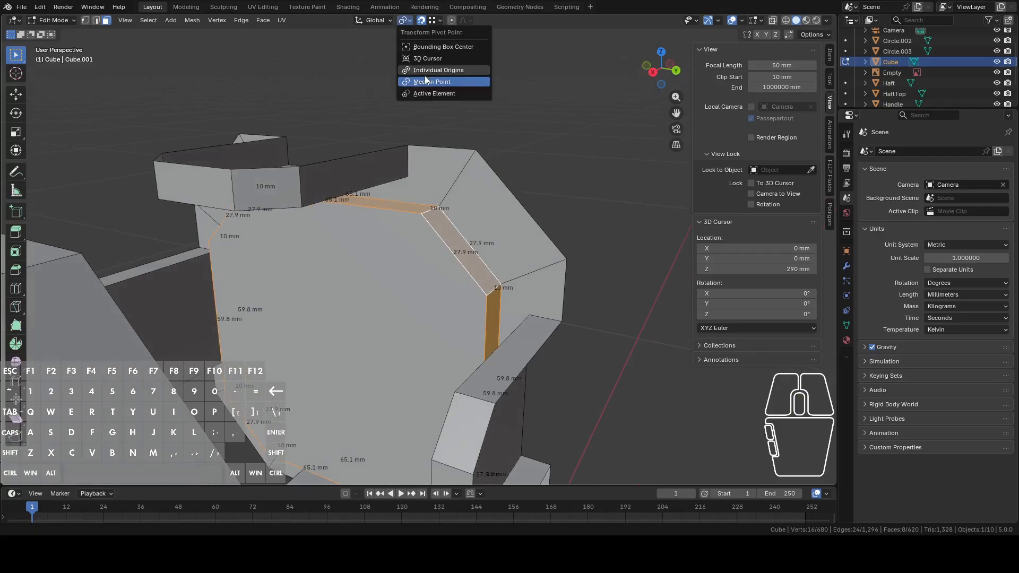
{"action": "left_click", "coordinate": [437, 69]}
{"action": "middle_click_drag", "start_coordinate": [516, 209], "coordinate": [470, 211], "text": "shift"}
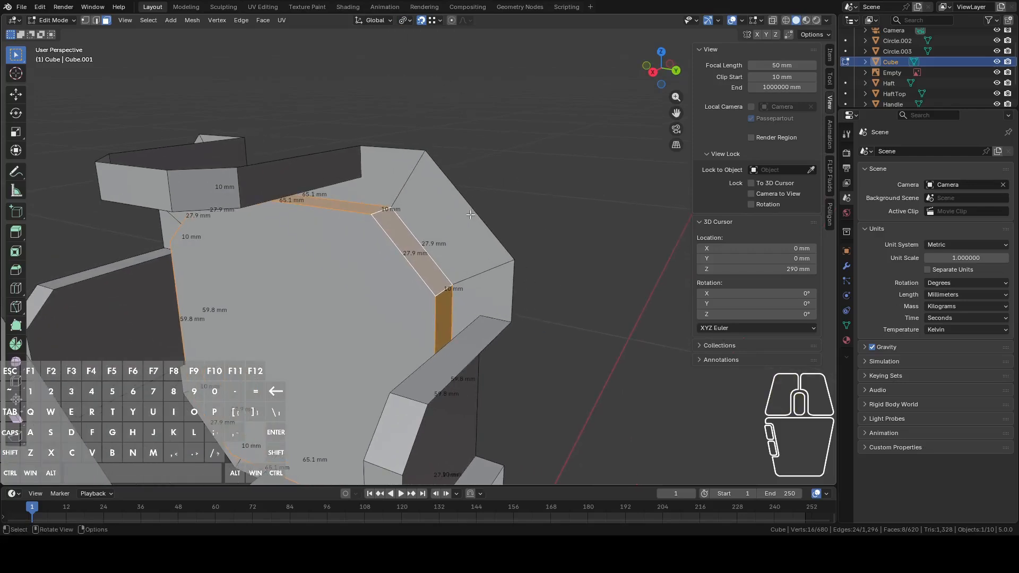
{"action": "left_click", "coordinate": [405, 20]}
{"action": "left_click", "coordinate": [431, 80]}
Scale the end cap's recess wall faces uniformly to about 0.988
{"action": "scroll", "coordinate": [484, 178], "scroll_direction": "up", "scroll_amount": 3}
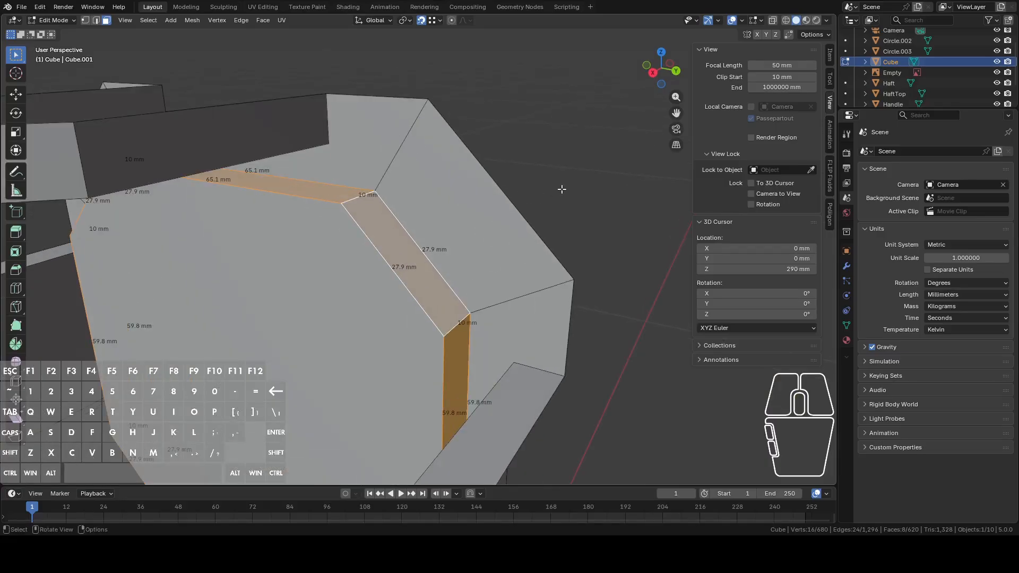
{"action": "key", "text": "s"}
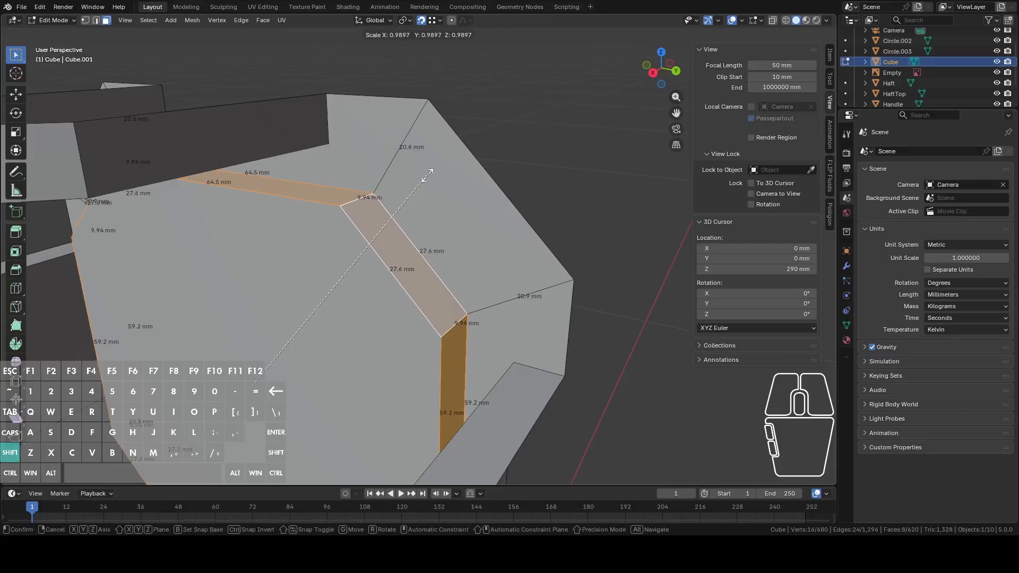
{"action": "right_click", "coordinate": [427, 173]}
{"action": "key", "text": "s"}
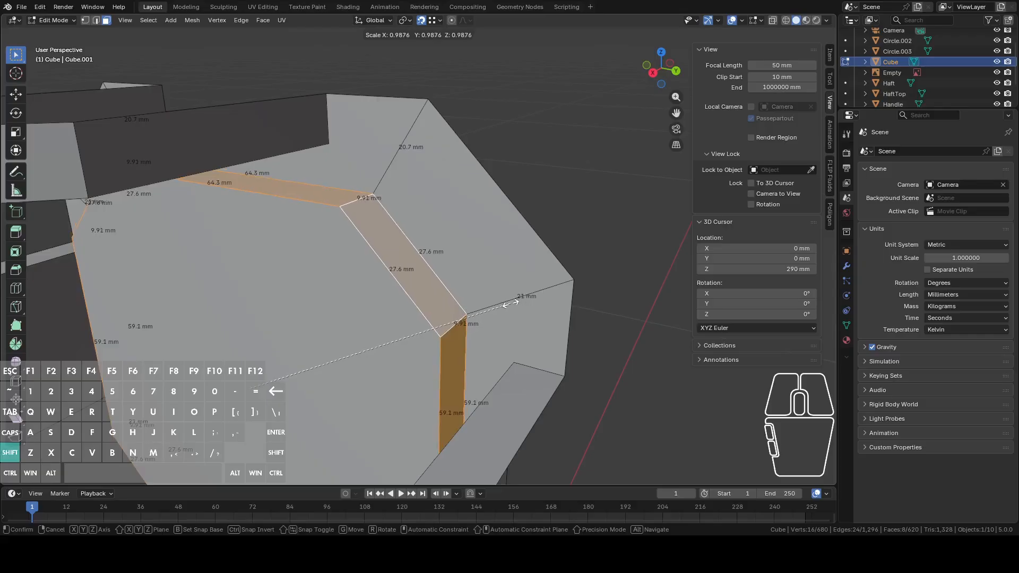
{"action": "left_click", "coordinate": [510, 303]}
Move the end cap's octagonal inner face about 0.65 mm along negative global X
{"action": "middle_click_drag", "start_coordinate": [510, 303], "coordinate": [377, 219]}
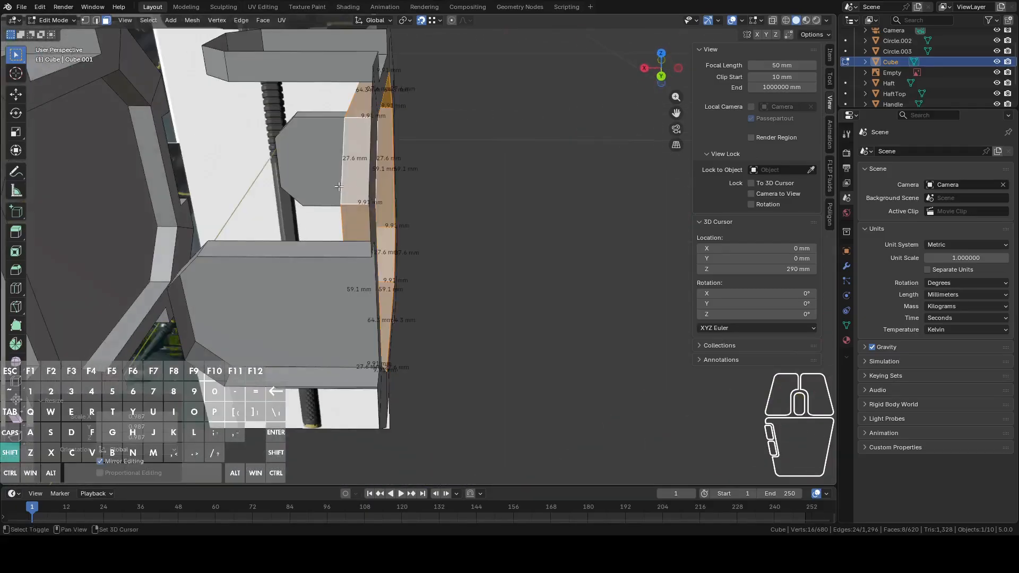
{"action": "middle_click_drag", "start_coordinate": [191, 186], "coordinate": [351, 203], "text": "shift"}
{"action": "left_click", "coordinate": [491, 218]}
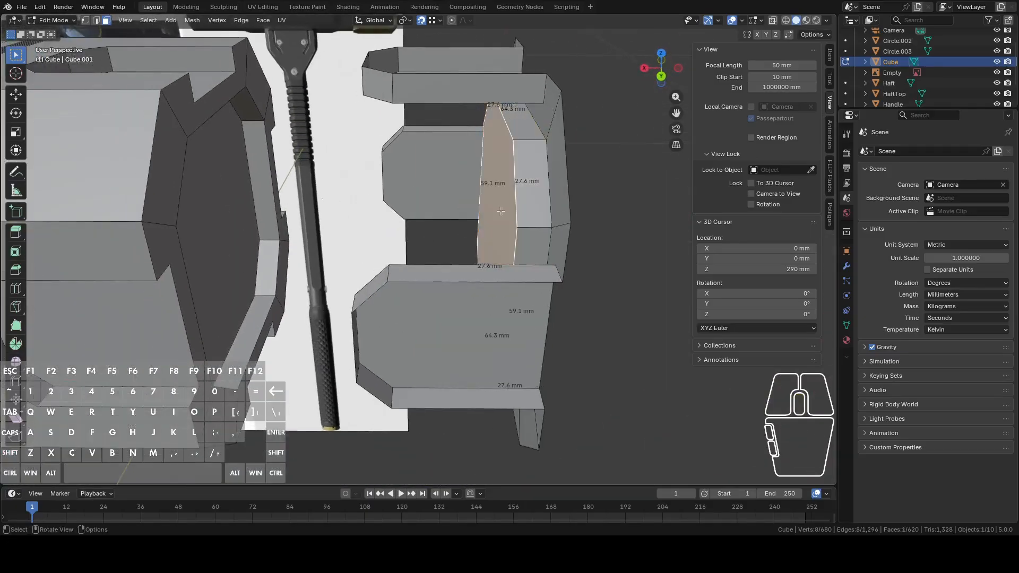
{"action": "middle_click_drag", "start_coordinate": [491, 218], "coordinate": [590, 244]}
{"action": "key", "text": "g"}
{"action": "key", "text": "y"}
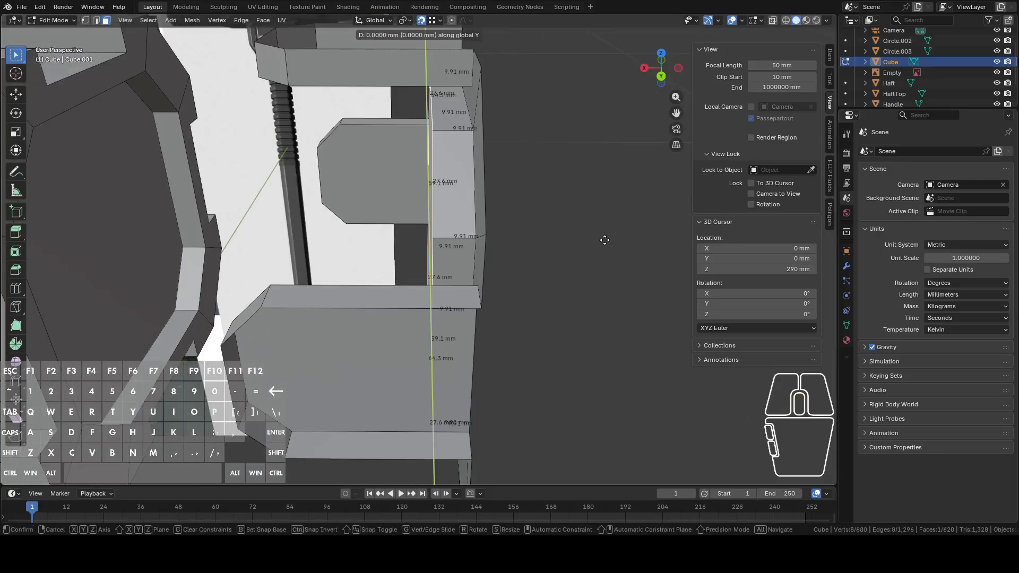
{"action": "key", "text": "Escape"}
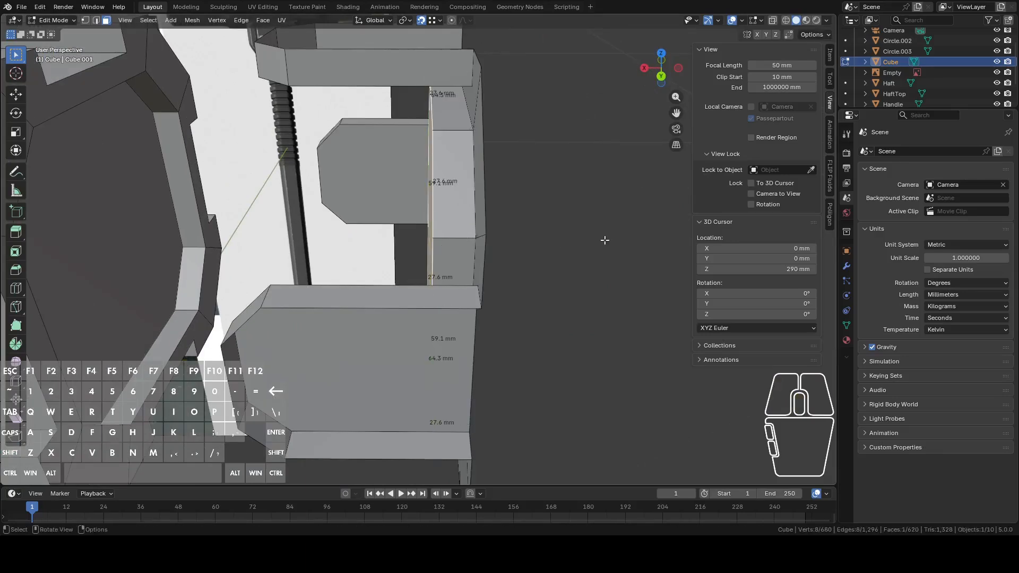
{"action": "key", "text": "g"}
{"action": "key", "text": "x"}
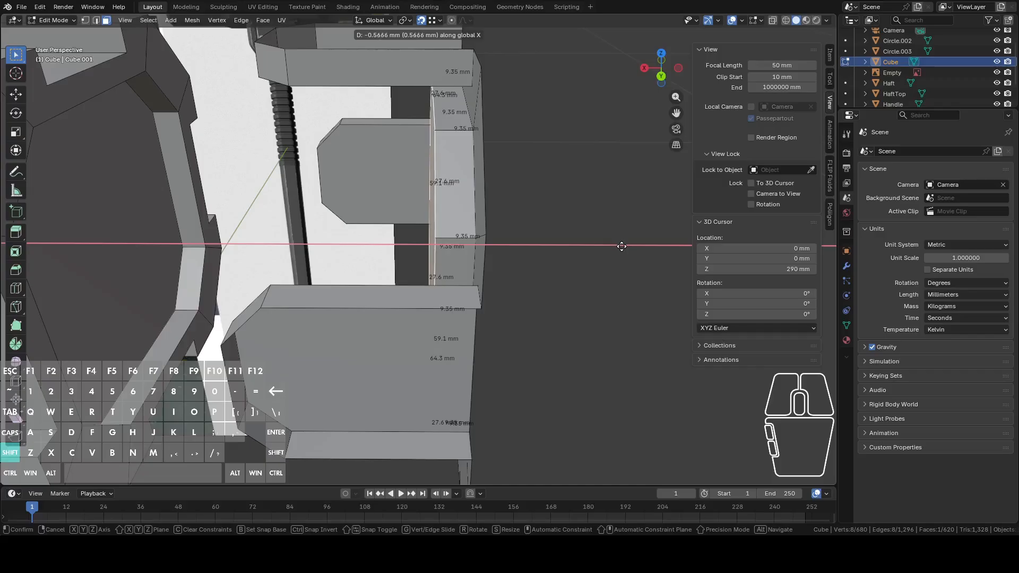
{"action": "left_click", "coordinate": [624, 246]}
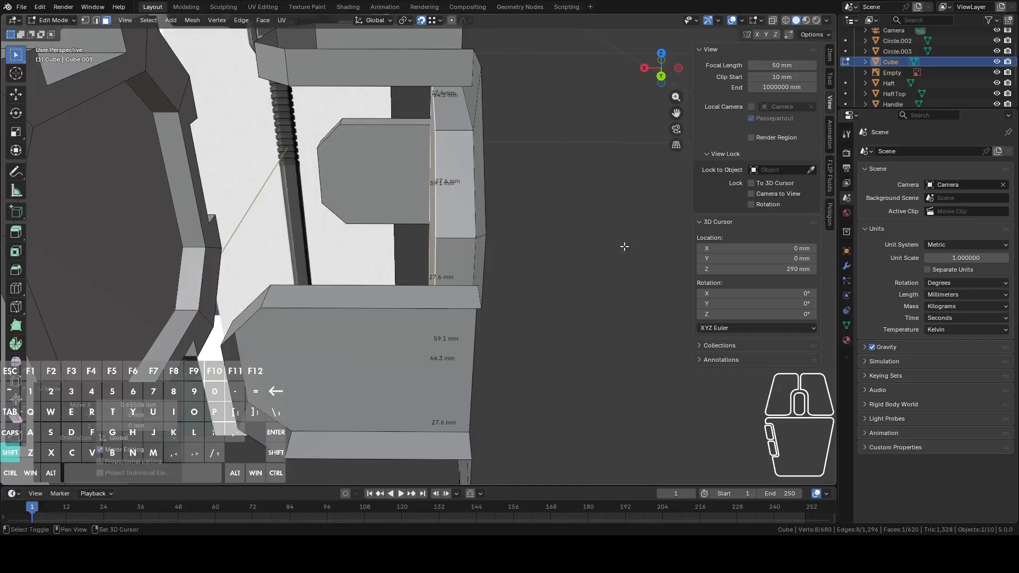
Move the inner face of the positive-Y side tab about 0.7 mm outward along global Y
{"action": "middle_click_drag", "start_coordinate": [623, 244], "coordinate": [639, 267]}
{"action": "left_click", "coordinate": [483, 284]}
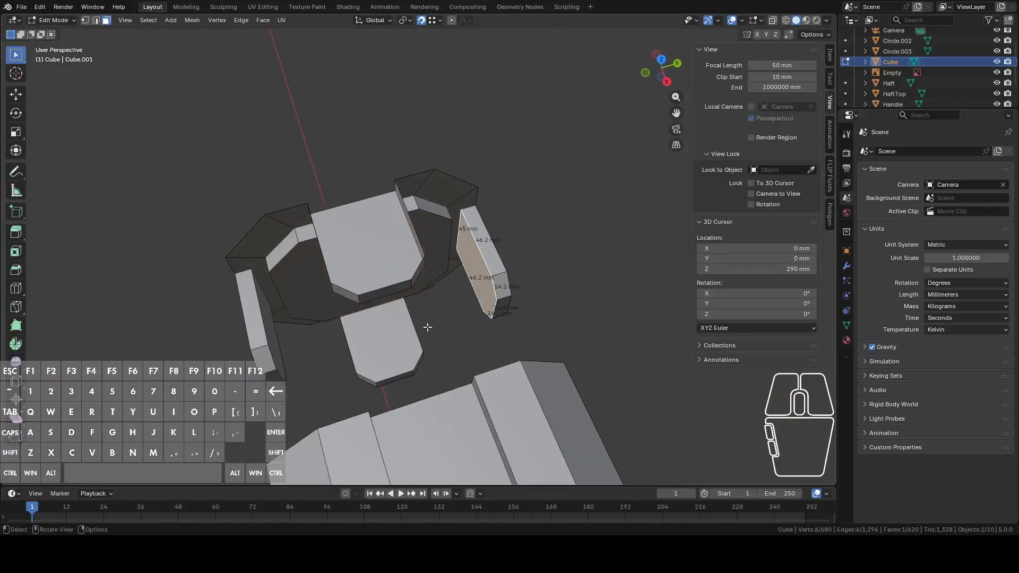
{"action": "middle_click_drag", "start_coordinate": [399, 312], "coordinate": [500, 303]}
{"action": "scroll", "coordinate": [503, 218], "scroll_direction": "up", "scroll_amount": 6}
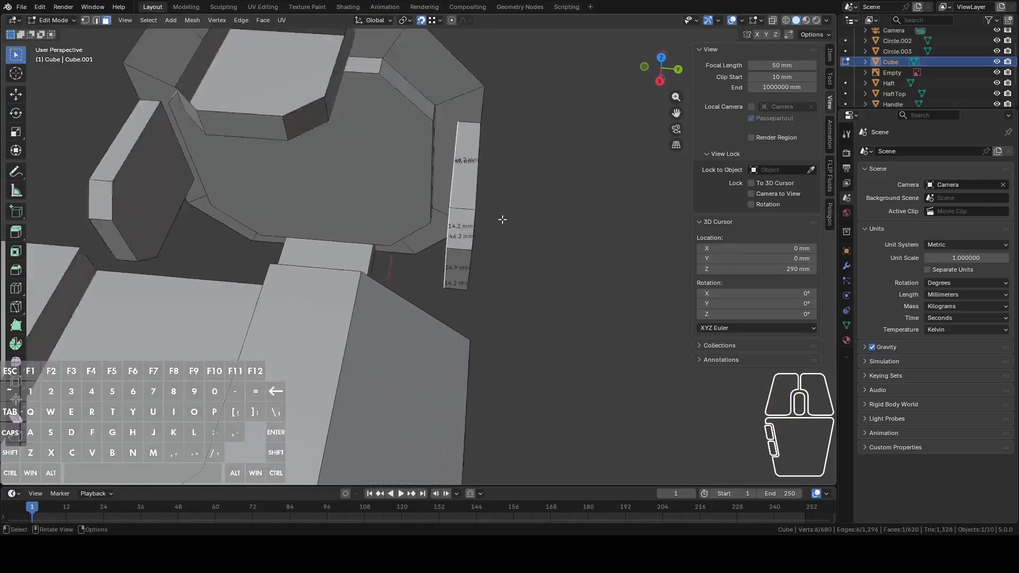
{"action": "middle_click_drag", "start_coordinate": [621, 223], "coordinate": [575, 246], "text": "shift"}
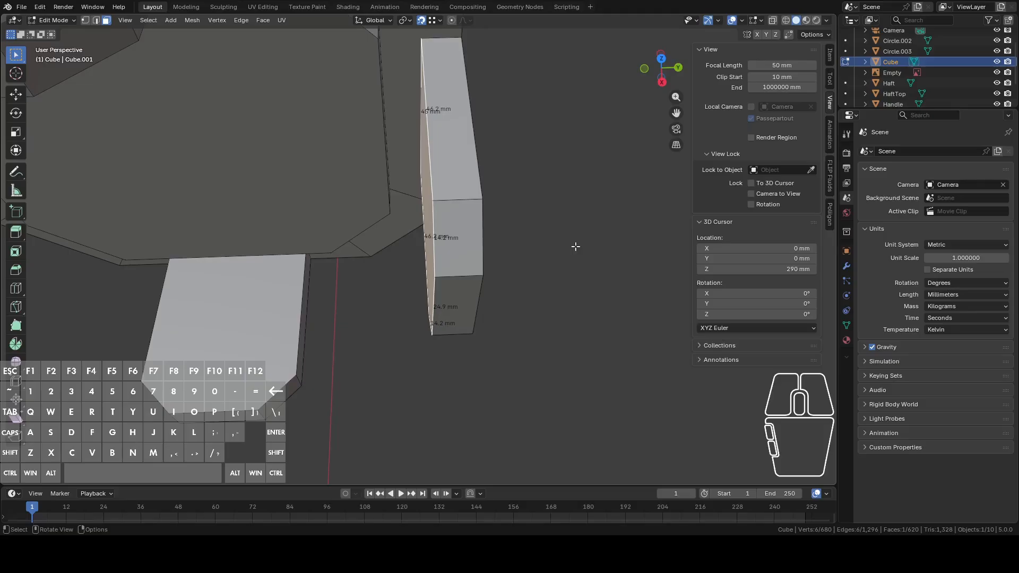
{"action": "key", "text": "g"}
{"action": "key", "text": "y"}
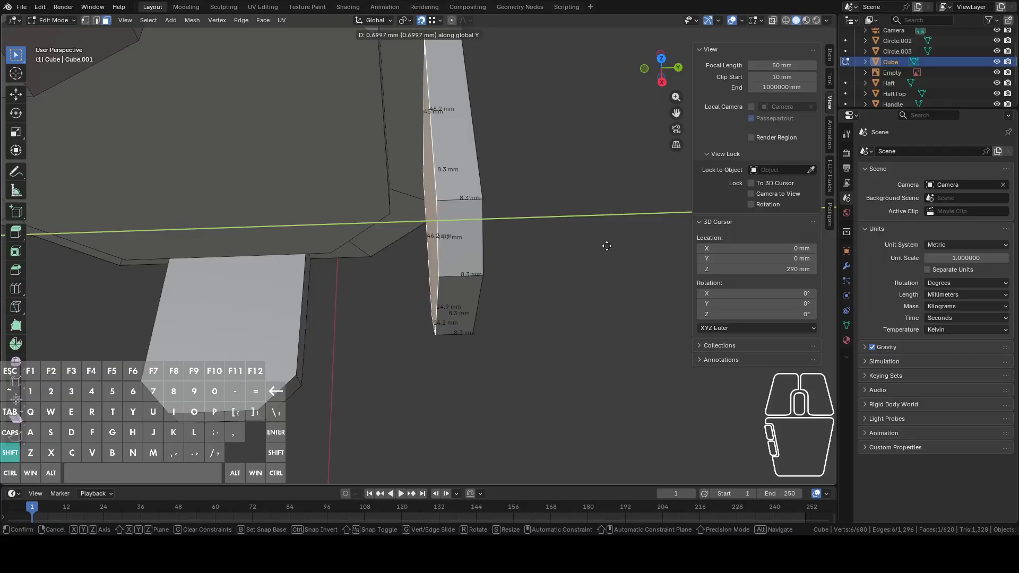
{"action": "left_click", "coordinate": [607, 246]}
Move the inner face of the opposite, negative-Y side tab about 0.7 mm outward along global Y
{"action": "middle_click_drag", "start_coordinate": [605, 243], "coordinate": [404, 230]}
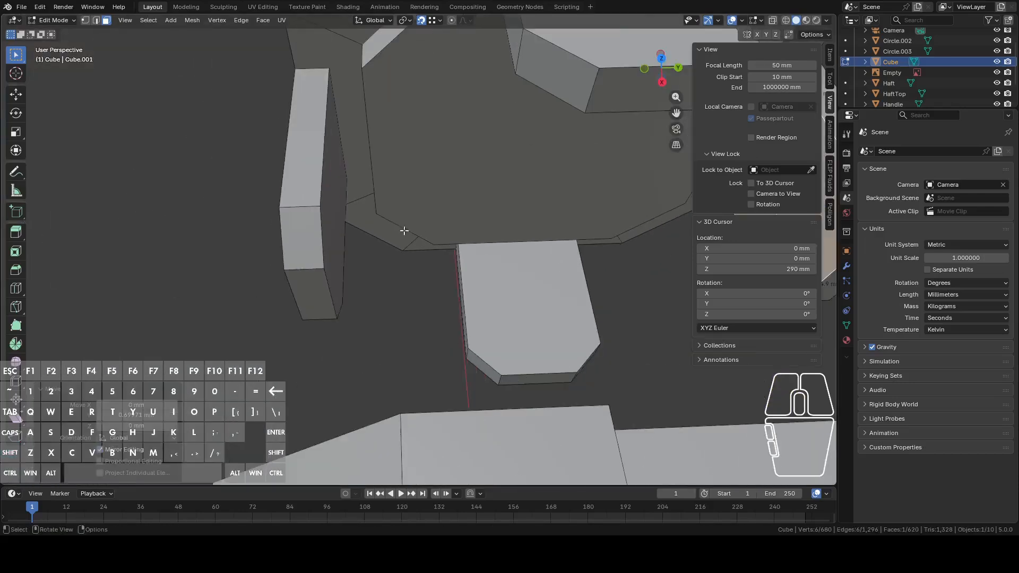
{"action": "left_click", "coordinate": [335, 232]}
{"action": "key", "text": "g"}
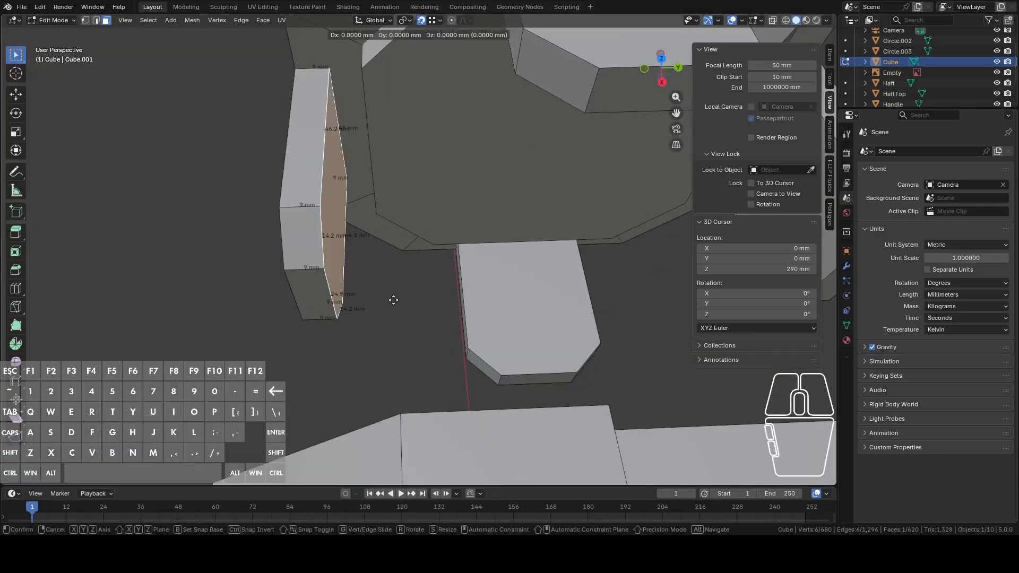
{"action": "key", "text": "y"}
{"action": "key", "text": "y"}
{"action": "key", "text": "y"}
{"action": "key", "text": "y"}
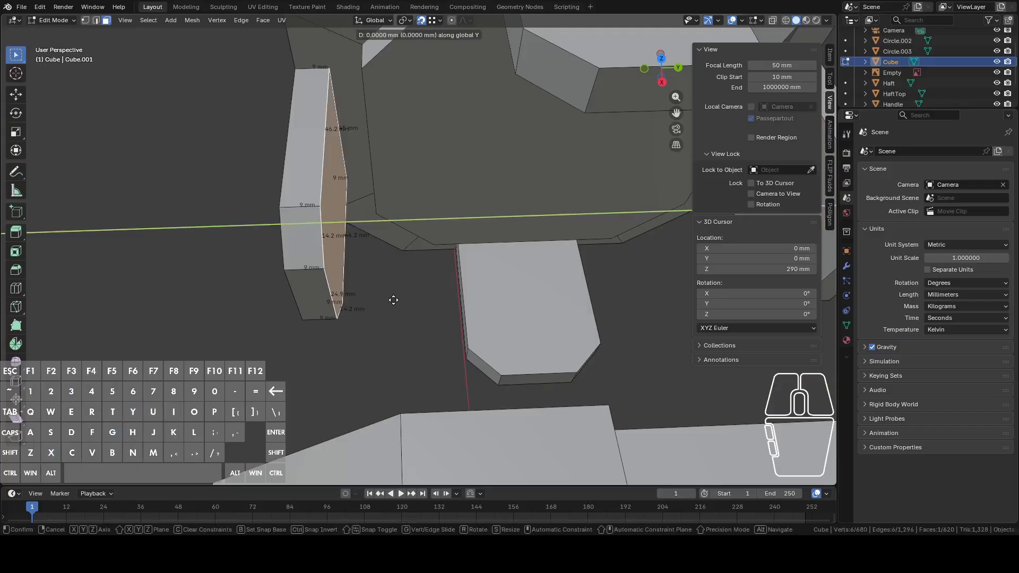
{"action": "key", "text": "shift"}
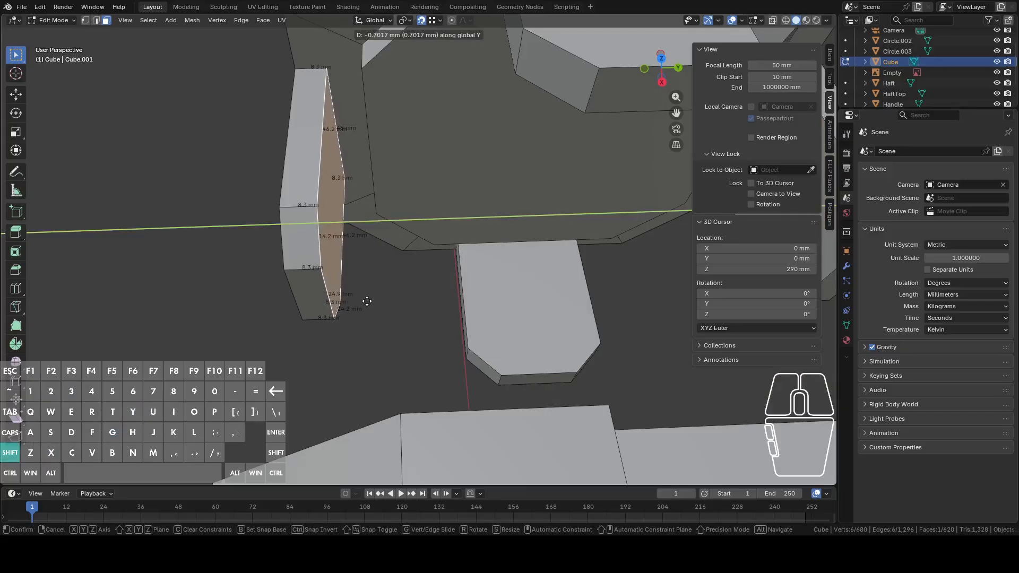
{"action": "left_click", "coordinate": [366, 301]}
Move the inner face of the end cap's bottom tab about 0.68 mm down along global Z
{"action": "left_click", "coordinate": [477, 317]}
{"action": "middle_click_drag", "start_coordinate": [478, 317], "coordinate": [457, 242]}
{"action": "key", "text": "g"}
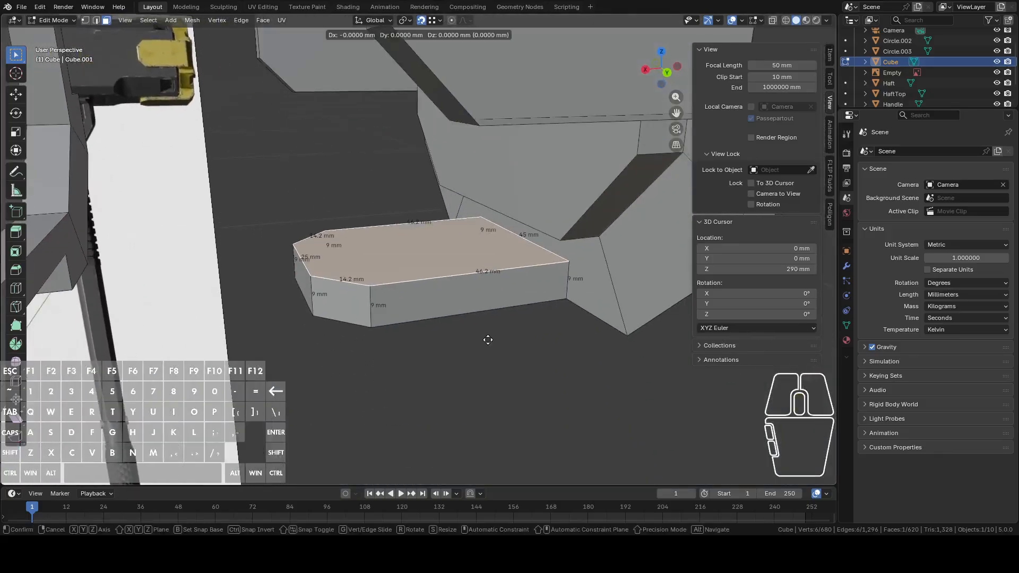
{"action": "key", "text": "z"}
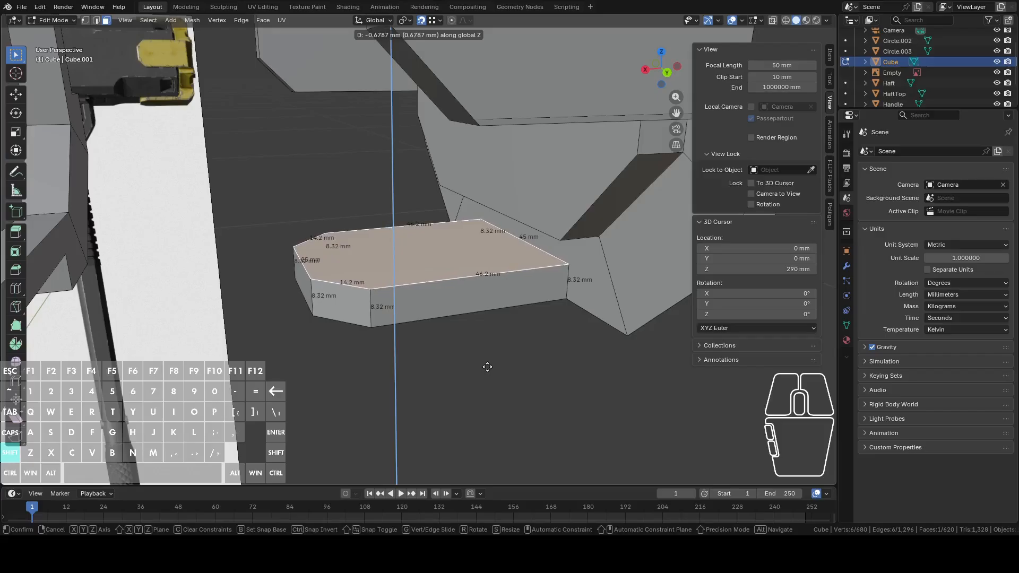
{"action": "left_click", "coordinate": [487, 368]}
Move the inner face of the end cap's top tab about 0.69 mm up along global Z
{"action": "middle_click_drag", "start_coordinate": [473, 320], "coordinate": [415, 165]}
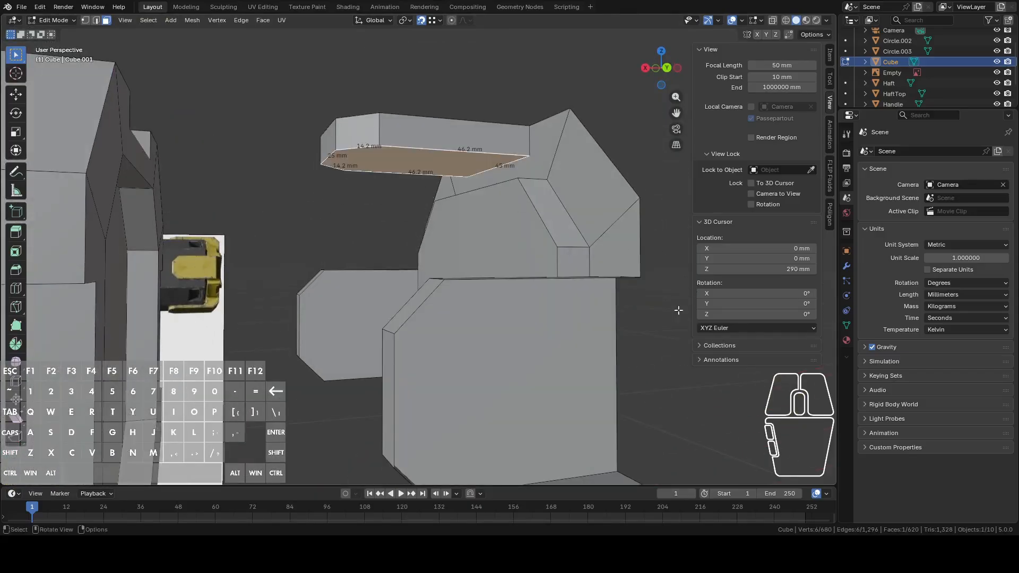
{"action": "key", "text": "g"}
{"action": "key", "text": "z"}
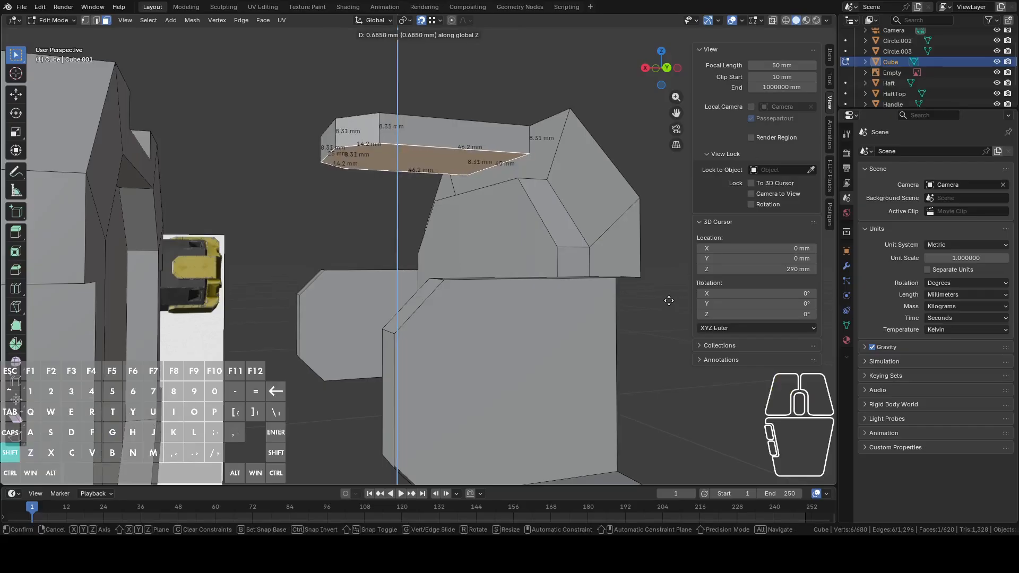
{"action": "left_click", "coordinate": [669, 300]}
Select the upper edge faces of both side tabs on the end cap in face mode
{"action": "scroll", "coordinate": [505, 257], "scroll_direction": "down", "scroll_amount": 7}
{"action": "middle_click_drag", "start_coordinate": [504, 257], "coordinate": [420, 280]}
{"action": "scroll", "coordinate": [519, 330], "scroll_direction": "up", "scroll_amount": 3}
{"action": "middle_click_drag", "start_coordinate": [354, 322], "coordinate": [389, 282], "text": "shift"}
{"action": "key", "text": "3"}
{"action": "left_click", "coordinate": [390, 311]}
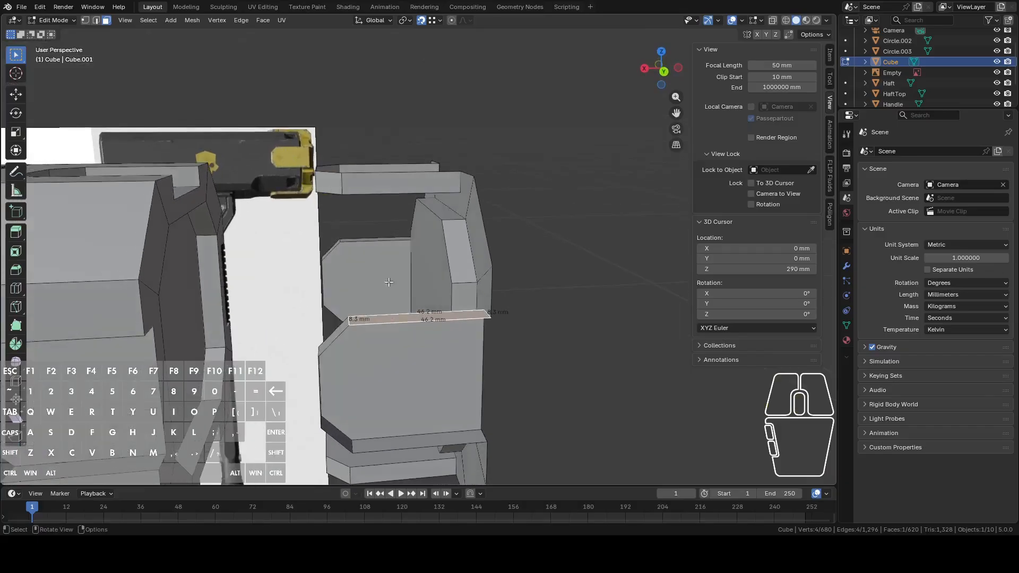
{"action": "left_click", "coordinate": [375, 240], "text": "shift"}
{"action": "left_click", "coordinate": [656, 88]}
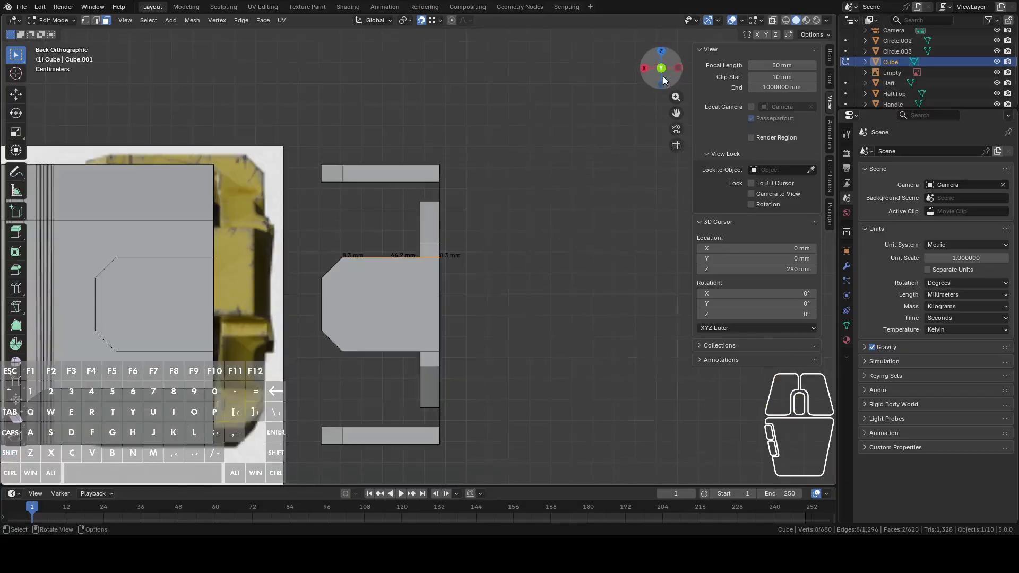
{"action": "middle_click_drag", "start_coordinate": [535, 250], "coordinate": [493, 314]}
{"action": "left_click", "coordinate": [427, 450]}
{"action": "left_click", "coordinate": [400, 280], "text": "shift"}
{"action": "scroll", "coordinate": [494, 314], "scroll_direction": "up", "scroll_amount": 3}
{"action": "key", "text": "g"}
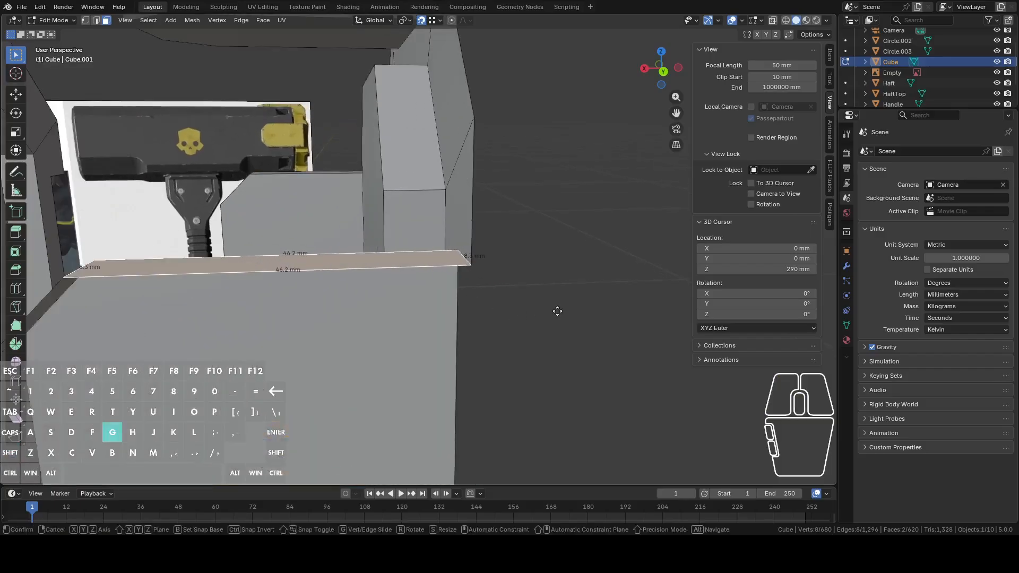
{"action": "key", "text": "z"}
{"action": "right_click", "coordinate": [552, 317]}
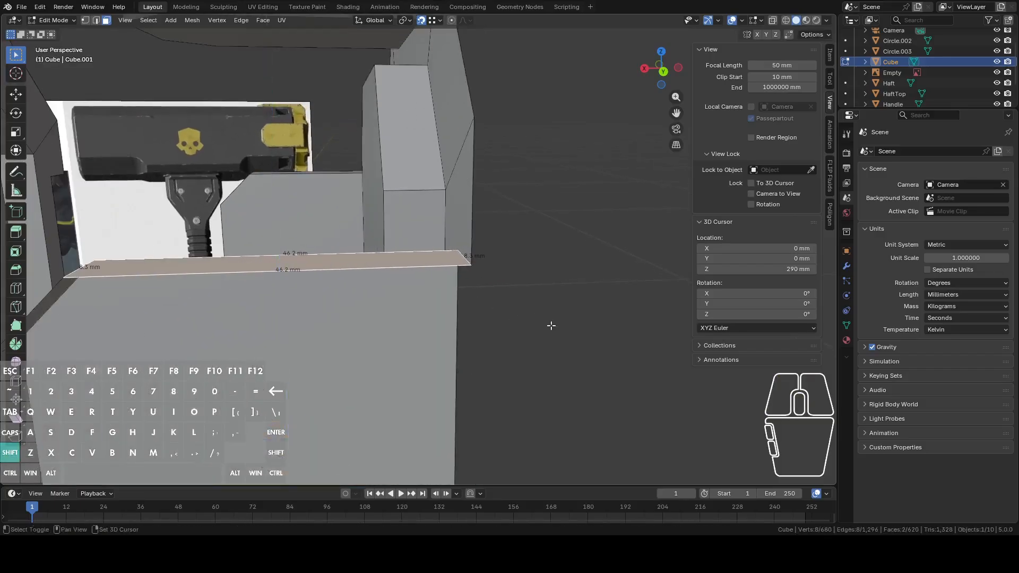
{"action": "middle_click_drag", "start_coordinate": [551, 325], "coordinate": [552, 246], "text": "shift"}
{"action": "key", "text": "s"}
{"action": "right_click", "coordinate": [555, 250]}
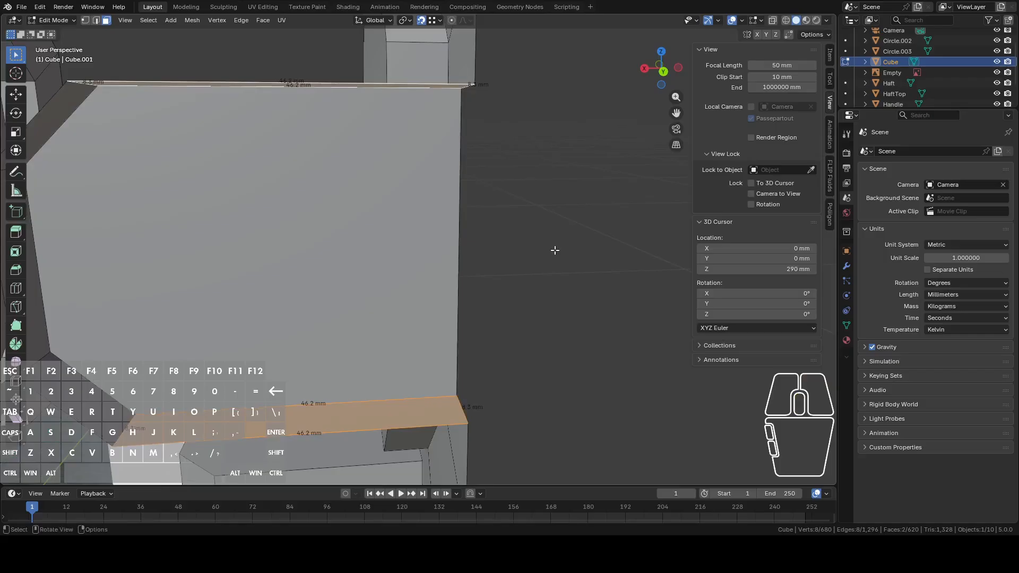
{"action": "key", "text": "s"}
{"action": "key", "text": "z"}
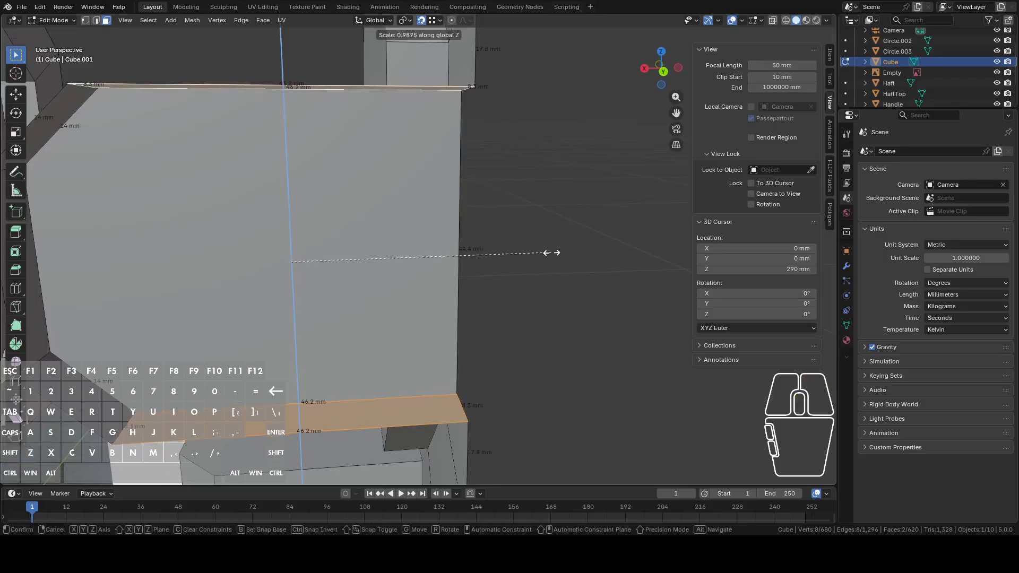
{"action": "right_click", "coordinate": [551, 253]}
Scale the upper and lower edge faces of the positive-Y side tab to about 0.98 along global Z
{"action": "key", "text": "s"}
{"action": "key", "text": "z"}
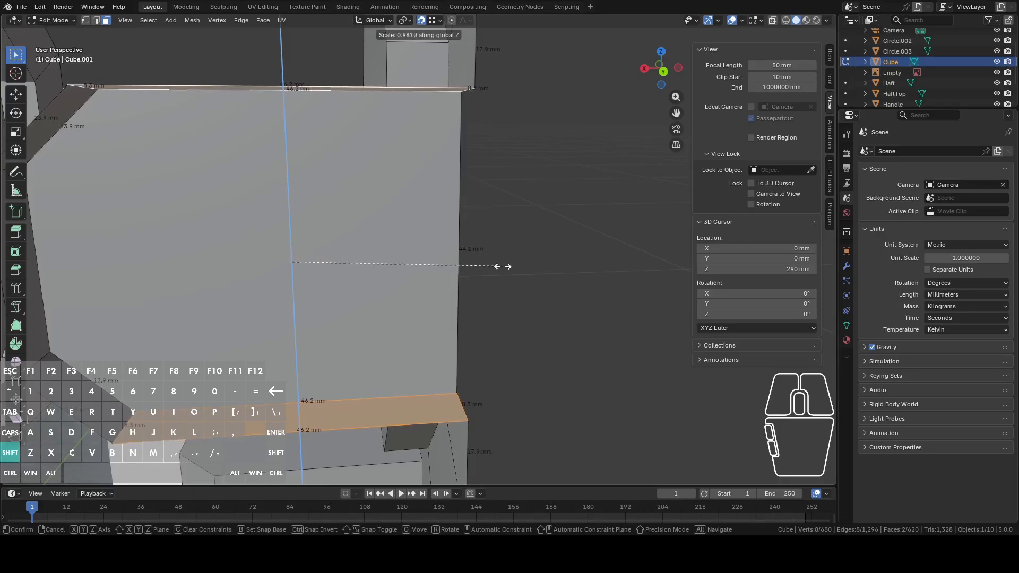
{"action": "left_click", "coordinate": [498, 266]}
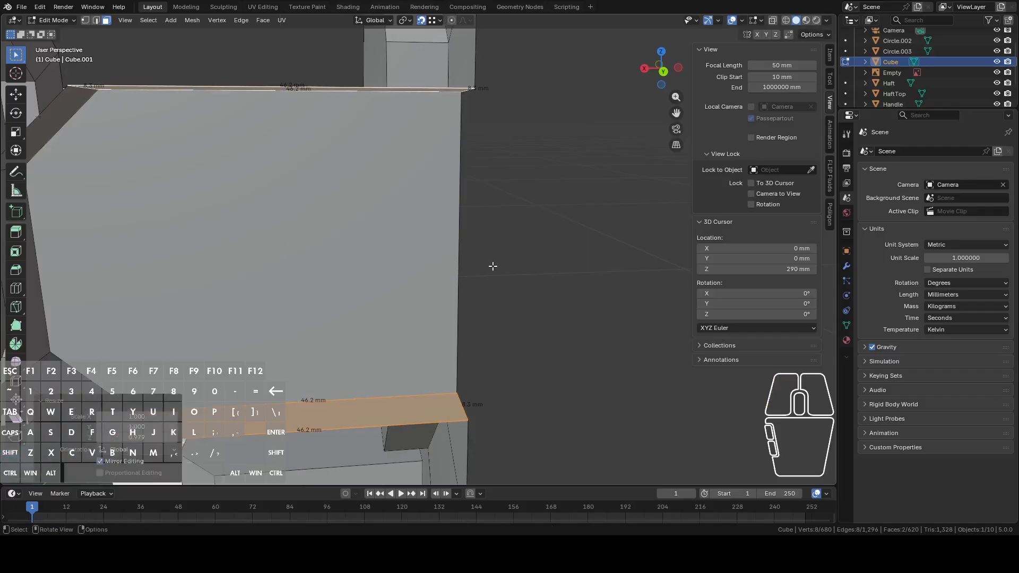
Select the upper and lower edge faces of the negative-Y side tab and scale them to about 0.975 along global Z
{"action": "middle_click_drag", "start_coordinate": [491, 266], "coordinate": [516, 294]}
{"action": "left_click", "coordinate": [495, 256]}
{"action": "left_click", "coordinate": [434, 274], "text": "shift"}
{"action": "scroll", "coordinate": [459, 292], "scroll_direction": "up", "scroll_amount": 4}
{"action": "scroll", "coordinate": [457, 303], "scroll_direction": "up", "scroll_amount": 3}
{"action": "key", "text": "s"}
{"action": "key", "text": "z"}
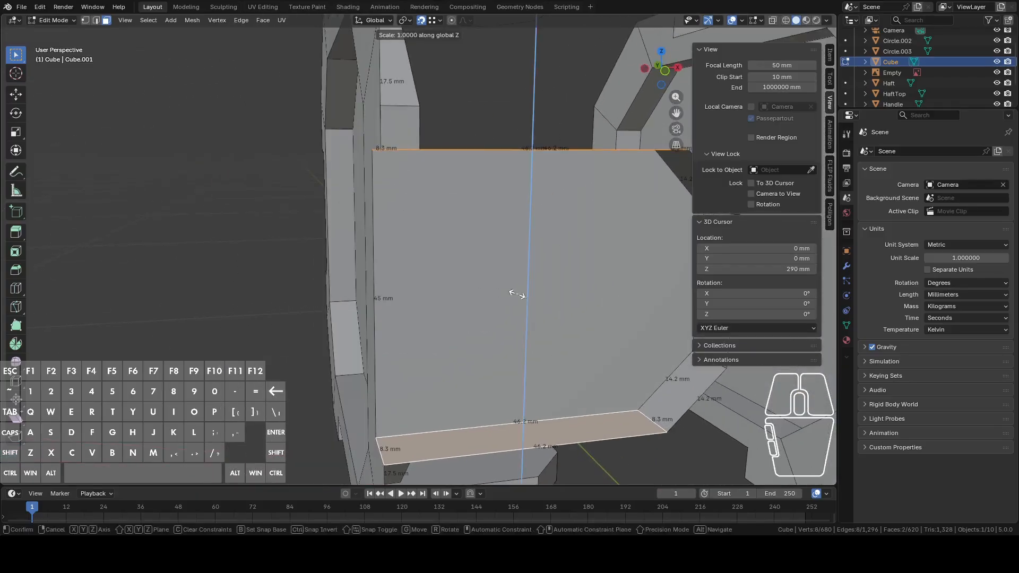
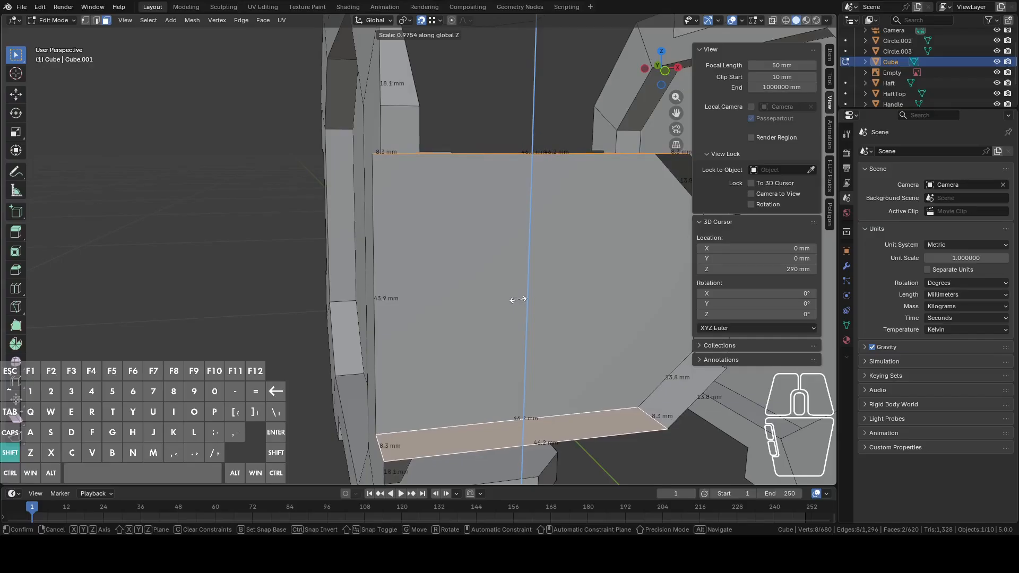
{"action": "left_click", "coordinate": [518, 299]}
Select the long side edge faces of both the top and bottom tabs on the end cap
{"action": "scroll", "coordinate": [515, 298], "scroll_direction": "down", "scroll_amount": 4}
{"action": "middle_click_drag", "start_coordinate": [494, 300], "coordinate": [466, 196]}
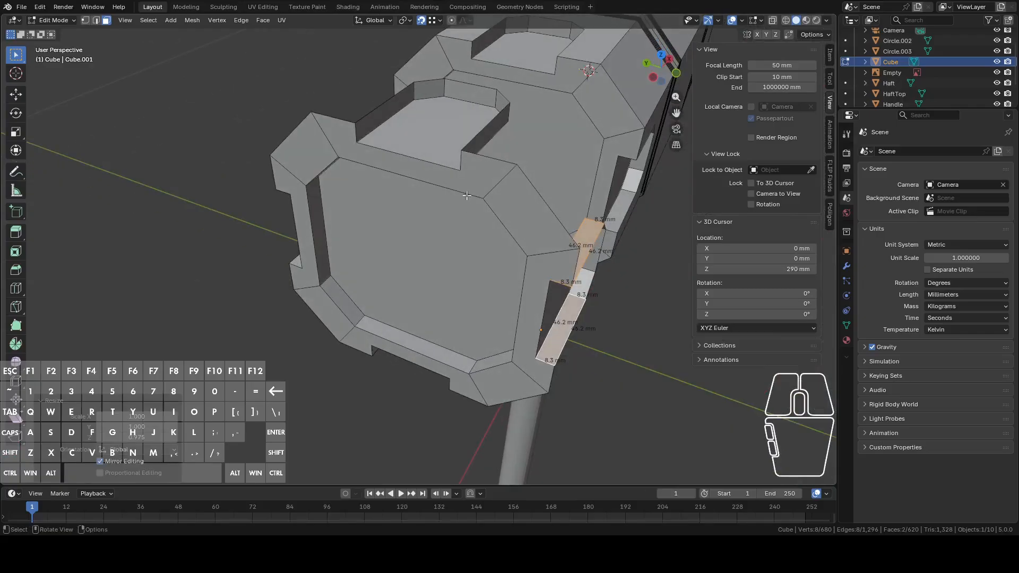
{"action": "left_click", "coordinate": [484, 143]}
{"action": "left_click", "coordinate": [386, 110], "text": "shift"}
{"action": "middle_click_drag", "start_coordinate": [523, 159], "coordinate": [441, 337], "text": "shift"}
{"action": "scroll", "coordinate": [531, 230], "scroll_direction": "up", "scroll_amount": 3}
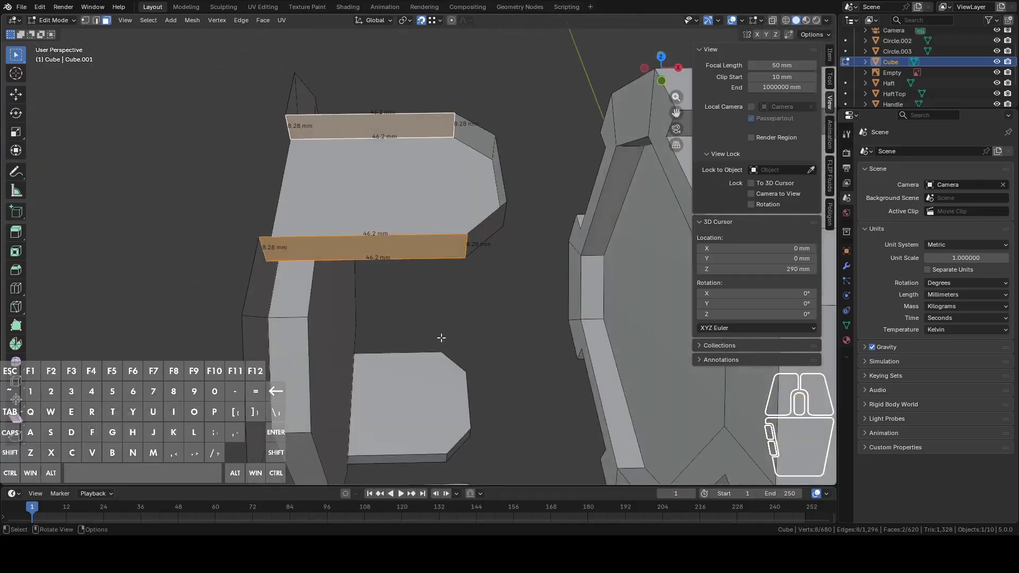
{"action": "left_click", "coordinate": [422, 456], "text": "shift"}
{"action": "middle_click_drag", "start_coordinate": [423, 456], "coordinate": [429, 441]}
{"action": "left_click", "coordinate": [429, 440], "text": "shift"}
{"action": "middle_click_drag", "start_coordinate": [472, 336], "coordinate": [546, 372]}
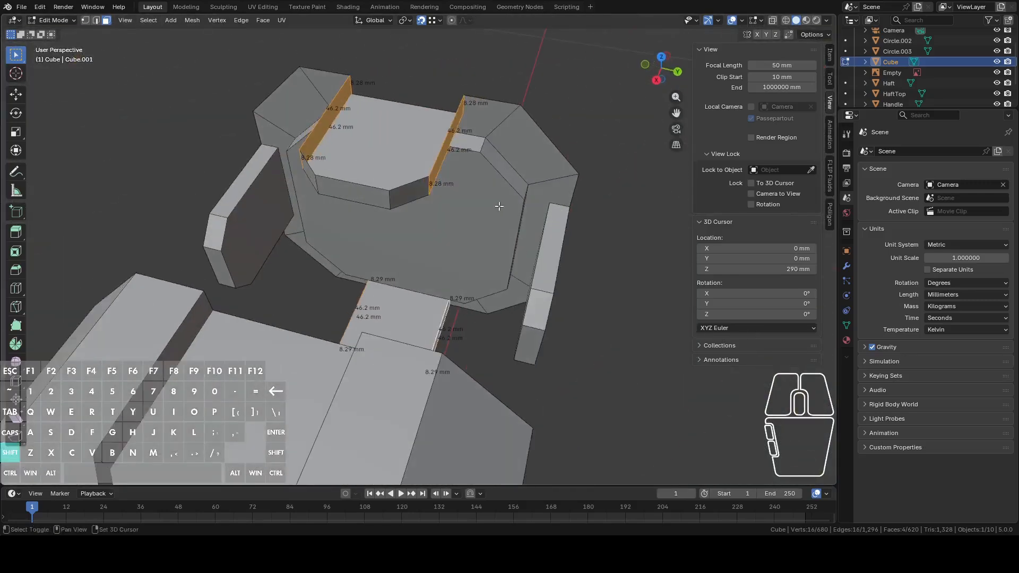
Scale the selected top and bottom tab edge faces to about 0.975 along global Y
{"action": "middle_click_drag", "start_coordinate": [498, 205], "coordinate": [470, 254], "text": "shift"}
{"action": "scroll", "coordinate": [470, 254], "scroll_direction": "up", "scroll_amount": 3}
{"action": "scroll", "coordinate": [470, 254], "scroll_direction": "up", "scroll_amount": 3}
{"action": "key", "text": "s"}
{"action": "key", "text": "x"}
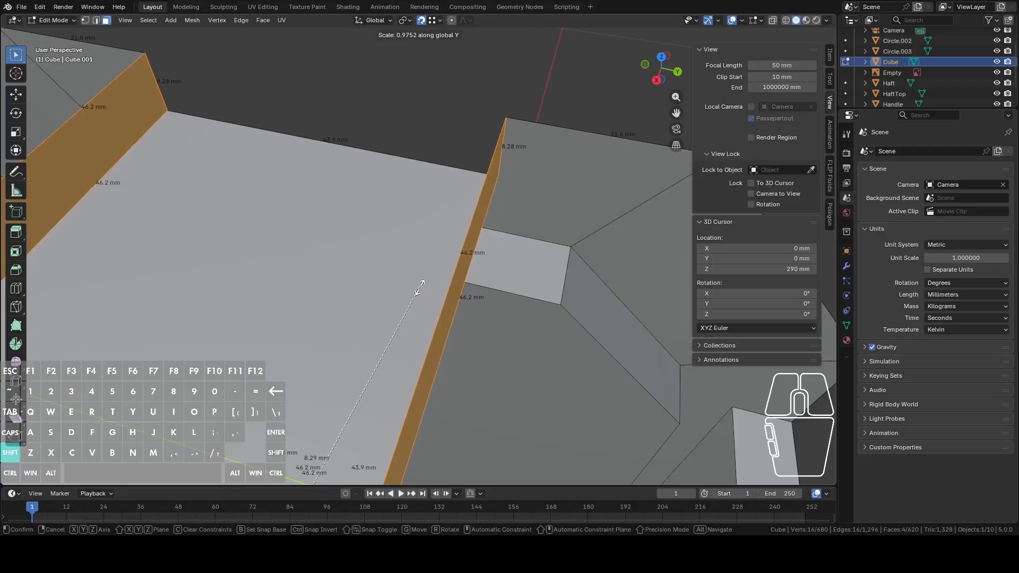
{"action": "left_click", "coordinate": [423, 288]}
{"action": "scroll", "coordinate": [424, 289], "scroll_direction": "down", "scroll_amount": 8}
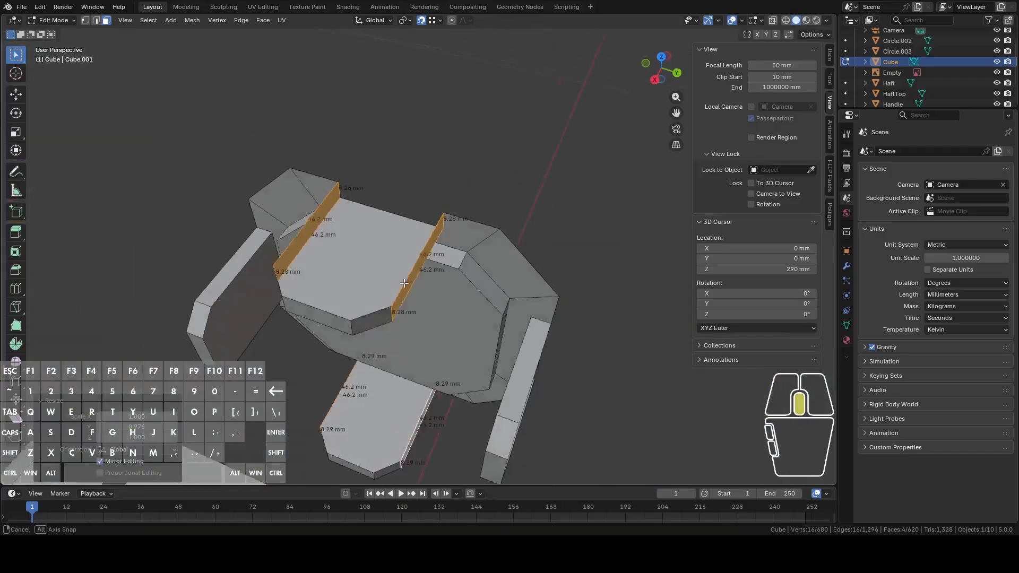
{"action": "middle_click_drag", "start_coordinate": [424, 288], "coordinate": [447, 273]}
{"action": "left_click", "coordinate": [408, 344]}
{"action": "middle_click_drag", "start_coordinate": [408, 343], "coordinate": [454, 345]}
{"action": "left_click", "coordinate": [487, 387], "text": "shift"}
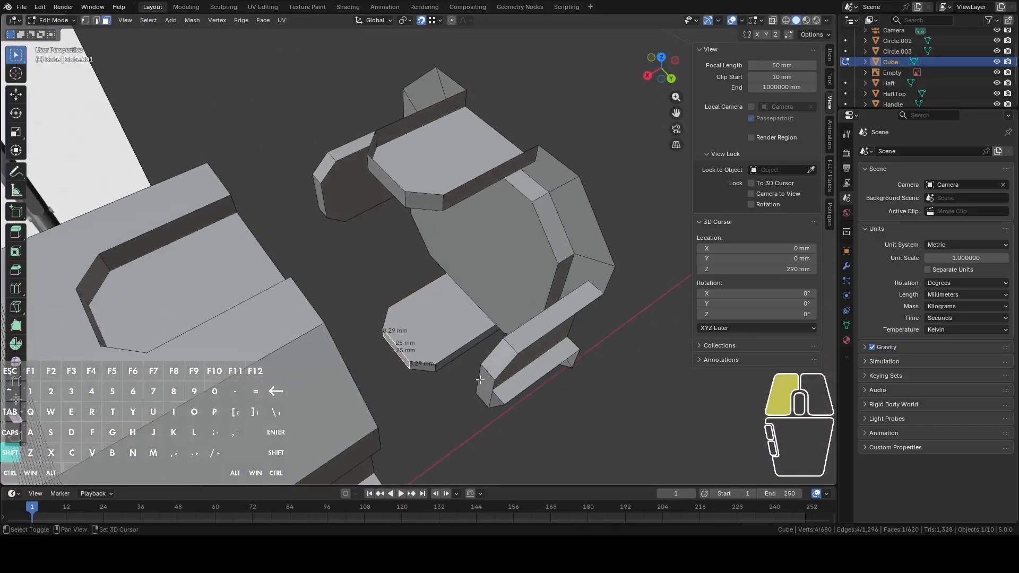
{"action": "left_click", "coordinate": [316, 188], "text": "shift"}
{"action": "left_click", "coordinate": [379, 179], "text": "shift"}
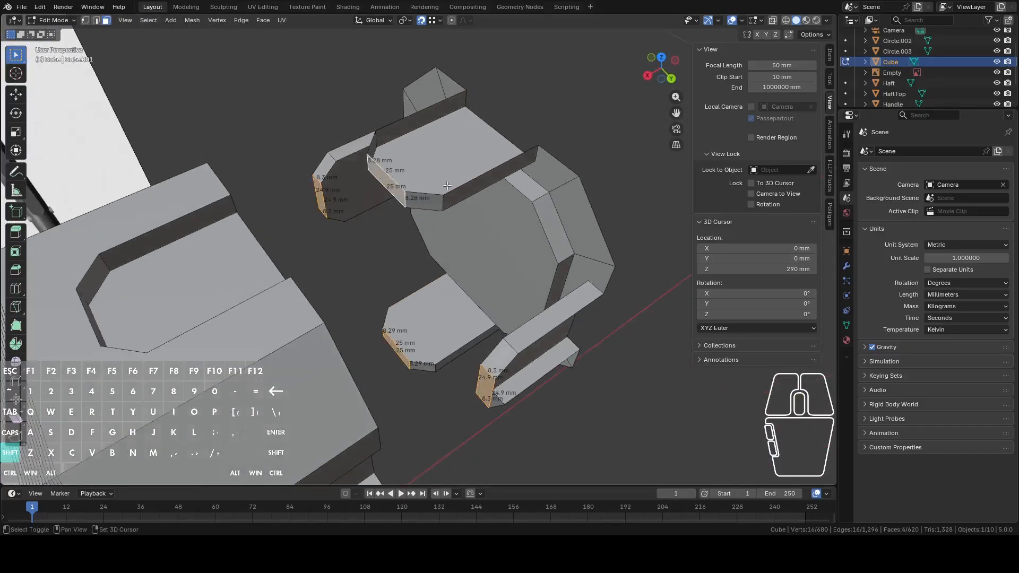
{"action": "middle_click_drag", "start_coordinate": [480, 188], "coordinate": [516, 250]}
{"action": "scroll", "coordinate": [462, 271], "scroll_direction": "up", "scroll_amount": 1}
{"action": "scroll", "coordinate": [462, 270], "scroll_direction": "up", "scroll_amount": 1}
{"action": "key", "text": "g"}
{"action": "key", "text": "y"}
{"action": "key", "text": "x"}
{"action": "right_click", "coordinate": [516, 248]}
Extrude the upper corner vertex at the top tab's free end about 56.2 mm along negative global X
{"action": "left_click", "coordinate": [420, 271]}
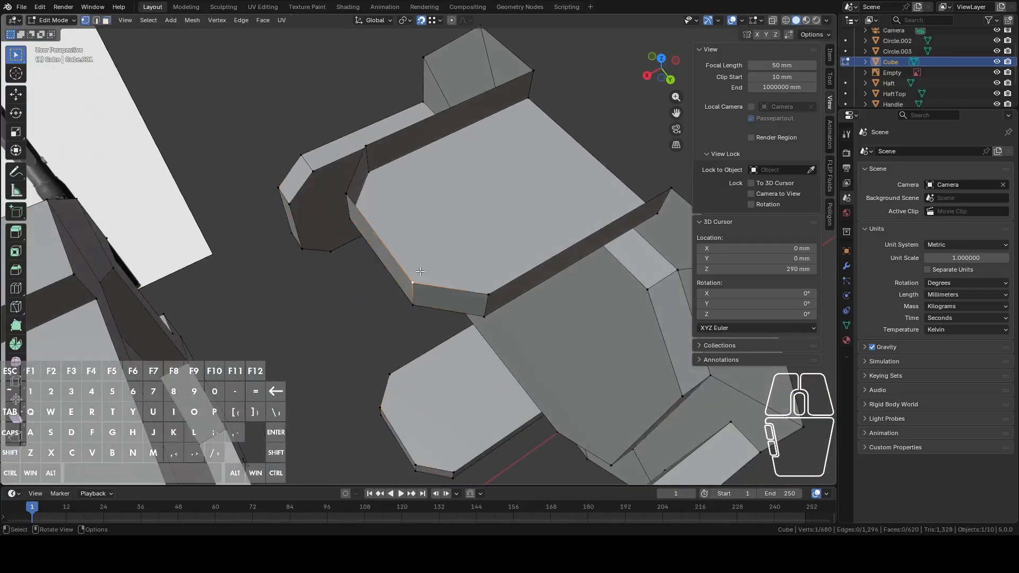
{"action": "key", "text": "e"}
{"action": "key", "text": "y"}
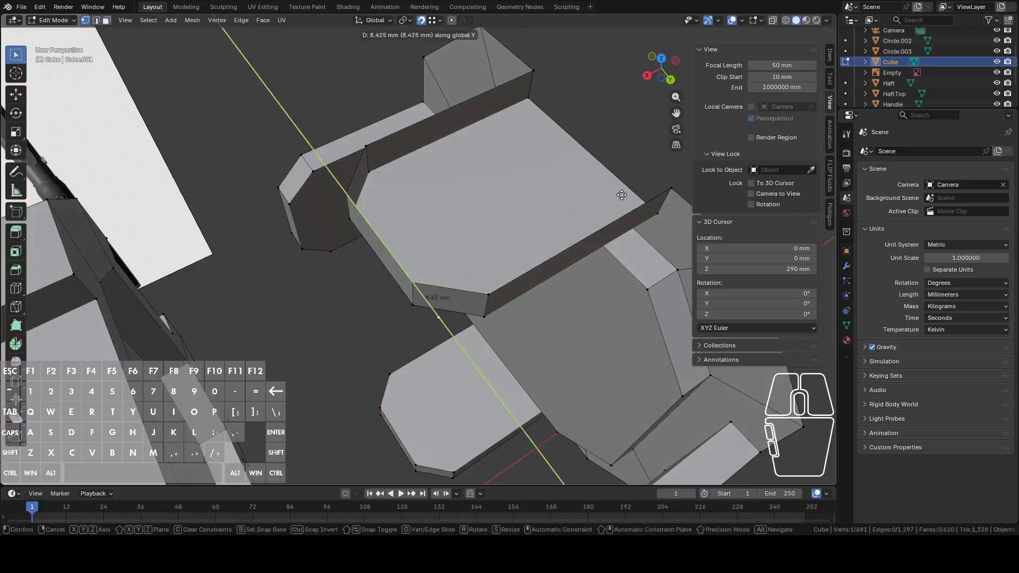
{"action": "key", "text": "x"}
{"action": "left_click", "coordinate": [667, 185]}
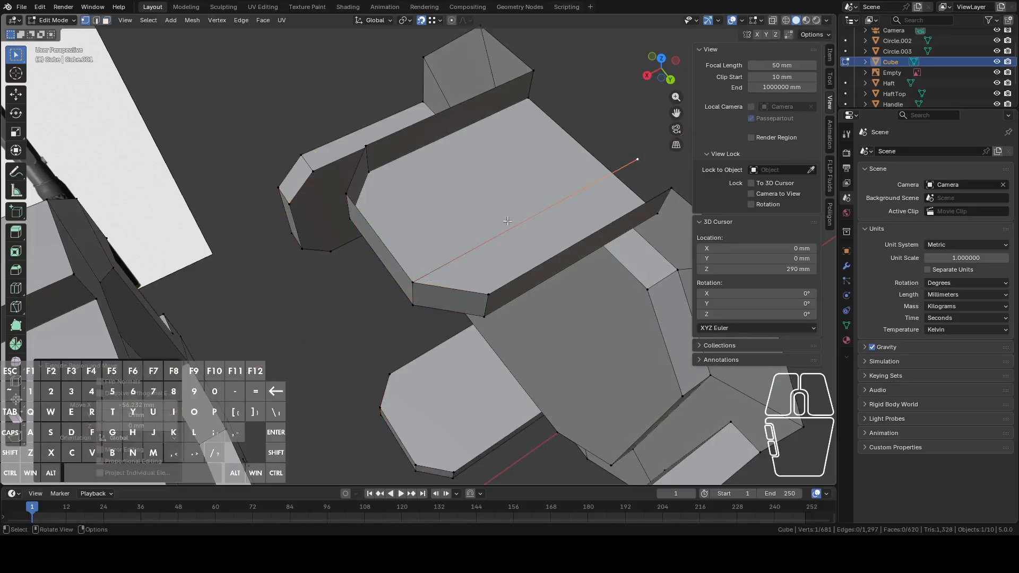
Select the flat faces at the free ends of all four end cap tabs in face mode
{"action": "left_click", "coordinate": [393, 262]}
{"action": "left_click", "coordinate": [291, 218], "text": "shift"}
{"action": "scroll", "coordinate": [322, 290], "scroll_direction": "down", "scroll_amount": 2}
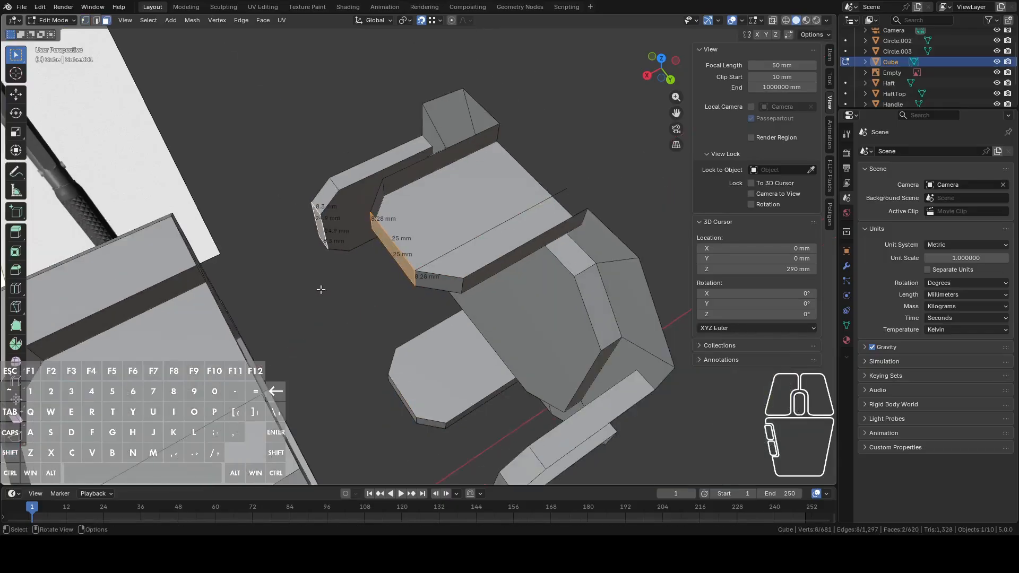
{"action": "left_click", "coordinate": [405, 396], "text": "shift"}
{"action": "middle_click_drag", "start_coordinate": [409, 416], "coordinate": [414, 456]}
{"action": "left_click", "coordinate": [417, 465], "text": "shift"}
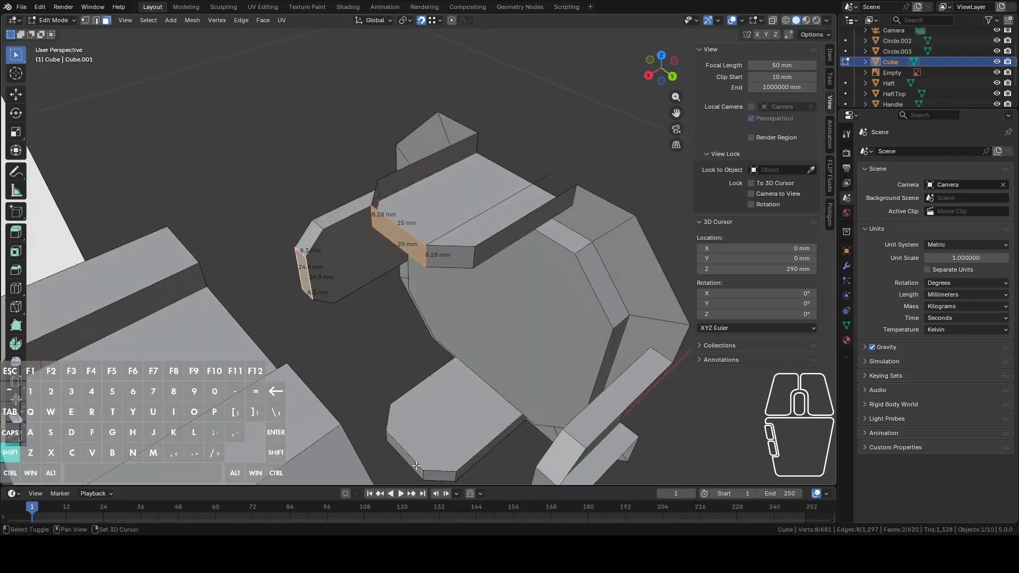
{"action": "left_click", "coordinate": [417, 465], "text": "shift"}
{"action": "scroll", "coordinate": [428, 460], "scroll_direction": "down", "scroll_amount": 2}
{"action": "left_click", "coordinate": [503, 421], "text": "shift"}
{"action": "middle_click_drag", "start_coordinate": [463, 313], "coordinate": [433, 342]}
{"action": "scroll", "coordinate": [430, 340], "scroll_direction": "up", "scroll_amount": 2}
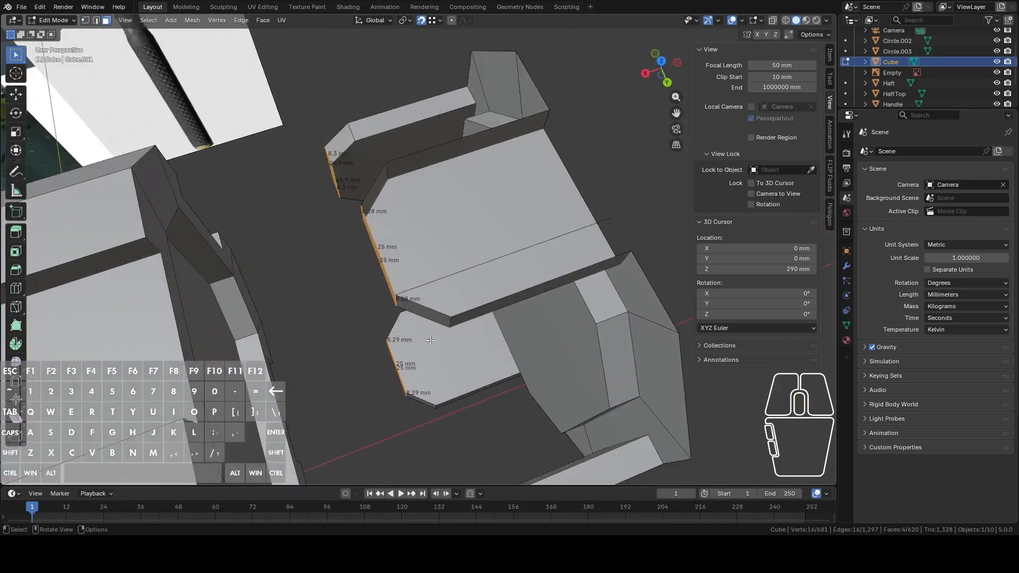
{"action": "scroll", "coordinate": [430, 340], "scroll_direction": "up", "scroll_amount": 2}
{"action": "key", "text": "g"}
{"action": "key", "text": "y"}
{"action": "key", "text": "x"}
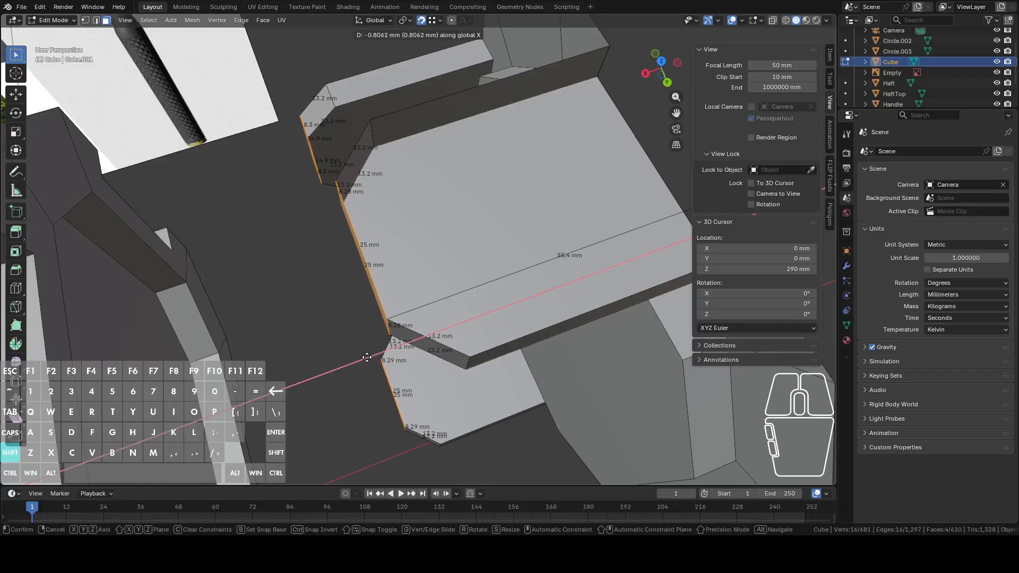
{"action": "right_click", "coordinate": [364, 358], "text": "shift"}
Move the four tab end faces about 0.74 mm in the negative global X direction to shorten the tabs
{"action": "key", "text": "g"}
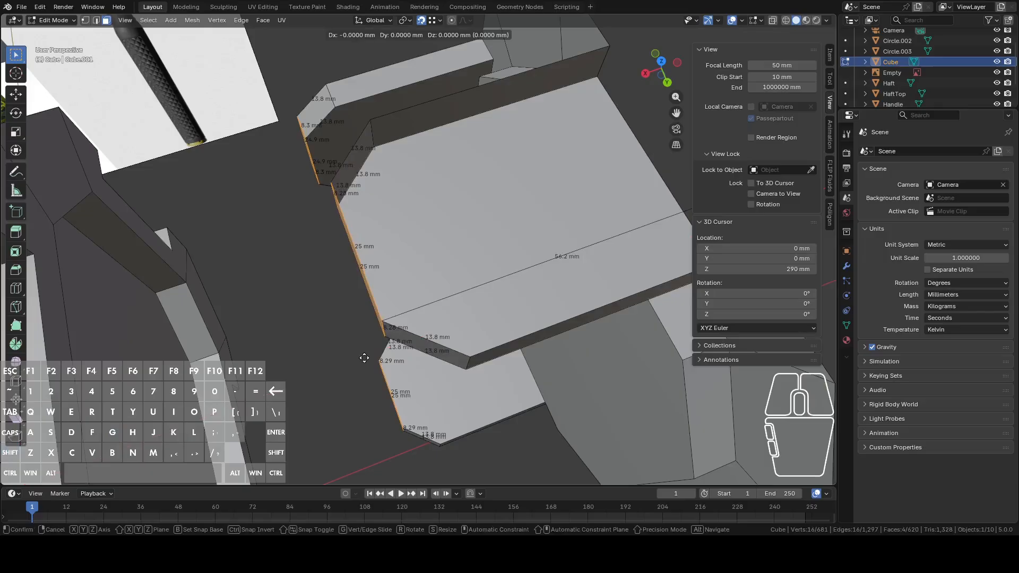
{"action": "key", "text": "x"}
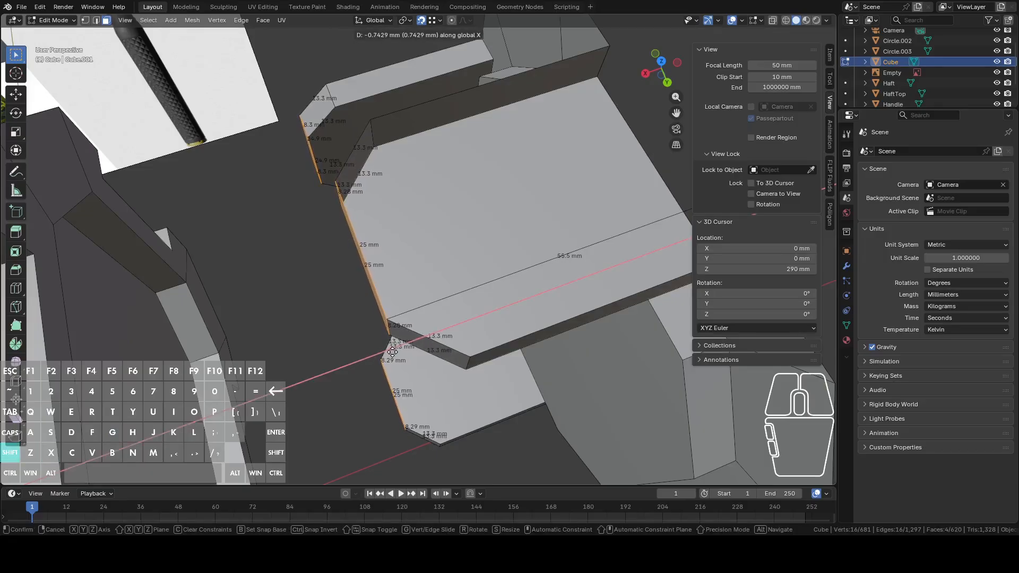
{"action": "left_click", "coordinate": [392, 352]}
Select the corner chamfer faces at the free ends of the top tab and the adjacent side tab
{"action": "middle_click_drag", "start_coordinate": [392, 352], "coordinate": [446, 286]}
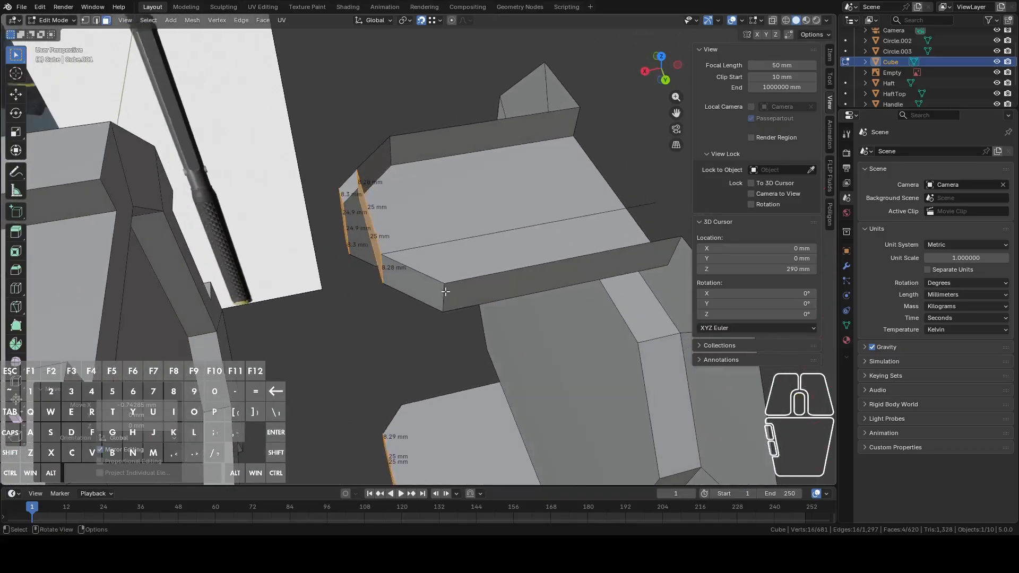
{"action": "left_click", "coordinate": [419, 280]}
{"action": "left_click", "coordinate": [371, 178], "text": "shift"}
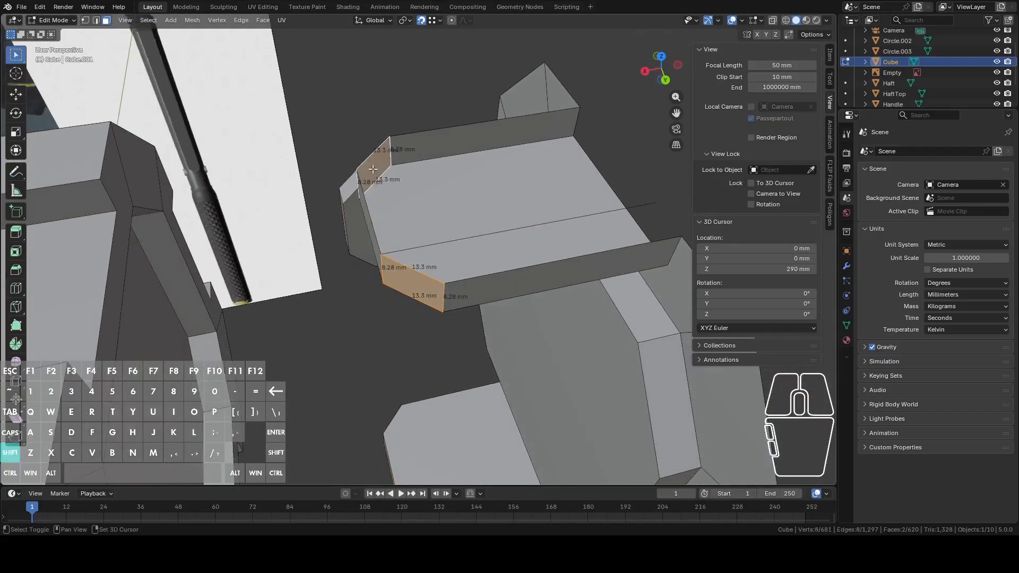
{"action": "left_click", "coordinate": [348, 184], "text": "shift"}
{"action": "scroll", "coordinate": [366, 221], "scroll_direction": "down", "scroll_amount": 3}
{"action": "middle_click_drag", "start_coordinate": [365, 220], "coordinate": [407, 318]}
{"action": "middle_click_drag", "start_coordinate": [352, 280], "coordinate": [532, 284], "text": "shift"}
Check the length of the corner chamfer at the top tab's free end
{"action": "key", "text": "2"}
{"action": "left_click", "coordinate": [531, 270]}
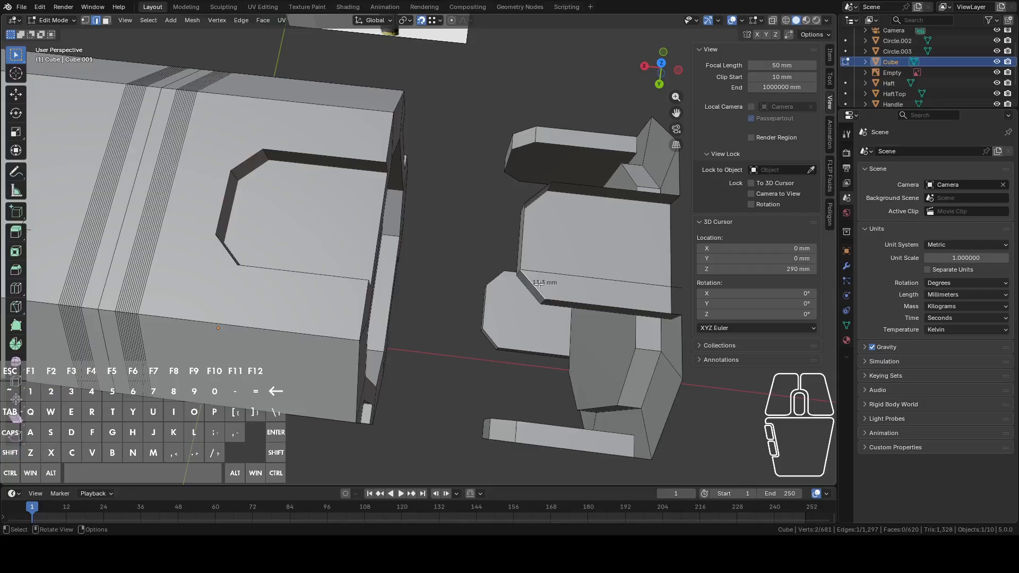
{"action": "scroll", "coordinate": [530, 288], "scroll_direction": "up", "scroll_amount": 3}
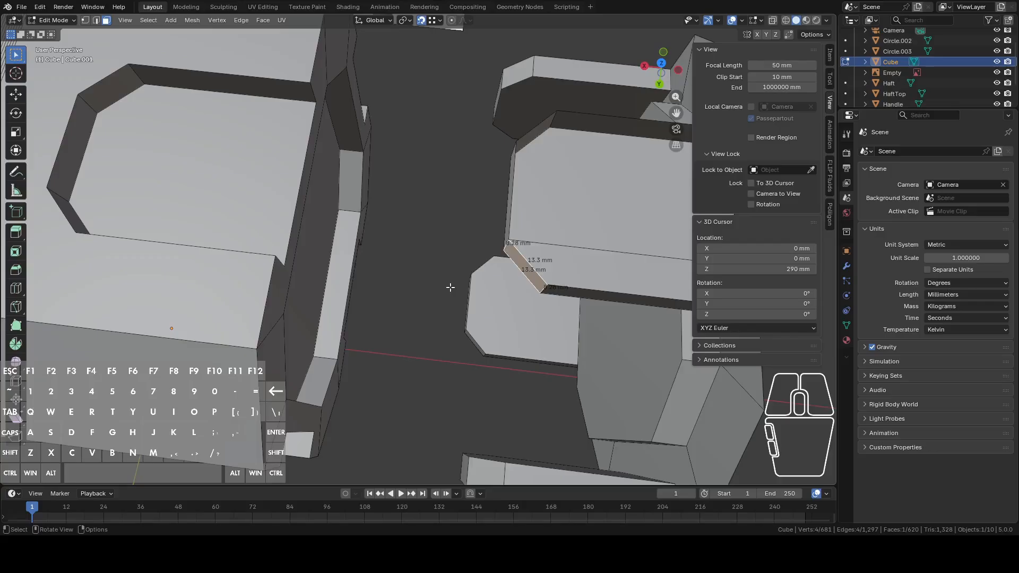
{"action": "scroll", "coordinate": [451, 288], "scroll_direction": "down", "scroll_amount": 3}
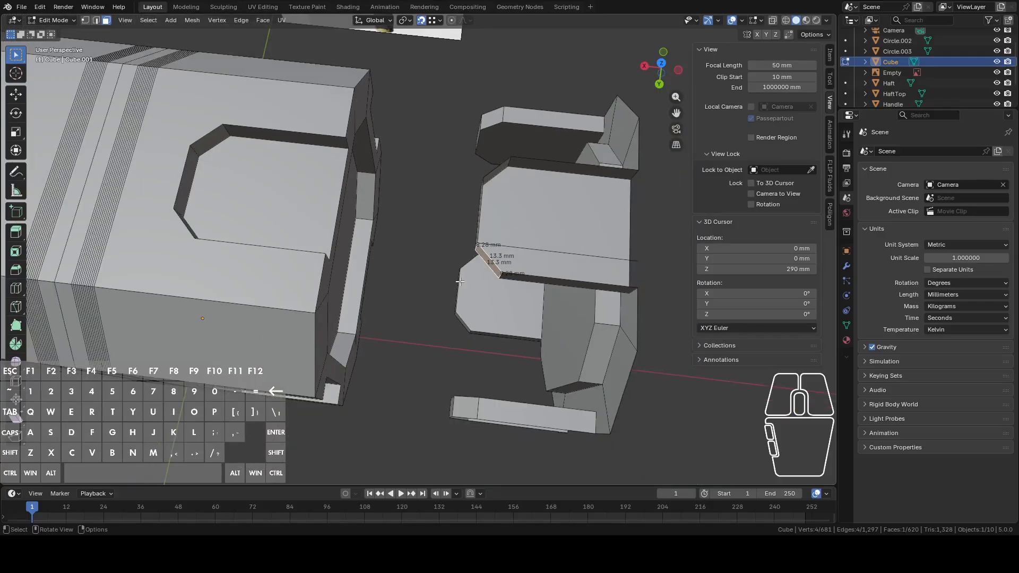
{"action": "middle_click_drag", "start_coordinate": [460, 282], "coordinate": [469, 250]}
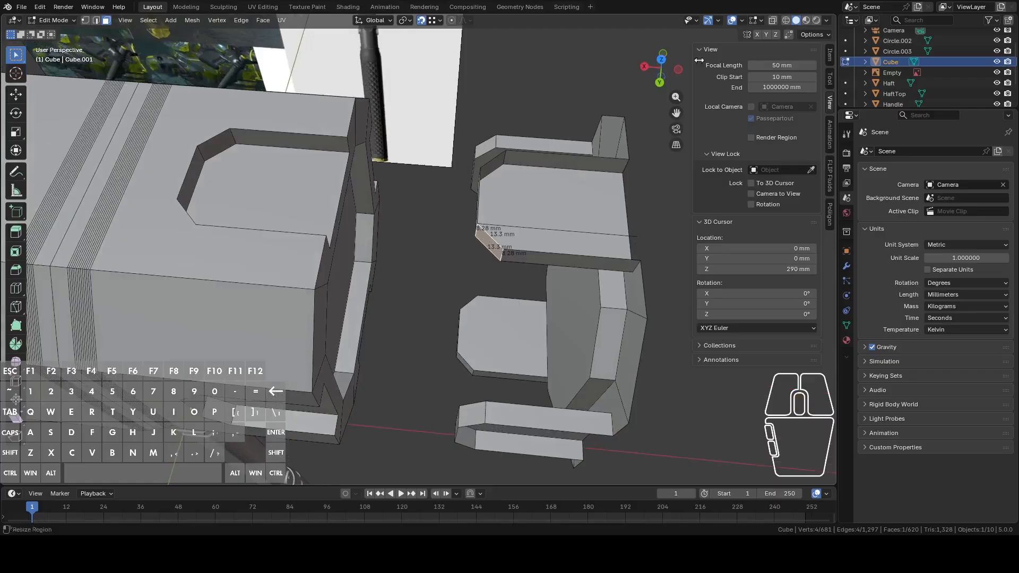
Enable X-ray display and select all vertices of the chamfered free ends on the four end cap tabs
{"action": "left_click", "coordinate": [772, 20]}
{"action": "scroll", "coordinate": [435, 131], "scroll_direction": "down", "scroll_amount": 2}
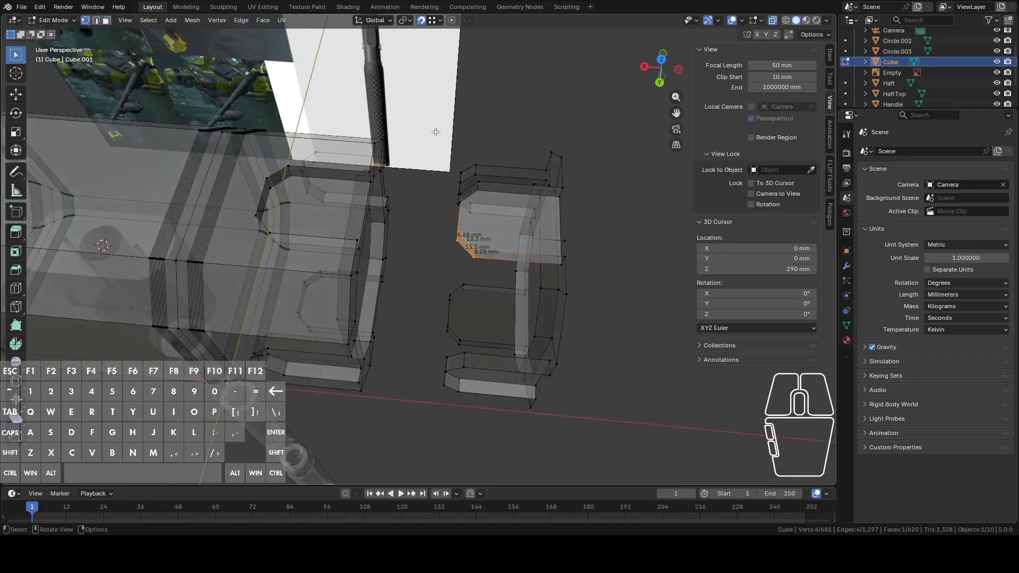
{"action": "left_click_drag", "start_coordinate": [435, 120], "coordinate": [496, 431]}
{"action": "scroll", "coordinate": [448, 229], "scroll_direction": "up", "scroll_amount": 2}
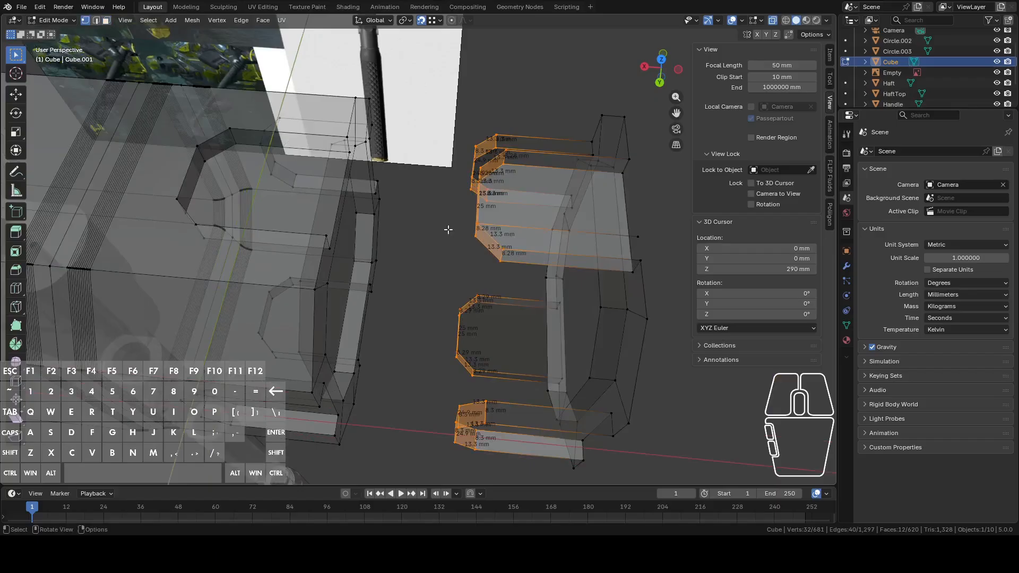
{"action": "mouse_move", "coordinate": [448, 229]}
{"action": "middle_mouse_down"}
{"action": "mouse_move", "coordinate": [405, 246]}
{"action": "mouse_move", "coordinate": [439, 232]}
{"action": "middle_mouse_up"}
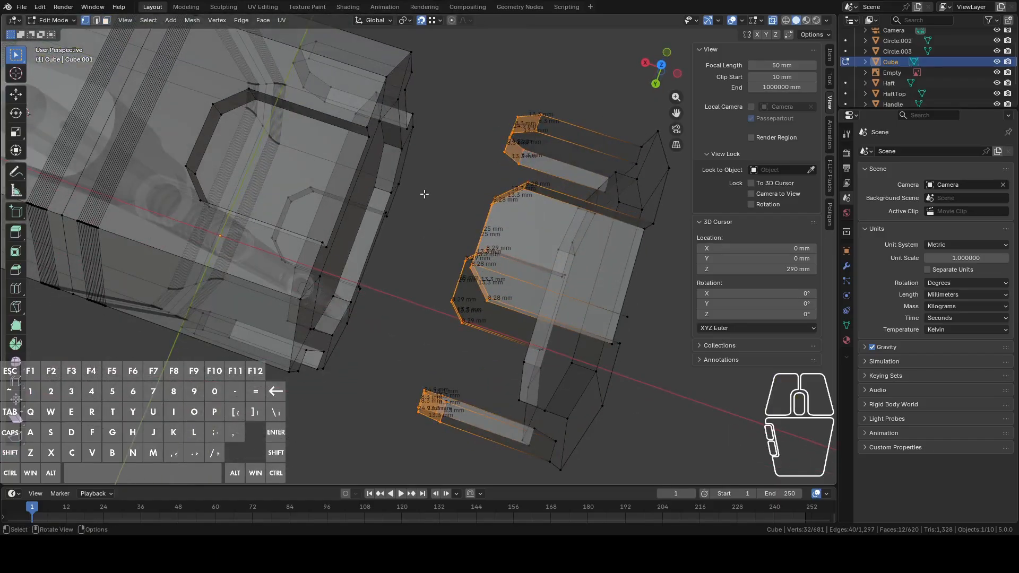
{"action": "key", "text": "g"}
{"action": "key", "text": "y"}
{"action": "key", "text": "x"}
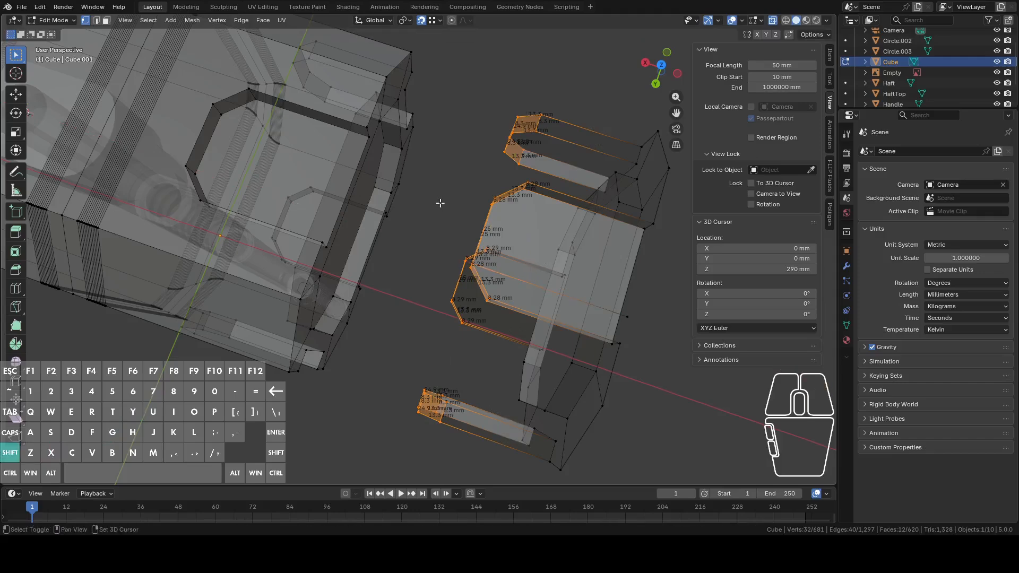
{"action": "mouse_move", "coordinate": [448, 200]}
{"action": "middle_mouse_down"}
{"action": "mouse_move", "coordinate": [375, 200]}
{"action": "mouse_move", "coordinate": [435, 191]}
{"action": "middle_mouse_up"}
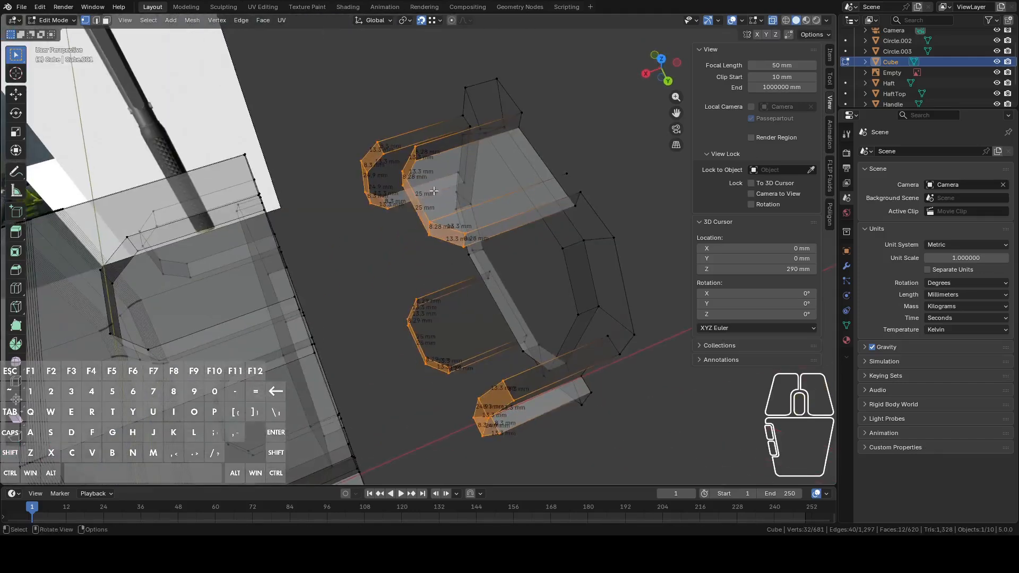
Move the selected free-end vertices of the four end cap tabs about 0.98 mm in the negative global X direction
{"action": "middle_click_drag", "start_coordinate": [610, 172], "coordinate": [559, 236], "text": "shift"}
{"action": "scroll", "coordinate": [559, 236], "scroll_direction": "up", "scroll_amount": 3}
{"action": "key", "text": "g"}
{"action": "key", "text": "y"}
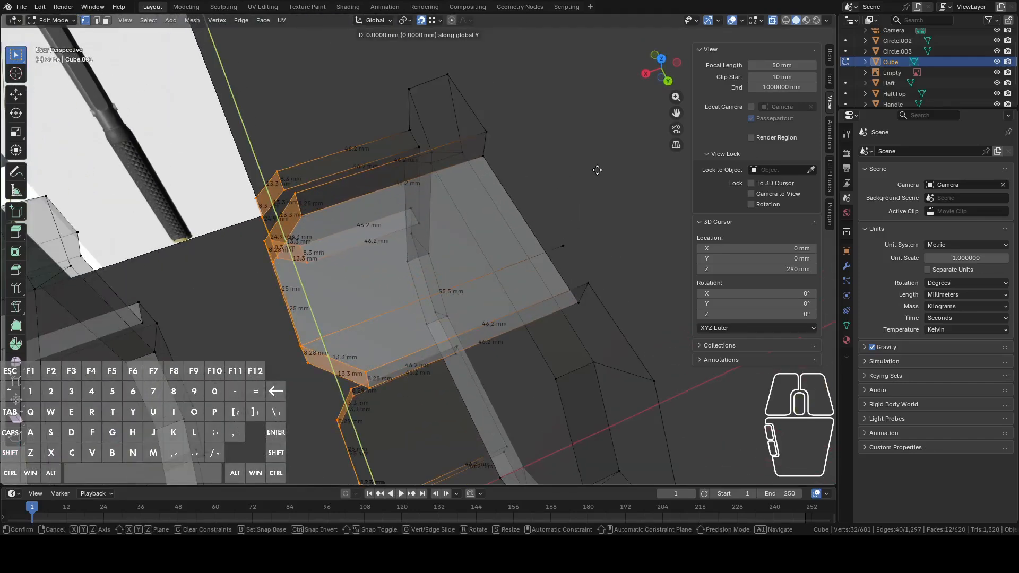
{"action": "key", "text": "x"}
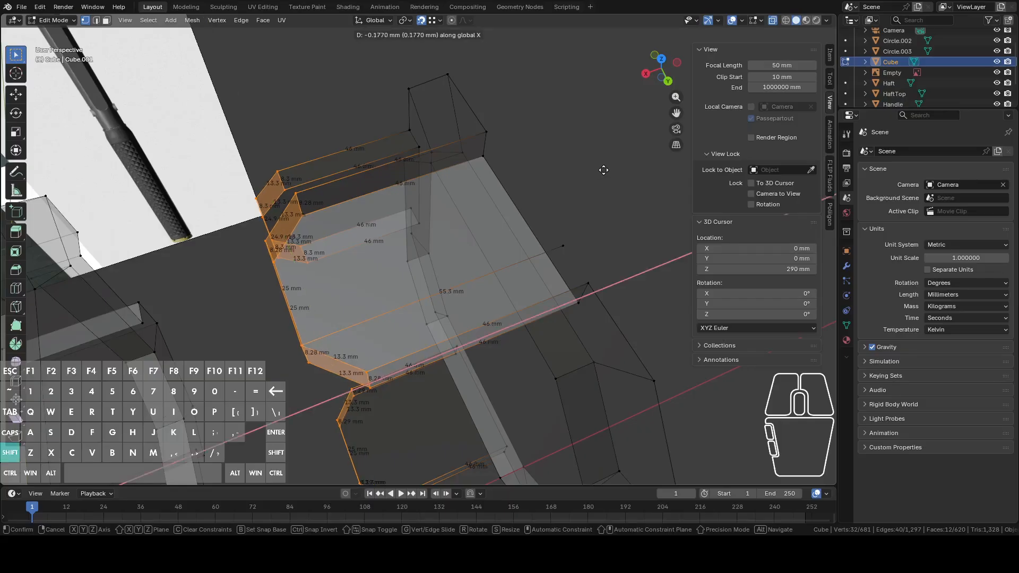
{"action": "left_click", "coordinate": [632, 171]}
{"action": "scroll", "coordinate": [574, 201], "scroll_direction": "down", "scroll_amount": 3}
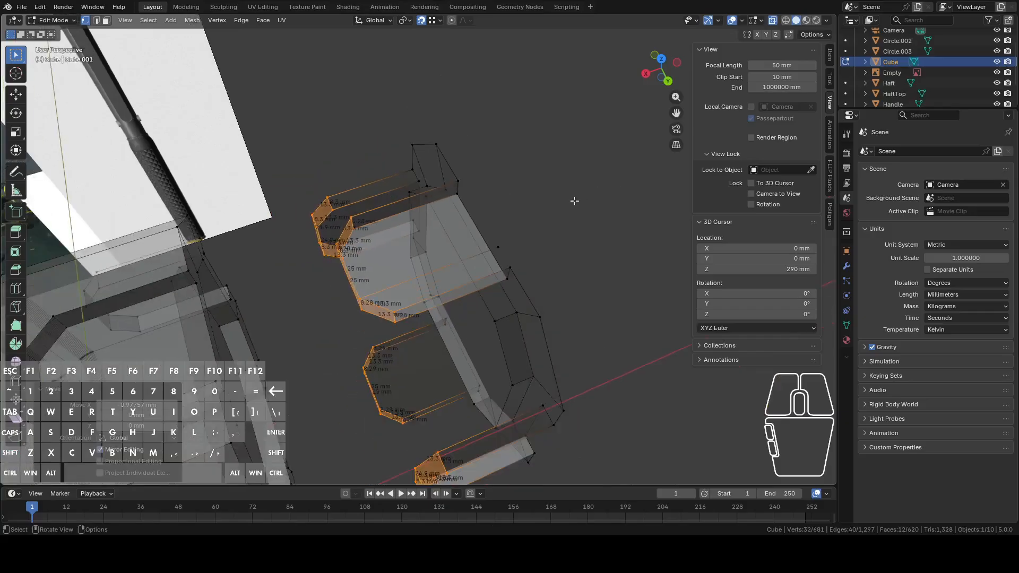
Delete the stray vertex beside the end cap, return to Object Mode and turn off the X-ray display
{"action": "middle_click_drag", "start_coordinate": [559, 223], "coordinate": [518, 217]}
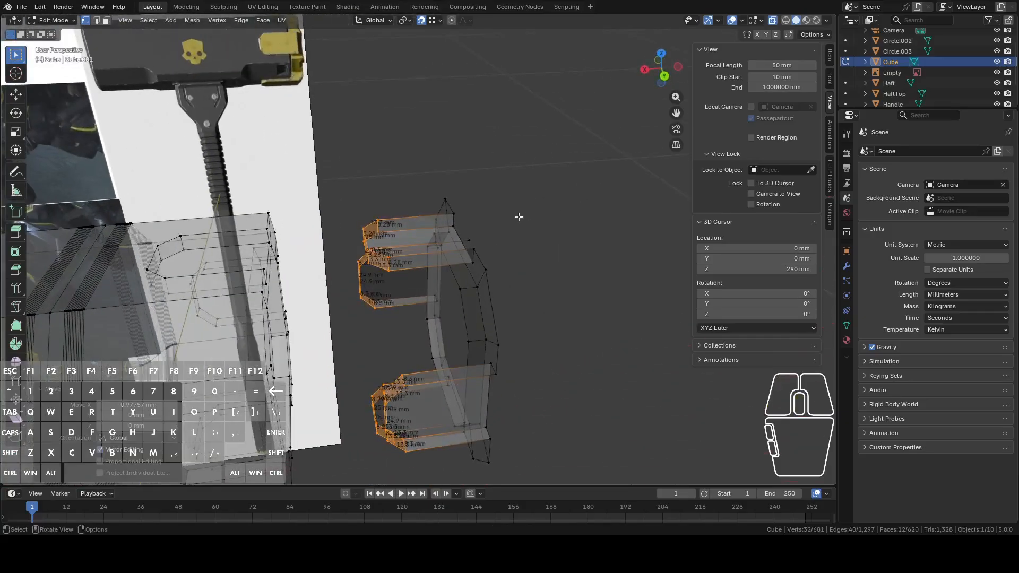
{"action": "left_click", "coordinate": [478, 232]}
{"action": "right_click", "coordinate": [478, 232]}
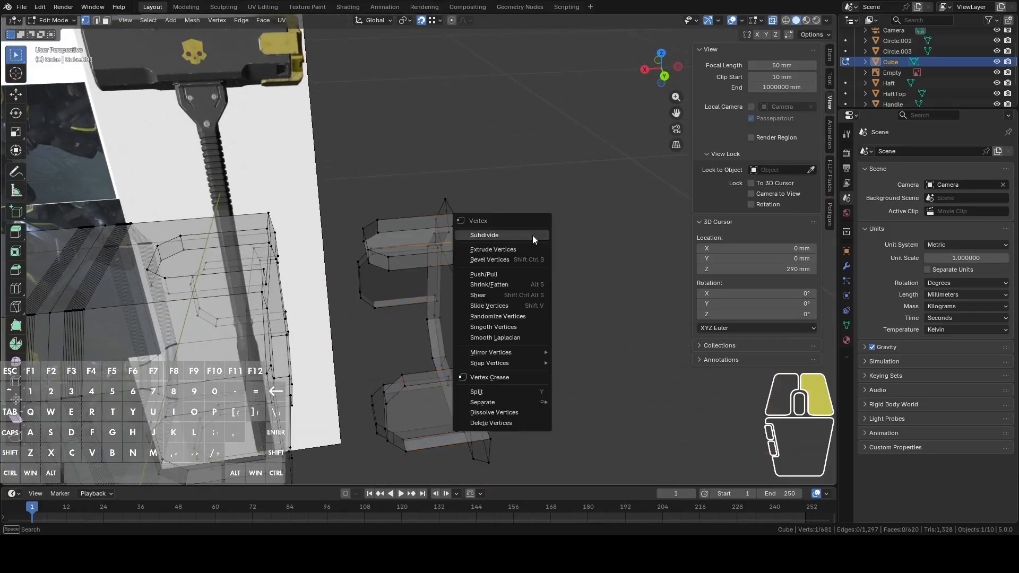
{"action": "left_click", "coordinate": [495, 423]}
{"action": "middle_click_drag", "start_coordinate": [495, 422], "coordinate": [457, 289]}
{"action": "key", "text": "Tab"}
{"action": "left_click", "coordinate": [773, 20]}
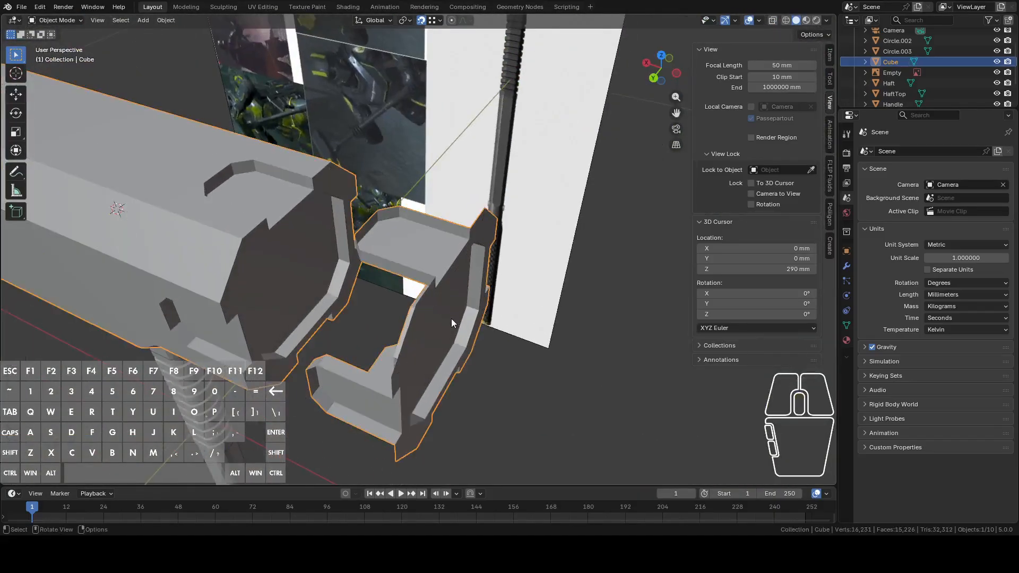
{"action": "middle_click_drag", "start_coordinate": [451, 319], "coordinate": [486, 311]}
{"action": "key", "text": "g"}
{"action": "key", "text": "y"}
{"action": "left_click", "coordinate": [552, 299]}
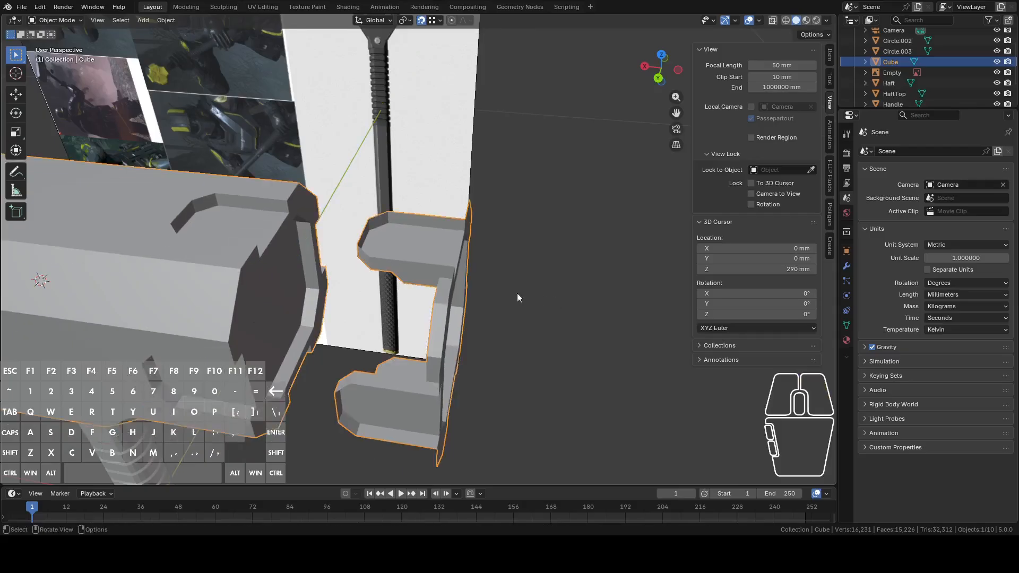
Separate the linked end cap geometry from the hammer head into its own object and select it in Object Mode
{"action": "key", "text": "Tab"}
{"action": "key", "text": "l"}
{"action": "key", "text": "p"}
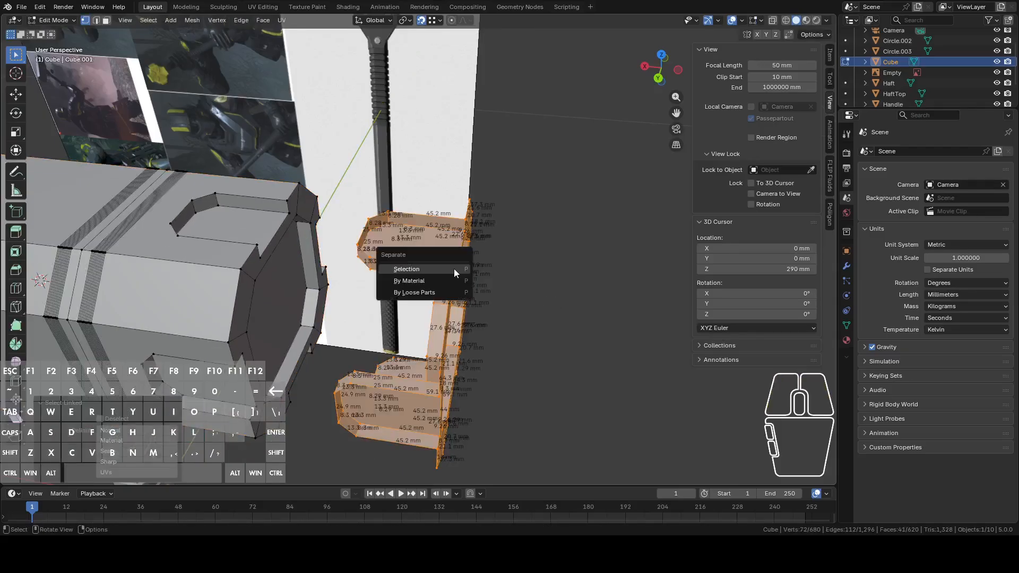
{"action": "left_click", "coordinate": [454, 269]}
{"action": "key", "text": "Tab"}
{"action": "left_click", "coordinate": [454, 268]}
Move the end cap about 105 mm along global X to test its tabs in the hammer head's slots
{"action": "middle_click_drag", "start_coordinate": [448, 285], "coordinate": [531, 157]}
{"action": "key", "text": "g"}
{"action": "key", "text": "x"}
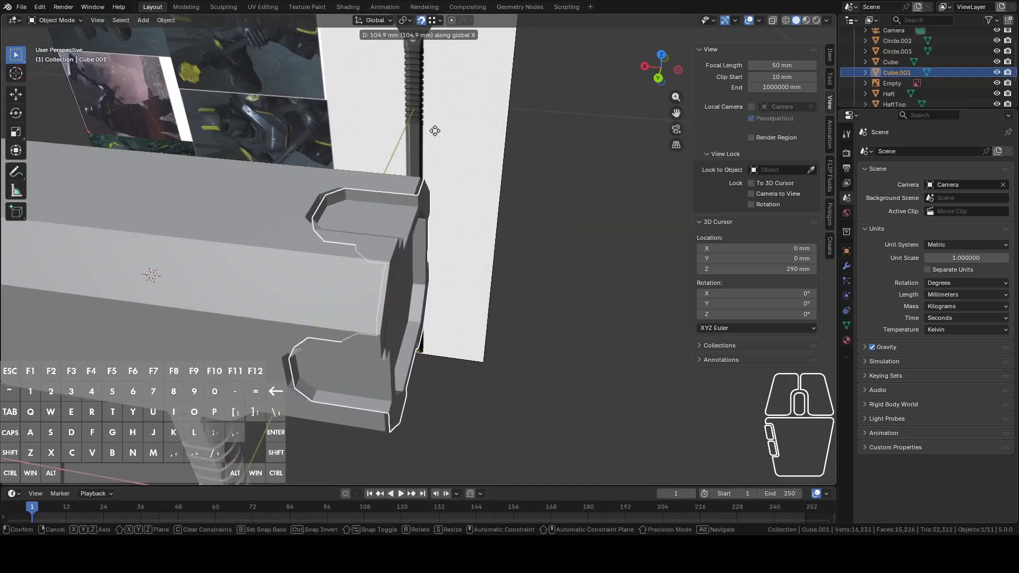
{"action": "left_click", "coordinate": [434, 141], "text": "shift"}
{"action": "scroll", "coordinate": [444, 202], "scroll_direction": "up", "scroll_amount": 3}
{"action": "middle_click_drag", "start_coordinate": [444, 202], "coordinate": [569, 206]}
{"action": "key", "text": "g"}
{"action": "key", "text": "y"}
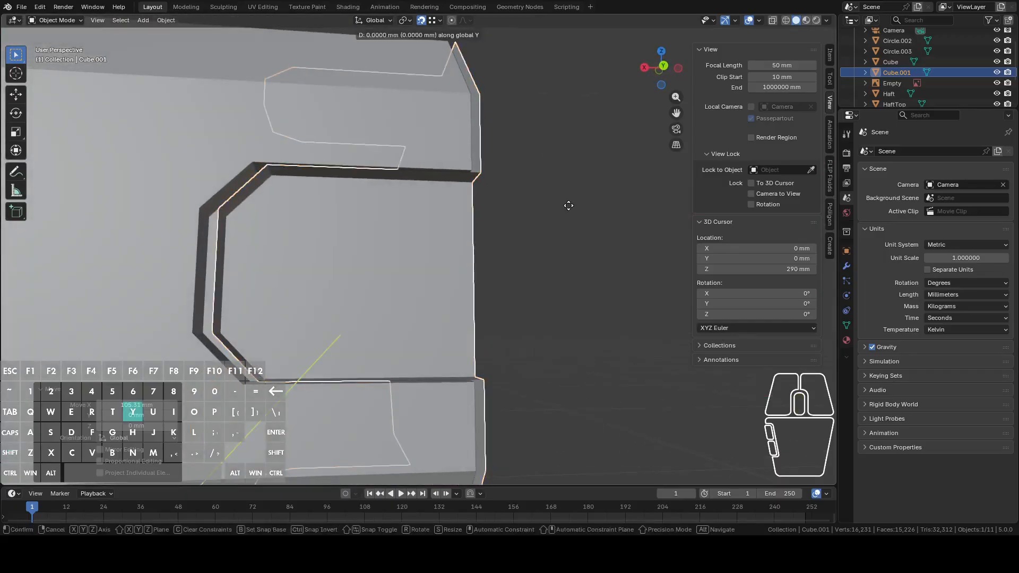
{"action": "key", "text": "y"}
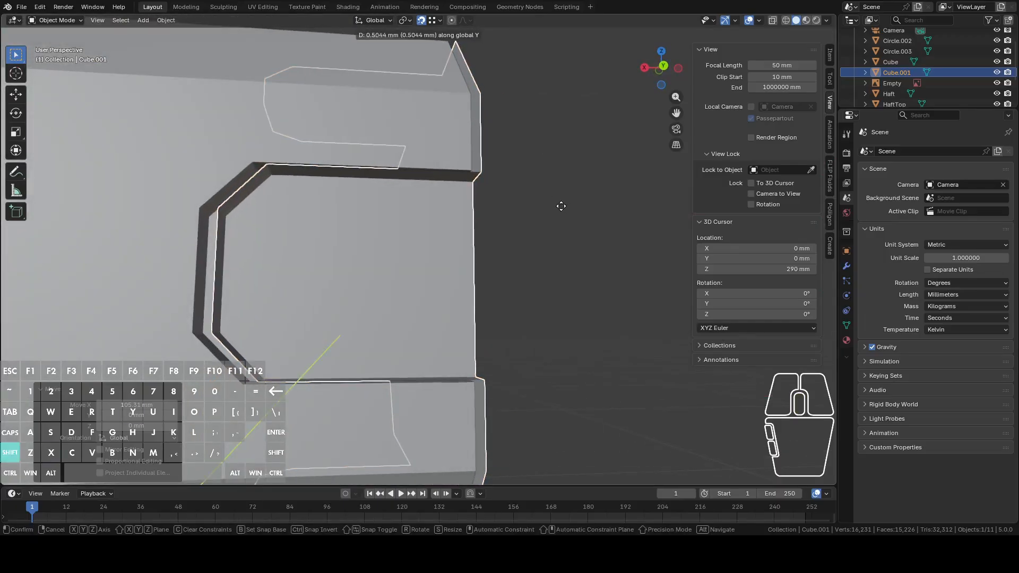
{"action": "key", "text": "Escape"}
Move the end cap about 1.6 mm further along global X and check the gaps around its tab
{"action": "key", "text": "g"}
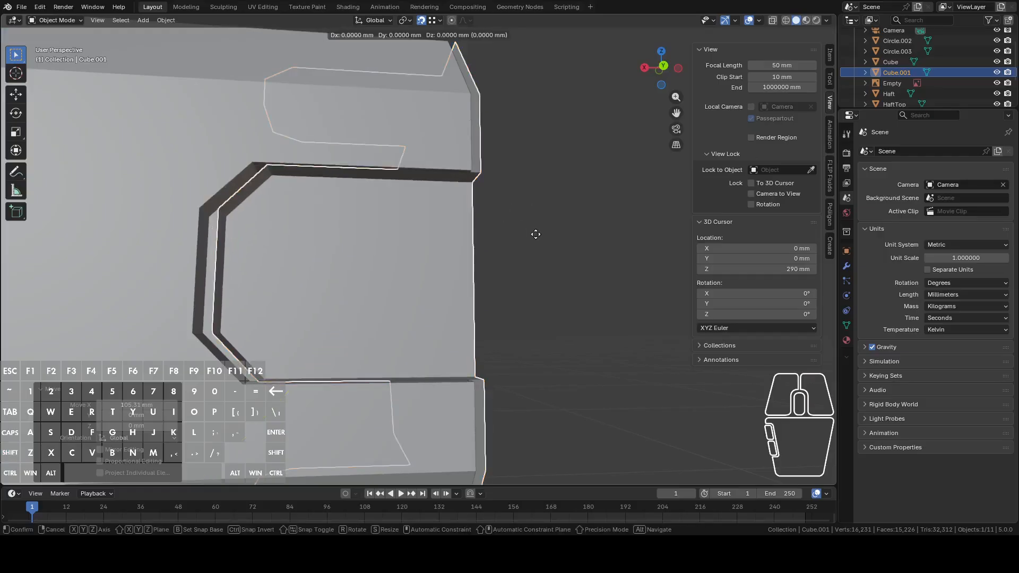
{"action": "key", "text": "x"}
{"action": "key", "text": "shift"}
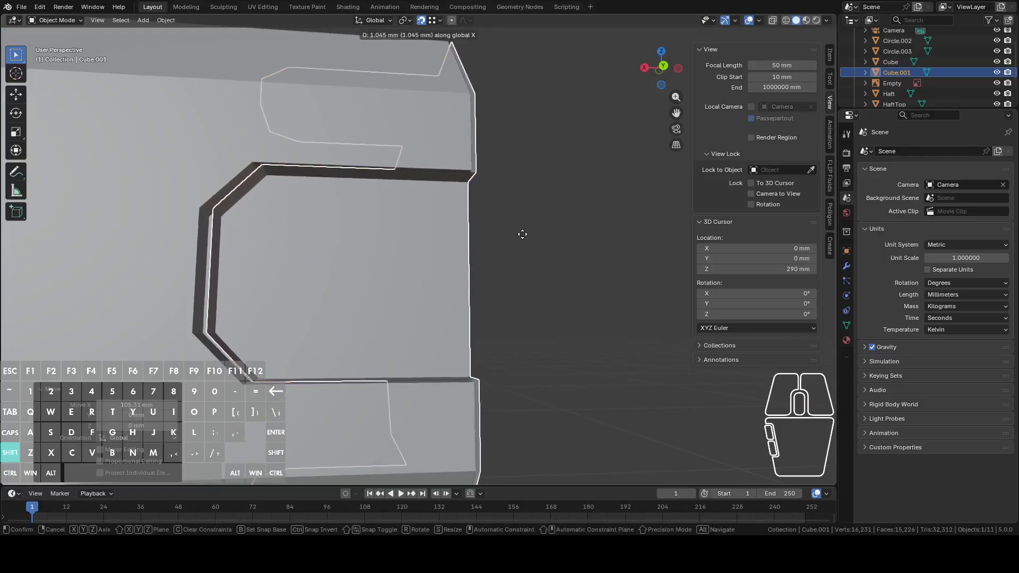
{"action": "left_click", "coordinate": [494, 239], "text": "shift"}
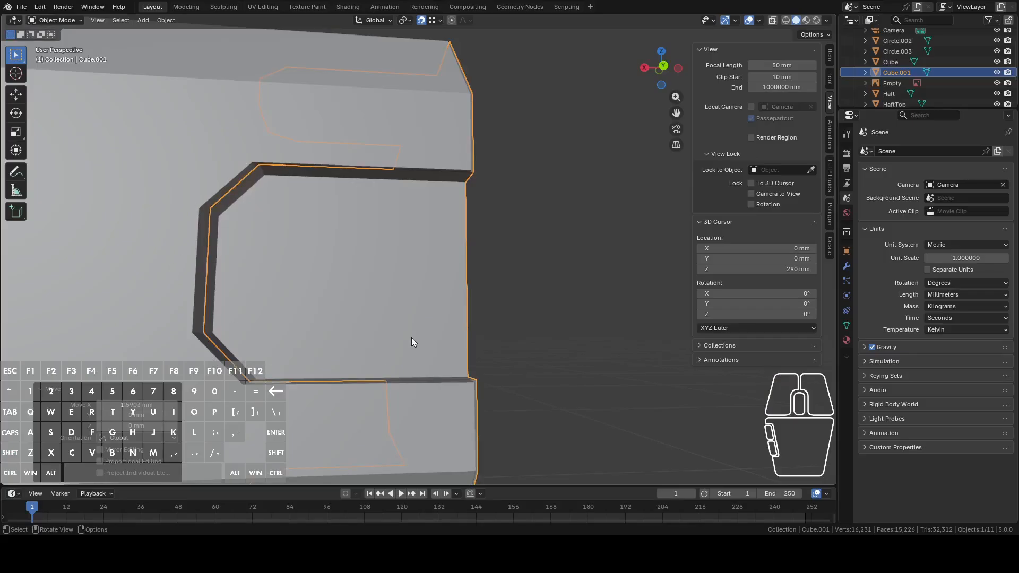
{"action": "mouse_move", "coordinate": [415, 340]}
{"action": "middle_mouse_down"}
{"action": "mouse_move", "coordinate": [423, 325]}
{"action": "mouse_move", "coordinate": [401, 336]}
{"action": "mouse_move", "coordinate": [446, 324]}
{"action": "mouse_move", "coordinate": [418, 321]}
{"action": "middle_mouse_up"}
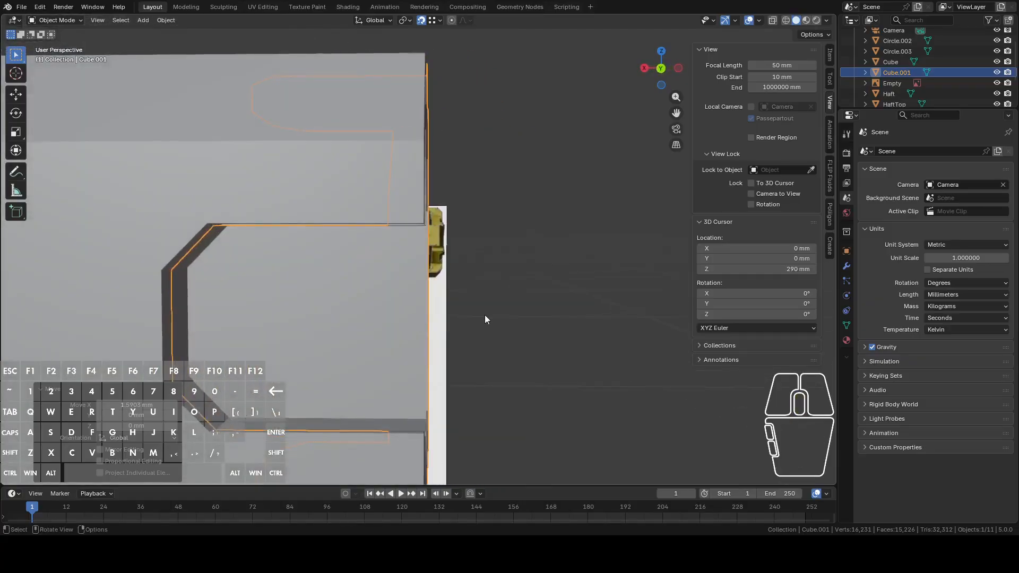
Undo the last two moves of the end cap
{"action": "key", "text": "ctrl+z"}
{"action": "key", "text": "ctrl+z"}
{"action": "scroll", "coordinate": [498, 309], "scroll_direction": "down", "scroll_amount": 4}
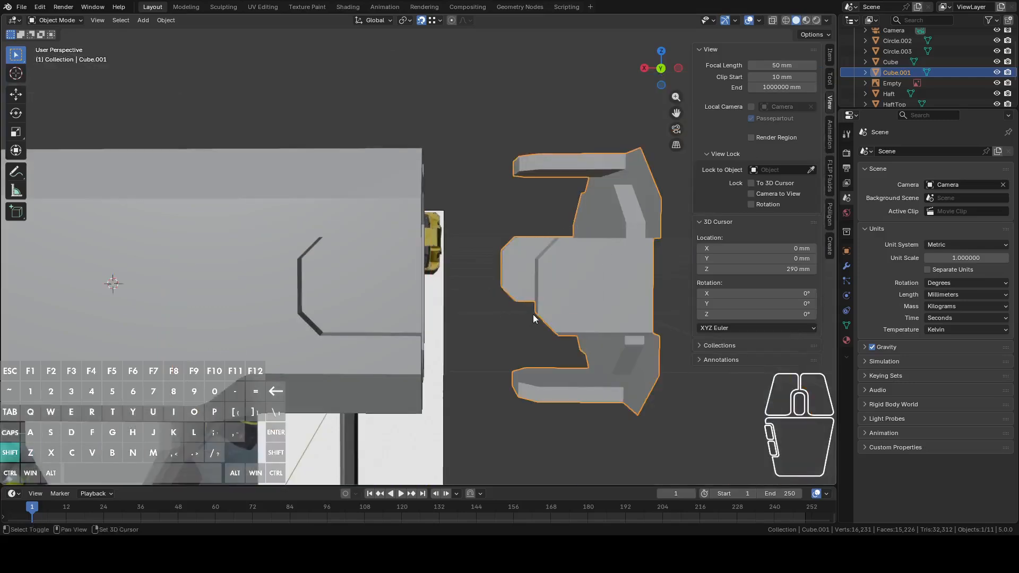
Narrow the end cap's top and bottom tabs by scaling their four long side faces to about 0.97 along global Y
{"action": "middle_click_drag", "start_coordinate": [533, 319], "coordinate": [419, 293]}
{"action": "middle_click_drag", "start_coordinate": [355, 266], "coordinate": [394, 302]}
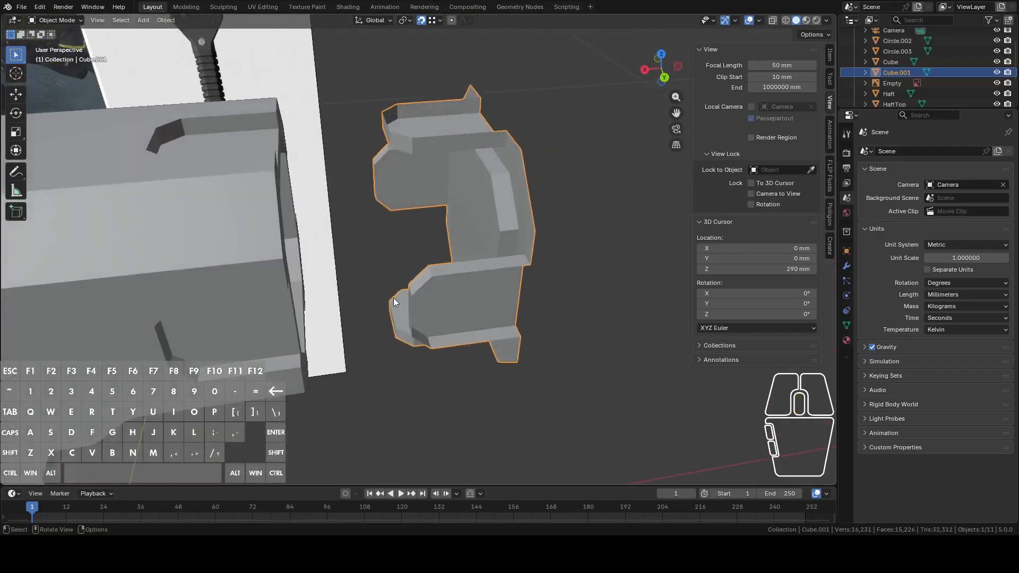
{"action": "scroll", "coordinate": [441, 309], "scroll_direction": "up", "scroll_amount": 5}
{"action": "key", "text": "Tab"}
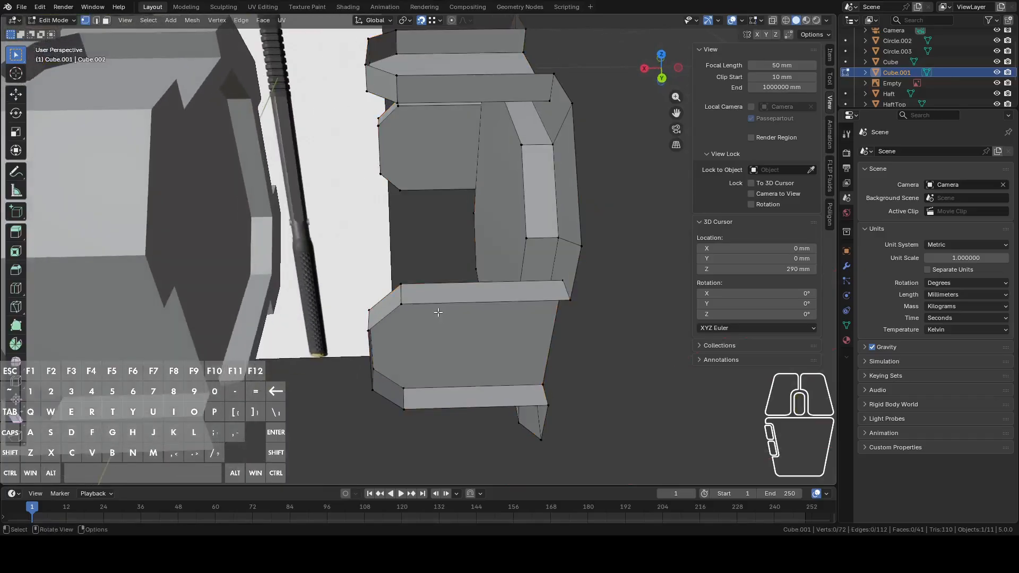
{"action": "middle_click_drag", "start_coordinate": [438, 312], "coordinate": [446, 313]}
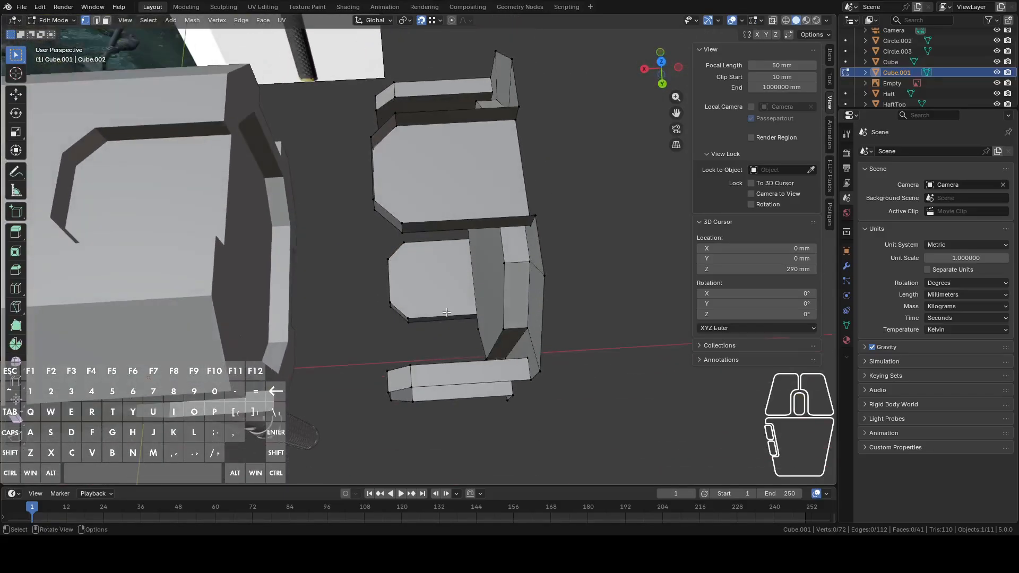
{"action": "key", "text": "3"}
{"action": "left_click", "coordinate": [463, 226]}
{"action": "middle_click_drag", "start_coordinate": [465, 226], "coordinate": [685, 211]}
{"action": "left_click", "coordinate": [455, 362], "text": "shift"}
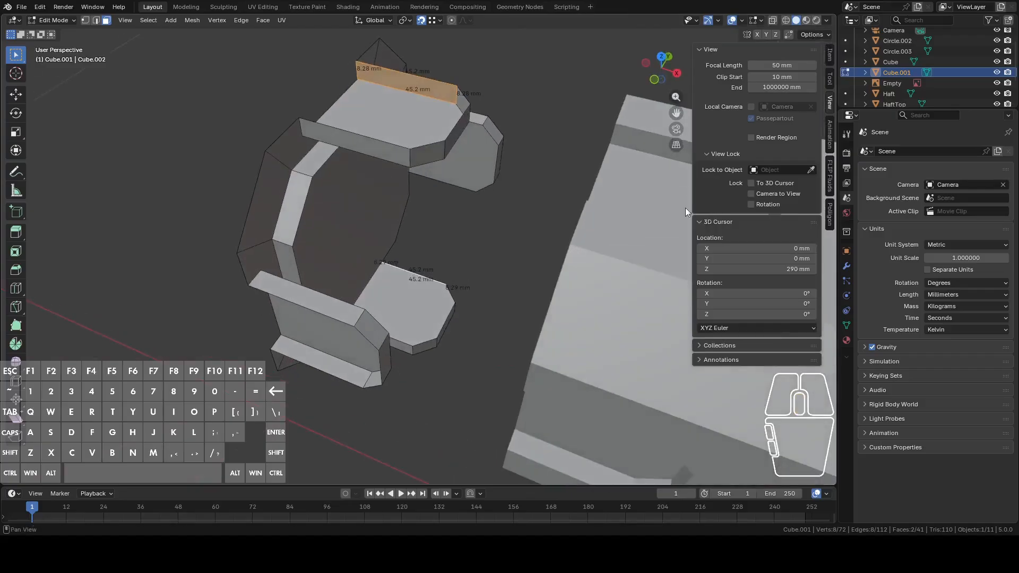
{"action": "left_click", "coordinate": [408, 158], "text": "shift"}
{"action": "left_click", "coordinate": [396, 355], "text": "shift"}
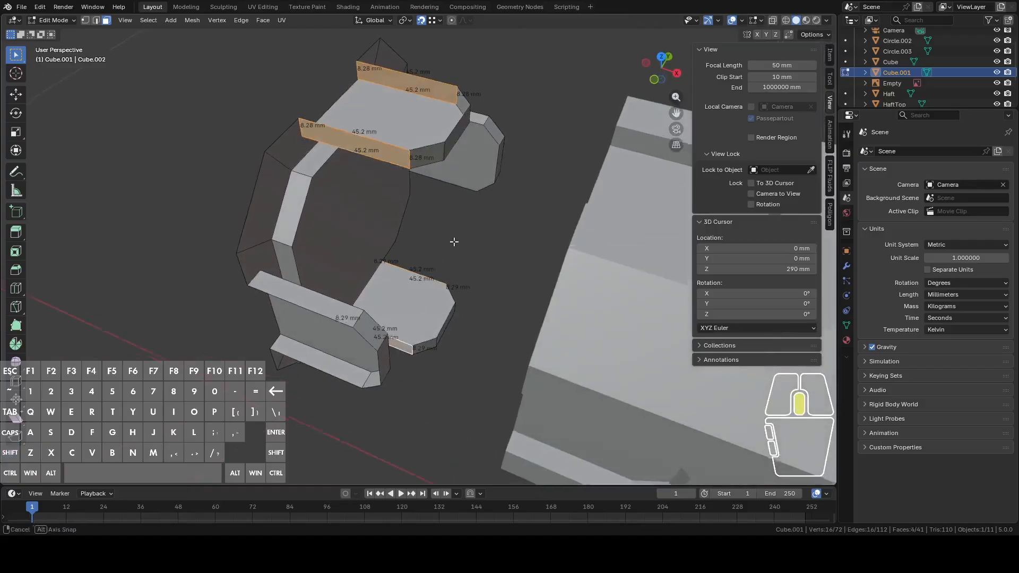
{"action": "scroll", "coordinate": [446, 222], "scroll_direction": "up", "scroll_amount": 4}
{"action": "middle_click_drag", "start_coordinate": [436, 196], "coordinate": [482, 257]}
{"action": "key", "text": "s"}
{"action": "key", "text": "x"}
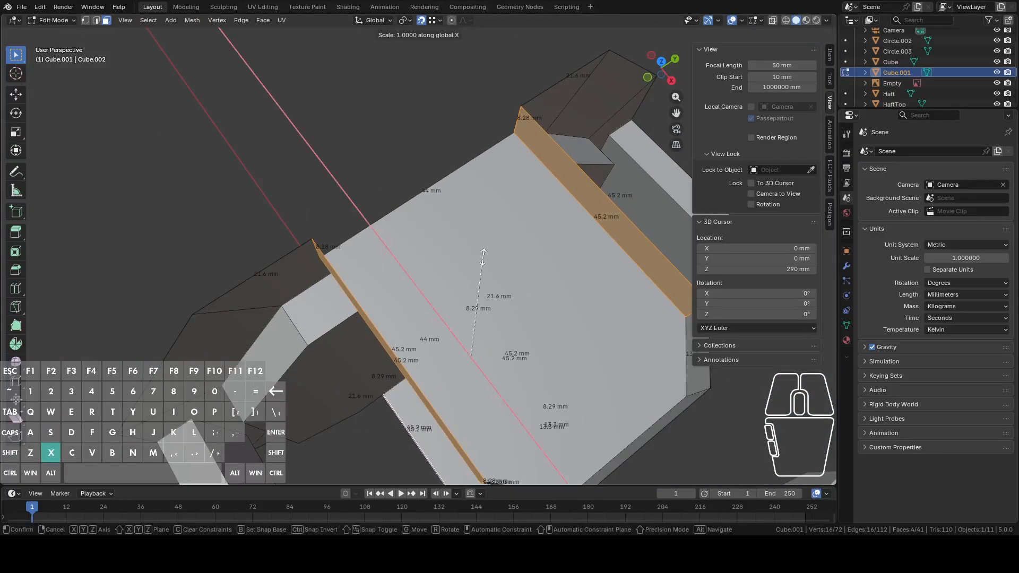
{"action": "key", "text": "y"}
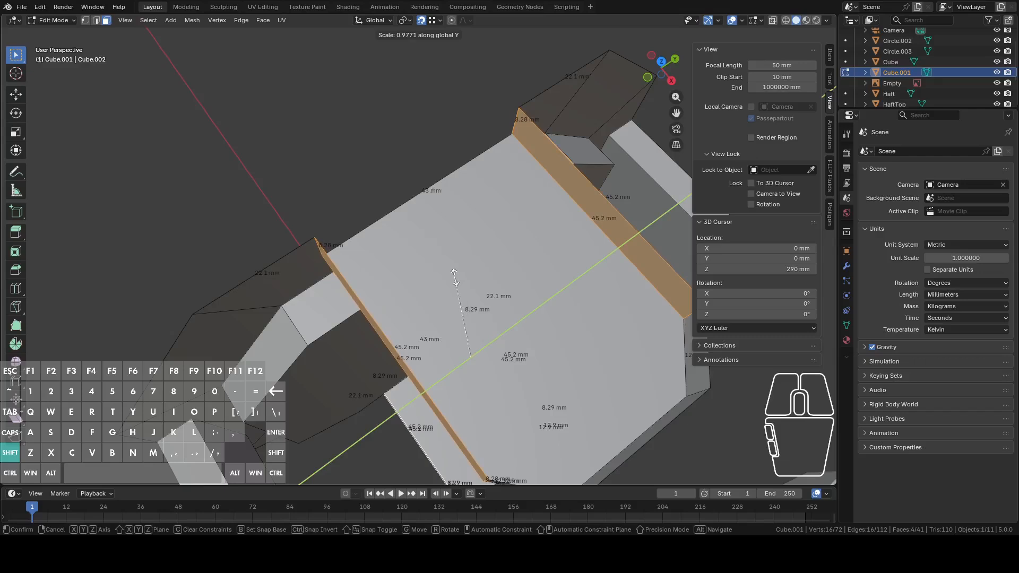
{"action": "left_click", "coordinate": [455, 278]}
Narrow the two side tabs of the end cap by scaling their four long edge faces to about 0.97 along global Z
{"action": "scroll", "coordinate": [455, 326], "scroll_direction": "down", "scroll_amount": 5}
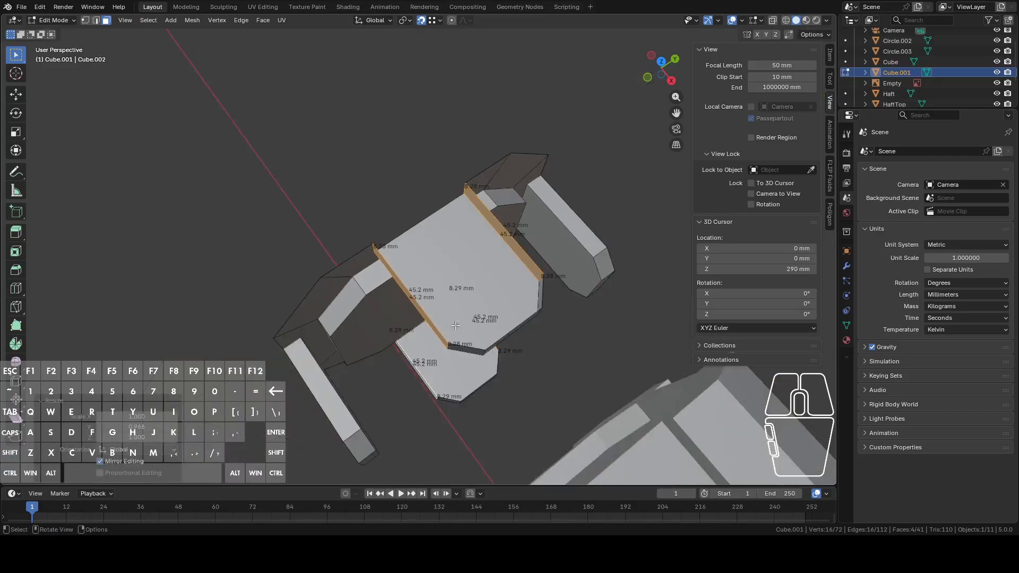
{"action": "middle_click_drag", "start_coordinate": [455, 325], "coordinate": [381, 231]}
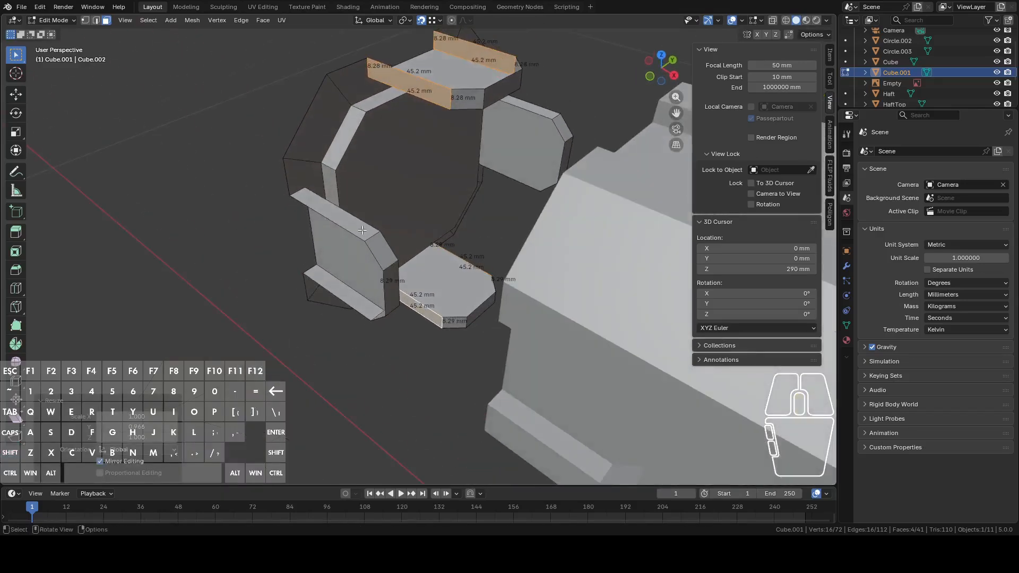
{"action": "left_click", "coordinate": [362, 229]}
{"action": "left_click", "coordinate": [538, 114], "text": "shift"}
{"action": "middle_click_drag", "start_coordinate": [538, 114], "coordinate": [503, 151]}
{"action": "left_click", "coordinate": [407, 205], "text": "shift"}
{"action": "middle_click_drag", "start_coordinate": [483, 264], "coordinate": [472, 301]}
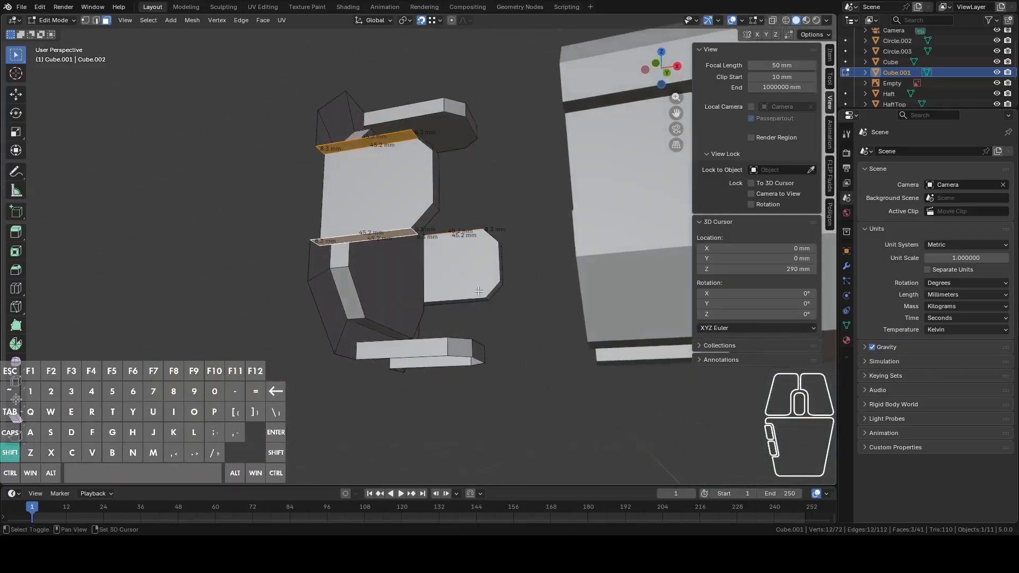
{"action": "left_click", "coordinate": [467, 297], "text": "shift"}
{"action": "key", "text": "ctrl+z"}
{"action": "left_click", "coordinate": [463, 301], "text": "shift"}
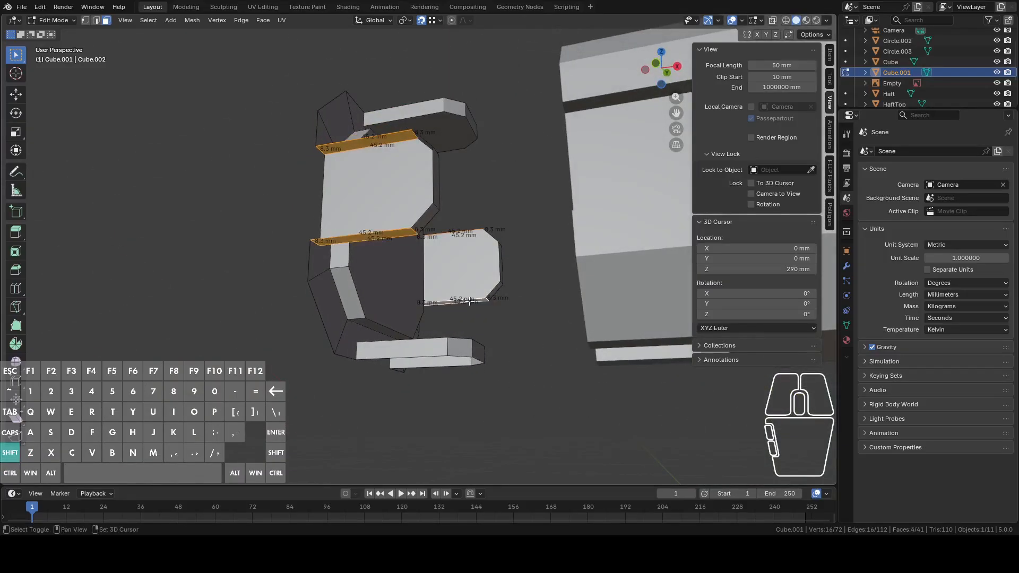
{"action": "middle_click_drag", "start_coordinate": [426, 260], "coordinate": [564, 360]}
{"action": "scroll", "coordinate": [478, 313], "scroll_direction": "up", "scroll_amount": 2}
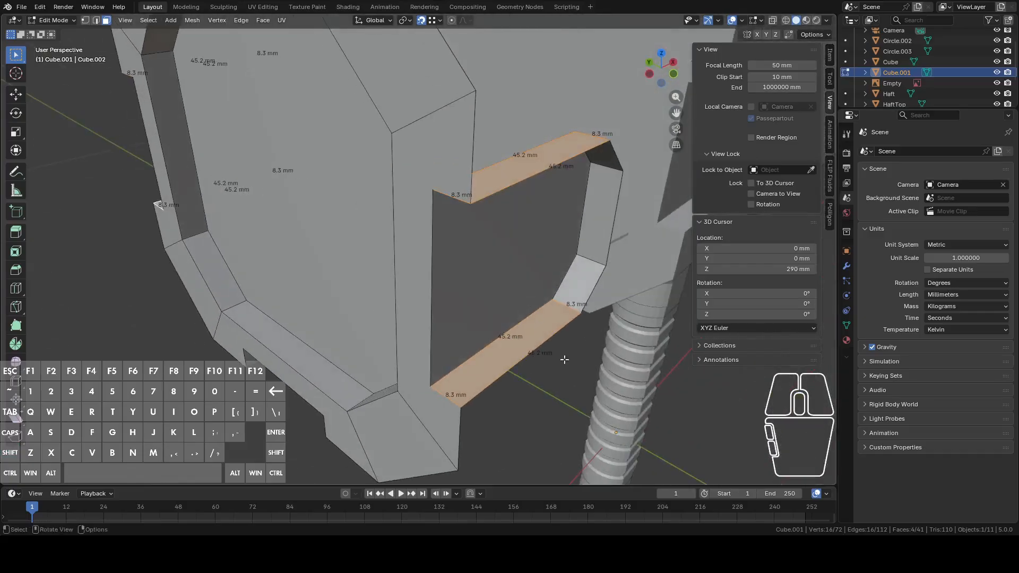
{"action": "key", "text": "s"}
{"action": "key", "text": "z"}
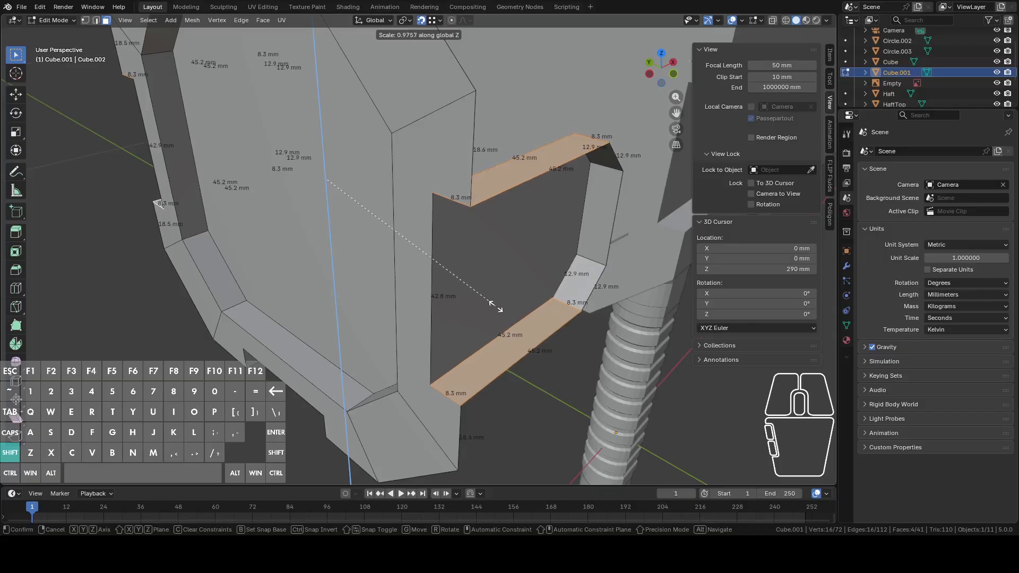
{"action": "left_click", "coordinate": [484, 295]}
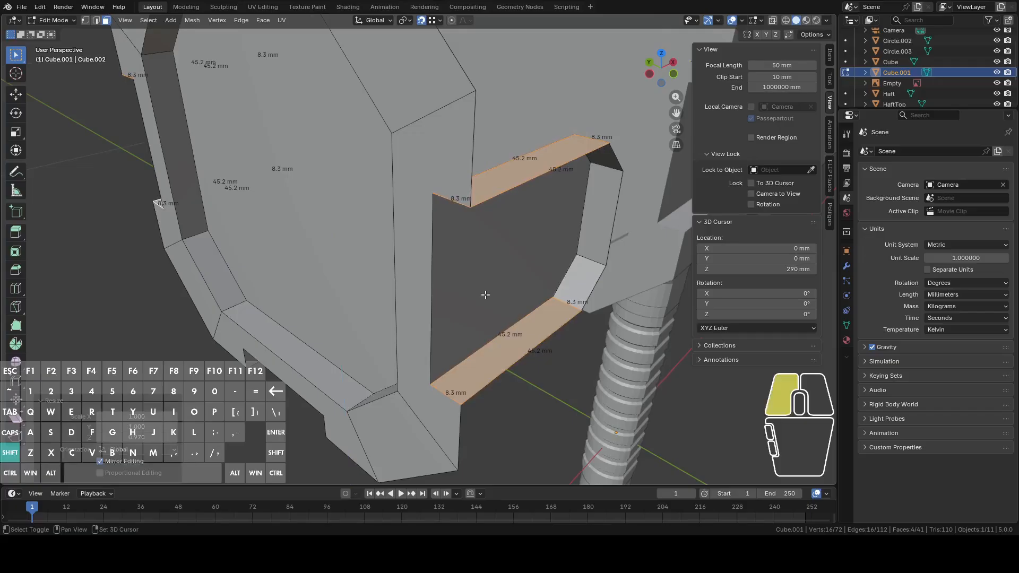
Shrink the end cap's inner rim by scaling its loop of eight faces uniformly to about 0.986
{"action": "middle_click_drag", "start_coordinate": [485, 295], "coordinate": [663, 286]}
{"action": "key", "text": "Tab"}
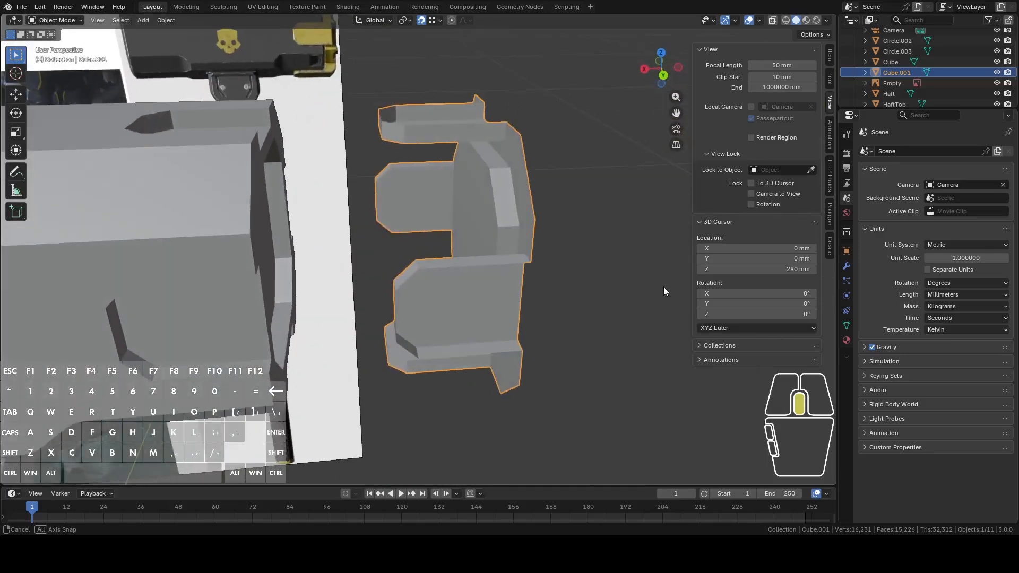
{"action": "key", "text": "Tab"}
{"action": "left_click", "coordinate": [530, 218], "text": "alt+shift"}
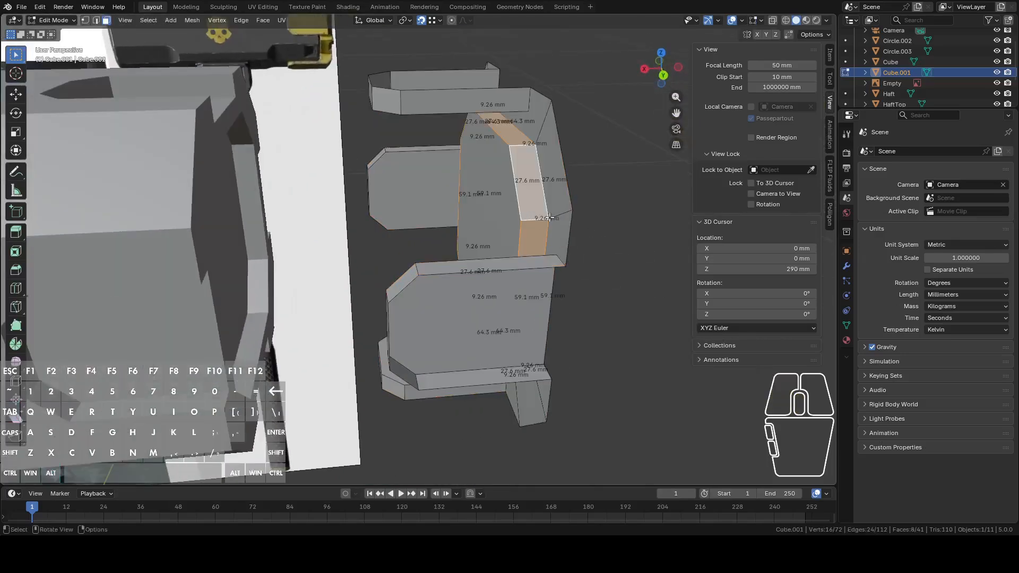
{"action": "middle_click_drag", "start_coordinate": [530, 218], "coordinate": [537, 248]}
{"action": "key", "text": "s"}
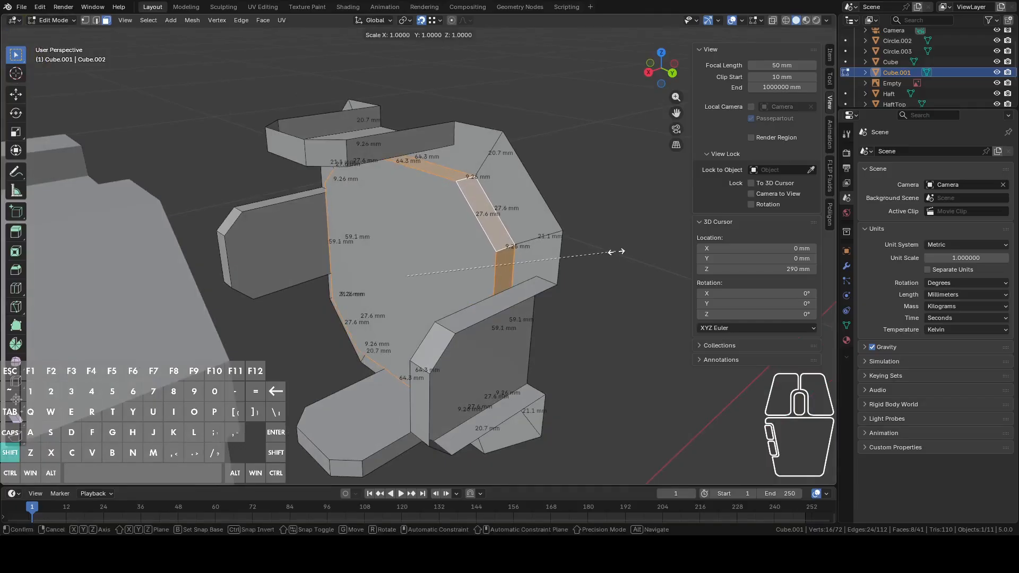
{"action": "right_click", "coordinate": [616, 252]}
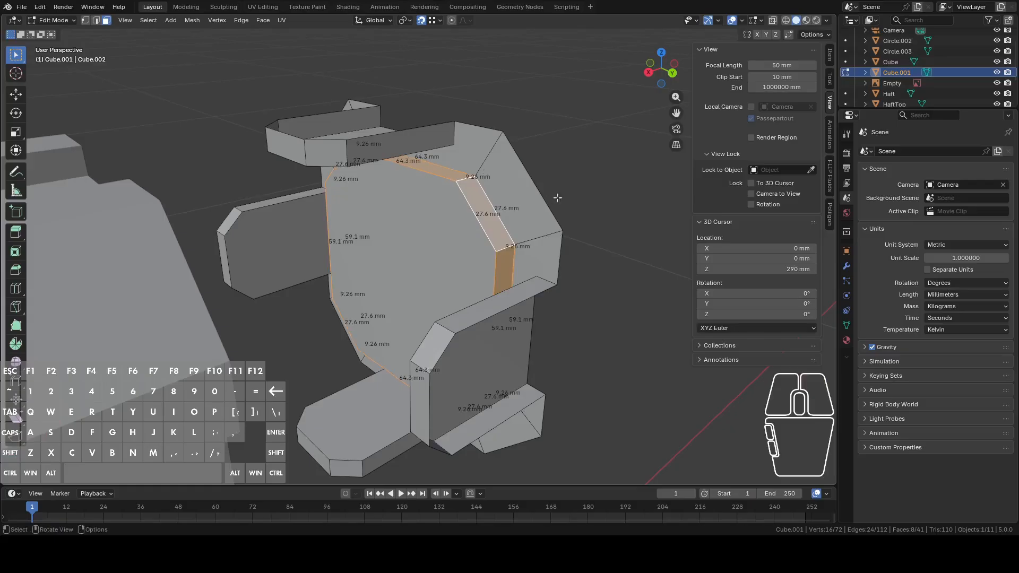
{"action": "key", "text": "s"}
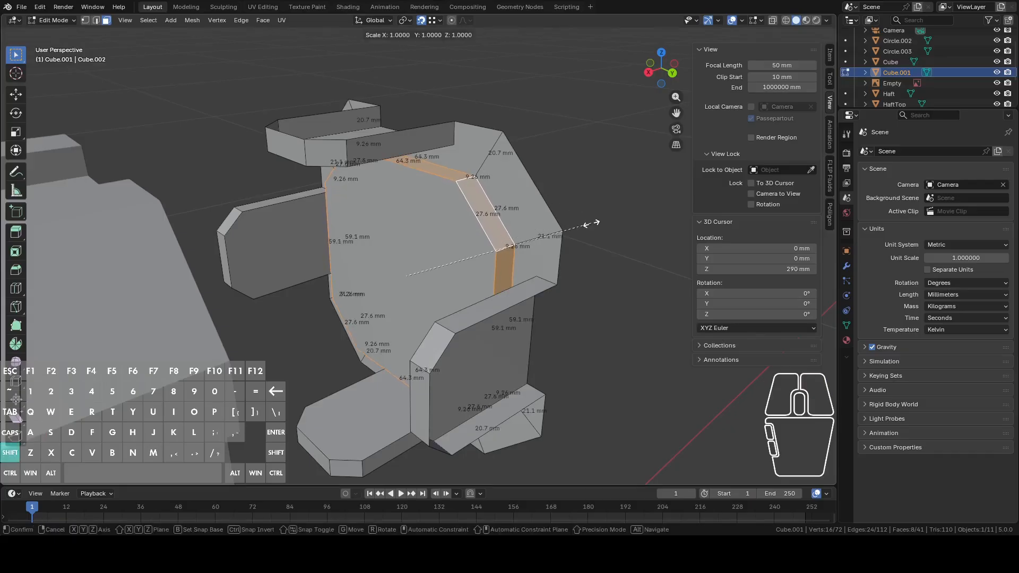
{"action": "left_click", "coordinate": [566, 232]}
{"action": "middle_click_drag", "start_coordinate": [565, 231], "coordinate": [512, 255]}
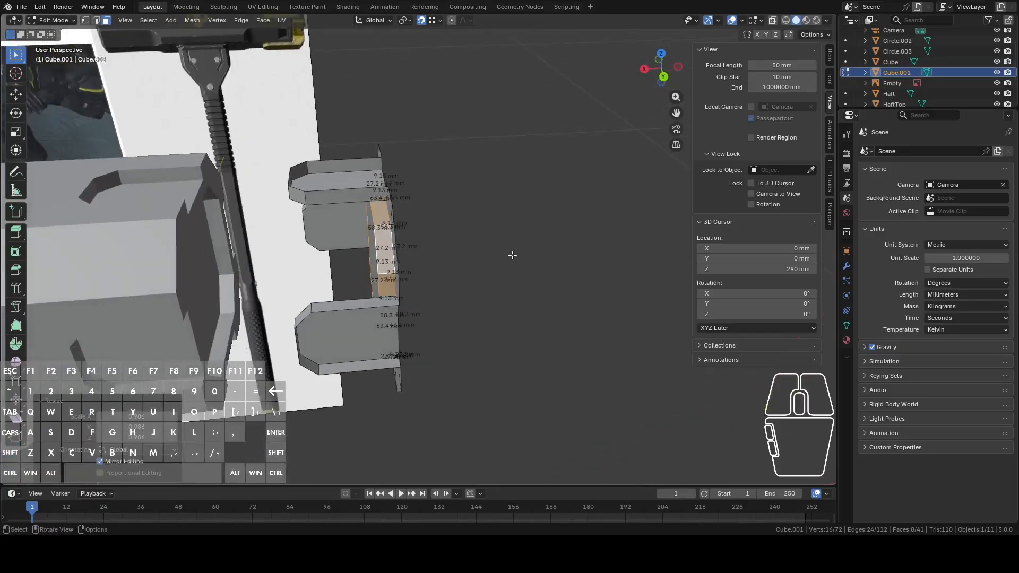
Move the whole end cap about 83.4 mm along global X towards the hammer head
{"action": "left_click", "coordinate": [369, 267]}
{"action": "middle_click_drag", "start_coordinate": [369, 267], "coordinate": [484, 264]}
{"action": "key", "text": "Tab"}
{"action": "middle_click_drag", "start_coordinate": [565, 269], "coordinate": [515, 250]}
{"action": "left_click", "coordinate": [656, 74]}
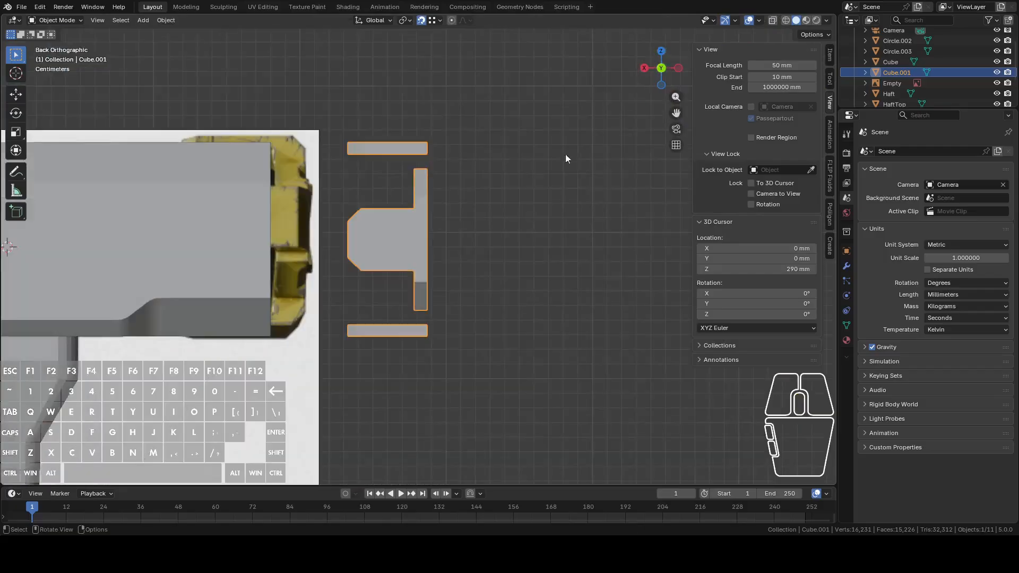
{"action": "key", "text": "Tab"}
{"action": "key", "text": "Tab"}
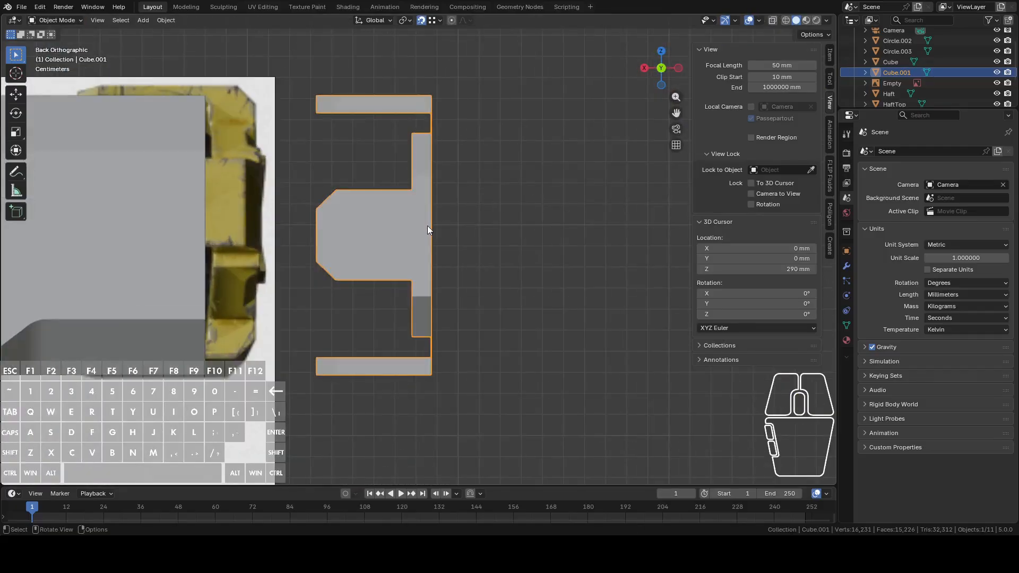
{"action": "key", "text": "g"}
{"action": "key", "text": "x"}
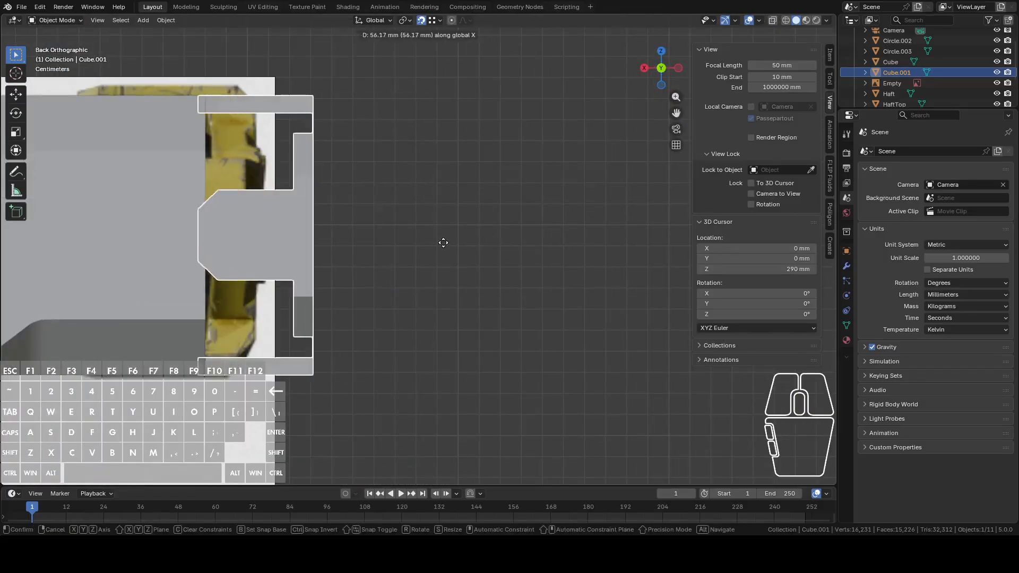
{"action": "left_click", "coordinate": [387, 246]}
Move the end cap about 23.5 mm further along global X until its rim is flush with the hammer head, and check the fit
{"action": "middle_click_drag", "start_coordinate": [388, 247], "coordinate": [550, 323]}
{"action": "key", "text": "g"}
{"action": "key", "text": "x"}
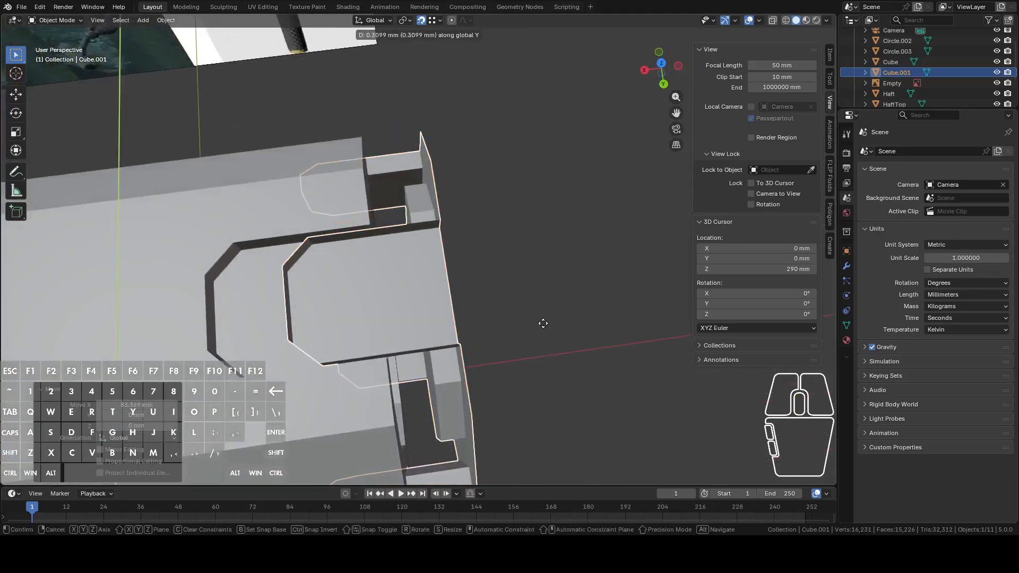
{"action": "key", "text": "shift"}
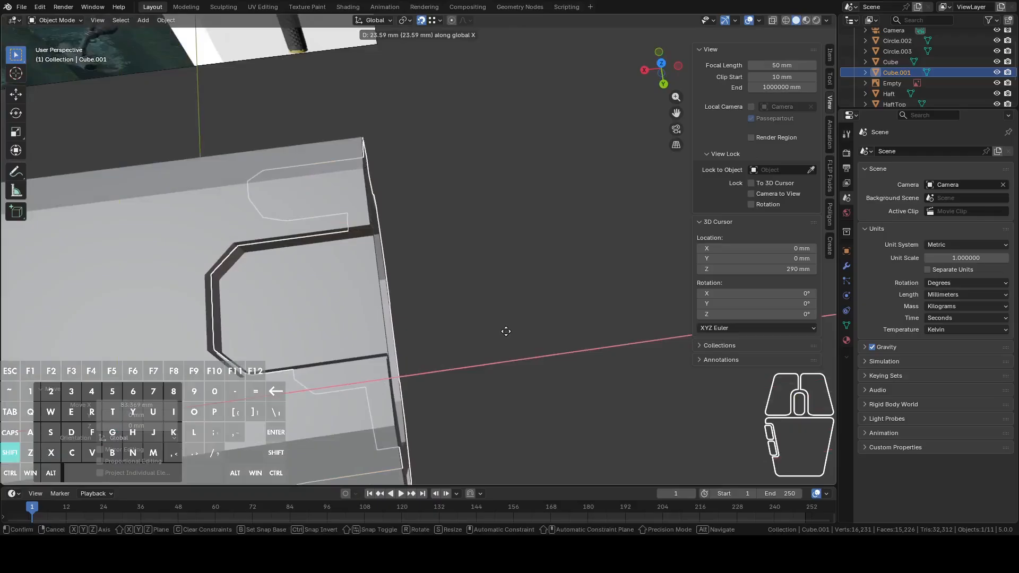
{"action": "left_click", "coordinate": [507, 331]}
{"action": "middle_click_drag", "start_coordinate": [506, 329], "coordinate": [504, 246]}
{"action": "left_click", "coordinate": [663, 73]}
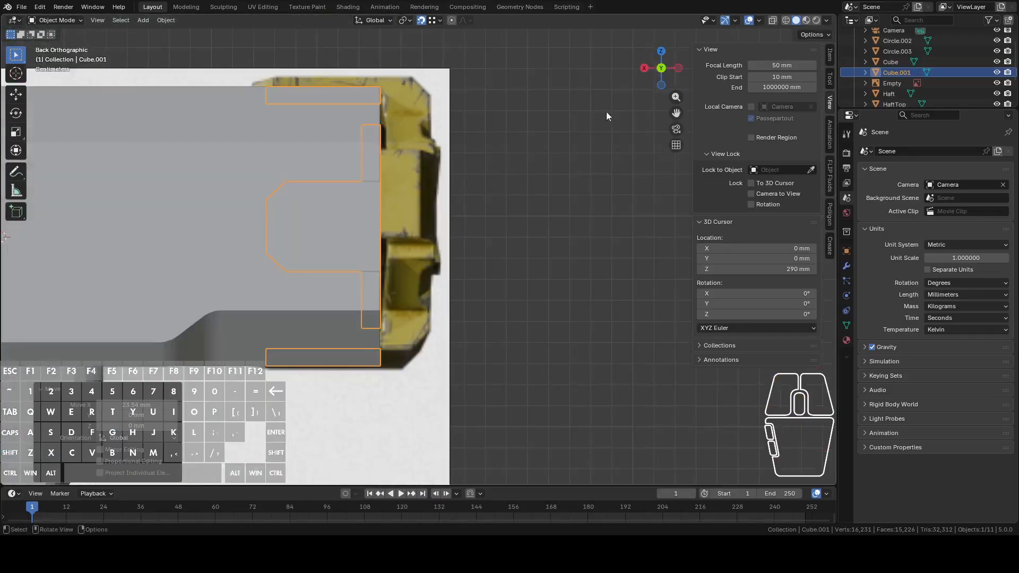
{"action": "middle_click_drag", "start_coordinate": [505, 170], "coordinate": [503, 227], "text": "shift"}
{"action": "key", "text": "Tab"}
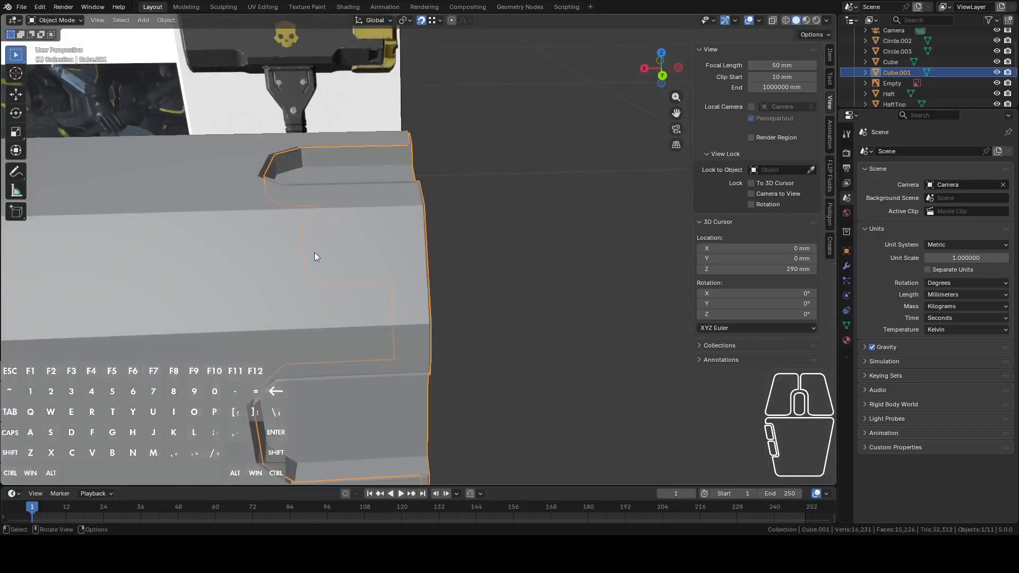
Pull the end cap back out of the hammer head by about 32 mm along negative global X
{"action": "key", "text": "g"}
{"action": "key", "text": "x"}
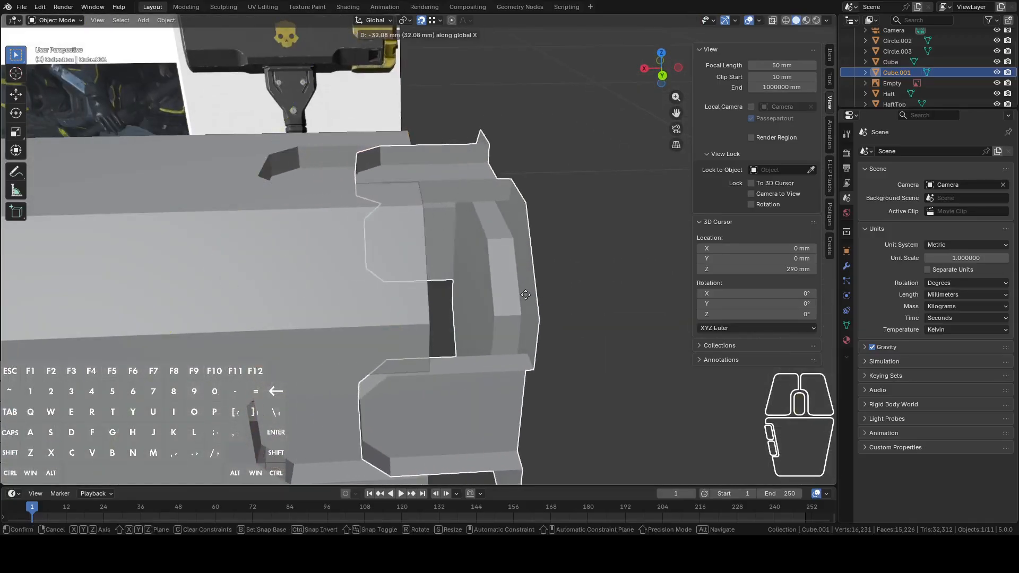
{"action": "left_click", "coordinate": [468, 253]}
Extrude the five outer edges of the end cap's top tab about 5.2 mm upward along global Z
{"action": "key", "text": "Tab"}
{"action": "middle_click_drag", "start_coordinate": [468, 253], "coordinate": [490, 207]}
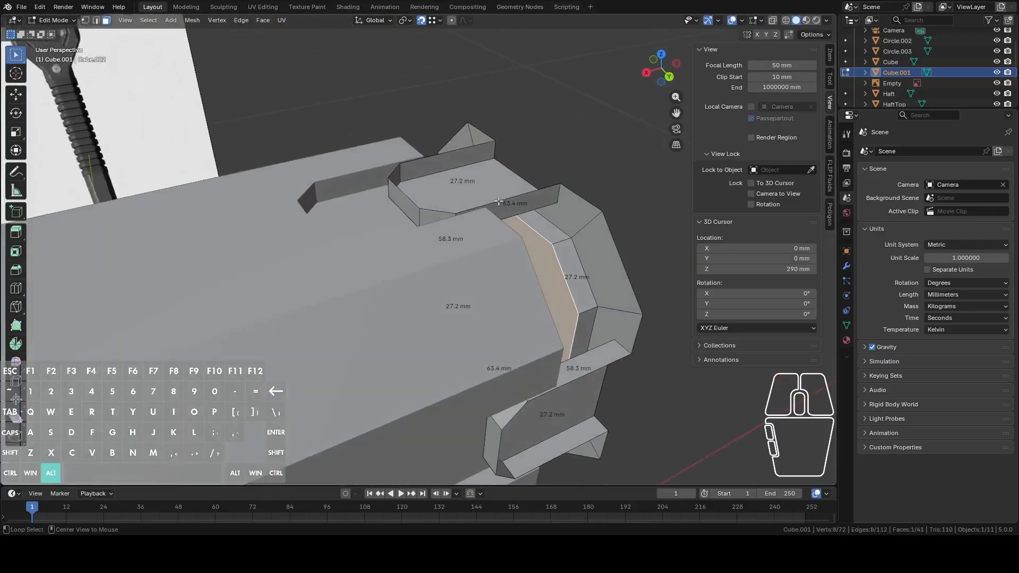
{"action": "key", "text": "alt+a"}
{"action": "left_click", "coordinate": [503, 197], "text": "alt"}
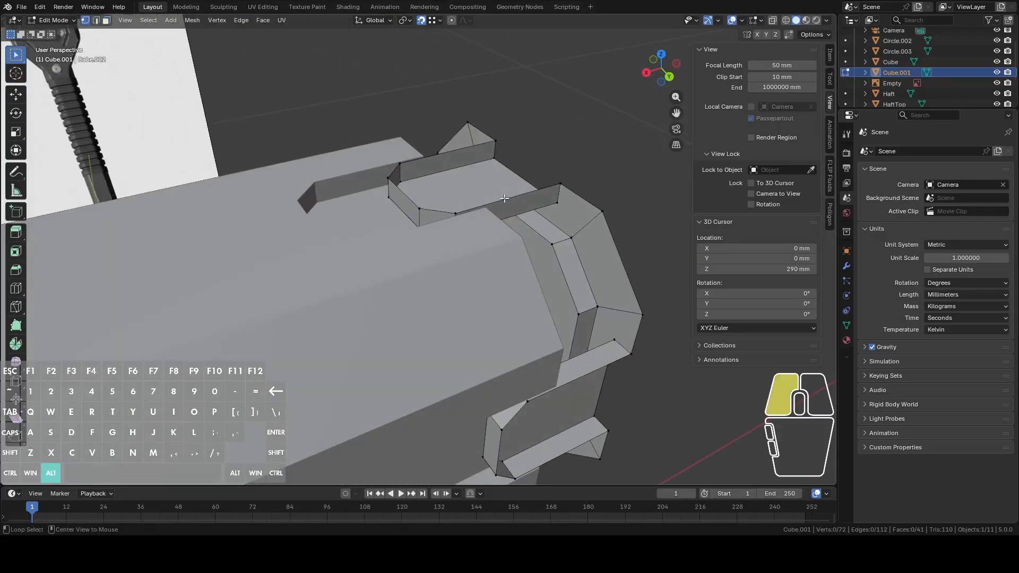
{"action": "mouse_move", "coordinate": [503, 197]}
{"action": "middle_mouse_down"}
{"action": "mouse_move", "coordinate": [484, 196]}
{"action": "mouse_move", "coordinate": [501, 202]}
{"action": "middle_mouse_up"}
{"action": "key", "text": "2"}
{"action": "left_click", "coordinate": [477, 203]}
{"action": "left_click", "coordinate": [406, 204], "text": "shift"}
{"action": "left_click", "coordinate": [379, 194], "text": "shift"}
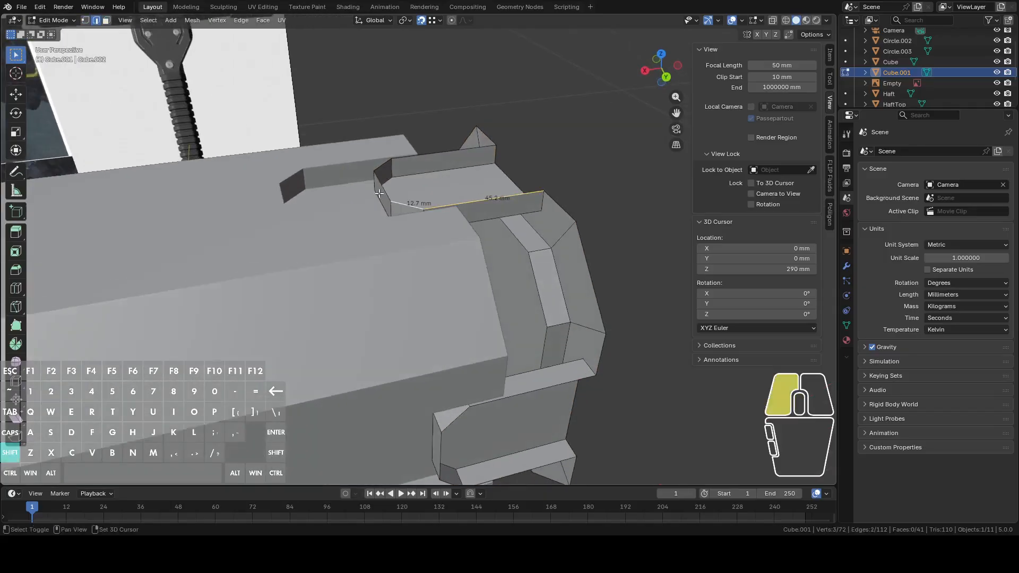
{"action": "left_click", "coordinate": [409, 159], "text": "shift"}
{"action": "middle_click_drag", "start_coordinate": [409, 160], "coordinate": [398, 136]}
{"action": "left_click", "coordinate": [663, 77]}
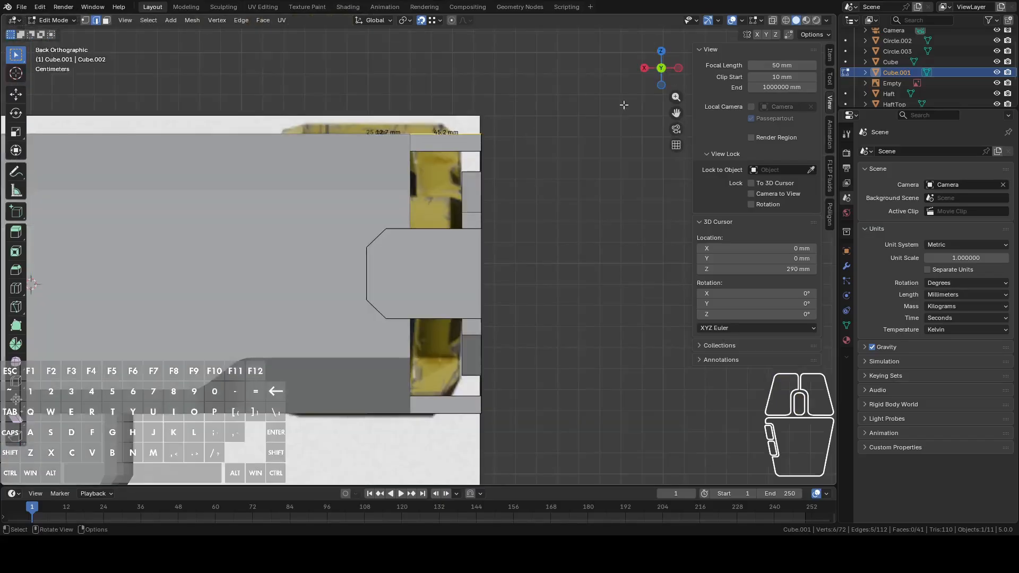
{"action": "key", "text": "e"}
{"action": "key", "text": "z"}
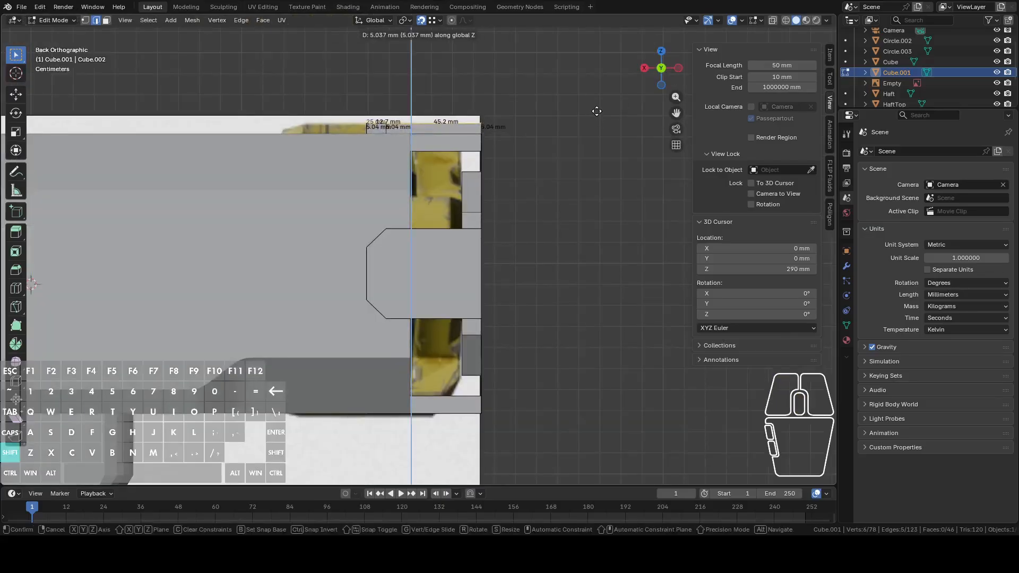
{"action": "left_click", "coordinate": [596, 107]}
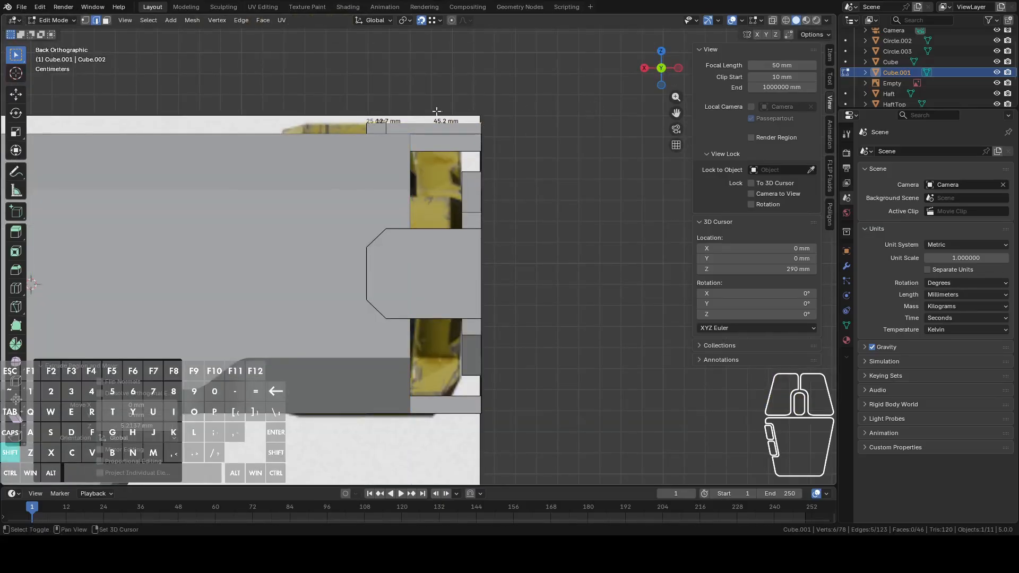
Lower the extruded edge at the top tab's tip along global Z by about 0.7 mm and a further 2.5 mm to slope it
{"action": "scroll", "coordinate": [428, 204], "scroll_direction": "up", "scroll_amount": 3}
{"action": "middle_click_drag", "start_coordinate": [376, 181], "coordinate": [407, 200]}
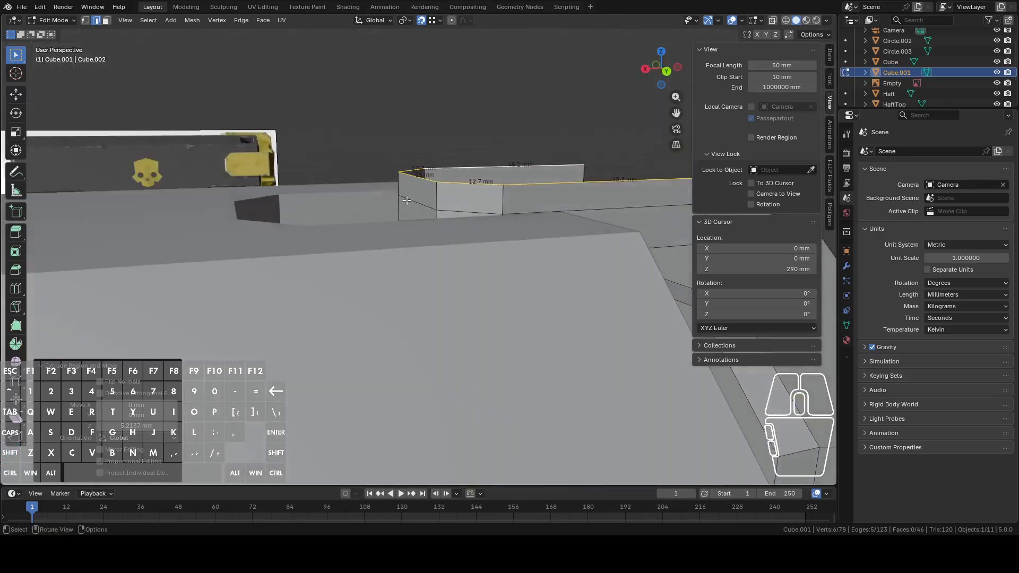
{"action": "left_click", "coordinate": [417, 184]}
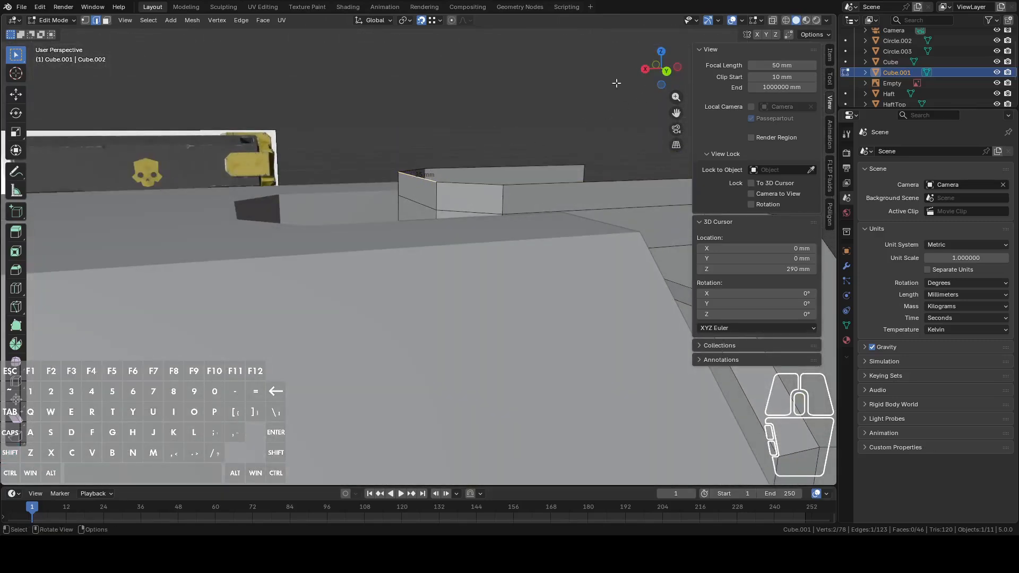
{"action": "key", "text": "g"}
{"action": "key", "text": "z"}
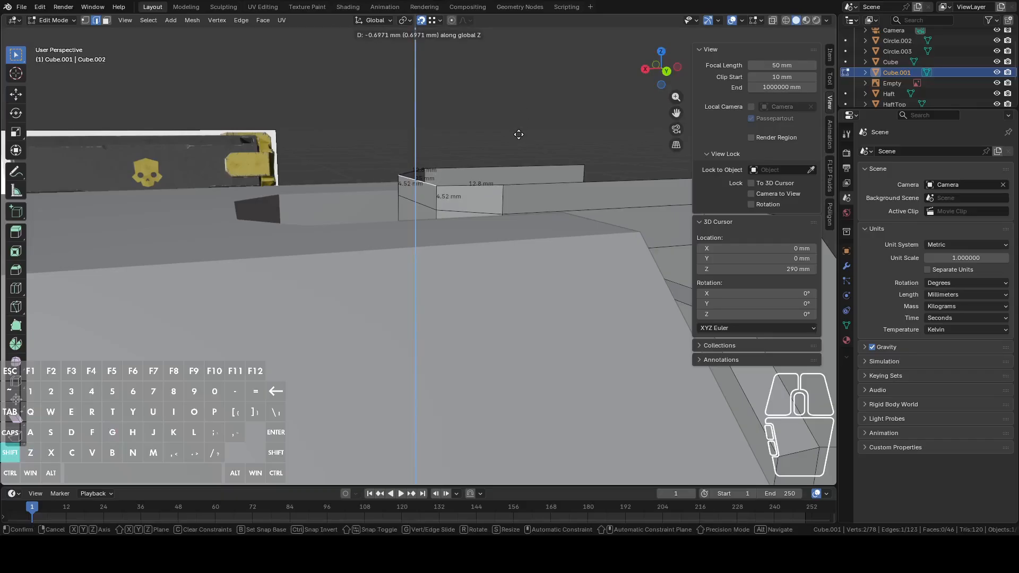
{"action": "left_click", "coordinate": [517, 135]}
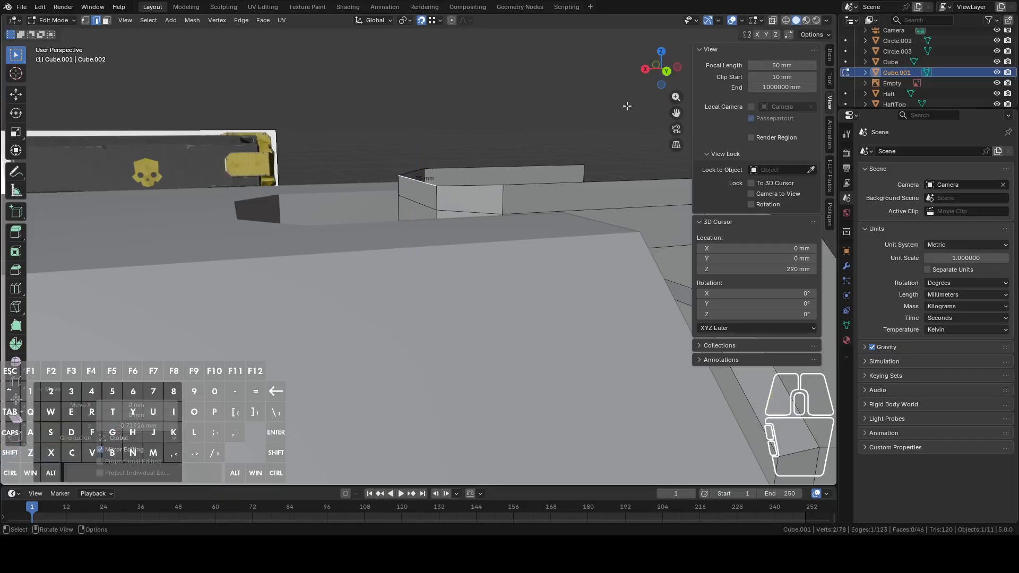
{"action": "left_click", "coordinate": [666, 70]}
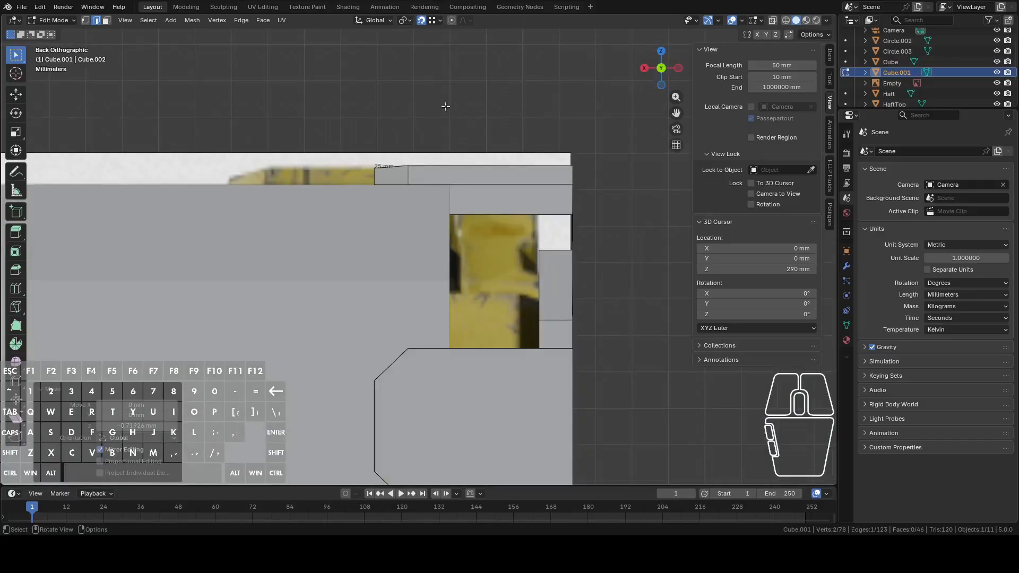
{"action": "key", "text": "g"}
{"action": "key", "text": "z"}
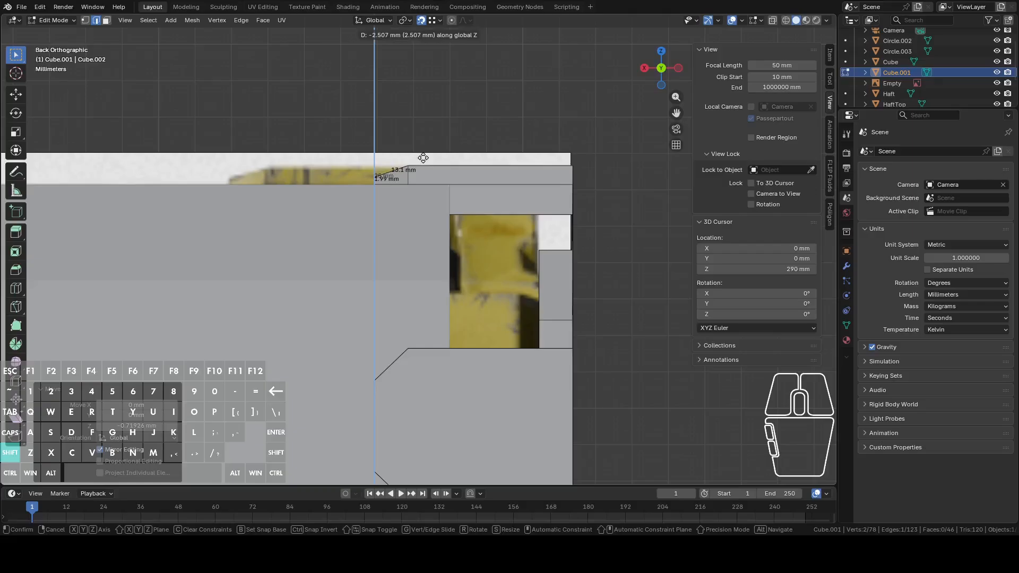
{"action": "left_click", "coordinate": [423, 157], "text": "shift"}
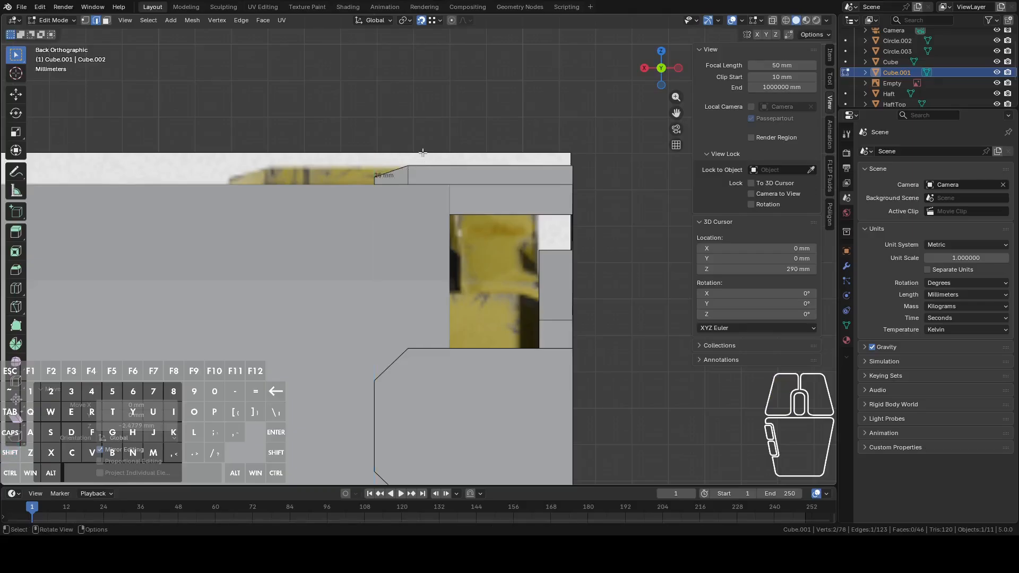
Close the top of the raised tab with one face over the sloped tip and one between the long edges
{"action": "middle_click_drag", "start_coordinate": [423, 153], "coordinate": [425, 186]}
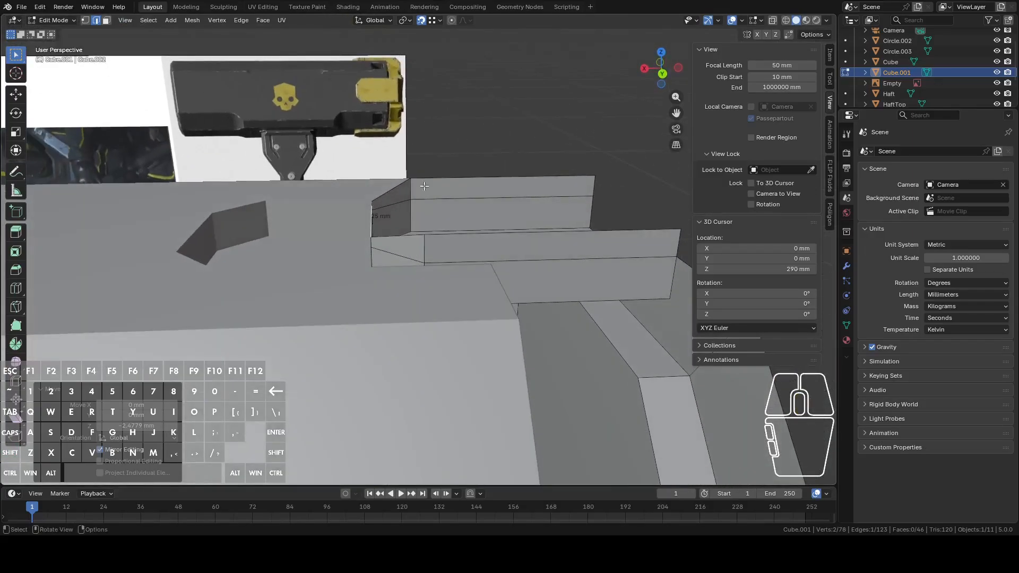
{"action": "left_click", "coordinate": [392, 191], "text": "shift"}
{"action": "key", "text": "f"}
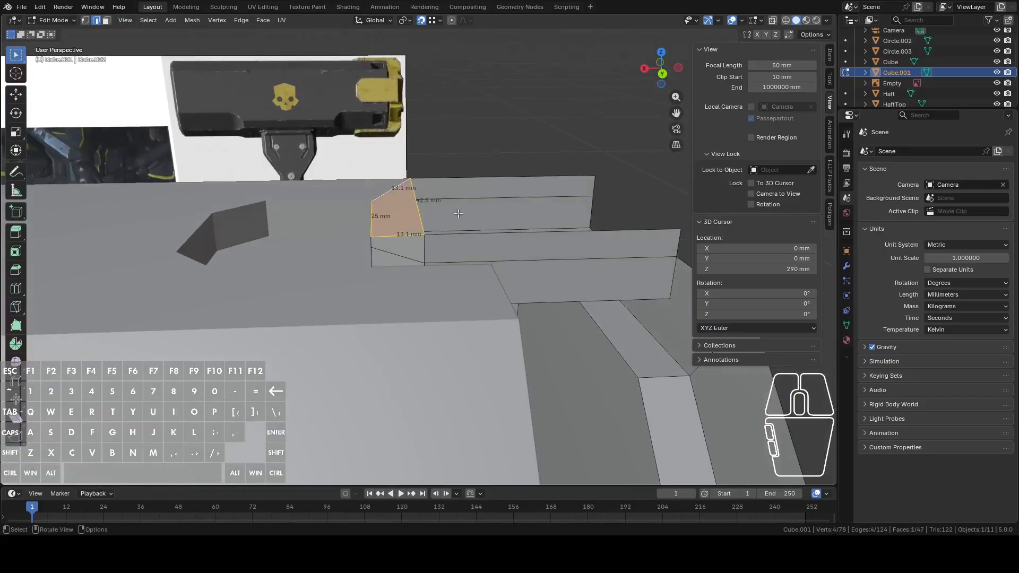
{"action": "left_click", "coordinate": [470, 238]}
{"action": "key", "text": "f"}
Extrude the five outer edges of the end cap's side tab about 5.25 mm outward along global Y
{"action": "middle_click_drag", "start_coordinate": [475, 185], "coordinate": [509, 227]}
{"action": "middle_click_drag", "start_coordinate": [409, 262], "coordinate": [338, 299]}
{"action": "left_click", "coordinate": [320, 324], "text": "alt"}
{"action": "middle_click_drag", "start_coordinate": [320, 324], "coordinate": [480, 311]}
{"action": "left_click", "coordinate": [443, 298]}
{"action": "left_click", "coordinate": [481, 313], "text": "shift"}
{"action": "left_click", "coordinate": [542, 344], "text": "shift"}
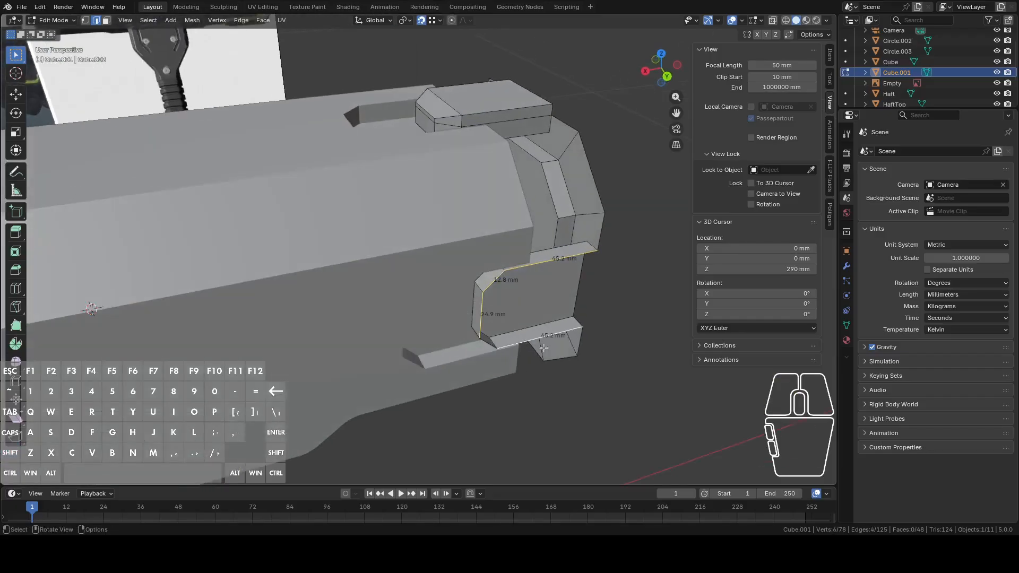
{"action": "middle_click_drag", "start_coordinate": [543, 348], "coordinate": [518, 305], "text": "shift"}
{"action": "scroll", "coordinate": [576, 287], "scroll_direction": "up", "scroll_amount": 1}
{"action": "scroll", "coordinate": [580, 280], "scroll_direction": "up", "scroll_amount": 1}
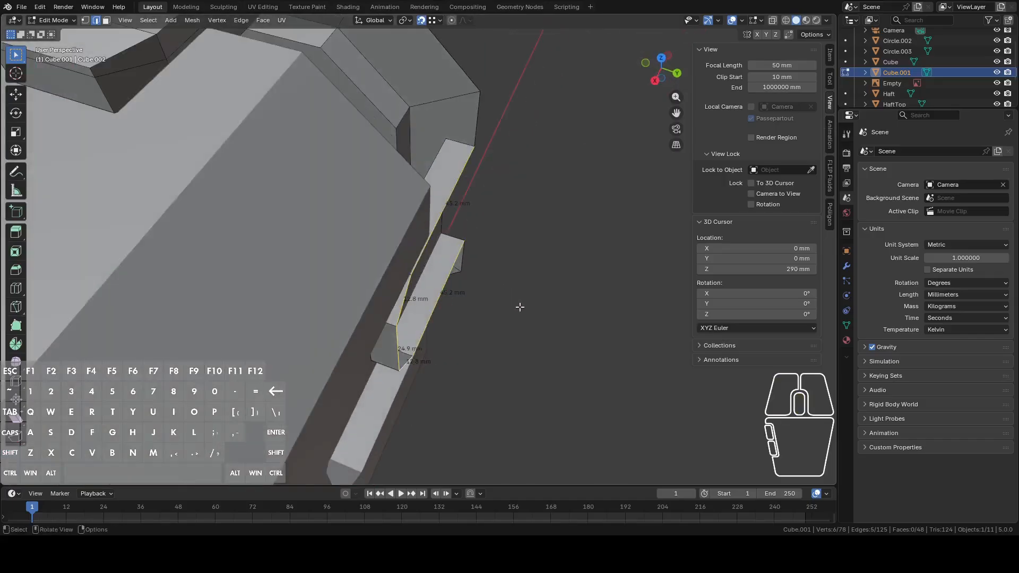
{"action": "key", "text": "e"}
{"action": "key", "text": "y"}
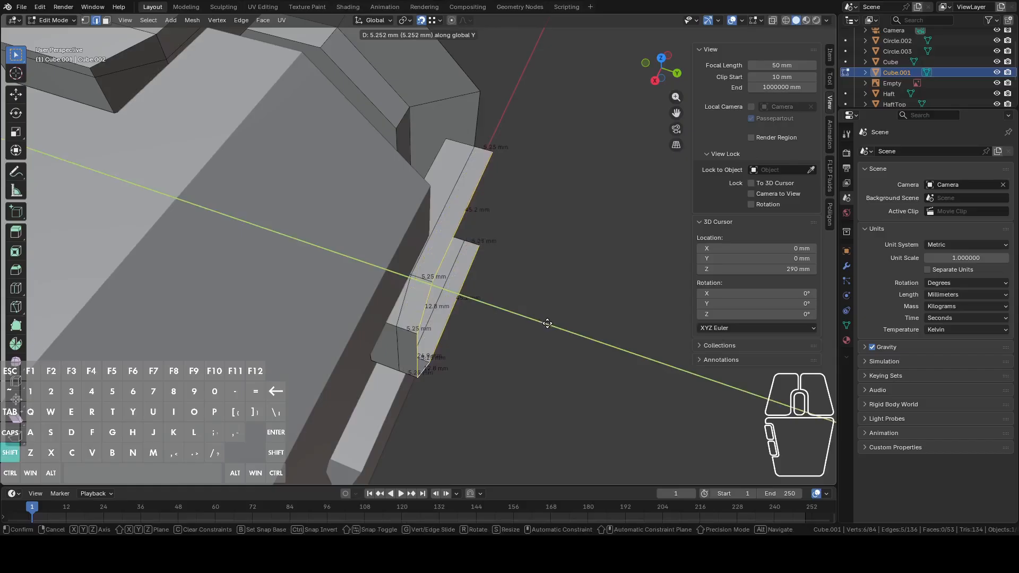
{"action": "left_click", "coordinate": [545, 324]}
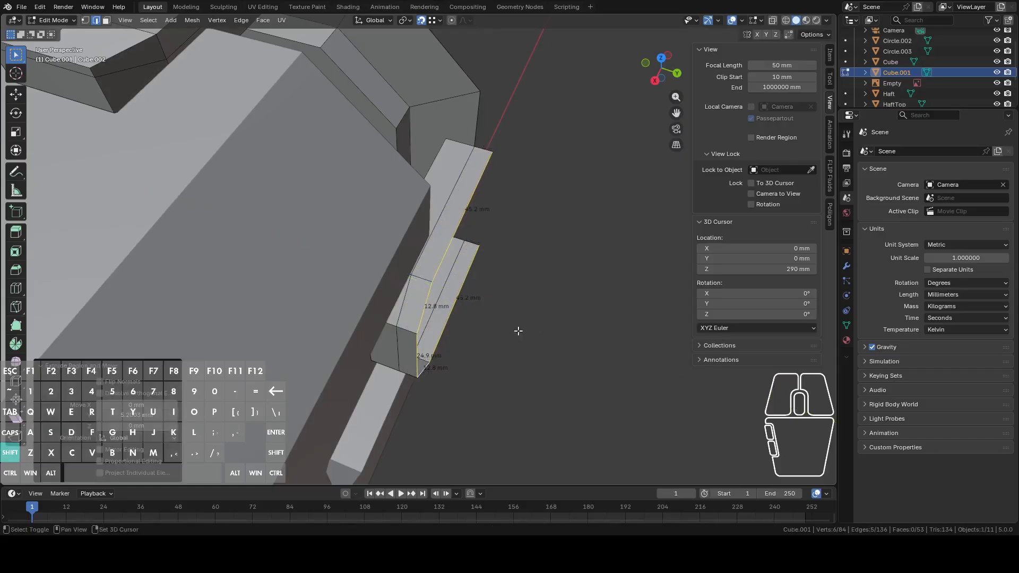
Move the extruded edge at the side tab's tip inward along global Y by about 3.2 mm to slope it
{"action": "key", "text": "1"}
{"action": "left_click", "coordinate": [415, 339]}
{"action": "key", "text": "g"}
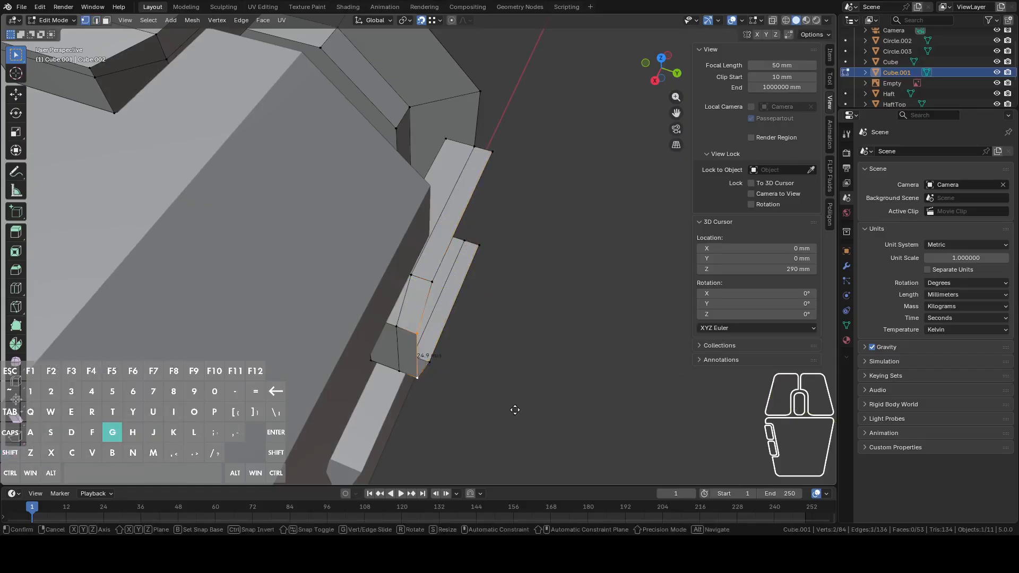
{"action": "key", "text": "y"}
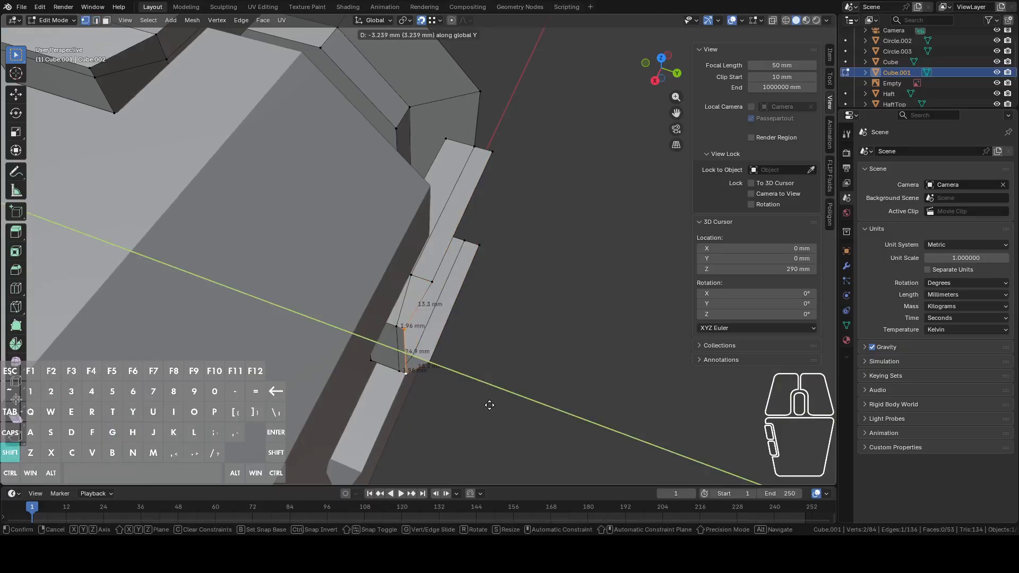
{"action": "left_click", "coordinate": [491, 405]}
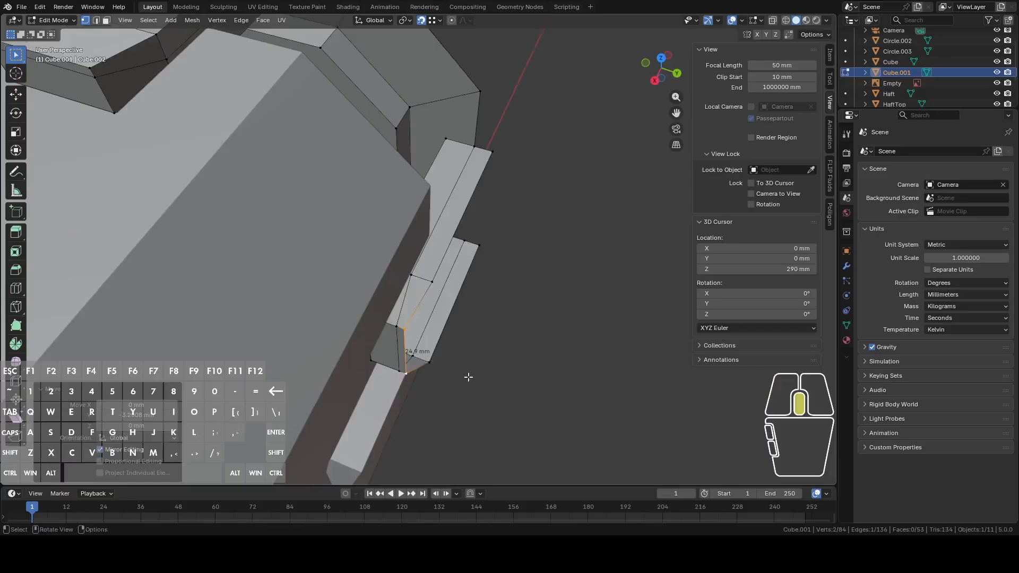
Close the raised side tab with one face over the sloped tip and one between the long edges
{"action": "middle_click_drag", "start_coordinate": [485, 391], "coordinate": [358, 218]}
{"action": "key", "text": "2"}
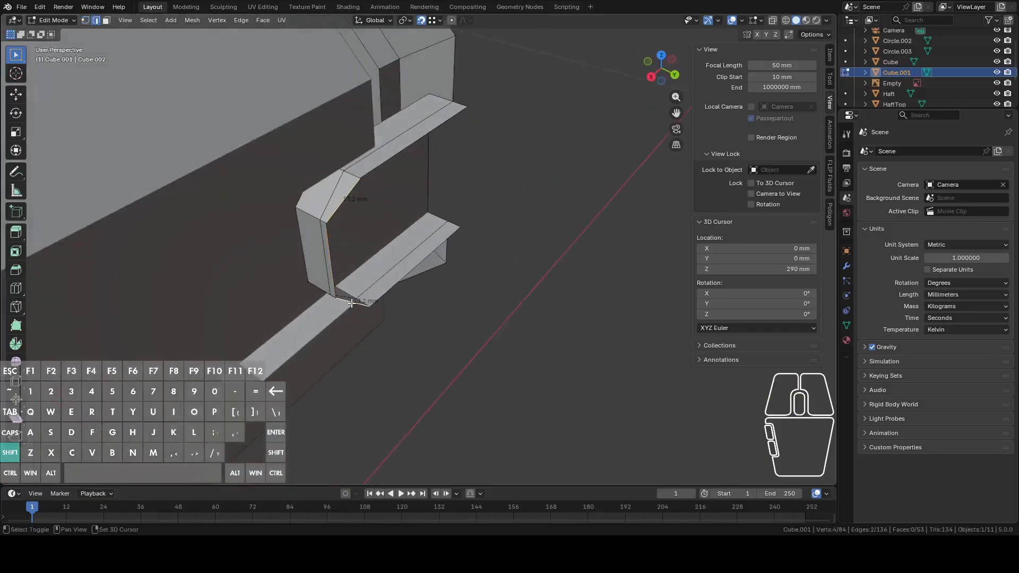
{"action": "key", "text": "f"}
{"action": "left_click", "coordinate": [395, 285]}
{"action": "left_click", "coordinate": [404, 157], "text": "shift"}
{"action": "key", "text": "f"}
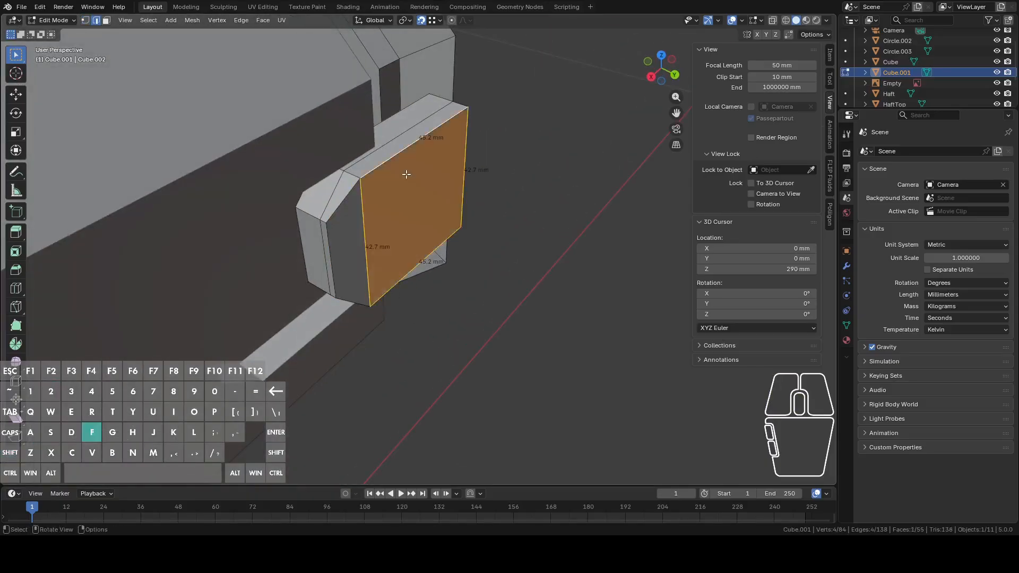
Extrude the five outer edges of the end cap's opposite side tab about 5.2 mm outward along global Y
{"action": "scroll", "coordinate": [407, 178], "scroll_direction": "down", "scroll_amount": 5}
{"action": "middle_click_drag", "start_coordinate": [407, 183], "coordinate": [381, 202]}
{"action": "key", "text": "Tab"}
{"action": "middle_click_drag", "start_coordinate": [436, 176], "coordinate": [392, 230]}
{"action": "key", "text": "Tab"}
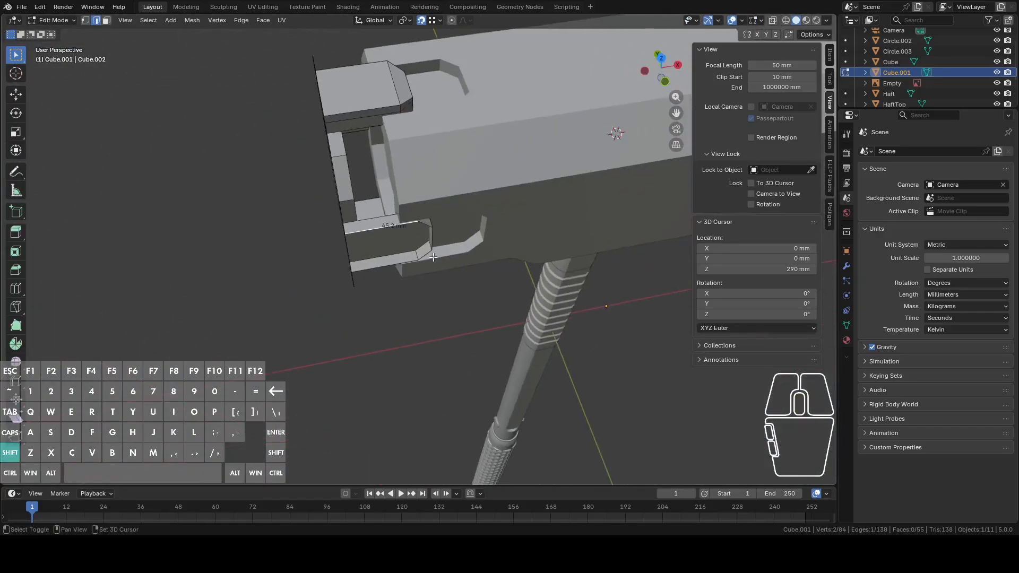
{"action": "scroll", "coordinate": [399, 237], "scroll_direction": "up", "scroll_amount": 3}
{"action": "left_click", "coordinate": [431, 210], "text": "shift"}
{"action": "left_click", "coordinate": [440, 226], "text": "shift"}
{"action": "left_click", "coordinate": [434, 258], "text": "shift"}
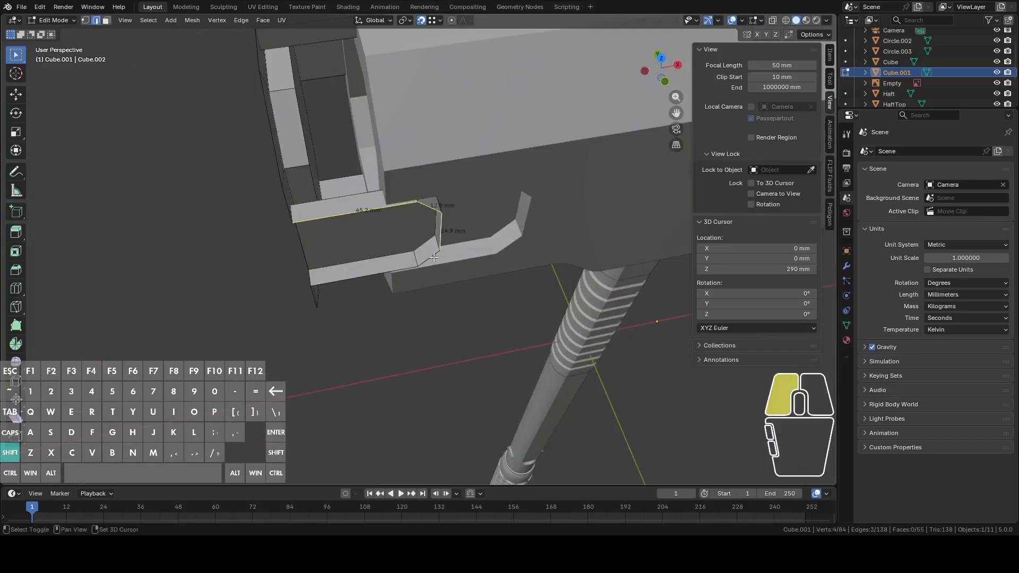
{"action": "left_click", "coordinate": [403, 269], "text": "shift"}
{"action": "middle_click_drag", "start_coordinate": [403, 269], "coordinate": [508, 266]}
{"action": "scroll", "coordinate": [494, 257], "scroll_direction": "up", "scroll_amount": 4}
{"action": "key", "text": "e"}
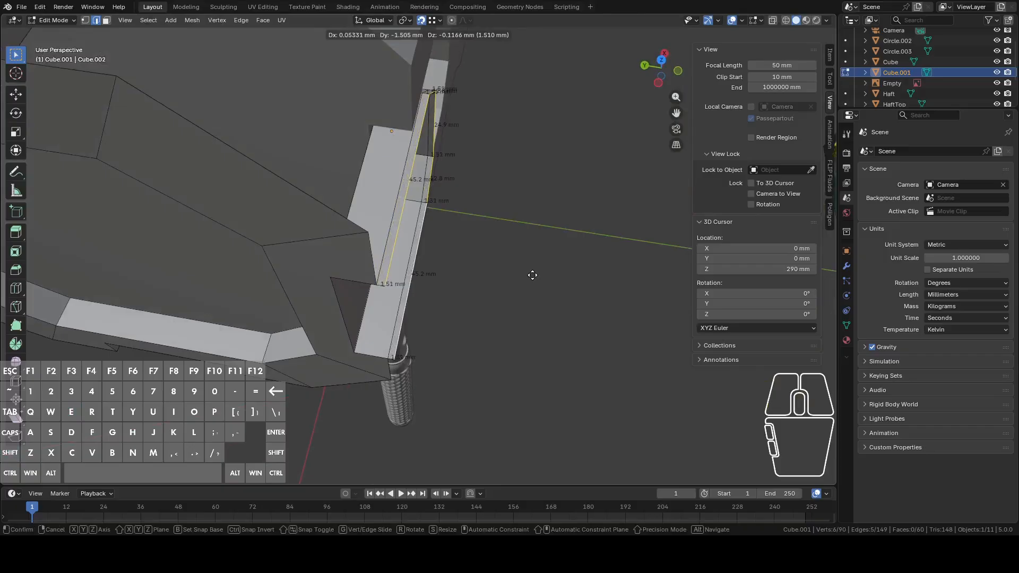
{"action": "key", "text": "y"}
{"action": "key", "text": "shift"}
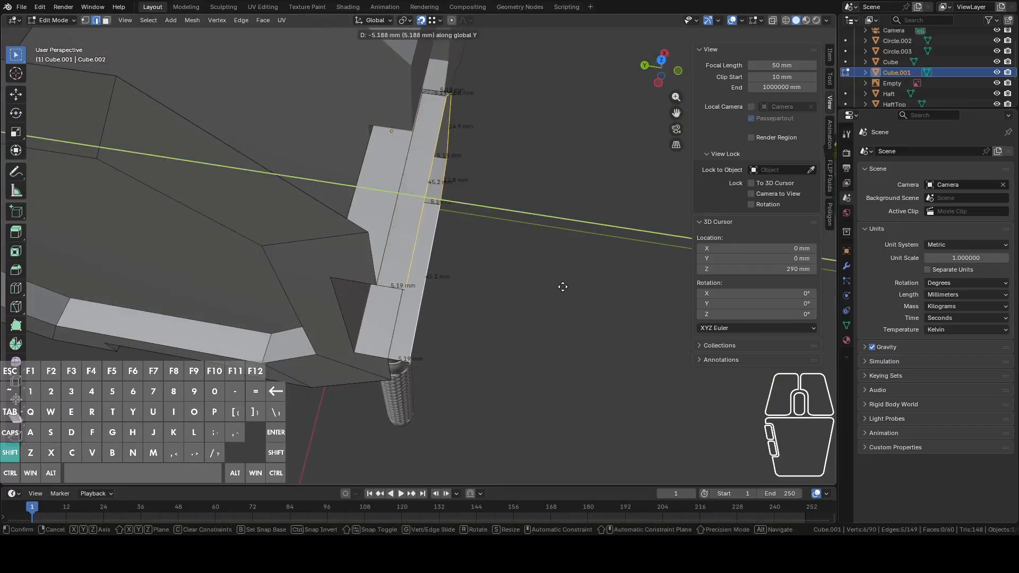
{"action": "left_click", "coordinate": [563, 286]}
Move the extruded edge at the opposite side tab's tip inward along global Y by about 3.2 mm
{"action": "middle_click_drag", "start_coordinate": [526, 216], "coordinate": [539, 298]}
{"action": "left_click", "coordinate": [419, 232]}
{"action": "key", "text": "g"}
{"action": "key", "text": "y"}
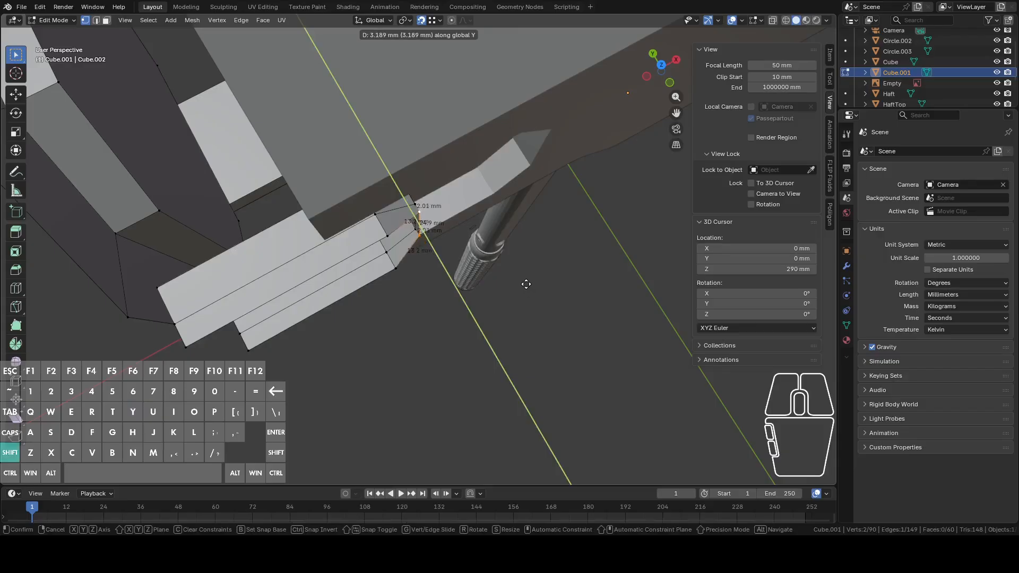
{"action": "left_click", "coordinate": [526, 284]}
Close the opposite side tab with one face over its sloped tip and one between its long edges
{"action": "key", "text": "2"}
{"action": "left_click", "coordinate": [403, 222]}
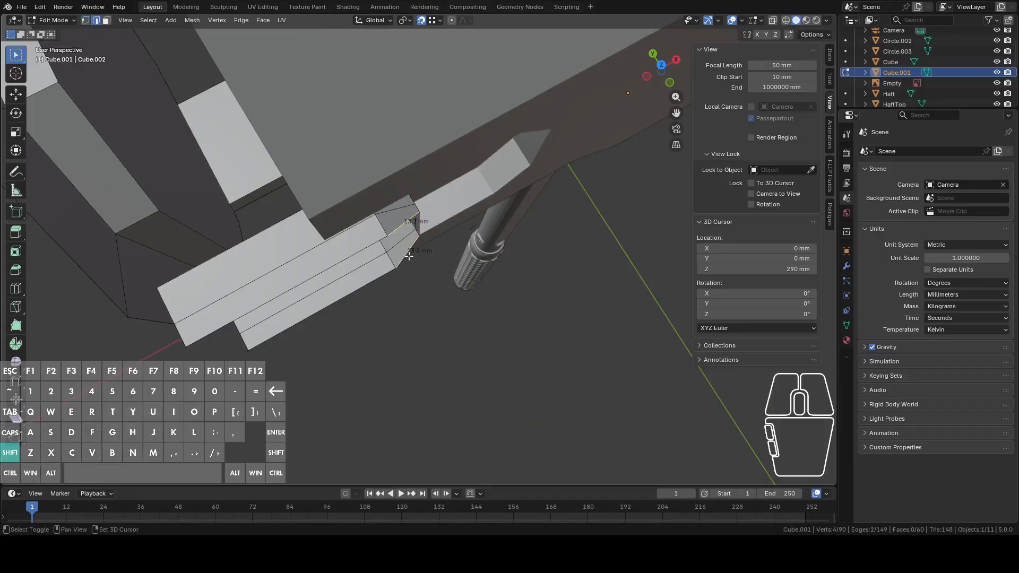
{"action": "left_click", "coordinate": [383, 279]}
{"action": "left_click", "coordinate": [364, 252], "text": "shift"}
{"action": "key", "text": "f"}
Extrude the five outer edges of the end cap's bottom tab about 5.2 mm downward along global Z
{"action": "middle_click_drag", "start_coordinate": [362, 268], "coordinate": [412, 237]}
{"action": "scroll", "coordinate": [537, 164], "scroll_direction": "up", "scroll_amount": 3}
{"action": "middle_click_drag", "start_coordinate": [411, 236], "coordinate": [428, 240]}
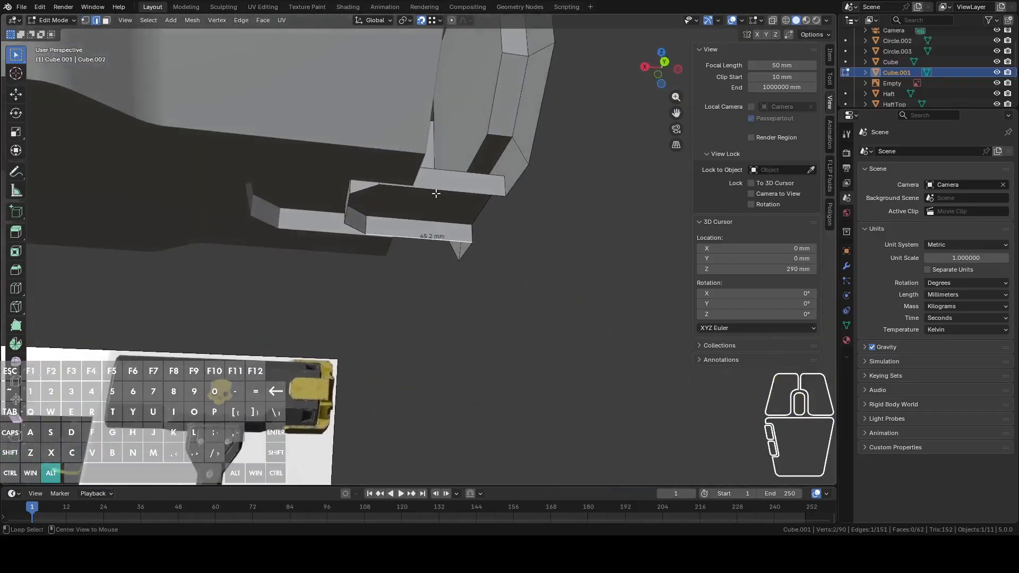
{"action": "scroll", "coordinate": [453, 206], "scroll_direction": "up", "scroll_amount": 2}
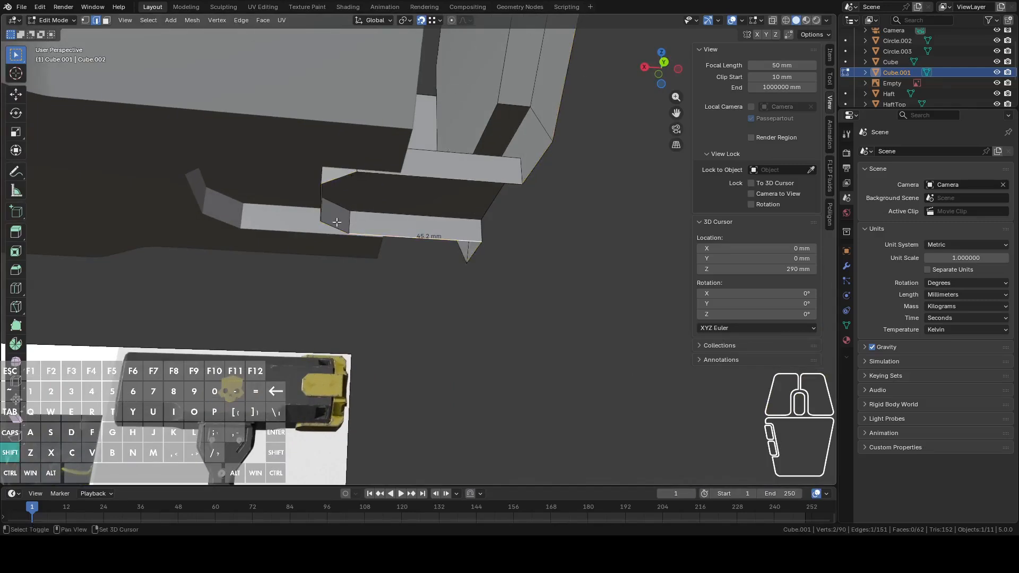
{"action": "middle_click_drag", "start_coordinate": [331, 204], "coordinate": [386, 196]}
{"action": "left_click", "coordinate": [388, 195], "text": "shift"}
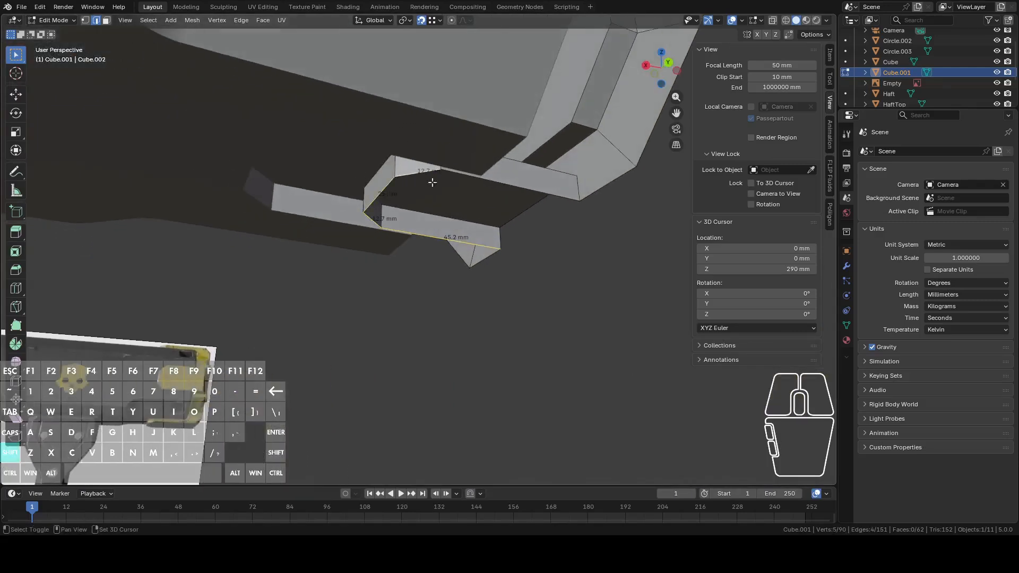
{"action": "left_click", "coordinate": [509, 185], "text": "shift"}
{"action": "middle_click_drag", "start_coordinate": [512, 223], "coordinate": [564, 280]}
{"action": "key", "text": "e"}
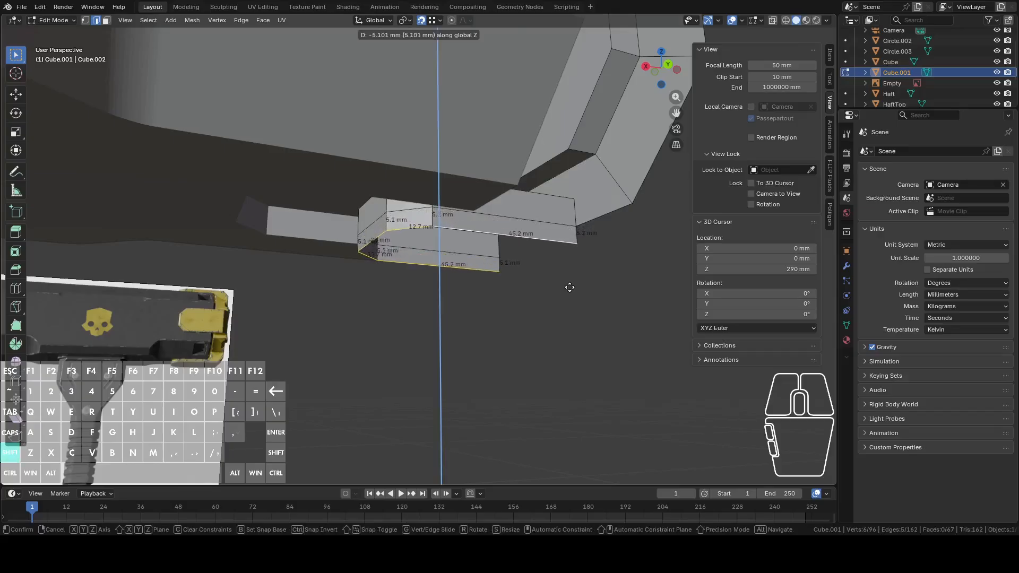
{"action": "left_click", "coordinate": [563, 286]}
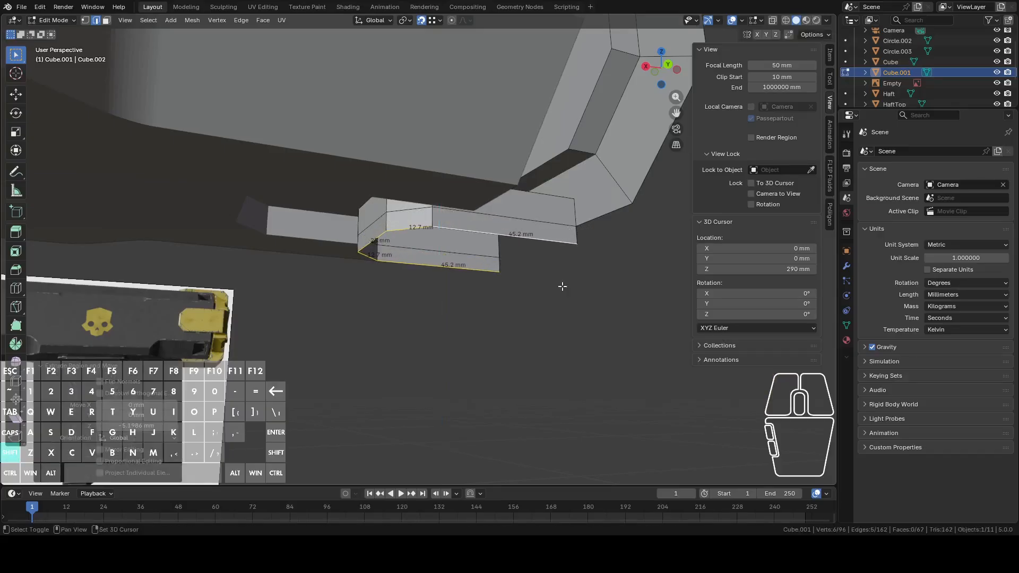
Raise the extruded edge at the bottom tab's tip along global Z by about 3.2 mm to slope it
{"action": "left_click", "coordinate": [385, 231]}
{"action": "left_click", "coordinate": [359, 250], "text": "shift"}
{"action": "middle_click_drag", "start_coordinate": [359, 250], "coordinate": [412, 332]}
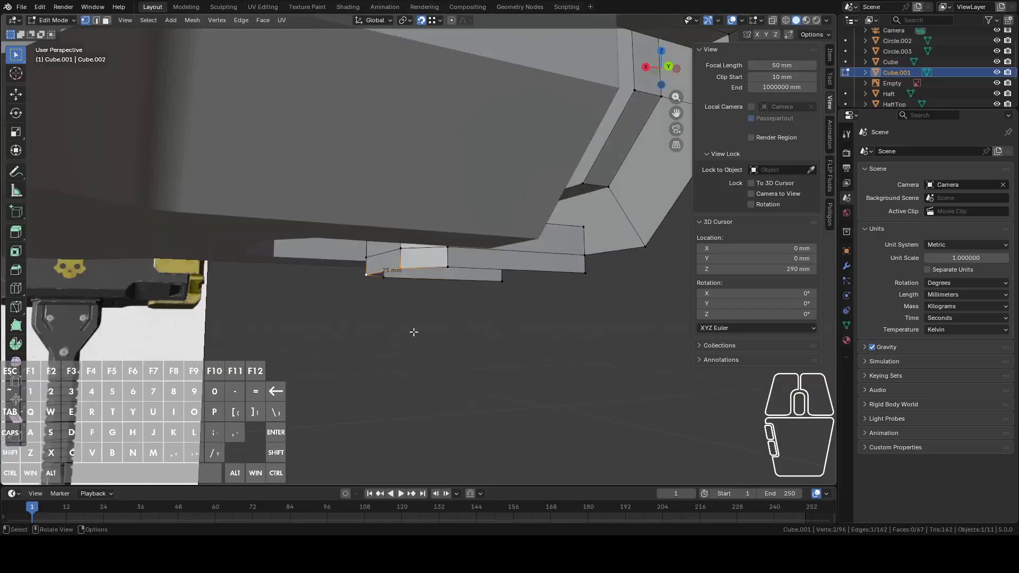
{"action": "key", "text": "g"}
{"action": "key", "text": "z"}
{"action": "key", "text": "shift+z"}
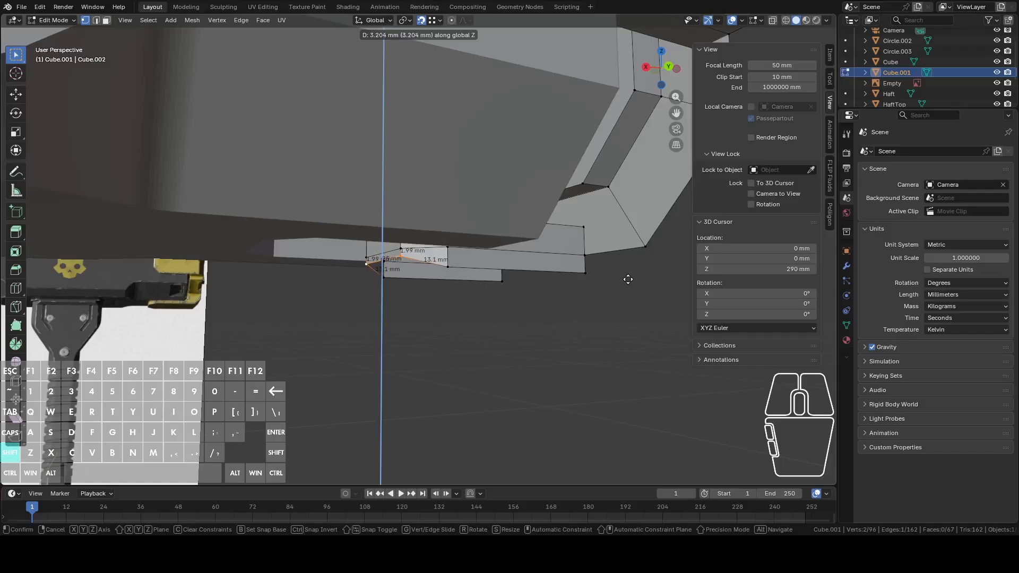
{"action": "left_click", "coordinate": [628, 279]}
Close the bottom tab with one face over its sloped tip and one between its long edges
{"action": "key", "text": "2"}
{"action": "left_click", "coordinate": [430, 263]}
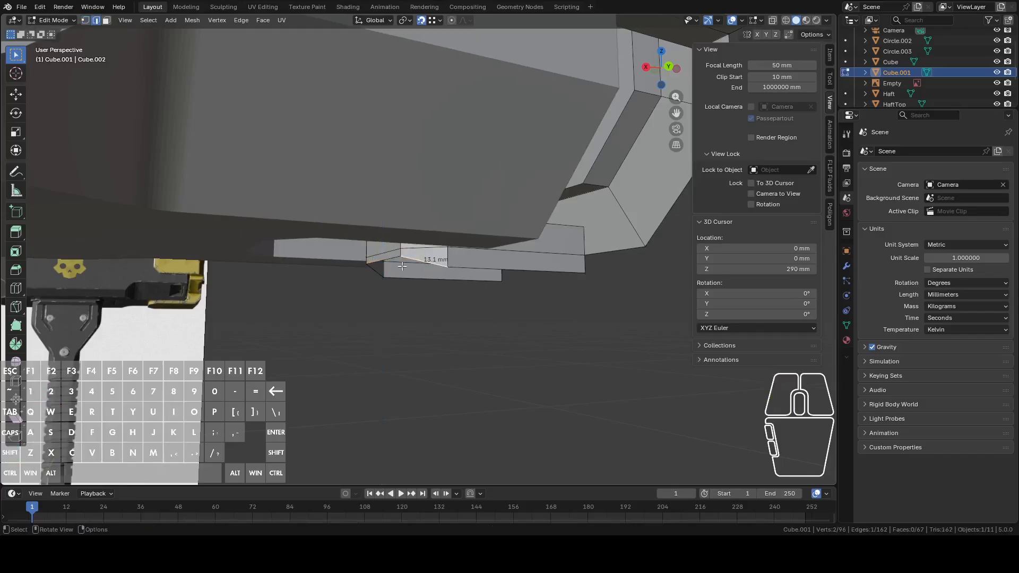
{"action": "left_click", "coordinate": [374, 271], "text": "shift"}
{"action": "key", "text": "f"}
{"action": "left_click", "coordinate": [438, 280]}
{"action": "left_click", "coordinate": [491, 268], "text": "shift"}
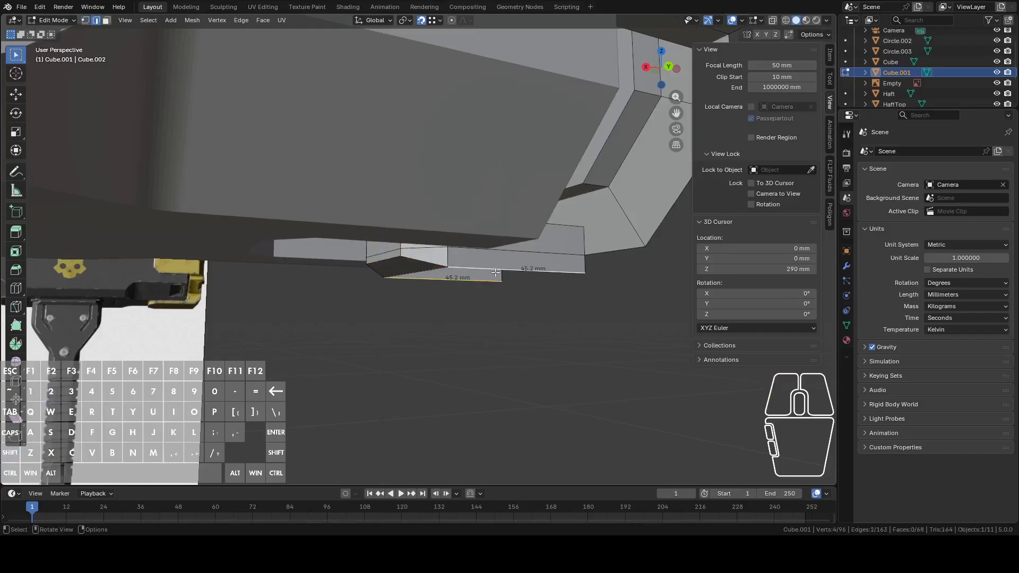
{"action": "key", "text": "f"}
Extrude the edge loop around the end cap's outer rim about 20 mm outward along global X
{"action": "middle_click_drag", "start_coordinate": [522, 296], "coordinate": [511, 332]}
{"action": "left_click", "coordinate": [660, 78]}
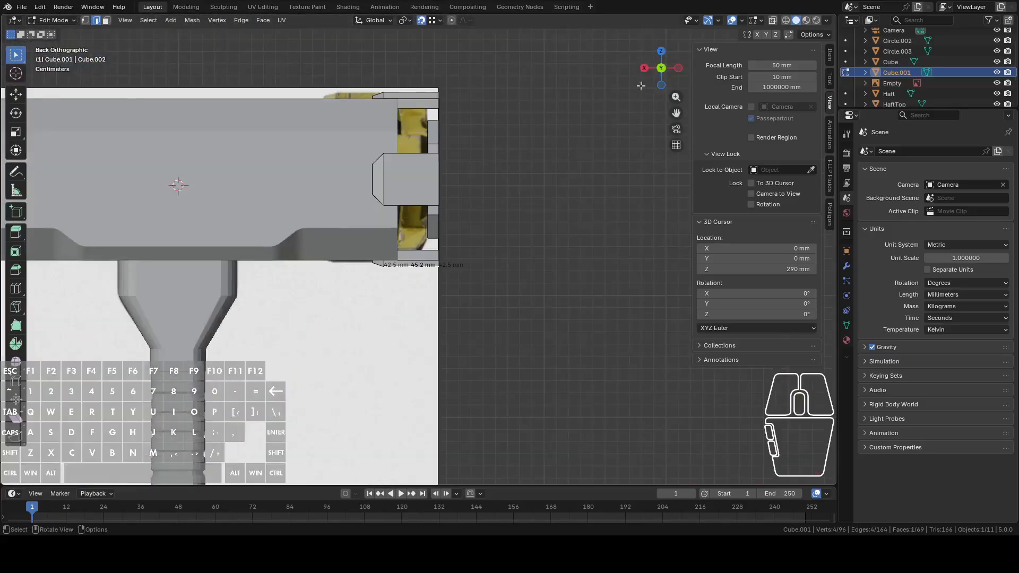
{"action": "left_click", "coordinate": [445, 174], "text": "alt"}
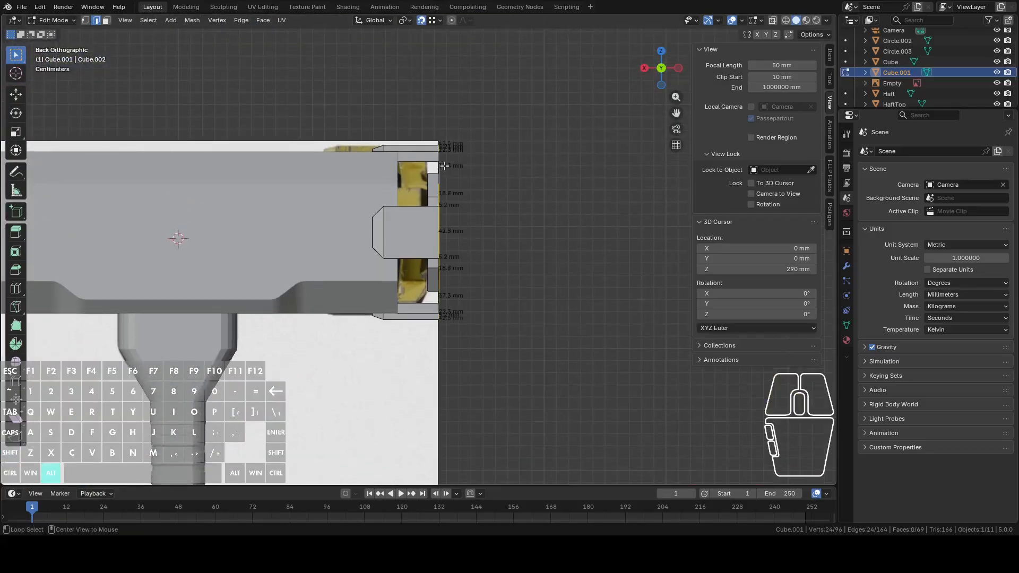
{"action": "middle_click_drag", "start_coordinate": [444, 173], "coordinate": [489, 198]}
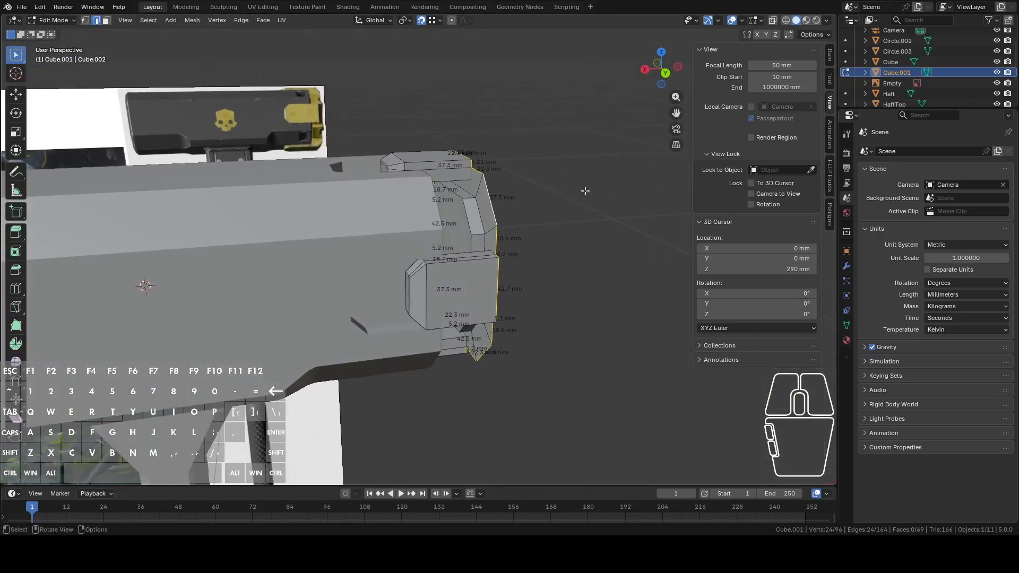
{"action": "middle_click_drag", "start_coordinate": [585, 191], "coordinate": [553, 198]}
{"action": "key", "text": "e"}
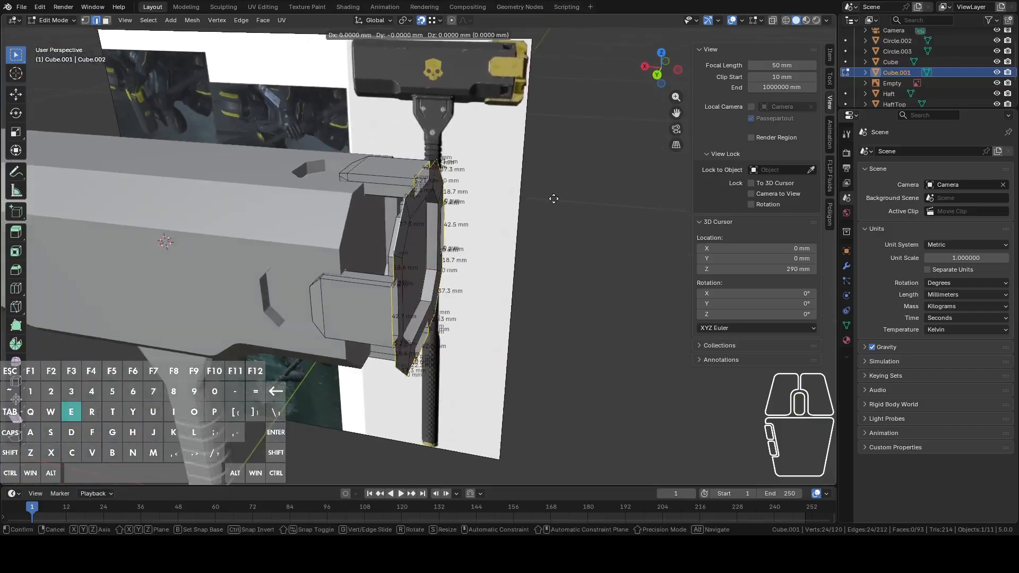
{"action": "key", "text": "x"}
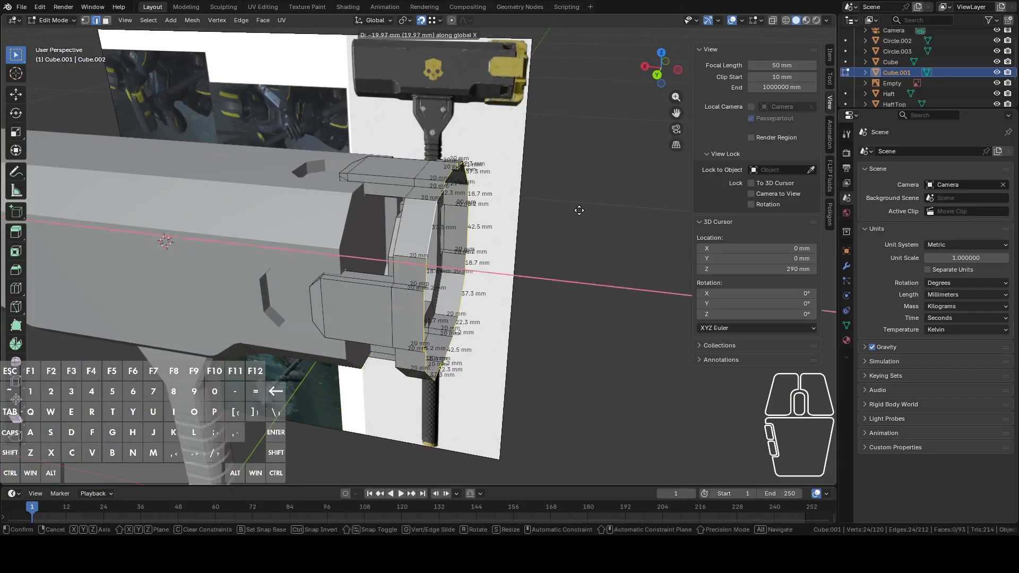
{"action": "left_click", "coordinate": [579, 209]}
Move the whole end cap about 33.6 mm along global X onto the end of the hammer head
{"action": "left_click", "coordinate": [654, 78]}
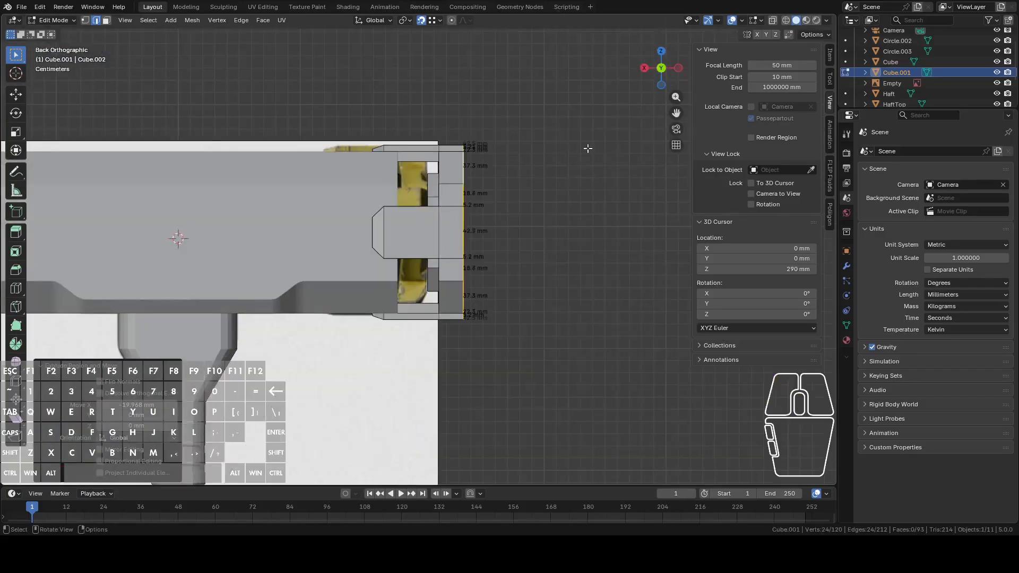
{"action": "key", "text": "Tab"}
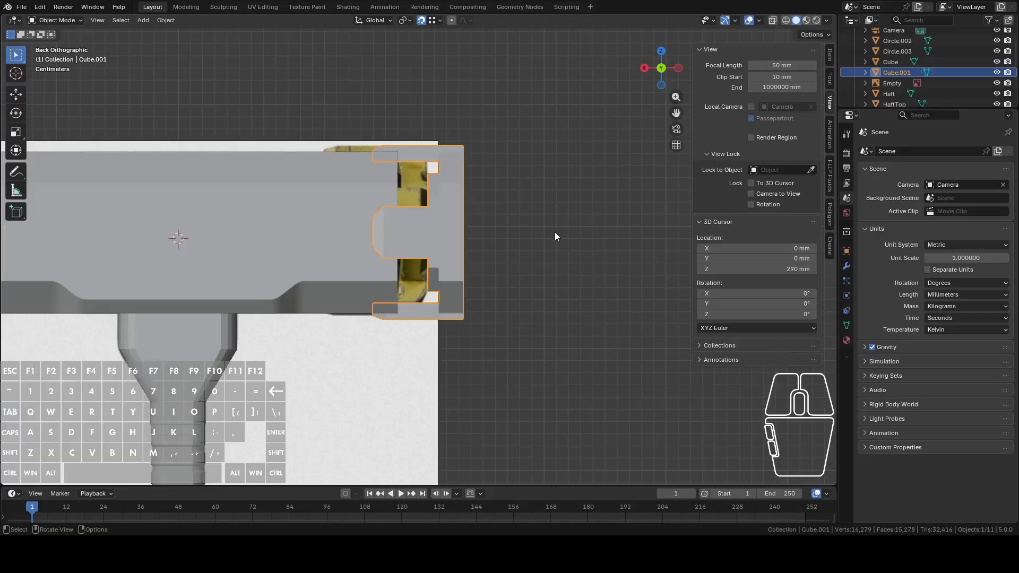
{"action": "key", "text": "g"}
{"action": "key", "text": "y"}
{"action": "key", "text": "x"}
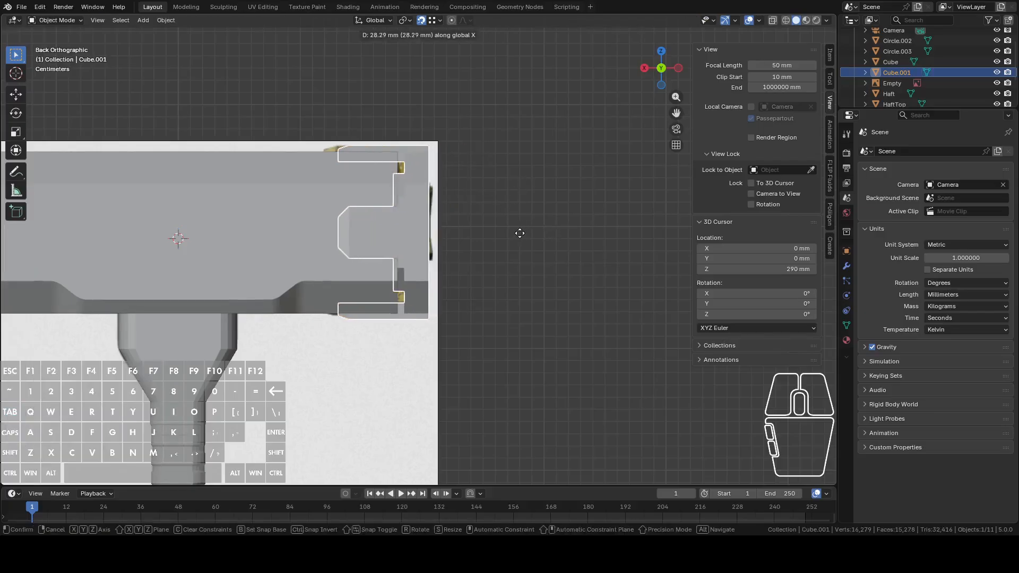
{"action": "left_click", "coordinate": [517, 231], "text": "shift"}
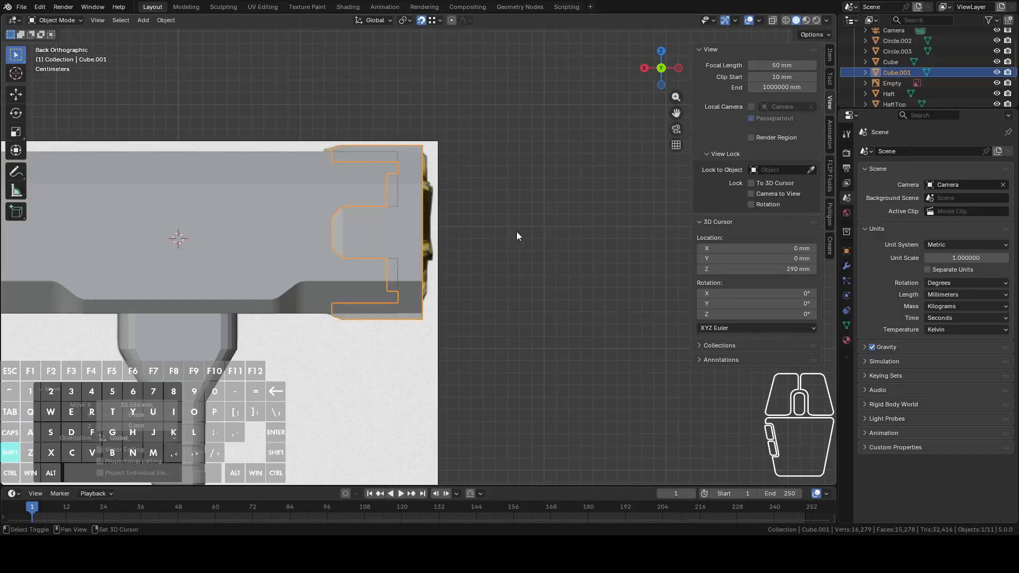
Compare the end cap's outline with the reference image in X-ray view from the back
{"action": "left_click", "coordinate": [772, 20]}
{"action": "scroll", "coordinate": [558, 165], "scroll_direction": "up", "scroll_amount": 4}
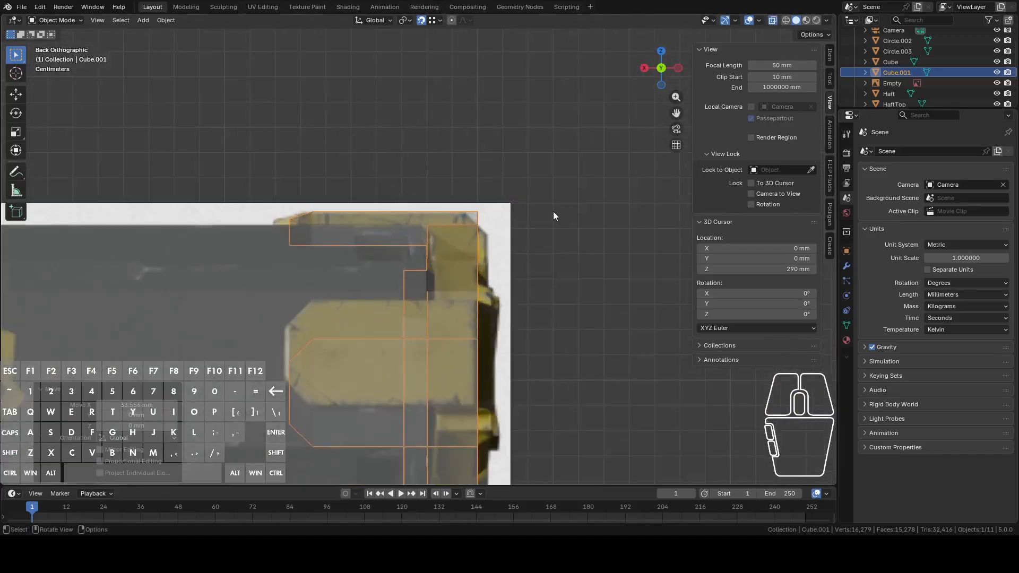
{"action": "left_click", "coordinate": [480, 250]}
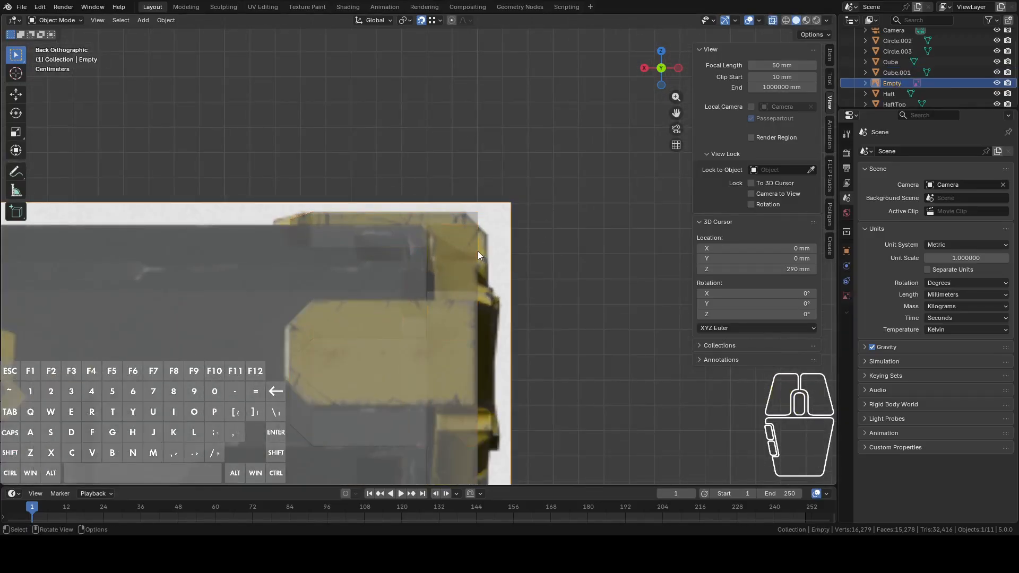
{"action": "key", "text": "Tab"}
{"action": "middle_click_drag", "start_coordinate": [564, 286], "coordinate": [517, 223], "text": "shift"}
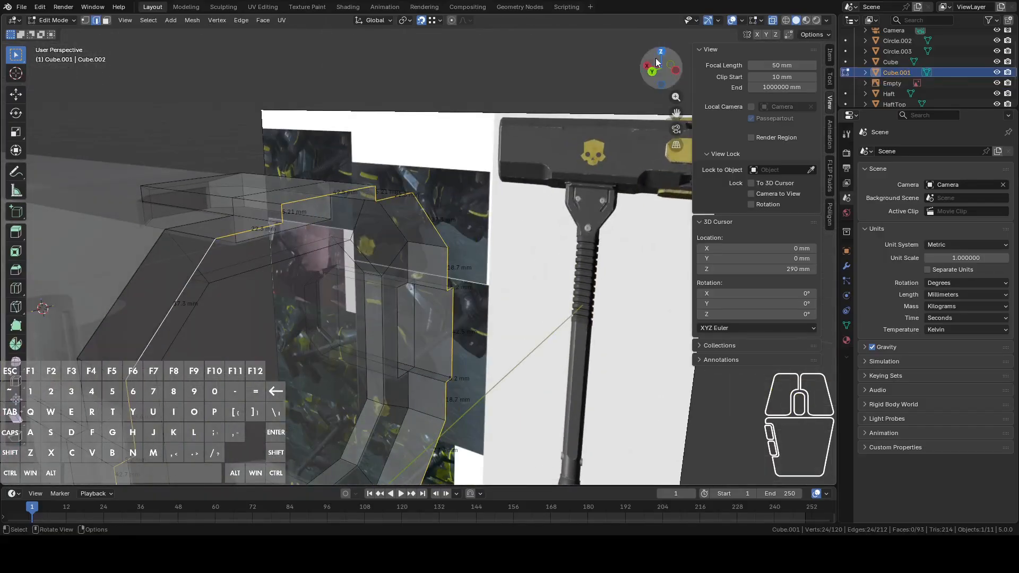
{"action": "left_click", "coordinate": [770, 23]}
Check how far the end cap's extruded rim reaches against the reference image from the back
{"action": "middle_click_drag", "start_coordinate": [610, 133], "coordinate": [431, 202]}
{"action": "left_click", "coordinate": [411, 200]}
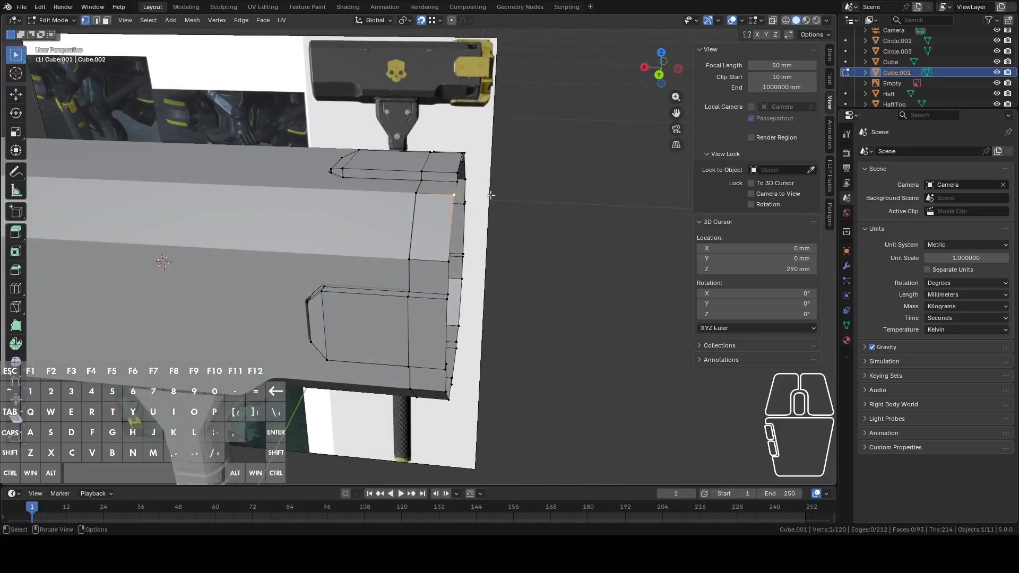
{"action": "left_click", "coordinate": [659, 75]}
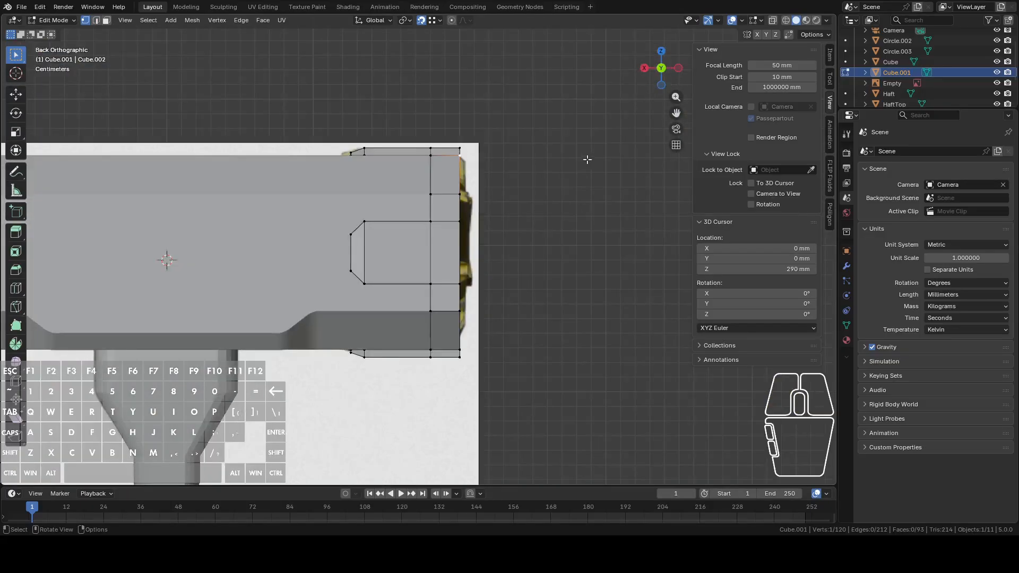
{"action": "middle_click_drag", "start_coordinate": [583, 159], "coordinate": [446, 177], "text": "shift"}
Undo the recent edits back to Object Mode and redo them up to the end cap's extruded rim
{"action": "key", "text": "ctrl+z"}
{"action": "key", "text": "ctrl+z"}
{"action": "key", "text": "ctrl+z"}
{"action": "key", "text": "ctrl+z"}
{"action": "key", "text": "ctrl+z"}
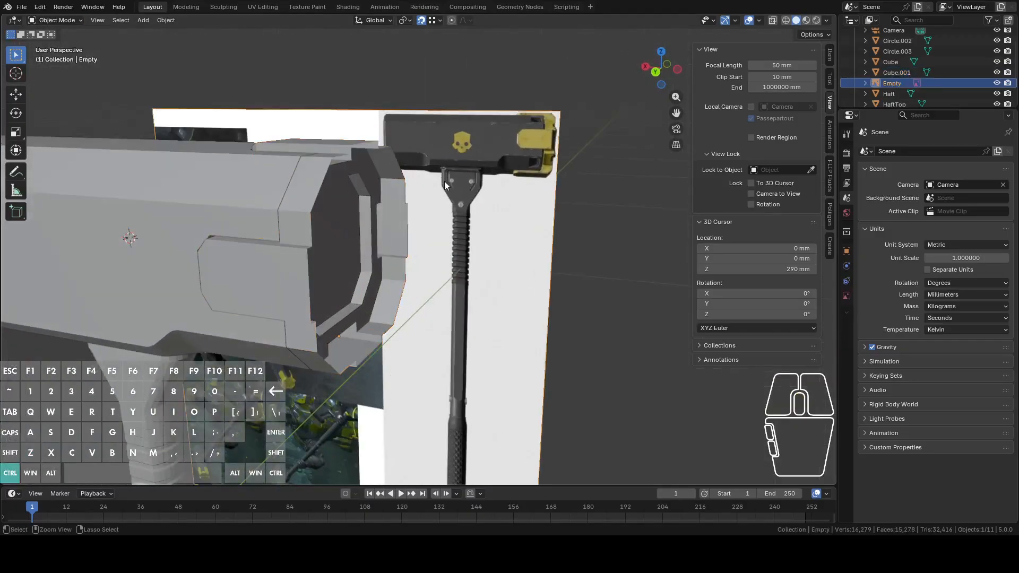
{"action": "key", "text": "ctrl+z"}
{"action": "key", "text": "ctrl+shift+z"}
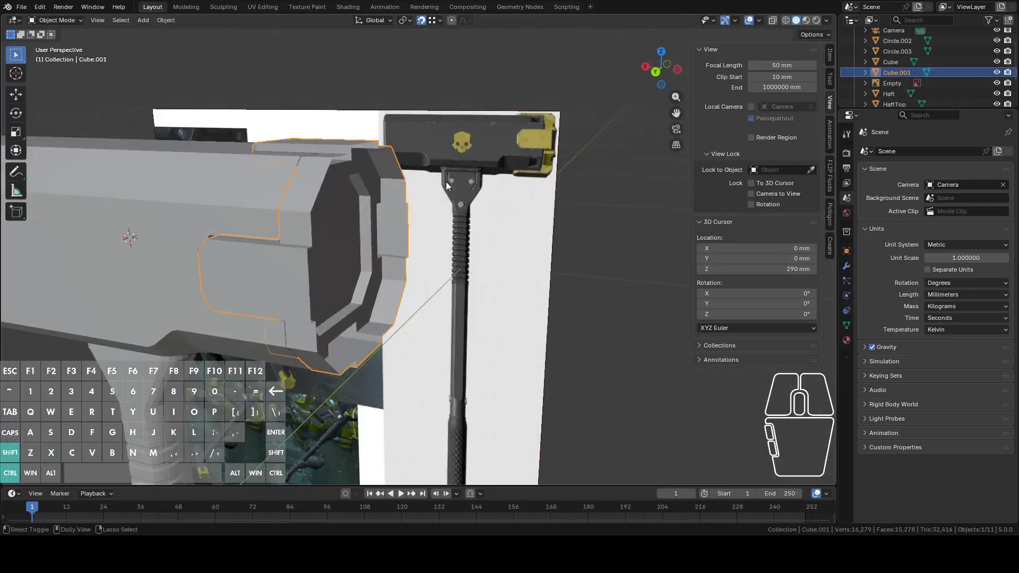
{"action": "key", "text": "ctrl+shift+z"}
{"action": "key", "text": "ctrl+shift+z"}
{"action": "key", "text": "ctrl+shift+z"}
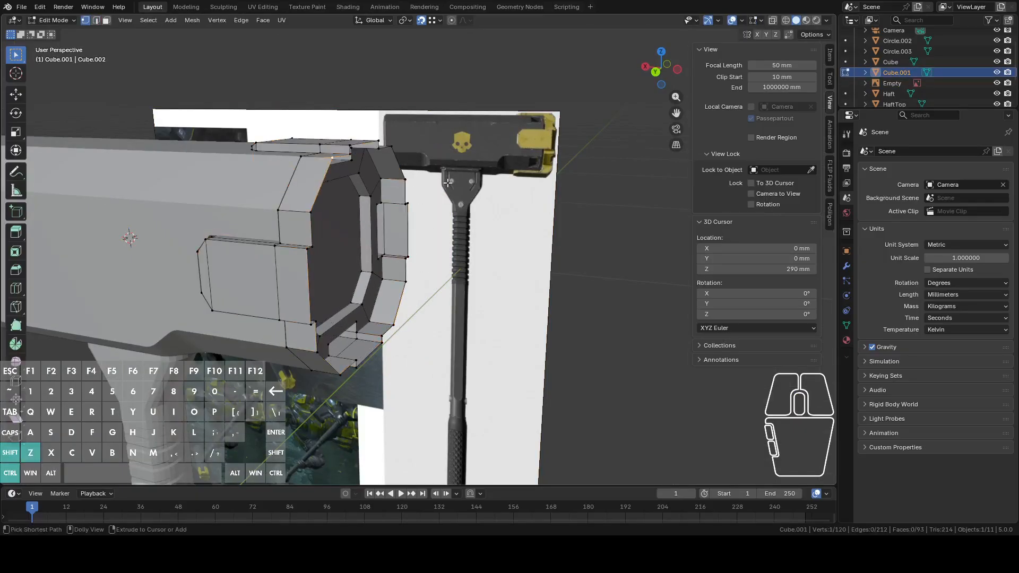
{"action": "key", "text": "ctrl+shift+z"}
Move the end cap's outer edge loop back along global X toward the hammer head to make the rim shallower
{"action": "left_click", "coordinate": [436, 191], "text": "alt"}
{"action": "middle_click_drag", "start_coordinate": [436, 192], "coordinate": [467, 205]}
{"action": "key", "text": "g"}
{"action": "key", "text": "x"}
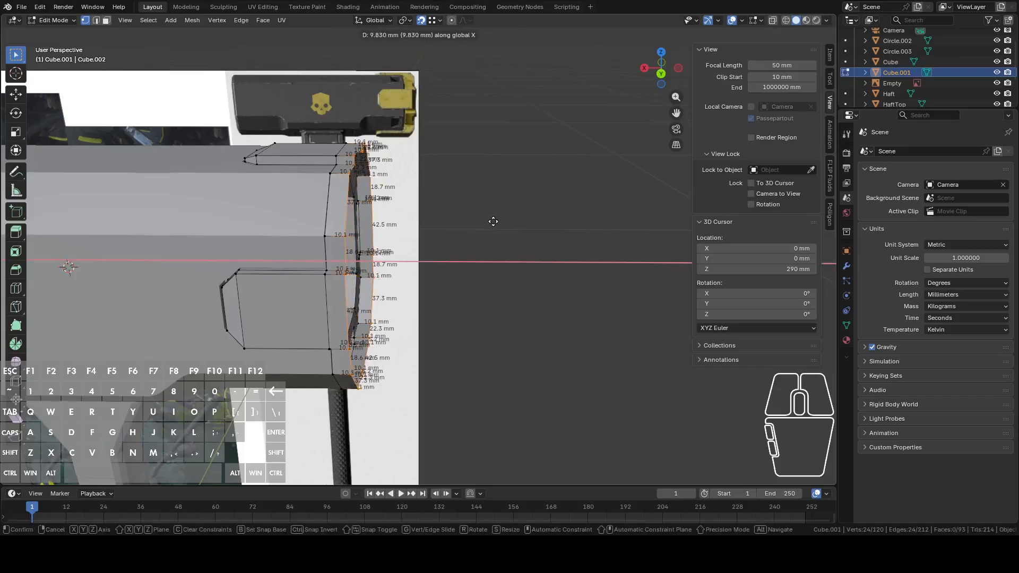
{"action": "left_click", "coordinate": [484, 223]}
Extrude the three outer end edges of each of the four tabs about 8.8 mm outward along global X
{"action": "middle_click_drag", "start_coordinate": [485, 223], "coordinate": [405, 158]}
{"action": "key", "text": "2"}
{"action": "left_click", "coordinate": [418, 169]}
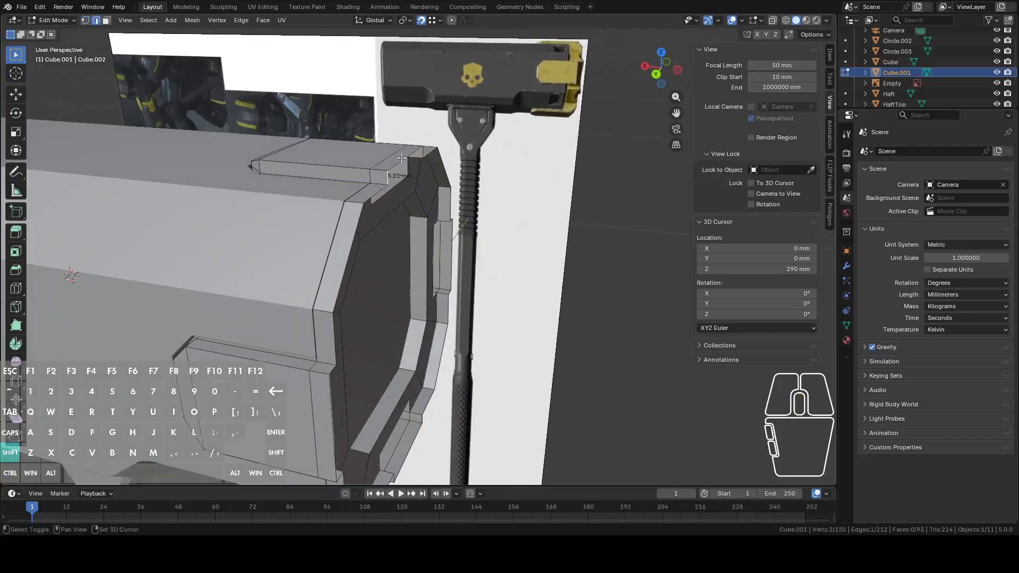
{"action": "left_click", "coordinate": [403, 157], "text": "shift"}
{"action": "left_click", "coordinate": [423, 153], "text": "shift"}
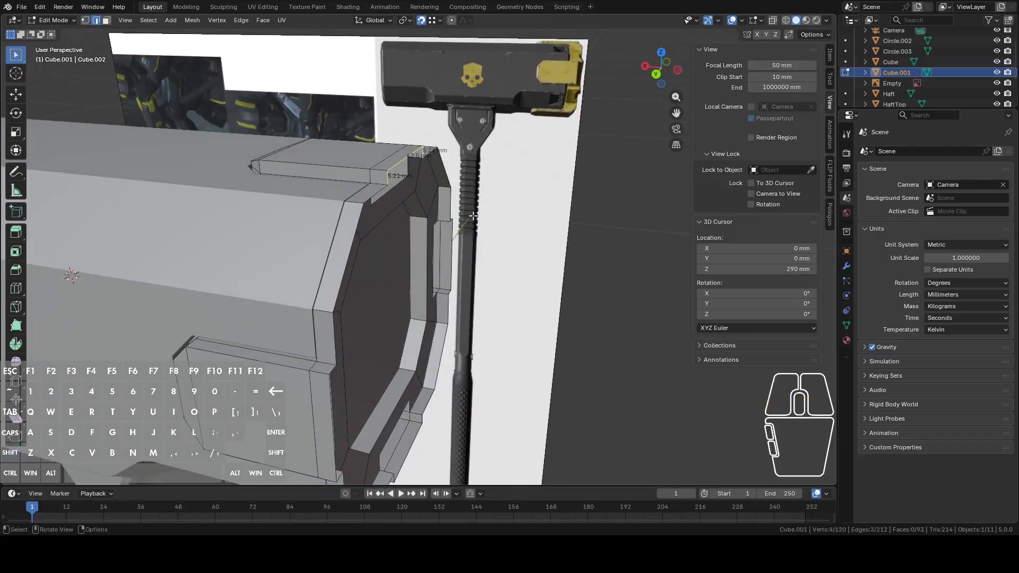
{"action": "middle_click_drag", "start_coordinate": [473, 216], "coordinate": [485, 242]}
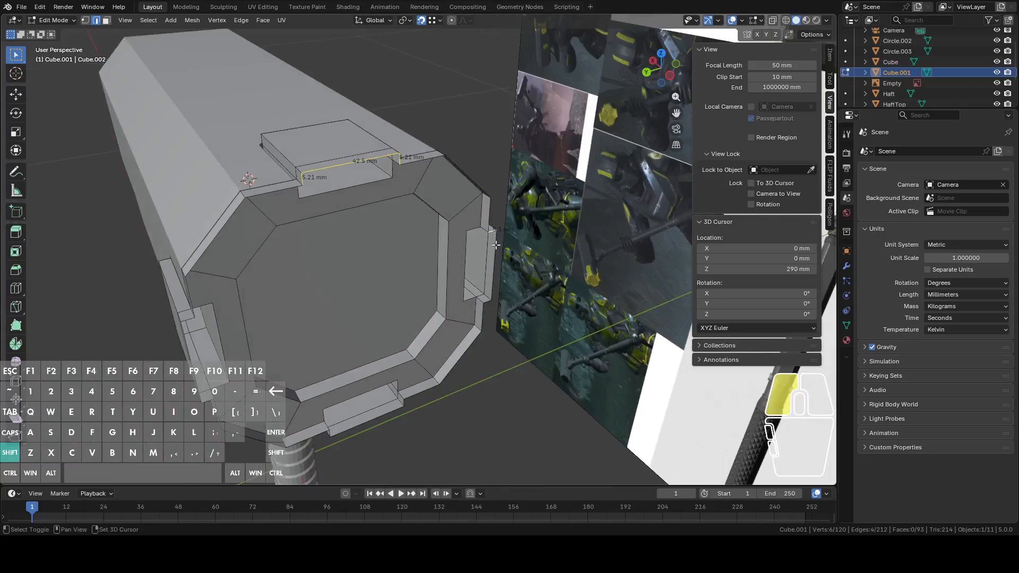
{"action": "left_click", "coordinate": [494, 297], "text": "shift"}
{"action": "left_click", "coordinate": [487, 303], "text": "shift"}
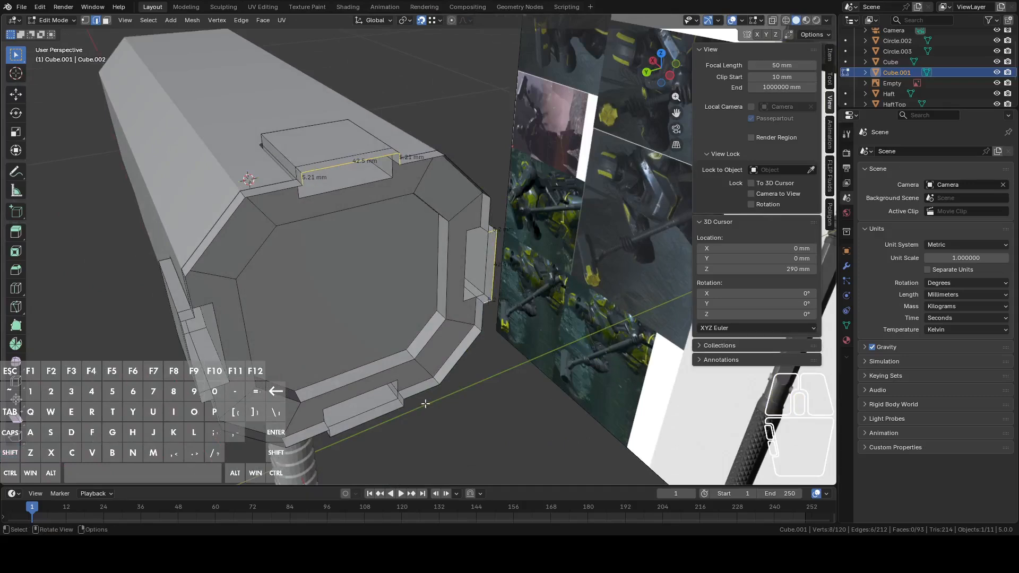
{"action": "middle_click_drag", "start_coordinate": [425, 405], "coordinate": [509, 309]}
{"action": "left_click", "coordinate": [478, 317], "text": "shift"}
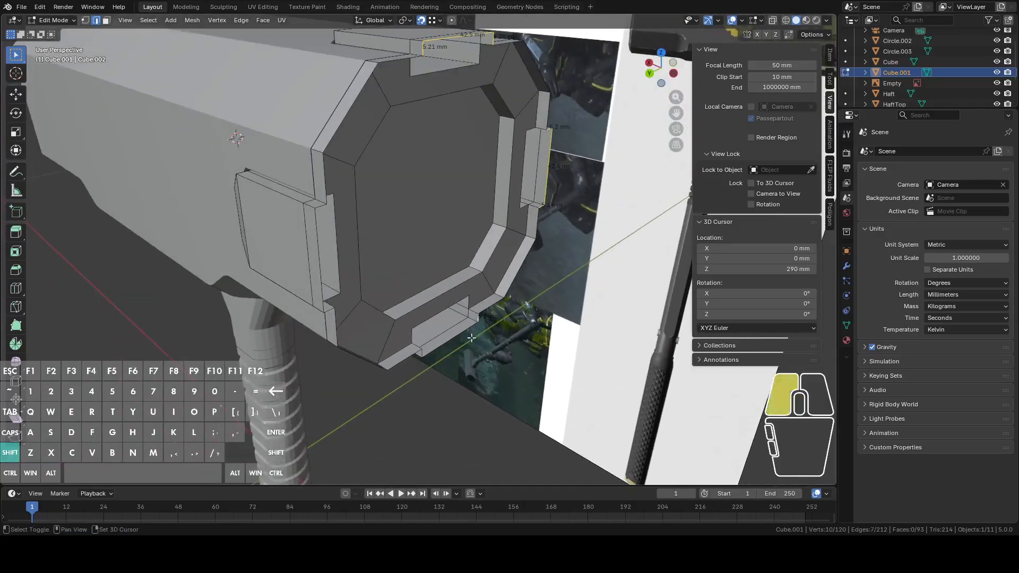
{"action": "left_click", "coordinate": [446, 342], "text": "shift"}
{"action": "middle_click_drag", "start_coordinate": [423, 353], "coordinate": [536, 265]}
{"action": "left_click", "coordinate": [538, 177], "text": "shift"}
{"action": "mouse_move", "coordinate": [545, 183]}
{"action": "middle_mouse_down"}
{"action": "mouse_move", "coordinate": [562, 154]}
{"action": "mouse_move", "coordinate": [542, 173]}
{"action": "mouse_move", "coordinate": [564, 174]}
{"action": "mouse_move", "coordinate": [549, 193]}
{"action": "middle_mouse_up"}
{"action": "left_click", "coordinate": [535, 173], "text": "shift"}
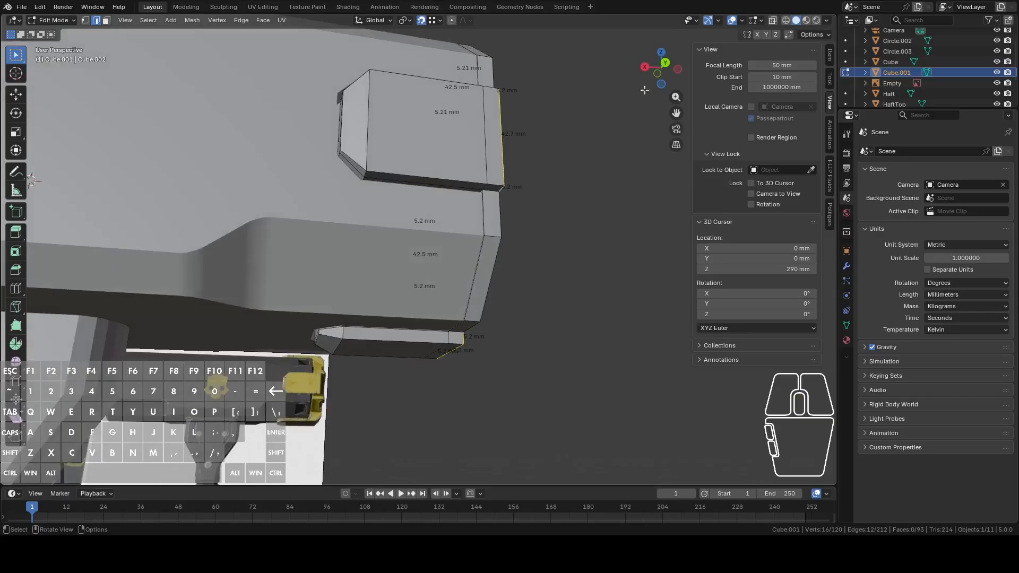
{"action": "left_click", "coordinate": [662, 67]}
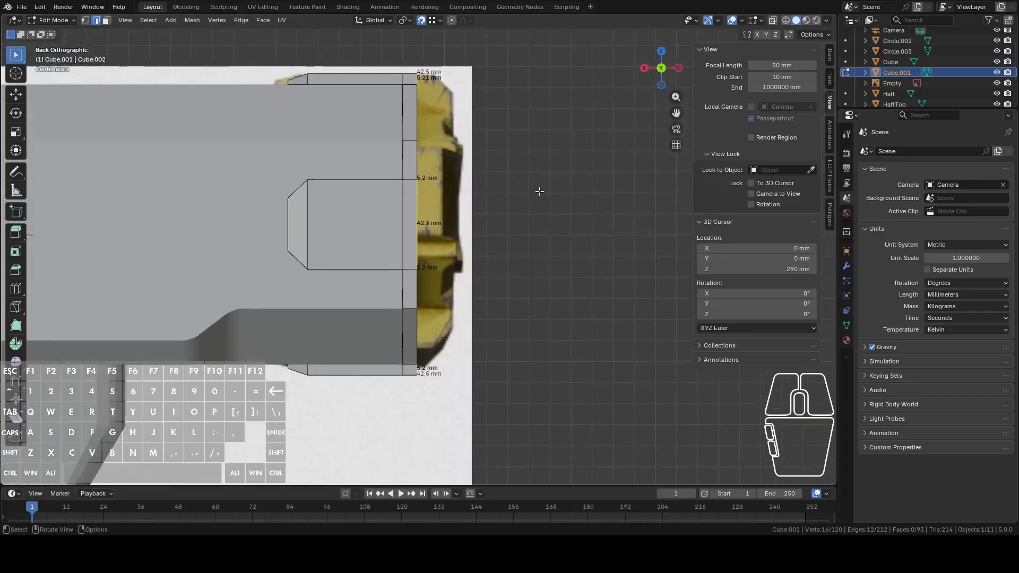
{"action": "key", "text": "e"}
{"action": "key", "text": "y"}
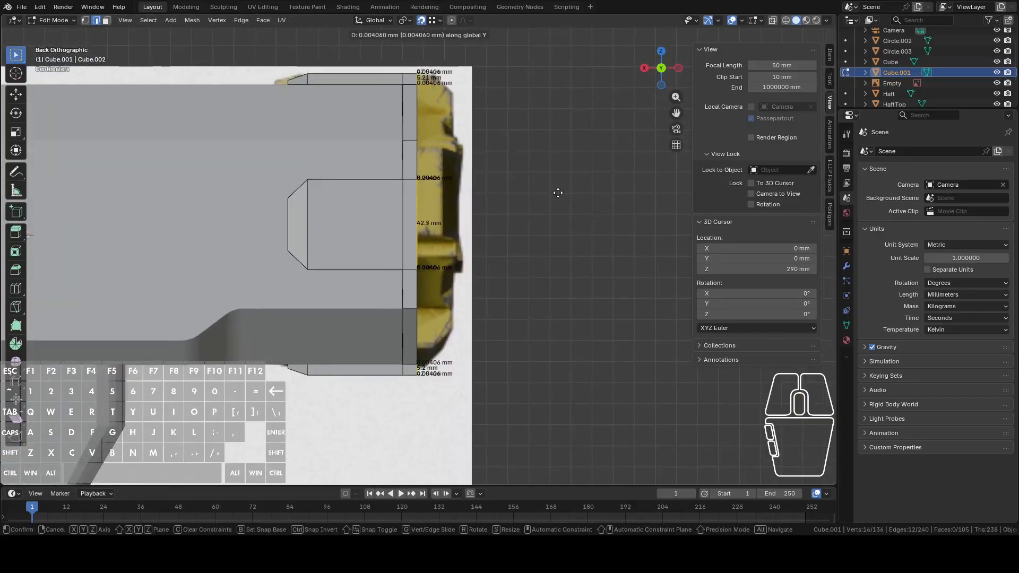
{"action": "key", "text": "x"}
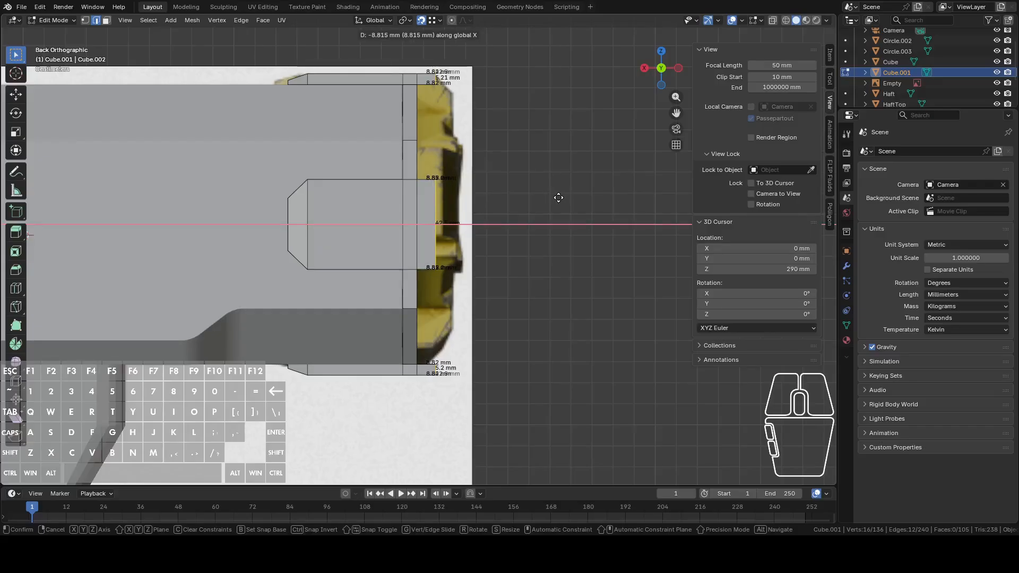
{"action": "left_click", "coordinate": [558, 198]}
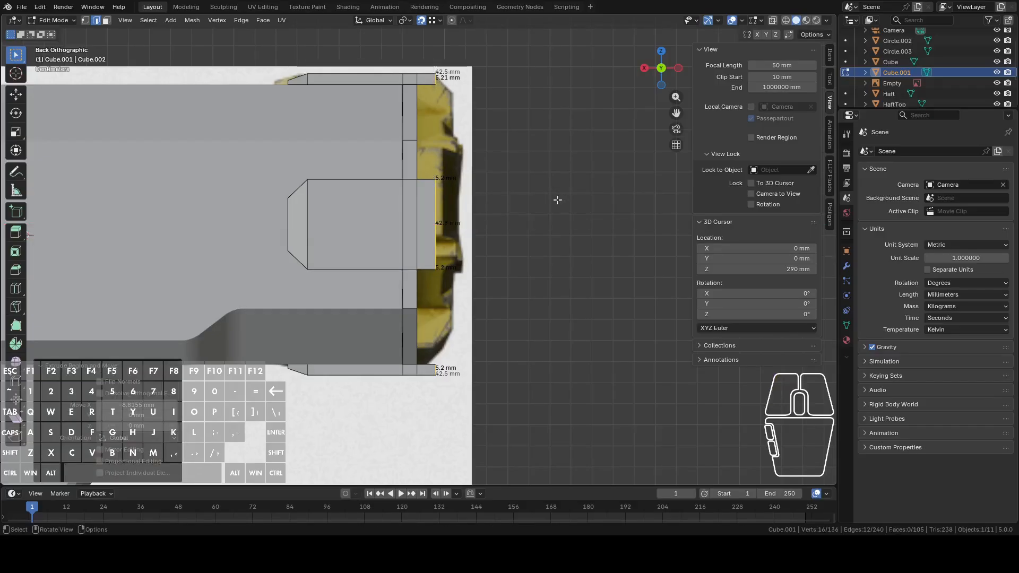
Extrude the four tab ends a further 8.6 mm or so outward along global X
{"action": "key", "text": "e"}
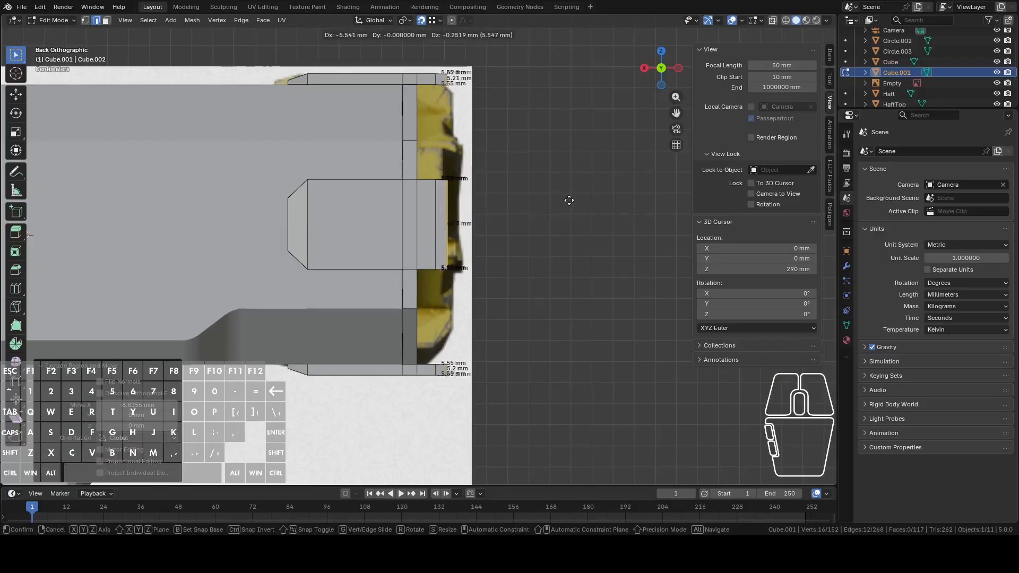
{"action": "key", "text": "x"}
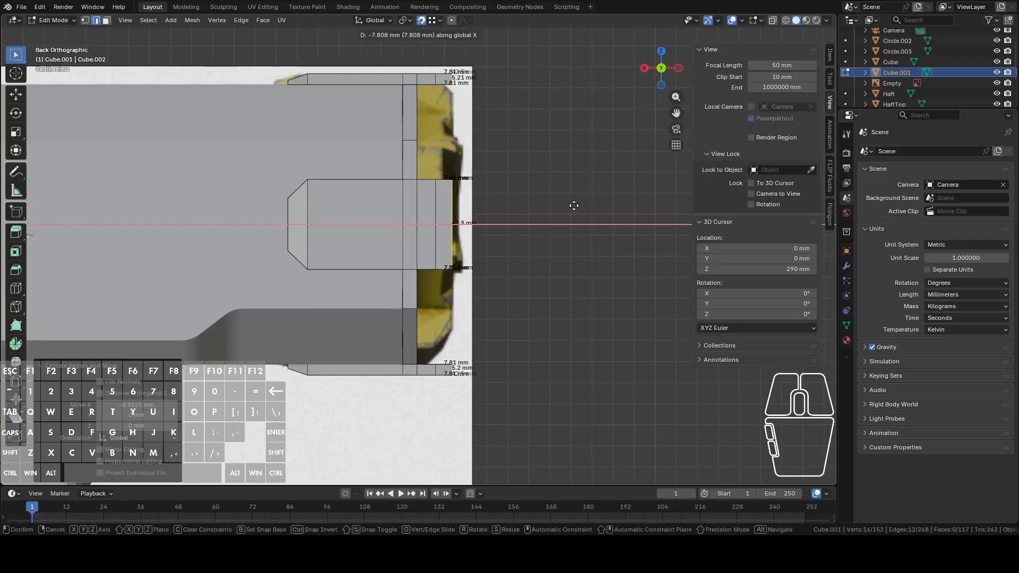
{"action": "left_click", "coordinate": [575, 205]}
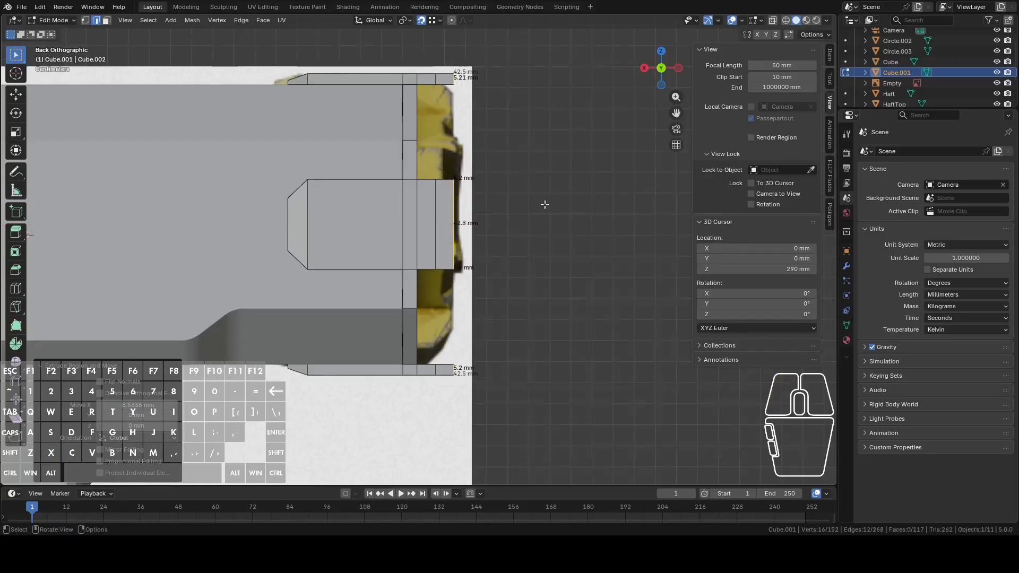
Connect the inner corner vertices at the middle row of the top tab's and adjacent side tab's extensions with a diagonal edge
{"action": "middle_click_drag", "start_coordinate": [542, 202], "coordinate": [404, 169]}
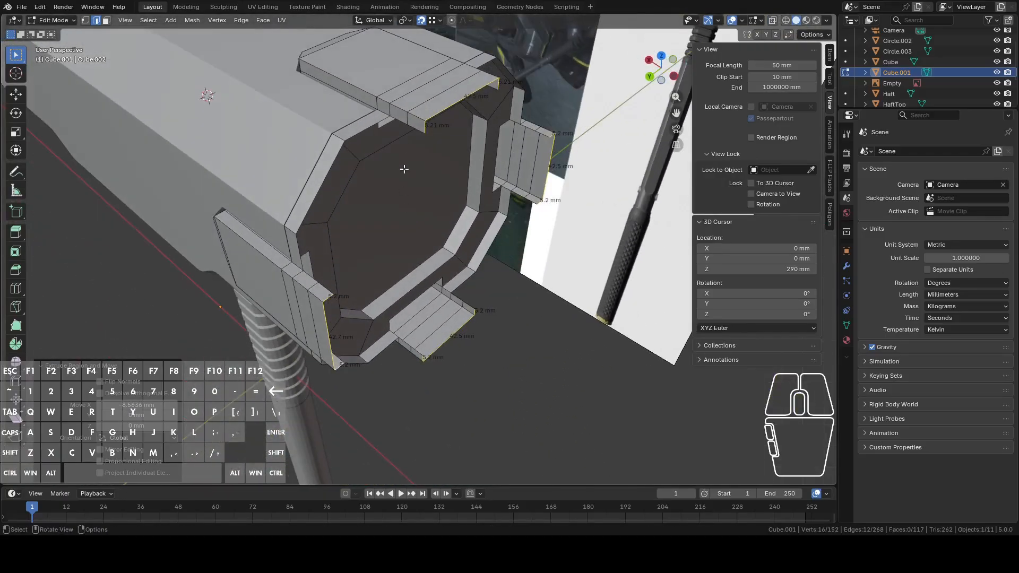
{"action": "middle_click_drag", "start_coordinate": [347, 200], "coordinate": [414, 158]}
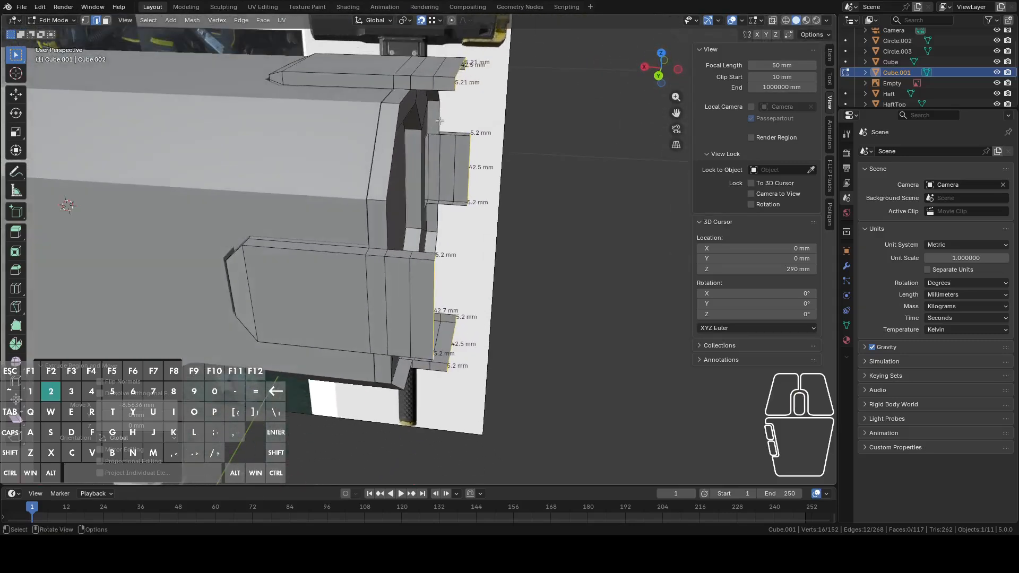
{"action": "key", "text": "1"}
{"action": "left_click", "coordinate": [451, 97]}
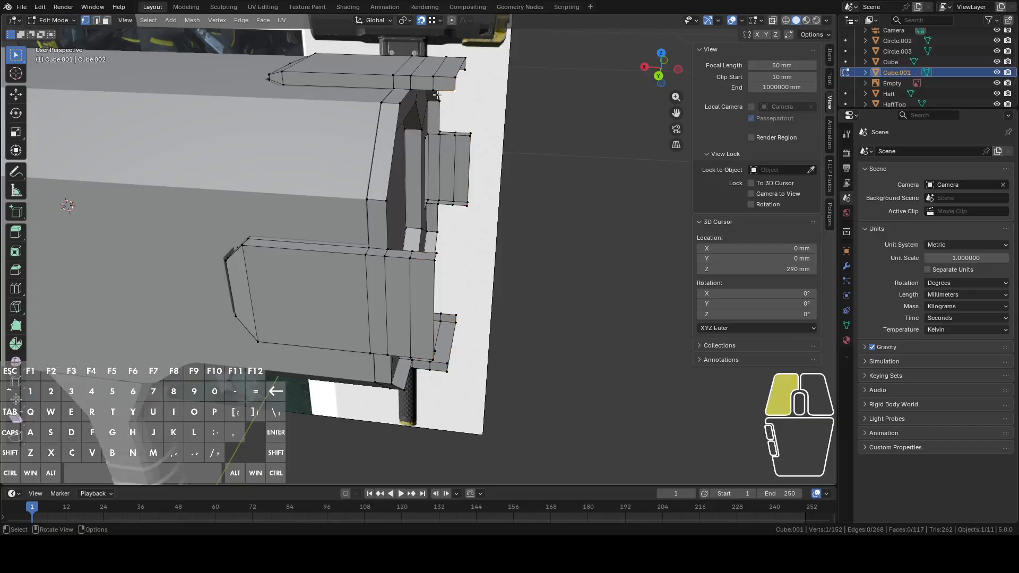
{"action": "left_click", "coordinate": [433, 90]}
{"action": "left_click", "coordinate": [659, 76]}
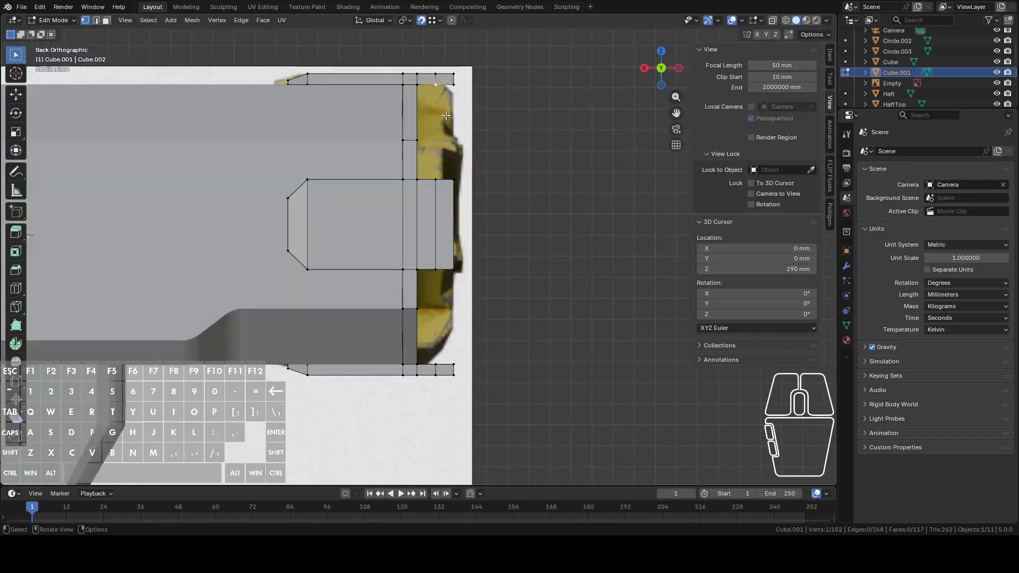
{"action": "middle_click_drag", "start_coordinate": [452, 117], "coordinate": [391, 191]}
{"action": "left_click", "coordinate": [294, 256], "text": "shift"}
{"action": "left_click", "coordinate": [397, 109]}
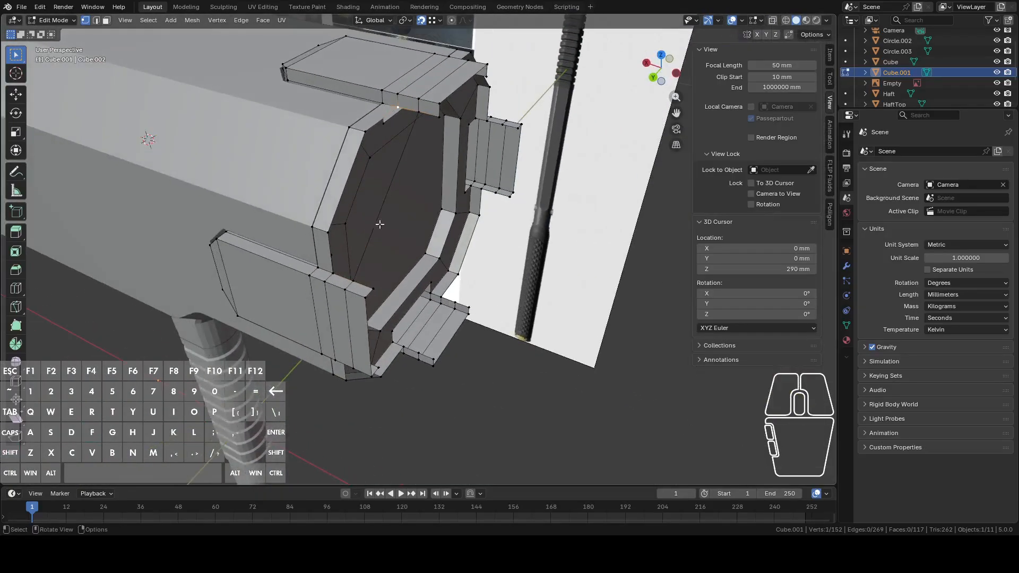
{"action": "left_click", "coordinate": [369, 264], "text": "shift"}
Try to fill a face between the diagonal edge and the end cap's sloped rim edge
{"action": "middle_click_drag", "start_coordinate": [387, 190], "coordinate": [370, 173]}
{"action": "key", "text": "ctrl+z"}
{"action": "left_click", "coordinate": [400, 158], "text": "shift"}
{"action": "key", "text": "f"}
{"action": "key", "text": "ctrl+z"}
Subdivide the diagonal edge and the adjacent sloped rim edge with two cuts each
{"action": "right_click", "coordinate": [370, 173]}
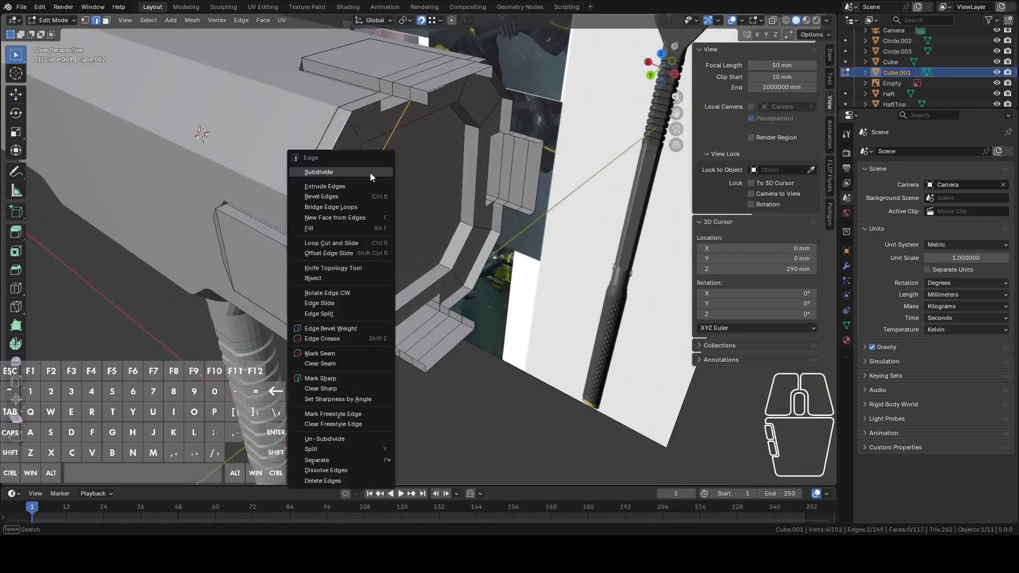
{"action": "left_click", "coordinate": [365, 172]}
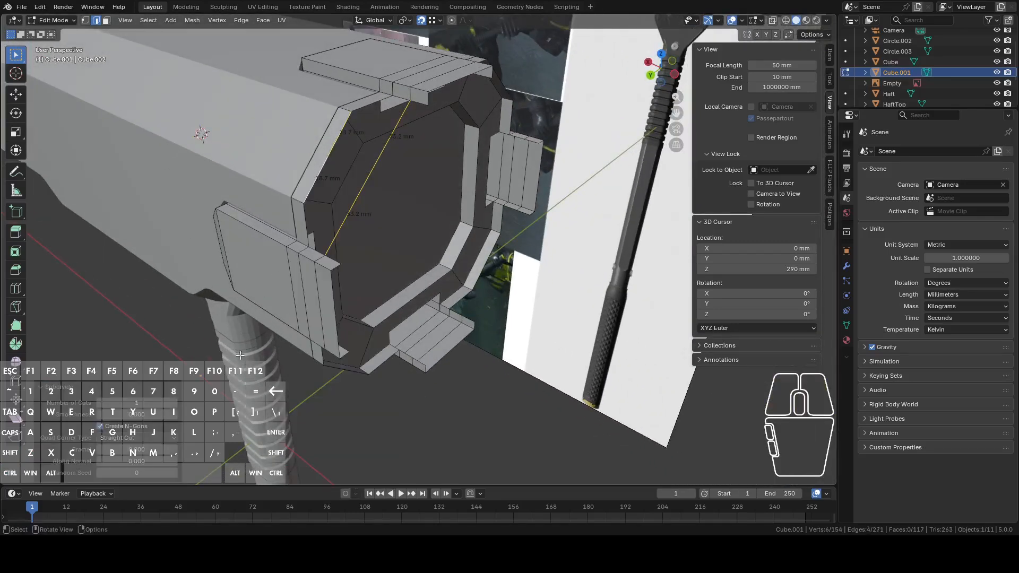
{"action": "left_click", "coordinate": [356, 198]}
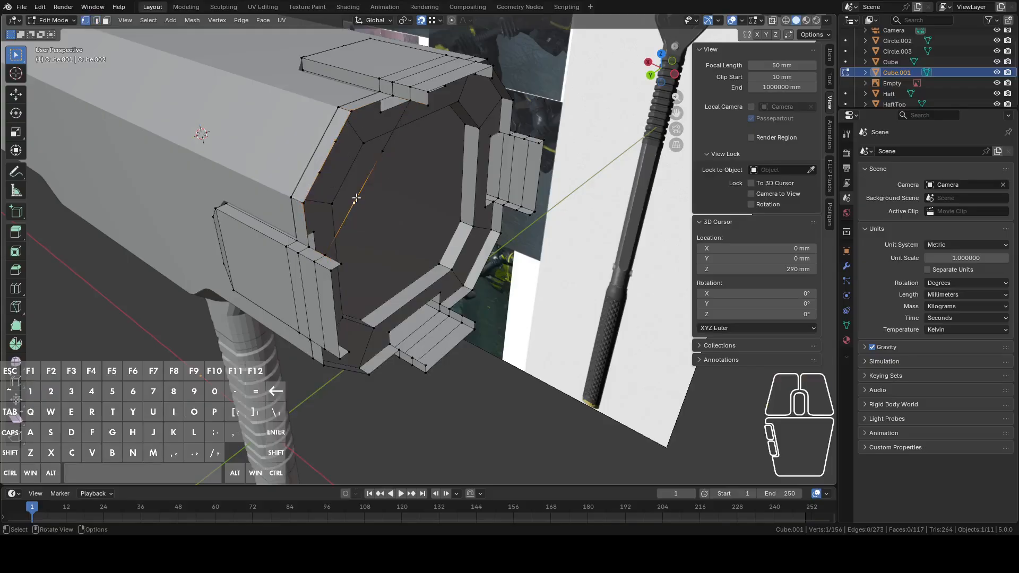
Set the transform pivot point to Individual Origins
{"action": "middle_click_drag", "start_coordinate": [409, 154], "coordinate": [398, 92]}
{"action": "left_click", "coordinate": [406, 20]}
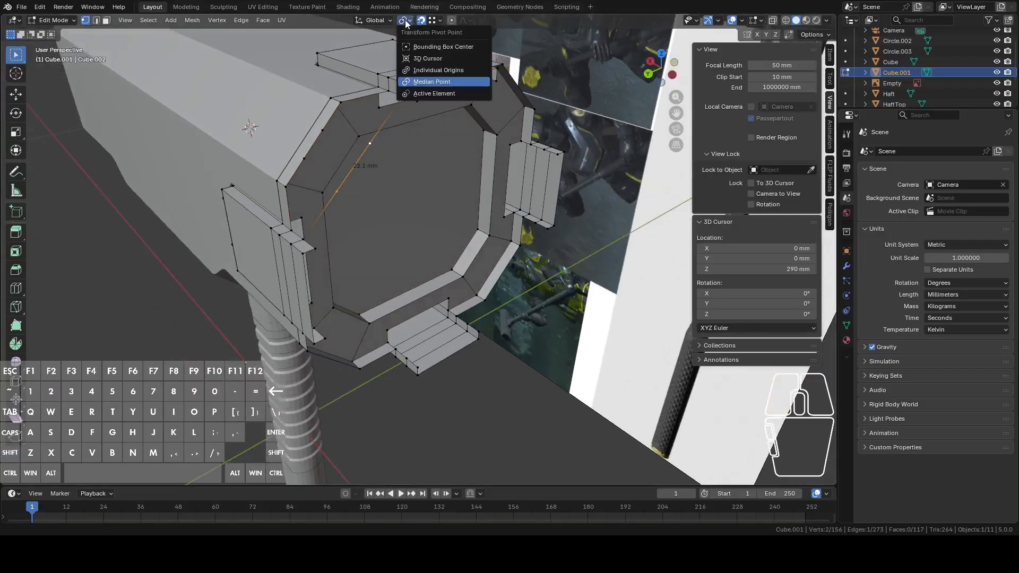
{"action": "left_click", "coordinate": [429, 70]}
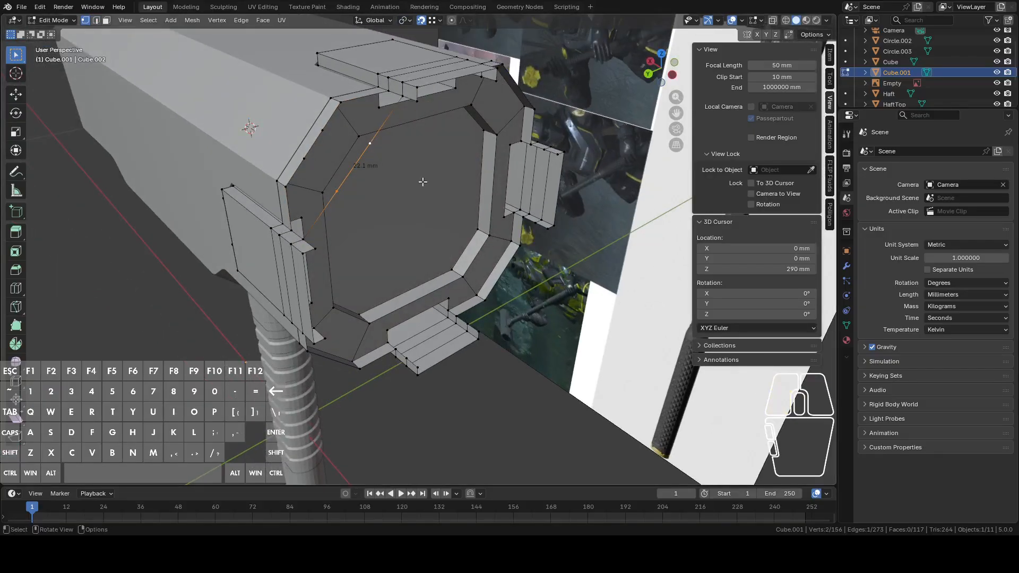
Dissolve the two subdivision vertices on the end cap's sloped rim edge
{"action": "middle_click_drag", "start_coordinate": [430, 181], "coordinate": [362, 155]}
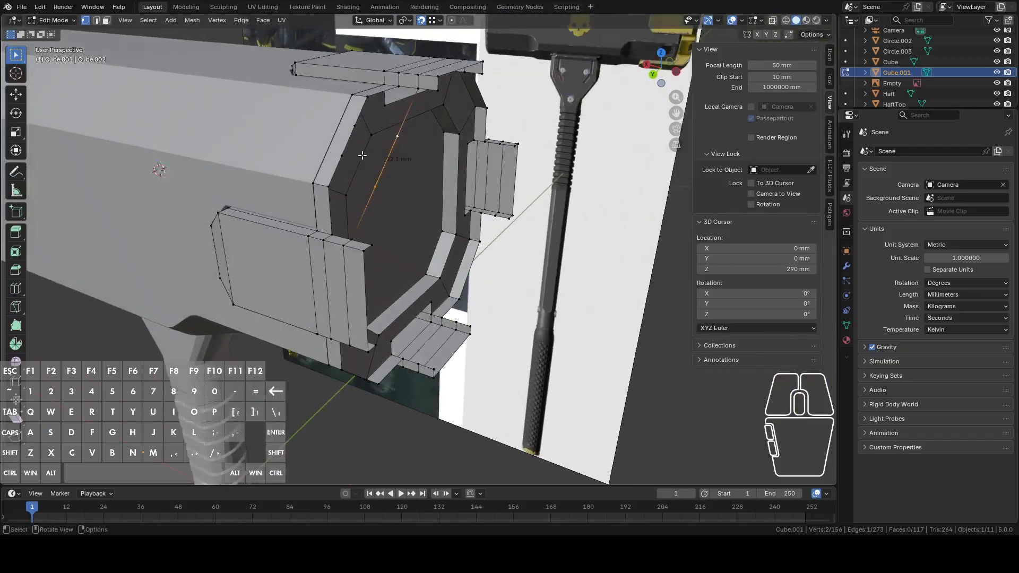
{"action": "left_click", "coordinate": [347, 145], "text": "shift"}
{"action": "right_click", "coordinate": [350, 147]}
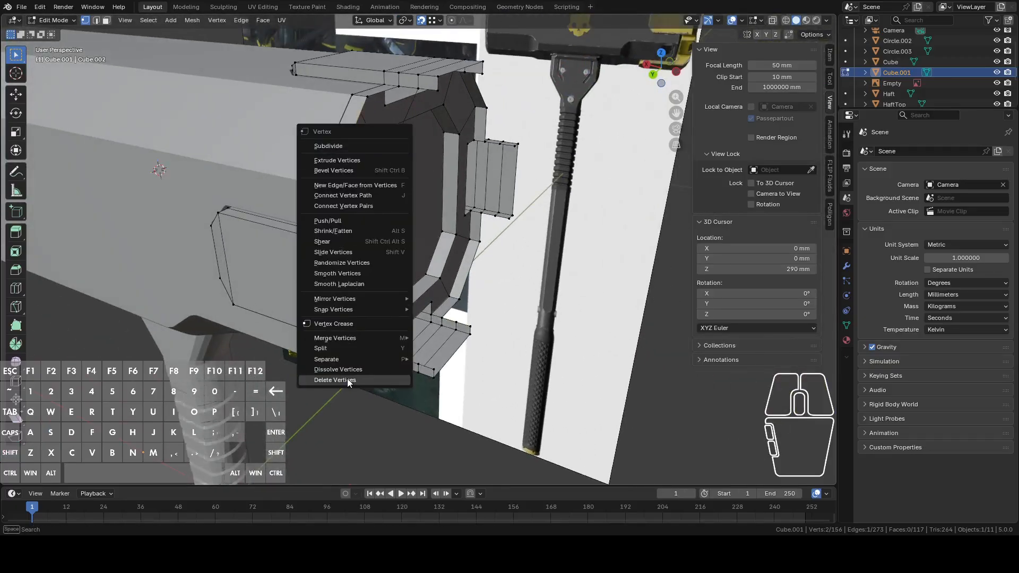
{"action": "left_click", "coordinate": [359, 369]}
Scale the middle segment of the diagonal edge by about 1.55, and refine it by about 0.97 in the left view
{"action": "middle_click_drag", "start_coordinate": [362, 346], "coordinate": [364, 220]}
{"action": "left_click", "coordinate": [358, 200]}
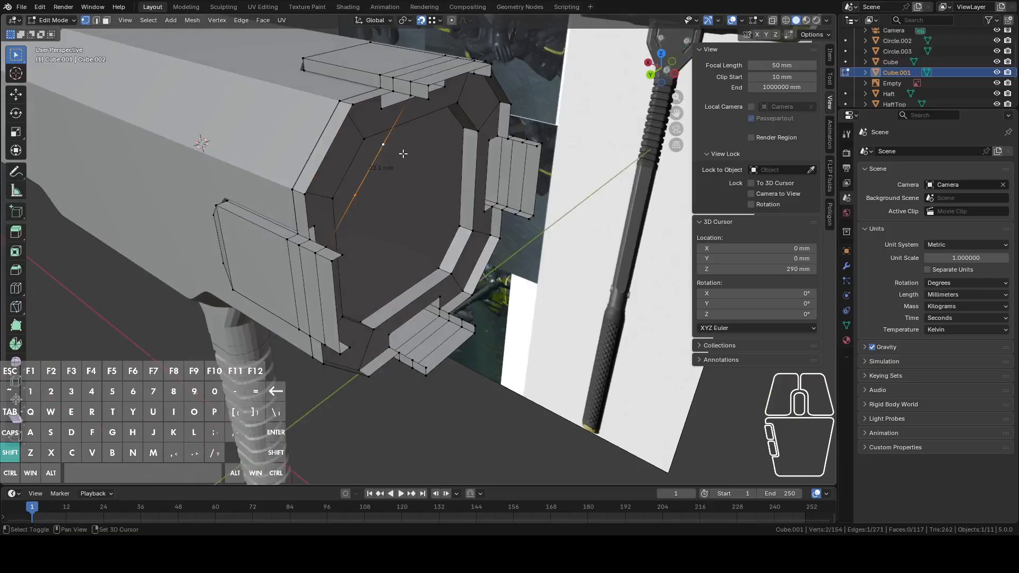
{"action": "mouse_move", "coordinate": [400, 153]}
{"action": "middle_mouse_down"}
{"action": "mouse_move", "coordinate": [376, 149]}
{"action": "mouse_move", "coordinate": [393, 152]}
{"action": "middle_mouse_up"}
{"action": "key", "text": "s"}
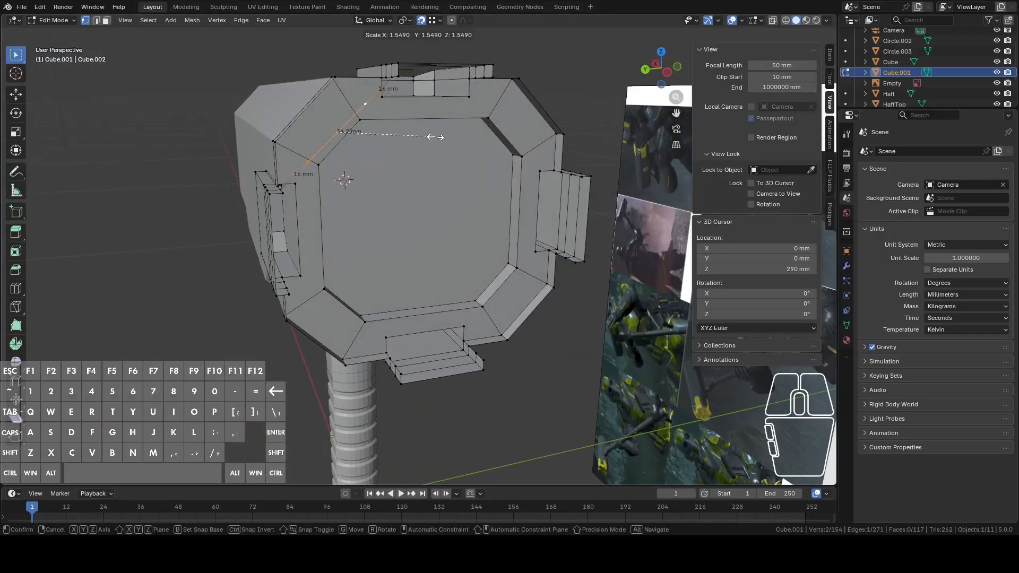
{"action": "left_click", "coordinate": [435, 137]}
{"action": "middle_click_drag", "start_coordinate": [374, 131], "coordinate": [511, 213]}
{"action": "left_click", "coordinate": [670, 79]}
{"action": "scroll", "coordinate": [511, 212], "scroll_direction": "up", "scroll_amount": 2}
{"action": "key", "text": "s"}
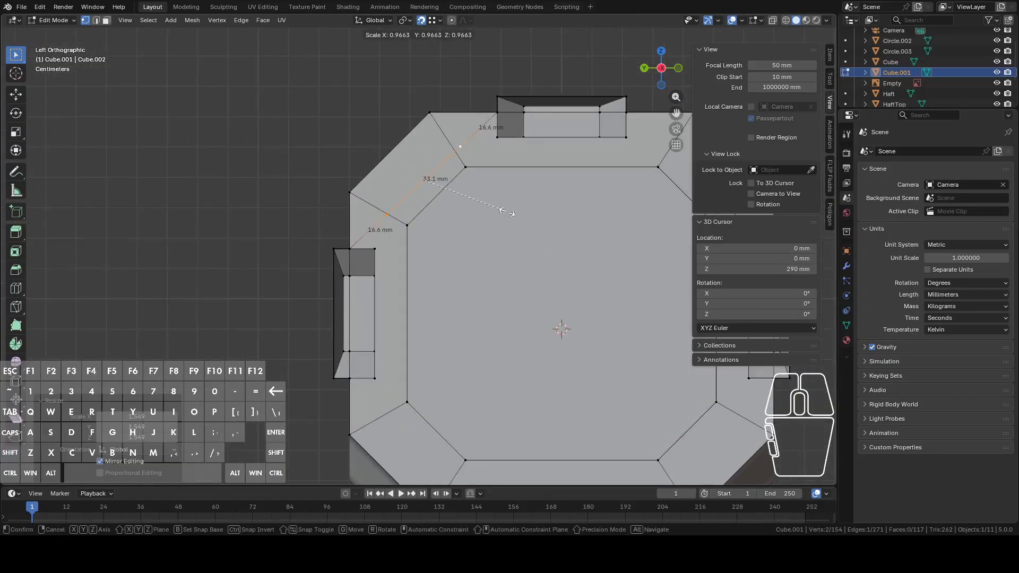
{"action": "left_click", "coordinate": [507, 211]}
Fill a face between the diagonal edge's middle segment and the end cap's sloped rim edge
{"action": "middle_click_drag", "start_coordinate": [507, 212], "coordinate": [479, 163]}
{"action": "left_click", "coordinate": [397, 184], "text": "shift"}
{"action": "key", "text": "f"}
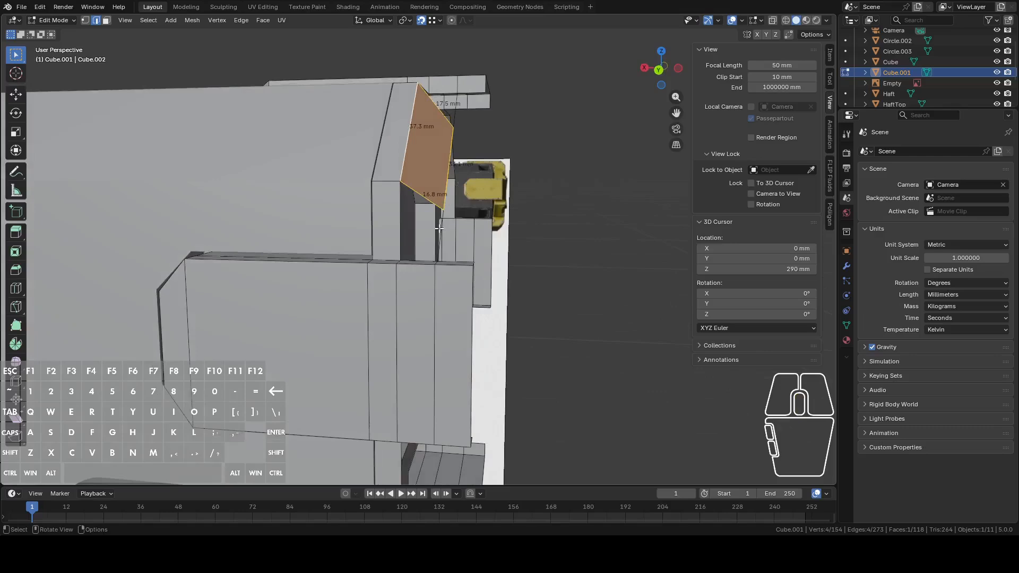
Connect the sloped corner face to the side tab with an edge and fill the two triangular faces between them
{"action": "middle_click_drag", "start_coordinate": [440, 228], "coordinate": [410, 216]}
{"action": "left_click", "coordinate": [366, 269]}
{"action": "left_click", "coordinate": [410, 215], "text": "shift"}
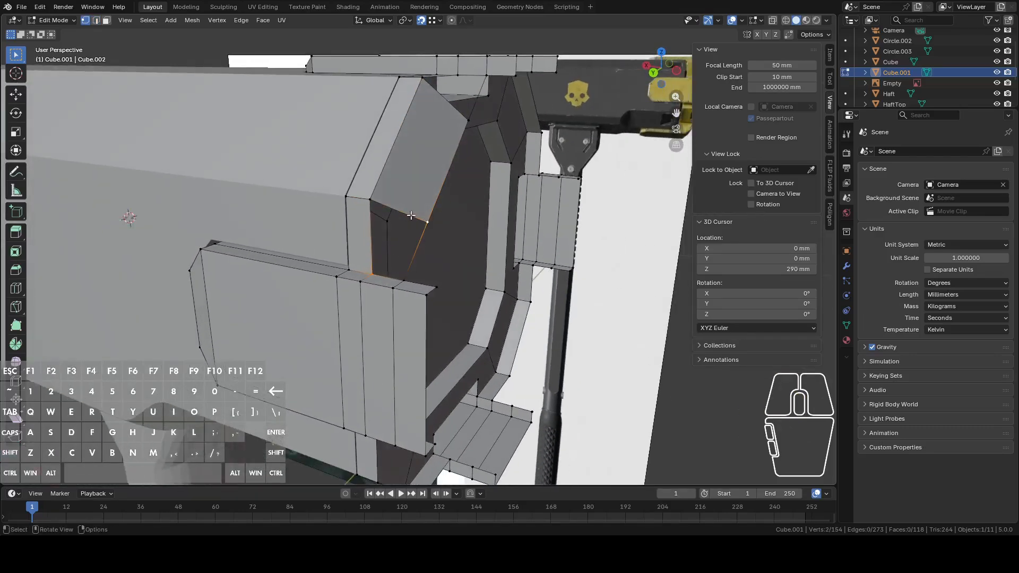
{"action": "key", "text": "2"}
{"action": "left_click", "coordinate": [394, 209]}
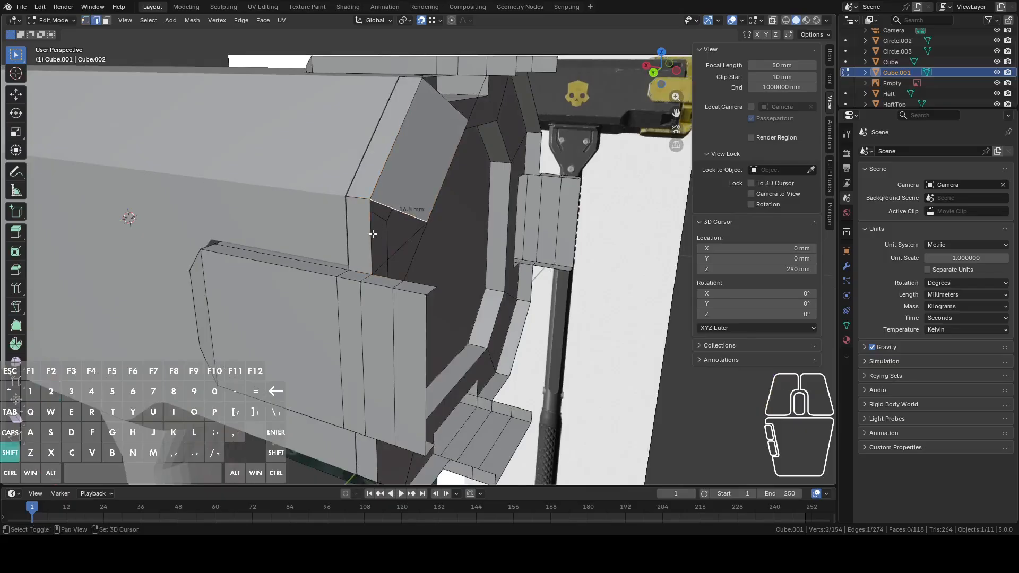
{"action": "left_click", "coordinate": [394, 252], "text": "shift"}
{"action": "key", "text": "f"}
{"action": "left_click", "coordinate": [398, 254]}
{"action": "left_click", "coordinate": [410, 258], "text": "shift"}
{"action": "key", "text": "f"}
{"action": "key", "text": "Tab"}
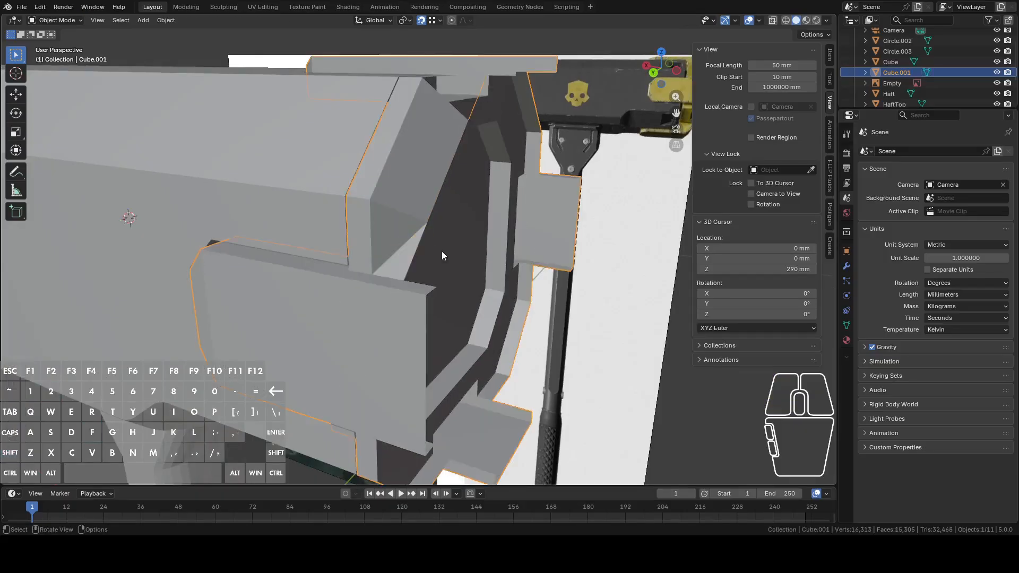
Fill the two triangular faces between the sloped corner face's upper end and the top tab
{"action": "middle_click_drag", "start_coordinate": [442, 250], "coordinate": [441, 208]}
{"action": "key", "text": "Tab"}
{"action": "middle_click_drag", "start_coordinate": [437, 162], "coordinate": [469, 173]}
{"action": "key", "text": "1"}
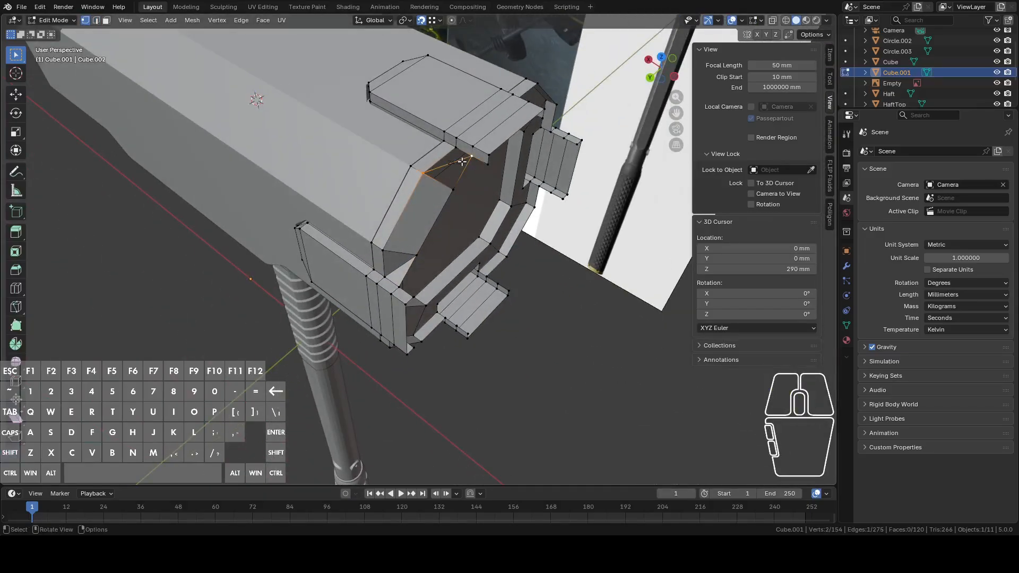
{"action": "key", "text": "2"}
{"action": "middle_click_drag", "start_coordinate": [458, 156], "coordinate": [427, 121]}
{"action": "key", "text": "ctrl+z"}
{"action": "left_click", "coordinate": [438, 167], "text": "shift"}
{"action": "key", "text": "2"}
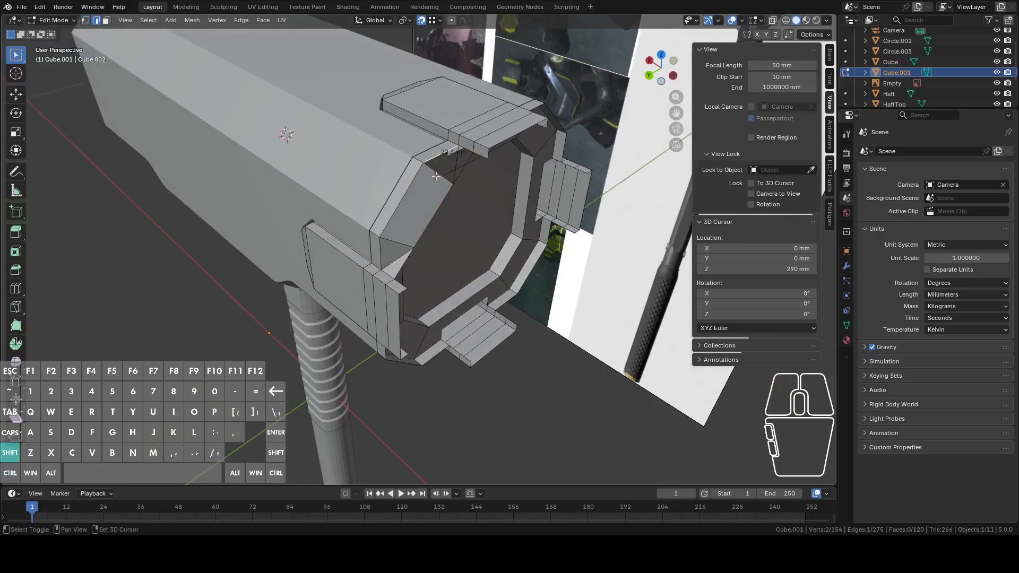
{"action": "left_click", "coordinate": [450, 176], "text": "shift"}
{"action": "key", "text": "f"}
{"action": "left_click", "coordinate": [459, 169], "text": "shift"}
{"action": "key", "text": "f"}
{"action": "middle_click_drag", "start_coordinate": [462, 164], "coordinate": [526, 211]}
Try to move the outer vertices of the corner faces and side tab about -3.85 mm along X in the back view
{"action": "left_click", "coordinate": [659, 79]}
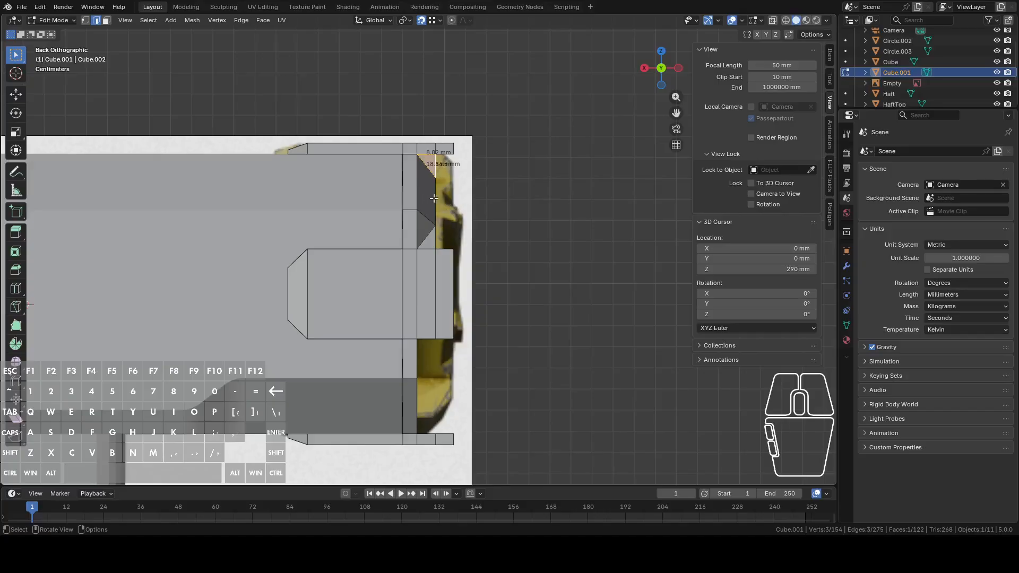
{"action": "left_click", "coordinate": [435, 179], "text": "alt"}
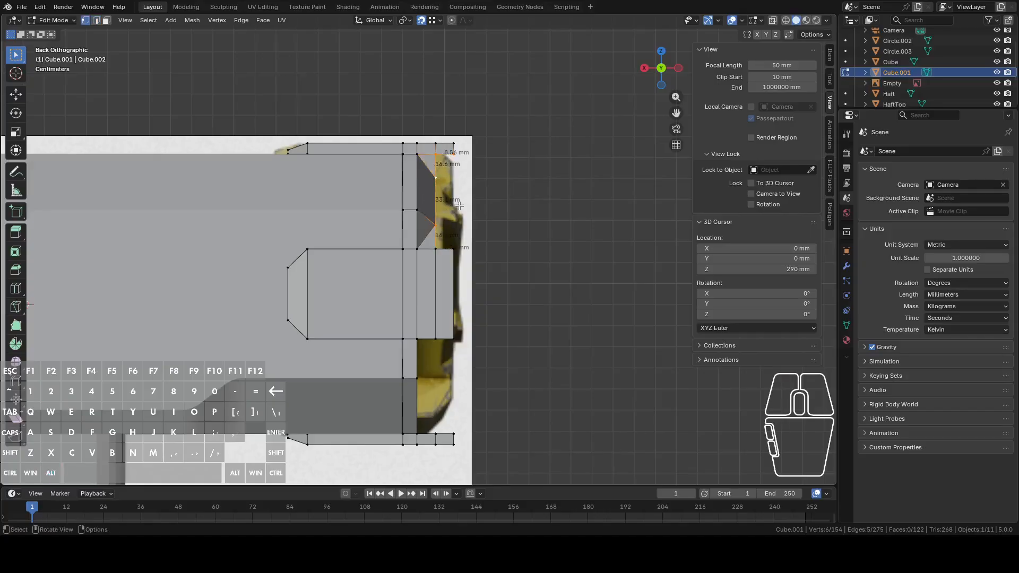
{"action": "middle_click_drag", "start_coordinate": [435, 180], "coordinate": [430, 222]}
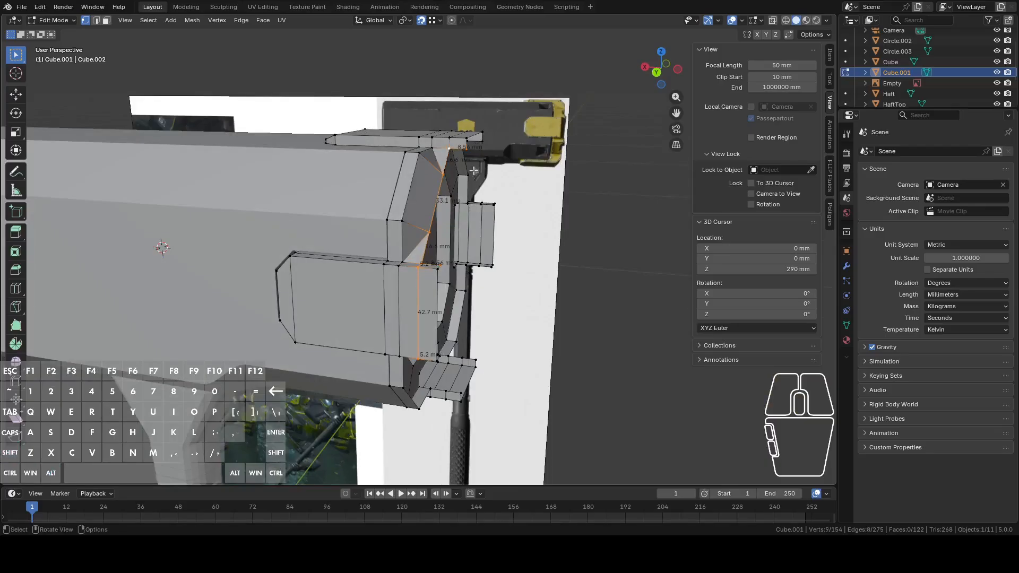
{"action": "key", "text": "c"}
{"action": "left_click", "coordinate": [493, 150], "text": "shift"}
{"action": "left_click_drag", "start_coordinate": [479, 275], "coordinate": [440, 358], "text": "shift"}
{"action": "right_click", "coordinate": [441, 357]}
{"action": "middle_click_drag", "start_coordinate": [503, 295], "coordinate": [521, 286]}
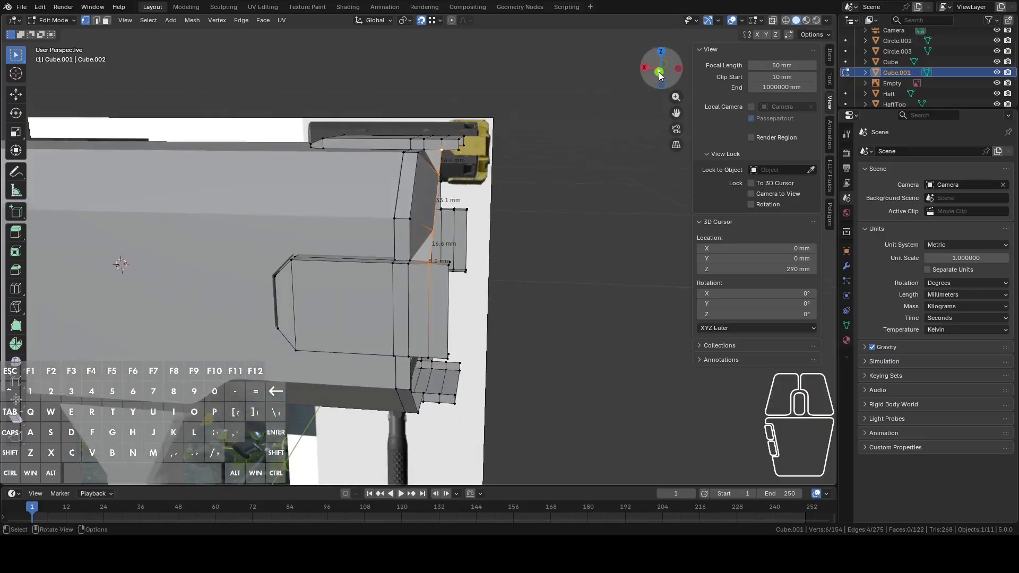
{"action": "left_click", "coordinate": [659, 70]}
{"action": "key", "text": "g"}
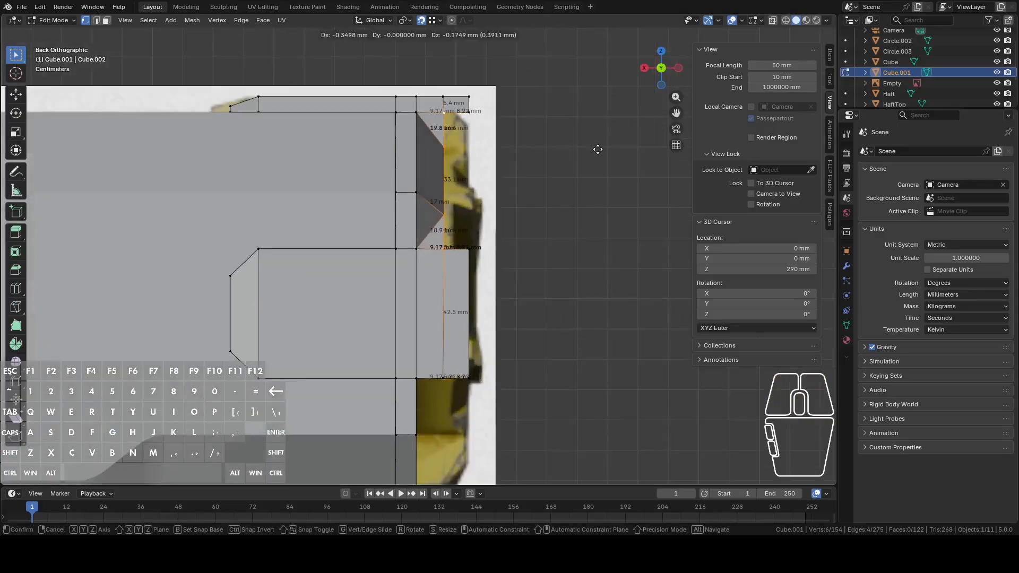
{"action": "key", "text": "x"}
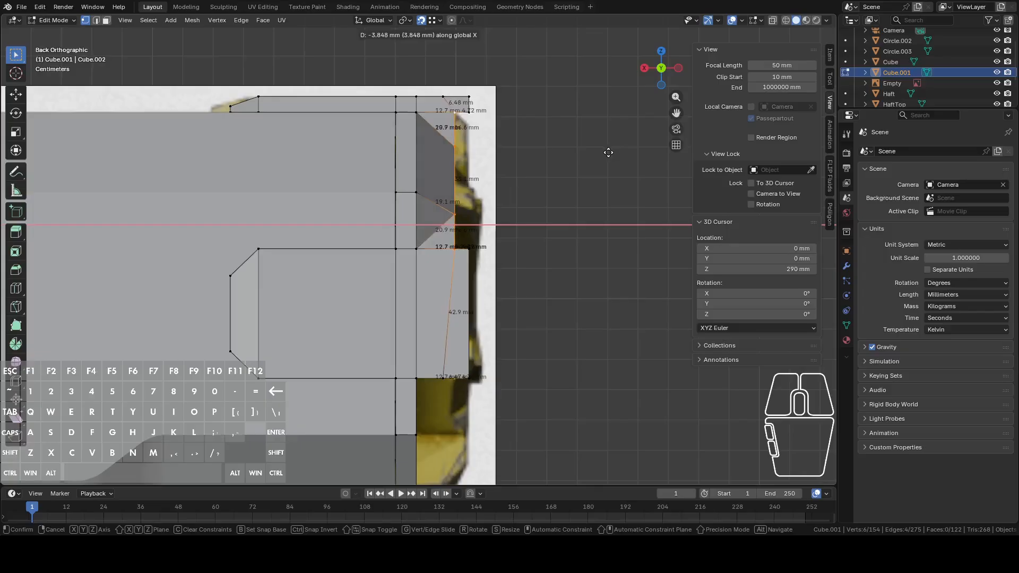
{"action": "left_click", "coordinate": [608, 152]}
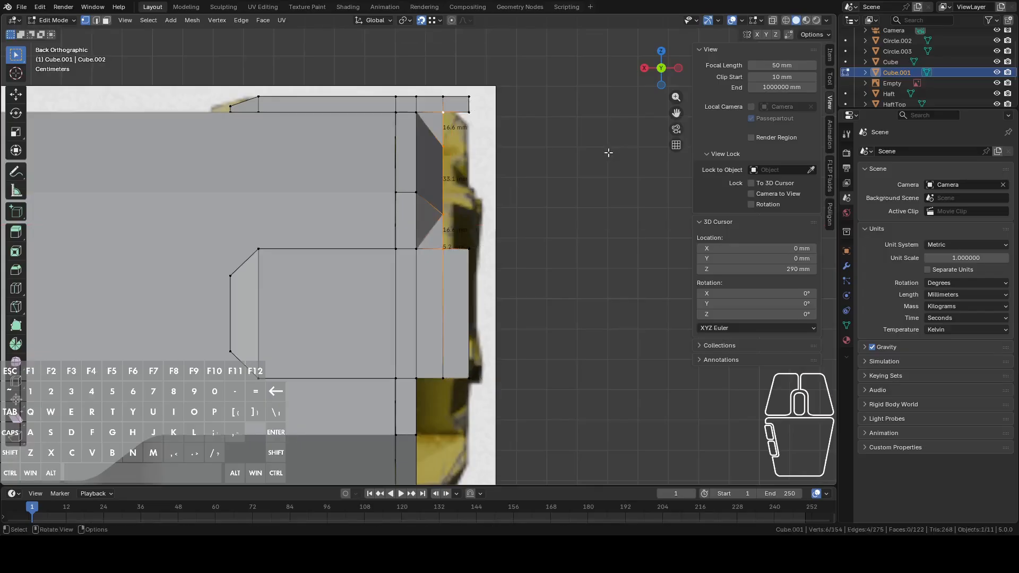
Select the full outer vertex line of the corner faces and adjoining tabs through the mesh and move it about -3.36 mm along X
{"action": "left_click", "coordinate": [442, 373], "text": "shift"}
{"action": "scroll", "coordinate": [510, 191], "scroll_direction": "down", "scroll_amount": 1}
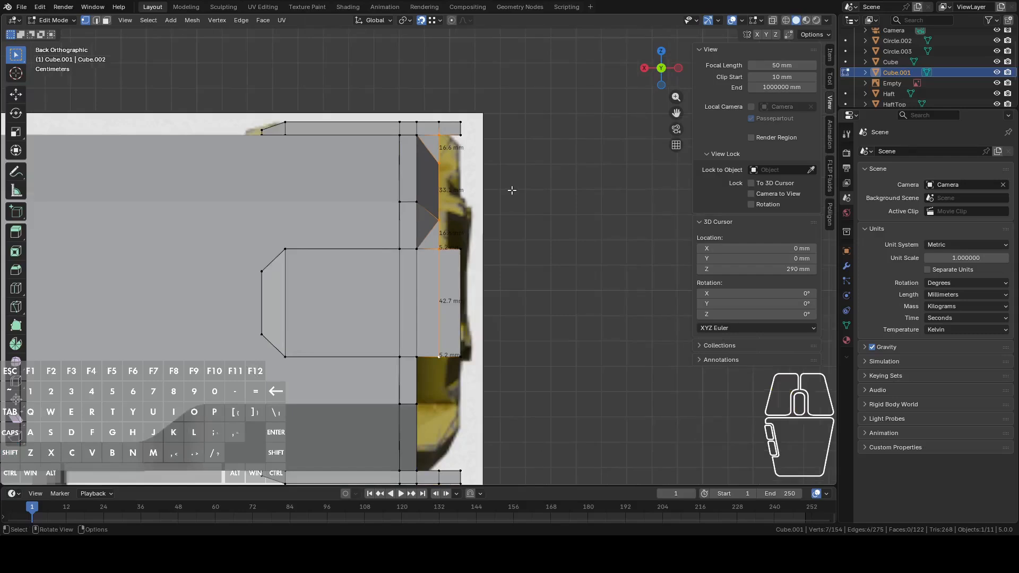
{"action": "left_click", "coordinate": [773, 19]}
{"action": "key", "text": "c"}
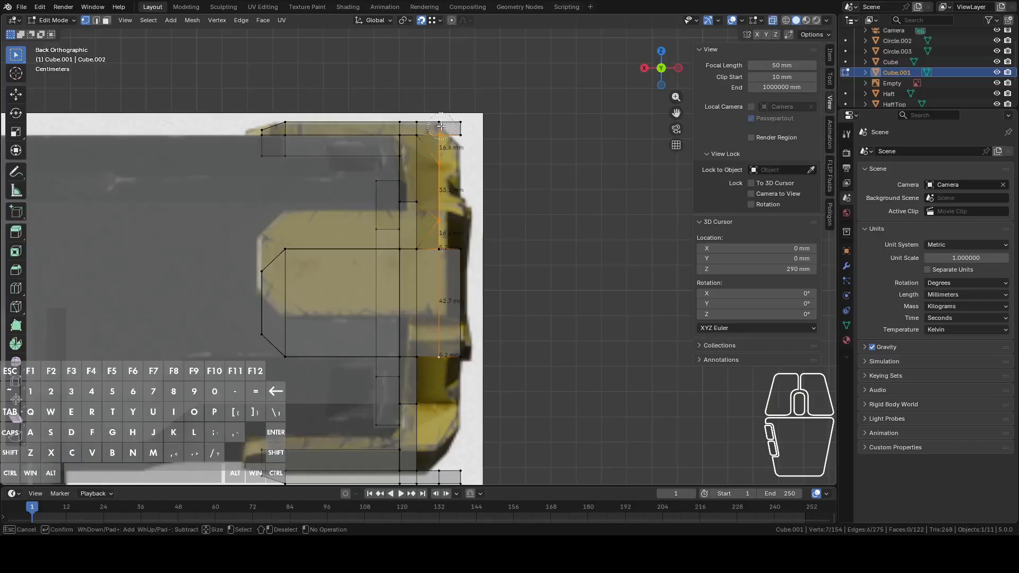
{"action": "left_click_drag", "start_coordinate": [441, 126], "coordinate": [432, 226]}
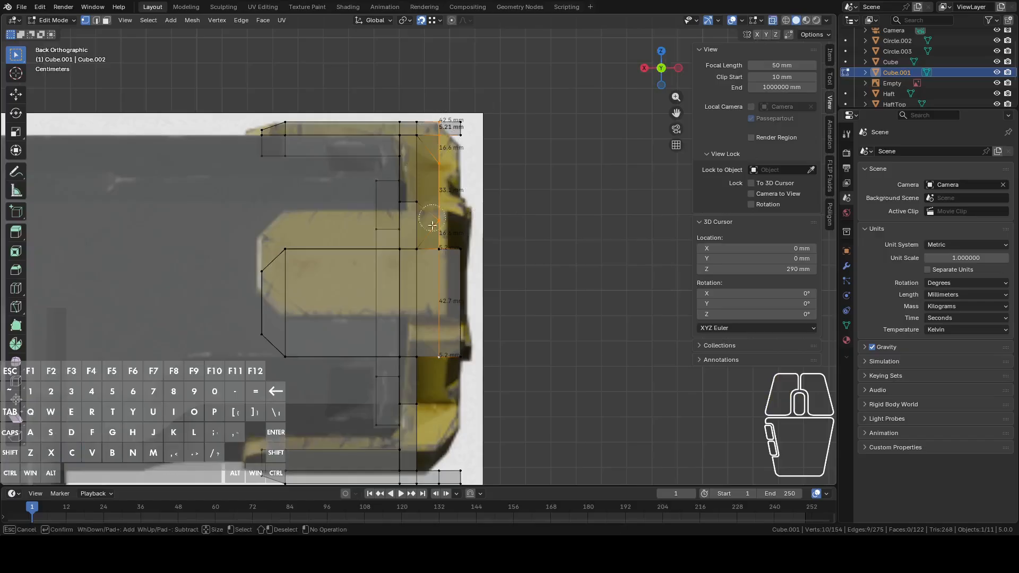
{"action": "right_click", "coordinate": [440, 357]}
{"action": "key", "text": "c"}
{"action": "left_click_drag", "start_coordinate": [435, 261], "coordinate": [437, 247]}
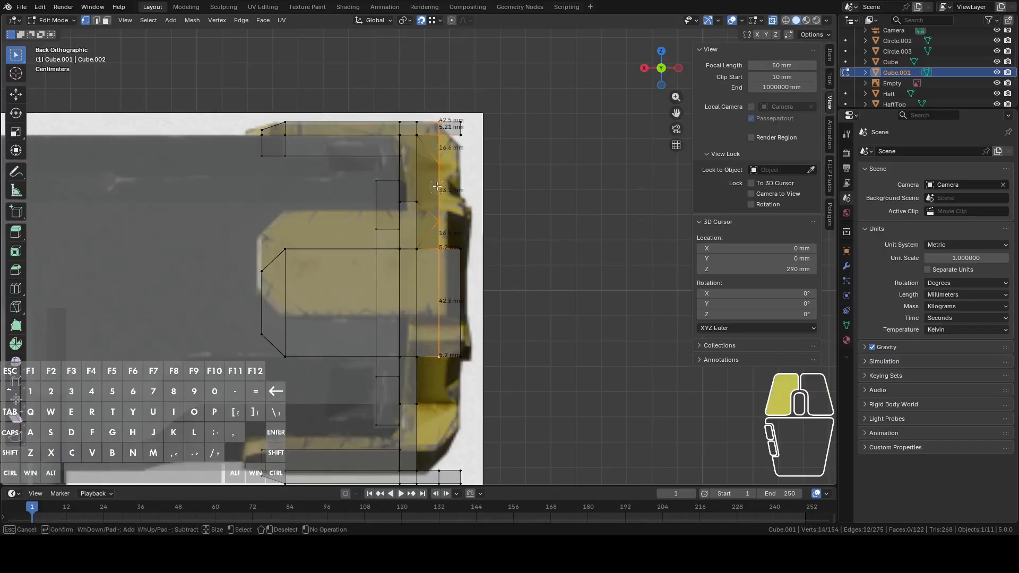
{"action": "left_click_drag", "start_coordinate": [438, 116], "coordinate": [454, 106]}
{"action": "right_click", "coordinate": [454, 106]}
{"action": "key", "text": "g"}
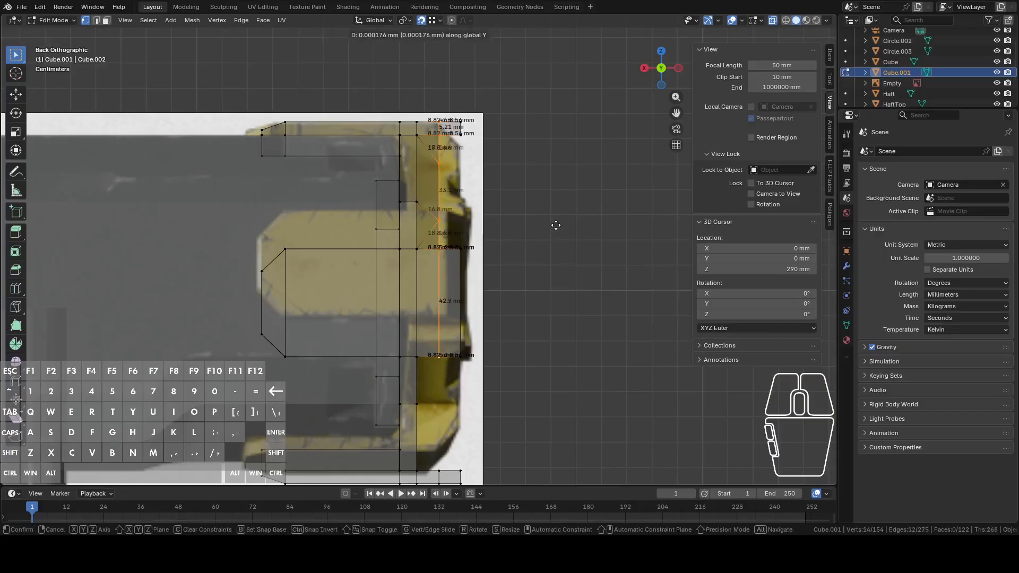
{"action": "key", "text": "x"}
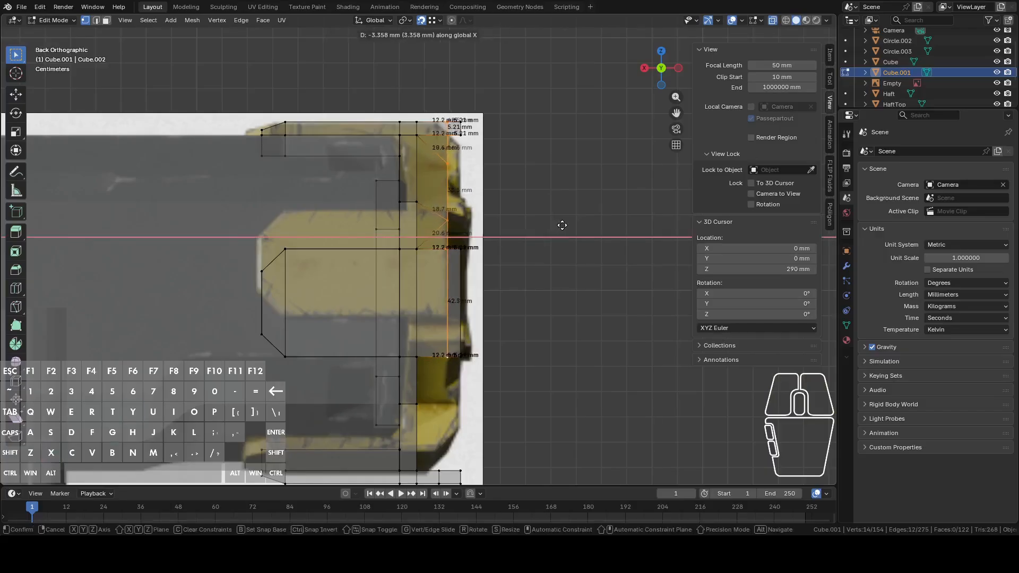
{"action": "left_click", "coordinate": [562, 225]}
{"action": "key", "text": "Tab"}
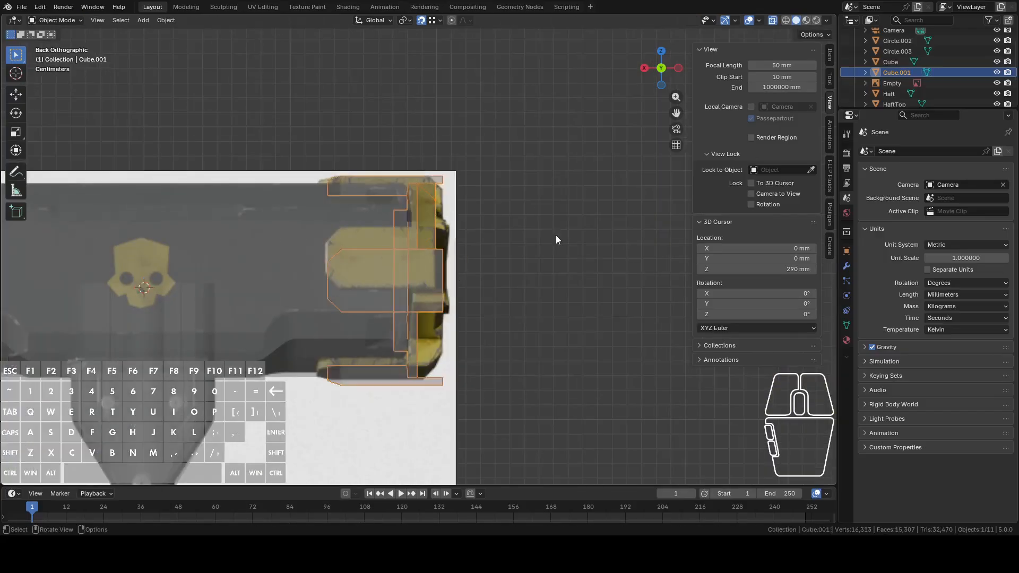
{"action": "middle_click_drag", "start_coordinate": [556, 235], "coordinate": [515, 265]}
{"action": "left_click", "coordinate": [773, 21]}
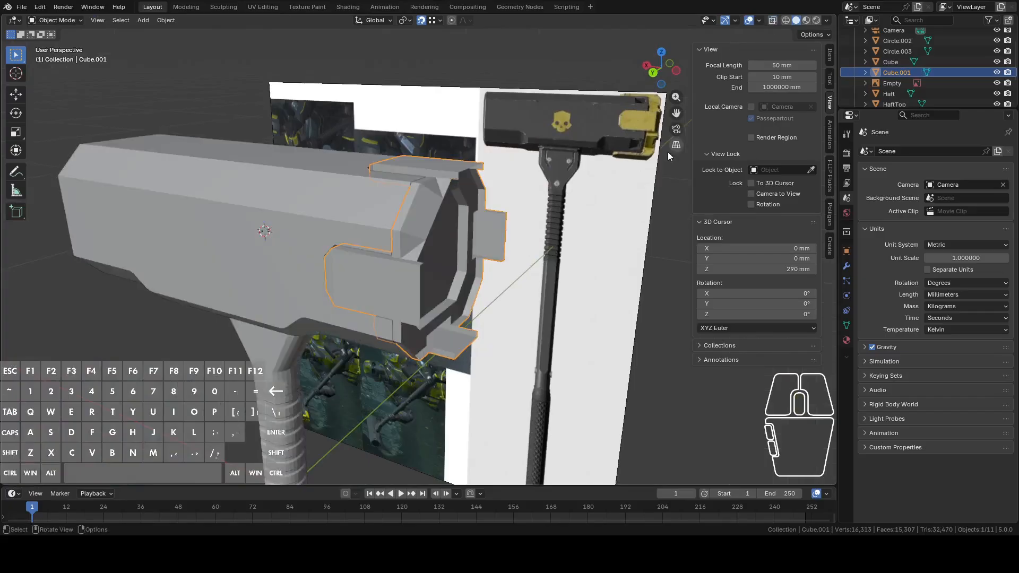
Select the middle edge loops on the bottom tab and far side tab and flatten them along X with scale 0
{"action": "middle_click_drag", "start_coordinate": [667, 152], "coordinate": [613, 213]}
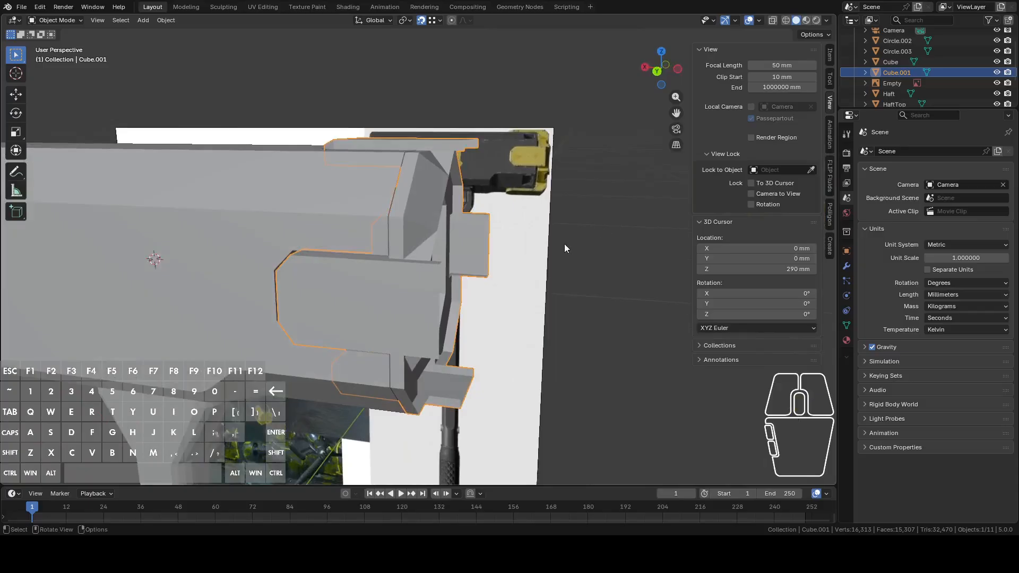
{"action": "middle_click_drag", "start_coordinate": [564, 246], "coordinate": [464, 208]}
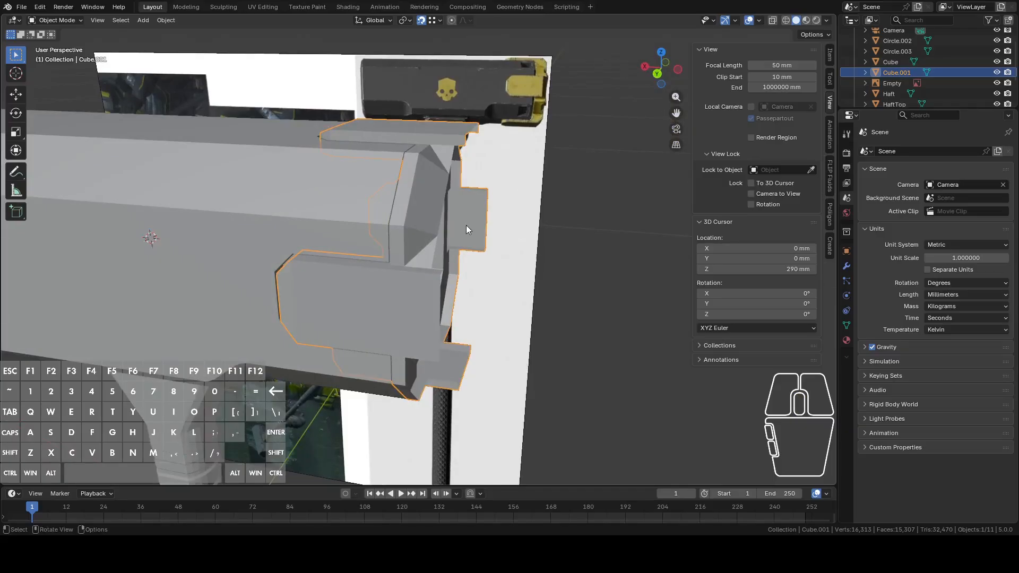
{"action": "mouse_move", "coordinate": [466, 229]}
{"action": "middle_mouse_down"}
{"action": "mouse_move", "coordinate": [438, 221]}
{"action": "mouse_move", "coordinate": [441, 187]}
{"action": "mouse_move", "coordinate": [479, 175]}
{"action": "mouse_move", "coordinate": [467, 218]}
{"action": "middle_mouse_up"}
{"action": "key", "text": "Tab"}
{"action": "middle_click_drag", "start_coordinate": [489, 324], "coordinate": [490, 254]}
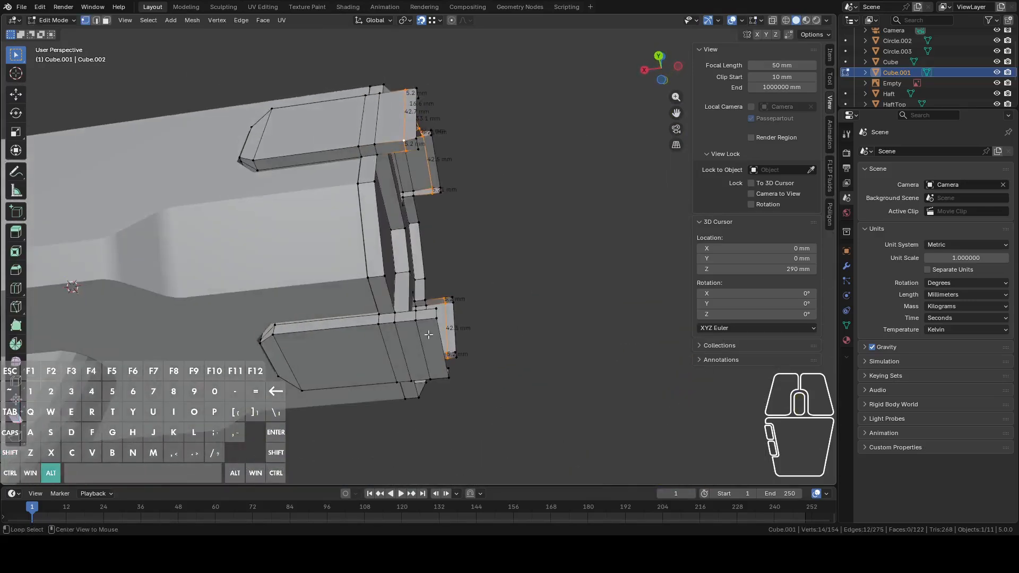
{"action": "left_click", "coordinate": [428, 334], "text": "alt"}
{"action": "middle_click_drag", "start_coordinate": [428, 335], "coordinate": [566, 307]}
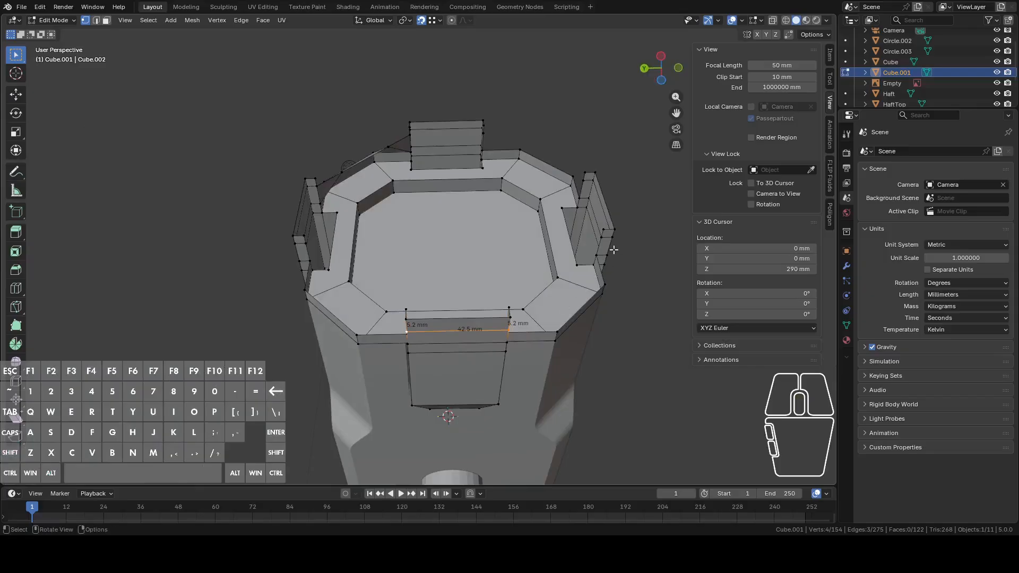
{"action": "middle_click_drag", "start_coordinate": [613, 249], "coordinate": [465, 312]}
{"action": "left_click", "coordinate": [439, 390], "text": "alt+shift"}
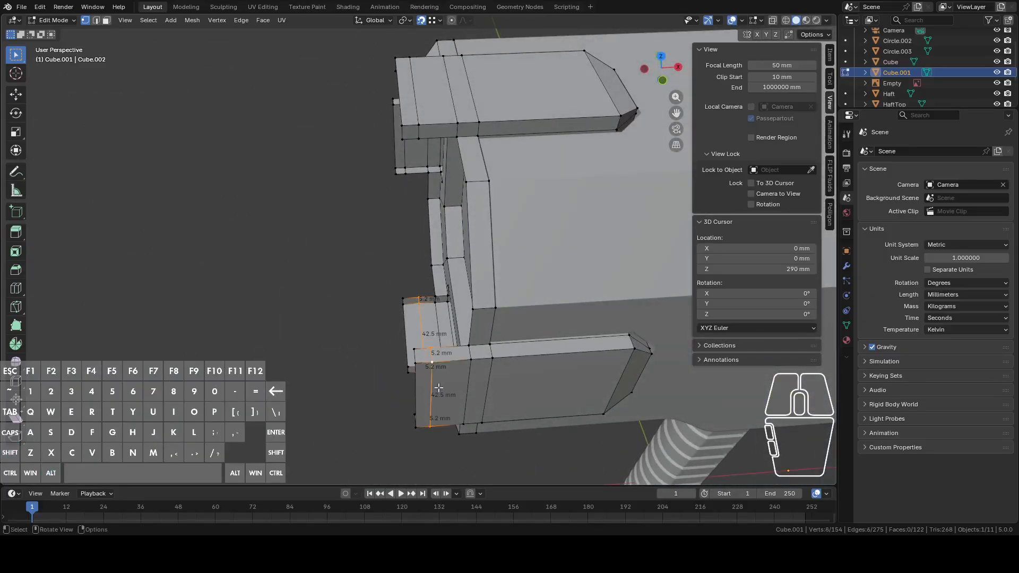
{"action": "middle_click_drag", "start_coordinate": [438, 390], "coordinate": [545, 272]}
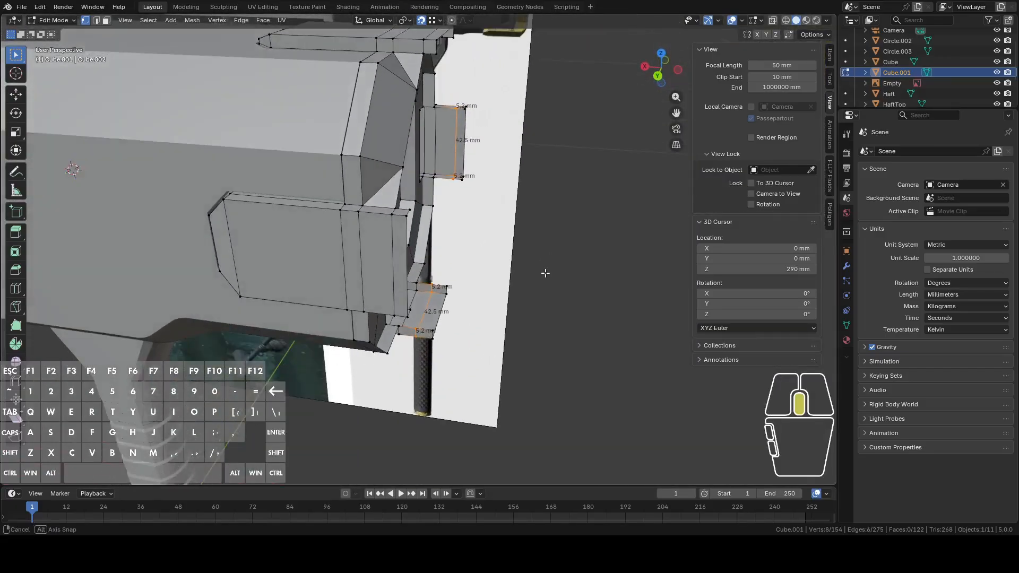
{"action": "key", "text": "s"}
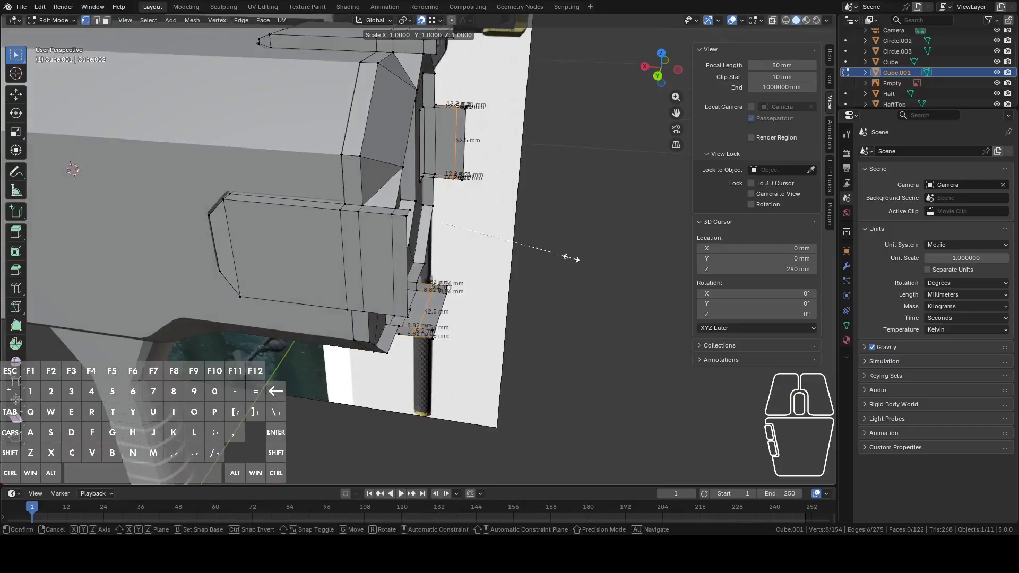
{"action": "key", "text": "x"}
{"action": "key", "text": "0"}
{"action": "key", "text": "Return"}
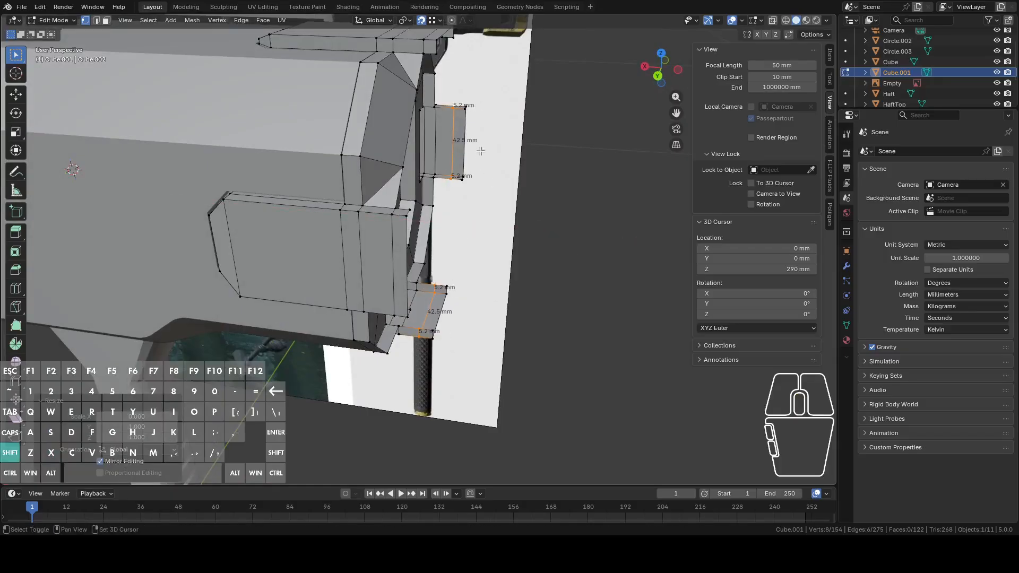
Move the bottom and far side tab loops about -1.68 mm along X, in line with the corner faces' outer vertices
{"action": "middle_click_drag", "start_coordinate": [510, 142], "coordinate": [555, 139], "text": "shift"}
{"action": "left_click", "coordinate": [658, 77]}
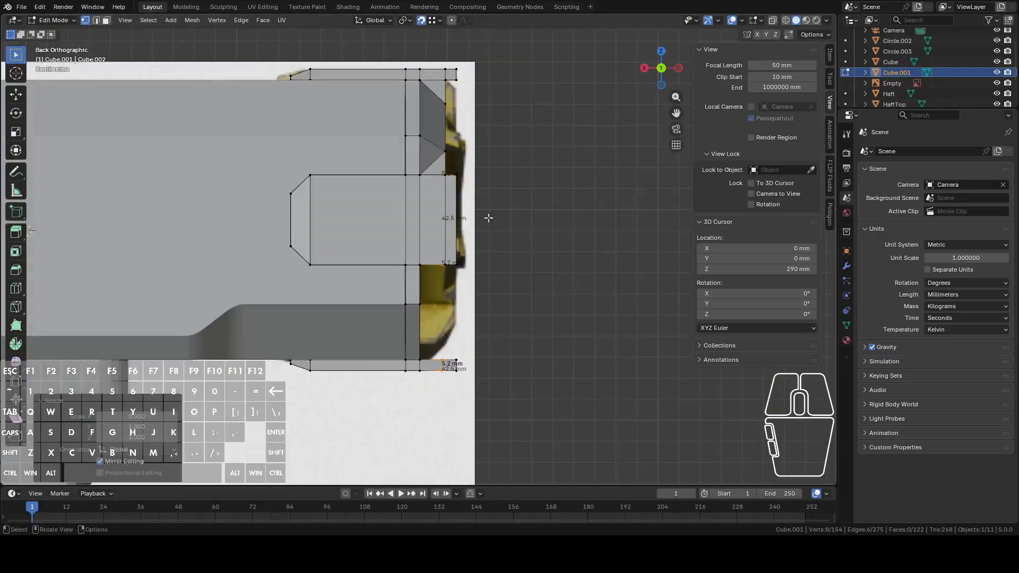
{"action": "key", "text": "g"}
{"action": "key", "text": "y"}
{"action": "key", "text": "x"}
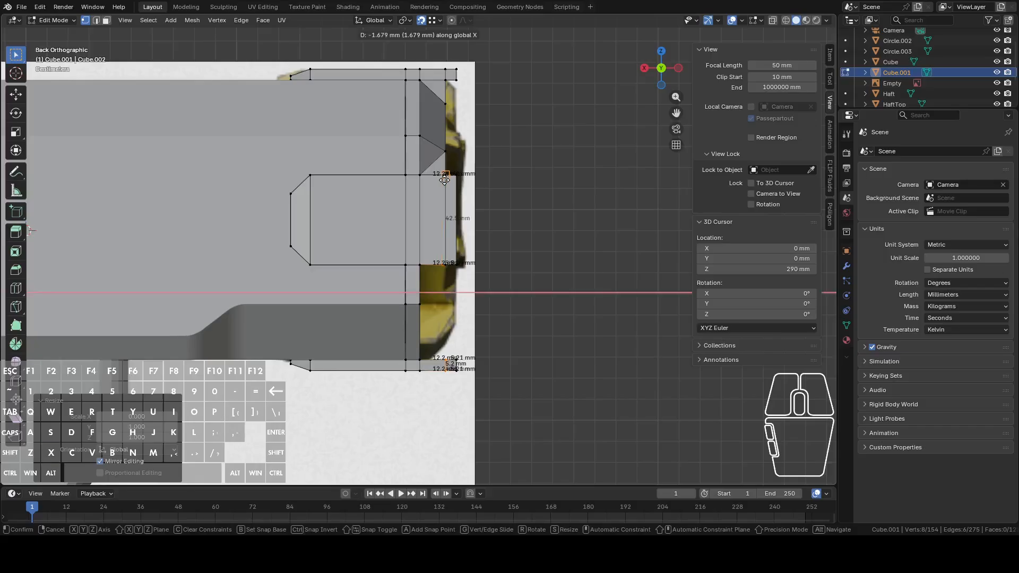
{"action": "left_click", "coordinate": [444, 184]}
Select the five faces that form the sloped corner between the tabs and duplicate them in place
{"action": "middle_click_drag", "start_coordinate": [443, 184], "coordinate": [399, 221]}
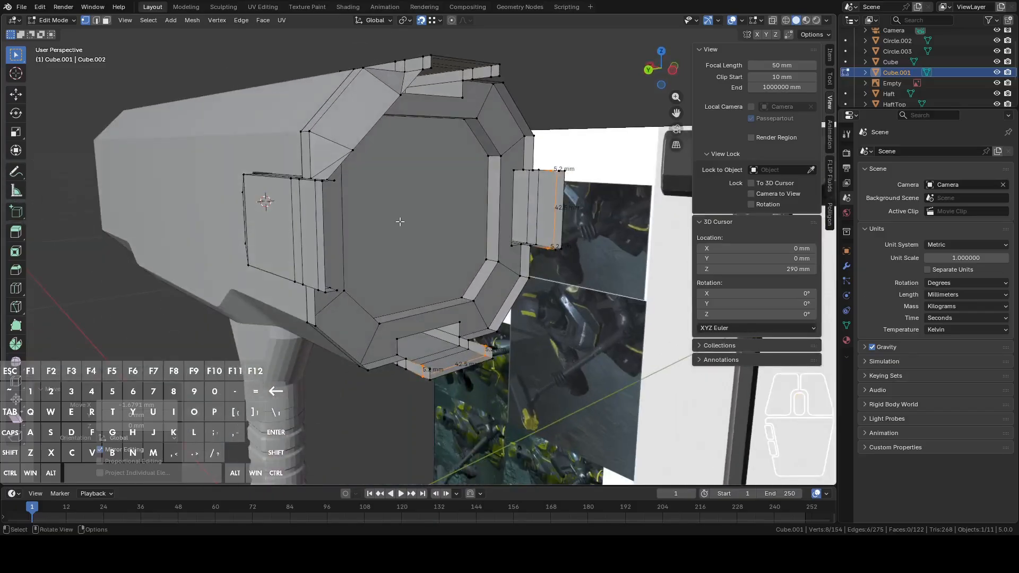
{"action": "key", "text": "2"}
{"action": "left_click", "coordinate": [377, 122], "text": "alt"}
{"action": "middle_click_drag", "start_coordinate": [377, 122], "coordinate": [342, 149]}
{"action": "key", "text": "3"}
{"action": "left_click", "coordinate": [382, 164]}
{"action": "left_click", "coordinate": [311, 186], "text": "shift"}
{"action": "left_click", "coordinate": [307, 169], "text": "shift"}
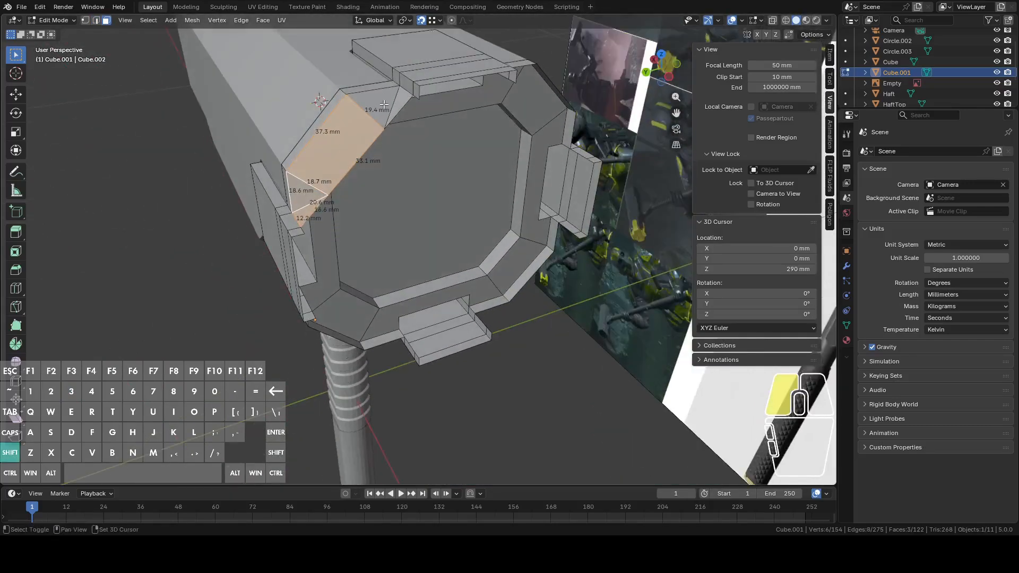
{"action": "left_click", "coordinate": [384, 104], "text": "shift"}
{"action": "left_click", "coordinate": [399, 108], "text": "shift"}
{"action": "middle_click_drag", "start_coordinate": [450, 130], "coordinate": [473, 173]}
{"action": "key", "text": "shift+d"}
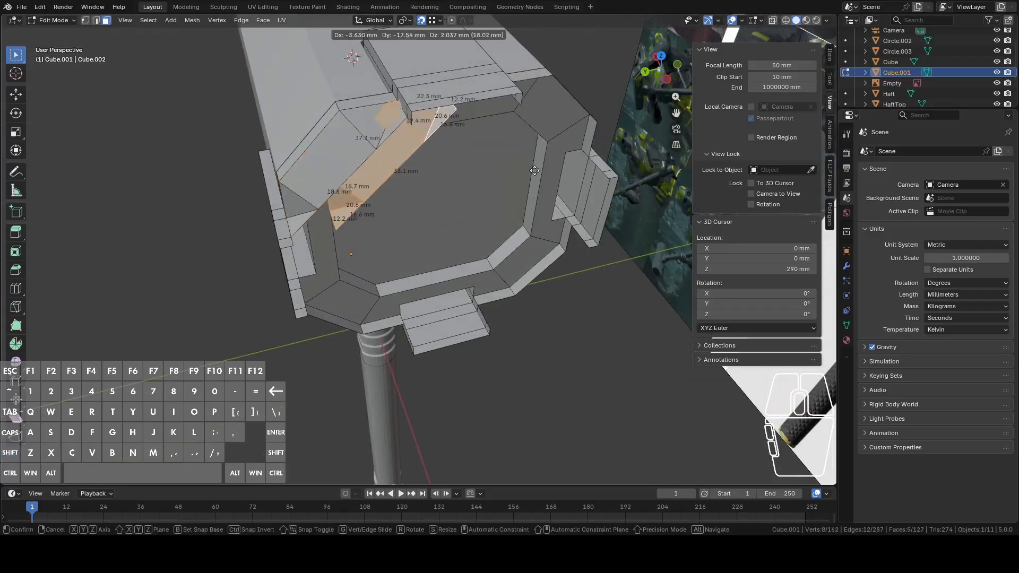
{"action": "key", "text": "Escape"}
Try to mirror the duplicated corner faces along global Y, and undo the mirror
{"action": "key", "text": "ctrl+f"}
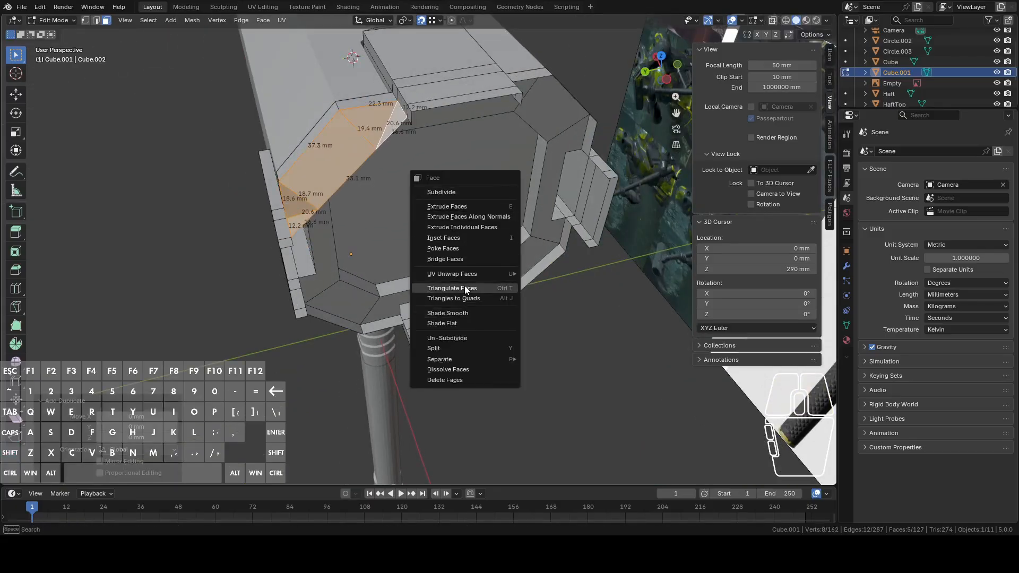
{"action": "key", "text": "1"}
{"action": "key", "text": "ctrl+v"}
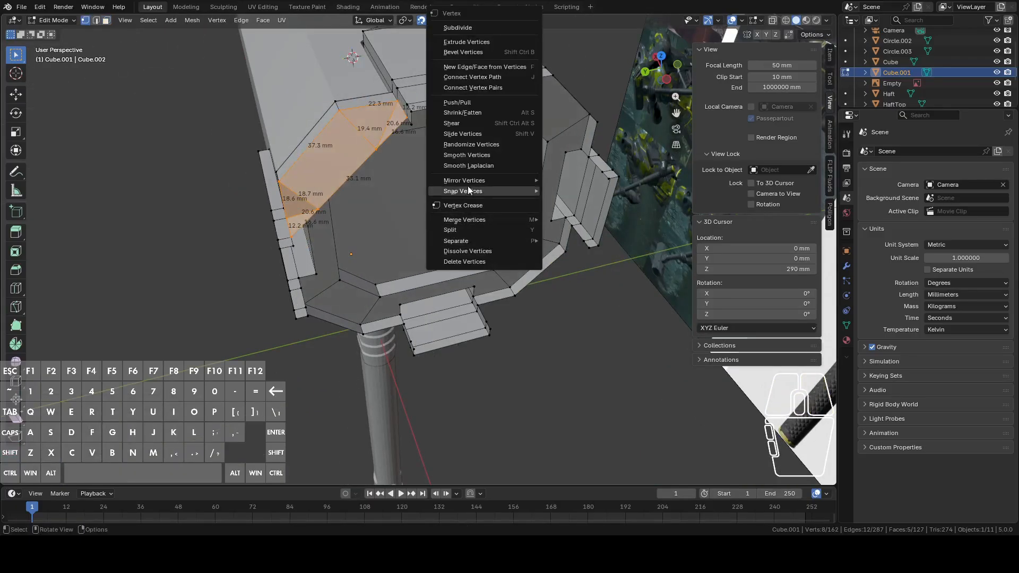
{"action": "mouse_move", "coordinate": [470, 180]}
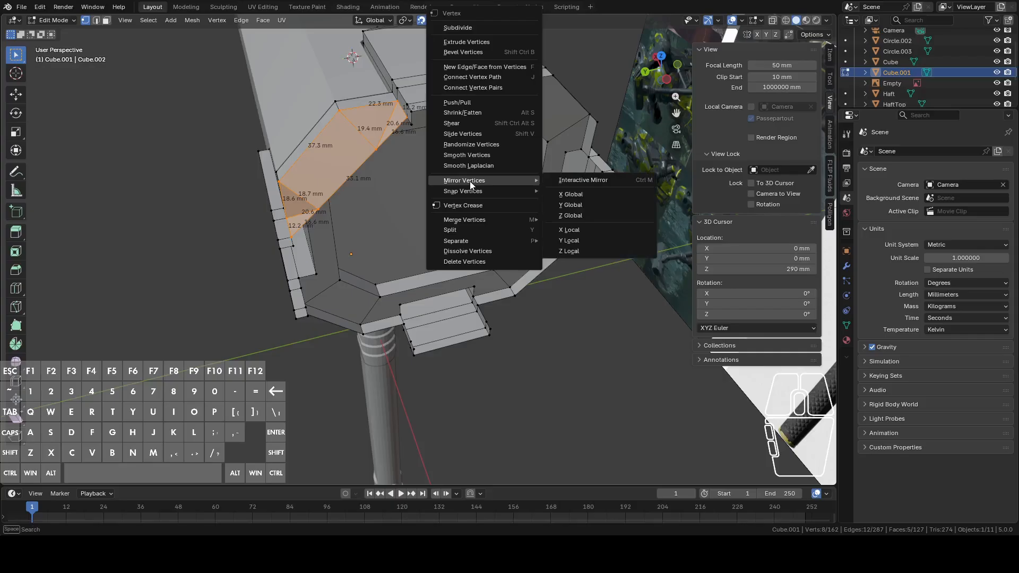
{"action": "left_click", "coordinate": [571, 206]}
{"action": "key", "text": "ctrl+z"}
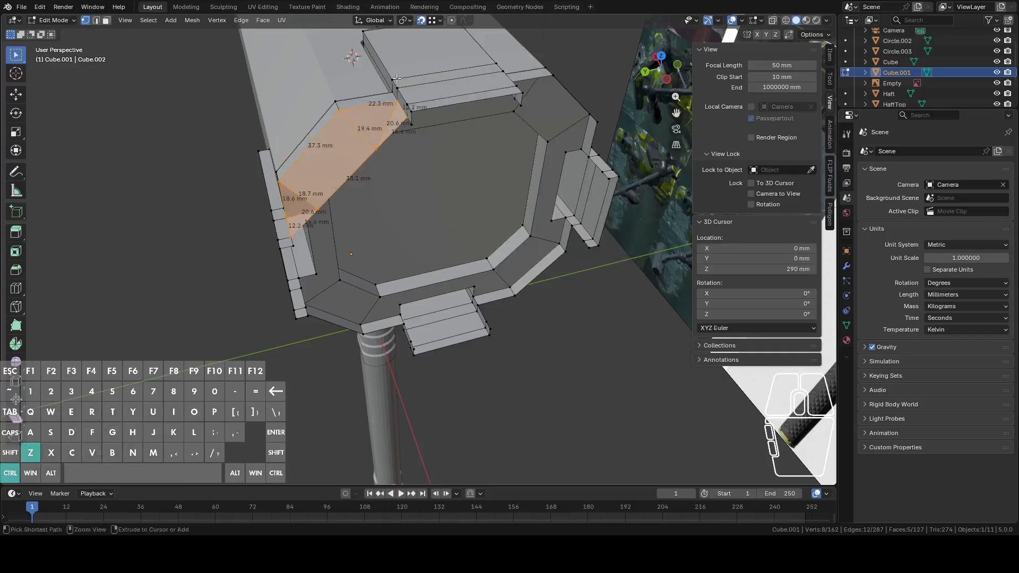
Set the pivot point to the 3D Cursor and mirror the duplicated corner faces along global Y onto the opposite upper corner
{"action": "left_click", "coordinate": [406, 20]}
{"action": "left_click", "coordinate": [429, 60]}
{"action": "key", "text": "ctrl+v"}
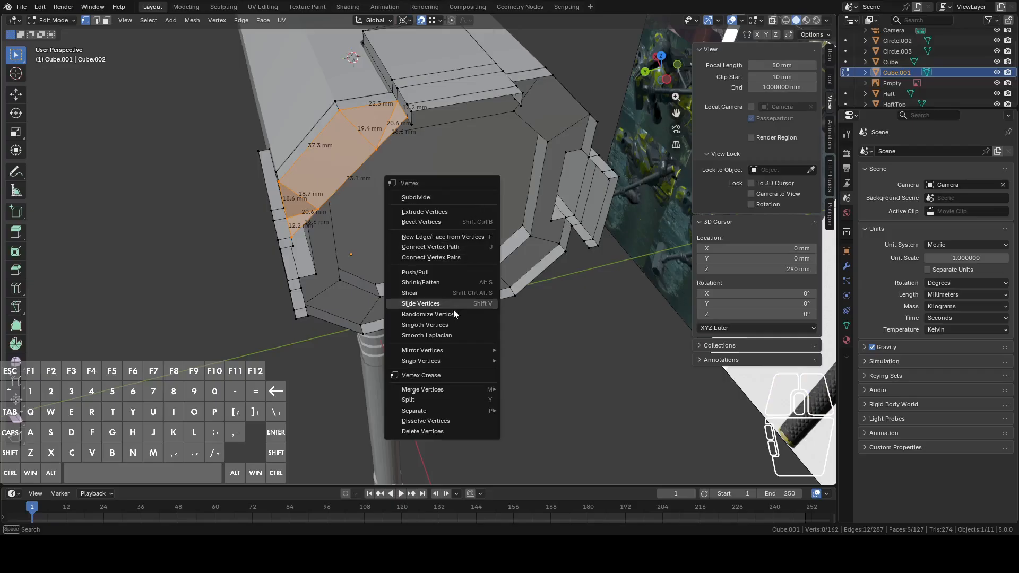
{"action": "mouse_move", "coordinate": [482, 349]}
{"action": "left_click", "coordinate": [526, 375]}
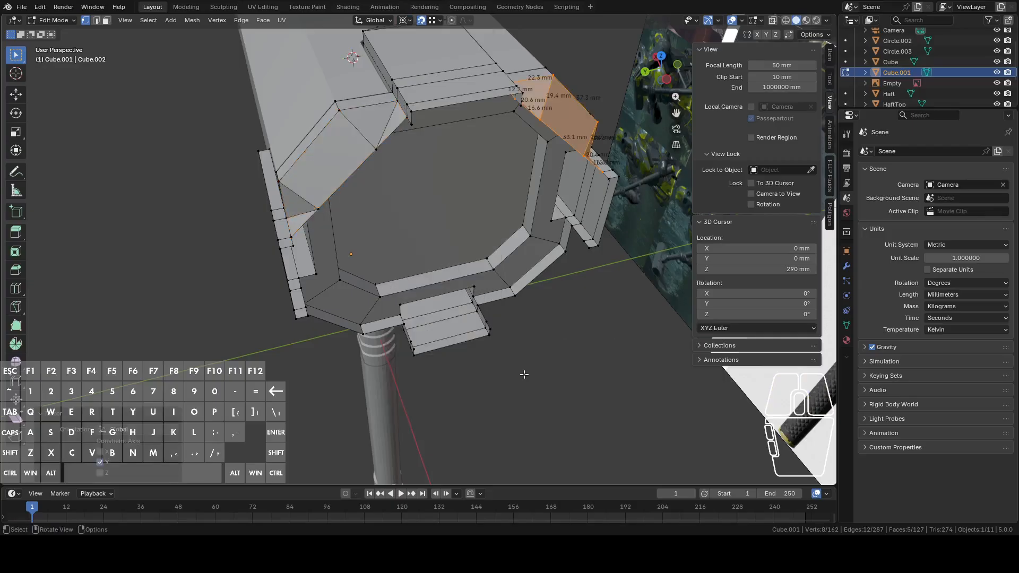
{"action": "middle_click_drag", "start_coordinate": [548, 272], "coordinate": [491, 210]}
{"action": "middle_click_drag", "start_coordinate": [453, 210], "coordinate": [588, 187]}
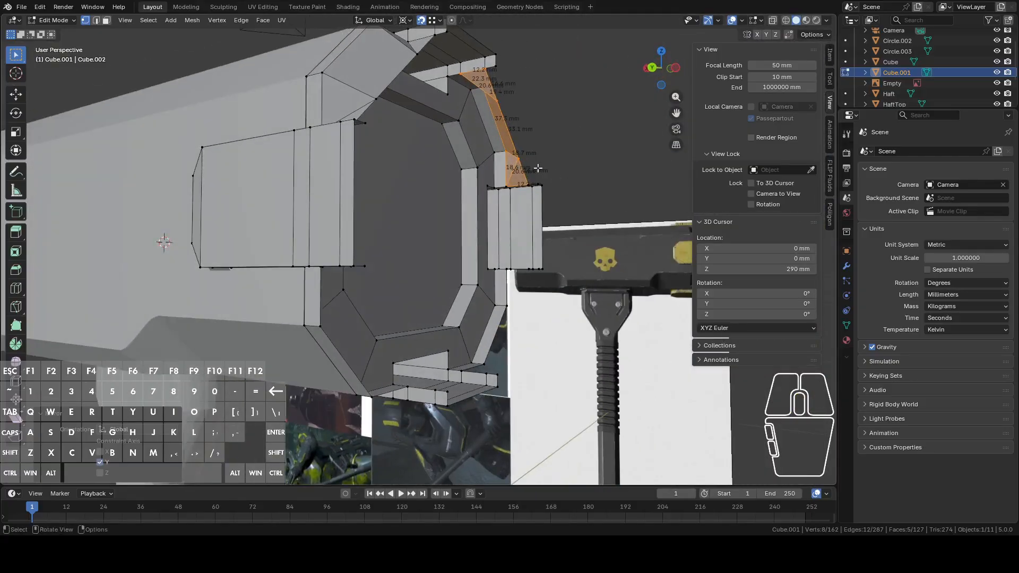
{"action": "middle_click_drag", "start_coordinate": [534, 168], "coordinate": [375, 150]}
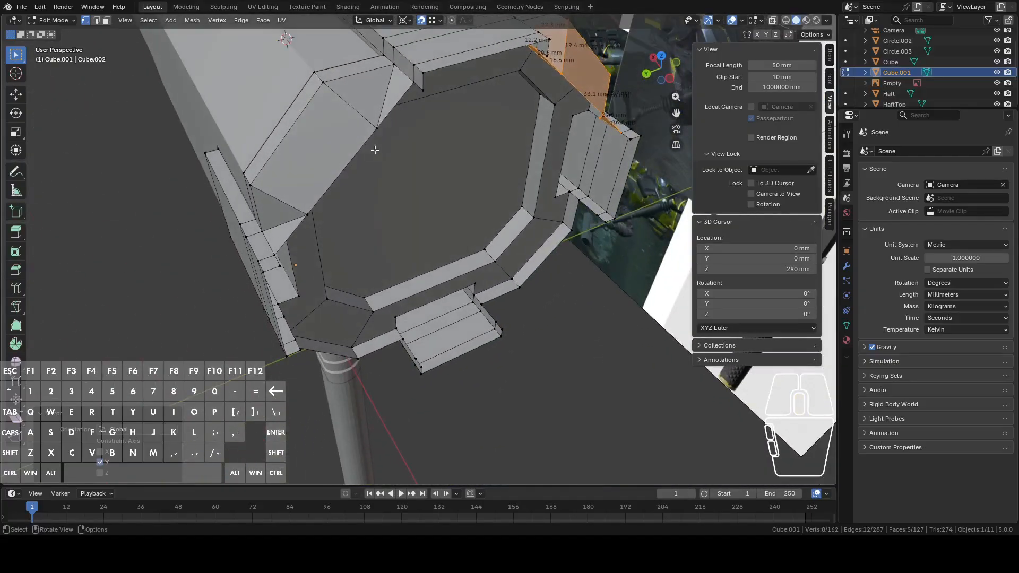
Add the five original corner faces to the selection, duplicate both upper corners in place, and mirror the copies along global Z
{"action": "left_click", "coordinate": [392, 93], "text": "shift"}
{"action": "left_click", "coordinate": [357, 95], "text": "shift"}
{"action": "left_click", "coordinate": [331, 128], "text": "shift"}
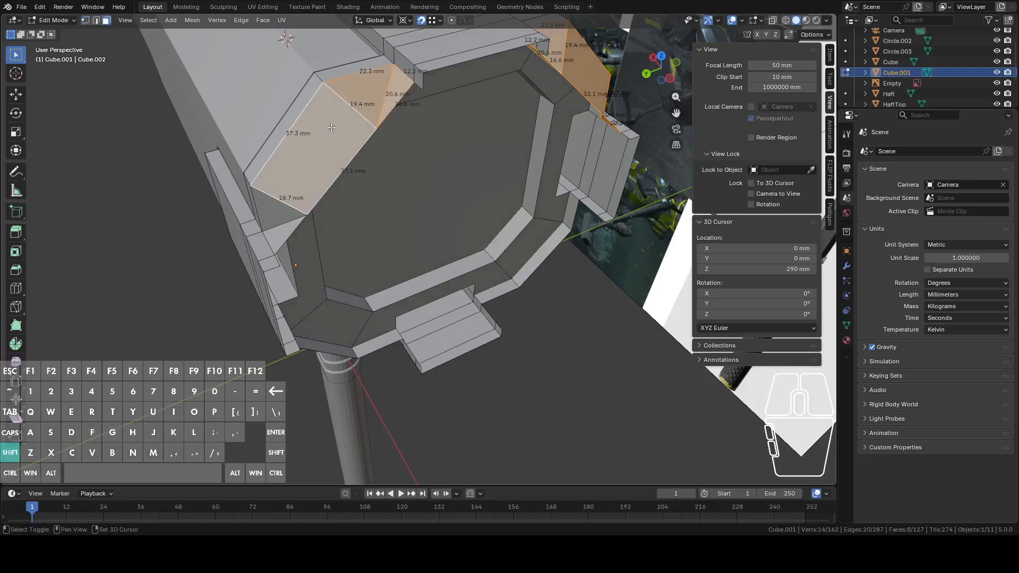
{"action": "left_click", "coordinate": [286, 210], "text": "shift"}
{"action": "left_click", "coordinate": [288, 237], "text": "shift"}
{"action": "middle_click_drag", "start_coordinate": [288, 238], "coordinate": [456, 228]}
{"action": "key", "text": "g"}
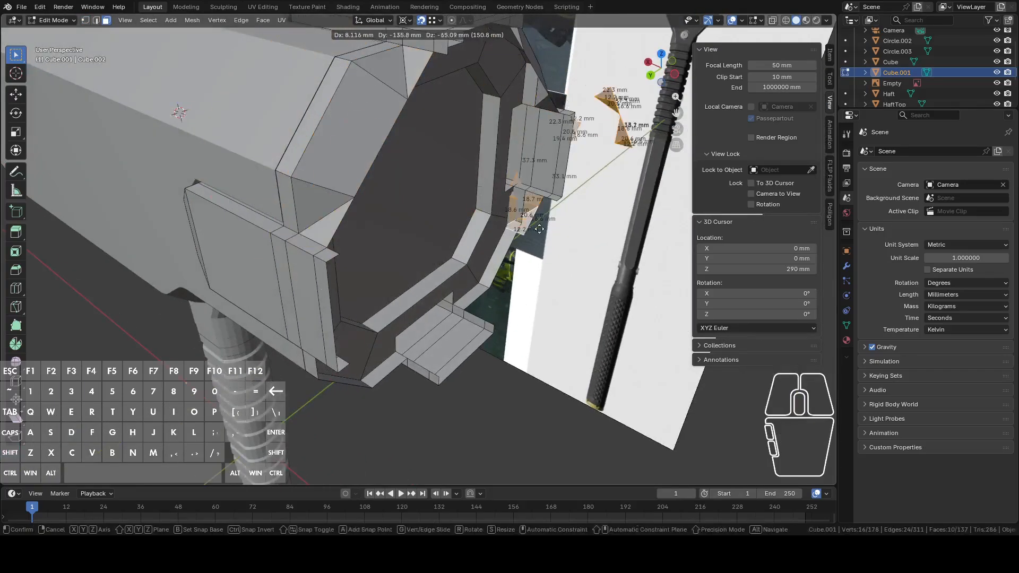
{"action": "right_click", "coordinate": [539, 229]}
{"action": "right_click", "coordinate": [552, 227]}
{"action": "key", "text": "1"}
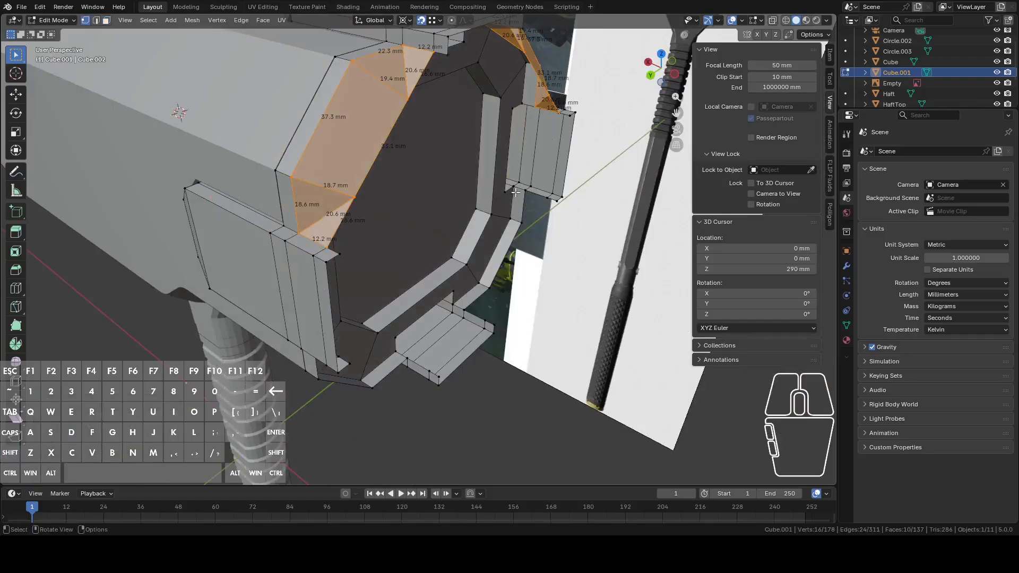
{"action": "right_click", "coordinate": [516, 192]}
{"action": "mouse_move", "coordinate": [482, 190]}
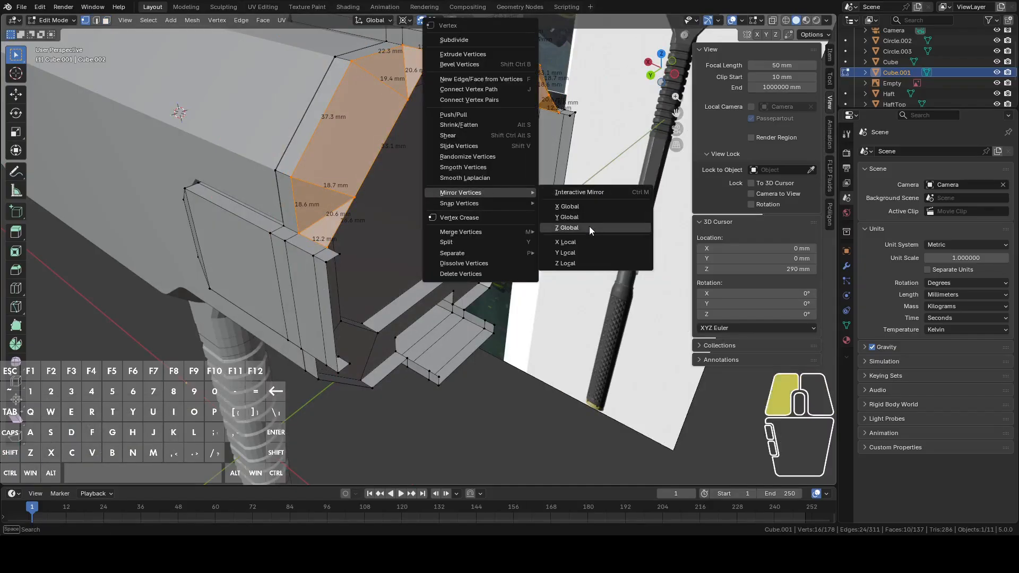
{"action": "left_click", "coordinate": [589, 228]}
Merge all vertices of the end cap by distance and test whether a bottom tab vertex is welded to the corner faces
{"action": "middle_click_drag", "start_coordinate": [589, 227], "coordinate": [451, 219]}
{"action": "middle_click_drag", "start_coordinate": [552, 247], "coordinate": [504, 240]}
{"action": "left_click", "coordinate": [531, 249], "text": "shift"}
{"action": "left_click", "coordinate": [530, 250], "text": "shift"}
{"action": "key", "text": "g"}
{"action": "left_click", "coordinate": [500, 222]}
{"action": "key", "text": "a"}
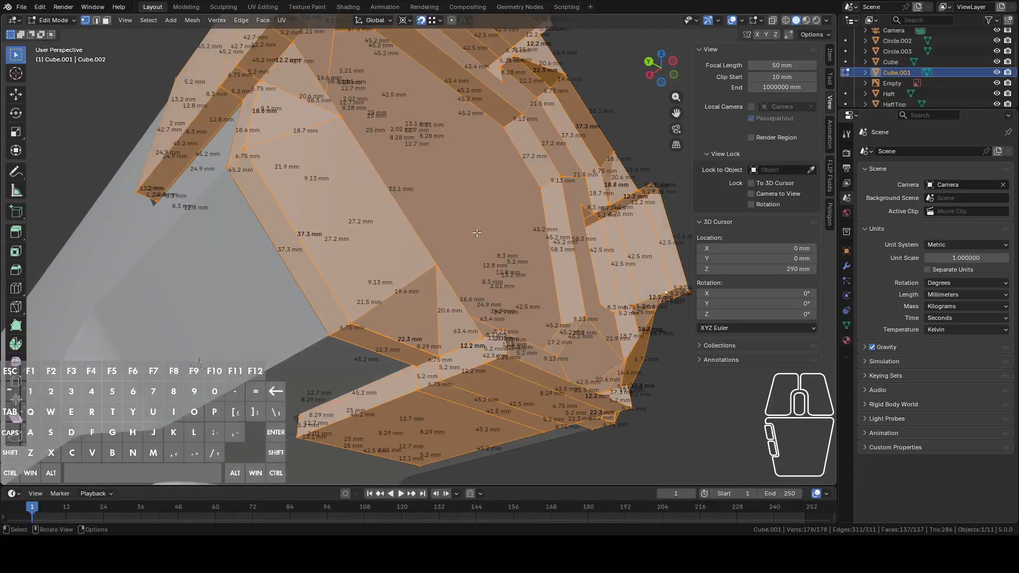
{"action": "left_click", "coordinate": [192, 20]}
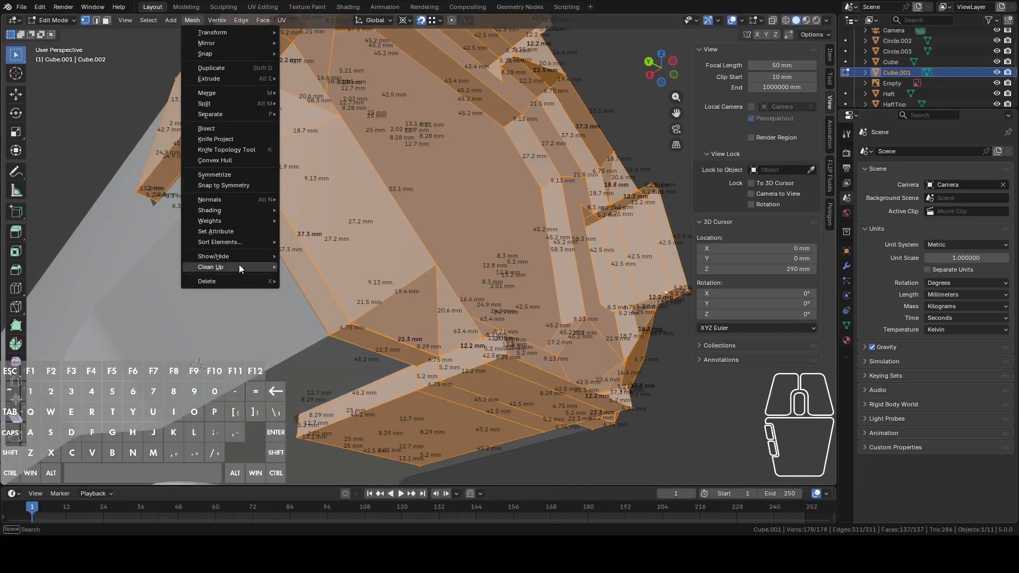
{"action": "mouse_move", "coordinate": [240, 267]}
{"action": "left_click", "coordinate": [318, 348]}
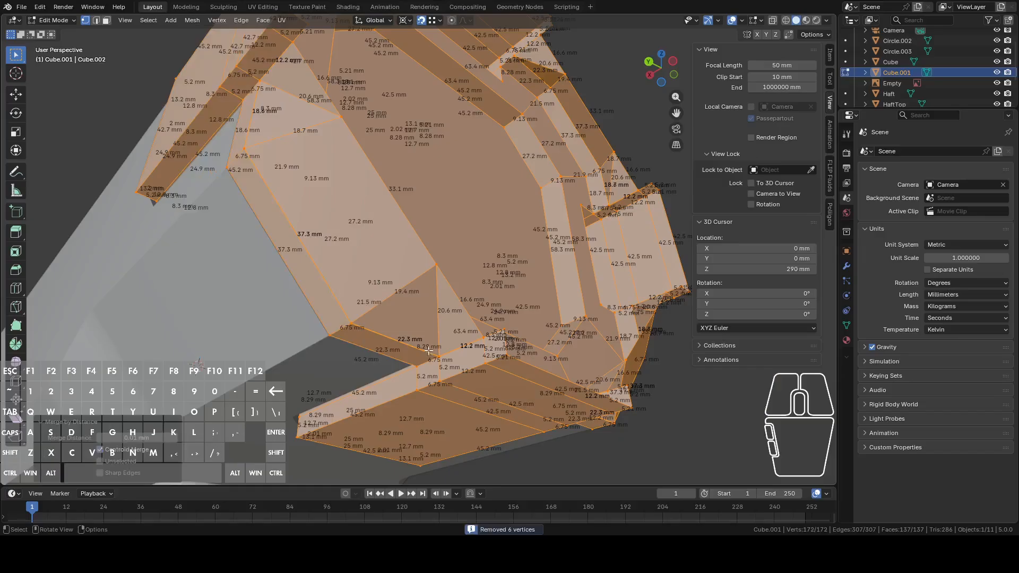
{"action": "left_click", "coordinate": [455, 352]}
{"action": "left_click", "coordinate": [485, 341]}
{"action": "key", "text": "g"}
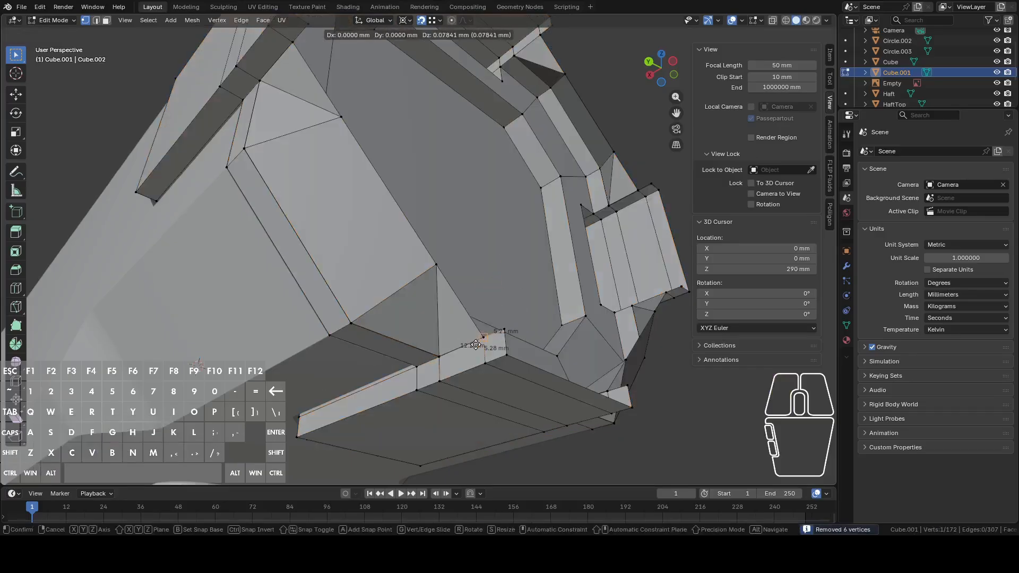
{"action": "right_click", "coordinate": [476, 343]}
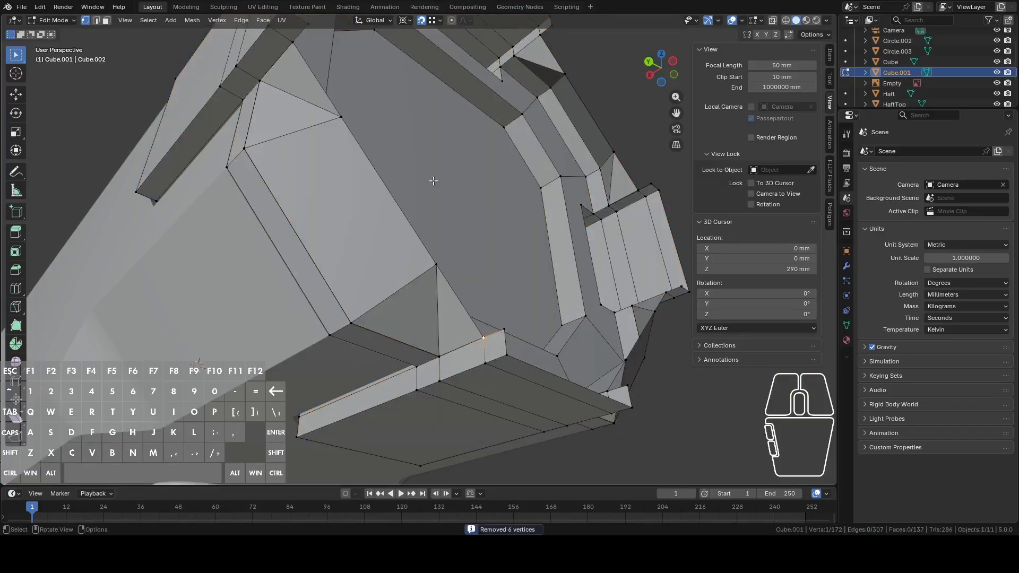
Merge the whole cap mesh by distance again with a larger merge distance and test-move the vertex beside the bottom tab
{"action": "key", "text": "a"}
{"action": "left_click", "coordinate": [192, 20]}
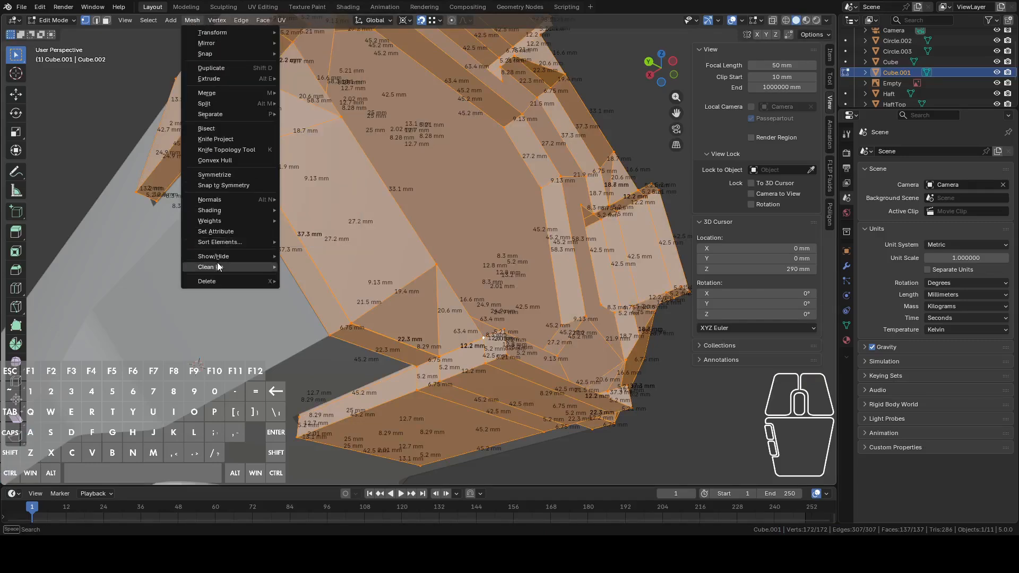
{"action": "mouse_move", "coordinate": [218, 265]}
{"action": "left_click", "coordinate": [326, 345]}
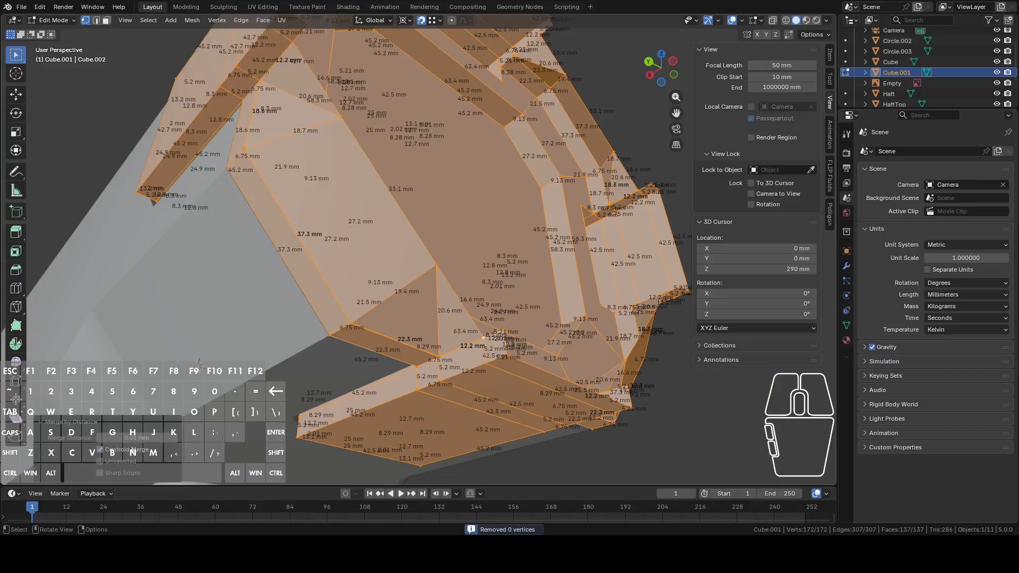
{"action": "left_click", "coordinate": [113, 439]}
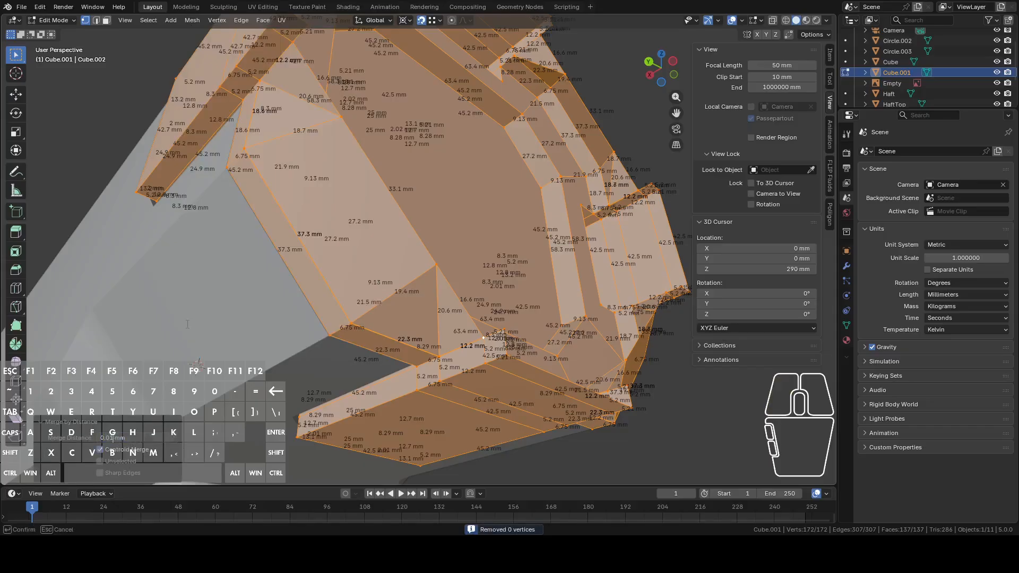
{"action": "type", "text": "5"}
{"action": "key", "text": "Return"}
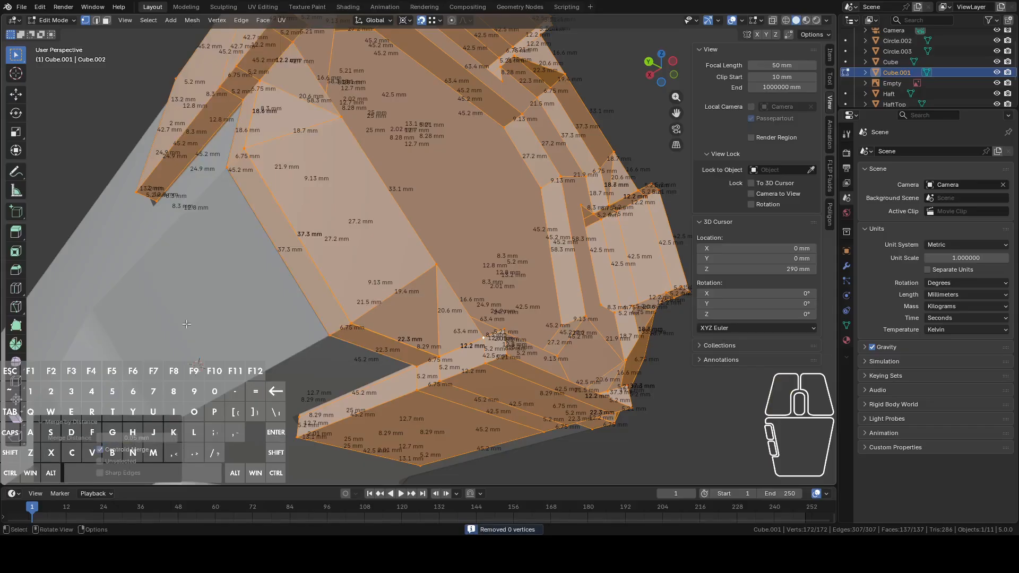
{"action": "left_click", "coordinate": [133, 438]}
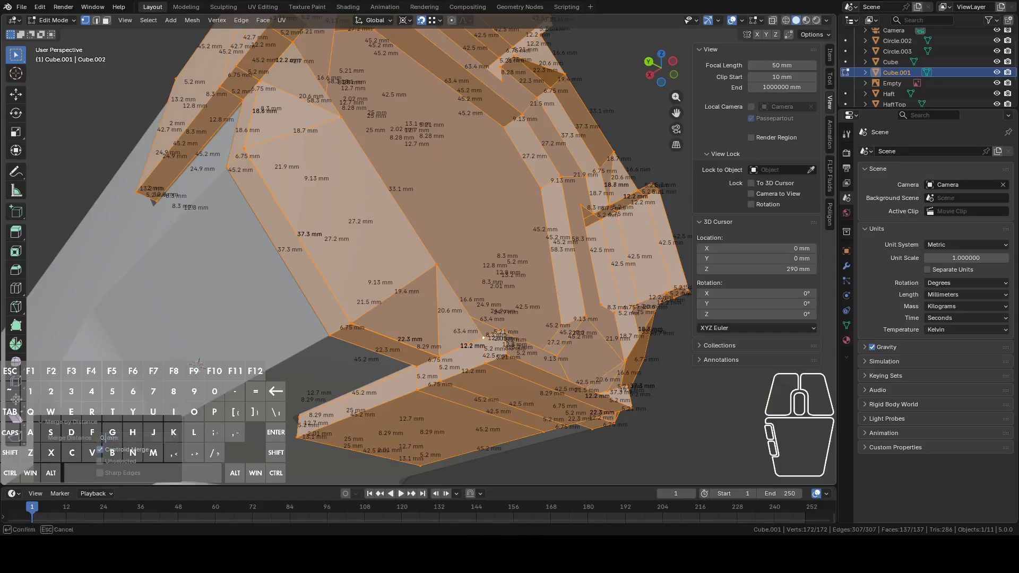
{"action": "key", "text": "Return"}
{"action": "left_click", "coordinate": [449, 267]}
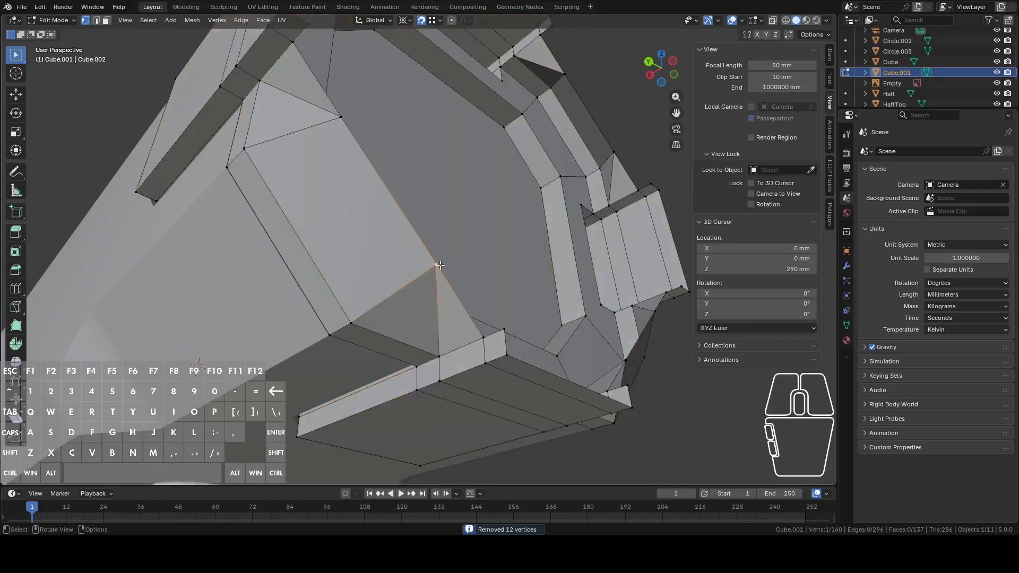
{"action": "key", "text": "g"}
{"action": "right_click", "coordinate": [486, 309]}
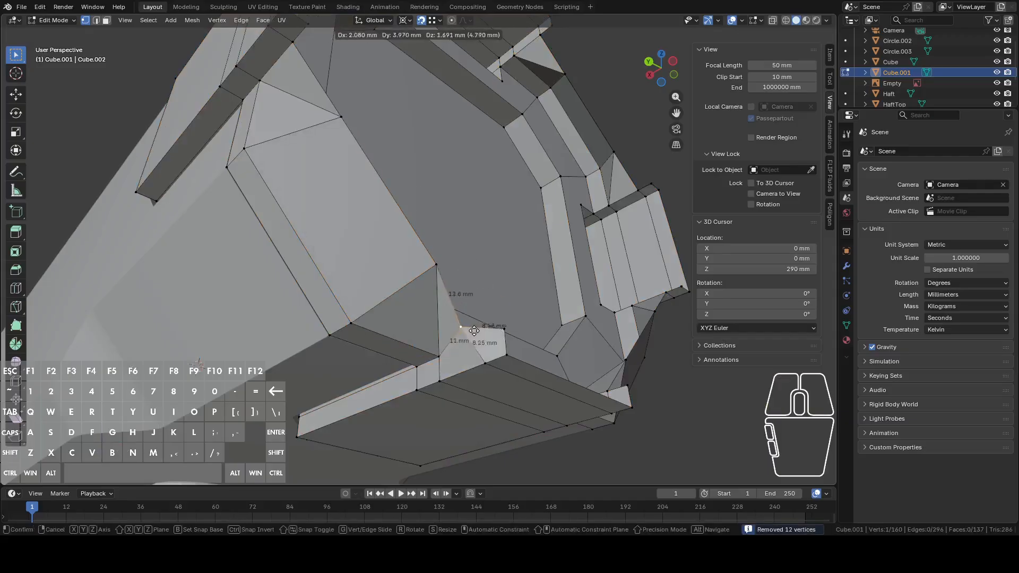
{"action": "middle_click_drag", "start_coordinate": [479, 340], "coordinate": [539, 374]}
Examine the end cap in the bottom, left and back views against the reference image
{"action": "scroll", "coordinate": [545, 359], "scroll_direction": "down", "scroll_amount": 4}
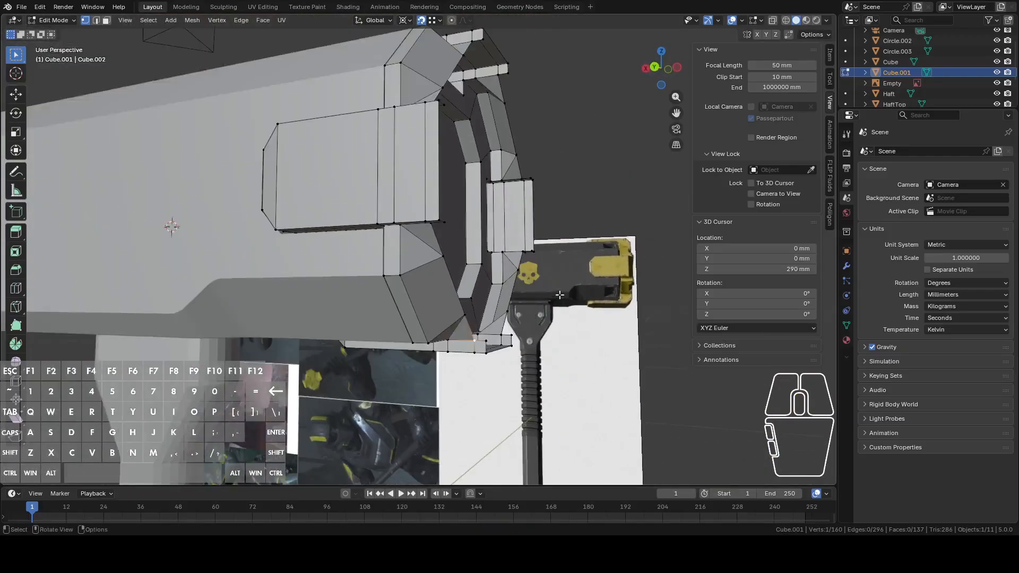
{"action": "middle_click_drag", "start_coordinate": [560, 294], "coordinate": [546, 360]}
{"action": "middle_click_drag", "start_coordinate": [550, 315], "coordinate": [550, 270]}
{"action": "left_click", "coordinate": [667, 83]}
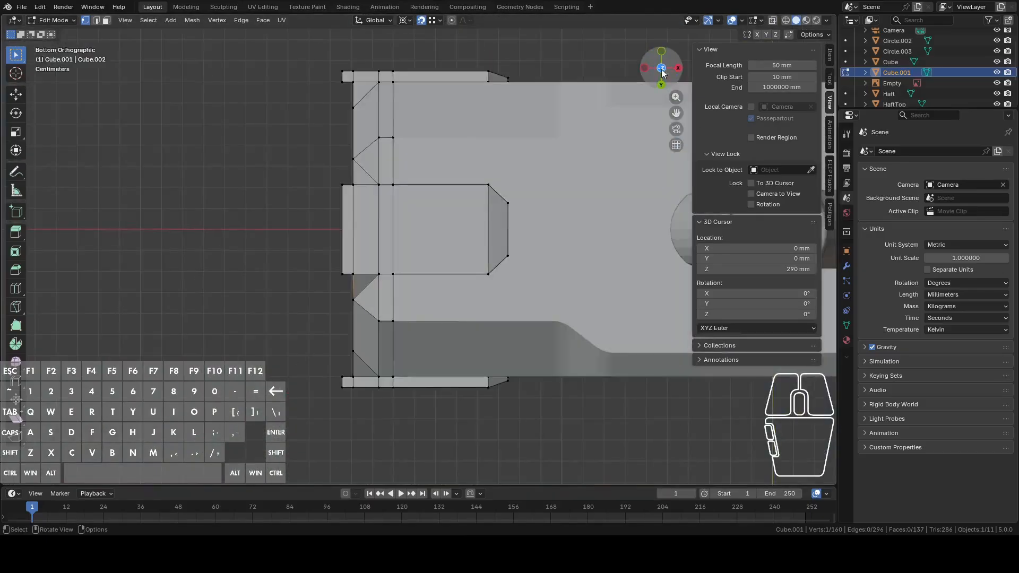
{"action": "left_click", "coordinate": [644, 69]}
{"action": "left_click", "coordinate": [645, 68]}
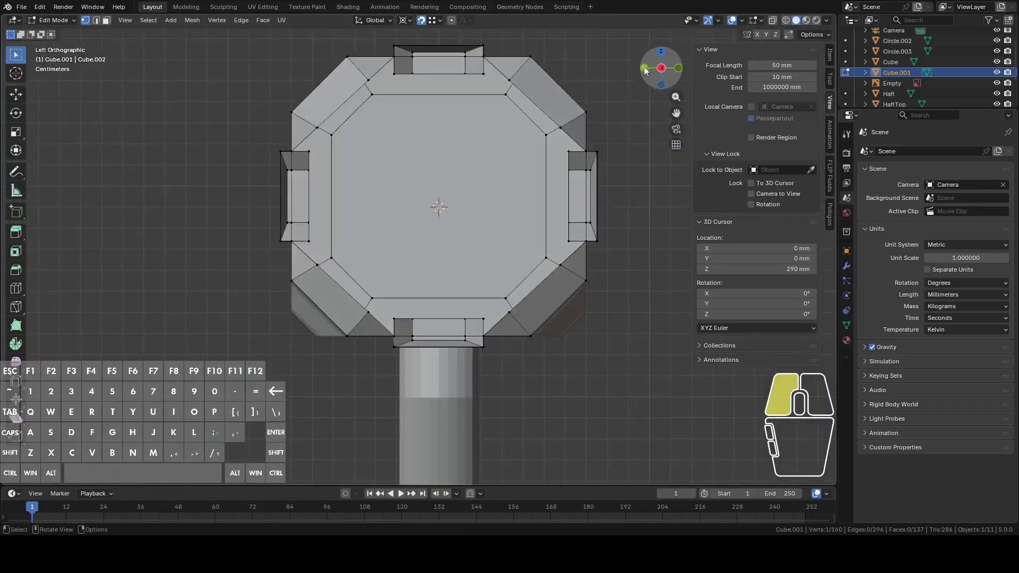
{"action": "middle_click_drag", "start_coordinate": [565, 148], "coordinate": [502, 213], "text": "shift"}
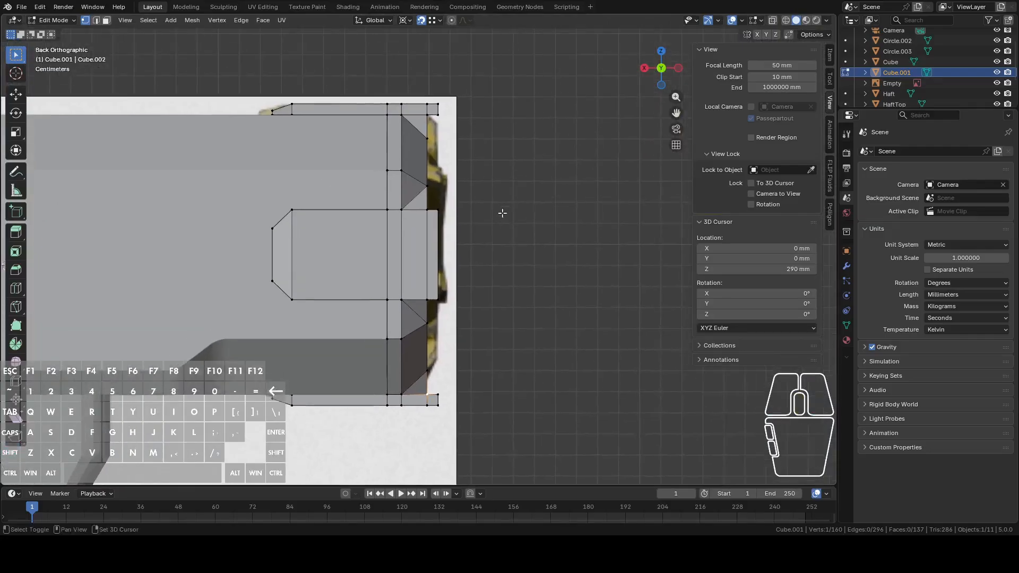
Select the two outer corner vertices at the end of each of the four tabs and delete them
{"action": "middle_click_drag", "start_coordinate": [474, 145], "coordinate": [412, 384]}
{"action": "left_click", "coordinate": [445, 97], "text": "shift"}
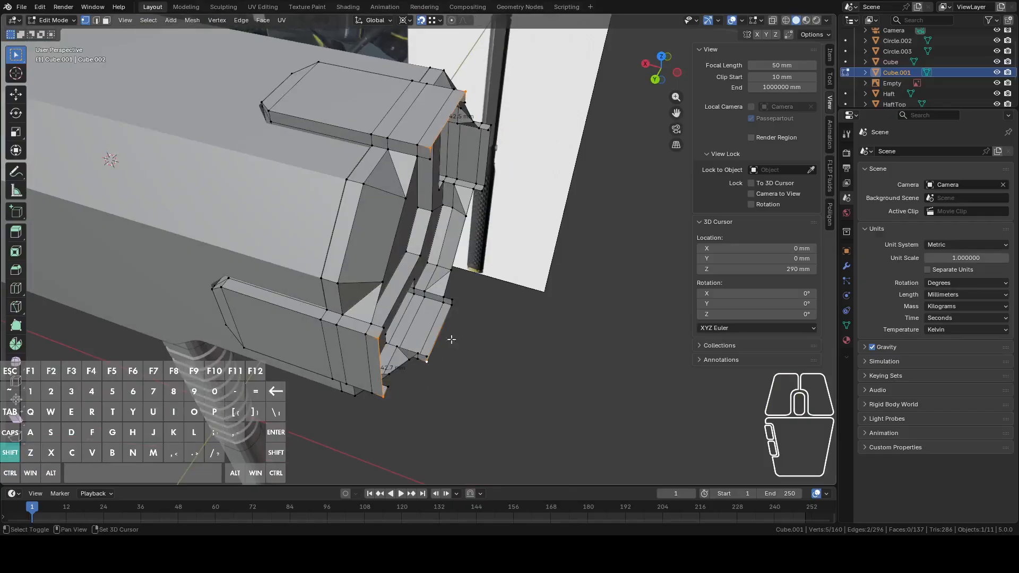
{"action": "left_click", "coordinate": [452, 305], "text": "shift"}
{"action": "middle_click_drag", "start_coordinate": [514, 187], "coordinate": [368, 231]}
{"action": "middle_click_drag", "start_coordinate": [406, 334], "coordinate": [543, 297]}
{"action": "right_click", "coordinate": [543, 297]}
{"action": "left_click", "coordinate": [513, 509]}
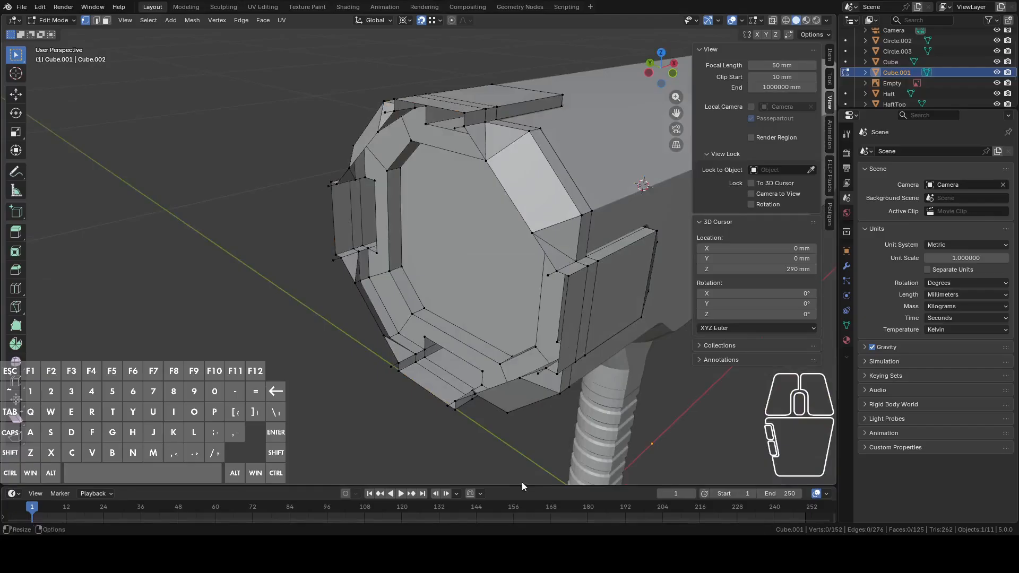
Close the open end of one side tab by filling its triangular sides and the sloped face between them
{"action": "middle_click_drag", "start_coordinate": [515, 451], "coordinate": [559, 238]}
{"action": "key", "text": "2"}
{"action": "left_click", "coordinate": [552, 177], "text": "shift"}
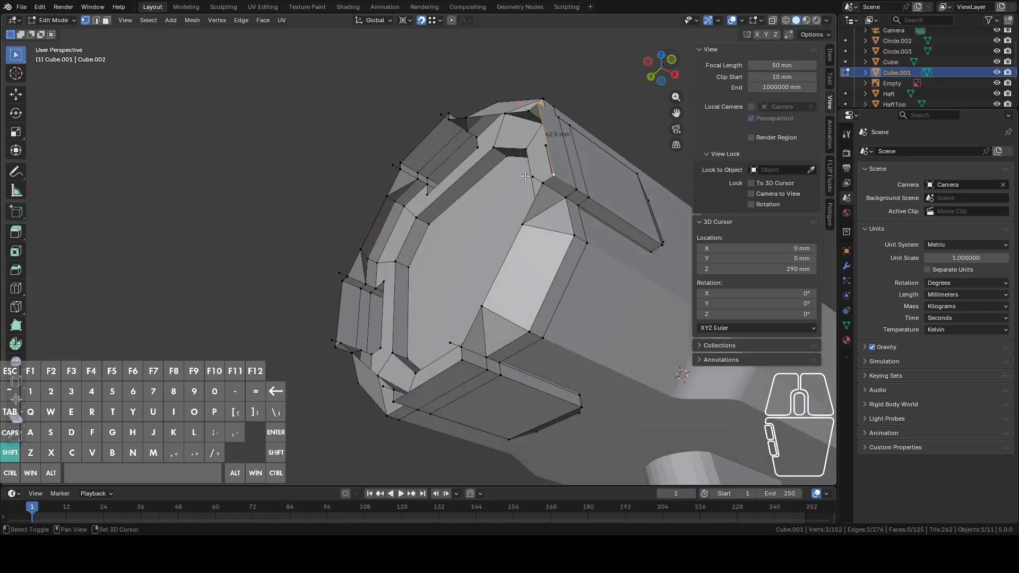
{"action": "left_click", "coordinate": [530, 178], "text": "shift"}
{"action": "key", "text": "f"}
{"action": "mouse_move", "coordinate": [530, 178]}
{"action": "middle_mouse_down"}
{"action": "mouse_move", "coordinate": [535, 285]}
{"action": "mouse_move", "coordinate": [564, 266]}
{"action": "mouse_move", "coordinate": [561, 224]}
{"action": "mouse_move", "coordinate": [536, 168]}
{"action": "middle_mouse_up"}
{"action": "left_click", "coordinate": [527, 292]}
{"action": "left_click", "coordinate": [529, 288], "text": "shift"}
{"action": "key", "text": "f"}
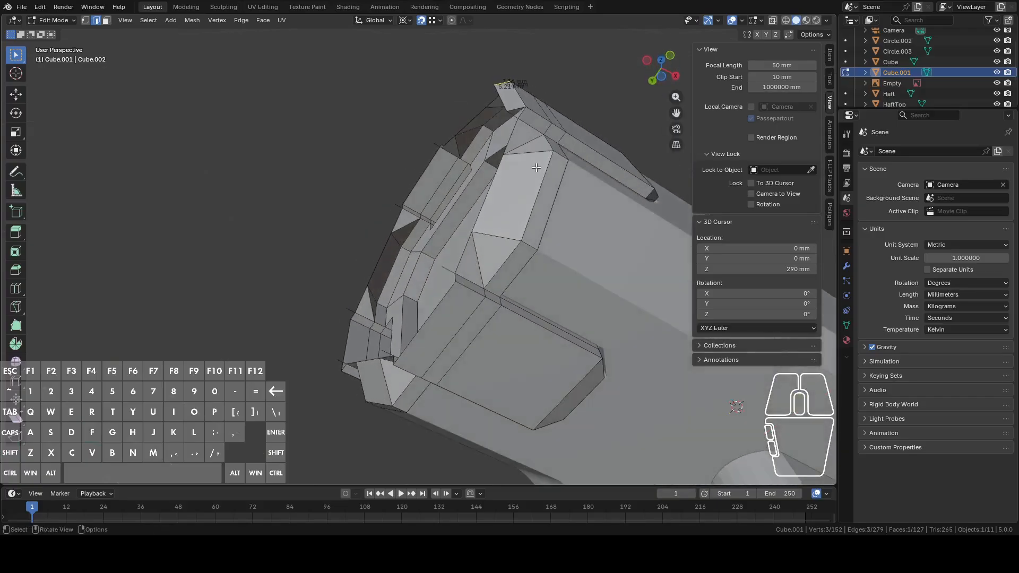
{"action": "key", "text": "f"}
Fill the triangular sides at the top tab's open end and bridge their slanted edges with a sloped face
{"action": "middle_click_drag", "start_coordinate": [520, 108], "coordinate": [479, 184]}
{"action": "left_click", "coordinate": [422, 216], "text": "shift"}
{"action": "key", "text": "f"}
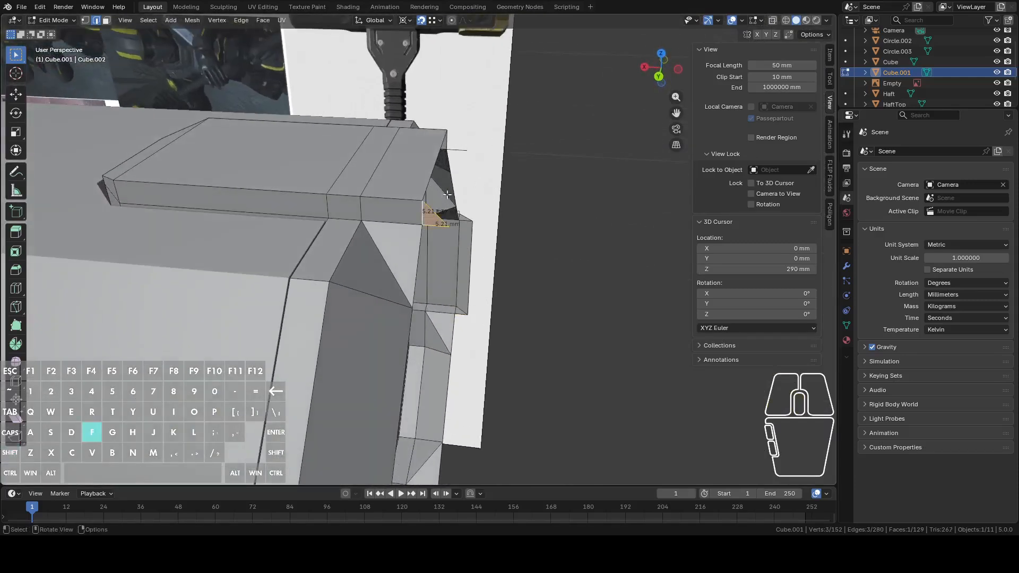
{"action": "middle_click_drag", "start_coordinate": [461, 143], "coordinate": [463, 149]}
{"action": "left_click", "coordinate": [457, 156], "text": "shift"}
{"action": "left_click", "coordinate": [371, 240], "text": "shift"}
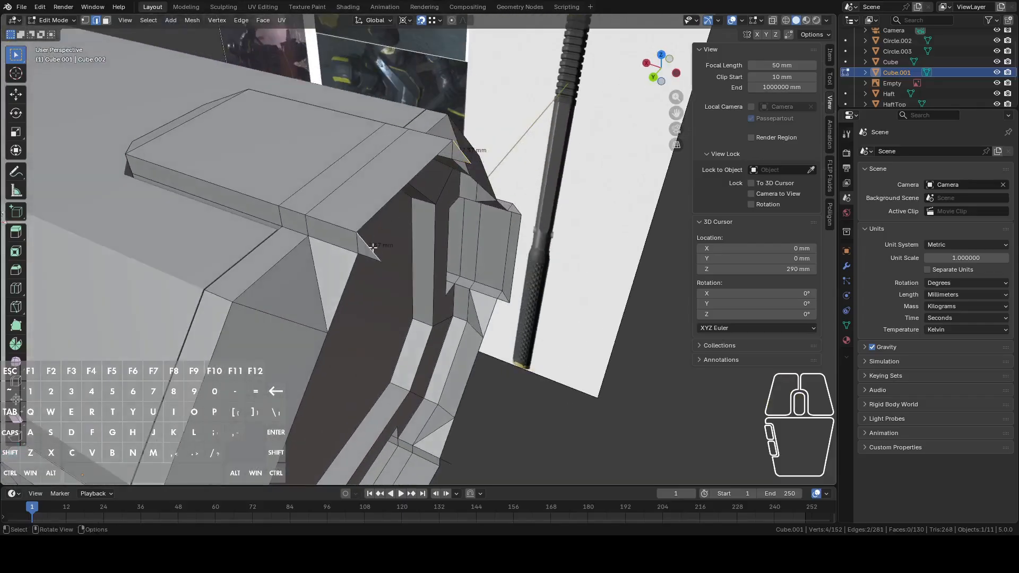
{"action": "key", "text": "f"}
Close the opposite side tab's open end by filling both triangular sides and the sloped face between their slanted edges
{"action": "middle_click_drag", "start_coordinate": [371, 239], "coordinate": [451, 240]}
{"action": "left_click", "coordinate": [402, 242], "text": "shift"}
{"action": "key", "text": "f"}
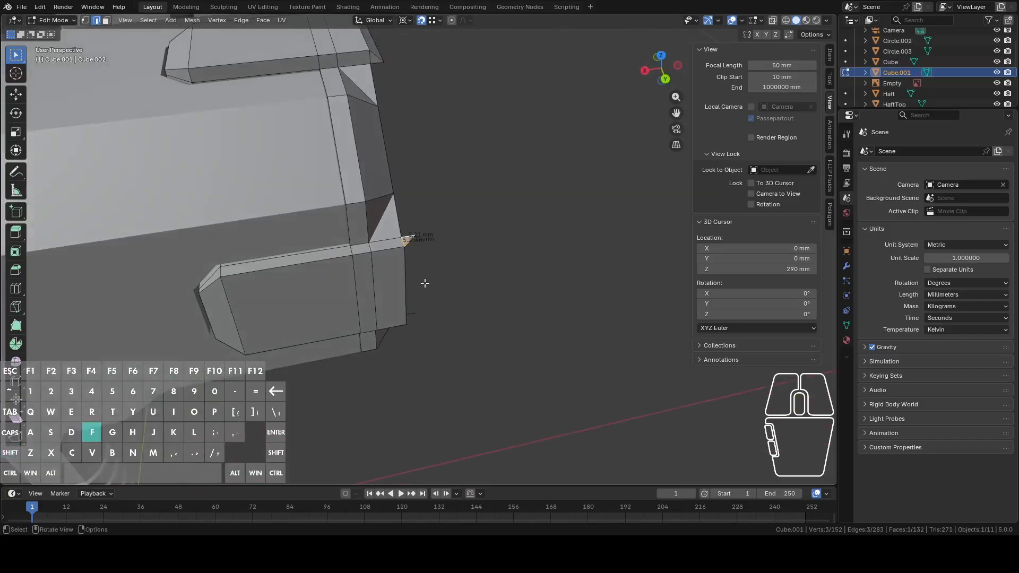
{"action": "middle_click_drag", "start_coordinate": [423, 282], "coordinate": [413, 186]}
{"action": "left_click", "coordinate": [411, 182], "text": "shift"}
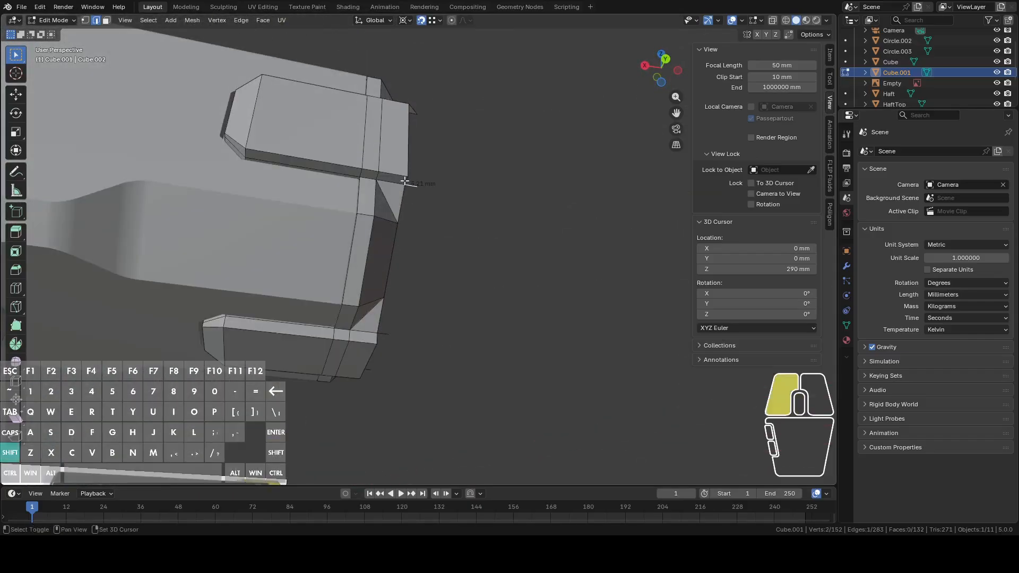
{"action": "key", "text": "f"}
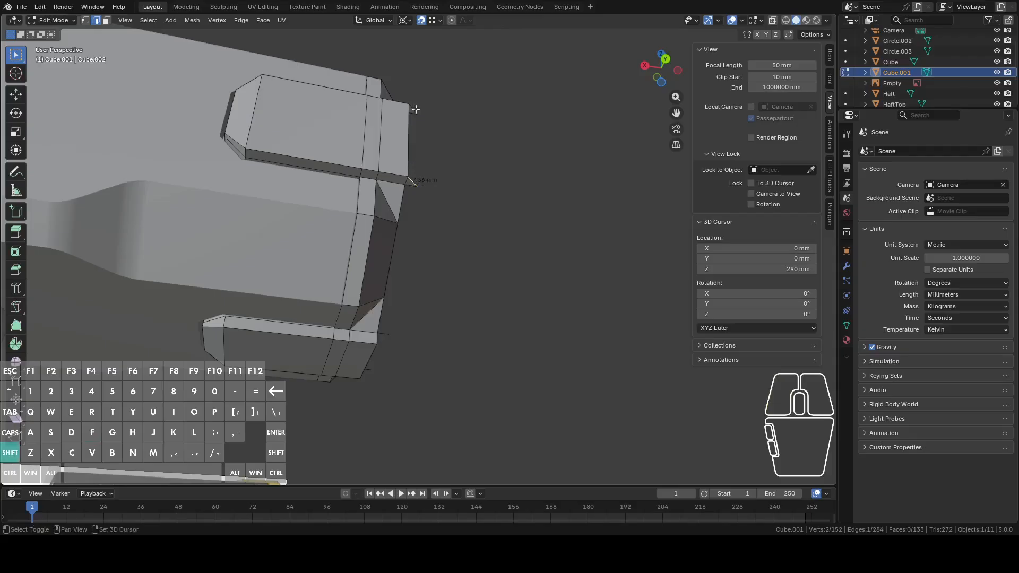
{"action": "left_click", "coordinate": [409, 106], "text": "shift"}
{"action": "key", "text": "f"}
Close the bottom tab's open end by filling its triangular sides and the sloped face between their slanted edges
{"action": "middle_click_drag", "start_coordinate": [428, 136], "coordinate": [562, 379]}
{"action": "left_click", "coordinate": [380, 319], "text": "shift"}
{"action": "left_click", "coordinate": [407, 288], "text": "shift"}
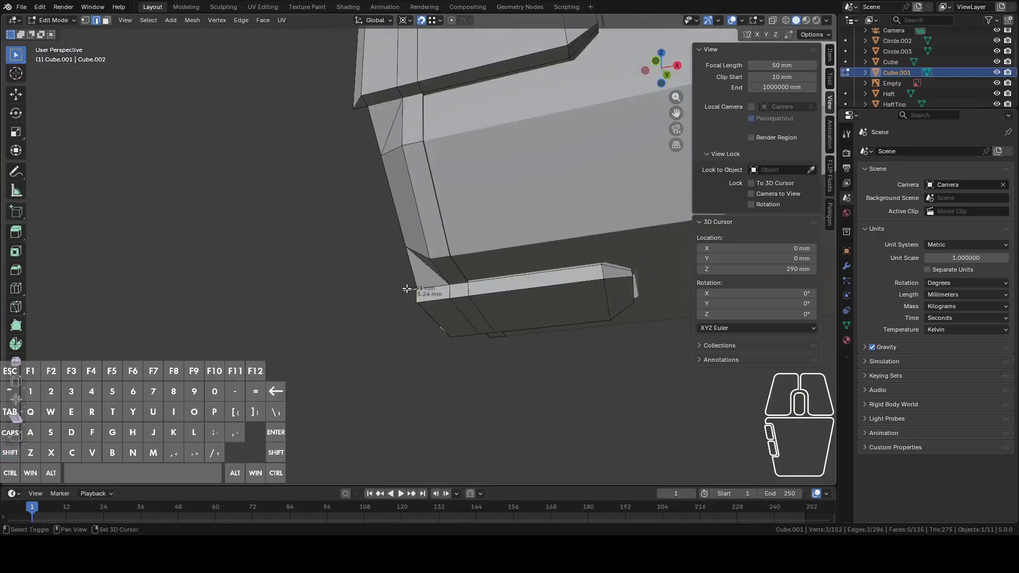
{"action": "left_click", "coordinate": [410, 298], "text": "shift"}
{"action": "middle_click_drag", "start_coordinate": [410, 299], "coordinate": [623, 361]}
{"action": "left_click", "coordinate": [451, 345], "text": "shift"}
{"action": "key", "text": "f"}
Examine the closed tab ends and the end cap's open rim in the back view and from several angles
{"action": "left_click", "coordinate": [659, 74]}
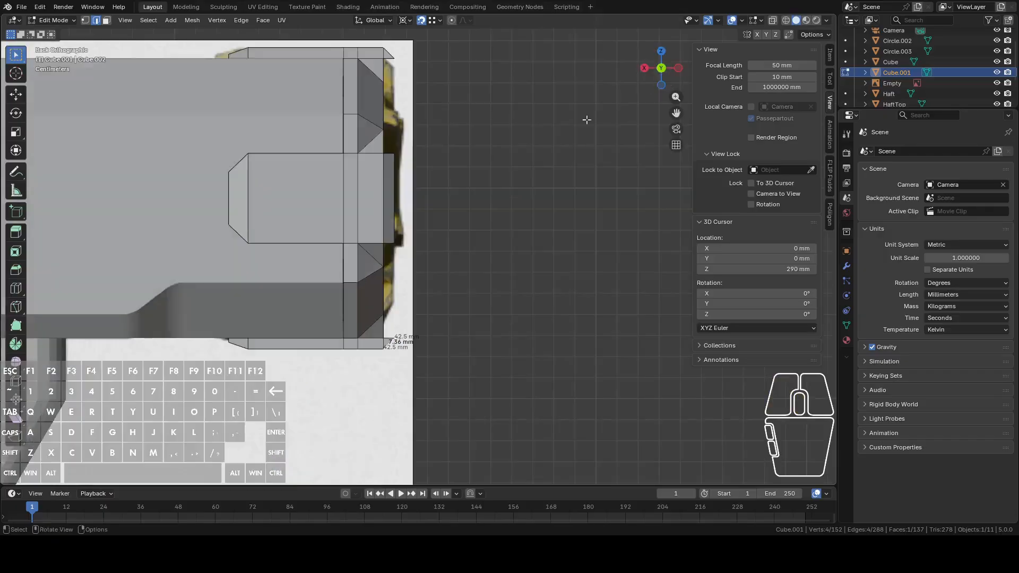
{"action": "middle_click_drag", "start_coordinate": [503, 134], "coordinate": [516, 191], "text": "shift"}
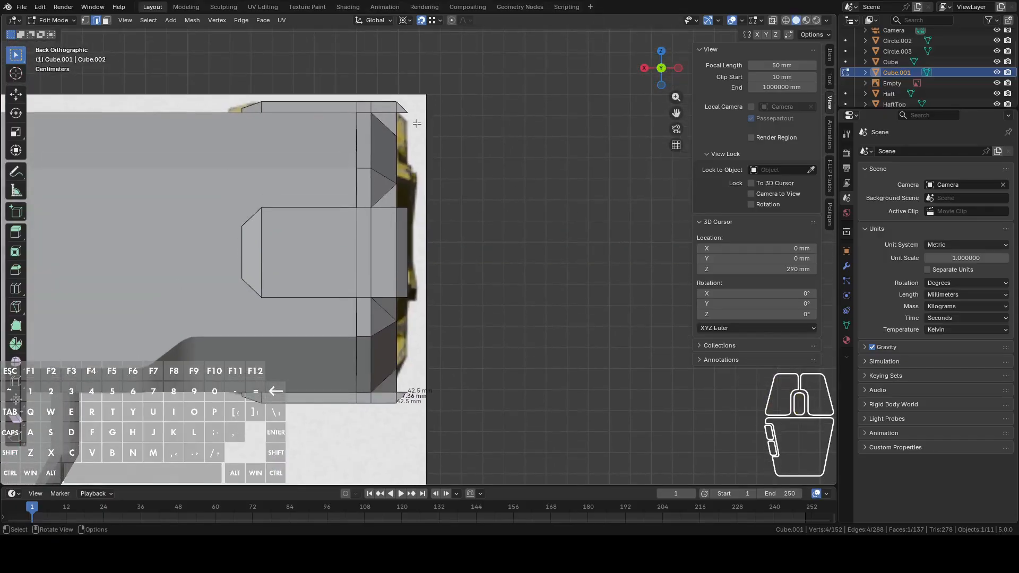
{"action": "middle_click_drag", "start_coordinate": [428, 166], "coordinate": [422, 192]}
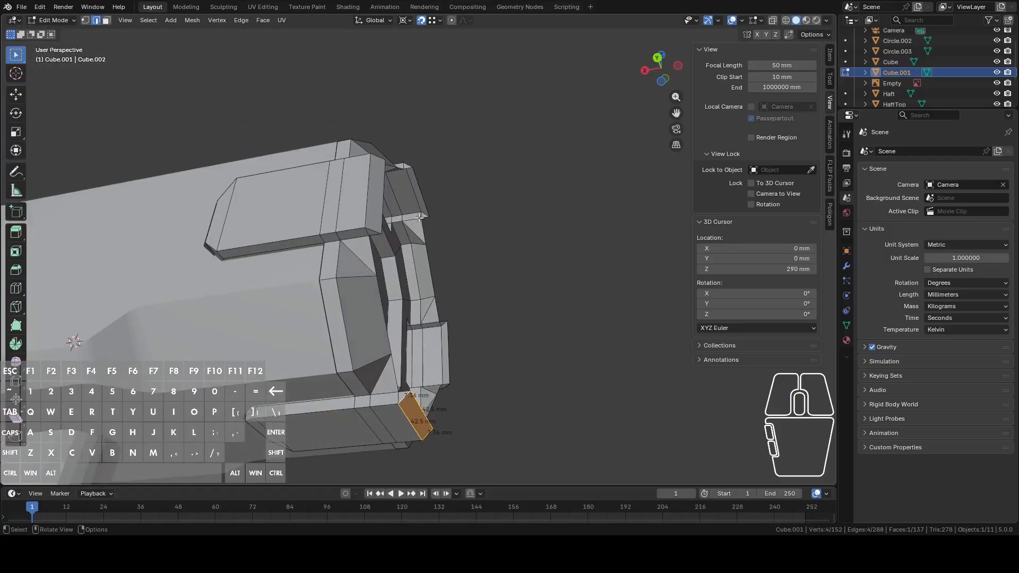
{"action": "middle_click_drag", "start_coordinate": [414, 233], "coordinate": [425, 356]}
{"action": "left_click", "coordinate": [353, 282], "text": "alt"}
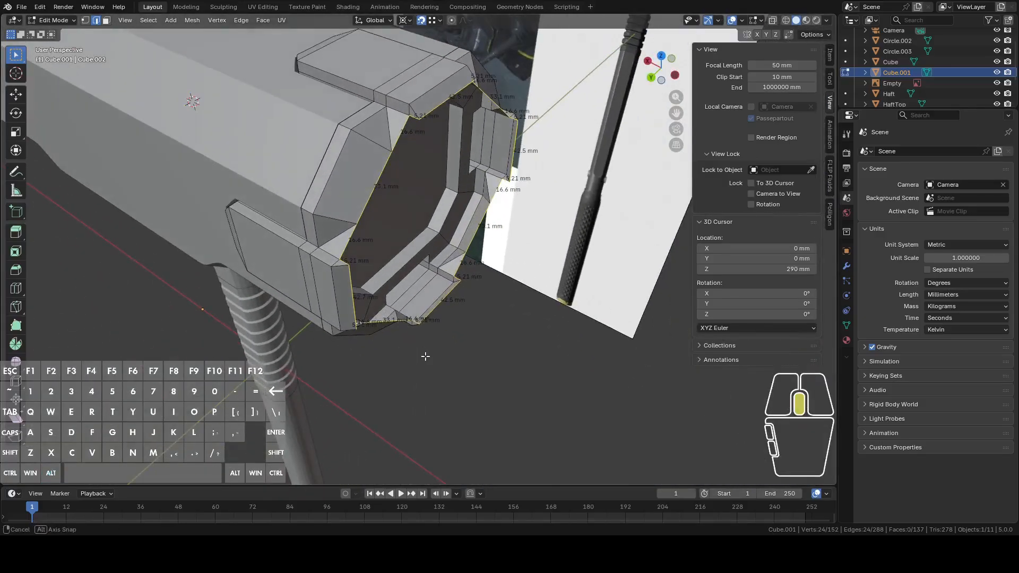
{"action": "middle_click_drag", "start_coordinate": [398, 324], "coordinate": [277, 296]}
{"action": "scroll", "coordinate": [306, 263], "scroll_direction": "up", "scroll_amount": 4}
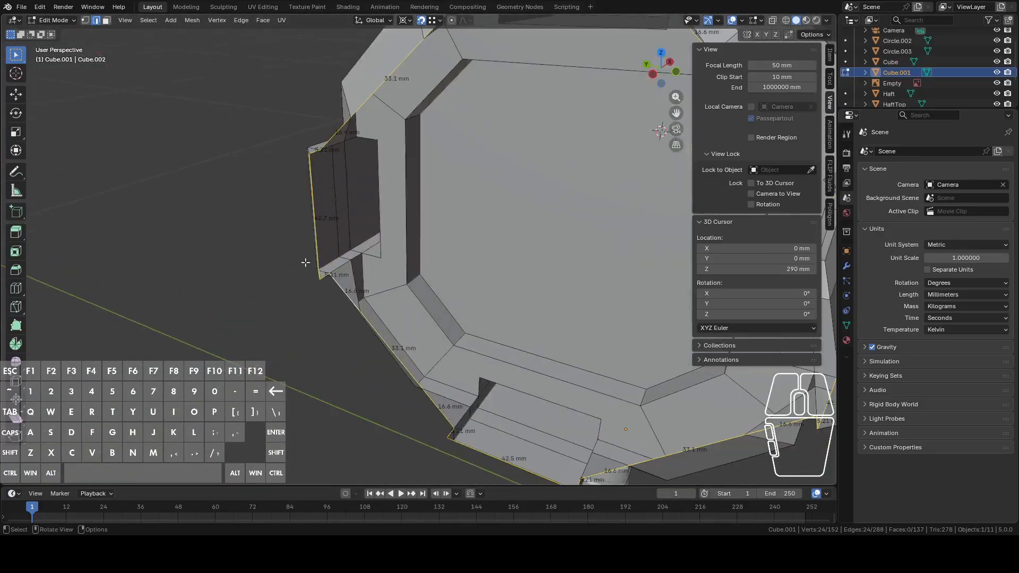
{"action": "left_click", "coordinate": [318, 201]}
{"action": "middle_click_drag", "start_coordinate": [337, 201], "coordinate": [473, 195]}
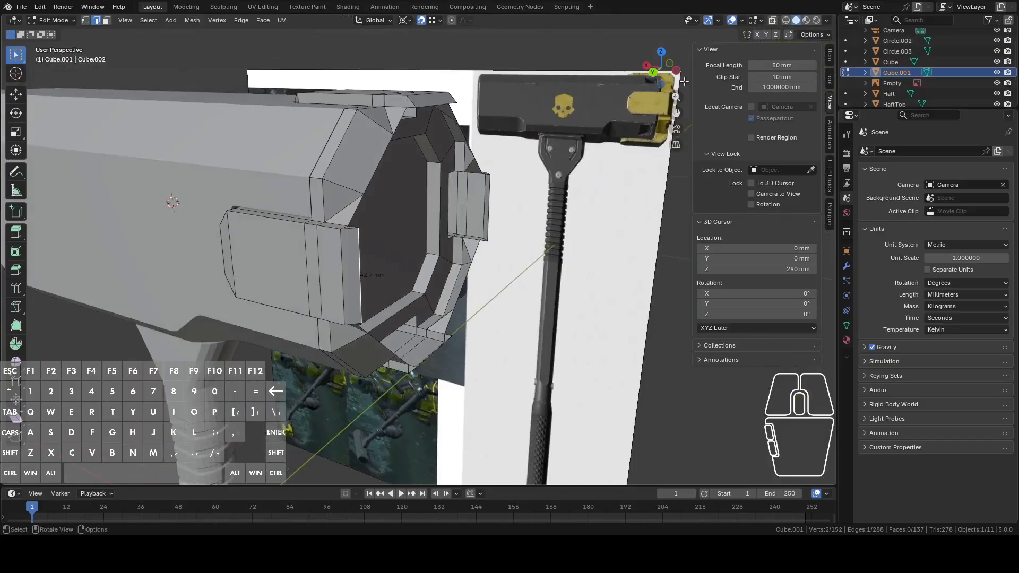
Examine the yellow end cap and its tabs in the reference photos from the back view
{"action": "left_click", "coordinate": [654, 72]}
{"action": "scroll", "coordinate": [557, 196], "scroll_direction": "down", "scroll_amount": 12}
{"action": "middle_click_drag", "start_coordinate": [258, 338], "coordinate": [466, 211], "text": "shift"}
{"action": "scroll", "coordinate": [466, 211], "scroll_direction": "up", "scroll_amount": 4}
{"action": "middle_click_drag", "start_coordinate": [508, 161], "coordinate": [484, 278], "text": "shift"}
{"action": "scroll", "coordinate": [484, 278], "scroll_direction": "up", "scroll_amount": 5}
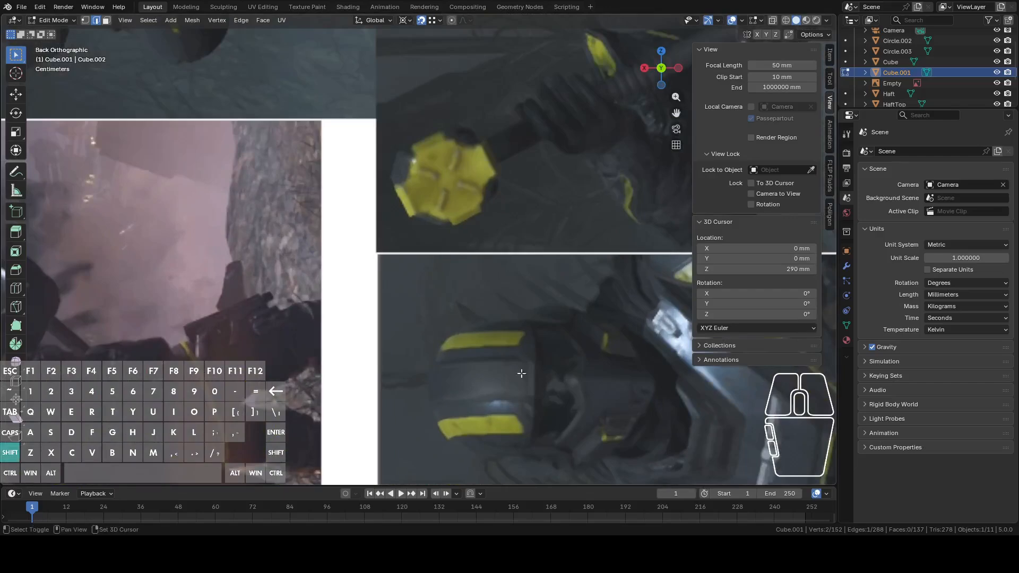
{"action": "scroll", "coordinate": [417, 187], "scroll_direction": "down", "scroll_amount": 8}
{"action": "middle_click_drag", "start_coordinate": [408, 366], "coordinate": [437, 152], "text": "shift"}
{"action": "scroll", "coordinate": [456, 250], "scroll_direction": "up", "scroll_amount": 4}
{"action": "scroll", "coordinate": [482, 236], "scroll_direction": "up", "scroll_amount": 3}
{"action": "middle_click_drag", "start_coordinate": [584, 148], "coordinate": [470, 337], "text": "shift"}
{"action": "scroll", "coordinate": [478, 334], "scroll_direction": "up", "scroll_amount": 6}
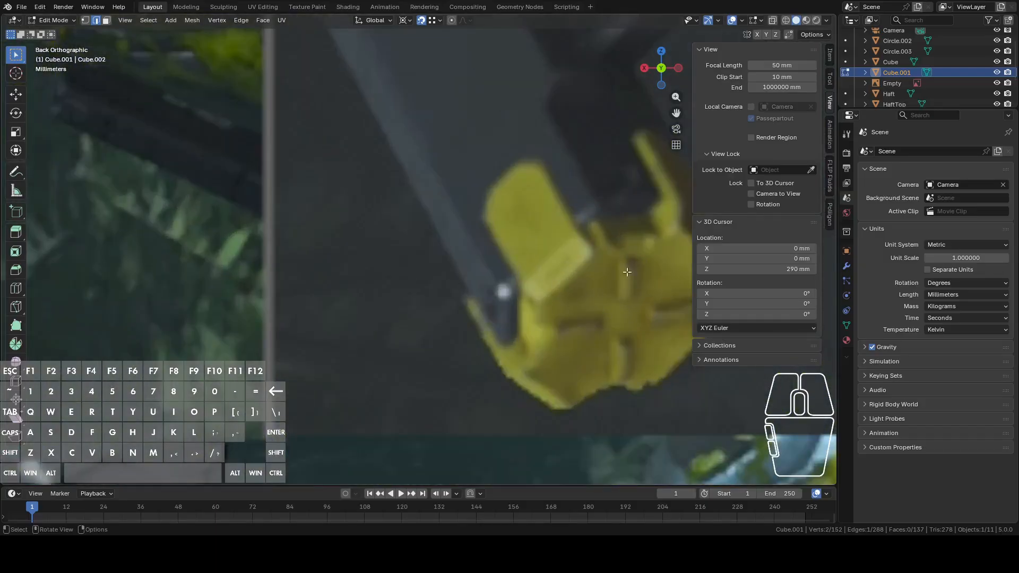
{"action": "scroll", "coordinate": [589, 340], "scroll_direction": "down", "scroll_amount": 14}
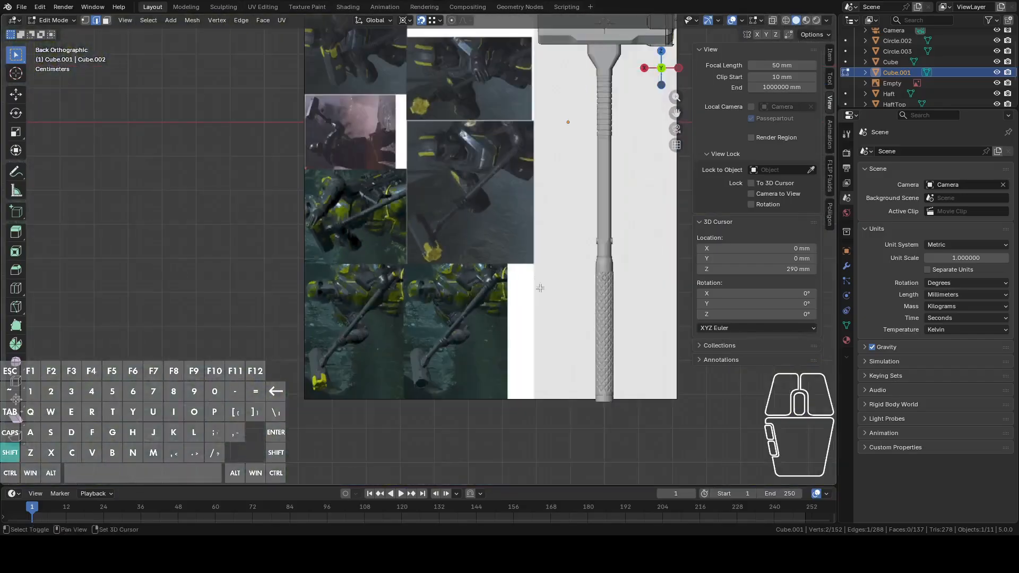
Select the sloped end faces of all four tabs and move them inward about 5.2 mm along the global X axis, snapping to the adjacent geometry
{"action": "middle_click_drag", "start_coordinate": [568, 121], "coordinate": [337, 317], "text": "shift"}
{"action": "scroll", "coordinate": [527, 290], "scroll_direction": "up", "scroll_amount": 4}
{"action": "middle_click_drag", "start_coordinate": [527, 289], "coordinate": [462, 321]}
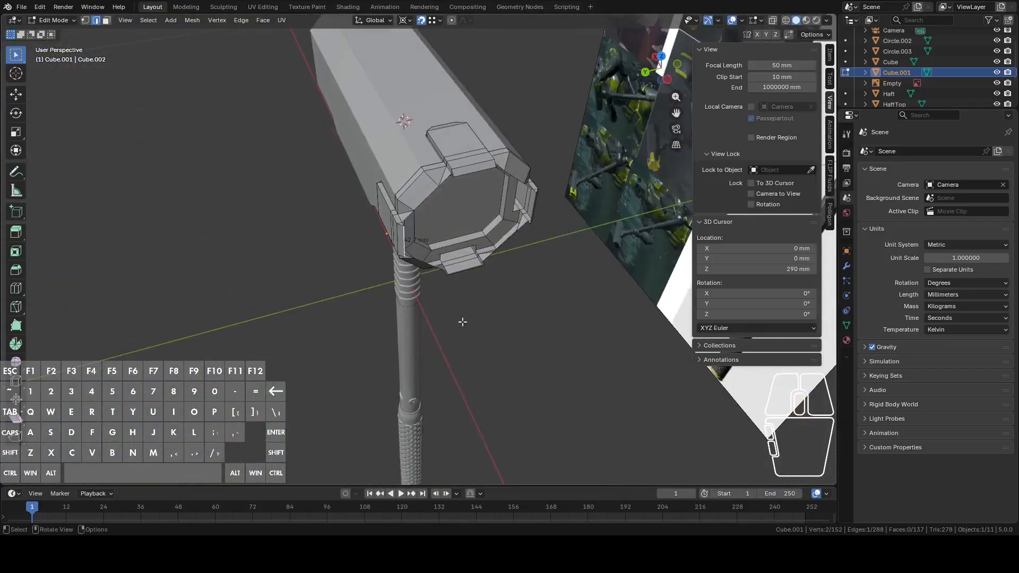
{"action": "scroll", "coordinate": [462, 320], "scroll_direction": "up", "scroll_amount": 4}
{"action": "middle_click_drag", "start_coordinate": [483, 228], "coordinate": [436, 308], "text": "shift"}
{"action": "middle_click_drag", "start_coordinate": [436, 308], "coordinate": [481, 295]}
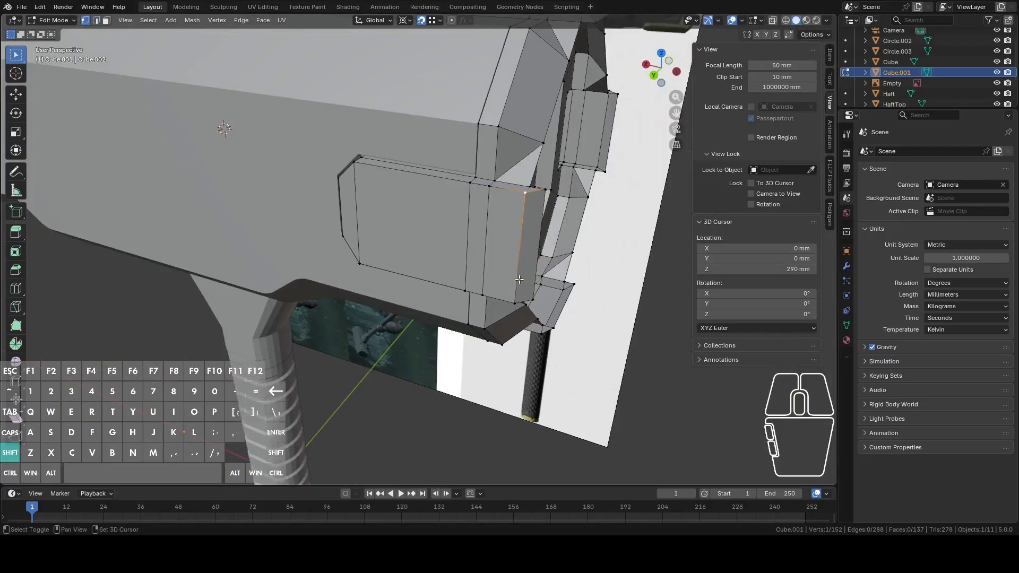
{"action": "middle_click_drag", "start_coordinate": [546, 277], "coordinate": [433, 306]}
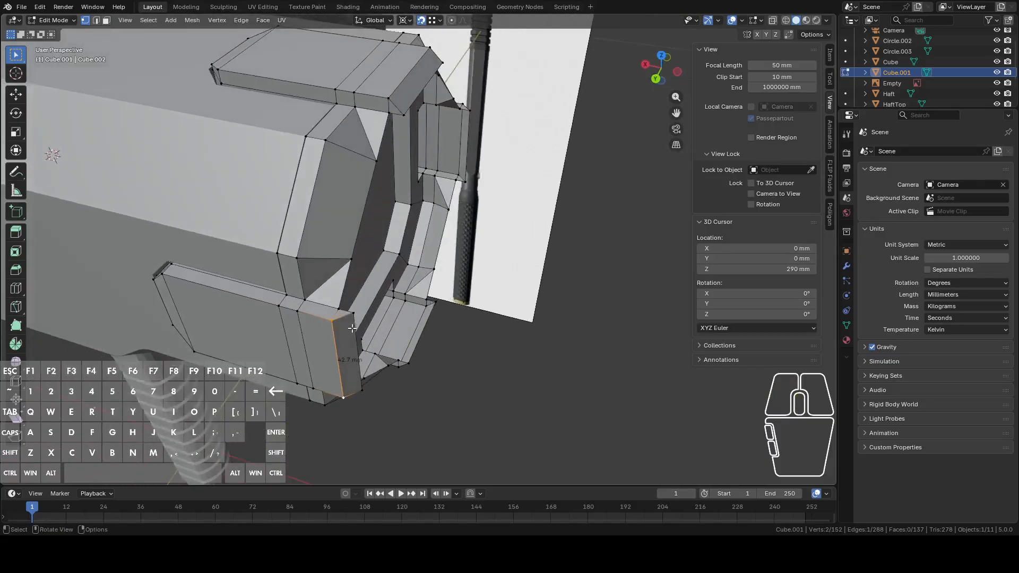
{"action": "left_click", "coordinate": [361, 379], "text": "shift"}
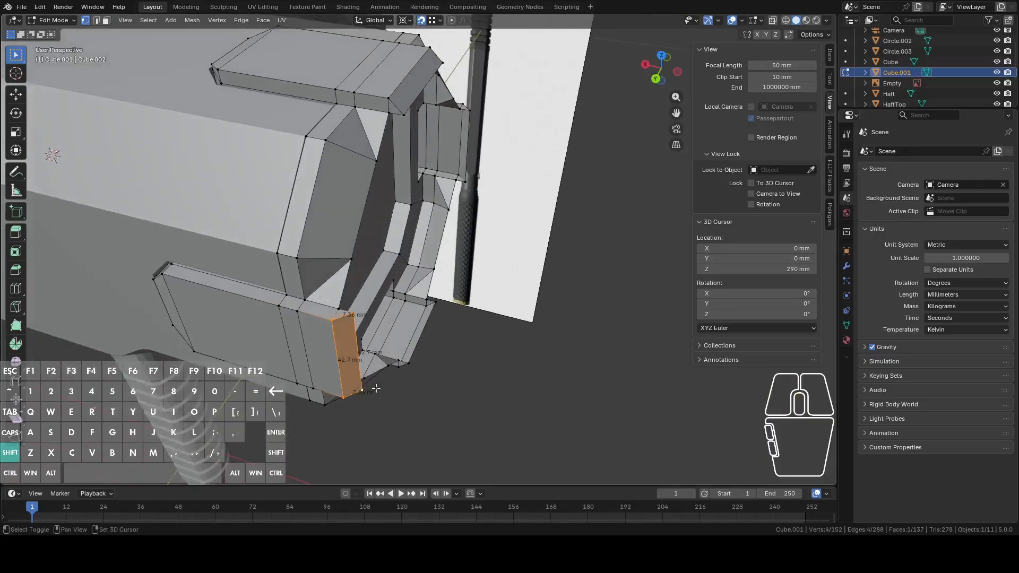
{"action": "middle_click_drag", "start_coordinate": [371, 384], "coordinate": [422, 293]}
{"action": "left_click", "coordinate": [427, 227]}
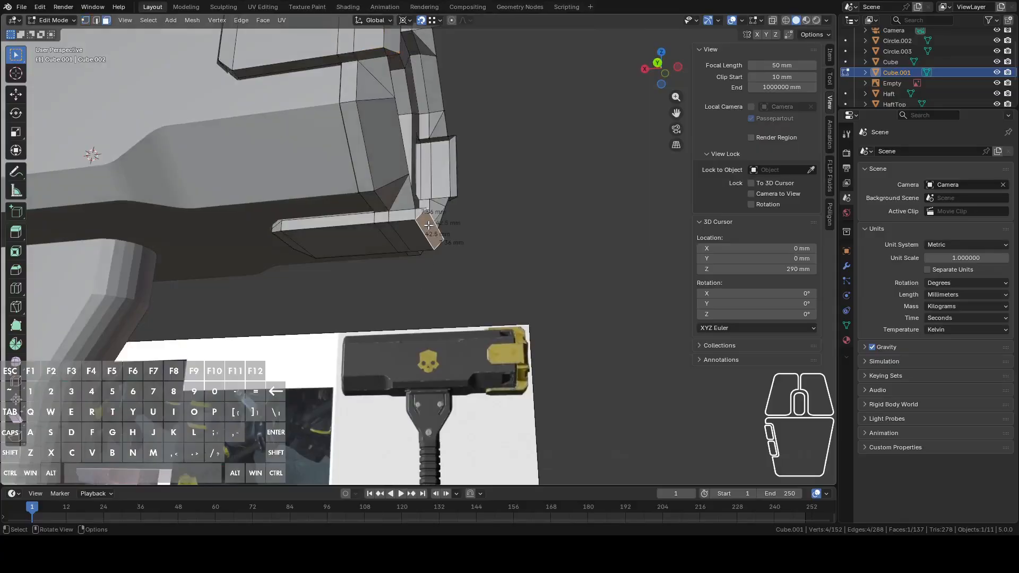
{"action": "middle_click_drag", "start_coordinate": [454, 220], "coordinate": [421, 243]}
{"action": "left_click", "coordinate": [356, 169], "text": "shift"}
{"action": "middle_click_drag", "start_coordinate": [356, 168], "coordinate": [385, 229]}
{"action": "left_click", "coordinate": [418, 185], "text": "shift"}
{"action": "middle_click_drag", "start_coordinate": [418, 185], "coordinate": [582, 231]}
{"action": "left_click", "coordinate": [436, 208], "text": "shift"}
{"action": "middle_click_drag", "start_coordinate": [584, 187], "coordinate": [557, 250]}
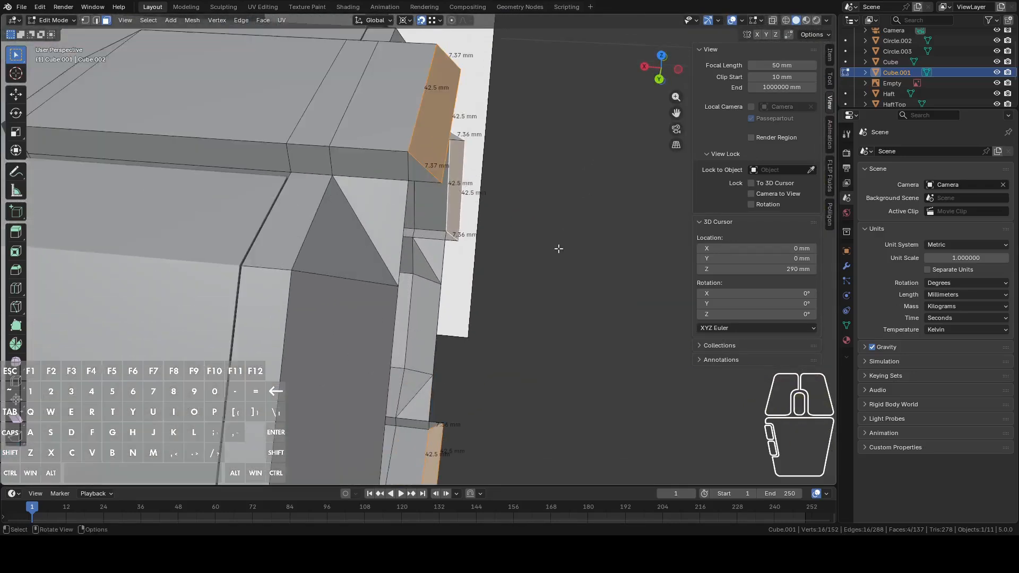
{"action": "left_click", "coordinate": [409, 180], "text": "shift"}
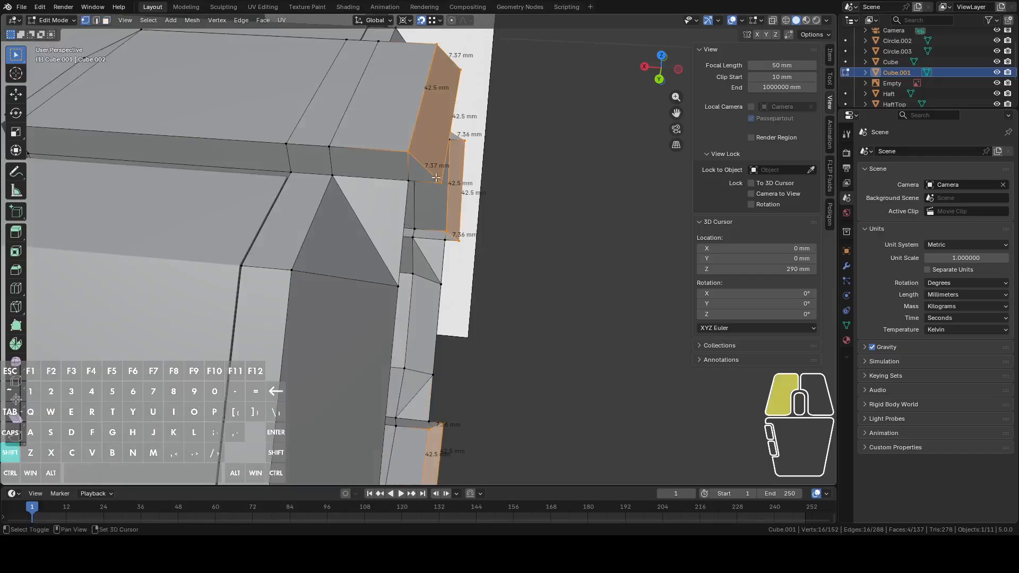
{"action": "key", "text": "g"}
{"action": "key", "text": "y"}
{"action": "key", "text": "x"}
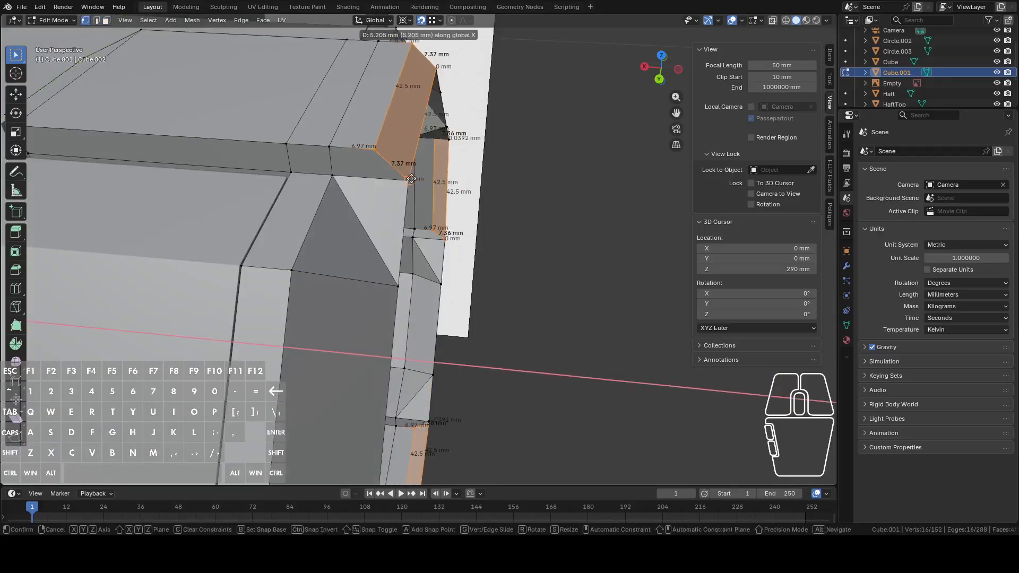
Move the selected collar faces about 5.2 mm along global X and merge all the mesh's vertices by distance
{"action": "left_click", "coordinate": [412, 178]}
{"action": "middle_click_drag", "start_coordinate": [425, 204], "coordinate": [209, 85]}
{"action": "key", "text": "a"}
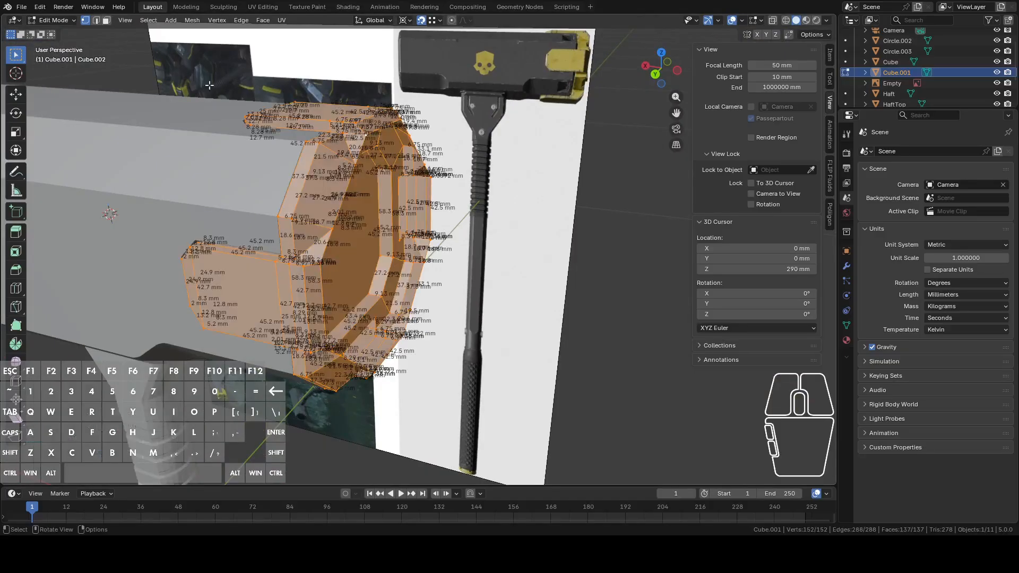
{"action": "left_click", "coordinate": [192, 20]}
{"action": "mouse_move", "coordinate": [276, 269]}
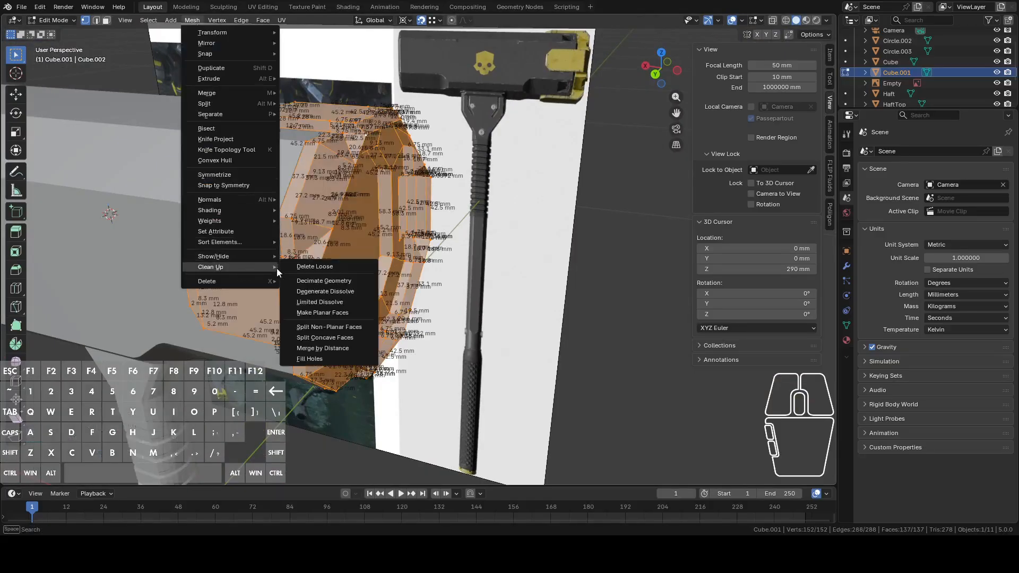
{"action": "left_click", "coordinate": [322, 347]}
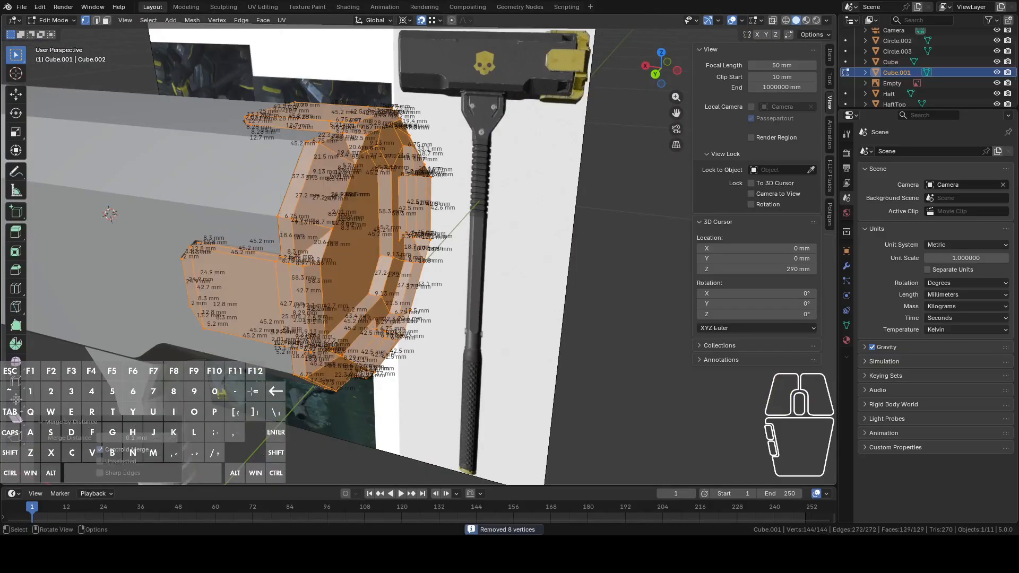
Try a merge distance of 0.01 mm and set it back to 0.1 mm
{"action": "left_click", "coordinate": [132, 438]}
{"action": "type", "text": ".01"}
{"action": "key", "text": "Return"}
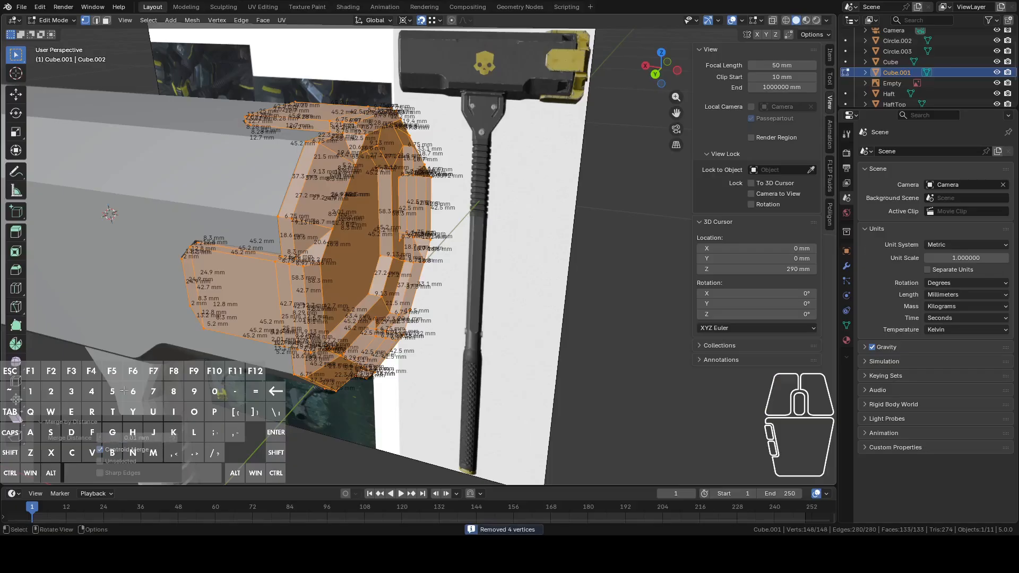
{"action": "left_click", "coordinate": [131, 438]}
{"action": "type", "text": ".1"}
{"action": "key", "text": "Return"}
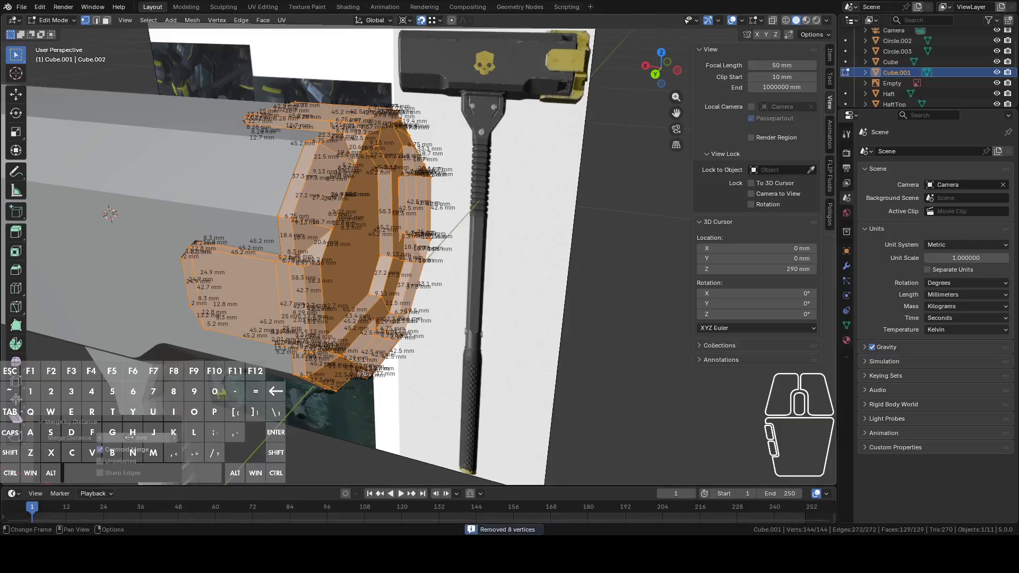
Select the open edge loop around the collar's end, fill it with a face, and leave mesh editing
{"action": "left_click", "coordinate": [379, 237]}
{"action": "middle_click_drag", "start_coordinate": [379, 238], "coordinate": [394, 244]}
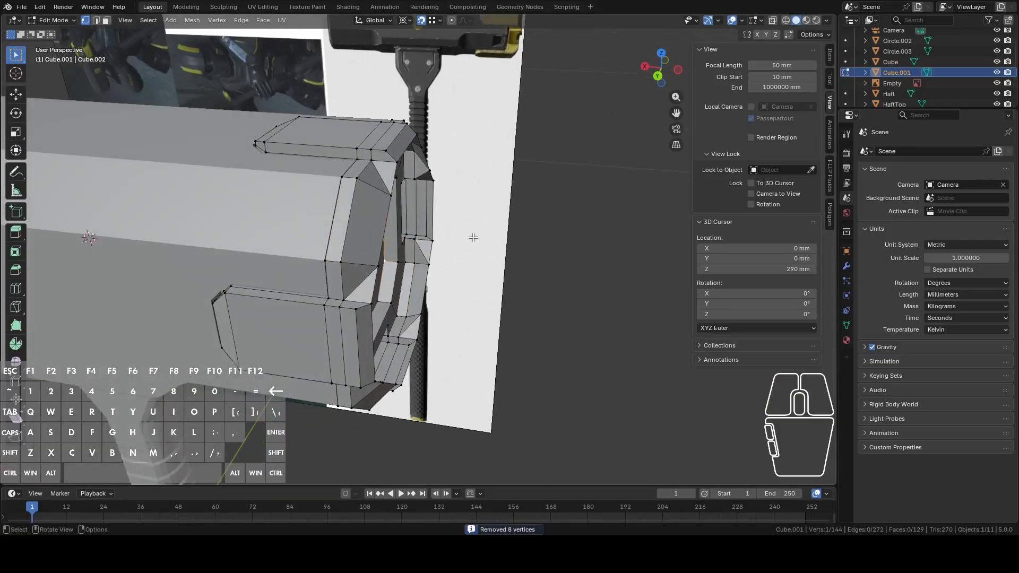
{"action": "middle_click_drag", "start_coordinate": [473, 238], "coordinate": [437, 207]}
{"action": "left_click", "coordinate": [424, 208], "text": "alt"}
{"action": "key", "text": "f"}
{"action": "key", "text": "Tab"}
Examine the hammer head's filled end and one of its diagonal edges from the left and back views
{"action": "left_click", "coordinate": [664, 68]}
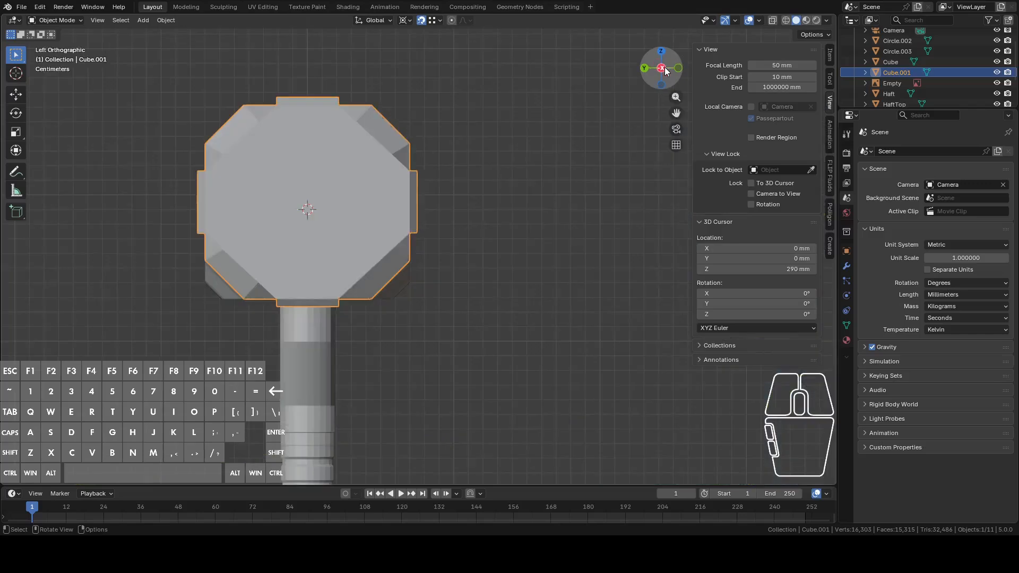
{"action": "middle_click_drag", "start_coordinate": [340, 147], "coordinate": [396, 179], "text": "shift"}
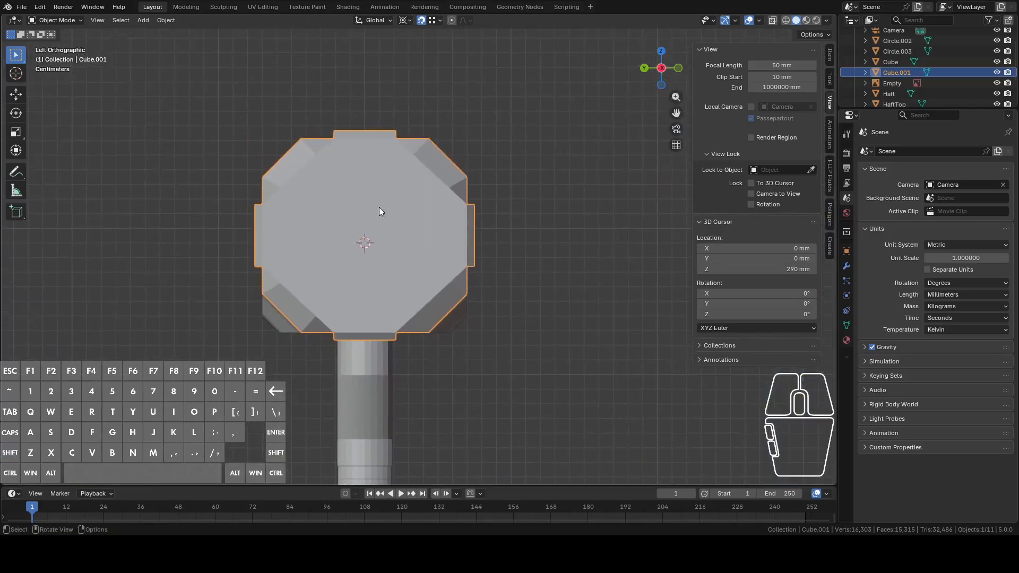
{"action": "key", "text": "Tab"}
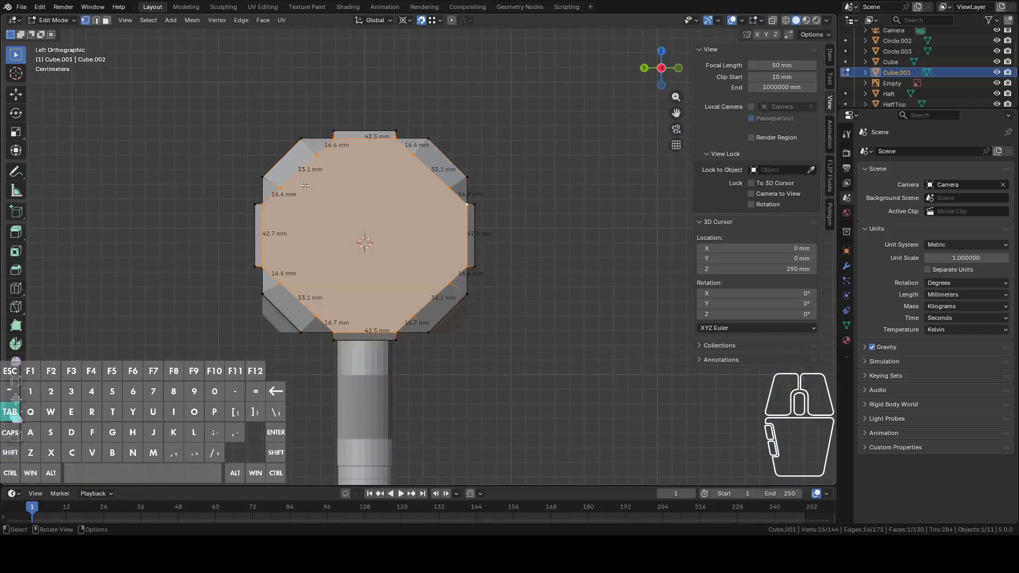
{"action": "key", "text": "2"}
{"action": "left_click", "coordinate": [324, 175]}
{"action": "middle_click_drag", "start_coordinate": [324, 175], "coordinate": [538, 207]}
{"action": "left_click", "coordinate": [655, 80]}
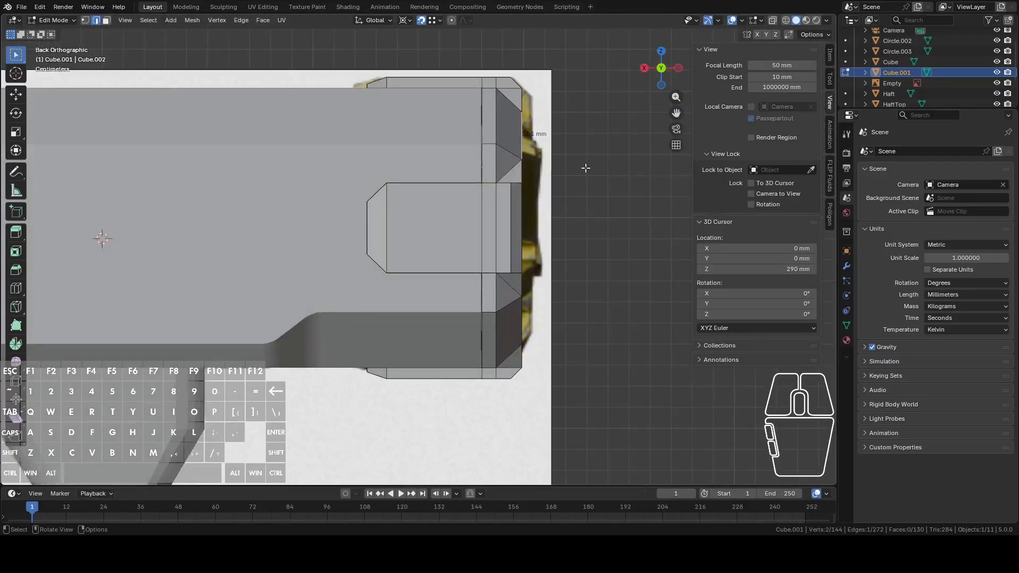
{"action": "middle_click_drag", "start_coordinate": [414, 175], "coordinate": [456, 189]}
Select the filled end face and snap the 3D cursor to it
{"action": "left_click", "coordinate": [438, 251]}
{"action": "right_click", "coordinate": [438, 251]}
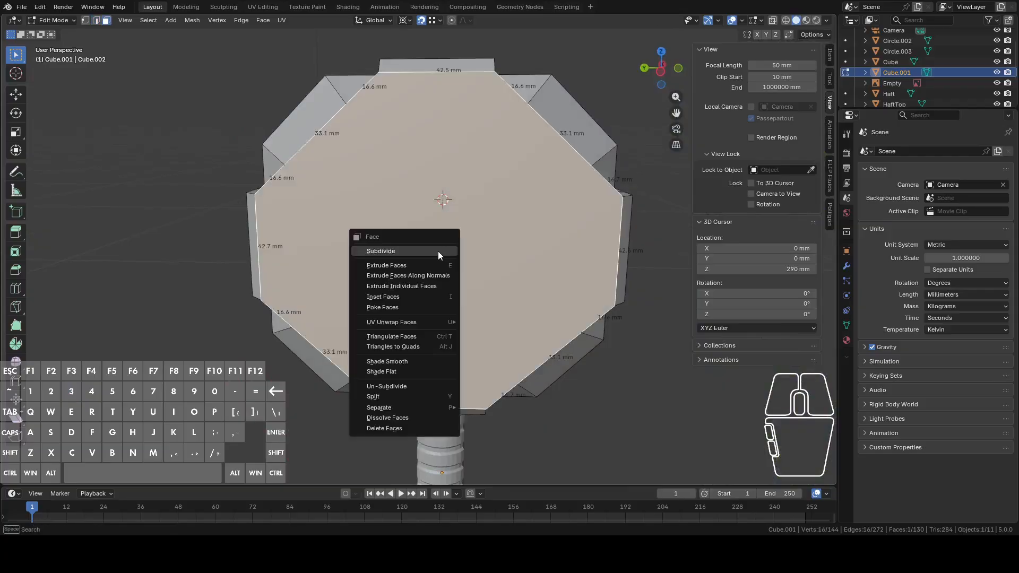
{"action": "right_click", "coordinate": [438, 251]}
{"action": "key", "text": "F3"}
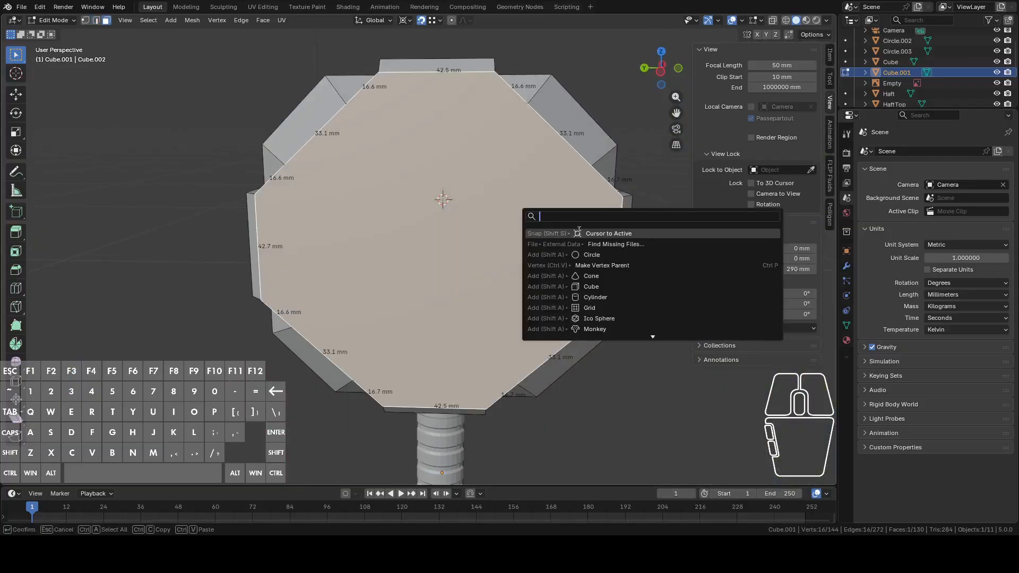
{"action": "left_click", "coordinate": [579, 233]}
{"action": "middle_click_drag", "start_coordinate": [578, 233], "coordinate": [450, 219]}
Add a 10 mm plane at the 3D cursor and rotate it 90° about the global Y axis
{"action": "key", "text": "shift+a"}
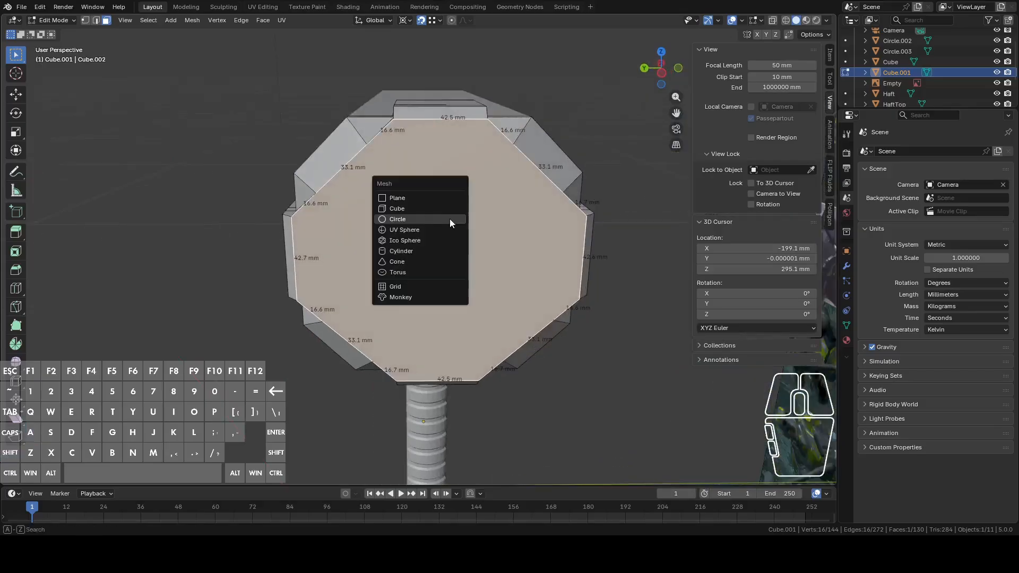
{"action": "left_click", "coordinate": [421, 198]}
{"action": "middle_click_drag", "start_coordinate": [452, 272], "coordinate": [584, 305]}
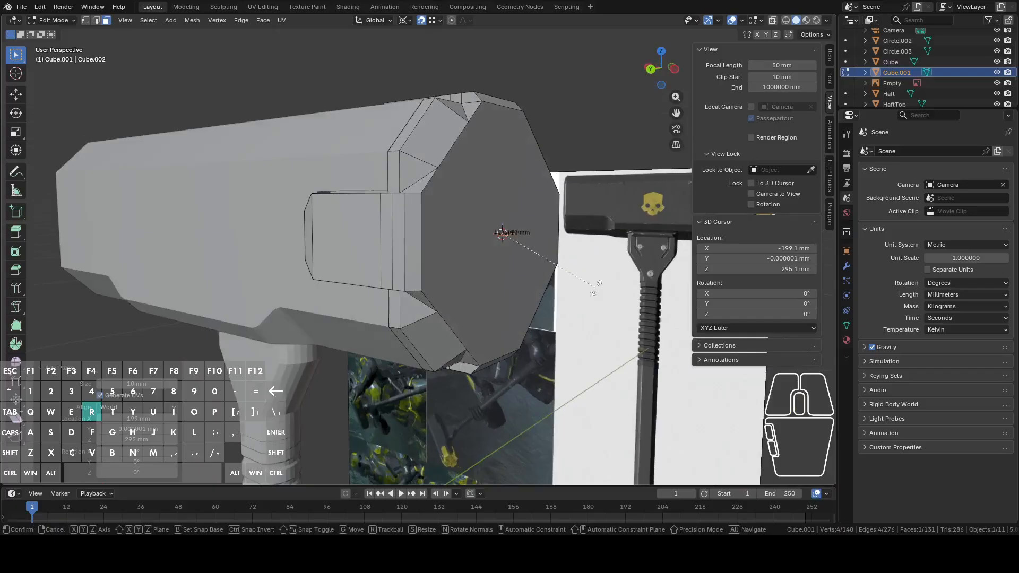
{"action": "type", "text": "rx90"}
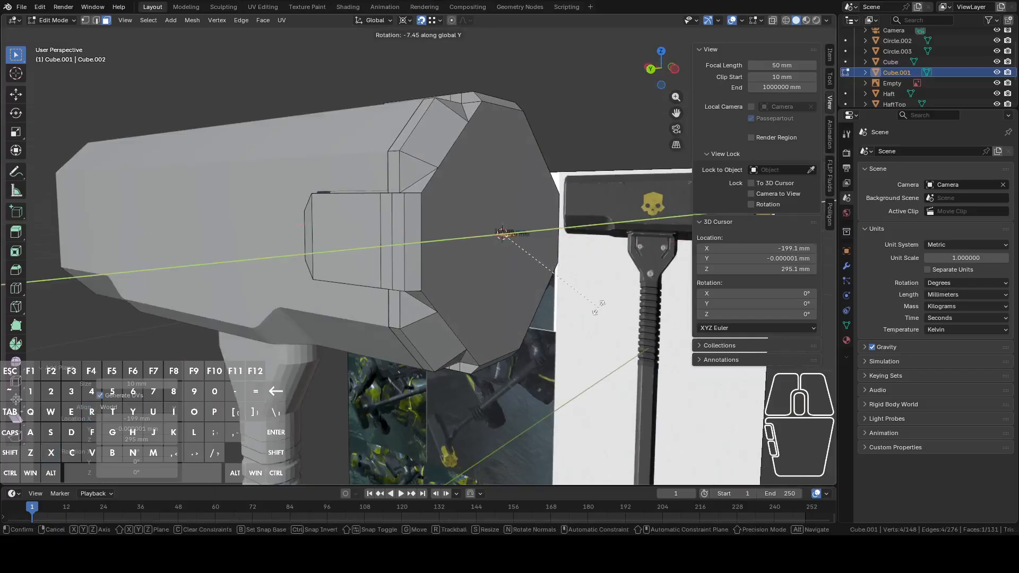
{"action": "key", "text": "Return"}
In the left view, rotate the plane about 45° into a diamond and move it to the upper-left diagonal edge of the end face
{"action": "middle_click_drag", "start_coordinate": [619, 312], "coordinate": [530, 301]}
{"action": "left_click", "coordinate": [663, 71]}
{"action": "key", "text": "r"}
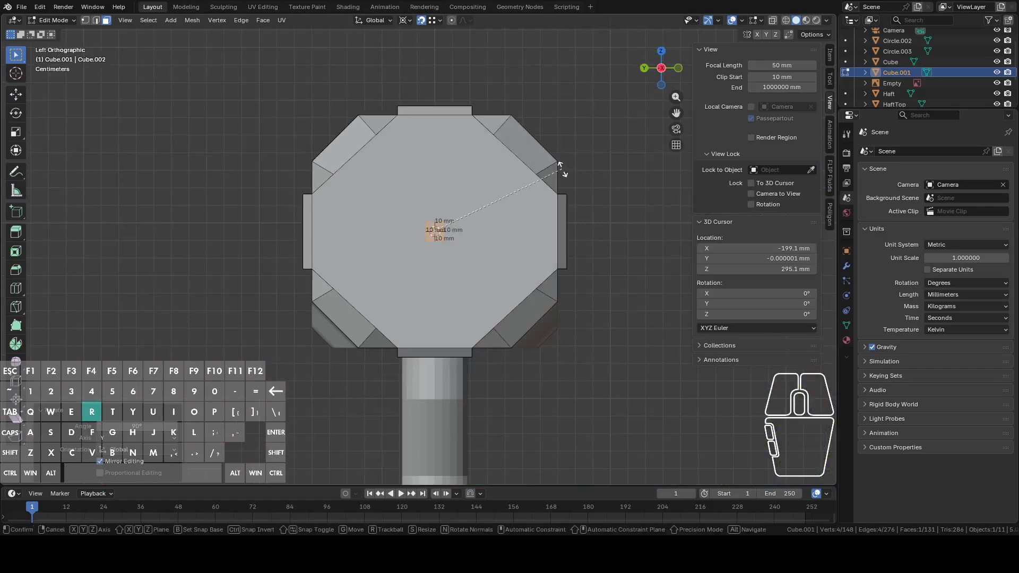
{"action": "left_click", "coordinate": [467, 122]}
{"action": "key", "text": "g"}
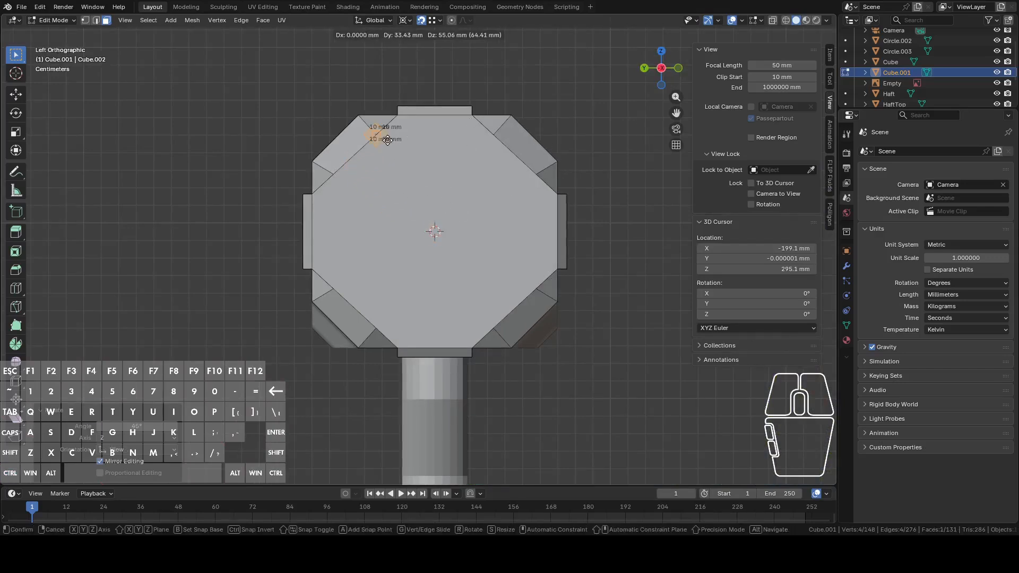
{"action": "left_click", "coordinate": [391, 162]}
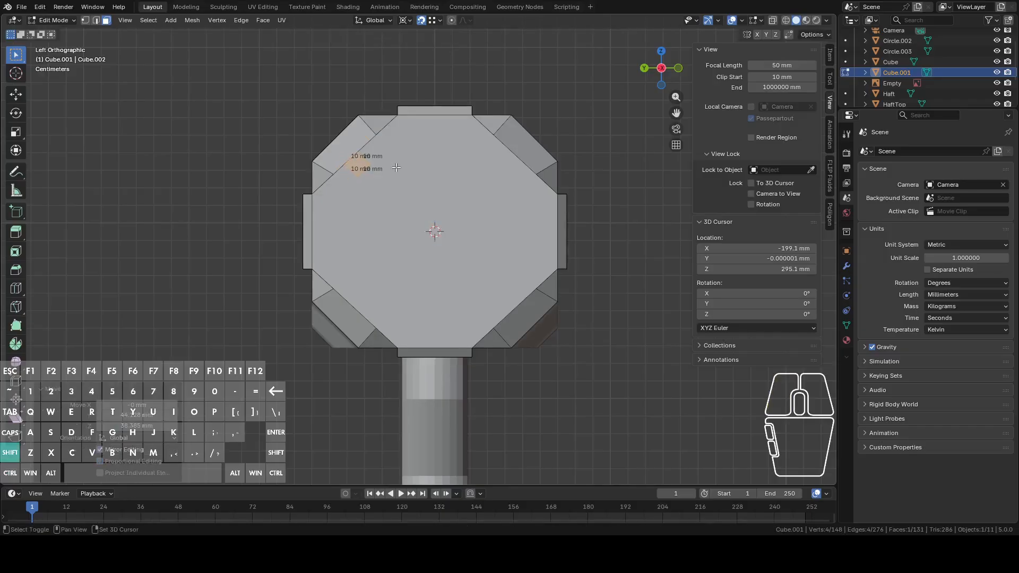
Set the pivot point to Individual Origins and scale the plane up to about 19.2 mm per side
{"action": "scroll", "coordinate": [396, 168], "scroll_direction": "up", "scroll_amount": 8}
{"action": "key", "text": "s"}
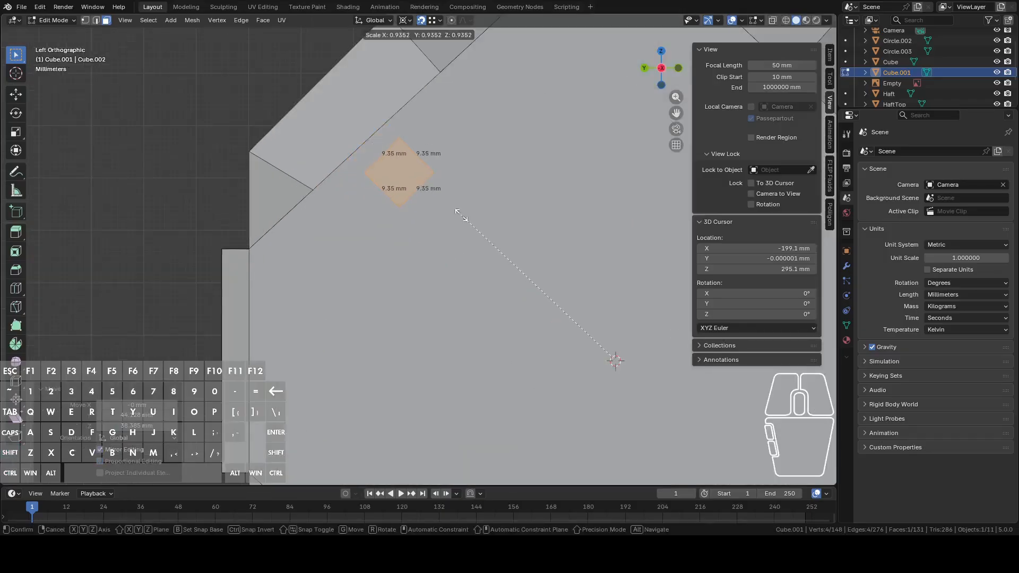
{"action": "key", "text": "Escape"}
{"action": "left_click", "coordinate": [407, 21]}
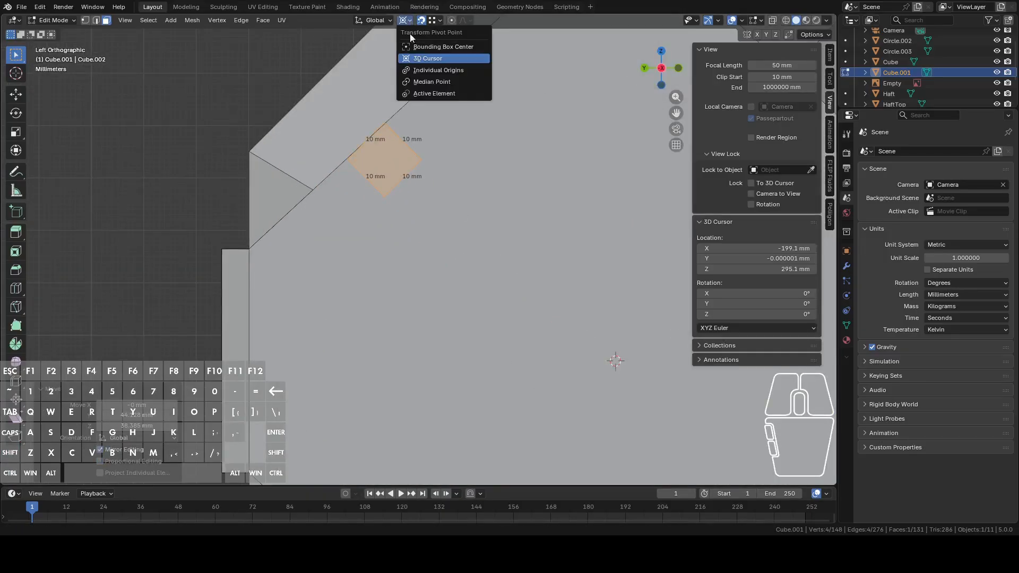
{"action": "left_click", "coordinate": [440, 73]}
{"action": "key", "text": "s"}
{"action": "left_click", "coordinate": [496, 182]}
{"action": "middle_click_drag", "start_coordinate": [496, 182], "coordinate": [529, 258], "text": "shift"}
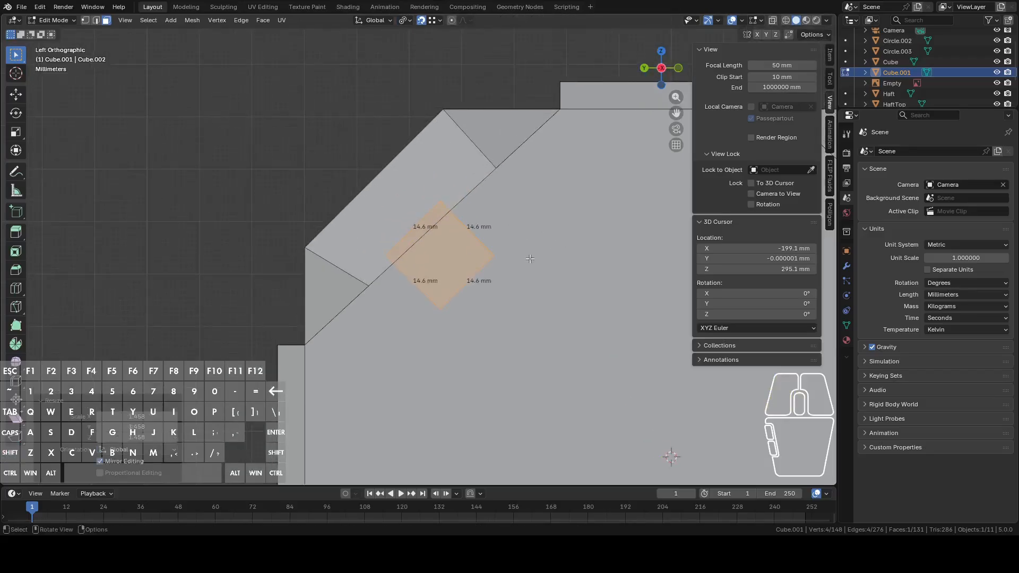
{"action": "scroll", "coordinate": [530, 258], "scroll_direction": "up", "scroll_amount": 3}
{"action": "key", "text": "s"}
{"action": "left_click", "coordinate": [544, 266]}
Move and slightly rotate the plane so that its upper-left side lies along the end face's diagonal edge
{"action": "key", "text": "g"}
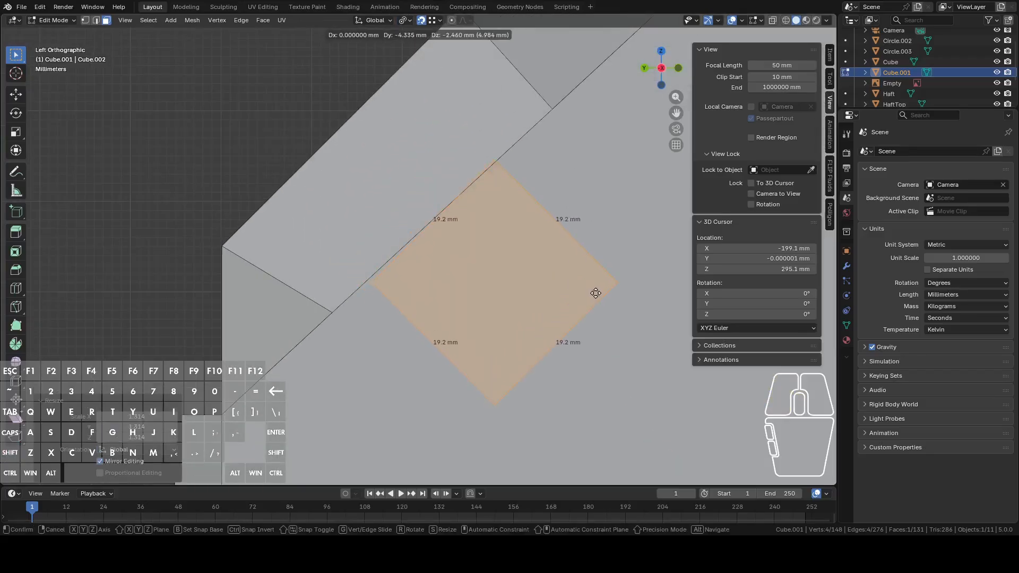
{"action": "left_click", "coordinate": [596, 294]}
{"action": "scroll", "coordinate": [583, 210], "scroll_direction": "up", "scroll_amount": 1}
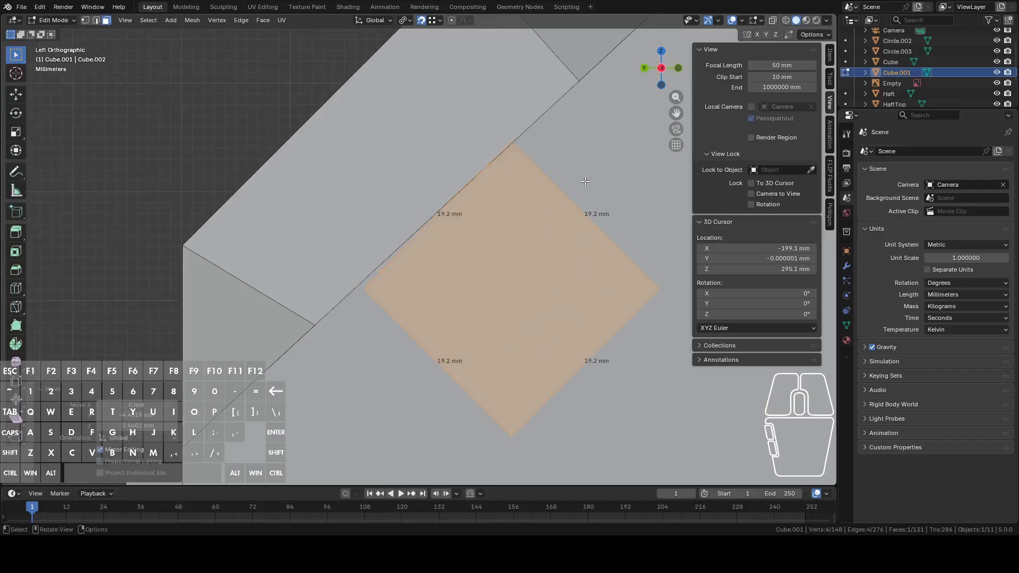
{"action": "key", "text": "r"}
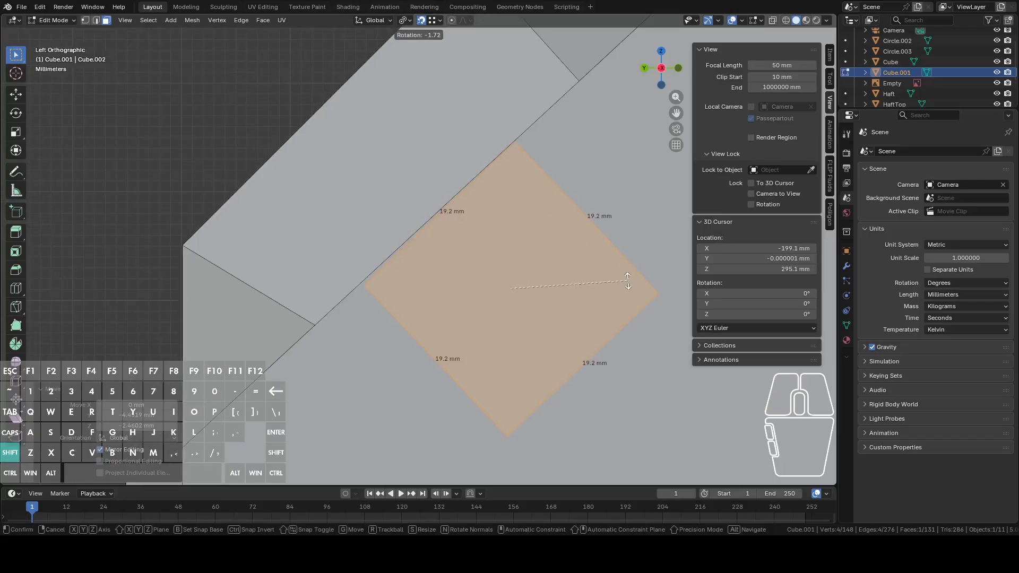
{"action": "left_click", "coordinate": [643, 312]}
{"action": "key", "text": "g"}
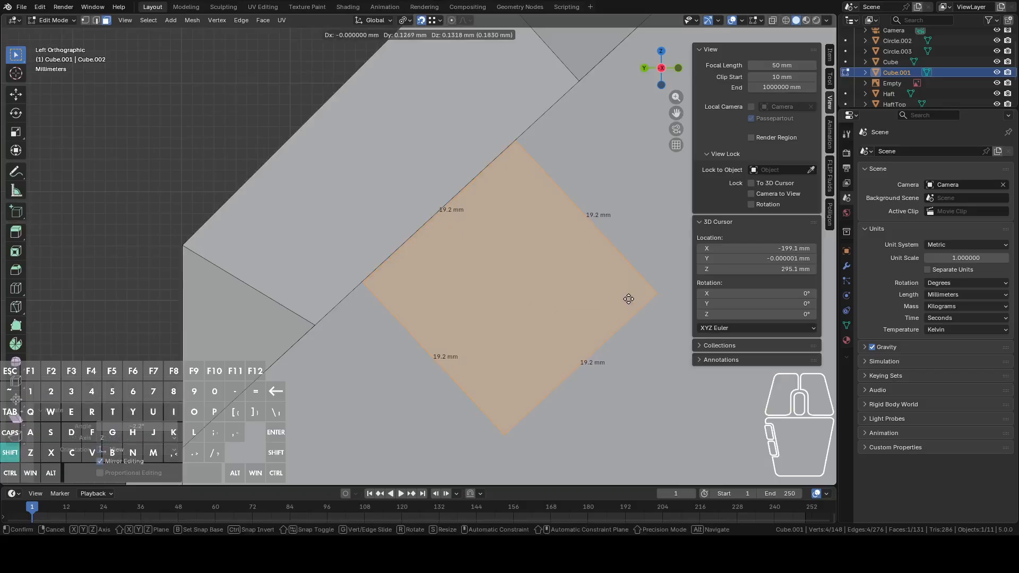
{"action": "left_click", "coordinate": [624, 296]}
{"action": "scroll", "coordinate": [530, 218], "scroll_direction": "up", "scroll_amount": 4}
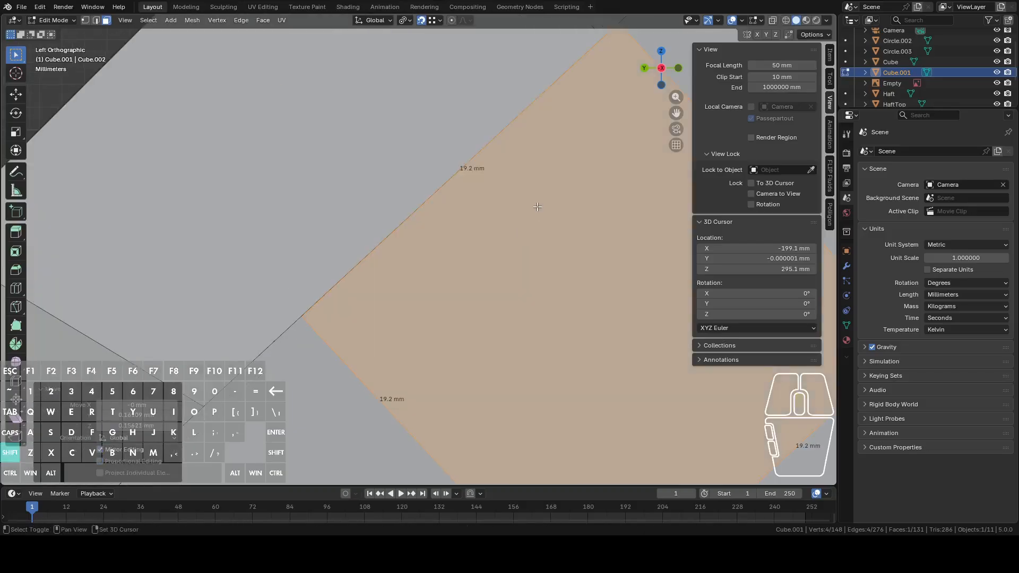
{"action": "key", "text": "r"}
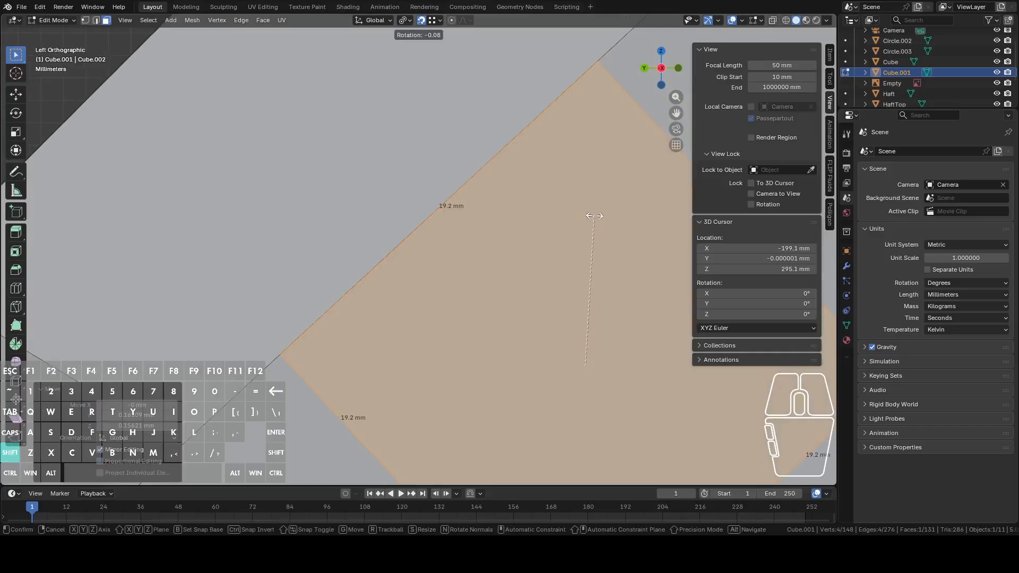
{"action": "left_click", "coordinate": [592, 210]}
{"action": "scroll", "coordinate": [589, 212], "scroll_direction": "down", "scroll_amount": 10}
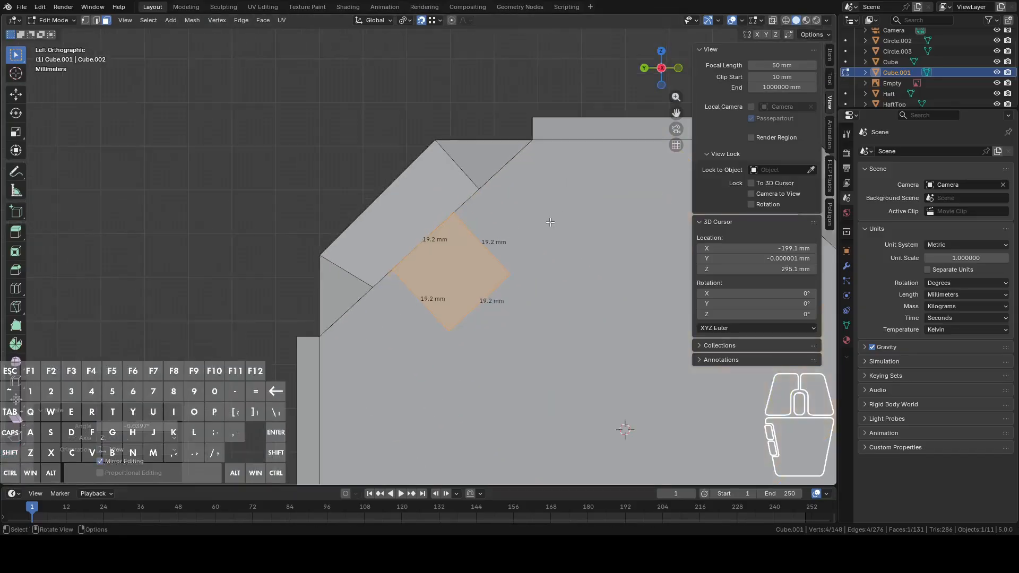
Select the plane's upper-right edge in the left view and create a custom transform orientation from it
{"action": "middle_click_drag", "start_coordinate": [551, 224], "coordinate": [603, 251]}
{"action": "left_click", "coordinate": [661, 71]}
{"action": "scroll", "coordinate": [466, 261], "scroll_direction": "up", "scroll_amount": 2}
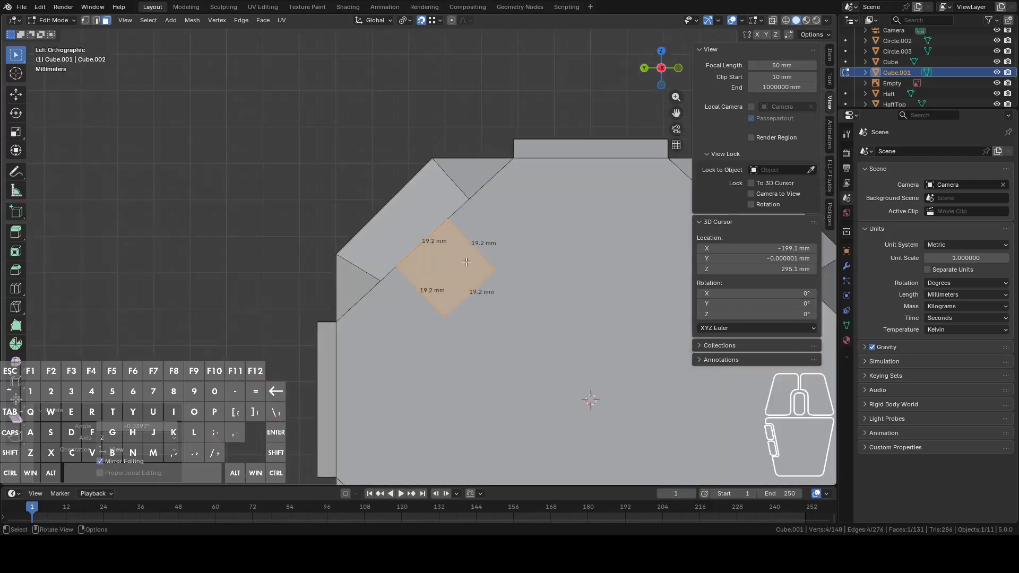
{"action": "key", "text": "2"}
{"action": "left_click", "coordinate": [470, 237]}
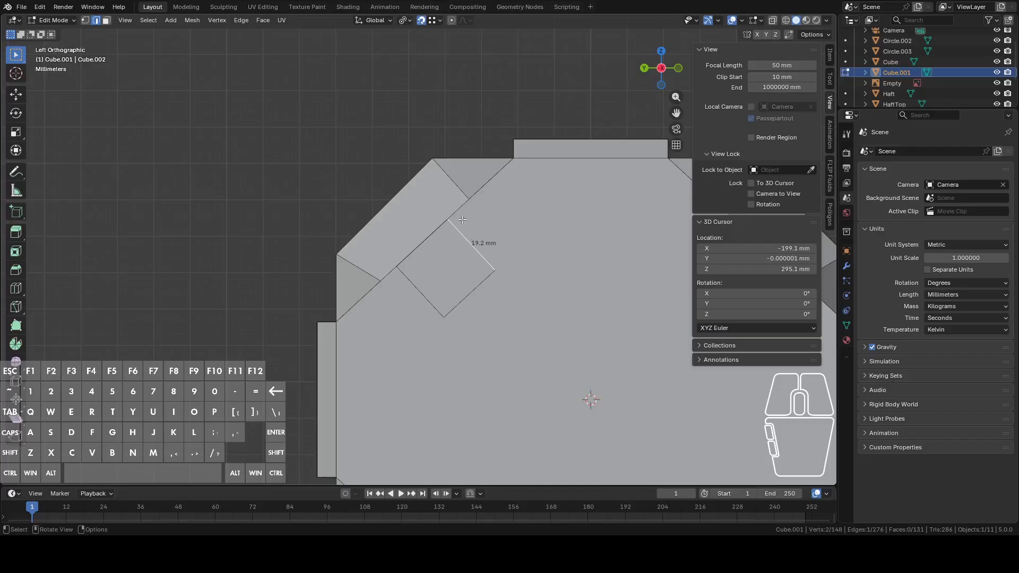
{"action": "left_click", "coordinate": [388, 22]}
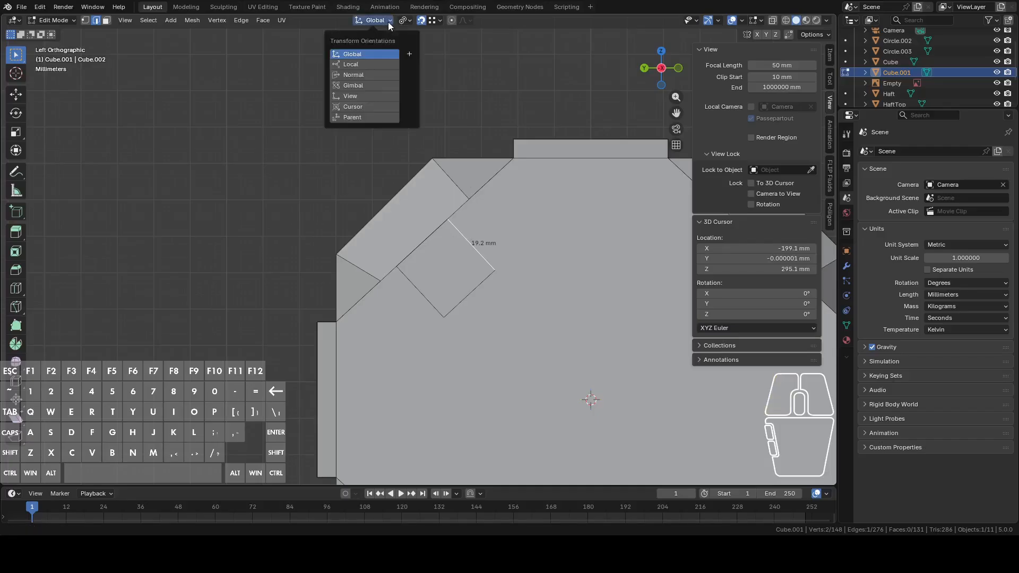
{"action": "left_click", "coordinate": [409, 54]}
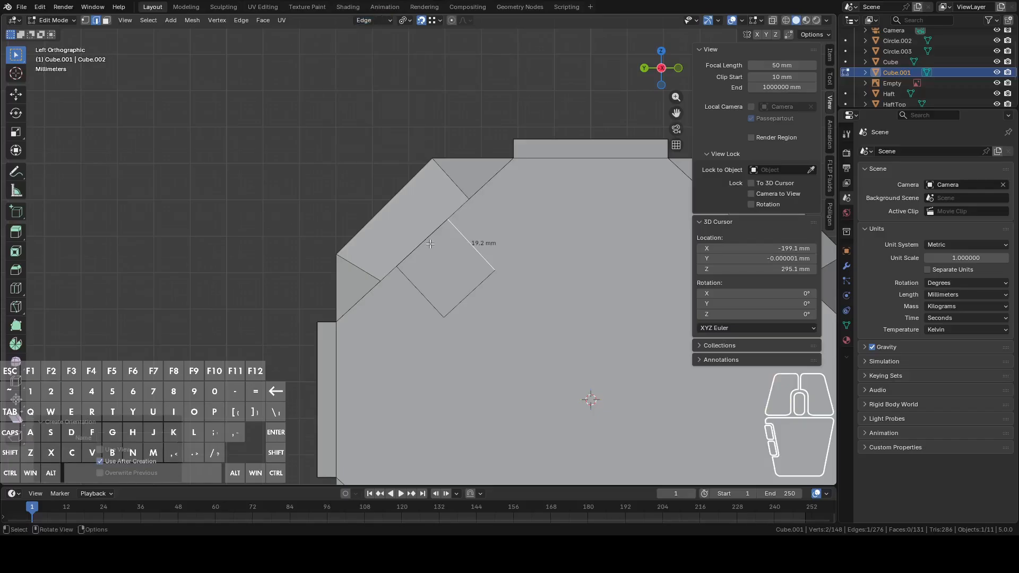
Extend the plane's upper-left edge outward along the Edge orientation's Y axis, stopping just inside the collar's corner bevel
{"action": "middle_click_drag", "start_coordinate": [428, 241], "coordinate": [452, 251]}
{"action": "key", "text": "g"}
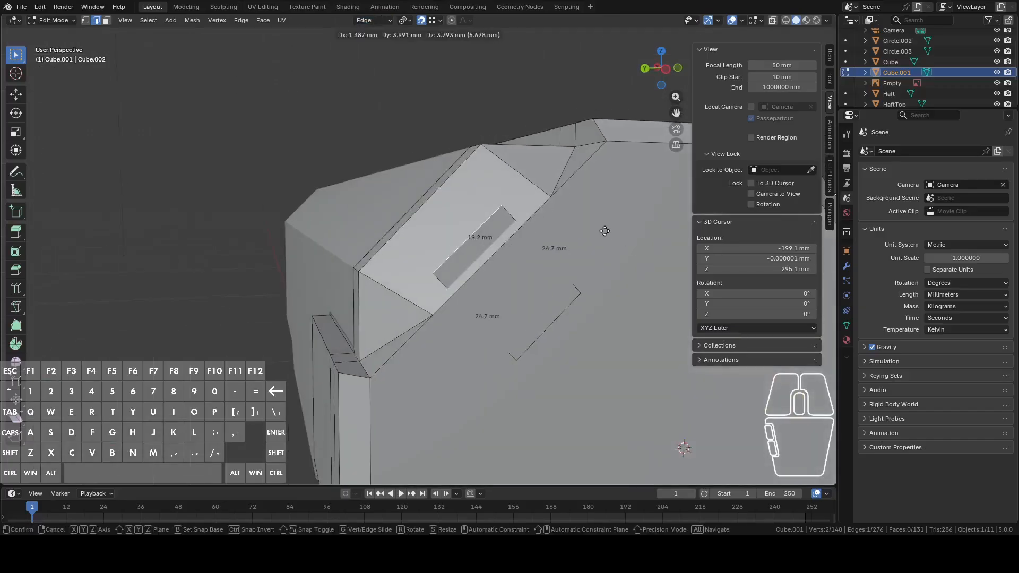
{"action": "key", "text": "x"}
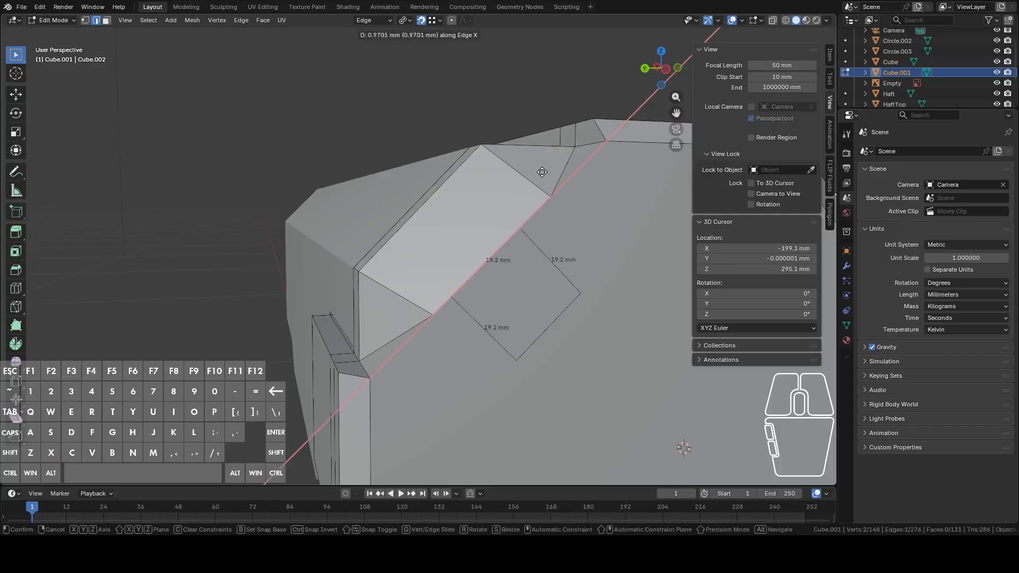
{"action": "key", "text": "y"}
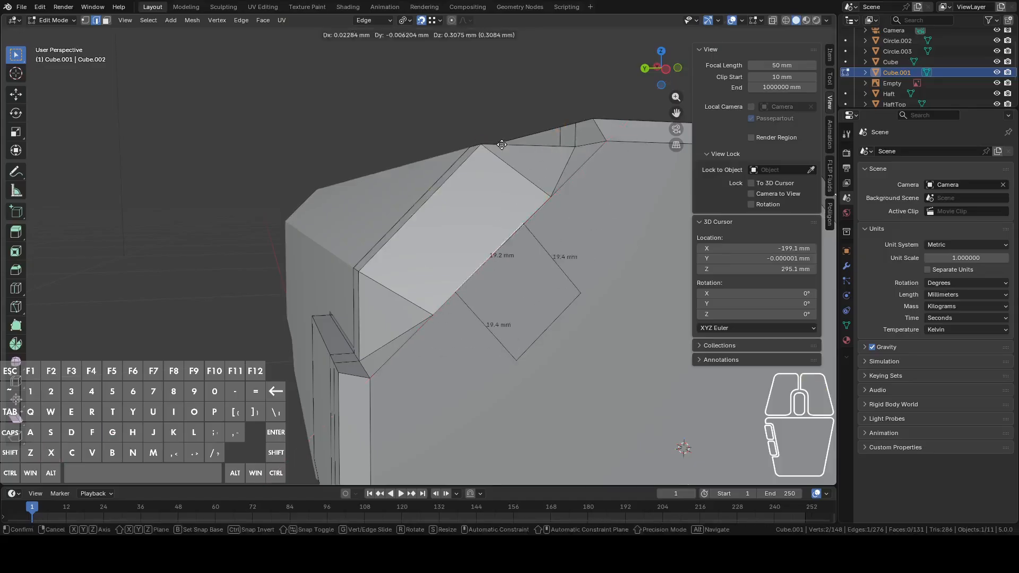
{"action": "left_click", "coordinate": [406, 88]}
{"action": "middle_click_drag", "start_coordinate": [407, 88], "coordinate": [578, 159]}
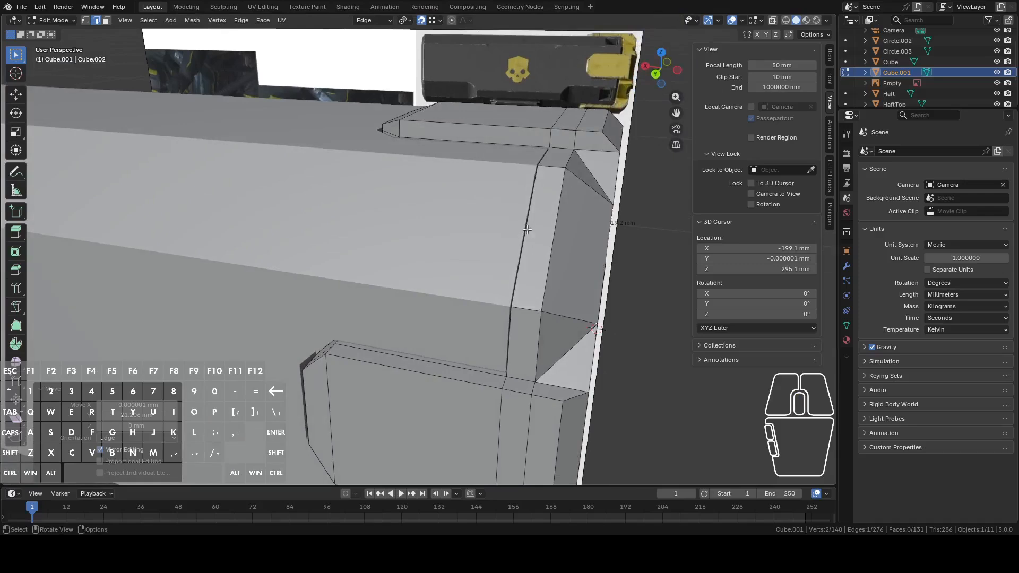
{"action": "middle_click_drag", "start_coordinate": [555, 236], "coordinate": [455, 191]}
{"action": "left_click", "coordinate": [676, 74]}
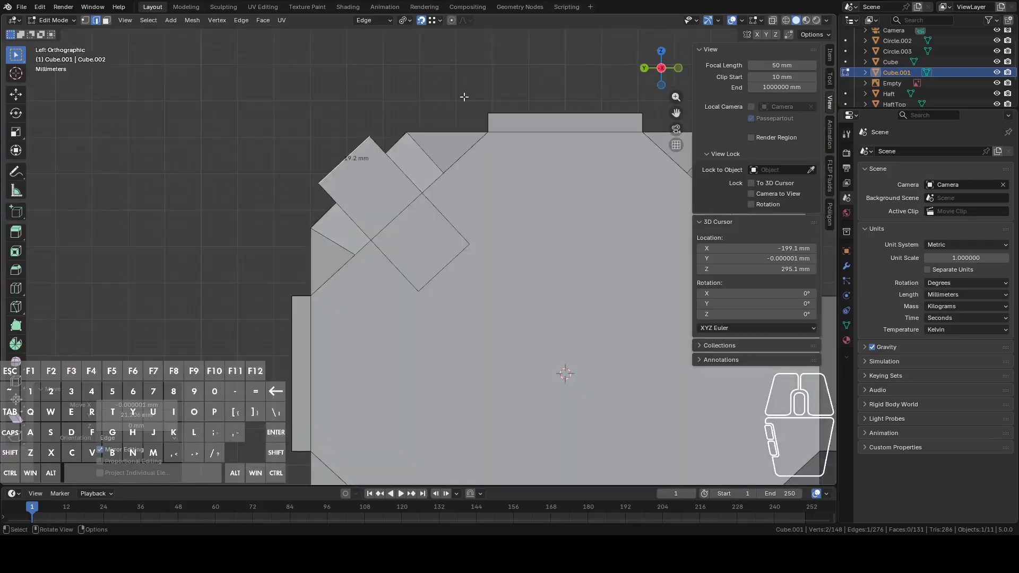
{"action": "key", "text": "g"}
{"action": "key", "text": "y"}
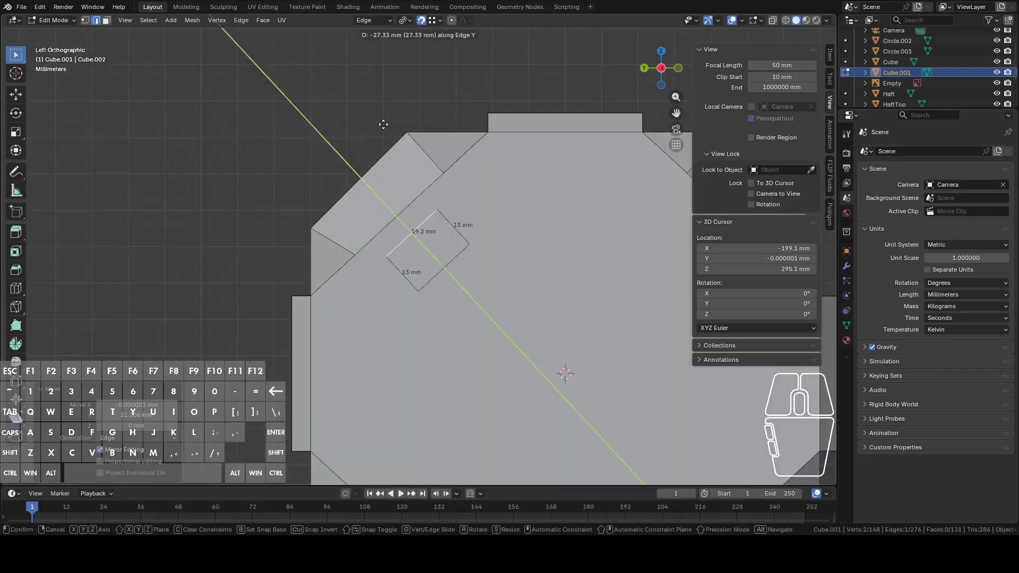
{"action": "left_click", "coordinate": [336, 77]}
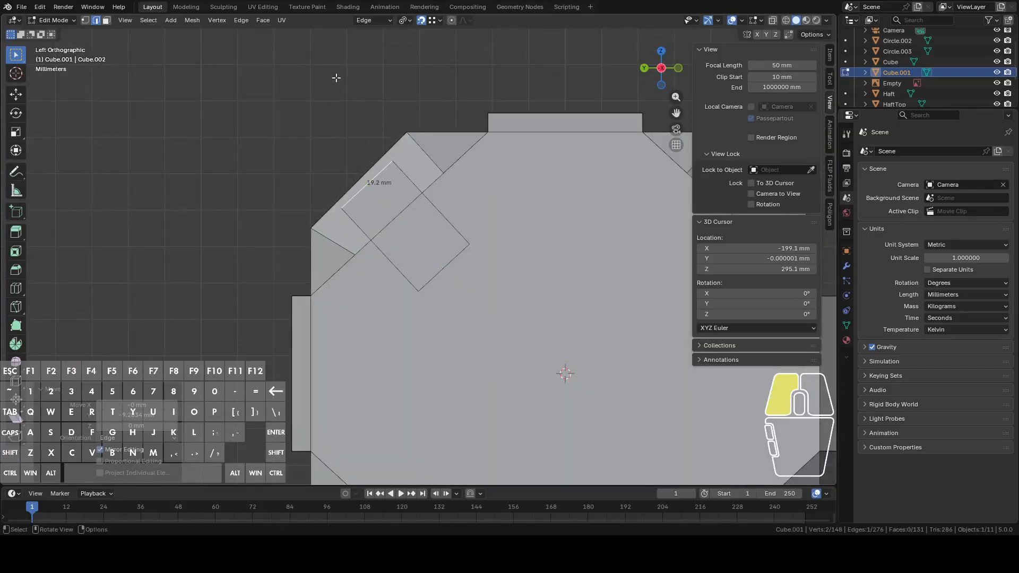
Extend the plane's lower-right edge toward the end face's centre along the custom Y axis, making the rectangle about 55.5 mm long
{"action": "middle_click_drag", "start_coordinate": [337, 77], "coordinate": [476, 265]}
{"action": "scroll", "coordinate": [470, 252], "scroll_direction": "down", "scroll_amount": 7}
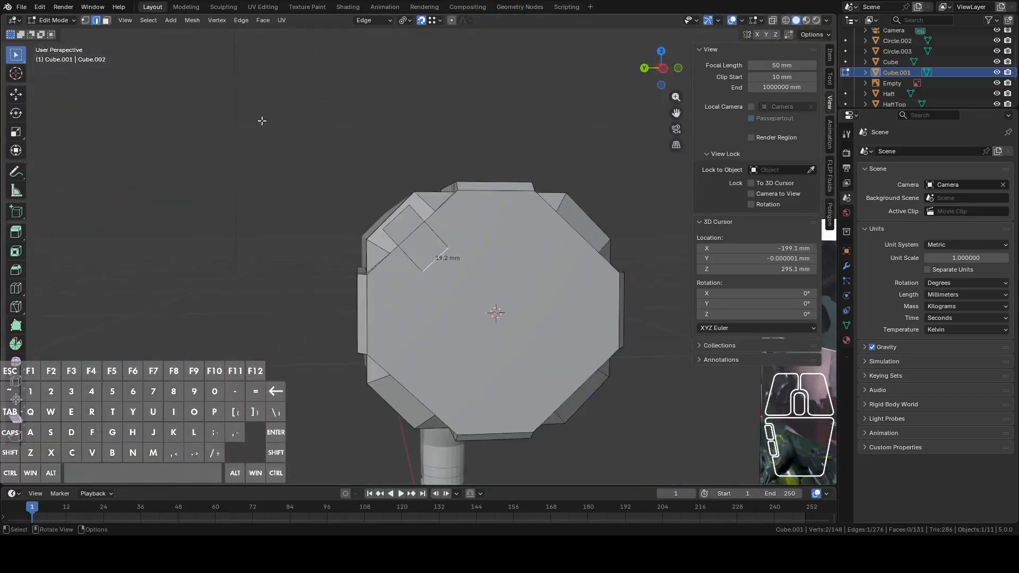
{"action": "key", "text": "g"}
{"action": "key", "text": "y"}
{"action": "left_click", "coordinate": [295, 152]}
Examine the hammer reference images in the back view for the shape of the yellow end collar and return to the left view
{"action": "scroll", "coordinate": [385, 206], "scroll_direction": "down", "scroll_amount": 4}
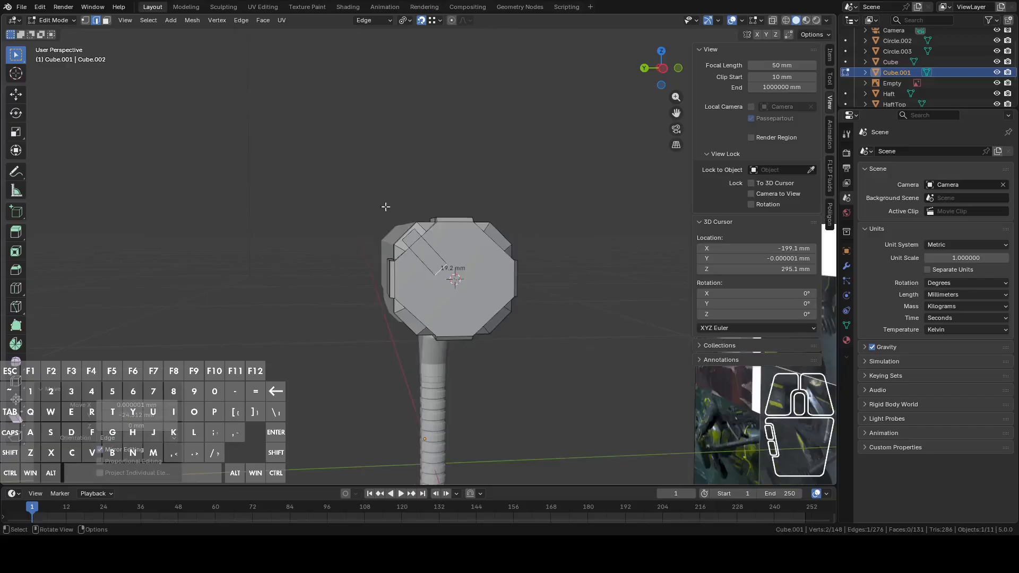
{"action": "middle_click_drag", "start_coordinate": [386, 207], "coordinate": [475, 206]}
{"action": "left_click", "coordinate": [651, 71]}
{"action": "scroll", "coordinate": [455, 244], "scroll_direction": "down", "scroll_amount": 7}
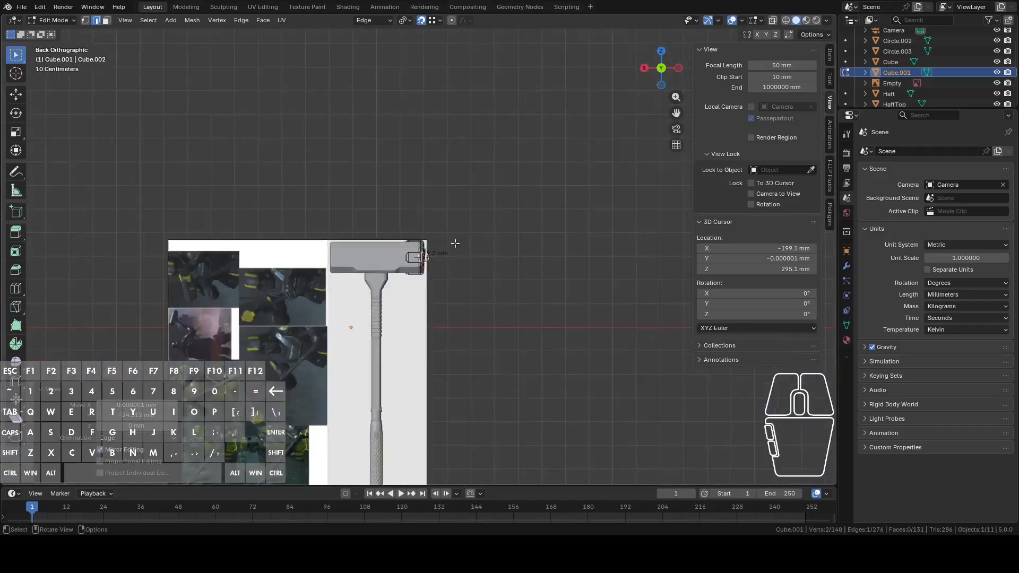
{"action": "middle_click_drag", "start_coordinate": [219, 415], "coordinate": [419, 244], "text": "shift"}
{"action": "scroll", "coordinate": [420, 244], "scroll_direction": "up", "scroll_amount": 8}
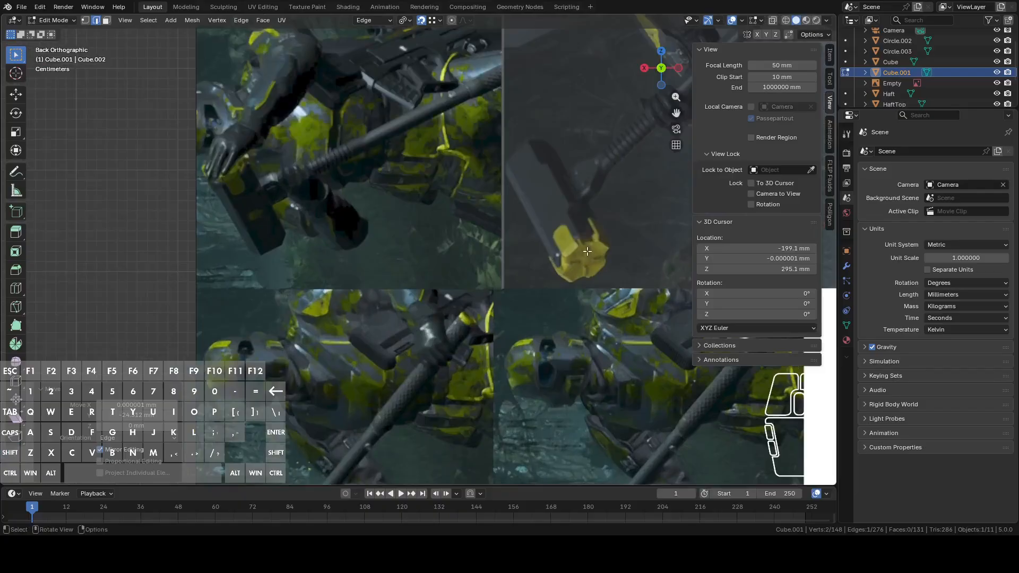
{"action": "scroll", "coordinate": [582, 270], "scroll_direction": "down", "scroll_amount": 8}
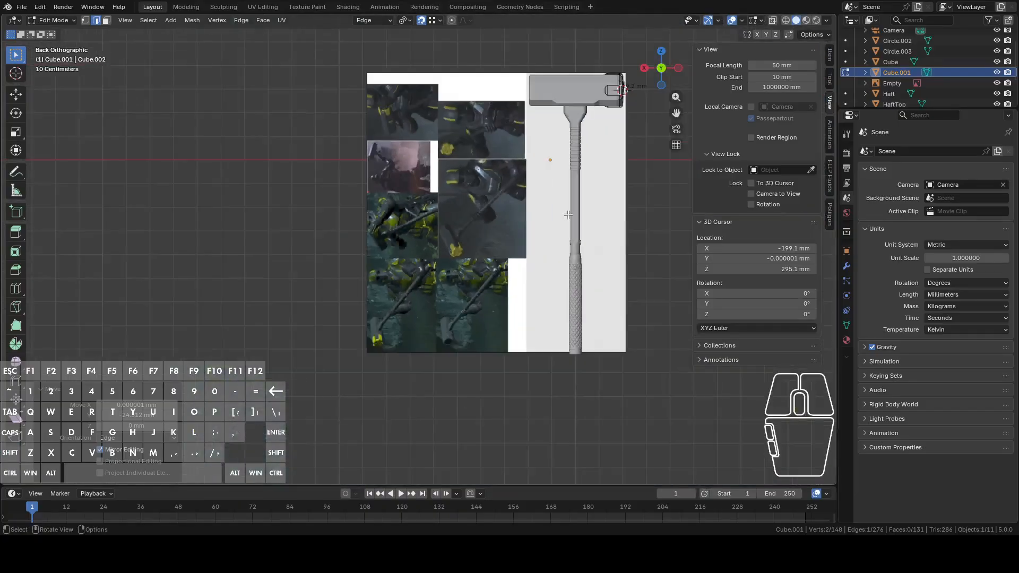
{"action": "middle_click_drag", "start_coordinate": [549, 159], "coordinate": [568, 150]}
{"action": "left_click", "coordinate": [658, 73]}
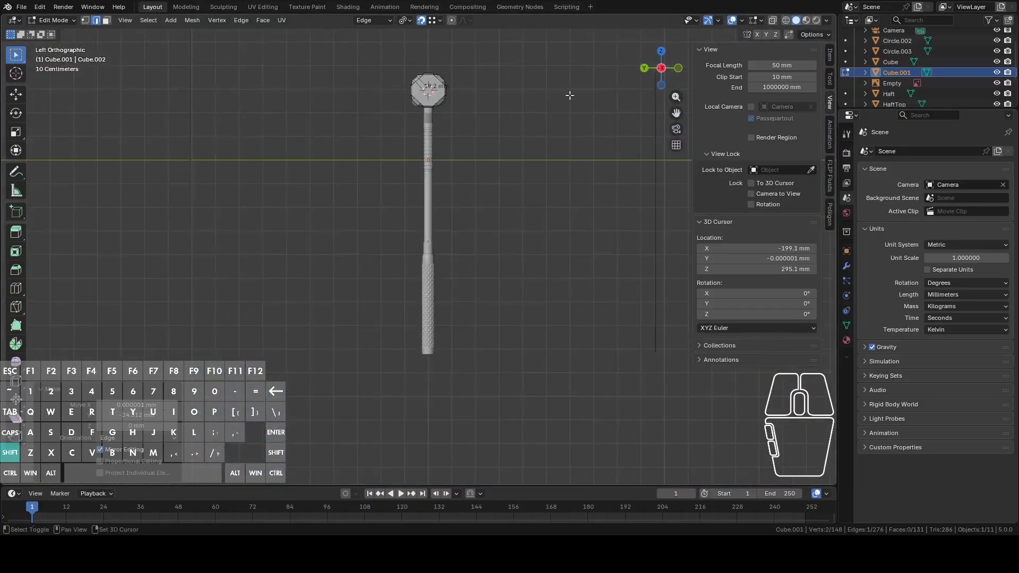
Select the rectangle's short edge nearest the end face's centre and create a new custom transform orientation from it
{"action": "scroll", "coordinate": [563, 254], "scroll_direction": "up", "scroll_amount": 8}
{"action": "middle_click_drag", "start_coordinate": [572, 250], "coordinate": [466, 312], "text": "shift"}
{"action": "scroll", "coordinate": [485, 270], "scroll_direction": "up", "scroll_amount": 5}
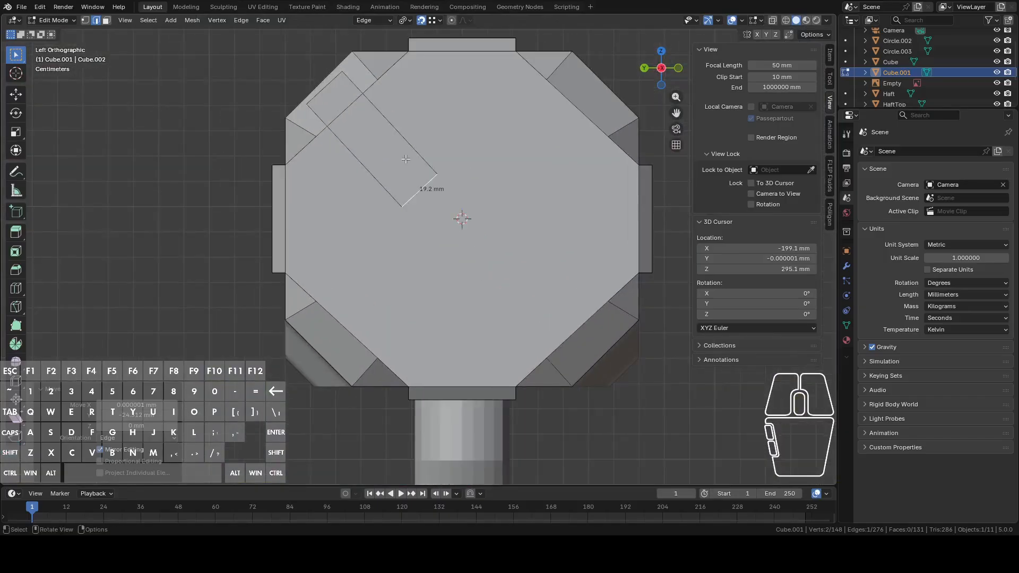
{"action": "left_click", "coordinate": [427, 189], "text": "alt"}
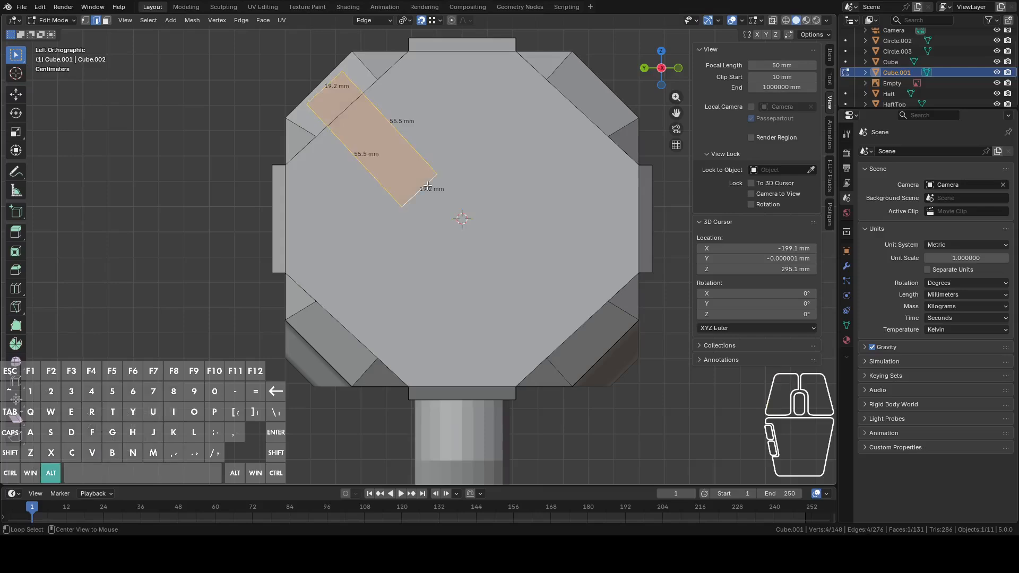
{"action": "left_click", "coordinate": [422, 188]}
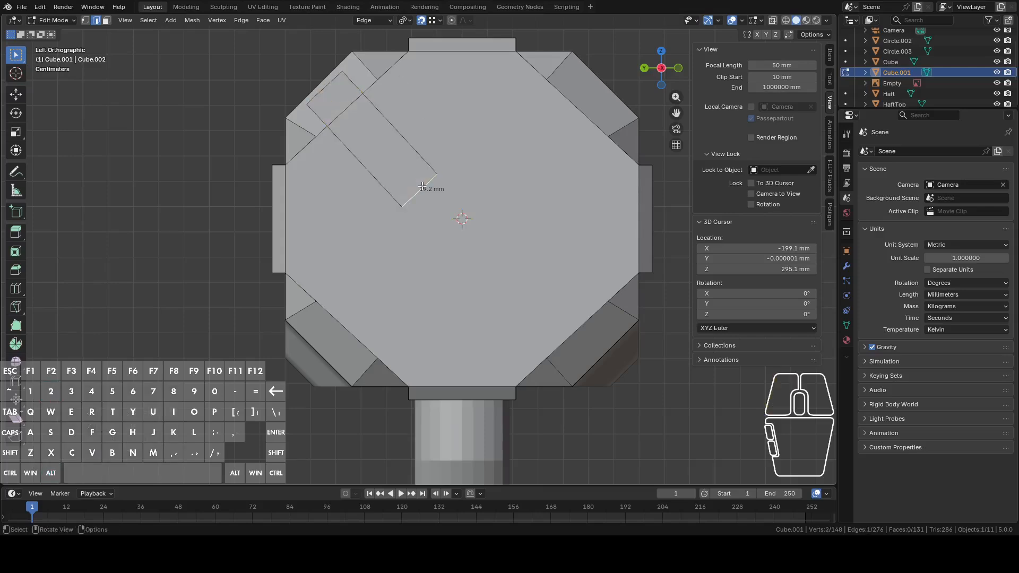
{"action": "left_click", "coordinate": [390, 21]}
{"action": "left_click", "coordinate": [408, 52]}
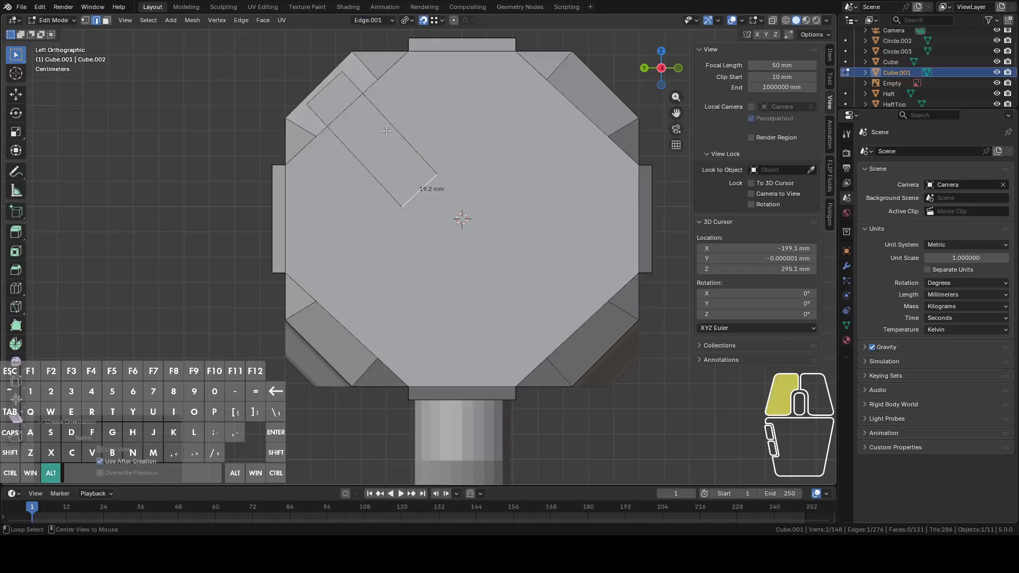
Select the rectangle's two long edges and try to scale them apart along the Edge.001 Y axis
{"action": "left_click", "coordinate": [390, 123], "text": "alt"}
{"action": "left_click", "coordinate": [354, 156], "text": "alt+shift"}
{"action": "key", "text": "s"}
{"action": "key", "text": "x"}
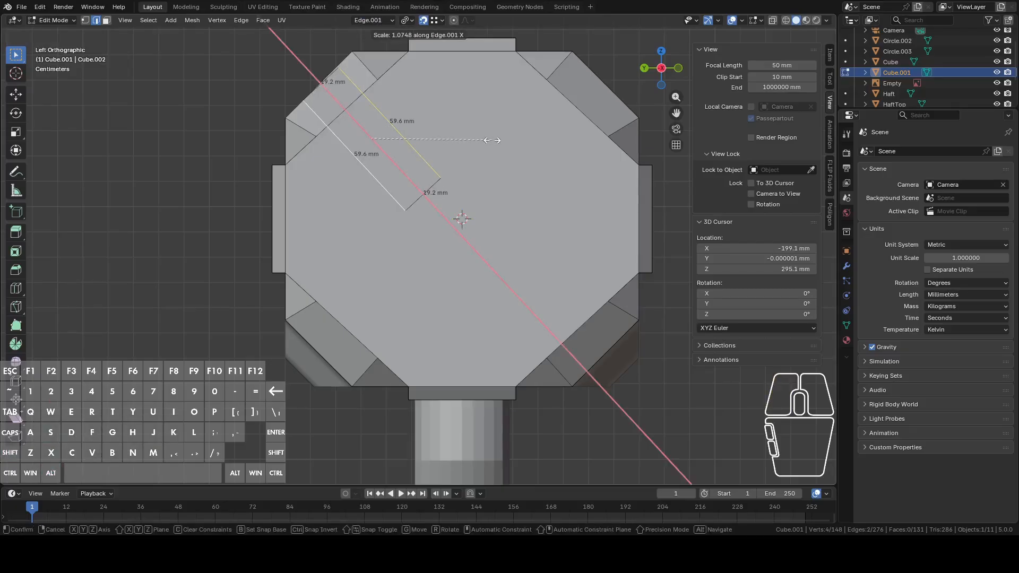
{"action": "key", "text": "y"}
{"action": "left_click", "coordinate": [557, 110]}
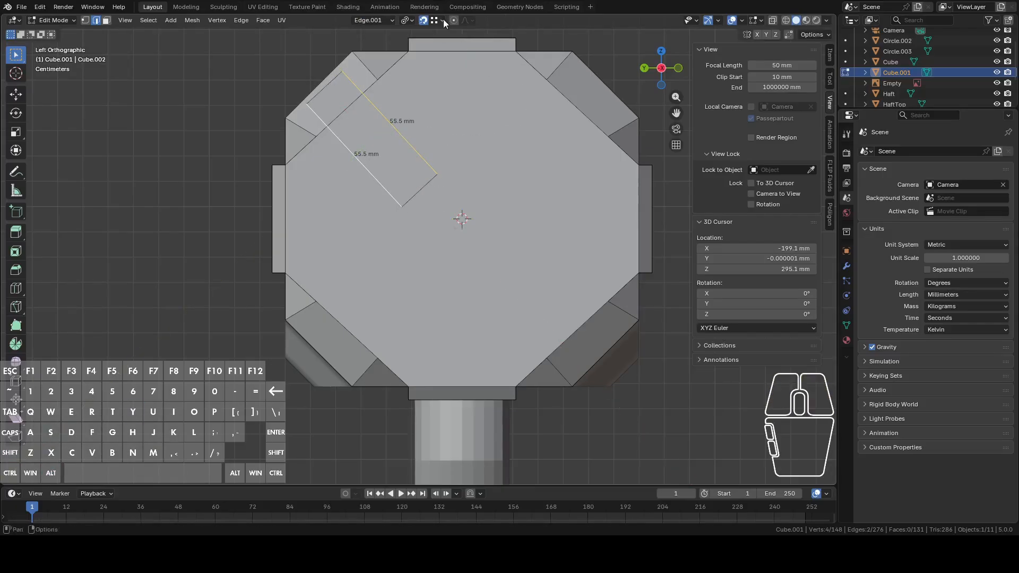
Set the pivot point to Median Point and scale the long edges apart along Edge.001 Y to a width of about 21.8 mm
{"action": "left_click", "coordinate": [408, 20]}
{"action": "left_click", "coordinate": [435, 81]}
{"action": "key", "text": "s"}
{"action": "key", "text": "y"}
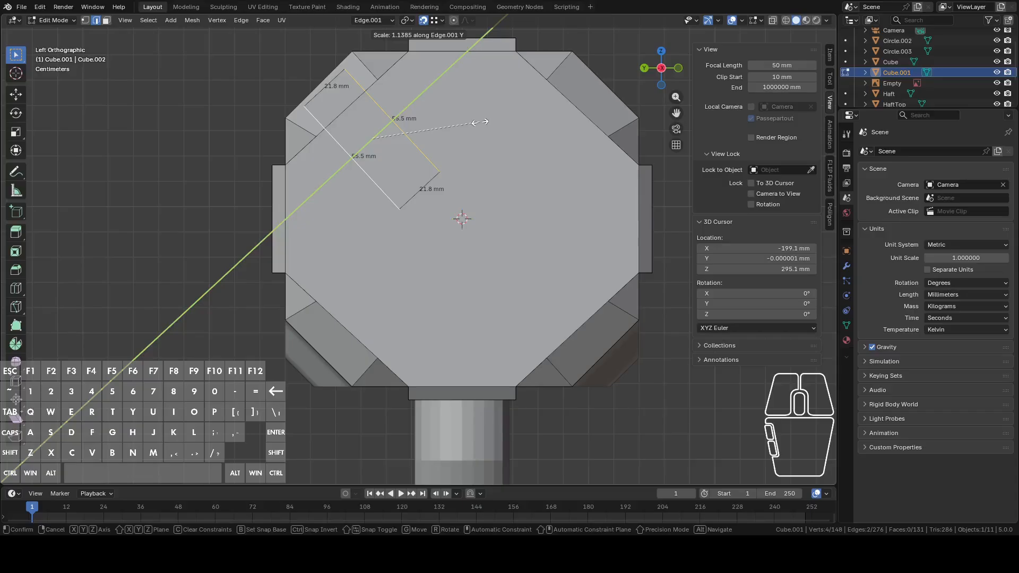
{"action": "left_click", "coordinate": [480, 122]}
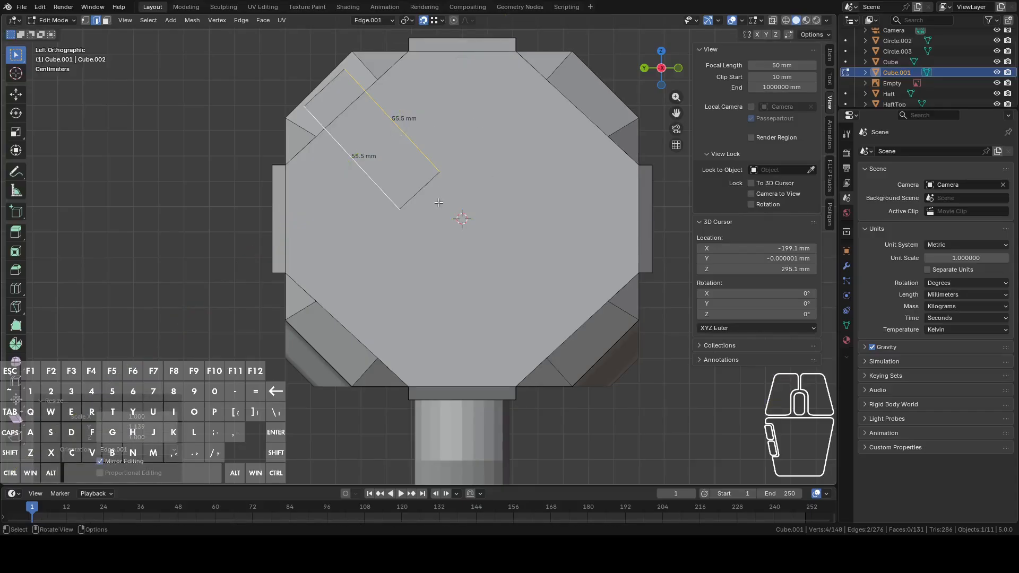
Select the whole linked rectangle and rotate it slightly to align it with the end face's diagonal edge
{"action": "key", "text": "a"}
{"action": "left_click", "coordinate": [432, 171]}
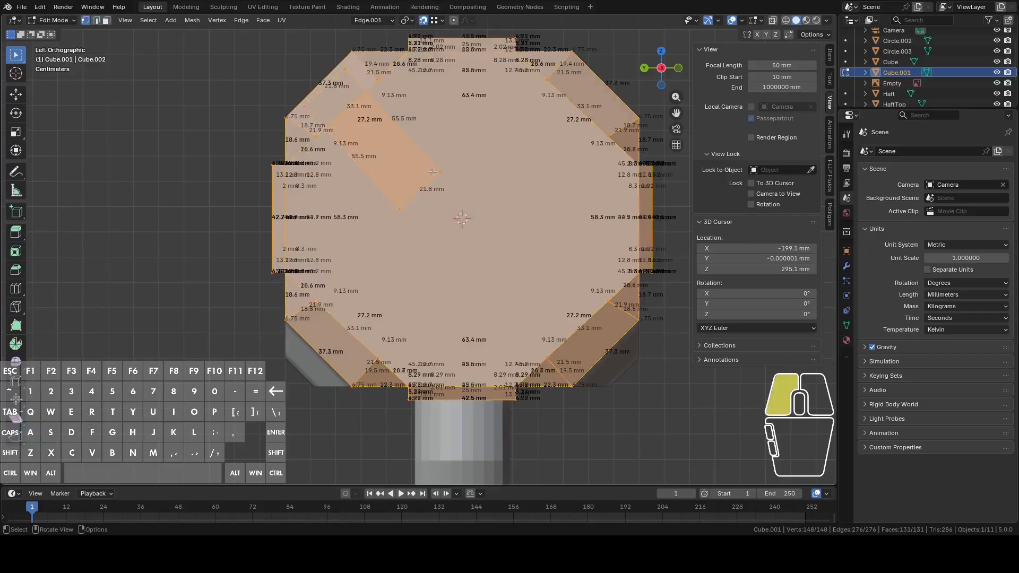
{"action": "key", "text": "ctrl+l"}
{"action": "key", "text": "r"}
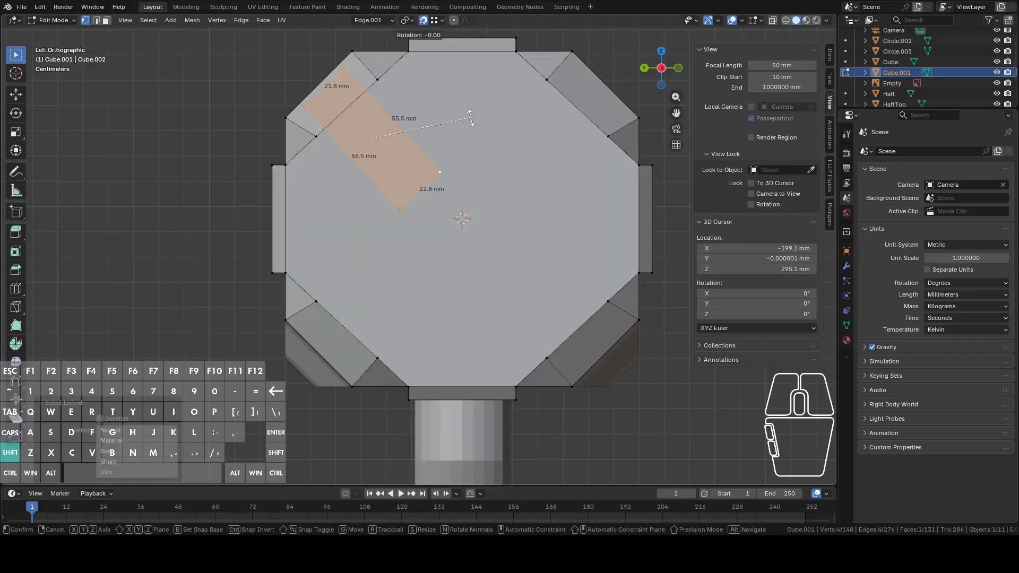
{"action": "left_click", "coordinate": [446, 45]}
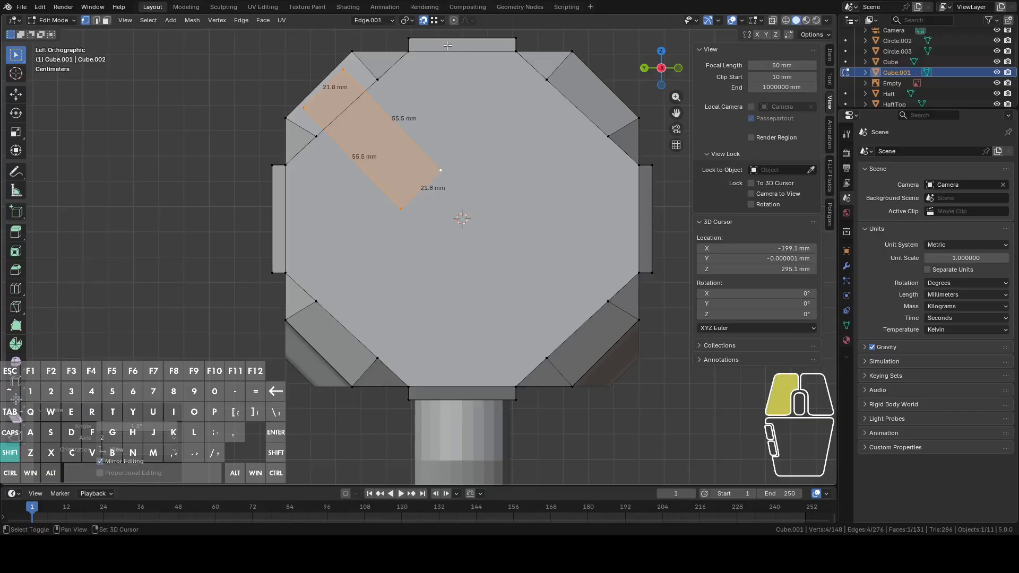
Separate the rectangle into its own object and select that object in Object Mode
{"action": "key", "text": "p"}
{"action": "left_click", "coordinate": [481, 127]}
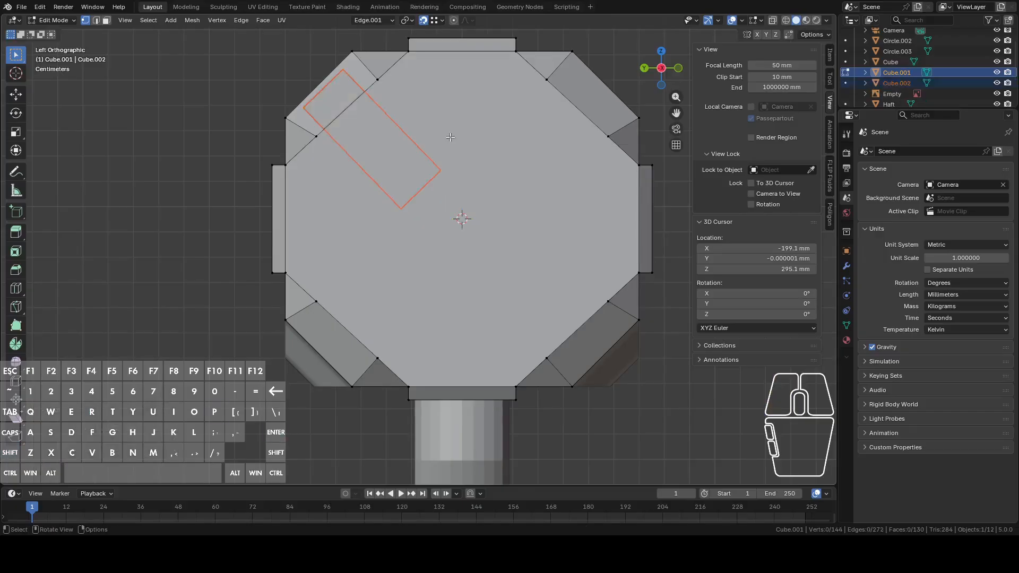
{"action": "key", "text": "Tab"}
{"action": "left_click", "coordinate": [357, 89]}
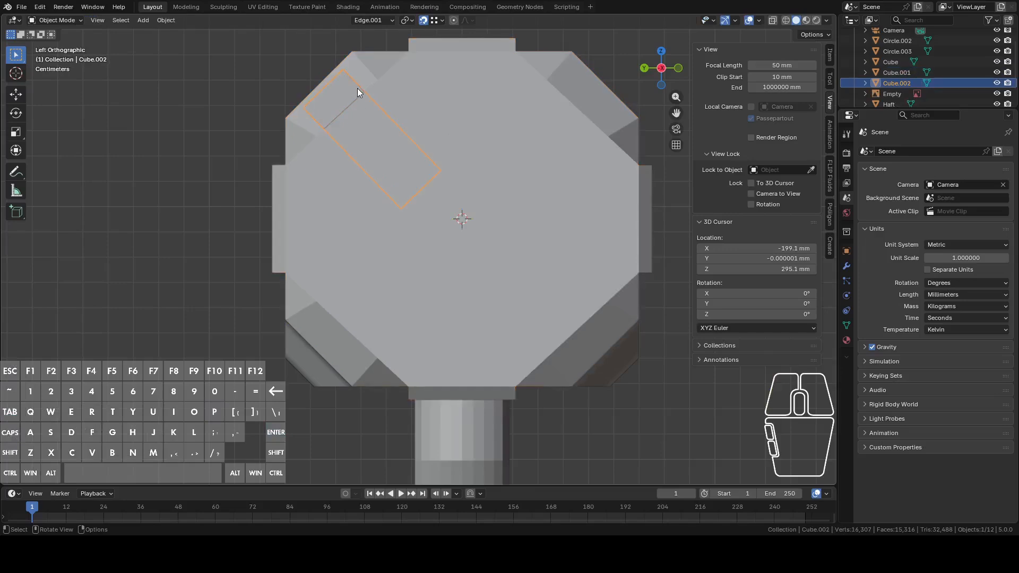
Duplicate the rectangle's entire mesh in place within the separated object's Edit Mode
{"action": "key", "text": "Tab"}
{"action": "key", "text": "a"}
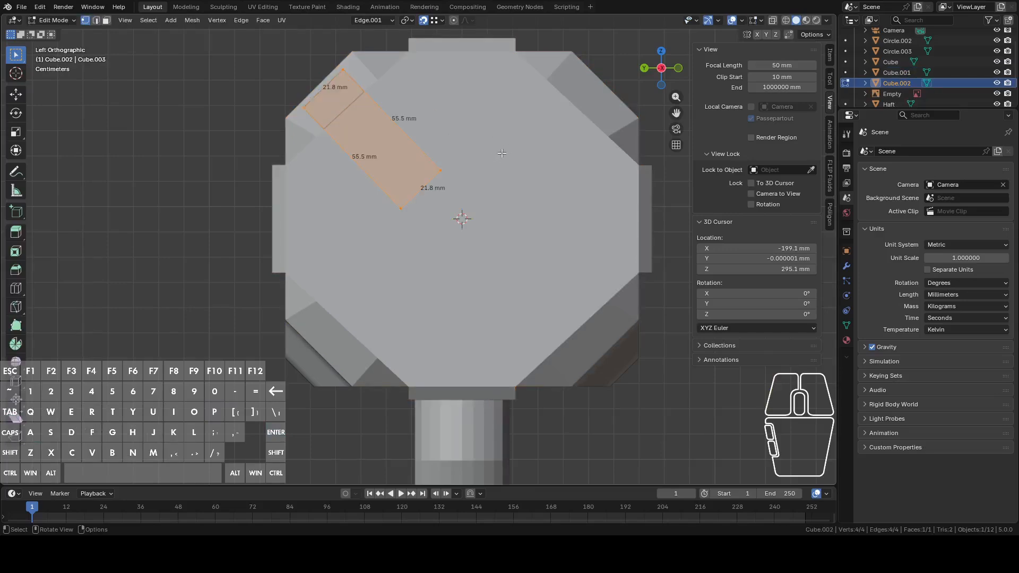
{"action": "key", "text": "shift+d"}
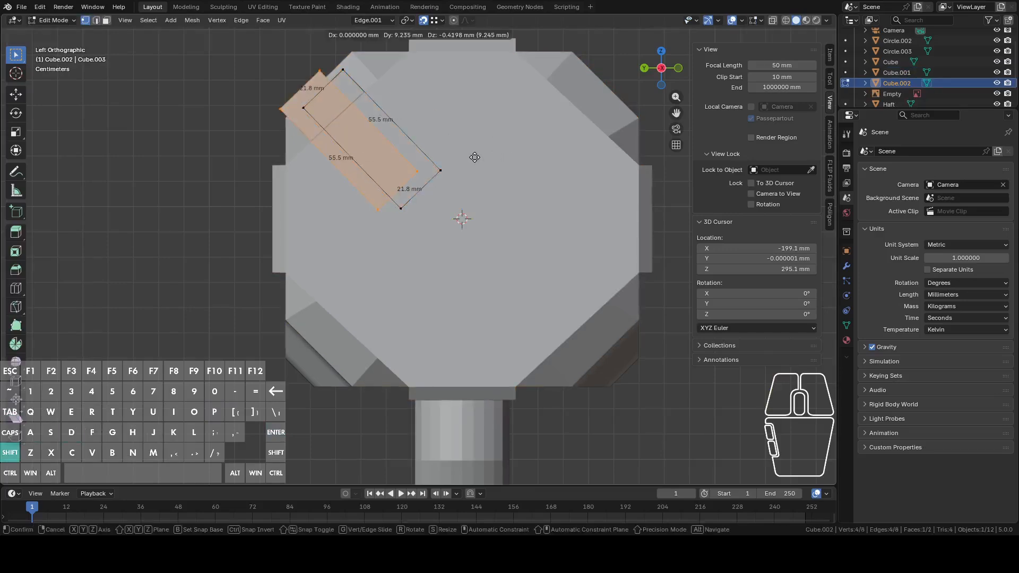
{"action": "right_click", "coordinate": [484, 141]}
Try to mirror the duplicated rectangle across the global Y axis and undo the mirroring
{"action": "right_click", "coordinate": [483, 139]}
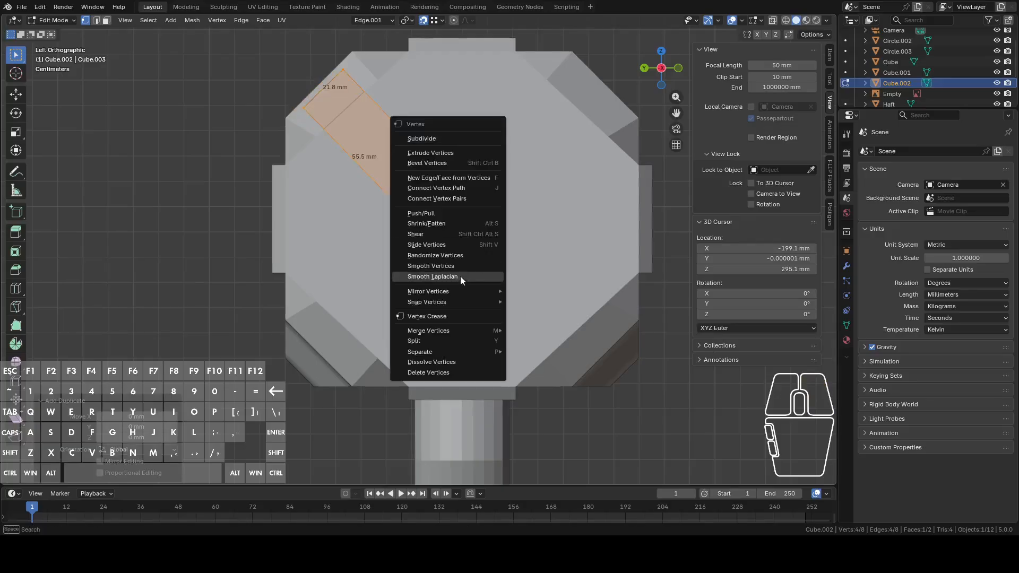
{"action": "mouse_move", "coordinate": [457, 290]}
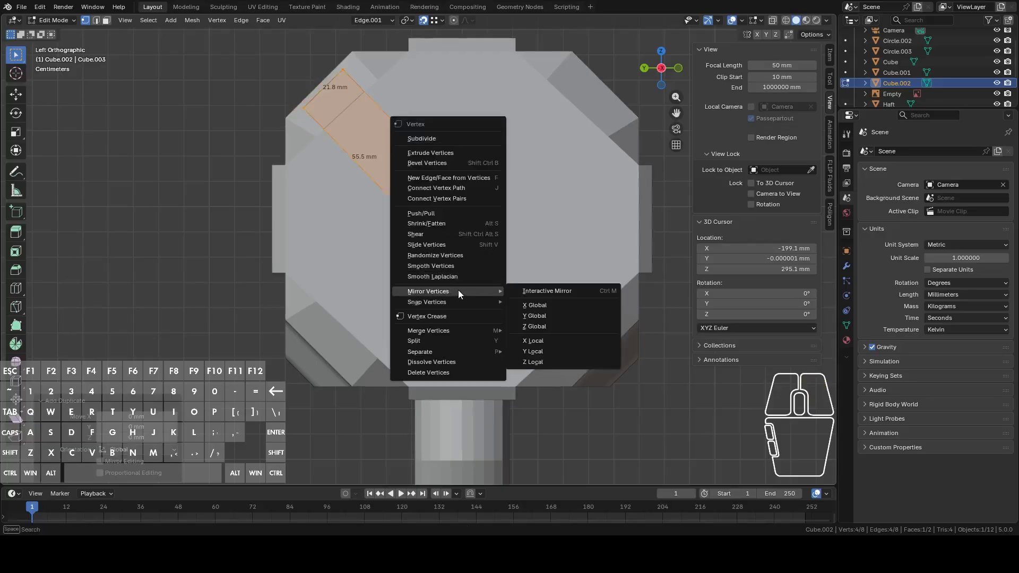
{"action": "left_click", "coordinate": [544, 314]}
{"action": "key", "text": "ctrl+z"}
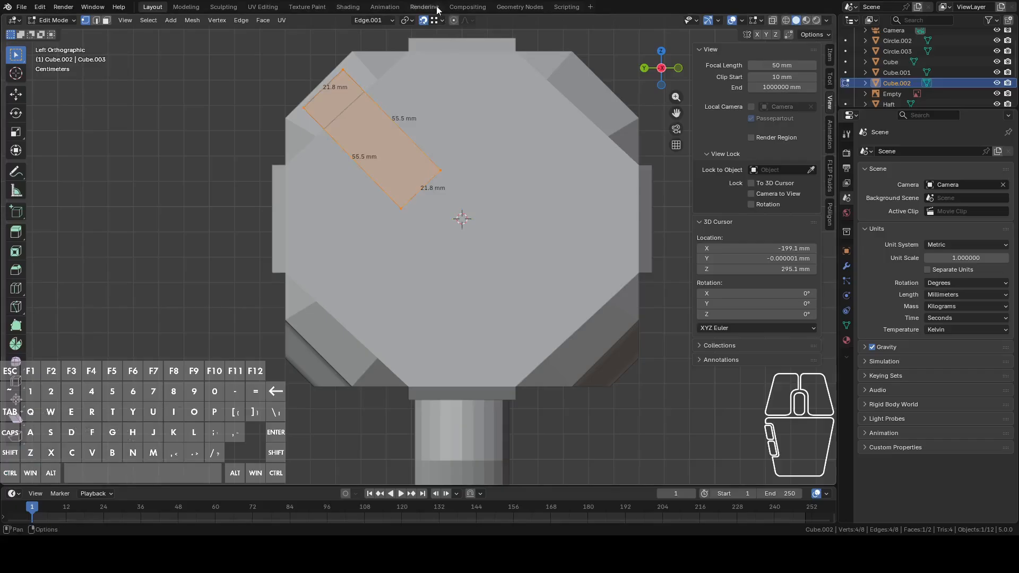
Set the transform orientation to Global and the pivot to 3D Cursor, and mirror the duplicated rectangle across global Y
{"action": "left_click", "coordinate": [384, 21]}
{"action": "left_click", "coordinate": [375, 53]}
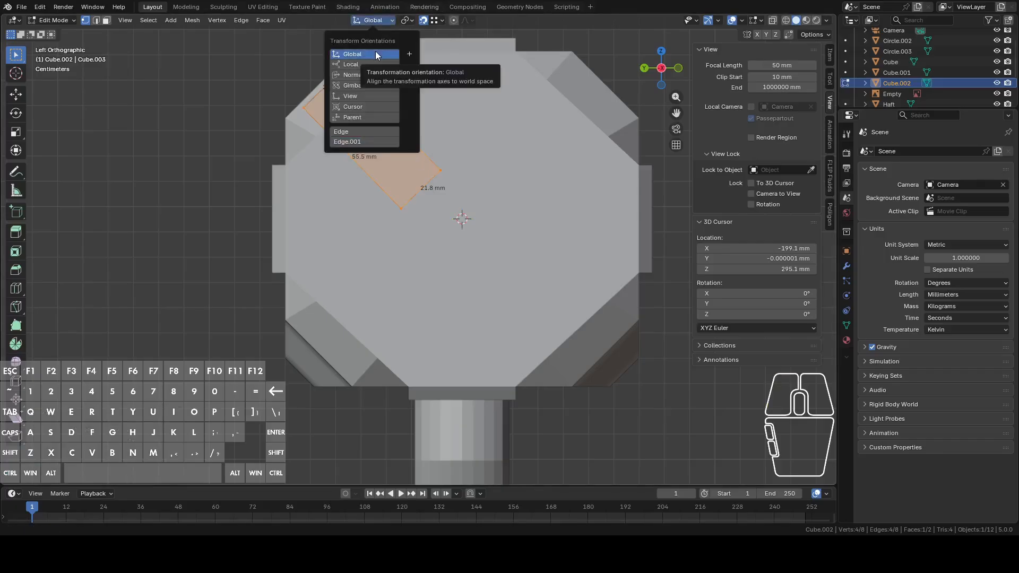
{"action": "left_click", "coordinate": [407, 20]}
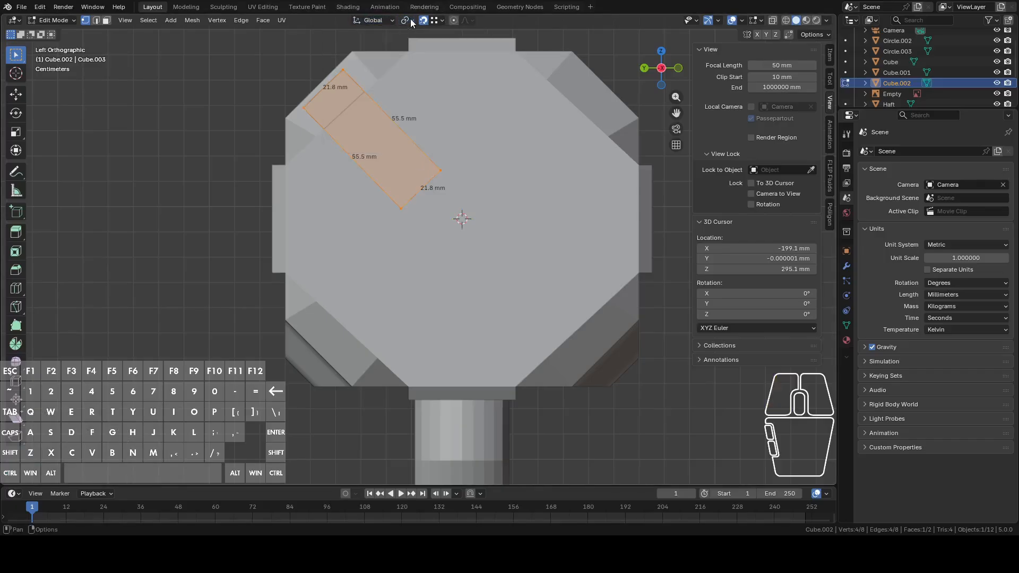
{"action": "left_click", "coordinate": [407, 21]}
{"action": "left_click", "coordinate": [426, 57]}
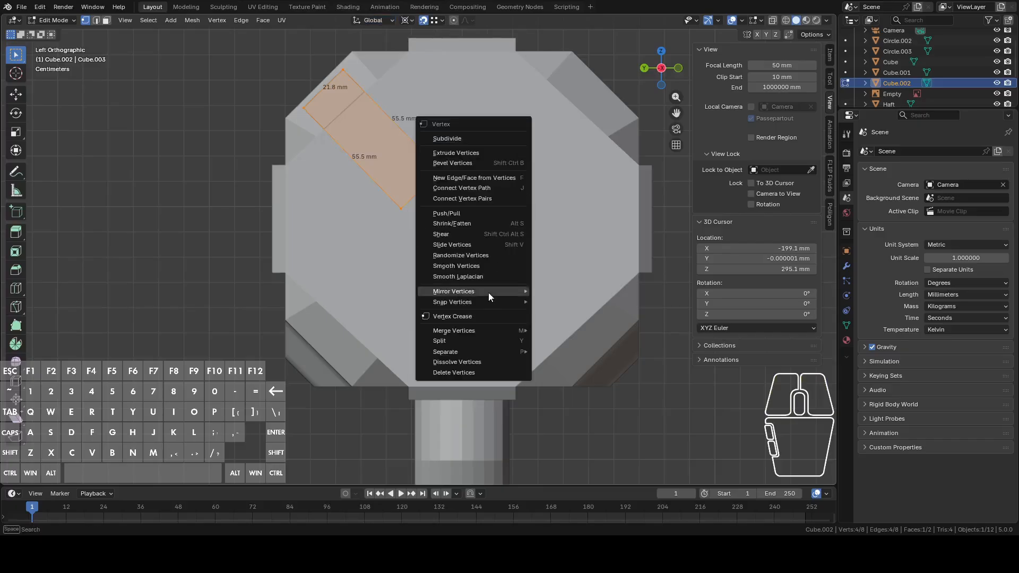
{"action": "mouse_move", "coordinate": [497, 292]}
{"action": "left_click", "coordinate": [563, 312]}
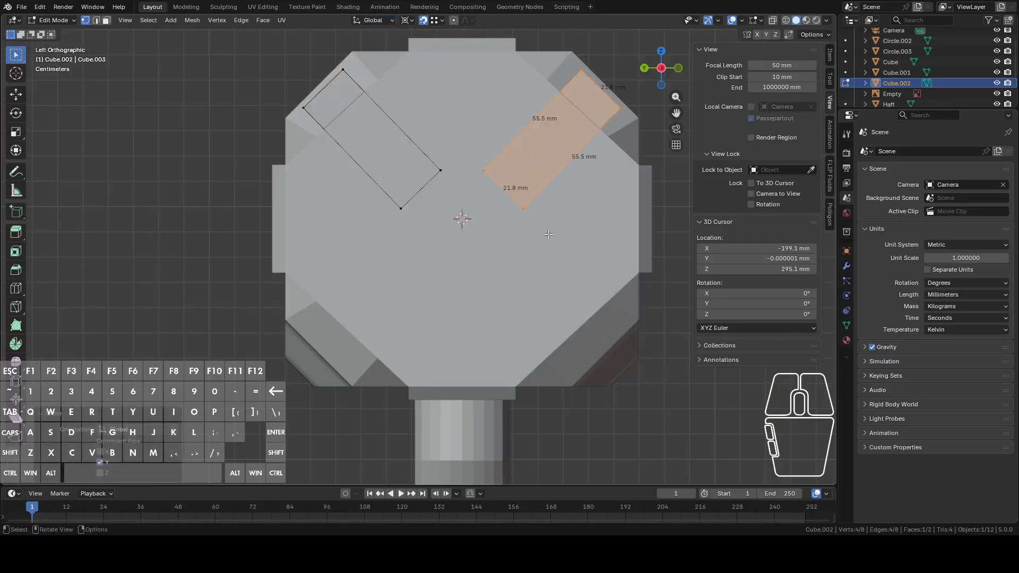
Select both upper rectangles, duplicate them in place, and mirror the duplicates across global Z around the 3D cursor
{"action": "middle_click_drag", "start_coordinate": [546, 127], "coordinate": [533, 104], "text": "shift"}
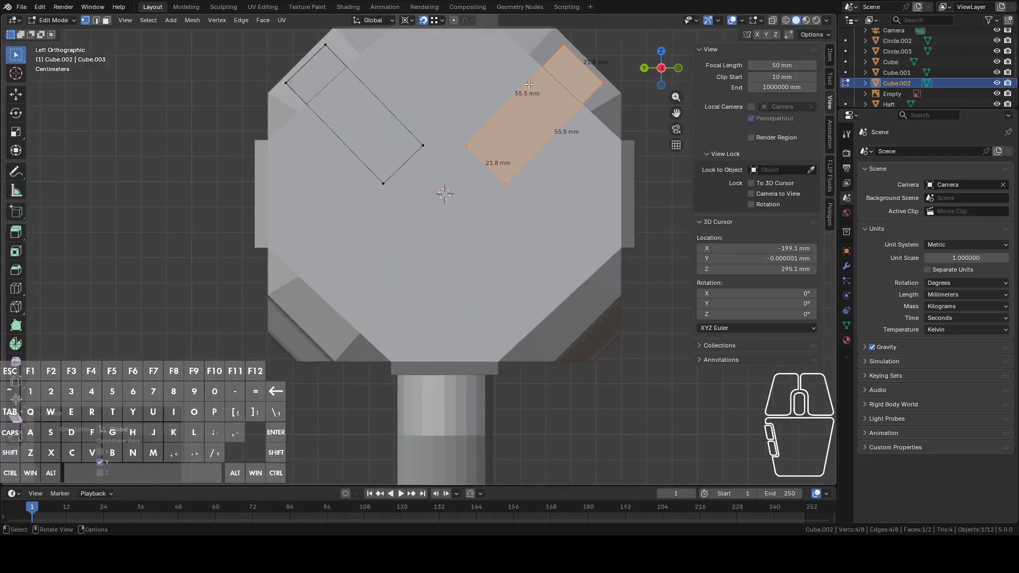
{"action": "left_click", "coordinate": [420, 152]}
{"action": "key", "text": "l"}
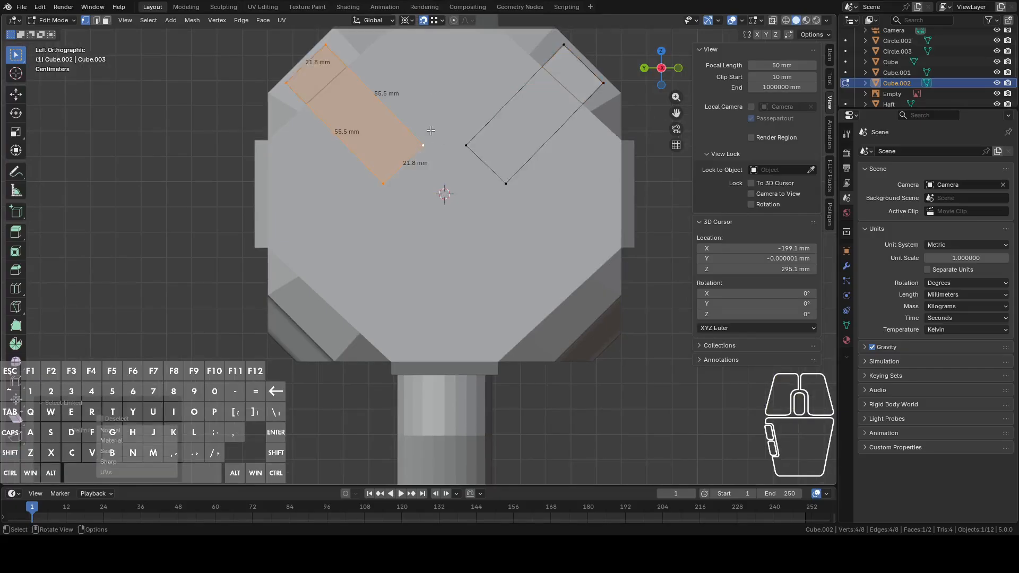
{"action": "key", "text": "l"}
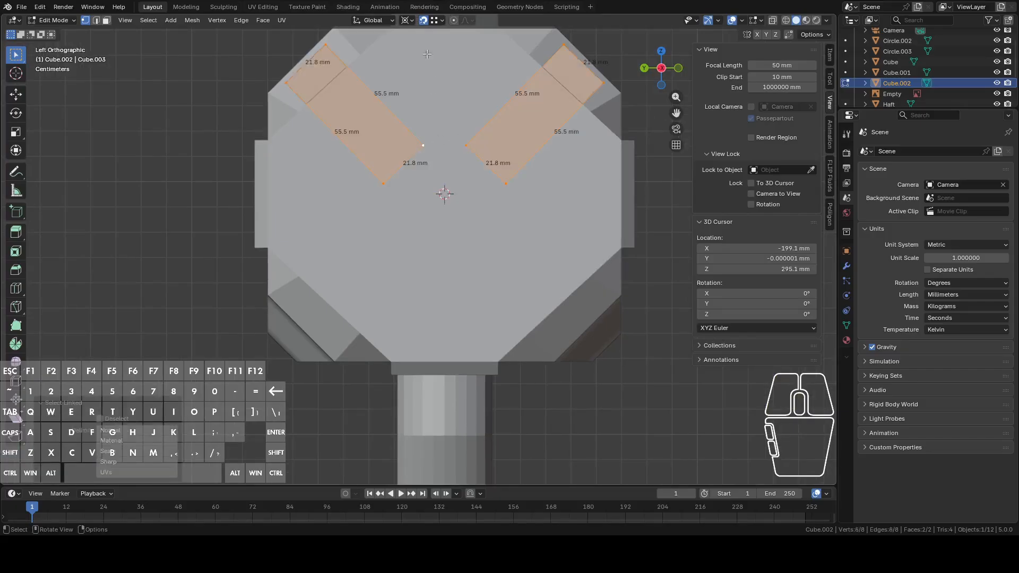
{"action": "key", "text": "shift+d"}
{"action": "right_click", "coordinate": [460, 169]}
{"action": "key", "text": "ctrl+v"}
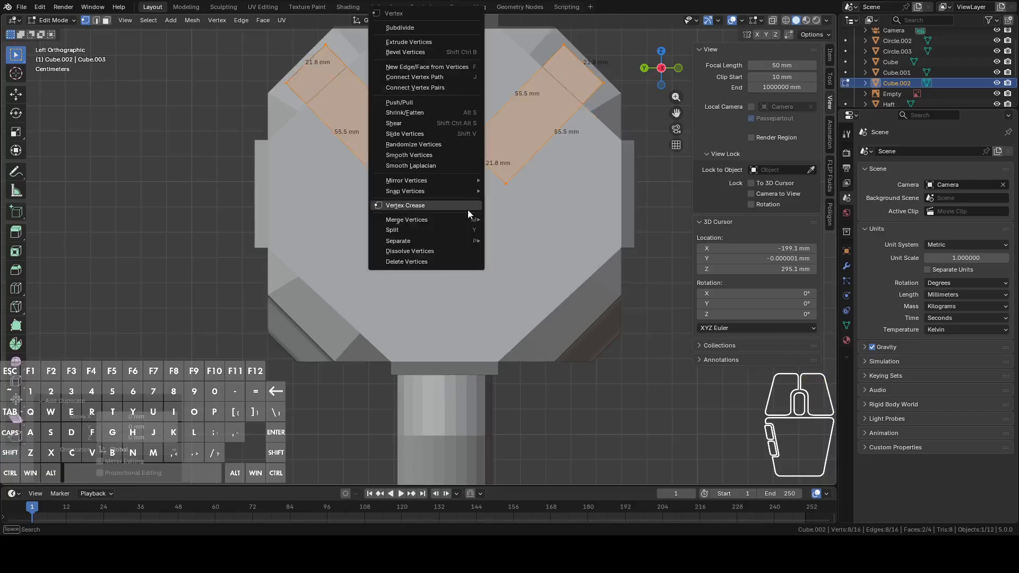
{"action": "mouse_move", "coordinate": [444, 180]}
{"action": "left_click", "coordinate": [521, 216]}
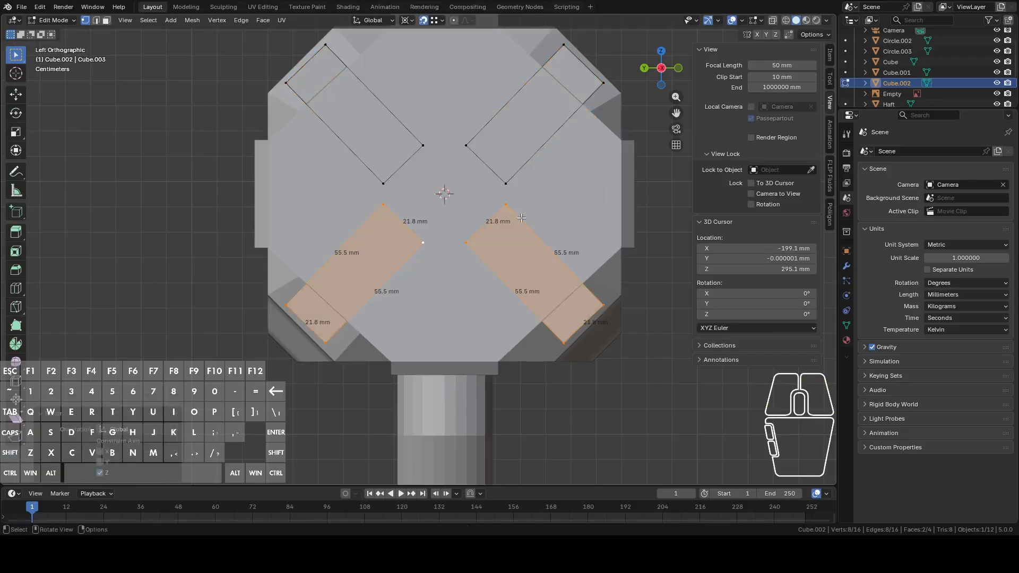
{"action": "left_click", "coordinate": [476, 154]}
{"action": "scroll", "coordinate": [533, 155], "scroll_direction": "down", "scroll_amount": 2}
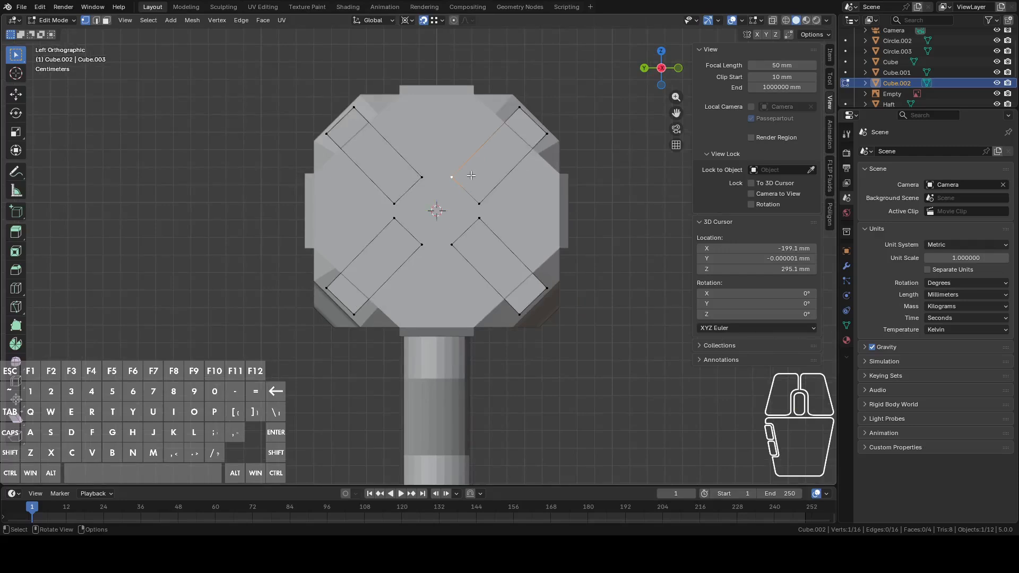
{"action": "left_click", "coordinate": [408, 189], "text": "alt"}
{"action": "scroll", "coordinate": [472, 179], "scroll_direction": "up", "scroll_amount": 2}
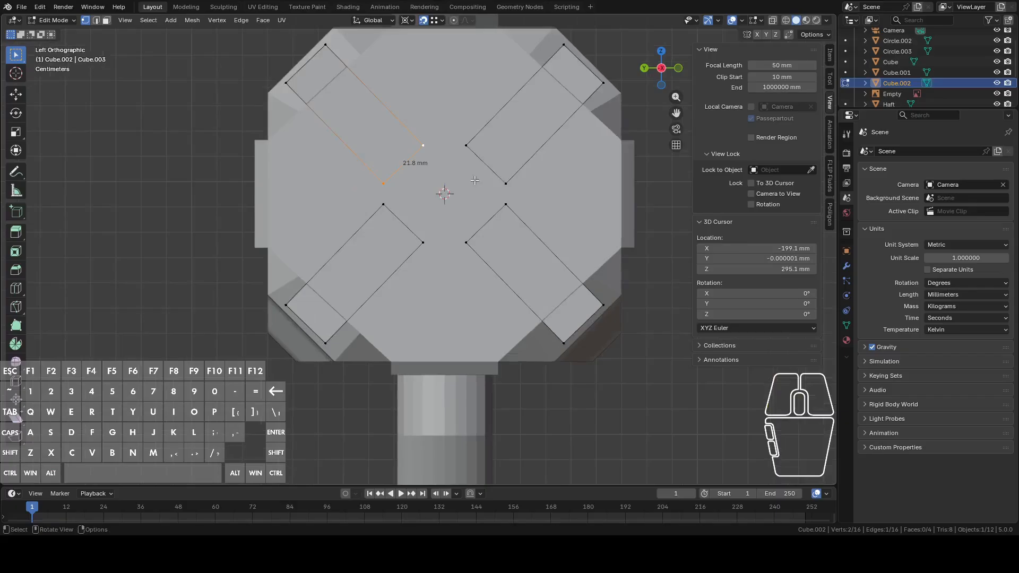
{"action": "scroll", "coordinate": [474, 180], "scroll_direction": "down", "scroll_amount": 4}
{"action": "scroll", "coordinate": [474, 180], "scroll_direction": "up", "scroll_amount": 4}
{"action": "scroll", "coordinate": [472, 155], "scroll_direction": "down", "scroll_amount": 3}
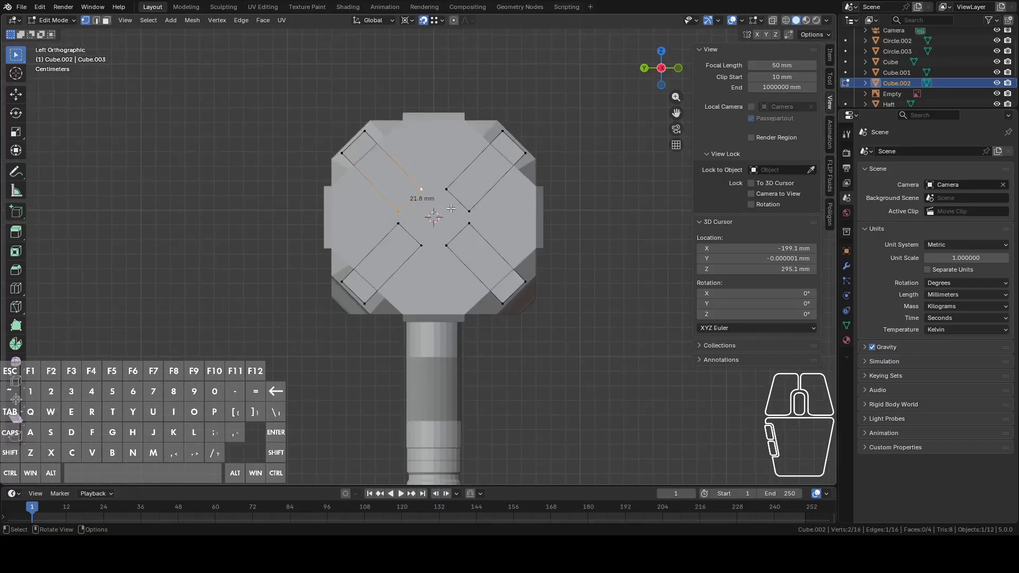
{"action": "key", "text": "Tab"}
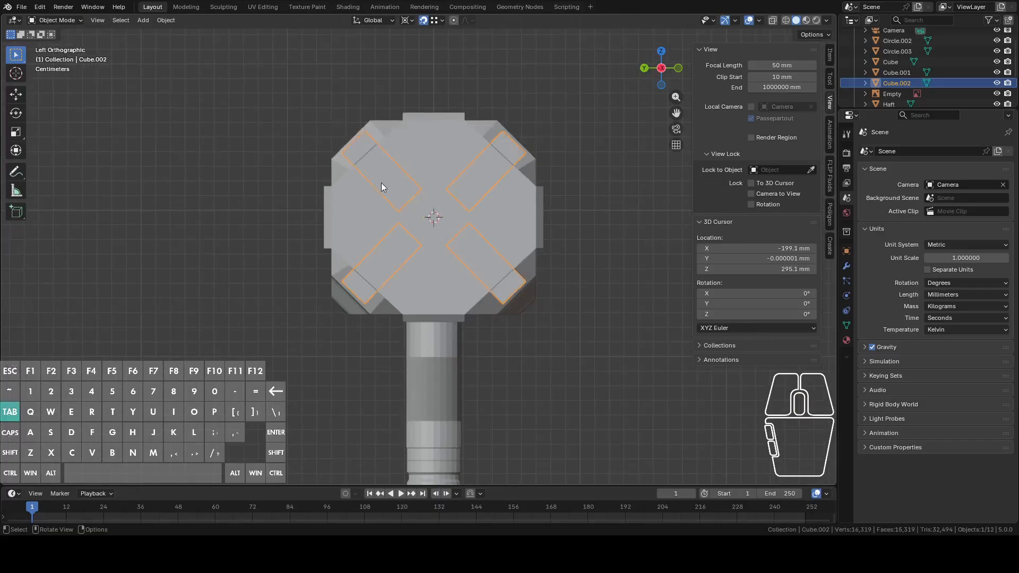
{"action": "key", "text": "Tab"}
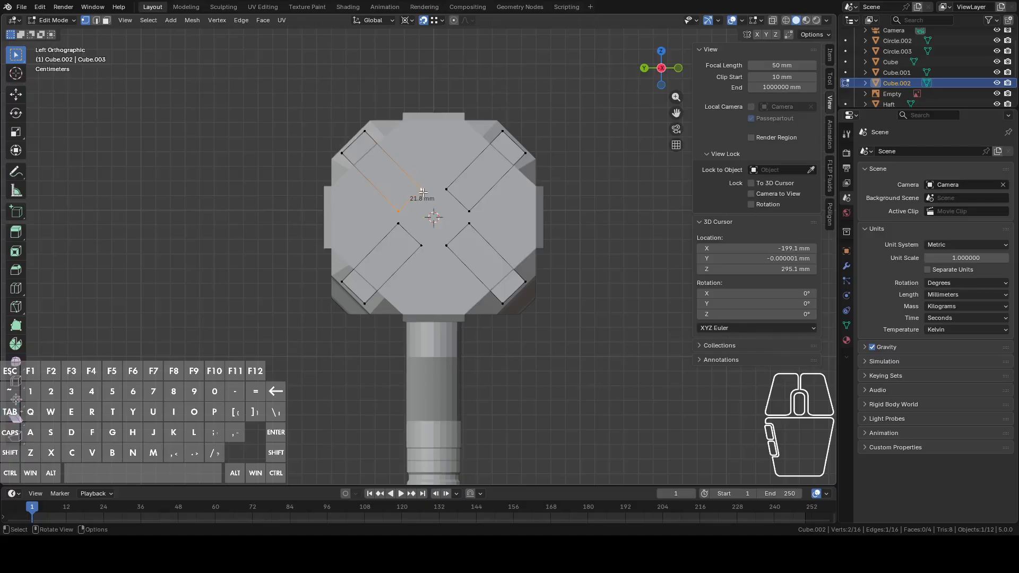
Select the whole upper-left rectangle and set the transform orientation to the custom Edge orientation
{"action": "key", "text": "ctrl+l"}
{"action": "scroll", "coordinate": [433, 159], "scroll_direction": "up", "scroll_amount": 2}
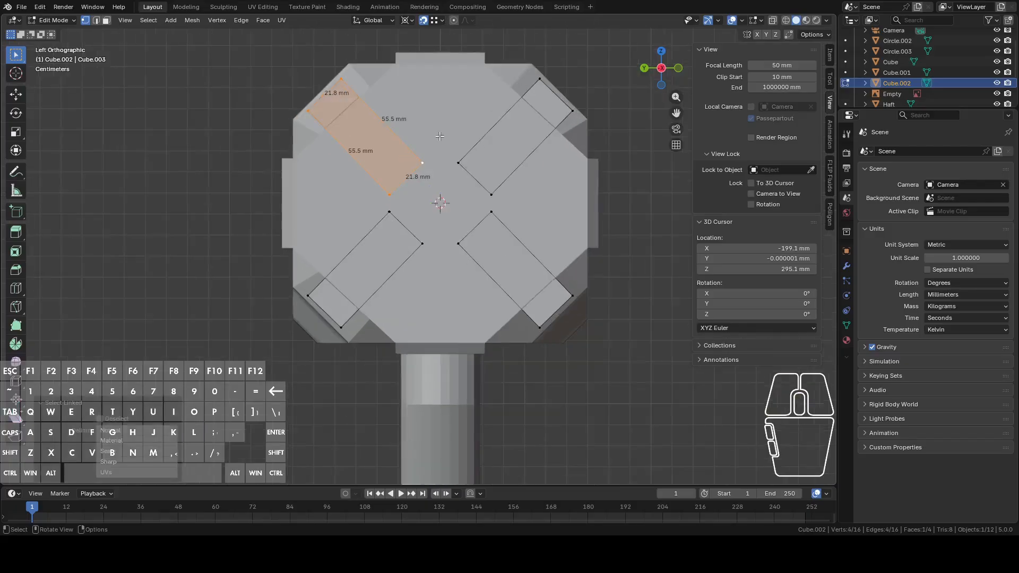
{"action": "key", "text": "g"}
{"action": "key", "text": "y"}
{"action": "right_click", "coordinate": [441, 130]}
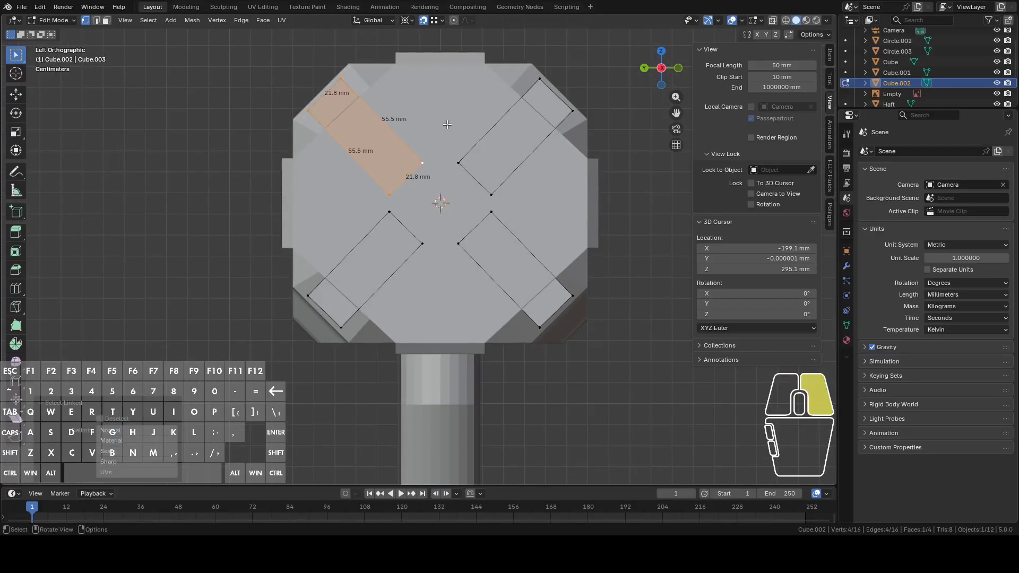
{"action": "left_click", "coordinate": [389, 20]}
{"action": "left_click", "coordinate": [378, 131]}
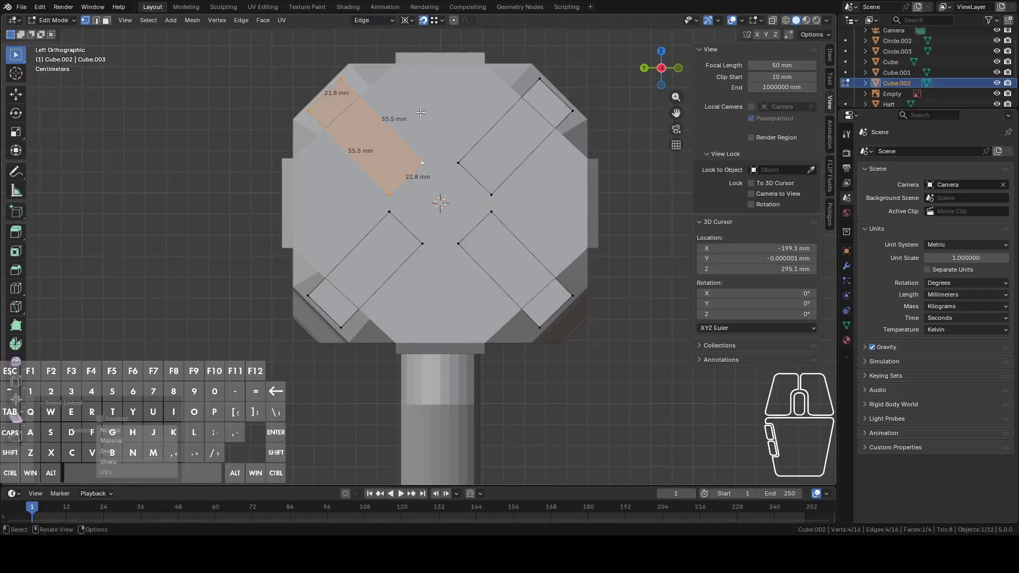
Try to move the selected rectangle sideways along the X axis of the Edge orientation
{"action": "key", "text": "g"}
{"action": "key", "text": "y"}
{"action": "key", "text": "x"}
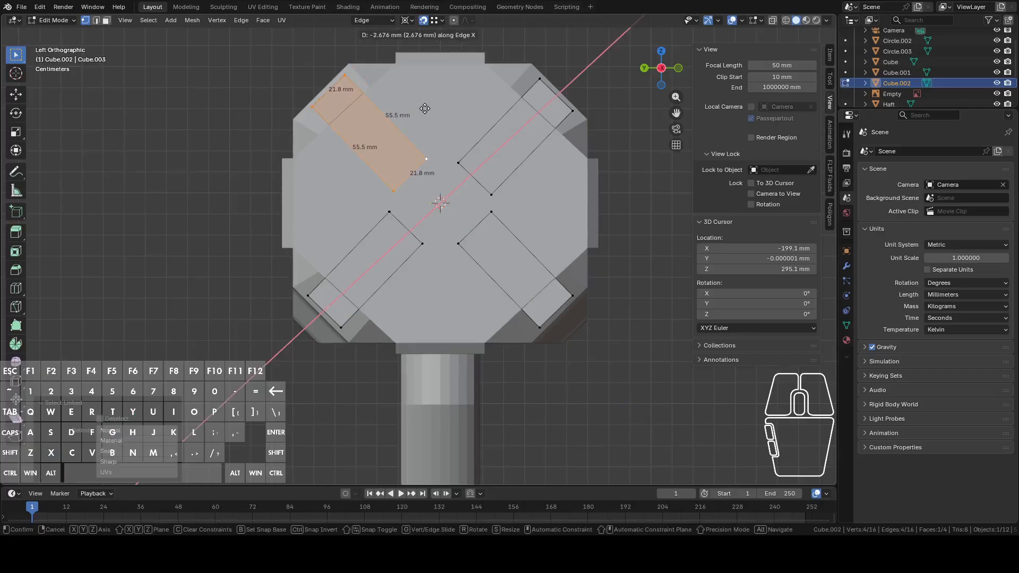
{"action": "right_click", "coordinate": [424, 108]}
{"action": "key", "text": "g"}
{"action": "key", "text": "x"}
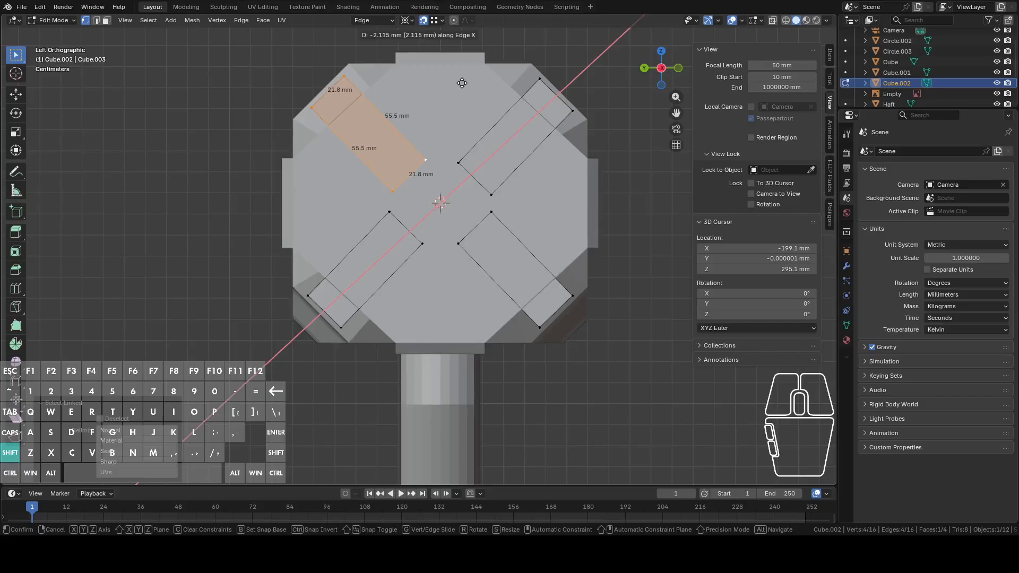
{"action": "left_click", "coordinate": [462, 83]}
Add a plane at the 3D cursor within the rectangles' mesh and try rotating it around the Edge X axis
{"action": "key", "text": "shift+a"}
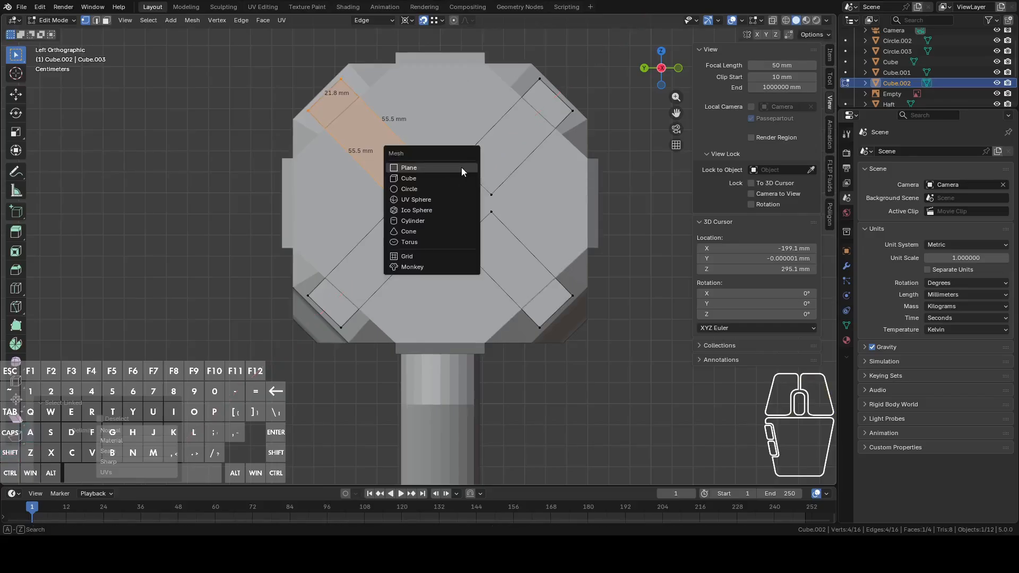
{"action": "left_click", "coordinate": [461, 167]}
{"action": "key", "text": "r"}
{"action": "key", "text": "x"}
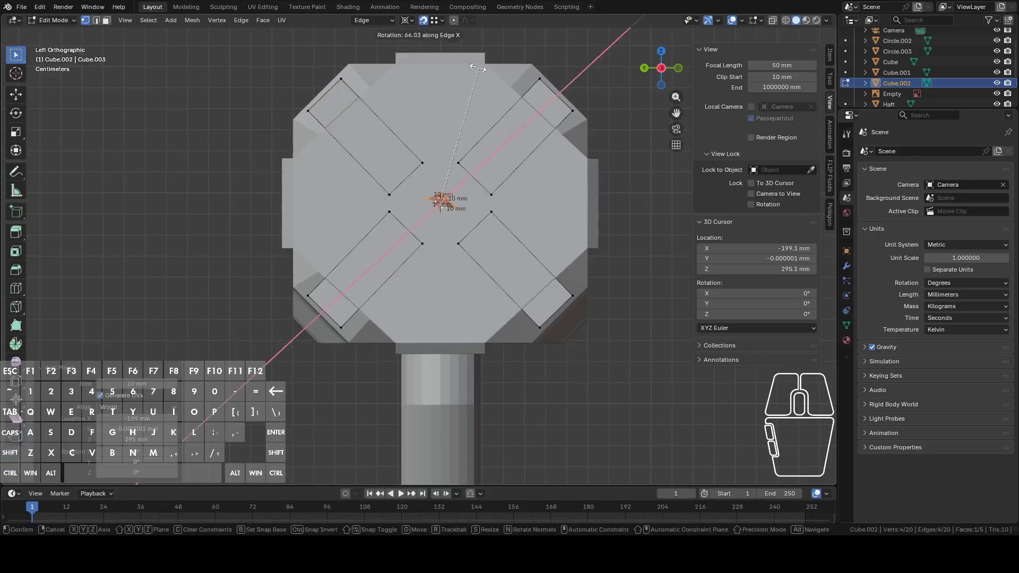
{"action": "right_click", "coordinate": [478, 68]}
Set the transform orientation to Global and rotate the new plane -90° about X and 90° about Z
{"action": "left_click", "coordinate": [377, 19]}
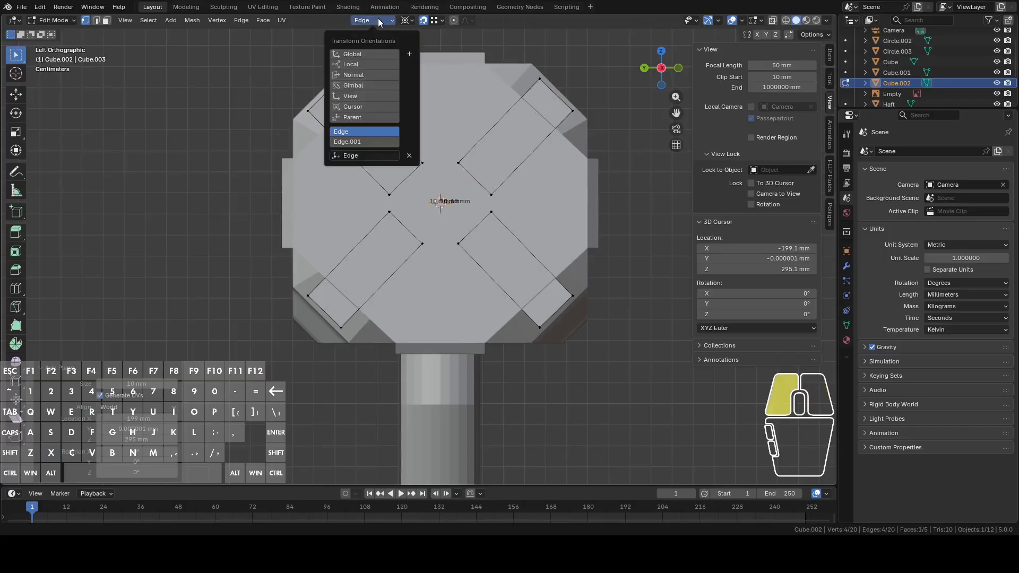
{"action": "left_click", "coordinate": [381, 51]}
{"action": "key", "text": "r"}
{"action": "key", "text": "x"}
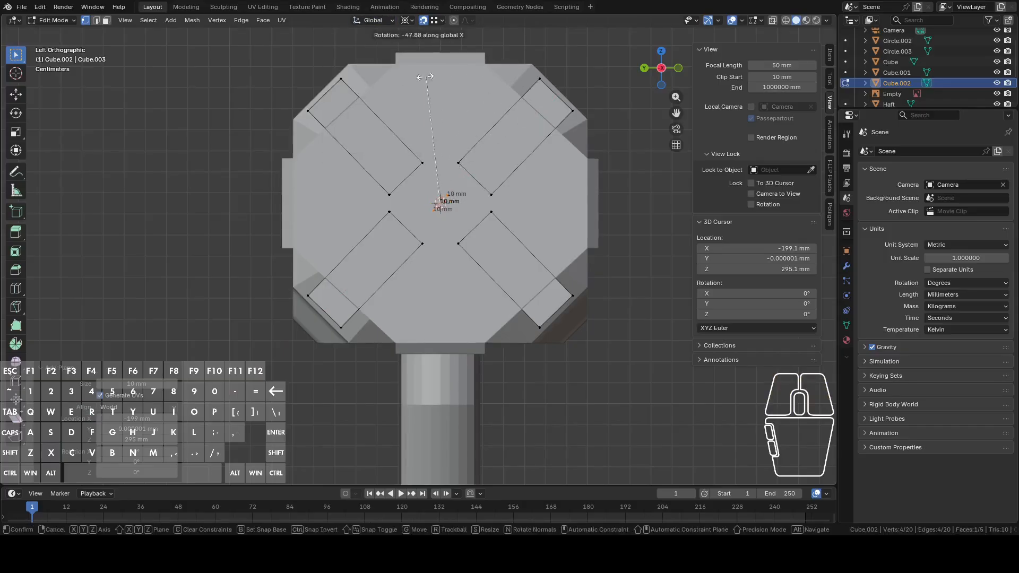
{"action": "key", "text": "ctrl"}
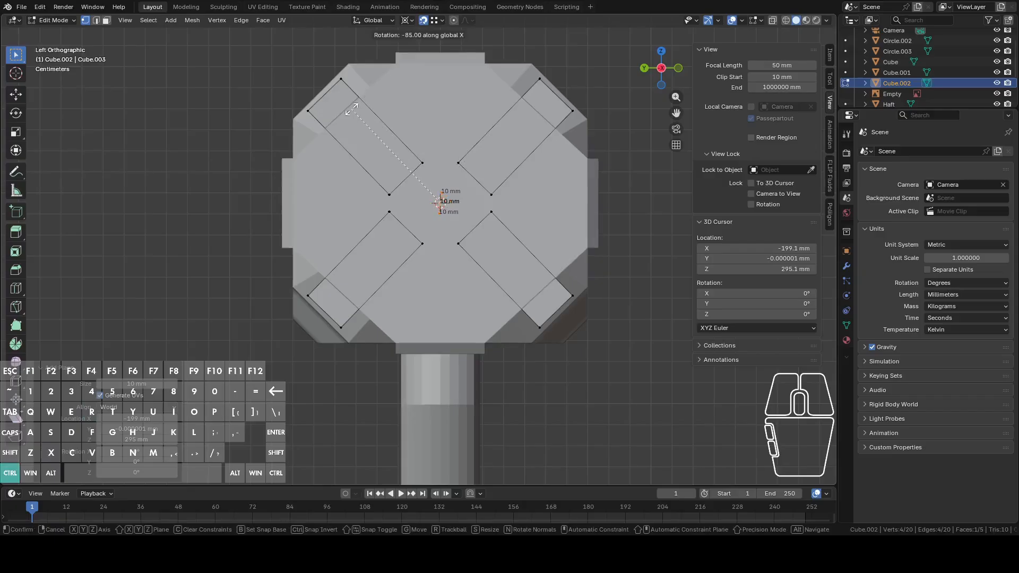
{"action": "left_click", "coordinate": [352, 110]}
{"action": "type", "text": "r"}
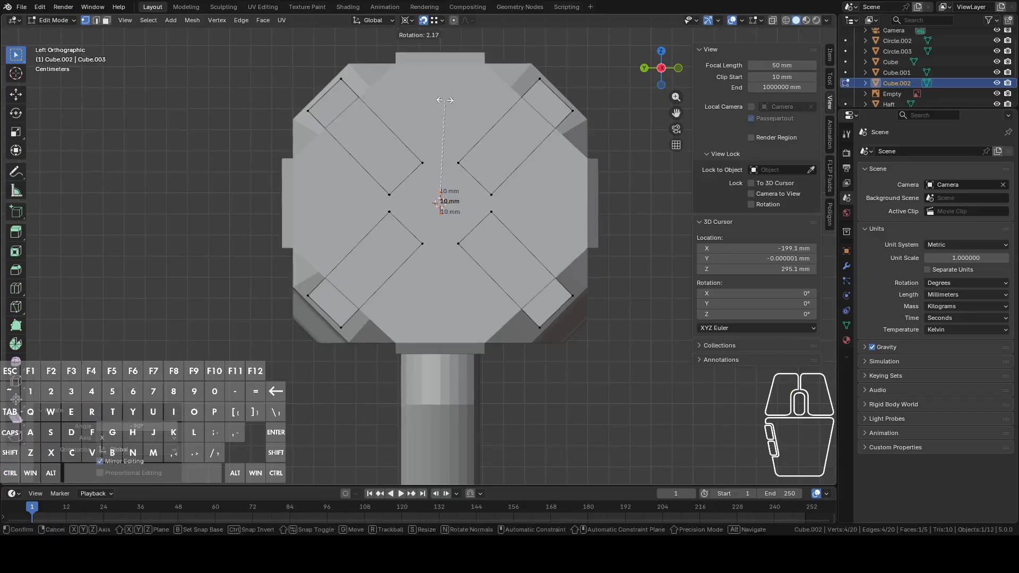
{"action": "type", "text": "z90"}
{"action": "key", "text": "Return"}
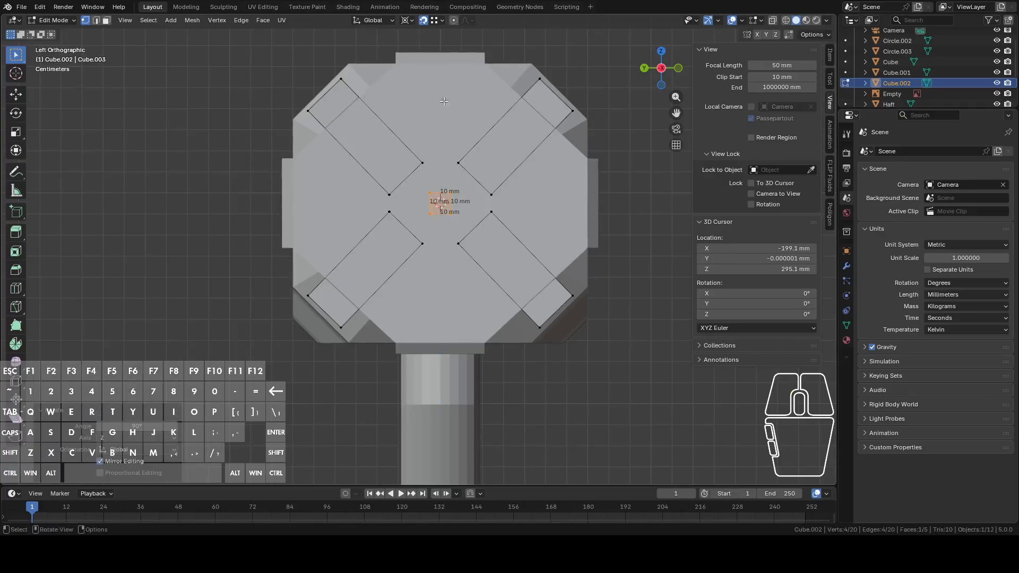
Rotate the central plane 45° in the view and scale it by 3.848 into a square of about 38.5 mm
{"action": "key", "text": "r"}
{"action": "key", "text": "ctrl"}
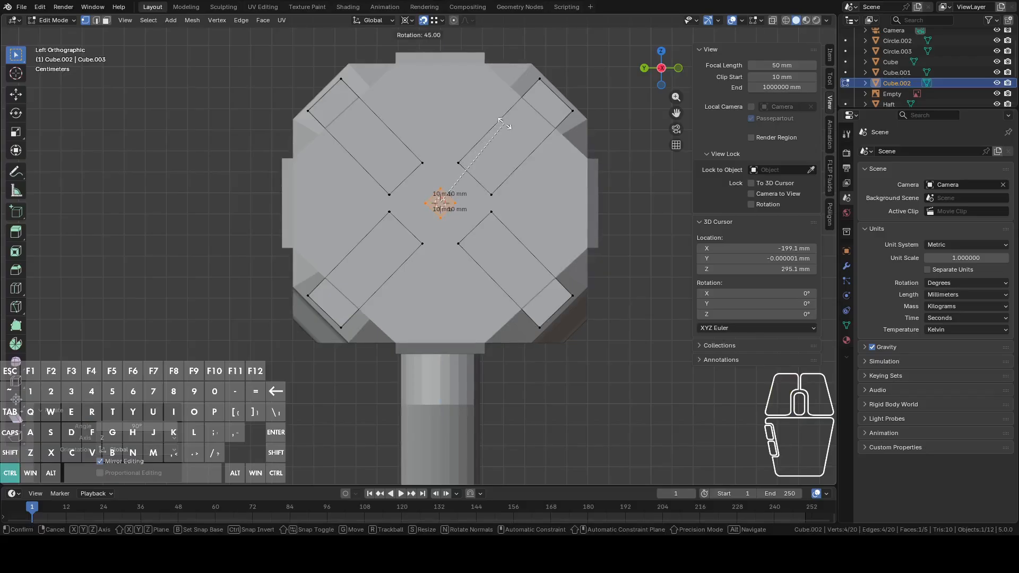
{"action": "left_click", "coordinate": [499, 121]}
{"action": "key", "text": "s"}
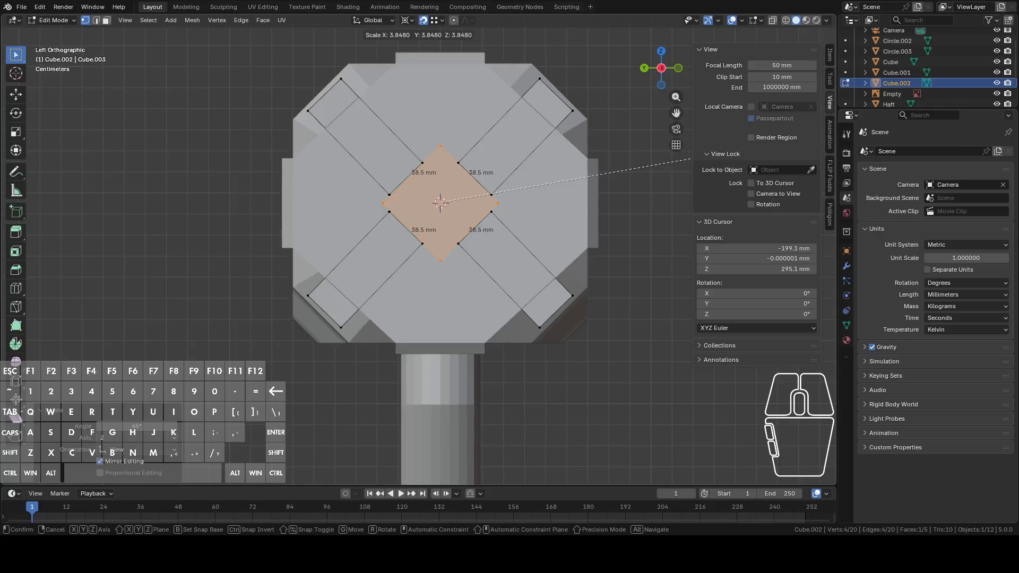
{"action": "left_click", "coordinate": [609, 182]}
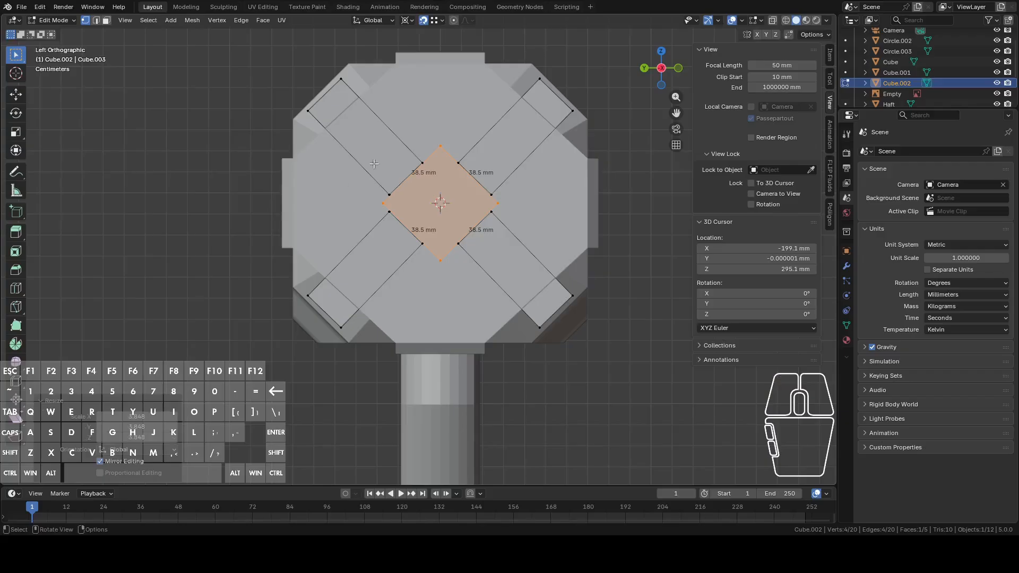
Select the whole upper-left rectangle and switch the transform orientation back to Edge
{"action": "left_click", "coordinate": [397, 131], "text": "alt"}
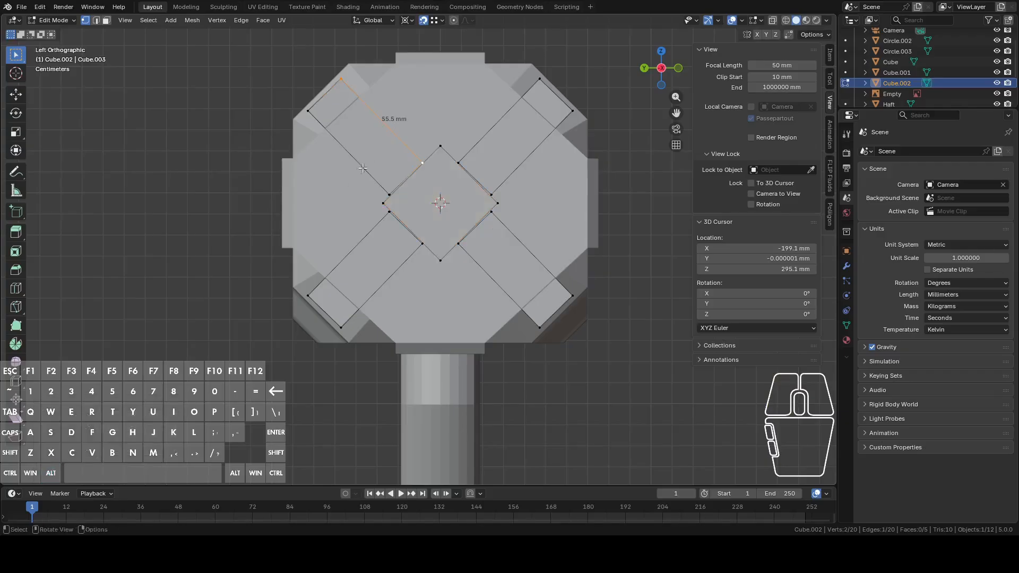
{"action": "key", "text": "l"}
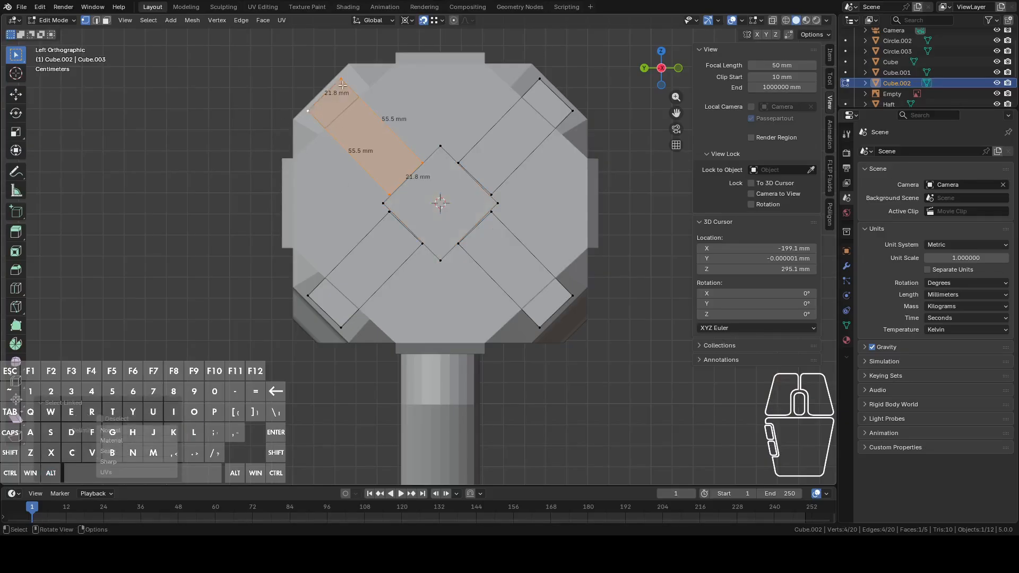
{"action": "left_click", "coordinate": [384, 23]}
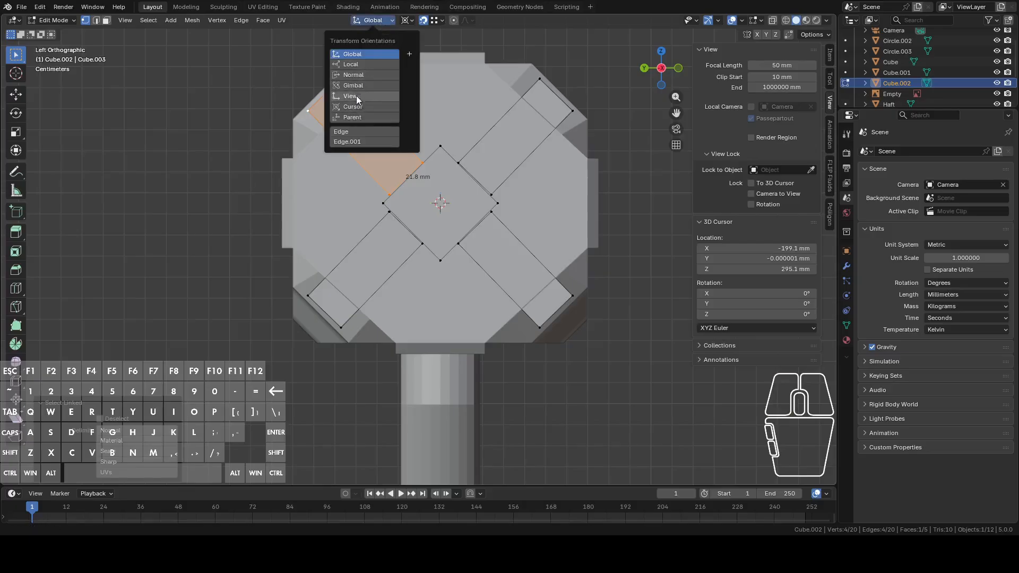
{"action": "left_click", "coordinate": [357, 130]}
Try to move the upper-left rectangle along Edge X with snapping enabled
{"action": "key", "text": "g"}
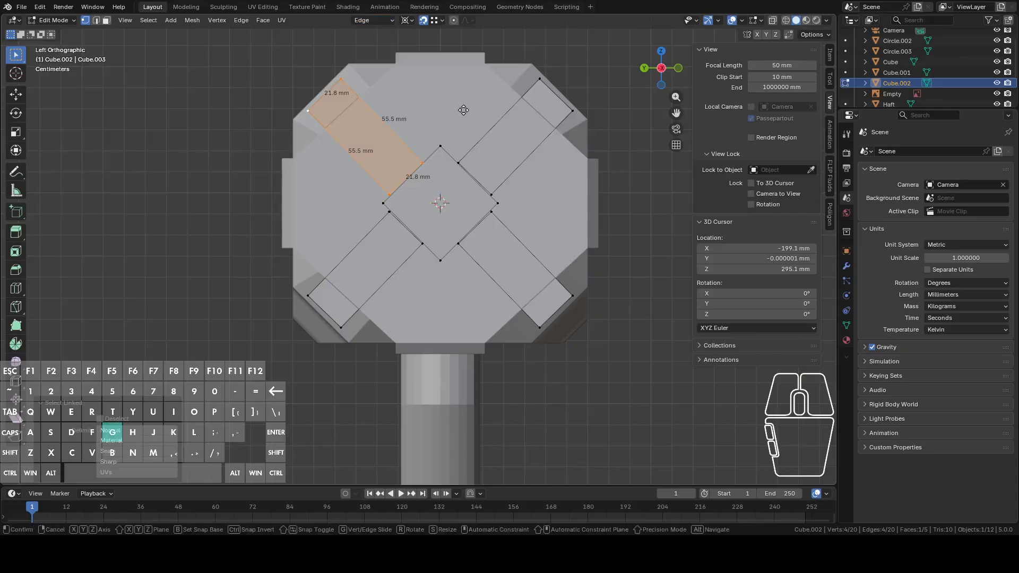
{"action": "key", "text": "x"}
{"action": "key", "text": "shift"}
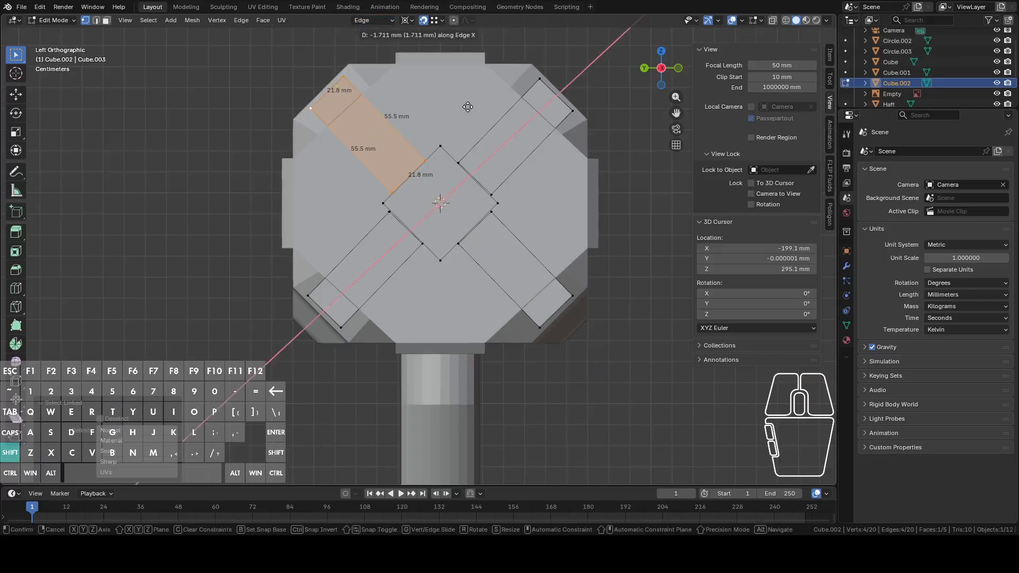
{"action": "left_click", "coordinate": [494, 85]}
With snapping turned off, move the upper-left rectangle about -3.46 mm along Edge X to centre it on the square's side
{"action": "key", "text": "g"}
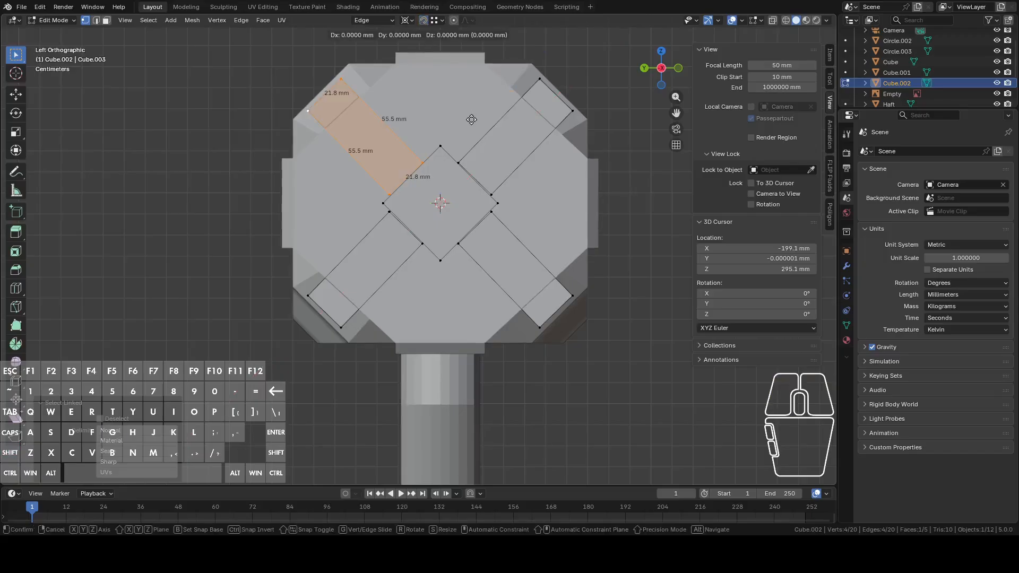
{"action": "key", "text": "x"}
{"action": "key", "text": "shift"}
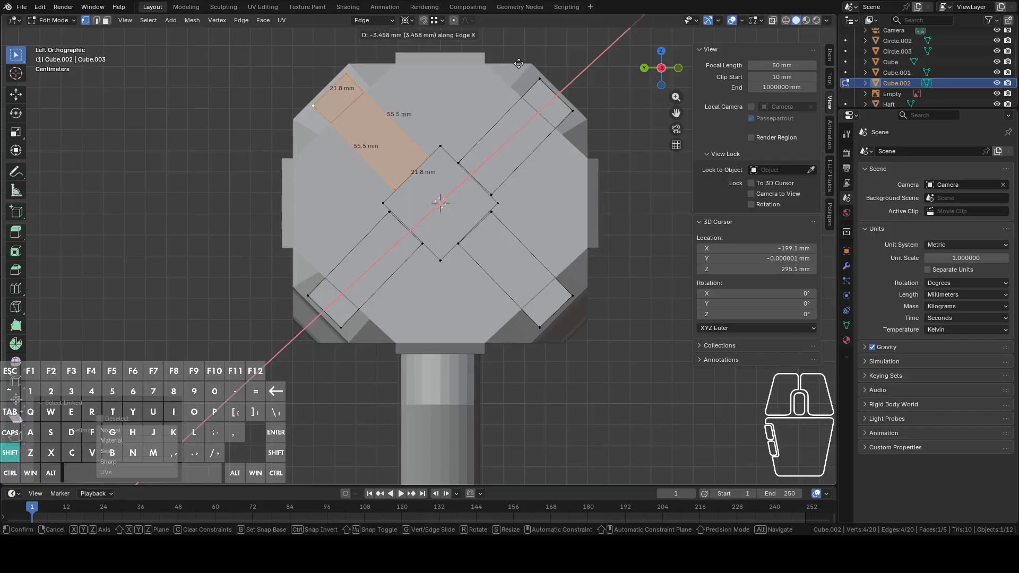
{"action": "left_click", "coordinate": [518, 63], "text": "shift"}
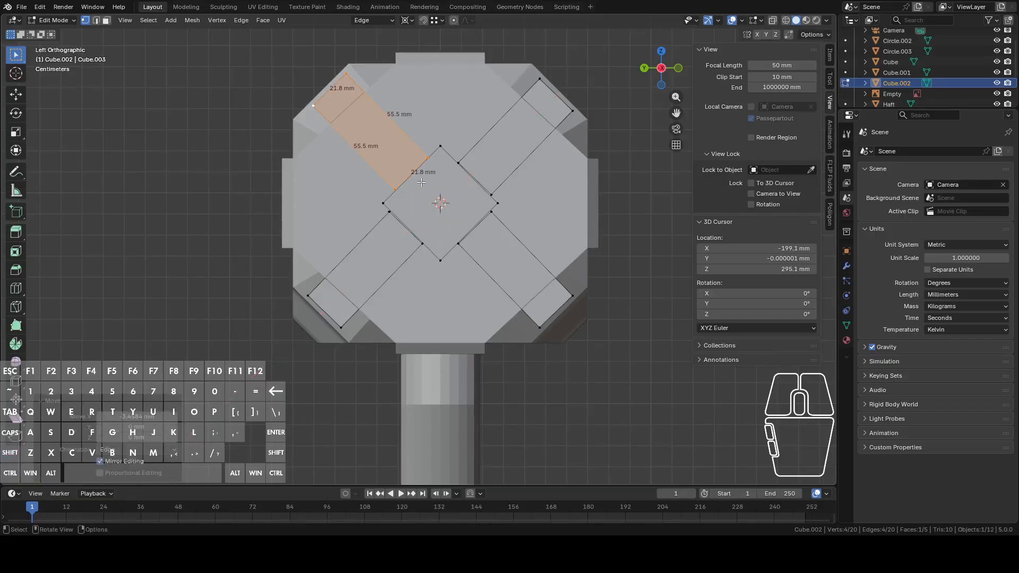
Select the whole lower-left rectangle and move it about -3.07 mm along Edge Y to centre it on the square's side
{"action": "left_click", "coordinate": [370, 234], "text": "alt"}
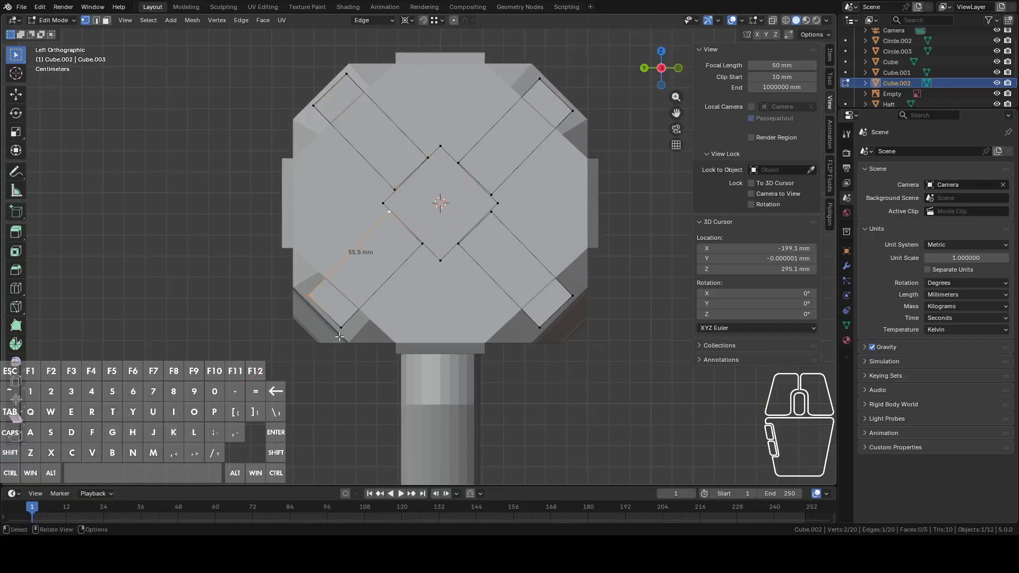
{"action": "key", "text": "ctrl+l"}
{"action": "key", "text": "g"}
{"action": "key", "text": "x"}
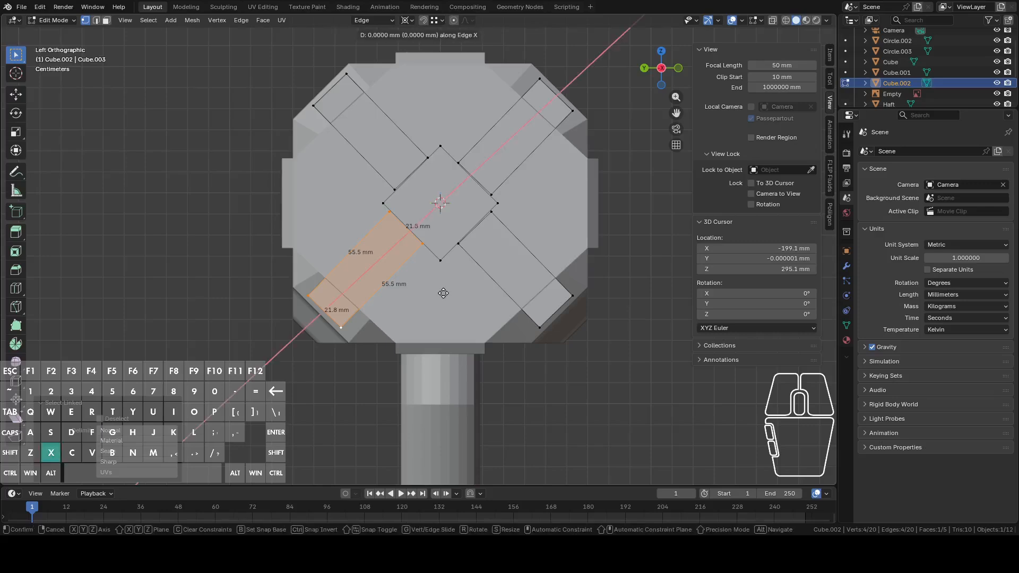
{"action": "key", "text": "y"}
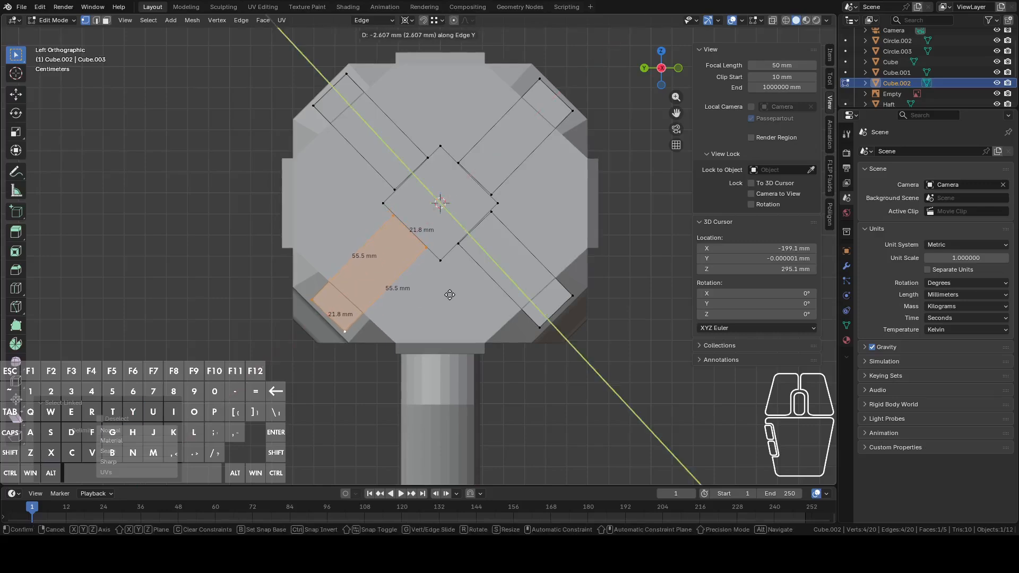
{"action": "key", "text": "shift"}
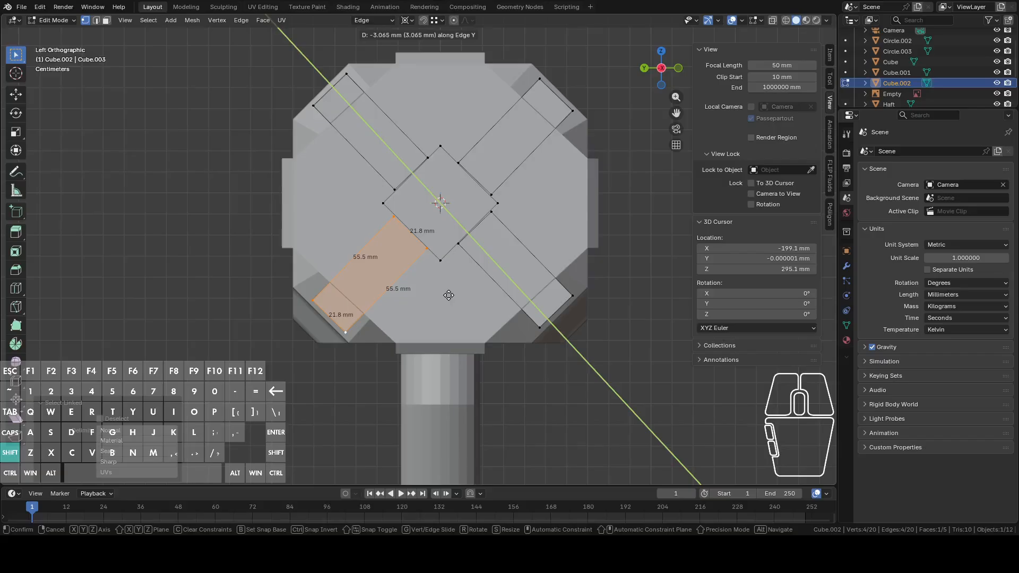
{"action": "left_click", "coordinate": [449, 295], "text": "shift"}
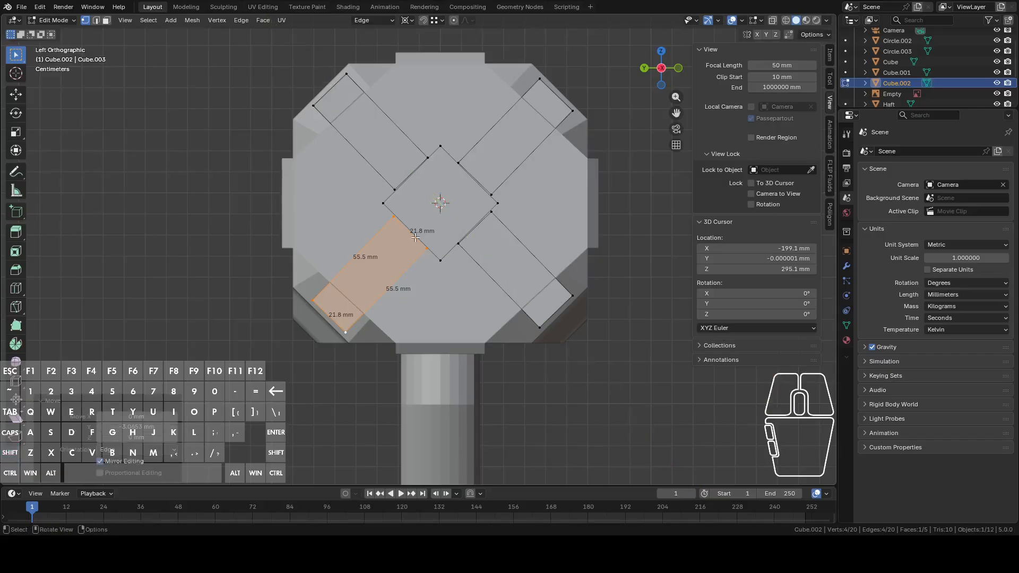
Check the inner corner vertices of the two left rectangles, and add a plane at the 3D cursor as an alignment gauge
{"action": "left_click", "coordinate": [393, 217], "text": "shift"}
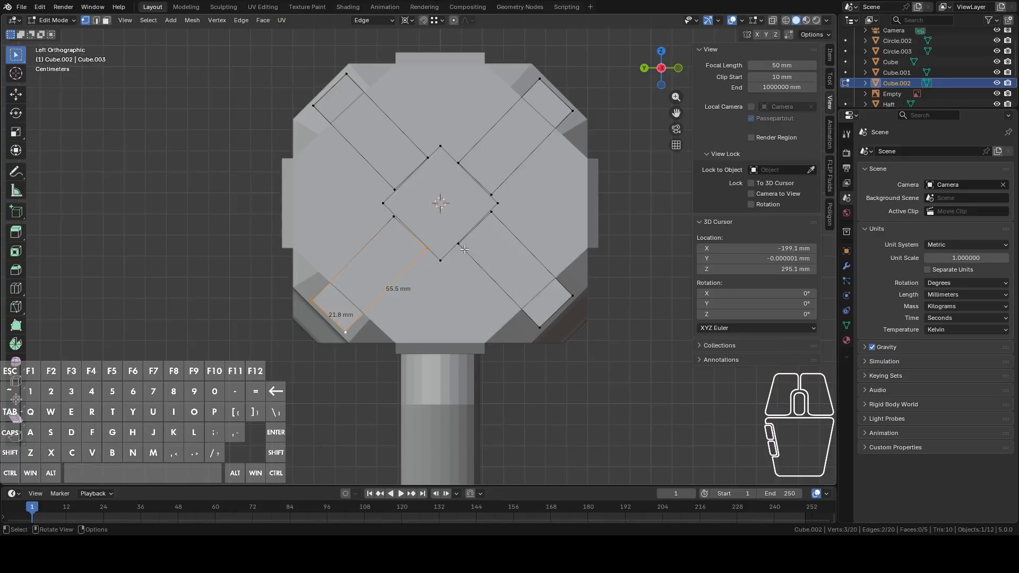
{"action": "left_click", "coordinate": [391, 219]}
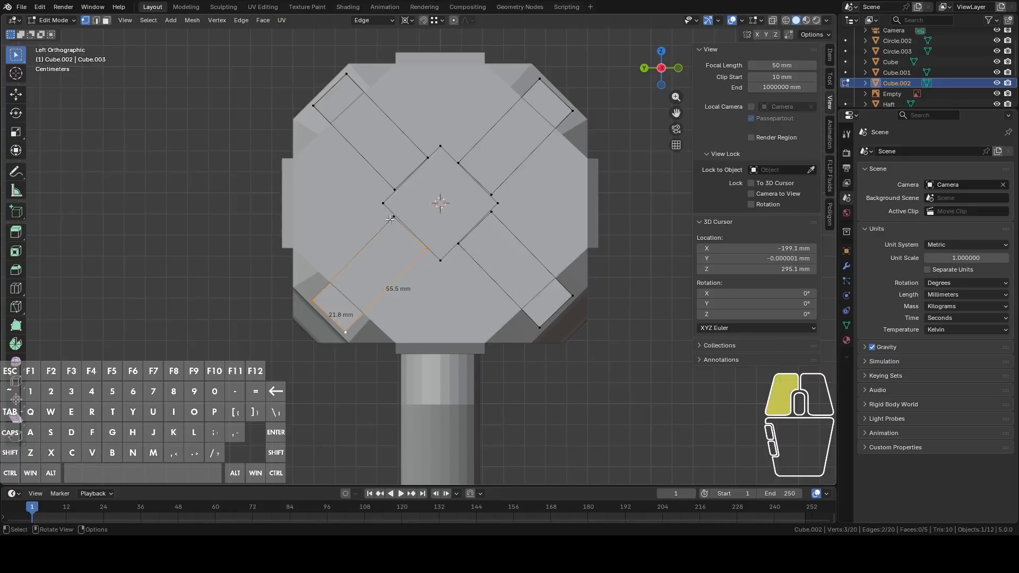
{"action": "scroll", "coordinate": [393, 219], "scroll_direction": "up", "scroll_amount": 3}
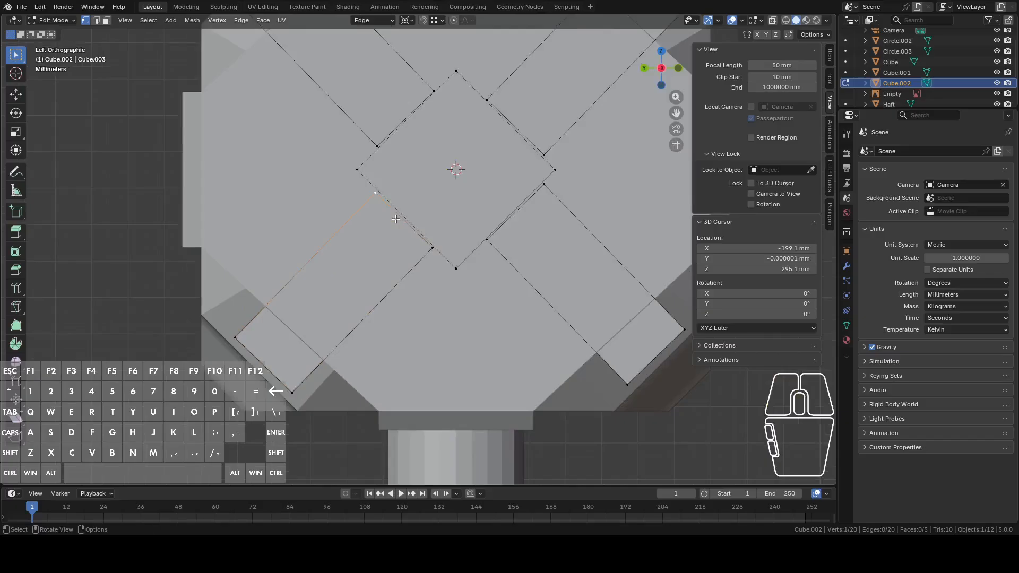
{"action": "left_click", "coordinate": [379, 151]}
{"action": "key", "text": "shift+a"}
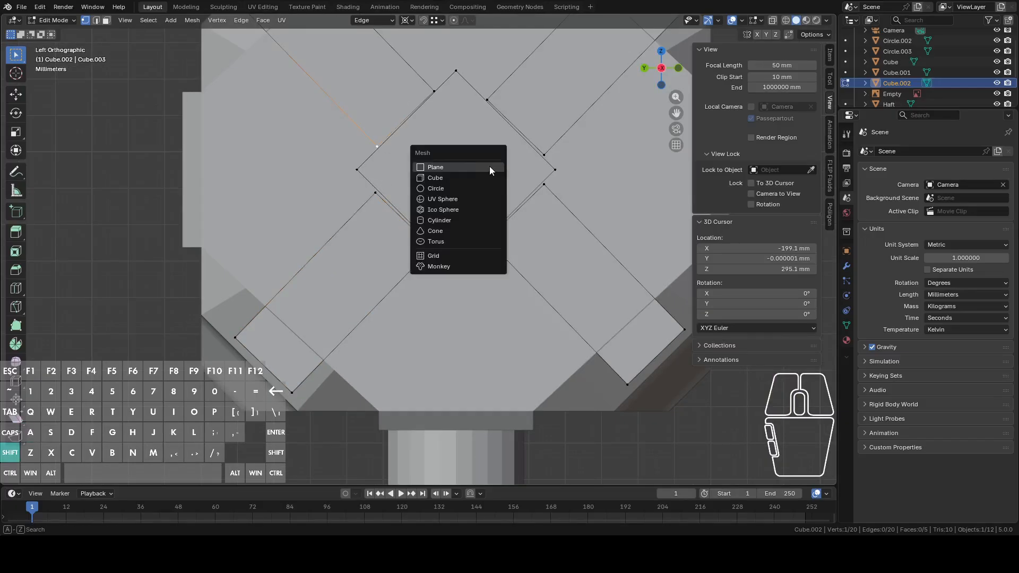
{"action": "left_click", "coordinate": [491, 169]}
{"action": "key", "text": "r"}
{"action": "key", "text": "x"}
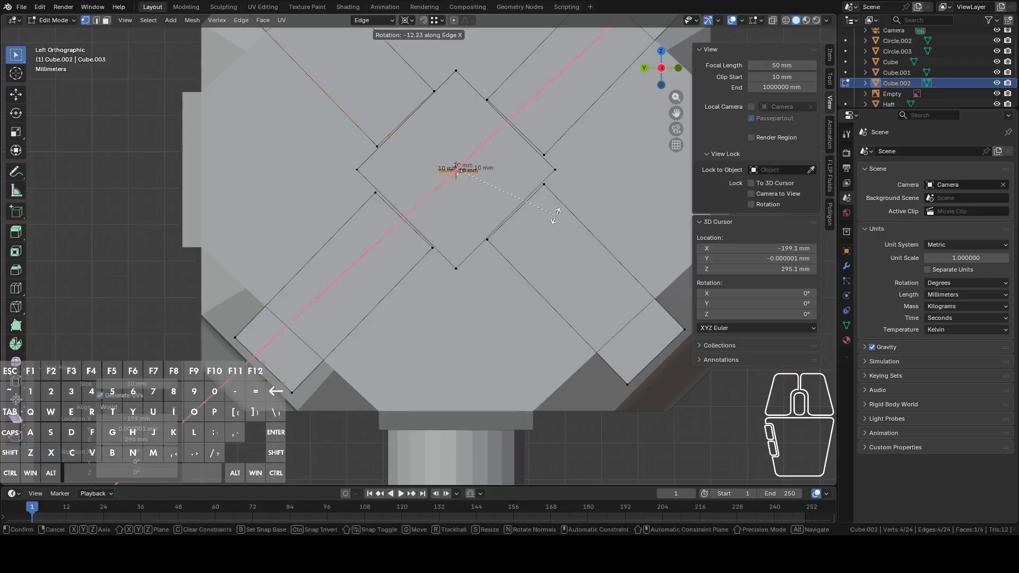
{"action": "key", "text": "Escape"}
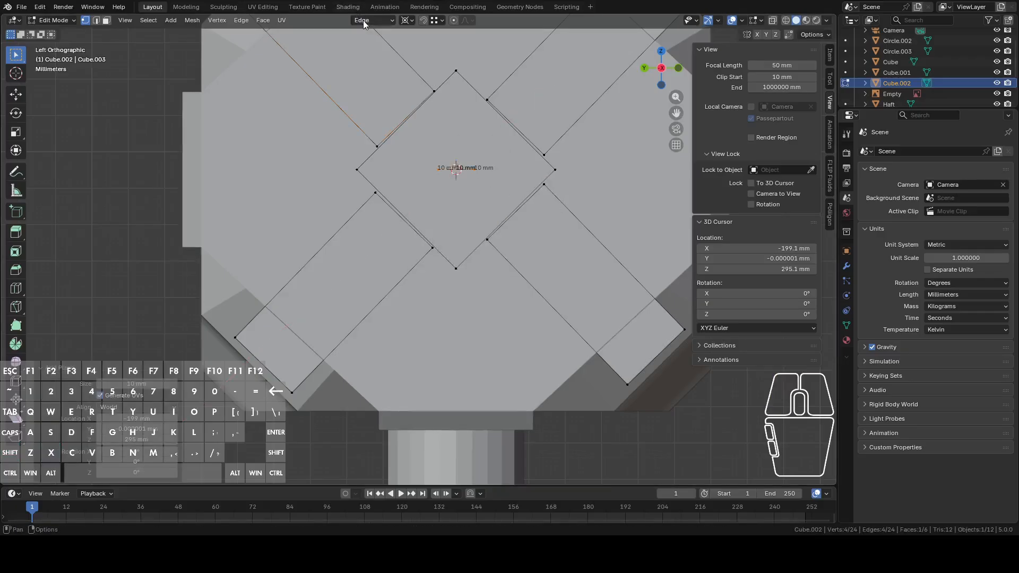
Switch the transform orientation to Global and rotate the new plane about the Y axis until it faces the view squarely
{"action": "left_click", "coordinate": [363, 20]}
{"action": "left_click", "coordinate": [373, 53]}
{"action": "key", "text": "r"}
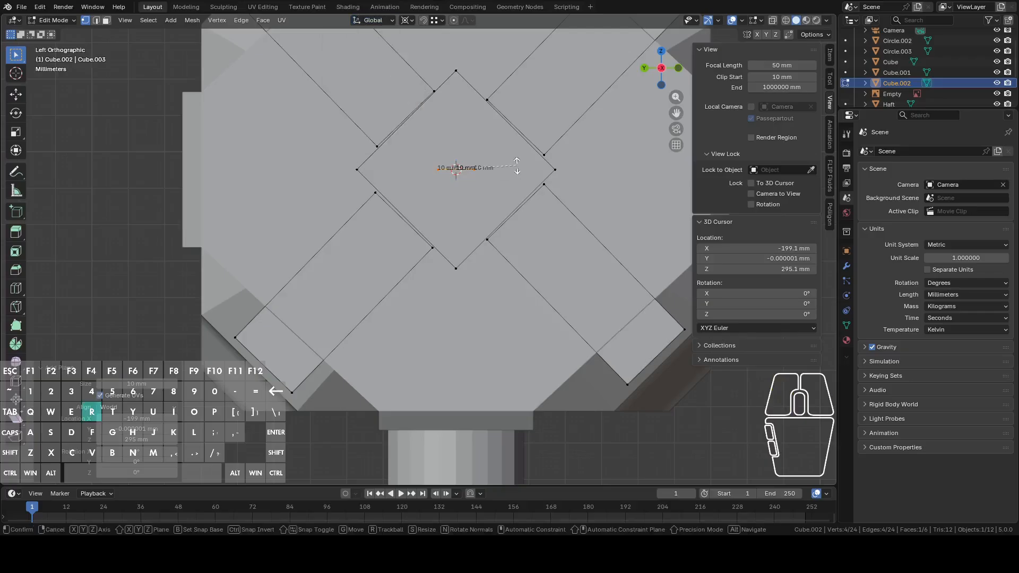
{"action": "key", "text": "x"}
{"action": "key", "text": "y"}
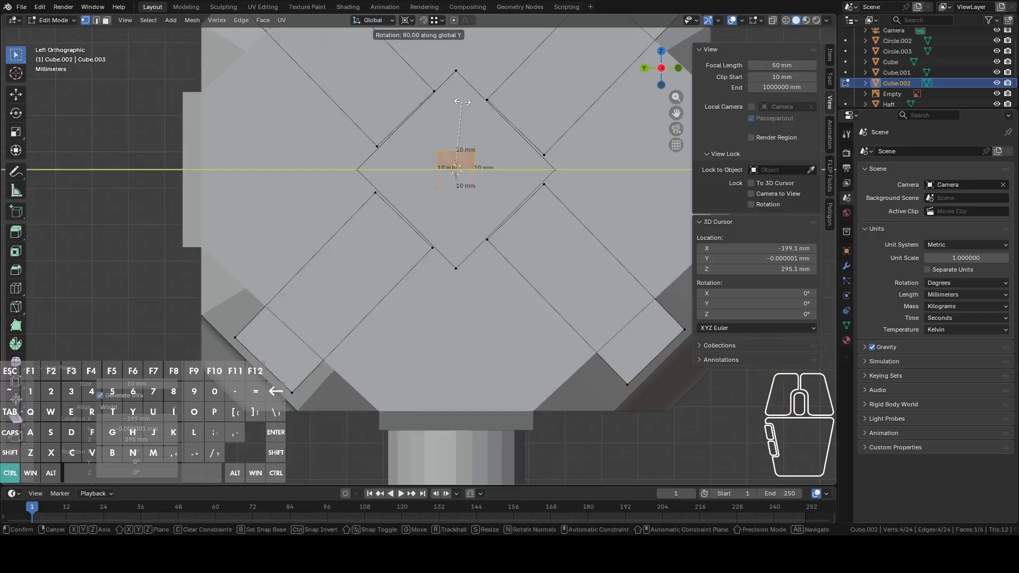
{"action": "left_click", "coordinate": [448, 102]}
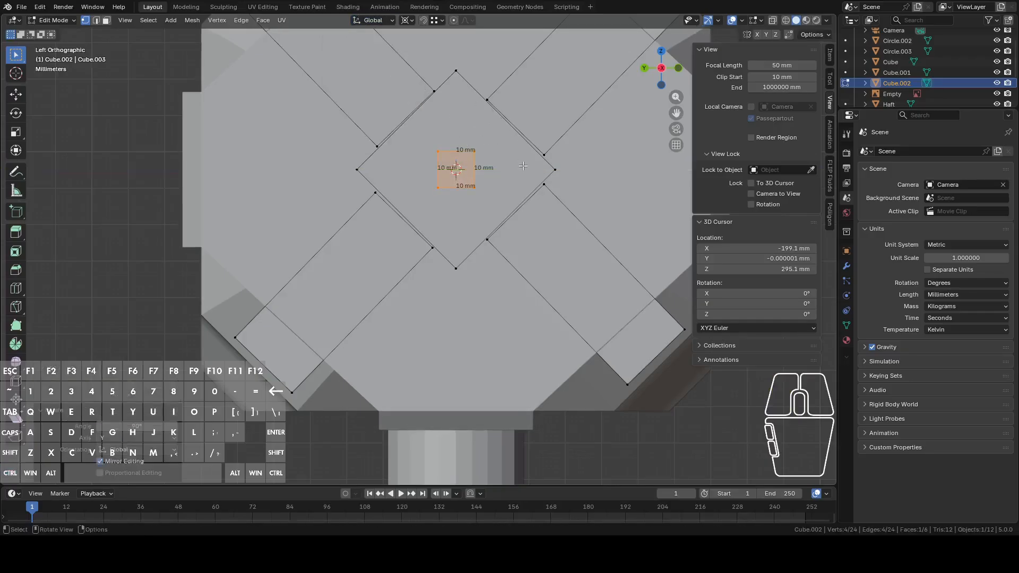
Scale the gauge plane by 1.558 to about 15.6 mm and move it about 13.8 mm along global Y to the left rectangles' inner corners
{"action": "key", "text": "s"}
{"action": "left_click", "coordinate": [583, 171]}
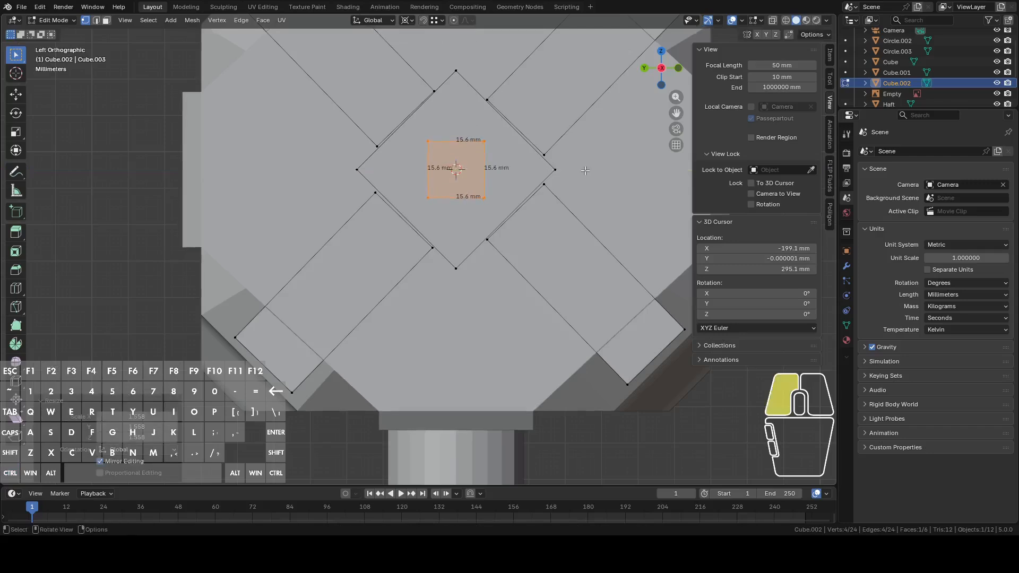
{"action": "key", "text": "g"}
{"action": "key", "text": "y"}
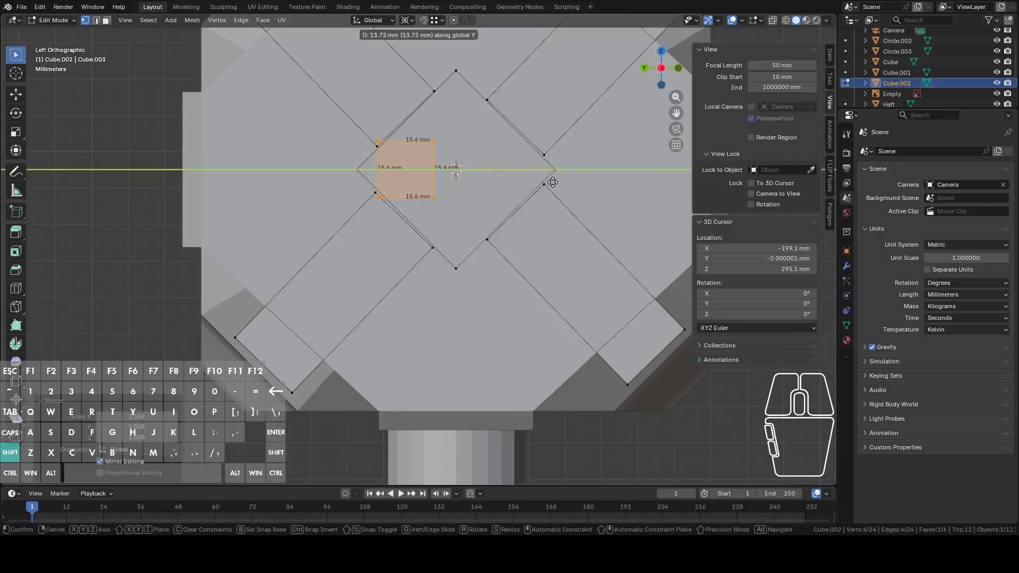
{"action": "left_click", "coordinate": [550, 182]}
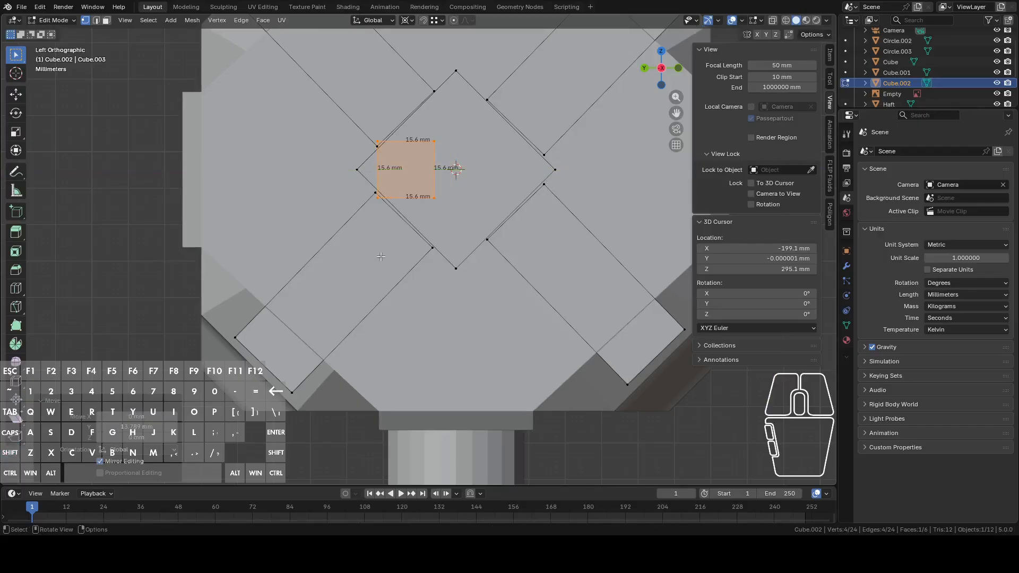
Select the whole lower-left rectangle, switch the orientation to Edge and move it about -0.75 mm along Edge Y to match the gauge plane
{"action": "left_click", "coordinate": [420, 253]}
{"action": "key", "text": "l"}
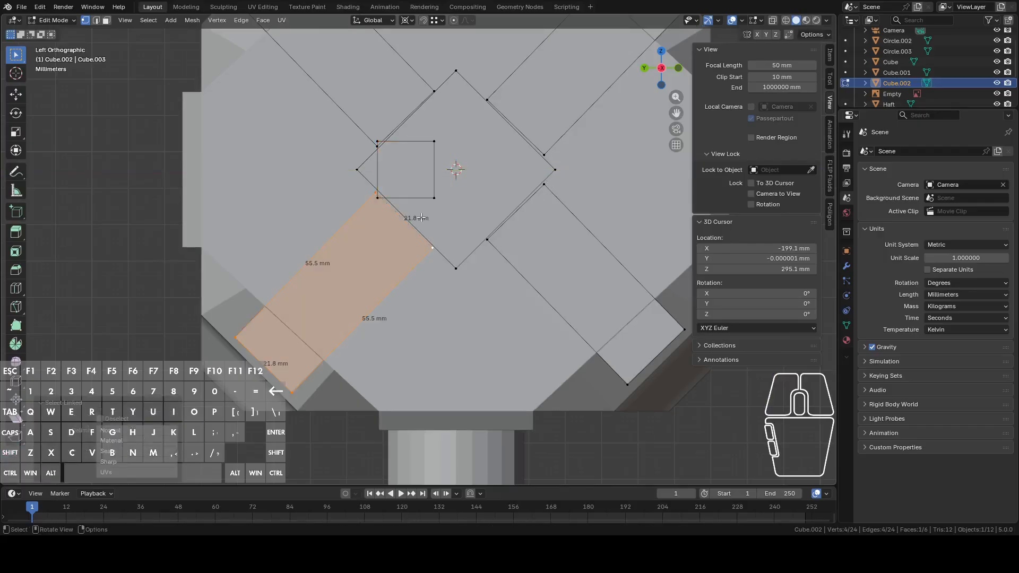
{"action": "left_click", "coordinate": [387, 21]}
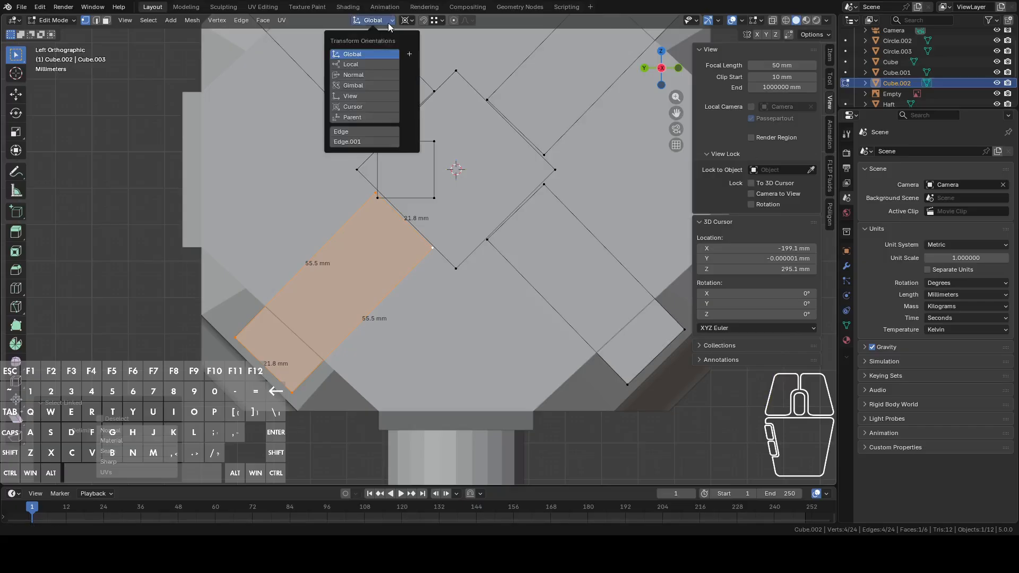
{"action": "left_click", "coordinate": [379, 131]}
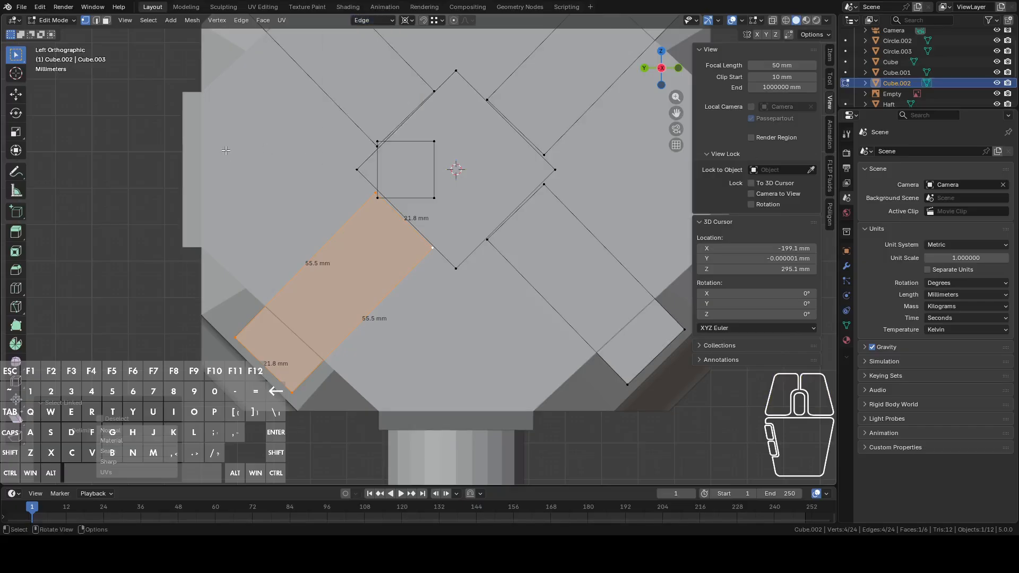
{"action": "key", "text": "g"}
{"action": "key", "text": "y"}
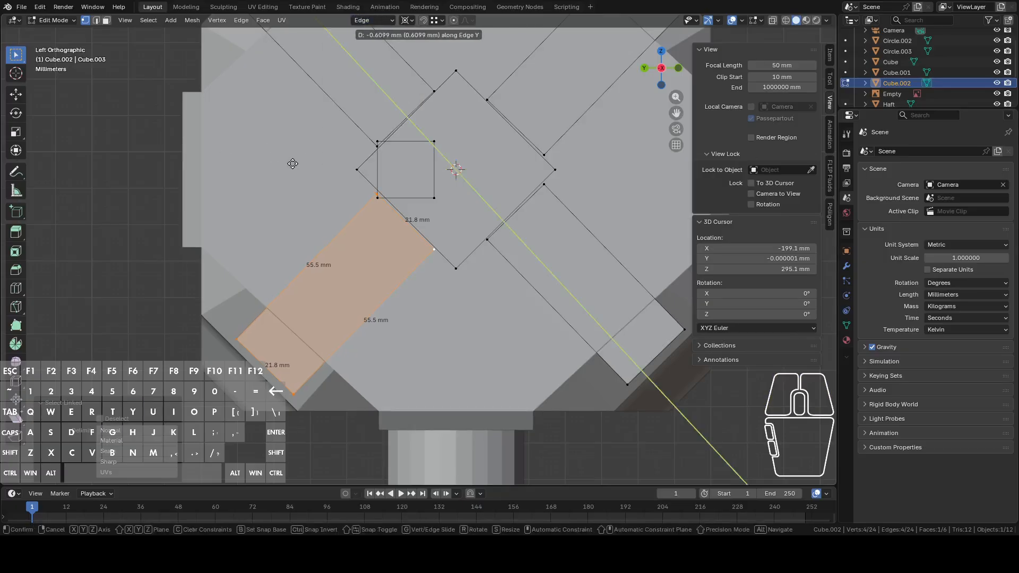
{"action": "key", "text": "shift"}
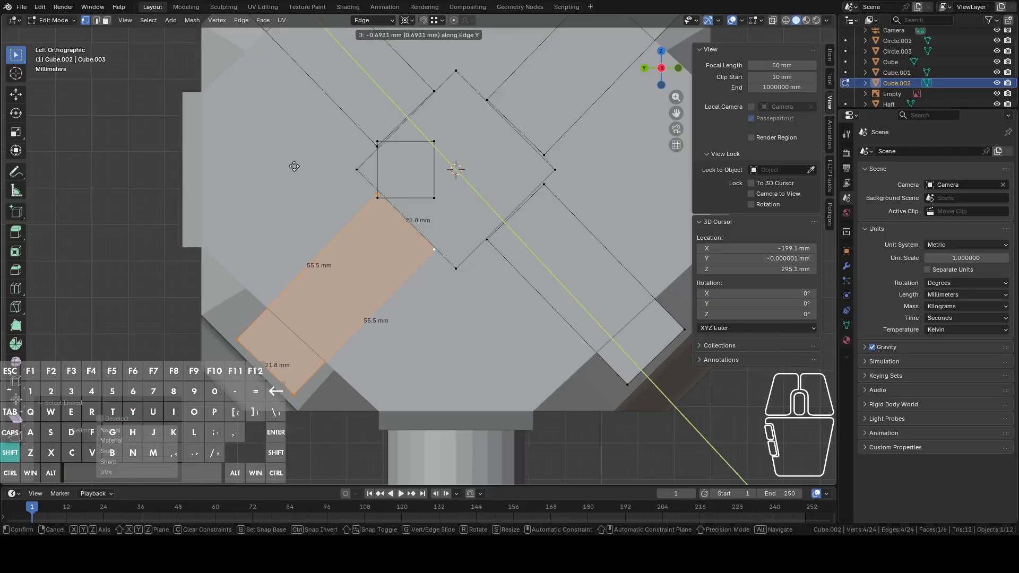
{"action": "left_click", "coordinate": [297, 168]}
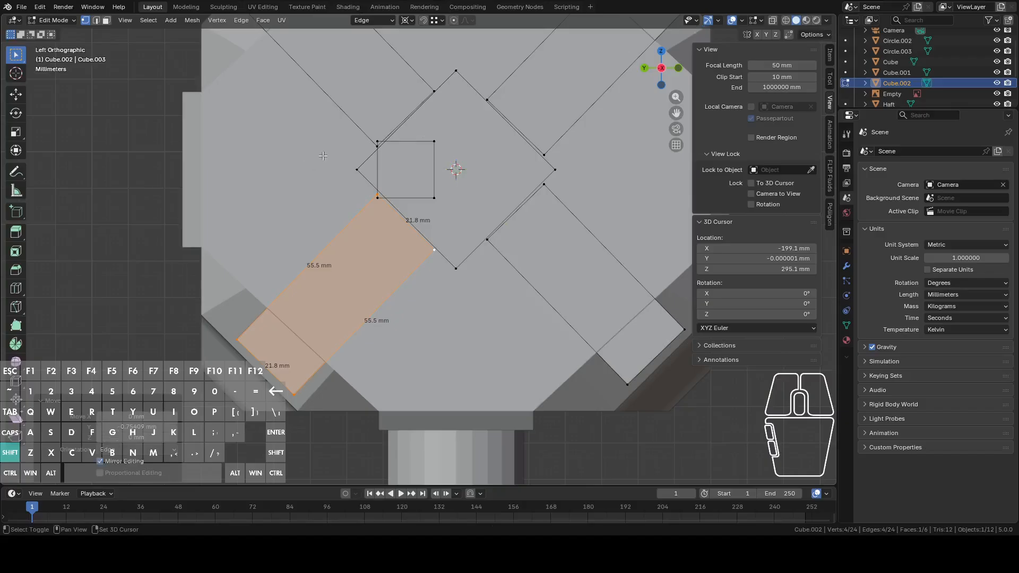
Select the whole upper-left rectangle and nudge it about 0.09 mm along Edge Y to line up with the gauge plane
{"action": "left_click", "coordinate": [356, 122], "text": "alt"}
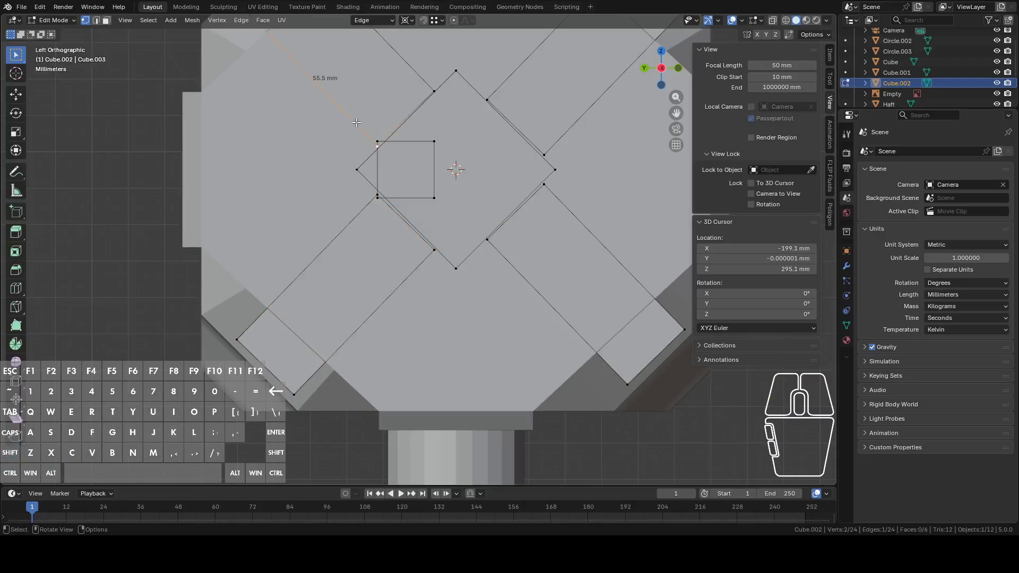
{"action": "left_click", "coordinate": [357, 122]}
{"action": "key", "text": "l"}
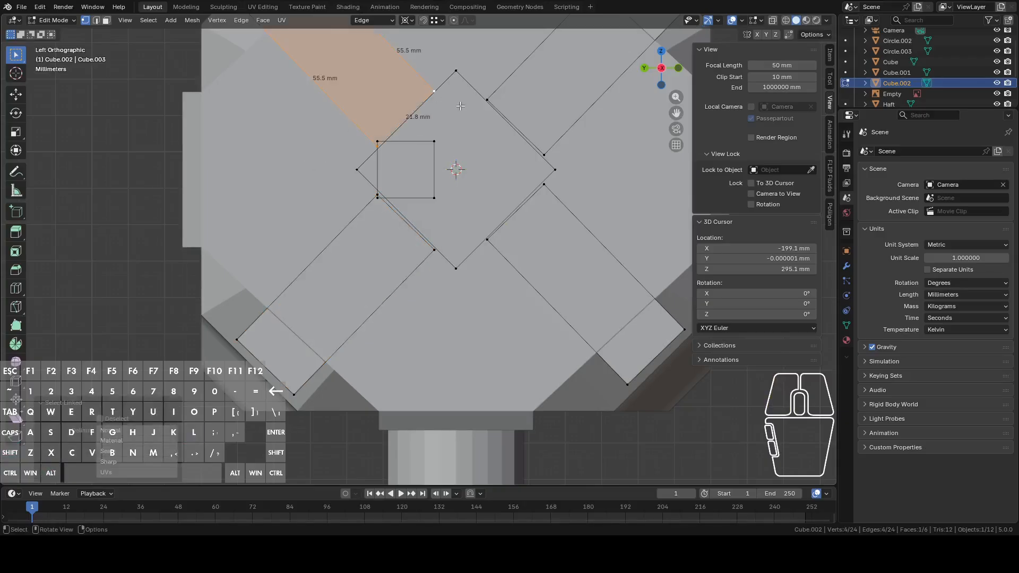
{"action": "key", "text": "h"}
{"action": "key", "text": "ctrl+z"}
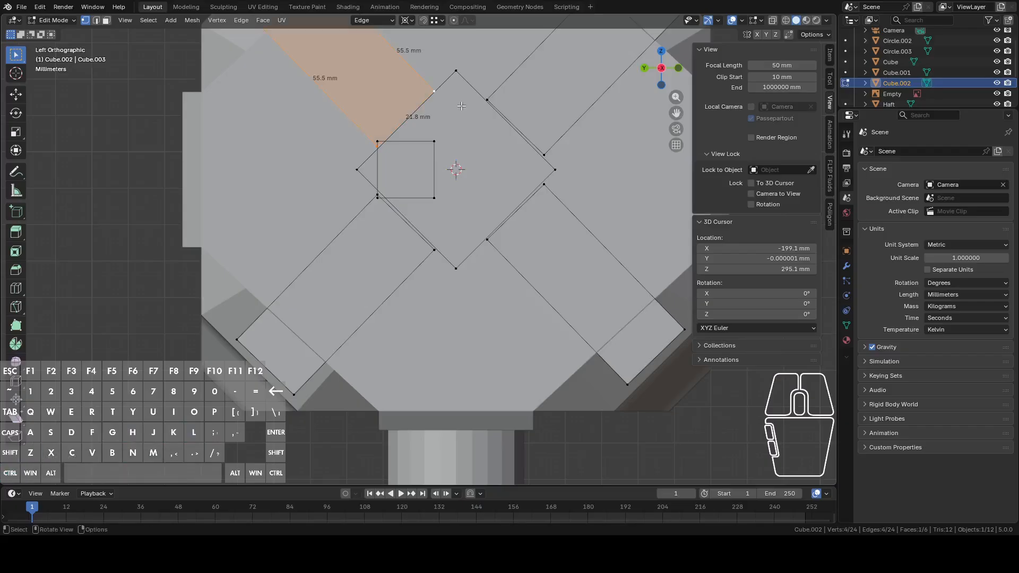
{"action": "key", "text": "g"}
{"action": "key", "text": "y"}
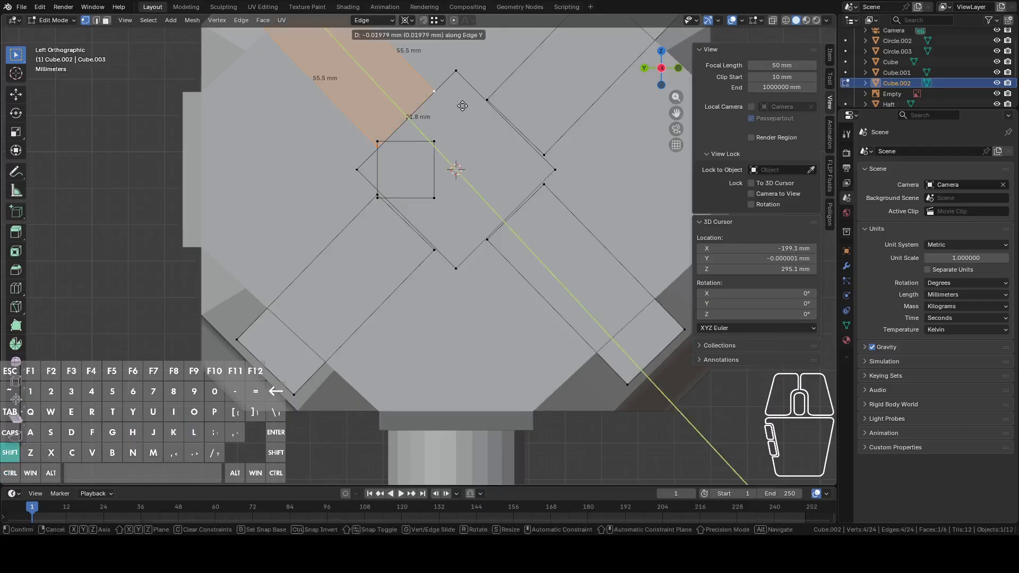
{"action": "left_click", "coordinate": [466, 106]}
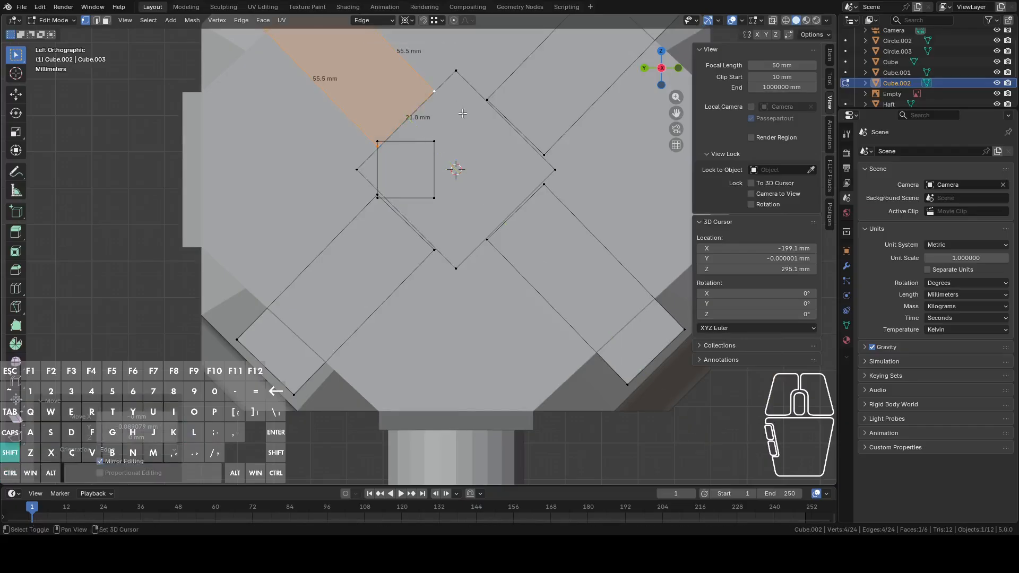
Select the gauge plane and the central rotated square and delete their vertices
{"action": "left_click", "coordinate": [432, 139]}
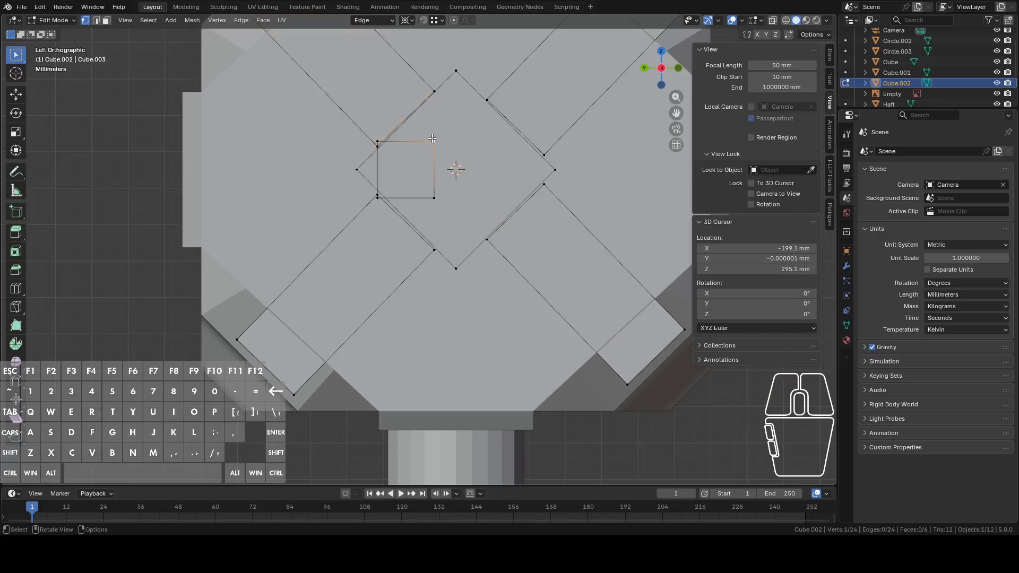
{"action": "key", "text": "ctrl+l"}
{"action": "key", "text": "l"}
{"action": "right_click", "coordinate": [465, 269]}
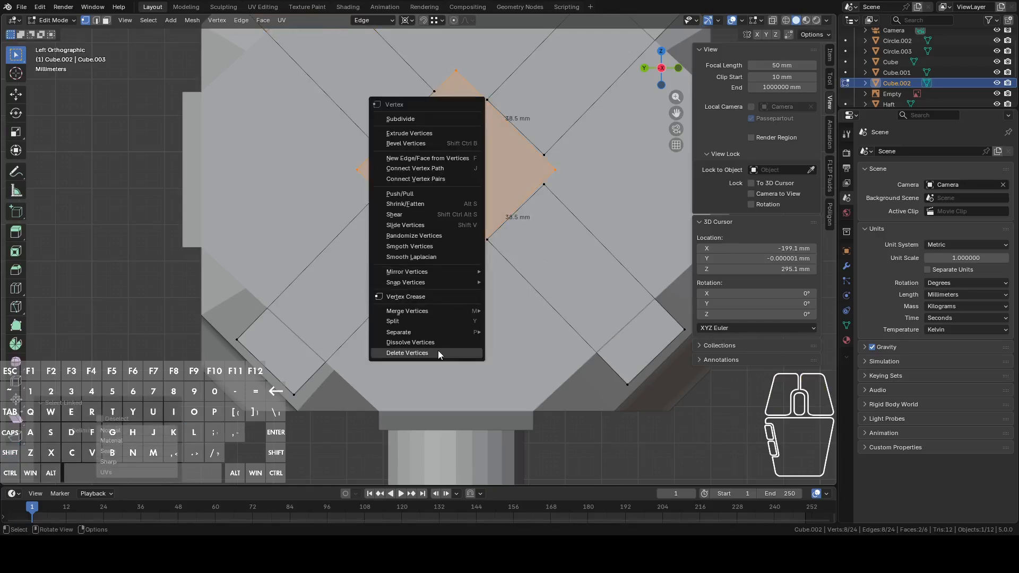
{"action": "left_click", "coordinate": [438, 351]}
{"action": "scroll", "coordinate": [453, 242], "scroll_direction": "down", "scroll_amount": 3}
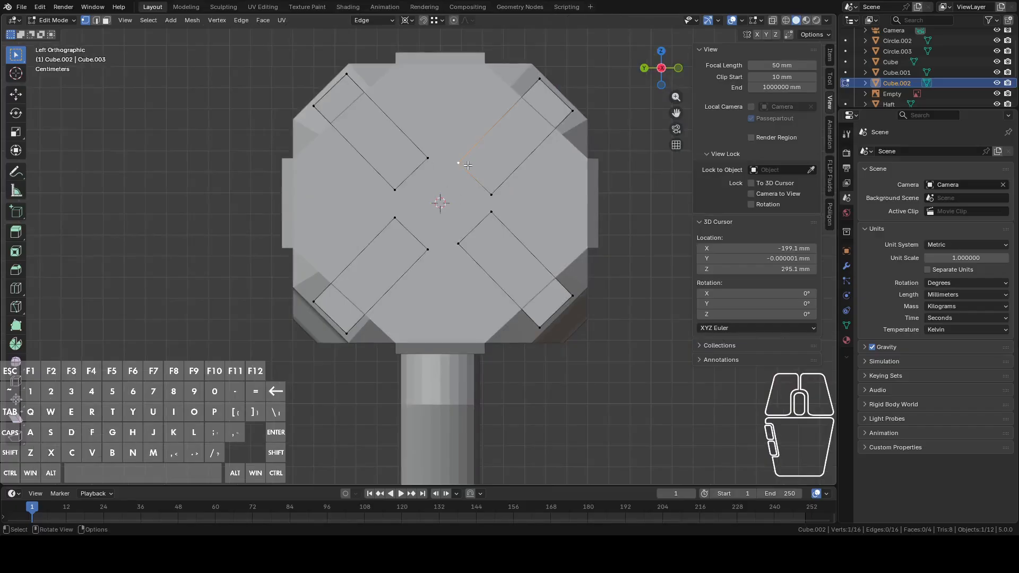
Select both rectangles on the right half of the end face and delete their vertices
{"action": "key", "text": "l"}
{"action": "key", "text": "l"}
{"action": "right_click", "coordinate": [486, 261]}
{"action": "left_click", "coordinate": [487, 261]}
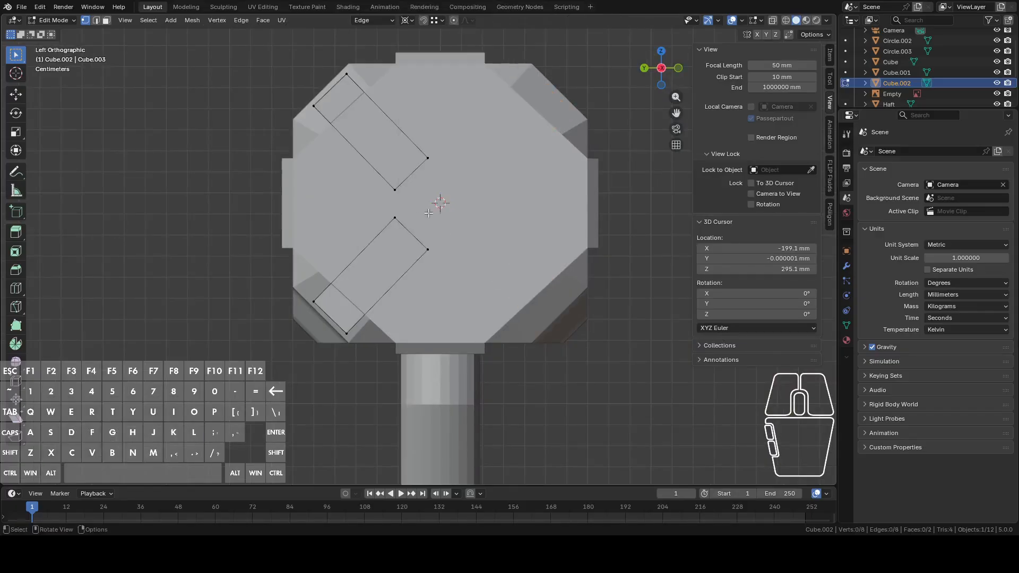
Select both rectangles on the left half of the end face and duplicate them in place
{"action": "key", "text": "l"}
{"action": "key", "text": "l"}
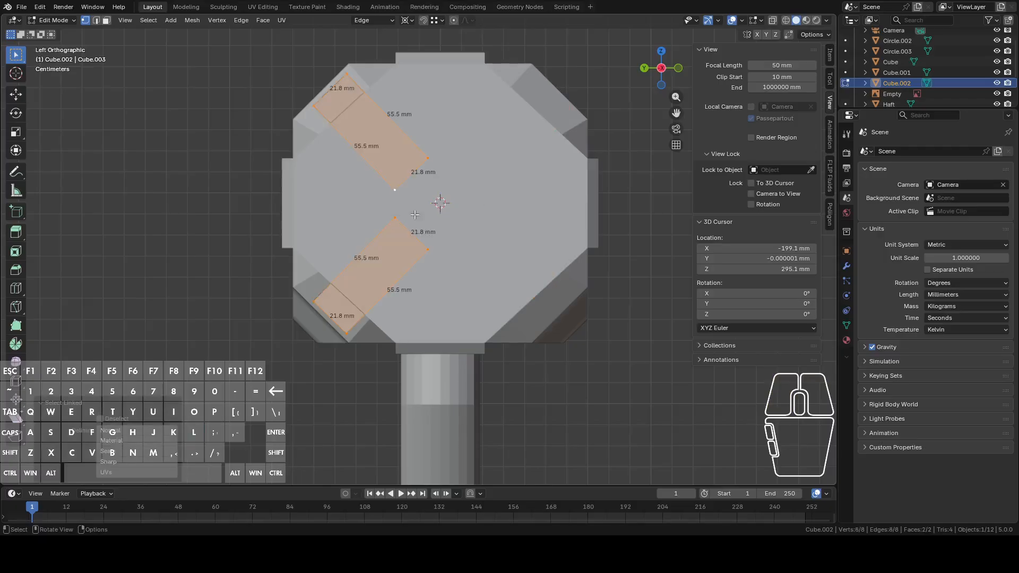
{"action": "key", "text": "shift+d"}
{"action": "right_click", "coordinate": [510, 189]}
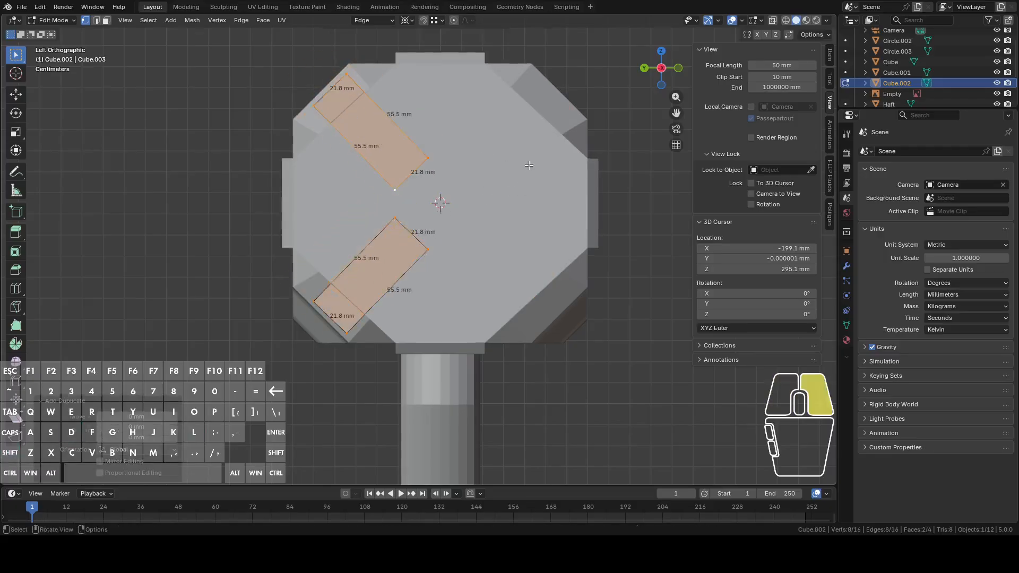
Switch the transform orientation from Edge to Global
{"action": "right_click", "coordinate": [520, 167]}
{"action": "mouse_move", "coordinate": [492, 179]}
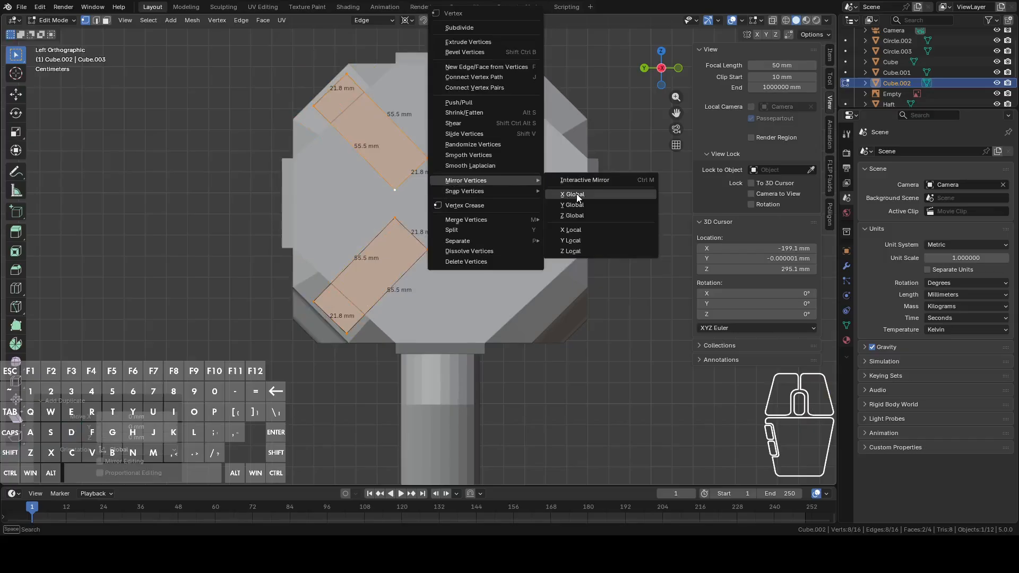
{"action": "right_click", "coordinate": [540, 178]}
{"action": "right_click", "coordinate": [391, 121]}
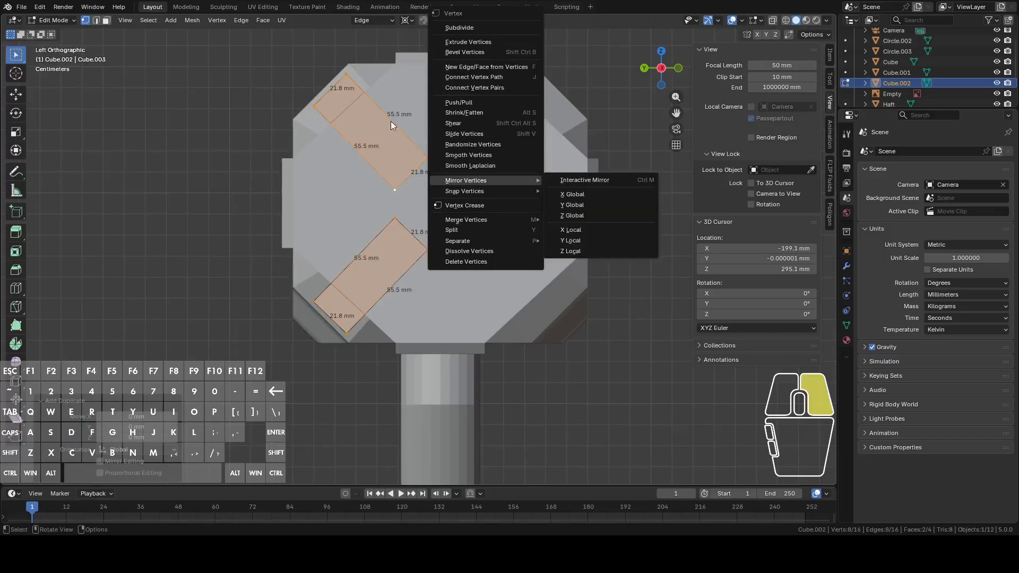
{"action": "left_click", "coordinate": [378, 22]}
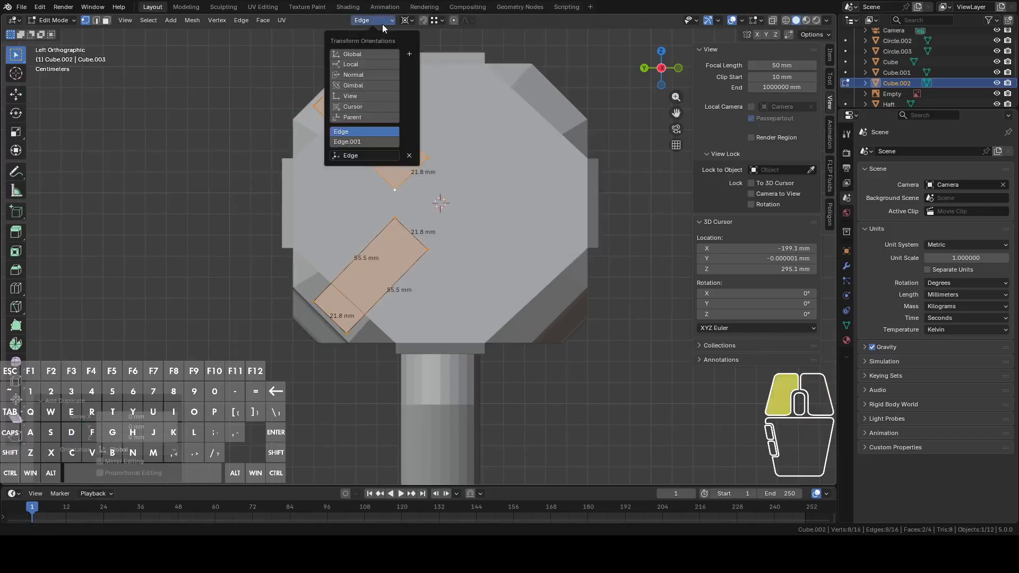
{"action": "left_click", "coordinate": [378, 53]}
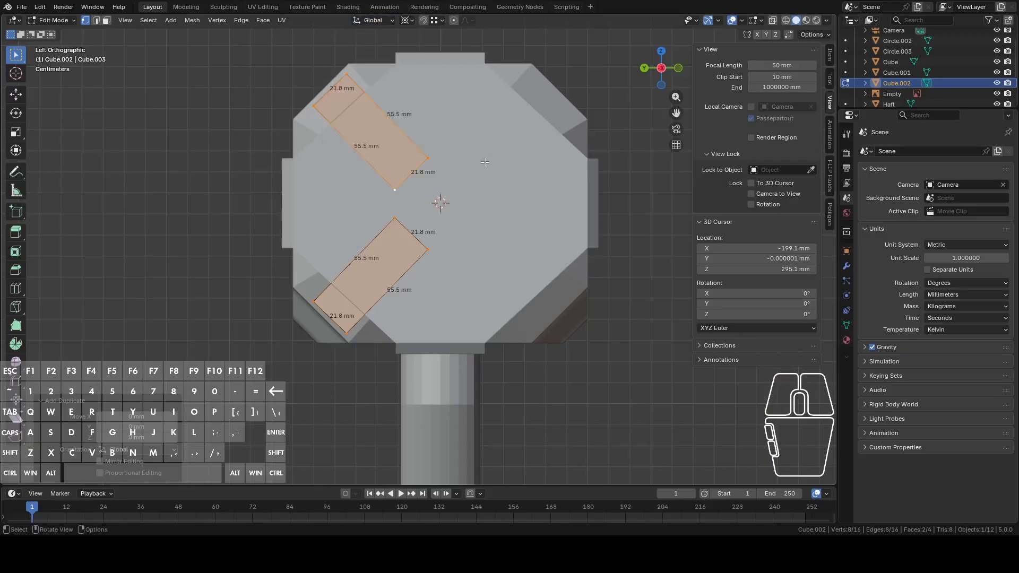
Mirror the duplicated rectangles along global Y onto the right half of the end face
{"action": "key", "text": "g"}
{"action": "right_click", "coordinate": [494, 180]}
{"action": "right_click", "coordinate": [496, 182]}
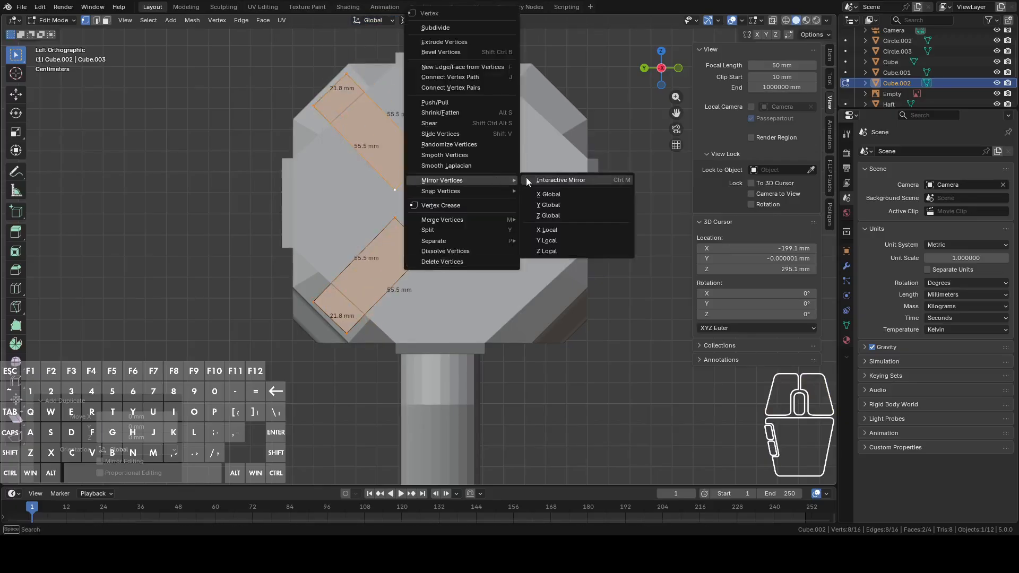
{"action": "left_click", "coordinate": [550, 194]}
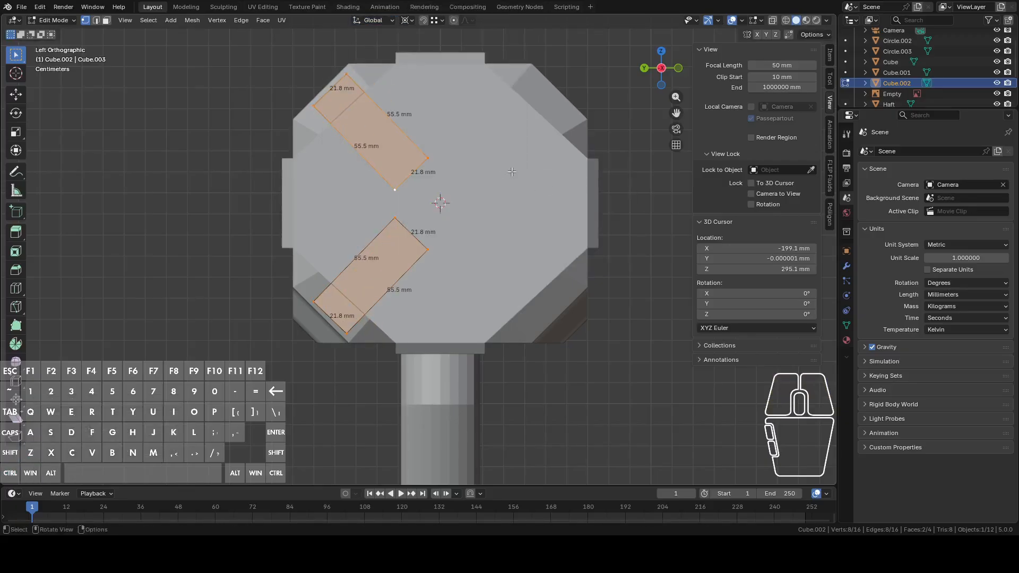
{"action": "right_click", "coordinate": [494, 181]}
{"action": "mouse_move", "coordinate": [522, 180]}
{"action": "left_click", "coordinate": [548, 207]}
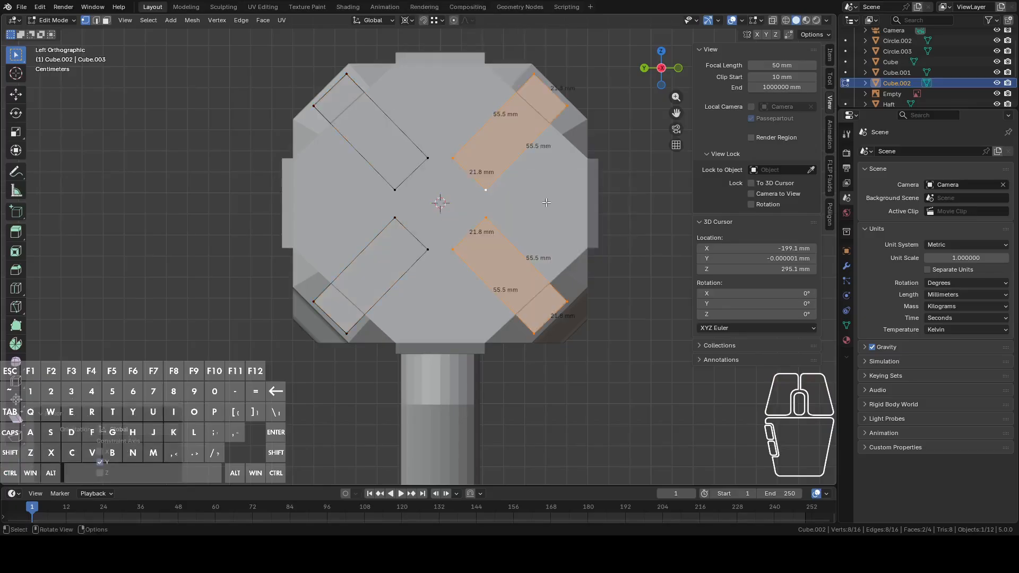
Select all four diagonal rectangles on the end face in full
{"action": "left_click", "coordinate": [449, 181]}
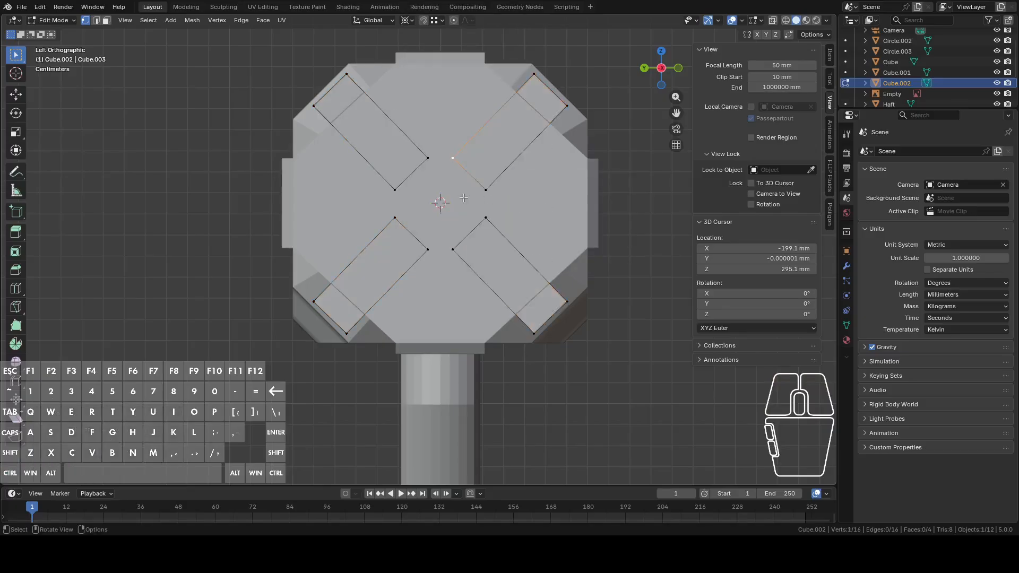
{"action": "middle_click_drag", "start_coordinate": [463, 198], "coordinate": [501, 206]}
{"action": "scroll", "coordinate": [501, 205], "scroll_direction": "up", "scroll_amount": 10}
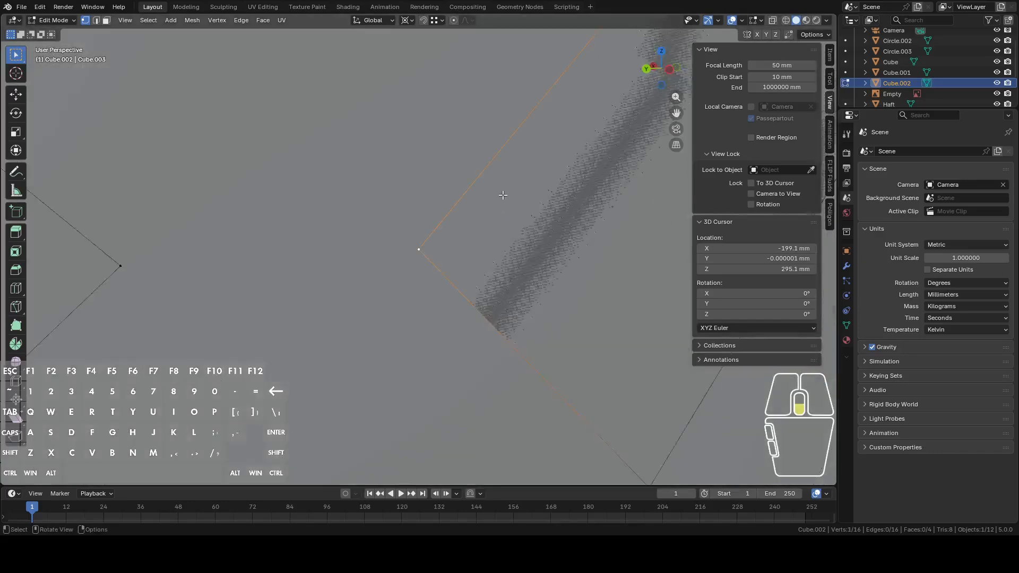
{"action": "scroll", "coordinate": [539, 239], "scroll_direction": "up", "scroll_amount": 4}
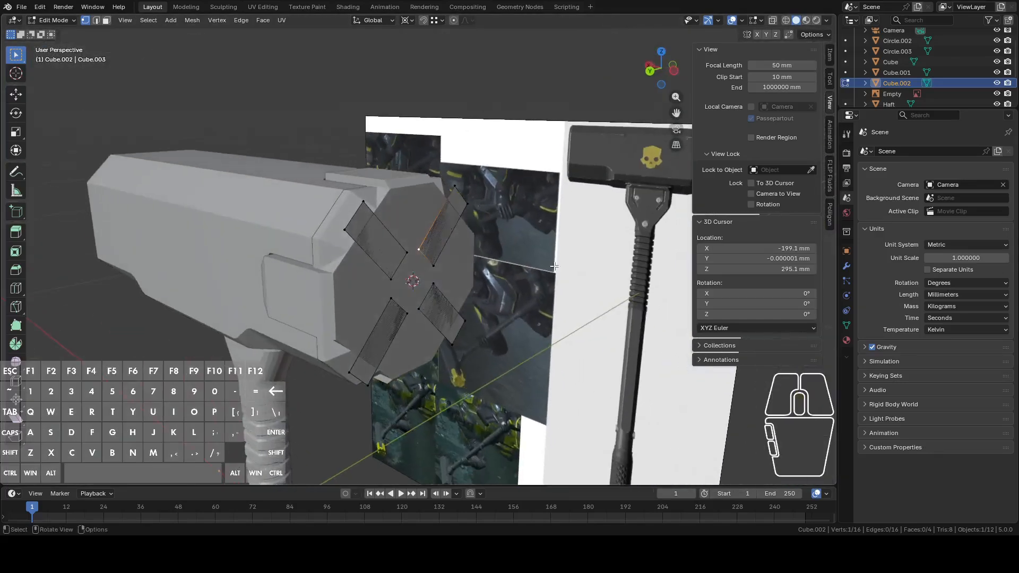
{"action": "key", "text": "l"}
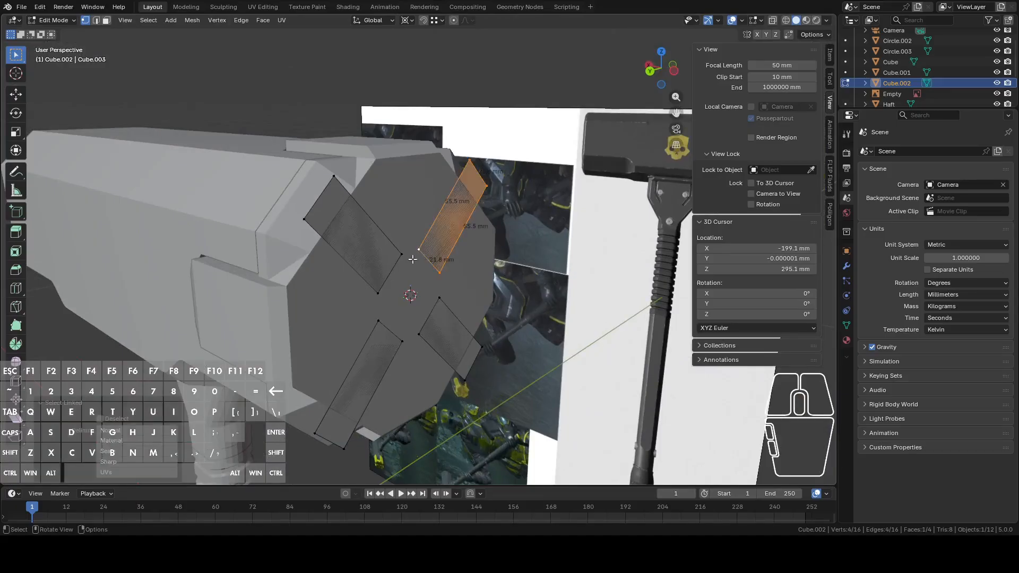
{"action": "key", "text": "l"}
{"action": "key", "text": "l"}
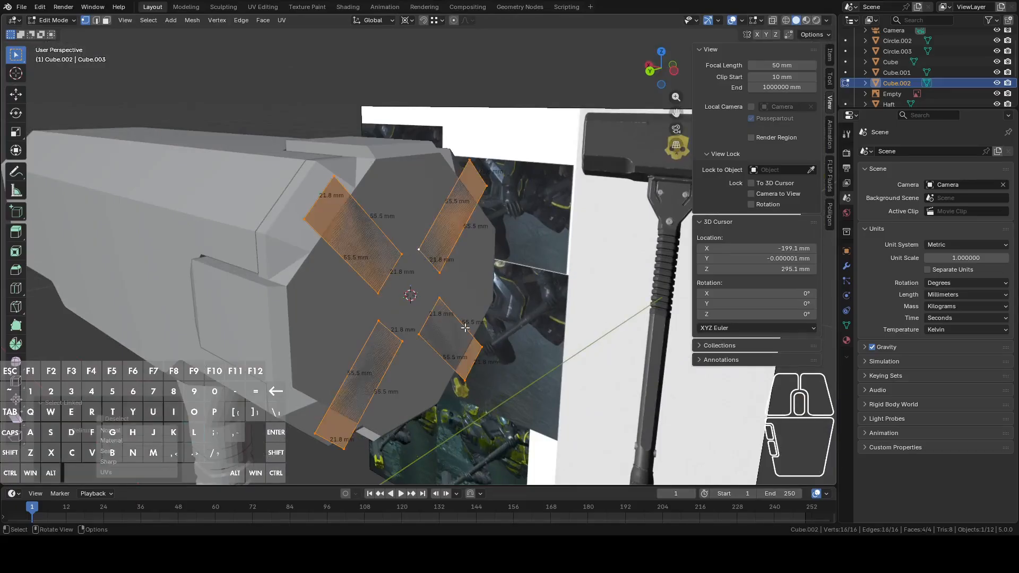
Try a single-segment vertex bevel with an offset of about 2.33 mm on the rectangles' corners, viewed from the left, and undo it
{"action": "key", "text": "KP_3"}
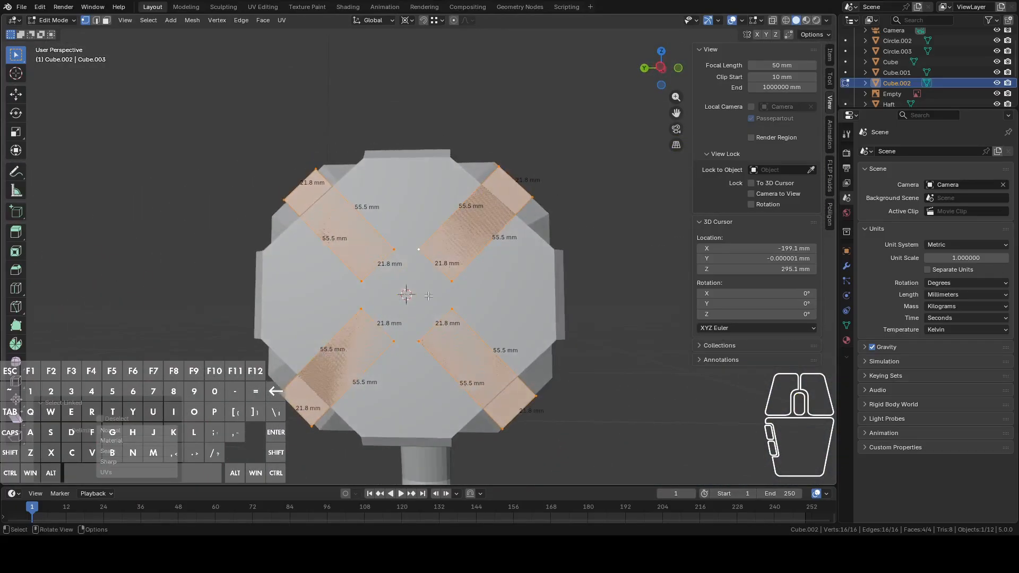
{"action": "right_click", "coordinate": [429, 296]}
{"action": "left_click", "coordinate": [403, 168]}
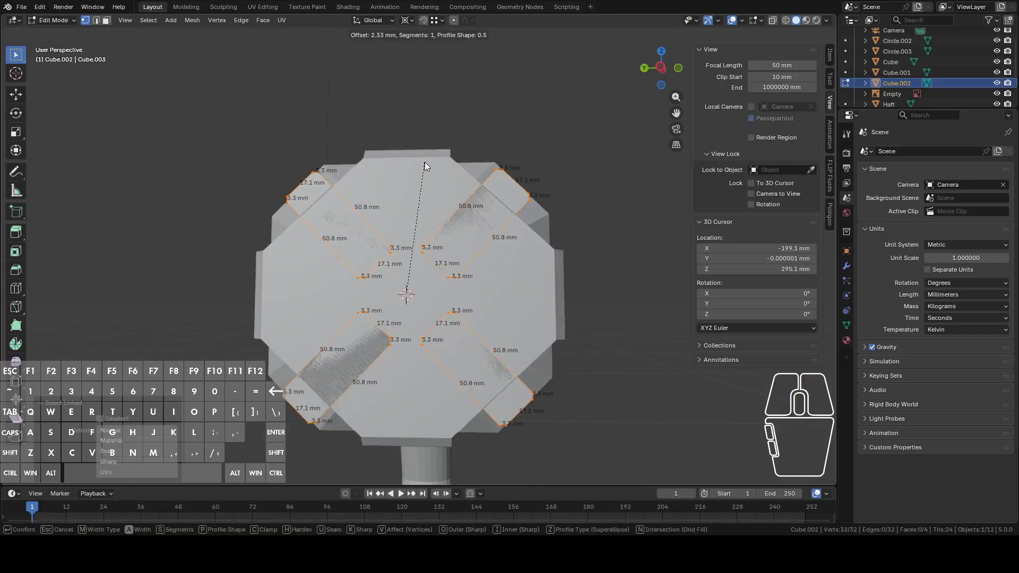
{"action": "left_click", "coordinate": [424, 161]}
{"action": "left_click", "coordinate": [660, 67]}
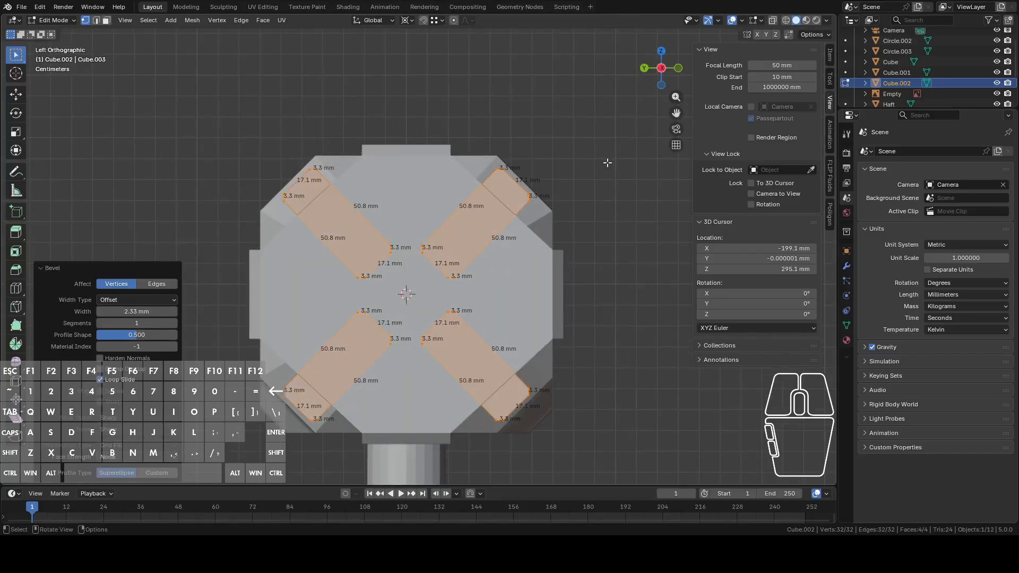
{"action": "key", "text": "ctrl+z"}
Bevel the corner vertices of all four rectangles by about 3.37 mm with 4 segments and return to Object Mode
{"action": "right_click", "coordinate": [536, 263]}
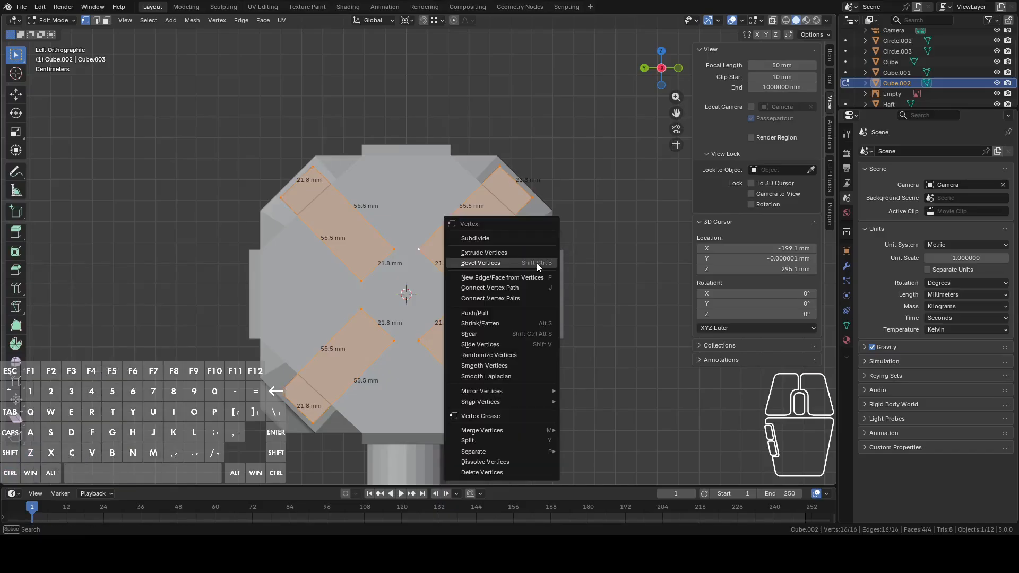
{"action": "left_click", "coordinate": [537, 263]}
{"action": "scroll", "coordinate": [547, 263], "scroll_direction": "up", "scroll_amount": 2}
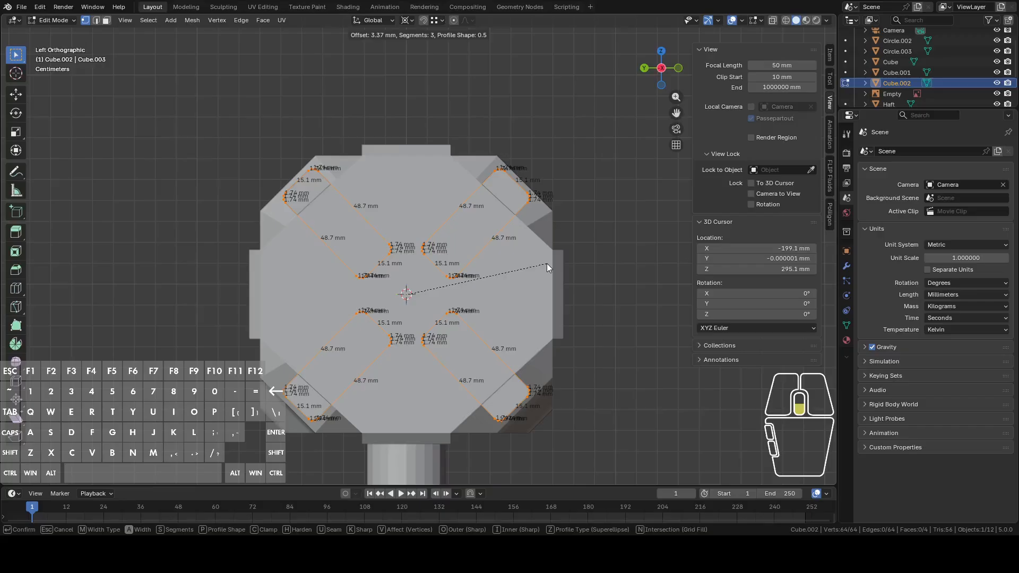
{"action": "scroll", "coordinate": [547, 267], "scroll_direction": "up", "scroll_amount": 1}
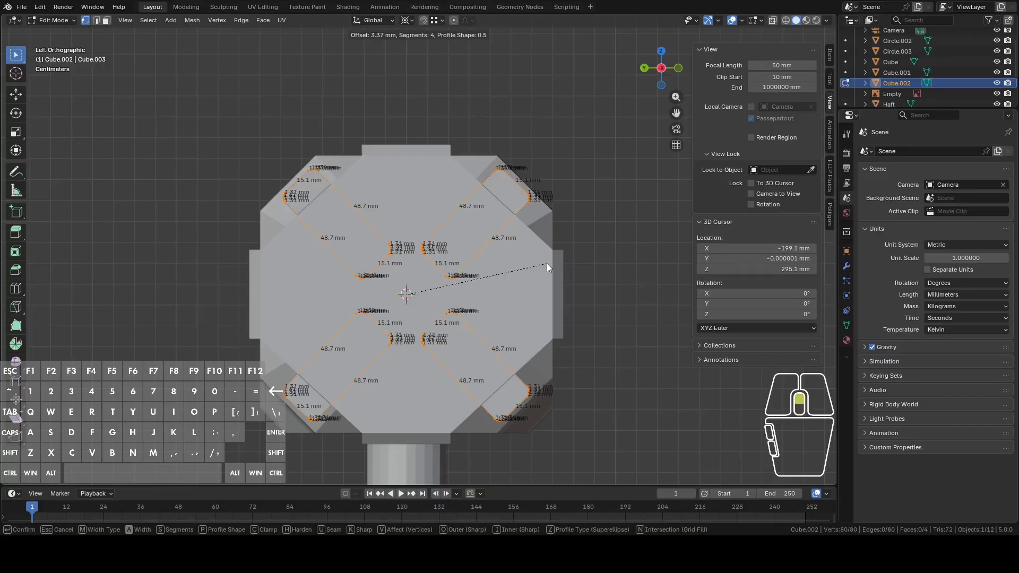
{"action": "left_click", "coordinate": [547, 264]}
{"action": "key", "text": "Tab"}
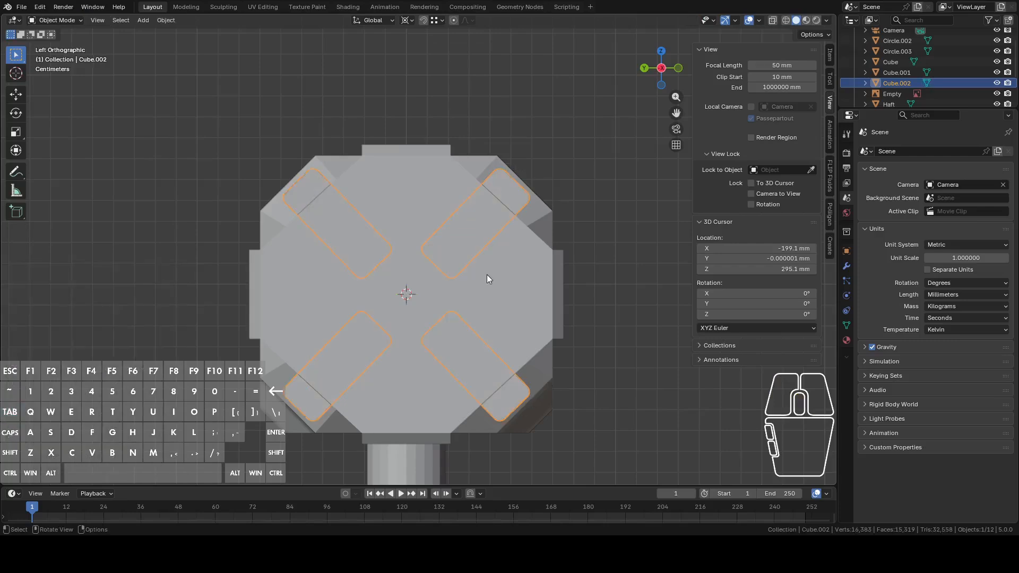
Select the object with the four rounded rectangles and move it about -37.59 mm along global X, in front of the end face
{"action": "left_click", "coordinate": [408, 212]}
{"action": "middle_click_drag", "start_coordinate": [409, 212], "coordinate": [463, 227]}
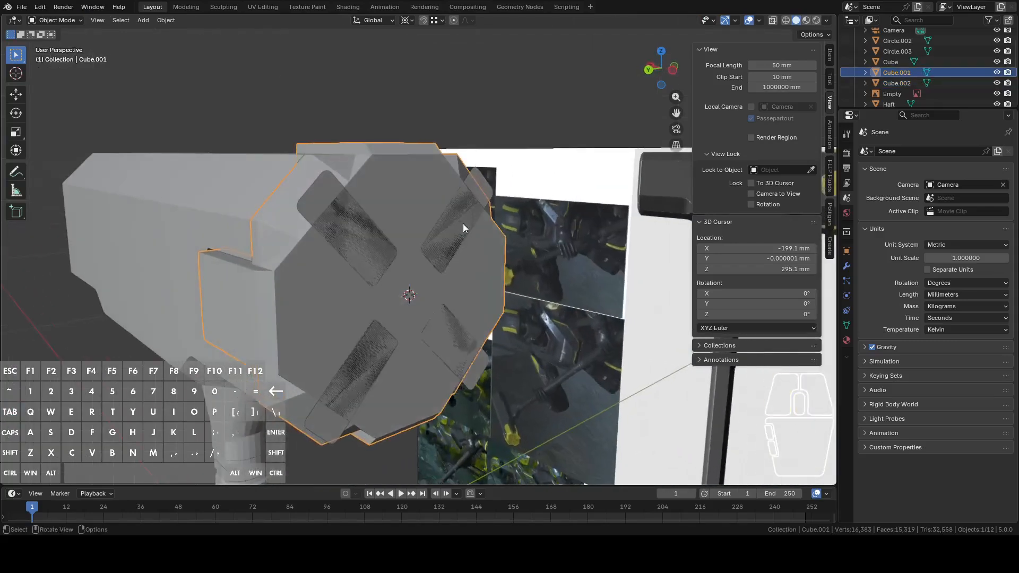
{"action": "left_click", "coordinate": [468, 227]}
{"action": "left_click_drag", "start_coordinate": [474, 228], "coordinate": [540, 237]}
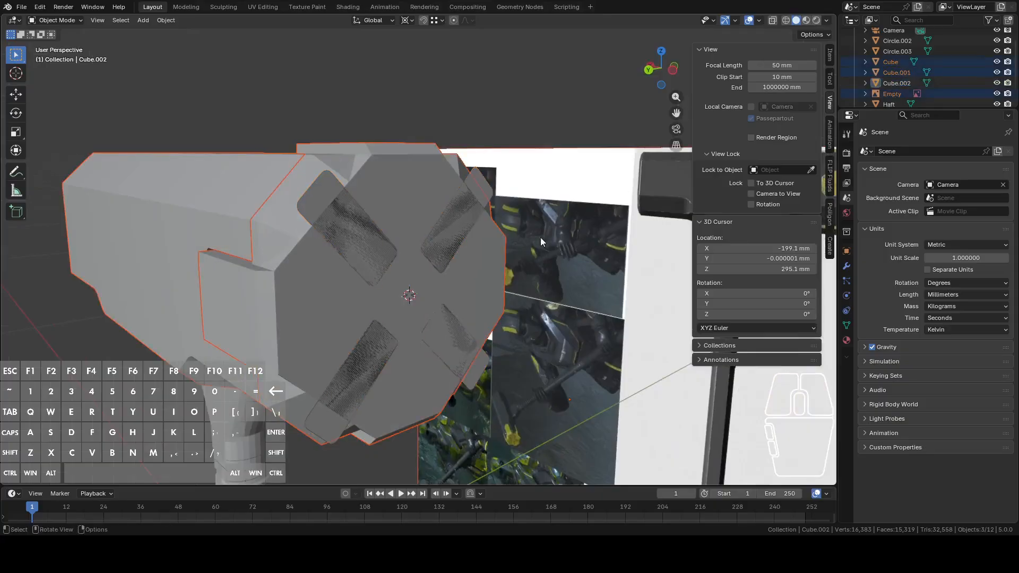
{"action": "left_click", "coordinate": [484, 193]}
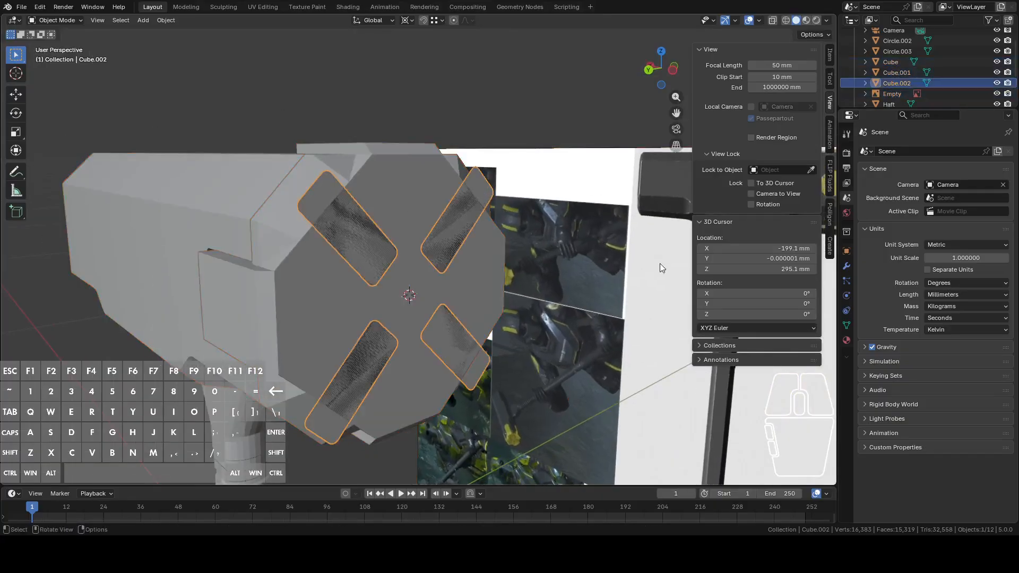
{"action": "key", "text": "g"}
{"action": "key", "text": "y"}
{"action": "key", "text": "x"}
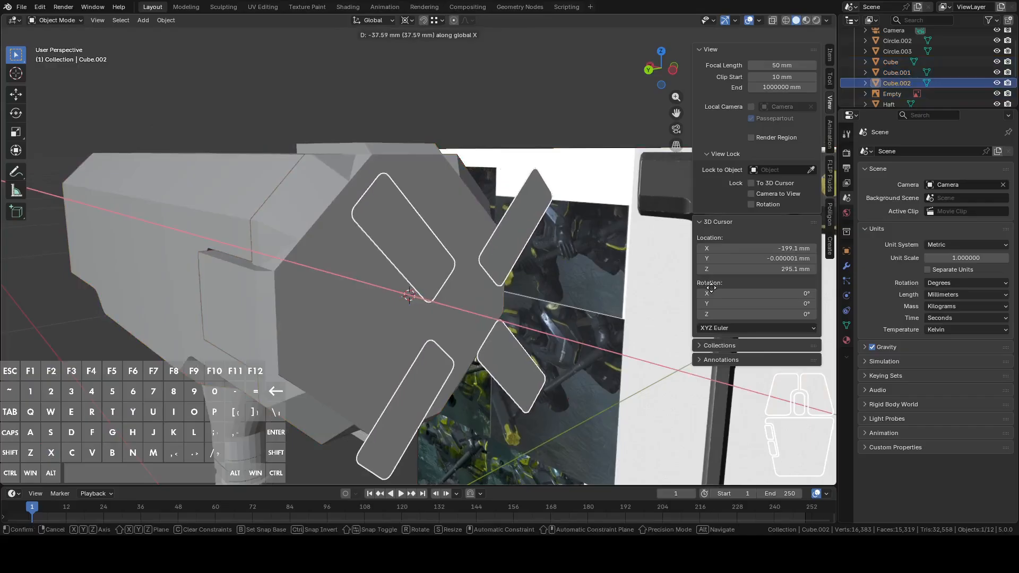
{"action": "left_click", "coordinate": [711, 288]}
Knife-project the rounded rectangles onto the collar from the left orthographic view with Cut Through disabled
{"action": "left_click", "coordinate": [341, 277]}
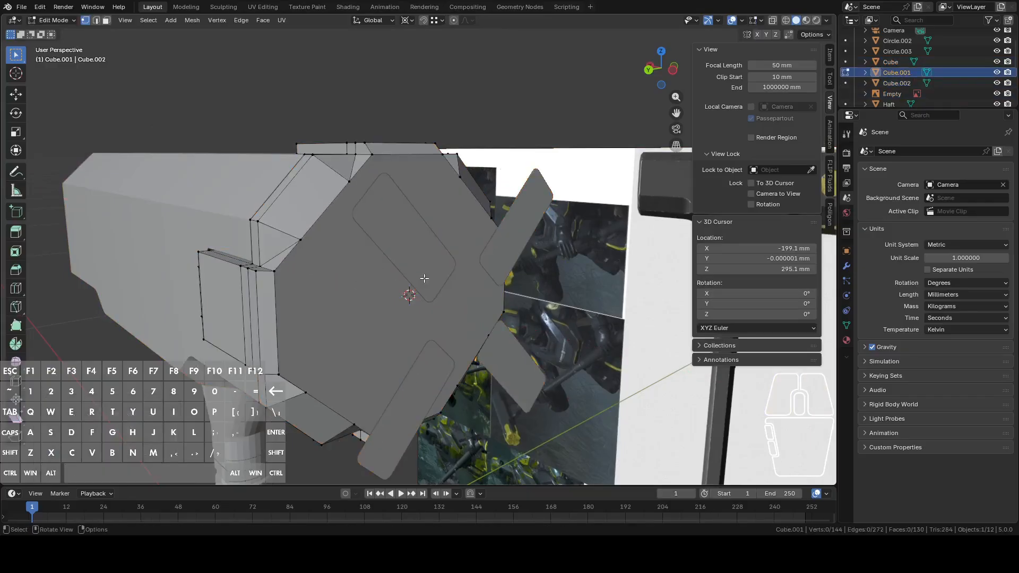
{"action": "key", "text": "Tab"}
{"action": "left_click", "coordinate": [529, 217], "text": "ctrl"}
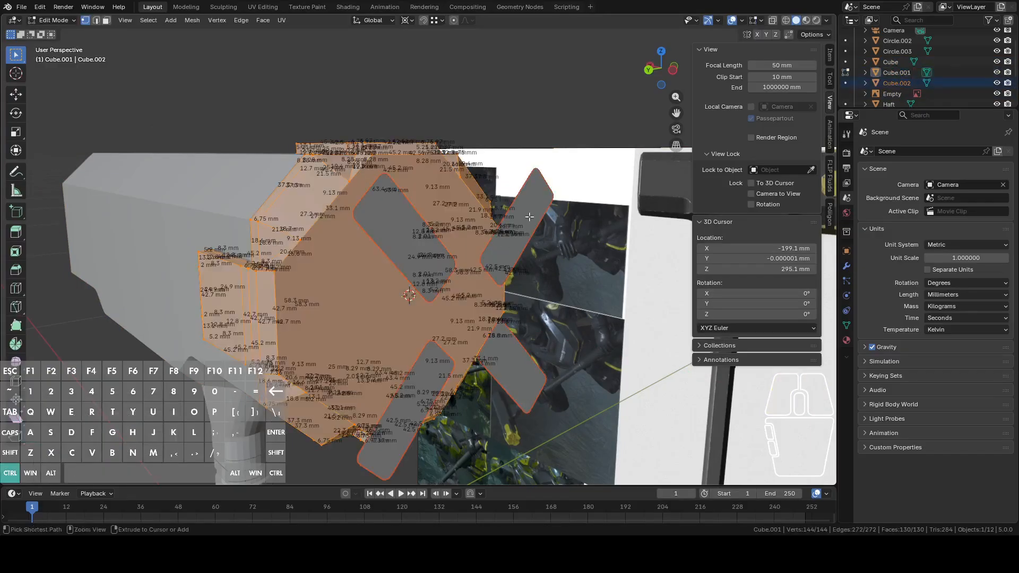
{"action": "left_click", "coordinate": [672, 71]}
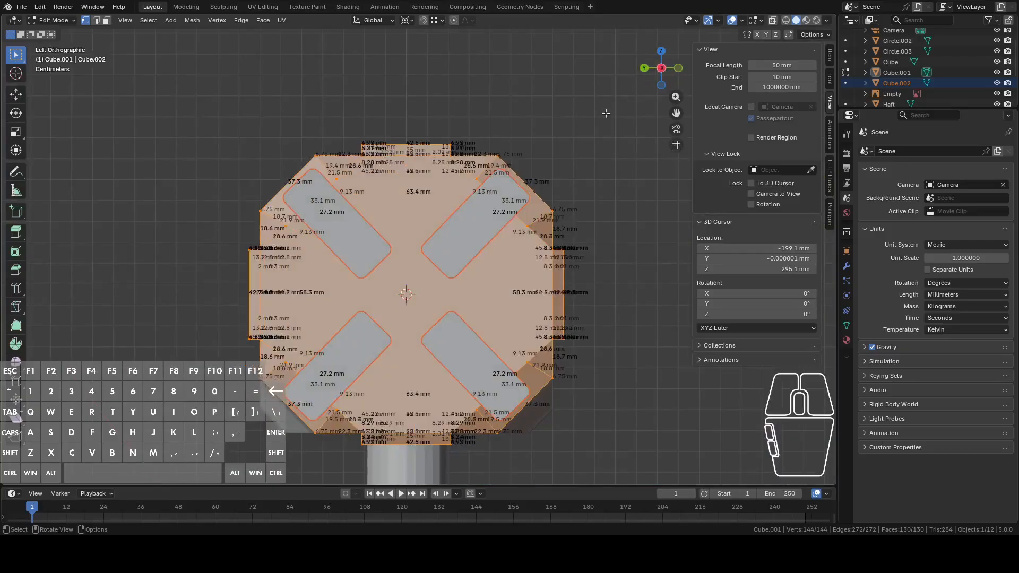
{"action": "left_click", "coordinate": [176, 21]}
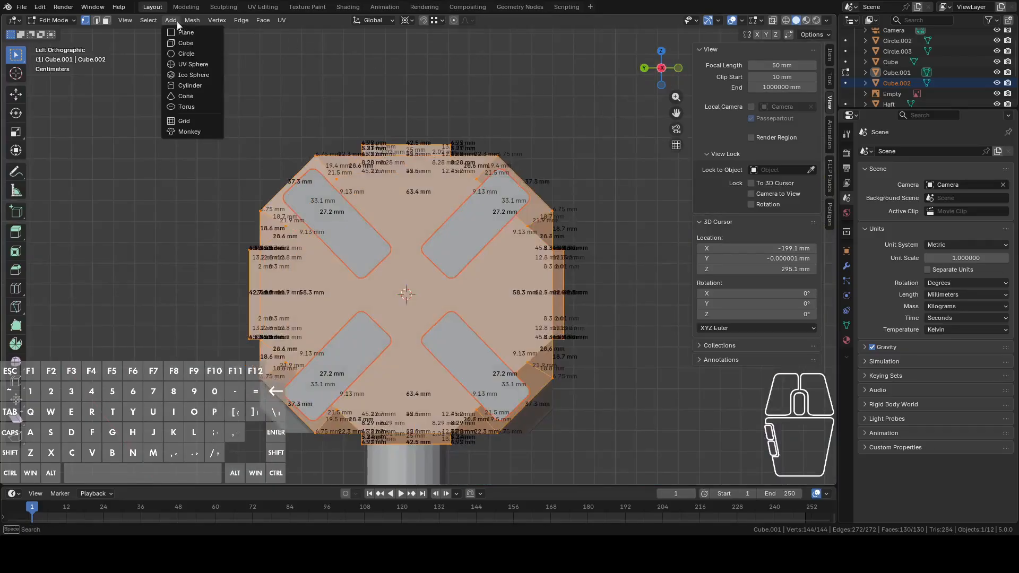
{"action": "left_click", "coordinate": [232, 139]}
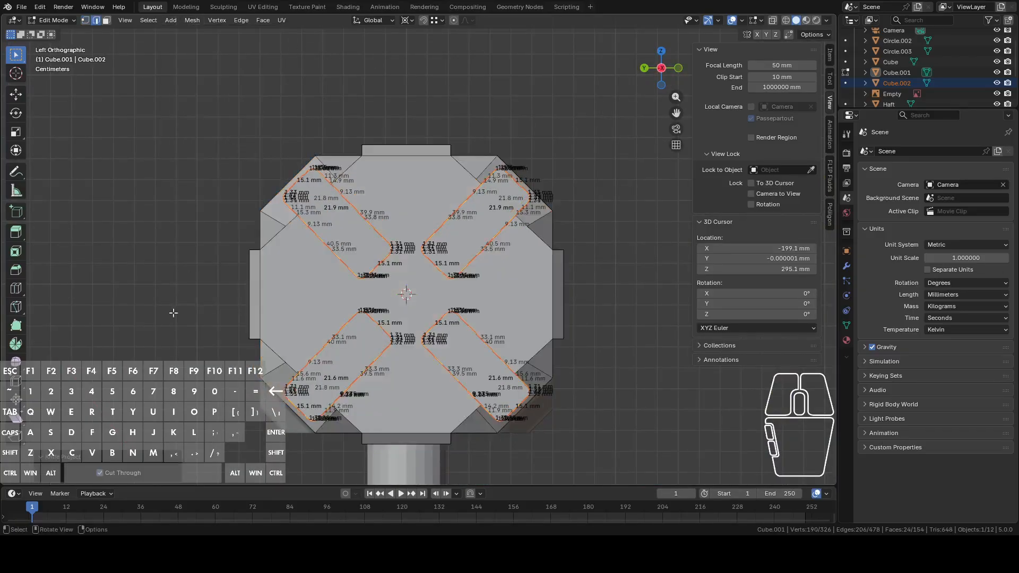
{"action": "left_click", "coordinate": [140, 473]}
Leave Edit Mode and hide the object with the four rounded rectangles
{"action": "middle_click_drag", "start_coordinate": [299, 255], "coordinate": [415, 279]}
{"action": "key", "text": "Tab"}
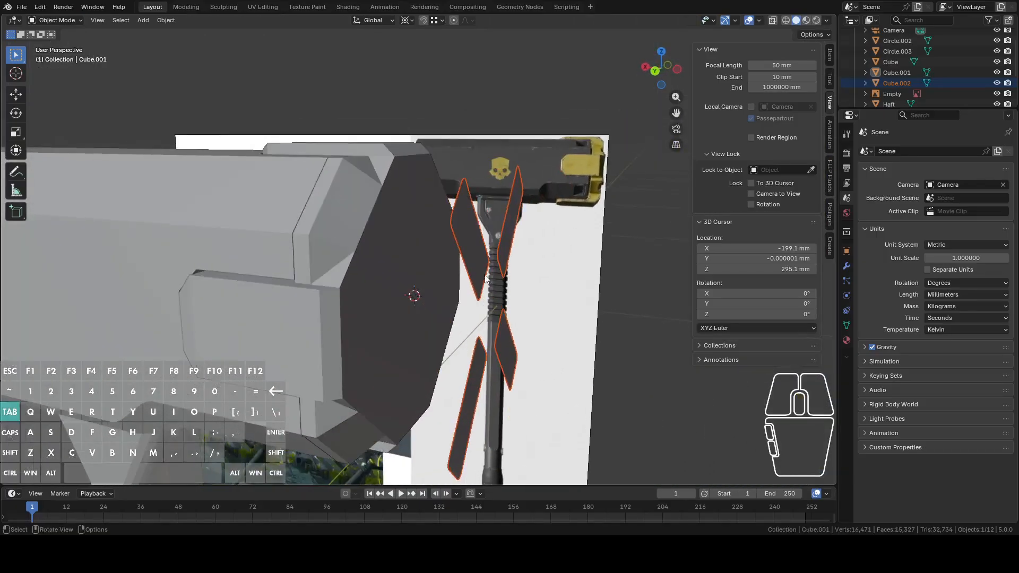
{"action": "key", "text": "h"}
Edit the collar in face selection mode and extrude the four projected rounded shapes outward along global X
{"action": "left_click", "coordinate": [434, 262]}
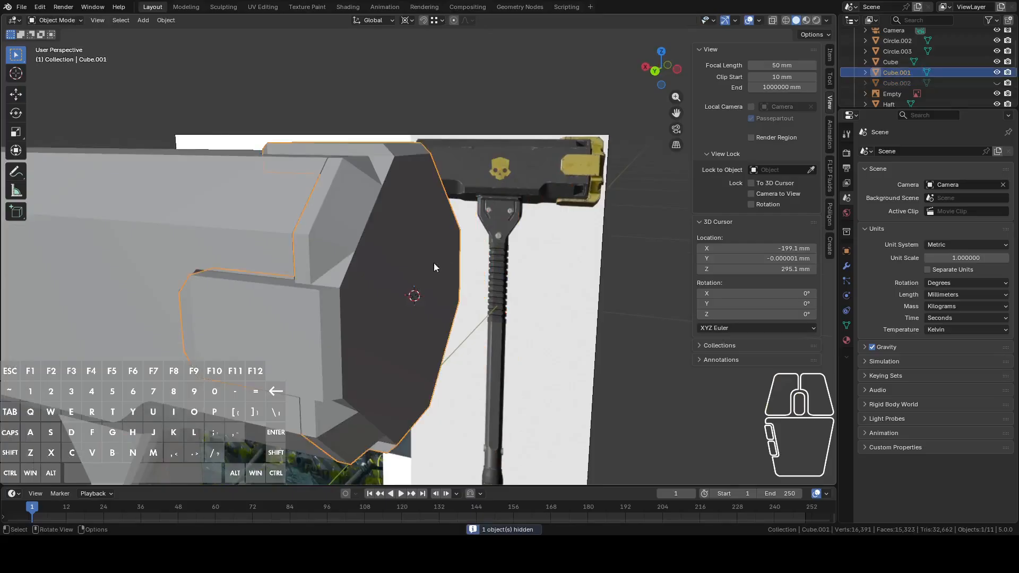
{"action": "key", "text": "Tab"}
{"action": "middle_click_drag", "start_coordinate": [434, 263], "coordinate": [386, 244]}
{"action": "key", "text": "3"}
{"action": "middle_click_drag", "start_coordinate": [450, 266], "coordinate": [511, 287]}
{"action": "key", "text": "e"}
{"action": "key", "text": "y"}
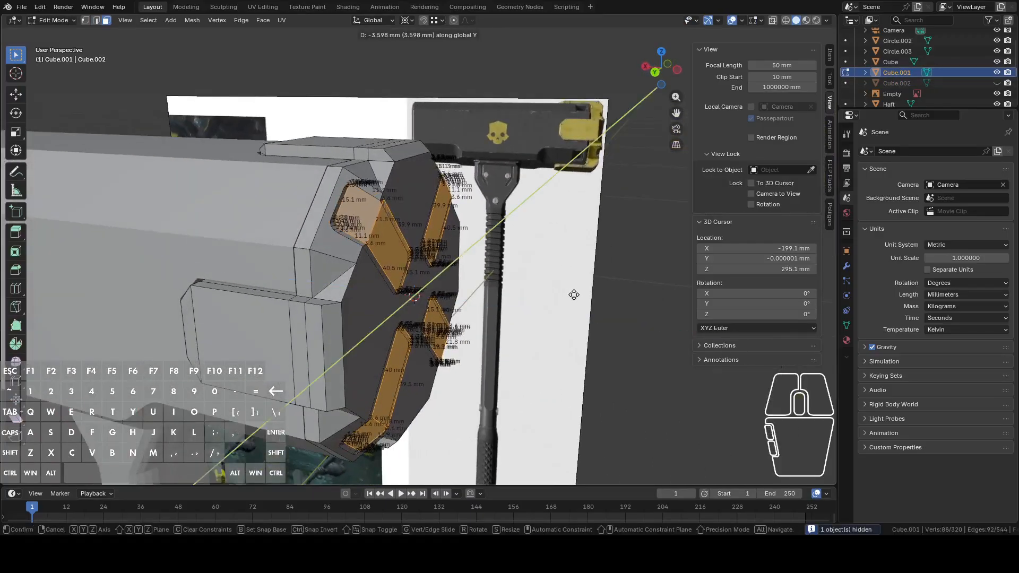
{"action": "key", "text": "x"}
{"action": "left_click", "coordinate": [582, 300]}
{"action": "middle_click_drag", "start_coordinate": [585, 296], "coordinate": [595, 271]}
{"action": "left_click", "coordinate": [656, 71]}
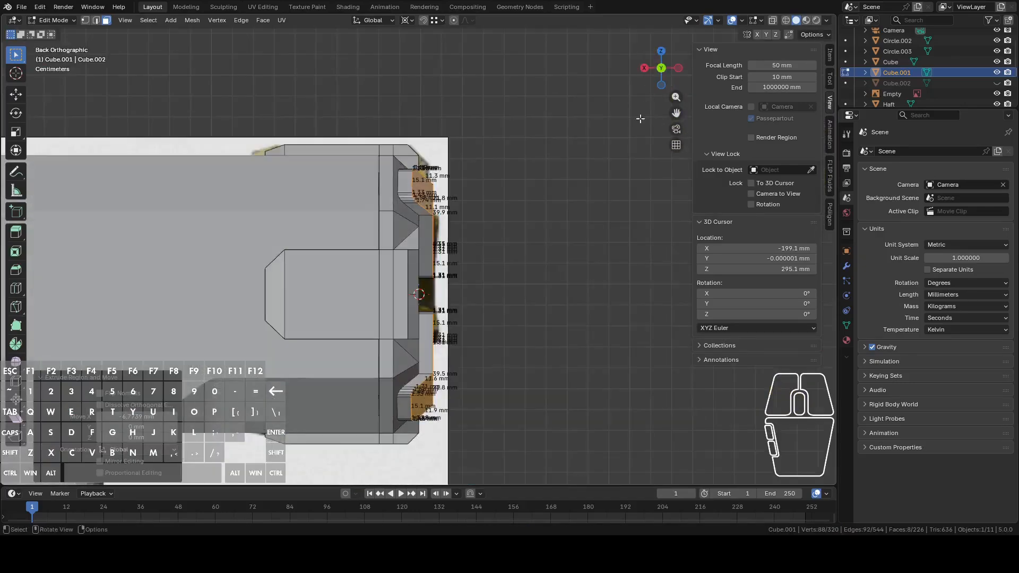
Try to bevel the selected edges of the extruded pads by about 3.96 mm with 8 segments
{"action": "middle_click_drag", "start_coordinate": [598, 200], "coordinate": [507, 183]}
{"action": "key", "text": "2"}
{"action": "scroll", "coordinate": [507, 235], "scroll_direction": "up", "scroll_amount": 3}
{"action": "right_click", "coordinate": [552, 175]}
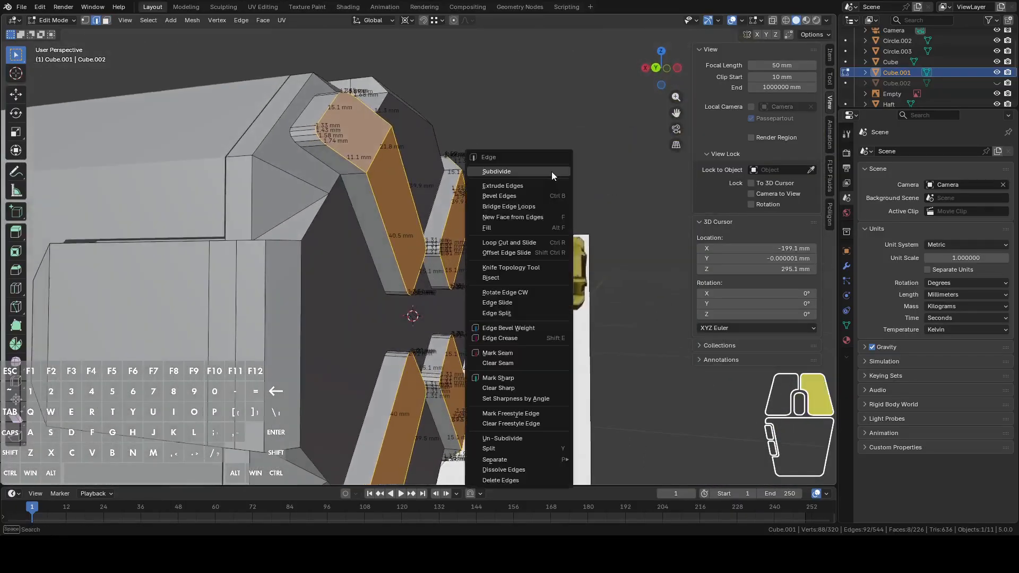
{"action": "left_click", "coordinate": [533, 195]}
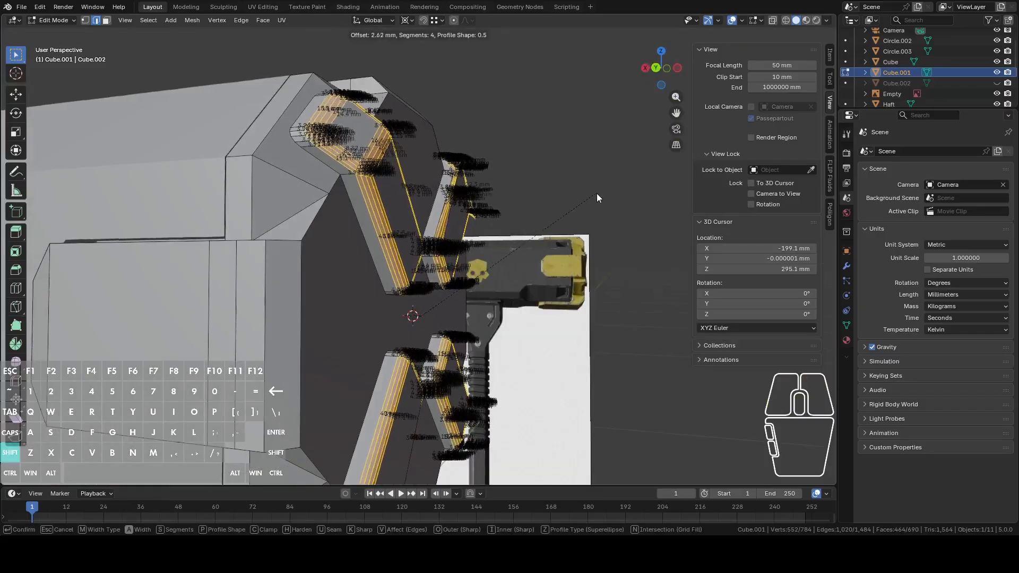
{"action": "scroll", "coordinate": [661, 196], "scroll_direction": "up", "scroll_amount": 4}
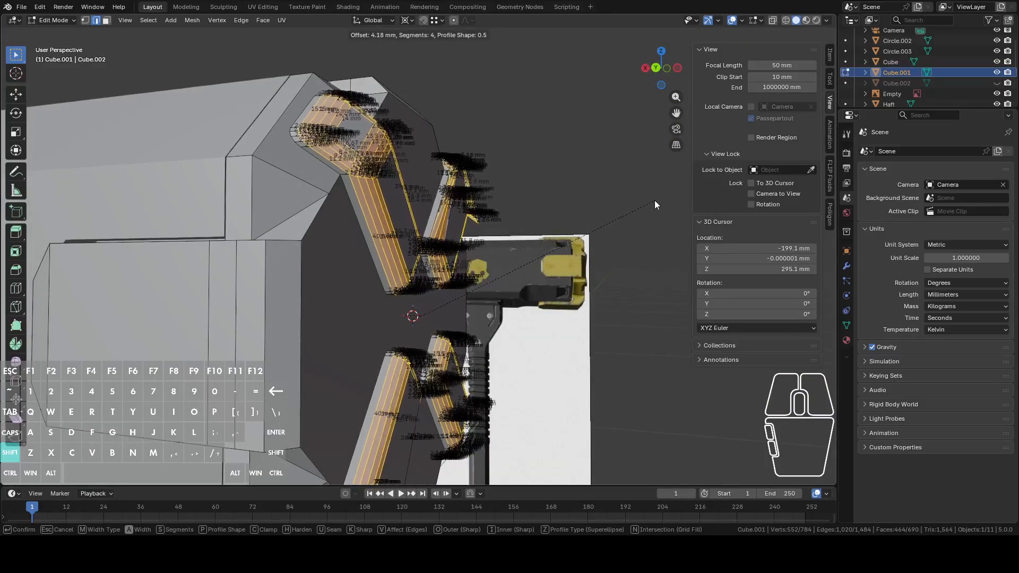
{"action": "left_click", "coordinate": [648, 200]}
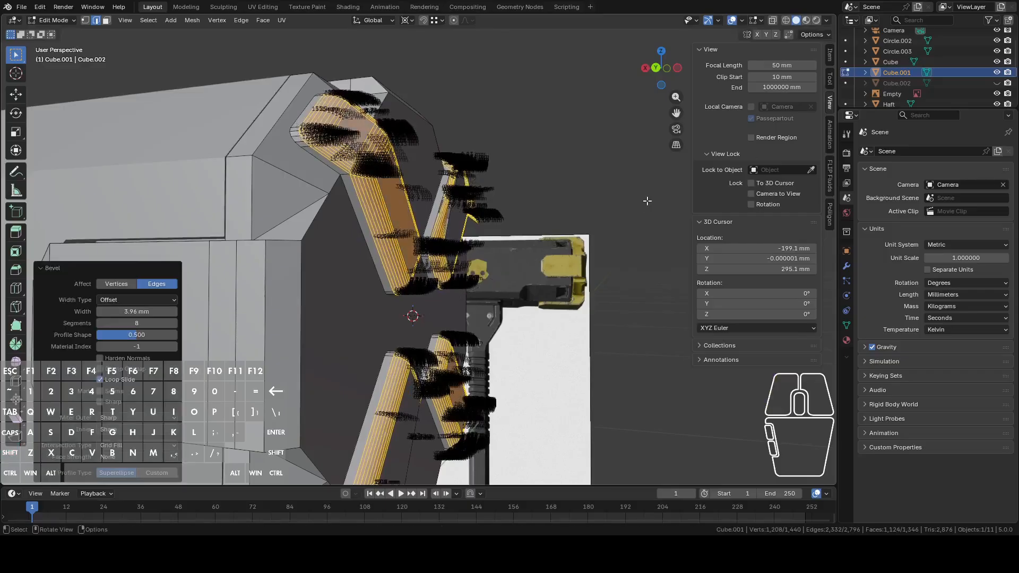
{"action": "middle_click_drag", "start_coordinate": [623, 217], "coordinate": [523, 215]}
{"action": "key", "text": "ctrl+z"}
Clear the selection and select the outer faces of the four raised pads in face selection mode, including their sloped end faces
{"action": "key", "text": "a"}
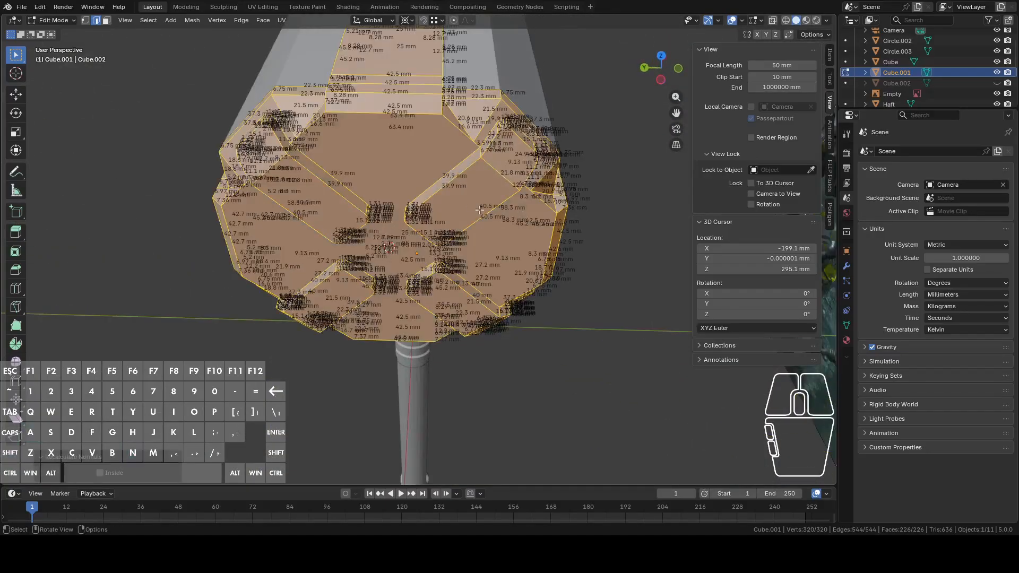
{"action": "key", "text": "alt+a"}
{"action": "key", "text": "3"}
{"action": "left_click", "coordinate": [499, 159]}
{"action": "left_click", "coordinate": [484, 182], "text": "shift"}
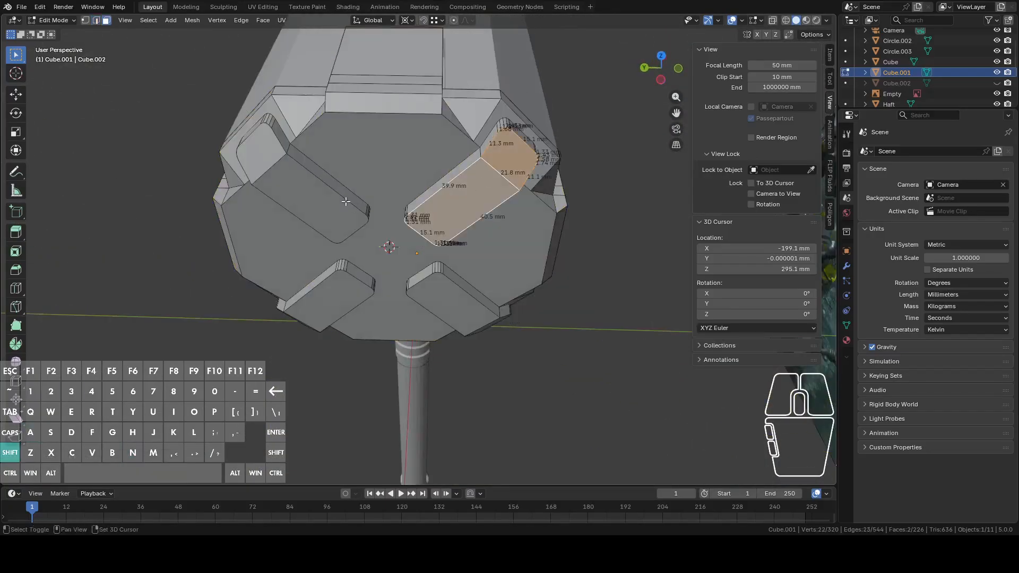
{"action": "left_click", "coordinate": [265, 160], "text": "shift"}
{"action": "left_click", "coordinate": [313, 199], "text": "shift"}
{"action": "left_click", "coordinate": [324, 305], "text": "shift"}
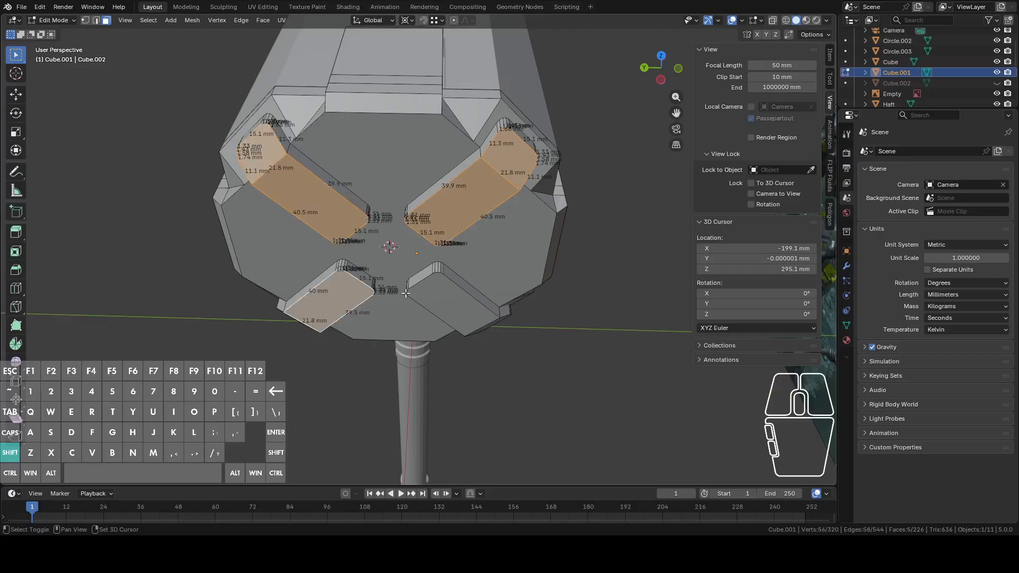
{"action": "left_click", "coordinate": [483, 308], "text": "shift"}
{"action": "middle_click_drag", "start_coordinate": [483, 308], "coordinate": [467, 265]}
{"action": "left_click", "coordinate": [492, 328], "text": "shift"}
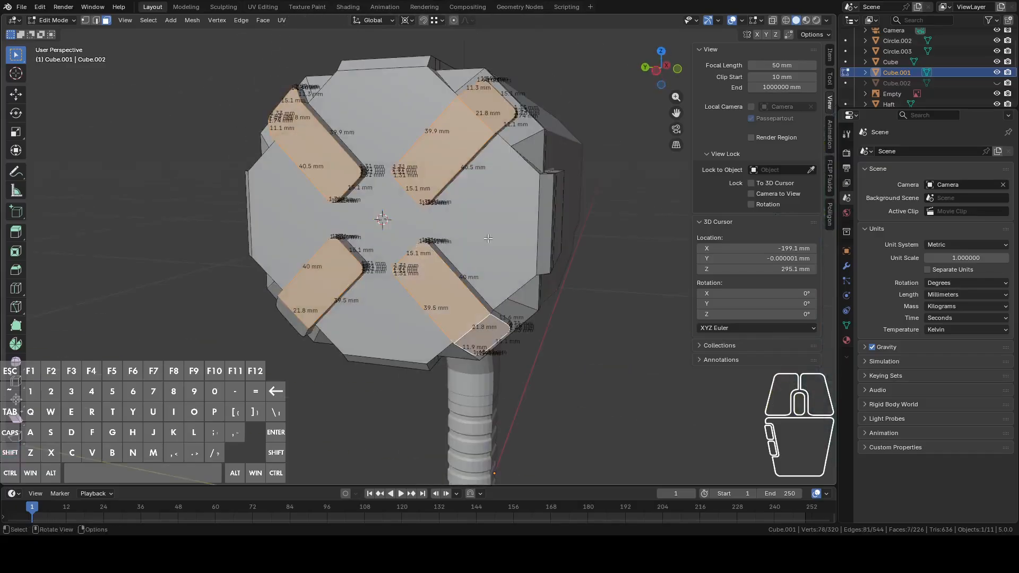
Try to bevel the edges around the selected pad faces with 8 segments in edge selection mode
{"action": "middle_click_drag", "start_coordinate": [496, 206], "coordinate": [476, 223]}
{"action": "scroll", "coordinate": [501, 211], "scroll_direction": "up", "scroll_amount": 2}
{"action": "right_click", "coordinate": [507, 210]}
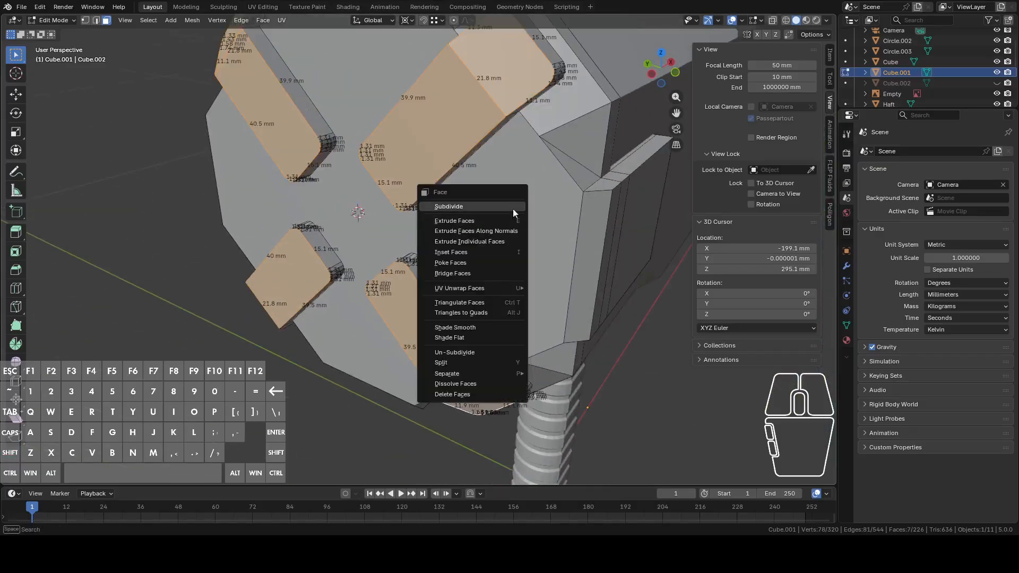
{"action": "right_click", "coordinate": [539, 204]}
{"action": "middle_click_drag", "start_coordinate": [593, 161], "coordinate": [556, 178]}
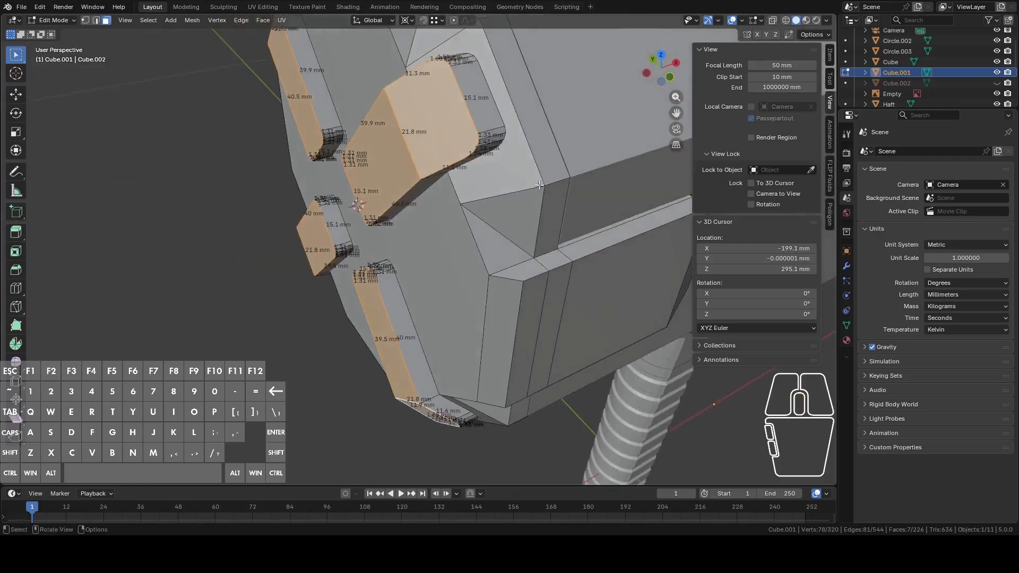
{"action": "right_click", "coordinate": [510, 190]}
{"action": "right_click", "coordinate": [485, 124]}
{"action": "right_click", "coordinate": [509, 151]}
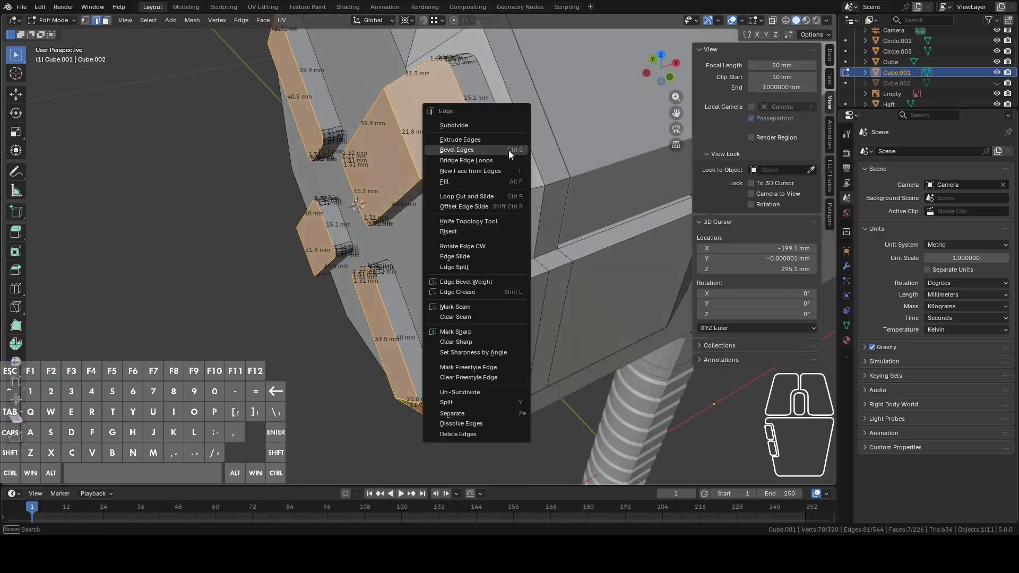
{"action": "left_click", "coordinate": [485, 152]}
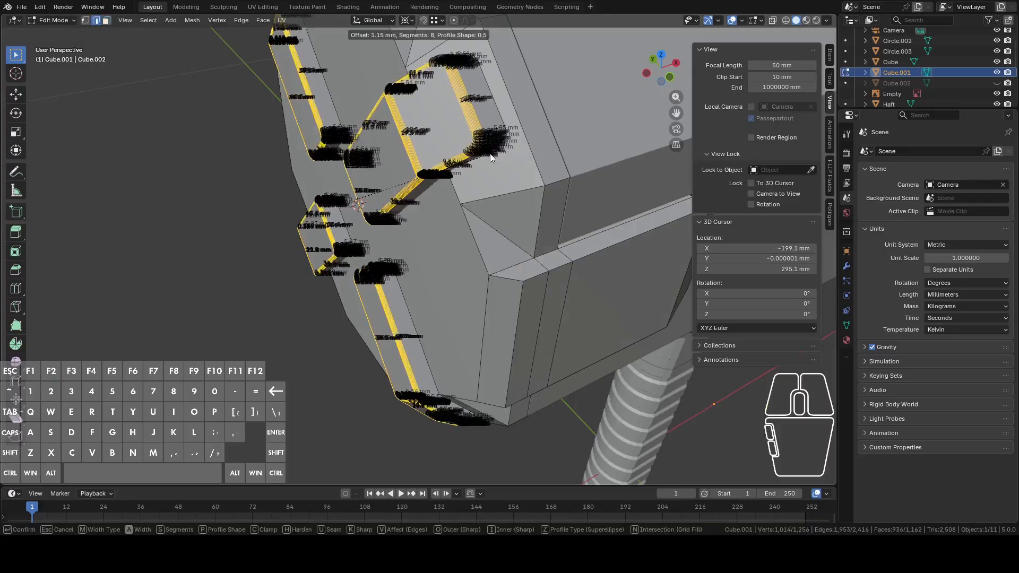
{"action": "left_click", "coordinate": [509, 154]}
{"action": "middle_click_drag", "start_coordinate": [509, 155], "coordinate": [535, 127]}
{"action": "key", "text": "ctrl+z"}
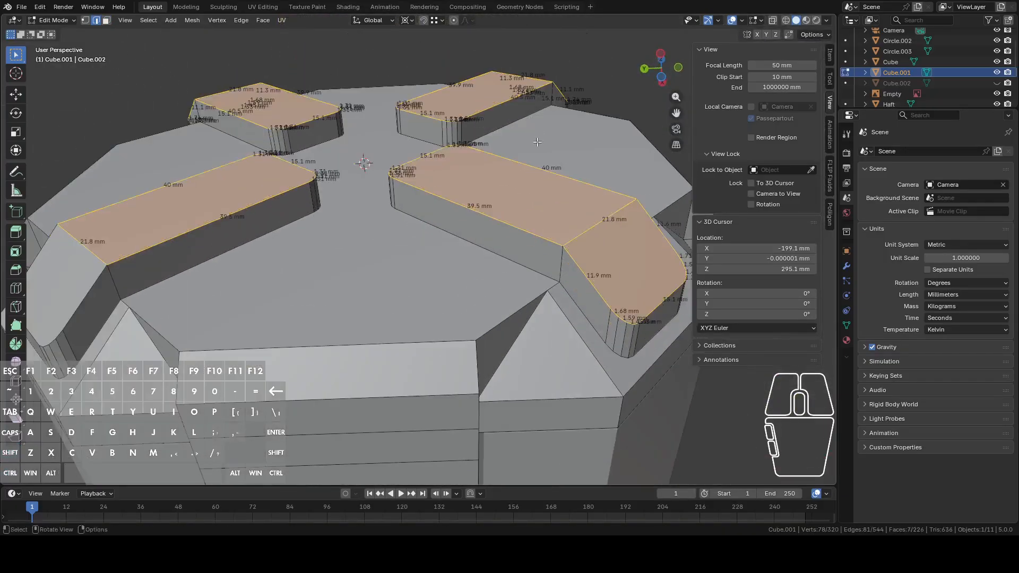
{"action": "right_click", "coordinate": [552, 164]}
{"action": "left_click", "coordinate": [552, 164]}
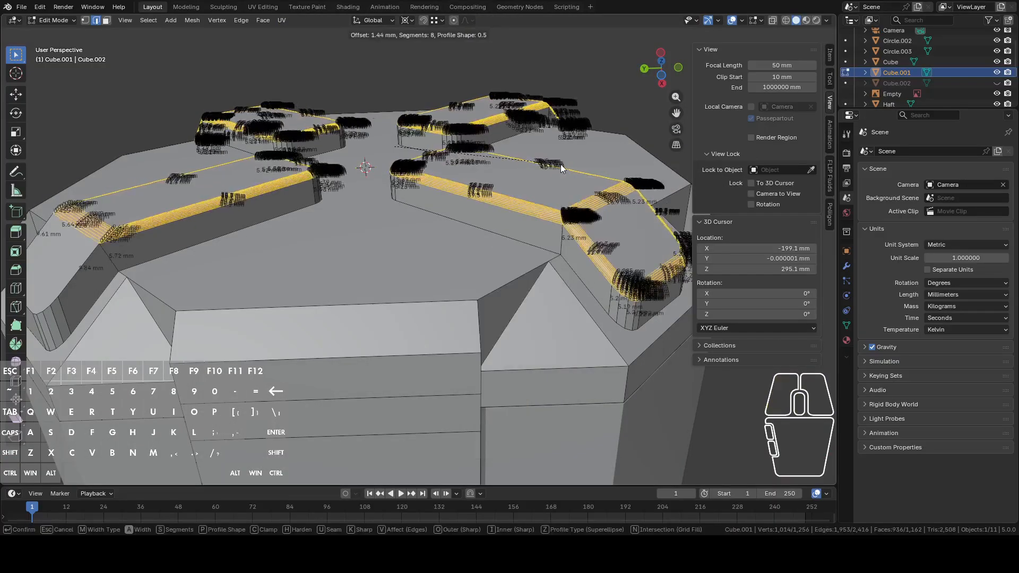
{"action": "right_click", "coordinate": [566, 164]}
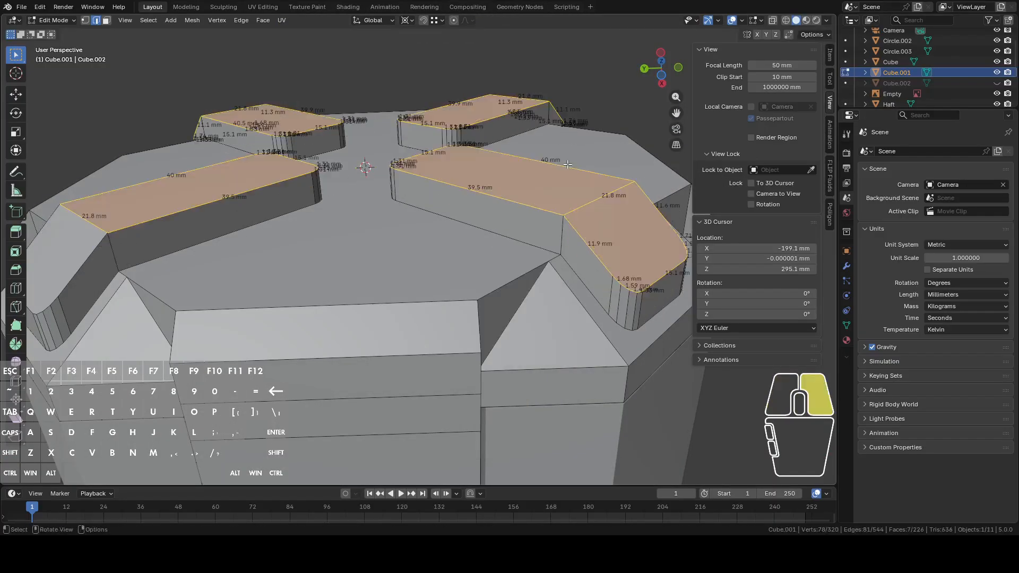
Add the remaining pad's sloped end face to the selection and switch to edge selection mode
{"action": "key", "text": "3"}
{"action": "left_click", "coordinate": [93, 262], "text": "shift"}
{"action": "right_click", "coordinate": [358, 208]}
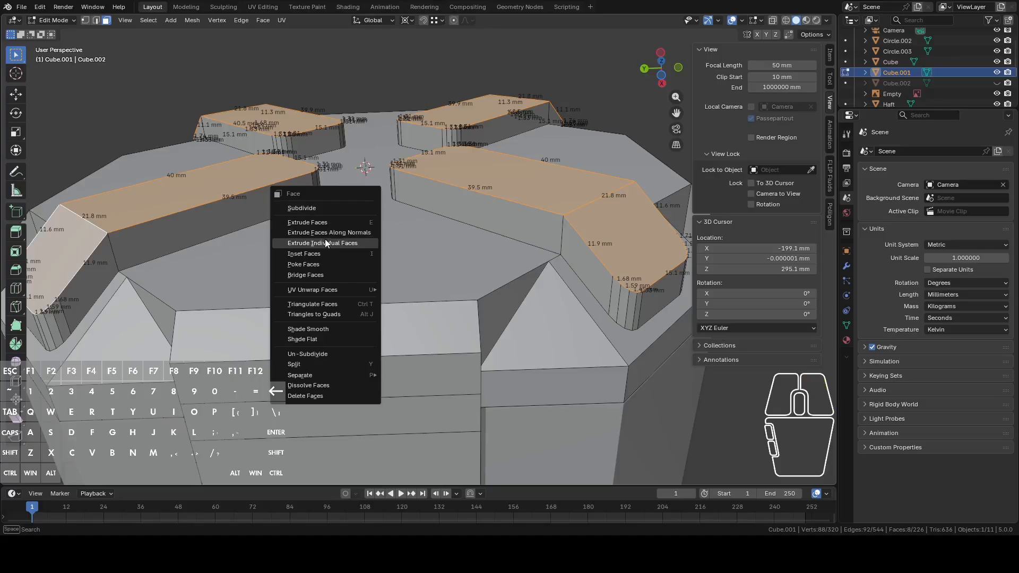
{"action": "key", "text": "2"}
Try to bevel the outer edges of all four pads by about 4.4 mm with 8 segments
{"action": "right_click", "coordinate": [427, 205]}
{"action": "left_click", "coordinate": [429, 205]}
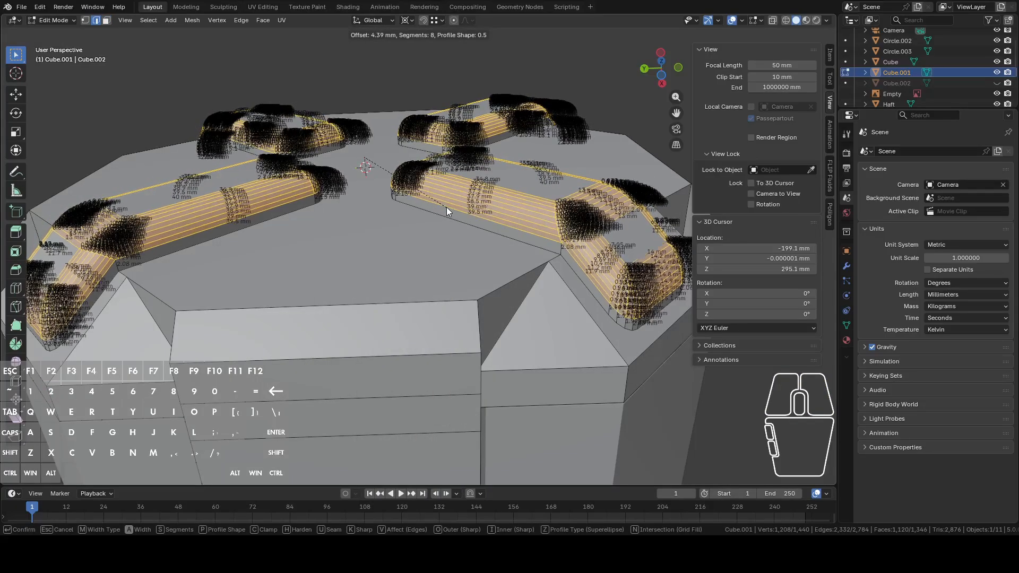
{"action": "left_click", "coordinate": [448, 207]}
{"action": "key", "text": "ctrl+z"}
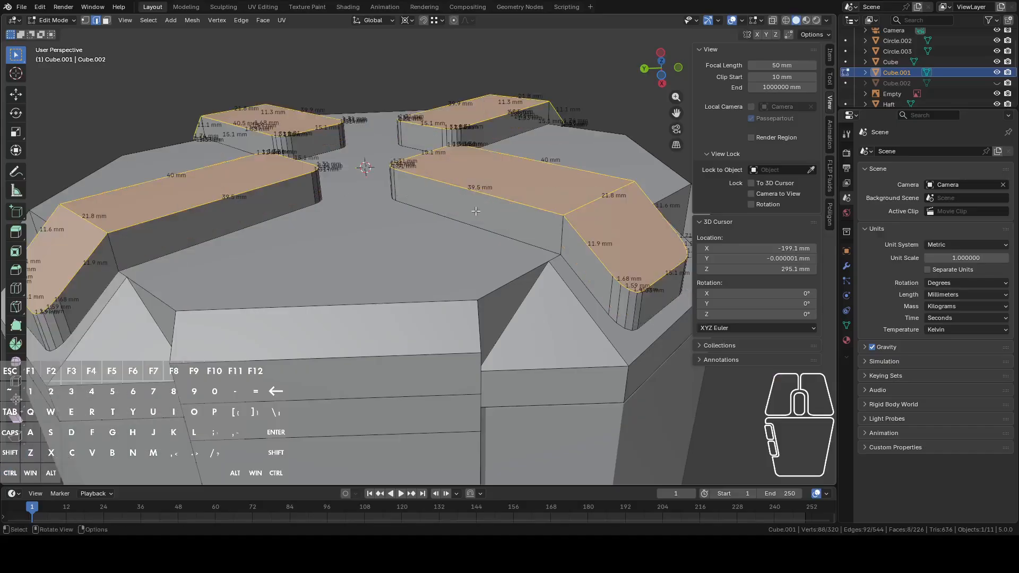
Bevel the outer edges of the four pads by about 3.9 mm with 8 segments and leave Edit Mode
{"action": "right_click", "coordinate": [477, 211]}
{"action": "left_click", "coordinate": [477, 211]}
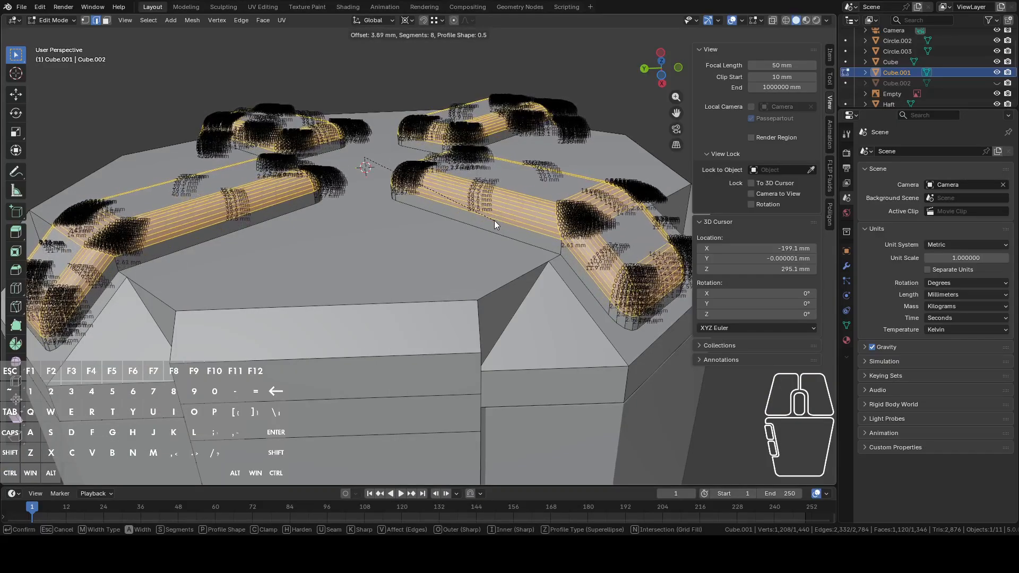
{"action": "left_click", "coordinate": [493, 224]}
{"action": "scroll", "coordinate": [467, 223], "scroll_direction": "down", "scroll_amount": 4}
{"action": "key", "text": "Tab"}
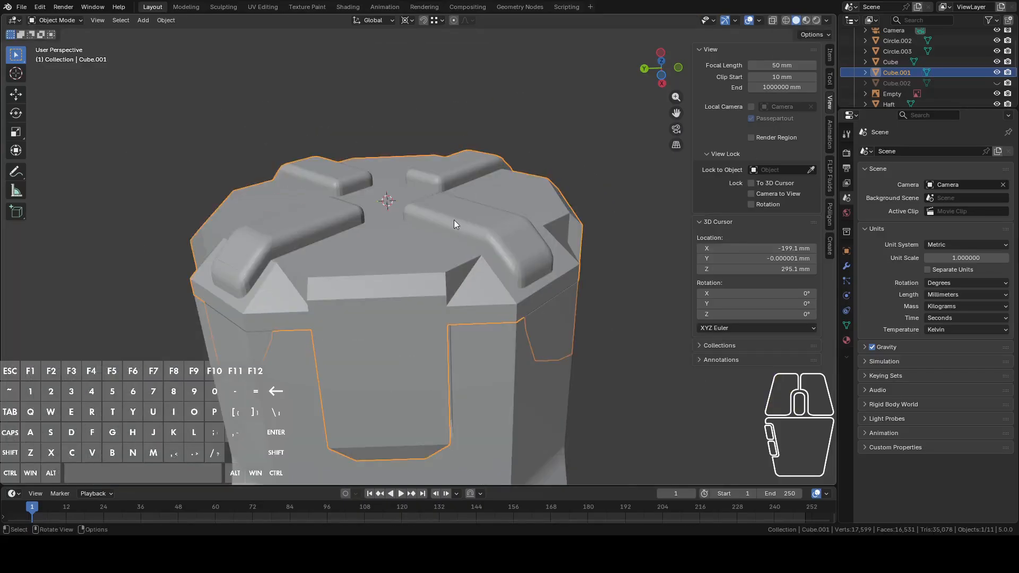
Examine the rounded corners of the beveled pads up close in Edit Mode with nothing selected
{"action": "middle_click_drag", "start_coordinate": [453, 220], "coordinate": [452, 181]}
{"action": "scroll", "coordinate": [466, 189], "scroll_direction": "up", "scroll_amount": 4}
{"action": "key", "text": "Tab"}
{"action": "left_click", "coordinate": [399, 201]}
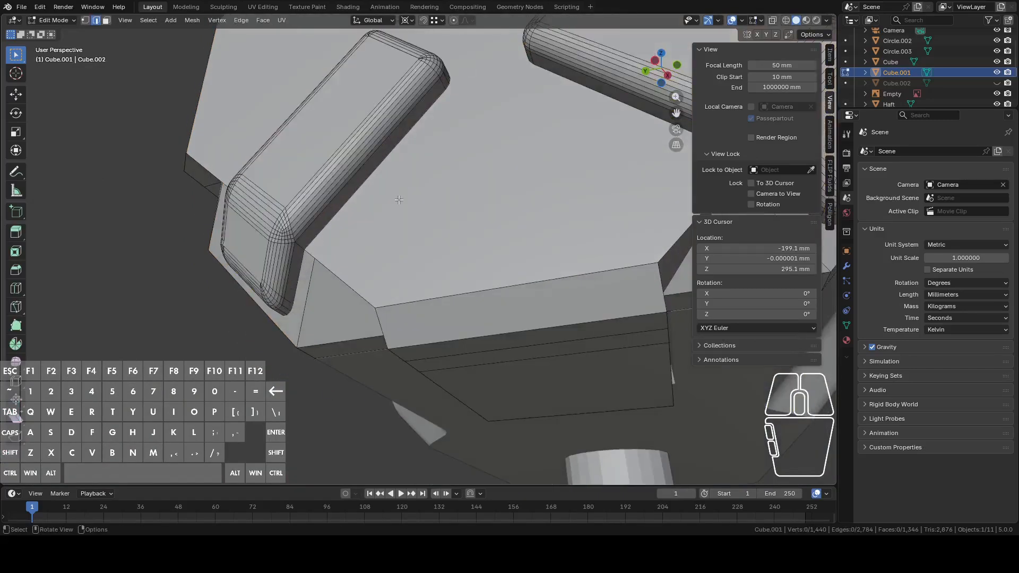
{"action": "middle_click_drag", "start_coordinate": [399, 200], "coordinate": [446, 227]}
{"action": "scroll", "coordinate": [396, 226], "scroll_direction": "up", "scroll_amount": 3}
{"action": "middle_click_drag", "start_coordinate": [341, 180], "coordinate": [514, 233], "text": "shift"}
{"action": "scroll", "coordinate": [514, 232], "scroll_direction": "up", "scroll_amount": 3}
Undo the last pad bevel, restoring the selected pad edges in Edit Mode
{"action": "key", "text": "ctrl+z"}
{"action": "key", "text": "ctrl+z"}
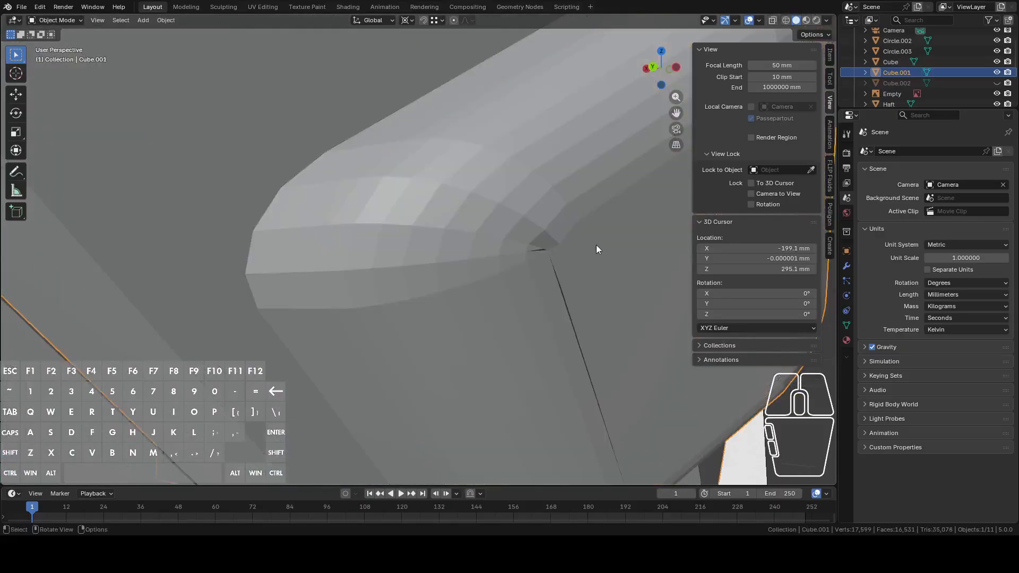
{"action": "key", "text": "ctrl+z"}
{"action": "key", "text": "ctrl+z"}
Bevel the outer edges of the four pads by about 3.21 mm with 8 segments and return to Object Mode
{"action": "middle_click_drag", "start_coordinate": [604, 244], "coordinate": [560, 237], "text": "shift"}
{"action": "right_click", "coordinate": [560, 237]}
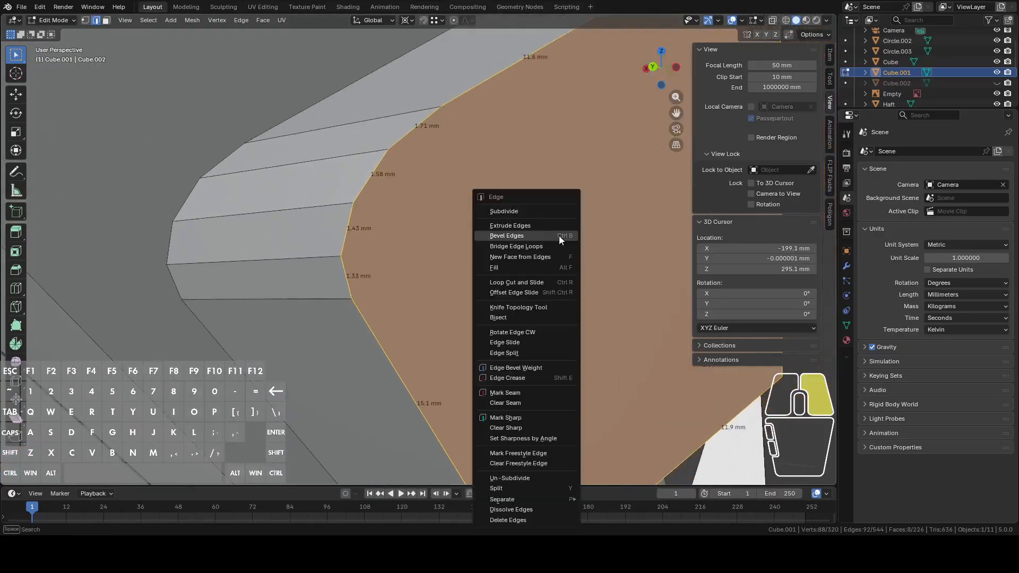
{"action": "left_click", "coordinate": [559, 236]}
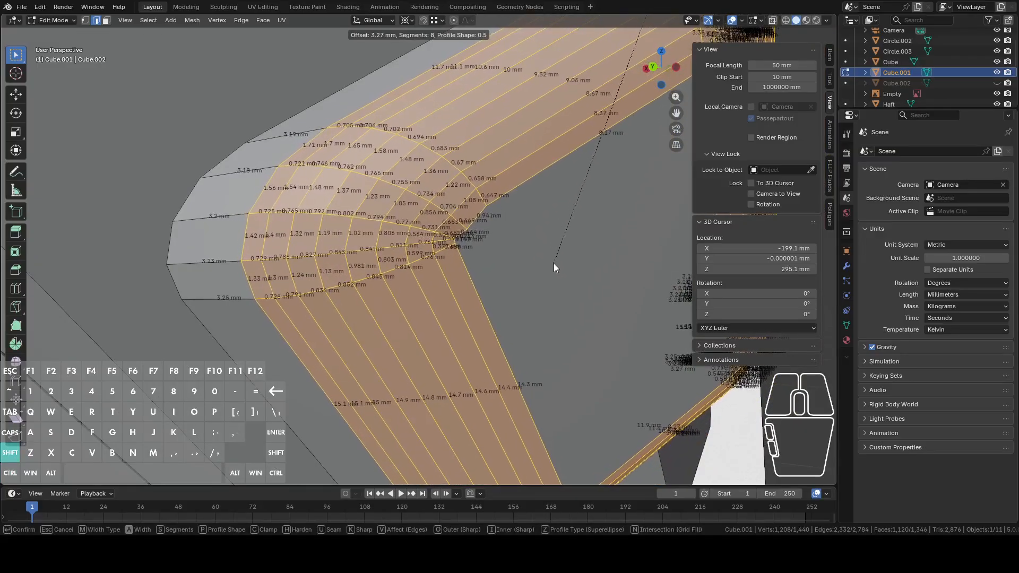
{"action": "left_click", "coordinate": [556, 259]}
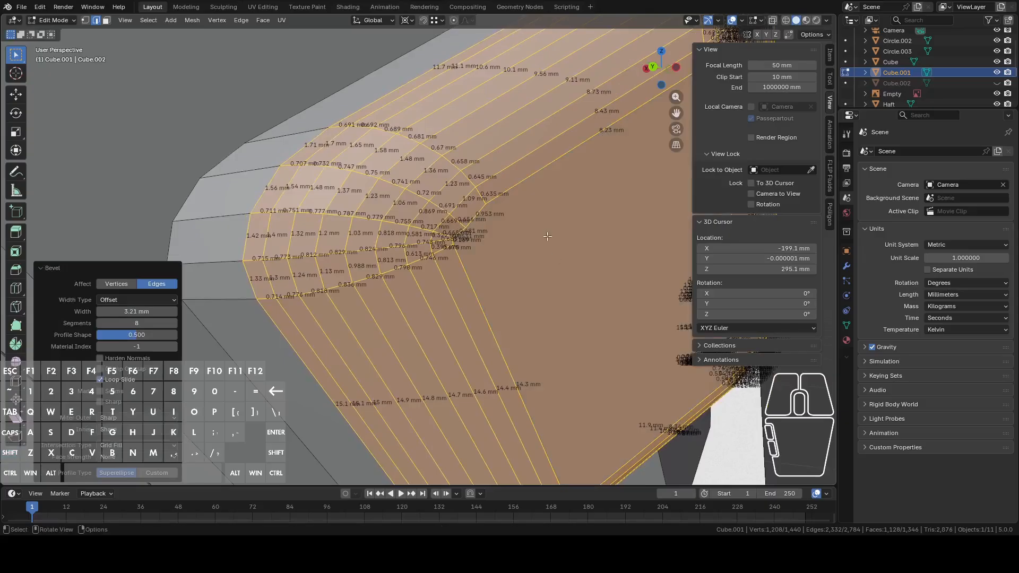
{"action": "key", "text": "Tab"}
Examine the beveled corner of a pad's sloped end up close, comparing Object Mode with Edit Mode
{"action": "scroll", "coordinate": [546, 235], "scroll_direction": "down", "scroll_amount": 7}
{"action": "middle_click_drag", "start_coordinate": [546, 234], "coordinate": [515, 251]}
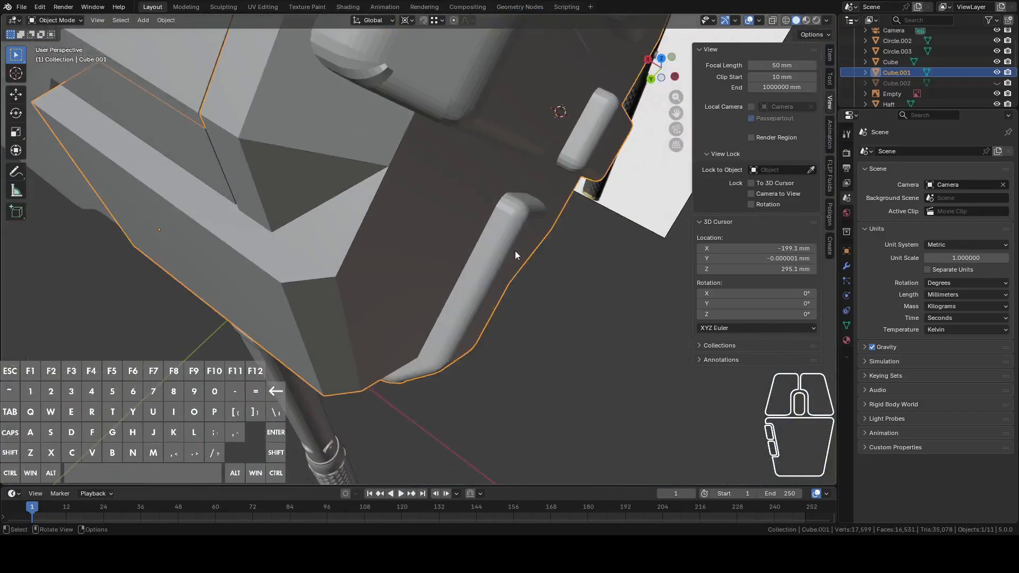
{"action": "middle_click_drag", "start_coordinate": [505, 199], "coordinate": [453, 247], "text": "shift"}
{"action": "scroll", "coordinate": [447, 265], "scroll_direction": "up", "scroll_amount": 3}
{"action": "key", "text": "Tab"}
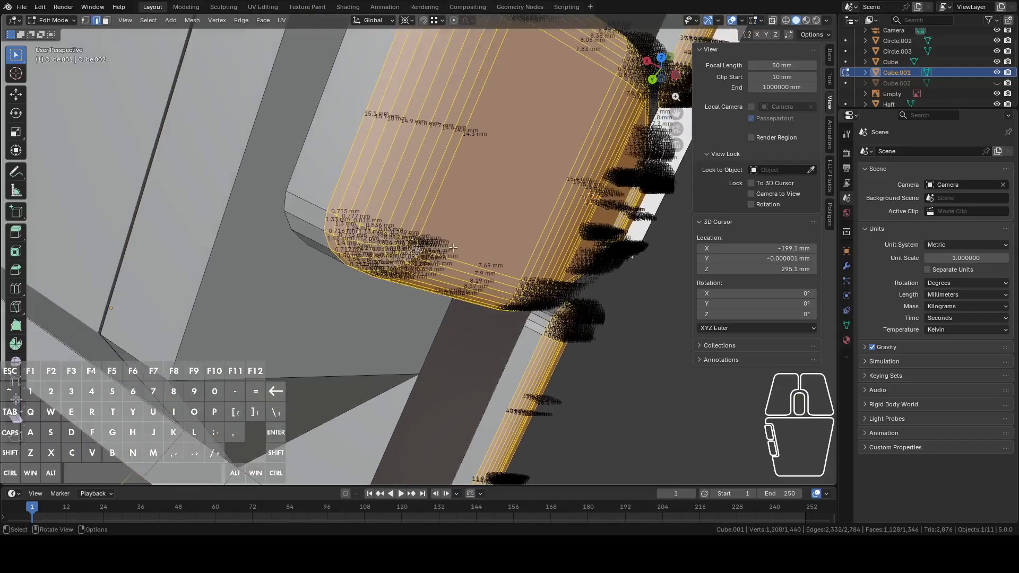
{"action": "scroll", "coordinate": [471, 244], "scroll_direction": "up", "scroll_amount": 3}
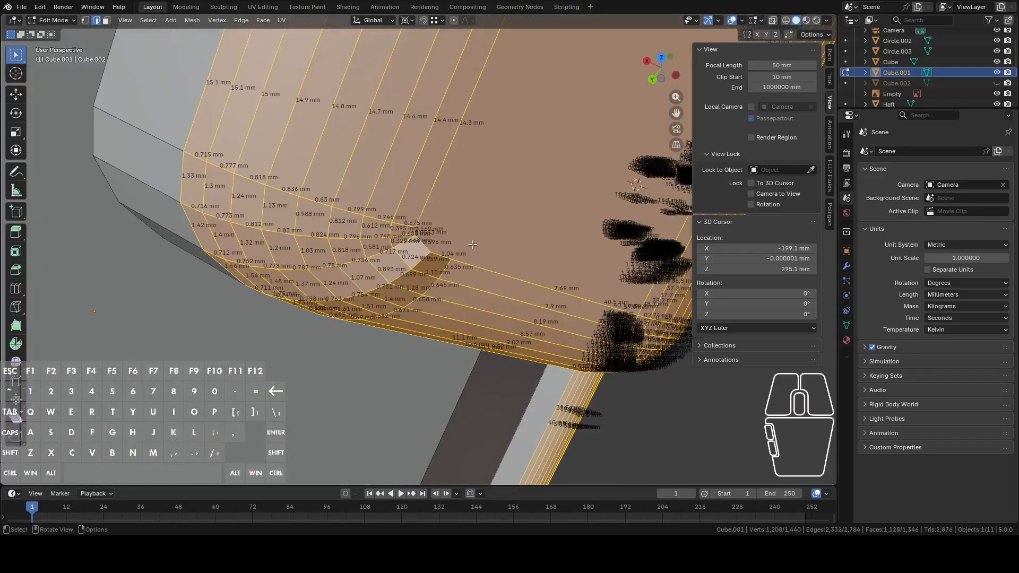
{"action": "key", "text": "Tab"}
{"action": "key", "text": "Tab"}
{"action": "key", "text": "Tab"}
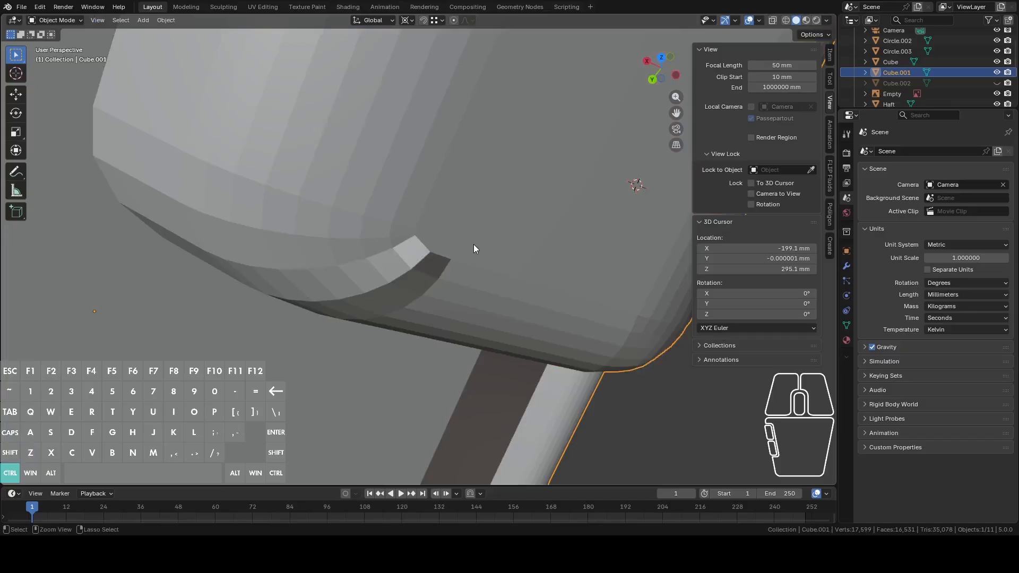
Undo the previous bevel in Edit Mode and bevel the pads' outer edges again by about 3.17 mm with 8 segments
{"action": "key", "text": "Tab"}
{"action": "key", "text": "ctrl+e"}
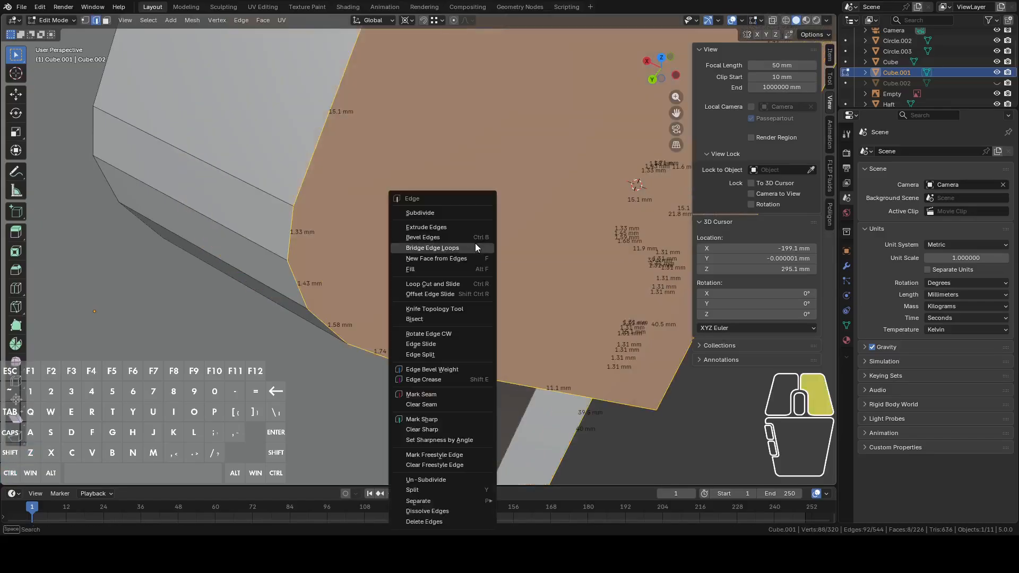
{"action": "left_click", "coordinate": [476, 241]}
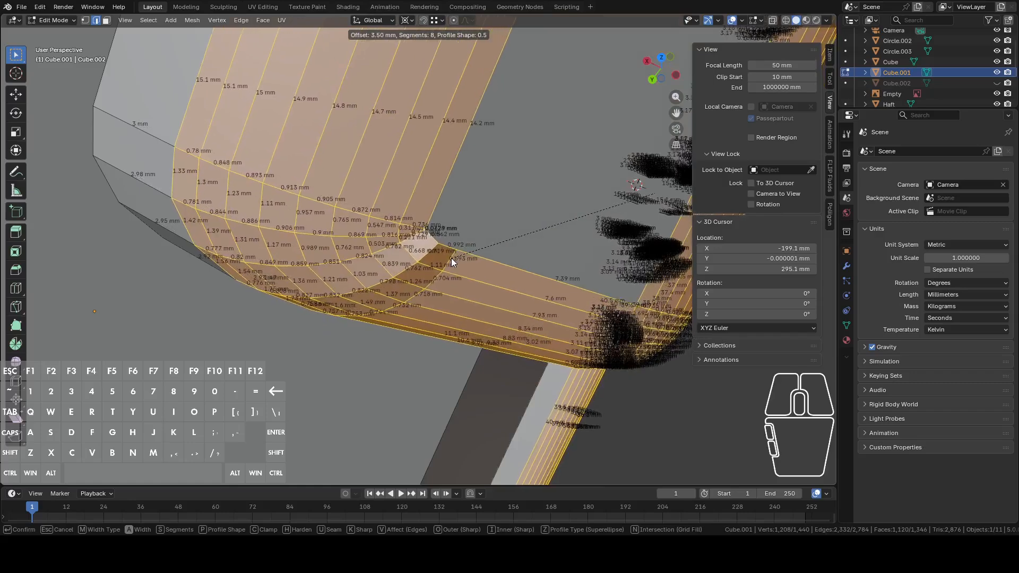
{"action": "left_click", "coordinate": [477, 245]}
Turn off the edge length measurements in the mesh edit overlays
{"action": "middle_click_drag", "start_coordinate": [478, 245], "coordinate": [495, 205]}
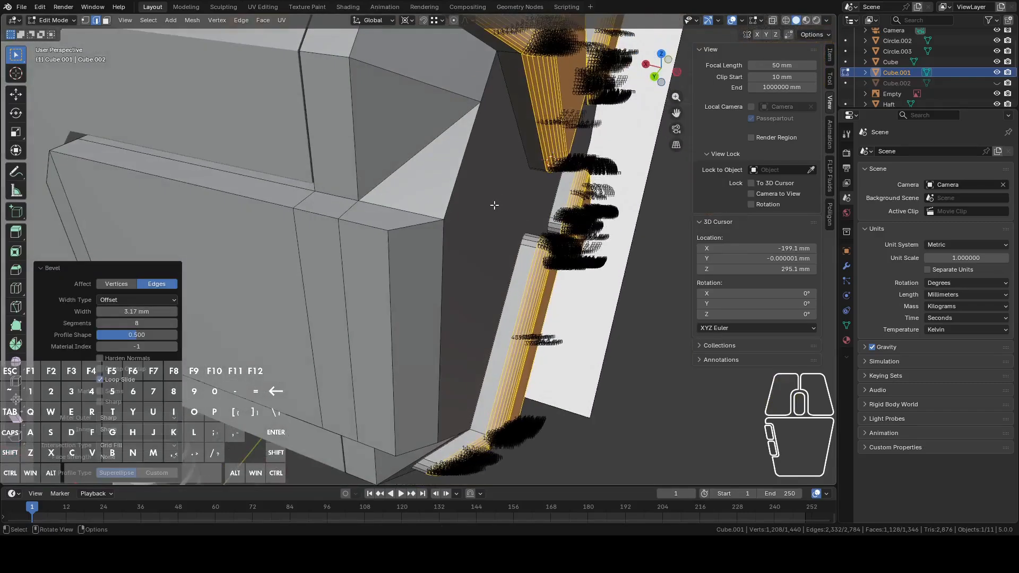
{"action": "left_click", "coordinate": [762, 21]}
{"action": "left_click", "coordinate": [710, 167]}
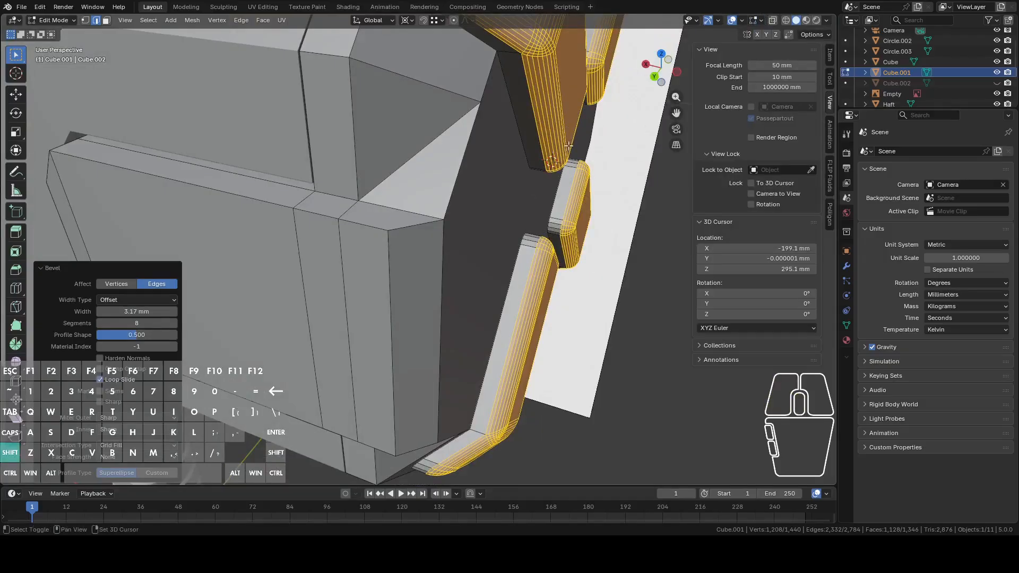
Select the collar's whole mesh, leave Edit Mode and inspect the beveled pads on the end face
{"action": "scroll", "coordinate": [568, 144], "scroll_direction": "up", "scroll_amount": 3}
{"action": "key", "text": "a"}
{"action": "key", "text": "Tab"}
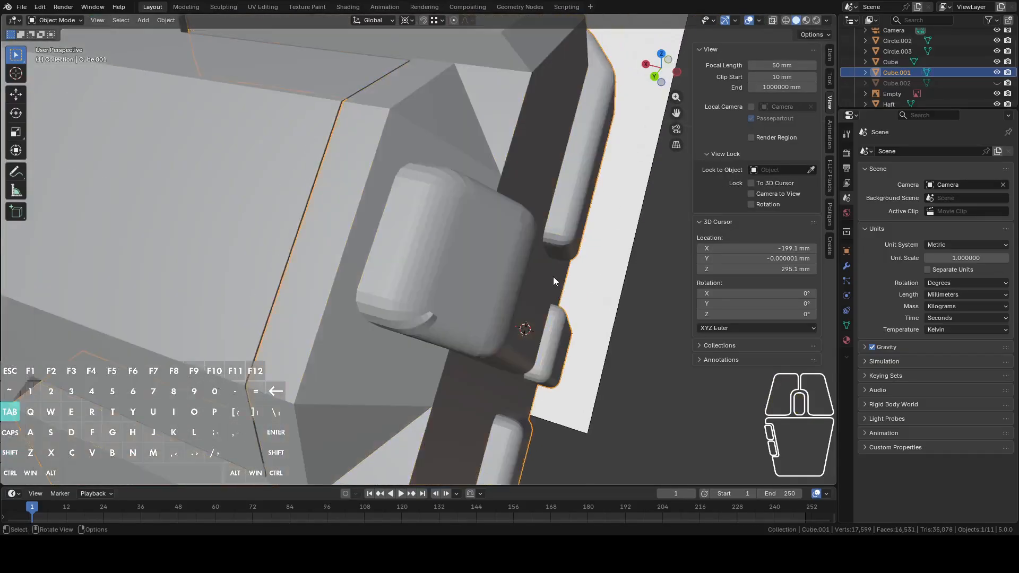
{"action": "middle_click_drag", "start_coordinate": [553, 276], "coordinate": [537, 242]}
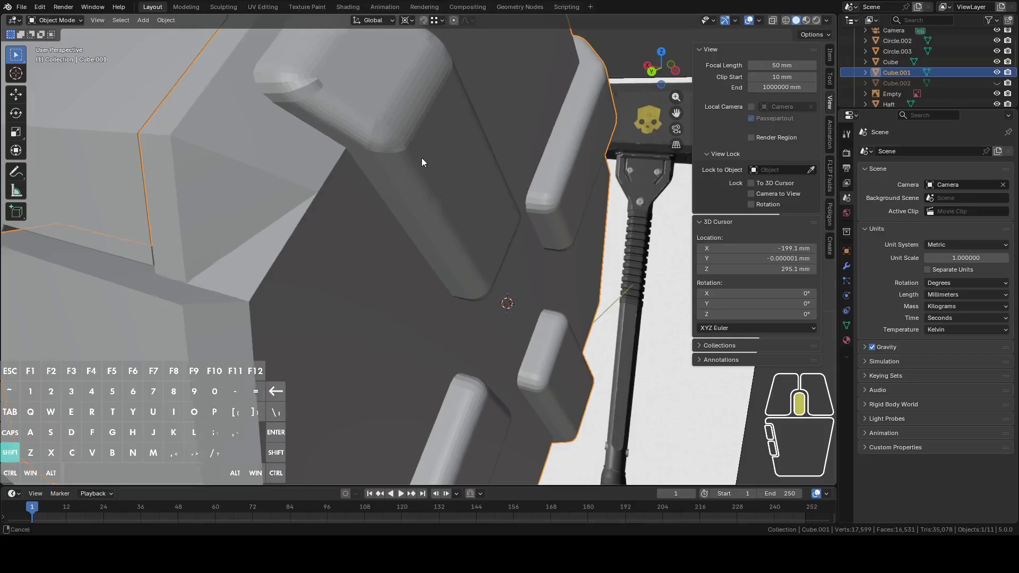
Open the collar's mesh for editing and select the end face's rim edges beside the upper lug
{"action": "scroll", "coordinate": [471, 221], "scroll_direction": "up", "scroll_amount": 6}
{"action": "middle_click_drag", "start_coordinate": [459, 221], "coordinate": [452, 166]}
{"action": "scroll", "coordinate": [449, 224], "scroll_direction": "down", "scroll_amount": 5}
{"action": "key", "text": "Tab"}
{"action": "left_click", "coordinate": [437, 179]}
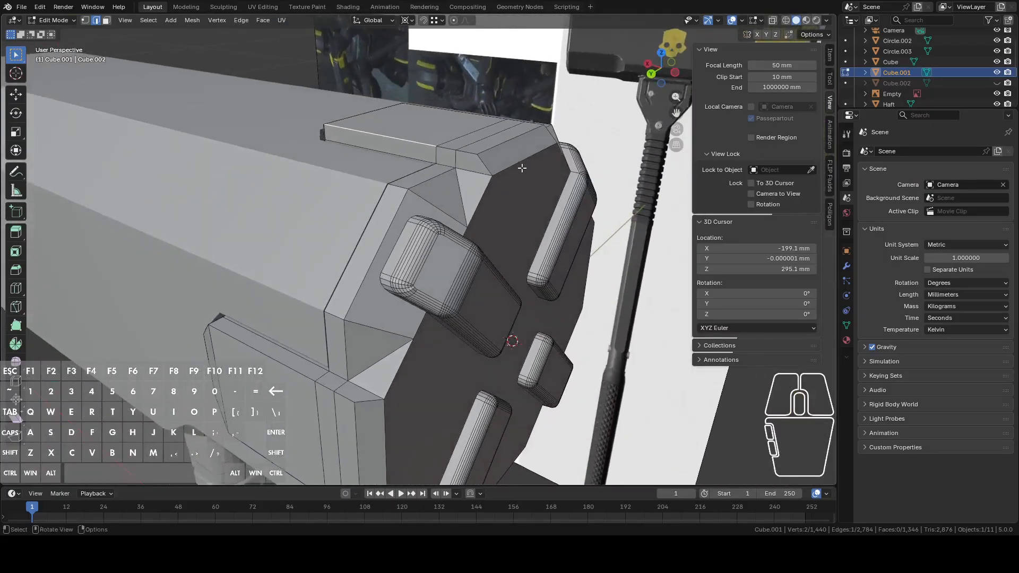
{"action": "left_click", "coordinate": [496, 192], "text": "alt"}
{"action": "middle_click_drag", "start_coordinate": [496, 192], "coordinate": [377, 263]}
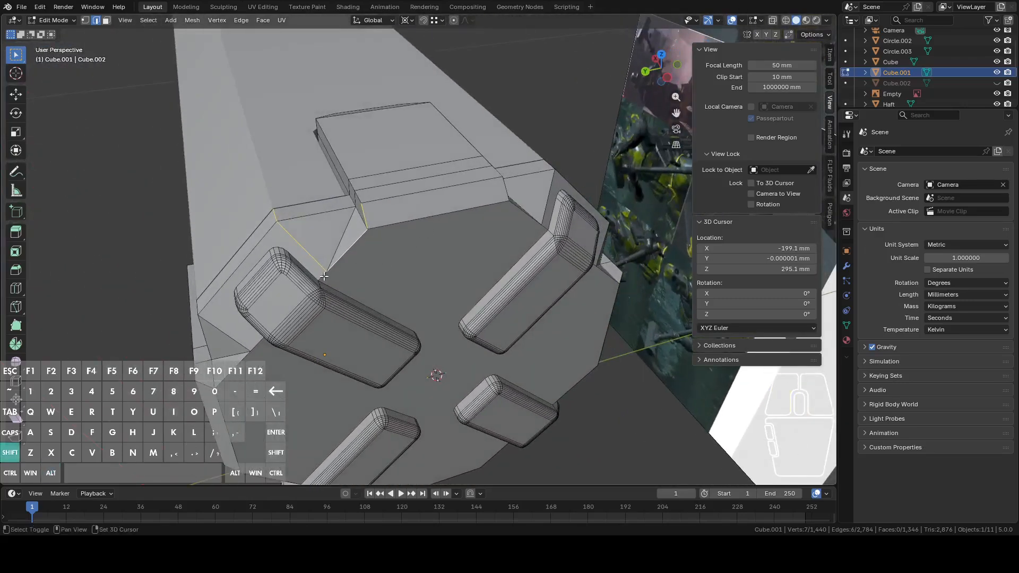
{"action": "middle_click_drag", "start_coordinate": [388, 226], "coordinate": [444, 224]}
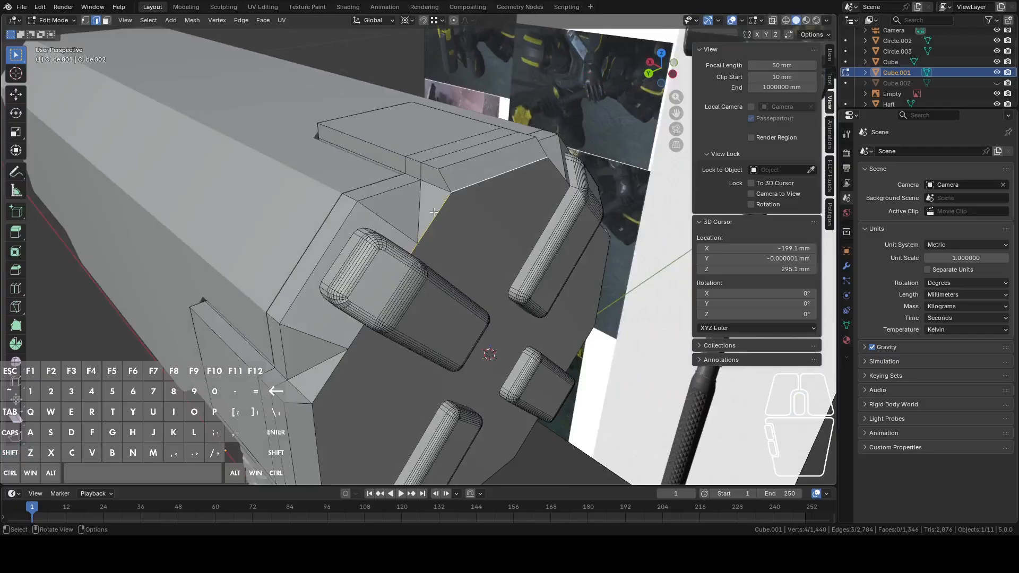
{"action": "scroll", "coordinate": [460, 223], "scroll_direction": "up", "scroll_amount": 3}
{"action": "right_click", "coordinate": [508, 232]}
{"action": "left_click", "coordinate": [503, 231]}
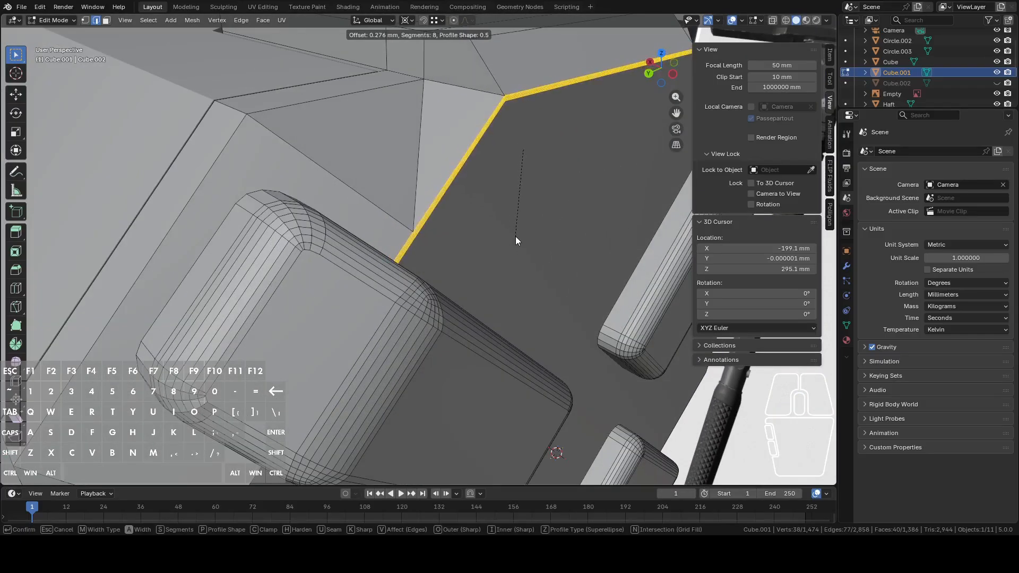
{"action": "key", "text": "Escape"}
Add the end face's next rim edges and the front edges of the adjacent side lug to the selection
{"action": "middle_click_drag", "start_coordinate": [513, 244], "coordinate": [473, 222]}
{"action": "left_click", "coordinate": [493, 199], "text": "shift"}
{"action": "left_click", "coordinate": [431, 251], "text": "shift"}
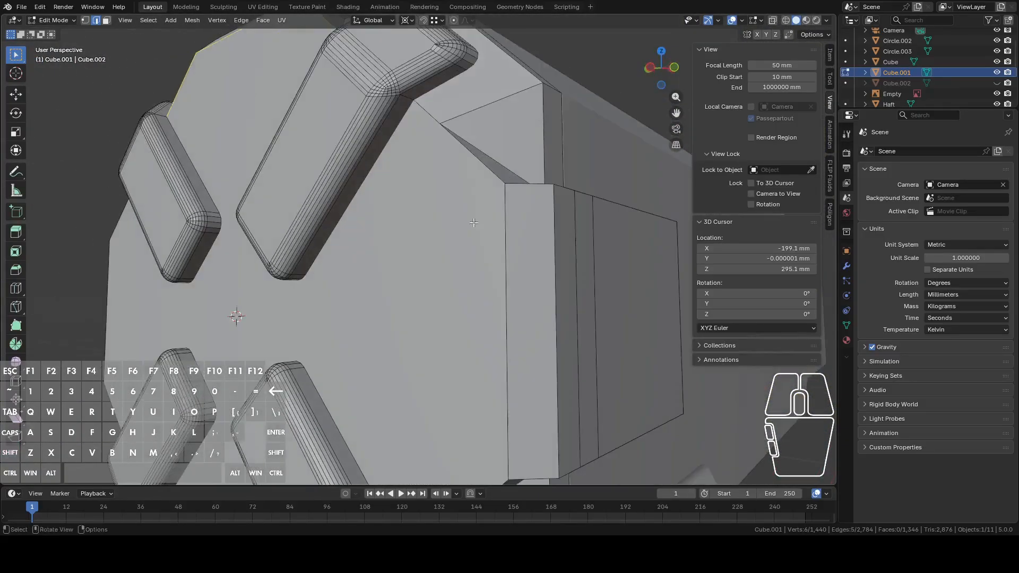
{"action": "left_click", "coordinate": [468, 159], "text": "shift"}
{"action": "middle_click_drag", "start_coordinate": [469, 160], "coordinate": [474, 191]}
{"action": "middle_click_drag", "start_coordinate": [419, 281], "coordinate": [431, 223]}
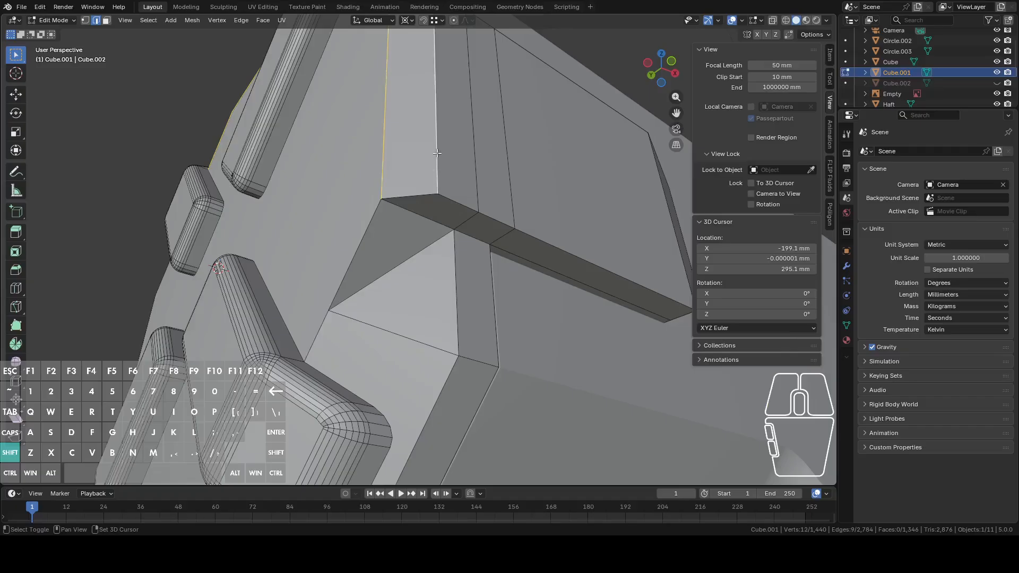
{"action": "left_click", "coordinate": [324, 324], "text": "shift"}
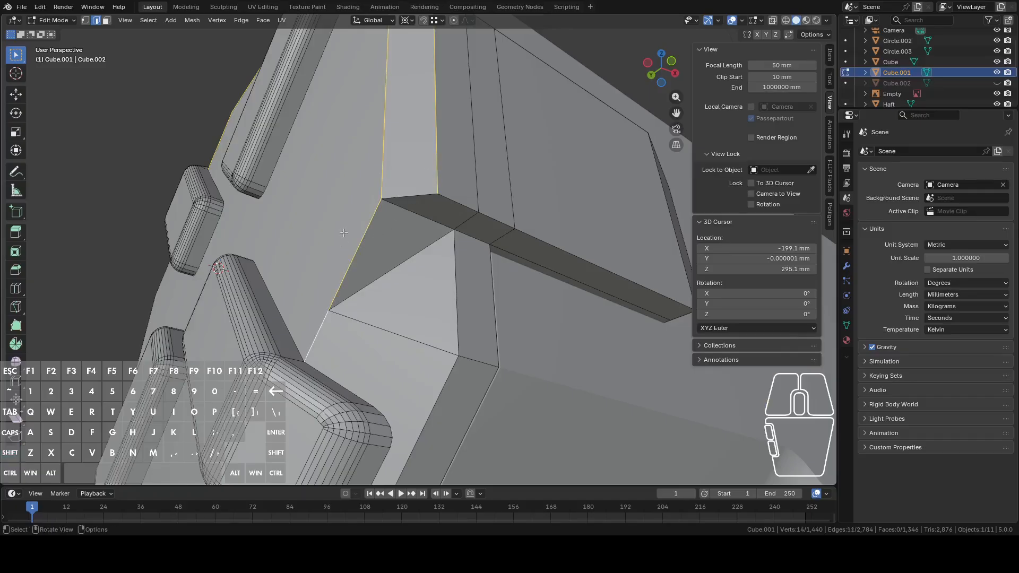
Extend the edge selection around the rest of the end face's rim and onto the flange's front outer edges
{"action": "middle_click_drag", "start_coordinate": [344, 234], "coordinate": [333, 169]}
{"action": "left_click", "coordinate": [299, 138], "text": "shift"}
{"action": "middle_click_drag", "start_coordinate": [299, 138], "coordinate": [373, 131]}
{"action": "middle_click_drag", "start_coordinate": [443, 176], "coordinate": [460, 158]}
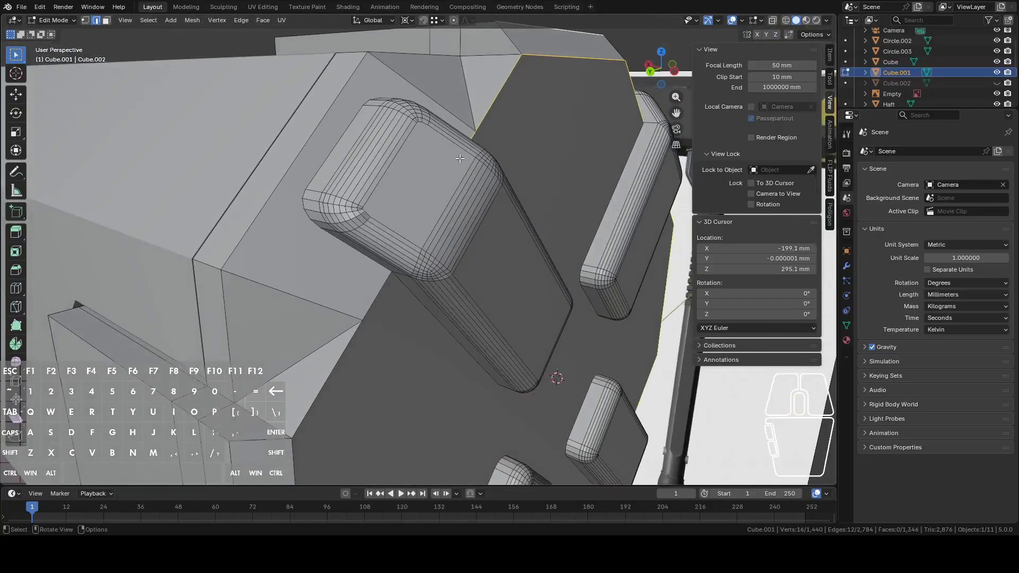
{"action": "left_click", "coordinate": [349, 349], "text": "shift"}
{"action": "middle_click_drag", "start_coordinate": [349, 348], "coordinate": [468, 193]}
{"action": "middle_click_drag", "start_coordinate": [485, 265], "coordinate": [455, 254]}
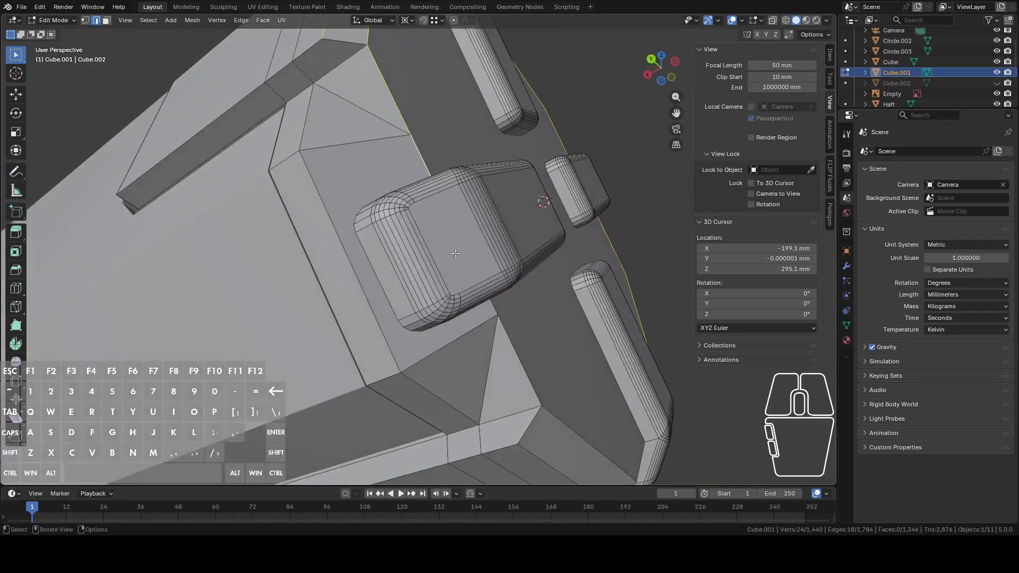
{"action": "middle_click_drag", "start_coordinate": [382, 259], "coordinate": [393, 307]}
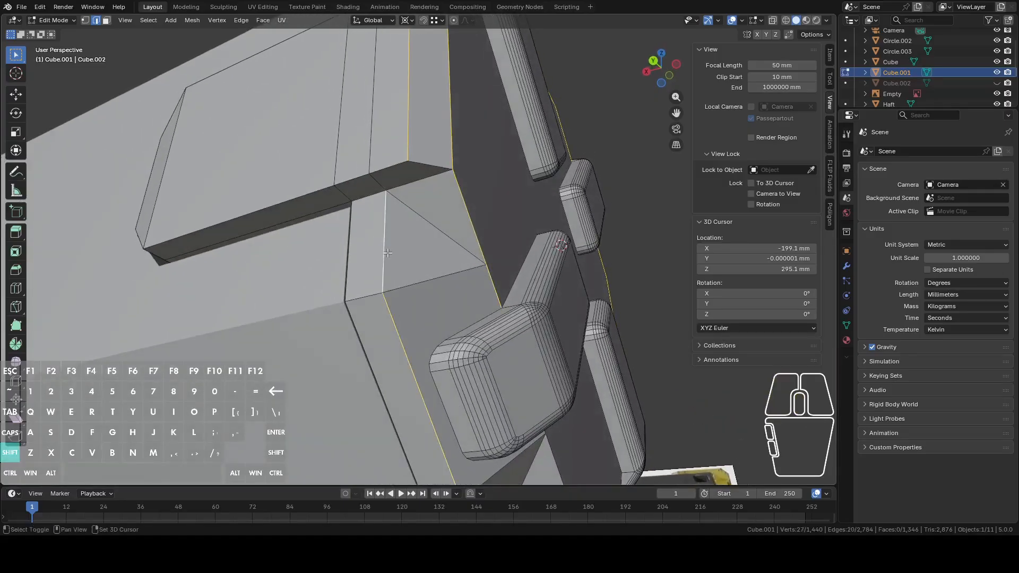
{"action": "key", "text": "ctrl+e"}
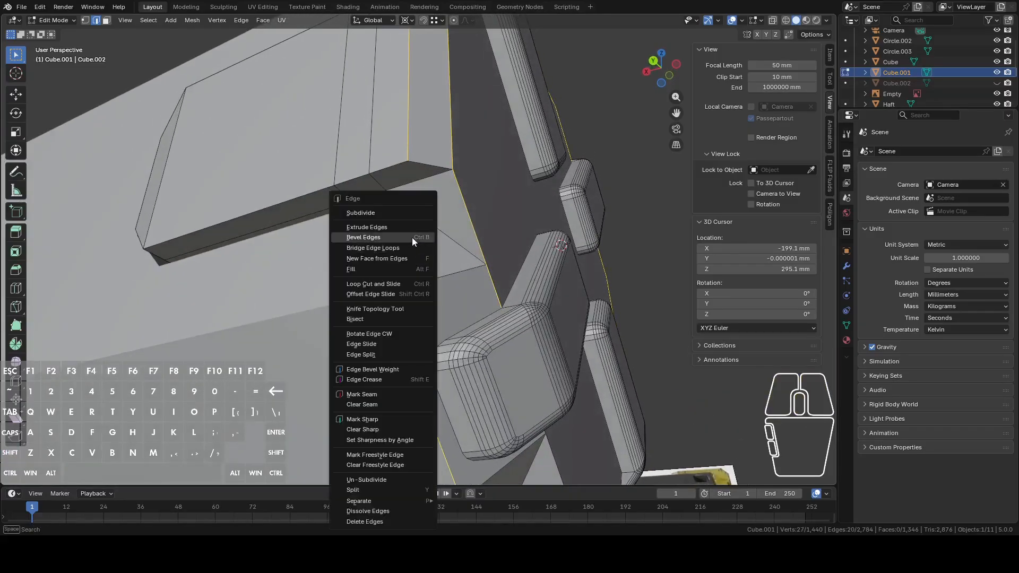
{"action": "left_click", "coordinate": [412, 237]}
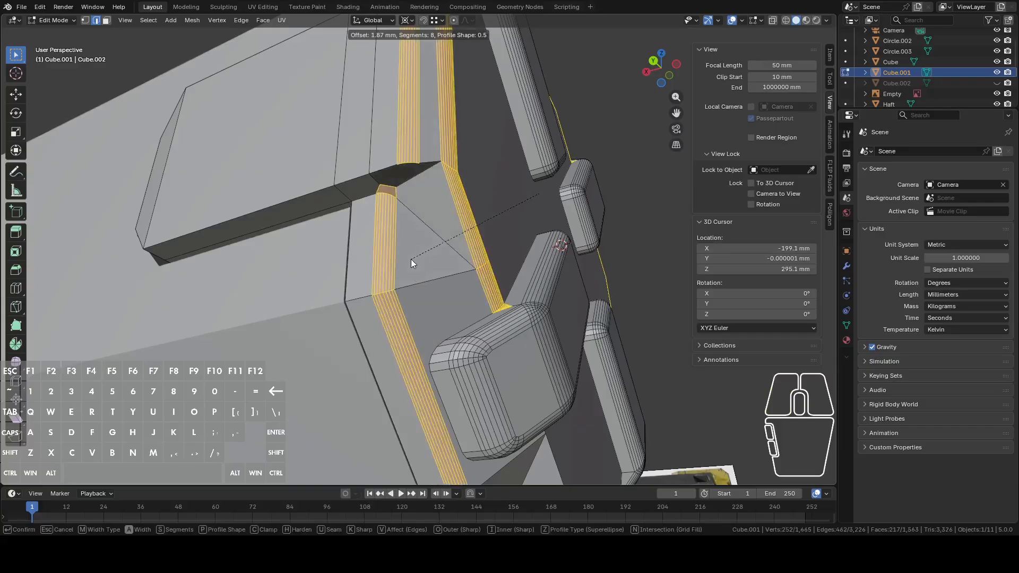
{"action": "right_click", "coordinate": [417, 260]}
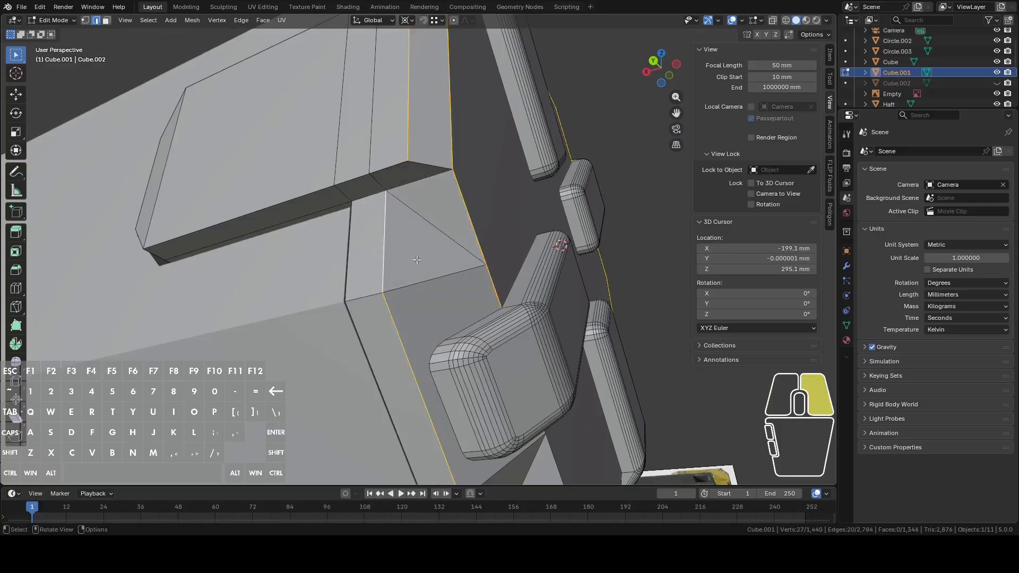
Add the front outer edges of the flange's corner sections between the lugs to the selection
{"action": "middle_click_drag", "start_coordinate": [426, 266], "coordinate": [429, 291]}
{"action": "left_click", "coordinate": [405, 295], "text": "shift"}
{"action": "left_click", "coordinate": [447, 222], "text": "shift"}
{"action": "middle_click_drag", "start_coordinate": [448, 222], "coordinate": [399, 190]}
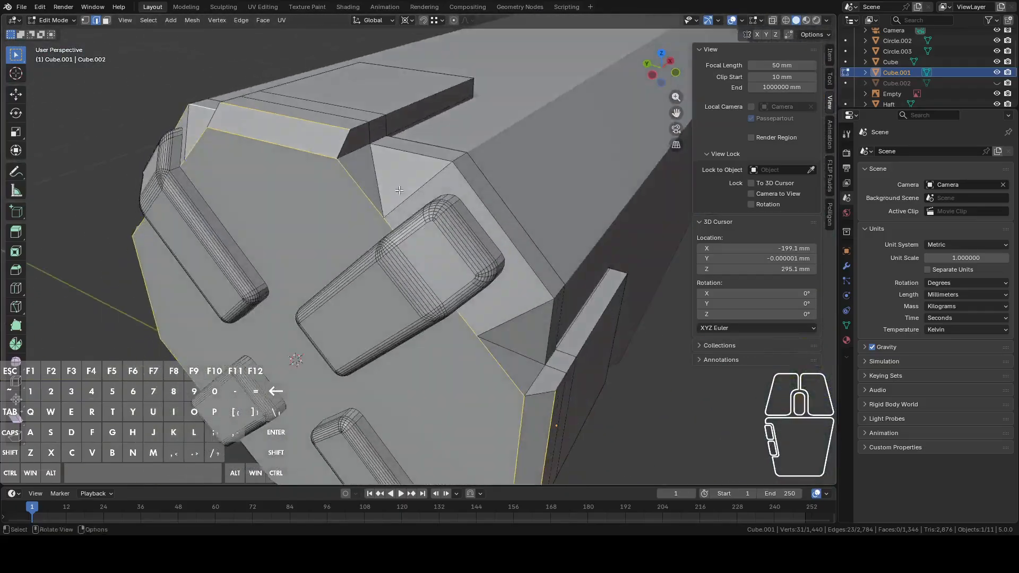
{"action": "left_click", "coordinate": [406, 155], "text": "shift"}
{"action": "middle_click_drag", "start_coordinate": [471, 191], "coordinate": [452, 205]}
{"action": "left_click", "coordinate": [502, 258], "text": "shift"}
{"action": "left_click", "coordinate": [467, 274], "text": "shift"}
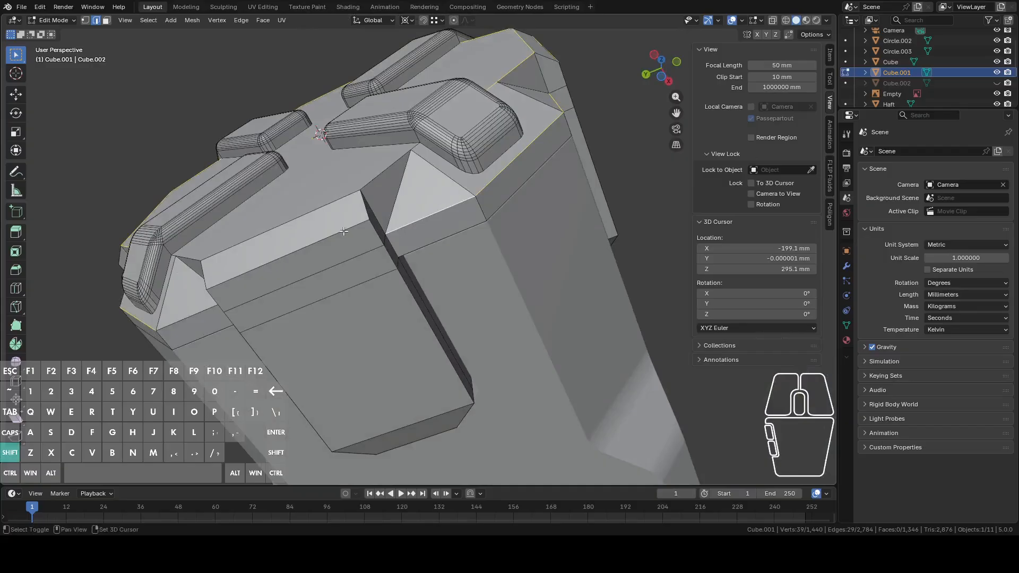
Select the lower lug's front edges and the adjoining rim and flange edges, dropping the wrongly picked edge
{"action": "middle_click_drag", "start_coordinate": [307, 214], "coordinate": [425, 212]}
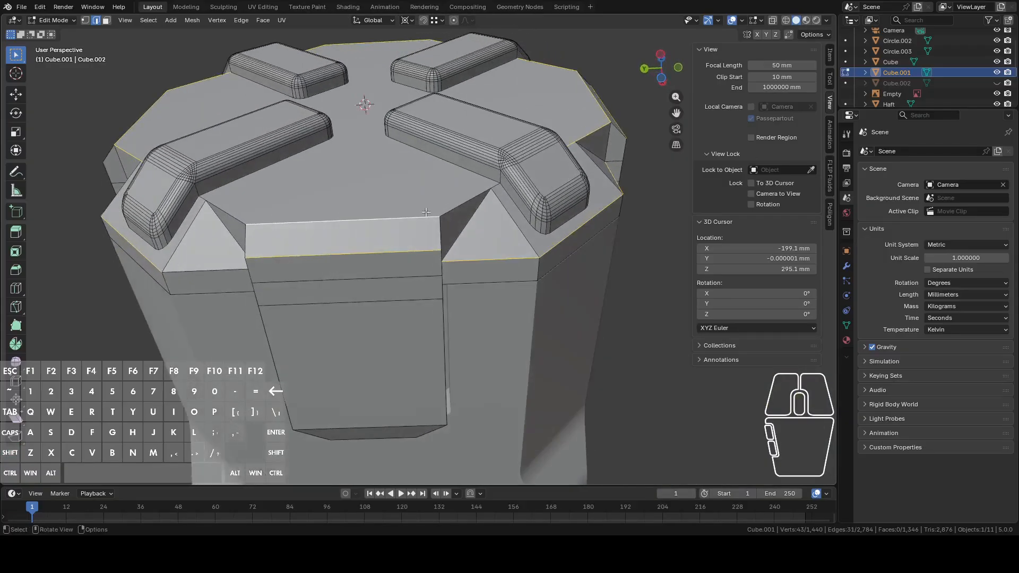
{"action": "left_click", "coordinate": [467, 200], "text": "shift"}
{"action": "left_click", "coordinate": [237, 217], "text": "shift"}
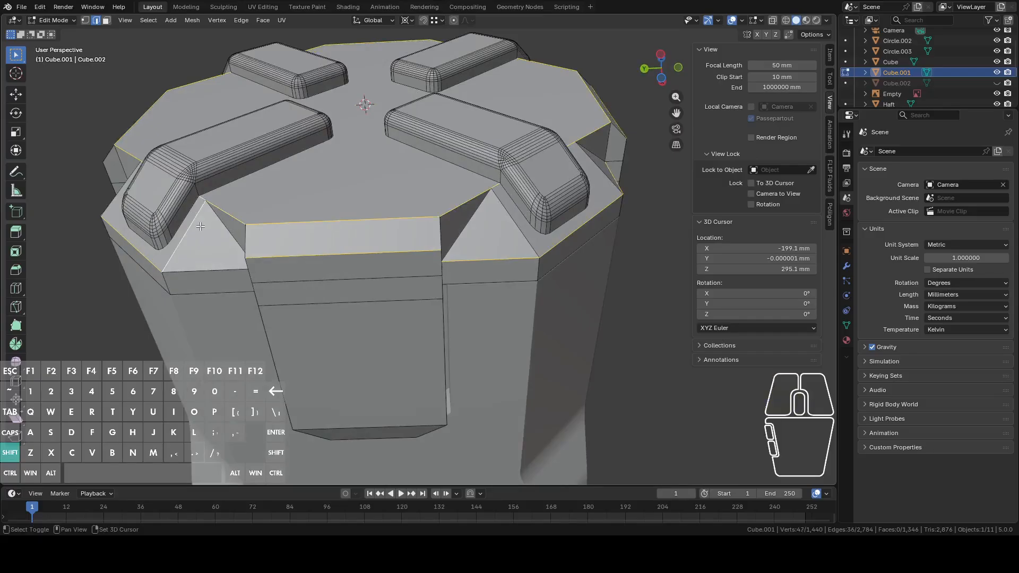
{"action": "middle_click_drag", "start_coordinate": [200, 227], "coordinate": [227, 235]}
{"action": "key", "text": "ctrl+z"}
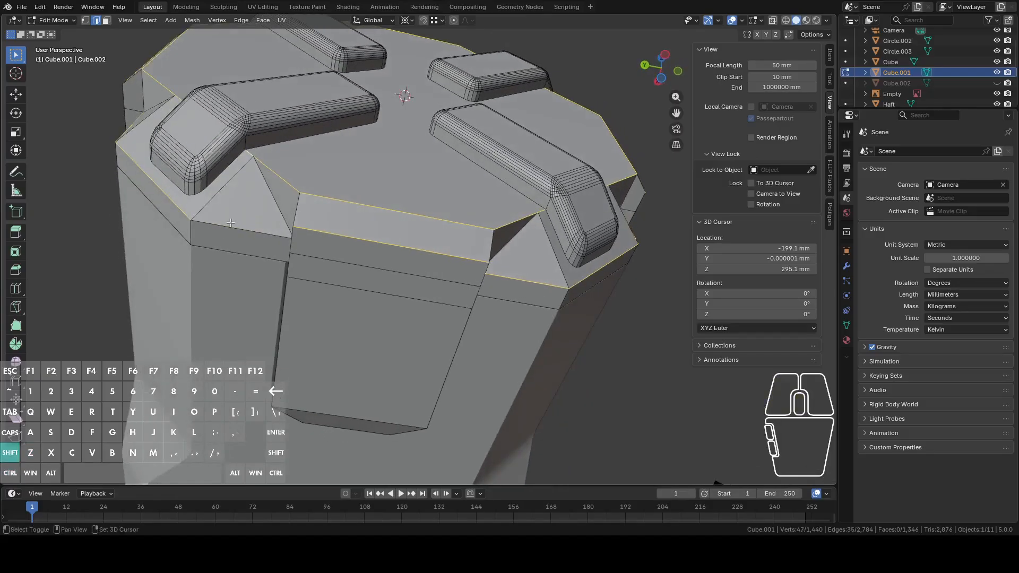
{"action": "left_click", "coordinate": [181, 206], "text": "shift"}
Select the side and chamfered tip edges along the upper lug's outer face
{"action": "middle_click_drag", "start_coordinate": [181, 206], "coordinate": [301, 240]}
{"action": "middle_click_drag", "start_coordinate": [351, 206], "coordinate": [358, 233]}
{"action": "middle_click_drag", "start_coordinate": [360, 125], "coordinate": [417, 110]}
{"action": "left_click", "coordinate": [528, 187], "text": "shift"}
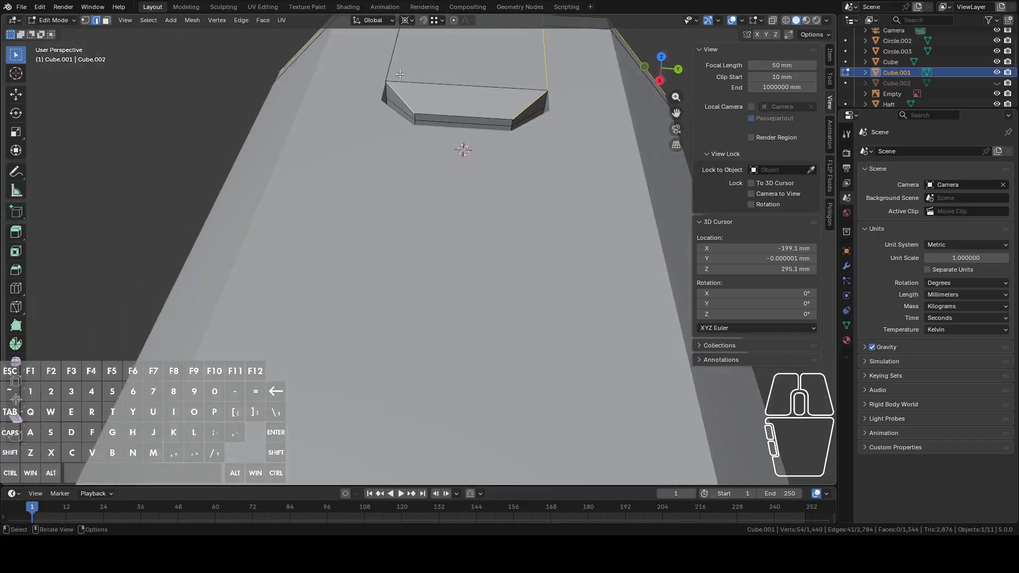
{"action": "mouse_move", "coordinate": [400, 74]}
{"action": "middle_mouse_down"}
{"action": "mouse_move", "coordinate": [421, 101]}
{"action": "mouse_move", "coordinate": [450, 73]}
{"action": "mouse_move", "coordinate": [412, 59]}
{"action": "middle_mouse_up"}
{"action": "left_click", "coordinate": [421, 101], "text": "shift"}
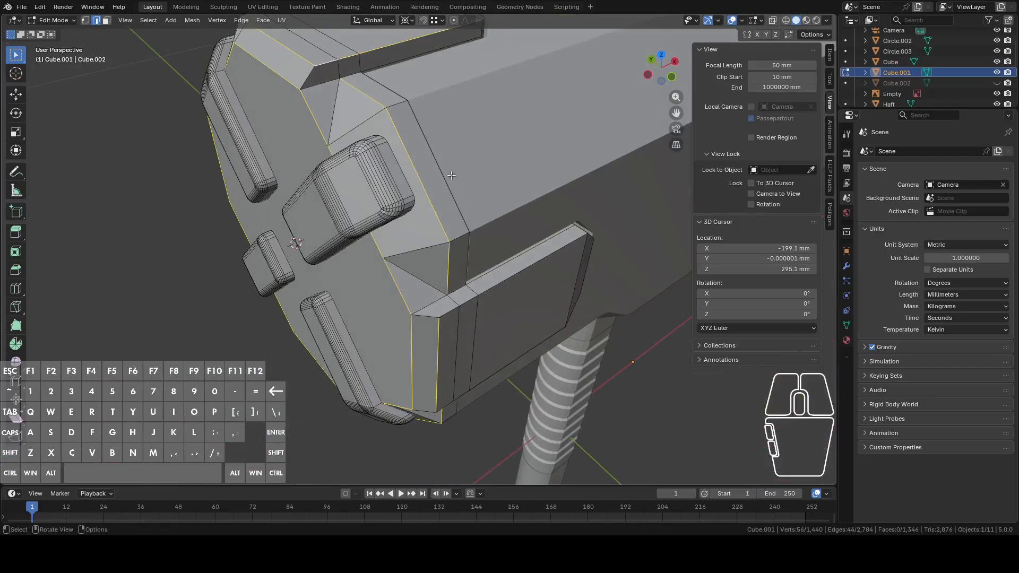
Add the long outer-face edges of the next side lugs to the selection
{"action": "middle_click_drag", "start_coordinate": [509, 279], "coordinate": [410, 251]}
{"action": "left_click", "coordinate": [357, 178], "text": "alt+shift"}
{"action": "middle_click_drag", "start_coordinate": [427, 205], "coordinate": [418, 178]}
{"action": "left_click", "coordinate": [443, 318], "text": "alt+shift"}
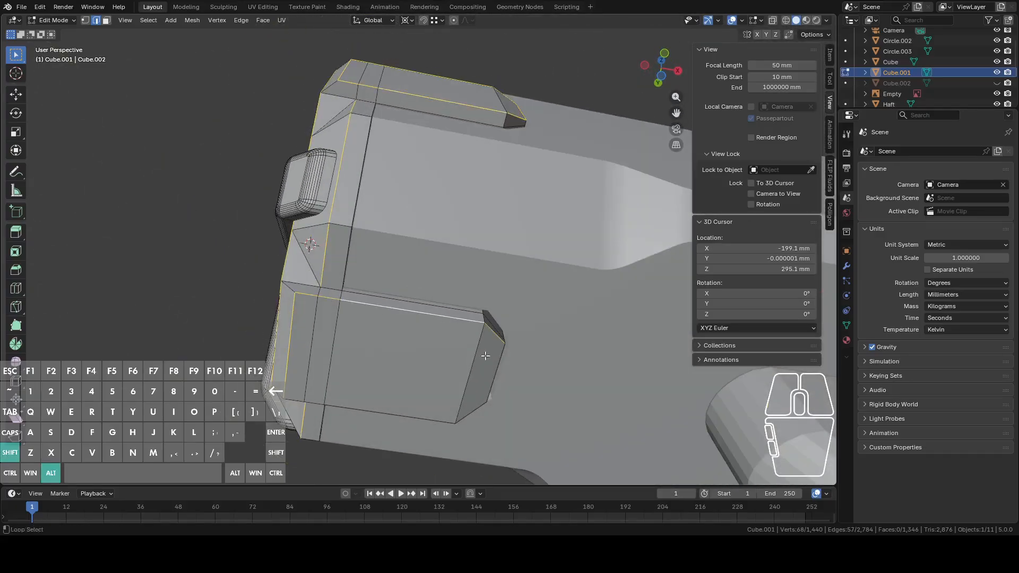
{"action": "middle_click_drag", "start_coordinate": [485, 356], "coordinate": [420, 195]}
Select the remaining outer-face outlines and chamfered tip edges of the side and lower lugs
{"action": "middle_click_drag", "start_coordinate": [485, 141], "coordinate": [451, 207]}
{"action": "middle_click_drag", "start_coordinate": [447, 140], "coordinate": [442, 110]}
{"action": "left_click", "coordinate": [515, 353], "text": "shift"}
{"action": "middle_click_drag", "start_coordinate": [515, 353], "coordinate": [480, 158]}
{"action": "left_click", "coordinate": [494, 90], "text": "shift"}
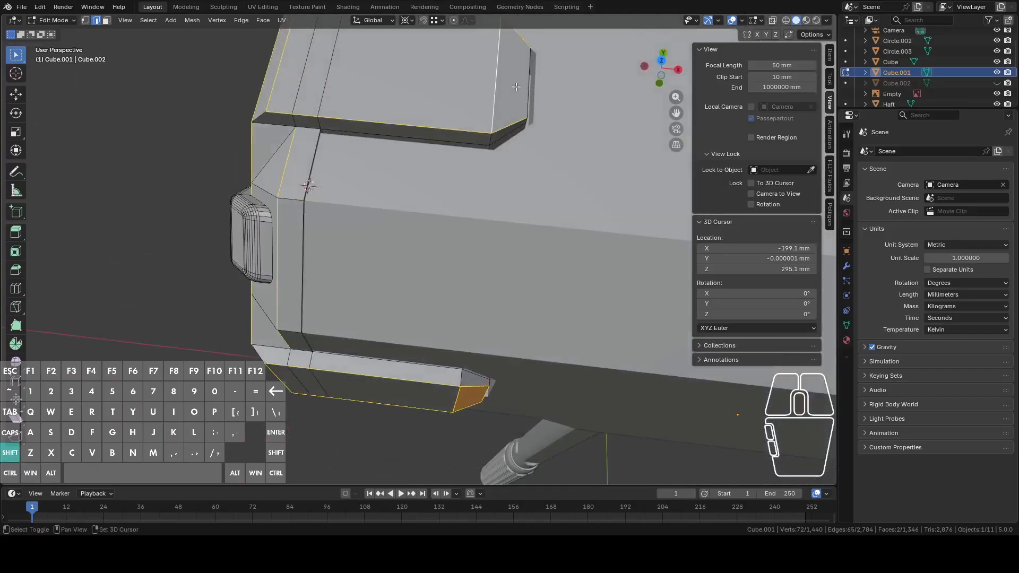
{"action": "middle_click_drag", "start_coordinate": [518, 86], "coordinate": [465, 168]}
{"action": "left_click", "coordinate": [441, 90], "text": "alt+shift"}
{"action": "middle_click_drag", "start_coordinate": [431, 96], "coordinate": [505, 334]}
{"action": "left_click", "coordinate": [416, 139], "text": "alt+shift"}
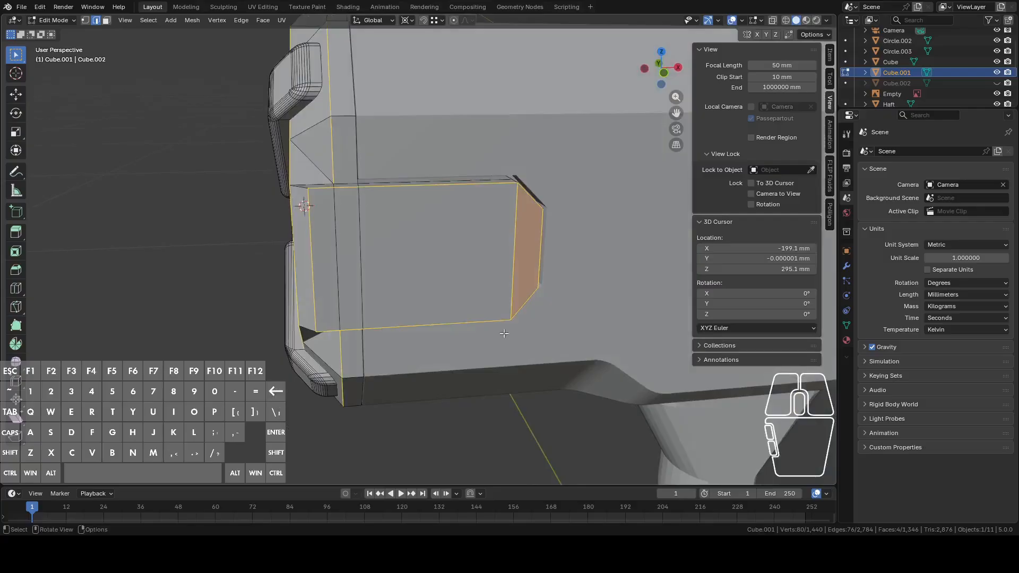
Hide the hammer head body and return to editing the collar's mesh
{"action": "key", "text": "Tab"}
{"action": "left_click", "coordinate": [620, 210]}
{"action": "key", "text": "h"}
{"action": "left_click", "coordinate": [501, 230]}
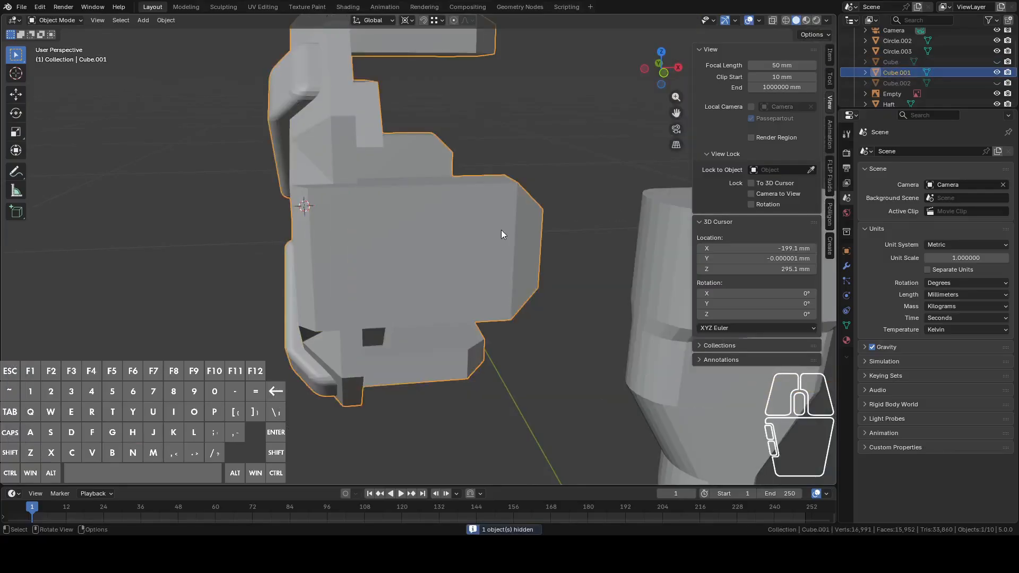
{"action": "key", "text": "Tab"}
Select the outline of the collar's octagonal back face and nearby lug edges, deselecting the unwanted ones with Circle Select
{"action": "middle_click_drag", "start_coordinate": [501, 230], "coordinate": [367, 155]}
{"action": "left_click", "coordinate": [386, 147], "text": "shift"}
{"action": "left_click", "coordinate": [291, 130], "text": "alt+shift"}
{"action": "left_click", "coordinate": [417, 87], "text": "alt+shift"}
{"action": "key", "text": "c"}
{"action": "left_click", "coordinate": [302, 167], "text": "shift"}
{"action": "right_click", "coordinate": [302, 167]}
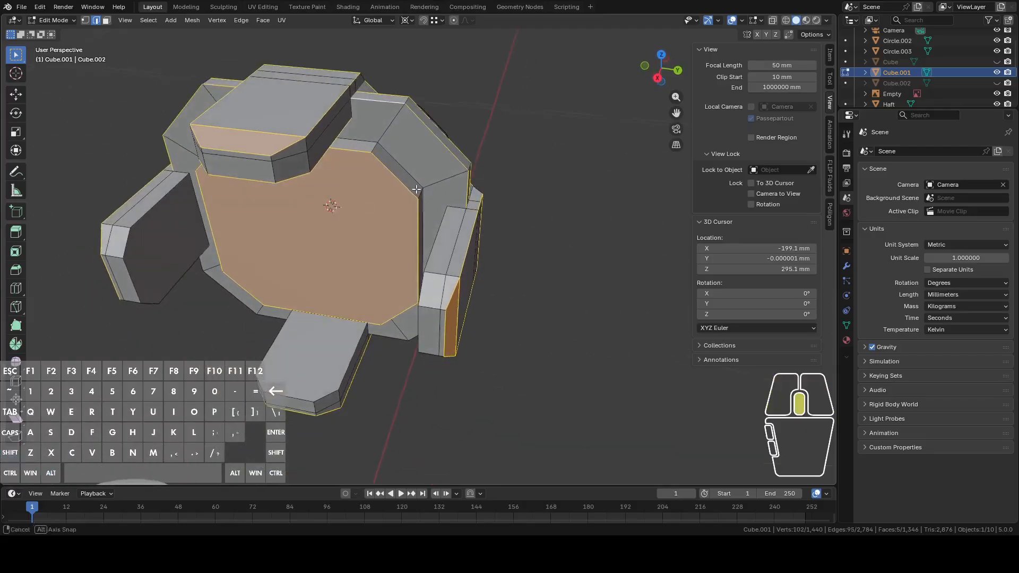
Loop-select the flange's rear outer edges and the remaining lug edges around the back of the collar
{"action": "middle_click_drag", "start_coordinate": [416, 190], "coordinate": [429, 261]}
{"action": "left_click", "coordinate": [436, 234], "text": "alt+shift"}
{"action": "middle_click_drag", "start_coordinate": [389, 294], "coordinate": [420, 225]}
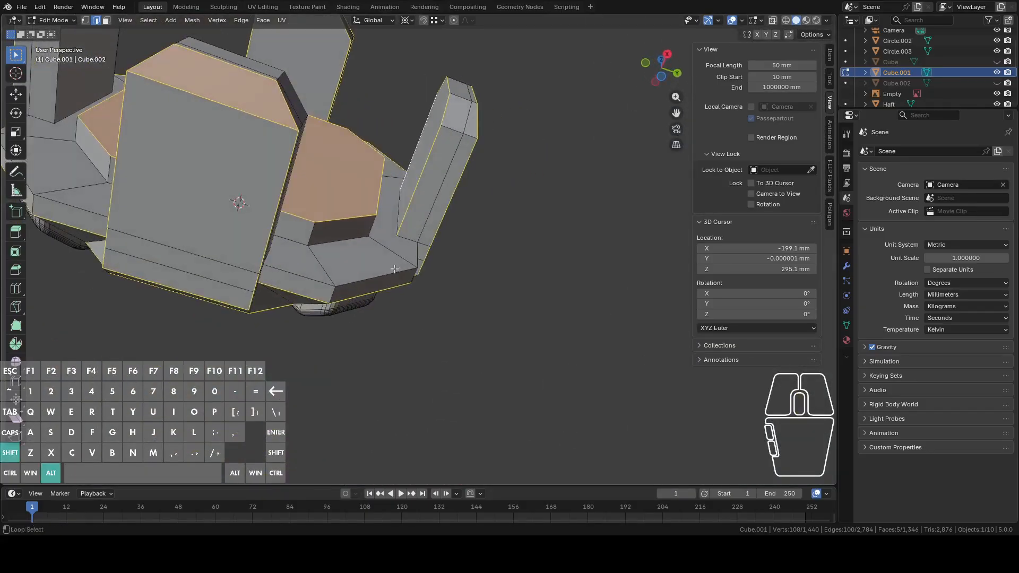
{"action": "left_click", "coordinate": [394, 269], "text": "alt+shift"}
{"action": "middle_click_drag", "start_coordinate": [394, 269], "coordinate": [299, 334]}
{"action": "left_click", "coordinate": [222, 340], "text": "alt+shift"}
{"action": "middle_click_drag", "start_coordinate": [222, 341], "coordinate": [373, 182]}
{"action": "middle_click_drag", "start_coordinate": [373, 182], "coordinate": [365, 287], "text": "shift"}
{"action": "left_click", "coordinate": [478, 145], "text": "alt+shift"}
Deselect the stray edges with Circle Select and add the missing flange edges on the collar's back between the lugs
{"action": "middle_click_drag", "start_coordinate": [477, 144], "coordinate": [328, 298]}
{"action": "key", "text": "c"}
{"action": "left_click", "coordinate": [210, 329], "text": "shift"}
{"action": "right_click", "coordinate": [212, 328]}
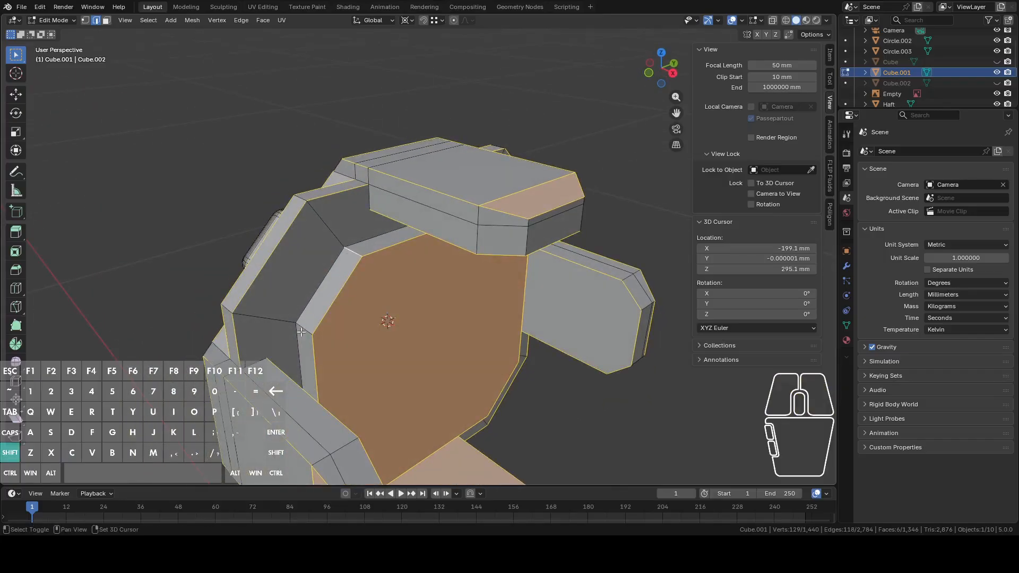
{"action": "middle_click_drag", "start_coordinate": [298, 246], "coordinate": [361, 231]}
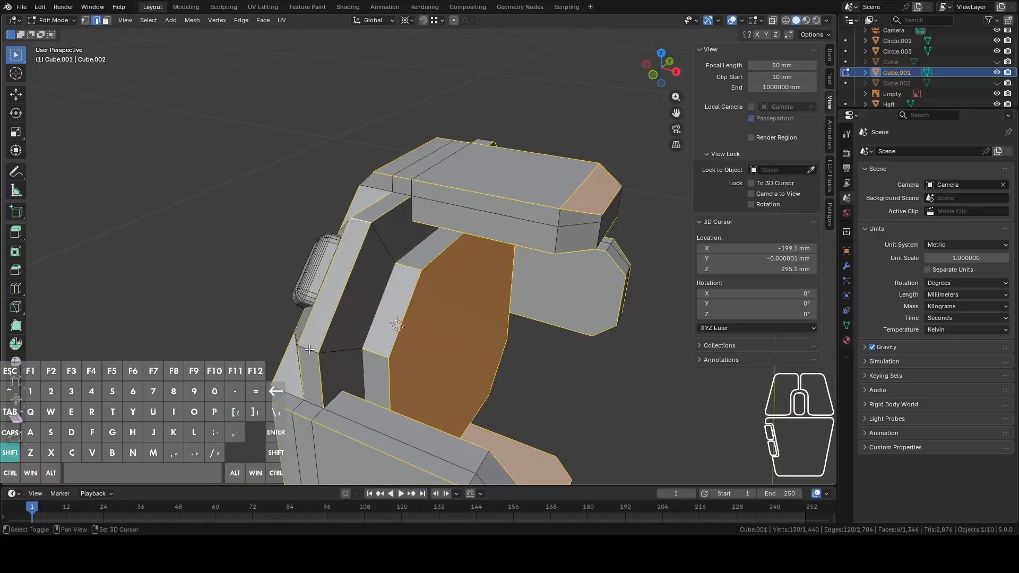
{"action": "middle_click_drag", "start_coordinate": [391, 342], "coordinate": [357, 301]}
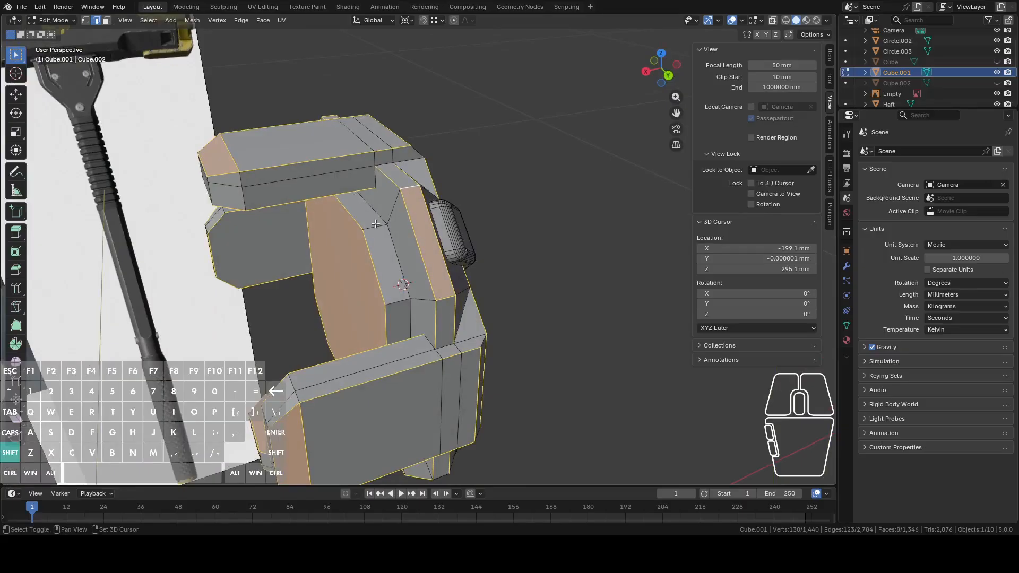
{"action": "middle_click_drag", "start_coordinate": [402, 304], "coordinate": [385, 228]}
{"action": "left_click", "coordinate": [379, 241], "text": "shift"}
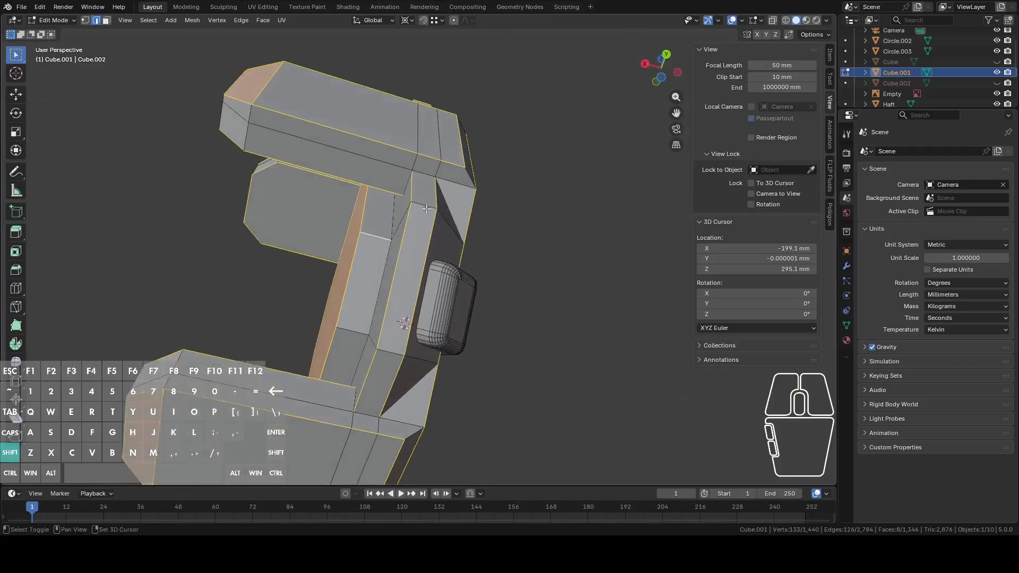
{"action": "left_click", "coordinate": [362, 334], "text": "shift"}
{"action": "left_click", "coordinate": [351, 337], "text": "shift"}
Bevel all the selected lug, flange and face edges by about 1.41 mm with 8 segments
{"action": "middle_click_drag", "start_coordinate": [352, 338], "coordinate": [560, 221], "text": "shift"}
{"action": "right_click", "coordinate": [560, 221]}
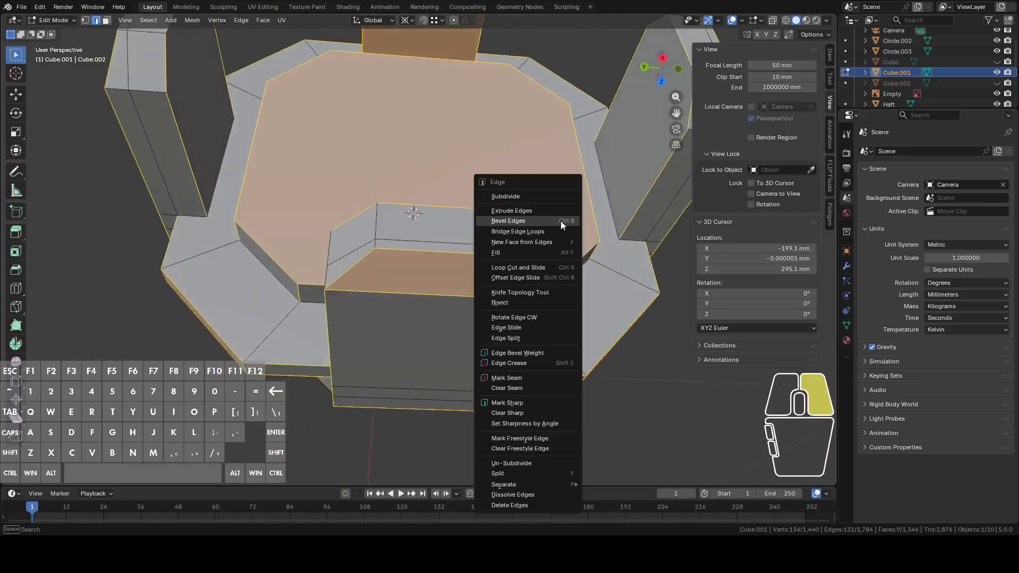
{"action": "left_click", "coordinate": [561, 221]}
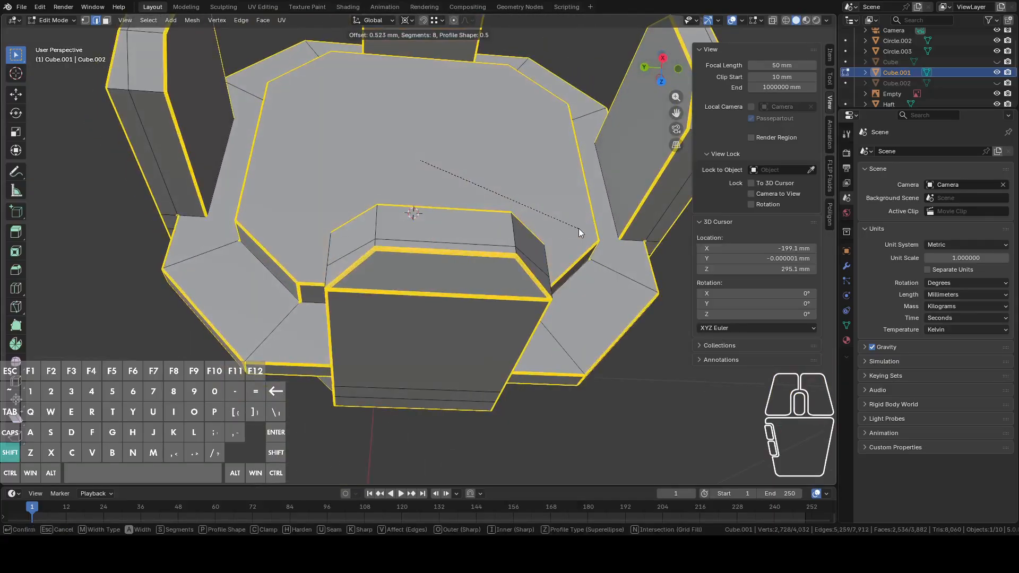
{"action": "left_click", "coordinate": [604, 241]}
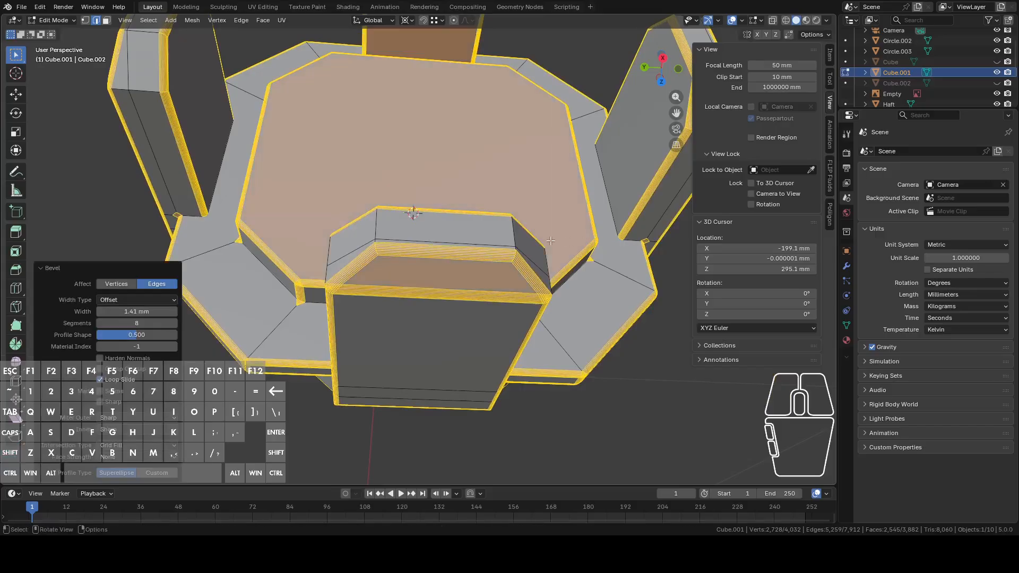
Examine the beveled collar from several angles with and without its edges displayed
{"action": "middle_click_drag", "start_coordinate": [550, 241], "coordinate": [540, 260]}
{"action": "middle_click_drag", "start_coordinate": [541, 281], "coordinate": [719, 203]}
{"action": "scroll", "coordinate": [431, 181], "scroll_direction": "down", "scroll_amount": 7}
{"action": "key", "text": "Tab"}
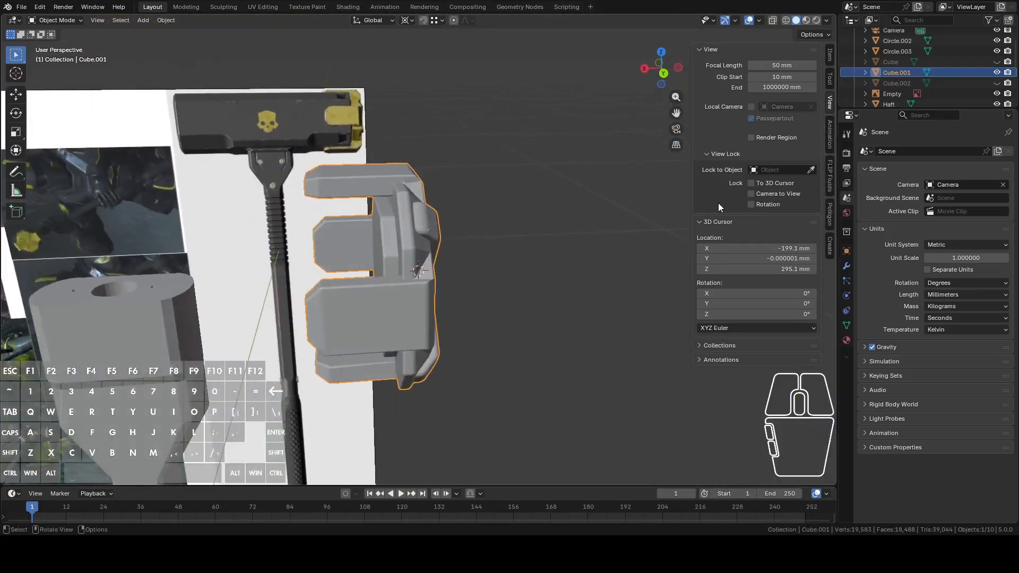
{"action": "key", "text": "Tab"}
{"action": "key", "text": "shift"}
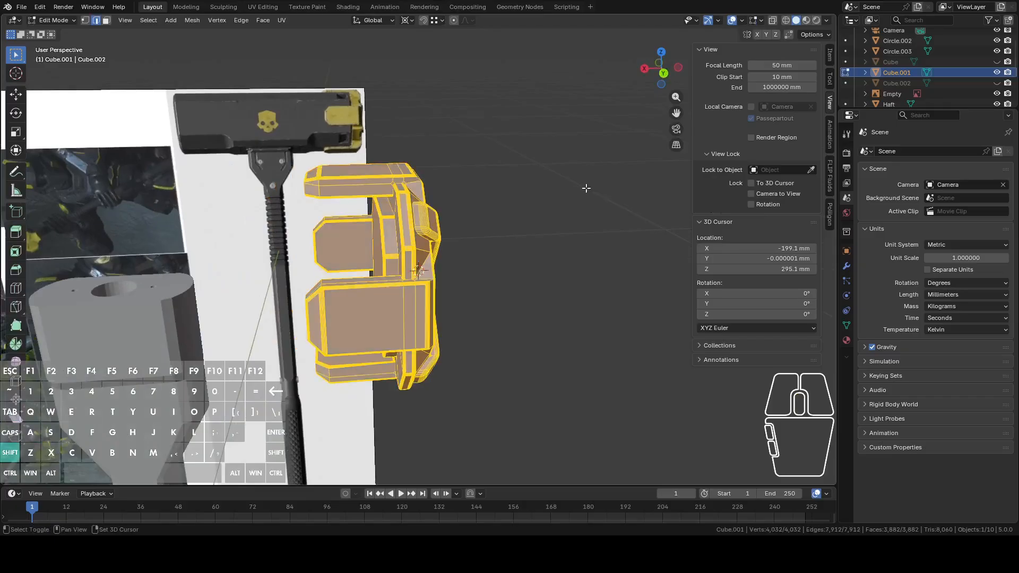
{"action": "key", "text": "Tab"}
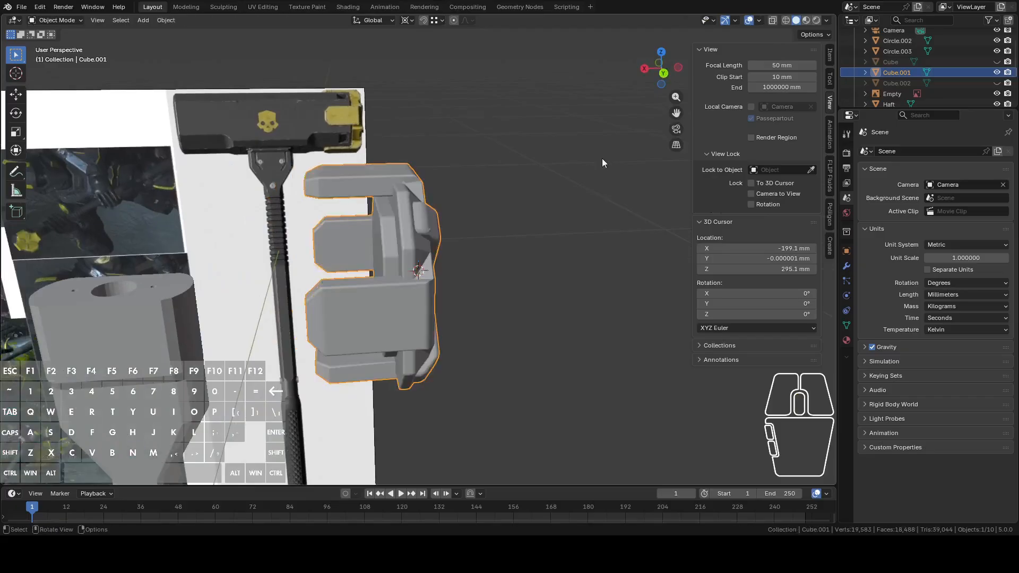
Unhide the hammer head body and view it together with the collar in back orthographic view
{"action": "left_click", "coordinate": [664, 74]}
{"action": "key", "text": "Tab"}
{"action": "middle_click_drag", "start_coordinate": [523, 186], "coordinate": [555, 175]}
{"action": "left_click", "coordinate": [667, 75]}
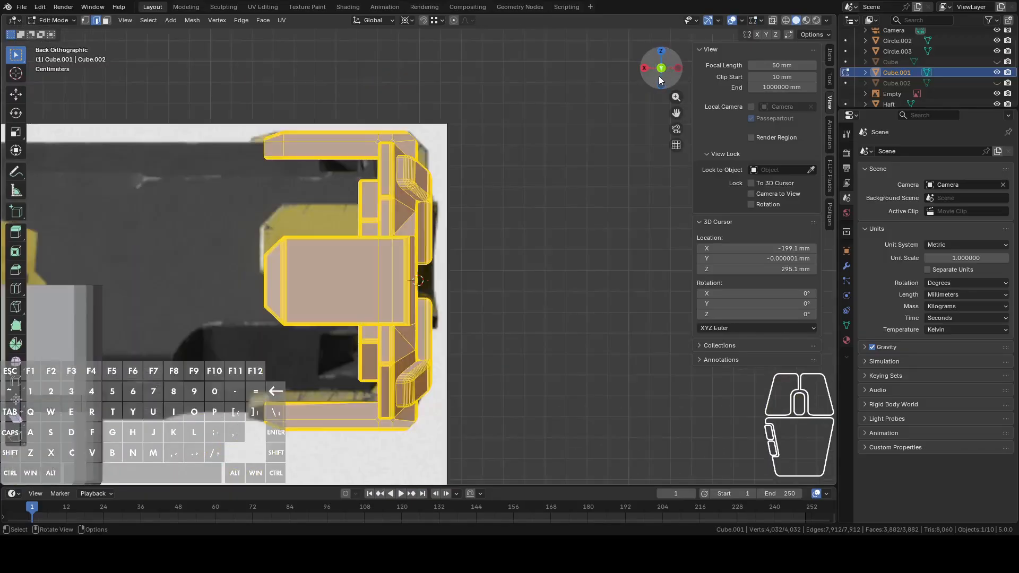
{"action": "scroll", "coordinate": [511, 166], "scroll_direction": "down", "scroll_amount": 3}
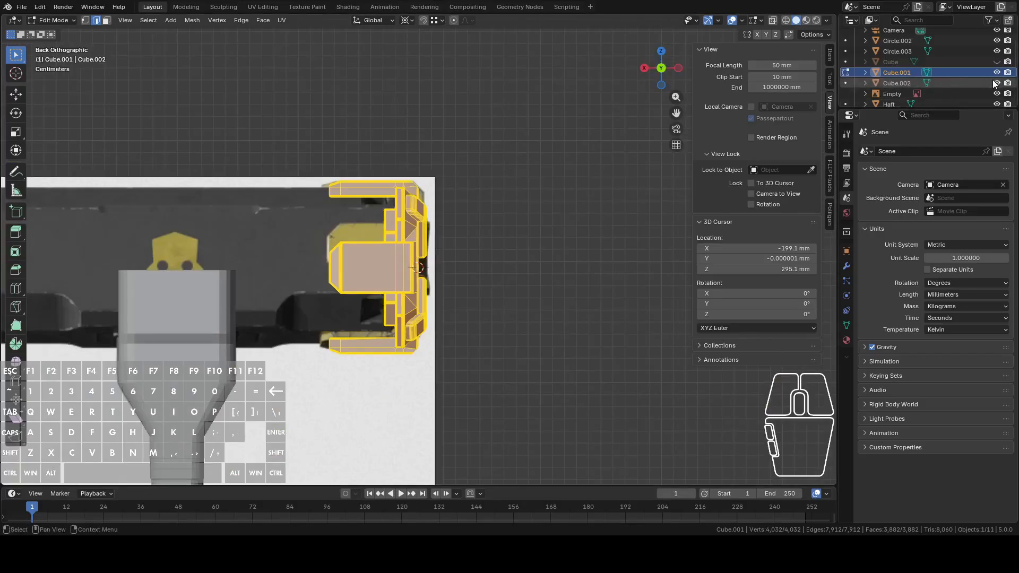
{"action": "left_click", "coordinate": [996, 62]}
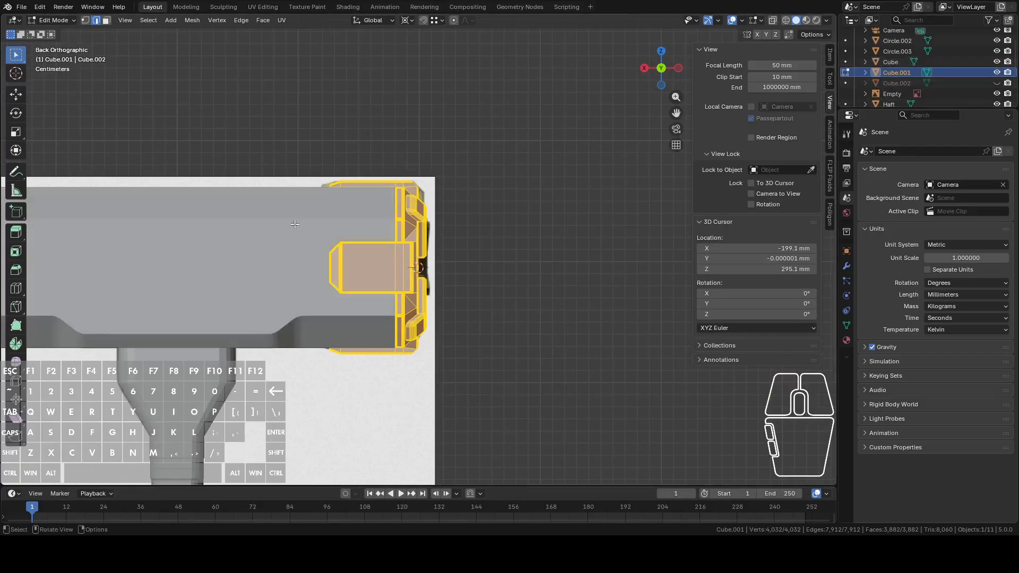
Rename the hammer head body object as Head
{"action": "left_click", "coordinate": [204, 233]}
{"action": "key", "text": "Tab"}
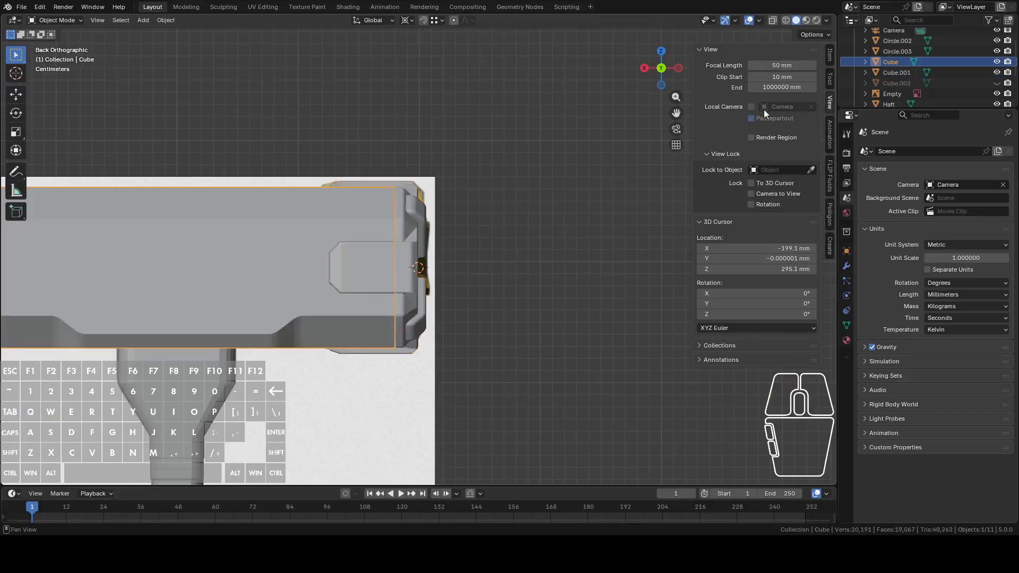
{"action": "left_click", "coordinate": [888, 63]}
{"action": "double_click", "coordinate": [887, 62]}
{"action": "type", "text": "H"}
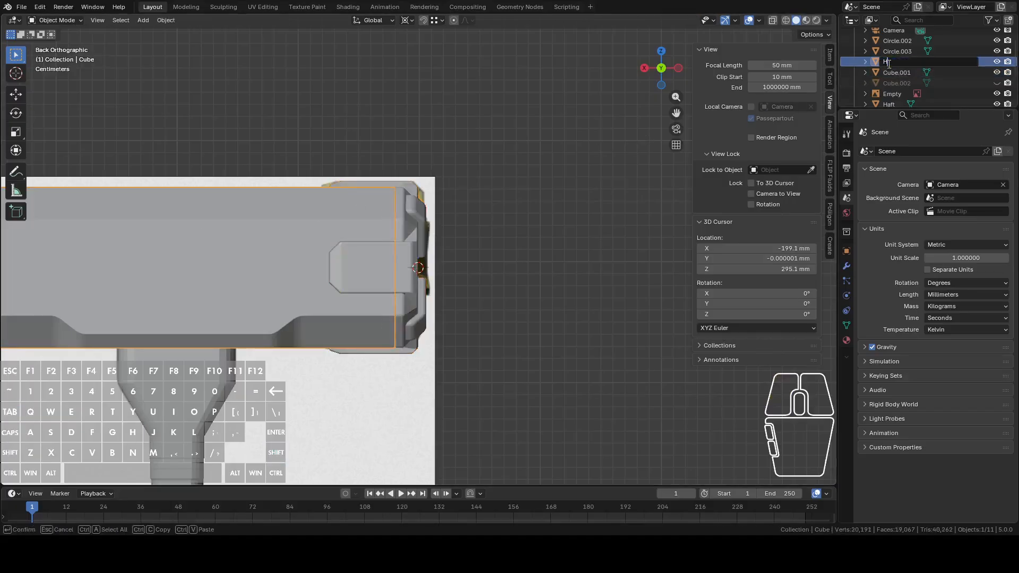
{"action": "type", "text": "ead"}
{"action": "key", "text": "Return"}
Rename the collar object as Charge
{"action": "left_click", "coordinate": [411, 227]}
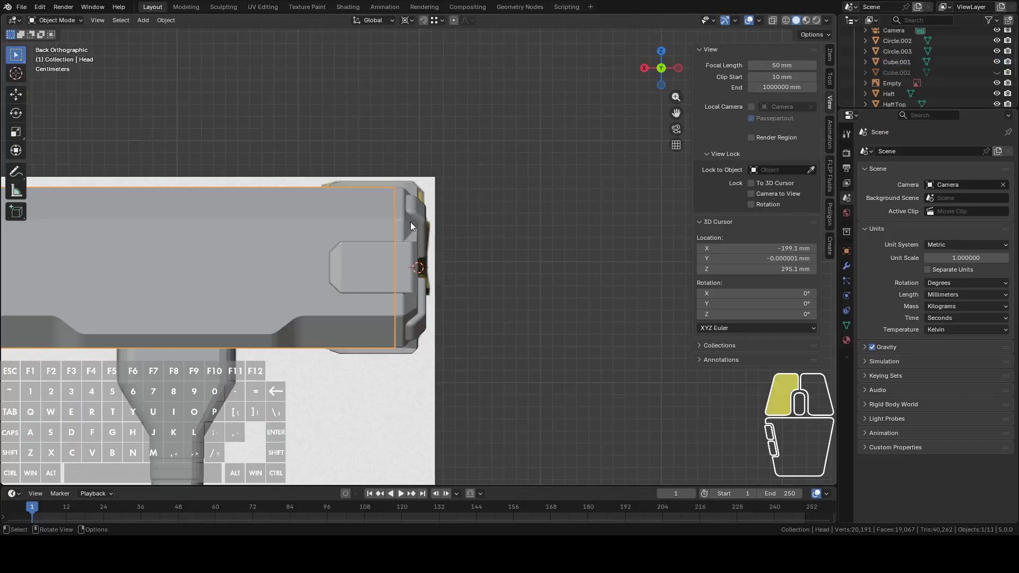
{"action": "double_click", "coordinate": [902, 62]}
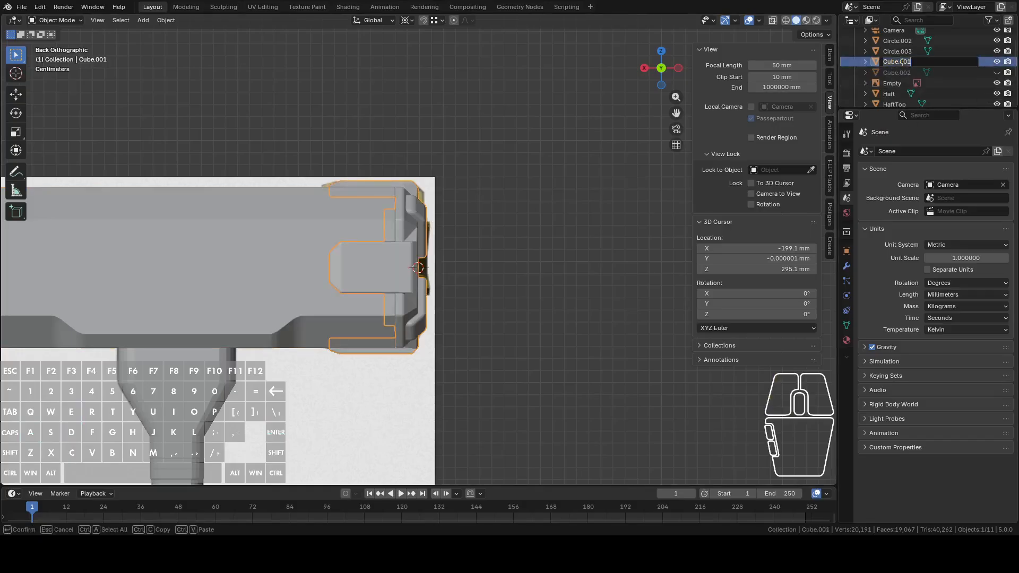
{"action": "type", "text": "Charge"}
{"action": "key", "text": "Return"}
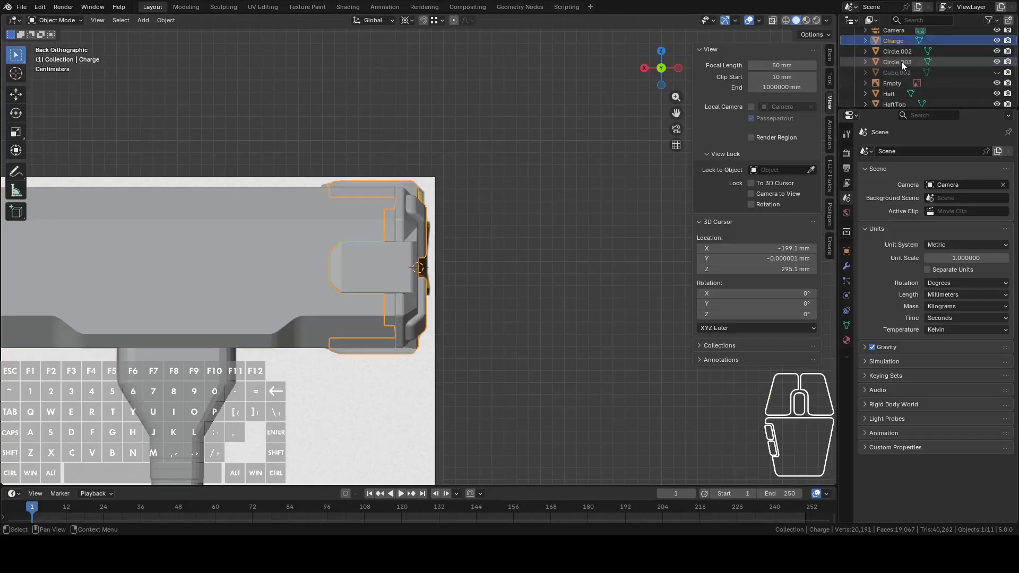
Select the large outer face of the collar's back-side lug and snap the 3D cursor to its centre
{"action": "middle_click_drag", "start_coordinate": [515, 179], "coordinate": [520, 143]}
{"action": "key", "text": "Tab"}
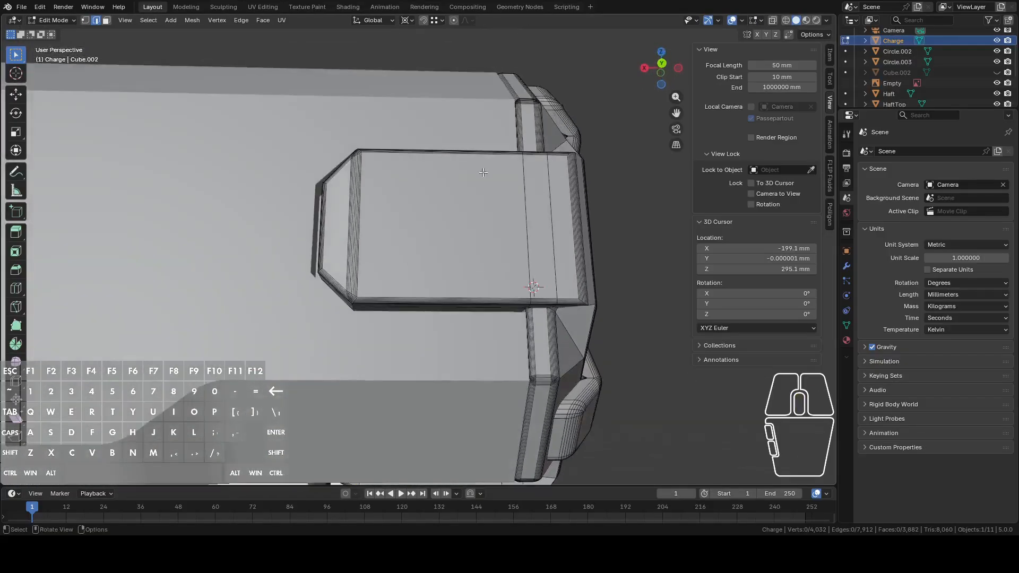
{"action": "left_click", "coordinate": [663, 64]}
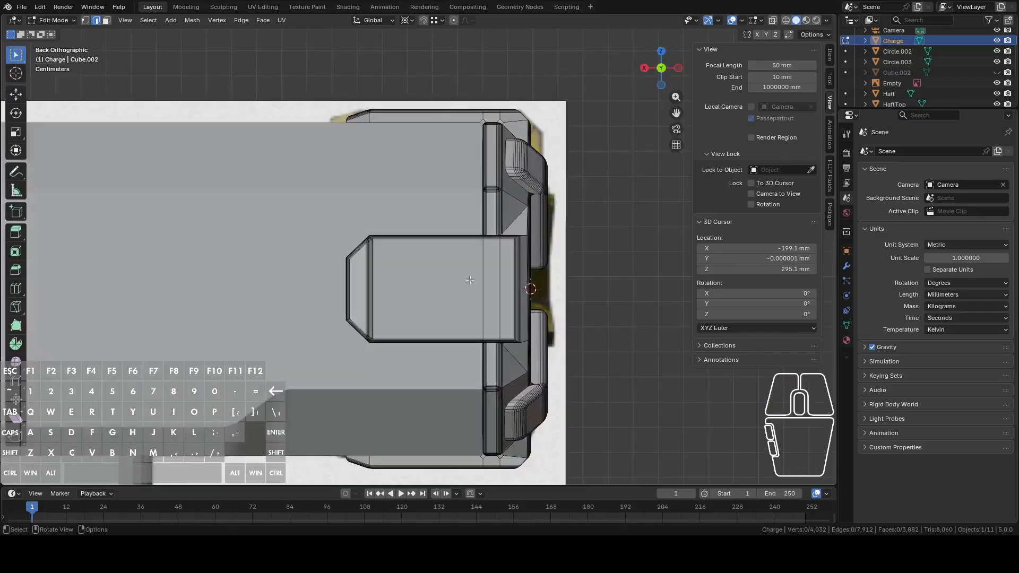
{"action": "key", "text": "Tab"}
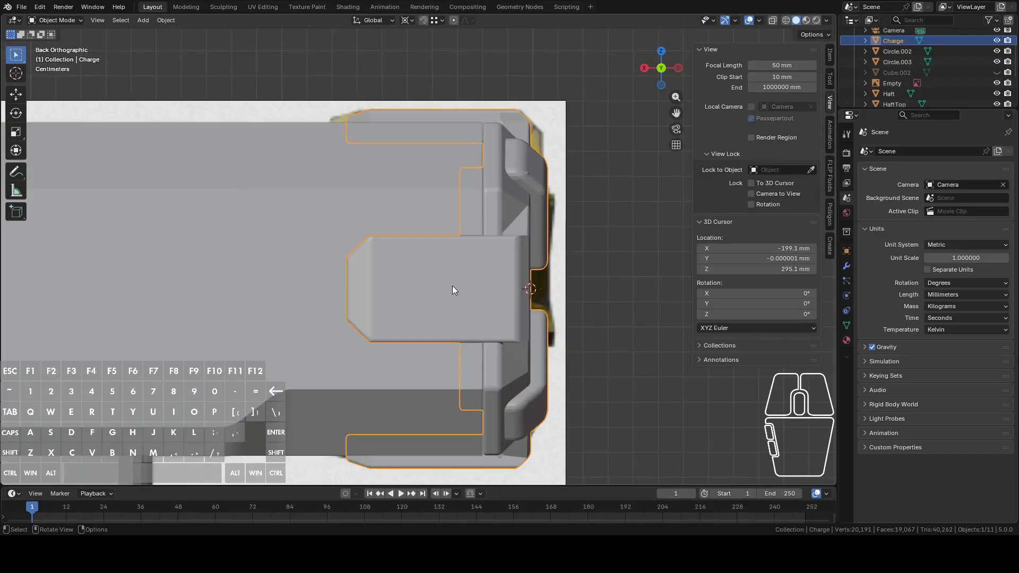
{"action": "key", "text": "Tab"}
{"action": "key", "text": "3"}
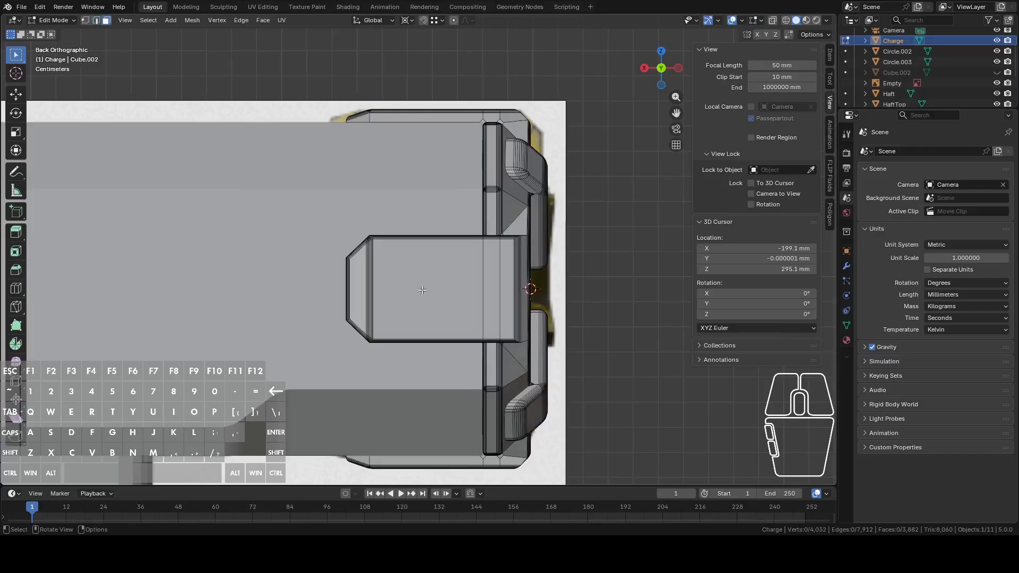
{"action": "left_click", "coordinate": [422, 290]}
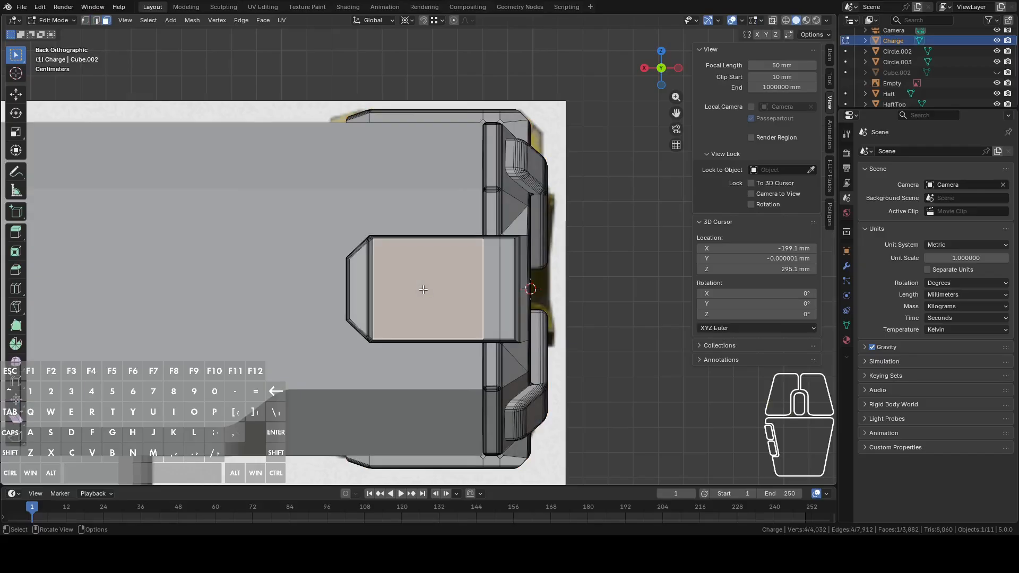
{"action": "key", "text": "F3"}
{"action": "left_click", "coordinate": [507, 312]}
Add a 32-vertex mesh circle about 9 mm in diameter at the 3D cursor inside the Charge mesh
{"action": "middle_click_drag", "start_coordinate": [582, 302], "coordinate": [585, 251], "text": "shift"}
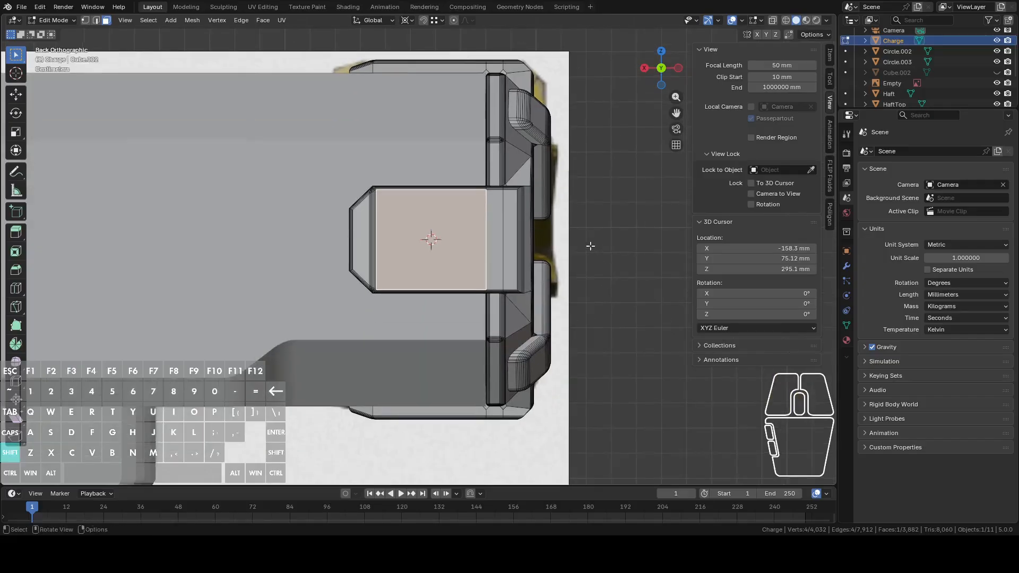
{"action": "key", "text": "shift+a"}
{"action": "left_click", "coordinate": [576, 269]}
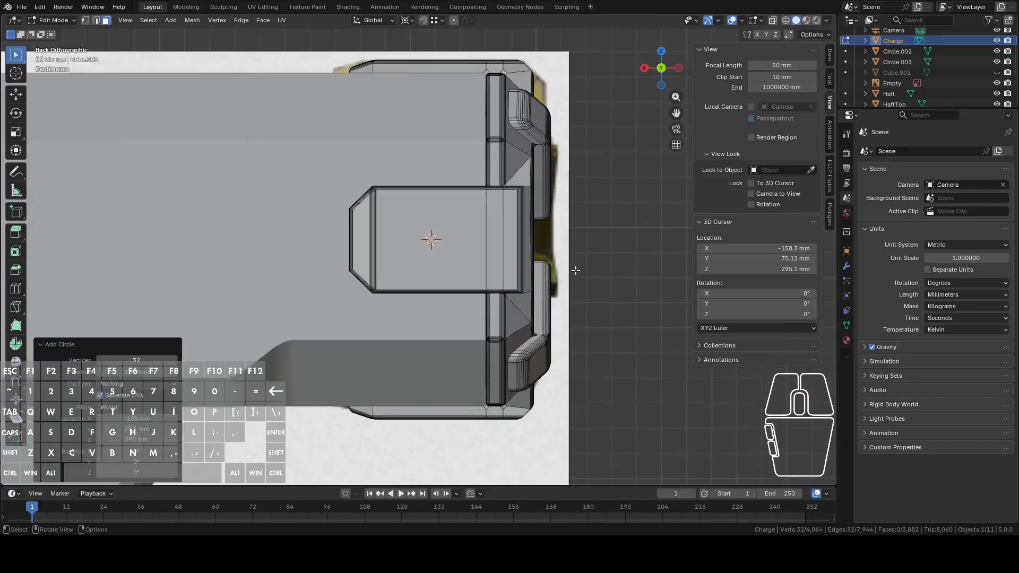
{"action": "middle_click_drag", "start_coordinate": [590, 239], "coordinate": [556, 262]}
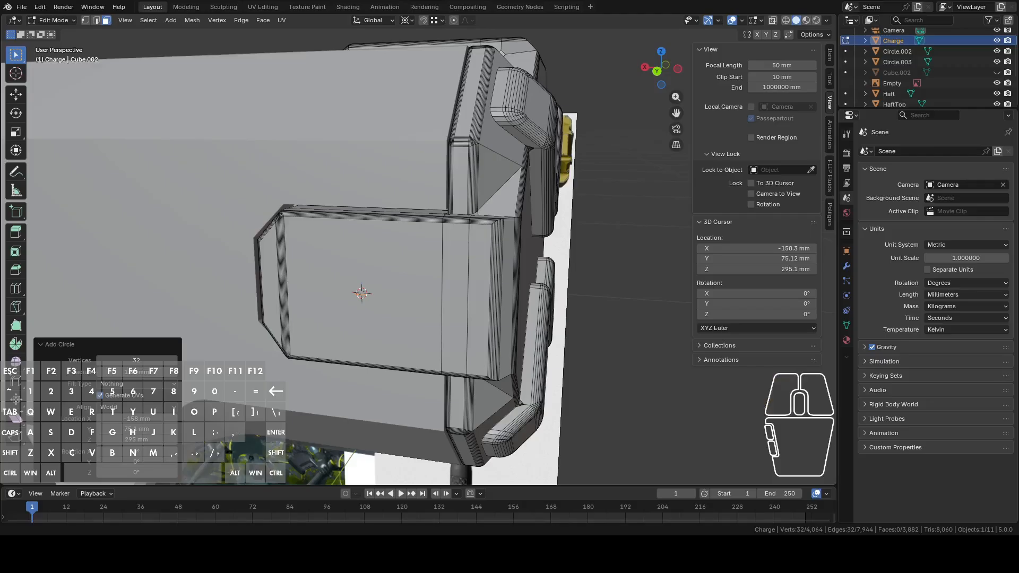
{"action": "left_click", "coordinate": [145, 369]}
{"action": "type", "text": "9"}
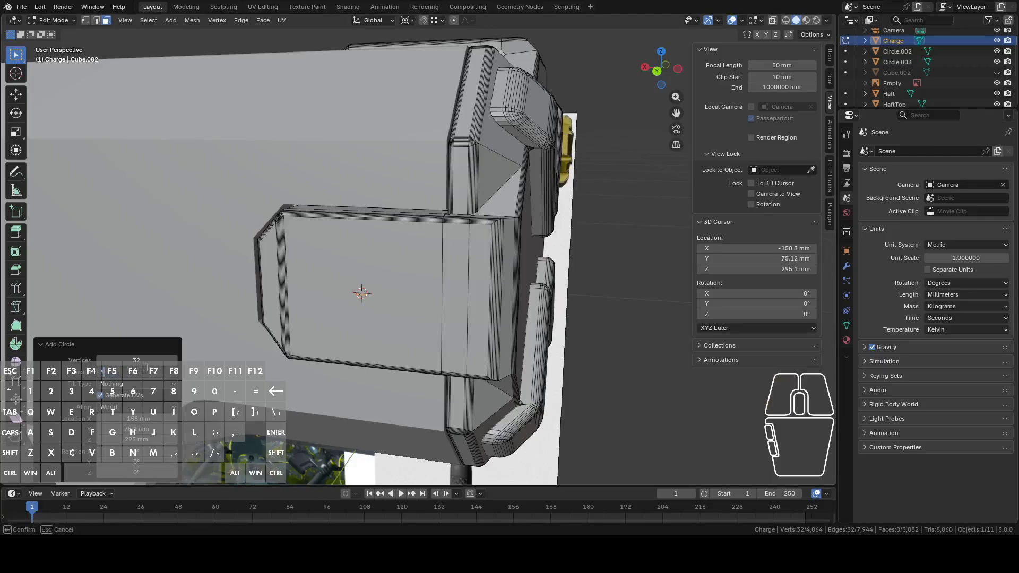
{"action": "key", "text": "Return"}
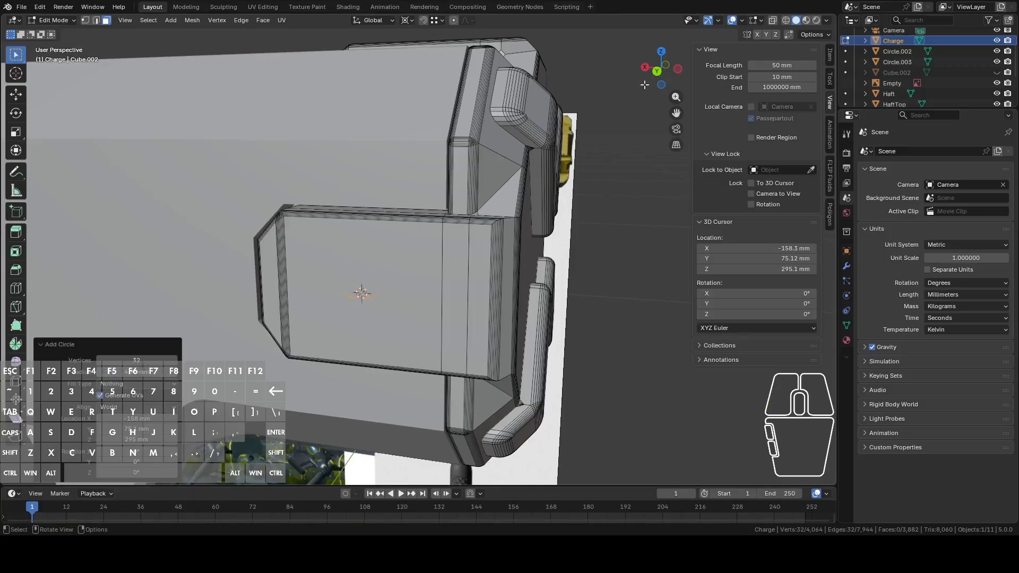
Rotate the circle -90° about the X axis so it lies parallel to the lug's outer face
{"action": "key", "text": "r"}
{"action": "key", "text": "x"}
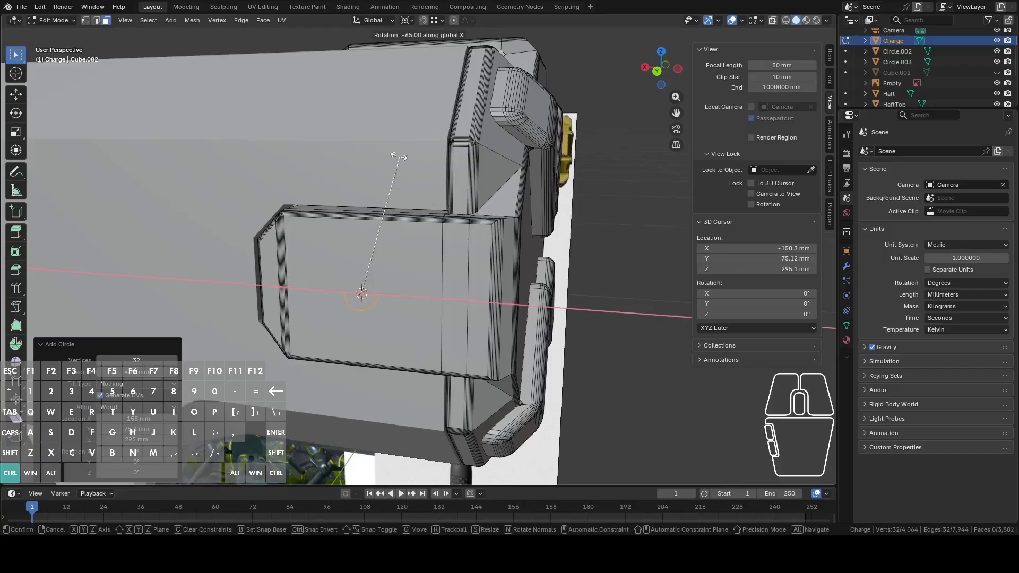
{"action": "left_click", "coordinate": [342, 160]}
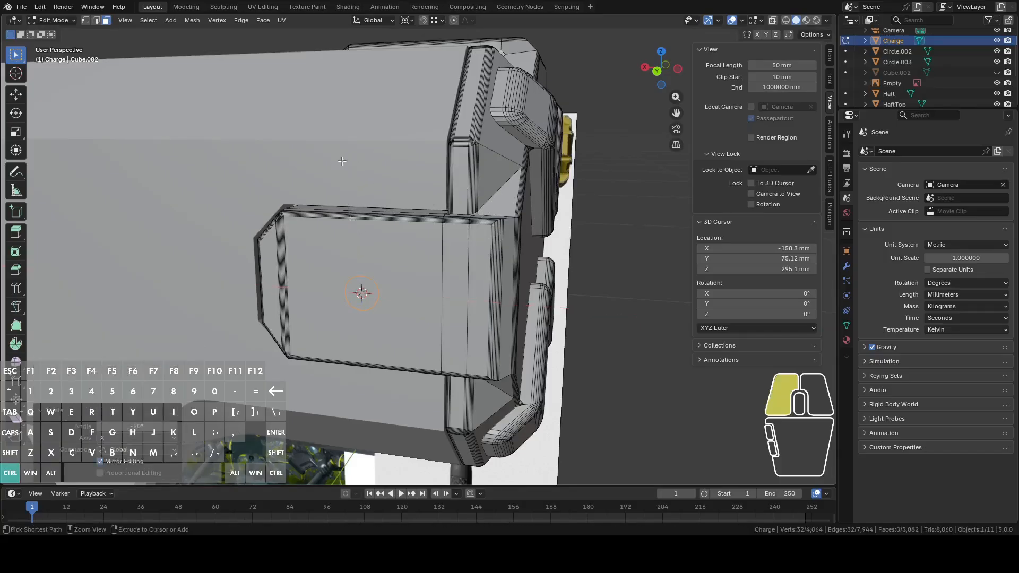
{"action": "middle_click_drag", "start_coordinate": [341, 160], "coordinate": [606, 143]}
{"action": "left_click", "coordinate": [661, 72]}
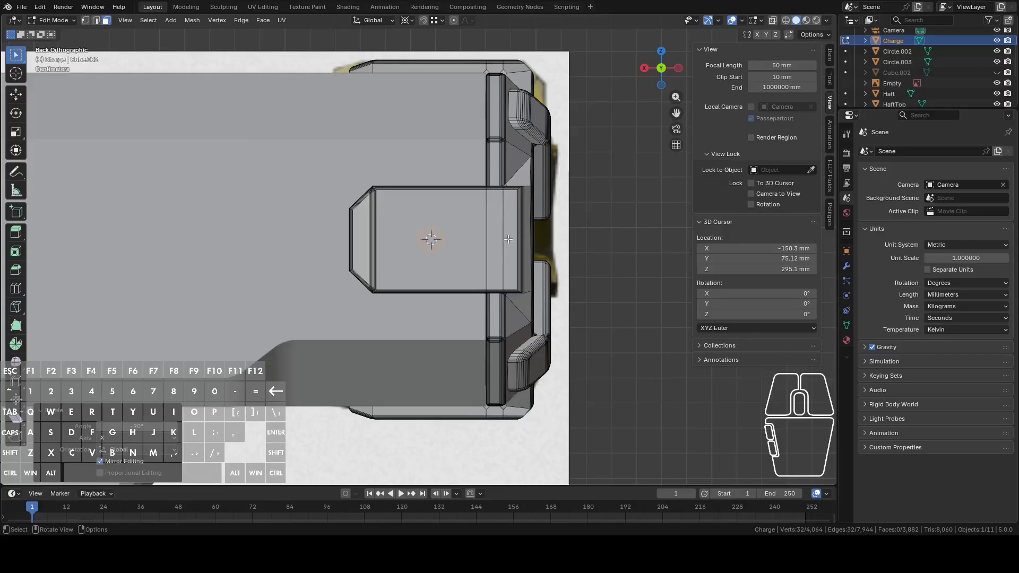
Move the circle about 22.3 mm outward along Y, away from the lug's face
{"action": "middle_click_drag", "start_coordinate": [509, 239], "coordinate": [583, 342]}
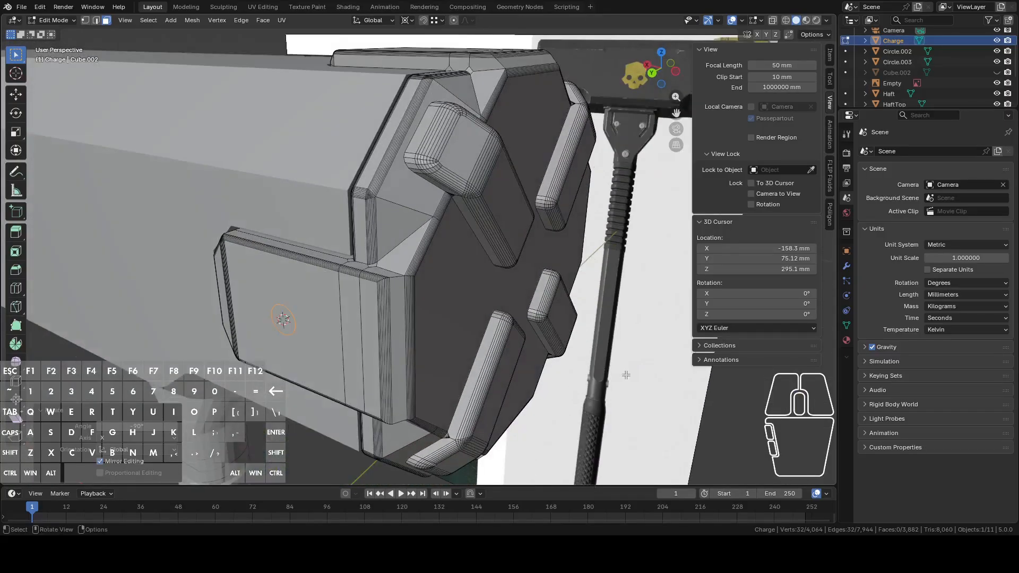
{"action": "key", "text": "g"}
{"action": "key", "text": "y"}
{"action": "left_click", "coordinate": [558, 353]}
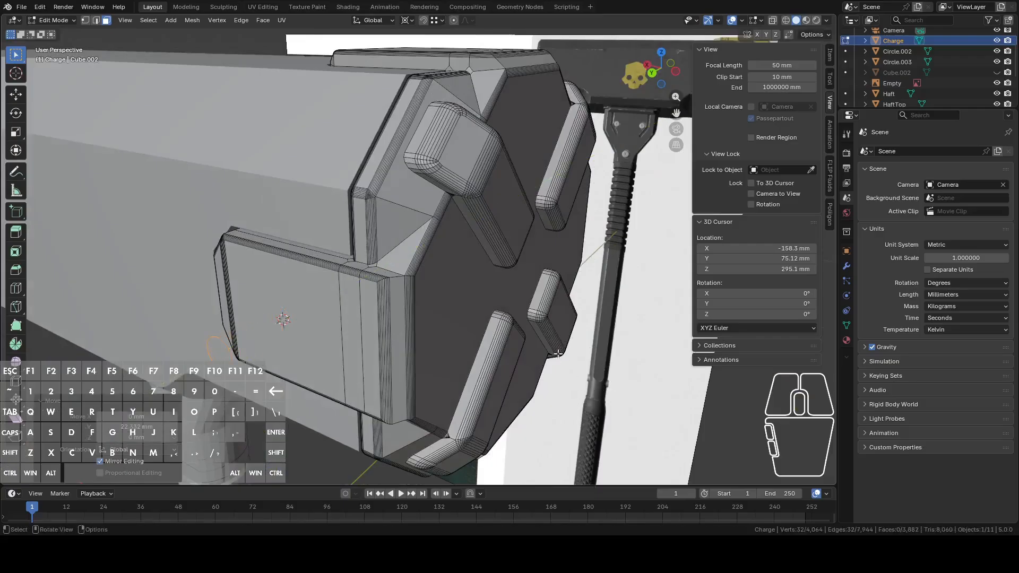
{"action": "left_click", "coordinate": [652, 73]}
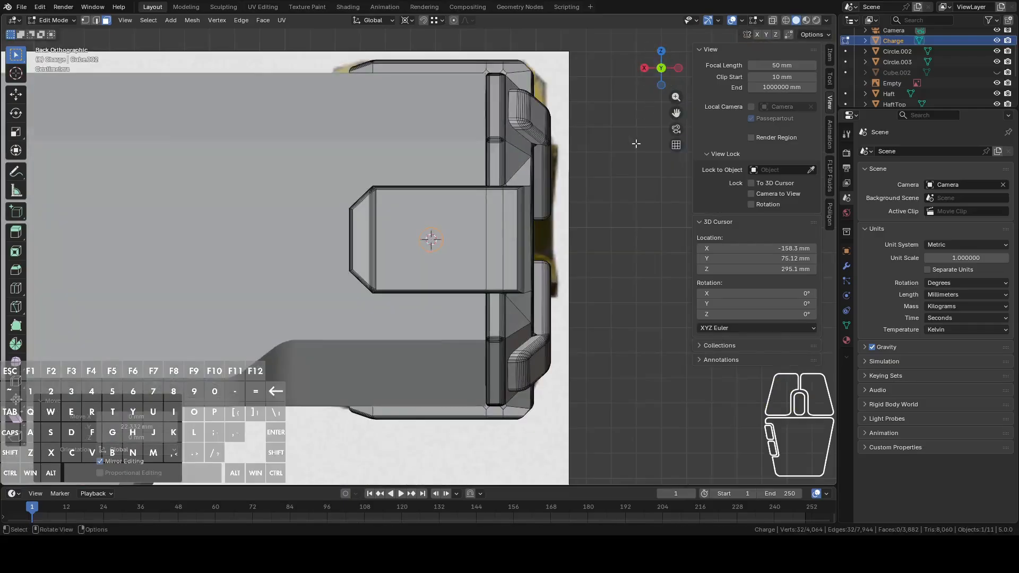
Examine the circle's placement relative to the side lug and the collar's upper lug face
{"action": "middle_click_drag", "start_coordinate": [628, 184], "coordinate": [518, 213]}
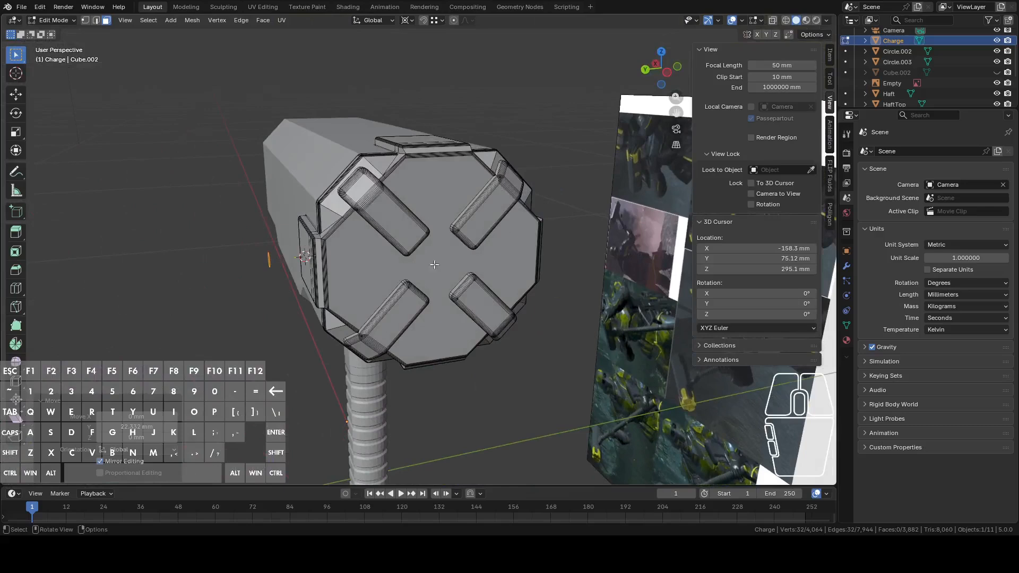
{"action": "key", "text": "Tab"}
{"action": "key", "text": "Tab"}
{"action": "middle_click_drag", "start_coordinate": [430, 264], "coordinate": [504, 269]}
{"action": "key", "text": "Tab"}
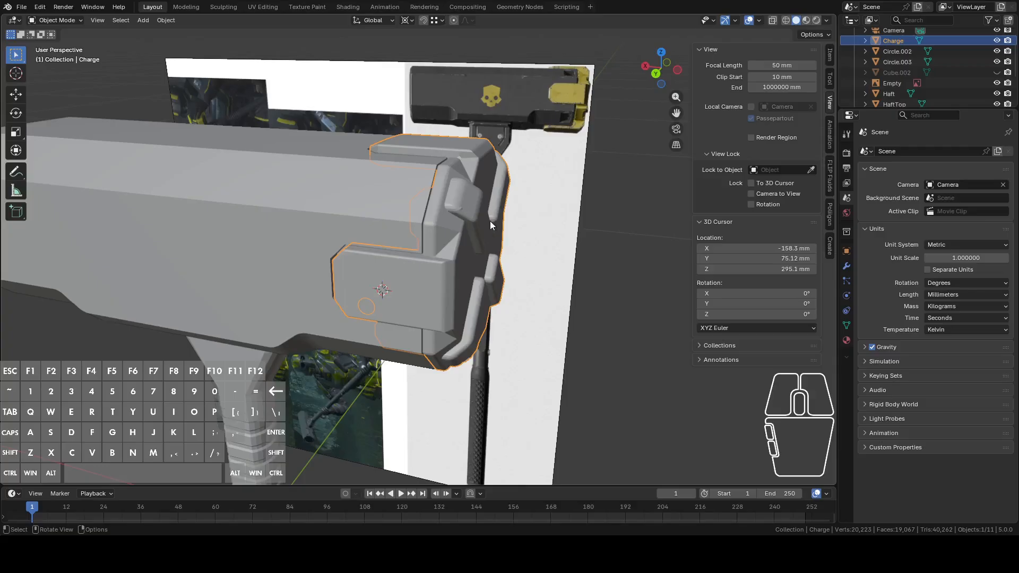
{"action": "mouse_move", "coordinate": [490, 225]}
{"action": "middle_mouse_down"}
{"action": "mouse_move", "coordinate": [476, 231]}
{"action": "mouse_move", "coordinate": [503, 234]}
{"action": "middle_mouse_up"}
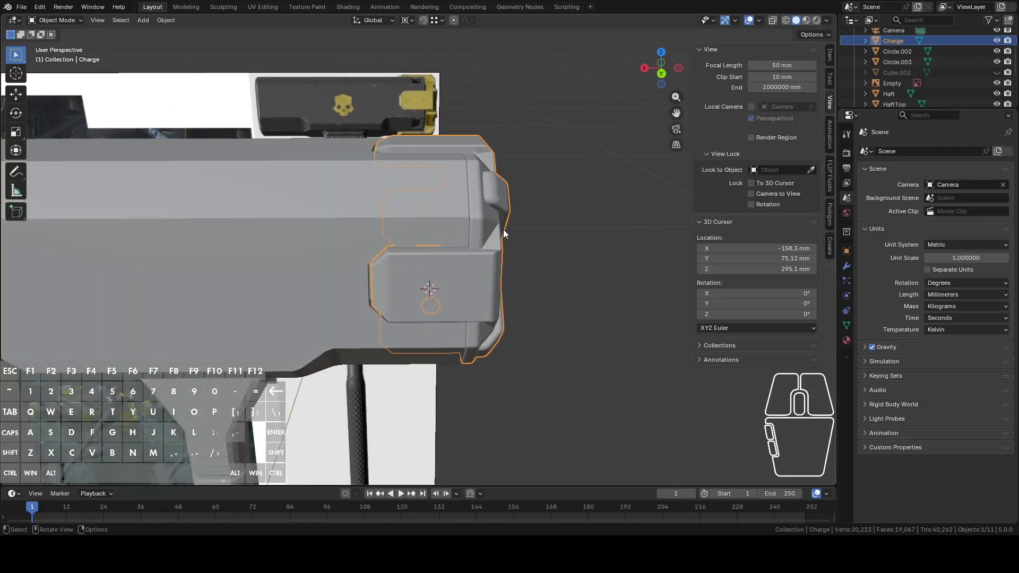
{"action": "key", "text": "Tab"}
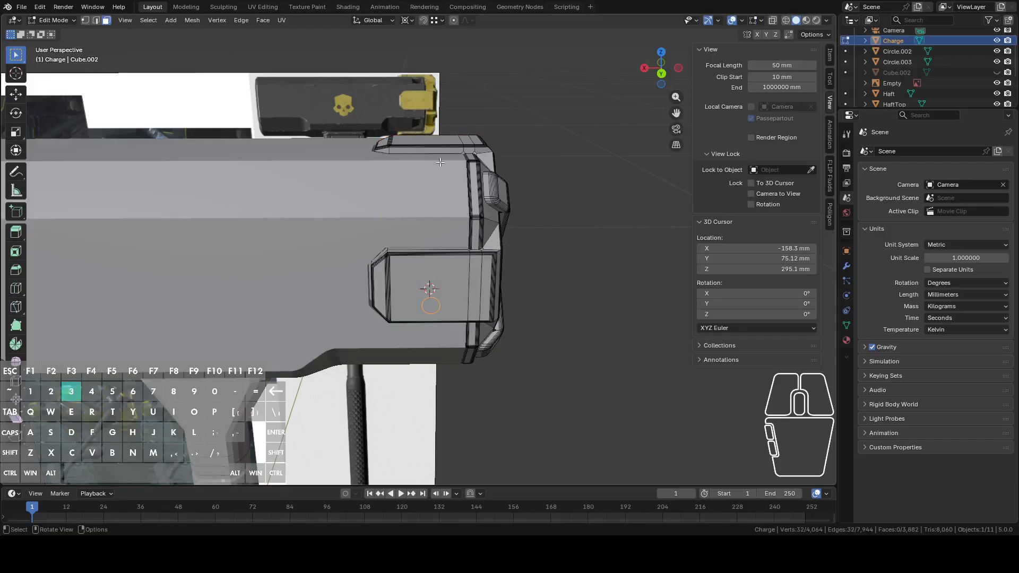
{"action": "left_click", "coordinate": [441, 140]}
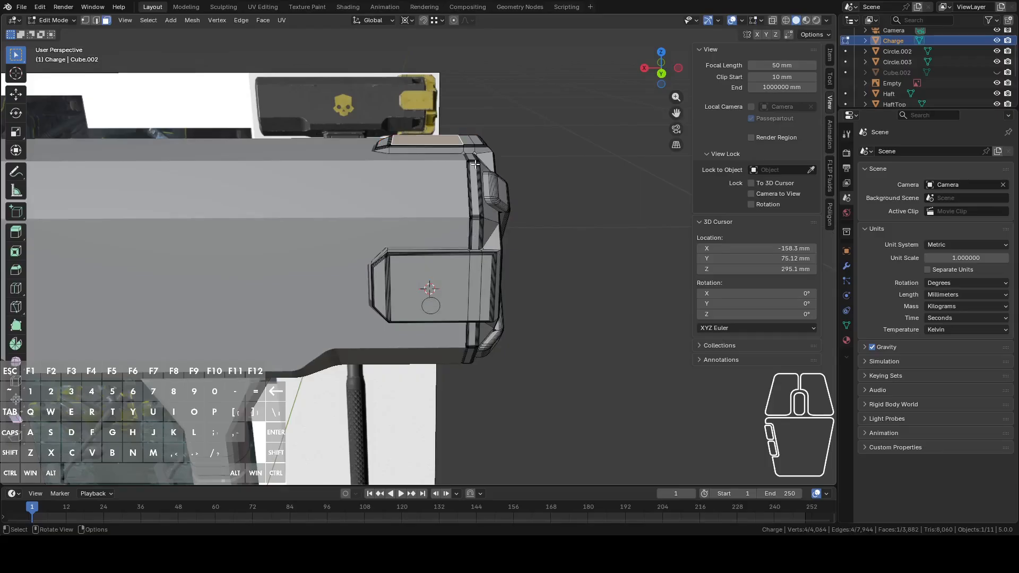
{"action": "key", "text": "Tab"}
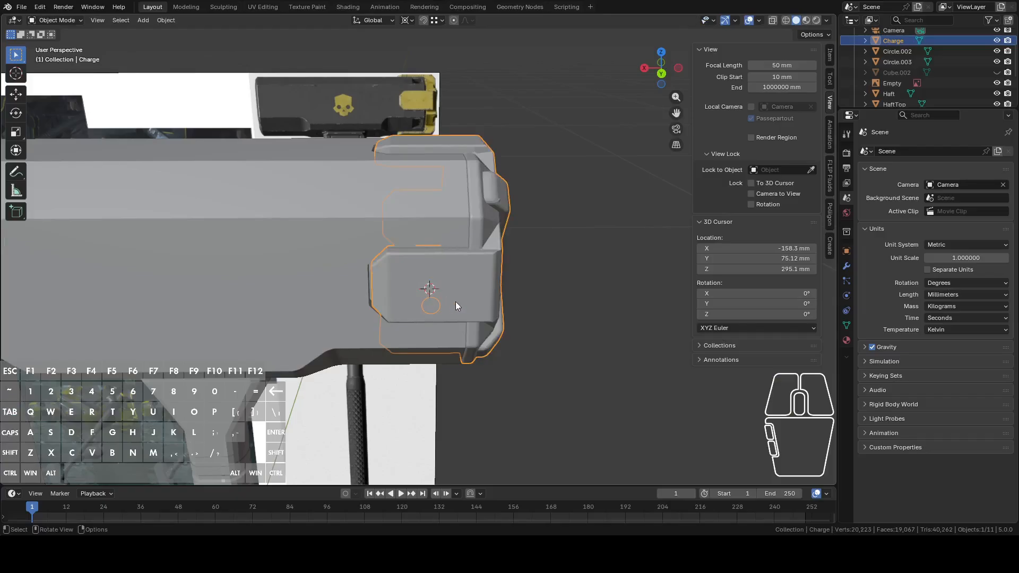
Separate the circle's vertices from the Charge mesh into their own object and select it
{"action": "left_click", "coordinate": [470, 284]}
{"action": "key", "text": "Tab"}
{"action": "key", "text": "1"}
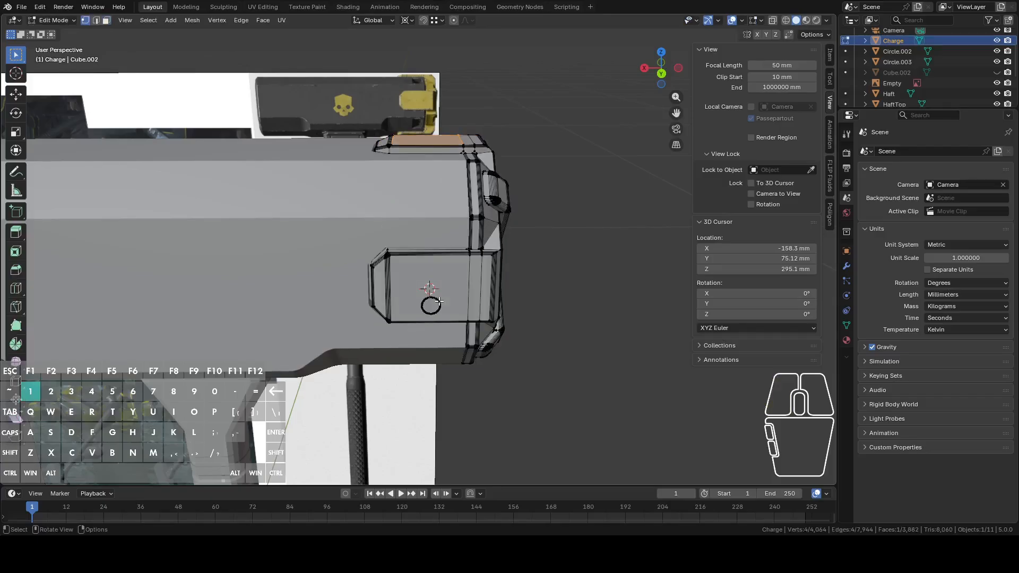
{"action": "left_click", "coordinate": [438, 302]}
{"action": "key", "text": "p"}
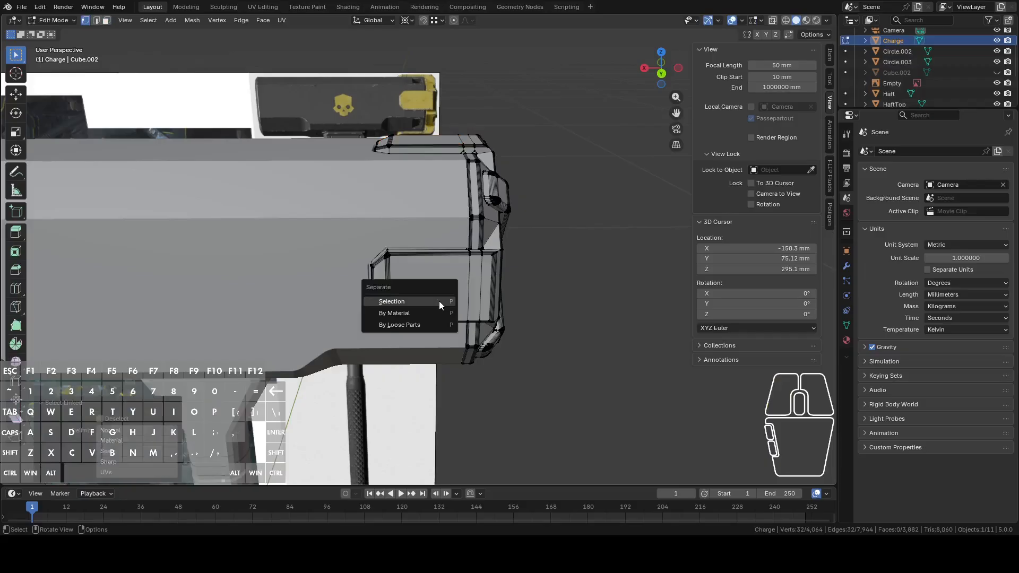
{"action": "left_click", "coordinate": [438, 301]}
{"action": "key", "text": "Tab"}
{"action": "left_click", "coordinate": [436, 301]}
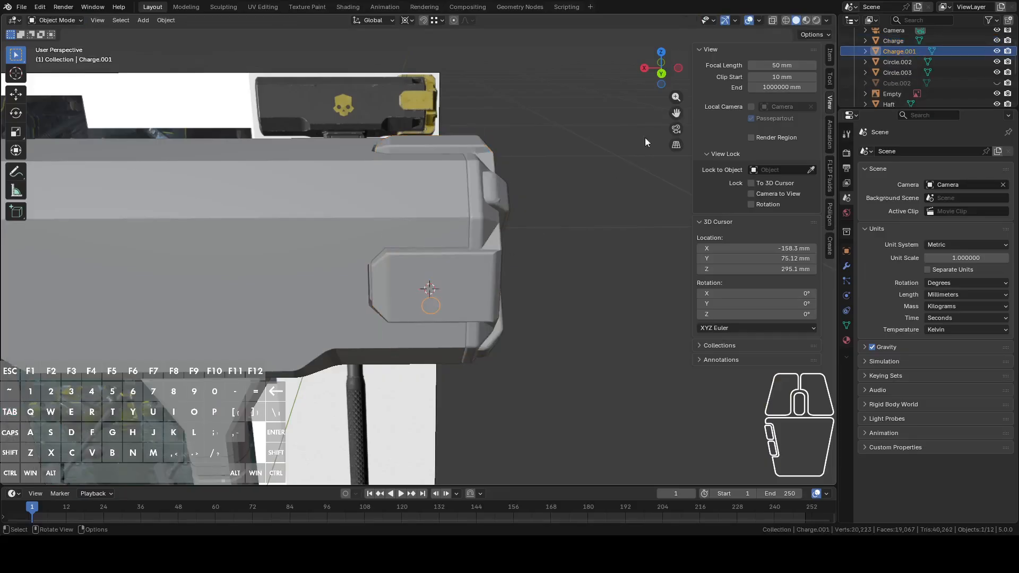
Align the view to the back and select the entire Charge mesh in Edit Mode
{"action": "left_click", "coordinate": [664, 71]}
{"action": "left_click", "coordinate": [461, 245]}
{"action": "scroll", "coordinate": [461, 245], "scroll_direction": "up", "scroll_amount": 3}
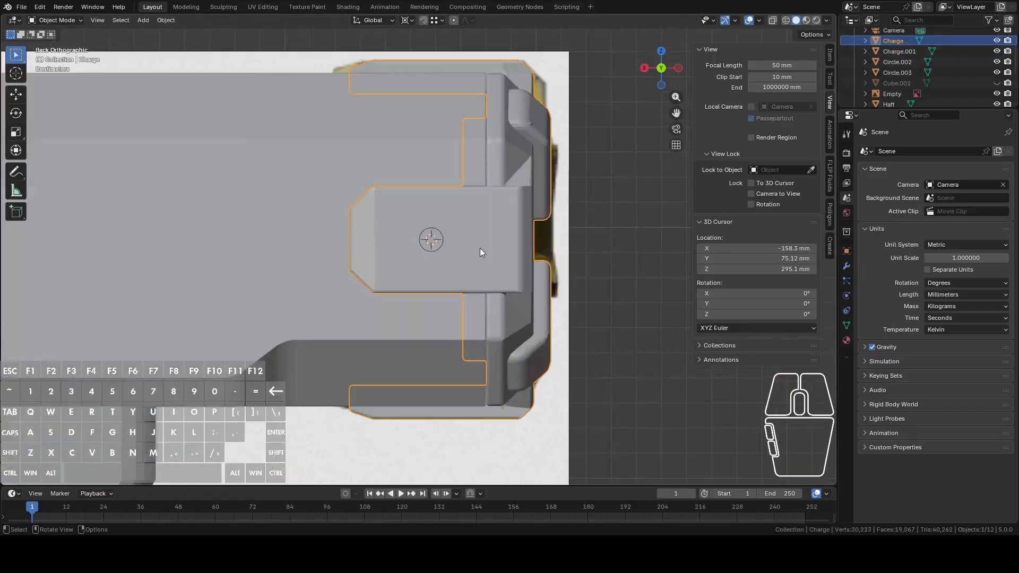
{"action": "key", "text": "Tab"}
{"action": "key", "text": "a"}
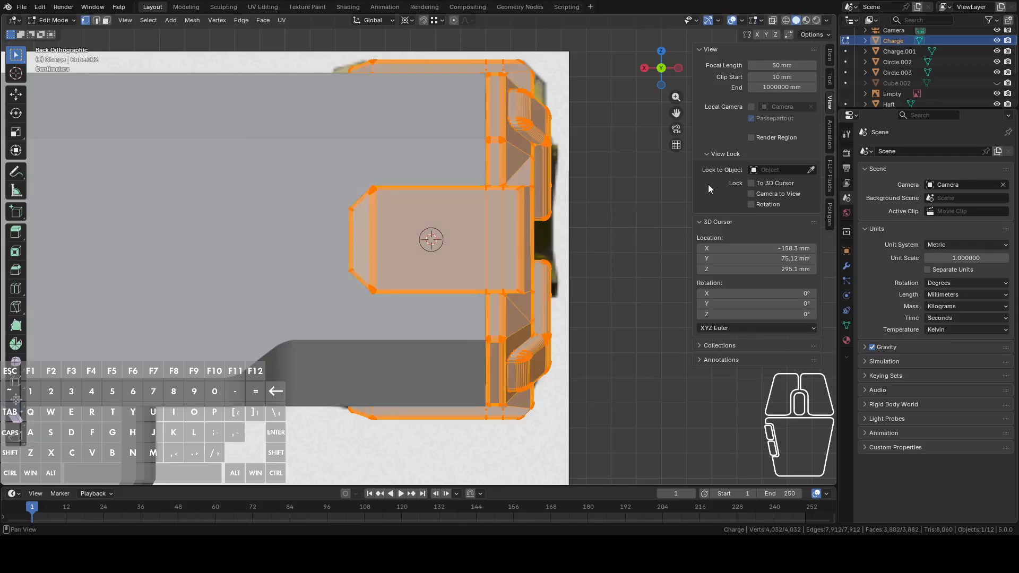
{"action": "key", "text": "Tab"}
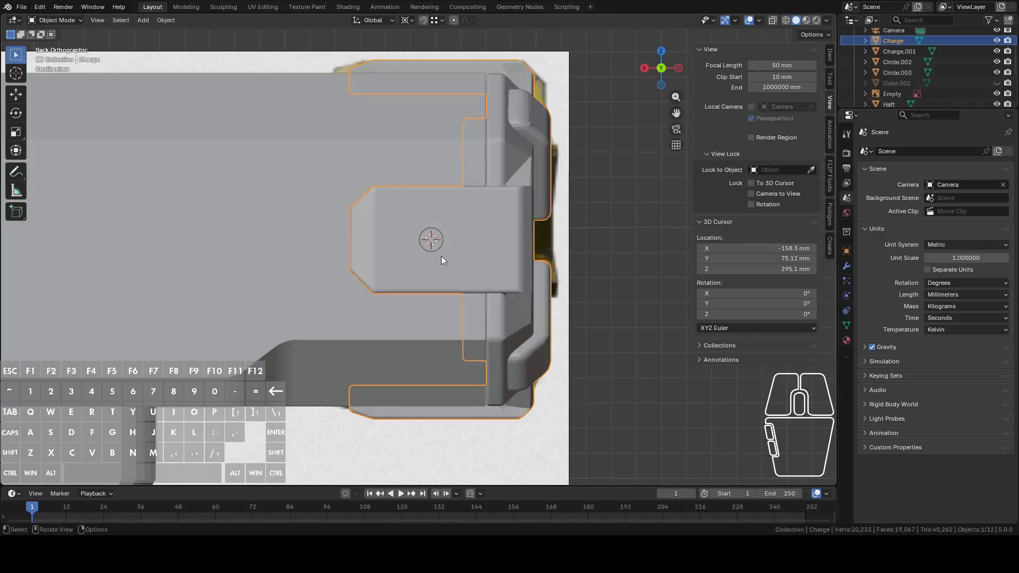
Rename the separated circle object MagnetCutter
{"action": "left_click", "coordinate": [437, 235]}
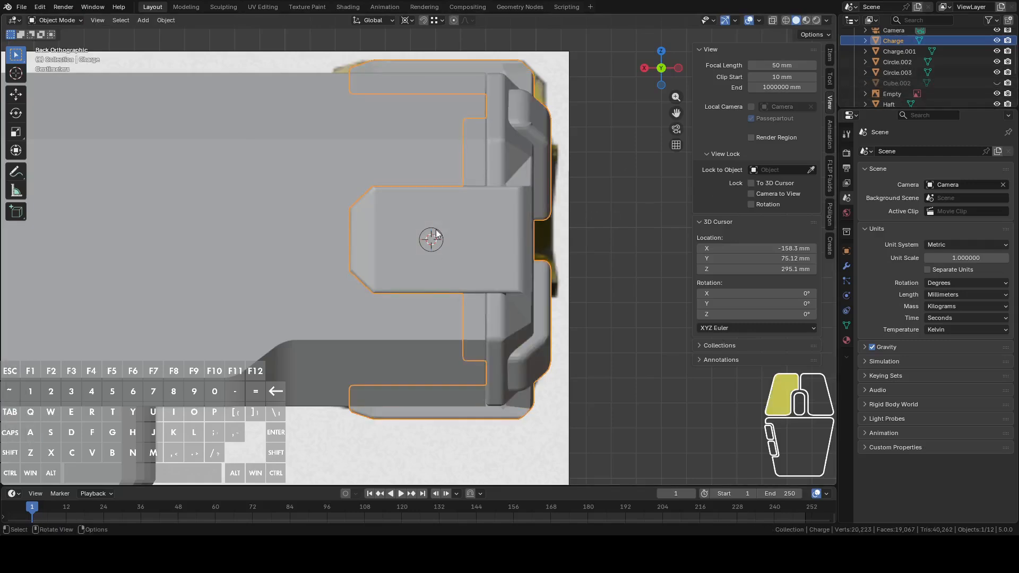
{"action": "double_click", "coordinate": [892, 52]}
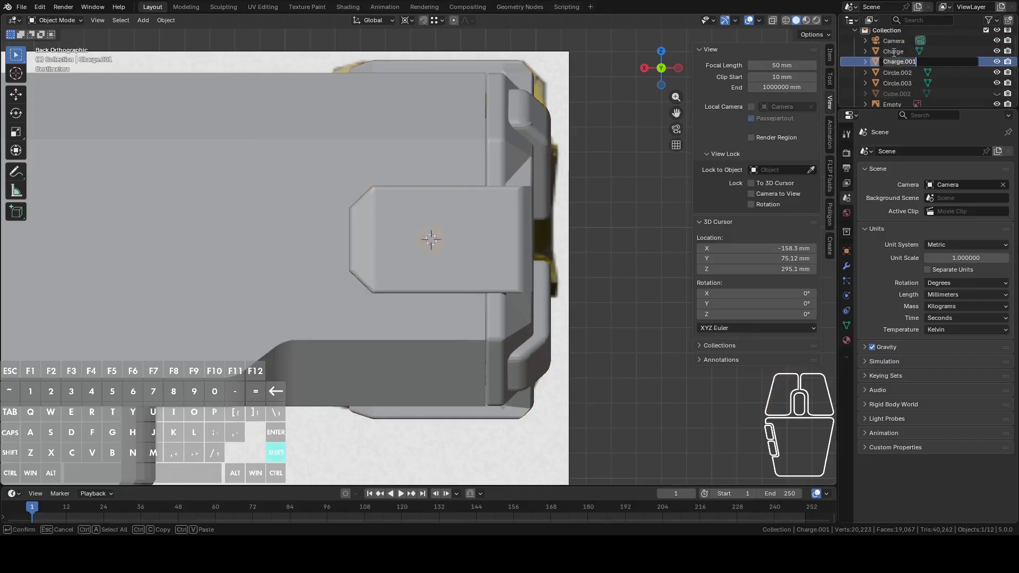
{"action": "type", "text": "MagnetCutter"}
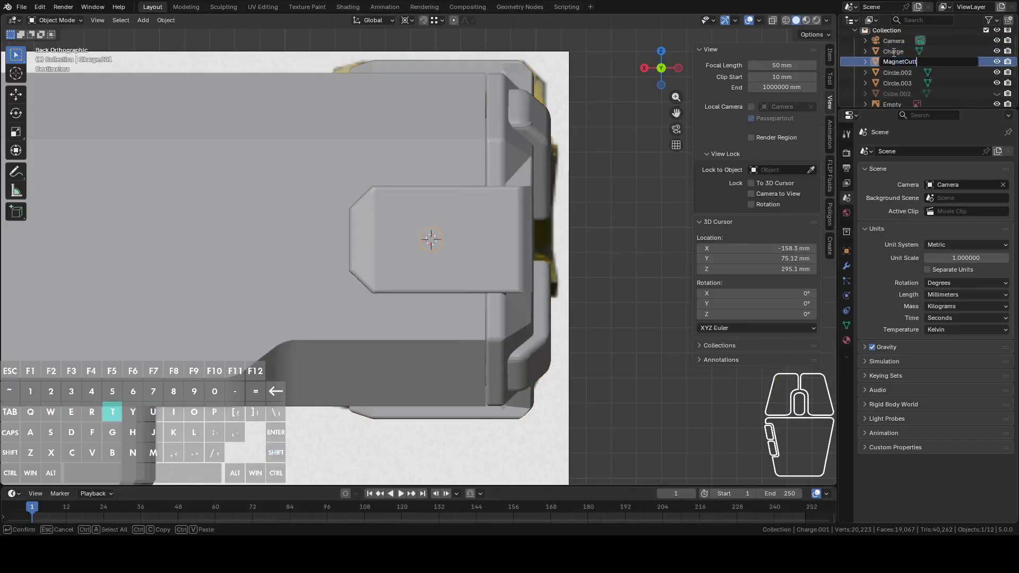
{"action": "key", "text": "Return"}
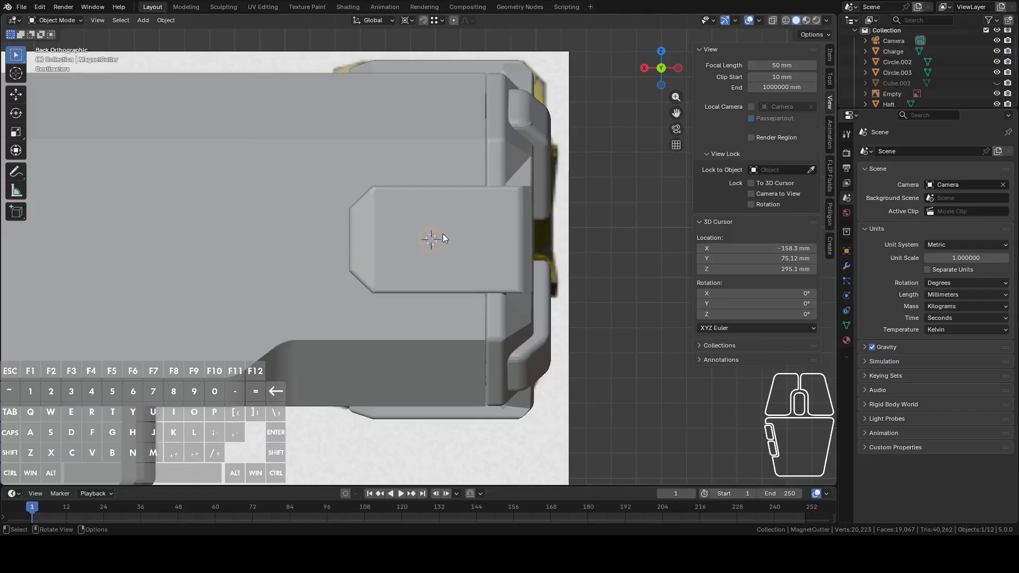
Knife-project the MagnetCutter outline onto the Charge mesh from the back view with Cut Through enabled
{"action": "left_click", "coordinate": [443, 218]}
{"action": "key", "text": "Tab"}
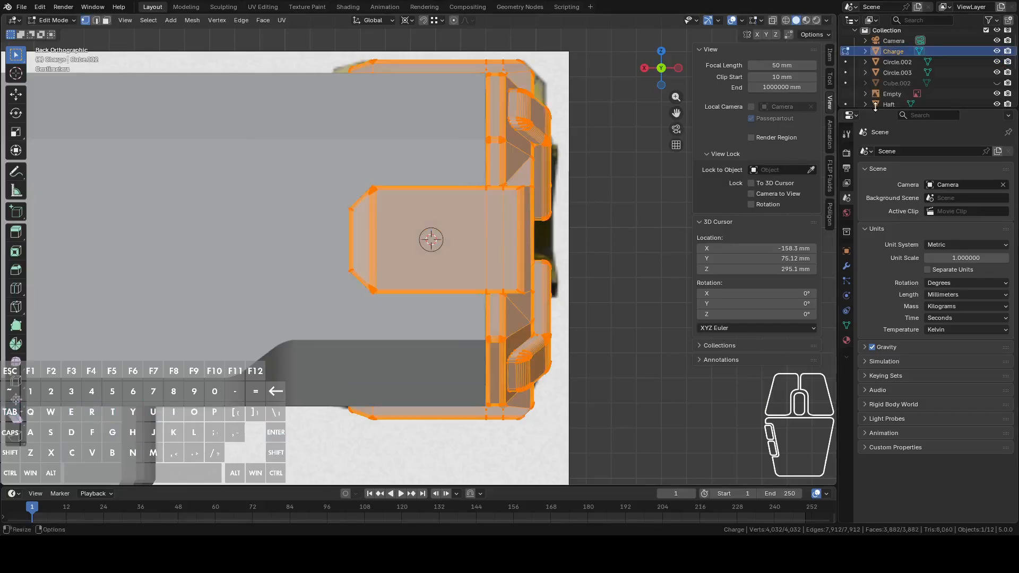
{"action": "scroll", "coordinate": [921, 78], "scroll_direction": "down", "scroll_amount": 4}
{"action": "left_click", "coordinate": [902, 95], "text": "ctrl"}
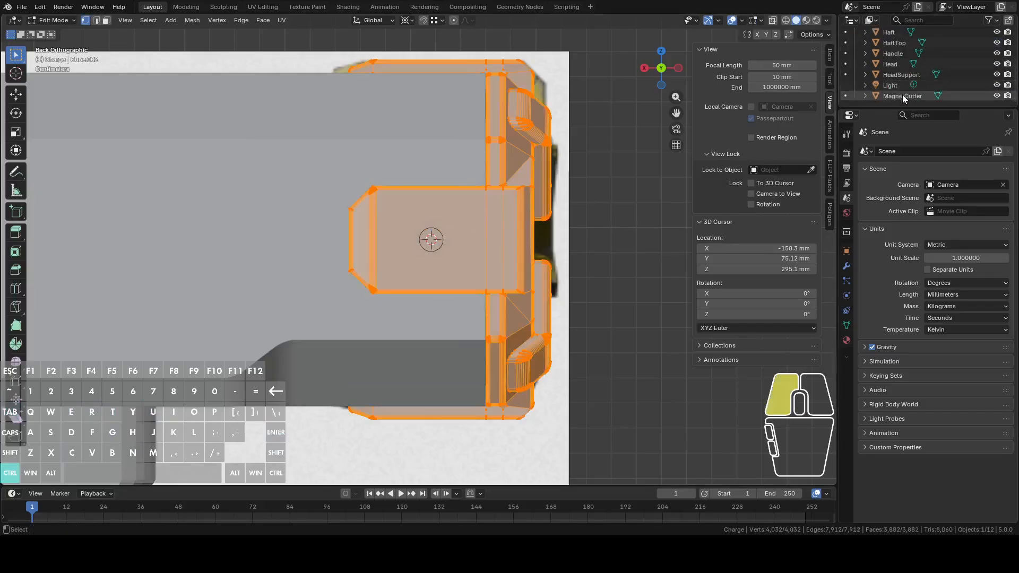
{"action": "left_click", "coordinate": [153, 20]}
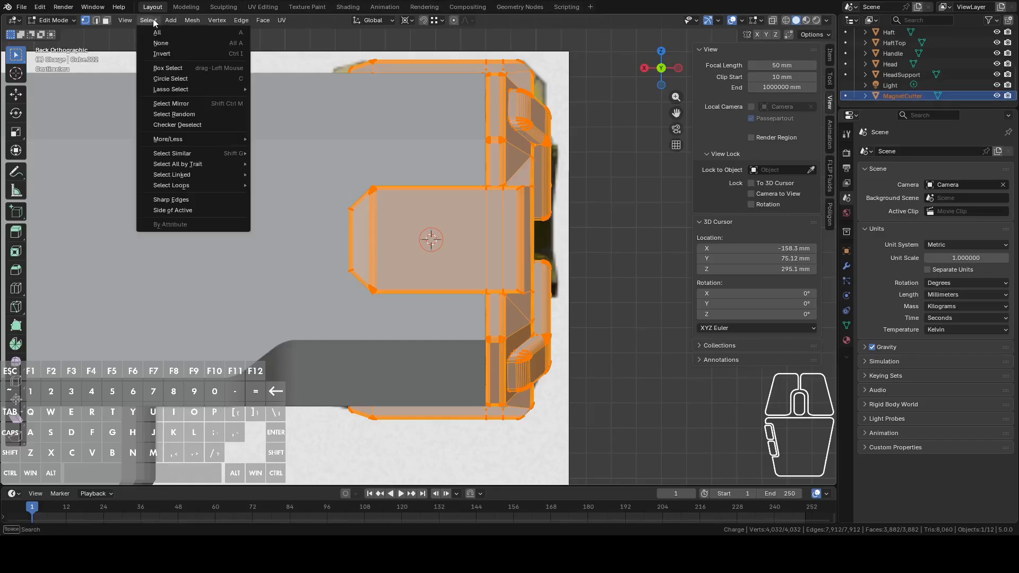
{"action": "left_click", "coordinate": [192, 22]}
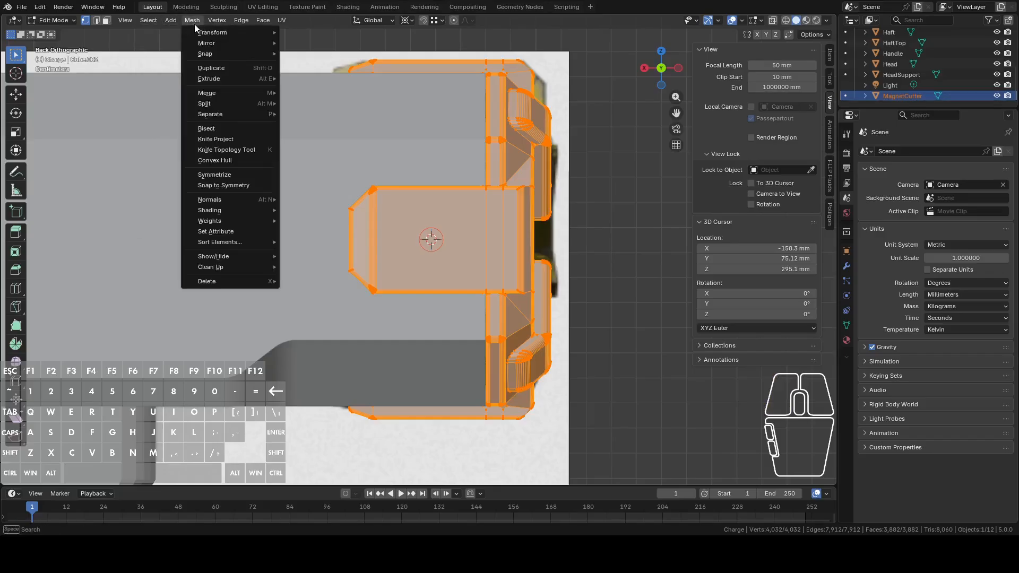
{"action": "left_click", "coordinate": [215, 139]}
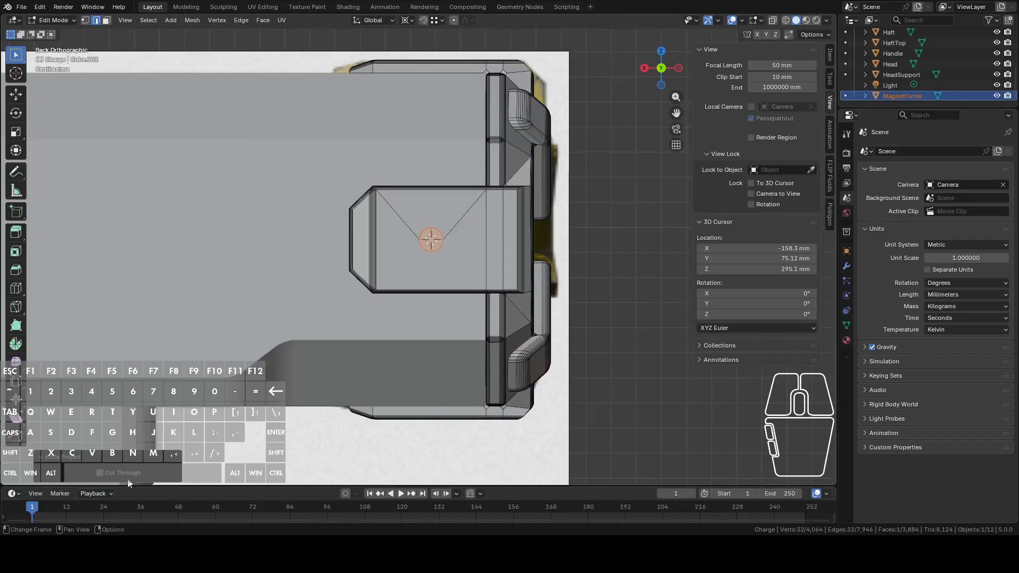
{"action": "scroll", "coordinate": [532, 256], "scroll_direction": "down", "scroll_amount": 2}
{"action": "key", "text": "Tab"}
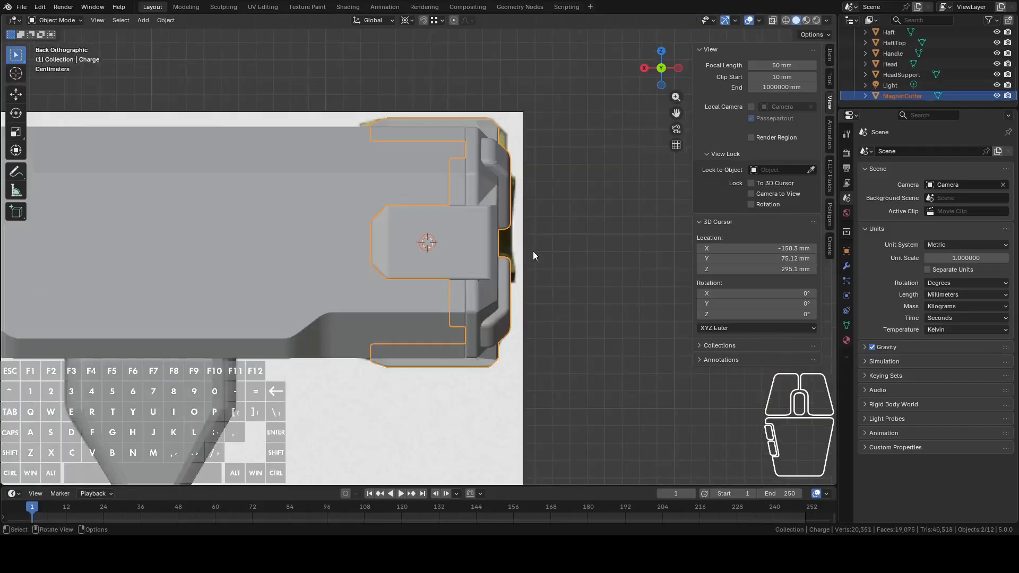
Hide the MagnetCutter and Head objects to expose the inside of the collar
{"action": "left_click", "coordinate": [426, 237]}
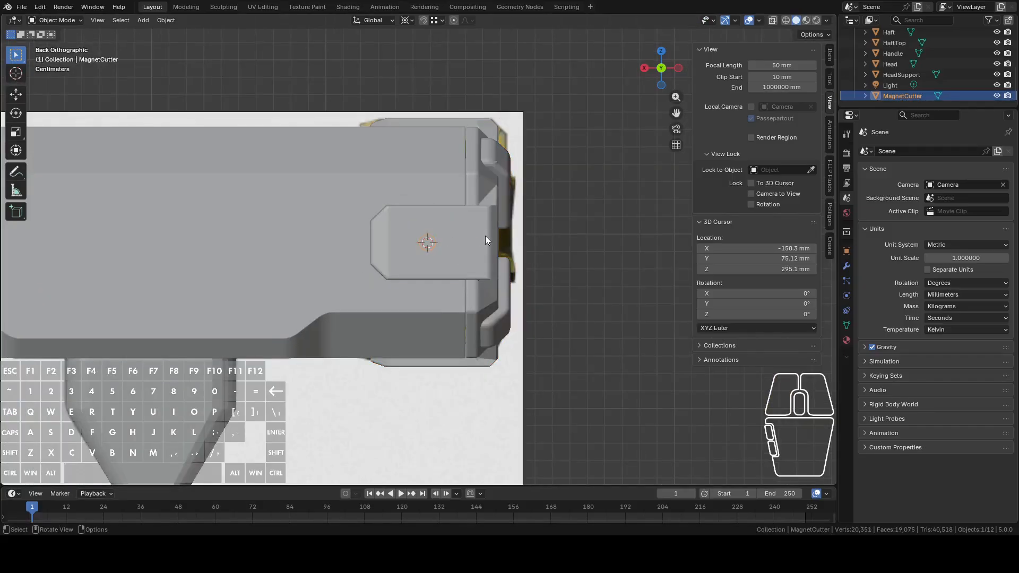
{"action": "key", "text": "h"}
{"action": "left_click", "coordinate": [482, 233]}
{"action": "key", "text": "Tab"}
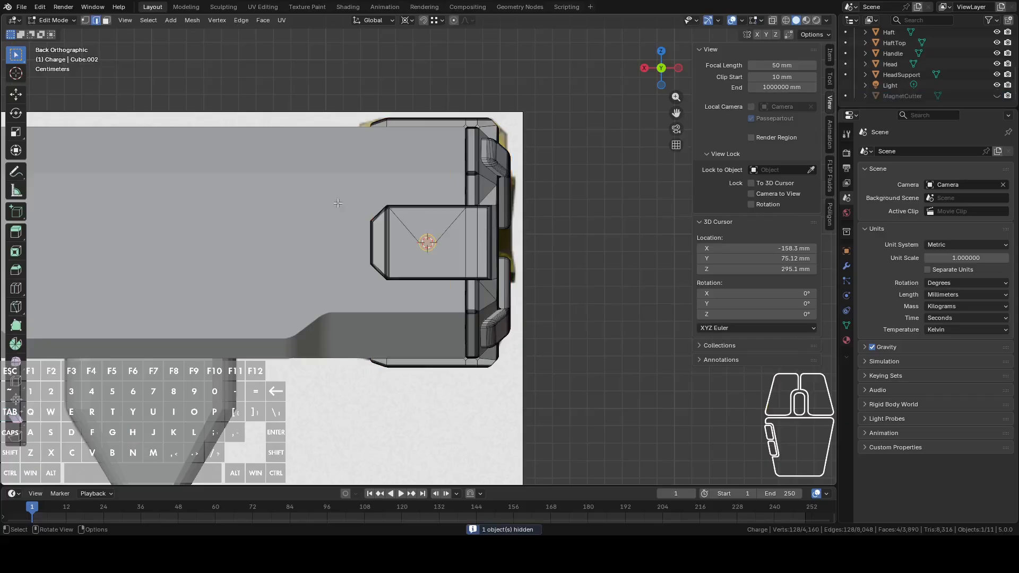
{"action": "key", "text": "Tab"}
{"action": "left_click", "coordinate": [299, 202]}
{"action": "key", "text": "h"}
{"action": "left_click", "coordinate": [453, 221]}
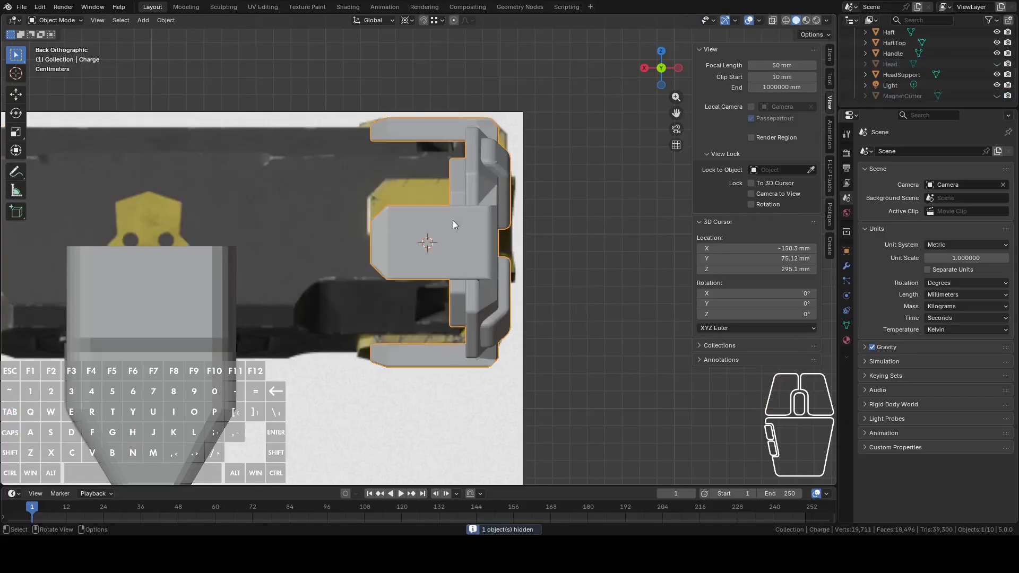
Extrude the circular face on the far side lug's inner surface about 2.2 mm into the lug along Y
{"action": "middle_click_drag", "start_coordinate": [454, 221], "coordinate": [461, 246]}
{"action": "key", "text": "Tab"}
{"action": "scroll", "coordinate": [599, 247], "scroll_direction": "up", "scroll_amount": 4}
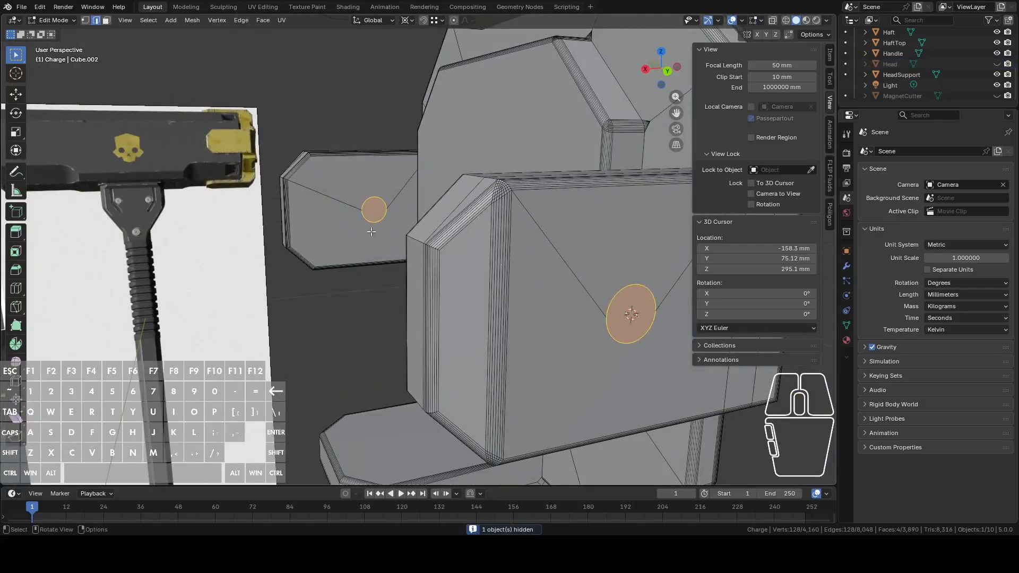
{"action": "key", "text": "3"}
{"action": "left_click", "coordinate": [370, 209]}
{"action": "middle_click_drag", "start_coordinate": [370, 209], "coordinate": [469, 228]}
{"action": "scroll", "coordinate": [470, 234], "scroll_direction": "up", "scroll_amount": 5}
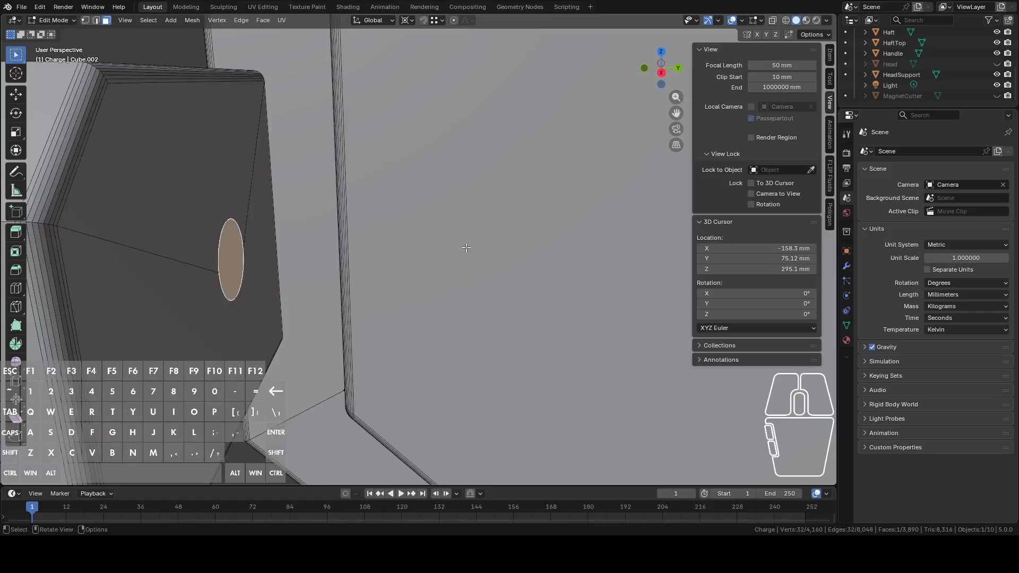
{"action": "key", "text": "e"}
{"action": "key", "text": "y"}
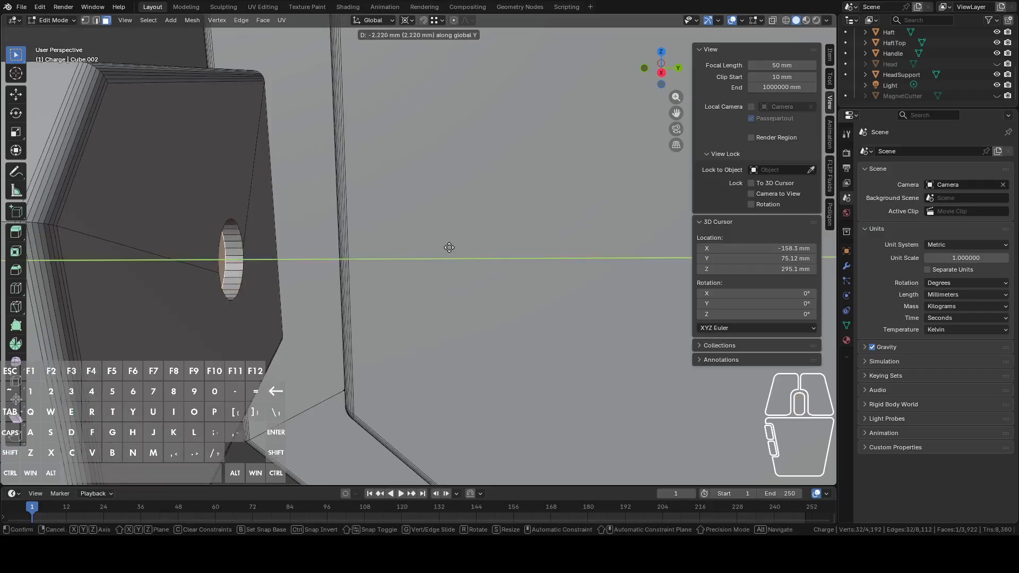
{"action": "left_click", "coordinate": [449, 247]}
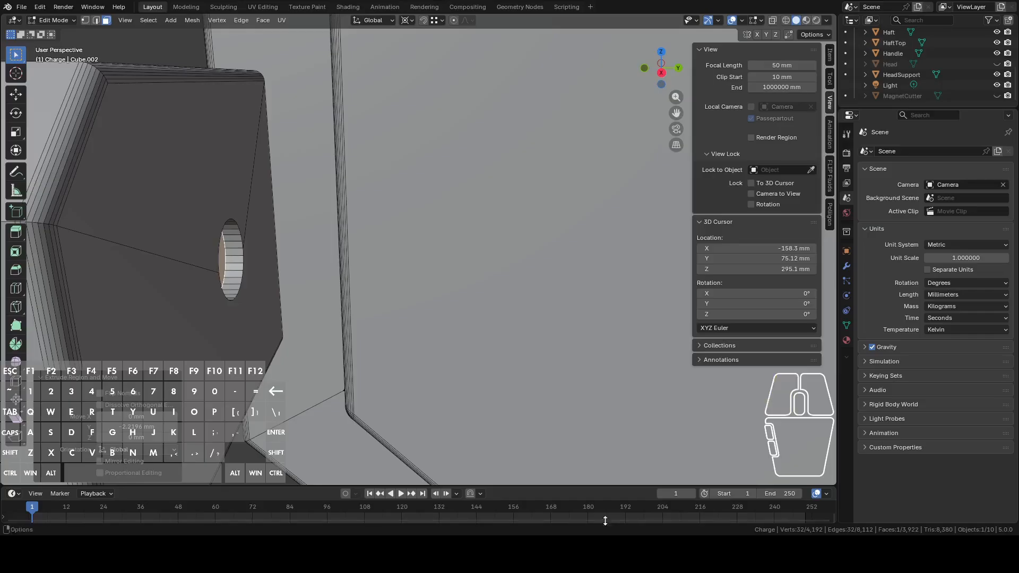
{"action": "middle_click_drag", "start_coordinate": [499, 256], "coordinate": [519, 257]}
{"action": "key", "text": "g"}
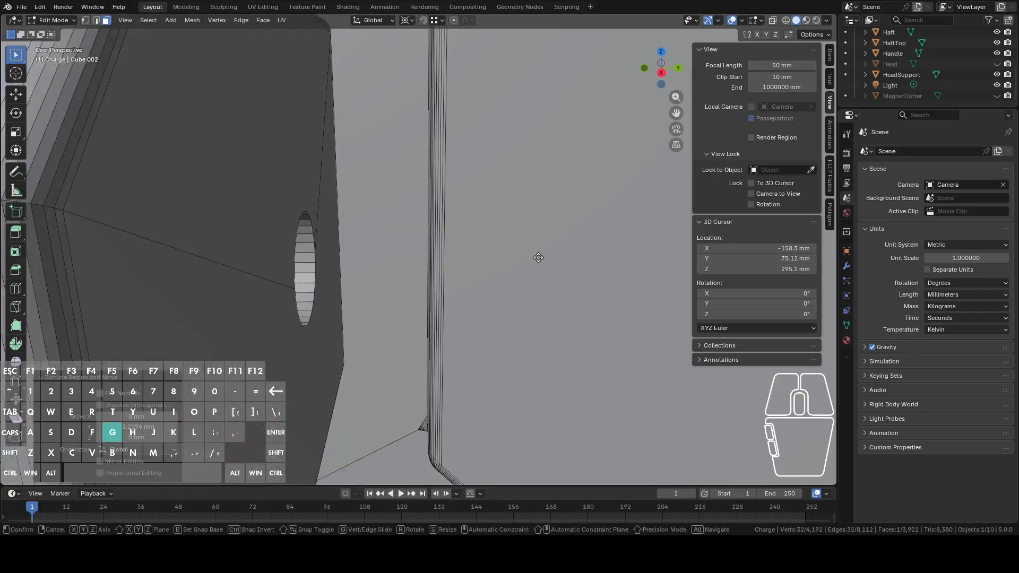
{"action": "key", "text": "y"}
{"action": "right_click", "coordinate": [539, 256]}
Turn on edge length measurements and move the circular recess's floor about 0.48 mm deeper along Y
{"action": "left_click", "coordinate": [761, 21]}
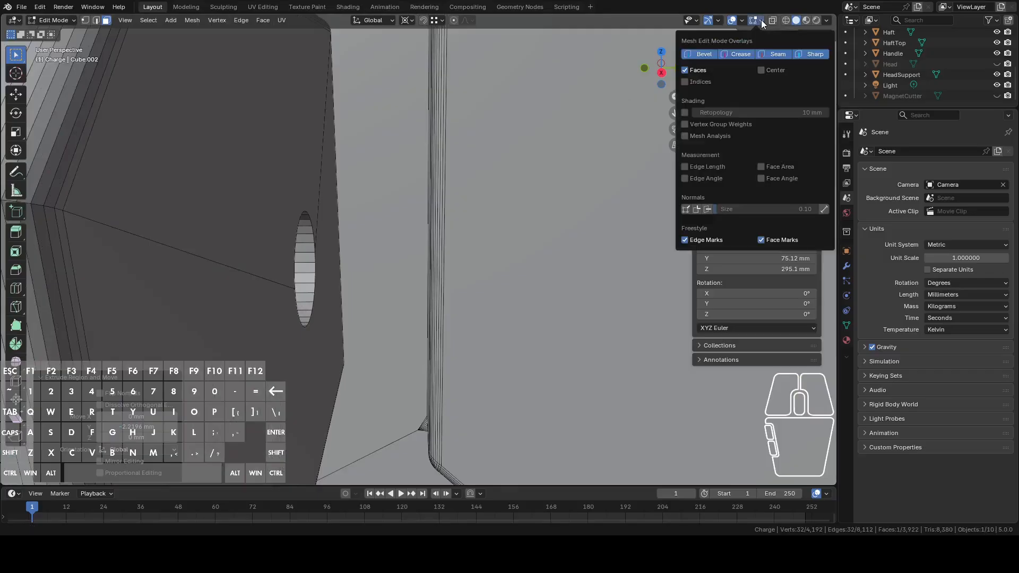
{"action": "left_click", "coordinate": [695, 170]}
{"action": "middle_click_drag", "start_coordinate": [527, 220], "coordinate": [439, 233]}
{"action": "key", "text": "g"}
{"action": "key", "text": "y"}
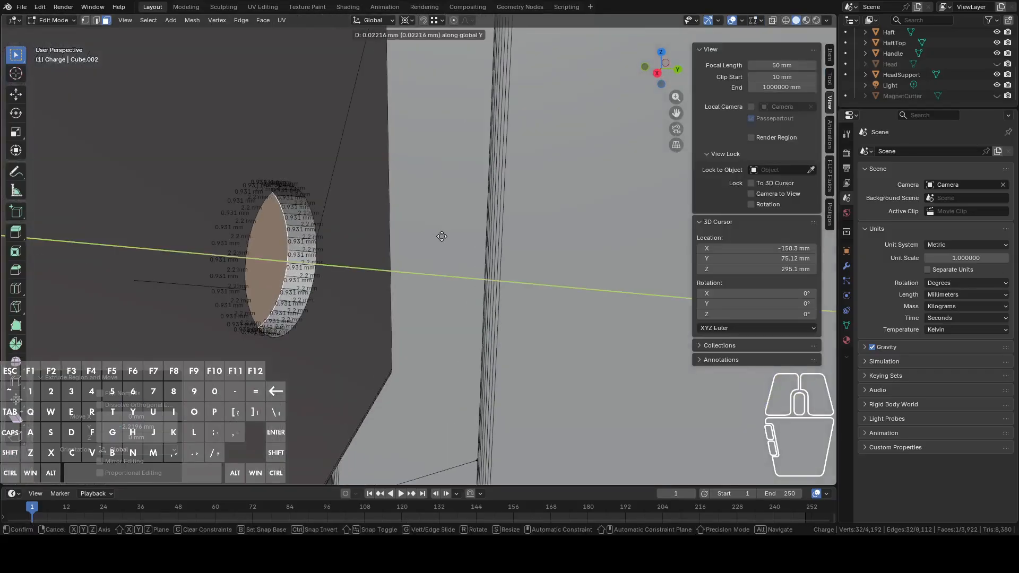
{"action": "key", "text": "x"}
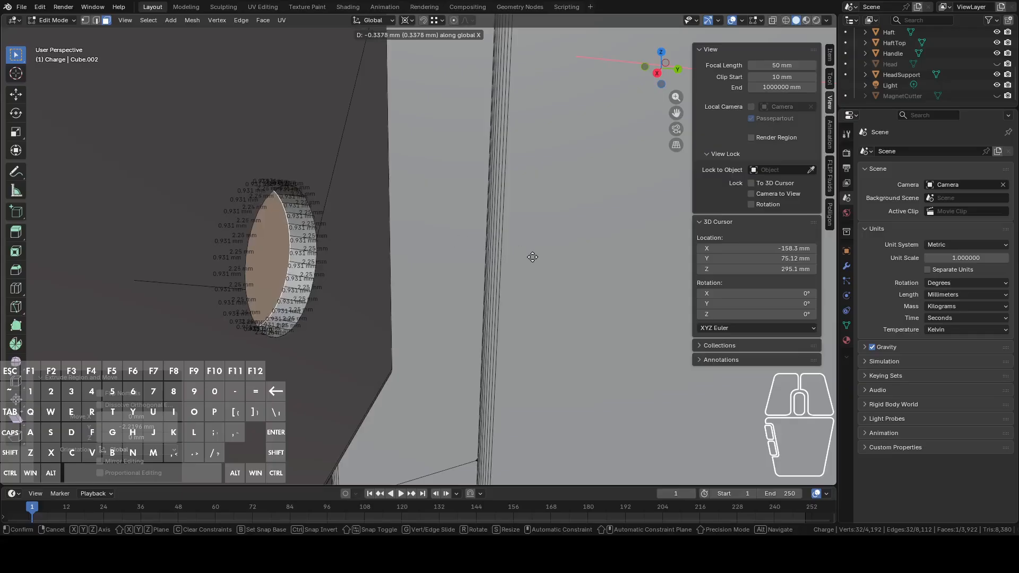
{"action": "key", "text": "y"}
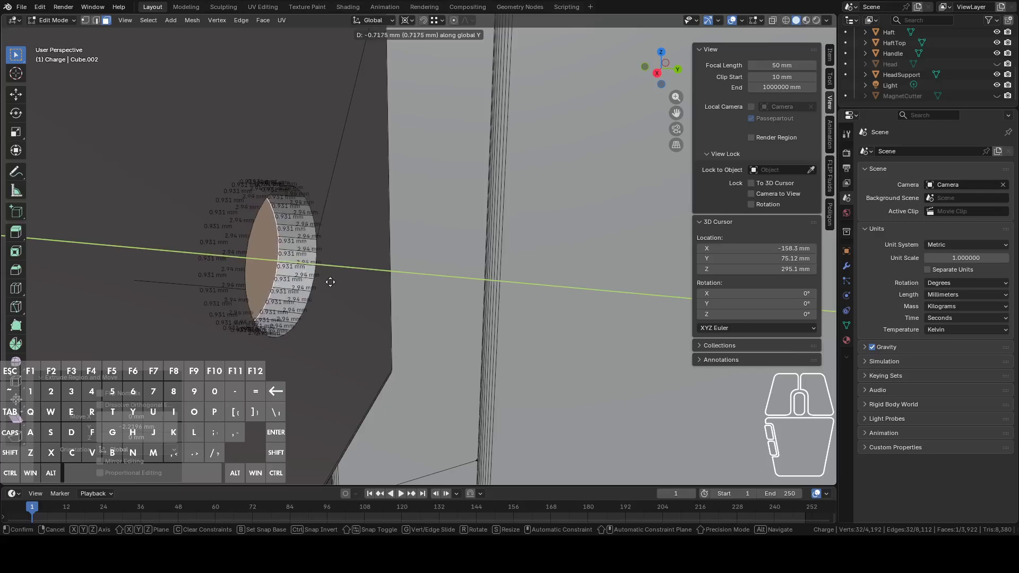
{"action": "left_click", "coordinate": [384, 295]}
{"action": "scroll", "coordinate": [375, 285], "scroll_direction": "down", "scroll_amount": 7}
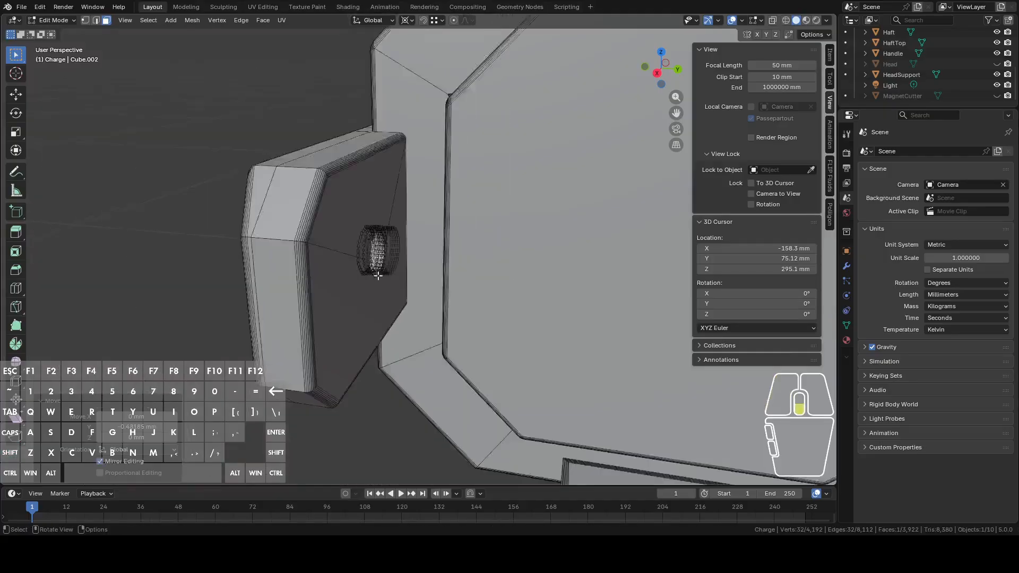
Extrude the circular face on the opposite side lug's inner surface 2.7 mm into the lug along Y
{"action": "key", "text": "Tab"}
{"action": "middle_click_drag", "start_coordinate": [460, 276], "coordinate": [391, 264]}
{"action": "scroll", "coordinate": [269, 244], "scroll_direction": "up", "scroll_amount": 3}
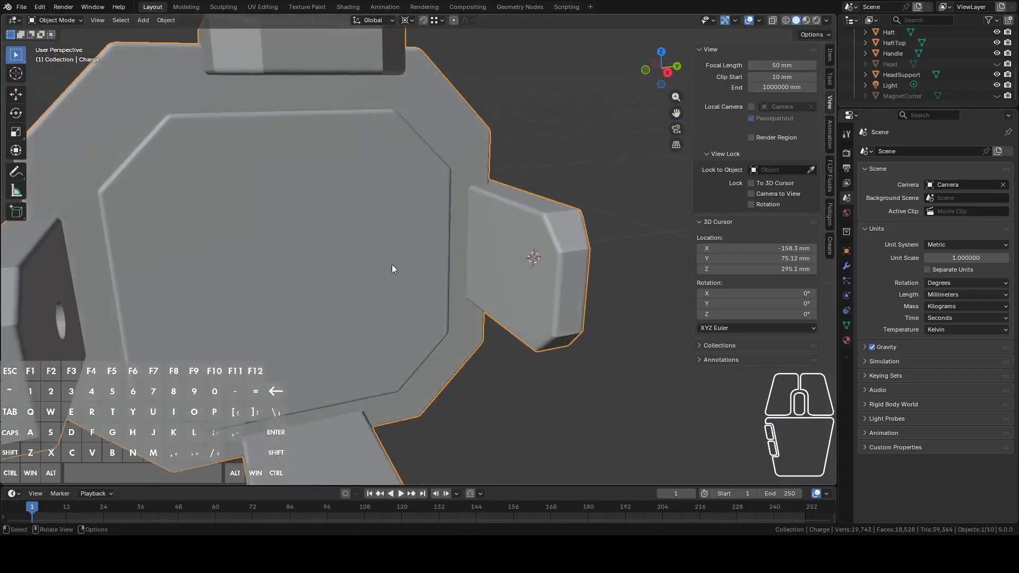
{"action": "key", "text": "Tab"}
{"action": "key", "text": "3"}
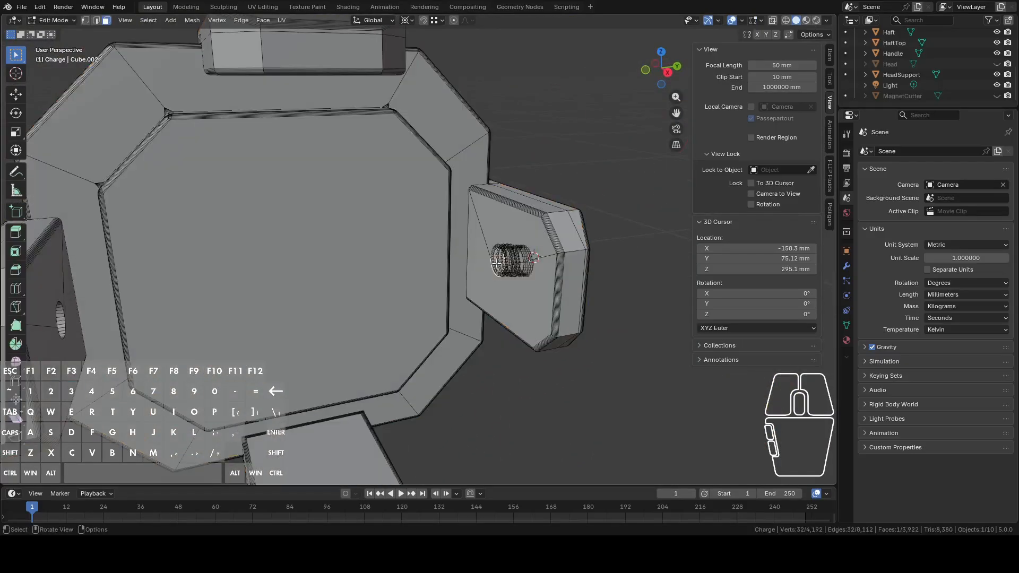
{"action": "middle_click_drag", "start_coordinate": [512, 278], "coordinate": [439, 234], "text": "shift"}
{"action": "scroll", "coordinate": [439, 234], "scroll_direction": "up", "scroll_amount": 4}
{"action": "middle_click_drag", "start_coordinate": [462, 98], "coordinate": [562, 223], "text": "shift"}
{"action": "scroll", "coordinate": [562, 222], "scroll_direction": "up", "scroll_amount": 3}
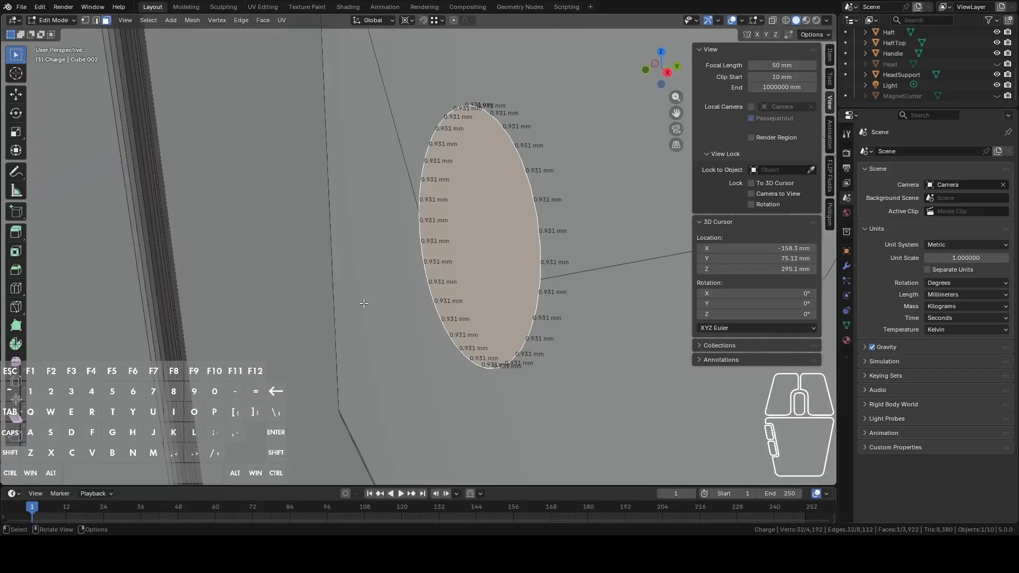
{"action": "key", "text": "e"}
{"action": "key", "text": "y"}
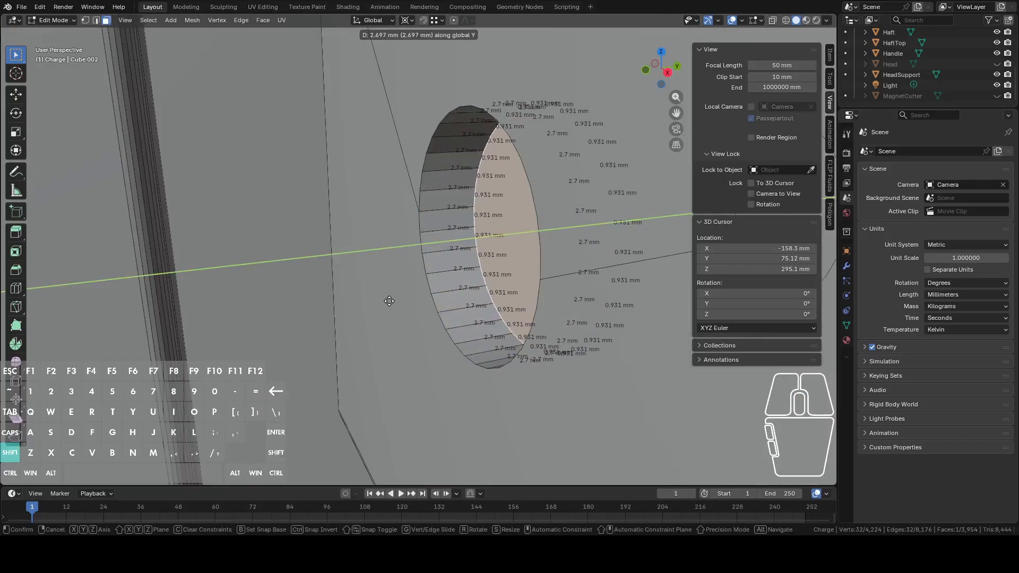
{"action": "left_click", "coordinate": [389, 301], "text": "shift"}
Examine the collar and its recessed side lugs from several angles and from the back view
{"action": "scroll", "coordinate": [390, 301], "scroll_direction": "down", "scroll_amount": 12}
{"action": "key", "text": "Tab"}
{"action": "middle_click_drag", "start_coordinate": [439, 288], "coordinate": [386, 313]}
{"action": "middle_click_drag", "start_coordinate": [304, 275], "coordinate": [417, 212]}
{"action": "key", "text": "Tab"}
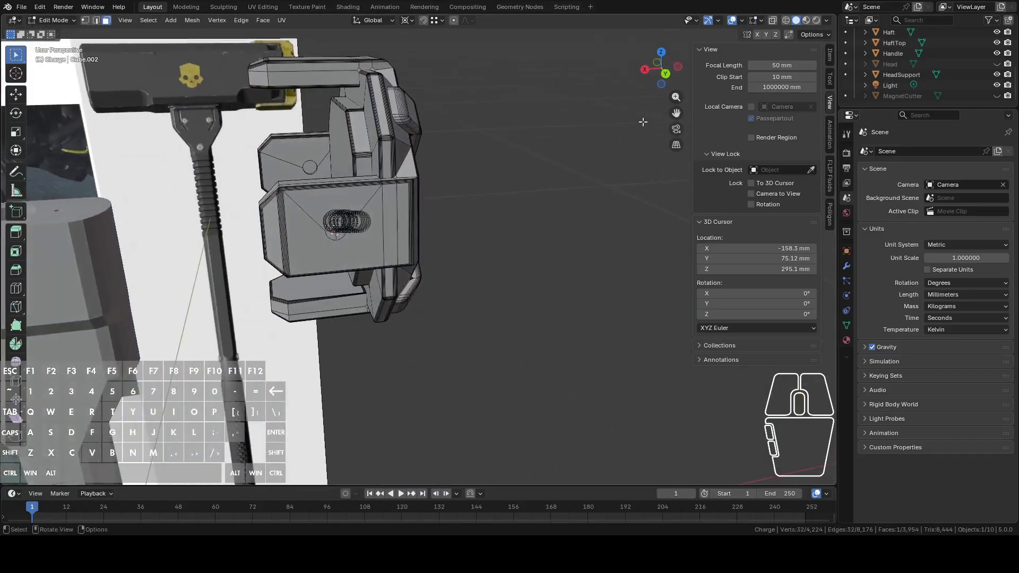
{"action": "left_click", "coordinate": [663, 74]}
{"action": "key", "text": "Tab"}
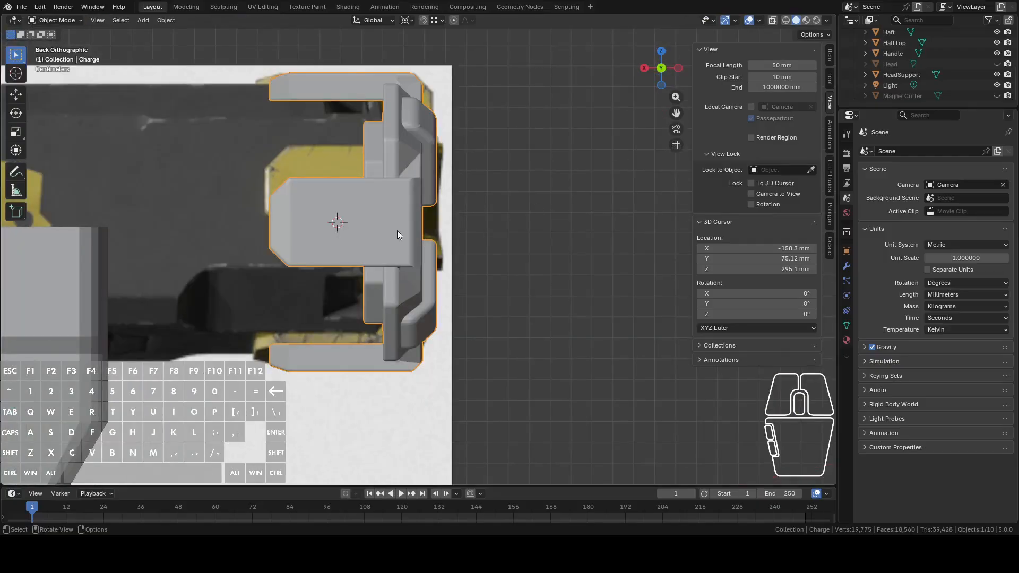
Unhide the Head and the MagnetCutter circle
{"action": "left_click", "coordinate": [918, 95]}
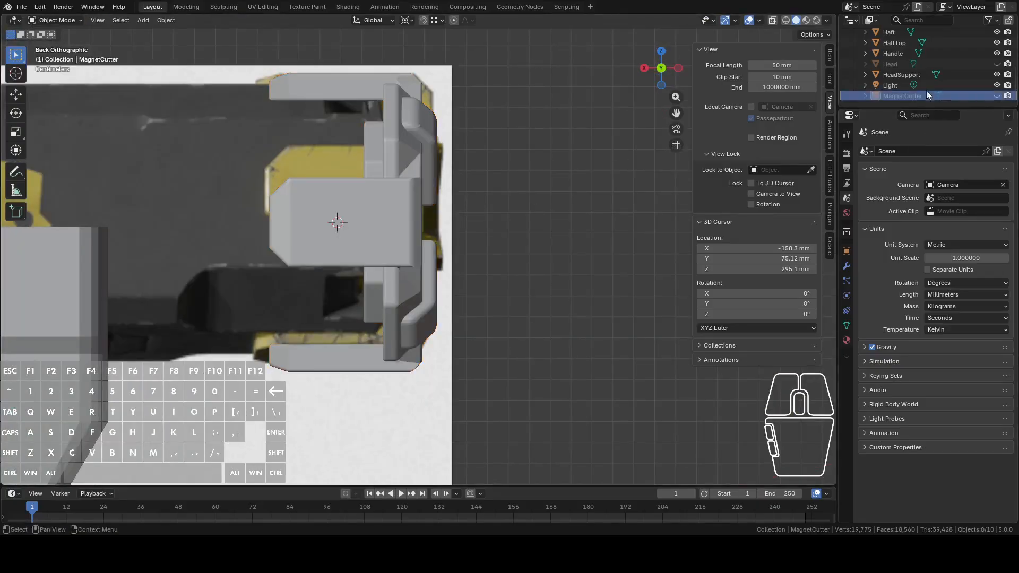
{"action": "left_click", "coordinate": [996, 64]}
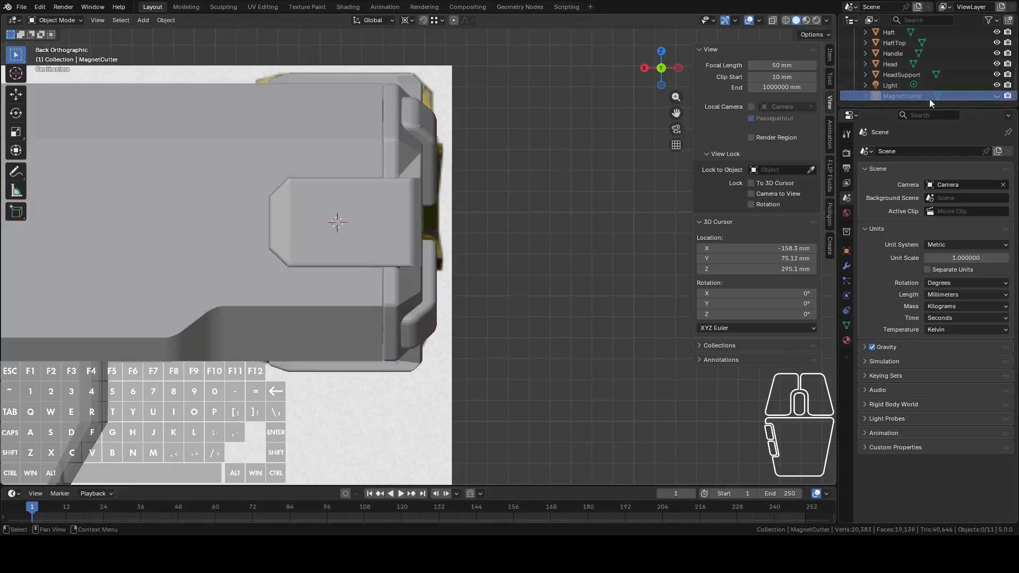
{"action": "left_click", "coordinate": [995, 96]}
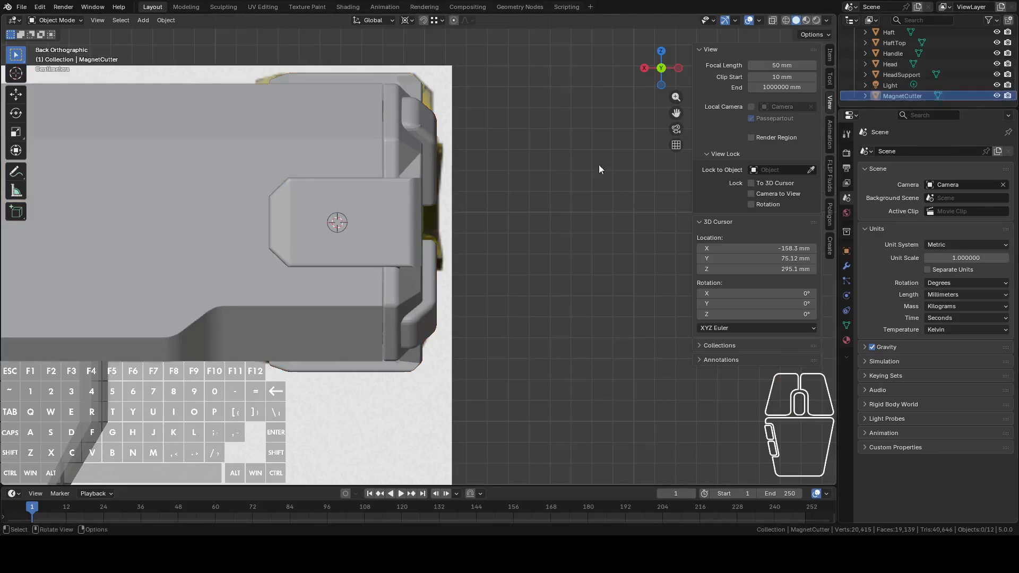
Knife-project the MagnetCutter circle onto the Head's side recesses from the back view and hide the Charge collar
{"action": "left_click", "coordinate": [162, 194]}
{"action": "key", "text": "Tab"}
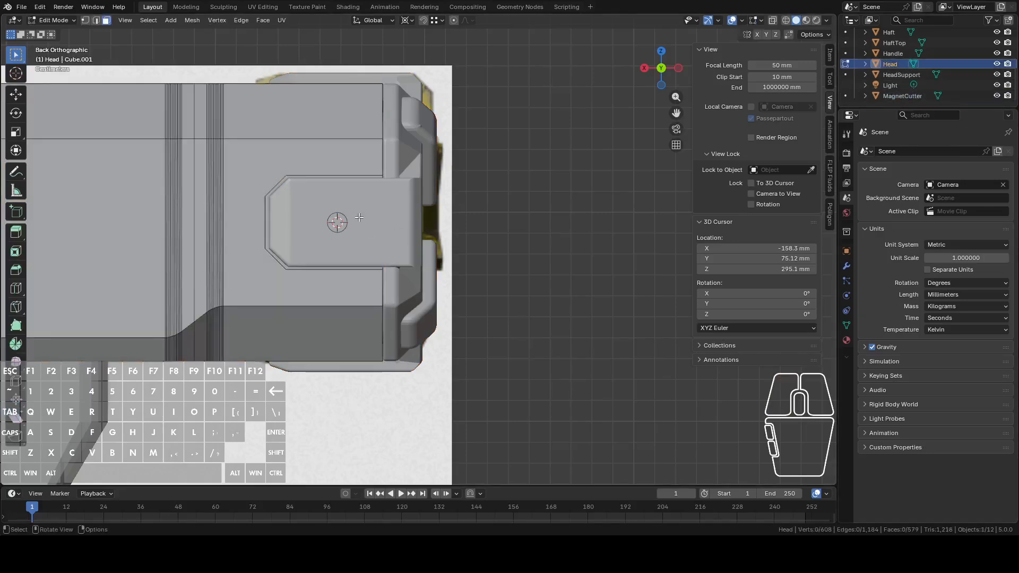
{"action": "left_click", "coordinate": [910, 95]}
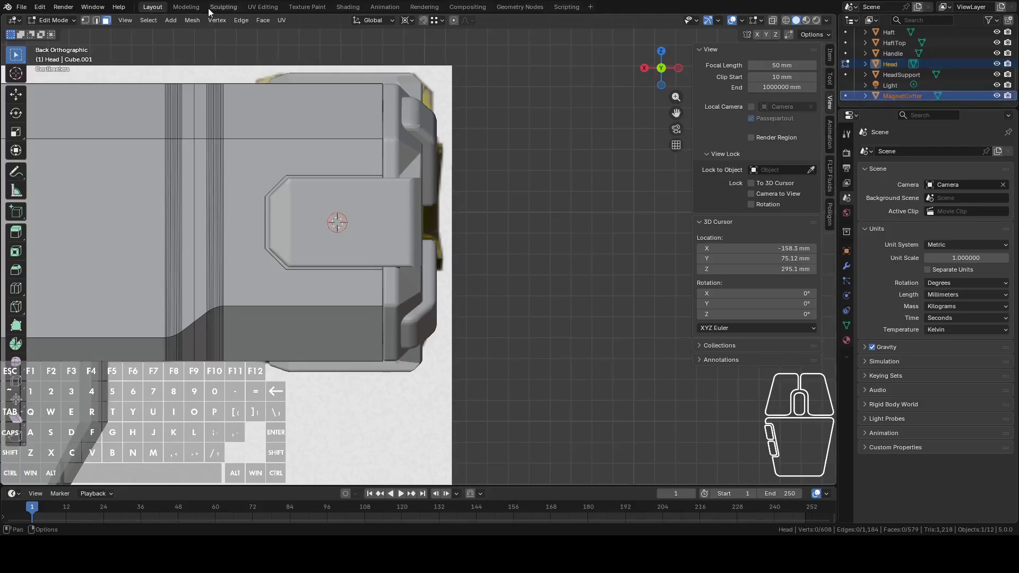
{"action": "left_click", "coordinate": [171, 20]}
{"action": "mouse_move", "coordinate": [200, 20]}
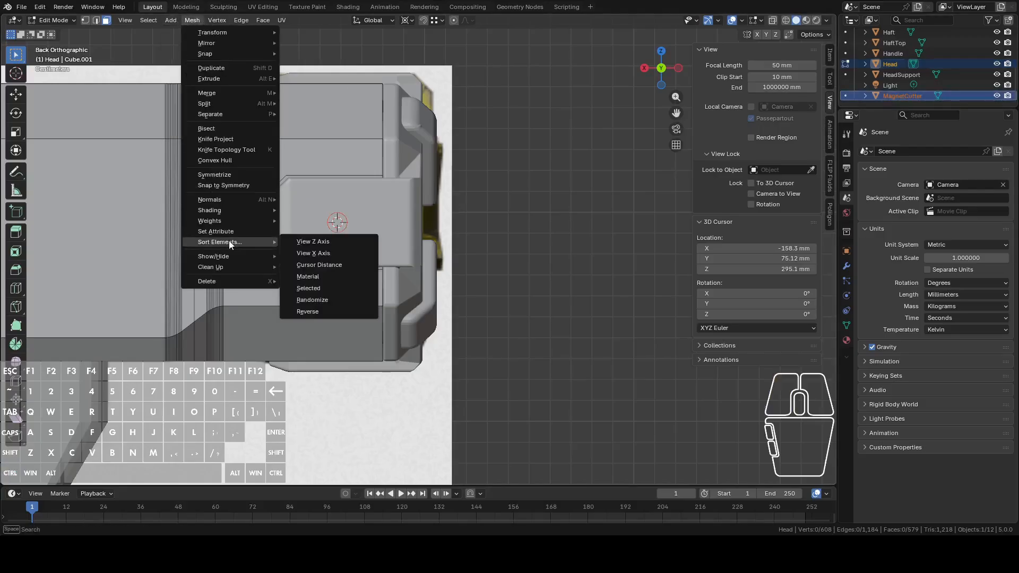
{"action": "left_click", "coordinate": [224, 140]}
{"action": "key", "text": "Tab"}
{"action": "left_click", "coordinate": [386, 208]}
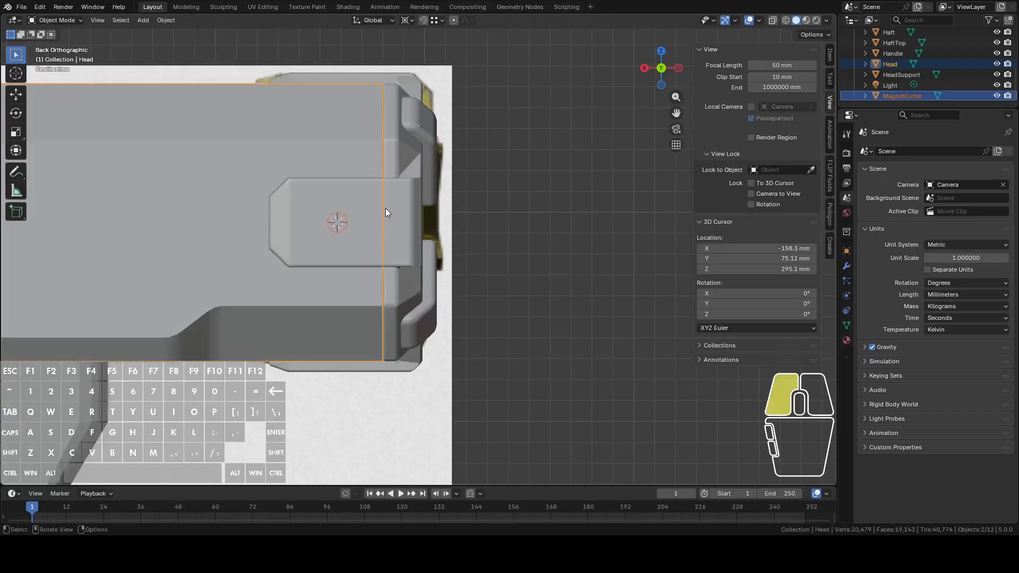
{"action": "key", "text": "h"}
Extrude the projected circular face in the Head's near side recess about 2.7 mm into the head along Y
{"action": "left_click", "coordinate": [355, 204]}
{"action": "key", "text": "Tab"}
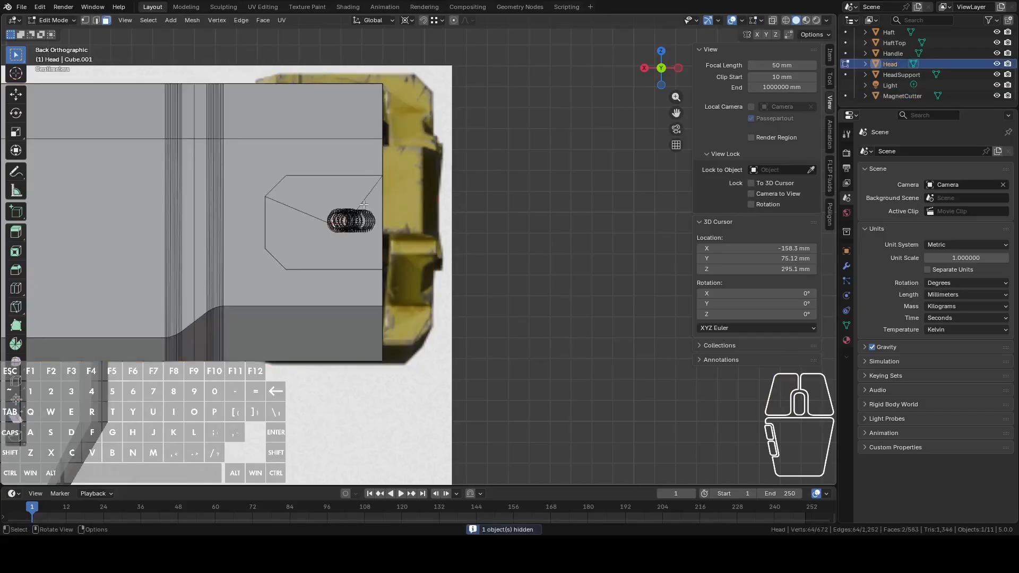
{"action": "scroll", "coordinate": [382, 230], "scroll_direction": "up", "scroll_amount": 1}
{"action": "left_click", "coordinate": [322, 218]}
{"action": "middle_click_drag", "start_coordinate": [382, 218], "coordinate": [349, 227]}
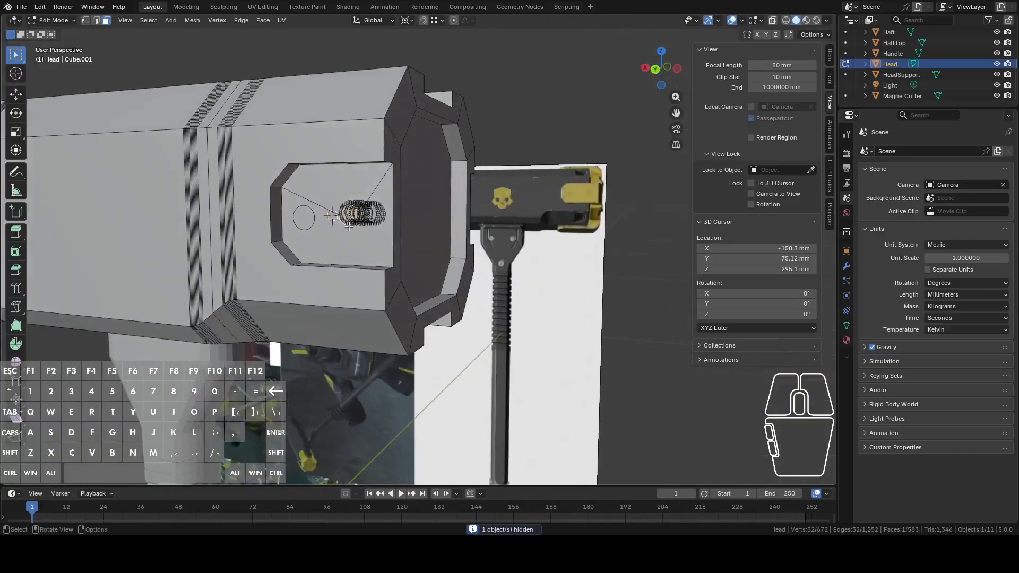
{"action": "key", "text": "KP_Decimal"}
{"action": "scroll", "coordinate": [374, 221], "scroll_direction": "down", "scroll_amount": 7}
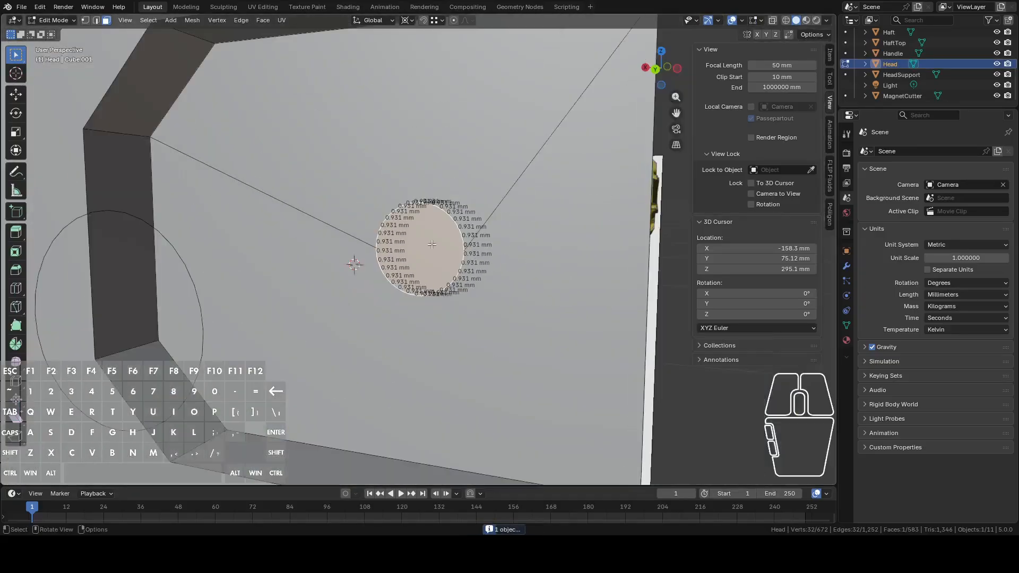
{"action": "middle_click_drag", "start_coordinate": [492, 248], "coordinate": [443, 255]}
{"action": "key", "text": "e"}
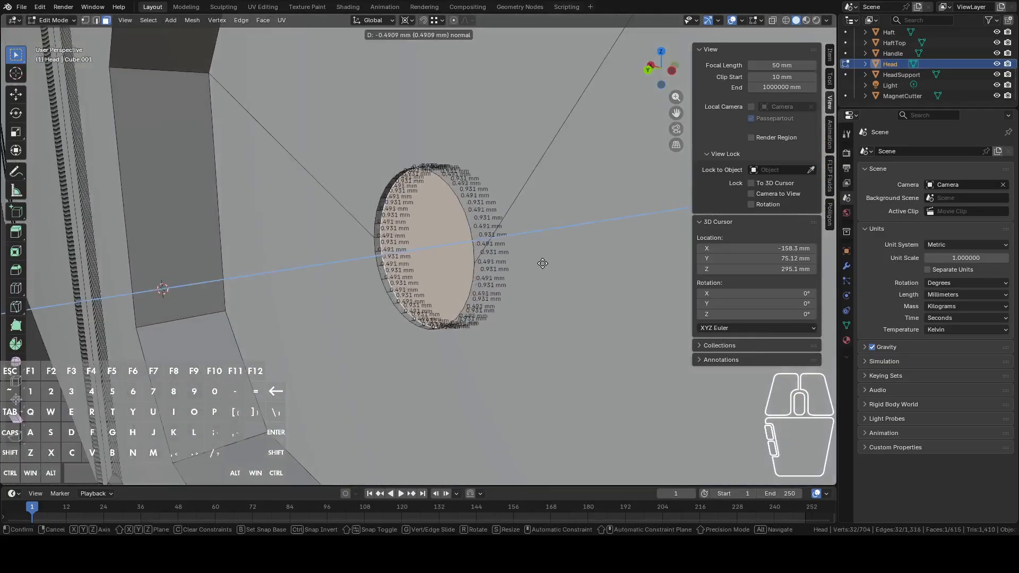
{"action": "key", "text": "y"}
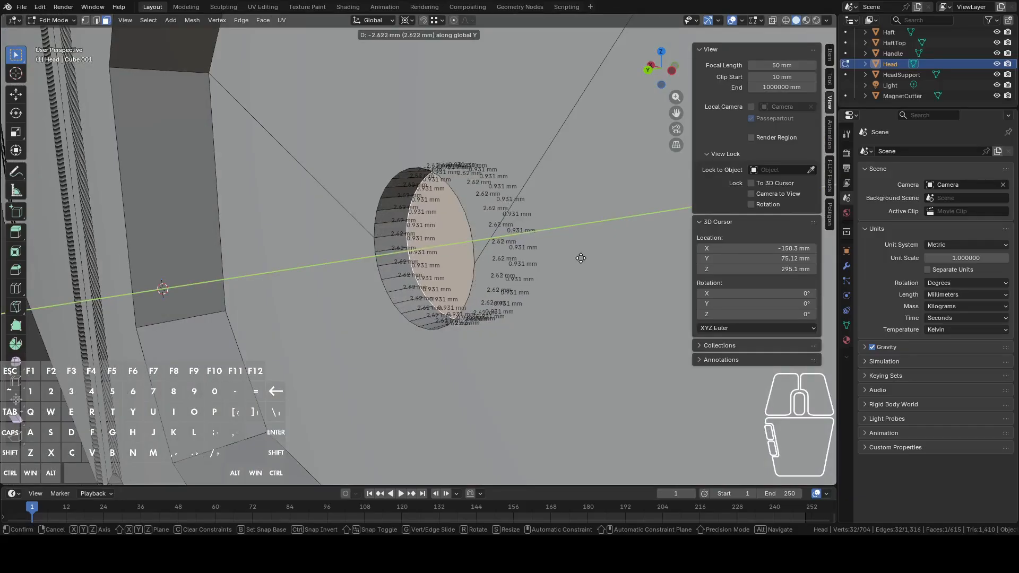
{"action": "left_click", "coordinate": [609, 254]}
{"action": "scroll", "coordinate": [600, 253], "scroll_direction": "down", "scroll_amount": 10}
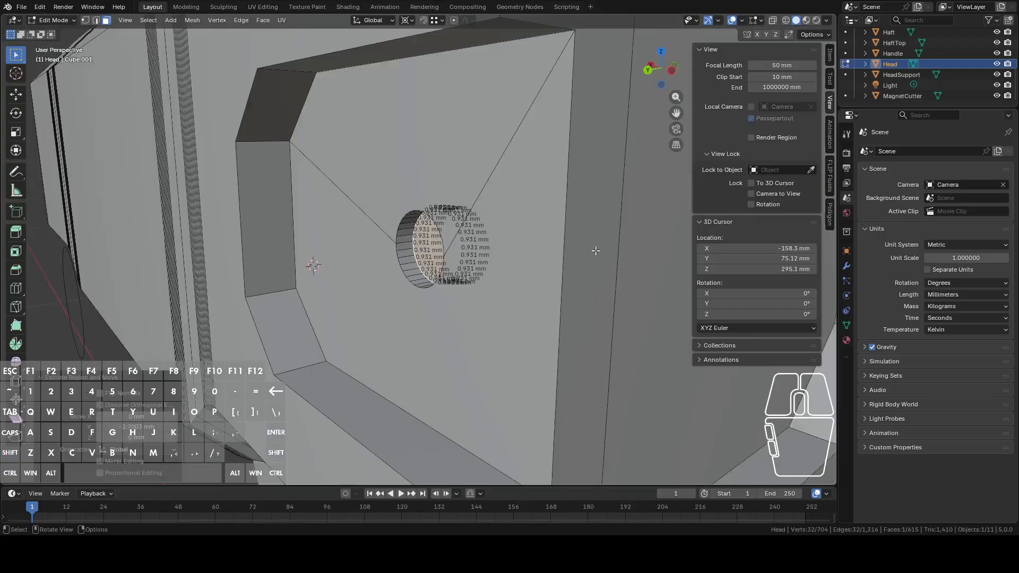
Extrude the circular face in the Head's opposite side recess in place, without any offset
{"action": "key", "text": "Tab"}
{"action": "middle_click_drag", "start_coordinate": [591, 253], "coordinate": [355, 257]}
{"action": "scroll", "coordinate": [467, 247], "scroll_direction": "up", "scroll_amount": 2}
{"action": "left_click", "coordinate": [451, 289]}
{"action": "key", "text": "Tab"}
{"action": "scroll", "coordinate": [452, 289], "scroll_direction": "up", "scroll_amount": 3}
{"action": "left_click", "coordinate": [442, 281]}
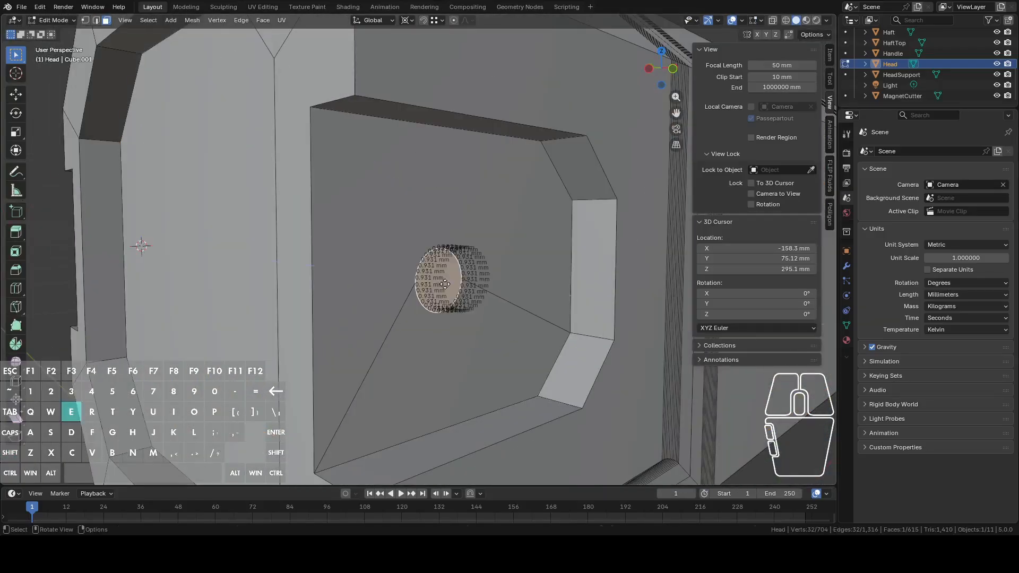
{"action": "key", "text": "e"}
{"action": "right_click", "coordinate": [415, 313]}
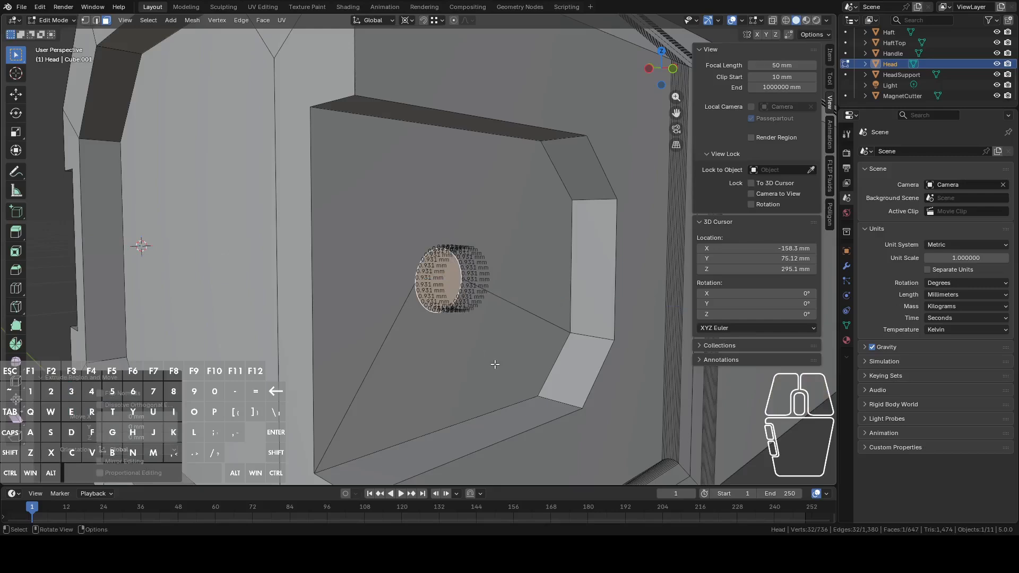
Move the extruded circular face about 2.7 mm into the head along Y and leave mesh editing
{"action": "key", "text": "g"}
{"action": "key", "text": "y"}
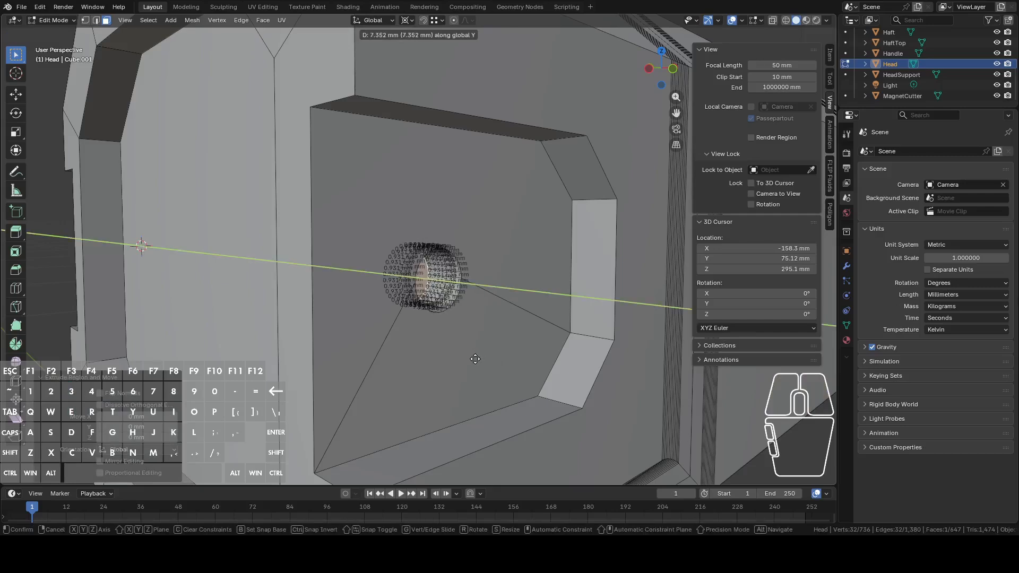
{"action": "right_click", "coordinate": [478, 354]}
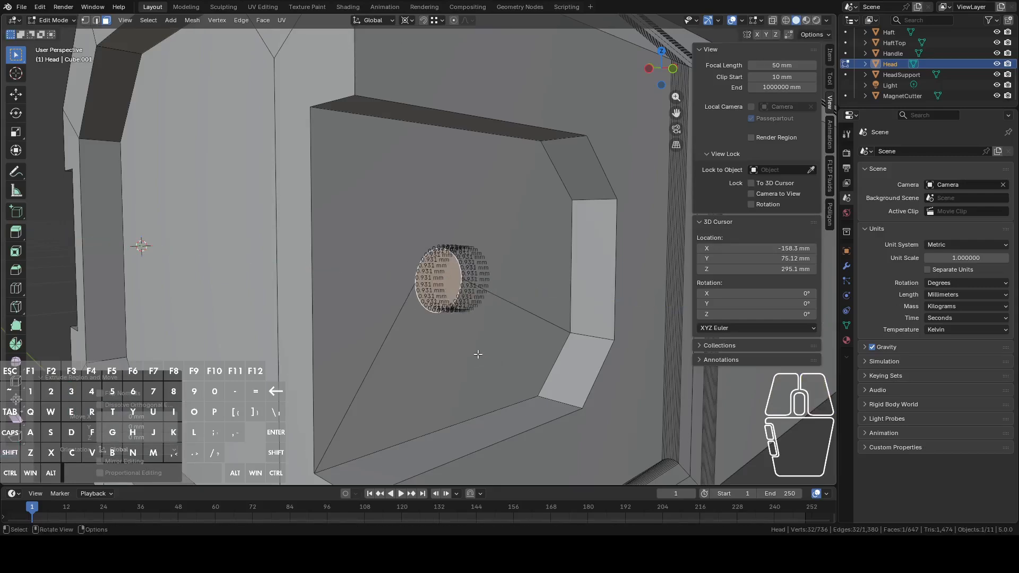
{"action": "middle_click_drag", "start_coordinate": [478, 354], "coordinate": [499, 353]}
{"action": "key", "text": "KP_Decimal"}
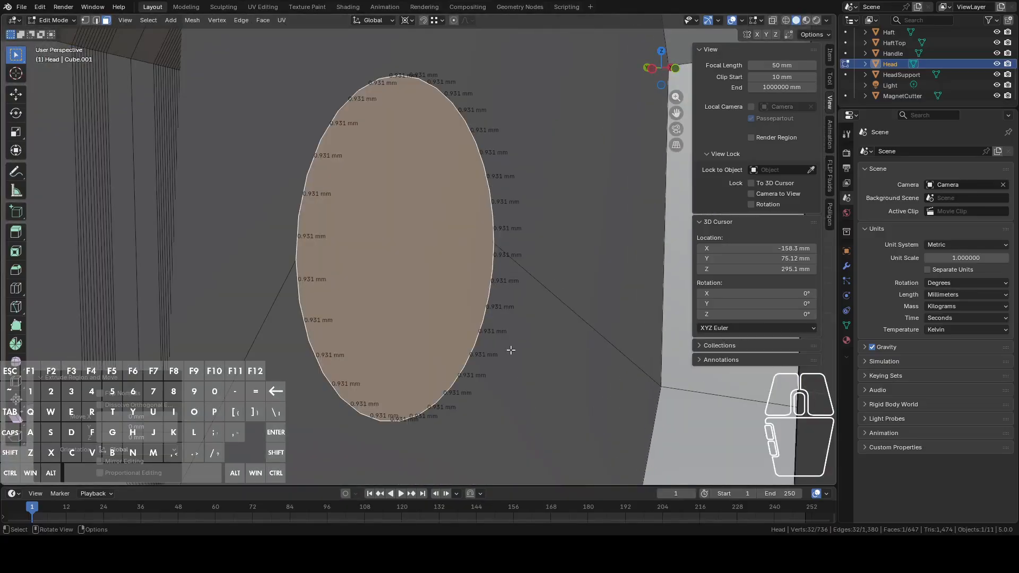
{"action": "key", "text": "g"}
{"action": "key", "text": "y"}
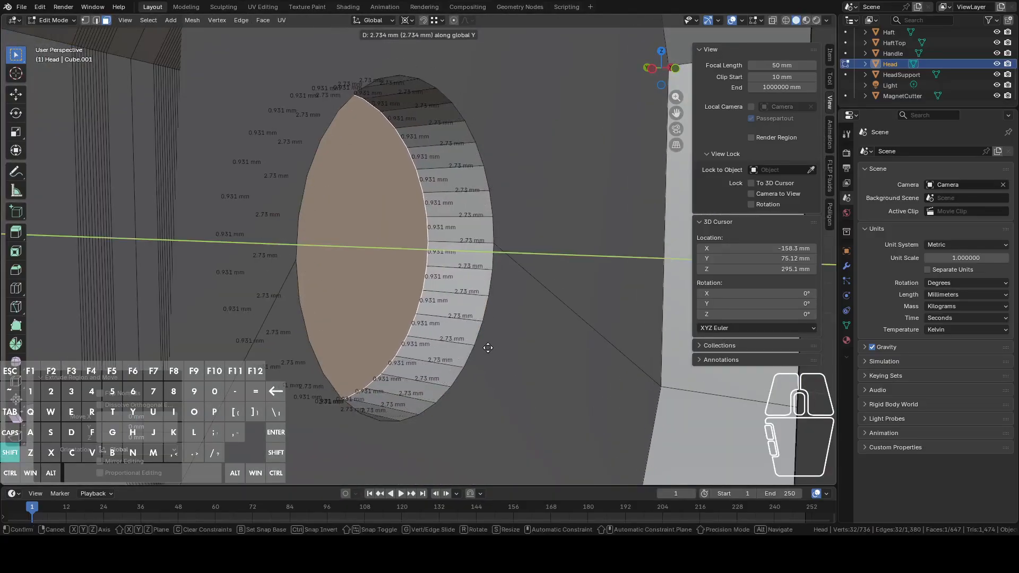
{"action": "left_click", "coordinate": [490, 349]}
{"action": "scroll", "coordinate": [492, 333], "scroll_direction": "down", "scroll_amount": 8}
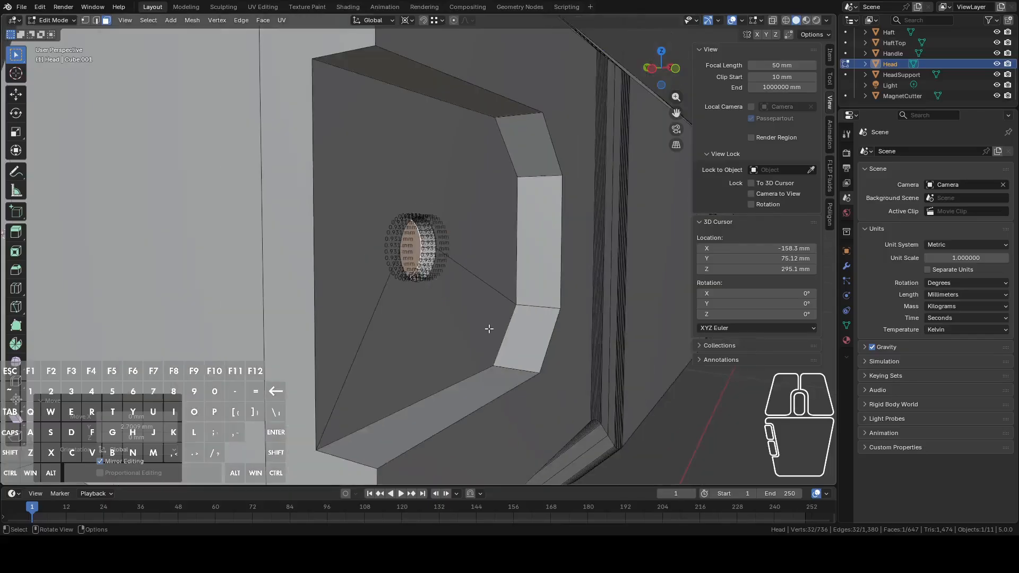
{"action": "key", "text": "Tab"}
Snap the 3D cursor to the floor face of the recess on top of the Head
{"action": "scroll", "coordinate": [458, 310], "scroll_direction": "down", "scroll_amount": 8}
{"action": "middle_click_drag", "start_coordinate": [402, 255], "coordinate": [545, 302]}
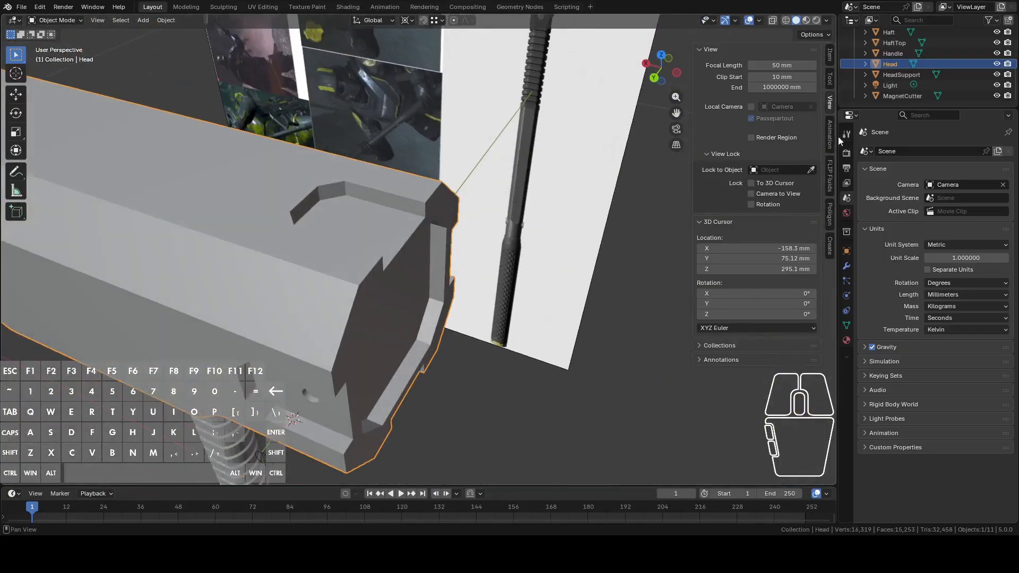
{"action": "left_click", "coordinate": [891, 97]}
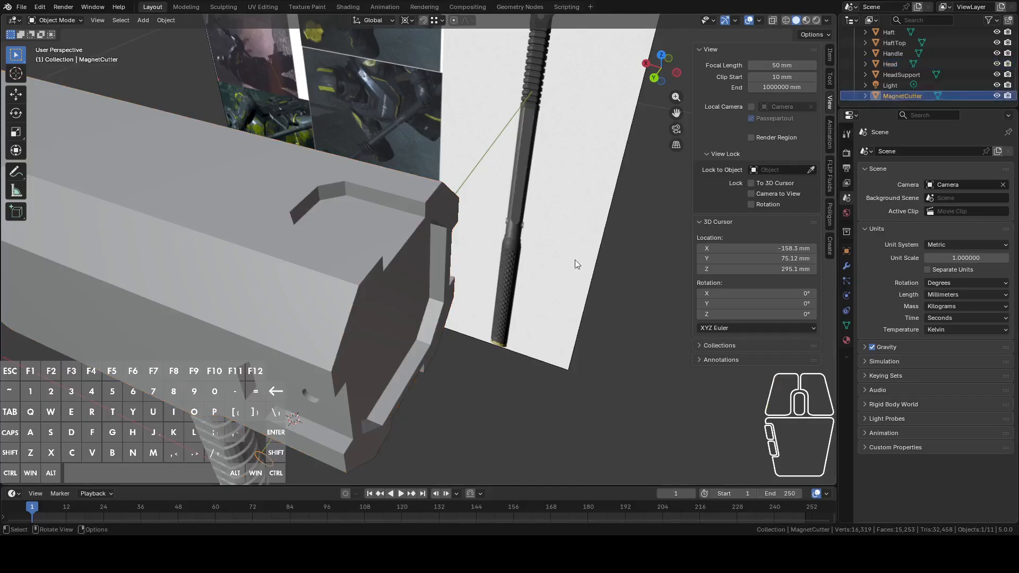
{"action": "left_click", "coordinate": [382, 231]}
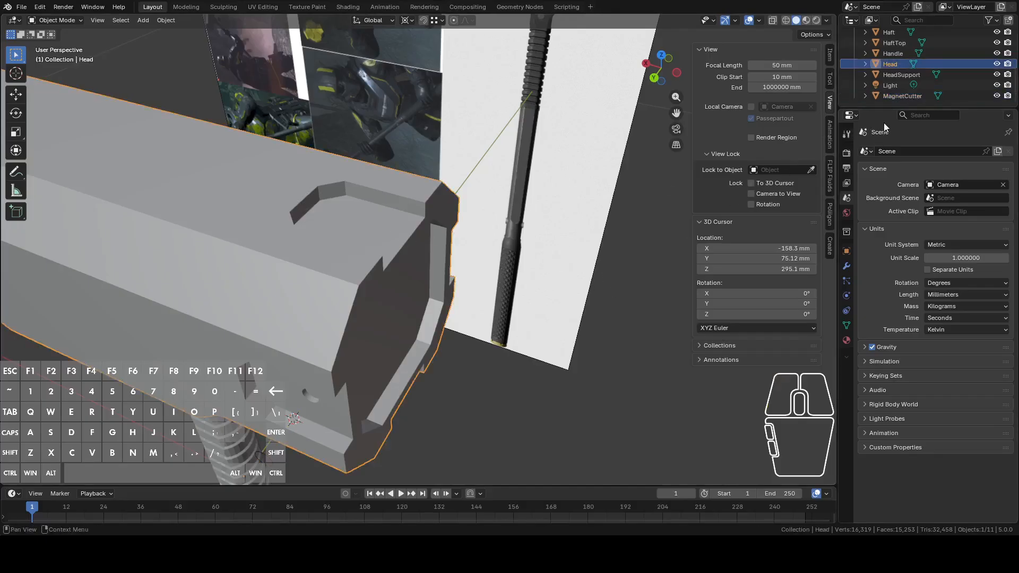
{"action": "key", "text": "Tab"}
{"action": "left_click", "coordinate": [360, 220]}
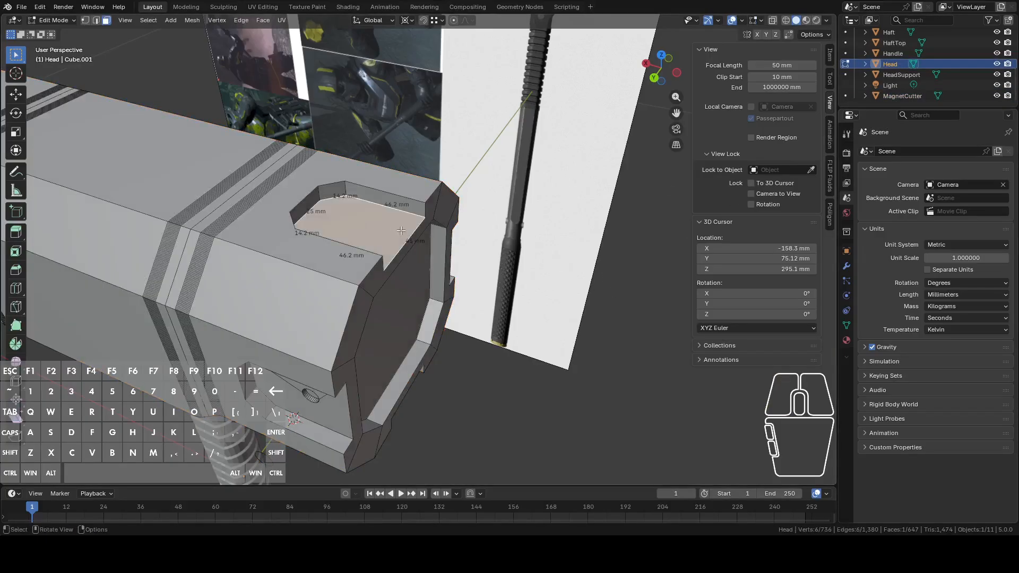
{"action": "middle_click_drag", "start_coordinate": [360, 221], "coordinate": [424, 242]}
{"action": "right_click", "coordinate": [438, 239]}
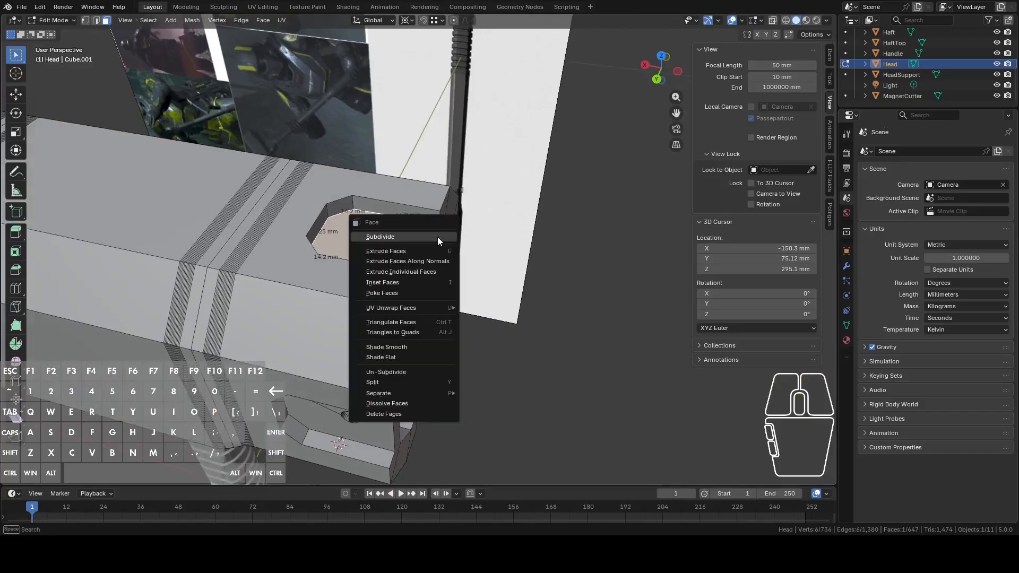
{"action": "key", "text": "F3"}
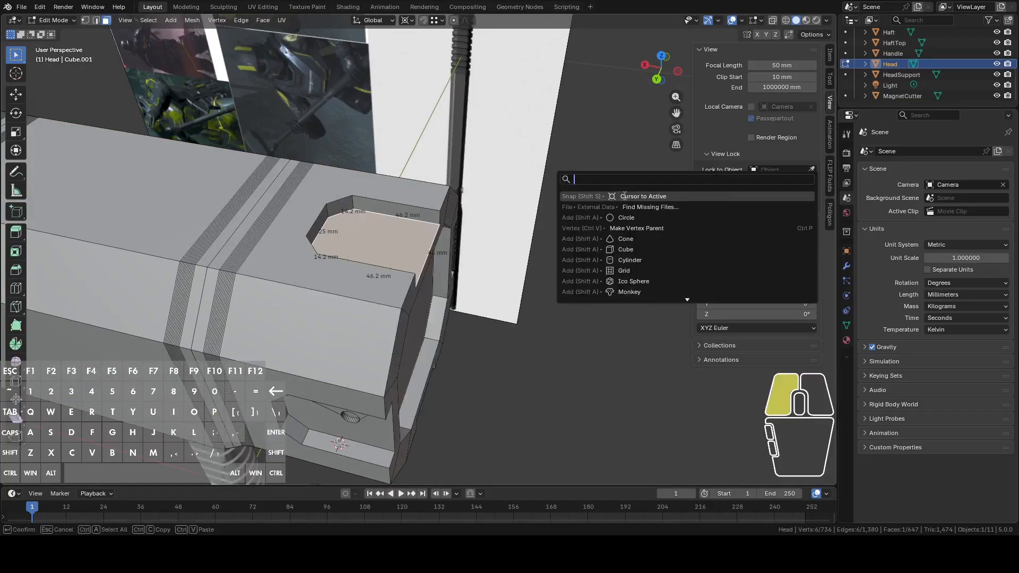
{"action": "left_click", "coordinate": [624, 195]}
Add a 32-vertex circle at the 3D cursor on the top recess and raise it along Z above the recess floor
{"action": "middle_click_drag", "start_coordinate": [598, 198], "coordinate": [551, 218]}
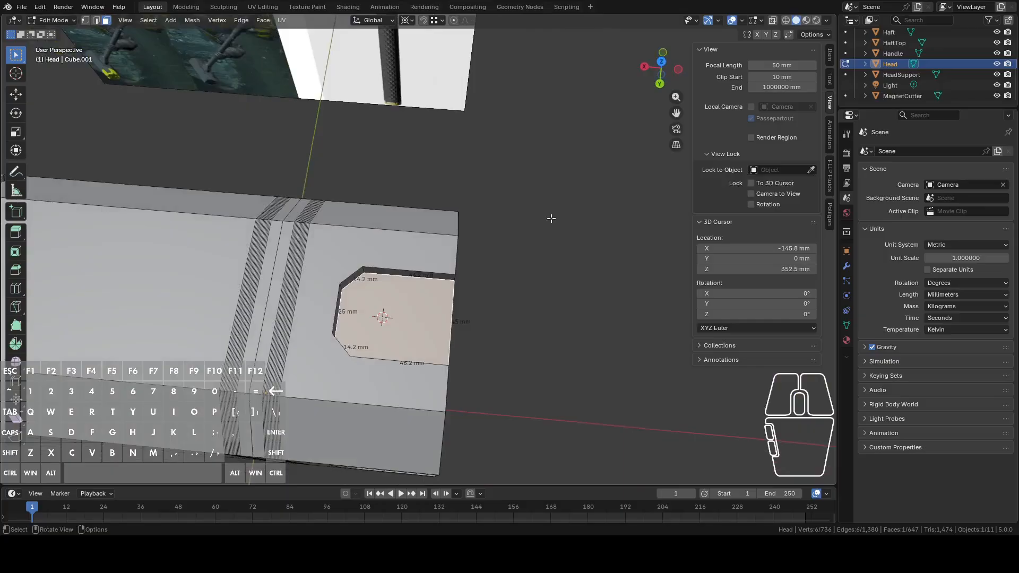
{"action": "left_click", "coordinate": [664, 65]}
{"action": "scroll", "coordinate": [504, 214], "scroll_direction": "up", "scroll_amount": 2}
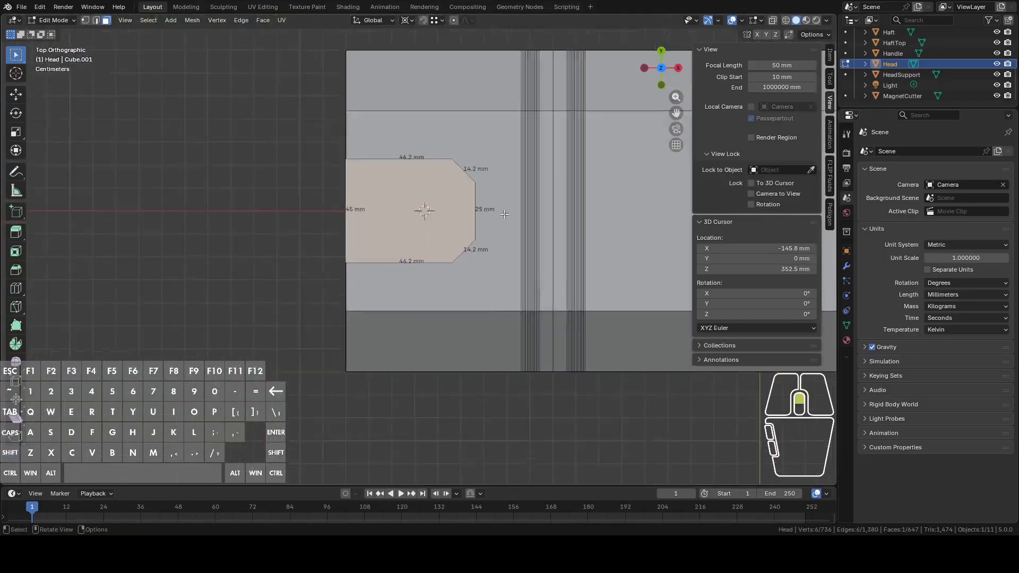
{"action": "key", "text": "shift+a"}
{"action": "left_click", "coordinate": [499, 210]}
{"action": "scroll", "coordinate": [510, 232], "scroll_direction": "up", "scroll_amount": 1}
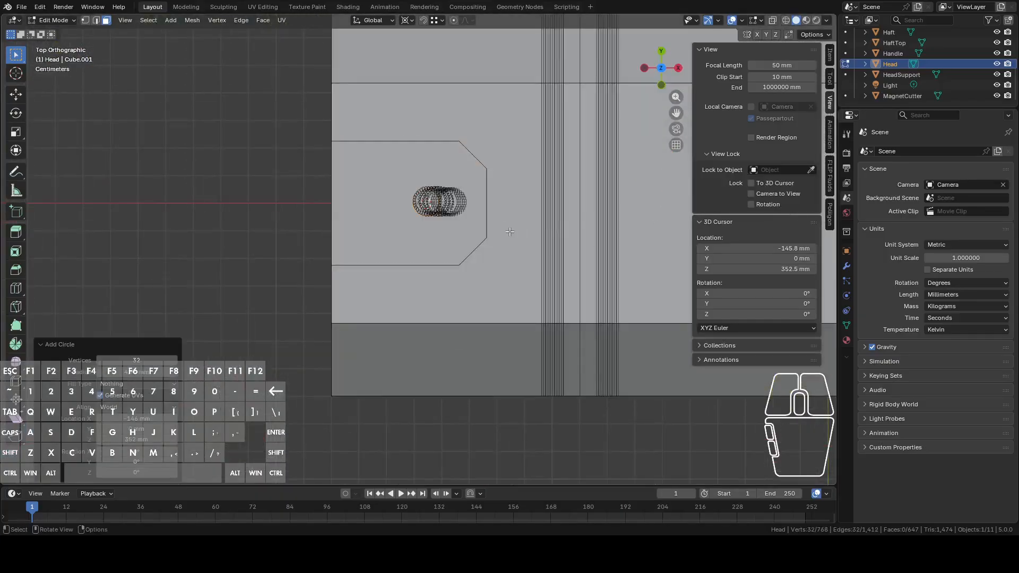
{"action": "middle_click_drag", "start_coordinate": [510, 232], "coordinate": [615, 182]}
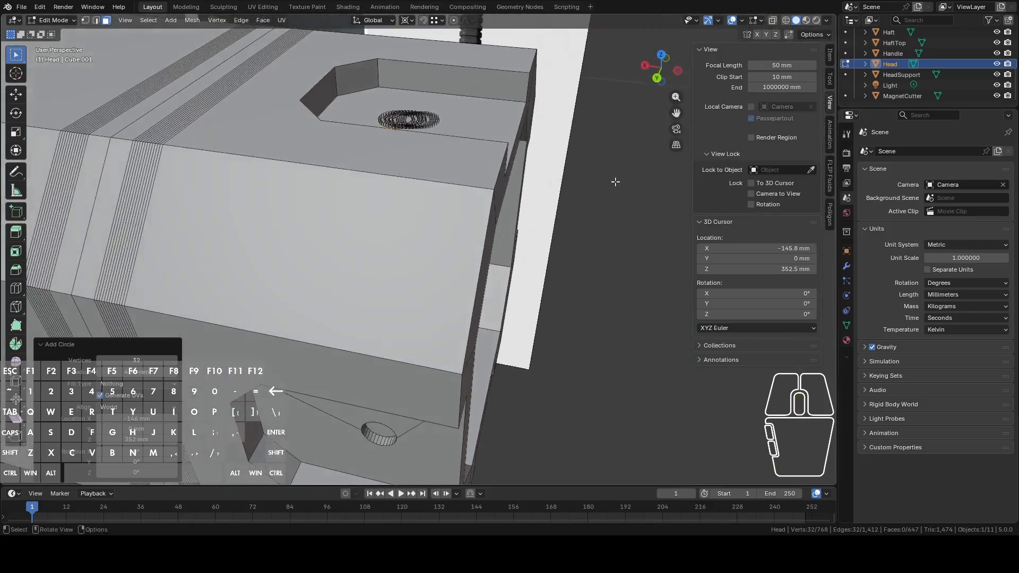
{"action": "key", "text": "g"}
{"action": "key", "text": "z"}
{"action": "left_click", "coordinate": [620, 152]}
Separate the new circle from the Head into its own object
{"action": "key", "text": "p"}
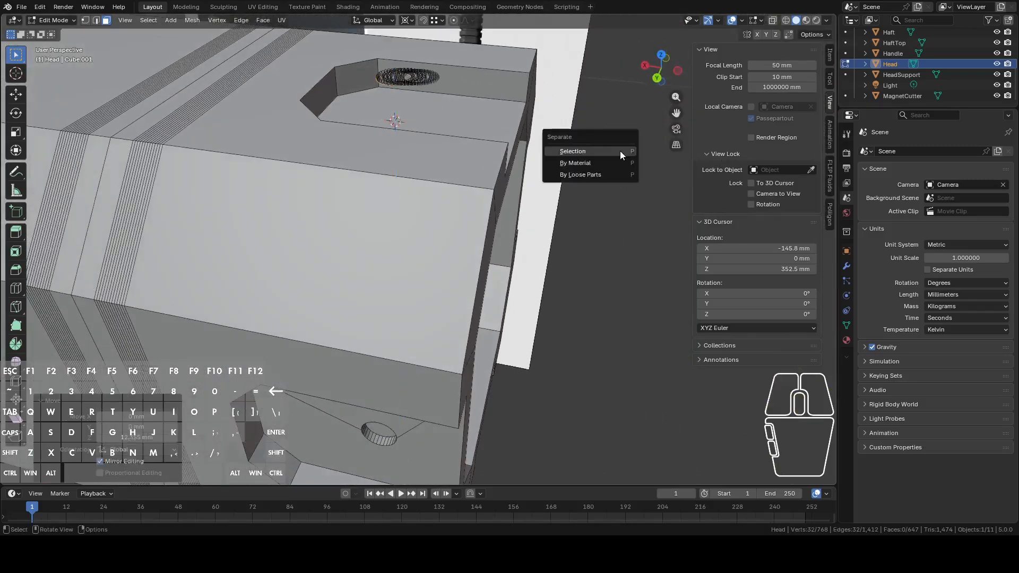
{"action": "left_click", "coordinate": [619, 152]}
{"action": "middle_click_drag", "start_coordinate": [601, 146], "coordinate": [581, 200]}
{"action": "key", "text": "Tab"}
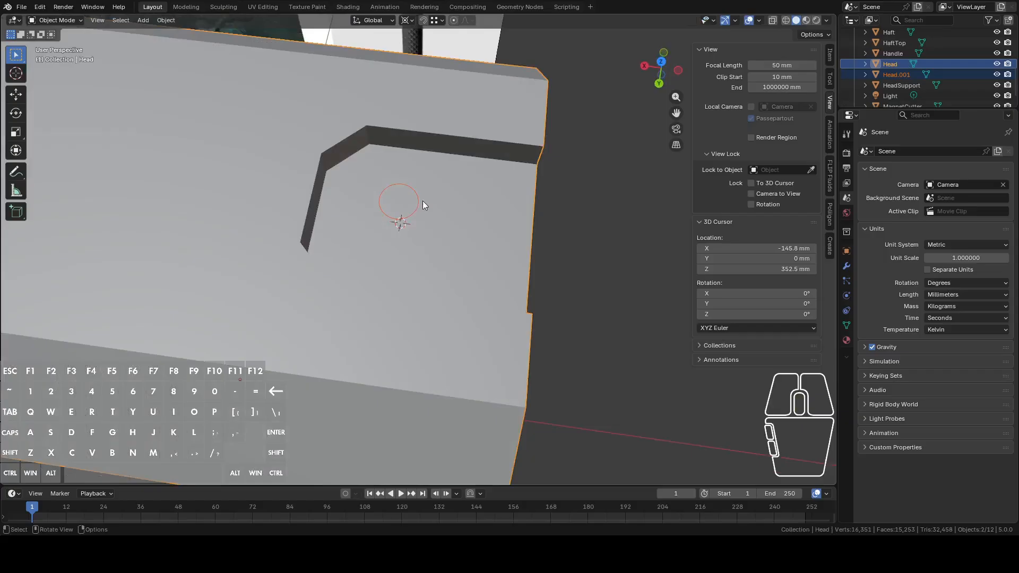
Rename the circle object separated from the Head as MagnetCutter2
{"action": "left_click", "coordinate": [416, 195]}
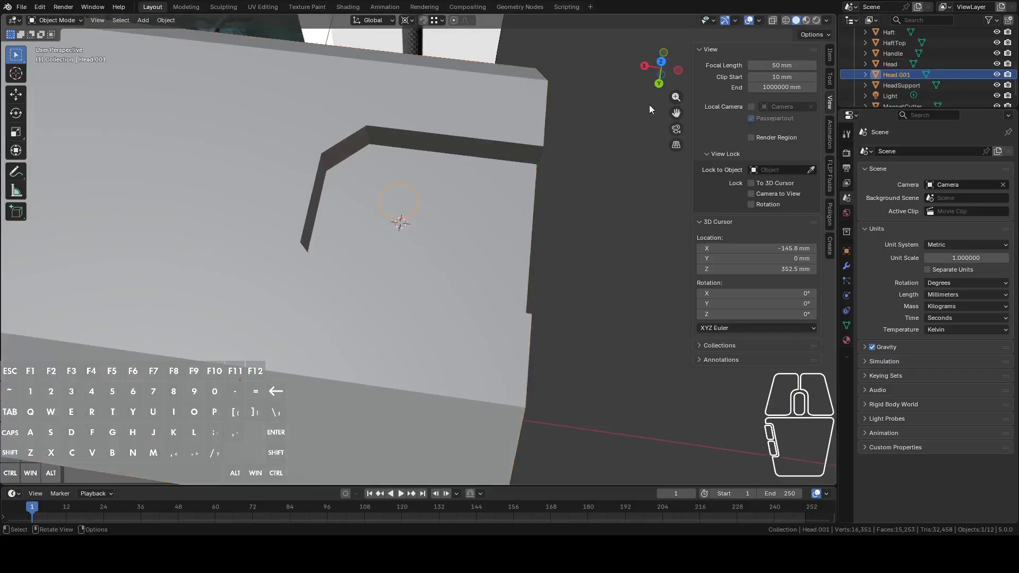
{"action": "left_click", "coordinate": [658, 62]}
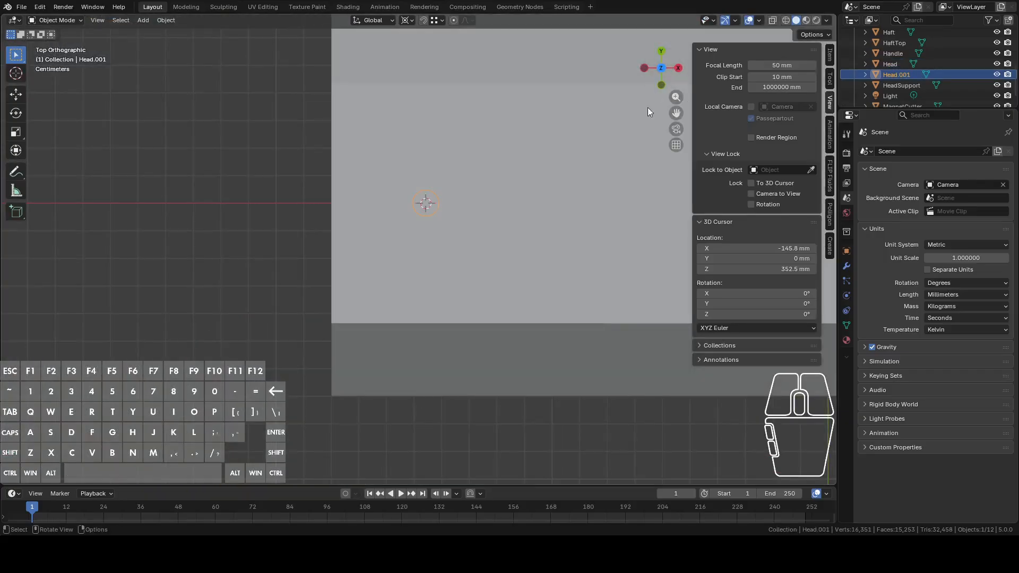
{"action": "left_click", "coordinate": [535, 202]}
{"action": "scroll", "coordinate": [533, 203], "scroll_direction": "down", "scroll_amount": 3}
{"action": "key", "text": "Tab"}
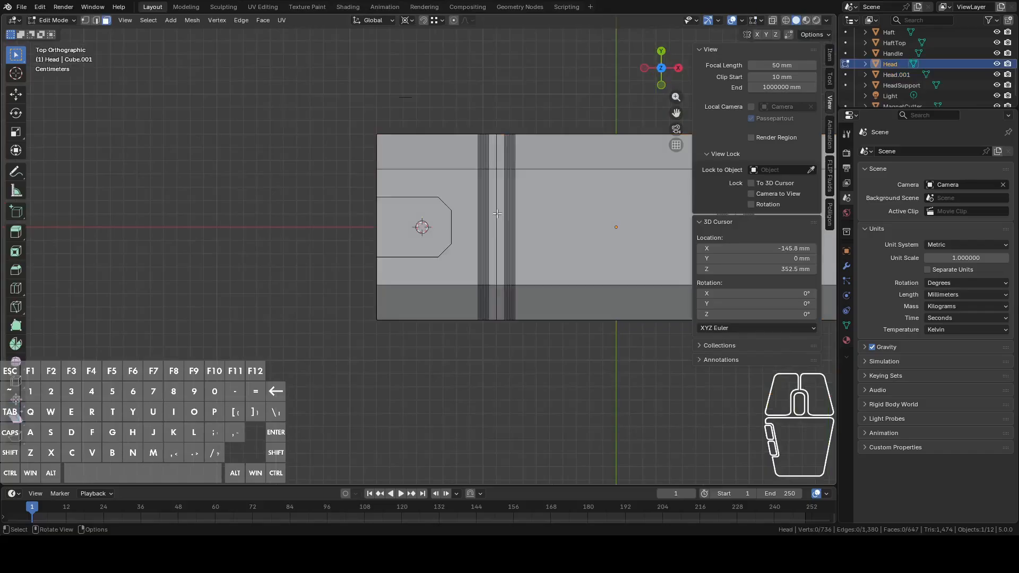
{"action": "scroll", "coordinate": [890, 92], "scroll_direction": "down", "scroll_amount": 1}
{"action": "scroll", "coordinate": [897, 77], "scroll_direction": "up", "scroll_amount": 4}
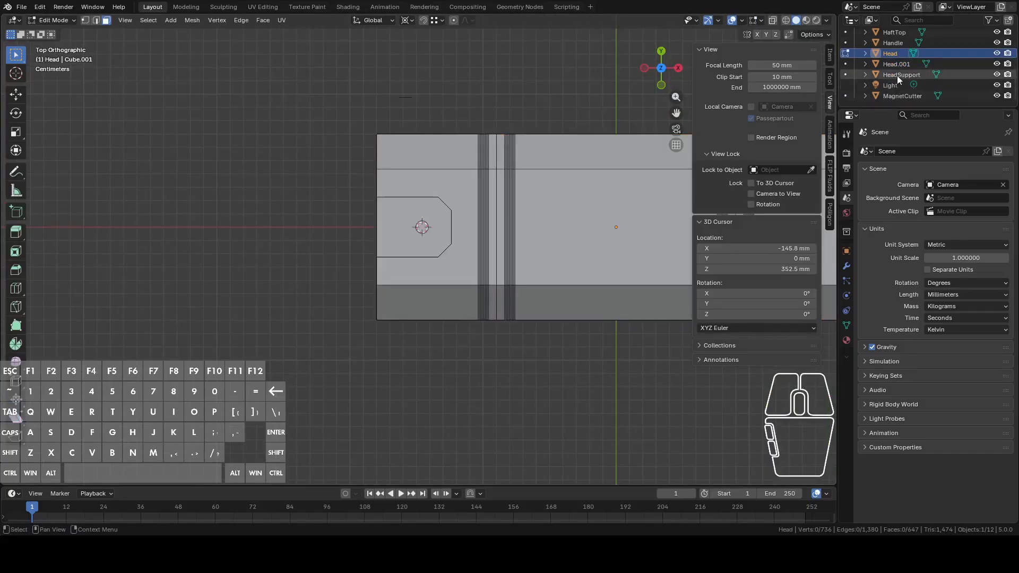
{"action": "key", "text": "Tab"}
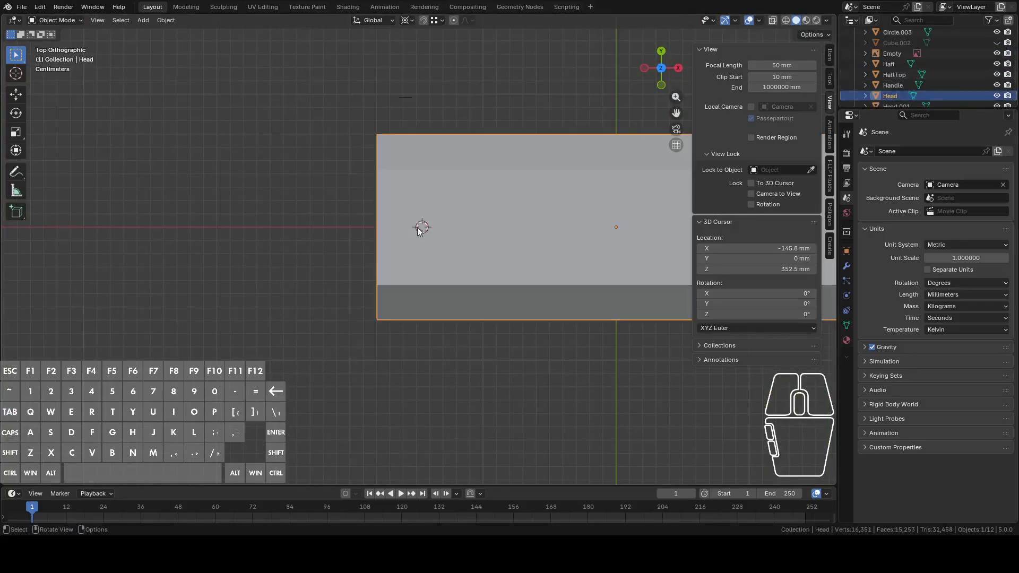
{"action": "left_click", "coordinate": [418, 220]}
{"action": "scroll", "coordinate": [909, 86], "scroll_direction": "down", "scroll_amount": 4}
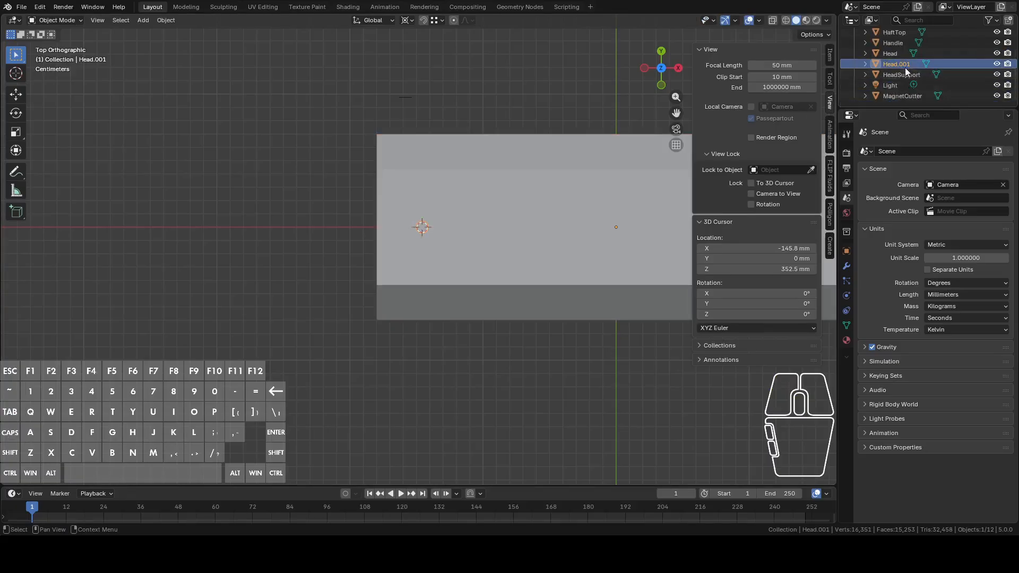
{"action": "double_click", "coordinate": [905, 64]}
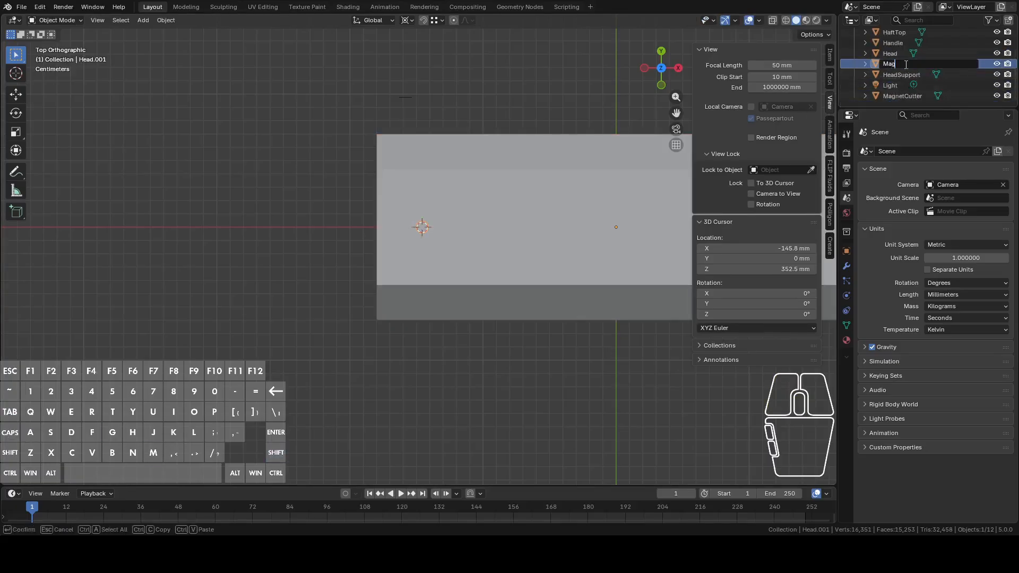
{"action": "type", "text": "MagnetCutter2"}
{"action": "key", "text": "Return"}
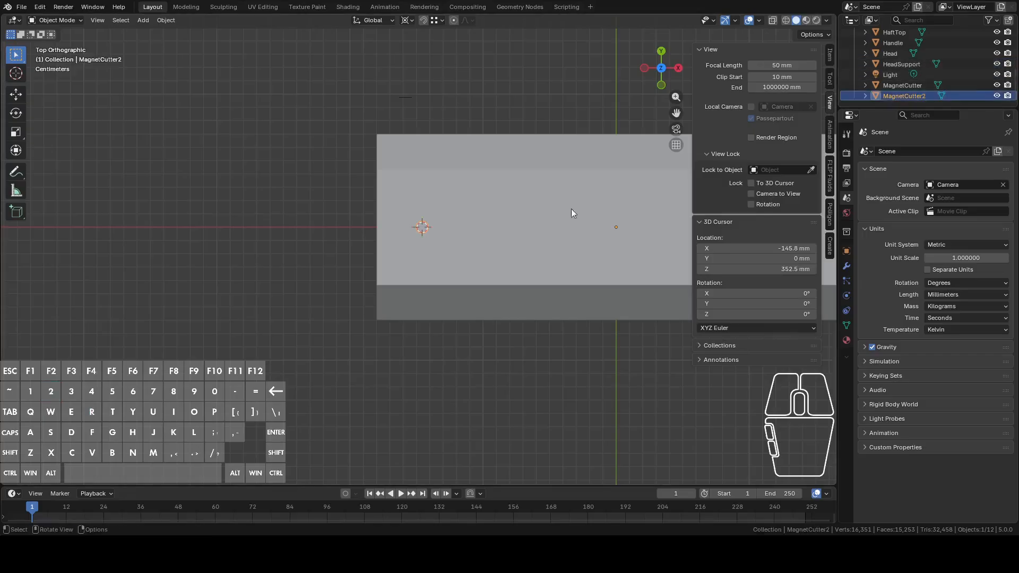
Project the MagnetCutter2 outline from the top view through the Head mesh using Knife Project with Cut Through
{"action": "scroll", "coordinate": [547, 210], "scroll_direction": "up", "scroll_amount": 3}
{"action": "key", "text": "Tab"}
{"action": "key", "text": "Tab"}
{"action": "left_click", "coordinate": [446, 167]}
{"action": "key", "text": "Tab"}
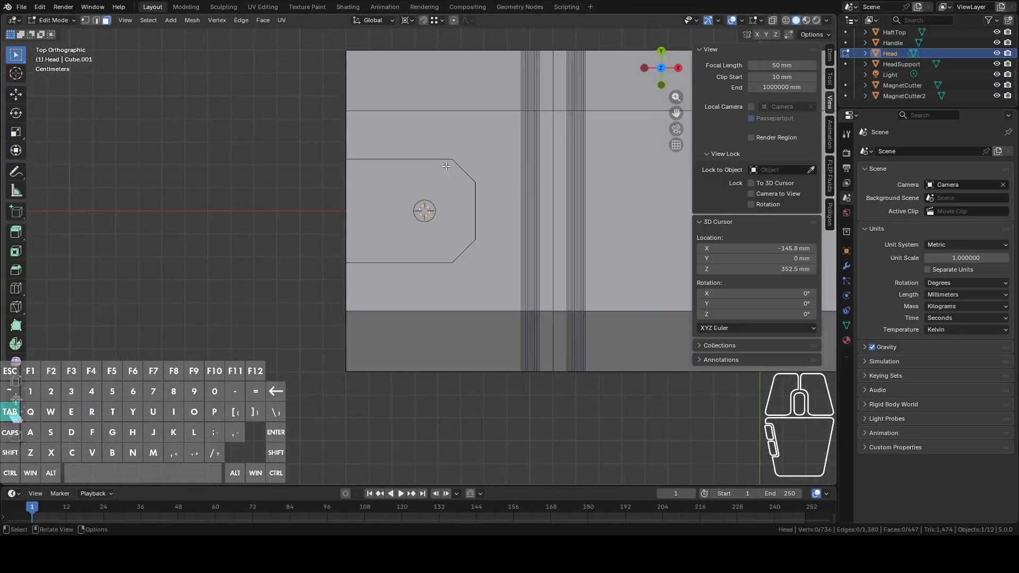
{"action": "left_click", "coordinate": [898, 98], "text": "ctrl"}
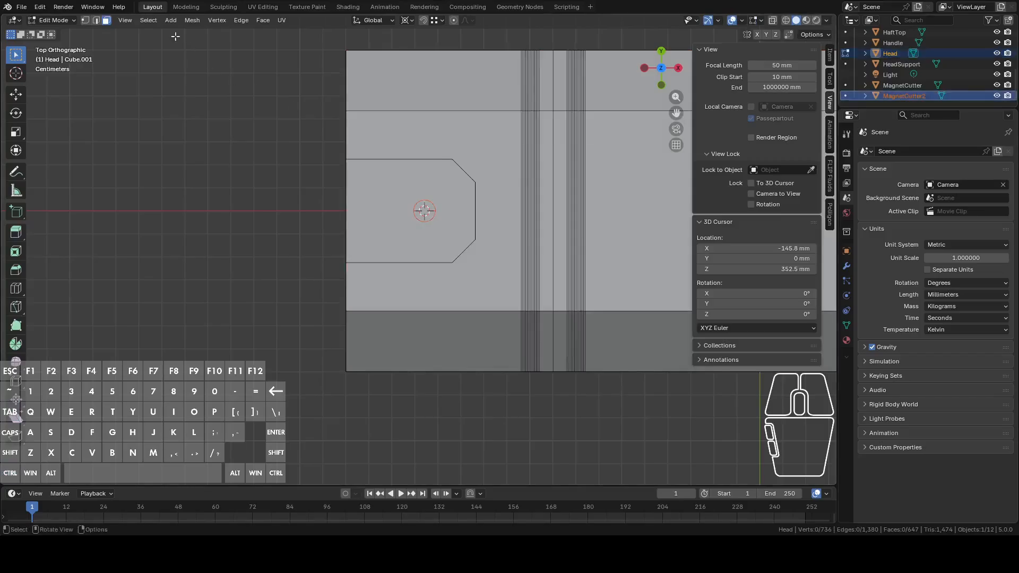
{"action": "left_click", "coordinate": [186, 17]}
{"action": "left_click", "coordinate": [234, 135]}
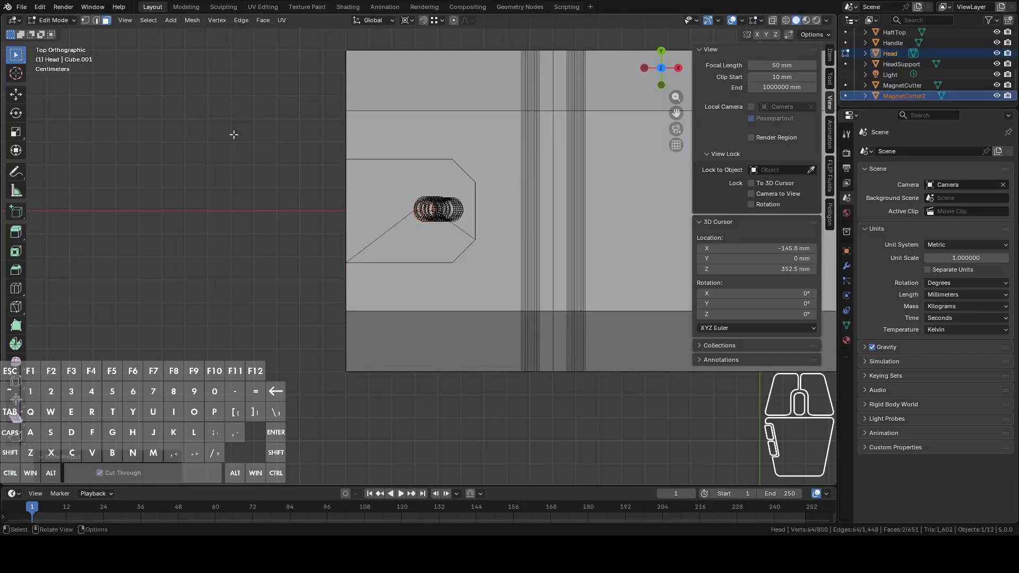
Extrude the circular face in the Head's top recess downward and adjust it along Z to about 2.7 mm deep
{"action": "middle_click_drag", "start_coordinate": [329, 255], "coordinate": [529, 224]}
{"action": "left_click", "coordinate": [398, 157]}
{"action": "left_click", "coordinate": [377, 174]}
{"action": "scroll", "coordinate": [510, 132], "scroll_direction": "up", "scroll_amount": 2}
{"action": "scroll", "coordinate": [529, 224], "scroll_direction": "up", "scroll_amount": 2}
{"action": "key", "text": "e"}
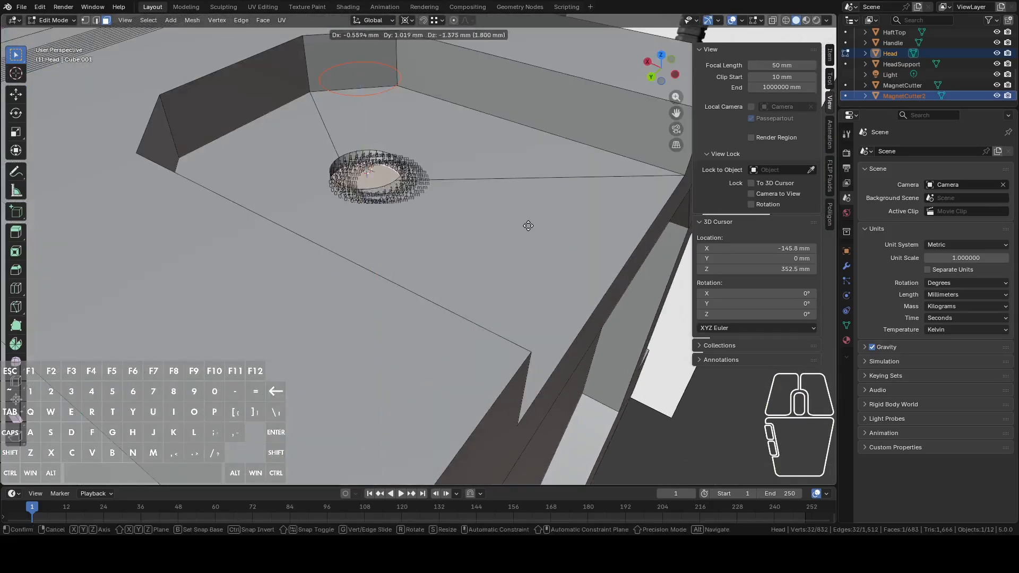
{"action": "left_click", "coordinate": [528, 231]}
{"action": "key", "text": "KP_Decimal"}
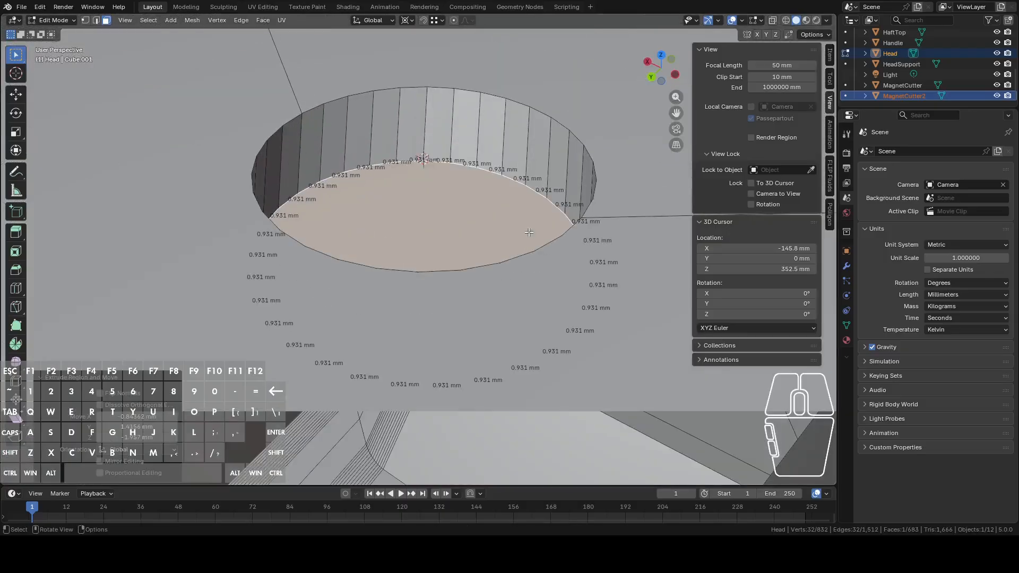
{"action": "key", "text": "g"}
{"action": "key", "text": "z"}
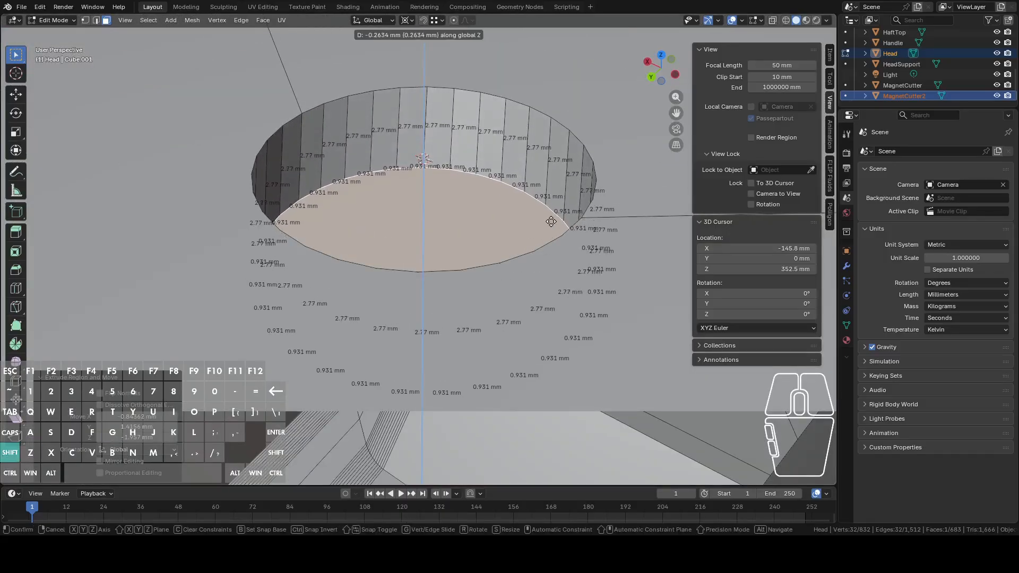
{"action": "left_click", "coordinate": [554, 213]}
Extrude the circular face in the Head's underside recess about 2.7 mm upward along Z and leave mesh editing
{"action": "scroll", "coordinate": [559, 209], "scroll_direction": "down", "scroll_amount": 5}
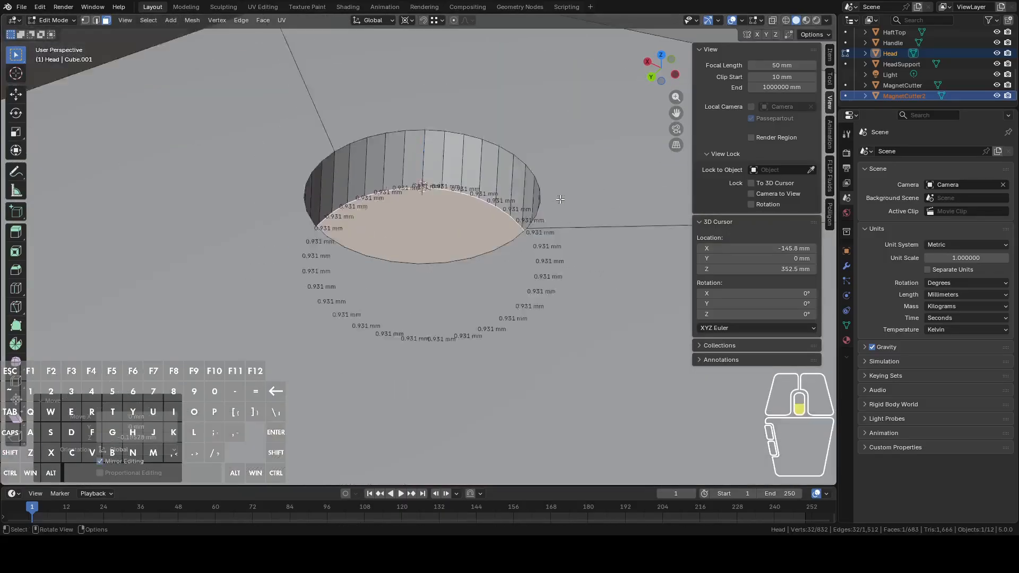
{"action": "middle_click_drag", "start_coordinate": [562, 206], "coordinate": [493, 243]}
{"action": "scroll", "coordinate": [414, 263], "scroll_direction": "up", "scroll_amount": 6}
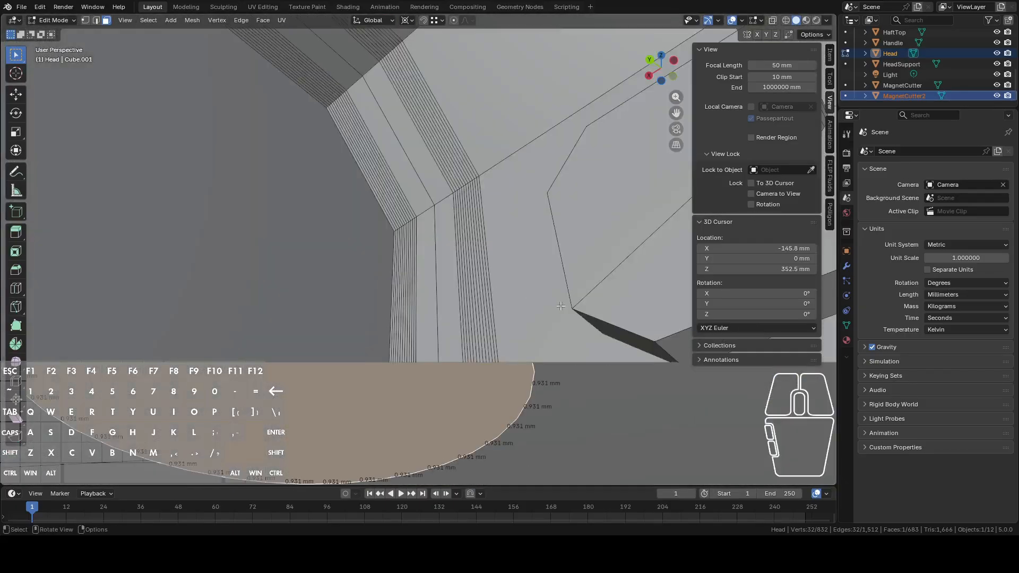
{"action": "key", "text": "e"}
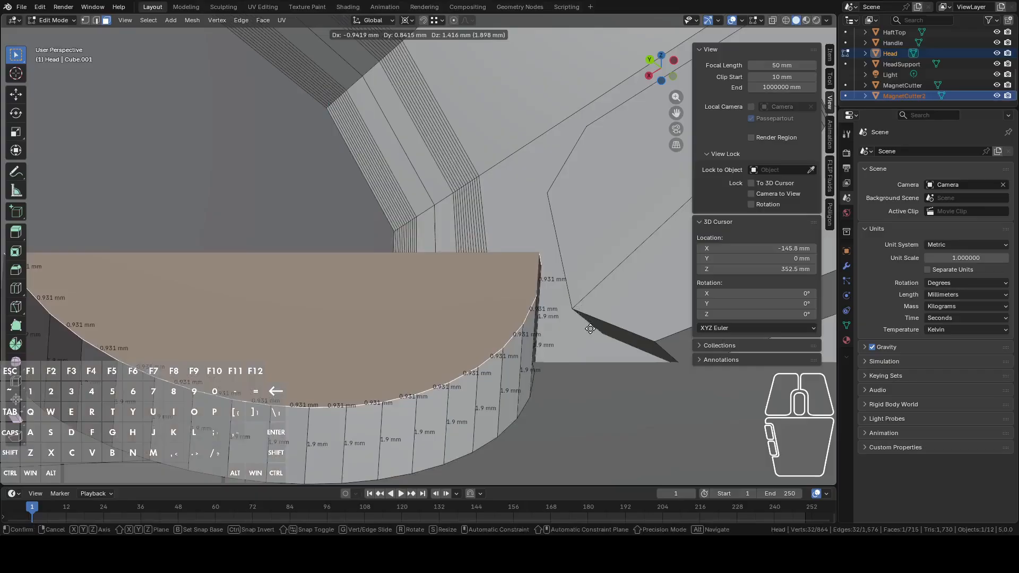
{"action": "key", "text": "z"}
{"action": "key", "text": "shift"}
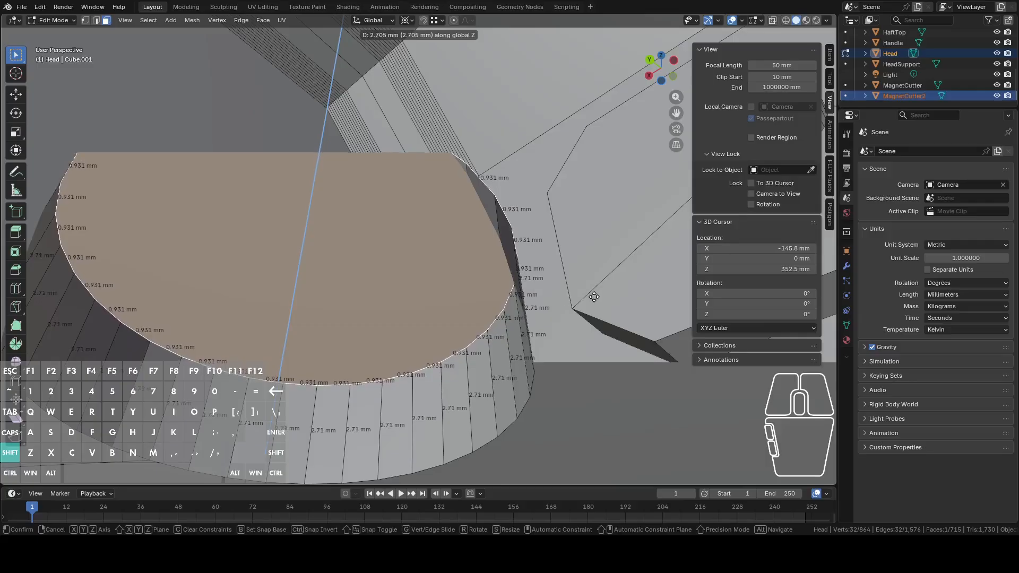
{"action": "left_click", "coordinate": [593, 296], "text": "shift"}
{"action": "scroll", "coordinate": [570, 291], "scroll_direction": "down", "scroll_amount": 17}
{"action": "key", "text": "Tab"}
Check the new magnet holes in the Head and unhide the Charge collar
{"action": "middle_click_drag", "start_coordinate": [565, 256], "coordinate": [536, 355]}
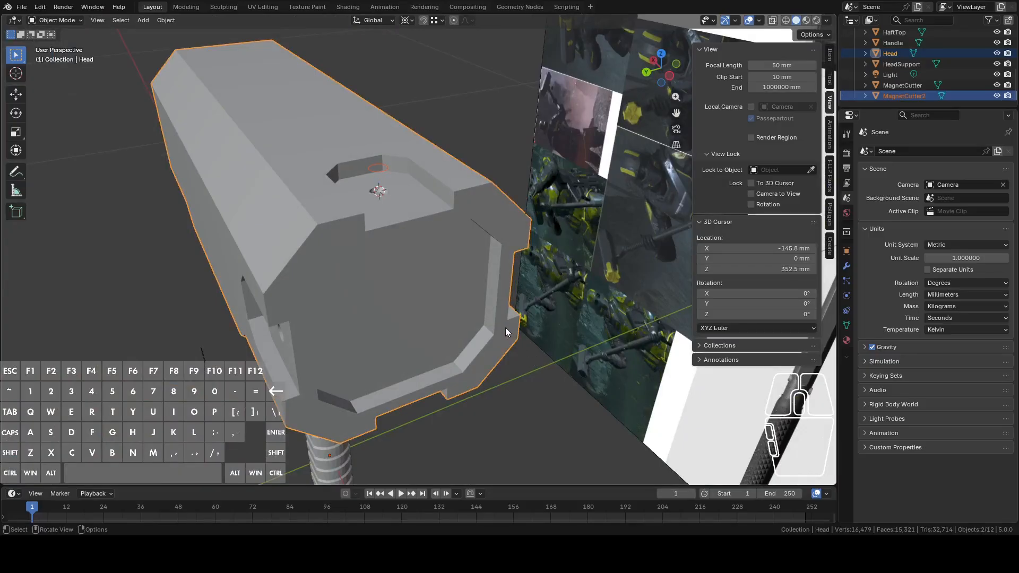
{"action": "middle_click_drag", "start_coordinate": [505, 327], "coordinate": [456, 294]}
{"action": "key", "text": "Tab"}
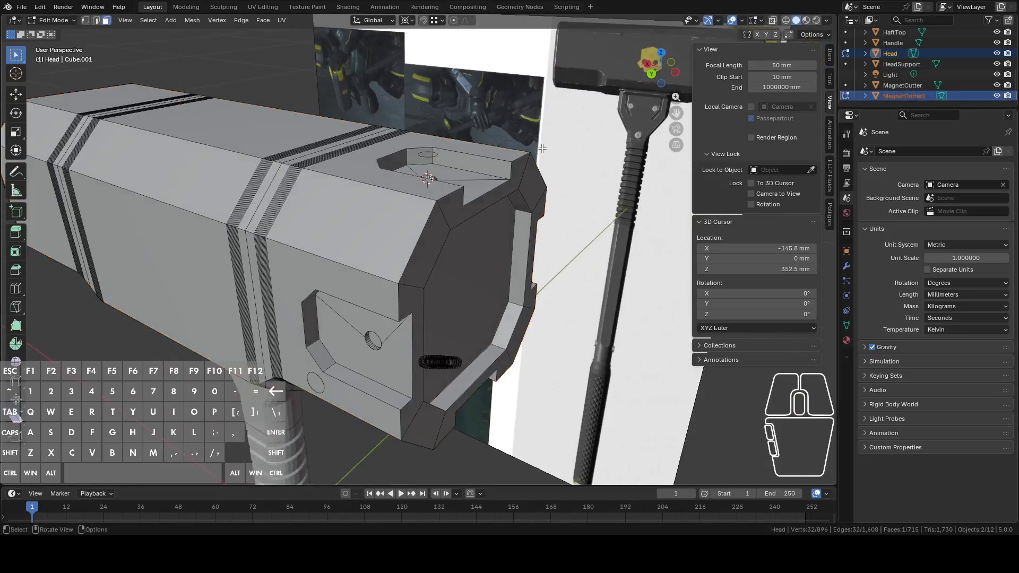
{"action": "key", "text": "Tab"}
{"action": "scroll", "coordinate": [889, 71], "scroll_direction": "up", "scroll_amount": 5}
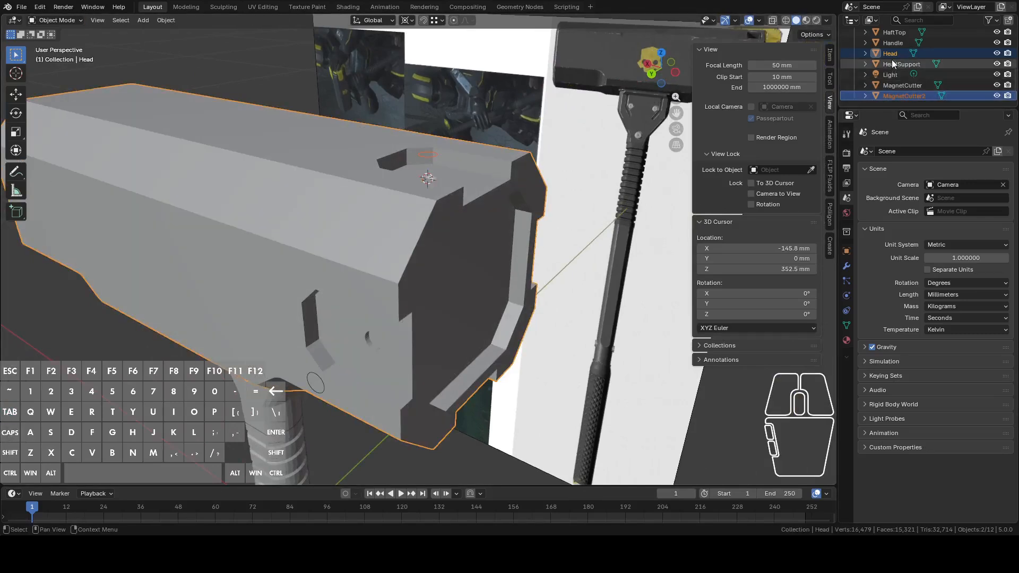
{"action": "scroll", "coordinate": [905, 72], "scroll_direction": "up", "scroll_amount": 2}
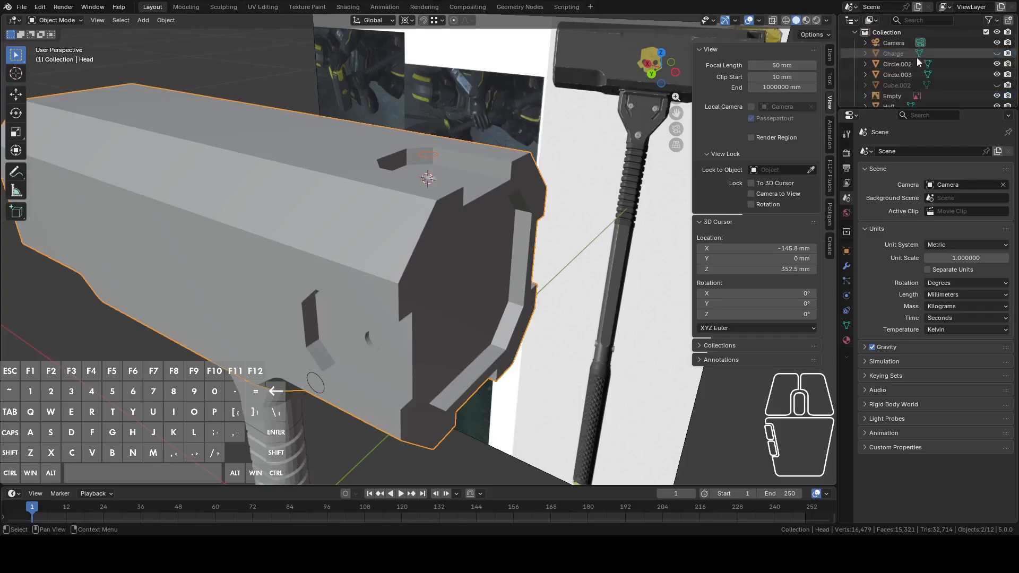
{"action": "left_click", "coordinate": [996, 53]}
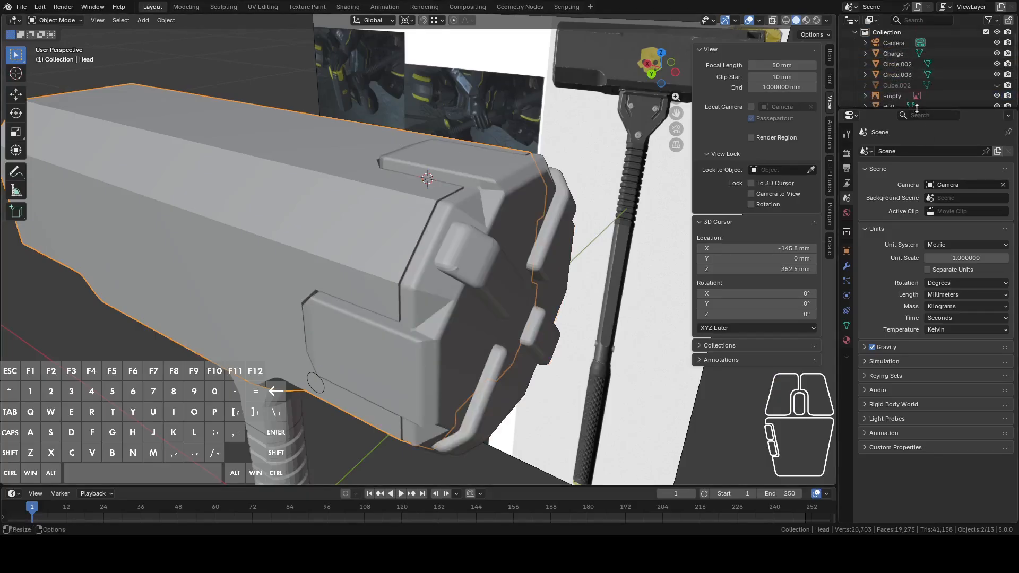
Project the MagnetCutter2 outline from the top view through the entire Charge mesh using Knife Project with Cut Through
{"action": "scroll", "coordinate": [906, 99], "scroll_direction": "down", "scroll_amount": 7}
{"action": "left_click", "coordinate": [900, 94]}
{"action": "middle_click_drag", "start_coordinate": [454, 199], "coordinate": [607, 146]}
{"action": "left_click", "coordinate": [484, 212]}
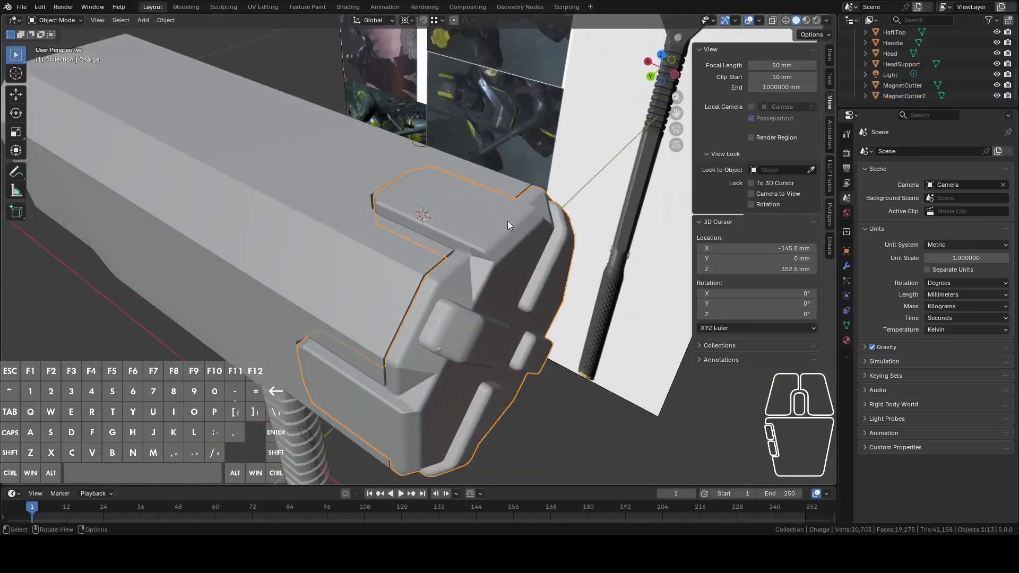
{"action": "middle_click_drag", "start_coordinate": [507, 221], "coordinate": [494, 238]}
{"action": "key", "text": "Tab"}
{"action": "key", "text": "a"}
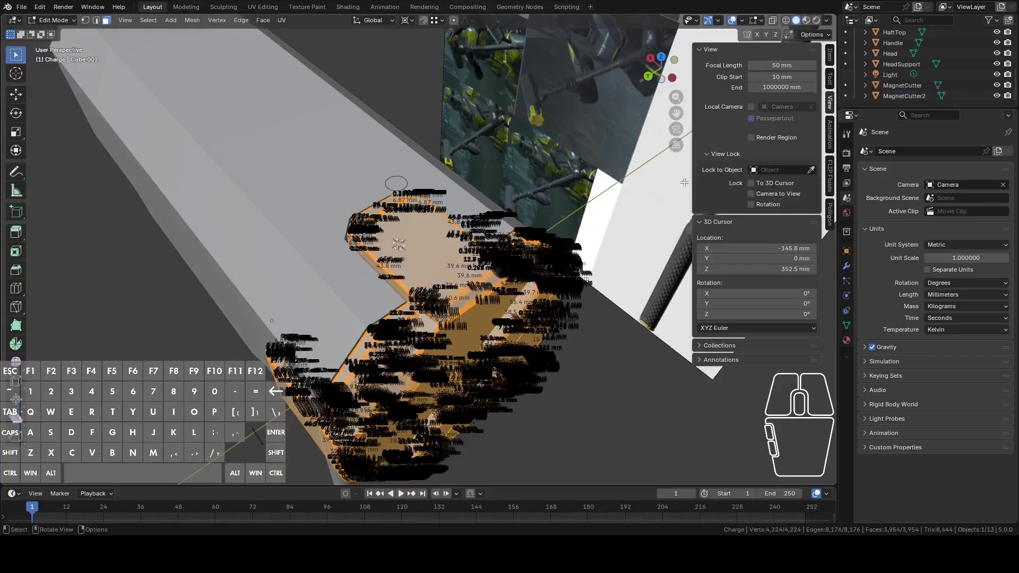
{"action": "left_click", "coordinate": [909, 94]}
{"action": "left_click", "coordinate": [661, 58]}
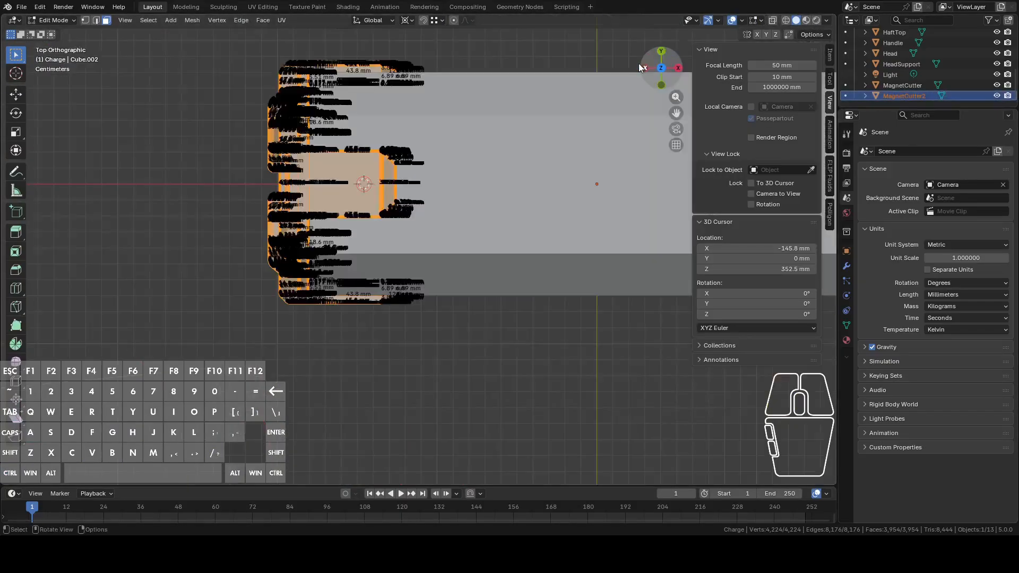
{"action": "left_click", "coordinate": [192, 20]}
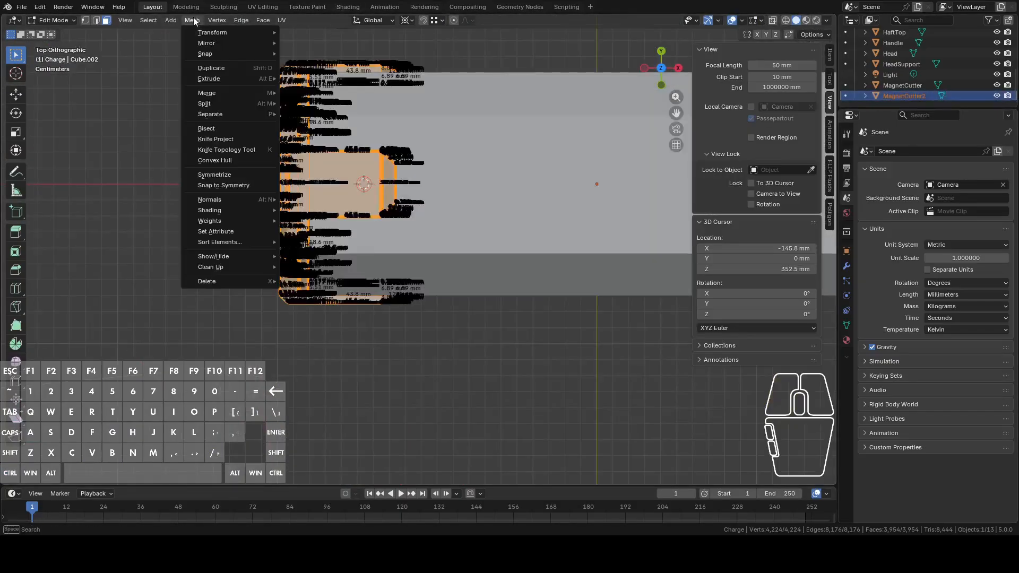
{"action": "left_click", "coordinate": [219, 140]}
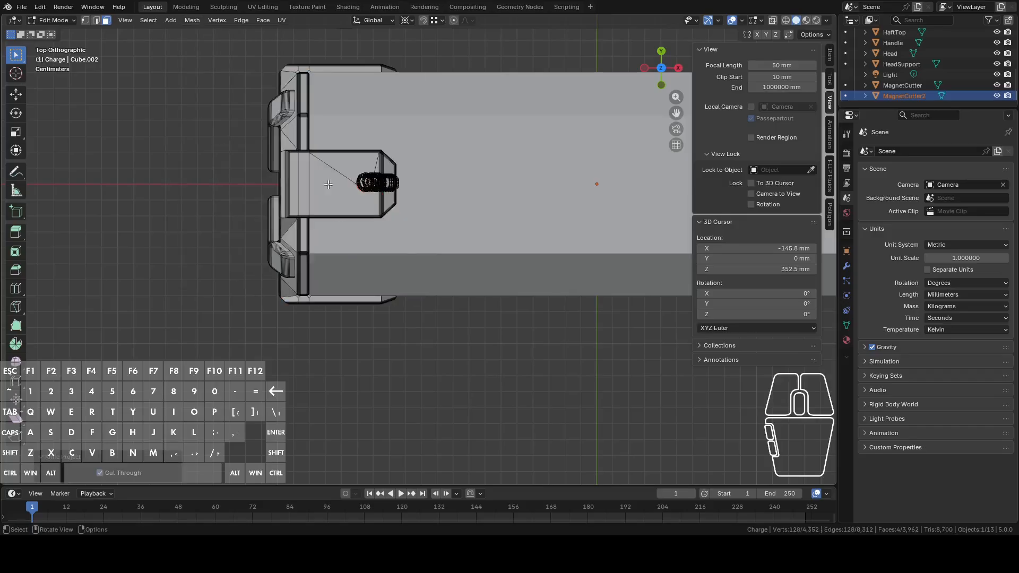
Leave mesh editing of the Charge and hide the Head
{"action": "middle_click_drag", "start_coordinate": [329, 184], "coordinate": [295, 249]}
{"action": "key", "text": "Tab"}
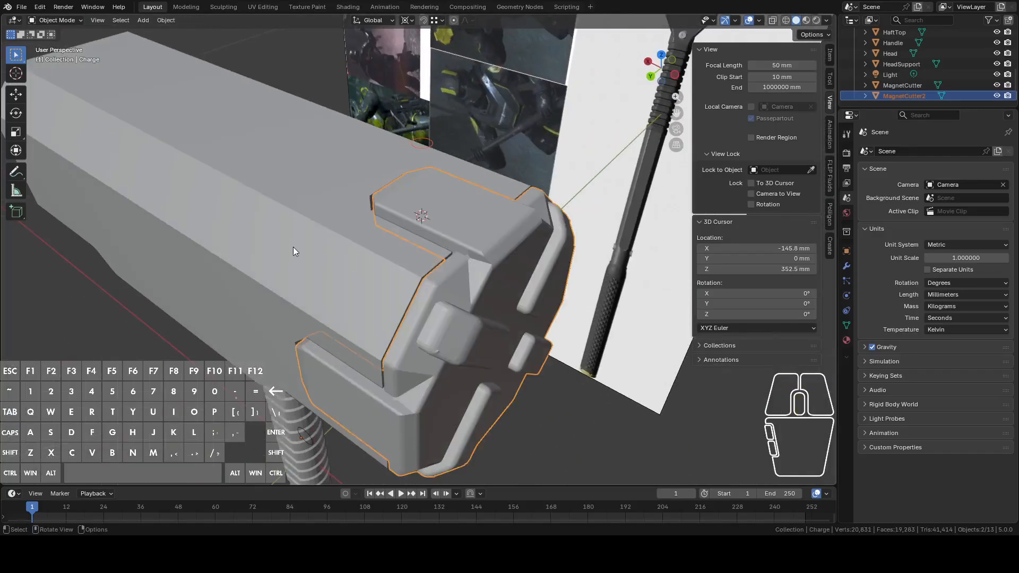
{"action": "left_click", "coordinate": [294, 249]}
{"action": "key", "text": "h"}
Extrude the circular face on the underside of the Charge's top tab upward into the tab
{"action": "left_click", "coordinate": [584, 262]}
{"action": "middle_click_drag", "start_coordinate": [584, 262], "coordinate": [482, 291], "text": "shift"}
{"action": "middle_click_drag", "start_coordinate": [482, 289], "coordinate": [521, 242]}
{"action": "key", "text": "Tab"}
{"action": "scroll", "coordinate": [450, 219], "scroll_direction": "up", "scroll_amount": 3}
{"action": "scroll", "coordinate": [450, 218], "scroll_direction": "down", "scroll_amount": 2}
{"action": "middle_click_drag", "start_coordinate": [450, 219], "coordinate": [401, 310]}
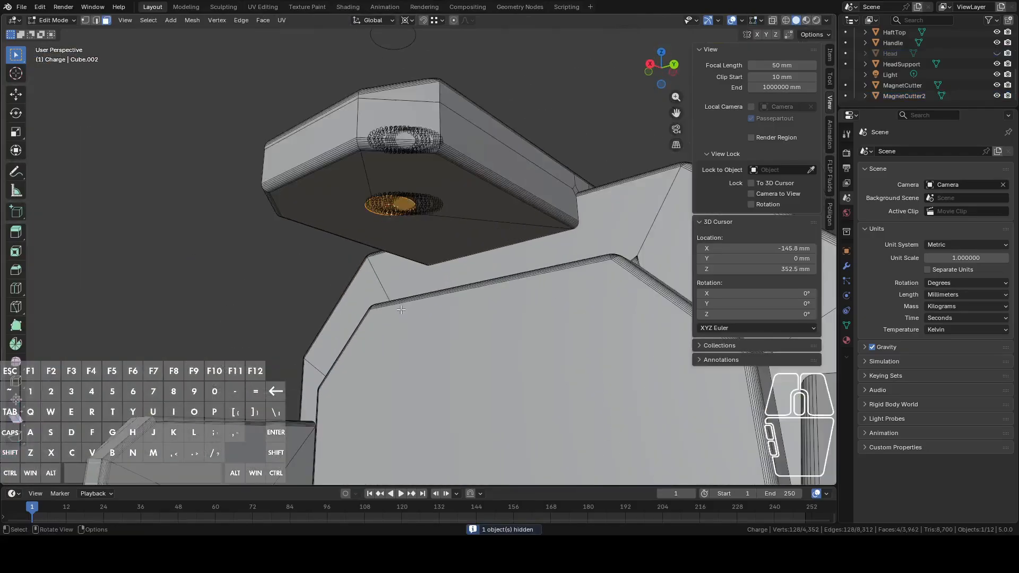
{"action": "left_click", "coordinate": [402, 204]}
{"action": "scroll", "coordinate": [424, 213], "scroll_direction": "up", "scroll_amount": 6}
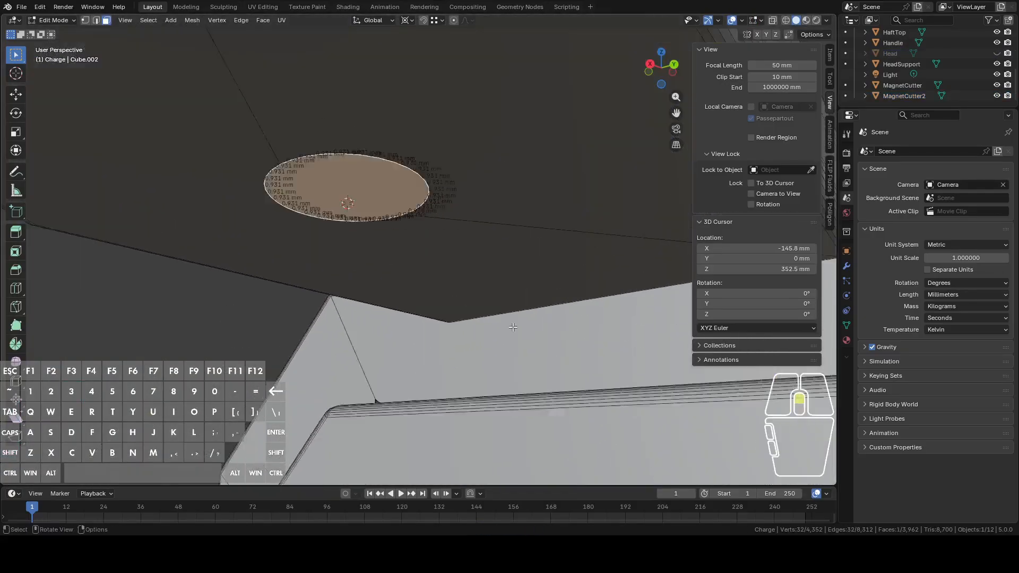
{"action": "key", "text": "e"}
{"action": "key", "text": "c"}
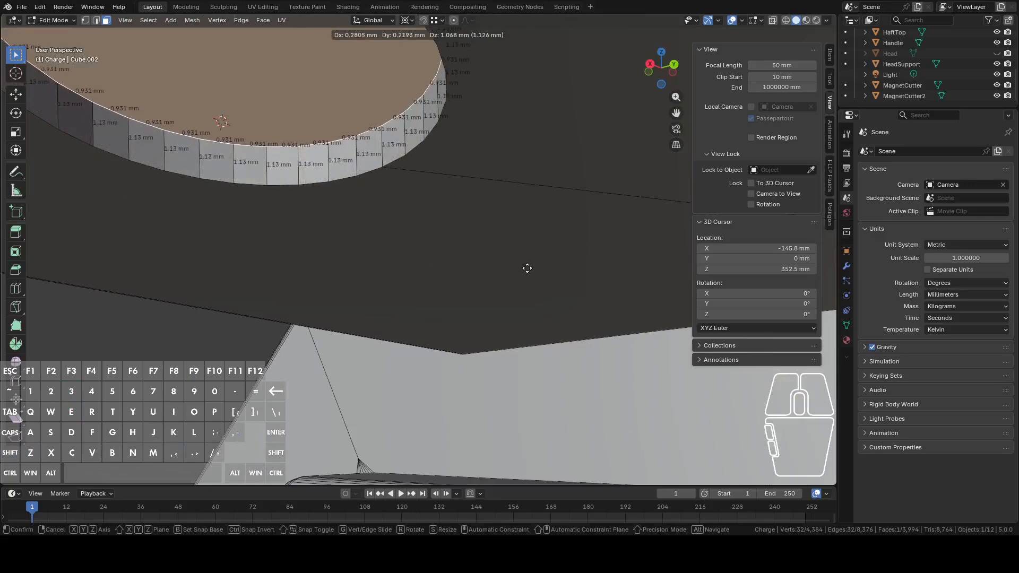
{"action": "key", "text": "shift"}
{"action": "left_click", "coordinate": [522, 197]}
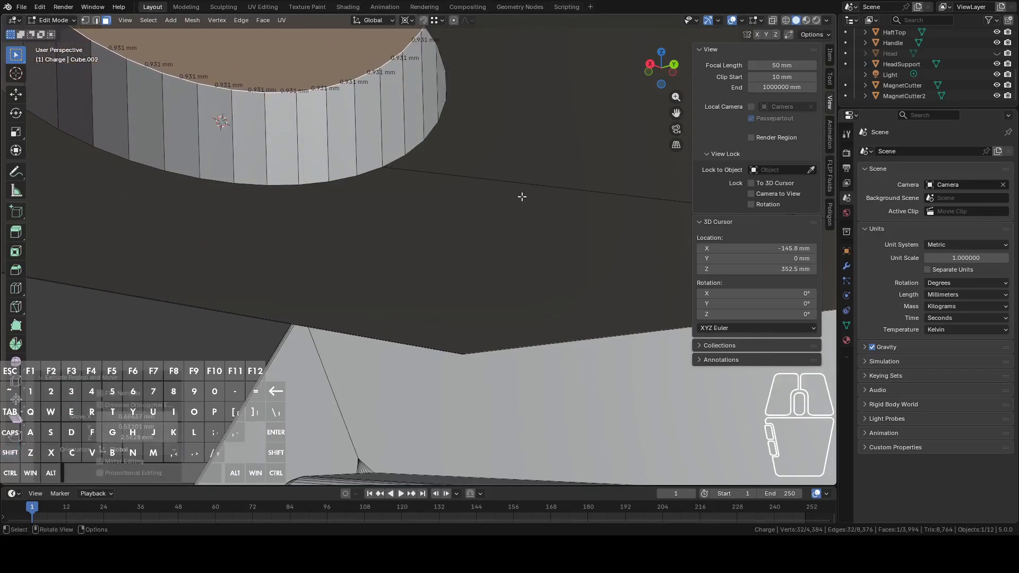
Extrude the circular face on the Charge's bottom tab about 2.7 mm downward to form the magnet recess
{"action": "middle_click_drag", "start_coordinate": [520, 198], "coordinate": [490, 158]}
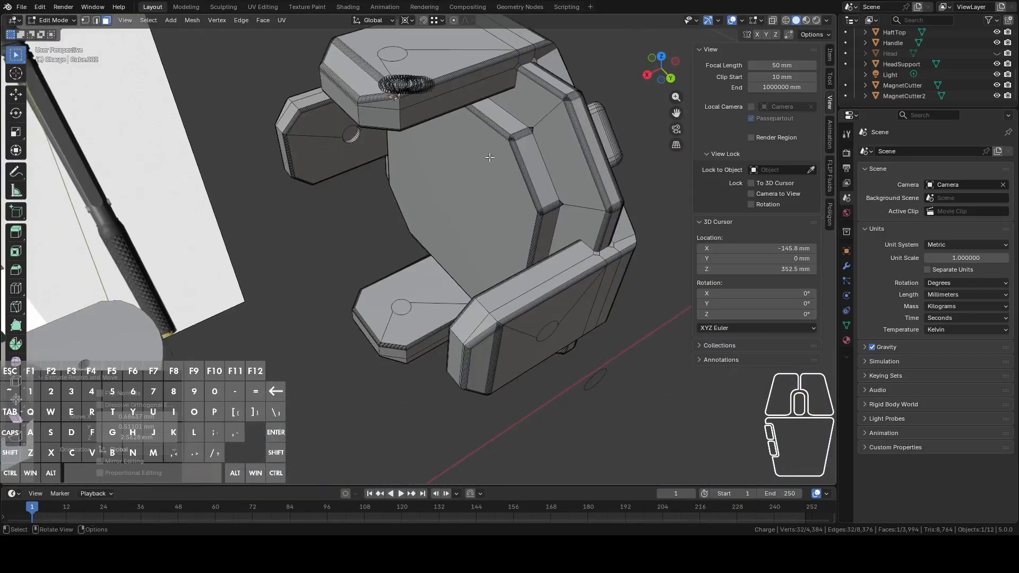
{"action": "left_click", "coordinate": [408, 306]}
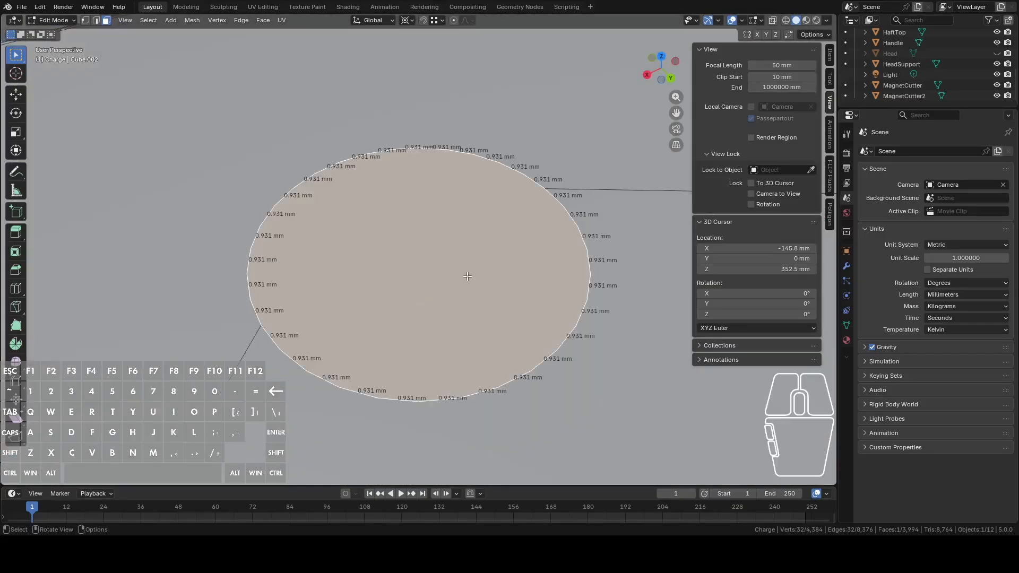
{"action": "key", "text": "e"}
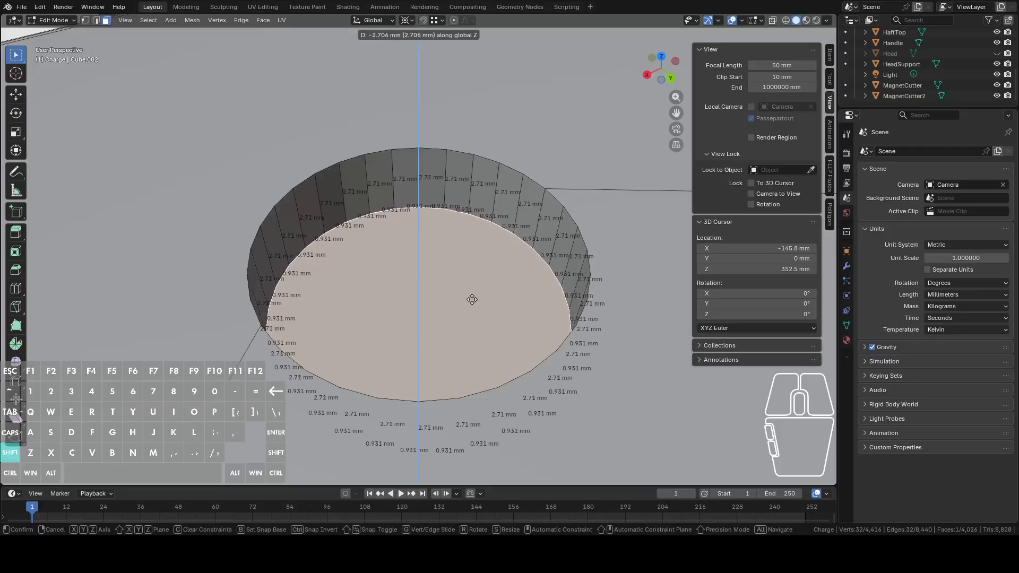
{"action": "left_click", "coordinate": [492, 297]}
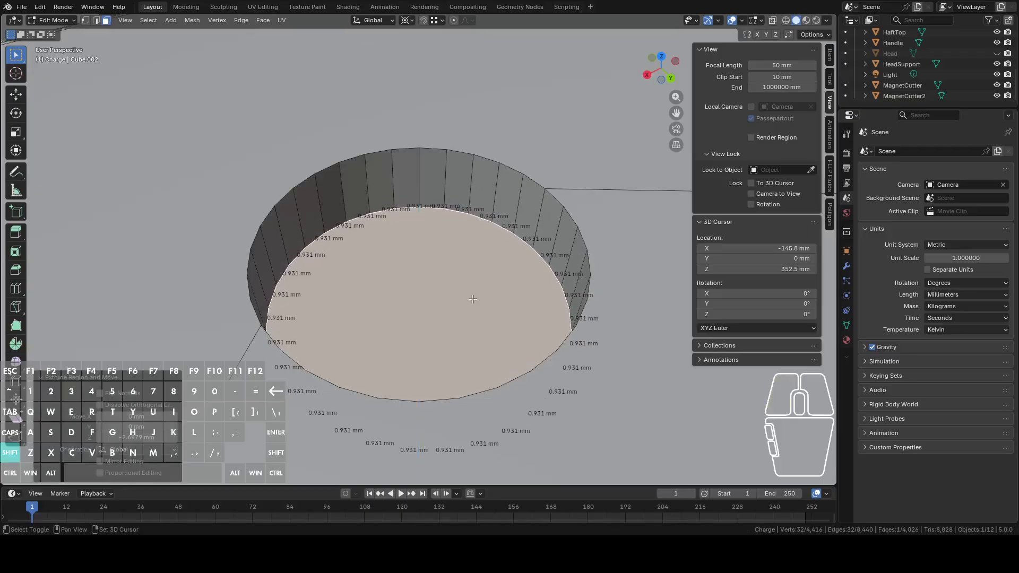
Leave mesh editing of the Charge, unhide the Head, and hide the Charge
{"action": "scroll", "coordinate": [486, 289], "scroll_direction": "down", "scroll_amount": 10}
{"action": "key", "text": "Tab"}
{"action": "middle_click_drag", "start_coordinate": [486, 286], "coordinate": [503, 269]}
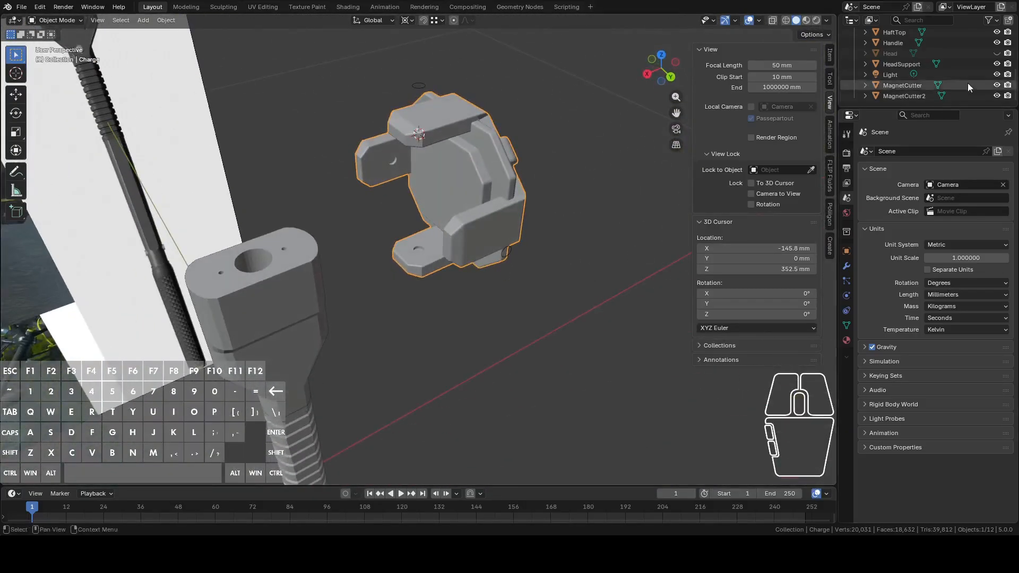
{"action": "left_click", "coordinate": [997, 54]}
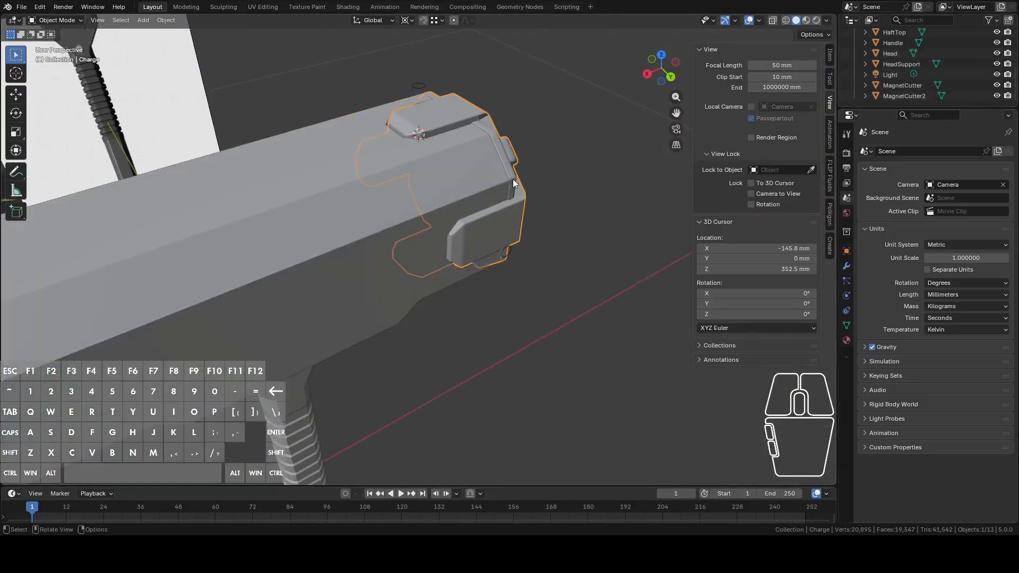
{"action": "middle_click_drag", "start_coordinate": [510, 179], "coordinate": [483, 170]}
{"action": "left_click", "coordinate": [368, 146]}
{"action": "left_click", "coordinate": [494, 174]}
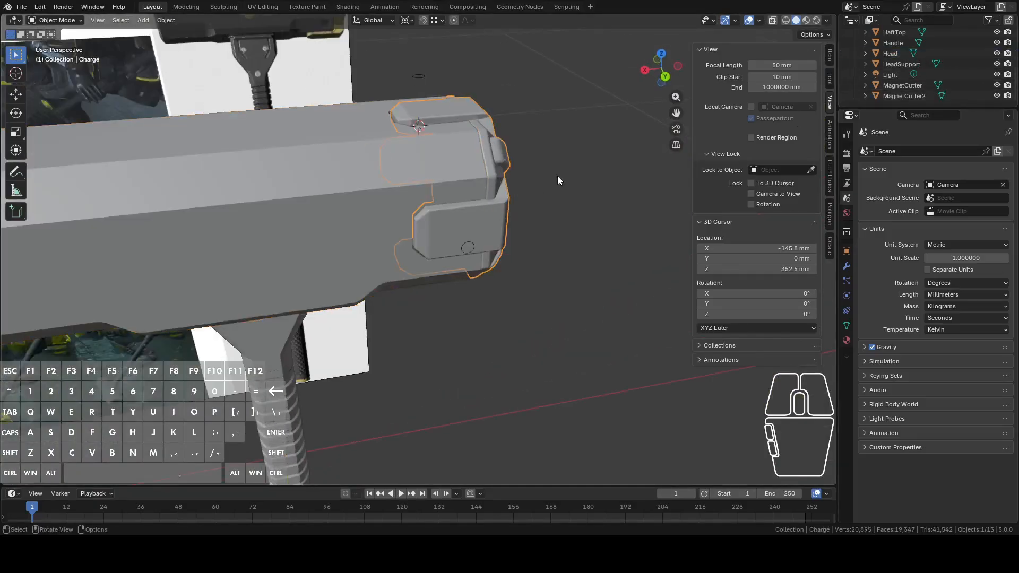
{"action": "key", "text": "h"}
Open the Head for mesh editing and select the edge loop outlining its top tab recess
{"action": "left_click", "coordinate": [457, 180]}
{"action": "key", "text": "Tab"}
{"action": "middle_click_drag", "start_coordinate": [512, 172], "coordinate": [438, 215]}
{"action": "scroll", "coordinate": [413, 267], "scroll_direction": "up", "scroll_amount": 4}
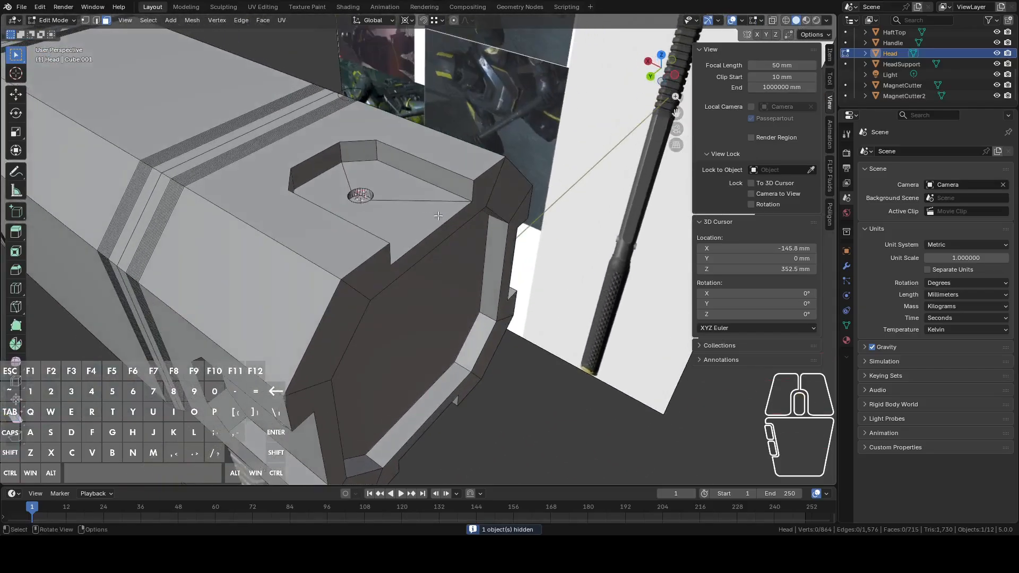
{"action": "left_click", "coordinate": [433, 165], "text": "alt"}
{"action": "middle_click_drag", "start_coordinate": [433, 165], "coordinate": [406, 166]}
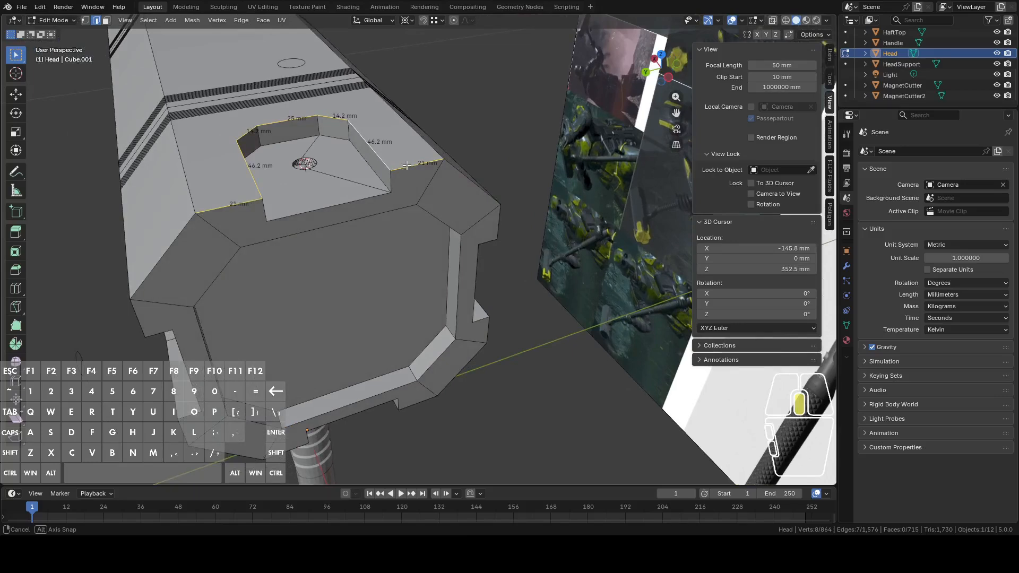
{"action": "middle_click_drag", "start_coordinate": [406, 165], "coordinate": [362, 180]}
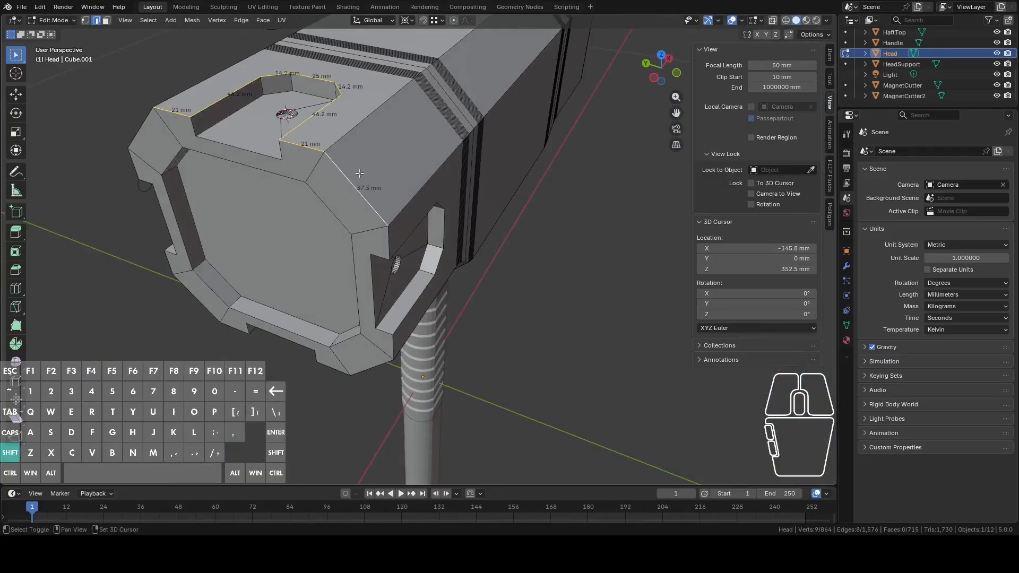
Add both lengthwise edges of the adjoining upper chamfer to the selection, deselecting the short front rim edges at its upper corner
{"action": "left_click", "coordinate": [357, 137], "text": "alt+shift"}
{"action": "key", "text": "c"}
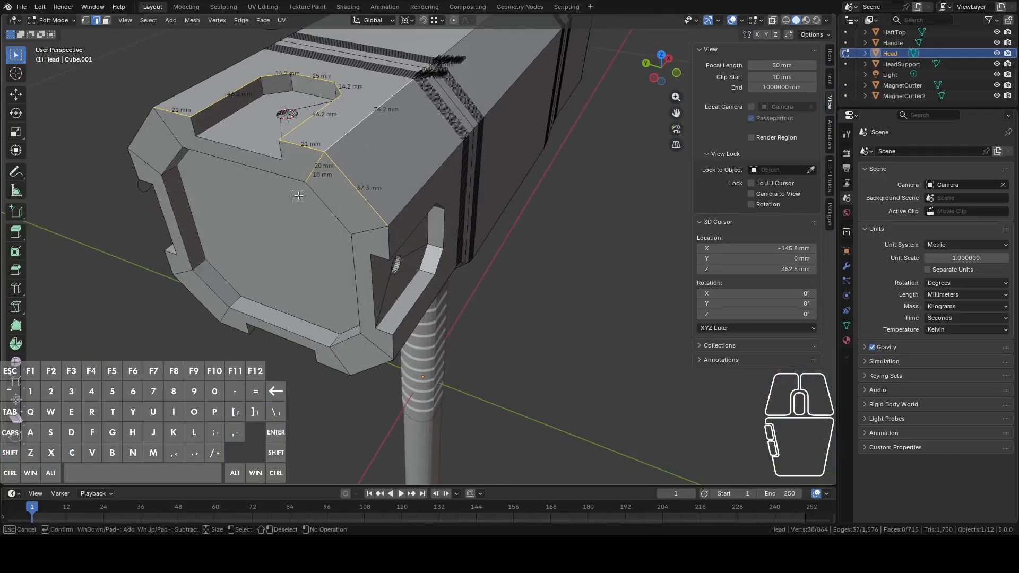
{"action": "right_click", "coordinate": [354, 197]}
{"action": "left_click", "coordinate": [418, 193], "text": "alt+shift"}
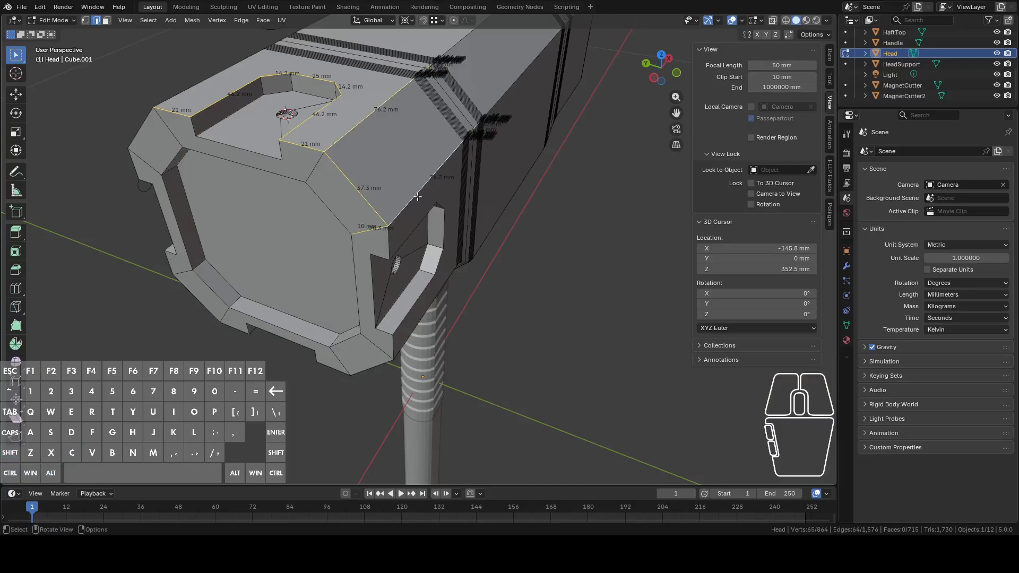
Add the lengthwise corner edge loops along the Head's other sides and rear section to the selection
{"action": "middle_click_drag", "start_coordinate": [418, 192], "coordinate": [181, 199]}
{"action": "left_click", "coordinate": [369, 171], "text": "alt+shift"}
{"action": "middle_click_drag", "start_coordinate": [369, 170], "coordinate": [442, 108]}
{"action": "left_click", "coordinate": [398, 252], "text": "alt+shift"}
{"action": "middle_click_drag", "start_coordinate": [398, 253], "coordinate": [439, 222]}
{"action": "left_click", "coordinate": [415, 231], "text": "alt+shift"}
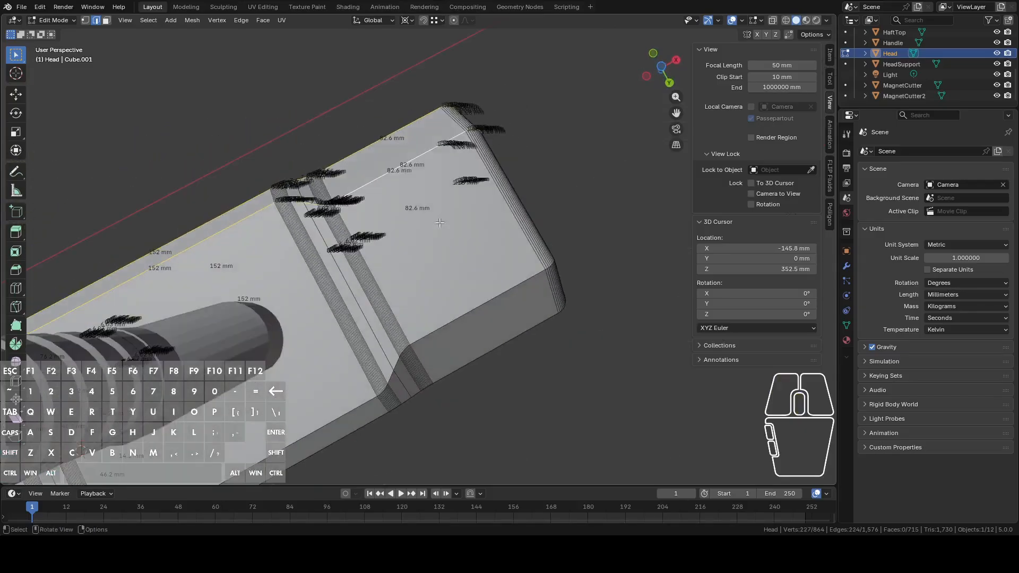
{"action": "left_click", "coordinate": [485, 300], "text": "alt+shift"}
{"action": "left_click", "coordinate": [528, 329], "text": "alt+shift"}
{"action": "middle_click_drag", "start_coordinate": [600, 311], "coordinate": [471, 276]}
{"action": "left_click", "coordinate": [472, 289], "text": "alt+shift"}
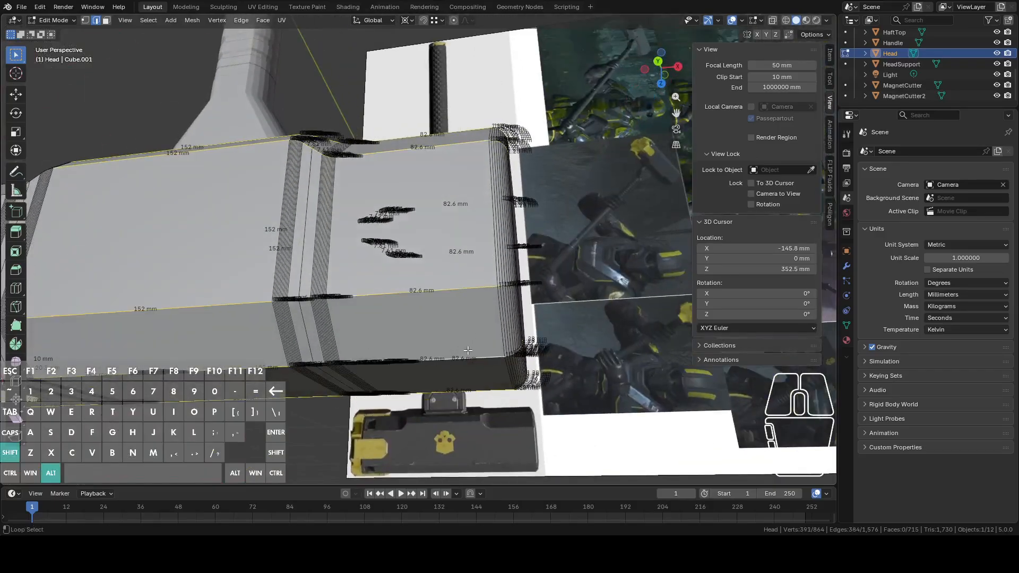
Add the remaining lengthwise corner edges at the Head's recessed collar end to the selection
{"action": "middle_click_drag", "start_coordinate": [467, 351], "coordinate": [369, 260]}
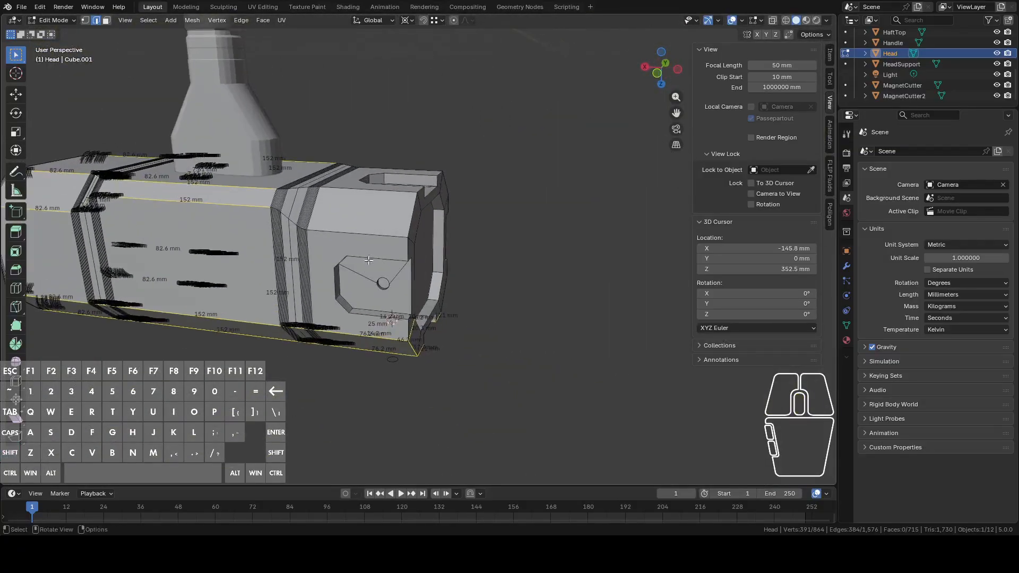
{"action": "scroll", "coordinate": [369, 260], "scroll_direction": "up", "scroll_amount": 2}
{"action": "left_click", "coordinate": [345, 226], "text": "alt+shift"}
{"action": "middle_click_drag", "start_coordinate": [345, 226], "coordinate": [301, 156]}
{"action": "left_click", "coordinate": [371, 222], "text": "alt+shift"}
{"action": "left_click", "coordinate": [421, 158], "text": "alt+shift"}
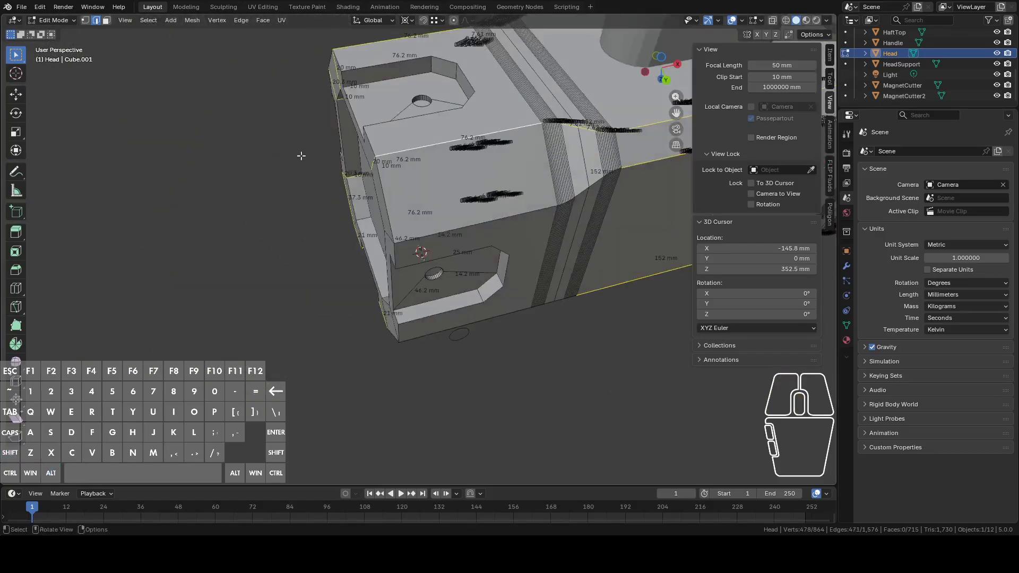
{"action": "left_click", "coordinate": [432, 230], "text": "alt+shift"}
{"action": "middle_click_drag", "start_coordinate": [433, 230], "coordinate": [458, 296]}
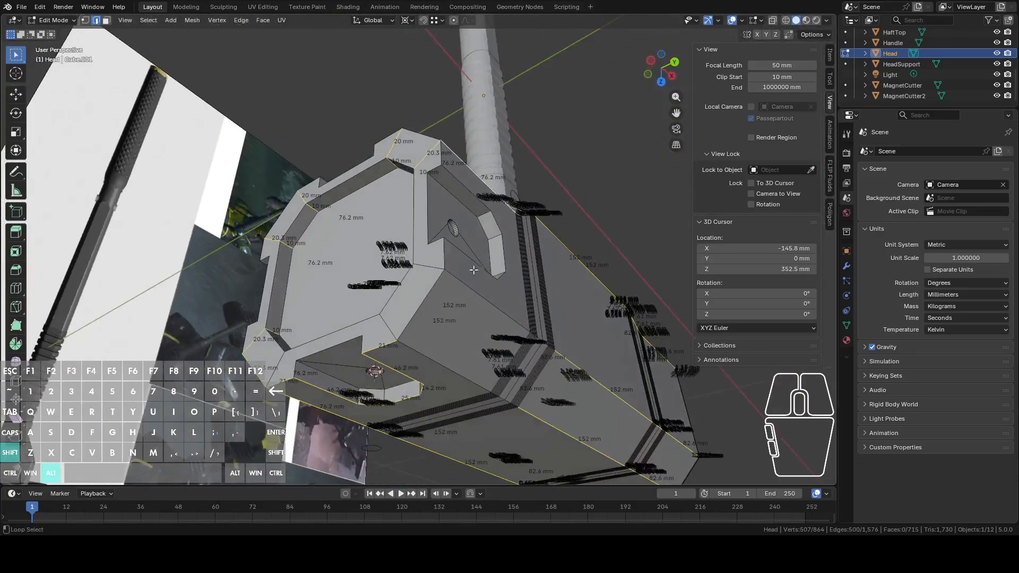
Turn off the Edge Length measurement overlay and use Circle Select to deselect the short edges crossing the Head's front rim
{"action": "left_click", "coordinate": [760, 21]}
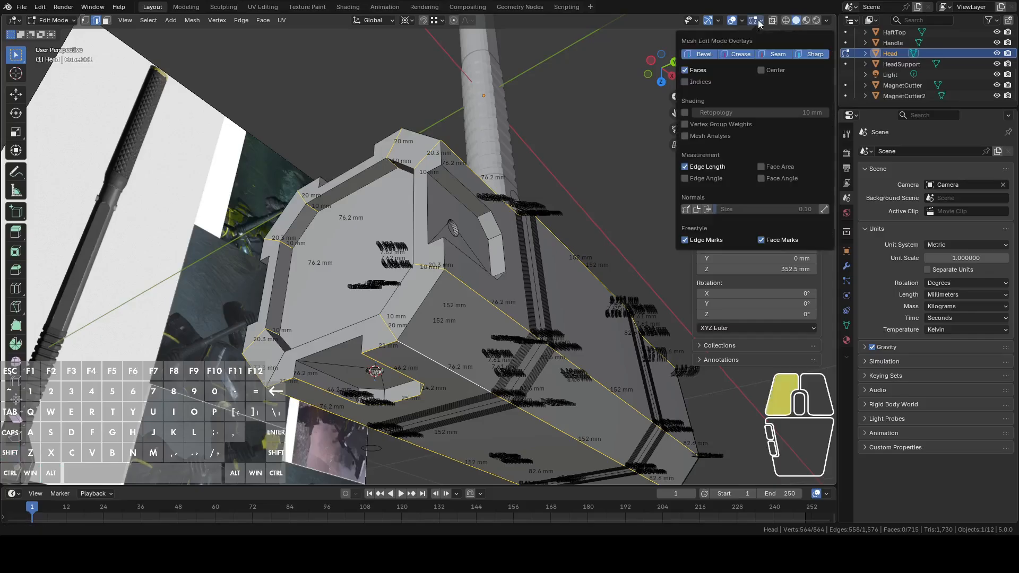
{"action": "left_click", "coordinate": [705, 167]}
{"action": "mouse_move", "coordinate": [435, 188]}
{"action": "middle_mouse_down"}
{"action": "mouse_move", "coordinate": [564, 200]}
{"action": "mouse_move", "coordinate": [528, 216]}
{"action": "middle_mouse_up"}
{"action": "key", "text": "c"}
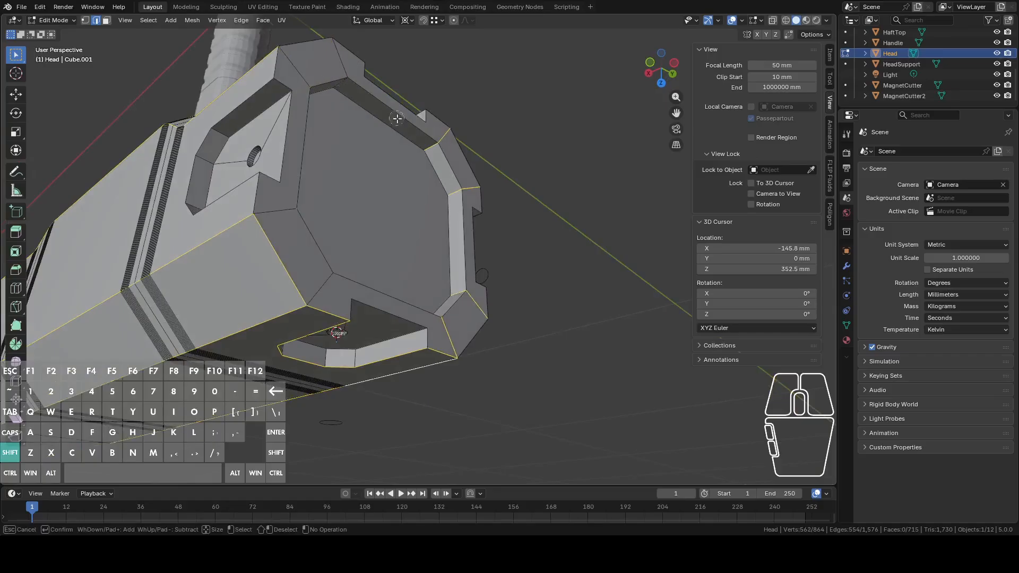
{"action": "right_click", "coordinate": [455, 204]}
{"action": "middle_click_drag", "start_coordinate": [447, 250], "coordinate": [425, 258]}
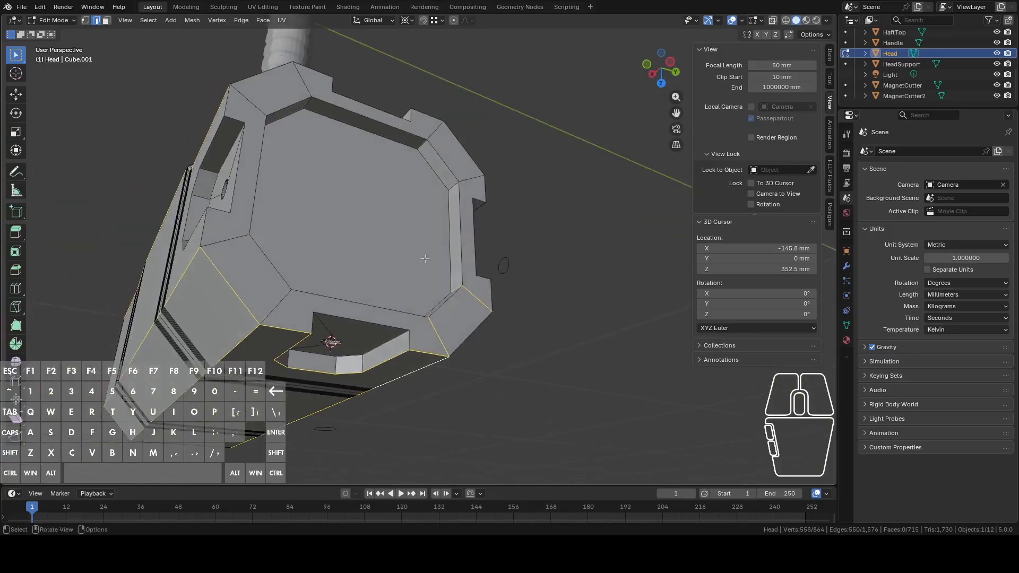
{"action": "key", "text": "c"}
{"action": "left_click_drag", "start_coordinate": [431, 320], "coordinate": [457, 293], "text": "shift"}
{"action": "right_click", "coordinate": [457, 293]}
{"action": "middle_click_drag", "start_coordinate": [446, 297], "coordinate": [405, 214]}
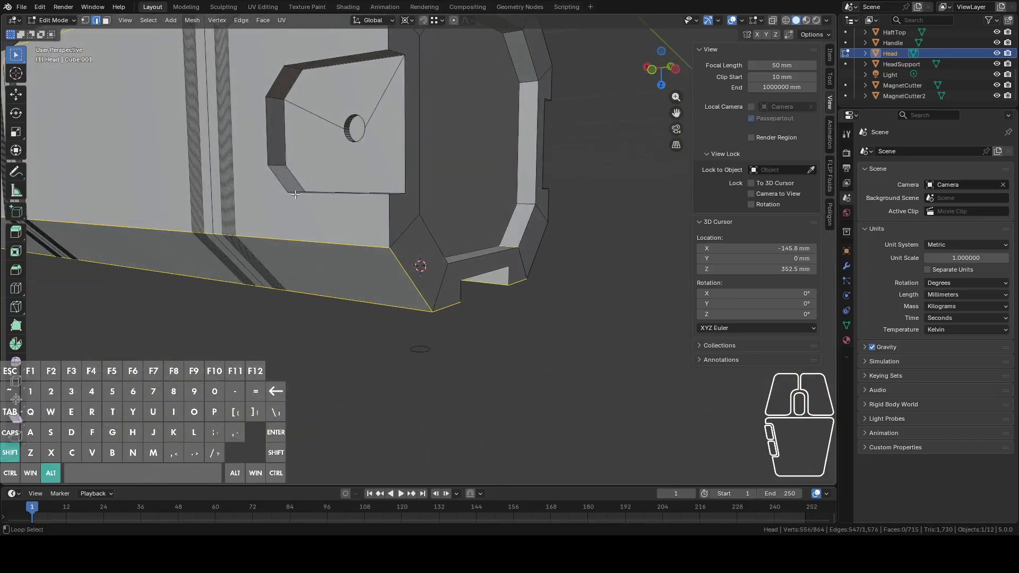
Add the octagonal inner rim edges of the Head's front face to the current edge selection
{"action": "middle_click_drag", "start_coordinate": [274, 187], "coordinate": [425, 134]}
{"action": "left_click", "coordinate": [442, 106], "text": "alt+shift"}
{"action": "middle_click_drag", "start_coordinate": [411, 87], "coordinate": [438, 140]}
{"action": "left_click", "coordinate": [439, 184], "text": "shift"}
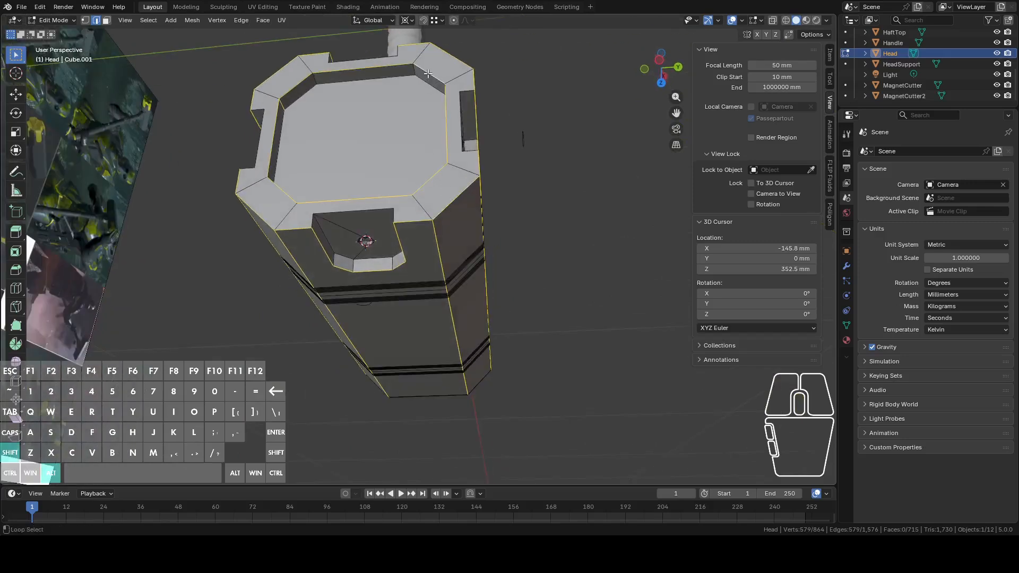
{"action": "middle_click_drag", "start_coordinate": [430, 91], "coordinate": [484, 200]}
{"action": "scroll", "coordinate": [484, 200], "scroll_direction": "up", "scroll_amount": 5}
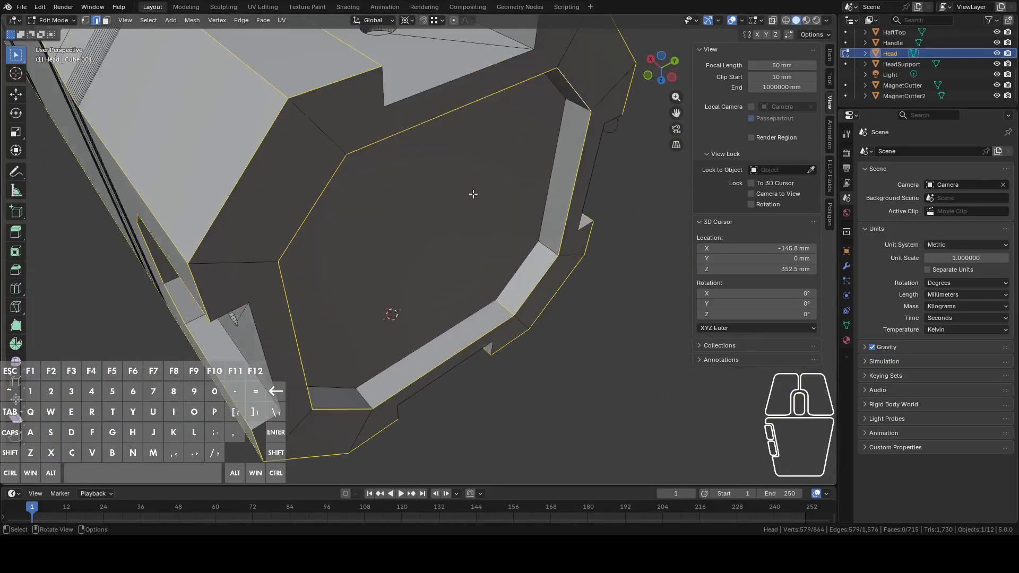
{"action": "scroll", "coordinate": [473, 182], "scroll_direction": "down", "scroll_amount": 3}
Try to bevel the selected Head edges by about 1.2 mm with 8 segments and check the shape in Object Mode
{"action": "key", "text": "ctrl+e"}
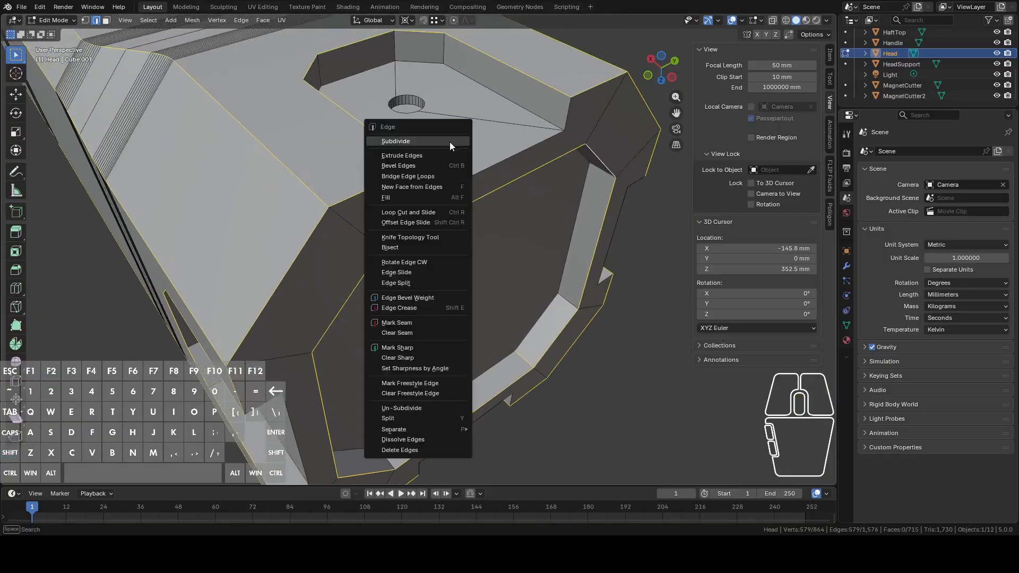
{"action": "left_click", "coordinate": [439, 166]}
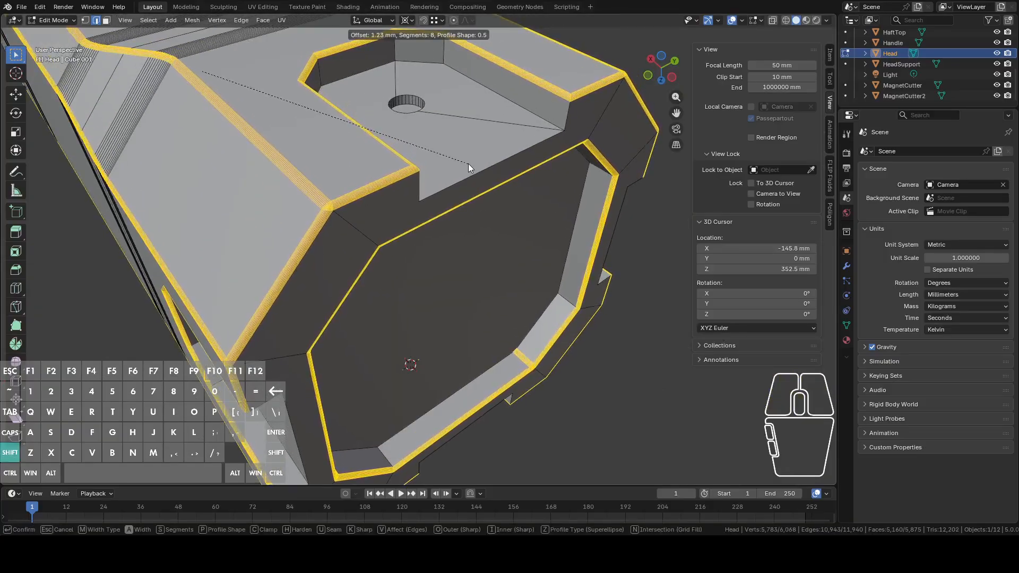
{"action": "left_click", "coordinate": [473, 164]}
{"action": "scroll", "coordinate": [464, 170], "scroll_direction": "down", "scroll_amount": 4}
{"action": "key", "text": "Tab"}
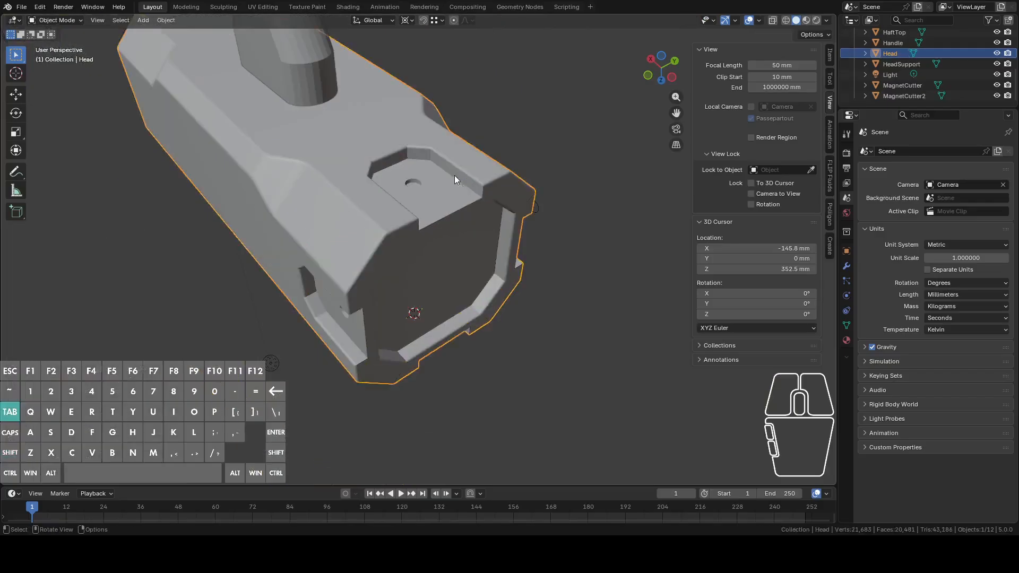
{"action": "middle_click_drag", "start_coordinate": [455, 176], "coordinate": [434, 191]}
{"action": "key", "text": "Tab"}
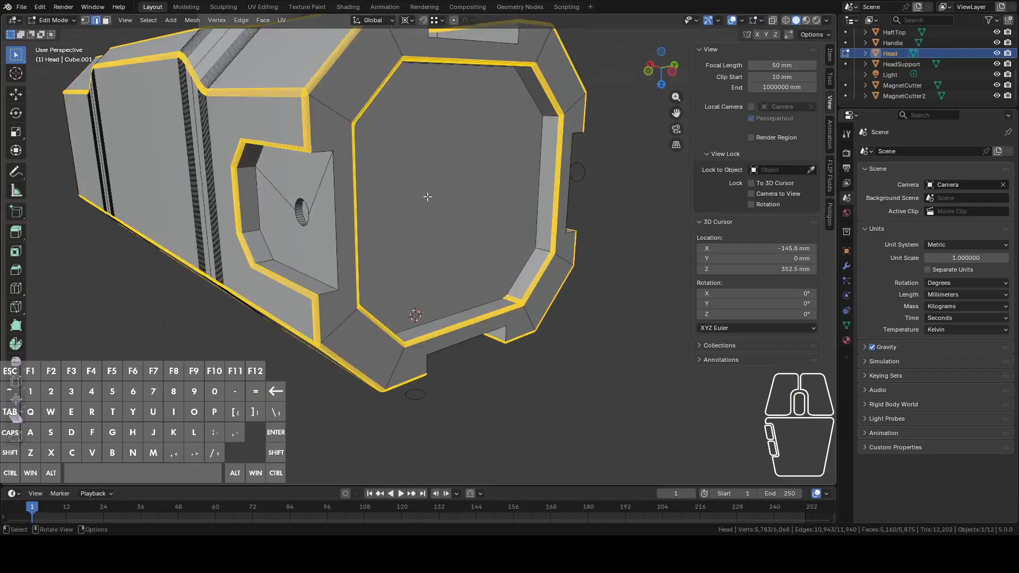
Undo the bevel and return to the earlier edge selection on the Head
{"action": "left_click", "coordinate": [336, 191], "text": "alt"}
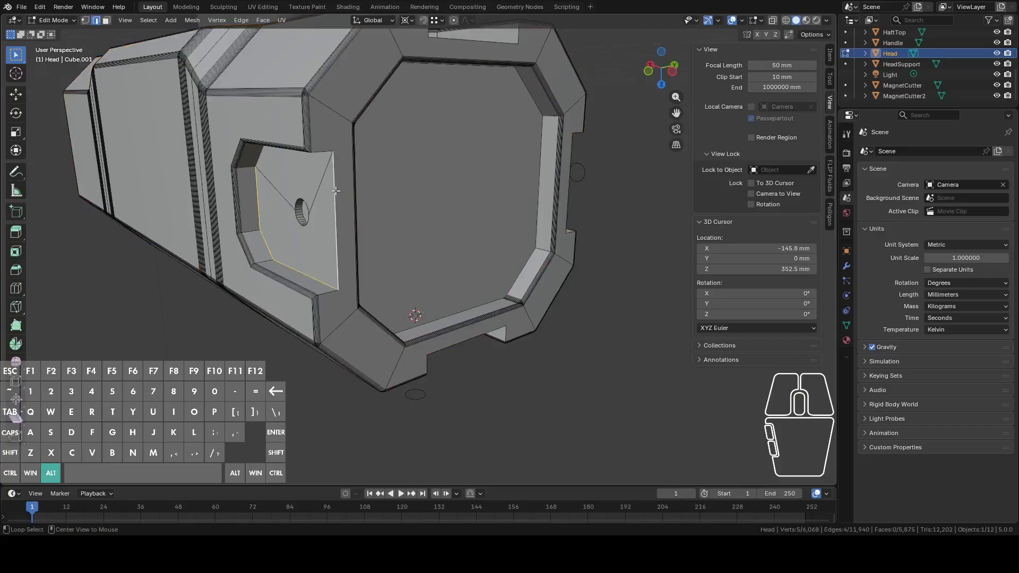
{"action": "key", "text": "Tab"}
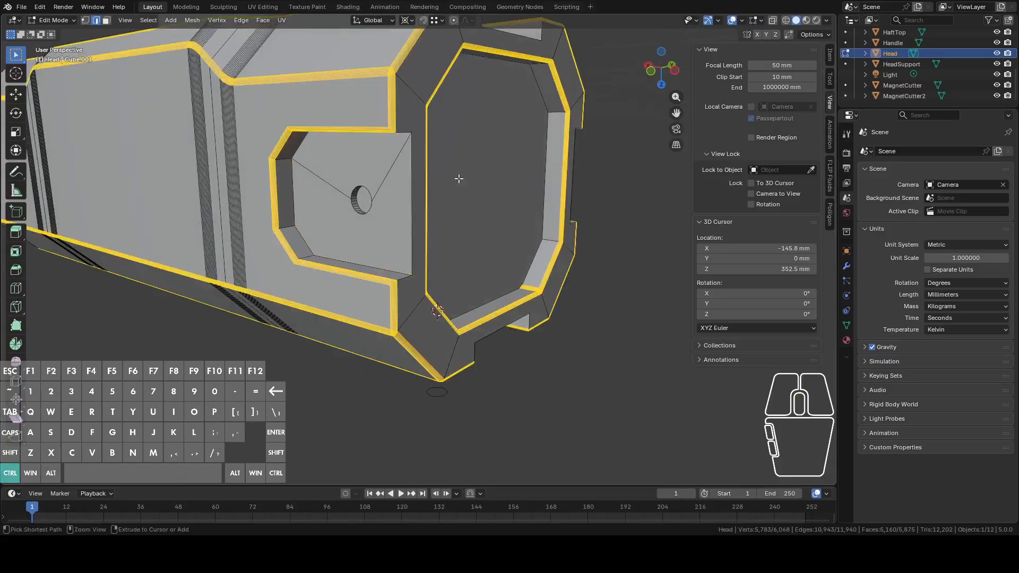
{"action": "middle_click_drag", "start_coordinate": [442, 183], "coordinate": [459, 178], "text": "ctrl"}
{"action": "key", "text": "ctrl+z"}
{"action": "key", "text": "ctrl+z"}
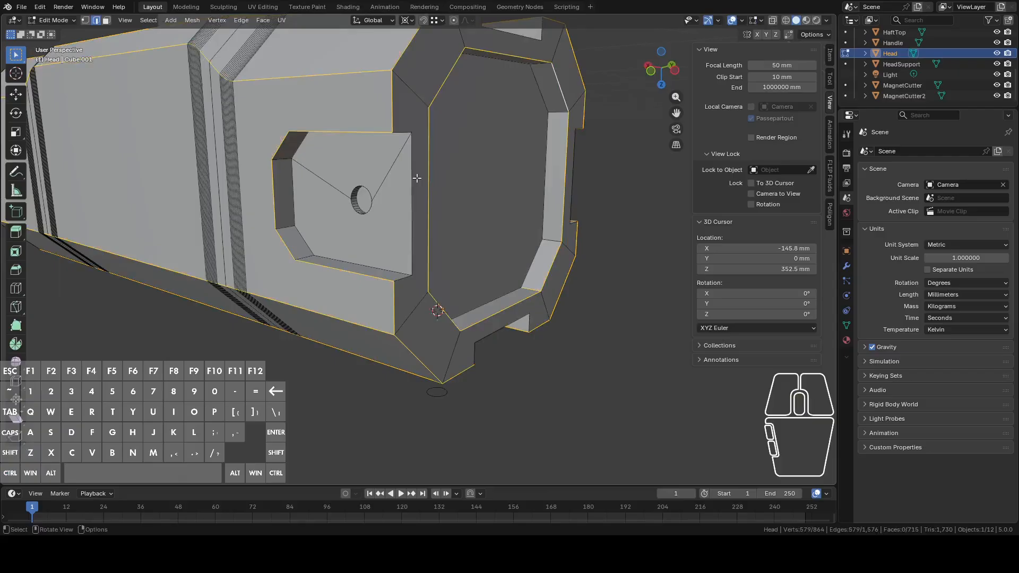
Add the floor's front edge and the two short front corner edges of each side recess to the Head's edge selection
{"action": "left_click", "coordinate": [411, 156], "text": "alt+shift"}
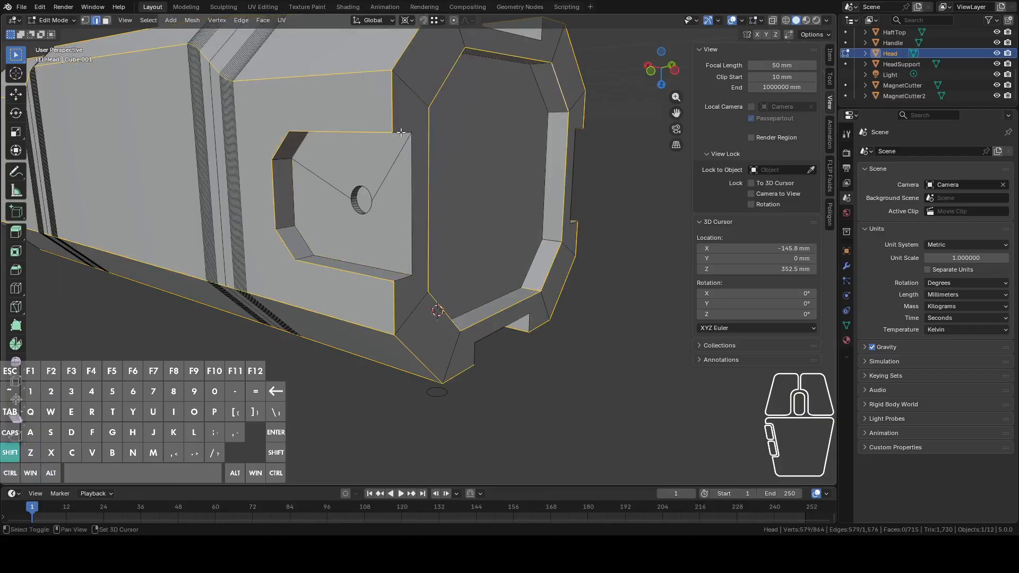
{"action": "middle_click_drag", "start_coordinate": [426, 161], "coordinate": [354, 183]}
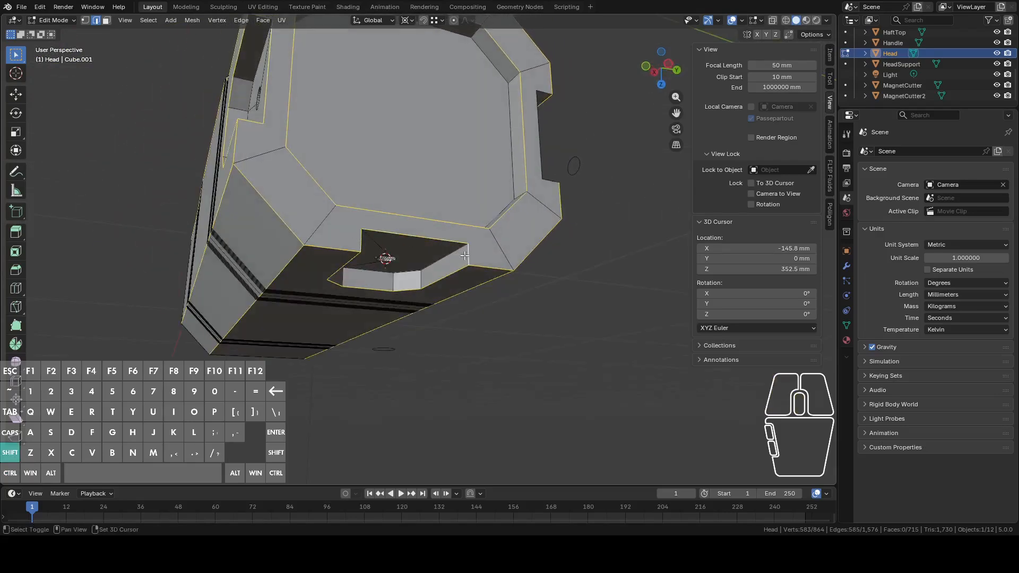
{"action": "middle_click_drag", "start_coordinate": [465, 255], "coordinate": [344, 198]}
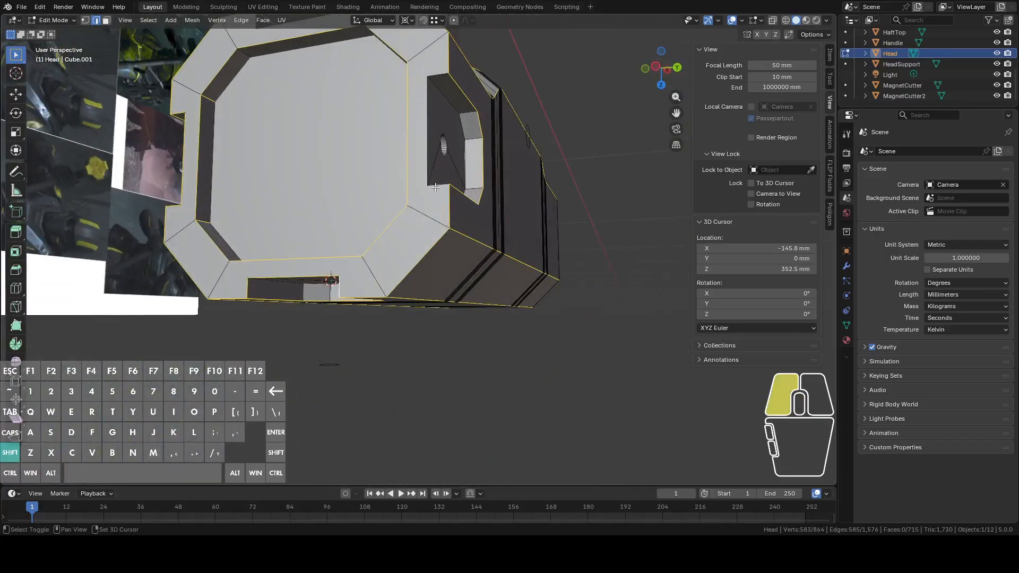
{"action": "left_click", "coordinate": [431, 78], "text": "shift"}
{"action": "middle_click_drag", "start_coordinate": [431, 78], "coordinate": [398, 126]}
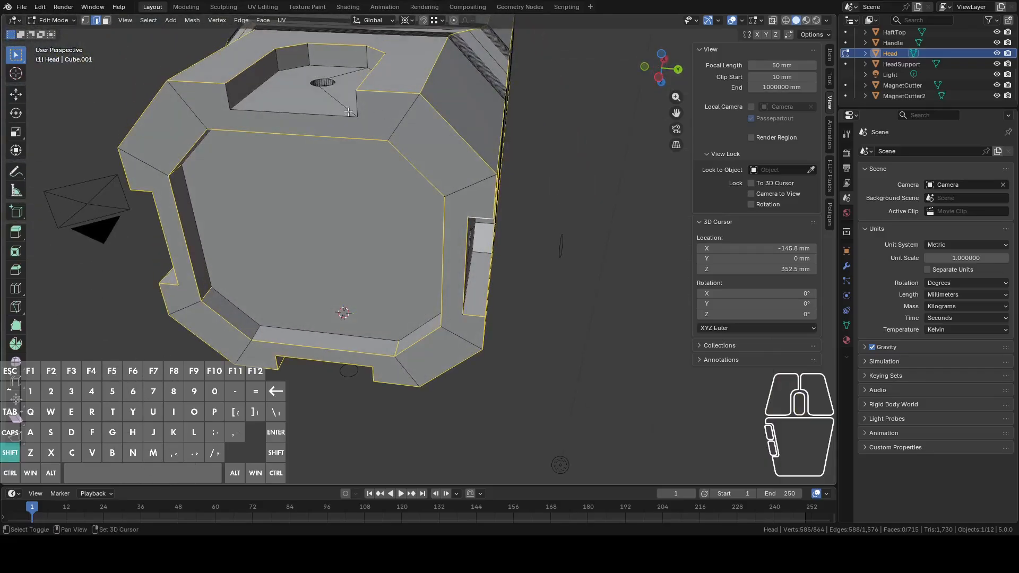
{"action": "left_click", "coordinate": [229, 97], "text": "shift"}
{"action": "middle_click_drag", "start_coordinate": [380, 139], "coordinate": [398, 145]}
{"action": "scroll", "coordinate": [398, 145], "scroll_direction": "up", "scroll_amount": 4}
{"action": "middle_click_drag", "start_coordinate": [398, 98], "coordinate": [431, 191]}
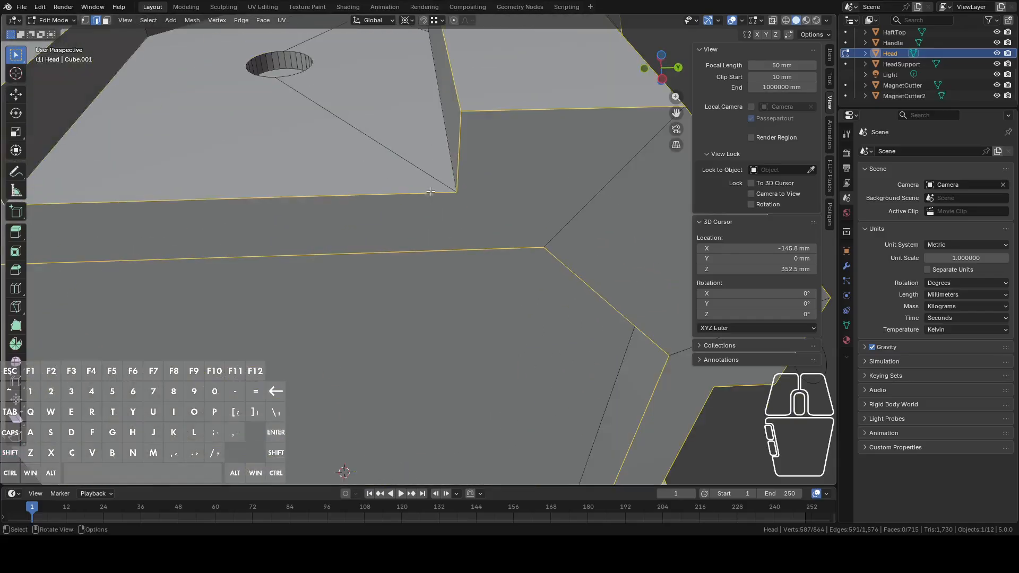
Try to bevel the enlarged edge selection by about 1.9 mm with 8 segments, and undo it
{"action": "right_click", "coordinate": [433, 187]}
{"action": "left_click", "coordinate": [453, 179]}
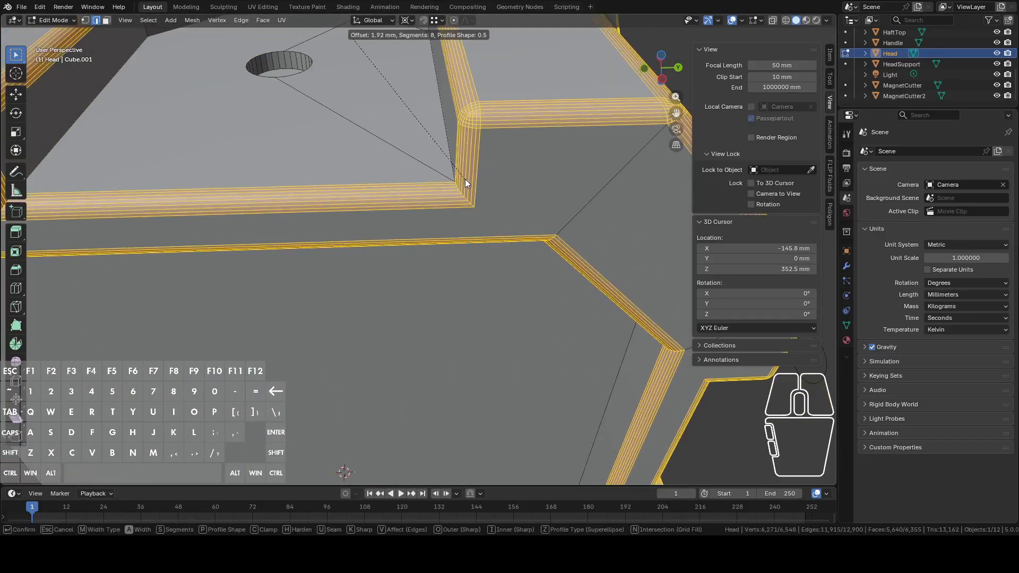
{"action": "left_click", "coordinate": [465, 180]}
{"action": "mouse_move", "coordinate": [465, 180]}
{"action": "middle_mouse_down"}
{"action": "mouse_move", "coordinate": [479, 212]}
{"action": "mouse_move", "coordinate": [480, 175]}
{"action": "mouse_move", "coordinate": [448, 152]}
{"action": "mouse_move", "coordinate": [425, 167]}
{"action": "mouse_move", "coordinate": [453, 183]}
{"action": "mouse_move", "coordinate": [429, 187]}
{"action": "mouse_move", "coordinate": [356, 157]}
{"action": "middle_mouse_up"}
{"action": "key", "text": "ctrl+z"}
Deselect the stray corner edges on the inner wall of the Head's front rim using Circle Select
{"action": "key", "text": "c"}
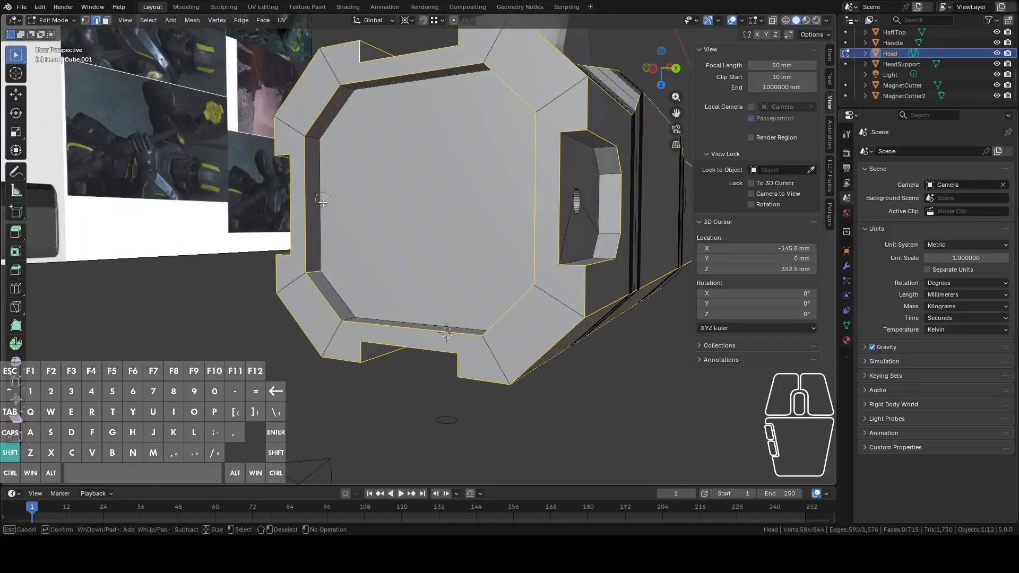
{"action": "right_click", "coordinate": [328, 270]}
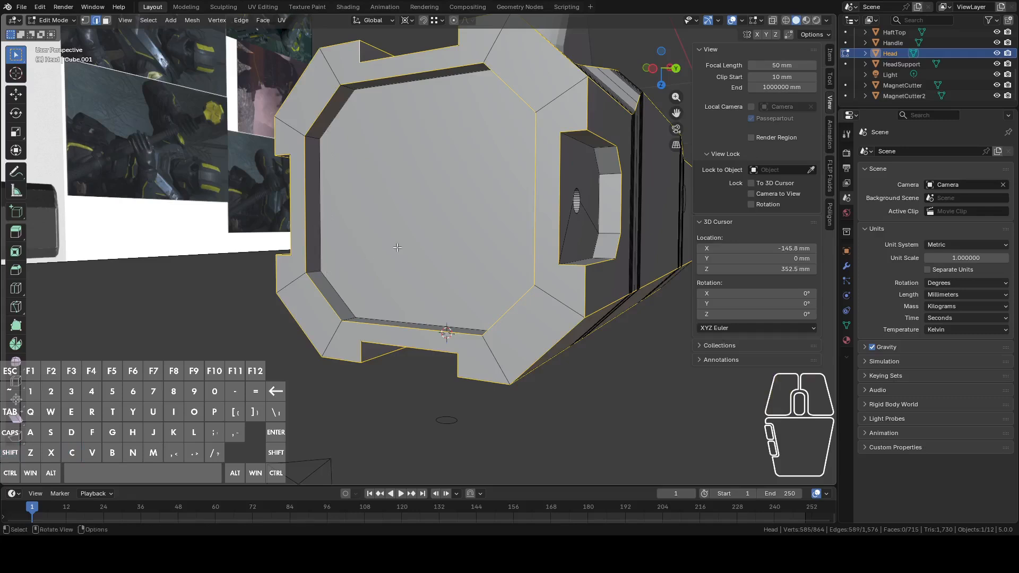
{"action": "middle_click_drag", "start_coordinate": [398, 247], "coordinate": [510, 265]}
{"action": "key", "text": "c"}
{"action": "left_click_drag", "start_coordinate": [562, 310], "coordinate": [567, 313], "text": "shift"}
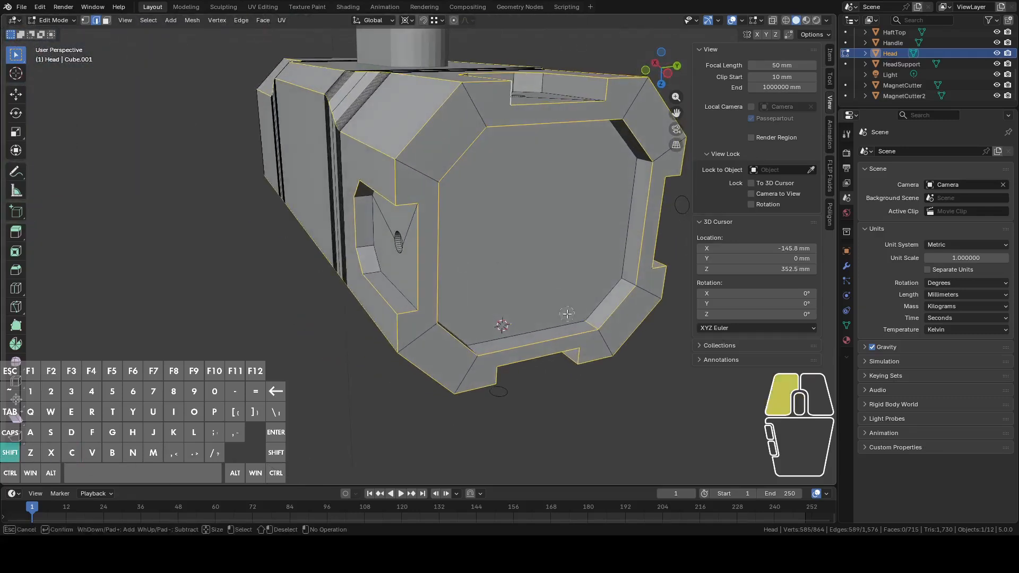
{"action": "right_click", "coordinate": [587, 319]}
Bevel the selected rim, body and recess edges of the Head with 8 segments and return to Object Mode
{"action": "middle_click_drag", "start_coordinate": [588, 319], "coordinate": [527, 258]}
{"action": "right_click", "coordinate": [527, 259]}
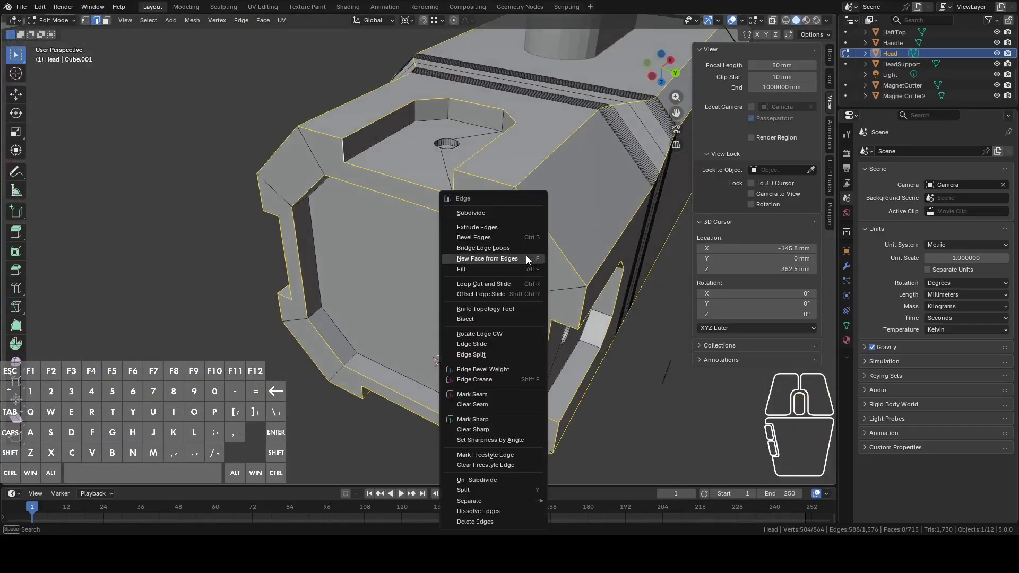
{"action": "left_click", "coordinate": [510, 240]}
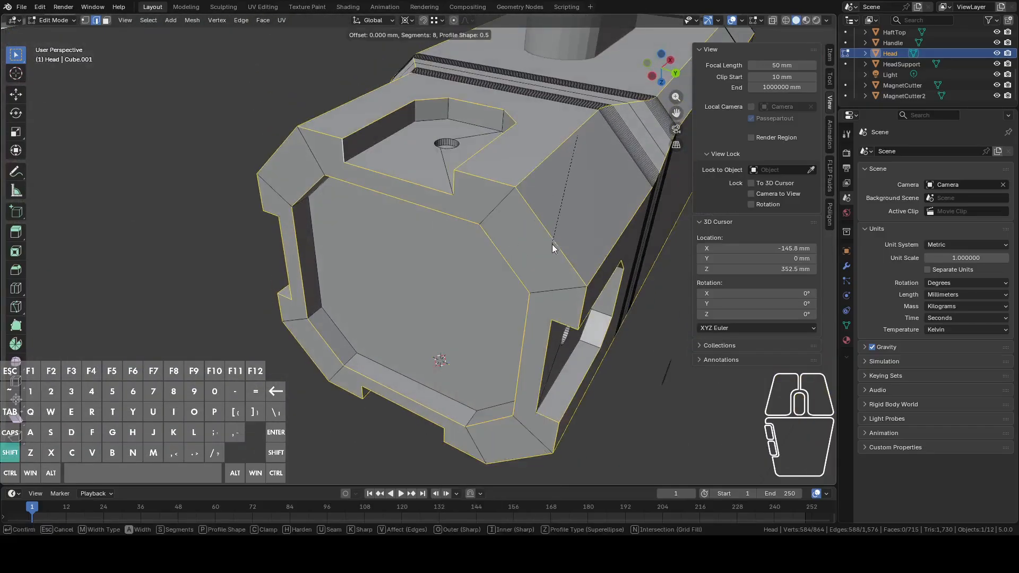
{"action": "left_click", "coordinate": [517, 276]}
{"action": "key", "text": "Tab"}
{"action": "scroll", "coordinate": [515, 273], "scroll_direction": "down", "scroll_amount": 4}
Move the HeadSupport down along the Z axis until its top is clear of the Head
{"action": "middle_click_drag", "start_coordinate": [515, 273], "coordinate": [434, 124]}
{"action": "left_click", "coordinate": [412, 178]}
{"action": "middle_click_drag", "start_coordinate": [421, 161], "coordinate": [459, 187]}
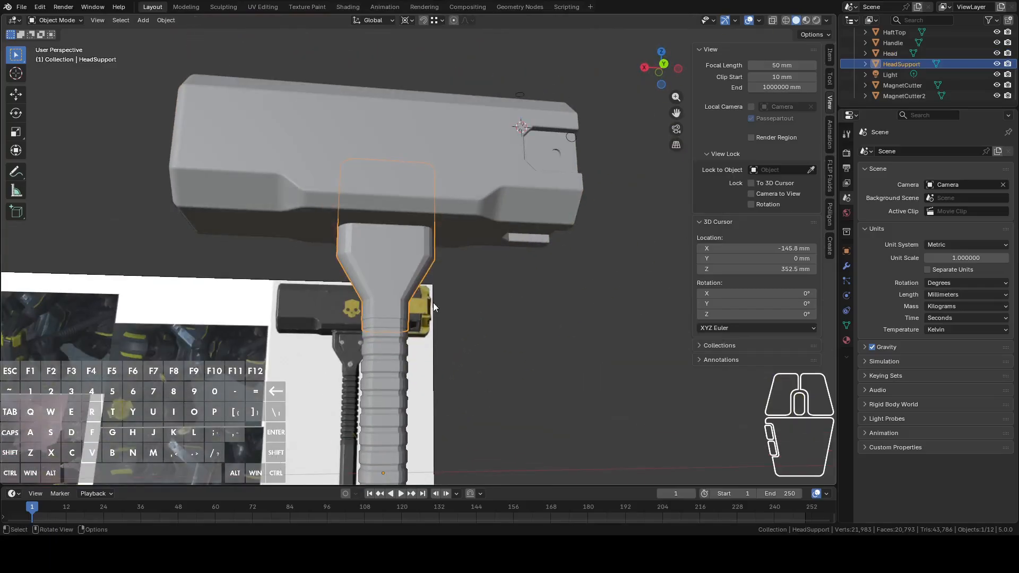
{"action": "key", "text": "g"}
{"action": "key", "text": "z"}
{"action": "left_click", "coordinate": [457, 331]}
Select the outer edge loop around the top face of the HeadSupport in Edit Mode
{"action": "left_click", "coordinate": [422, 214]}
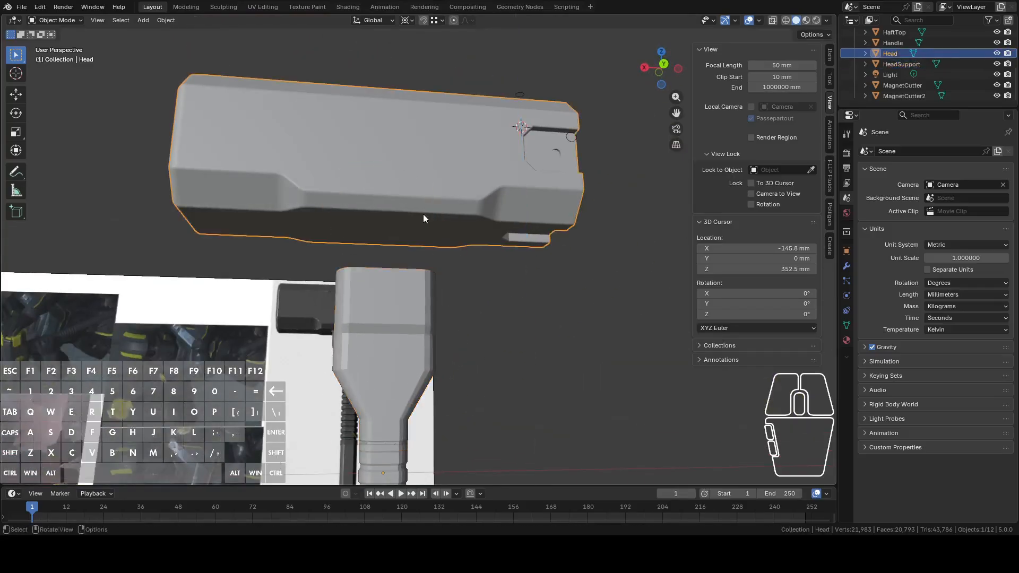
{"action": "scroll", "coordinate": [425, 233], "scroll_direction": "up", "scroll_amount": 3}
{"action": "left_click", "coordinate": [406, 304]}
{"action": "middle_click_drag", "start_coordinate": [406, 304], "coordinate": [426, 332]}
{"action": "key", "text": "Tab"}
{"action": "scroll", "coordinate": [408, 291], "scroll_direction": "up", "scroll_amount": 3}
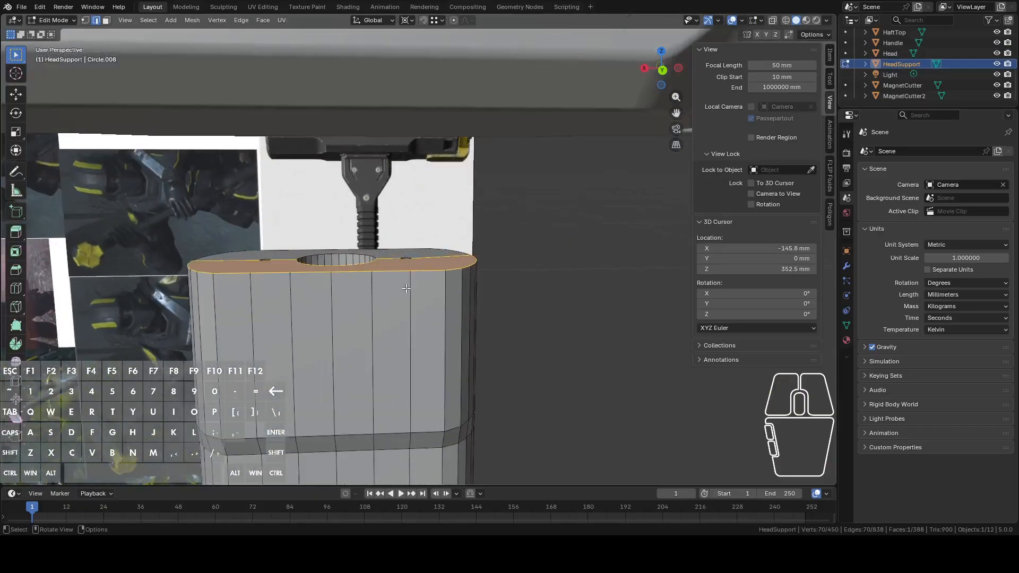
{"action": "left_click", "coordinate": [399, 253], "text": "alt"}
{"action": "middle_click_drag", "start_coordinate": [399, 253], "coordinate": [398, 272]}
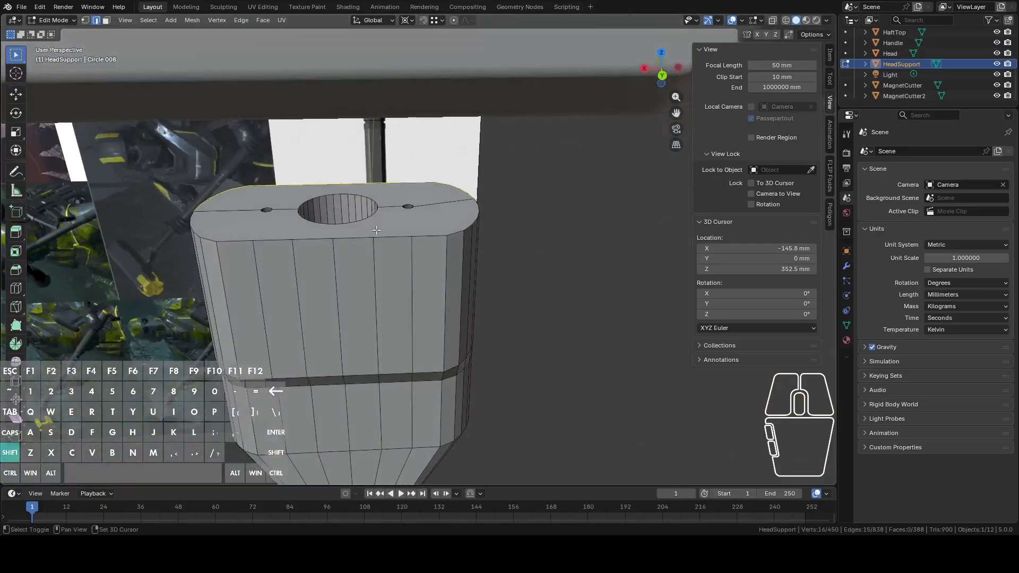
{"action": "middle_click_drag", "start_coordinate": [376, 230], "coordinate": [460, 254], "text": "shift"}
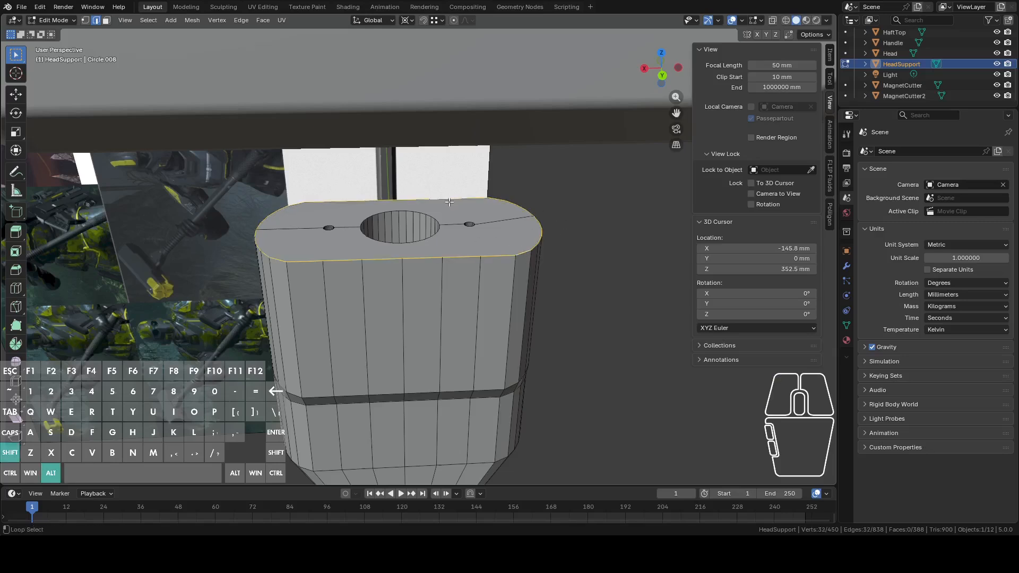
Compare the top of the HeadSupport with the reference image from the back view, and return to Object Mode
{"action": "middle_click_drag", "start_coordinate": [449, 202], "coordinate": [357, 206]}
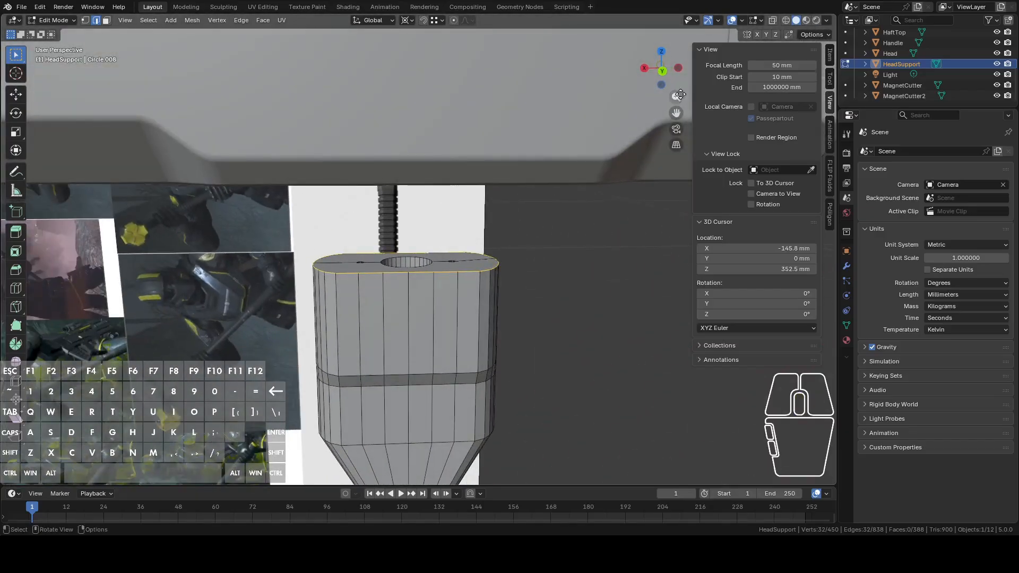
{"action": "left_click", "coordinate": [664, 74]}
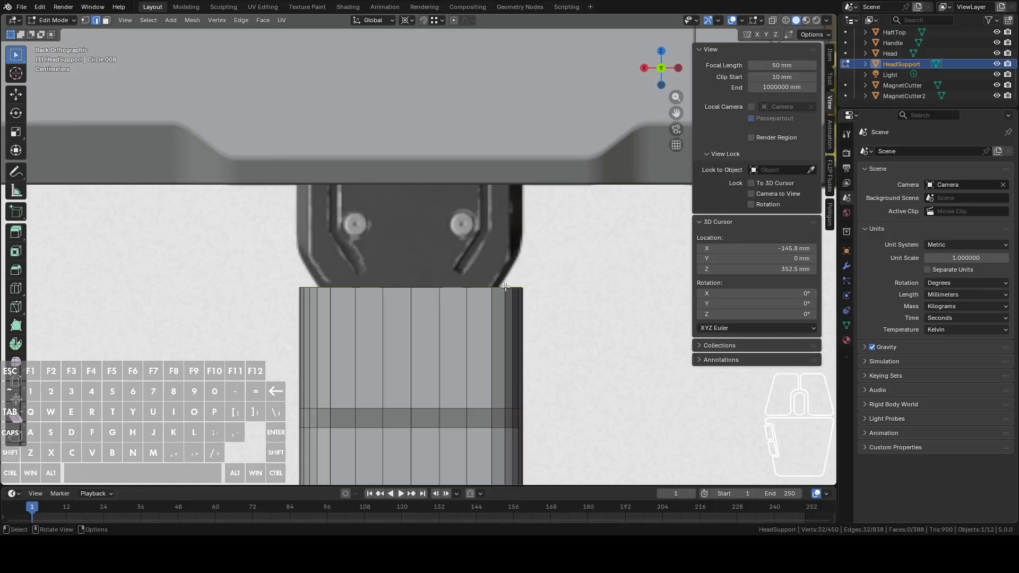
{"action": "mouse_move", "coordinate": [506, 287]}
{"action": "middle_mouse_down"}
{"action": "mouse_move", "coordinate": [511, 314]}
{"action": "mouse_move", "coordinate": [502, 295]}
{"action": "middle_mouse_up"}
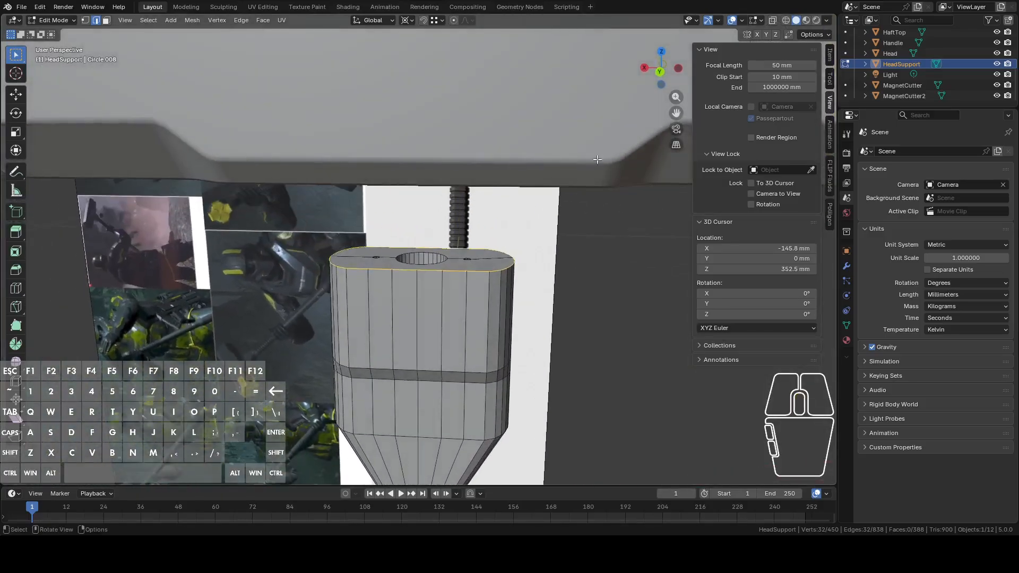
{"action": "middle_click_drag", "start_coordinate": [637, 155], "coordinate": [575, 276]}
{"action": "key", "text": "Tab"}
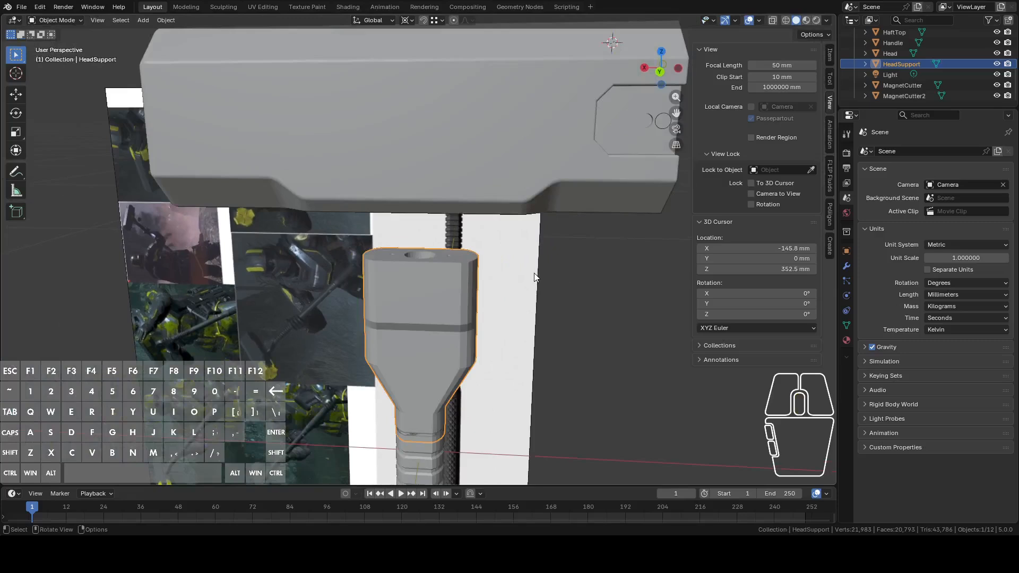
Undo the top-edge selection and the downward move of the HeadSupport
{"action": "key", "text": "ctrl+z"}
{"action": "key", "text": "ctrl+z"}
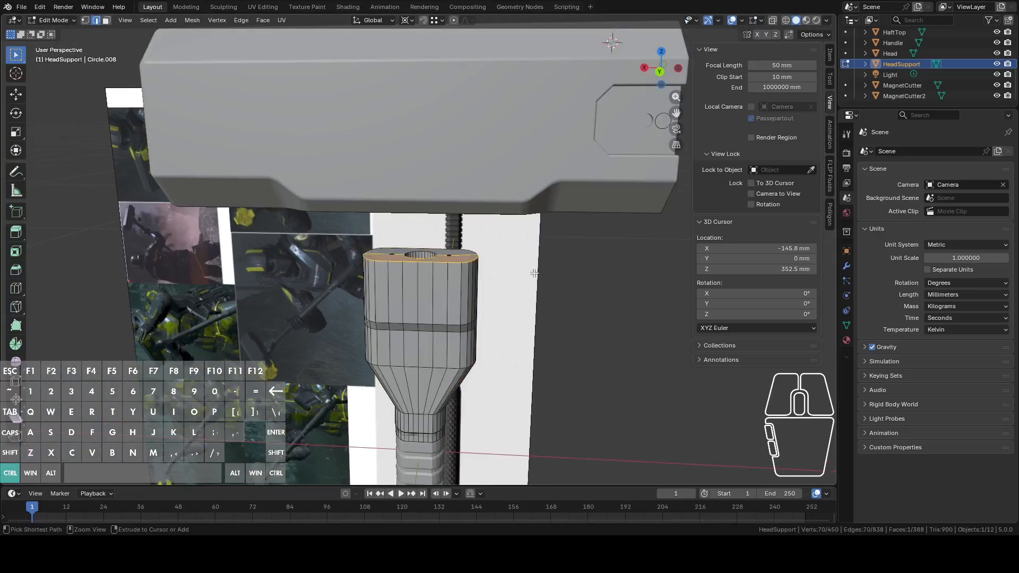
{"action": "key", "text": "ctrl+z"}
{"action": "key", "text": "ctrl+z"}
{"action": "key", "text": "ctrl+z"}
{"action": "key", "text": "ctrl+z"}
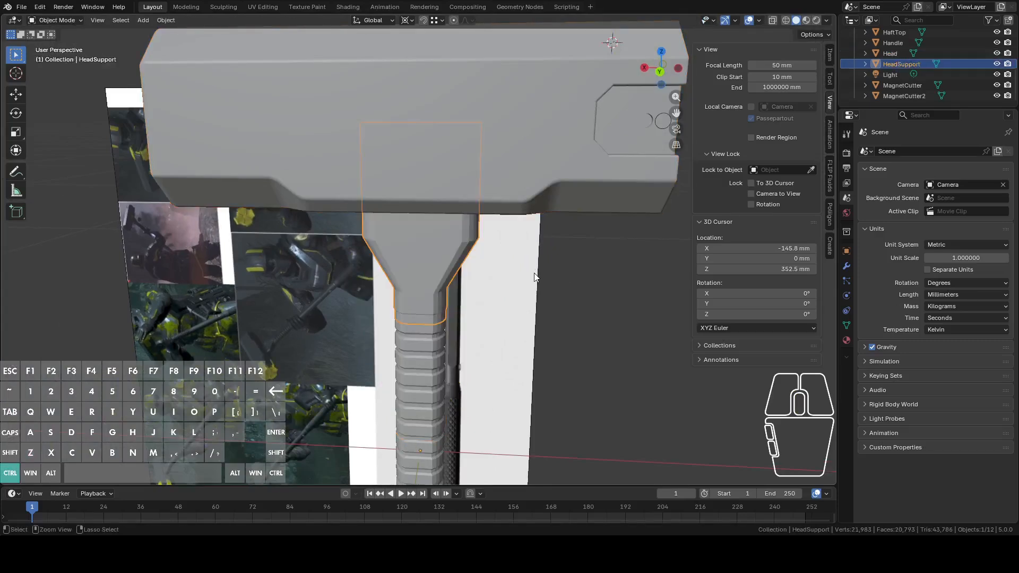
Align the view to the back and turn on X-ray to compare the HeadSupport with the reference image
{"action": "middle_click_drag", "start_coordinate": [534, 272], "coordinate": [496, 253]}
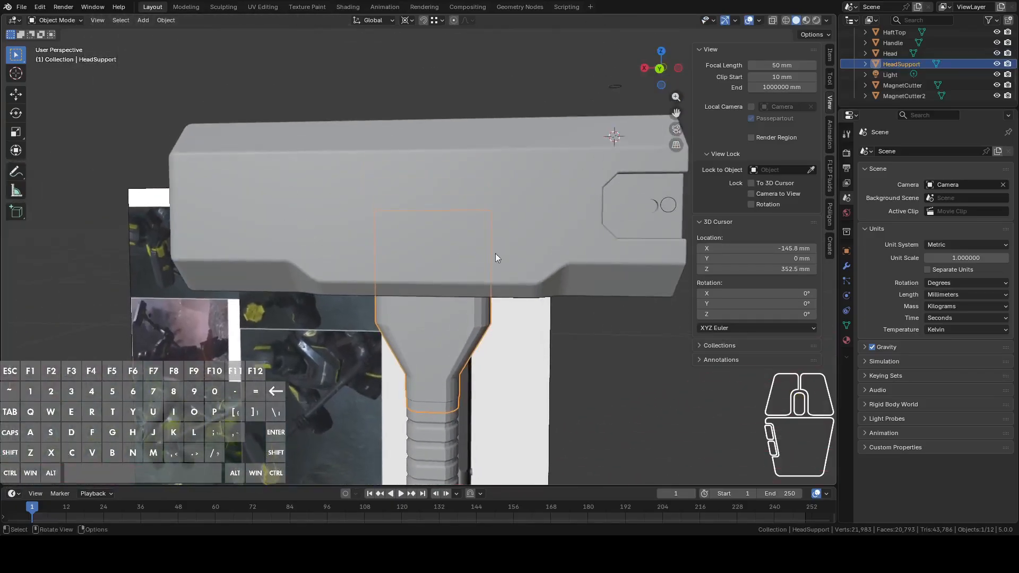
{"action": "left_click", "coordinate": [657, 69]}
{"action": "key", "text": "Tab"}
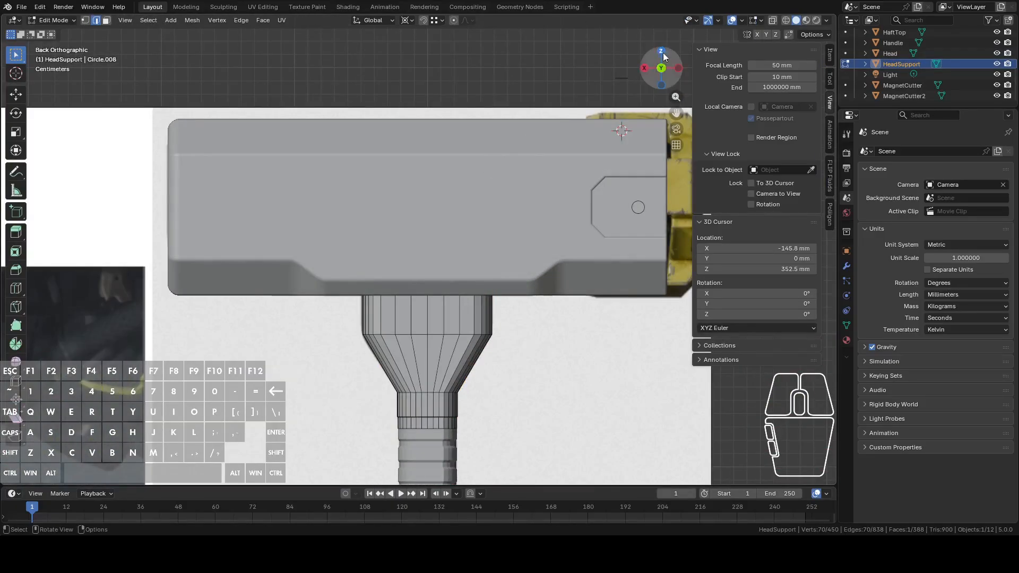
{"action": "left_click", "coordinate": [771, 20]}
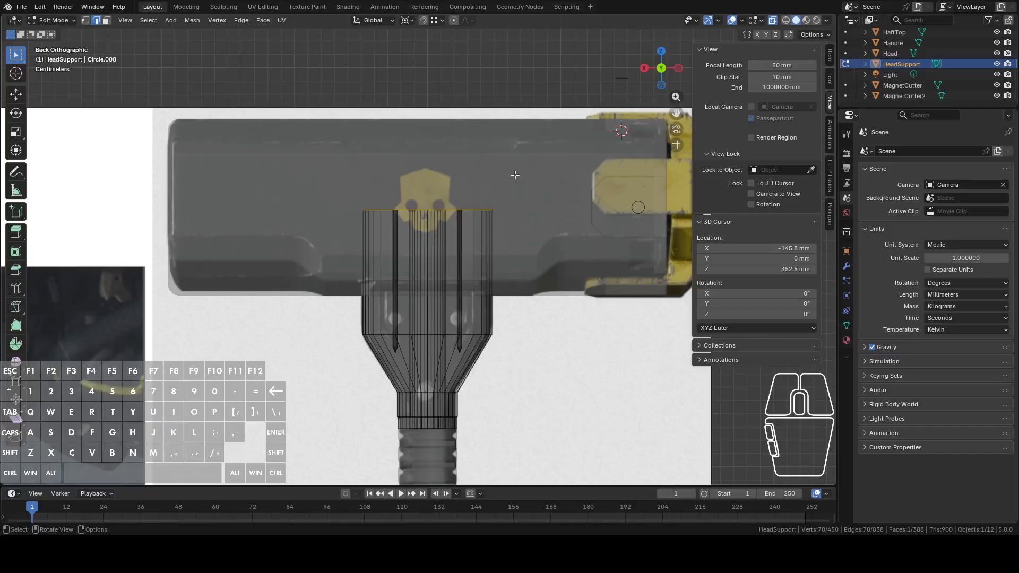
{"action": "key", "text": "Tab"}
{"action": "scroll", "coordinate": [514, 175], "scroll_direction": "up", "scroll_amount": 2}
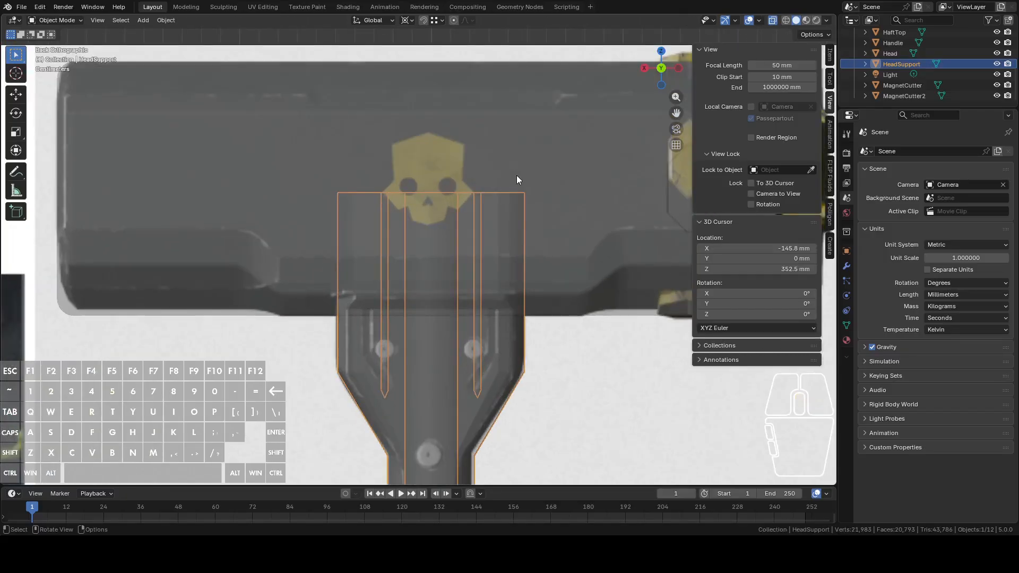
Select the two horizontal vertex rings around the HeadSupport near the Head's lower edge in Edit Mode
{"action": "key", "text": "Tab"}
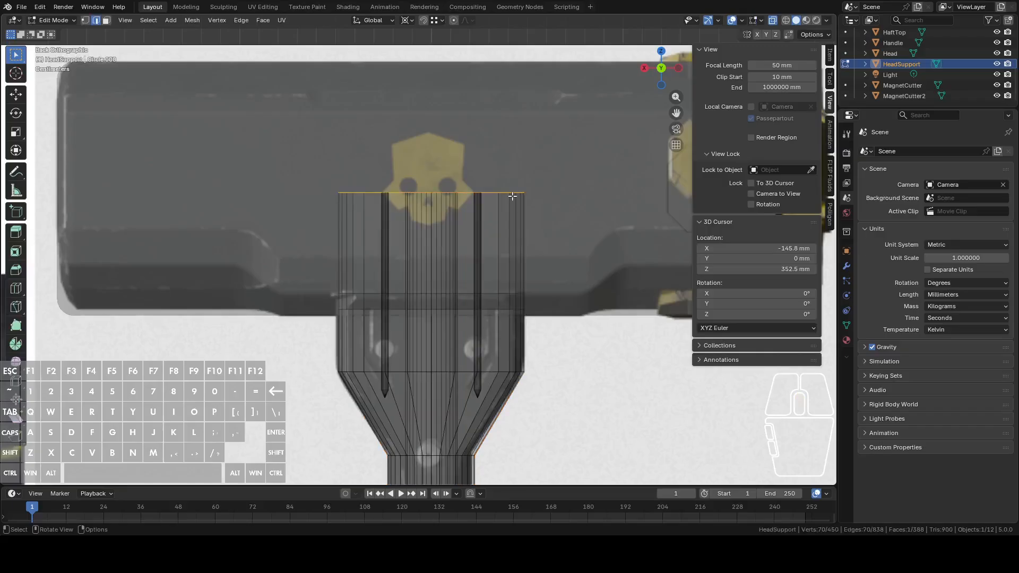
{"action": "key", "text": "1"}
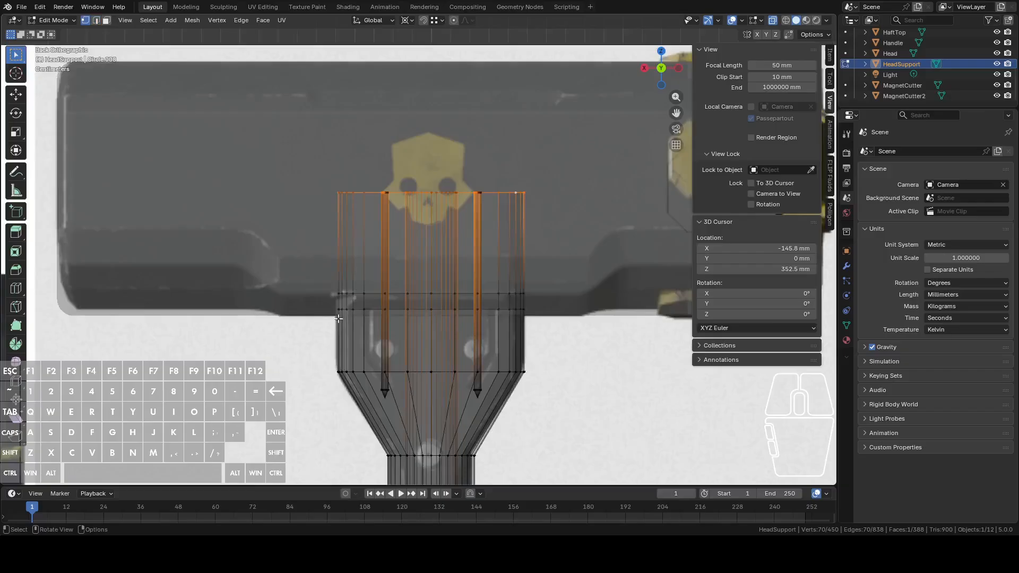
{"action": "scroll", "coordinate": [339, 318], "scroll_direction": "up", "scroll_amount": 4}
{"action": "left_click_drag", "start_coordinate": [229, 359], "coordinate": [682, 395]}
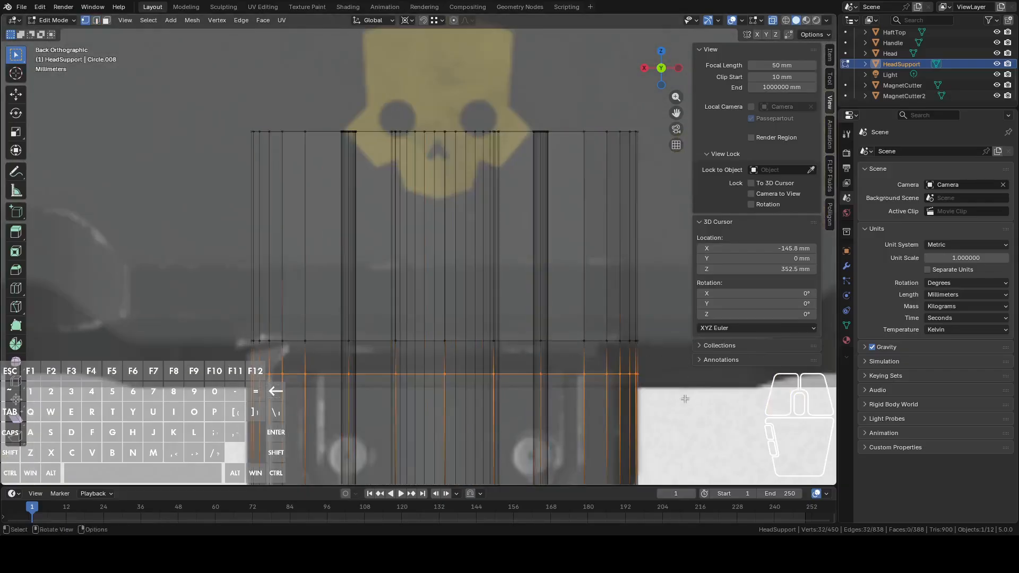
{"action": "middle_click_drag", "start_coordinate": [669, 402], "coordinate": [635, 305], "text": "shift"}
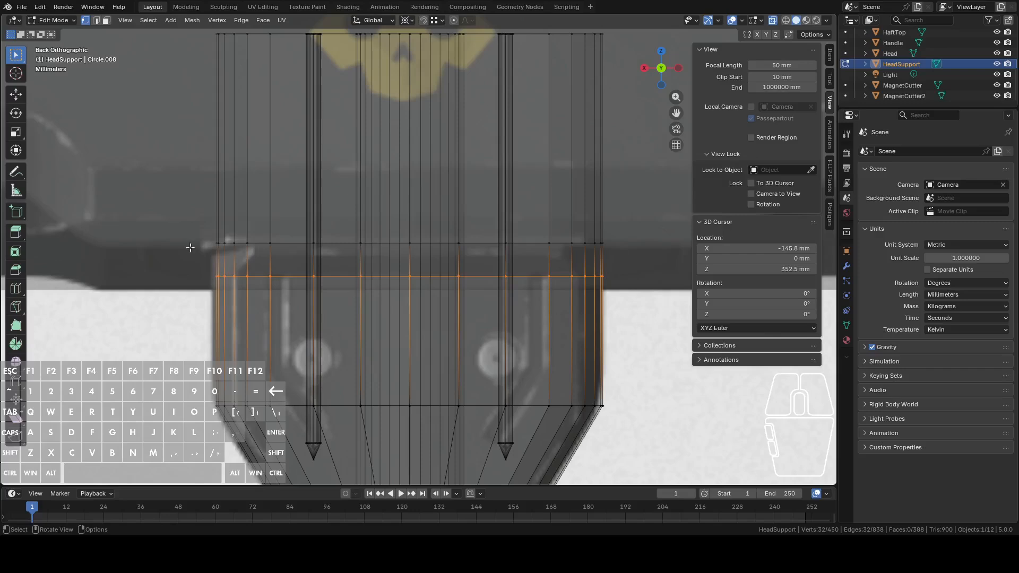
{"action": "left_click_drag", "start_coordinate": [132, 223], "coordinate": [624, 316], "text": "shift"}
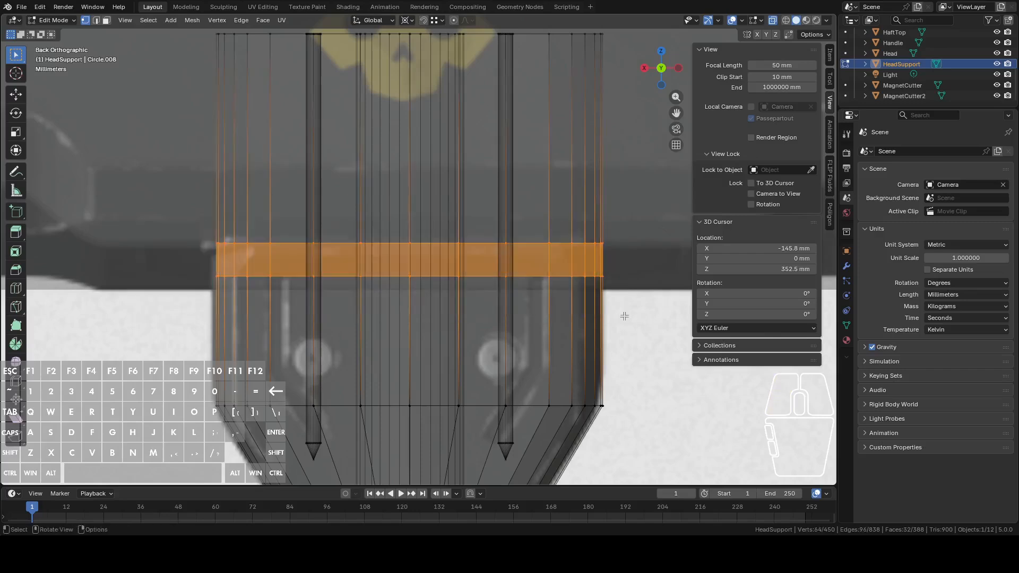
{"action": "scroll", "coordinate": [624, 316], "scroll_direction": "down", "scroll_amount": 2}
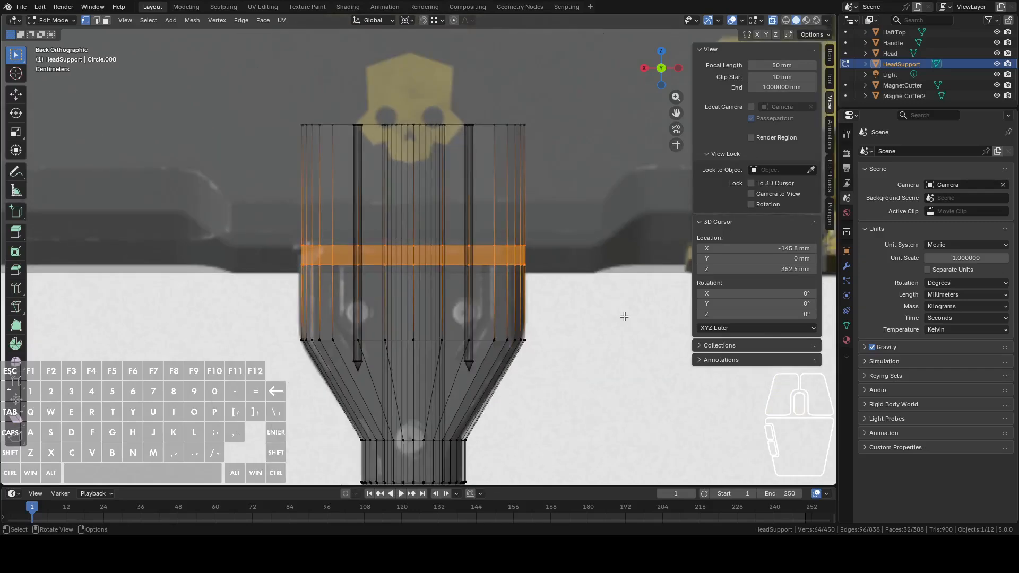
Hide the HeadSupport temporarily to examine the reference image behind it, and restore its visibility
{"action": "key", "text": "Tab"}
{"action": "key", "text": "h"}
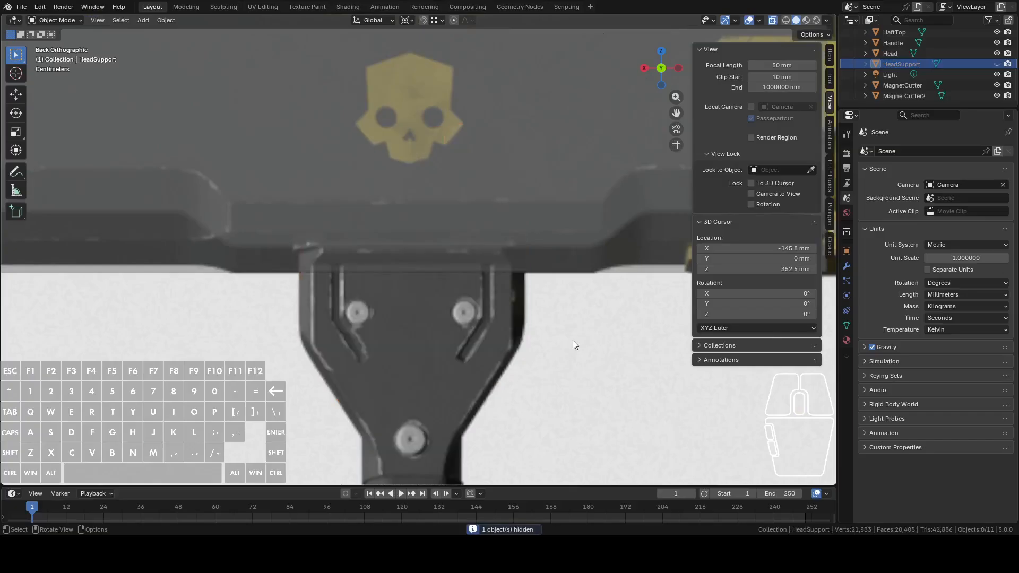
{"action": "key", "text": "ctrl"}
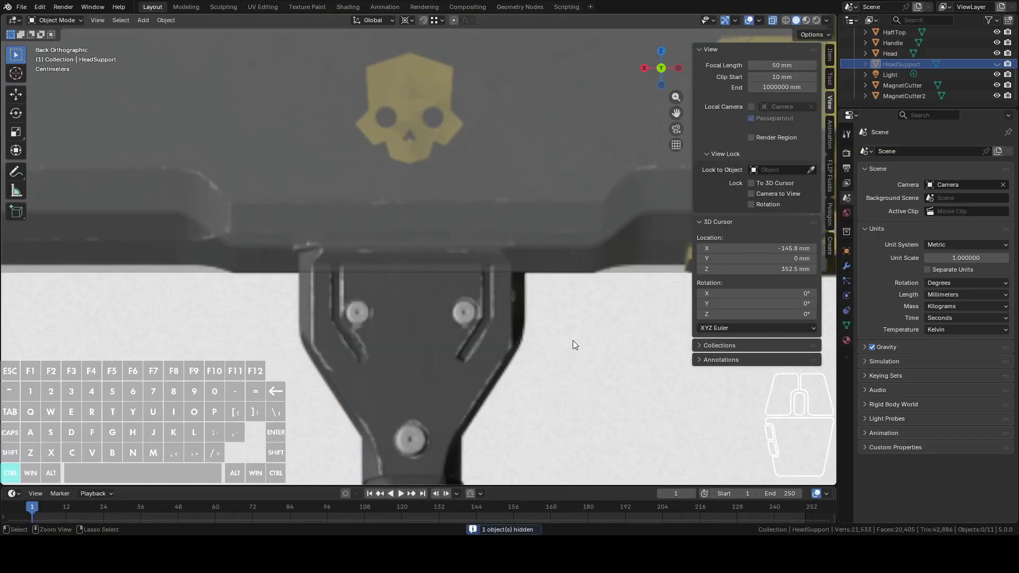
{"action": "key", "text": "ctrl+z"}
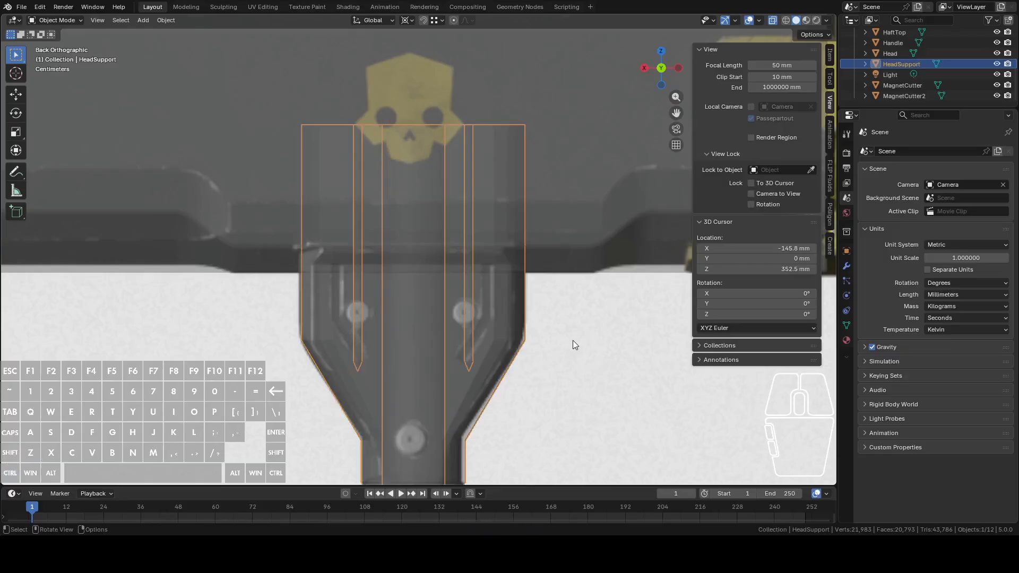
Move the HeadSupport straight down along the Z axis until it is clear of the Head
{"action": "left_click", "coordinate": [565, 260]}
{"action": "scroll", "coordinate": [565, 260], "scroll_direction": "down", "scroll_amount": 3}
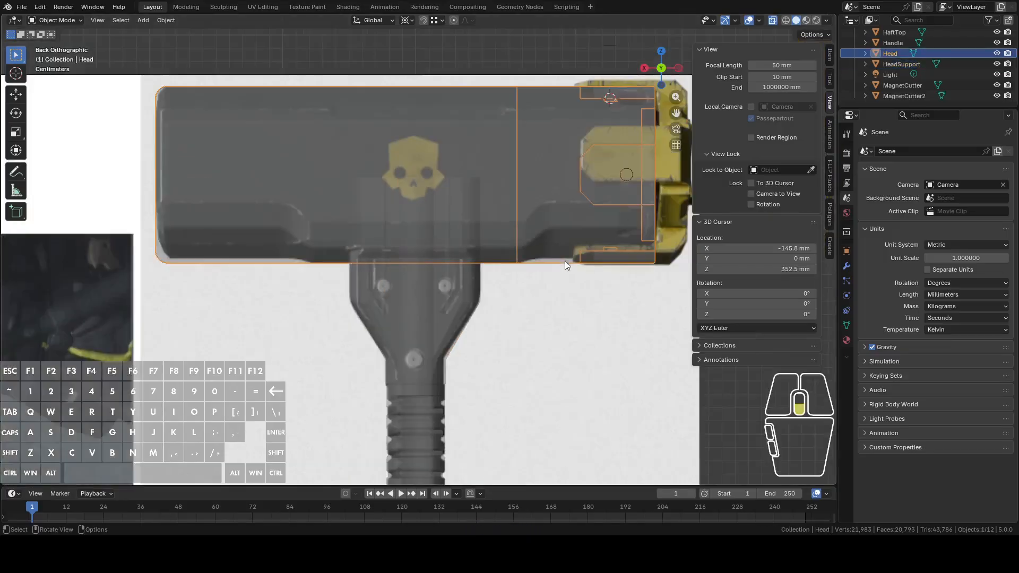
{"action": "left_click", "coordinate": [488, 305]}
{"action": "left_click", "coordinate": [476, 319]}
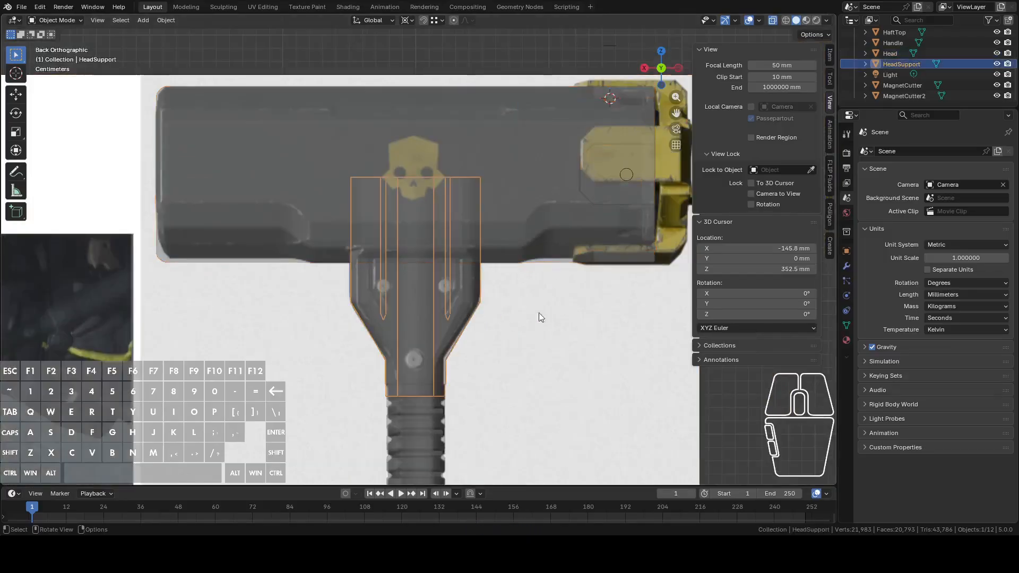
{"action": "key", "text": "g"}
{"action": "key", "text": "z"}
{"action": "left_click", "coordinate": [568, 453]}
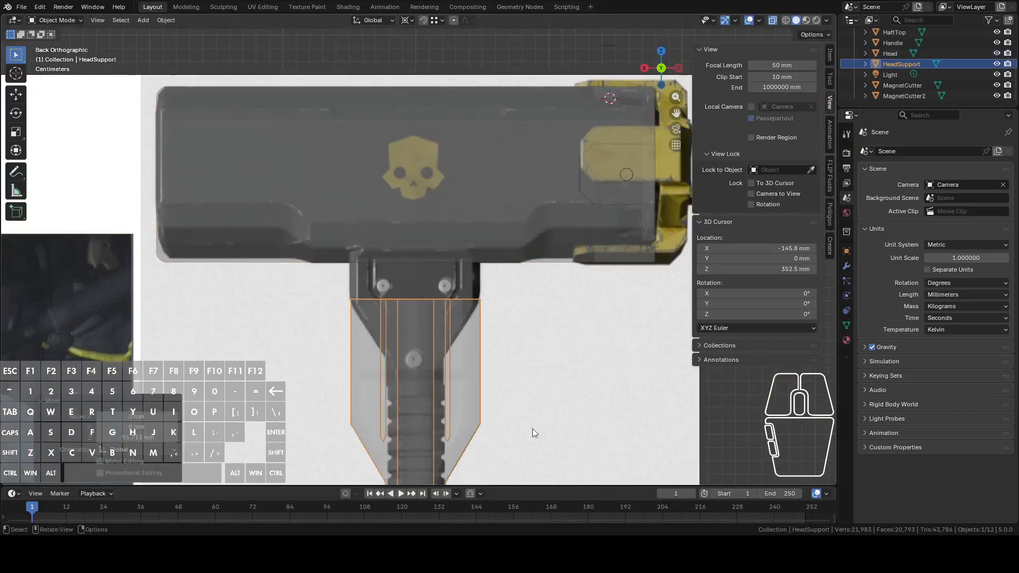
Select all vertices of the HeadSupport's top face, including the centre hole and both small holes, with circle select
{"action": "key", "text": "Tab"}
{"action": "scroll", "coordinate": [467, 366], "scroll_direction": "up", "scroll_amount": 4}
{"action": "middle_click_drag", "start_coordinate": [469, 346], "coordinate": [469, 277]}
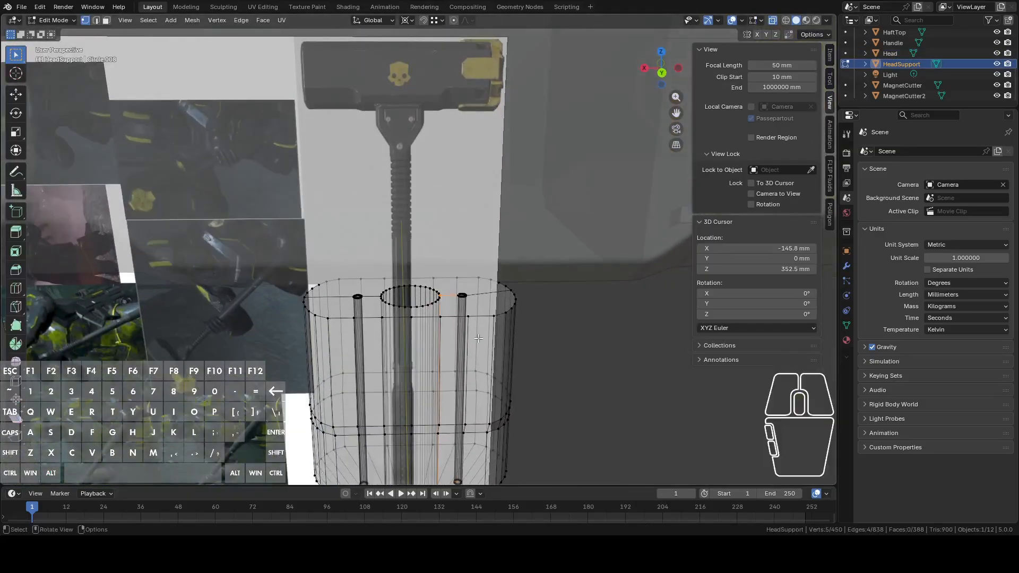
{"action": "left_click", "coordinate": [470, 277], "text": "alt+shift"}
{"action": "left_click", "coordinate": [470, 319], "text": "alt+shift"}
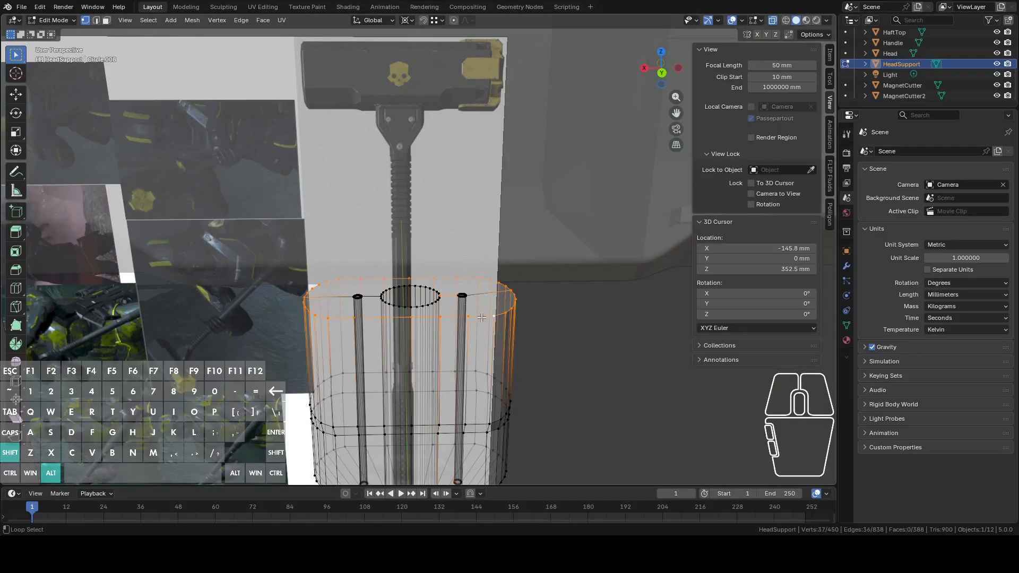
{"action": "middle_click_drag", "start_coordinate": [470, 318], "coordinate": [504, 301]}
{"action": "key", "text": "c"}
{"action": "scroll", "coordinate": [503, 301], "scroll_direction": "down", "scroll_amount": 3}
{"action": "left_click_drag", "start_coordinate": [503, 301], "coordinate": [289, 301]}
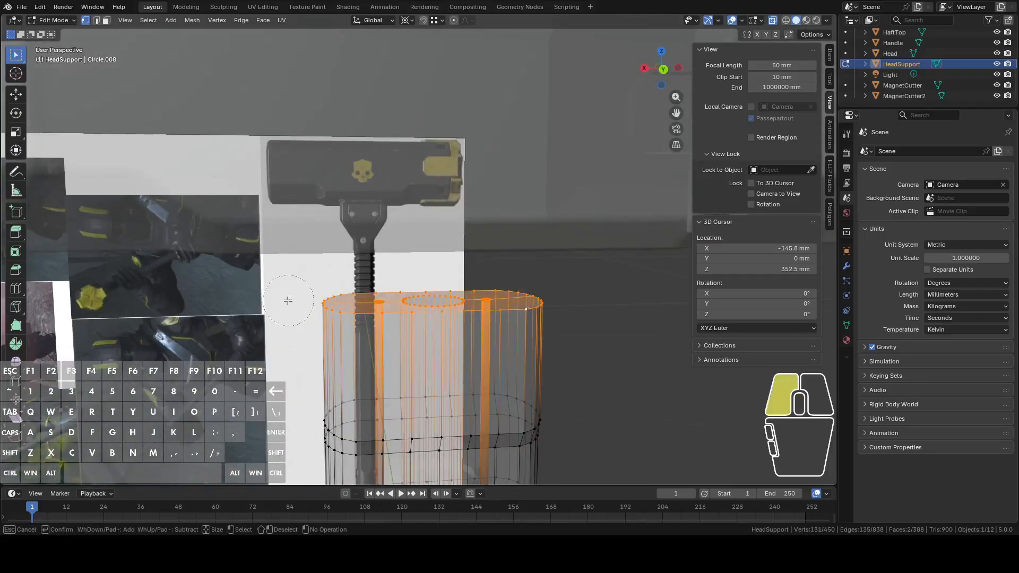
{"action": "right_click", "coordinate": [565, 320]}
Duplicate the HeadSupport's top face slightly upward along Z and separate the copy into its own object
{"action": "key", "text": "shift+d"}
{"action": "key", "text": "z"}
{"action": "left_click", "coordinate": [604, 306]}
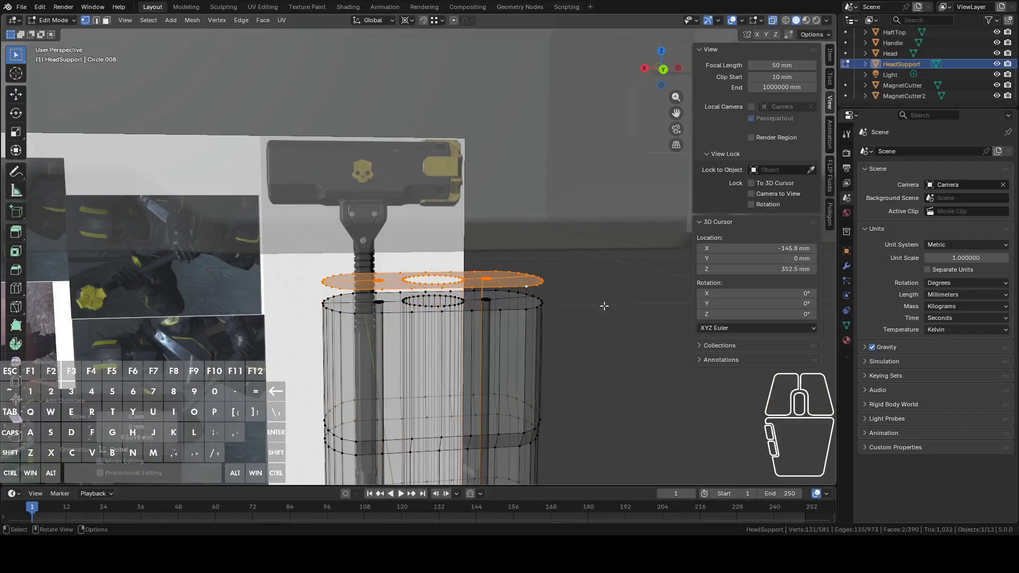
{"action": "key", "text": "p"}
{"action": "left_click", "coordinate": [604, 305]}
{"action": "key", "text": "Tab"}
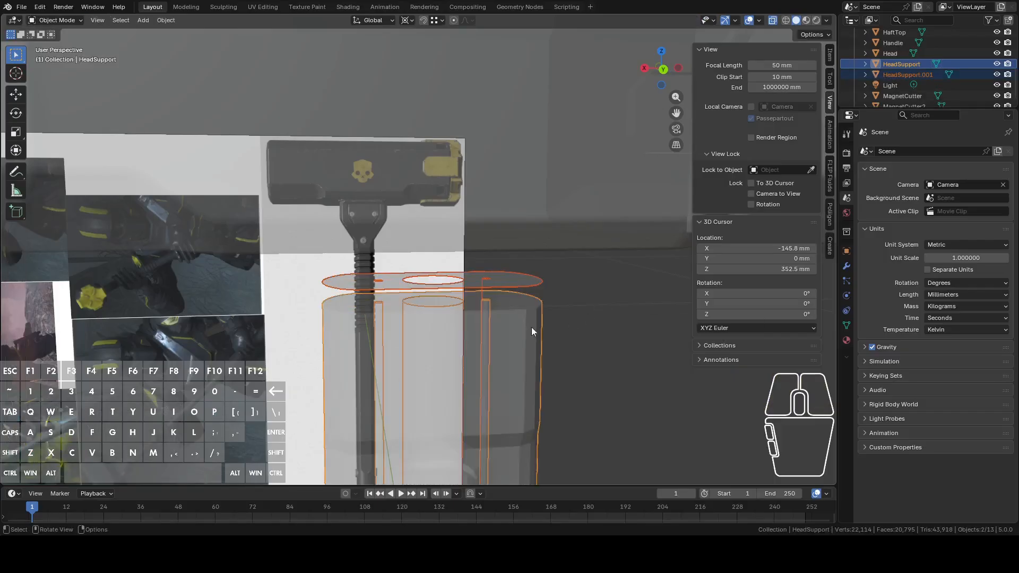
Try to isolate the separated top-face copy by hiding the HeadSupport and the HaftTop
{"action": "key", "text": "h"}
{"action": "scroll", "coordinate": [524, 333], "scroll_direction": "down", "scroll_amount": 2}
{"action": "left_click", "coordinate": [444, 385]}
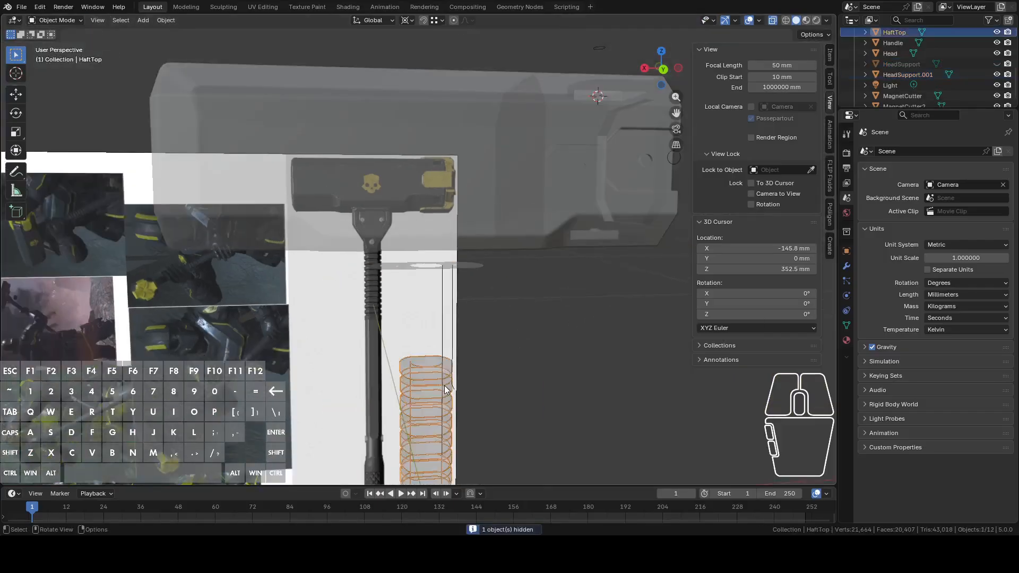
{"action": "key", "text": "h"}
{"action": "middle_click_drag", "start_coordinate": [479, 330], "coordinate": [549, 291]}
{"action": "left_click", "coordinate": [445, 358]}
Undo the hiding, the separated top-face copy and its vertex selection, keeping the HeadSupport in its lowered position
{"action": "key", "text": "ctrl+z"}
{"action": "key", "text": "ctrl+z"}
{"action": "key", "text": "ctrl+z"}
{"action": "key", "text": "ctrl+z"}
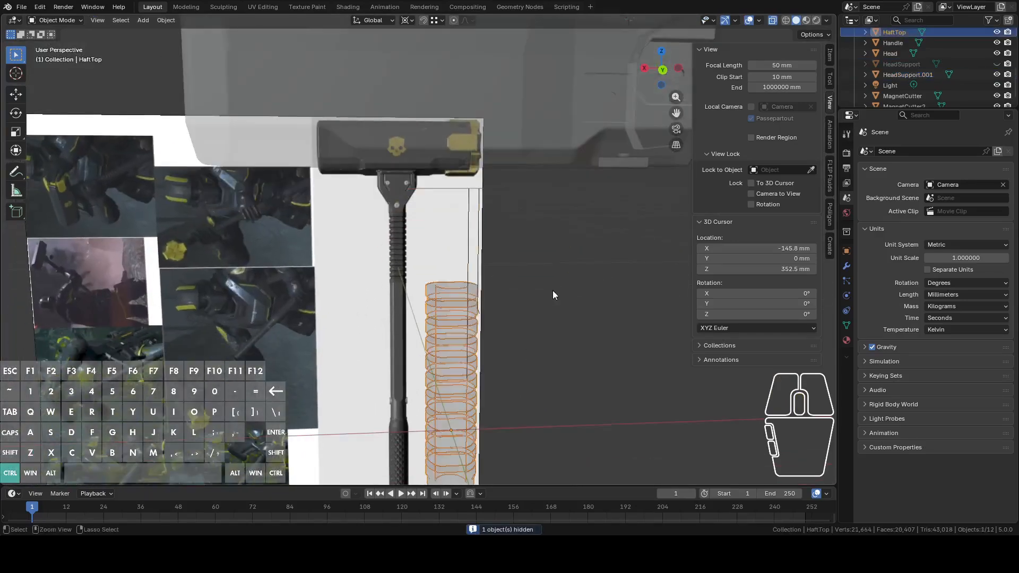
{"action": "key", "text": "ctrl+z"}
{"action": "key", "text": "ctrl+z"}
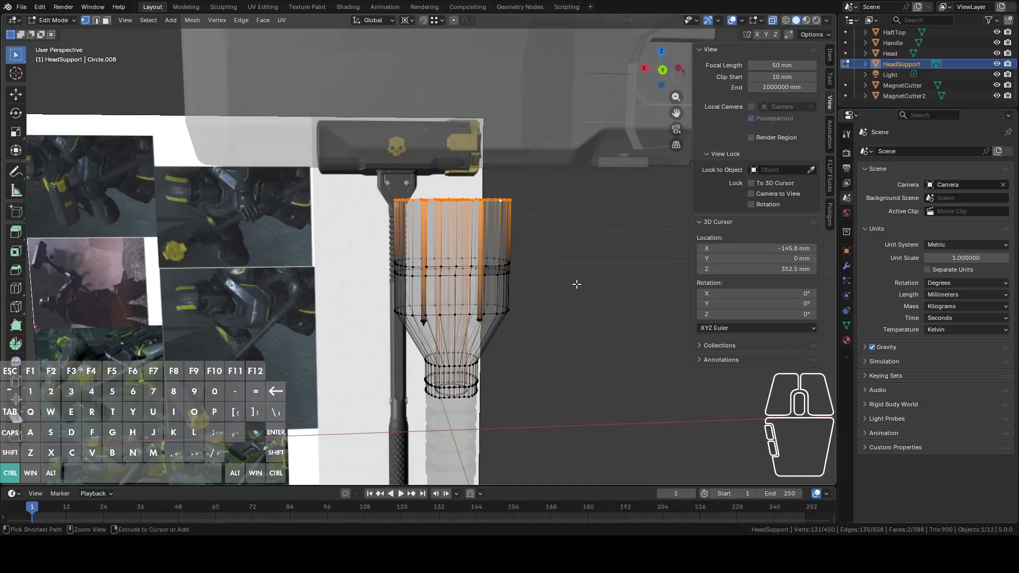
{"action": "key", "text": "ctrl+z"}
{"action": "key", "text": "ctrl+z"}
{"action": "key", "text": "ctrl+z"}
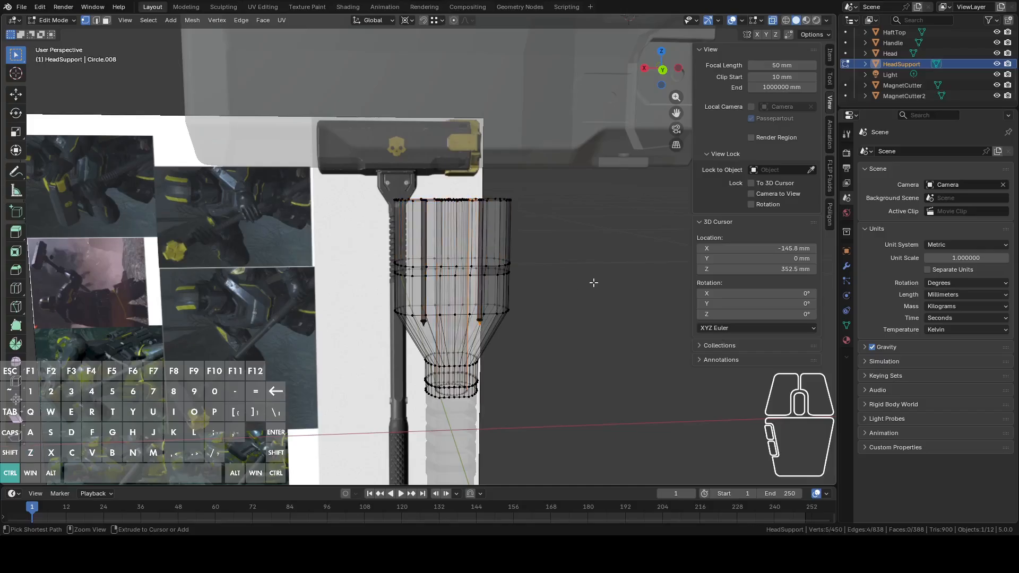
{"action": "key", "text": "ctrl+z"}
{"action": "key", "text": "ctrl+shift+z"}
{"action": "key", "text": "ctrl+shift+z"}
{"action": "key", "text": "ctrl+shift+z"}
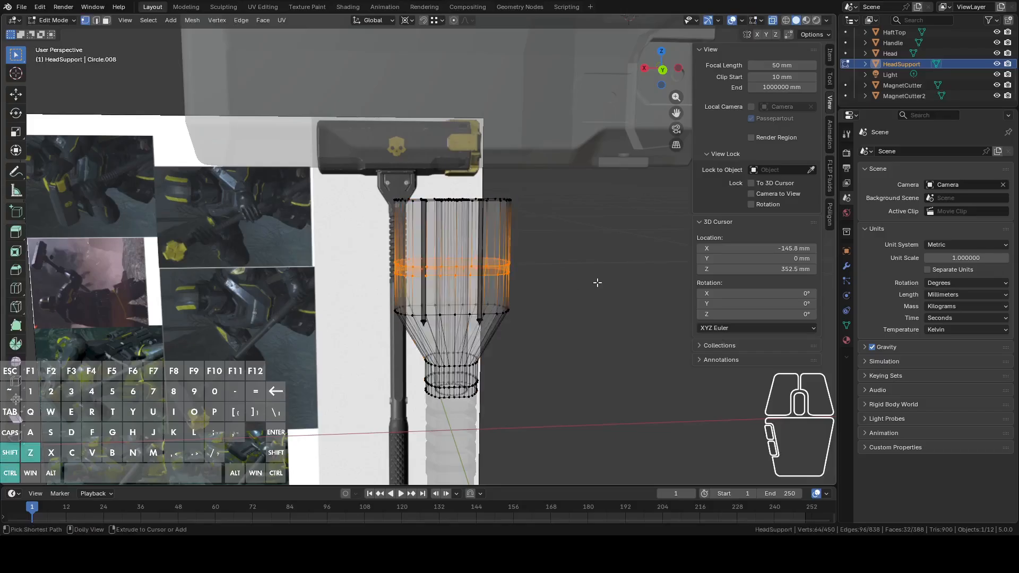
Duplicate all top vertices of the HeadSupport about 13.57 mm upward along Z in the back view
{"action": "middle_click_drag", "start_coordinate": [596, 264], "coordinate": [566, 319], "text": "shift"}
{"action": "scroll", "coordinate": [567, 318], "scroll_direction": "up", "scroll_amount": 2}
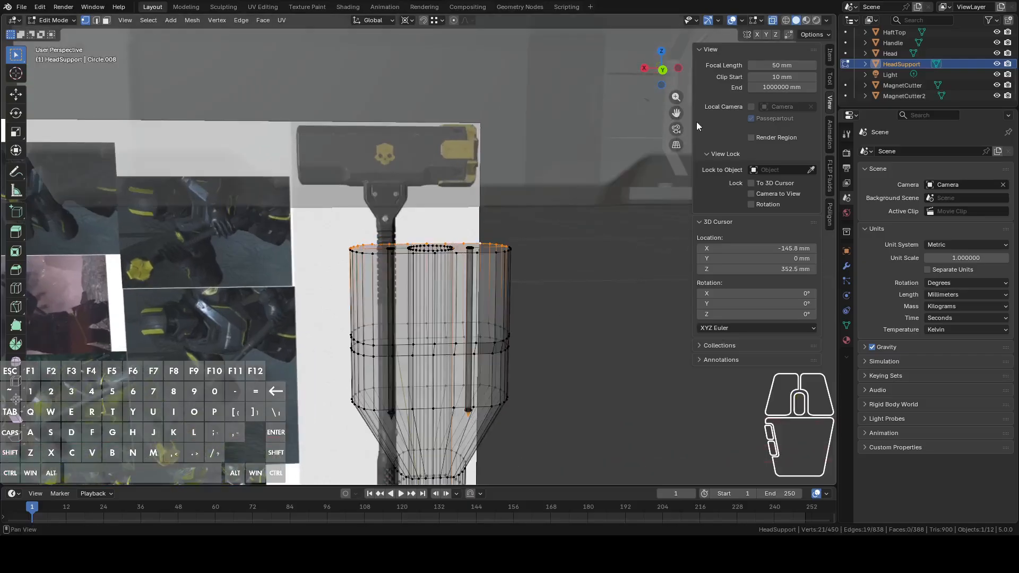
{"action": "left_click", "coordinate": [662, 70]}
{"action": "left_click_drag", "start_coordinate": [265, 242], "coordinate": [602, 298]}
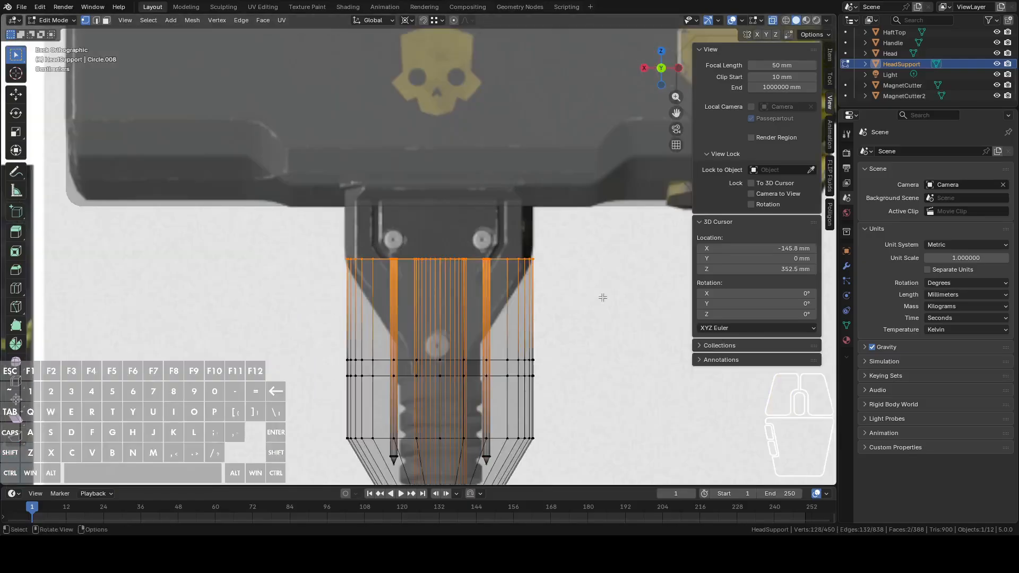
{"action": "key", "text": "shift+d"}
{"action": "key", "text": "z"}
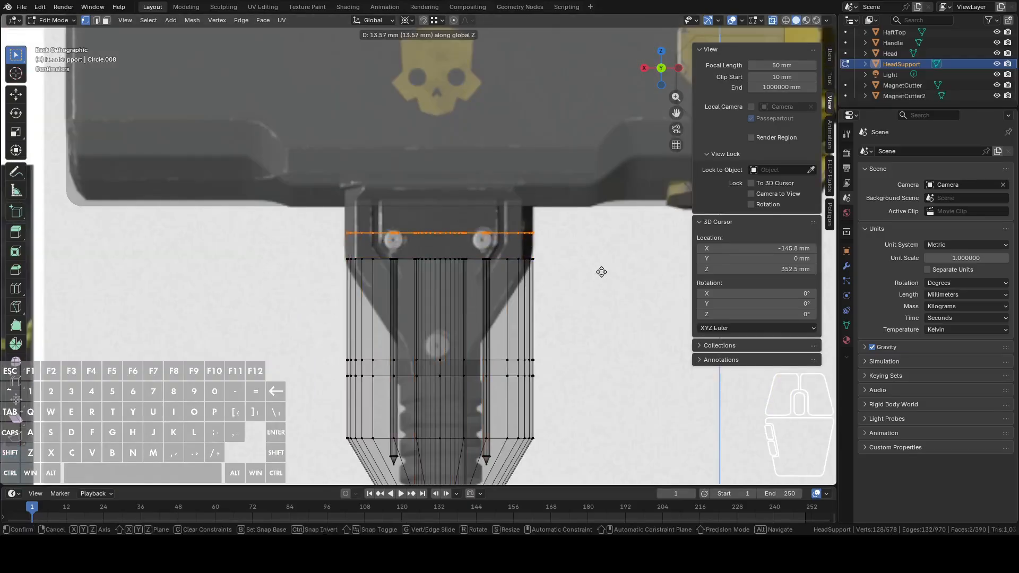
{"action": "left_click", "coordinate": [601, 272]}
Separate the duplicated top outline into its own object and return to Object Mode
{"action": "key", "text": "p"}
{"action": "left_click", "coordinate": [601, 272]}
{"action": "key", "text": "Tab"}
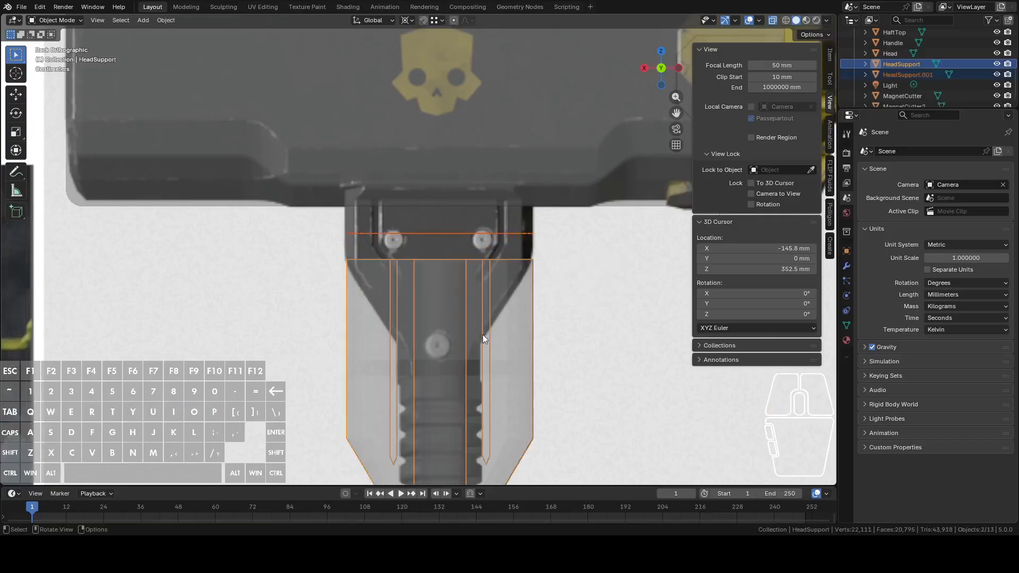
Hide the original HeadSupport while keeping the reference image and the separated outline visible
{"action": "left_click", "coordinate": [474, 357]}
{"action": "key", "text": "h"}
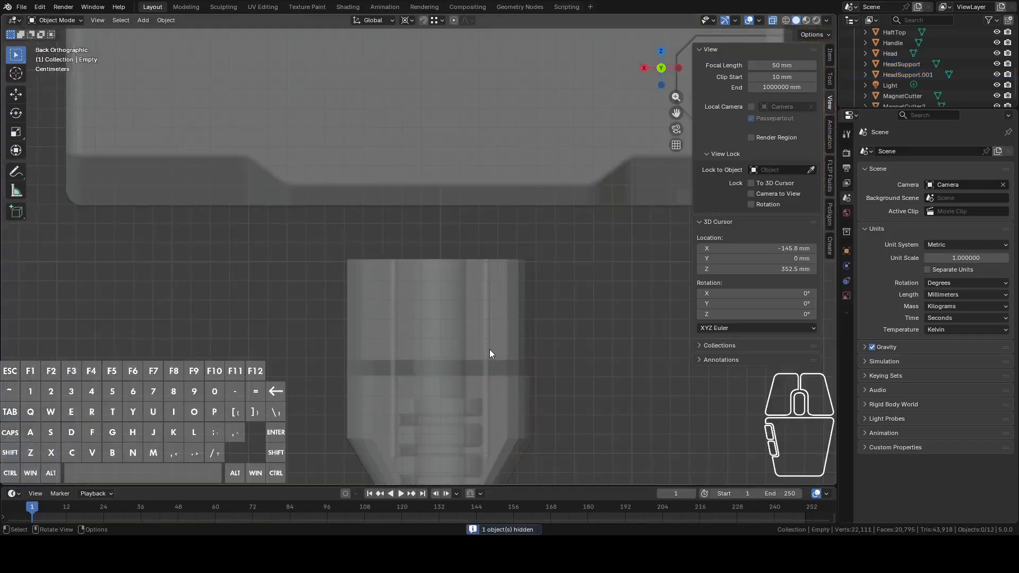
{"action": "key", "text": "ctrl+z"}
{"action": "left_click", "coordinate": [534, 399]}
{"action": "key", "text": "h"}
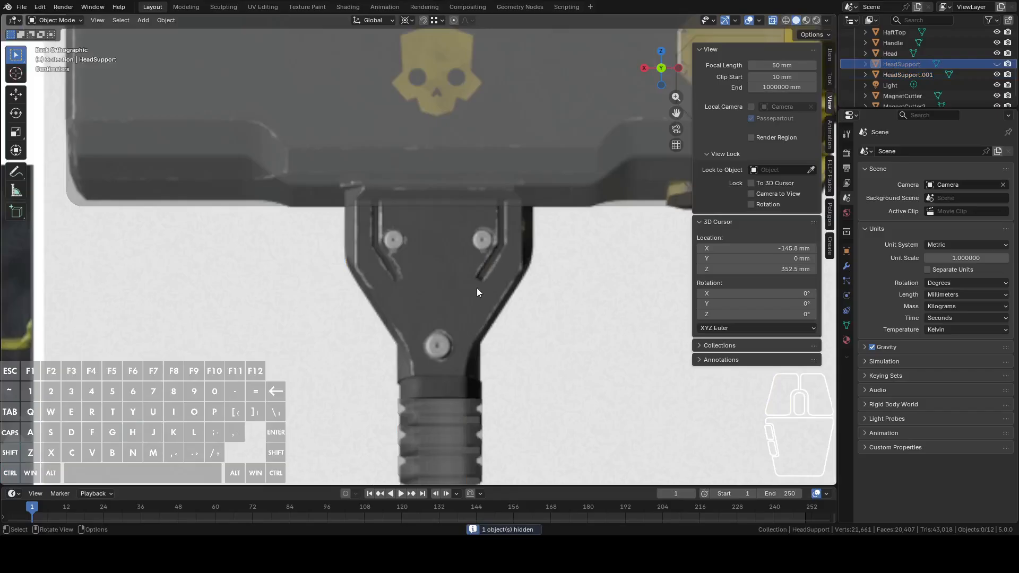
Select the separated HeadSupport.001 outline together with the Head, with the Head as the active object
{"action": "middle_click_drag", "start_coordinate": [484, 269], "coordinate": [511, 253]}
{"action": "left_click", "coordinate": [457, 262]}
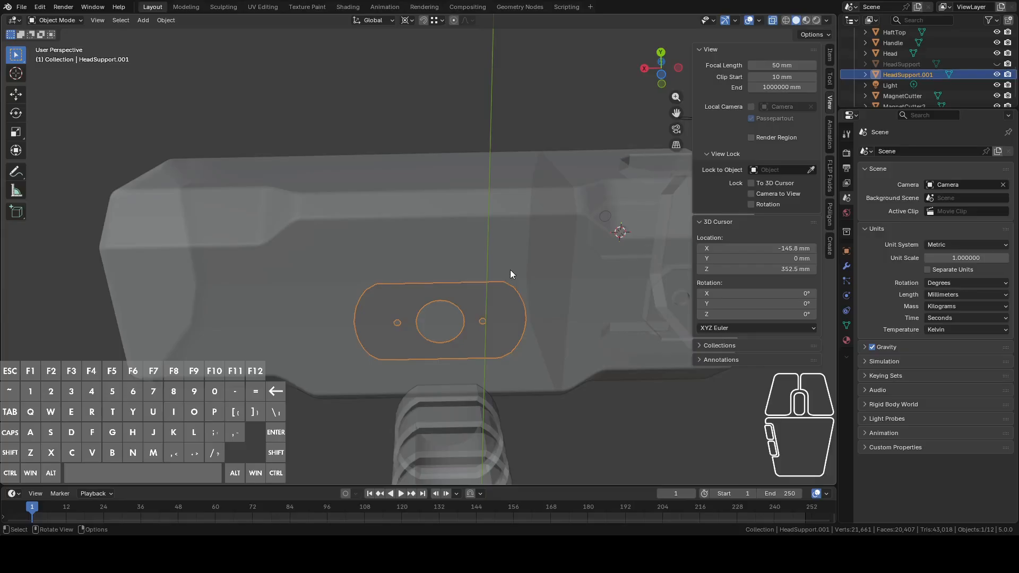
{"action": "key", "text": "Tab"}
{"action": "key", "text": "Tab"}
{"action": "left_click", "coordinate": [511, 247], "text": "shift"}
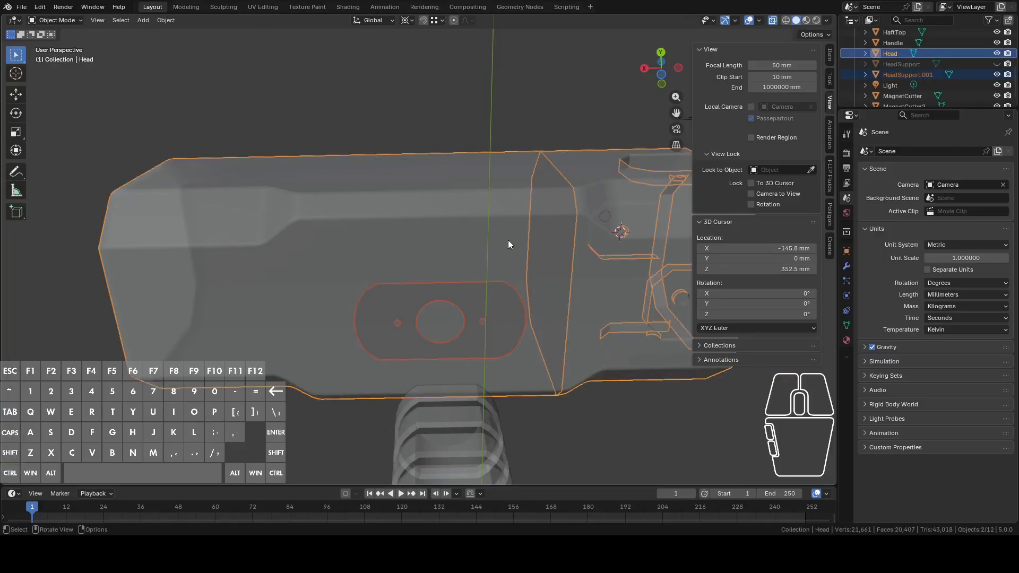
Delete the internal face crossing the inside of the Head mesh and return to Object Mode
{"action": "key", "text": "Tab"}
{"action": "middle_click_drag", "start_coordinate": [510, 250], "coordinate": [493, 382]}
{"action": "left_click", "coordinate": [541, 243]}
{"action": "middle_click_drag", "start_coordinate": [499, 305], "coordinate": [565, 292]}
{"action": "scroll", "coordinate": [508, 244], "scroll_direction": "up", "scroll_amount": 3}
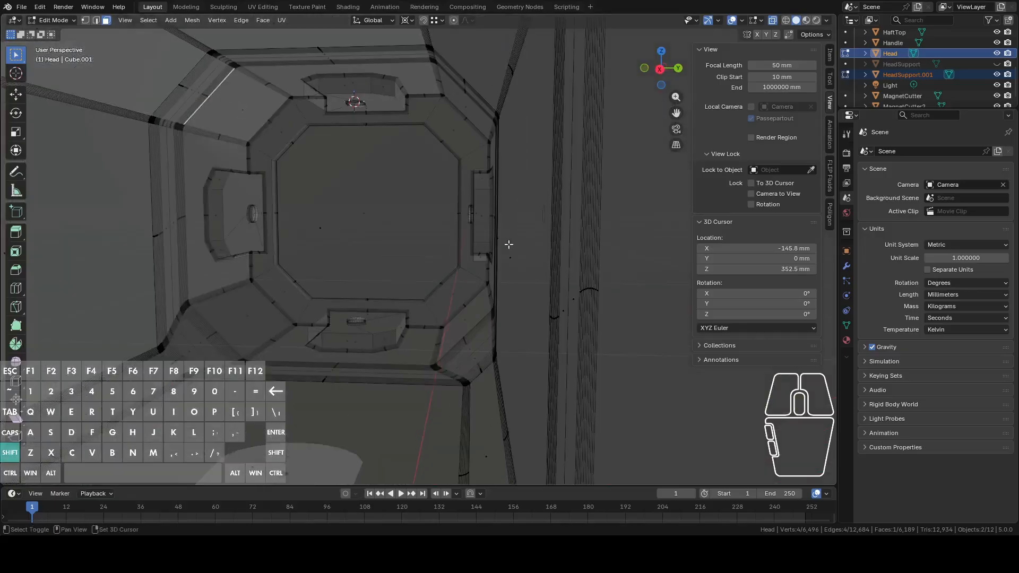
{"action": "middle_click_drag", "start_coordinate": [507, 243], "coordinate": [530, 247], "text": "shift"}
{"action": "left_click", "coordinate": [334, 235]}
{"action": "middle_click_drag", "start_coordinate": [362, 244], "coordinate": [382, 260]}
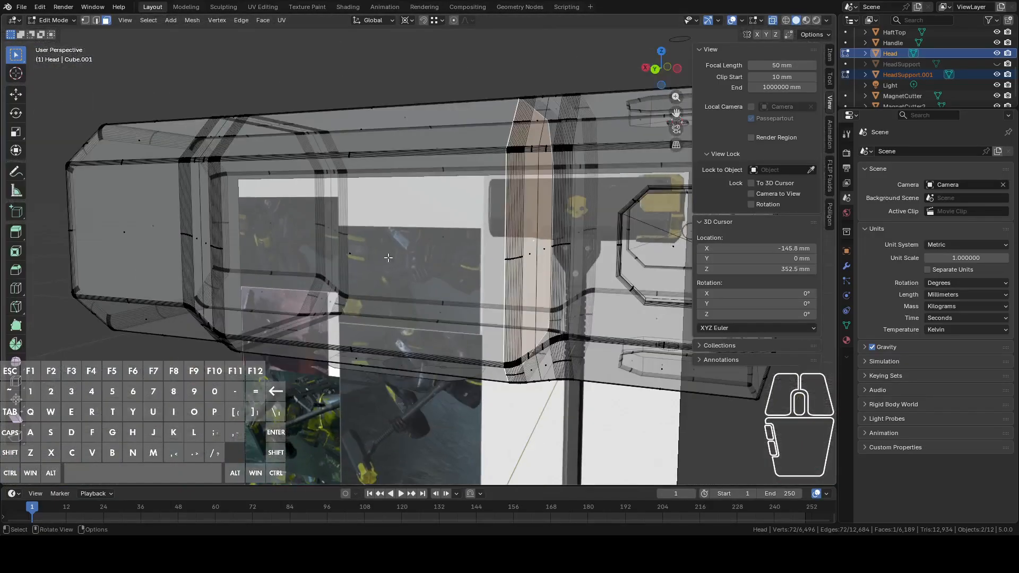
{"action": "key", "text": "x"}
{"action": "left_click", "coordinate": [362, 294]}
{"action": "middle_click_drag", "start_coordinate": [361, 294], "coordinate": [439, 219]}
{"action": "key", "text": "Tab"}
Knife-project the HeadSupport.001 outline onto the Head's entire mesh from the bottom orthographic view, with Cut Through disabled
{"action": "left_click", "coordinate": [439, 279]}
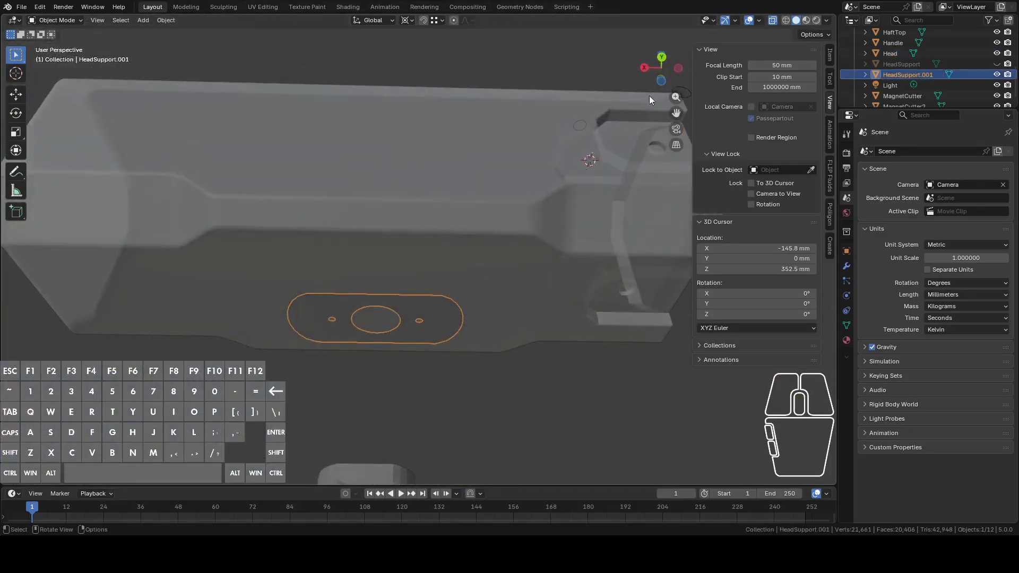
{"action": "left_click", "coordinate": [366, 244]}
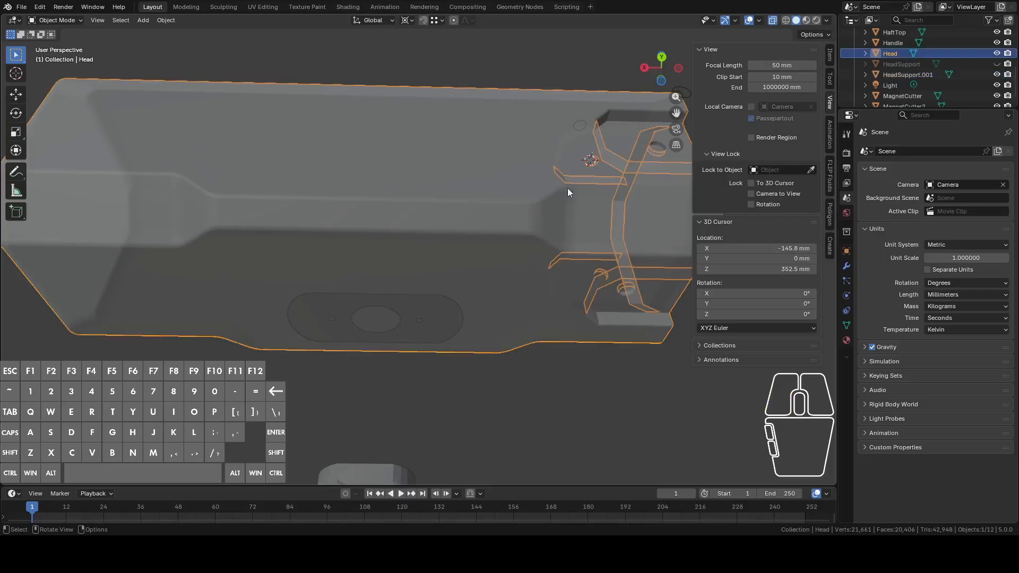
{"action": "key", "text": "Tab"}
{"action": "key", "text": "a"}
{"action": "left_click", "coordinate": [662, 83]}
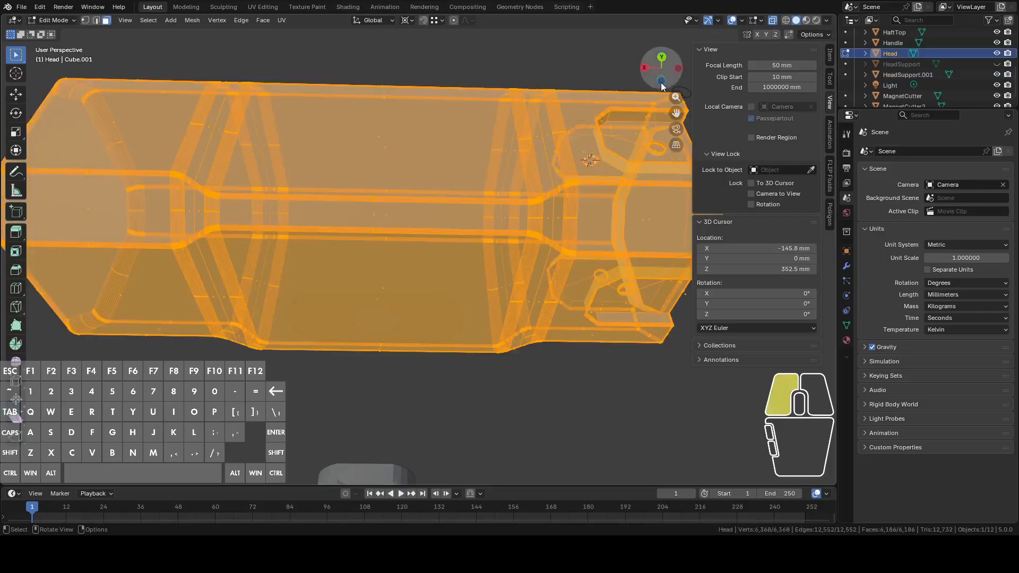
{"action": "middle_click_drag", "start_coordinate": [566, 269], "coordinate": [407, 289]}
{"action": "left_click", "coordinate": [407, 289], "text": "ctrl"}
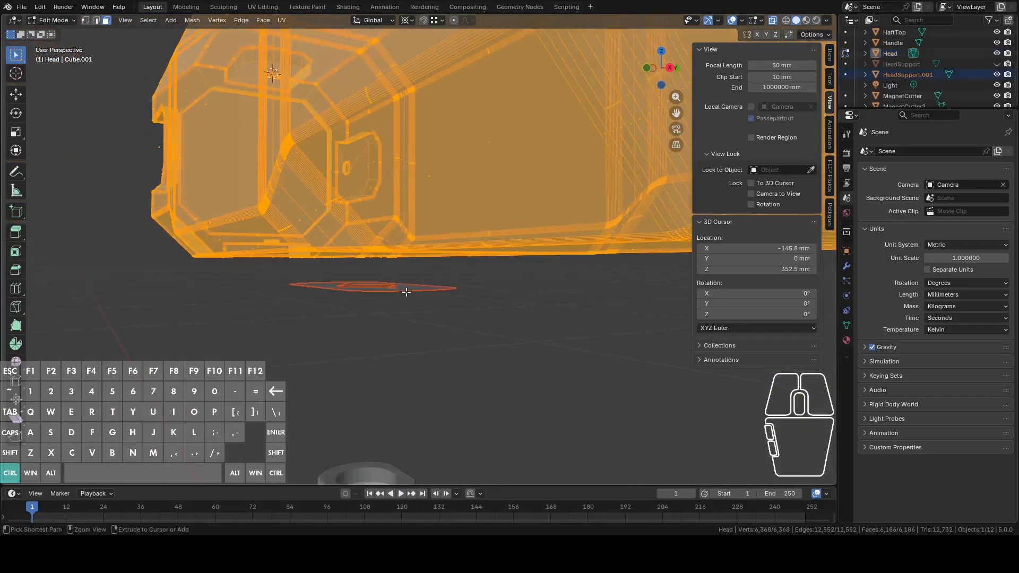
{"action": "left_click", "coordinate": [661, 85]}
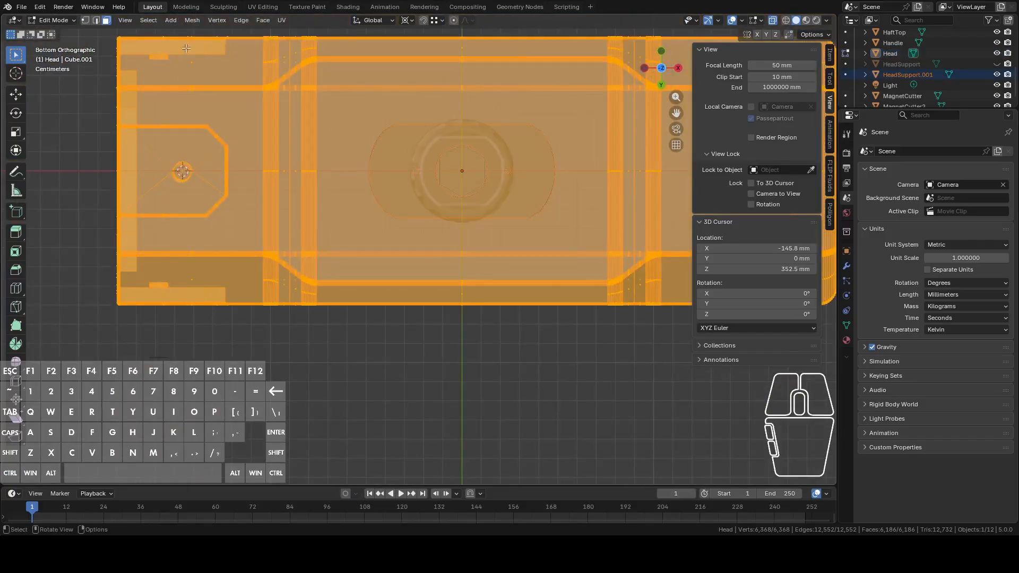
{"action": "left_click", "coordinate": [192, 20]}
{"action": "left_click", "coordinate": [228, 137]}
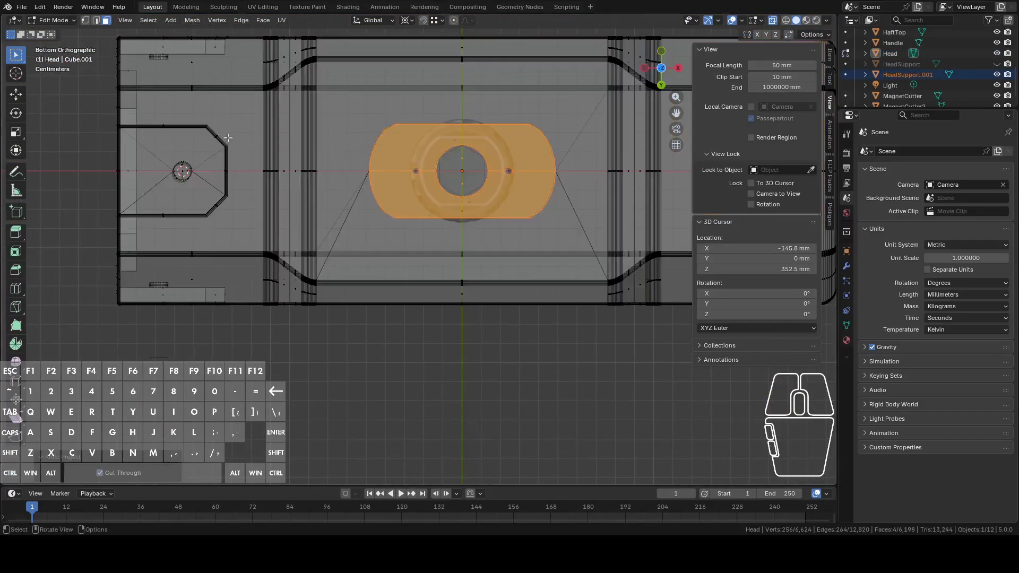
{"action": "left_click", "coordinate": [131, 477]}
Hide the HeadSupport.001 outline in Object Mode and reopen the Head's mesh in Edit Mode
{"action": "middle_click_drag", "start_coordinate": [390, 268], "coordinate": [546, 282]}
{"action": "key", "text": "Tab"}
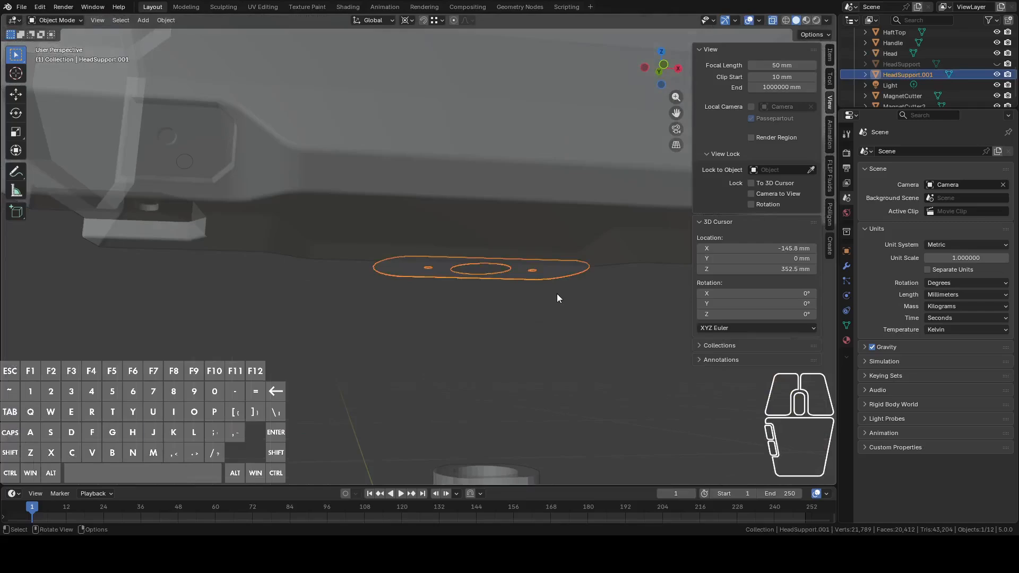
{"action": "key", "text": "h"}
{"action": "left_click", "coordinate": [557, 226]}
{"action": "key", "text": "Tab"}
{"action": "middle_click_drag", "start_coordinate": [562, 234], "coordinate": [545, 276]}
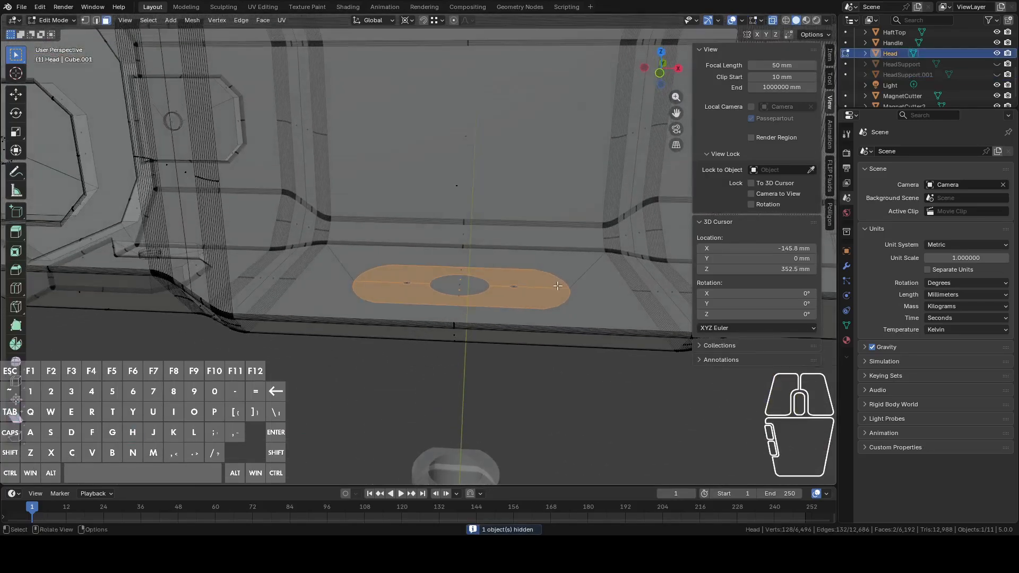
Select the outer vertex loop of the projected outline on the Head's underside and duplicate it in place
{"action": "scroll", "coordinate": [546, 276], "scroll_direction": "up", "scroll_amount": 4}
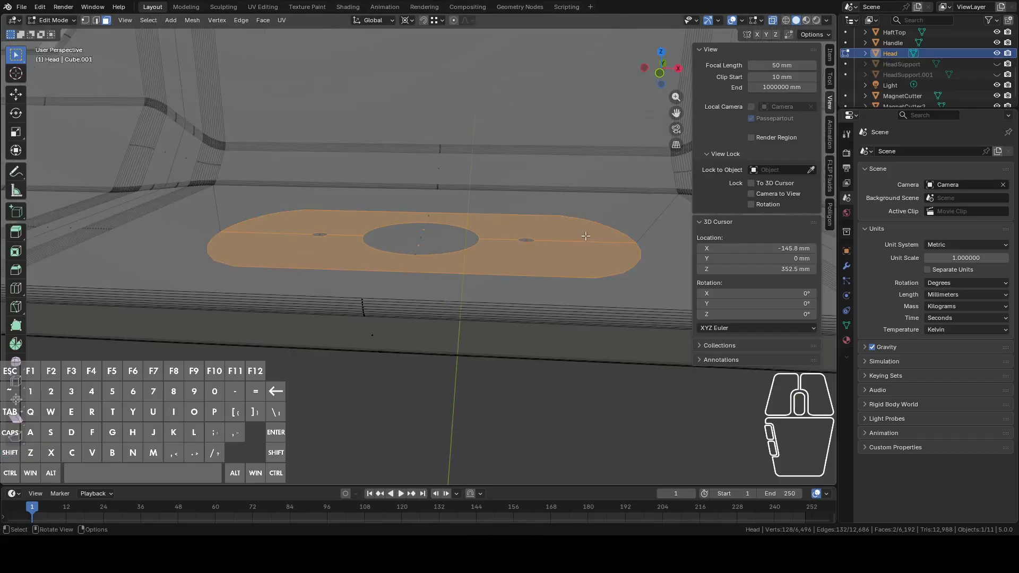
{"action": "middle_click_drag", "start_coordinate": [585, 235], "coordinate": [565, 289]}
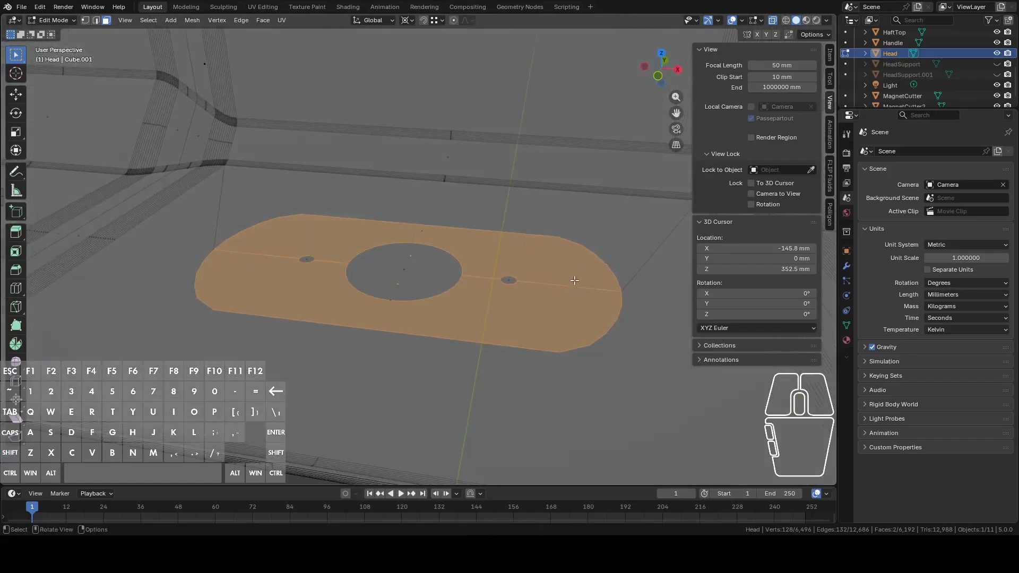
{"action": "key", "text": "1"}
{"action": "left_click", "coordinate": [587, 250], "text": "alt"}
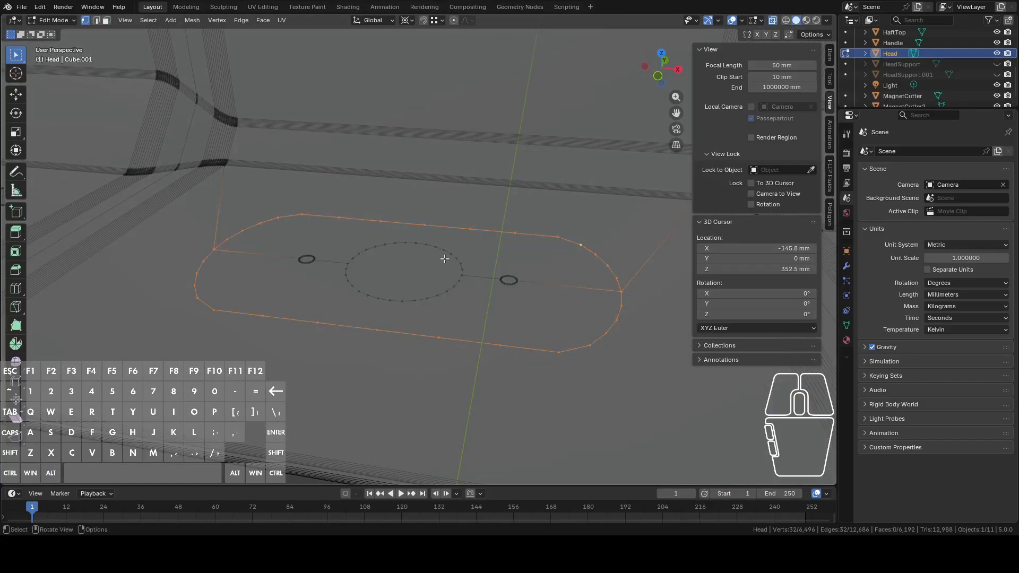
{"action": "middle_click_drag", "start_coordinate": [519, 284], "coordinate": [544, 297]}
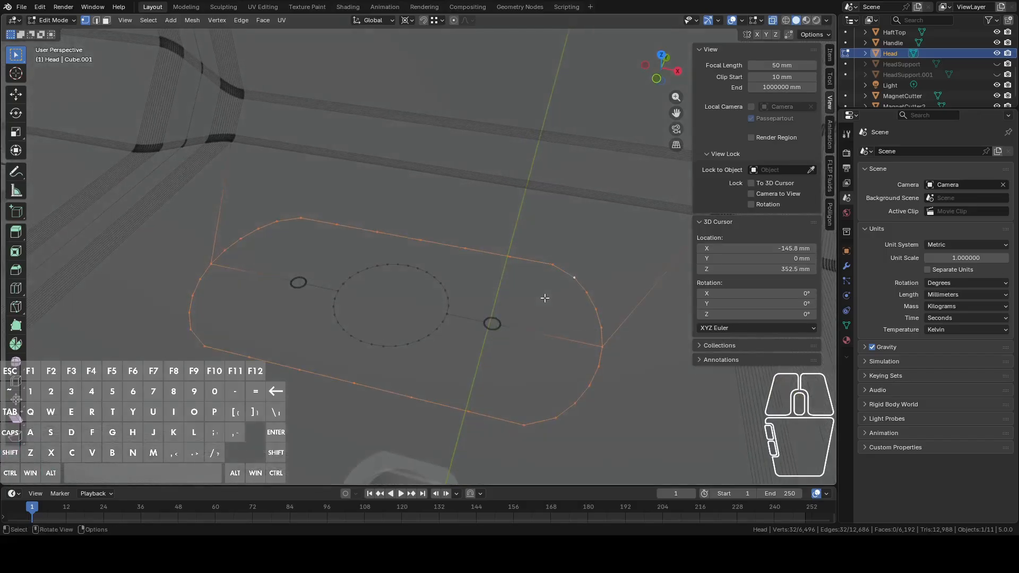
{"action": "key", "text": "shift+d"}
{"action": "right_click", "coordinate": [614, 271]}
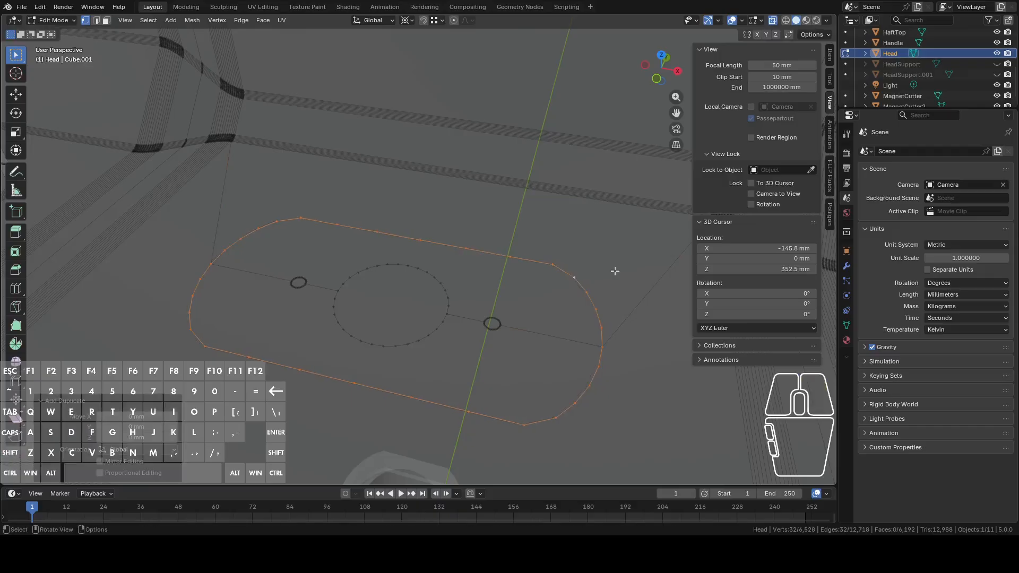
{"action": "middle_click_drag", "start_coordinate": [615, 272], "coordinate": [586, 234]}
Set the transform pivot to Median Point and scale the duplicated loop up by about 1.062
{"action": "left_click", "coordinate": [406, 20]}
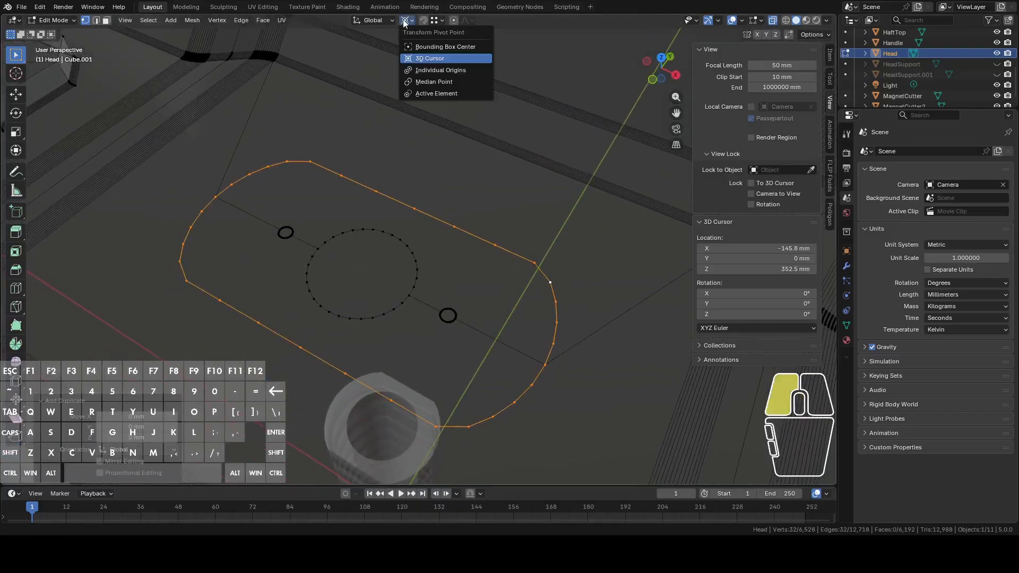
{"action": "left_click", "coordinate": [427, 82]}
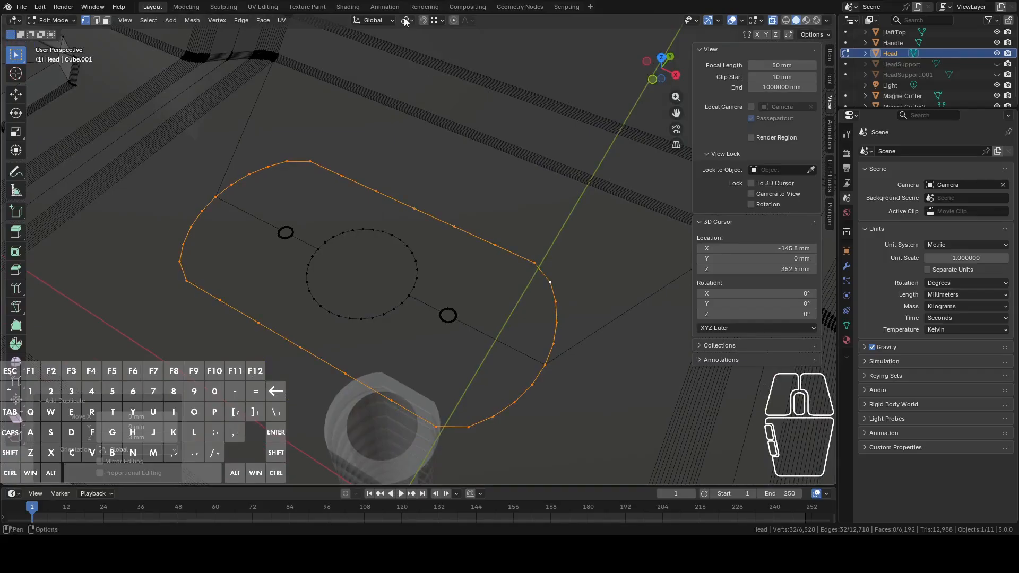
{"action": "left_click", "coordinate": [379, 20]}
{"action": "left_click", "coordinate": [406, 20]}
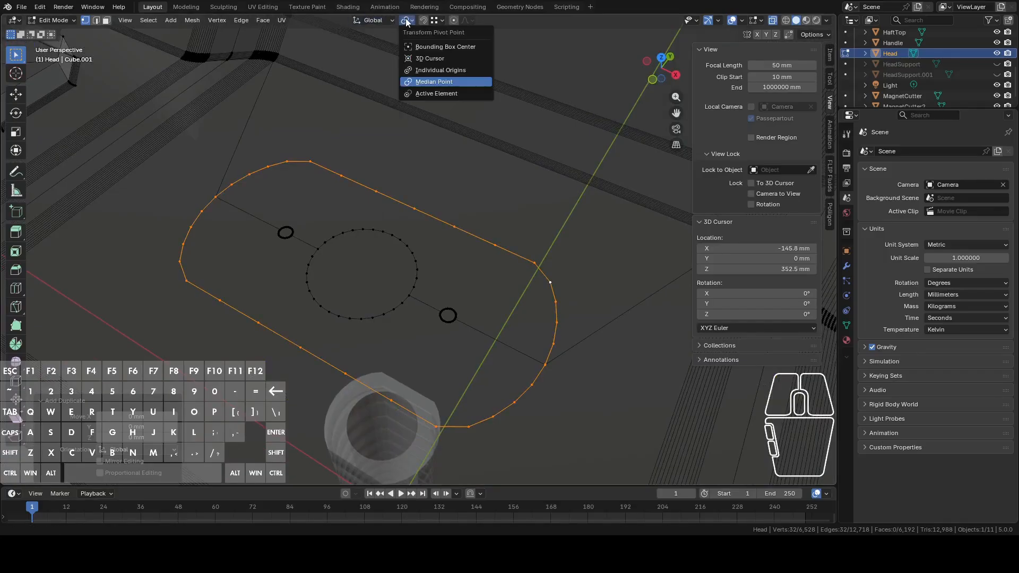
{"action": "left_click", "coordinate": [445, 80]}
{"action": "key", "text": "s"}
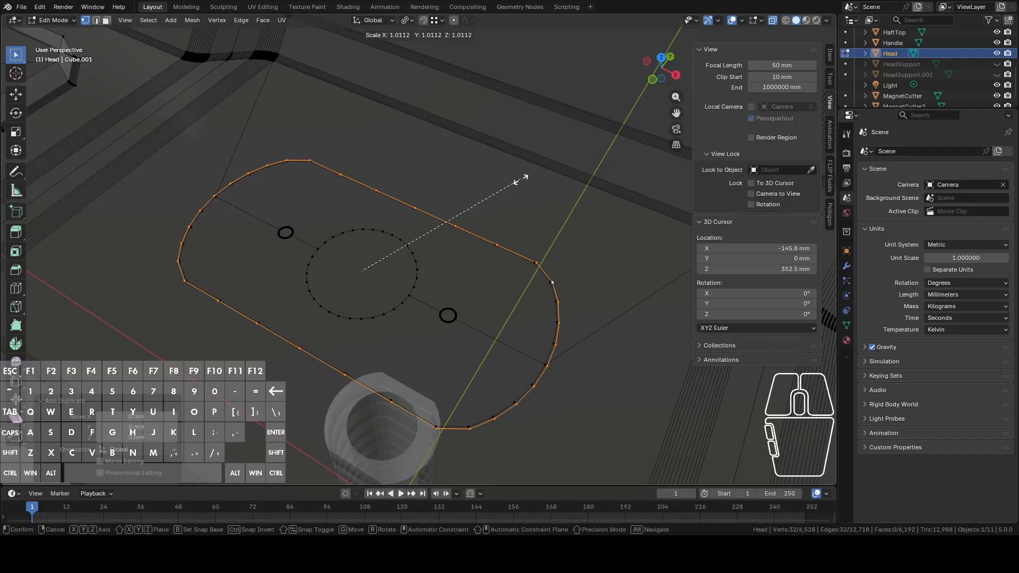
{"action": "left_click", "coordinate": [533, 180]}
Connect a vertex on the enlarged loop's long side to its matching vertex on the original outline with an edge
{"action": "scroll", "coordinate": [501, 189], "scroll_direction": "up", "scroll_amount": 4}
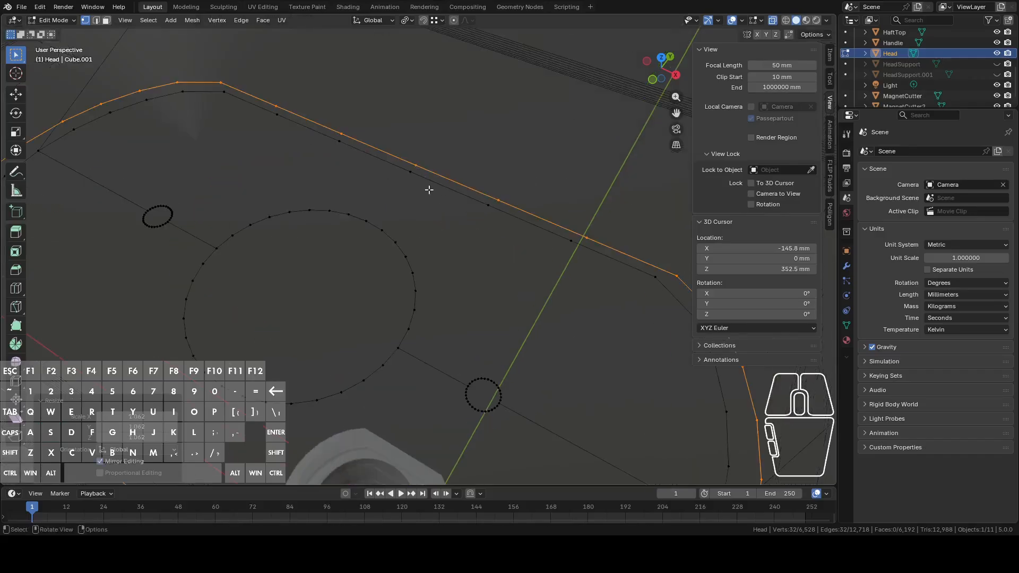
{"action": "left_click_drag", "start_coordinate": [401, 148], "coordinate": [435, 182]}
{"action": "key", "text": "f"}
Reselect only the enlarged loop, excluding the original outline's vertex, and turn on the Edge Length measurement overlay
{"action": "left_click", "coordinate": [449, 180], "text": "alt"}
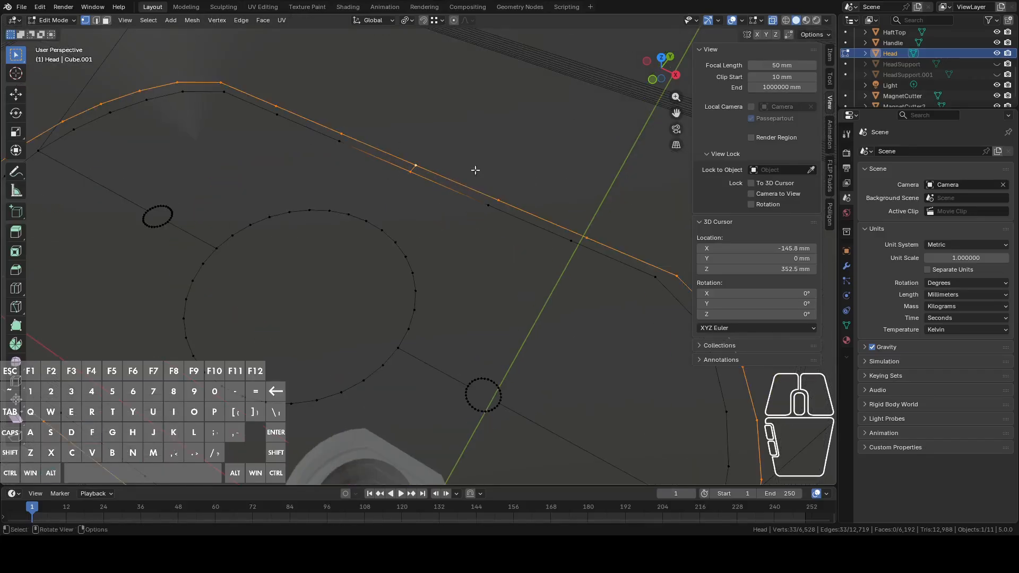
{"action": "scroll", "coordinate": [505, 129], "scroll_direction": "up", "scroll_amount": 5}
{"action": "scroll", "coordinate": [523, 229], "scroll_direction": "down", "scroll_amount": 3}
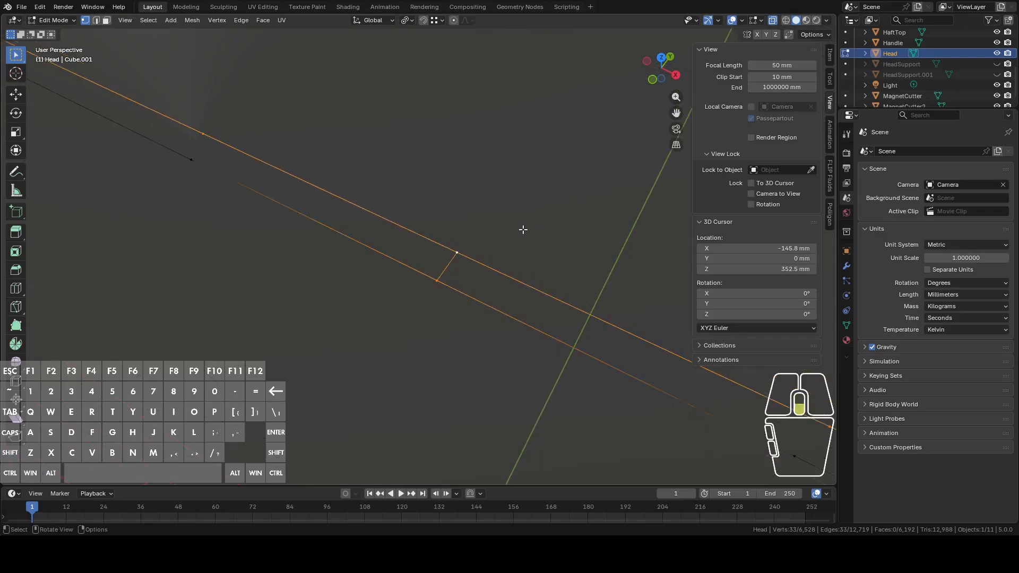
{"action": "left_click", "coordinate": [436, 288], "text": "shift"}
{"action": "key", "text": "s"}
{"action": "right_click", "coordinate": [558, 206]}
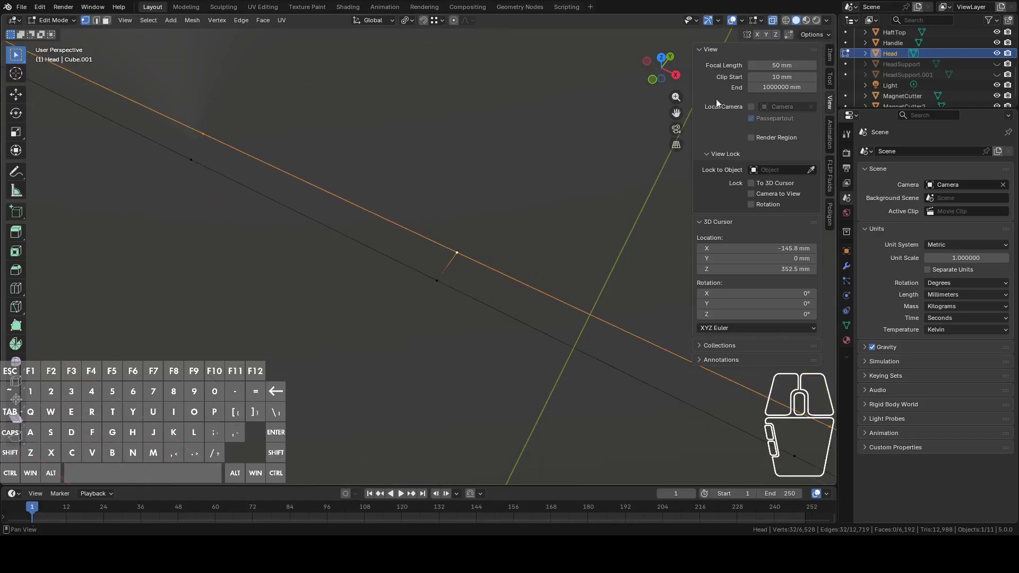
{"action": "left_click", "coordinate": [760, 17]}
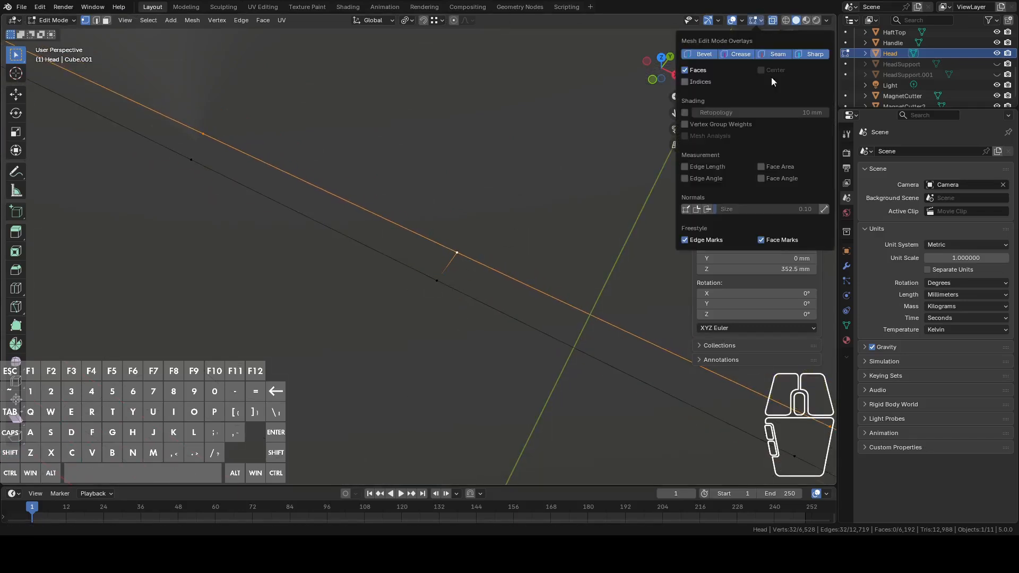
{"action": "left_click", "coordinate": [700, 162]}
{"action": "right_click", "coordinate": [578, 159]}
Scale the enlarged loop by about 0.968 to narrow its gap to the original outline
{"action": "key", "text": "s"}
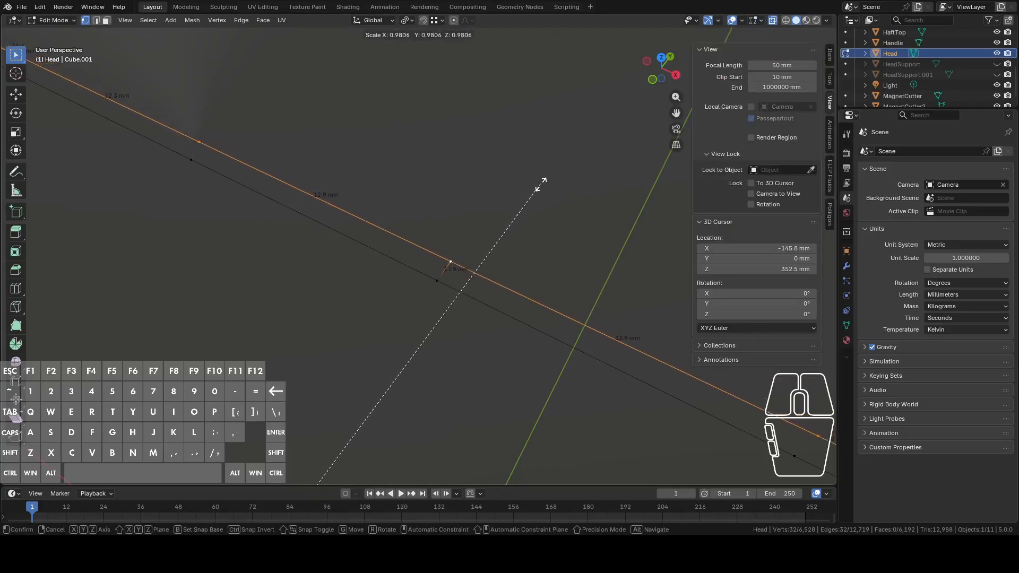
{"action": "key", "text": "shift"}
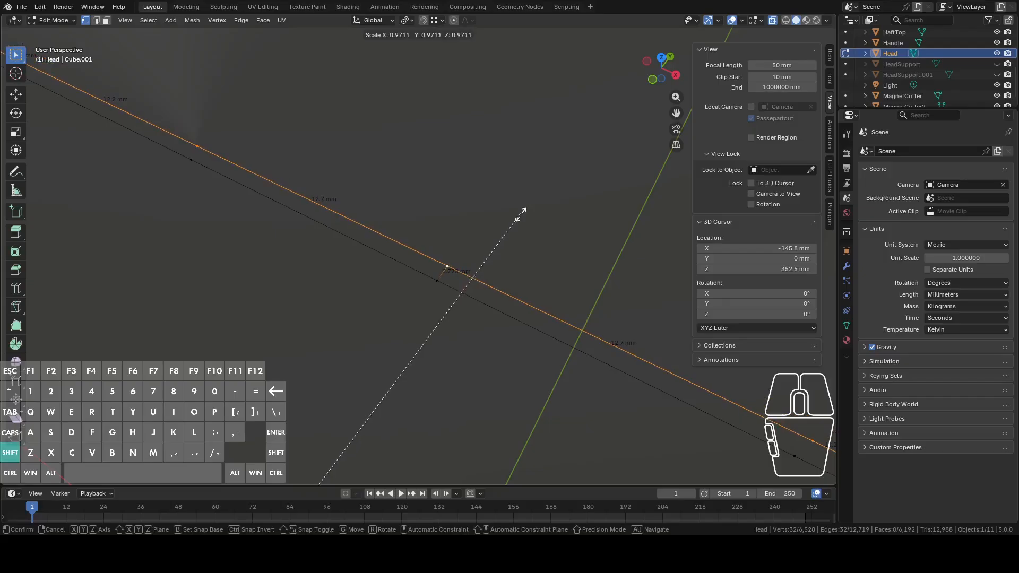
{"action": "left_click", "coordinate": [499, 253]}
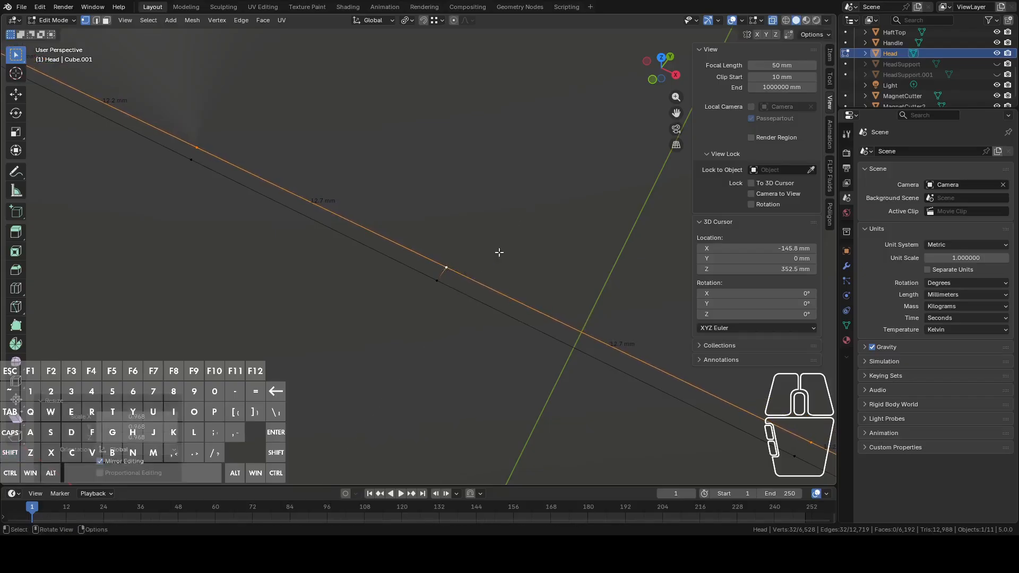
Select the original and enlarged edge loops together and bridge them with faces
{"action": "middle_click_drag", "start_coordinate": [498, 253], "coordinate": [367, 170]}
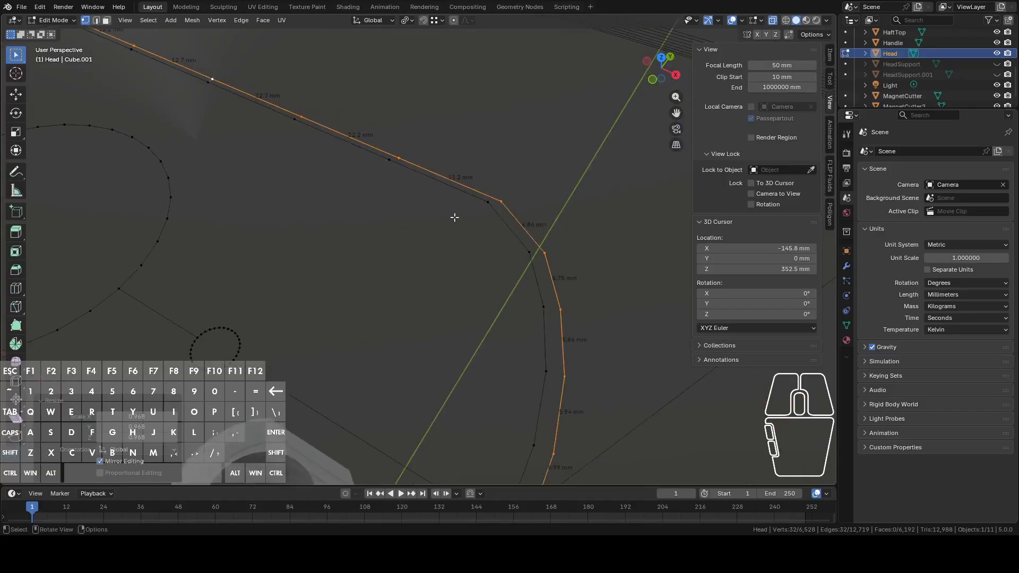
{"action": "key", "text": "2"}
{"action": "left_click", "coordinate": [496, 216], "text": "alt"}
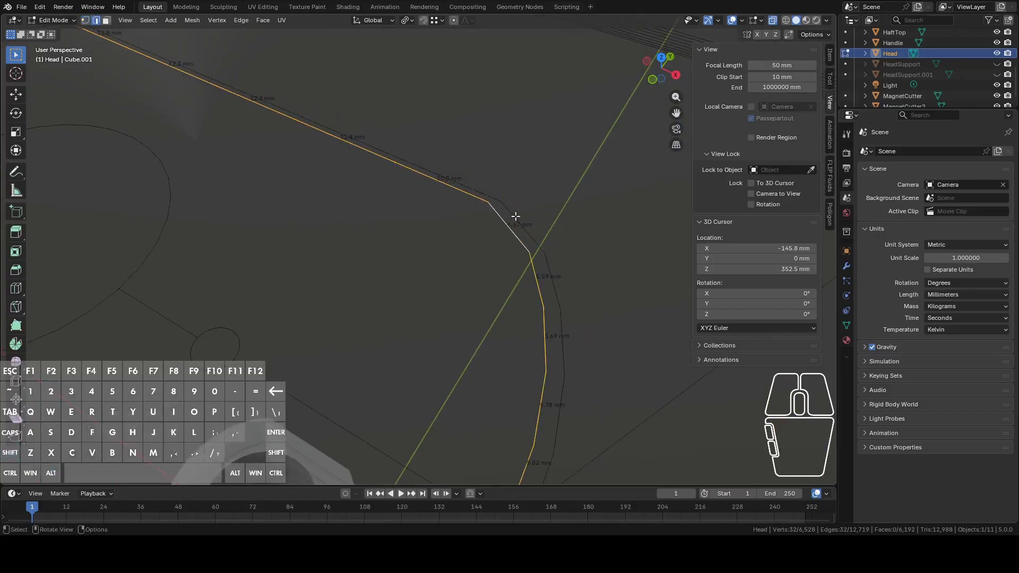
{"action": "left_click", "coordinate": [515, 218], "text": "alt+shift"}
{"action": "scroll", "coordinate": [464, 222], "scroll_direction": "down", "scroll_amount": 5}
{"action": "middle_click_drag", "start_coordinate": [431, 206], "coordinate": [551, 239], "text": "shift"}
{"action": "right_click", "coordinate": [551, 239]}
{"action": "left_click", "coordinate": [529, 250]}
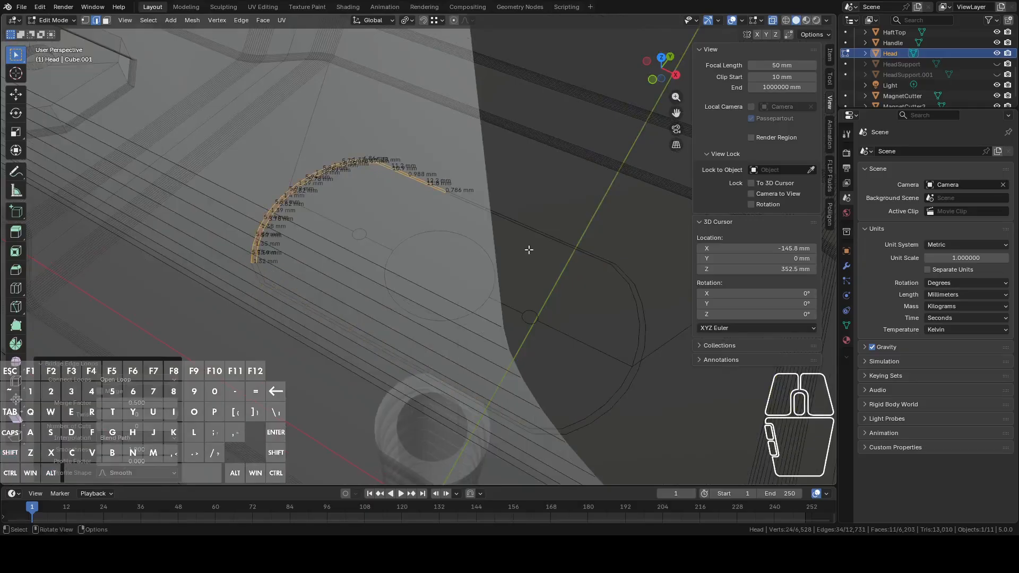
Inspect the lengths of the cross edges along the bridged strip around the outline's rounded end
{"action": "scroll", "coordinate": [528, 250], "scroll_direction": "up", "scroll_amount": 2}
{"action": "scroll", "coordinate": [529, 250], "scroll_direction": "up", "scroll_amount": 1}
{"action": "scroll", "coordinate": [482, 226], "scroll_direction": "up", "scroll_amount": 4}
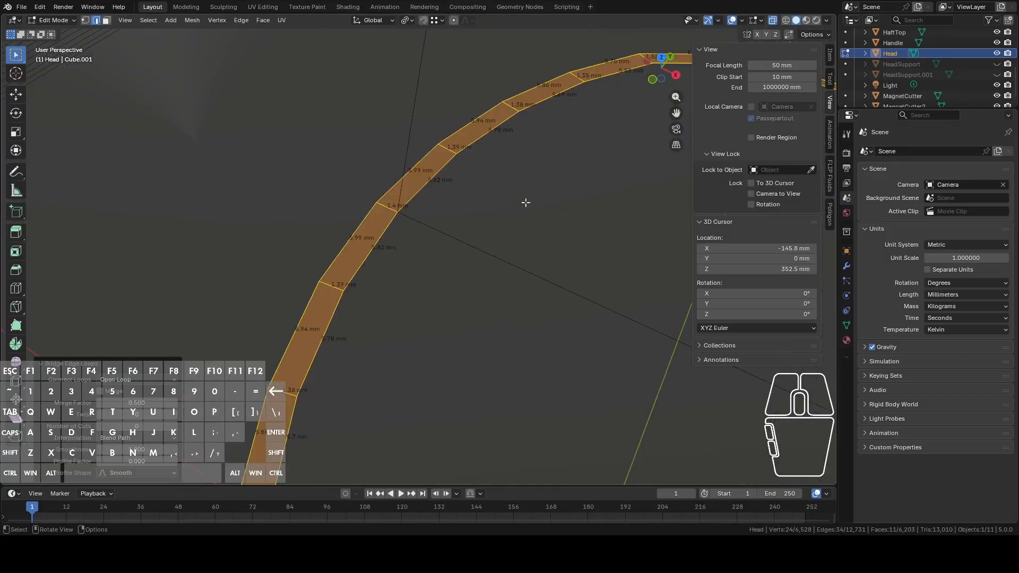
{"action": "middle_click_drag", "start_coordinate": [556, 182], "coordinate": [393, 253], "text": "shift"}
{"action": "mouse_move", "coordinate": [471, 239]}
{"action": "middle_mouse_down", "text": "shift"}
{"action": "mouse_move", "coordinate": [510, 236]}
{"action": "mouse_move", "coordinate": [467, 251]}
{"action": "middle_mouse_up", "text": "shift"}
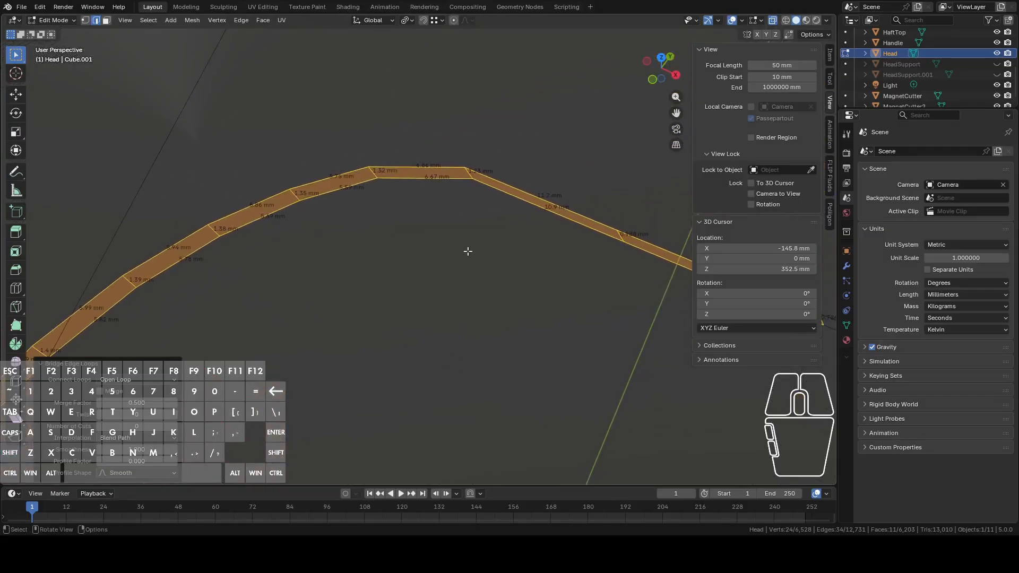
{"action": "left_click", "coordinate": [396, 201]}
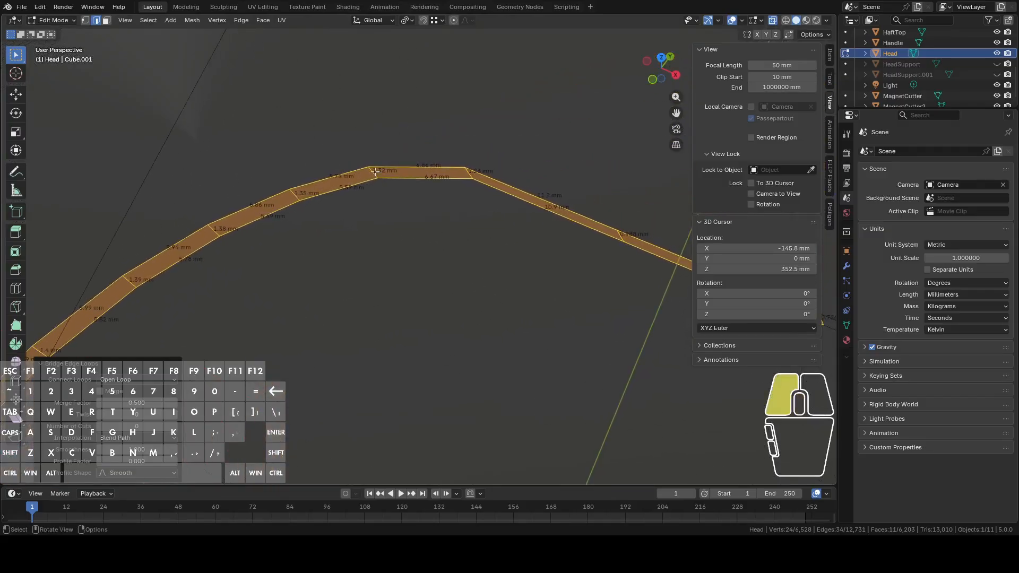
{"action": "left_click", "coordinate": [293, 196]}
{"action": "left_click", "coordinate": [211, 230]}
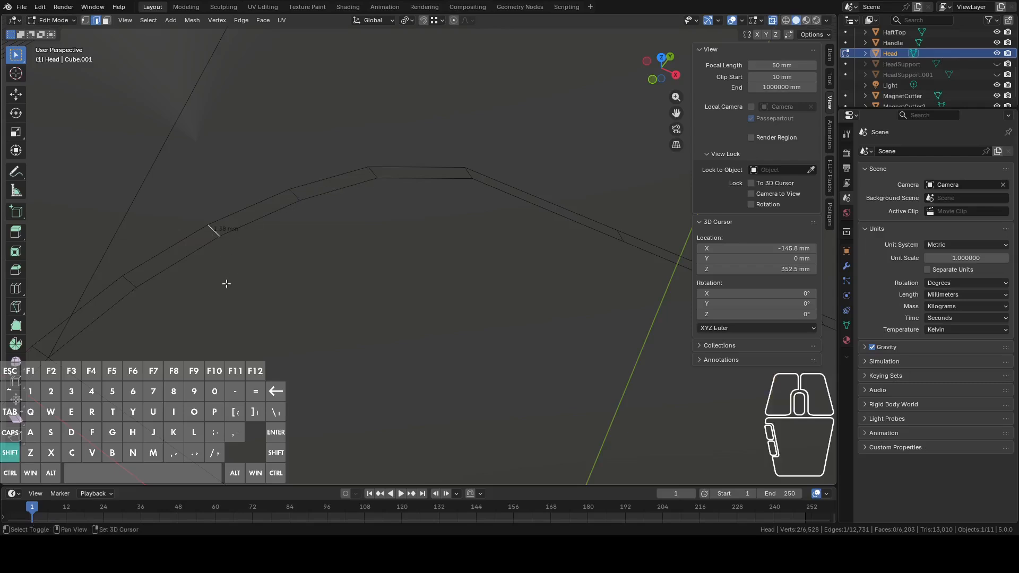
{"action": "middle_click_drag", "start_coordinate": [225, 282], "coordinate": [460, 181], "text": "shift"}
{"action": "left_click", "coordinate": [457, 157]}
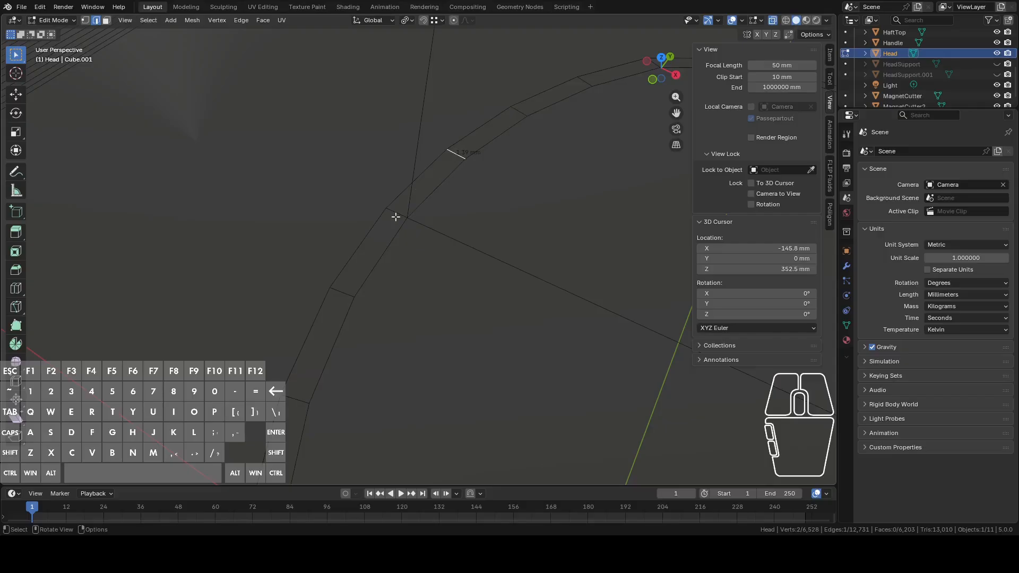
Select both halves of the outer edge loop and look over the bridged strip around the whole outline
{"action": "scroll", "coordinate": [400, 216], "scroll_direction": "down", "scroll_amount": 5}
{"action": "left_click", "coordinate": [402, 197], "text": "alt"}
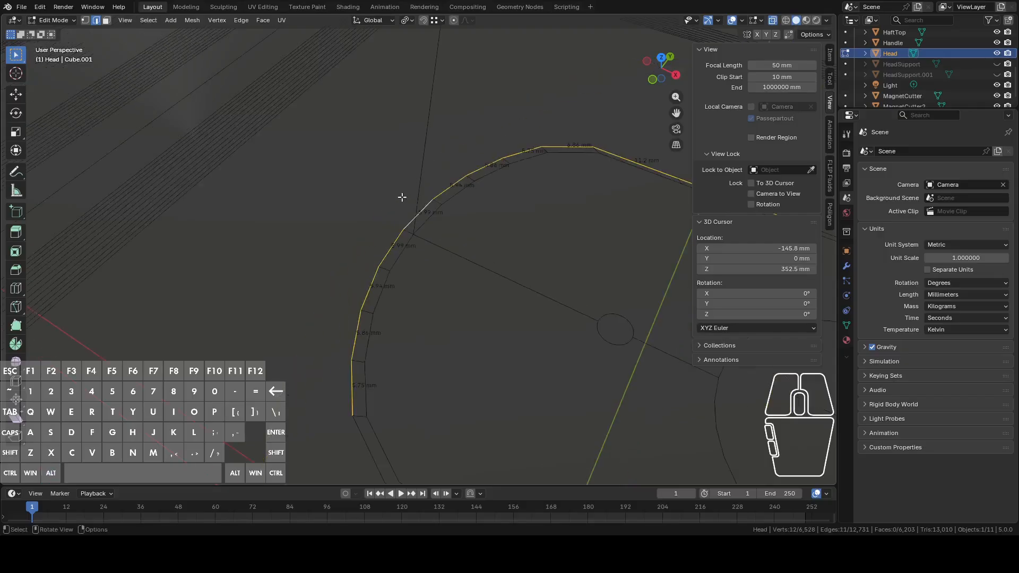
{"action": "scroll", "coordinate": [553, 243], "scroll_direction": "up", "scroll_amount": 4}
{"action": "scroll", "coordinate": [391, 136], "scroll_direction": "down", "scroll_amount": 1}
{"action": "left_click", "coordinate": [317, 347], "text": "alt+shift"}
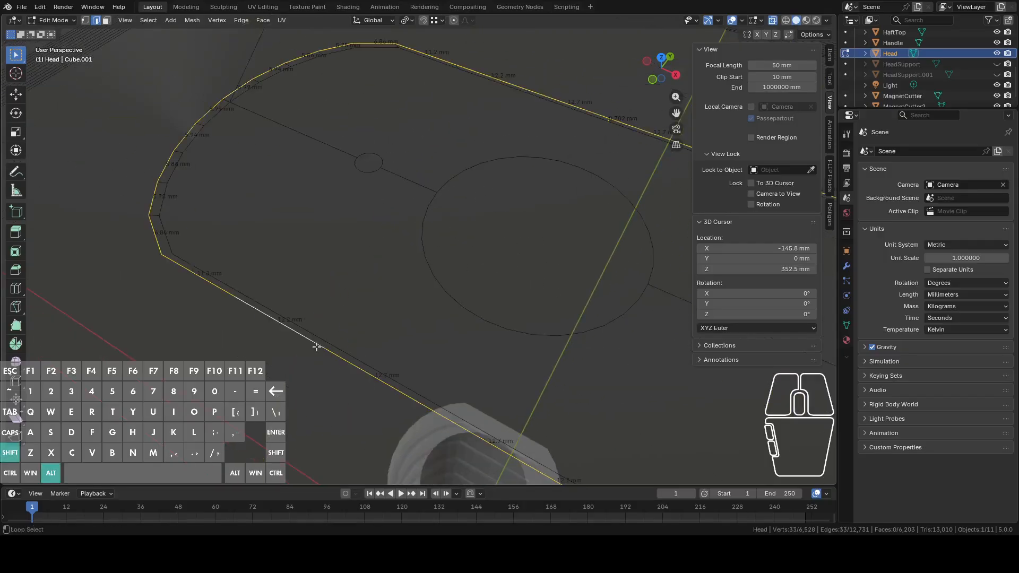
{"action": "middle_click_drag", "start_coordinate": [538, 330], "coordinate": [326, 251], "text": "shift"}
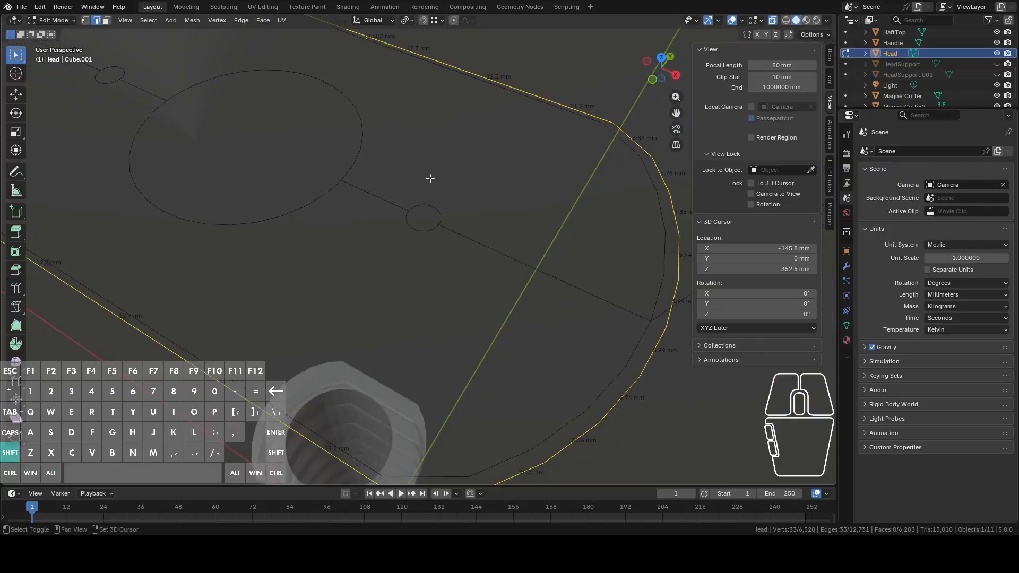
{"action": "middle_click_drag", "start_coordinate": [429, 178], "coordinate": [703, 248], "text": "shift"}
Connect the facing vertices of the inner and outer loops with the missing cross edges along the strip's long straight side
{"action": "key", "text": "1"}
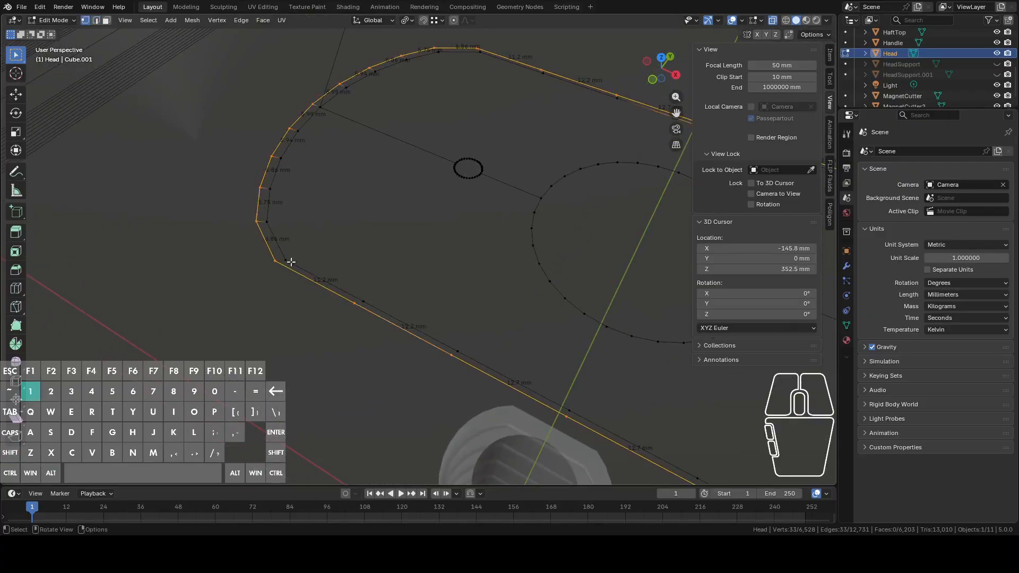
{"action": "left_click_drag", "start_coordinate": [295, 257], "coordinate": [266, 269]}
{"action": "key", "text": "f"}
{"action": "left_click_drag", "start_coordinate": [336, 290], "coordinate": [478, 368]}
{"action": "key", "text": "f"}
{"action": "key", "text": "f"}
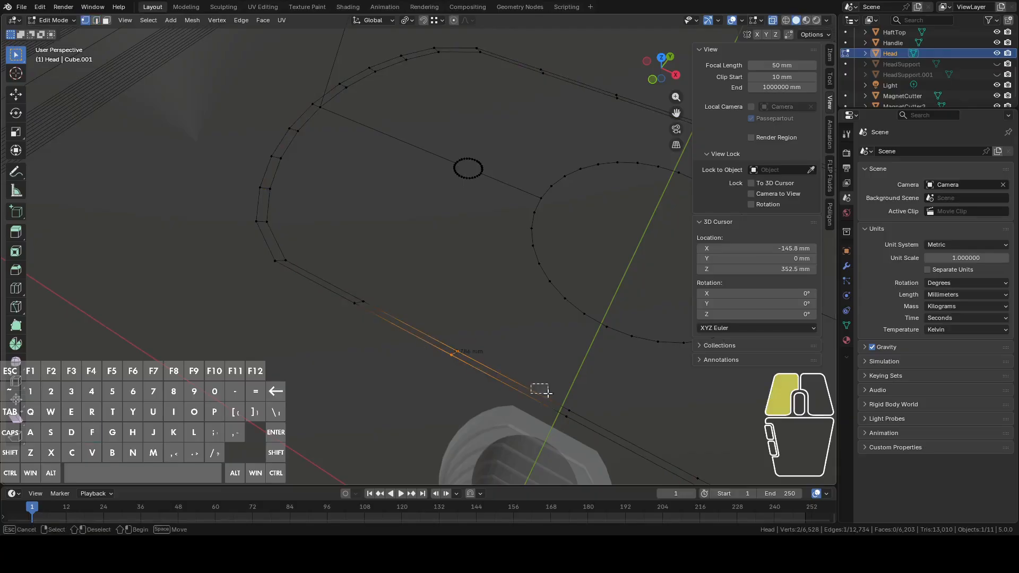
{"action": "left_click_drag", "start_coordinate": [539, 391], "coordinate": [580, 422]}
Select the outer loop along the straight sides and deselect the stray inner vertices and cross edges picked up with it
{"action": "left_click", "coordinate": [546, 407], "text": "alt"}
{"action": "middle_click_drag", "start_coordinate": [546, 405], "coordinate": [469, 291], "text": "shift"}
{"action": "key", "text": "c"}
{"action": "mouse_move", "coordinate": [415, 308]}
{"action": "left_mouse_down", "text": "shift"}
{"action": "mouse_move", "coordinate": [334, 246]}
{"action": "mouse_move", "coordinate": [302, 249]}
{"action": "left_mouse_up", "text": "shift"}
{"action": "left_click_drag", "start_coordinate": [236, 216], "coordinate": [231, 213], "text": "shift"}
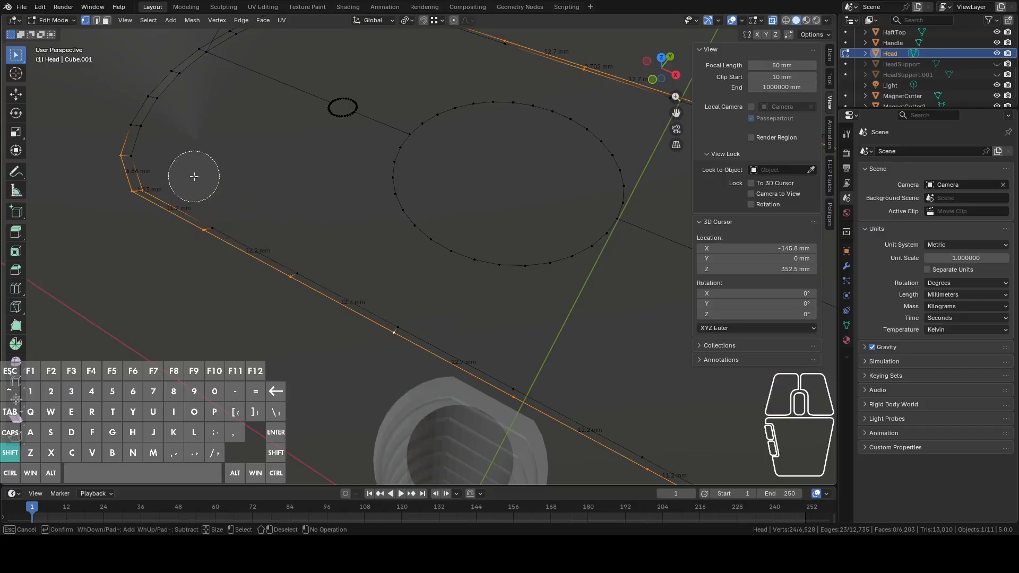
{"action": "left_click_drag", "start_coordinate": [167, 173], "coordinate": [163, 175], "text": "shift"}
{"action": "right_click", "coordinate": [166, 176], "text": "shift"}
{"action": "middle_click_drag", "start_coordinate": [442, 128], "coordinate": [416, 257], "text": "shift"}
{"action": "key", "text": "c"}
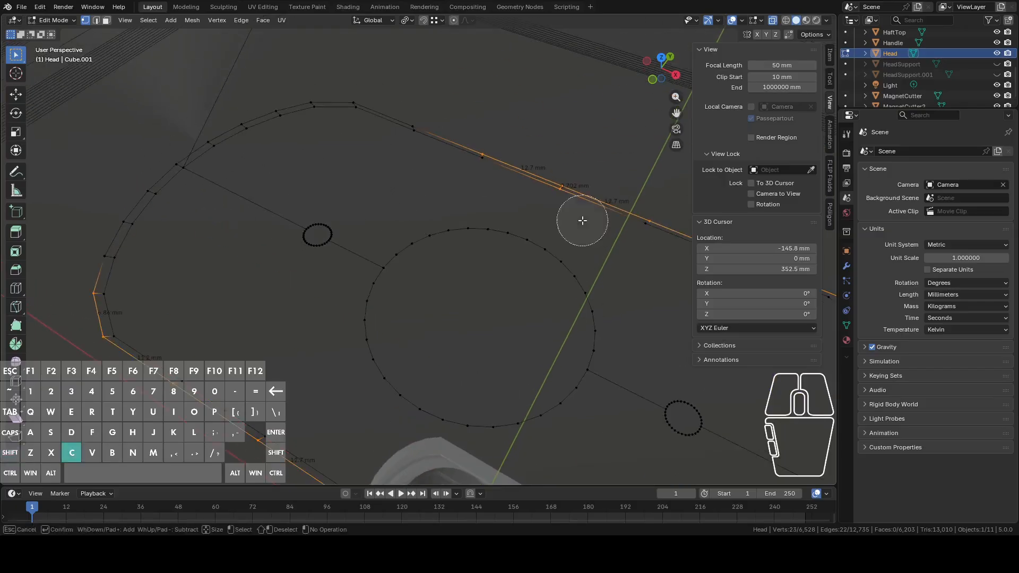
{"action": "left_click", "coordinate": [555, 213], "text": "shift"}
{"action": "right_click", "coordinate": [569, 237]}
Extend the selection around the other rounded end to cover the complete outer loop
{"action": "scroll", "coordinate": [571, 239], "scroll_direction": "down", "scroll_amount": 3}
{"action": "middle_click_drag", "start_coordinate": [613, 303], "coordinate": [559, 216], "text": "shift"}
{"action": "scroll", "coordinate": [559, 216], "scroll_direction": "down", "scroll_amount": 1}
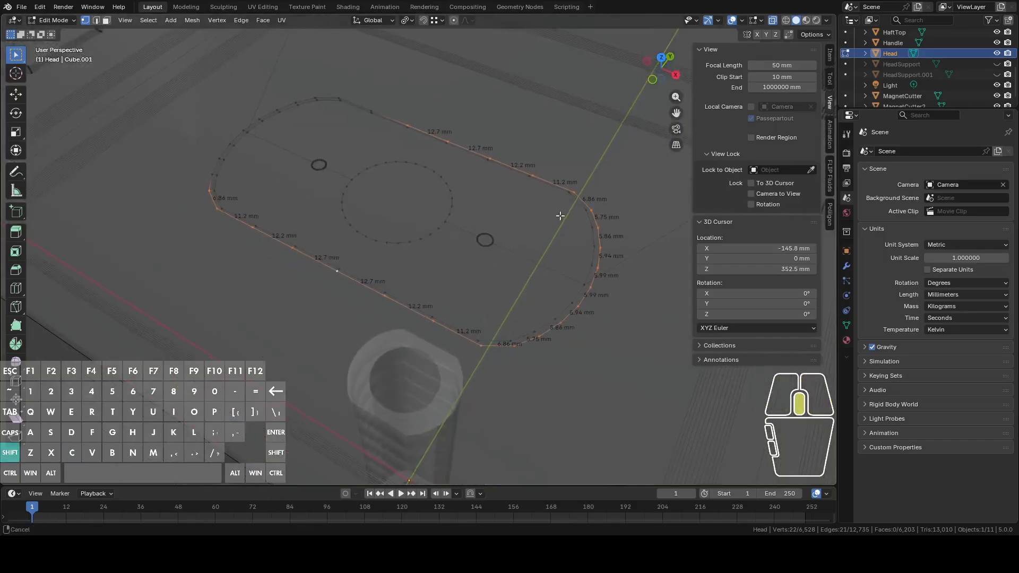
{"action": "scroll", "coordinate": [557, 212], "scroll_direction": "up", "scroll_amount": 1}
{"action": "middle_click_drag", "start_coordinate": [436, 193], "coordinate": [611, 295], "text": "shift"}
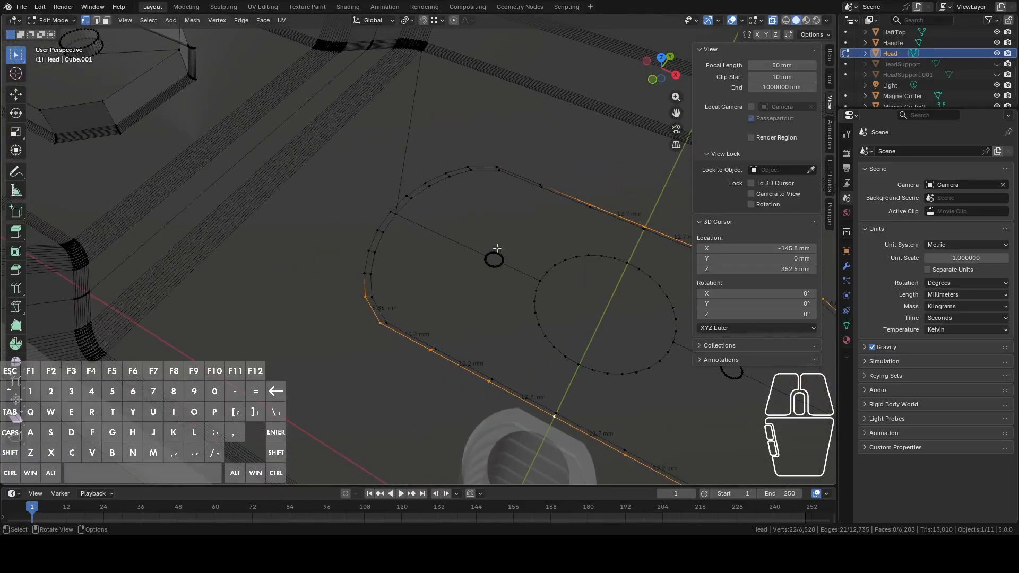
{"action": "scroll", "coordinate": [496, 247], "scroll_direction": "up", "scroll_amount": 3}
{"action": "left_click", "coordinate": [340, 228], "text": "alt+shift"}
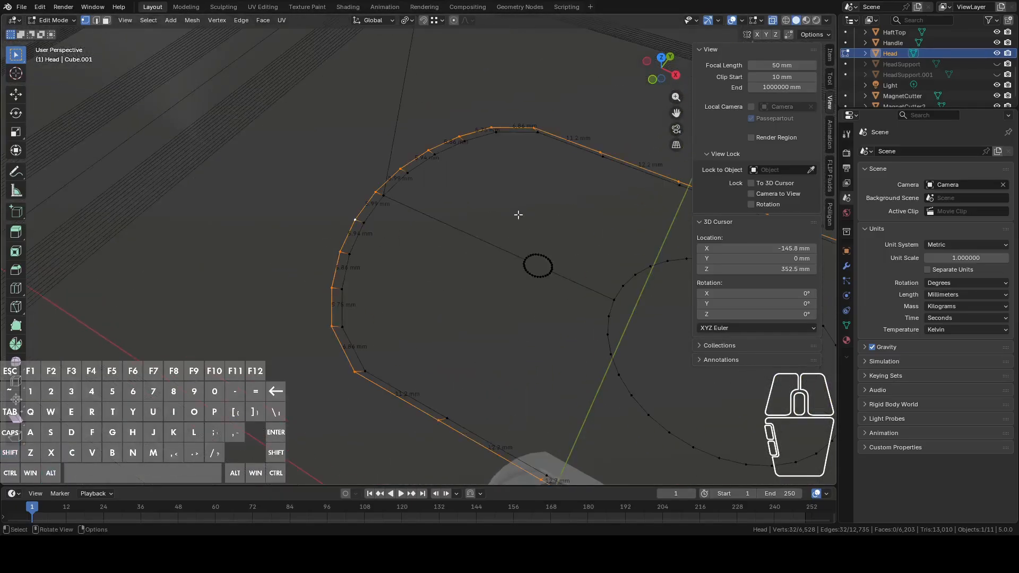
Examine the cross-edge lengths along the strip's long straight side using a trial scale of the outer loop, and cancel it
{"action": "middle_click_drag", "start_coordinate": [552, 210], "coordinate": [450, 278], "text": "shift"}
{"action": "scroll", "coordinate": [449, 264], "scroll_direction": "up", "scroll_amount": 4}
{"action": "middle_click_drag", "start_coordinate": [511, 270], "coordinate": [293, 239], "text": "shift"}
{"action": "middle_click_drag", "start_coordinate": [464, 276], "coordinate": [399, 229], "text": "shift"}
{"action": "key", "text": "s"}
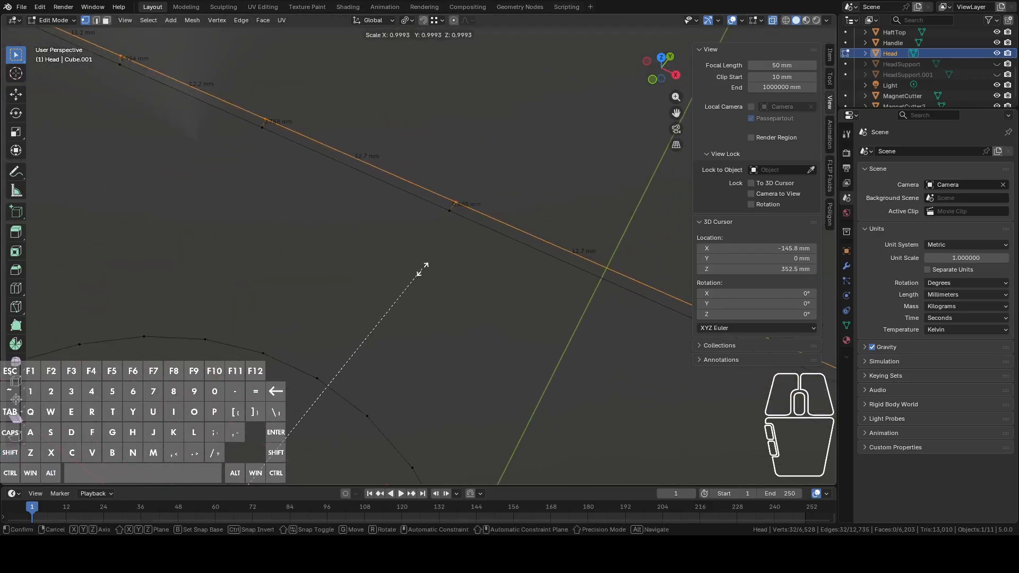
{"action": "right_click", "coordinate": [423, 269]}
Scale the outer loop along global X by 0.986 to narrow the strip at the rounded ends
{"action": "middle_click_drag", "start_coordinate": [236, 237], "coordinate": [615, 291], "text": "shift"}
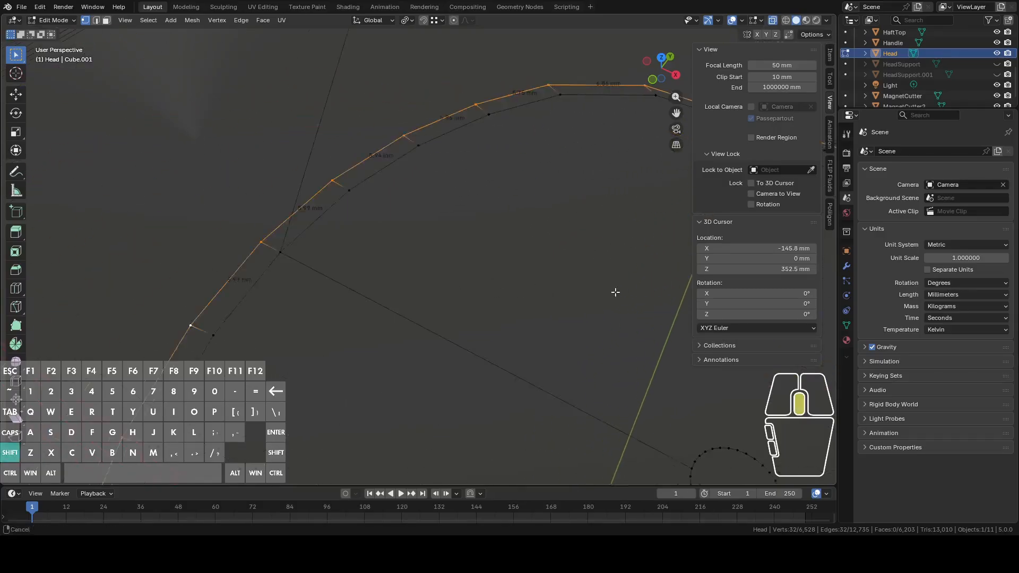
{"action": "key", "text": "s"}
{"action": "key", "text": "x"}
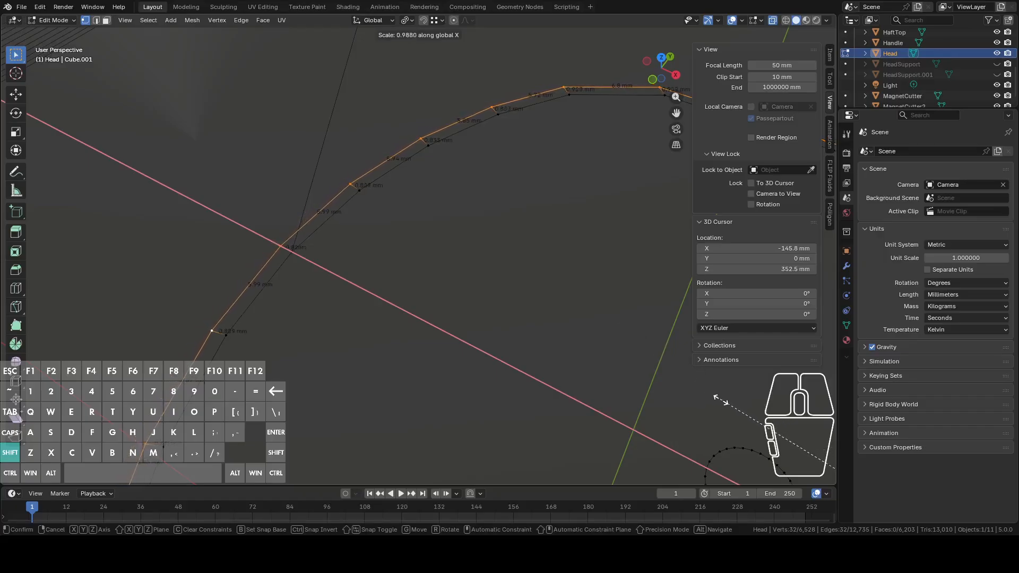
{"action": "left_click", "coordinate": [734, 426]}
Examine the strip's width around both rounded ends using trial scales of the outer loop, cancelling each one
{"action": "middle_click_drag", "start_coordinate": [578, 259], "coordinate": [552, 381], "text": "shift"}
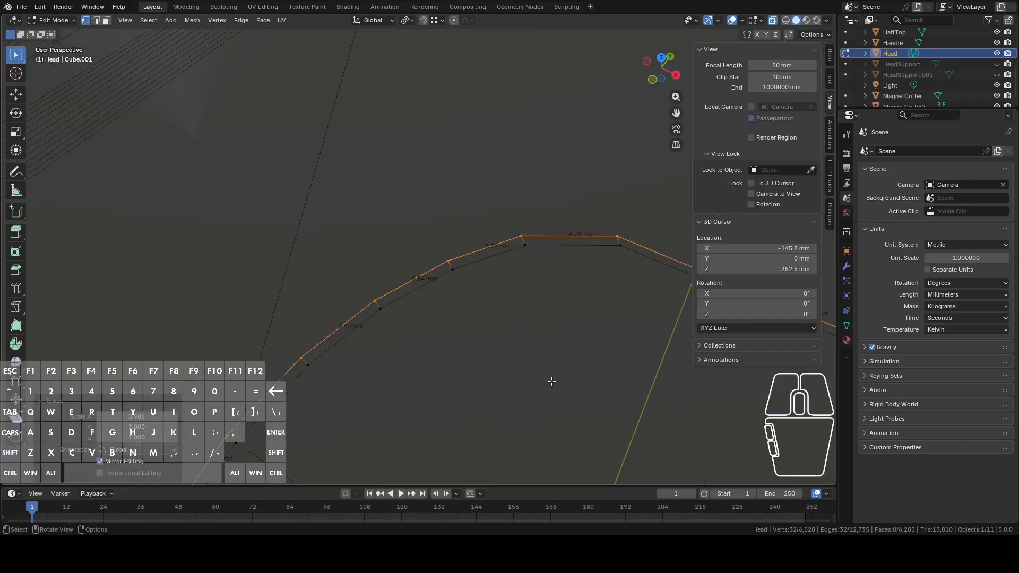
{"action": "key", "text": "s"}
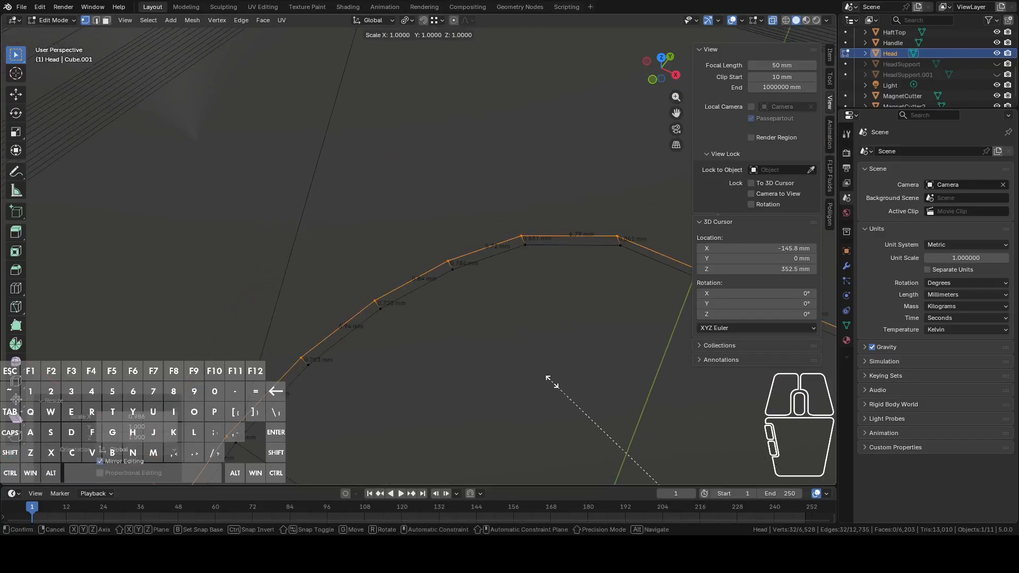
{"action": "right_click", "coordinate": [551, 383]}
{"action": "middle_click_drag", "start_coordinate": [575, 380], "coordinate": [423, 277], "text": "shift"}
{"action": "scroll", "coordinate": [504, 319], "scroll_direction": "down", "scroll_amount": 6}
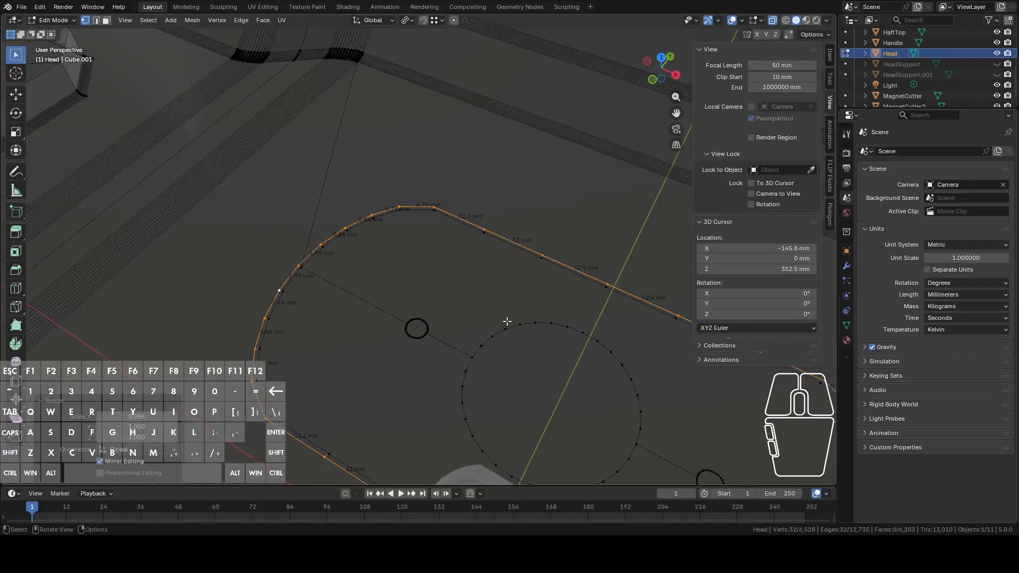
{"action": "middle_click_drag", "start_coordinate": [506, 321], "coordinate": [374, 173], "text": "shift"}
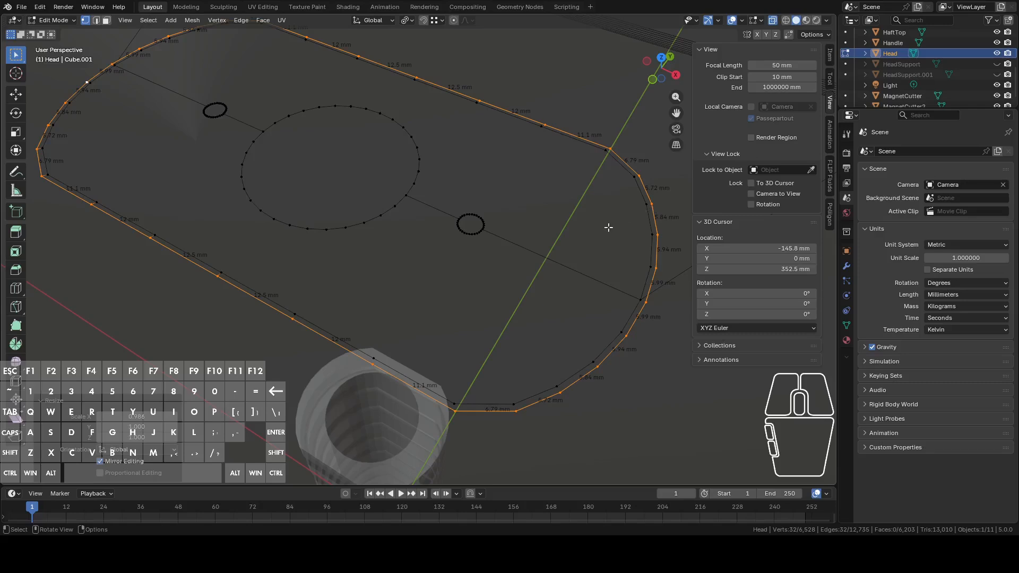
{"action": "scroll", "coordinate": [558, 245], "scroll_direction": "up", "scroll_amount": 5}
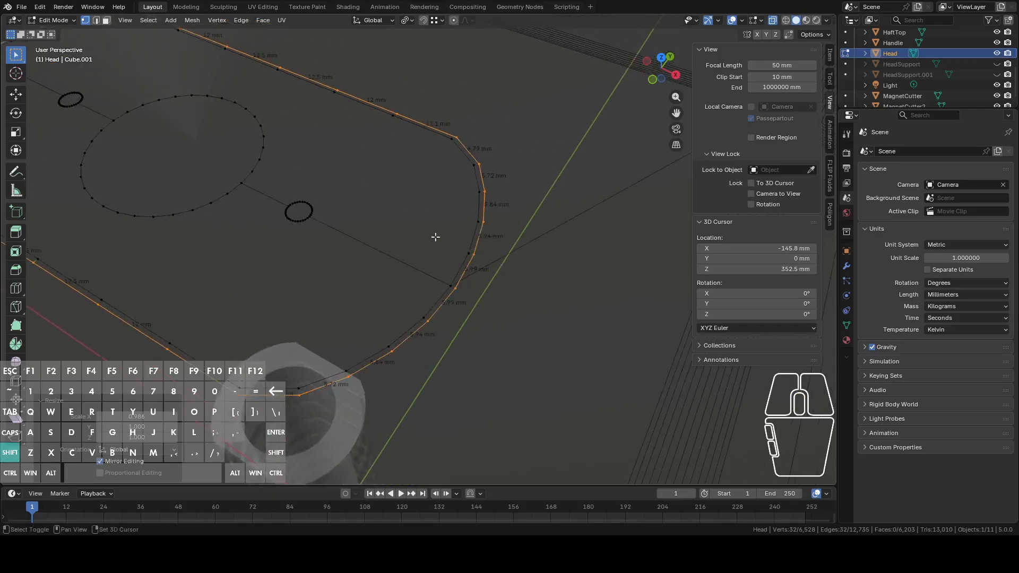
{"action": "key", "text": "s"}
{"action": "right_click", "coordinate": [608, 262]}
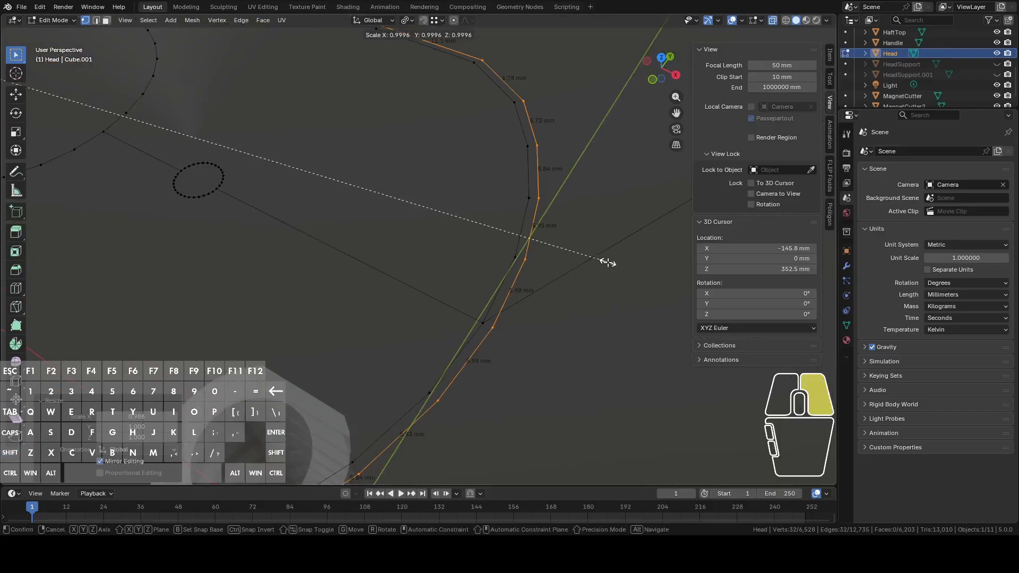
Scale the outer loop uniformly by about 0.996 while checking the cross-edge lengths along the straight side
{"action": "middle_click_drag", "start_coordinate": [608, 262], "coordinate": [123, 290]}
{"action": "scroll", "coordinate": [467, 230], "scroll_direction": "up", "scroll_amount": 1}
{"action": "scroll", "coordinate": [310, 278], "scroll_direction": "up", "scroll_amount": 2}
{"action": "key", "text": "s"}
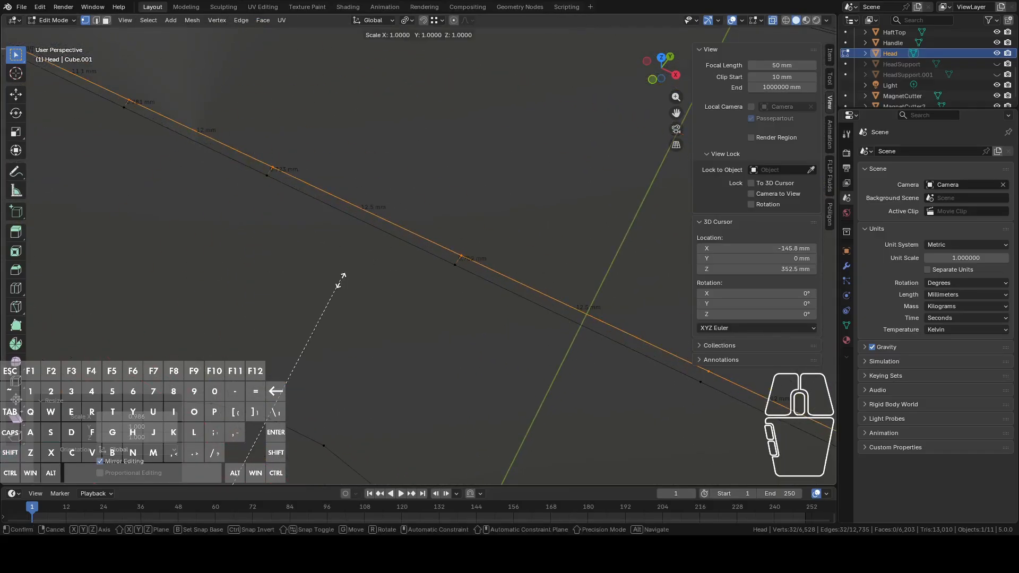
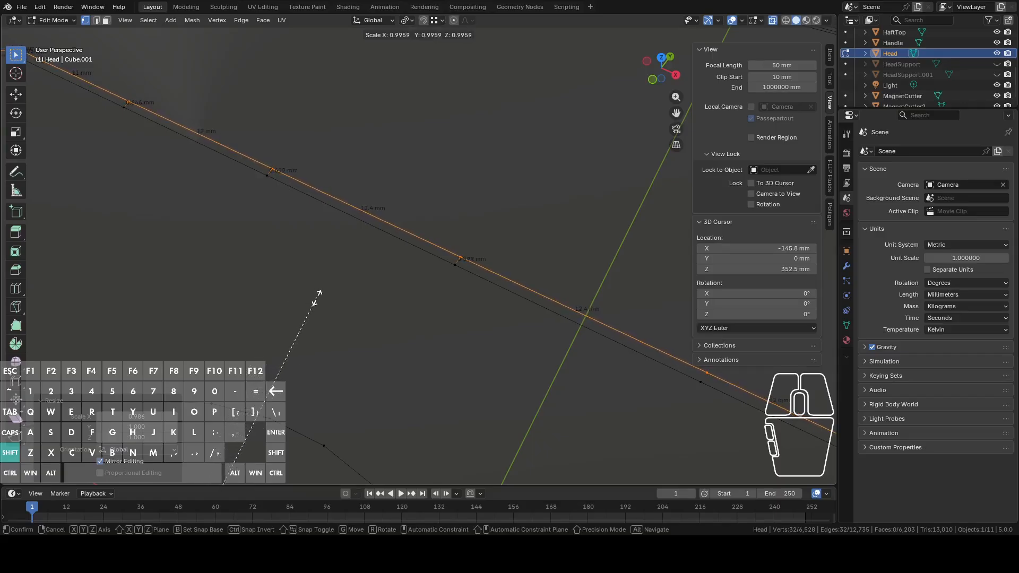
{"action": "left_click", "coordinate": [316, 292]}
Scale the outer loop along global X by about 1.002 to match the rounded ends' strip width to the straight sides
{"action": "scroll", "coordinate": [276, 284], "scroll_direction": "down", "scroll_amount": 6}
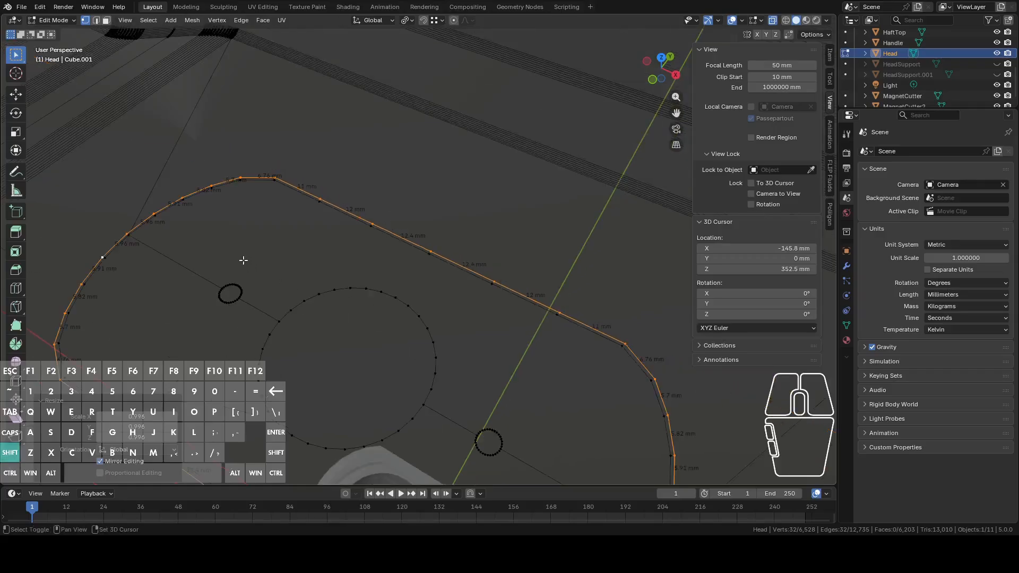
{"action": "middle_click_drag", "start_coordinate": [244, 261], "coordinate": [442, 257], "text": "shift"}
{"action": "scroll", "coordinate": [442, 257], "scroll_direction": "up", "scroll_amount": 2}
{"action": "key", "text": "s"}
{"action": "key", "text": "x"}
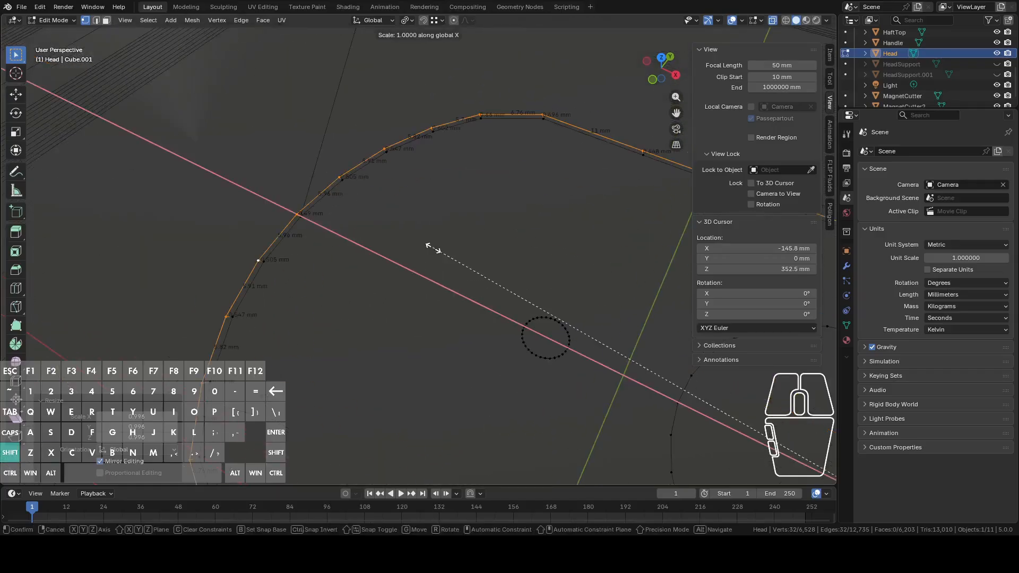
{"action": "right_click", "coordinate": [435, 248]}
{"action": "middle_click_drag", "start_coordinate": [434, 248], "coordinate": [456, 275], "text": "shift"}
{"action": "scroll", "coordinate": [461, 278], "scroll_direction": "up", "scroll_amount": 4}
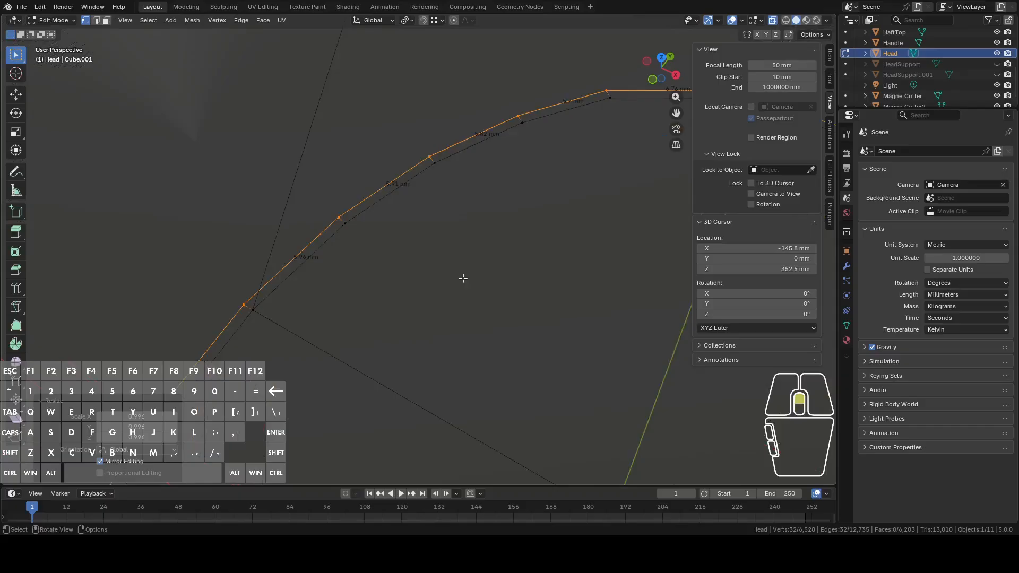
{"action": "key", "text": "s"}
{"action": "key", "text": "x"}
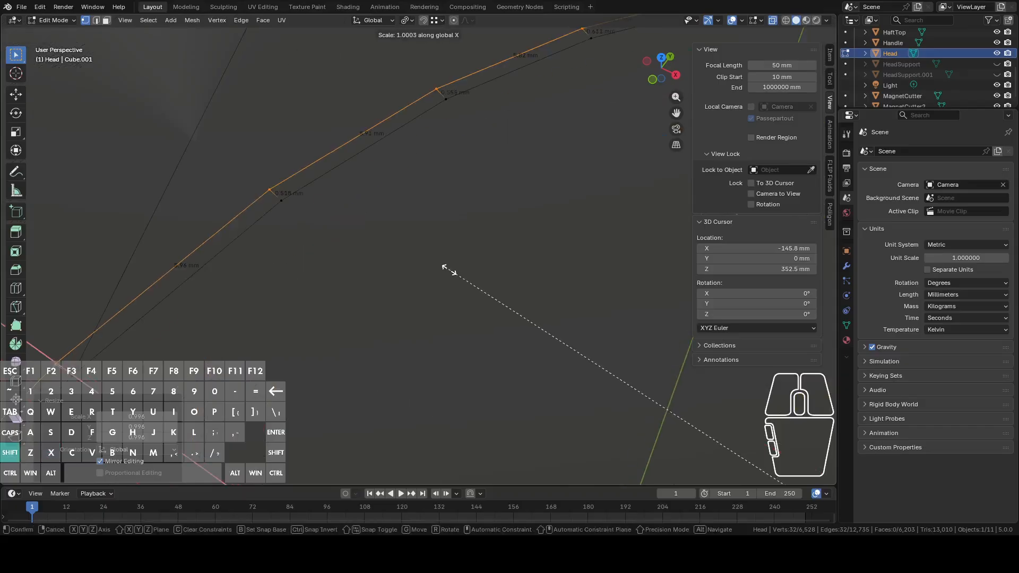
{"action": "left_click", "coordinate": [350, 213]}
Recheck the cross-edge lengths where the rounded end meets the straight side using a trial scale, and cancel it
{"action": "scroll", "coordinate": [353, 234], "scroll_direction": "down", "scroll_amount": 8}
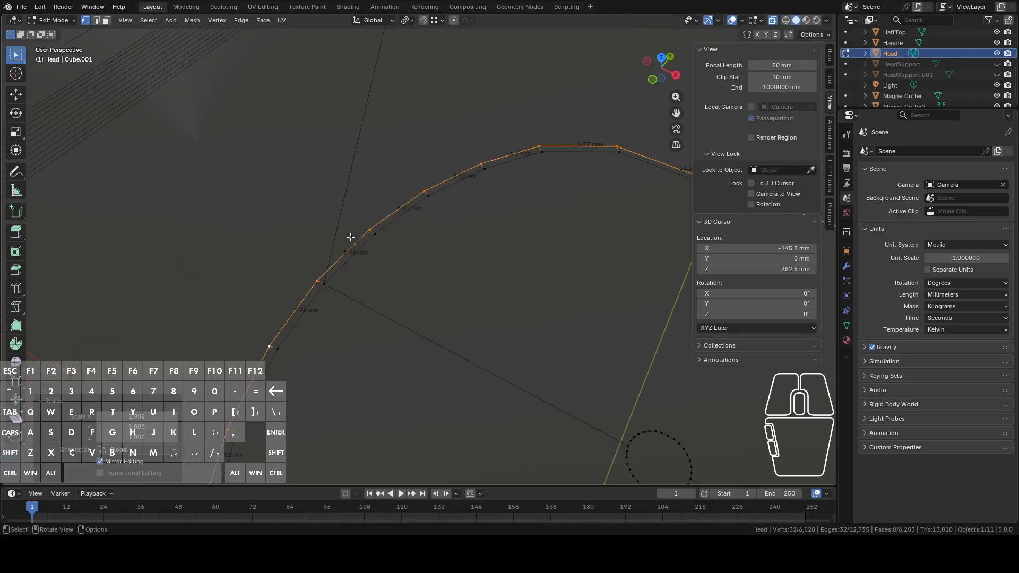
{"action": "scroll", "coordinate": [405, 175], "scroll_direction": "up", "scroll_amount": 4}
{"action": "key", "text": "s"}
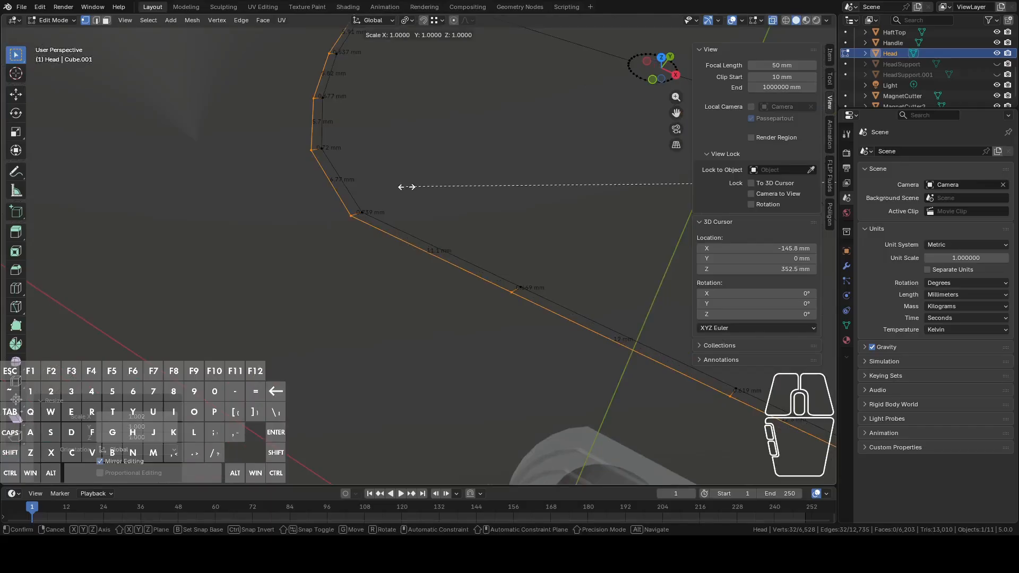
{"action": "right_click", "coordinate": [406, 187]}
{"action": "scroll", "coordinate": [430, 184], "scroll_direction": "down", "scroll_amount": 6}
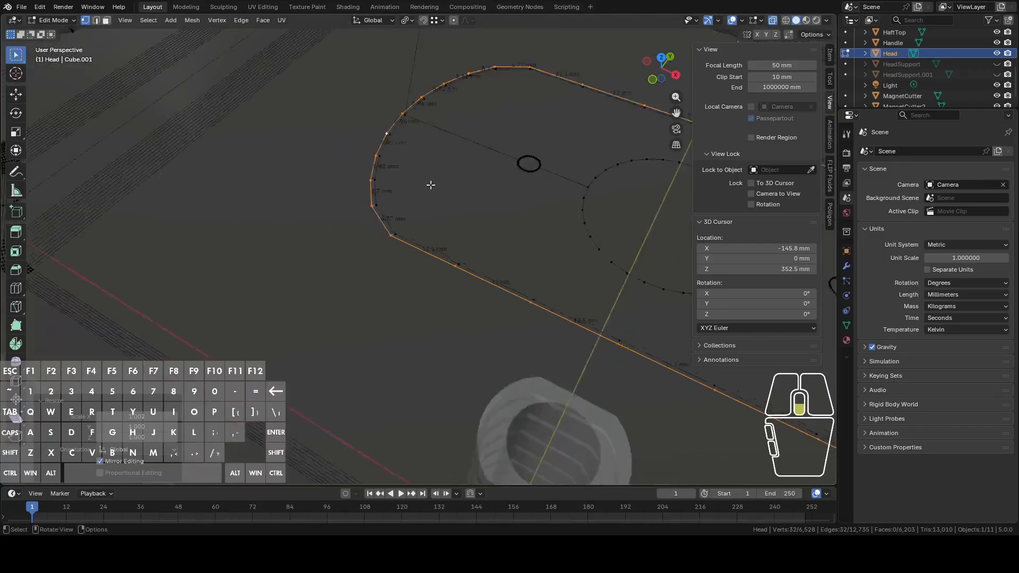
Select the entire inner outline loop and delete its vertices, keeping only the outer loop
{"action": "middle_click_drag", "start_coordinate": [467, 191], "coordinate": [314, 231]}
{"action": "left_click", "coordinate": [500, 206], "text": "alt"}
{"action": "left_click", "coordinate": [258, 207], "text": "alt+shift"}
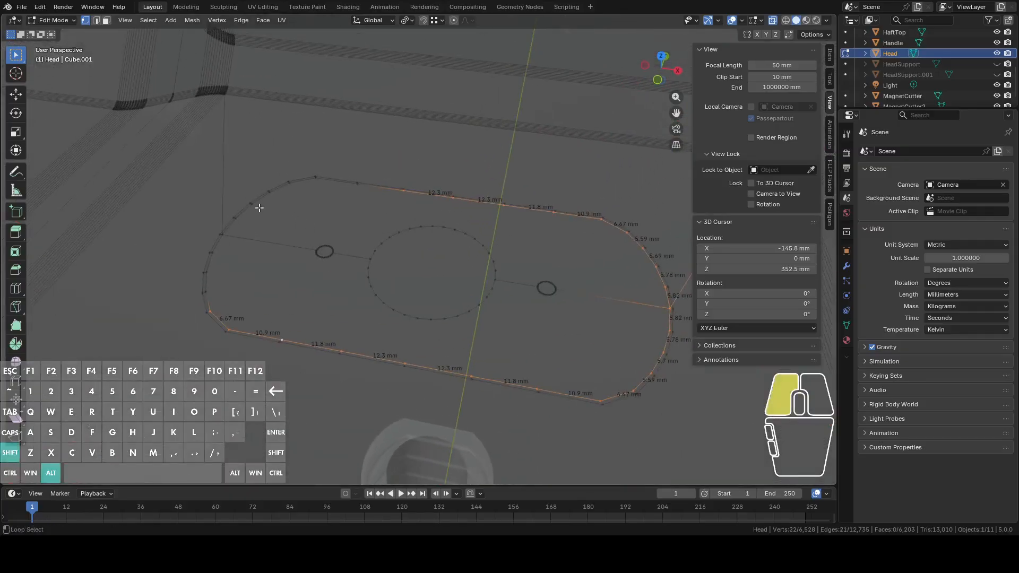
{"action": "right_click", "coordinate": [400, 231]}
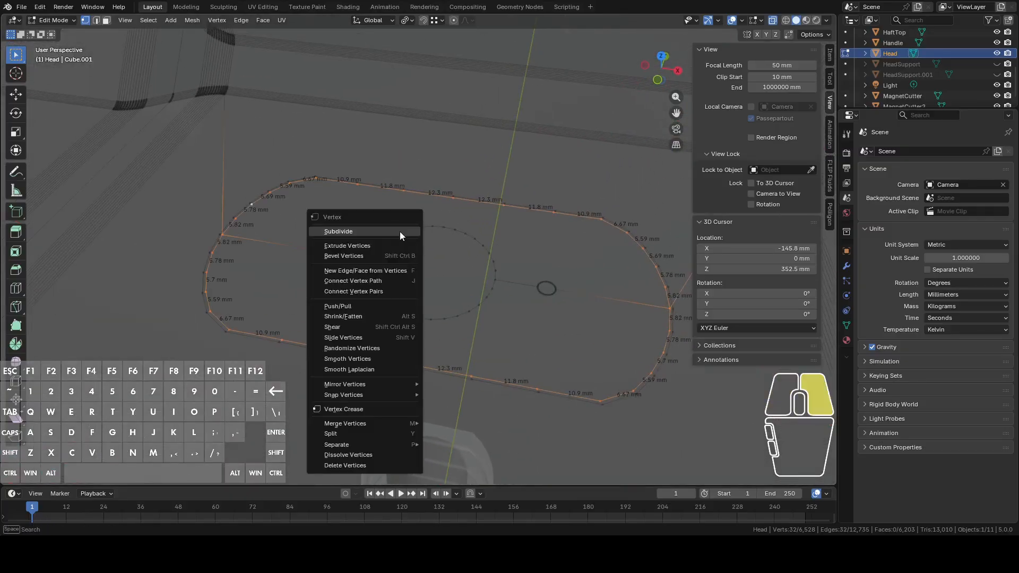
{"action": "left_click", "coordinate": [349, 465]}
Unhide HeadSupport and select the remaining outline loop to compare it with the support and the front reference
{"action": "middle_click_drag", "start_coordinate": [430, 380], "coordinate": [475, 261]}
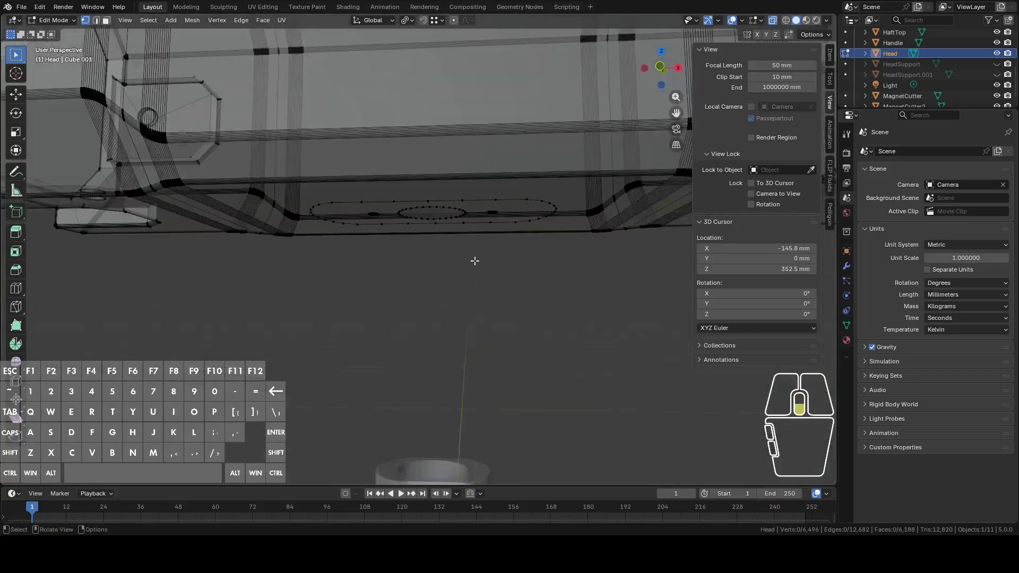
{"action": "left_click", "coordinate": [997, 64]}
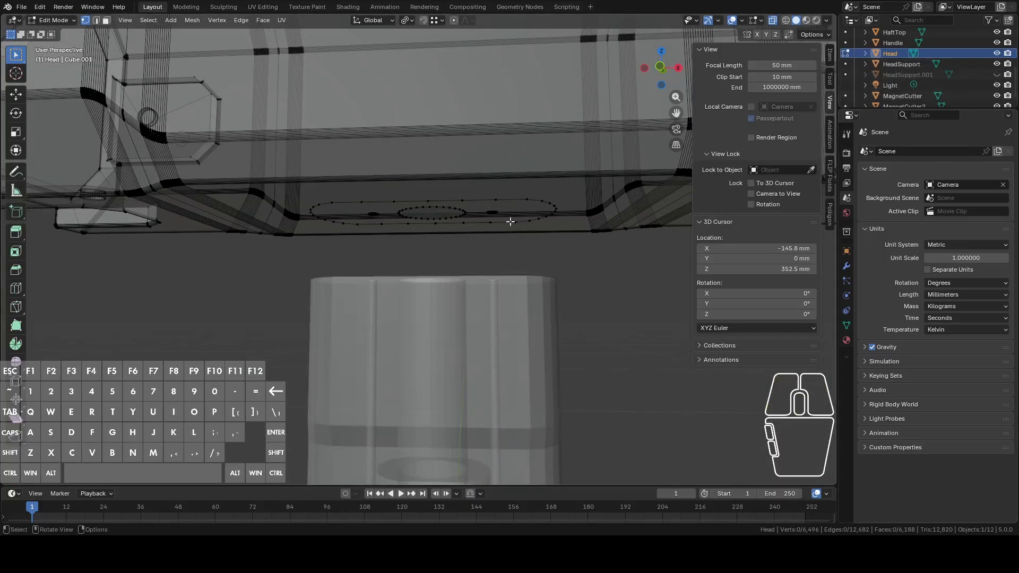
{"action": "middle_click_drag", "start_coordinate": [517, 175], "coordinate": [532, 243]}
{"action": "left_click", "coordinate": [530, 226], "text": "alt"}
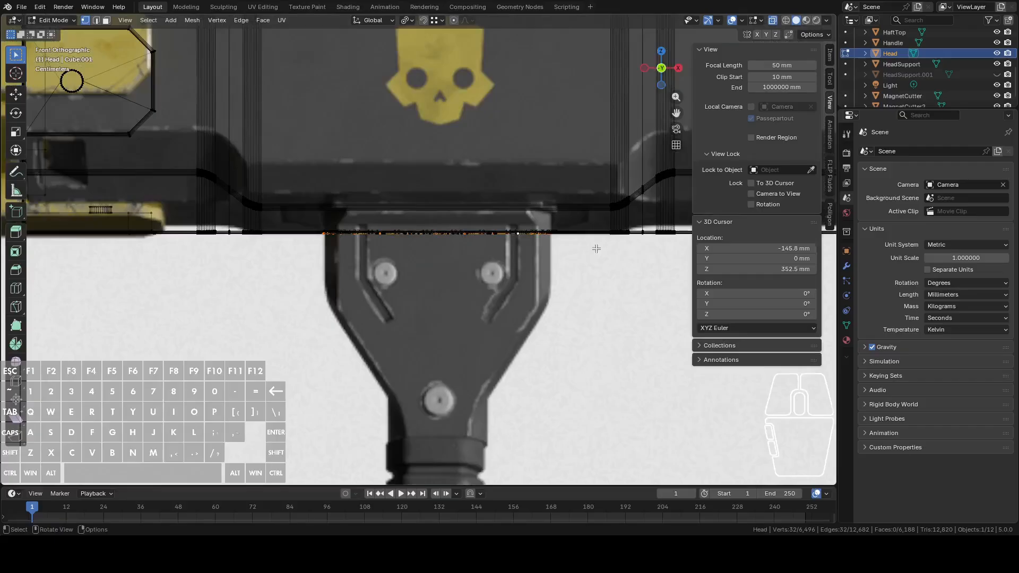
Return to Object Mode and select the front reference image
{"action": "key", "text": "Tab"}
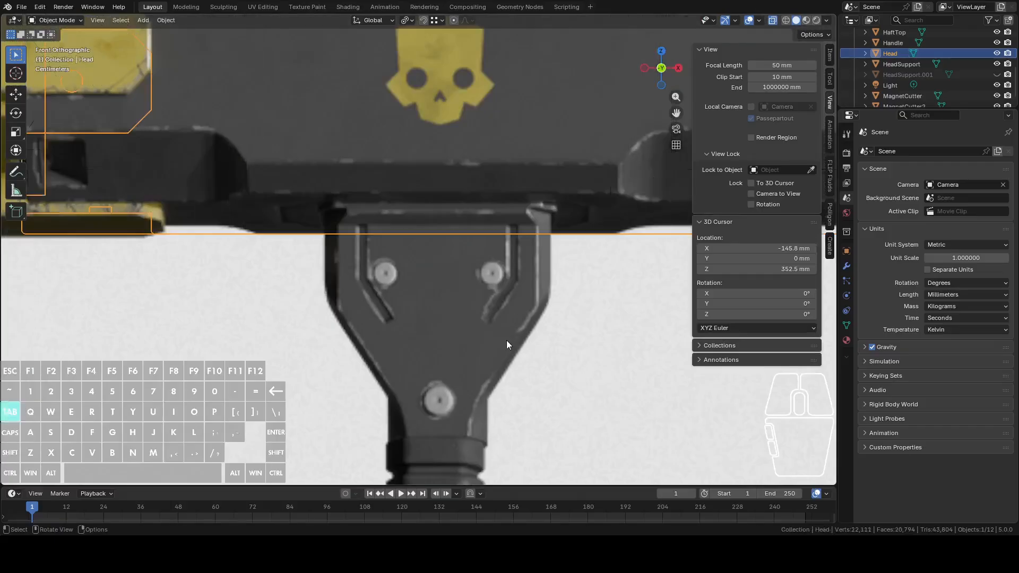
{"action": "left_click", "coordinate": [422, 345]}
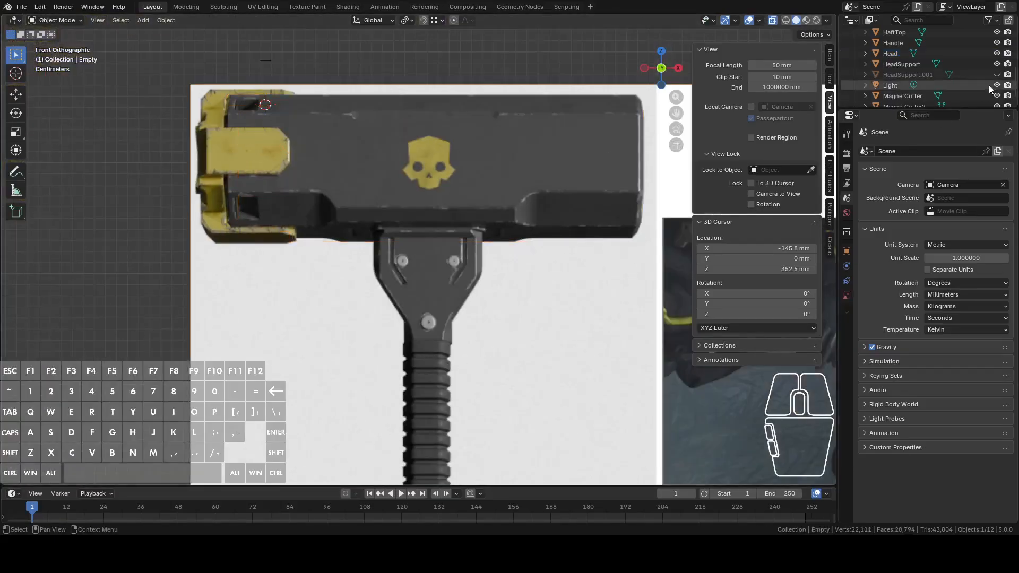
Move HeadSupport up along Z by about 92 mm, lining it up with the support in the reference
{"action": "scroll", "coordinate": [565, 294], "scroll_direction": "down", "scroll_amount": 3}
{"action": "middle_click_drag", "start_coordinate": [564, 294], "coordinate": [266, 267]}
{"action": "left_click", "coordinate": [467, 310]}
{"action": "left_click", "coordinate": [668, 72]}
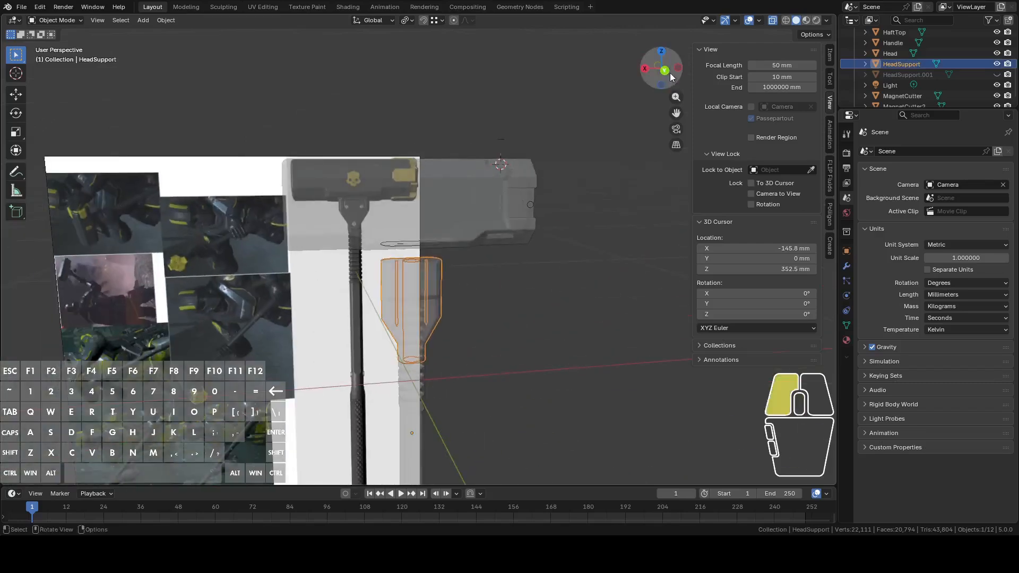
{"action": "scroll", "coordinate": [633, 204], "scroll_direction": "up", "scroll_amount": 3}
{"action": "scroll", "coordinate": [602, 333], "scroll_direction": "up", "scroll_amount": 2}
{"action": "key", "text": "g"}
{"action": "key", "text": "z"}
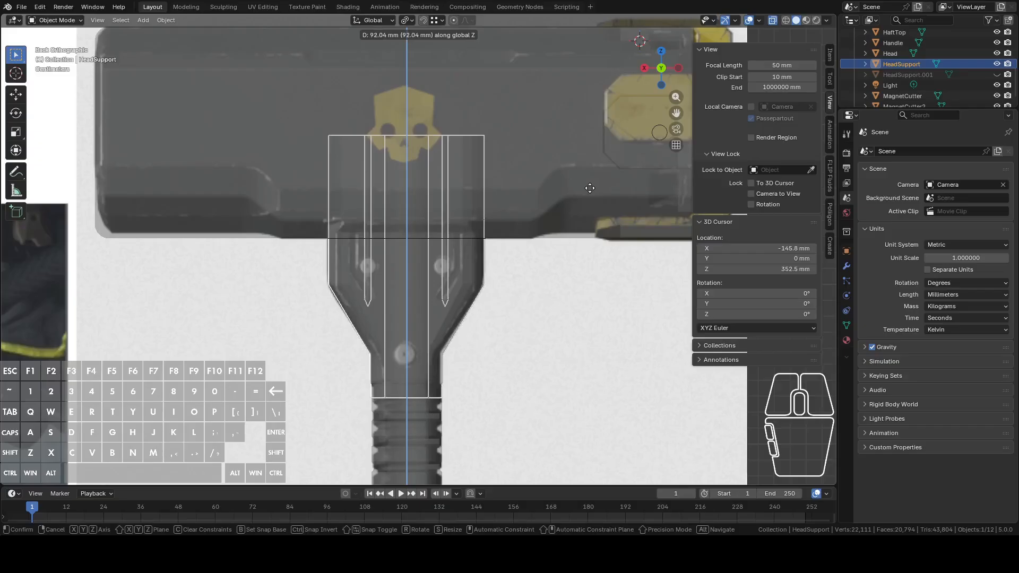
{"action": "left_click", "coordinate": [589, 182]}
Enter Edit Mode on the Head and extrude its underside outline loop up along Z by 54.01 mm
{"action": "left_click", "coordinate": [527, 168]}
{"action": "middle_click_drag", "start_coordinate": [527, 168], "coordinate": [545, 263]}
{"action": "key", "text": "Tab"}
{"action": "scroll", "coordinate": [546, 284], "scroll_direction": "up", "scroll_amount": 3}
{"action": "key", "text": "e"}
{"action": "key", "text": "z"}
{"action": "left_click", "coordinate": [525, 109]}
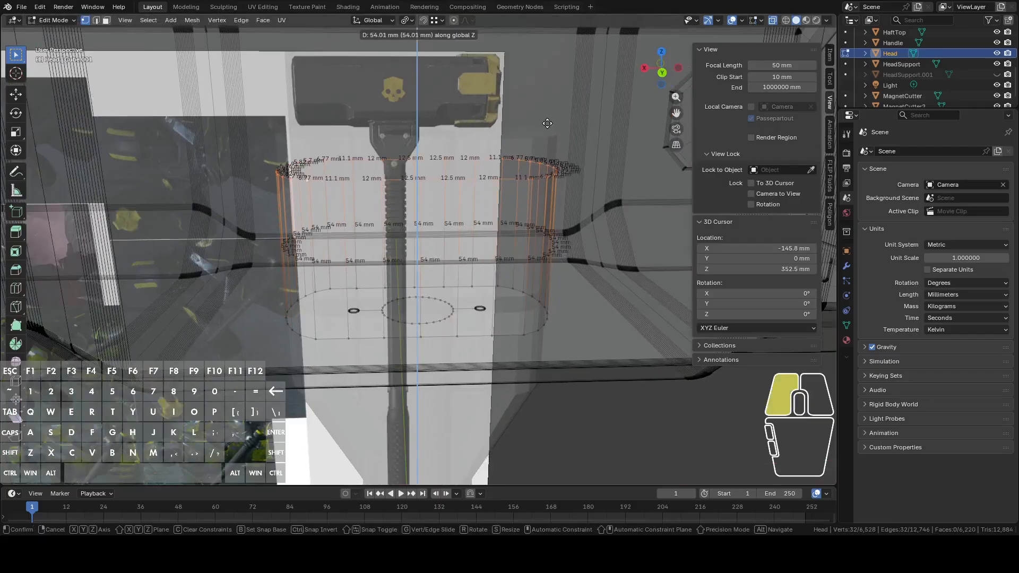
Enable snapping and raise the extruded outline loop along Z by 12.68 mm, plus a further 0.66 mm or so
{"action": "left_click", "coordinate": [423, 21]}
{"action": "key", "text": "g"}
{"action": "key", "text": "z"}
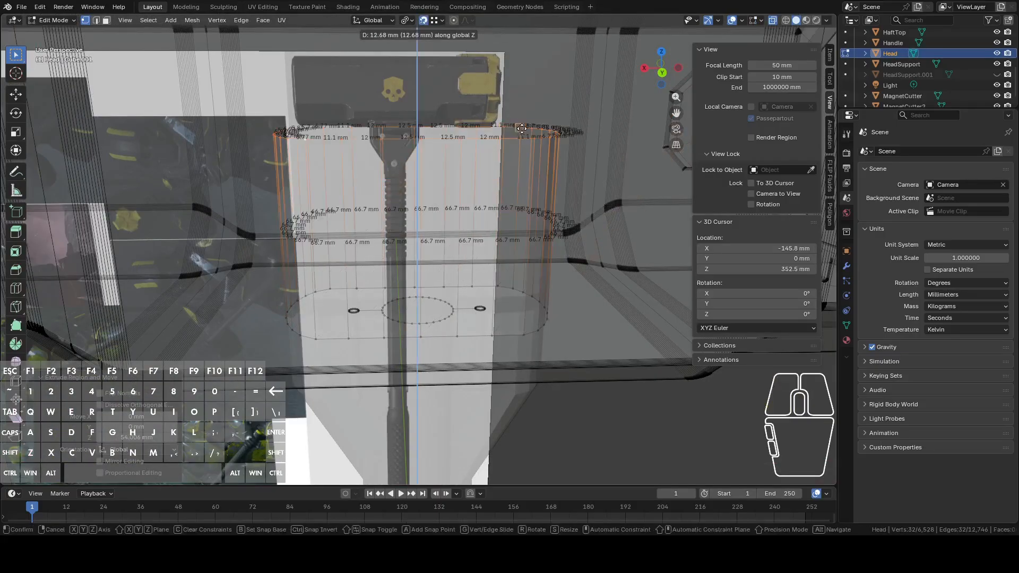
{"action": "left_click", "coordinate": [530, 129]}
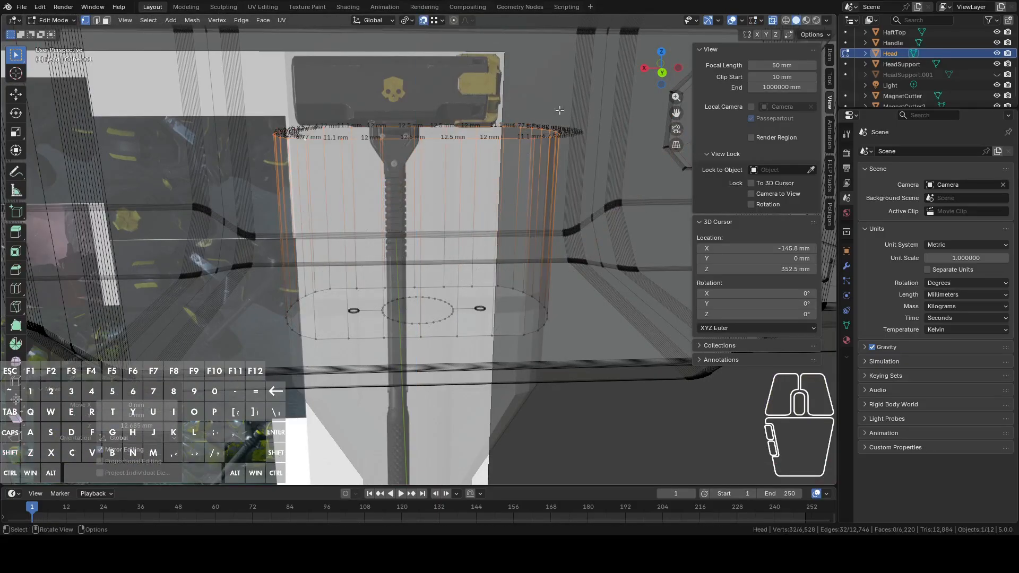
{"action": "scroll", "coordinate": [543, 137], "scroll_direction": "up", "scroll_amount": 3}
{"action": "key", "text": "g"}
{"action": "key", "text": "z"}
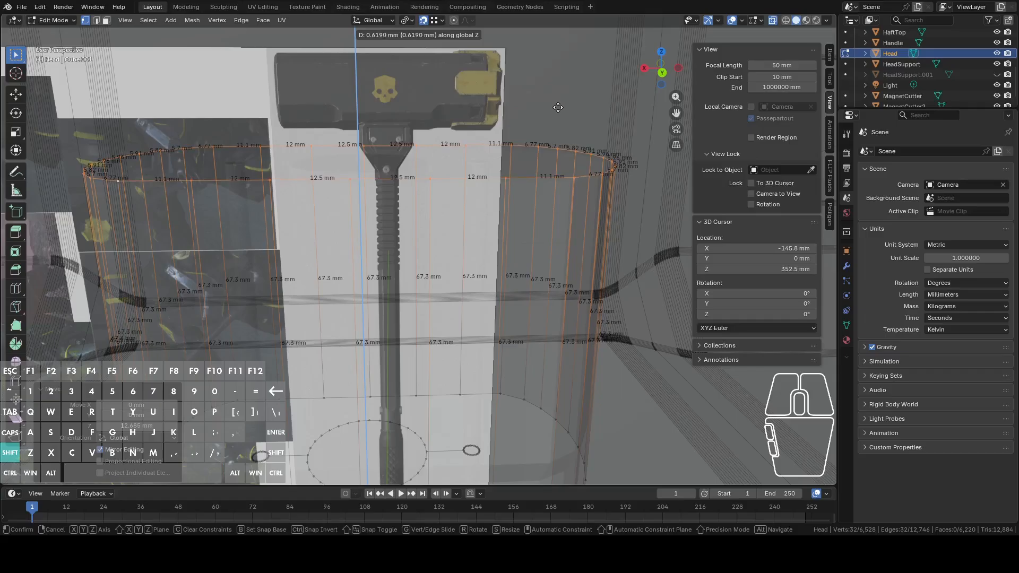
{"action": "left_click", "coordinate": [557, 105]}
{"action": "middle_click_drag", "start_coordinate": [558, 105], "coordinate": [538, 178]}
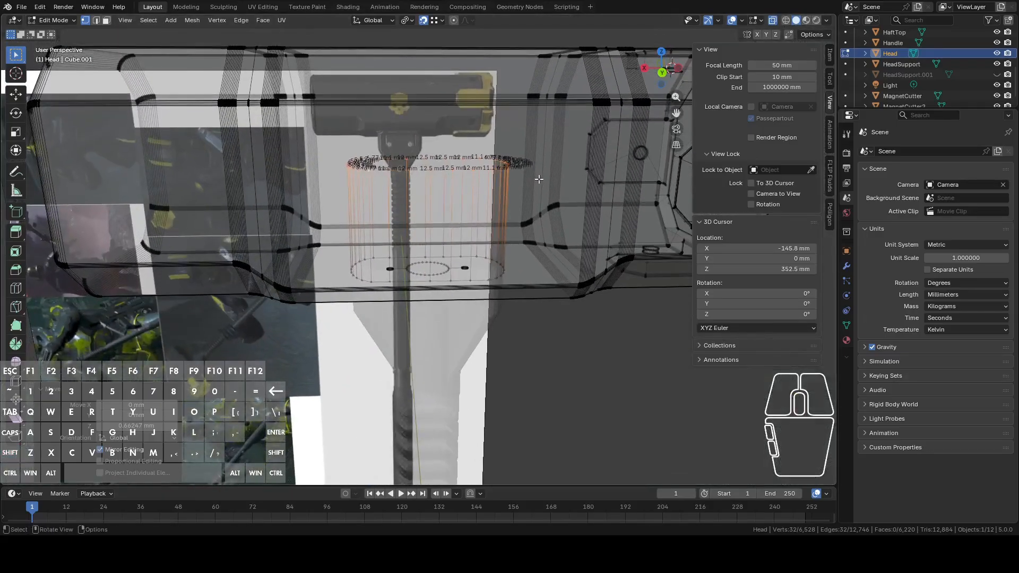
Select the linked central circle and two side hole faces and move them up along Z to the raised loop's level
{"action": "middle_click_drag", "start_coordinate": [538, 209], "coordinate": [515, 250]}
{"action": "scroll", "coordinate": [539, 230], "scroll_direction": "up", "scroll_amount": 3}
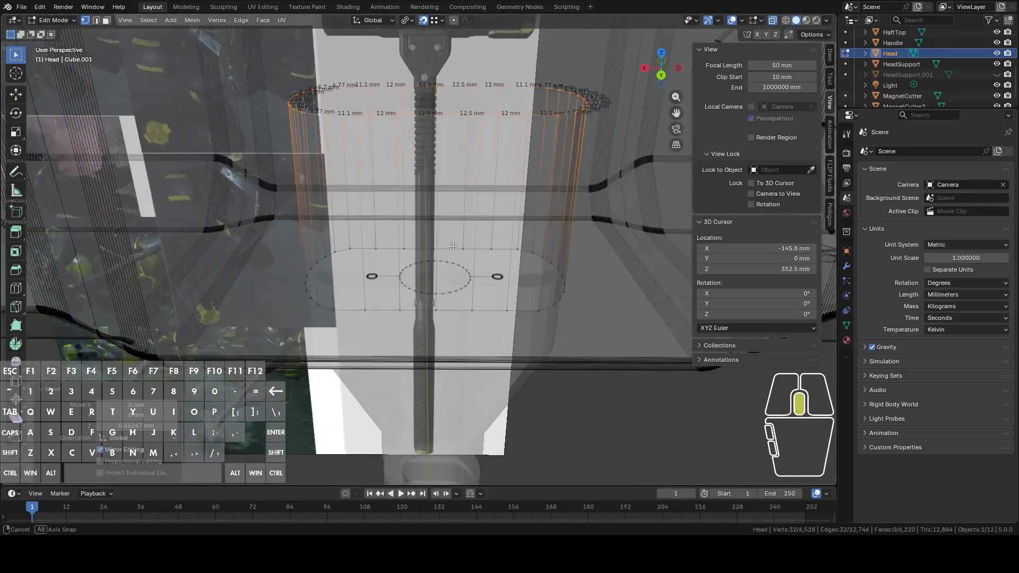
{"action": "middle_click_drag", "start_coordinate": [452, 246], "coordinate": [465, 234]}
{"action": "left_click", "coordinate": [666, 77]}
{"action": "middle_click_drag", "start_coordinate": [539, 200], "coordinate": [536, 233]}
{"action": "left_click", "coordinate": [433, 259]}
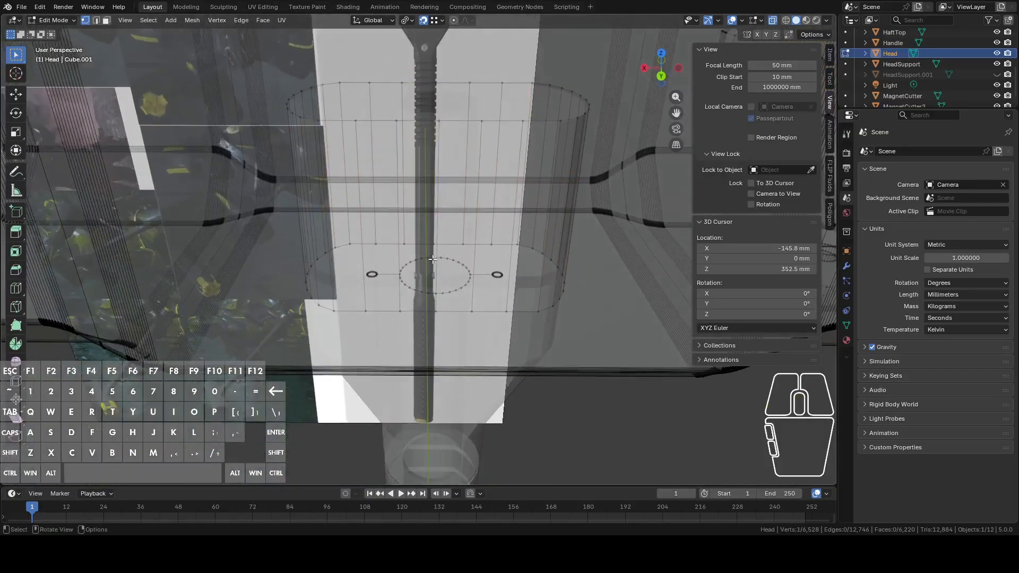
{"action": "key", "text": "l"}
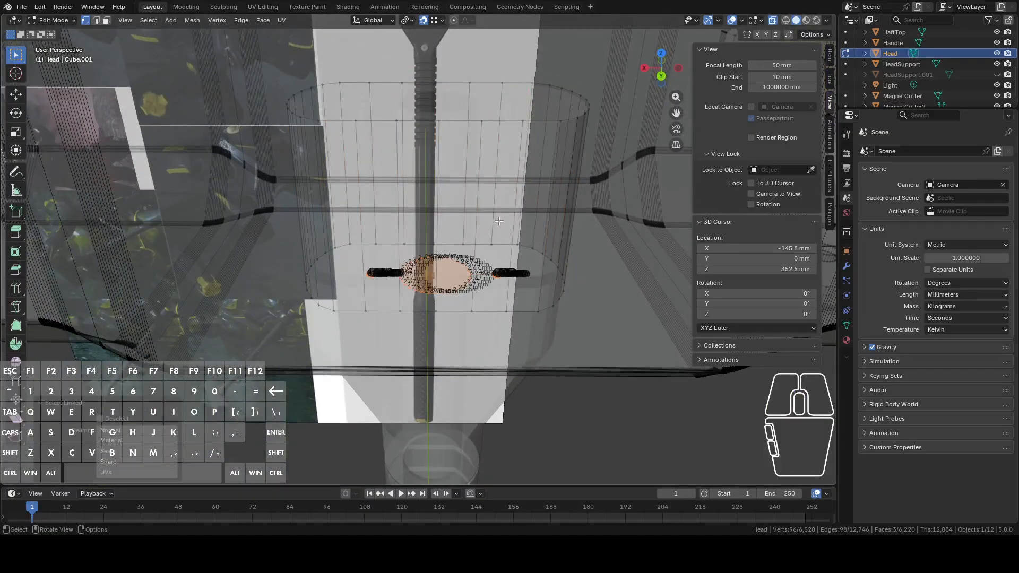
{"action": "key", "text": "g"}
{"action": "middle_click_drag", "start_coordinate": [515, 129], "coordinate": [516, 129]}
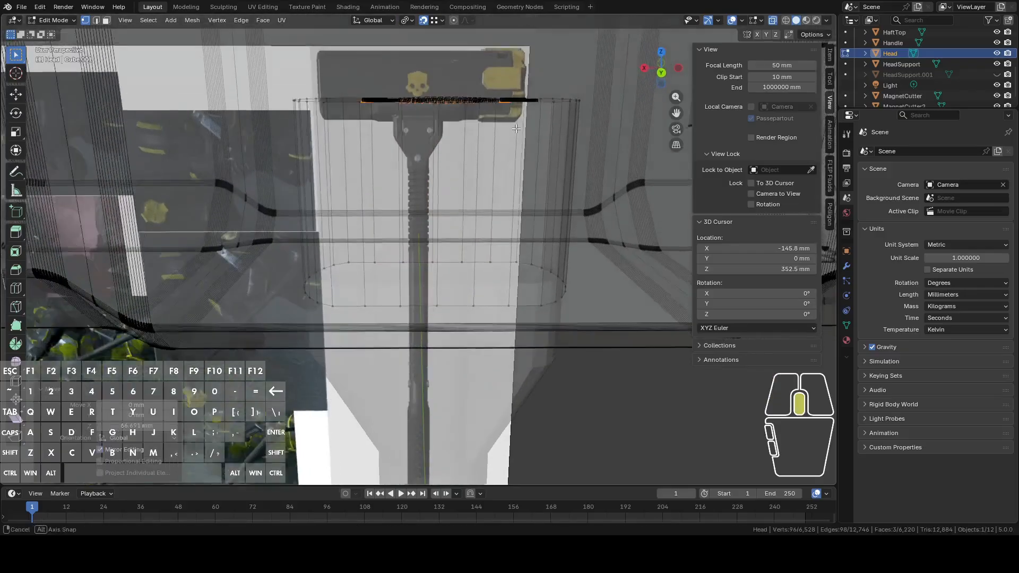
{"action": "scroll", "coordinate": [493, 140], "scroll_direction": "down", "scroll_amount": 3}
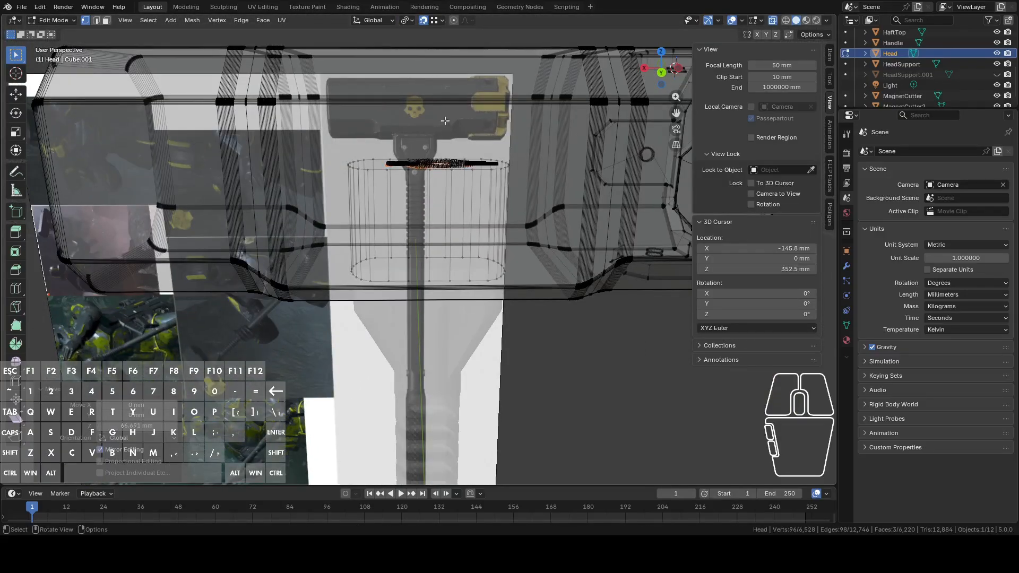
Extrude the central circle and both side hole faces upward by about 33.67 mm
{"action": "middle_click_drag", "start_coordinate": [445, 116], "coordinate": [437, 246]}
{"action": "scroll", "coordinate": [398, 177], "scroll_direction": "up", "scroll_amount": 3}
{"action": "scroll", "coordinate": [473, 234], "scroll_direction": "up", "scroll_amount": 2}
{"action": "scroll", "coordinate": [547, 185], "scroll_direction": "down", "scroll_amount": 3}
{"action": "key", "text": "e"}
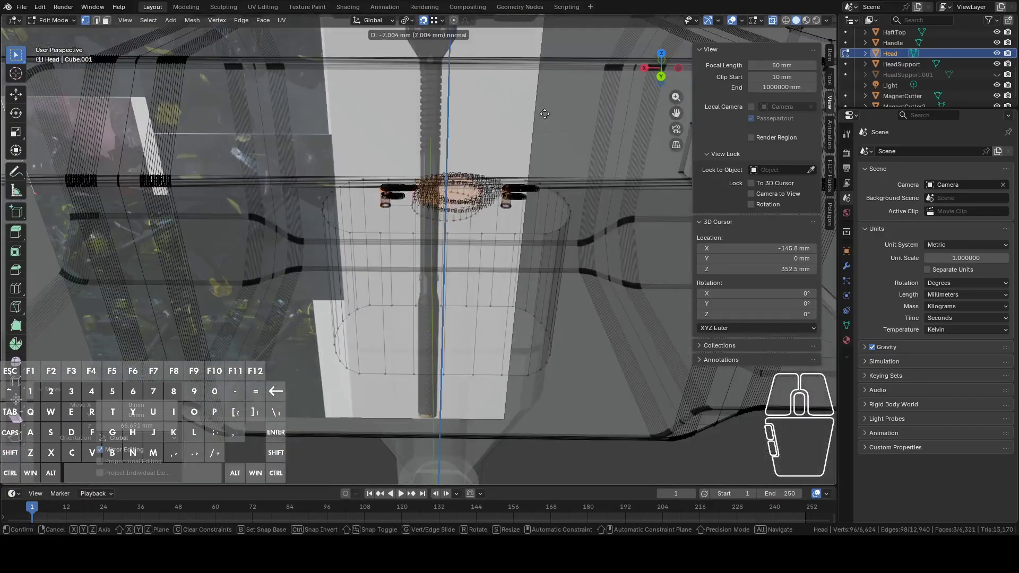
{"action": "left_click", "coordinate": [550, 57]}
Turn off X-ray, select the end faces of the central cylinder and both side pins, and apply Poke Faces
{"action": "middle_click_drag", "start_coordinate": [549, 112], "coordinate": [555, 79]}
{"action": "left_click", "coordinate": [773, 20]}
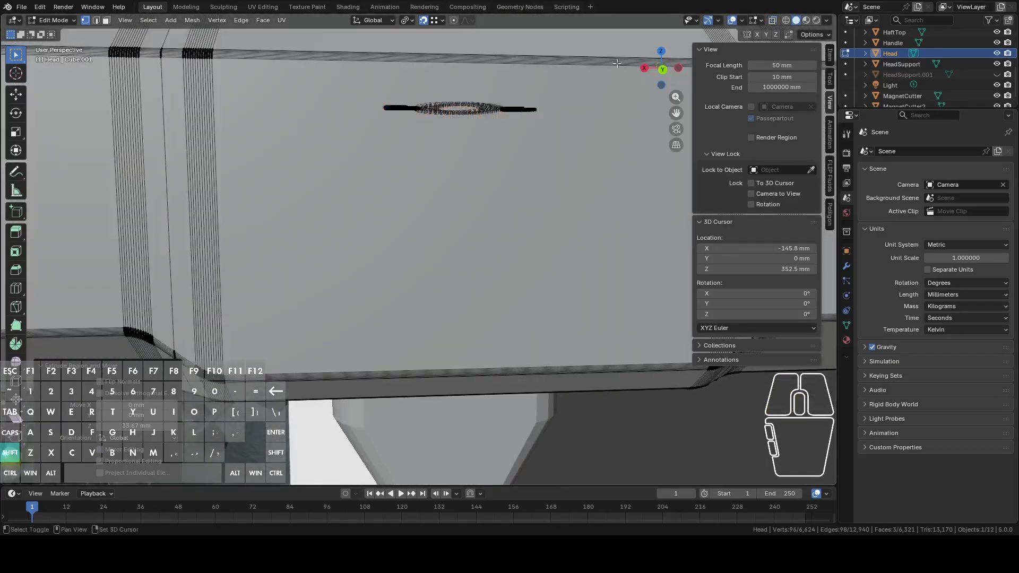
{"action": "middle_click_drag", "start_coordinate": [613, 102], "coordinate": [599, 179], "text": "shift"}
{"action": "scroll", "coordinate": [599, 180], "scroll_direction": "up", "scroll_amount": 4}
{"action": "scroll", "coordinate": [598, 180], "scroll_direction": "up", "scroll_amount": 3}
{"action": "middle_click_drag", "start_coordinate": [589, 136], "coordinate": [573, 338], "text": "shift"}
{"action": "middle_click_drag", "start_coordinate": [539, 253], "coordinate": [542, 274]}
{"action": "key", "text": "3"}
{"action": "left_click", "coordinate": [512, 269]}
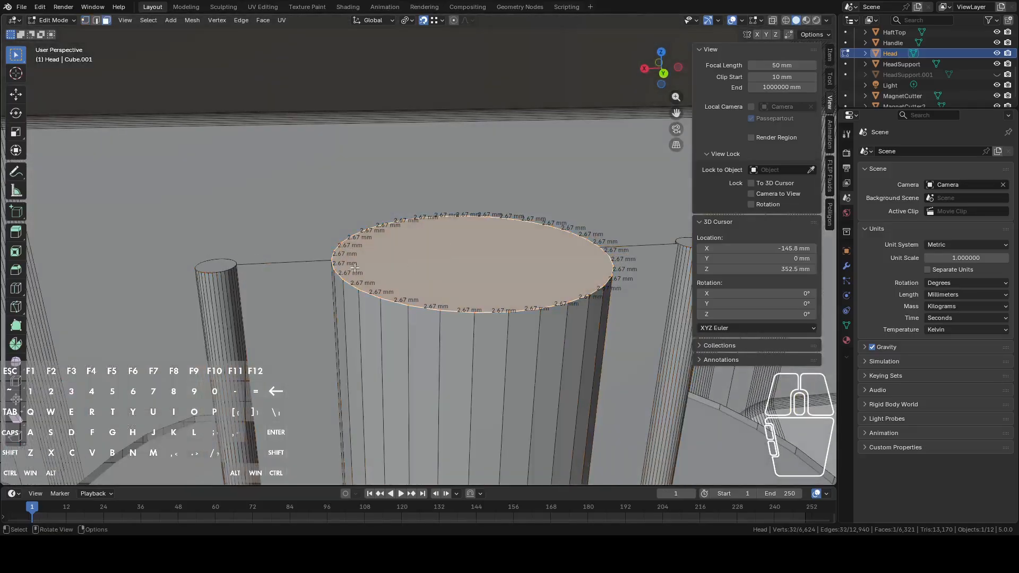
{"action": "left_click", "coordinate": [217, 266], "text": "shift"}
{"action": "middle_click_drag", "start_coordinate": [418, 256], "coordinate": [287, 257], "text": "shift"}
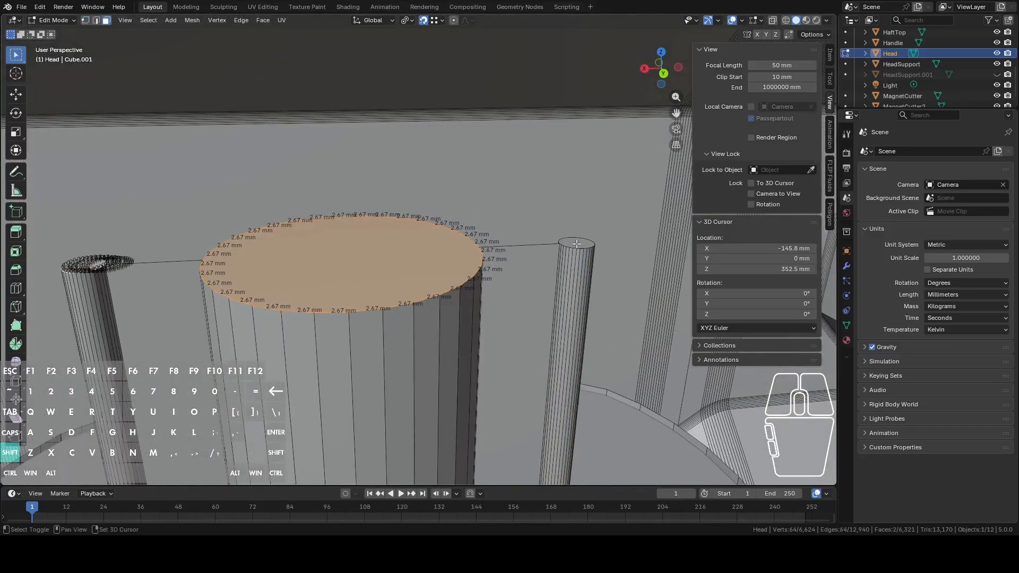
{"action": "left_click", "coordinate": [576, 245], "text": "shift"}
{"action": "key", "text": "ctrl+f"}
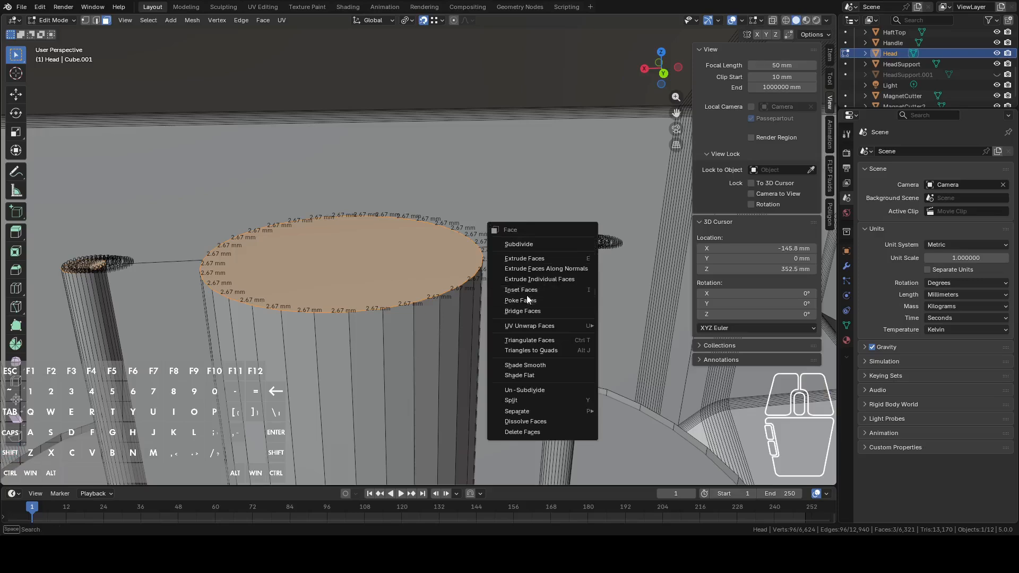
{"action": "left_click", "coordinate": [523, 300]}
Select the three poked centre vertices and raise them along Z by about 3.5 mm to form conical tips
{"action": "key", "text": "1"}
{"action": "left_click", "coordinate": [579, 242]}
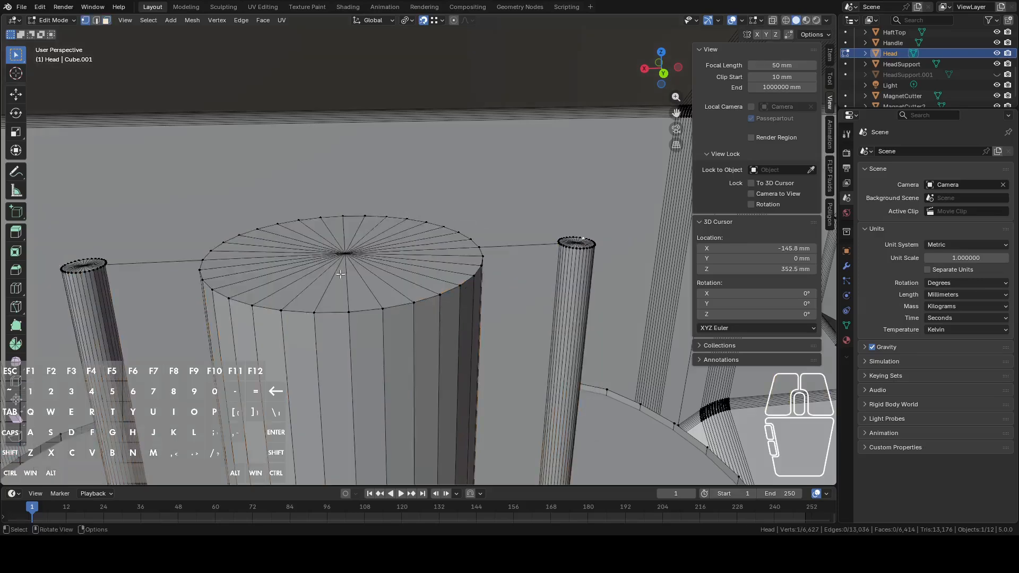
{"action": "left_click", "coordinate": [357, 262]}
{"action": "left_click", "coordinate": [573, 244], "text": "shift"}
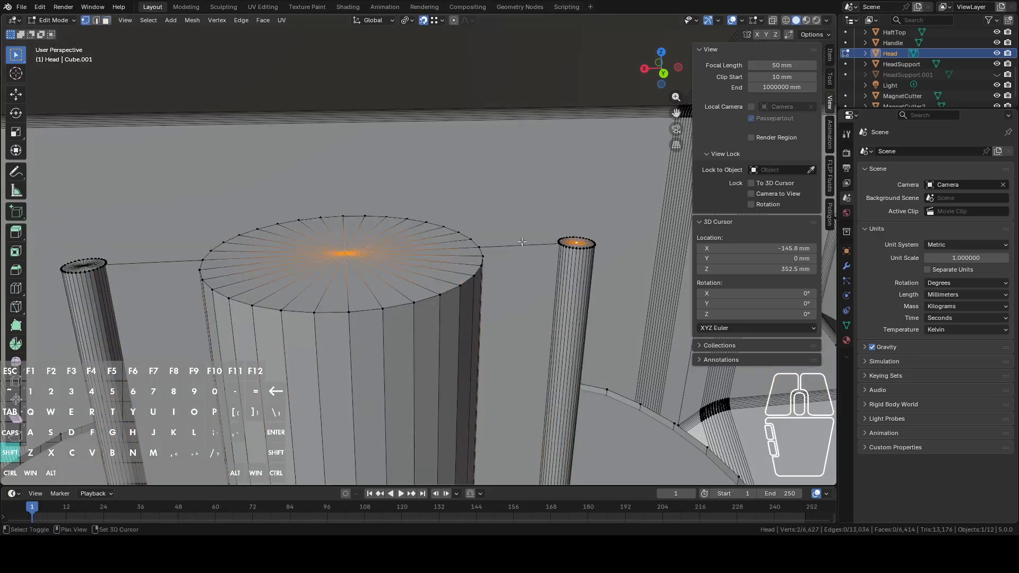
{"action": "left_click", "coordinate": [87, 264], "text": "shift"}
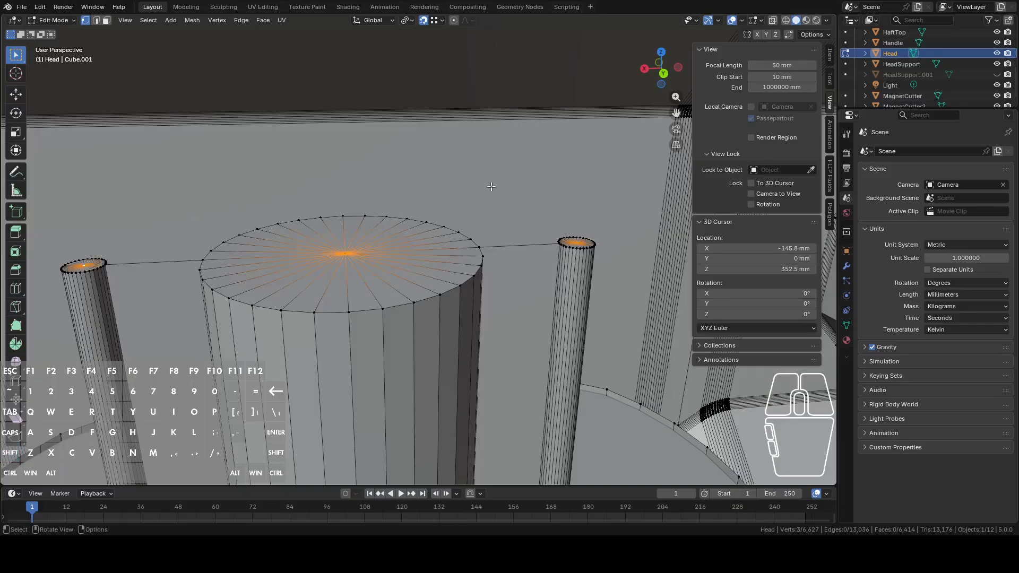
{"action": "key", "text": "g"}
{"action": "key", "text": "z"}
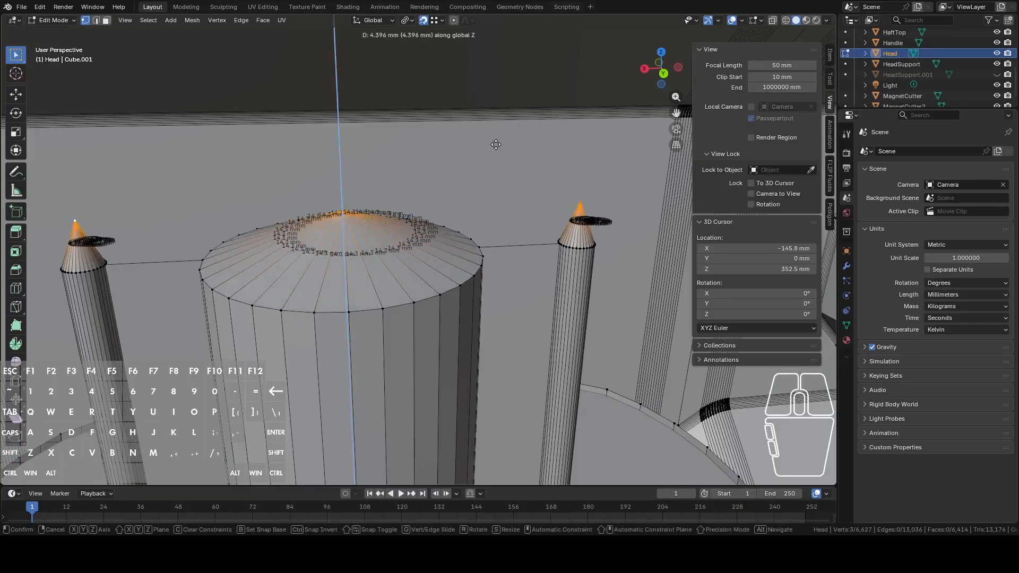
{"action": "left_click", "coordinate": [494, 153]}
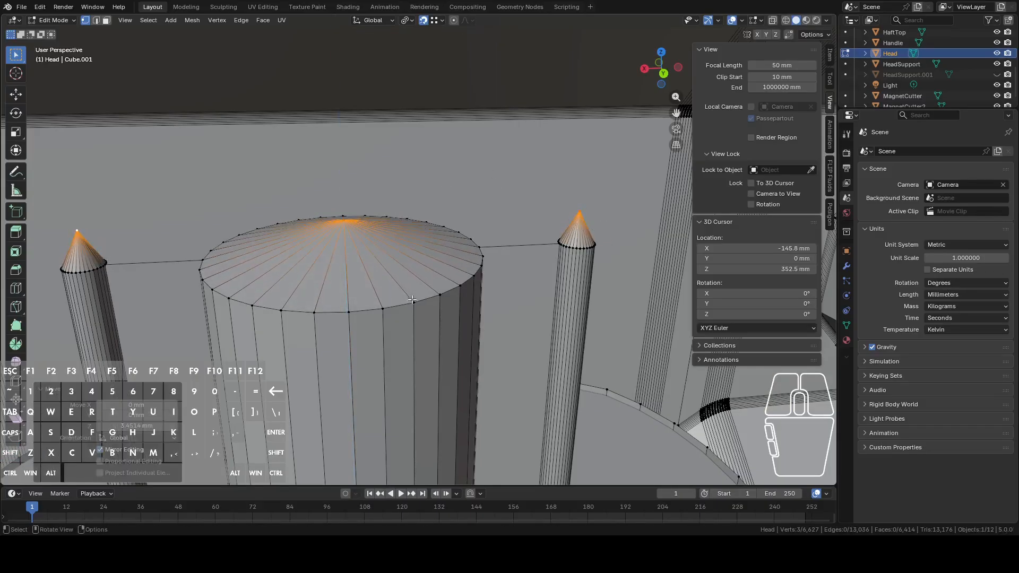
Select the central cylinder's upper rim loop and lower it along Z to lengthen the cone above it
{"action": "left_click", "coordinate": [406, 304], "text": "alt"}
{"action": "left_click", "coordinate": [438, 232], "text": "alt+shift"}
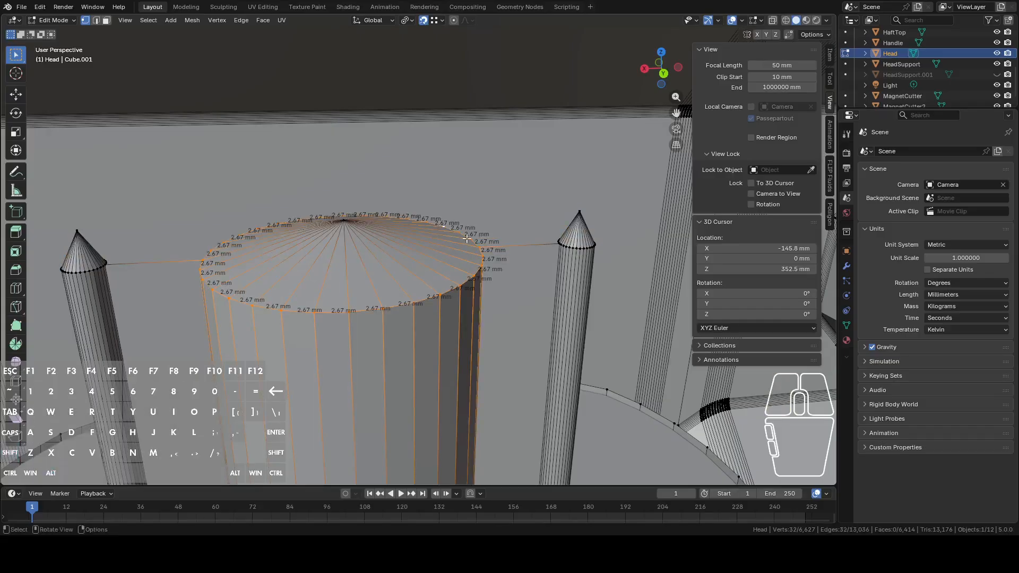
{"action": "middle_click_drag", "start_coordinate": [438, 232], "coordinate": [524, 129]}
{"action": "key", "text": "g"}
{"action": "key", "text": "z"}
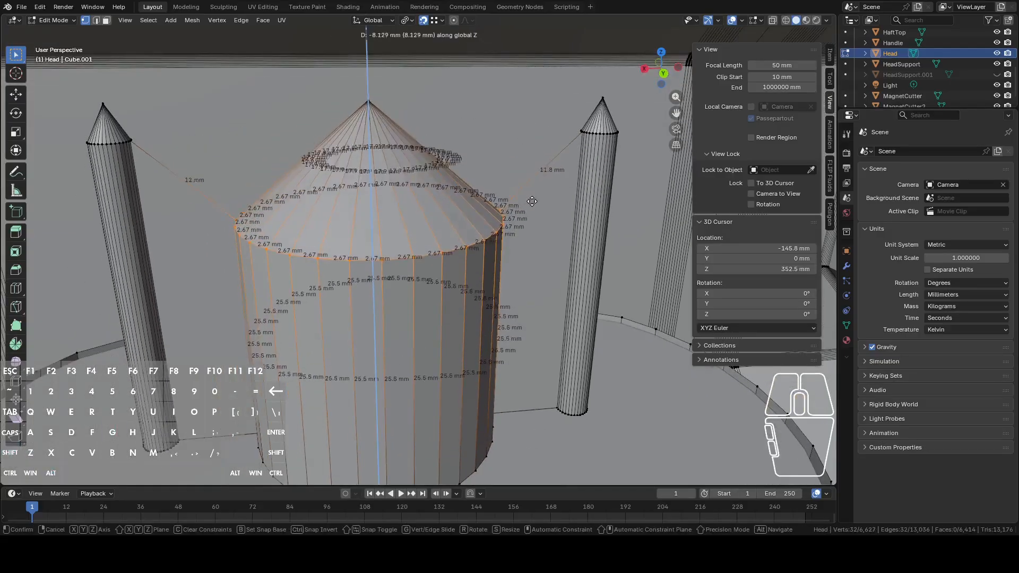
{"action": "left_click", "coordinate": [534, 254]}
Delete the two loose edges connecting the central cylinder's rim to the side pins
{"action": "middle_click_drag", "start_coordinate": [534, 254], "coordinate": [444, 208]}
{"action": "key", "text": "2"}
{"action": "left_click", "coordinate": [195, 188]}
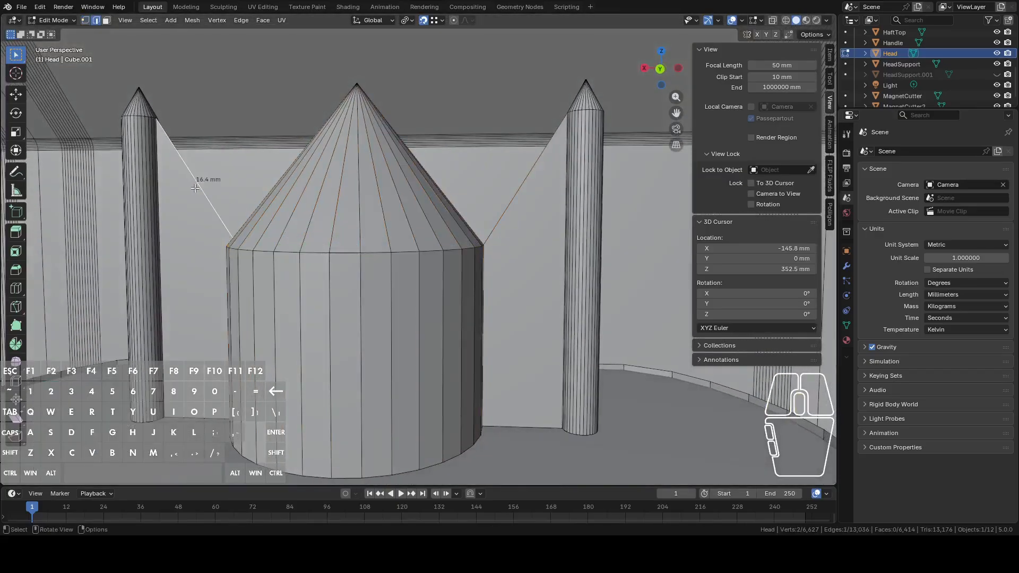
{"action": "key", "text": "x"}
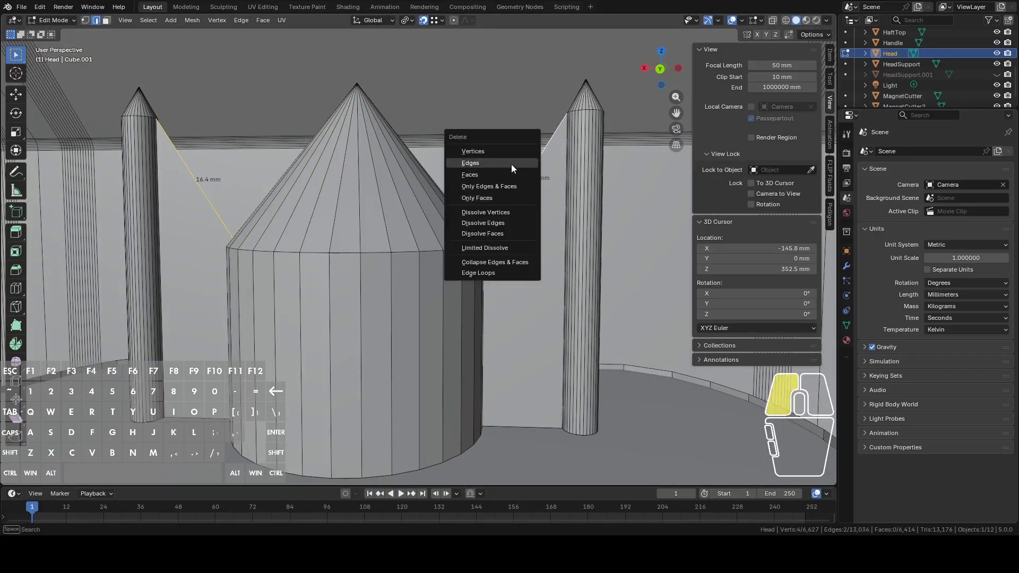
{"action": "left_click", "coordinate": [511, 164]}
{"action": "scroll", "coordinate": [508, 196], "scroll_direction": "down", "scroll_amount": 5}
Select the central cone's tip vertex and raise it along Z by about 8.5 mm in the back view
{"action": "key", "text": "Tab"}
{"action": "middle_click_drag", "start_coordinate": [508, 205], "coordinate": [528, 216]}
{"action": "key", "text": "Tab"}
{"action": "left_click", "coordinate": [384, 113]}
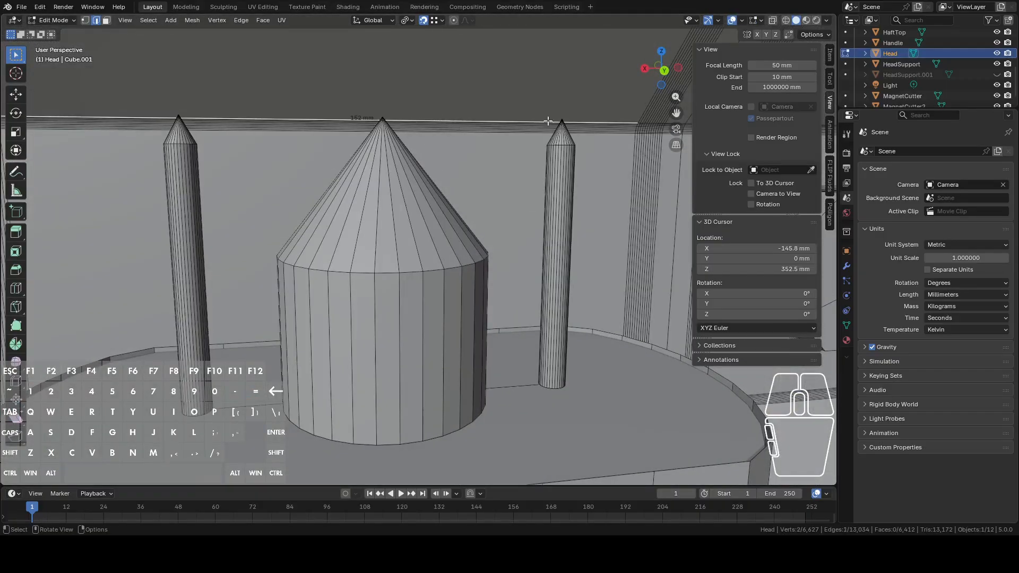
{"action": "left_click", "coordinate": [382, 117]}
{"action": "left_click", "coordinate": [663, 70]}
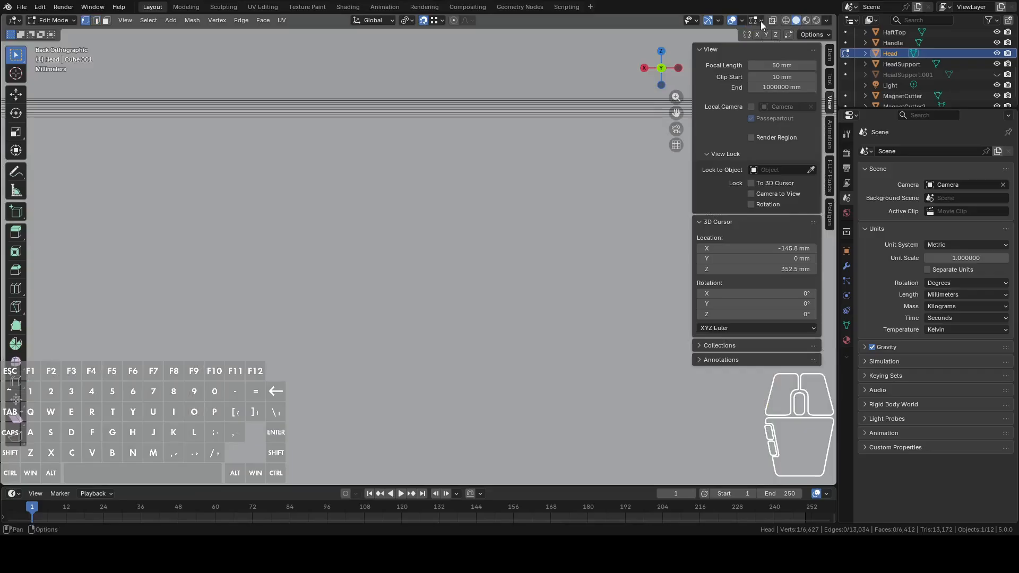
{"action": "scroll", "coordinate": [611, 90], "scroll_direction": "down", "scroll_amount": 1}
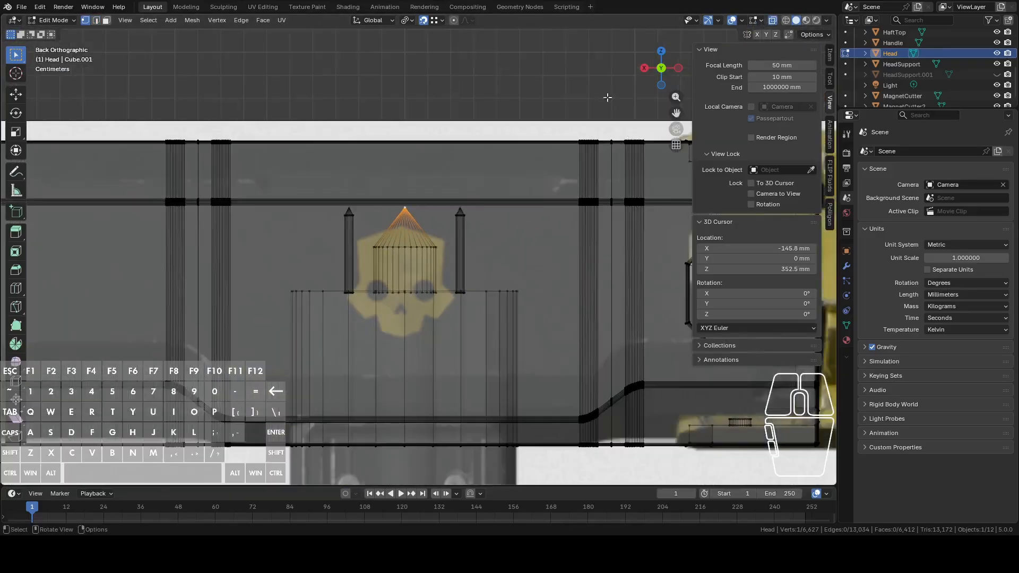
{"action": "key", "text": "g"}
{"action": "key", "text": "z"}
{"action": "left_click", "coordinate": [602, 87]}
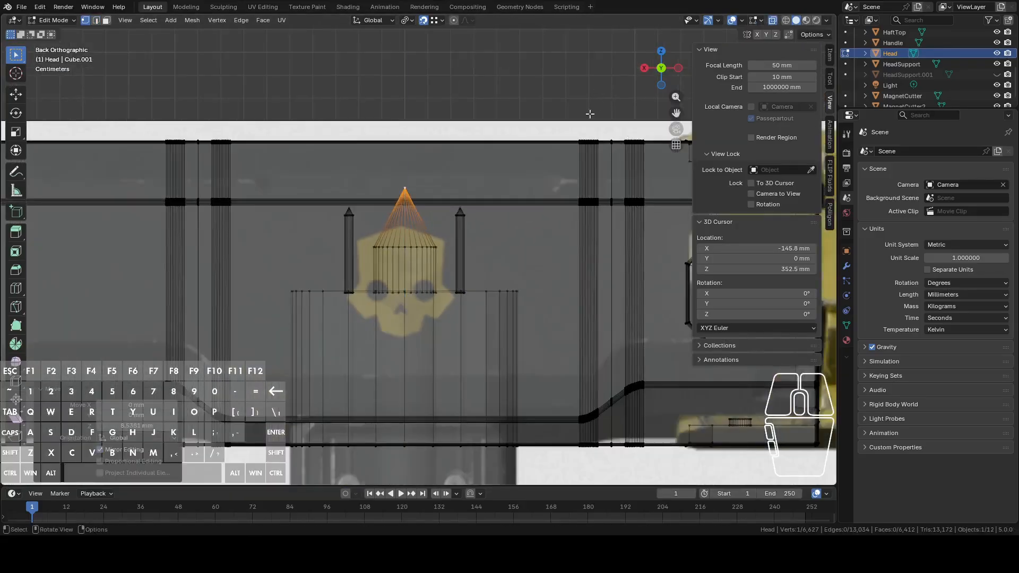
Compare the pocket and cone-tipped holes with the reference, and return to Object Mode to examine the Head's underside
{"action": "scroll", "coordinate": [519, 204], "scroll_direction": "up", "scroll_amount": 4}
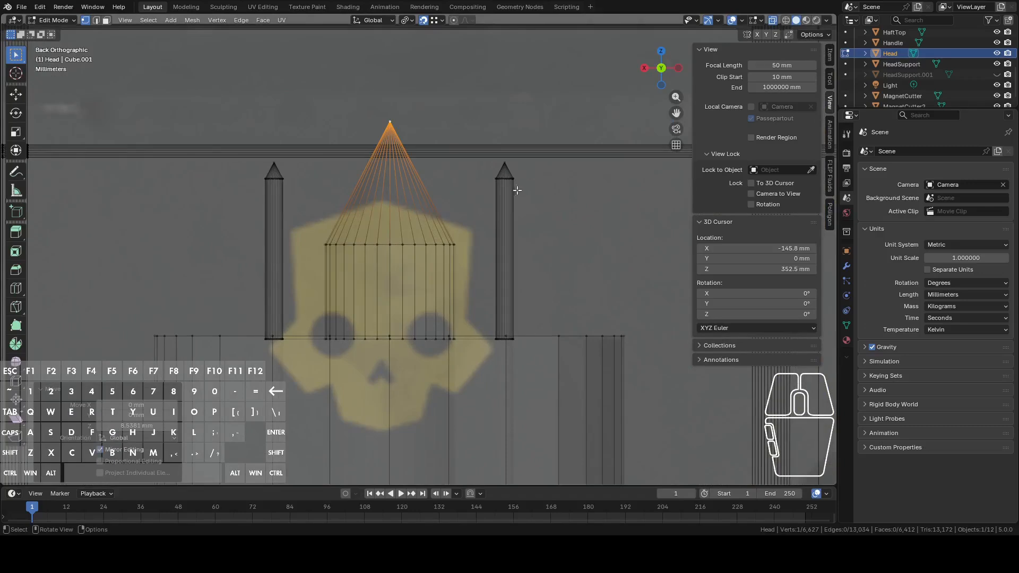
{"action": "scroll", "coordinate": [517, 190], "scroll_direction": "down", "scroll_amount": 1}
{"action": "middle_click_drag", "start_coordinate": [505, 273], "coordinate": [535, 149], "text": "shift"}
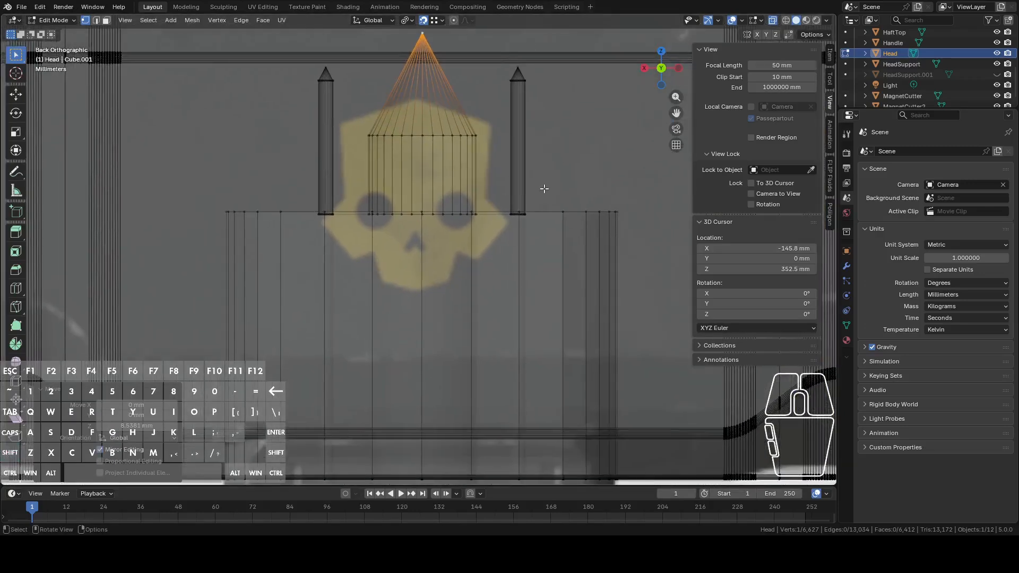
{"action": "scroll", "coordinate": [544, 188], "scroll_direction": "down", "scroll_amount": 4}
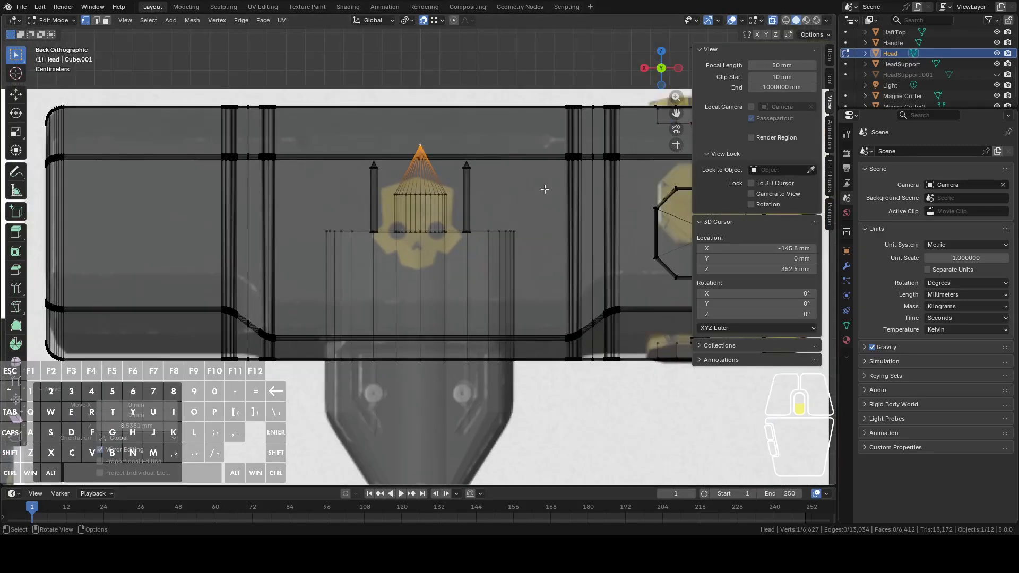
{"action": "middle_click_drag", "start_coordinate": [544, 189], "coordinate": [544, 227]}
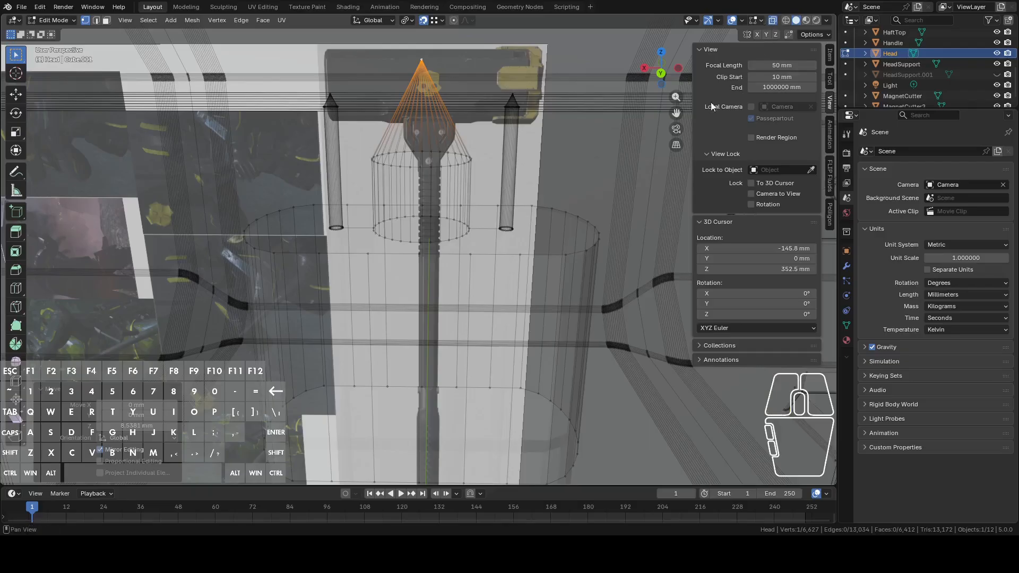
{"action": "middle_click_drag", "start_coordinate": [519, 265], "coordinate": [525, 141]}
{"action": "key", "text": "Tab"}
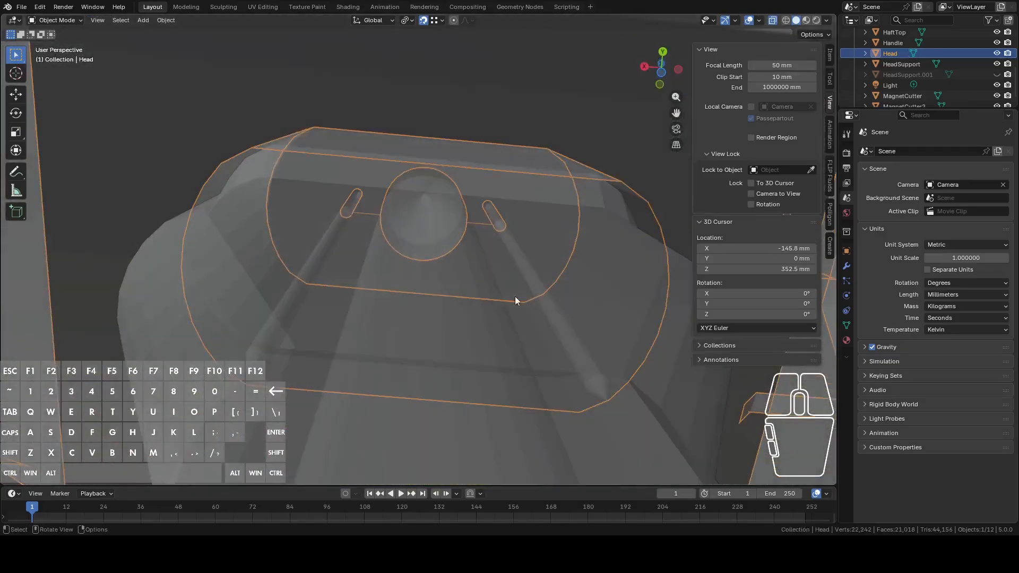
Hide HeadSupport and enter Edit Mode on the Head to expose the pocket floor around the three holes
{"action": "left_click", "coordinate": [507, 314]}
{"action": "key", "text": "h"}
{"action": "left_click", "coordinate": [510, 297]}
{"action": "key", "text": "Tab"}
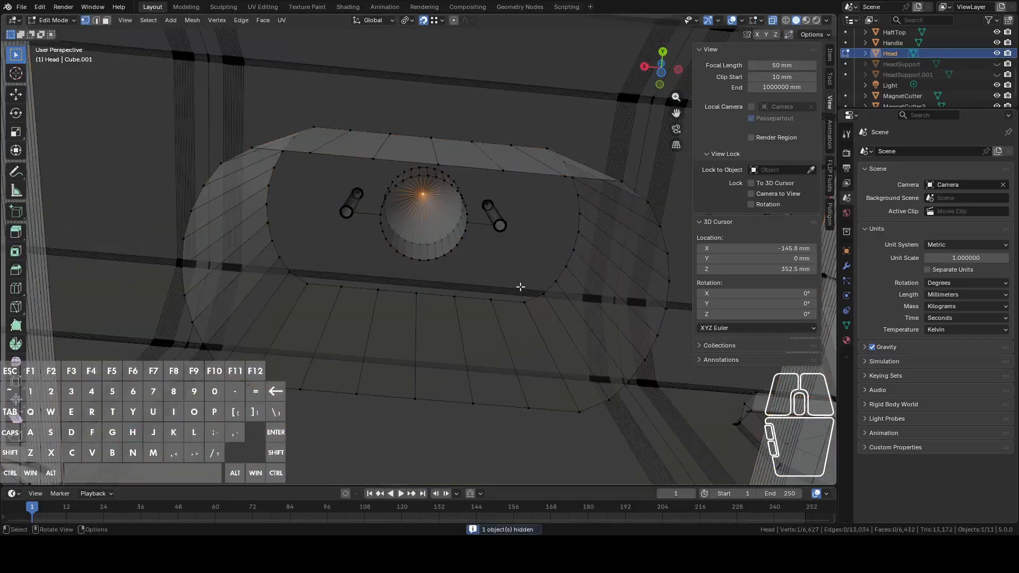
Connect each side hole's outer rim vertex to the nearest vertex of the pocket floor outline with a new edge
{"action": "middle_click_drag", "start_coordinate": [520, 287], "coordinate": [448, 234]}
{"action": "middle_click_drag", "start_coordinate": [555, 219], "coordinate": [552, 213]}
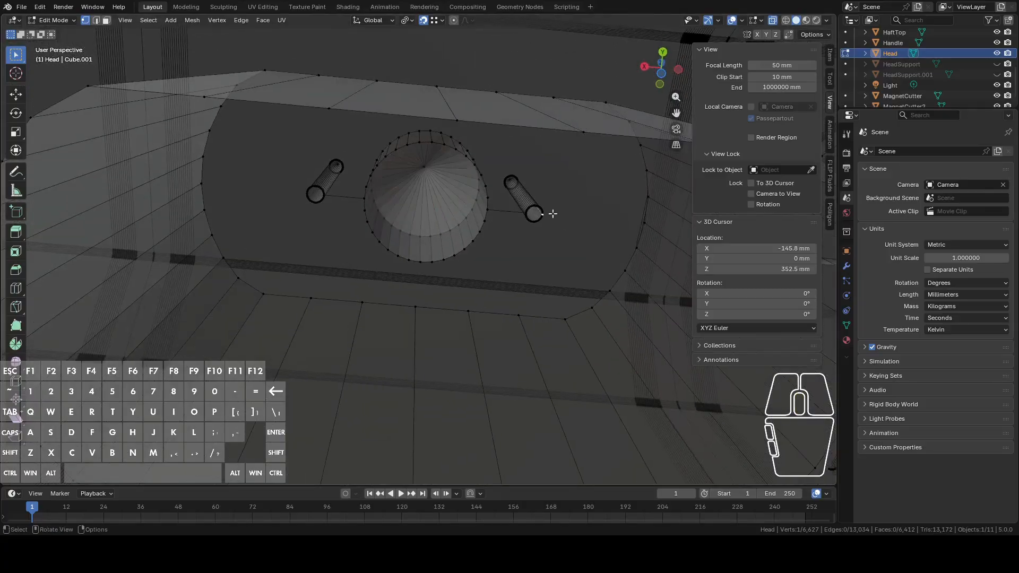
{"action": "left_click", "coordinate": [645, 230], "text": "shift"}
{"action": "key", "text": "f"}
{"action": "middle_click_drag", "start_coordinate": [637, 223], "coordinate": [292, 235]}
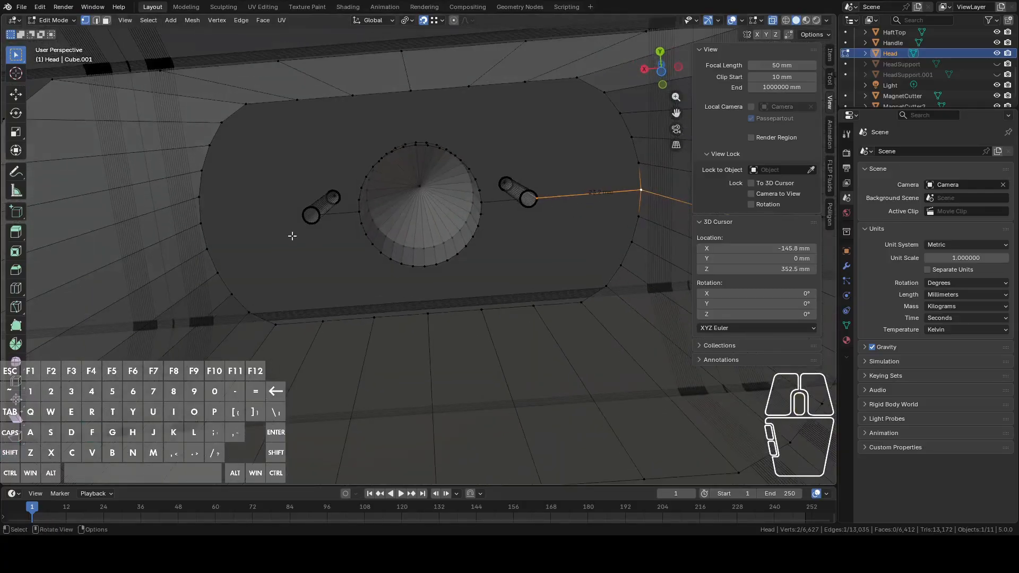
{"action": "left_click", "coordinate": [208, 225], "text": "shift"}
{"action": "key", "text": "f"}
Select the rim loops of the central and both side holes, and deselect their upper halves using circle select
{"action": "left_click", "coordinate": [297, 212], "text": "alt"}
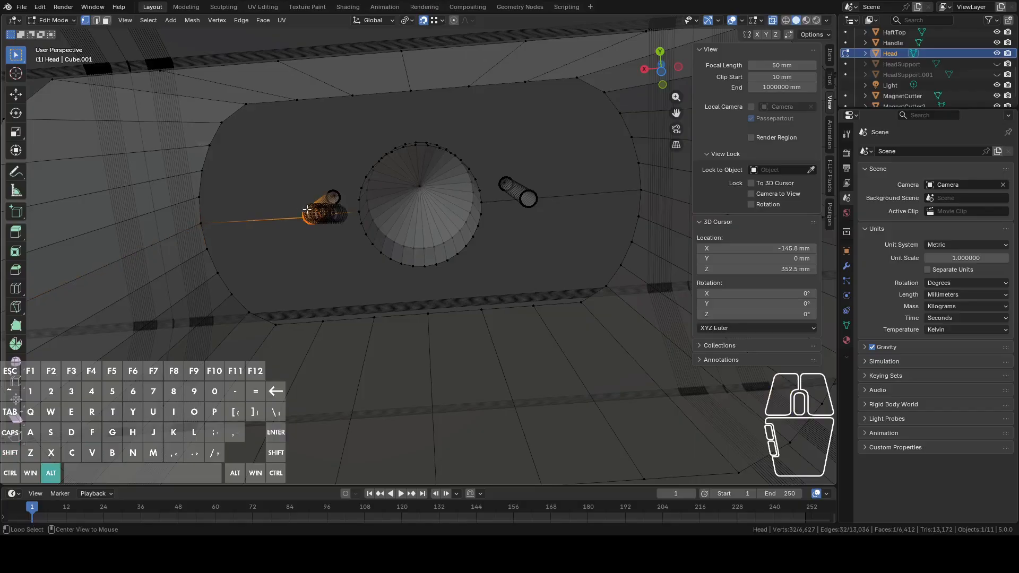
{"action": "left_click", "coordinate": [433, 146], "text": "alt+shift"}
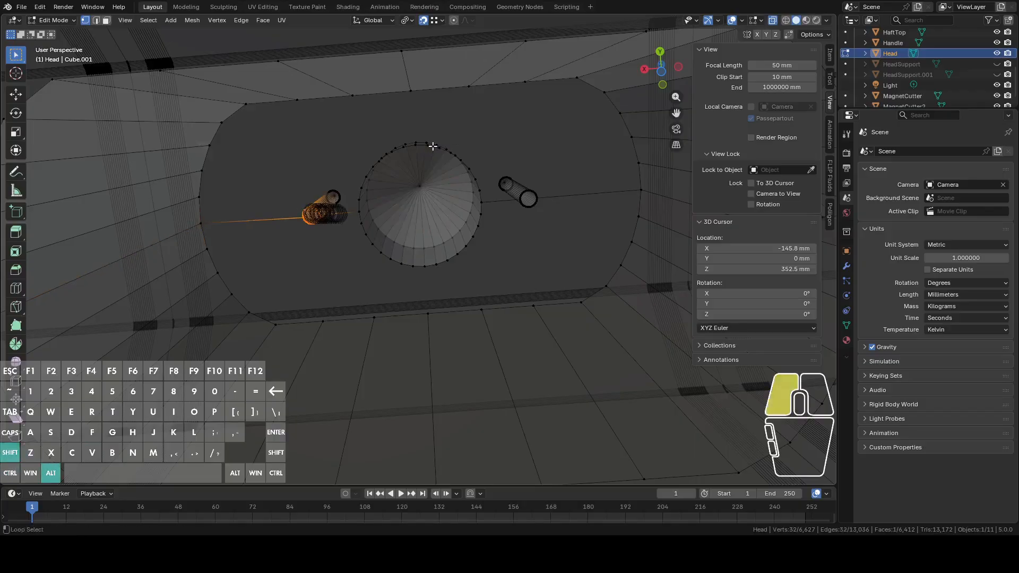
{"action": "left_click", "coordinate": [533, 207], "text": "alt+shift"}
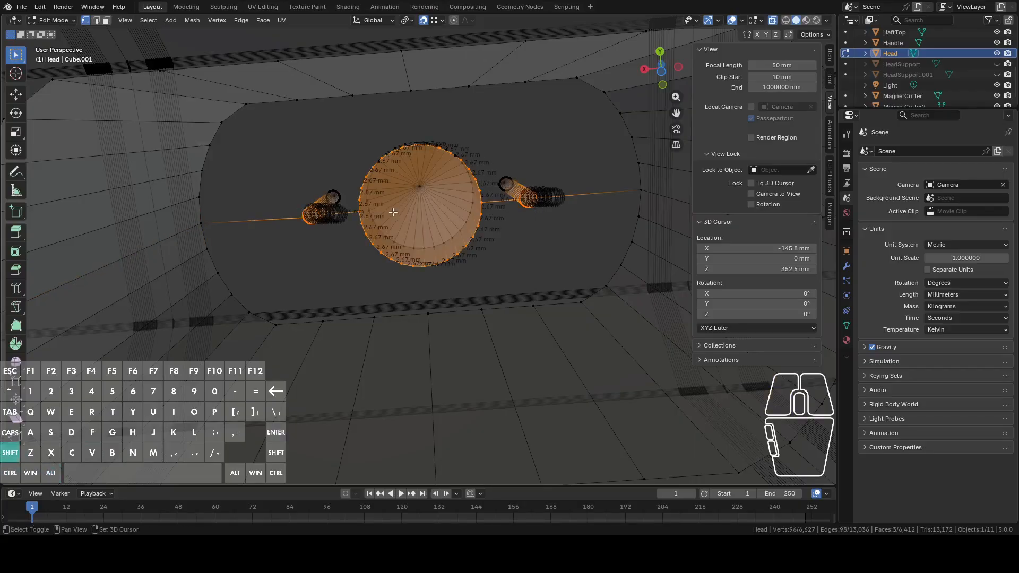
{"action": "middle_click_drag", "start_coordinate": [393, 212], "coordinate": [550, 200], "text": "shift"}
{"action": "scroll", "coordinate": [550, 200], "scroll_direction": "up", "scroll_amount": 4}
{"action": "key", "text": "c"}
{"action": "left_click", "coordinate": [509, 121], "text": "shift"}
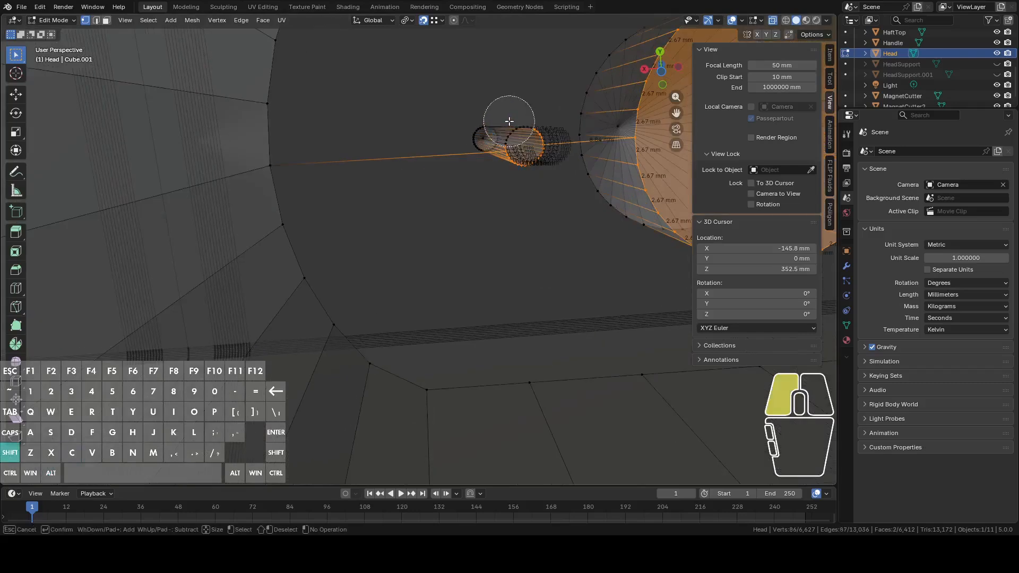
{"action": "mouse_move", "coordinate": [508, 121]}
{"action": "left_mouse_down", "text": "shift"}
{"action": "mouse_move", "coordinate": [531, 113]}
{"action": "mouse_move", "coordinate": [504, 122]}
{"action": "left_mouse_up", "text": "shift"}
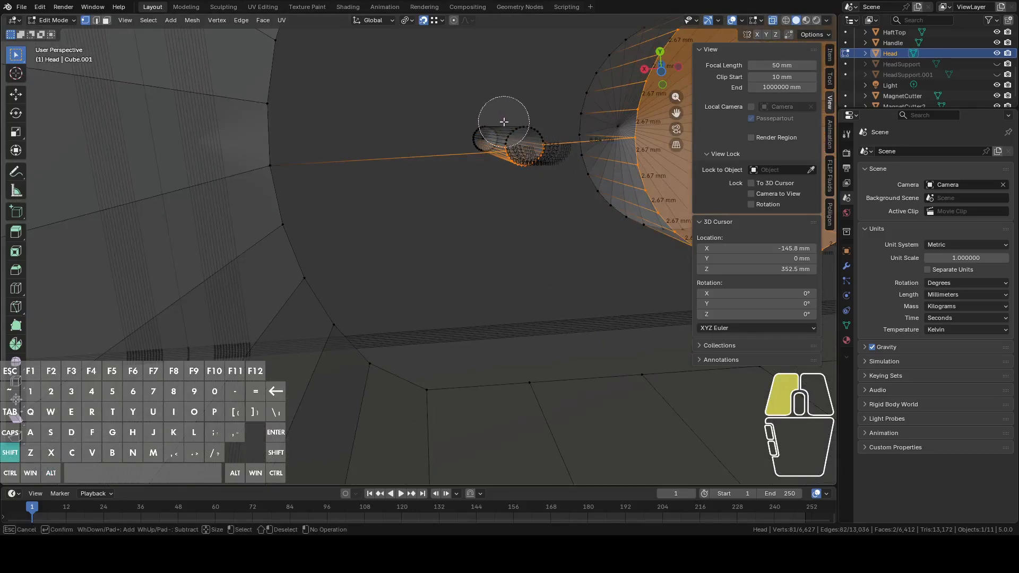
{"action": "mouse_move", "coordinate": [553, 129]}
{"action": "middle_mouse_down"}
{"action": "mouse_move", "coordinate": [462, 159]}
{"action": "mouse_move", "coordinate": [382, 155]}
{"action": "middle_mouse_up"}
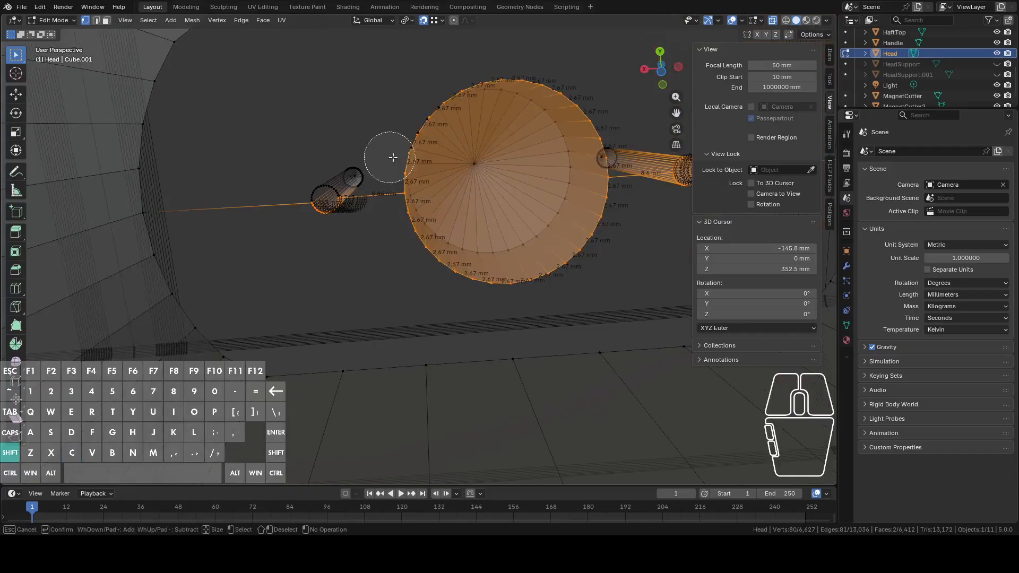
{"action": "mouse_move", "coordinate": [382, 155]}
{"action": "left_mouse_down", "text": "shift"}
{"action": "mouse_move", "coordinate": [435, 123]}
{"action": "mouse_move", "coordinate": [564, 84]}
{"action": "mouse_move", "coordinate": [587, 152]}
{"action": "mouse_move", "coordinate": [610, 154]}
{"action": "left_mouse_up", "text": "shift"}
{"action": "middle_click_drag", "start_coordinate": [610, 154], "coordinate": [568, 88]}
{"action": "mouse_move", "coordinate": [568, 88]}
{"action": "left_mouse_down", "text": "shift"}
{"action": "mouse_move", "coordinate": [549, 97]}
{"action": "mouse_move", "coordinate": [585, 96]}
{"action": "left_mouse_up", "text": "shift"}
{"action": "right_click", "coordinate": [584, 95]}
{"action": "scroll", "coordinate": [583, 98], "scroll_direction": "down", "scroll_amount": 5}
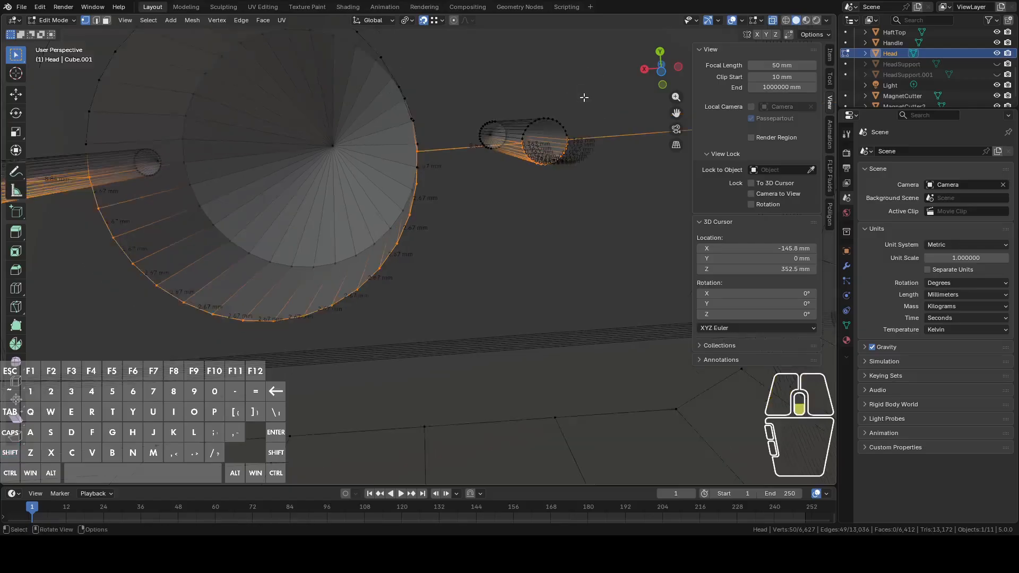
Add the pocket floor's outline to the selection, deselect its upper half, and fill the floor's lower half with a face
{"action": "left_click", "coordinate": [590, 265], "text": "alt+shift"}
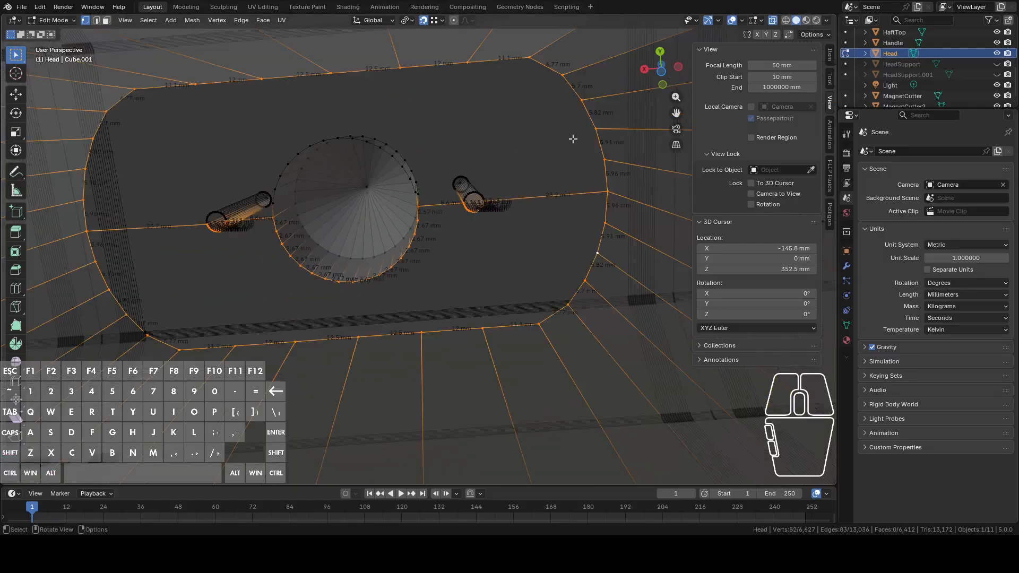
{"action": "key", "text": "c"}
{"action": "mouse_move", "coordinate": [607, 147]}
{"action": "left_mouse_down", "text": "shift"}
{"action": "mouse_move", "coordinate": [398, 46]}
{"action": "mouse_move", "coordinate": [122, 96]}
{"action": "mouse_move", "coordinate": [88, 183]}
{"action": "left_mouse_up", "text": "shift"}
{"action": "right_click", "coordinate": [88, 184]}
{"action": "key", "text": "f"}
Select the boundary of the pocket floor's open upper half, including the central rim and one side hole's rim
{"action": "left_click", "coordinate": [369, 143], "text": "alt"}
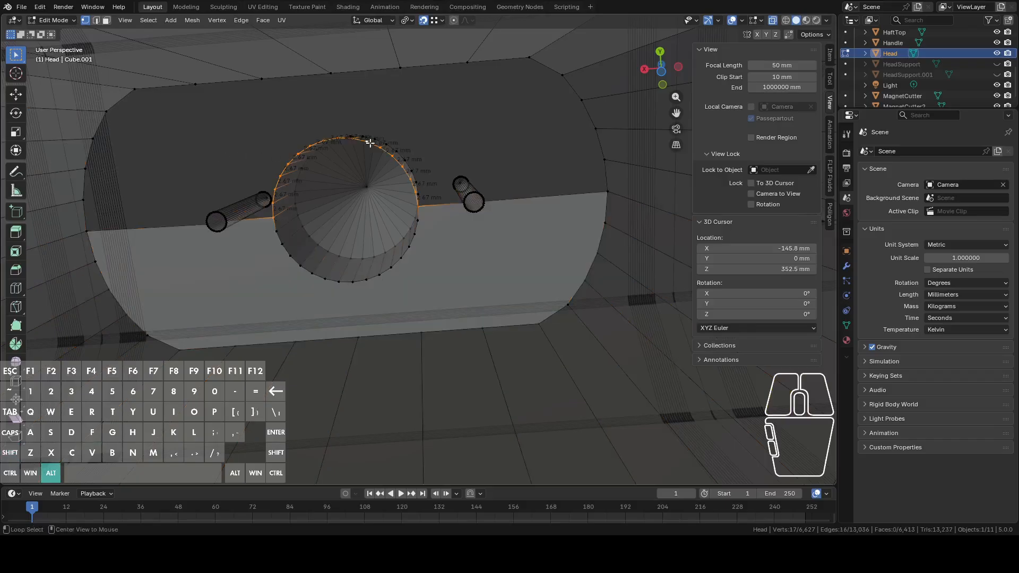
{"action": "left_click", "coordinate": [480, 194], "text": "alt+shift"}
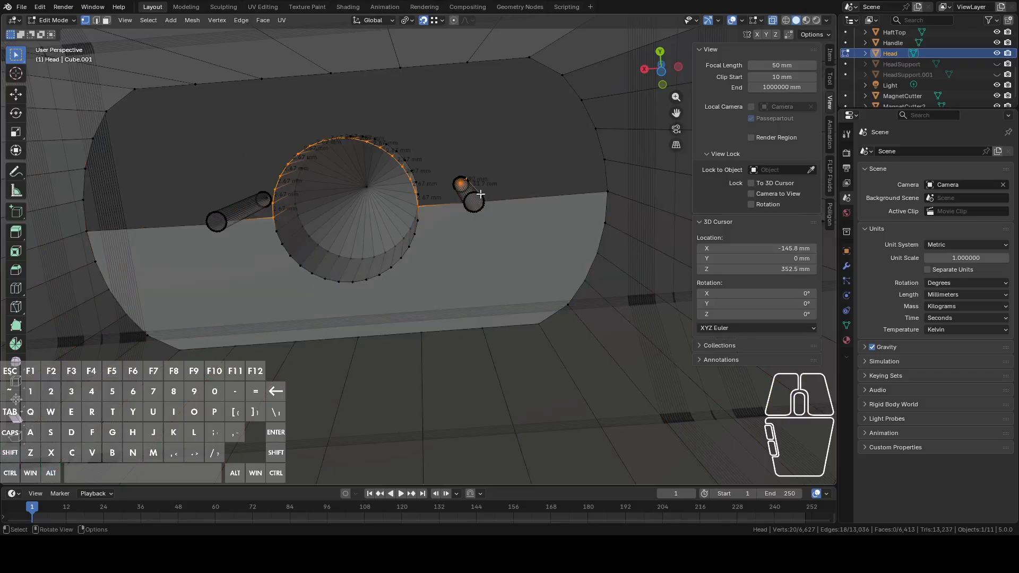
{"action": "key", "text": "ctrl+z"}
{"action": "left_click", "coordinate": [486, 198], "text": "alt+shift"}
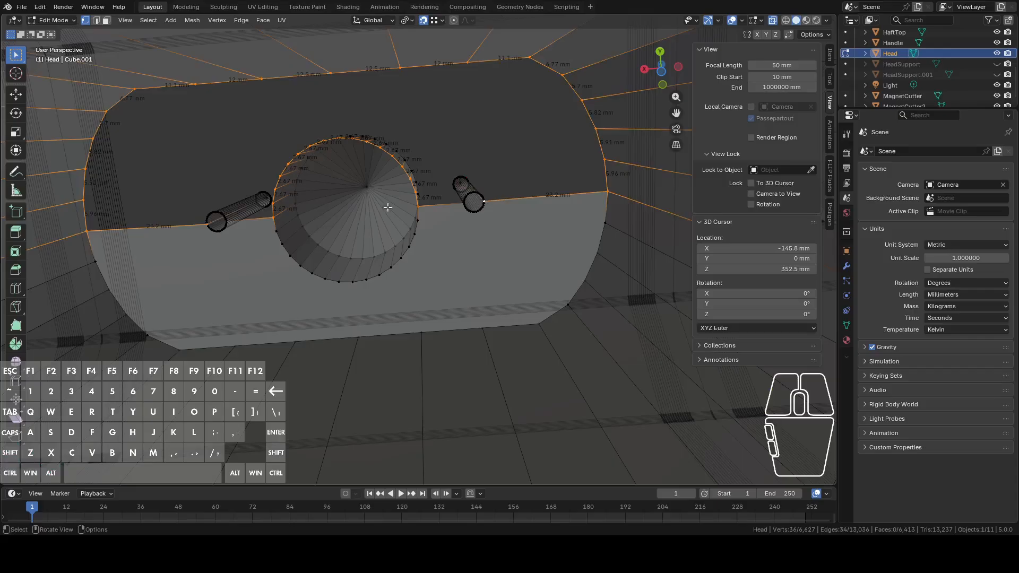
{"action": "left_click", "coordinate": [466, 195], "text": "alt+shift"}
{"action": "left_click", "coordinate": [470, 195], "text": "alt+shift"}
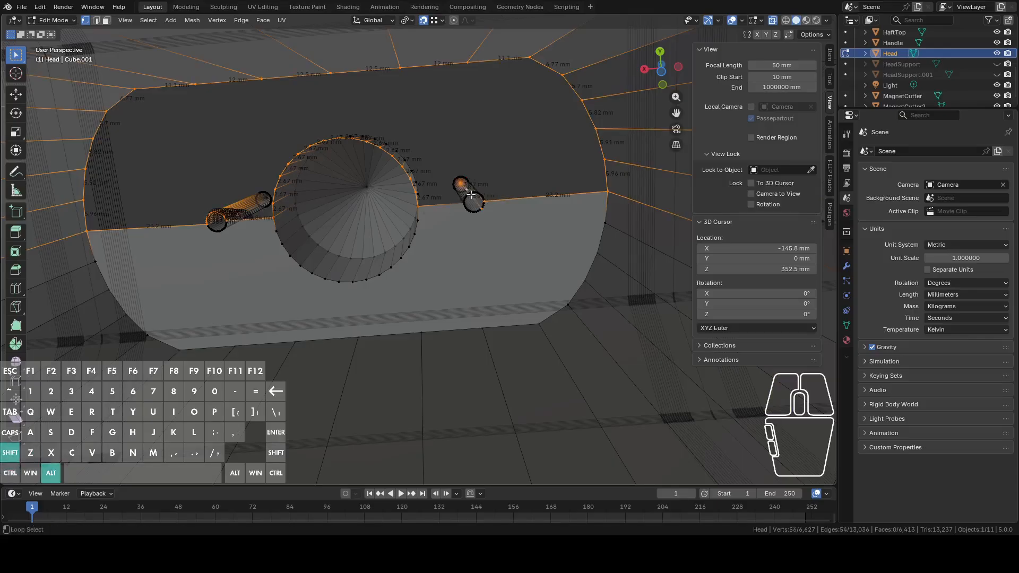
{"action": "key", "text": "ctrl+z"}
{"action": "left_click", "coordinate": [475, 195], "text": "alt+shift"}
{"action": "scroll", "coordinate": [503, 194], "scroll_direction": "up", "scroll_amount": 4}
{"action": "key", "text": "ctrl+z"}
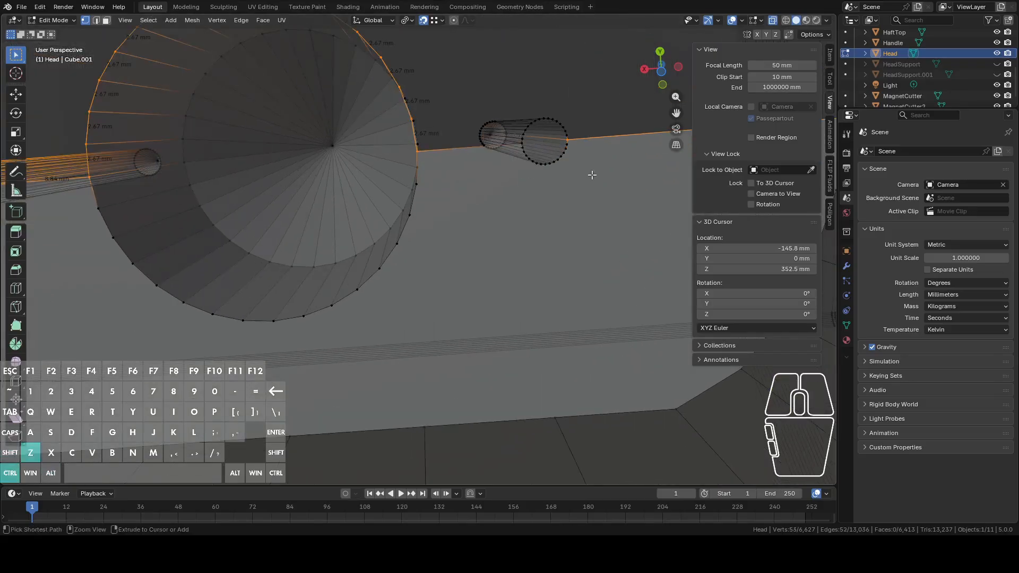
Add the remaining side hole's upper rim to the selection and fill the upper half of the pocket floor
{"action": "middle_click_drag", "start_coordinate": [591, 175], "coordinate": [491, 187]}
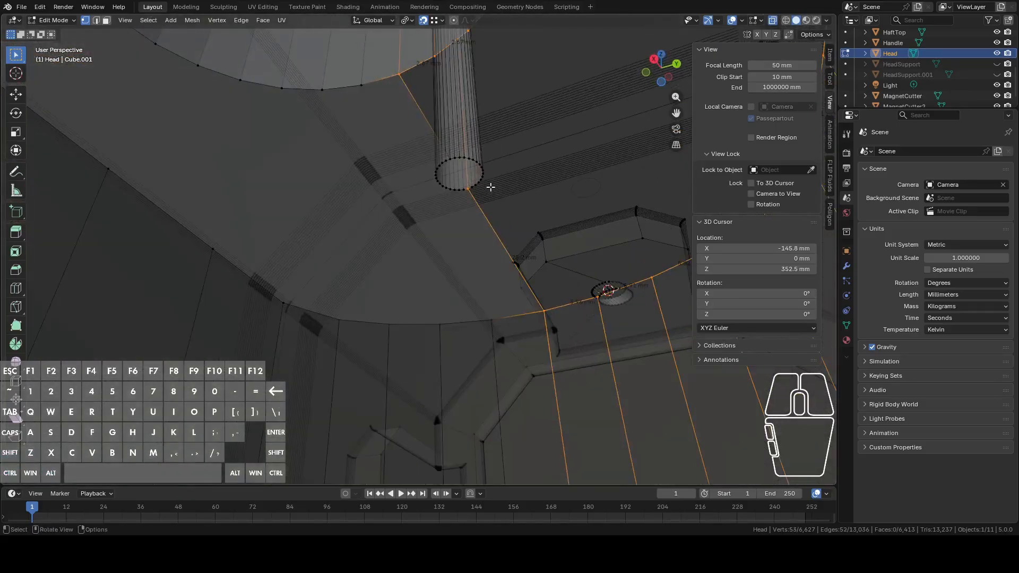
{"action": "left_click", "coordinate": [460, 157], "text": "alt+shift"}
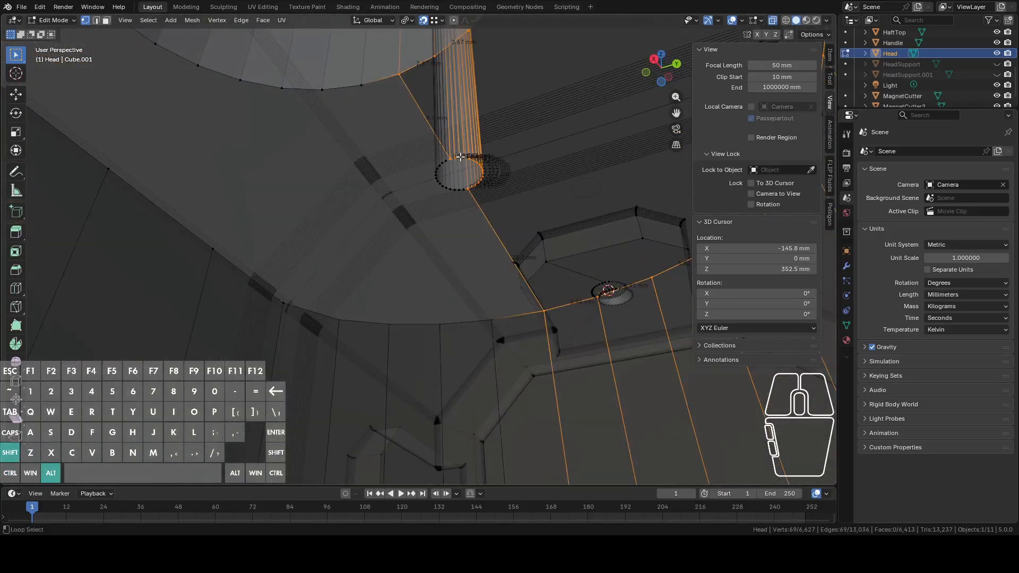
{"action": "middle_click_drag", "start_coordinate": [480, 164], "coordinate": [483, 194]}
{"action": "key", "text": "f"}
{"action": "key", "text": "Tab"}
{"action": "key", "text": "Tab"}
Select the pocket's lower opening loop, turn off X-ray, and raise the loop along Z by about 2.6 mm
{"action": "scroll", "coordinate": [481, 234], "scroll_direction": "down", "scroll_amount": 5}
{"action": "middle_click_drag", "start_coordinate": [481, 246], "coordinate": [489, 214]}
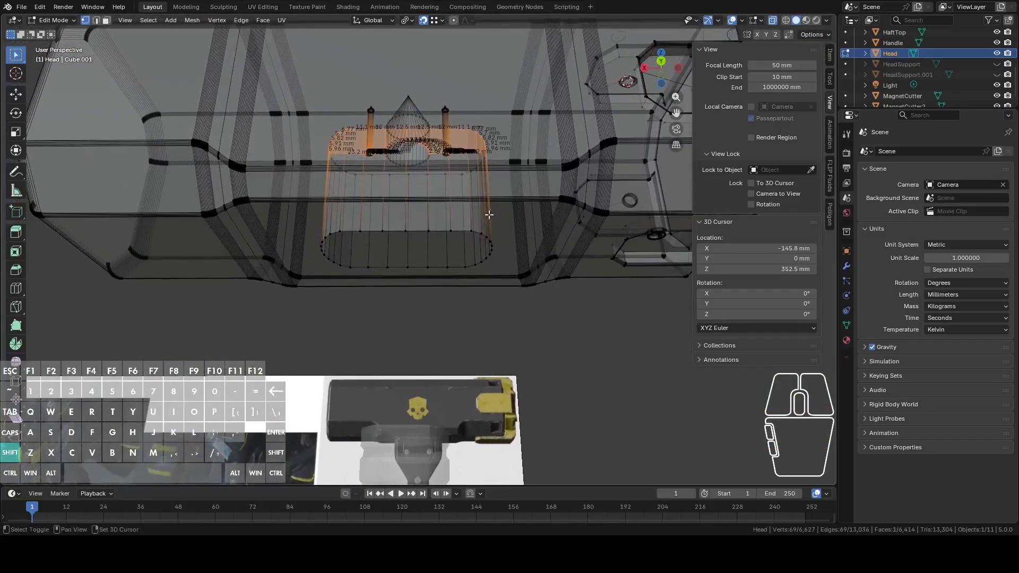
{"action": "left_click", "coordinate": [441, 234], "text": "alt"}
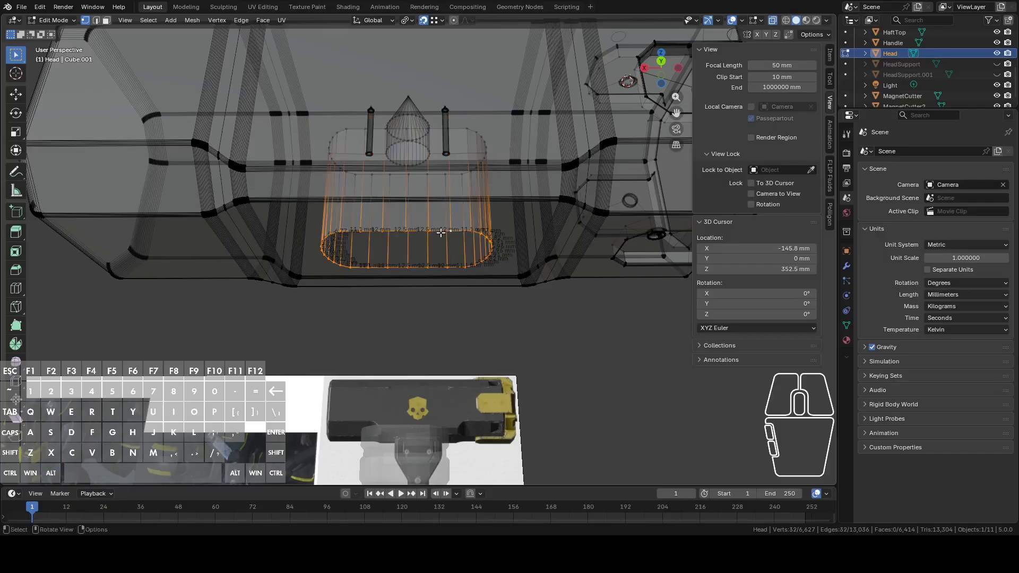
{"action": "scroll", "coordinate": [448, 247], "scroll_direction": "down", "scroll_amount": 3}
{"action": "middle_click_drag", "start_coordinate": [412, 275], "coordinate": [418, 240], "text": "shift"}
{"action": "scroll", "coordinate": [455, 195], "scroll_direction": "up", "scroll_amount": 4}
{"action": "middle_click_drag", "start_coordinate": [539, 185], "coordinate": [540, 247], "text": "shift"}
{"action": "scroll", "coordinate": [541, 248], "scroll_direction": "up", "scroll_amount": 2}
{"action": "key", "text": "g"}
{"action": "right_click", "coordinate": [574, 260]}
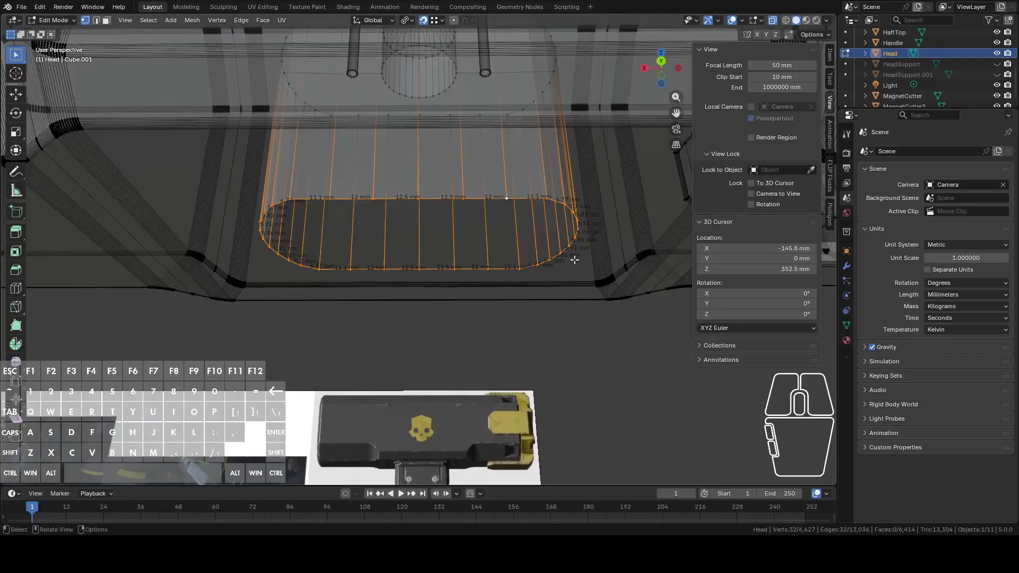
{"action": "left_click", "coordinate": [772, 23]}
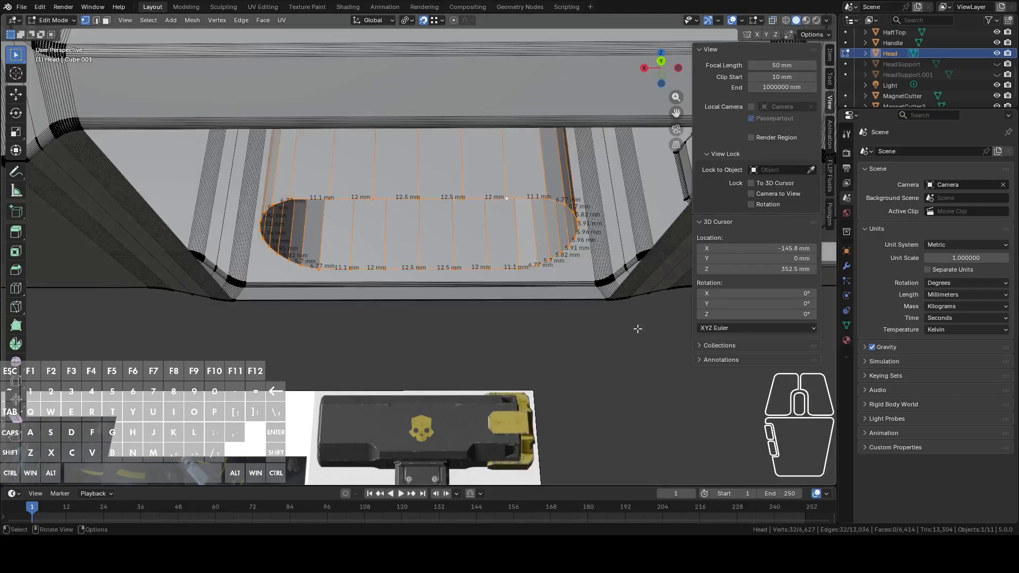
{"action": "key", "text": "g"}
{"action": "key", "text": "z"}
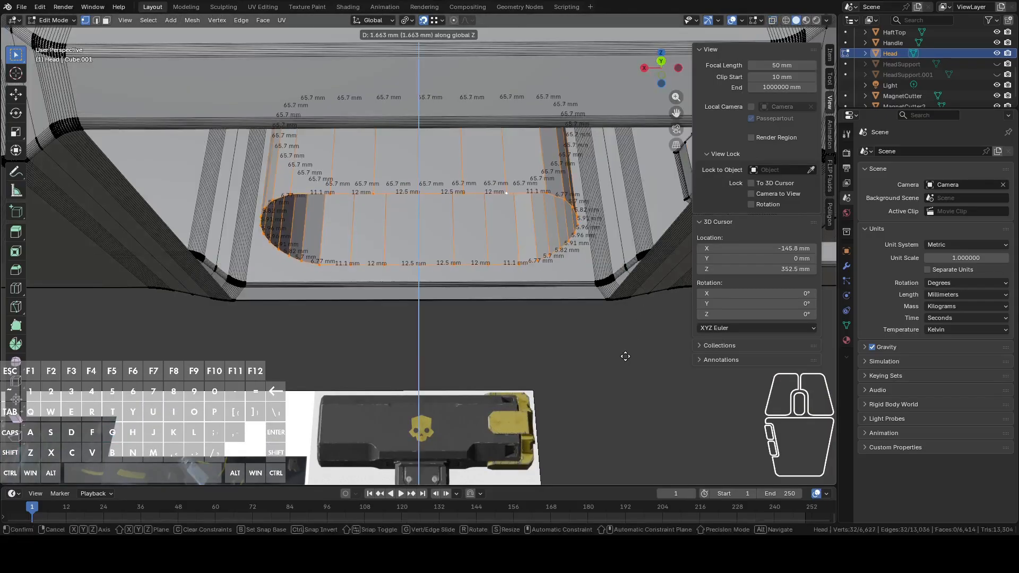
{"action": "left_click", "coordinate": [625, 354]}
Extrude the pocket's opening loop and scale it outward in two passes, by about 1.225 and 1.112, to form a ledge
{"action": "key", "text": "e"}
{"action": "middle_click_drag", "start_coordinate": [625, 352], "coordinate": [612, 337]}
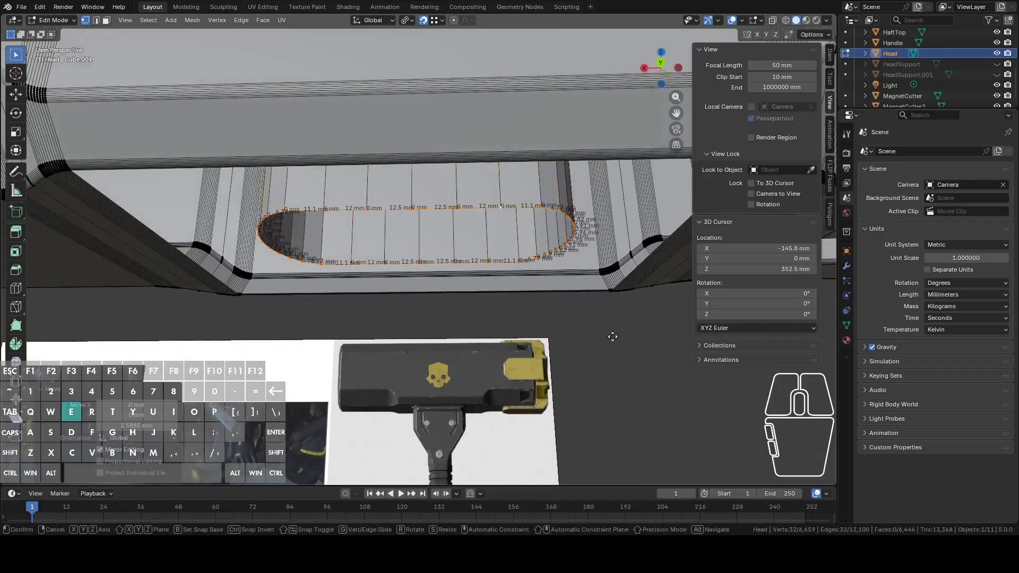
{"action": "key", "text": "s"}
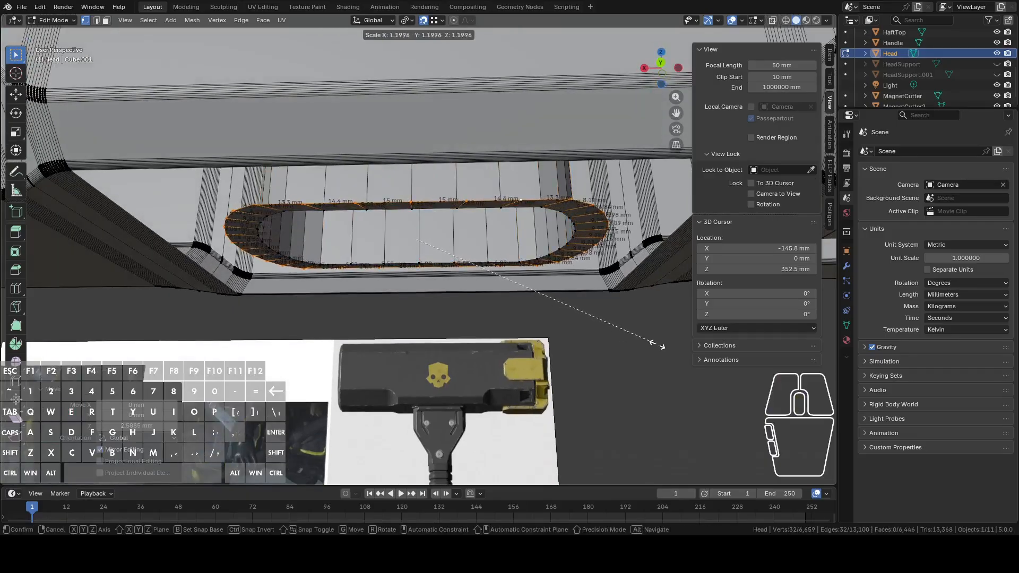
{"action": "left_click", "coordinate": [661, 345]}
{"action": "middle_click_drag", "start_coordinate": [663, 346], "coordinate": [550, 339], "text": "shift"}
{"action": "key", "text": "s"}
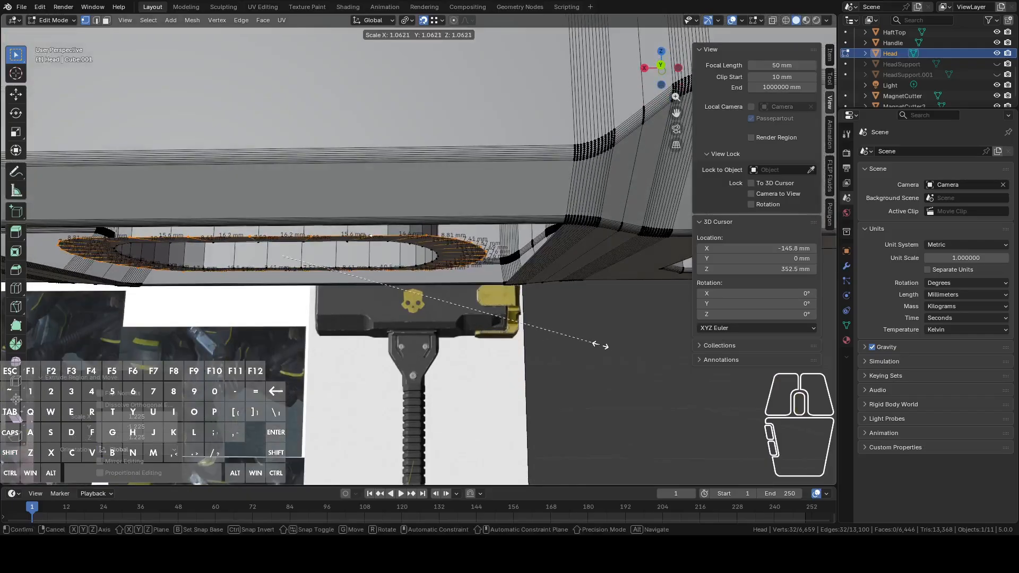
{"action": "left_click", "coordinate": [613, 346]}
Extrude the ledge's outer loop down along Z by about 2.59 mm to the Head's underside in the back view
{"action": "middle_click_drag", "start_coordinate": [613, 345], "coordinate": [605, 321]}
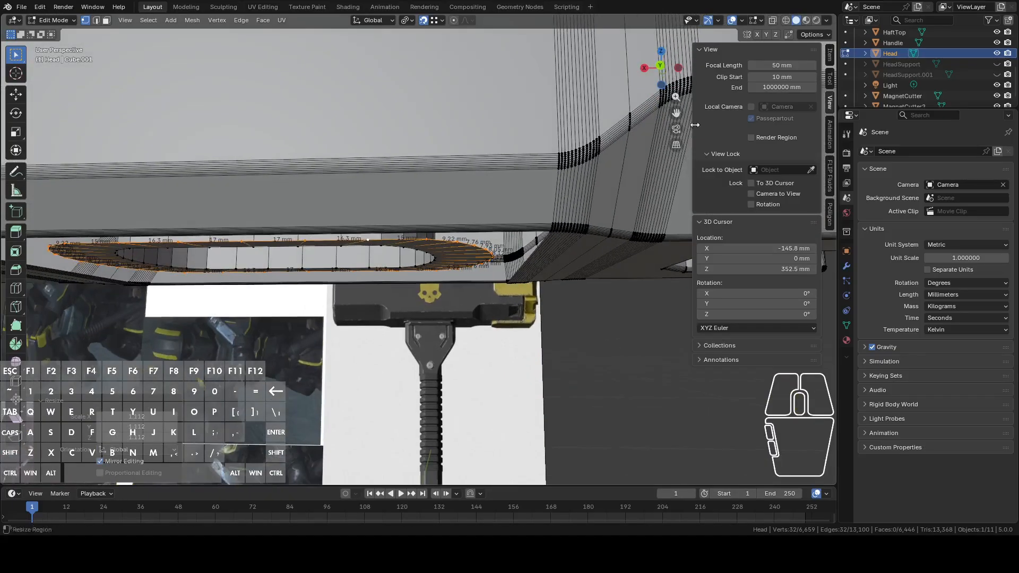
{"action": "left_click", "coordinate": [663, 69]}
{"action": "middle_click_drag", "start_coordinate": [588, 204], "coordinate": [485, 141], "text": "shift"}
{"action": "scroll", "coordinate": [487, 153], "scroll_direction": "up", "scroll_amount": 7}
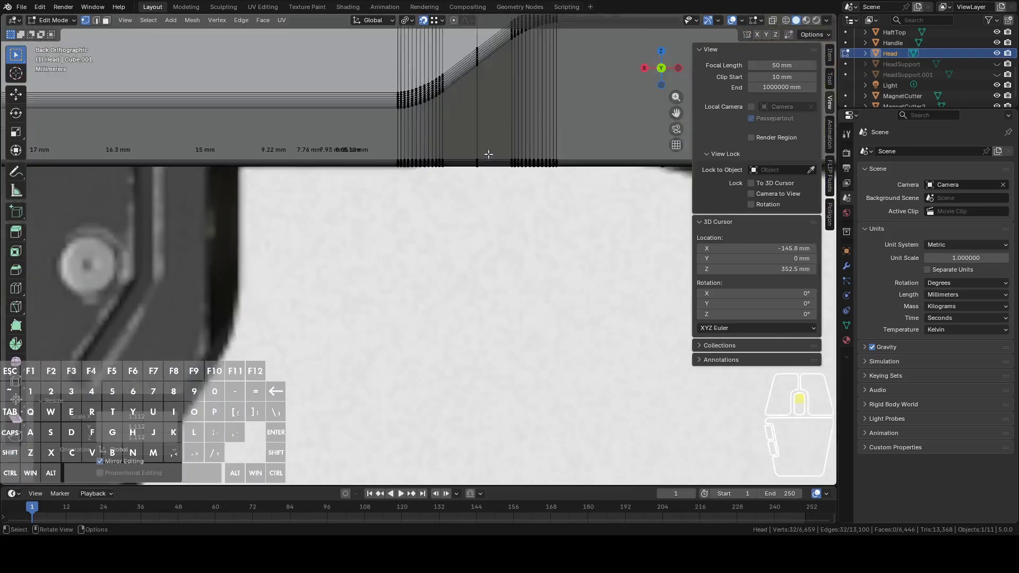
{"action": "key", "text": "e"}
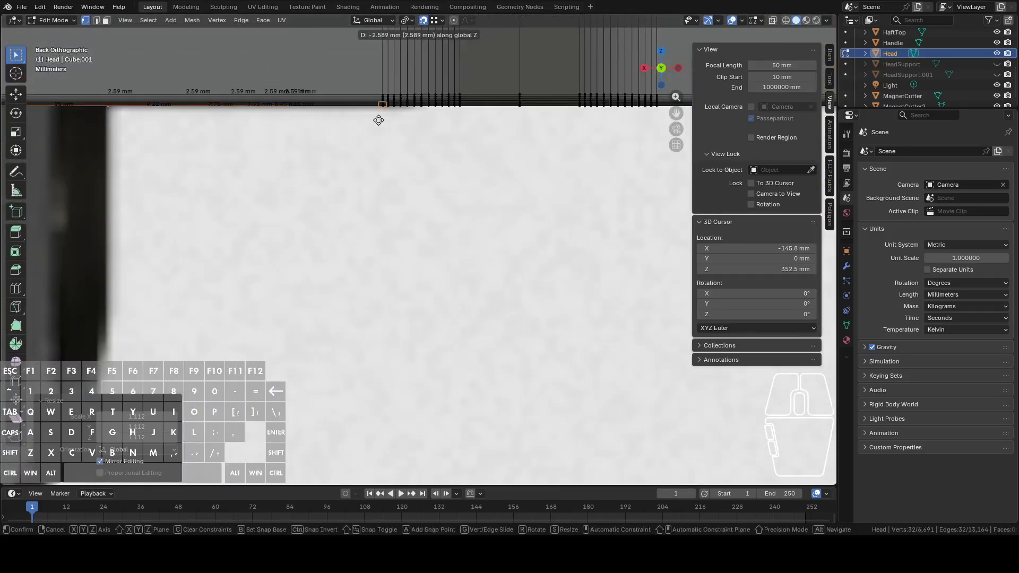
{"action": "left_click", "coordinate": [377, 118]}
{"action": "middle_click_drag", "start_coordinate": [377, 118], "coordinate": [467, 176]}
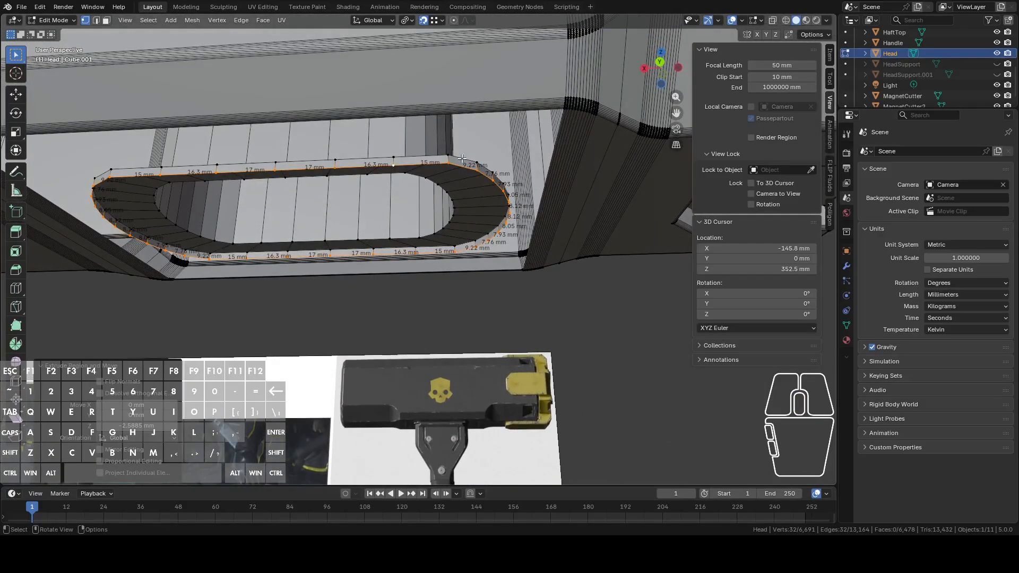
Scale the ledge's outer loop inward by about 0.9 to slope the recess wall, and check the result in Object Mode
{"action": "left_click", "coordinate": [462, 158], "text": "alt"}
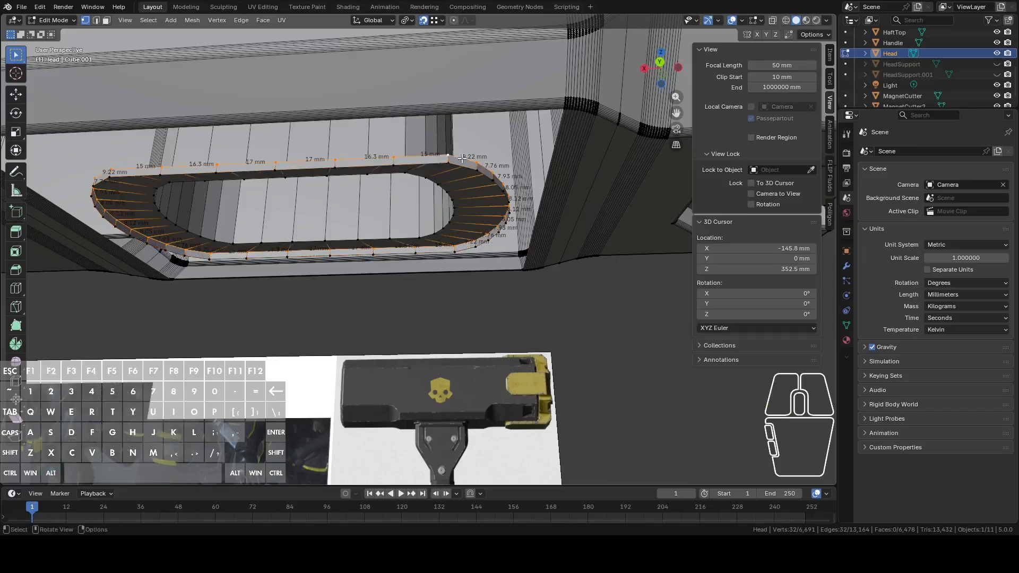
{"action": "key", "text": "s"}
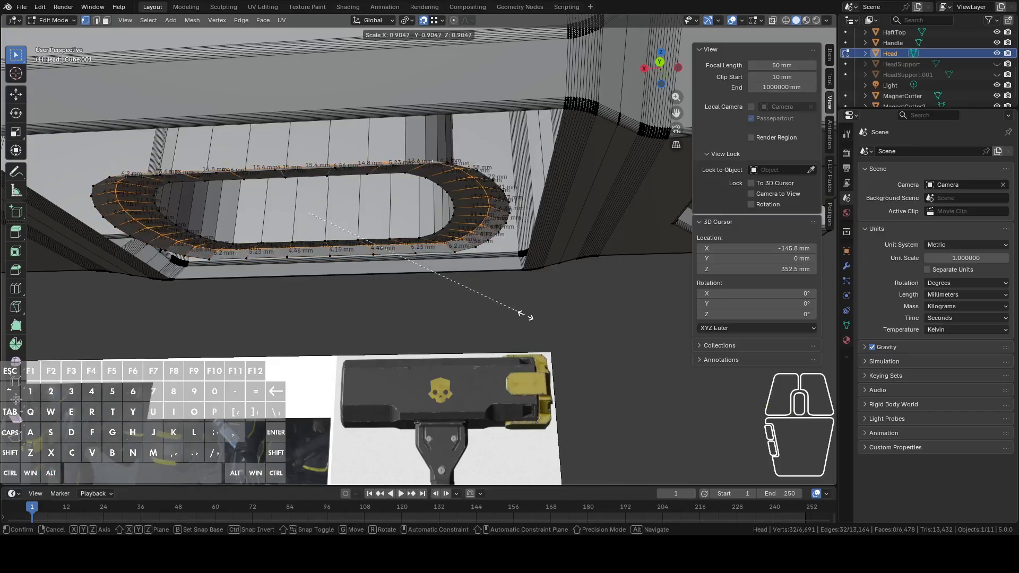
{"action": "left_click", "coordinate": [522, 316]}
{"action": "key", "text": "Tab"}
{"action": "scroll", "coordinate": [467, 259], "scroll_direction": "down", "scroll_amount": 4}
{"action": "middle_click_drag", "start_coordinate": [467, 259], "coordinate": [494, 231]}
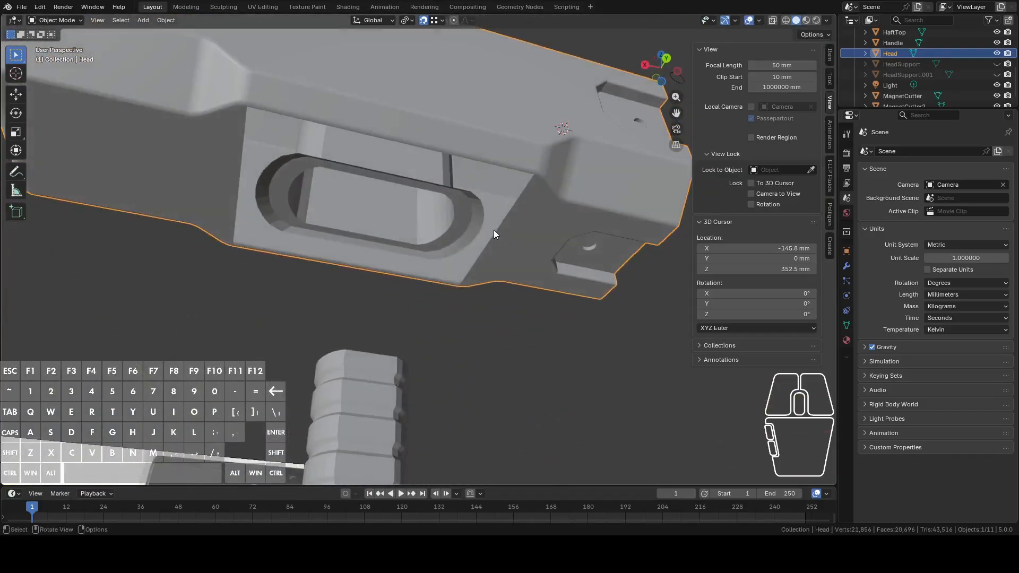
Select the recess wall's outer loop on the Head and scale it outward by about 1.079
{"action": "key", "text": "Tab"}
{"action": "left_click", "coordinate": [499, 211], "text": "alt"}
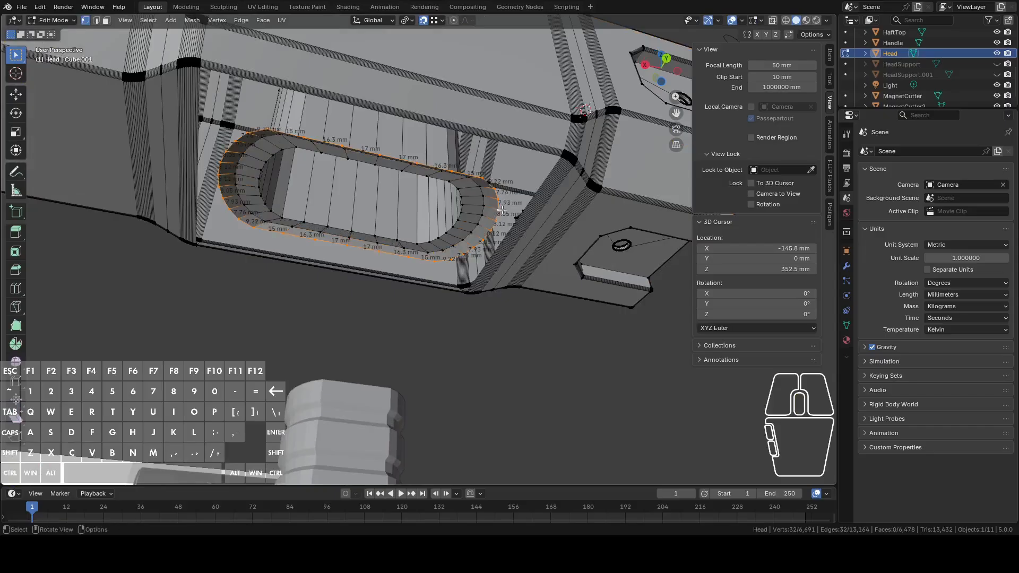
{"action": "key", "text": "s"}
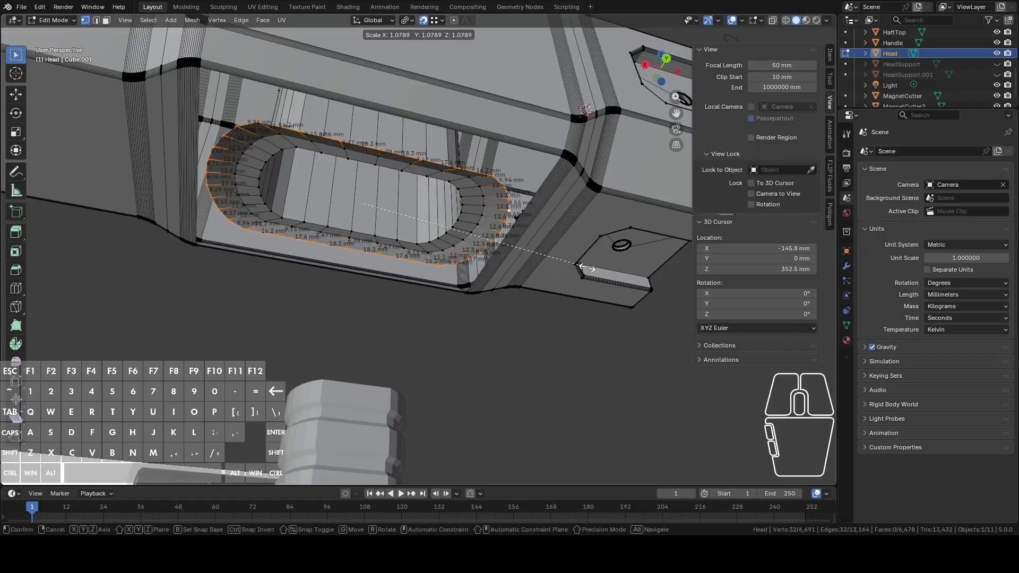
{"action": "left_click", "coordinate": [587, 268]}
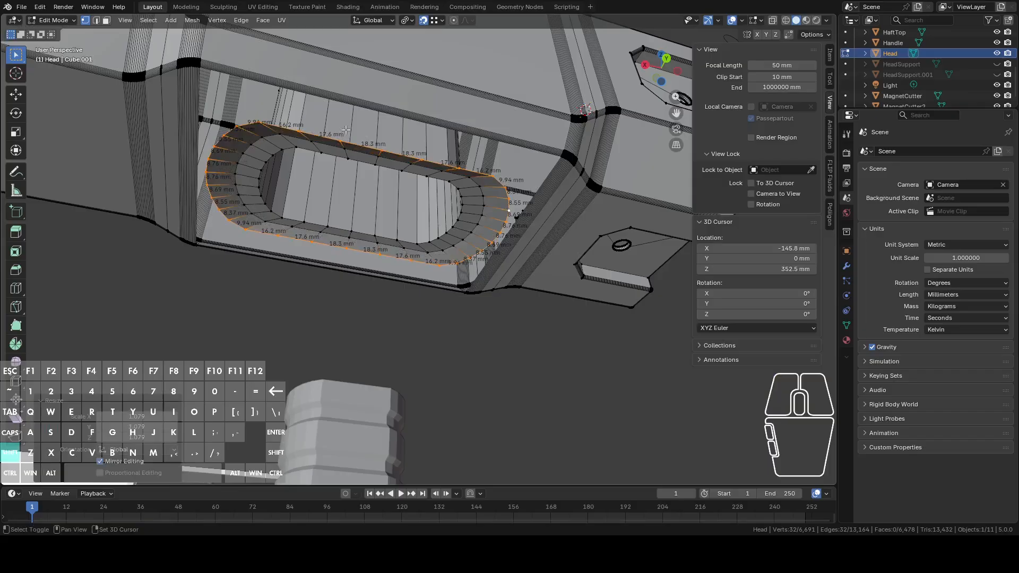
Connect two diagonally opposite corners of the recess's outer loop to the nearest corners of the surrounding underside opening with edges
{"action": "middle_click_drag", "start_coordinate": [346, 130], "coordinate": [521, 206], "text": "shift"}
{"action": "scroll", "coordinate": [469, 210], "scroll_direction": "up", "scroll_amount": 2}
{"action": "left_click", "coordinate": [382, 224]}
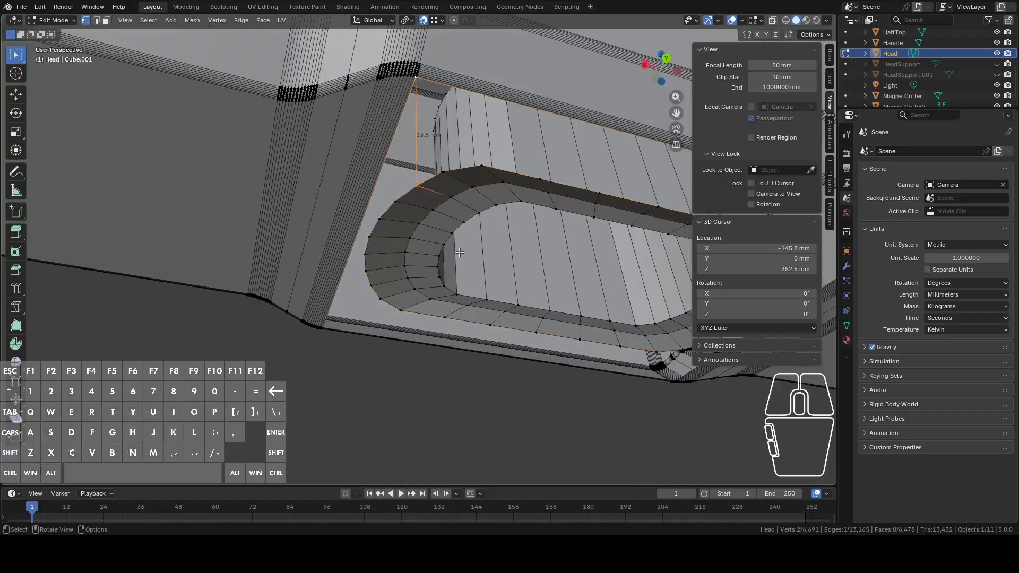
{"action": "middle_click_drag", "start_coordinate": [460, 252], "coordinate": [450, 284]}
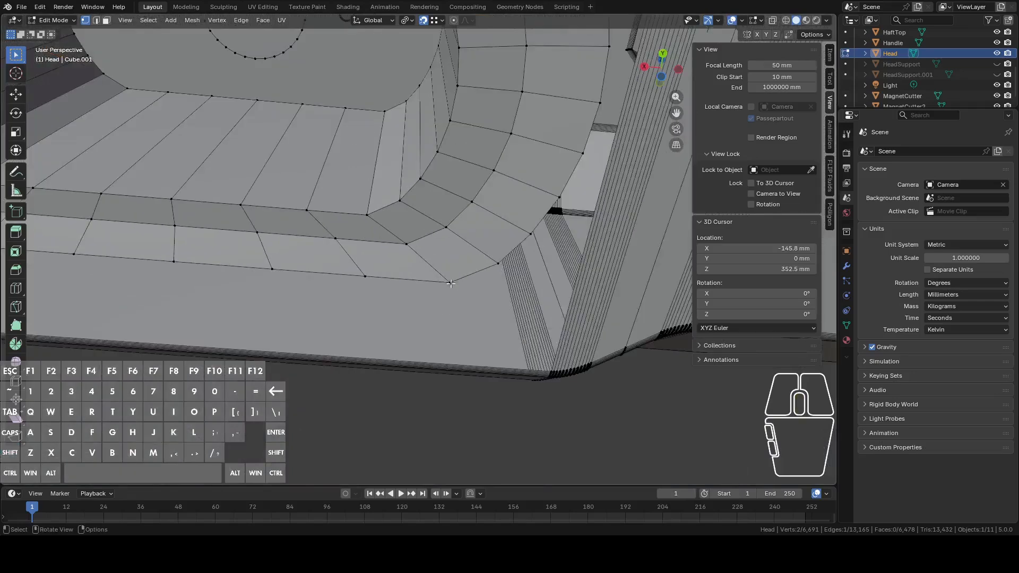
{"action": "left_click", "coordinate": [548, 369], "text": "shift"}
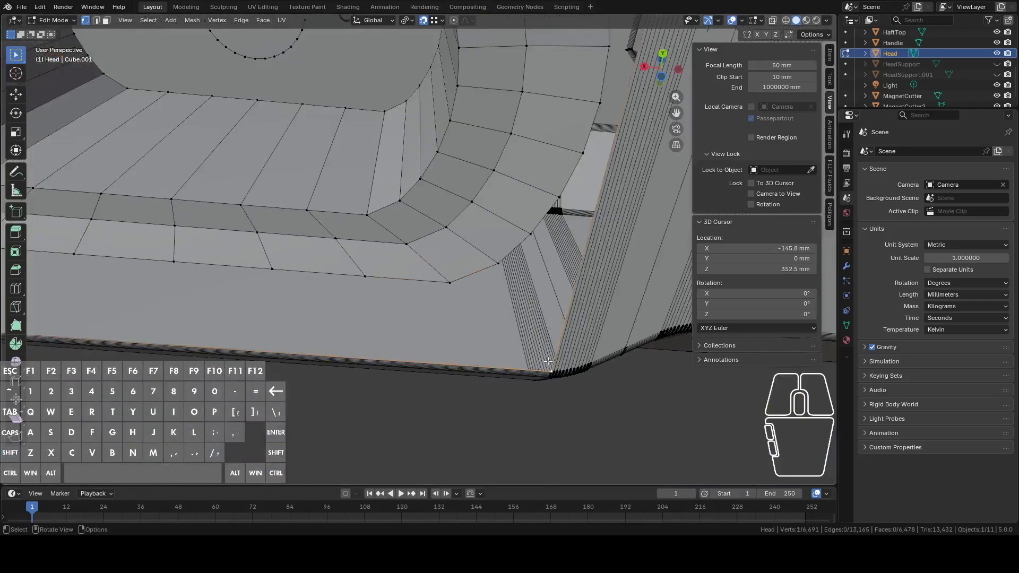
Select the boundary loops around the underside gap, deselect the half on the negative side of the connecting edges, and fill the remaining half with a face
{"action": "left_click", "coordinate": [488, 285], "text": "alt"}
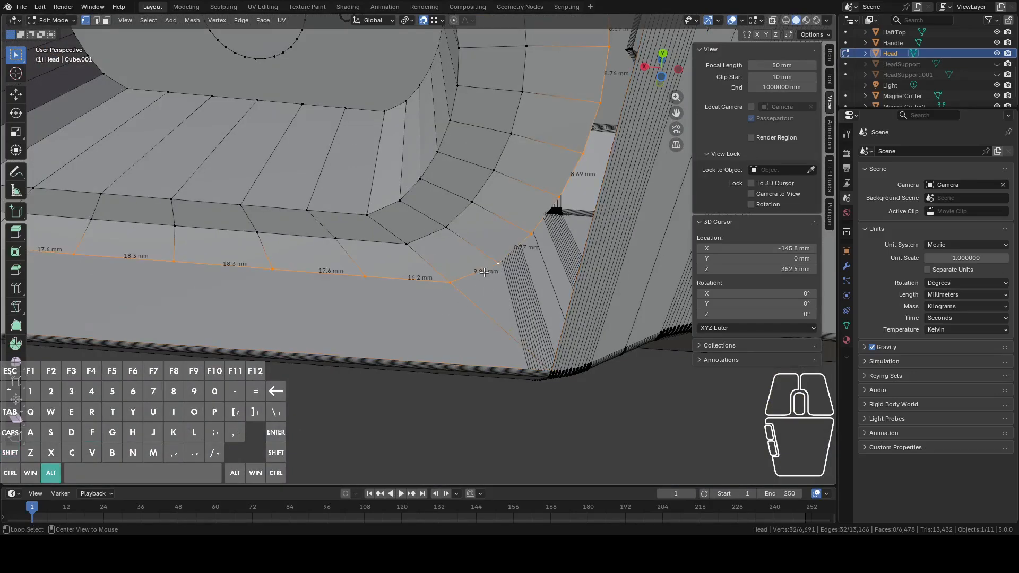
{"action": "scroll", "coordinate": [446, 245], "scroll_direction": "down", "scroll_amount": 3}
{"action": "left_click", "coordinate": [510, 243], "text": "alt+shift"}
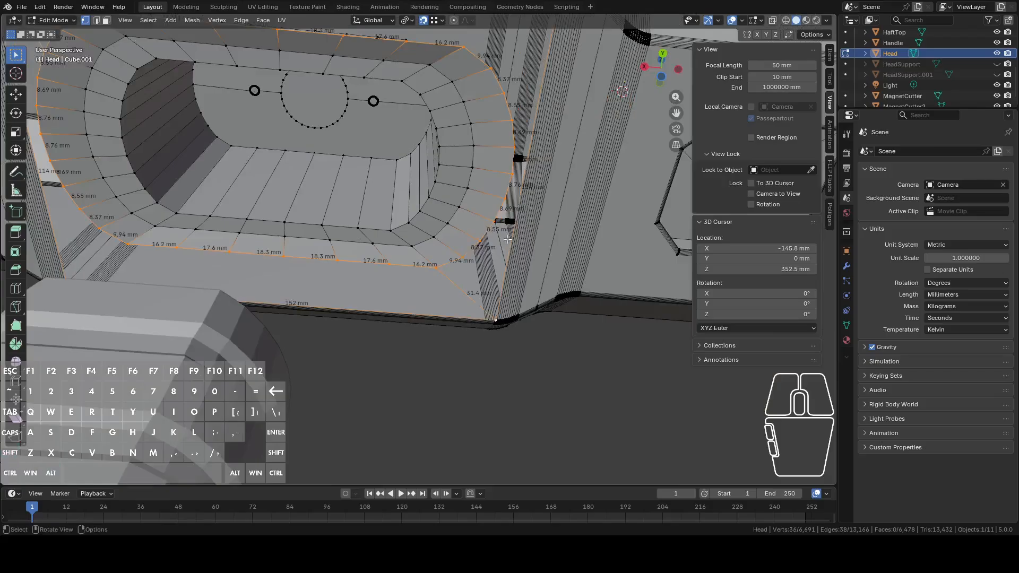
{"action": "scroll", "coordinate": [412, 260], "scroll_direction": "down", "scroll_amount": 3}
{"action": "middle_click_drag", "start_coordinate": [412, 259], "coordinate": [471, 311], "text": "shift"}
{"action": "key", "text": "c"}
{"action": "left_click_drag", "start_coordinate": [453, 314], "coordinate": [269, 276], "text": "shift"}
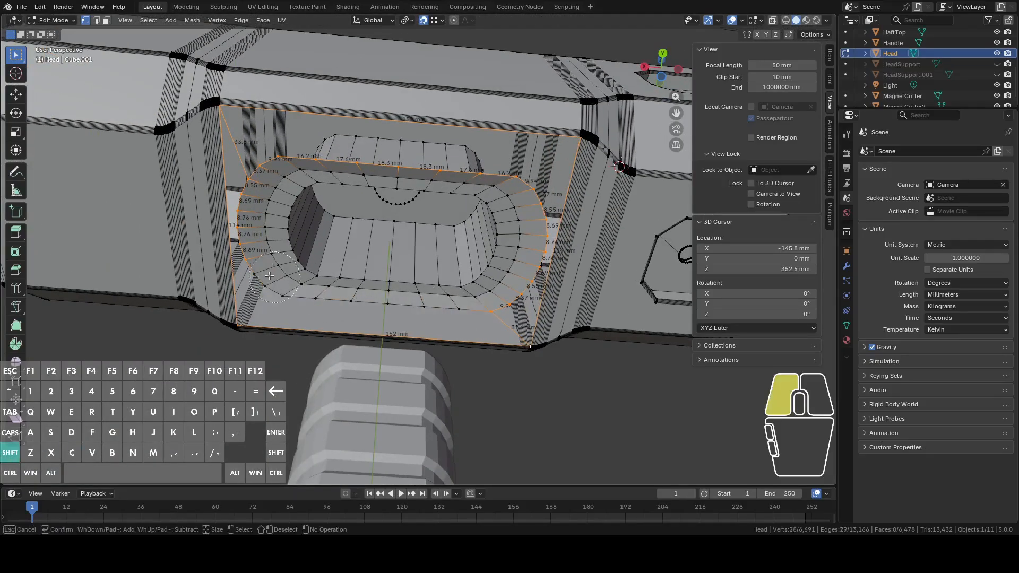
{"action": "left_click_drag", "start_coordinate": [238, 223], "coordinate": [227, 324], "text": "shift"}
{"action": "right_click", "coordinate": [200, 184]}
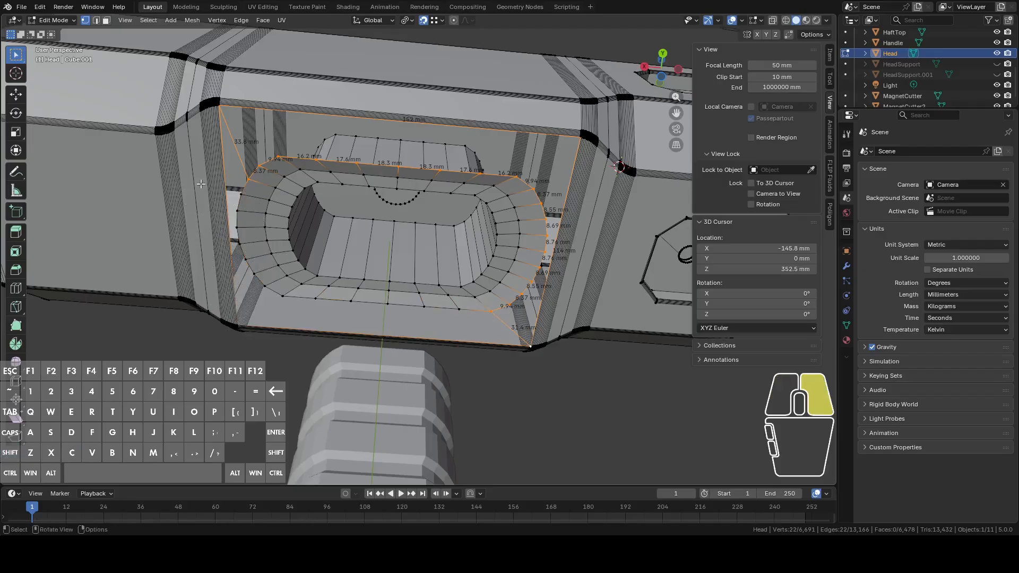
{"action": "key", "text": "f"}
Fill the remaining half of the gap around the recess with a face and check the underside in Object Mode
{"action": "left_click", "coordinate": [303, 297], "text": "alt"}
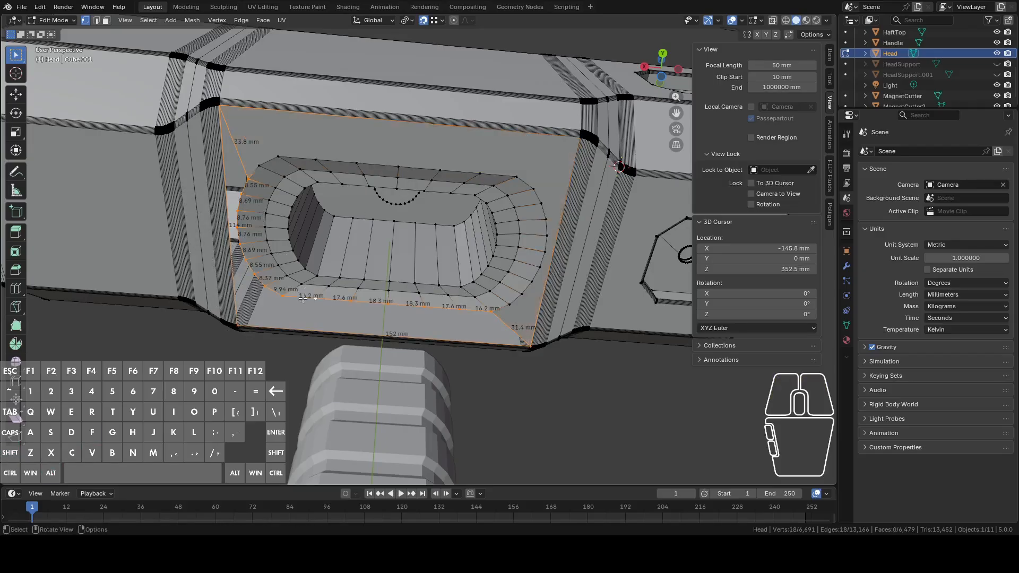
{"action": "key", "text": "f"}
{"action": "key", "text": "Tab"}
{"action": "scroll", "coordinate": [361, 291], "scroll_direction": "down", "scroll_amount": 3}
{"action": "middle_click_drag", "start_coordinate": [466, 280], "coordinate": [483, 299]}
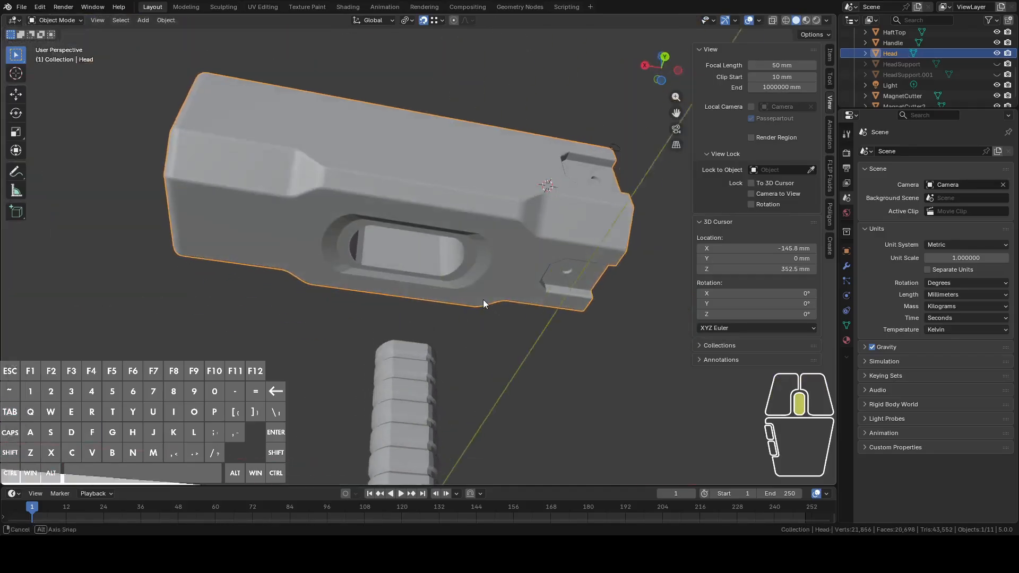
Unhide HeadSupport and inspect how it fits into the Head's recessed pocket from several angles
{"action": "left_click", "coordinate": [996, 65]}
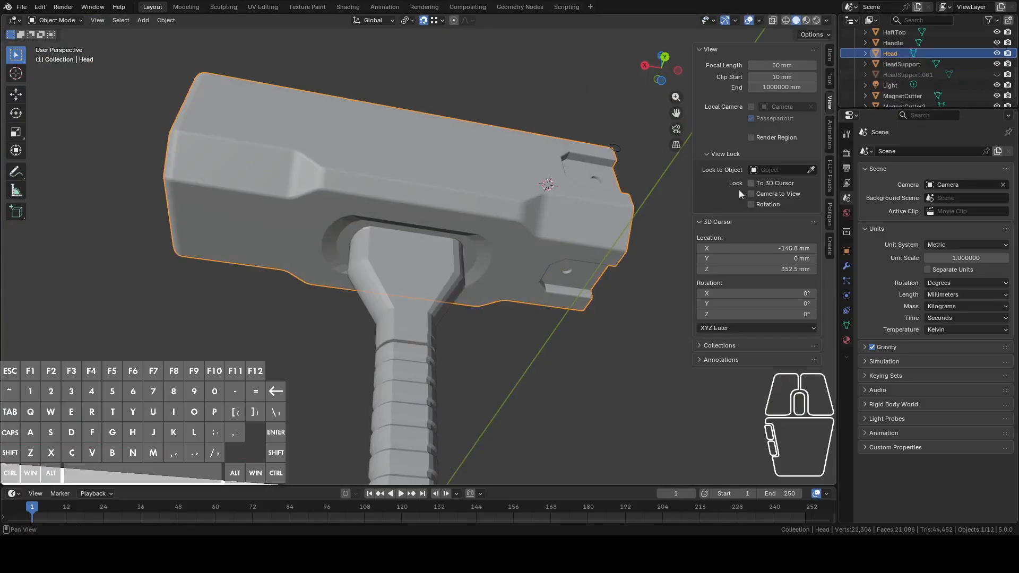
{"action": "middle_click_drag", "start_coordinate": [610, 249], "coordinate": [555, 298]}
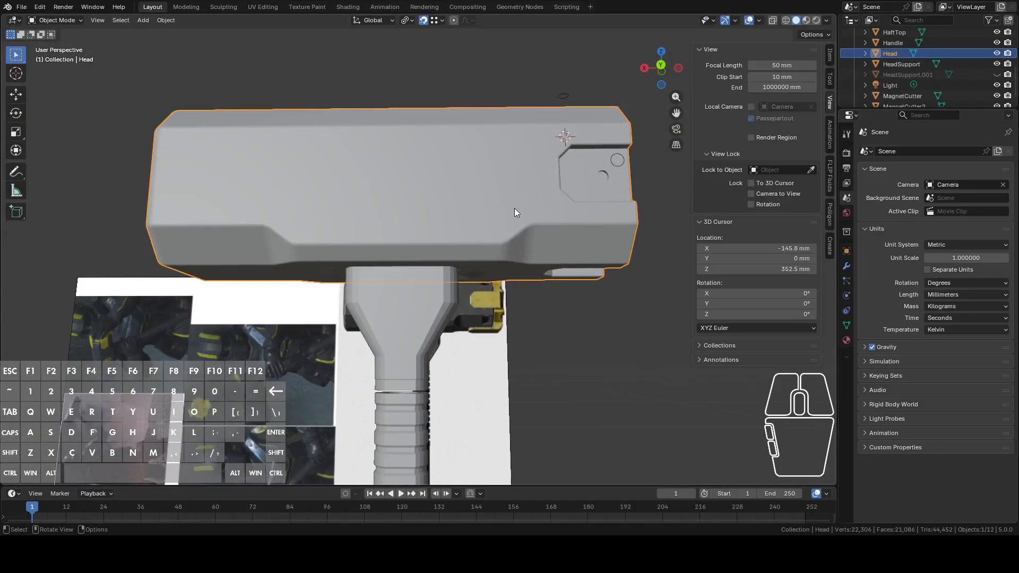
{"action": "scroll", "coordinate": [513, 213], "scroll_direction": "up", "scroll_amount": 5}
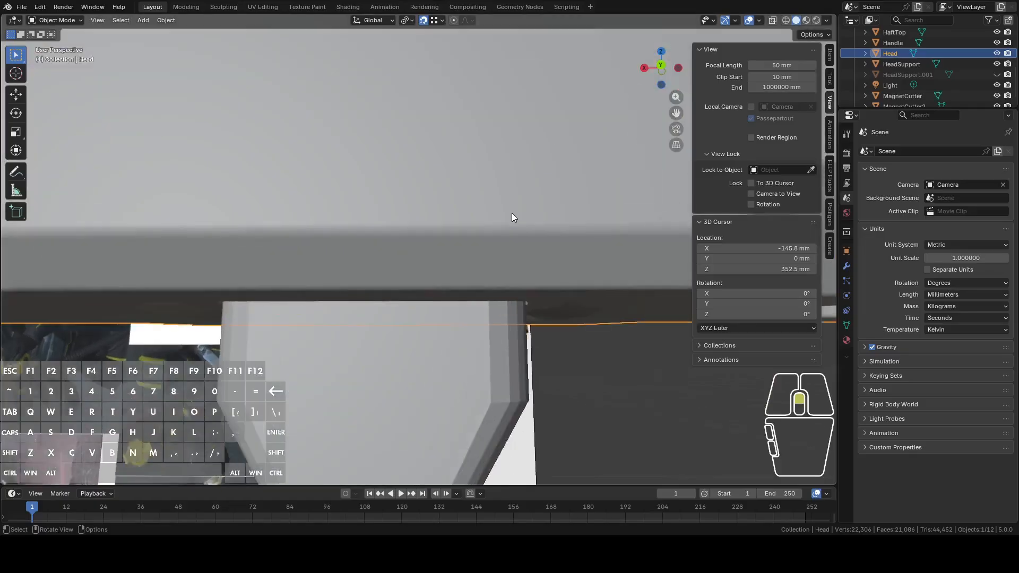
{"action": "middle_click_drag", "start_coordinate": [511, 213], "coordinate": [434, 277]}
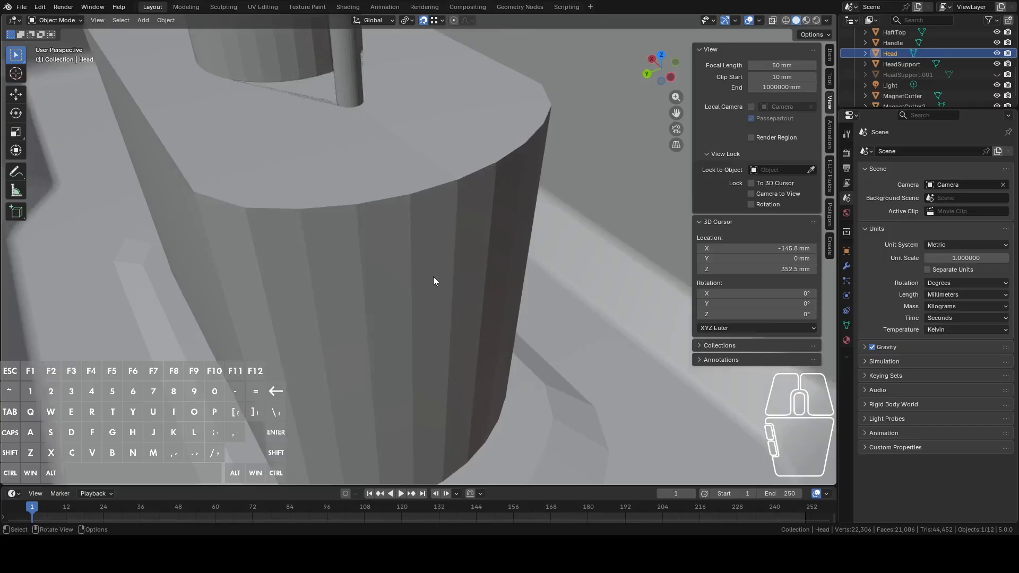
{"action": "scroll", "coordinate": [436, 273], "scroll_direction": "down", "scroll_amount": 8}
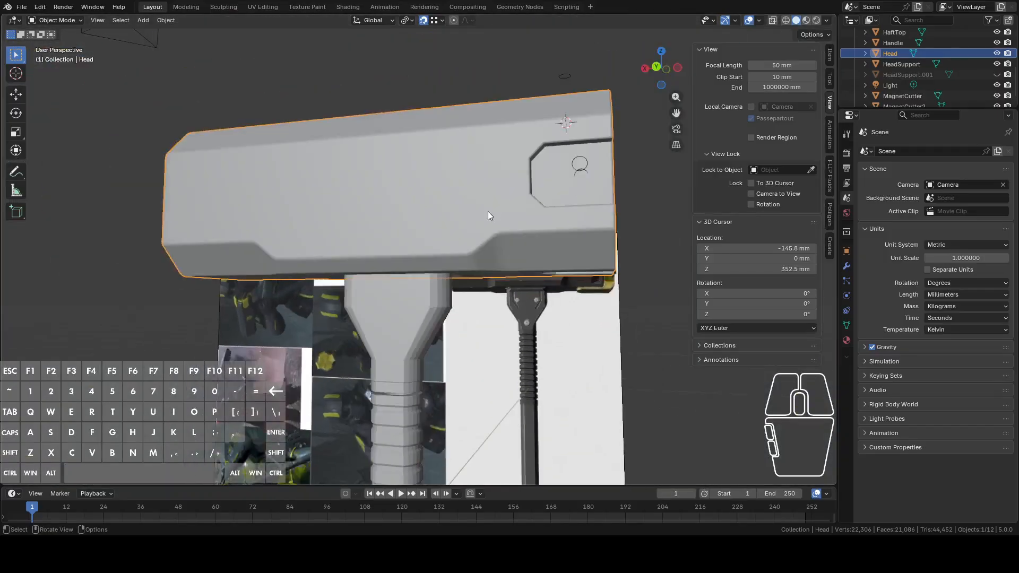
{"action": "middle_click_drag", "start_coordinate": [488, 215], "coordinate": [422, 312]}
Show HeadSupport in the back view with X-ray on and examine the reference image's groove and rivet details
{"action": "left_click", "coordinate": [423, 312]}
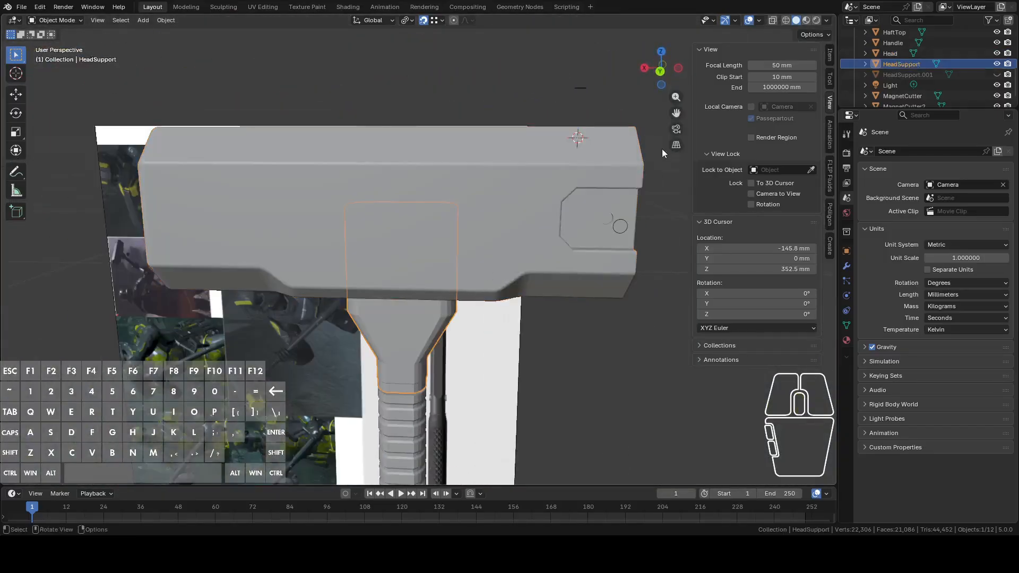
{"action": "left_click", "coordinate": [660, 71]}
{"action": "left_click", "coordinate": [772, 20]}
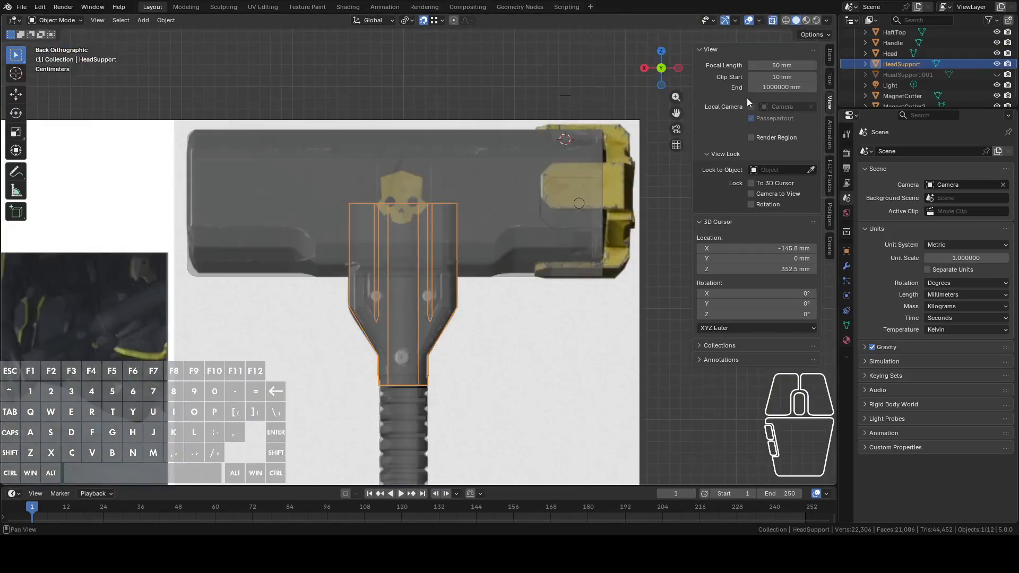
{"action": "scroll", "coordinate": [535, 285], "scroll_direction": "up", "scroll_amount": 8}
{"action": "left_click", "coordinate": [466, 232]}
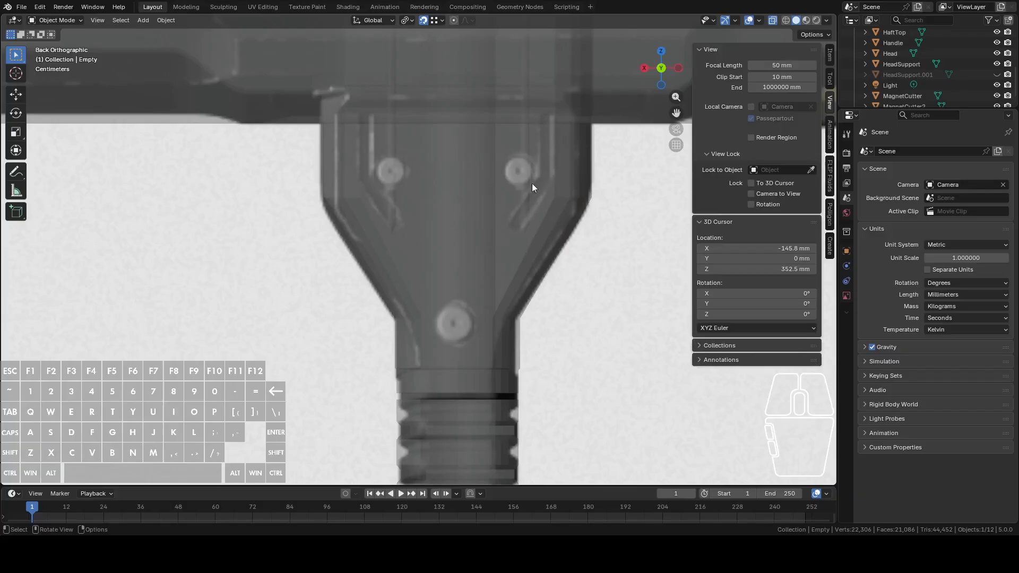
{"action": "scroll", "coordinate": [521, 219], "scroll_direction": "up", "scroll_amount": 2}
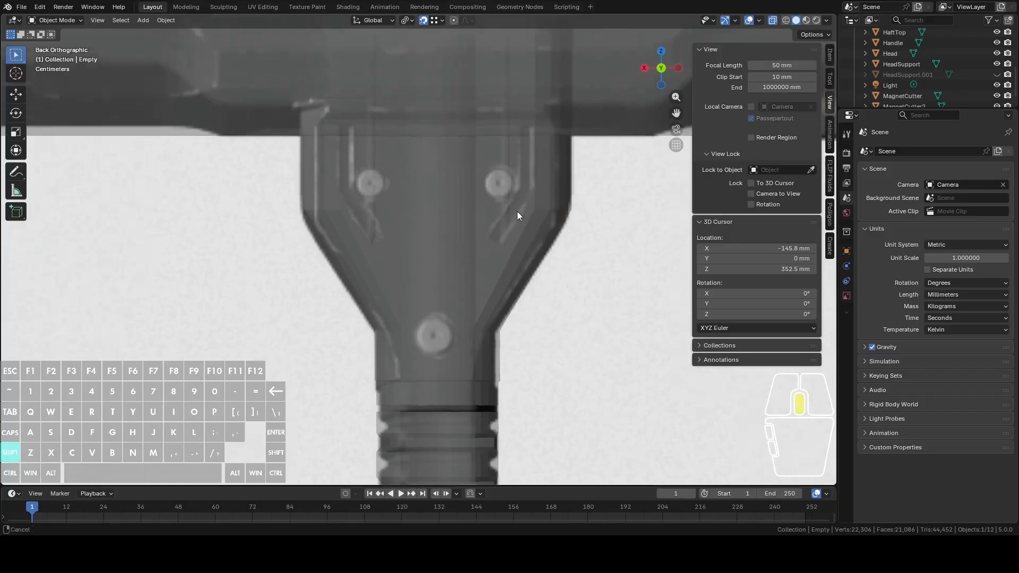
{"action": "middle_click_drag", "start_coordinate": [517, 211], "coordinate": [481, 280], "text": "shift"}
Place the 3D cursor at the bend of the groove beside the upper rivet and add a mesh plane there
{"action": "left_click", "coordinate": [486, 256]}
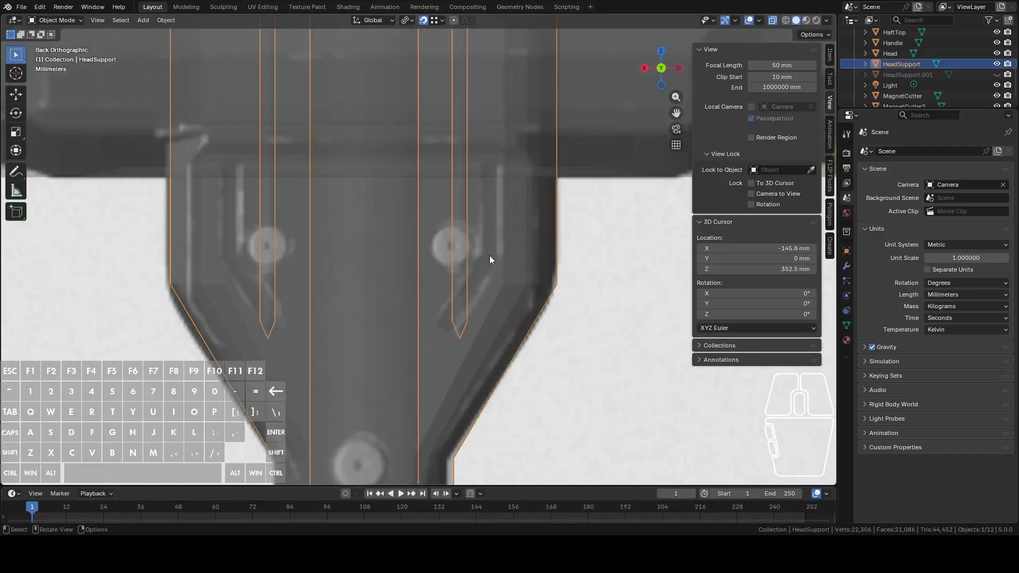
{"action": "left_click", "coordinate": [490, 255]}
{"action": "right_click", "coordinate": [489, 254], "text": "shift"}
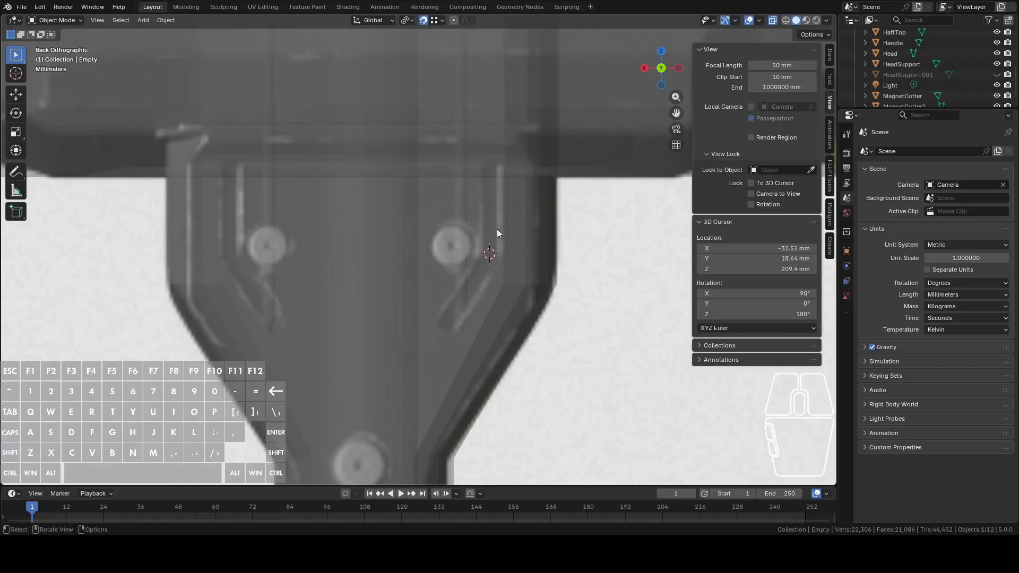
{"action": "key", "text": "shift+a"}
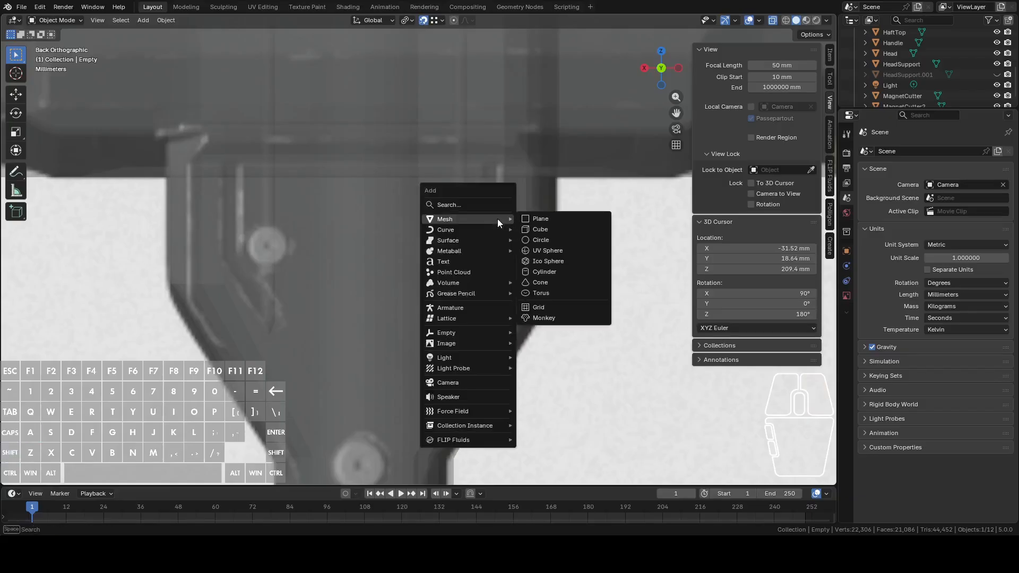
{"action": "left_click", "coordinate": [536, 221]}
{"action": "key", "text": "r"}
{"action": "key", "text": "x"}
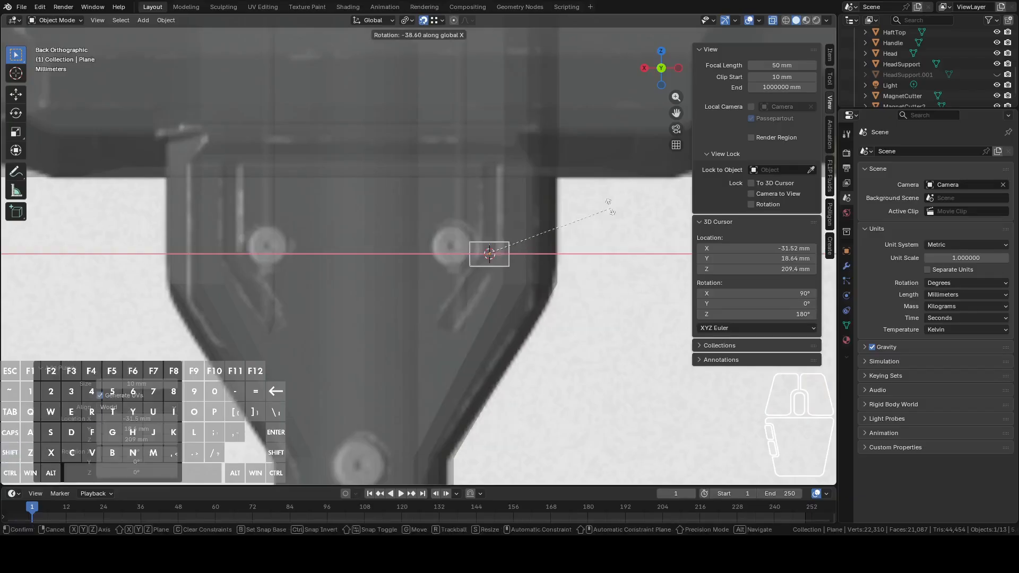
{"action": "key", "text": "ctrl"}
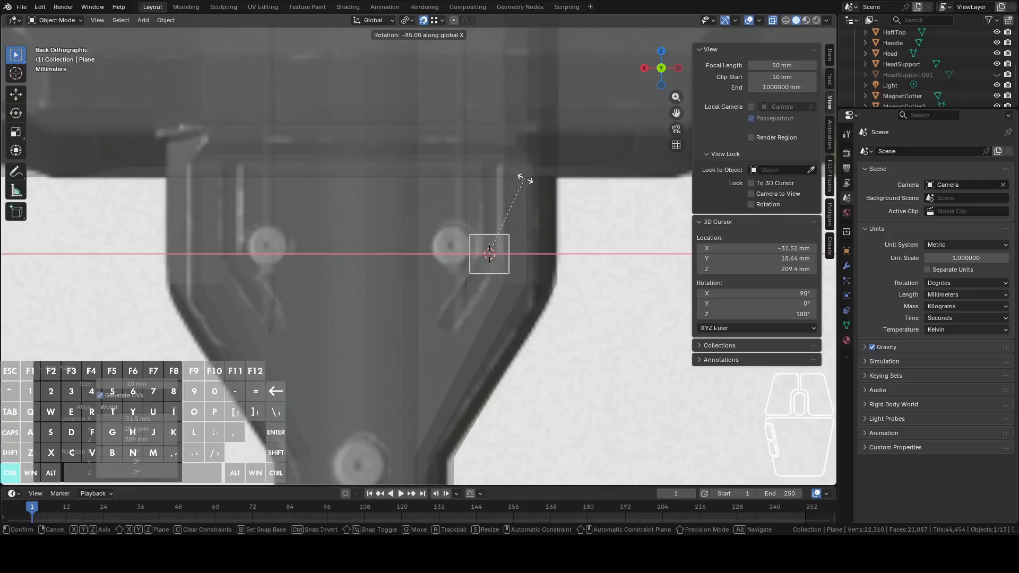
{"action": "key", "text": "r"}
Rotate the plane 90° about X and scale it to about 0.373 to match the groove's width
{"action": "key", "text": "r"}
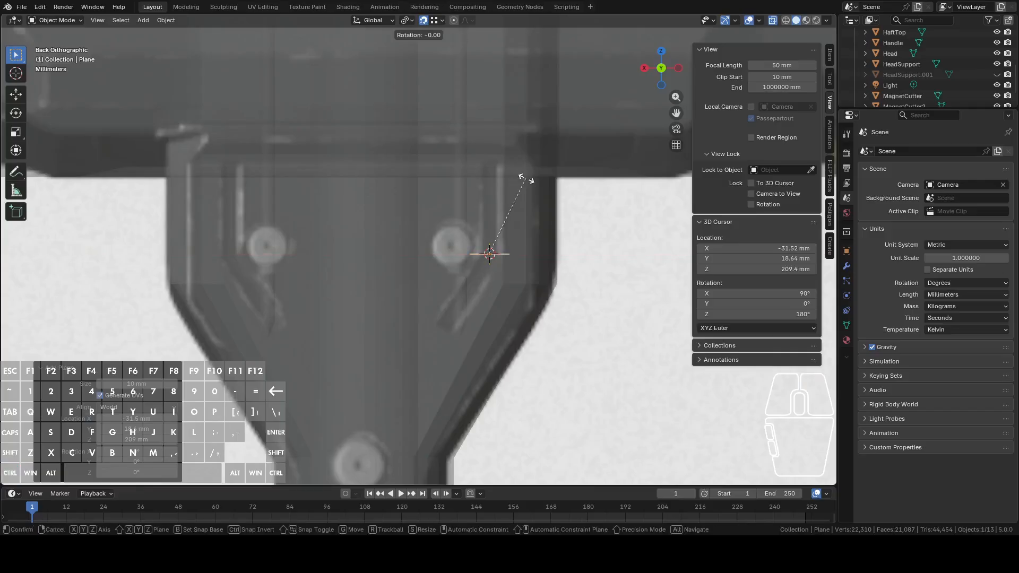
{"action": "type", "text": "x90"}
{"action": "key", "text": "Return"}
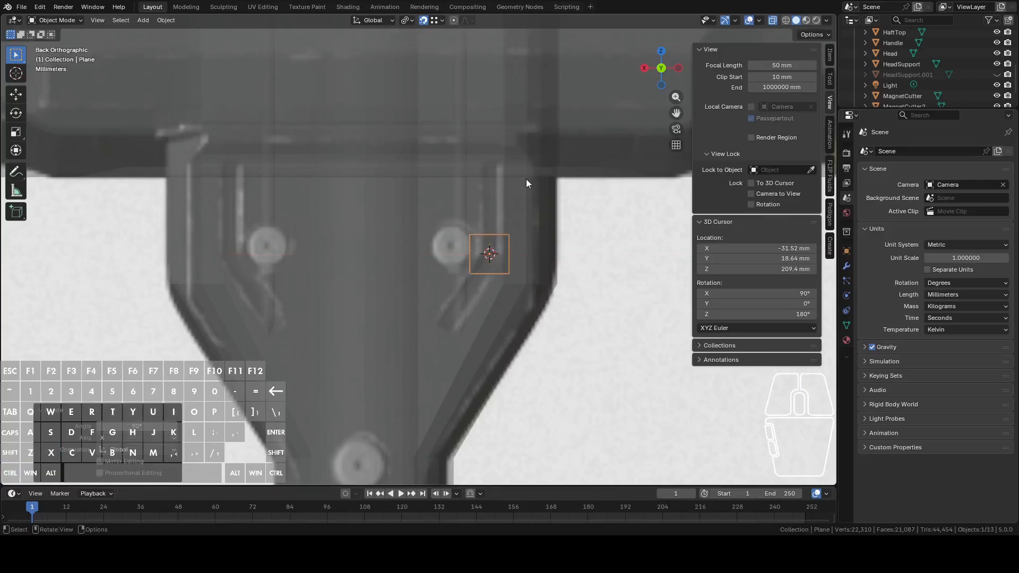
{"action": "key", "text": "s"}
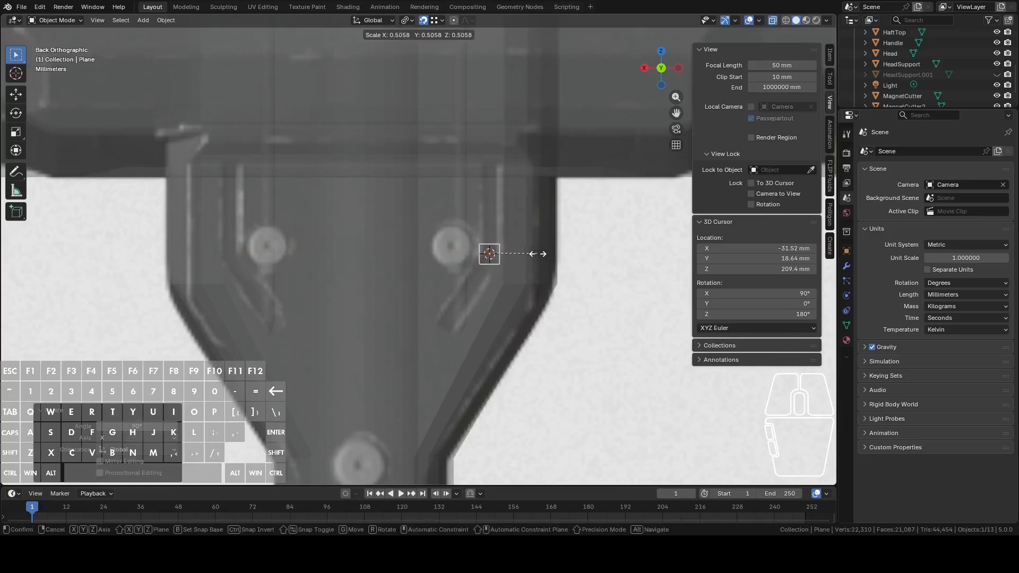
{"action": "left_click", "coordinate": [524, 260]}
Move the plane up along Z to the upper end of the reference groove
{"action": "key", "text": "g"}
{"action": "key", "text": "z"}
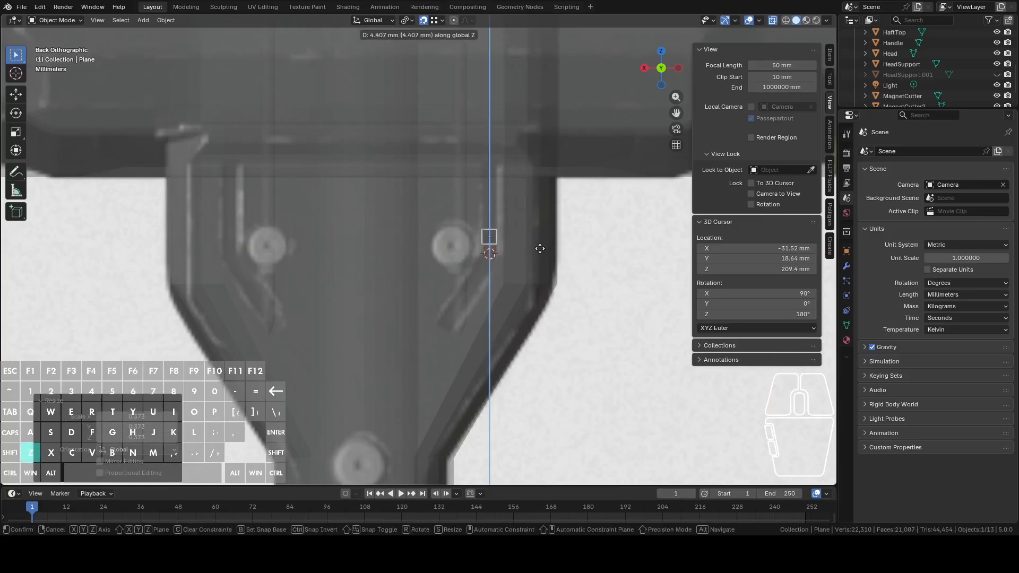
{"action": "left_click", "coordinate": [547, 186]}
In Edit Mode, move the plane's lower edge down along Z by about 18.7 mm to the groove's bend, and switch to vertex selection
{"action": "key", "text": "Tab"}
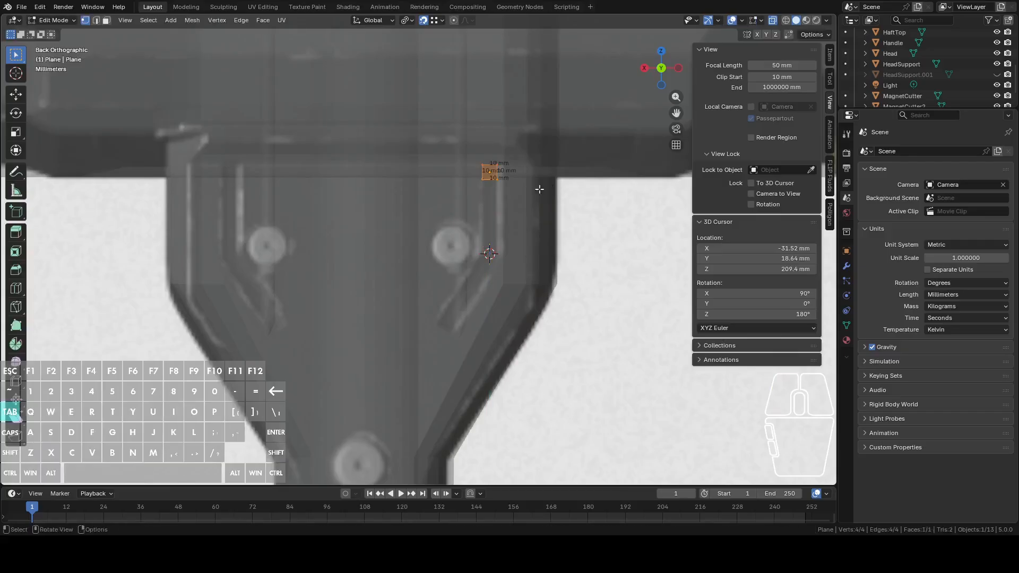
{"action": "key", "text": "2"}
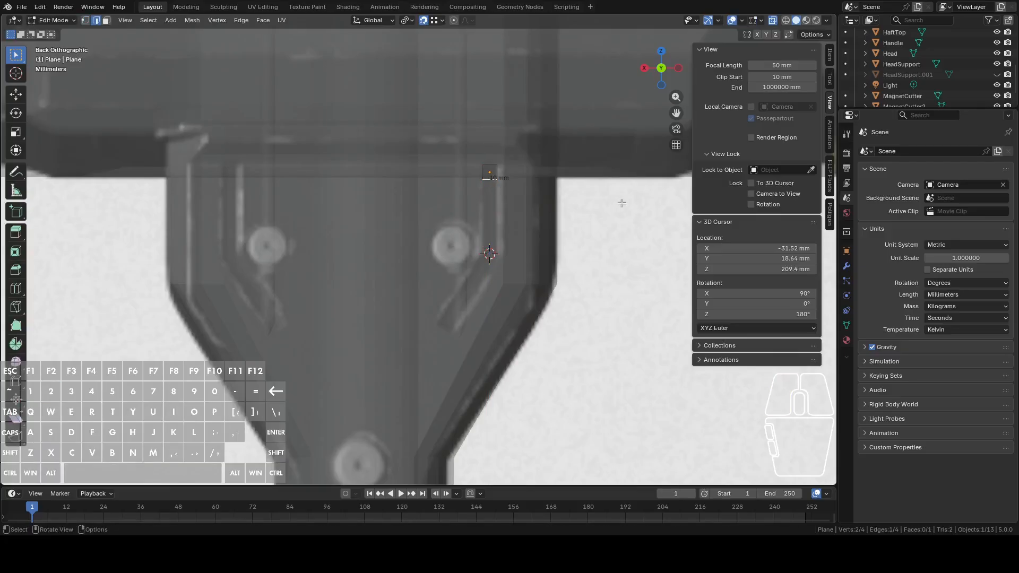
{"action": "key", "text": "g"}
{"action": "key", "text": "z"}
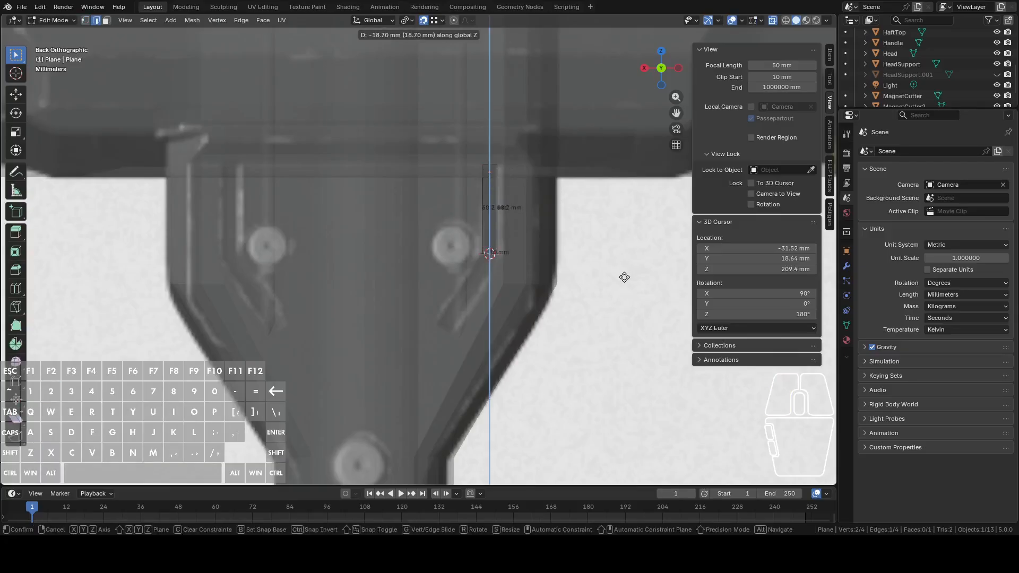
{"action": "left_click", "coordinate": [624, 276]}
{"action": "scroll", "coordinate": [589, 241], "scroll_direction": "up", "scroll_amount": 3}
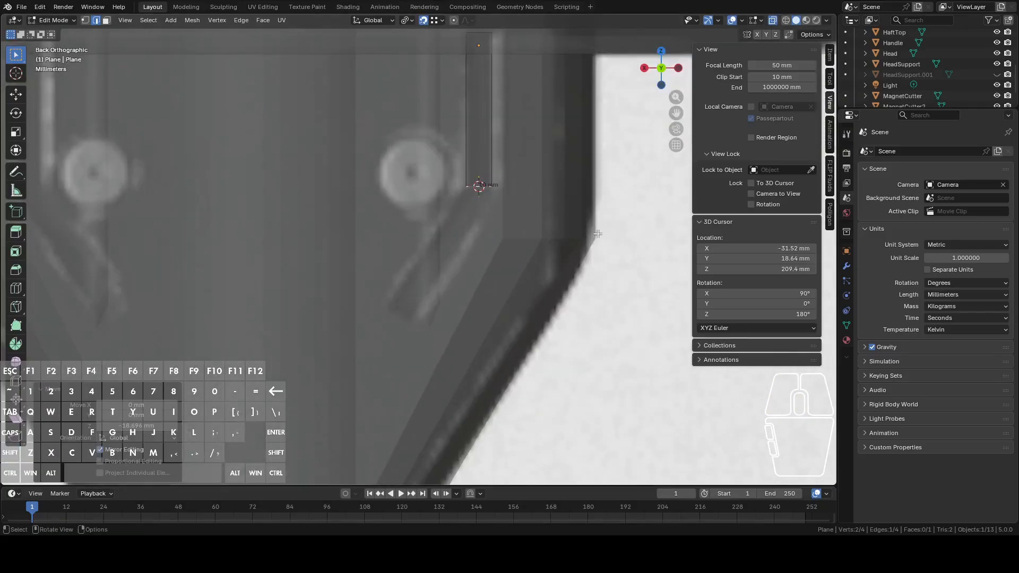
{"action": "key", "text": "1"}
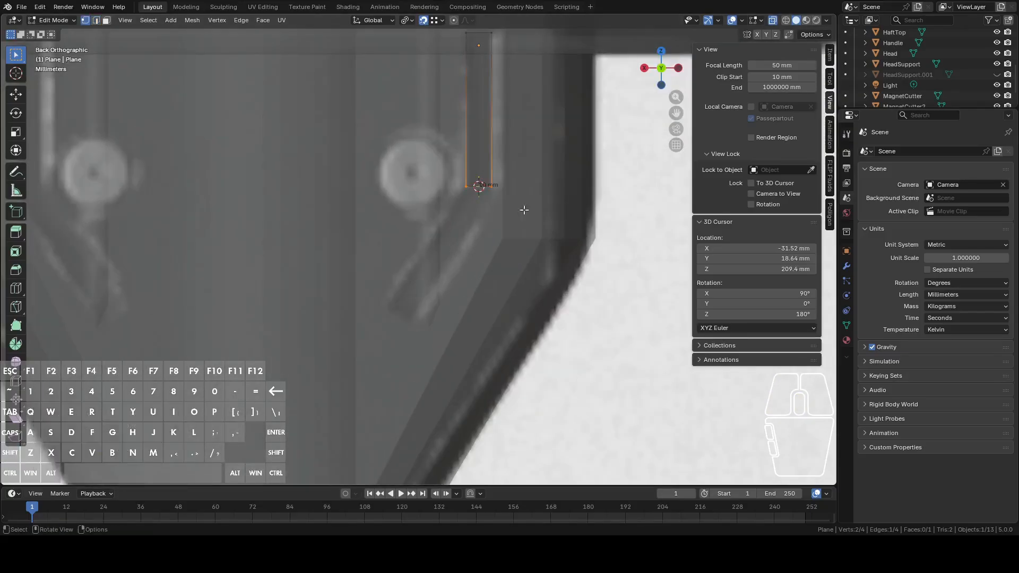
Using the lower edge's corner nearest the rivet as Active Element pivot, extrude the edge in place and rotate it -15°
{"action": "left_click", "coordinate": [465, 188], "text": "shift"}
{"action": "left_click", "coordinate": [408, 20]}
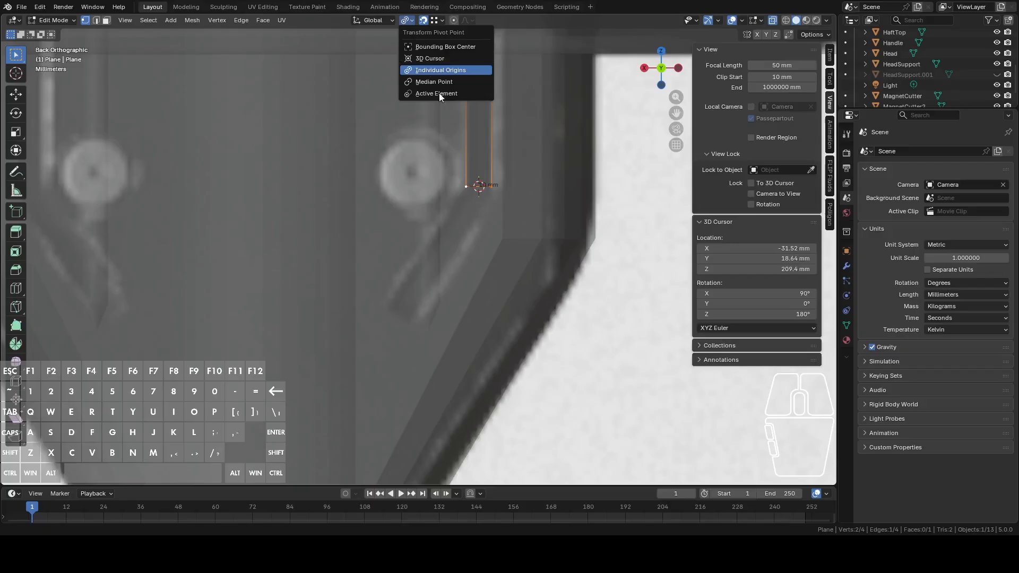
{"action": "left_click", "coordinate": [451, 98]}
{"action": "scroll", "coordinate": [584, 146], "scroll_direction": "up", "scroll_amount": 3}
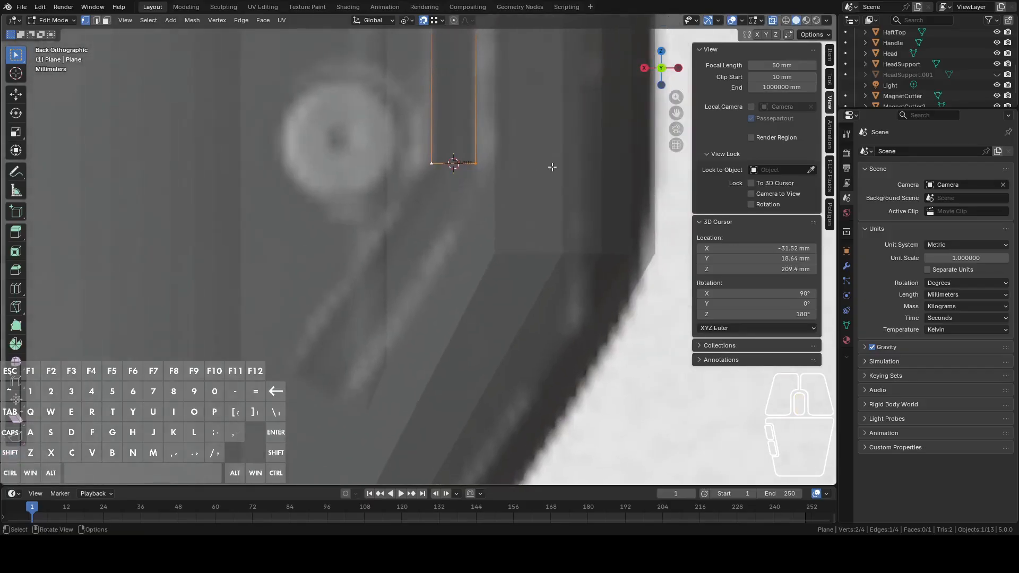
{"action": "key", "text": "e"}
{"action": "right_click", "coordinate": [553, 170]}
{"action": "key", "text": "r"}
{"action": "key", "text": "ctrl"}
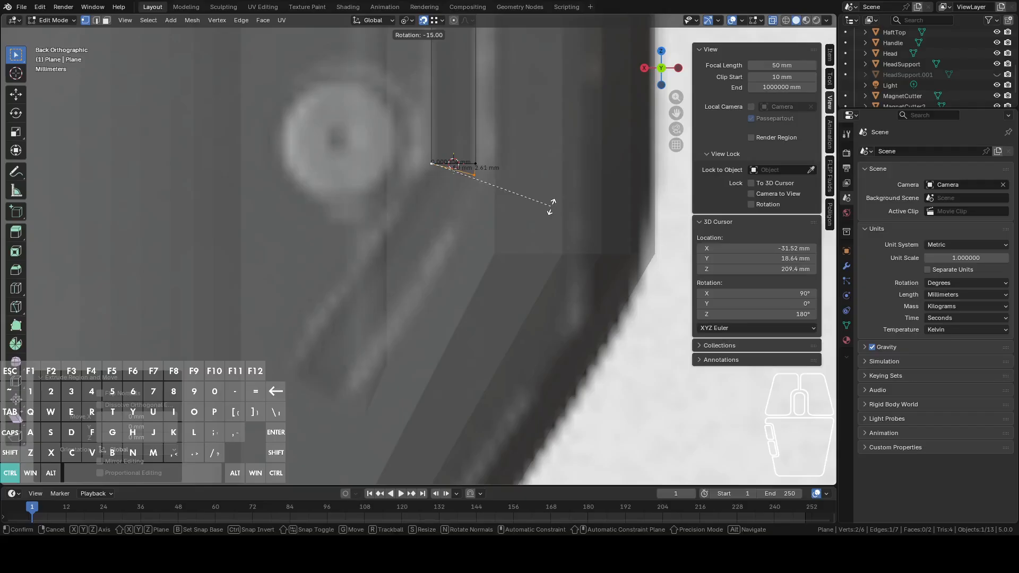
{"action": "left_click", "coordinate": [552, 204]}
Extrude the rotated edge in place again and rotate it further about the same corner, square to the groove's slanted leg
{"action": "key", "text": "e"}
{"action": "right_click", "coordinate": [550, 212]}
{"action": "key", "text": "r"}
{"action": "key", "text": "ctrl"}
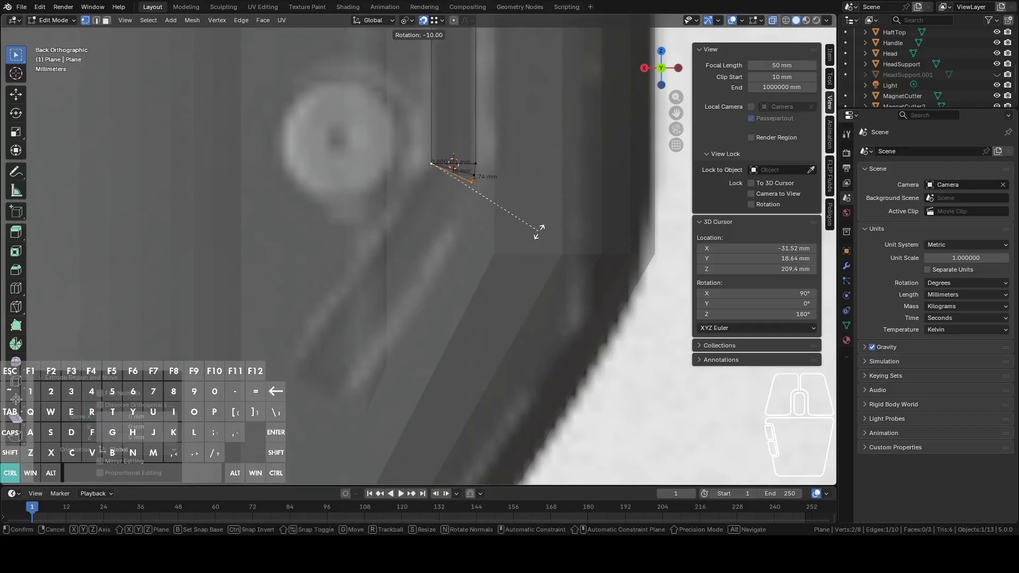
{"action": "left_click", "coordinate": [533, 238]}
{"action": "key", "text": "e"}
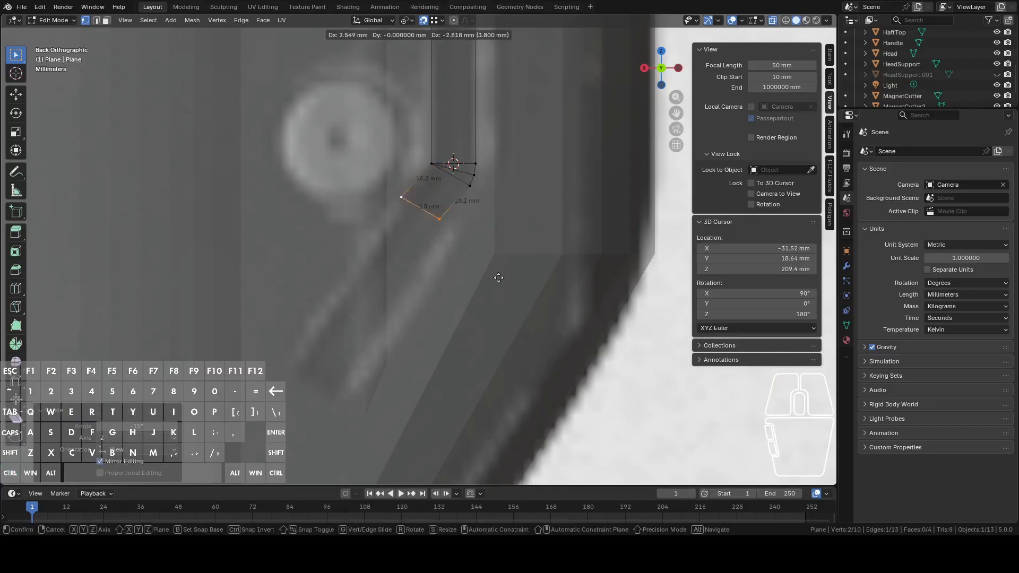
{"action": "right_click", "coordinate": [433, 410]}
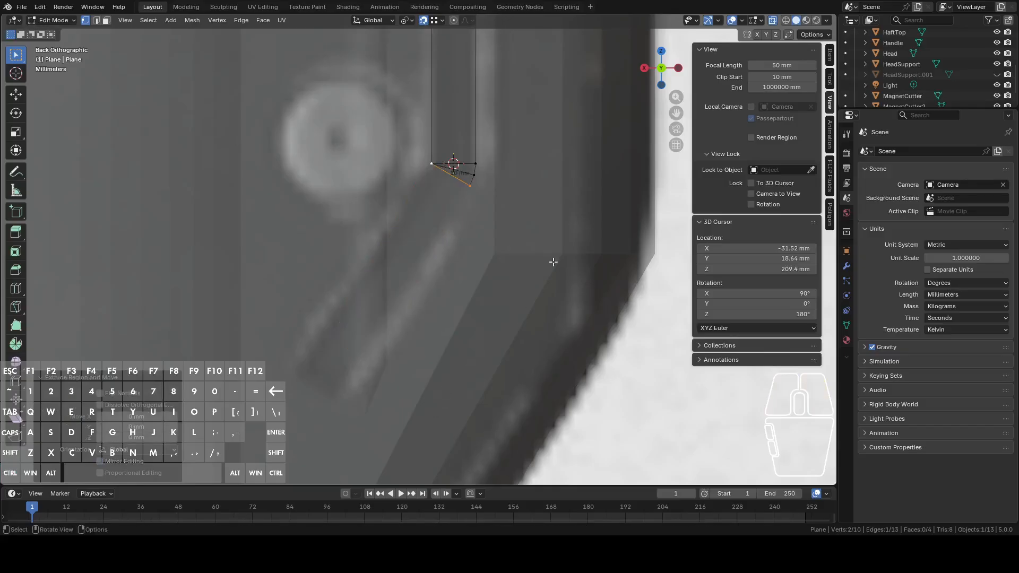
{"action": "key", "text": "2"}
{"action": "key", "text": "e"}
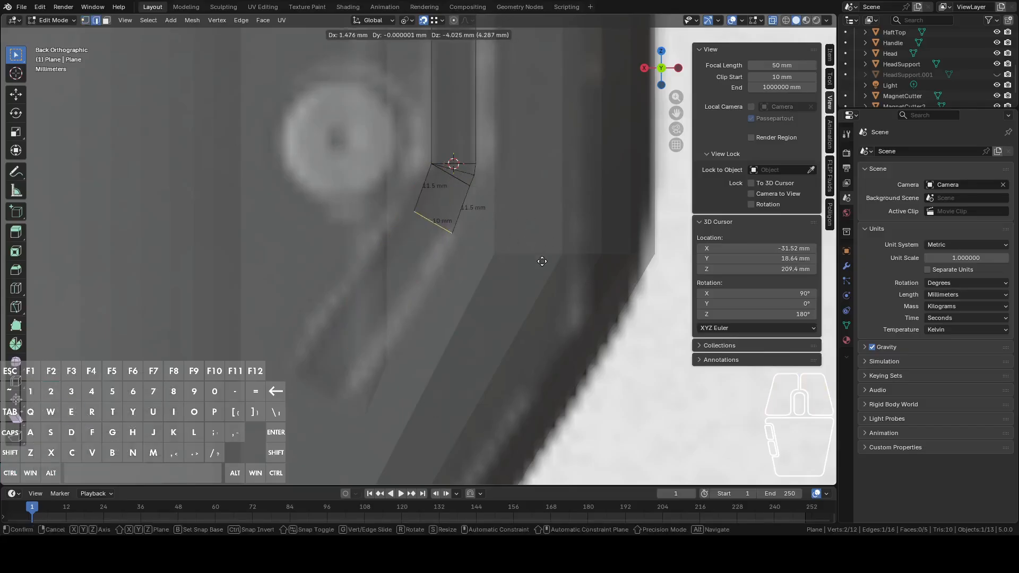
{"action": "right_click", "coordinate": [542, 261]}
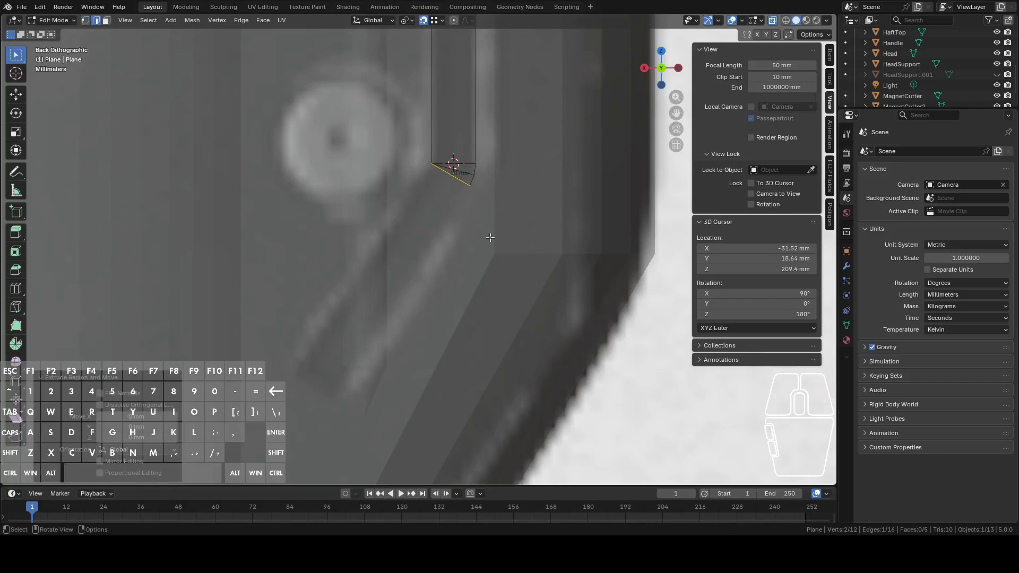
Extrude the angled end edge about 20 mm down the groove's slanted leg to its lower end, and deselect it
{"action": "key", "text": "e"}
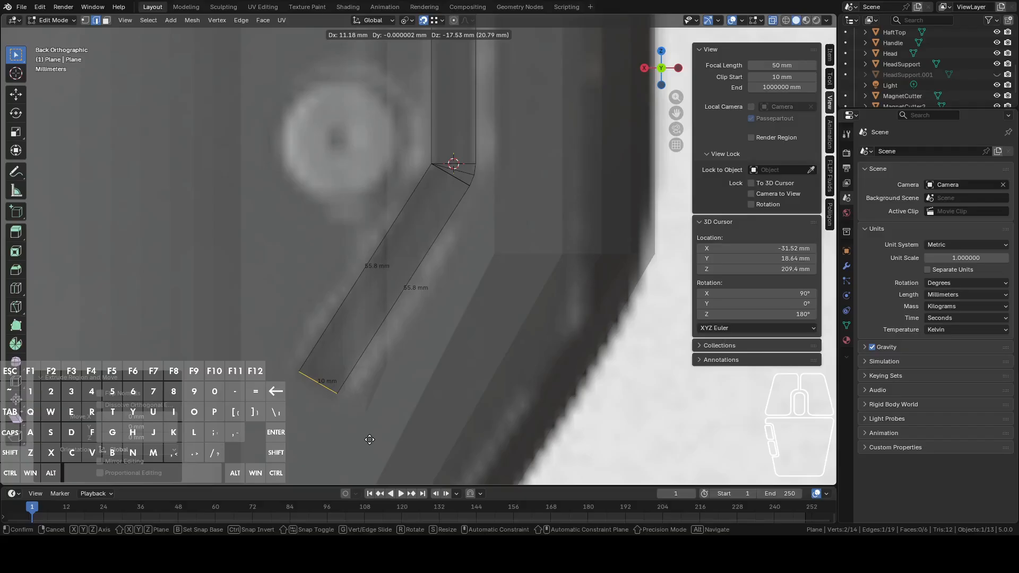
{"action": "left_click", "coordinate": [376, 436]}
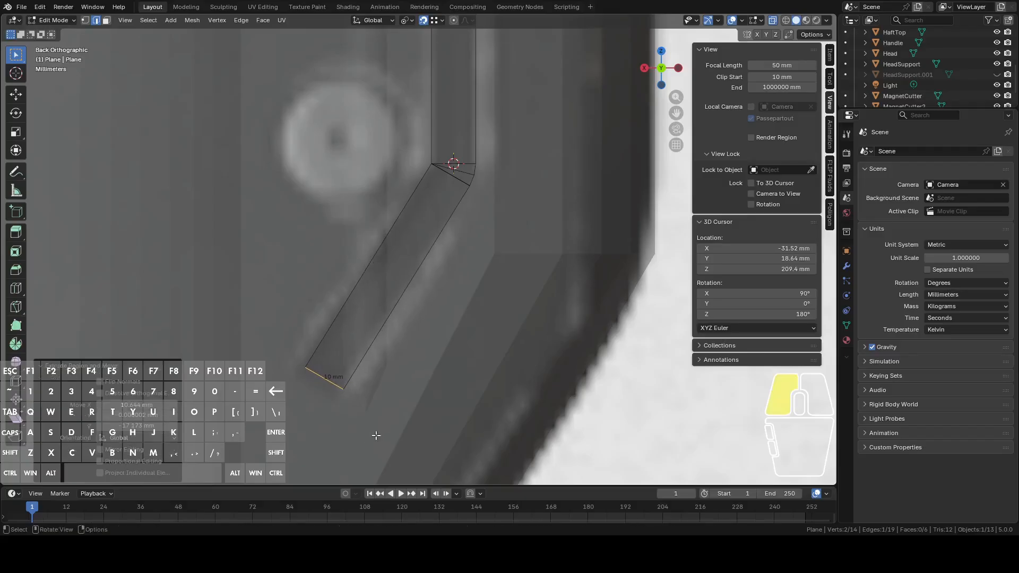
{"action": "left_click", "coordinate": [457, 183]}
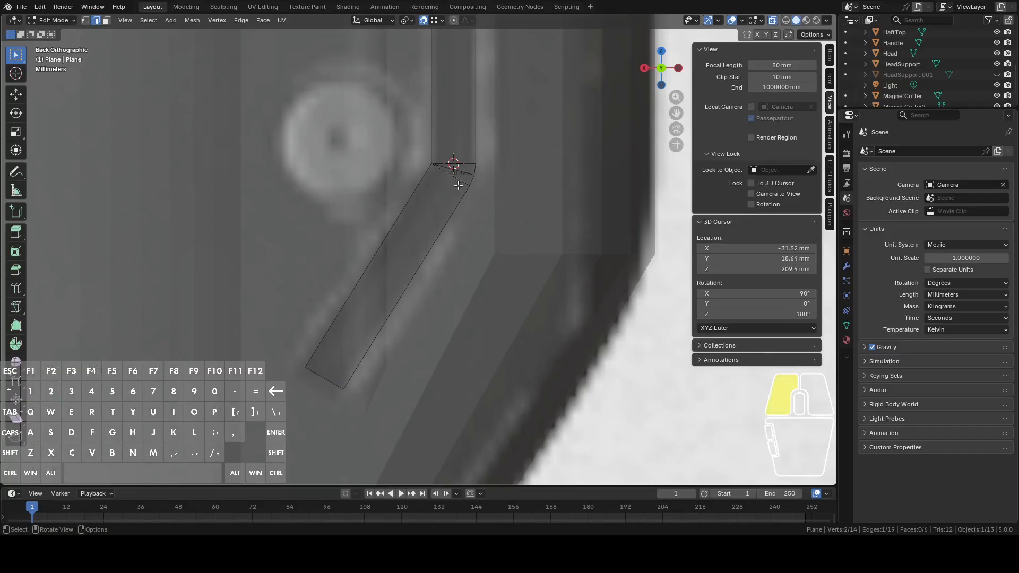
Select the entire groove plane mesh and return to the orthographic back view
{"action": "middle_click_drag", "start_coordinate": [476, 184], "coordinate": [547, 224]}
{"action": "scroll", "coordinate": [463, 256], "scroll_direction": "down", "scroll_amount": 9}
{"action": "key", "text": "a"}
{"action": "left_click", "coordinate": [668, 70]}
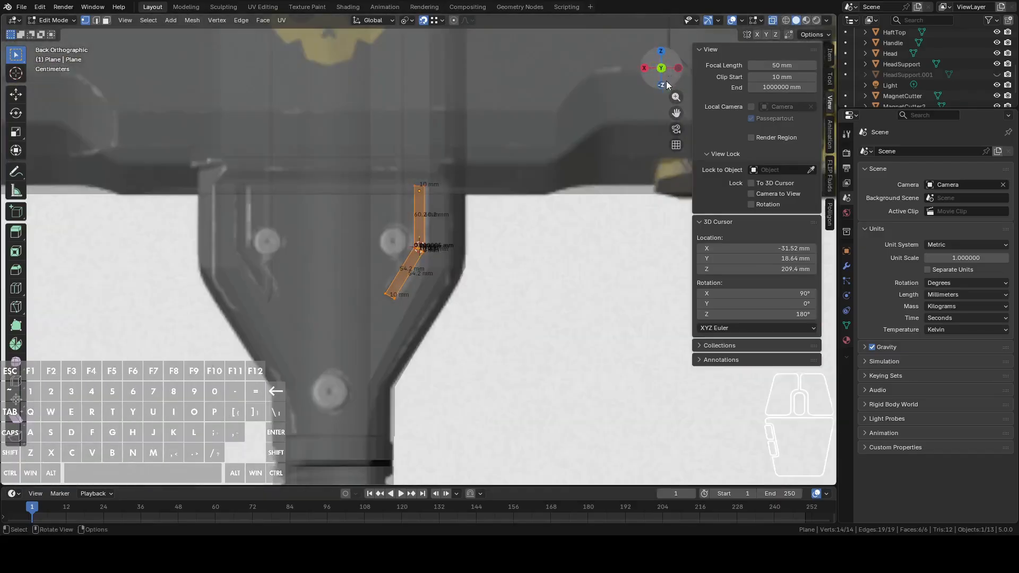
{"action": "scroll", "coordinate": [481, 299], "scroll_direction": "down", "scroll_amount": 2}
In Object Mode, select the HeadSupport and snap the 3D cursor to its origin
{"action": "key", "text": "Tab"}
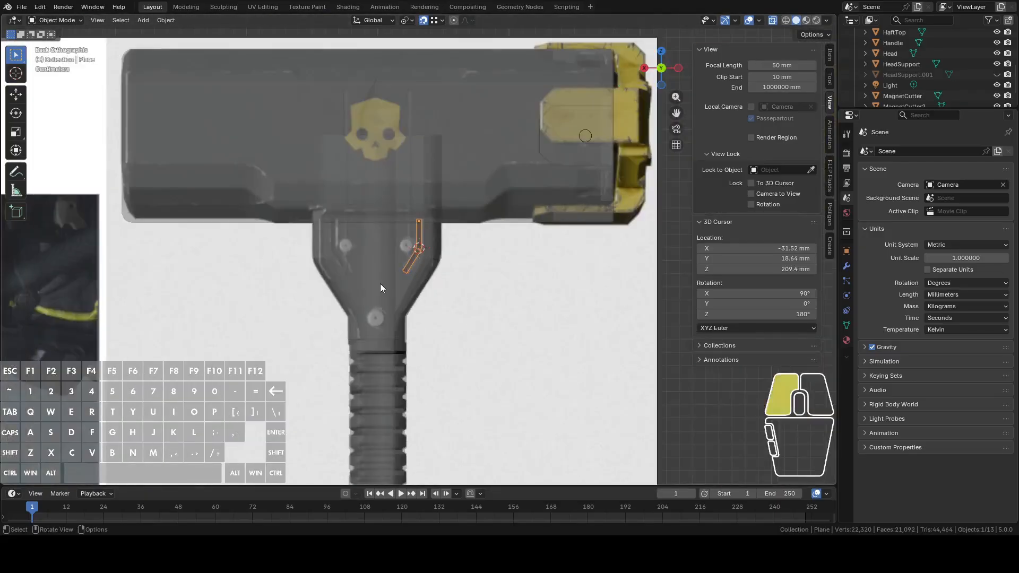
{"action": "left_click", "coordinate": [405, 288]}
{"action": "scroll", "coordinate": [490, 302], "scroll_direction": "down", "scroll_amount": 10}
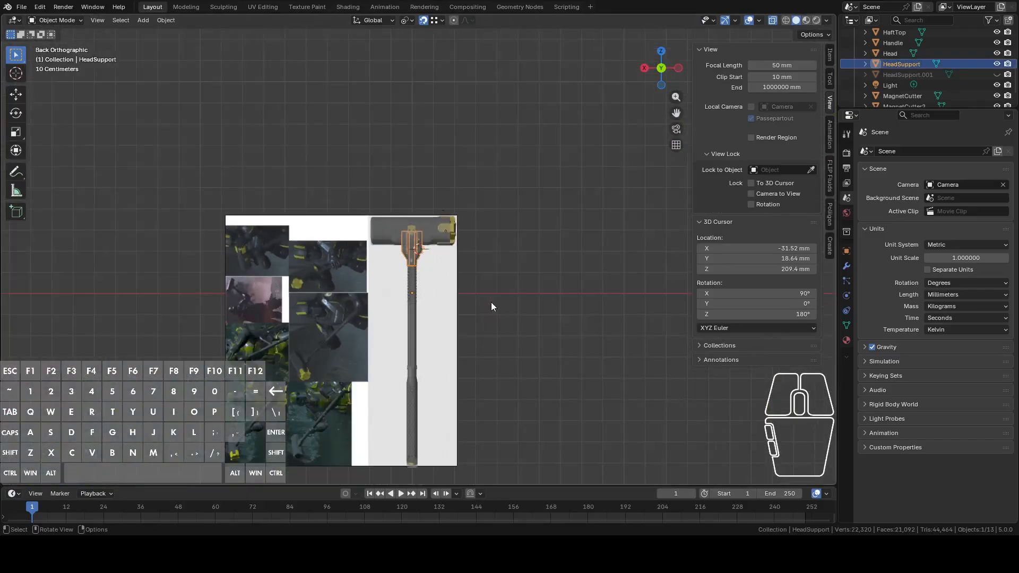
{"action": "scroll", "coordinate": [491, 302], "scroll_direction": "up", "scroll_amount": 9}
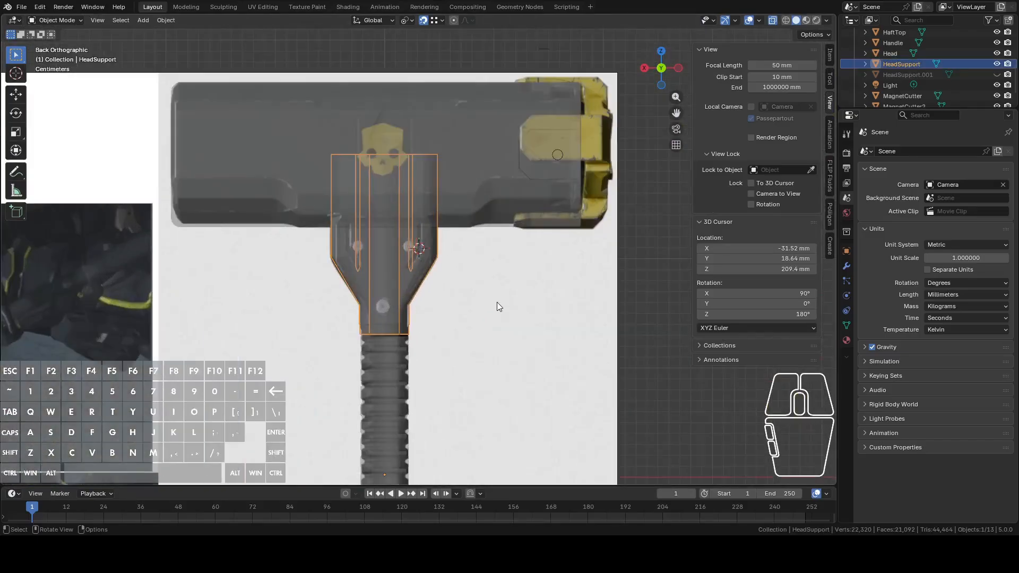
{"action": "scroll", "coordinate": [497, 302], "scroll_direction": "up", "scroll_amount": 2}
{"action": "right_click", "coordinate": [394, 275]}
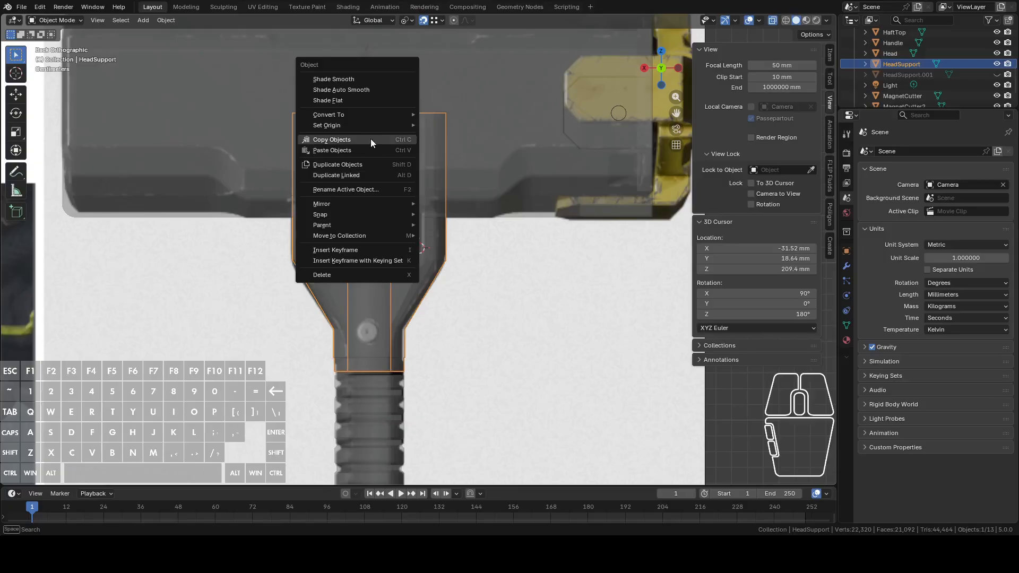
{"action": "right_click", "coordinate": [579, 340]}
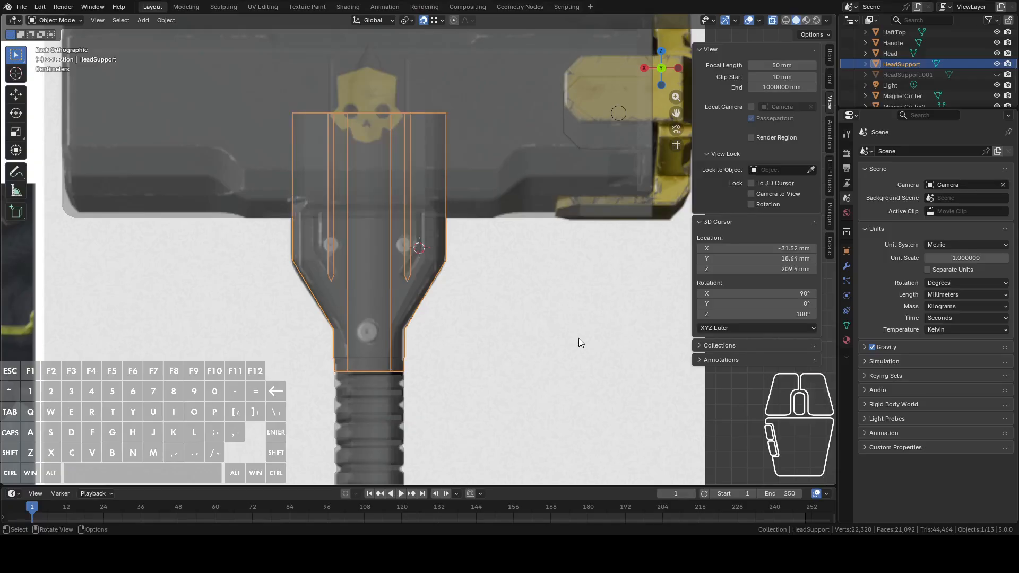
{"action": "right_click", "coordinate": [578, 338]}
{"action": "mouse_move", "coordinate": [527, 167]}
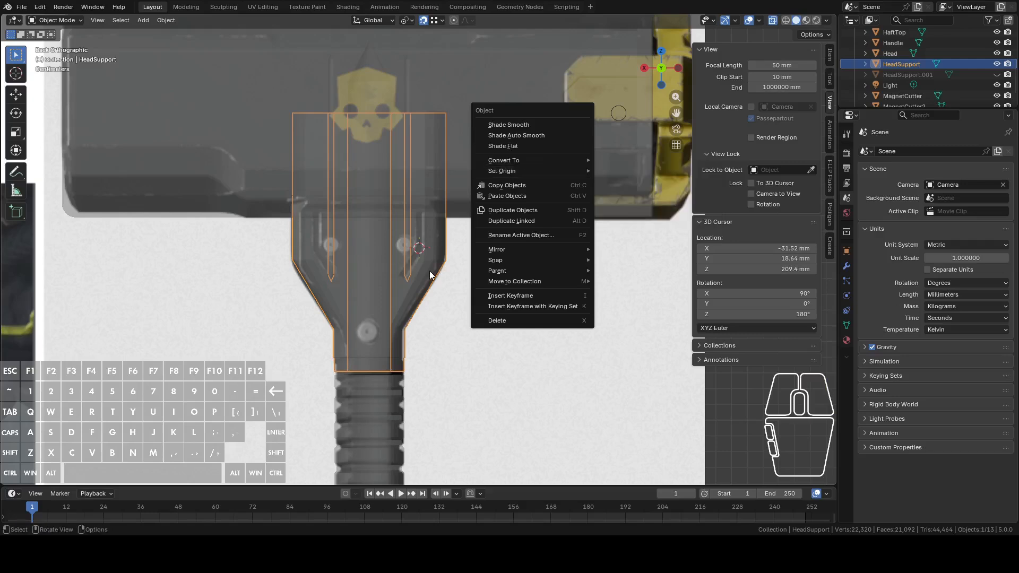
{"action": "key", "text": "F3"}
{"action": "left_click", "coordinate": [525, 301]}
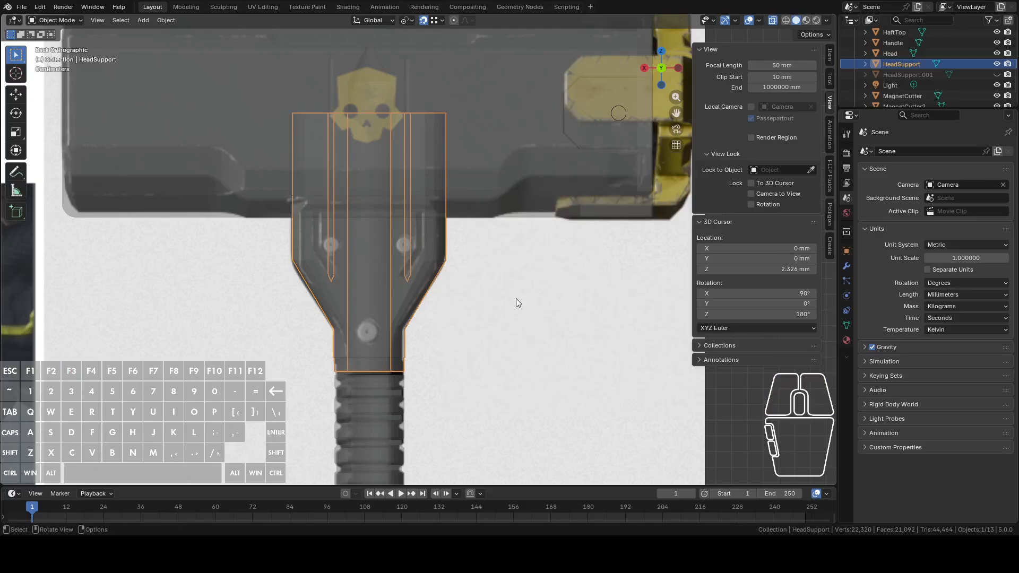
Set the 3D cursor's Z location to 0 mm
{"action": "scroll", "coordinate": [509, 303], "scroll_direction": "down", "scroll_amount": 5}
{"action": "scroll", "coordinate": [508, 304], "scroll_direction": "down", "scroll_amount": 2}
{"action": "scroll", "coordinate": [507, 305], "scroll_direction": "up", "scroll_amount": 4}
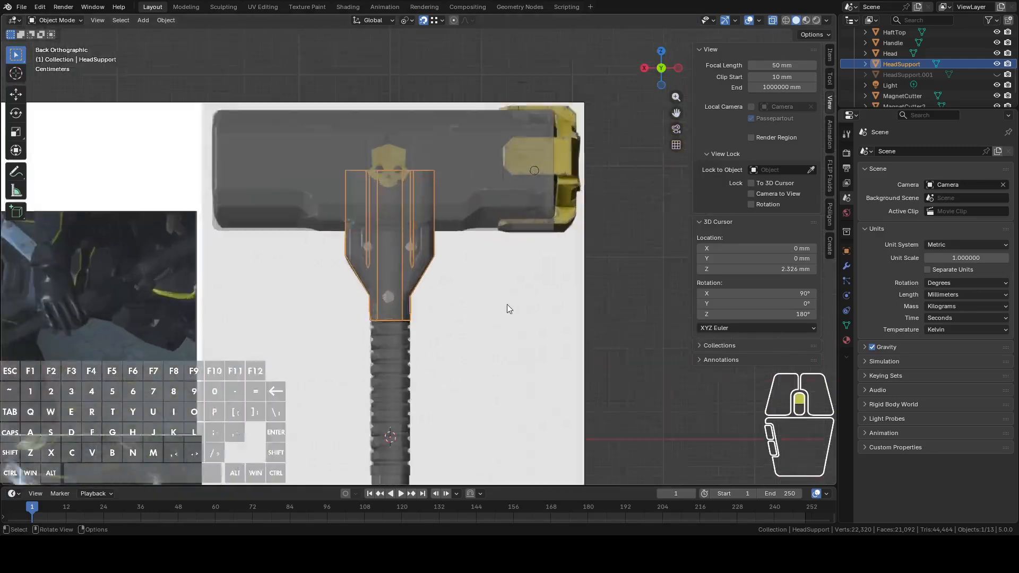
{"action": "scroll", "coordinate": [507, 304], "scroll_direction": "up", "scroll_amount": 5}
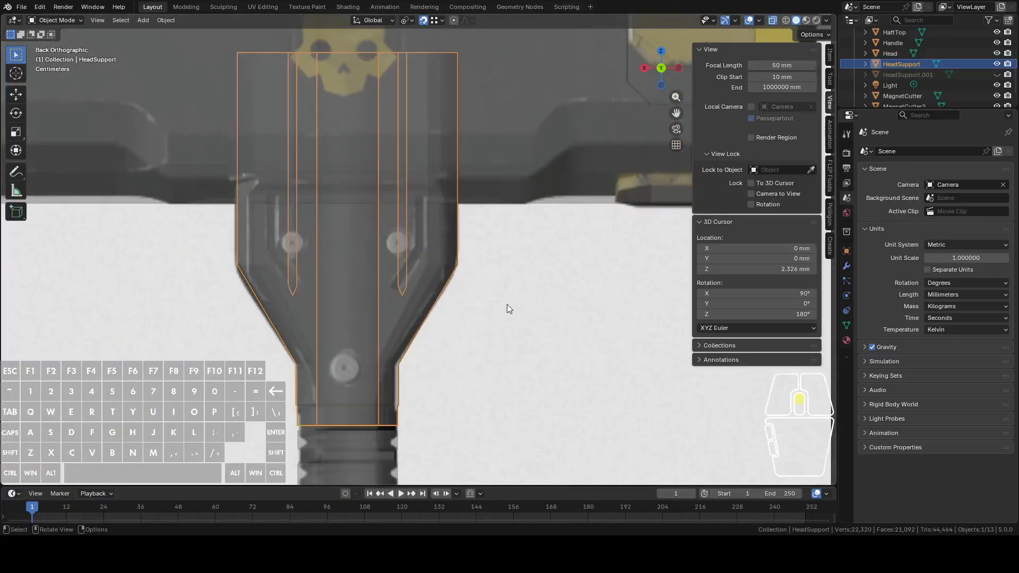
{"action": "left_click", "coordinate": [762, 266]}
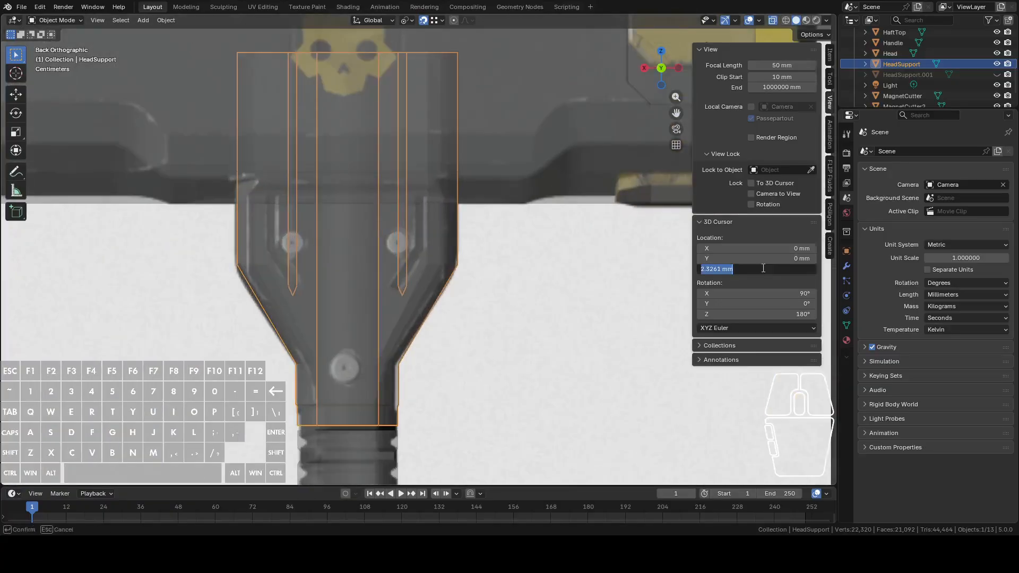
{"action": "type", "text": "0"}
{"action": "key", "text": "Return"}
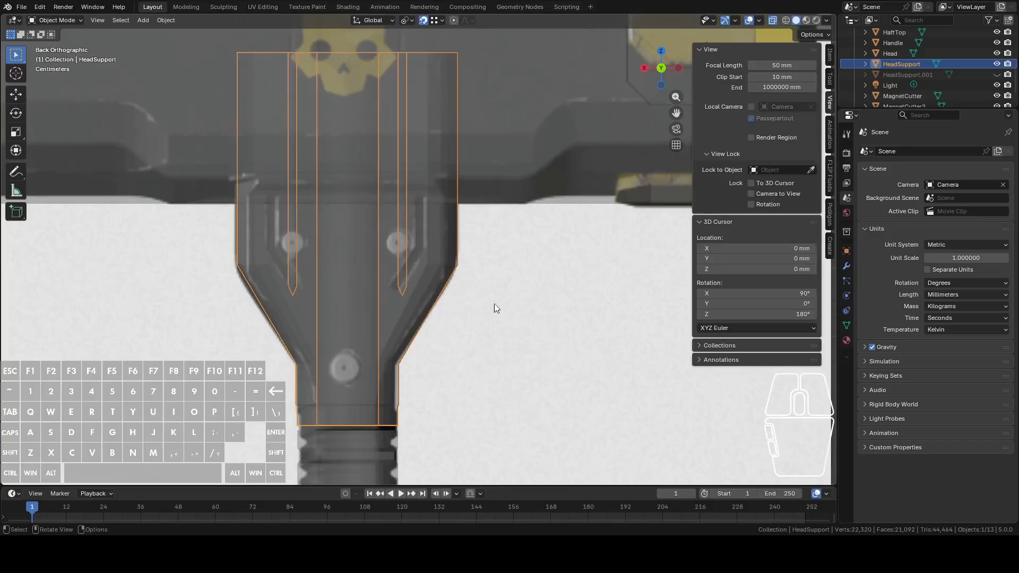
Reopen the groove plane in Edit Mode and merge its overlapping vertices by distance
{"action": "scroll", "coordinate": [494, 304], "scroll_direction": "up", "scroll_amount": 3}
{"action": "left_click", "coordinate": [412, 263]}
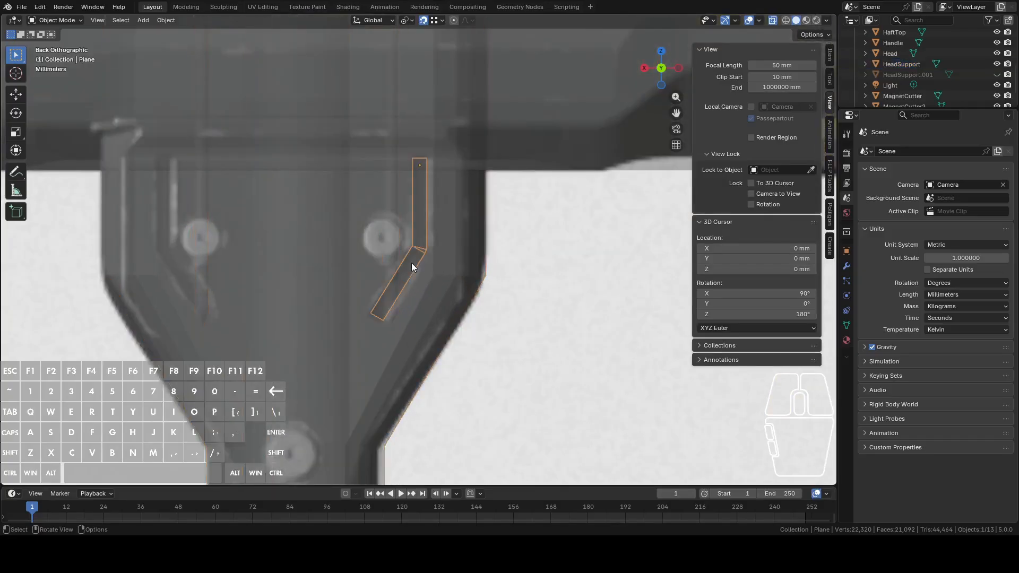
{"action": "scroll", "coordinate": [461, 269], "scroll_direction": "up", "scroll_amount": 2}
{"action": "key", "text": "Tab"}
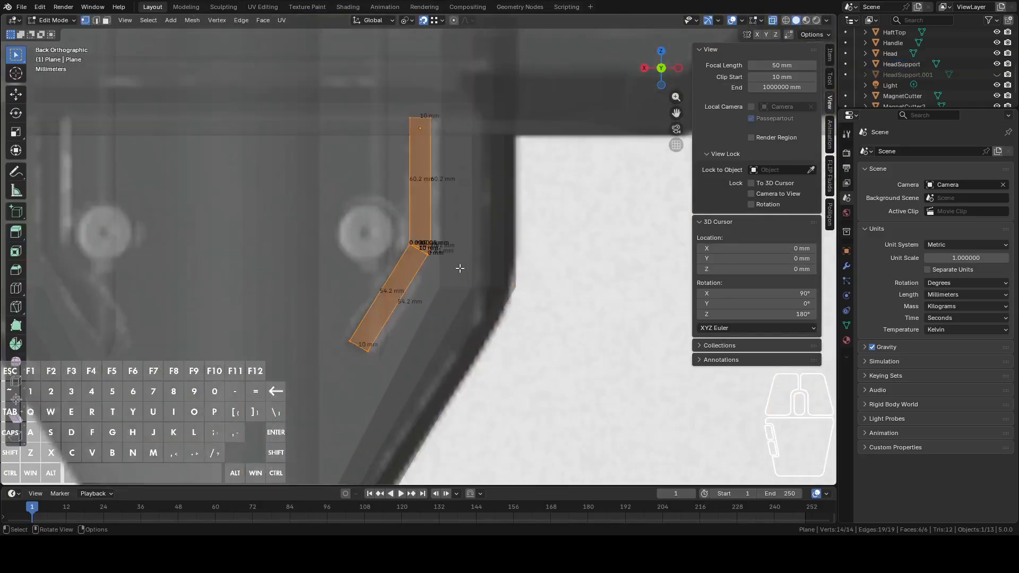
{"action": "left_click", "coordinate": [191, 20]}
{"action": "mouse_move", "coordinate": [237, 266]}
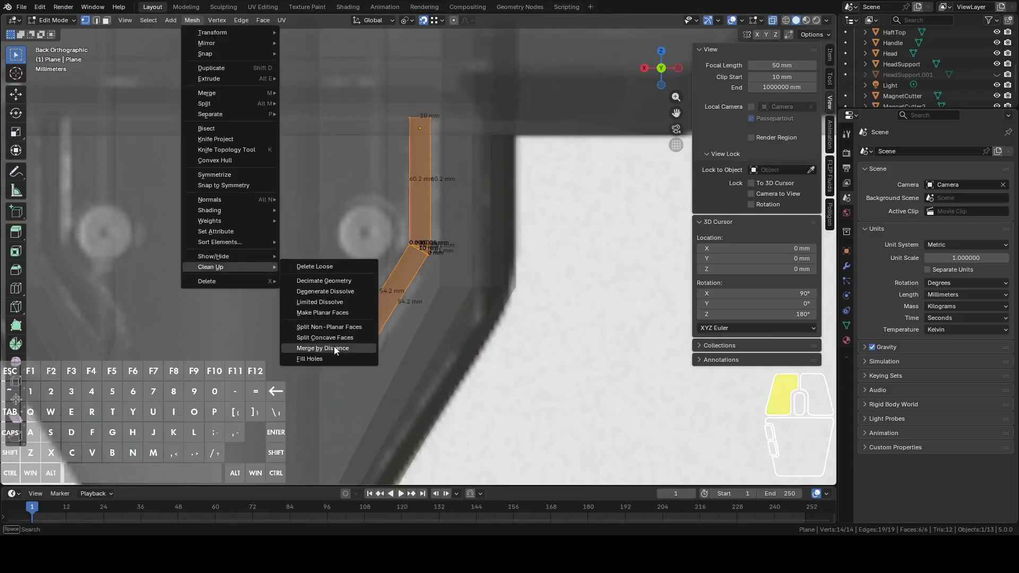
{"action": "left_click", "coordinate": [323, 348]}
Duplicate the groove mesh in place and mirror the copy along global X, using the 3D cursor as pivot point
{"action": "scroll", "coordinate": [512, 312], "scroll_direction": "down", "scroll_amount": 3}
{"action": "key", "text": "shift+d"}
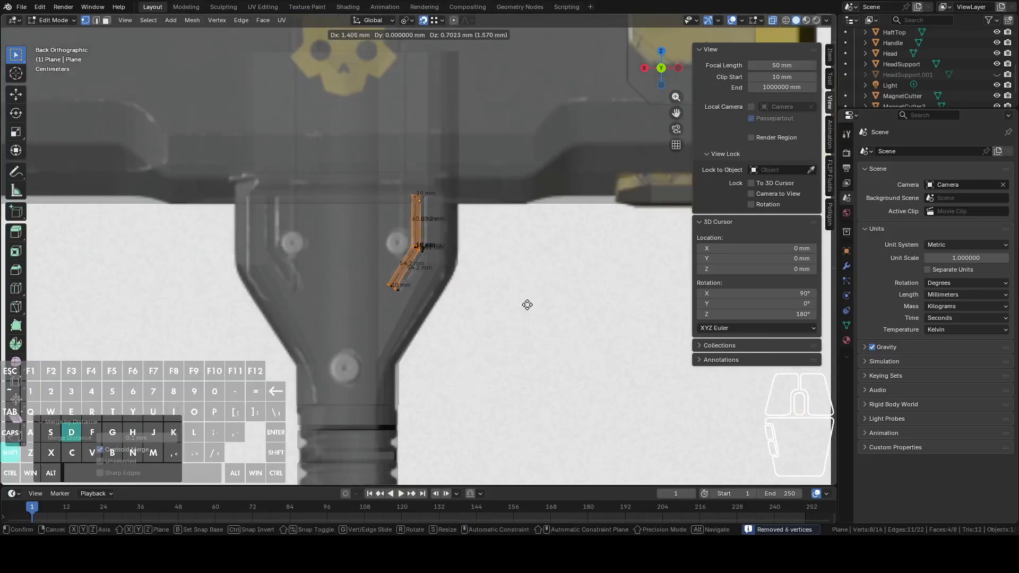
{"action": "key", "text": "Escape"}
{"action": "left_click", "coordinate": [407, 20]}
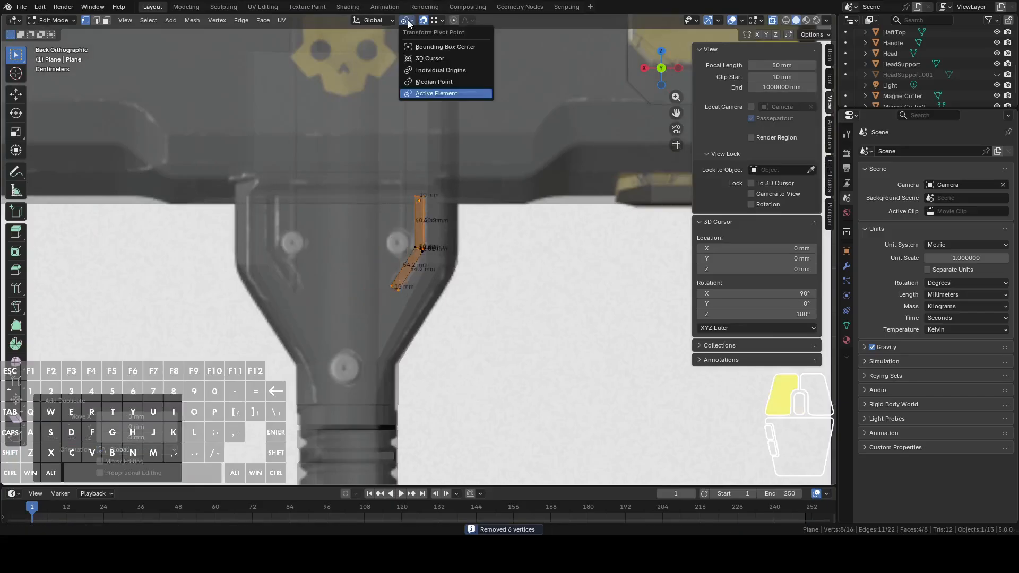
{"action": "left_click", "coordinate": [423, 57]}
{"action": "key", "text": "ctrl+v"}
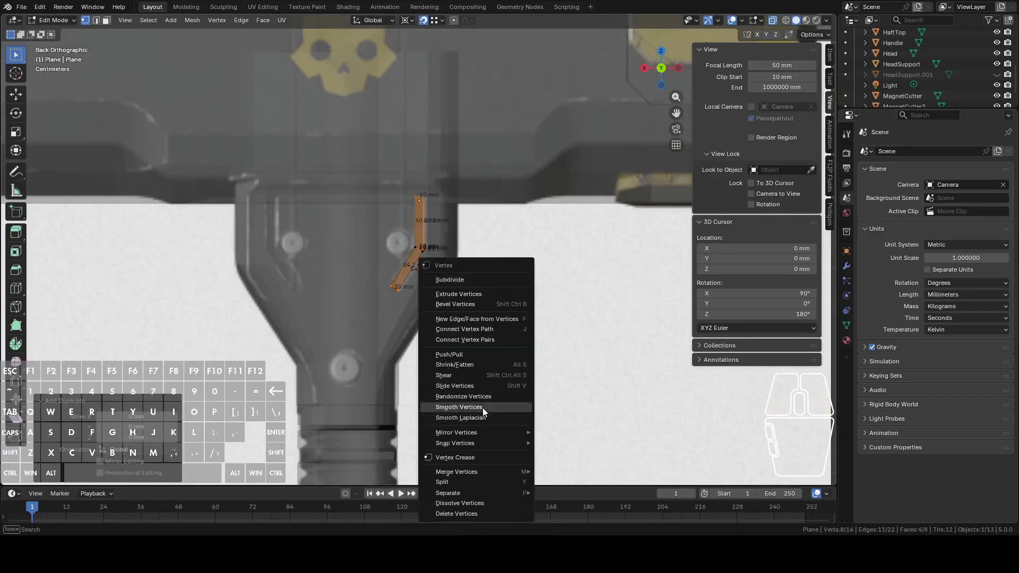
{"action": "mouse_move", "coordinate": [482, 433]}
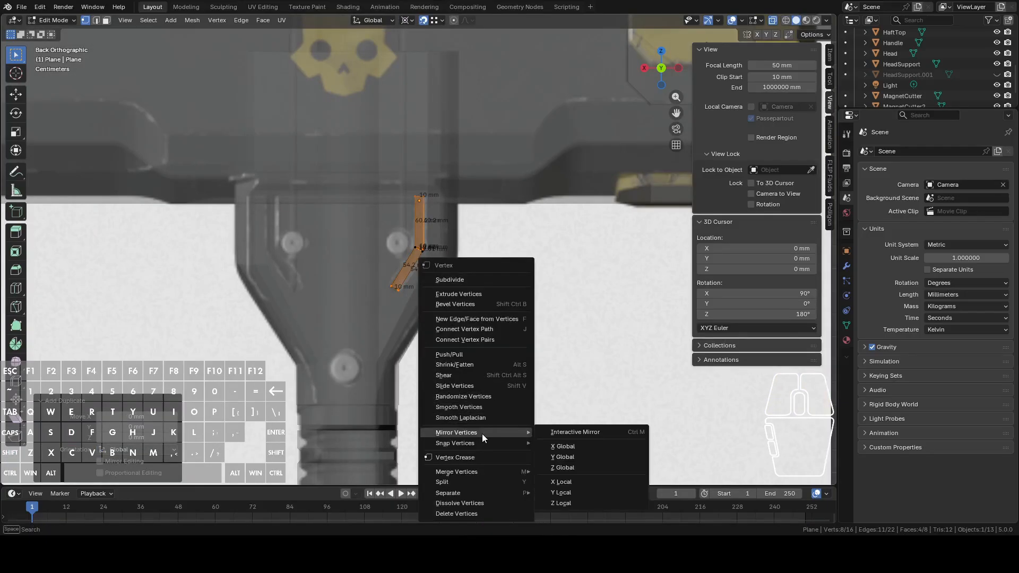
{"action": "left_click", "coordinate": [578, 446]}
{"action": "scroll", "coordinate": [366, 296], "scroll_direction": "up", "scroll_amount": 3}
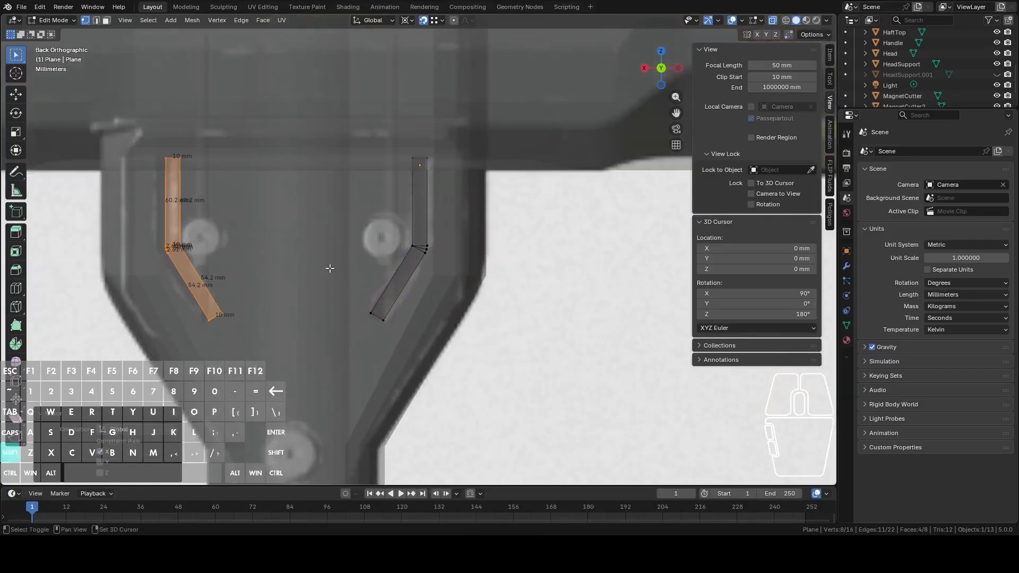
In Object Mode, move both groove planes along Y until they stand clear of the HeadSupport's outer surface
{"action": "middle_click_drag", "start_coordinate": [330, 268], "coordinate": [480, 268], "text": "shift"}
{"action": "key", "text": "Tab"}
{"action": "scroll", "coordinate": [425, 256], "scroll_direction": "down", "scroll_amount": 2}
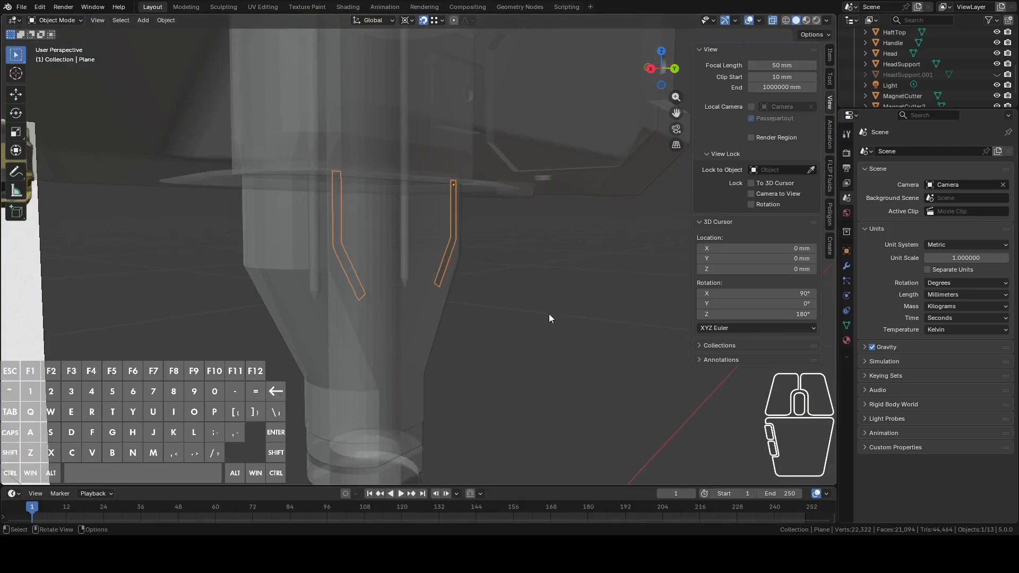
{"action": "key", "text": "g"}
{"action": "key", "text": "y"}
{"action": "left_click", "coordinate": [624, 334]}
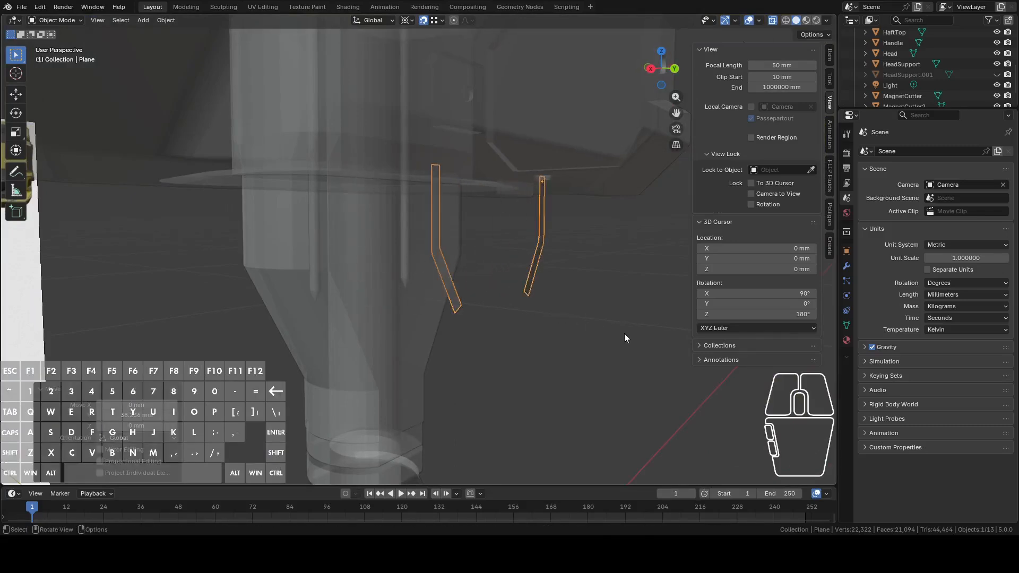
Enter Edit Mode on the HeadSupport and knife-project both groove outlines onto its back side from the straight back view
{"action": "left_click", "coordinate": [414, 295]}
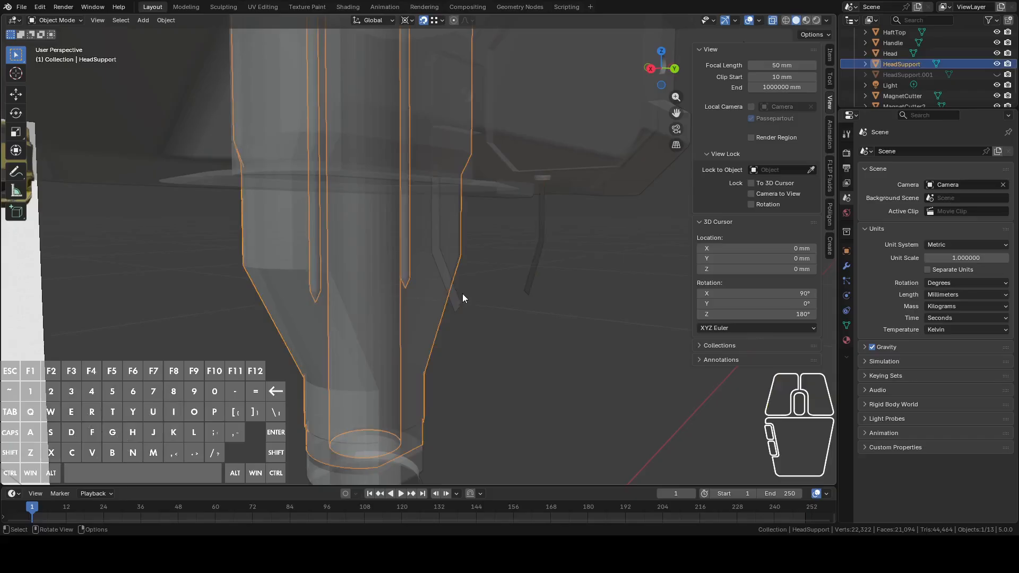
{"action": "key", "text": "Tab"}
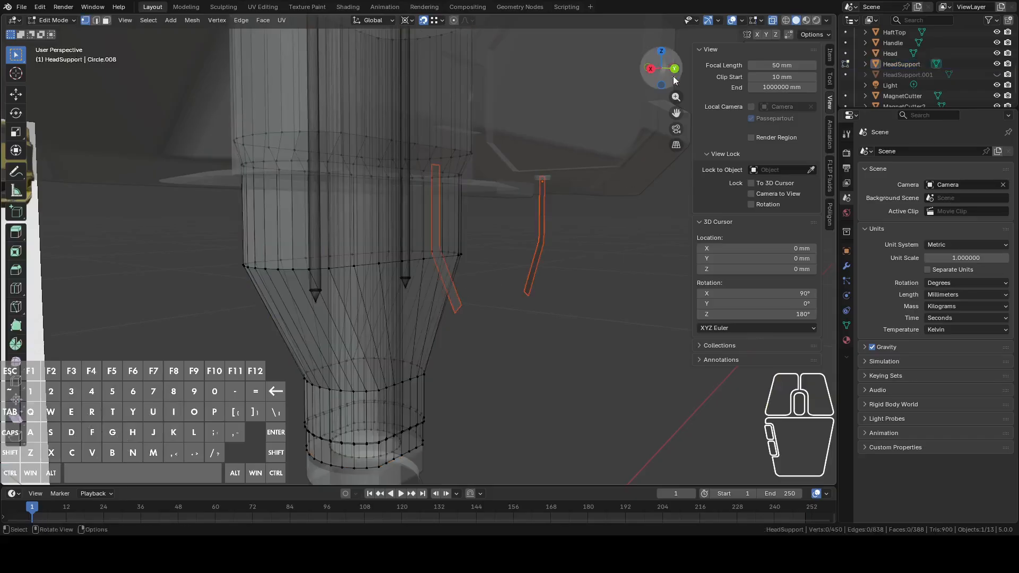
{"action": "left_click", "coordinate": [672, 68]}
{"action": "left_click", "coordinate": [645, 69]}
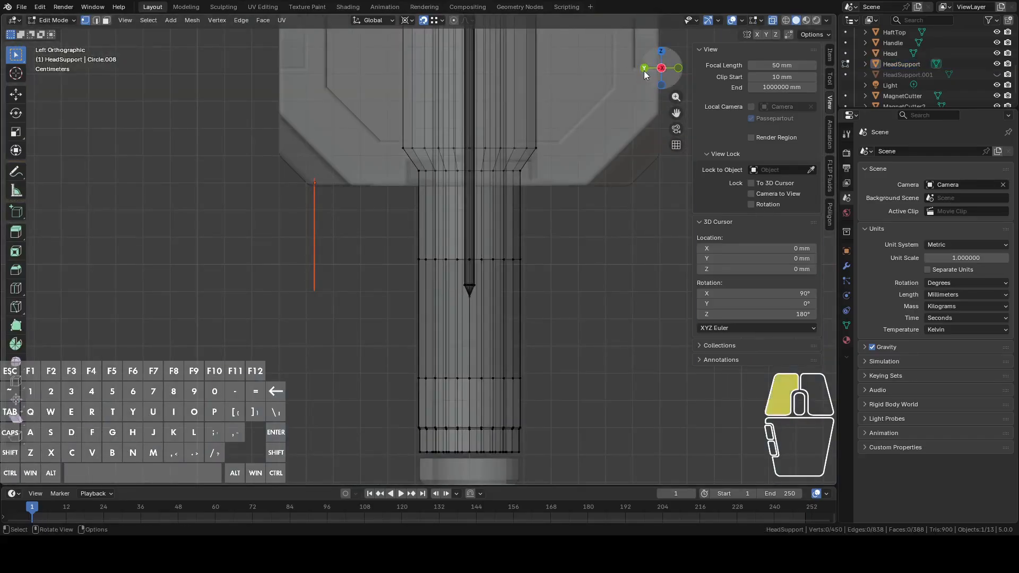
{"action": "left_click", "coordinate": [172, 20]}
{"action": "mouse_move", "coordinate": [190, 19]}
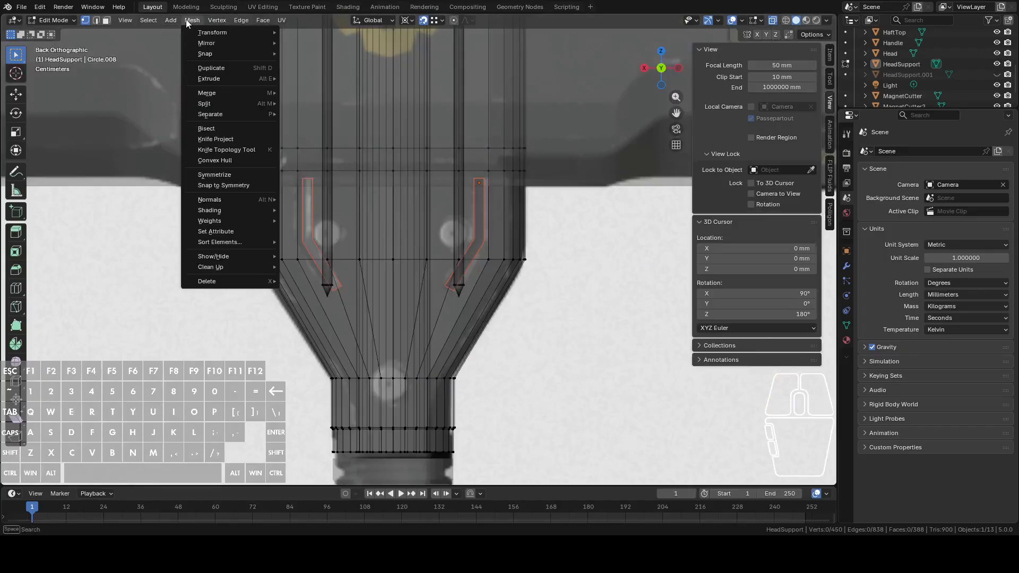
{"action": "left_click", "coordinate": [212, 140]}
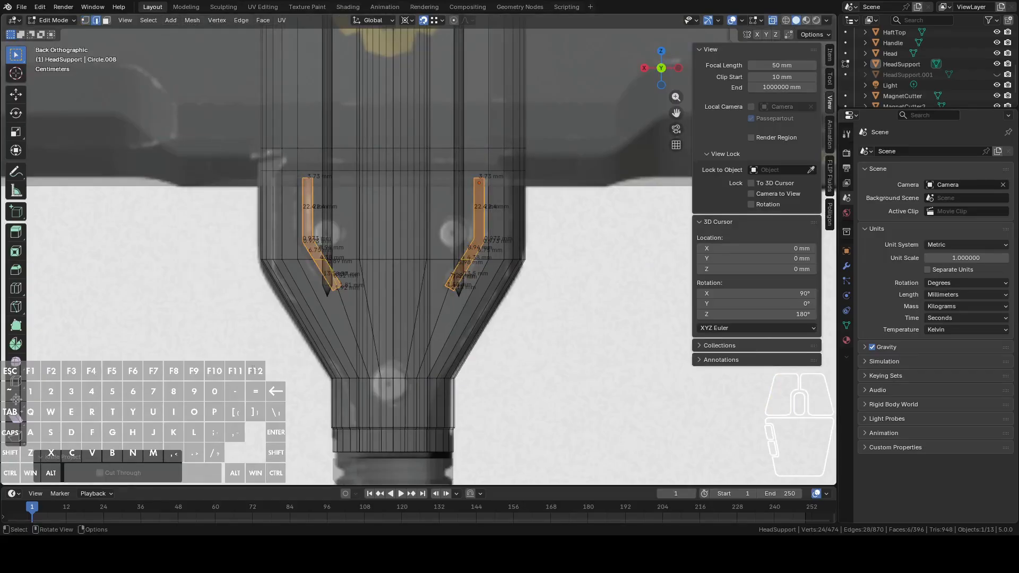
{"action": "middle_click_drag", "start_coordinate": [446, 311], "coordinate": [232, 350]}
In Object Mode, move both groove planes along Y to the opposite, front side of the HeadSupport
{"action": "key", "text": "Tab"}
{"action": "left_click", "coordinate": [354, 295]}
{"action": "left_click", "coordinate": [353, 295]}
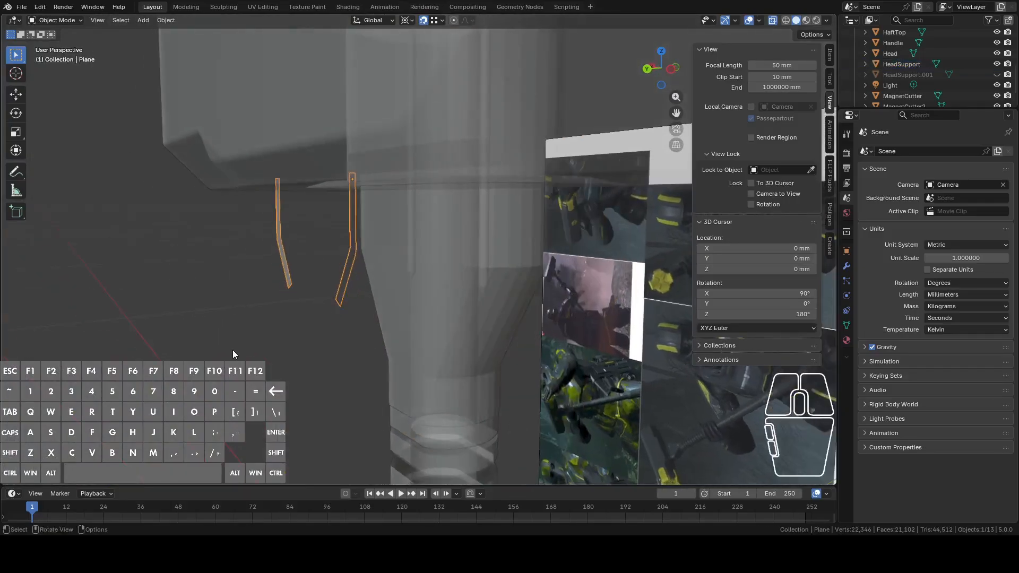
{"action": "key", "text": "g"}
{"action": "key", "text": "y"}
{"action": "left_click", "coordinate": [546, 345]}
{"action": "middle_click_drag", "start_coordinate": [645, 334], "coordinate": [526, 327]}
Edit the HeadSupport mesh again and knife-project the groove outlines onto its front side from the straight front view
{"action": "left_click", "coordinate": [671, 71]}
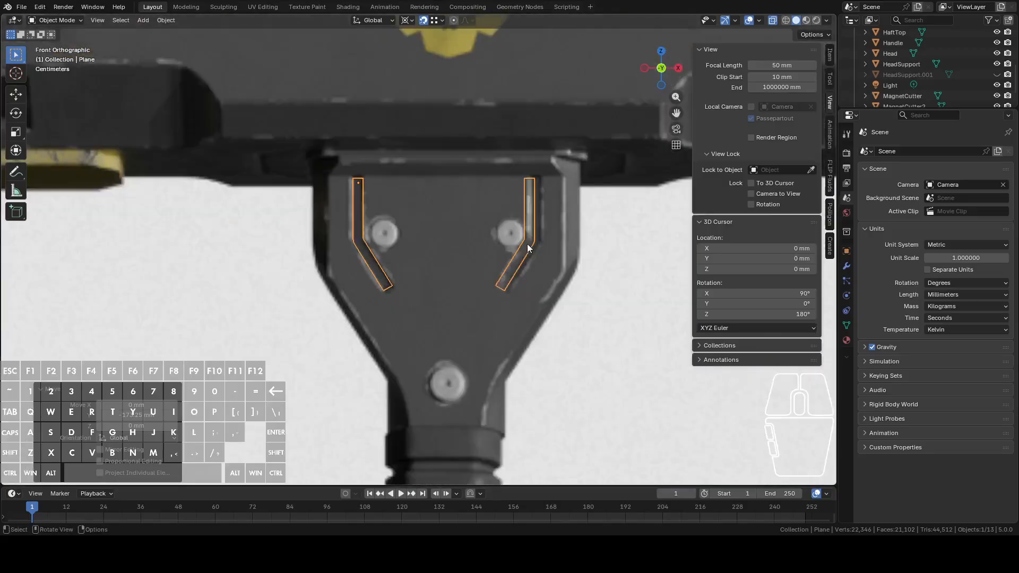
{"action": "middle_click_drag", "start_coordinate": [527, 243], "coordinate": [532, 273]}
{"action": "left_click", "coordinate": [556, 243]}
{"action": "key", "text": "Tab"}
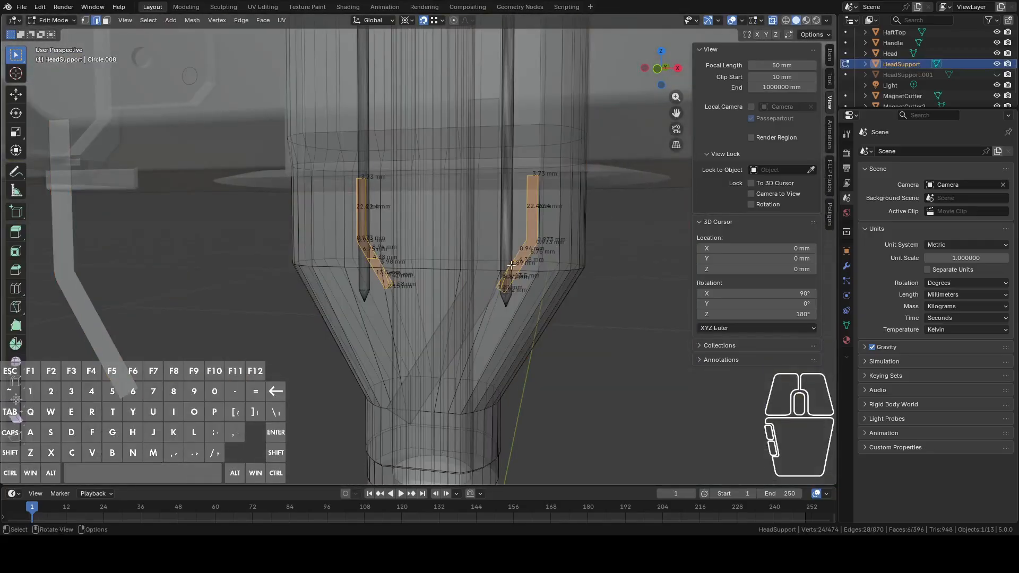
{"action": "middle_click_drag", "start_coordinate": [413, 313], "coordinate": [339, 422]}
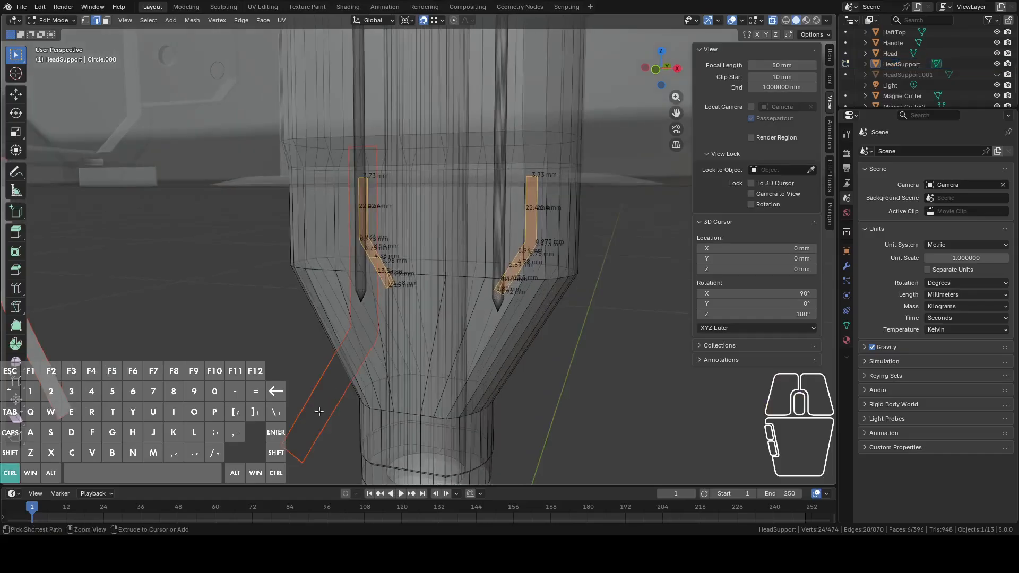
{"action": "left_click", "coordinate": [655, 69]}
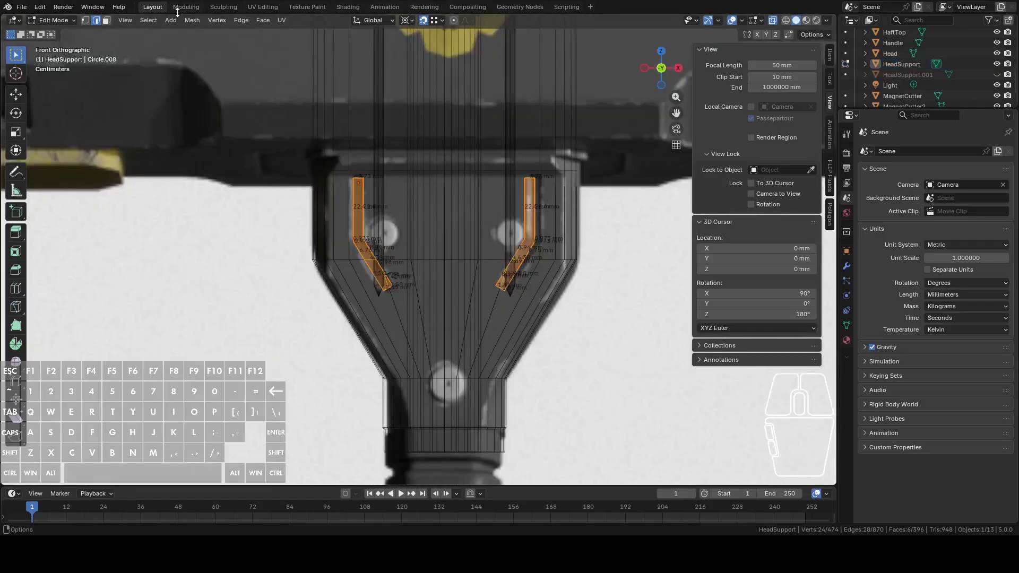
{"action": "left_click", "coordinate": [192, 20]}
{"action": "left_click", "coordinate": [218, 136]}
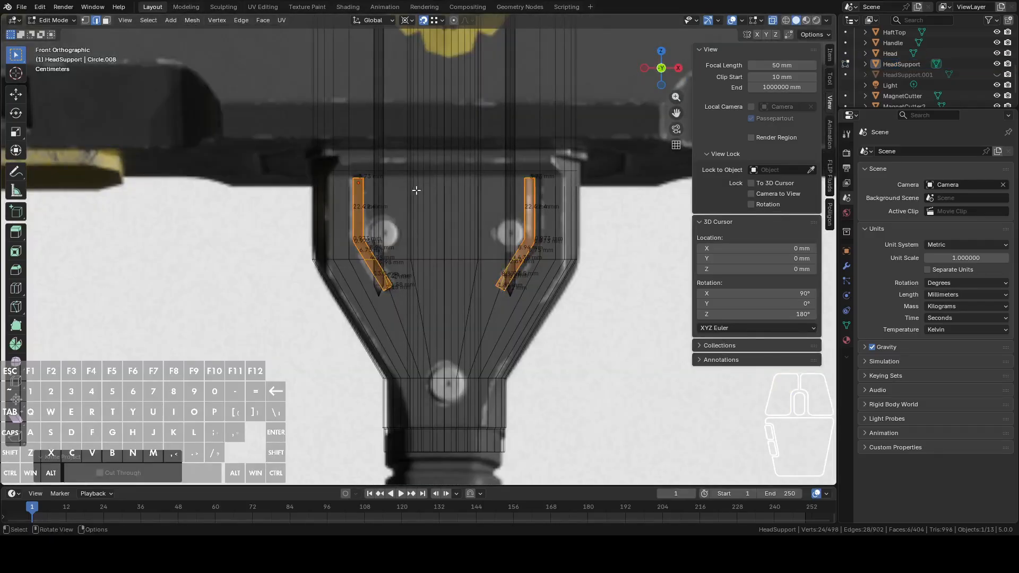
Turn off X-ray and, in face select mode, select all faces of both bent grooves on the HeadSupport's front side
{"action": "middle_click_drag", "start_coordinate": [416, 190], "coordinate": [371, 204]}
{"action": "left_click", "coordinate": [434, 259]}
{"action": "key", "text": "3"}
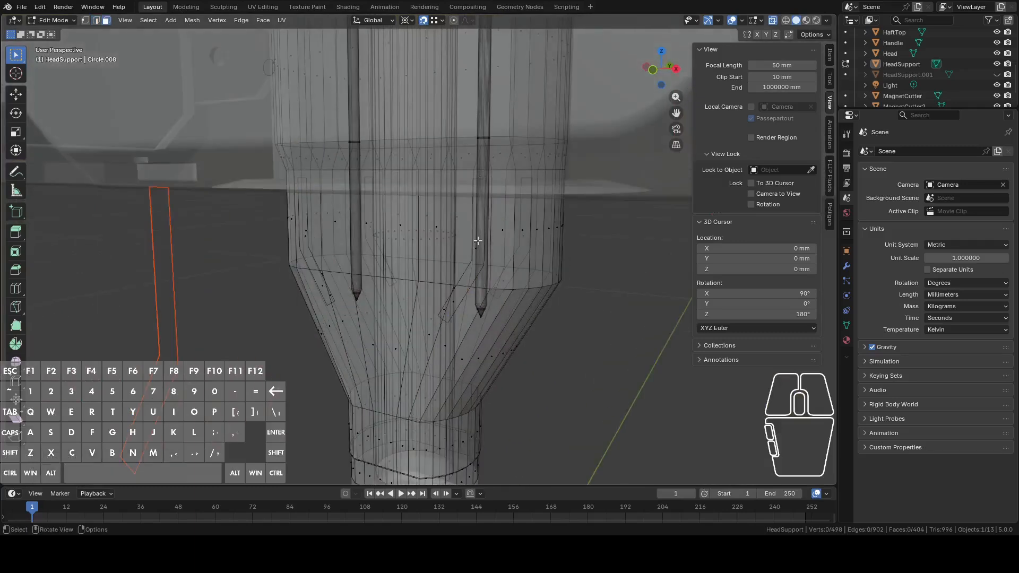
{"action": "left_click", "coordinate": [772, 21]}
{"action": "scroll", "coordinate": [557, 207], "scroll_direction": "up", "scroll_amount": 3}
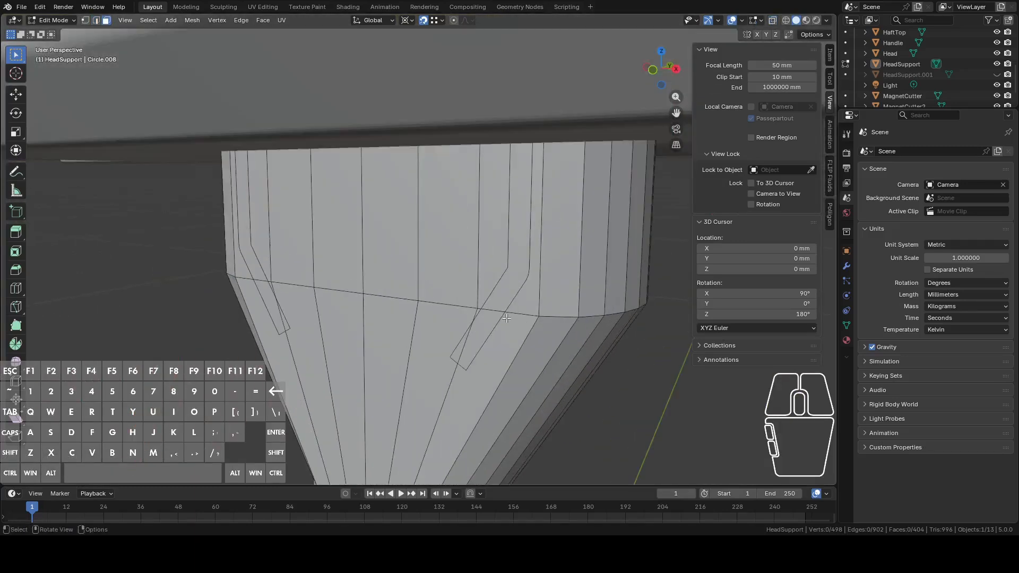
{"action": "left_click", "coordinate": [482, 330]}
{"action": "left_click", "coordinate": [459, 348], "text": "shift"}
{"action": "left_click", "coordinate": [513, 281], "text": "shift"}
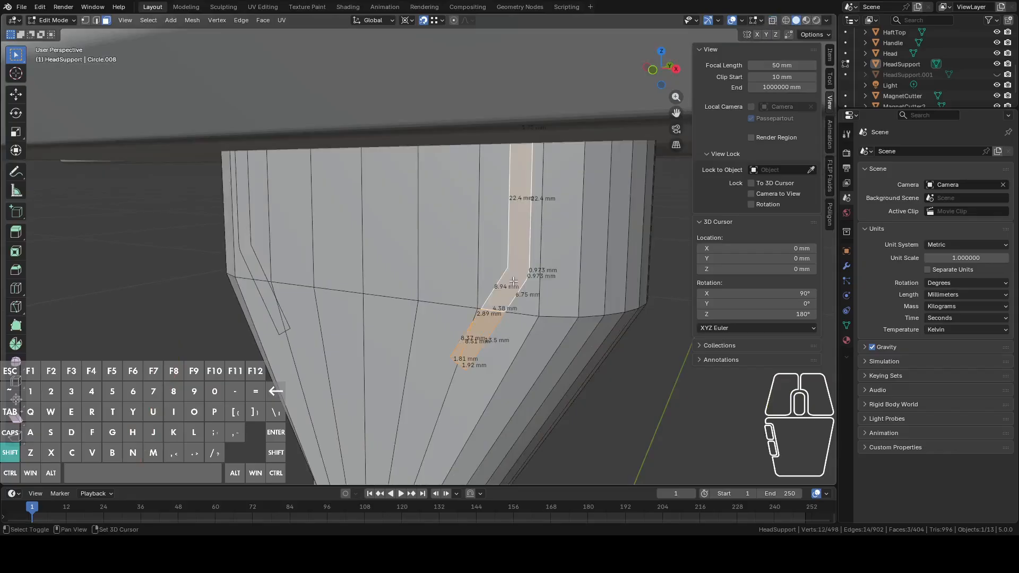
{"action": "left_click", "coordinate": [255, 274], "text": "shift"}
{"action": "left_click", "coordinate": [276, 312], "text": "shift"}
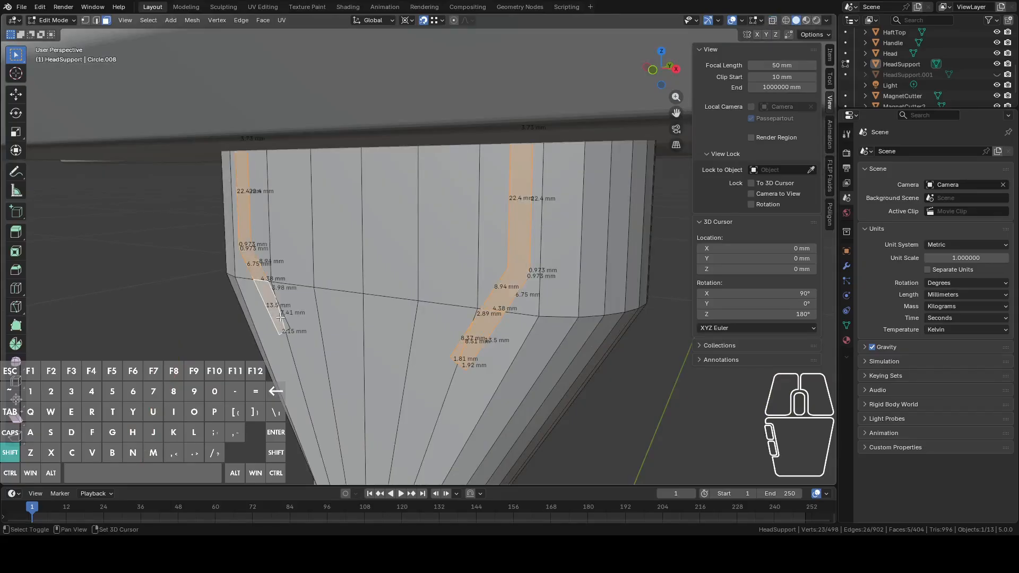
{"action": "left_click", "coordinate": [286, 321], "text": "shift"}
Add all faces of both bent grooves on the HeadSupport's back side to the selection
{"action": "middle_click_drag", "start_coordinate": [488, 295], "coordinate": [318, 281]}
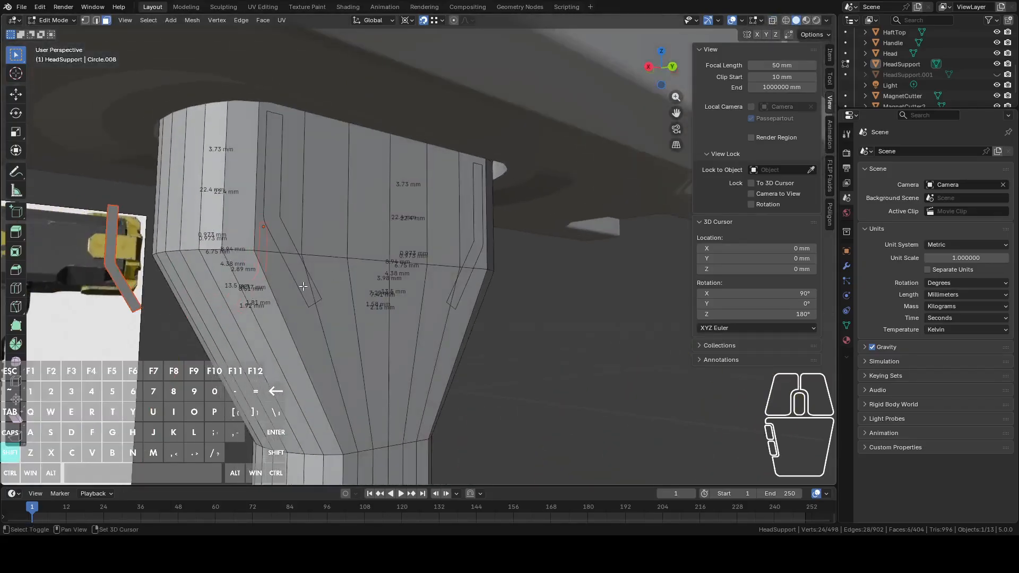
{"action": "left_click", "coordinate": [297, 263], "text": "shift"}
{"action": "left_click", "coordinate": [307, 279], "text": "shift"}
{"action": "left_click", "coordinate": [284, 238], "text": "shift"}
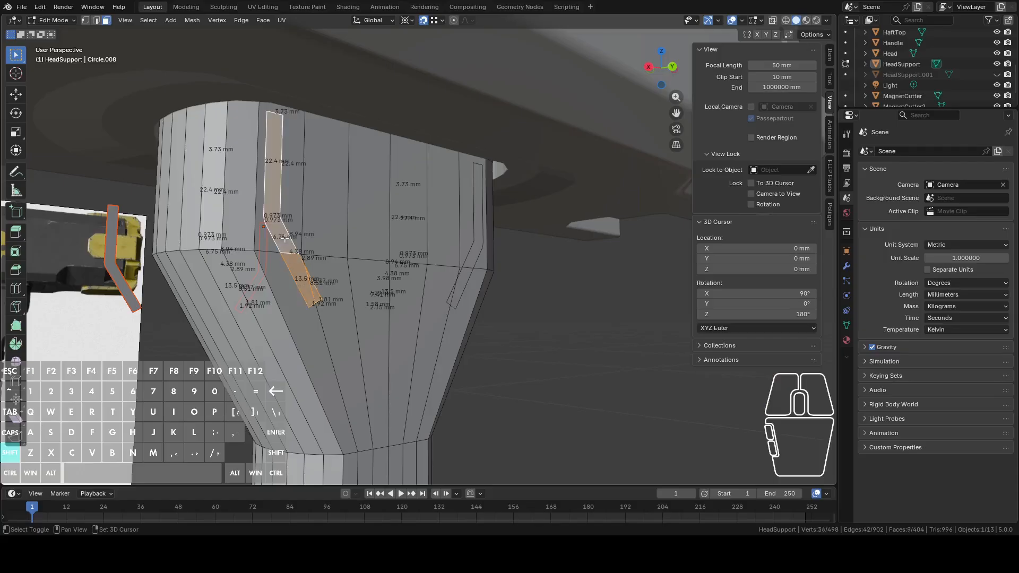
{"action": "left_click", "coordinate": [459, 277], "text": "shift"}
{"action": "left_click", "coordinate": [450, 295], "text": "shift"}
{"action": "left_click", "coordinate": [478, 233], "text": "shift"}
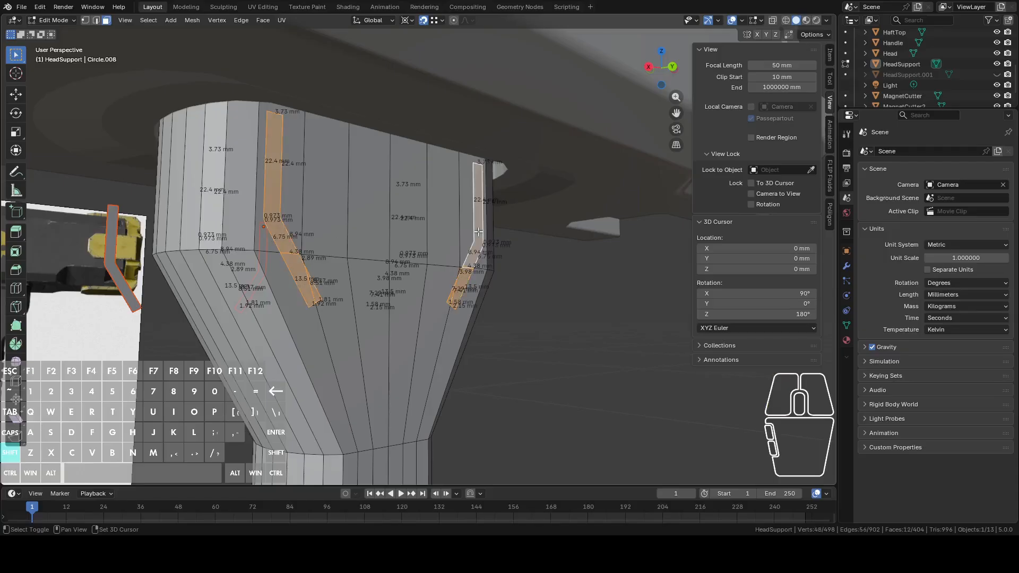
Switch the transform pivot point from 3D Cursor to Median Point
{"action": "middle_click_drag", "start_coordinate": [482, 232], "coordinate": [493, 250]}
{"action": "scroll", "coordinate": [523, 254], "scroll_direction": "up", "scroll_amount": 3}
{"action": "middle_click_drag", "start_coordinate": [561, 256], "coordinate": [536, 249]}
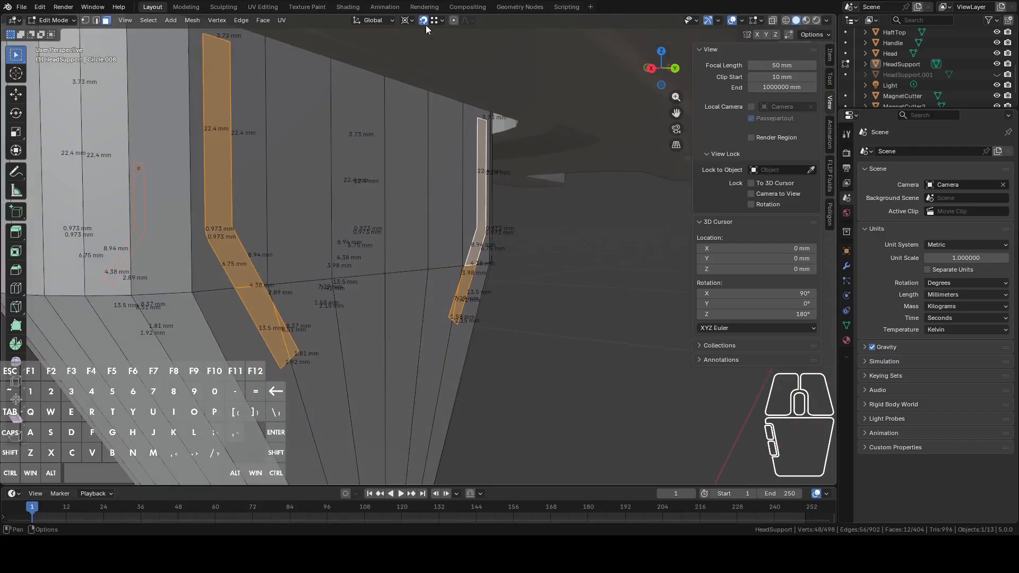
{"action": "left_click", "coordinate": [407, 20]}
{"action": "left_click", "coordinate": [426, 82]}
{"action": "middle_click_drag", "start_coordinate": [543, 281], "coordinate": [560, 286]}
Try to extrude the selected groove faces about -1.5 mm along global Y, and undo the extrusion
{"action": "key", "text": "e"}
{"action": "key", "text": "x"}
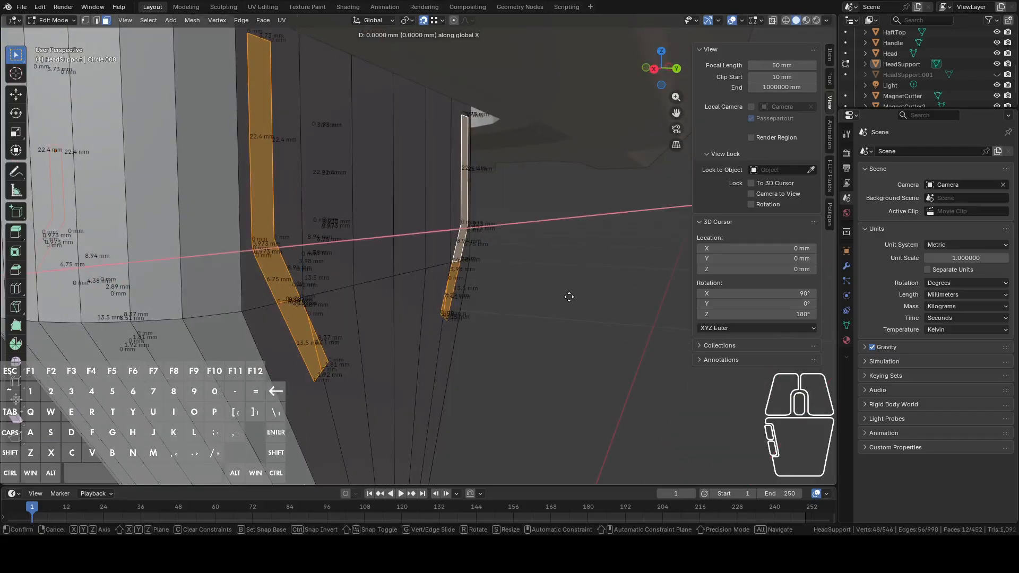
{"action": "key", "text": "y"}
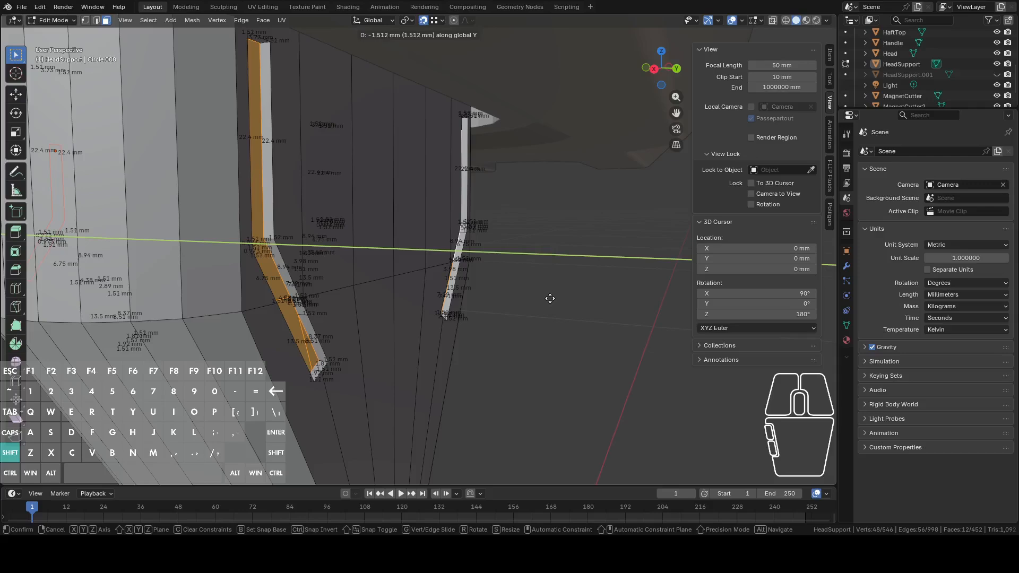
{"action": "left_click", "coordinate": [551, 299], "text": "shift"}
{"action": "middle_click_drag", "start_coordinate": [550, 299], "coordinate": [612, 284]}
{"action": "key", "text": "Tab"}
{"action": "key", "text": "ctrl+z"}
{"action": "key", "text": "ctrl+z"}
{"action": "scroll", "coordinate": [603, 282], "scroll_direction": "up", "scroll_amount": 2}
Extrude the selected groove faces about -1 mm along global Y and return to Object Mode
{"action": "key", "text": "e"}
{"action": "key", "text": "x"}
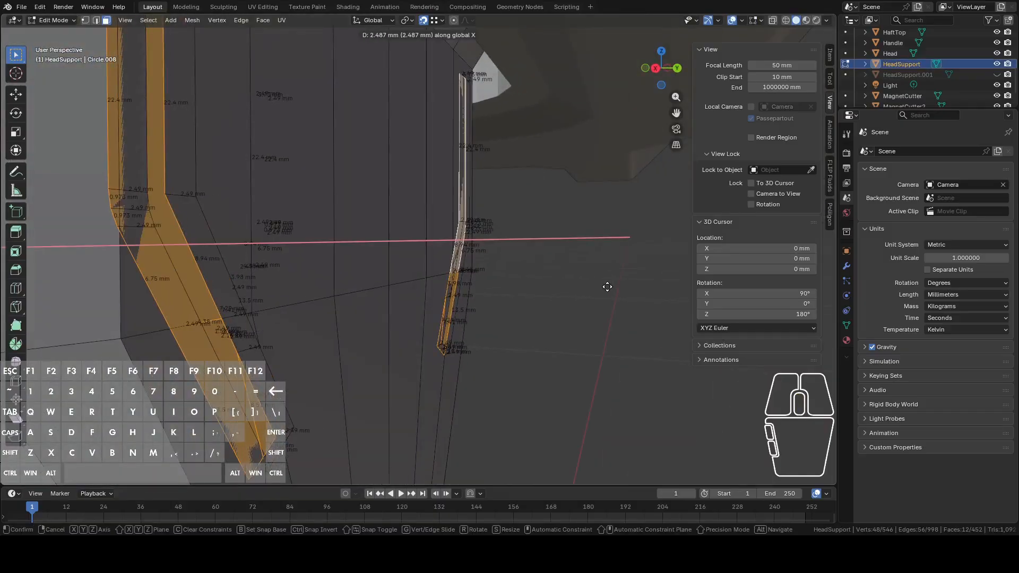
{"action": "key", "text": "y"}
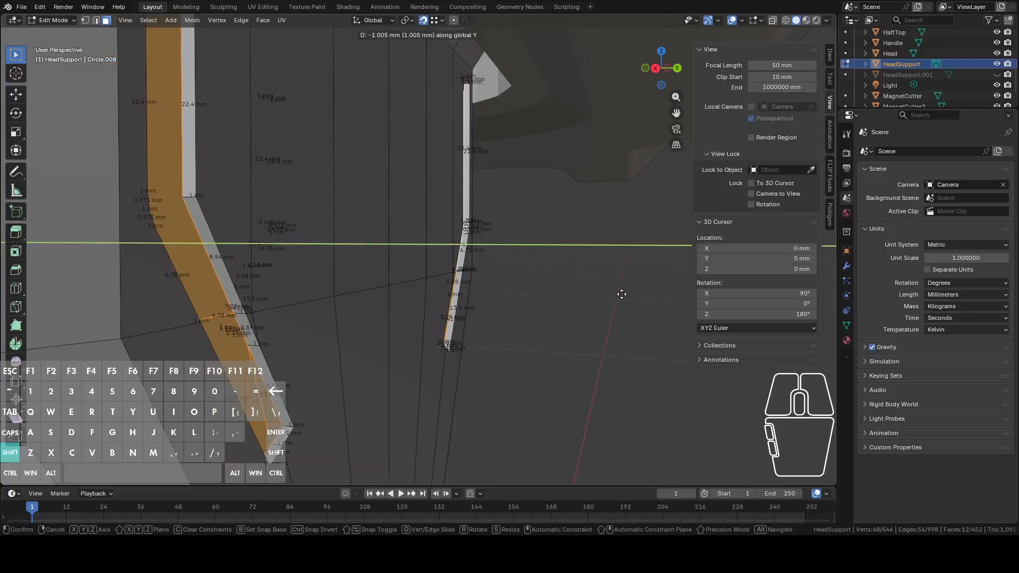
{"action": "left_click", "coordinate": [620, 294]}
{"action": "key", "text": "Tab"}
Turn on X-ray in the straight back view and add a circle mesh with 32 vertices at the 3D cursor
{"action": "middle_click_drag", "start_coordinate": [597, 291], "coordinate": [559, 245]}
{"action": "left_click", "coordinate": [658, 73]}
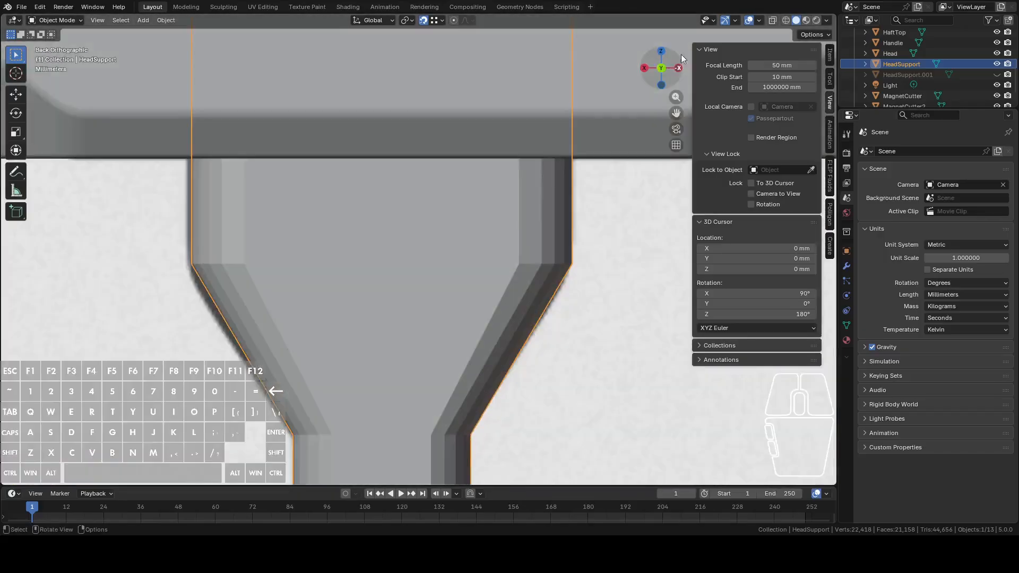
{"action": "left_click", "coordinate": [773, 21]}
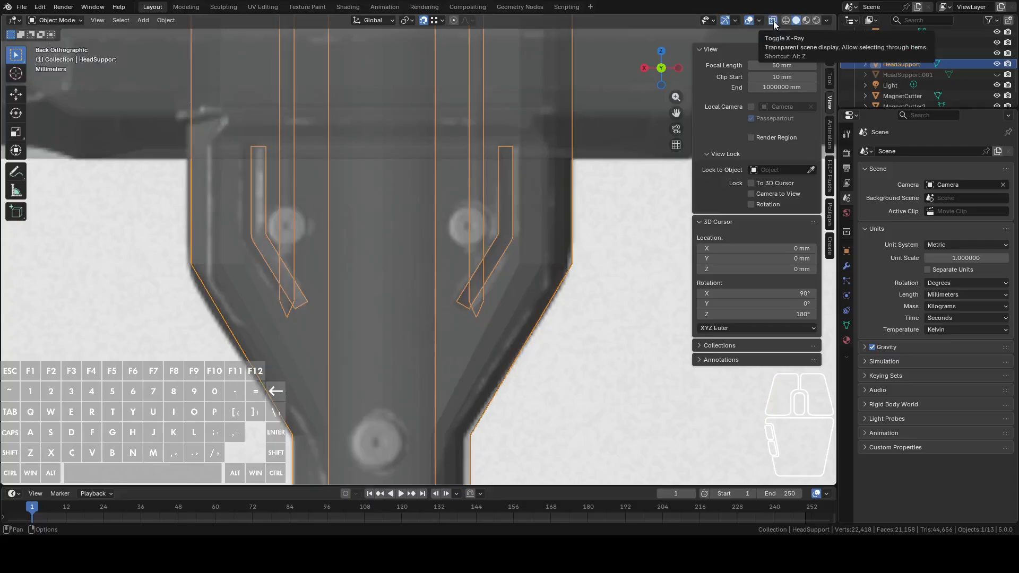
{"action": "scroll", "coordinate": [544, 268], "scroll_direction": "down", "scroll_amount": 4}
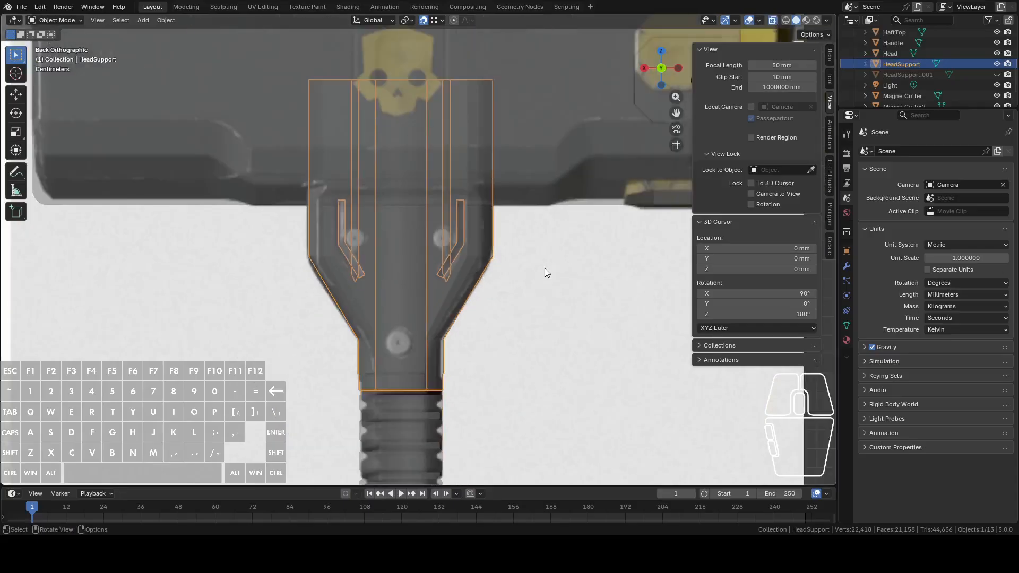
{"action": "key", "text": "shift+a"}
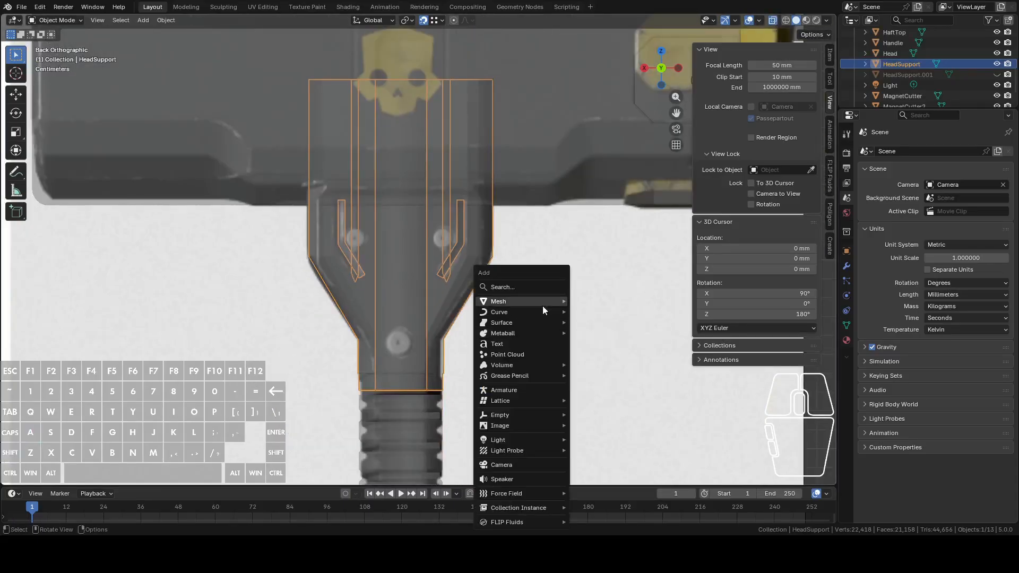
{"action": "mouse_move", "coordinate": [549, 303]}
{"action": "left_click", "coordinate": [595, 321]}
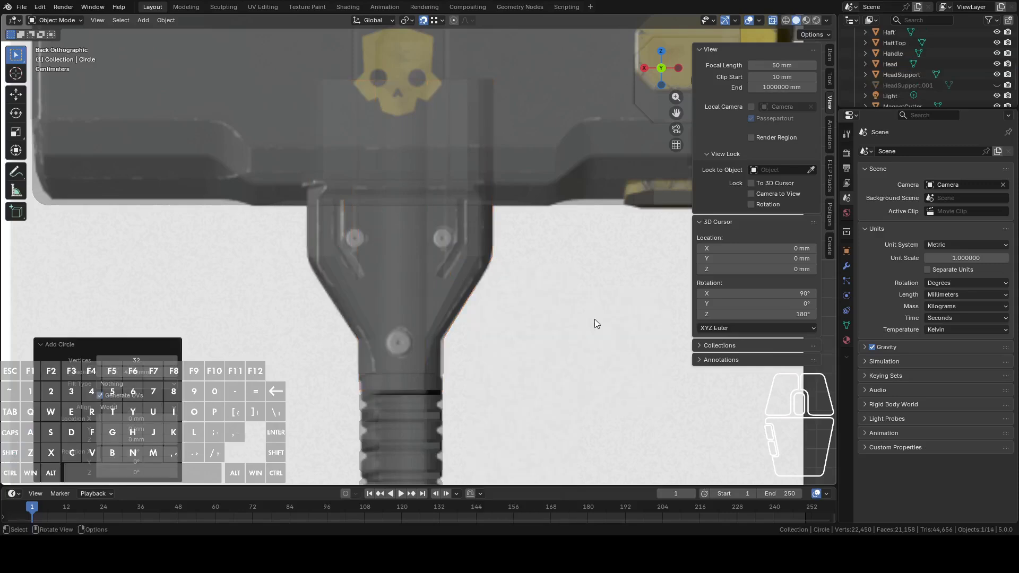
Move the circle about 154 mm up along Z to the HeadSupport's lower bolt and rotate it about X to face the back view
{"action": "scroll", "coordinate": [588, 330], "scroll_direction": "down", "scroll_amount": 7}
{"action": "key", "text": "g"}
{"action": "key", "text": "z"}
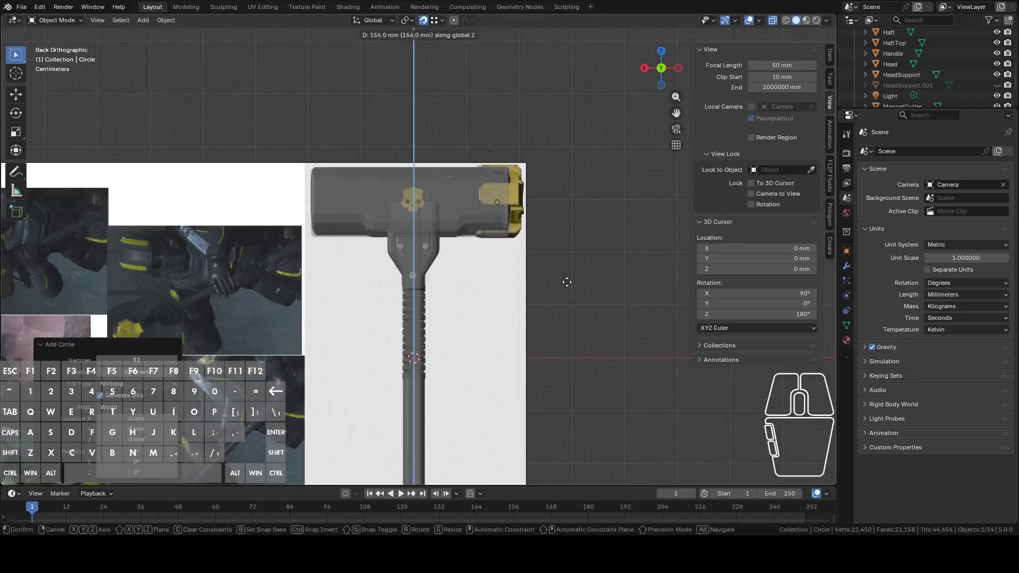
{"action": "left_click", "coordinate": [549, 281]}
{"action": "scroll", "coordinate": [554, 283], "scroll_direction": "up", "scroll_amount": 5}
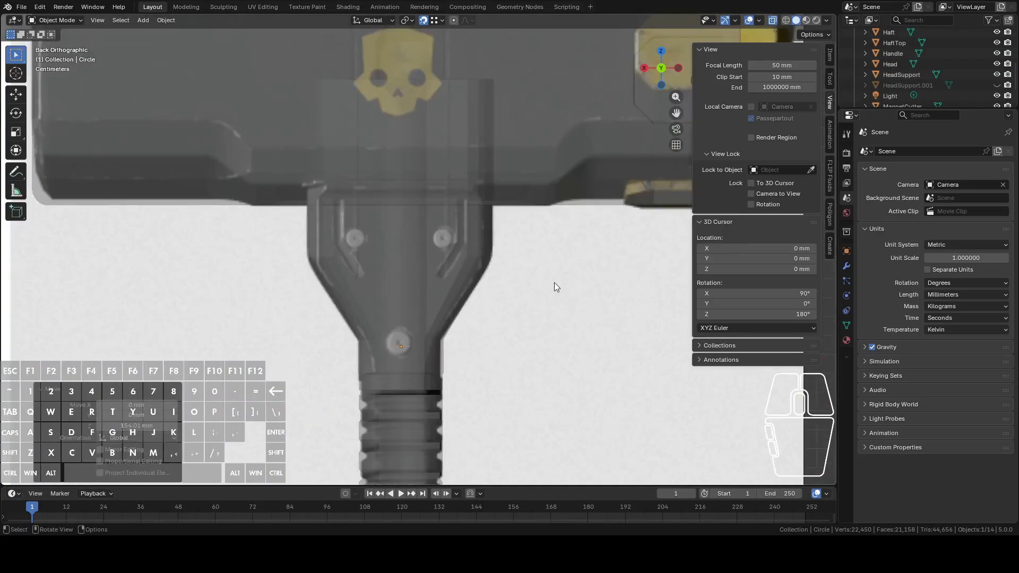
{"action": "key", "text": "r"}
{"action": "key", "text": "x"}
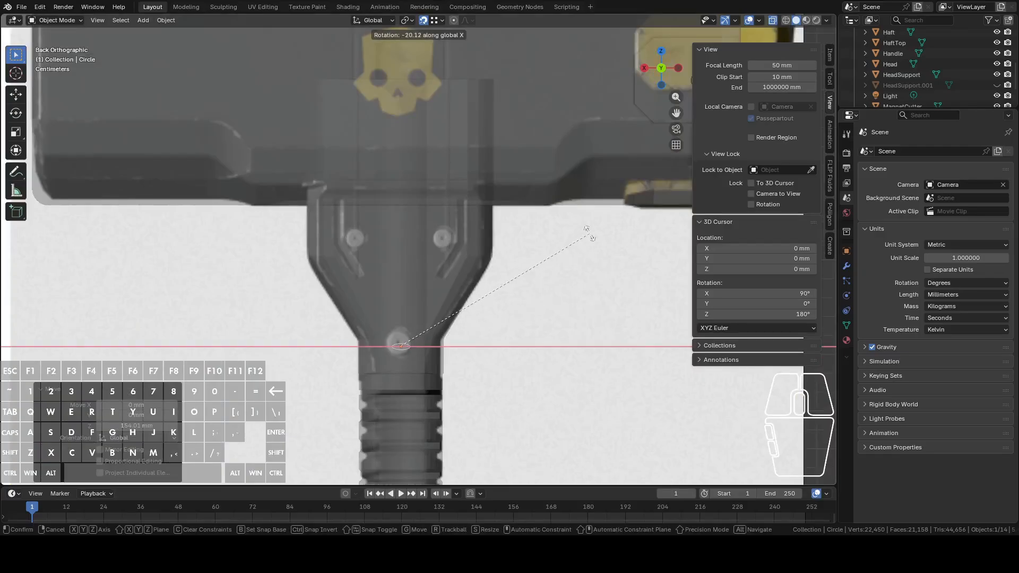
{"action": "left_click", "coordinate": [589, 233]}
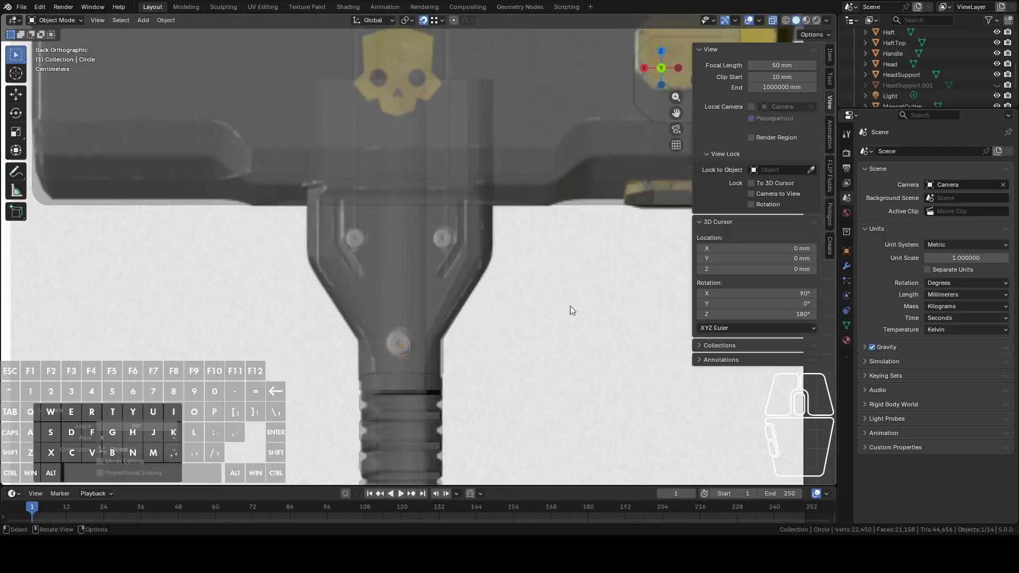
Scale the circle up and raise it about 2.7 mm along Z to match the lower round bolt in the reference image
{"action": "scroll", "coordinate": [568, 311], "scroll_direction": "up", "scroll_amount": 4}
{"action": "scroll", "coordinate": [564, 236], "scroll_direction": "up", "scroll_amount": 2}
{"action": "key", "text": "s"}
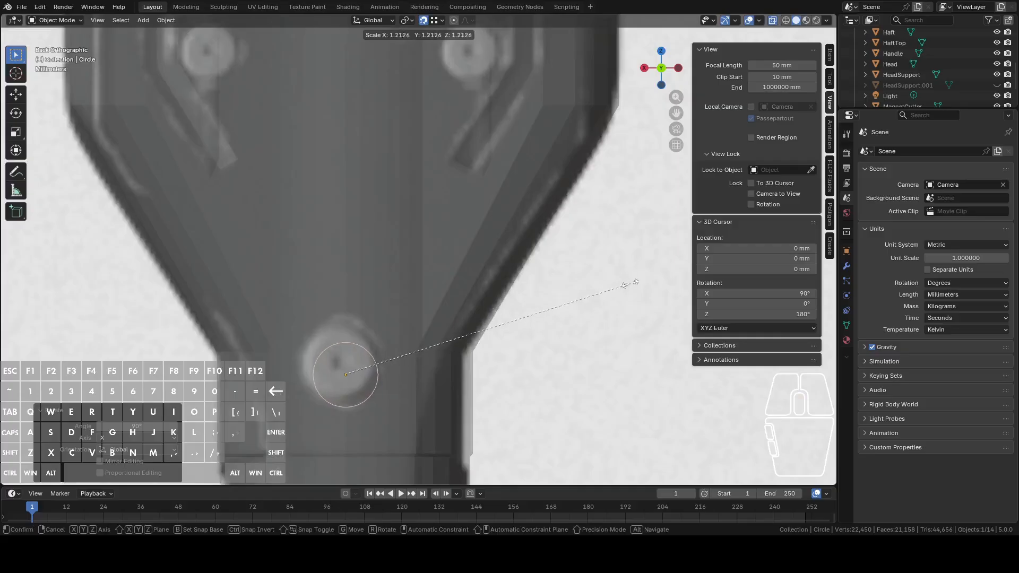
{"action": "left_click", "coordinate": [658, 292]}
{"action": "key", "text": "g"}
{"action": "key", "text": "z"}
{"action": "left_click", "coordinate": [657, 278]}
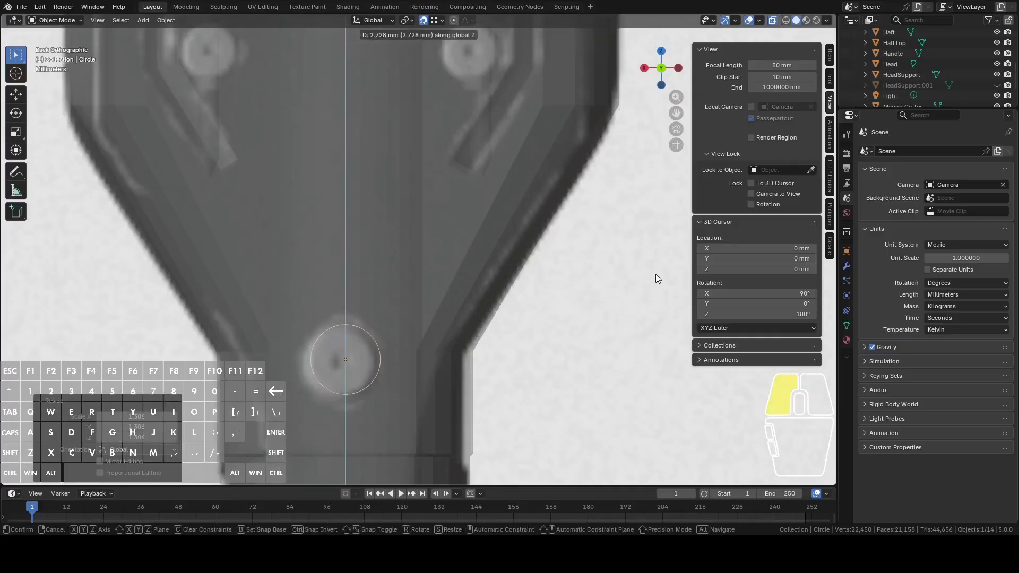
{"action": "key", "text": "s"}
{"action": "left_click", "coordinate": [696, 293]}
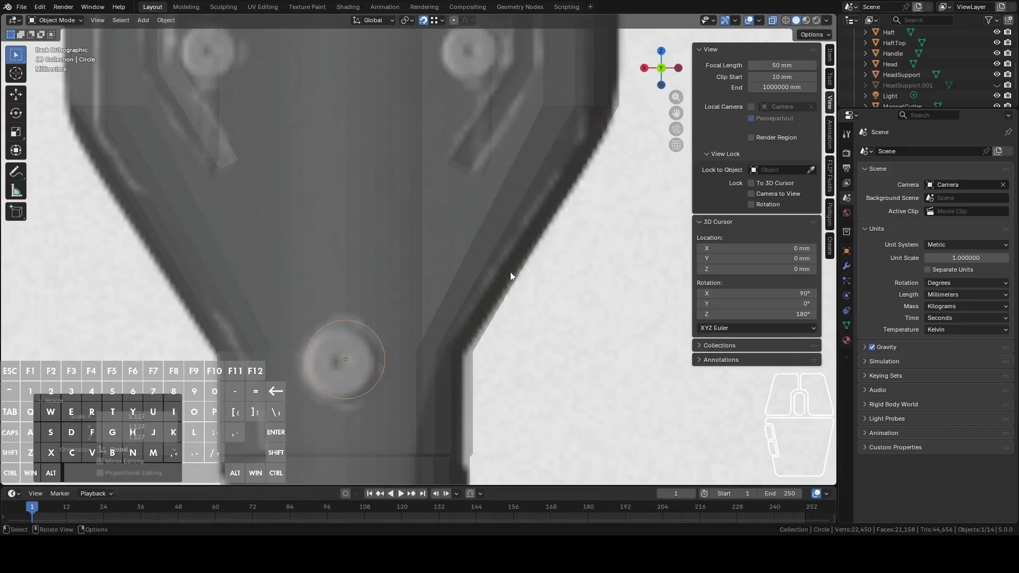
Move the circle about 49 mm along Y, out past the HeadSupport's back side, and return to the straight back view
{"action": "scroll", "coordinate": [525, 277], "scroll_direction": "down", "scroll_amount": 4}
{"action": "middle_click_drag", "start_coordinate": [545, 281], "coordinate": [444, 310]}
{"action": "key", "text": "g"}
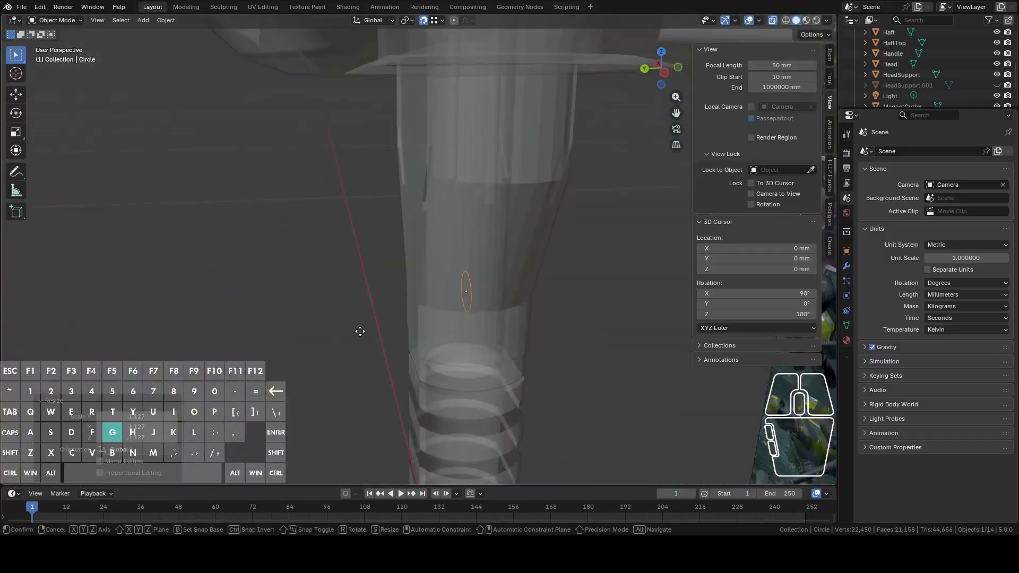
{"action": "key", "text": "y"}
{"action": "left_click", "coordinate": [240, 333]}
{"action": "middle_click_drag", "start_coordinate": [240, 334], "coordinate": [403, 314]}
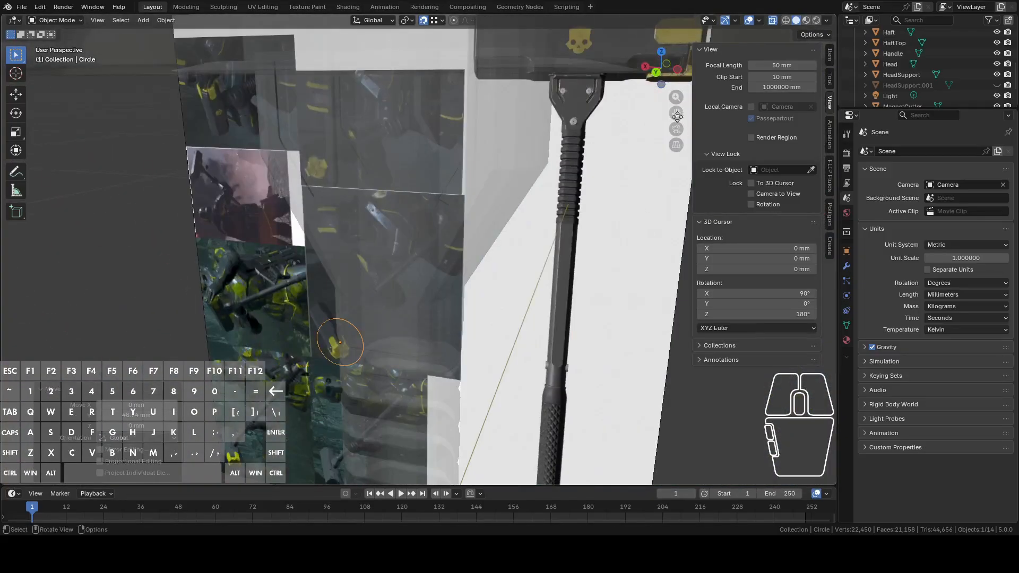
{"action": "left_click", "coordinate": [658, 74]}
Snap the 3D cursor to the active circle in Object Mode
{"action": "key", "text": "Tab"}
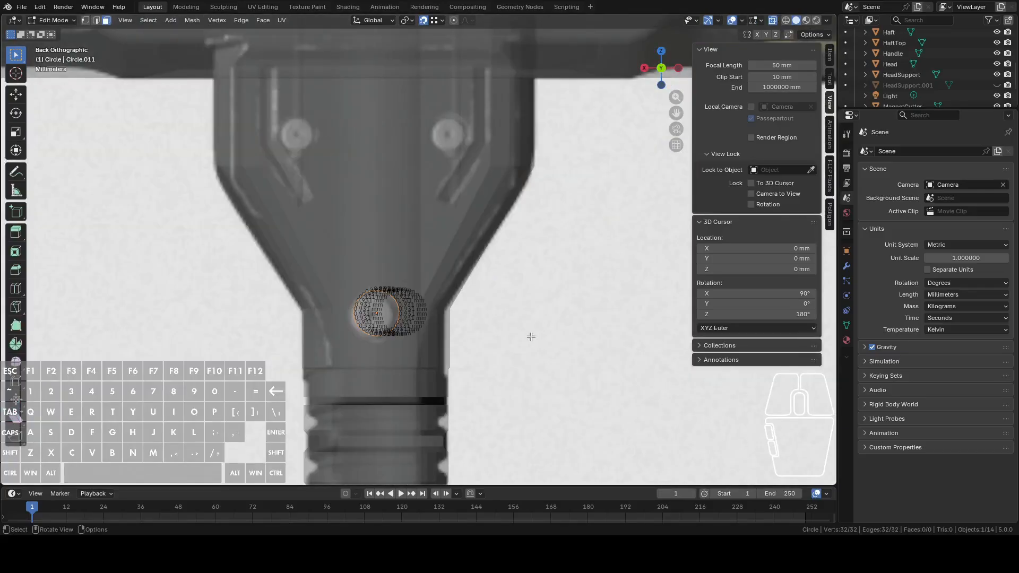
{"action": "scroll", "coordinate": [531, 336], "scroll_direction": "up", "scroll_amount": 4}
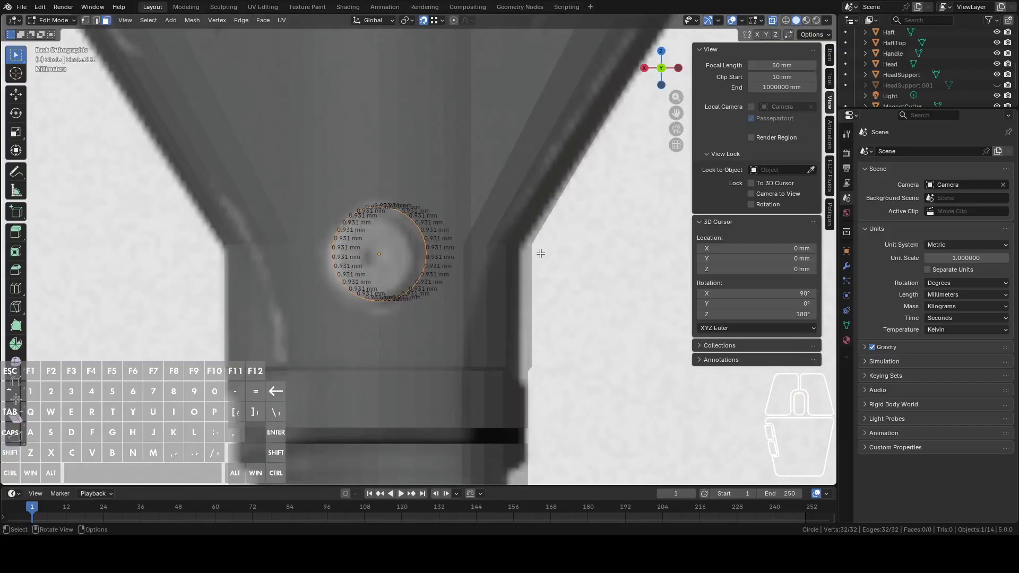
{"action": "key", "text": "Tab"}
{"action": "key", "text": "shift+a"}
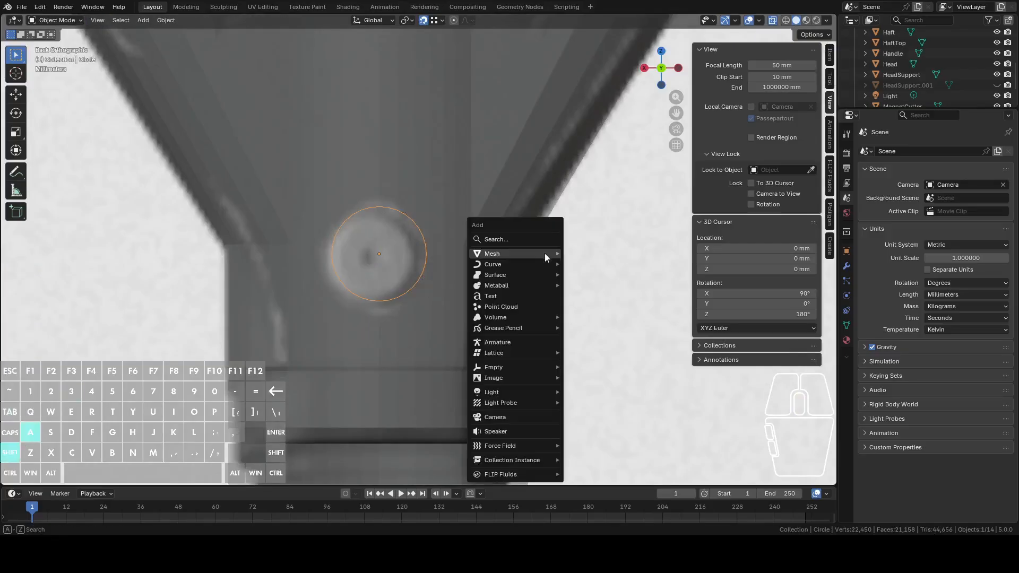
{"action": "mouse_move", "coordinate": [546, 253]}
{"action": "key", "text": "F3"}
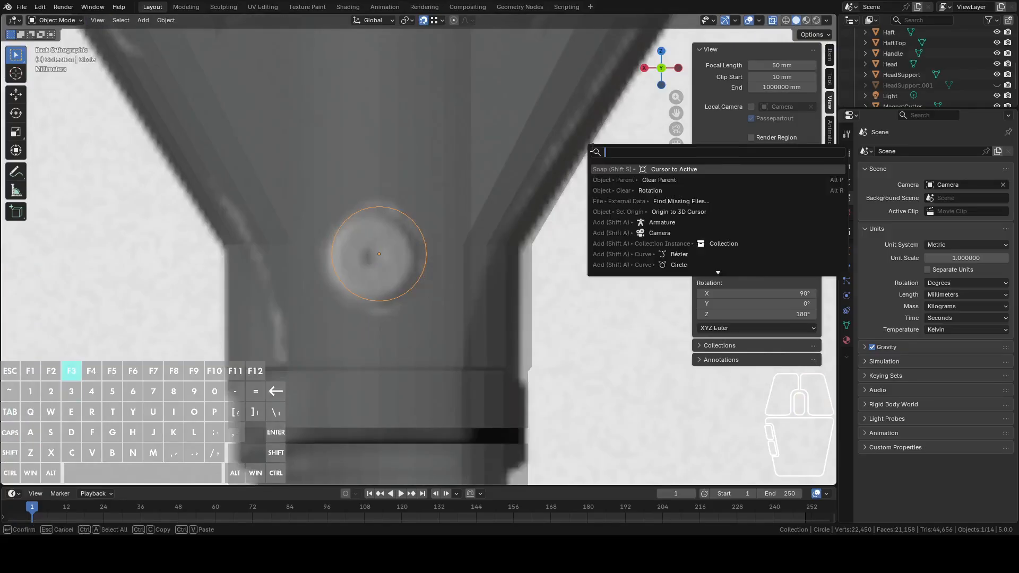
{"action": "left_click", "coordinate": [658, 170]}
Add a second circle with 6 vertices at the 3D cursor inside the circle's mesh in Edit Mode
{"action": "key", "text": "shift+a"}
{"action": "mouse_move", "coordinate": [554, 218]}
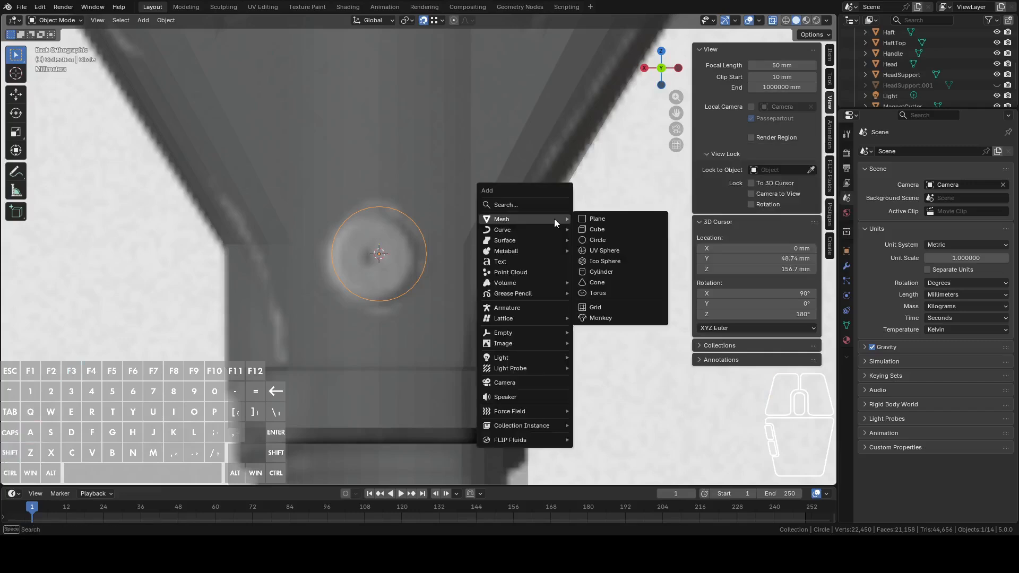
{"action": "left_click", "coordinate": [615, 242]}
{"action": "key", "text": "Tab"}
{"action": "key", "text": "shift+a"}
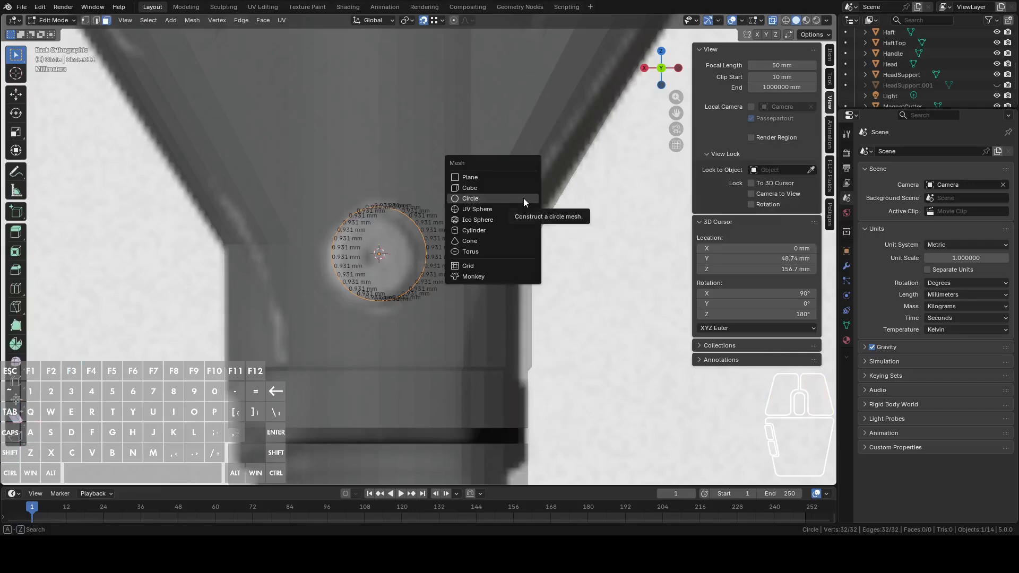
{"action": "left_click", "coordinate": [523, 199]}
{"action": "left_click", "coordinate": [141, 359]}
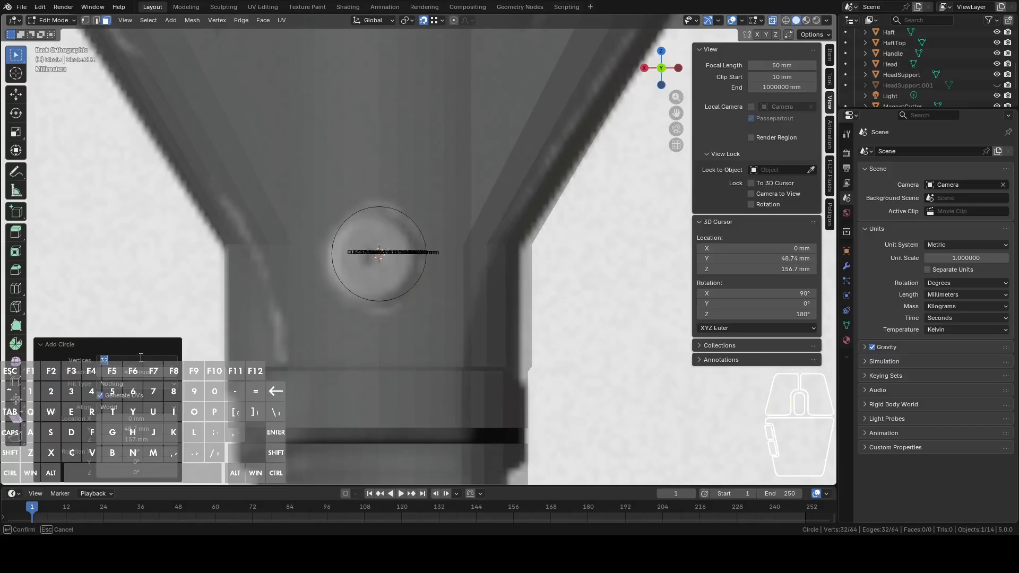
{"action": "key", "text": "Return"}
Rotate the hexagon -90° about X to face the back view and scale it down to about half size within the round bolt
{"action": "middle_click_drag", "start_coordinate": [467, 265], "coordinate": [442, 276]}
{"action": "key", "text": "r"}
{"action": "key", "text": "x"}
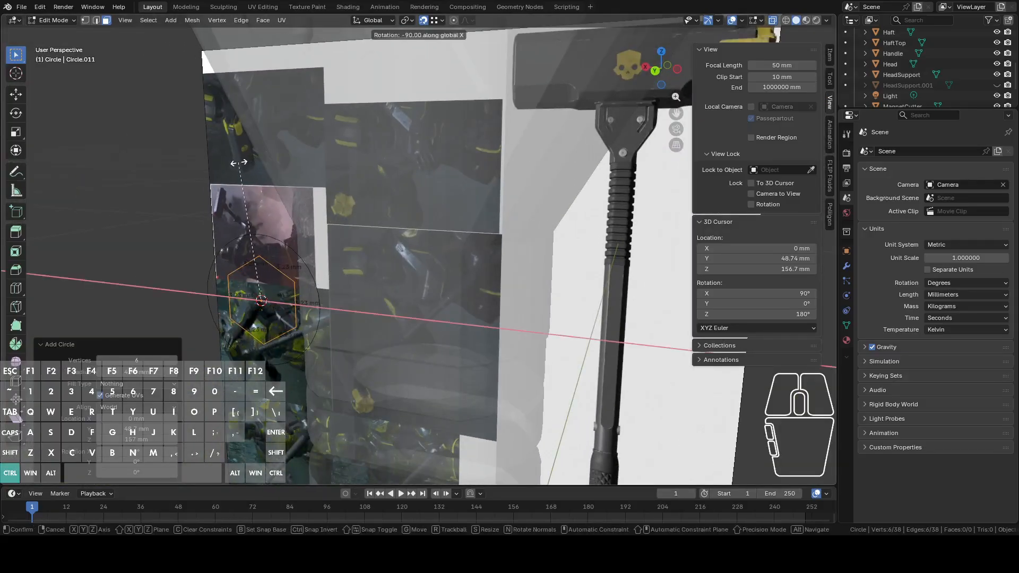
{"action": "left_click", "coordinate": [239, 162], "text": "ctrl"}
{"action": "left_click", "coordinate": [659, 73]}
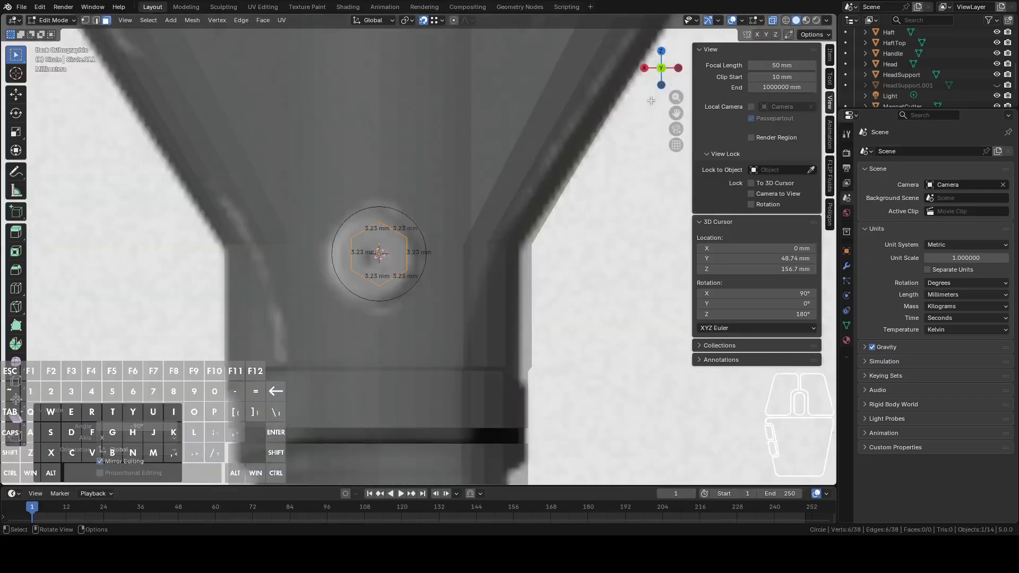
{"action": "key", "text": "s"}
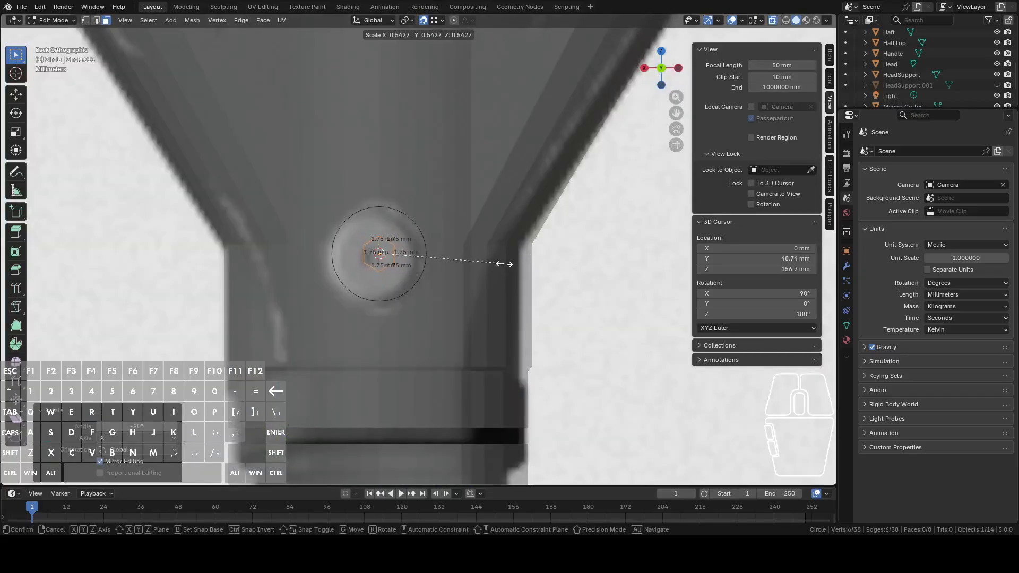
{"action": "left_click", "coordinate": [489, 265]}
{"action": "key", "text": "Tab"}
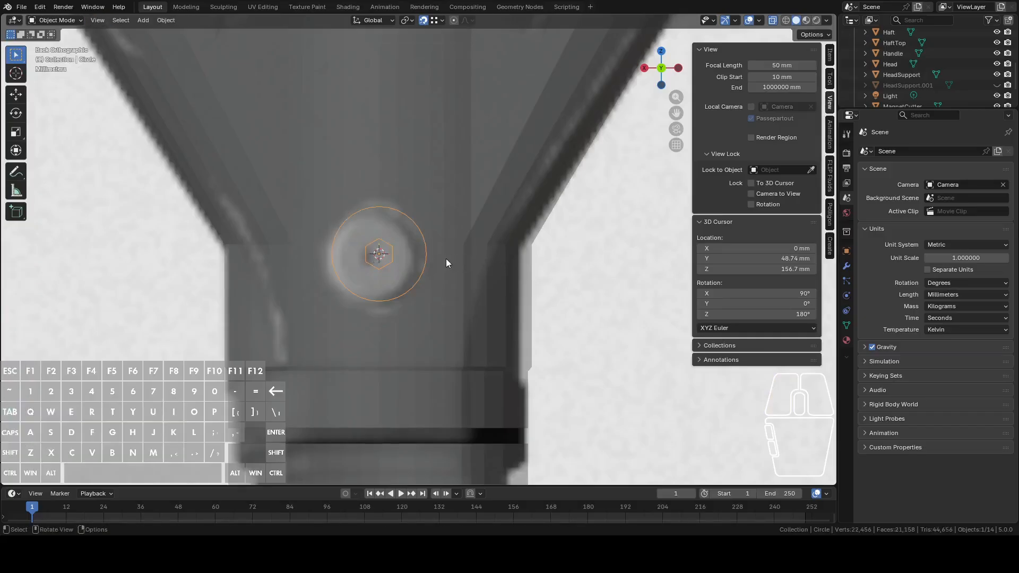
{"action": "scroll", "coordinate": [446, 261], "scroll_direction": "down", "scroll_amount": 6}
{"action": "middle_click_drag", "start_coordinate": [528, 230], "coordinate": [533, 304], "text": "shift"}
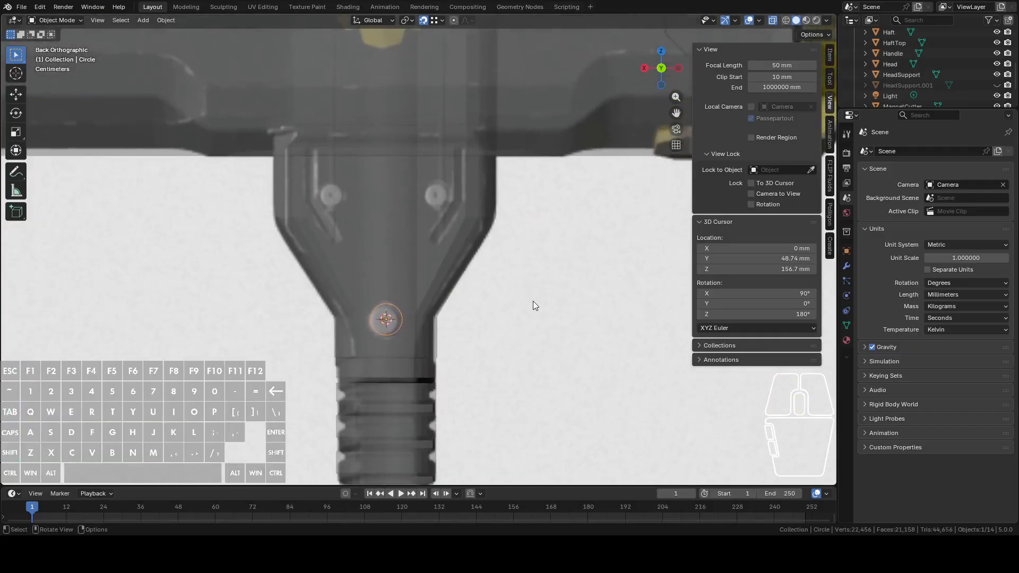
{"action": "key", "text": "g"}
{"action": "key", "text": "z"}
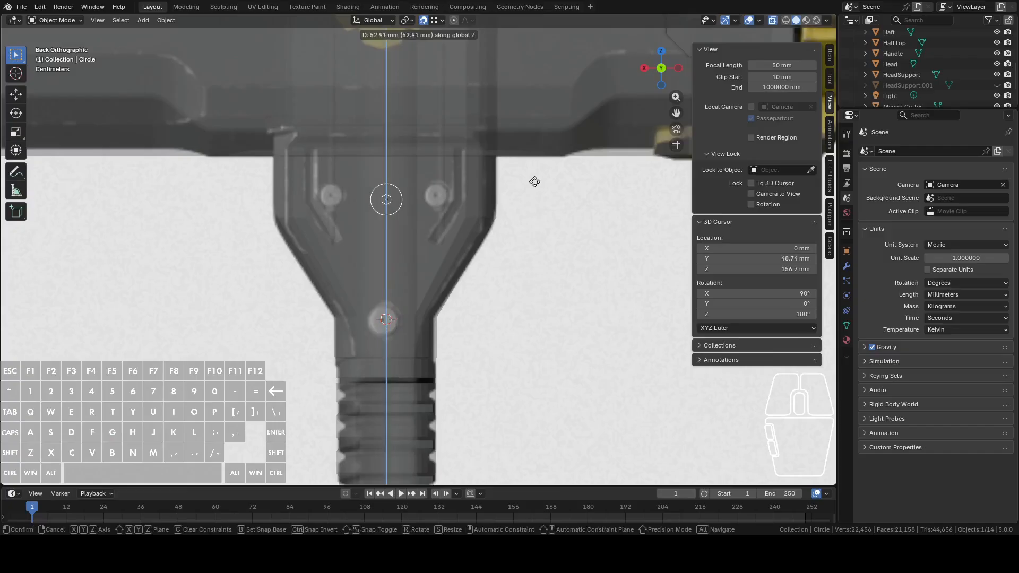
{"action": "left_click", "coordinate": [535, 181]}
{"action": "key", "text": "s"}
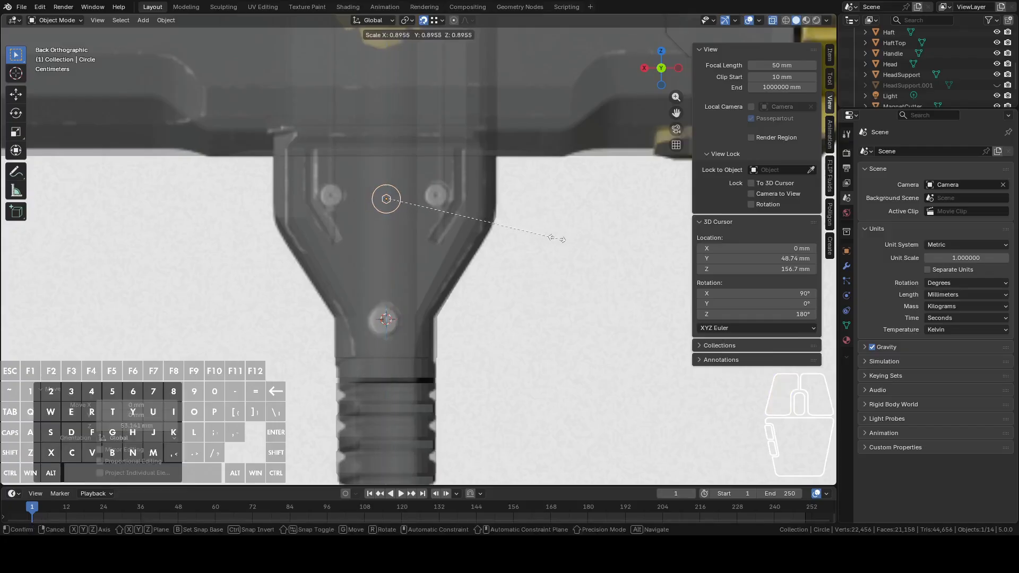
{"action": "left_click", "coordinate": [534, 241]}
{"action": "scroll", "coordinate": [551, 238], "scroll_direction": "up", "scroll_amount": 5}
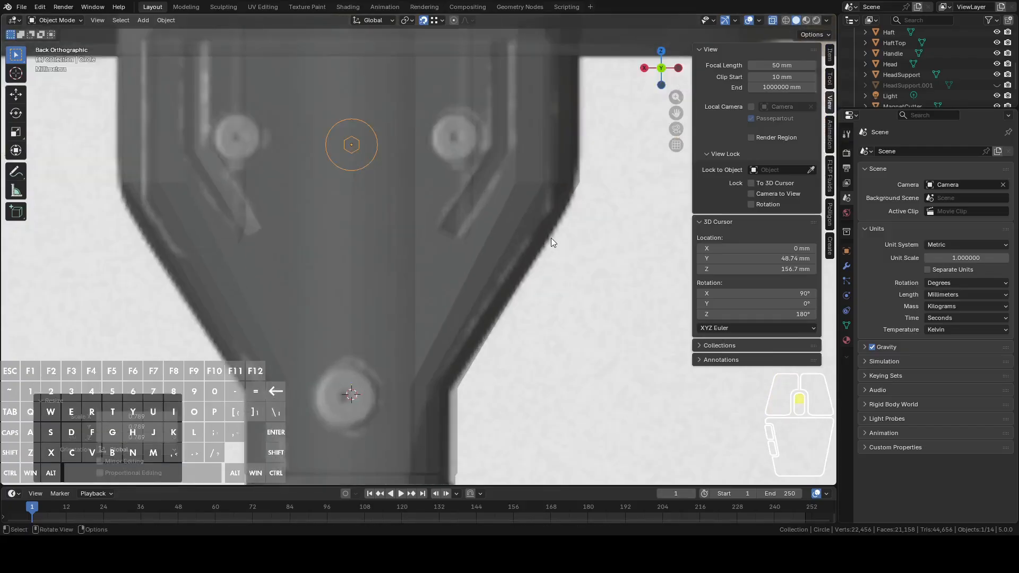
{"action": "key", "text": "Tab"}
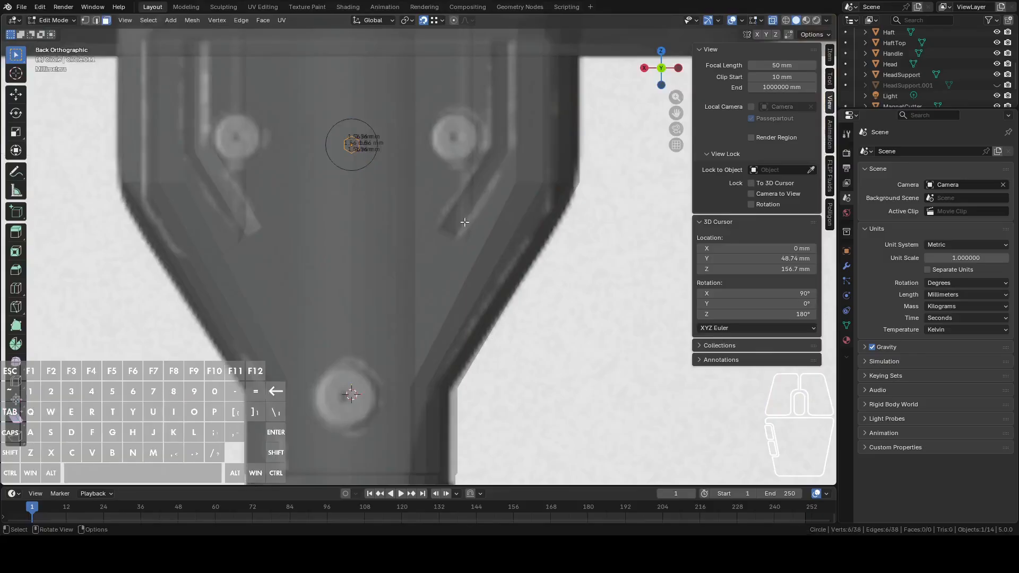
{"action": "key", "text": "a"}
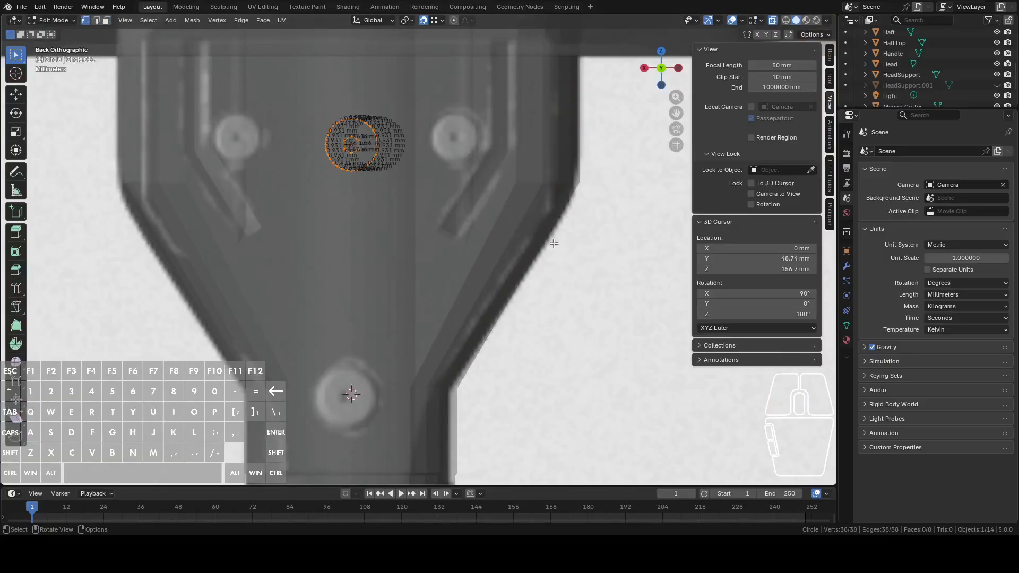
{"action": "scroll", "coordinate": [553, 243], "scroll_direction": "down", "scroll_amount": 3}
{"action": "key", "text": "ctrl+z"}
{"action": "key", "text": "ctrl+z"}
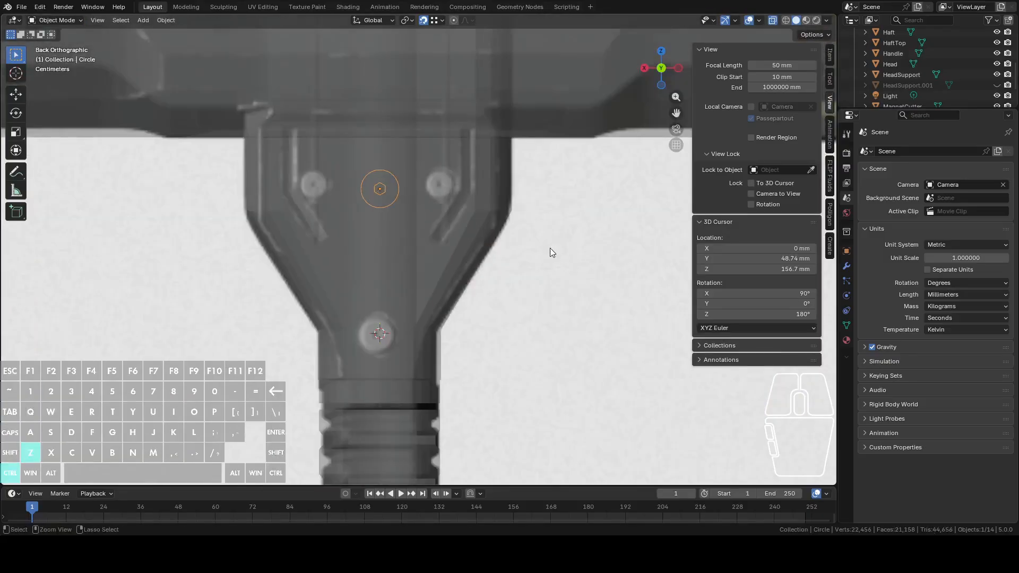
Duplicate the round bolt outline and its hexagon in Edit Mode and move the copy about 42 mm up along Z
{"action": "key", "text": "Tab"}
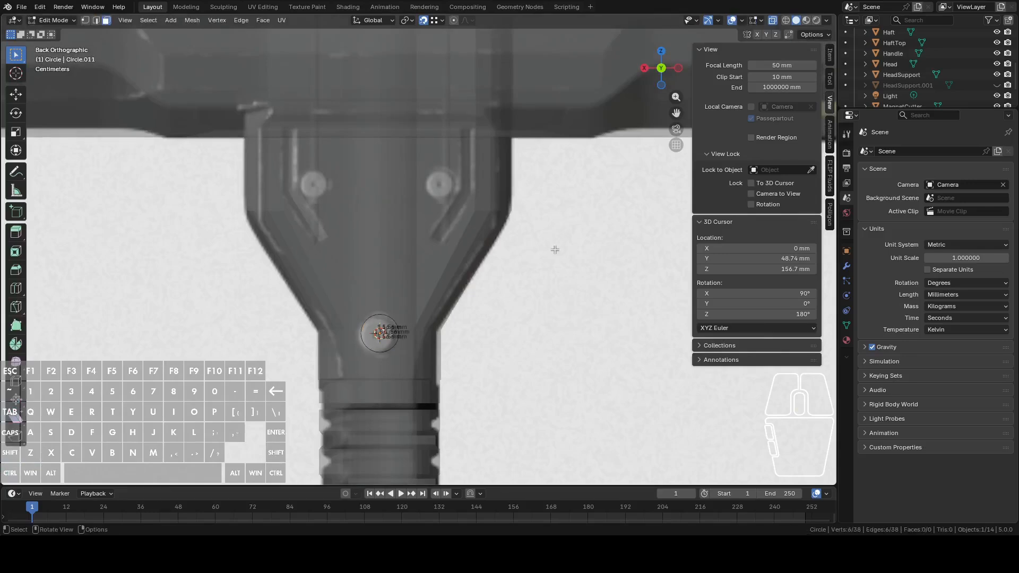
{"action": "key", "text": "a"}
{"action": "key", "text": "shift+d"}
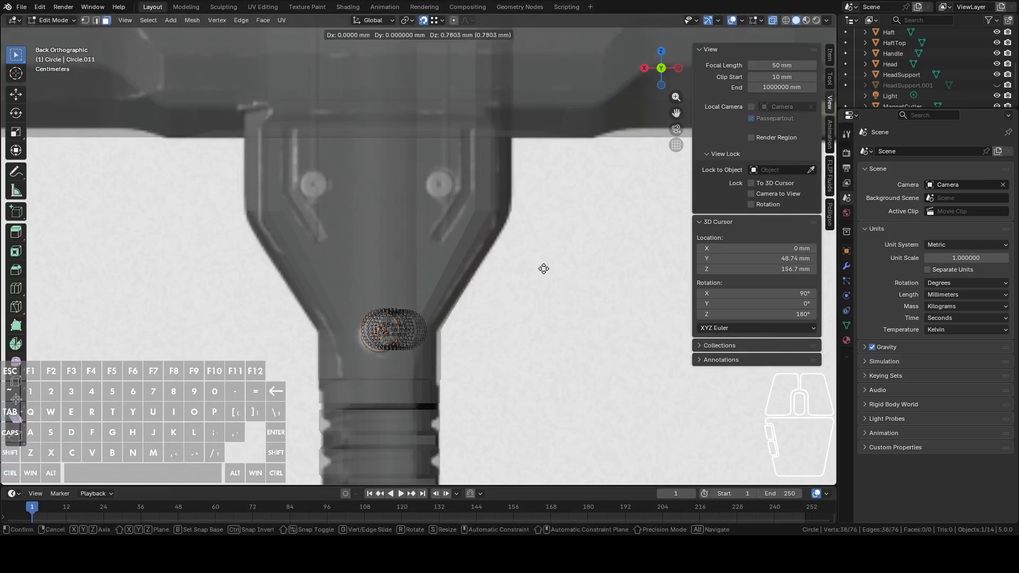
{"action": "key", "text": "z"}
{"action": "left_click", "coordinate": [546, 158]}
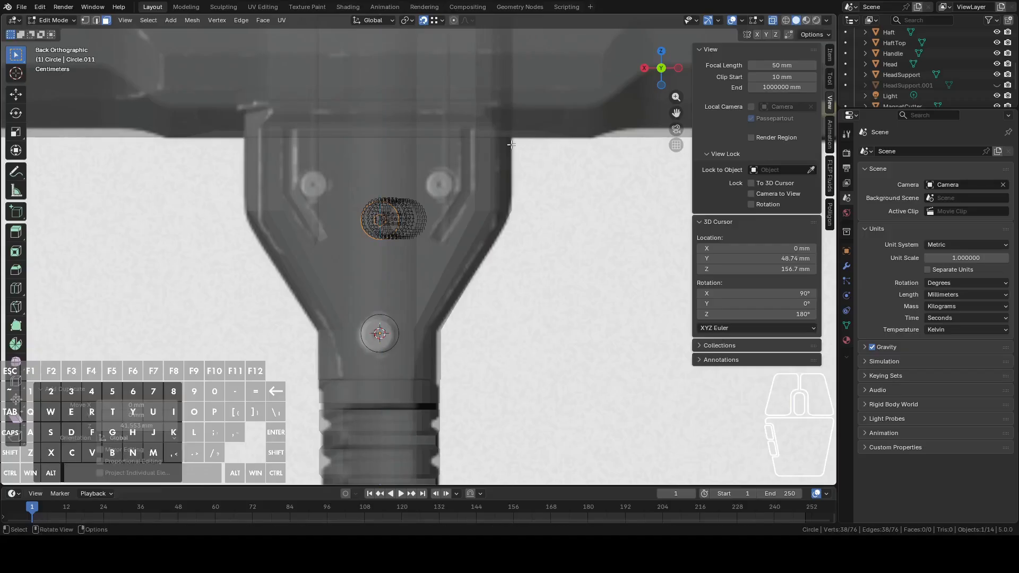
Turn off snapping and raise the copied outline about 12 mm along Z to the height of the upper bolts
{"action": "left_click", "coordinate": [423, 20]}
{"action": "key", "text": "g"}
{"action": "key", "text": "z"}
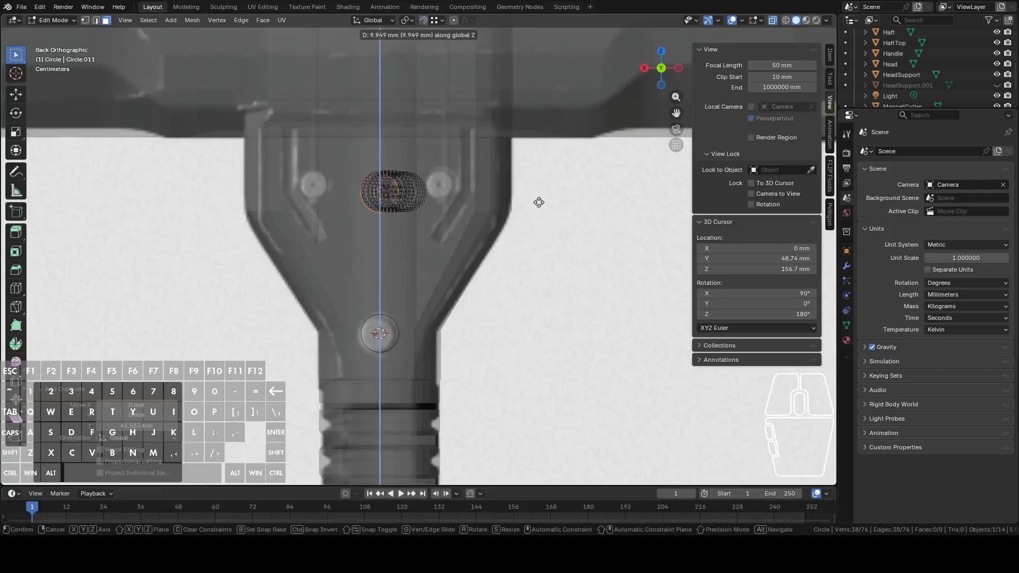
{"action": "left_click", "coordinate": [541, 196]}
Scale the copied outline to about 0.69 and move it about 22 mm along negative X to match the upper bolt in the reference image
{"action": "scroll", "coordinate": [540, 196], "scroll_direction": "up", "scroll_amount": 2}
{"action": "key", "text": "s"}
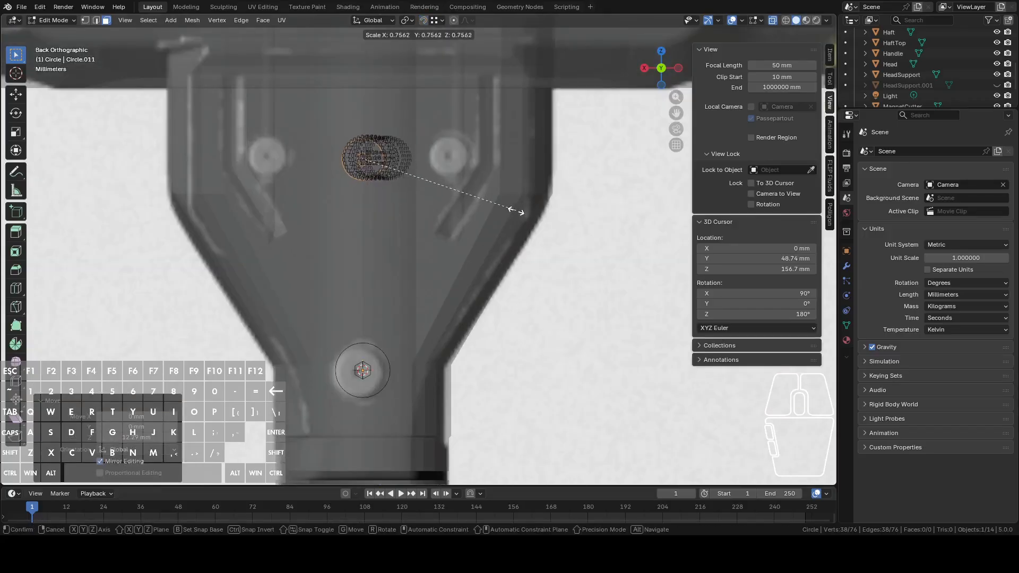
{"action": "left_click", "coordinate": [502, 211]}
{"action": "key", "text": "g"}
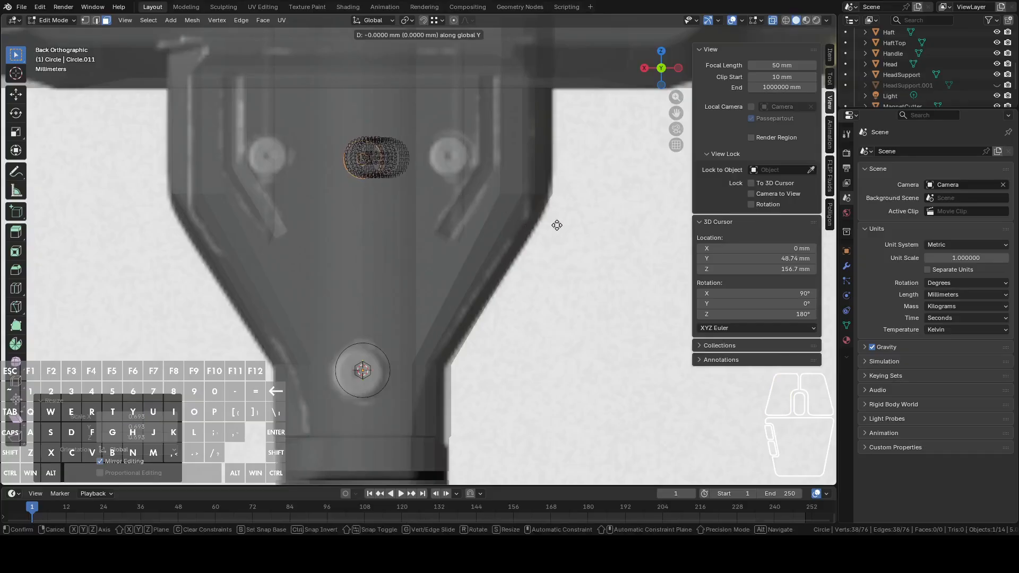
{"action": "key", "text": "x"}
{"action": "left_click", "coordinate": [615, 229]}
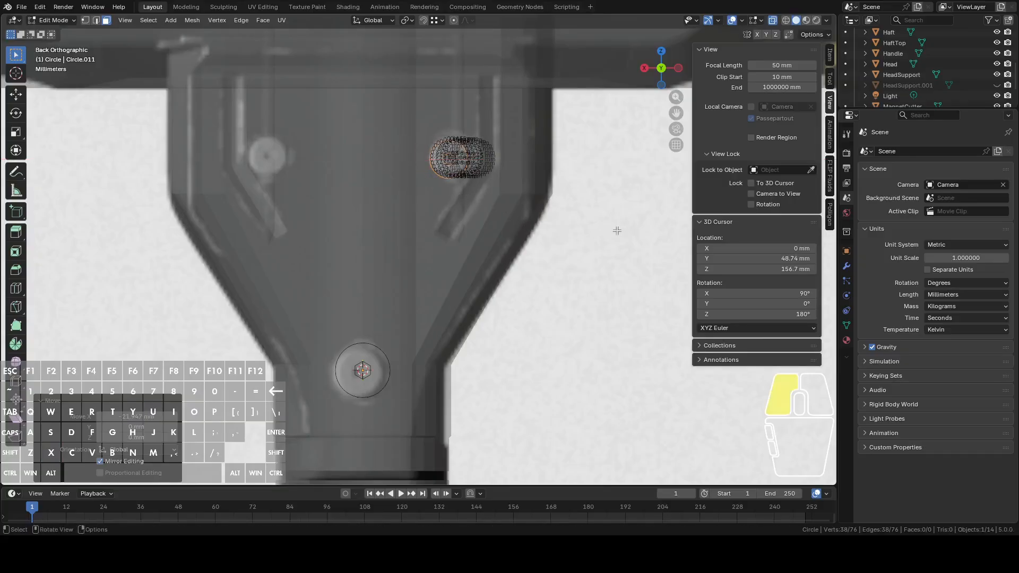
{"action": "scroll", "coordinate": [596, 223], "scroll_direction": "up", "scroll_amount": 2}
{"action": "key", "text": "g"}
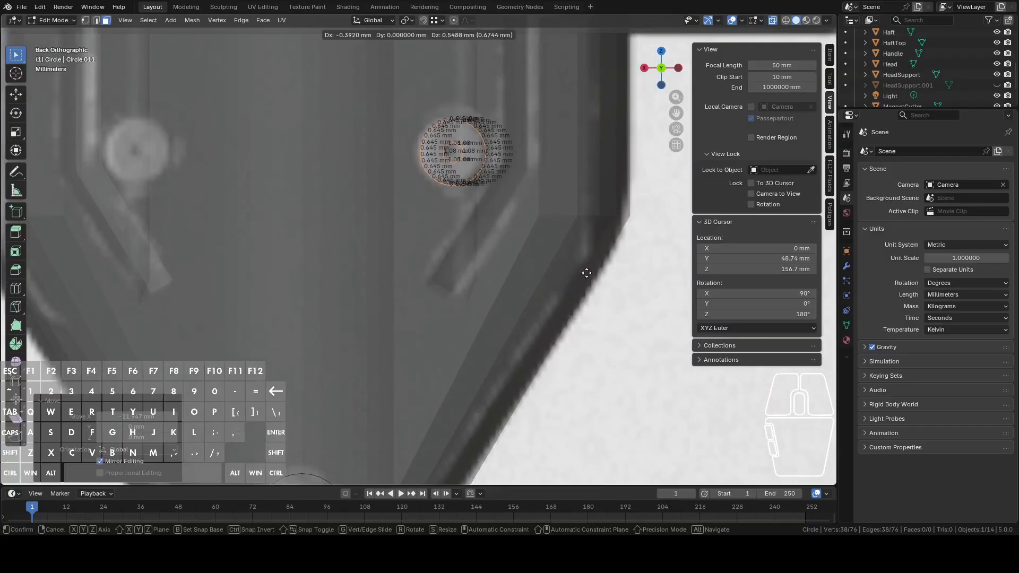
{"action": "left_click", "coordinate": [582, 270]}
Duplicate the upper bolt outline in place and mirror the copy's vertices along global X
{"action": "scroll", "coordinate": [582, 270], "scroll_direction": "down", "scroll_amount": 2}
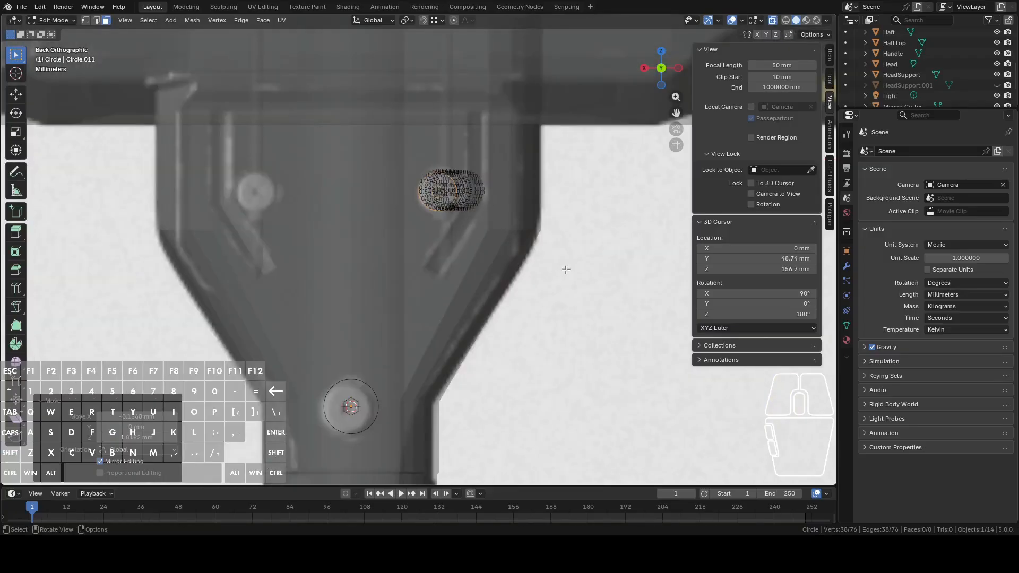
{"action": "key", "text": "shift+d"}
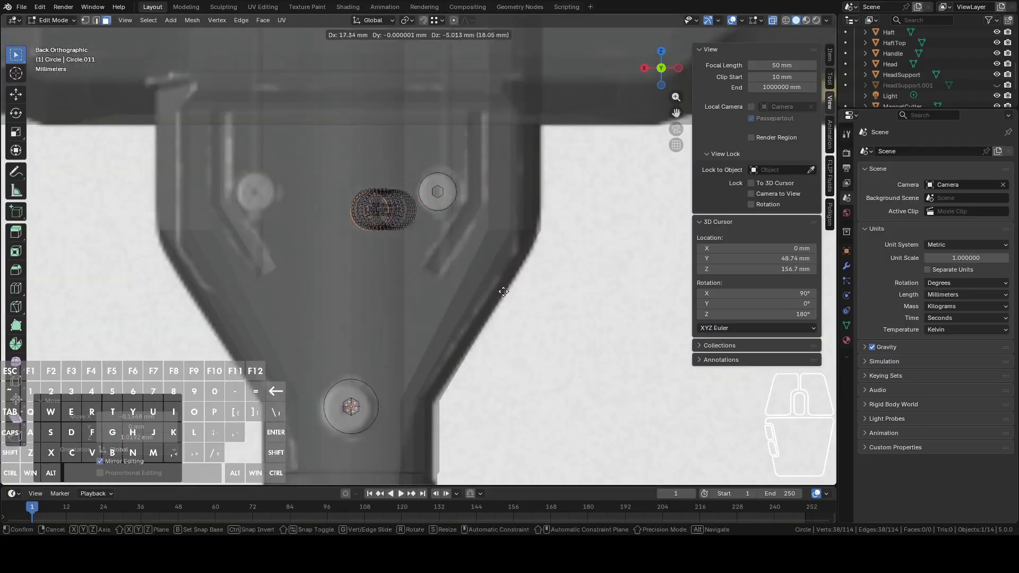
{"action": "right_click", "coordinate": [582, 279]}
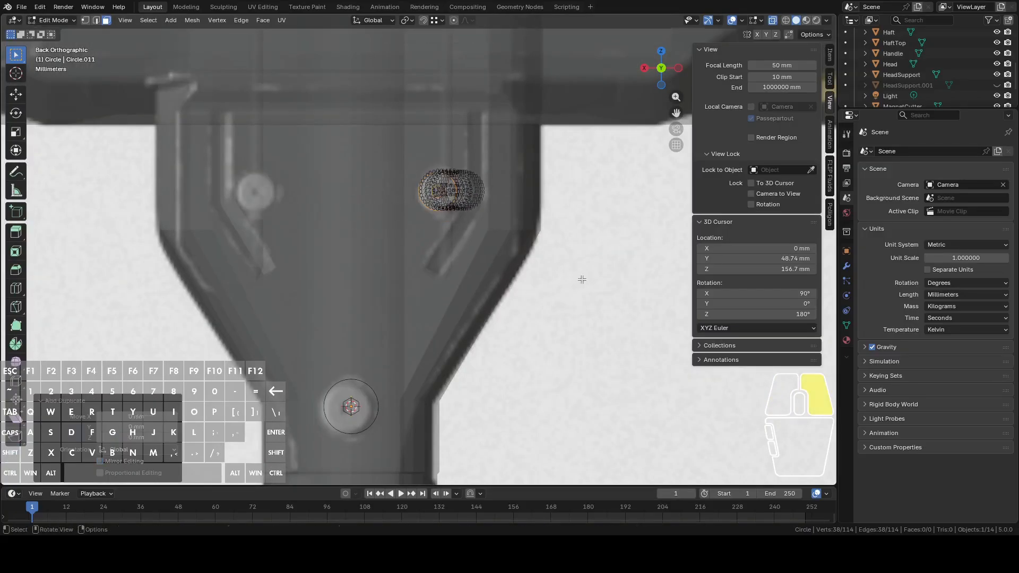
{"action": "right_click", "coordinate": [499, 211]}
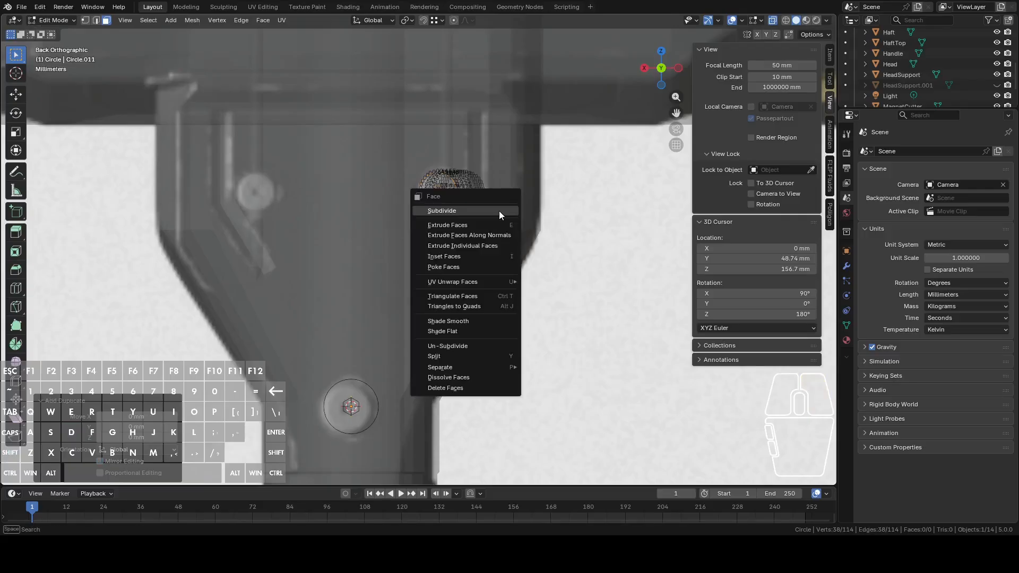
{"action": "right_click", "coordinate": [390, 212]}
{"action": "mouse_move", "coordinate": [365, 368]}
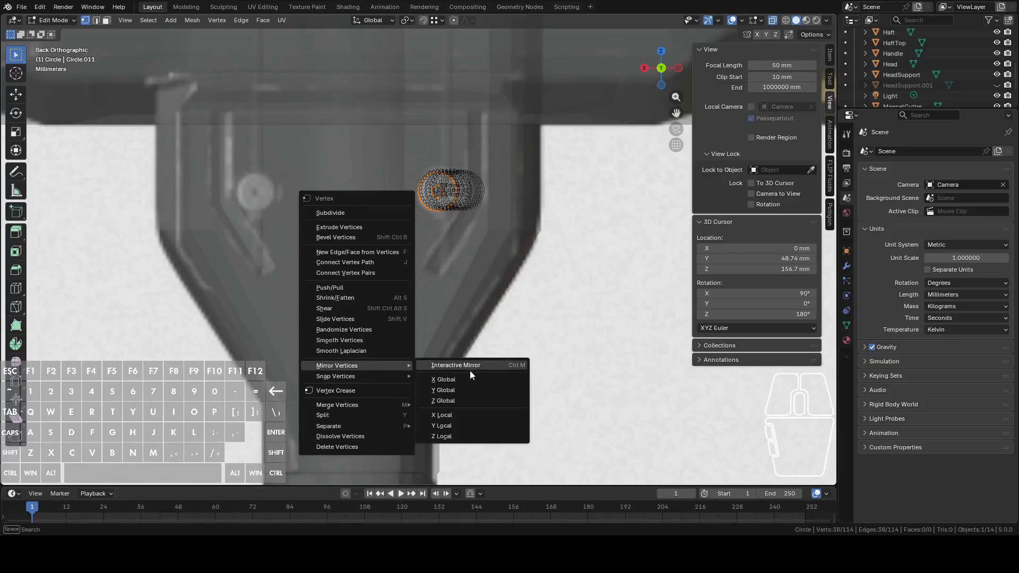
{"action": "left_click", "coordinate": [460, 380]}
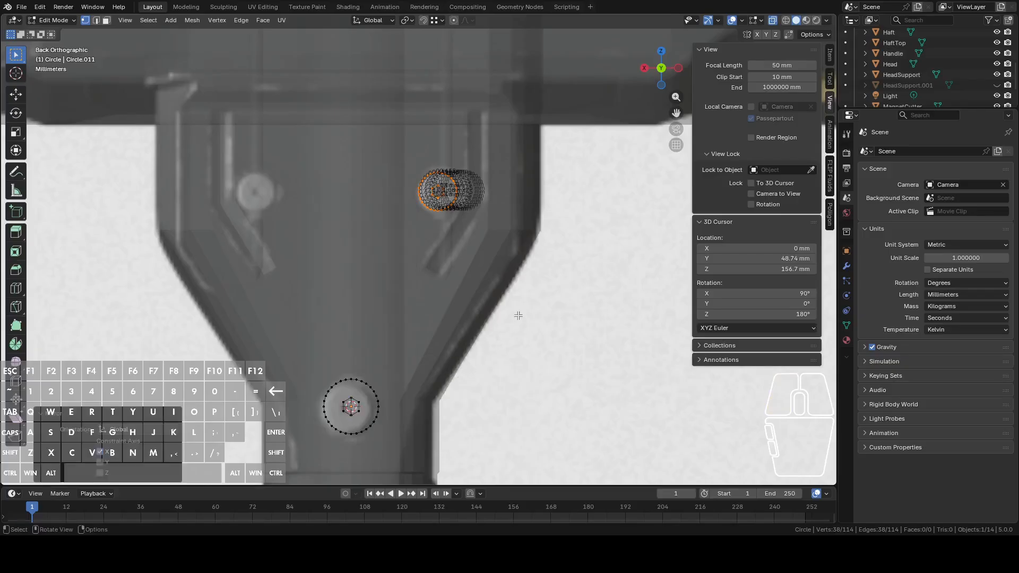
{"action": "scroll", "coordinate": [518, 315], "scroll_direction": "down", "scroll_amount": 6}
{"action": "scroll", "coordinate": [523, 308], "scroll_direction": "up", "scroll_amount": 6}
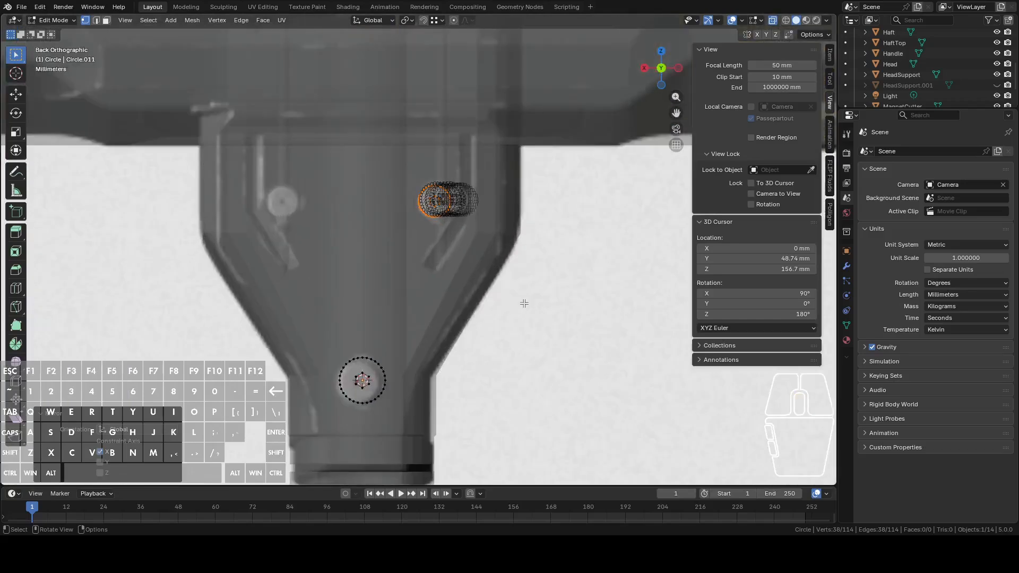
Try to mirror the copied upper bolt outline's vertices along global Y
{"action": "middle_click_drag", "start_coordinate": [524, 303], "coordinate": [479, 308]}
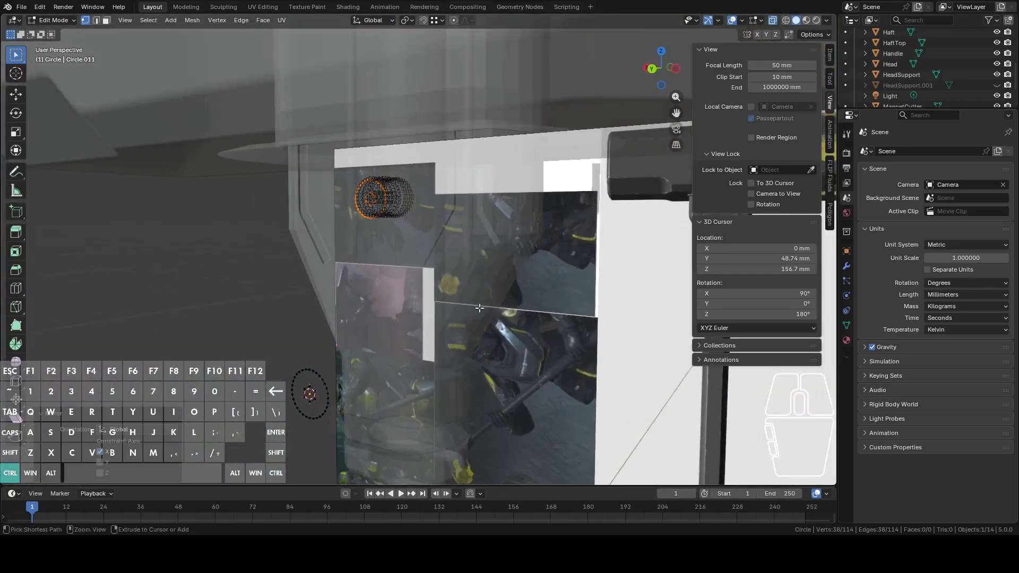
{"action": "key", "text": "g"}
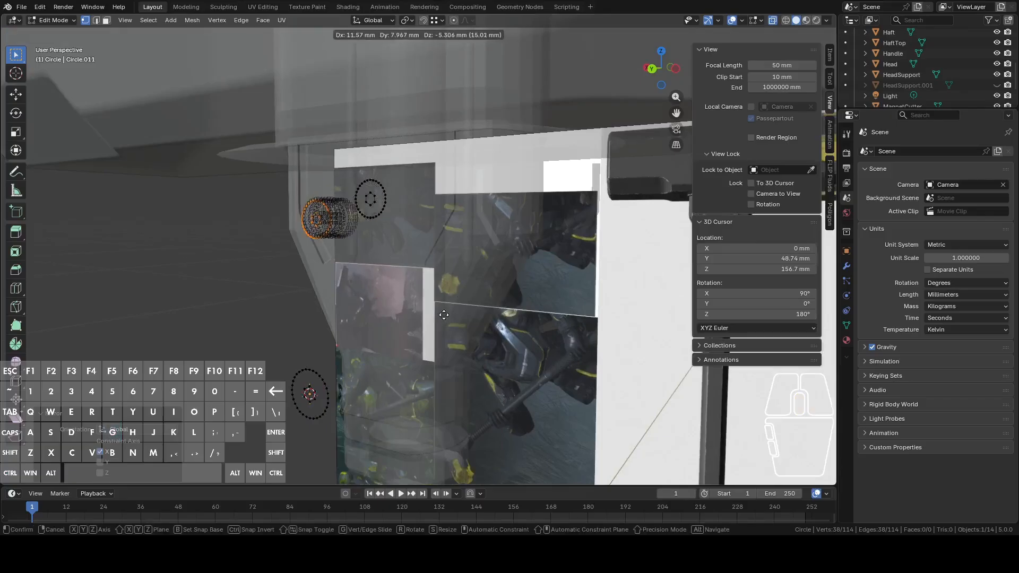
{"action": "right_click", "coordinate": [546, 210]}
{"action": "key", "text": "ctrl+z"}
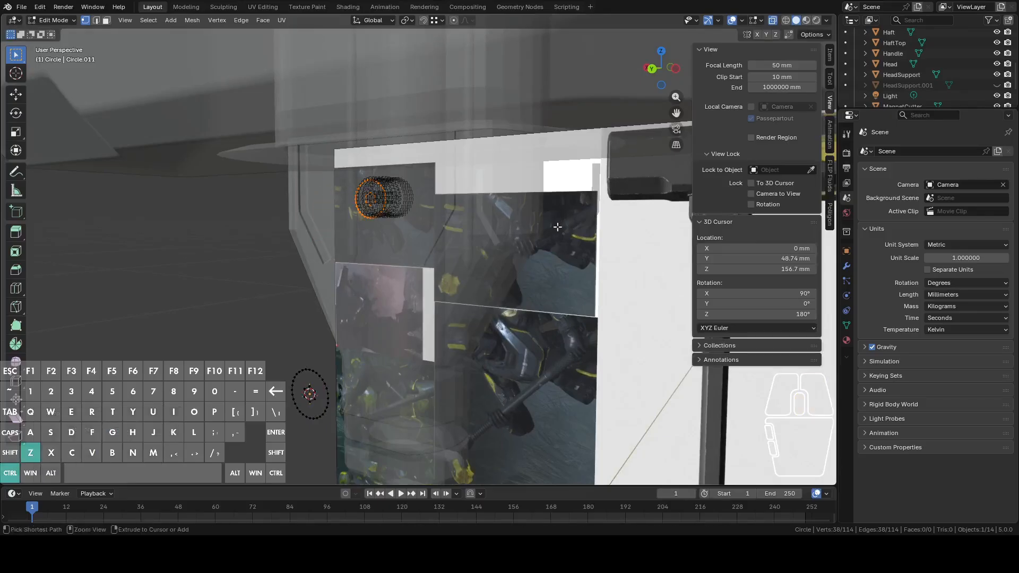
{"action": "left_click", "coordinate": [652, 69]}
{"action": "key", "text": "ctrl+v"}
{"action": "mouse_move", "coordinate": [563, 211]}
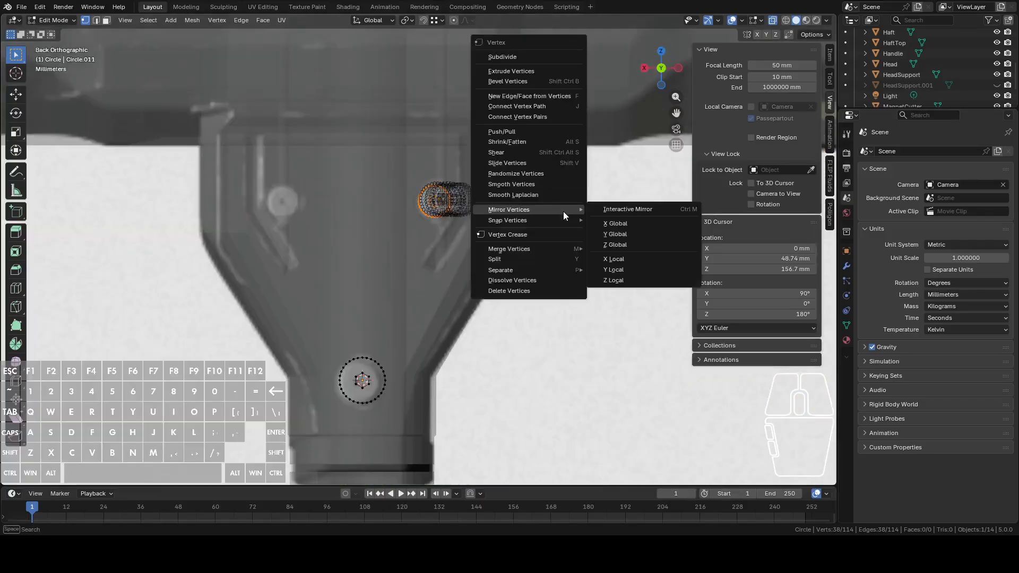
{"action": "left_click", "coordinate": [614, 234]}
{"action": "key", "text": "ctrl+z"}
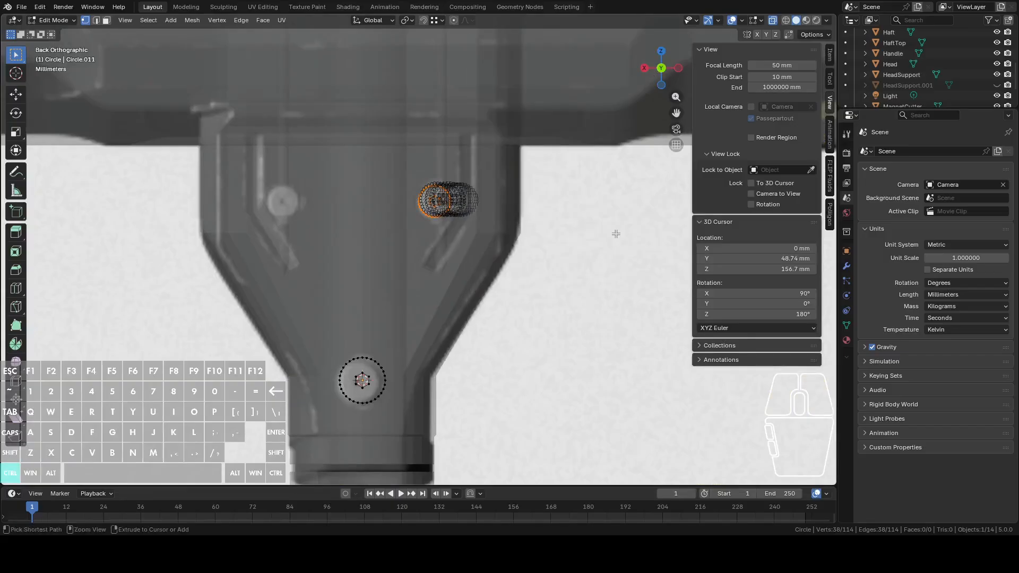
Set the pivot point to the 3D cursor and mirror the copied upper bolt outline along global X to the opposite side
{"action": "left_click", "coordinate": [406, 21]}
{"action": "left_click", "coordinate": [430, 61]}
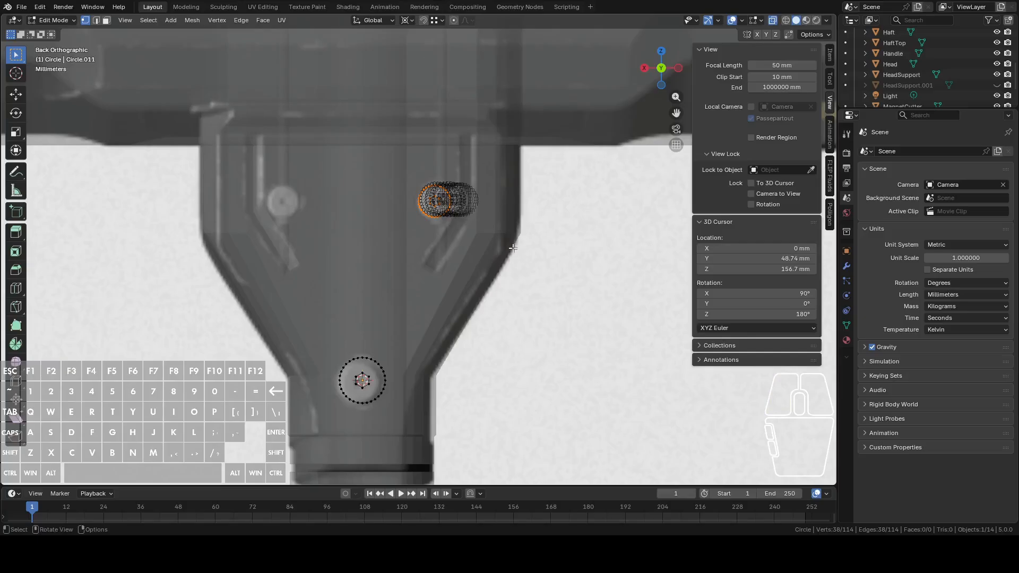
{"action": "key", "text": "g"}
{"action": "right_click", "coordinate": [544, 241]}
{"action": "right_click", "coordinate": [543, 242]}
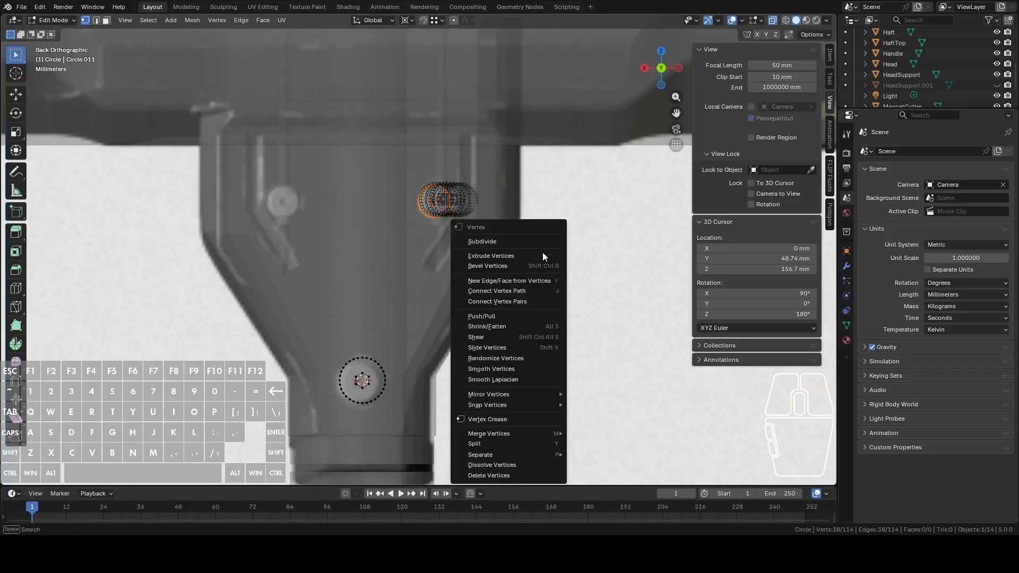
{"action": "mouse_move", "coordinate": [513, 396]}
{"action": "left_click", "coordinate": [589, 406]}
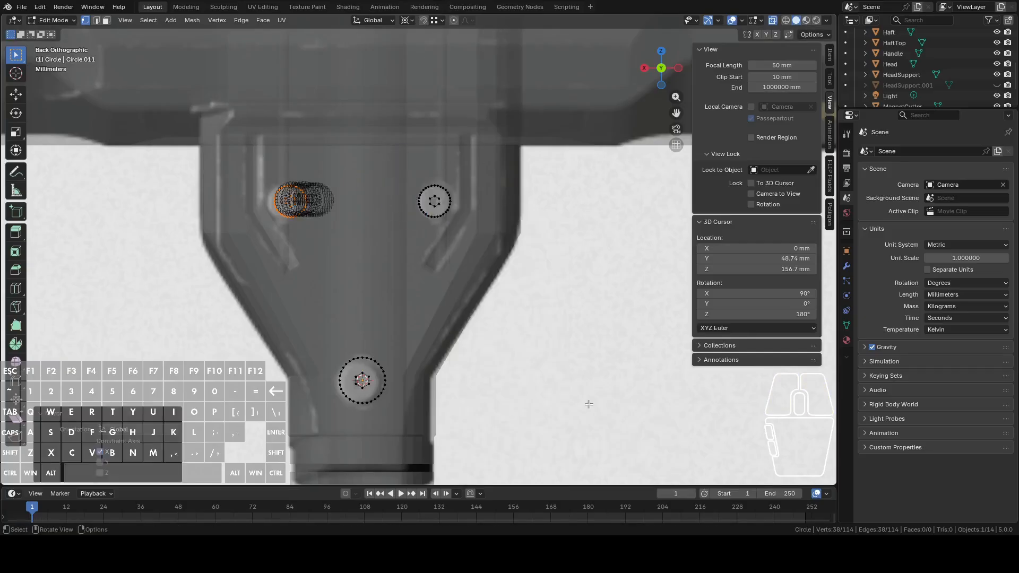
Knife-project the three bolt outlines with their hexagons onto the HeadSupport mesh from the back orthographic view
{"action": "scroll", "coordinate": [458, 236], "scroll_direction": "down", "scroll_amount": 3}
{"action": "middle_click_drag", "start_coordinate": [503, 255], "coordinate": [448, 267]}
{"action": "key", "text": "Tab"}
{"action": "middle_click_drag", "start_coordinate": [351, 319], "coordinate": [360, 320]}
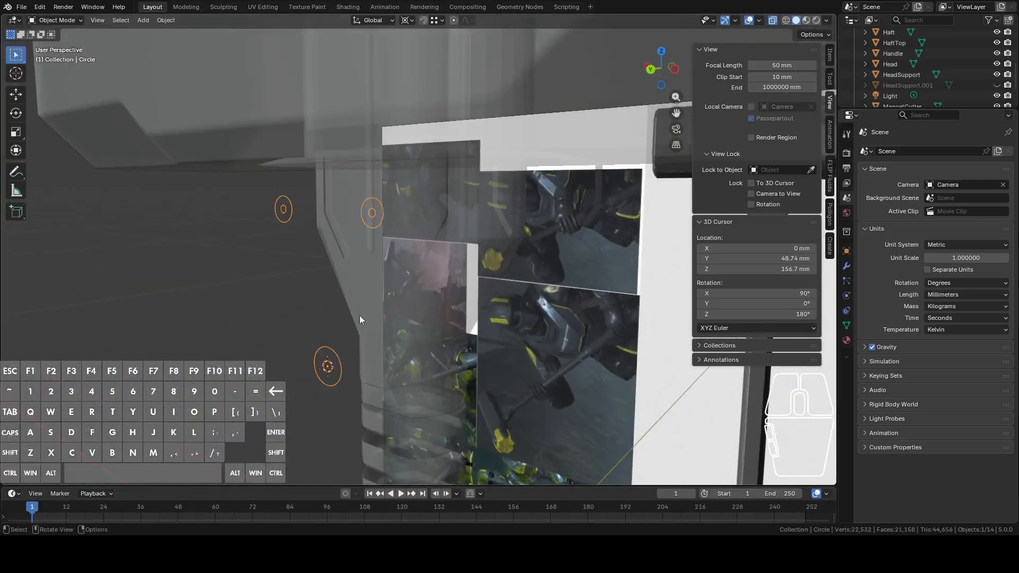
{"action": "key", "text": "shift"}
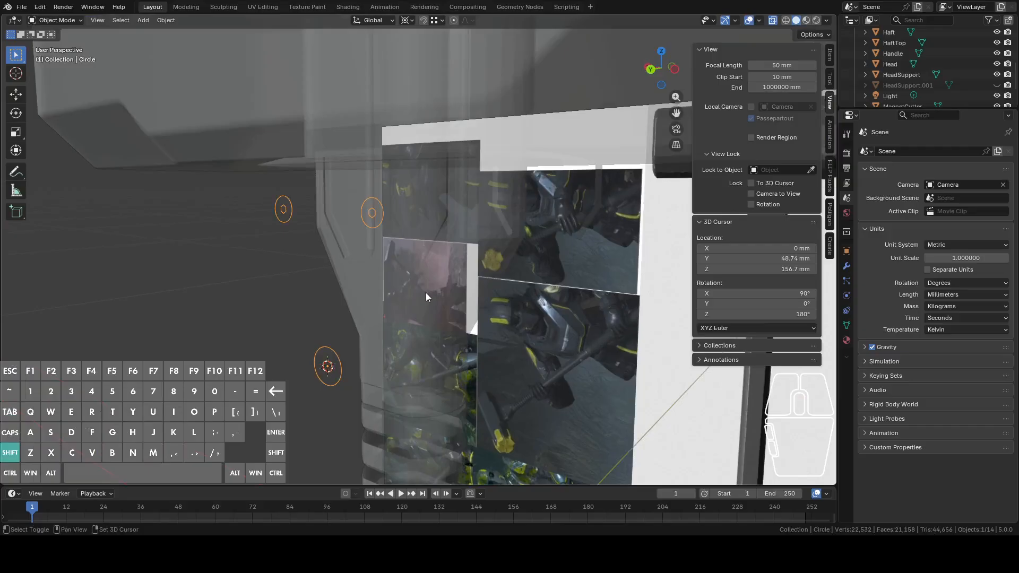
{"action": "left_click", "coordinate": [428, 292], "text": "shift"}
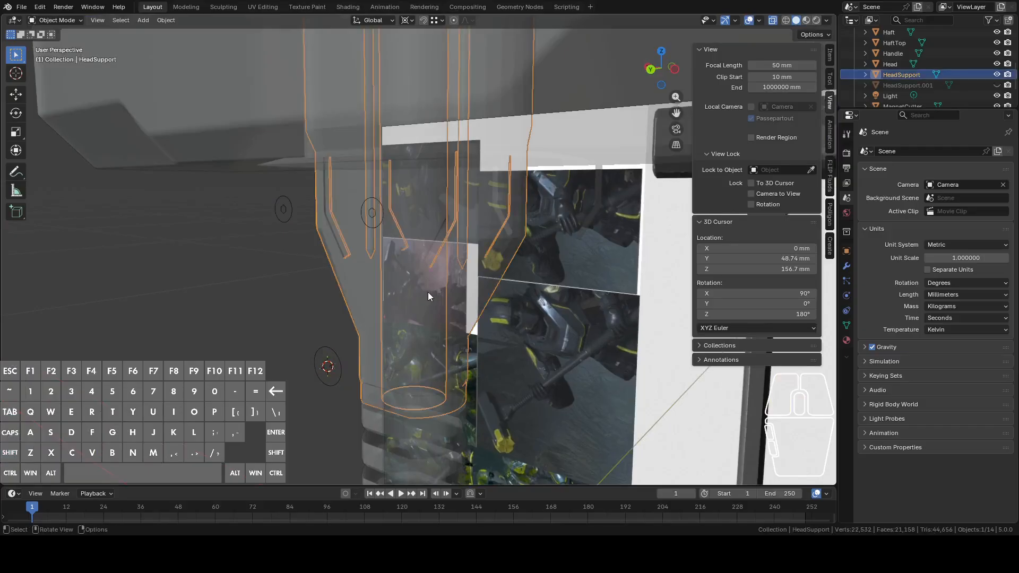
{"action": "key", "text": "Tab"}
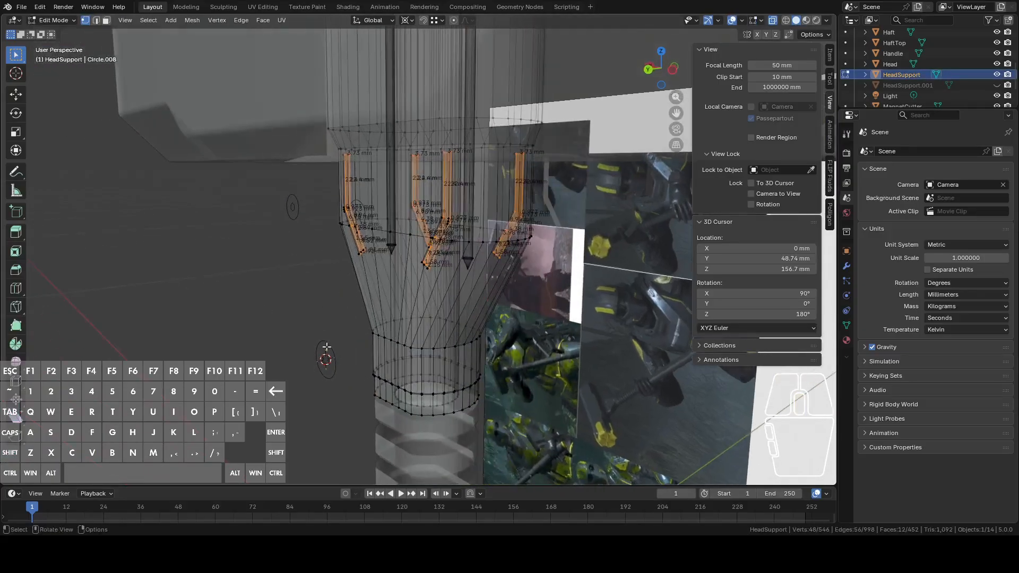
{"action": "key", "text": "a"}
{"action": "left_click", "coordinate": [328, 361], "text": "ctrl"}
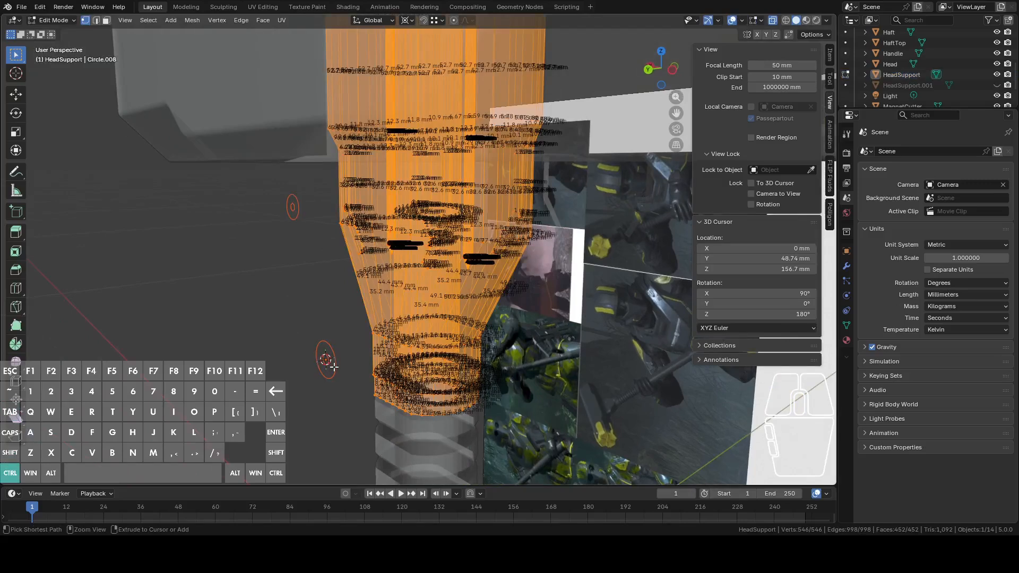
{"action": "left_click", "coordinate": [649, 71]}
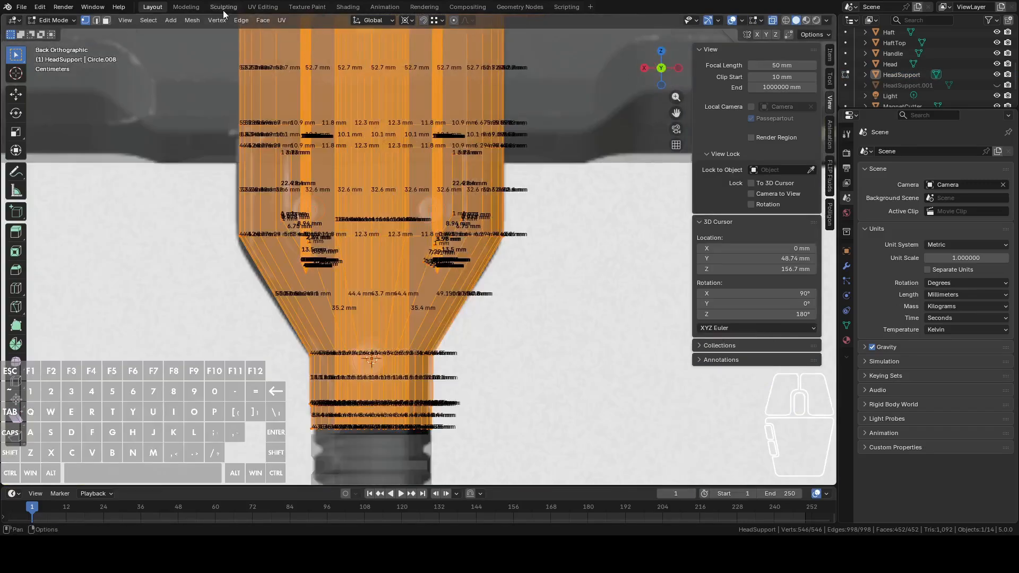
{"action": "left_click", "coordinate": [192, 20]}
{"action": "left_click", "coordinate": [238, 139]}
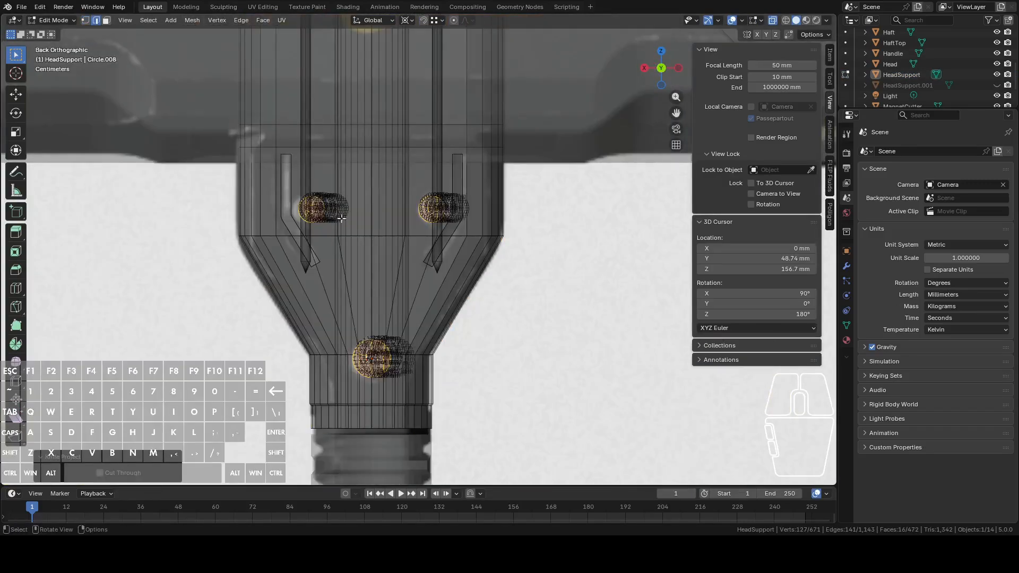
Return to Object Mode and move the bolt outlines about 88 mm along negative Y to the HeadSupport's front side
{"action": "middle_click_drag", "start_coordinate": [428, 245], "coordinate": [363, 257]}
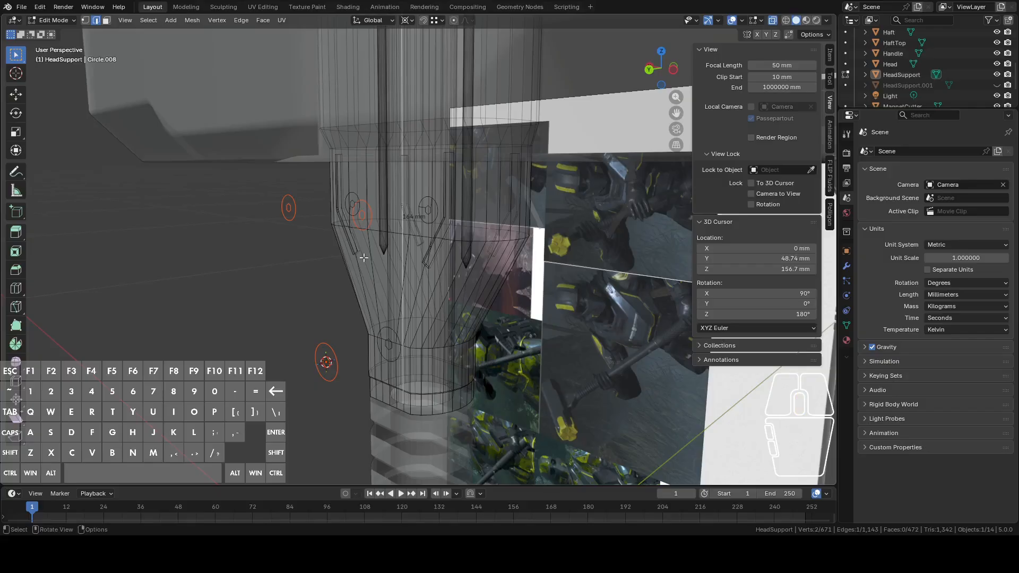
{"action": "key", "text": "Tab"}
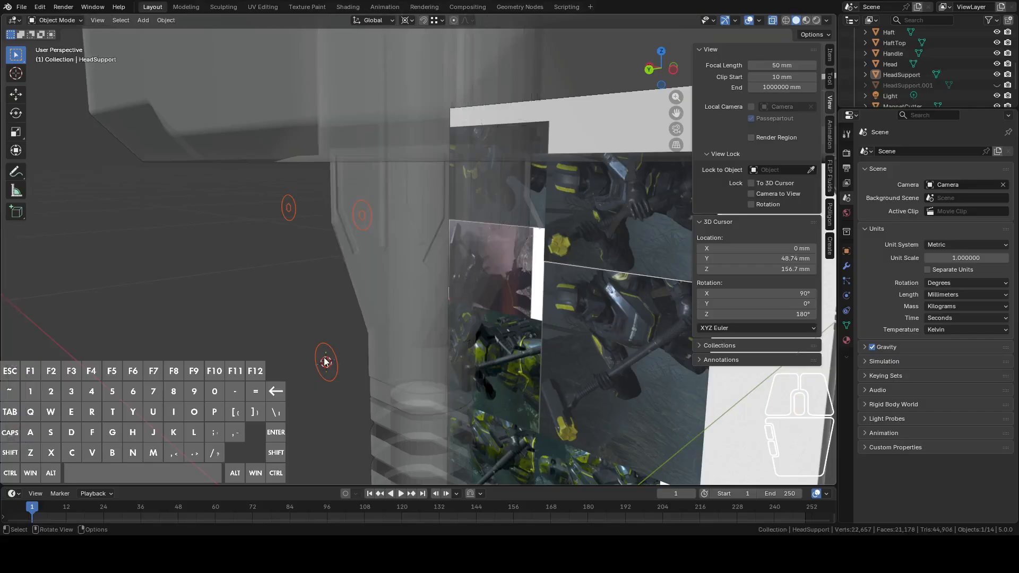
{"action": "left_click", "coordinate": [325, 363]}
{"action": "key", "text": "g"}
{"action": "key", "text": "y"}
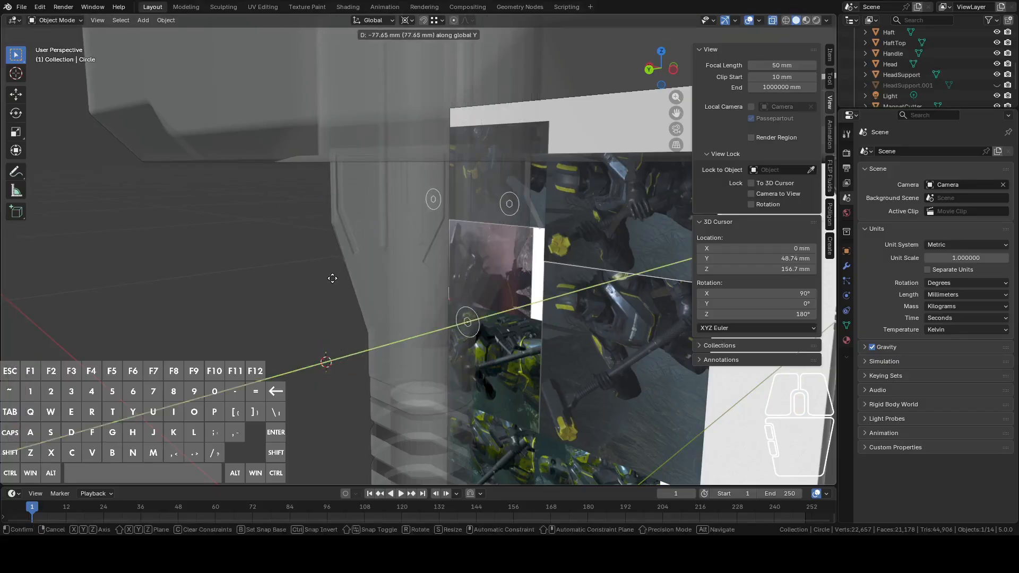
{"action": "left_click", "coordinate": [359, 275]}
{"action": "middle_click_drag", "start_coordinate": [461, 268], "coordinate": [377, 257]}
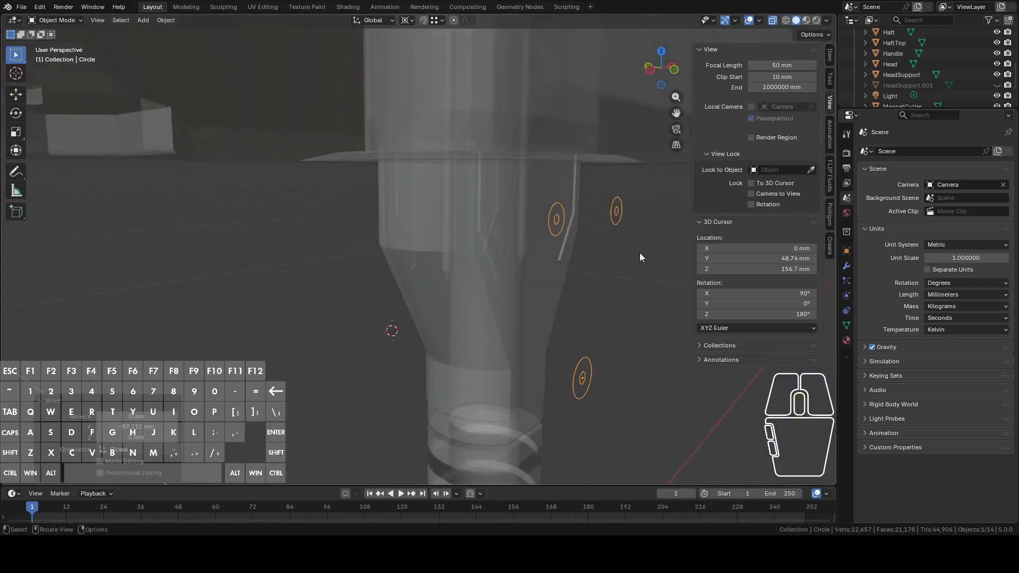
Knife-project the bolt outlines onto the HeadSupport mesh from the front orthographic view, then clear the mesh selection
{"action": "left_click", "coordinate": [556, 204]}
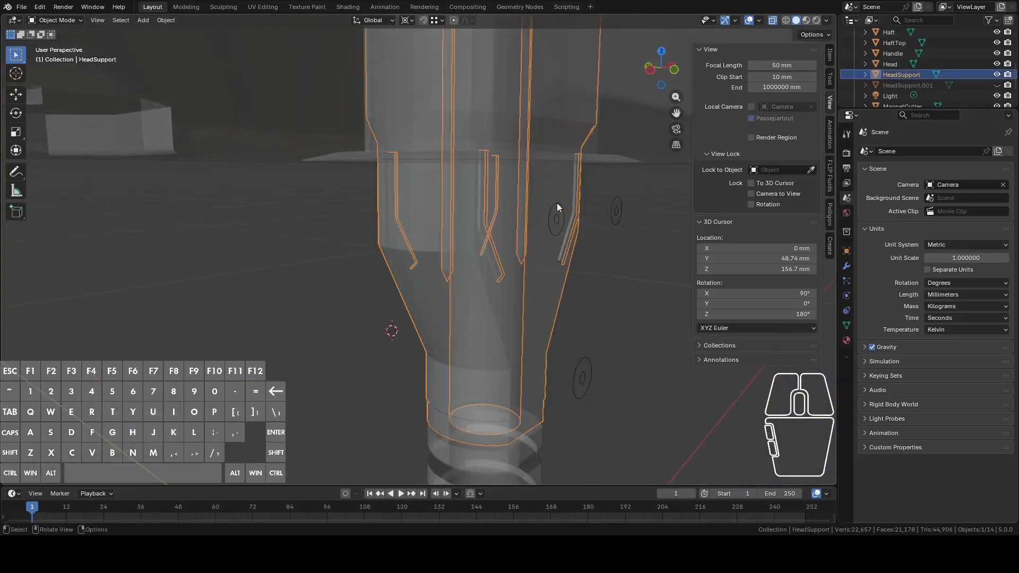
{"action": "key", "text": "Tab"}
{"action": "left_click", "coordinate": [619, 221], "text": "ctrl"}
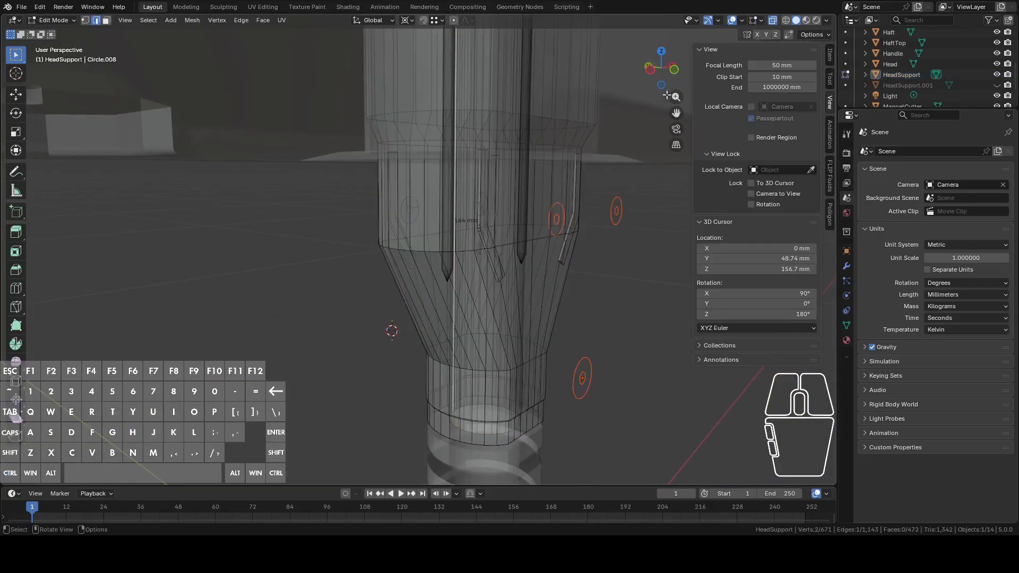
{"action": "left_click", "coordinate": [674, 73]}
{"action": "left_click", "coordinate": [201, 21]}
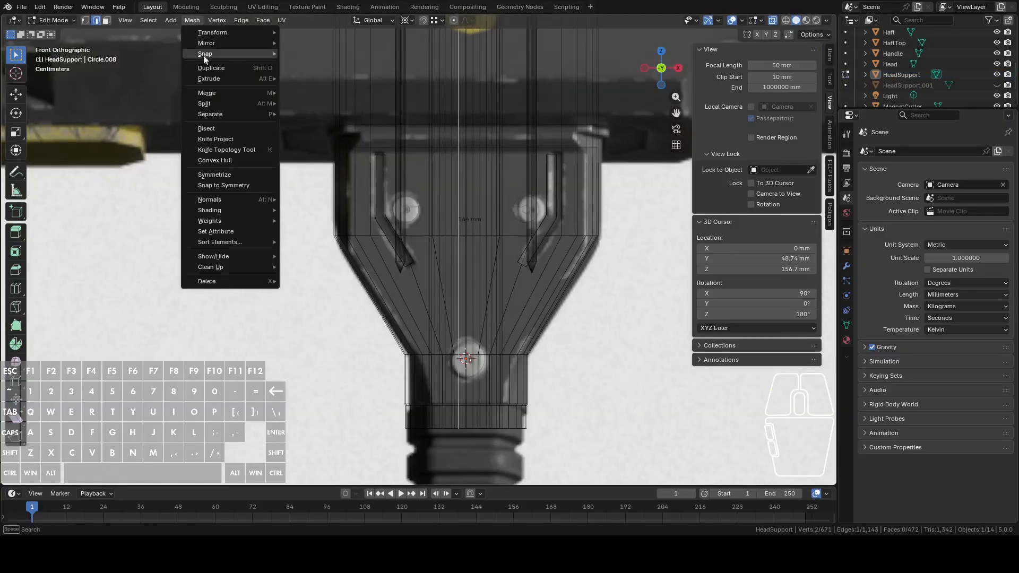
{"action": "left_click", "coordinate": [226, 132]}
{"action": "key", "text": "alt+a"}
Turn off X-ray and select the faces around the hexagons of both upper bolts on the HeadSupport's front side
{"action": "middle_click_drag", "start_coordinate": [261, 277], "coordinate": [430, 264]}
{"action": "left_click", "coordinate": [773, 25]}
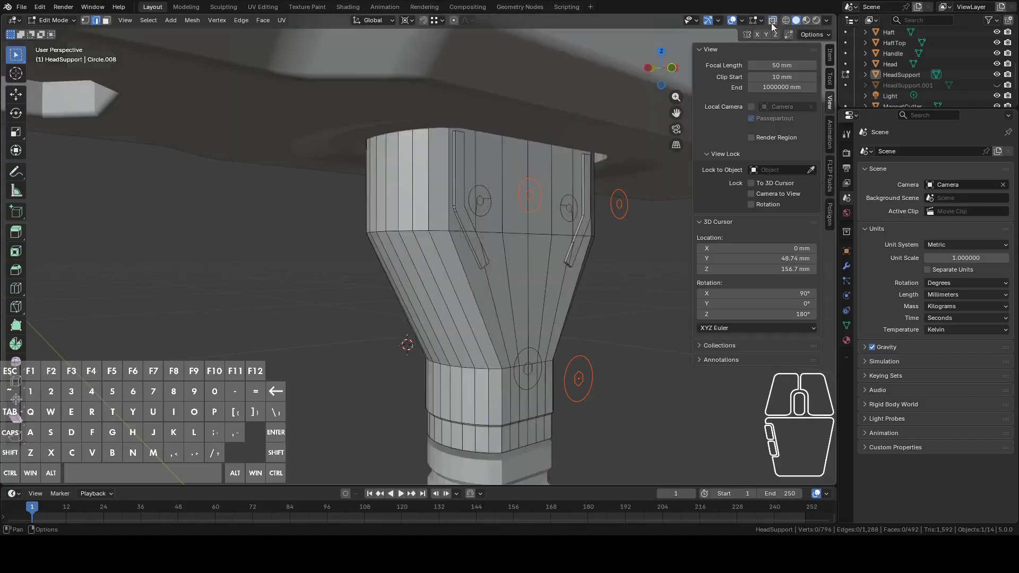
{"action": "scroll", "coordinate": [494, 180], "scroll_direction": "up", "scroll_amount": 5}
{"action": "left_click", "coordinate": [494, 180]}
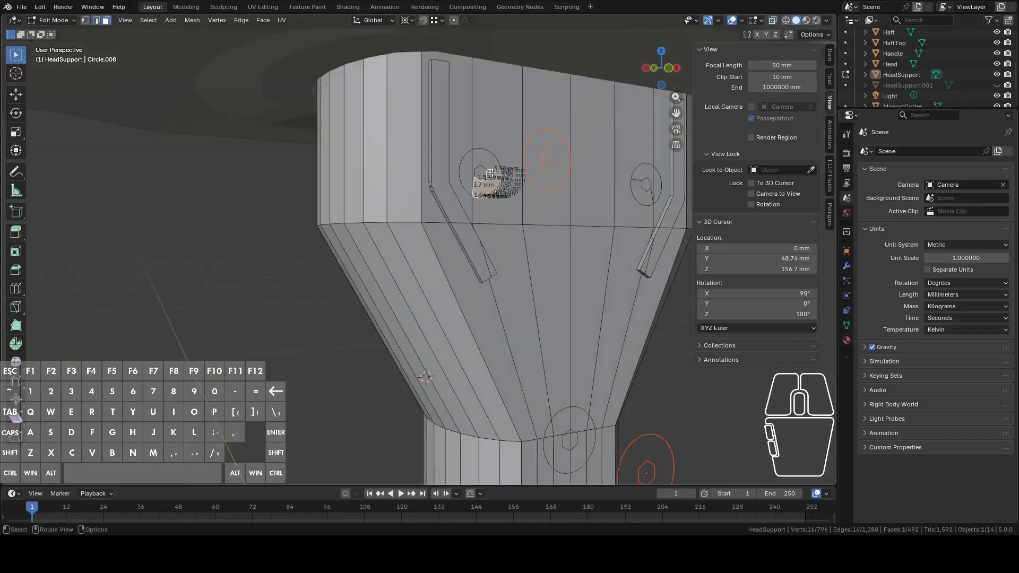
{"action": "scroll", "coordinate": [491, 170], "scroll_direction": "up", "scroll_amount": 2}
{"action": "left_click", "coordinate": [500, 110], "text": "shift"}
{"action": "left_click", "coordinate": [525, 104], "text": "shift"}
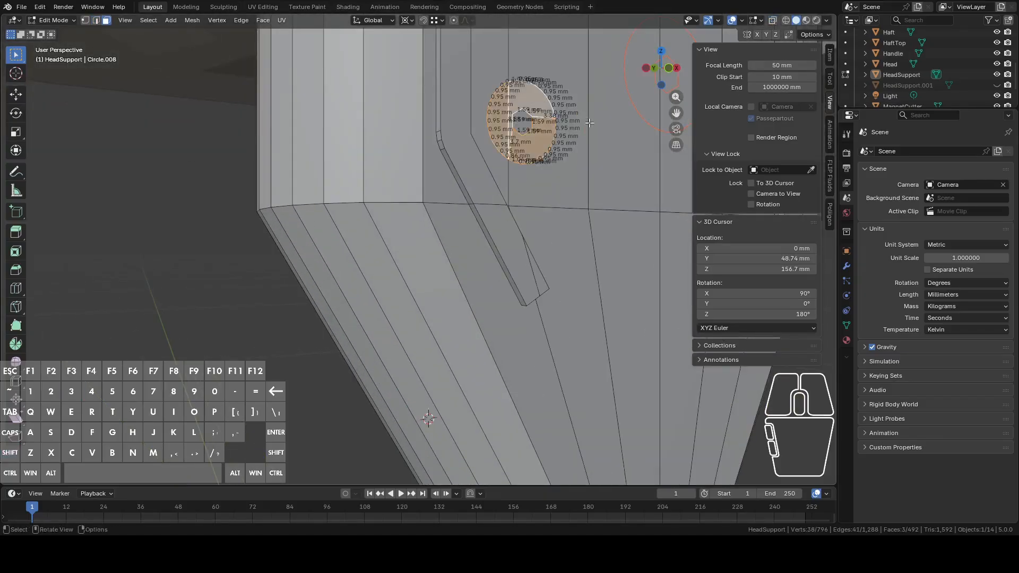
{"action": "middle_click_drag", "start_coordinate": [541, 121], "coordinate": [212, 121], "text": "shift"}
{"action": "left_click", "coordinate": [479, 134], "text": "shift"}
{"action": "left_click", "coordinate": [507, 152], "text": "shift"}
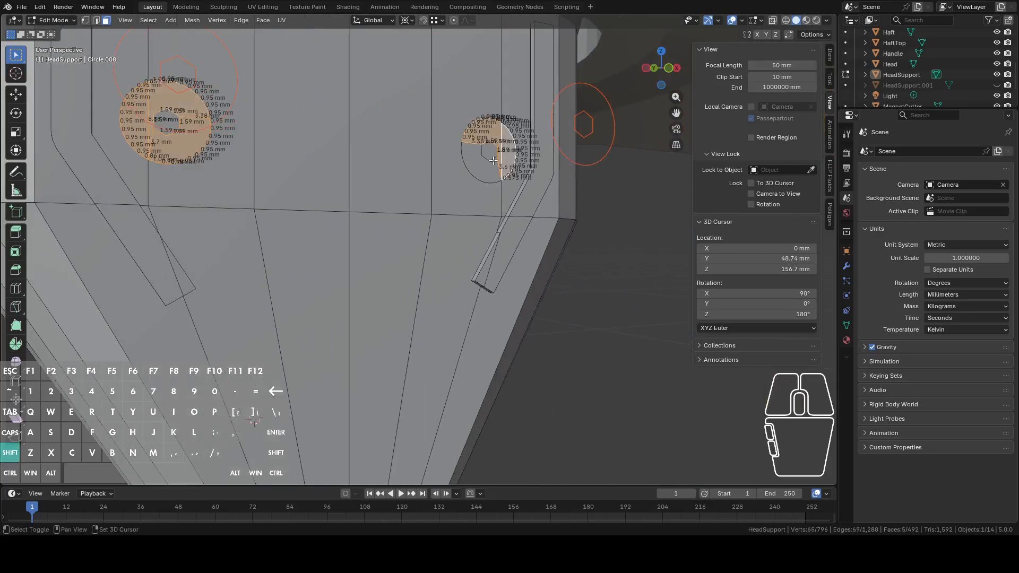
{"action": "left_click", "coordinate": [476, 168], "text": "shift"}
Add all faces around the hexagon of the front side's lower bolt to the selection
{"action": "scroll", "coordinate": [452, 266], "scroll_direction": "down", "scroll_amount": 3}
{"action": "middle_click_drag", "start_coordinate": [399, 402], "coordinate": [406, 233], "text": "shift"}
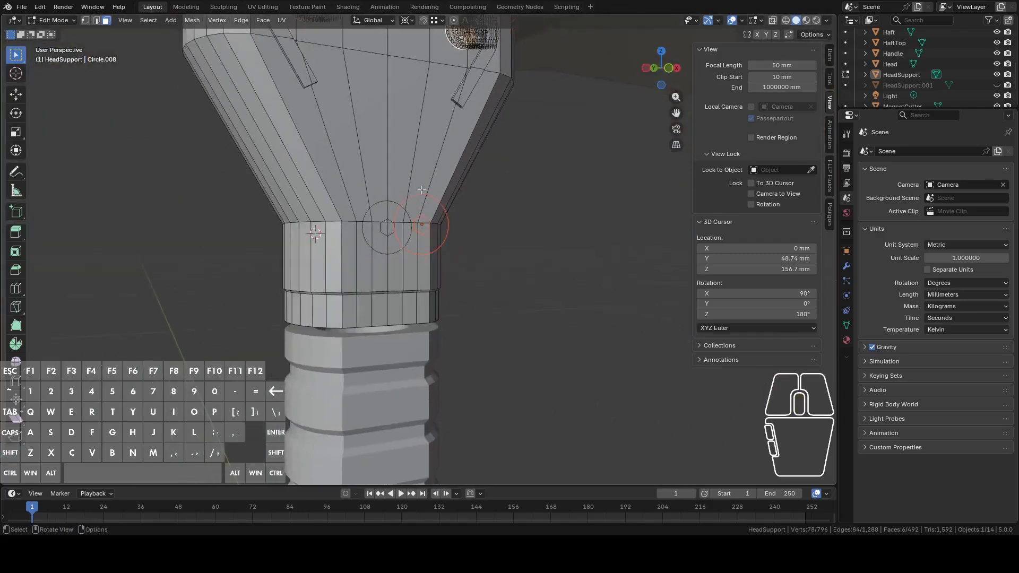
{"action": "scroll", "coordinate": [406, 233], "scroll_direction": "up", "scroll_amount": 2}
{"action": "left_click", "coordinate": [402, 222], "text": "shift"}
{"action": "left_click", "coordinate": [398, 199], "text": "shift"}
{"action": "left_click", "coordinate": [392, 195], "text": "shift"}
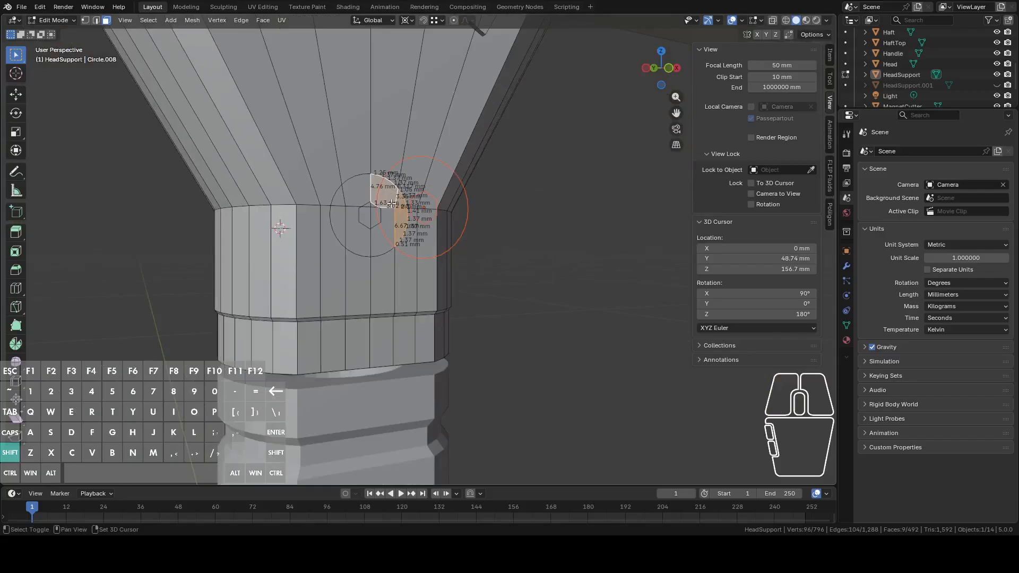
{"action": "left_click", "coordinate": [383, 216], "text": "shift"}
{"action": "left_click", "coordinate": [357, 189], "text": "shift"}
{"action": "left_click", "coordinate": [341, 203], "text": "shift"}
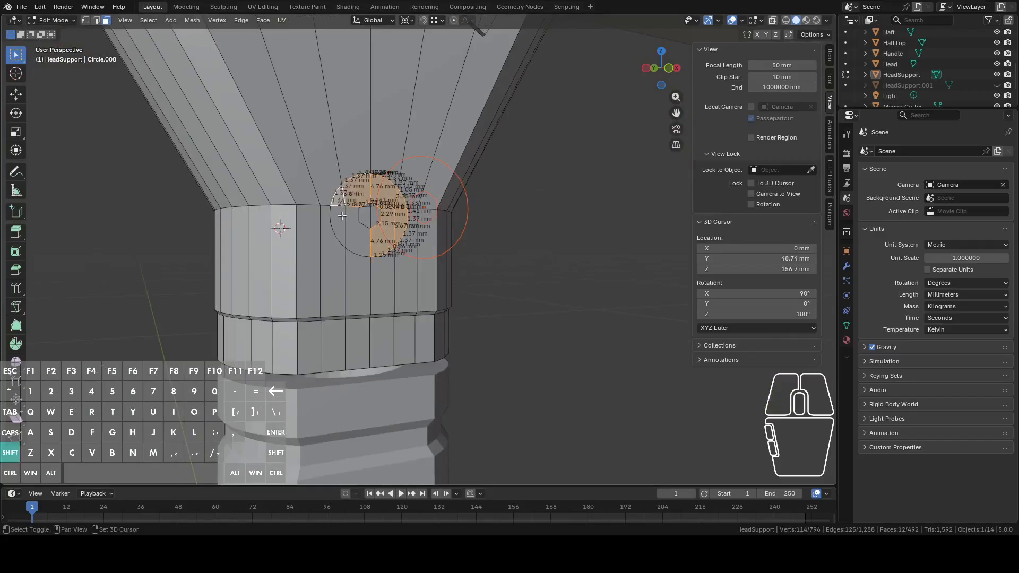
{"action": "left_click", "coordinate": [342, 219], "text": "shift"}
{"action": "left_click", "coordinate": [355, 227], "text": "shift"}
Extend the selection with the faces surrounding the lower bolt's hexagon on the HeadSupport's back side
{"action": "middle_click_drag", "start_coordinate": [357, 228], "coordinate": [557, 159]}
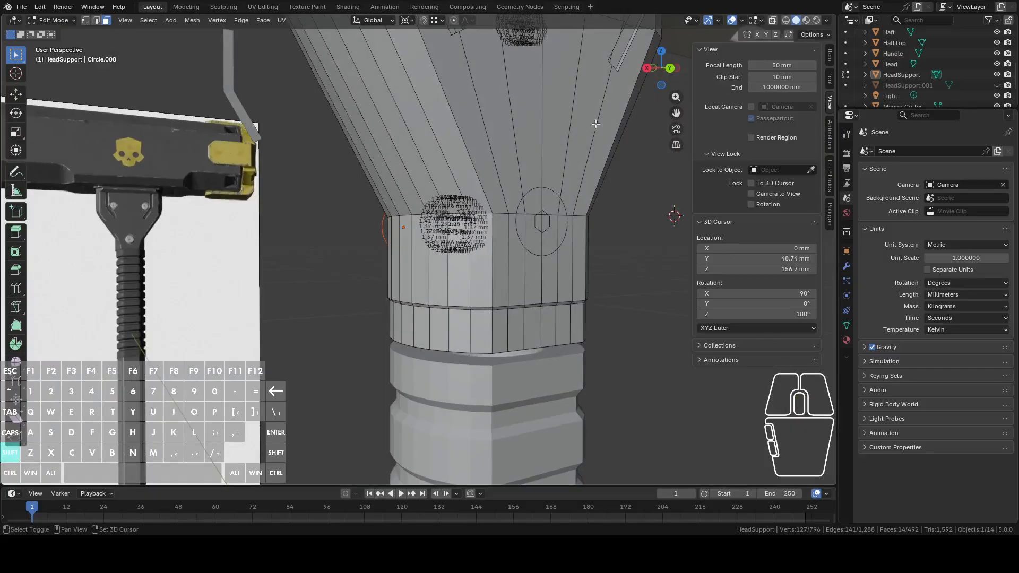
{"action": "scroll", "coordinate": [518, 227], "scroll_direction": "up", "scroll_amount": 5}
{"action": "left_click", "coordinate": [517, 228], "text": "shift"}
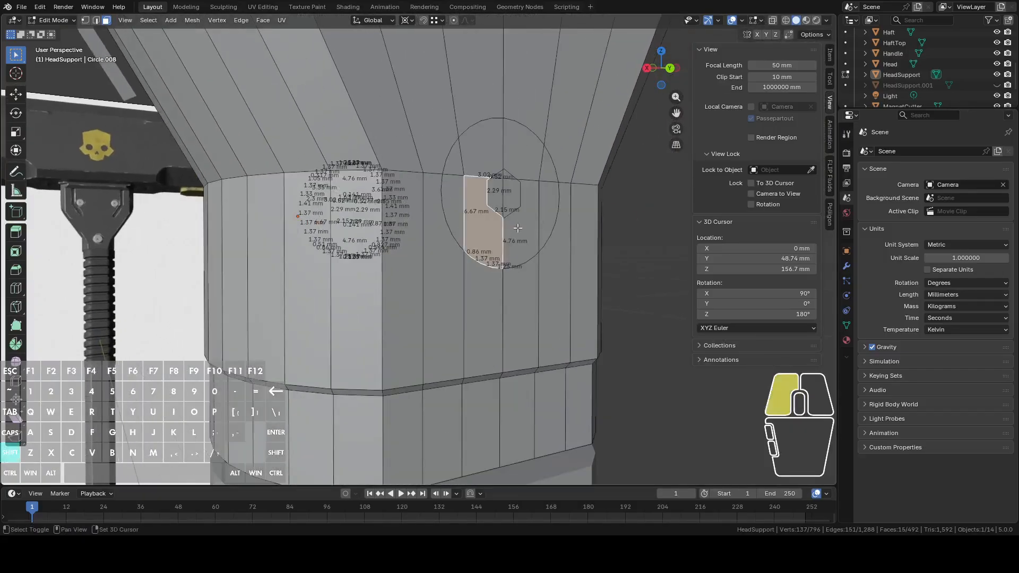
{"action": "left_click", "coordinate": [552, 204], "text": "shift"}
{"action": "left_click", "coordinate": [524, 153], "text": "shift"}
{"action": "left_click", "coordinate": [494, 158], "text": "shift"}
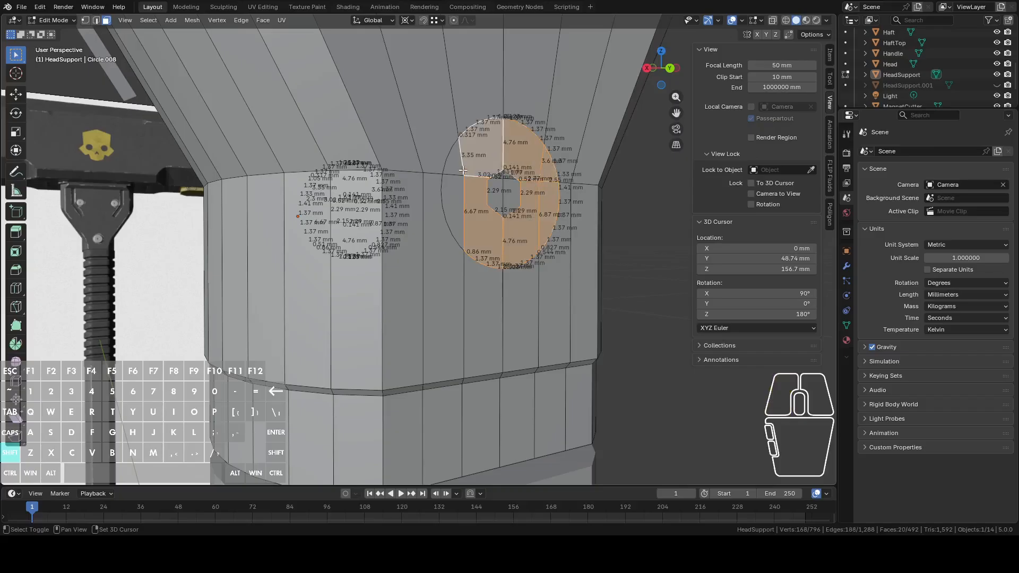
{"action": "left_click", "coordinate": [458, 197], "text": "shift"}
Add the faces around the hexagons of both upper bolts on the back side to the selection
{"action": "middle_click_drag", "start_coordinate": [458, 197], "coordinate": [393, 176]}
{"action": "left_click", "coordinate": [369, 160], "text": "shift"}
{"action": "left_click", "coordinate": [370, 160], "text": "shift"}
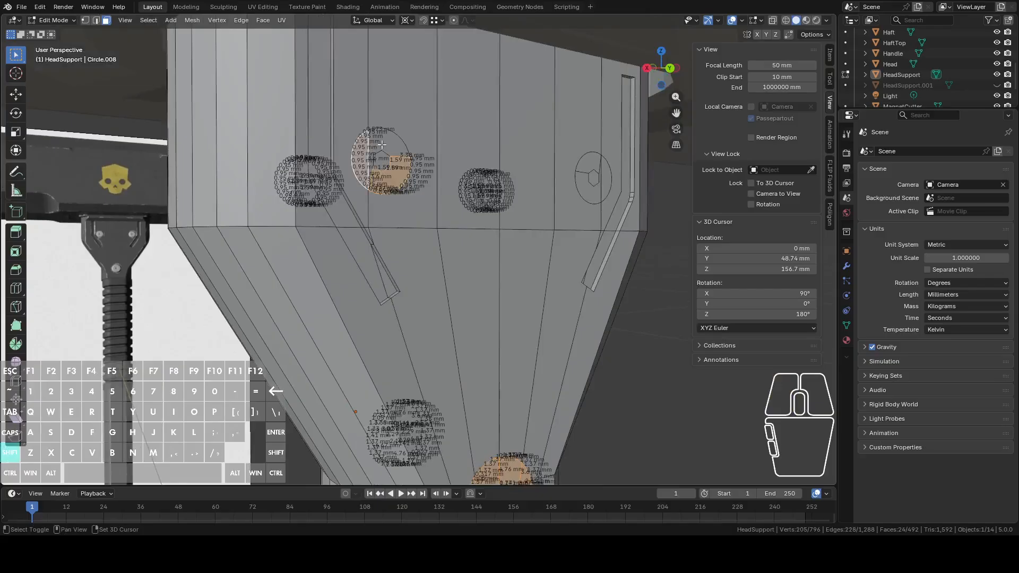
{"action": "left_click", "coordinate": [588, 182], "text": "shift"}
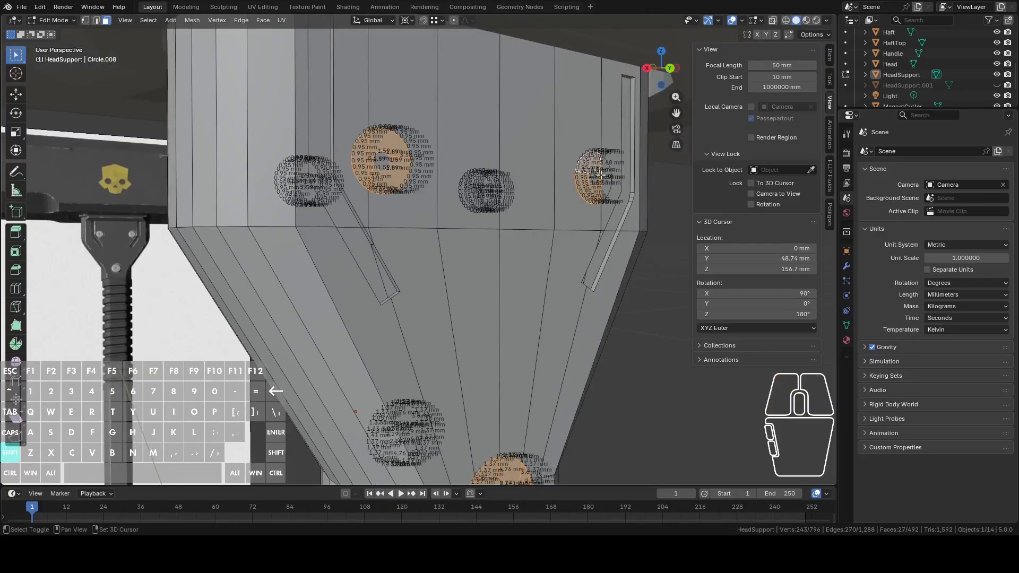
{"action": "left_click", "coordinate": [599, 189], "text": "shift"}
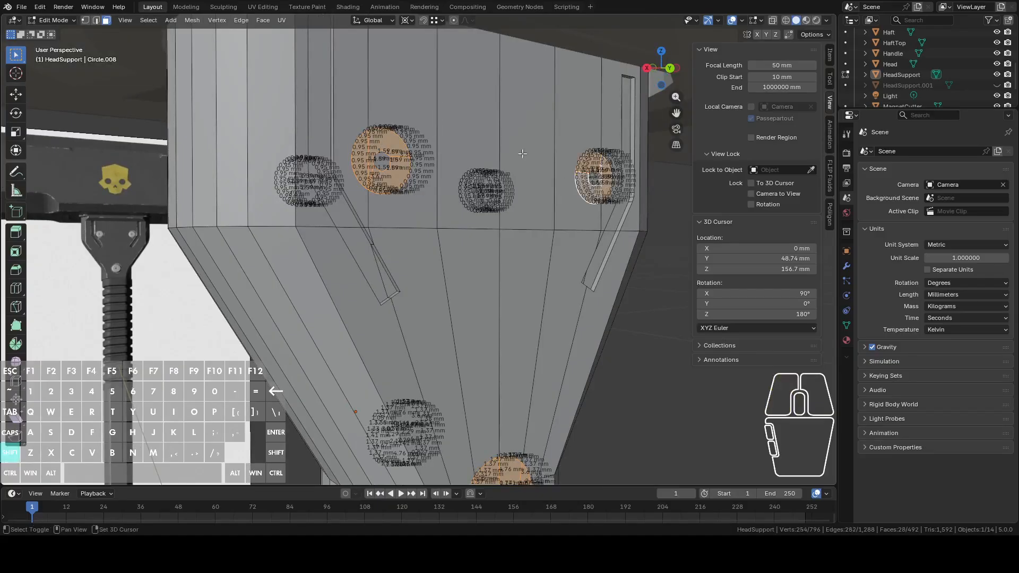
Extrude the selected bolt faces and scale them by about 1.09 along global Y around the selection's median point, leaving Edit Mode when done
{"action": "left_click", "coordinate": [410, 21]}
{"action": "left_click", "coordinate": [427, 80]}
{"action": "middle_click_drag", "start_coordinate": [532, 140], "coordinate": [464, 161], "text": "shift"}
{"action": "scroll", "coordinate": [558, 218], "scroll_direction": "up", "scroll_amount": 1}
{"action": "key", "text": "e"}
{"action": "key", "text": "s"}
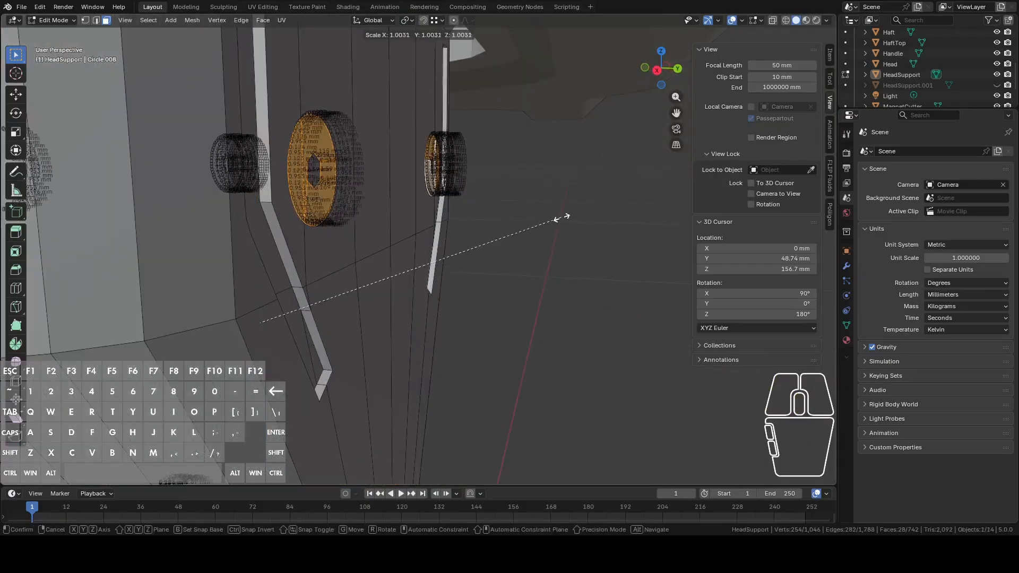
{"action": "key", "text": "x"}
{"action": "key", "text": "y"}
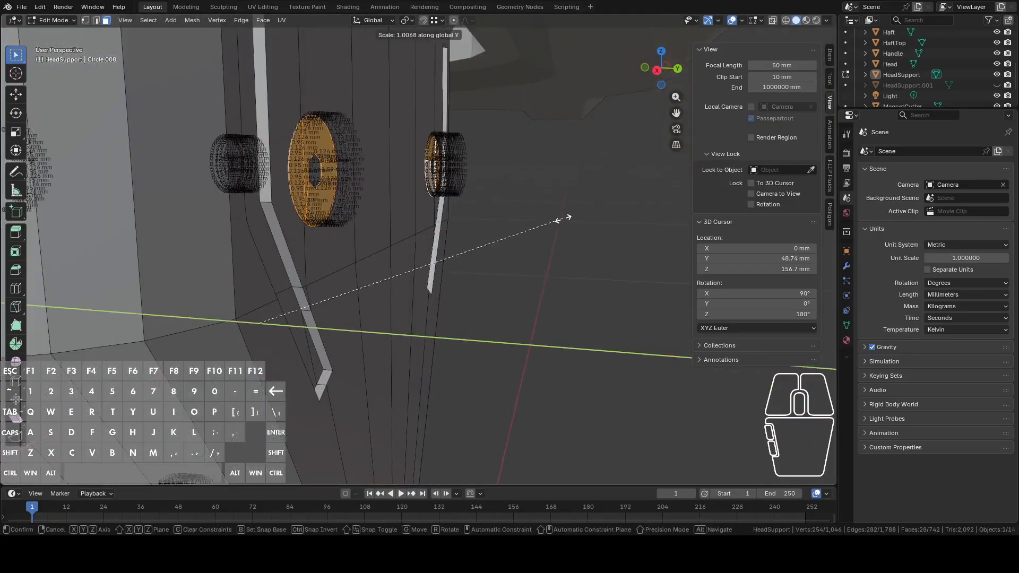
{"action": "key", "text": "shift"}
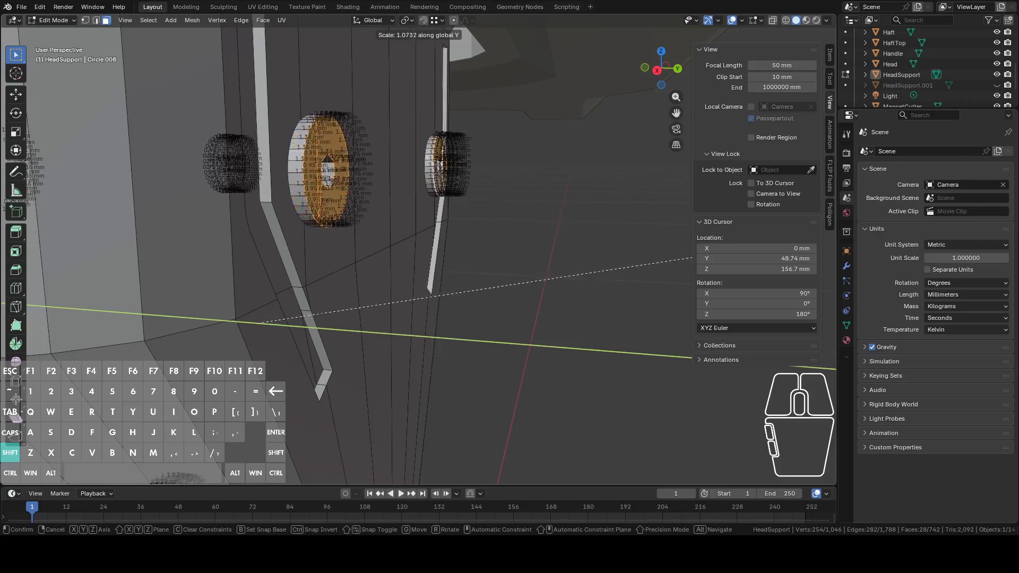
{"action": "left_click", "coordinate": [692, 257]}
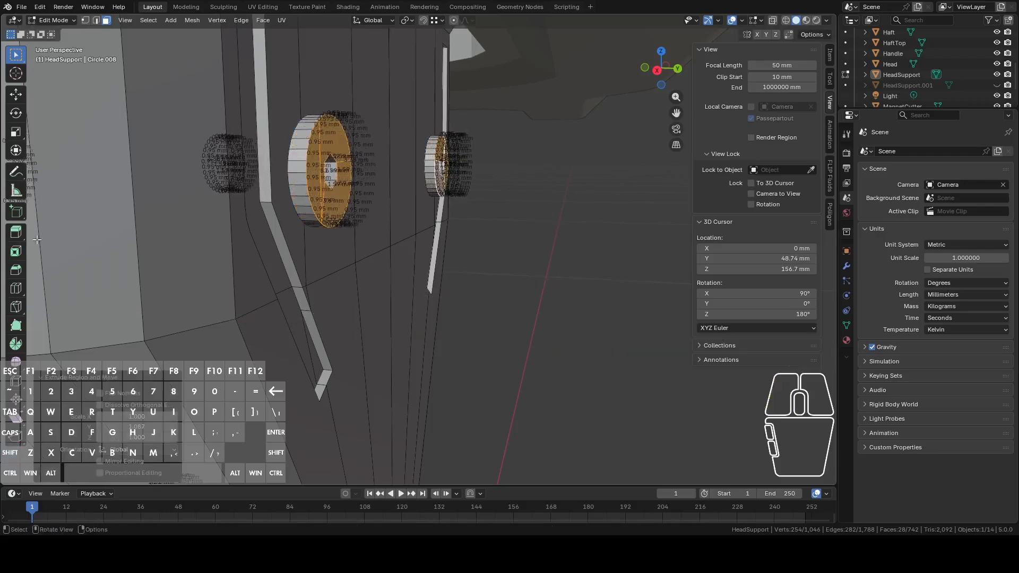
{"action": "key", "text": "Tab"}
Reveal all hidden objects in the scene and clear the resulting selection
{"action": "scroll", "coordinate": [374, 171], "scroll_direction": "down", "scroll_amount": 4}
{"action": "middle_click_drag", "start_coordinate": [478, 219], "coordinate": [381, 205]}
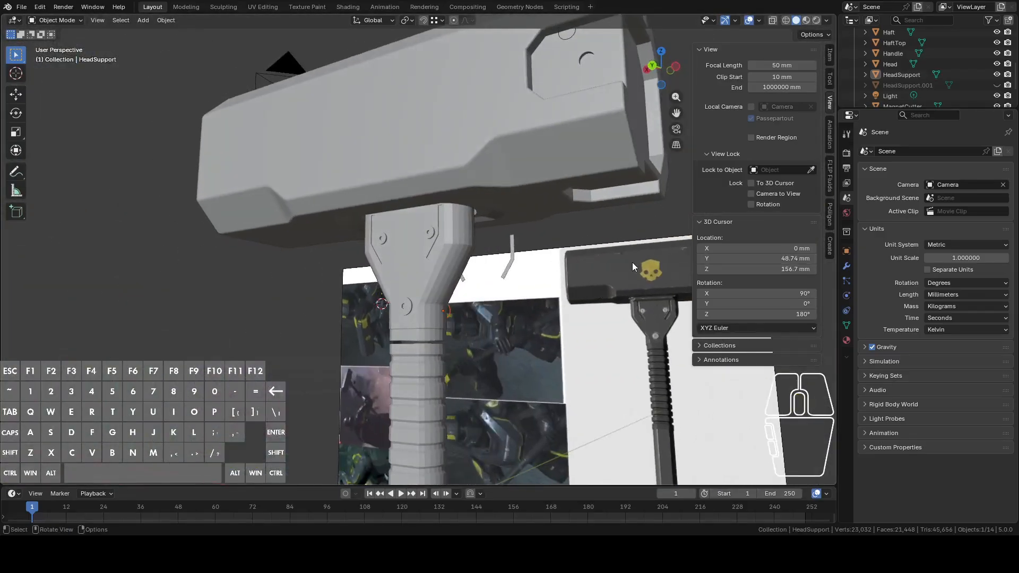
{"action": "middle_click_drag", "start_coordinate": [474, 255], "coordinate": [501, 245]}
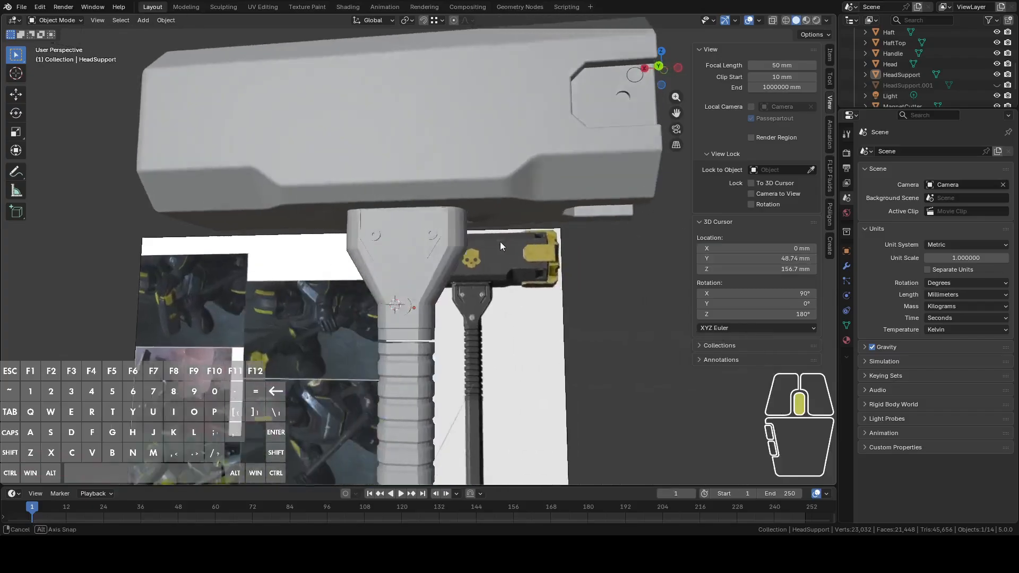
{"action": "left_click", "coordinate": [658, 68]}
{"action": "scroll", "coordinate": [600, 148], "scroll_direction": "down", "scroll_amount": 4}
{"action": "middle_click_drag", "start_coordinate": [590, 181], "coordinate": [530, 93], "text": "shift"}
{"action": "key", "text": "alt+h"}
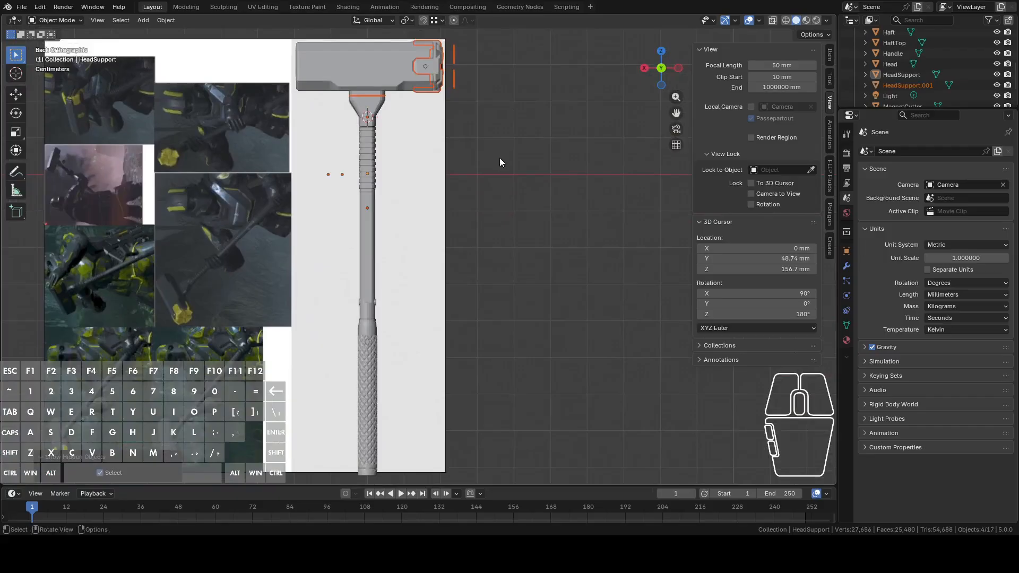
{"action": "key", "text": "alt+a"}
{"action": "middle_click_drag", "start_coordinate": [539, 168], "coordinate": [616, 158], "text": "shift"}
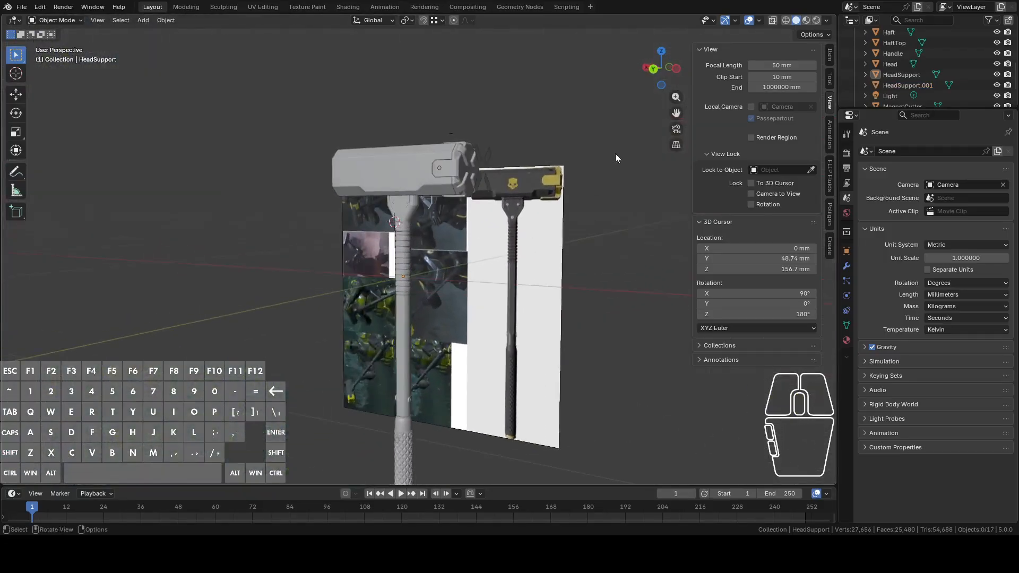
Inspect the Head's mesh in Edit Mode, clear its face selection and return to Object Mode
{"action": "left_click", "coordinate": [653, 68]}
{"action": "middle_click_drag", "start_coordinate": [505, 170], "coordinate": [494, 222], "text": "shift"}
{"action": "scroll", "coordinate": [511, 263], "scroll_direction": "up", "scroll_amount": 5}
{"action": "left_click", "coordinate": [447, 268]}
{"action": "key", "text": "Tab"}
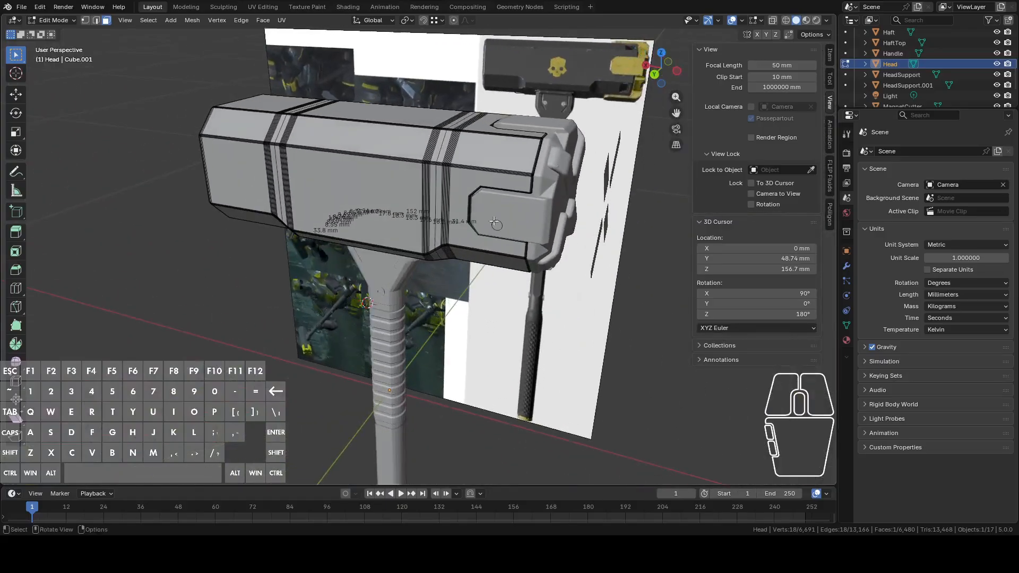
{"action": "left_click", "coordinate": [609, 188]}
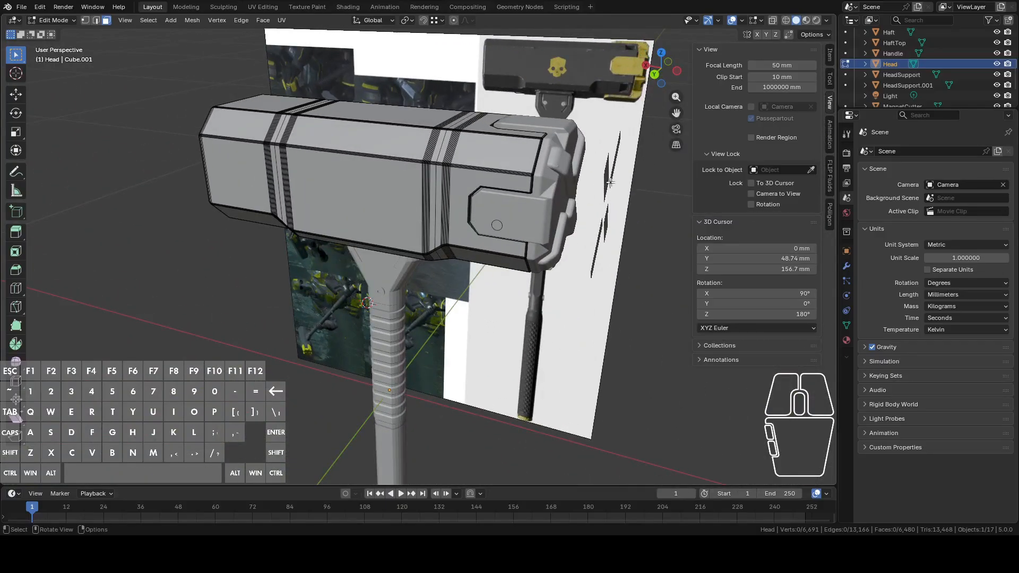
{"action": "middle_click_drag", "start_coordinate": [610, 182], "coordinate": [520, 186]}
{"action": "key", "text": "Tab"}
Check the Charge piece at the hammer head's end and select the Haft below the ribbed grip section
{"action": "left_click", "coordinate": [532, 181]}
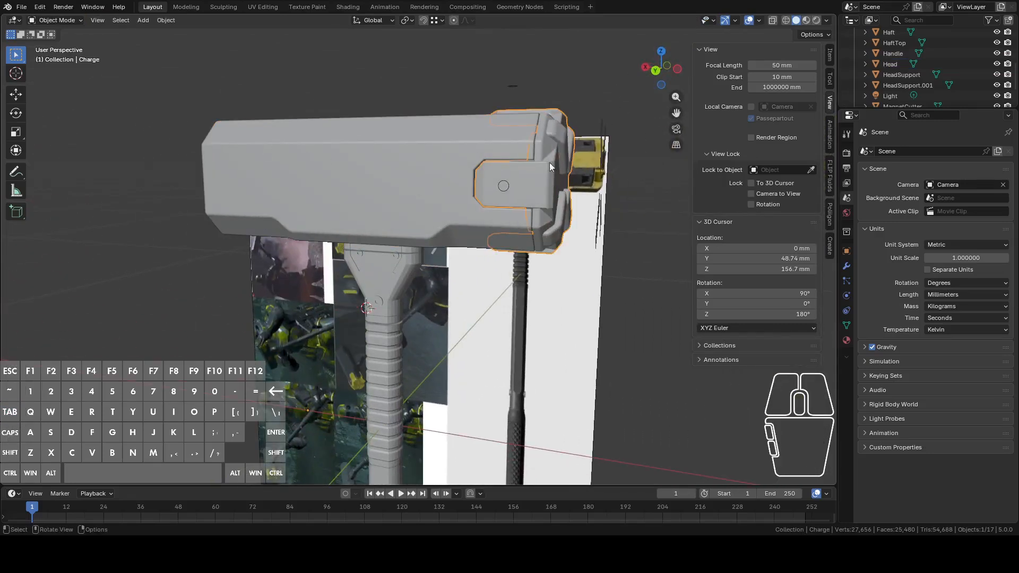
{"action": "middle_click_drag", "start_coordinate": [464, 235], "coordinate": [464, 255]}
{"action": "middle_click_drag", "start_coordinate": [390, 280], "coordinate": [462, 289]}
{"action": "left_click", "coordinate": [399, 413]}
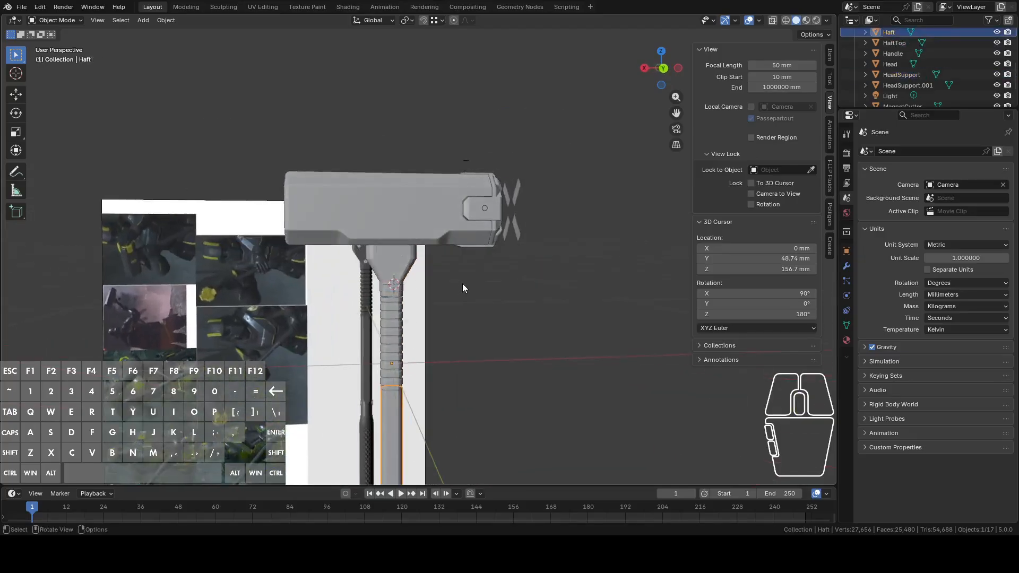
Select the Charge object at the end of the hammer head and open its mesh for editing in the back view
{"action": "left_click", "coordinate": [445, 220]}
{"action": "scroll", "coordinate": [461, 309], "scroll_direction": "up", "scroll_amount": 3}
{"action": "scroll", "coordinate": [462, 309], "scroll_direction": "up", "scroll_amount": 2}
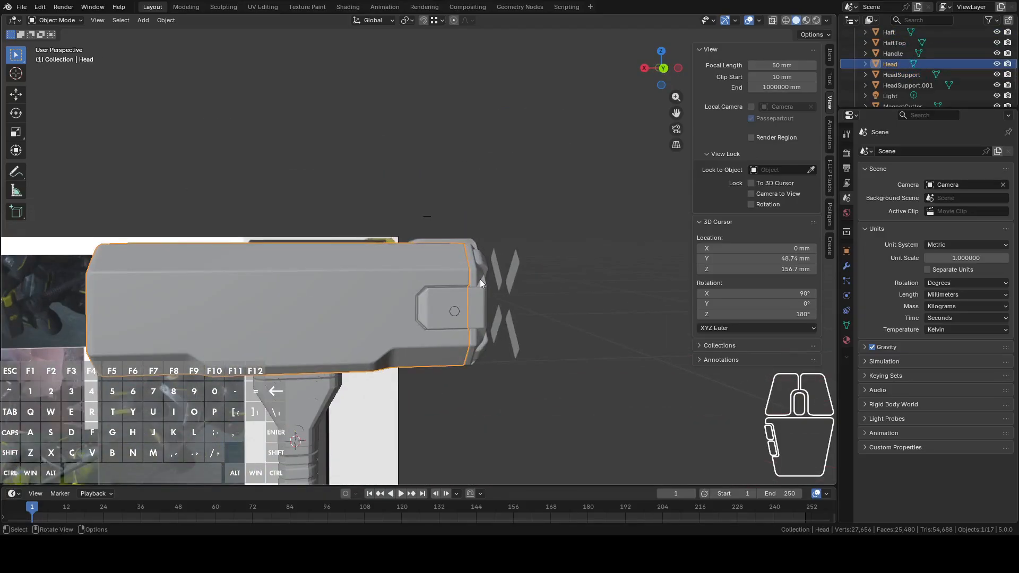
{"action": "left_click", "coordinate": [479, 280]}
{"action": "left_click", "coordinate": [663, 68]}
{"action": "scroll", "coordinate": [473, 213], "scroll_direction": "up", "scroll_amount": 6}
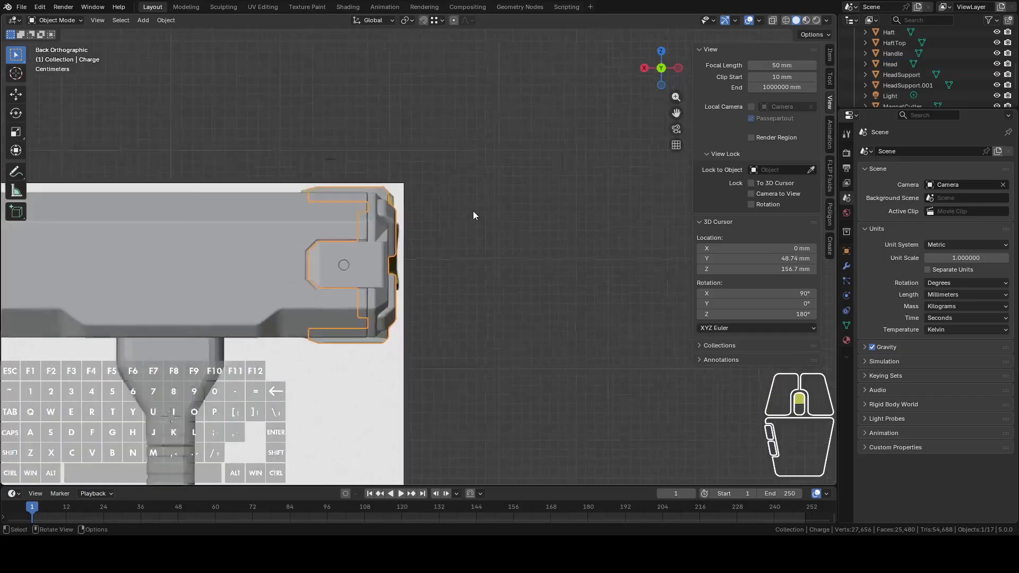
{"action": "key", "text": "Tab"}
Place the 3D cursor near the upper end of the Charge's narrow vertical strip
{"action": "middle_click_drag", "start_coordinate": [371, 243], "coordinate": [523, 234], "text": "shift"}
{"action": "left_click", "coordinate": [667, 70]}
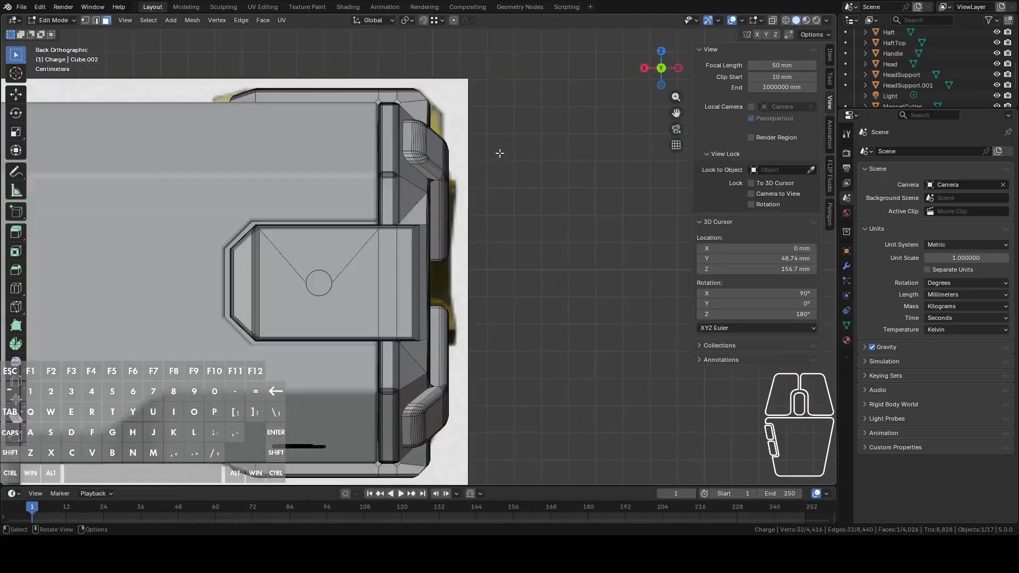
{"action": "middle_click_drag", "start_coordinate": [496, 130], "coordinate": [522, 176], "text": "shift"}
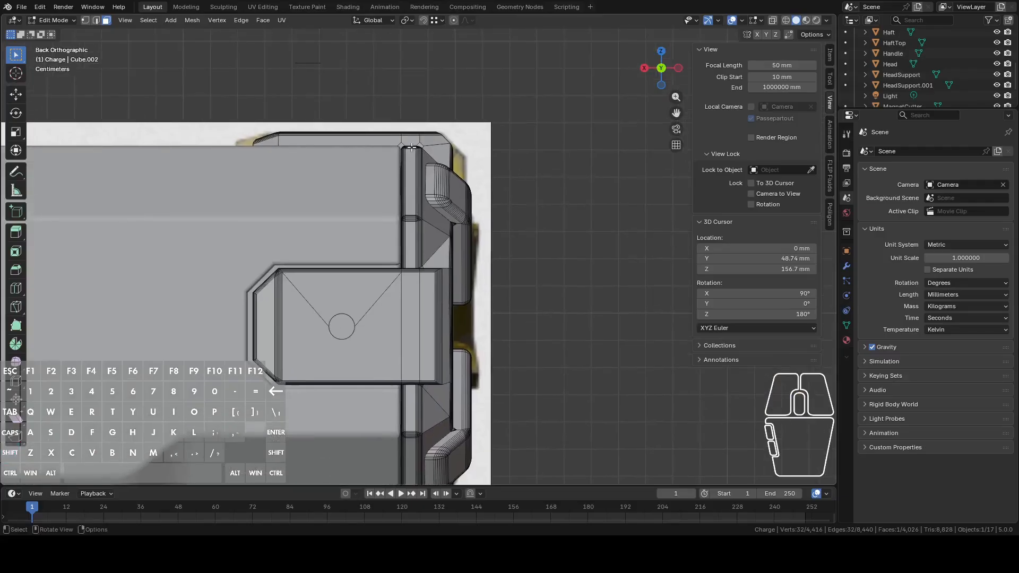
{"action": "scroll", "coordinate": [412, 144], "scroll_direction": "up", "scroll_amount": 2}
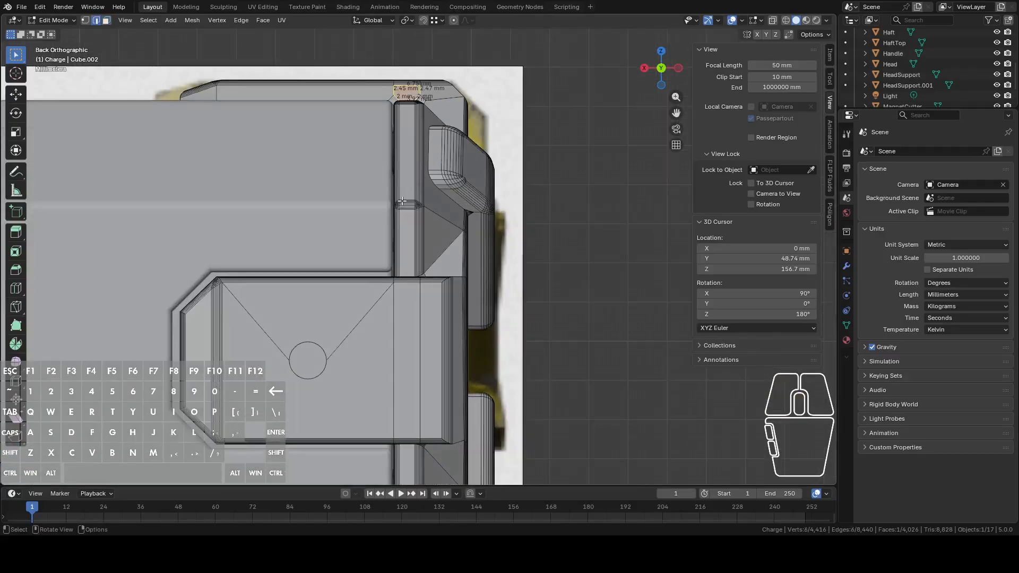
{"action": "key", "text": "2"}
{"action": "left_click", "coordinate": [419, 203]}
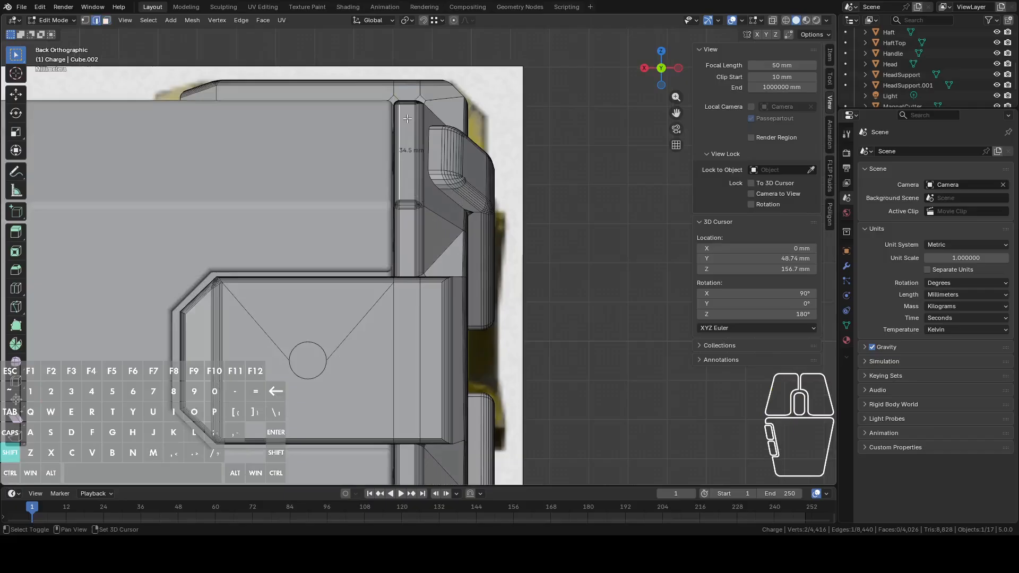
{"action": "right_click", "coordinate": [407, 113], "text": "shift"}
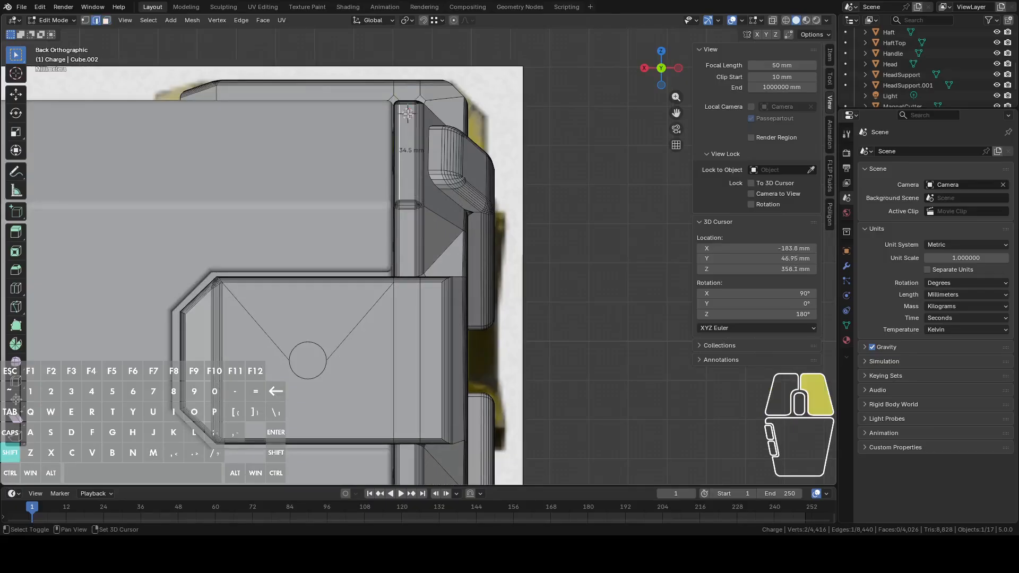
{"action": "scroll", "coordinate": [423, 151], "scroll_direction": "down", "scroll_amount": 3}
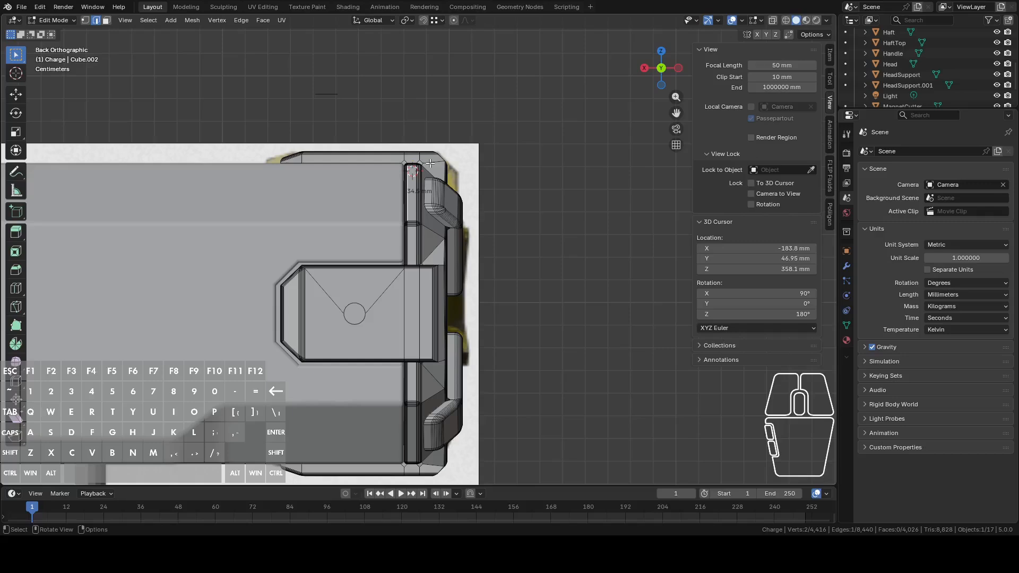
Add a plane at the 3D cursor and rotate it 90° about the Y axis
{"action": "key", "text": "Tab"}
{"action": "key", "text": "shift+a"}
{"action": "mouse_move", "coordinate": [600, 176]}
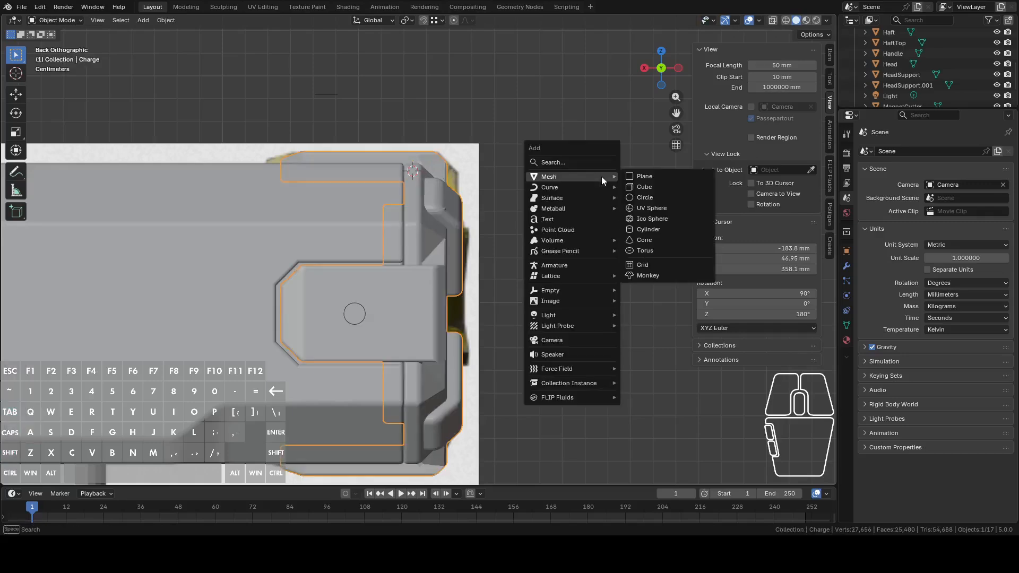
{"action": "left_click", "coordinate": [638, 175]}
{"action": "key", "text": "r"}
{"action": "key", "text": "x"}
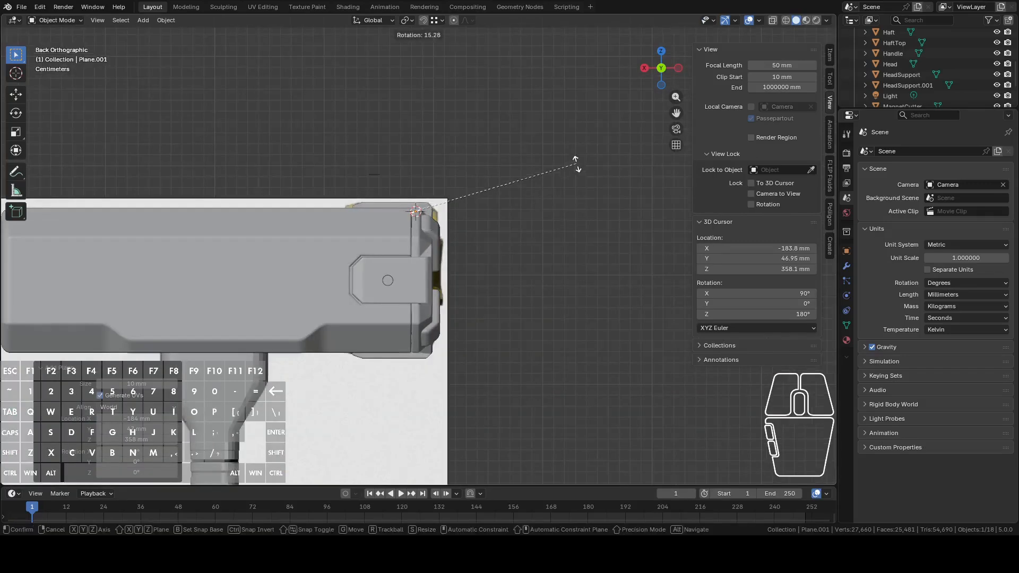
{"action": "type", "text": "y"}
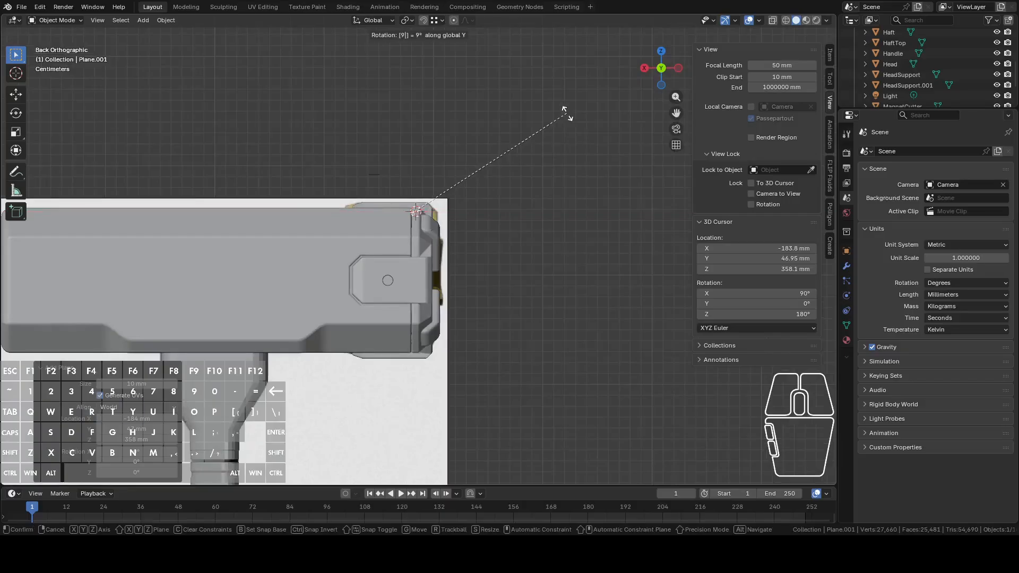
{"action": "type", "text": "0"}
{"action": "key", "text": "Return"}
Scale the plane up beyond the Charge's outline and move it along Y and Z to span the whole cross-section
{"action": "middle_click_drag", "start_coordinate": [567, 113], "coordinate": [448, 222]}
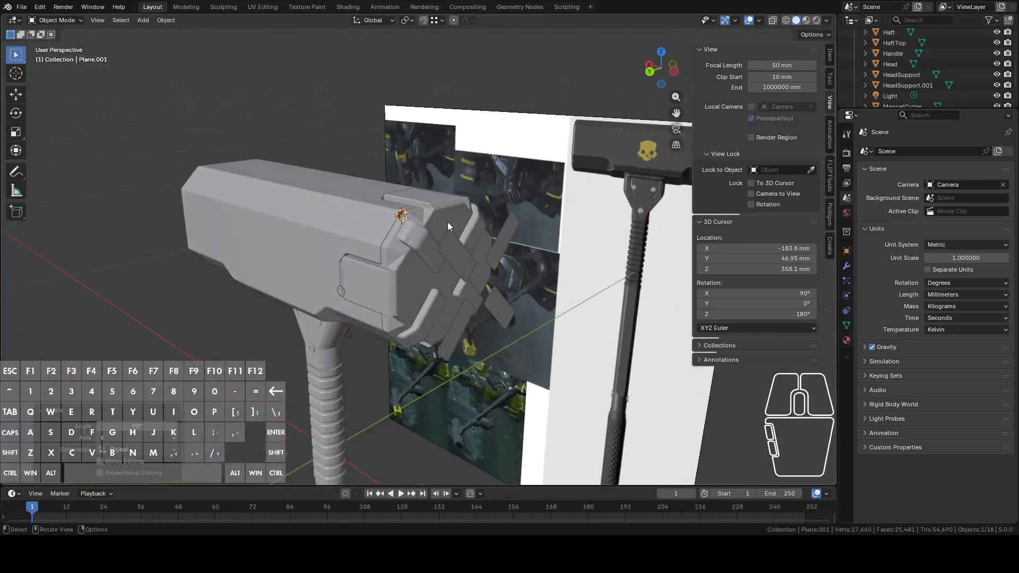
{"action": "key", "text": "s"}
{"action": "left_click", "coordinate": [445, 238]}
{"action": "key", "text": "s"}
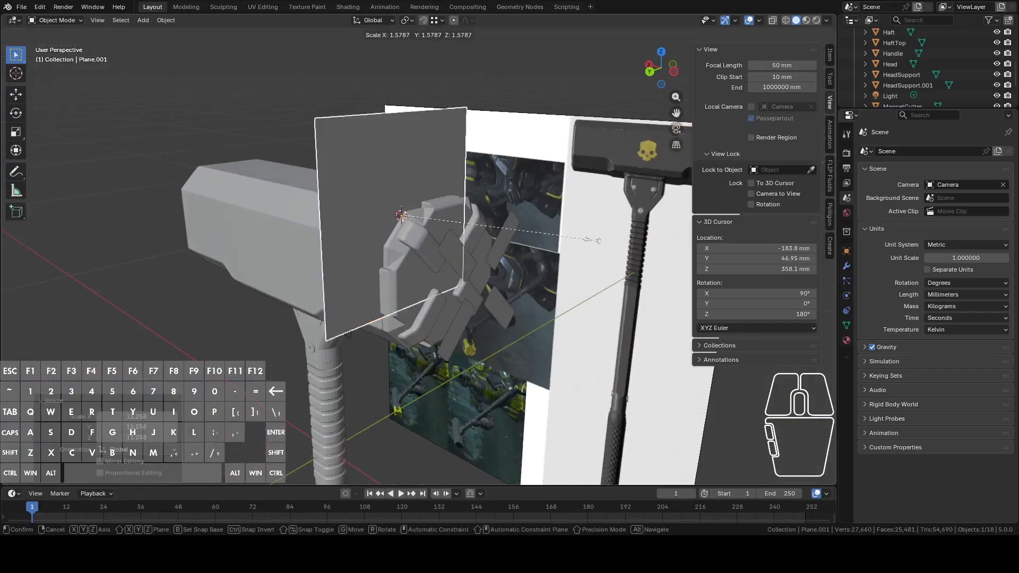
{"action": "left_click", "coordinate": [651, 243]}
{"action": "key", "text": "g"}
{"action": "key", "text": "y"}
{"action": "left_click", "coordinate": [550, 268]}
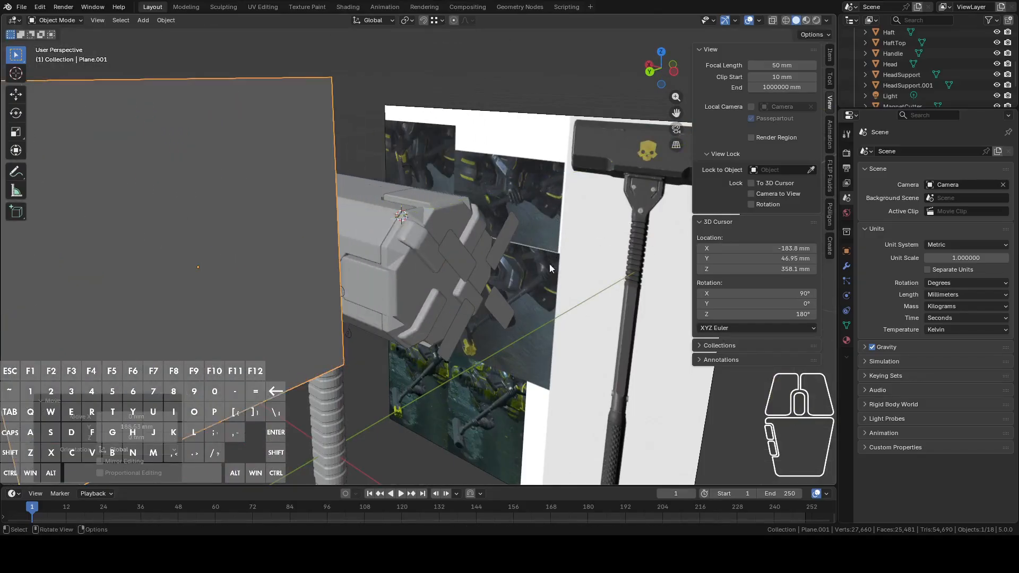
{"action": "key", "text": "g"}
{"action": "key", "text": "z"}
{"action": "left_click", "coordinate": [610, 322]}
Open the Charge's mesh with all its geometry and the plane selected, and hide the edge length labels
{"action": "middle_click_drag", "start_coordinate": [504, 248], "coordinate": [570, 232]}
{"action": "left_click", "coordinate": [419, 243]}
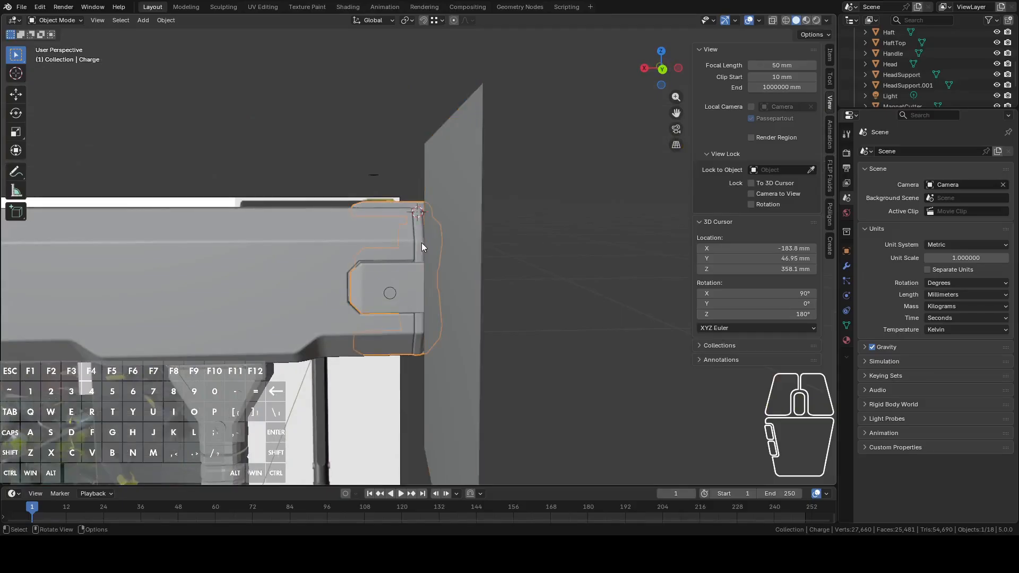
{"action": "middle_click_drag", "start_coordinate": [422, 246], "coordinate": [524, 269]}
{"action": "left_click", "coordinate": [530, 271]}
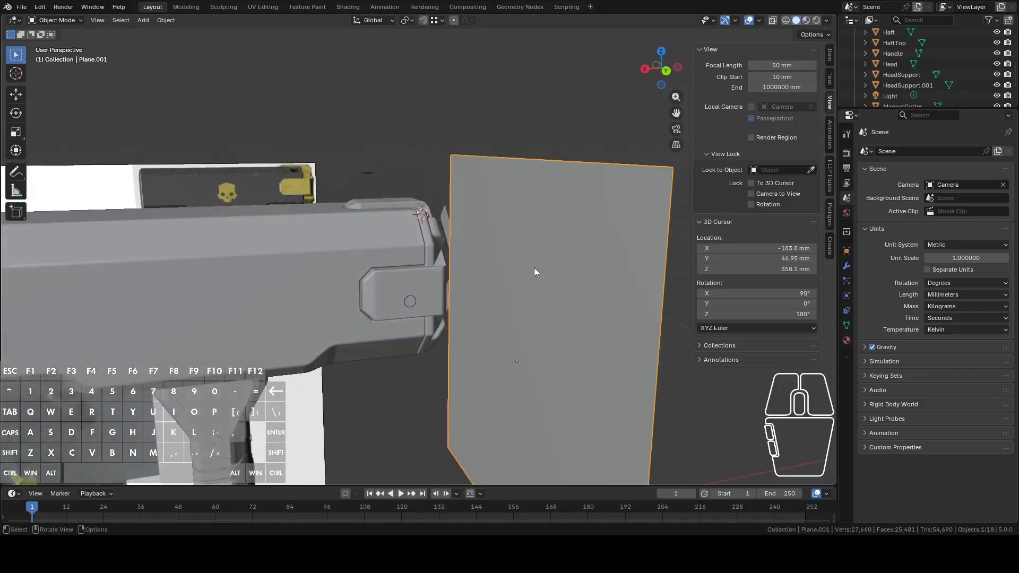
{"action": "left_click", "coordinate": [431, 246]}
{"action": "key", "text": "Tab"}
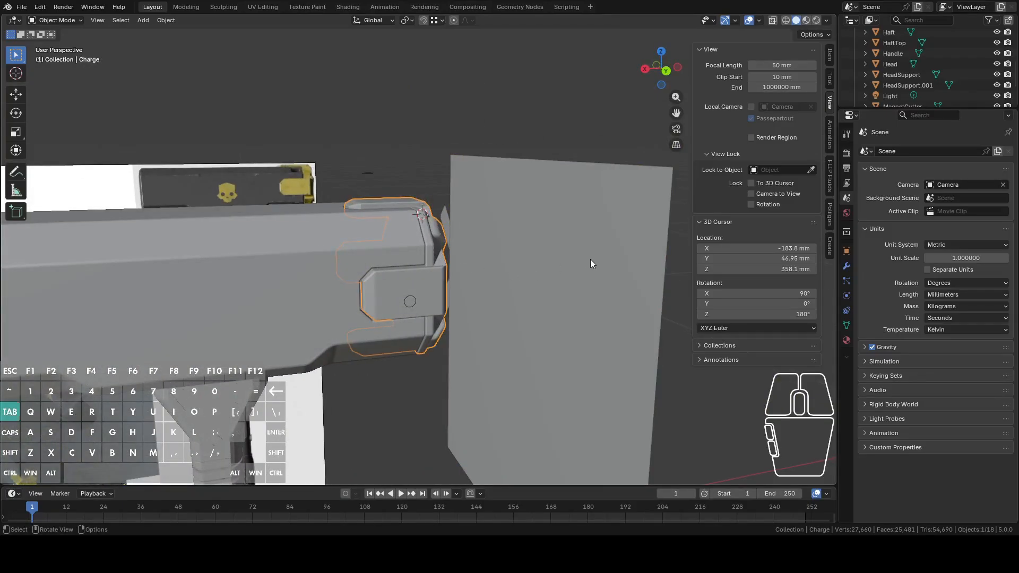
{"action": "key", "text": "a"}
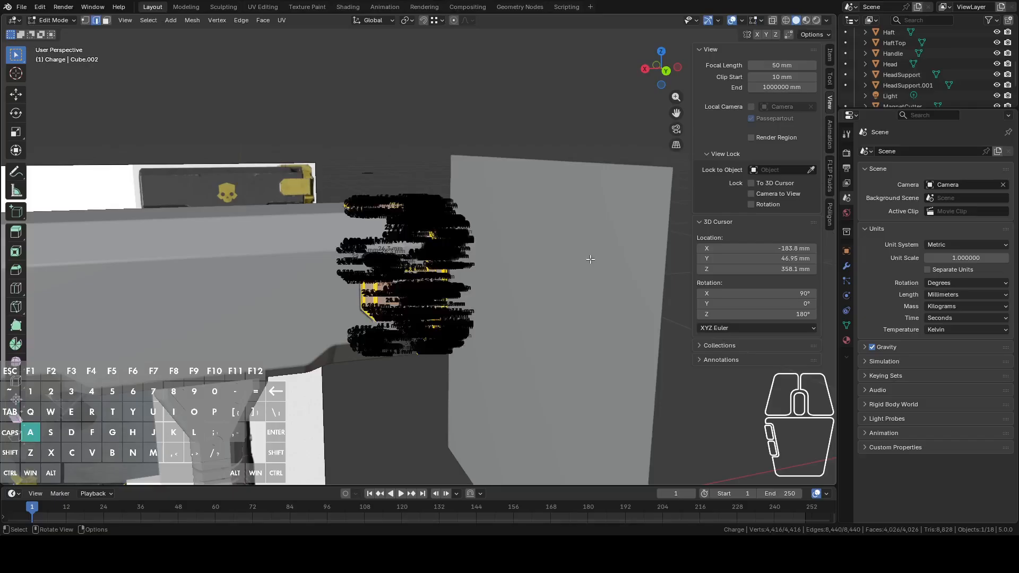
{"action": "left_click", "coordinate": [761, 20]}
{"action": "left_click", "coordinate": [705, 170]}
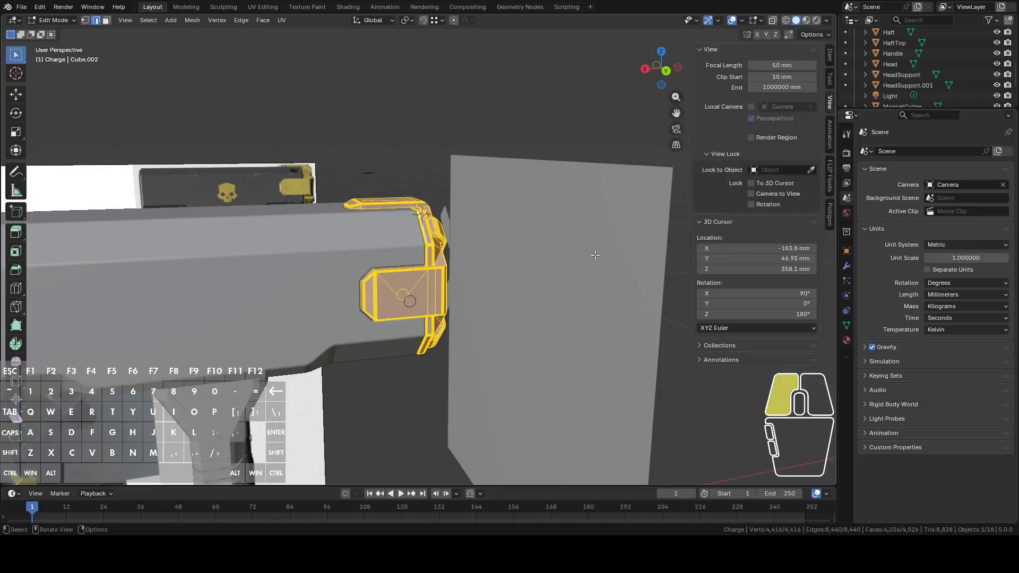
Knife-project the plane onto the Charge from the back orthographic view with Cut Through enabled
{"action": "left_click", "coordinate": [665, 70]}
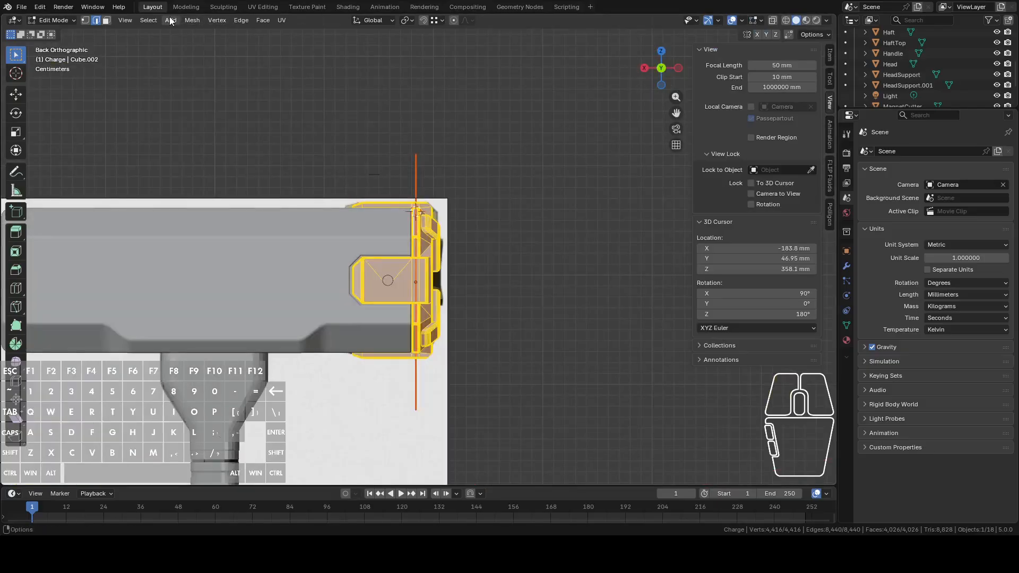
{"action": "left_click", "coordinate": [191, 20]}
{"action": "left_click", "coordinate": [244, 140]}
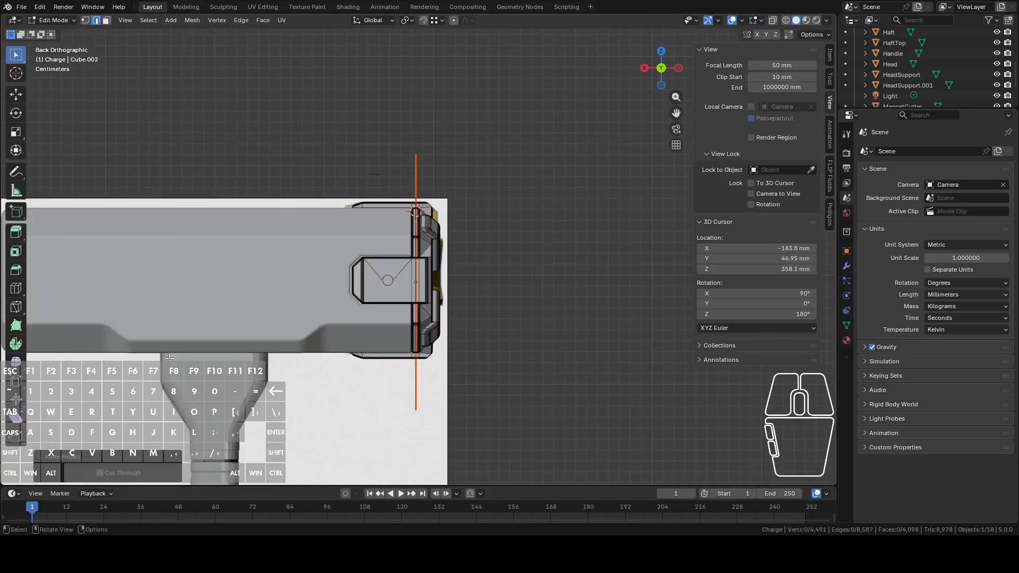
{"action": "left_click", "coordinate": [136, 473]}
{"action": "scroll", "coordinate": [557, 287], "scroll_direction": "up", "scroll_amount": 3}
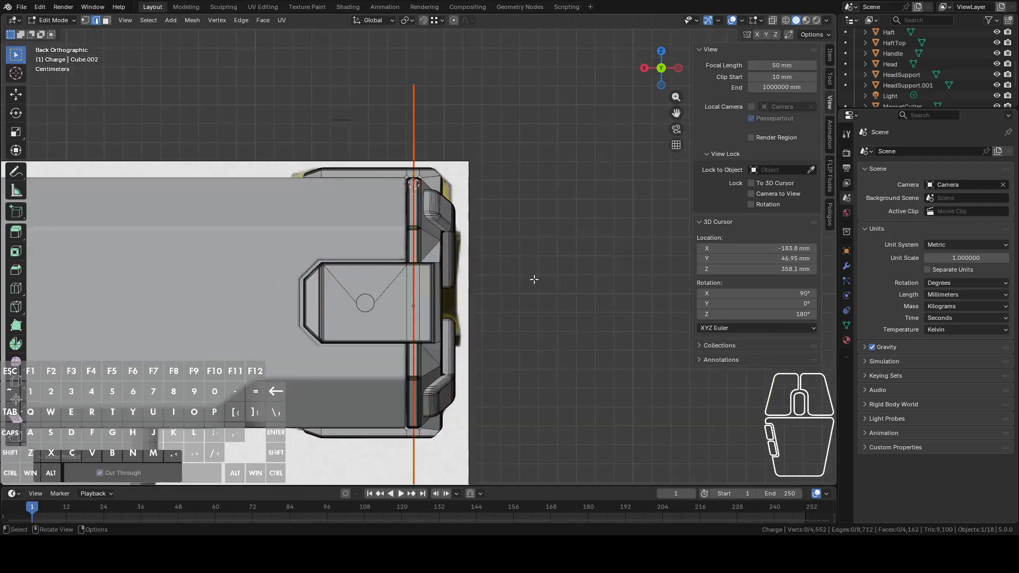
Check the cut around the Charge and delete the cutting plane
{"action": "key", "text": "Tab"}
{"action": "middle_click_drag", "start_coordinate": [507, 269], "coordinate": [462, 232]}
{"action": "key", "text": "Tab"}
{"action": "scroll", "coordinate": [466, 233], "scroll_direction": "up", "scroll_amount": 3}
{"action": "scroll", "coordinate": [484, 228], "scroll_direction": "down", "scroll_amount": 3}
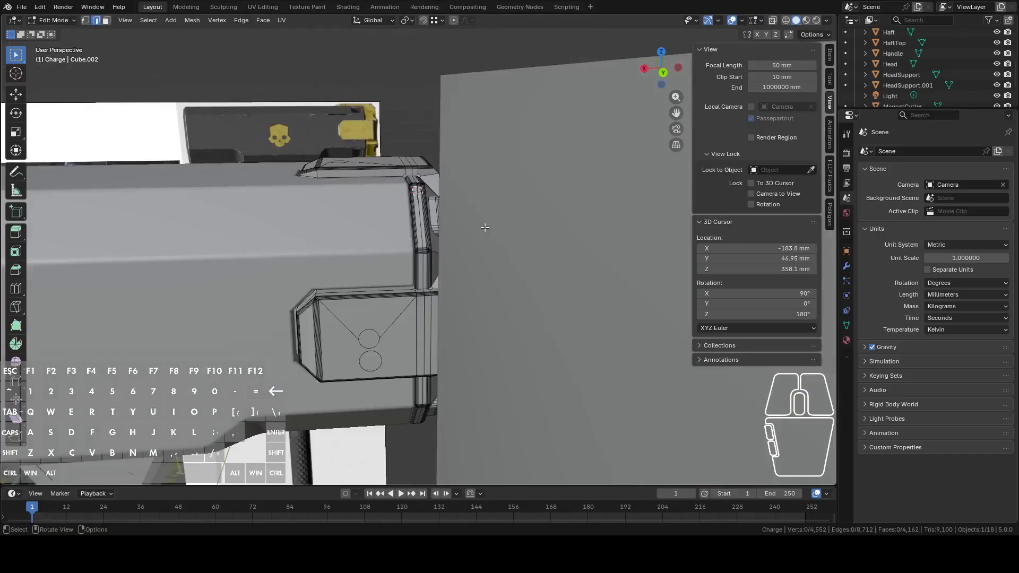
{"action": "key", "text": "Tab"}
{"action": "left_click", "coordinate": [532, 215]}
{"action": "right_click", "coordinate": [532, 215]}
{"action": "left_click", "coordinate": [499, 223]}
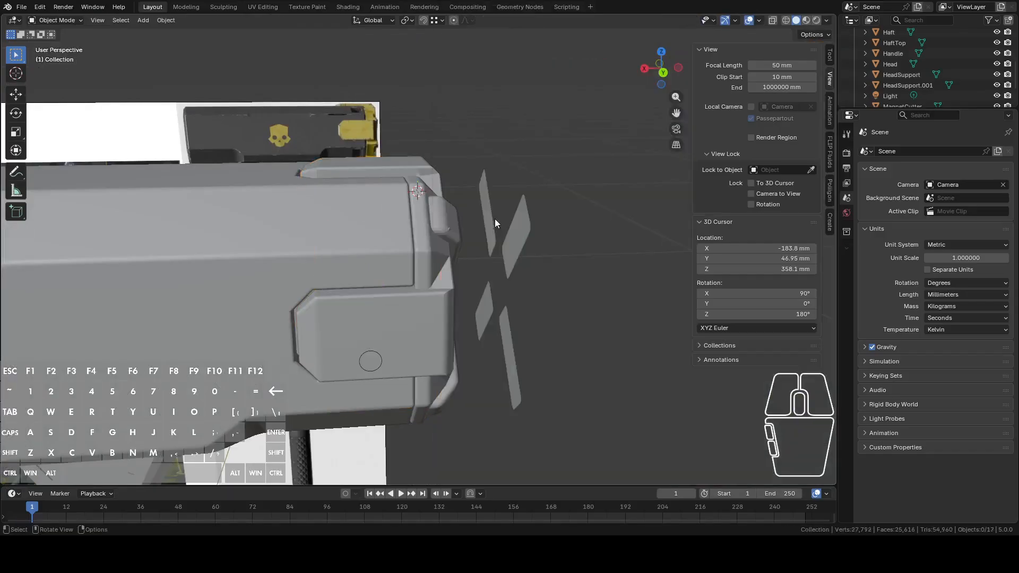
Duplicate the Charge's outer section beyond the cut line and move the copy along X, clear of the hammer head
{"action": "left_click", "coordinate": [427, 221]}
{"action": "left_click", "coordinate": [663, 72]}
{"action": "key", "text": "Tab"}
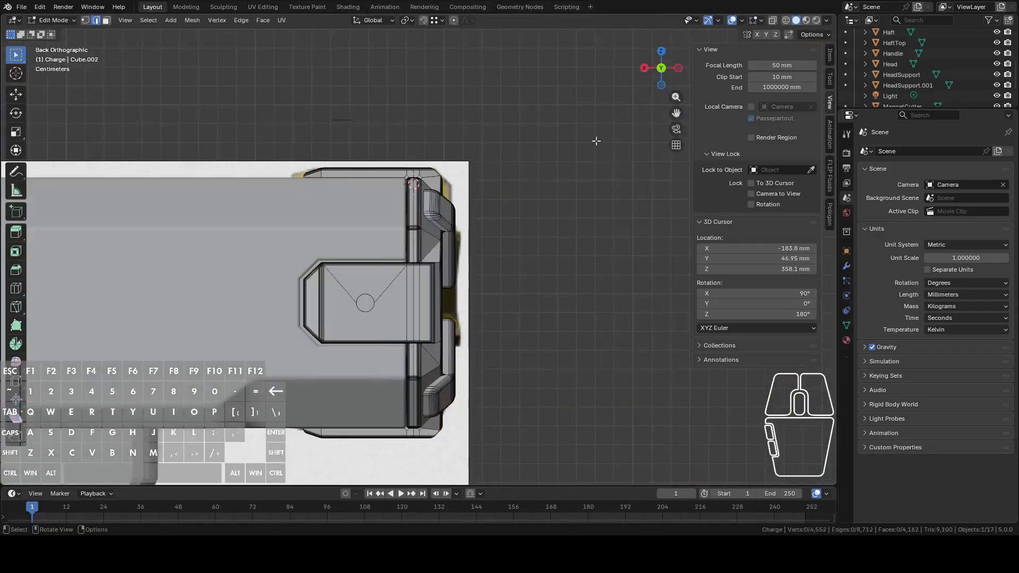
{"action": "key", "text": "1"}
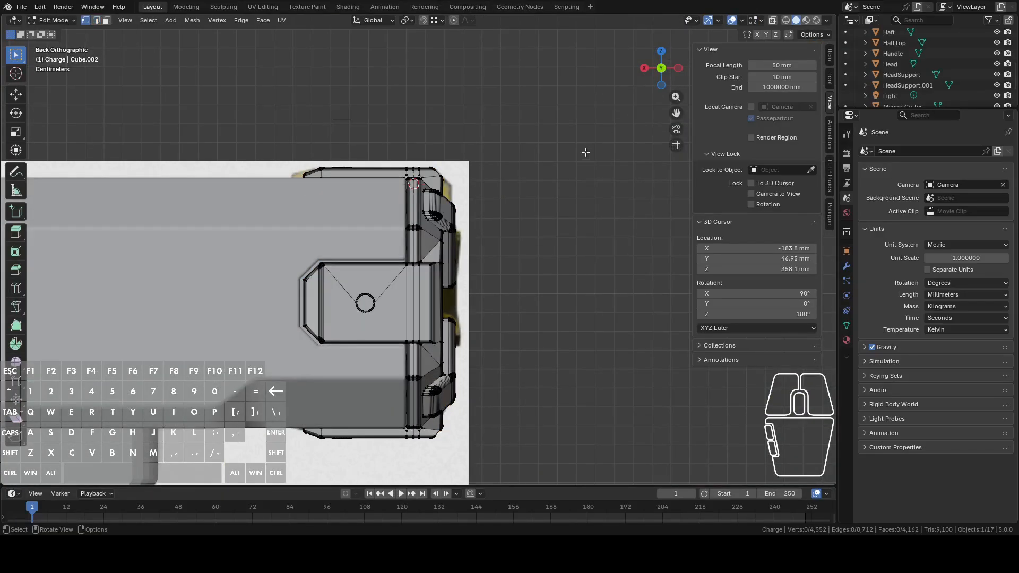
{"action": "left_click", "coordinate": [774, 21]}
{"action": "middle_click_drag", "start_coordinate": [554, 180], "coordinate": [574, 124], "text": "shift"}
{"action": "left_click_drag", "start_coordinate": [570, 75], "coordinate": [433, 451]}
{"action": "key", "text": "shift+d"}
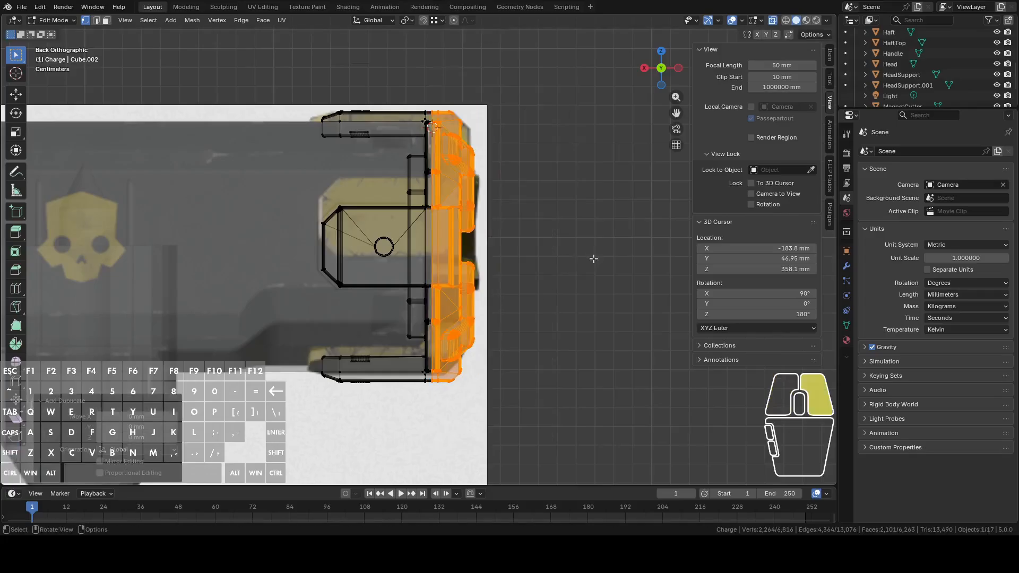
{"action": "key", "text": "y"}
{"action": "key", "text": "x"}
{"action": "left_click", "coordinate": [580, 245]}
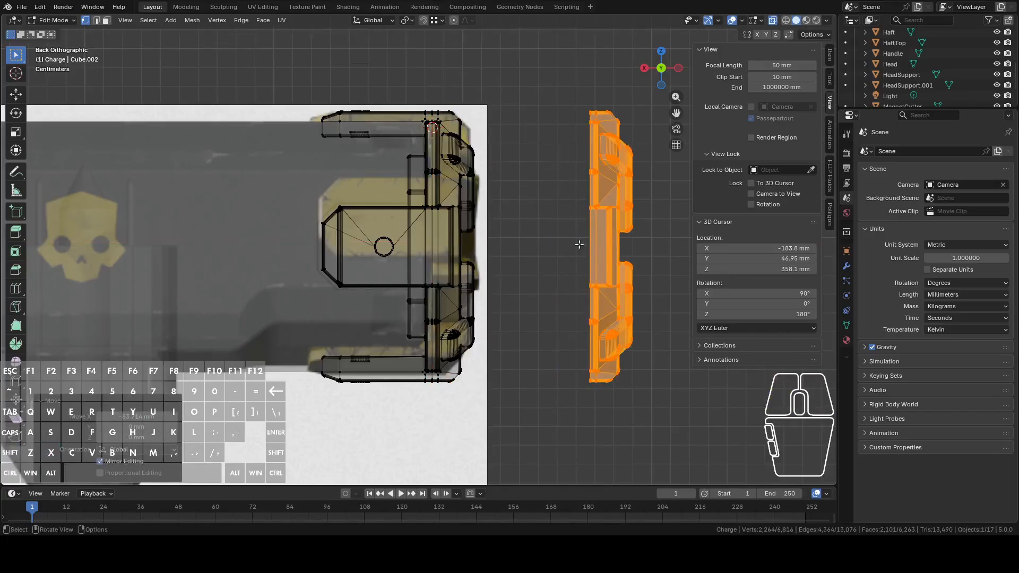
Select the open boundary loop on the duplicated section's cut side and fill it with a face
{"action": "middle_click_drag", "start_coordinate": [536, 221], "coordinate": [601, 182]}
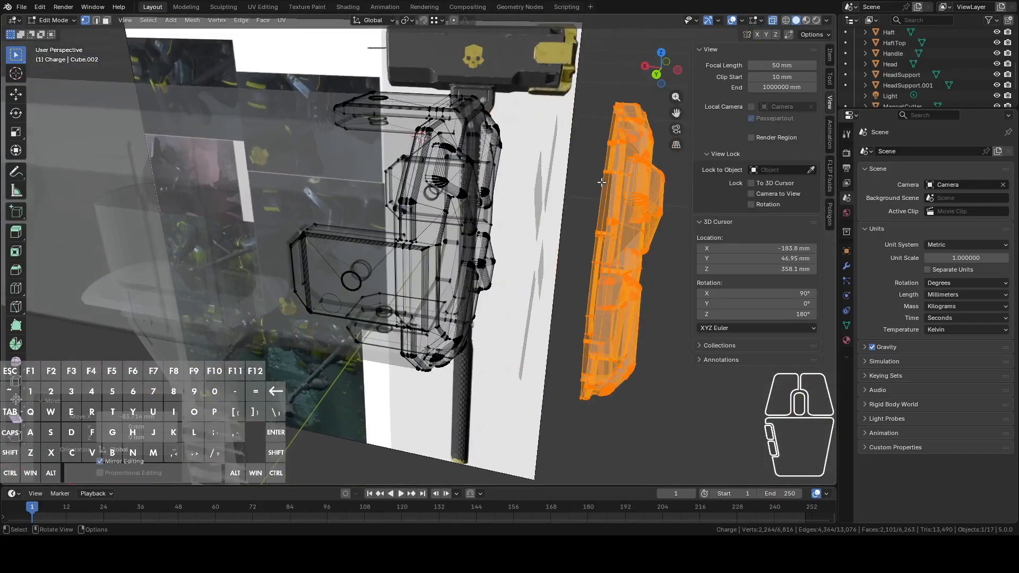
{"action": "left_click", "coordinate": [773, 20]}
{"action": "middle_click_drag", "start_coordinate": [626, 102], "coordinate": [541, 132], "text": "shift"}
{"action": "scroll", "coordinate": [513, 156], "scroll_direction": "up", "scroll_amount": 2}
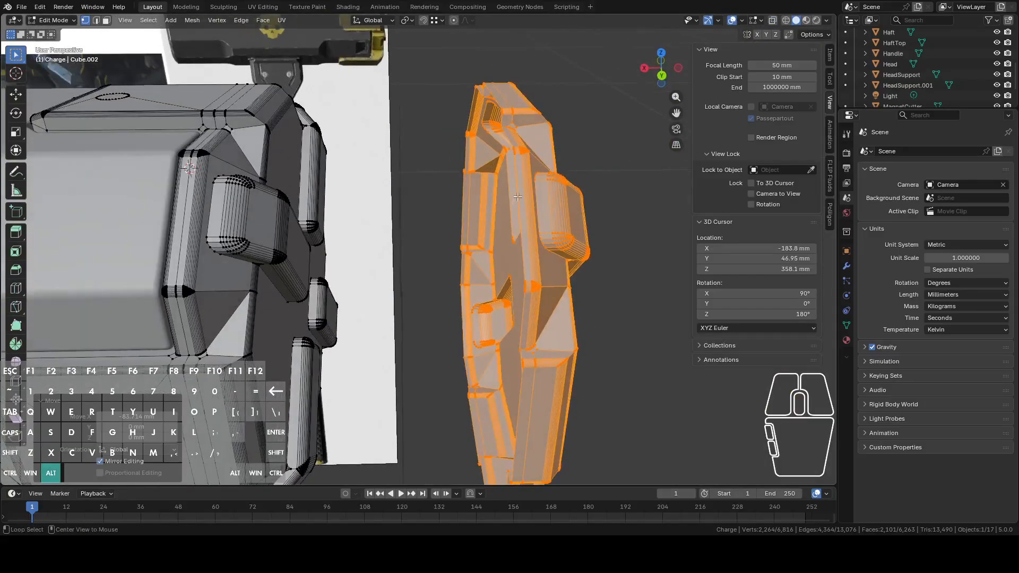
{"action": "left_click", "coordinate": [515, 183], "text": "alt"}
{"action": "left_click", "coordinate": [517, 191], "text": "alt"}
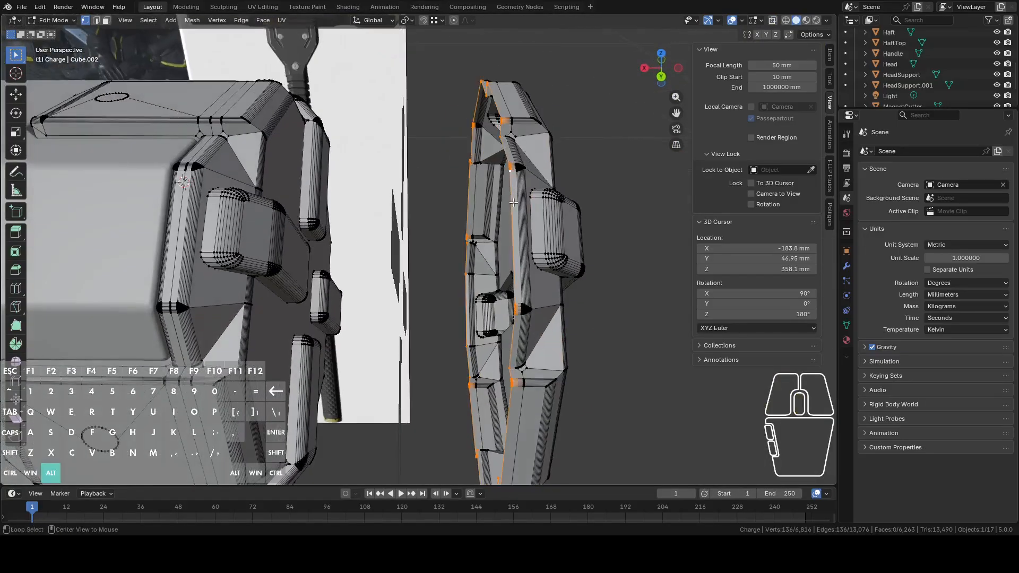
{"action": "middle_click_drag", "start_coordinate": [517, 191], "coordinate": [542, 175]}
{"action": "key", "text": "f"}
{"action": "left_click", "coordinate": [663, 75]}
{"action": "key", "text": "Tab"}
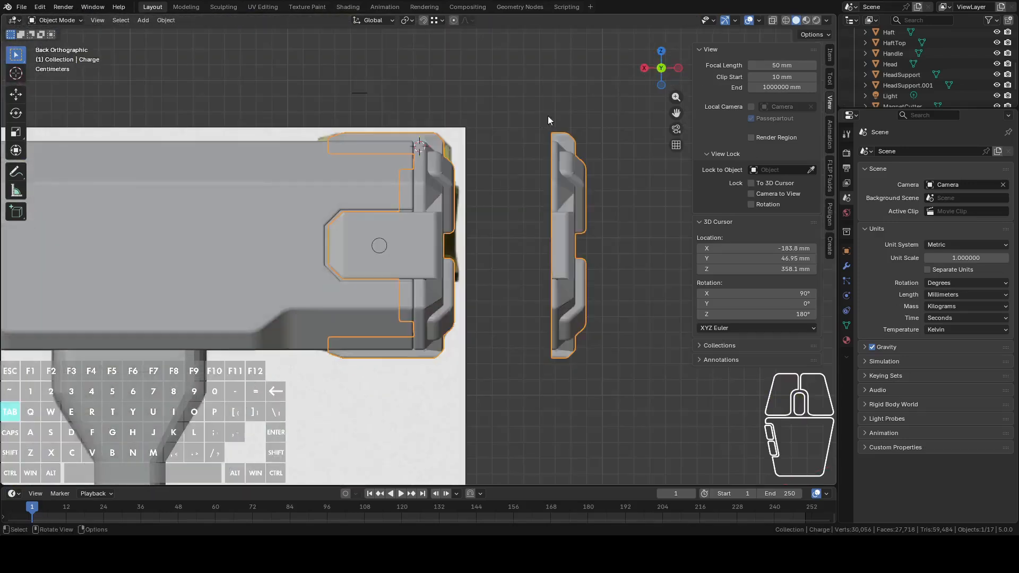
Select the Charge's inner side from a vertex on the cut line with Side of Active, invert the selection and delete it
{"action": "key", "text": "Tab"}
{"action": "scroll", "coordinate": [499, 96], "scroll_direction": "up", "scroll_amount": 2}
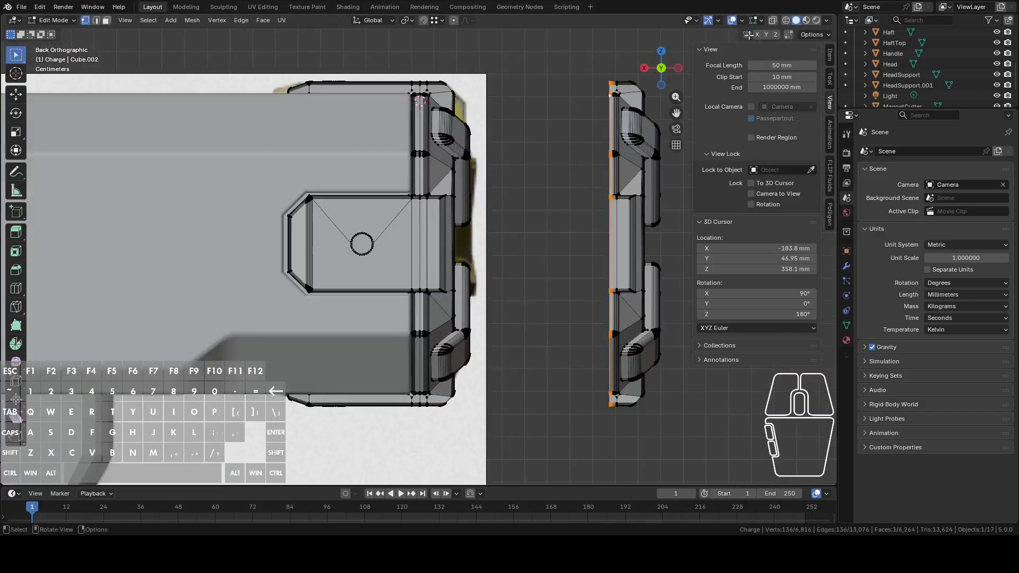
{"action": "left_click", "coordinate": [422, 87]}
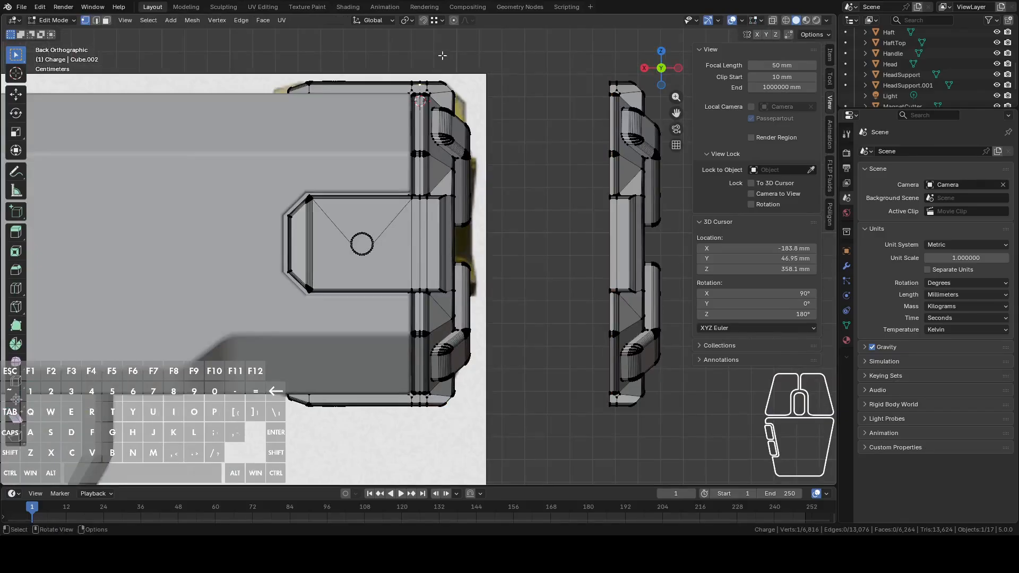
{"action": "left_click", "coordinate": [148, 20]}
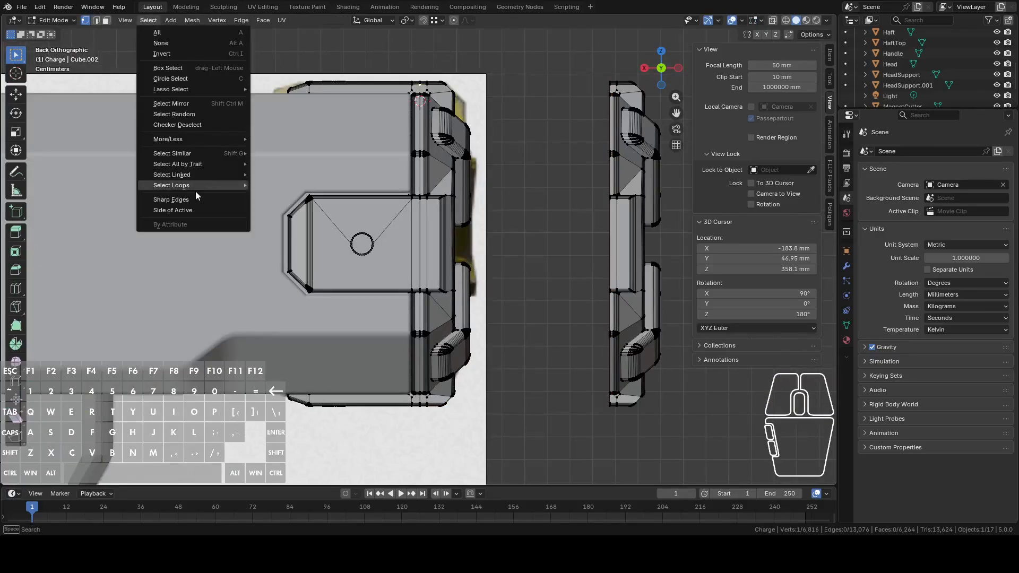
{"action": "left_click", "coordinate": [181, 212]}
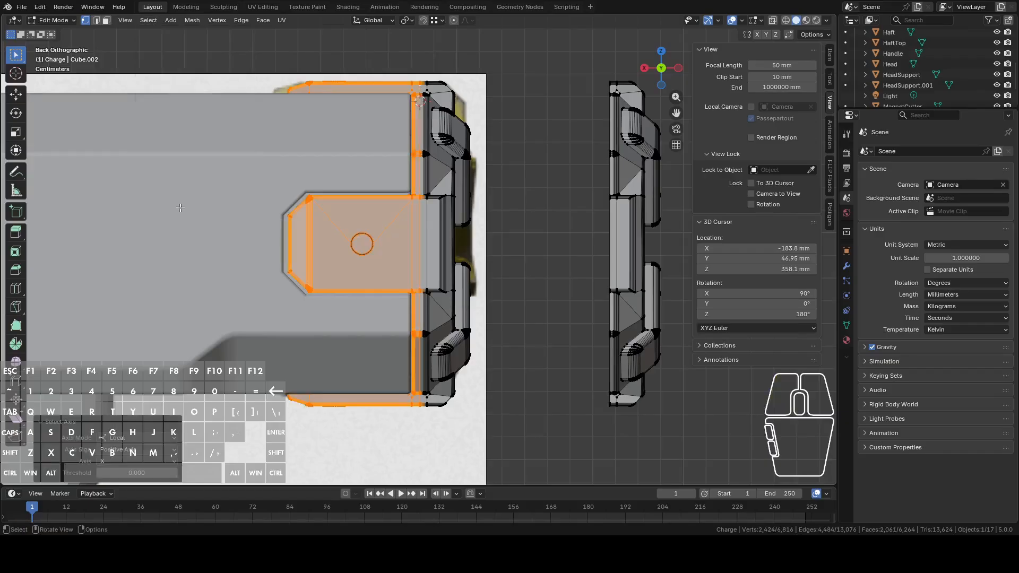
{"action": "middle_click_drag", "start_coordinate": [408, 144], "coordinate": [411, 224], "text": "shift"}
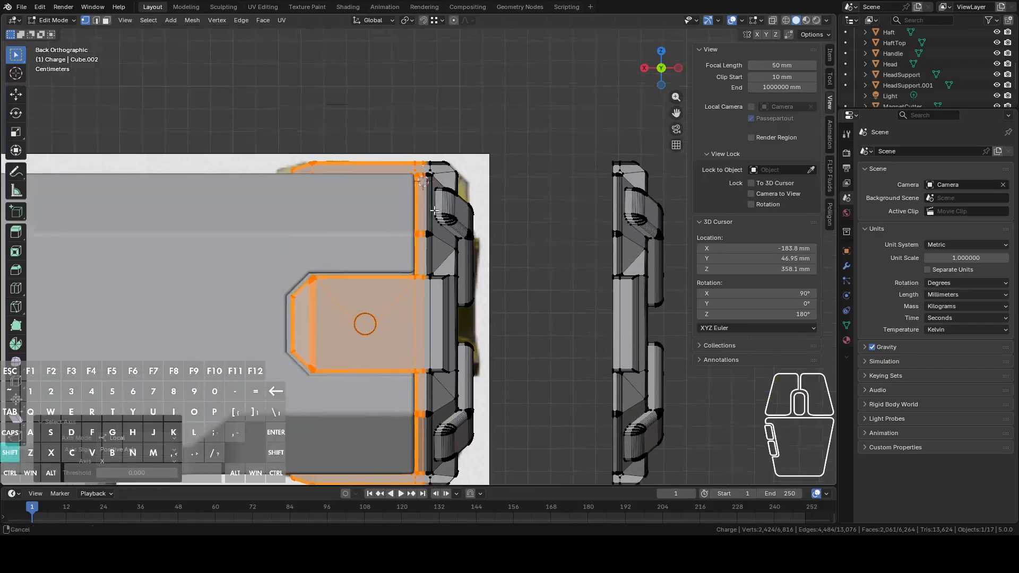
{"action": "scroll", "coordinate": [419, 220], "scroll_direction": "up", "scroll_amount": 6}
{"action": "middle_click_drag", "start_coordinate": [449, 126], "coordinate": [454, 246], "text": "shift"}
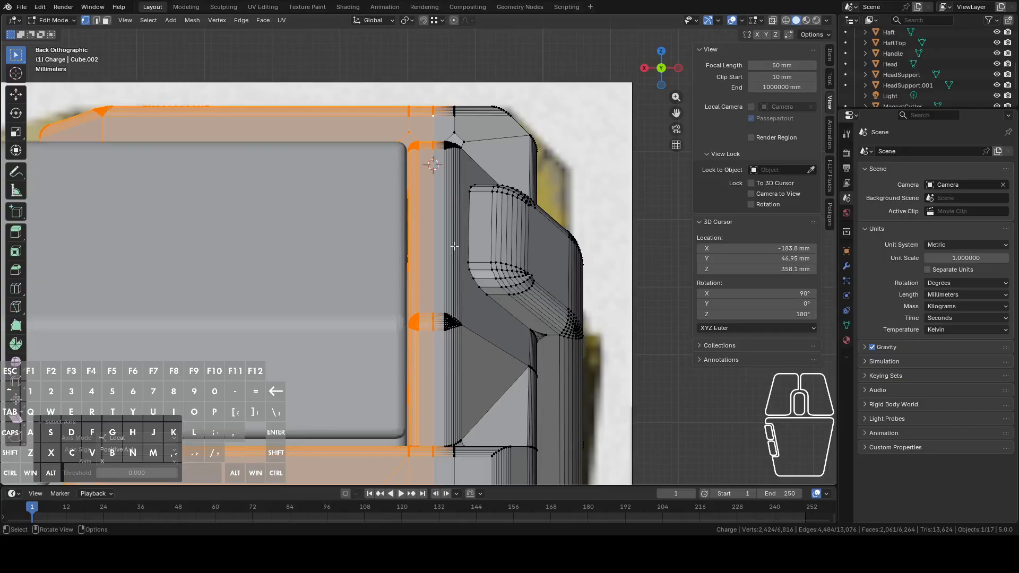
{"action": "left_click", "coordinate": [148, 23]}
{"action": "left_click", "coordinate": [167, 53]}
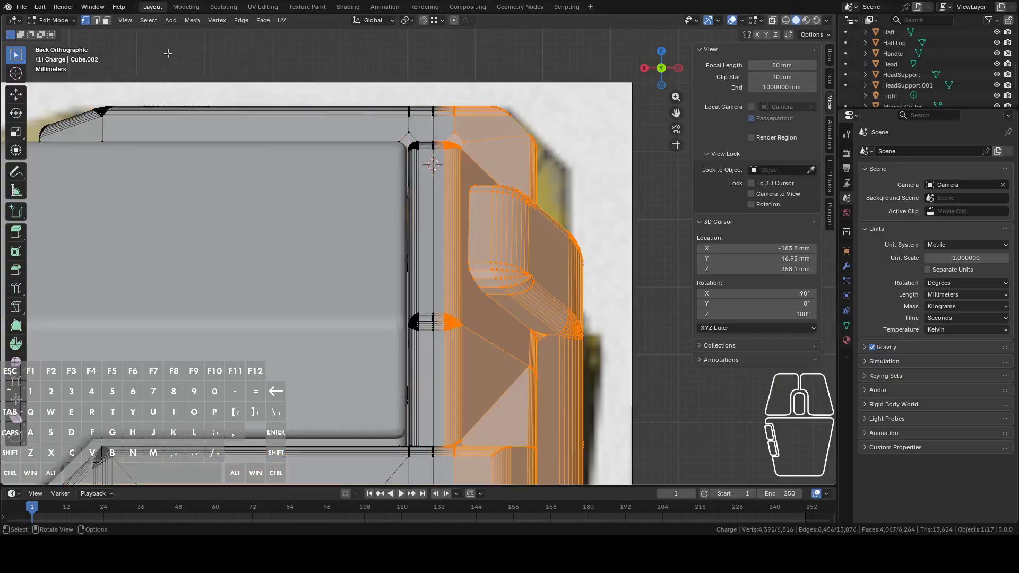
{"action": "right_click", "coordinate": [326, 246]}
{"action": "left_click", "coordinate": [298, 480]}
{"action": "scroll", "coordinate": [446, 343], "scroll_direction": "down", "scroll_amount": 4}
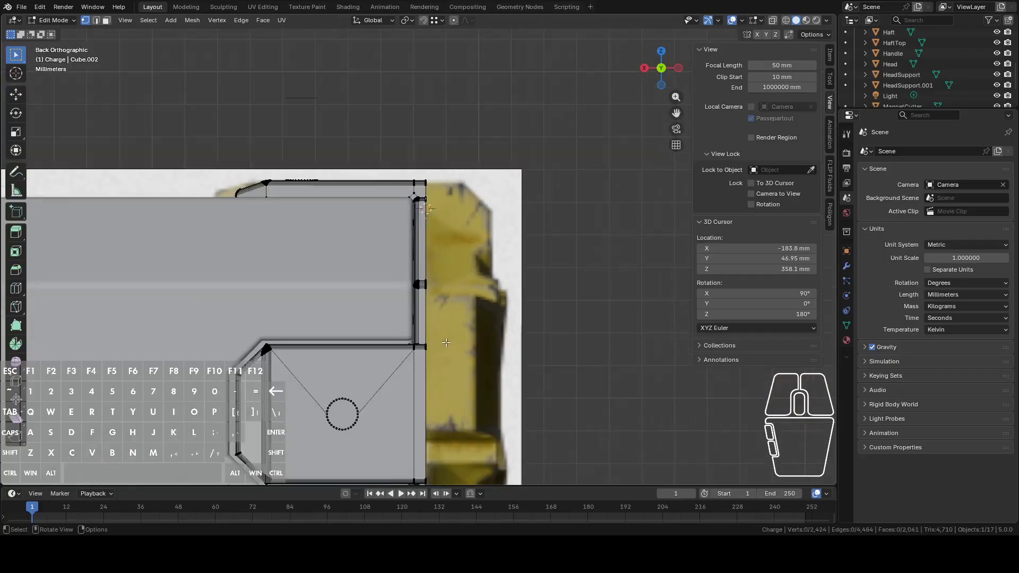
Select the open boundary loop at the cut end of the trimmed Charge and fill it with a face
{"action": "middle_click_drag", "start_coordinate": [446, 343], "coordinate": [437, 297]}
{"action": "left_click", "coordinate": [387, 288], "text": "alt"}
{"action": "key", "text": "f"}
{"action": "key", "text": "Tab"}
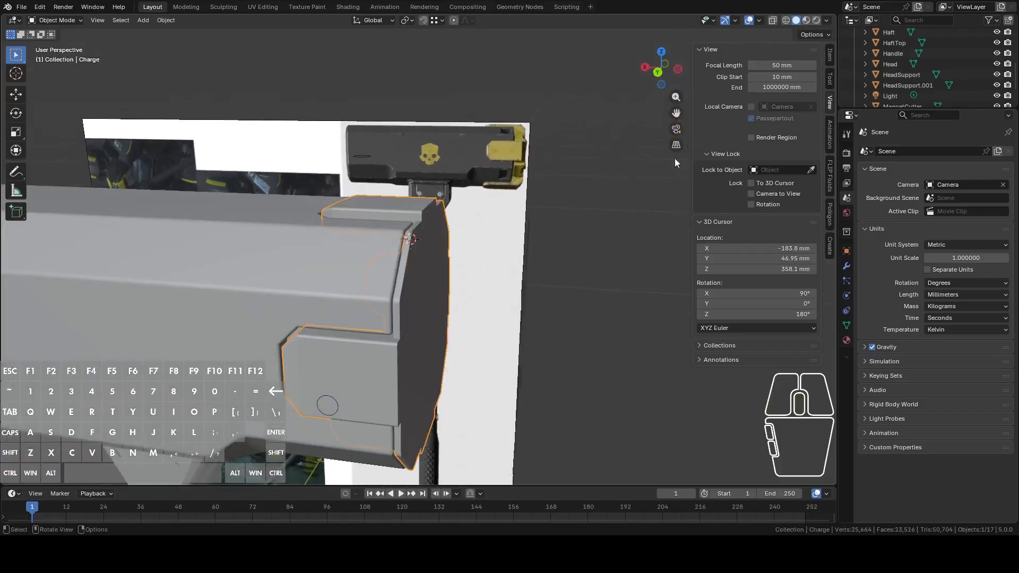
Set the trimmed Charge's origin to its geometry from the back orthographic view
{"action": "left_click", "coordinate": [657, 71]}
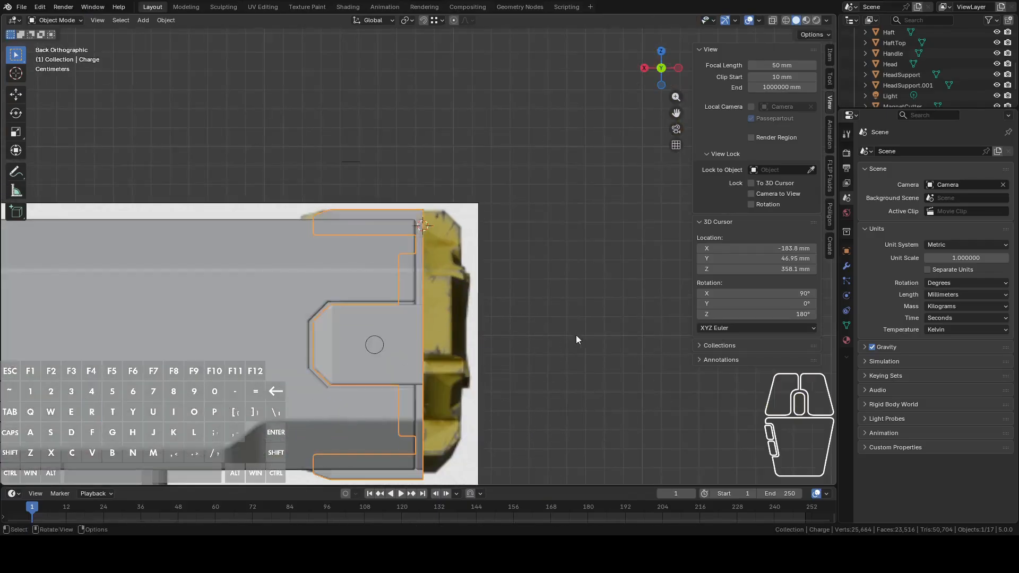
{"action": "right_click", "coordinate": [519, 282]}
{"action": "mouse_move", "coordinate": [496, 142]}
{"action": "left_click", "coordinate": [565, 153]}
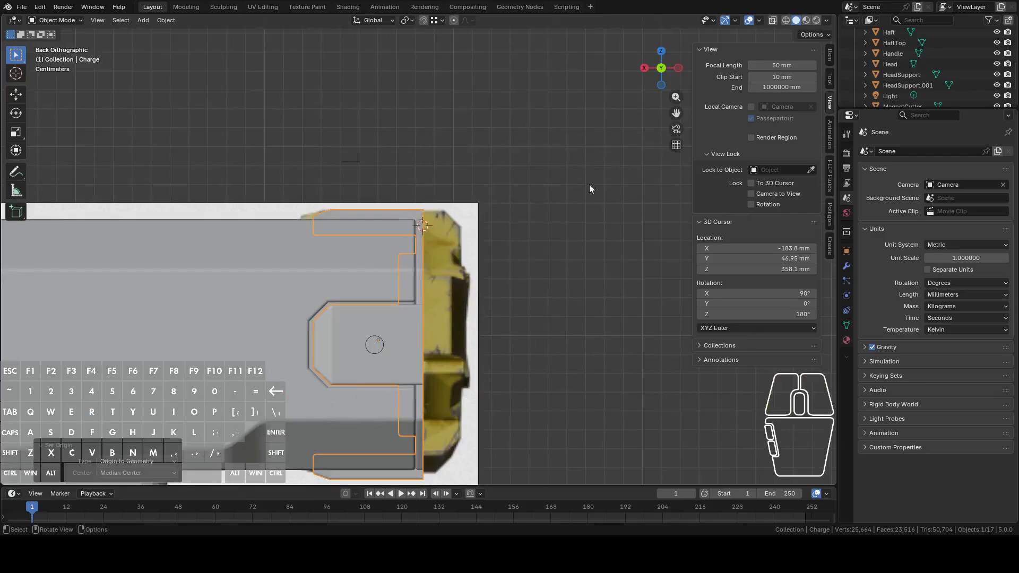
{"action": "scroll", "coordinate": [589, 189], "scroll_direction": "down", "scroll_amount": 2}
{"action": "key", "text": "r"}
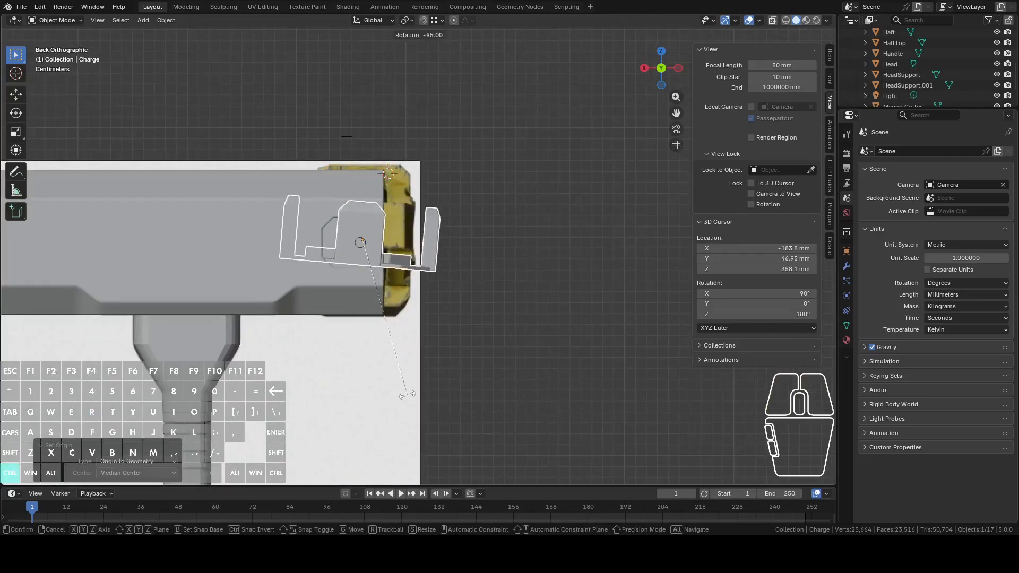
{"action": "right_click", "coordinate": [409, 399]}
{"action": "left_click", "coordinate": [416, 215]}
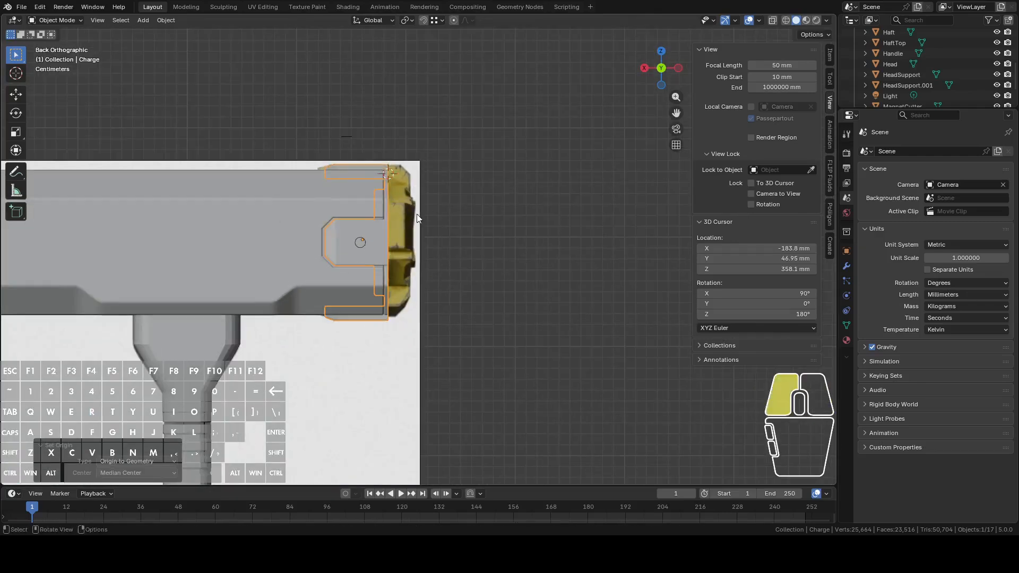
Select the trimmed Charge and rename it ChargeMagnets
{"action": "middle_click_drag", "start_coordinate": [417, 214], "coordinate": [471, 198]}
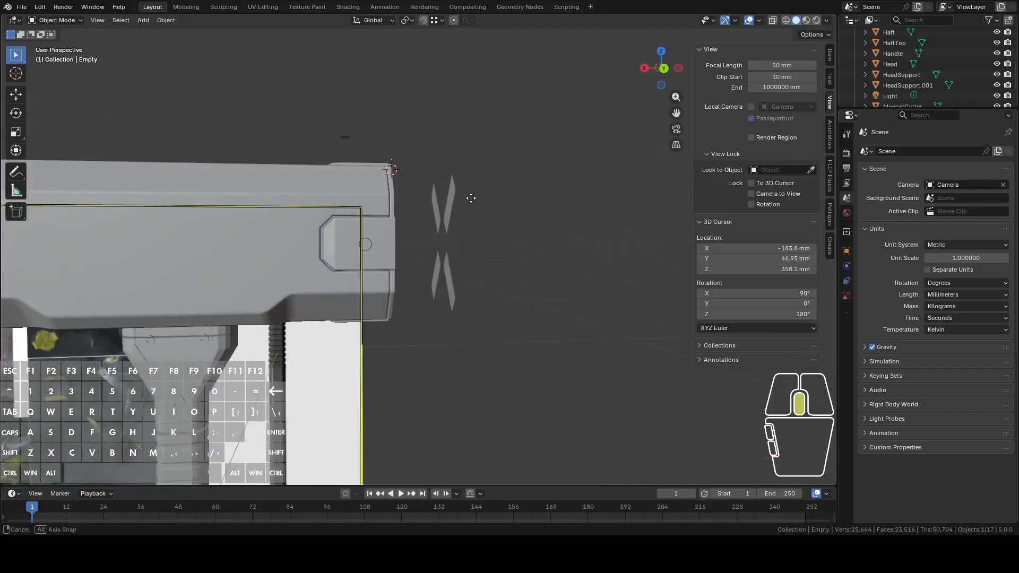
{"action": "left_click", "coordinate": [387, 241]}
{"action": "scroll", "coordinate": [939, 69], "scroll_direction": "up", "scroll_amount": 5}
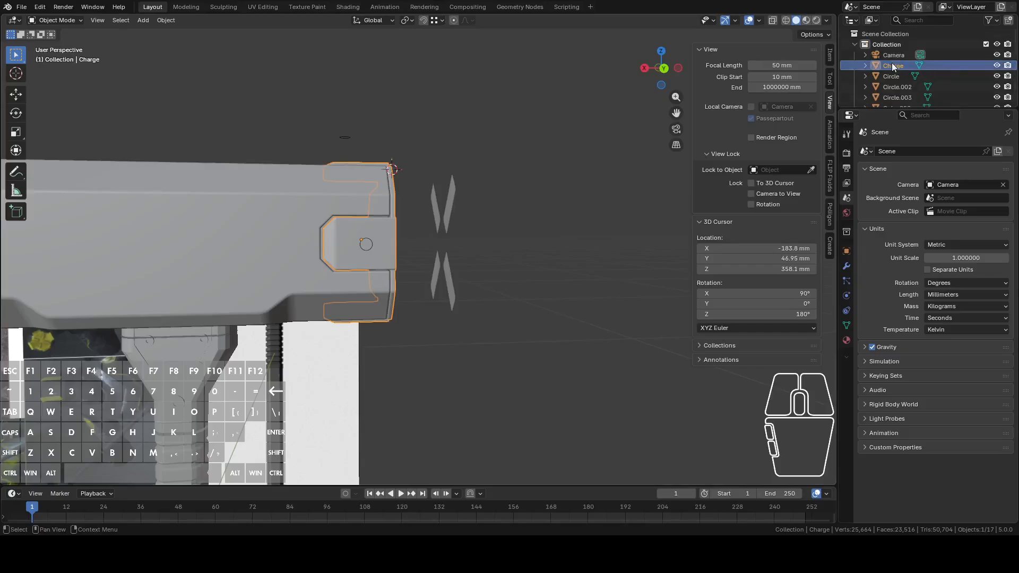
{"action": "double_click", "coordinate": [893, 66]}
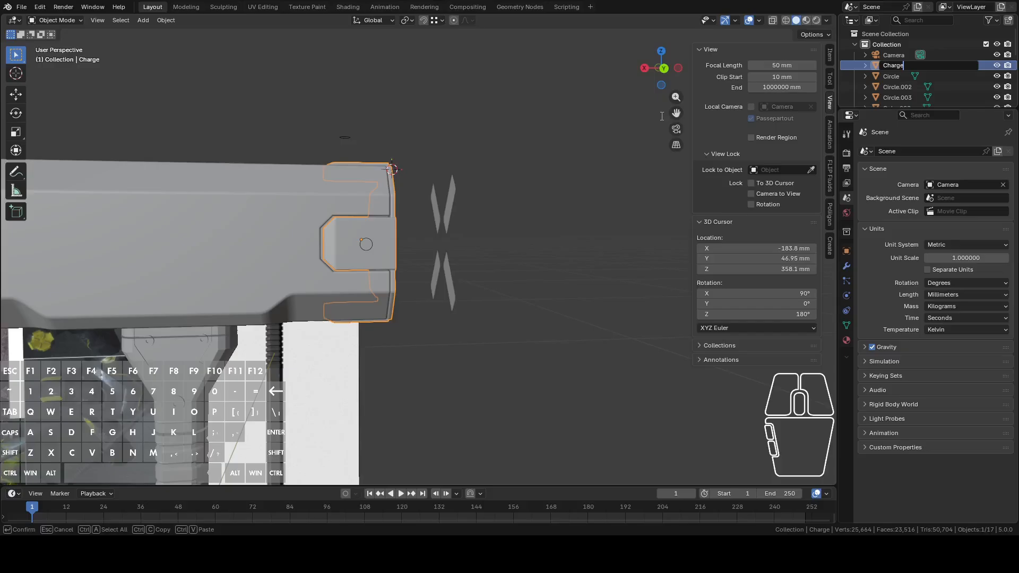
{"action": "type", "text": "Magnets"}
{"action": "key", "text": "Return"}
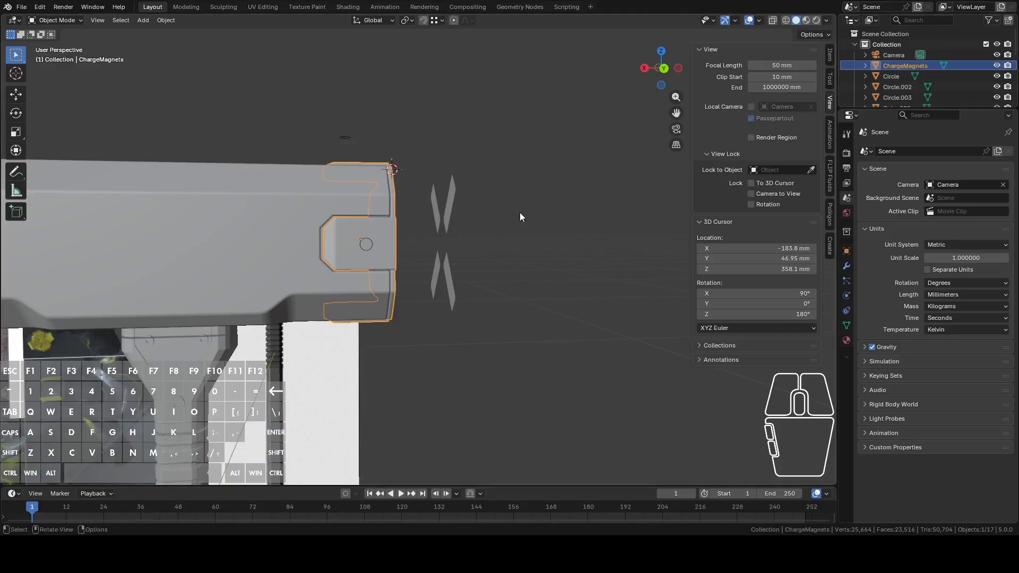
Try to bring back the missing duplicated end section by revealing hidden geometry and hidden objects
{"action": "middle_click_drag", "start_coordinate": [520, 213], "coordinate": [496, 228]}
{"action": "key", "text": "Tab"}
{"action": "key", "text": "alt+h"}
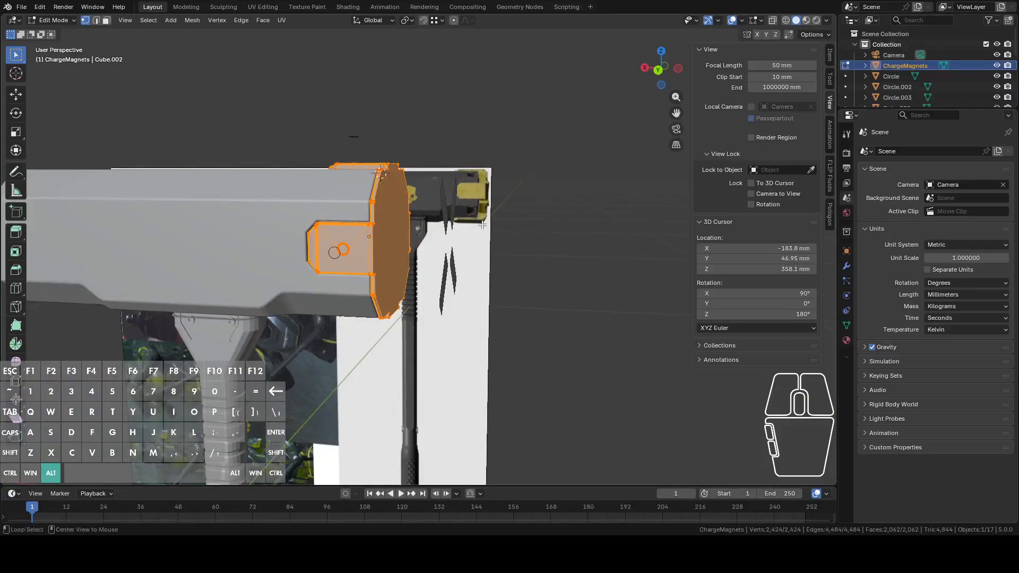
{"action": "key", "text": "Tab"}
{"action": "scroll", "coordinate": [906, 88], "scroll_direction": "down", "scroll_amount": 5}
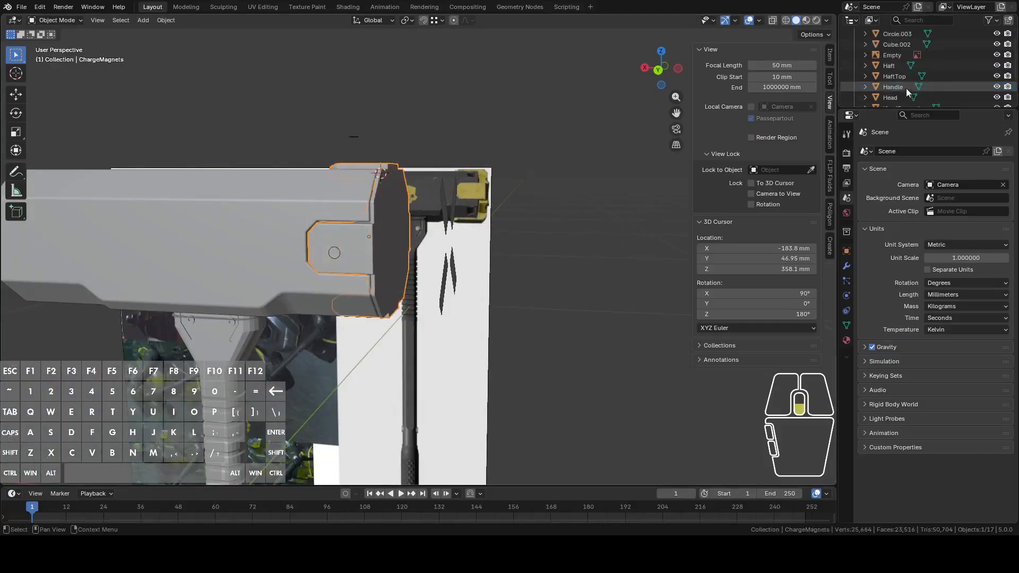
{"action": "middle_click_drag", "start_coordinate": [610, 207], "coordinate": [572, 242]}
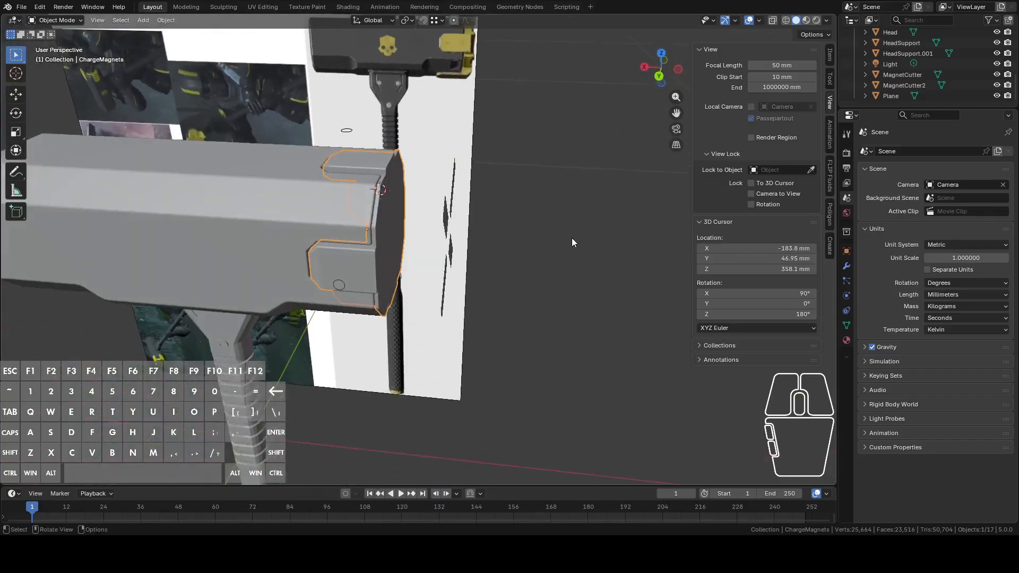
{"action": "key", "text": "alt+h"}
{"action": "key", "text": "Tab"}
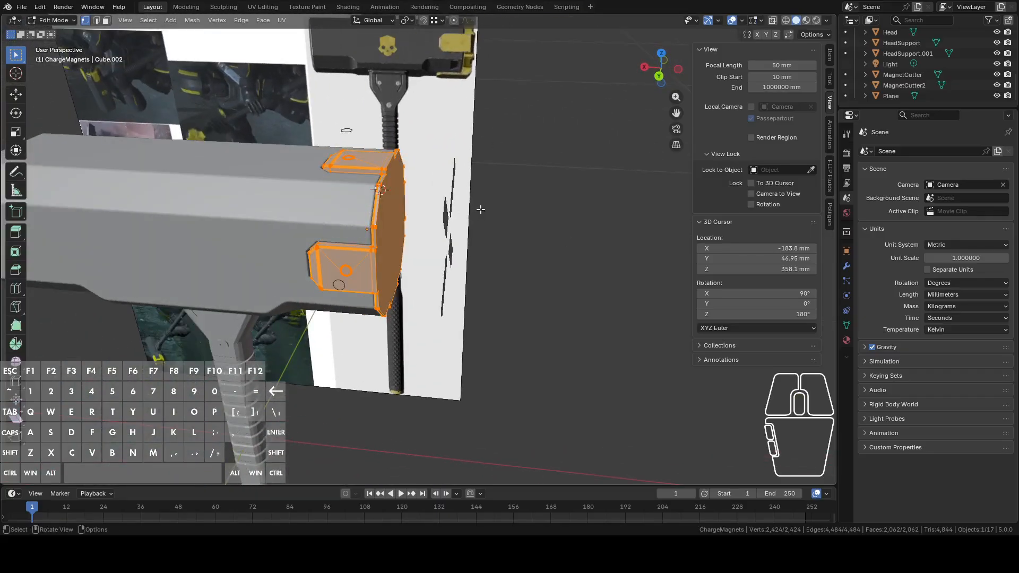
{"action": "key", "text": "Tab"}
Undo the rename, origin change, face fill and deletion, back to the inverted selection of the Charge's outer sections
{"action": "key", "text": "ctrl+z"}
{"action": "key", "text": "ctrl+z"}
{"action": "key", "text": "ctrl+z"}
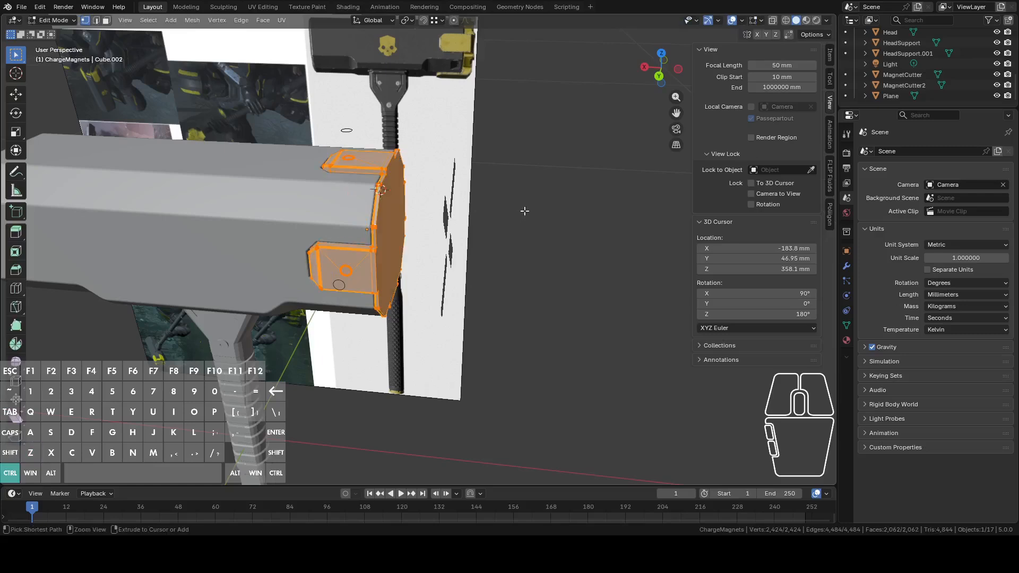
{"action": "key", "text": "ctrl+z"}
{"action": "key", "text": "ctrl+z"}
{"action": "key", "text": "ctrl+z"}
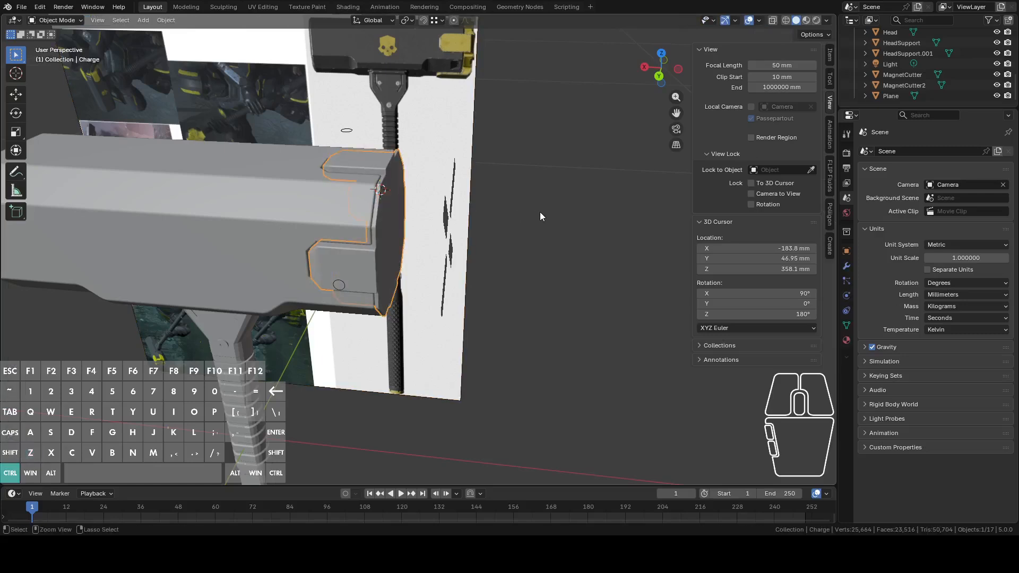
{"action": "key", "text": "ctrl+z"}
{"action": "key", "text": "ctrl+z"}
{"action": "key", "text": "ctrl+z"}
{"action": "key", "text": "ctrl+z"}
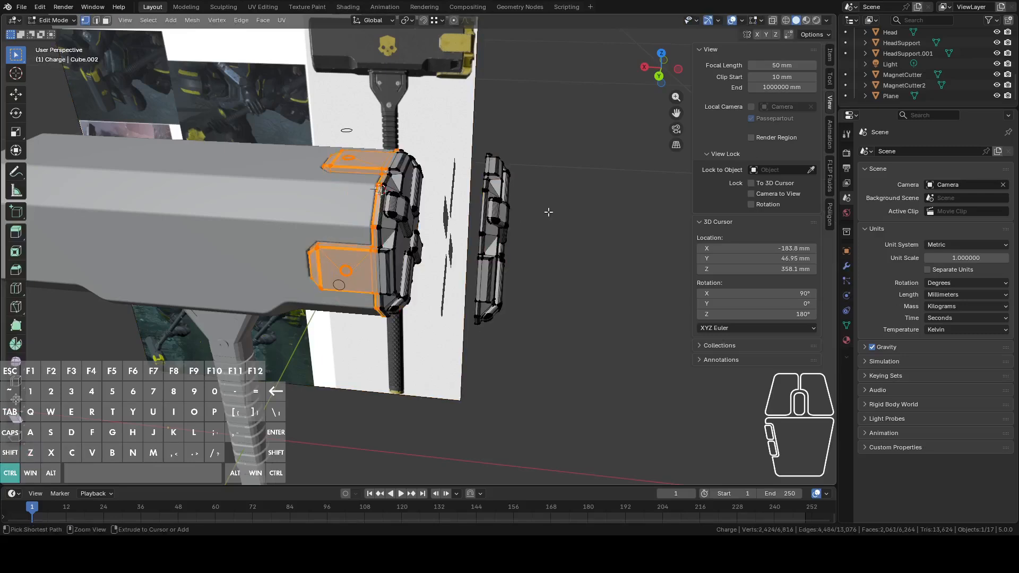
{"action": "key", "text": "ctrl+shift+z"}
Select only the capped duplicate section beside the hammer head with its linked geometry and separate it into its own object
{"action": "middle_click_drag", "start_coordinate": [544, 211], "coordinate": [512, 209]}
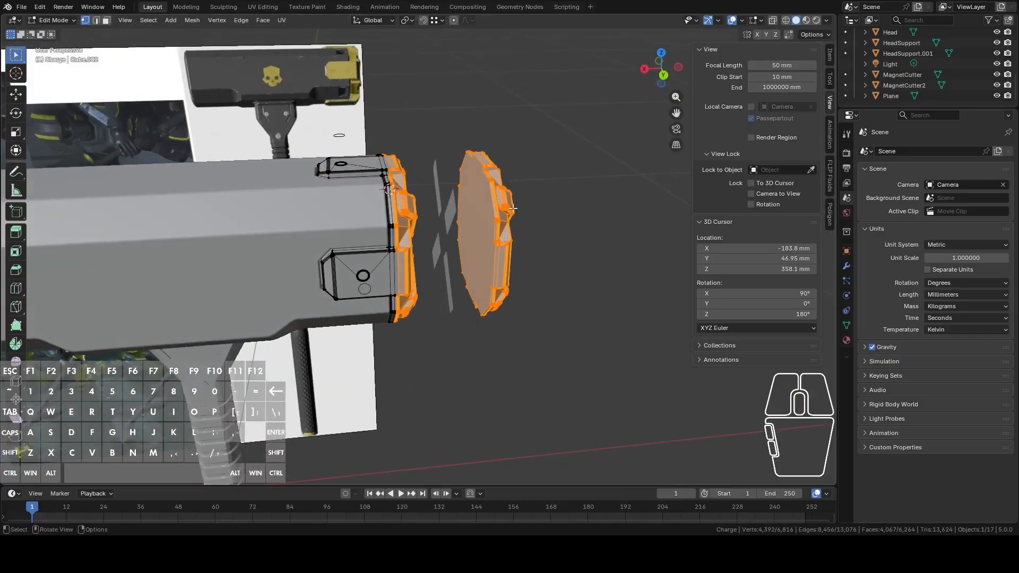
{"action": "left_click", "coordinate": [503, 210]}
{"action": "key", "text": "l"}
{"action": "key", "text": "p"}
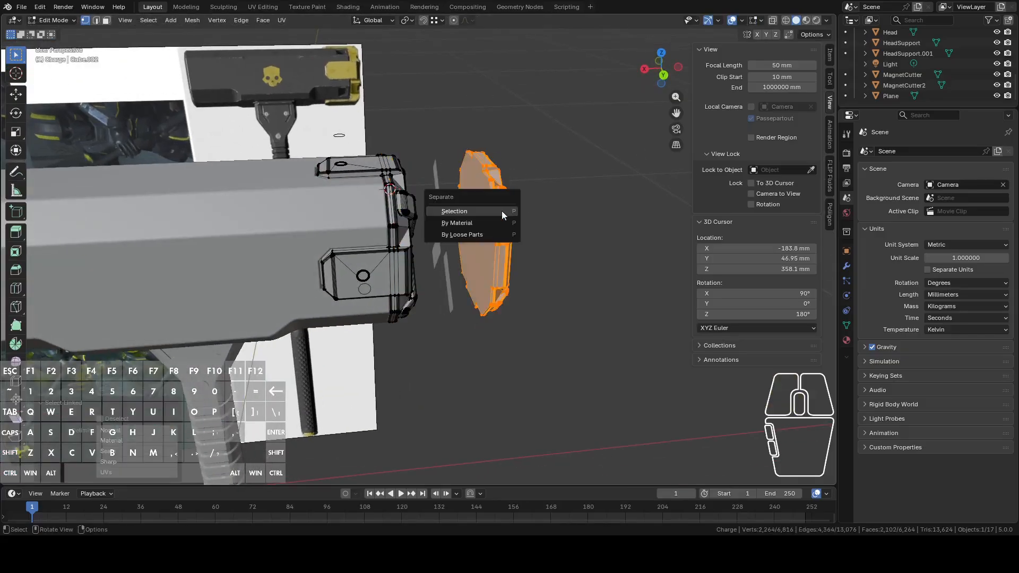
{"action": "left_click", "coordinate": [455, 211]}
{"action": "key", "text": "Tab"}
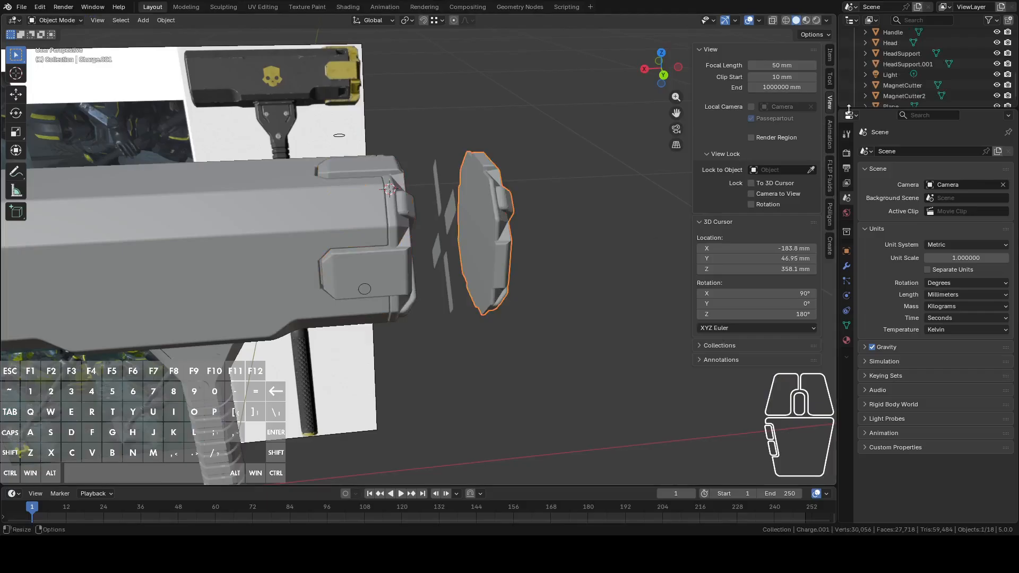
Rename the separated end section Charge.NoMagnet
{"action": "scroll", "coordinate": [910, 79], "scroll_direction": "up", "scroll_amount": 5}
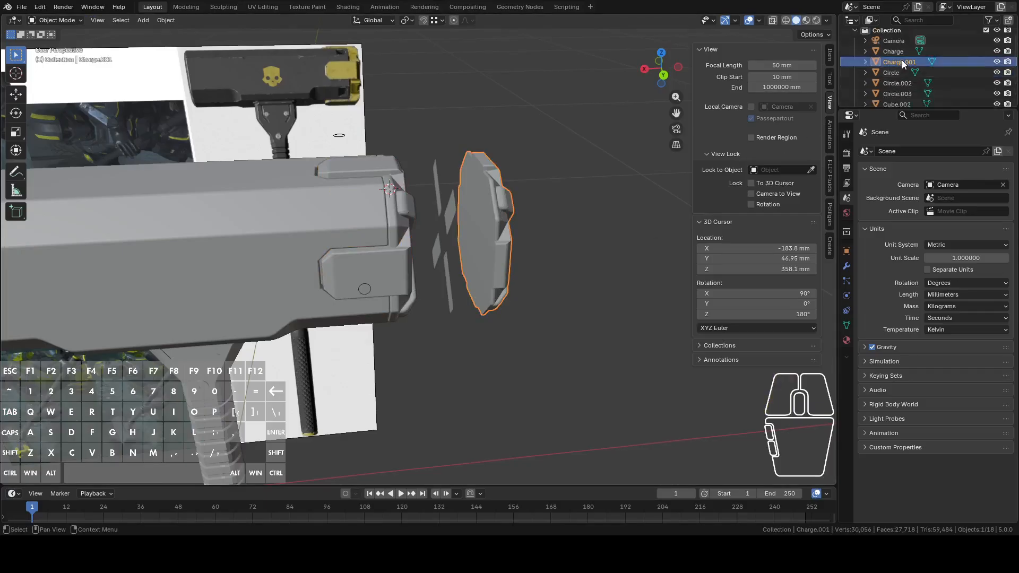
{"action": "double_click", "coordinate": [902, 60]}
{"action": "left_click", "coordinate": [926, 62]}
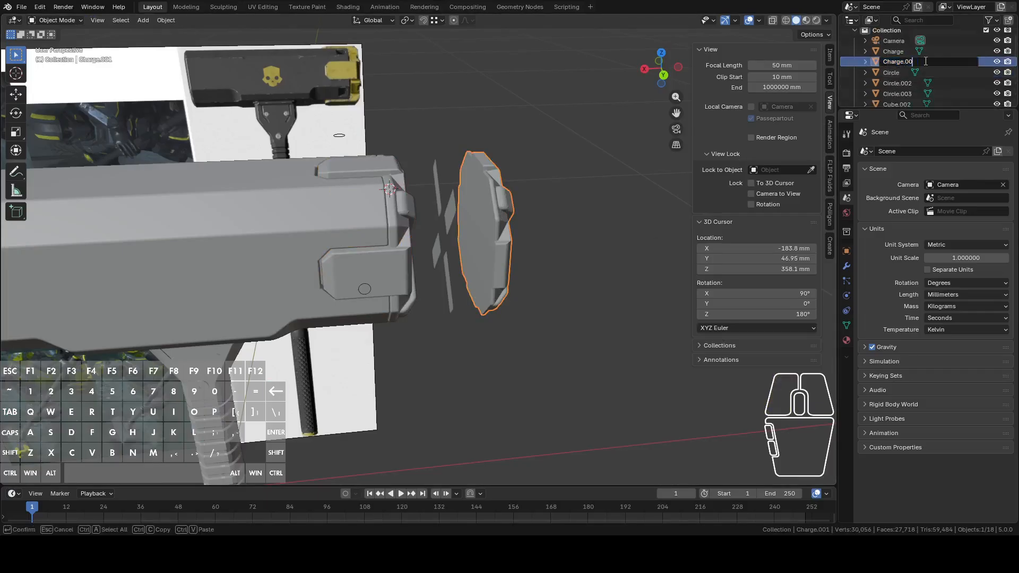
{"action": "type", "text": "NoMagnet"}
{"action": "key", "text": "Return"}
{"action": "key", "text": "Tab"}
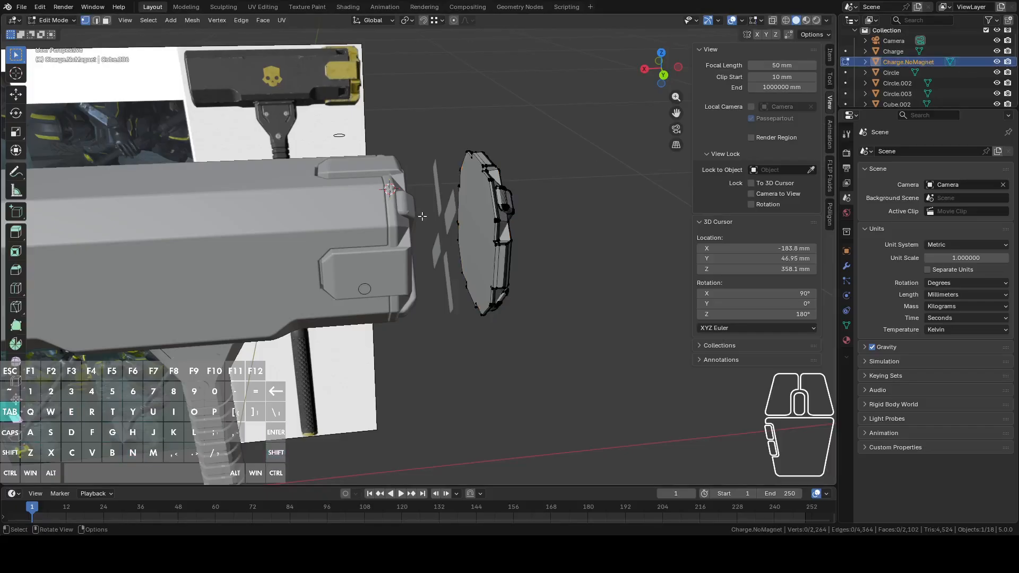
{"action": "key", "text": "Tab"}
Delete the original Charge's outer section by selecting the inner side from a cut-line vertex with Side of Active and inverting the selection
{"action": "left_click", "coordinate": [405, 225]}
{"action": "key", "text": "Tab"}
{"action": "middle_click_drag", "start_coordinate": [446, 219], "coordinate": [432, 217]}
{"action": "scroll", "coordinate": [432, 216], "scroll_direction": "up", "scroll_amount": 3}
{"action": "scroll", "coordinate": [432, 216], "scroll_direction": "up", "scroll_amount": 2}
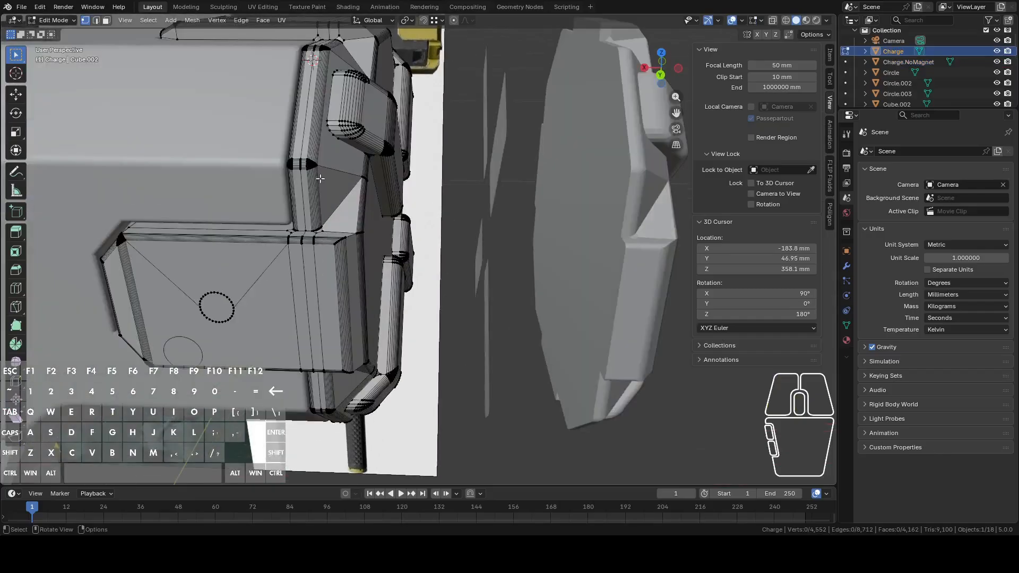
{"action": "left_click", "coordinate": [301, 148]}
{"action": "left_click", "coordinate": [301, 147]}
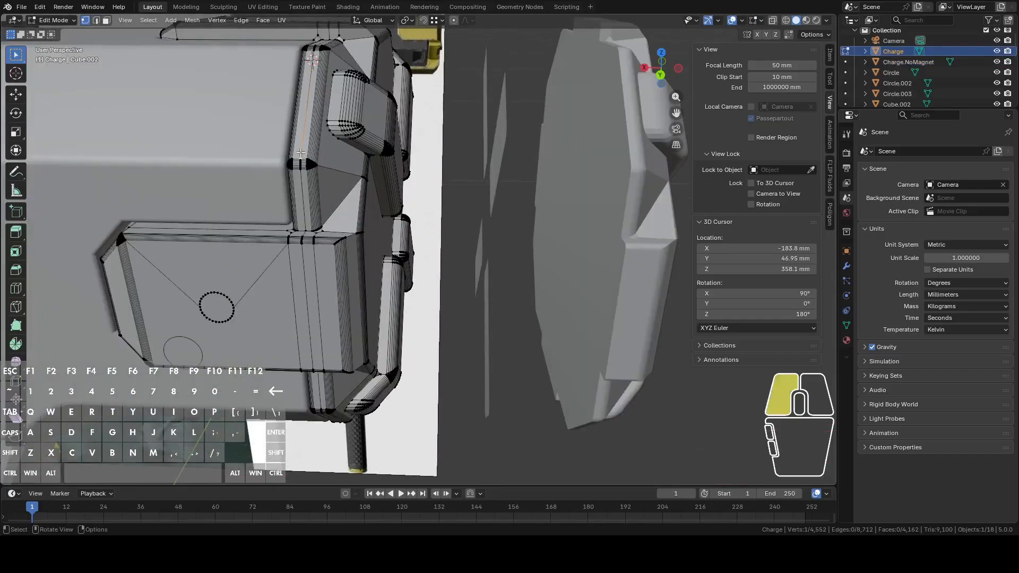
{"action": "left_click", "coordinate": [149, 22]}
{"action": "left_click", "coordinate": [184, 211]}
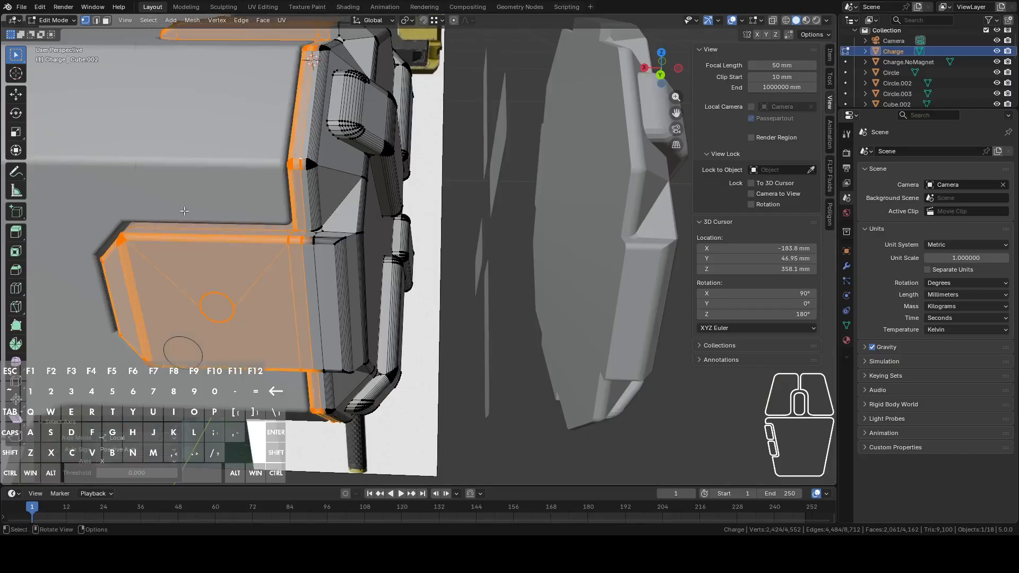
{"action": "left_click", "coordinate": [149, 21]}
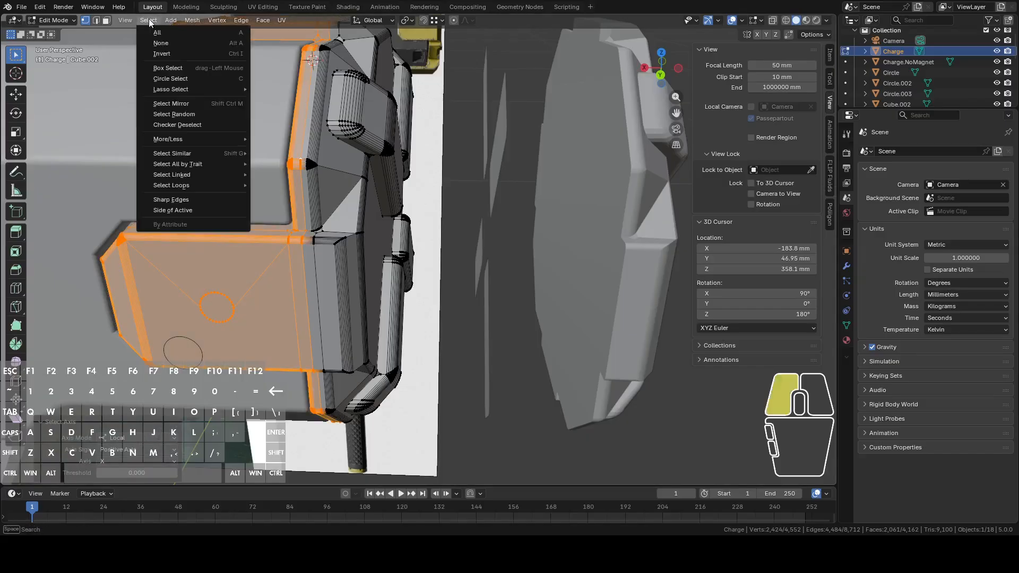
{"action": "left_click", "coordinate": [154, 55]}
{"action": "right_click", "coordinate": [320, 170]}
{"action": "left_click", "coordinate": [277, 400]}
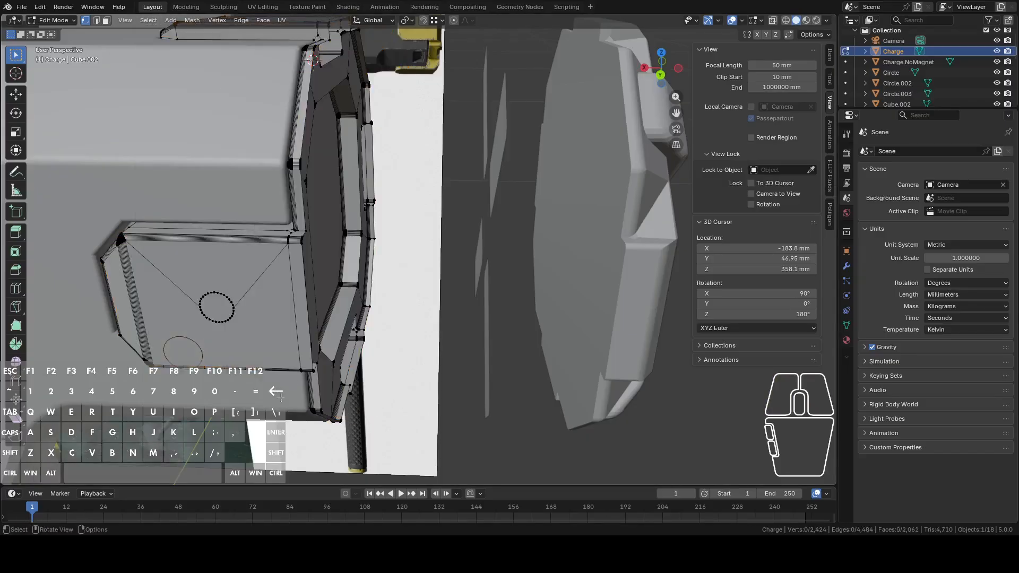
Select the open boundary loop at the Charge's cut, fill it with a single face, and leave mesh editing
{"action": "left_click", "coordinate": [301, 146], "text": "alt"}
{"action": "key", "text": "f"}
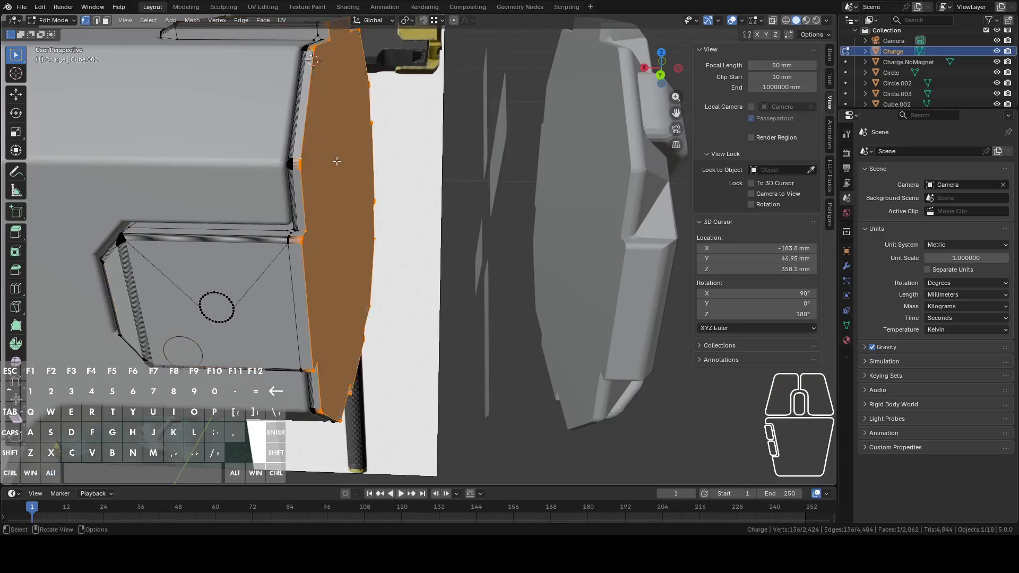
{"action": "key", "text": "Tab"}
{"action": "scroll", "coordinate": [349, 192], "scroll_direction": "down", "scroll_amount": 2}
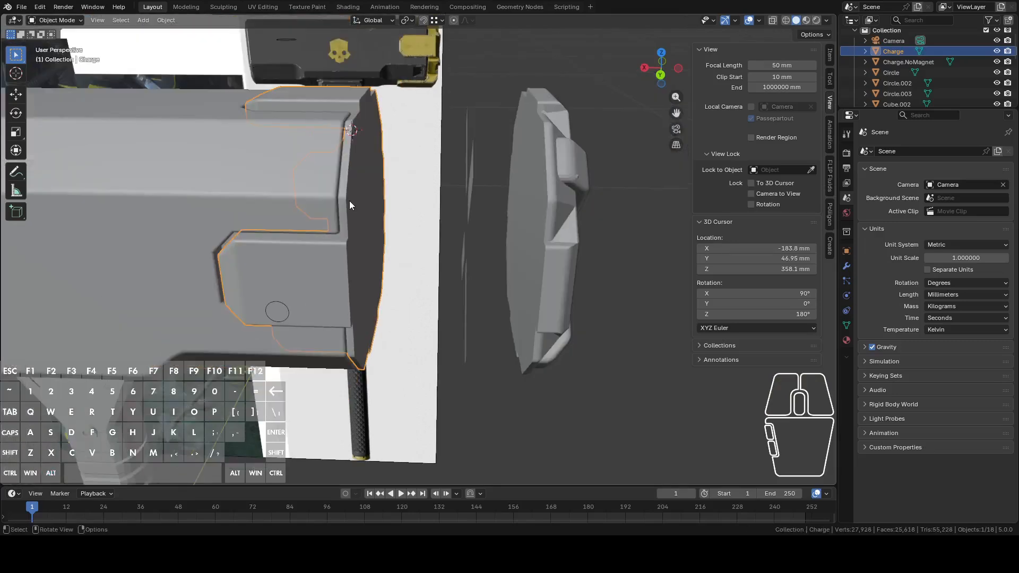
Rename the Charge object ChargeMagnet
{"action": "double_click", "coordinate": [903, 52]}
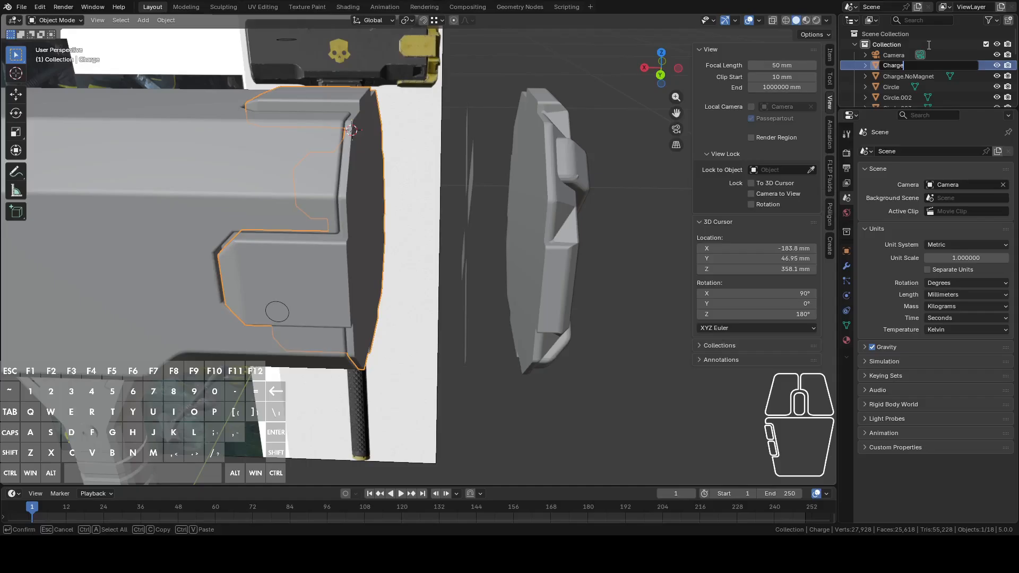
{"action": "type", "text": "Magnet"}
{"action": "key", "text": "Return"}
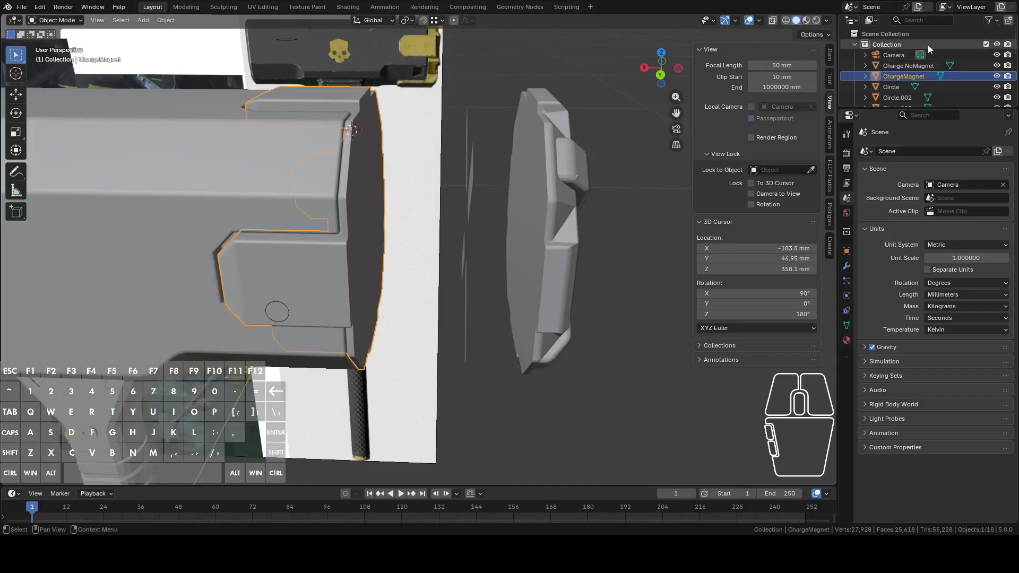
Hide the ChargeMagnet object and select the hammer's Head
{"action": "key", "text": "Tab"}
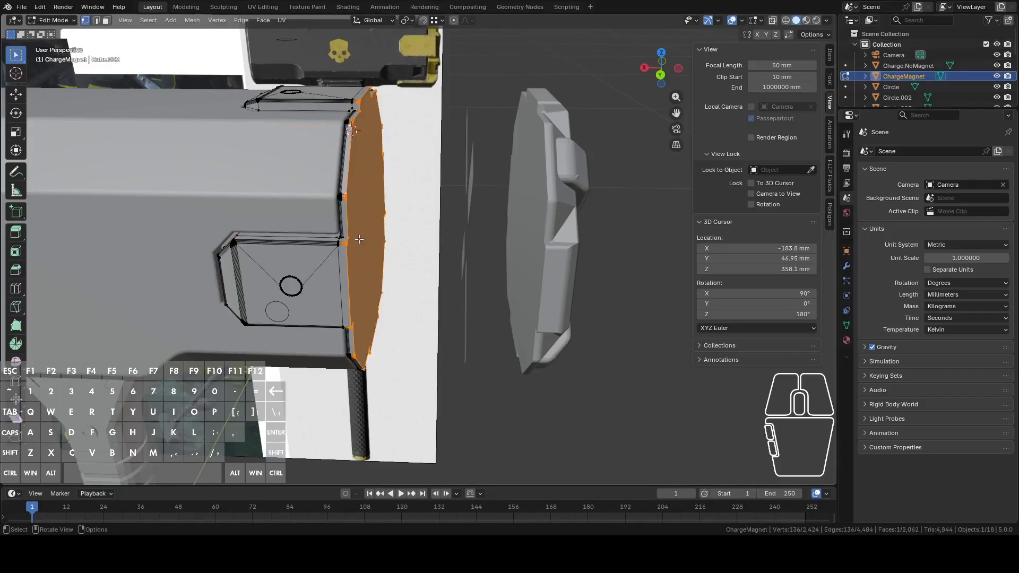
{"action": "key", "text": "Tab"}
{"action": "key", "text": "h"}
{"action": "left_click", "coordinate": [285, 207]}
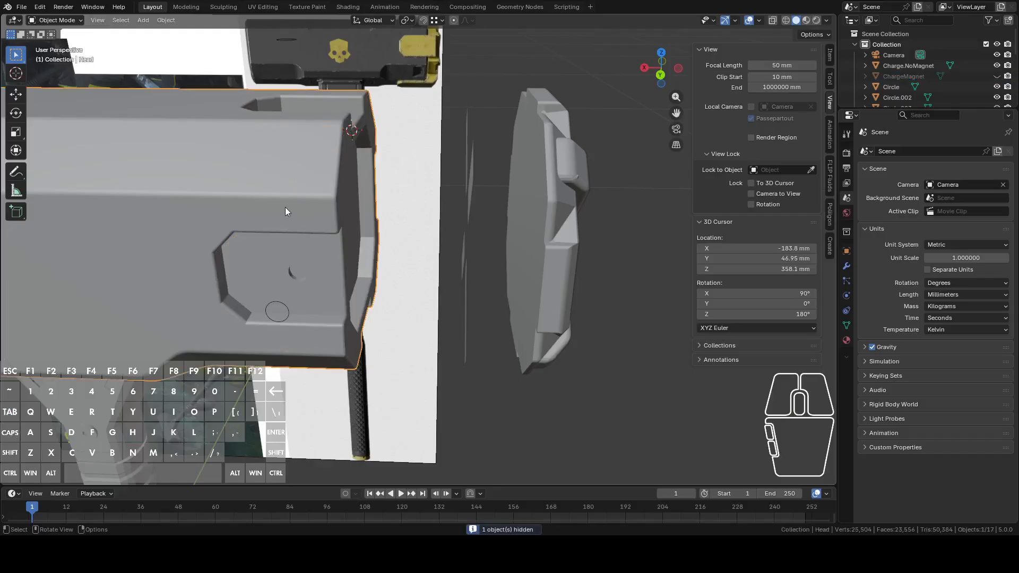
{"action": "scroll", "coordinate": [285, 208], "scroll_direction": "down", "scroll_amount": 2}
{"action": "middle_click_drag", "start_coordinate": [284, 236], "coordinate": [438, 199]}
{"action": "left_click", "coordinate": [658, 74]}
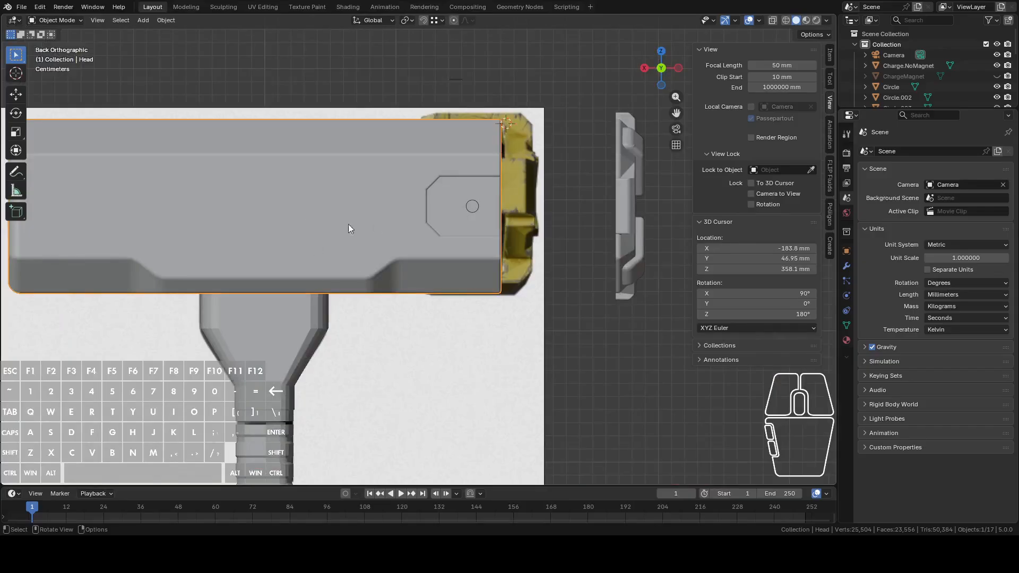
{"action": "middle_click_drag", "start_coordinate": [242, 224], "coordinate": [381, 270], "text": "shift"}
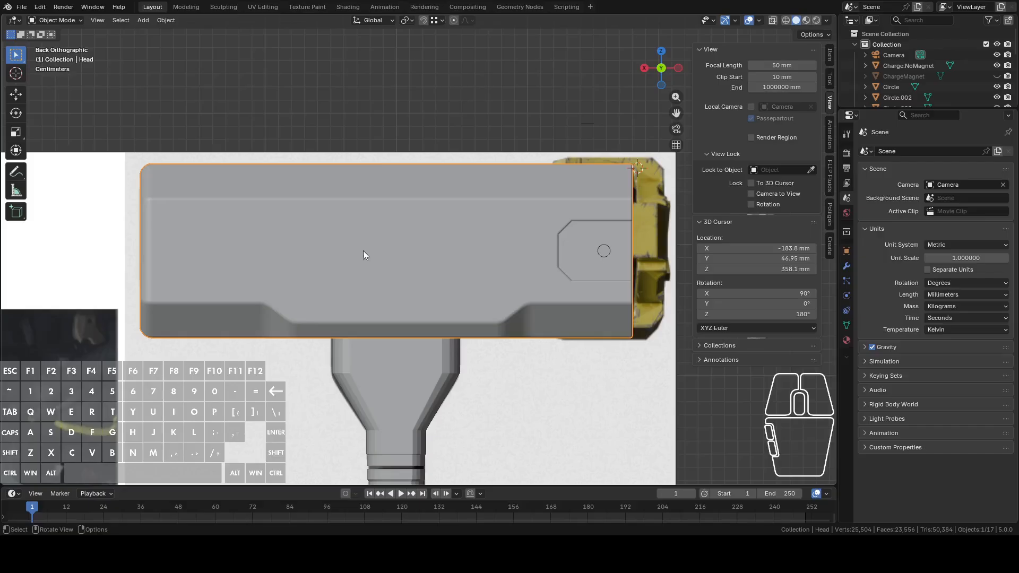
{"action": "left_click", "coordinate": [21, 7]}
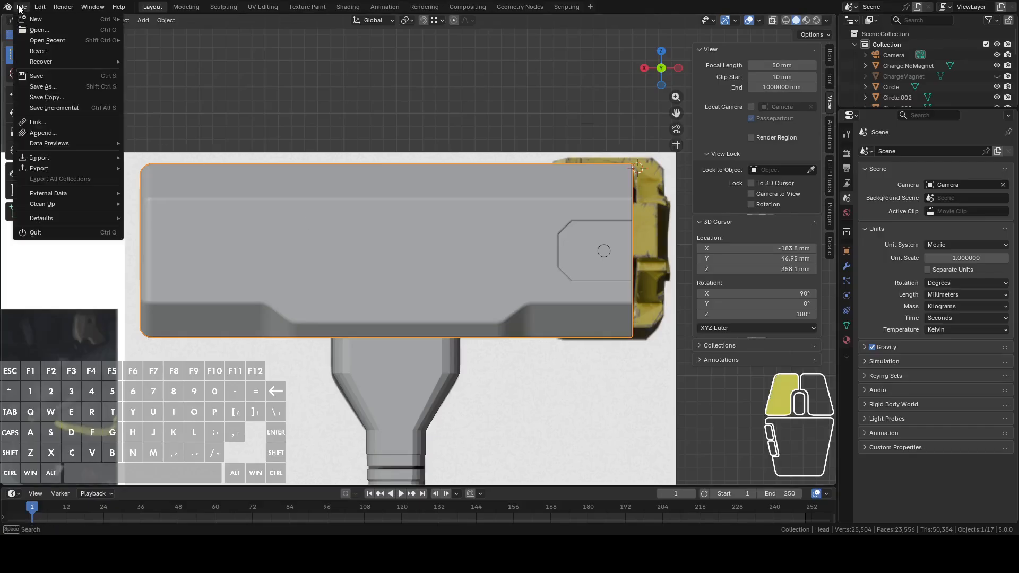
{"action": "left_click", "coordinate": [52, 133]}
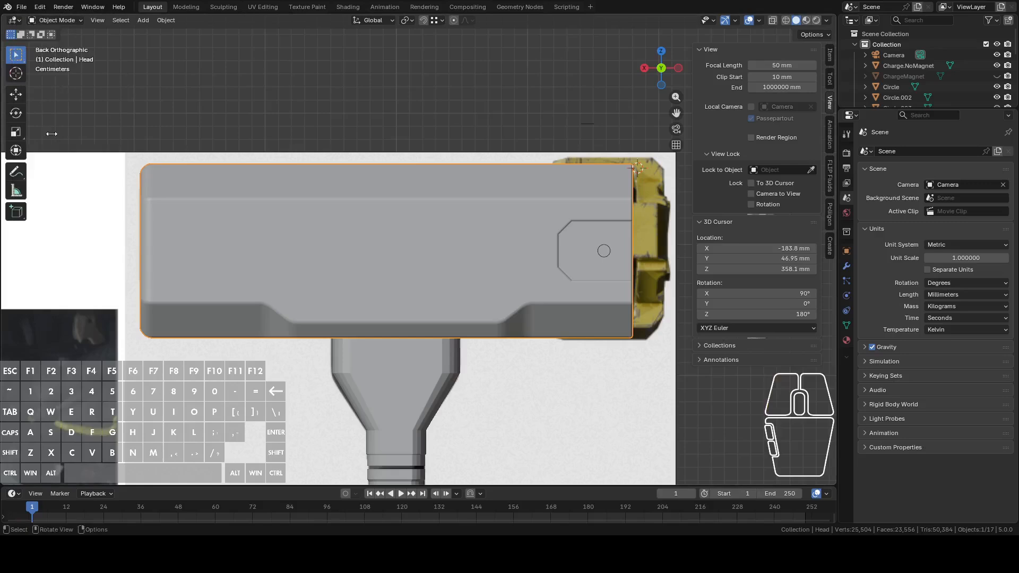
{"action": "left_click", "coordinate": [221, 64]}
{"action": "middle_click_drag", "start_coordinate": [550, 295], "coordinate": [551, 265]}
{"action": "left_click", "coordinate": [661, 74]}
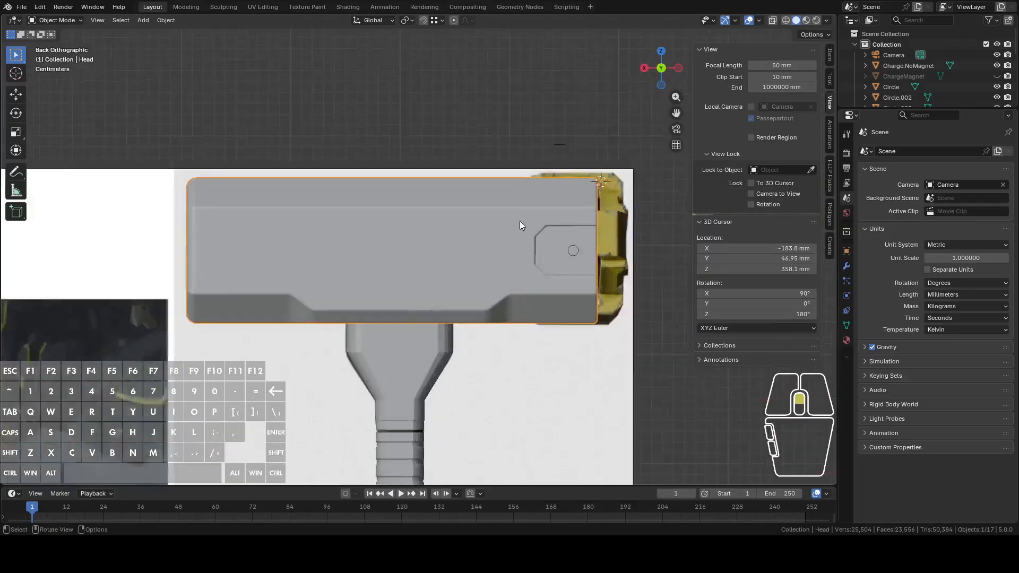
In the Head's mesh, select the vertex where the flat middle face meets the bevelled band nearest the charge end
{"action": "key", "text": "Tab"}
{"action": "middle_click_drag", "start_coordinate": [512, 239], "coordinate": [502, 169]}
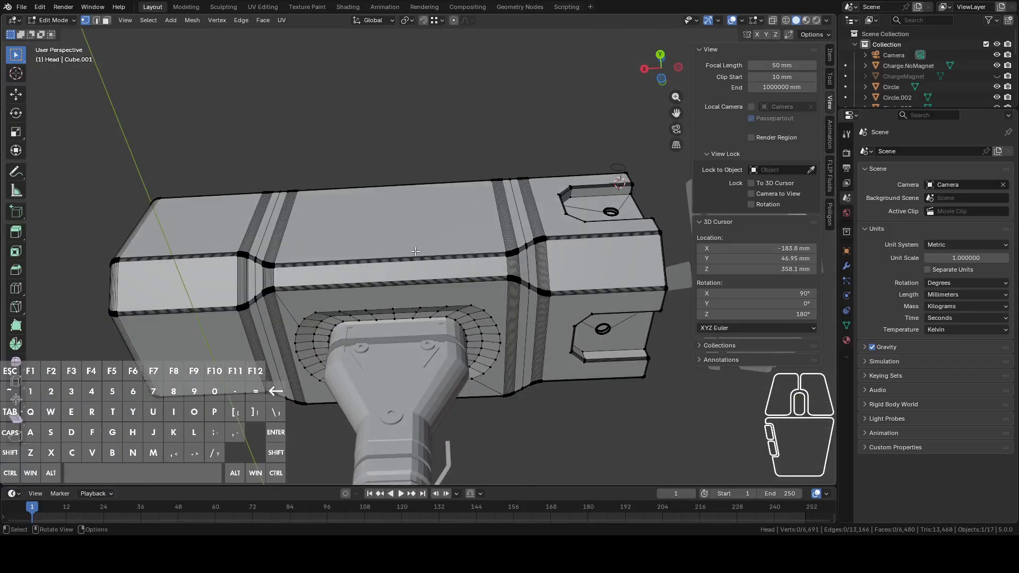
{"action": "middle_click_drag", "start_coordinate": [415, 251], "coordinate": [363, 274]}
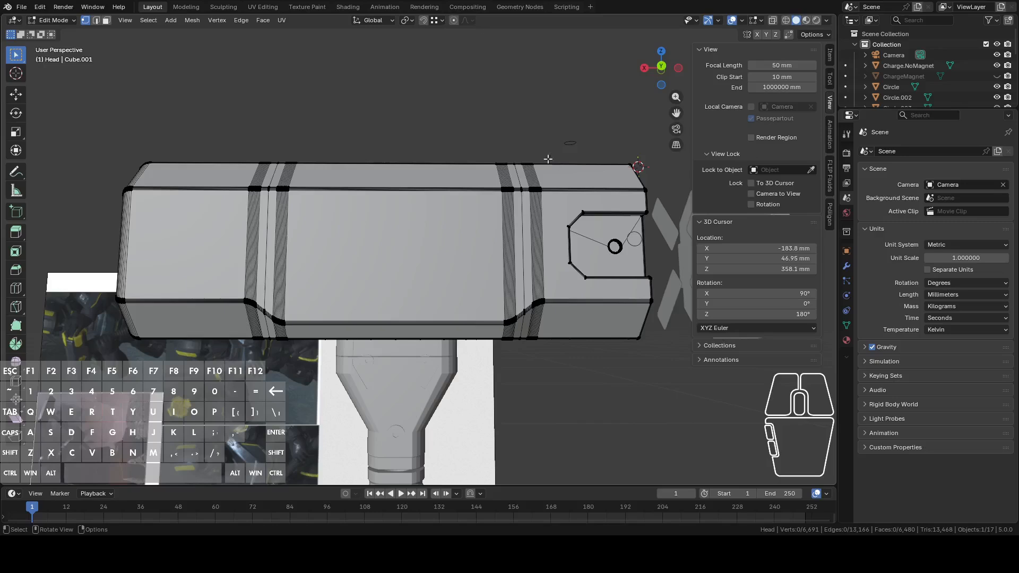
{"action": "left_click", "coordinate": [661, 67]}
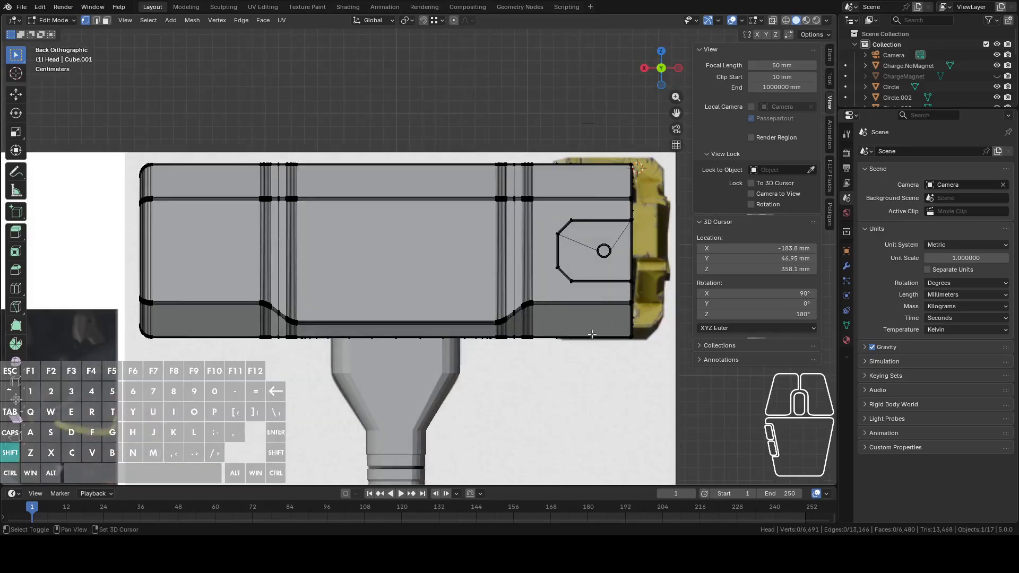
{"action": "middle_click_drag", "start_coordinate": [591, 336], "coordinate": [506, 202], "text": "shift"}
{"action": "scroll", "coordinate": [528, 269], "scroll_direction": "up", "scroll_amount": 1}
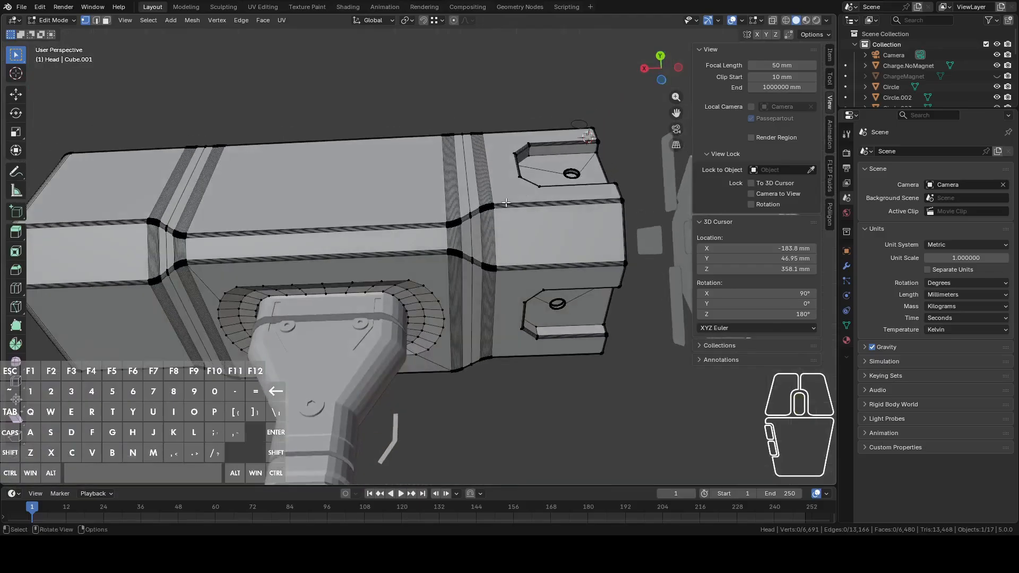
{"action": "left_click", "coordinate": [441, 191], "text": "alt"}
{"action": "left_click", "coordinate": [452, 200]}
{"action": "scroll", "coordinate": [462, 217], "scroll_direction": "up", "scroll_amount": 4}
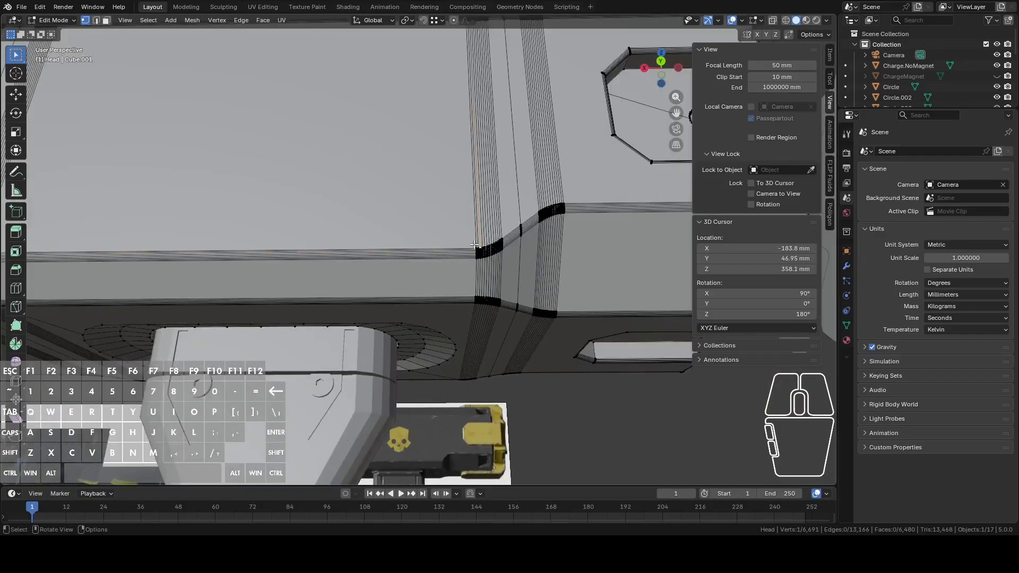
{"action": "scroll", "coordinate": [475, 245], "scroll_direction": "up", "scroll_amount": 3}
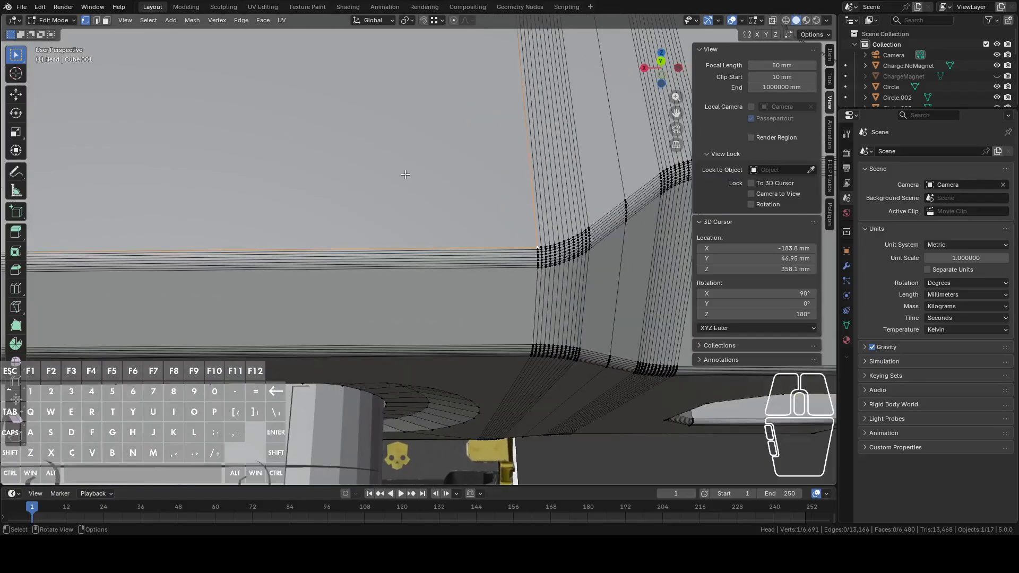
Extend the selection to the Head's whole charge-side end section using Side of Active with Negative Axis
{"action": "left_click", "coordinate": [142, 20]}
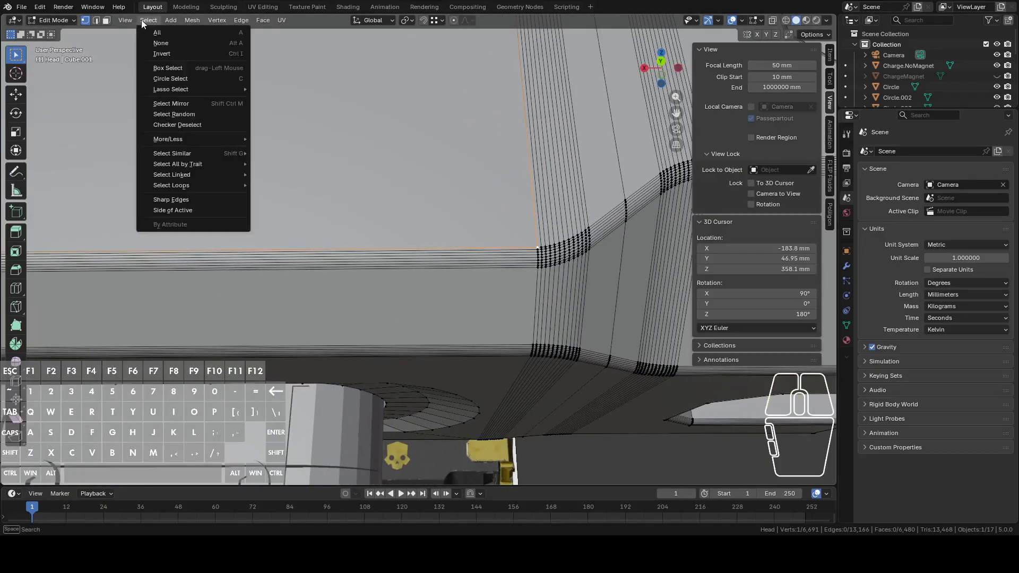
{"action": "left_click", "coordinate": [177, 210]}
{"action": "scroll", "coordinate": [427, 235], "scroll_direction": "down", "scroll_amount": 6}
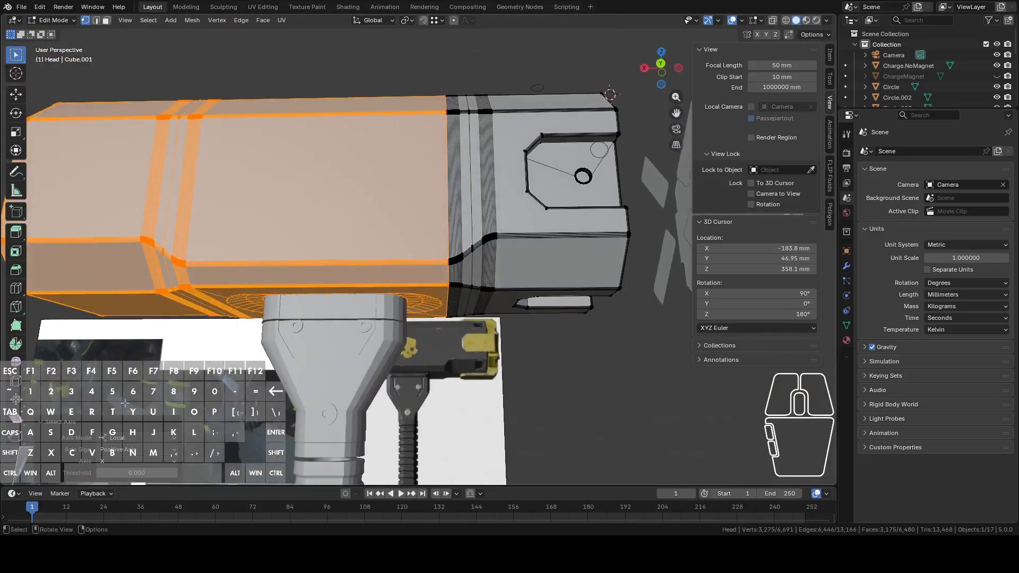
{"action": "left_click", "coordinate": [129, 451]}
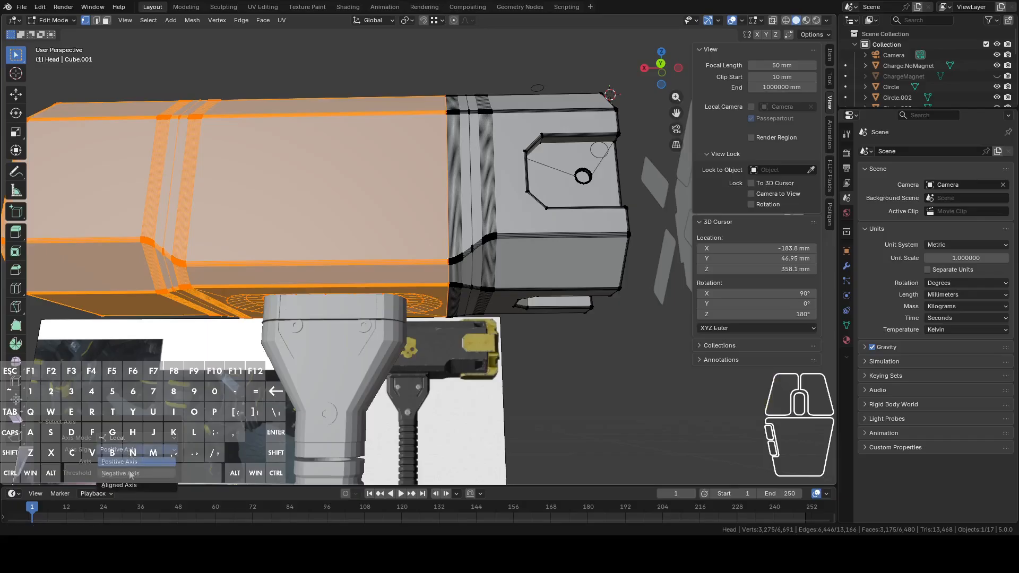
{"action": "left_click", "coordinate": [128, 473]}
{"action": "scroll", "coordinate": [437, 330], "scroll_direction": "down", "scroll_amount": 3}
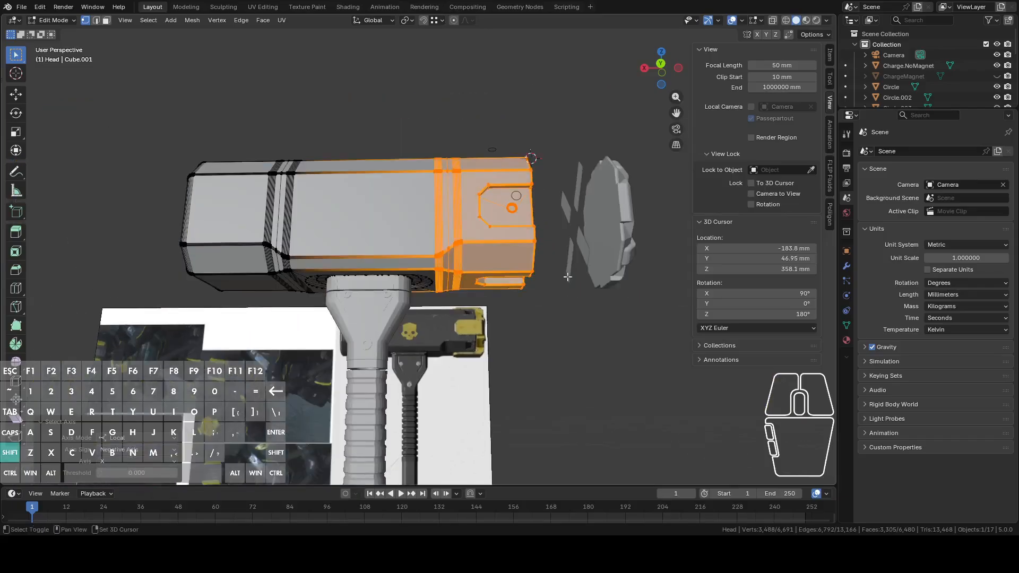
Duplicate the selected charge-side end section in place, separate the copy into its own object, and return to Object Mode
{"action": "key", "text": "shift+d"}
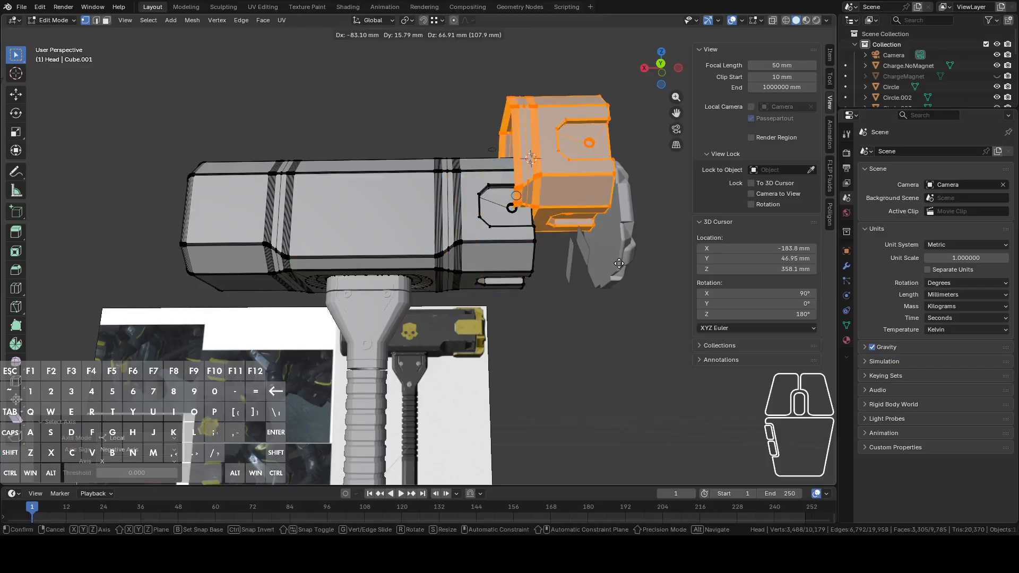
{"action": "key", "text": "Escape"}
{"action": "key", "text": "p"}
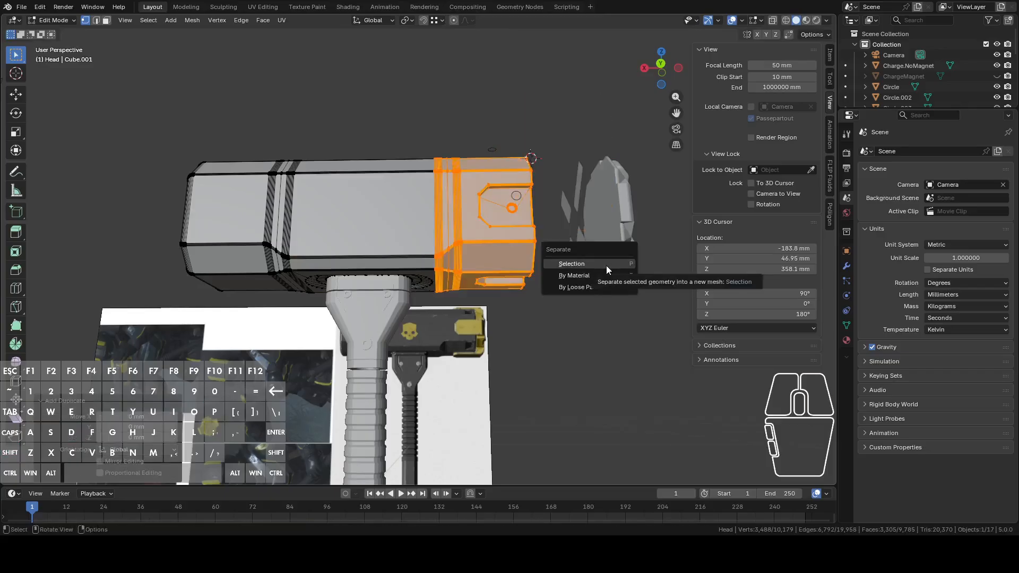
{"action": "left_click", "coordinate": [606, 265]}
{"action": "key", "text": "Tab"}
{"action": "middle_click_drag", "start_coordinate": [620, 239], "coordinate": [561, 273], "text": "shift"}
{"action": "middle_click_drag", "start_coordinate": [561, 273], "coordinate": [566, 287]}
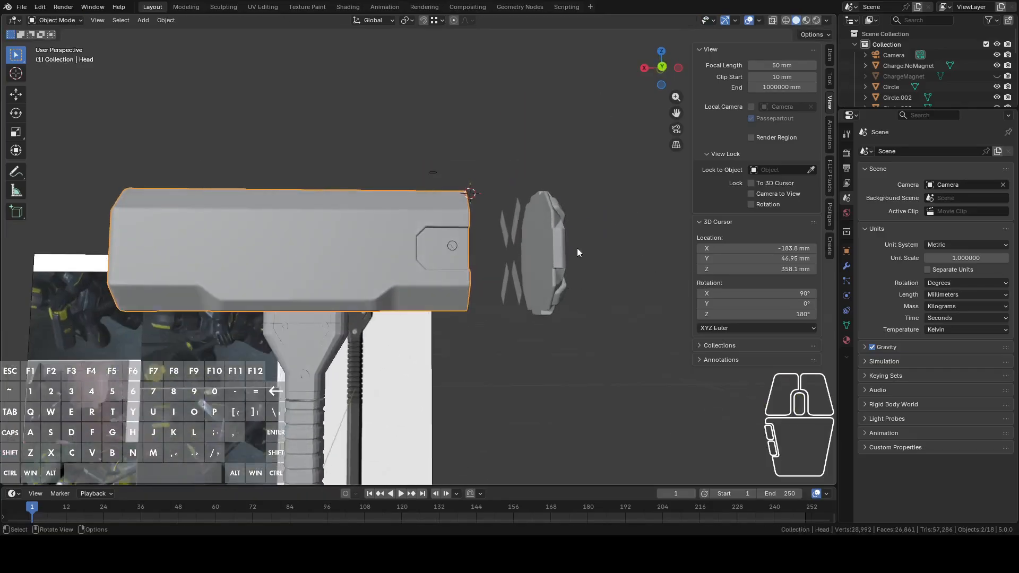
Select the separated charge-side head section and rename it Head.Magnets
{"action": "left_click", "coordinate": [461, 243]}
{"action": "key", "text": "KP_Decimal"}
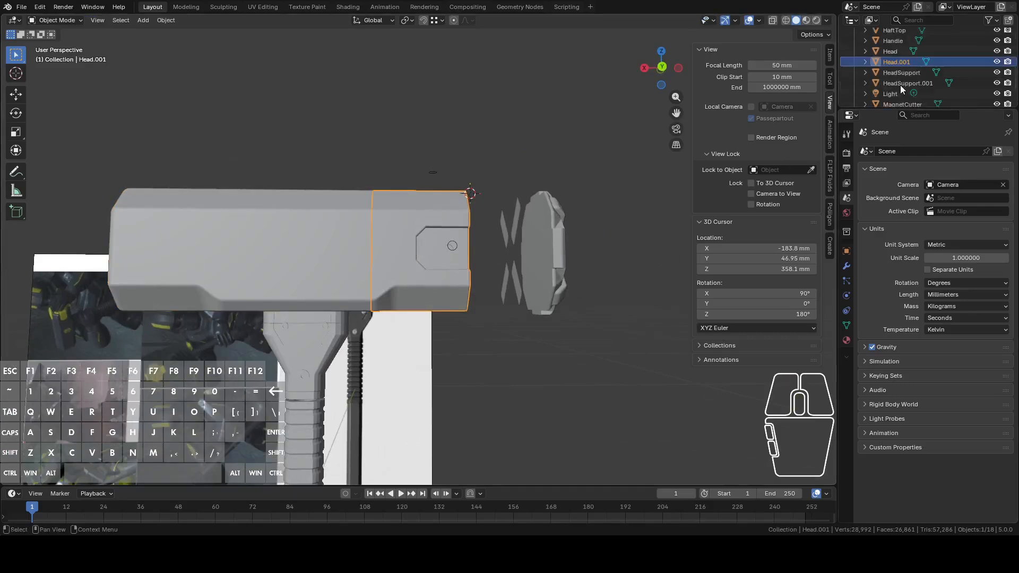
{"action": "double_click", "coordinate": [900, 62]}
{"action": "left_click", "coordinate": [916, 62]}
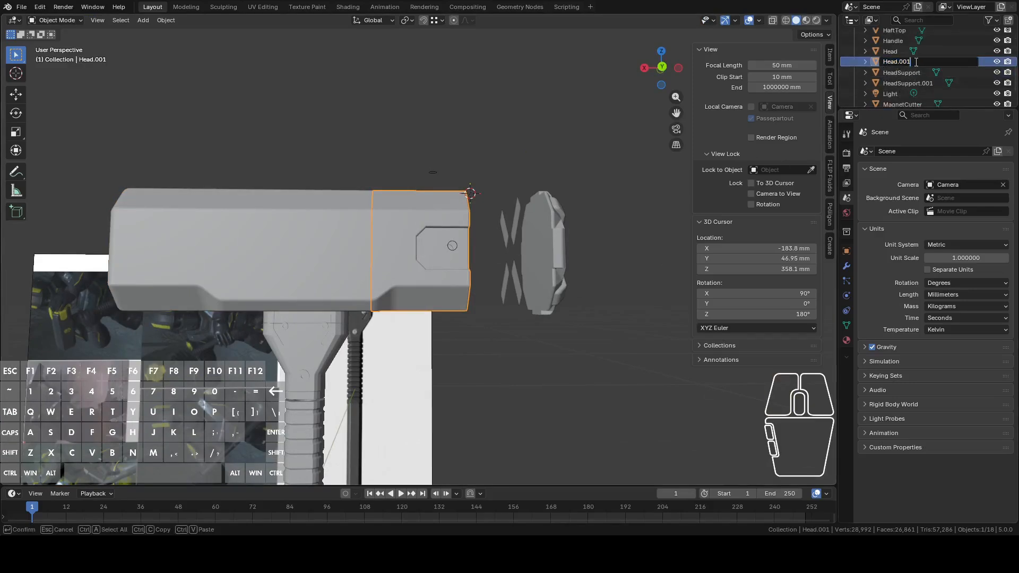
{"action": "key", "text": "BackSpace"}
{"action": "key", "text": "BackSpace"}
{"action": "key", "text": "BackSpace"}
{"action": "type", "text": "Magnets"}
{"action": "key", "text": "Return"}
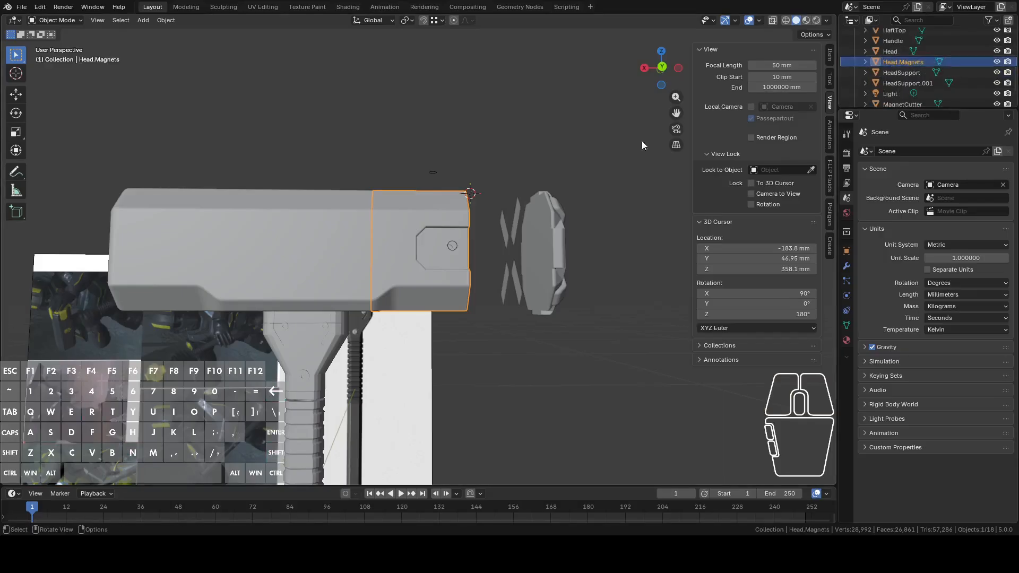
In the original Head's mesh, select the vertex where the flat middle face meets the bevelled band farthest from the charge
{"action": "left_click", "coordinate": [294, 201]}
{"action": "middle_click_drag", "start_coordinate": [247, 214], "coordinate": [404, 231], "text": "shift"}
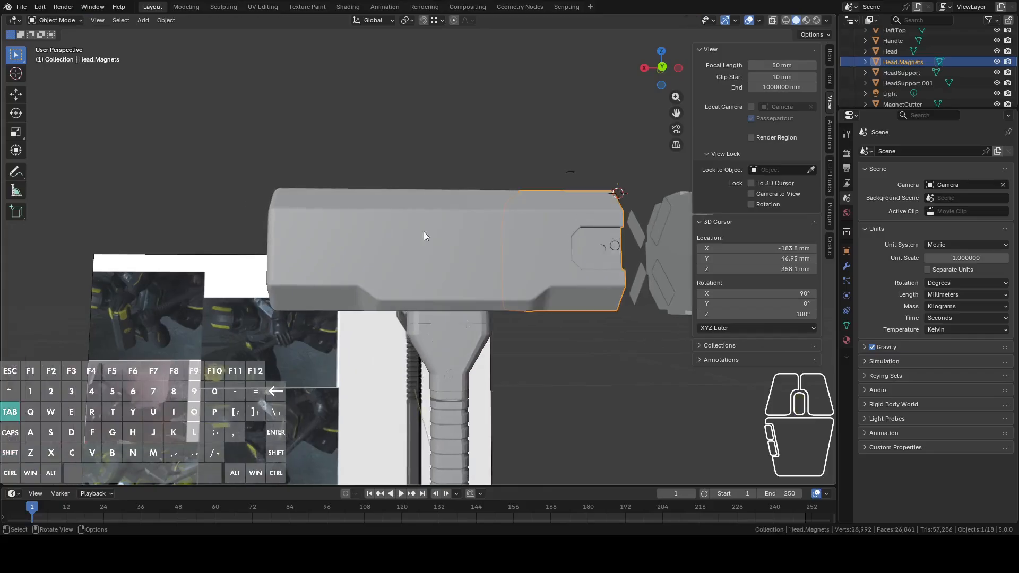
{"action": "key", "text": "Tab"}
{"action": "scroll", "coordinate": [372, 212], "scroll_direction": "up", "scroll_amount": 4}
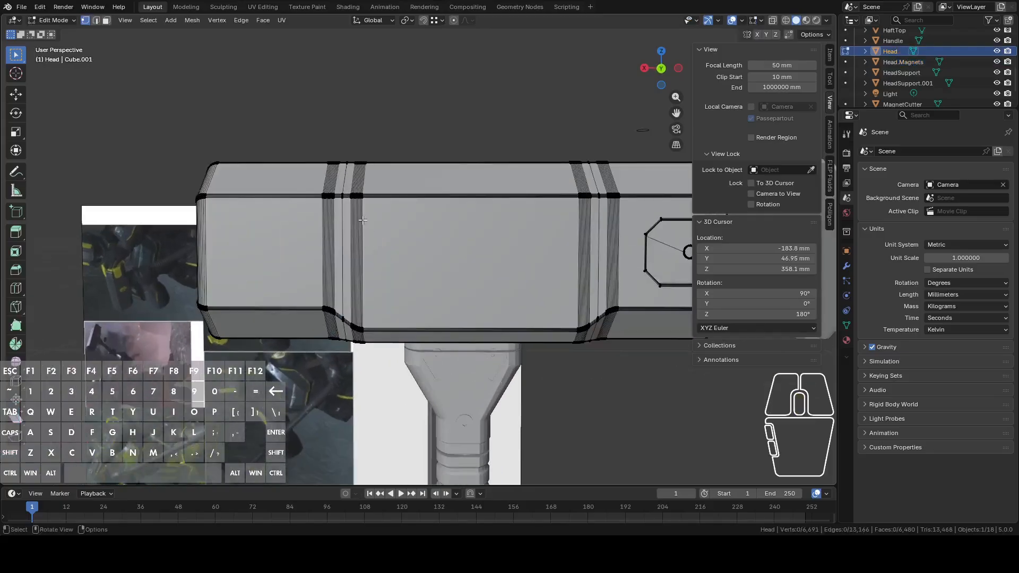
{"action": "left_click", "coordinate": [364, 206]}
{"action": "scroll", "coordinate": [470, 263], "scroll_direction": "up", "scroll_amount": 8}
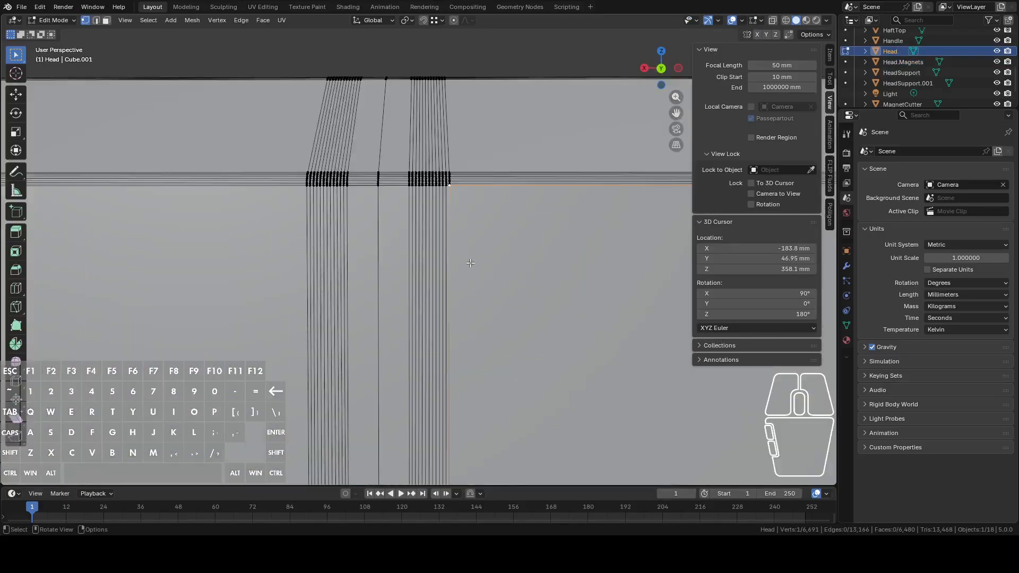
Extend the selection to the Head's end section opposite the charge using Side of Active with Positive Axis
{"action": "left_click", "coordinate": [171, 20]}
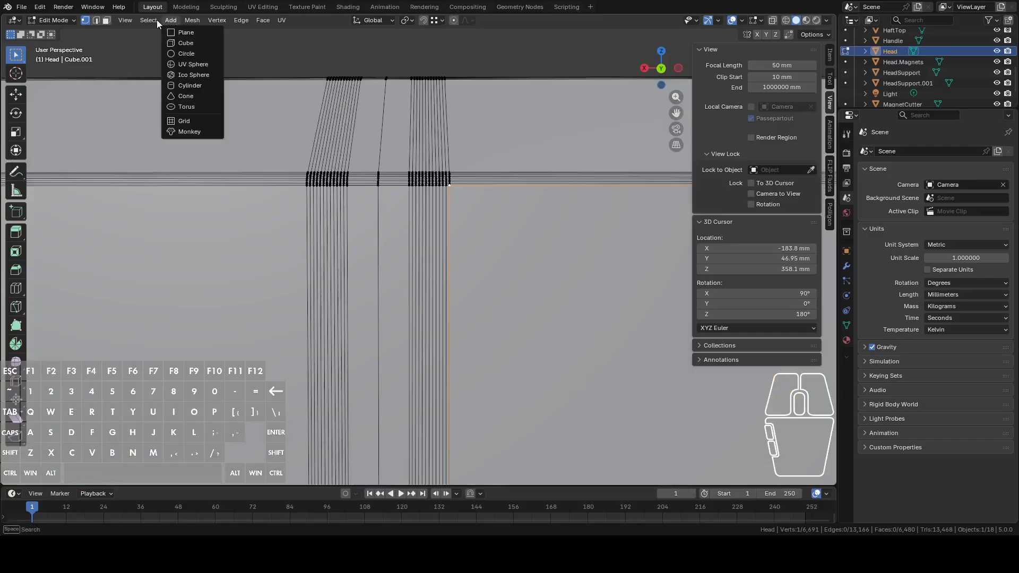
{"action": "mouse_move", "coordinate": [150, 19]}
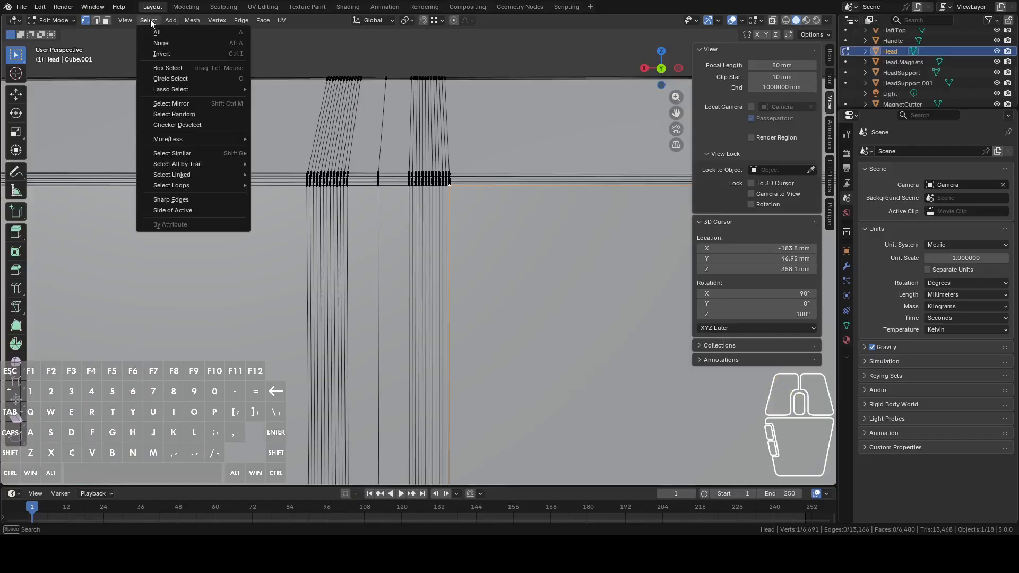
{"action": "left_click", "coordinate": [187, 209]}
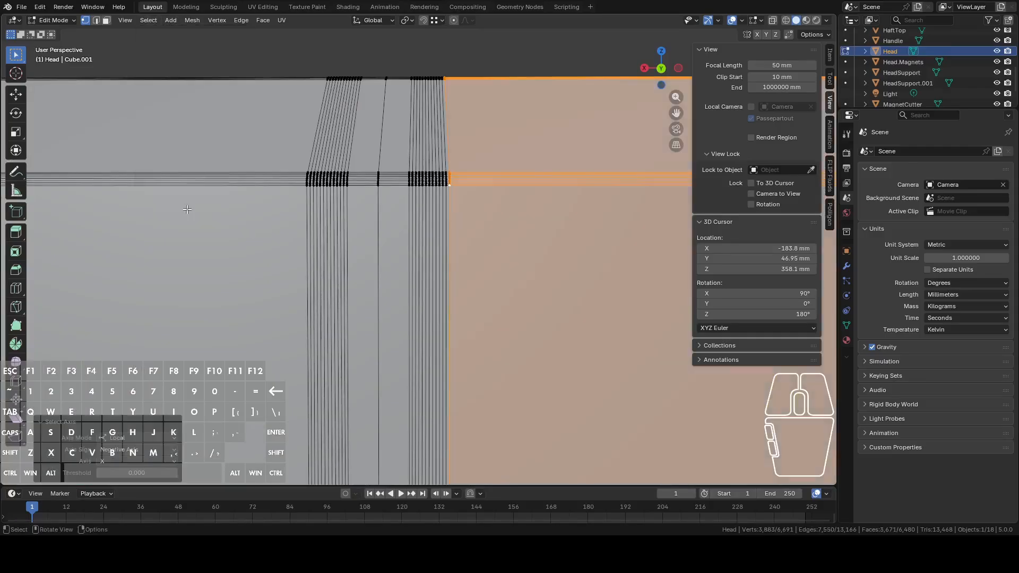
{"action": "left_click", "coordinate": [132, 457]}
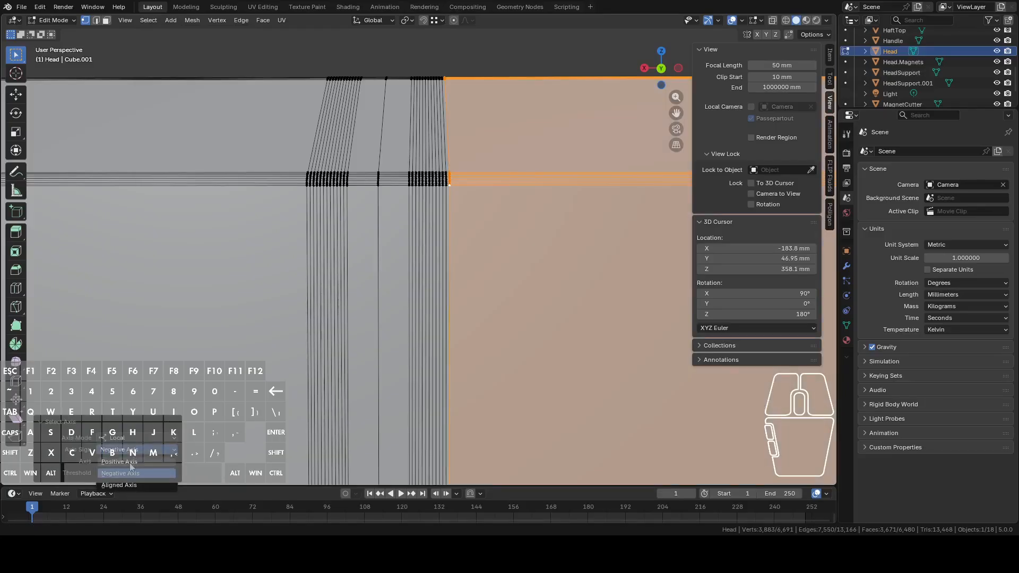
{"action": "left_click", "coordinate": [120, 462]}
{"action": "scroll", "coordinate": [395, 264], "scroll_direction": "down", "scroll_amount": 5}
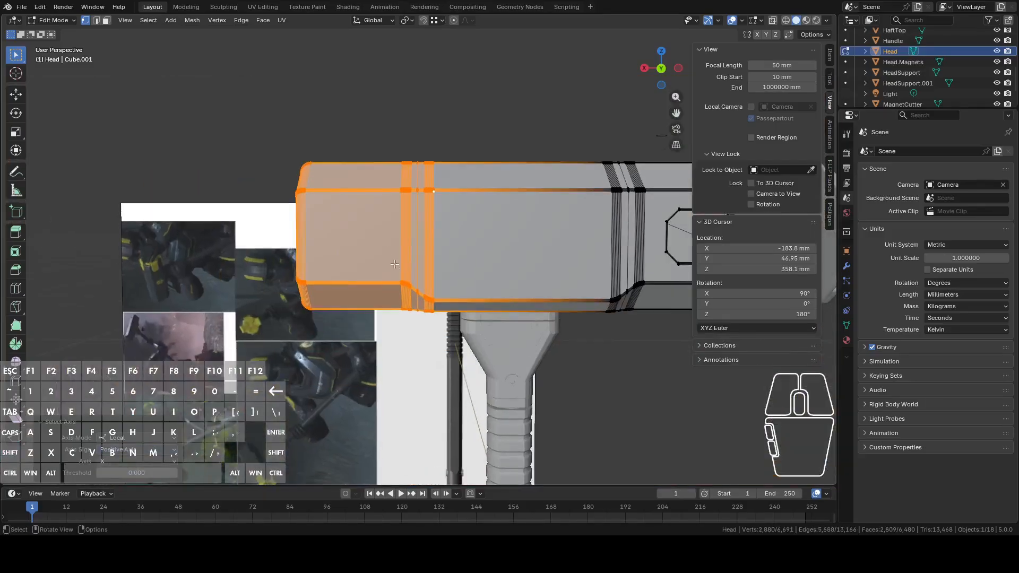
Duplicate the selected Head end section opposite the charge in place, separate the copy into its own object, and return to Object Mode
{"action": "key", "text": "shift+d"}
{"action": "right_click", "coordinate": [278, 289]}
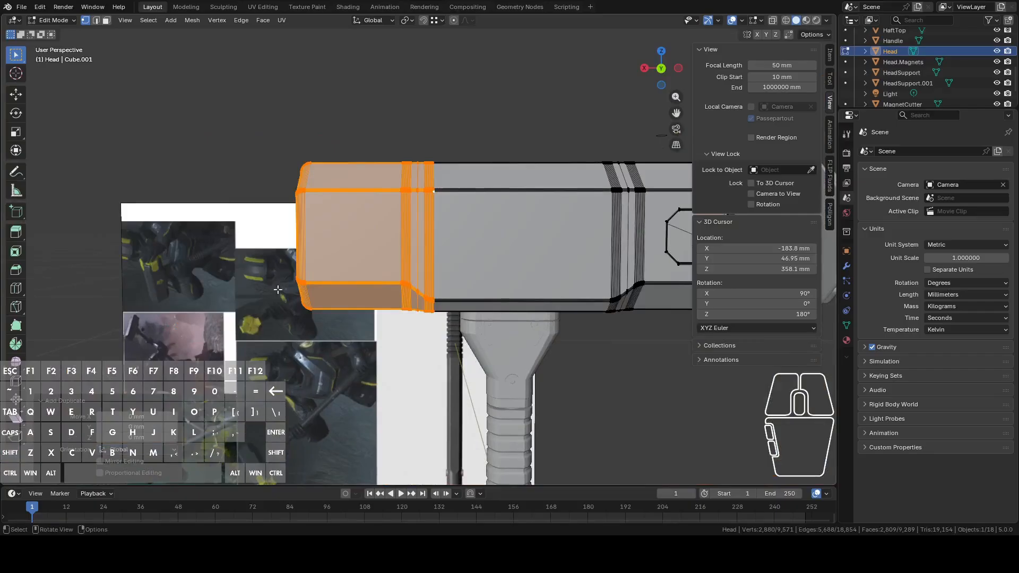
{"action": "key", "text": "p"}
{"action": "key", "text": "Return"}
{"action": "key", "text": "Tab"}
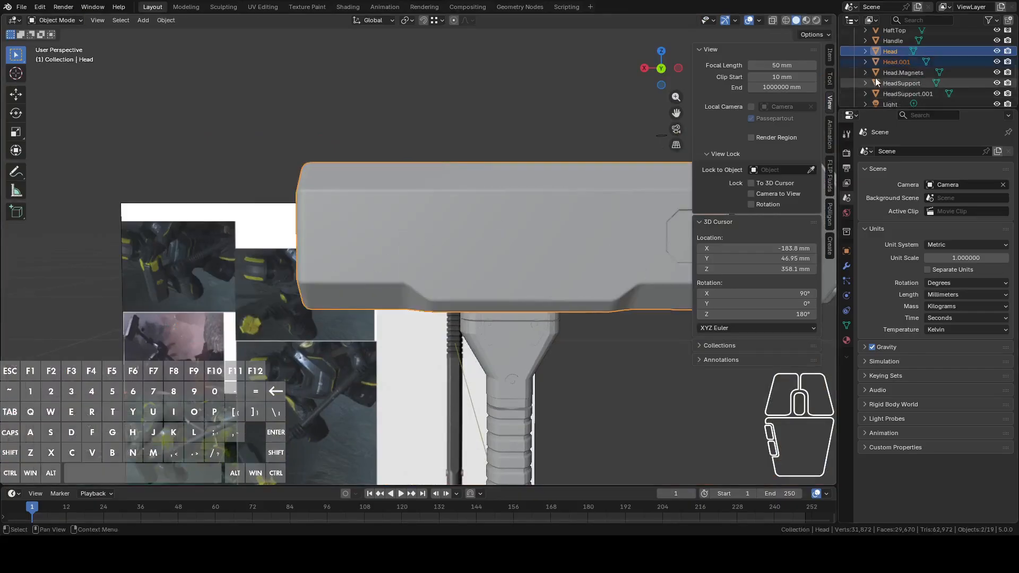
Select the newly separated head section opposite the charge and rename it Head.Plain
{"action": "left_click", "coordinate": [896, 62]}
{"action": "double_click", "coordinate": [890, 62]}
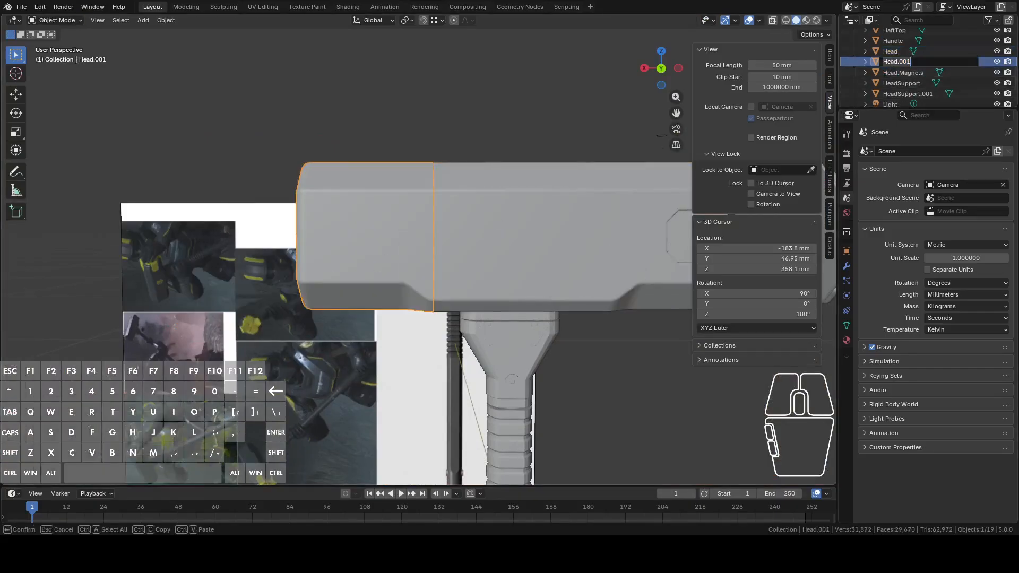
{"action": "left_click", "coordinate": [913, 60]}
{"action": "key", "text": "BackSpace"}
{"action": "key", "text": "BackSpace"}
{"action": "key", "text": "BackSpace"}
{"action": "type", "text": "Plain"}
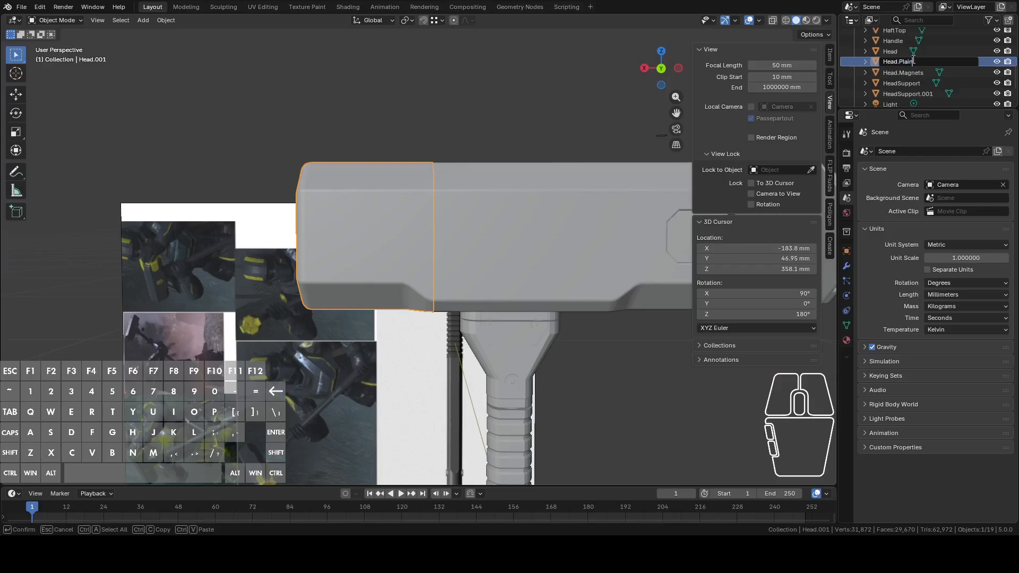
{"action": "key", "text": "Return"}
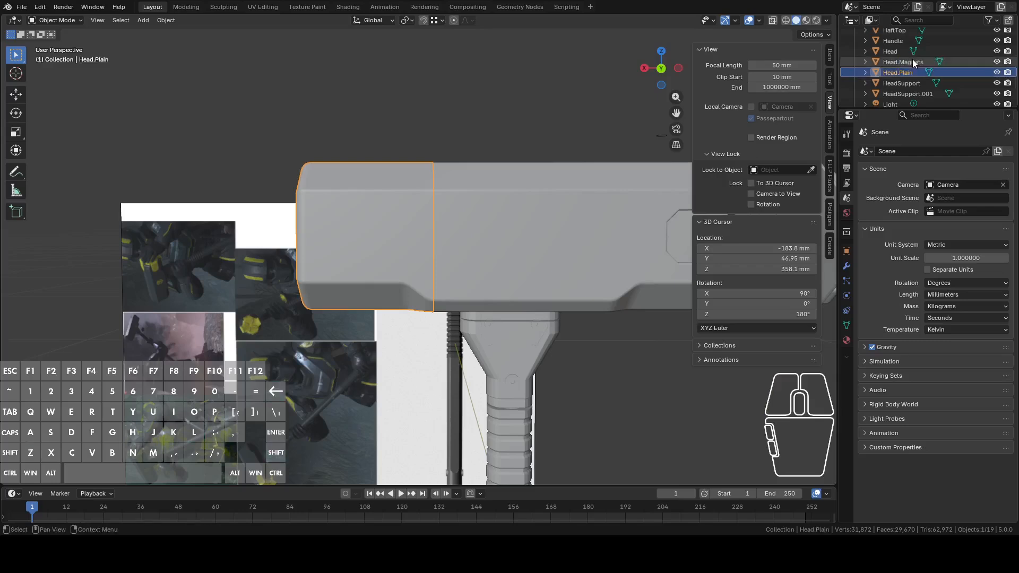
Select the original Head and open its mesh in Edit Mode
{"action": "left_click", "coordinate": [533, 239]}
{"action": "right_click", "coordinate": [533, 239]}
{"action": "mouse_move", "coordinate": [533, 239]}
{"action": "left_click", "coordinate": [591, 189]}
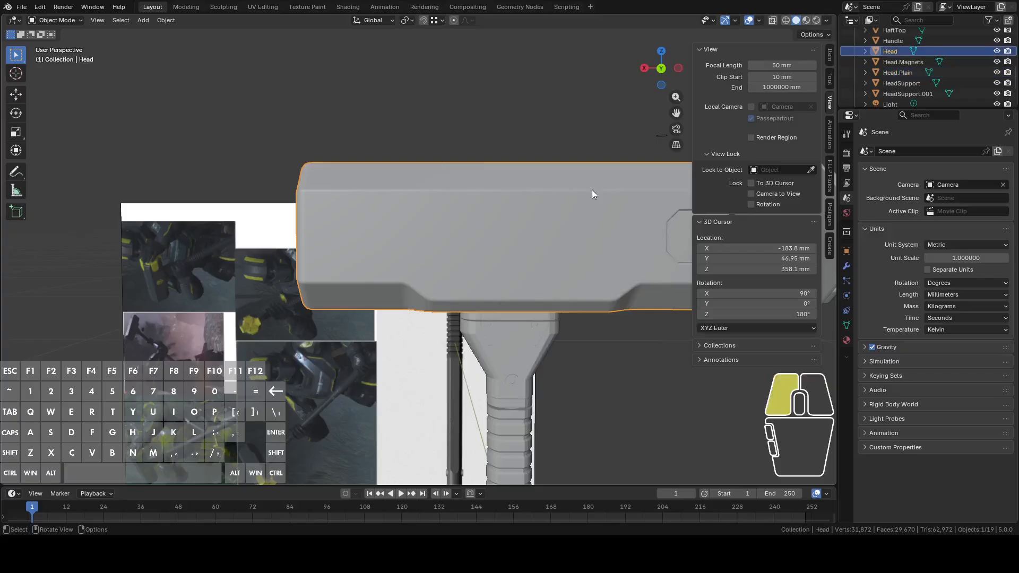
{"action": "key", "text": "Tab"}
{"action": "scroll", "coordinate": [431, 250], "scroll_direction": "up", "scroll_amount": 3}
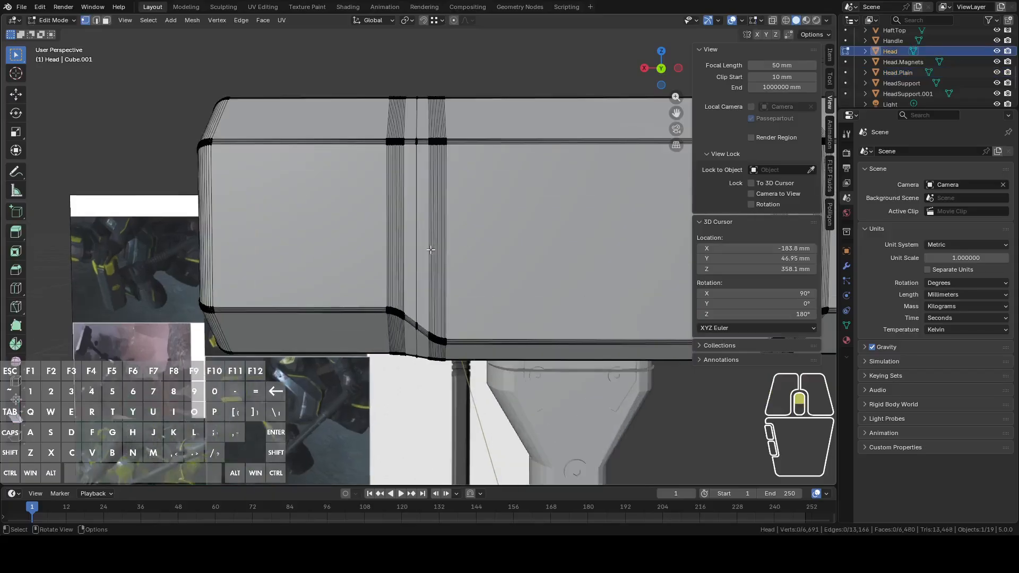
Select the Head's end section opposite the charge with Side of Active, starting from the flat middle face's corner vertex
{"action": "left_click", "coordinate": [452, 153]}
{"action": "scroll", "coordinate": [453, 152], "scroll_direction": "up", "scroll_amount": 5}
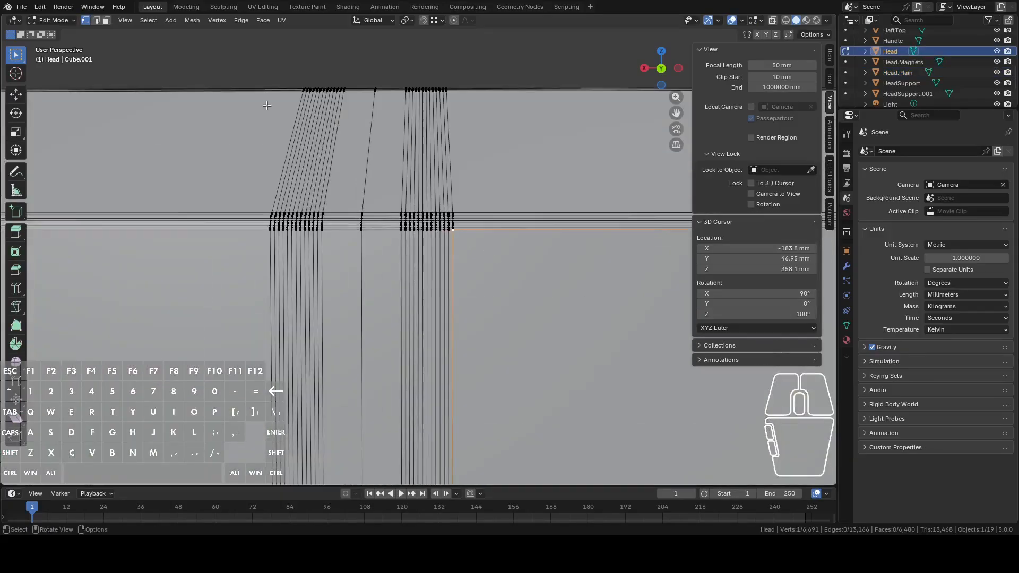
{"action": "left_click", "coordinate": [149, 20]}
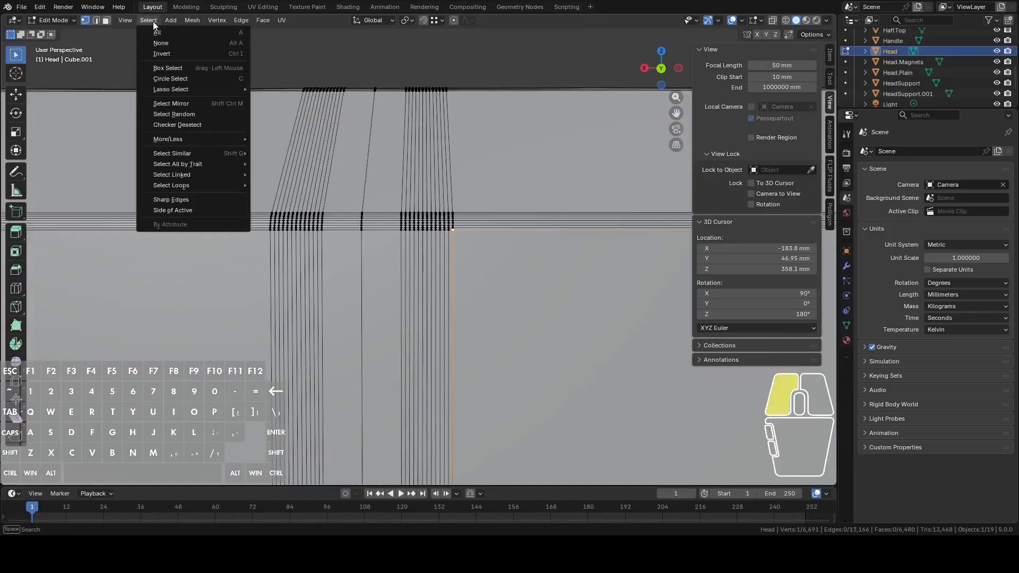
{"action": "left_click", "coordinate": [190, 210]}
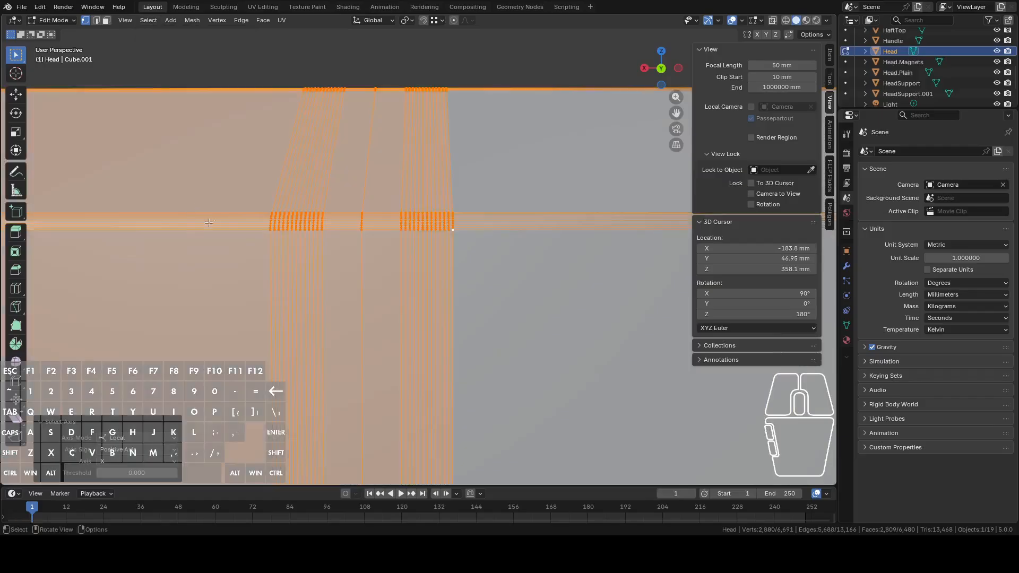
Reselect the end section with Side of Active from the slightly offset vertex above that corner, and delete its vertices
{"action": "left_click", "coordinate": [435, 214]}
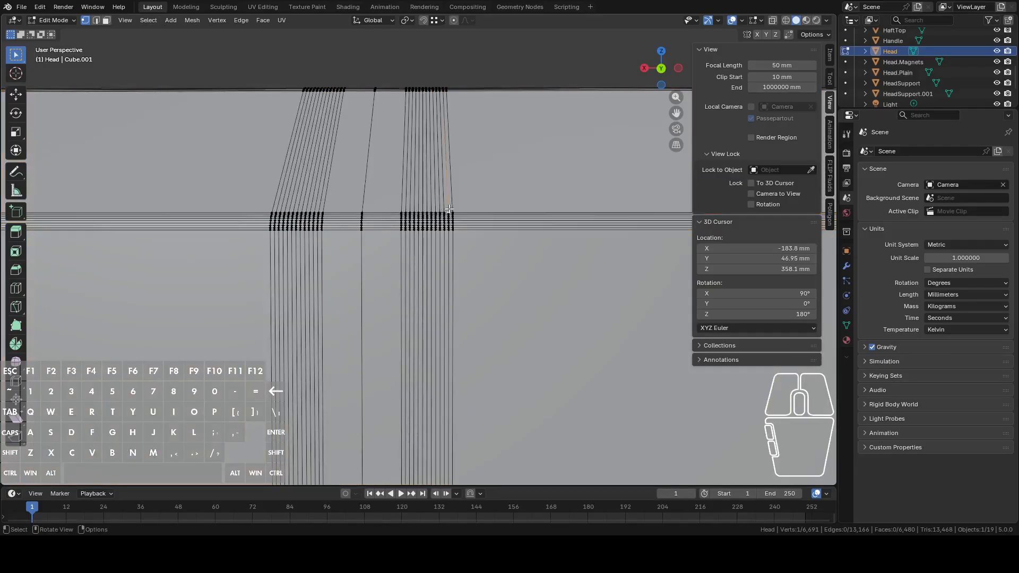
{"action": "left_click", "coordinate": [148, 20]}
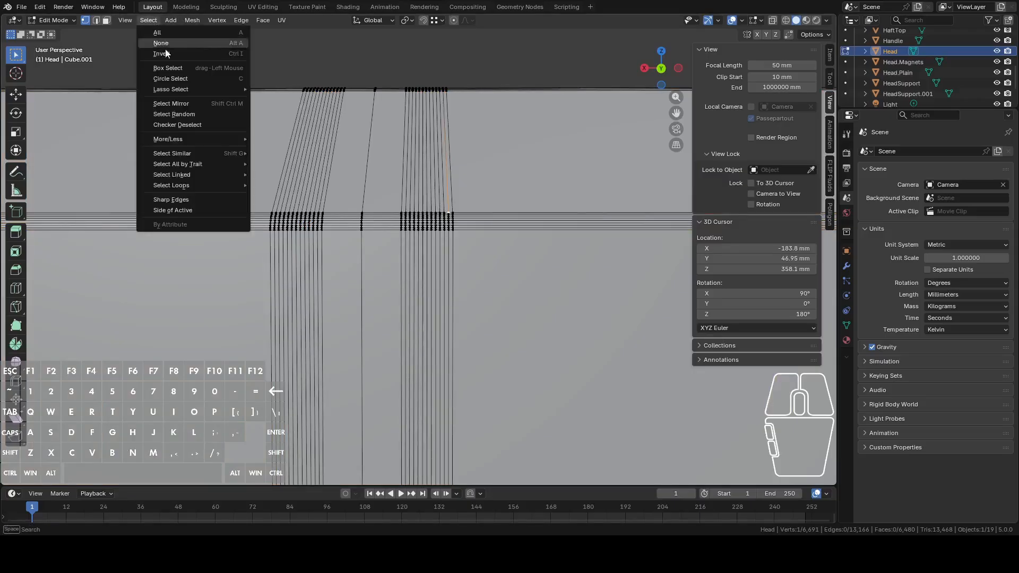
{"action": "left_click", "coordinate": [172, 210]}
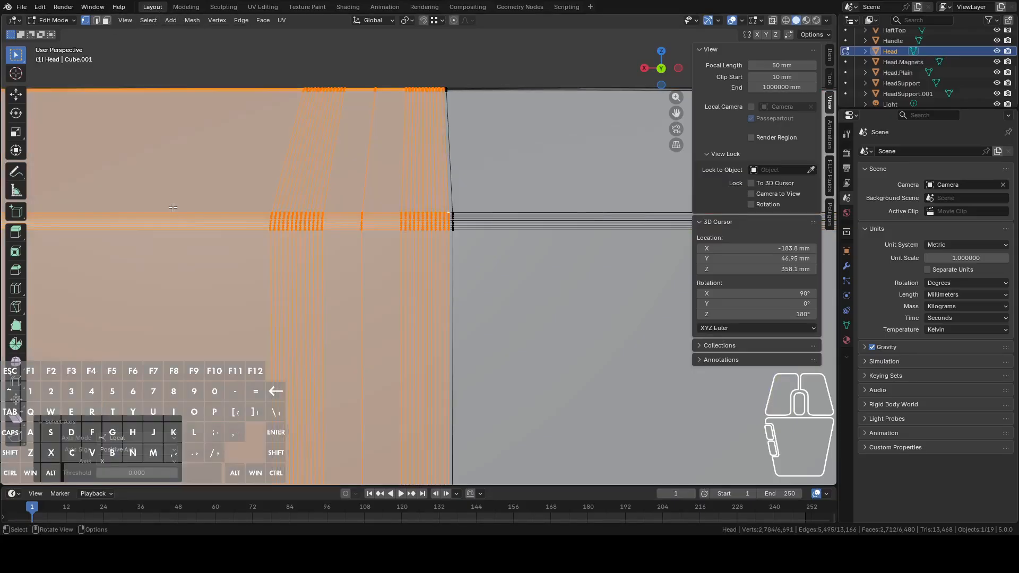
{"action": "key", "text": "x"}
{"action": "left_click", "coordinate": [239, 242]}
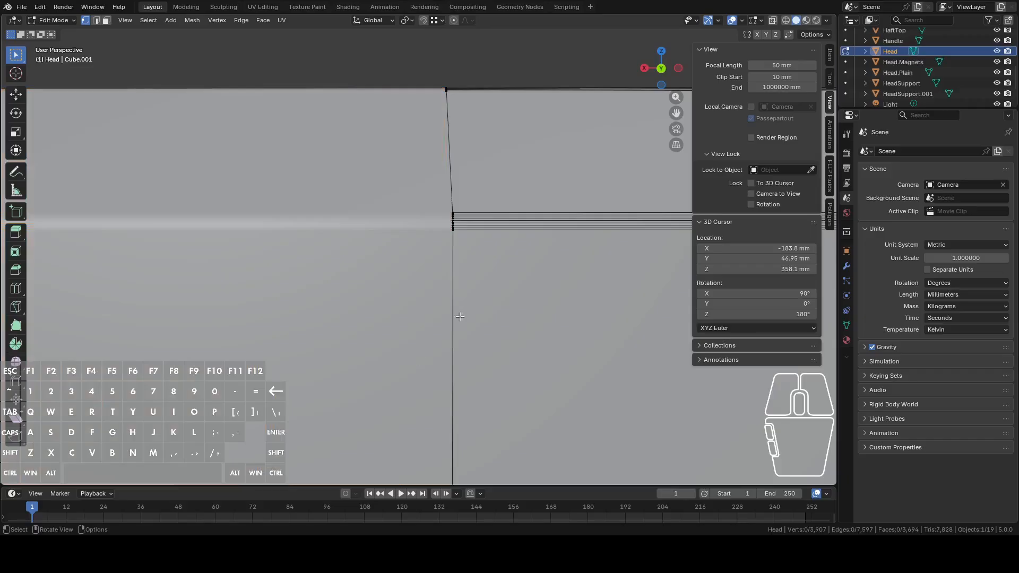
Hide the Head.Plain object and reopen the original Head's mesh in Edit Mode
{"action": "key", "text": "Tab"}
{"action": "left_click", "coordinate": [387, 277]}
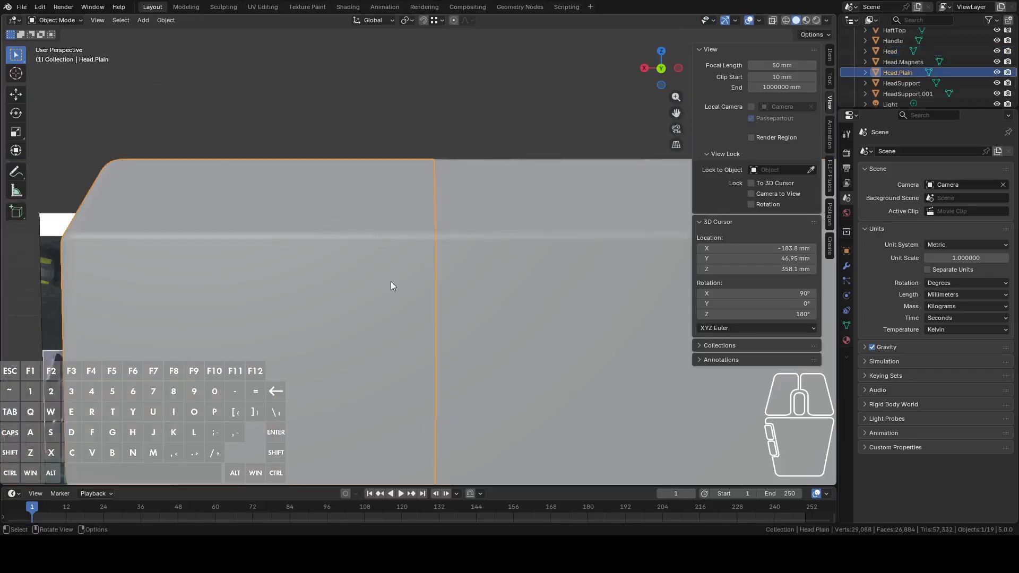
{"action": "key", "text": "h"}
{"action": "left_click", "coordinate": [446, 274]}
{"action": "key", "text": "Tab"}
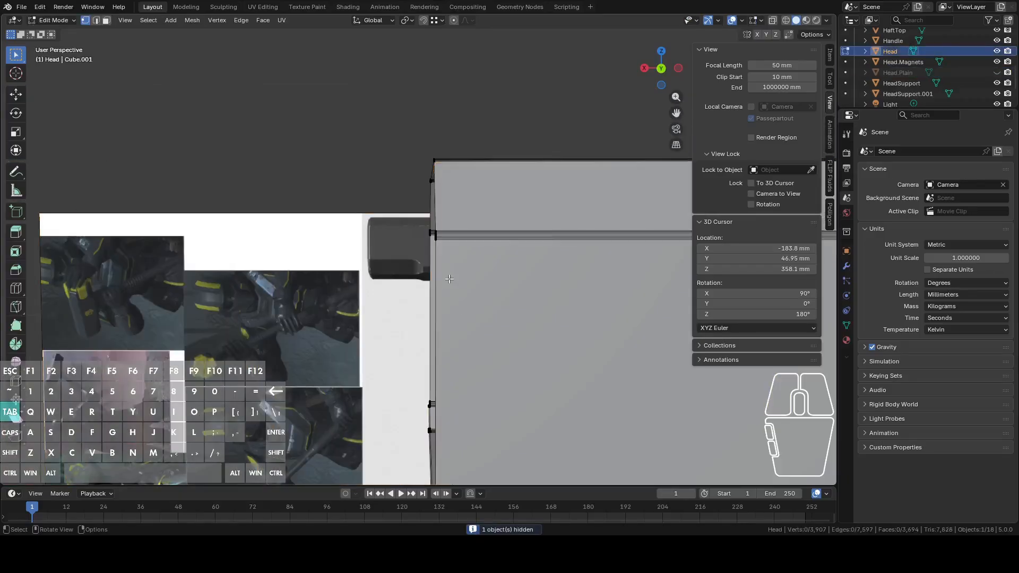
Select the boundary loop at the Head's open cut end and try to fill it with a face
{"action": "middle_click_drag", "start_coordinate": [443, 276], "coordinate": [516, 328]}
{"action": "left_click", "coordinate": [474, 296], "text": "alt"}
{"action": "key", "text": "f"}
{"action": "key", "text": "ctrl+z"}
{"action": "left_click", "coordinate": [428, 329], "text": "alt+shift"}
{"action": "left_click", "coordinate": [412, 348]}
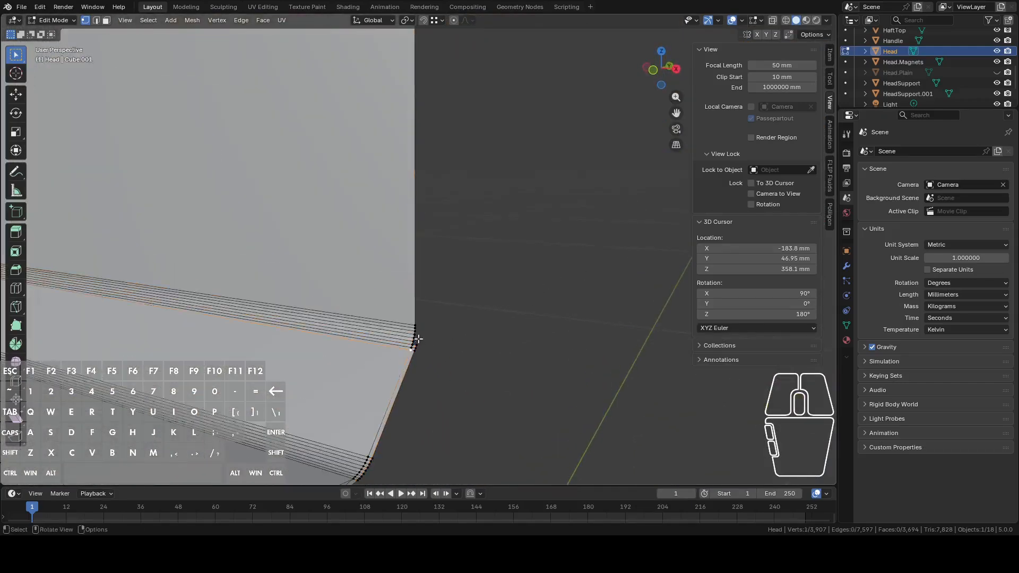
Undo the Head edits and the hiding of Head.Plain, back to the end-section selection made before its deletion
{"action": "scroll", "coordinate": [418, 337], "scroll_direction": "down", "scroll_amount": 2}
{"action": "middle_click_drag", "start_coordinate": [416, 336], "coordinate": [247, 332]}
{"action": "scroll", "coordinate": [247, 332], "scroll_direction": "down", "scroll_amount": 3}
{"action": "middle_click_drag", "start_coordinate": [315, 256], "coordinate": [316, 239]}
{"action": "key", "text": "ctrl+z"}
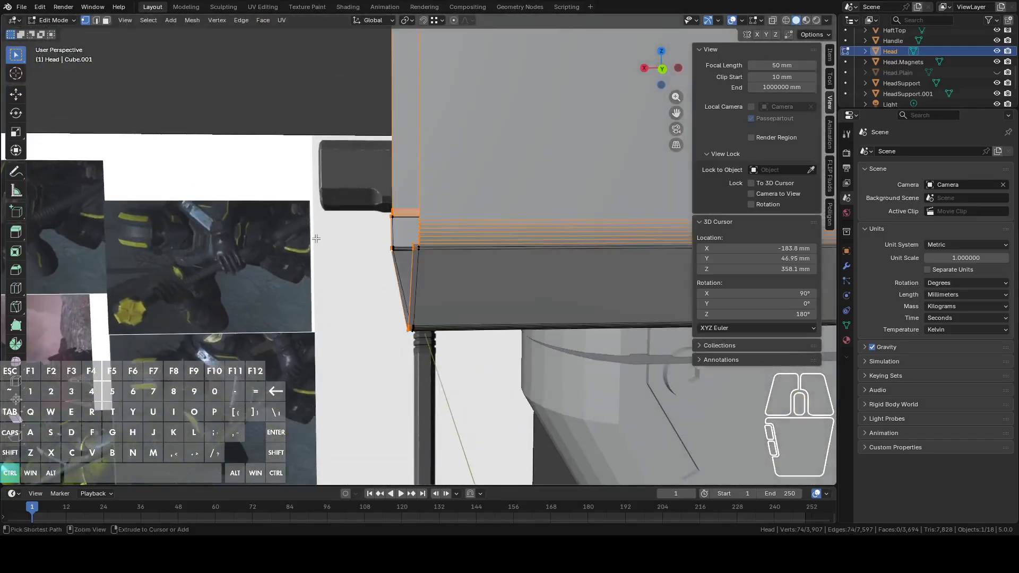
{"action": "key", "text": "ctrl+z"}
{"action": "key", "text": "ctrl+z"}
{"action": "key", "text": "ctrl+z"}
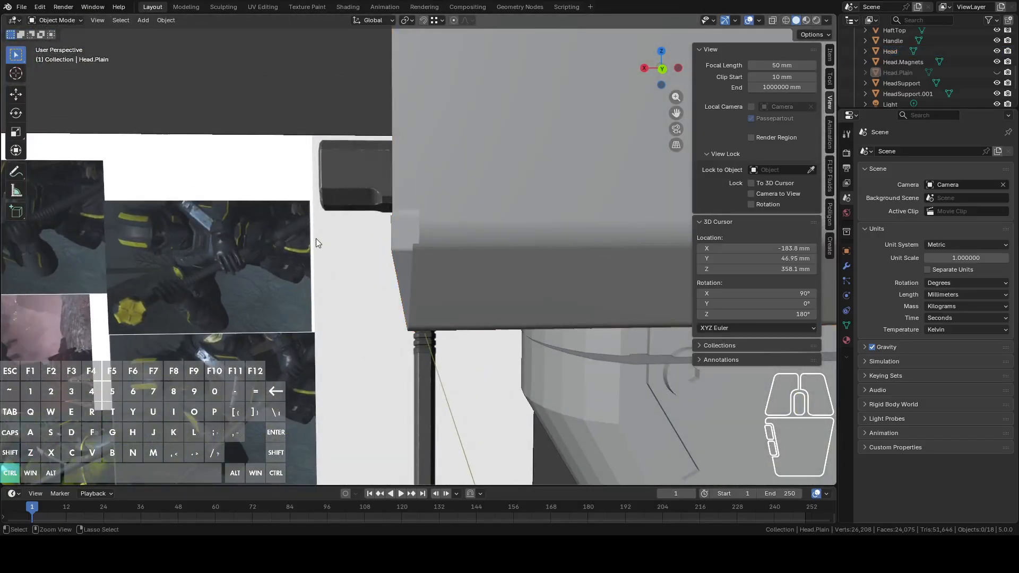
{"action": "key", "text": "ctrl+z"}
{"action": "key", "text": "ctrl+z"}
{"action": "key", "text": "ctrl+z"}
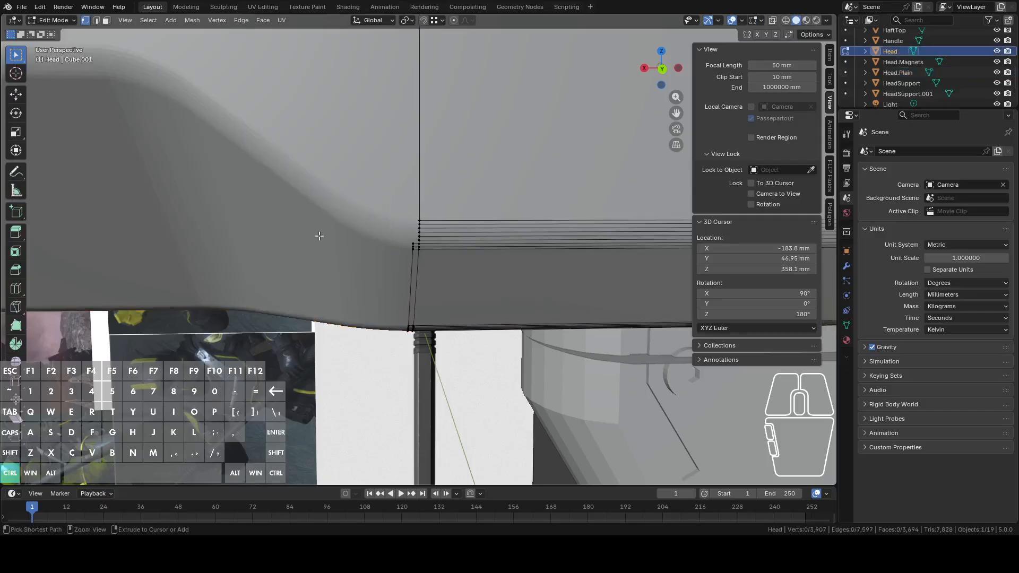
{"action": "key", "text": "ctrl+z"}
Select the Head's edge loop one row inside the bevelled band next to the flat middle face, and switch to the back view
{"action": "middle_click_drag", "start_coordinate": [342, 232], "coordinate": [350, 169]}
{"action": "middle_click_drag", "start_coordinate": [425, 314], "coordinate": [405, 211], "text": "shift"}
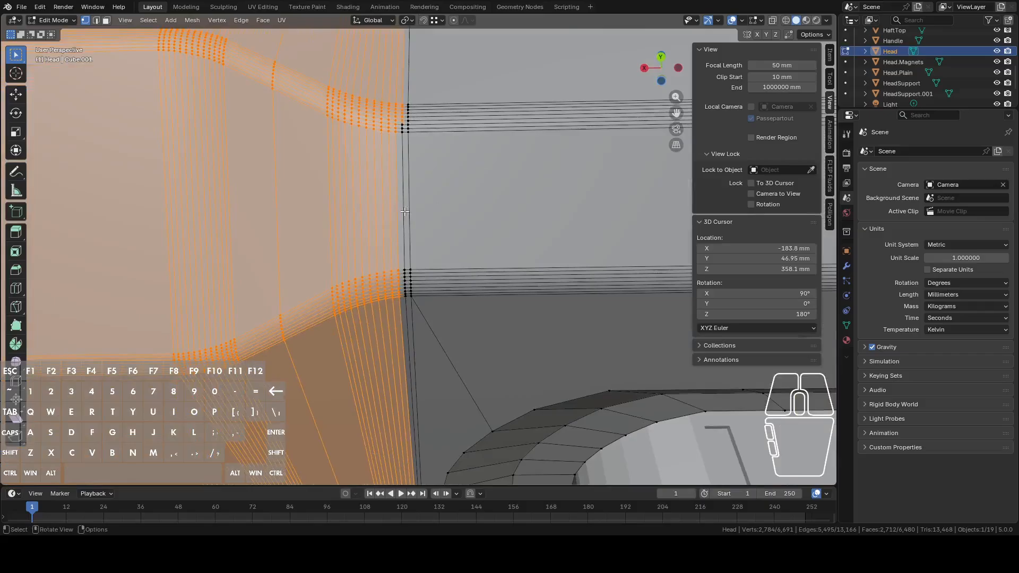
{"action": "left_click", "coordinate": [405, 187], "text": "alt"}
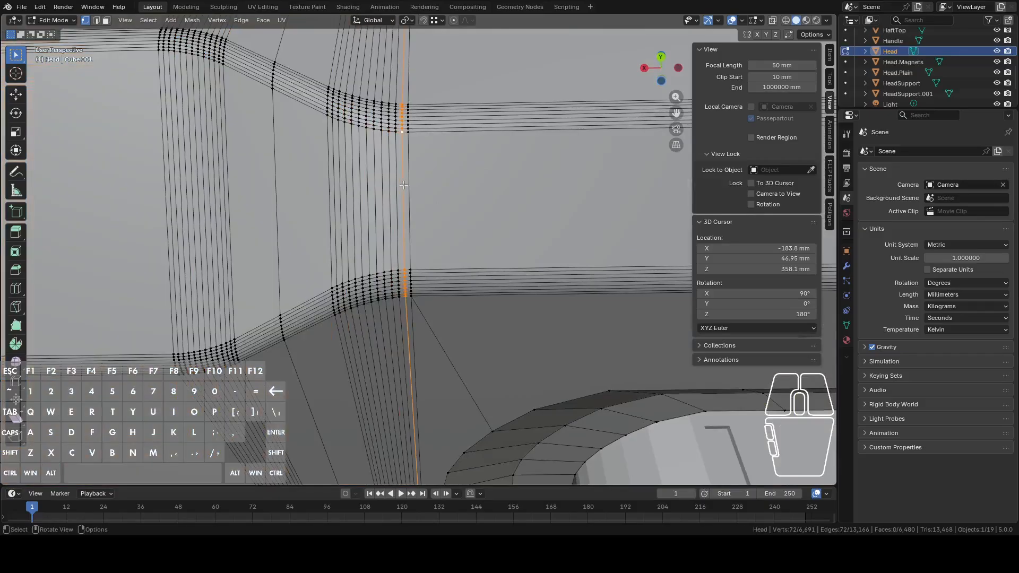
{"action": "scroll", "coordinate": [405, 184], "scroll_direction": "down", "scroll_amount": 2}
{"action": "scroll", "coordinate": [408, 185], "scroll_direction": "down", "scroll_amount": 2}
{"action": "middle_click_drag", "start_coordinate": [464, 188], "coordinate": [511, 214]}
{"action": "left_click", "coordinate": [659, 73]}
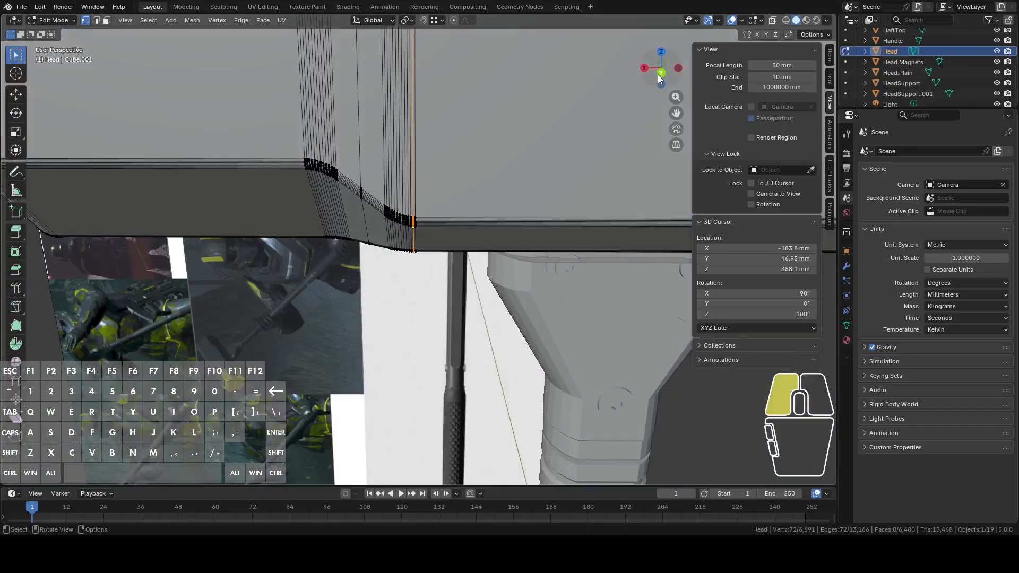
{"action": "scroll", "coordinate": [499, 143], "scroll_direction": "up", "scroll_amount": 6}
{"action": "middle_click_drag", "start_coordinate": [458, 124], "coordinate": [465, 228], "text": "shift"}
{"action": "scroll", "coordinate": [467, 223], "scroll_direction": "up", "scroll_amount": 6}
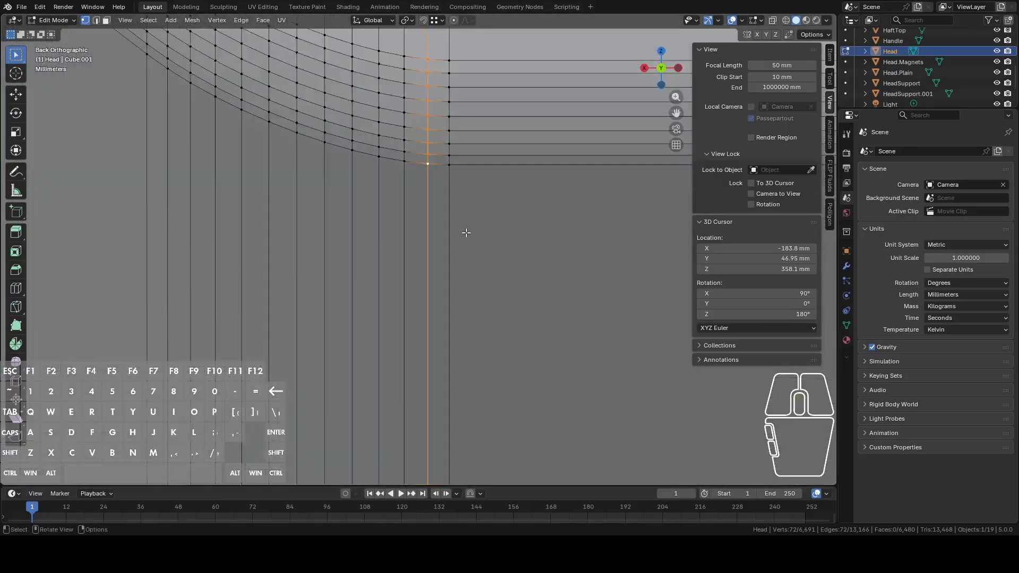
{"action": "scroll", "coordinate": [471, 176], "scroll_direction": "down", "scroll_amount": 6}
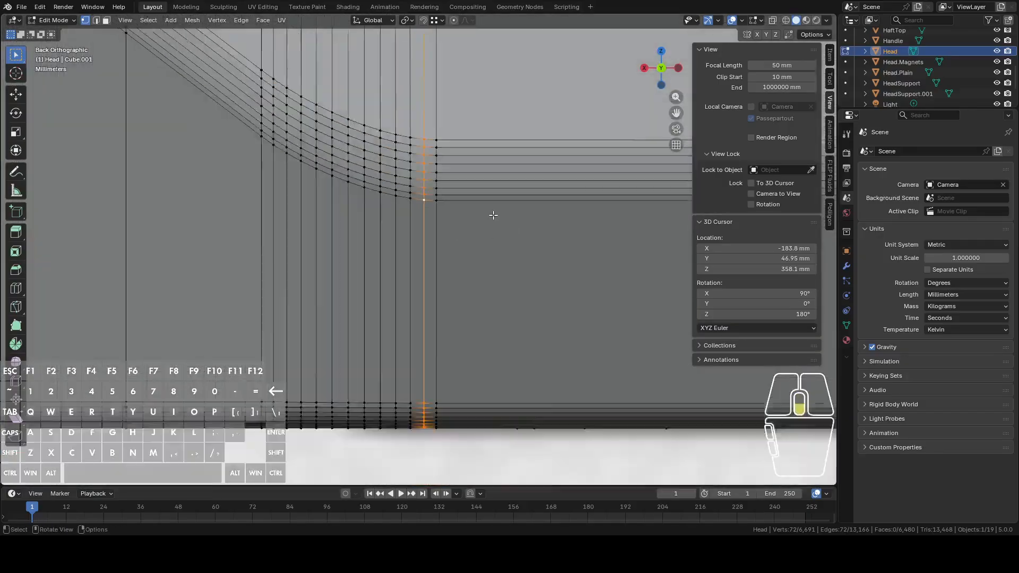
{"action": "key", "text": "s"}
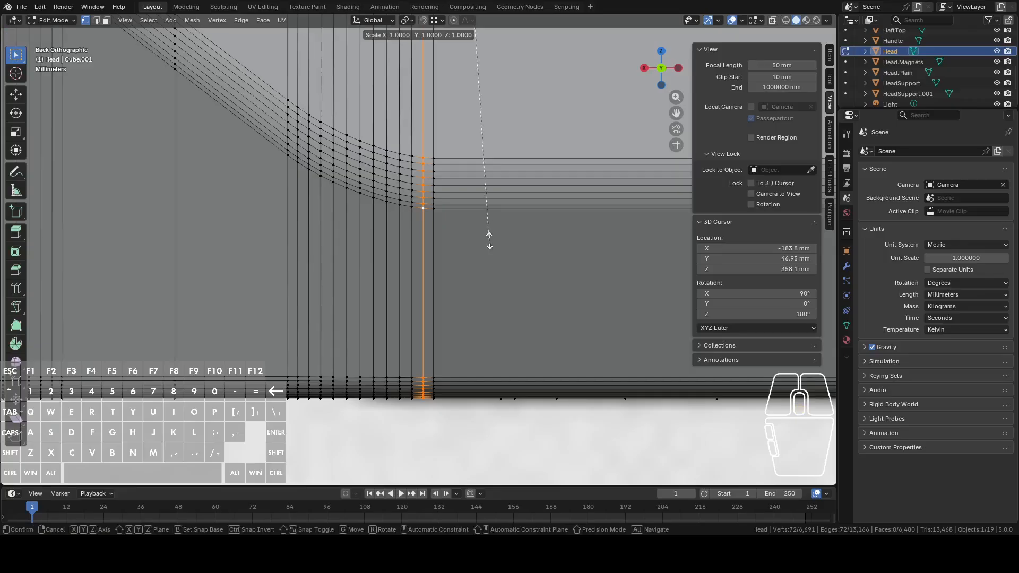
{"action": "right_click", "coordinate": [488, 241]}
{"action": "scroll", "coordinate": [489, 241], "scroll_direction": "down", "scroll_amount": 6}
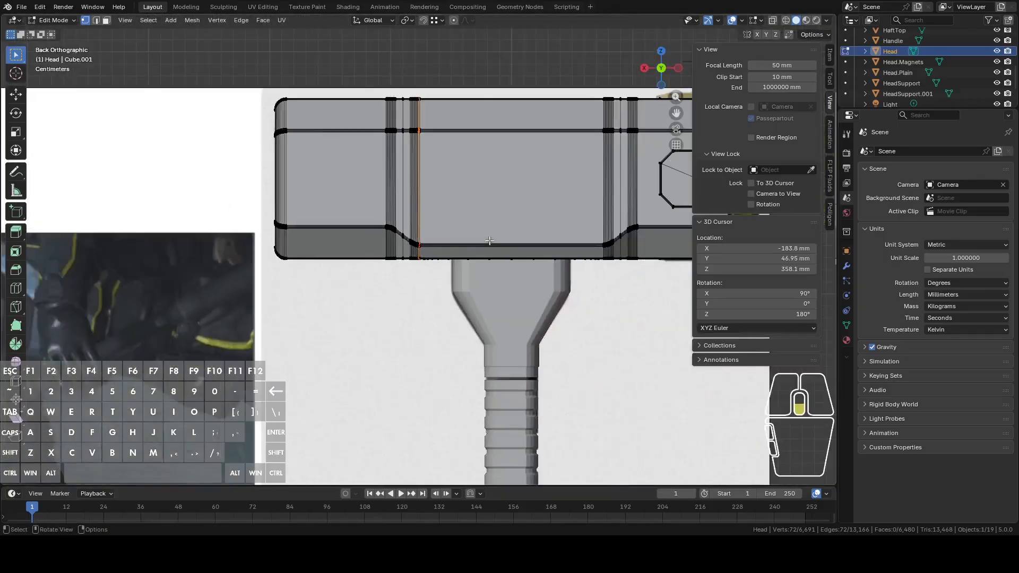
{"action": "scroll", "coordinate": [488, 240], "scroll_direction": "up", "scroll_amount": 10}
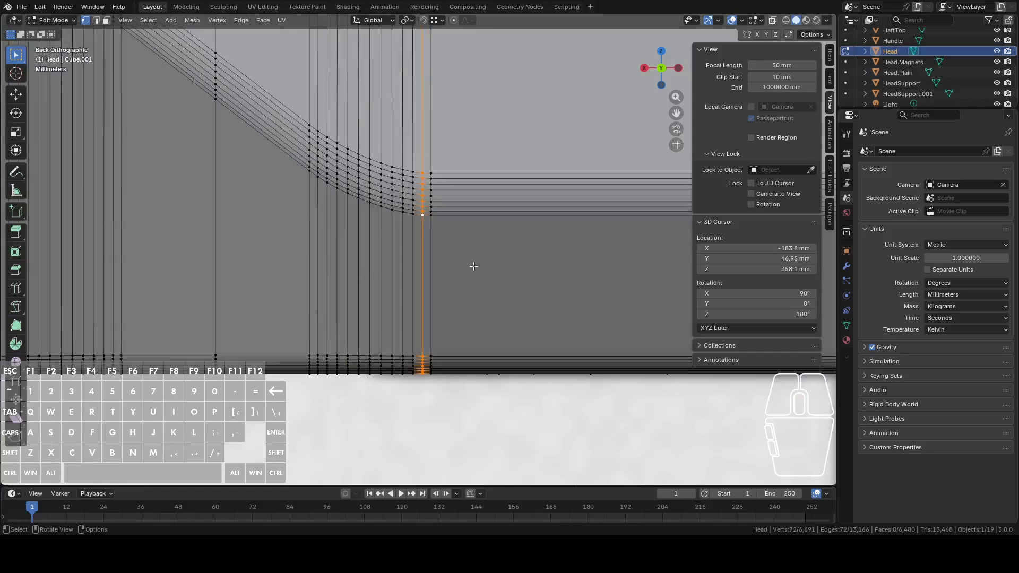
{"action": "key", "text": "s"}
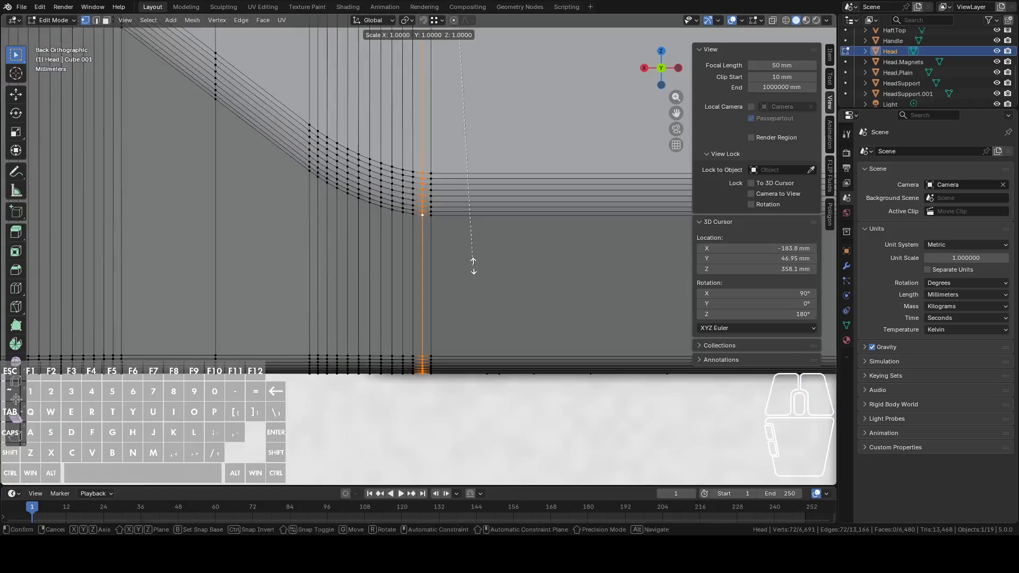
{"action": "right_click", "coordinate": [473, 266]}
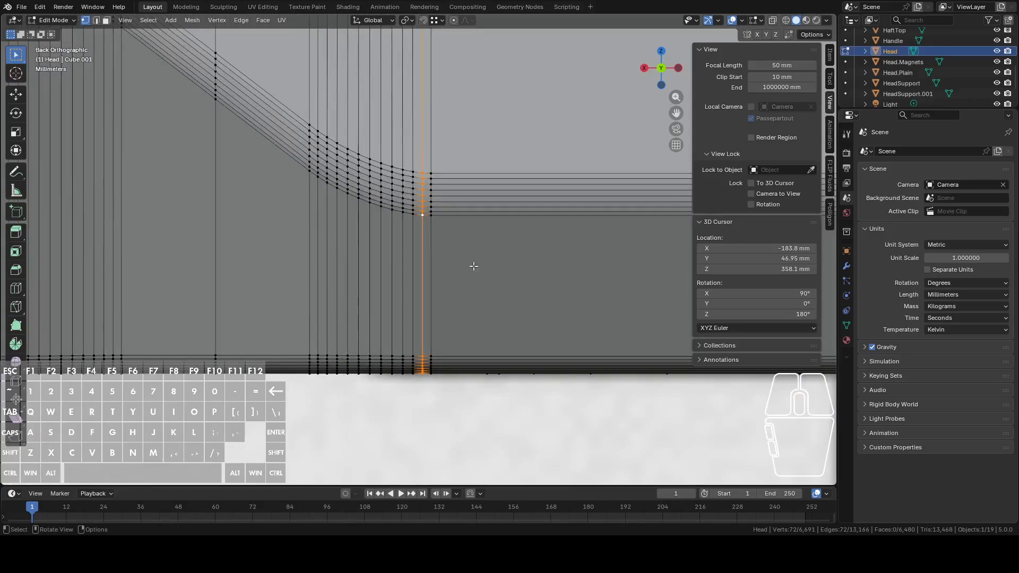
Examine the cut boundary of Head.Plain's mesh against the original Head, and return to editing the Head's mesh
{"action": "key", "text": "Tab"}
{"action": "left_click", "coordinate": [339, 174]}
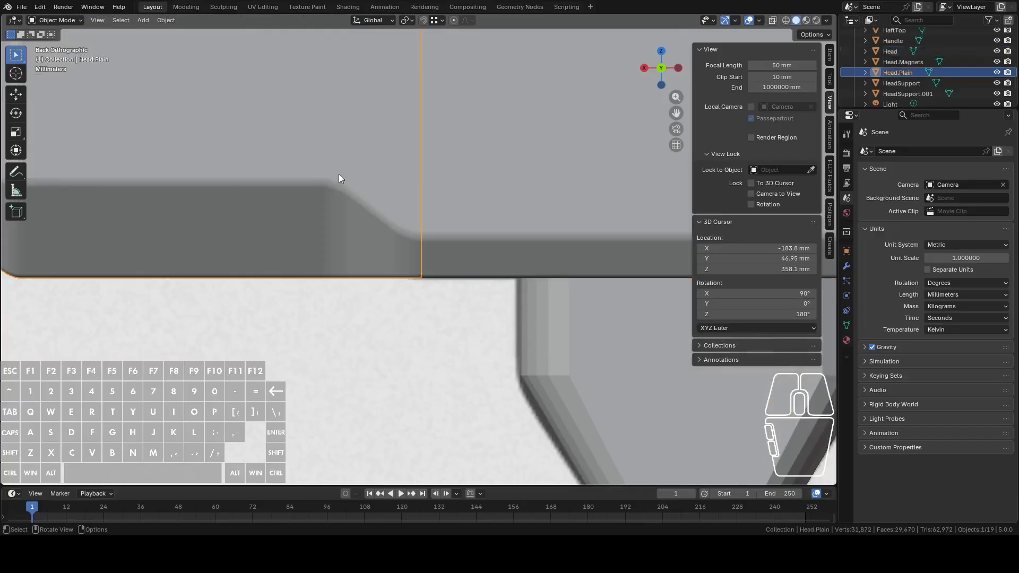
{"action": "scroll", "coordinate": [338, 174], "scroll_direction": "down", "scroll_amount": 5}
{"action": "key", "text": "Tab"}
{"action": "scroll", "coordinate": [387, 201], "scroll_direction": "up", "scroll_amount": 5}
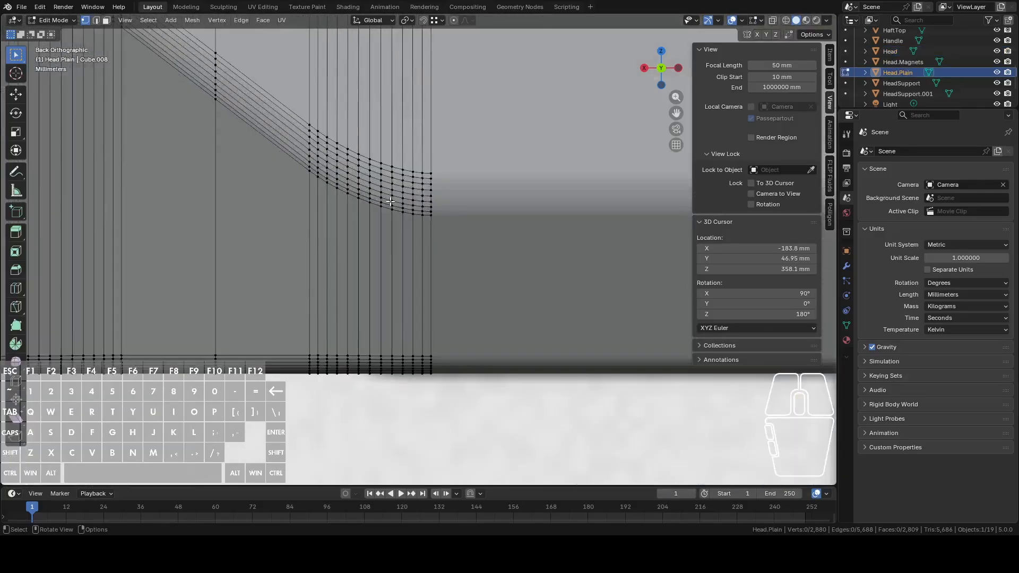
{"action": "key", "text": "Tab"}
{"action": "left_click", "coordinate": [478, 221]}
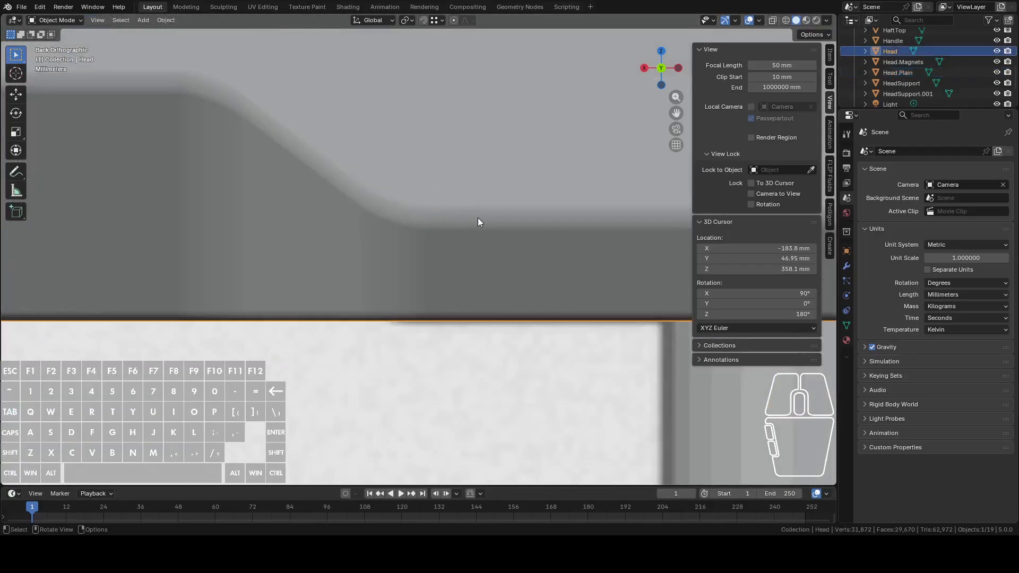
{"action": "key", "text": "Tab"}
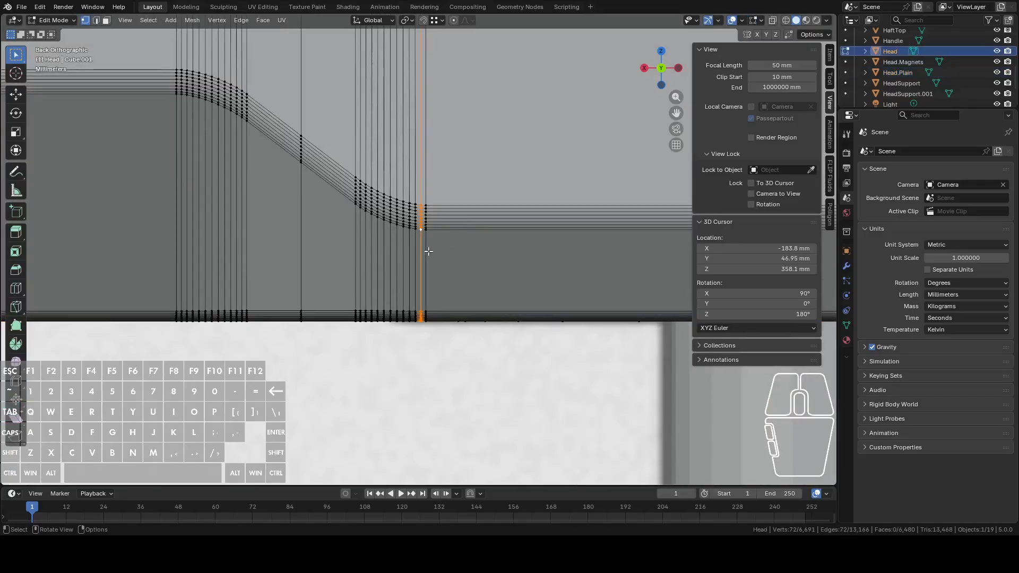
Delete the selected edge loop from the Head, along with the whole linked plain end section beyond it
{"action": "scroll", "coordinate": [428, 251], "scroll_direction": "down", "scroll_amount": 6}
{"action": "key", "text": "ctrl+v"}
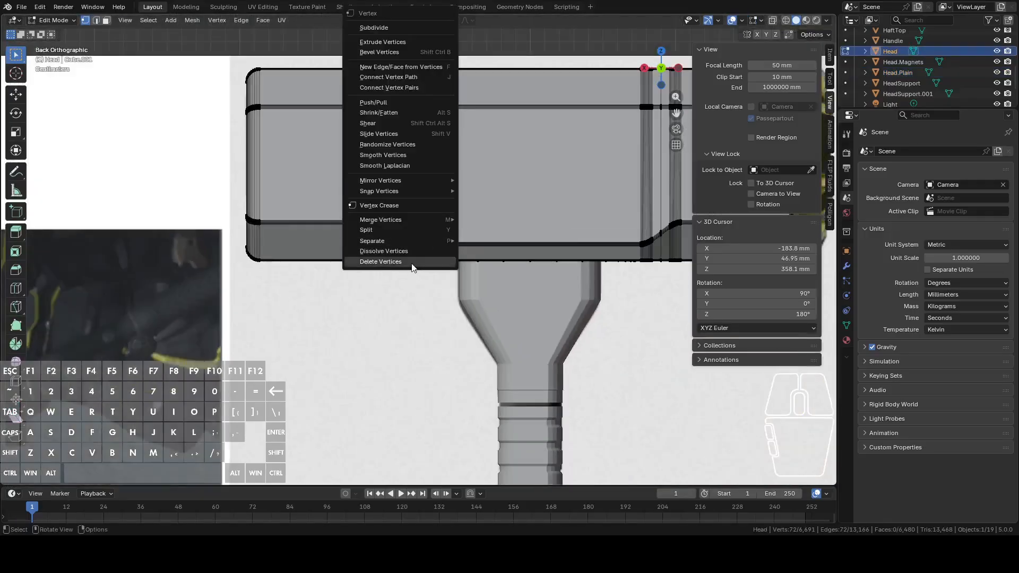
{"action": "left_click", "coordinate": [412, 265]}
{"action": "scroll", "coordinate": [409, 273], "scroll_direction": "up", "scroll_amount": 6}
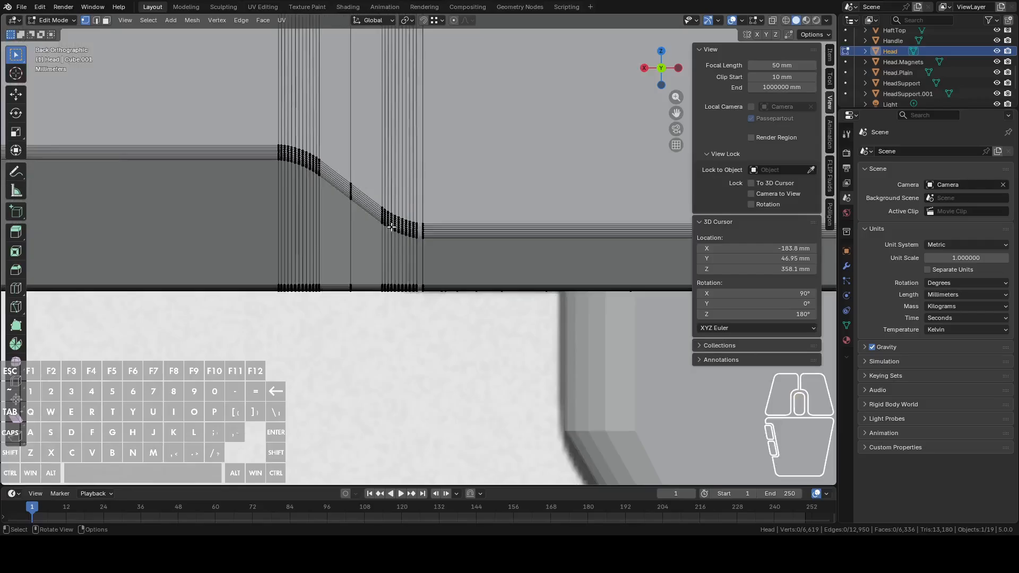
{"action": "key", "text": "l"}
{"action": "right_click", "coordinate": [391, 228]}
{"action": "left_click", "coordinate": [383, 261]}
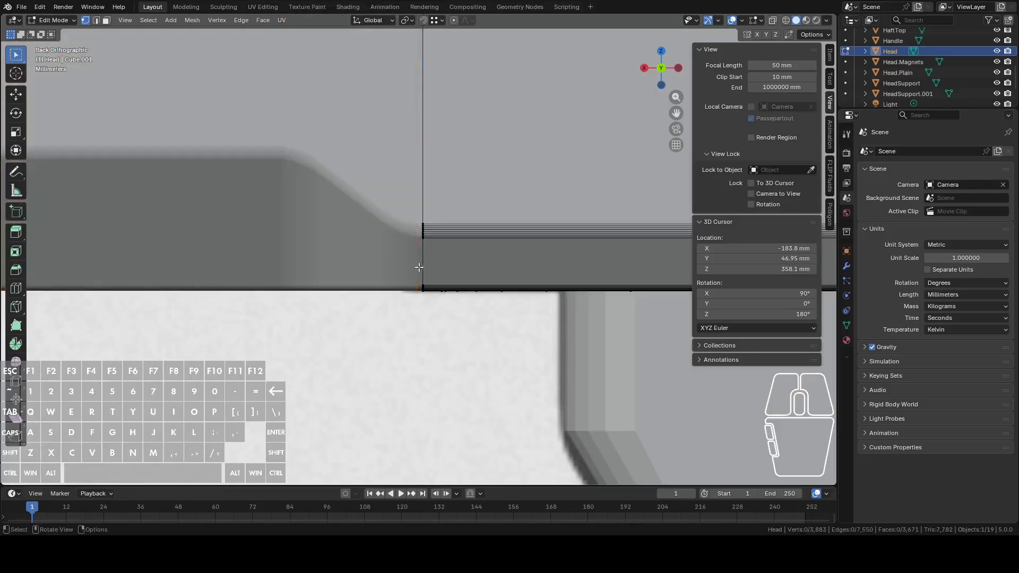
Hide Head.Plain and fill the boundary loop at the Head's open plain-side cut with a single face
{"action": "left_click", "coordinate": [423, 262], "text": "alt"}
{"action": "key", "text": "Tab"}
{"action": "left_click", "coordinate": [296, 186]}
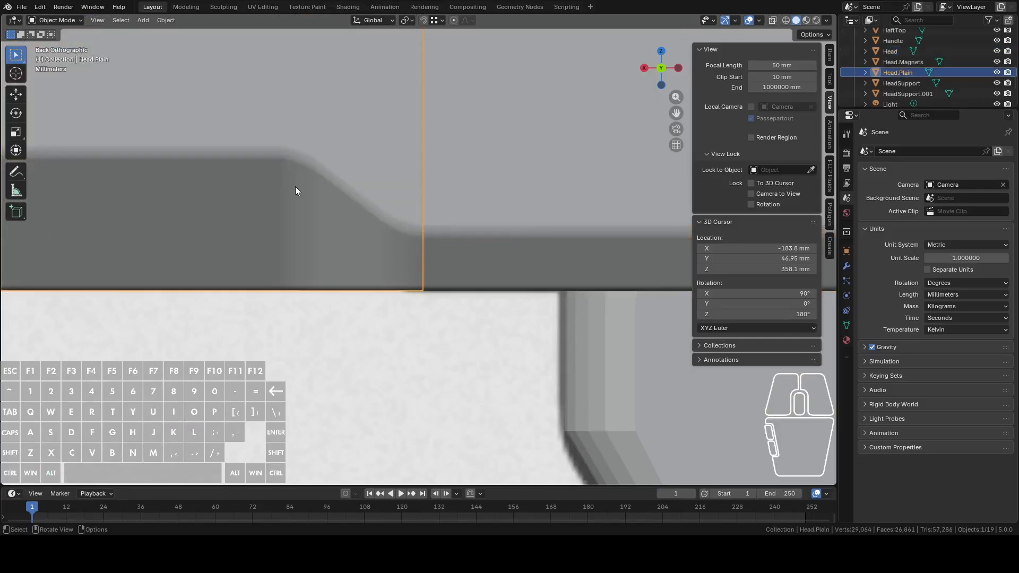
{"action": "key", "text": "h"}
{"action": "left_click", "coordinate": [442, 196]}
{"action": "key", "text": "Tab"}
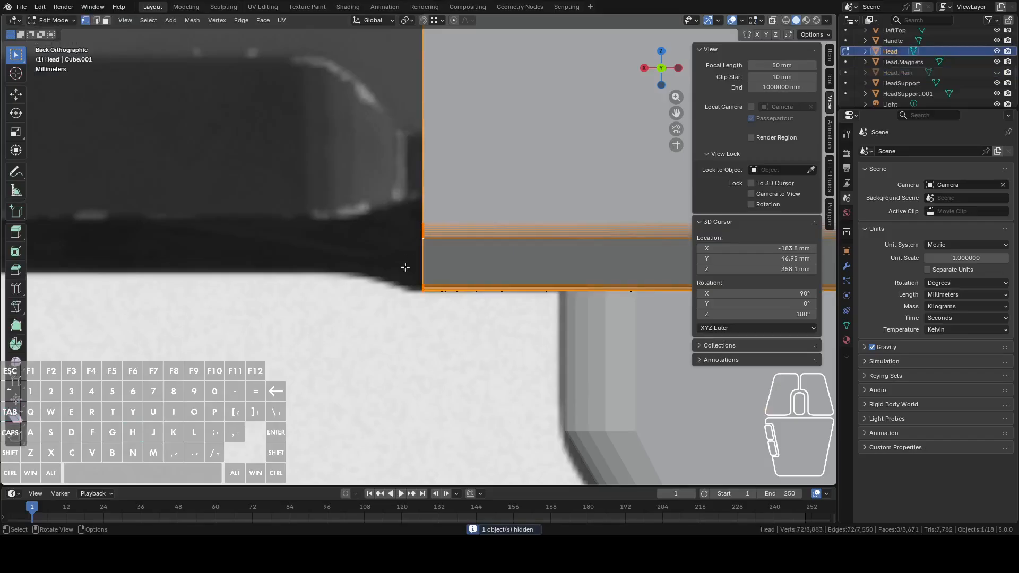
{"action": "scroll", "coordinate": [423, 269], "scroll_direction": "down", "scroll_amount": 3}
{"action": "mouse_move", "coordinate": [423, 269]}
{"action": "middle_mouse_down"}
{"action": "mouse_move", "coordinate": [539, 209]}
{"action": "mouse_move", "coordinate": [429, 258]}
{"action": "middle_mouse_up"}
{"action": "key", "text": "f"}
{"action": "key", "text": "Tab"}
{"action": "key", "text": "Tab"}
Delete the Head's edge loop beside the magnet-side step, together with the whole linked magnet end section
{"action": "scroll", "coordinate": [419, 248], "scroll_direction": "up", "scroll_amount": 8}
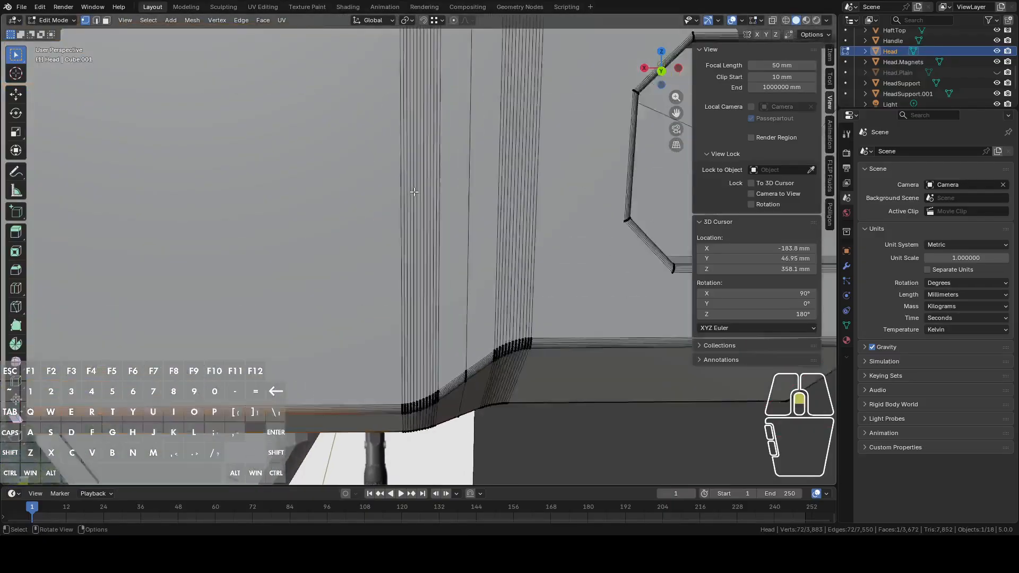
{"action": "left_click", "coordinate": [389, 261], "text": "alt"}
{"action": "scroll", "coordinate": [419, 265], "scroll_direction": "down", "scroll_amount": 6}
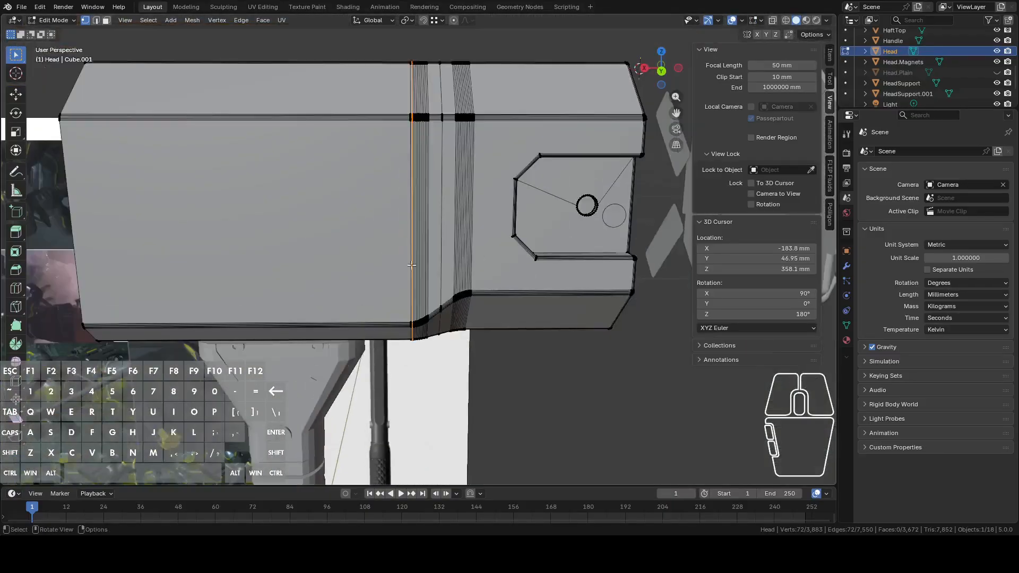
{"action": "right_click", "coordinate": [454, 269]}
{"action": "left_click", "coordinate": [400, 270]}
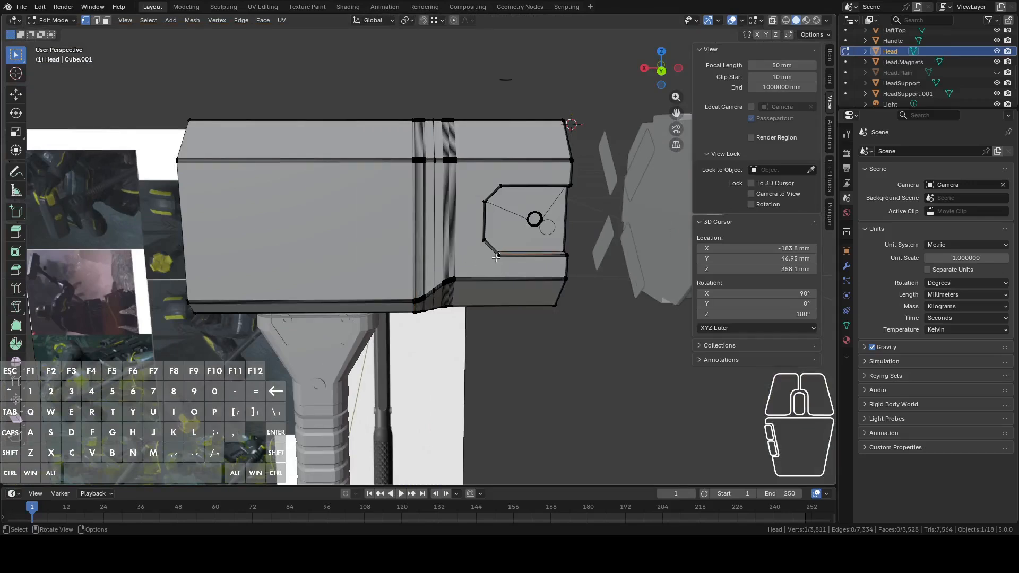
{"action": "key", "text": "l"}
{"action": "right_click", "coordinate": [499, 256]}
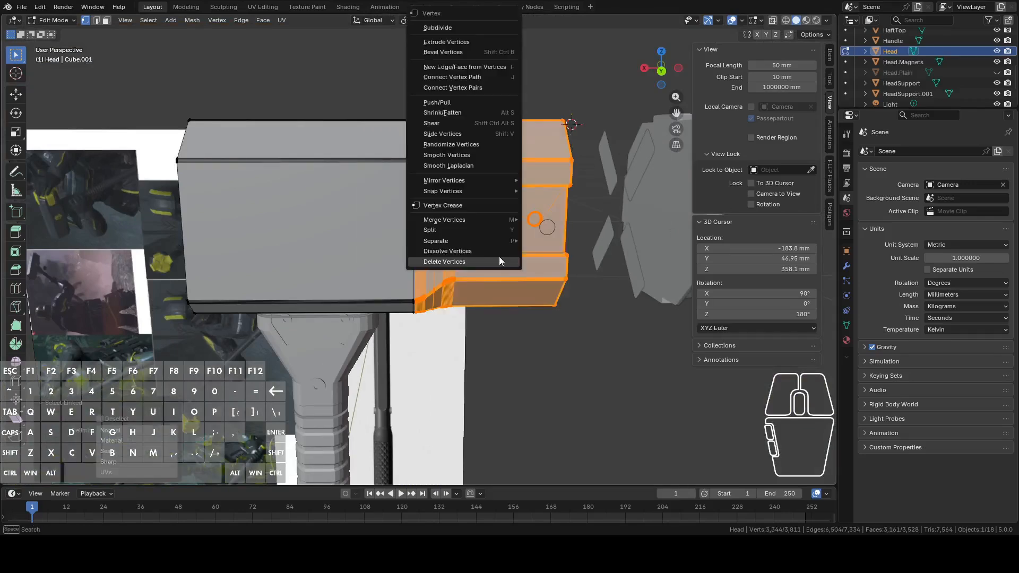
{"action": "left_click", "coordinate": [499, 256]}
Hide Head.Magnets and fill the boundary loop at the Head's open magnet-side end with a single face
{"action": "scroll", "coordinate": [477, 255], "scroll_direction": "up", "scroll_amount": 3}
{"action": "middle_click_drag", "start_coordinate": [434, 232], "coordinate": [456, 238], "text": "shift"}
{"action": "key", "text": "Tab"}
{"action": "left_click", "coordinate": [523, 248]}
{"action": "key", "text": "h"}
{"action": "left_click", "coordinate": [425, 226]}
{"action": "key", "text": "Tab"}
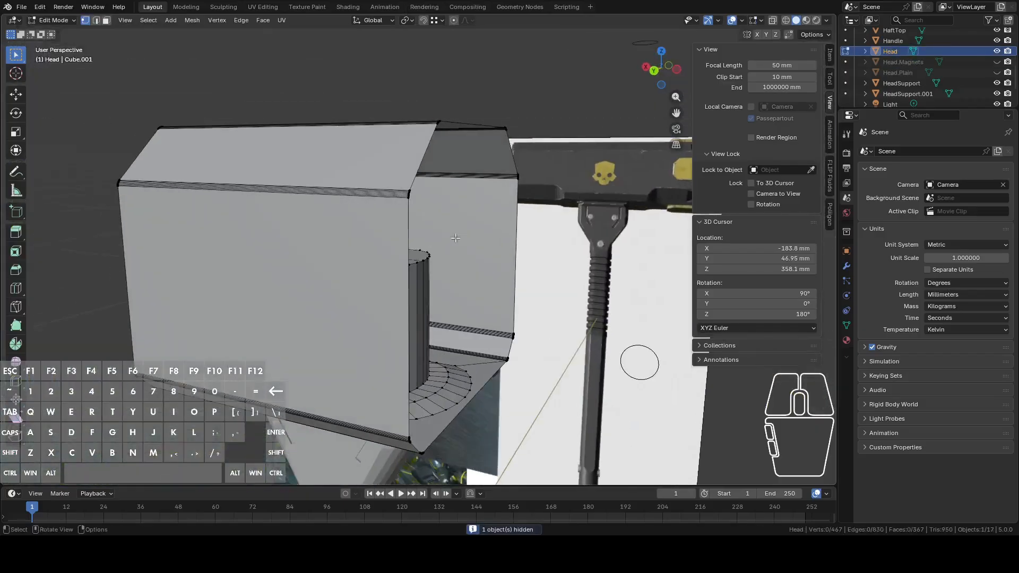
{"action": "left_click", "coordinate": [516, 215], "text": "alt"}
{"action": "key", "text": "f"}
{"action": "key", "text": "Tab"}
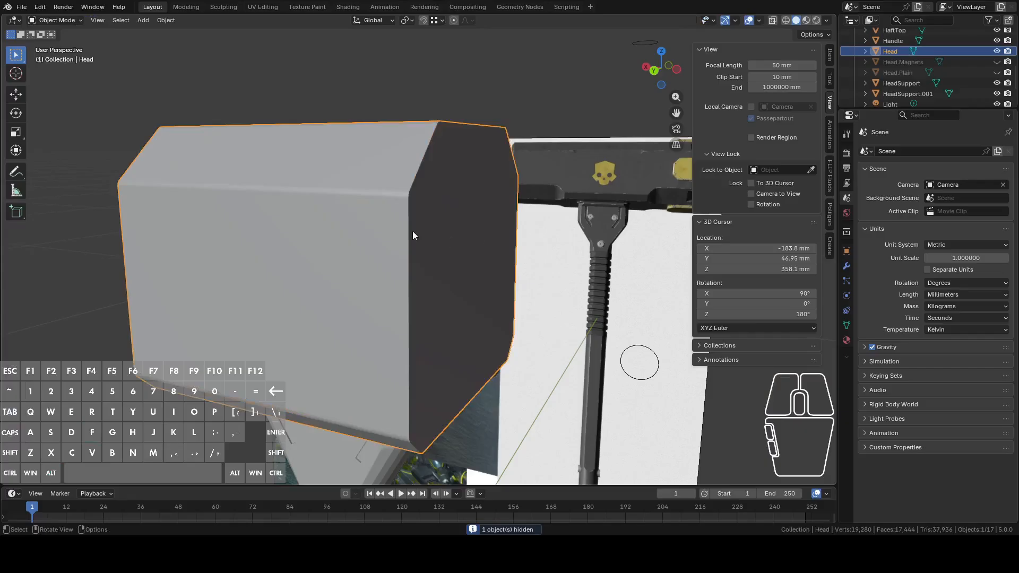
Rename the Head object as HeadCenter
{"action": "scroll", "coordinate": [909, 107], "scroll_direction": "up", "scroll_amount": 1}
{"action": "double_click", "coordinate": [895, 57]}
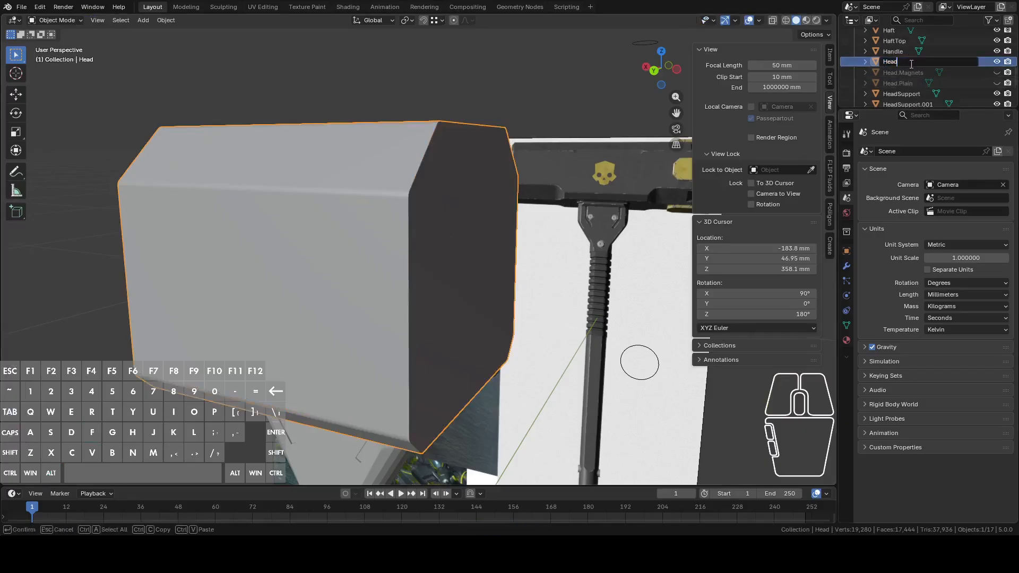
{"action": "key", "text": "Return"}
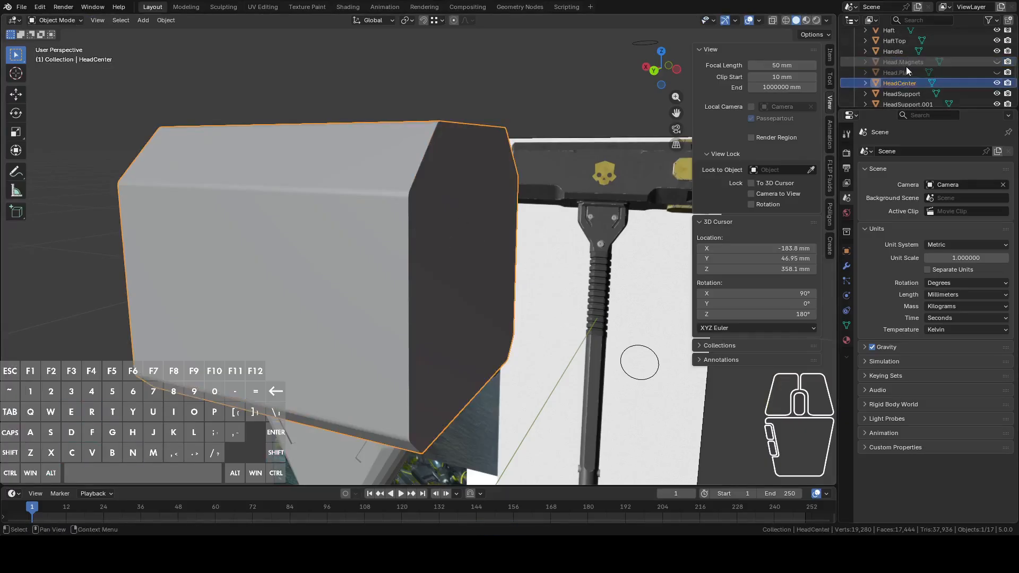
Examine the HeadCenter block from above, from below around the handle seat, and in its mesh
{"action": "middle_click_drag", "start_coordinate": [449, 242], "coordinate": [494, 273]}
{"action": "scroll", "coordinate": [494, 272], "scroll_direction": "down", "scroll_amount": 5}
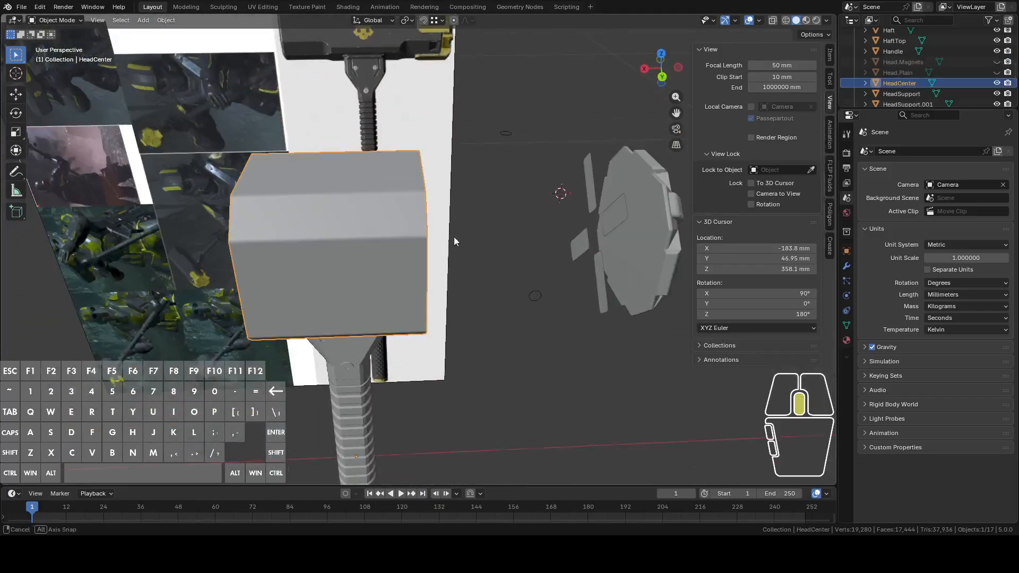
{"action": "middle_click_drag", "start_coordinate": [455, 239], "coordinate": [435, 212]}
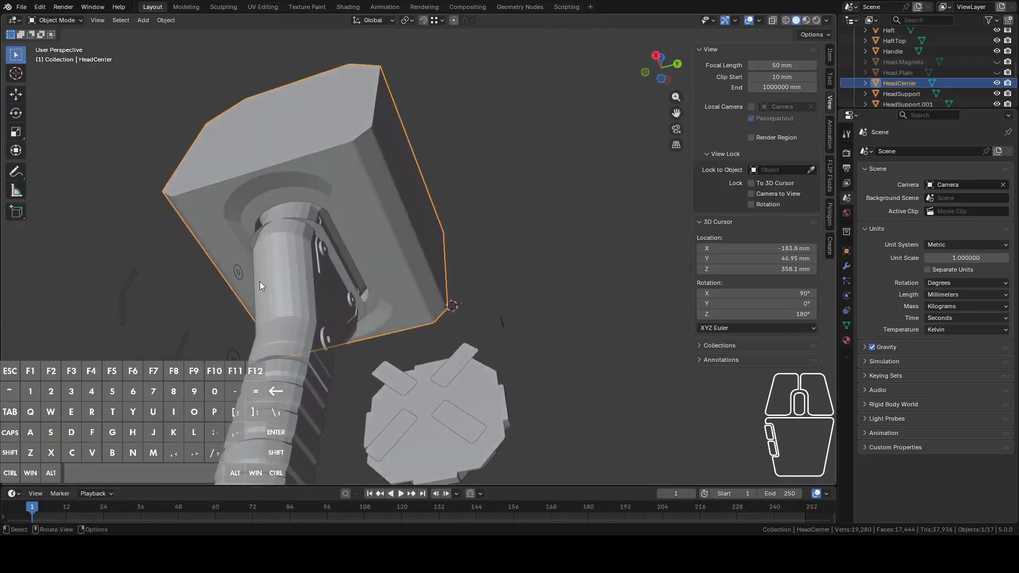
{"action": "middle_click_drag", "start_coordinate": [259, 286], "coordinate": [511, 344]}
{"action": "key", "text": "Tab"}
{"action": "key", "text": "Tab"}
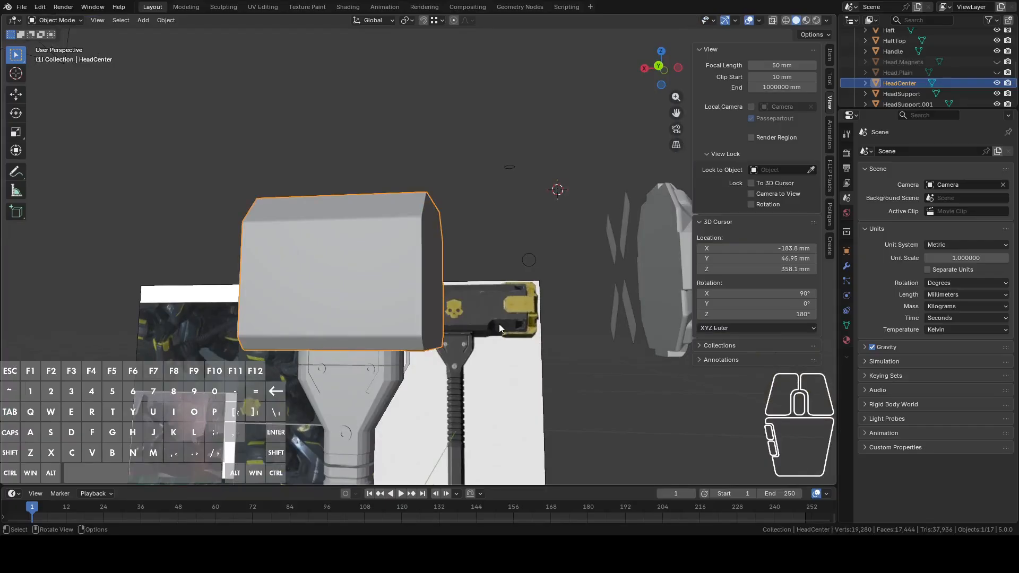
Delete the leftover helper objects beside the head: Cube.002, MagnetCutter and the other piece selected with it
{"action": "middle_click_drag", "start_coordinate": [499, 326], "coordinate": [610, 323]}
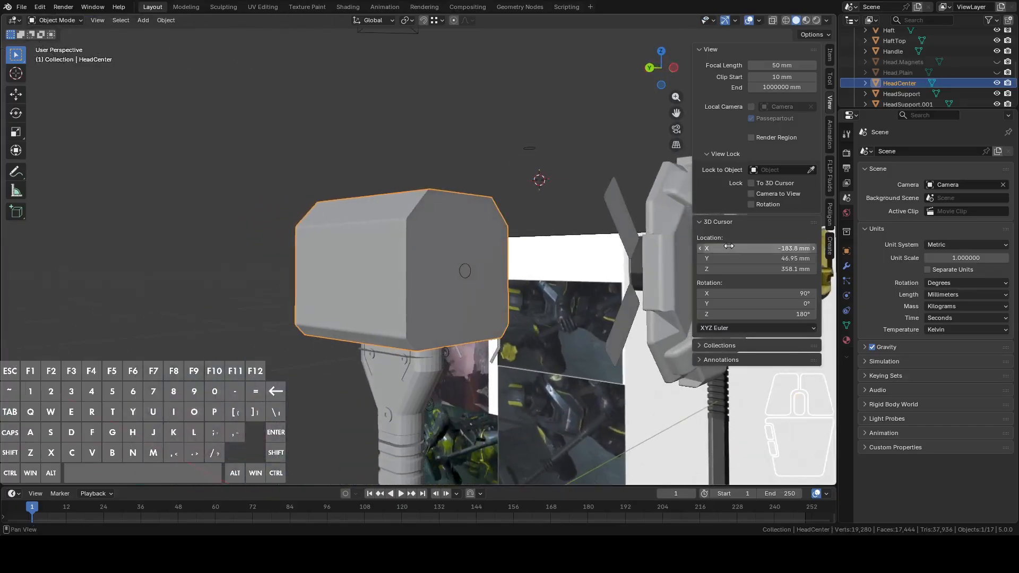
{"action": "left_click", "coordinate": [616, 213]}
{"action": "right_click", "coordinate": [617, 213]}
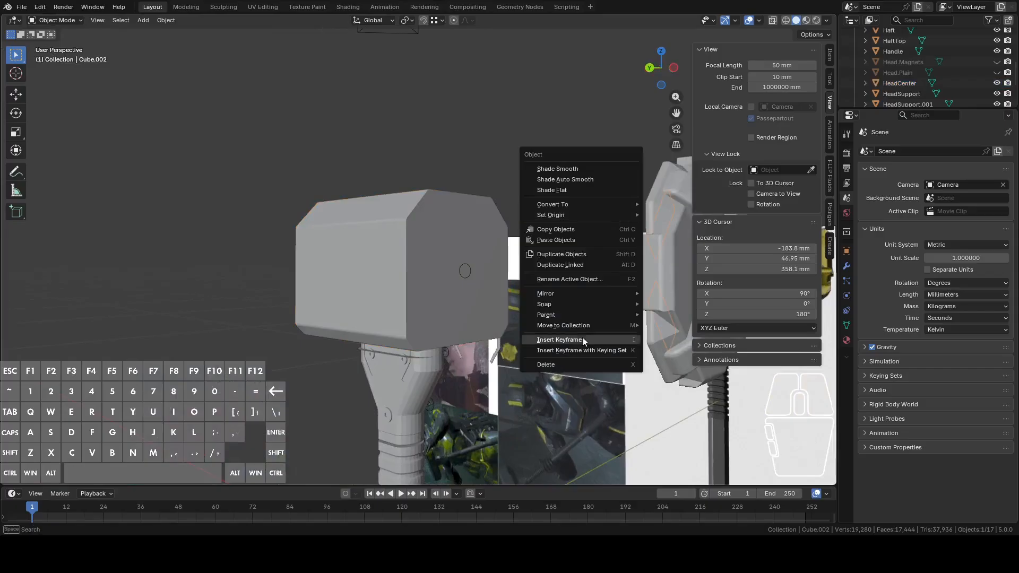
{"action": "left_click", "coordinate": [572, 364]}
{"action": "left_click", "coordinate": [530, 149]}
{"action": "middle_click_drag", "start_coordinate": [489, 259], "coordinate": [528, 282]}
{"action": "right_click", "coordinate": [515, 281]}
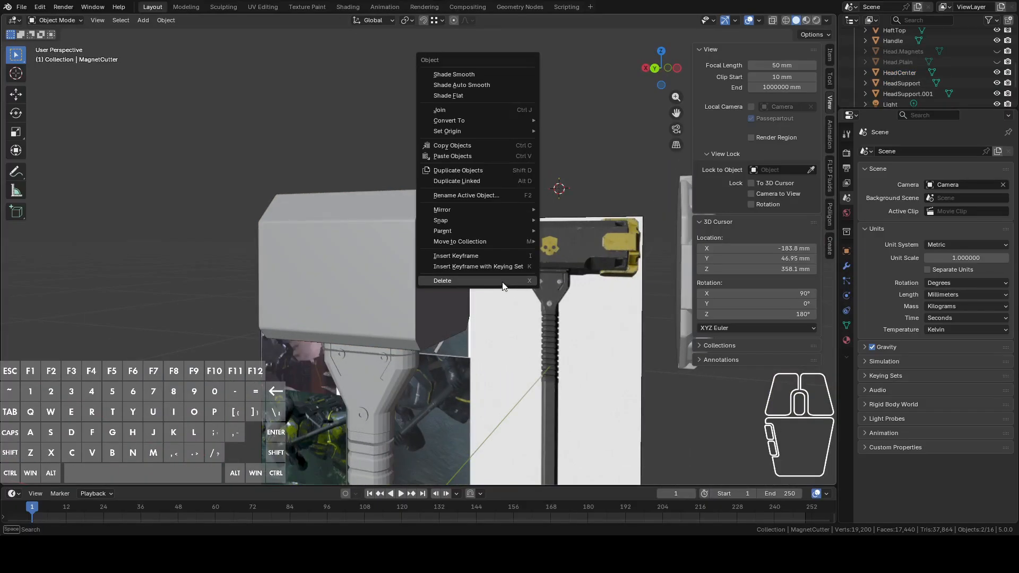
{"action": "left_click", "coordinate": [510, 280]}
Delete the two leftover objects near the head support, just below the HeadCenter block
{"action": "scroll", "coordinate": [505, 297], "scroll_direction": "down", "scroll_amount": 5}
{"action": "middle_click_drag", "start_coordinate": [508, 309], "coordinate": [720, 320]}
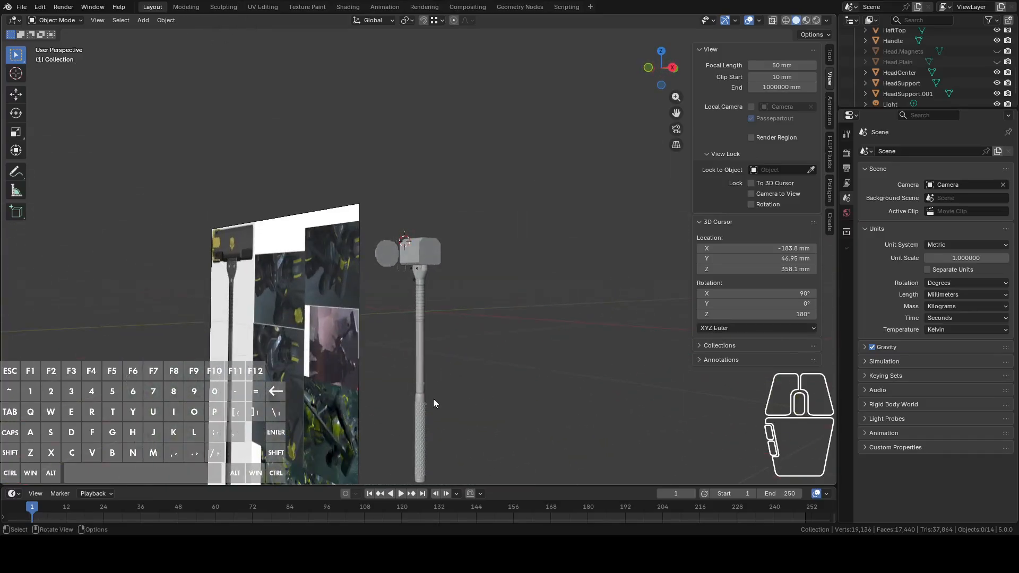
{"action": "left_click", "coordinate": [420, 419]}
{"action": "middle_click_drag", "start_coordinate": [467, 365], "coordinate": [498, 301]}
{"action": "left_click", "coordinate": [409, 298]}
{"action": "scroll", "coordinate": [451, 291], "scroll_direction": "up", "scroll_amount": 7}
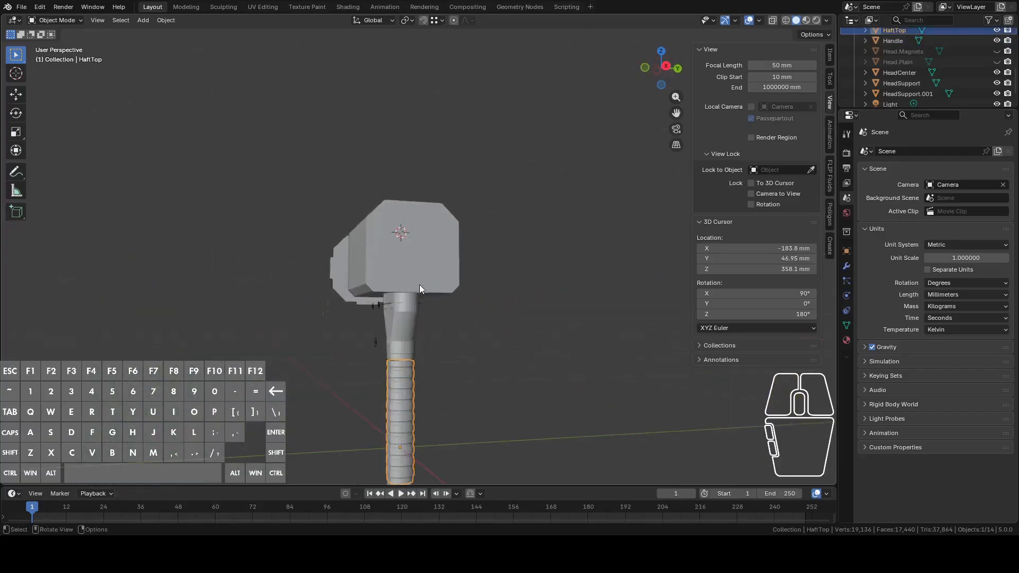
{"action": "middle_click_drag", "start_coordinate": [419, 285], "coordinate": [493, 274]}
{"action": "left_click", "coordinate": [412, 331]}
{"action": "middle_click_drag", "start_coordinate": [411, 330], "coordinate": [406, 304]}
{"action": "left_click", "coordinate": [359, 308], "text": "shift"}
{"action": "right_click", "coordinate": [378, 318]}
{"action": "left_click", "coordinate": [355, 320]}
Delete the leftover HeadSupport.001 object around the top of the head support
{"action": "scroll", "coordinate": [384, 339], "scroll_direction": "up", "scroll_amount": 5}
{"action": "left_click", "coordinate": [385, 339]}
{"action": "middle_click_drag", "start_coordinate": [385, 340], "coordinate": [371, 318]}
{"action": "middle_click_drag", "start_coordinate": [446, 327], "coordinate": [431, 345]}
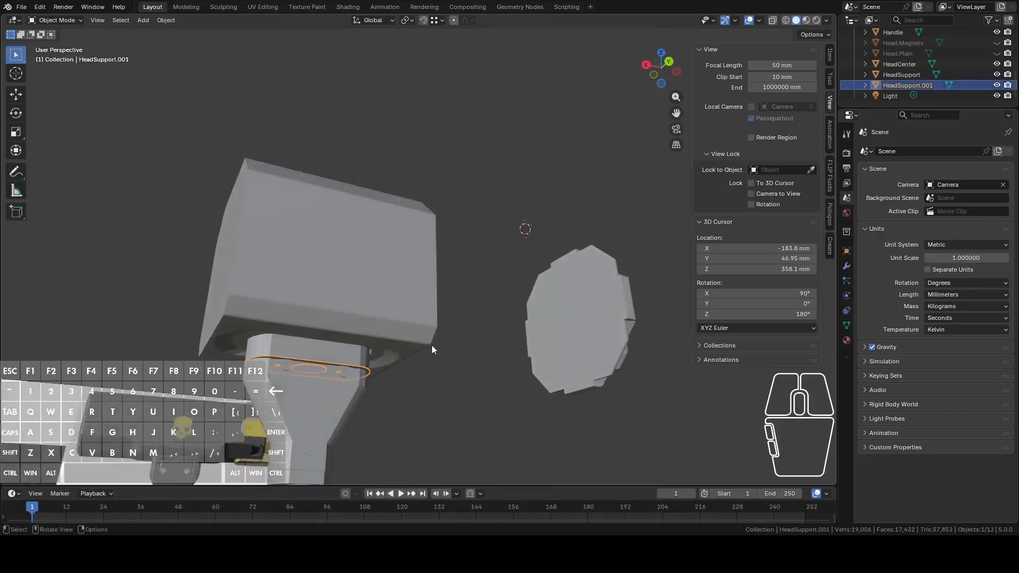
{"action": "right_click", "coordinate": [432, 345]}
{"action": "left_click", "coordinate": [453, 345]}
{"action": "left_click", "coordinate": [415, 326]}
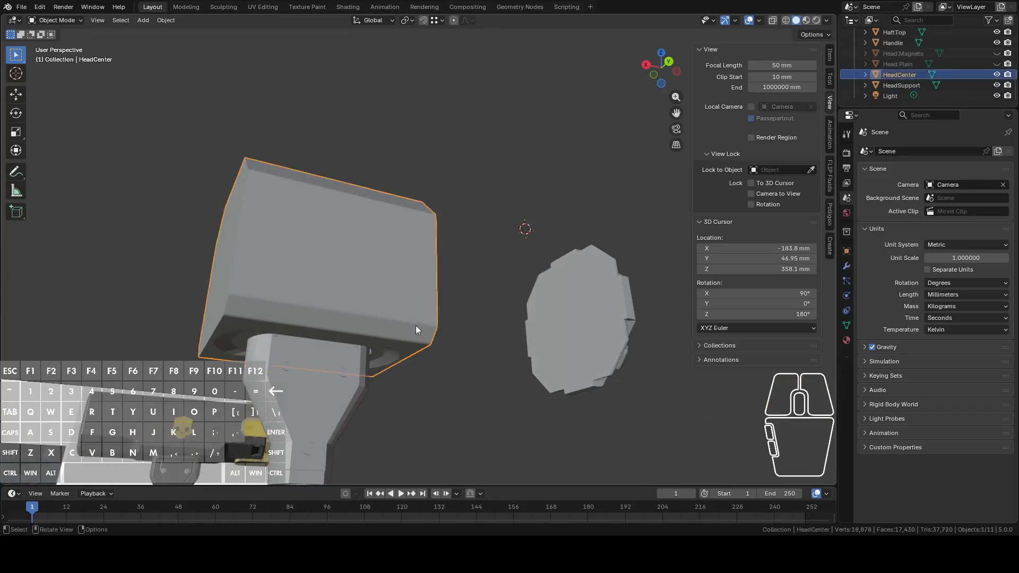
{"action": "key", "text": "Tab"}
{"action": "middle_click_drag", "start_coordinate": [480, 313], "coordinate": [434, 347]}
{"action": "key", "text": "Tab"}
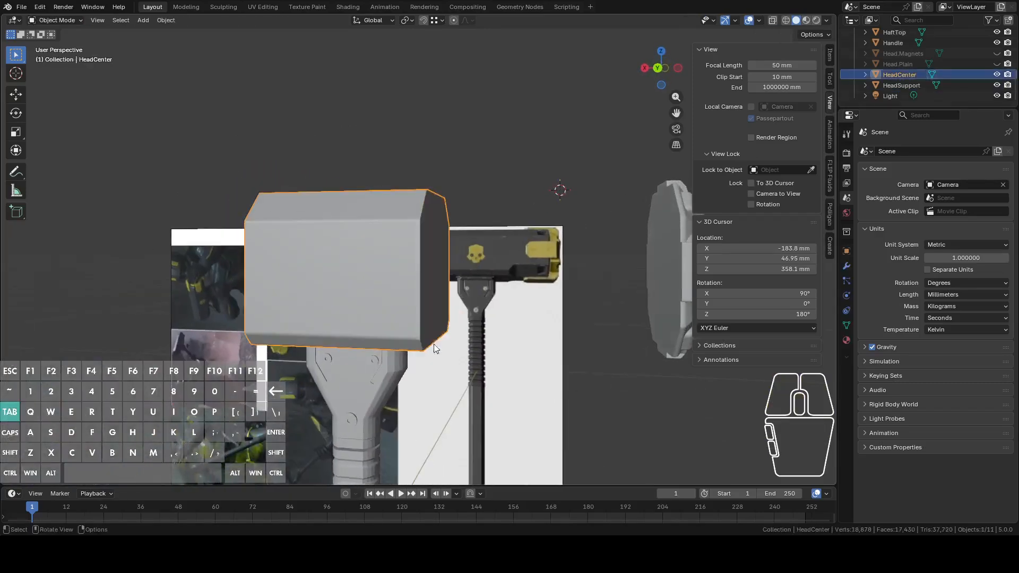
Edit the HeadSupport mesh and select the edge loop where its straight upper part meets the taper
{"action": "left_click", "coordinate": [383, 381]}
{"action": "middle_click_drag", "start_coordinate": [383, 381], "coordinate": [446, 381]}
{"action": "key", "text": "Tab"}
{"action": "scroll", "coordinate": [559, 229], "scroll_direction": "up", "scroll_amount": 5}
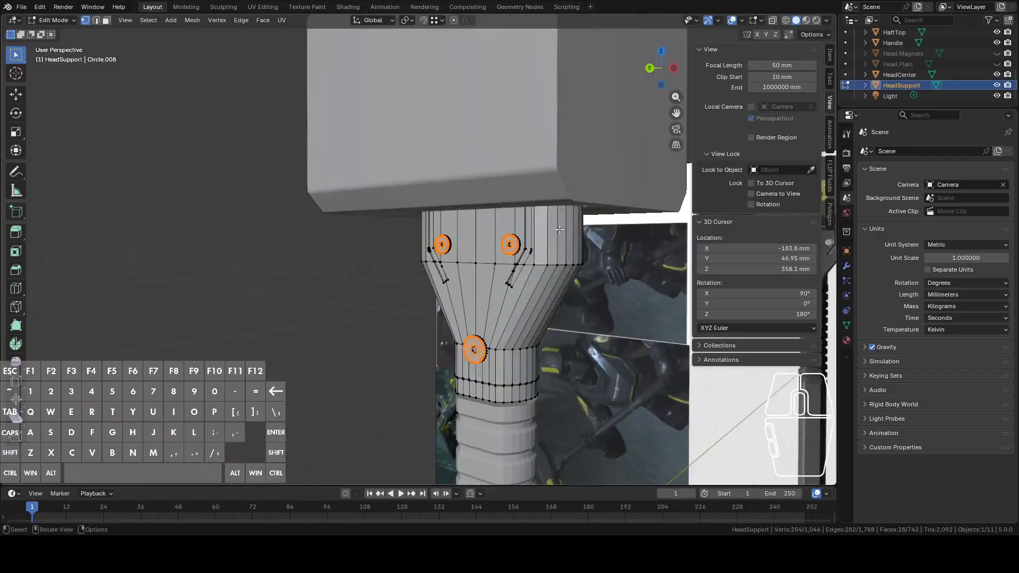
{"action": "scroll", "coordinate": [559, 229], "scroll_direction": "up", "scroll_amount": 2}
{"action": "left_click", "coordinate": [612, 276], "text": "alt"}
Deselect the shoulder loop's vertices across the HeadSupport's flat back face, keeping the rounded sides selected
{"action": "middle_click_drag", "start_coordinate": [499, 242], "coordinate": [610, 241]}
{"action": "middle_click_drag", "start_coordinate": [337, 259], "coordinate": [580, 252], "text": "shift"}
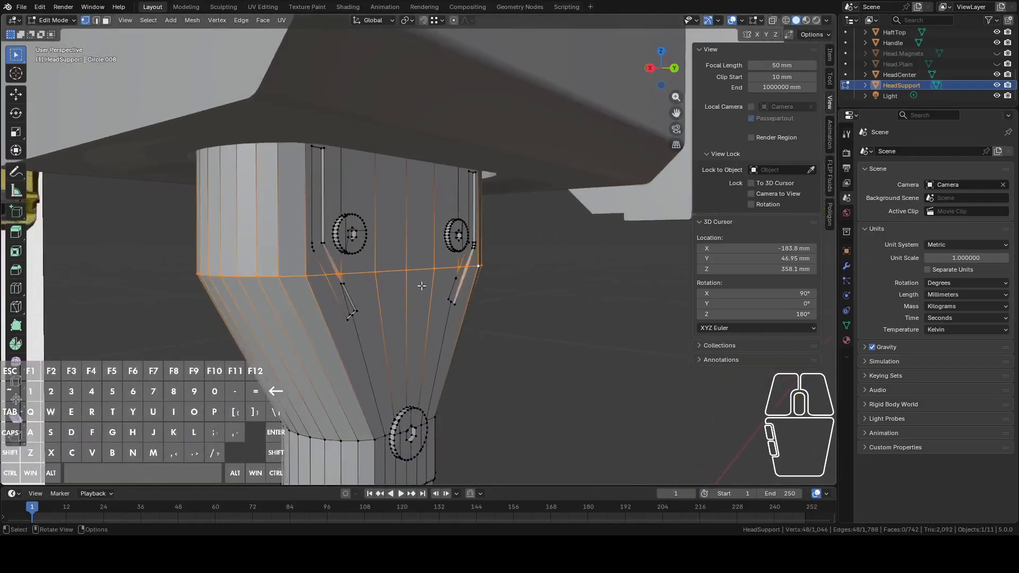
{"action": "middle_click_drag", "start_coordinate": [435, 285], "coordinate": [419, 287]}
{"action": "scroll", "coordinate": [419, 287], "scroll_direction": "up", "scroll_amount": 2}
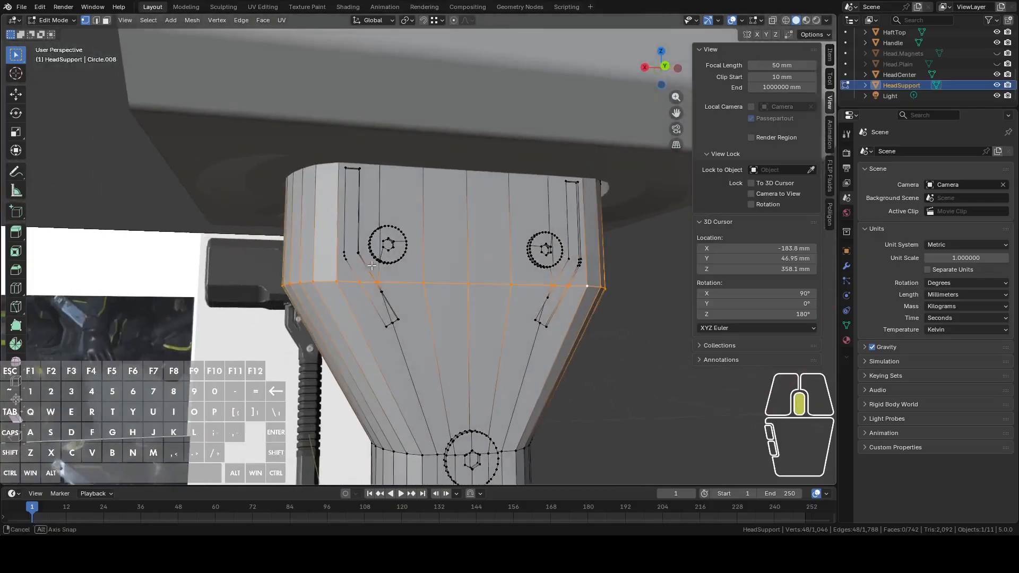
{"action": "key", "text": "c"}
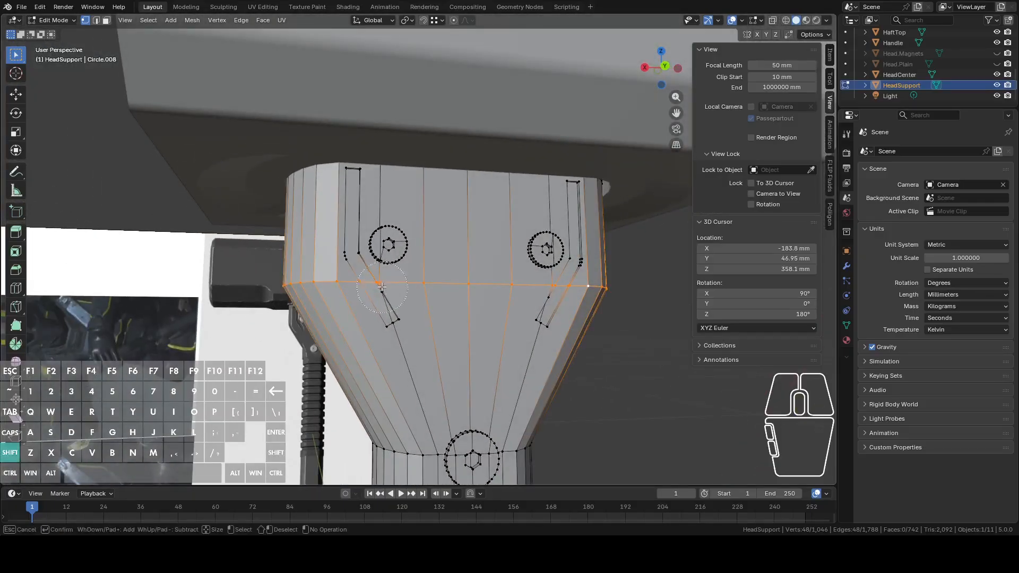
{"action": "left_click_drag", "start_coordinate": [383, 287], "coordinate": [378, 281], "text": "shift"}
{"action": "right_click", "coordinate": [558, 285], "text": "shift"}
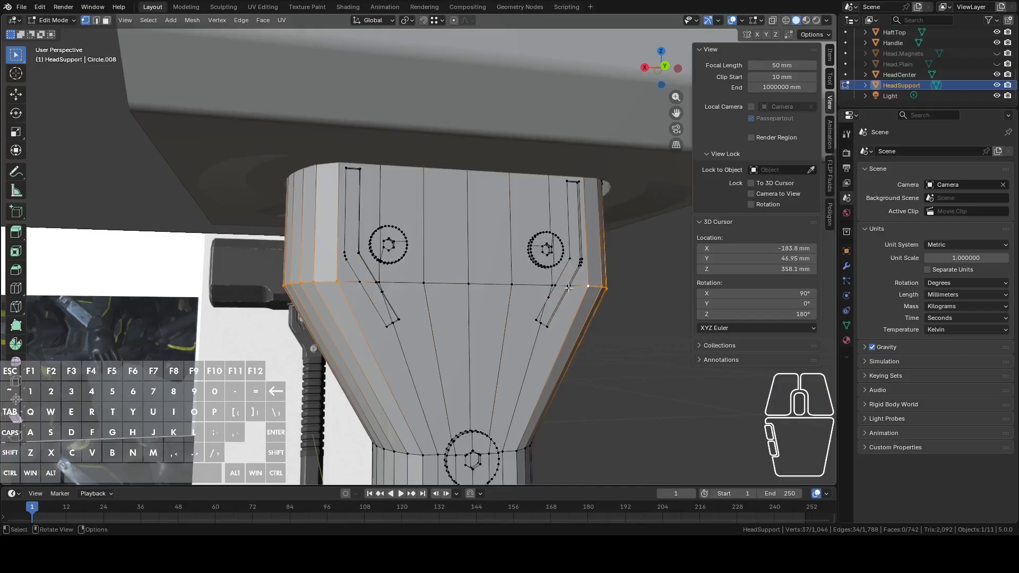
Deselect the shoulder loop's vertices across the HeadSupport's opposite flat face, between the two grooves
{"action": "middle_click_drag", "start_coordinate": [547, 286], "coordinate": [350, 286]}
{"action": "middle_click_drag", "start_coordinate": [493, 281], "coordinate": [444, 279]}
{"action": "key", "text": "c"}
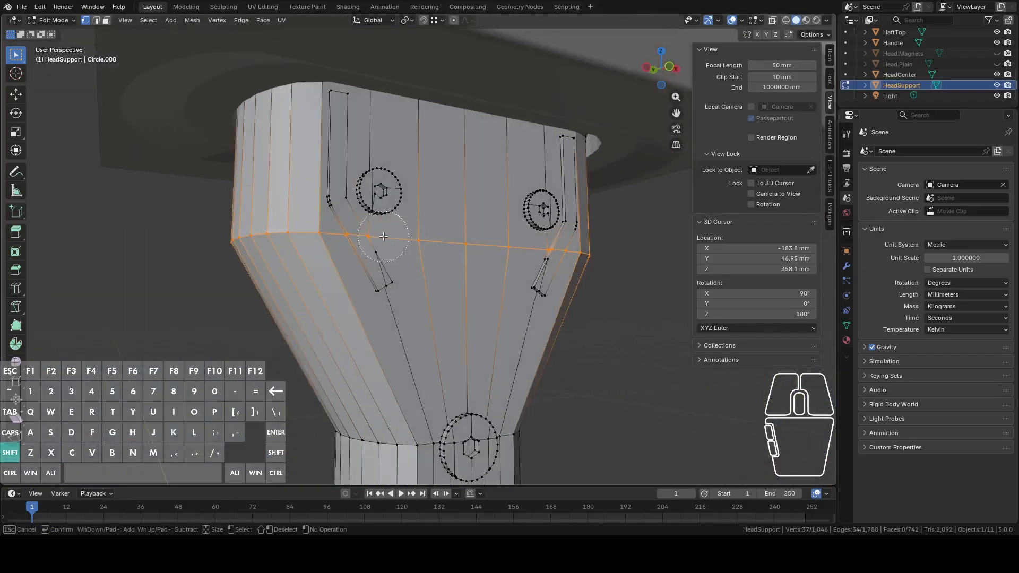
{"action": "left_click_drag", "start_coordinate": [373, 237], "coordinate": [369, 234], "text": "shift"}
{"action": "left_click_drag", "start_coordinate": [442, 247], "coordinate": [535, 247], "text": "shift"}
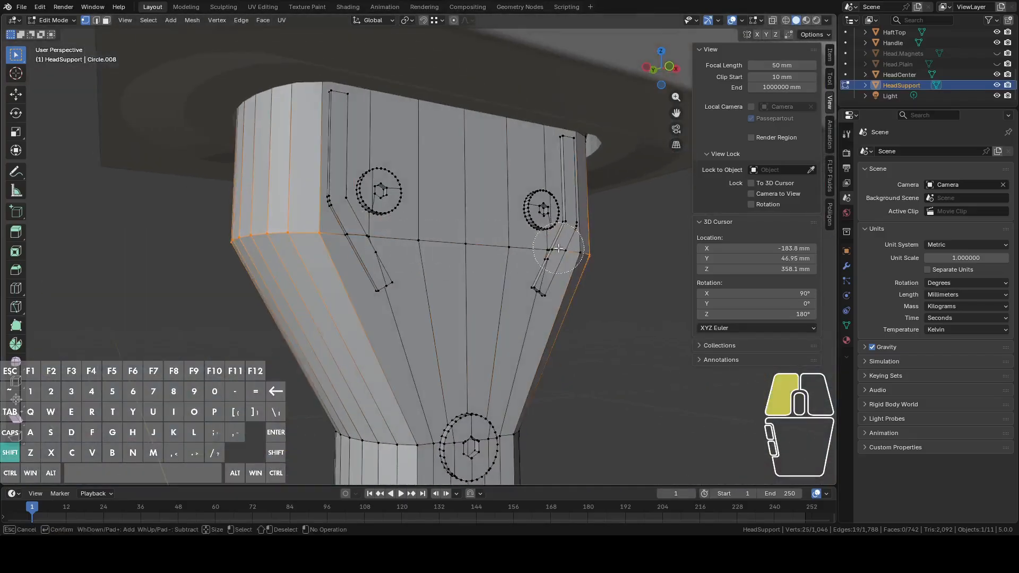
{"action": "right_click", "coordinate": [558, 248], "text": "shift"}
In see-through back view, deselect the remaining stray shoulder vertices near the grooves and restore the opaque display
{"action": "middle_click_drag", "start_coordinate": [559, 249], "coordinate": [508, 257]}
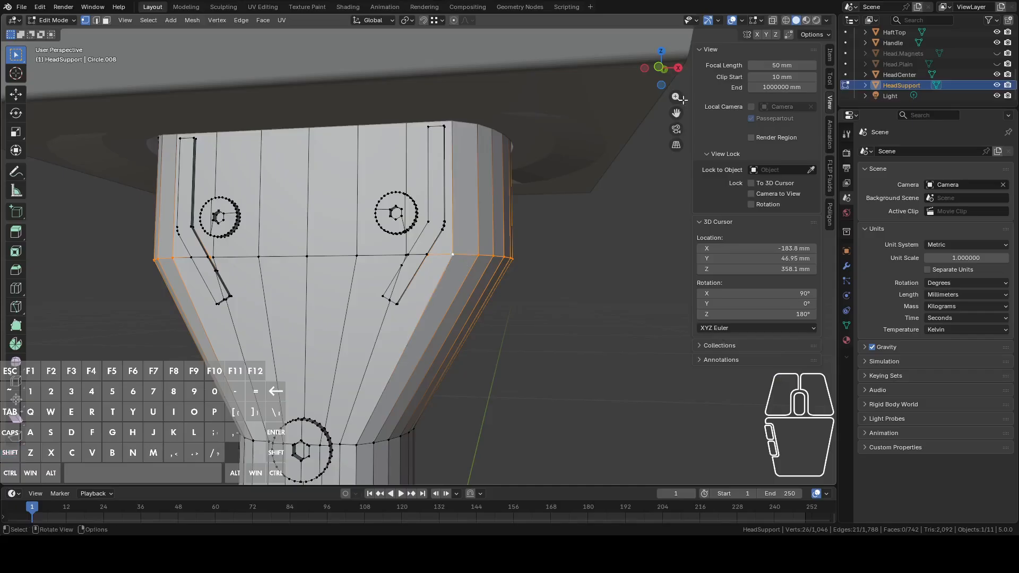
{"action": "left_click", "coordinate": [773, 20]}
{"action": "left_click", "coordinate": [661, 67]}
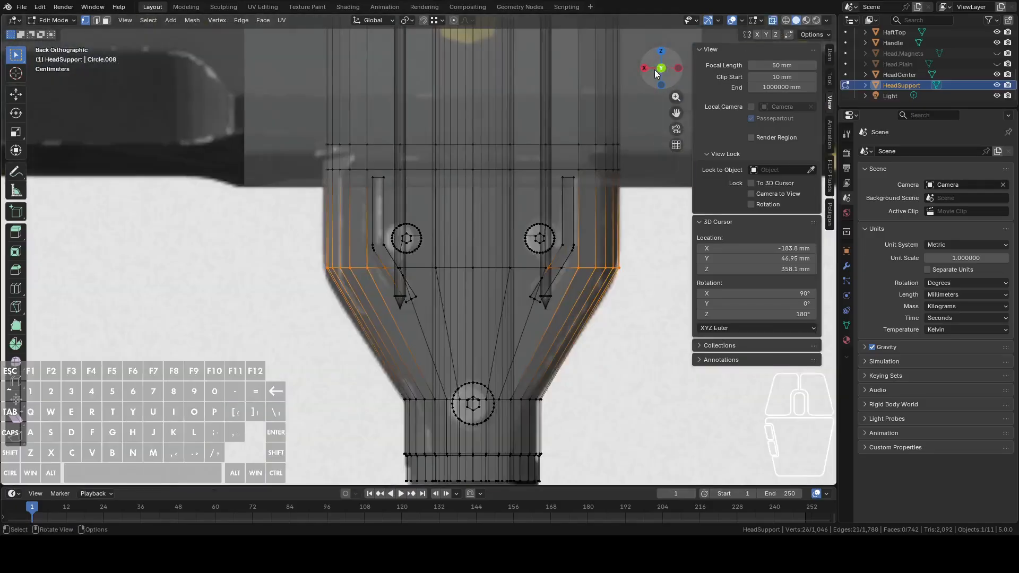
{"action": "key", "text": "c"}
{"action": "left_click_drag", "start_coordinate": [407, 268], "coordinate": [542, 269], "text": "shift"}
{"action": "right_click", "coordinate": [541, 269]}
{"action": "left_click", "coordinate": [773, 21]}
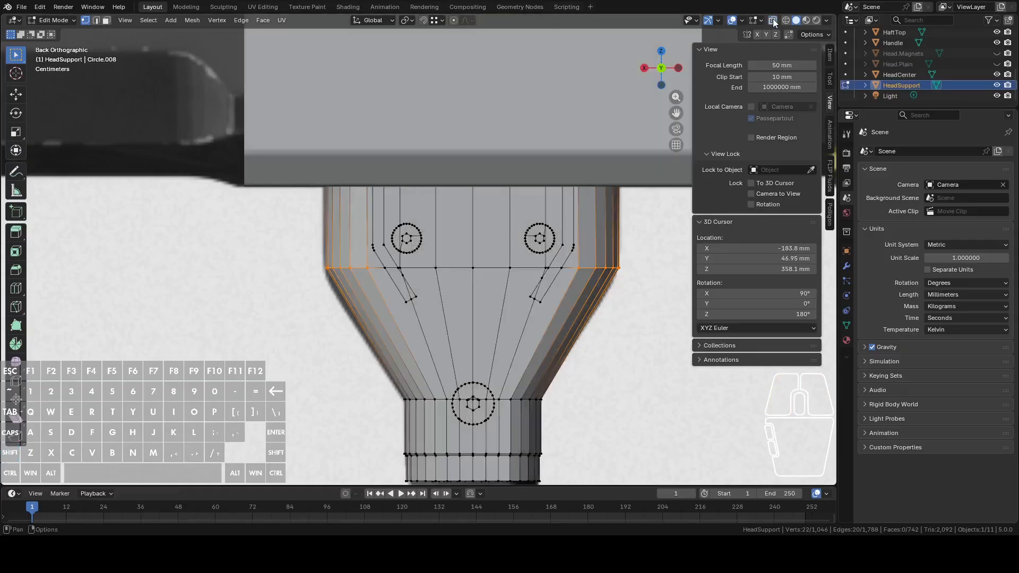
Bevel the HeadSupport's selected upper shoulder edges with 8 segments and an offset of about 3 mm
{"action": "middle_click_drag", "start_coordinate": [676, 228], "coordinate": [605, 209]}
{"action": "key", "text": "2"}
{"action": "middle_click_drag", "start_coordinate": [666, 234], "coordinate": [606, 234]}
{"action": "right_click", "coordinate": [606, 234]}
{"action": "left_click", "coordinate": [609, 234]}
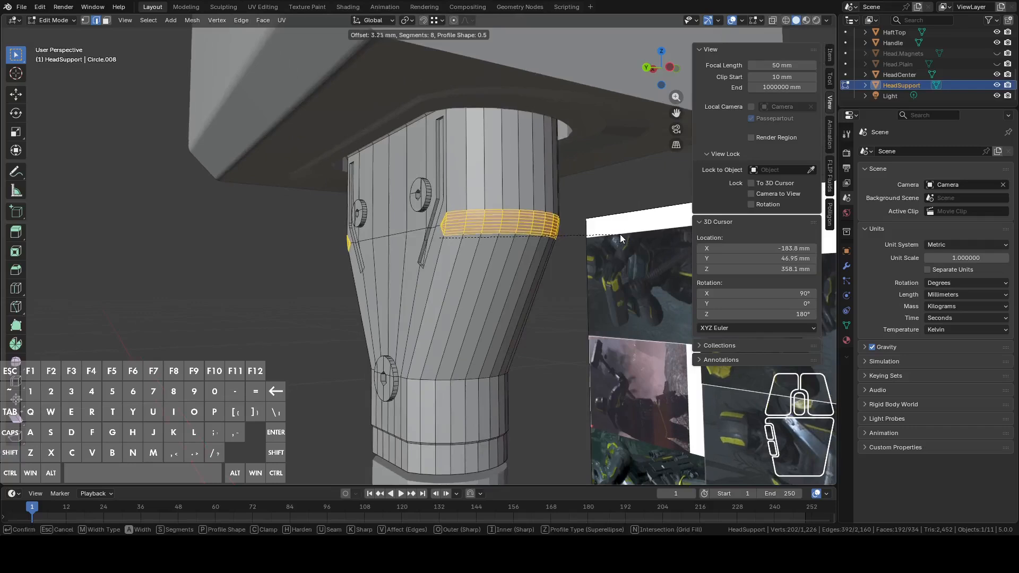
{"action": "left_click", "coordinate": [622, 234]}
{"action": "key", "text": "Tab"}
Select the HeadSupport's edge loop where the taper meets the neck, excluding its flat-face edges in see-through back view
{"action": "middle_click_drag", "start_coordinate": [425, 246], "coordinate": [565, 215]}
{"action": "scroll", "coordinate": [543, 244], "scroll_direction": "up", "scroll_amount": 2}
{"action": "key", "text": "Tab"}
{"action": "left_click", "coordinate": [498, 225], "text": "alt"}
{"action": "left_click", "coordinate": [663, 69]}
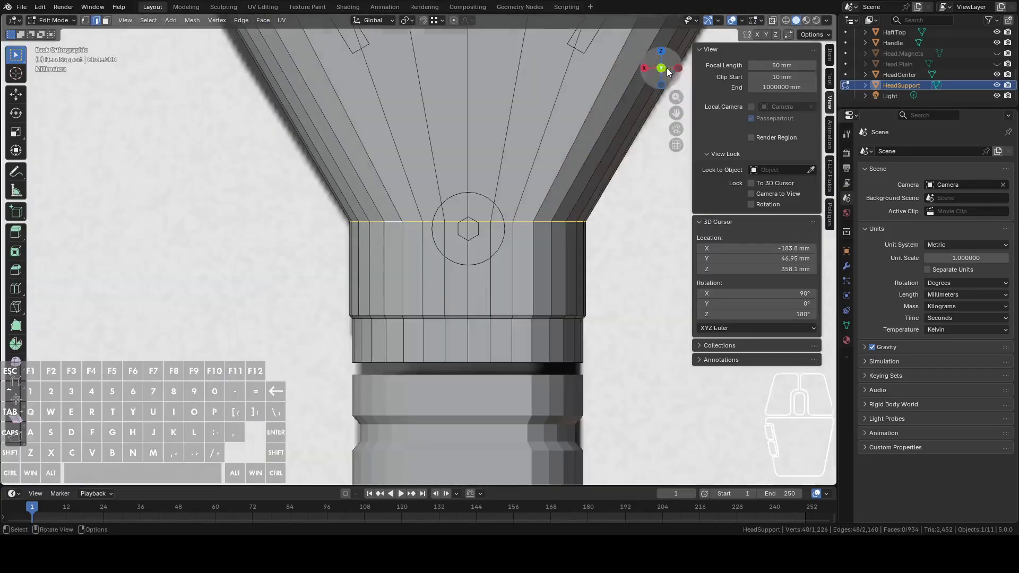
{"action": "left_click", "coordinate": [773, 20]}
{"action": "key", "text": "c"}
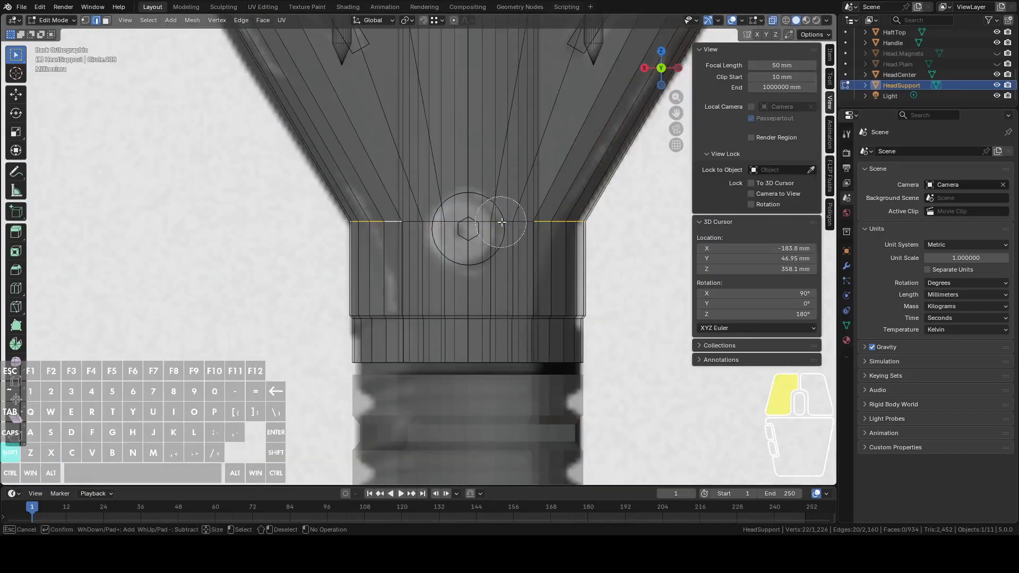
{"action": "key", "text": "Escape"}
Bevel the selected rounded-side edges between the HeadSupport's taper and neck, and restore the opaque display
{"action": "mouse_move", "coordinate": [516, 221]}
{"action": "middle_mouse_down"}
{"action": "mouse_move", "coordinate": [546, 238]}
{"action": "mouse_move", "coordinate": [733, 245]}
{"action": "middle_mouse_up"}
{"action": "right_click", "coordinate": [619, 240]}
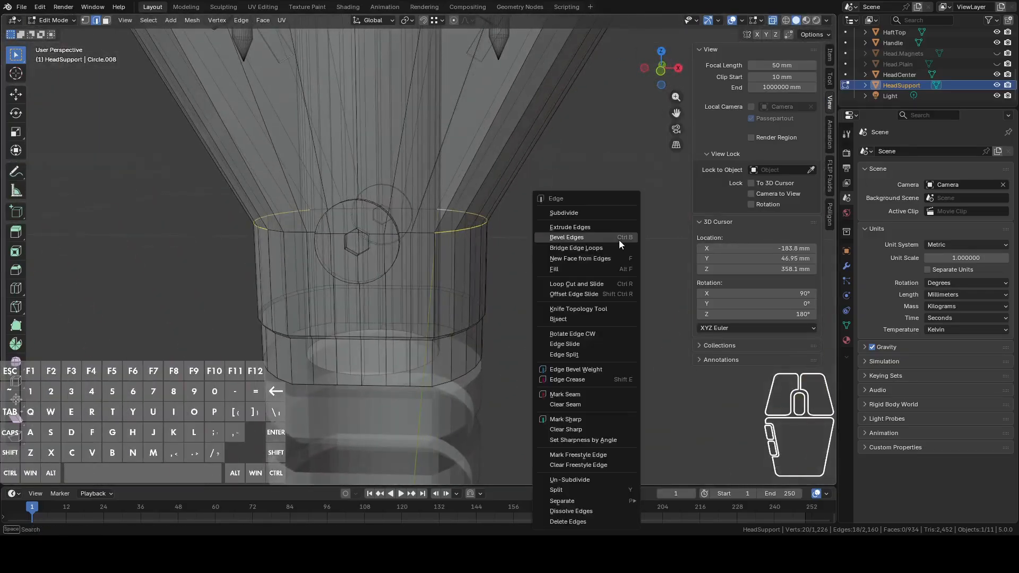
{"action": "left_click", "coordinate": [619, 240]}
{"action": "left_click", "coordinate": [632, 241]}
{"action": "key", "text": "Tab"}
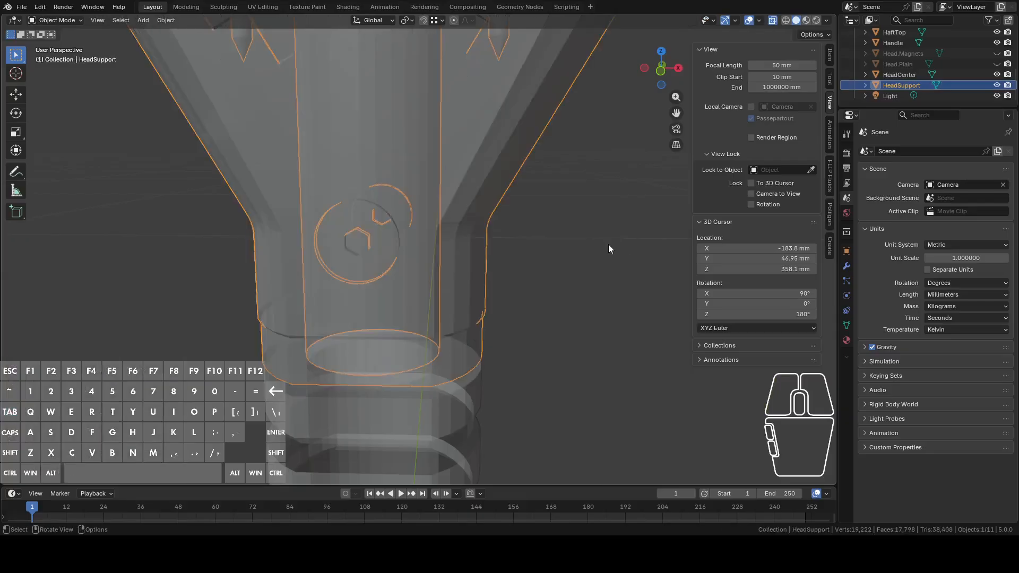
{"action": "scroll", "coordinate": [608, 244], "scroll_direction": "down", "scroll_amount": 3}
{"action": "middle_click_drag", "start_coordinate": [593, 246], "coordinate": [363, 235]}
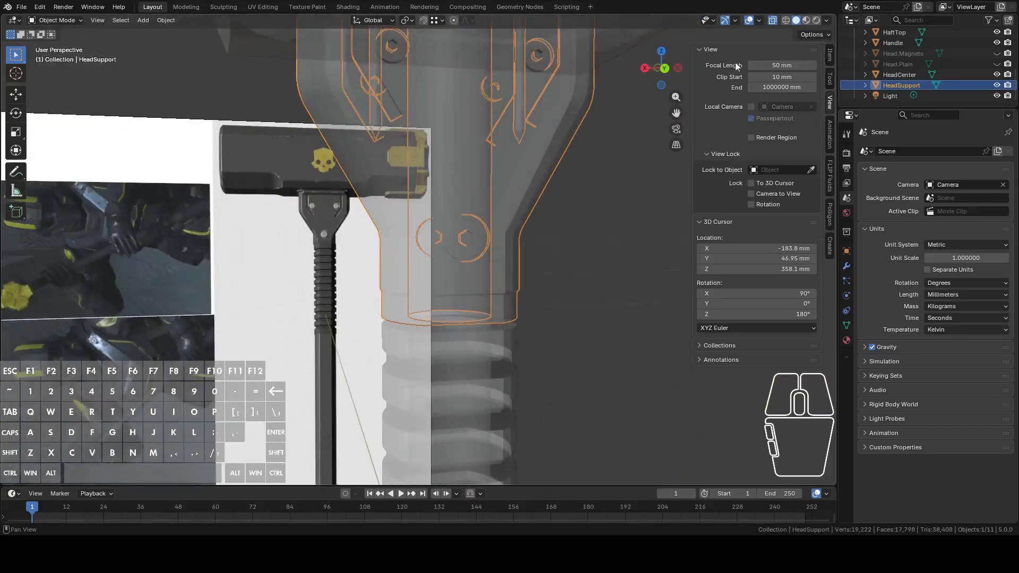
{"action": "left_click", "coordinate": [772, 20]}
Select the HaftTop below the HeadSupport and open its mesh for editing
{"action": "scroll", "coordinate": [581, 265], "scroll_direction": "up", "scroll_amount": 4}
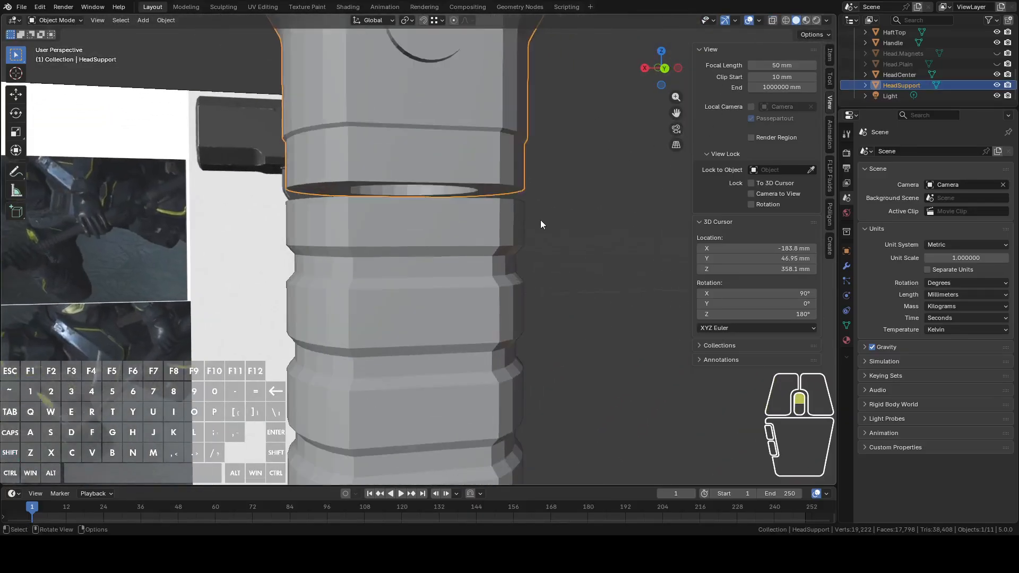
{"action": "left_click", "coordinate": [493, 221]}
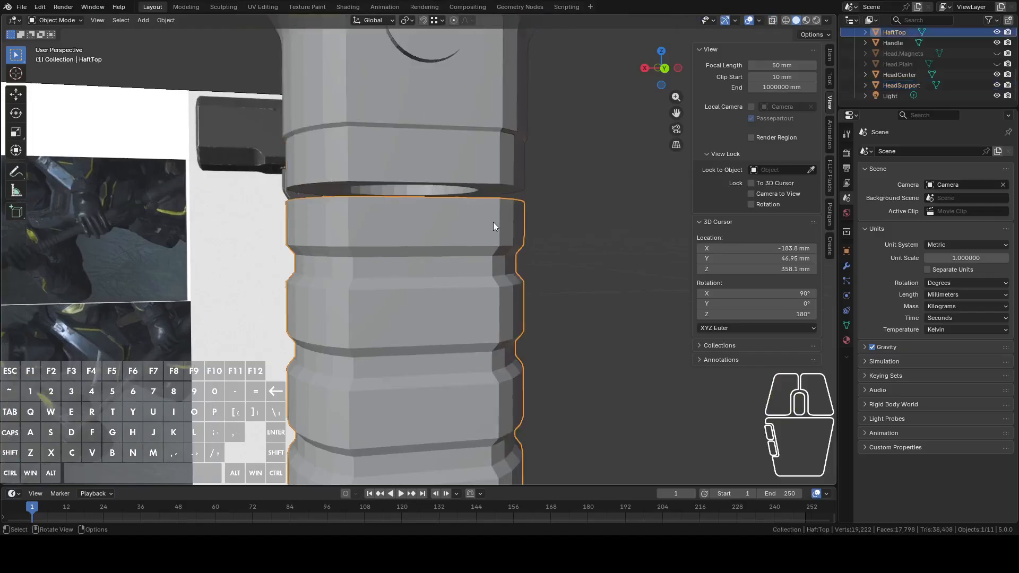
{"action": "middle_click_drag", "start_coordinate": [492, 222], "coordinate": [512, 233]}
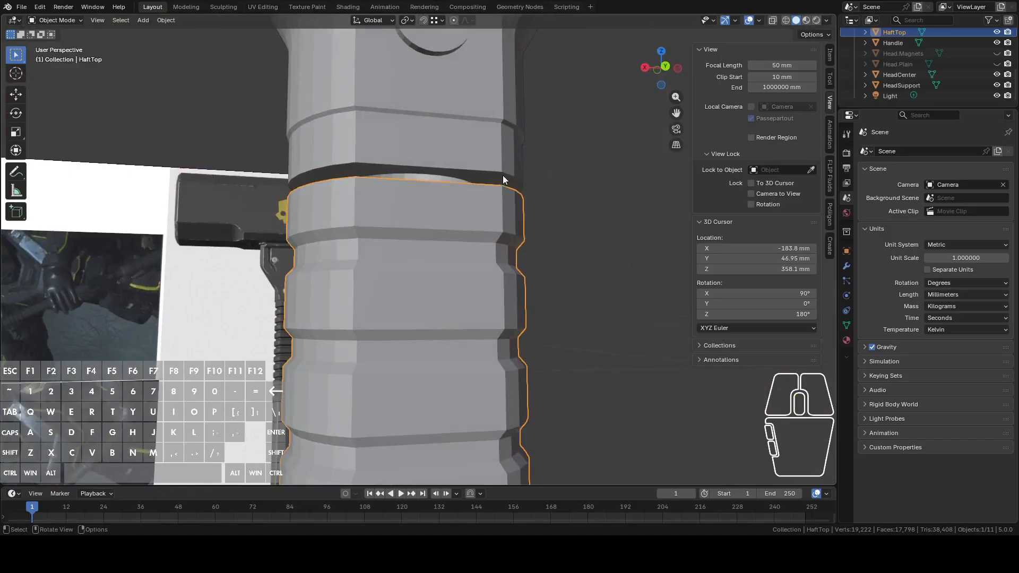
{"action": "scroll", "coordinate": [537, 295], "scroll_direction": "down", "scroll_amount": 6}
{"action": "middle_click_drag", "start_coordinate": [543, 329], "coordinate": [546, 196], "text": "shift"}
{"action": "scroll", "coordinate": [546, 314], "scroll_direction": "up", "scroll_amount": 4}
{"action": "key", "text": "Tab"}
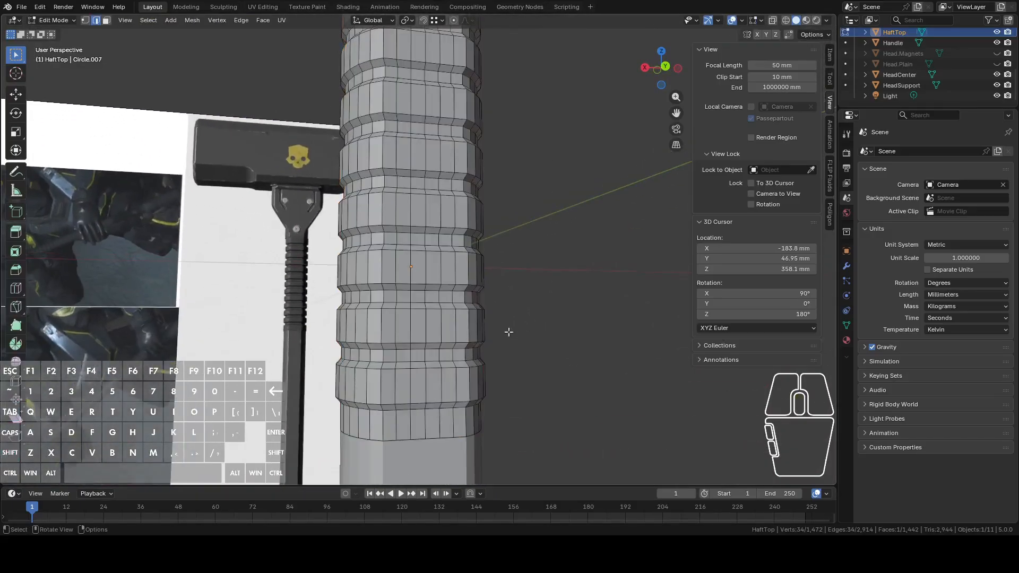
{"action": "middle_click_drag", "start_coordinate": [508, 332], "coordinate": [494, 383]}
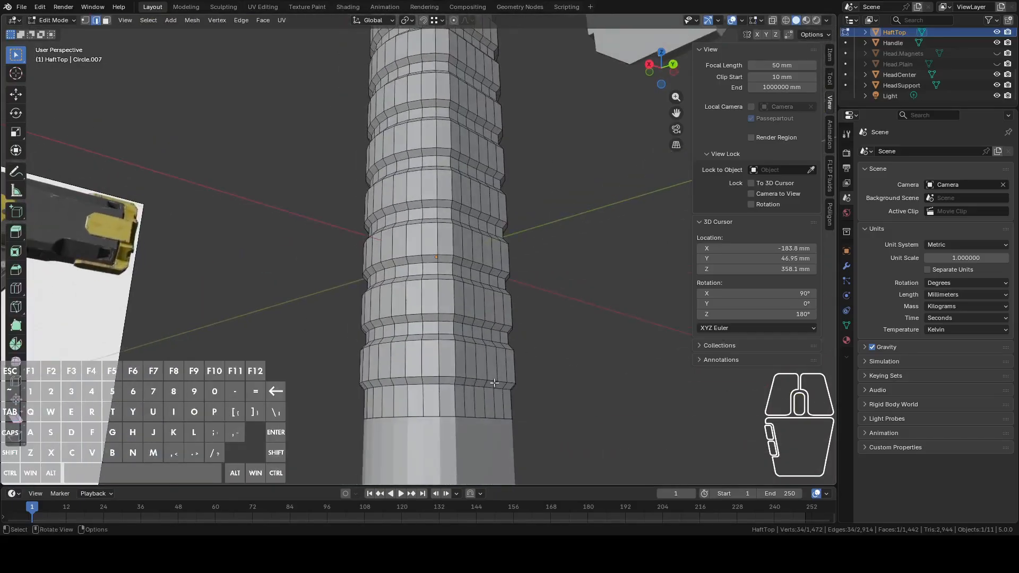
Select the edge loops bordering the HaftTop's raised ribs, working upward from the lowest rib
{"action": "left_click", "coordinate": [447, 377], "text": "alt"}
{"action": "scroll", "coordinate": [456, 365], "scroll_direction": "up", "scroll_amount": 1}
{"action": "left_click", "coordinate": [456, 369], "text": "alt+shift"}
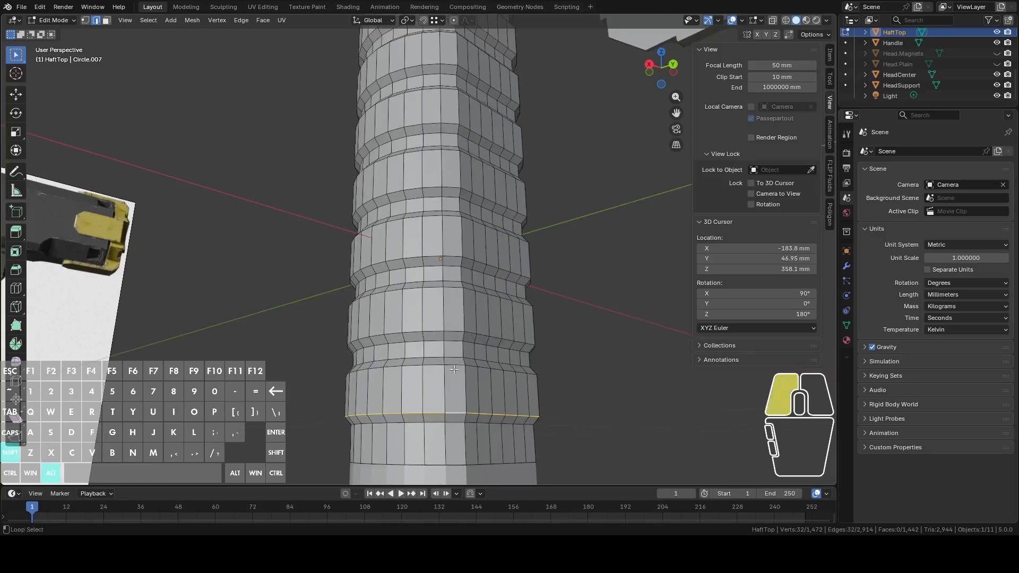
{"action": "left_click", "coordinate": [454, 289], "text": "alt+shift"}
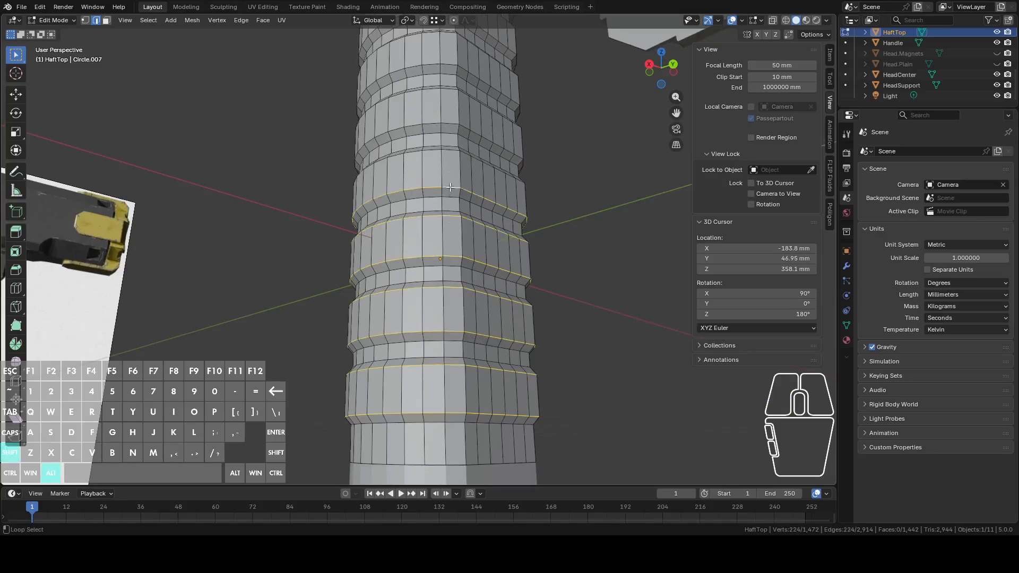
{"action": "middle_click_drag", "start_coordinate": [450, 187], "coordinate": [476, 346], "text": "shift"}
{"action": "left_click", "coordinate": [478, 356], "text": "alt+shift"}
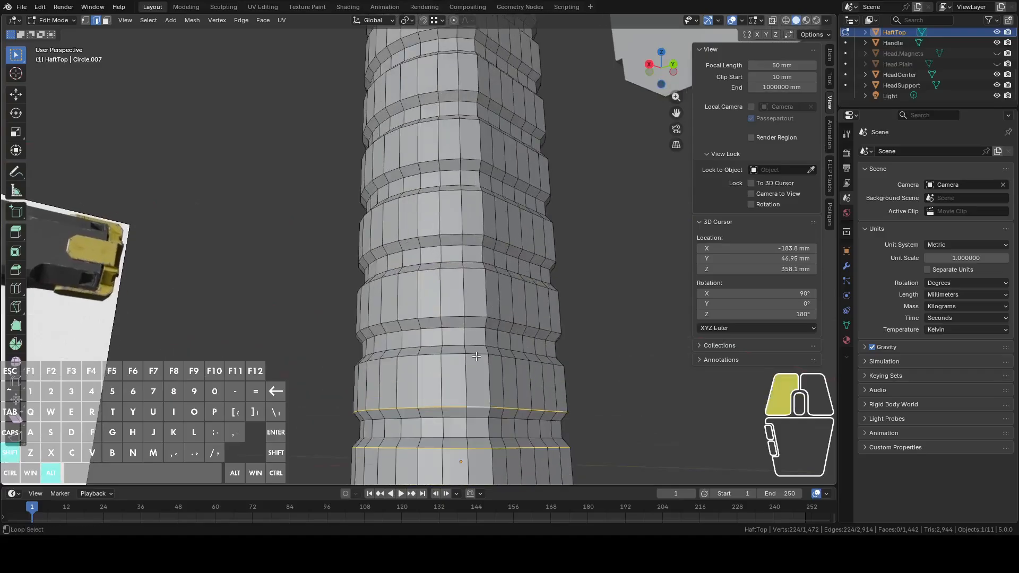
{"action": "left_click", "coordinate": [478, 312], "text": "alt+shift"}
{"action": "left_click", "coordinate": [468, 195], "text": "alt+shift"}
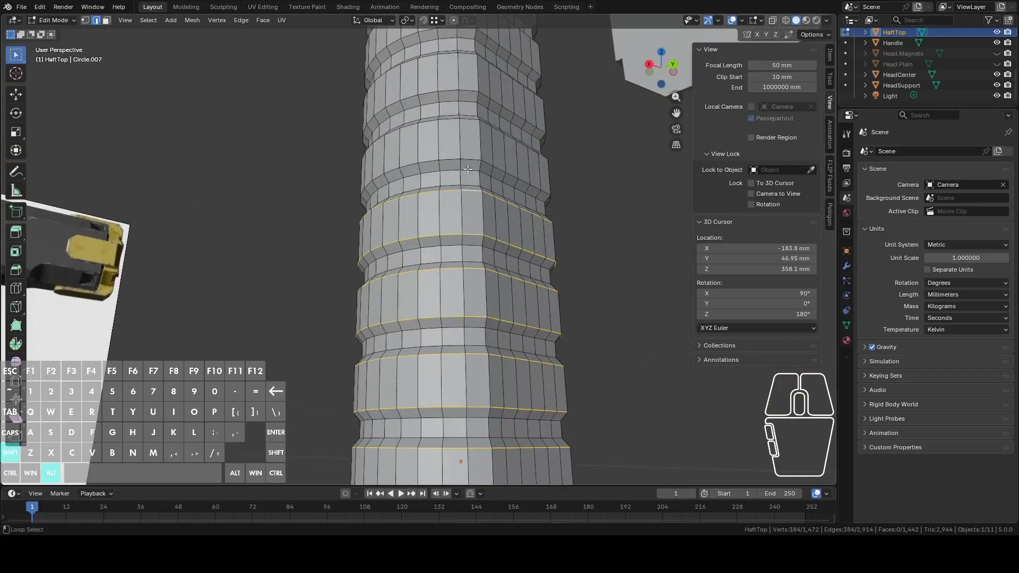
Extend the selection with the edge loops of the upper HaftTop ribs, up to the one below the HeadSupport
{"action": "left_click", "coordinate": [468, 162], "text": "alt+shift"}
{"action": "left_click", "coordinate": [467, 124], "text": "alt+shift"}
{"action": "left_click", "coordinate": [468, 94], "text": "alt+shift"}
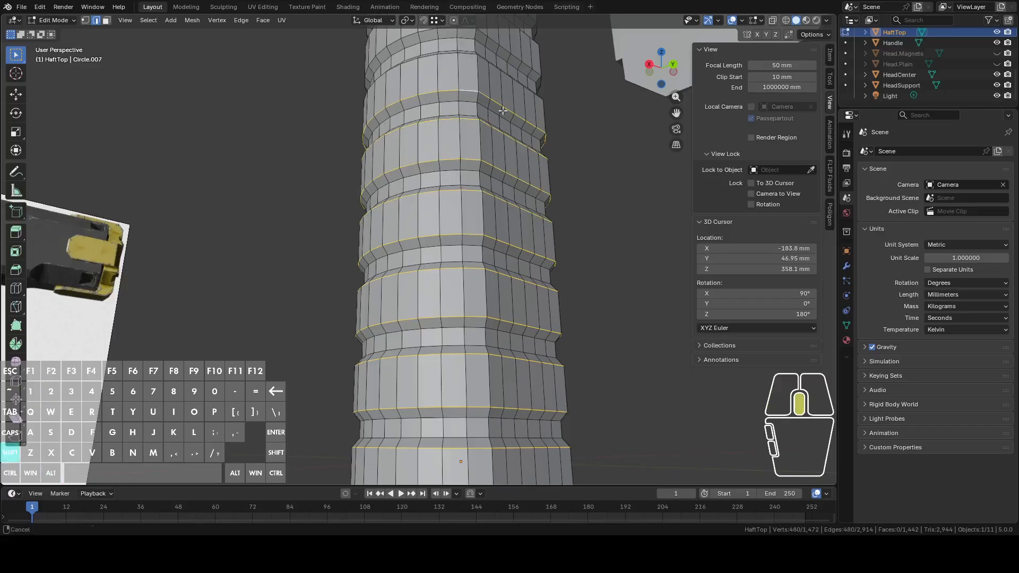
{"action": "middle_click_drag", "start_coordinate": [504, 108], "coordinate": [506, 338], "text": "shift"}
{"action": "scroll", "coordinate": [507, 339], "scroll_direction": "up", "scroll_amount": 2}
{"action": "left_click", "coordinate": [497, 334], "text": "alt+shift"}
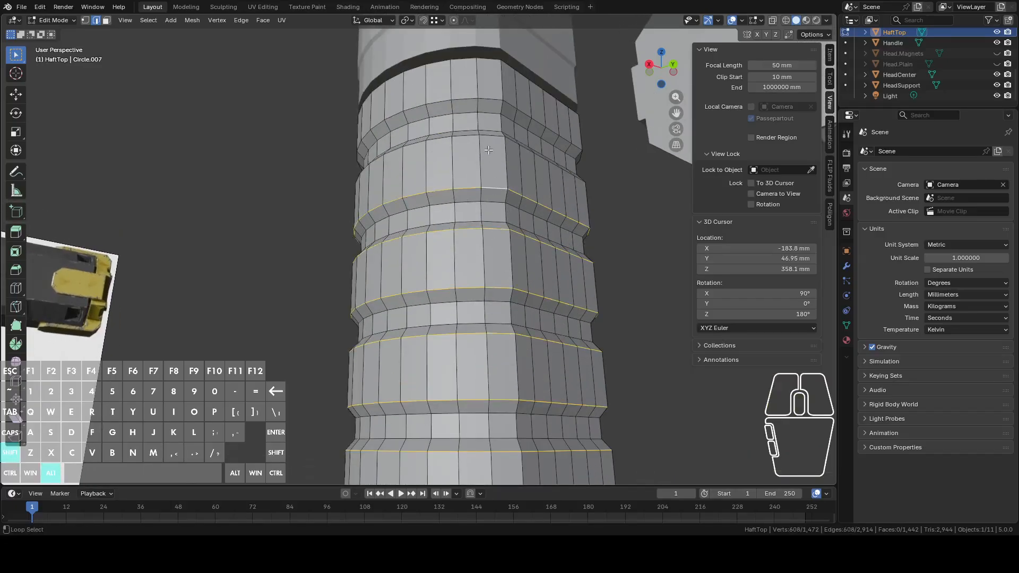
{"action": "middle_click_drag", "start_coordinate": [486, 99], "coordinate": [594, 212]}
Try to bevel the selected rib edge loops of the HaftTop
{"action": "right_click", "coordinate": [595, 211]}
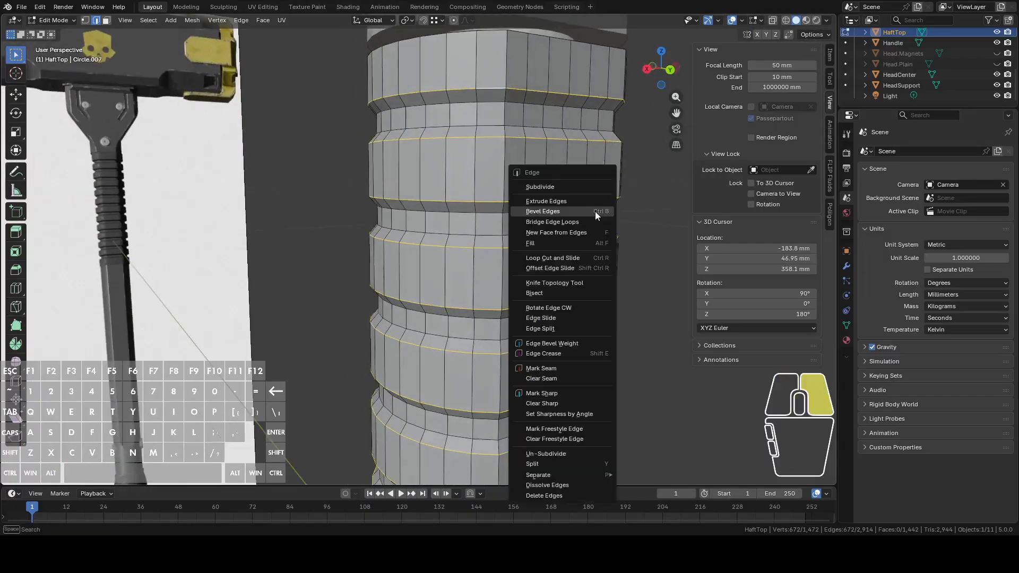
{"action": "left_click", "coordinate": [594, 211]}
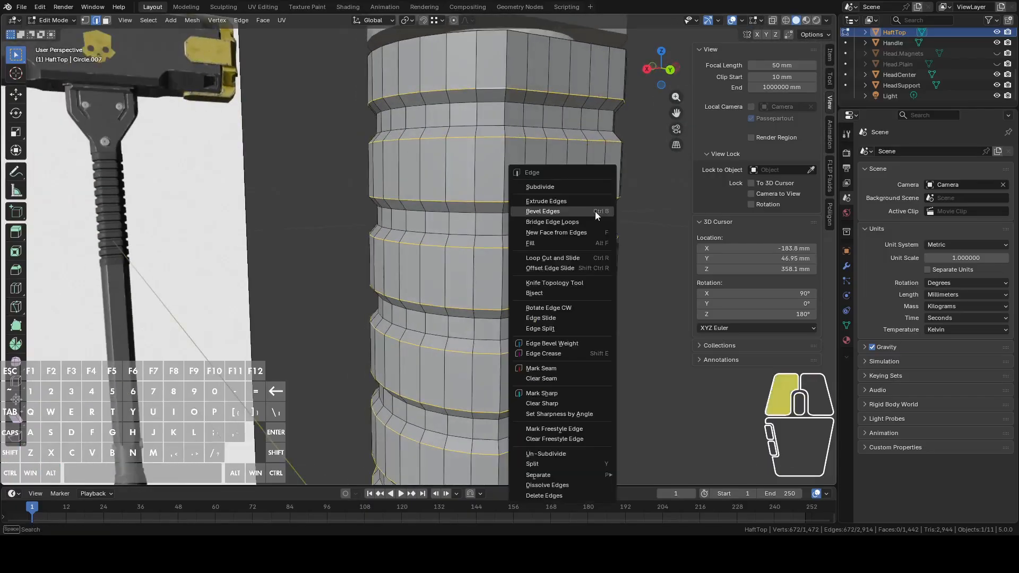
{"action": "left_click", "coordinate": [629, 208]}
{"action": "middle_click_drag", "start_coordinate": [629, 208], "coordinate": [535, 284], "text": "shift"}
{"action": "key", "text": "a"}
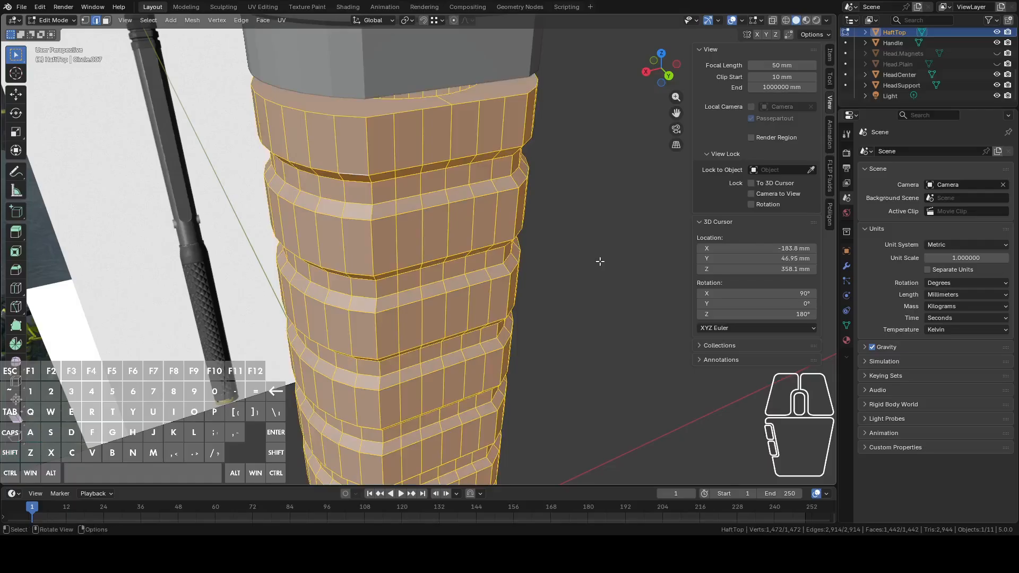
Select four edge loops bordering the three uppermost raised ribs of the HaftTop
{"action": "left_click", "coordinate": [463, 155], "text": "alt"}
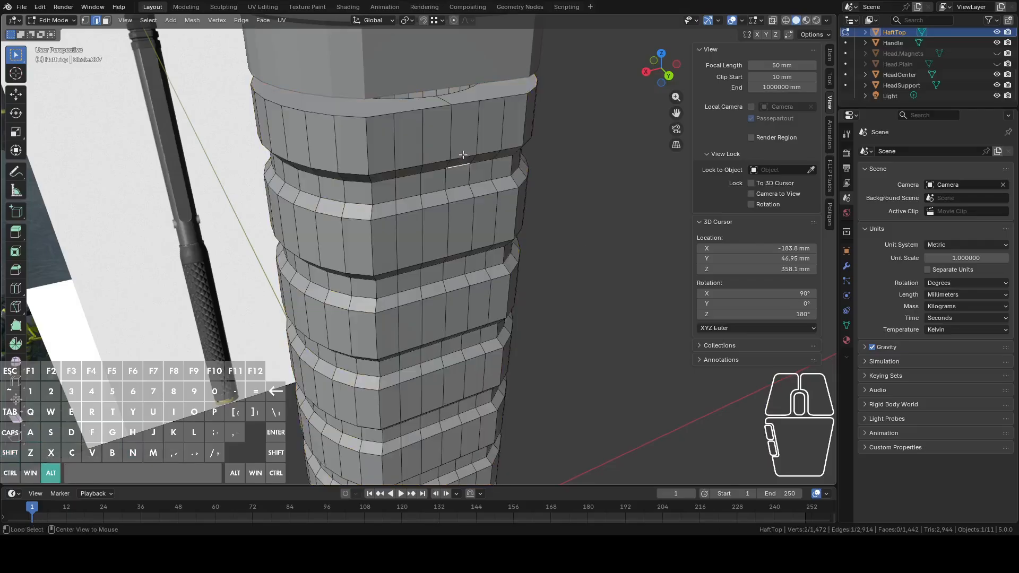
{"action": "left_click", "coordinate": [465, 201], "text": "alt+shift"}
{"action": "middle_click_drag", "start_coordinate": [465, 201], "coordinate": [456, 288]}
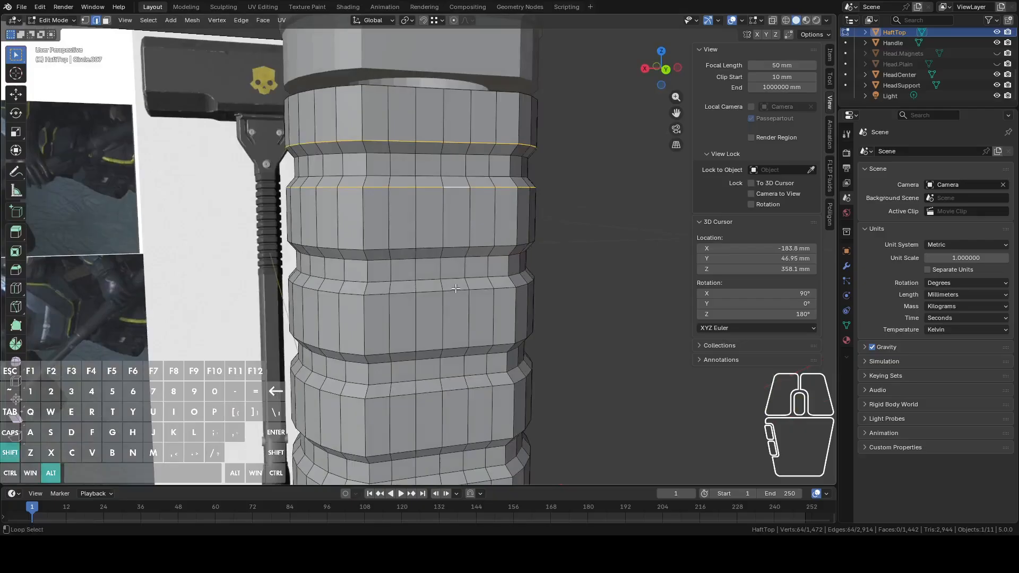
{"action": "left_click", "coordinate": [459, 339], "text": "alt+shift"}
{"action": "key", "text": "ctrl+e"}
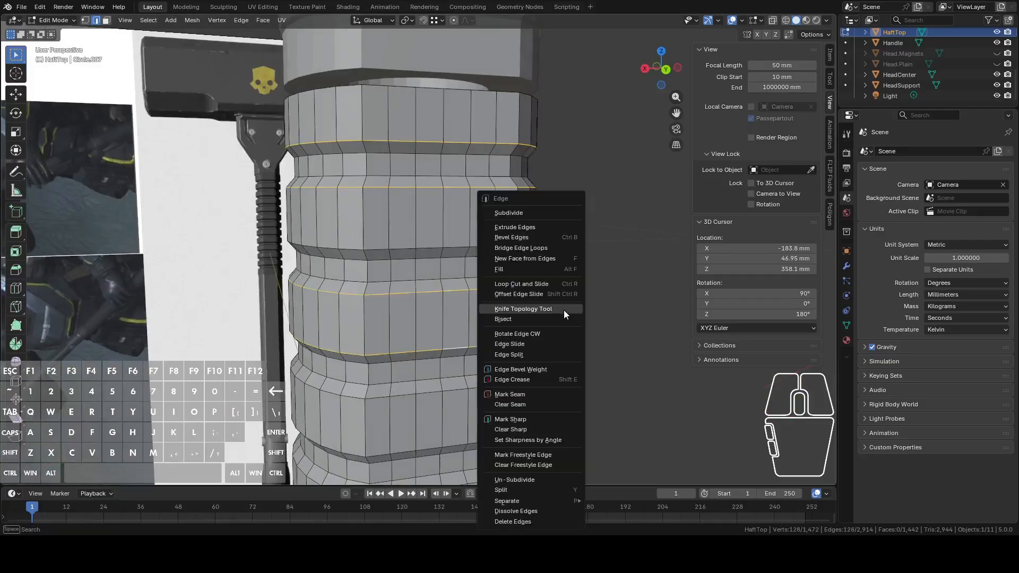
{"action": "left_click", "coordinate": [533, 238]}
{"action": "right_click", "coordinate": [543, 242]}
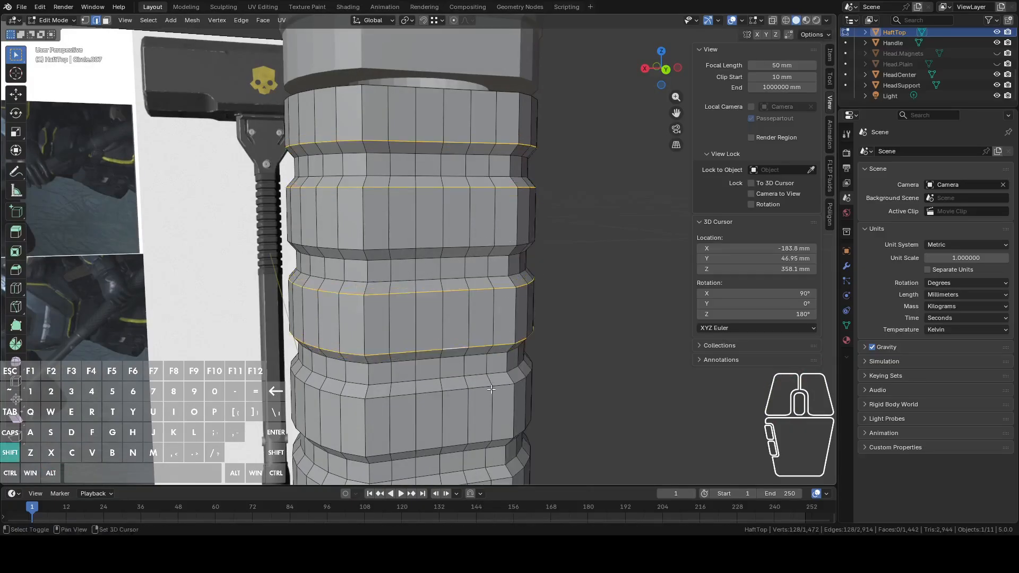
Add the edge loops bordering the next raised ribs down the HaftTop's upper half to the selection
{"action": "middle_click_drag", "start_coordinate": [460, 392], "coordinate": [473, 277], "text": "shift"}
{"action": "left_click", "coordinate": [472, 276], "text": "alt+shift"}
{"action": "left_click", "coordinate": [471, 373], "text": "alt+shift"}
{"action": "middle_click_drag", "start_coordinate": [471, 373], "coordinate": [448, 255], "text": "shift"}
{"action": "left_click", "coordinate": [447, 235], "text": "alt+shift"}
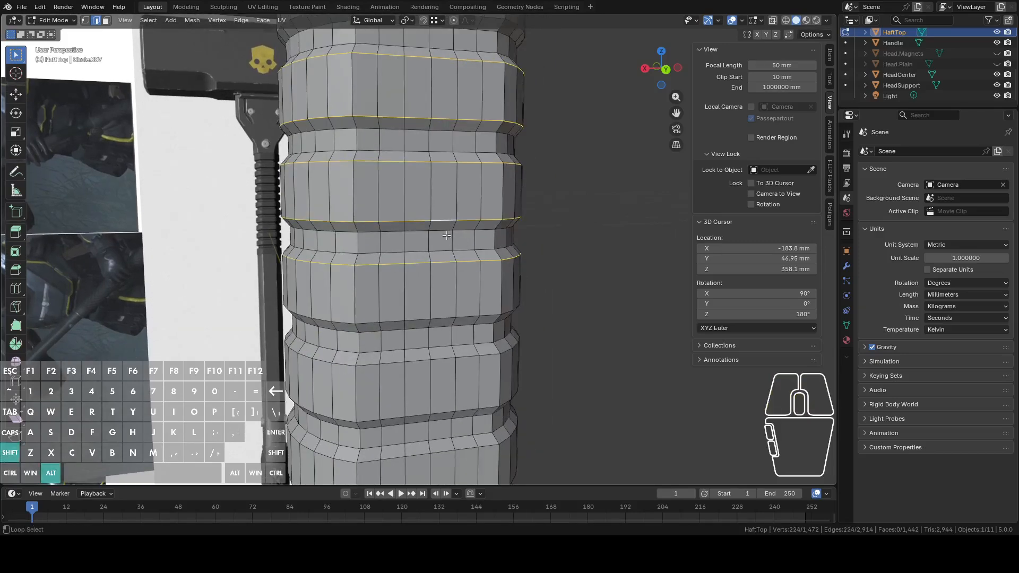
{"action": "left_click", "coordinate": [441, 313], "text": "alt+shift"}
{"action": "middle_click_drag", "start_coordinate": [441, 313], "coordinate": [444, 250], "text": "shift"}
{"action": "left_click", "coordinate": [444, 250], "text": "alt+shift"}
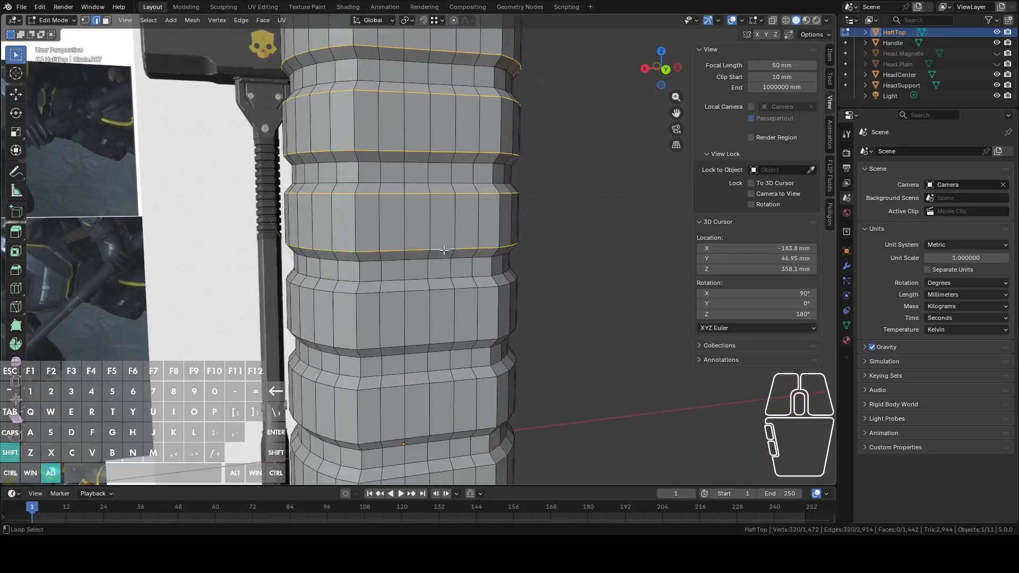
Add the edge loops of the remaining HaftTop ribs to the selection, down to the lowest rib's lower edge
{"action": "left_click", "coordinate": [441, 292], "text": "alt+shift"}
{"action": "left_click", "coordinate": [443, 423], "text": "alt+shift"}
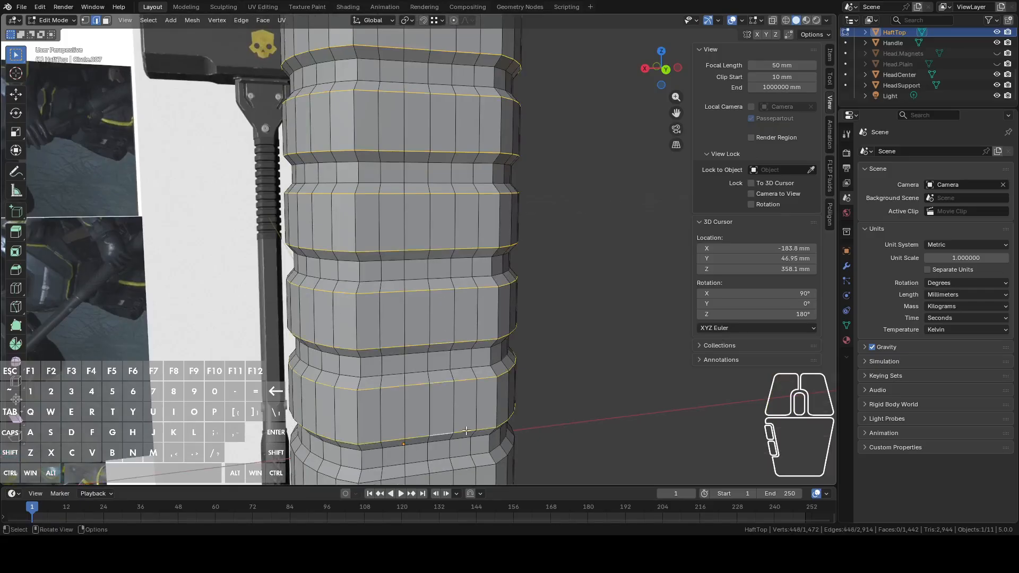
{"action": "middle_click_drag", "start_coordinate": [443, 423], "coordinate": [445, 290], "text": "shift"}
{"action": "left_click", "coordinate": [445, 290], "text": "alt+shift"}
{"action": "left_click", "coordinate": [442, 302], "text": "alt+shift"}
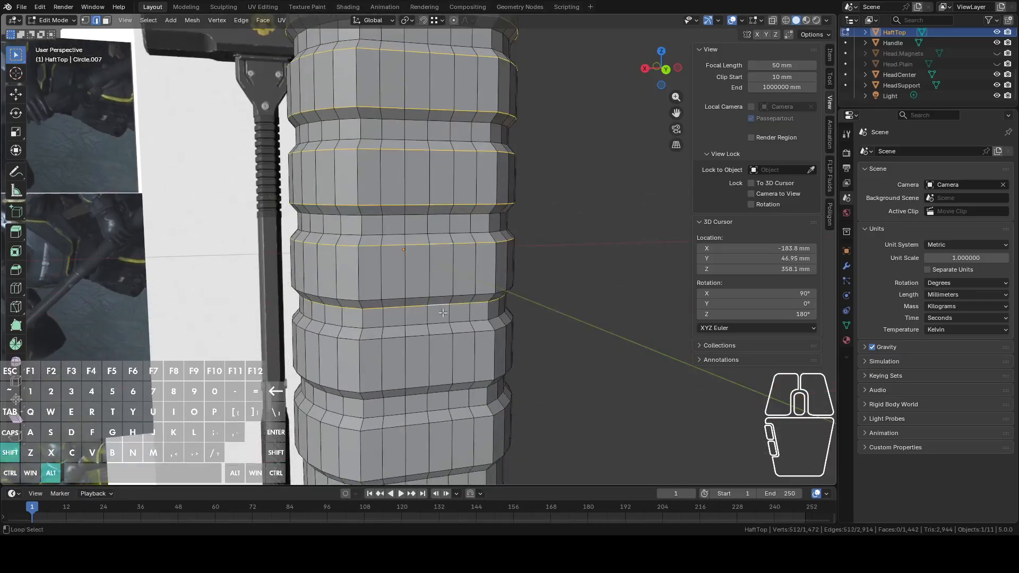
{"action": "key", "text": "ctrl+z"}
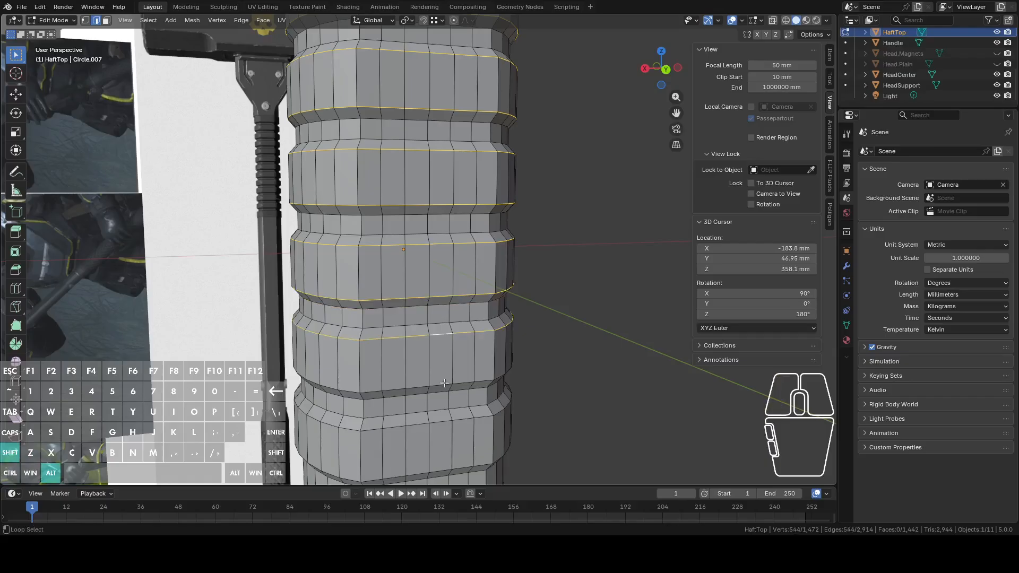
{"action": "middle_click_drag", "start_coordinate": [463, 404], "coordinate": [457, 184], "text": "shift"}
{"action": "left_click", "coordinate": [446, 229], "text": "alt+shift"}
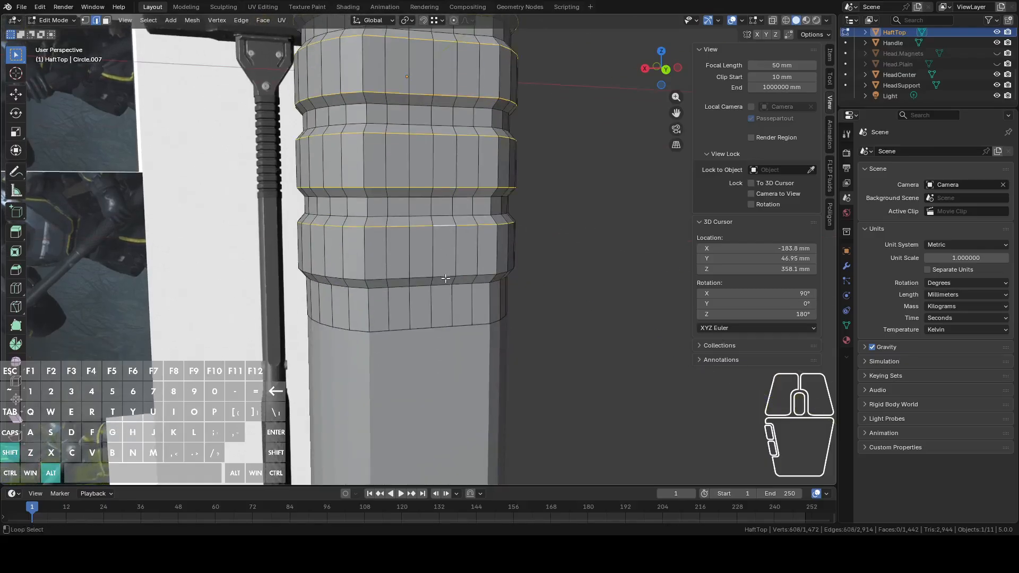
{"action": "left_click", "coordinate": [445, 278], "text": "alt+shift"}
Bevel the selected HaftTop rib edge loops with a width of 0.721 mm and 8 segments, and finish mesh editing
{"action": "key", "text": "ctrl+e"}
{"action": "left_click", "coordinate": [603, 228]}
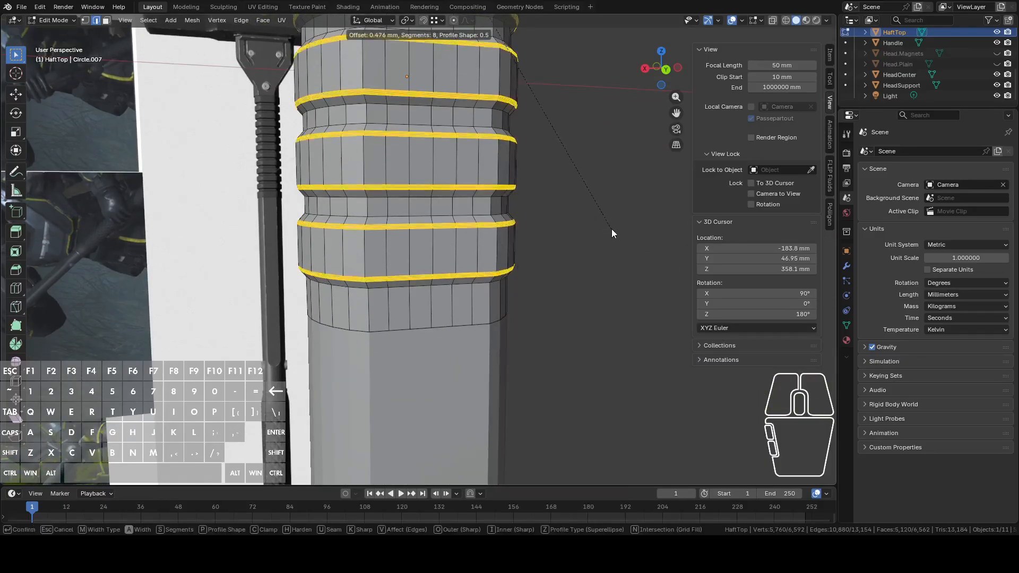
{"action": "left_click", "coordinate": [613, 229]}
{"action": "middle_click_drag", "start_coordinate": [588, 158], "coordinate": [592, 270], "text": "shift"}
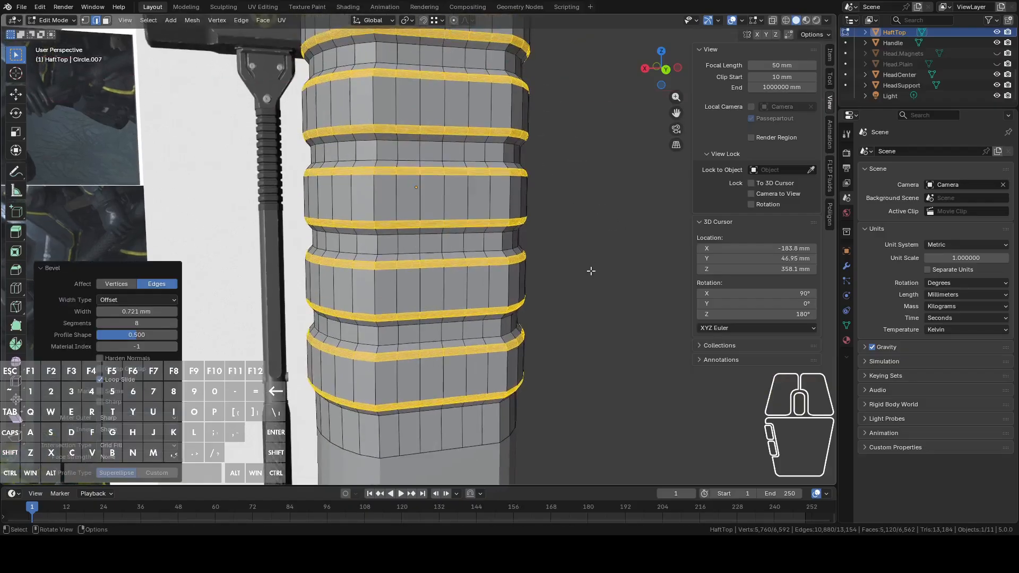
{"action": "key", "text": "Tab"}
Examine the bevelled ribs of the HaftTop and the HeadSupport up to the hammer's head
{"action": "scroll", "coordinate": [573, 197], "scroll_direction": "down", "scroll_amount": 3}
{"action": "middle_click_drag", "start_coordinate": [551, 48], "coordinate": [568, 141], "text": "shift"}
{"action": "left_click_drag", "start_coordinate": [568, 140], "coordinate": [608, 303], "text": "shift"}
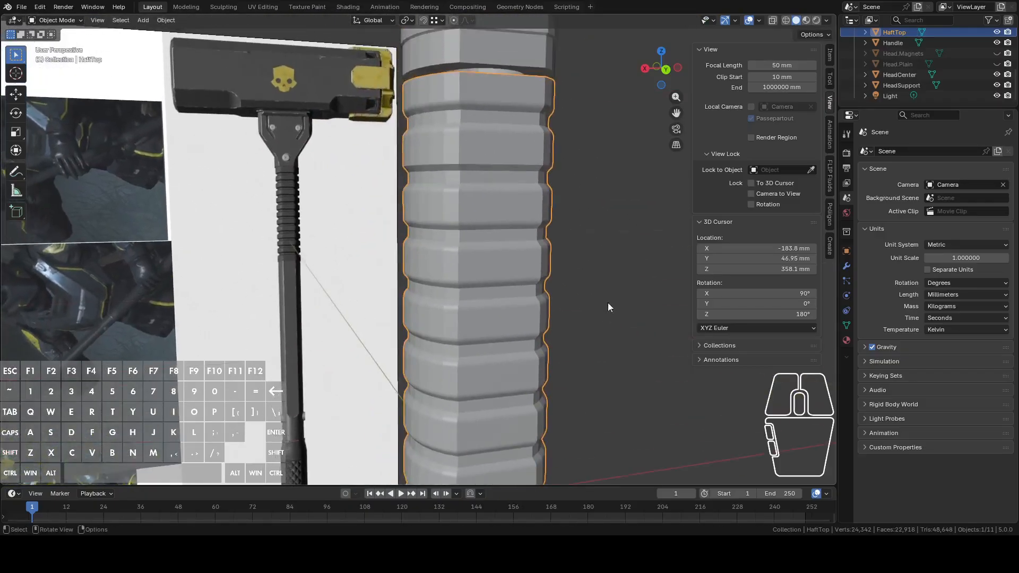
{"action": "middle_click_drag", "start_coordinate": [595, 230], "coordinate": [569, 238]}
{"action": "scroll", "coordinate": [564, 204], "scroll_direction": "down", "scroll_amount": 3}
{"action": "middle_click_drag", "start_coordinate": [558, 170], "coordinate": [512, 270], "text": "shift"}
{"action": "middle_click_drag", "start_coordinate": [516, 177], "coordinate": [478, 301], "text": "shift"}
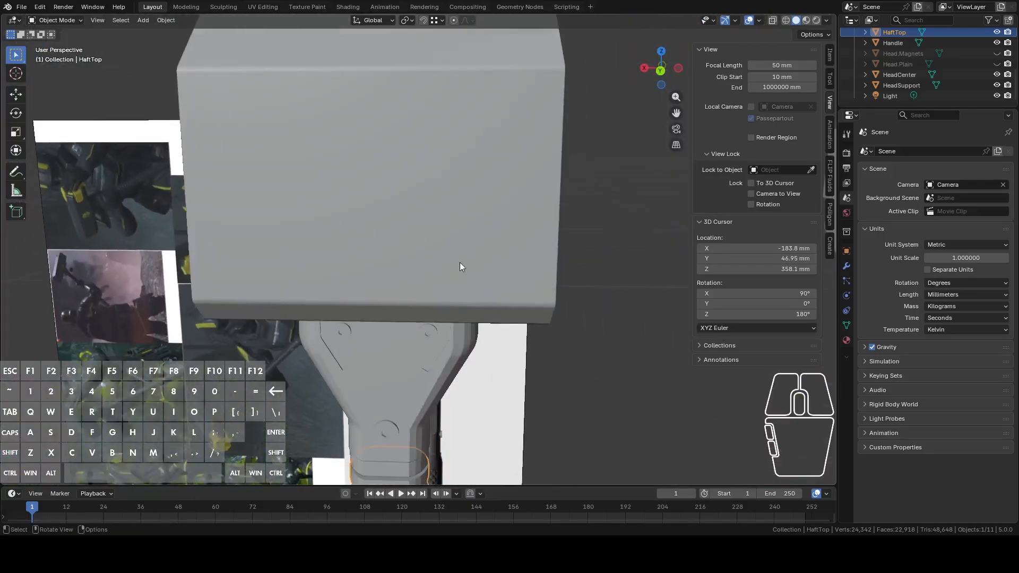
{"action": "scroll", "coordinate": [460, 262], "scroll_direction": "down", "scroll_amount": 4}
Select the HeadCenter and unhide the Head.Plain and Head.Magnets sections on either side of it
{"action": "key", "text": "Tab"}
{"action": "key", "text": "Tab"}
{"action": "middle_click_drag", "start_coordinate": [538, 242], "coordinate": [419, 215]}
{"action": "left_click", "coordinate": [505, 218]}
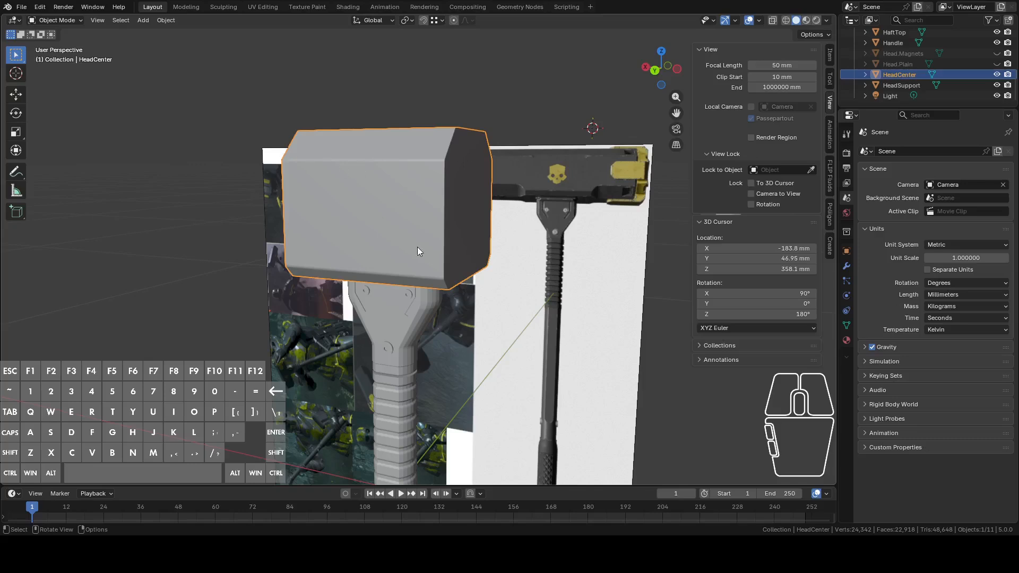
{"action": "middle_click_drag", "start_coordinate": [417, 247], "coordinate": [463, 243]}
{"action": "middle_click_drag", "start_coordinate": [498, 191], "coordinate": [471, 198]}
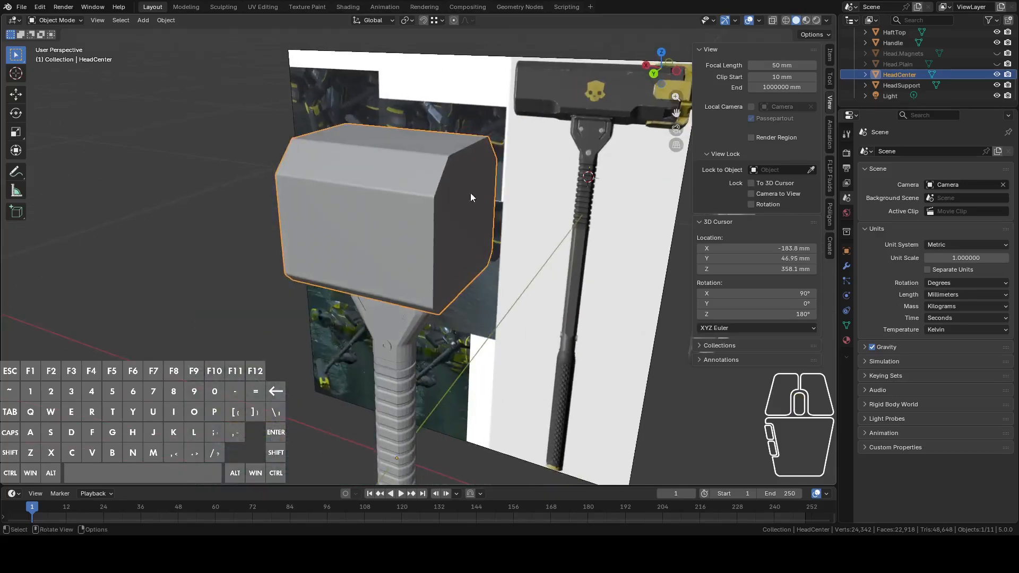
{"action": "left_click", "coordinate": [997, 64]}
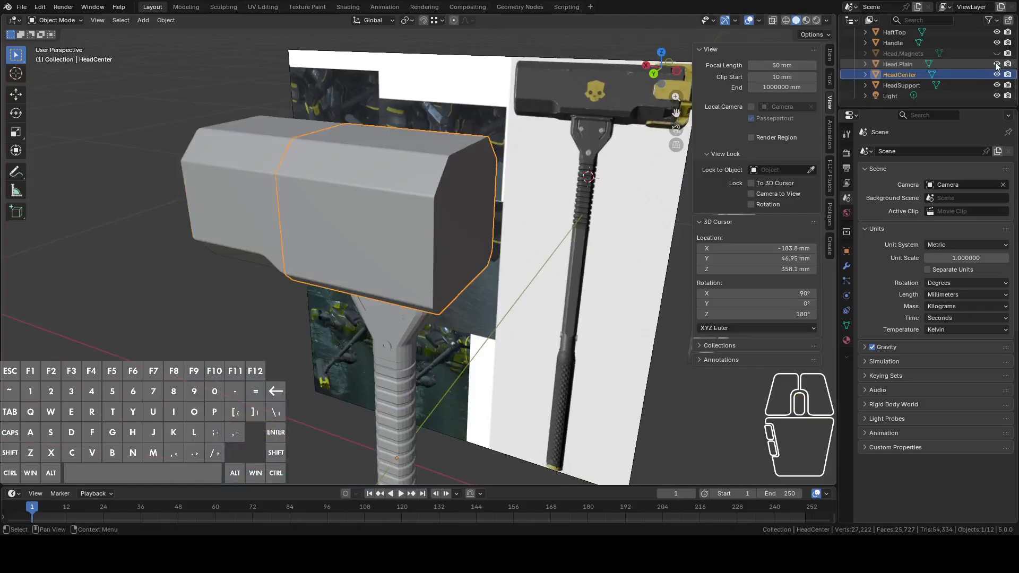
{"action": "left_click", "coordinate": [997, 53]}
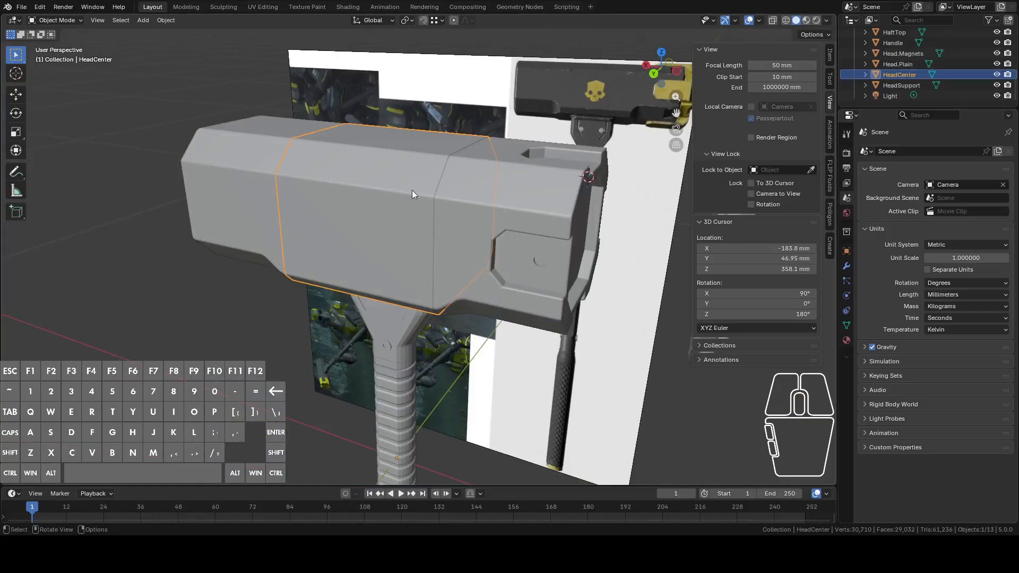
{"action": "mouse_move", "coordinate": [422, 189]}
{"action": "middle_mouse_down"}
{"action": "mouse_move", "coordinate": [457, 183]}
{"action": "mouse_move", "coordinate": [438, 182]}
{"action": "middle_mouse_up"}
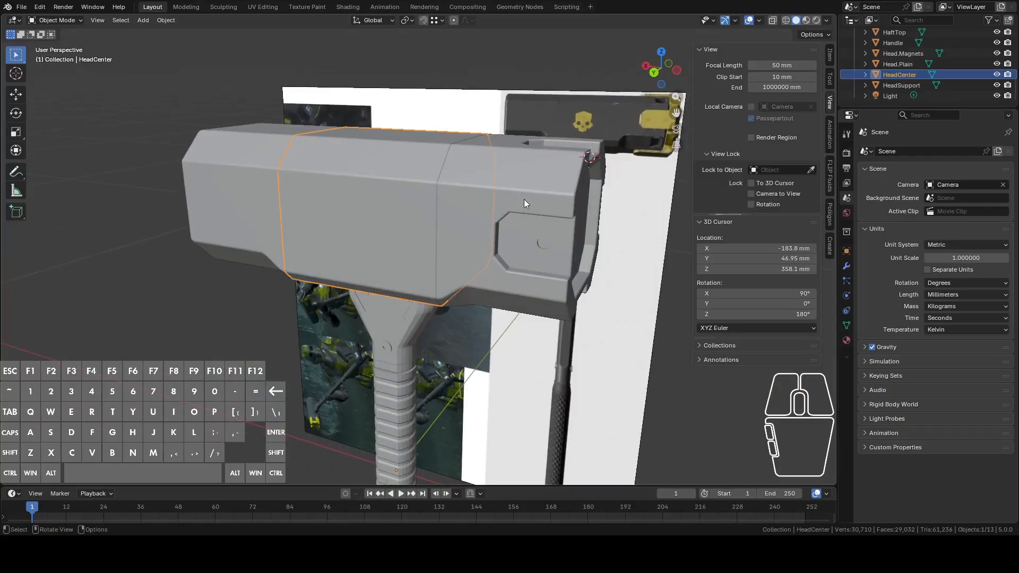
Hide the Head.Plain section again and select the HeadCenter
{"action": "left_click", "coordinate": [541, 200]}
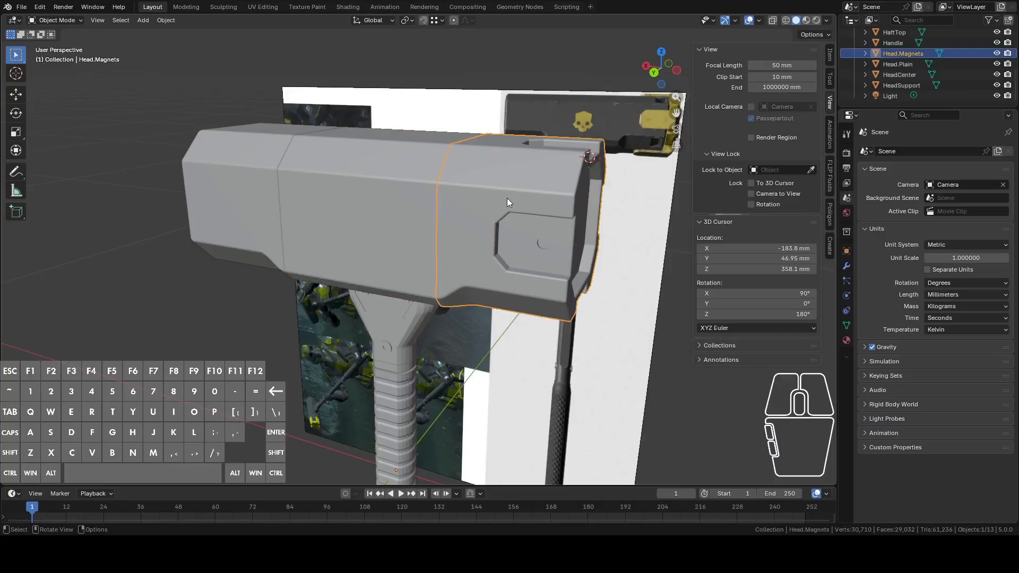
{"action": "middle_click_drag", "start_coordinate": [507, 198], "coordinate": [486, 186]}
{"action": "left_click", "coordinate": [371, 147]}
{"action": "key", "text": "h"}
{"action": "left_click", "coordinate": [466, 190]}
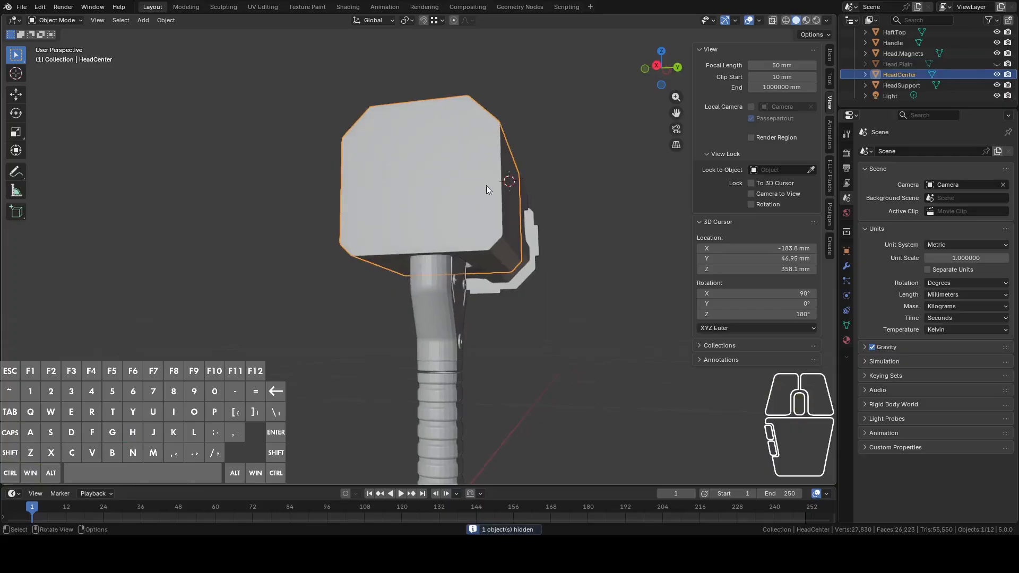
Turn on X-ray display, check the head in right view, and open the HeadCenter mesh for editing
{"action": "left_click", "coordinate": [772, 22]}
{"action": "middle_click_drag", "start_coordinate": [537, 135], "coordinate": [559, 146]}
{"action": "left_click", "coordinate": [656, 62]}
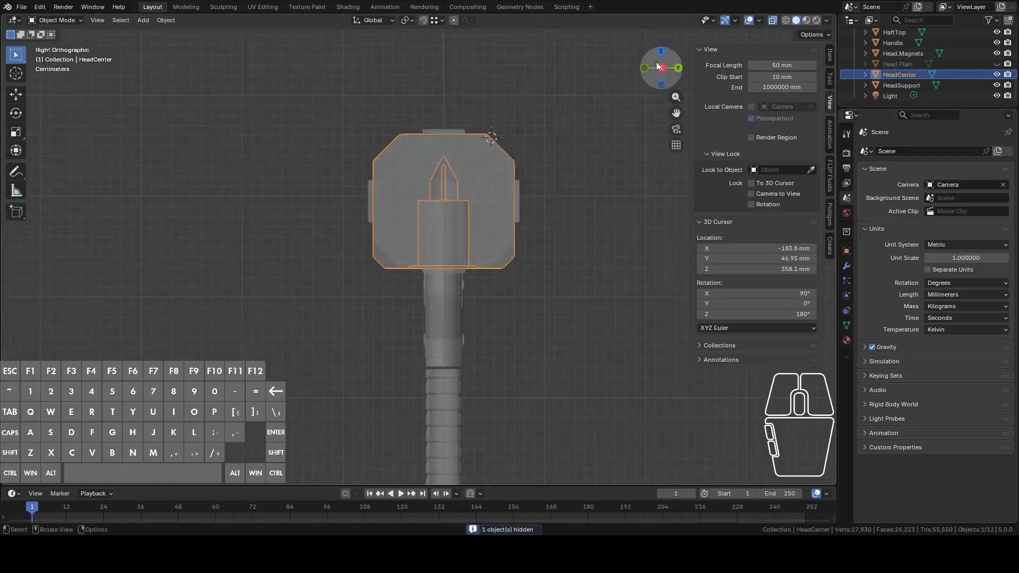
{"action": "scroll", "coordinate": [609, 135], "scroll_direction": "up", "scroll_amount": 3}
{"action": "left_click", "coordinate": [460, 176]}
{"action": "key", "text": "Tab"}
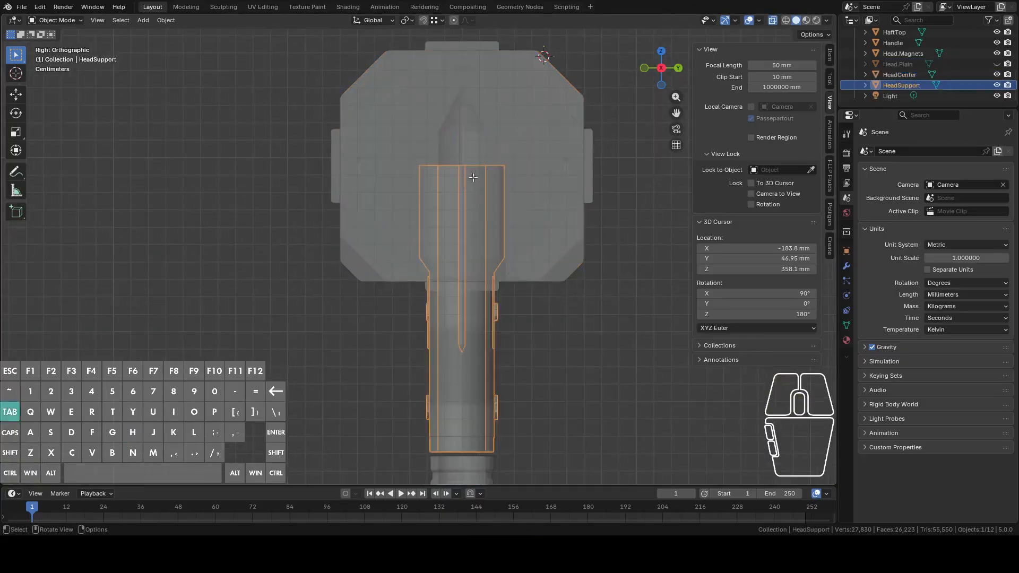
{"action": "key", "text": "Tab"}
{"action": "left_click", "coordinate": [533, 149]}
{"action": "middle_click_drag", "start_coordinate": [533, 150], "coordinate": [491, 164]}
{"action": "key", "text": "Tab"}
Select the HeadCenter's large octagonal end face and snap the 3D cursor to its centre
{"action": "left_click", "coordinate": [379, 191]}
{"action": "left_click", "coordinate": [392, 186]}
{"action": "middle_click_drag", "start_coordinate": [392, 186], "coordinate": [430, 191]}
{"action": "key", "text": "F3"}
{"action": "left_click", "coordinate": [540, 231]}
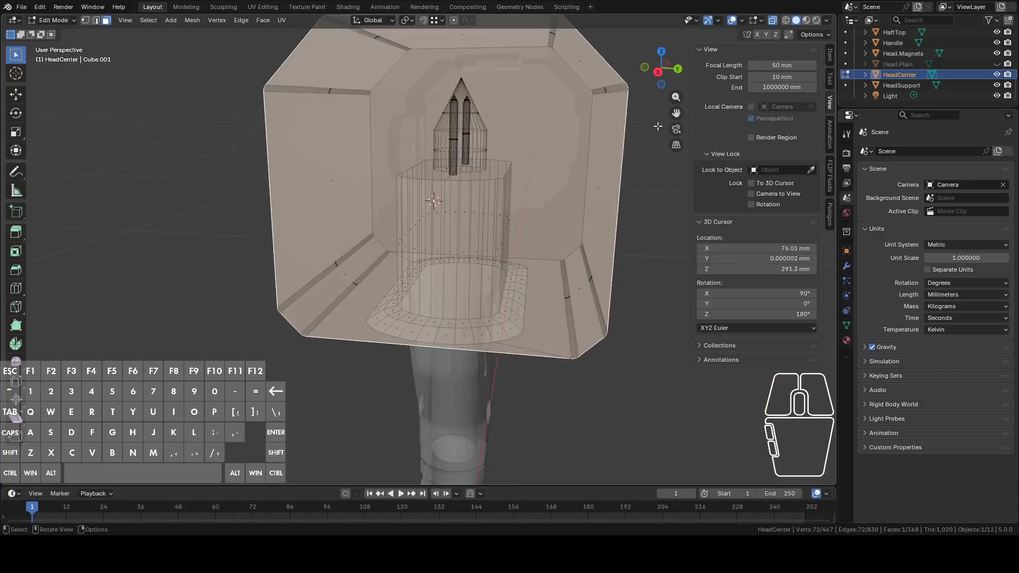
Add a plane at the 3D cursor in the HeadCenter mesh and rotate it 90° about the Y axis
{"action": "left_click", "coordinate": [658, 72]}
{"action": "key", "text": "shift+a"}
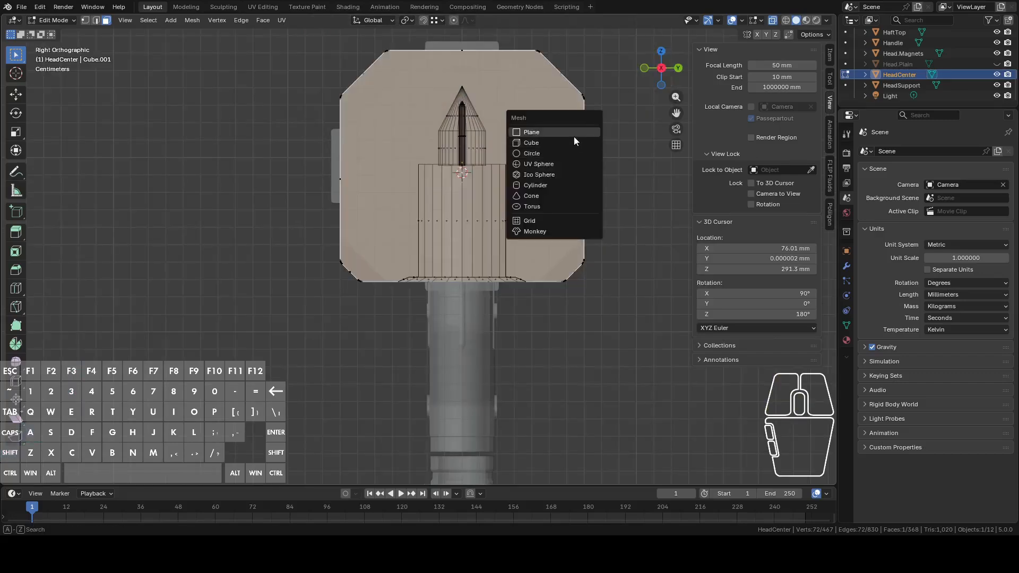
{"action": "left_click", "coordinate": [575, 136]}
{"action": "mouse_move", "coordinate": [597, 194]}
{"action": "middle_mouse_down"}
{"action": "mouse_move", "coordinate": [588, 206]}
{"action": "mouse_move", "coordinate": [598, 207]}
{"action": "middle_mouse_up"}
{"action": "key", "text": "r"}
{"action": "key", "text": "x"}
{"action": "key", "text": "y"}
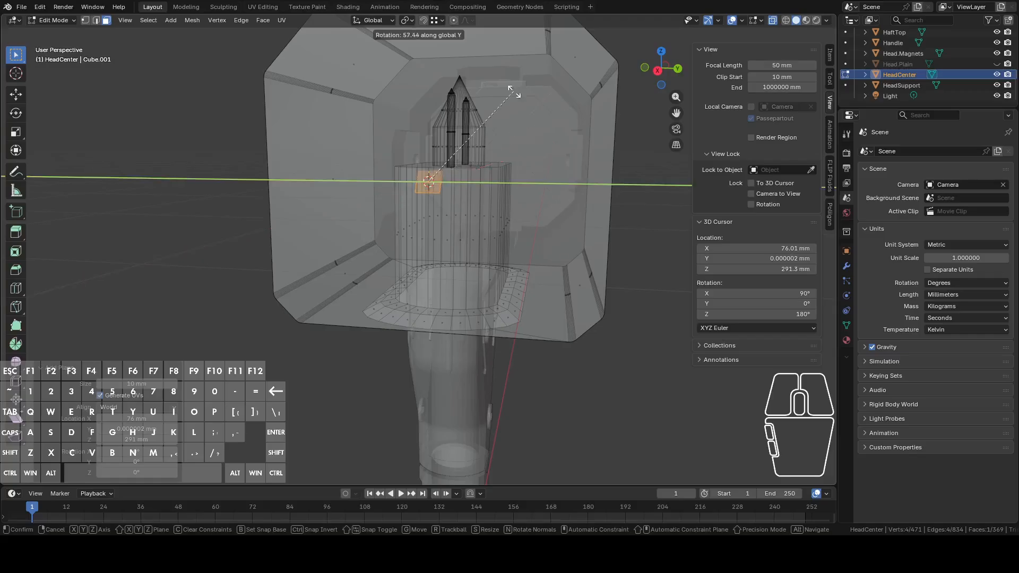
{"action": "key", "text": "ctrl"}
{"action": "left_click", "coordinate": [443, 91]}
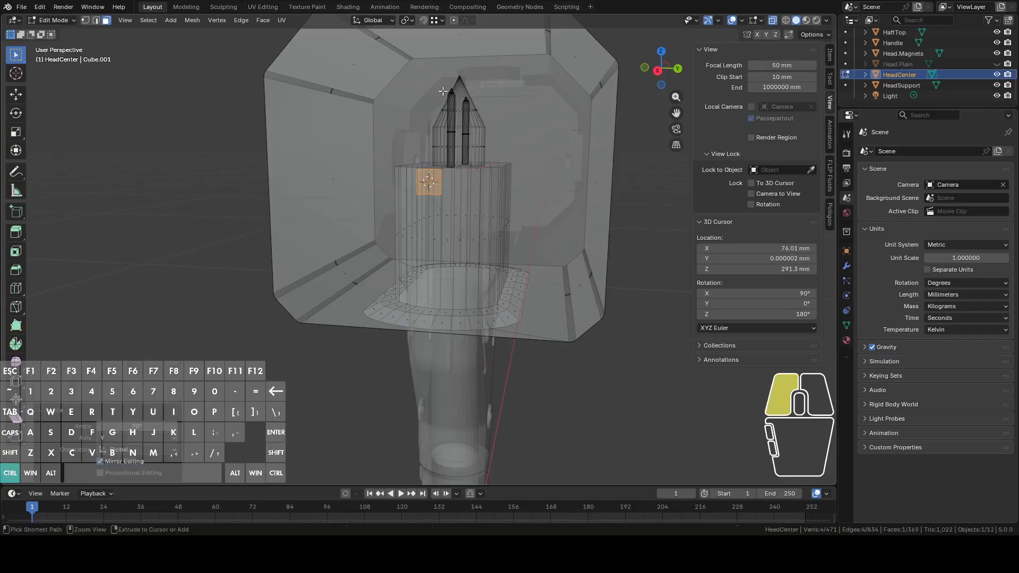
Scale the plane up by about 9.19 in right view and select its upper corner vertex on the negative Y side
{"action": "left_click", "coordinate": [658, 71]}
{"action": "key", "text": "s"}
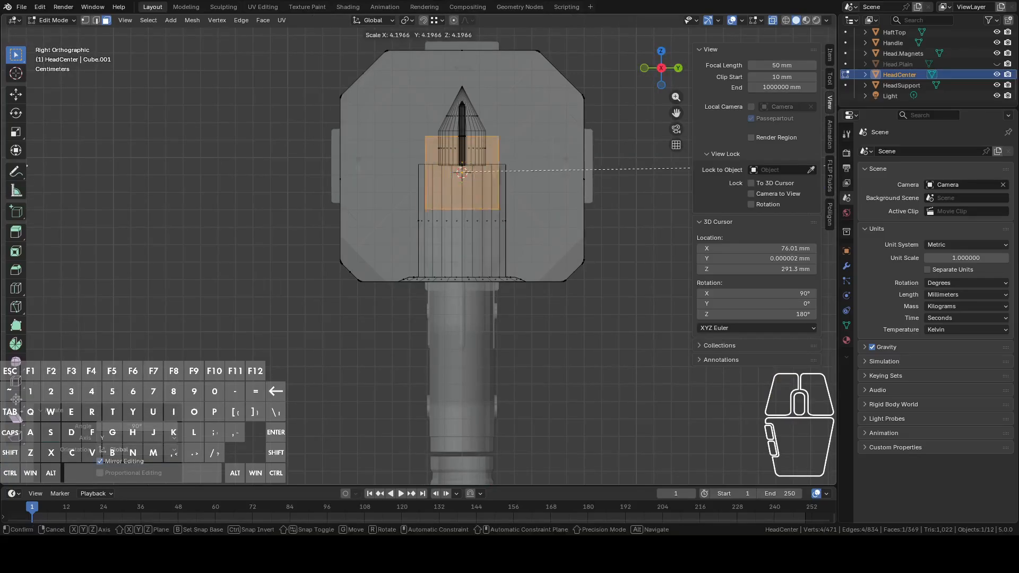
{"action": "left_click", "coordinate": [483, 195]}
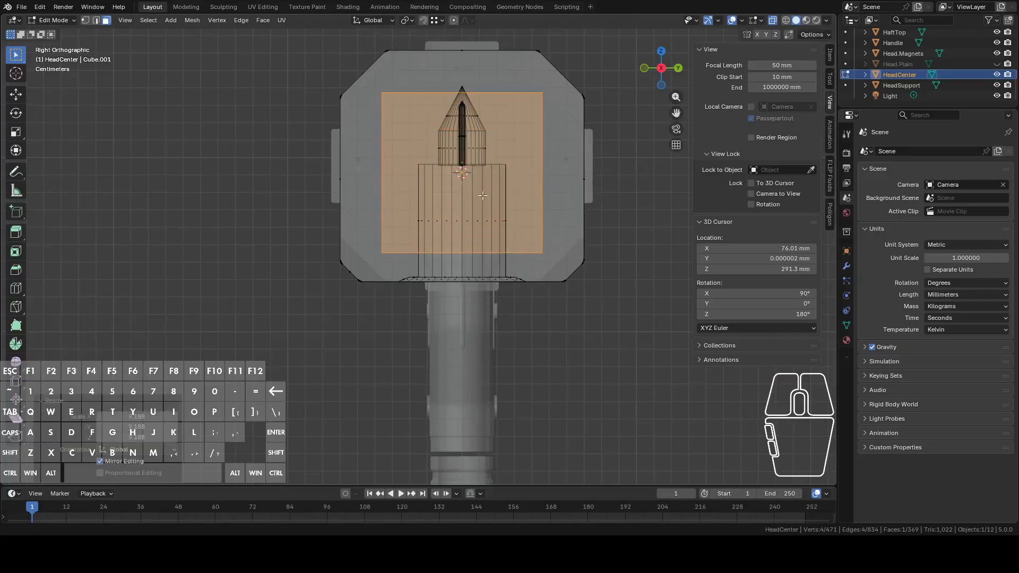
{"action": "key", "text": "1"}
{"action": "left_click", "coordinate": [381, 93]}
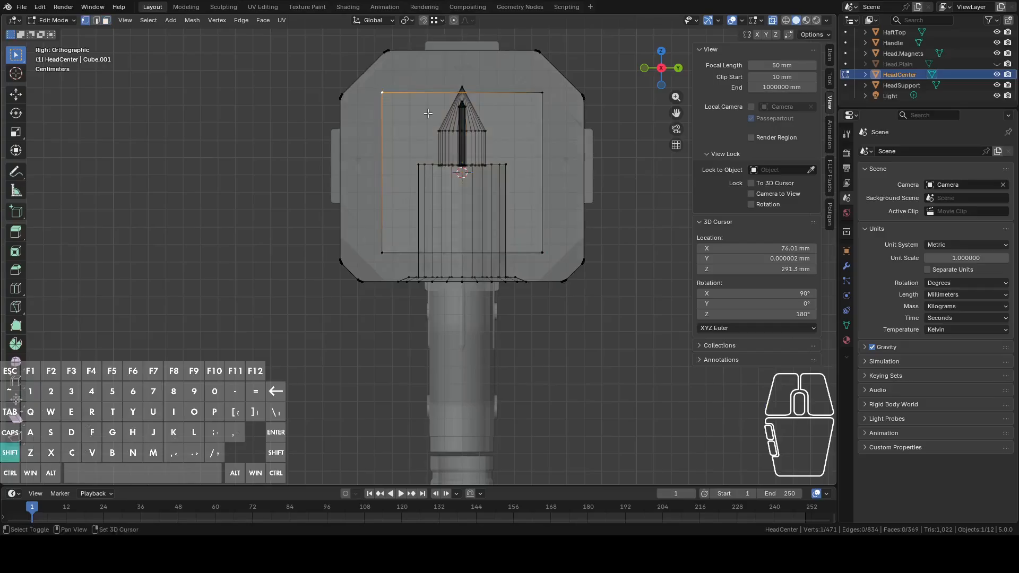
{"action": "middle_click_drag", "start_coordinate": [427, 91], "coordinate": [455, 255], "text": "shift"}
{"action": "scroll", "coordinate": [475, 204], "scroll_direction": "up", "scroll_amount": 3}
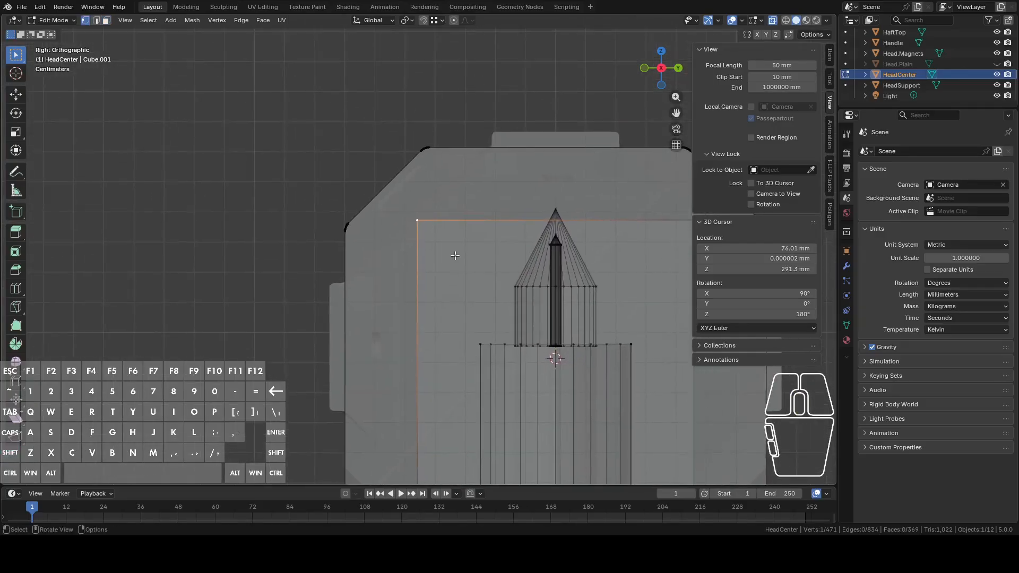
Add a six-vertex circle, enable snapping, and move the circle onto the plane's upper corner vertex
{"action": "key", "text": "F3"}
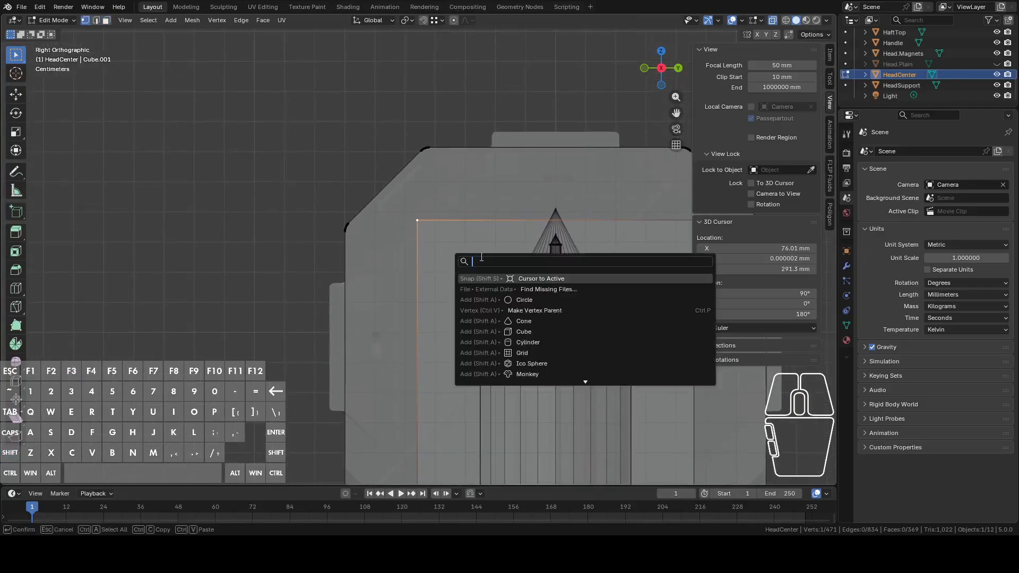
{"action": "left_click", "coordinate": [524, 300]}
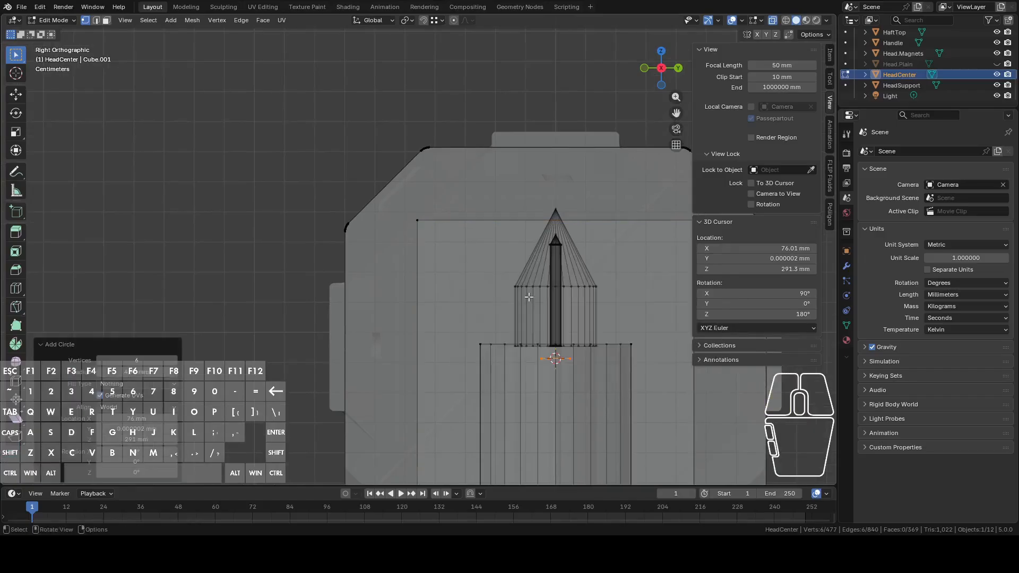
{"action": "key", "text": "g"}
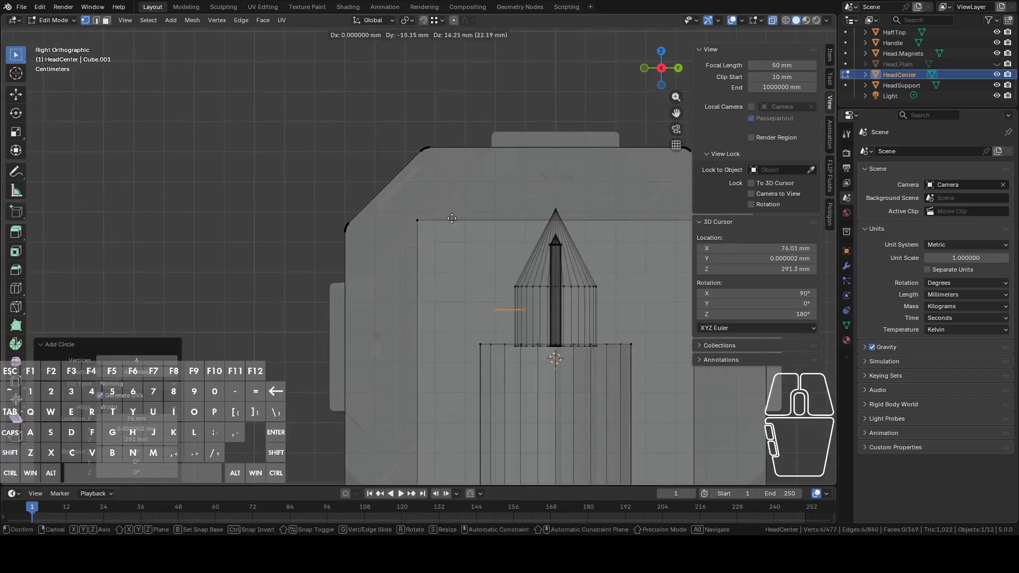
{"action": "key", "text": "Escape"}
{"action": "left_click", "coordinate": [423, 20]}
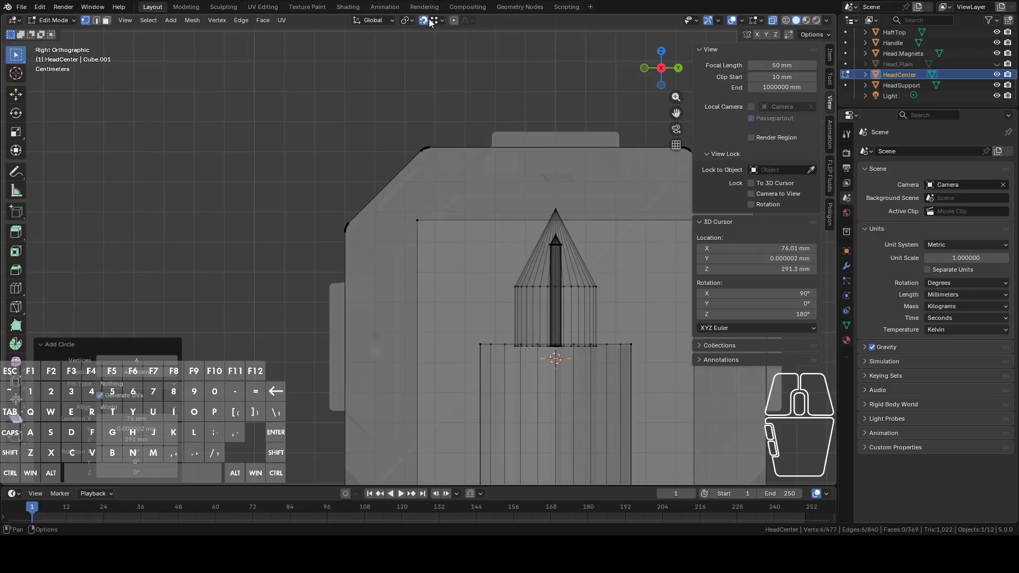
{"action": "left_click", "coordinate": [439, 20]}
{"action": "key", "text": "g"}
{"action": "left_click", "coordinate": [410, 219]}
Try rotating the circle about the X axis, and delete its vertices from the plane's corner
{"action": "key", "text": "r"}
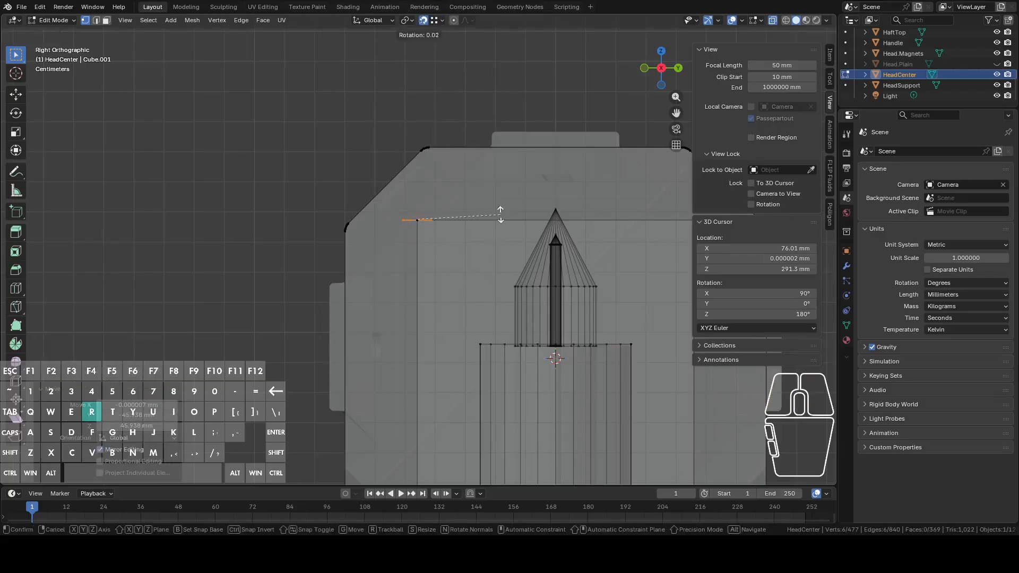
{"action": "key", "text": "x"}
{"action": "key", "text": "Escape"}
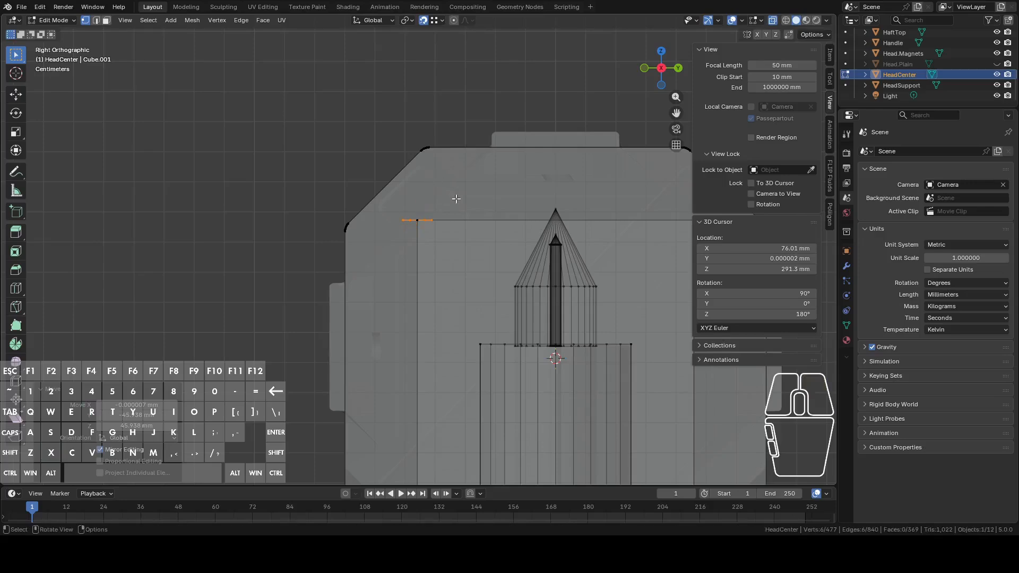
{"action": "right_click", "coordinate": [456, 198]}
{"action": "left_click", "coordinate": [408, 429]}
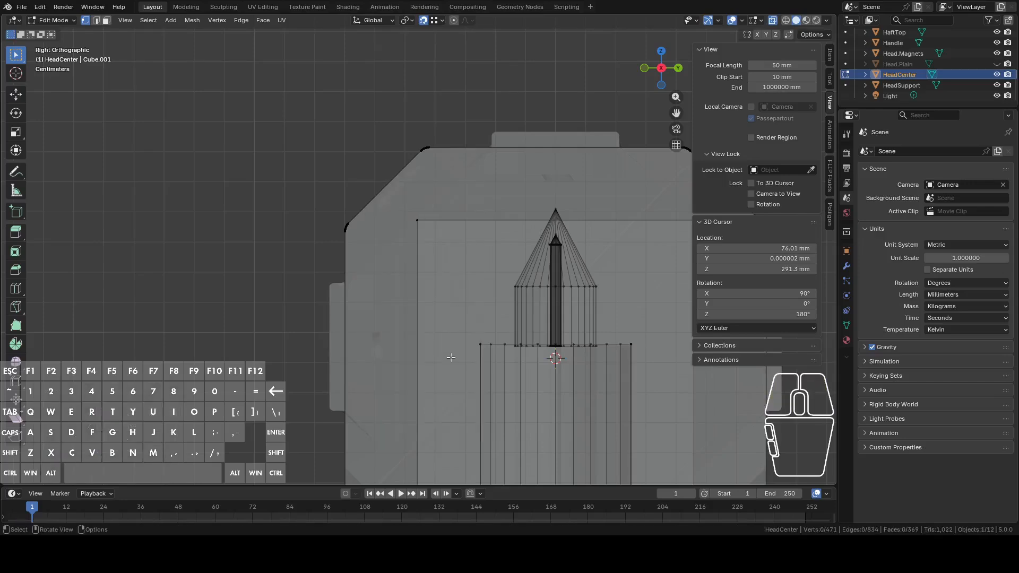
Select the plane's upper corner vertex on the negative Y side and snap the 3D cursor to it
{"action": "right_click", "coordinate": [437, 230]}
{"action": "left_click", "coordinate": [423, 216]}
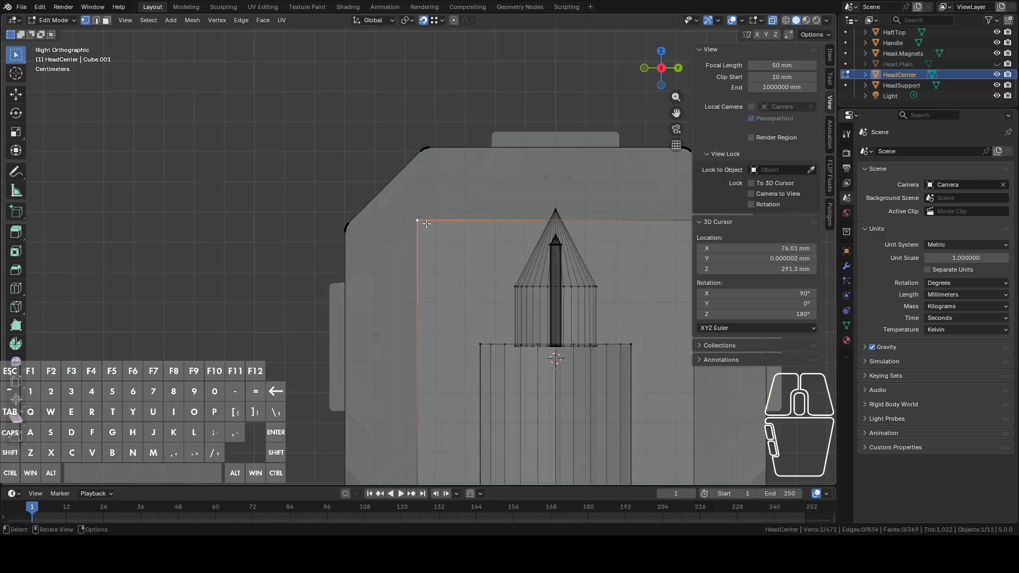
{"action": "key", "text": "F3"}
{"action": "left_click", "coordinate": [516, 257]}
Add a circle at the 3D cursor, reduce its radius, and set it to 32 vertices
{"action": "key", "text": "shift+a"}
{"action": "left_click", "coordinate": [463, 261]}
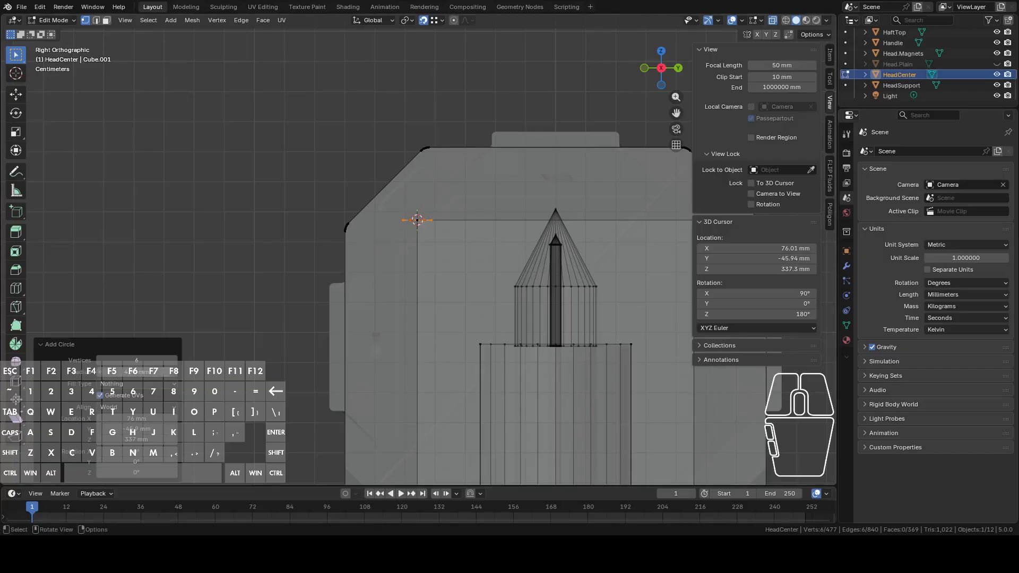
{"action": "left_click", "coordinate": [148, 374]}
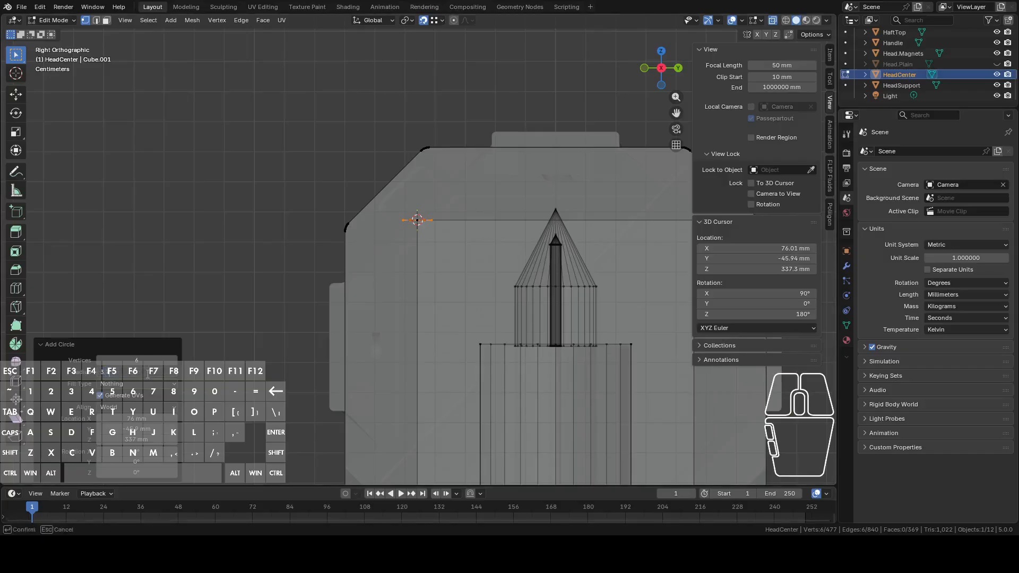
{"action": "key", "text": "Return"}
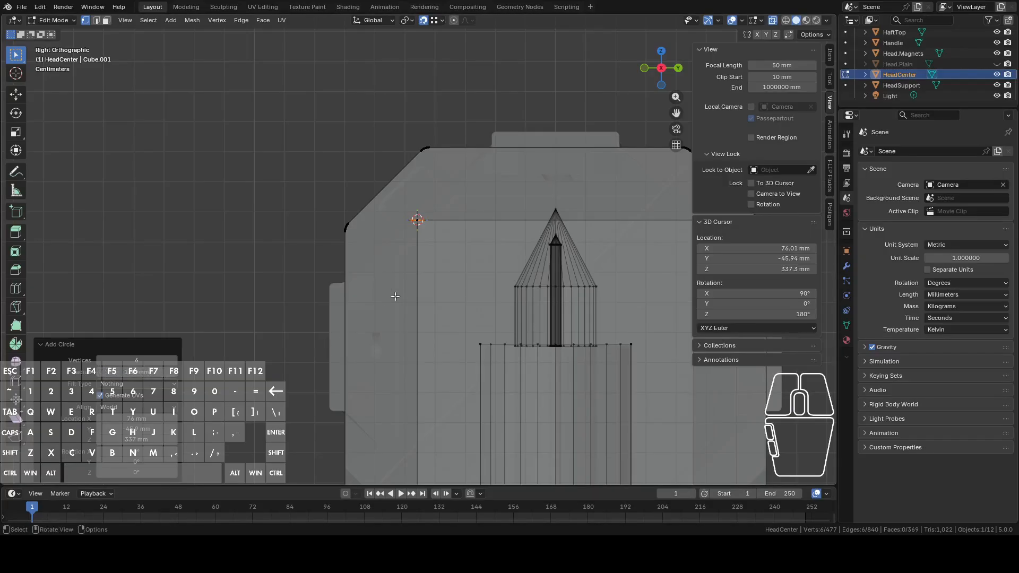
{"action": "middle_click_drag", "start_coordinate": [395, 296], "coordinate": [438, 274]}
{"action": "key", "text": "KP_Decimal"}
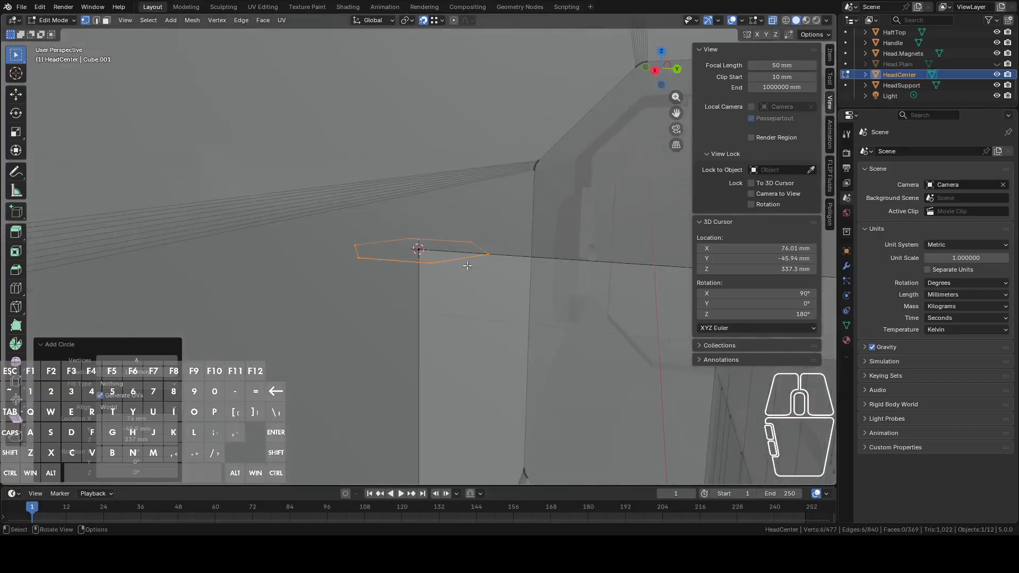
{"action": "left_click", "coordinate": [146, 360]}
{"action": "key", "text": "Return"}
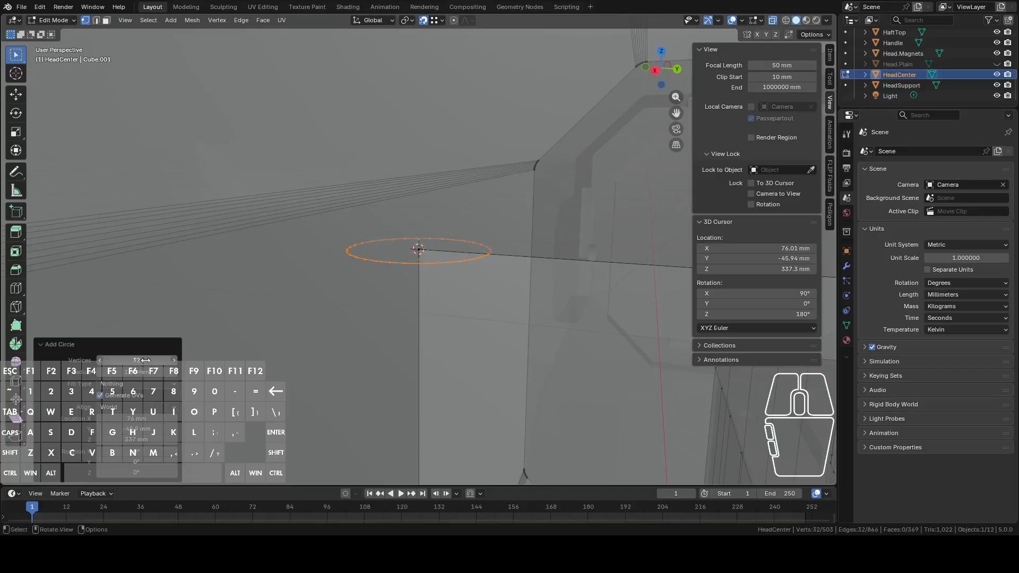
Rotate the circle 90° about the Y axis so it lies flat in the square plane at its corner
{"action": "key", "text": "r"}
{"action": "key", "text": "x"}
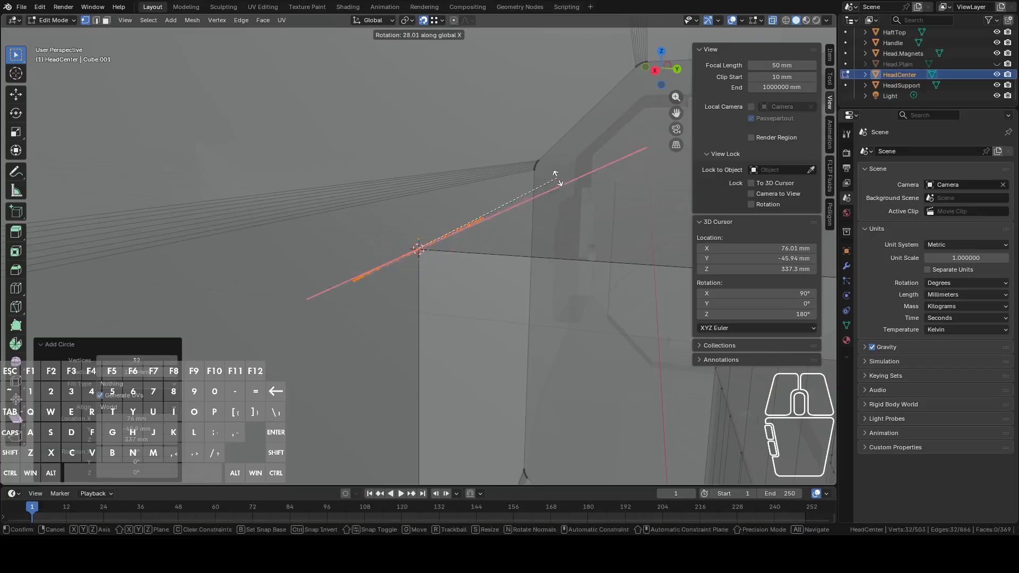
{"action": "key", "text": "y"}
{"action": "key", "text": "ctrl"}
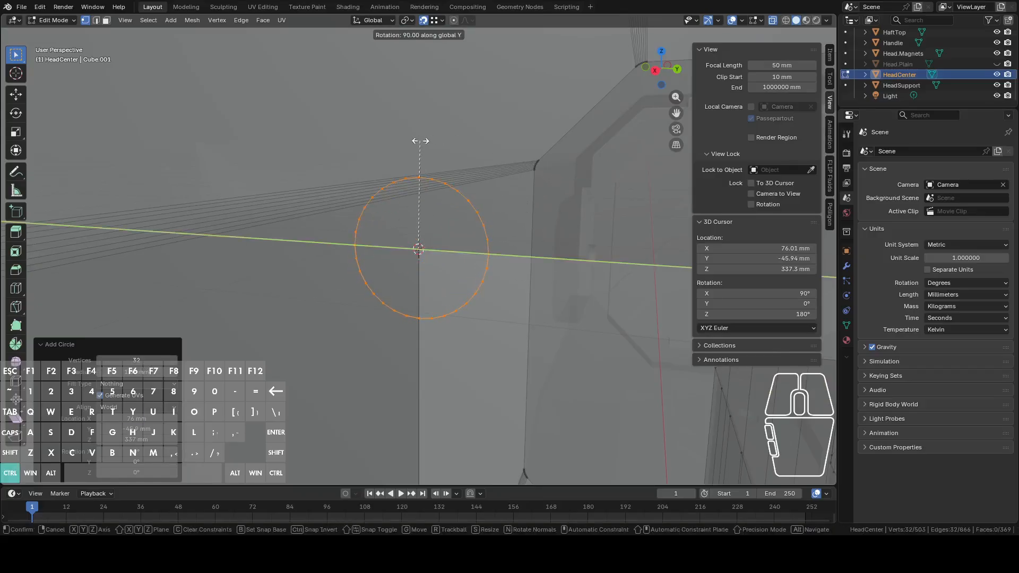
{"action": "left_click", "coordinate": [420, 141]}
{"action": "scroll", "coordinate": [592, 133], "scroll_direction": "down", "scroll_amount": 3}
{"action": "left_click", "coordinate": [656, 71]}
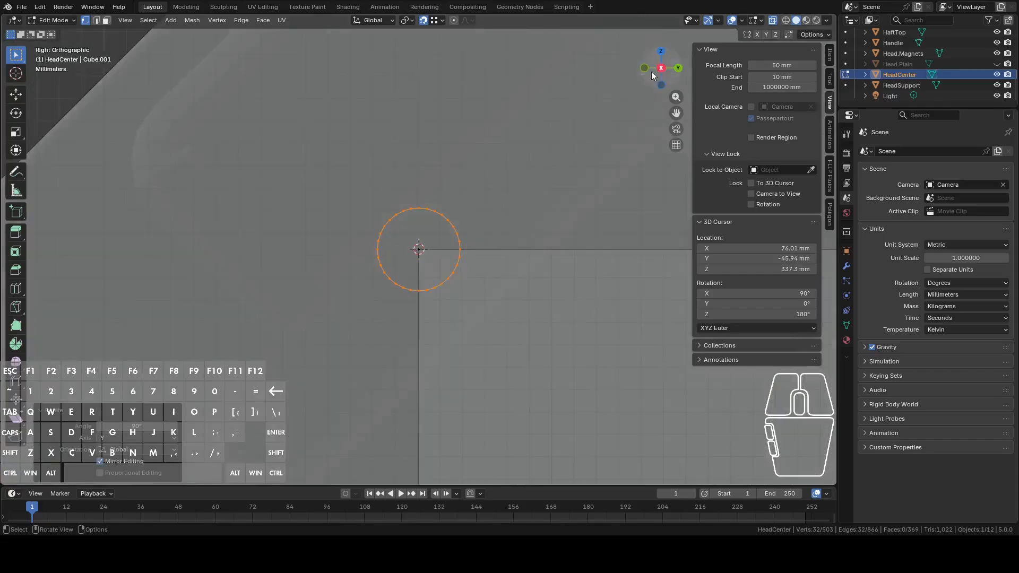
{"action": "scroll", "coordinate": [530, 167], "scroll_direction": "up", "scroll_amount": 3}
{"action": "scroll", "coordinate": [530, 178], "scroll_direction": "down", "scroll_amount": 7}
{"action": "scroll", "coordinate": [364, 191], "scroll_direction": "down", "scroll_amount": 4}
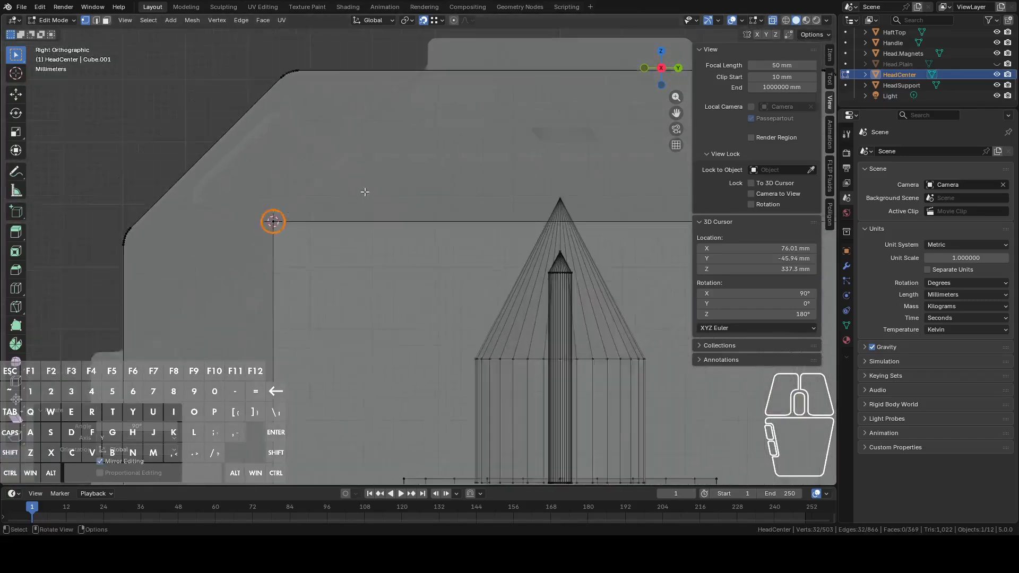
{"action": "middle_click_drag", "start_coordinate": [421, 227], "coordinate": [364, 257]}
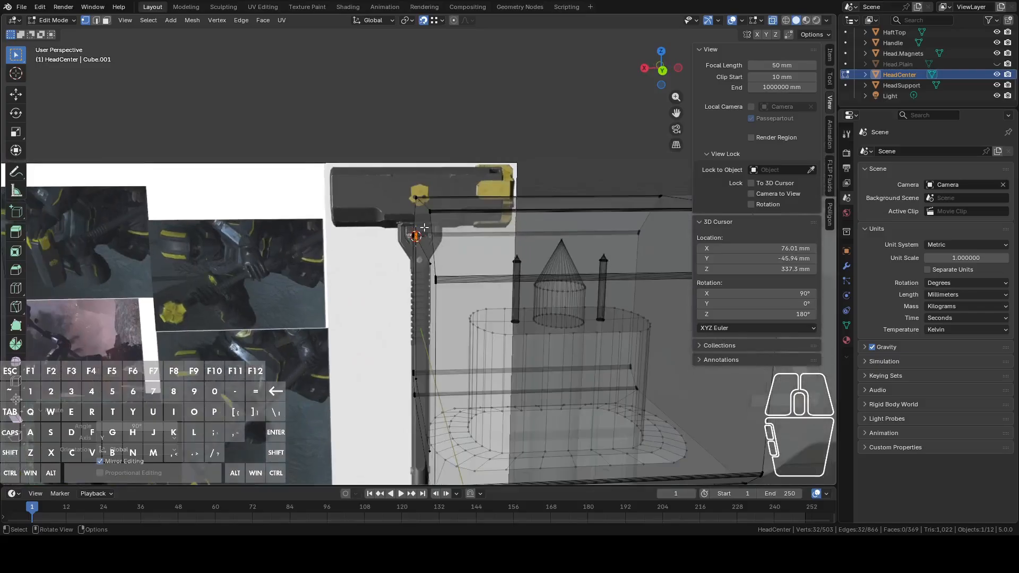
Select the circle's upper vertex at 45° on the negative Y side and snap the 3D cursor to it
{"action": "middle_click_drag", "start_coordinate": [424, 227], "coordinate": [555, 226]}
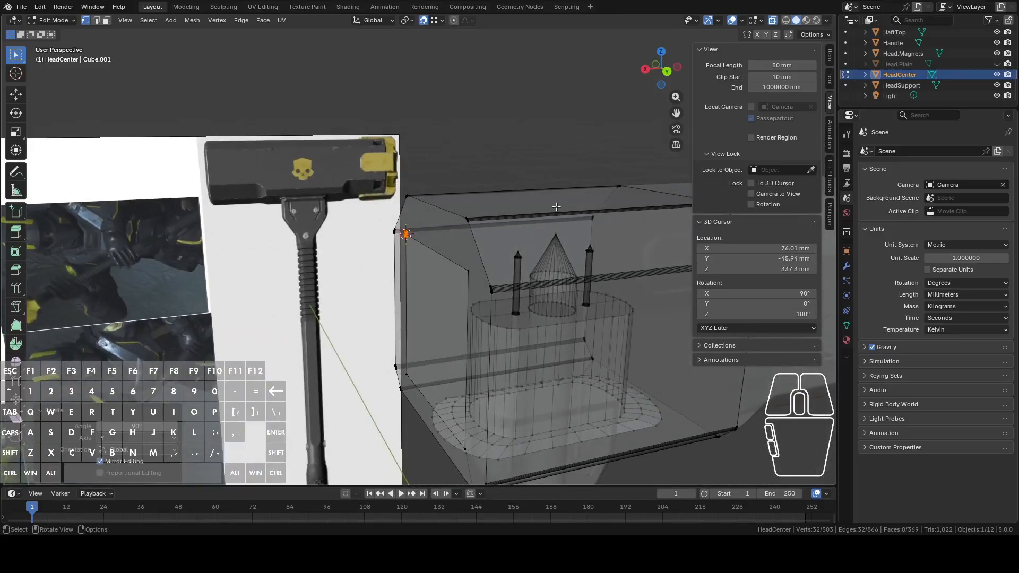
{"action": "middle_click_drag", "start_coordinate": [463, 226], "coordinate": [530, 223]}
{"action": "scroll", "coordinate": [453, 240], "scroll_direction": "up", "scroll_amount": 7}
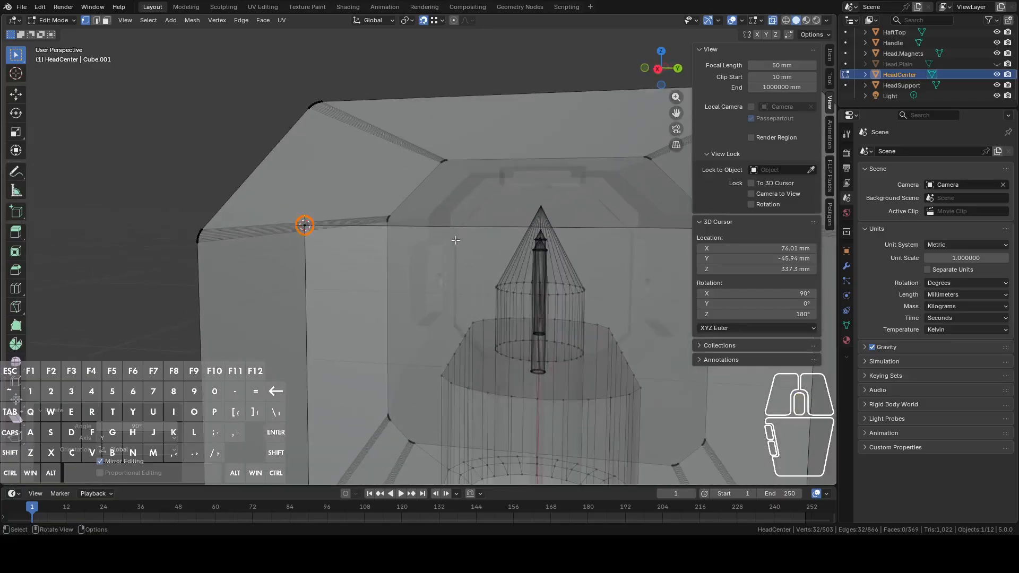
{"action": "middle_click_drag", "start_coordinate": [424, 231], "coordinate": [430, 228]}
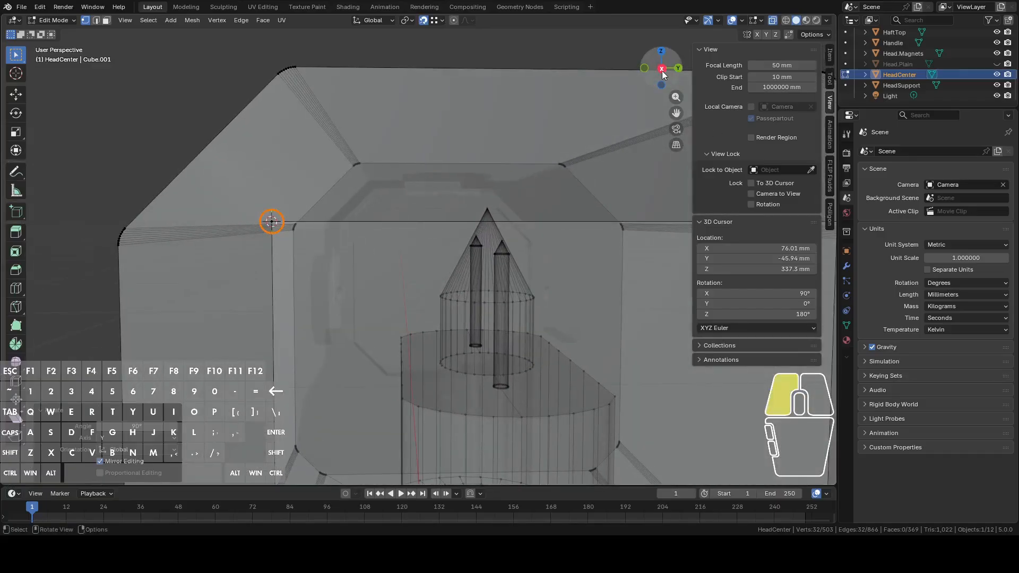
{"action": "middle_click_drag", "start_coordinate": [436, 178], "coordinate": [461, 225], "text": "shift"}
{"action": "scroll", "coordinate": [601, 191], "scroll_direction": "up", "scroll_amount": 5}
{"action": "scroll", "coordinate": [462, 225], "scroll_direction": "up", "scroll_amount": 3}
{"action": "scroll", "coordinate": [462, 224], "scroll_direction": "up", "scroll_amount": 1}
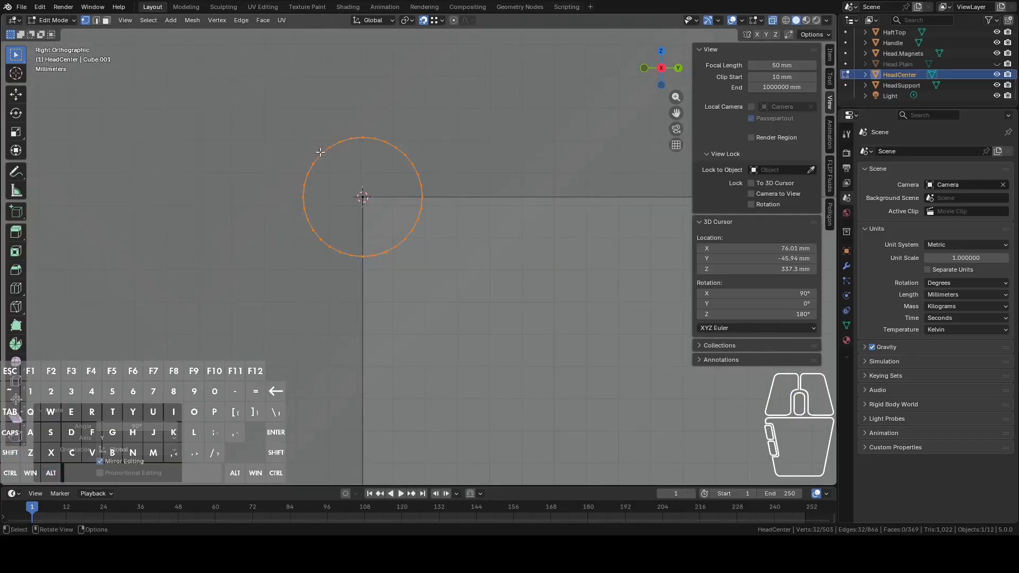
{"action": "left_click", "coordinate": [320, 152]}
{"action": "middle_click_drag", "start_coordinate": [412, 107], "coordinate": [429, 176], "text": "shift"}
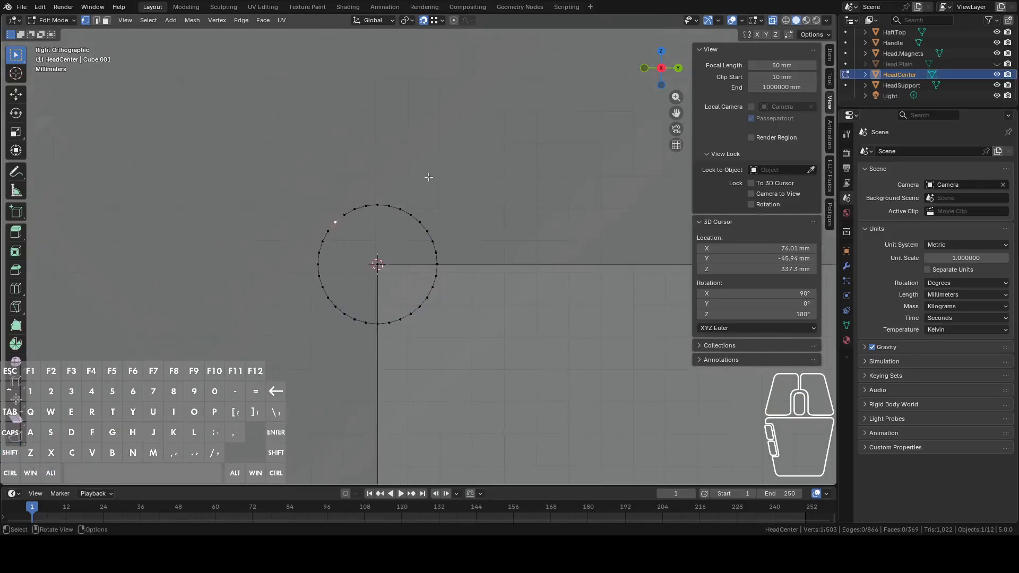
{"action": "key", "text": "F3"}
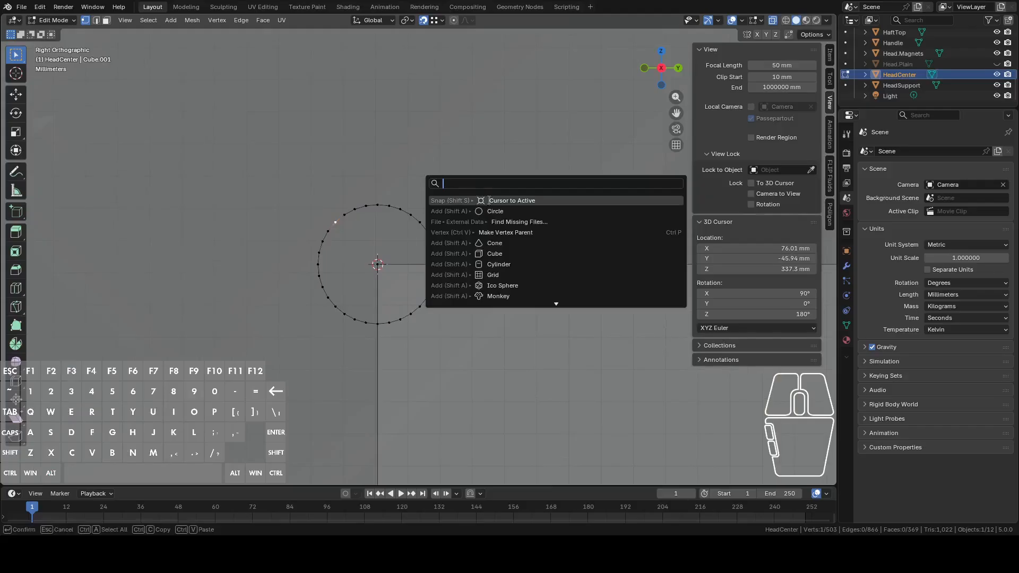
{"action": "left_click", "coordinate": [509, 201]}
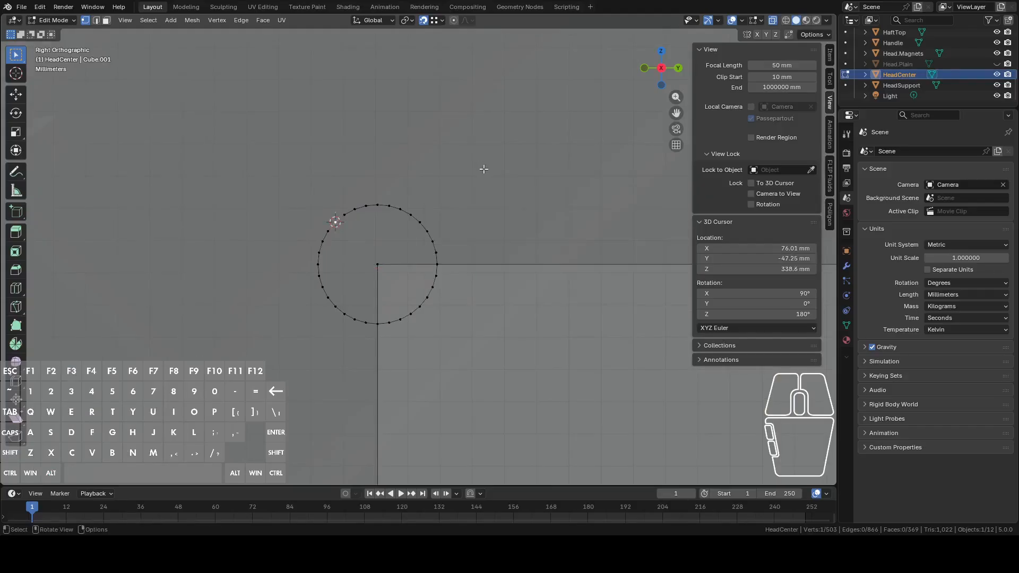
Add a plane at the 3D cursor, rotate it 90° about the Y axis, and scale it down to about 0.29
{"action": "key", "text": "shift+a"}
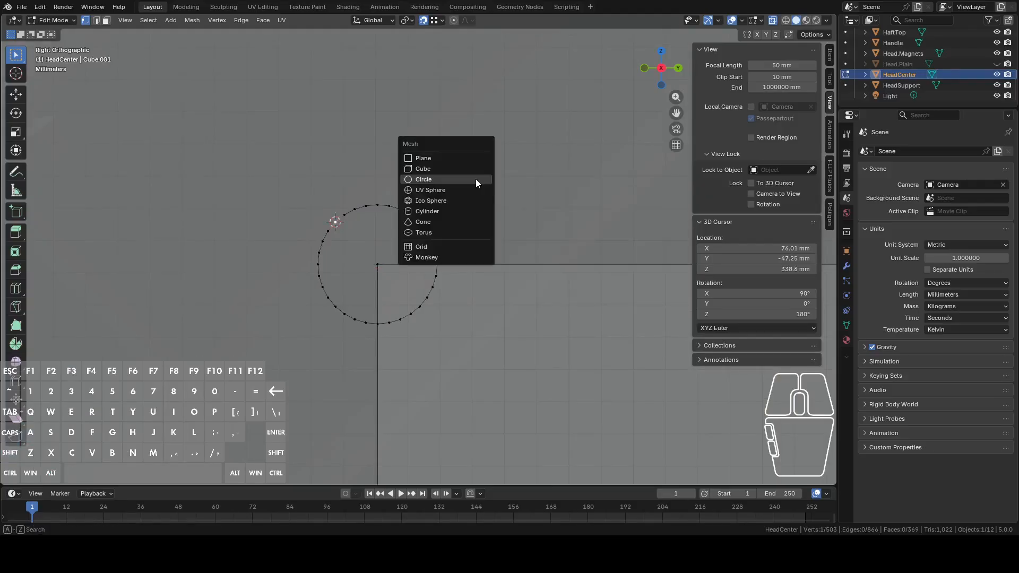
{"action": "left_click", "coordinate": [453, 160]}
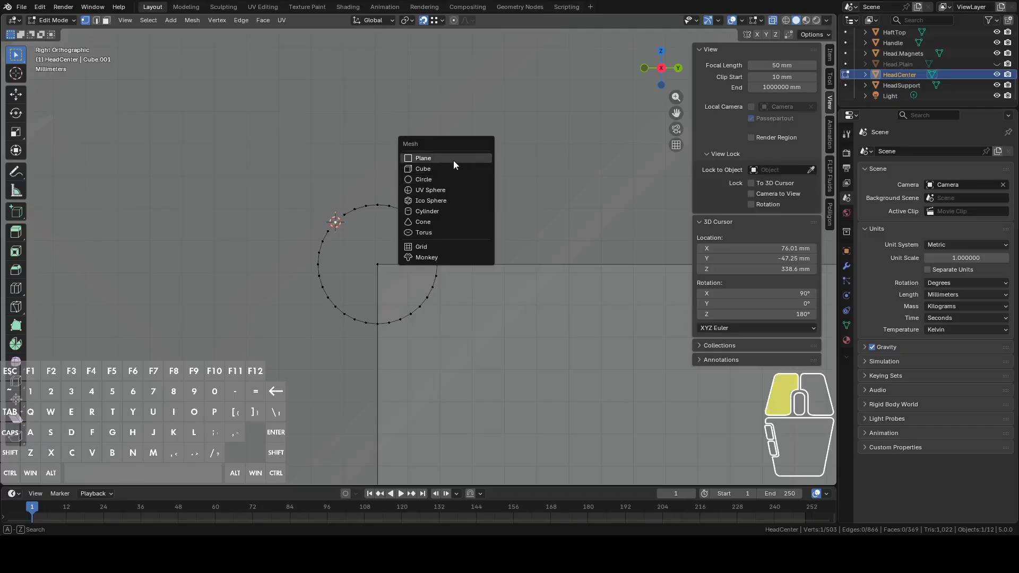
{"action": "key", "text": "r"}
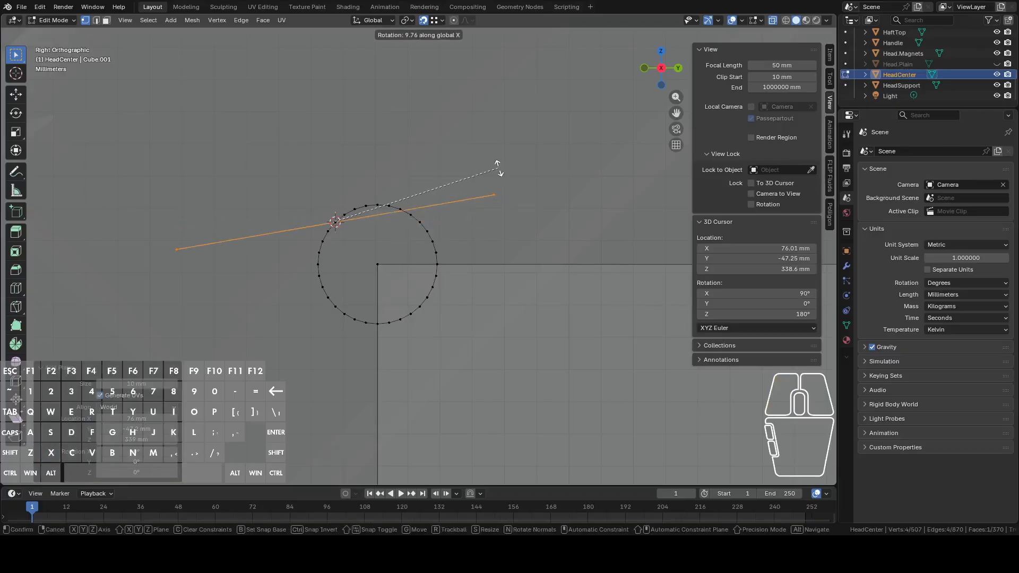
{"action": "type", "text": "y"}
{"action": "type", "text": "90"}
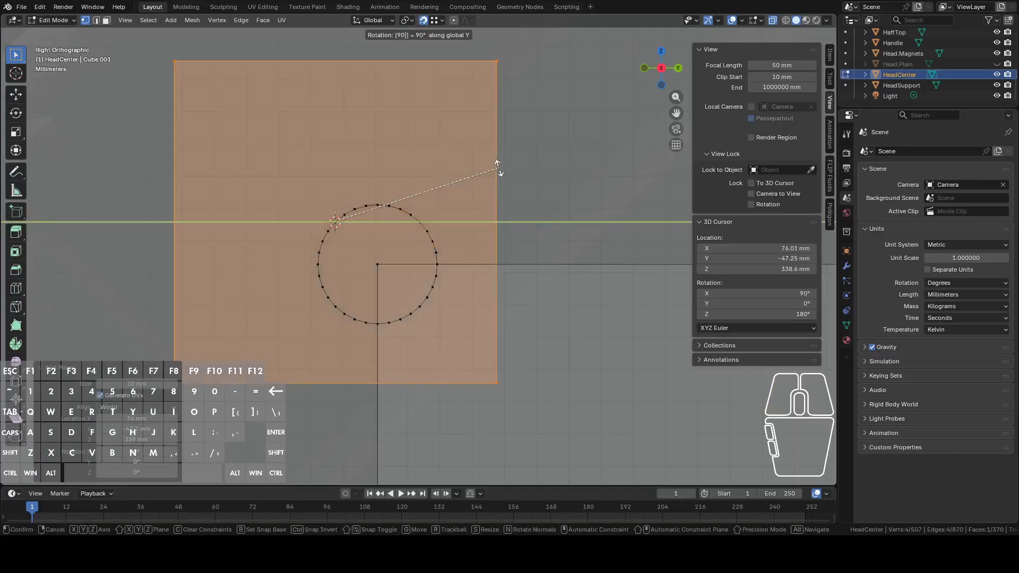
{"action": "key", "text": "Return"}
{"action": "key", "text": "s"}
{"action": "left_click", "coordinate": [391, 250]}
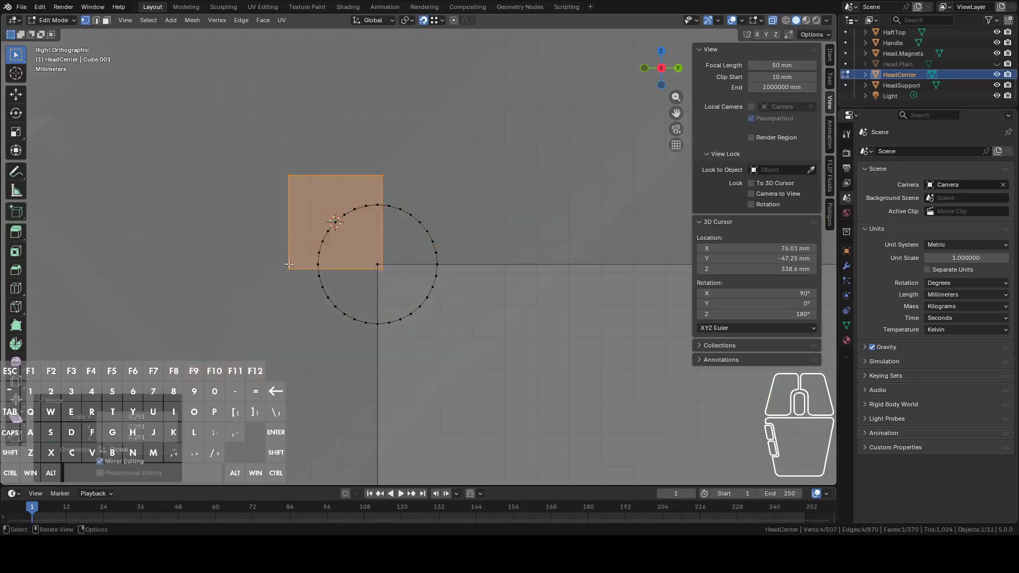
Join the small plane's opposite corners with edges along both diagonals
{"action": "left_click", "coordinate": [288, 269]}
{"action": "left_click", "coordinate": [381, 175], "text": "shift"}
{"action": "key", "text": "f"}
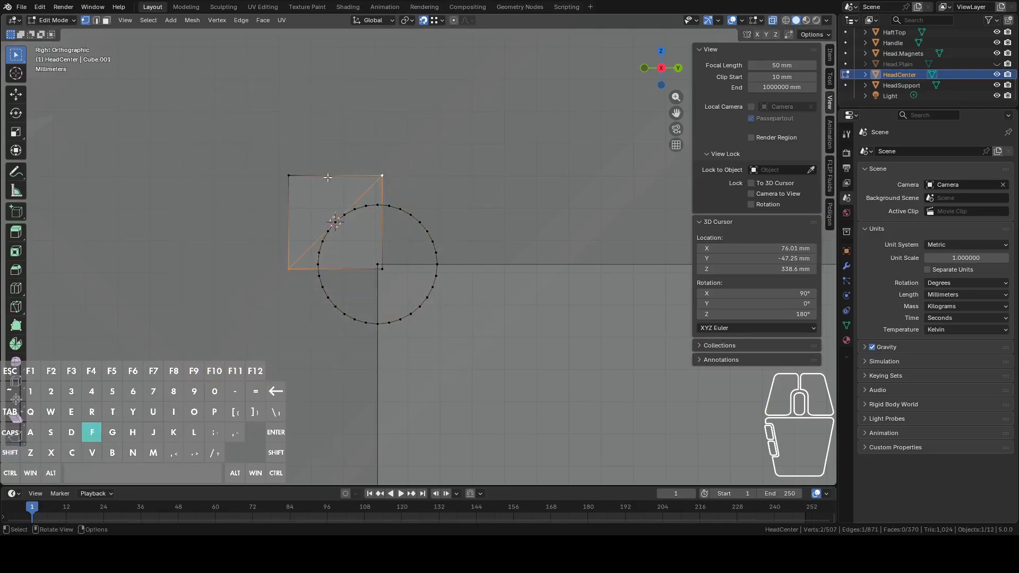
{"action": "key", "text": "f"}
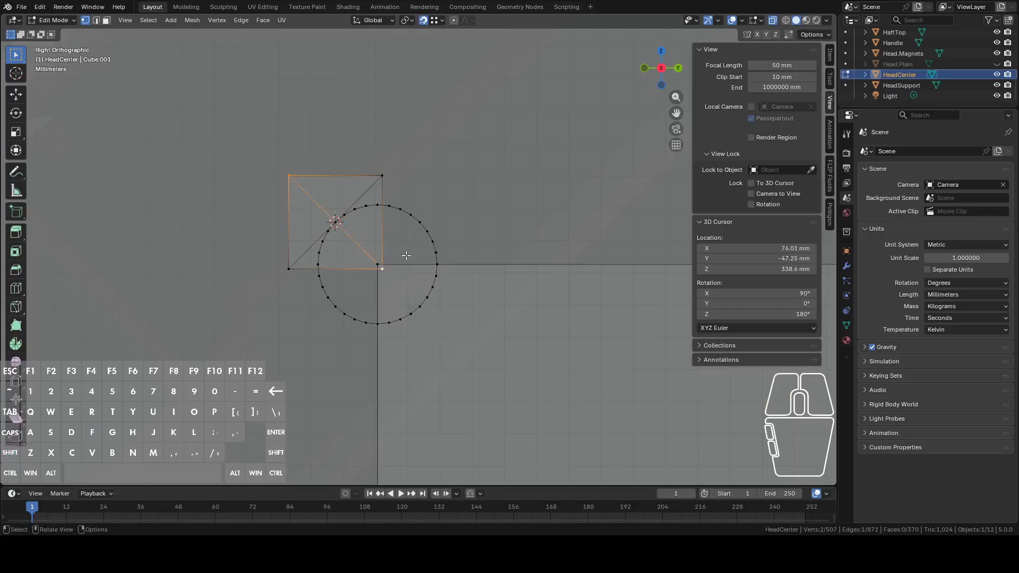
Adjust the snapping settings and move the crossed plane so its lower negative-Y corner snaps to the circle vertex at the 3D cursor
{"action": "scroll", "coordinate": [405, 255], "scroll_direction": "up", "scroll_amount": 5}
{"action": "middle_click_drag", "start_coordinate": [143, 285], "coordinate": [285, 272], "text": "shift"}
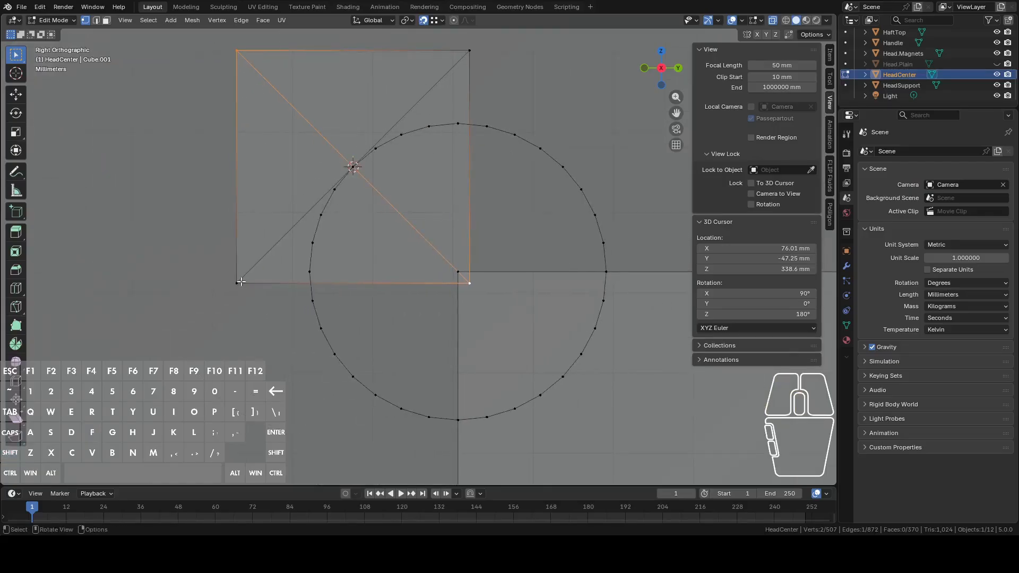
{"action": "key", "text": "ctrl+l"}
{"action": "key", "text": "g"}
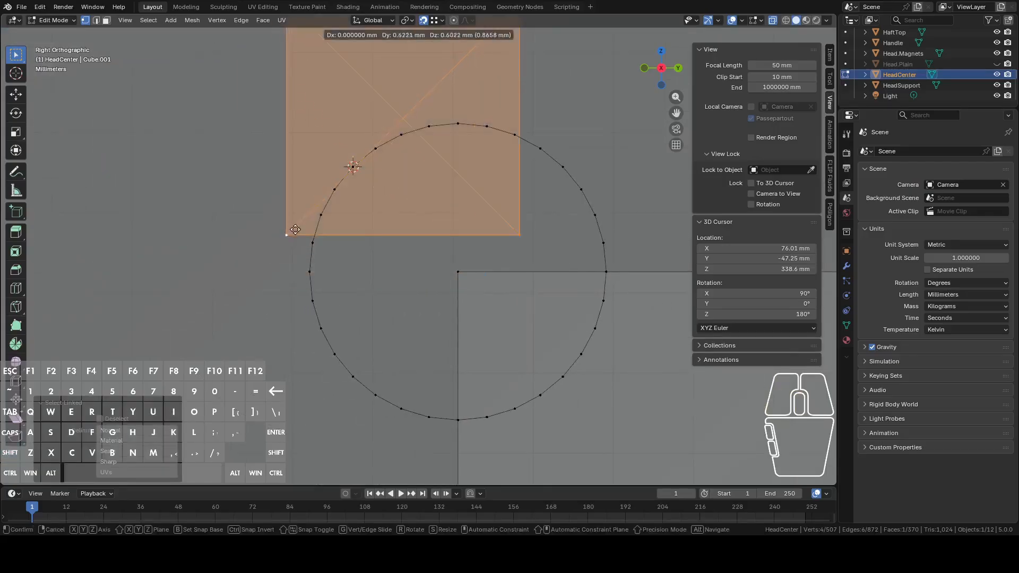
{"action": "left_click", "coordinate": [352, 167]}
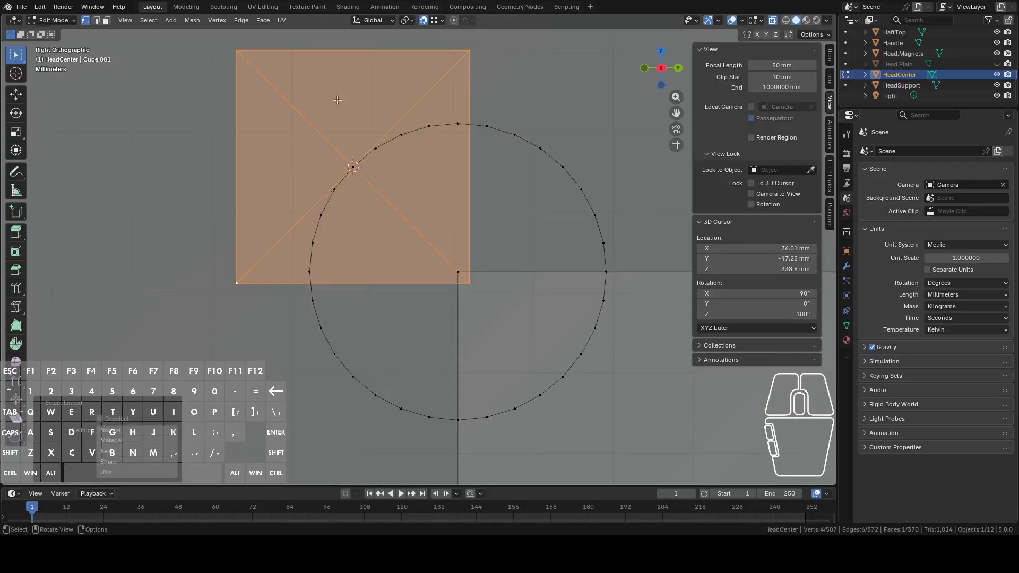
{"action": "left_click", "coordinate": [408, 21]}
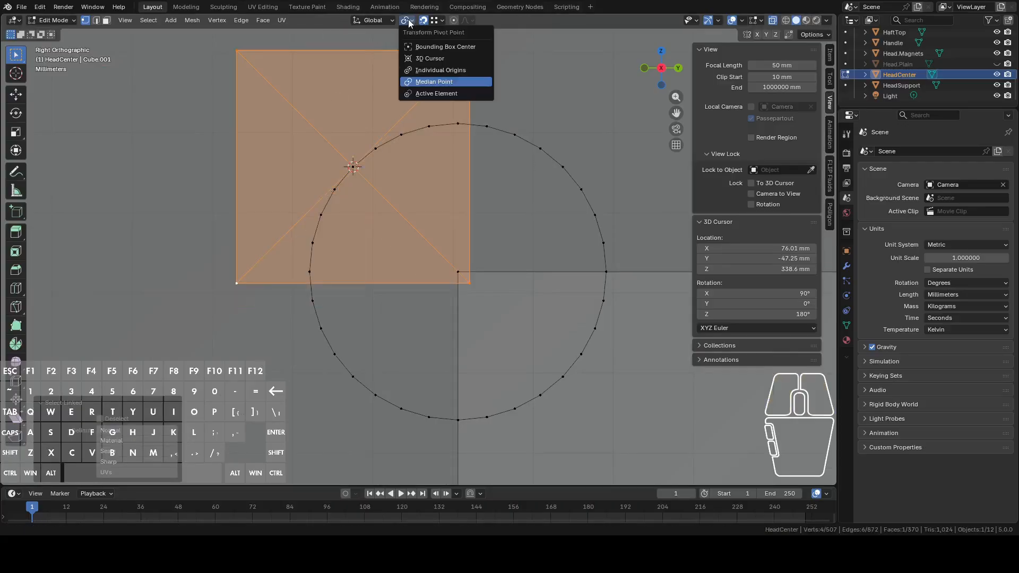
{"action": "left_click", "coordinate": [441, 21]}
{"action": "left_click", "coordinate": [474, 53]}
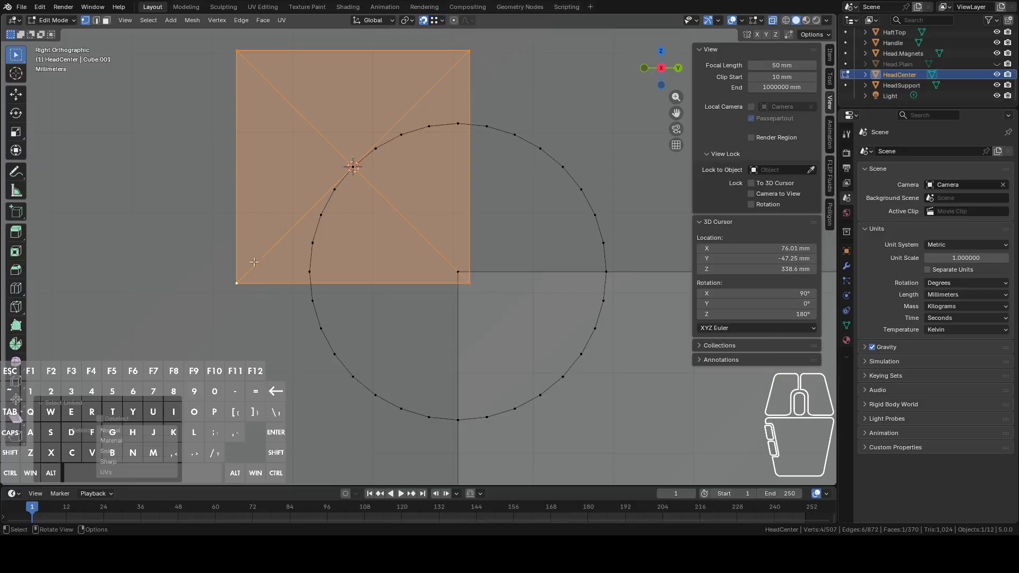
{"action": "key", "text": "g"}
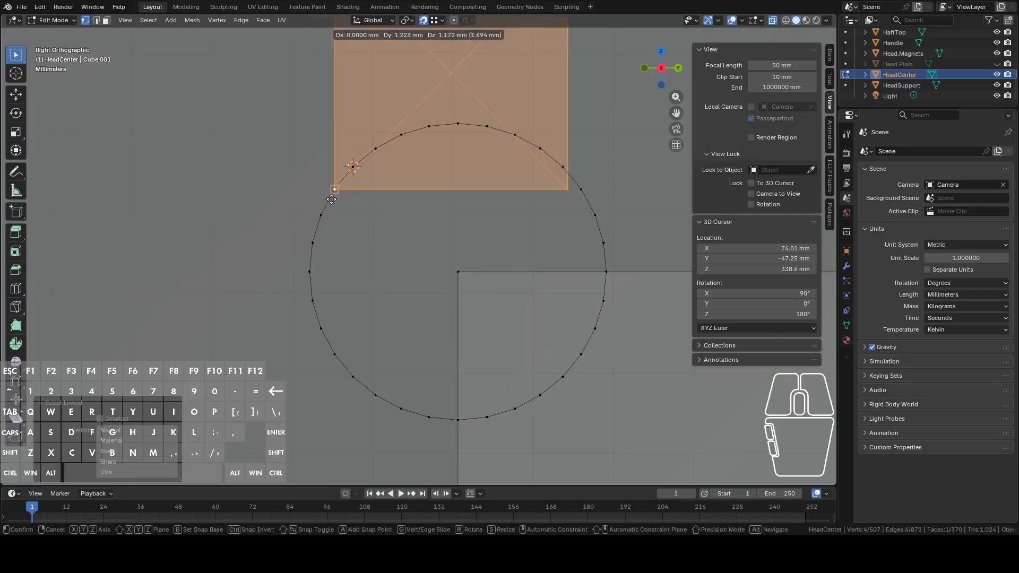
{"action": "left_click", "coordinate": [347, 175]}
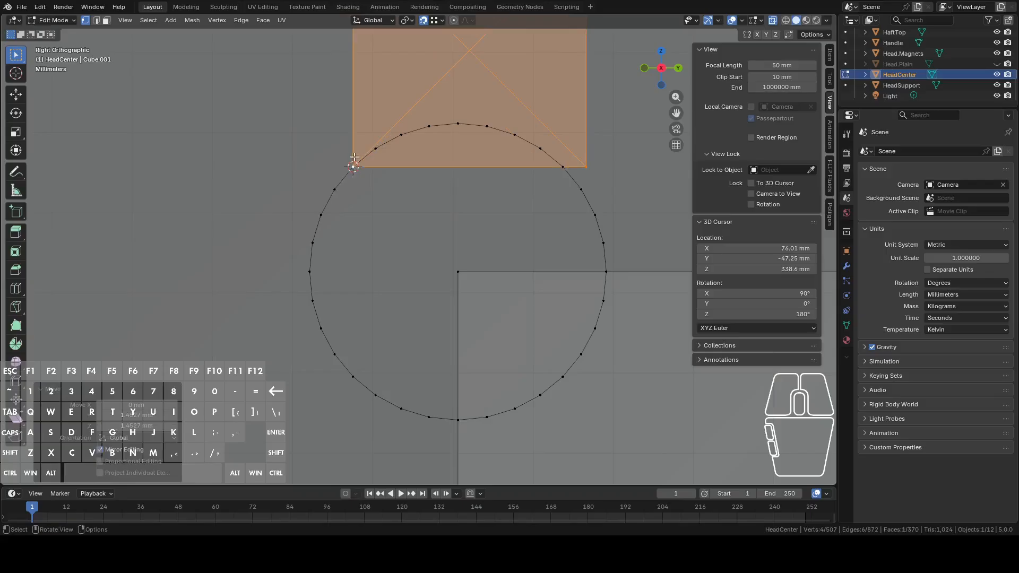
Raise the circle's seven uppermost vertices about 0.07 mm along Z so the arc's ends meet the plane's diagonal
{"action": "middle_click_drag", "start_coordinate": [451, 108], "coordinate": [429, 156], "text": "shift"}
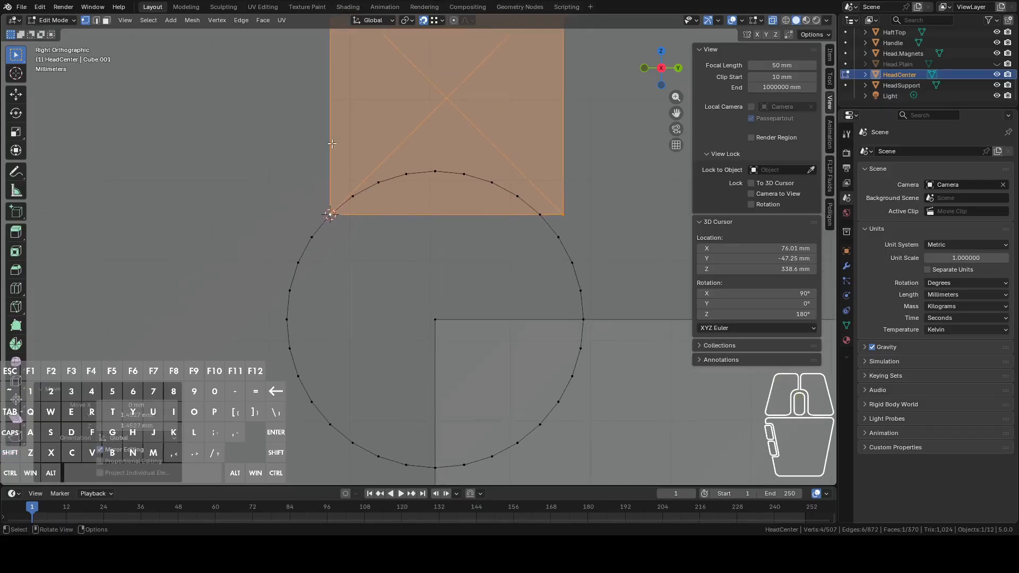
{"action": "left_click_drag", "start_coordinate": [332, 143], "coordinate": [534, 204]}
{"action": "scroll", "coordinate": [471, 244], "scroll_direction": "up", "scroll_amount": 1}
{"action": "key", "text": "g"}
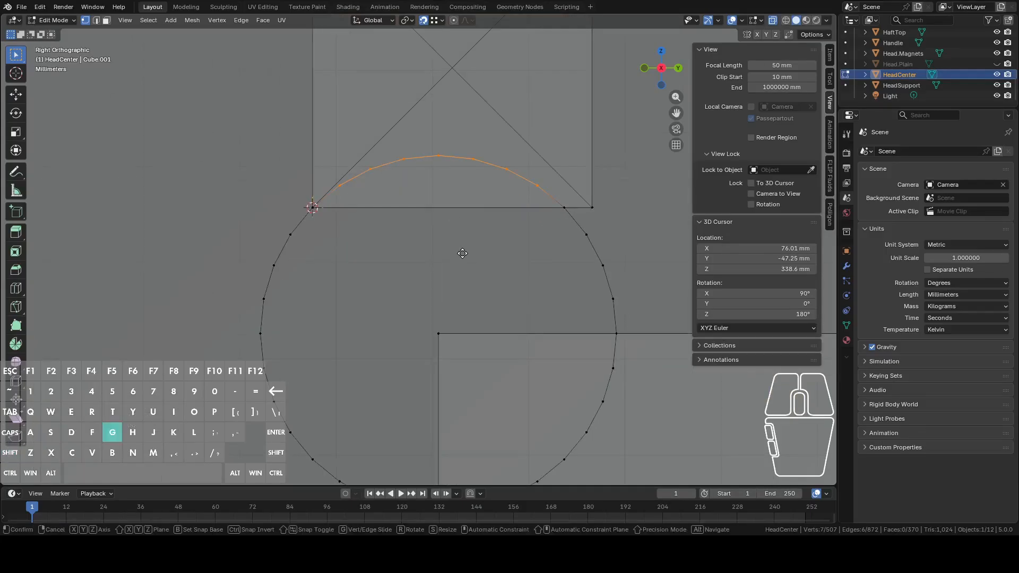
{"action": "key", "text": "z"}
{"action": "left_click", "coordinate": [461, 247]}
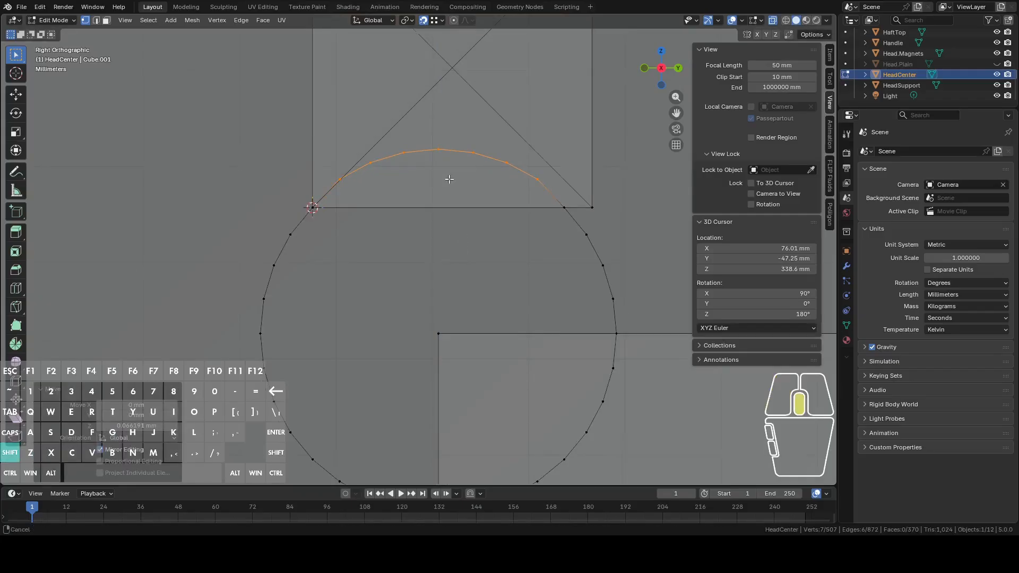
{"action": "middle_click_drag", "start_coordinate": [363, 204], "coordinate": [341, 250], "text": "shift"}
Snap the plane's lower positive-Y corner to the next arc vertex, and raise the five top vertices about 0.16 mm along Z
{"action": "left_click", "coordinate": [568, 246]}
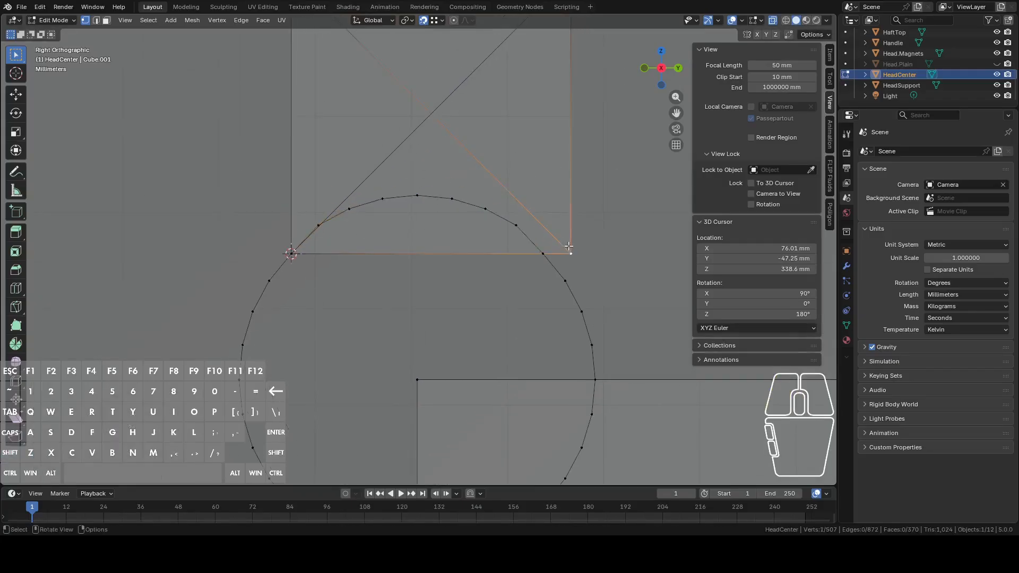
{"action": "key", "text": "ctrl+l"}
{"action": "key", "text": "g"}
{"action": "left_click", "coordinate": [522, 225]}
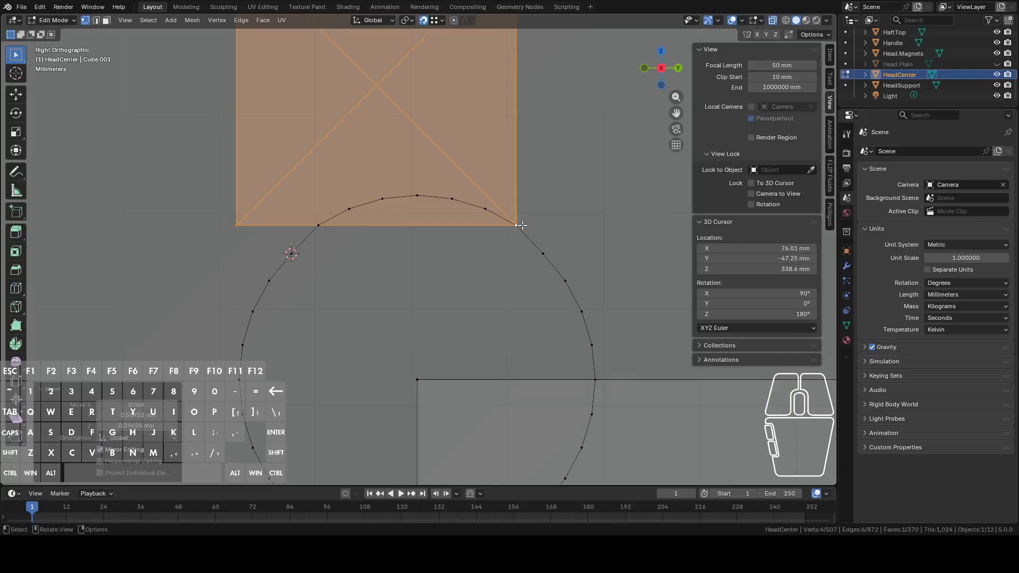
{"action": "left_click_drag", "start_coordinate": [319, 178], "coordinate": [427, 212]}
{"action": "left_click_drag", "start_coordinate": [491, 217], "coordinate": [491, 217]}
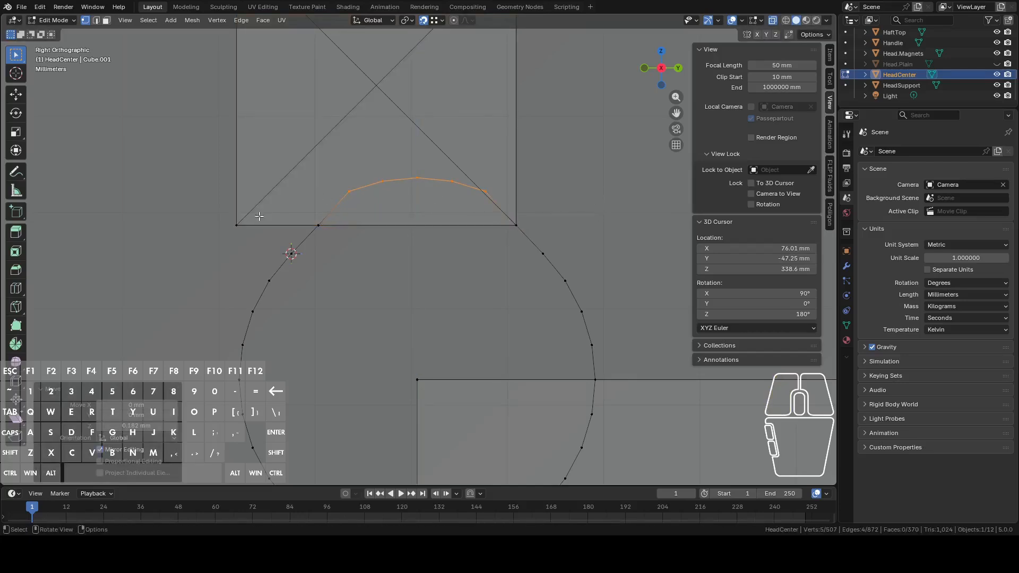
Snap the plane's lower negative-Y corner to the next arc vertex, and raise the three top vertices about 0.26 mm along Z
{"action": "left_click", "coordinate": [235, 220]}
{"action": "key", "text": "l"}
{"action": "key", "text": "g"}
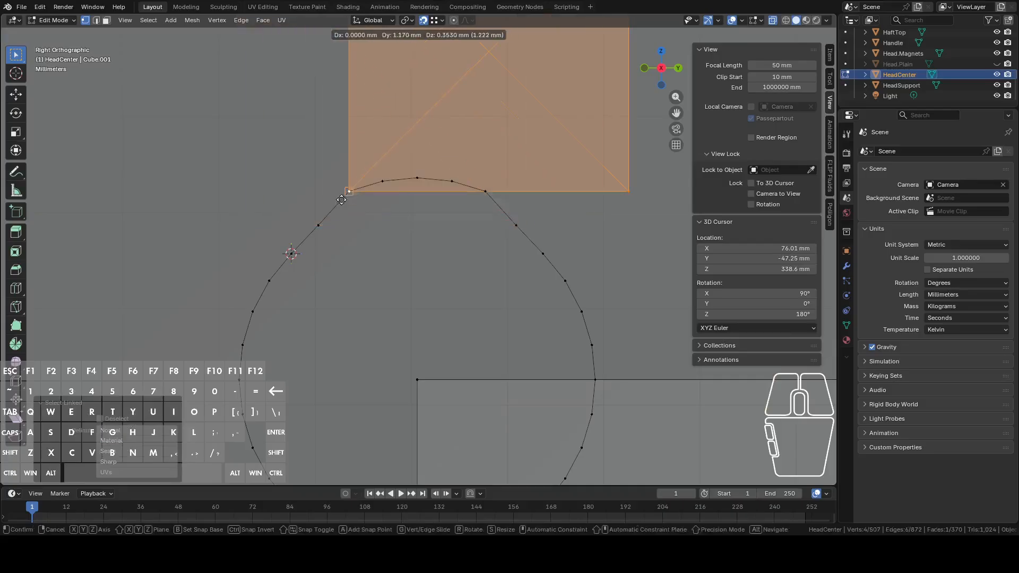
{"action": "left_click", "coordinate": [354, 196]}
{"action": "left_click_drag", "start_coordinate": [362, 176], "coordinate": [466, 190]}
{"action": "key", "text": "g"}
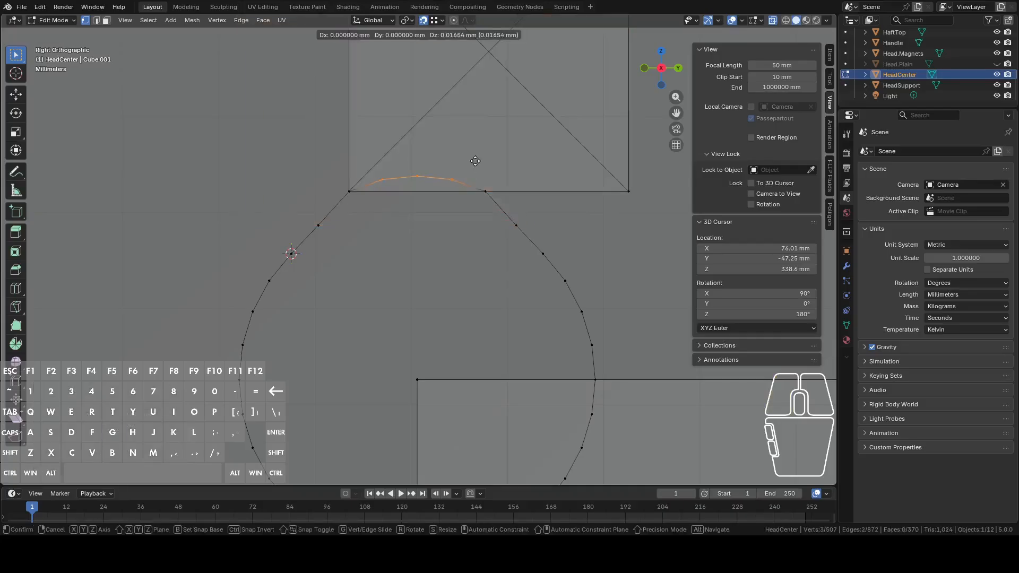
{"action": "key", "text": "z"}
{"action": "left_click", "coordinate": [476, 139]}
Snap the plane's lower positive-Y corner beside the tip, and raise the topmost vertex along Z onto the diagonal to form a teardrop point
{"action": "left_click", "coordinate": [628, 192]}
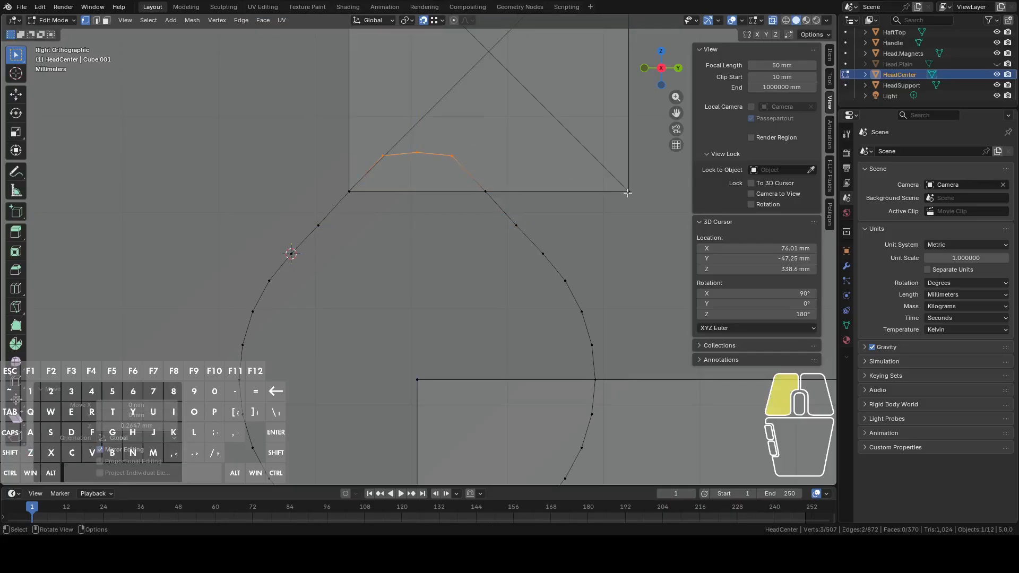
{"action": "key", "text": "l"}
{"action": "key", "text": "g"}
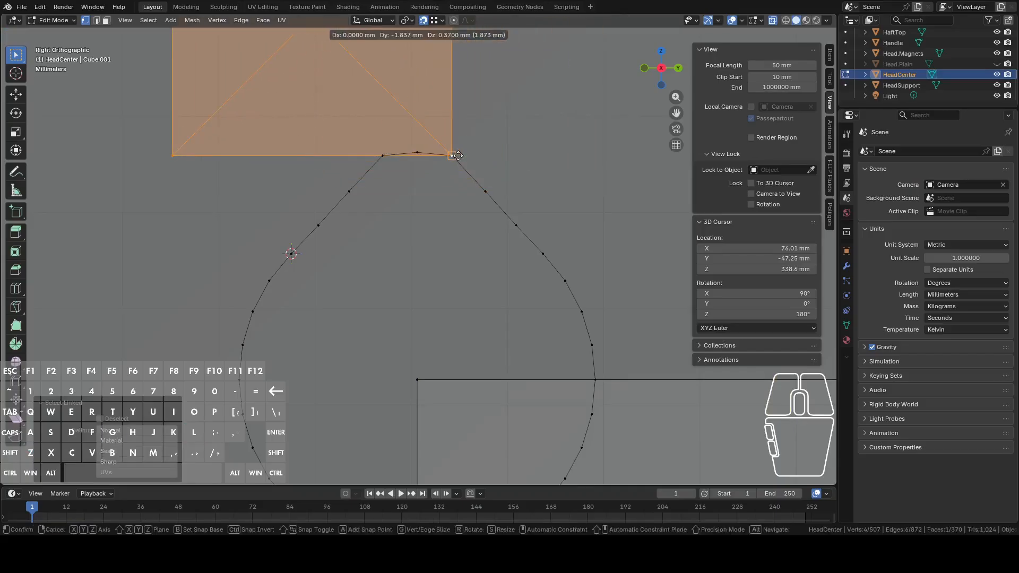
{"action": "left_click", "coordinate": [447, 176]}
{"action": "left_click", "coordinate": [447, 175]}
{"action": "key", "text": "g"}
{"action": "key", "text": "z"}
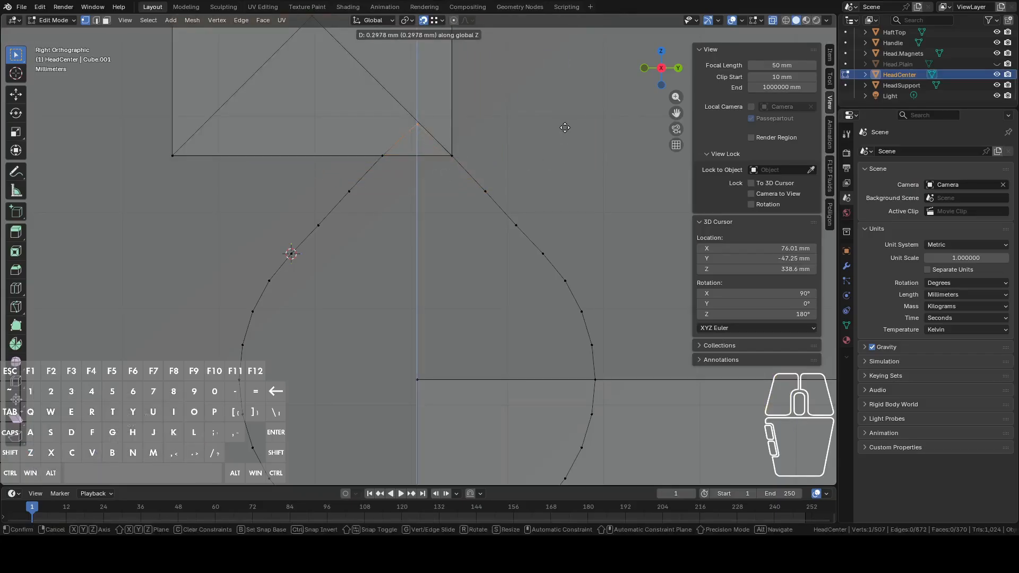
{"action": "left_click", "coordinate": [566, 122]}
Delete the square guide plane above the teardrop profile in HeadCenter's mesh
{"action": "scroll", "coordinate": [550, 150], "scroll_direction": "down", "scroll_amount": 3}
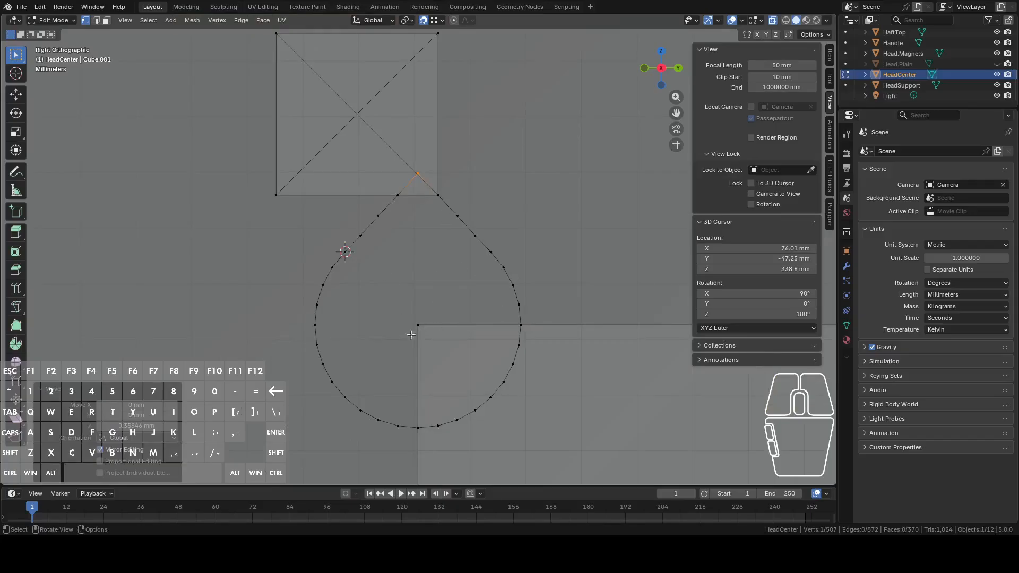
{"action": "scroll", "coordinate": [390, 332], "scroll_direction": "down", "scroll_amount": 4}
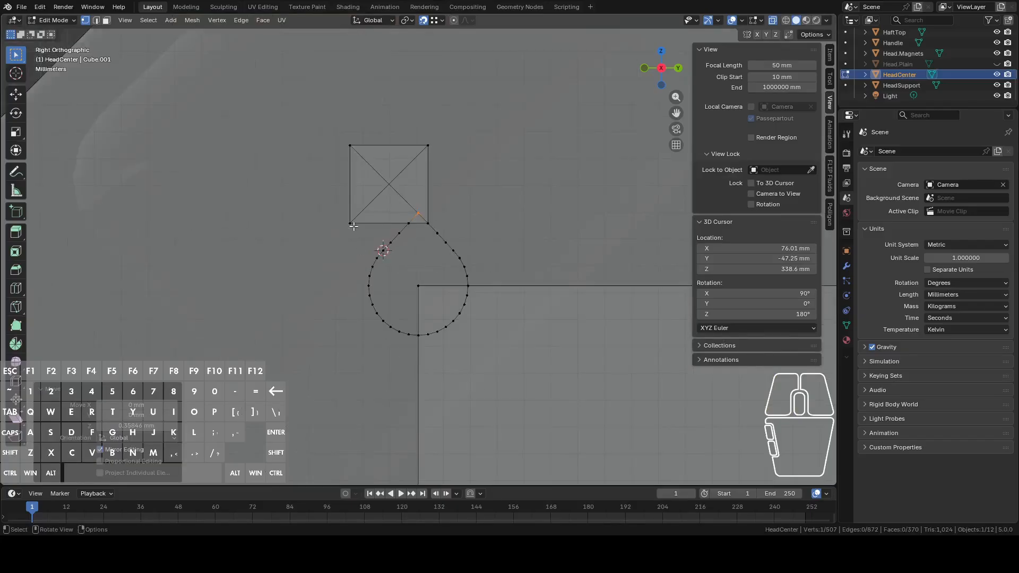
{"action": "key", "text": "l"}
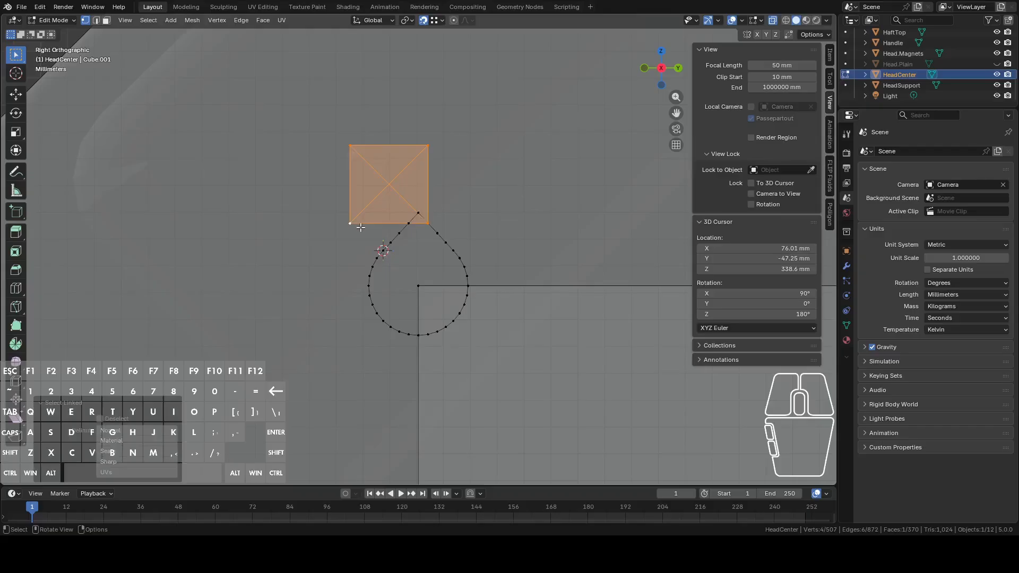
{"action": "key", "text": "ctrl+v"}
Select the teardrop outline and rotate it 180° so its tip points downward
{"action": "left_click", "coordinate": [447, 242], "text": "alt"}
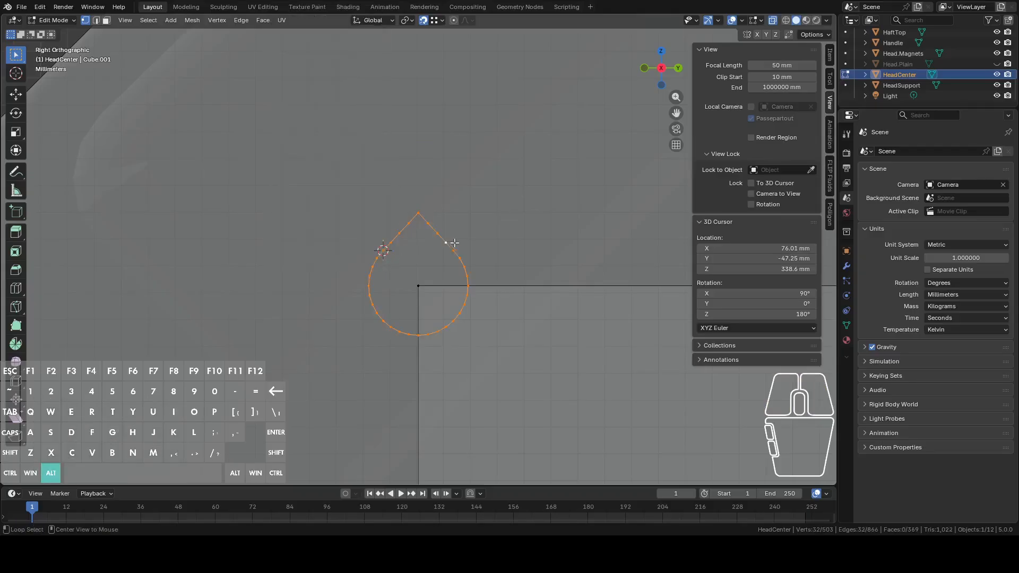
{"action": "scroll", "coordinate": [479, 250], "scroll_direction": "down", "scroll_amount": 5}
{"action": "key", "text": "r"}
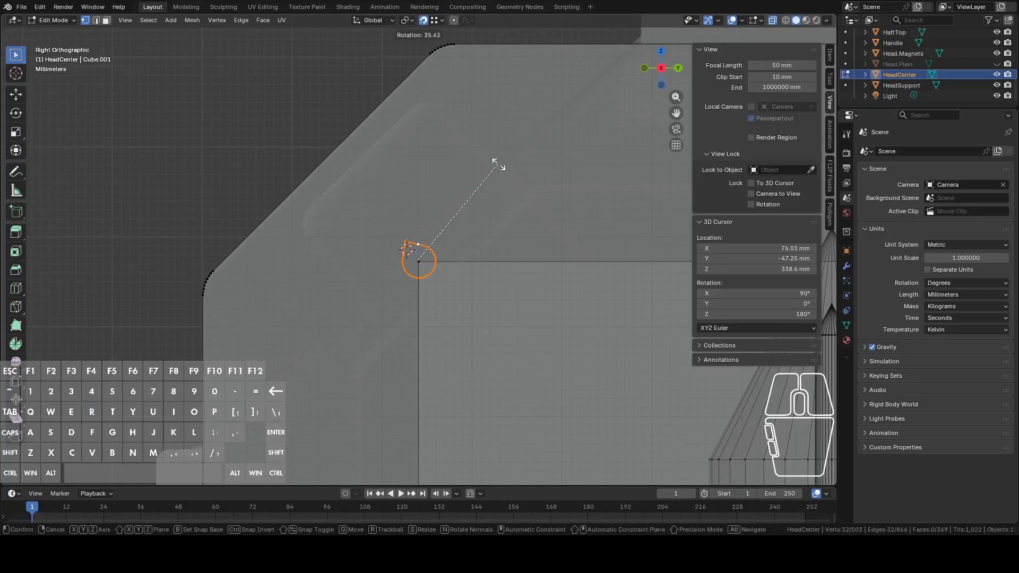
{"action": "left_click", "coordinate": [536, 127]}
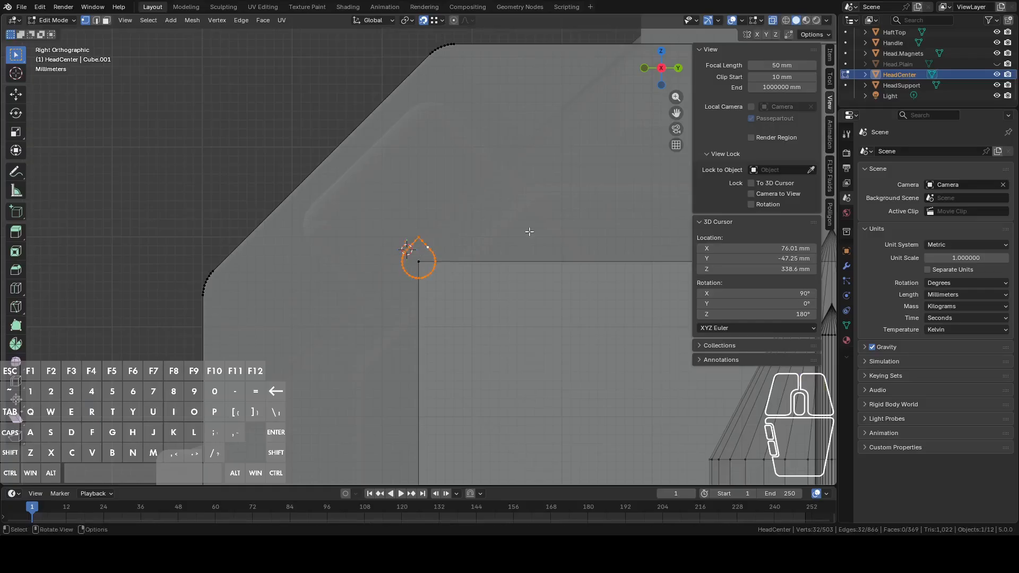
{"action": "key", "text": "r"}
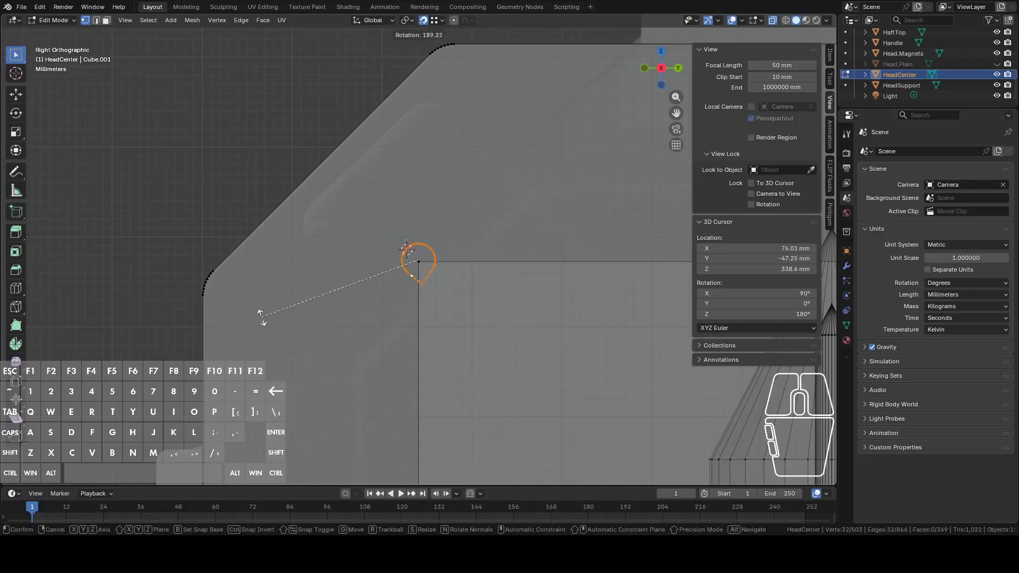
{"action": "left_click", "coordinate": [285, 290]}
Duplicate the teardrop and move the copy along Y, snapping it onto the inner rectangle's upper positive-Y corner
{"action": "scroll", "coordinate": [285, 287], "scroll_direction": "down", "scroll_amount": 6}
{"action": "key", "text": "shift+d"}
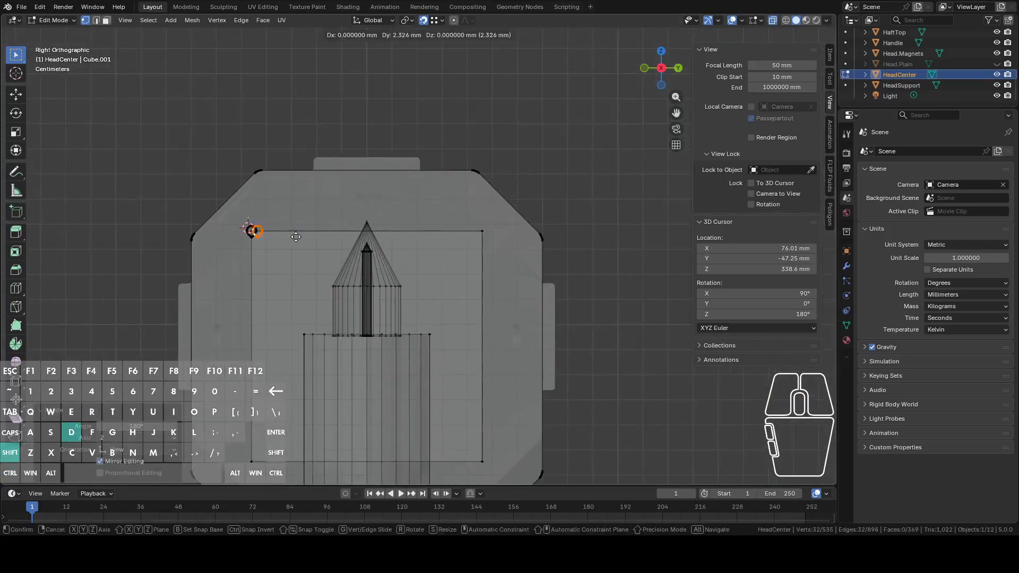
{"action": "left_click", "coordinate": [480, 234]}
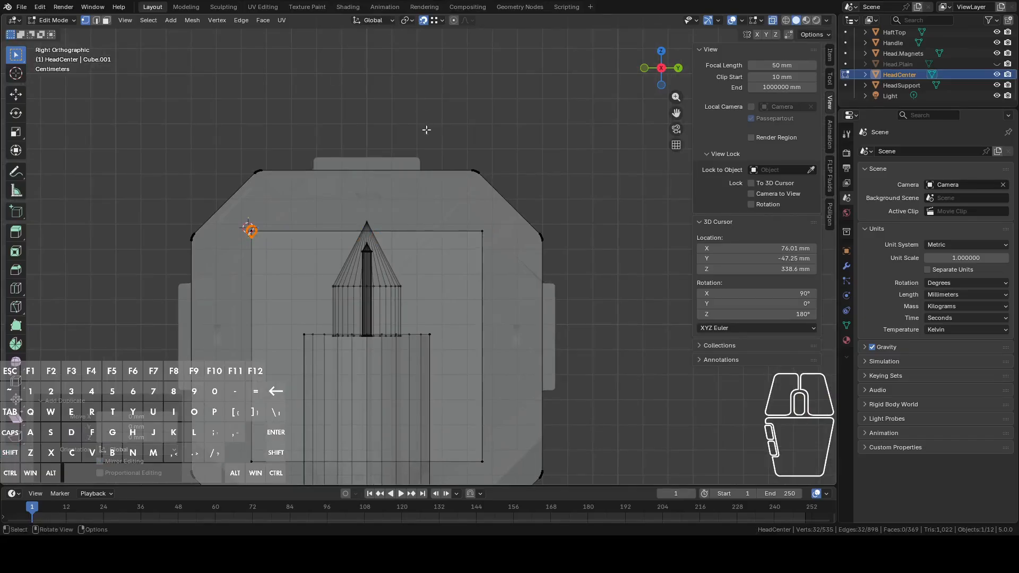
{"action": "key", "text": "g"}
{"action": "key", "text": "y"}
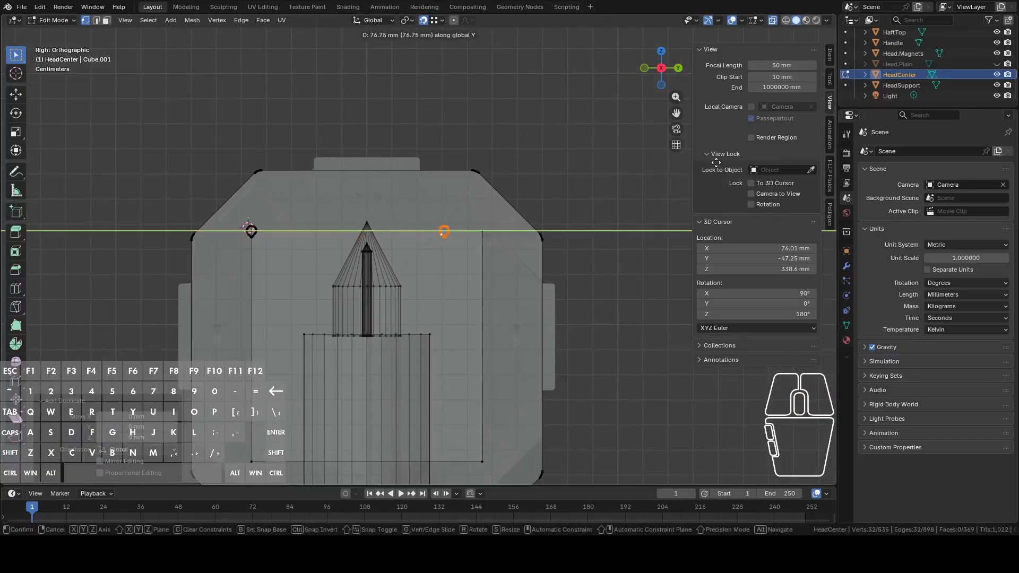
{"action": "left_click", "coordinate": [716, 162]}
{"action": "scroll", "coordinate": [497, 232], "scroll_direction": "up", "scroll_amount": 6}
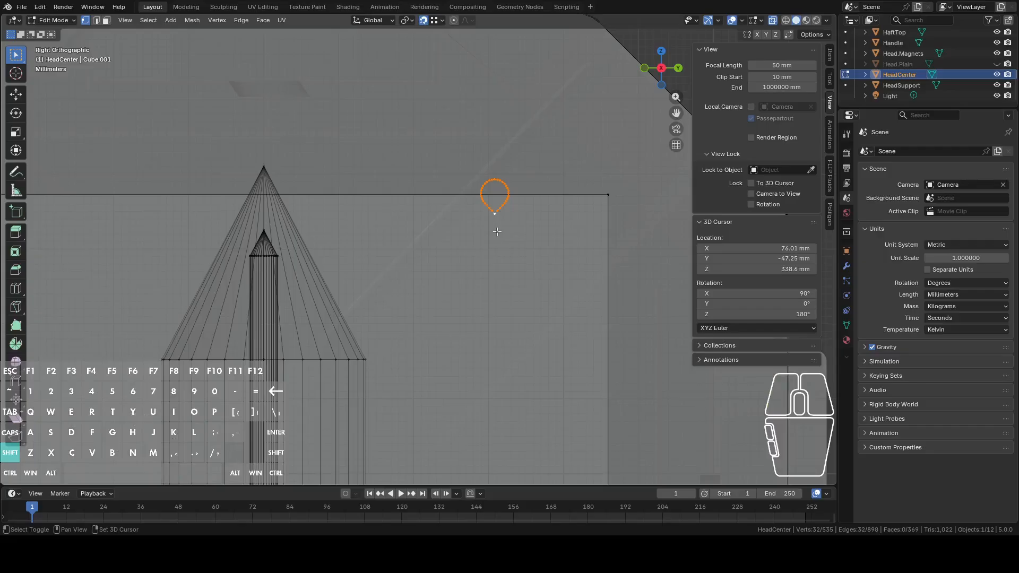
{"action": "key", "text": "g"}
{"action": "key", "text": "y"}
{"action": "left_click", "coordinate": [610, 202]}
{"action": "scroll", "coordinate": [517, 286], "scroll_direction": "down", "scroll_amount": 6}
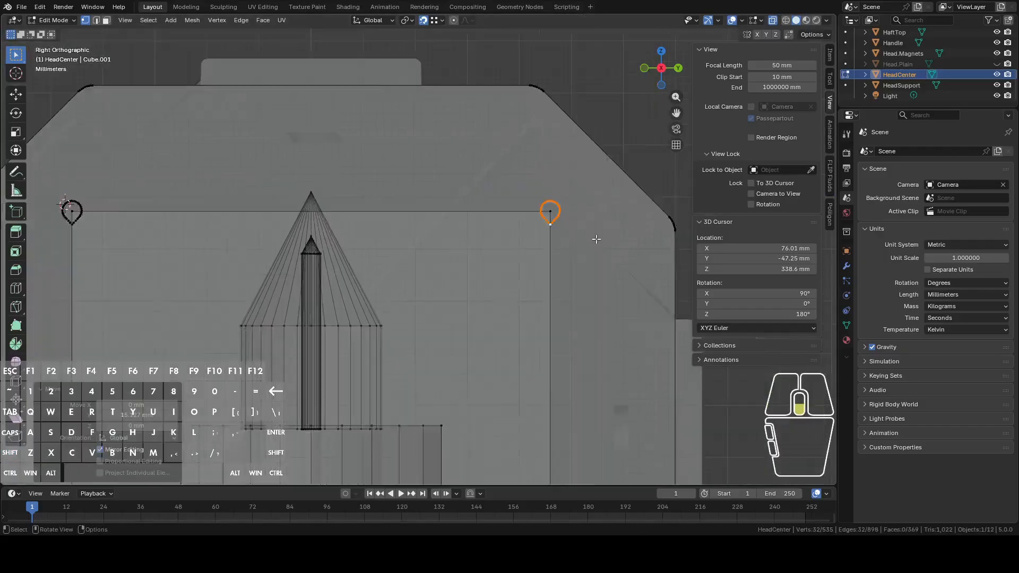
Select the original teardrop together with its copy at the inner rectangle's upper corners
{"action": "scroll", "coordinate": [516, 286], "scroll_direction": "up", "scroll_amount": 8}
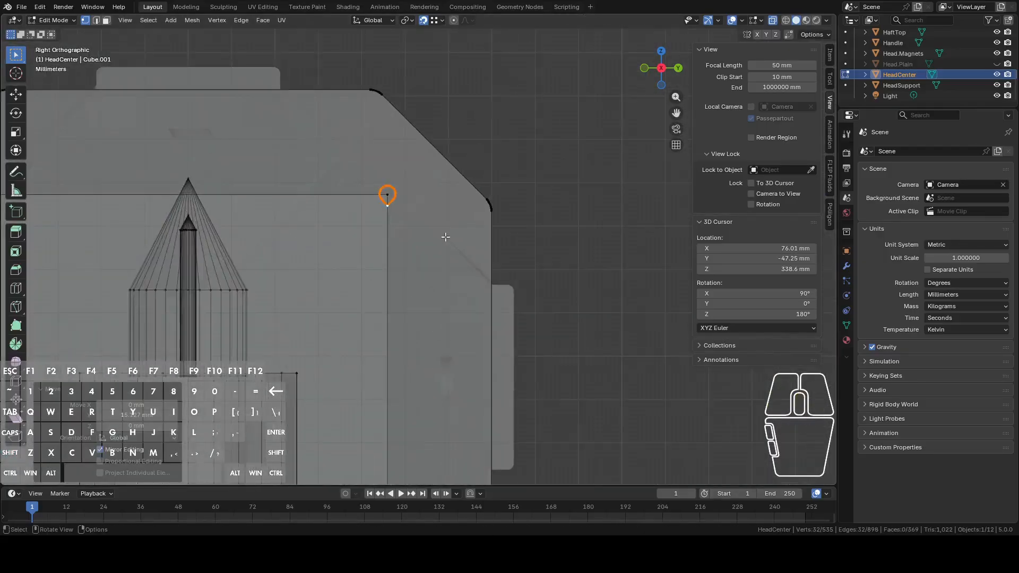
{"action": "left_click", "coordinate": [379, 135], "text": "shift"}
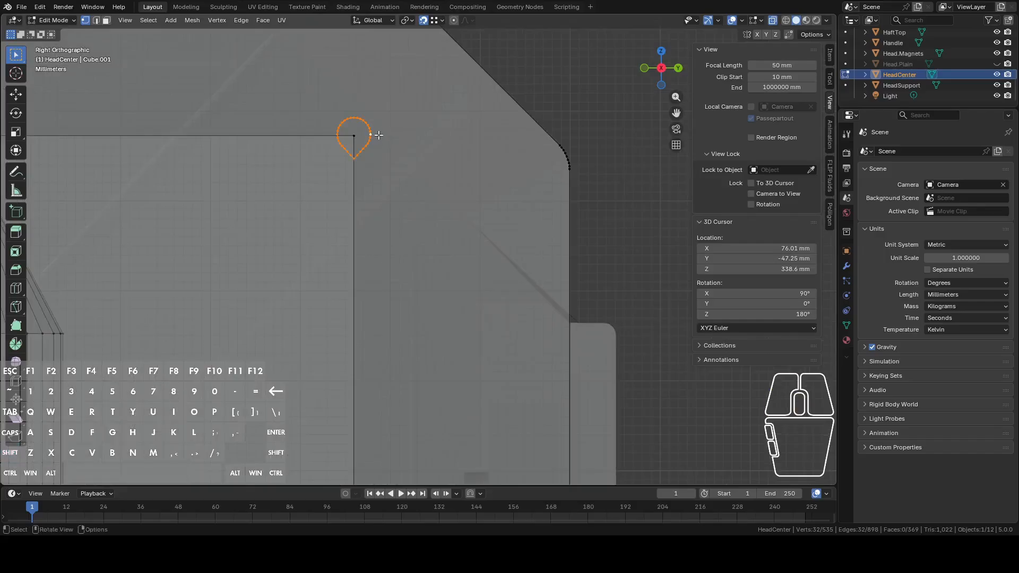
{"action": "middle_click_drag", "start_coordinate": [379, 135], "coordinate": [417, 227], "text": "shift"}
{"action": "scroll", "coordinate": [409, 189], "scroll_direction": "up", "scroll_amount": 5}
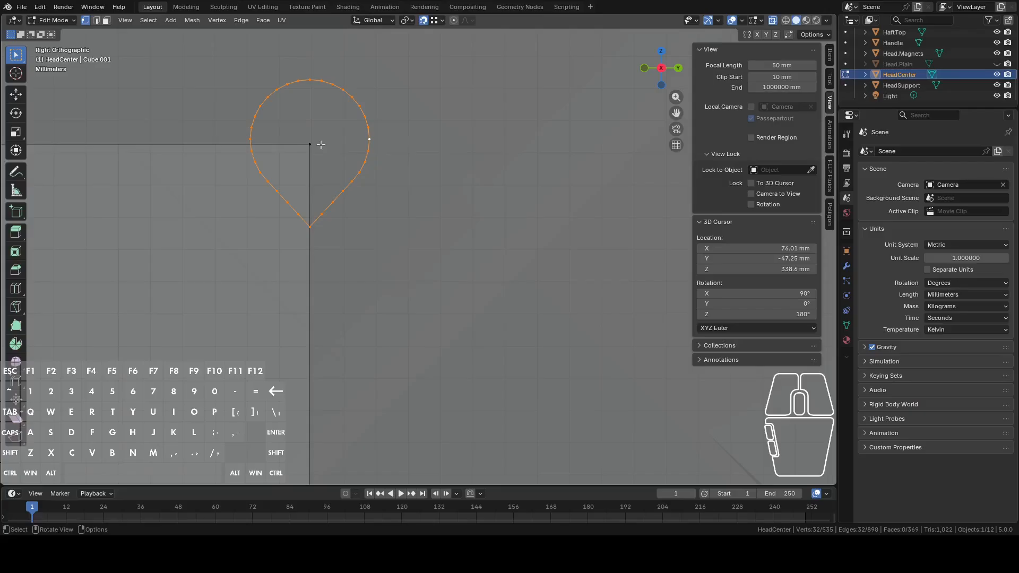
{"action": "scroll", "coordinate": [343, 156], "scroll_direction": "down", "scroll_amount": 10}
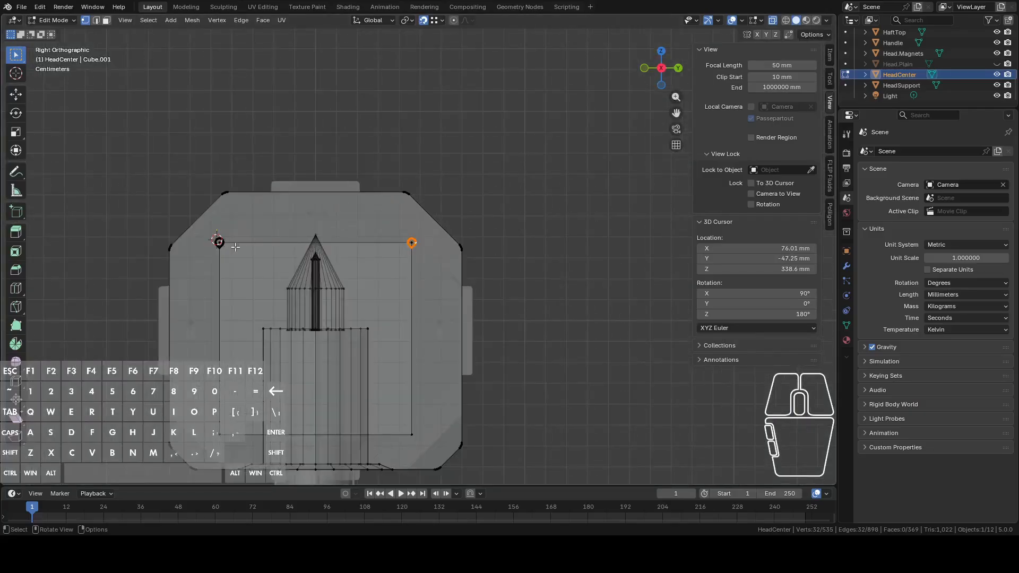
{"action": "key", "text": "l"}
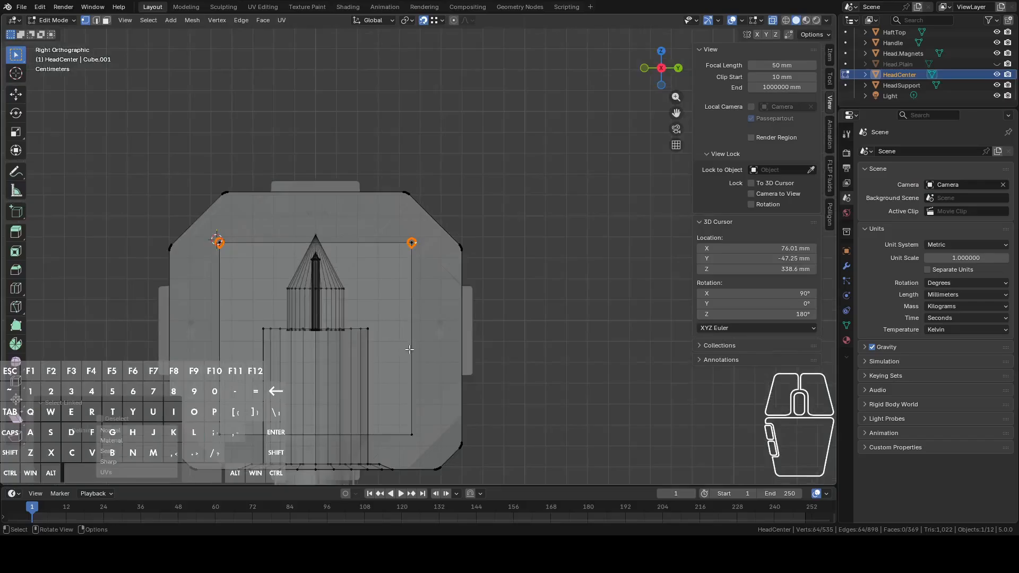
Move both selected teardrops down along Z, snapping them to the inner rectangle's lower corners
{"action": "key", "text": "g"}
{"action": "key", "text": "z"}
{"action": "left_click", "coordinate": [412, 436]}
{"action": "scroll", "coordinate": [387, 278], "scroll_direction": "up", "scroll_amount": 10}
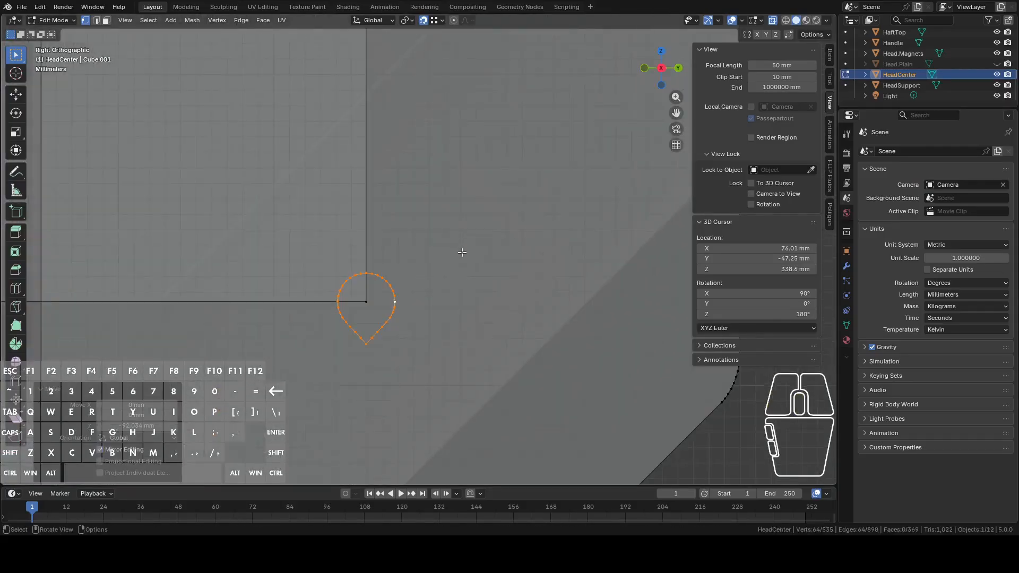
{"action": "scroll", "coordinate": [463, 253], "scroll_direction": "down", "scroll_amount": 13}
{"action": "middle_click_drag", "start_coordinate": [425, 185], "coordinate": [471, 256], "text": "shift"}
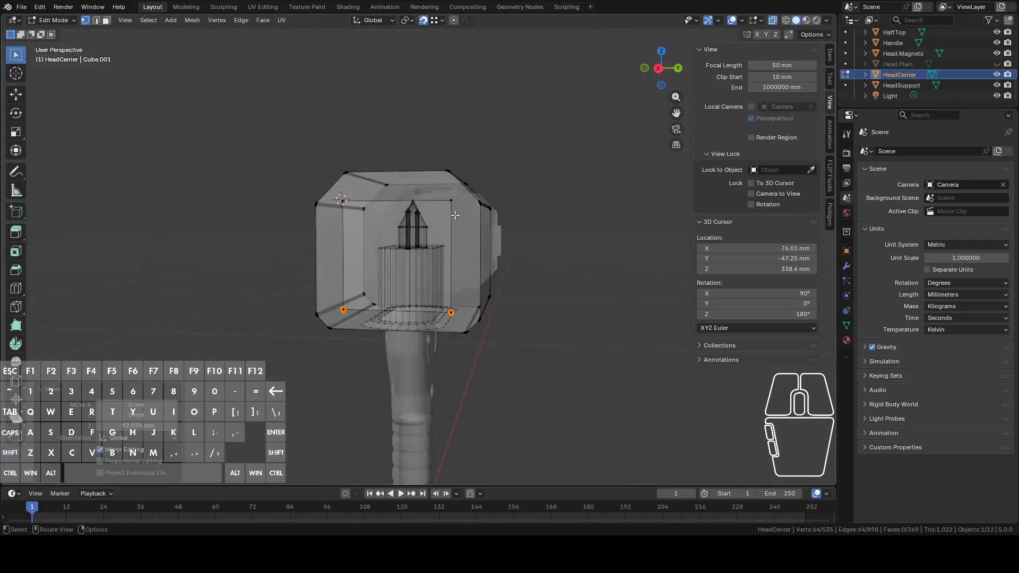
Select the whole inner rectangle and delete its vertices
{"action": "left_click", "coordinate": [451, 206], "text": "alt"}
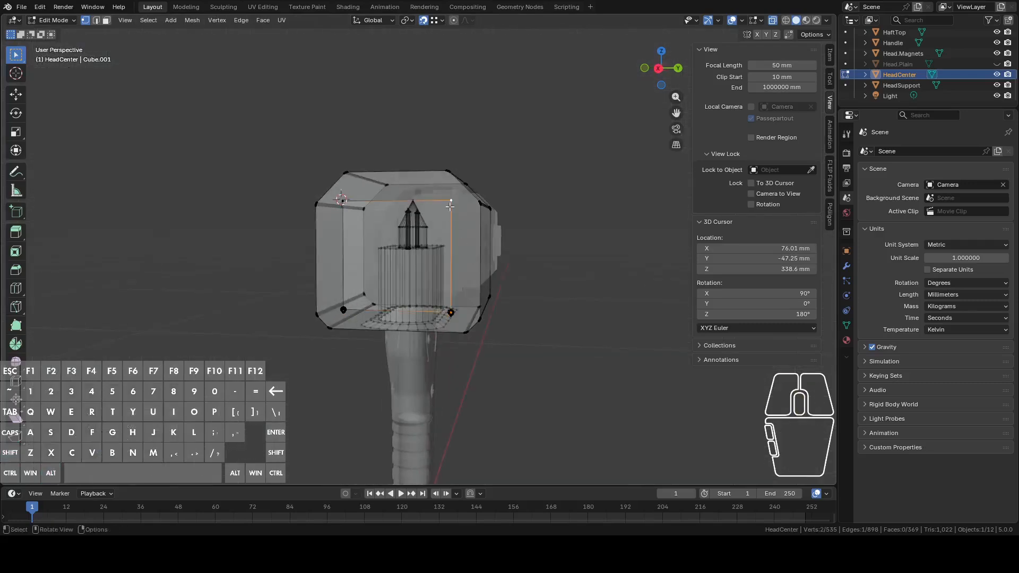
{"action": "key", "text": "ctrl+l"}
{"action": "right_click", "coordinate": [451, 204]}
{"action": "left_click", "coordinate": [423, 264]}
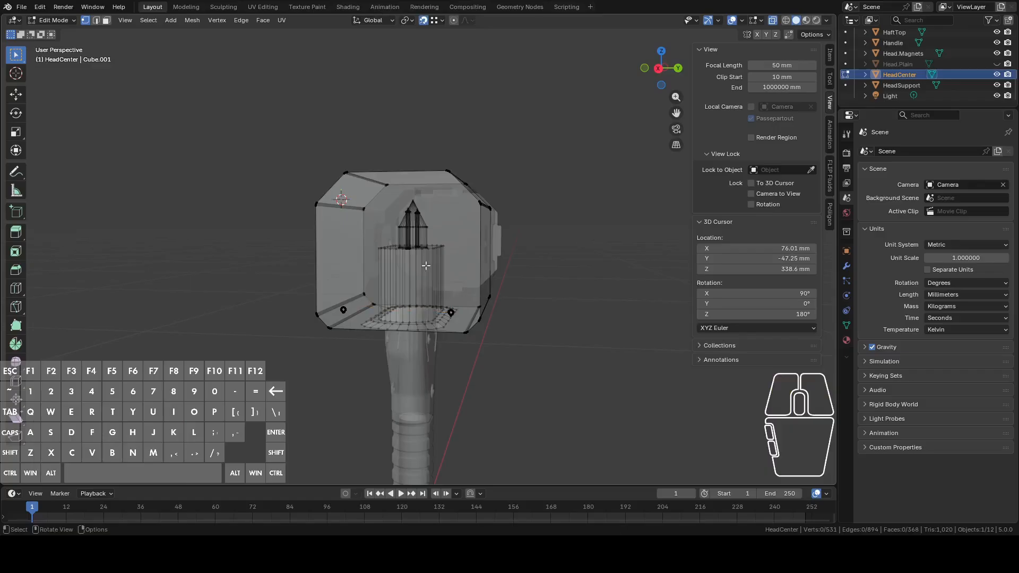
Undo the inner rectangle's deletion and the downward move of both teardrops
{"action": "scroll", "coordinate": [485, 257], "scroll_direction": "up", "scroll_amount": 1}
{"action": "key", "text": "ctrl+z"}
{"action": "scroll", "coordinate": [484, 257], "scroll_direction": "up", "scroll_amount": 2}
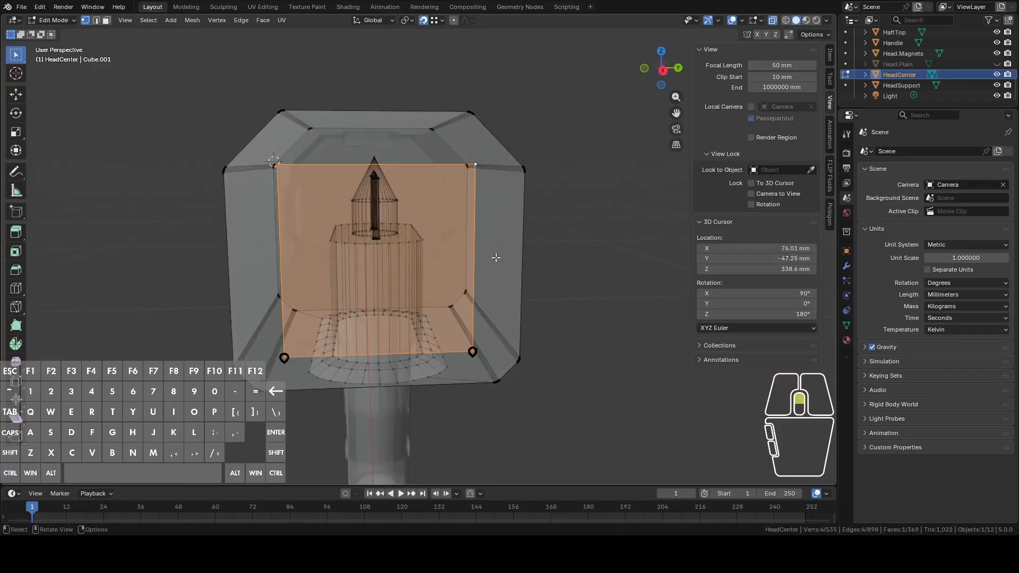
{"action": "key", "text": "ctrl+z"}
{"action": "key", "text": "ctrl+z"}
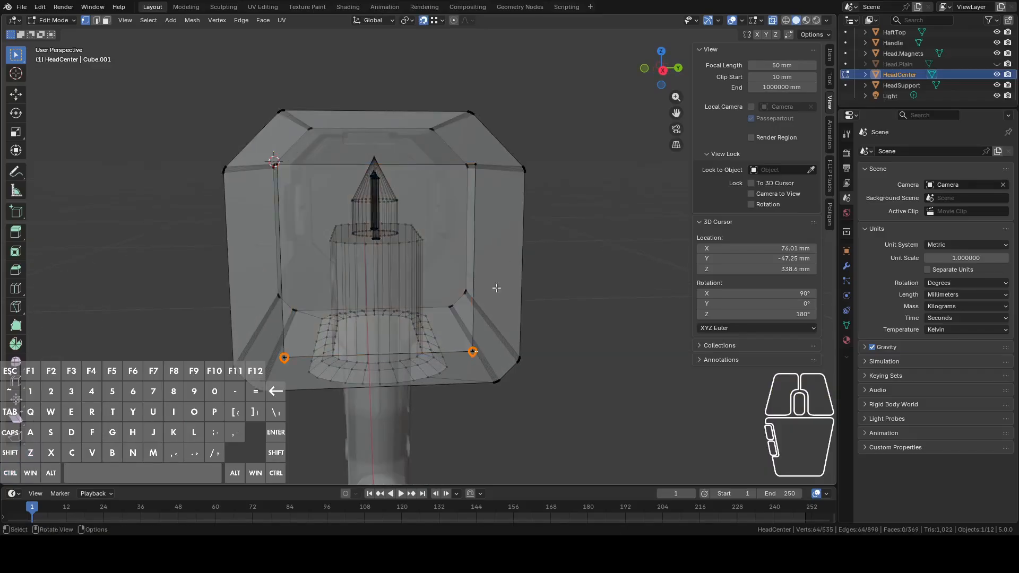
{"action": "key", "text": "ctrl+z"}
Duplicate both upper teardrops and move the copies down along Z, snapping them to the inner rectangle's lower corners
{"action": "key", "text": "shift+d"}
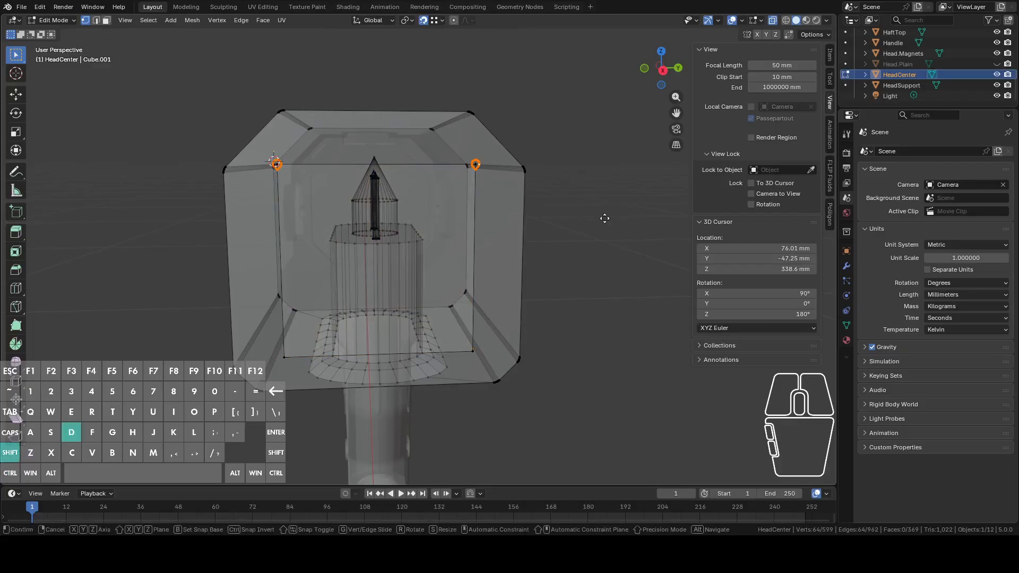
{"action": "left_click", "coordinate": [600, 414]}
{"action": "scroll", "coordinate": [562, 273], "scroll_direction": "up", "scroll_amount": 5}
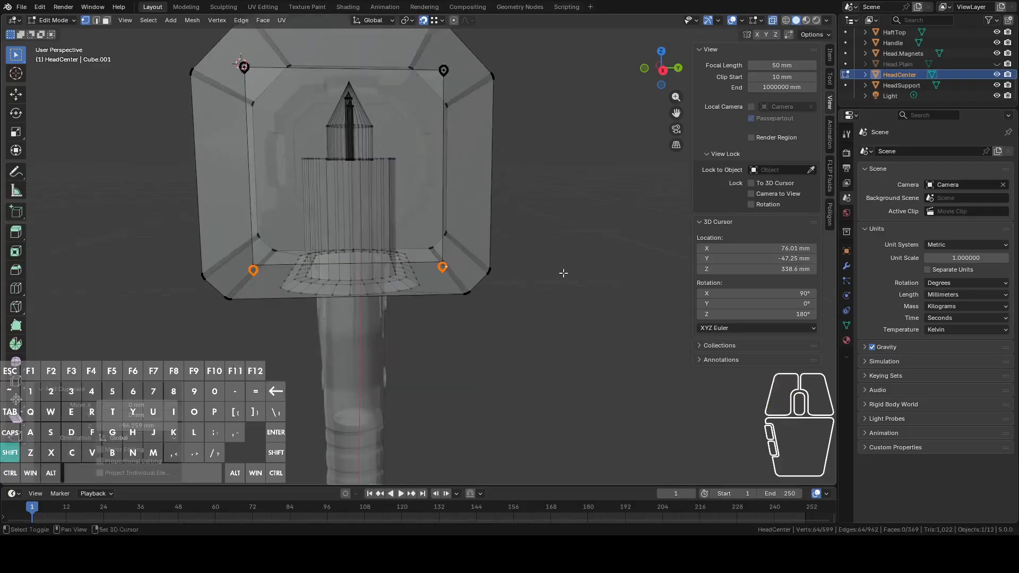
{"action": "key", "text": "g"}
{"action": "key", "text": "z"}
{"action": "left_click", "coordinate": [488, 282]}
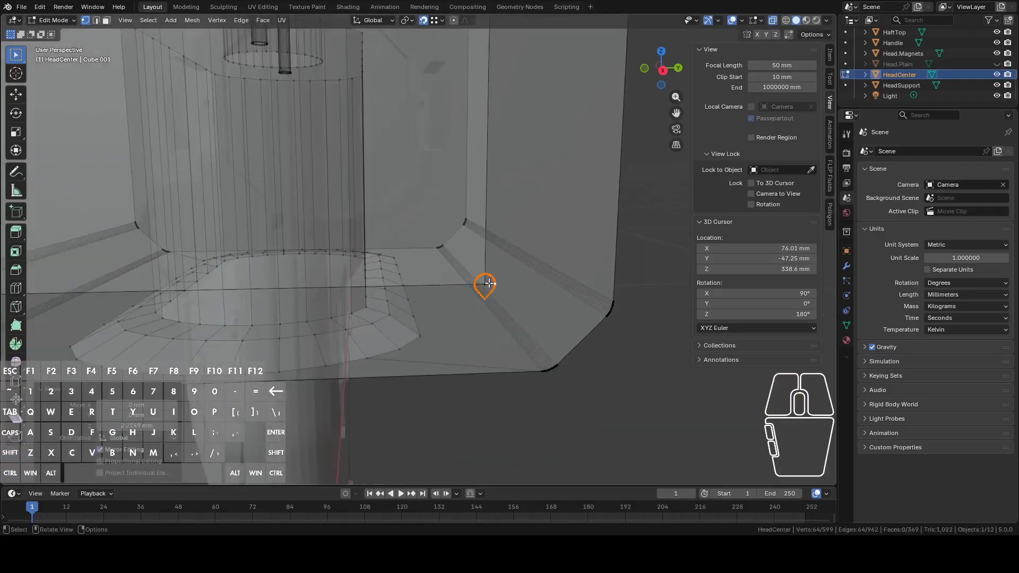
Delete the inner guide rectangle, keeping the four teardrops at its corners
{"action": "left_click", "coordinate": [485, 283]}
{"action": "key", "text": "l"}
{"action": "right_click", "coordinate": [485, 284]}
{"action": "left_click", "coordinate": [484, 282]}
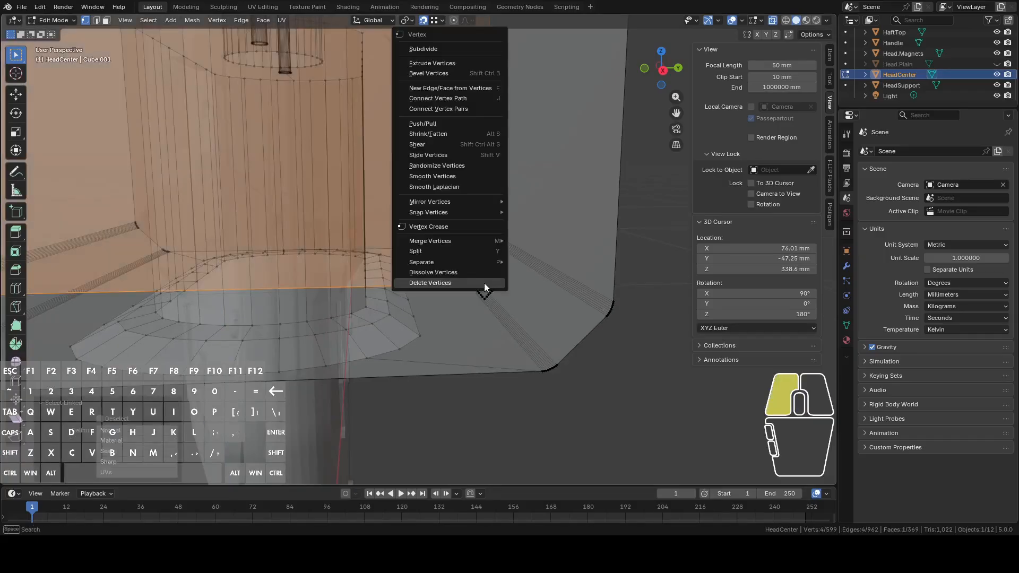
{"action": "scroll", "coordinate": [467, 252], "scroll_direction": "down", "scroll_amount": 7}
{"action": "middle_click_drag", "start_coordinate": [437, 203], "coordinate": [473, 165]}
Separate the four teardrop outlines from HeadCenter into their own object and return to Object Mode
{"action": "key", "text": "Tab"}
{"action": "scroll", "coordinate": [467, 252], "scroll_direction": "up", "scroll_amount": 5}
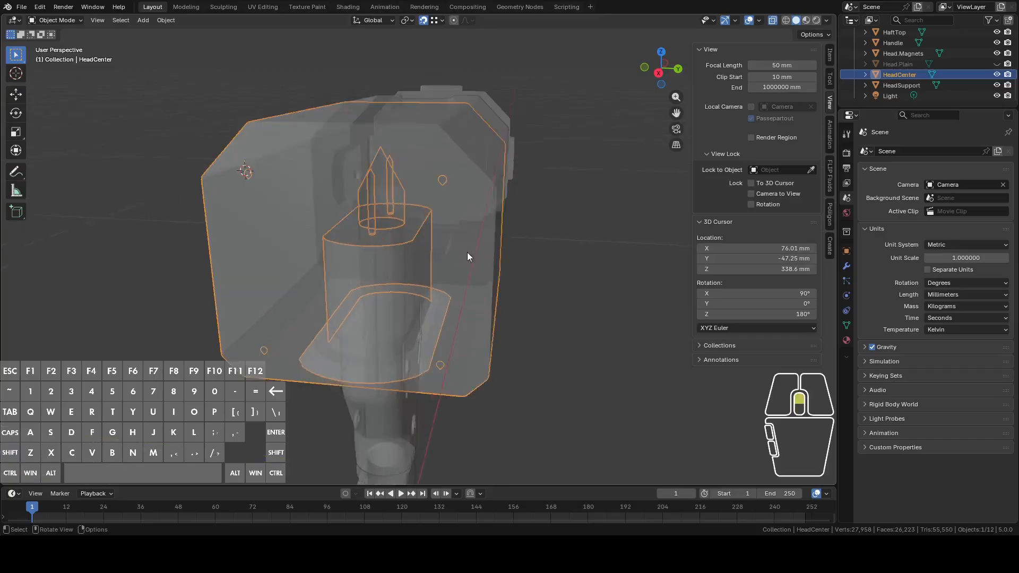
{"action": "key", "text": "Tab"}
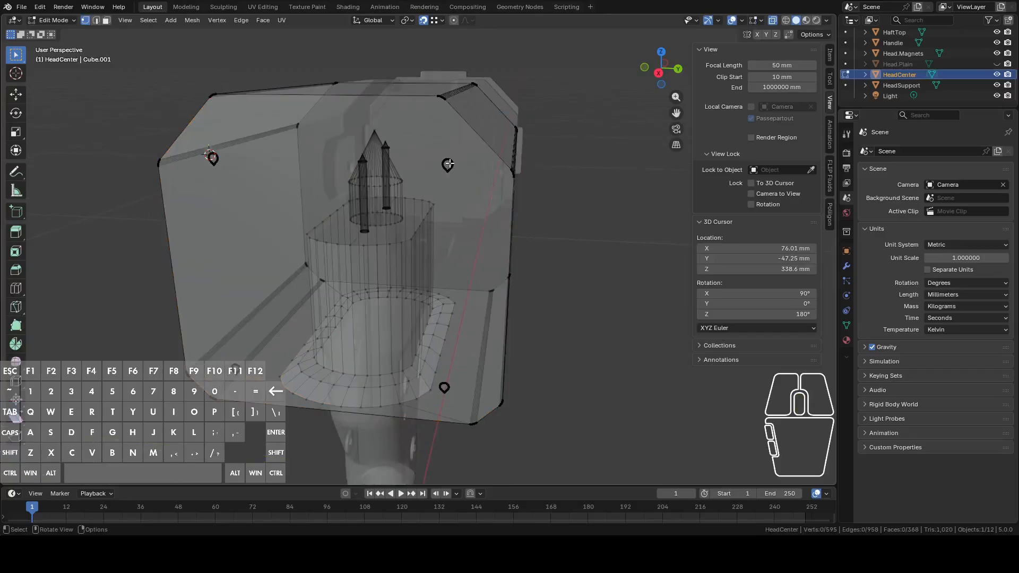
{"action": "key", "text": "l"}
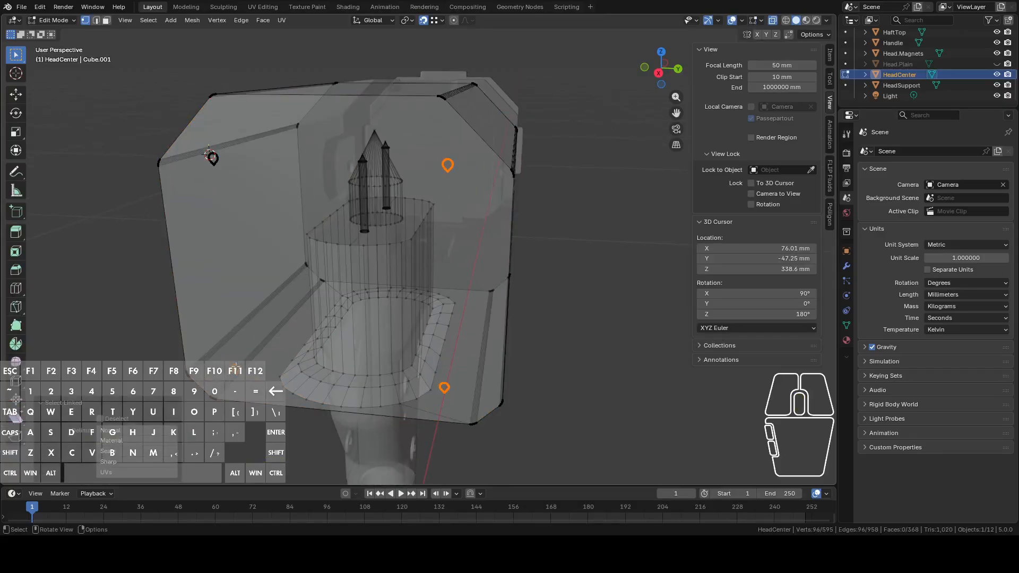
{"action": "key", "text": "p"}
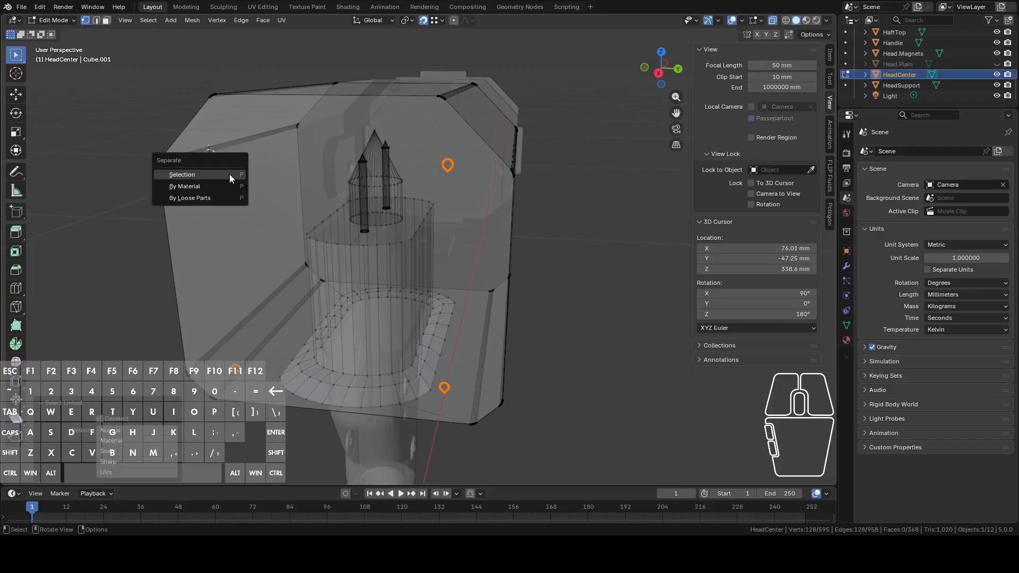
{"action": "left_click", "coordinate": [229, 174]}
{"action": "scroll", "coordinate": [354, 210], "scroll_direction": "down", "scroll_amount": 3}
{"action": "key", "text": "Tab"}
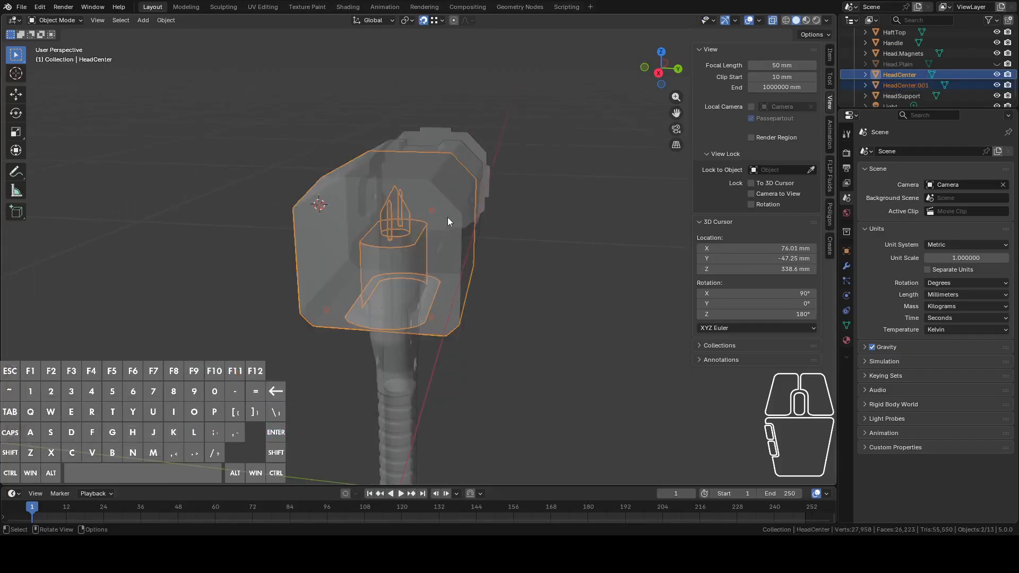
Select only the separated teardrop object and rename it SupportCutter
{"action": "key", "text": "alt+a"}
{"action": "left_click", "coordinate": [892, 85]}
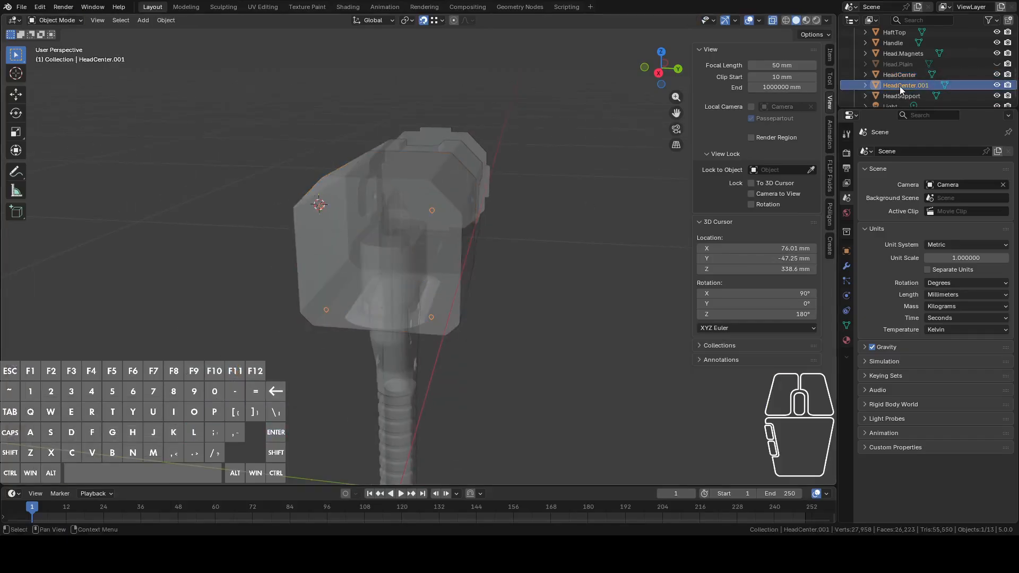
{"action": "double_click", "coordinate": [899, 86]}
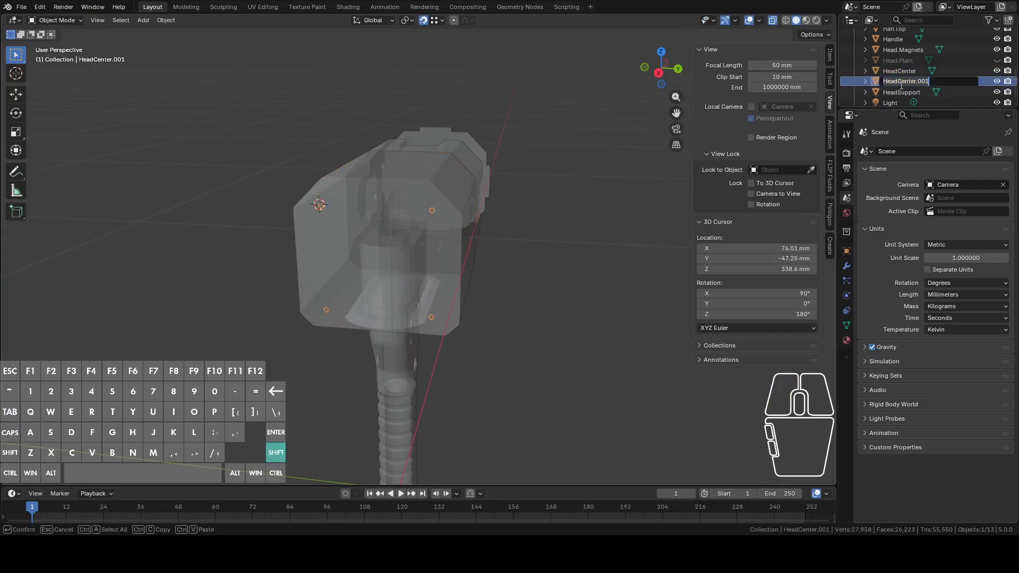
{"action": "type", "text": "SupportCutter"}
{"action": "key", "text": "Return"}
{"action": "scroll", "coordinate": [560, 260], "scroll_direction": "up", "scroll_amount": 2}
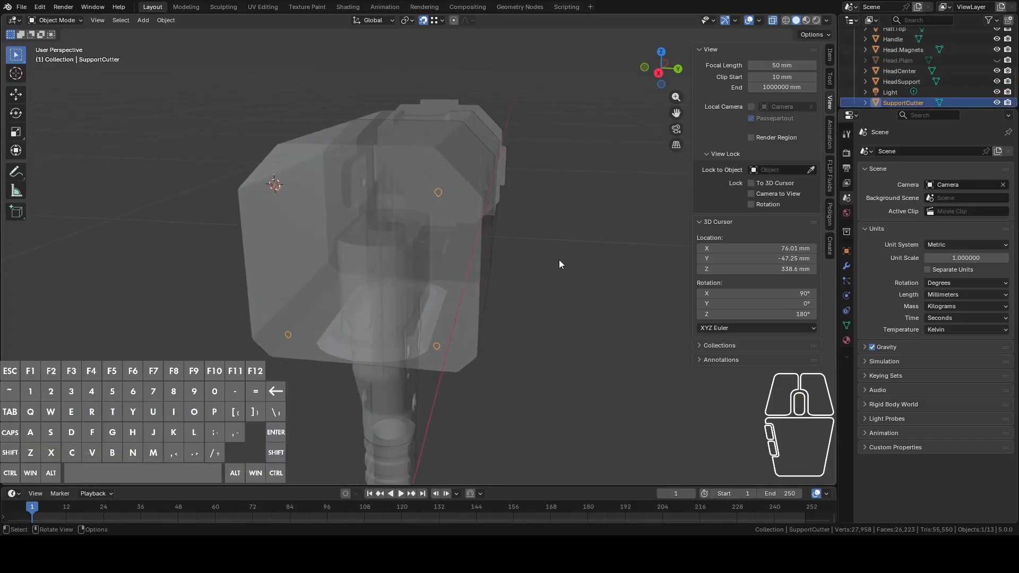
Move SupportCutter along the X axis until its four teardrop outlines sit clear in front of HeadCenter's end face
{"action": "middle_click_drag", "start_coordinate": [559, 260], "coordinate": [525, 262]}
{"action": "key", "text": "Tab"}
{"action": "key", "text": "Tab"}
{"action": "middle_click_drag", "start_coordinate": [608, 286], "coordinate": [585, 294]}
{"action": "key", "text": "g"}
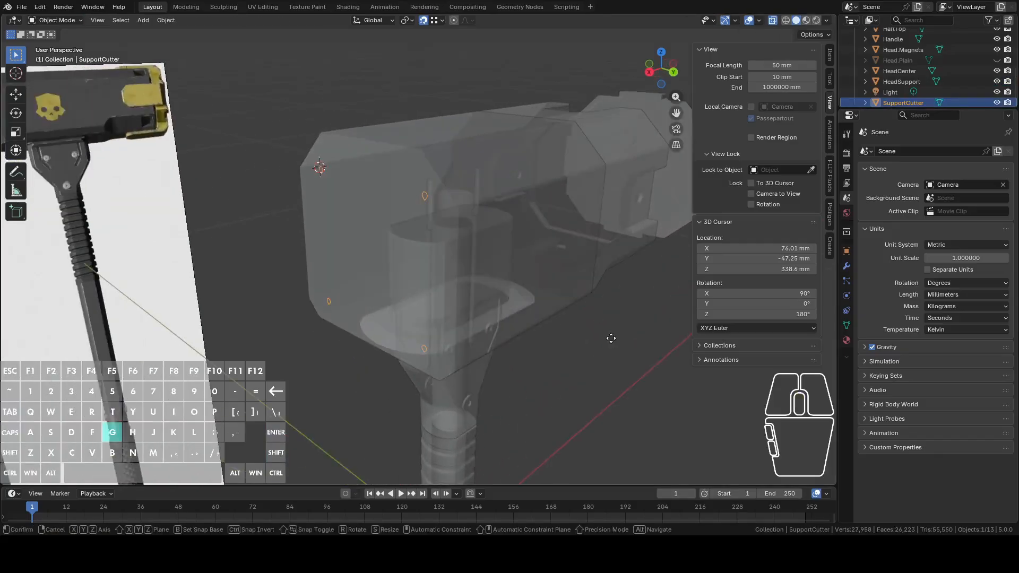
{"action": "key", "text": "x"}
{"action": "left_click", "coordinate": [569, 361]}
Knife-project the SupportCutter outlines through HeadCenter from the right orthographic view, with Cut Through enabled
{"action": "left_click", "coordinate": [473, 259]}
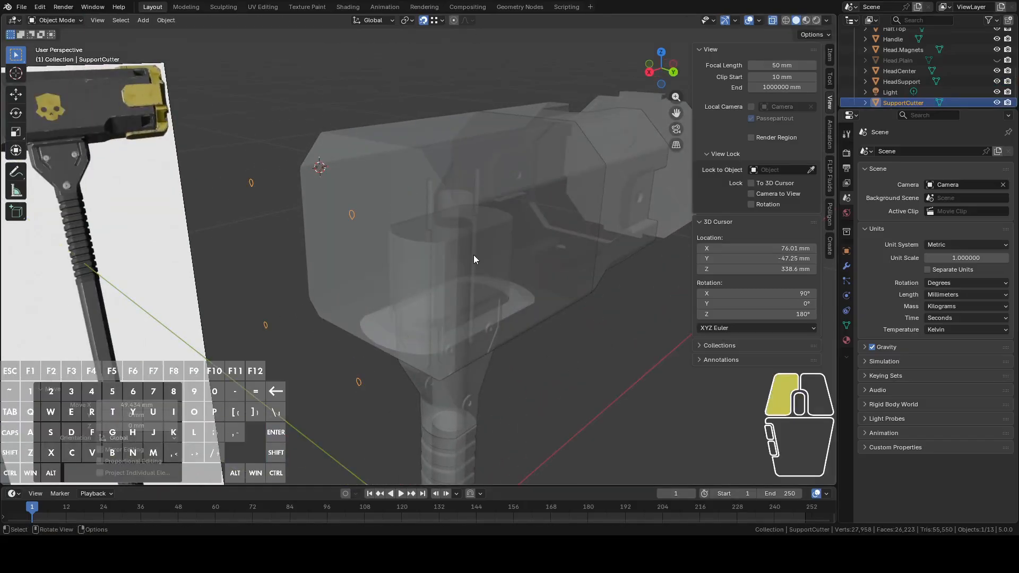
{"action": "middle_click_drag", "start_coordinate": [473, 259], "coordinate": [537, 249]}
{"action": "key", "text": "Tab"}
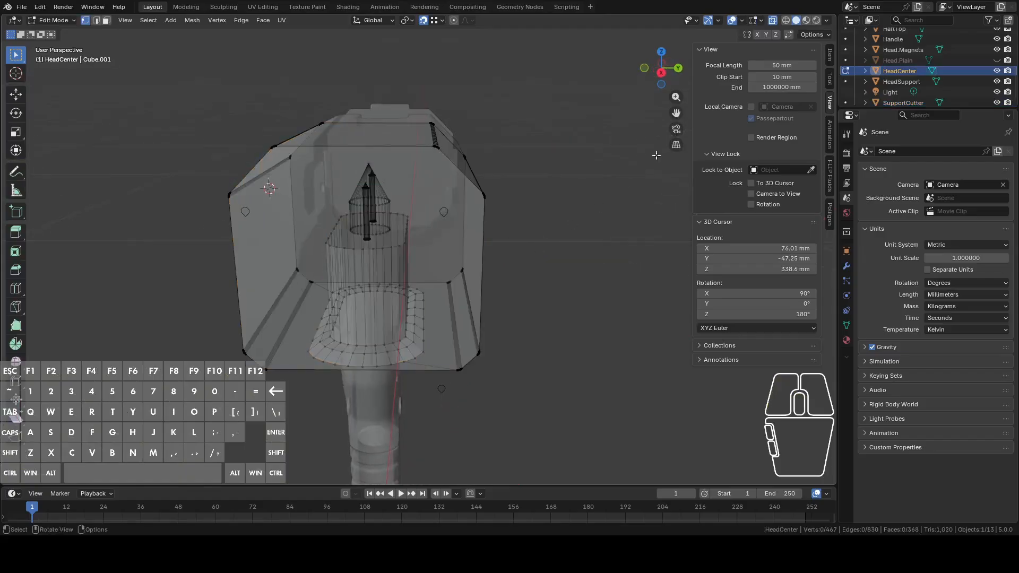
{"action": "left_click", "coordinate": [662, 72]}
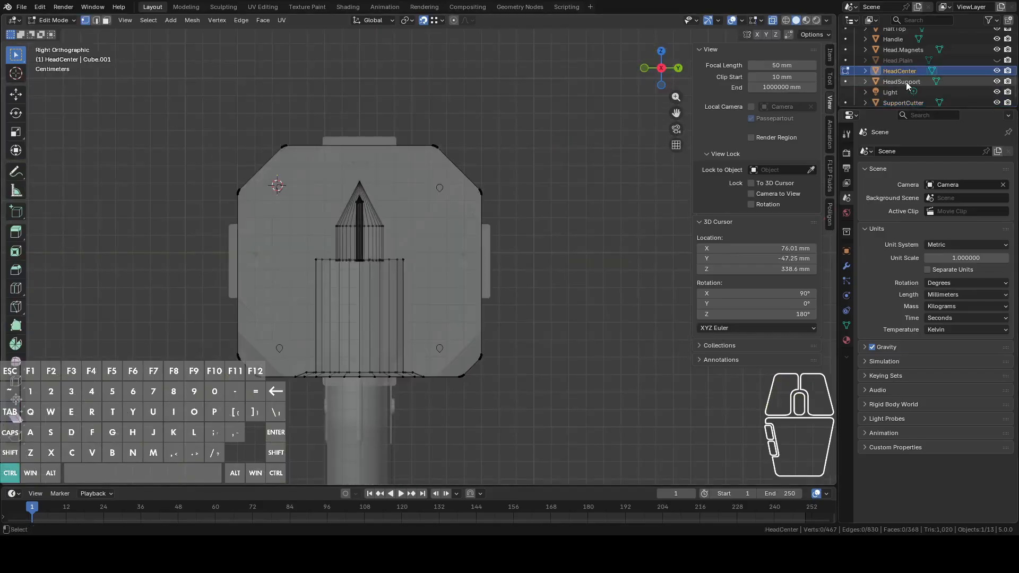
{"action": "scroll", "coordinate": [906, 81], "scroll_direction": "down", "scroll_amount": 1}
{"action": "left_click", "coordinate": [903, 96], "text": "ctrl"}
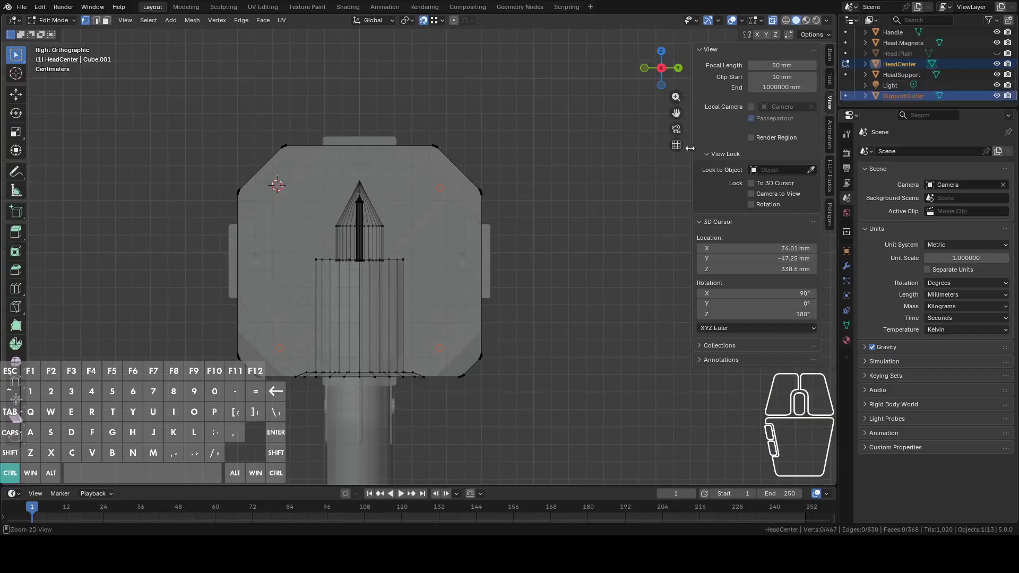
{"action": "left_click", "coordinate": [170, 20]}
{"action": "mouse_move", "coordinate": [190, 21]}
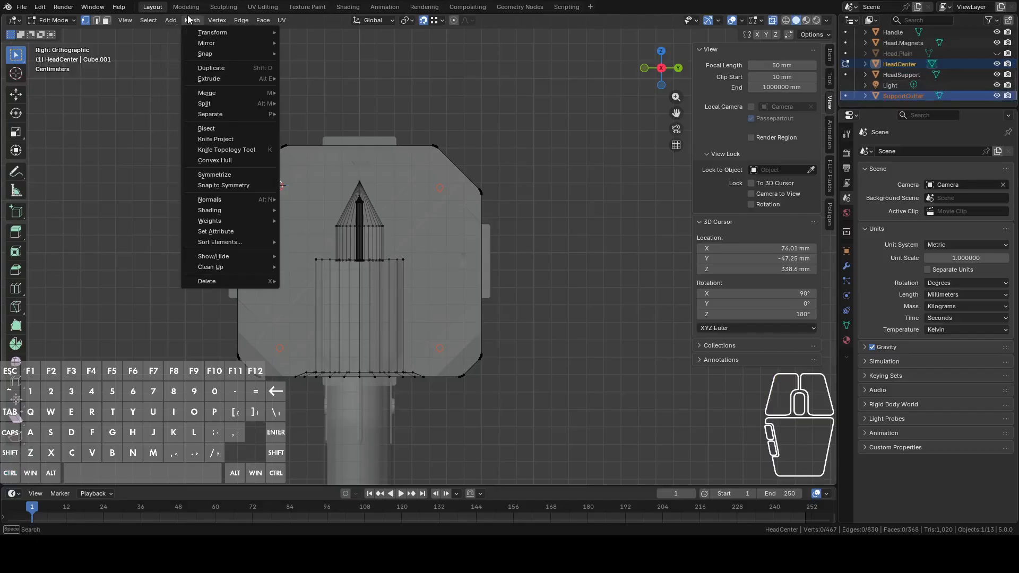
{"action": "left_click", "coordinate": [218, 139]}
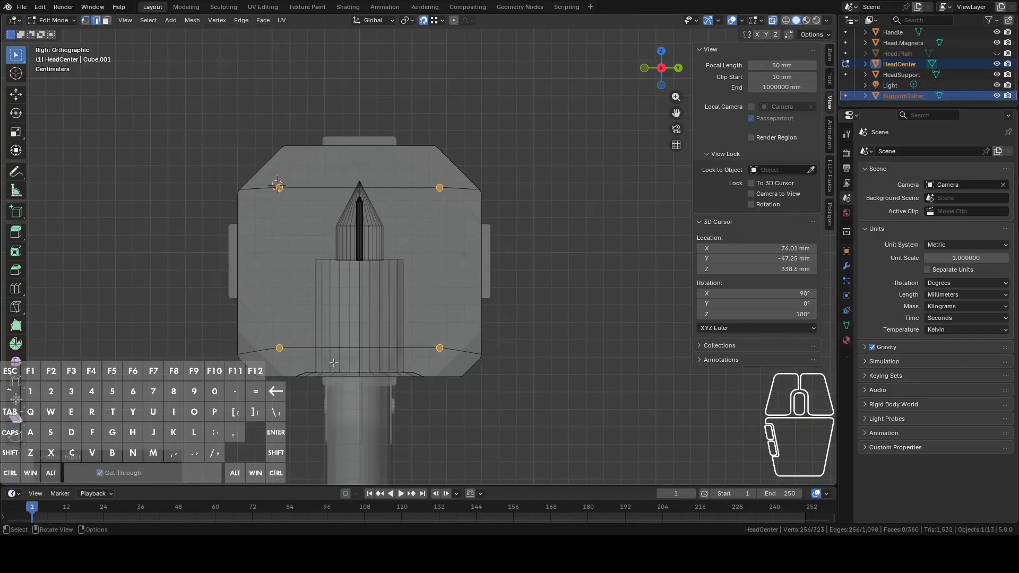
Select the teardrop faces at all four corners on both ends of HeadCenter and delete only the faces, keeping their edges
{"action": "middle_click_drag", "start_coordinate": [477, 276], "coordinate": [460, 283]}
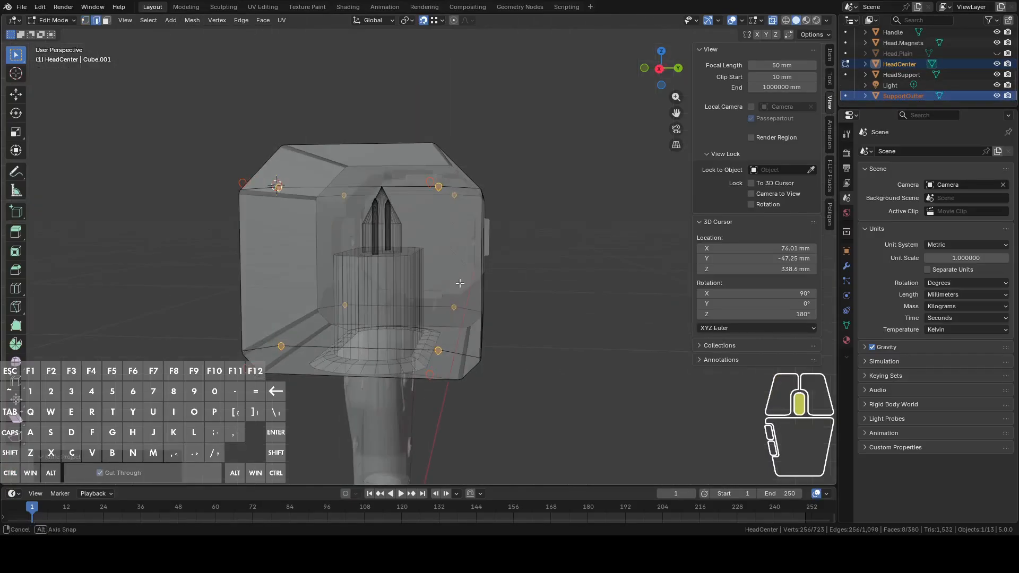
{"action": "left_click", "coordinate": [659, 69]}
{"action": "scroll", "coordinate": [478, 157], "scroll_direction": "up", "scroll_amount": 5}
{"action": "key", "text": "alt+a"}
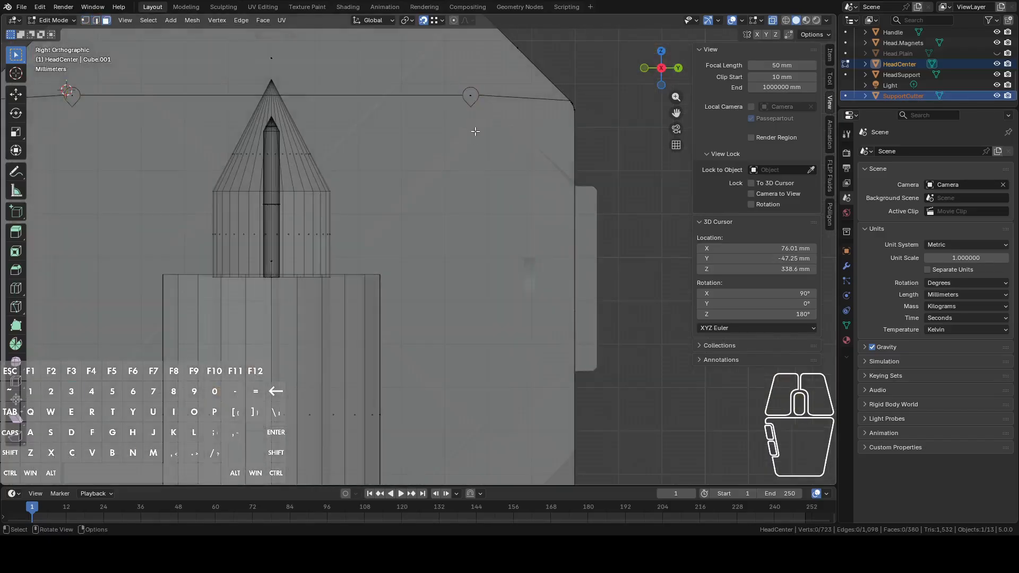
{"action": "key", "text": "c"}
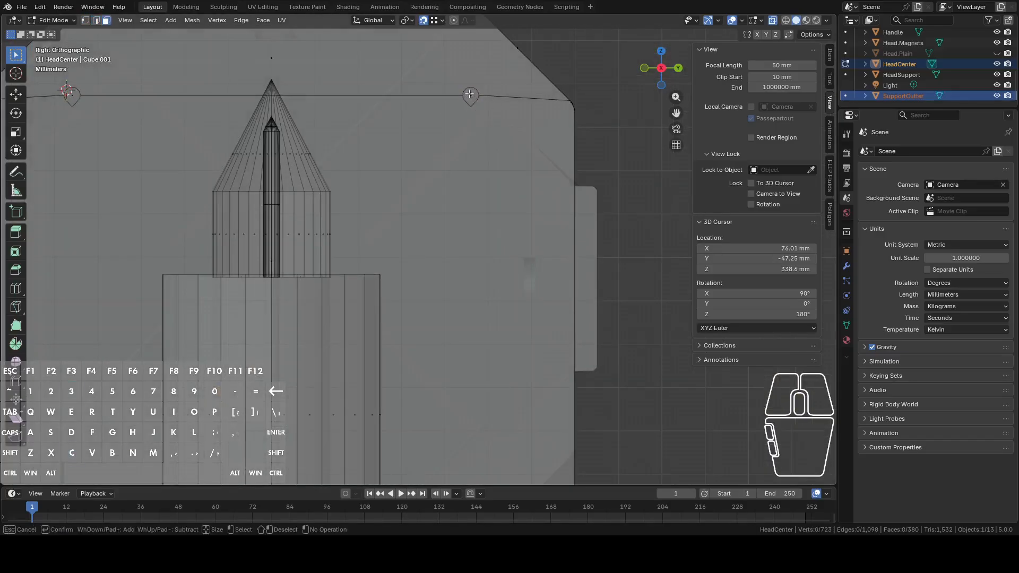
{"action": "left_click", "coordinate": [470, 94]}
{"action": "right_click", "coordinate": [469, 94]}
{"action": "scroll", "coordinate": [470, 94], "scroll_direction": "down", "scroll_amount": 4}
{"action": "mouse_move", "coordinate": [279, 149]}
{"action": "middle_mouse_down", "text": "shift"}
{"action": "mouse_move", "coordinate": [426, 154]}
{"action": "mouse_move", "coordinate": [390, 175]}
{"action": "mouse_move", "coordinate": [397, 218]}
{"action": "mouse_move", "coordinate": [423, 198]}
{"action": "middle_mouse_up", "text": "shift"}
{"action": "scroll", "coordinate": [431, 154], "scroll_direction": "up", "scroll_amount": 3}
{"action": "key", "text": "c"}
{"action": "left_click", "coordinate": [382, 133]}
{"action": "right_click", "coordinate": [382, 132]}
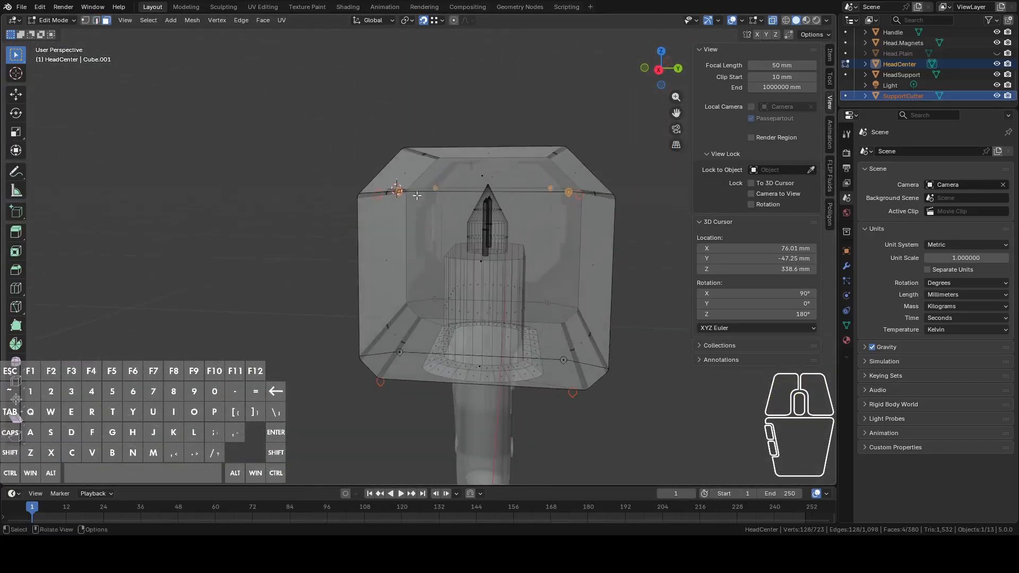
{"action": "left_click", "coordinate": [661, 68]}
{"action": "middle_click_drag", "start_coordinate": [631, 204], "coordinate": [597, 125], "text": "shift"}
{"action": "scroll", "coordinate": [494, 376], "scroll_direction": "up", "scroll_amount": 3}
{"action": "key", "text": "c"}
{"action": "left_click", "coordinate": [547, 188]}
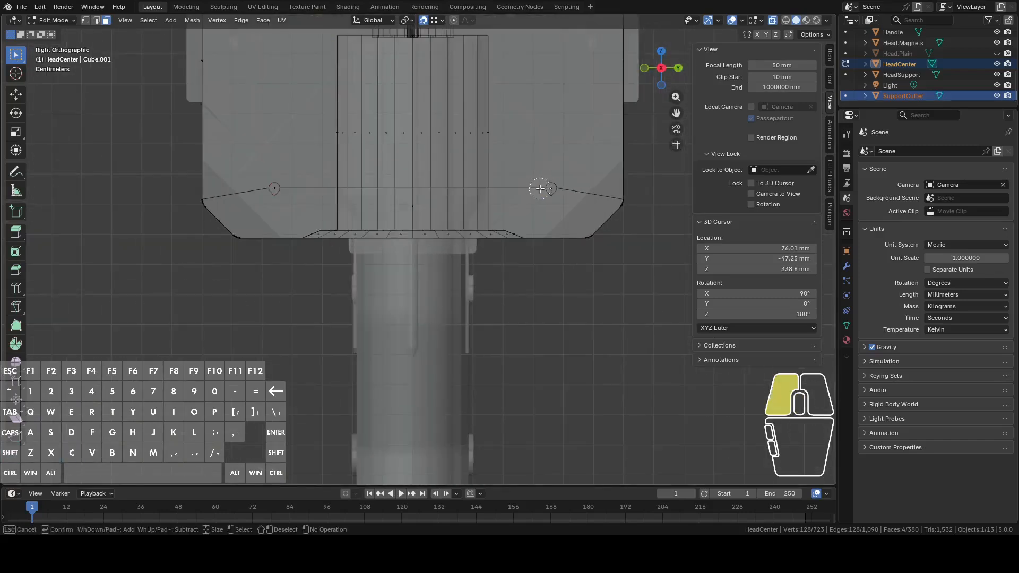
{"action": "left_click", "coordinate": [272, 187]}
{"action": "right_click", "coordinate": [272, 188]}
{"action": "key", "text": "x"}
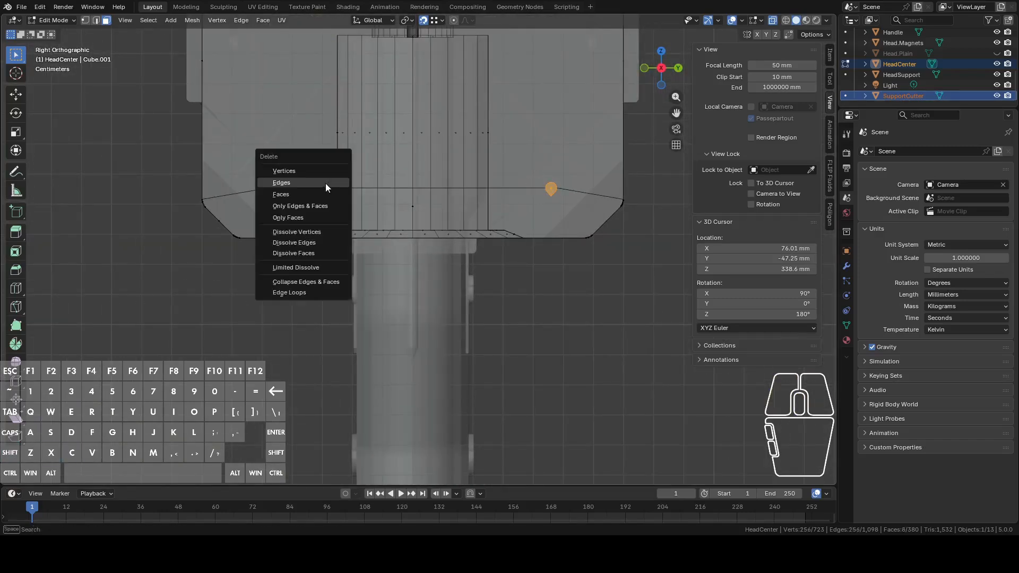
{"action": "left_click", "coordinate": [301, 218]}
Bridge the edge loops of the lower teardrop openings on HeadCenter's negative Y side to form a channel through the body
{"action": "middle_click_drag", "start_coordinate": [308, 188], "coordinate": [398, 199], "text": "shift"}
{"action": "scroll", "coordinate": [373, 209], "scroll_direction": "up", "scroll_amount": 4}
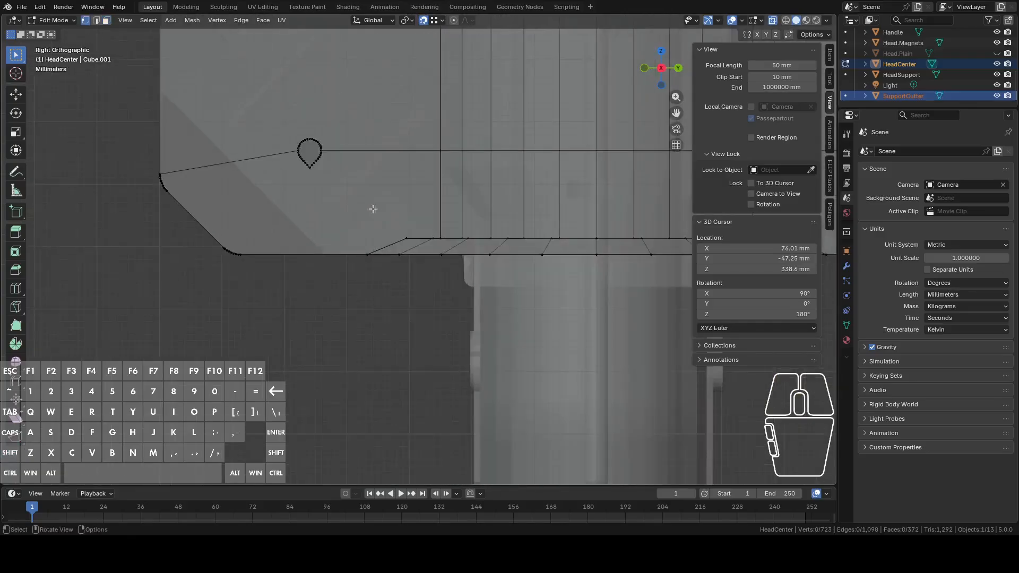
{"action": "left_click", "coordinate": [328, 183], "text": "alt"}
{"action": "mouse_move", "coordinate": [328, 183]}
{"action": "middle_mouse_down"}
{"action": "mouse_move", "coordinate": [336, 178]}
{"action": "mouse_move", "coordinate": [335, 192]}
{"action": "middle_mouse_up"}
{"action": "left_click", "coordinate": [356, 104], "text": "alt+shift"}
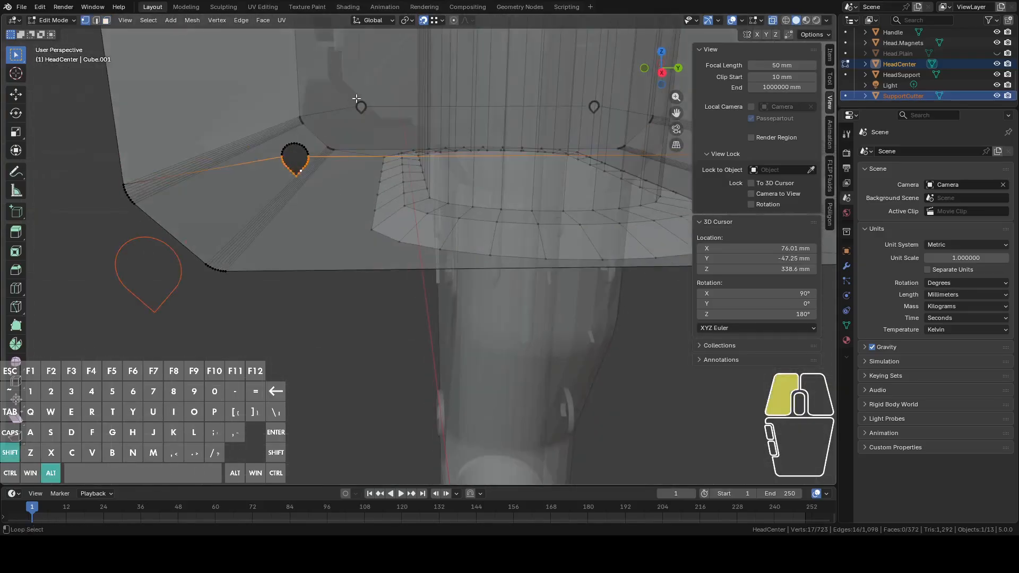
{"action": "left_click", "coordinate": [296, 150], "text": "alt+shift"}
{"action": "key", "text": "2"}
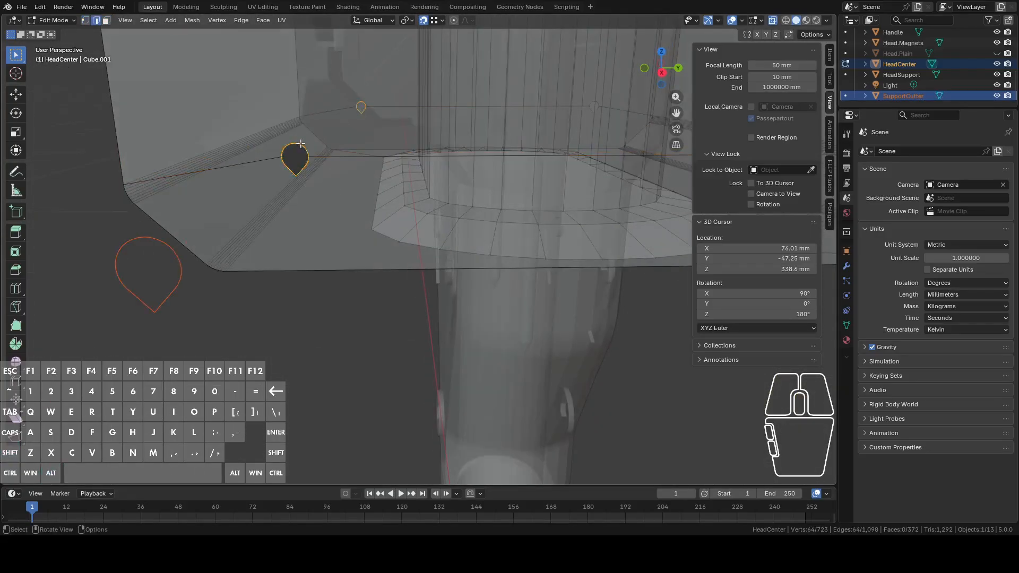
{"action": "key", "text": "ctrl+e"}
{"action": "left_click", "coordinate": [266, 180]}
Bridge the two matching lower teardrop loops on HeadCenter's positive Y side into a second channel
{"action": "middle_click_drag", "start_coordinate": [266, 179], "coordinate": [388, 199]}
{"action": "key", "text": "1"}
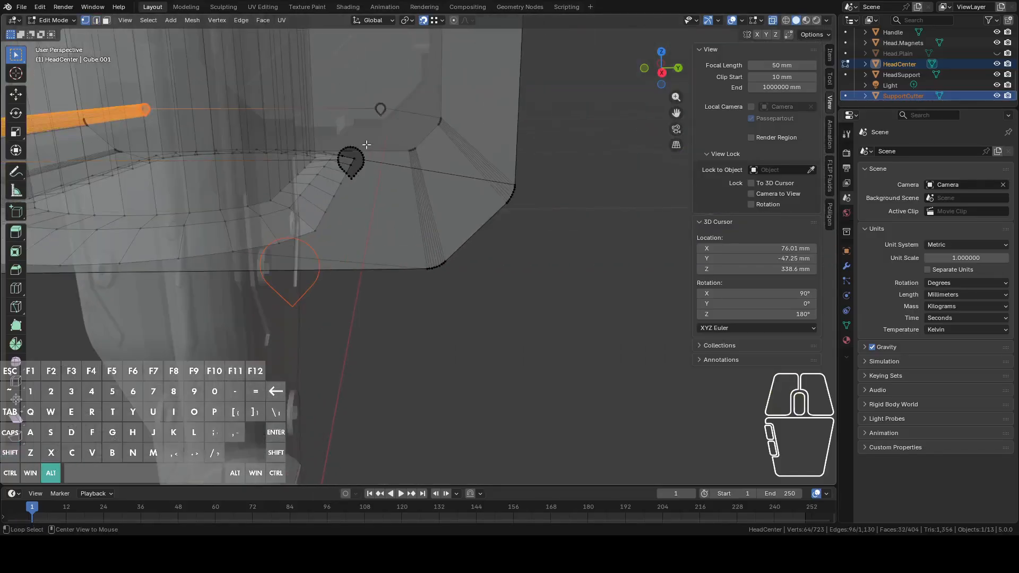
{"action": "left_click", "coordinate": [369, 148], "text": "alt"}
{"action": "middle_click_drag", "start_coordinate": [371, 149], "coordinate": [378, 146]}
{"action": "left_click", "coordinate": [361, 166], "text": "alt"}
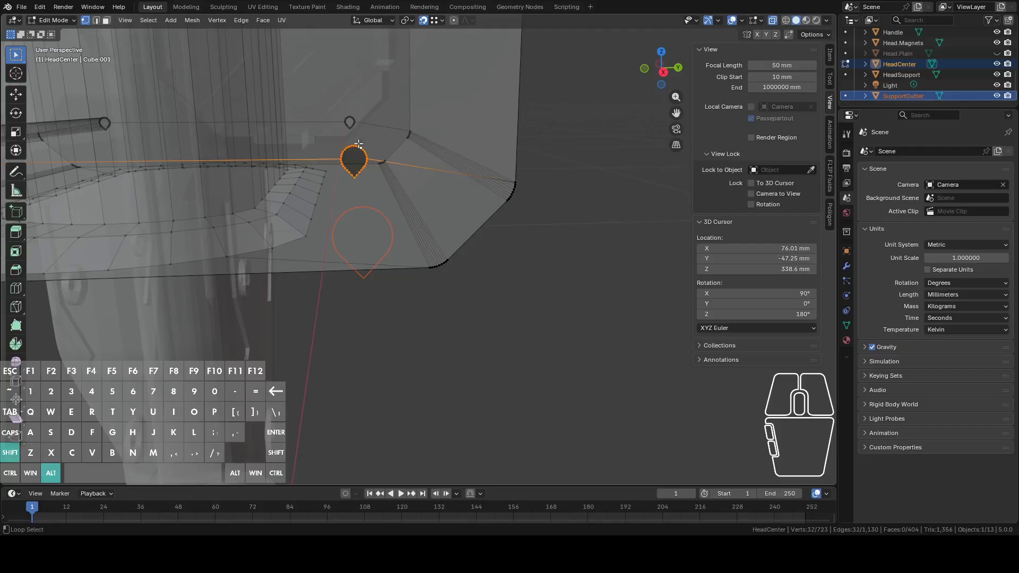
{"action": "left_click", "coordinate": [351, 123], "text": "alt+shift"}
{"action": "key", "text": "2"}
{"action": "right_click", "coordinate": [360, 131]}
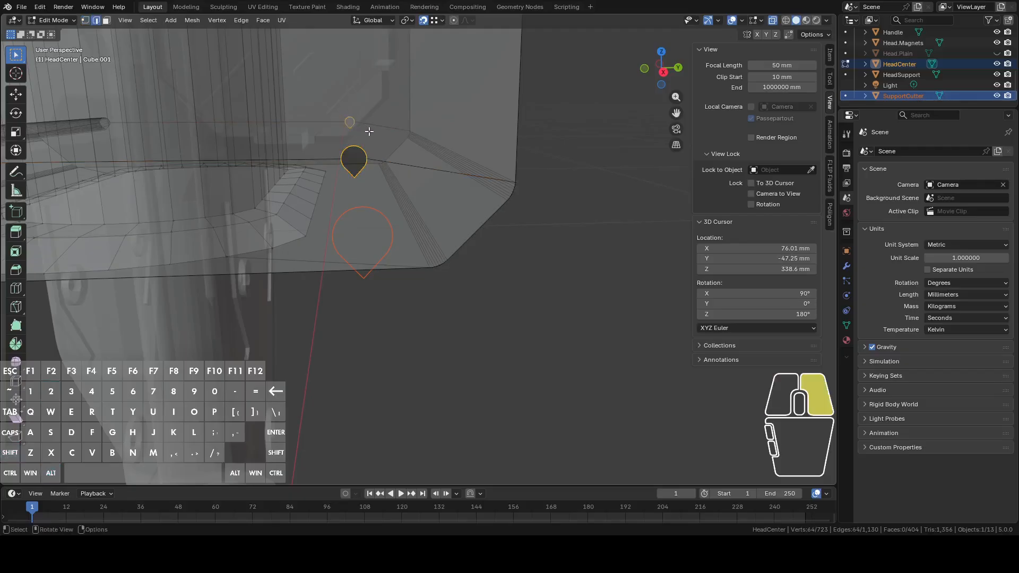
{"action": "left_click", "coordinate": [362, 132]}
Bridge the front and back upper teardrop loops on HeadCenter's positive Y side into a channel
{"action": "middle_click_drag", "start_coordinate": [362, 132], "coordinate": [411, 222]}
{"action": "key", "text": "1"}
{"action": "left_click", "coordinate": [371, 131], "text": "alt"}
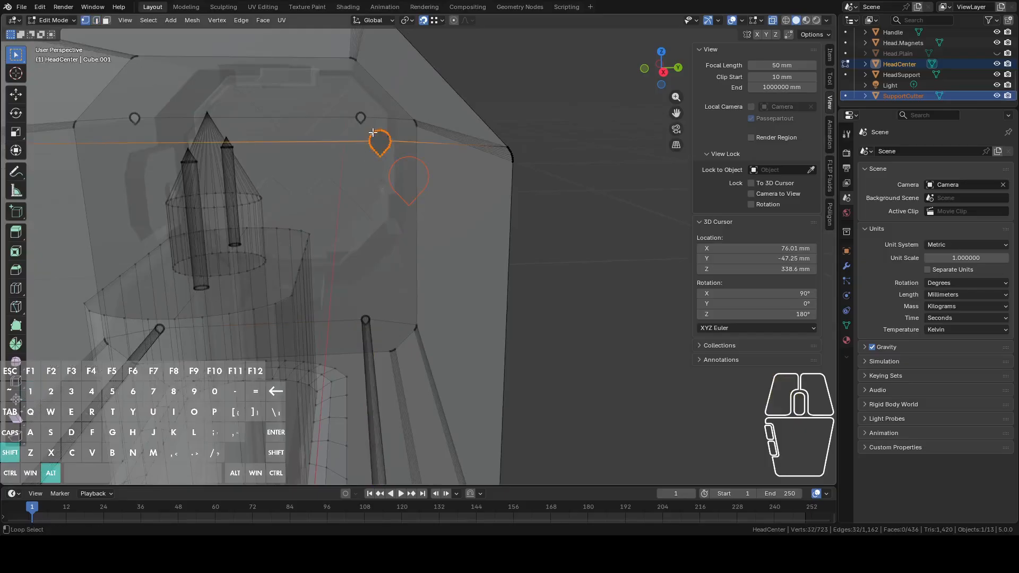
{"action": "key", "text": "2"}
{"action": "right_click", "coordinate": [361, 123]}
{"action": "left_click", "coordinate": [358, 123]}
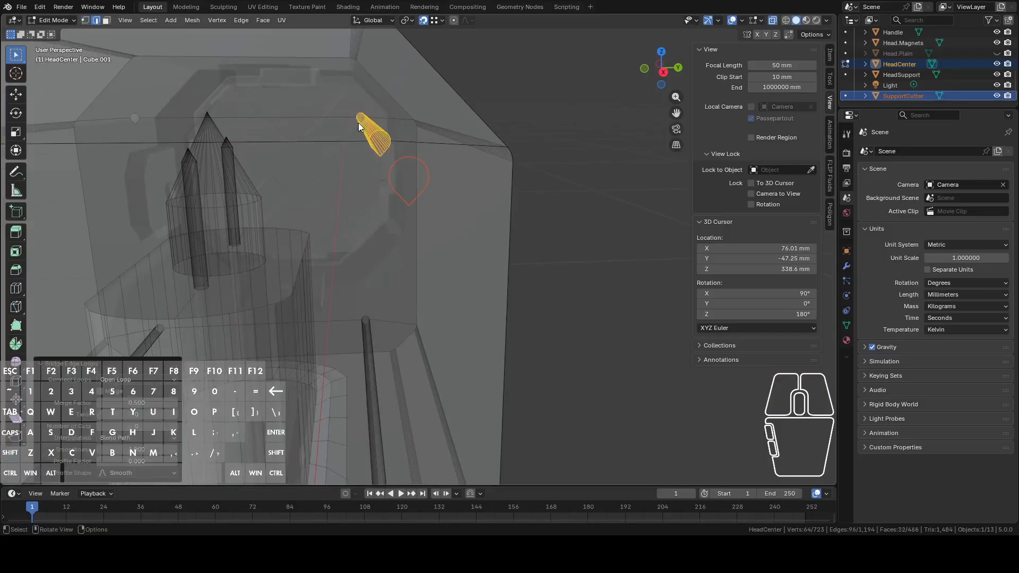
Bridge the remaining pair of upper teardrop loops on HeadCenter's negative Y side to complete the fourth channel
{"action": "middle_click_drag", "start_coordinate": [358, 123], "coordinate": [412, 104]}
{"action": "left_click", "coordinate": [370, 106], "text": "alt"}
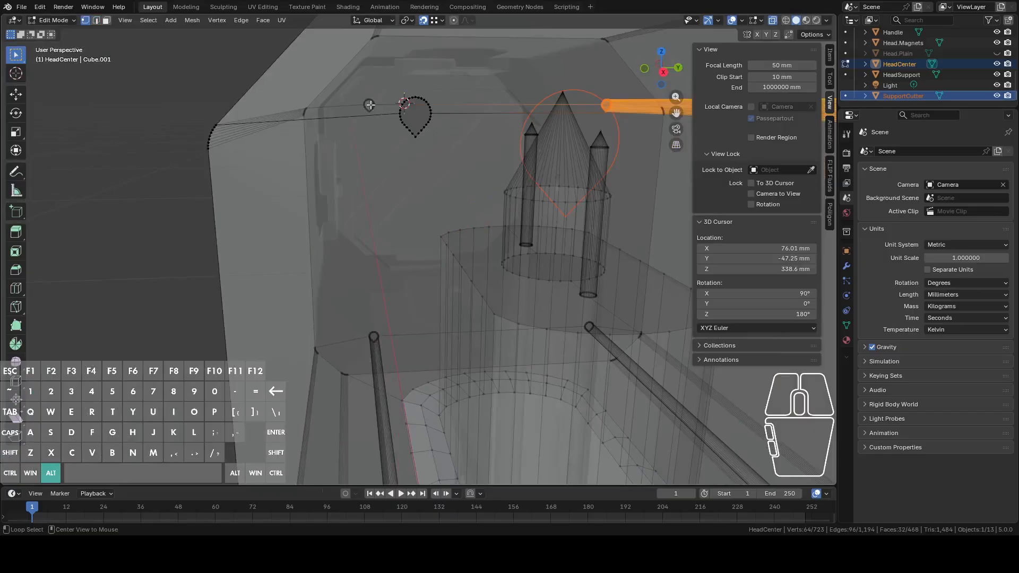
{"action": "left_click", "coordinate": [399, 118], "text": "alt+shift"}
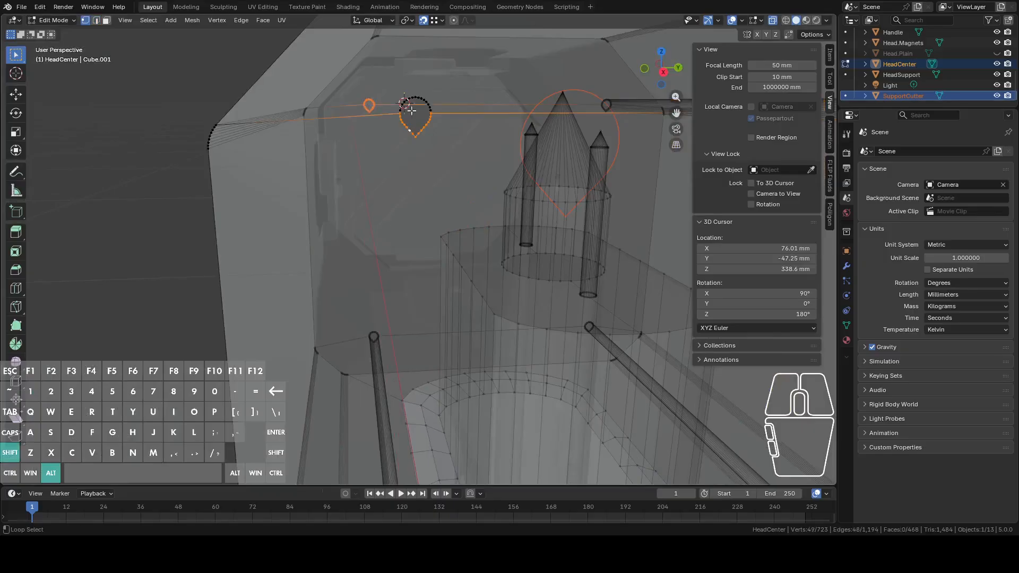
{"action": "key", "text": "2"}
{"action": "key", "text": "ctrl+e"}
{"action": "left_click", "coordinate": [442, 116]}
Return to Object Mode and hide HeadCenter to expose the open end of Head.Magnets
{"action": "middle_click_drag", "start_coordinate": [441, 116], "coordinate": [644, 218]}
{"action": "key", "text": "Tab"}
{"action": "key", "text": "Tab"}
{"action": "scroll", "coordinate": [647, 218], "scroll_direction": "down", "scroll_amount": 3}
{"action": "left_click", "coordinate": [605, 242]}
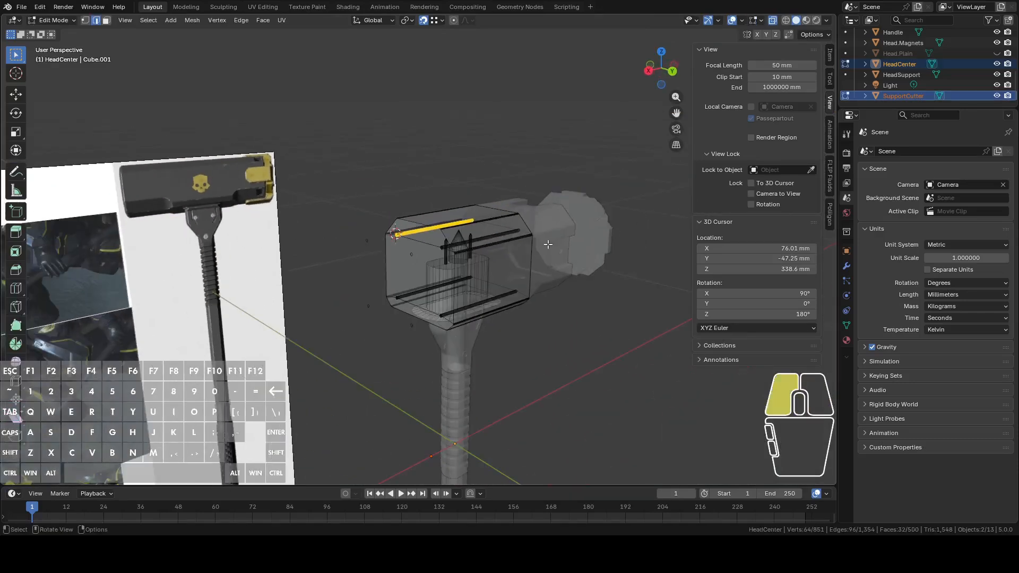
{"action": "mouse_move", "coordinate": [608, 245]}
{"action": "middle_mouse_down"}
{"action": "mouse_move", "coordinate": [559, 255]}
{"action": "mouse_move", "coordinate": [593, 256]}
{"action": "middle_mouse_up"}
{"action": "key", "text": "Tab"}
{"action": "left_click", "coordinate": [559, 254]}
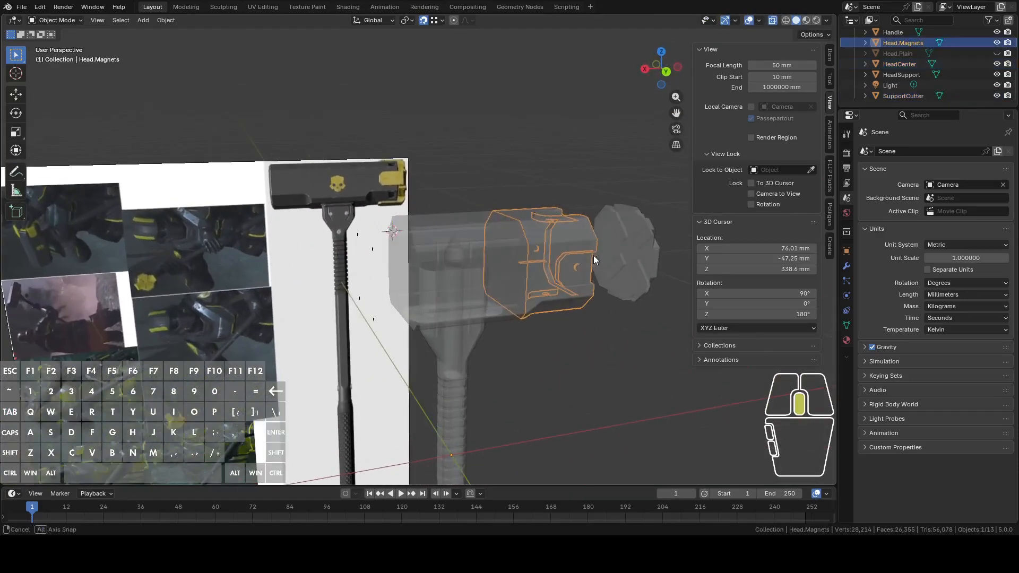
{"action": "left_click", "coordinate": [470, 244]}
{"action": "key", "text": "h"}
Select the boundary loop around Head.Magnets' open end, fill it with a face, and return to Object Mode
{"action": "left_click", "coordinate": [531, 242]}
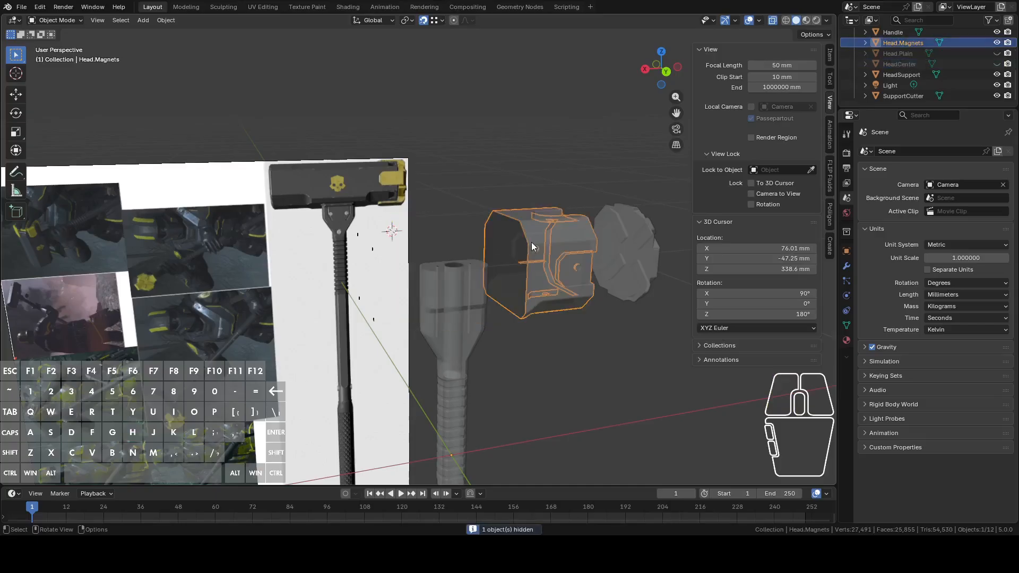
{"action": "middle_click_drag", "start_coordinate": [531, 242], "coordinate": [483, 250]}
{"action": "key", "text": "Tab"}
{"action": "key", "text": "1"}
{"action": "left_click", "coordinate": [483, 246], "text": "alt"}
{"action": "scroll", "coordinate": [412, 263], "scroll_direction": "up", "scroll_amount": 3}
{"action": "scroll", "coordinate": [412, 262], "scroll_direction": "up", "scroll_amount": 2}
{"action": "key", "text": "f"}
{"action": "scroll", "coordinate": [388, 262], "scroll_direction": "down", "scroll_amount": 3}
{"action": "scroll", "coordinate": [388, 263], "scroll_direction": "down", "scroll_amount": 4}
{"action": "key", "text": "Tab"}
{"action": "scroll", "coordinate": [381, 257], "scroll_direction": "up", "scroll_amount": 3}
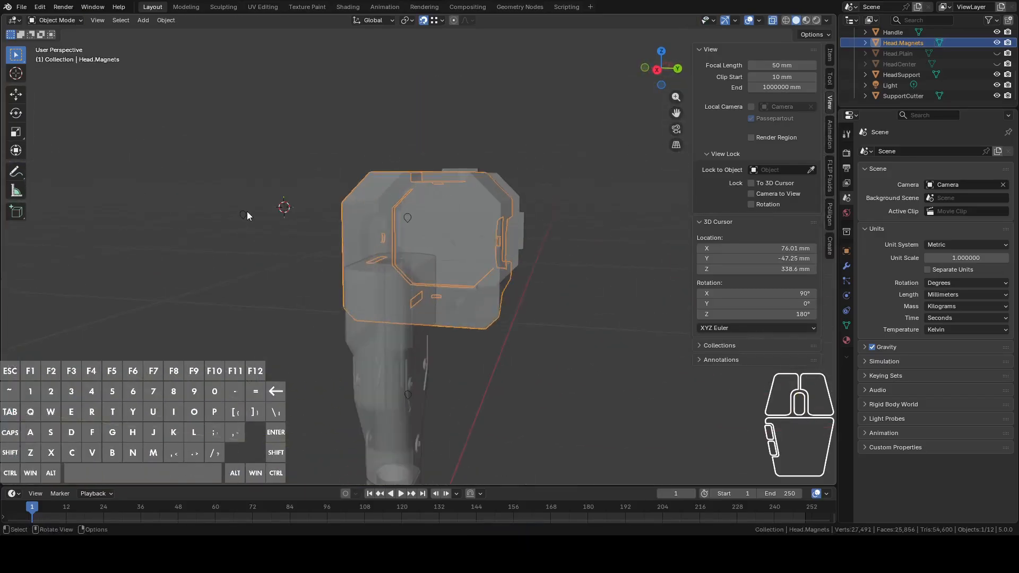
Knife-project the SupportCutter outlines through Head.Magnets from the right orthographic view, with Cut Through enabled
{"action": "left_click", "coordinate": [408, 227]}
{"action": "left_click", "coordinate": [475, 231]}
{"action": "key", "text": "Tab"}
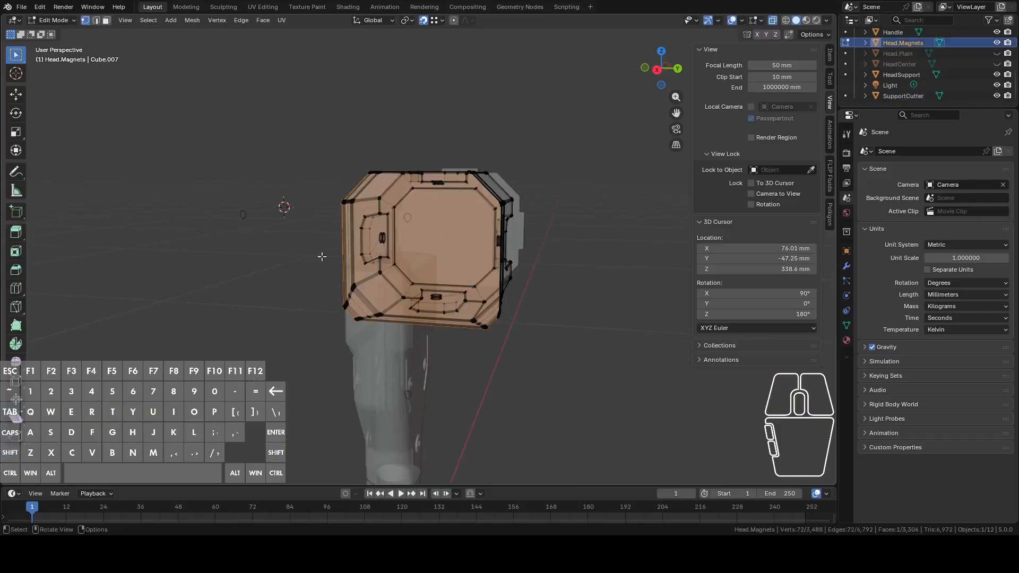
{"action": "left_click", "coordinate": [259, 217], "text": "ctrl"}
{"action": "left_click", "coordinate": [658, 70]}
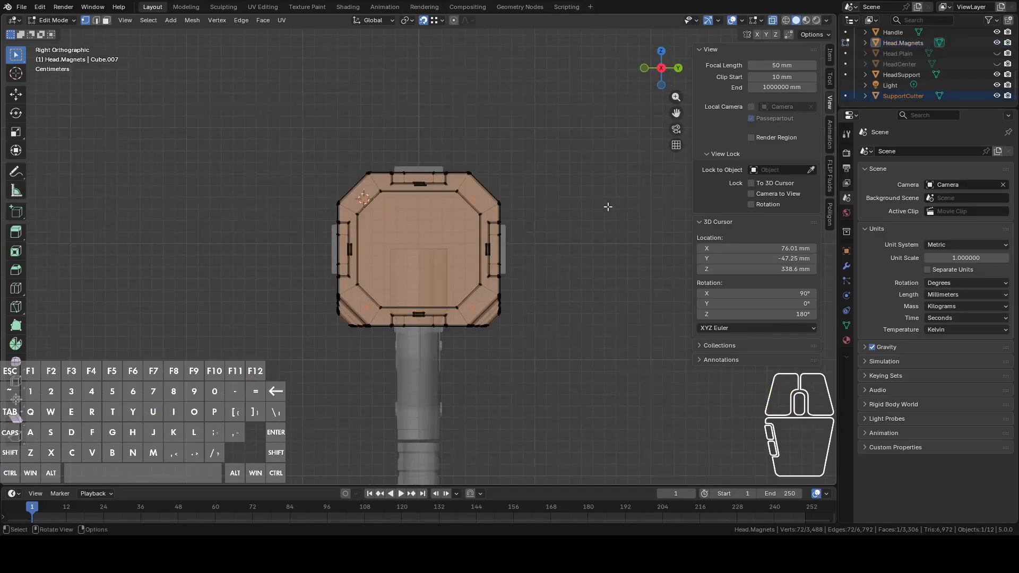
{"action": "middle_click_drag", "start_coordinate": [608, 206], "coordinate": [596, 140]}
{"action": "left_click", "coordinate": [665, 71]}
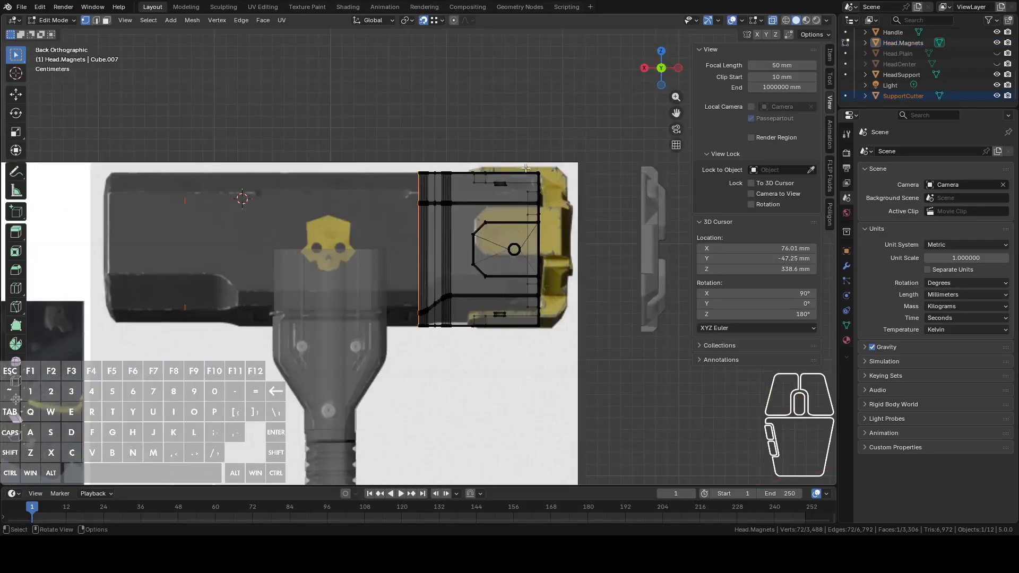
{"action": "middle_click_drag", "start_coordinate": [442, 204], "coordinate": [532, 210]}
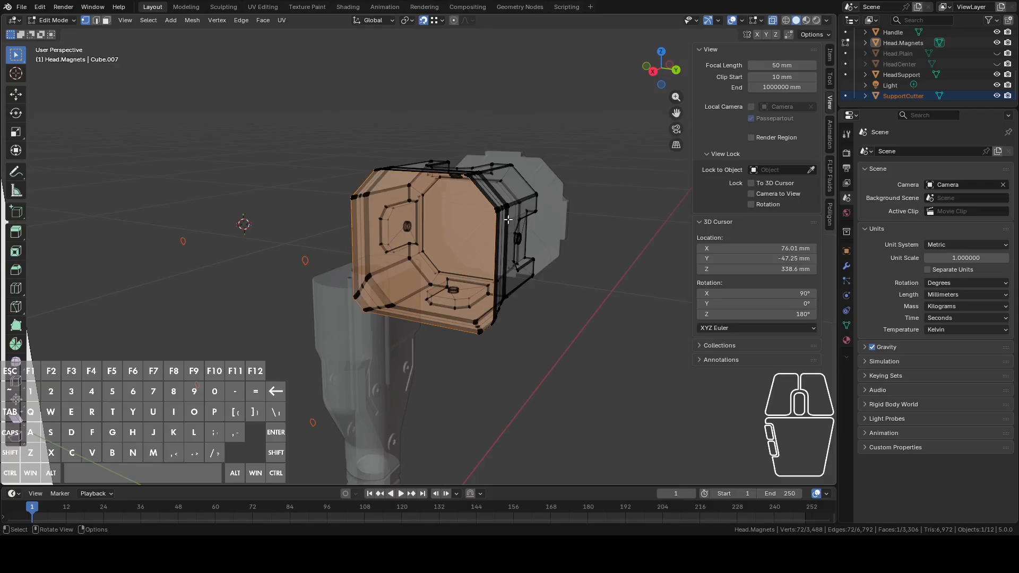
{"action": "middle_click_drag", "start_coordinate": [508, 220], "coordinate": [266, 227]}
{"action": "left_click", "coordinate": [656, 79]}
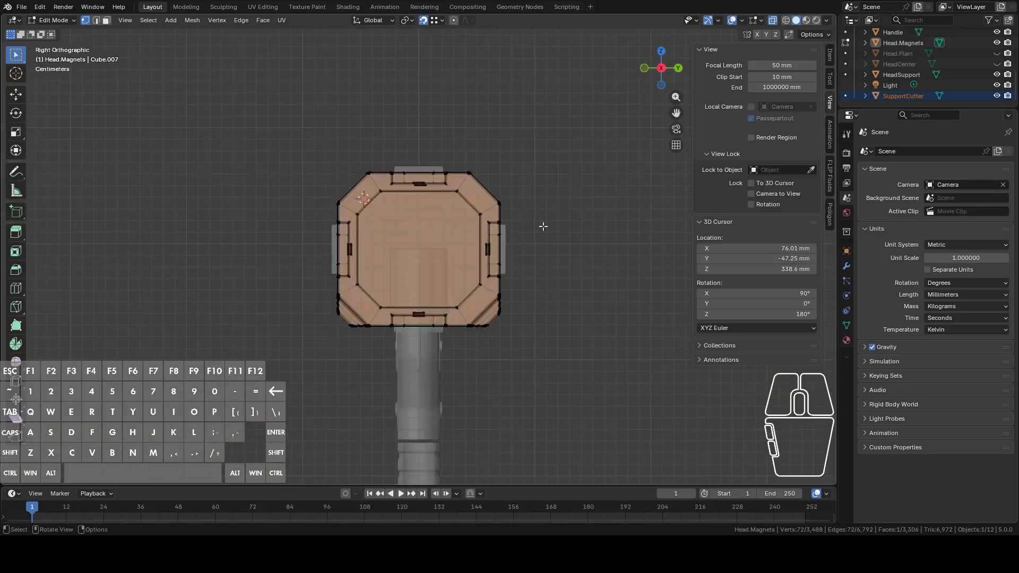
{"action": "middle_click_drag", "start_coordinate": [544, 225], "coordinate": [561, 212]}
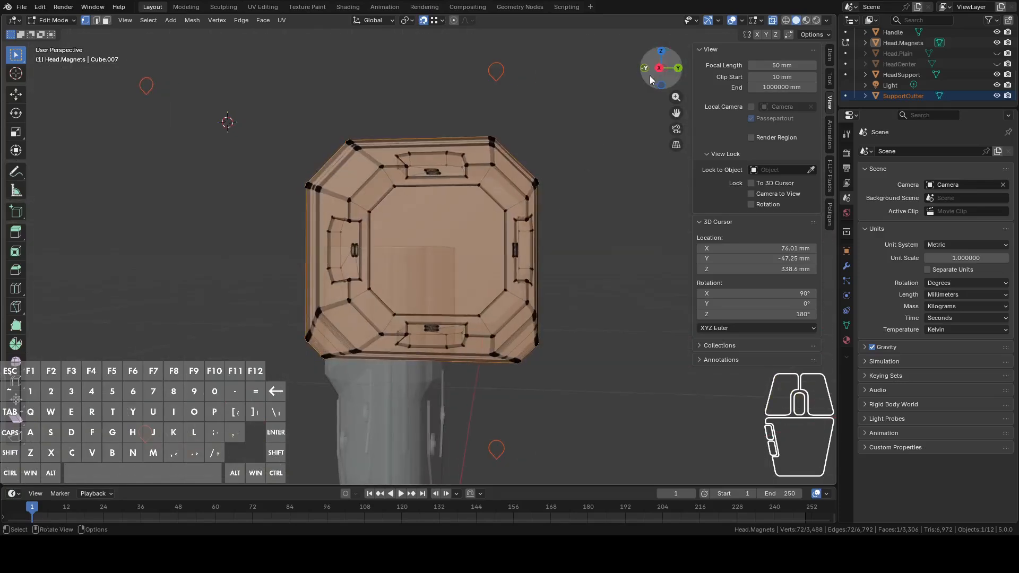
{"action": "left_click", "coordinate": [661, 71]}
{"action": "left_click", "coordinate": [192, 20]}
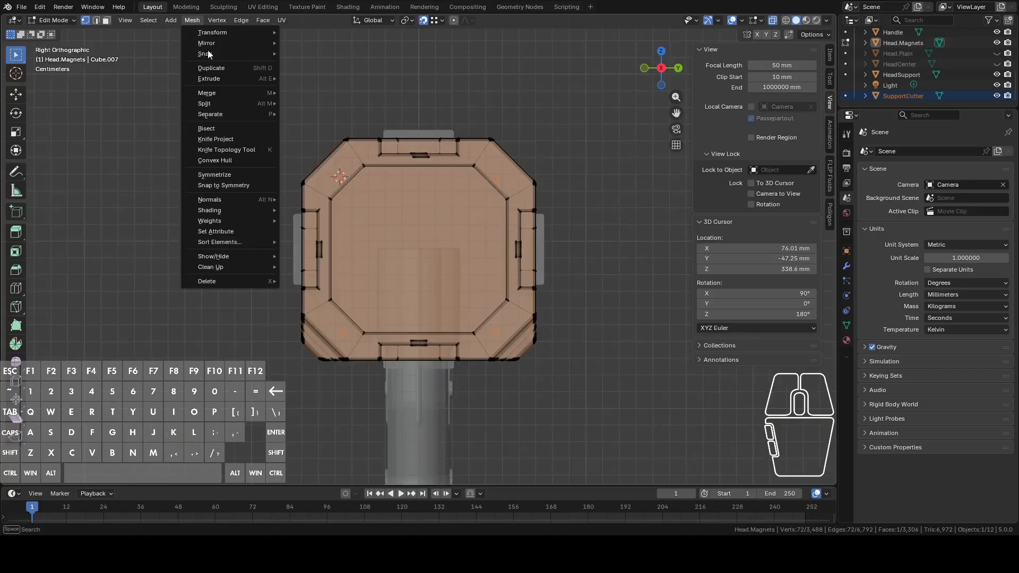
{"action": "left_click", "coordinate": [224, 134]}
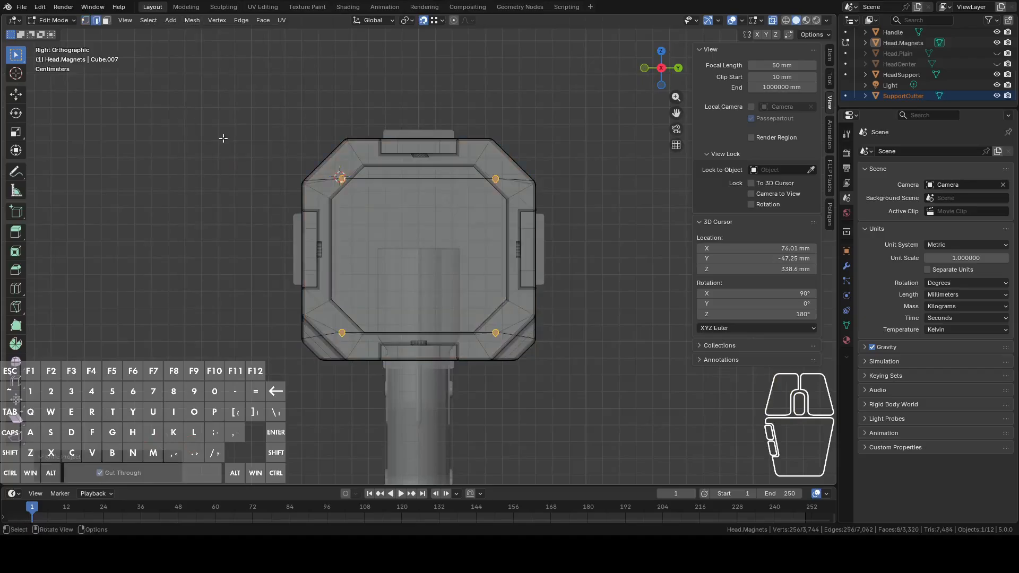
Disable Cut Through for the knife projection and extrude the four teardrop faces of Head.Magnets about 48 mm along negative X
{"action": "left_click", "coordinate": [114, 474]}
{"action": "middle_click_drag", "start_coordinate": [449, 307], "coordinate": [373, 302]}
{"action": "scroll", "coordinate": [521, 274], "scroll_direction": "up", "scroll_amount": 4}
{"action": "scroll", "coordinate": [522, 272], "scroll_direction": "up", "scroll_amount": 1}
{"action": "scroll", "coordinate": [534, 257], "scroll_direction": "down", "scroll_amount": 3}
{"action": "key", "text": "e"}
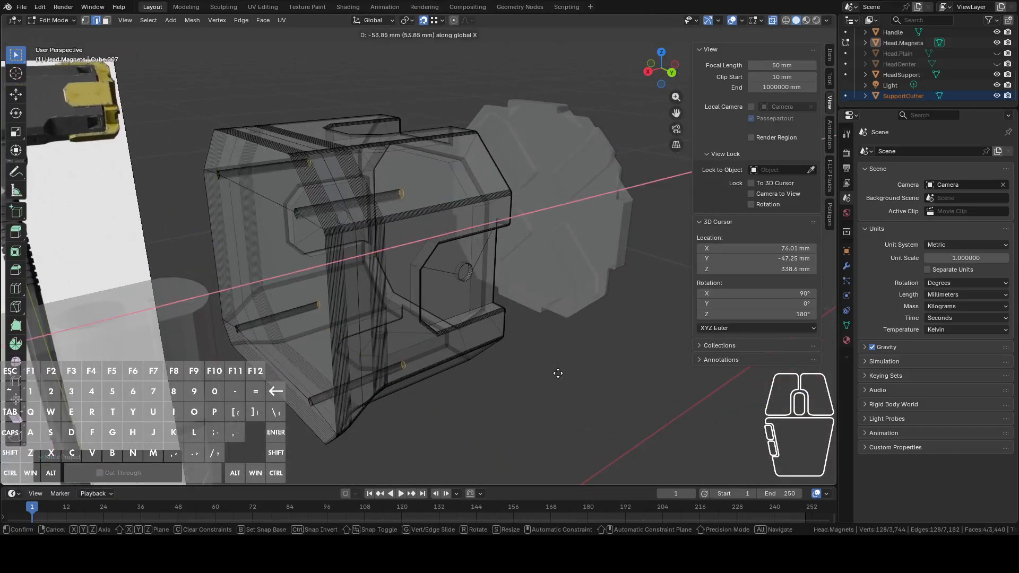
{"action": "left_click", "coordinate": [552, 374]}
Move the four extruded teardrop end faces about 21 mm deeper into Head.Magnets along negative X
{"action": "middle_click_drag", "start_coordinate": [551, 375], "coordinate": [523, 395]}
{"action": "key", "text": "g"}
{"action": "key", "text": "y"}
{"action": "key", "text": "x"}
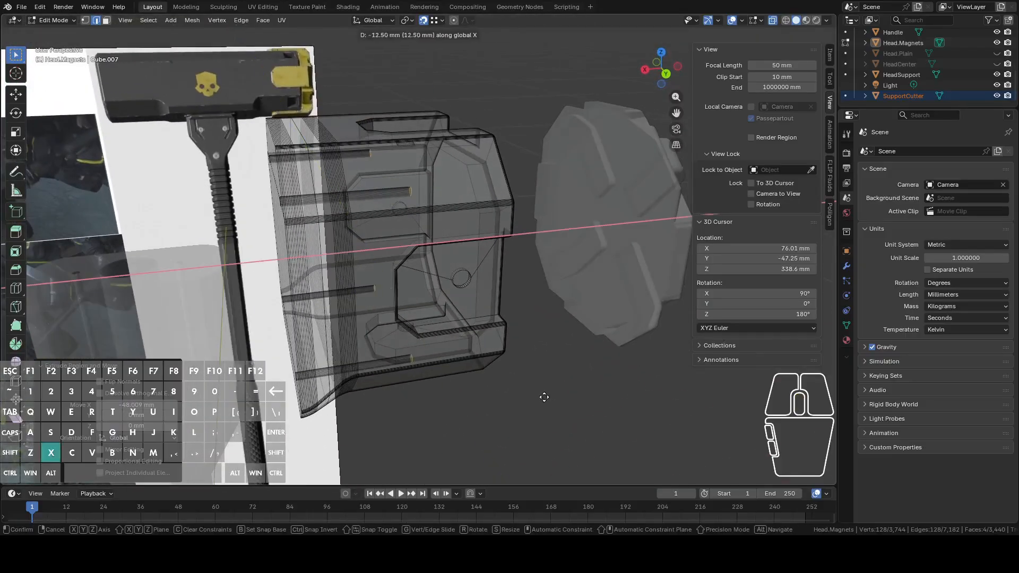
{"action": "left_click", "coordinate": [558, 395]}
Poke the four teardrop end faces of Head.Magnets' channels to give each a centre vertex
{"action": "scroll", "coordinate": [530, 353], "scroll_direction": "up", "scroll_amount": 4}
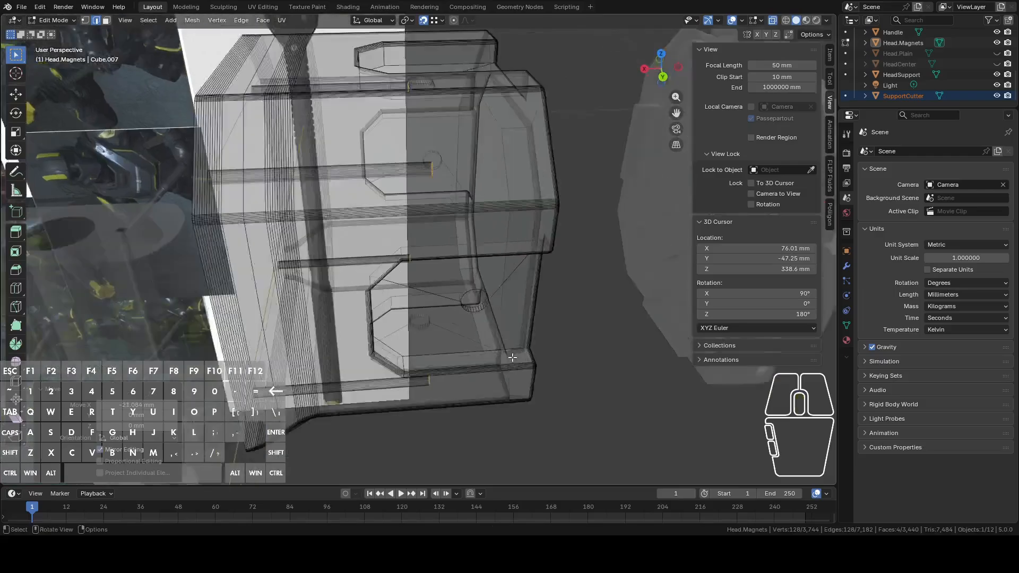
{"action": "middle_click_drag", "start_coordinate": [530, 353], "coordinate": [498, 239]}
{"action": "key", "text": "1"}
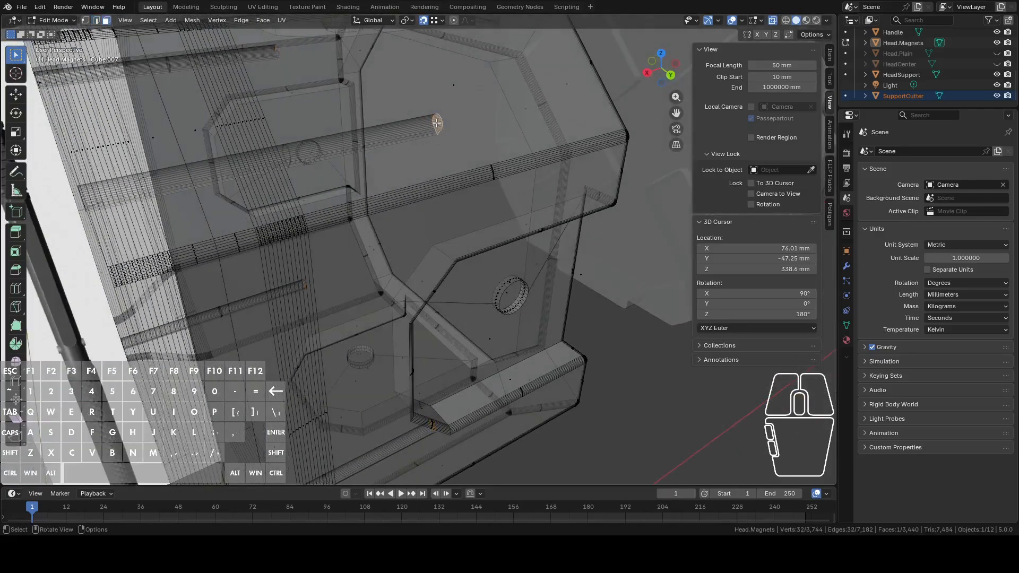
{"action": "key", "text": "ctrl+f"}
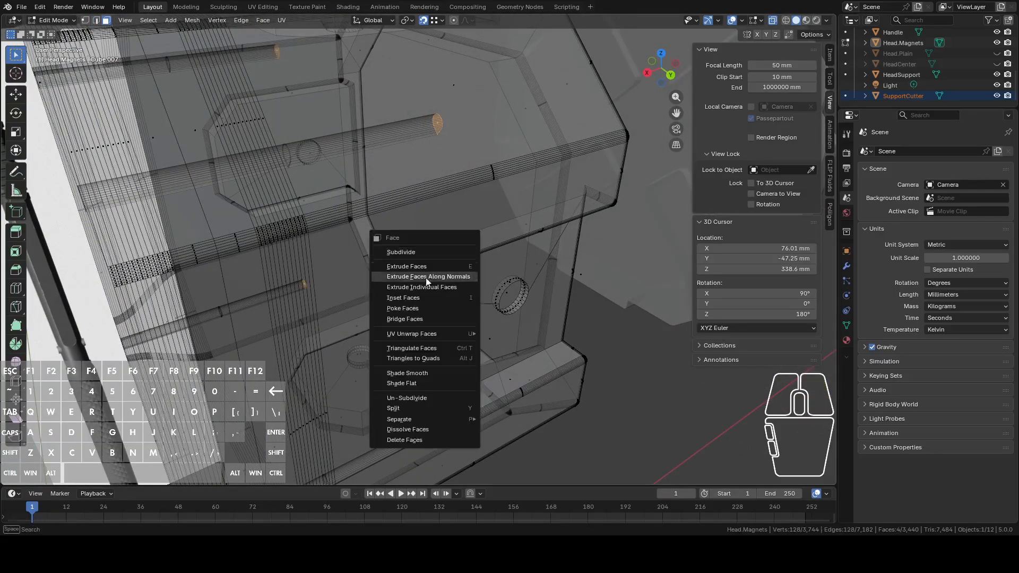
{"action": "left_click", "coordinate": [405, 319]}
{"action": "key", "text": "ctrl+z"}
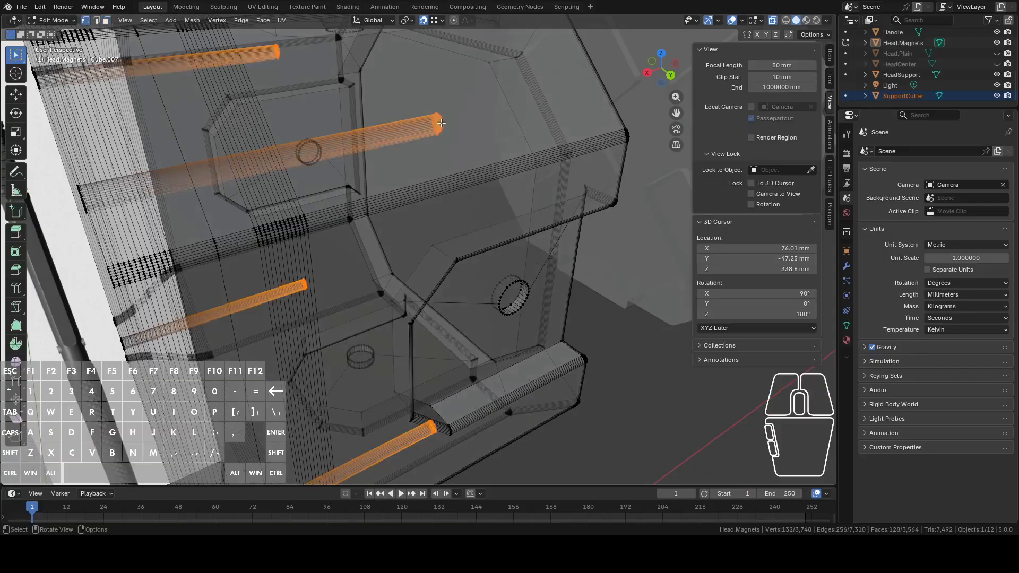
Move the four poked centre vertices about 8 mm along negative X to point the channel ends, and return to Object Mode
{"action": "left_click", "coordinate": [431, 115]}
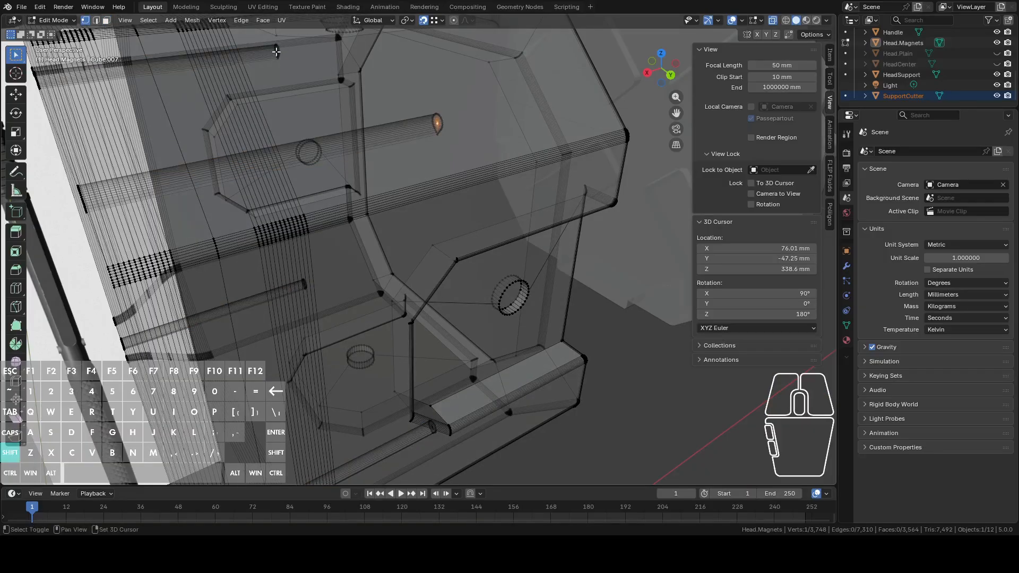
{"action": "middle_click_drag", "start_coordinate": [467, 342], "coordinate": [451, 196], "text": "shift"}
{"action": "scroll", "coordinate": [452, 192], "scroll_direction": "up", "scroll_amount": 3}
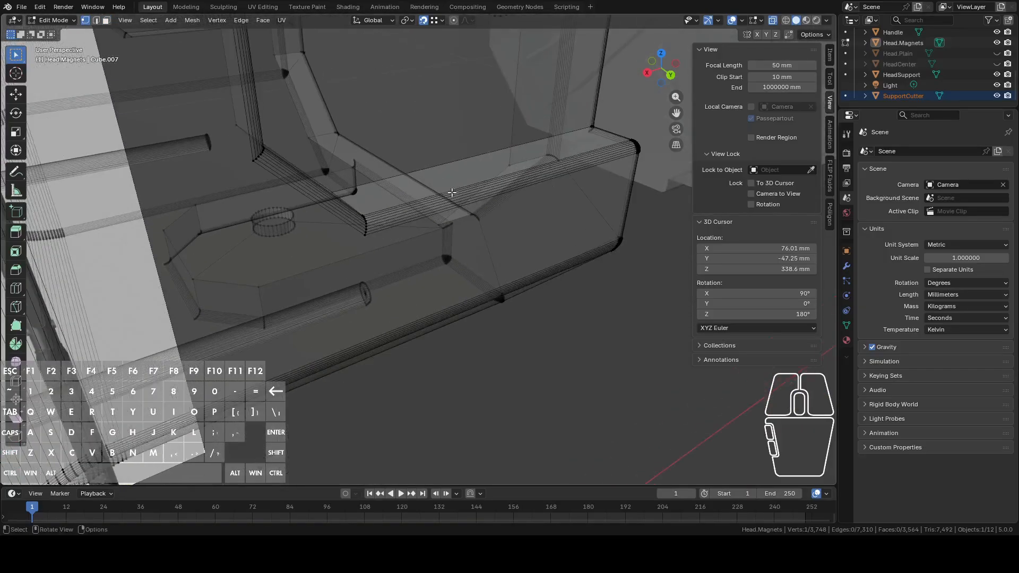
{"action": "left_click", "coordinate": [364, 294], "text": "shift"}
{"action": "middle_click_drag", "start_coordinate": [366, 295], "coordinate": [444, 203]}
{"action": "middle_click_drag", "start_coordinate": [334, 255], "coordinate": [543, 269]}
{"action": "scroll", "coordinate": [571, 328], "scroll_direction": "down", "scroll_amount": 5}
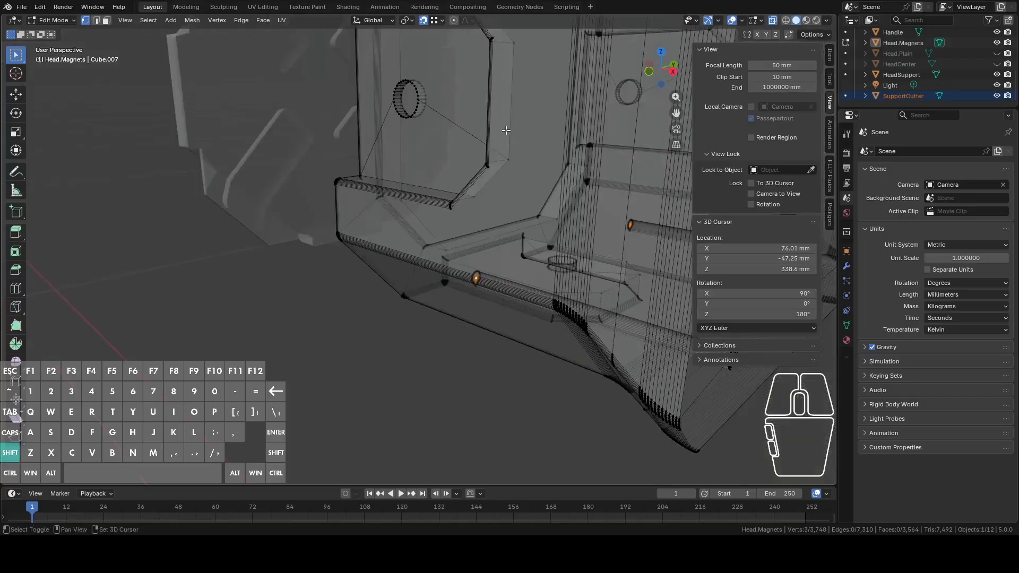
{"action": "middle_click_drag", "start_coordinate": [505, 132], "coordinate": [510, 290], "text": "shift"}
{"action": "scroll", "coordinate": [509, 291], "scroll_direction": "down", "scroll_amount": 2}
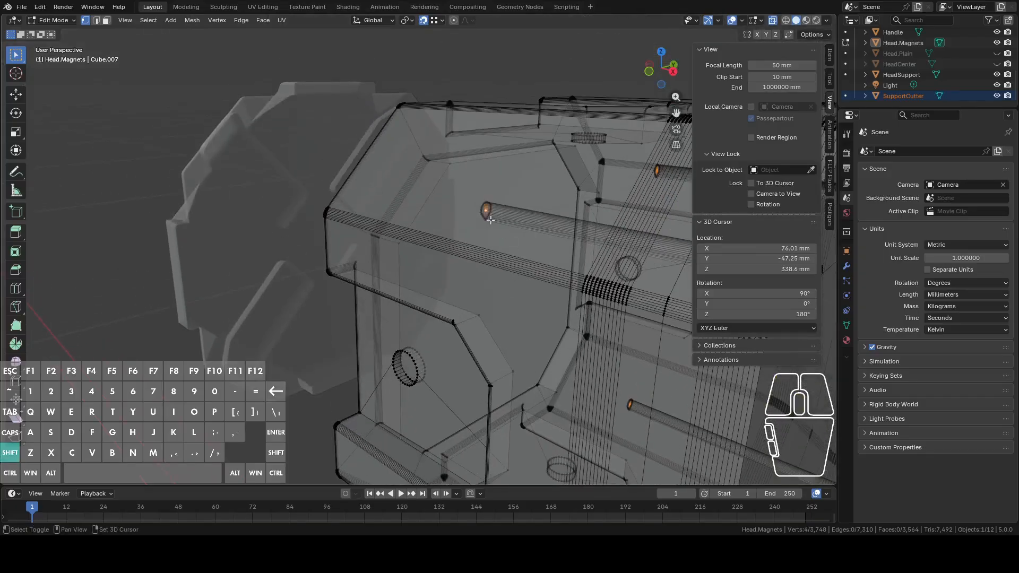
{"action": "middle_click_drag", "start_coordinate": [490, 220], "coordinate": [517, 228]}
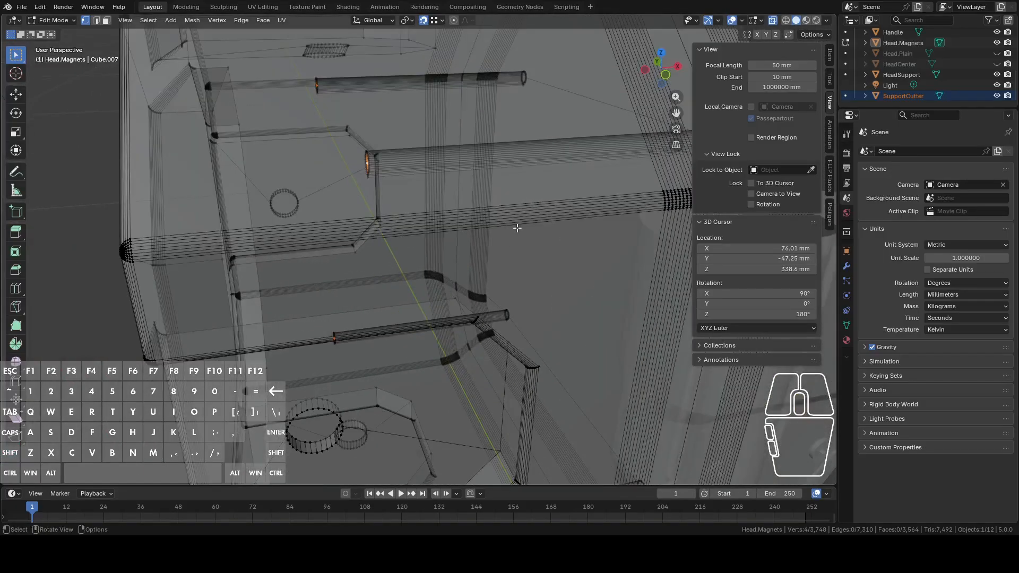
{"action": "key", "text": "g"}
{"action": "key", "text": "x"}
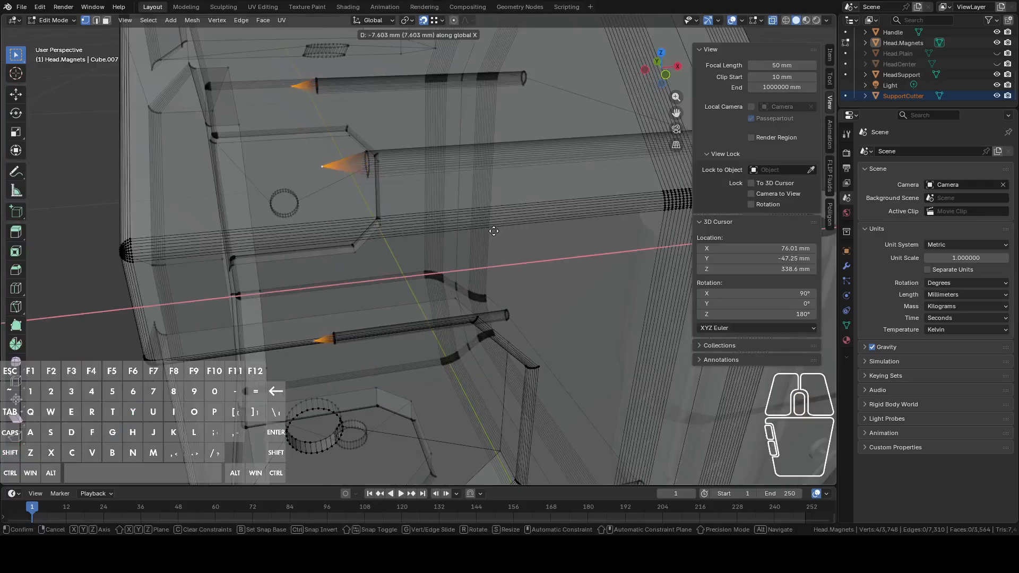
{"action": "left_click", "coordinate": [493, 232]}
{"action": "scroll", "coordinate": [493, 231], "scroll_direction": "down", "scroll_amount": 5}
{"action": "key", "text": "Tab"}
Select the SupportCutter outlines and move them about 69 mm along negative X
{"action": "scroll", "coordinate": [493, 232], "scroll_direction": "down", "scroll_amount": 3}
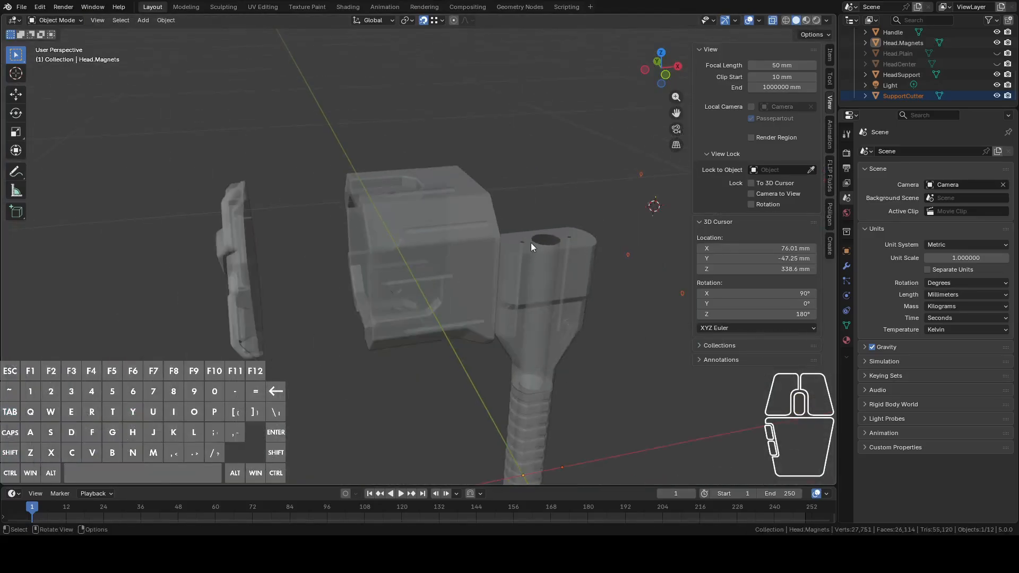
{"action": "mouse_move", "coordinate": [531, 243]}
{"action": "middle_mouse_down"}
{"action": "mouse_move", "coordinate": [494, 257]}
{"action": "mouse_move", "coordinate": [292, 256]}
{"action": "mouse_move", "coordinate": [474, 230]}
{"action": "mouse_move", "coordinate": [434, 227]}
{"action": "mouse_move", "coordinate": [521, 230]}
{"action": "middle_mouse_up"}
{"action": "key", "text": "Tab"}
{"action": "key", "text": "Tab"}
{"action": "left_click", "coordinate": [470, 224]}
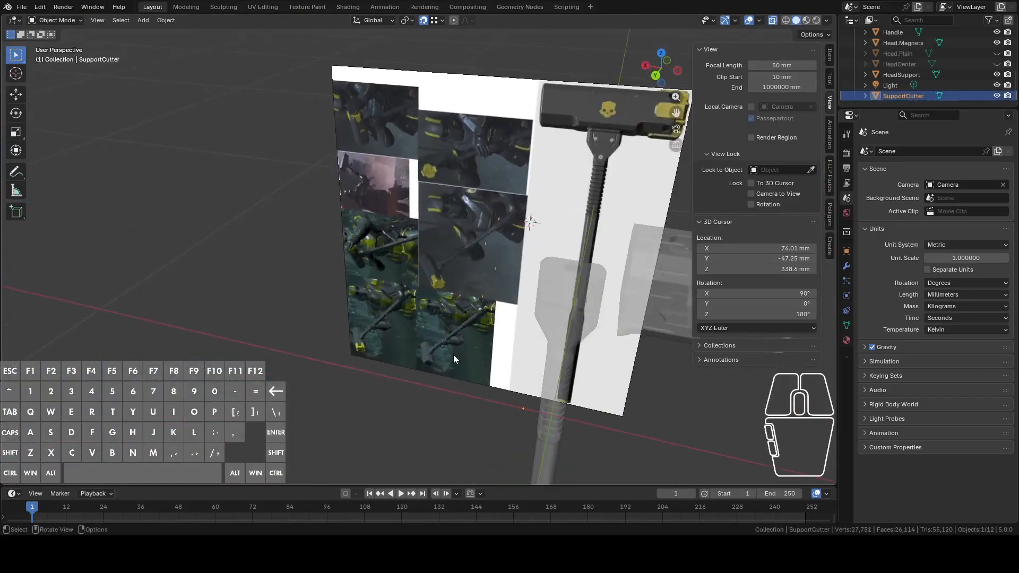
{"action": "key", "text": "g"}
{"action": "key", "text": "y"}
{"action": "key", "text": "x"}
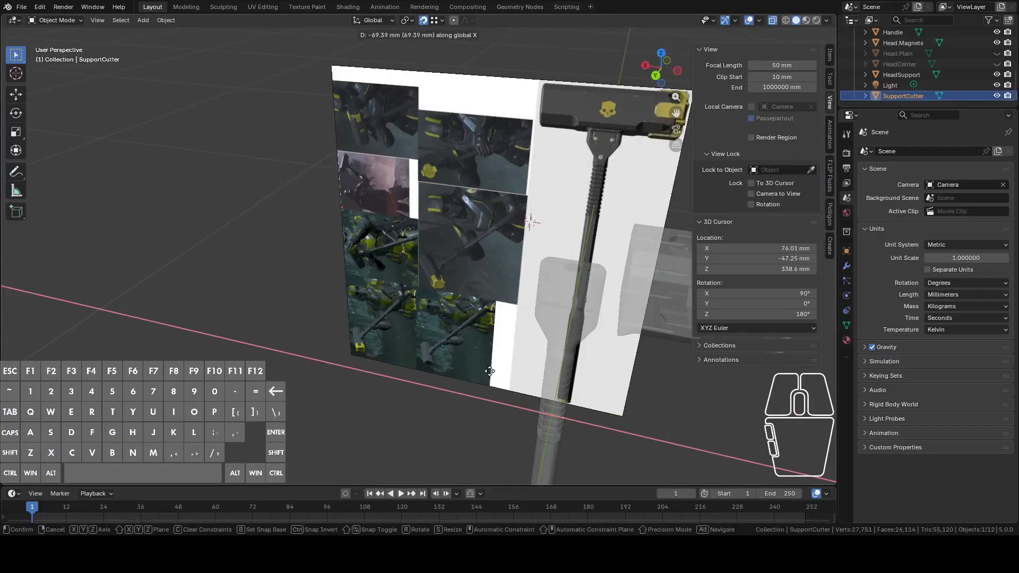
{"action": "left_click", "coordinate": [490, 372]}
{"action": "middle_click_drag", "start_coordinate": [489, 371], "coordinate": [384, 366], "text": "shift"}
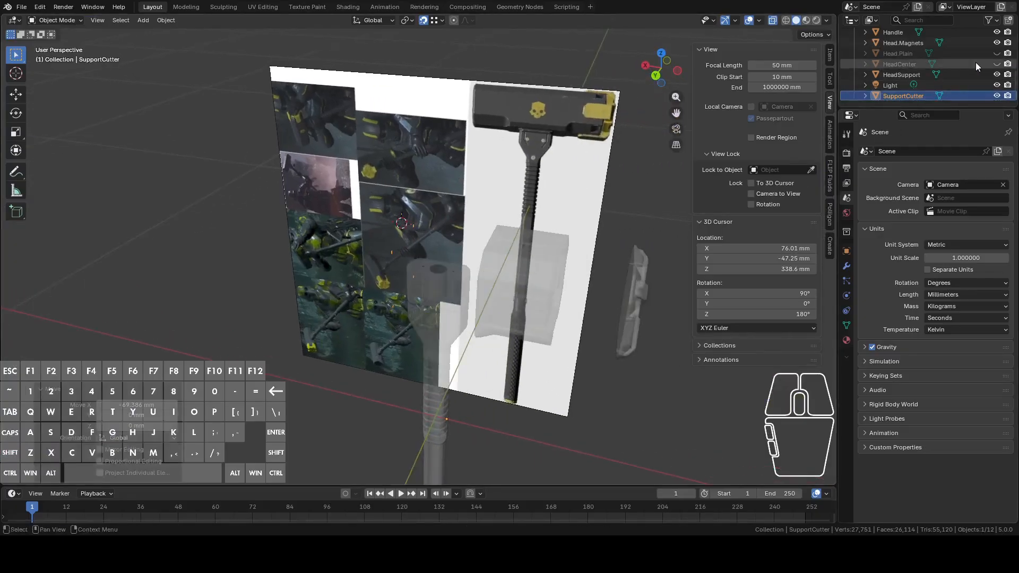
Unhide Head.Plain, select it and enter Edit Mode on it
{"action": "left_click", "coordinate": [996, 53]}
{"action": "scroll", "coordinate": [514, 206], "scroll_direction": "up", "scroll_amount": 3}
{"action": "scroll", "coordinate": [457, 208], "scroll_direction": "up", "scroll_amount": 2}
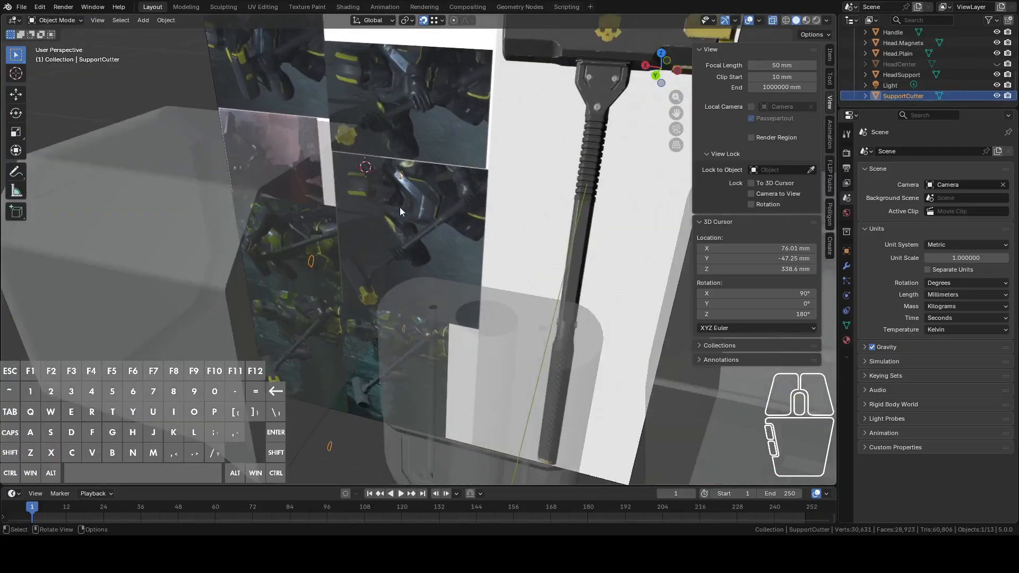
{"action": "left_click", "coordinate": [346, 197]}
{"action": "key", "text": "Tab"}
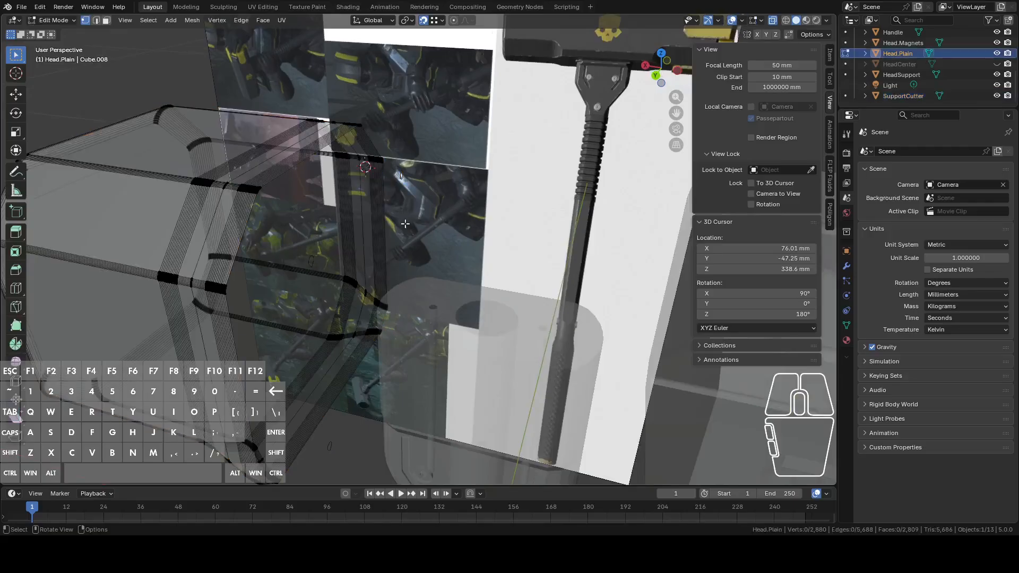
Select the boundary loop around Head.Plain's open end, turn off X-ray, fill the loop with a face, and leave Edit Mode
{"action": "left_click", "coordinate": [394, 224], "text": "alt"}
{"action": "middle_click_drag", "start_coordinate": [404, 223], "coordinate": [474, 210]}
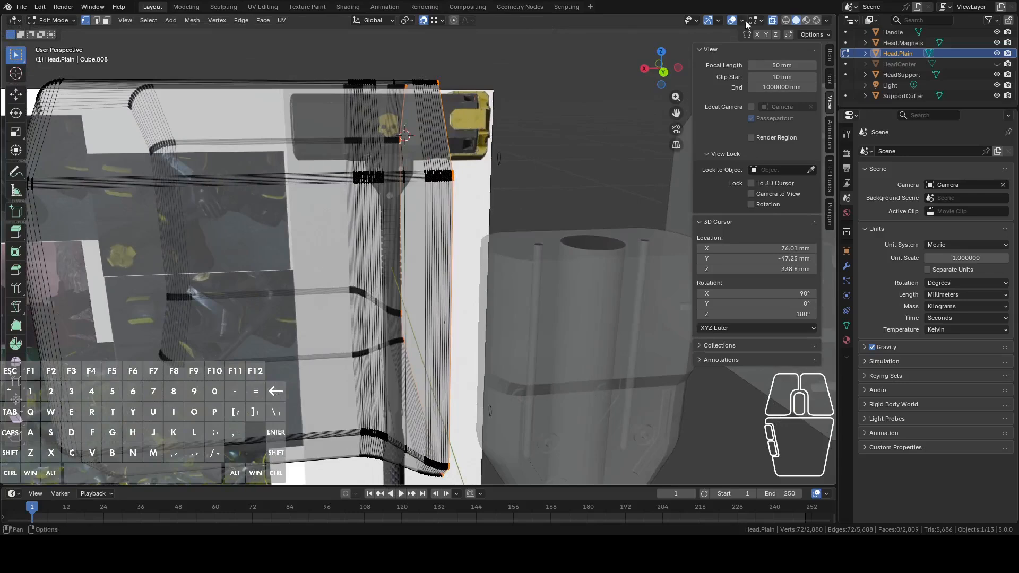
{"action": "left_click", "coordinate": [772, 24]}
{"action": "middle_click_drag", "start_coordinate": [641, 151], "coordinate": [504, 160]}
{"action": "key", "text": "f"}
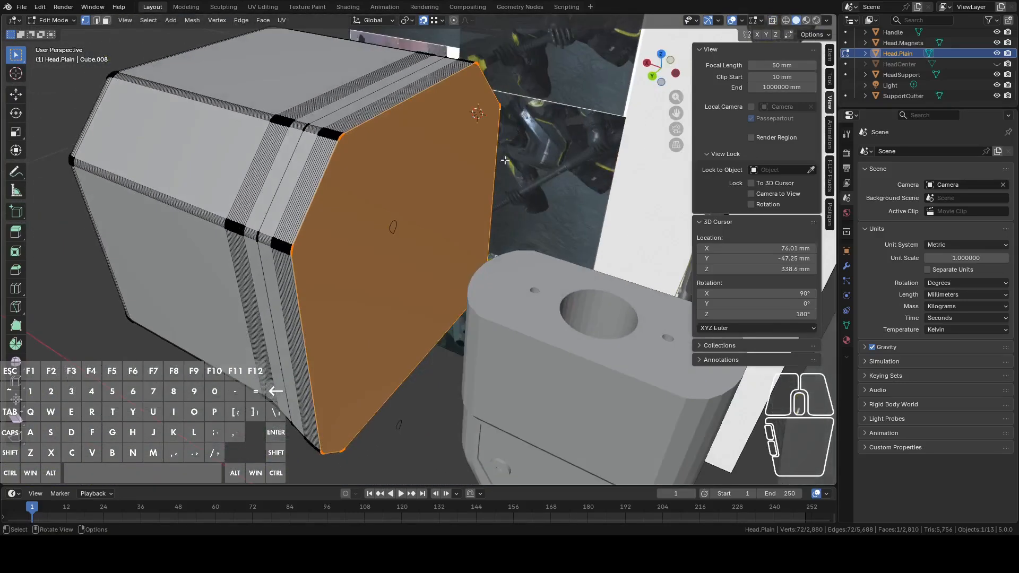
{"action": "key", "text": "Tab"}
Knife-project the SupportCutter outlines onto the whole Head.Plain mesh from the left orthographic view
{"action": "key", "text": "Tab"}
{"action": "key", "text": "a"}
{"action": "middle_click_drag", "start_coordinate": [498, 212], "coordinate": [478, 308]}
{"action": "left_click", "coordinate": [420, 423], "text": "ctrl"}
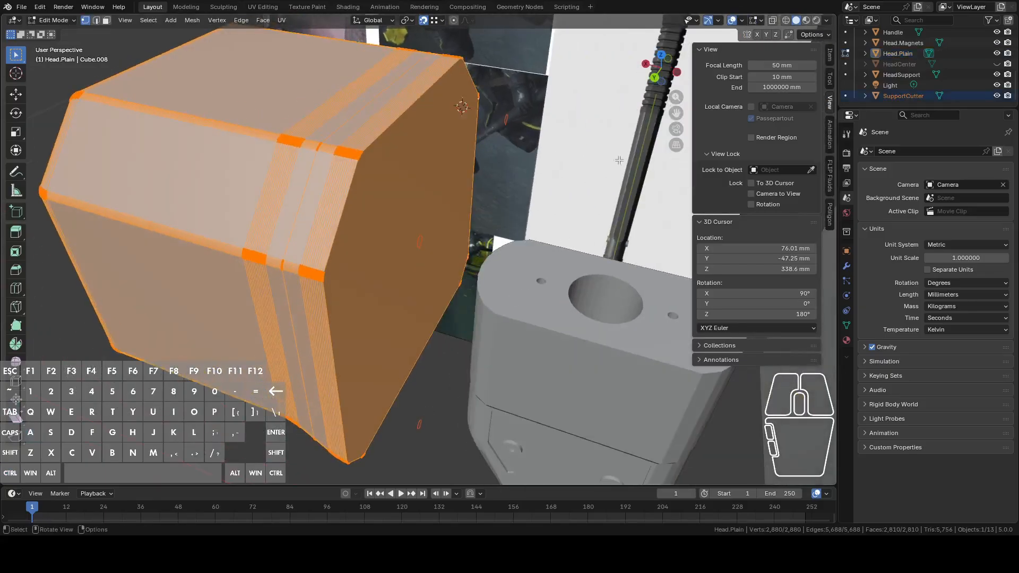
{"action": "left_click", "coordinate": [677, 73]}
{"action": "left_click", "coordinate": [192, 21]}
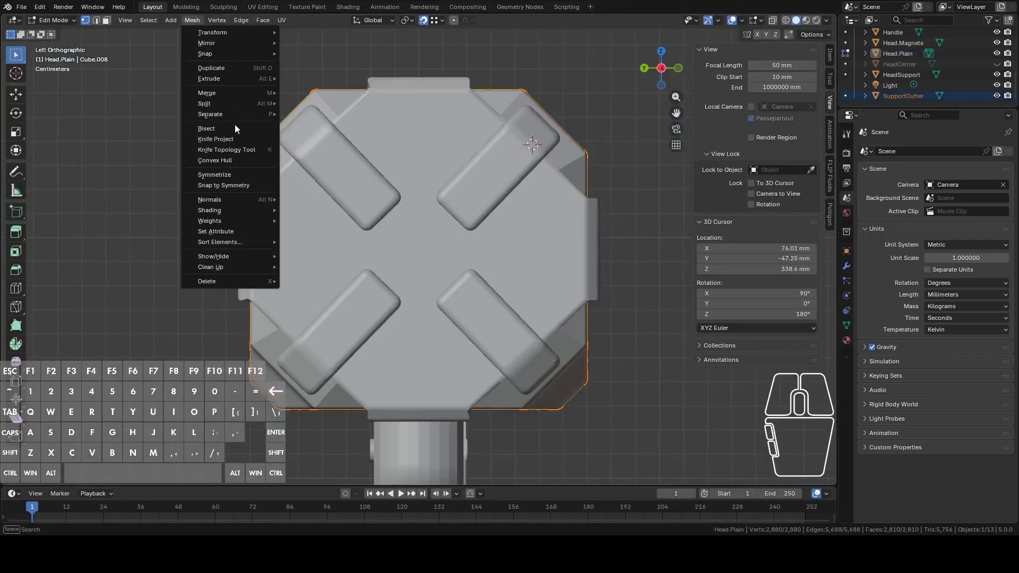
{"action": "left_click", "coordinate": [230, 139]}
With the four teardrop faces on Head.Plain's filled end selected and X-ray on, extrude them about 81 mm inward along X
{"action": "middle_click_drag", "start_coordinate": [323, 145], "coordinate": [334, 155]}
{"action": "left_click", "coordinate": [314, 129]}
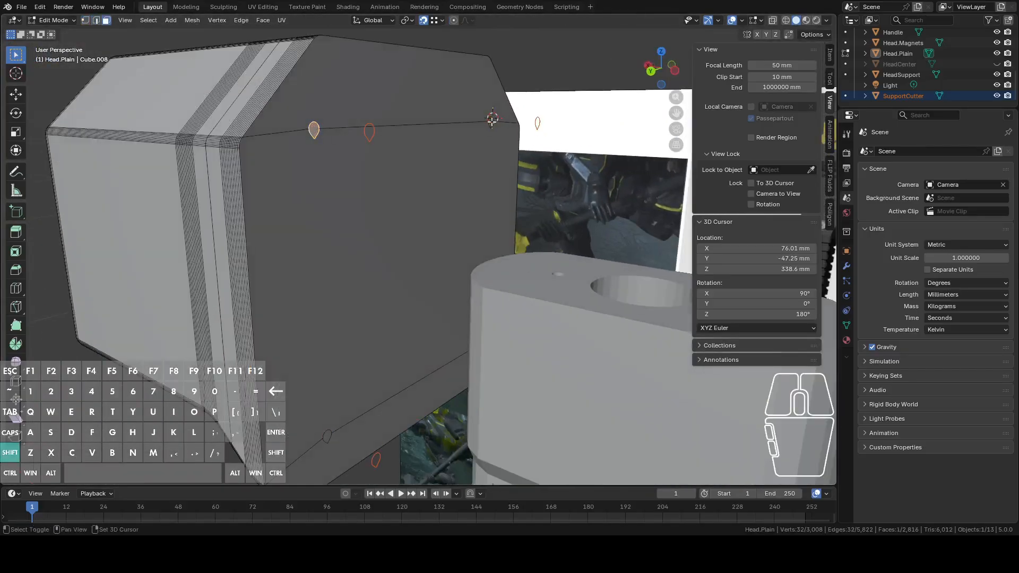
{"action": "key", "text": "ctrl+z"}
{"action": "middle_click_drag", "start_coordinate": [451, 186], "coordinate": [506, 184]}
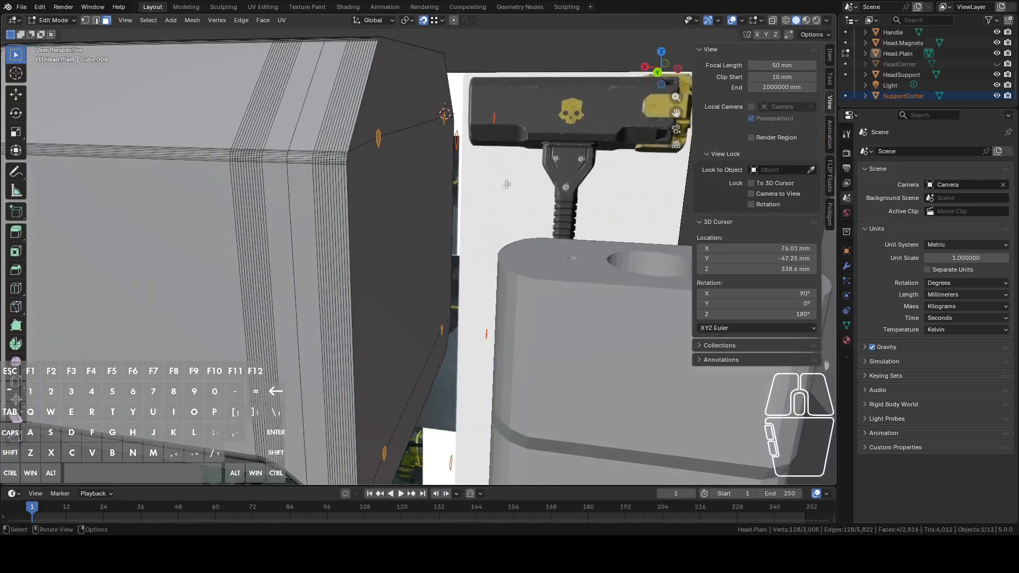
{"action": "key", "text": "alt+z"}
{"action": "middle_click_drag", "start_coordinate": [583, 159], "coordinate": [494, 144]}
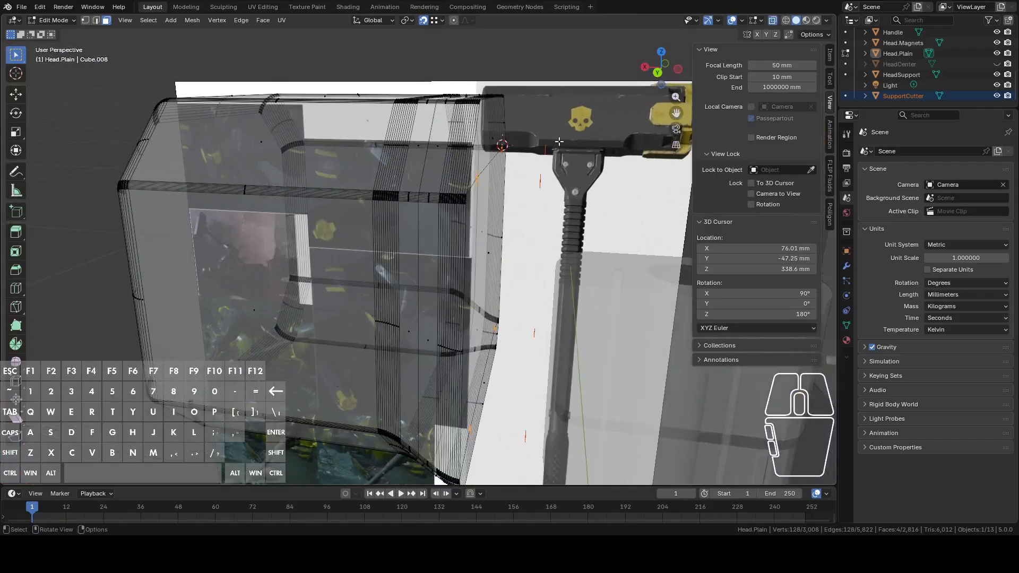
{"action": "key", "text": "e"}
{"action": "key", "text": "x"}
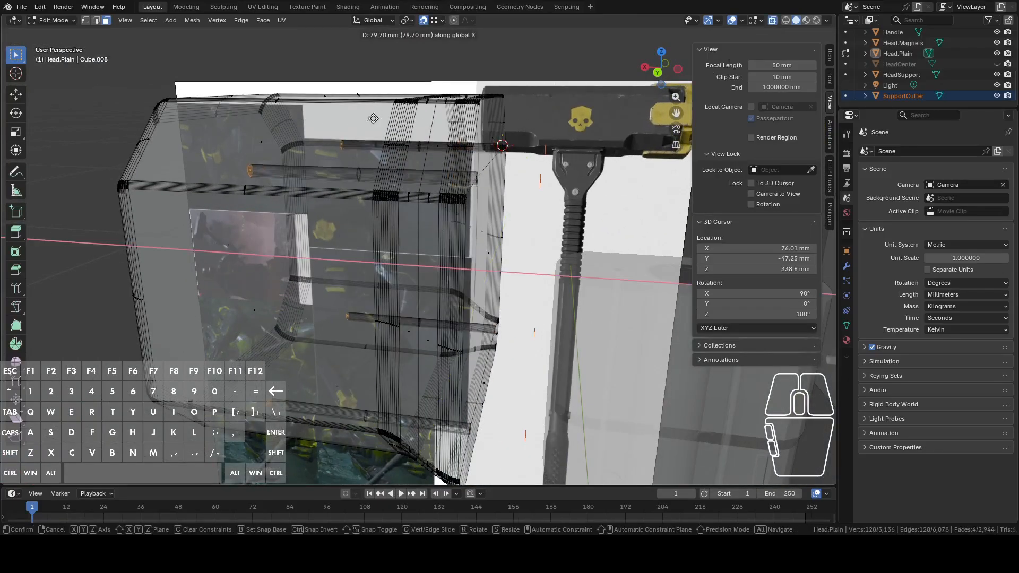
{"action": "left_click", "coordinate": [371, 118]}
Move Head.Plain's four channel end faces about 8 mm further along X and poke them
{"action": "middle_click_drag", "start_coordinate": [371, 119], "coordinate": [471, 165]}
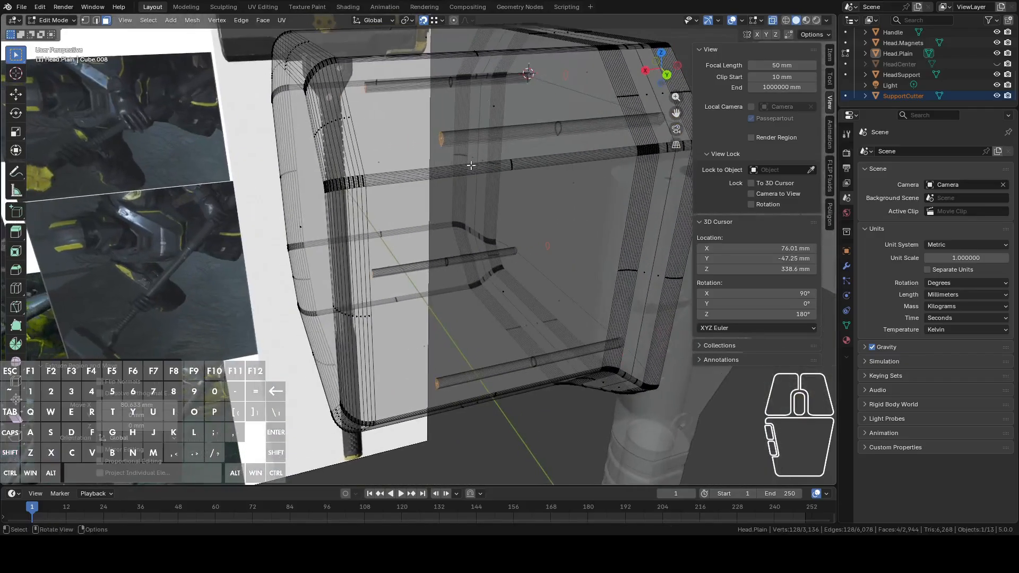
{"action": "middle_click_drag", "start_coordinate": [427, 206], "coordinate": [422, 207]}
{"action": "right_click", "coordinate": [424, 206]}
{"action": "right_click", "coordinate": [420, 184]}
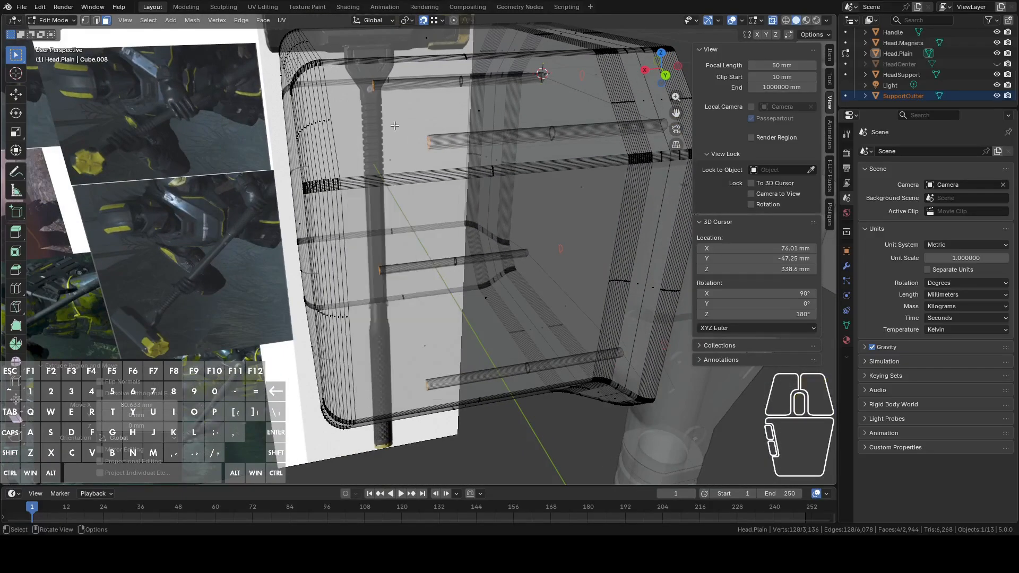
{"action": "key", "text": "g"}
{"action": "key", "text": "x"}
{"action": "left_click", "coordinate": [377, 130]}
{"action": "right_click", "coordinate": [376, 129]}
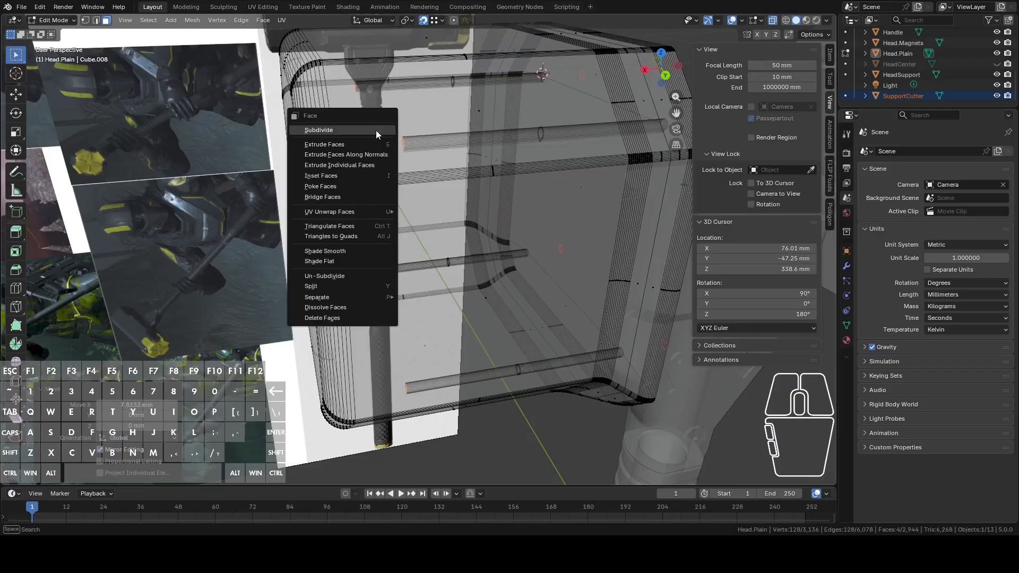
{"action": "left_click", "coordinate": [342, 187]}
Select the centre vertices of Head.Plain's four channel ends and move them about 6 mm along X to form points
{"action": "middle_click_drag", "start_coordinate": [345, 186], "coordinate": [423, 161]}
{"action": "left_click", "coordinate": [444, 108]}
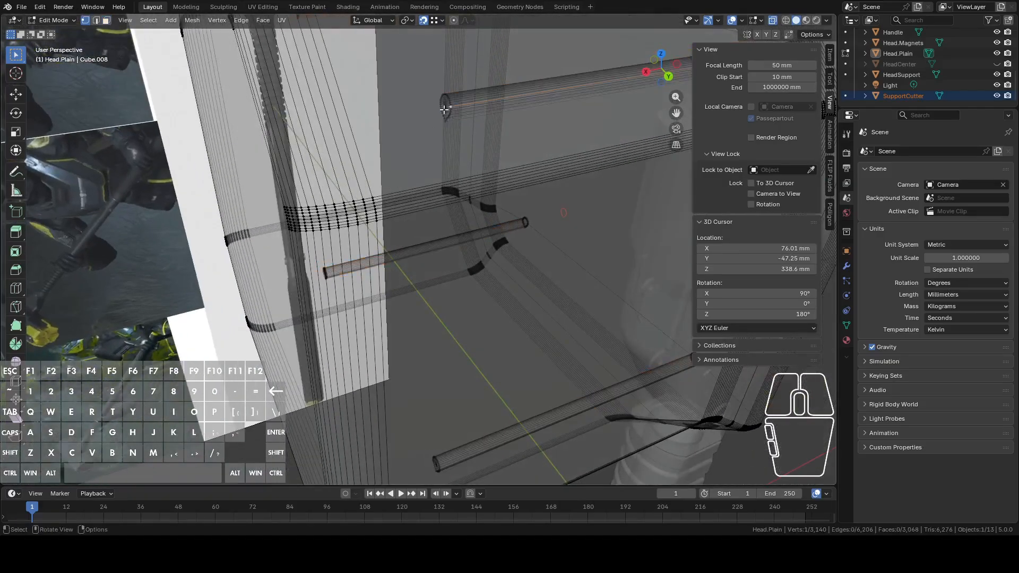
{"action": "left_click", "coordinate": [445, 104]}
{"action": "middle_click_drag", "start_coordinate": [446, 105], "coordinate": [463, 21], "text": "shift"}
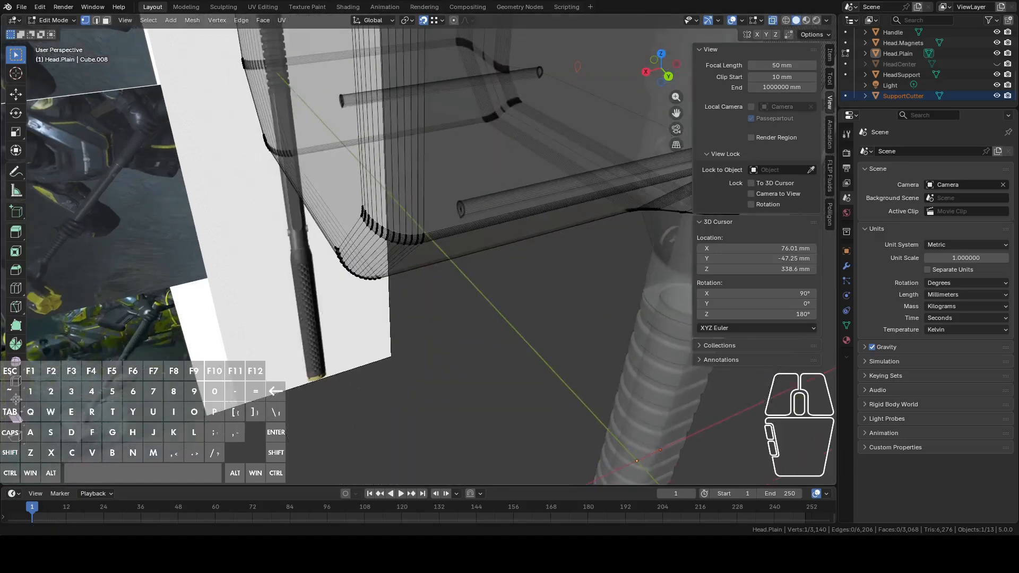
{"action": "middle_click_drag", "start_coordinate": [461, 209], "coordinate": [359, 310]}
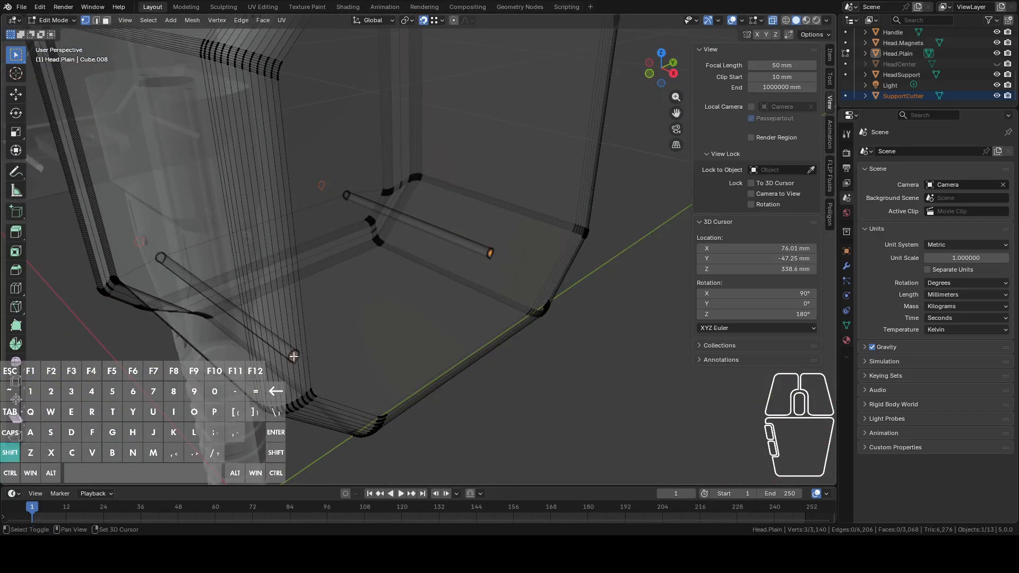
{"action": "middle_click_drag", "start_coordinate": [294, 356], "coordinate": [271, 170], "text": "shift"}
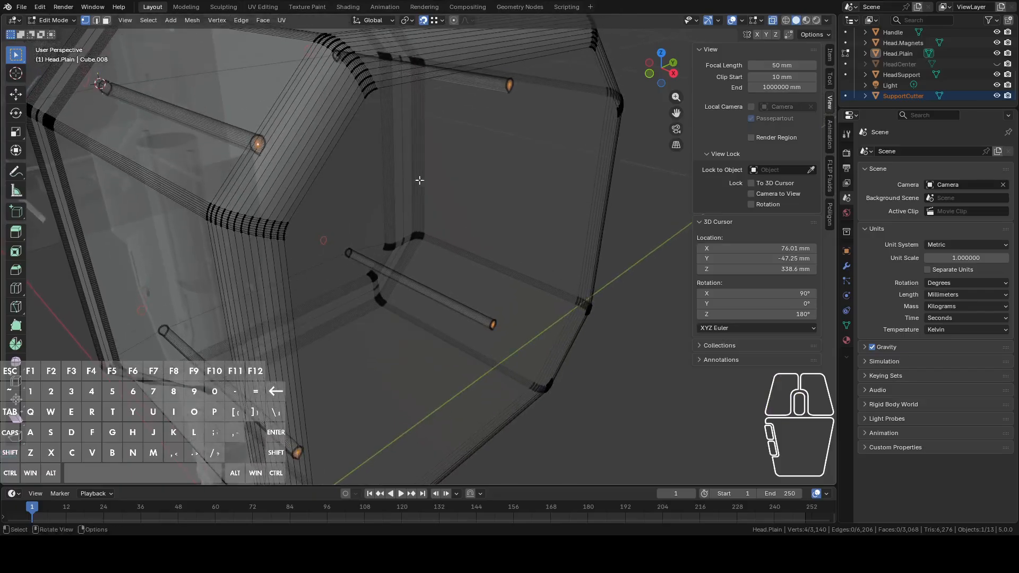
{"action": "middle_click_drag", "start_coordinate": [419, 180], "coordinate": [186, 212]}
{"action": "key", "text": "g"}
{"action": "key", "text": "x"}
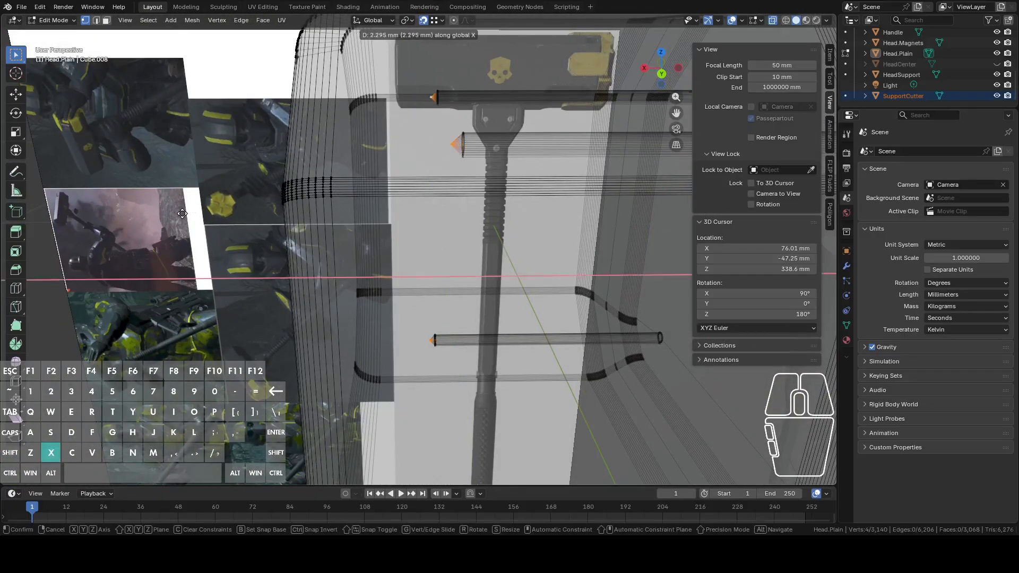
{"action": "left_click", "coordinate": [169, 213]}
{"action": "scroll", "coordinate": [265, 239], "scroll_direction": "down", "scroll_amount": 3}
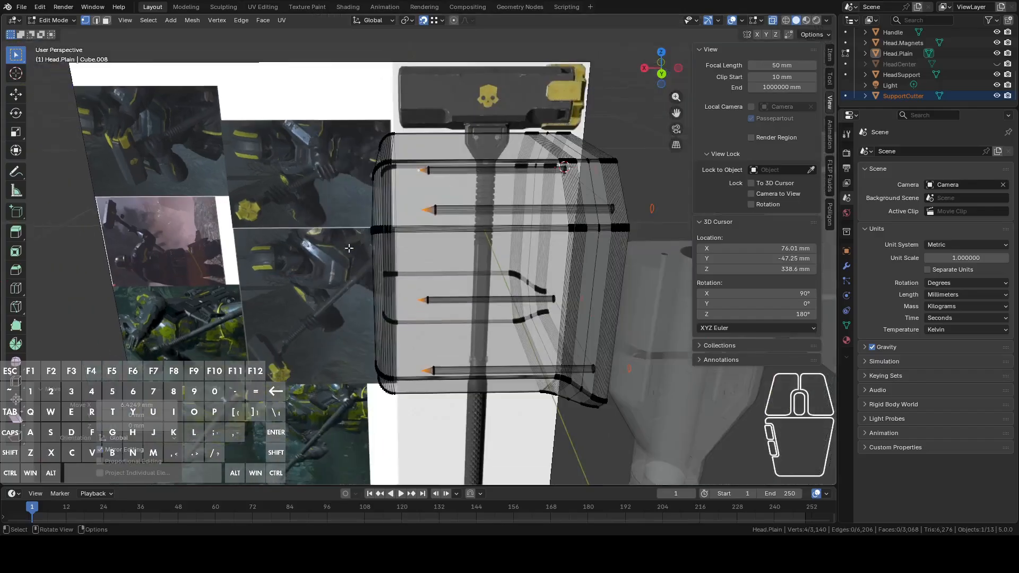
Leave Edit Mode and delete the SupportCutter object
{"action": "middle_click_drag", "start_coordinate": [318, 254], "coordinate": [464, 271]}
{"action": "key", "text": "Tab"}
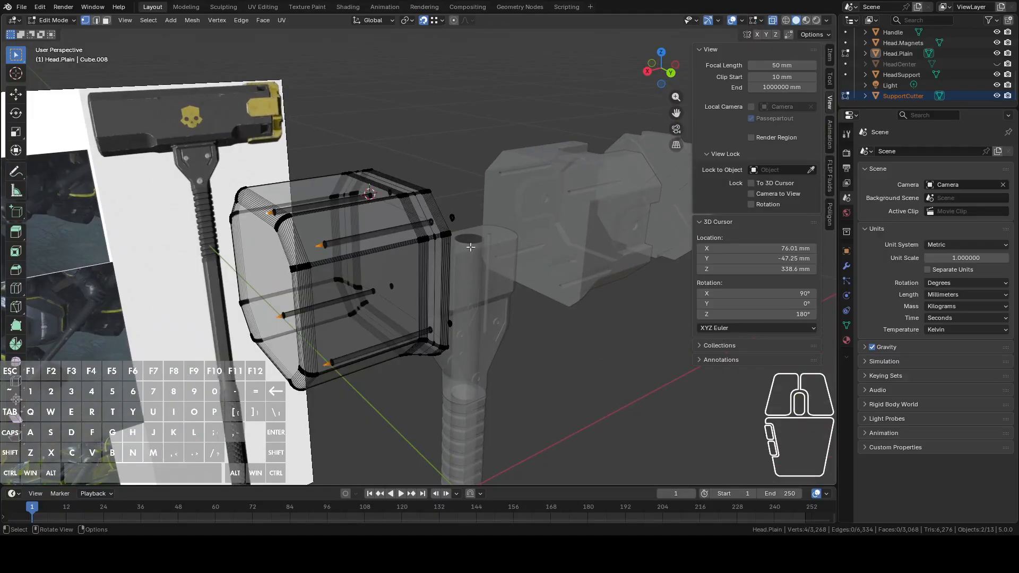
{"action": "left_click", "coordinate": [453, 218], "text": "shift"}
{"action": "right_click", "coordinate": [454, 215]}
{"action": "left_click", "coordinate": [454, 222]}
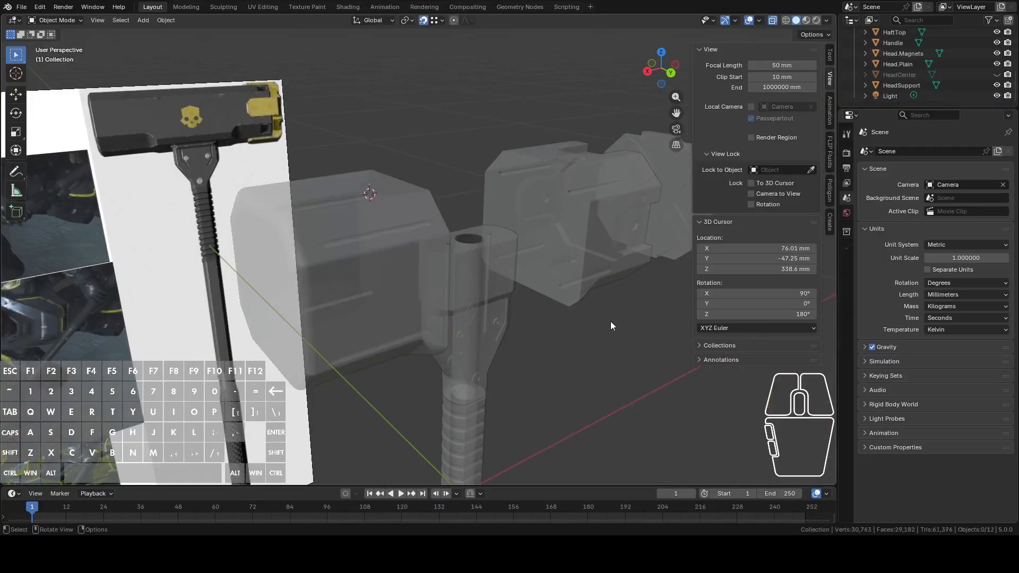
Reveal the hidden parts and move Charge.NoMagnet about 83 mm along X onto the end of the hammer head
{"action": "key", "text": "alt+h"}
{"action": "left_click", "coordinate": [671, 73]}
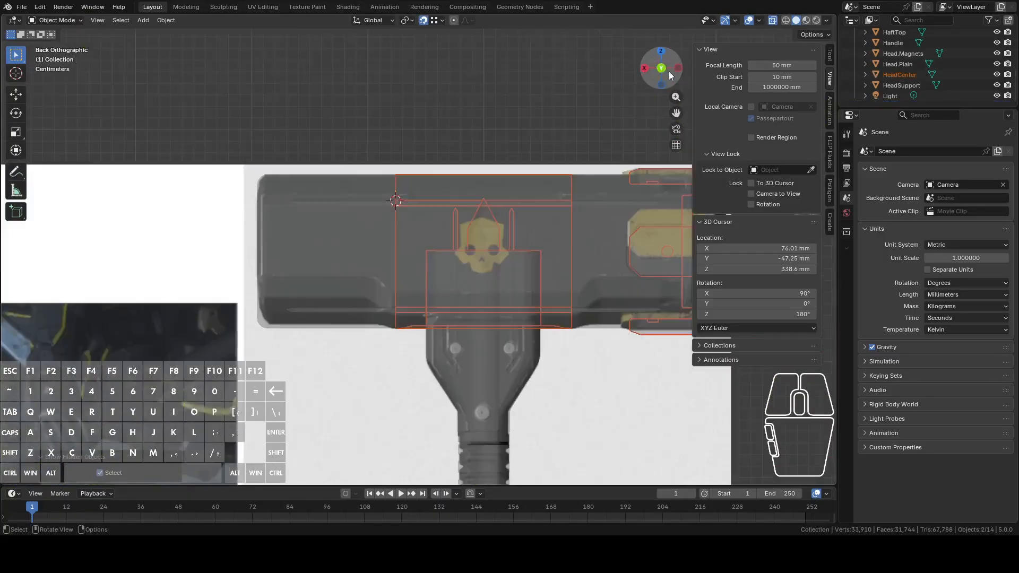
{"action": "scroll", "coordinate": [571, 179], "scroll_direction": "down", "scroll_amount": 3}
{"action": "middle_click_drag", "start_coordinate": [578, 255], "coordinate": [485, 202], "text": "shift"}
{"action": "left_click", "coordinate": [543, 187]}
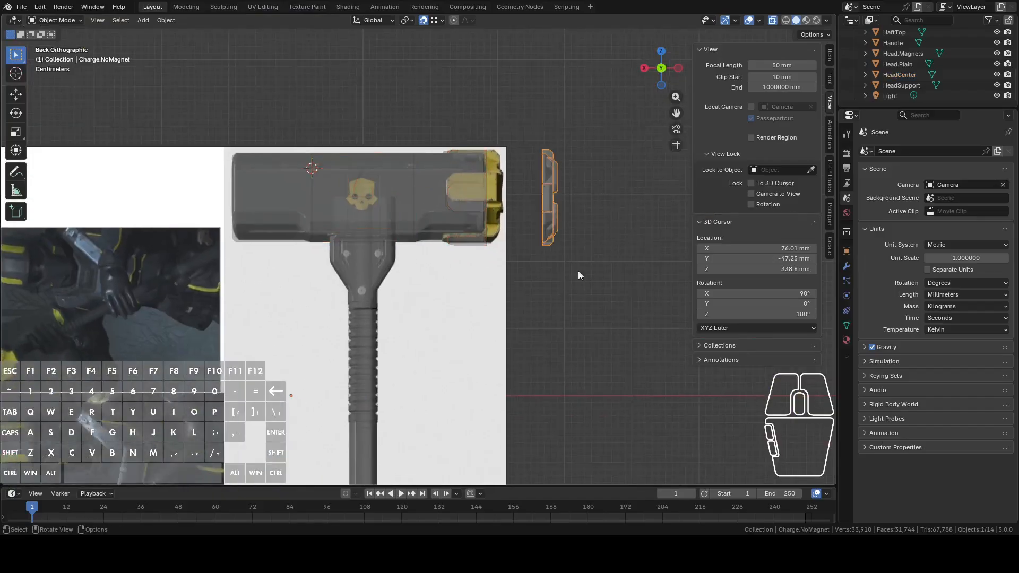
{"action": "key", "text": "g"}
{"action": "key", "text": "x"}
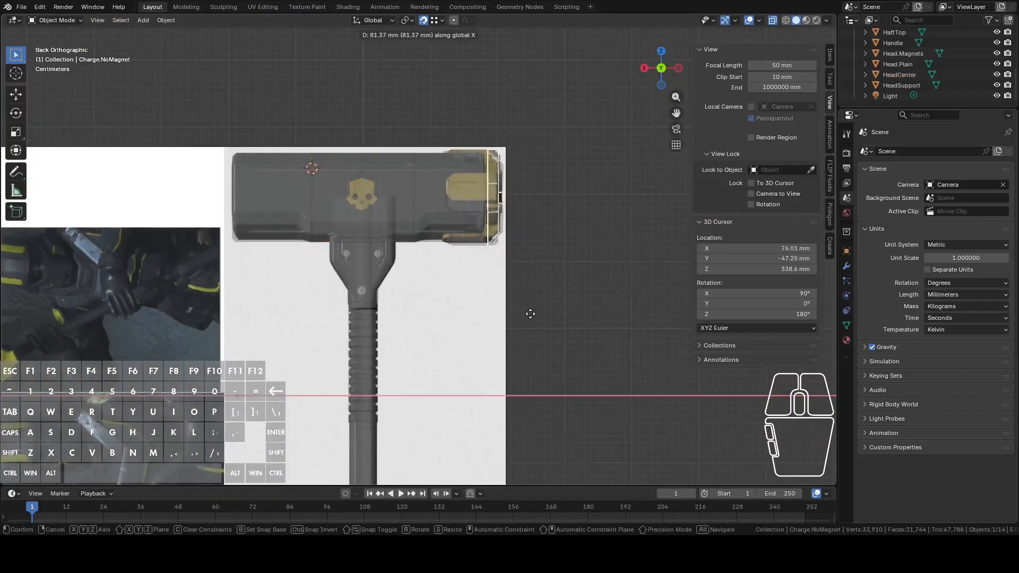
{"action": "left_click", "coordinate": [530, 318]}
Turn off X-ray and examine the assembled hammer from the back and from several angles beside the reference images
{"action": "left_click", "coordinate": [773, 21]}
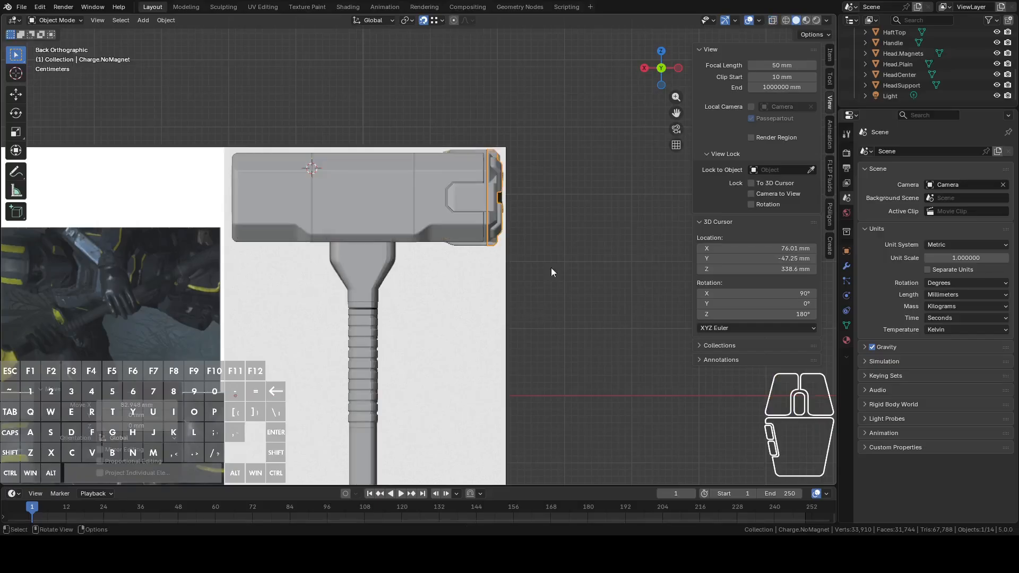
{"action": "scroll", "coordinate": [551, 267], "scroll_direction": "down", "scroll_amount": 3}
{"action": "middle_click_drag", "start_coordinate": [537, 278], "coordinate": [387, 318], "text": "shift"}
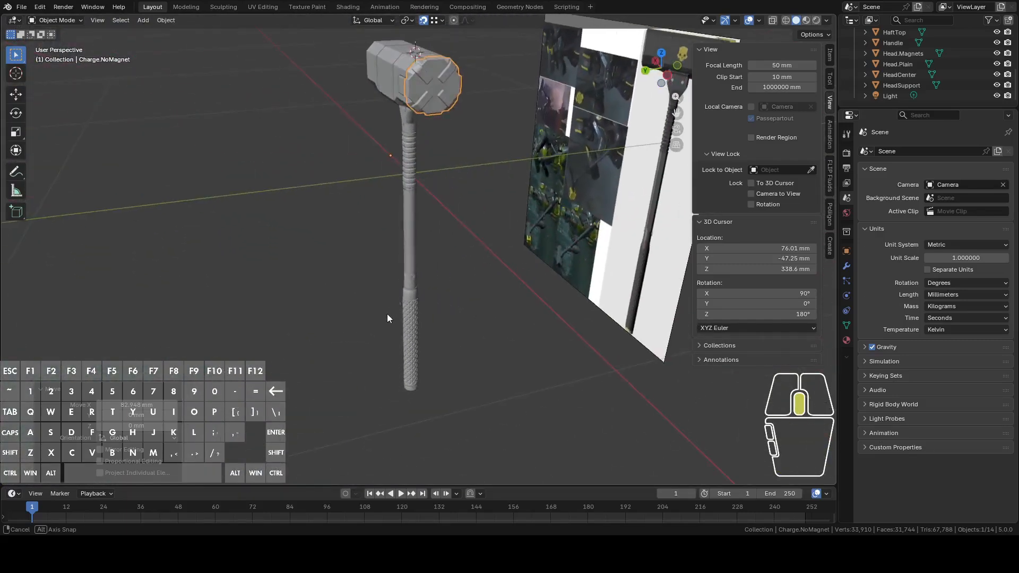
{"action": "middle_click_drag", "start_coordinate": [464, 214], "coordinate": [627, 172]}
{"action": "left_click", "coordinate": [655, 73]}
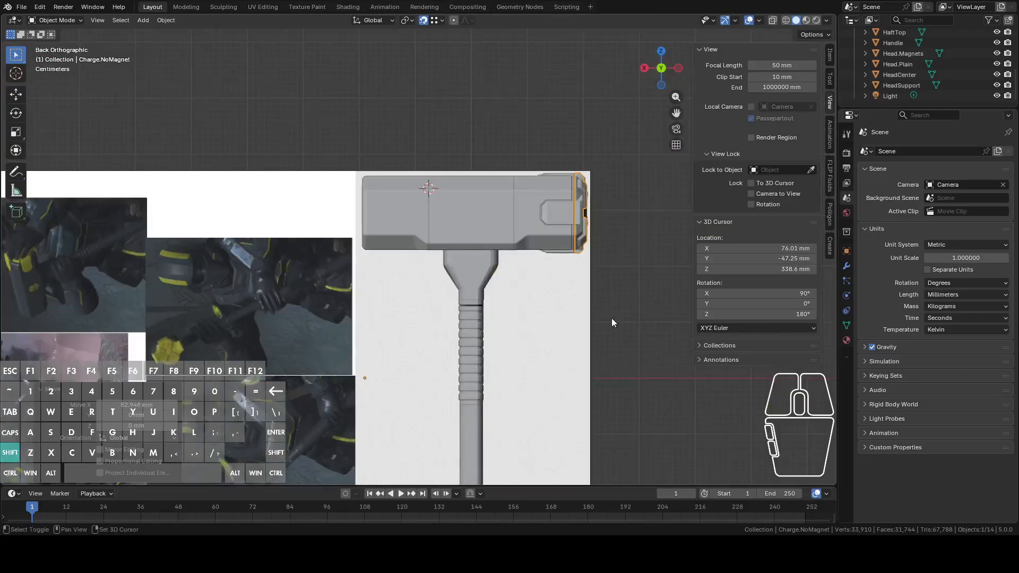
{"action": "middle_click_drag", "start_coordinate": [611, 318], "coordinate": [501, 263]}
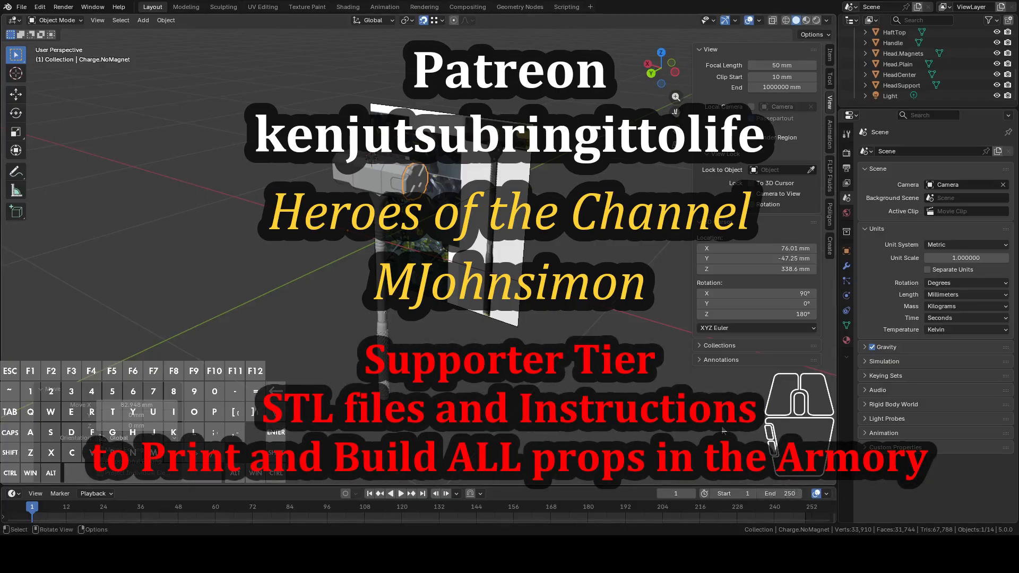
{"action": "middle_click_drag", "start_coordinate": [584, 319], "coordinate": [450, 306]}
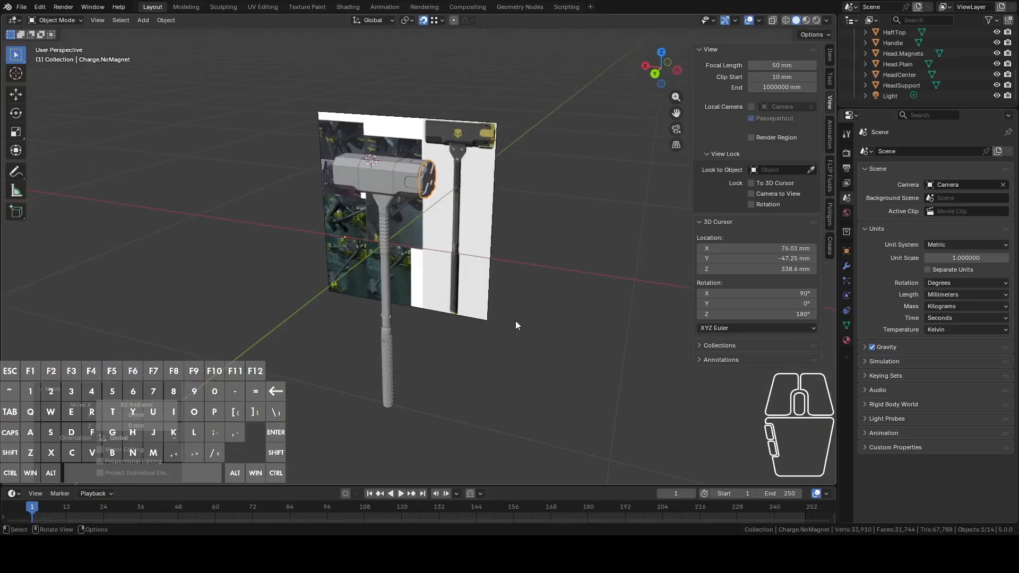
{"action": "mouse_move", "coordinate": [516, 323]}
{"action": "middle_mouse_down"}
{"action": "mouse_move", "coordinate": [482, 315]}
{"action": "mouse_move", "coordinate": [596, 305]}
{"action": "mouse_move", "coordinate": [495, 319]}
{"action": "mouse_move", "coordinate": [513, 323]}
{"action": "middle_mouse_up"}
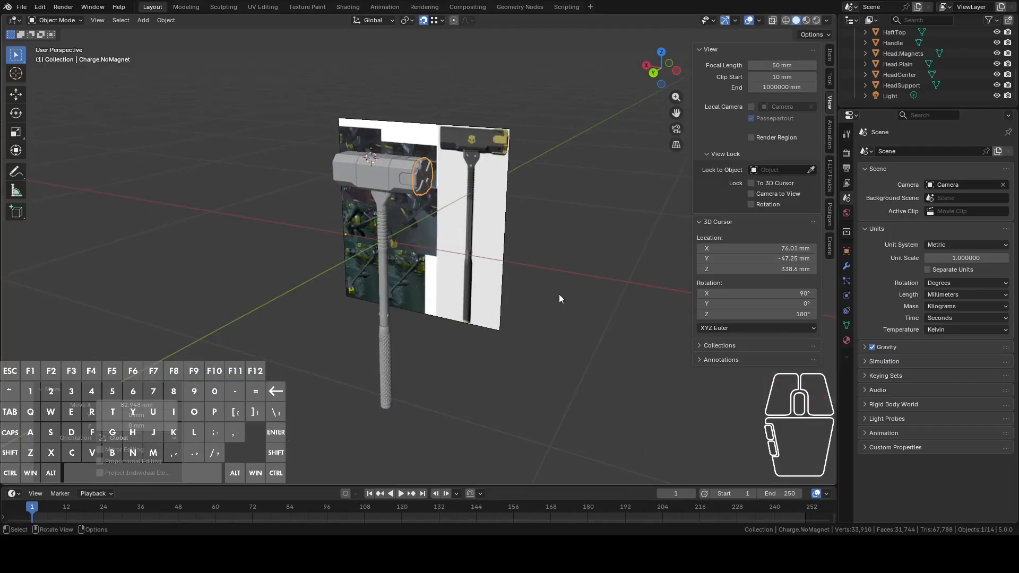
{"action": "middle_click_drag", "start_coordinate": [517, 262], "coordinate": [607, 271]}
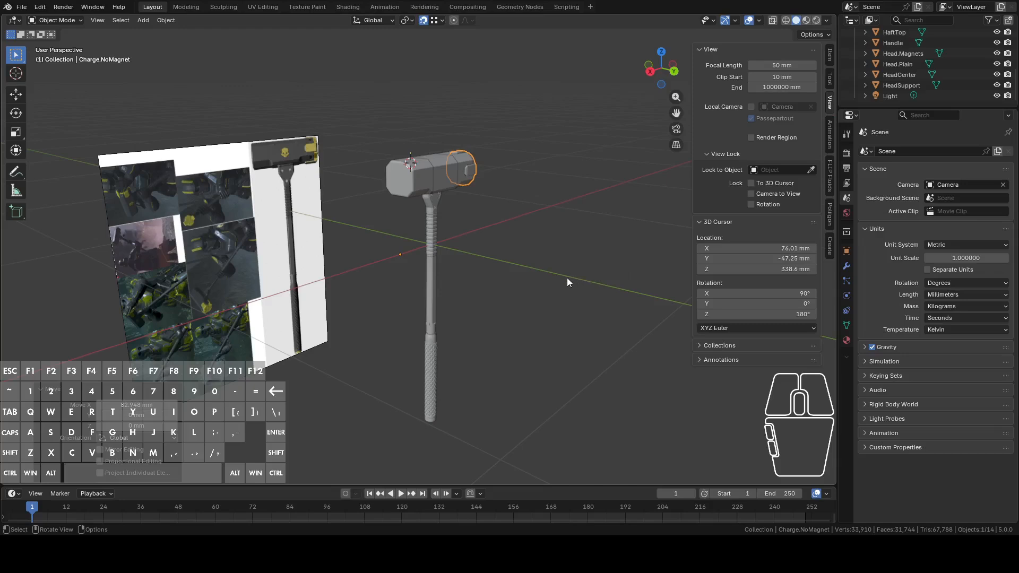